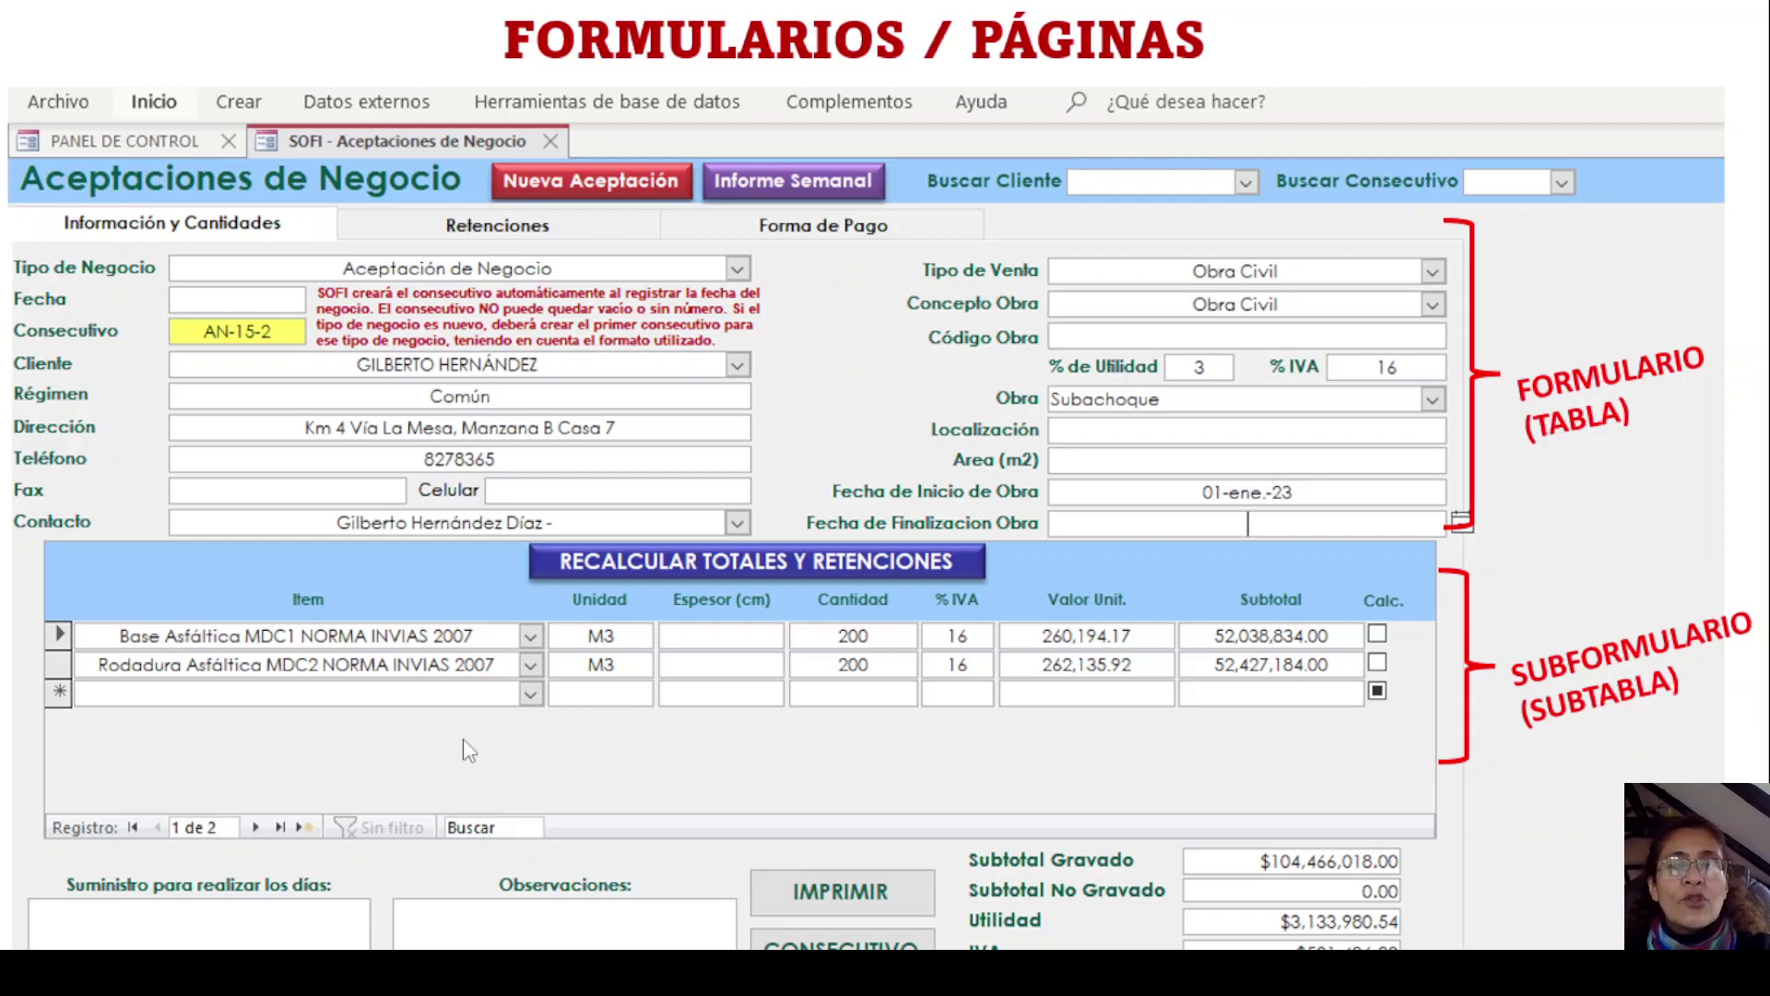
Leave the slide show, switch to the SOFI CARTERA database in Access, and open Aceptaciones de Negocio from its control panel.
{"action": "key", "text": "Escape"}
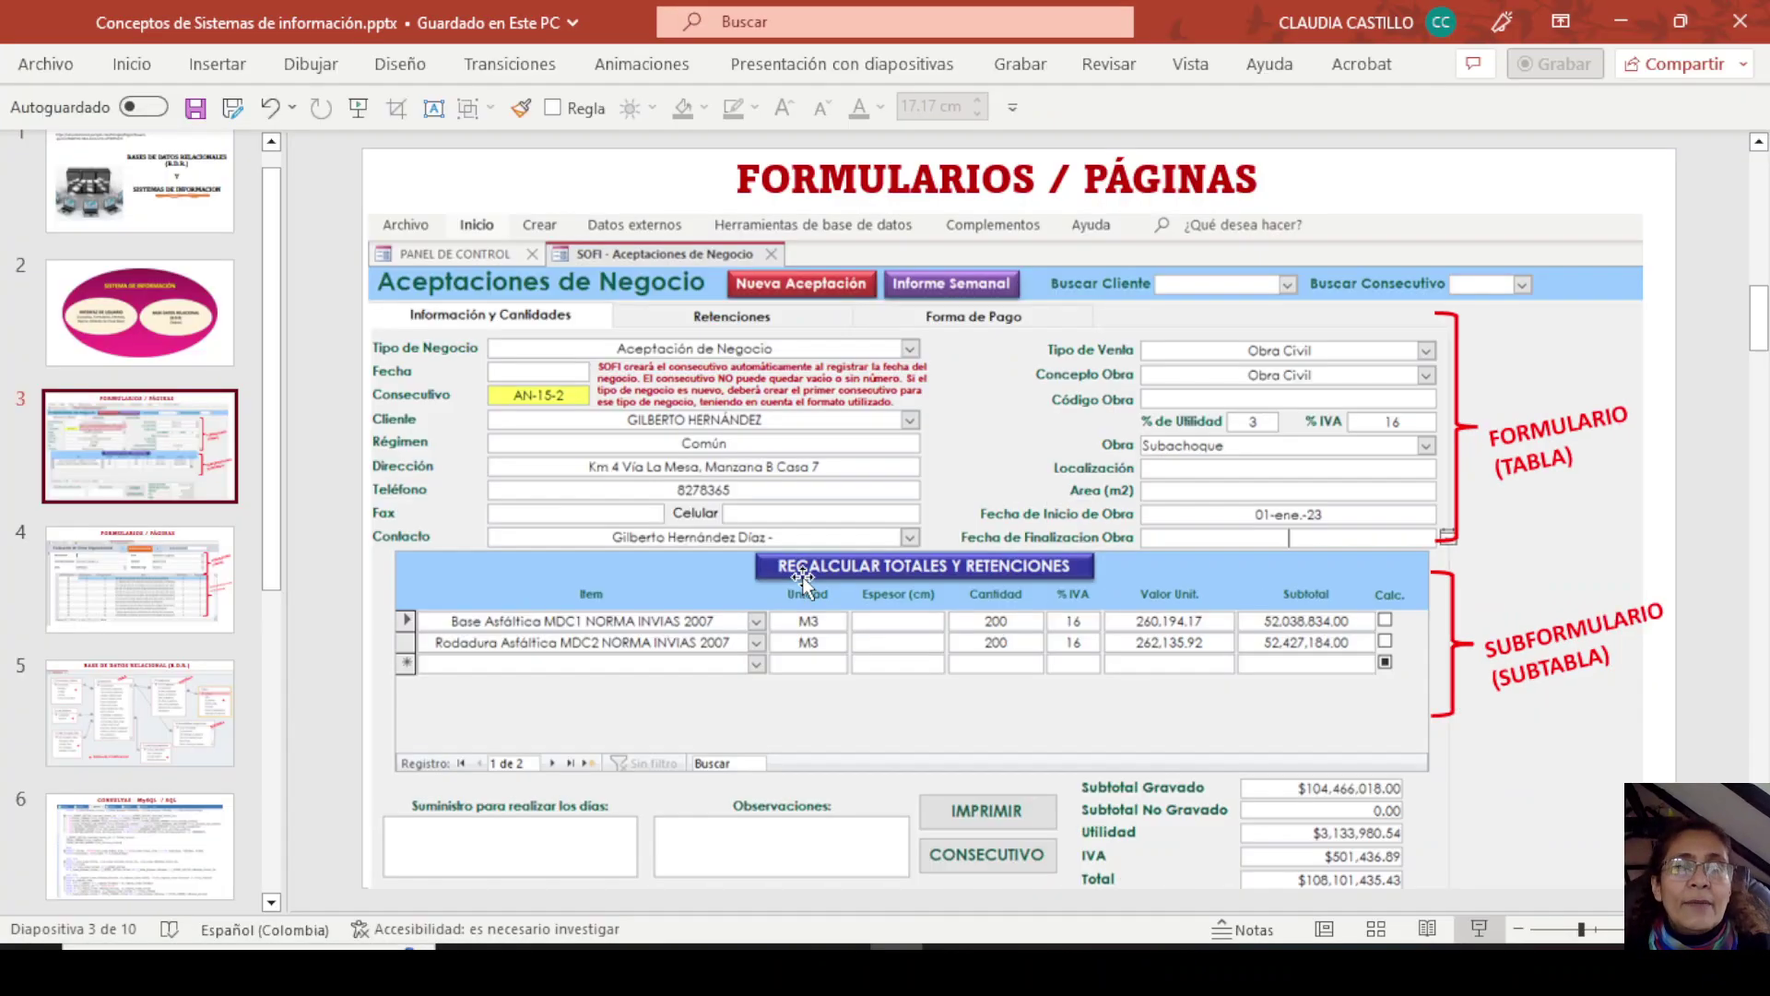
{"action": "left_click", "coordinate": [1002, 968]}
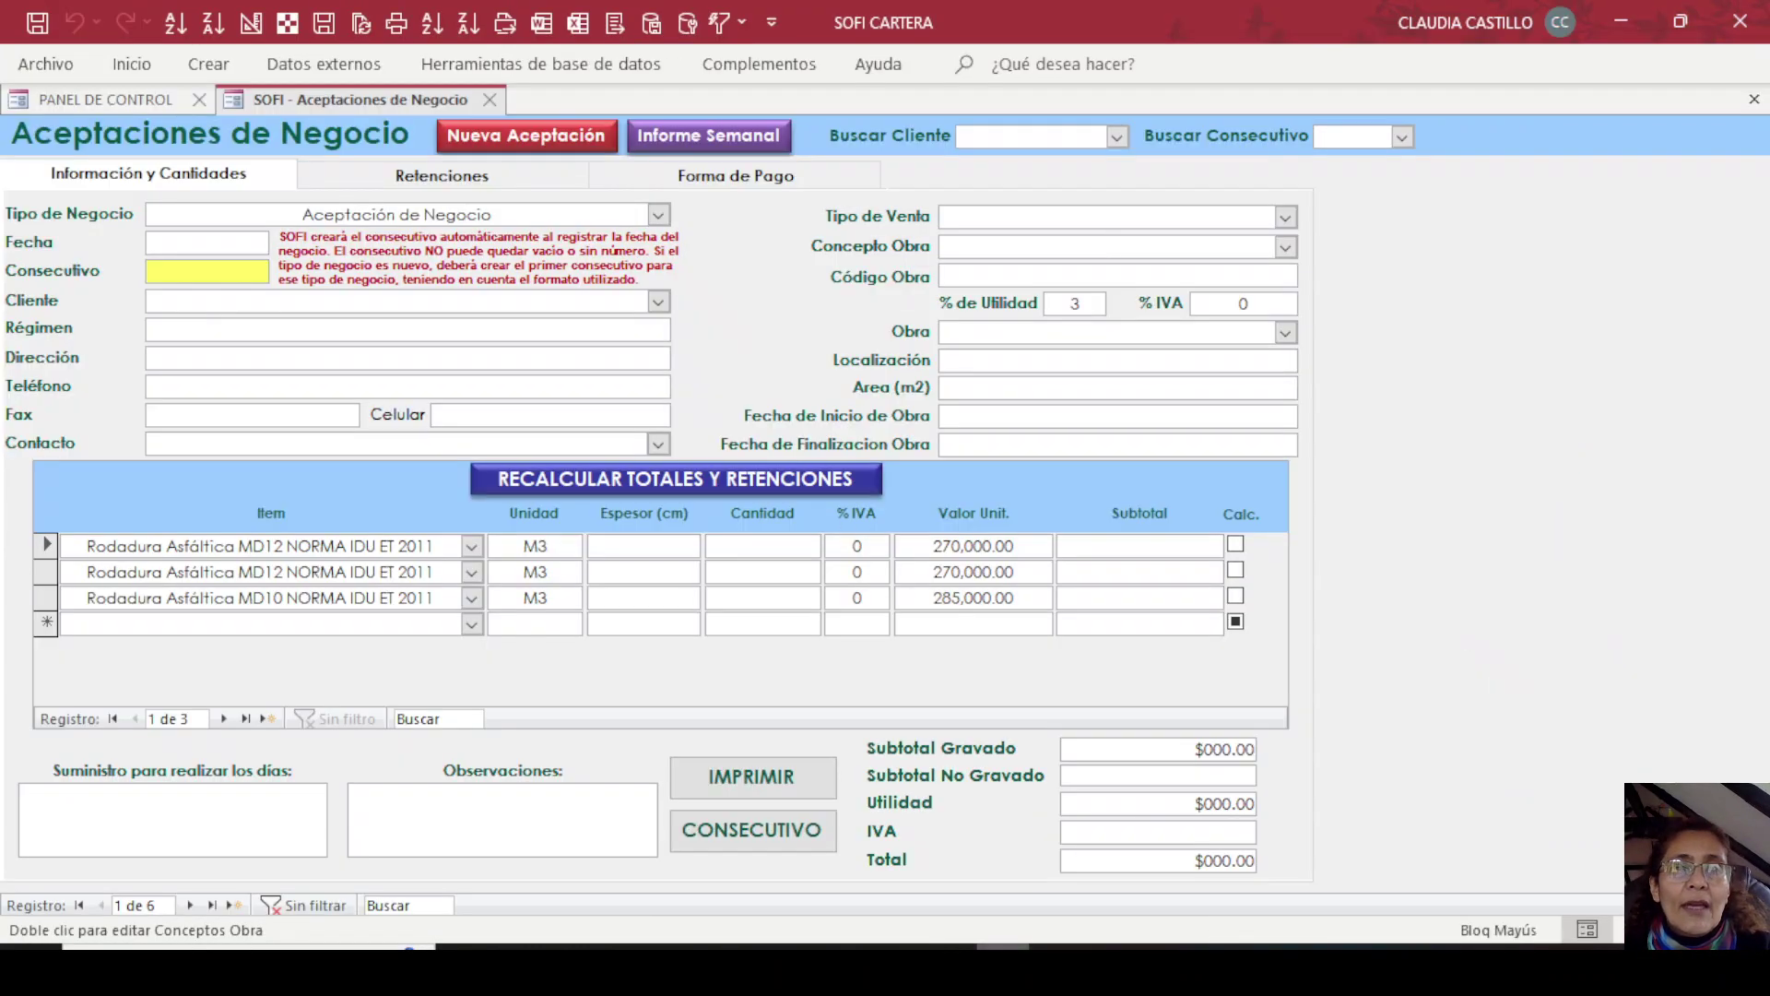
{"action": "left_click", "coordinate": [107, 102]}
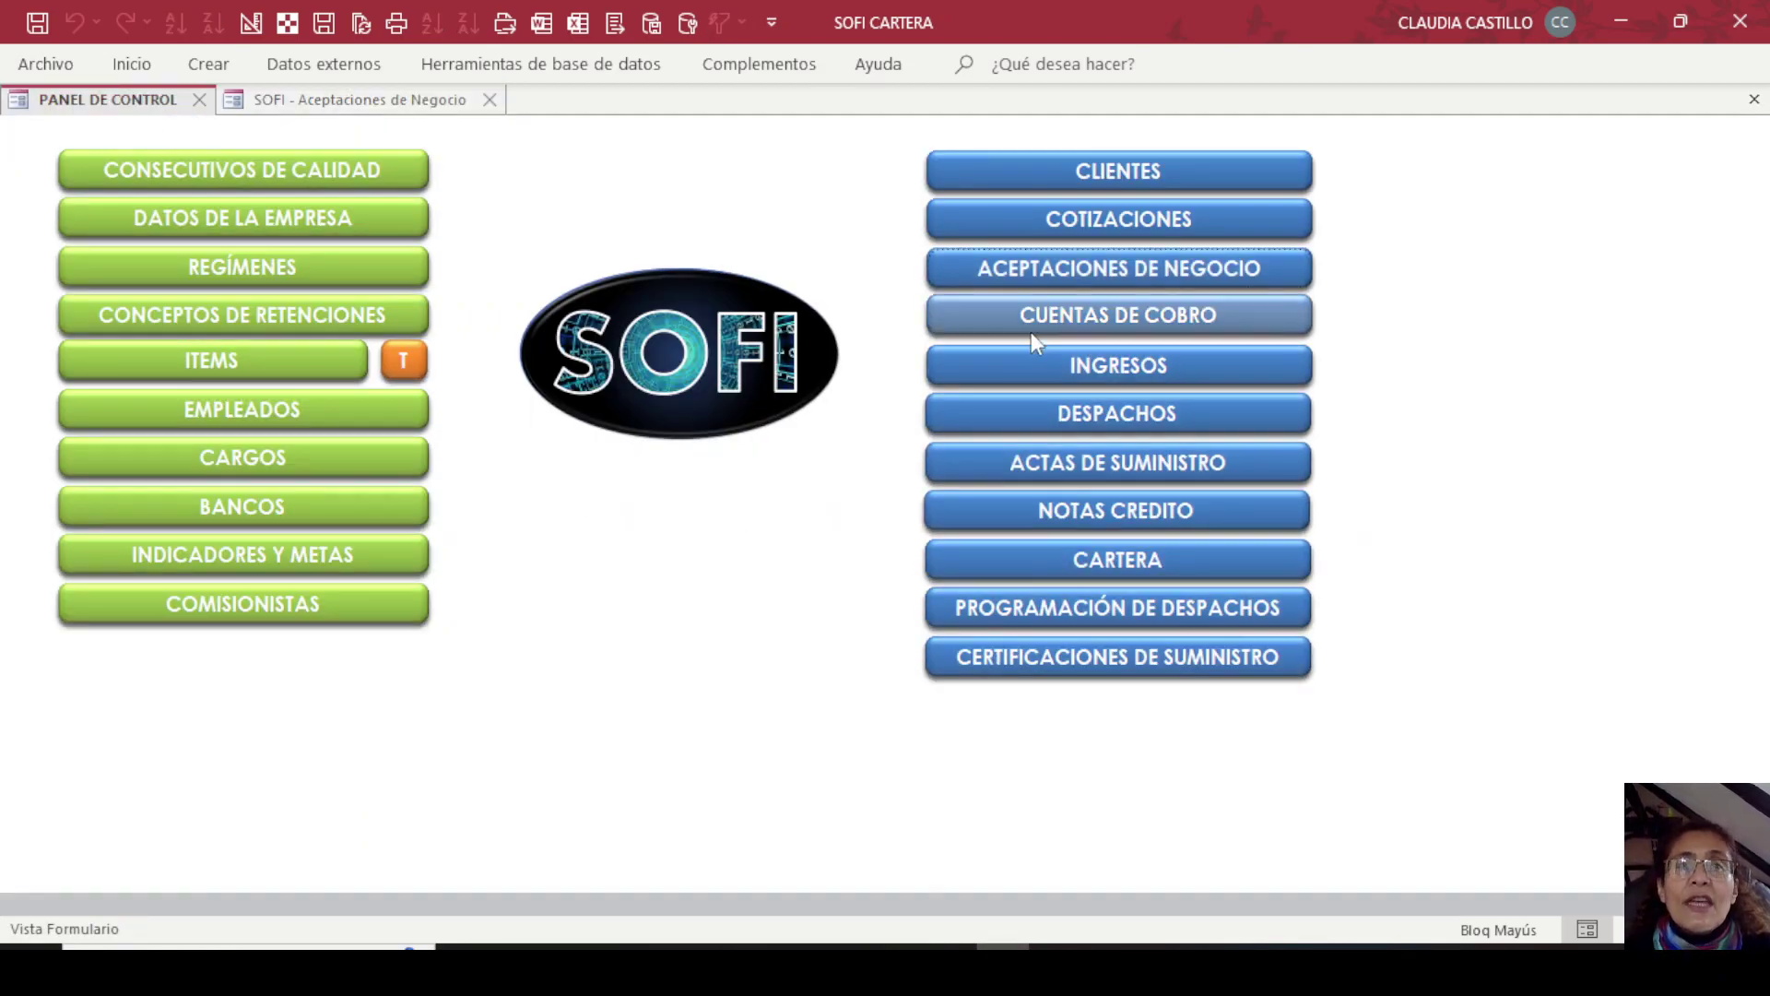
{"action": "left_click", "coordinate": [970, 284]}
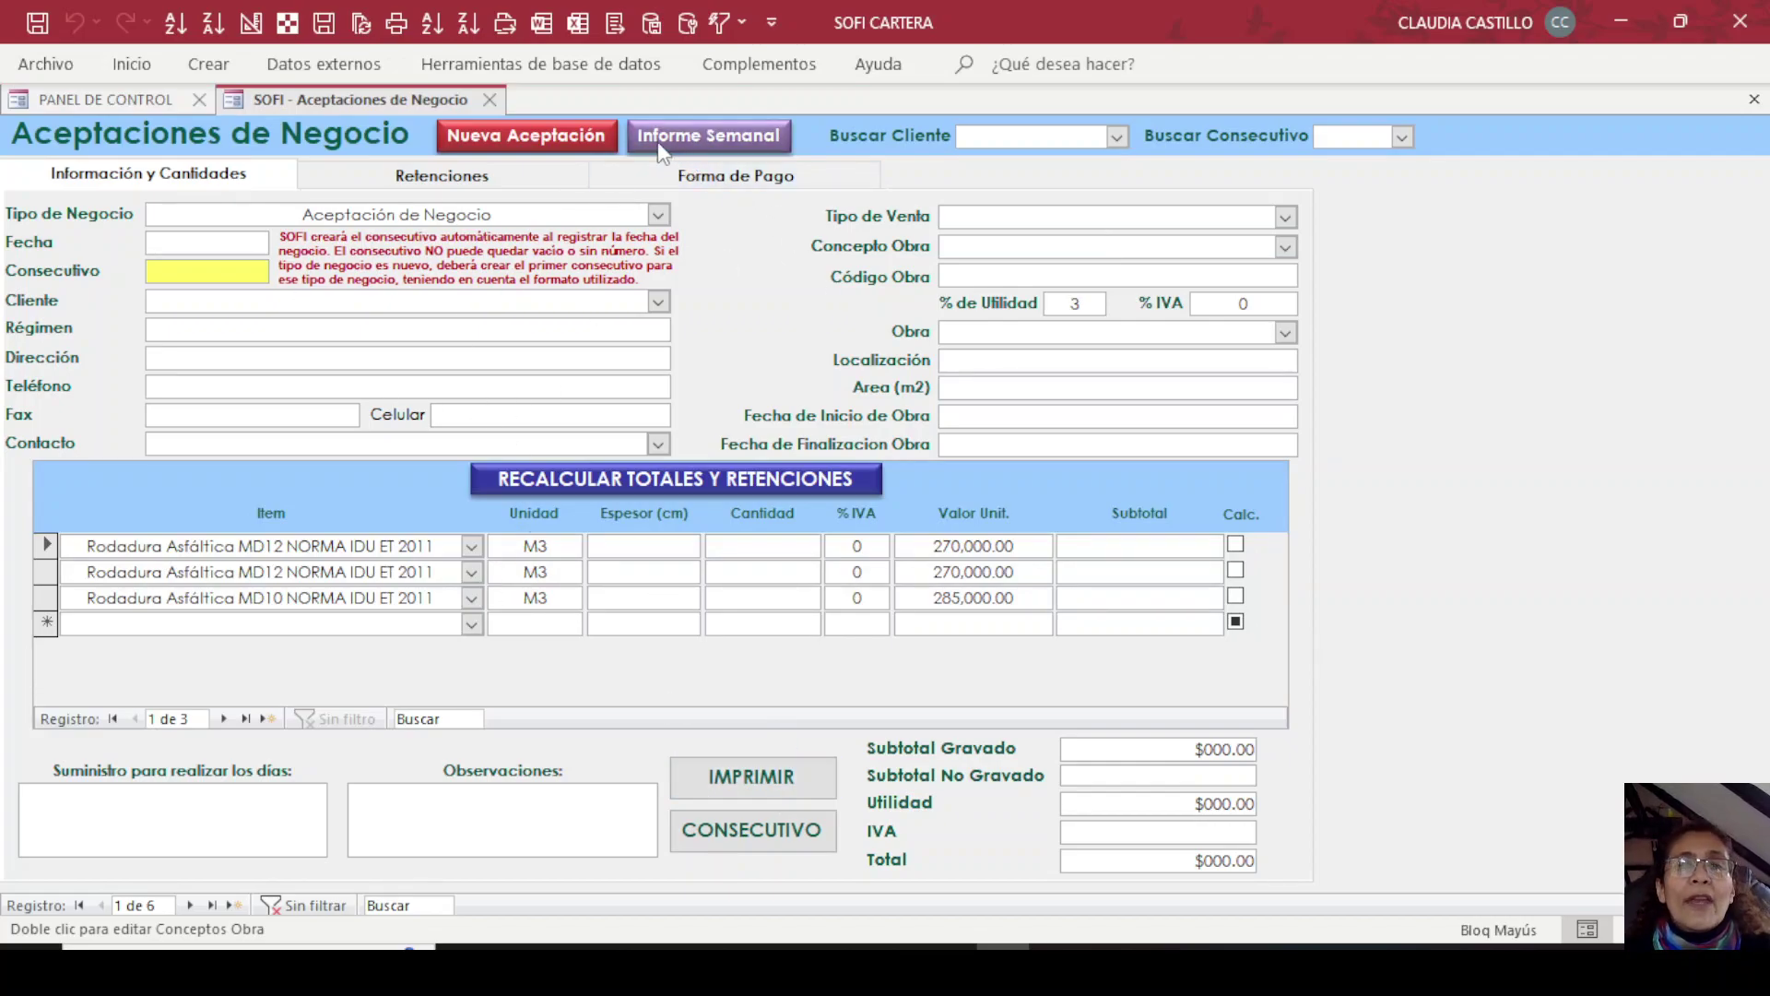
Preview the printed report of the current Aceptación de Negocio, look through its sections enlarged, and close the preview.
{"action": "left_click", "coordinate": [705, 774]}
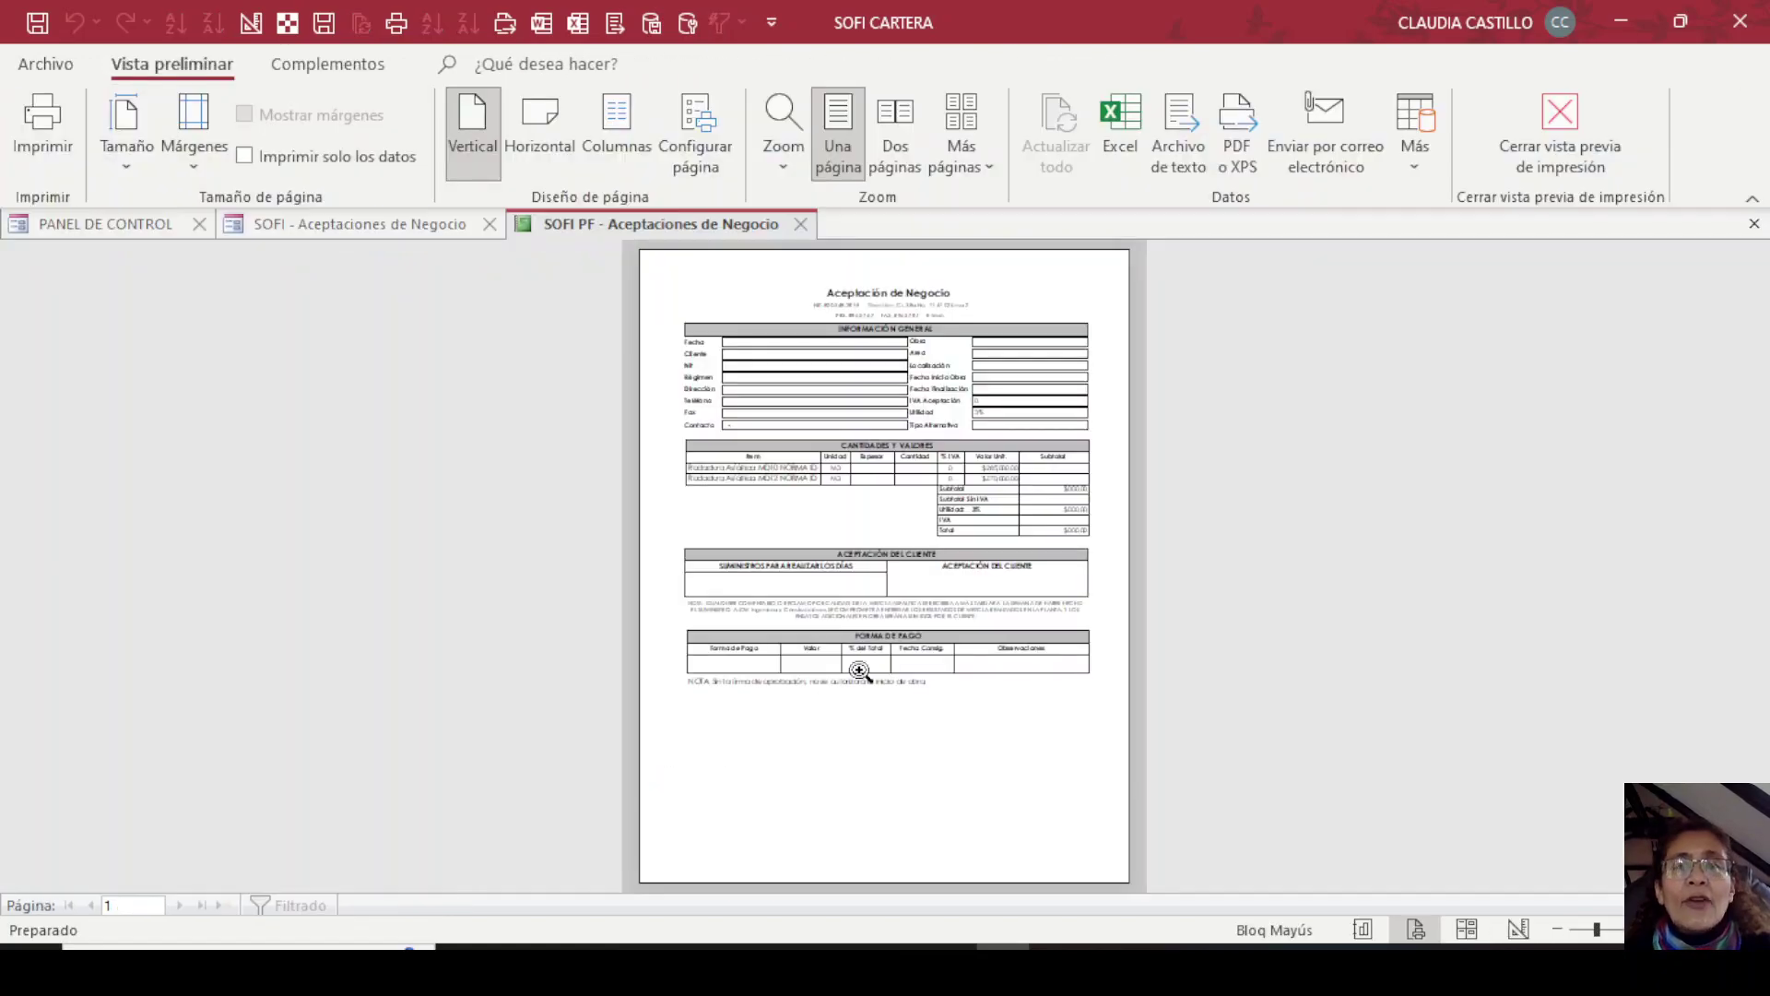
{"action": "left_click", "coordinate": [918, 343]}
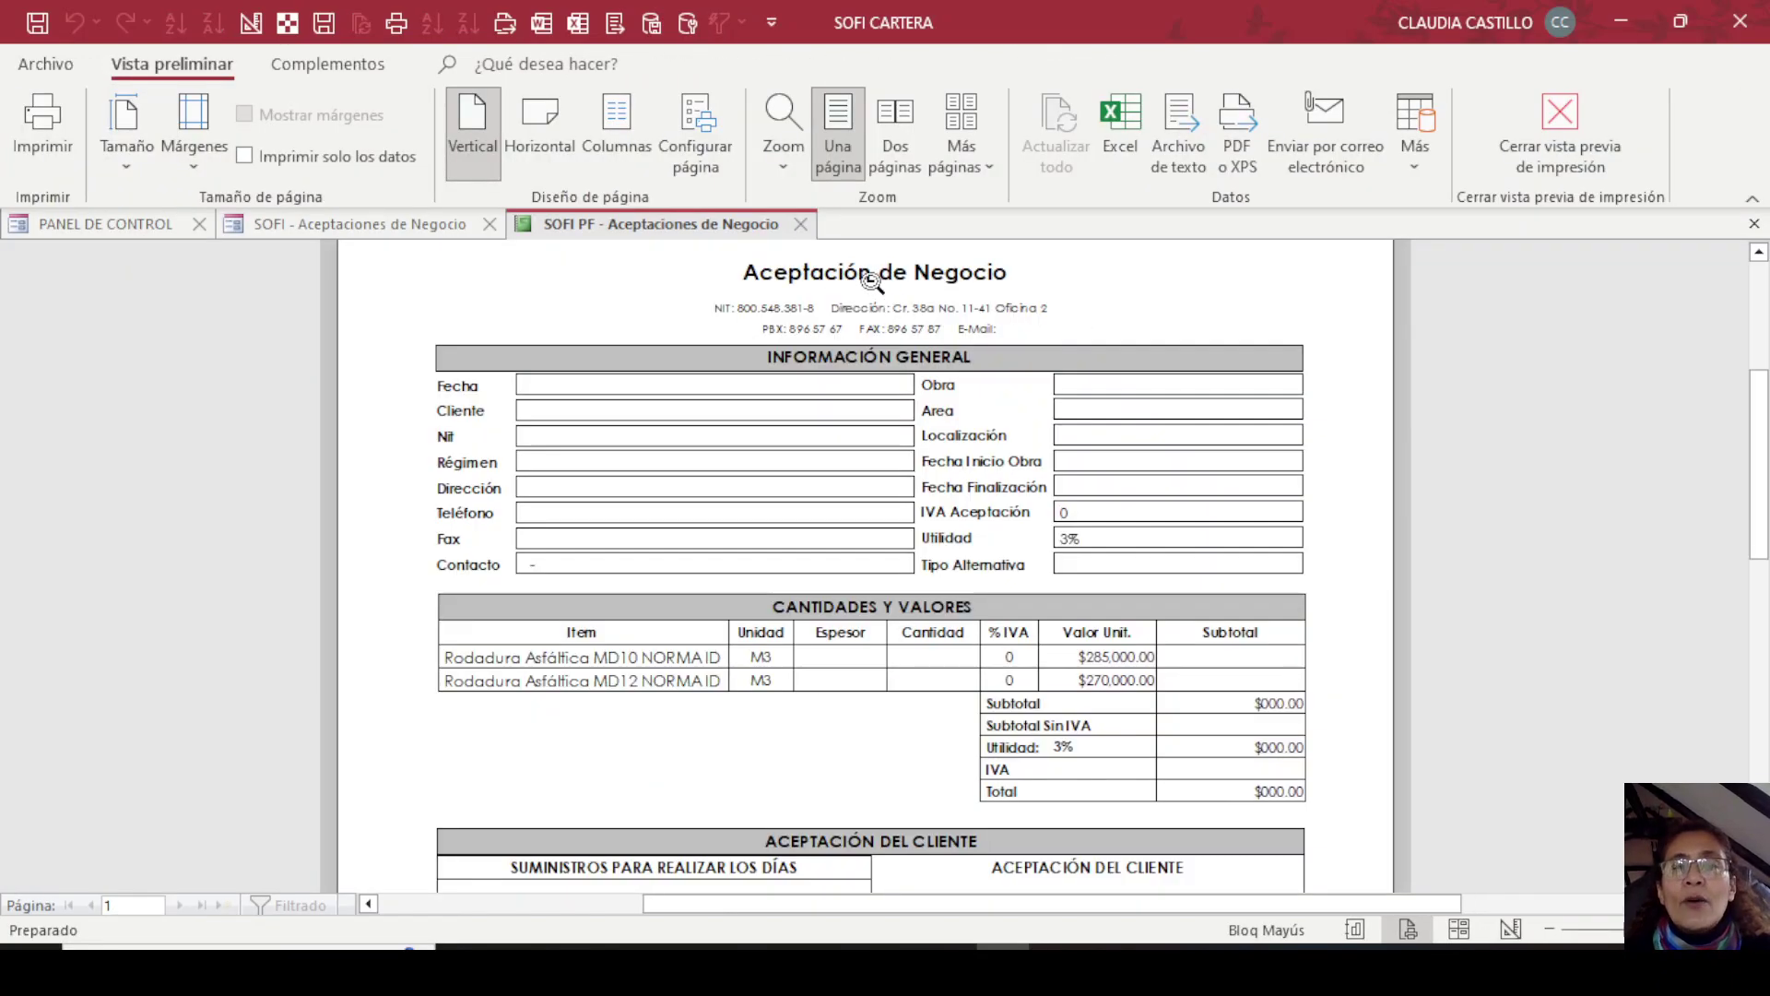
{"action": "scroll", "coordinate": [916, 664], "scroll_direction": "down", "scroll_amount": 4}
{"action": "scroll", "coordinate": [925, 680], "scroll_direction": "up", "scroll_amount": 2}
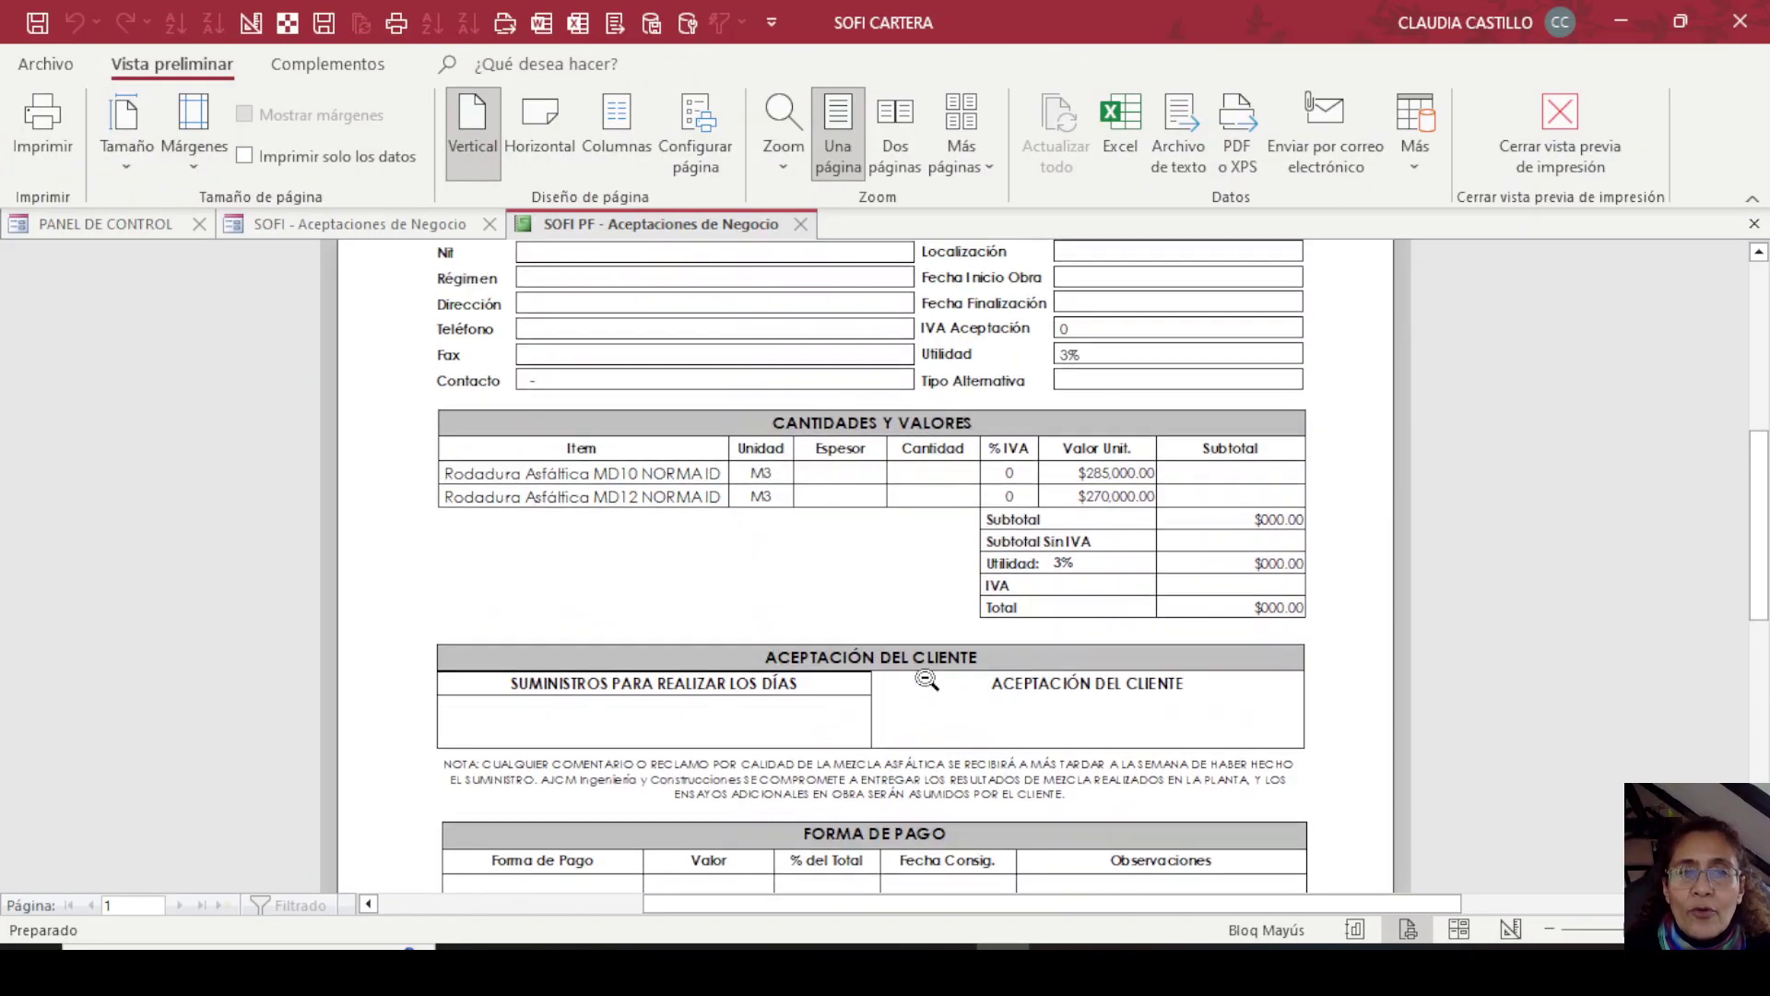
{"action": "scroll", "coordinate": [926, 680], "scroll_direction": "up", "scroll_amount": 3}
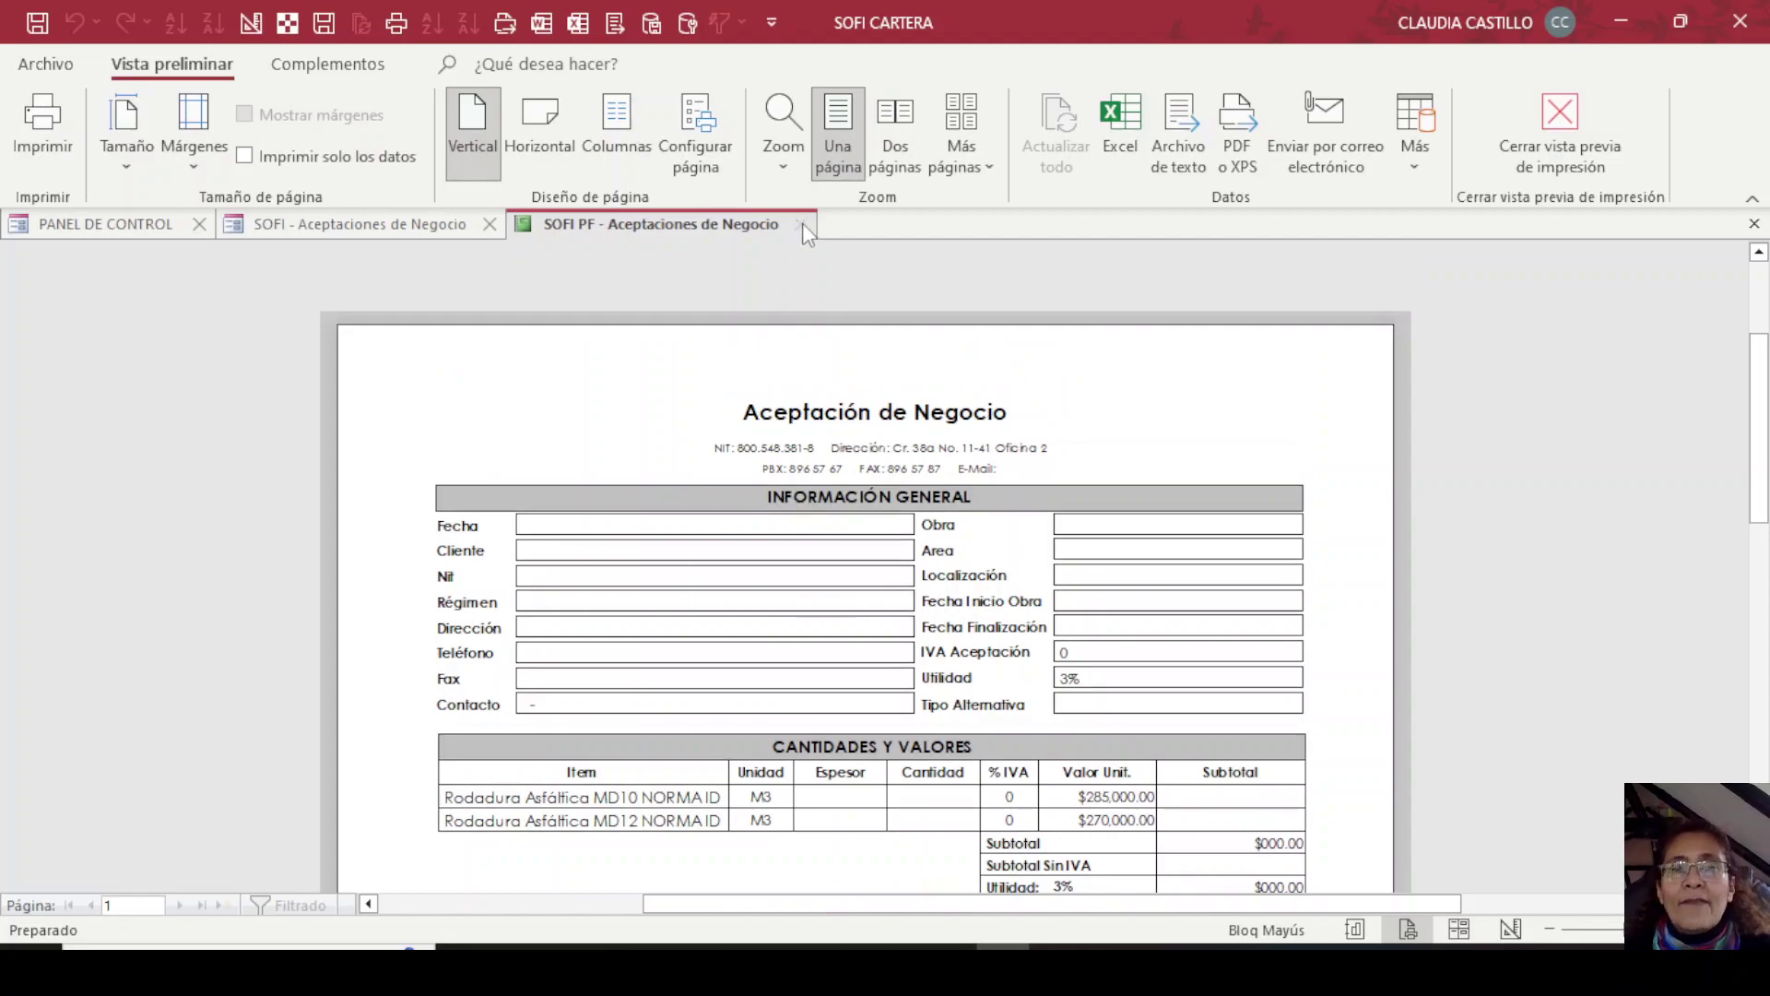
{"action": "left_click", "coordinate": [802, 224]}
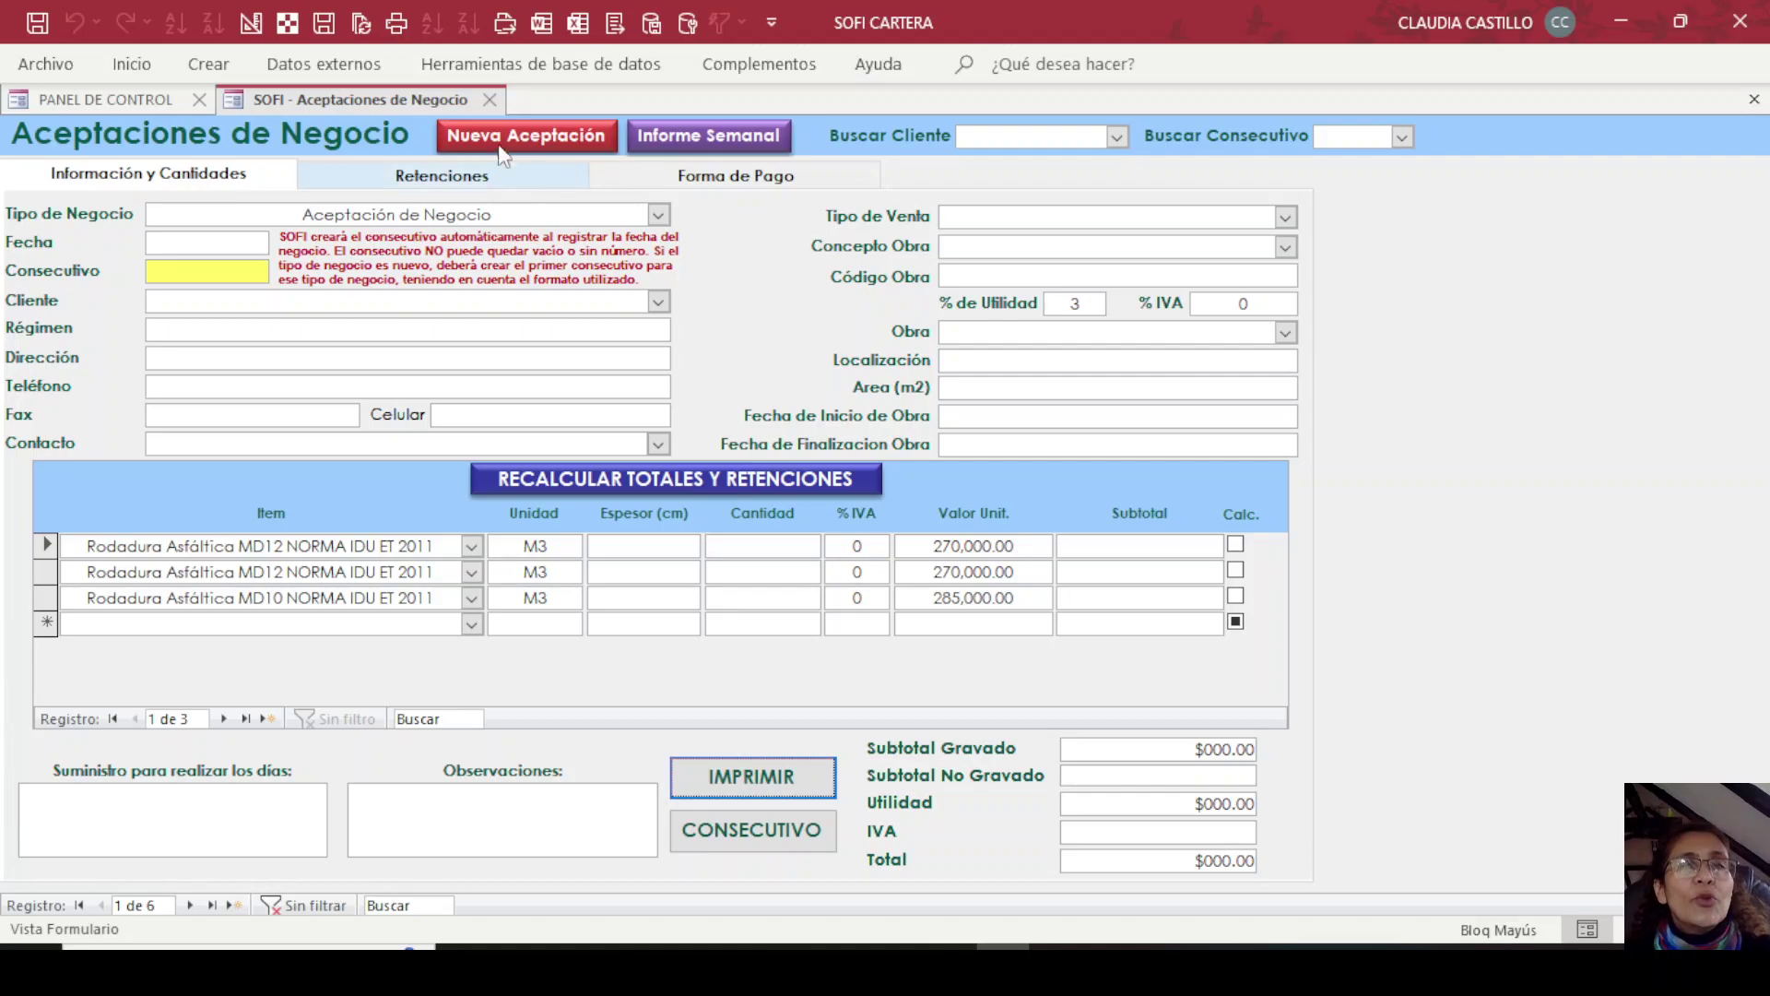
Bring up the date-range form for the Consecutivo Aceptaciones report and close it without entering dates.
{"action": "left_click", "coordinate": [751, 828]}
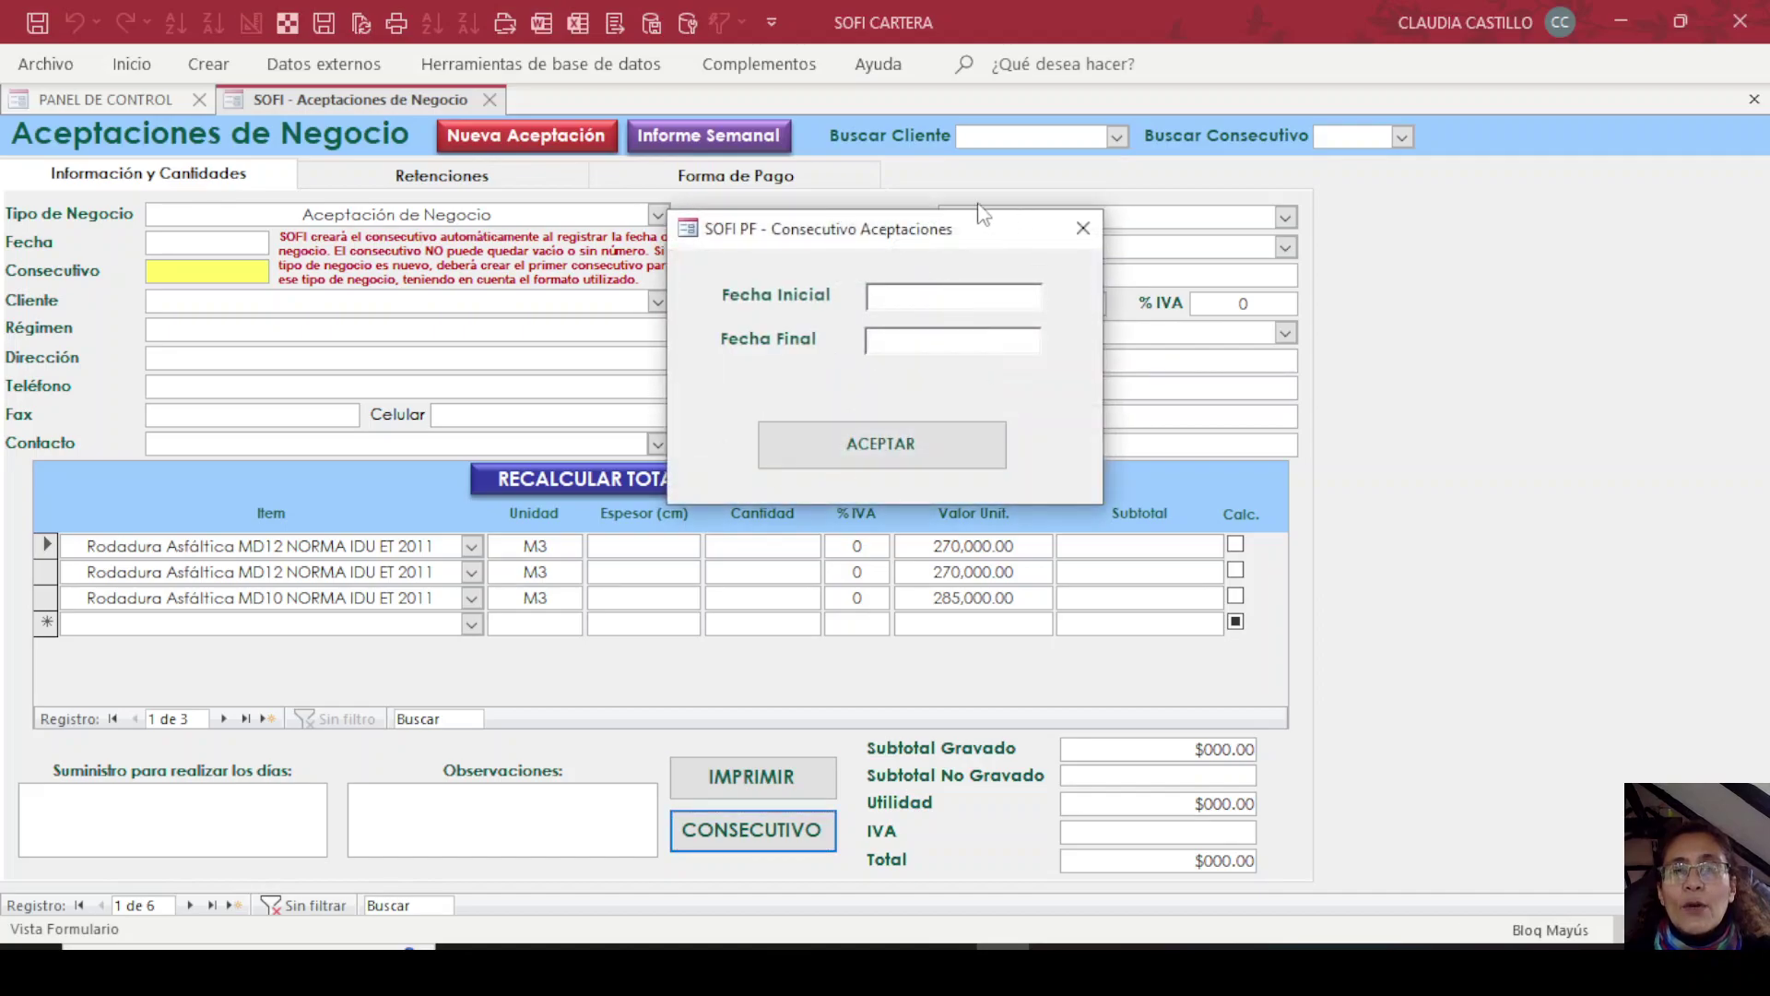
{"action": "left_click", "coordinate": [1085, 228]}
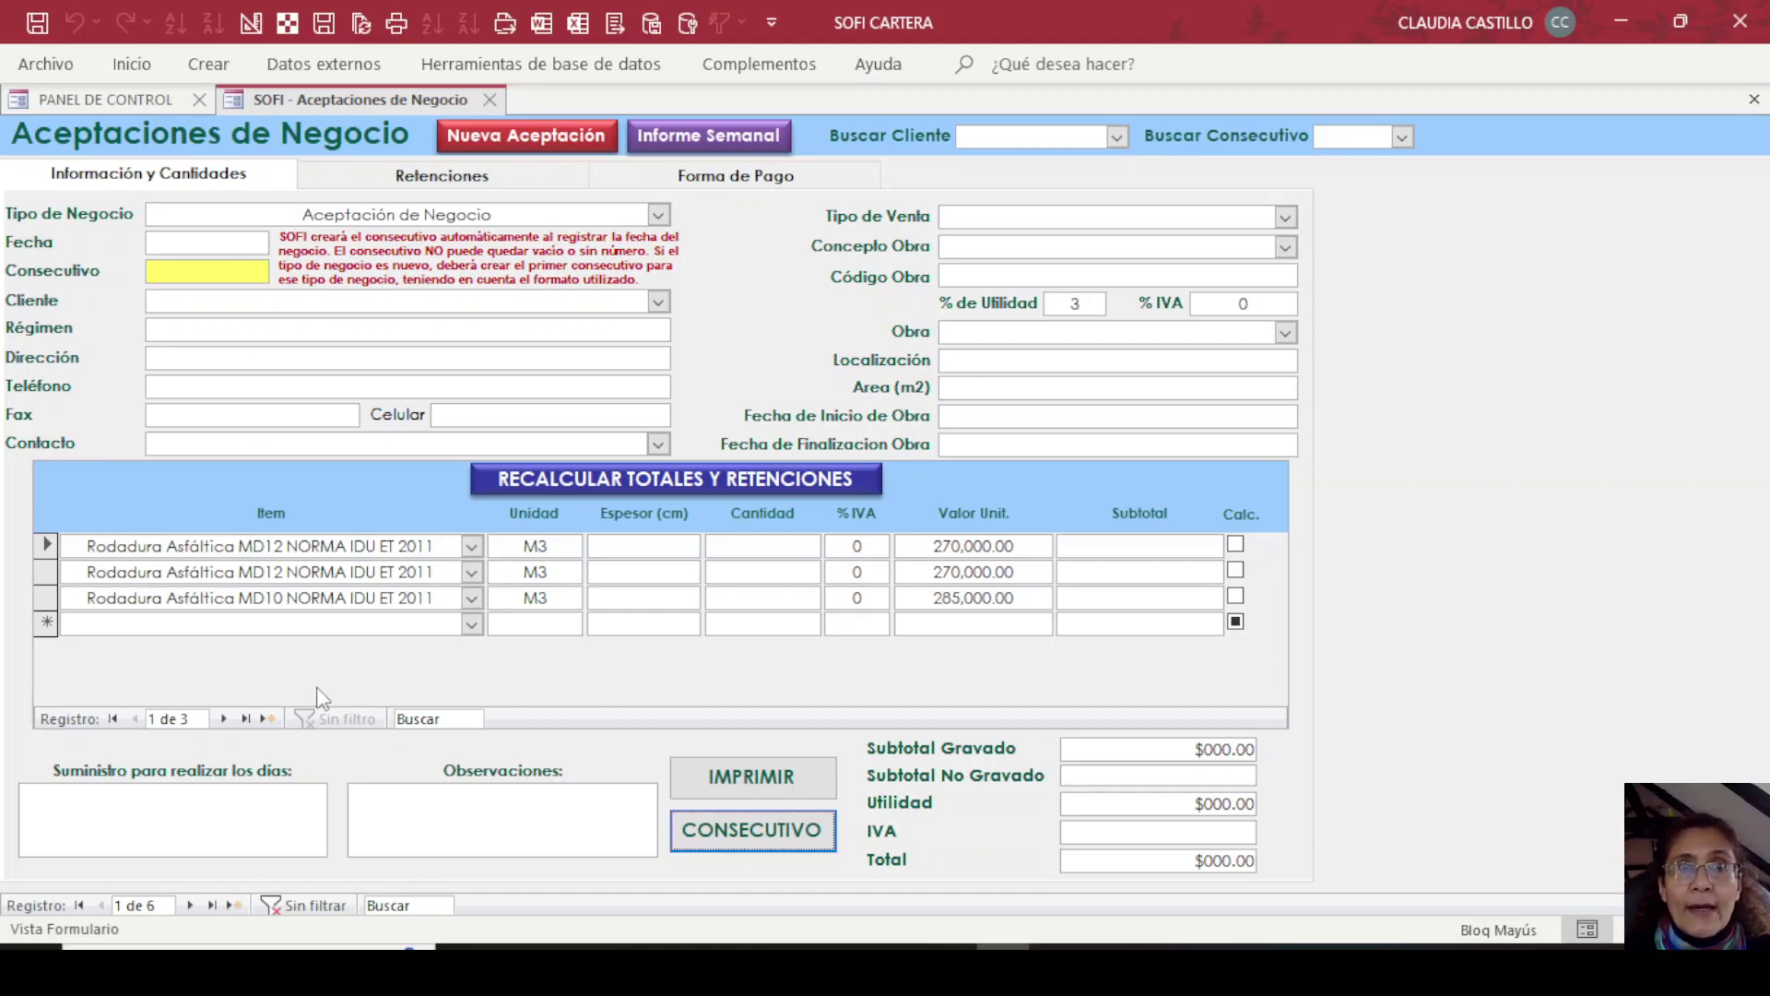
{"action": "mouse_move", "coordinate": [897, 967]}
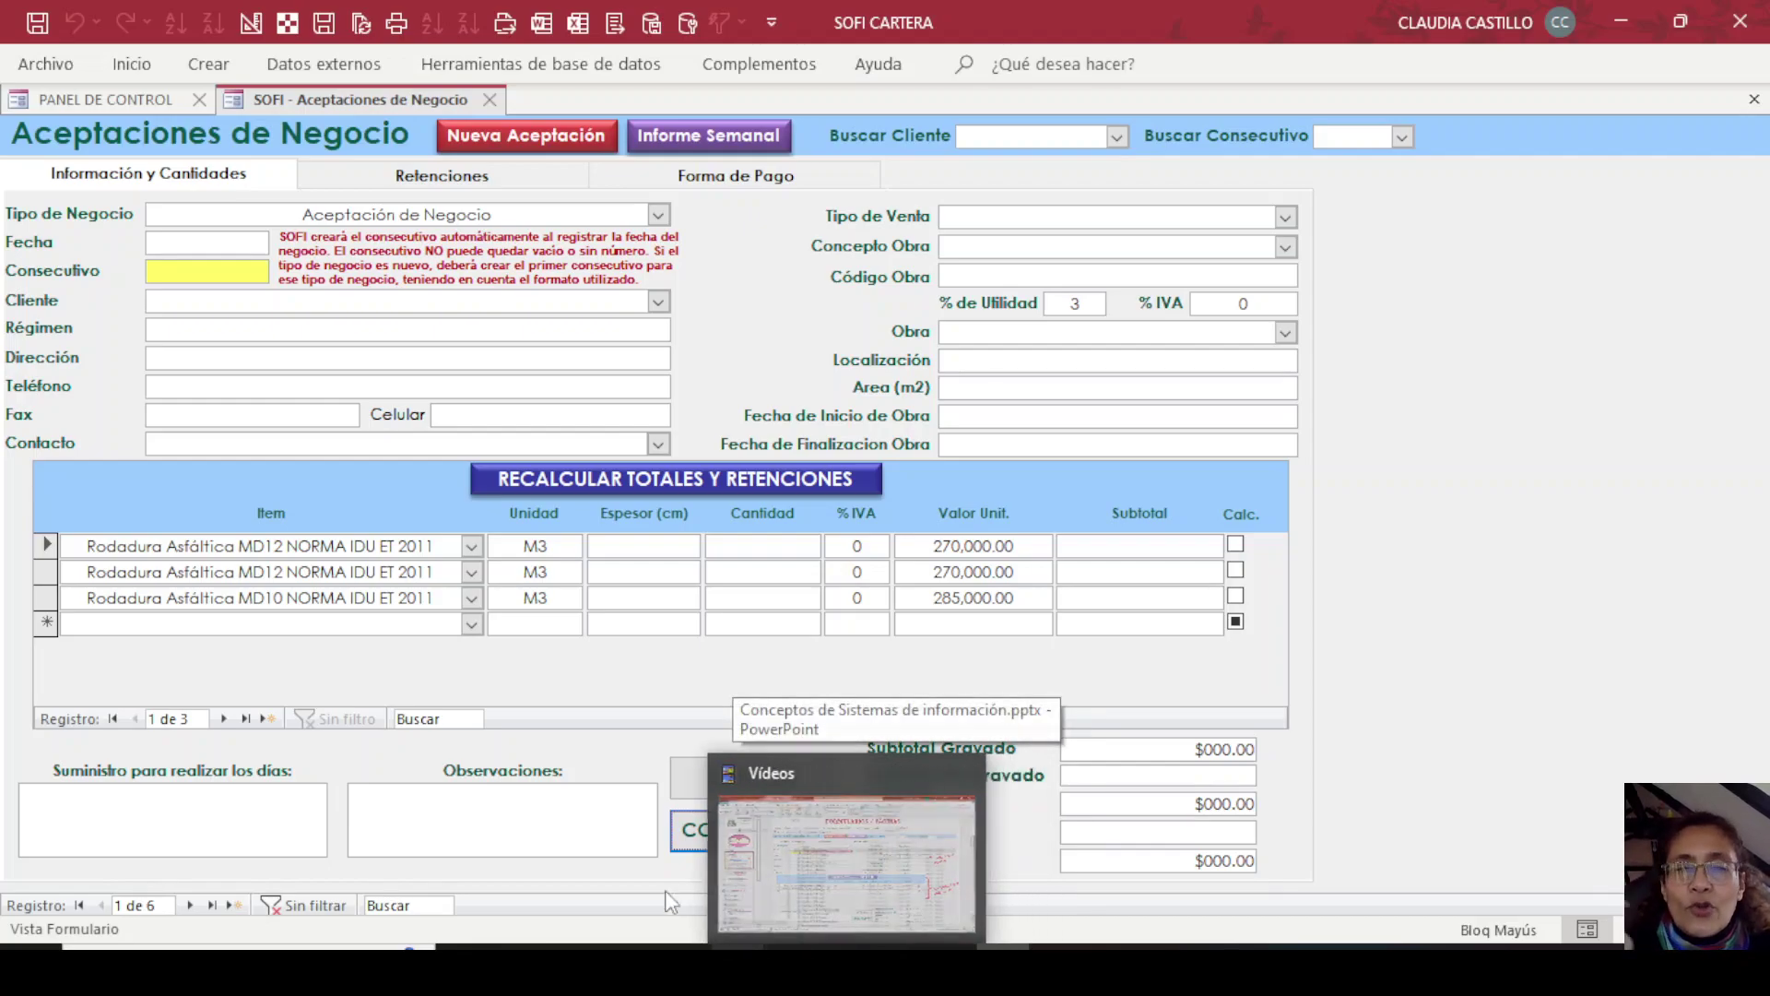
{"action": "mouse_move", "coordinate": [736, 968]}
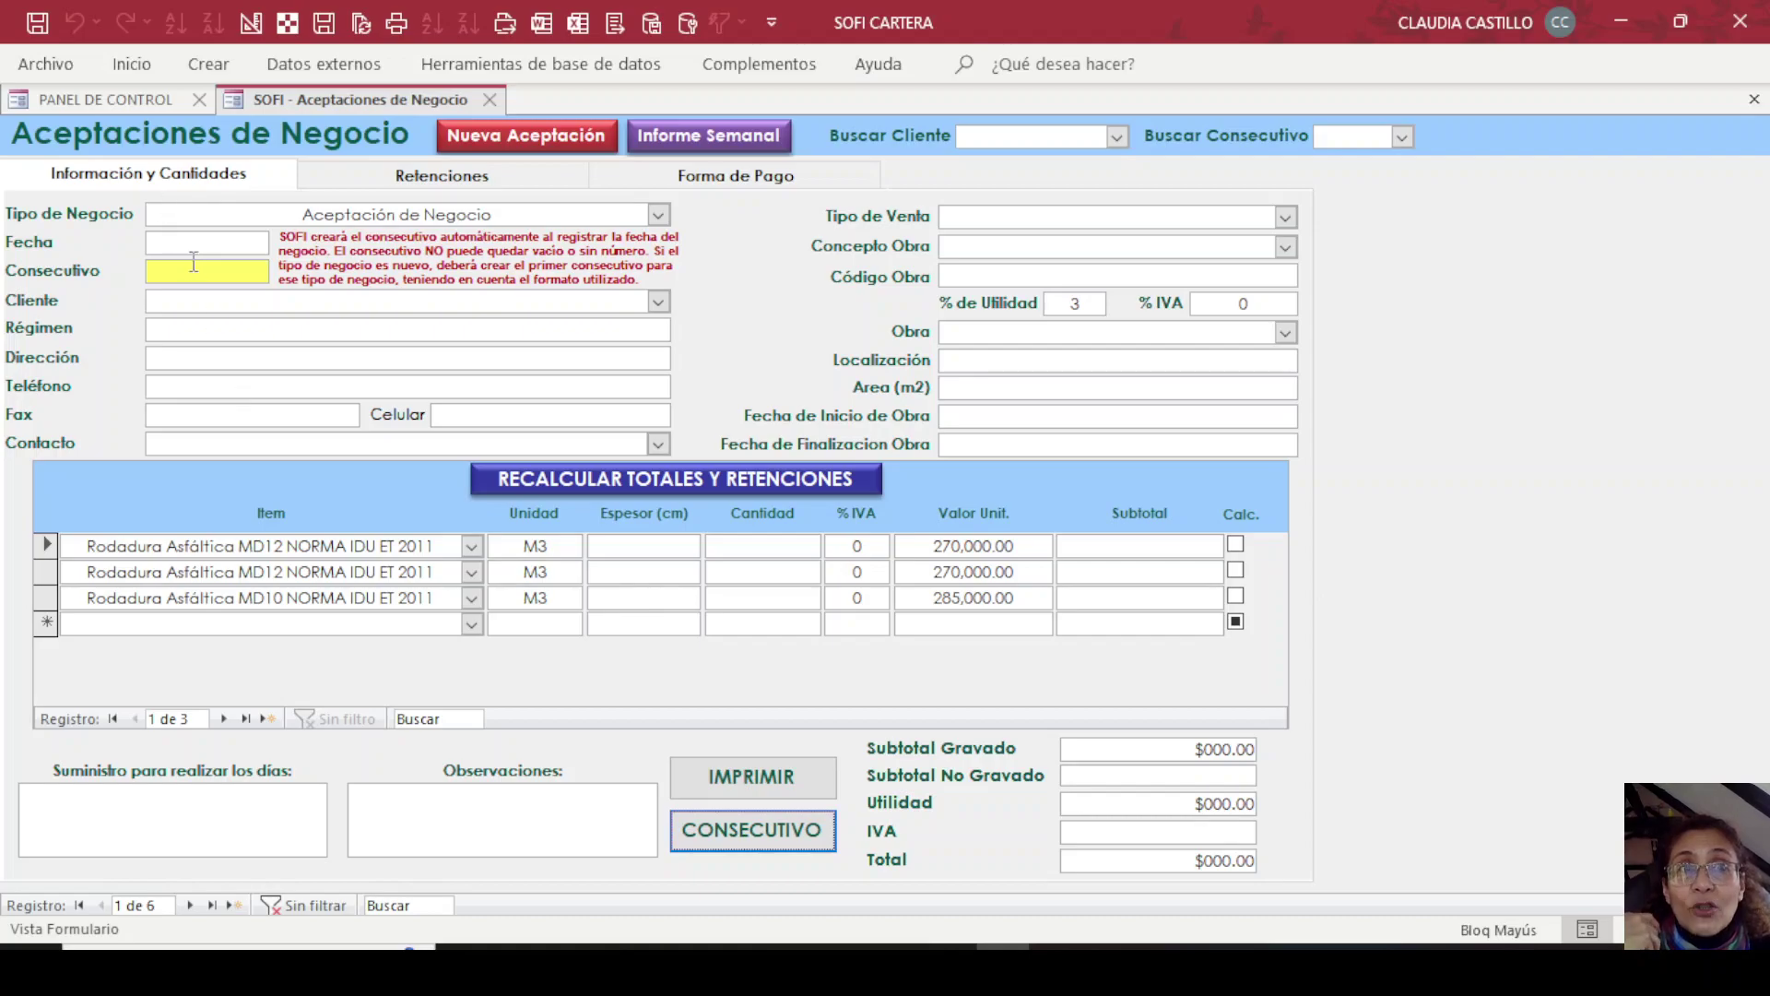
Go to the third acceptance record and examine the available Concepto Obra options and the client's Régimen field.
{"action": "left_click", "coordinate": [188, 905]}
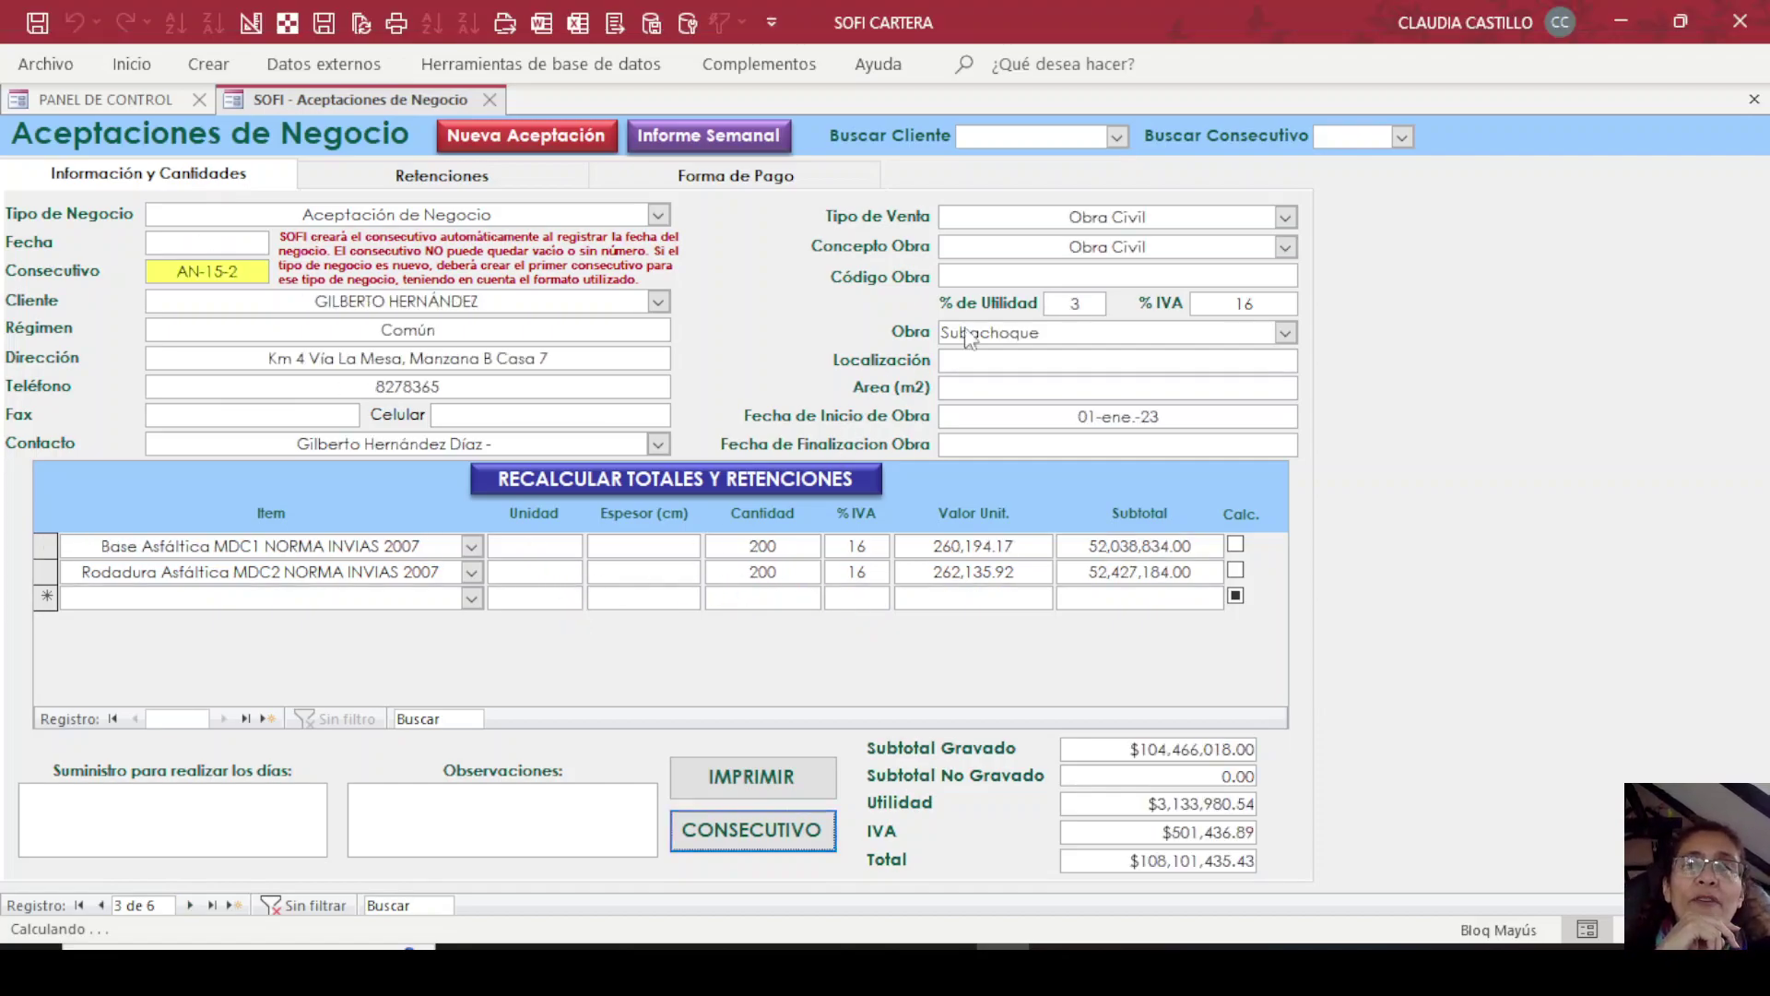
{"action": "left_click", "coordinate": [1284, 249]}
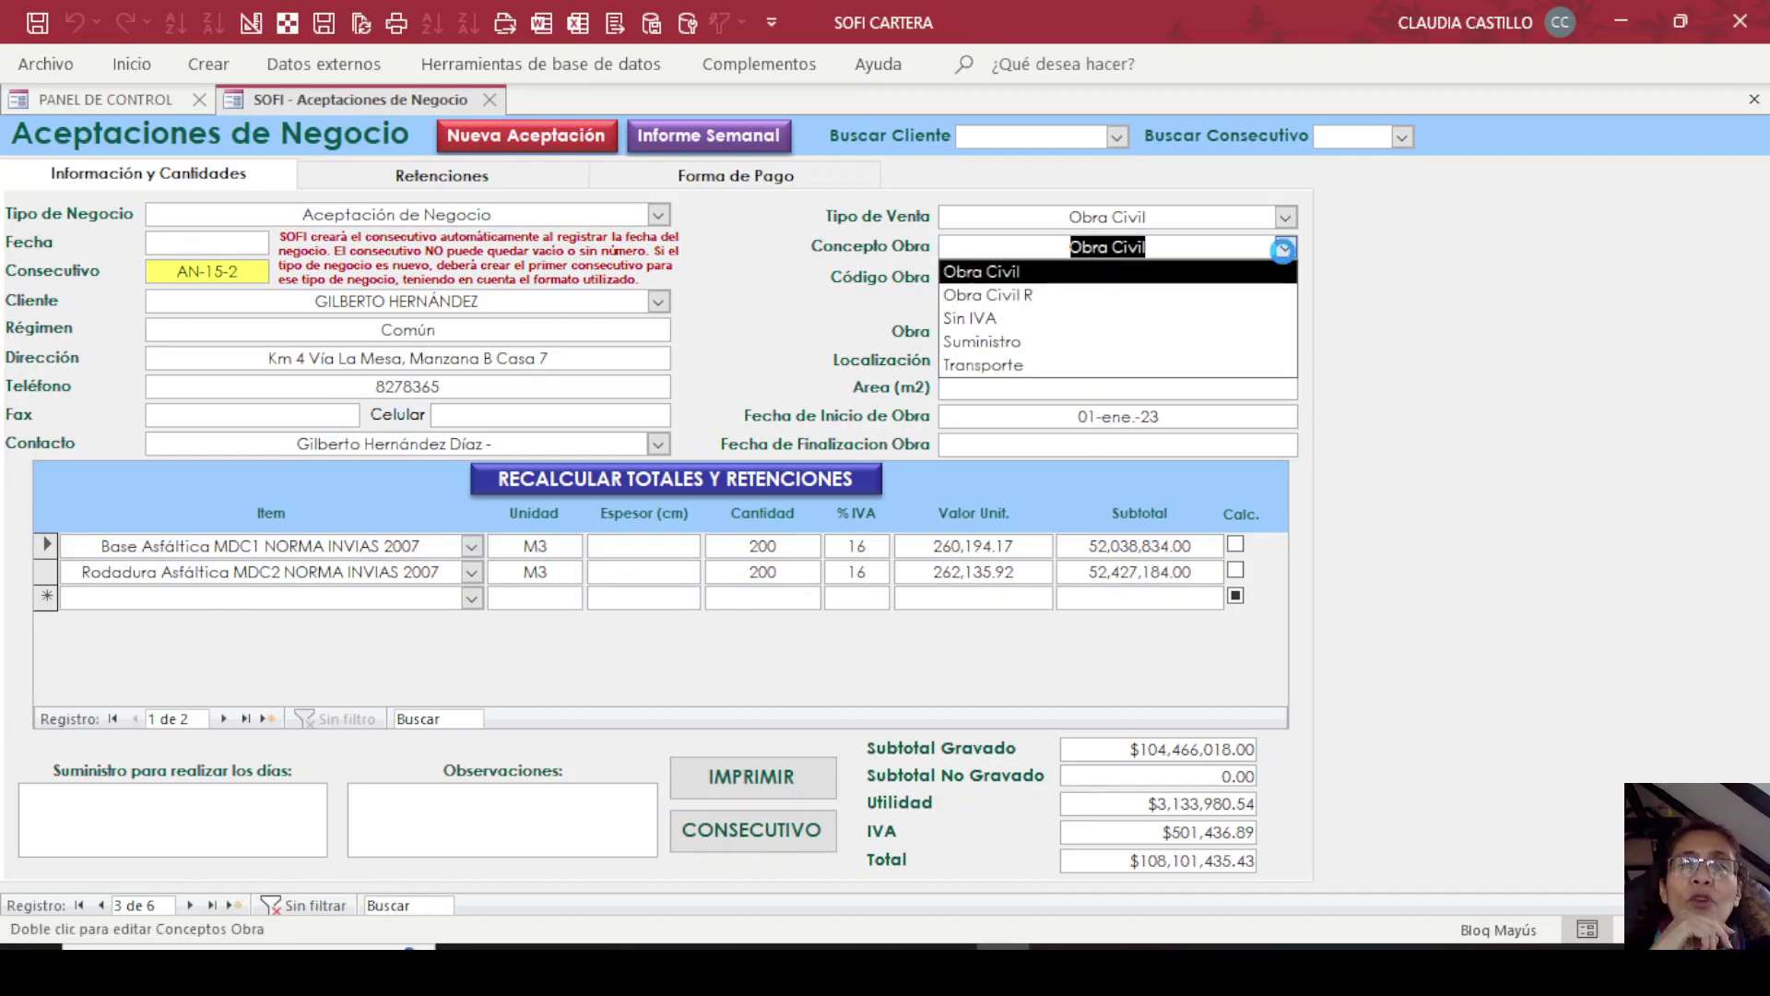
{"action": "left_click", "coordinate": [1329, 265]}
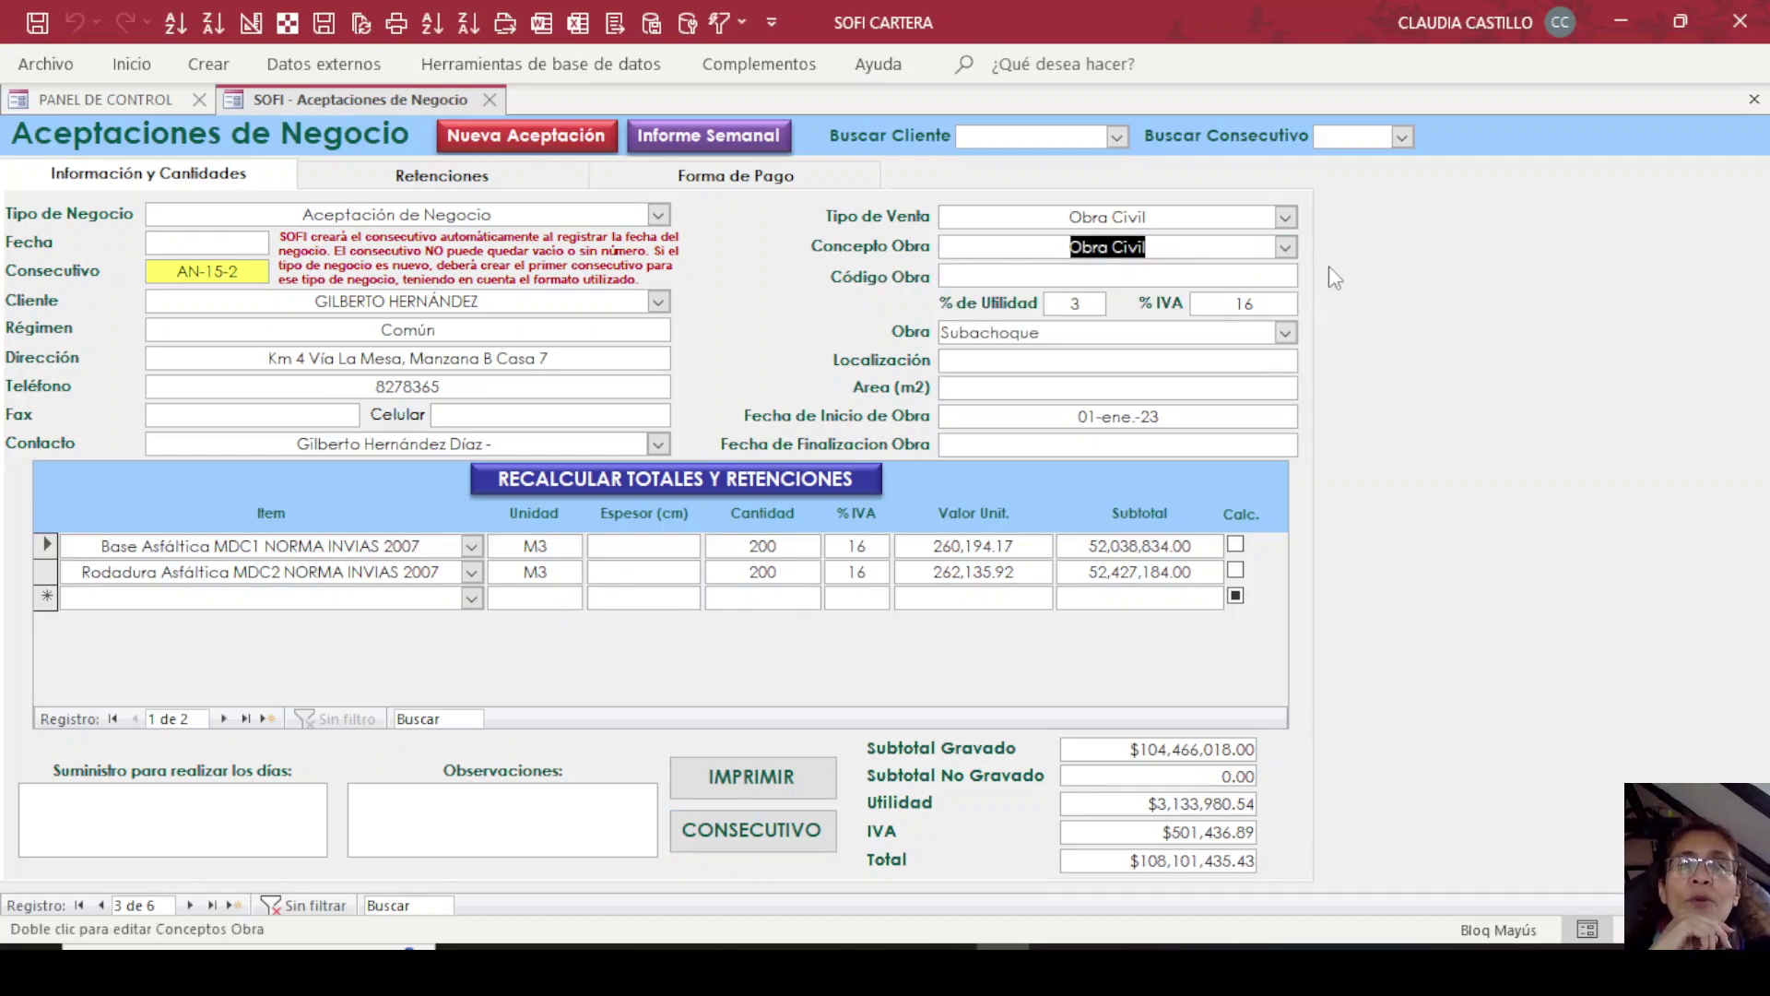
{"action": "left_click", "coordinate": [1286, 249]}
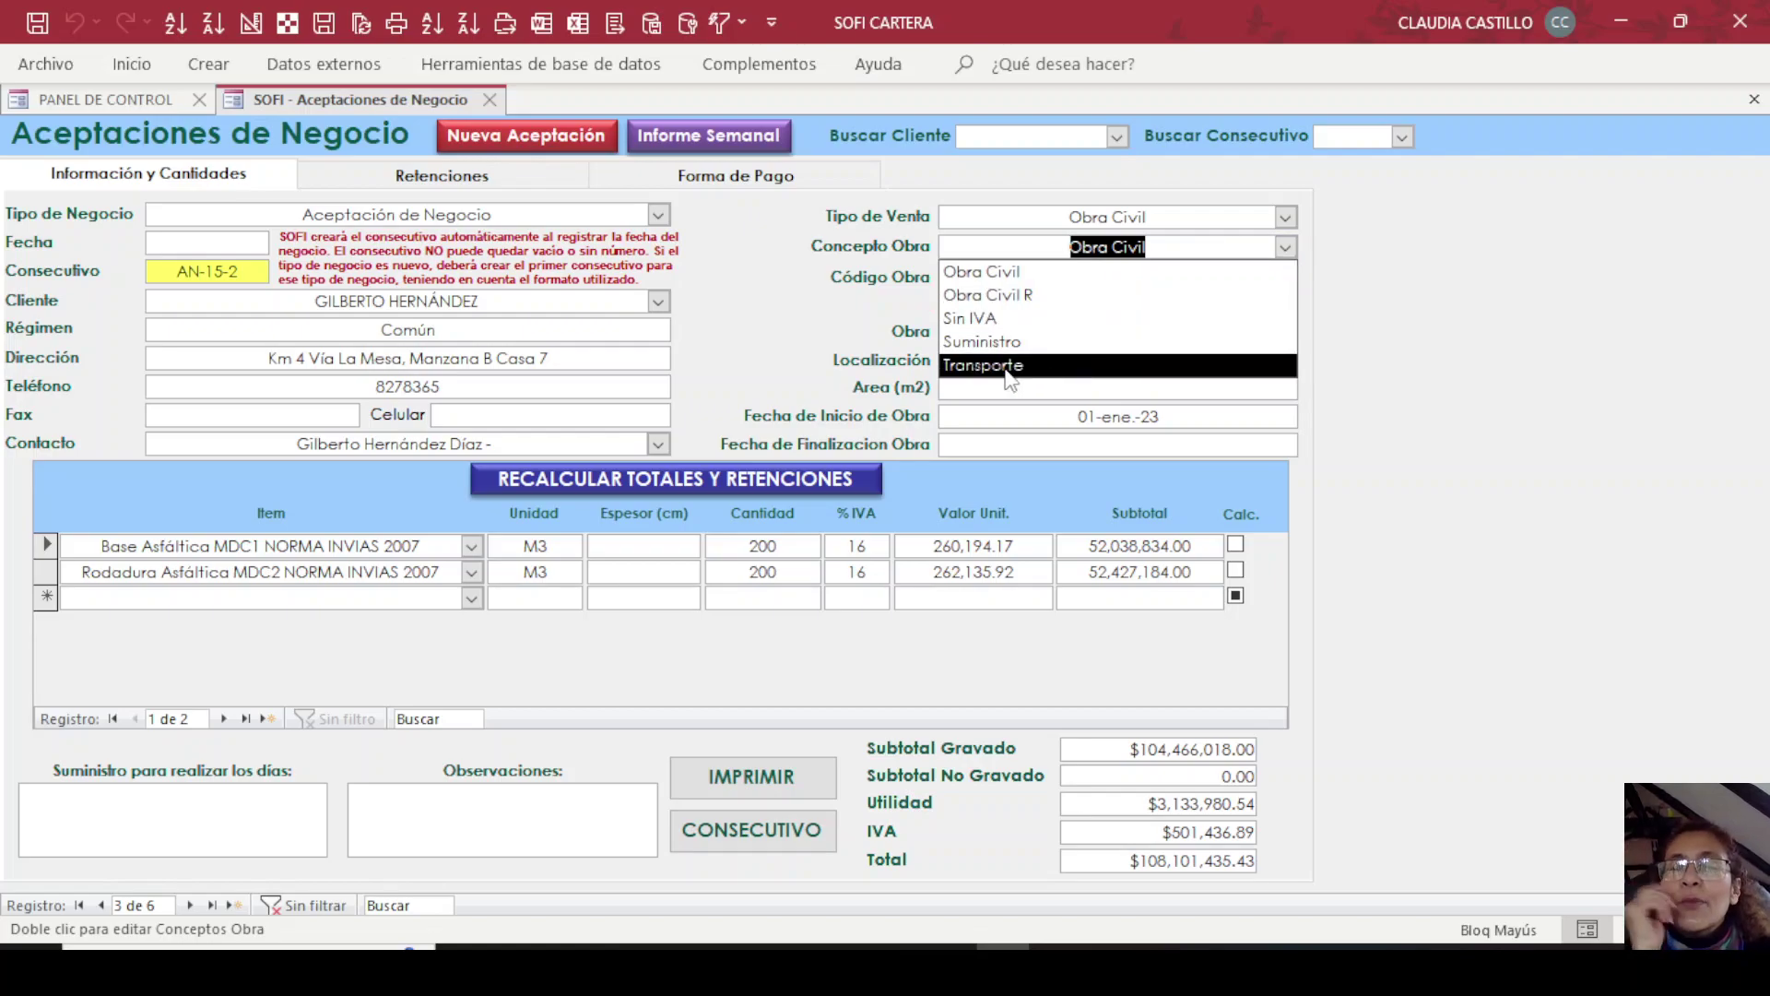
{"action": "left_click", "coordinate": [1324, 282]}
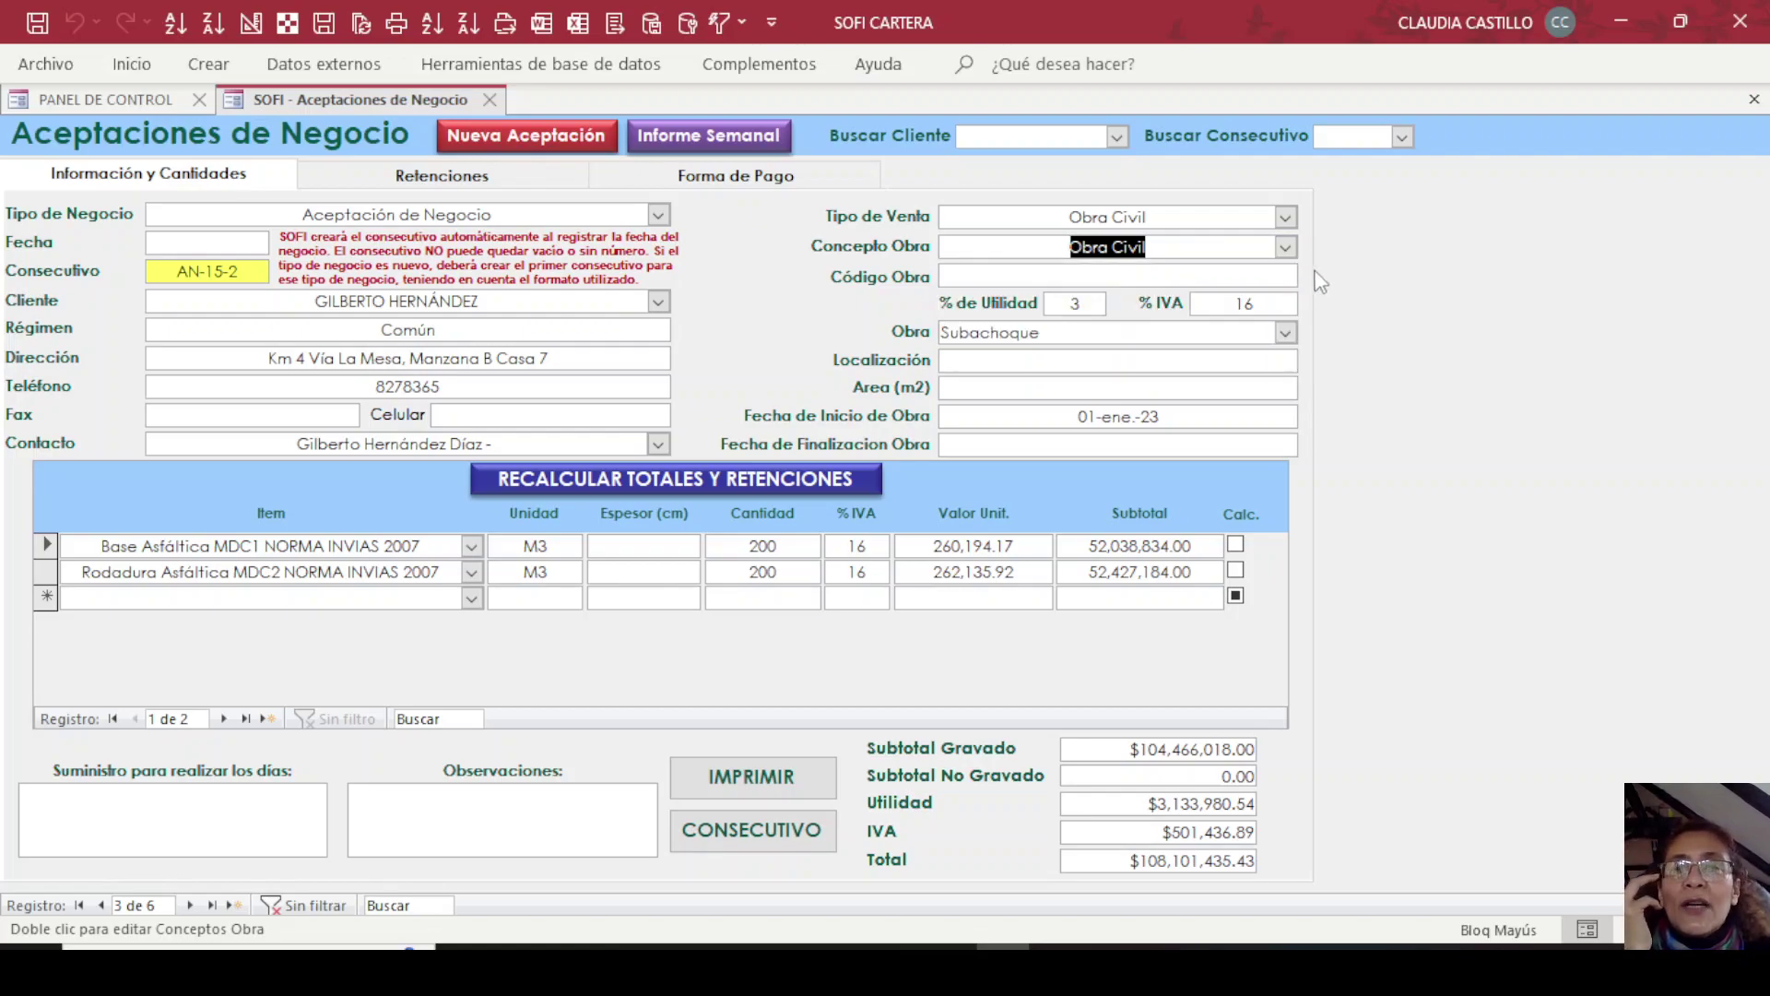
{"action": "left_click", "coordinate": [1229, 249]}
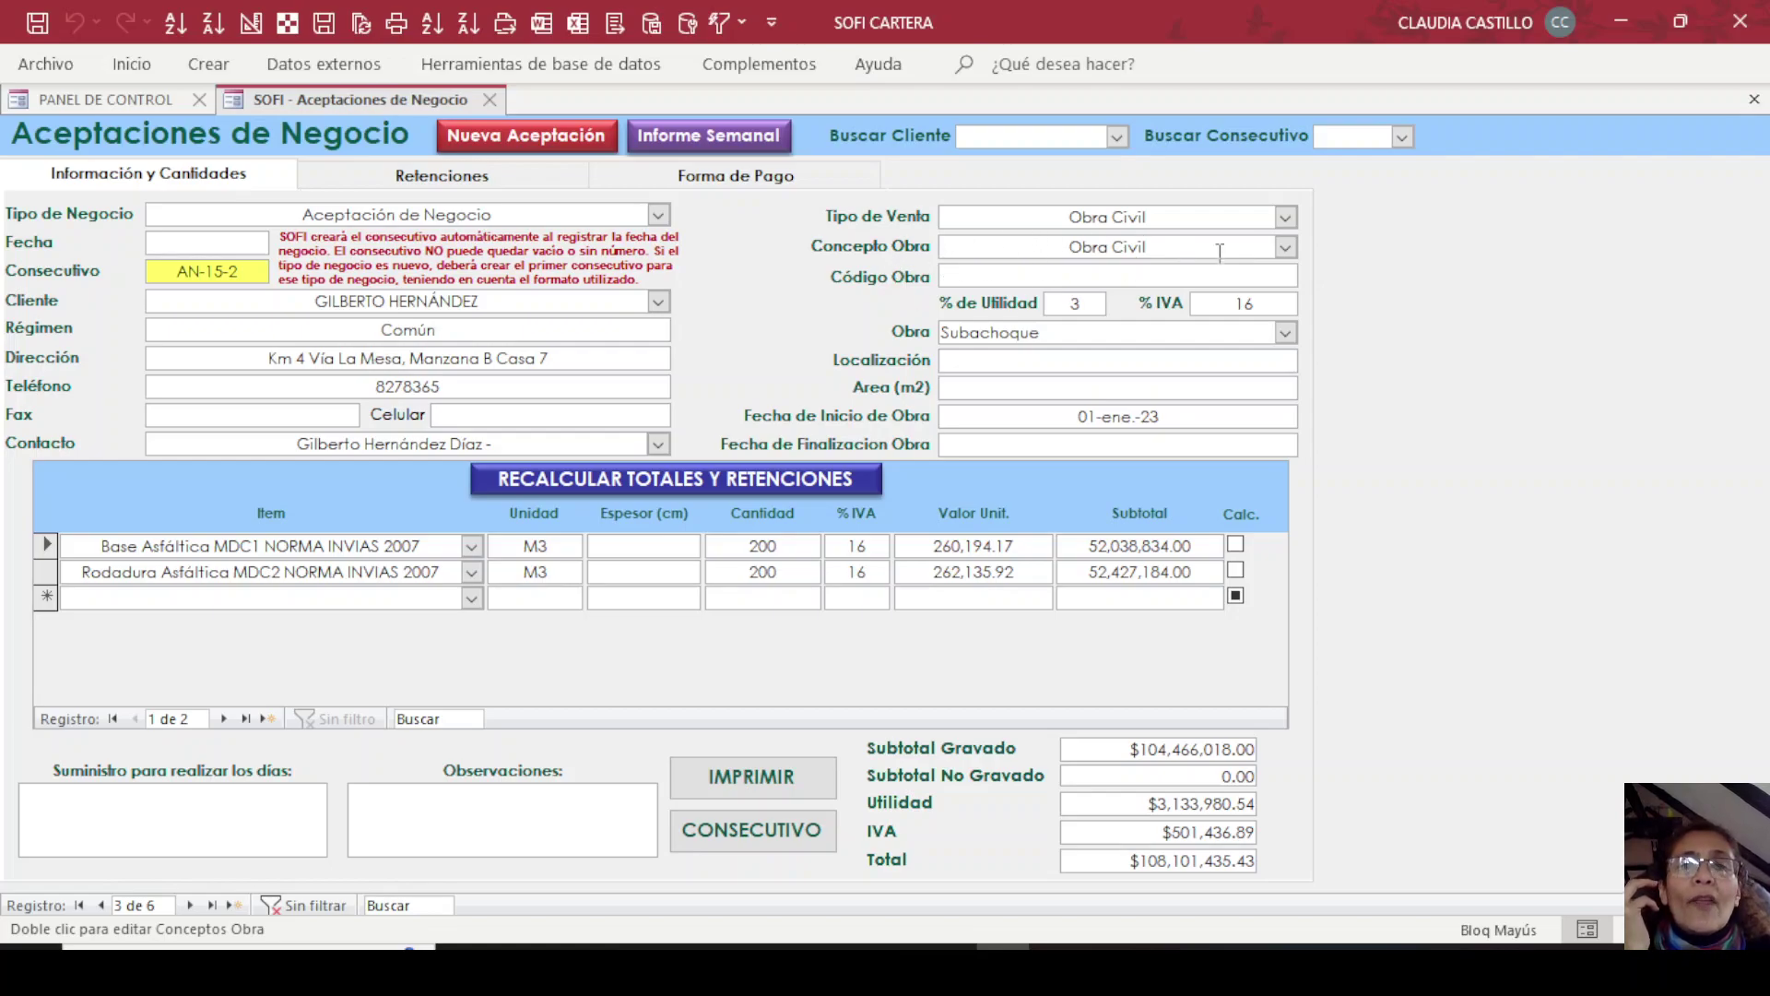
{"action": "left_click", "coordinate": [1288, 249]}
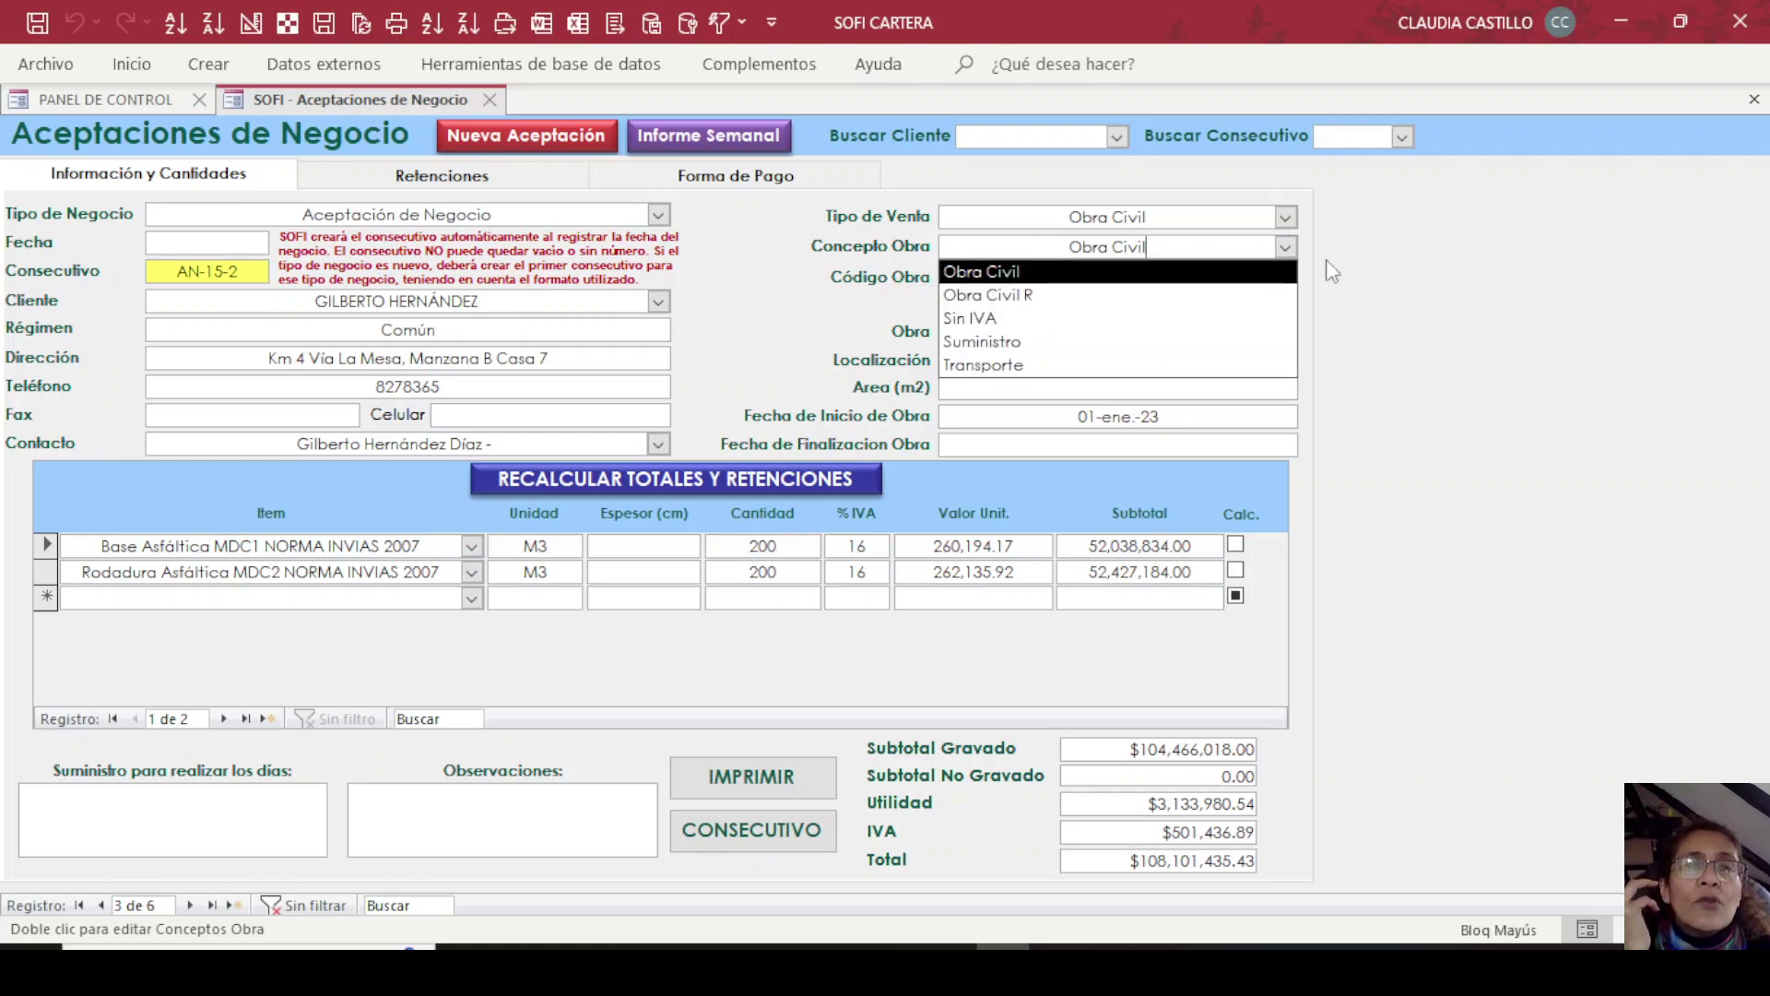
{"action": "left_click", "coordinate": [429, 336]}
{"action": "left_click_drag", "start_coordinate": [456, 339], "coordinate": [117, 334]}
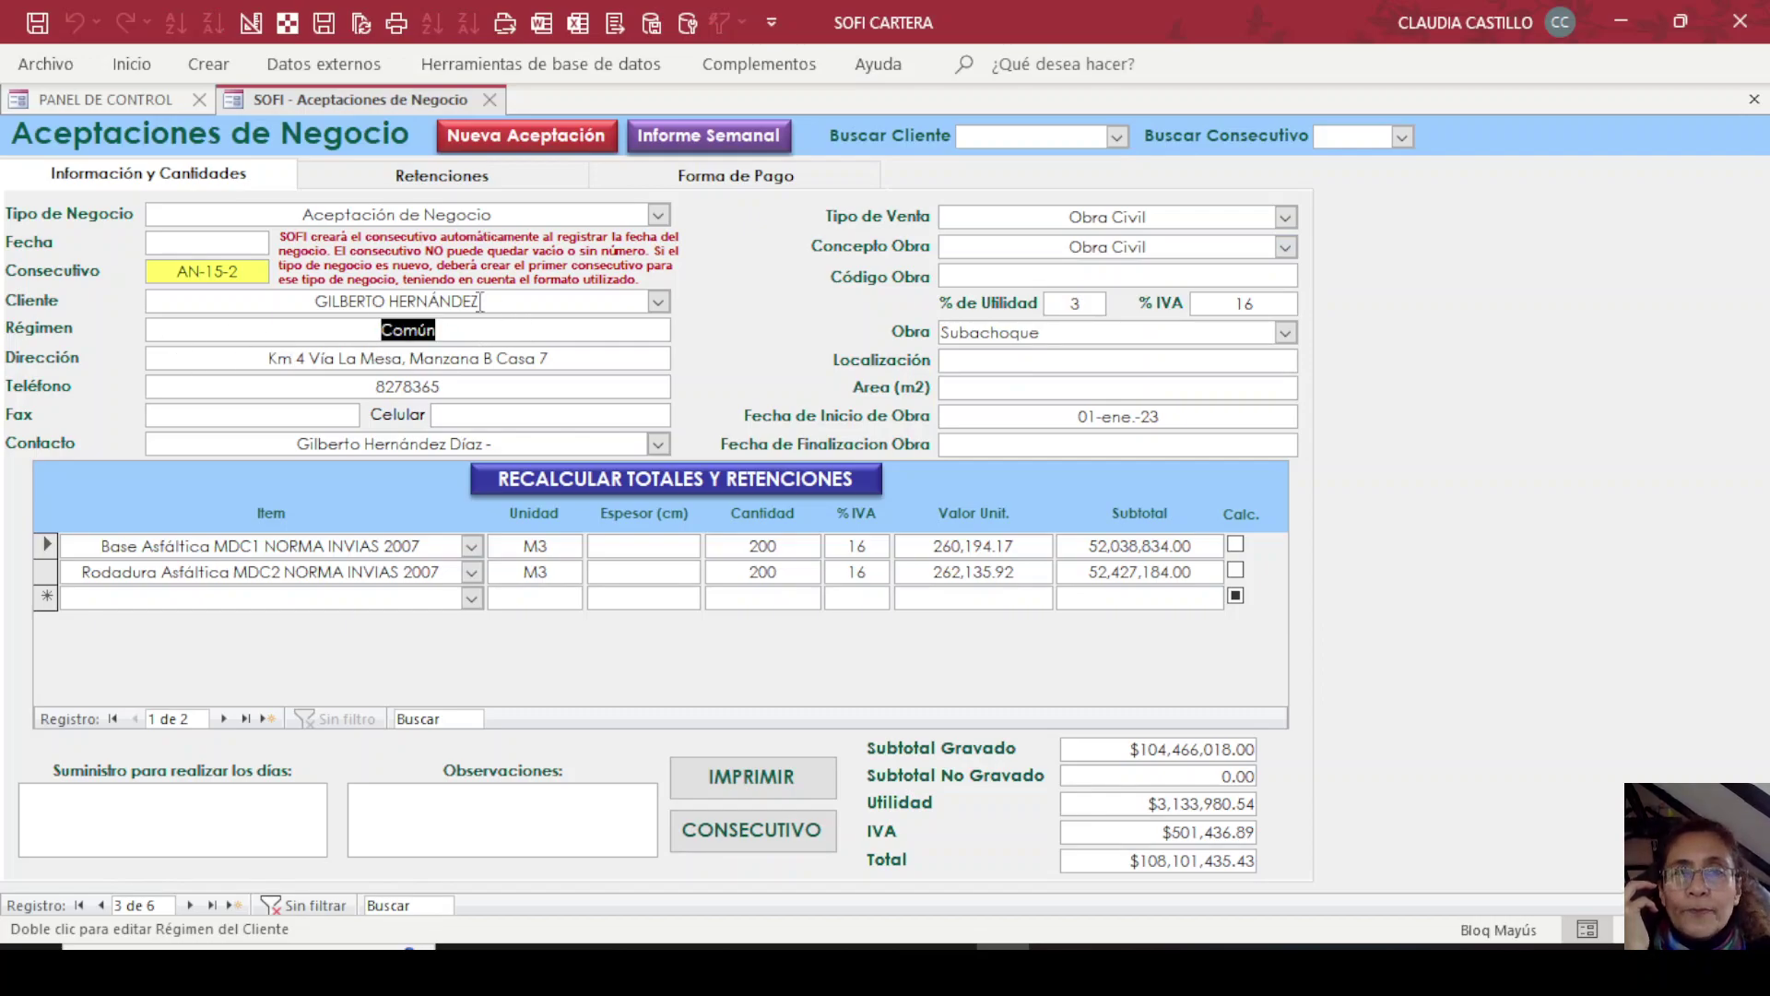
Open the database's relationships diagram, show all relationships, and look through the linked tables.
{"action": "left_click", "coordinate": [481, 69]}
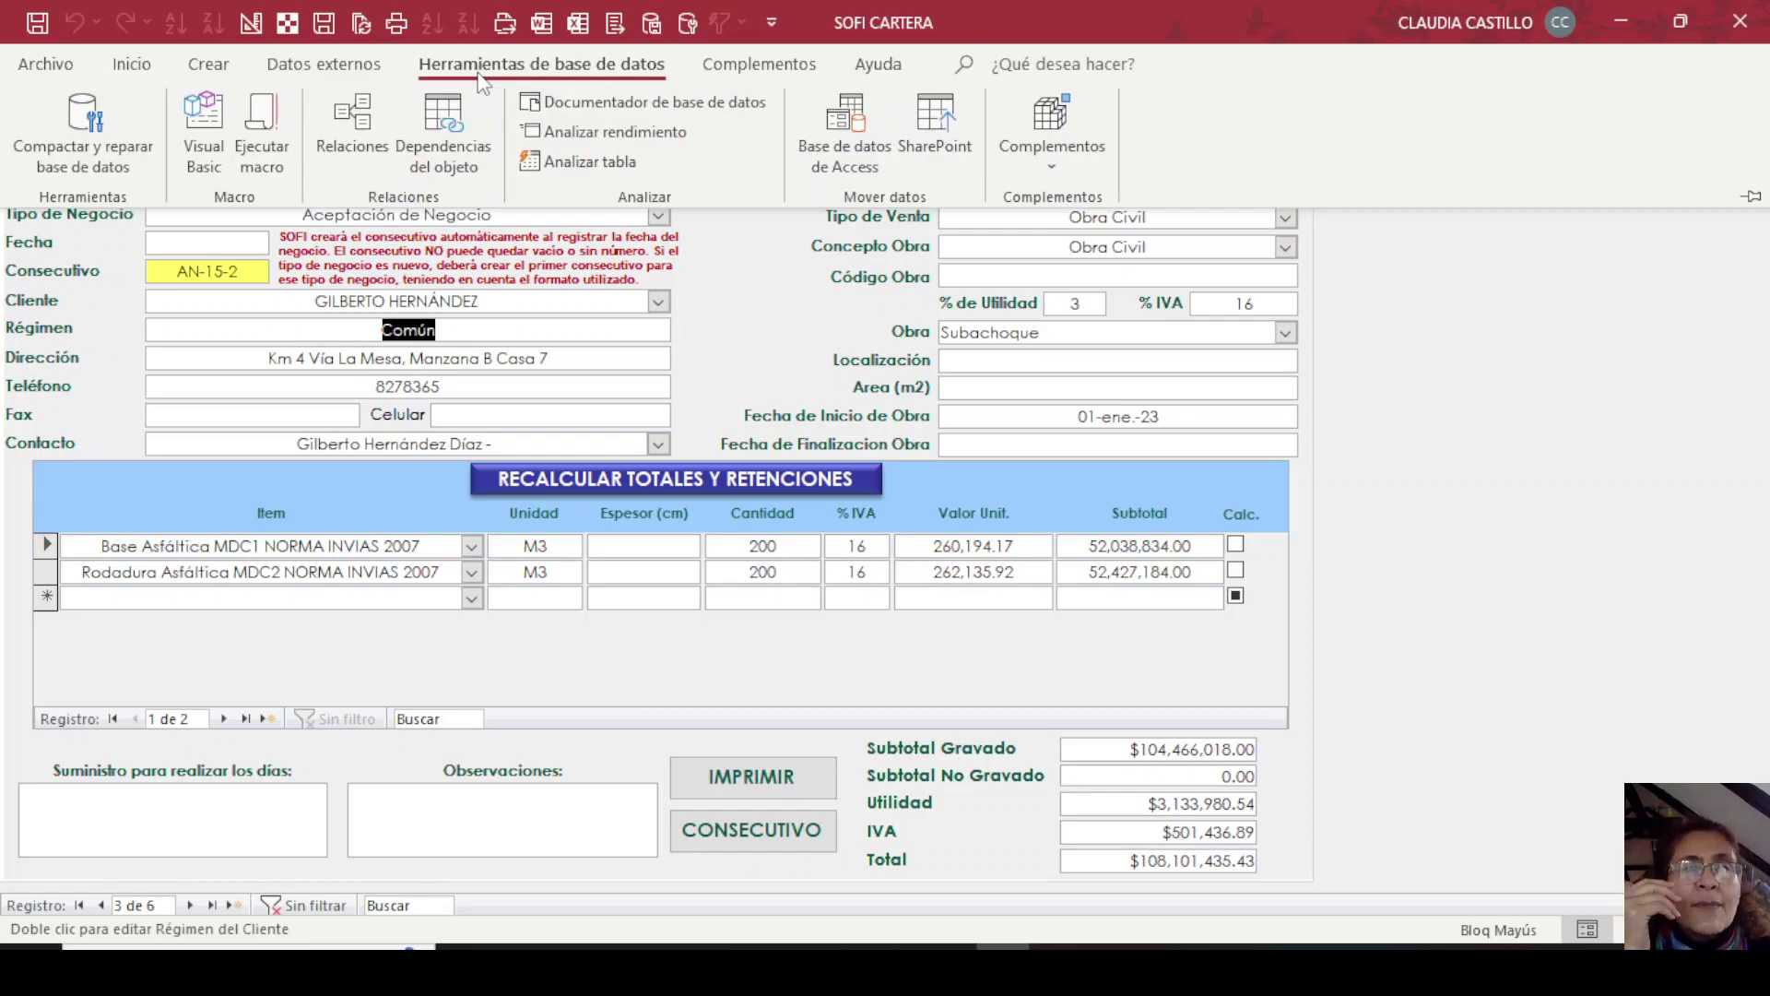
{"action": "left_click", "coordinate": [352, 152]}
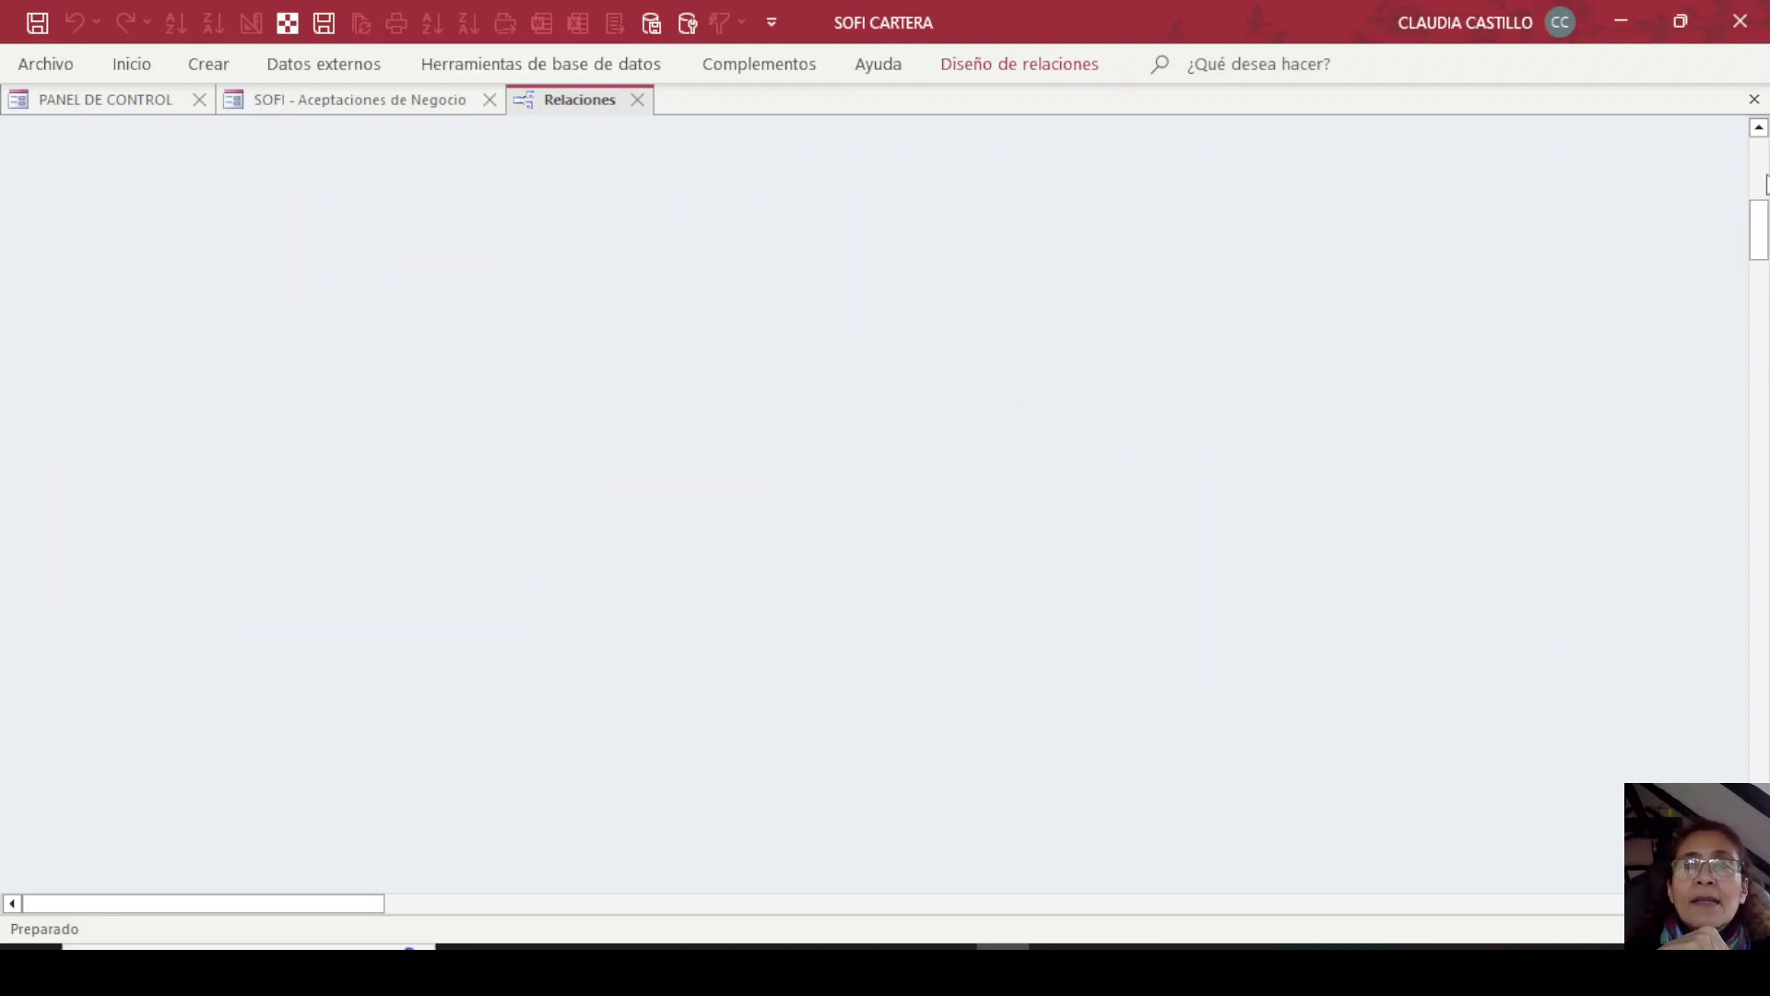
{"action": "left_click", "coordinate": [505, 66]}
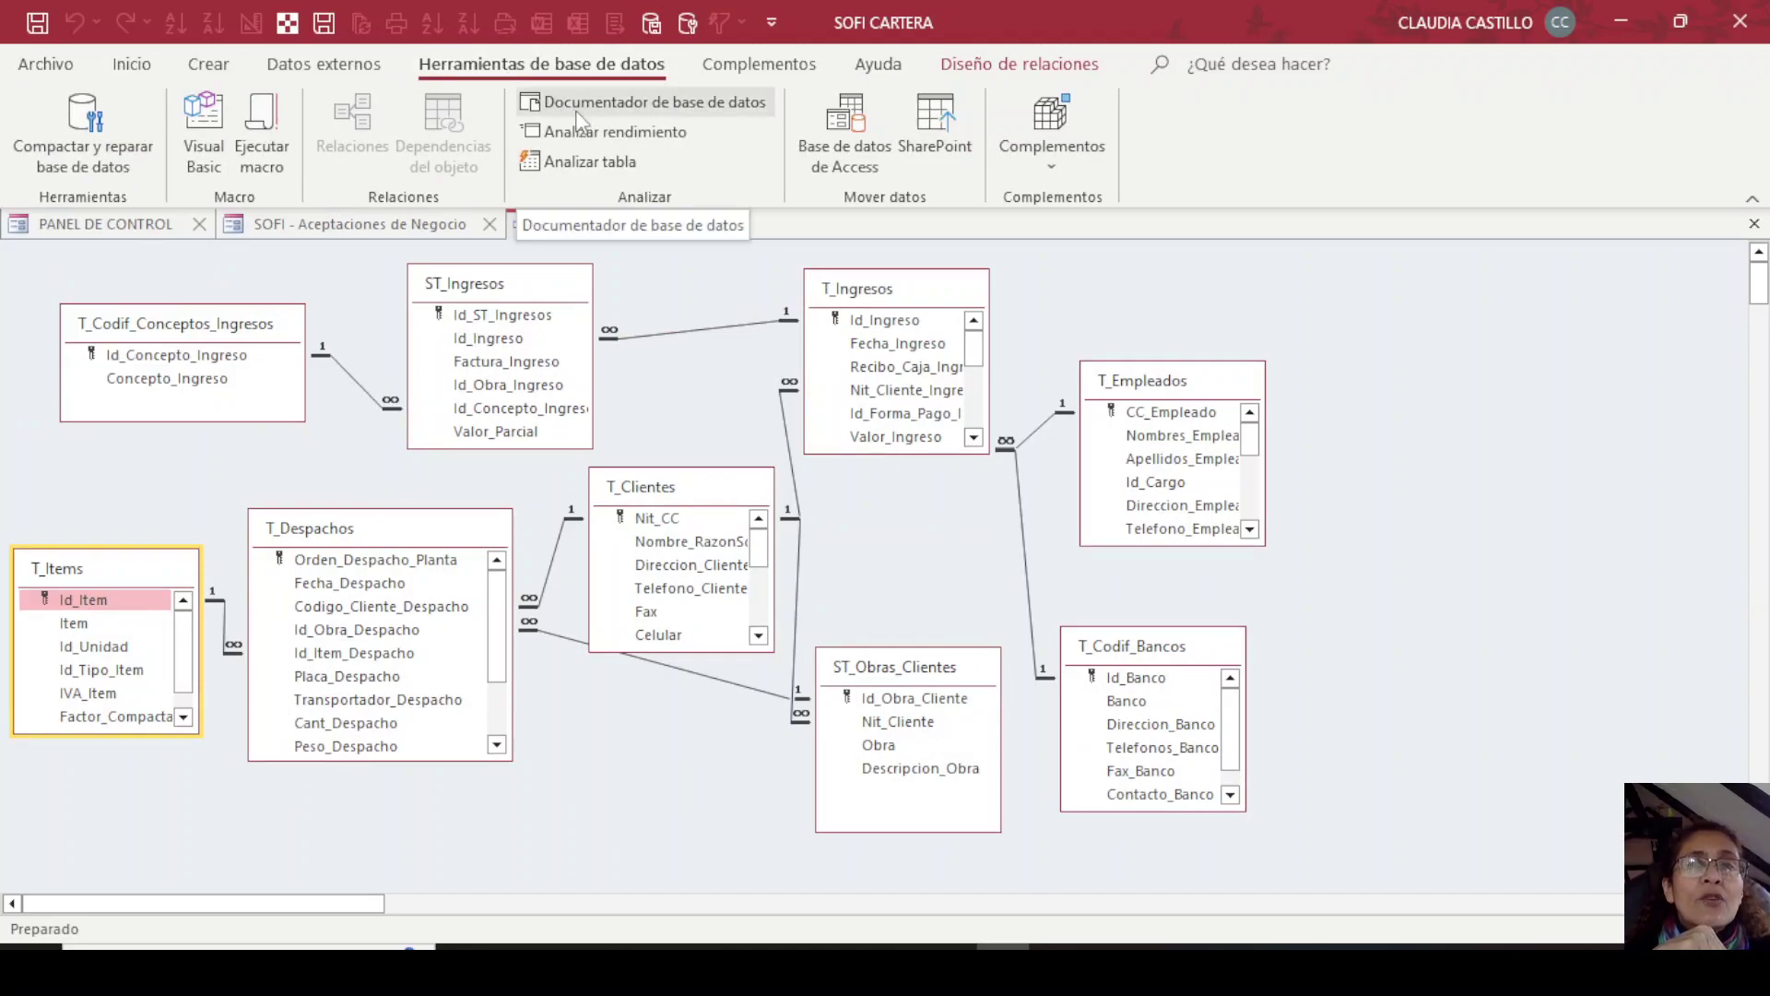
{"action": "left_click", "coordinate": [1019, 64]}
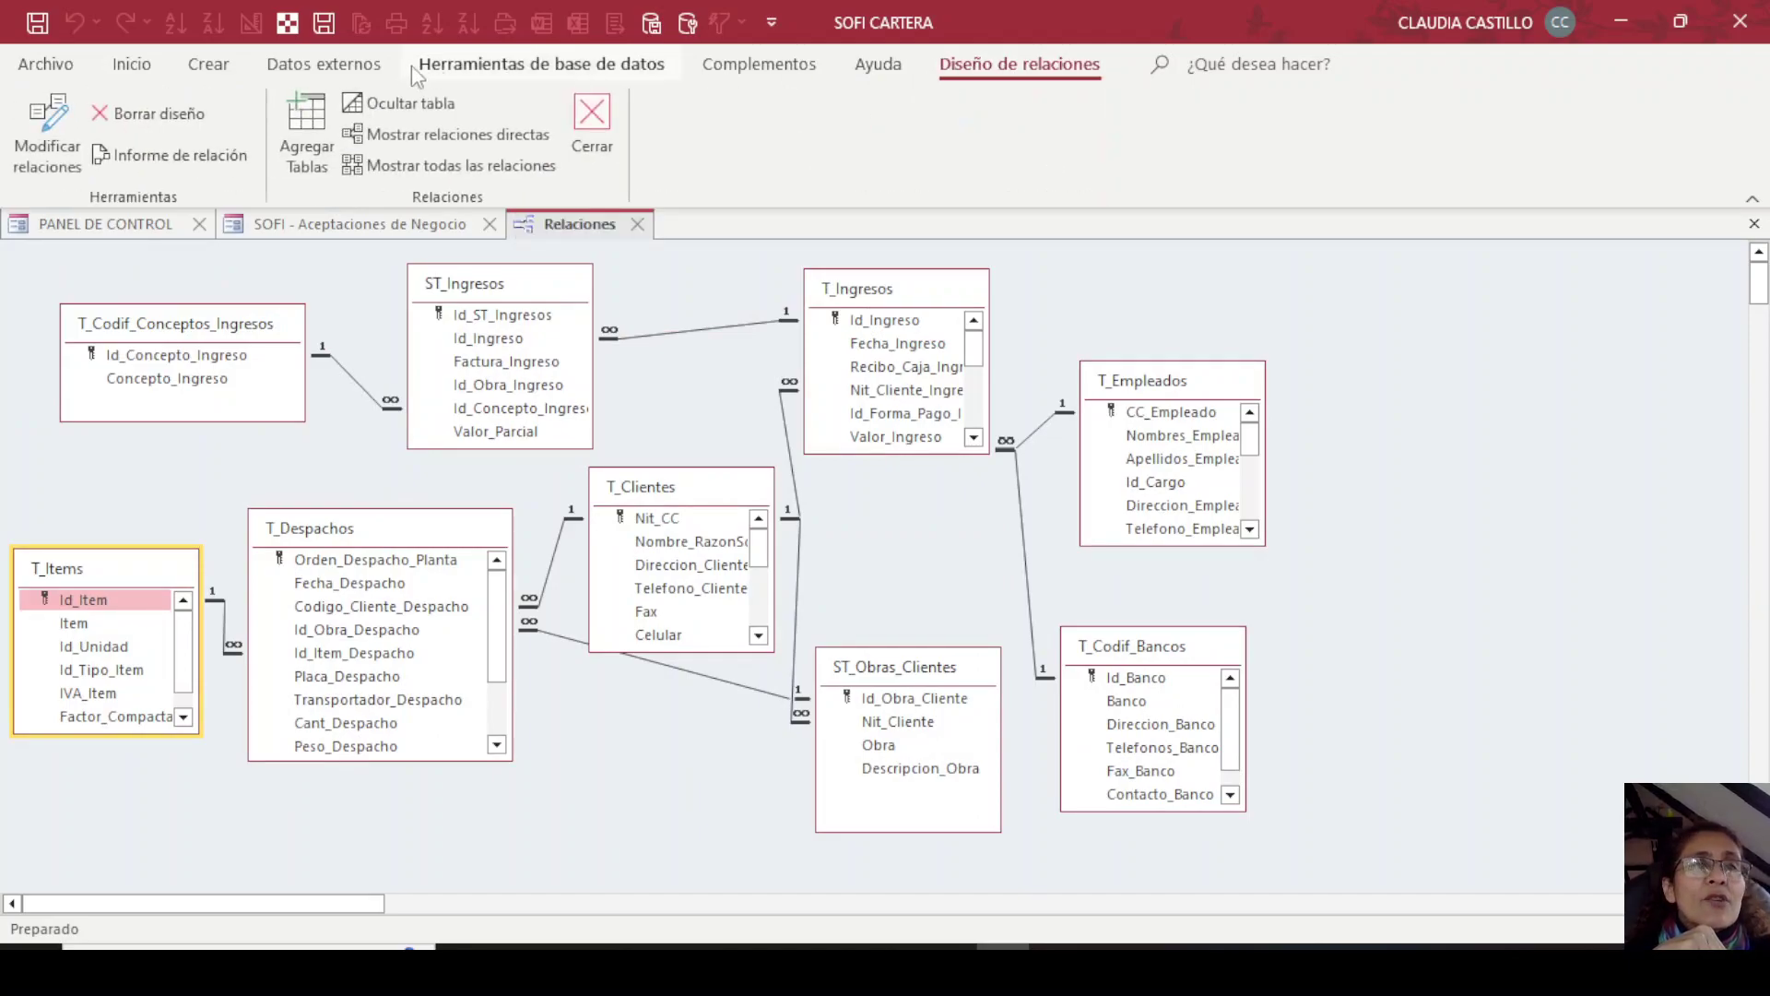
{"action": "left_click", "coordinate": [446, 167]}
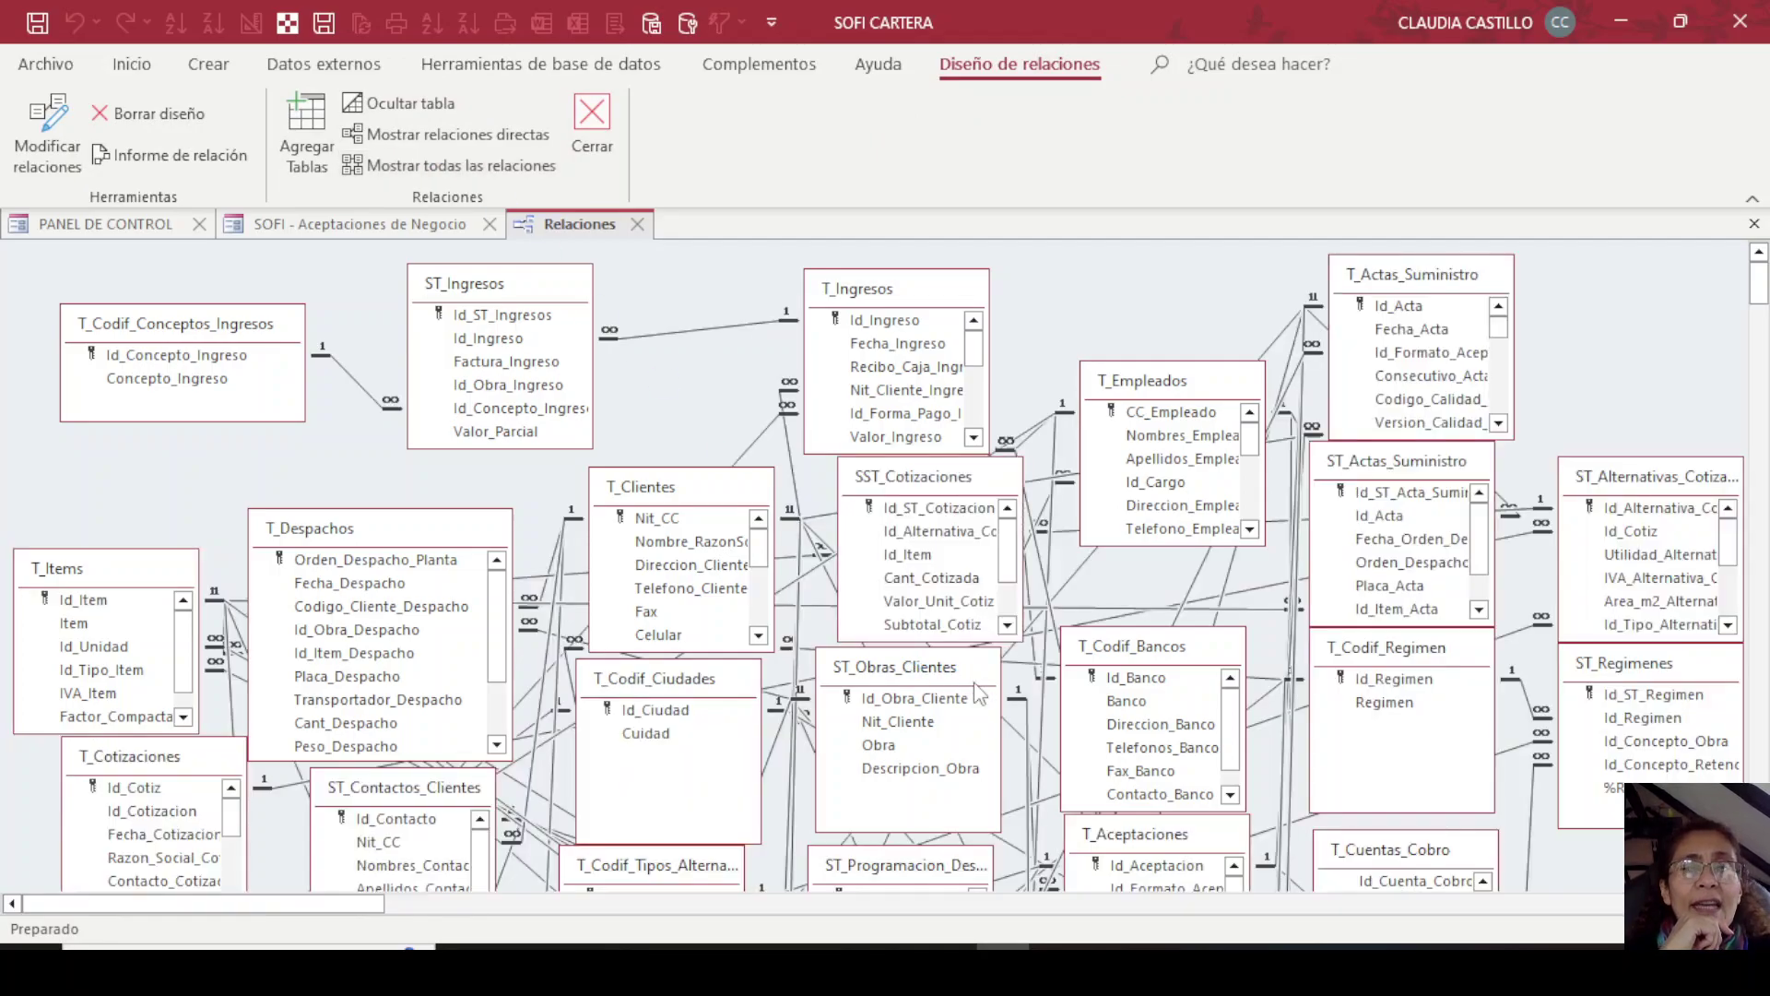
{"action": "scroll", "coordinate": [875, 562], "scroll_direction": "down", "scroll_amount": 15}
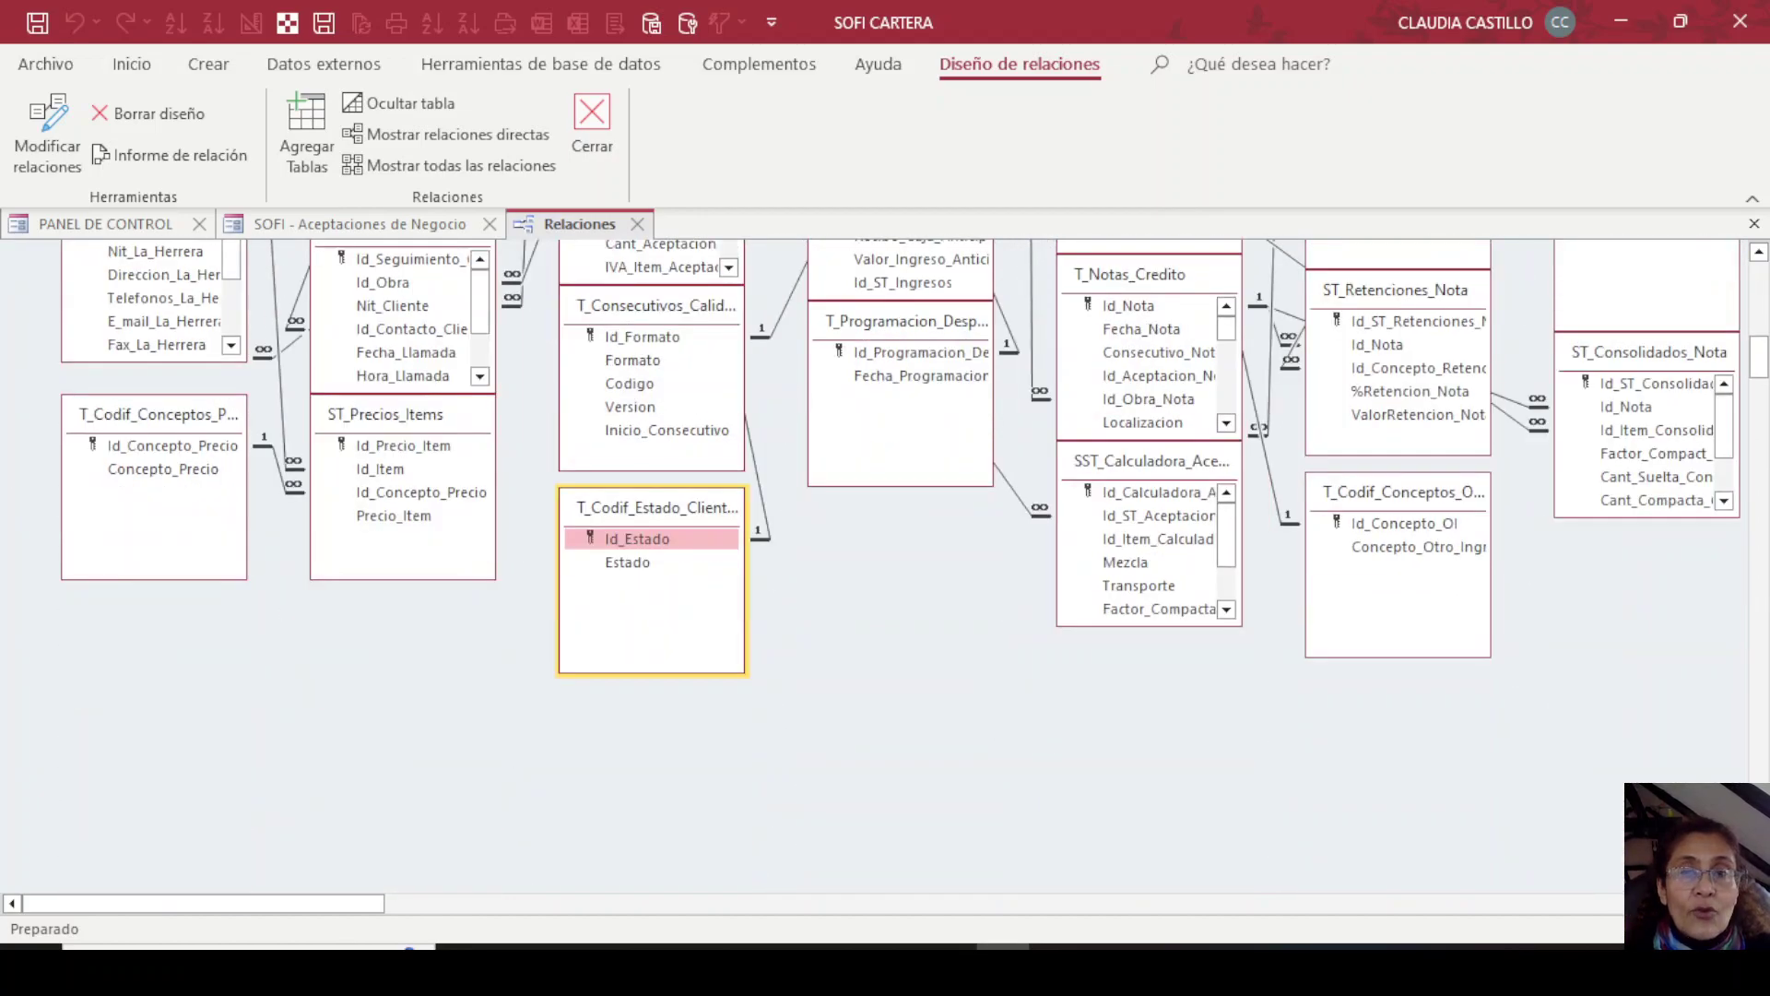
{"action": "scroll", "coordinate": [1759, 263], "scroll_direction": "up", "scroll_amount": 10}
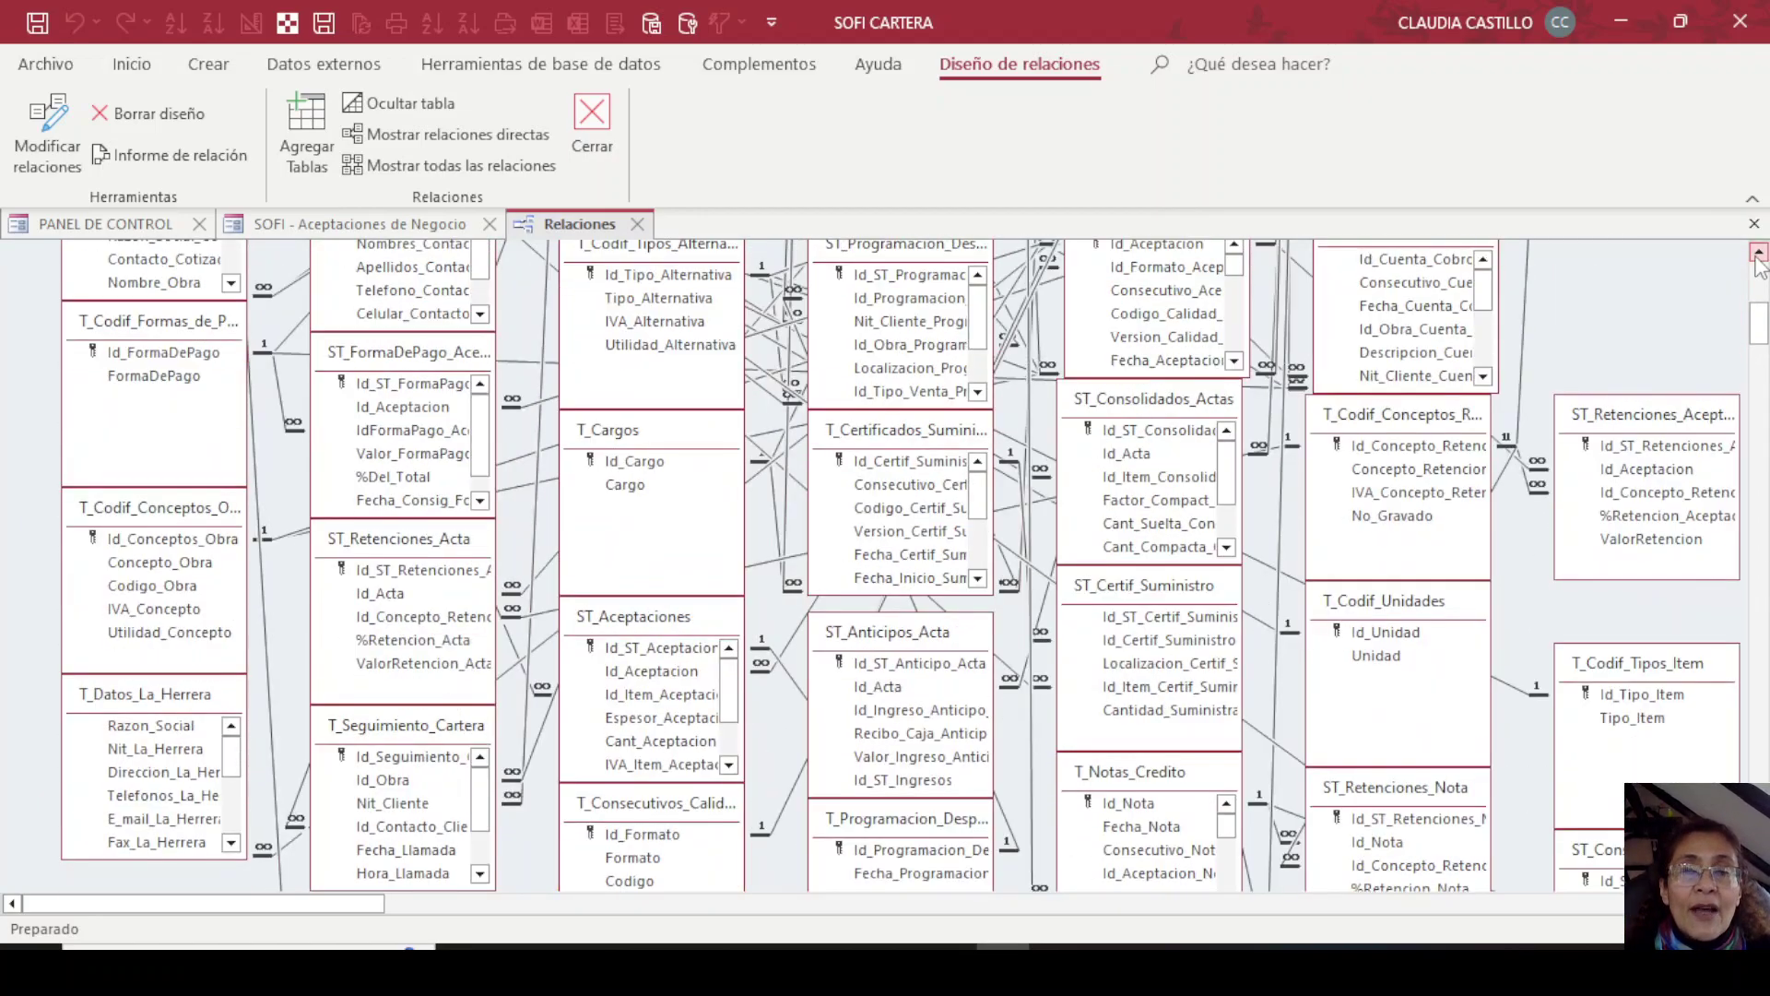
{"action": "scroll", "coordinate": [1759, 263], "scroll_direction": "up", "scroll_amount": 3}
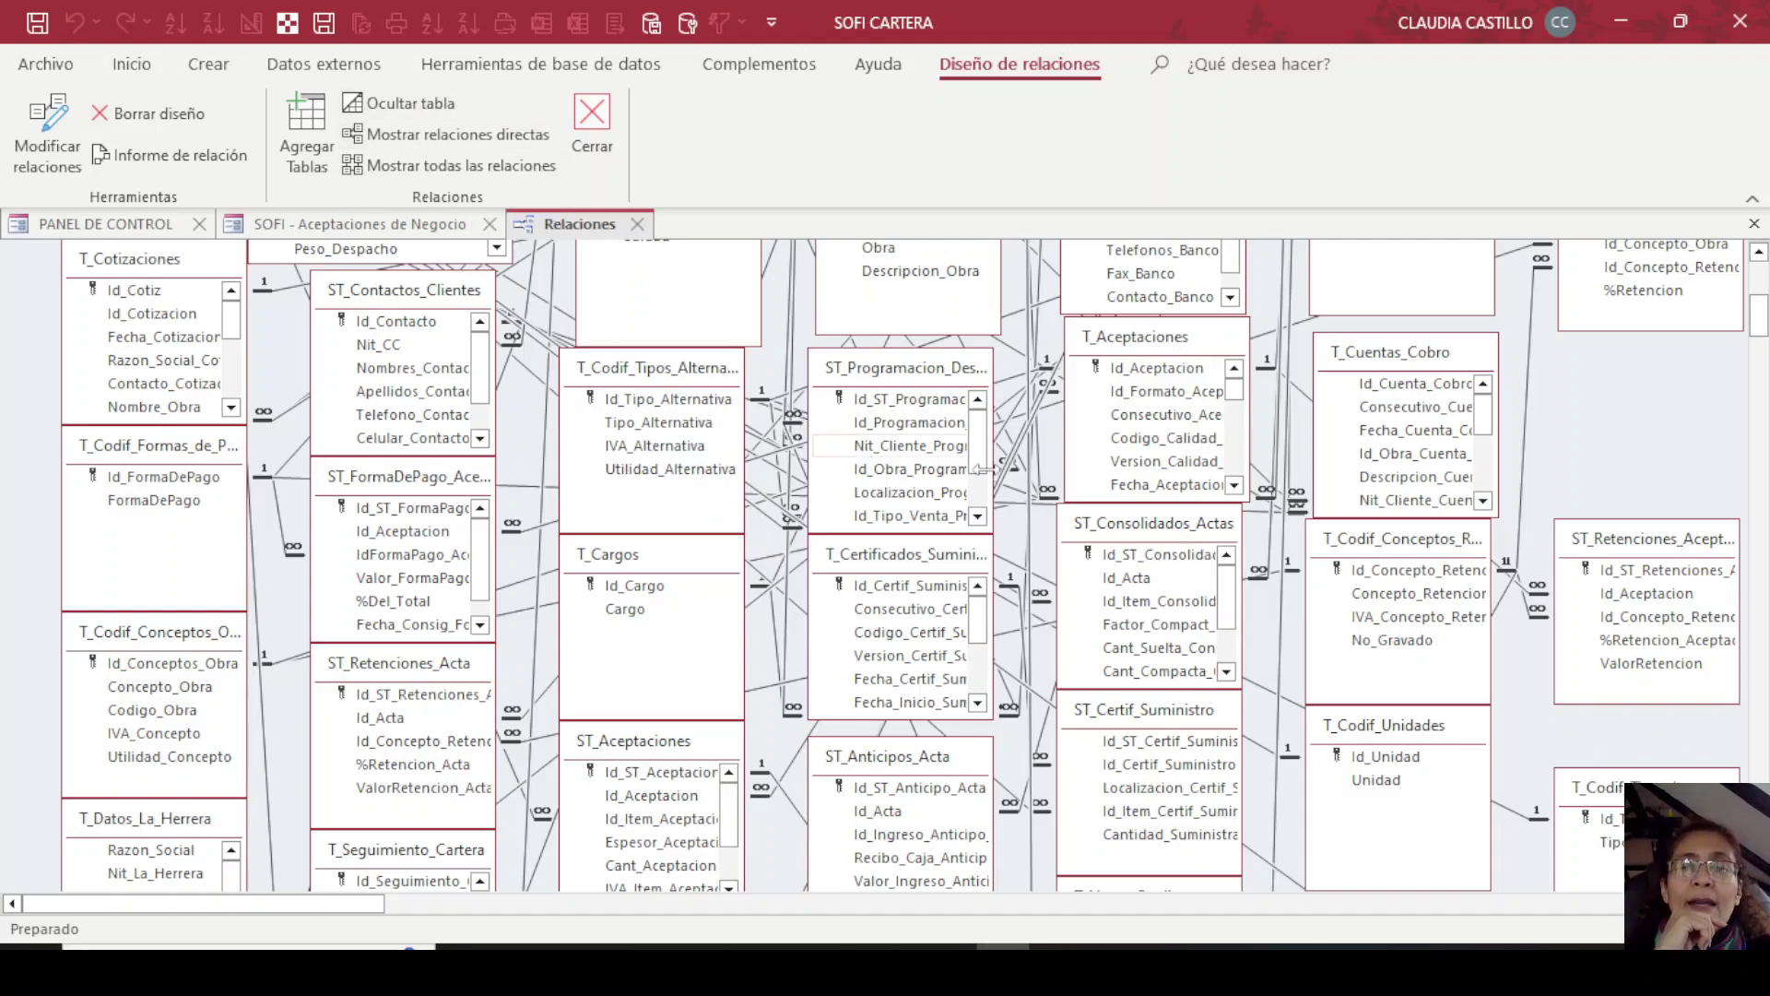
Clear the entire layout of the relationships diagram.
{"action": "left_click_drag", "start_coordinate": [1761, 318], "coordinate": [1701, 272]}
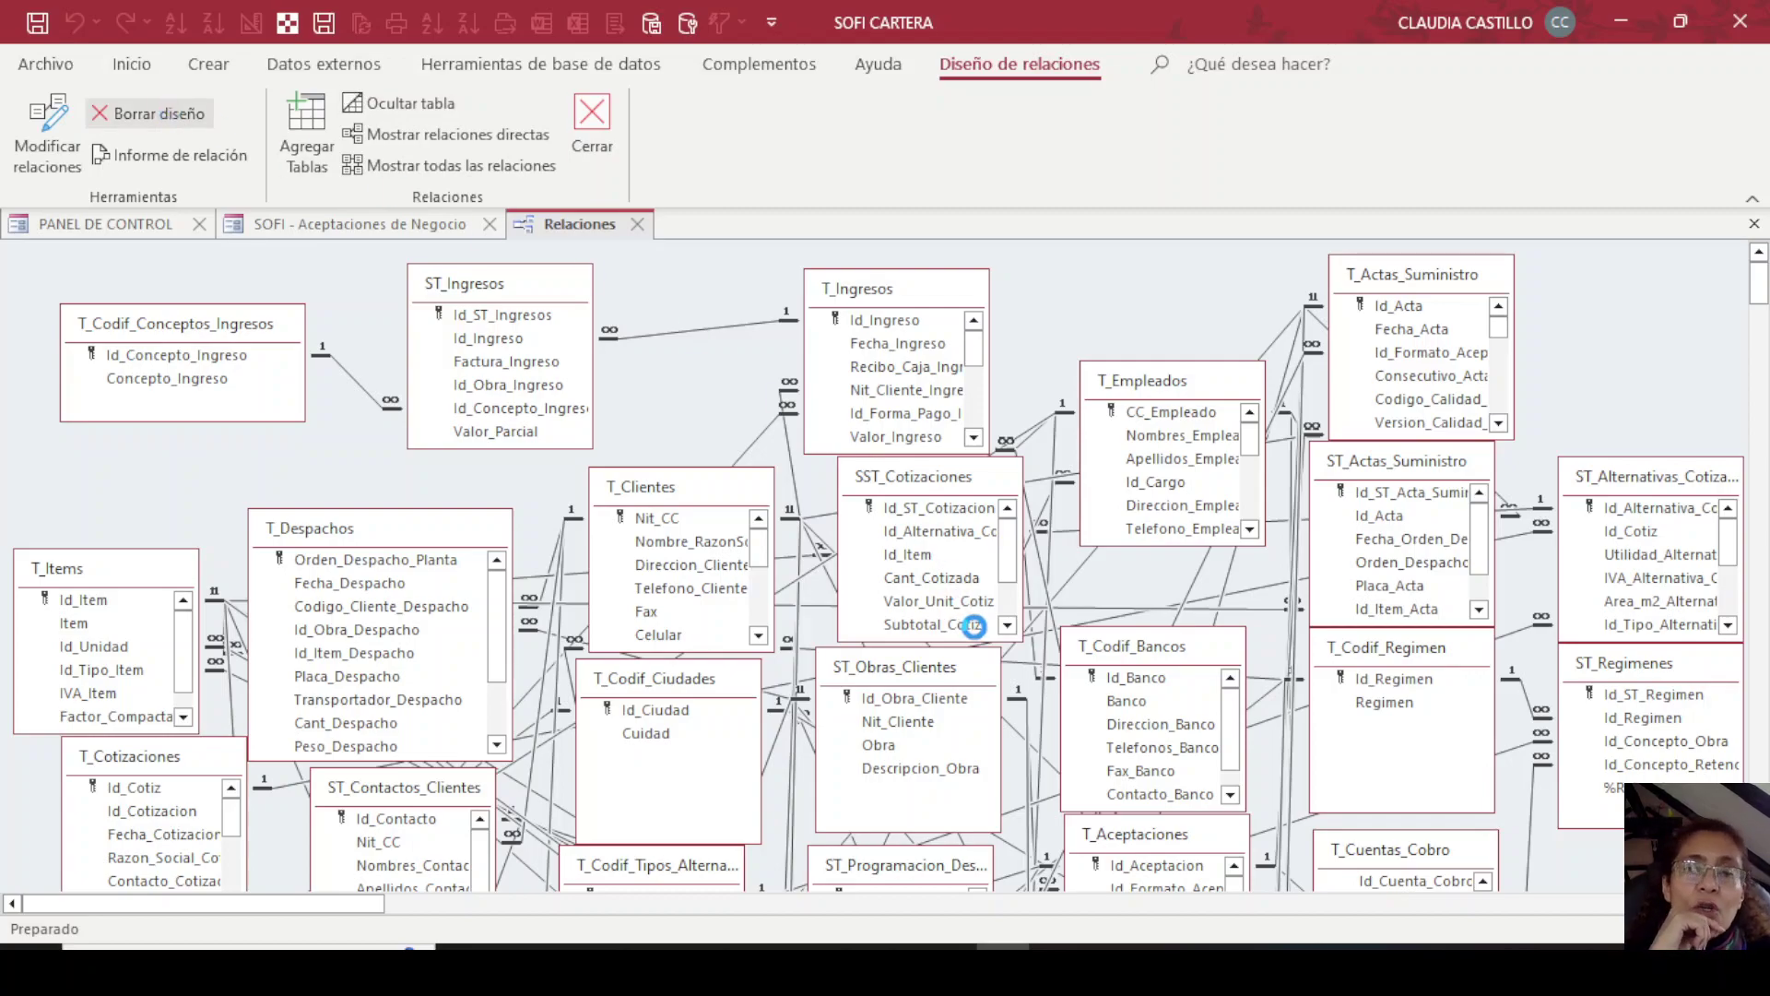
{"action": "left_click", "coordinate": [828, 560]}
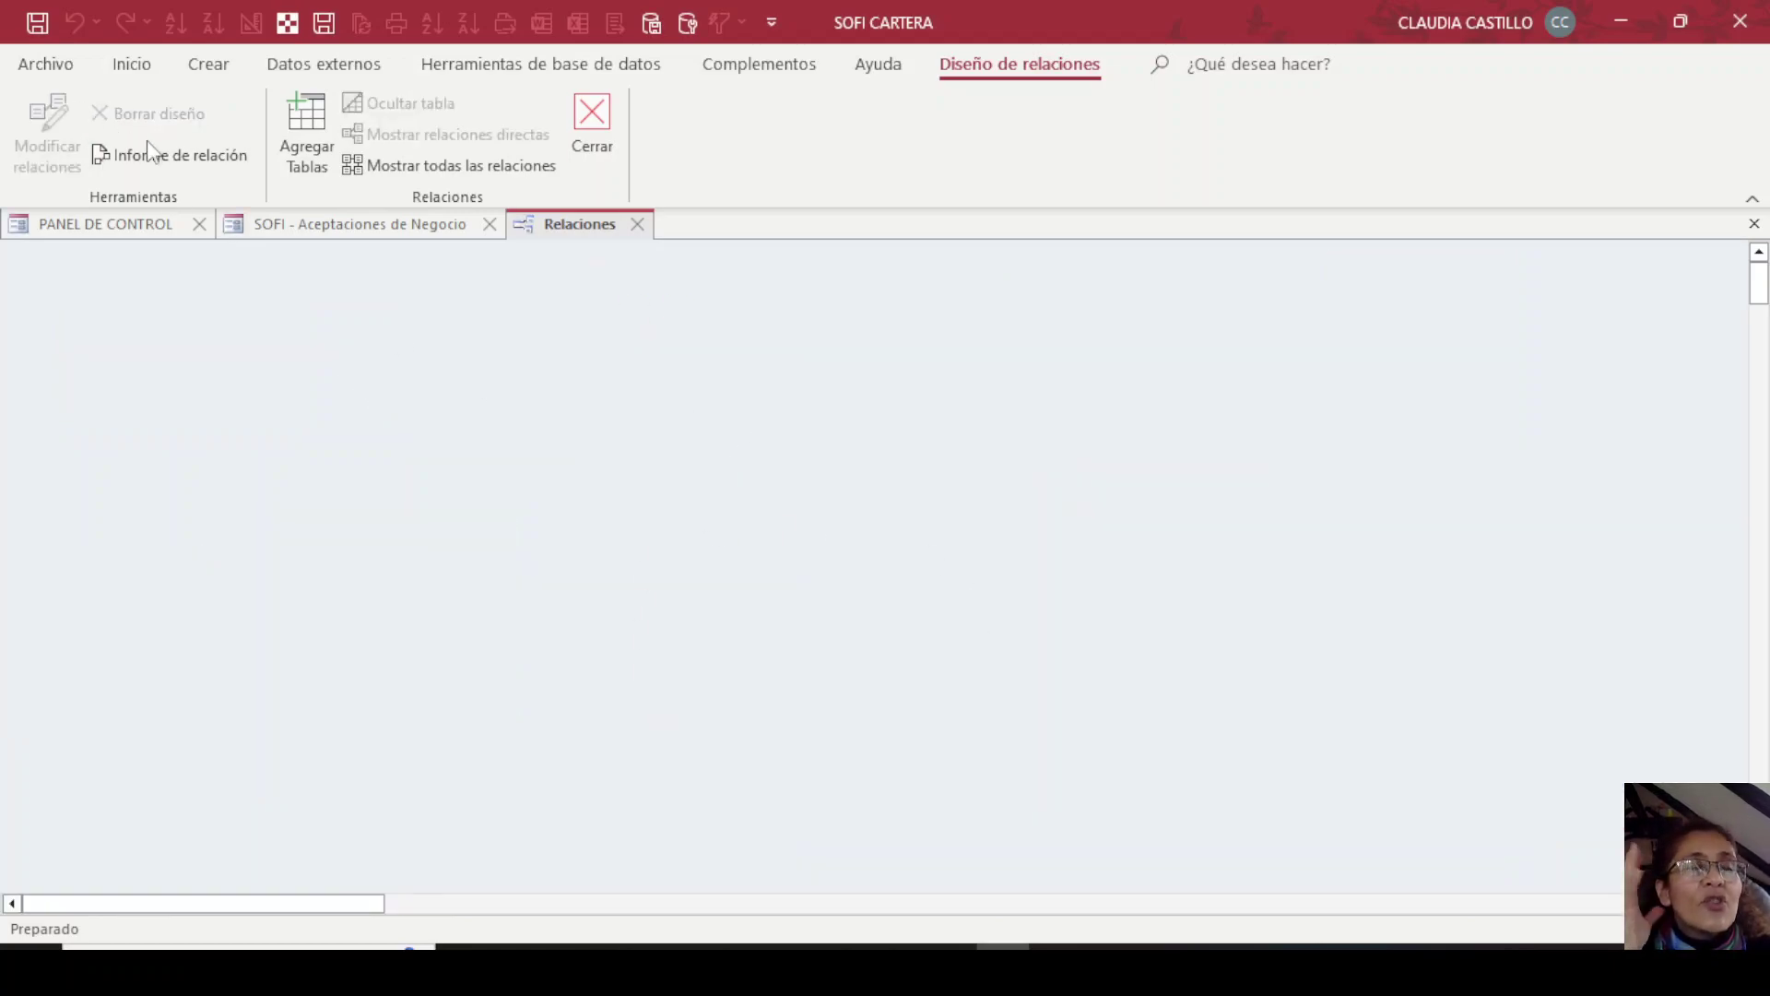
{"action": "left_click", "coordinate": [294, 147]}
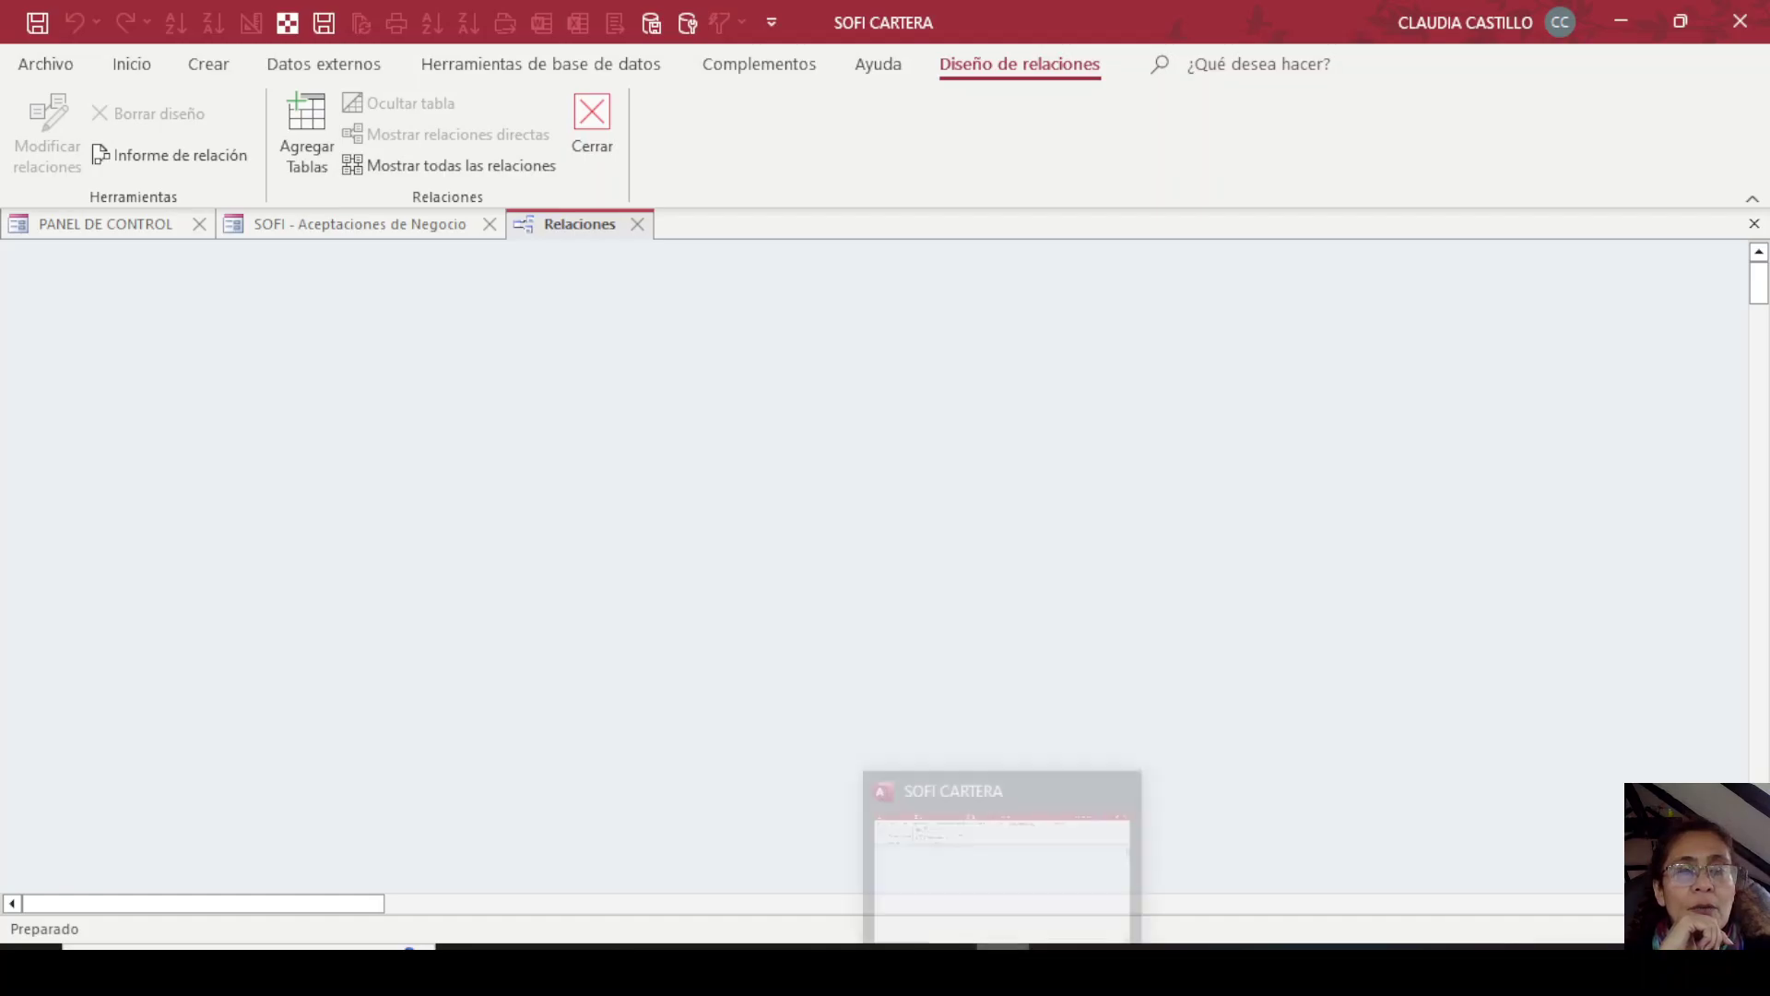
Switch to the PowerPoint presentation and show the slide "BASE DE DATOS RELACIONAL (B.D.R.)".
{"action": "left_click", "coordinate": [996, 945]}
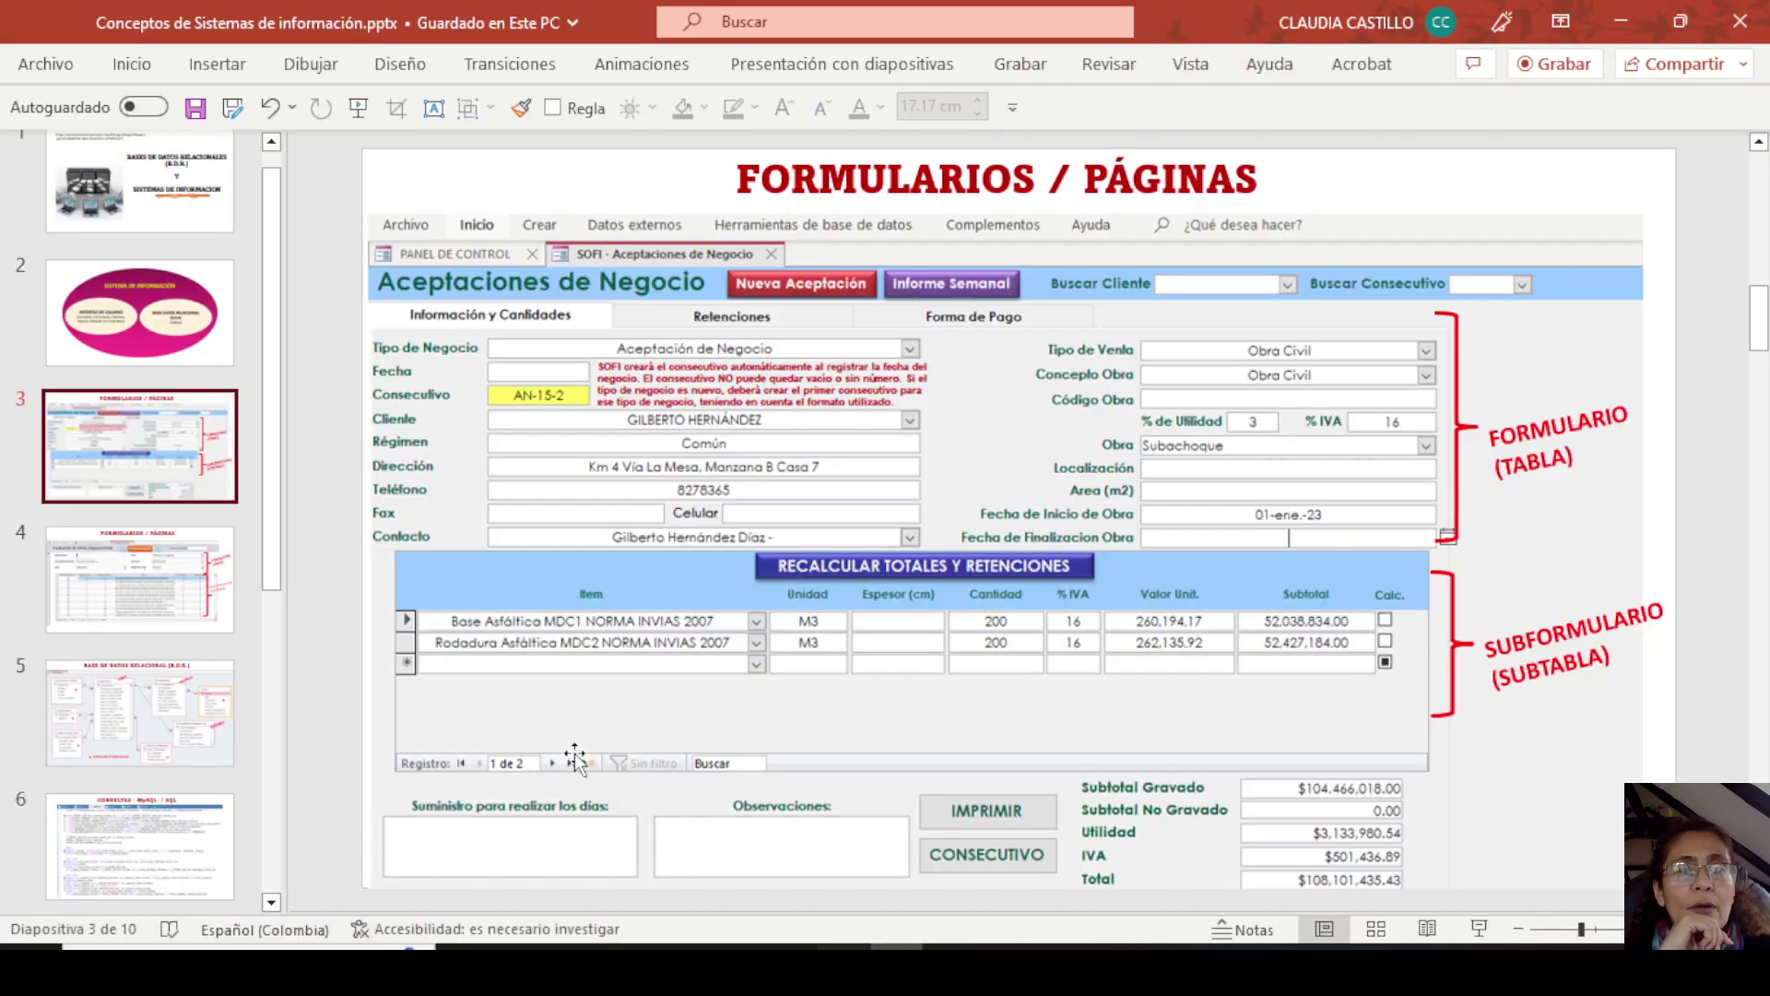
{"action": "left_click", "coordinate": [141, 728]}
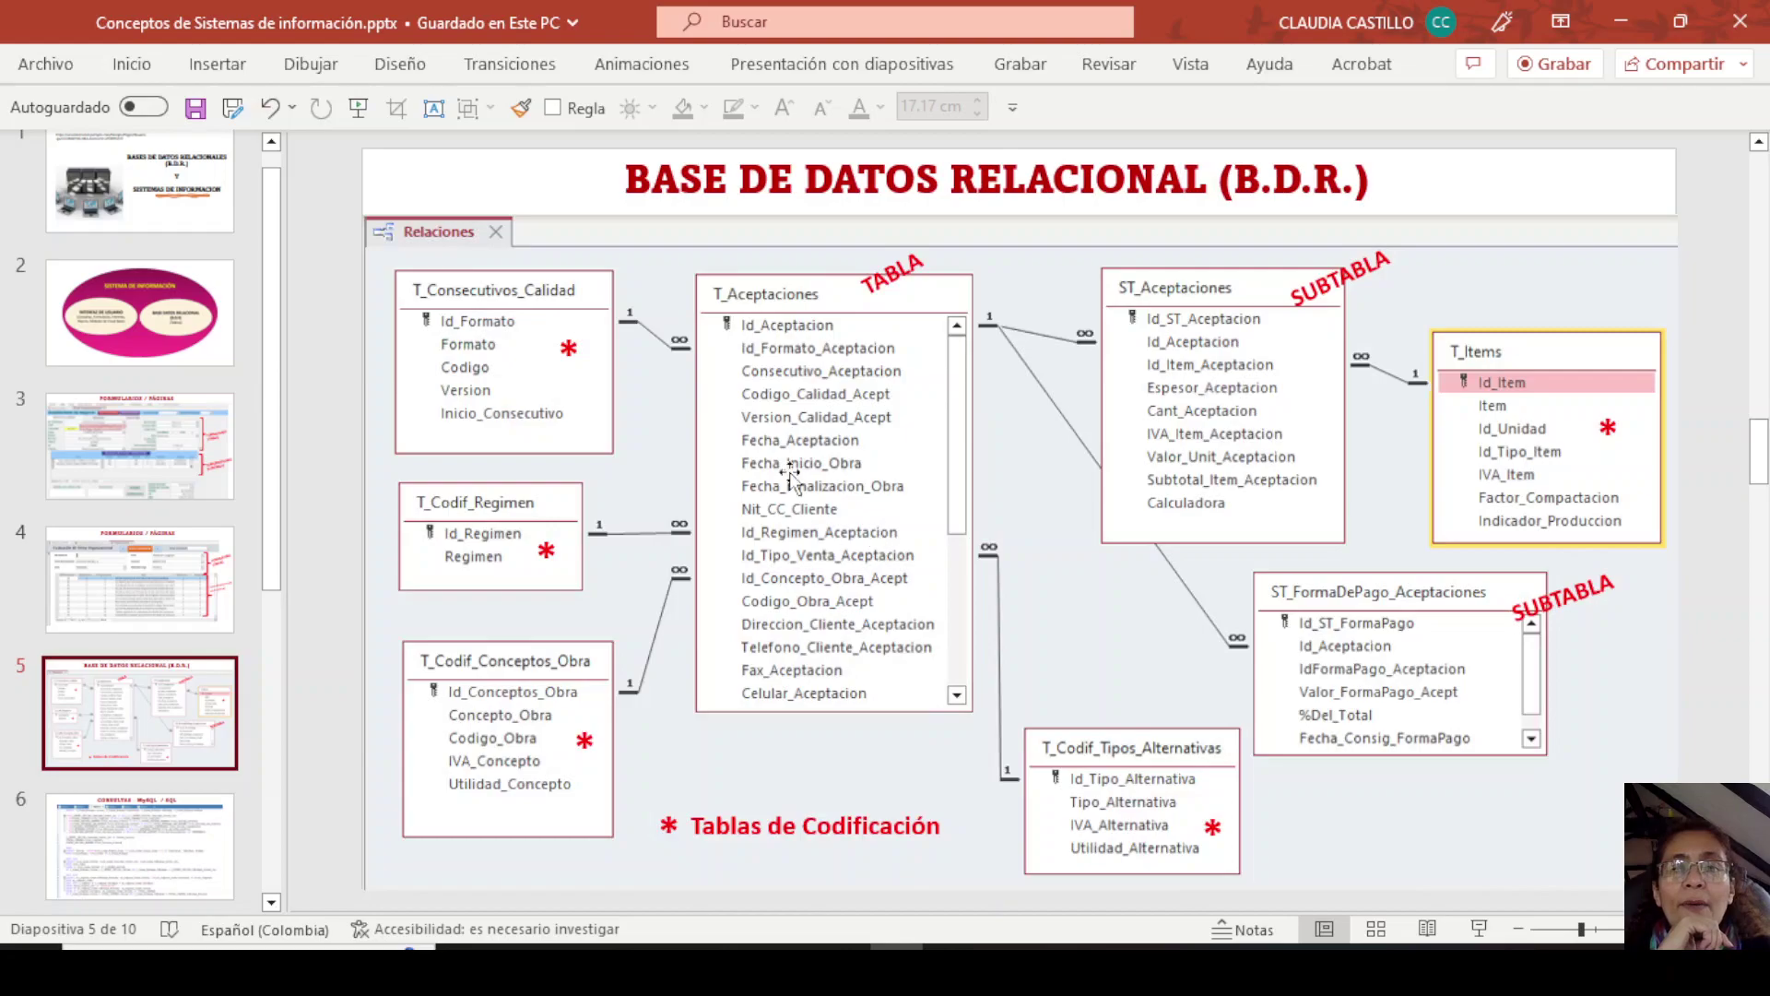
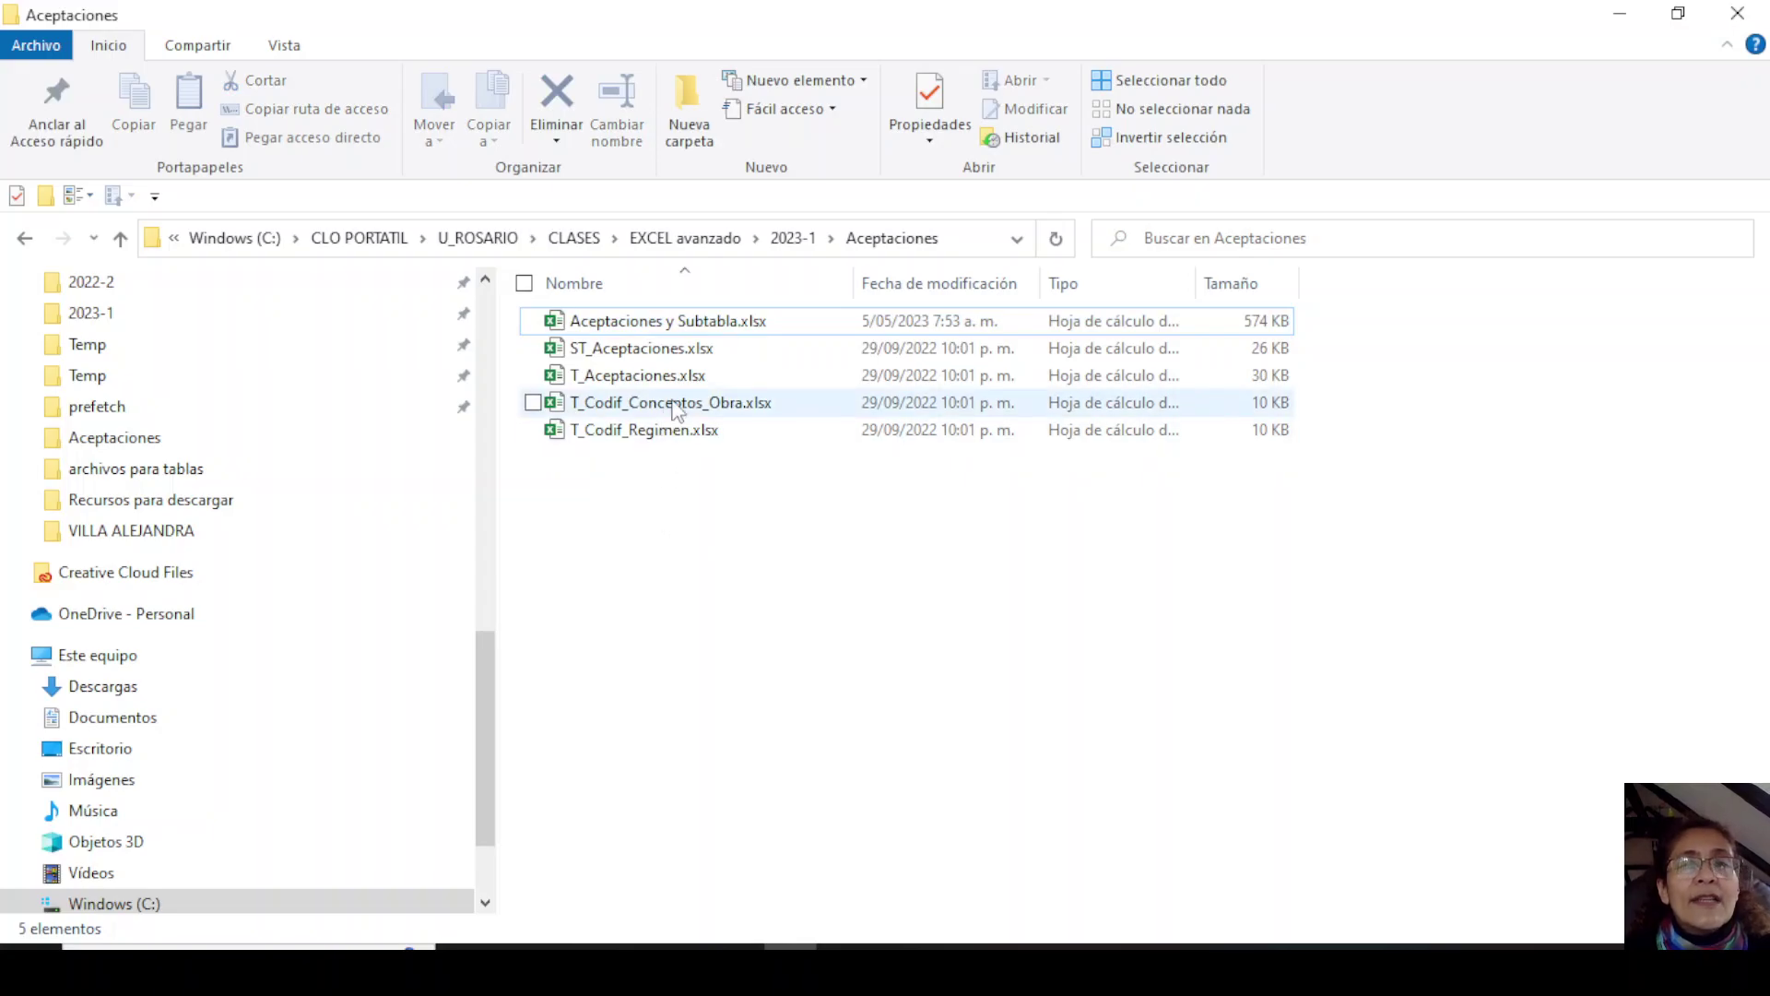
Open the workbook Aceptaciones y Subtabla.xlsx from the Aceptaciones folder in Excel and enable editing.
{"action": "left_click", "coordinate": [628, 351]}
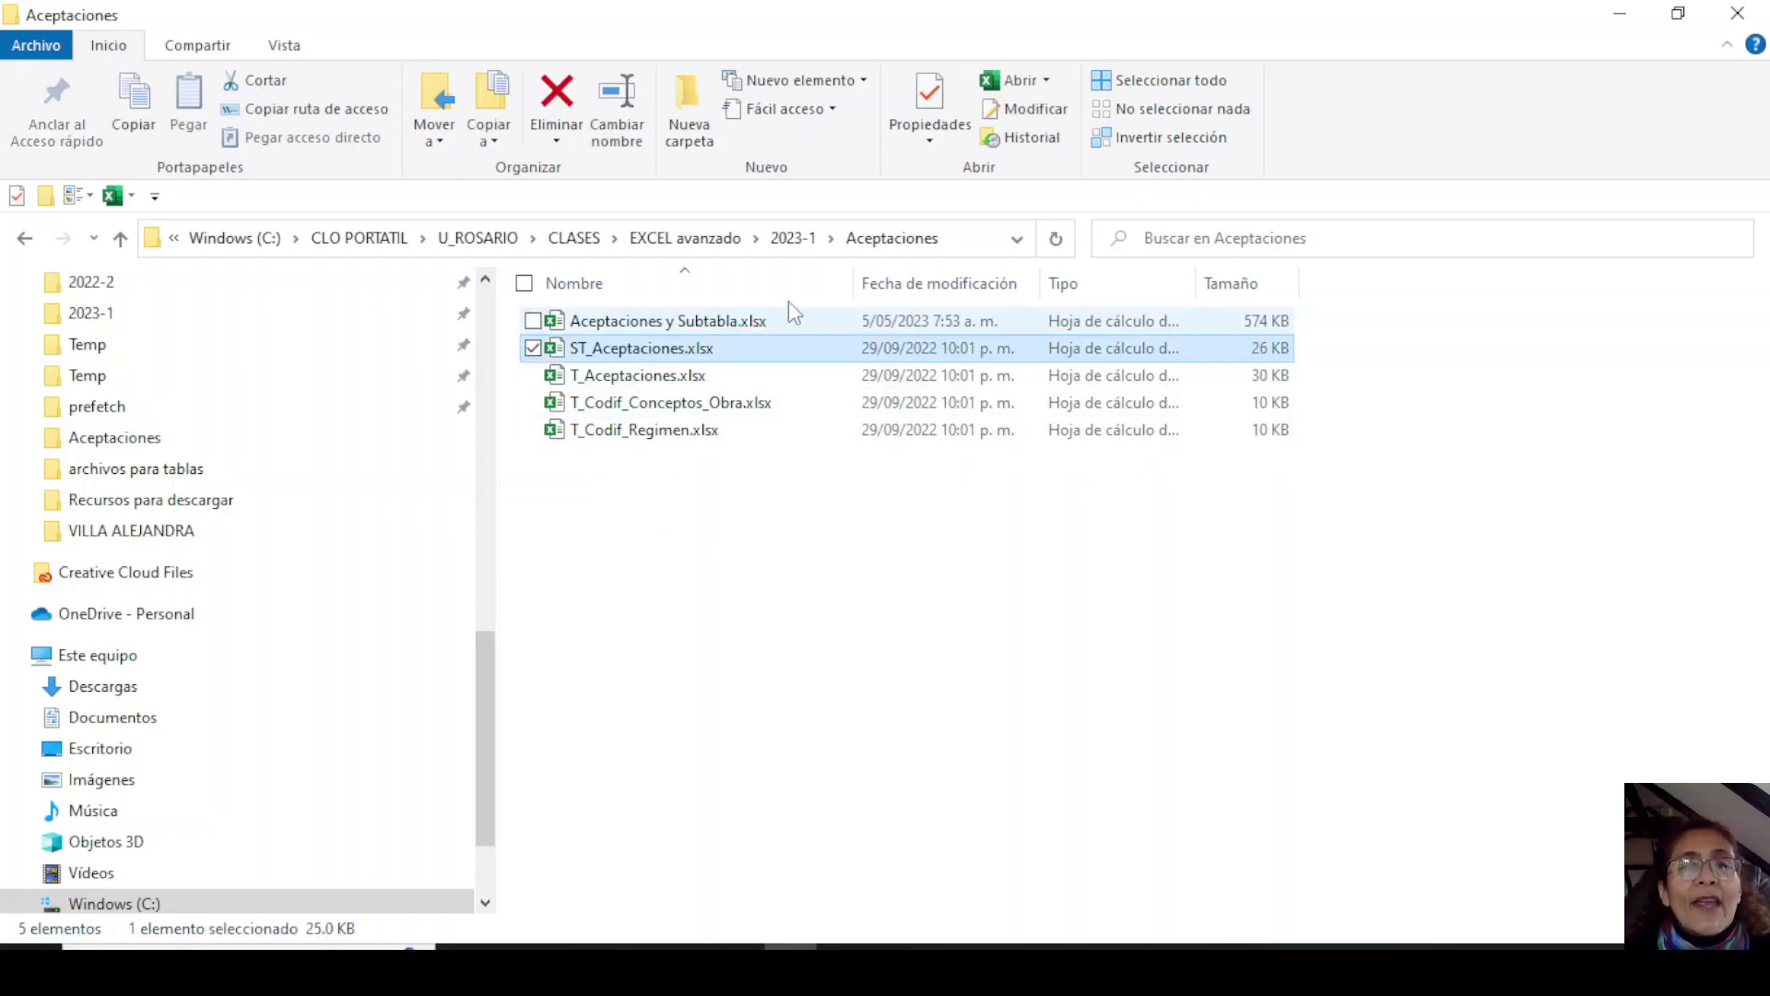
{"action": "left_click", "coordinate": [671, 323]}
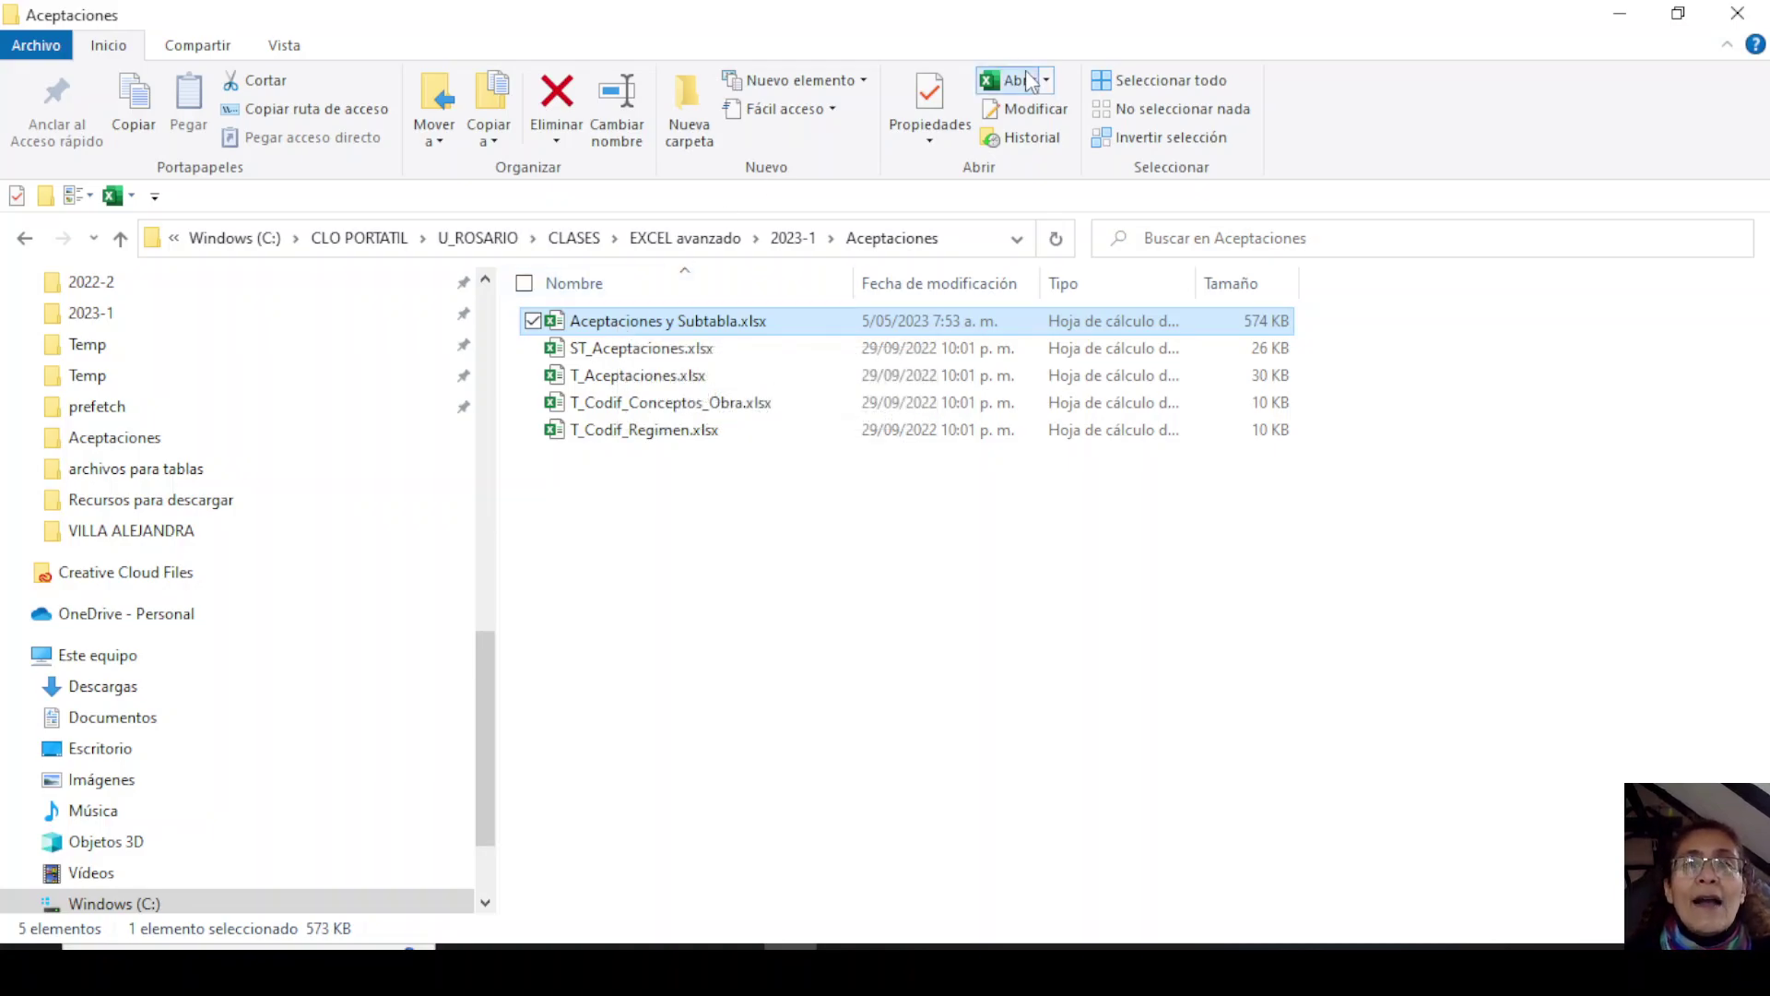
{"action": "left_click", "coordinate": [978, 78]}
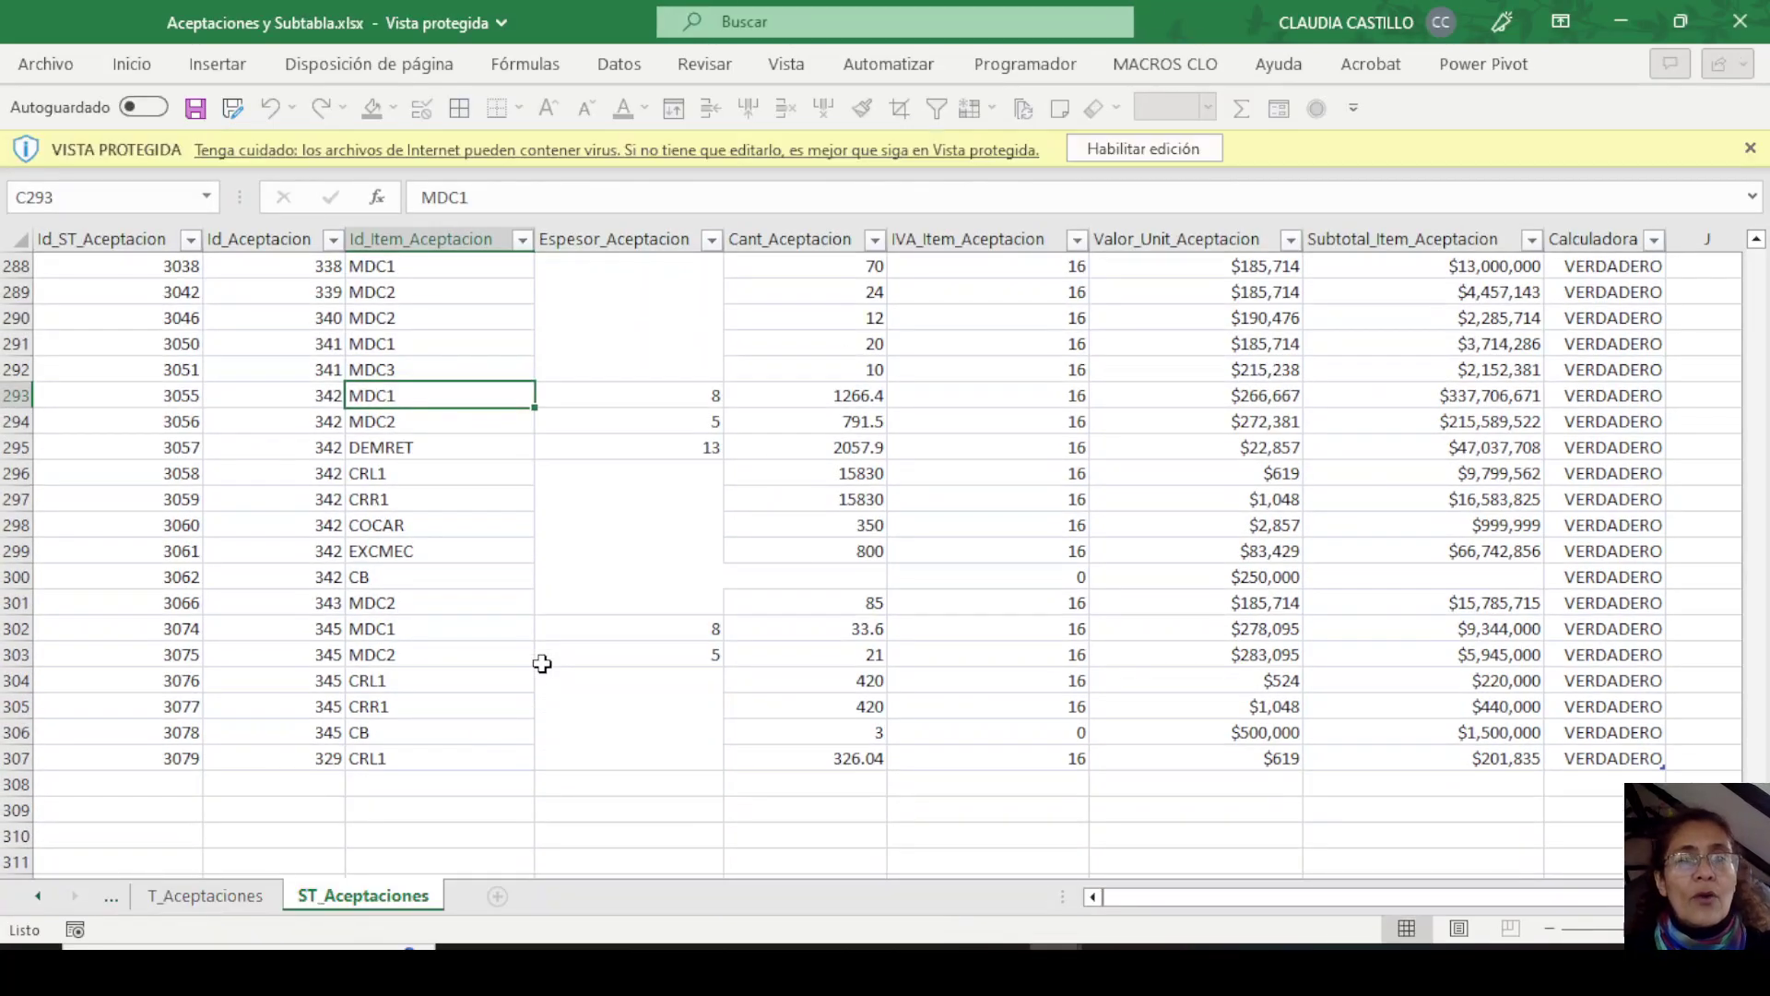
{"action": "left_click", "coordinate": [1088, 151]}
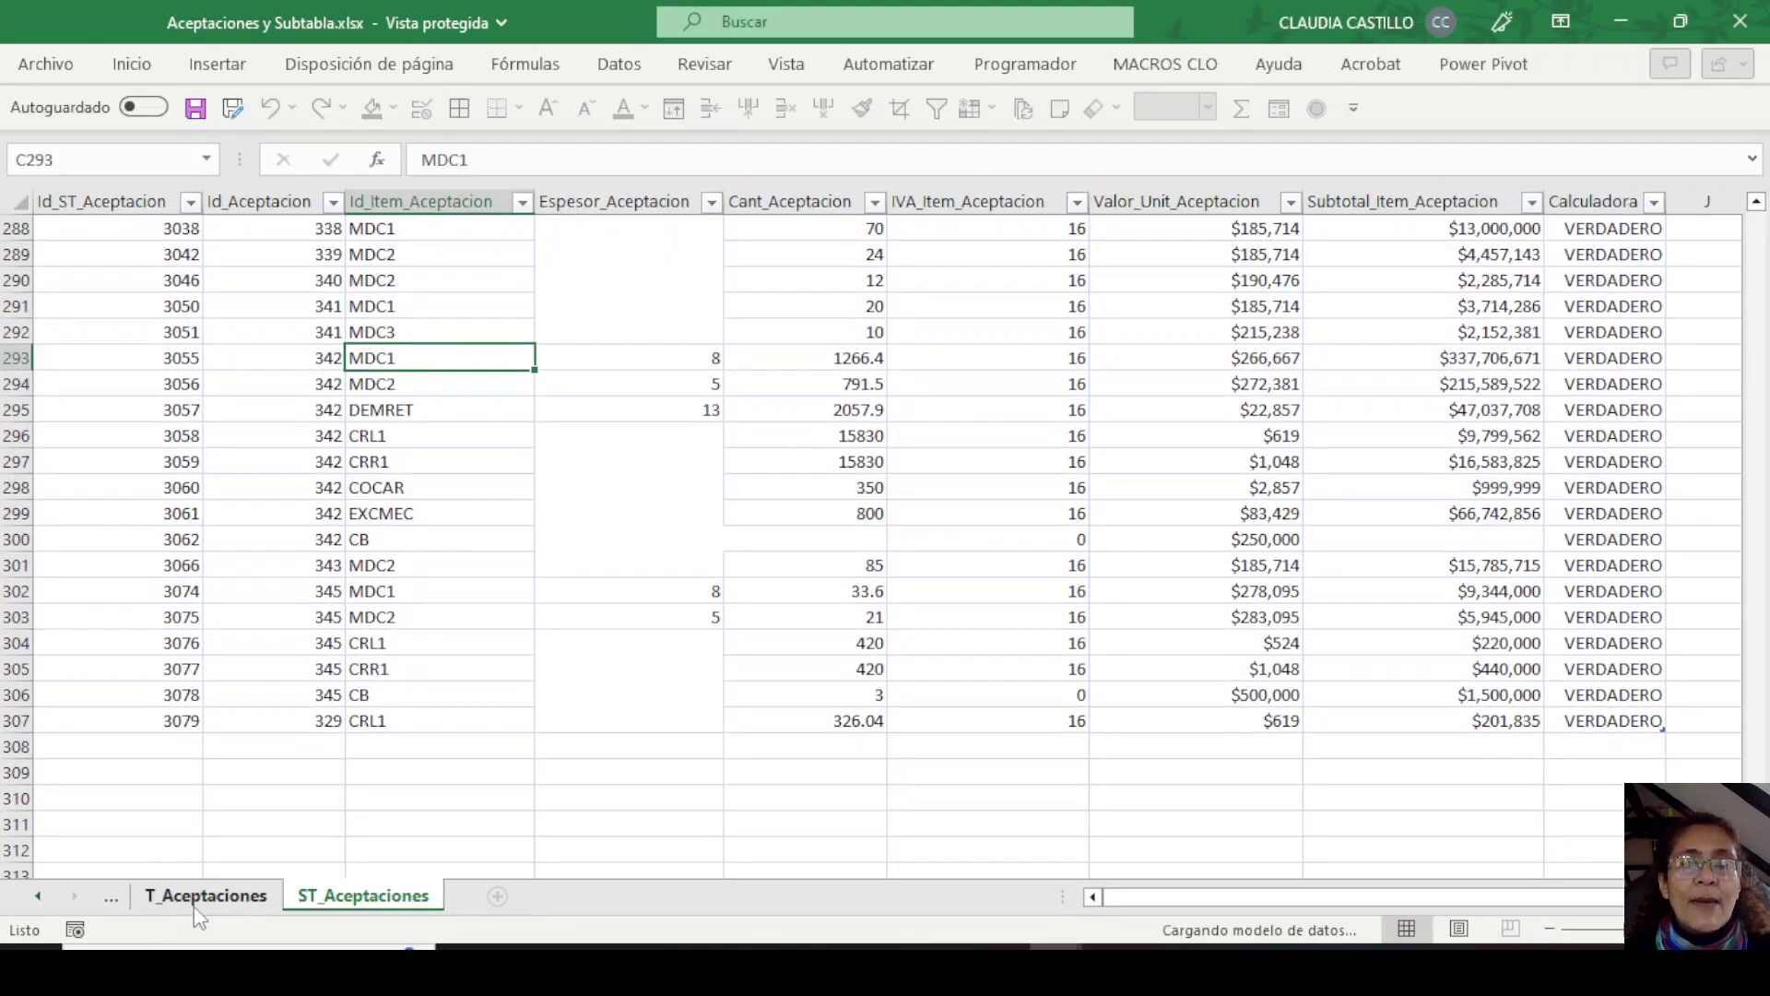
Compare the T_Aceptaciones and ST_Aceptaciones sheets, ending on ST_Aceptaciones.
{"action": "left_click", "coordinate": [183, 903]}
{"action": "left_click", "coordinate": [348, 899]}
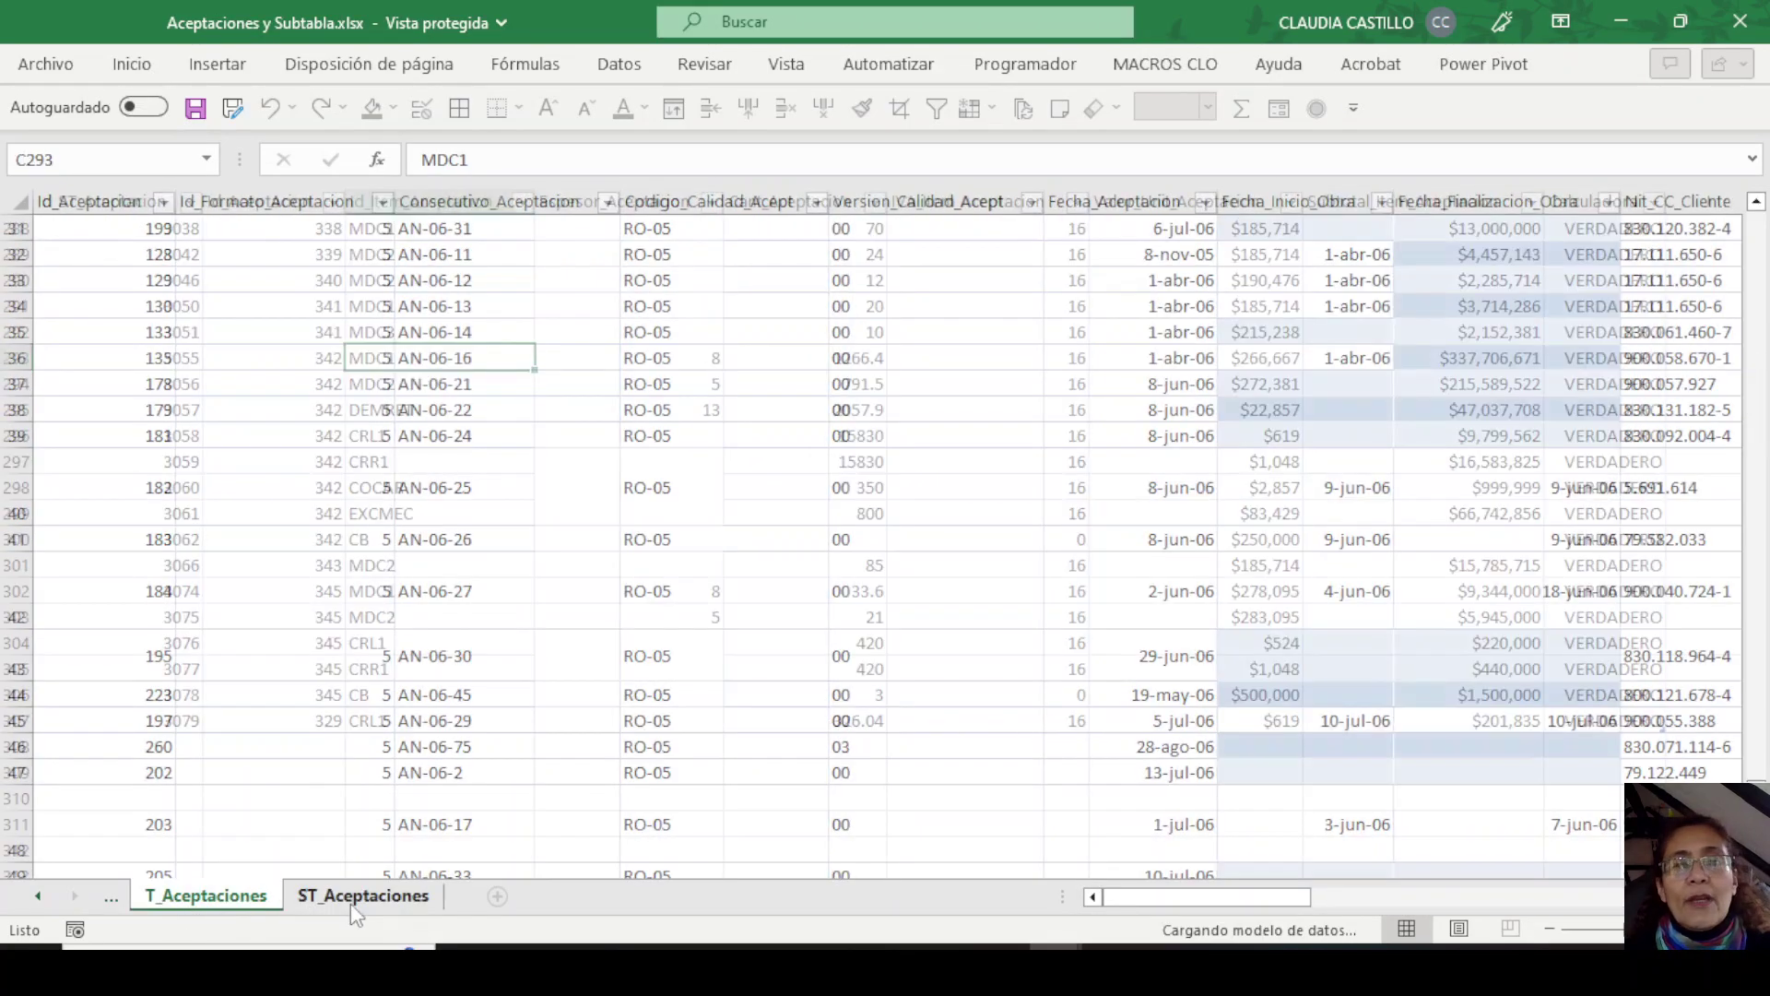
{"action": "left_click", "coordinate": [215, 901]}
{"action": "left_click", "coordinate": [369, 901]}
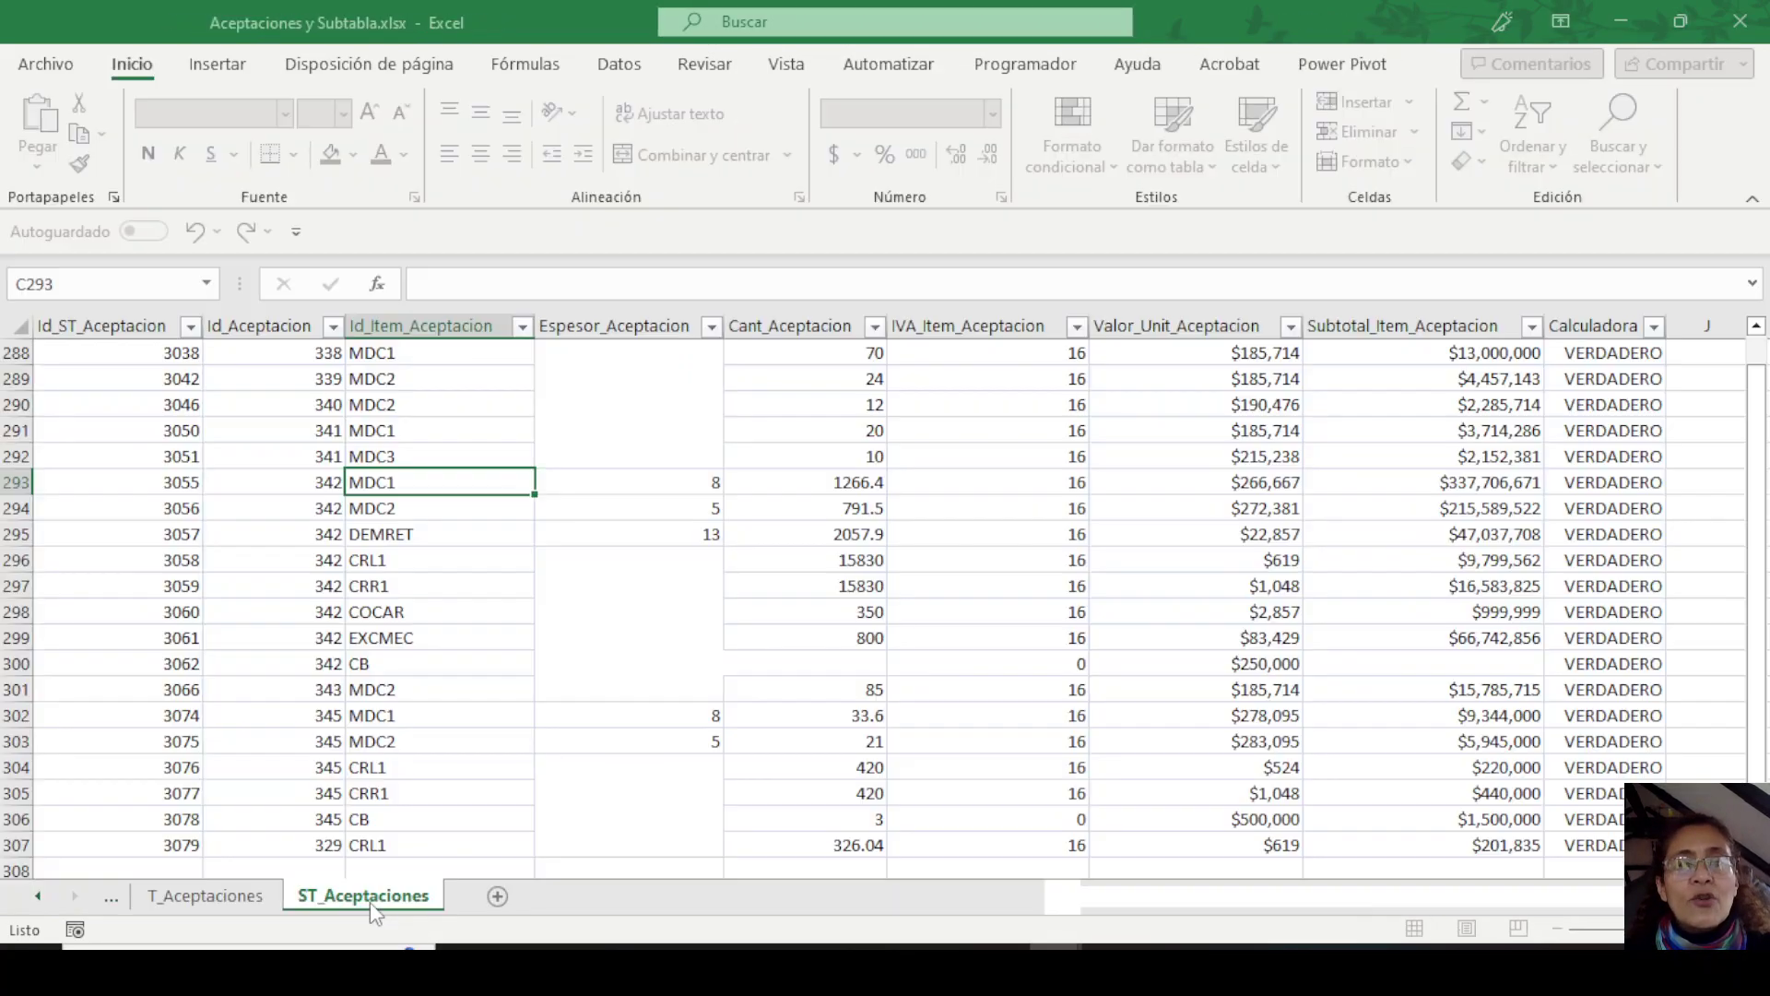
{"action": "left_click", "coordinate": [242, 901]}
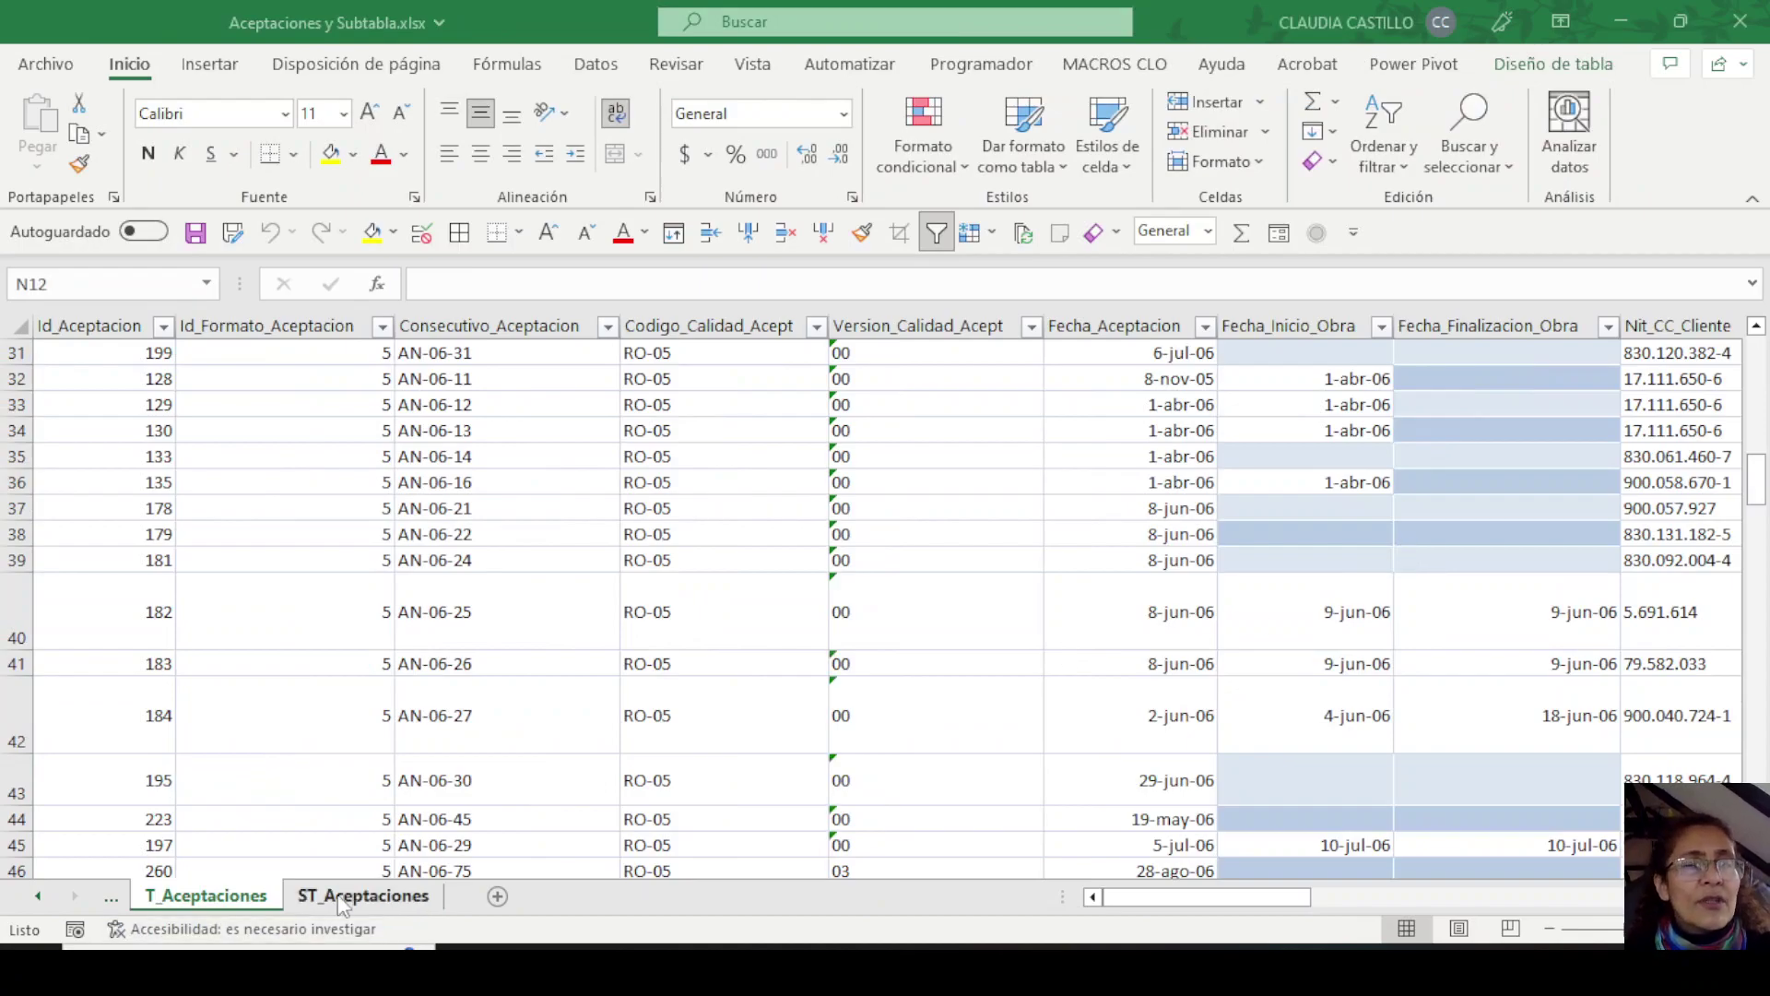
{"action": "left_click", "coordinate": [360, 896]}
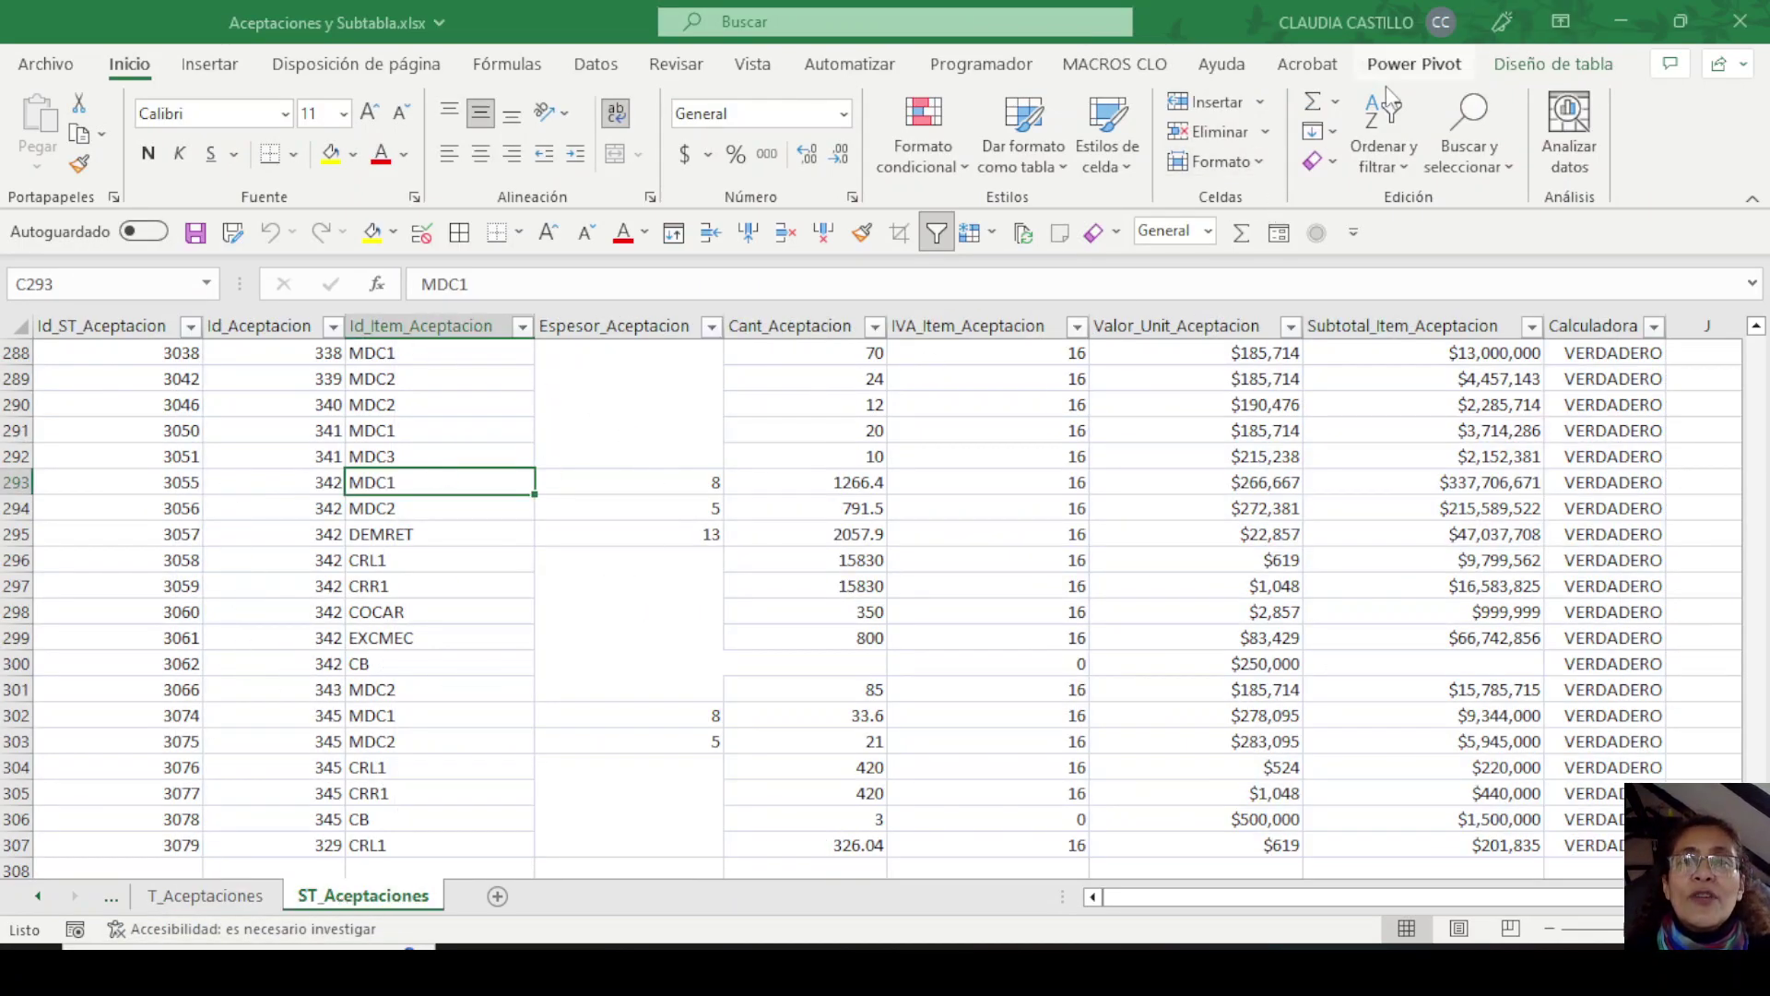
Open the add-ins page of the Excel options, choose Complementos COM as the type to manage, and accept.
{"action": "left_click", "coordinate": [37, 64]}
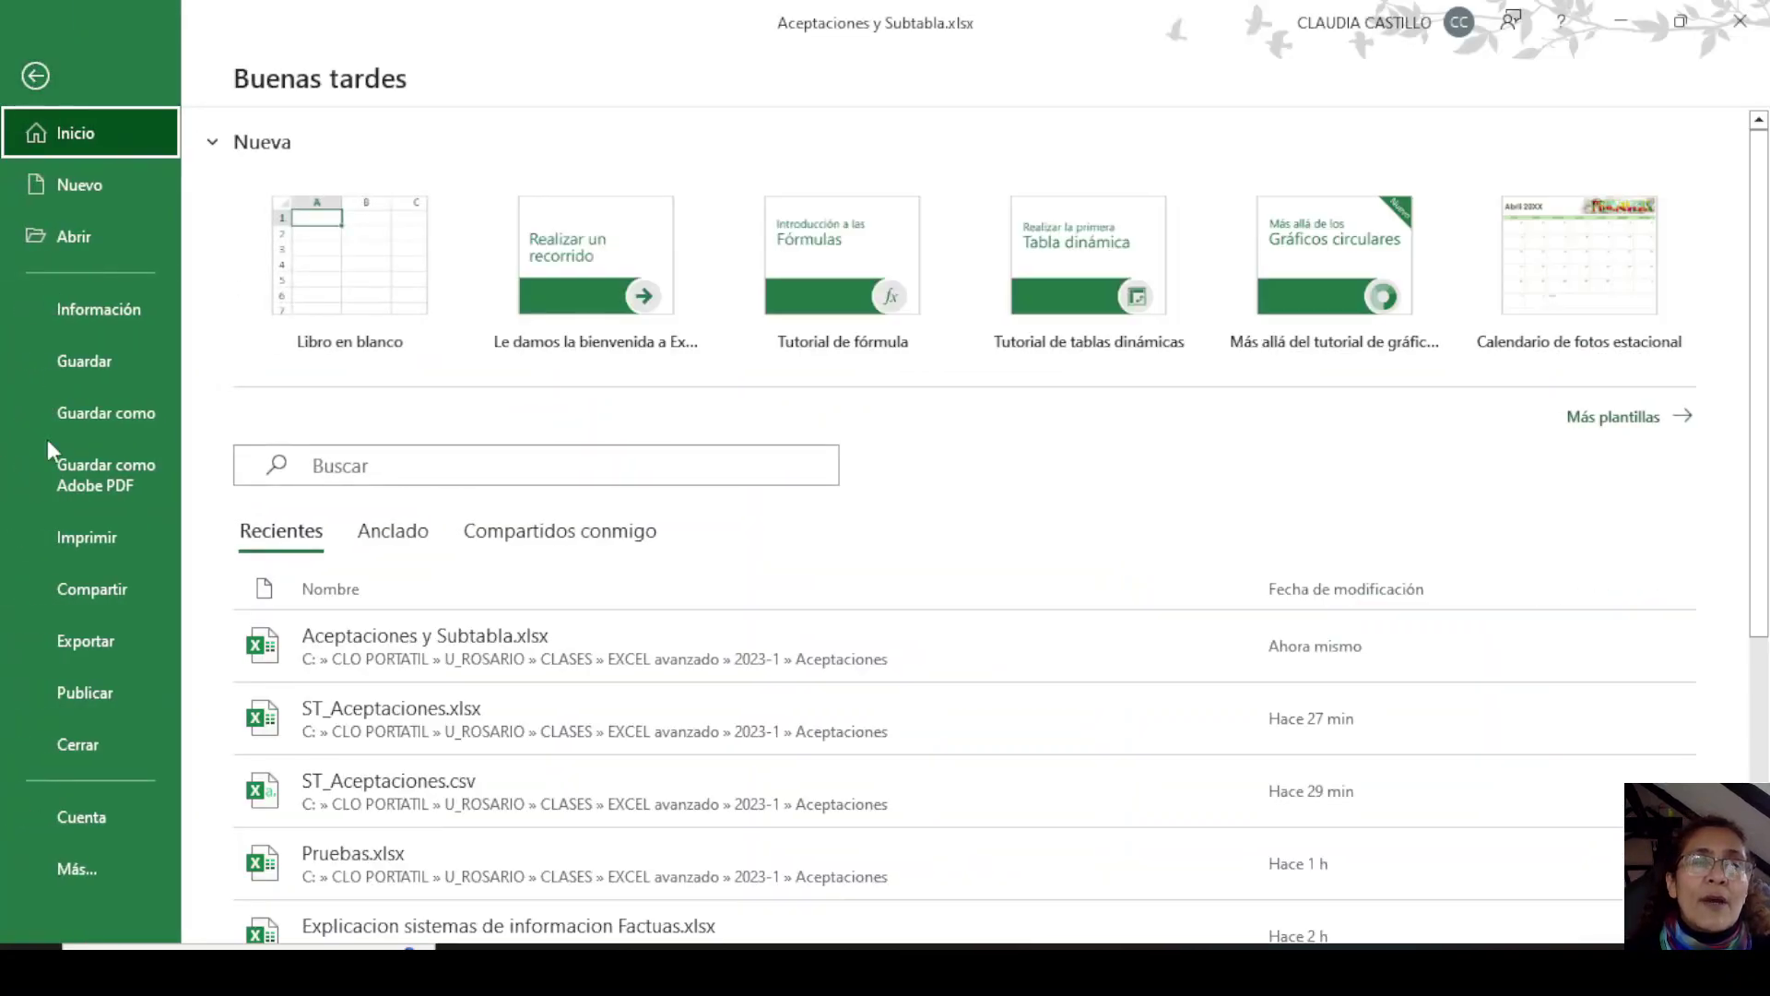
{"action": "left_click", "coordinate": [92, 887]}
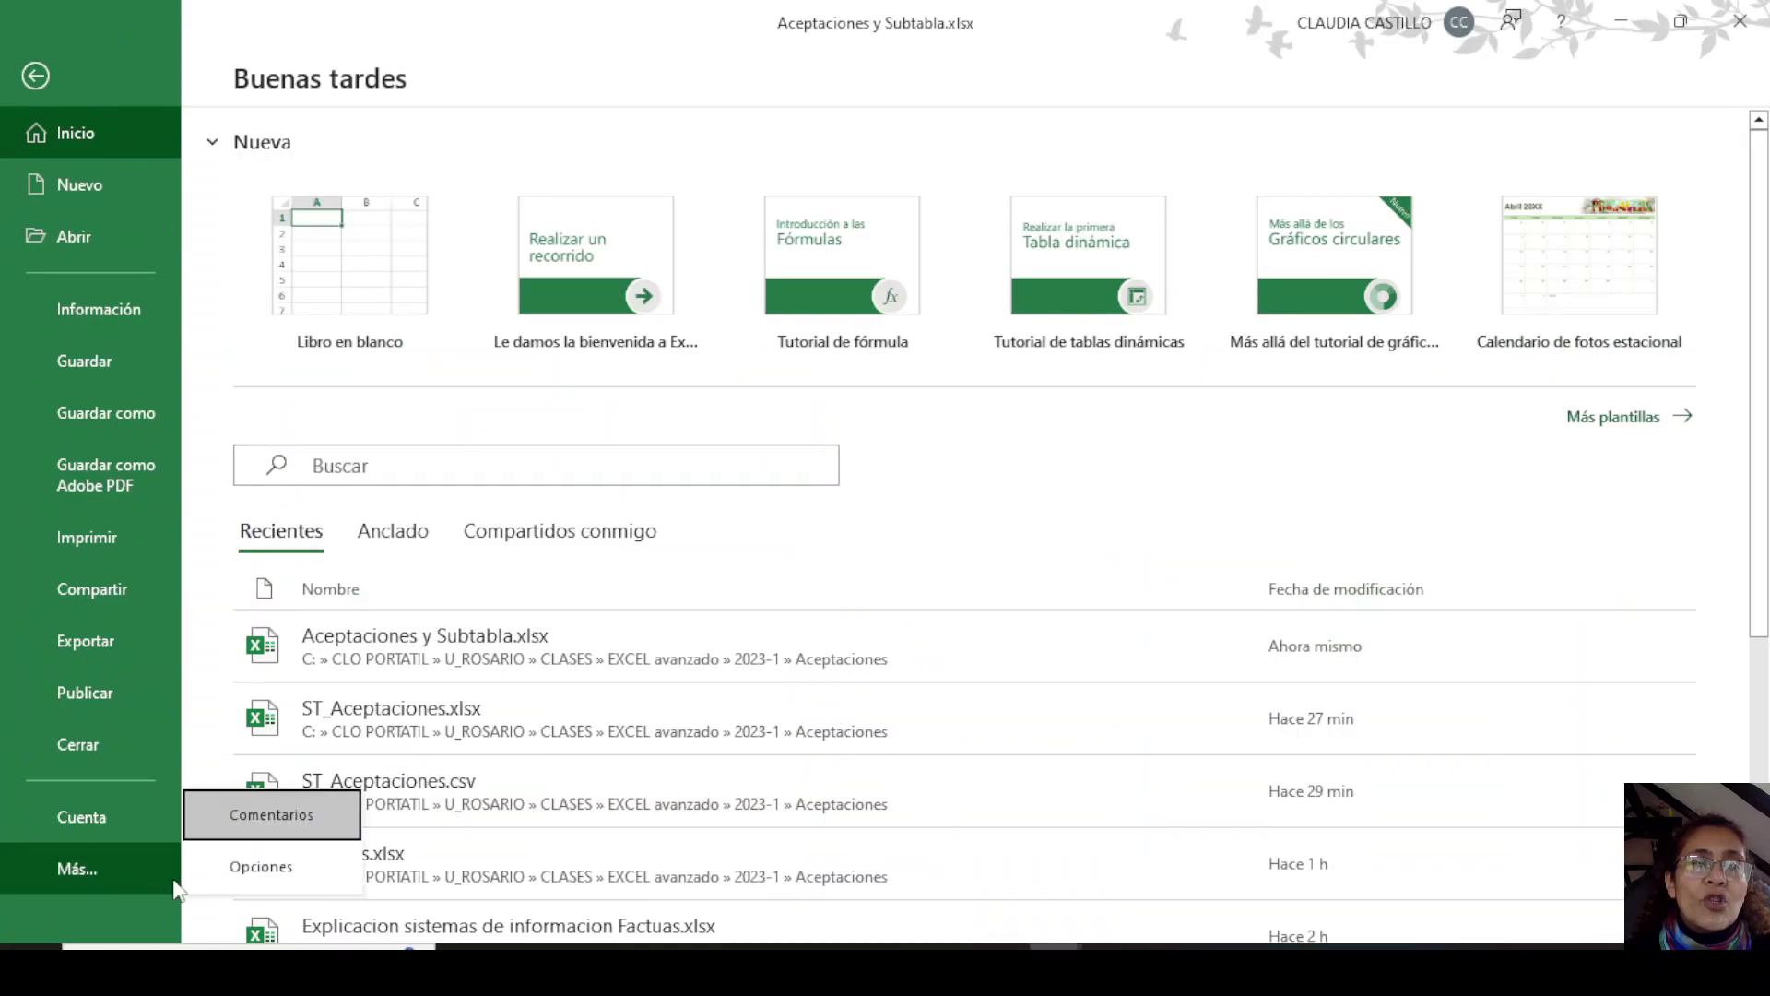
{"action": "left_click", "coordinate": [238, 862]}
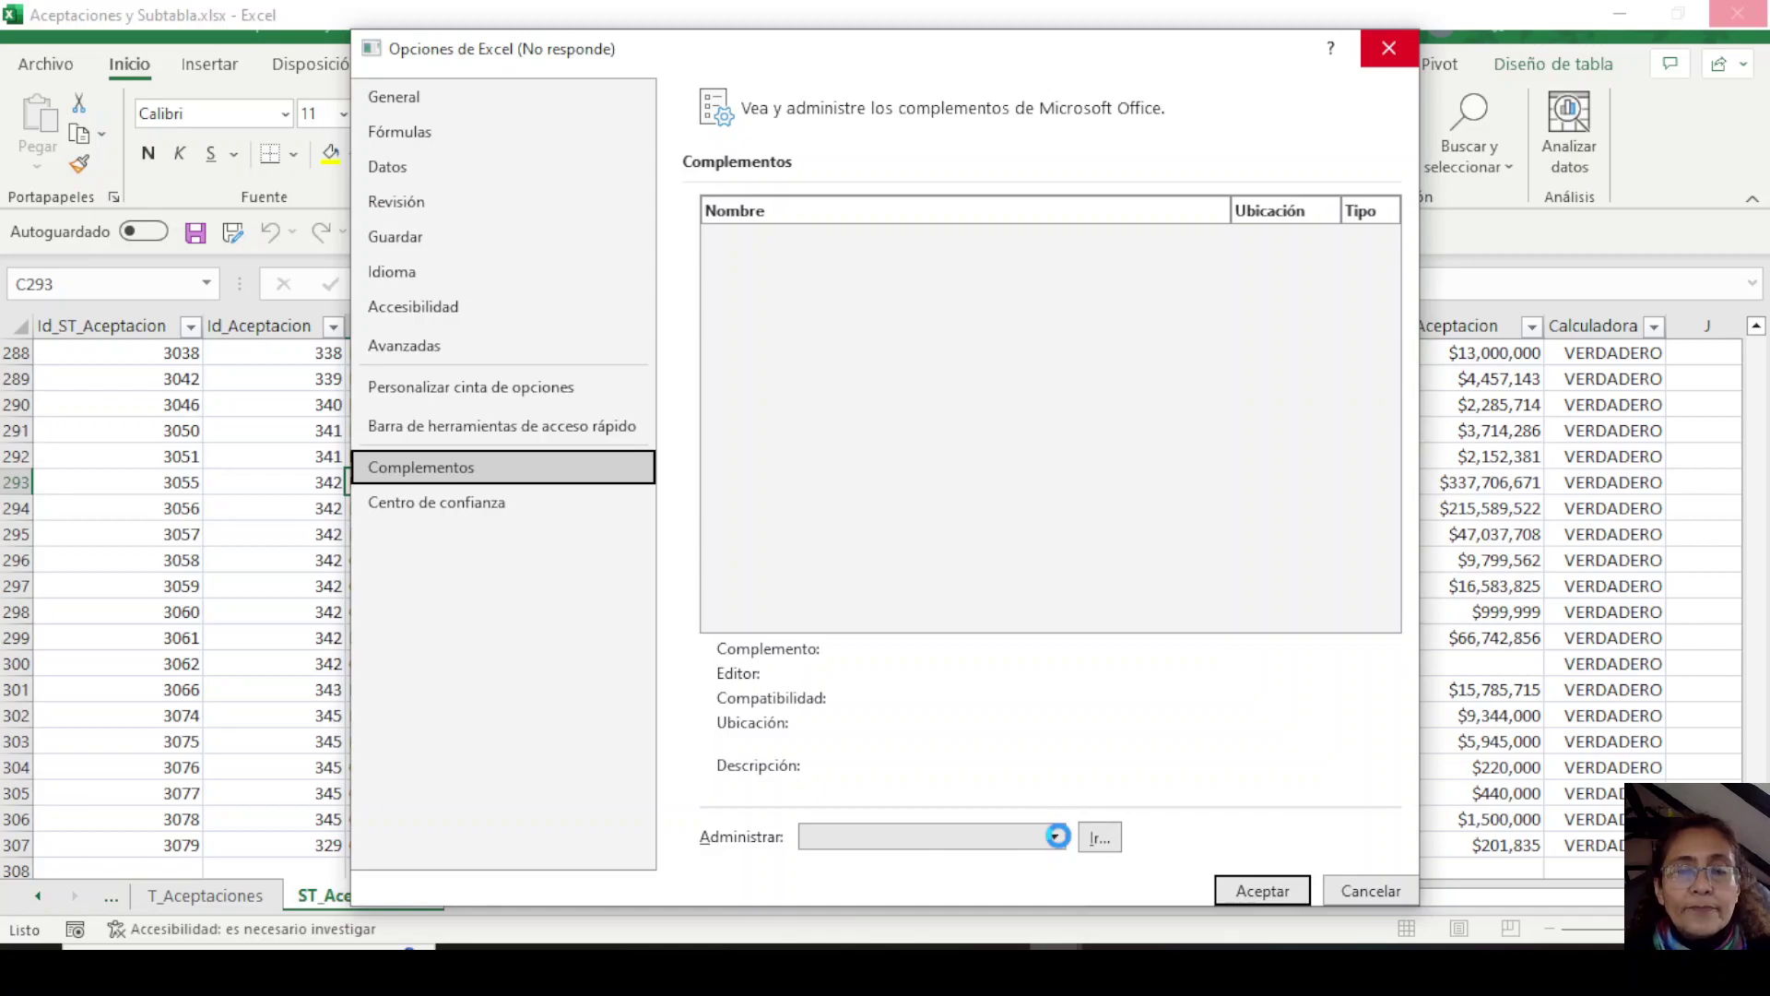
{"action": "left_click", "coordinate": [1056, 835]}
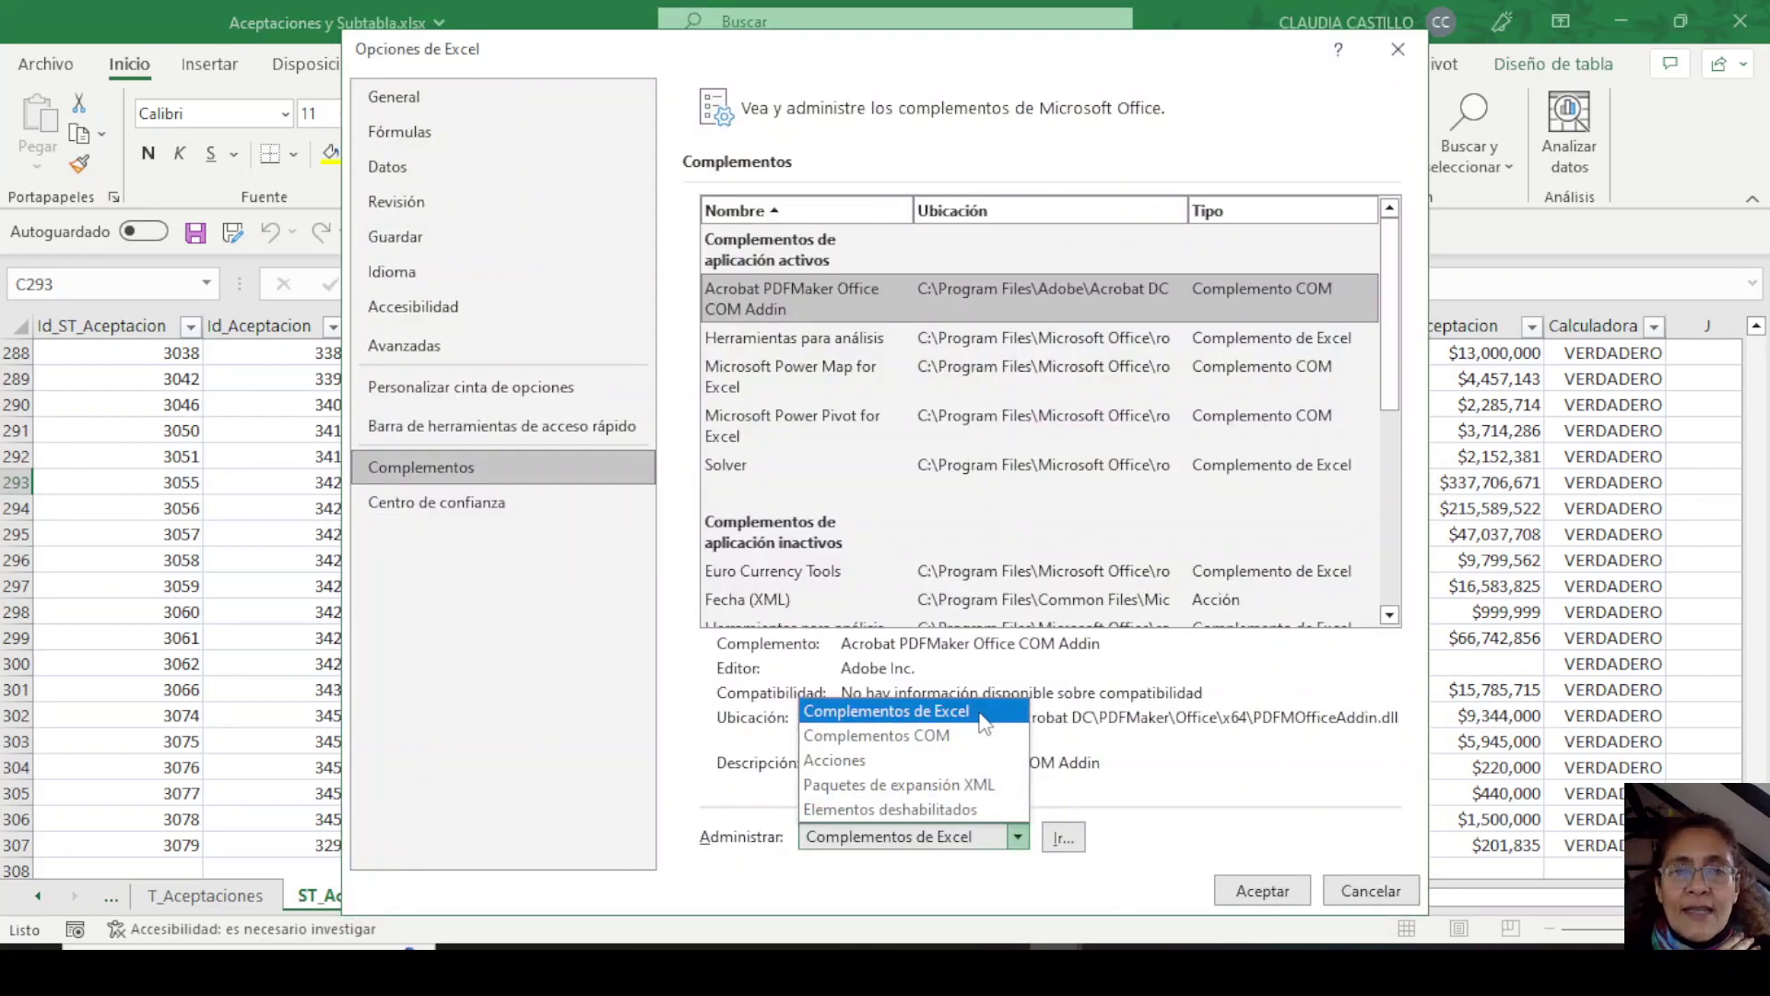
{"action": "left_click", "coordinate": [871, 735]}
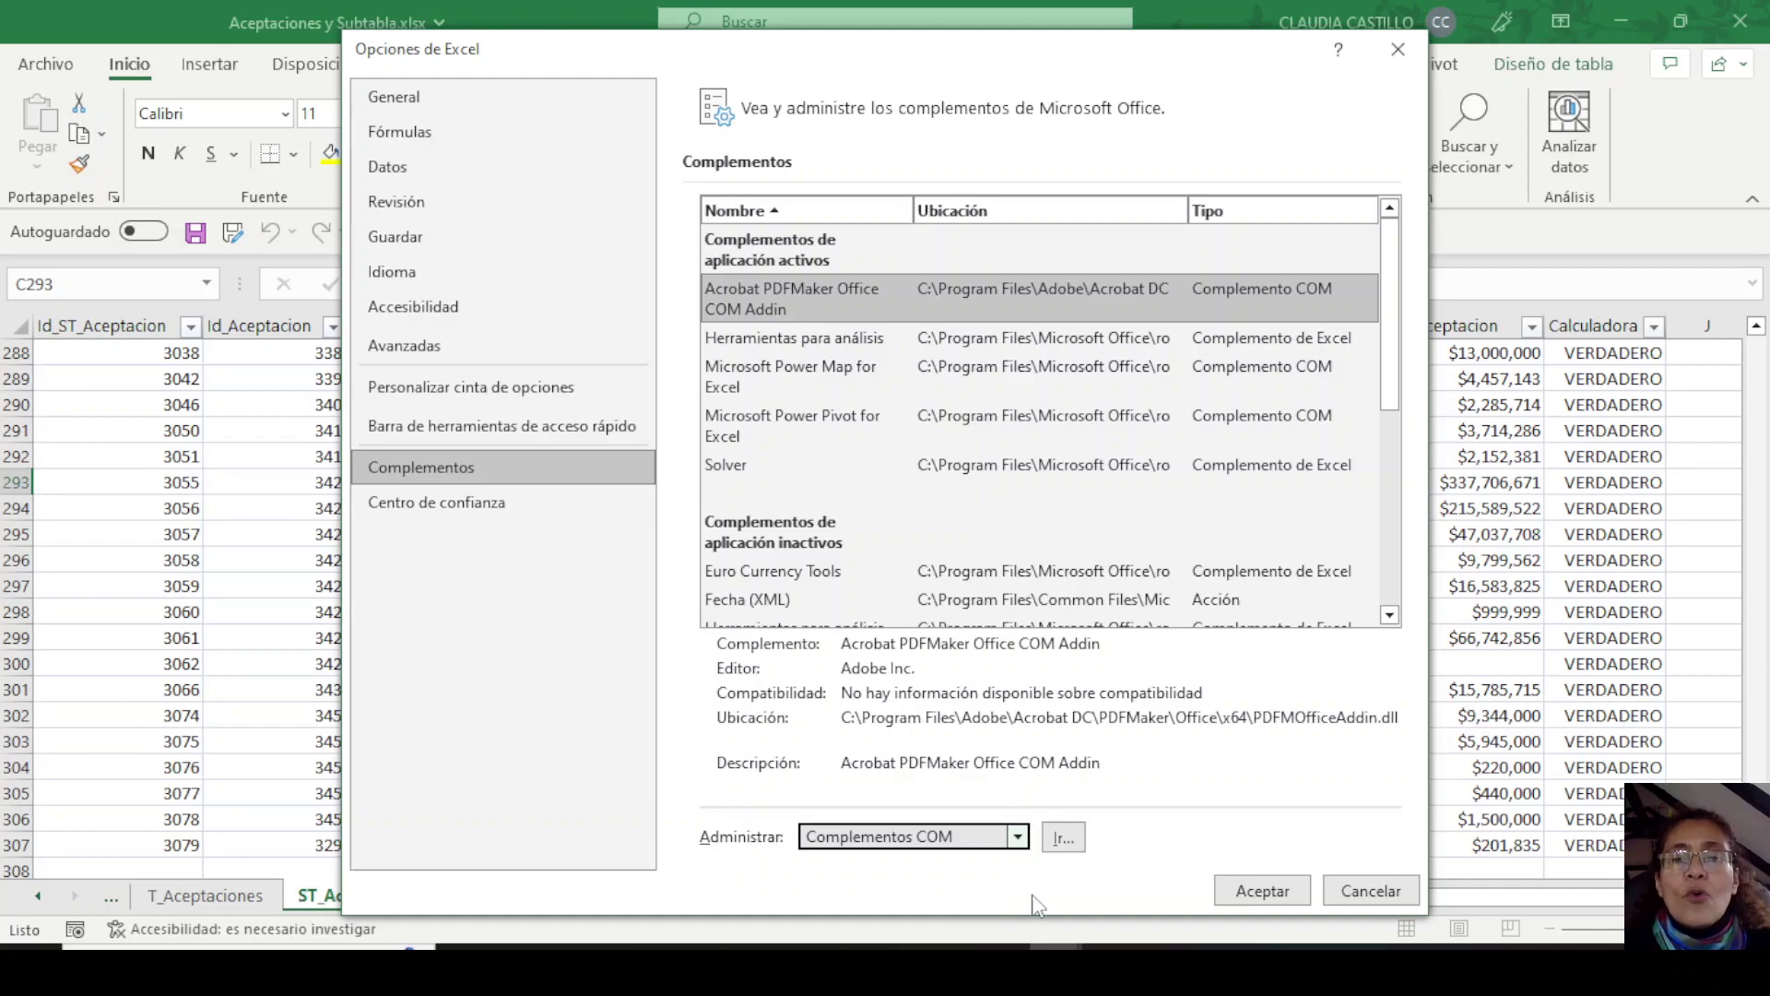
{"action": "left_click", "coordinate": [1269, 892]}
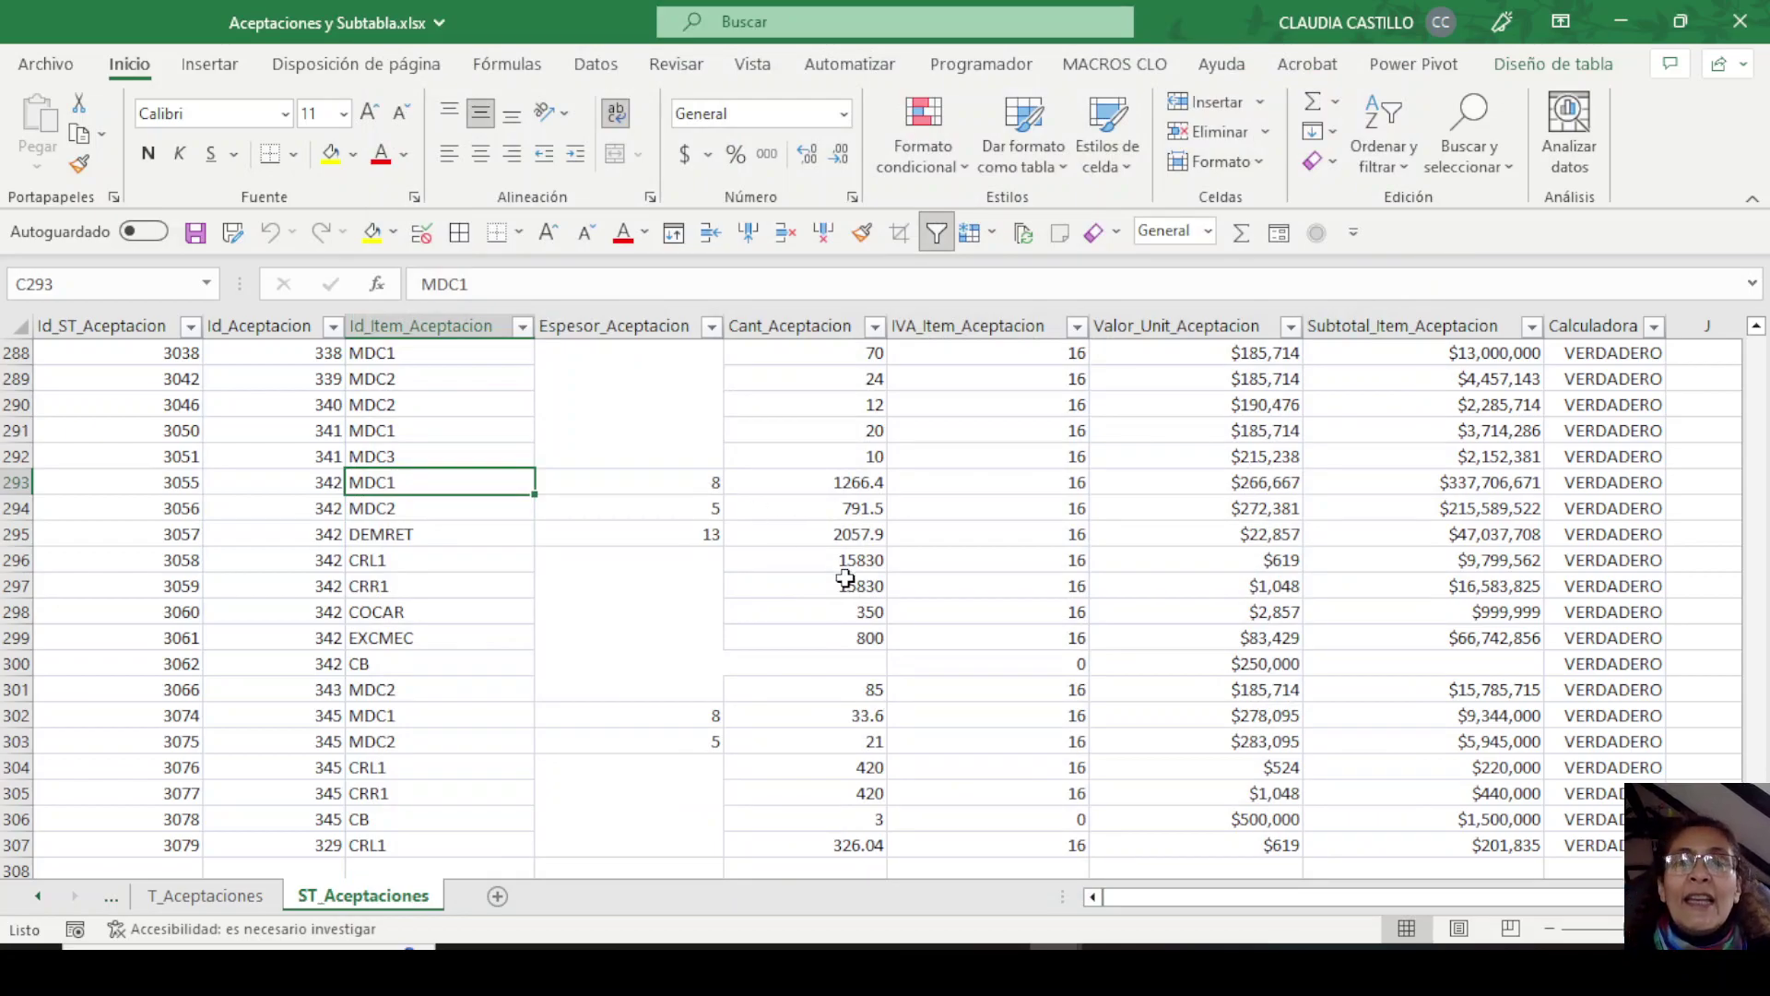
Look at the Power Pivot commands and check Microsoft Power Pivot for Excel in the COM add-ins list without changing anything.
{"action": "left_click", "coordinate": [529, 578]}
{"action": "left_click", "coordinate": [632, 576]}
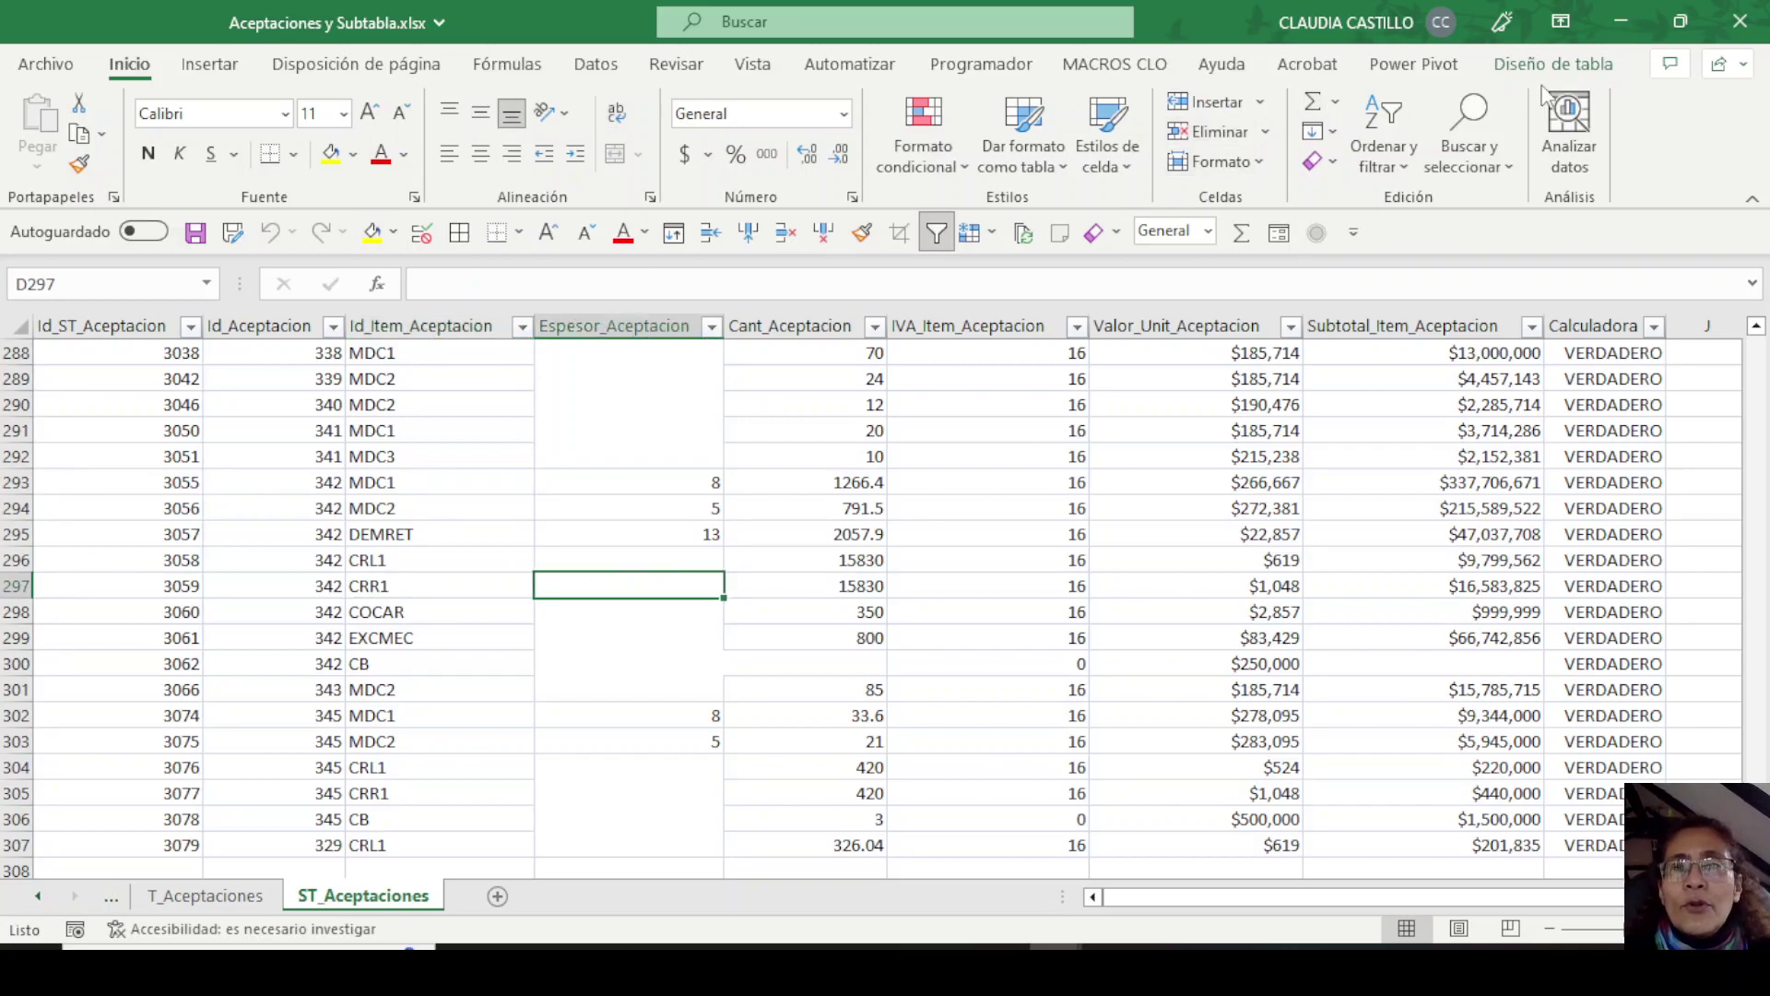
{"action": "left_click", "coordinate": [1412, 66]}
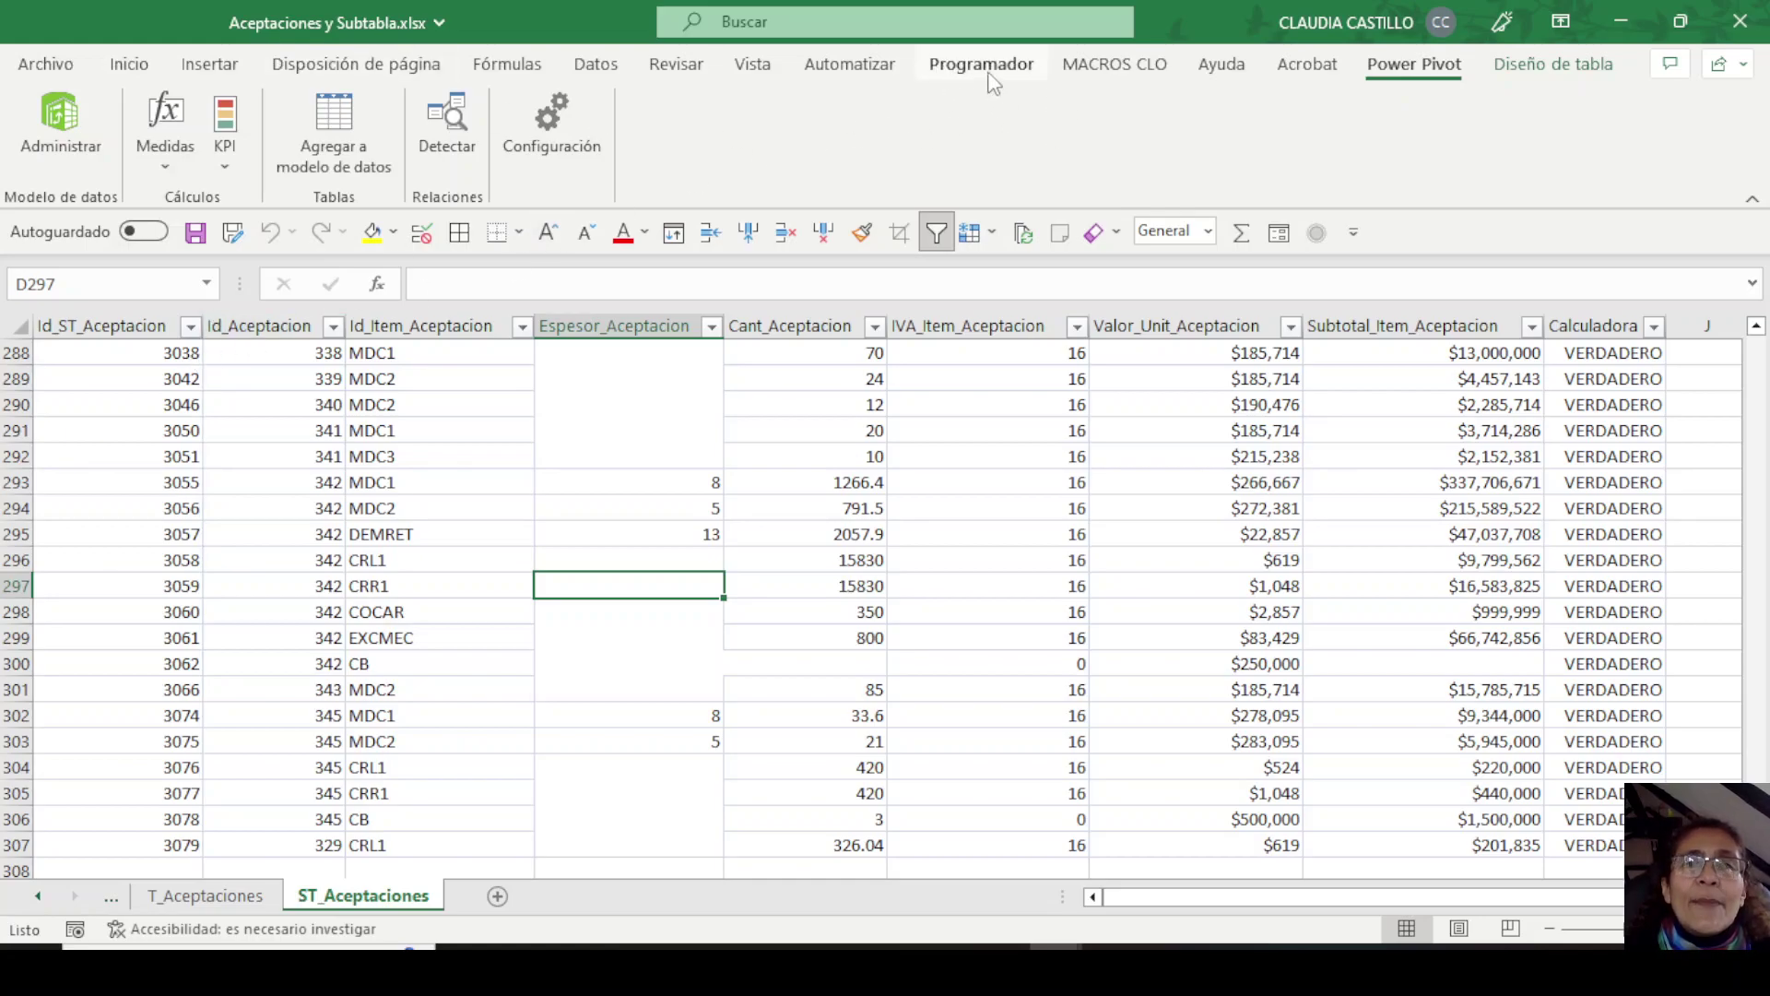
{"action": "left_click", "coordinate": [946, 78]}
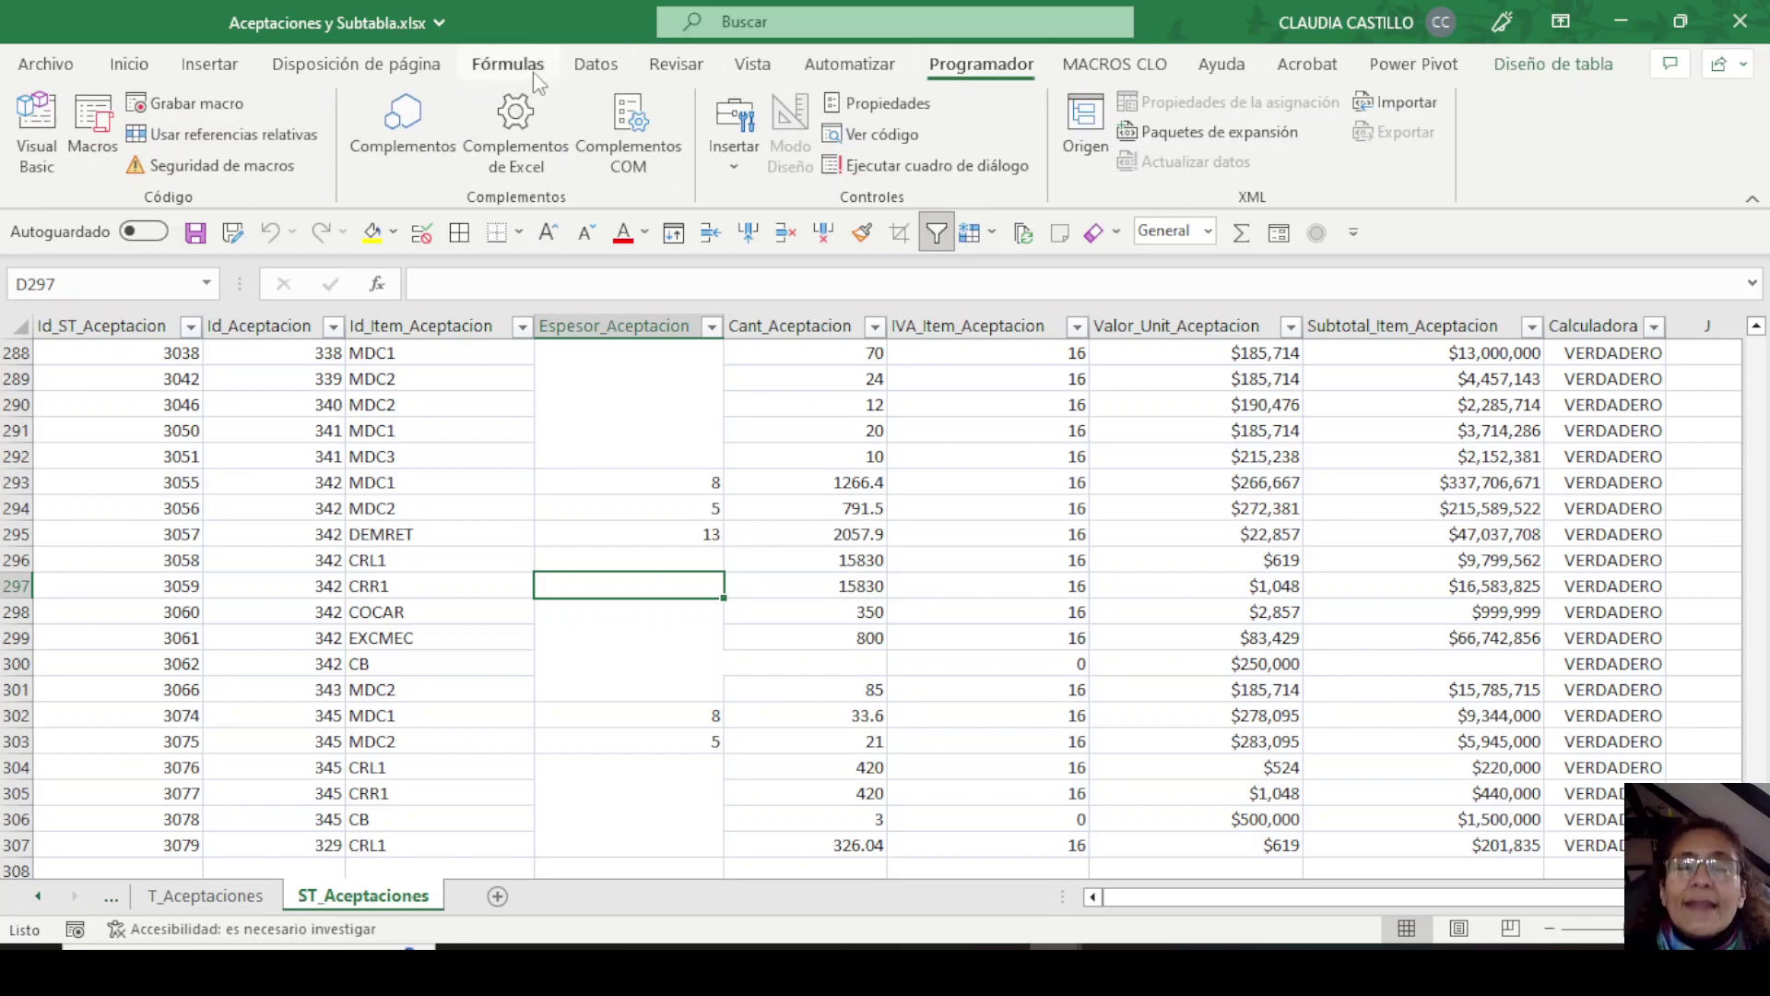
{"action": "left_click", "coordinate": [627, 166]}
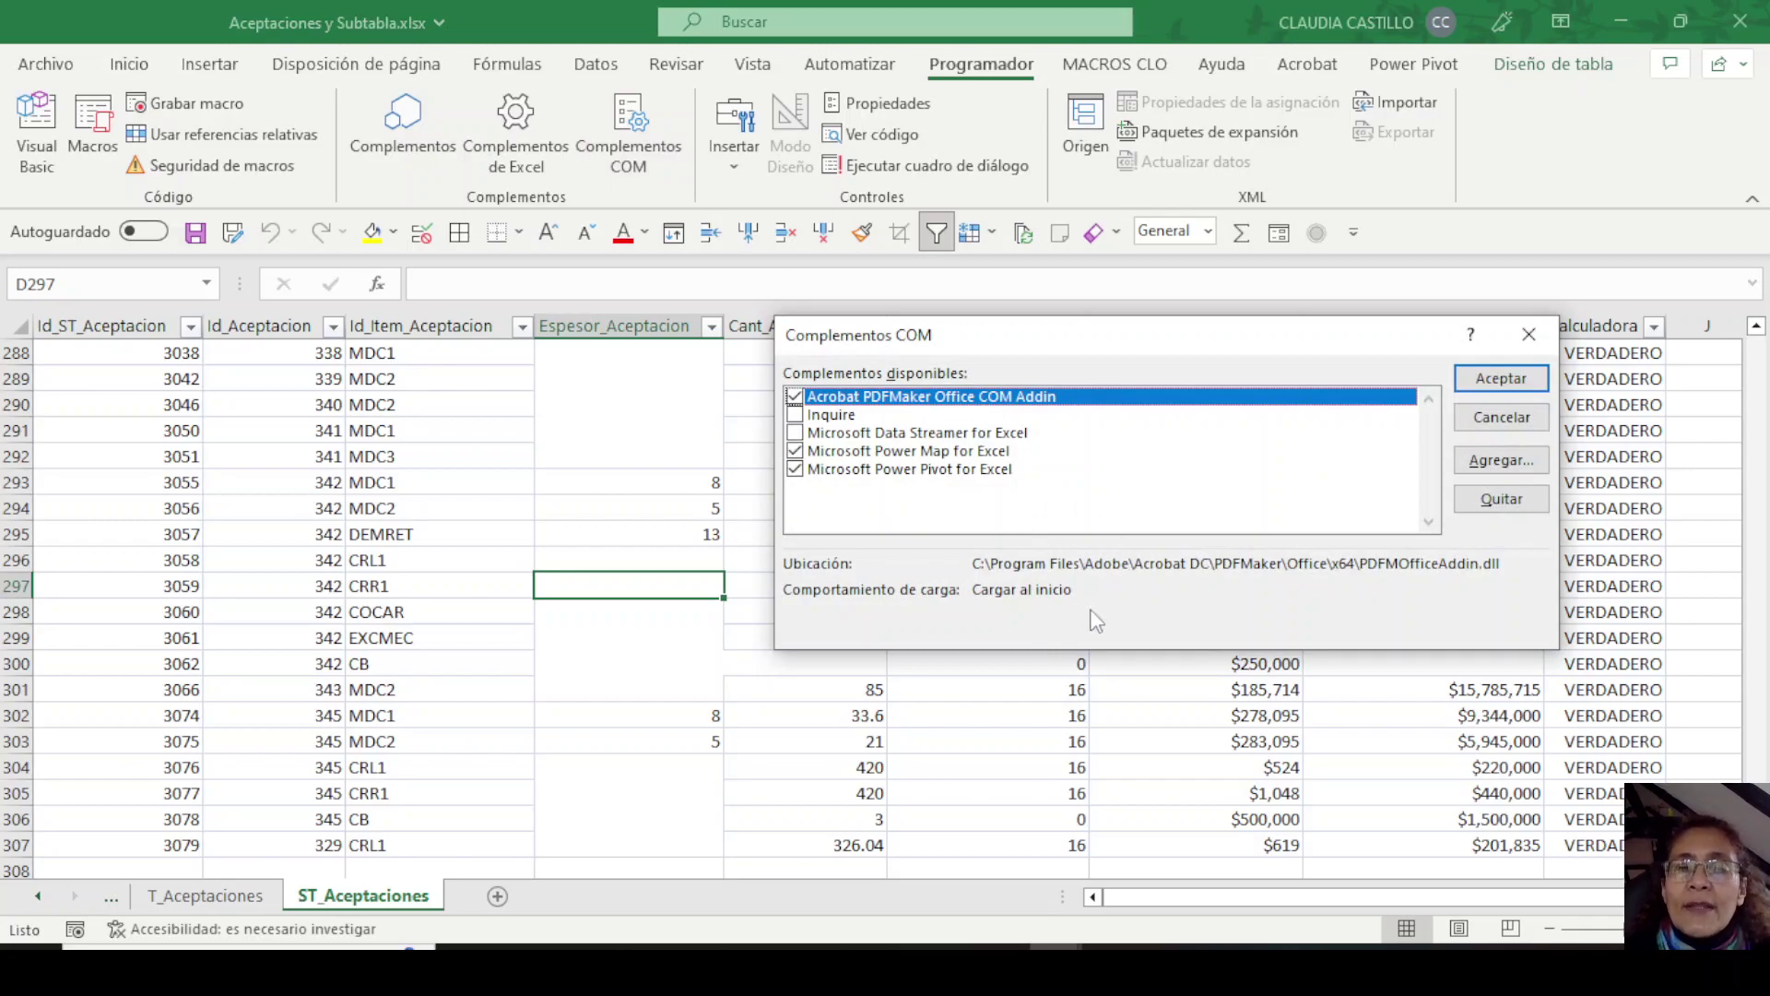
{"action": "left_click", "coordinate": [797, 470]}
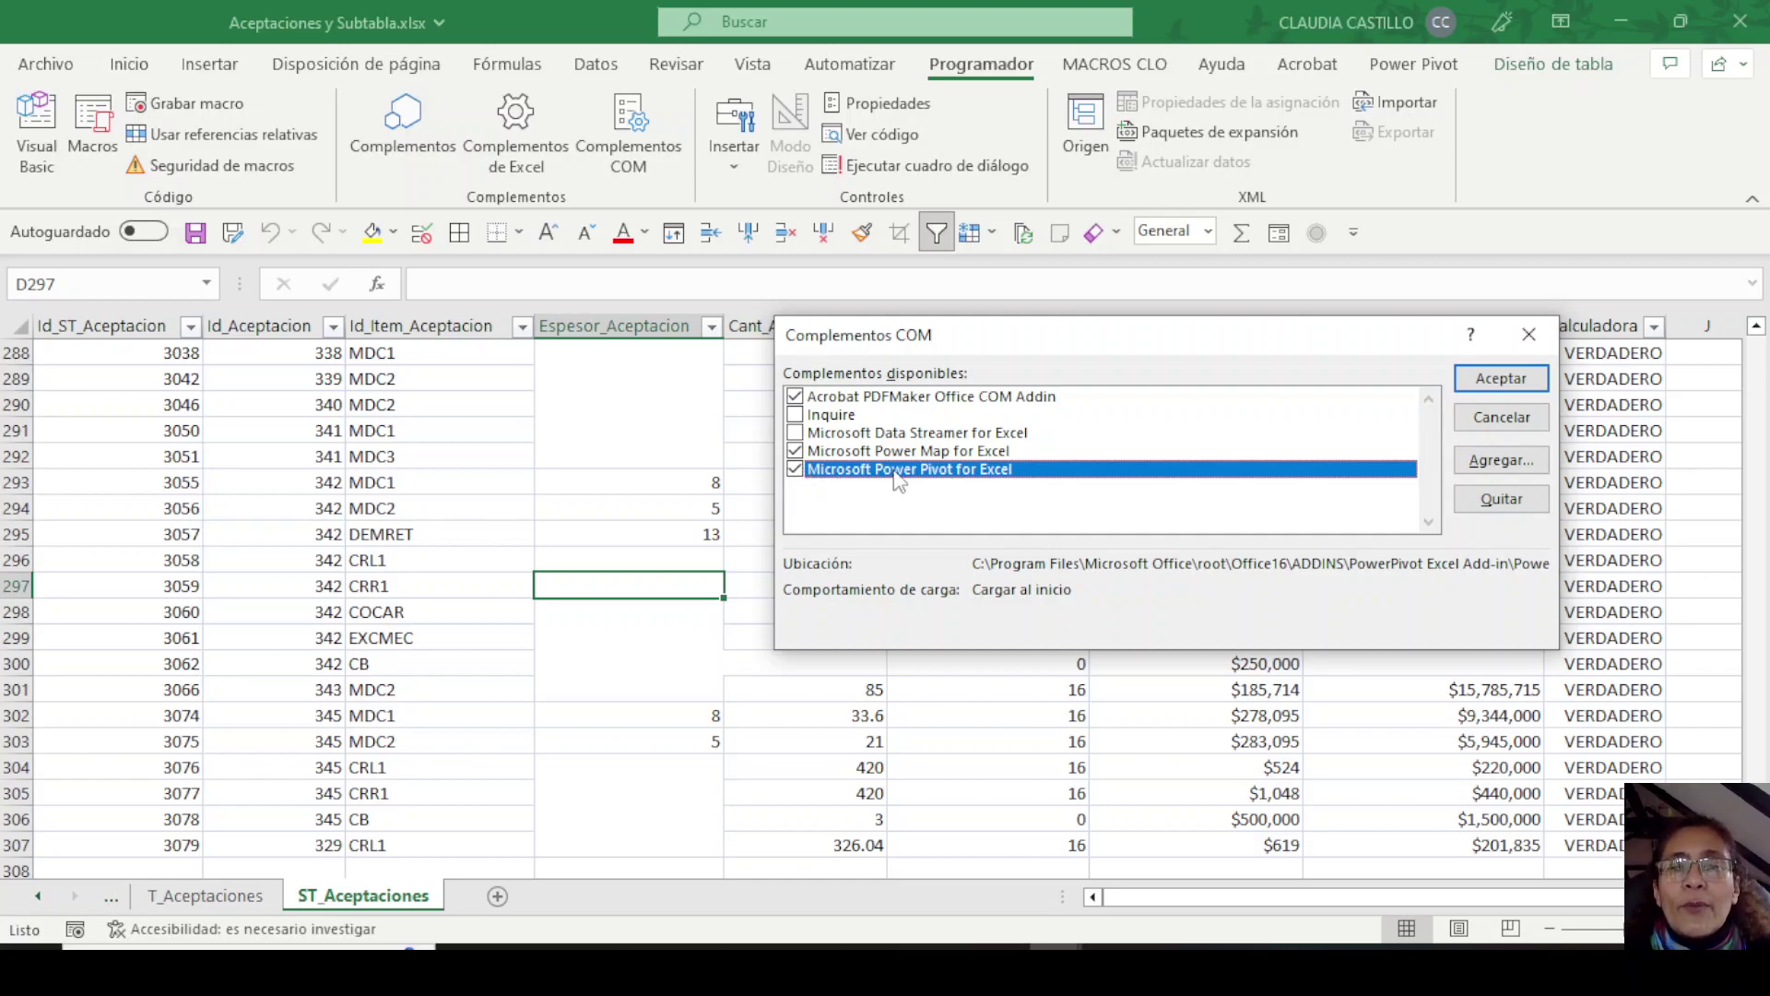
{"action": "left_click", "coordinate": [1504, 420]}
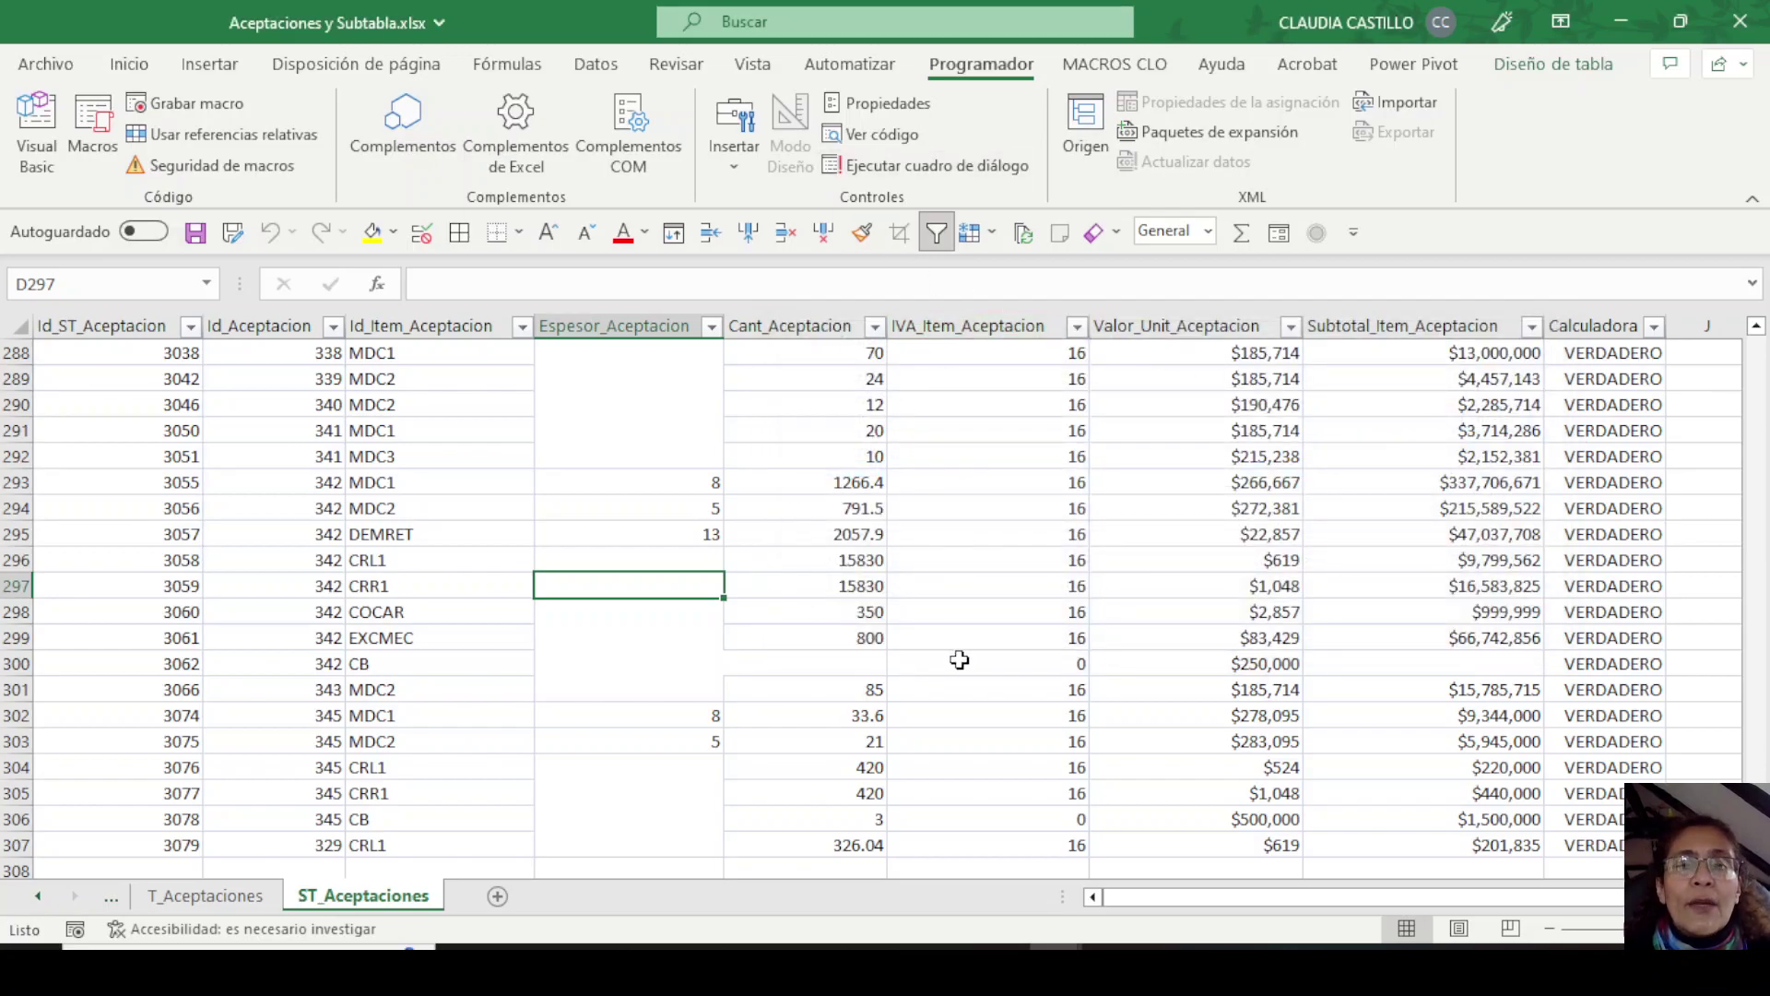
Alternate between the T_Aceptaciones and ST_Aceptaciones sheets to compare the main table with its subtable.
{"action": "left_click", "coordinate": [564, 562]}
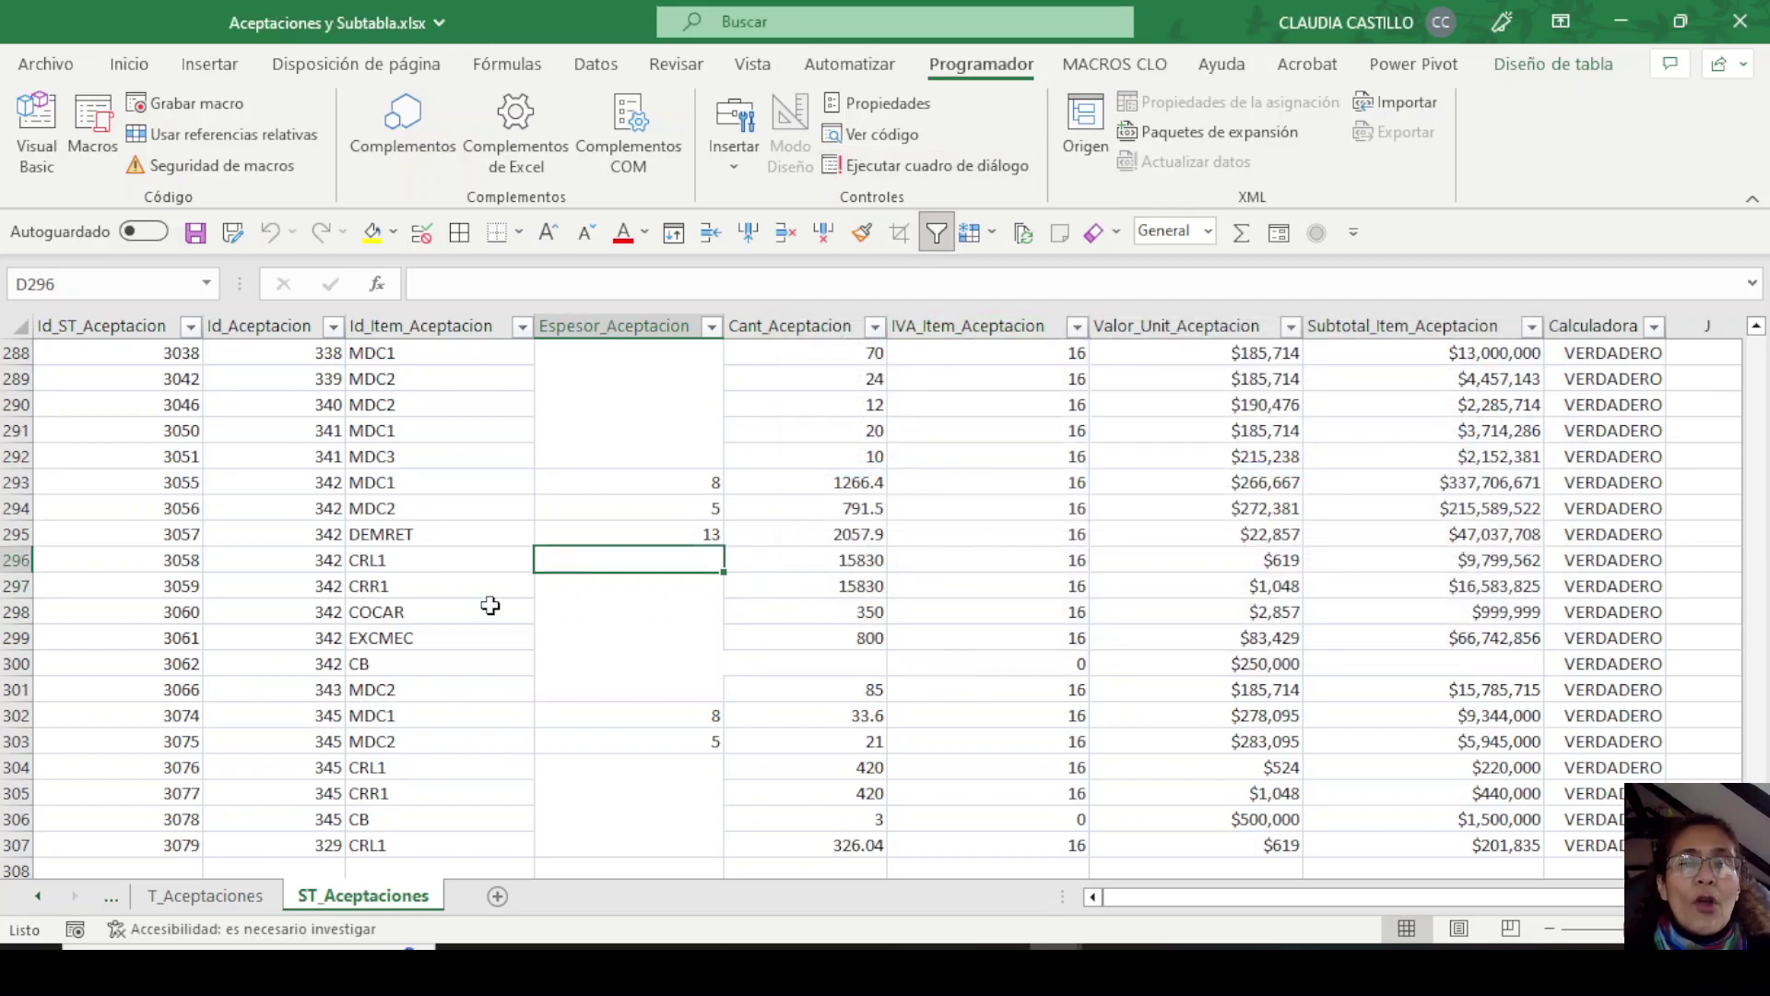
{"action": "left_click", "coordinate": [215, 901]}
{"action": "key", "text": "ctrl+Page_Down"}
{"action": "left_click", "coordinate": [203, 904]}
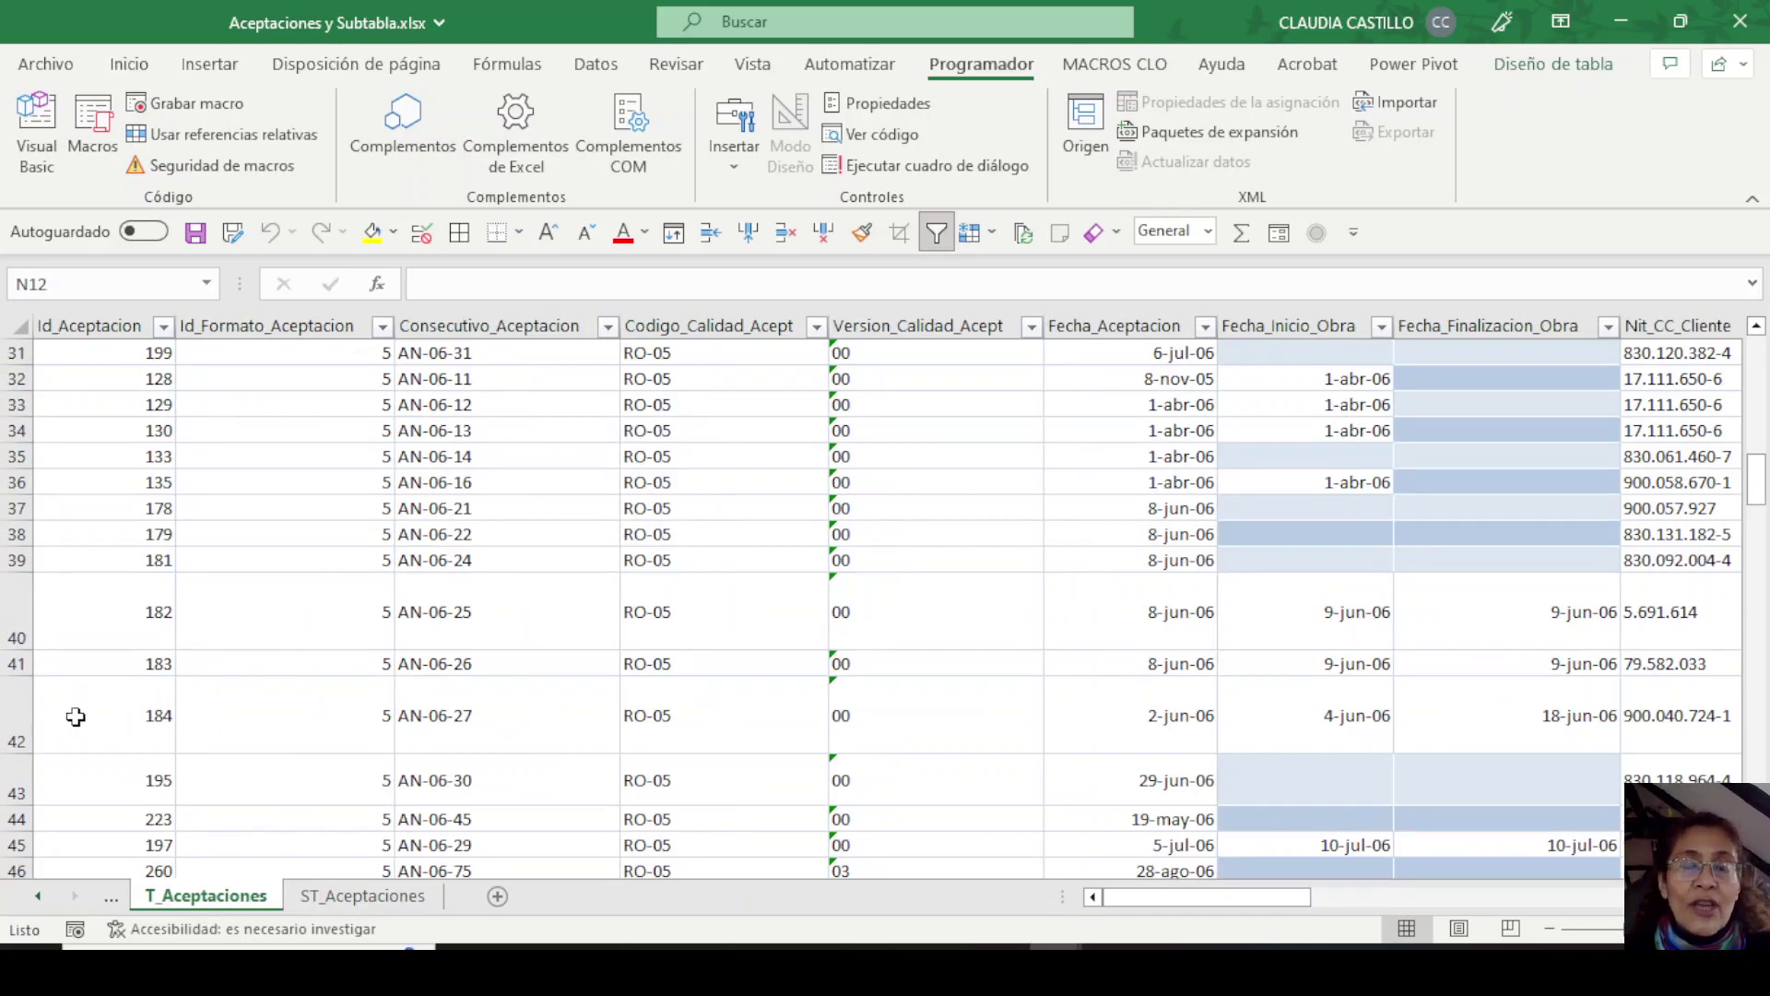
{"action": "left_click", "coordinate": [341, 907]}
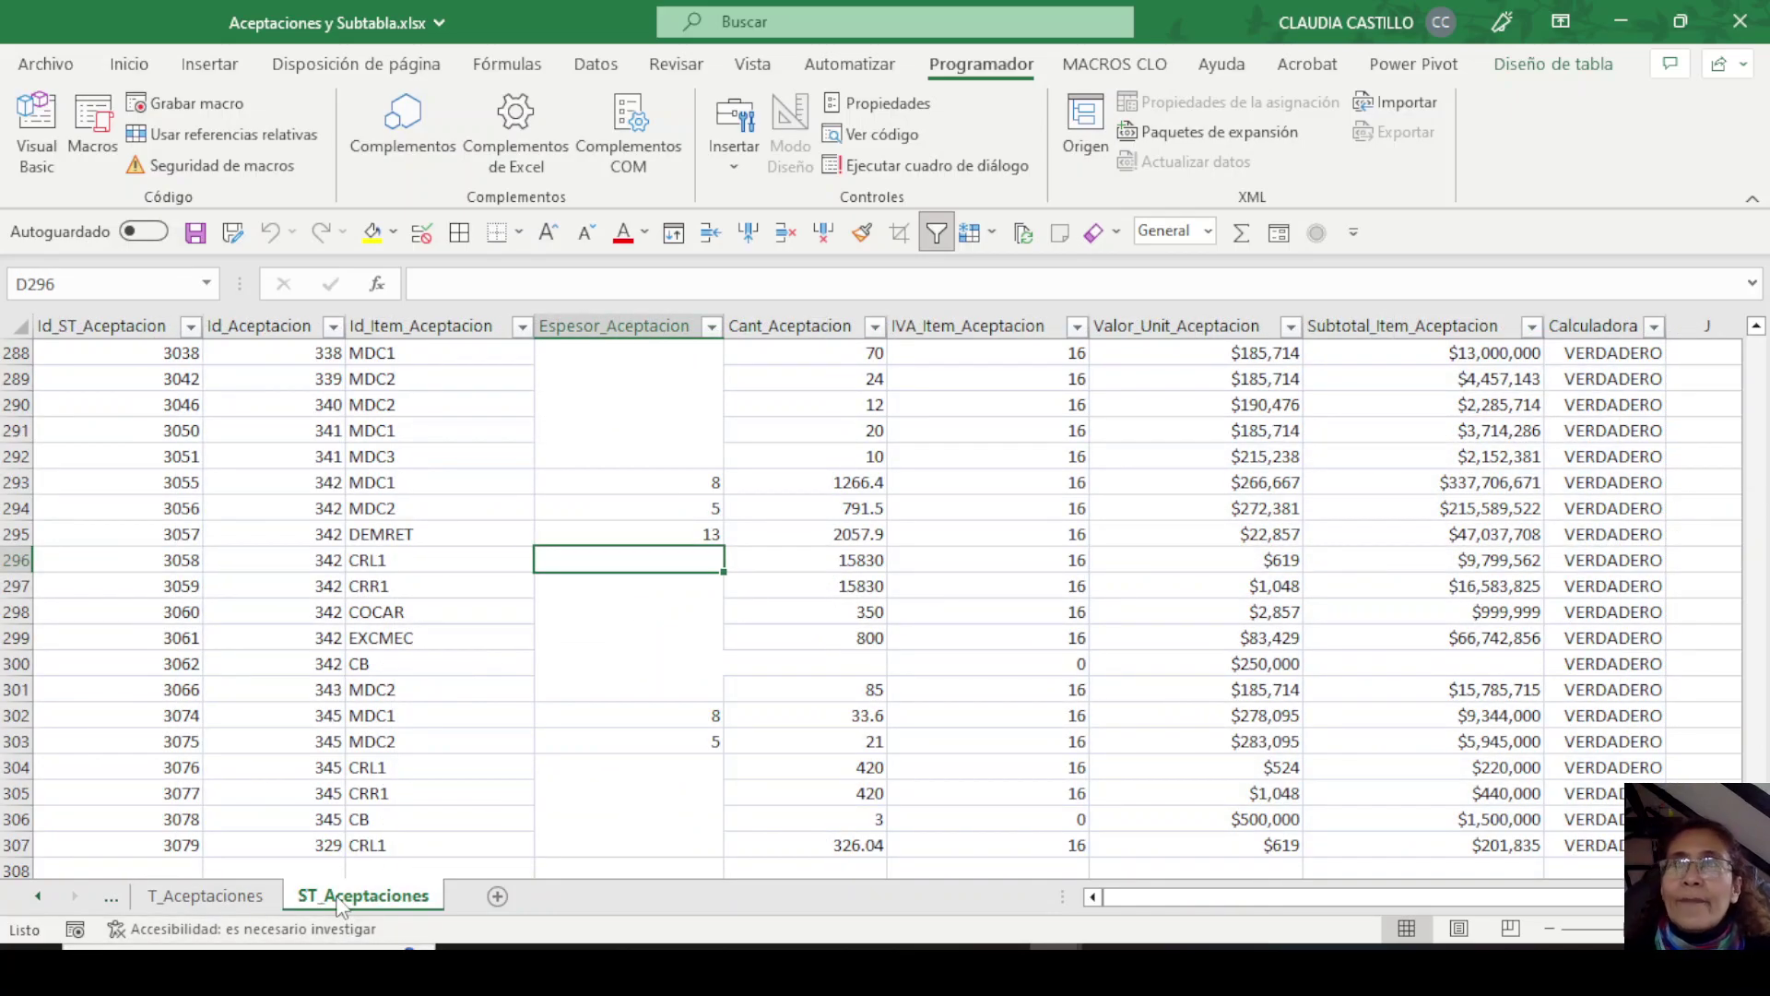
{"action": "left_click", "coordinate": [215, 897]}
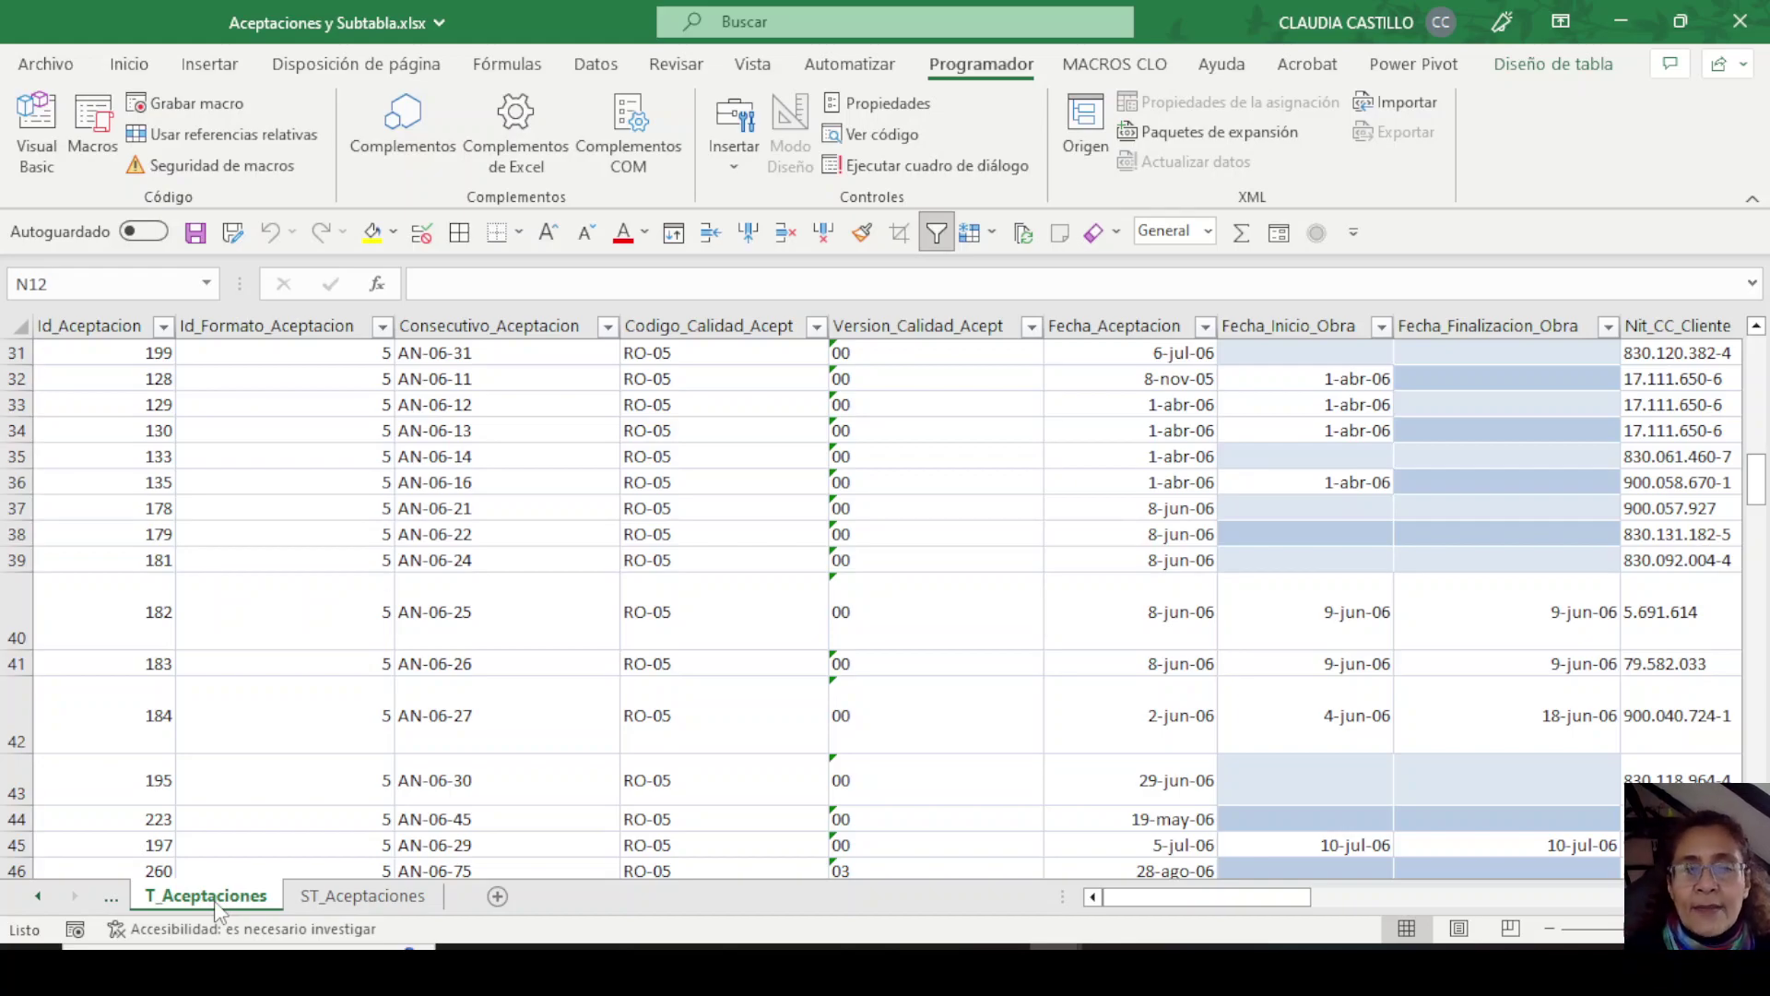
{"action": "left_click", "coordinate": [358, 899]}
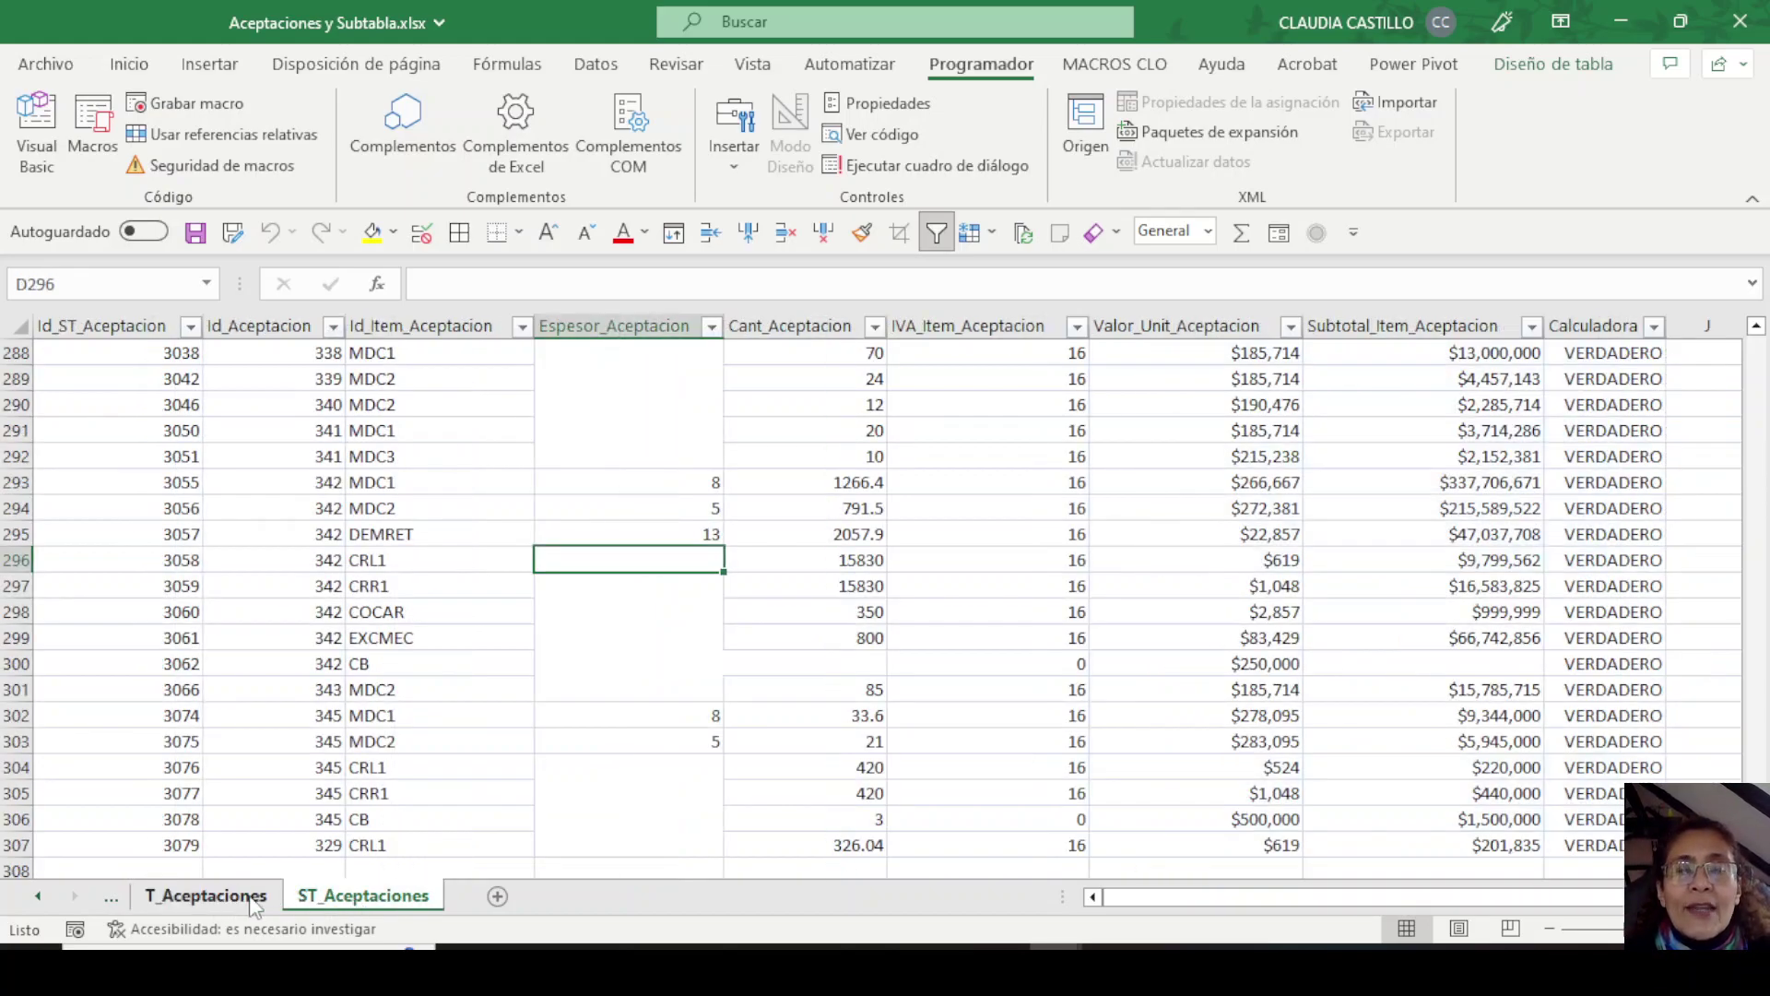
Select the cells of the record with Id_Aceptacion 130 in the T_Aceptaciones sheet.
{"action": "left_click", "coordinate": [253, 904]}
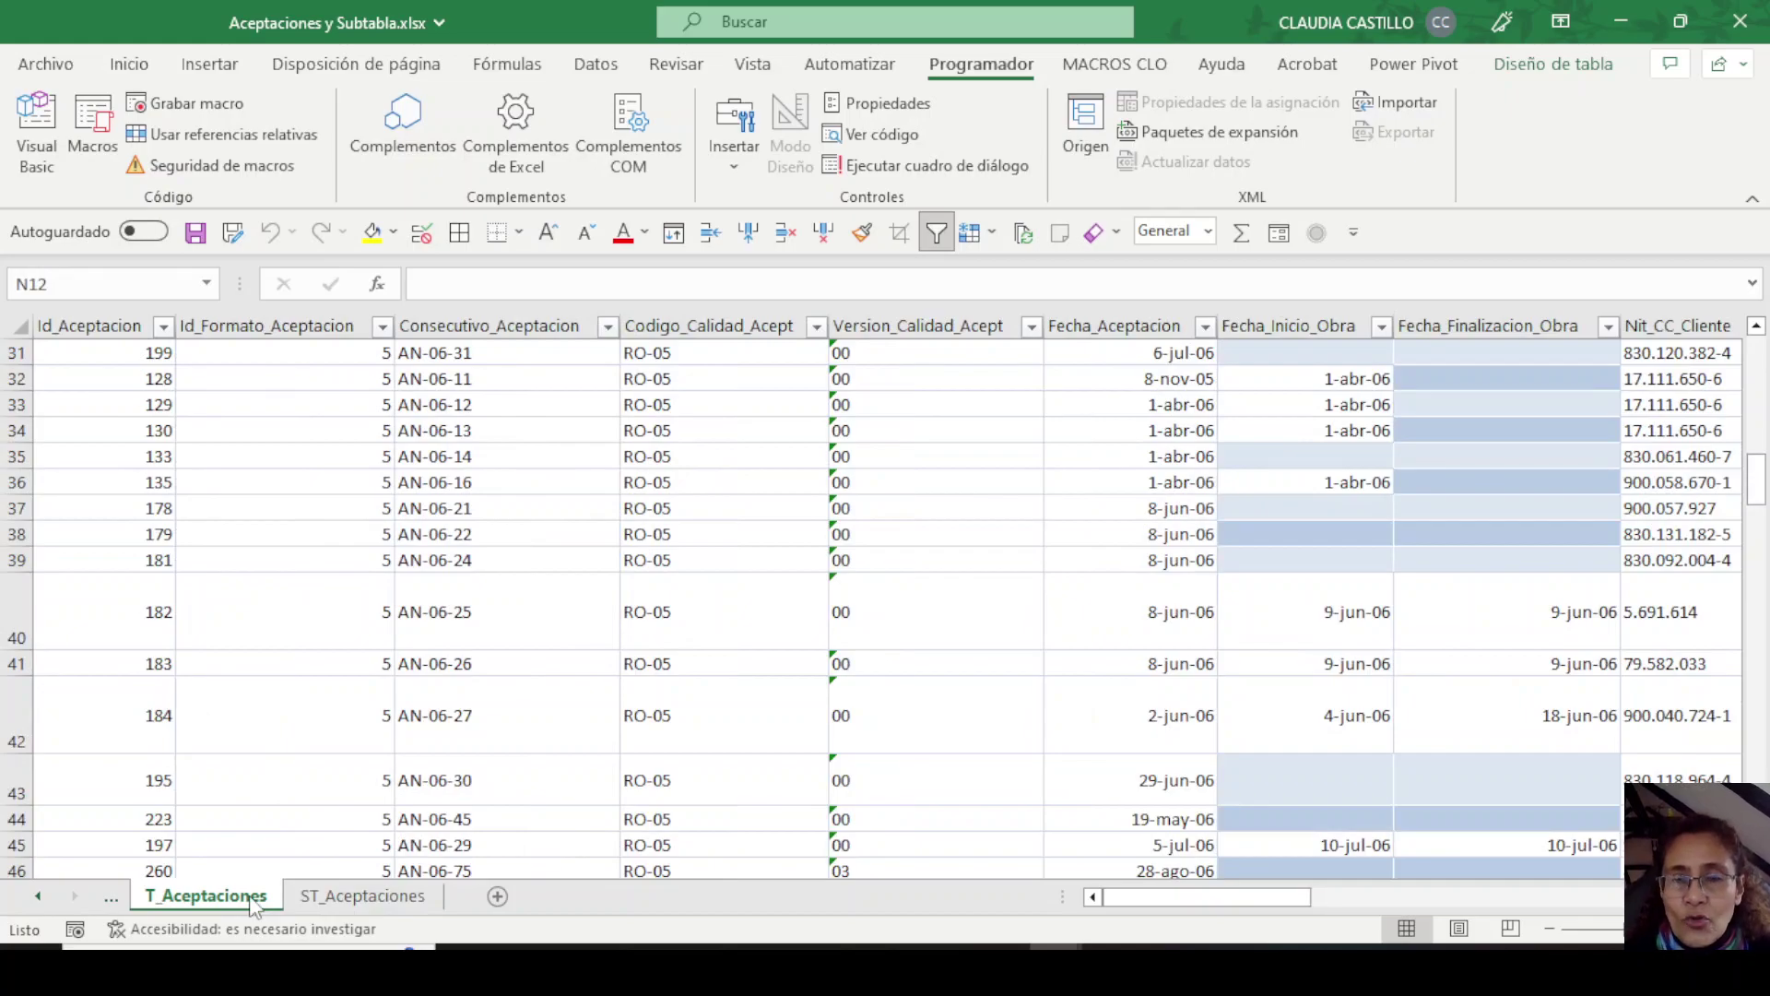
{"action": "left_click", "coordinate": [71, 429]}
{"action": "left_click_drag", "start_coordinate": [72, 428], "coordinate": [1005, 433]}
Find the items with Id_Aceptacion 130 in the ST_Aceptaciones sheet and select their entire rows, 16 to 20.
{"action": "left_click", "coordinate": [333, 899]}
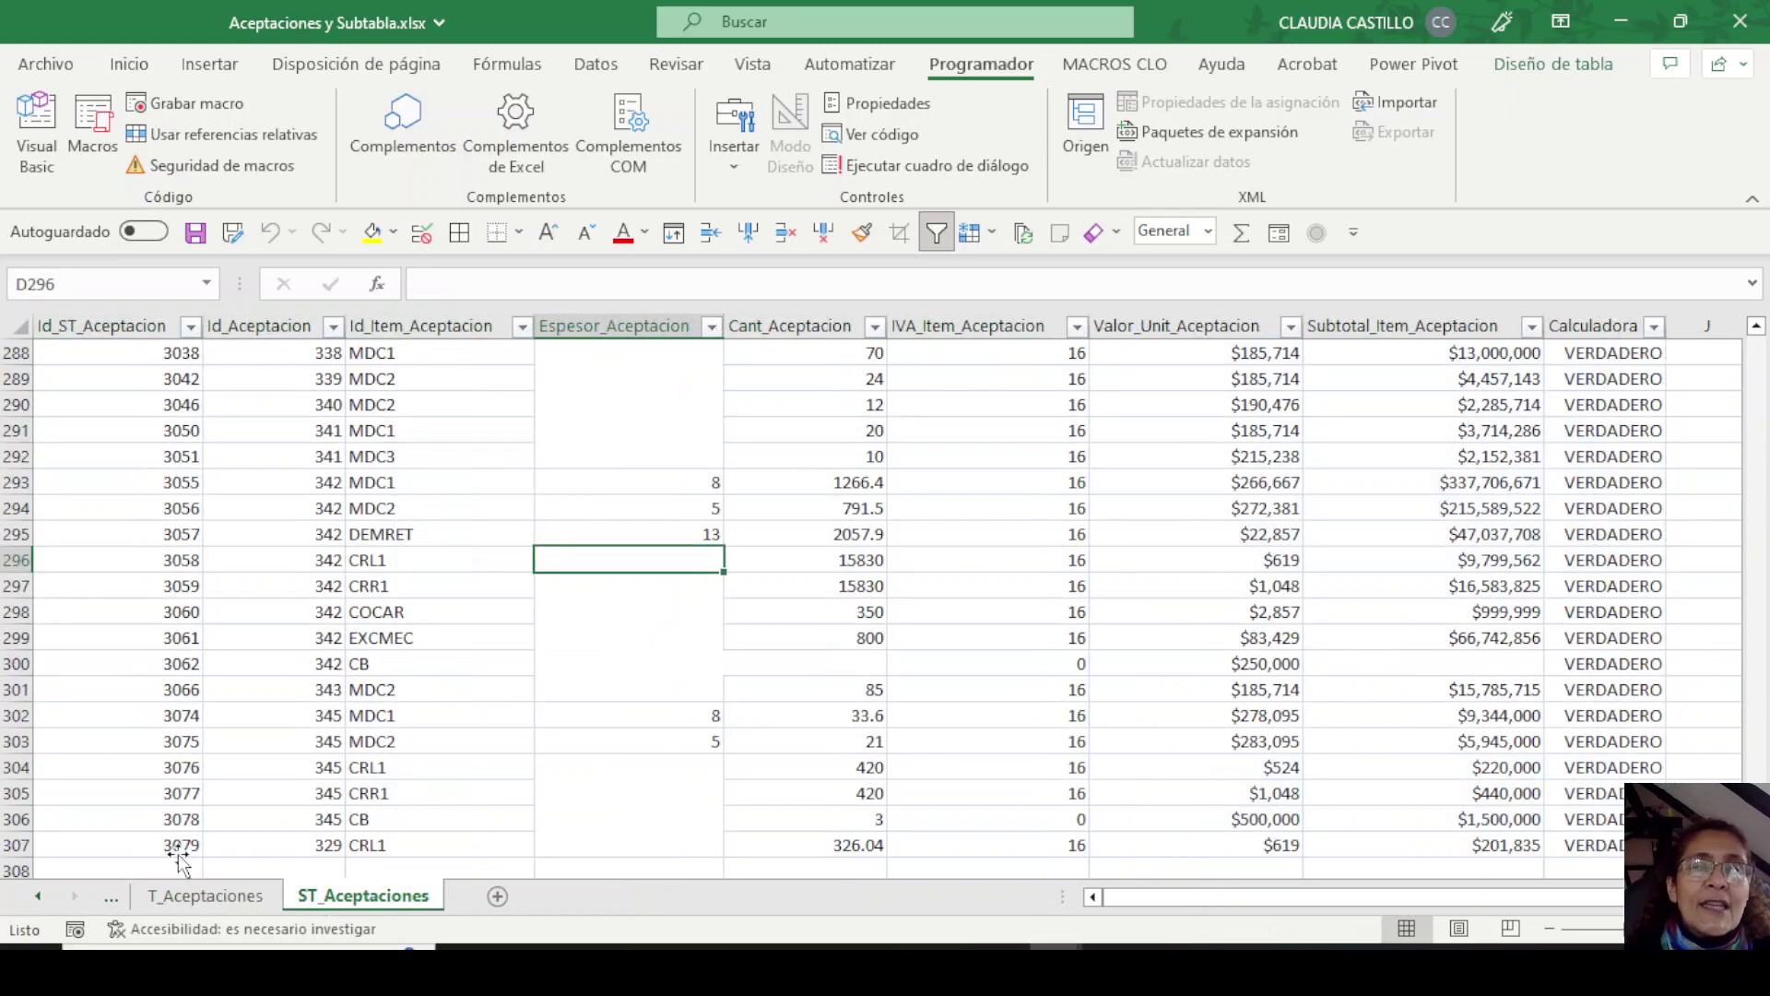
{"action": "scroll", "coordinate": [161, 422], "scroll_direction": "up", "scroll_amount": 6}
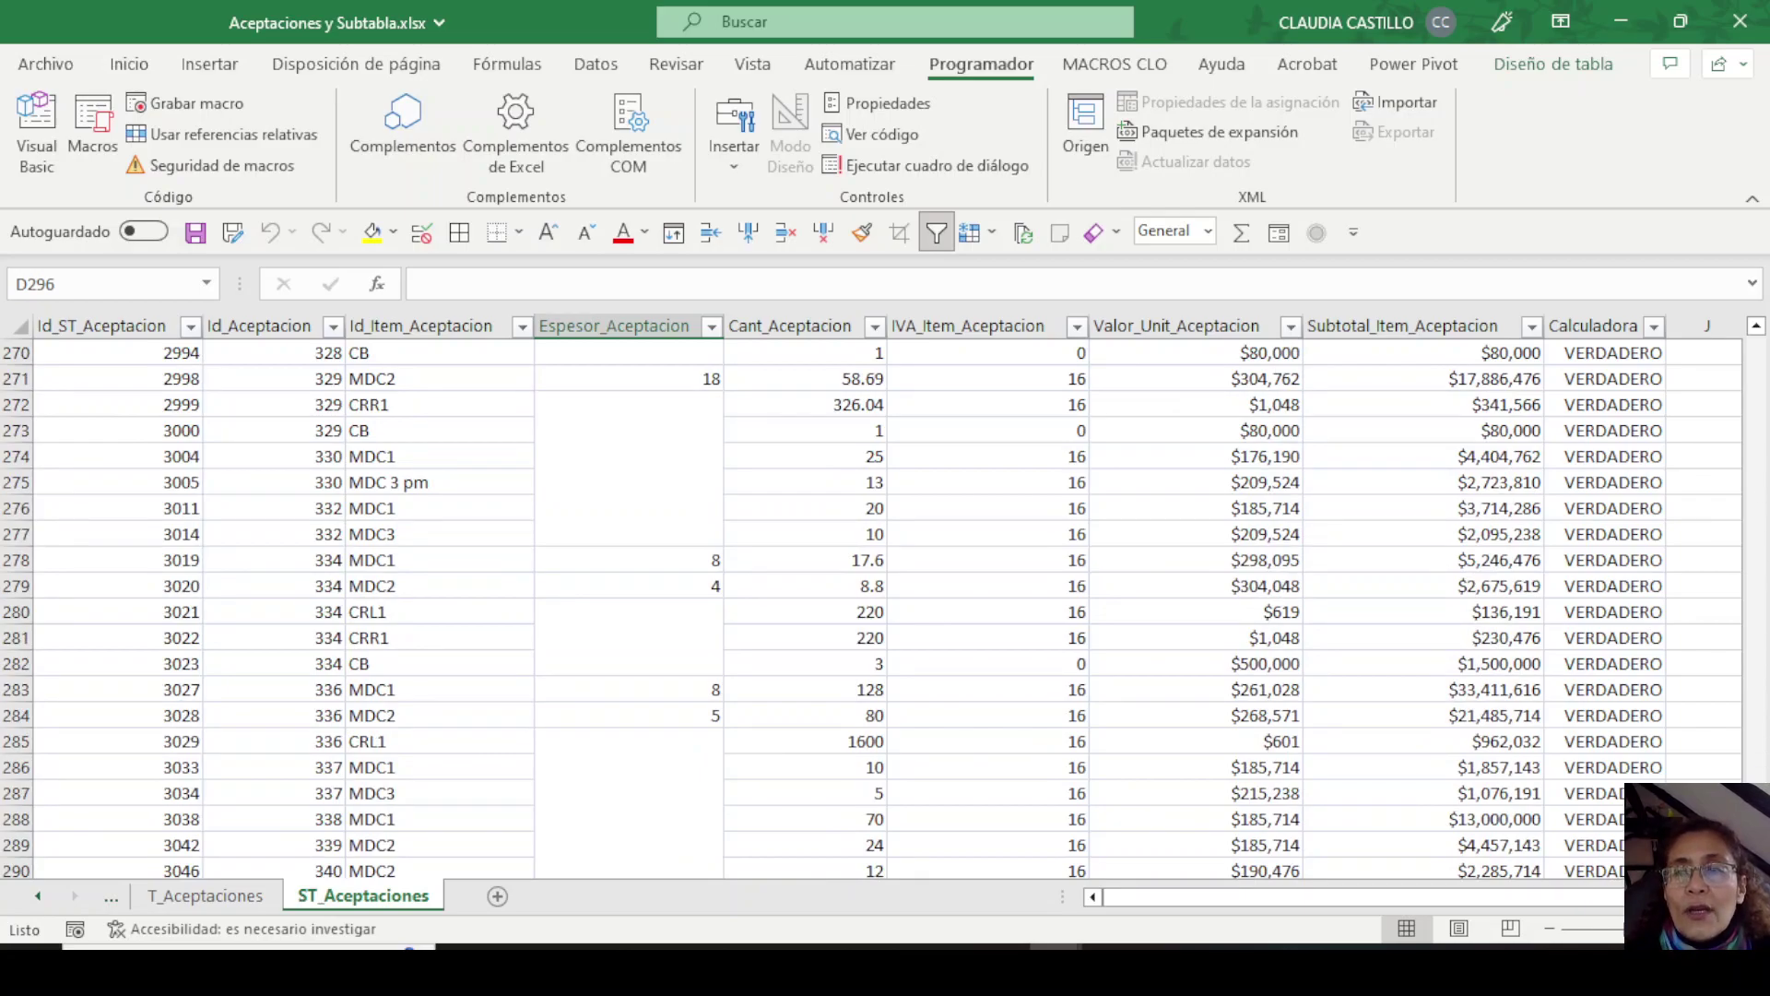
{"action": "scroll", "coordinate": [531, 376], "scroll_direction": "up", "scroll_amount": 20}
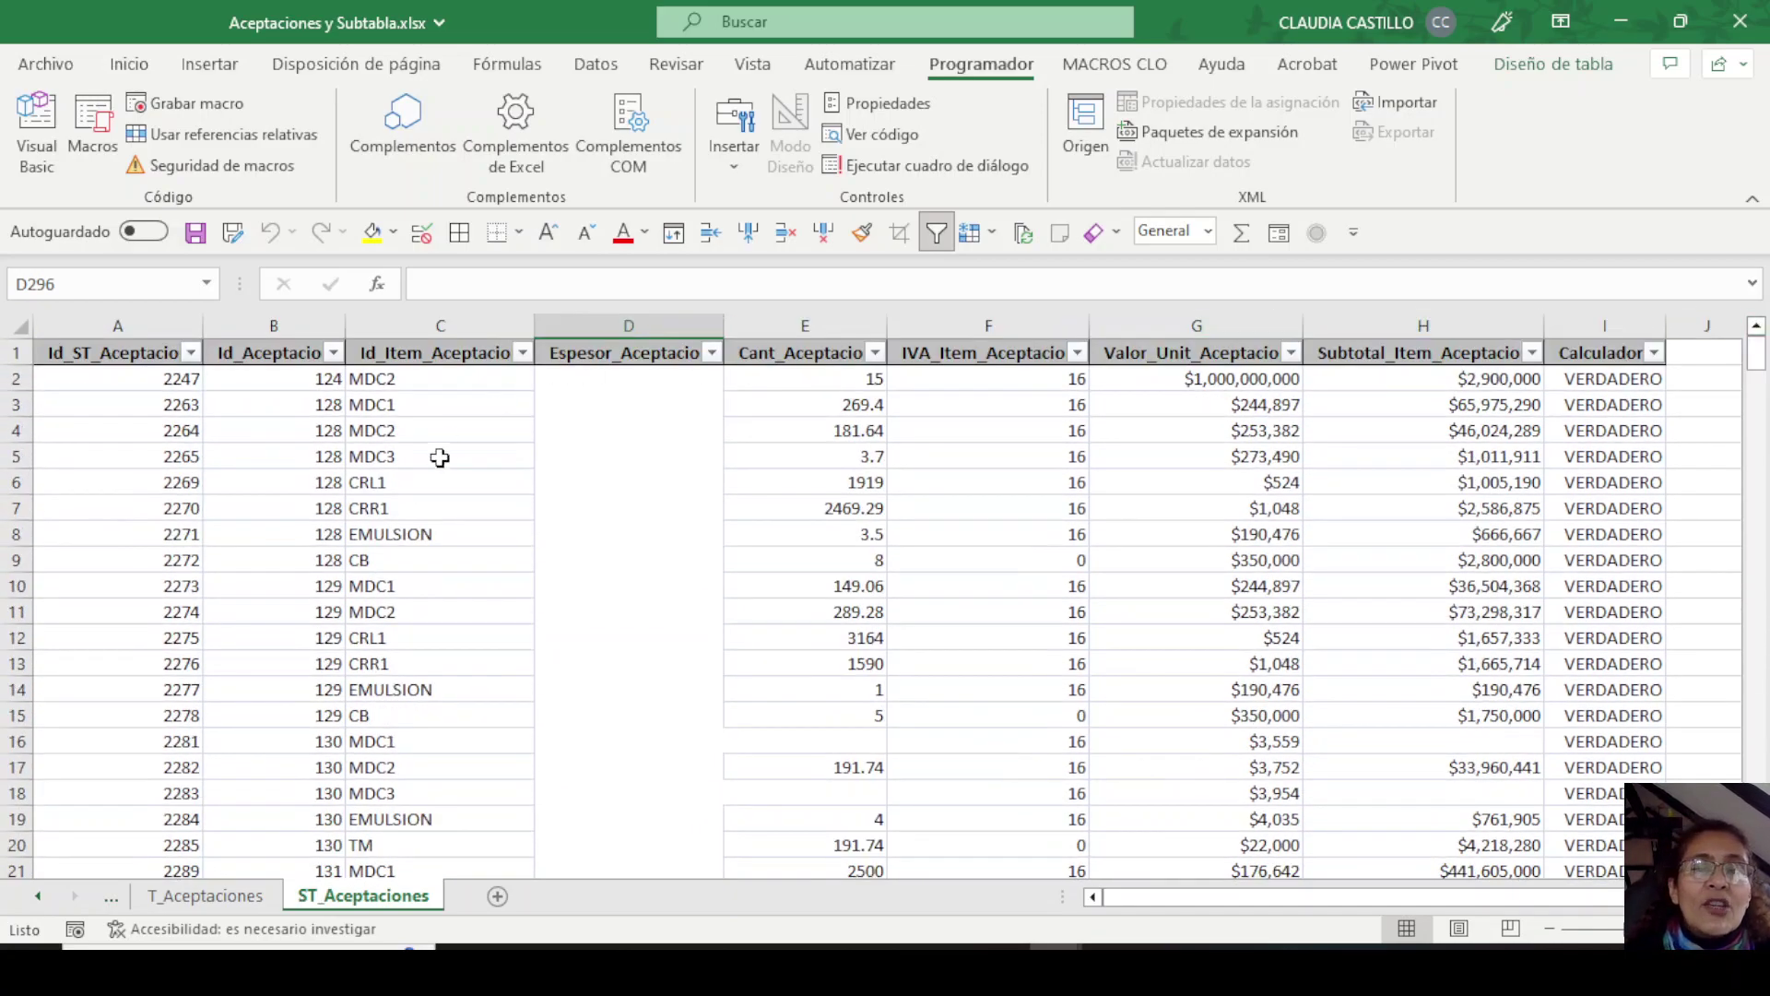
{"action": "scroll", "coordinate": [385, 630], "scroll_direction": "down", "scroll_amount": 5}
{"action": "scroll", "coordinate": [386, 630], "scroll_direction": "up", "scroll_amount": 1}
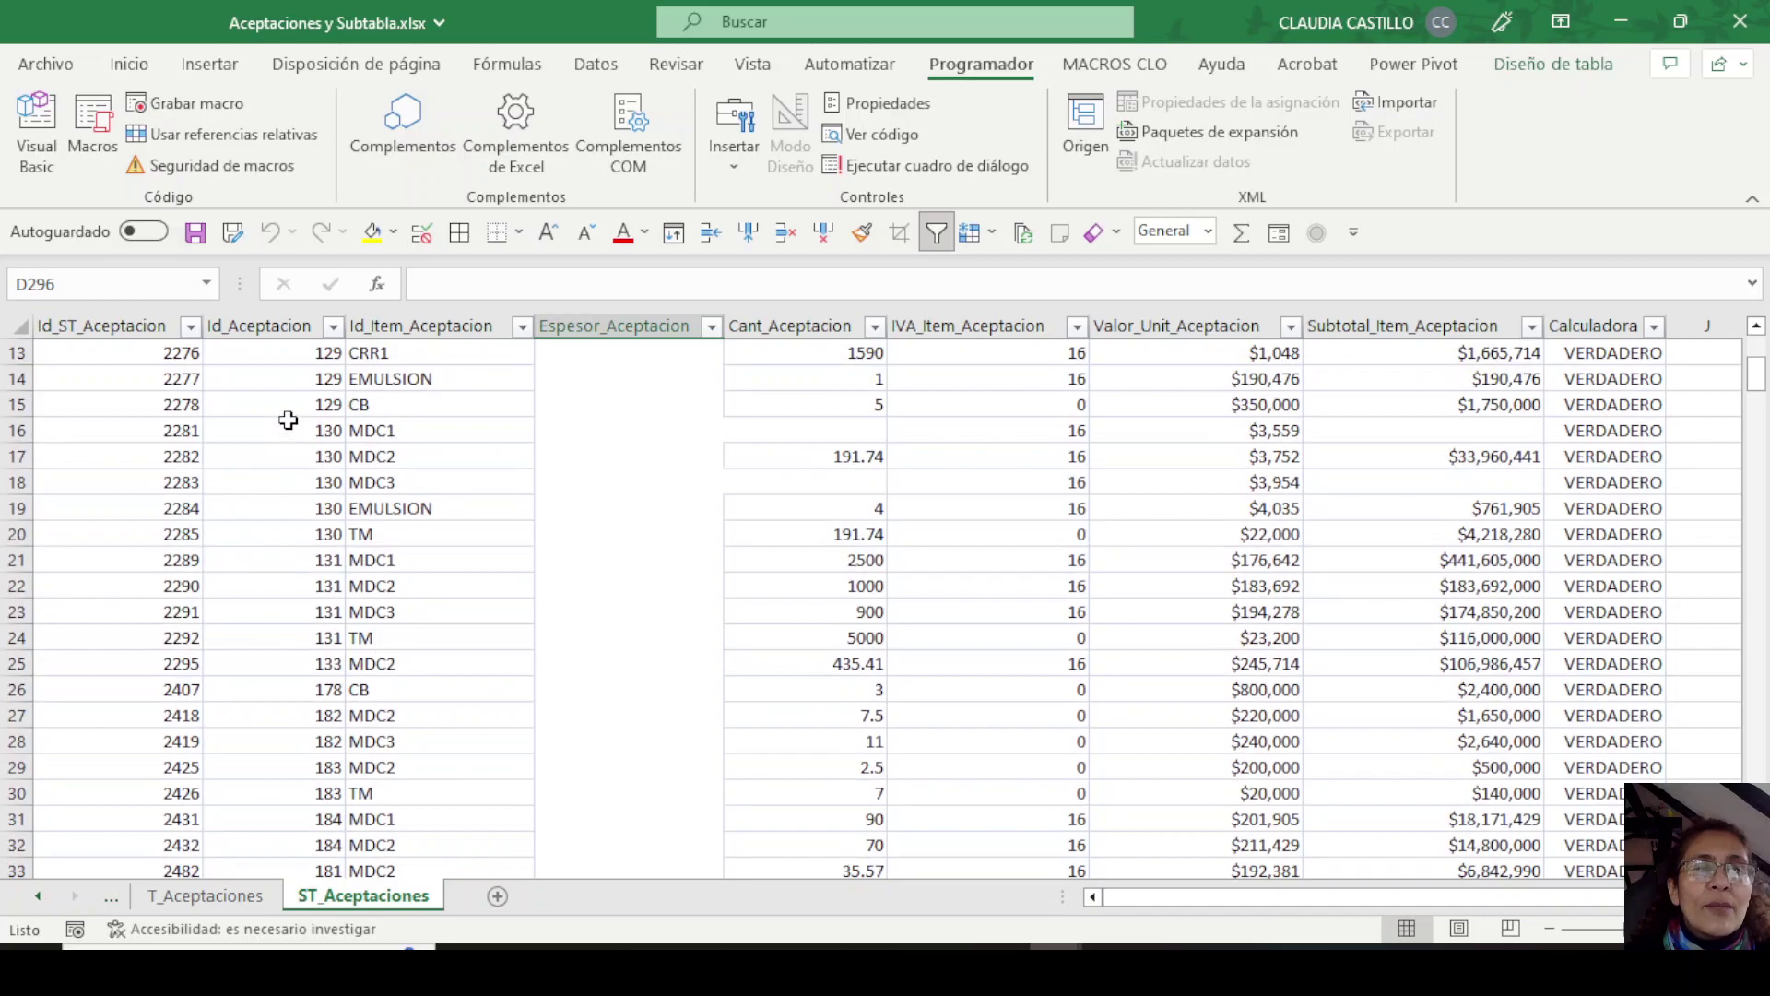
{"action": "left_click_drag", "start_coordinate": [285, 428], "coordinate": [306, 544]}
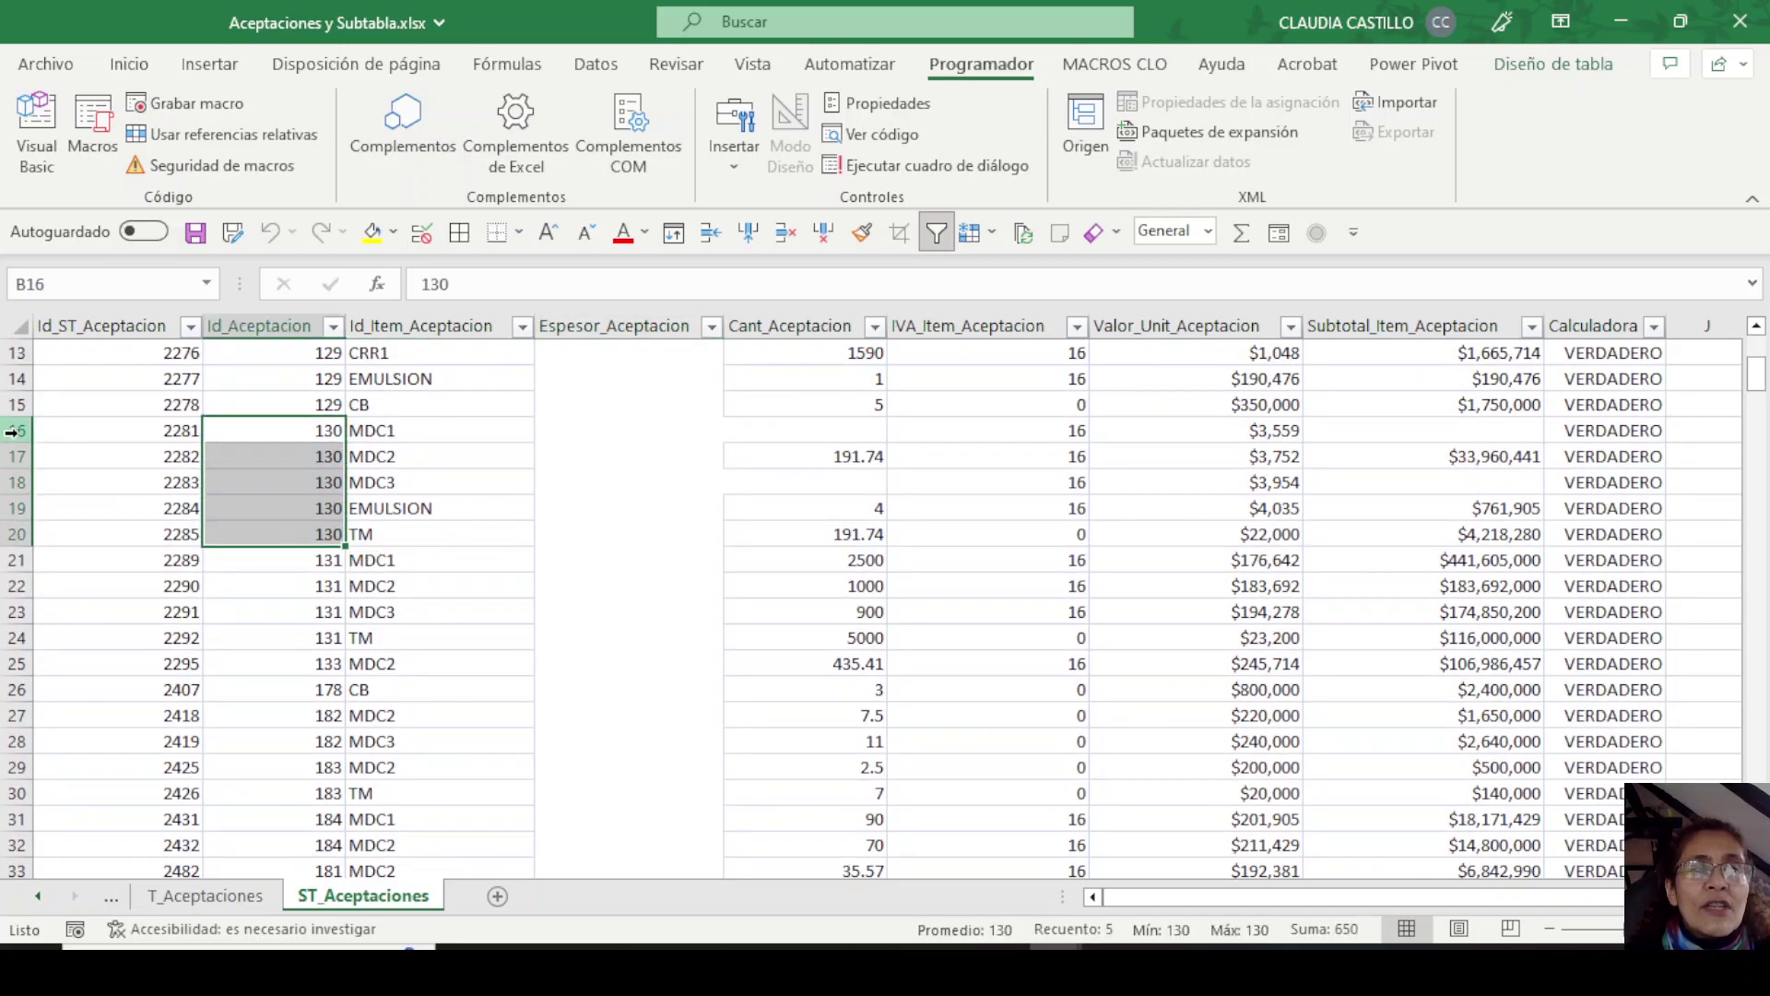
{"action": "left_click_drag", "start_coordinate": [22, 434], "coordinate": [30, 538]}
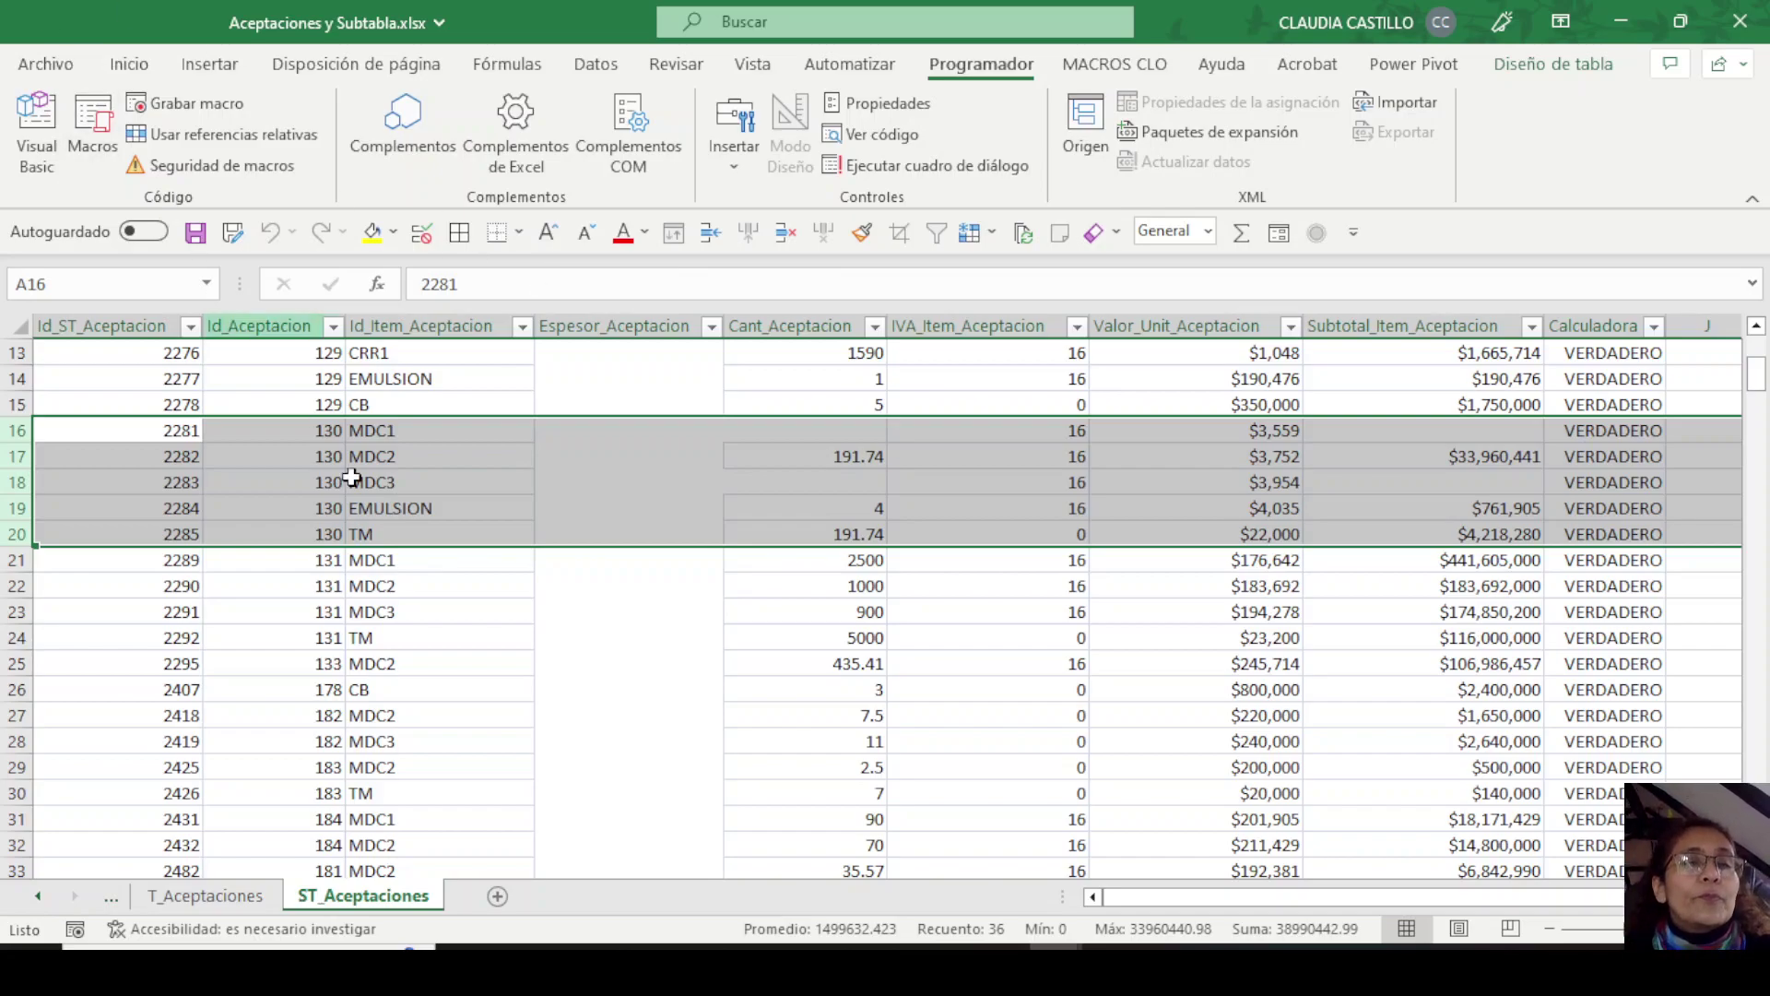
Try to add the ST_Aceptaciones table to the Power Pivot data model, and show the model's Aceptaciones table.
{"action": "left_click", "coordinate": [295, 768]}
{"action": "left_click", "coordinate": [1432, 60]}
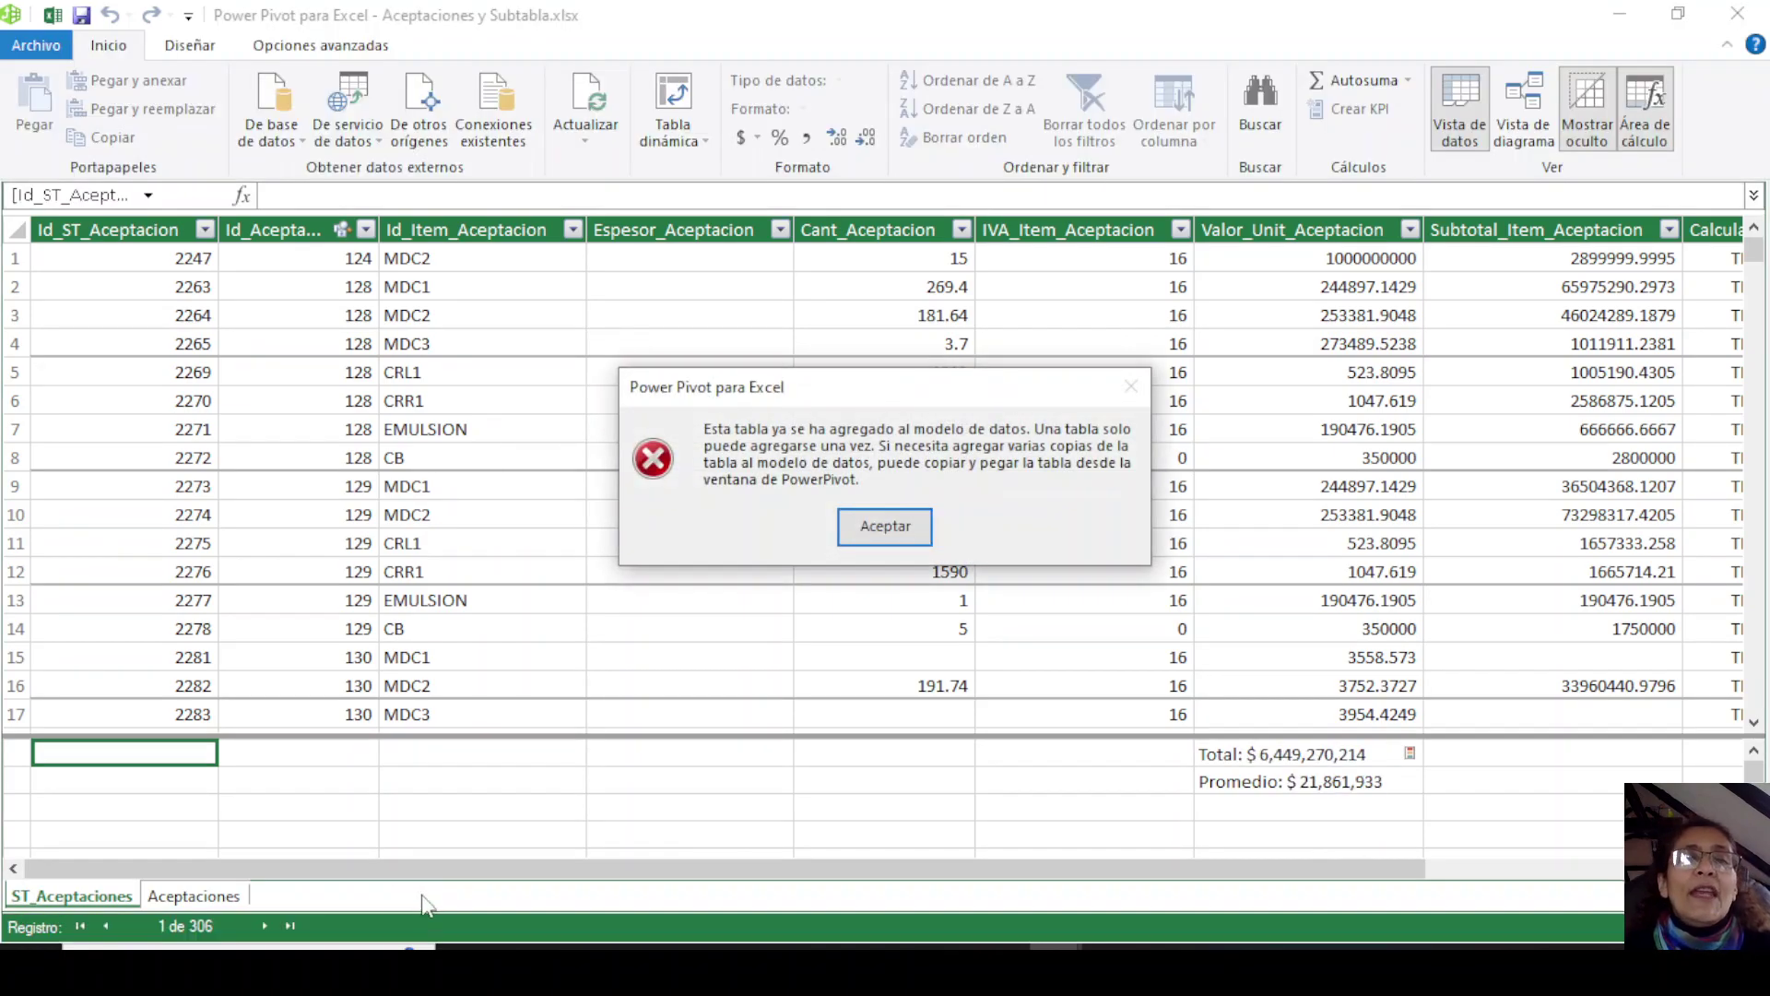
{"action": "left_click", "coordinate": [878, 526]}
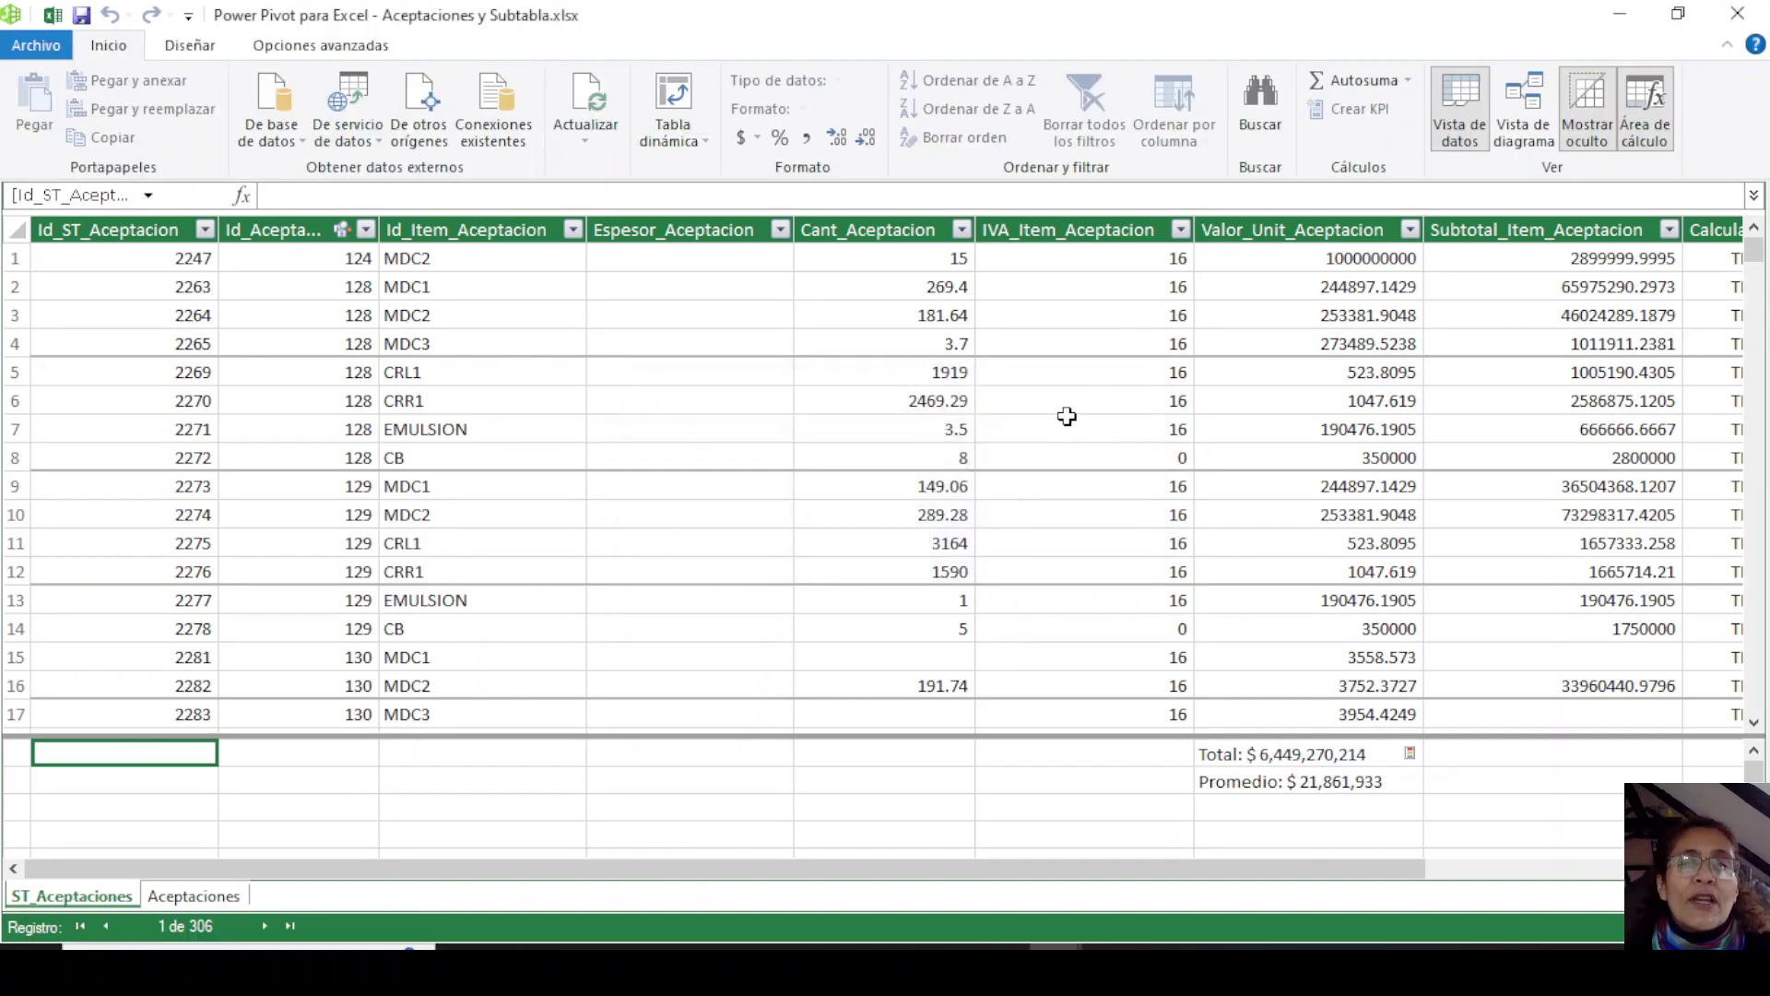
{"action": "left_click", "coordinate": [186, 895]}
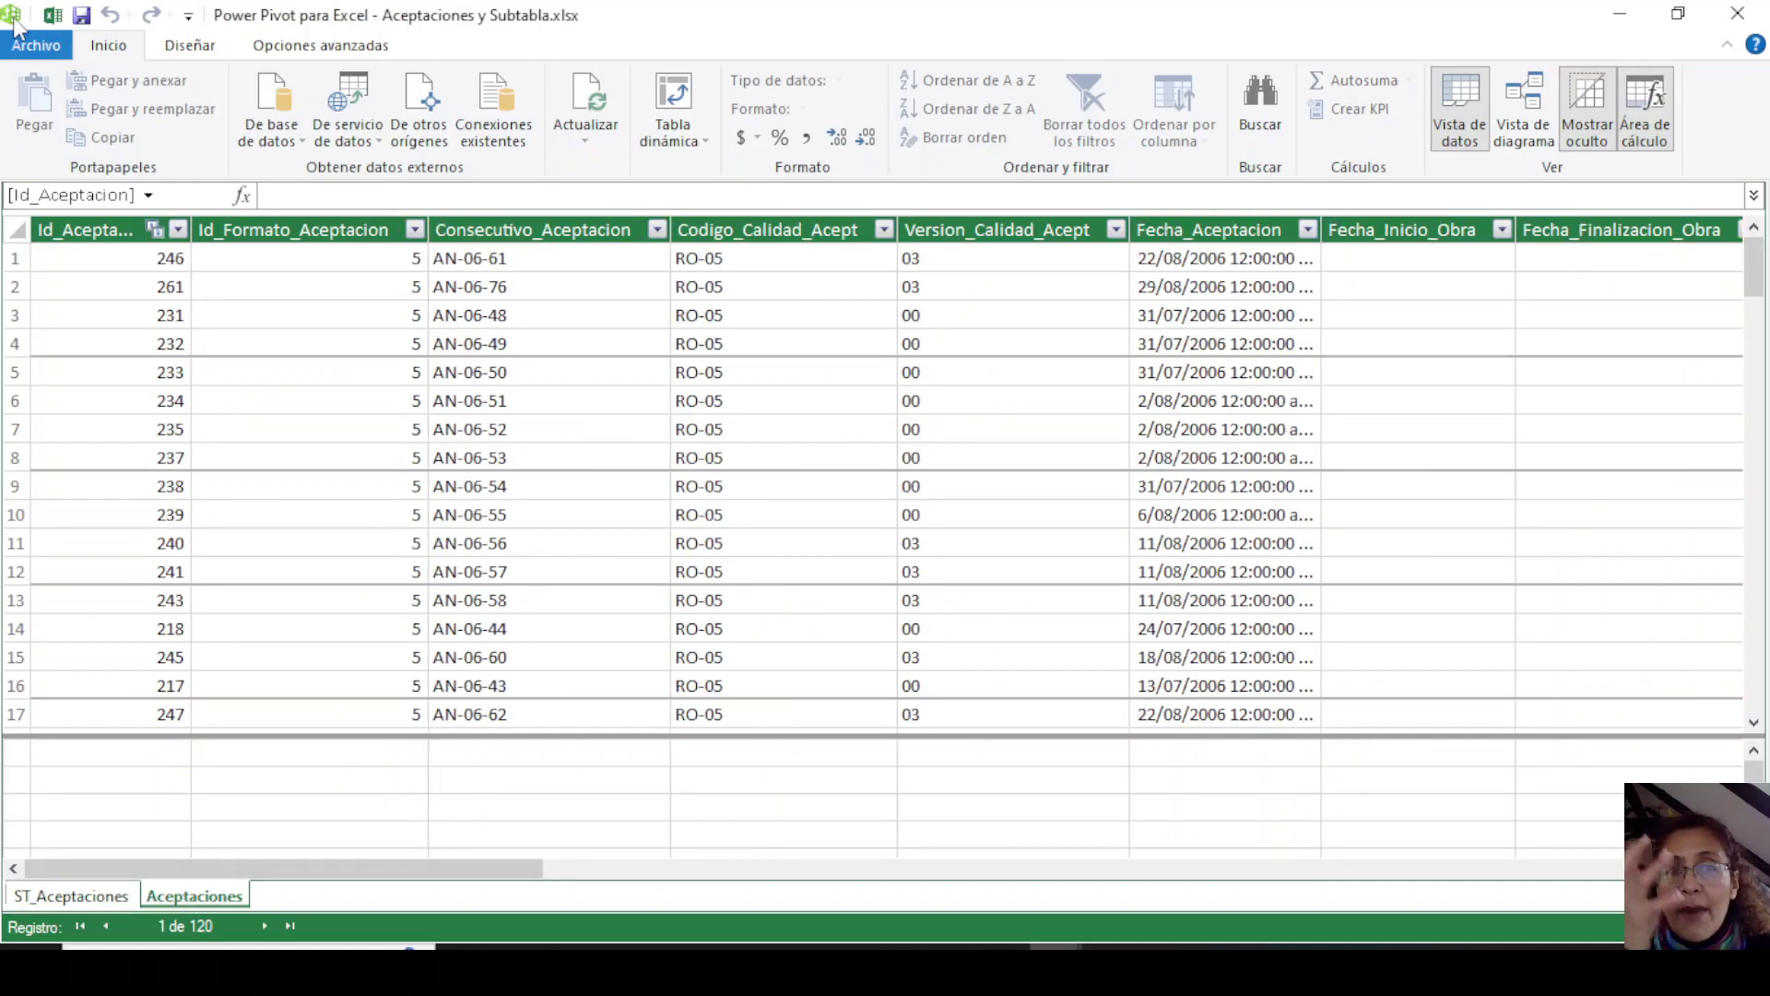
Compare the ST_Aceptaciones and Aceptaciones tables in the Power Pivot data model, and show the model as a diagram.
{"action": "left_click", "coordinate": [61, 897]}
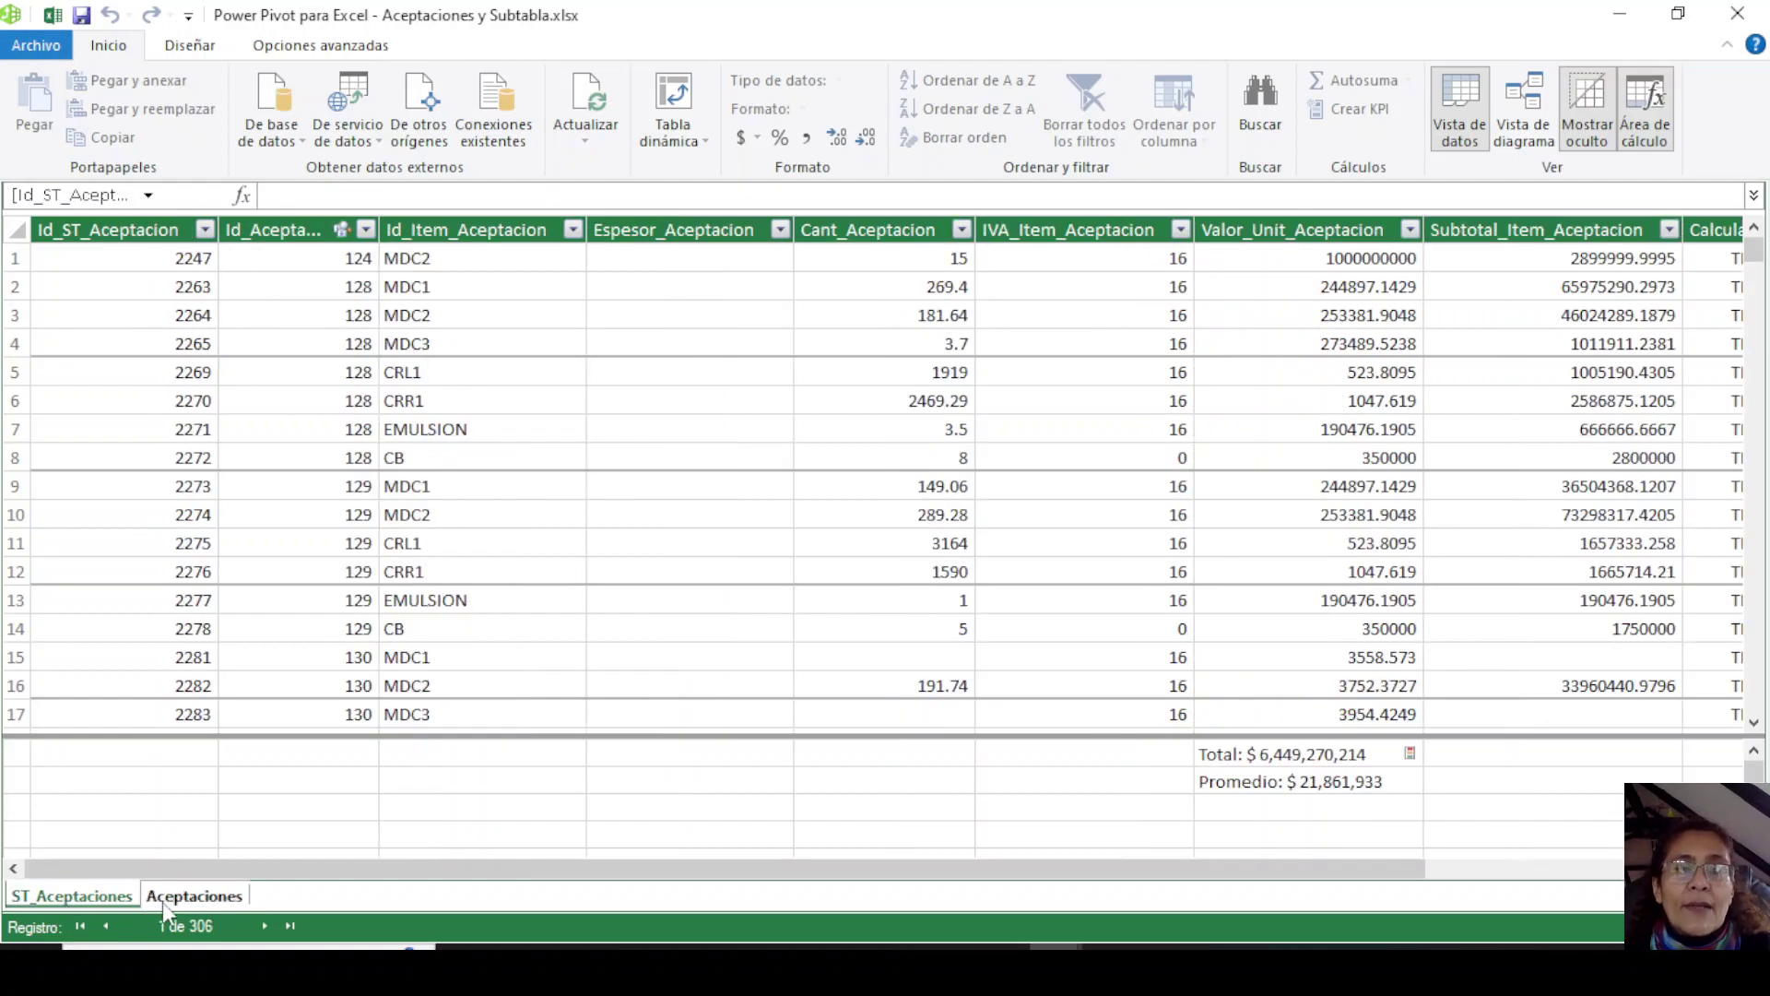
{"action": "left_click", "coordinate": [162, 901]}
{"action": "left_click", "coordinate": [97, 901]}
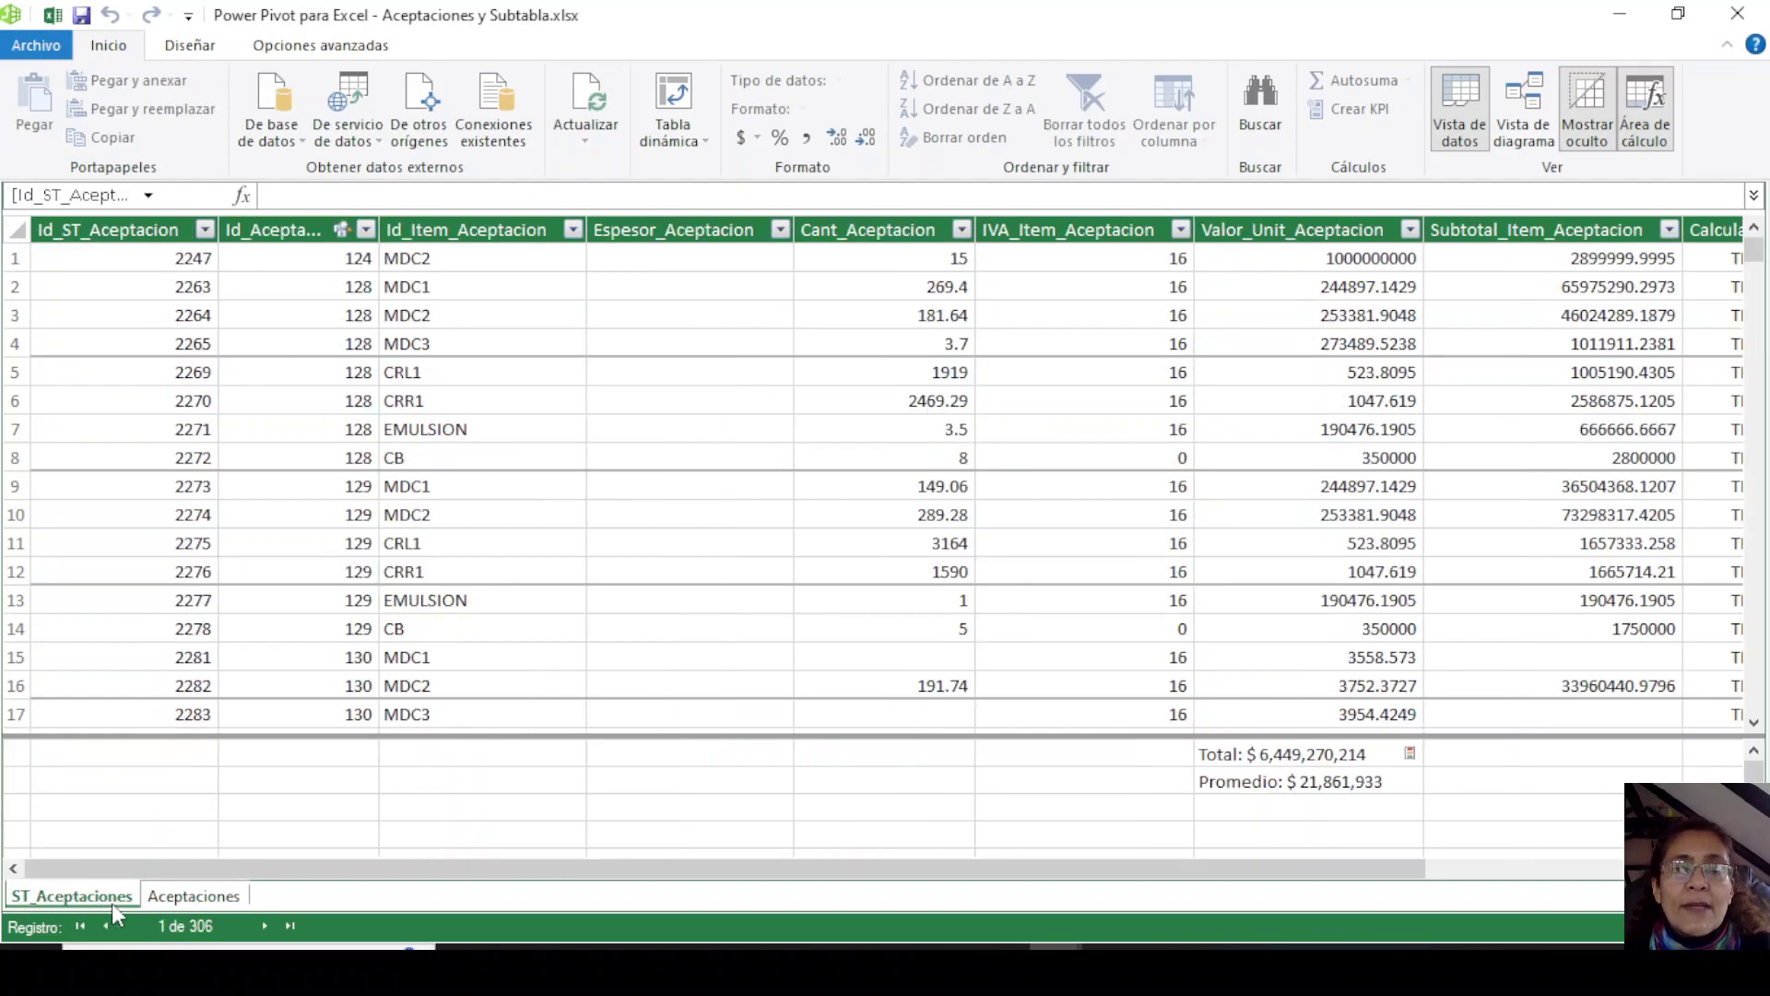
{"action": "left_click", "coordinate": [181, 898]}
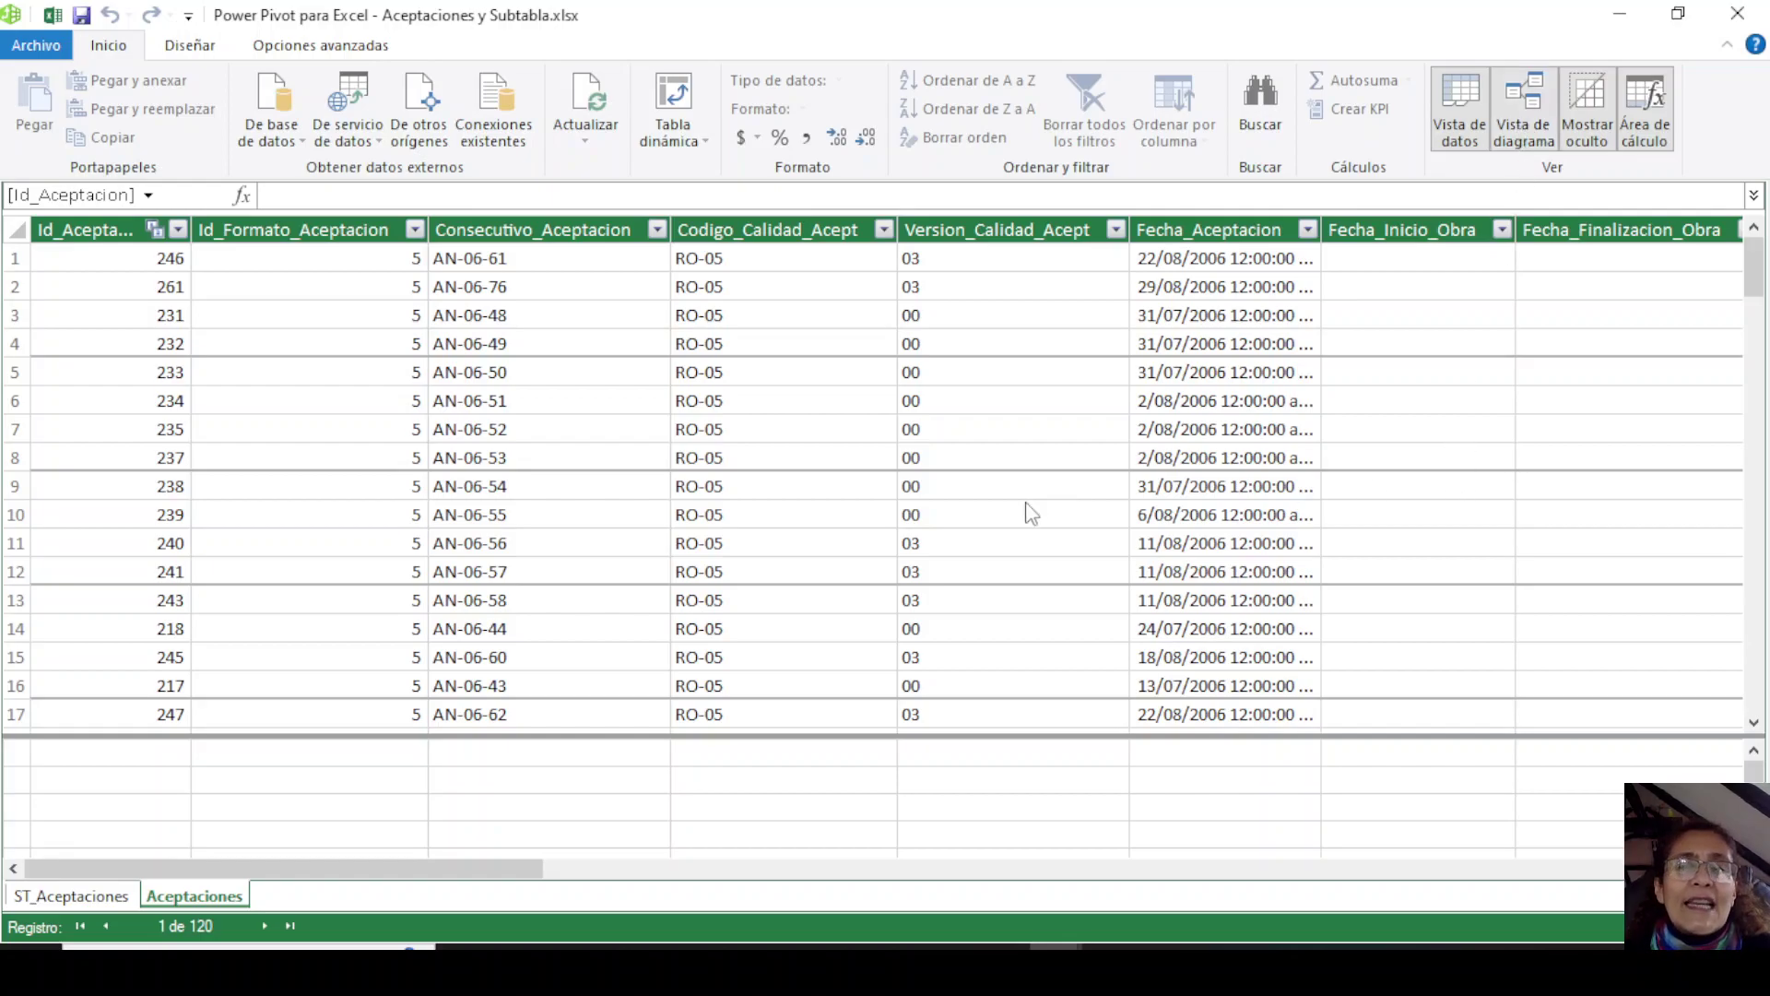
{"action": "left_click", "coordinate": [378, 710]}
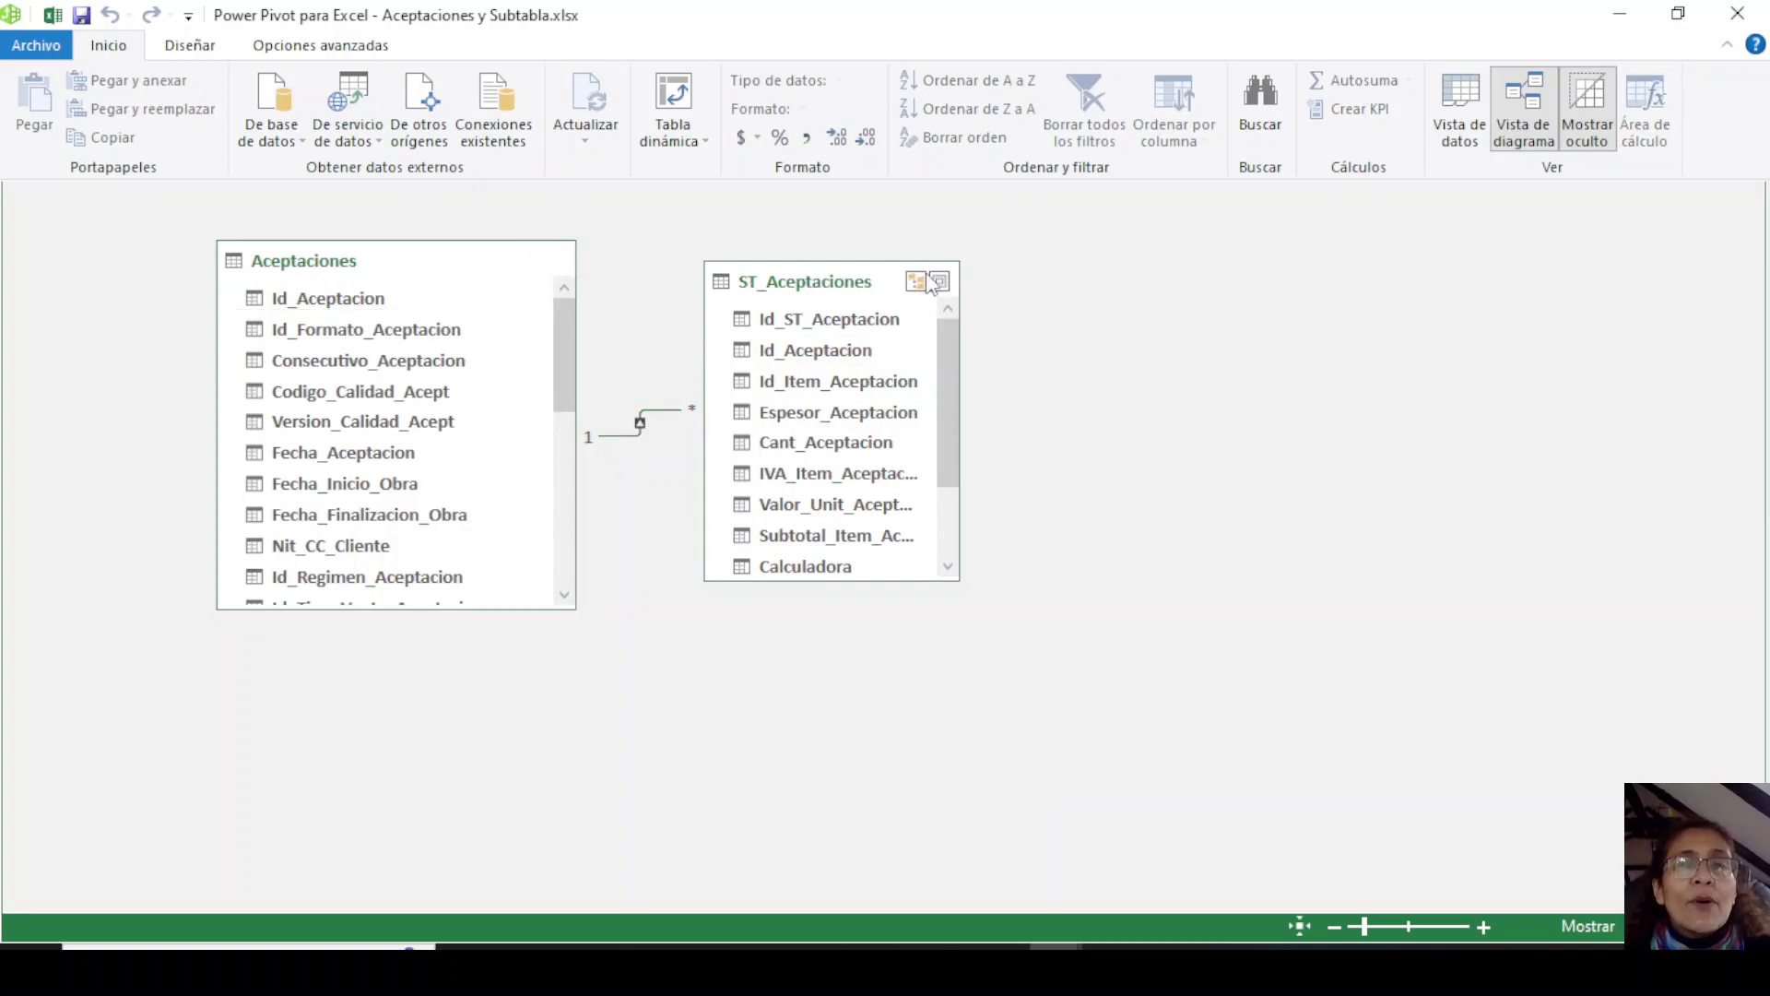
Move the ST_Aceptaciones table farther away from Aceptaciones in the diagram and select the relationship that joins them through Id_Aceptacion.
{"action": "left_click", "coordinate": [876, 286]}
{"action": "left_click_drag", "start_coordinate": [798, 276], "coordinate": [981, 307]}
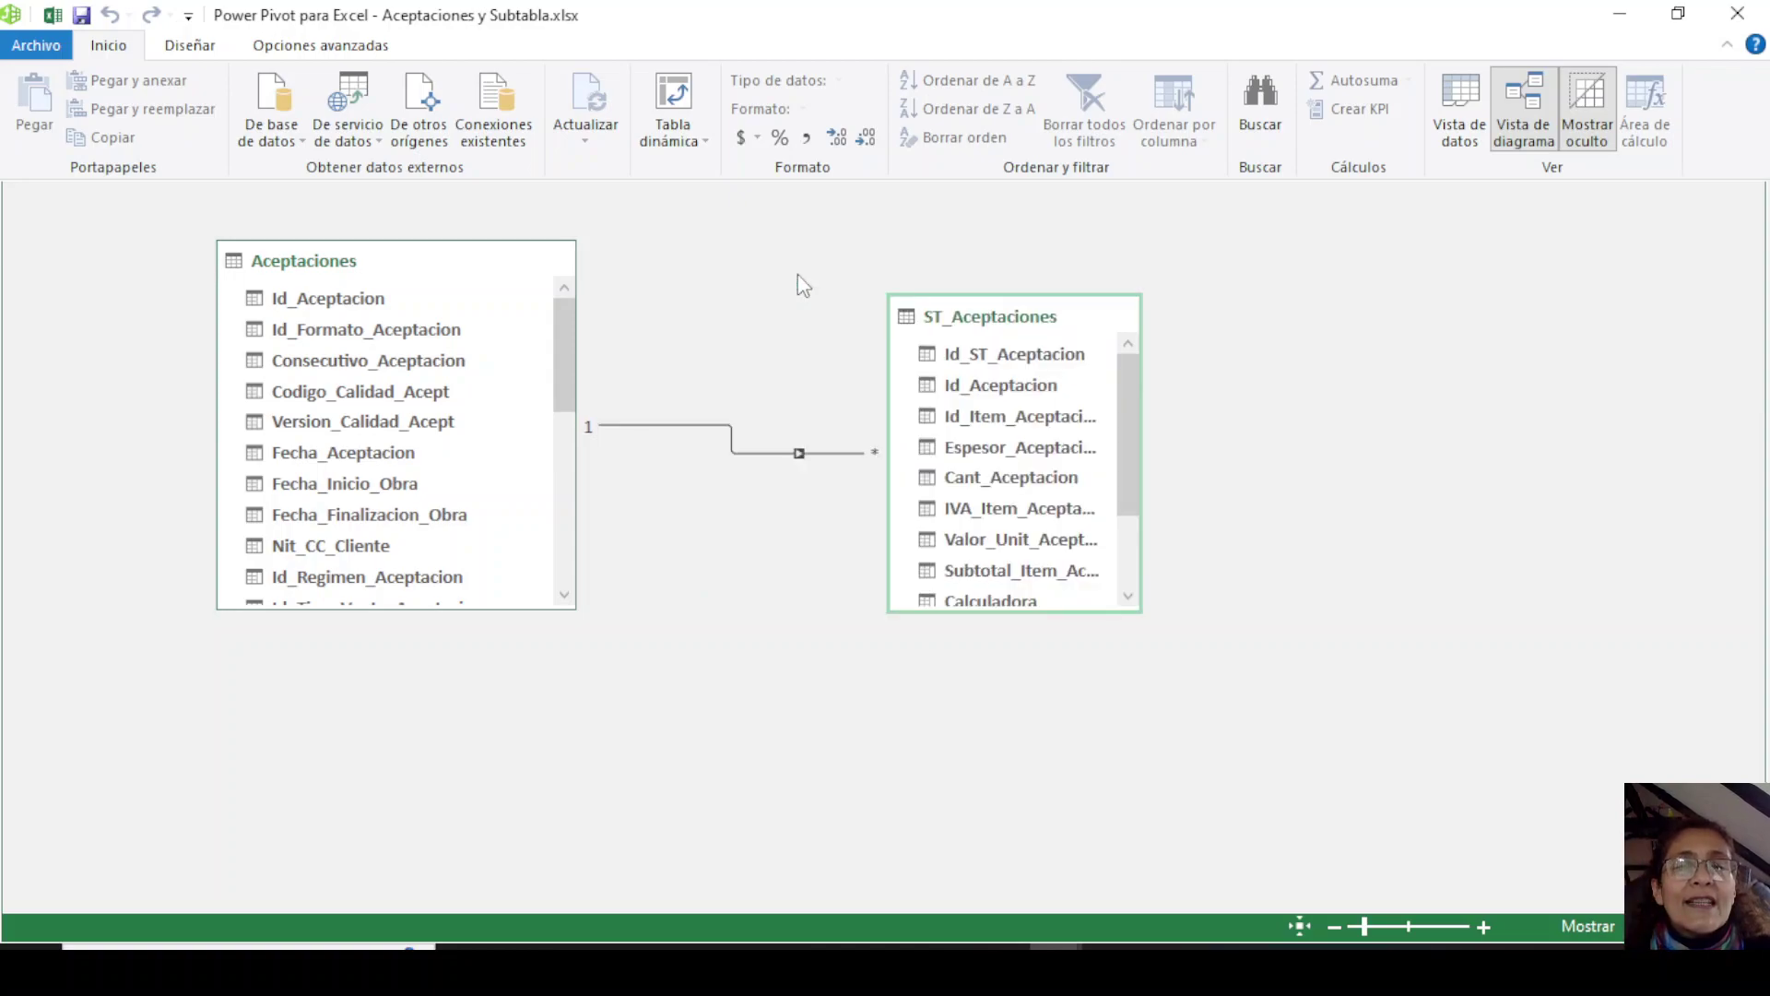
{"action": "left_click", "coordinate": [693, 425]}
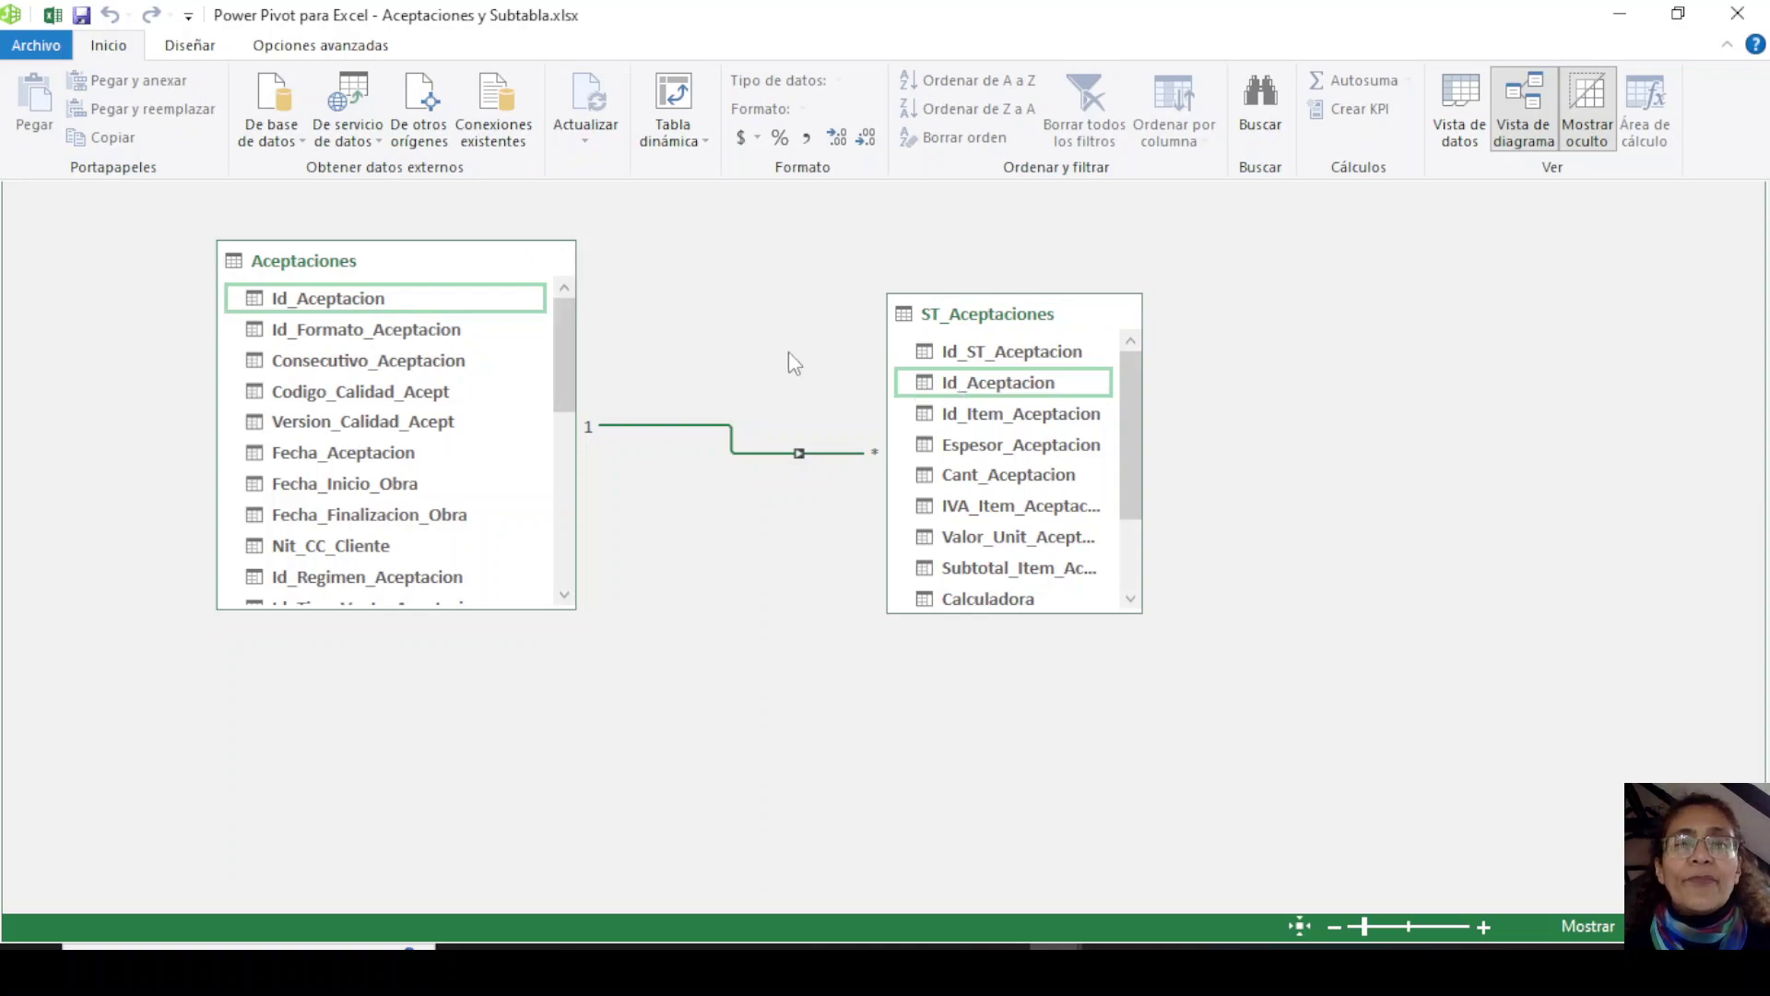
Create a pivot table from the data model on a new worksheet.
{"action": "left_click", "coordinate": [698, 131]}
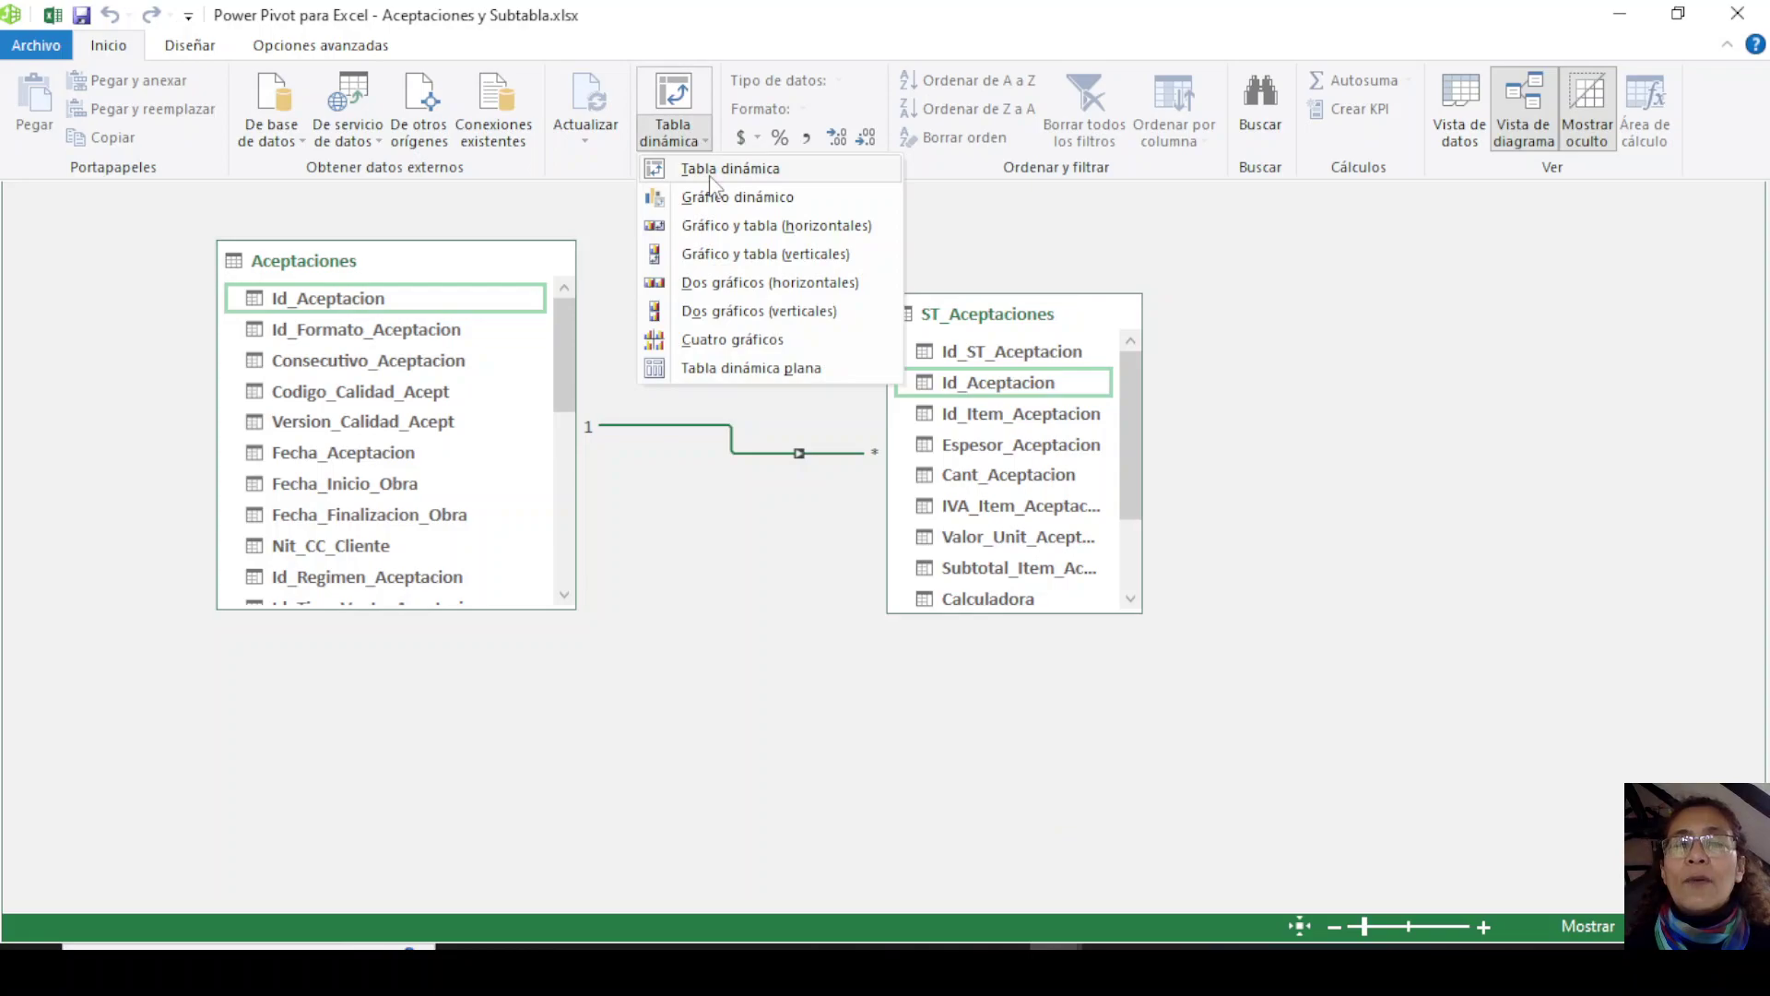
{"action": "left_click", "coordinate": [683, 175]}
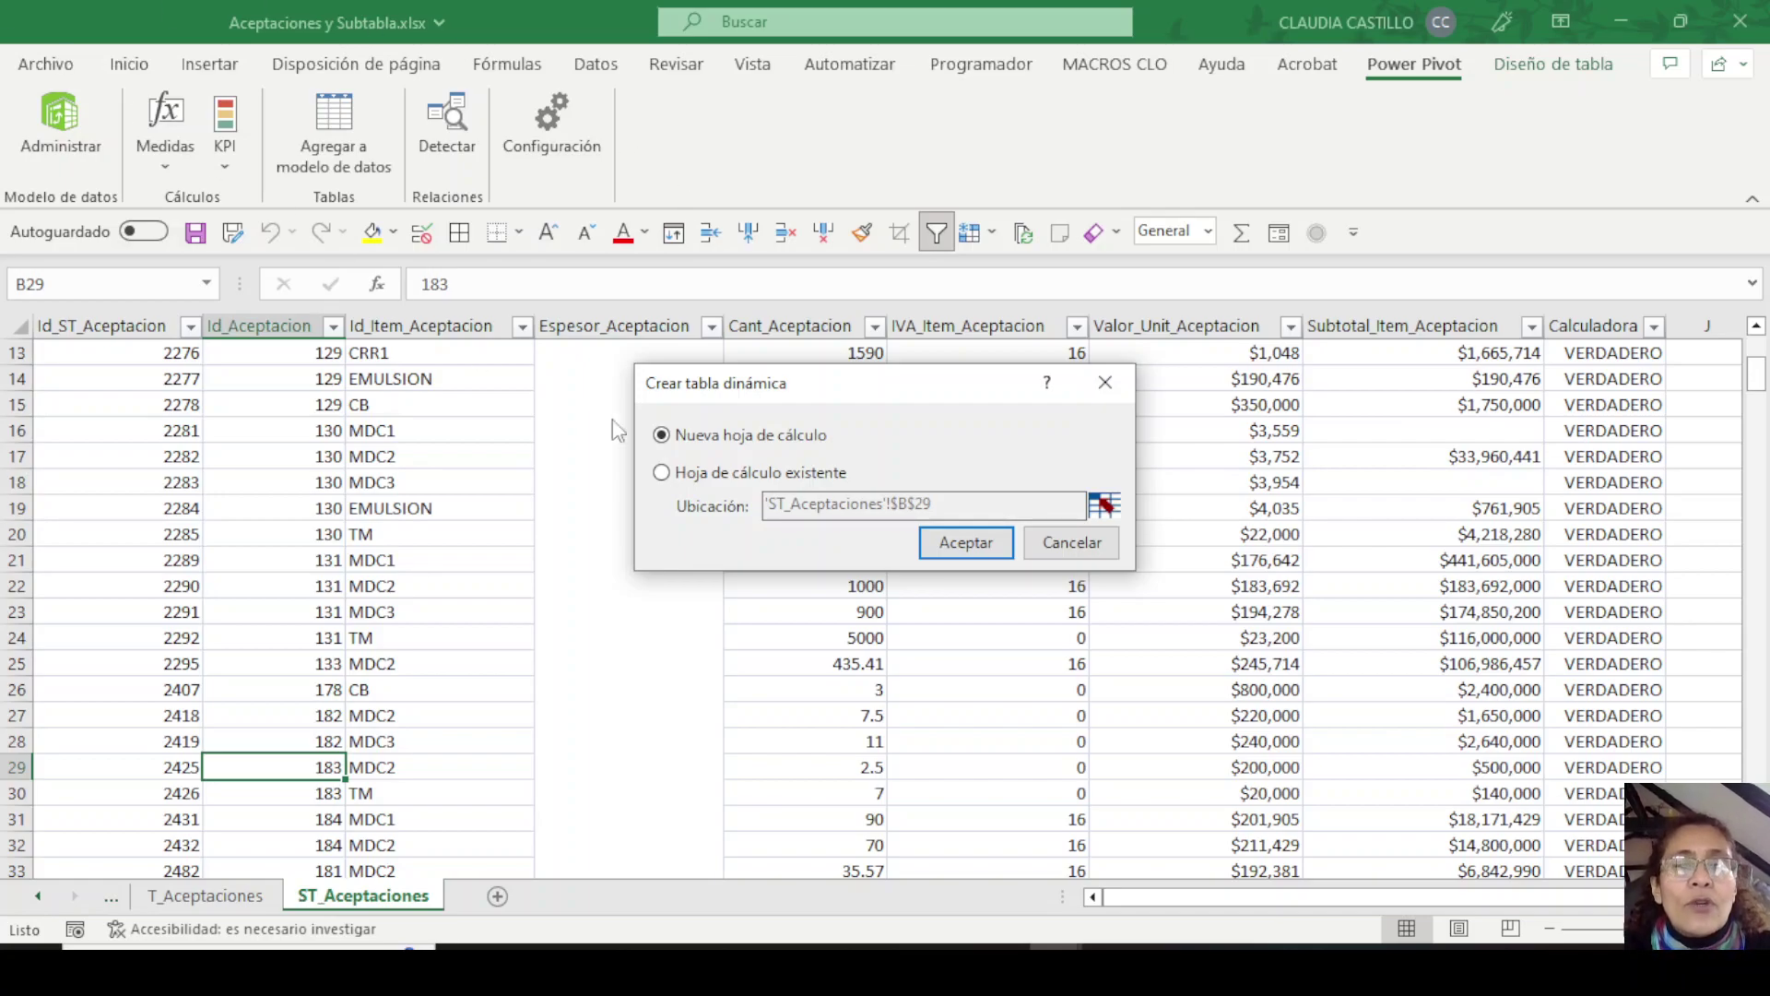
{"action": "left_click", "coordinate": [965, 542]}
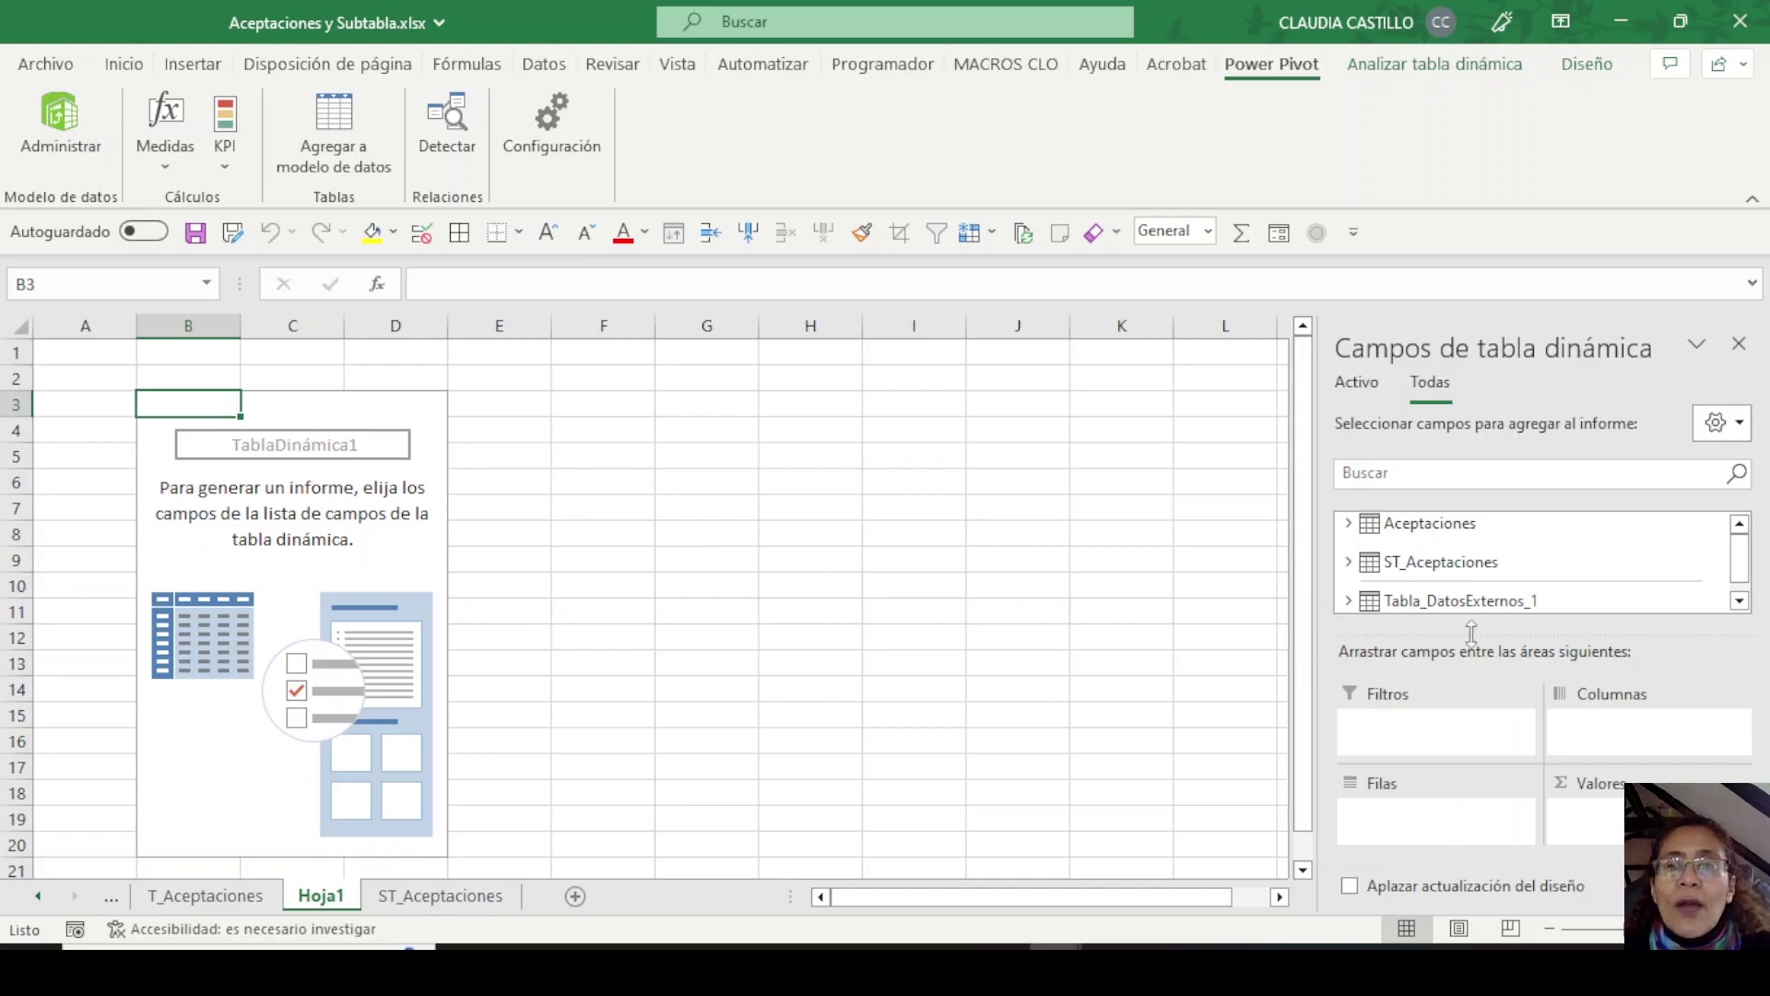
Examine the fields of Aceptaciones, ST_Aceptaciones and Tabla_DatosExternos_1 available to the pivot table, enlarging the field list.
{"action": "left_click", "coordinate": [1360, 528]}
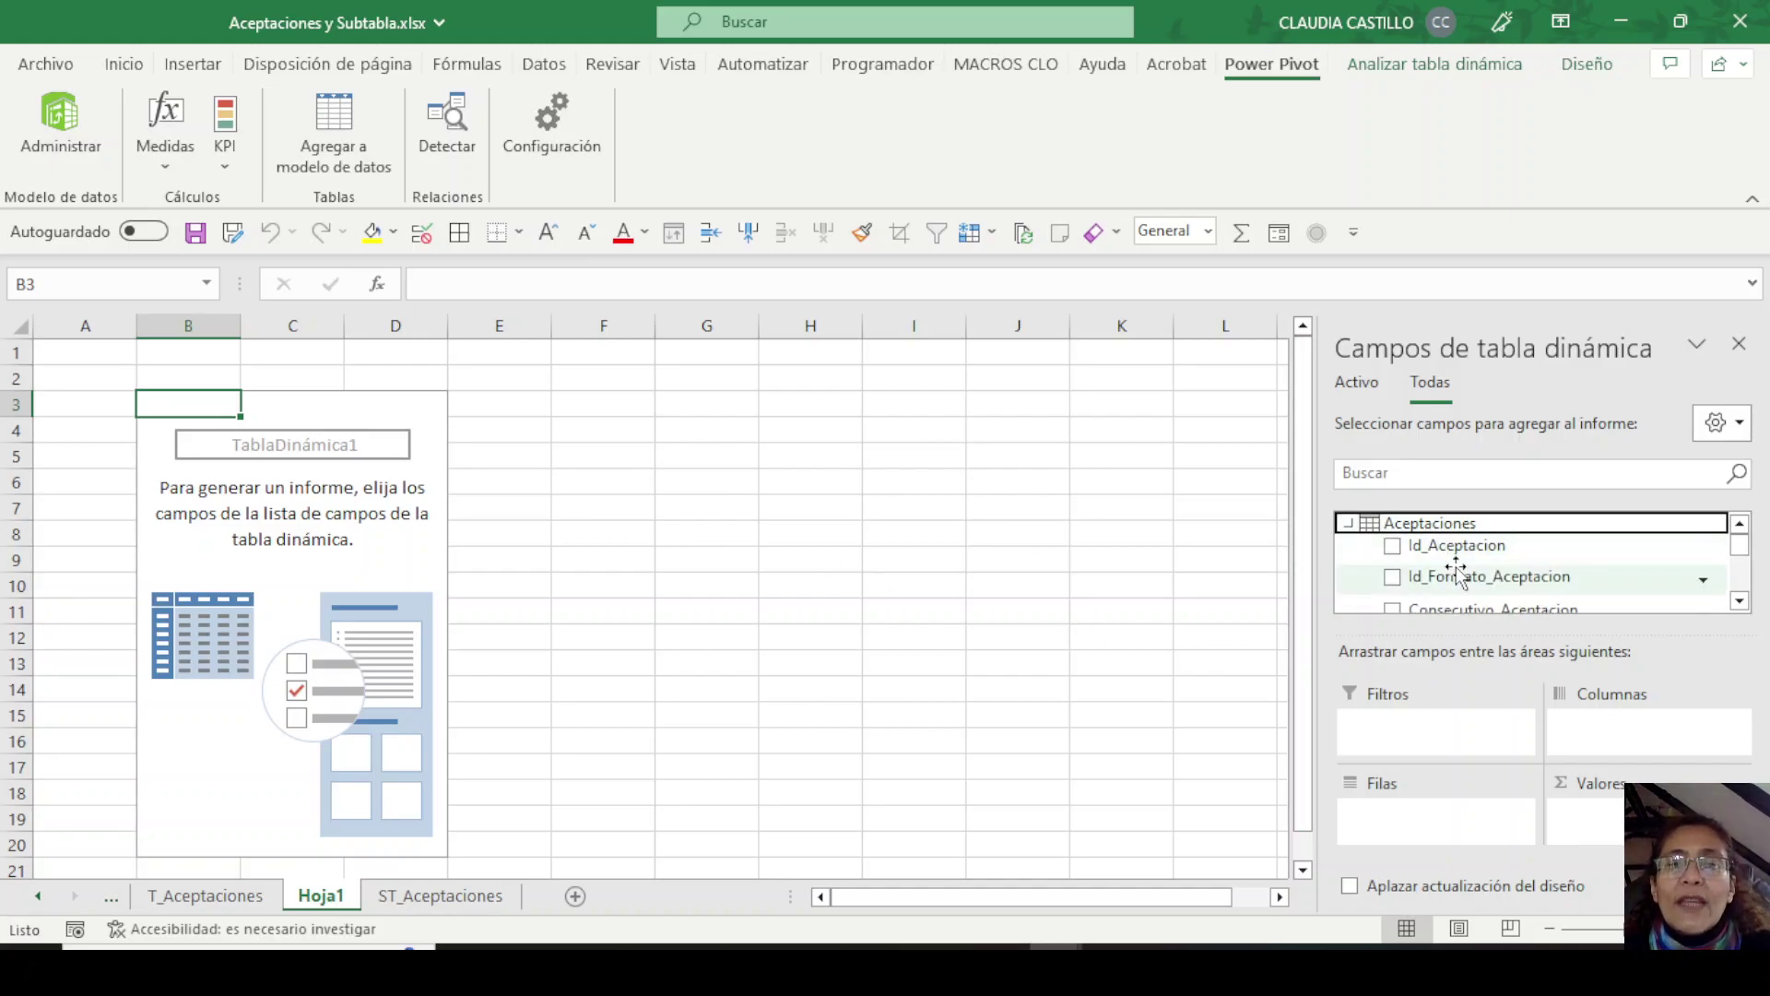
{"action": "left_click", "coordinate": [1349, 522]}
{"action": "left_click", "coordinate": [1360, 564]}
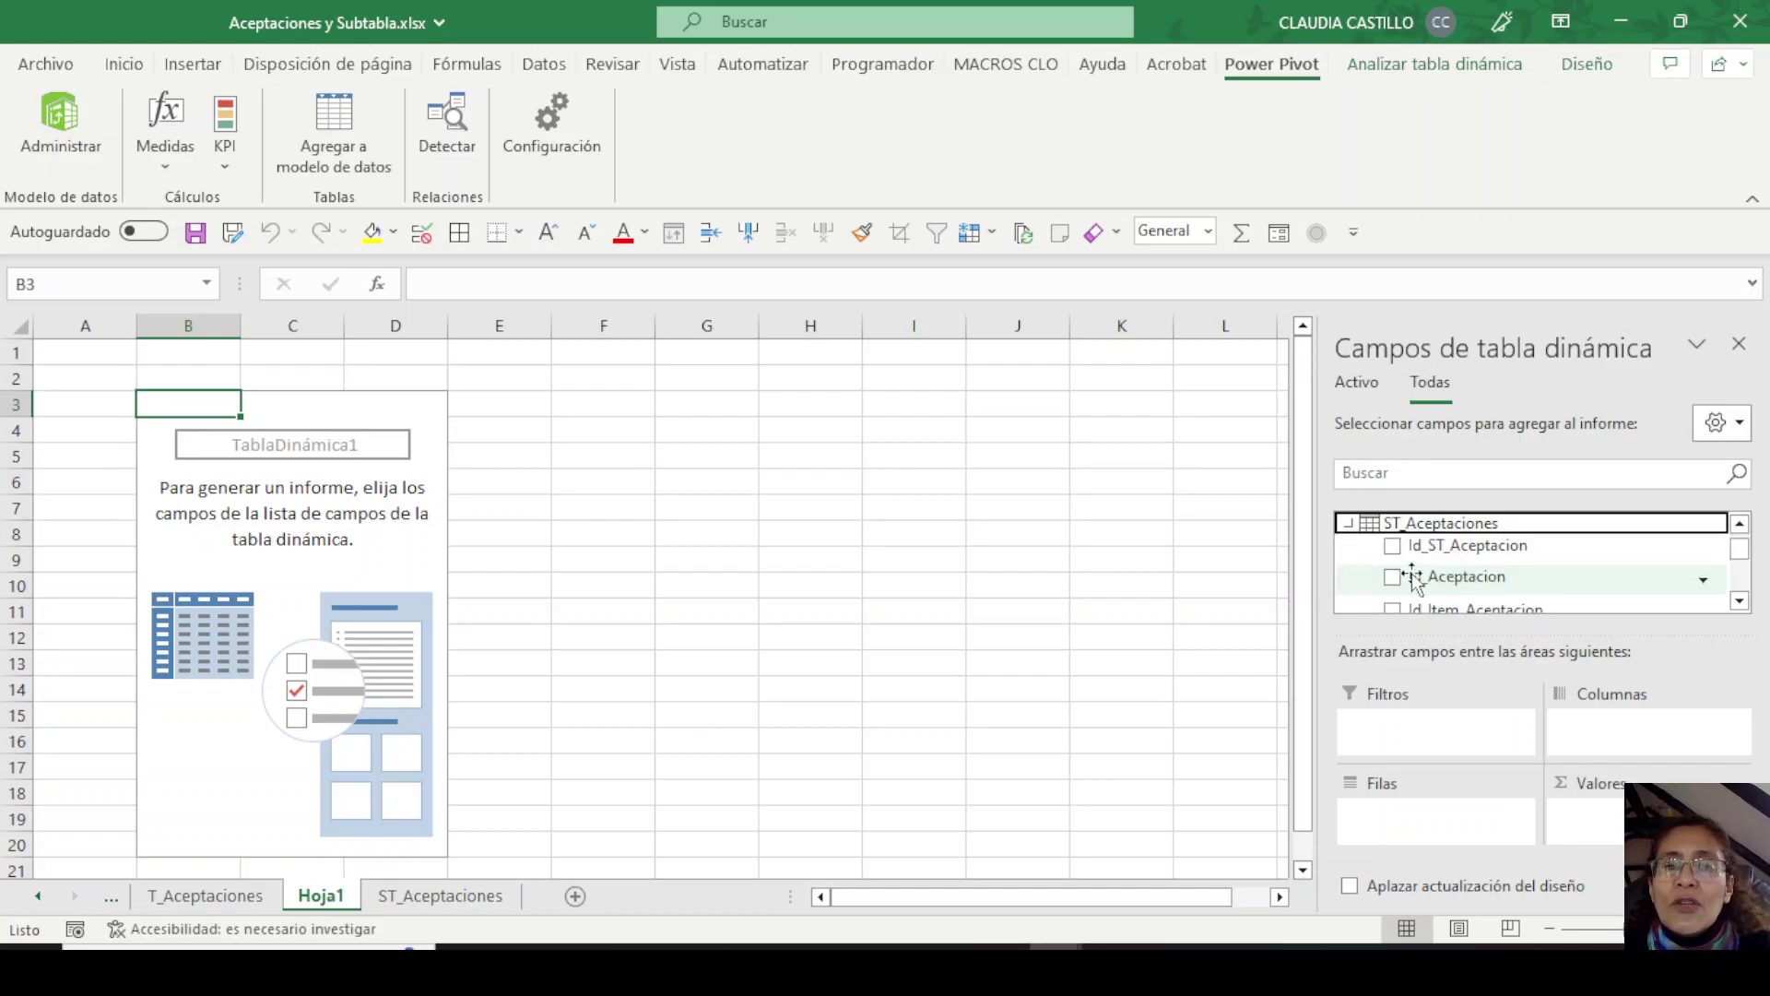
{"action": "left_click", "coordinate": [1349, 522]}
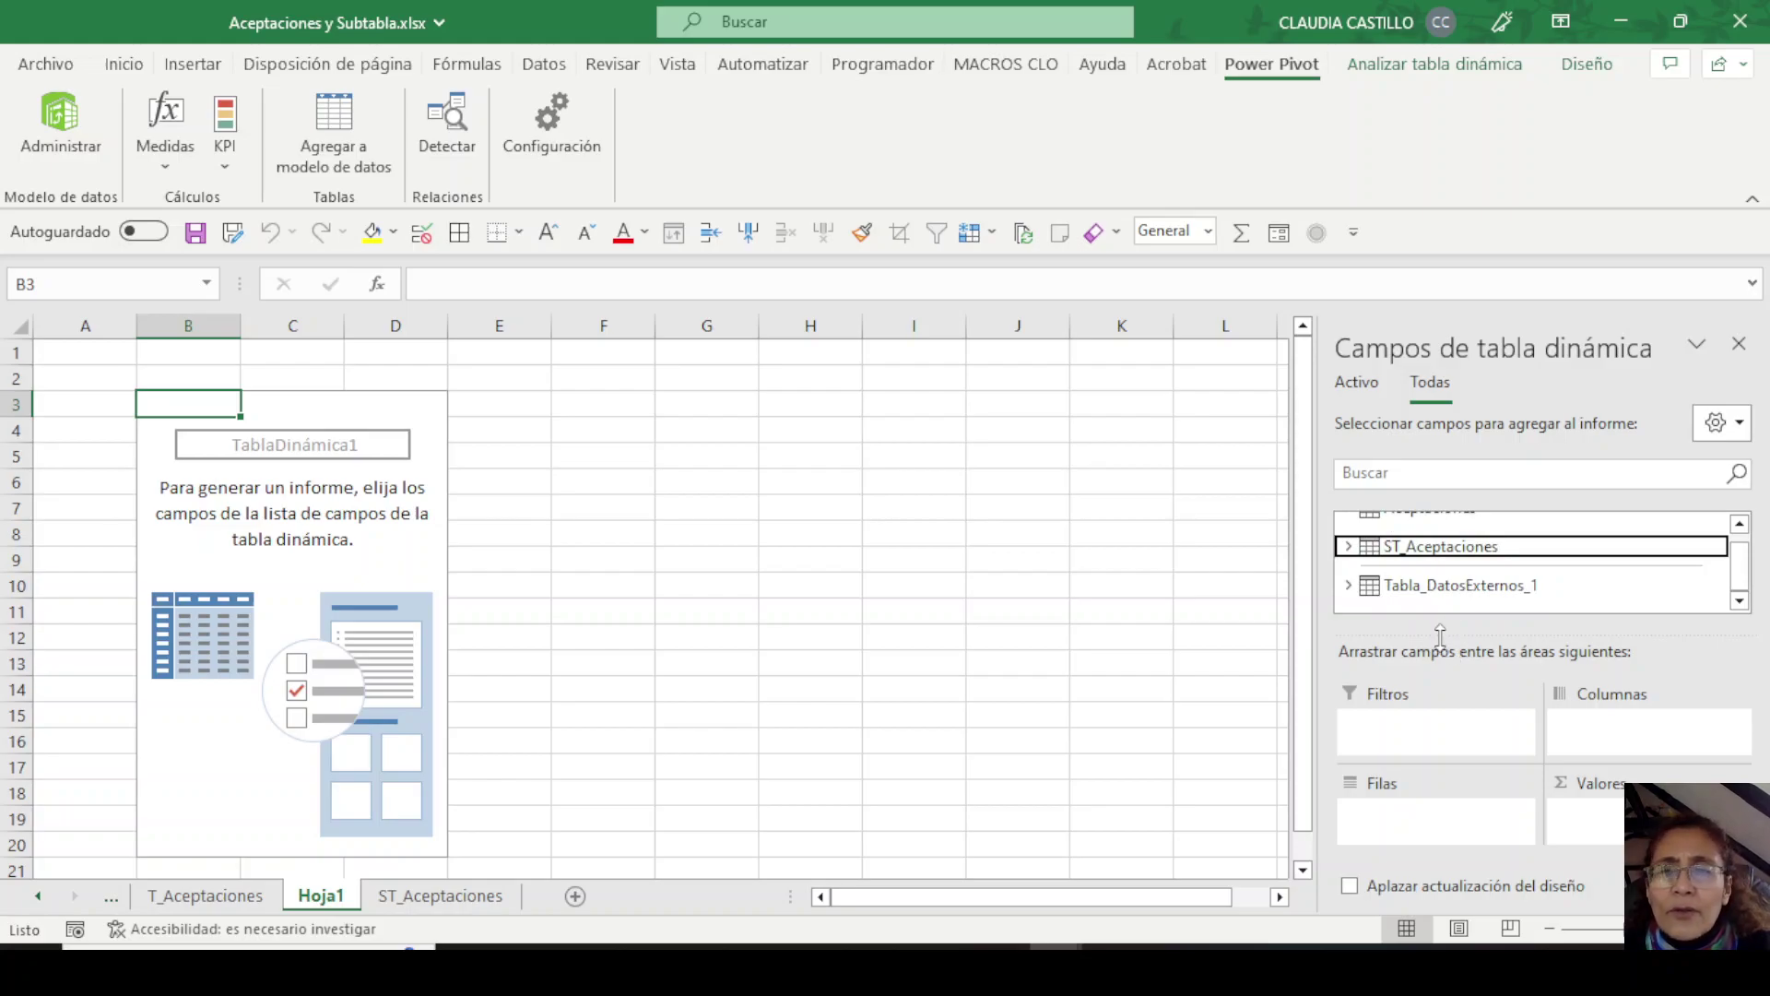
{"action": "left_click_drag", "start_coordinate": [1440, 635], "coordinate": [1451, 689]}
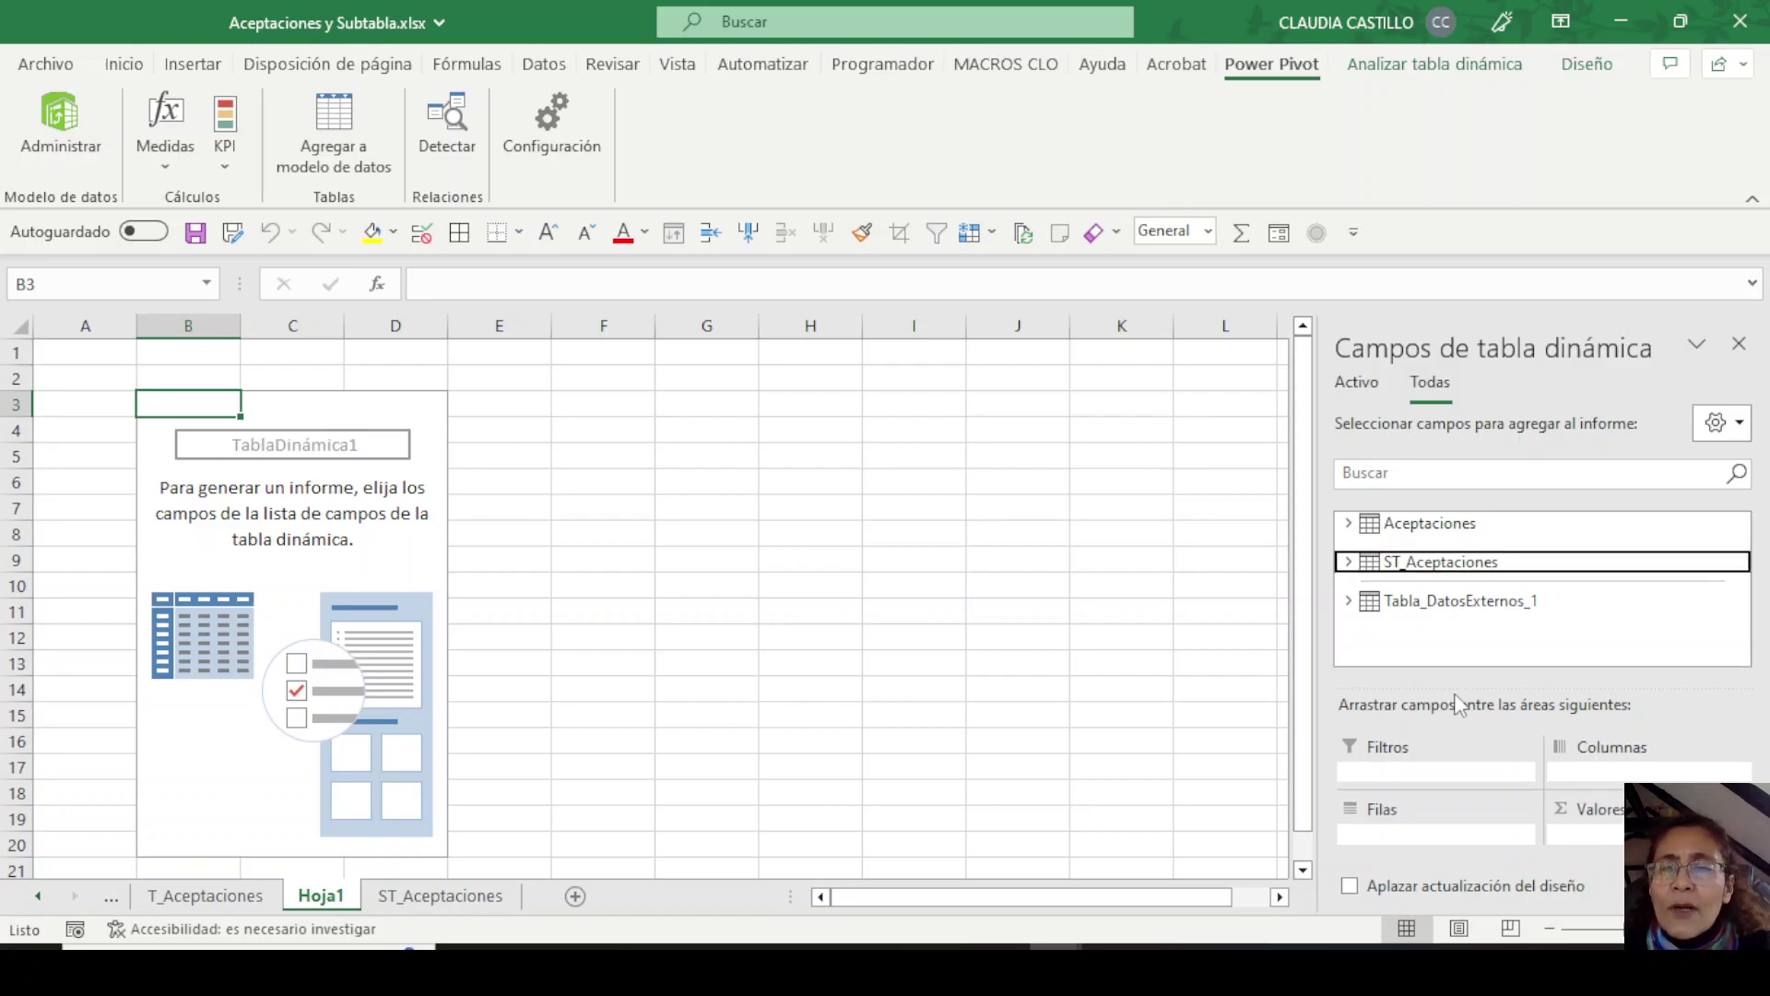
{"action": "left_click", "coordinate": [1415, 604]}
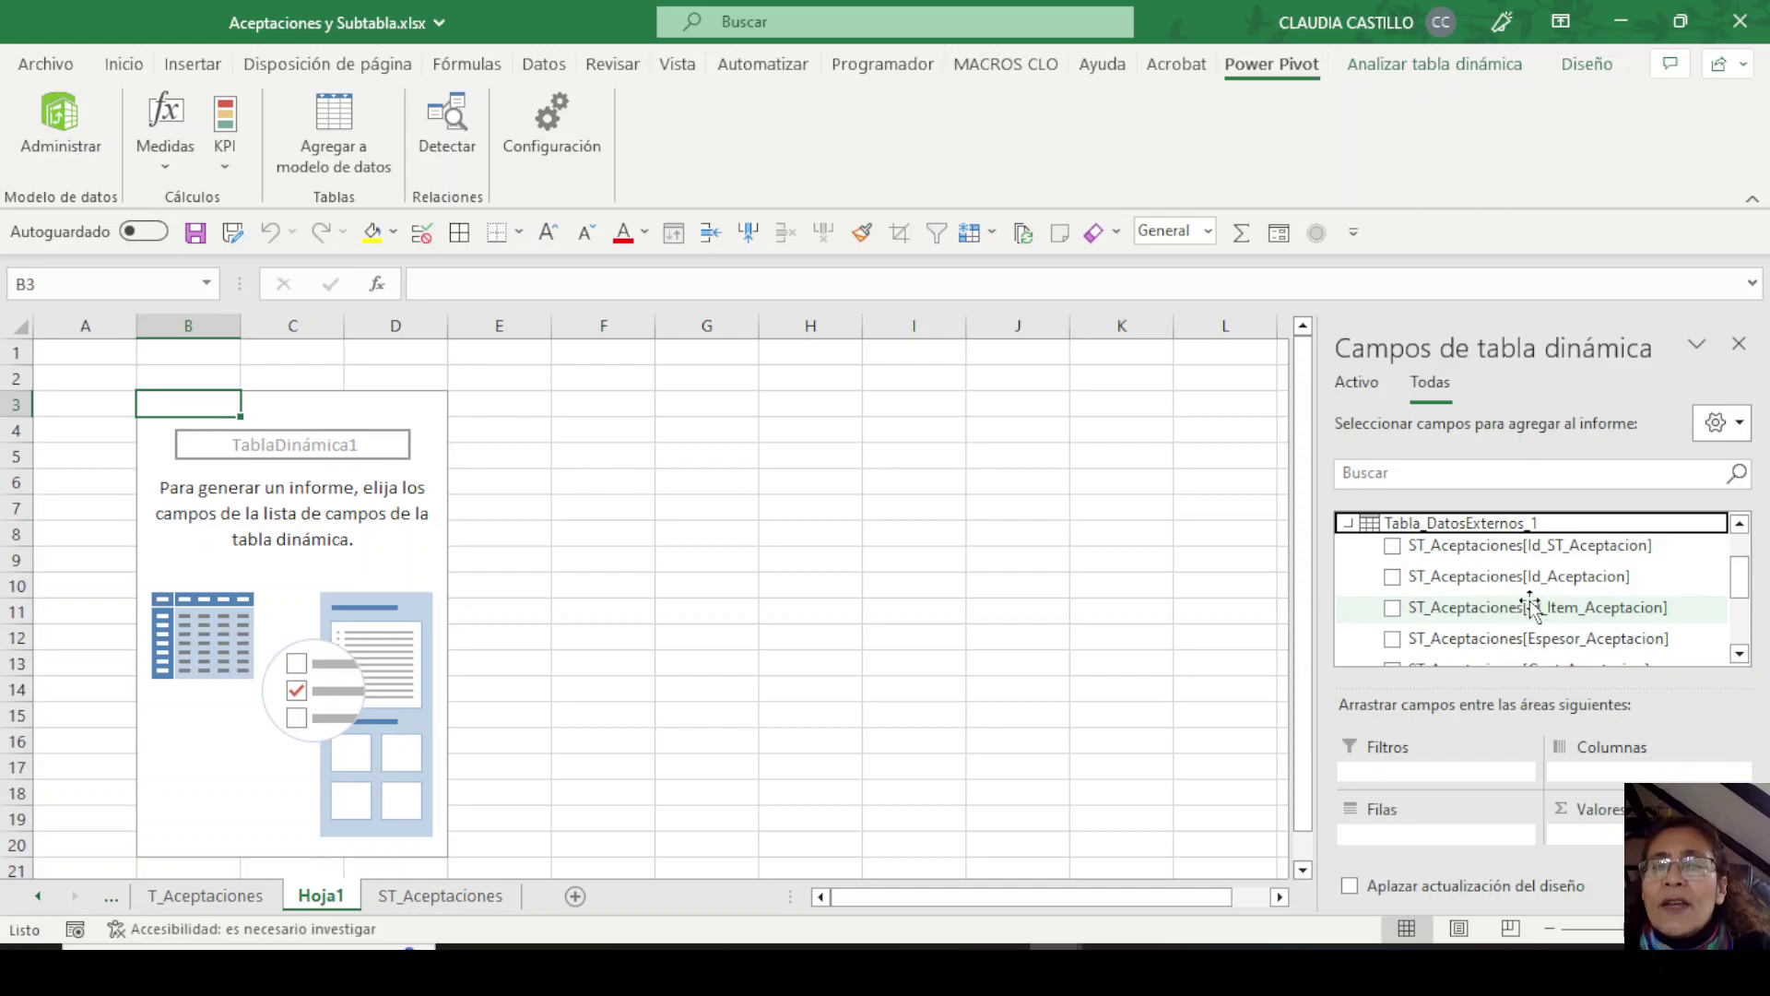
{"action": "scroll", "coordinate": [1408, 610], "scroll_direction": "down", "scroll_amount": 1}
{"action": "scroll", "coordinate": [1408, 611], "scroll_direction": "up", "scroll_amount": 3}
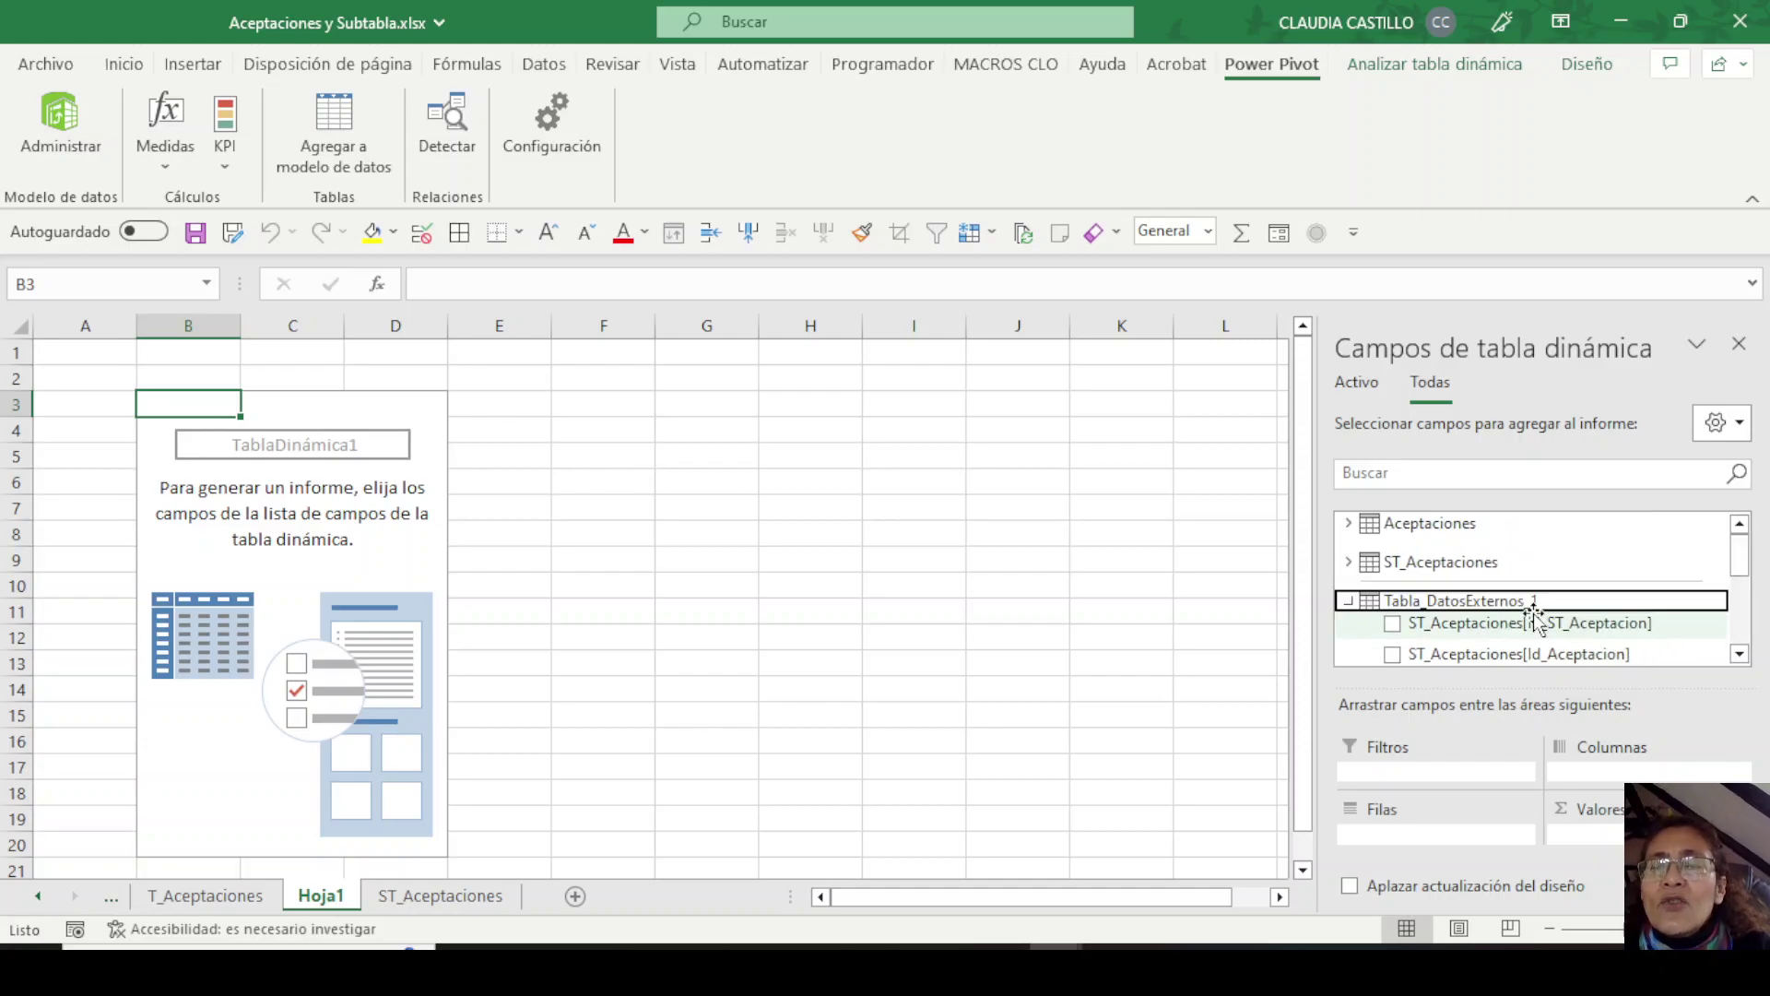
{"action": "left_click", "coordinate": [1348, 600]}
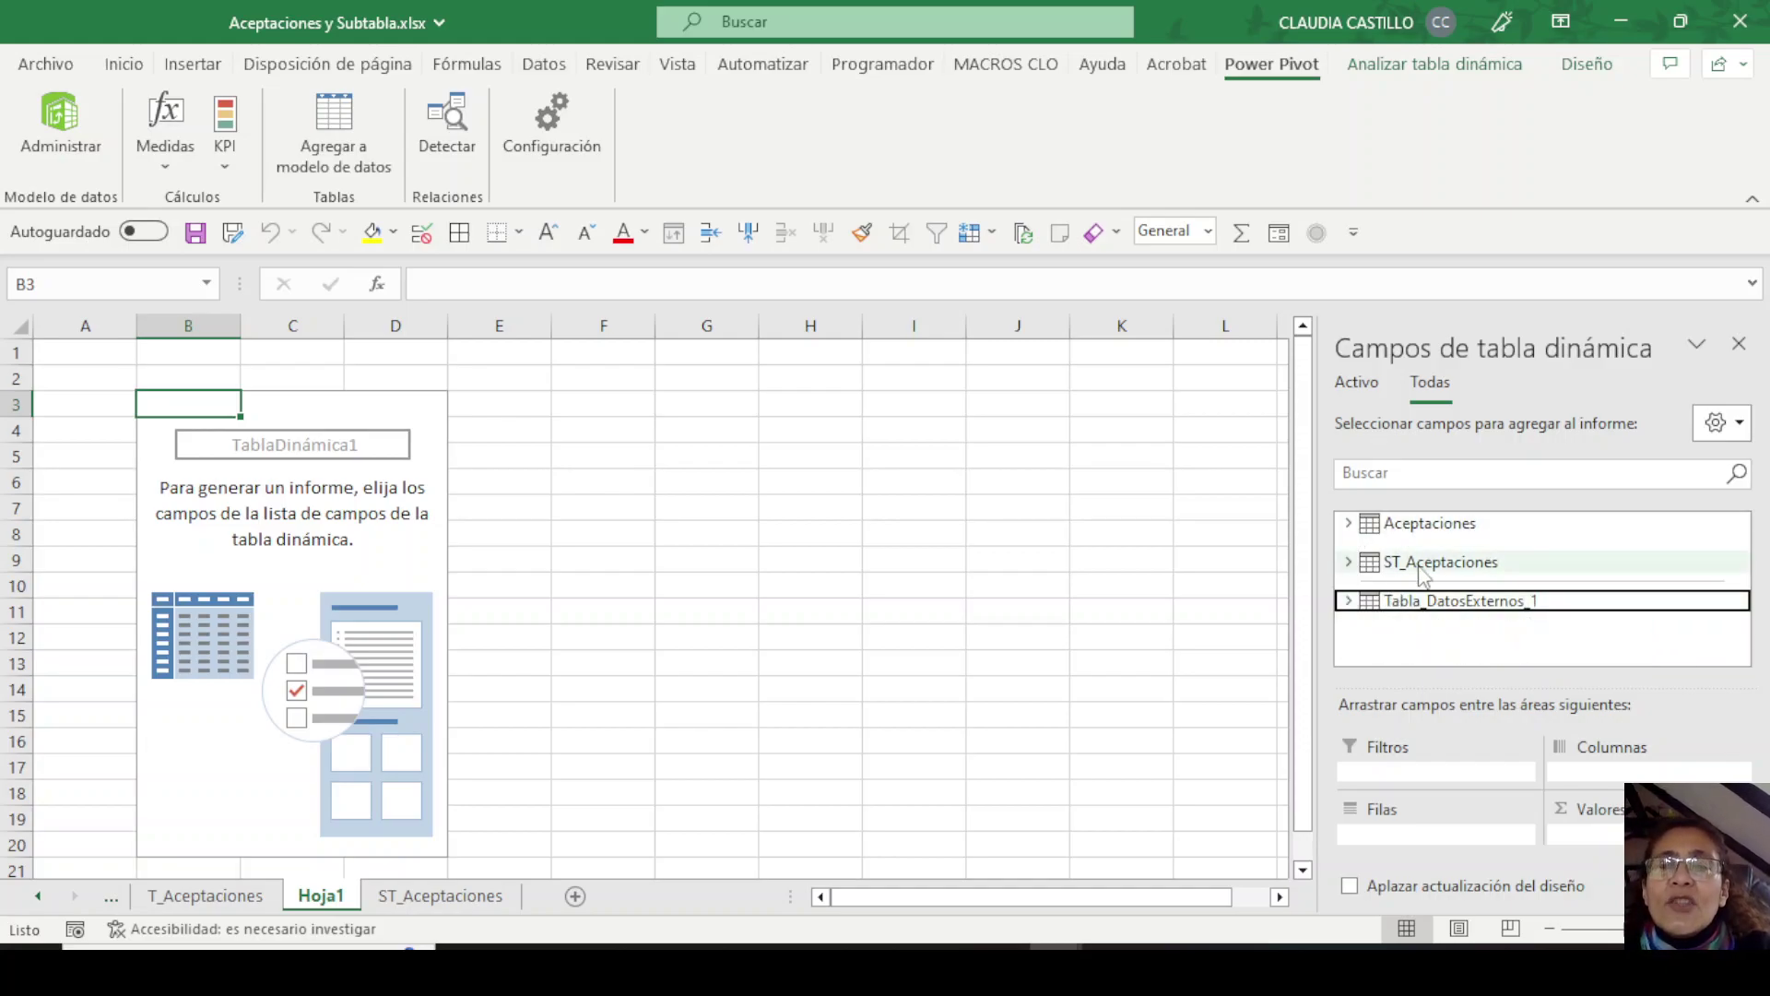
Add the Nit_CC_Cliente field from the Aceptaciones table to the pivot table's rows and make the layout areas taller.
{"action": "left_click", "coordinate": [1349, 524]}
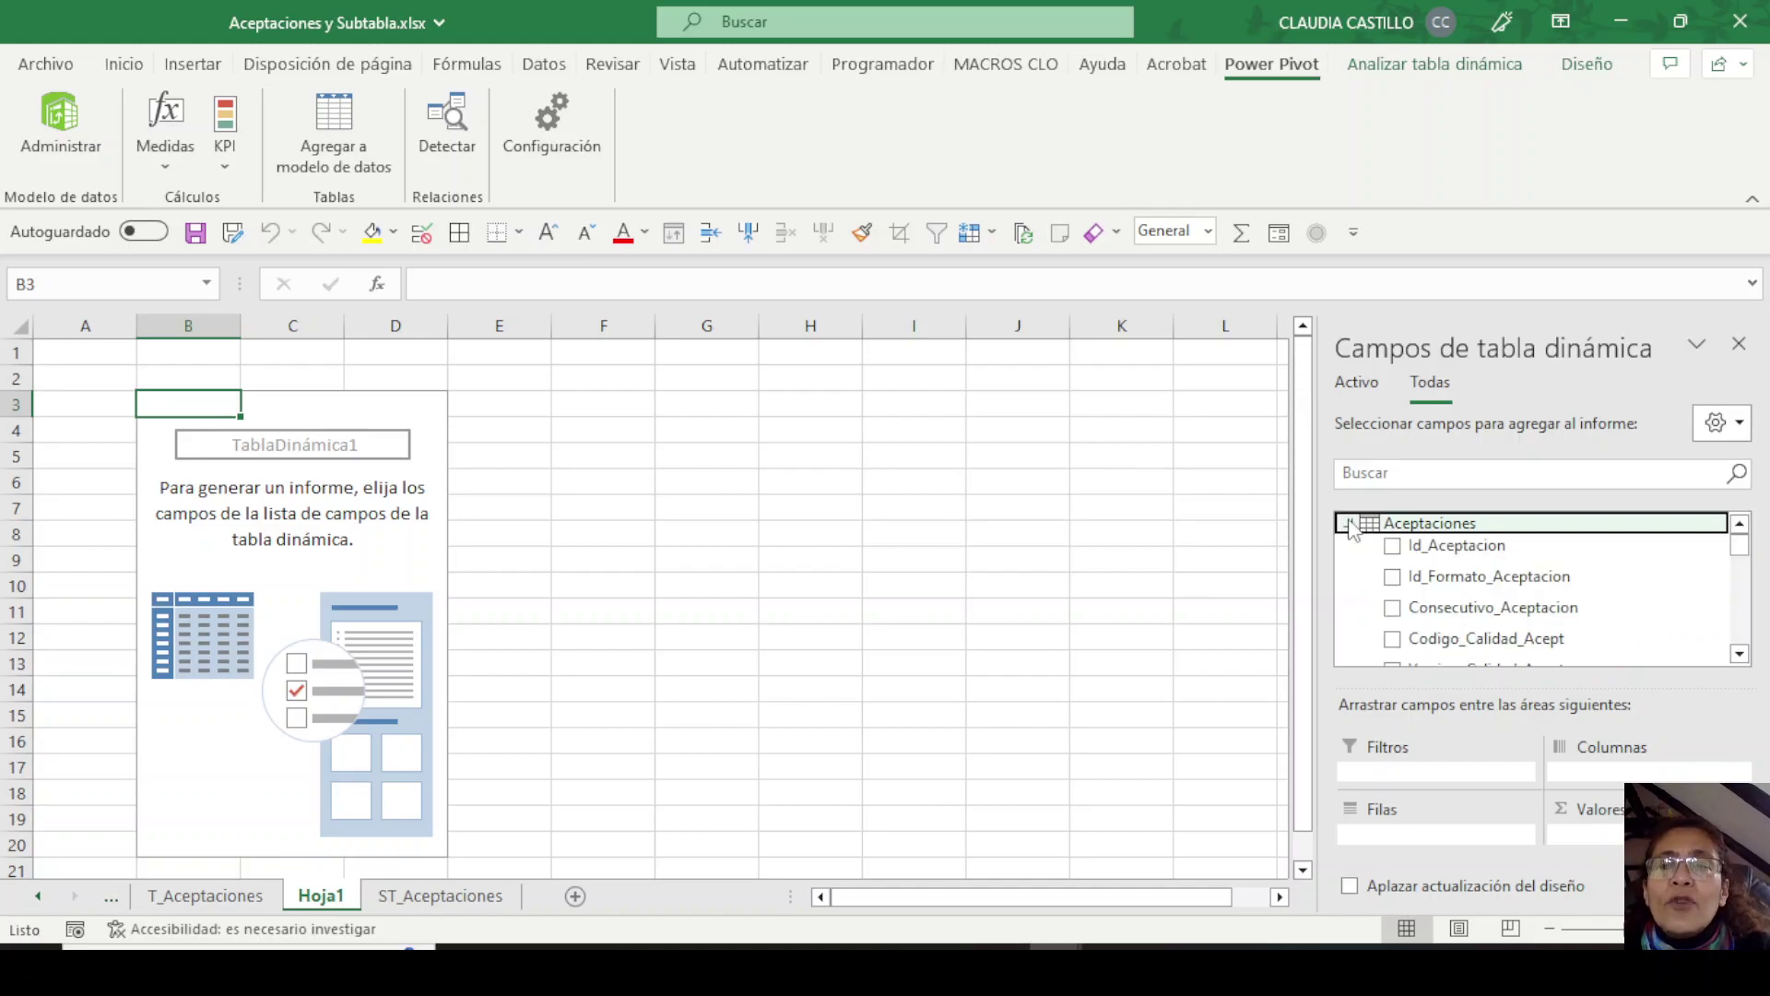
{"action": "scroll", "coordinate": [1493, 604], "scroll_direction": "down", "scroll_amount": 3}
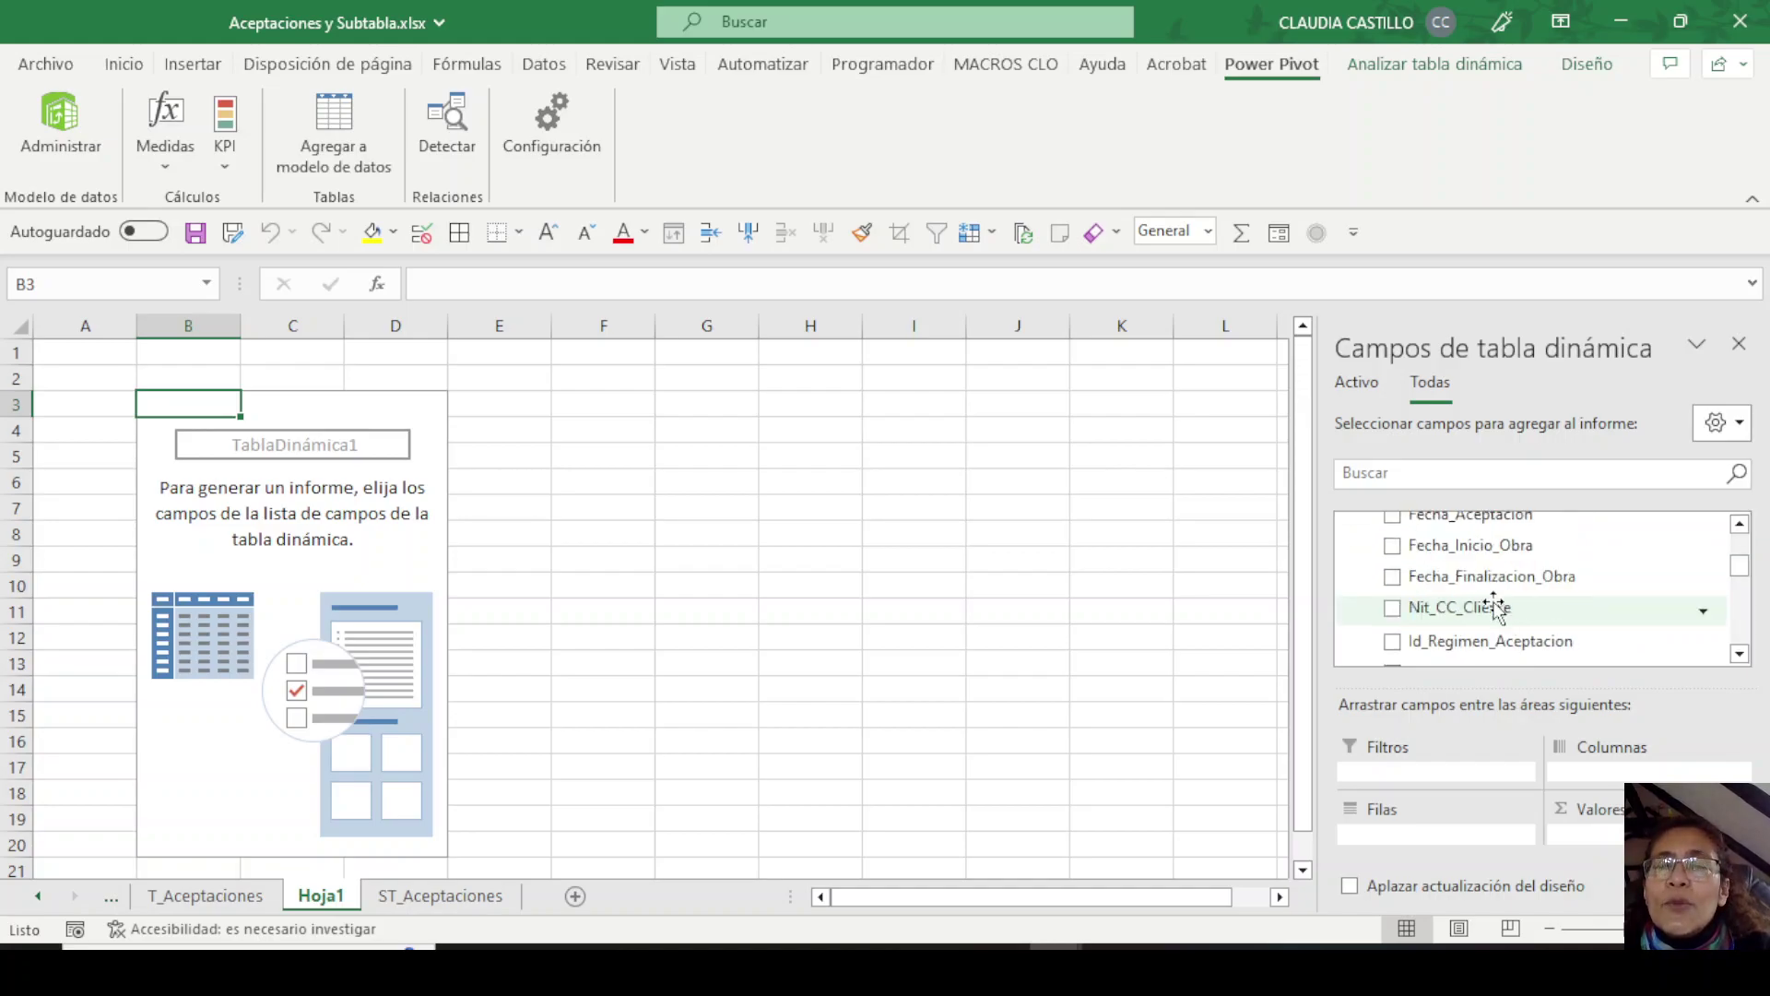
{"action": "left_click_drag", "start_coordinate": [1443, 608], "coordinate": [1522, 832]}
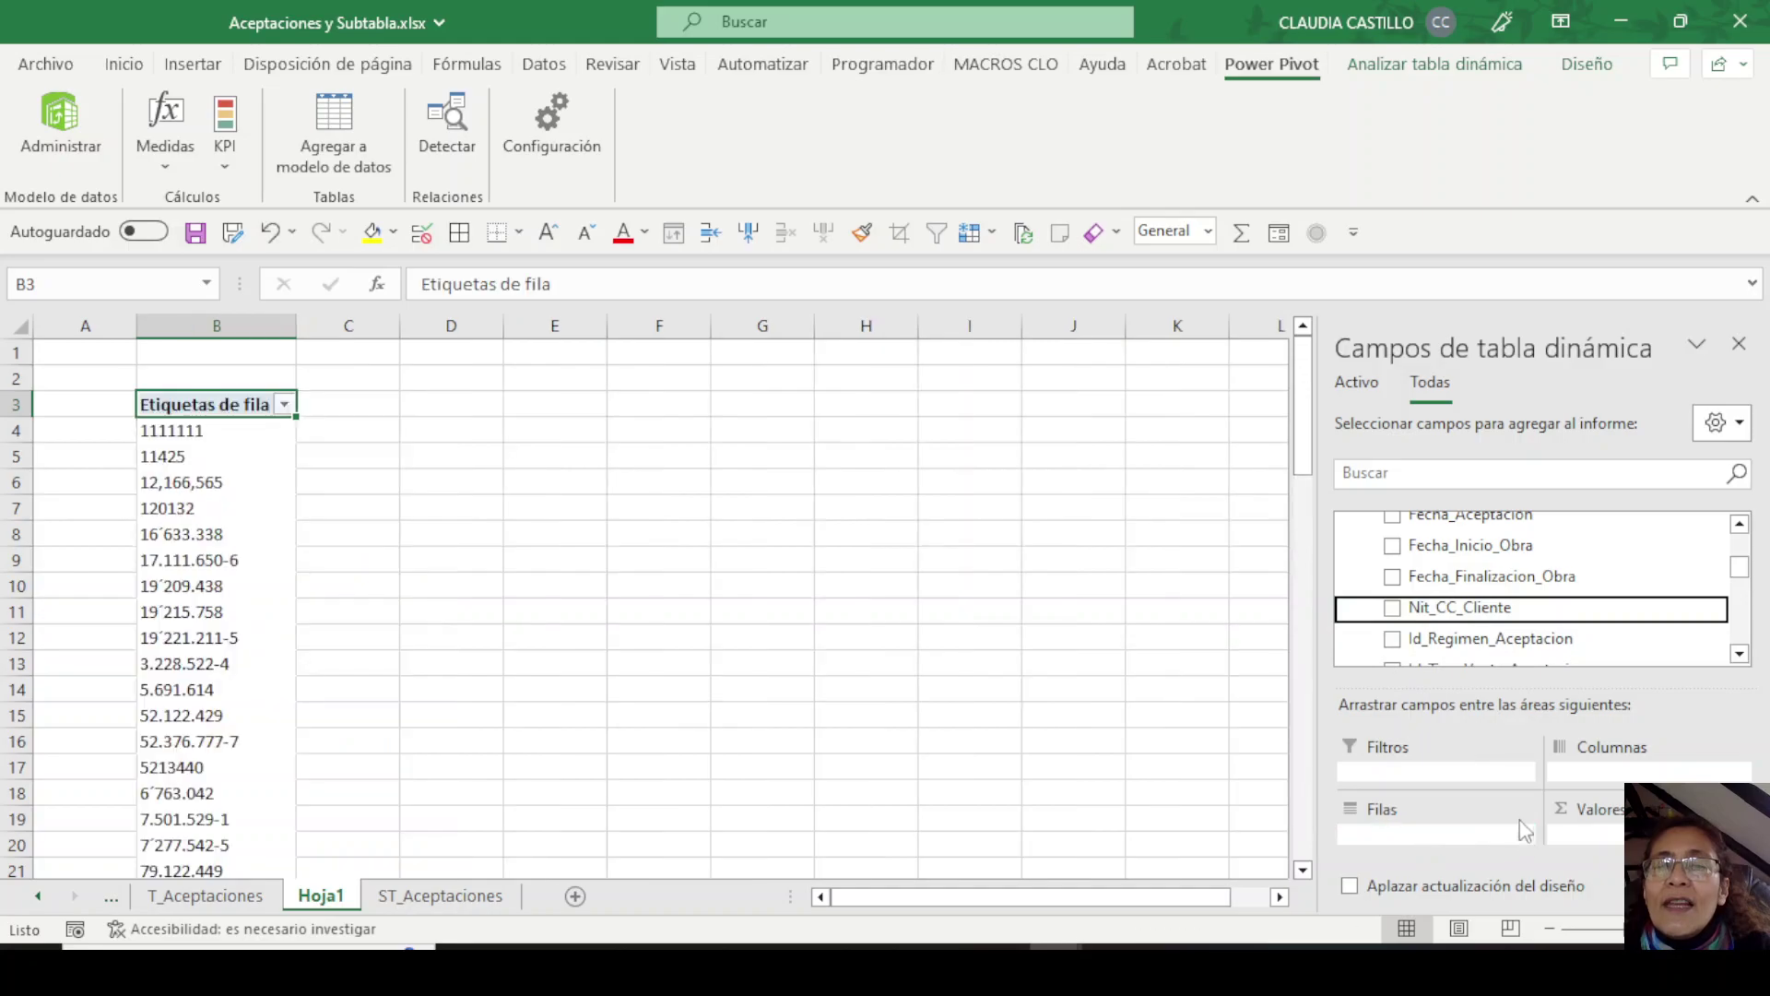
{"action": "left_click_drag", "start_coordinate": [1475, 684], "coordinate": [1461, 644]}
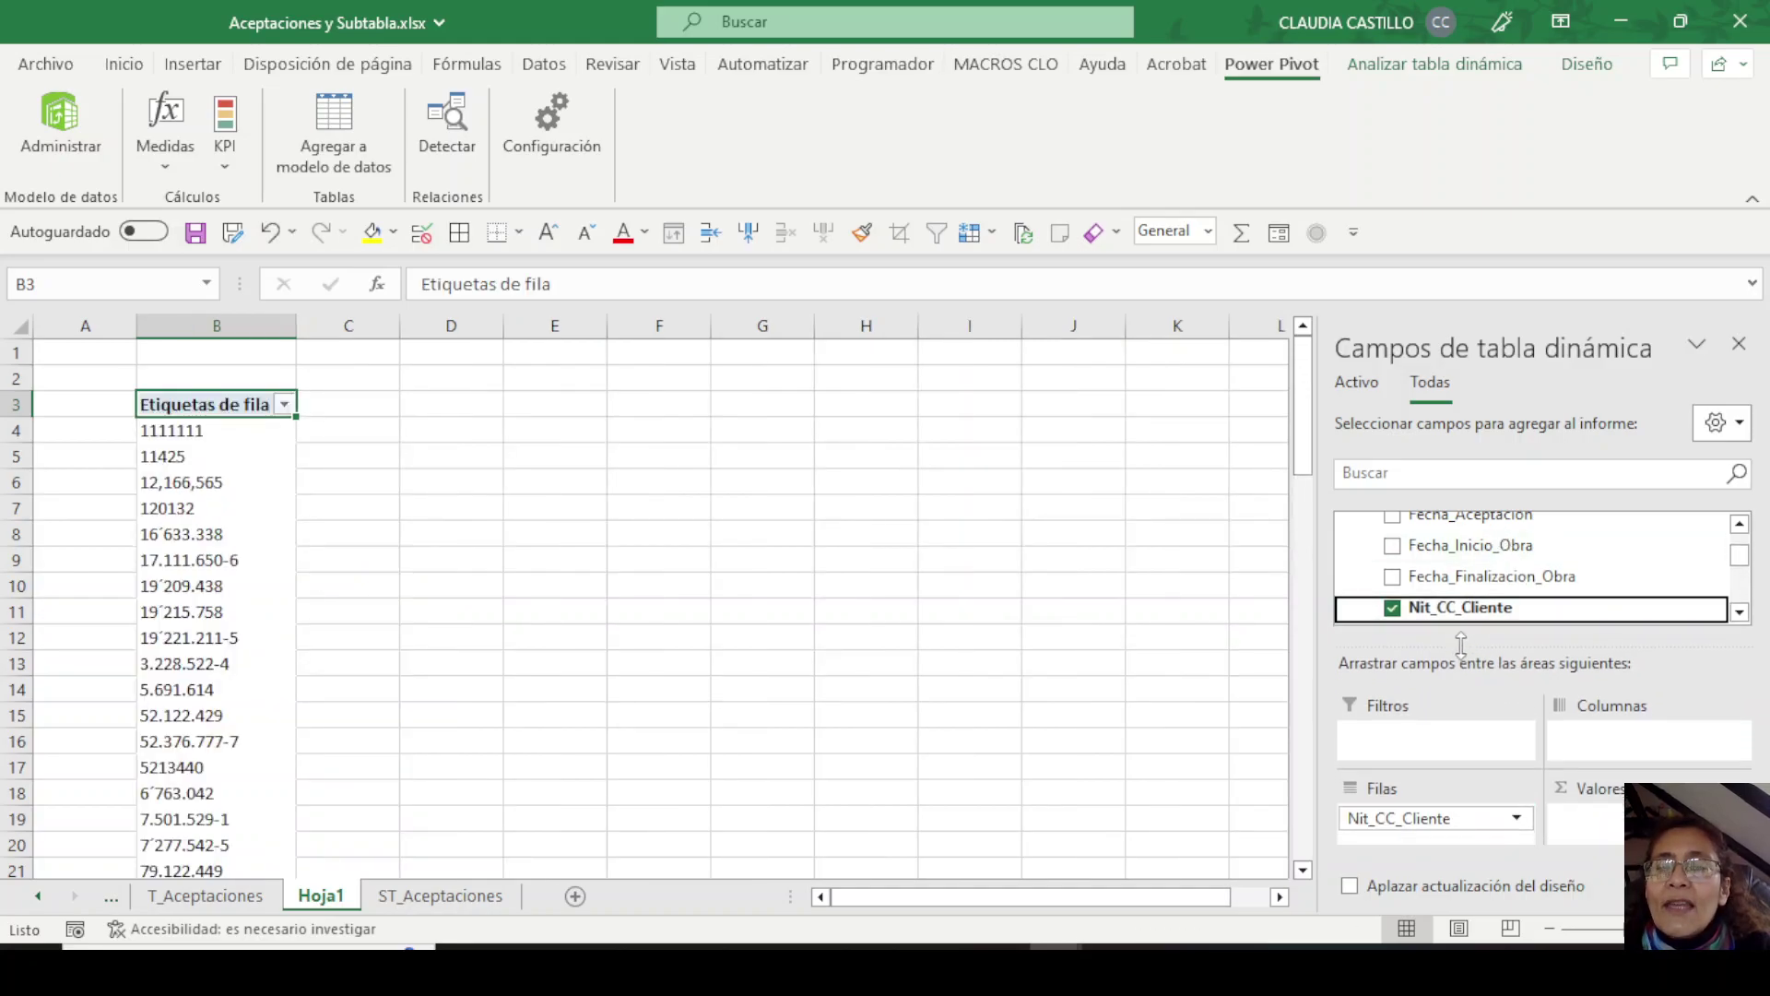
Add the Subtotal_Item_Aceptacion field from the ST_Aceptaciones table to the pivot table's values as a sum.
{"action": "scroll", "coordinate": [1643, 590], "scroll_direction": "down", "scroll_amount": 2}
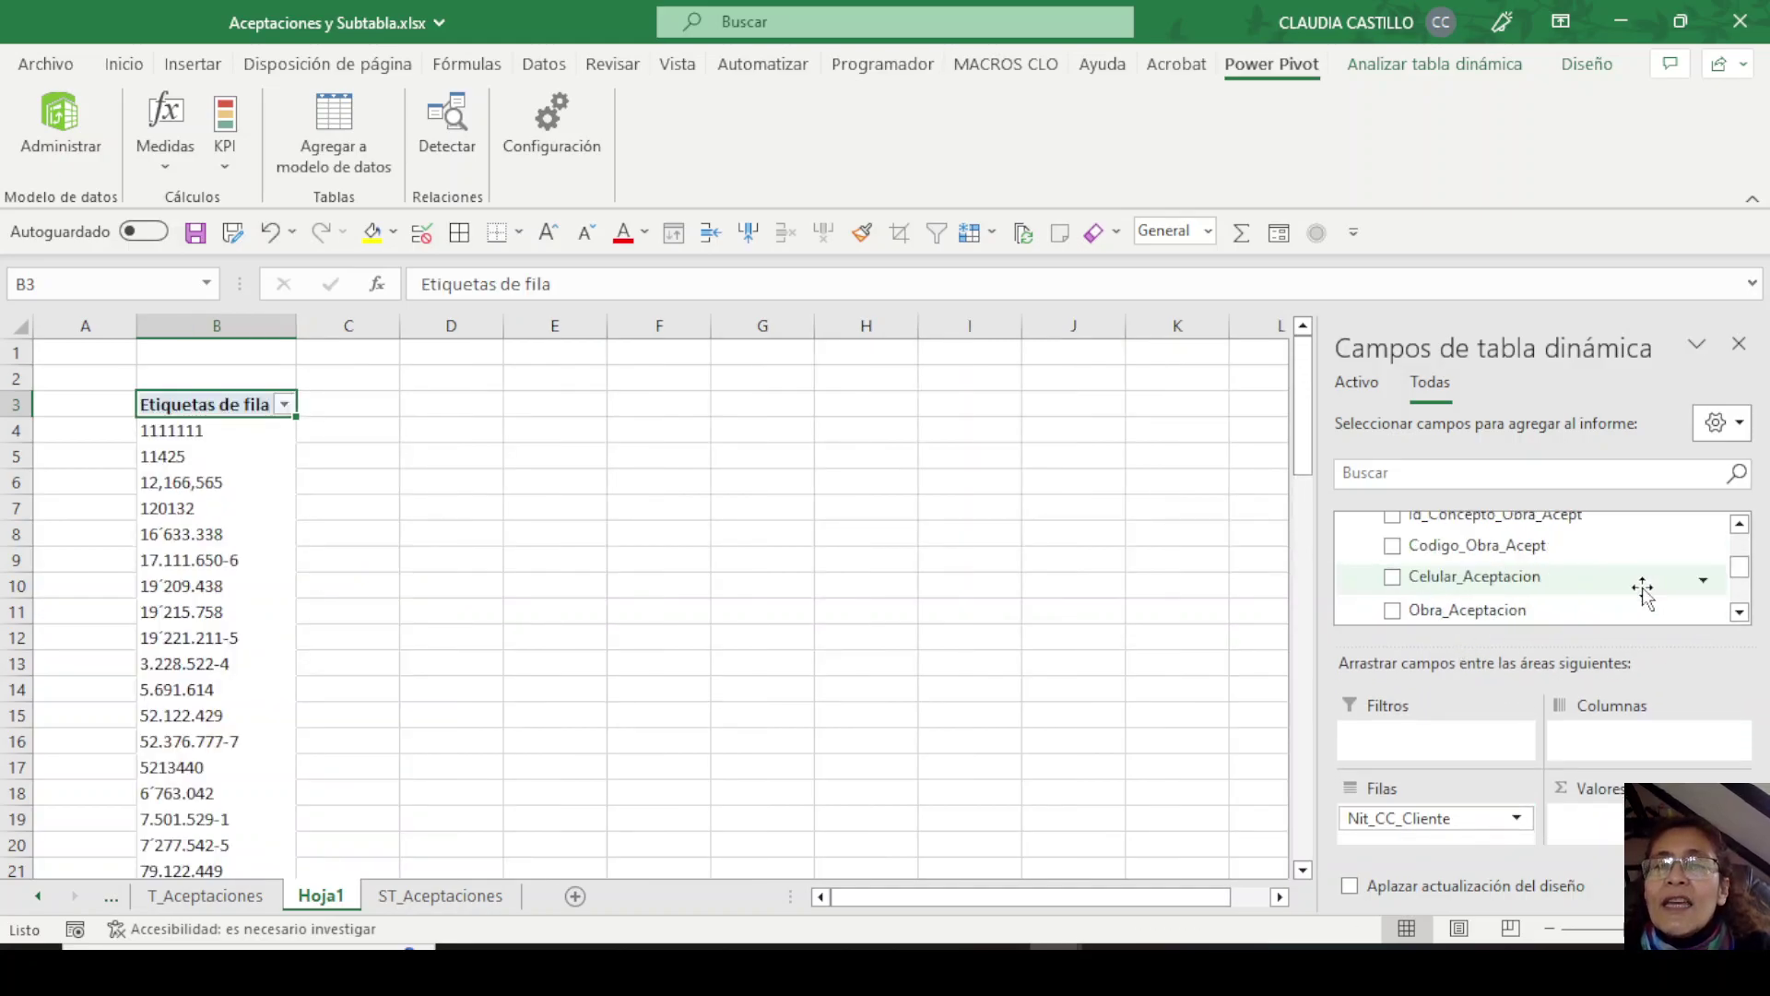
{"action": "scroll", "coordinate": [1643, 590], "scroll_direction": "down", "scroll_amount": 4}
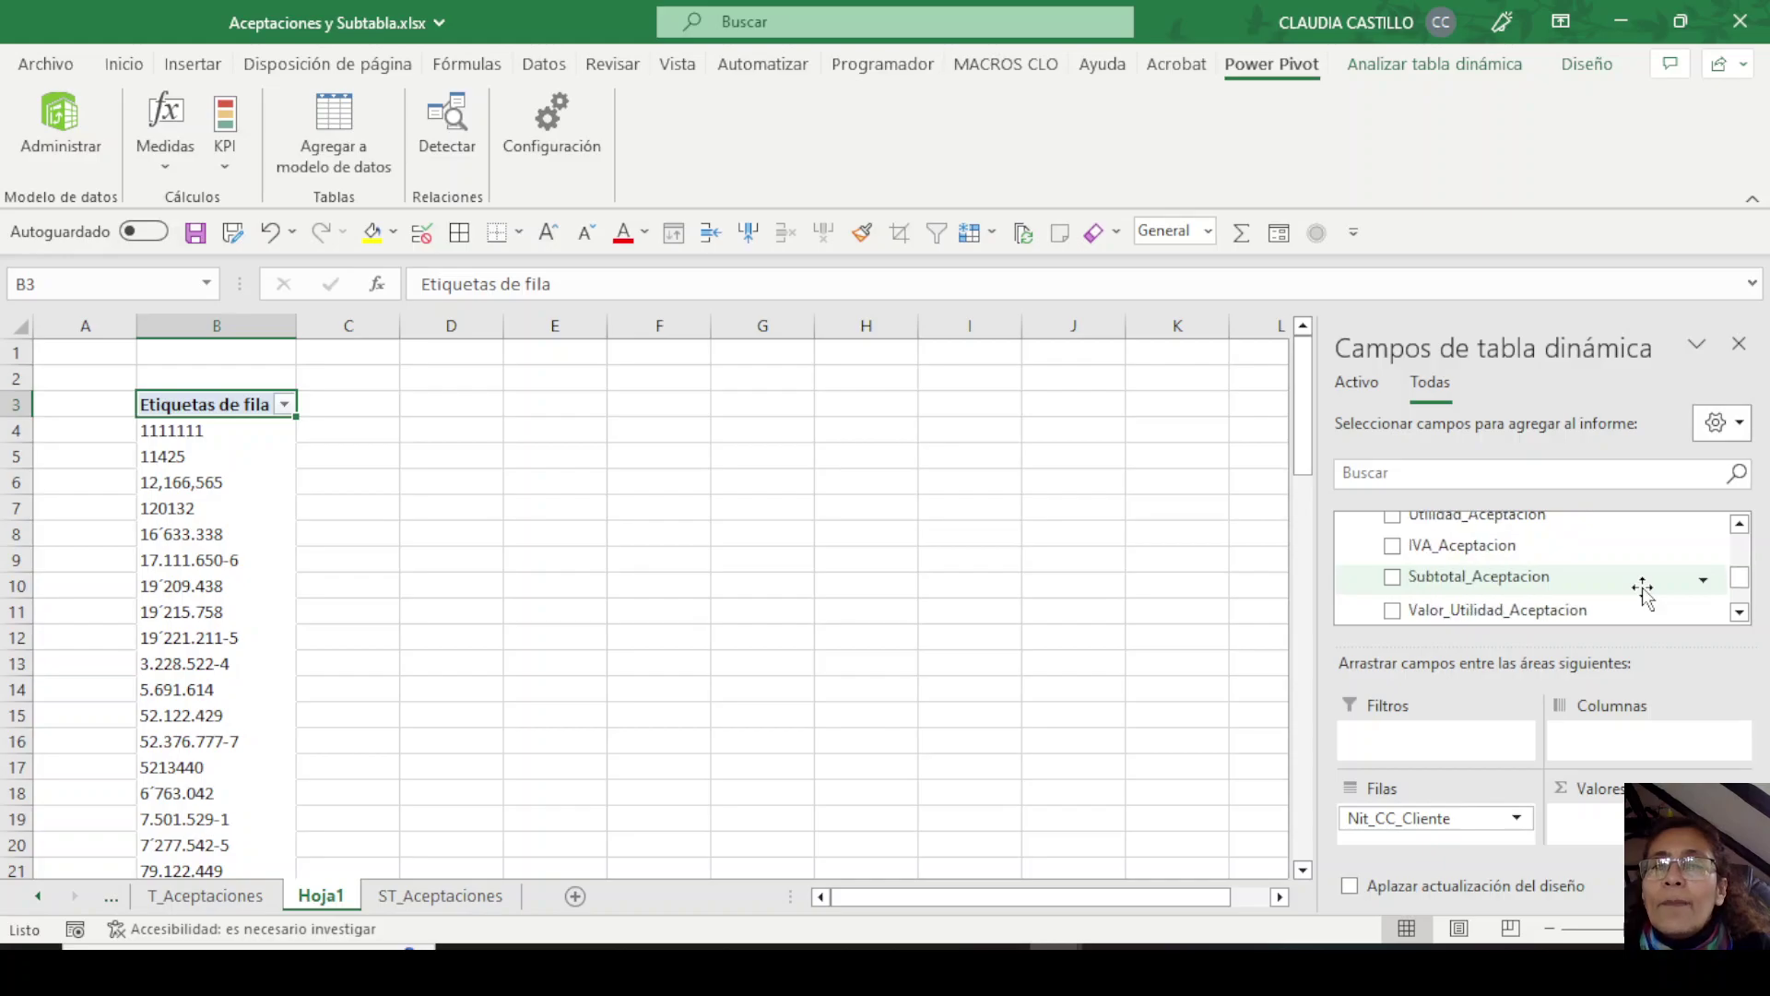
{"action": "scroll", "coordinate": [1643, 589], "scroll_direction": "down", "scroll_amount": 2}
{"action": "scroll", "coordinate": [1643, 590], "scroll_direction": "up", "scroll_amount": 10}
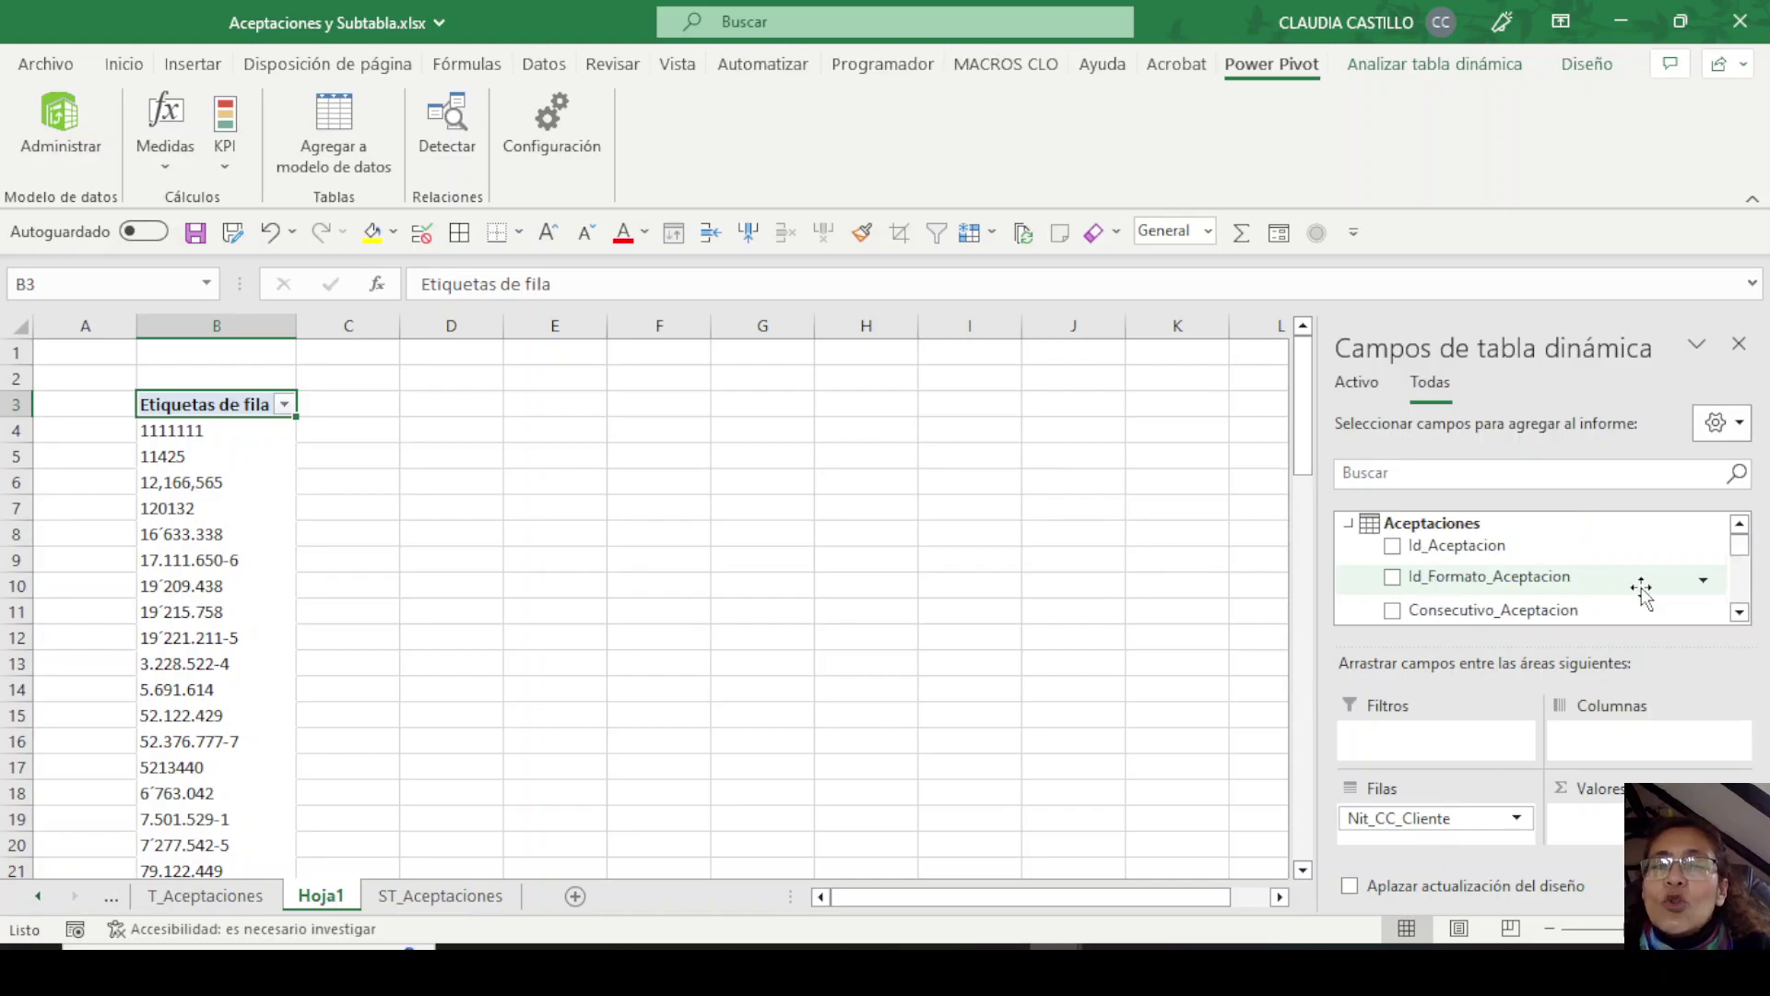
{"action": "left_click", "coordinate": [1348, 524]}
{"action": "left_click", "coordinate": [1349, 563]}
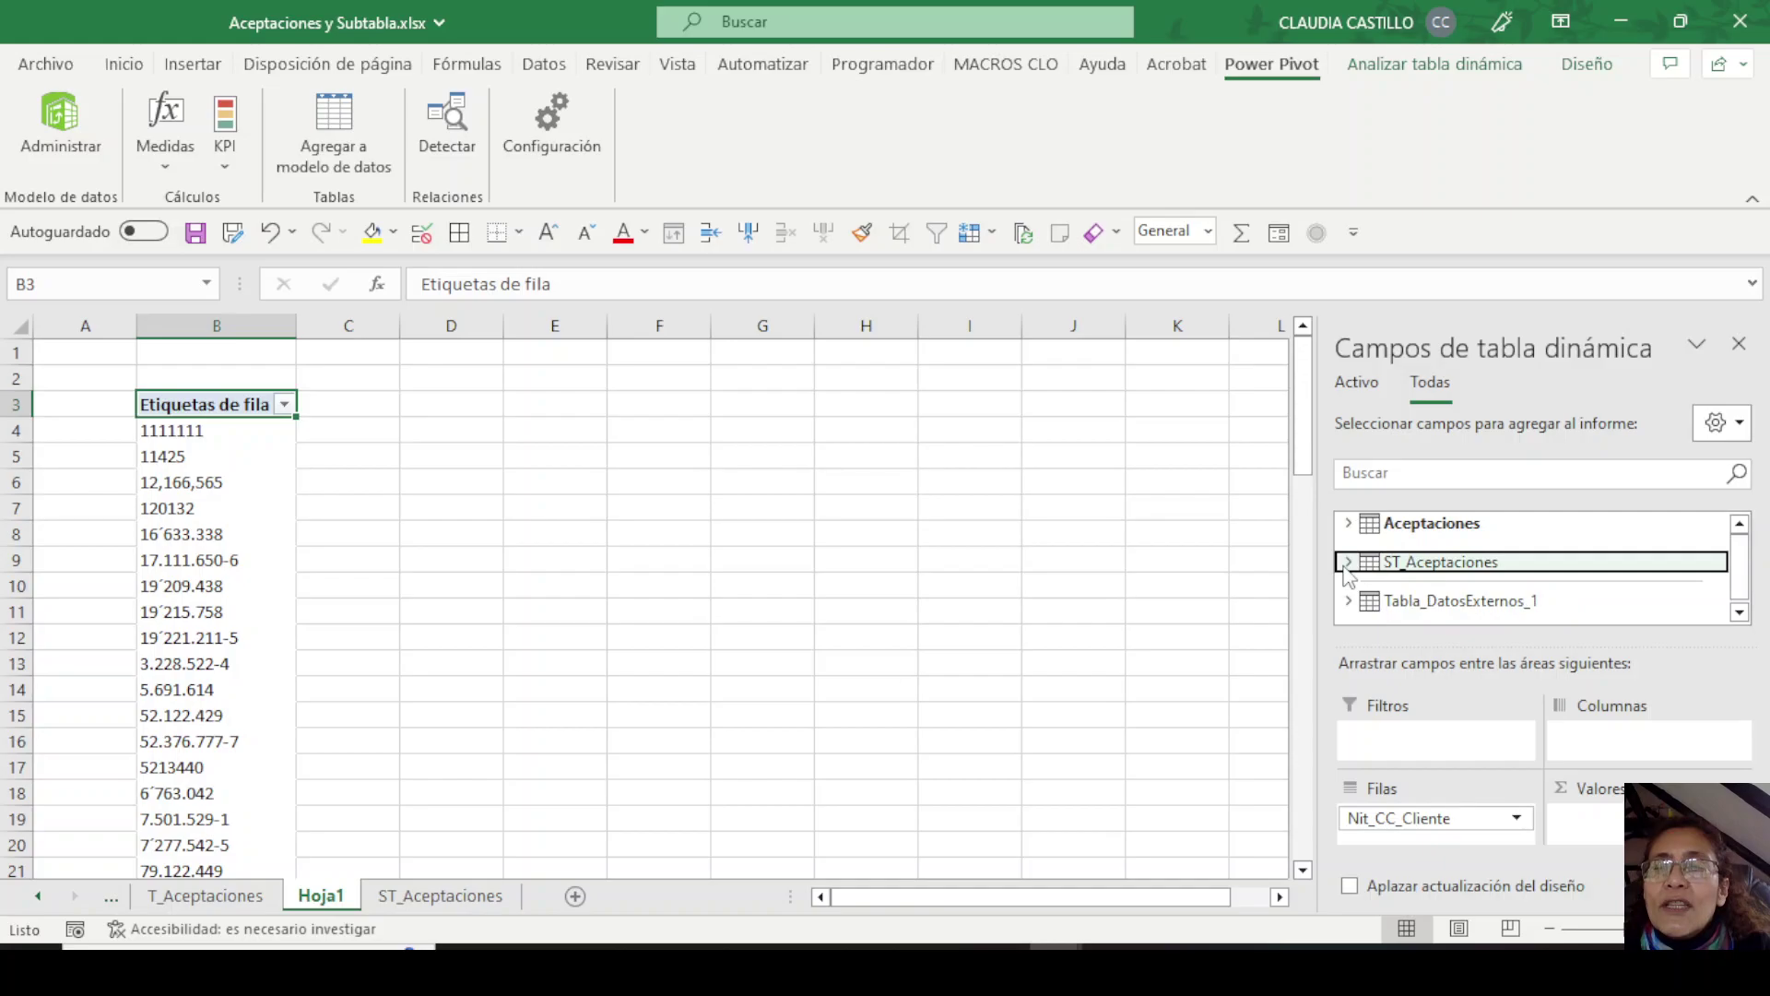
{"action": "scroll", "coordinate": [1523, 581], "scroll_direction": "down", "scroll_amount": 2}
{"action": "scroll", "coordinate": [1523, 581], "scroll_direction": "down", "scroll_amount": 3}
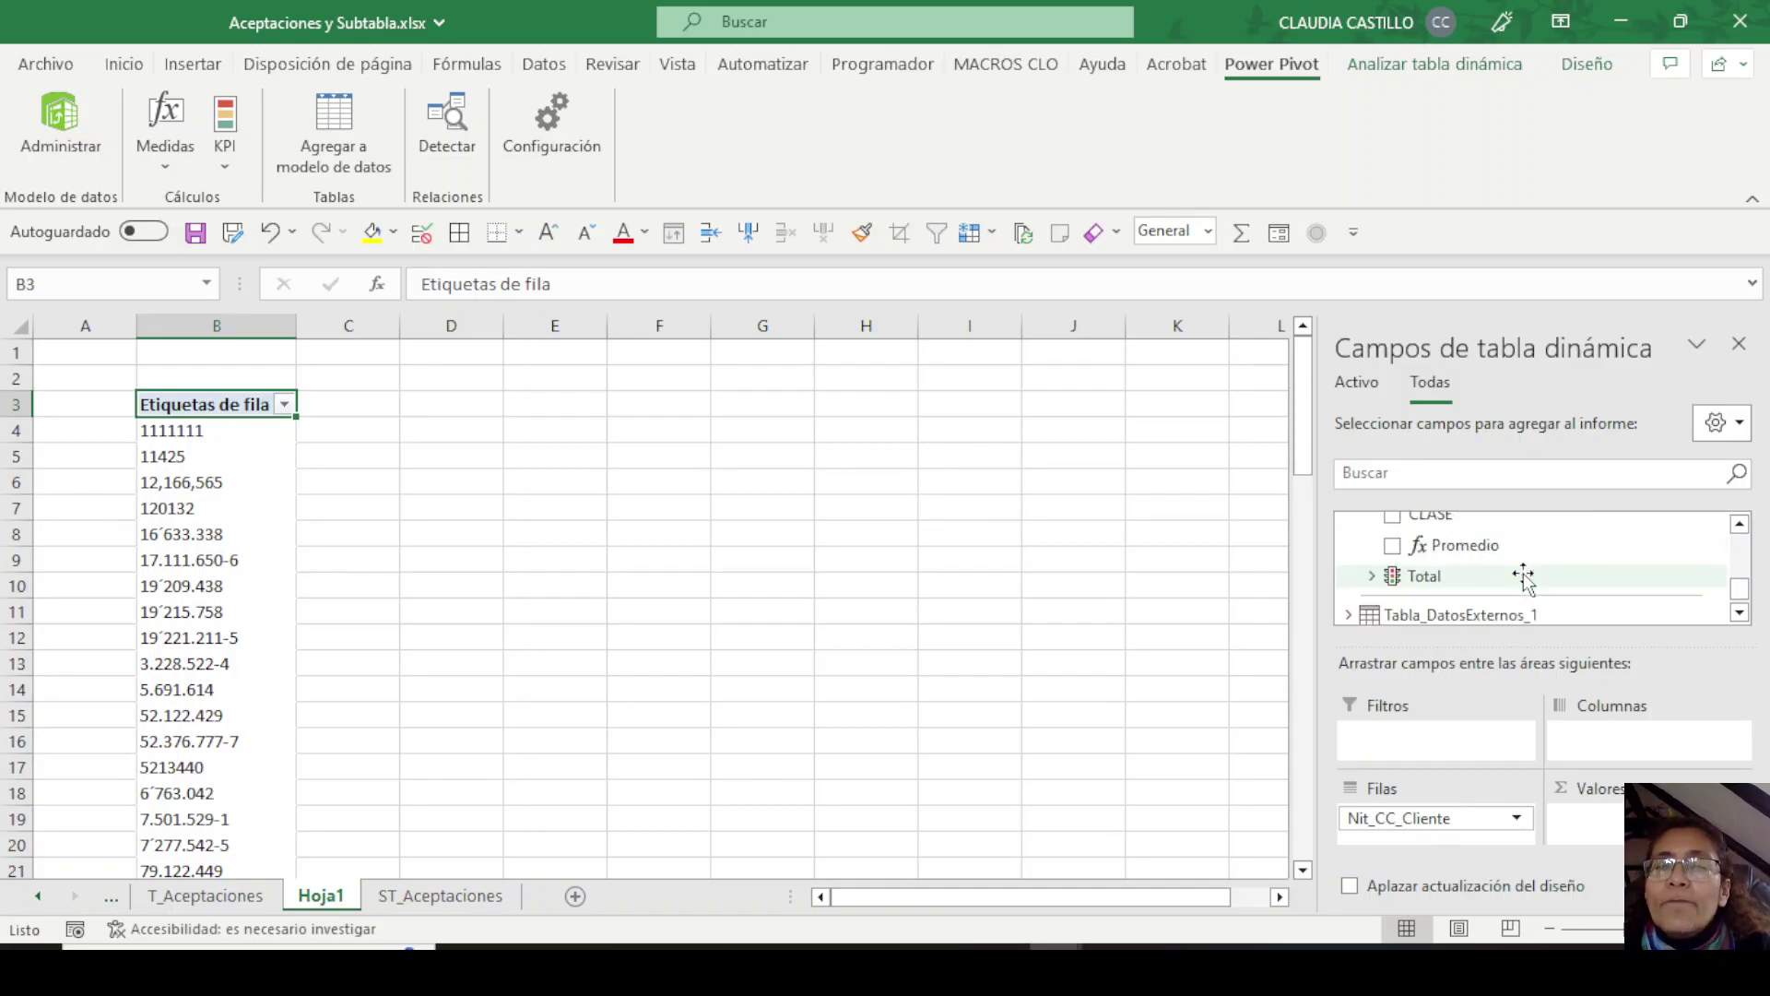
{"action": "scroll", "coordinate": [1523, 581], "scroll_direction": "up", "scroll_amount": 2}
{"action": "scroll", "coordinate": [1523, 579], "scroll_direction": "down", "scroll_amount": 2}
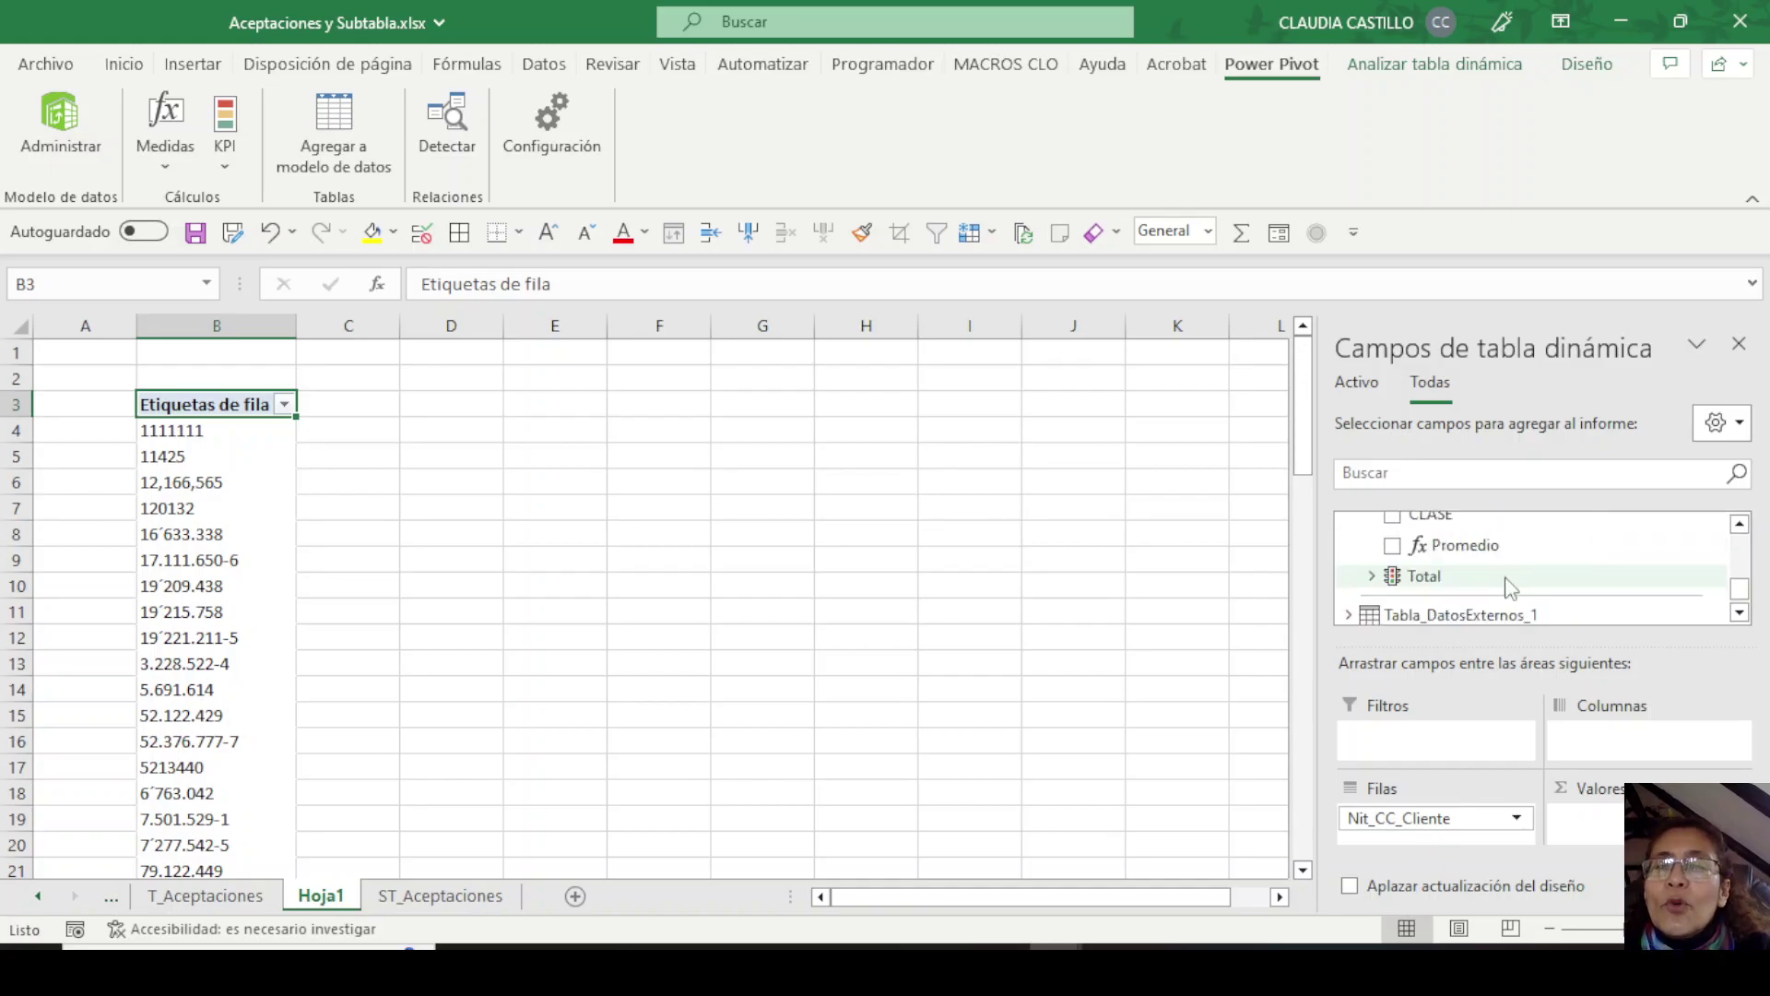
{"action": "scroll", "coordinate": [1548, 588], "scroll_direction": "up", "scroll_amount": 2}
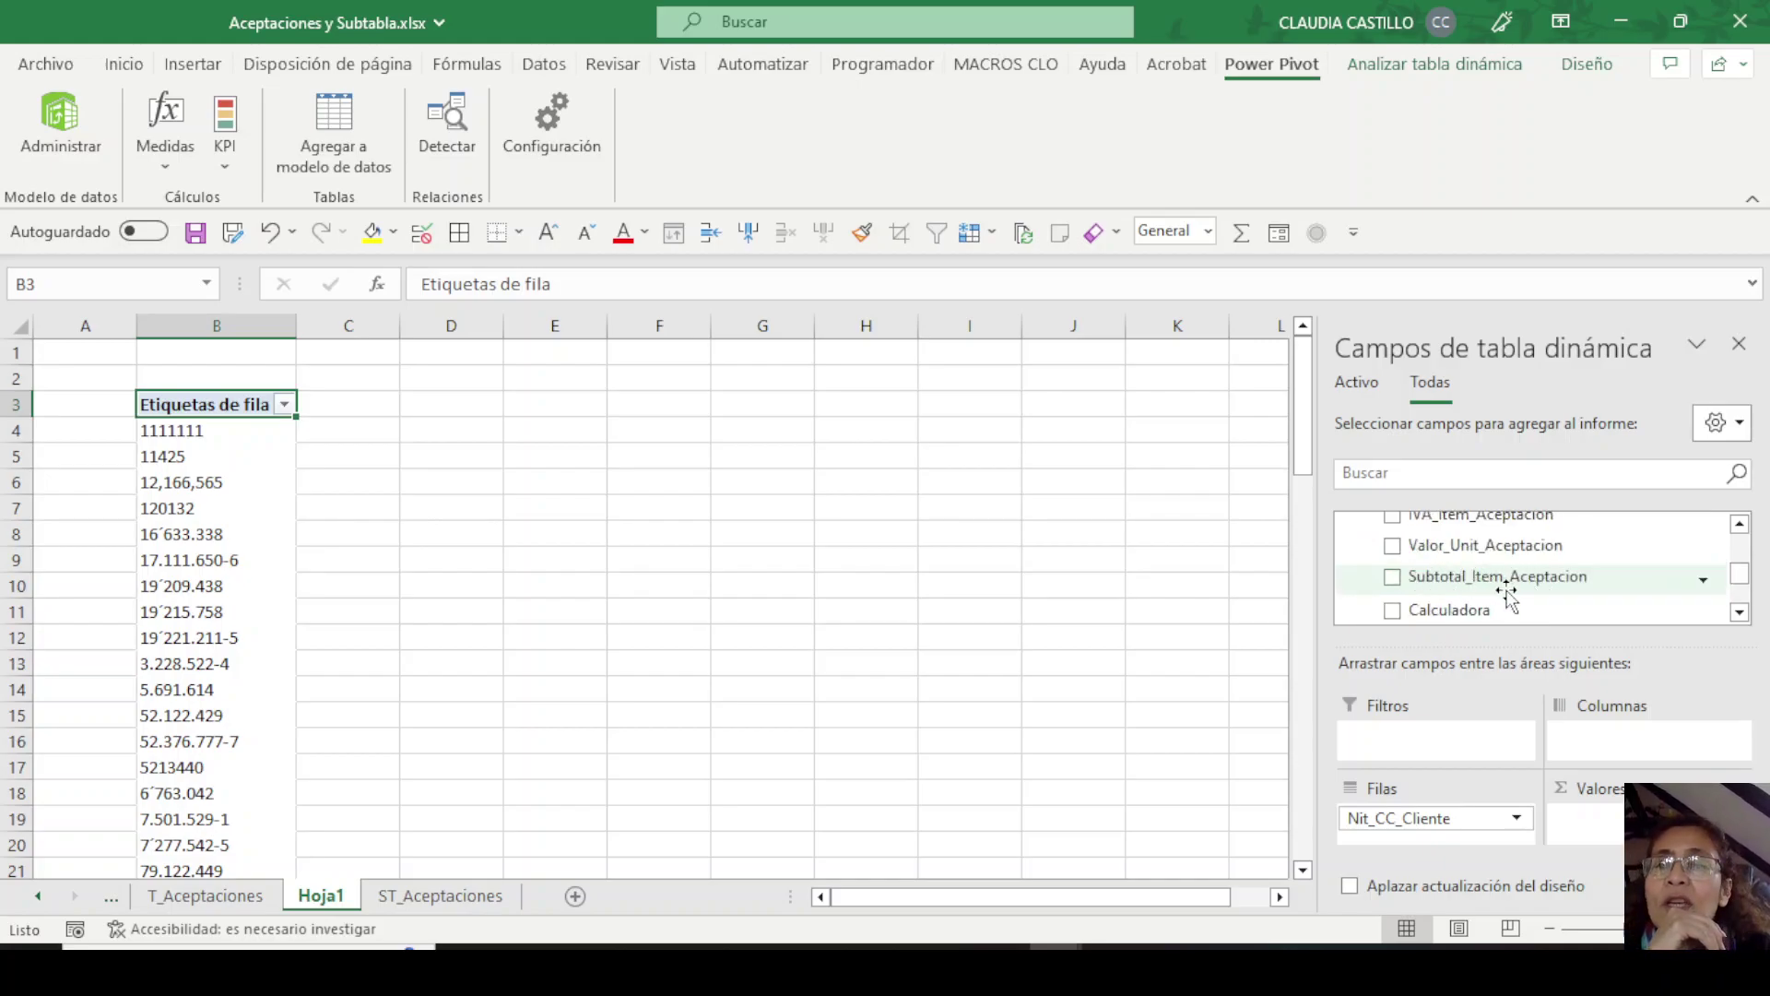
{"action": "left_click_drag", "start_coordinate": [1479, 584], "coordinate": [1568, 821]}
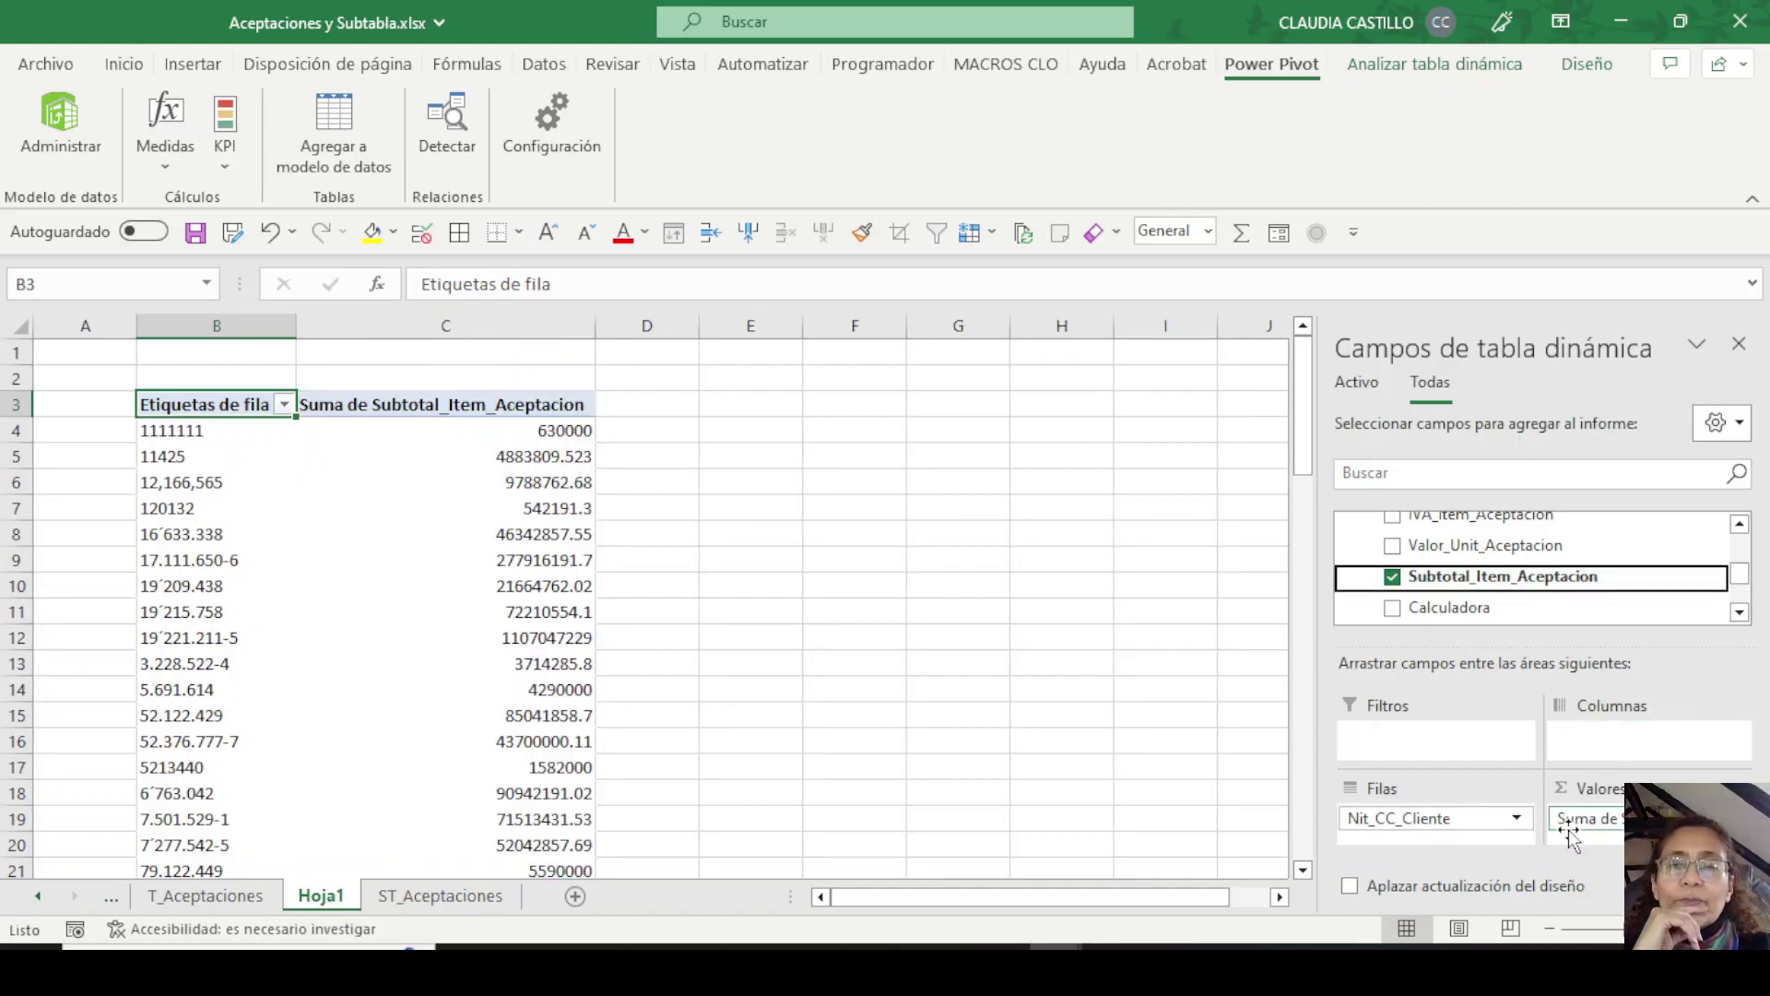
Examine the client row labels and their subtotal sums in the pivot table against the two source tables in the field list.
{"action": "left_click", "coordinate": [572, 612]}
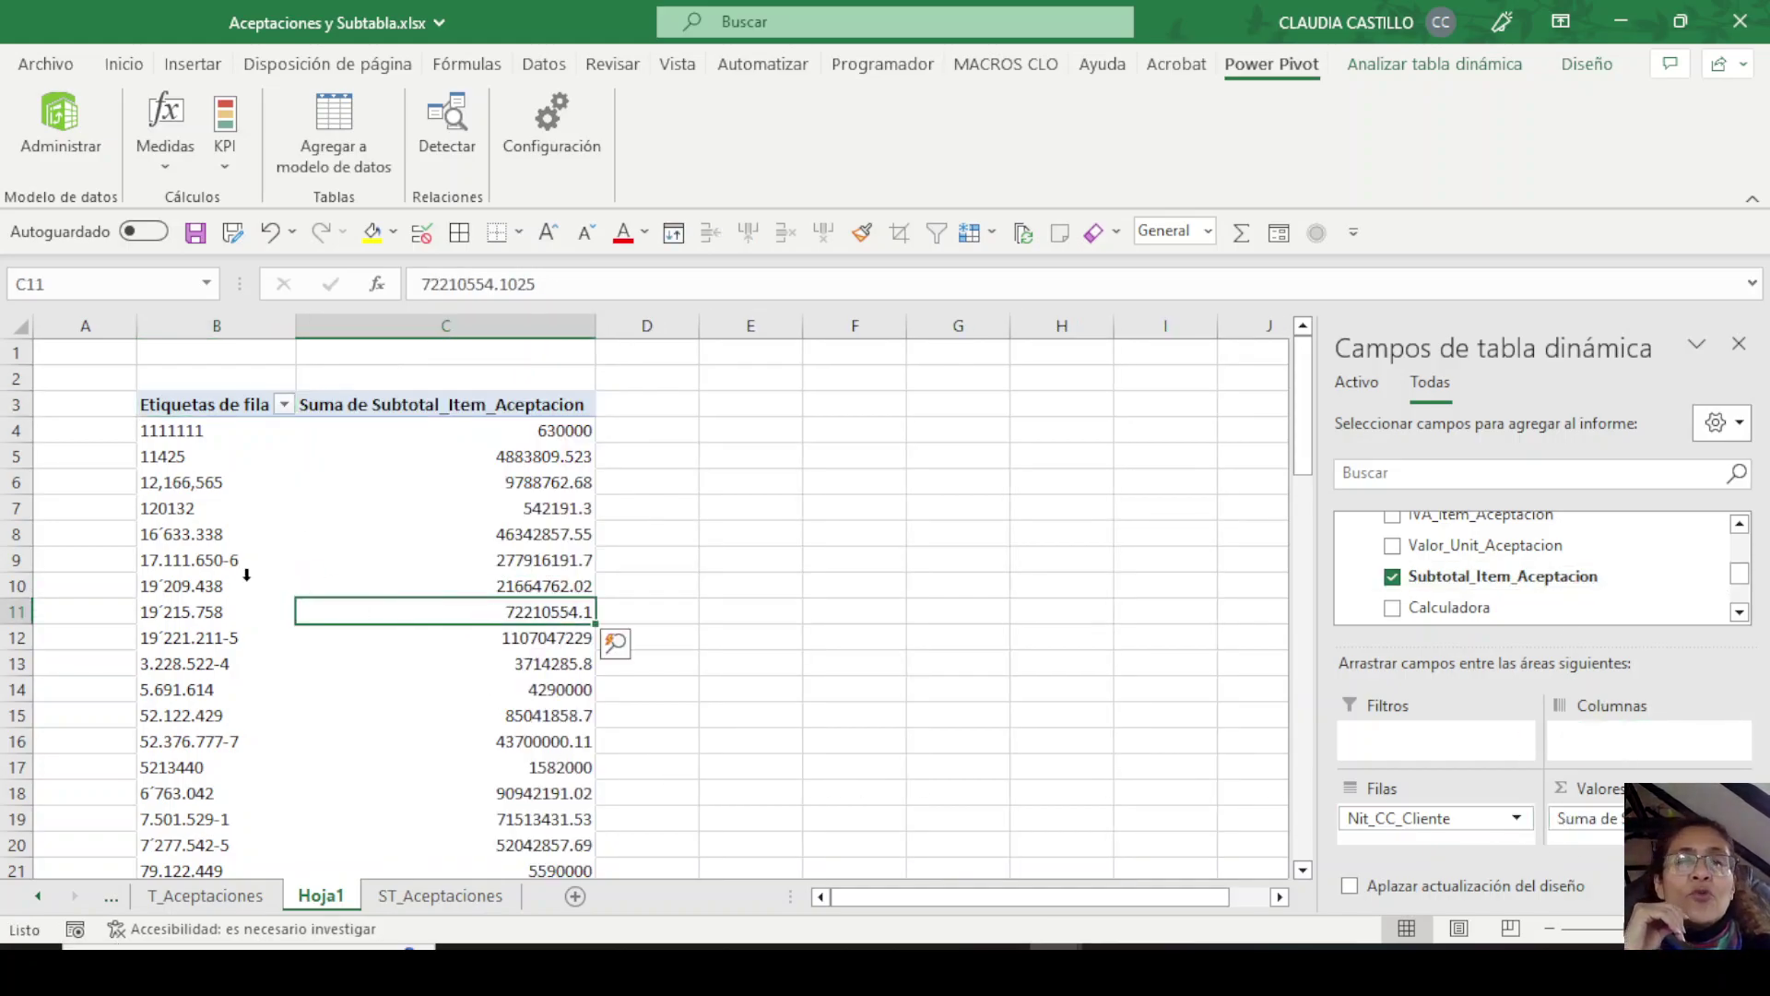
{"action": "left_click", "coordinate": [245, 574]}
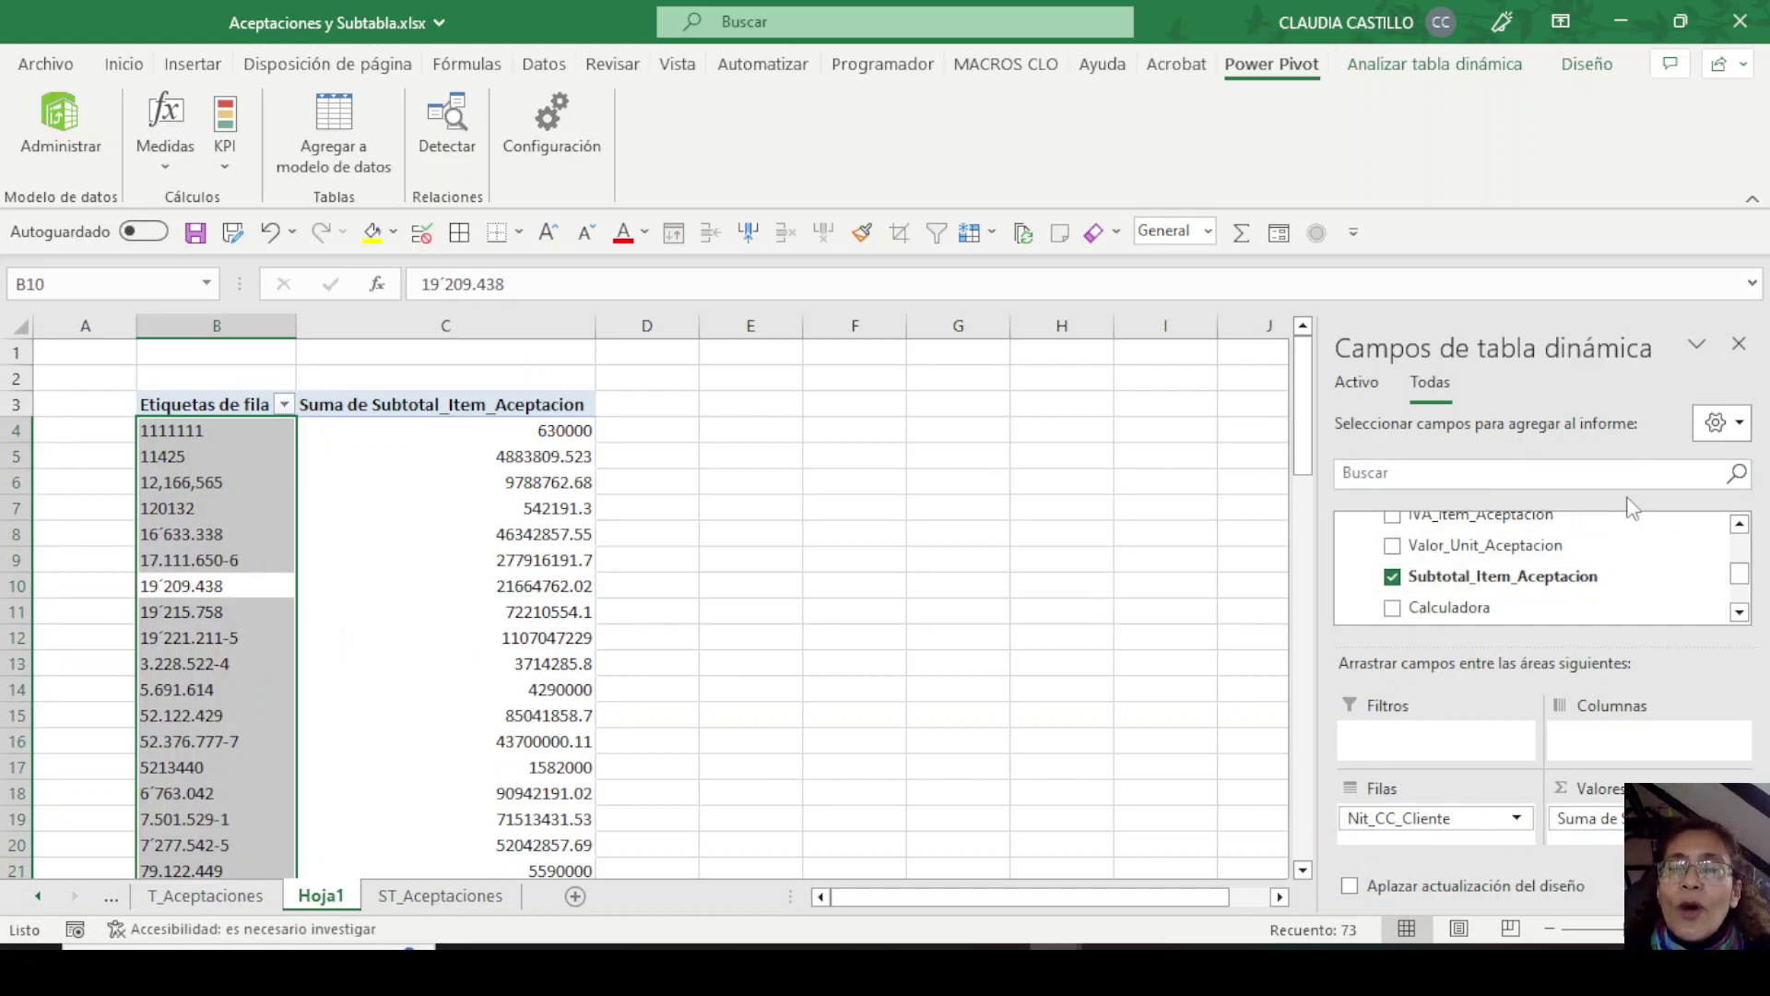
{"action": "scroll", "coordinate": [1739, 553], "scroll_direction": "up", "scroll_amount": 5}
{"action": "left_click", "coordinate": [1349, 561]}
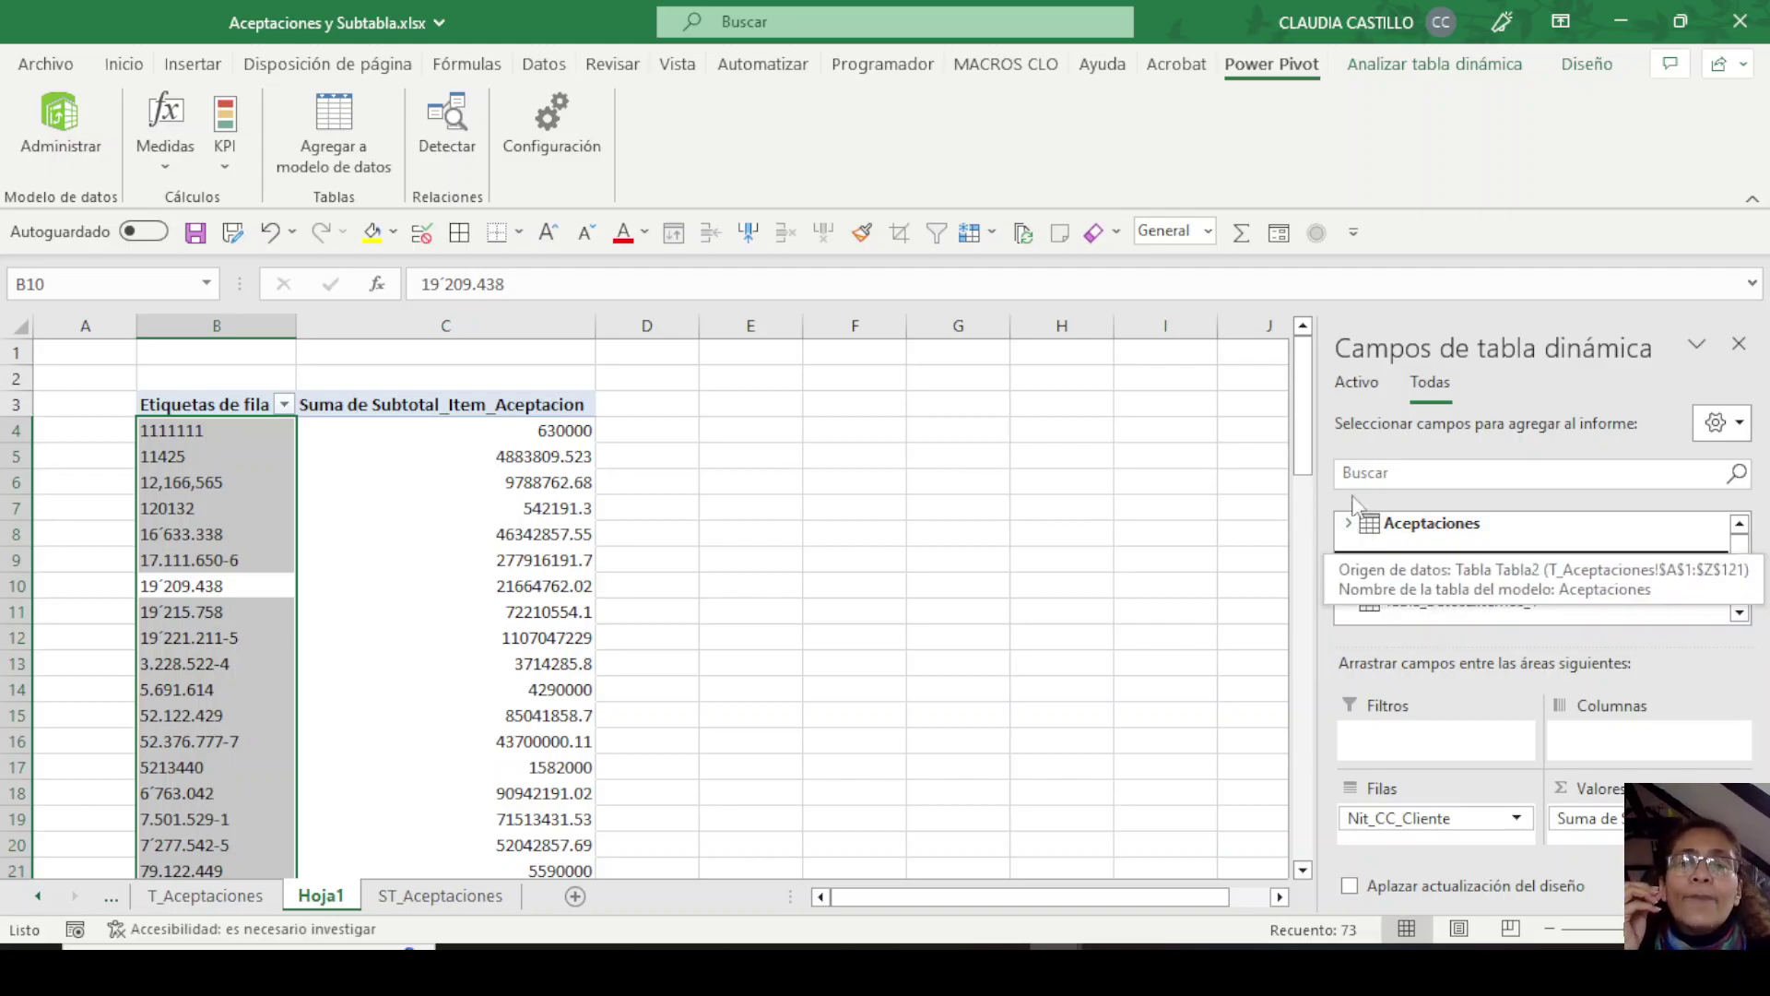
{"action": "left_click", "coordinate": [450, 644]}
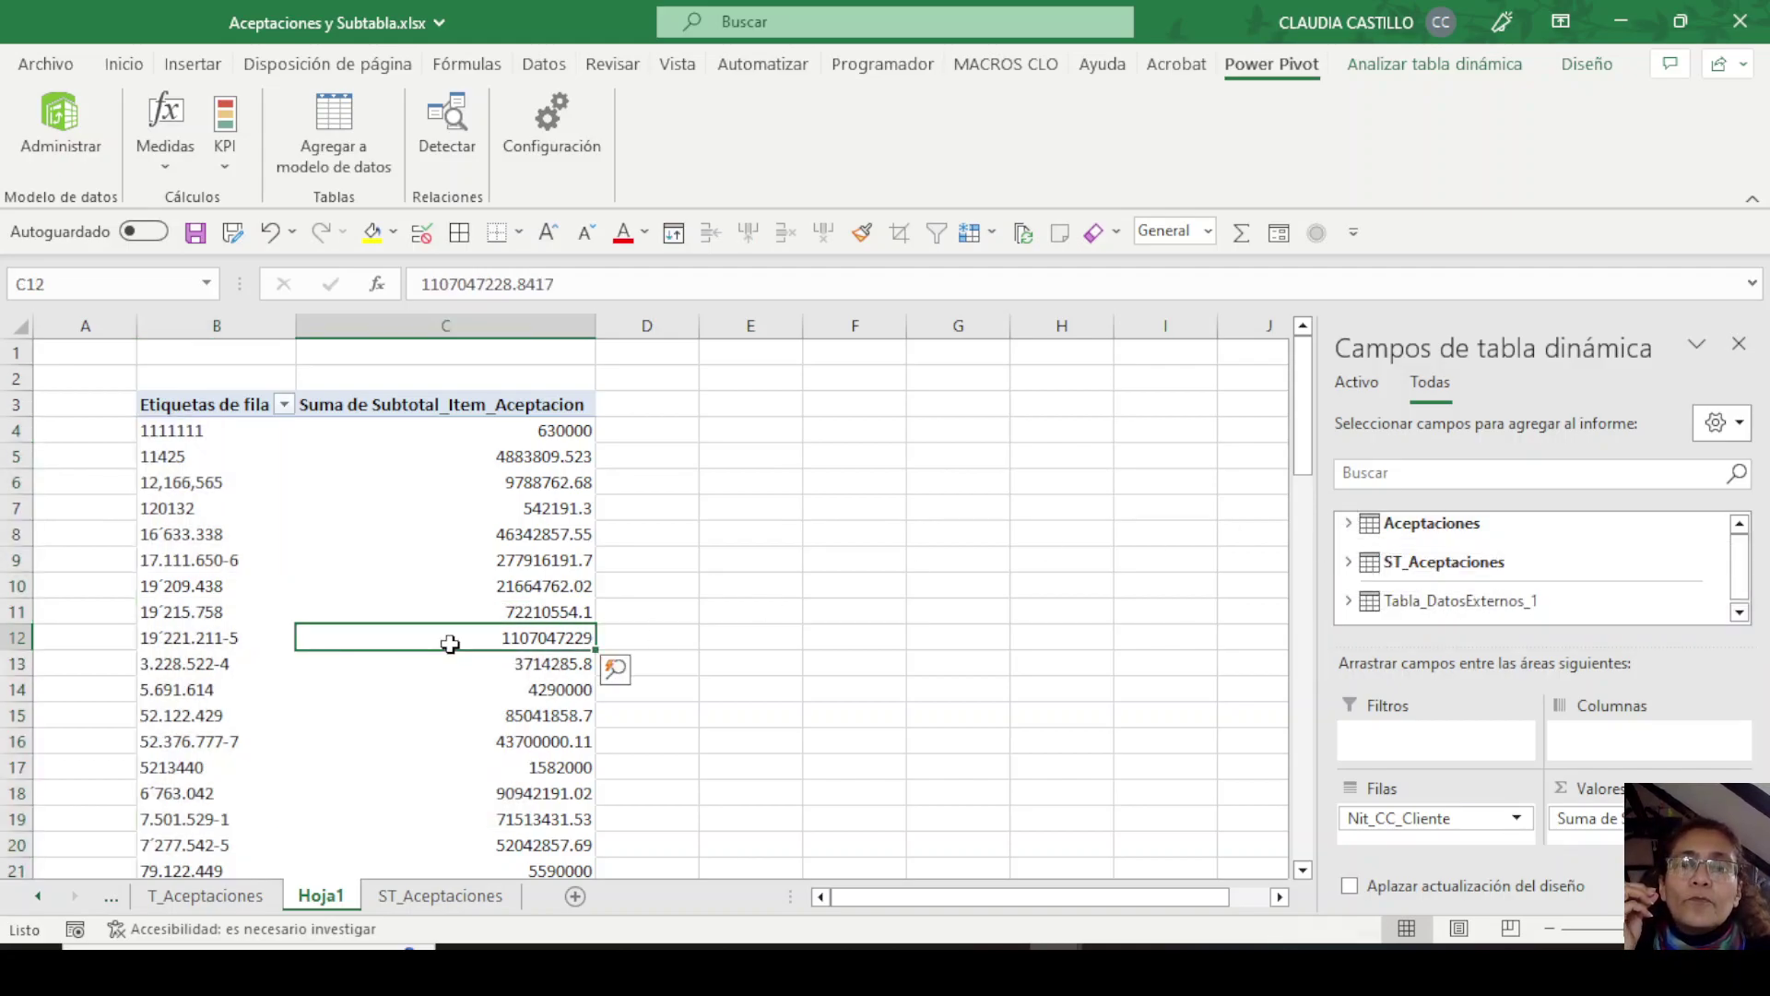
{"action": "mouse_move", "coordinate": [448, 643]}
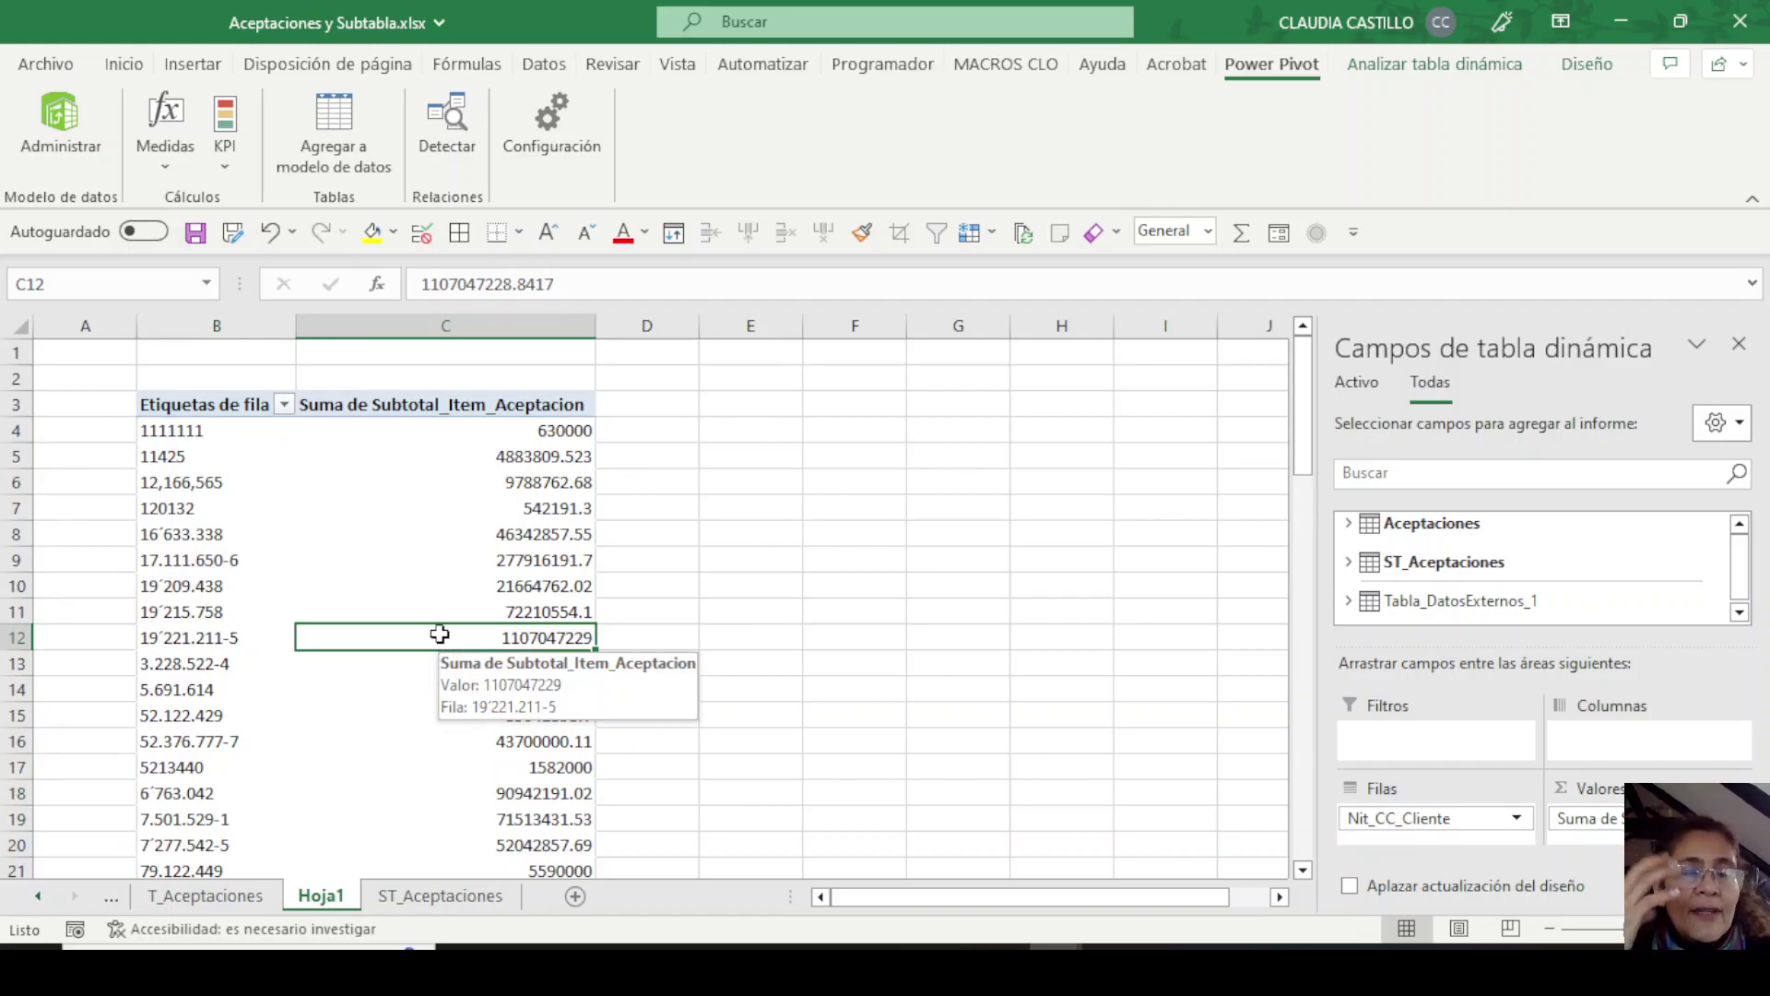
{"action": "left_click", "coordinate": [346, 512]}
{"action": "mouse_move", "coordinate": [344, 512]}
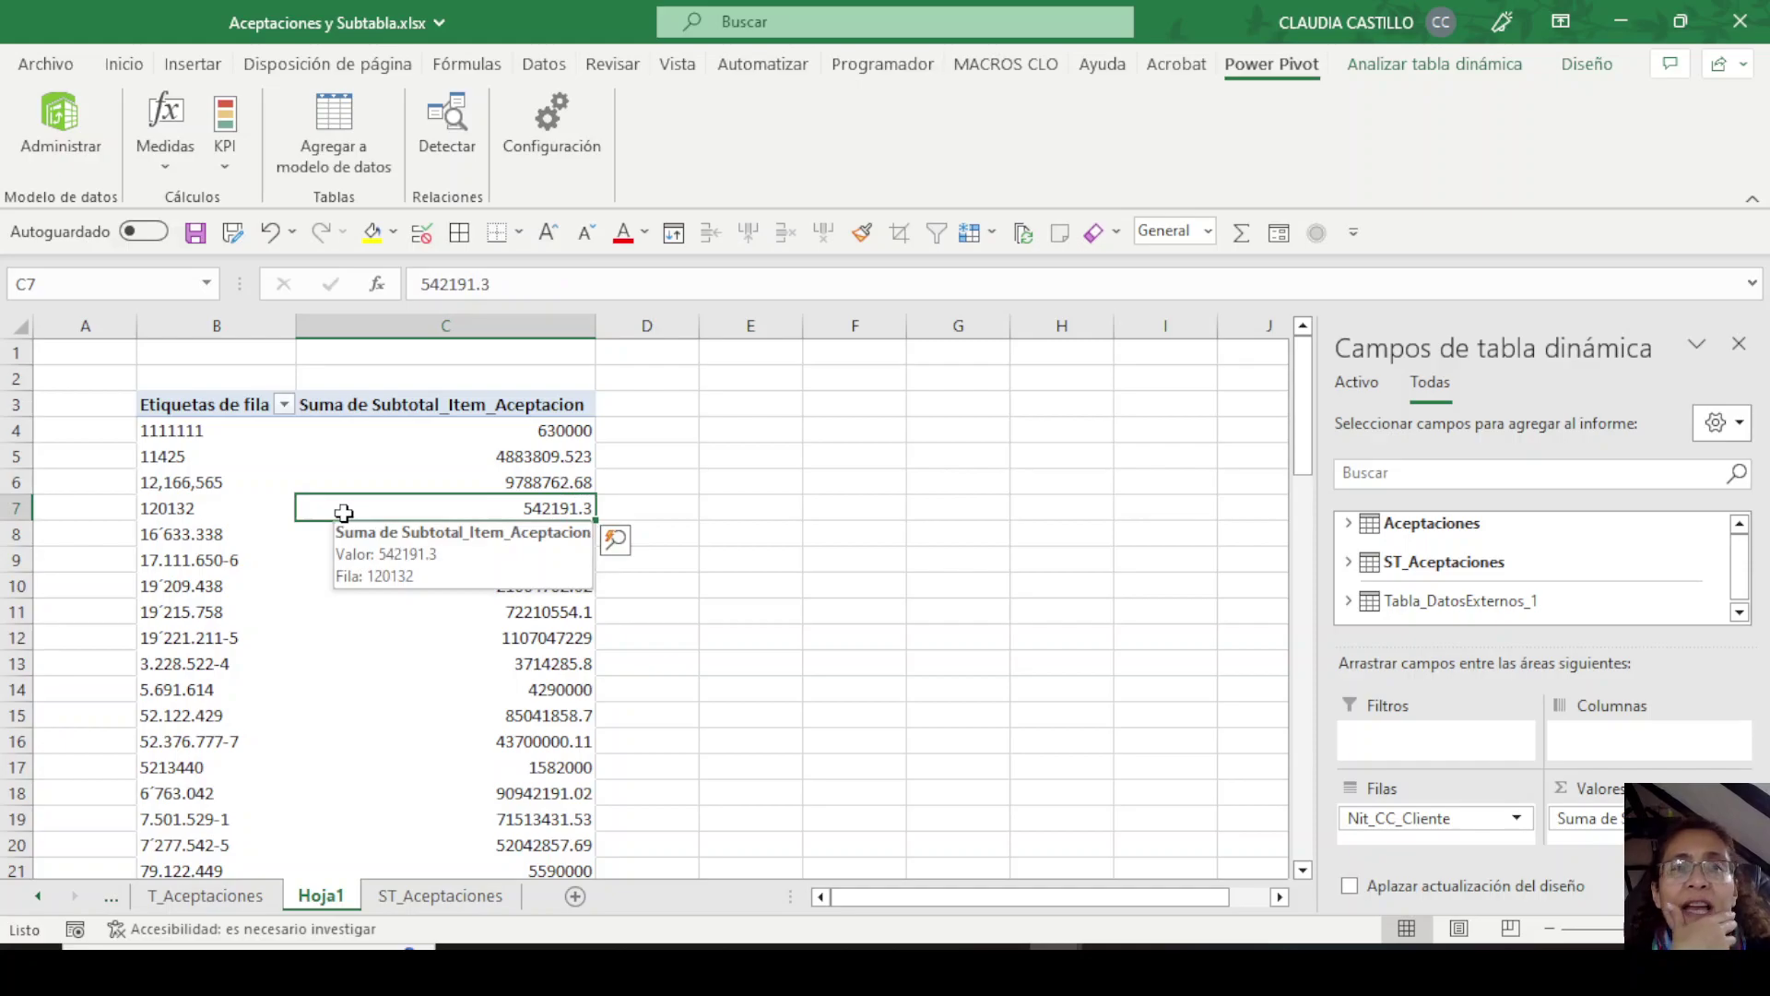
Add a new sheet and examine the table-or-range pivot table options at cell E7, including adding the data to the data model.
{"action": "left_click", "coordinate": [576, 896]}
{"action": "left_click", "coordinate": [517, 510]}
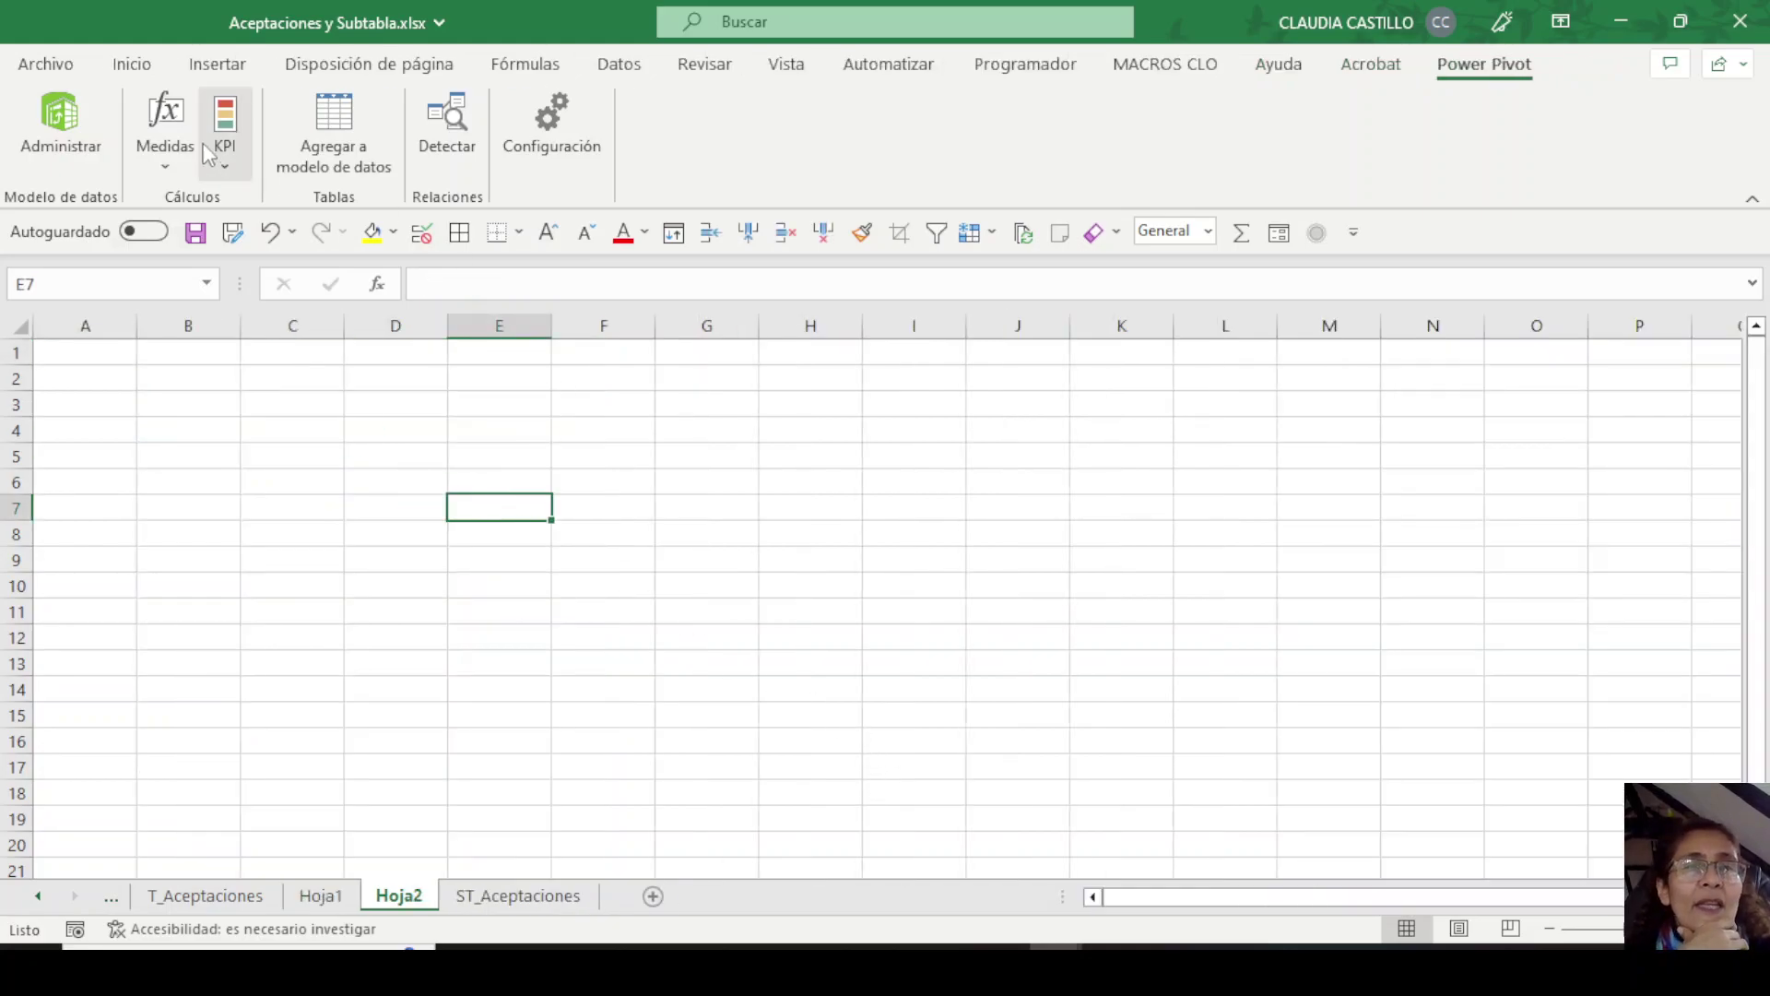
{"action": "left_click", "coordinate": [217, 63]}
{"action": "left_click", "coordinate": [43, 138]}
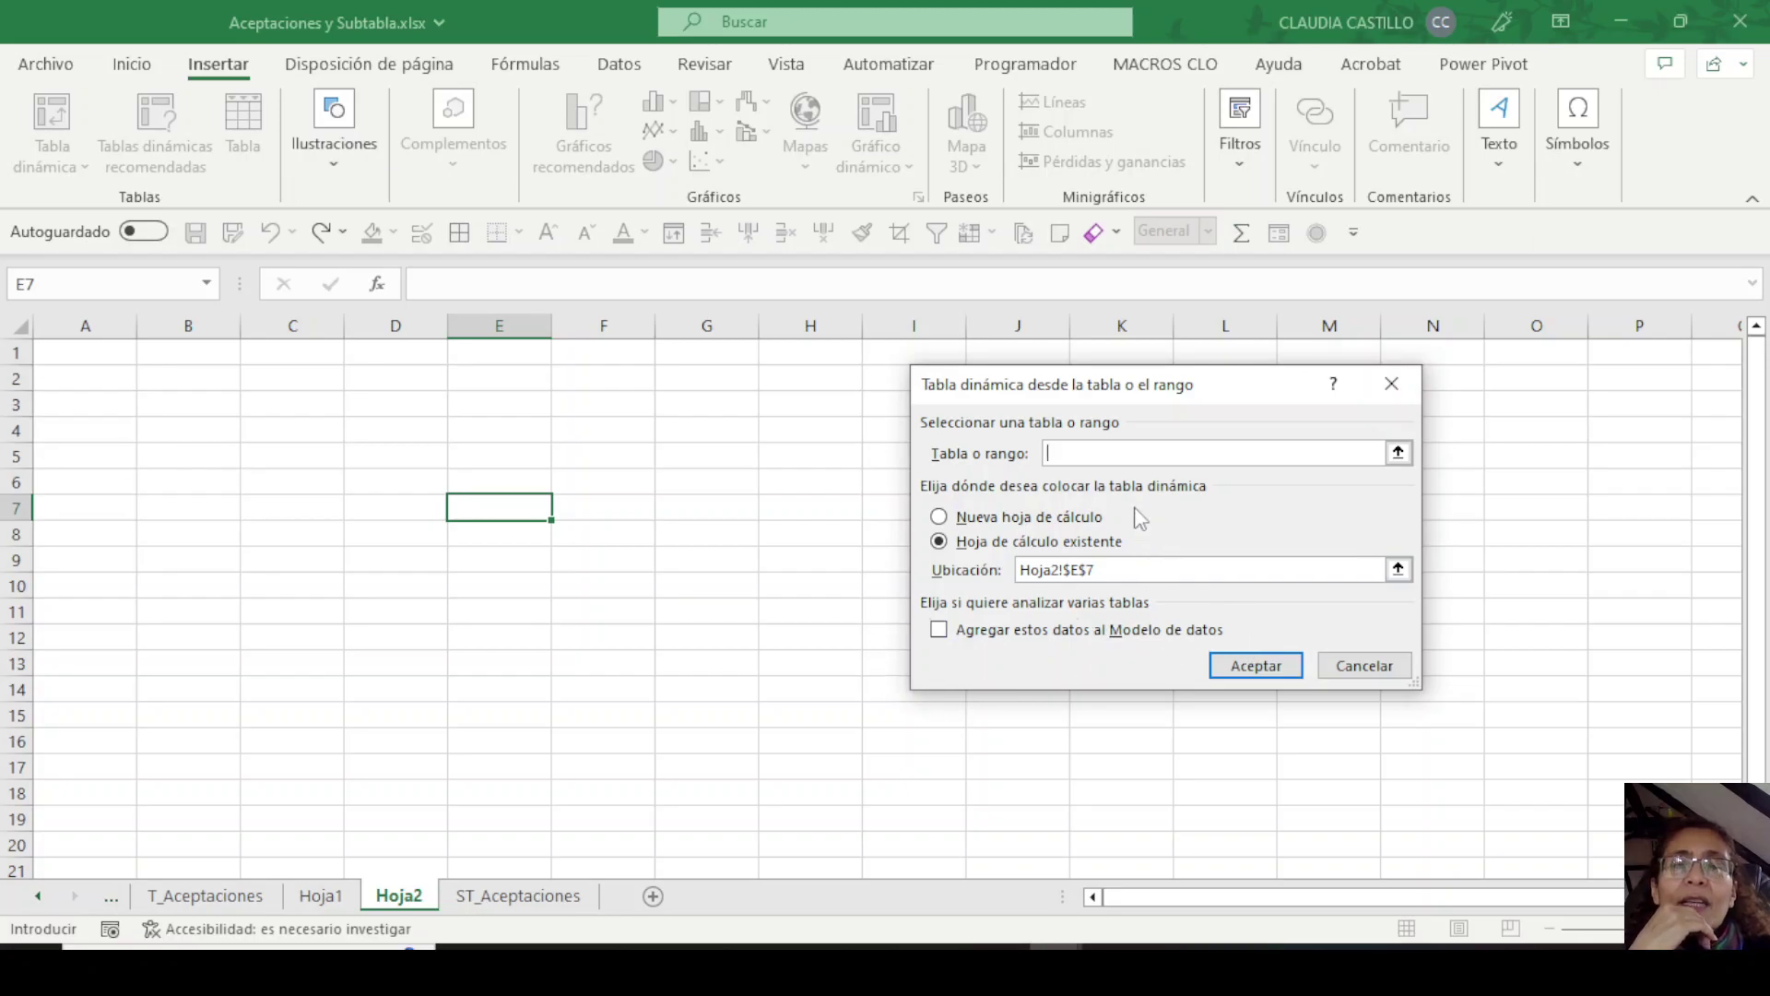
{"action": "left_click_drag", "start_coordinate": [1046, 382], "coordinate": [791, 382]}
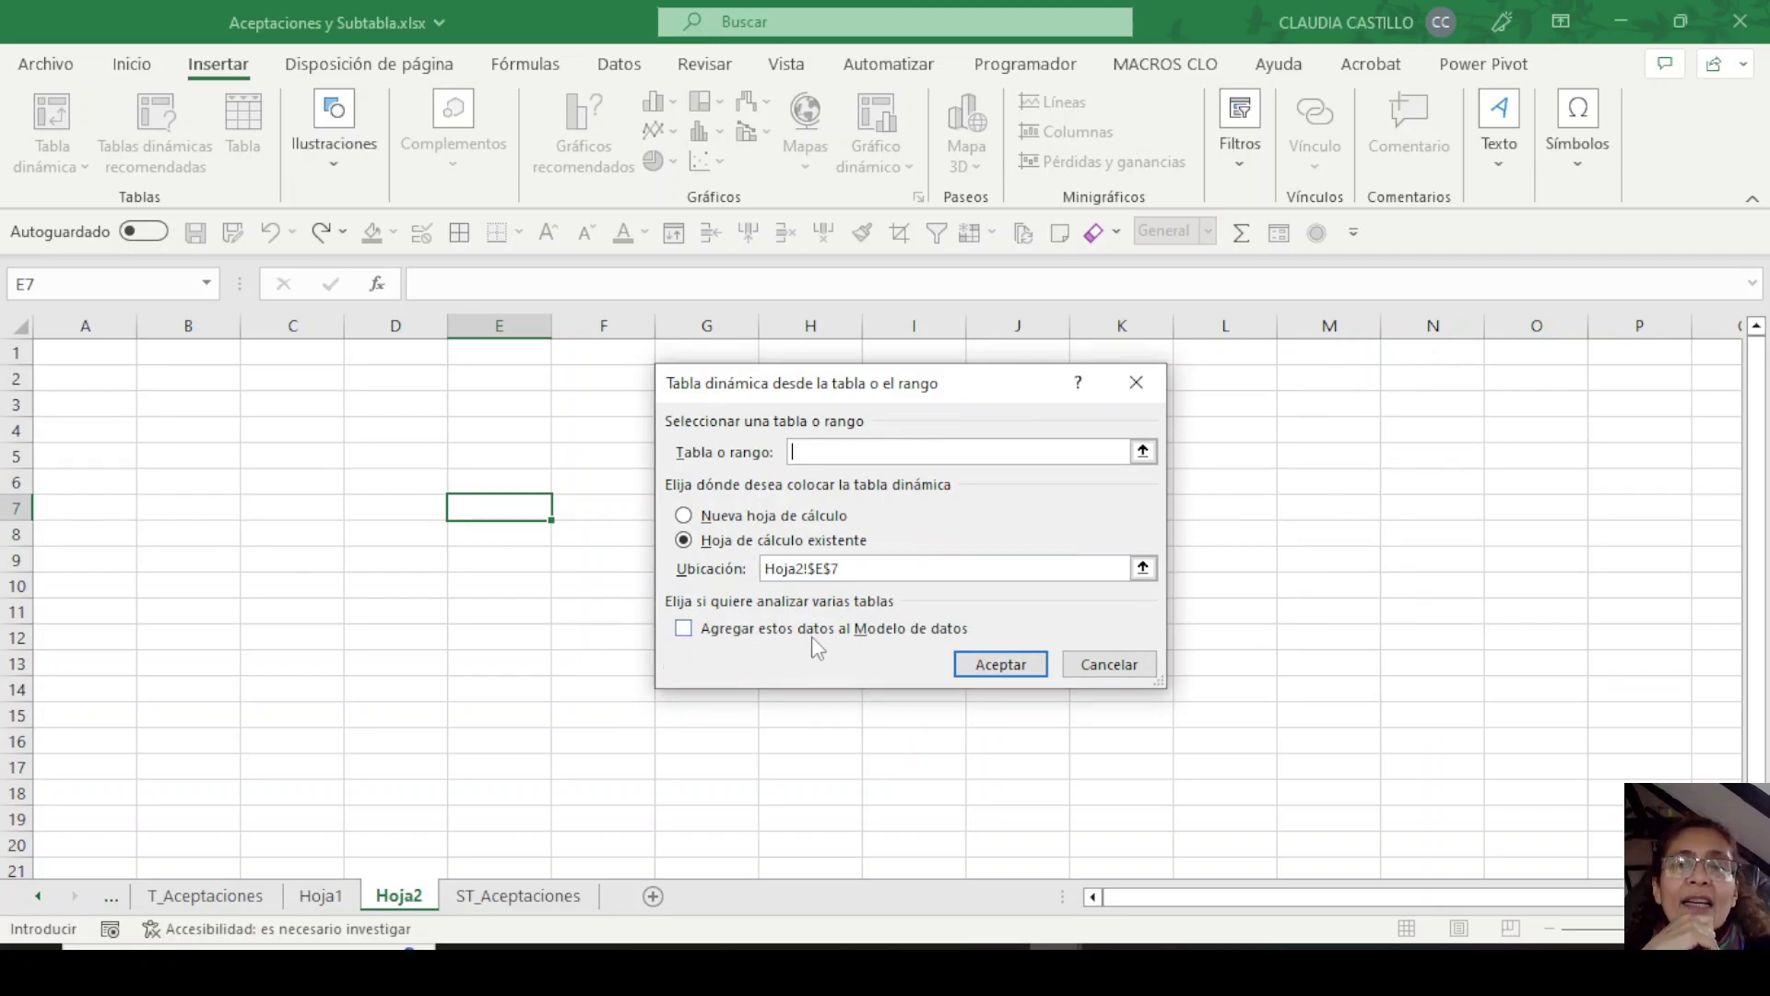
{"action": "left_click", "coordinate": [688, 634]}
{"action": "left_click", "coordinate": [683, 630]}
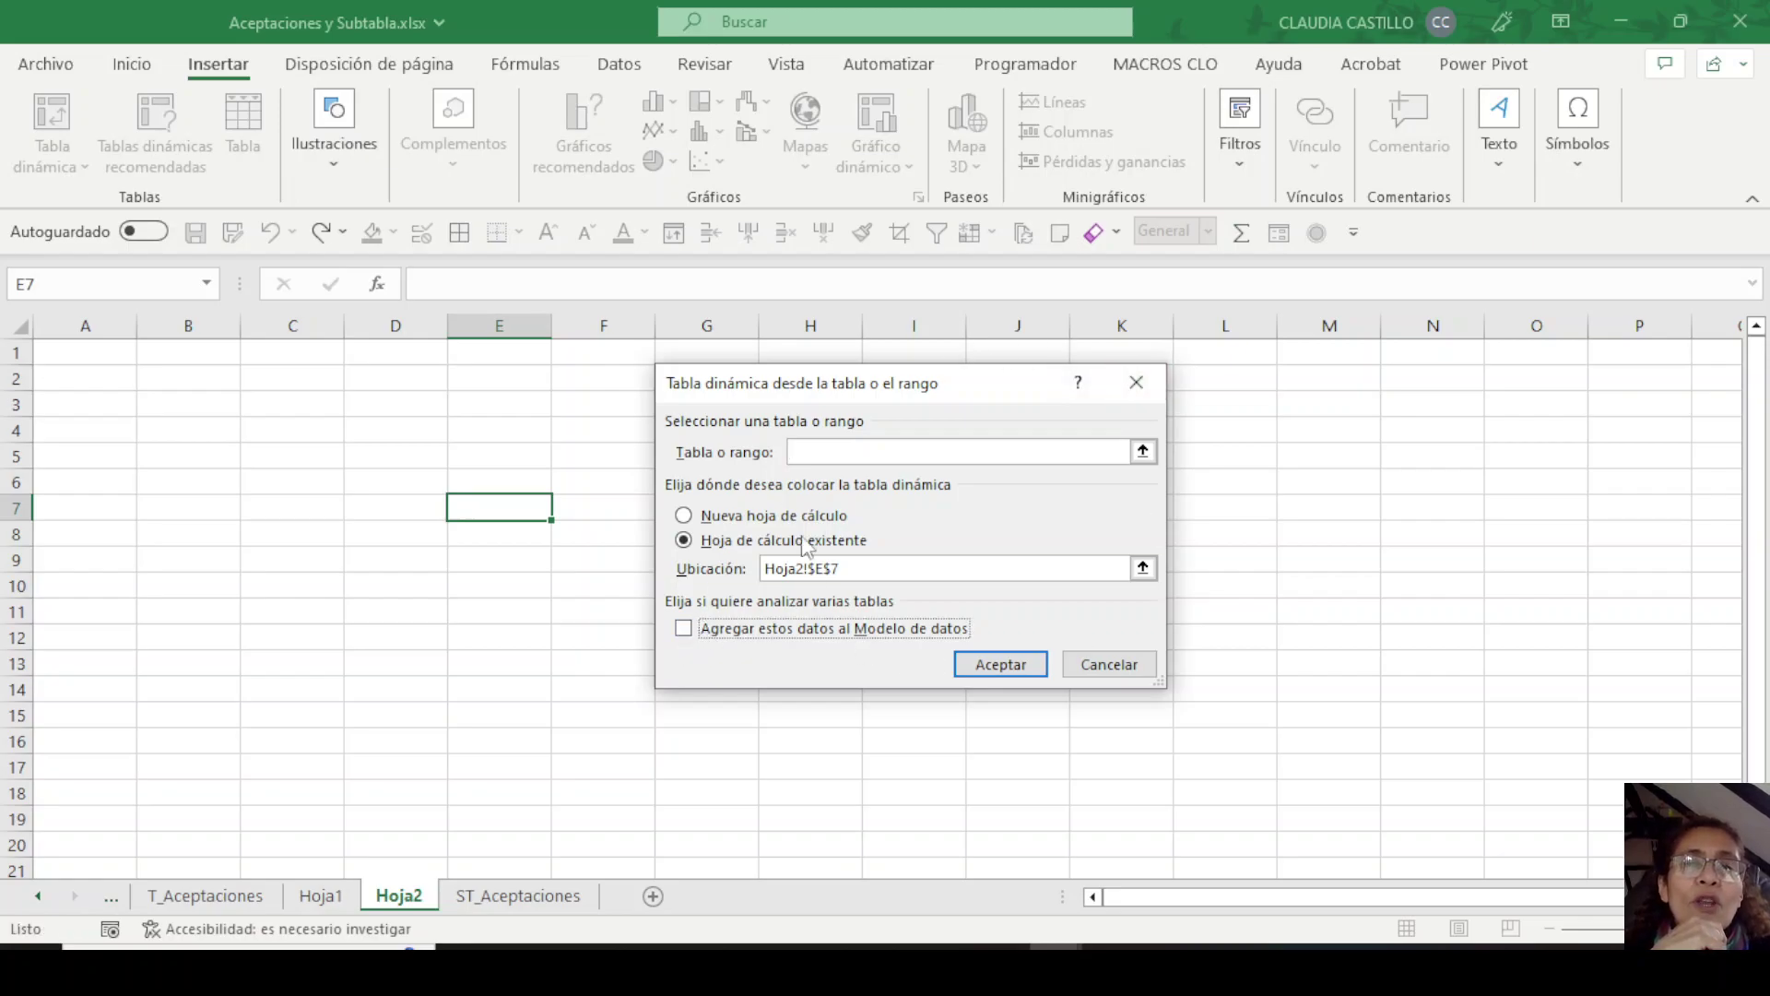
{"action": "left_click", "coordinate": [1108, 666]}
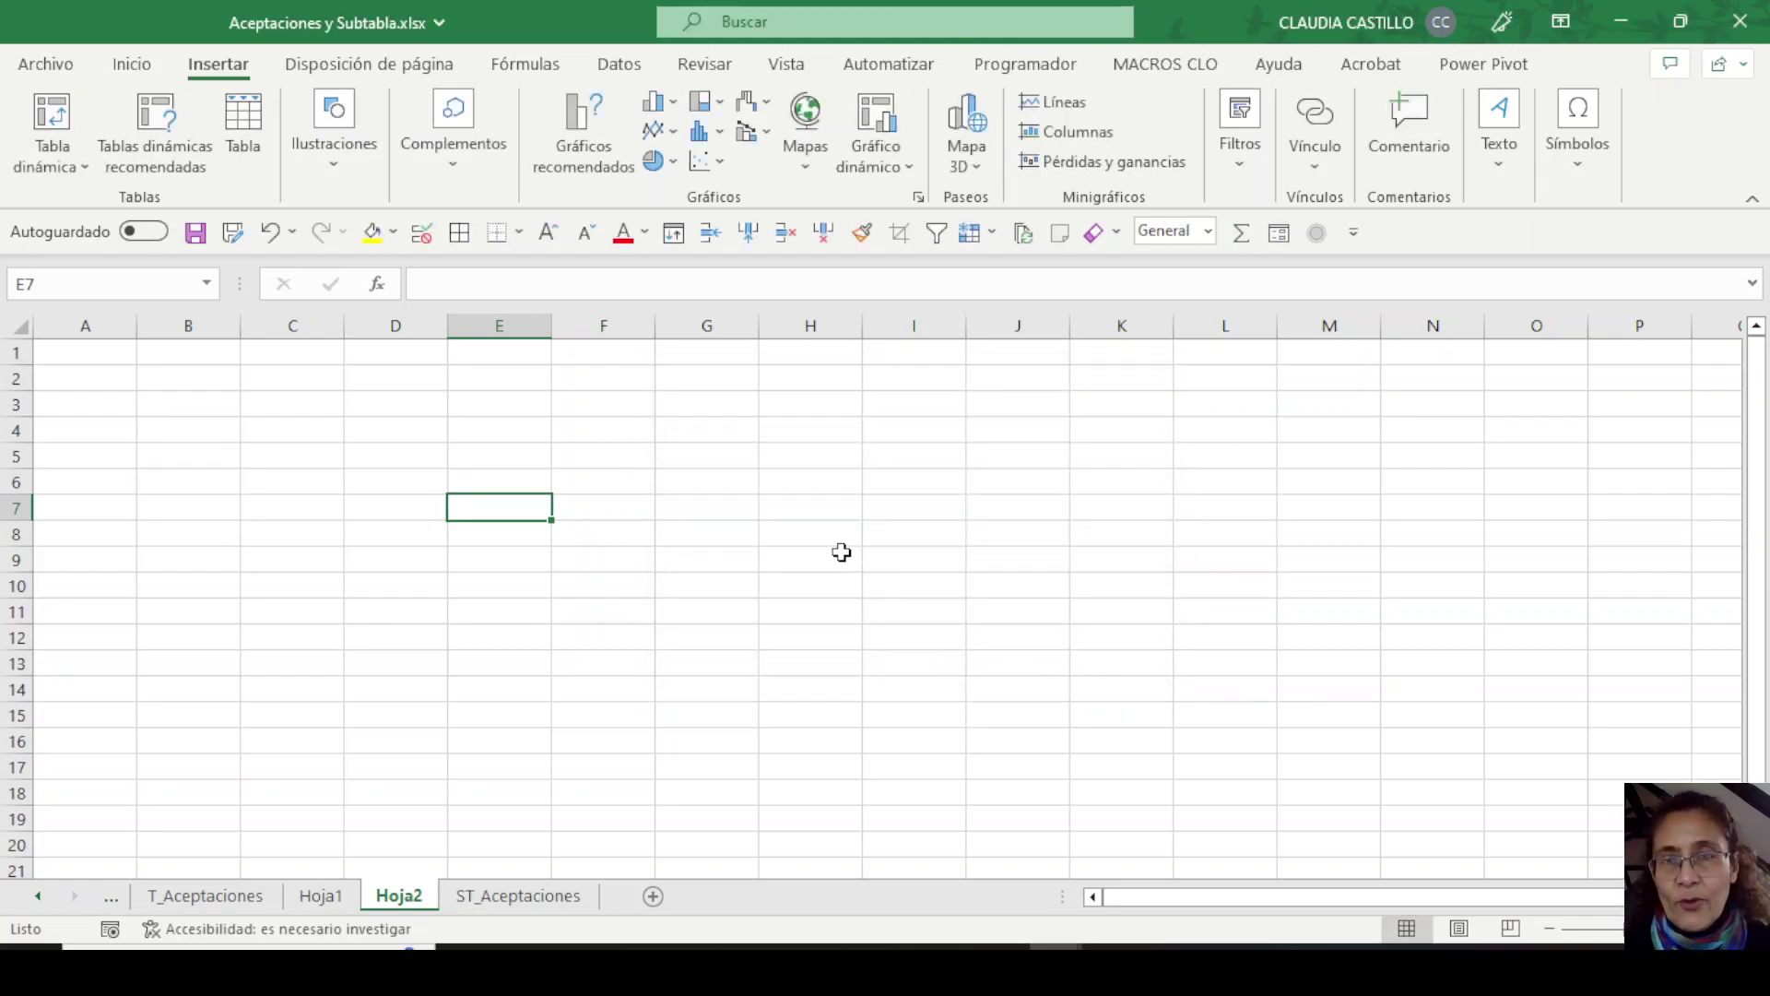
{"action": "left_click", "coordinate": [1483, 64]}
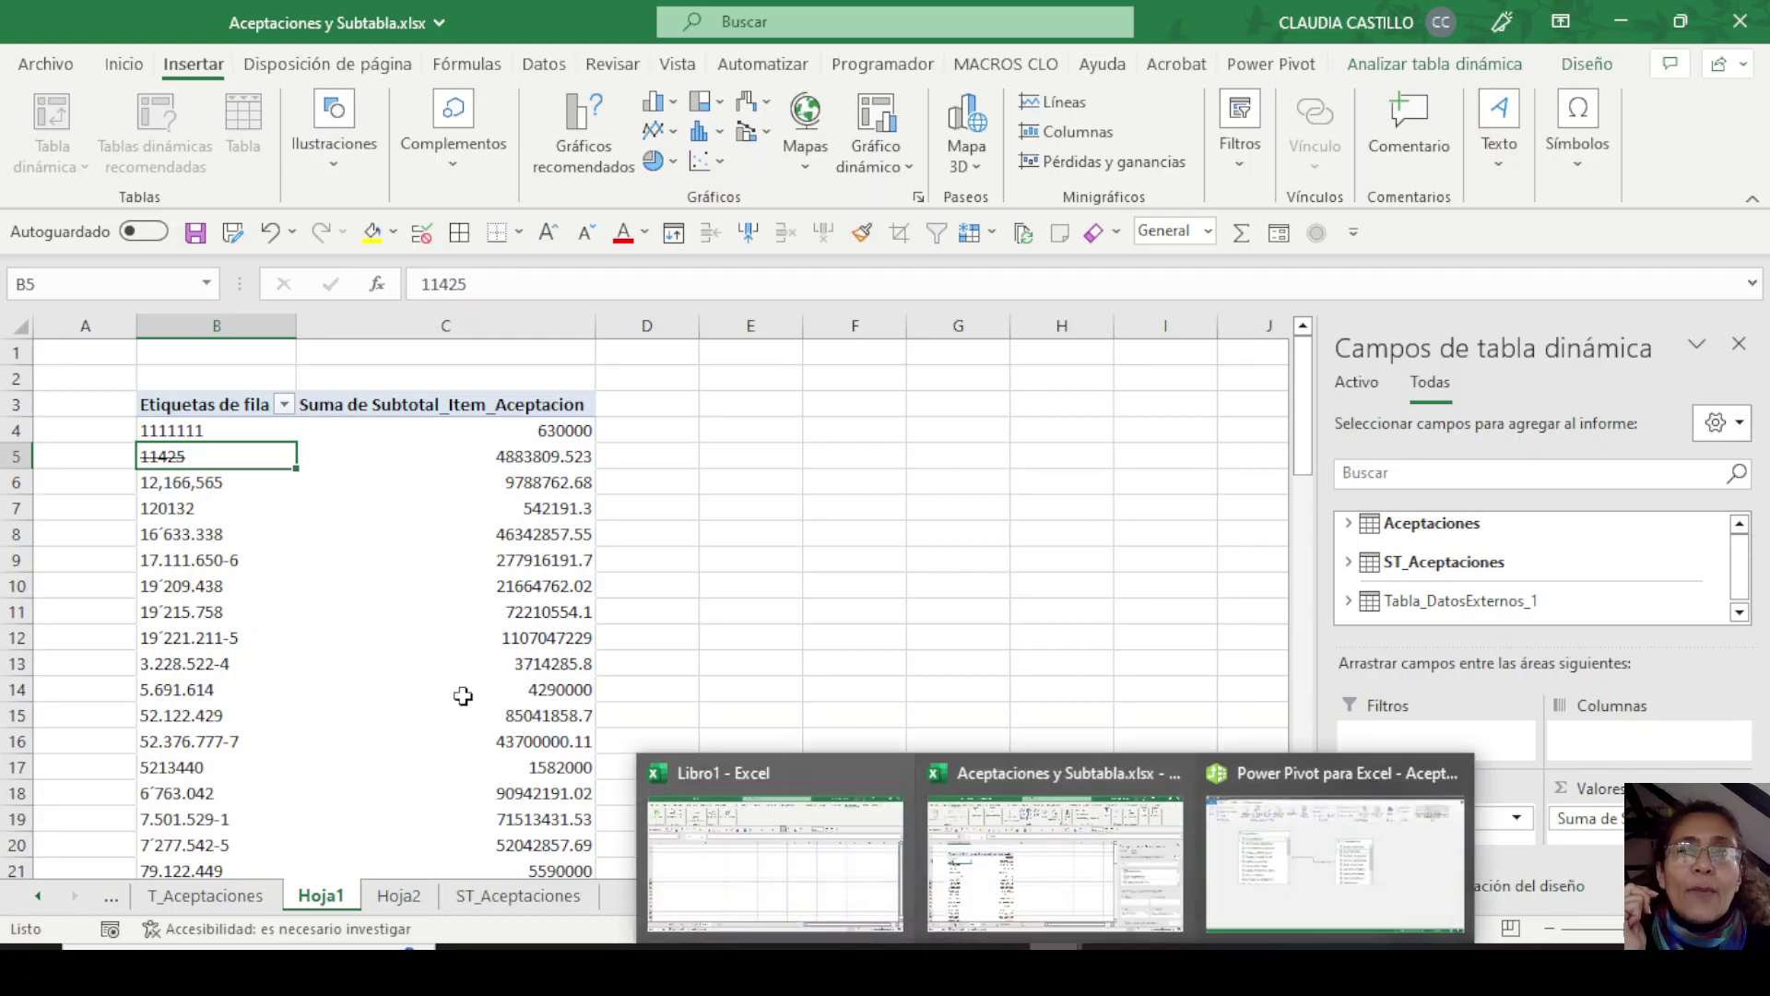
Close the Aceptaciones y Subtabla.xlsx workbook without saving its changes.
{"action": "left_click", "coordinate": [1756, 14]}
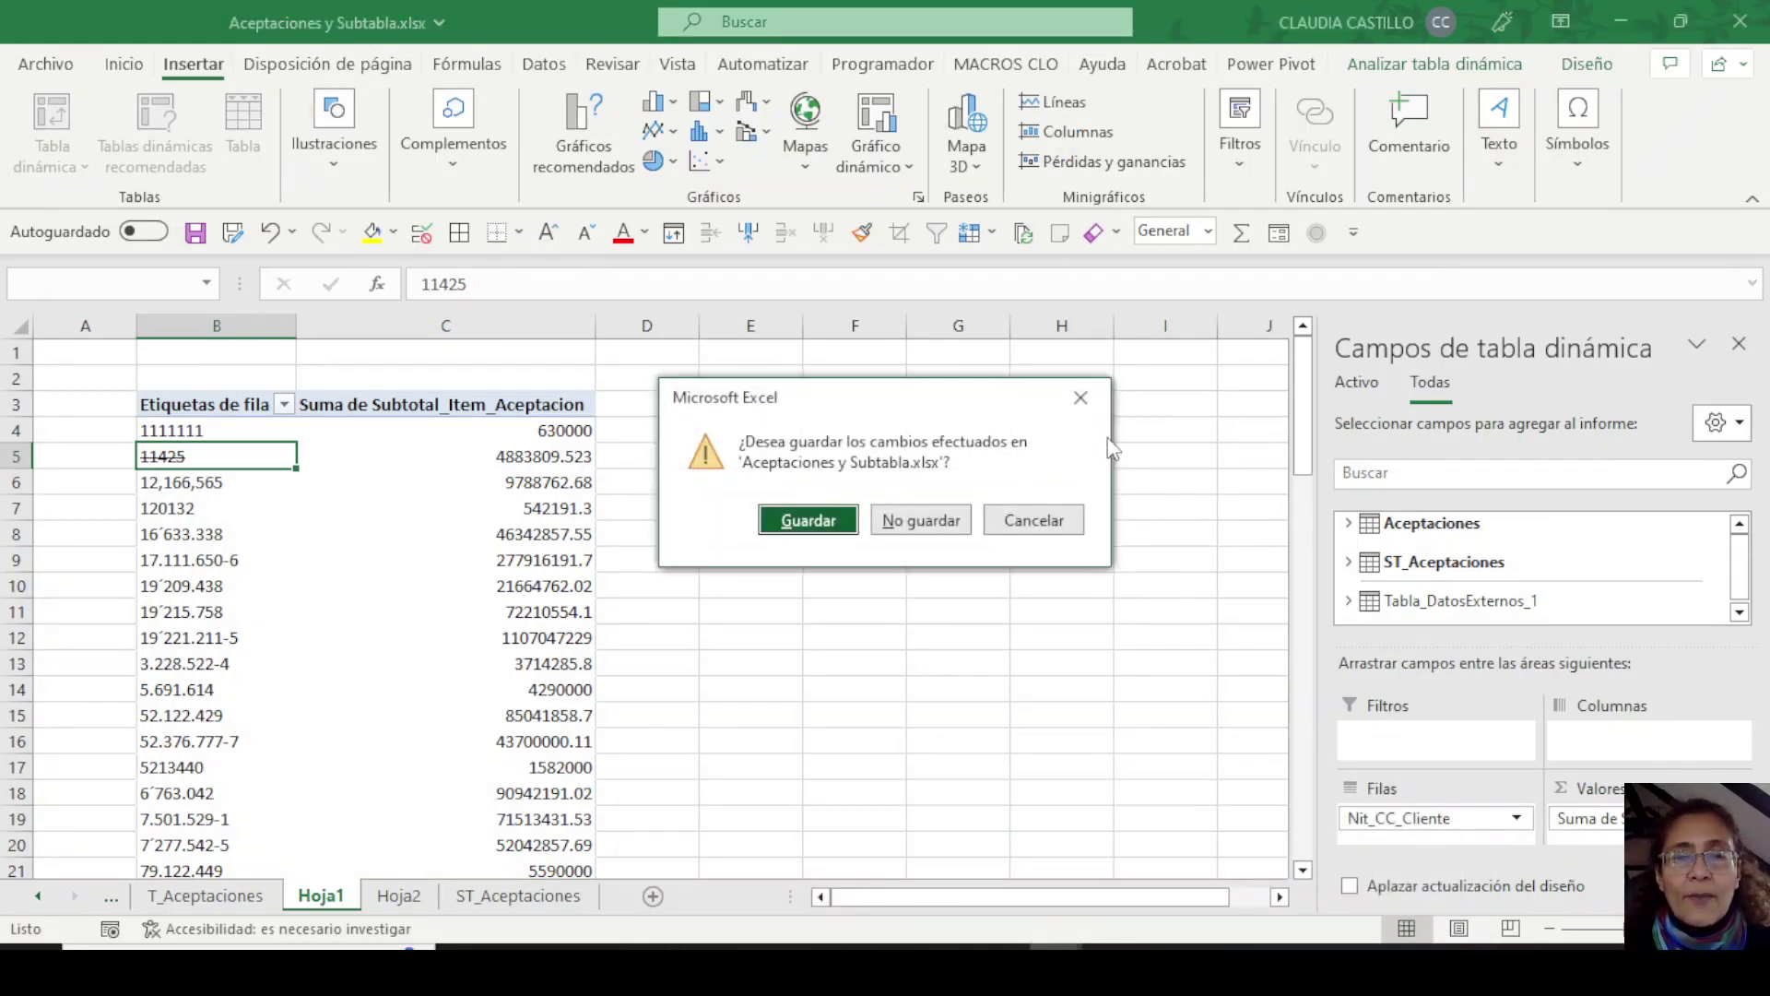
{"action": "left_click", "coordinate": [911, 522]}
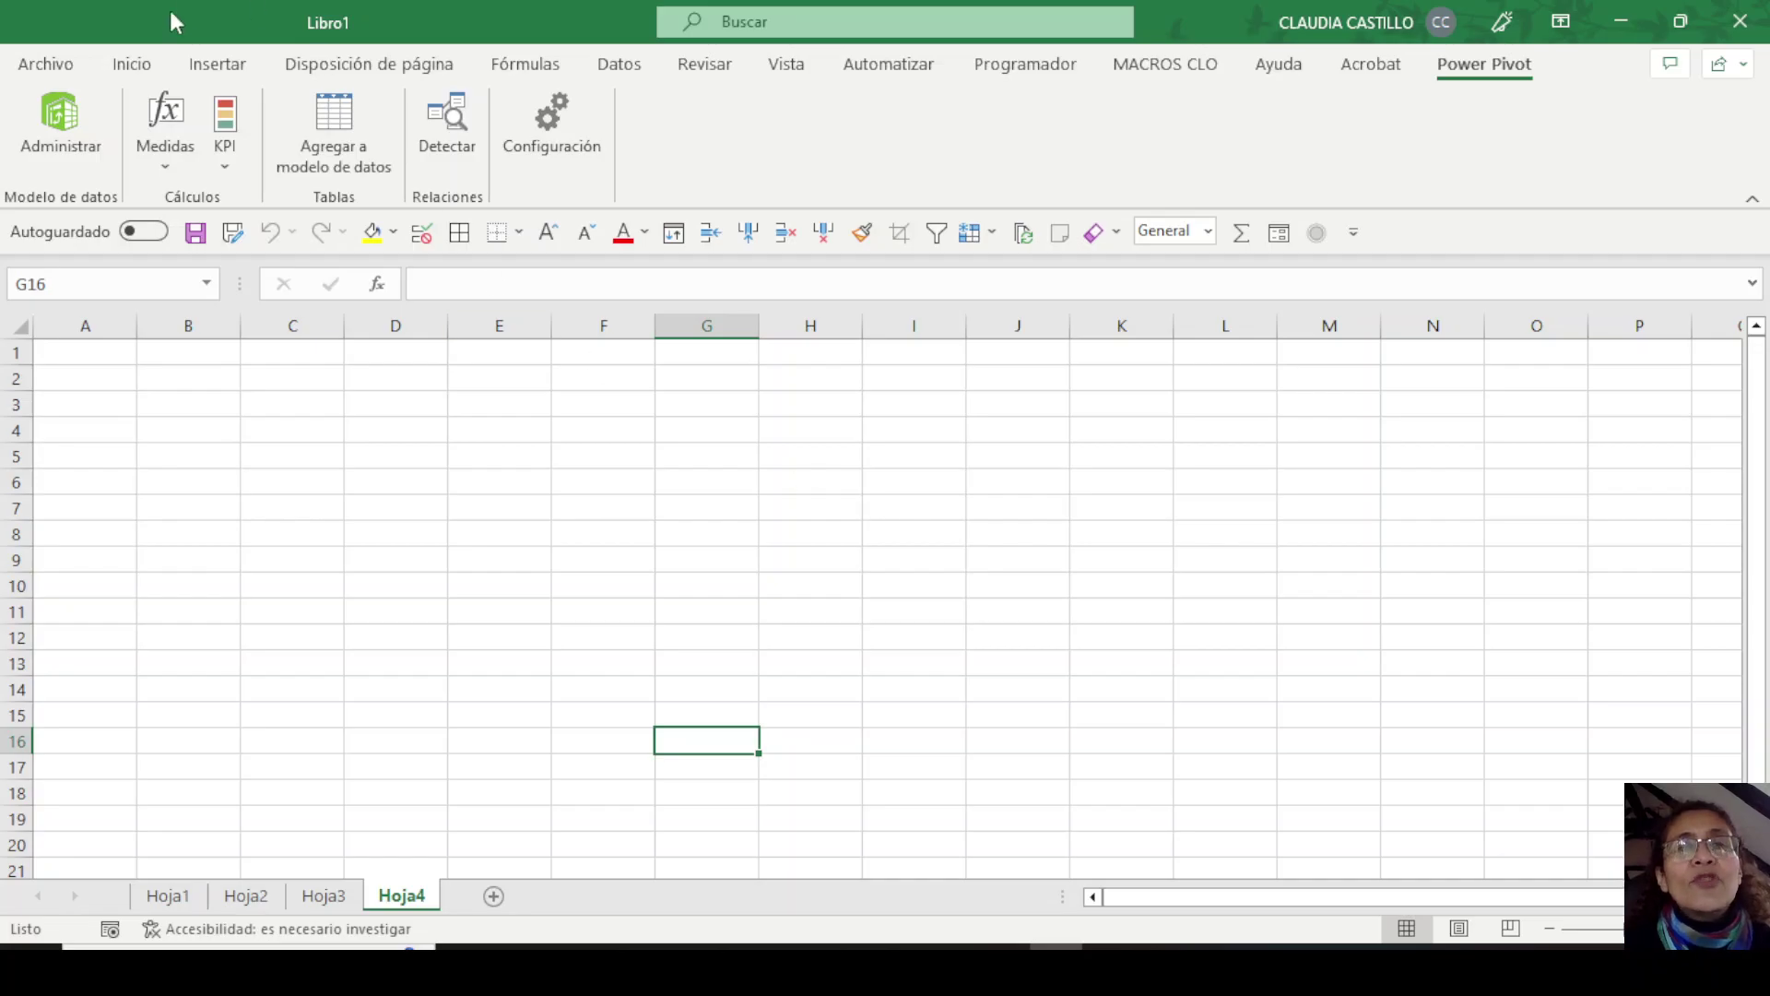
Switch to File Explorer and examine the ST_Aceptaciones, T_Aceptaciones, T_Codif_Conceptos_Obra and T_Codif_Regimen workbooks in the Aceptaciones folder.
{"action": "left_click", "coordinate": [790, 966]}
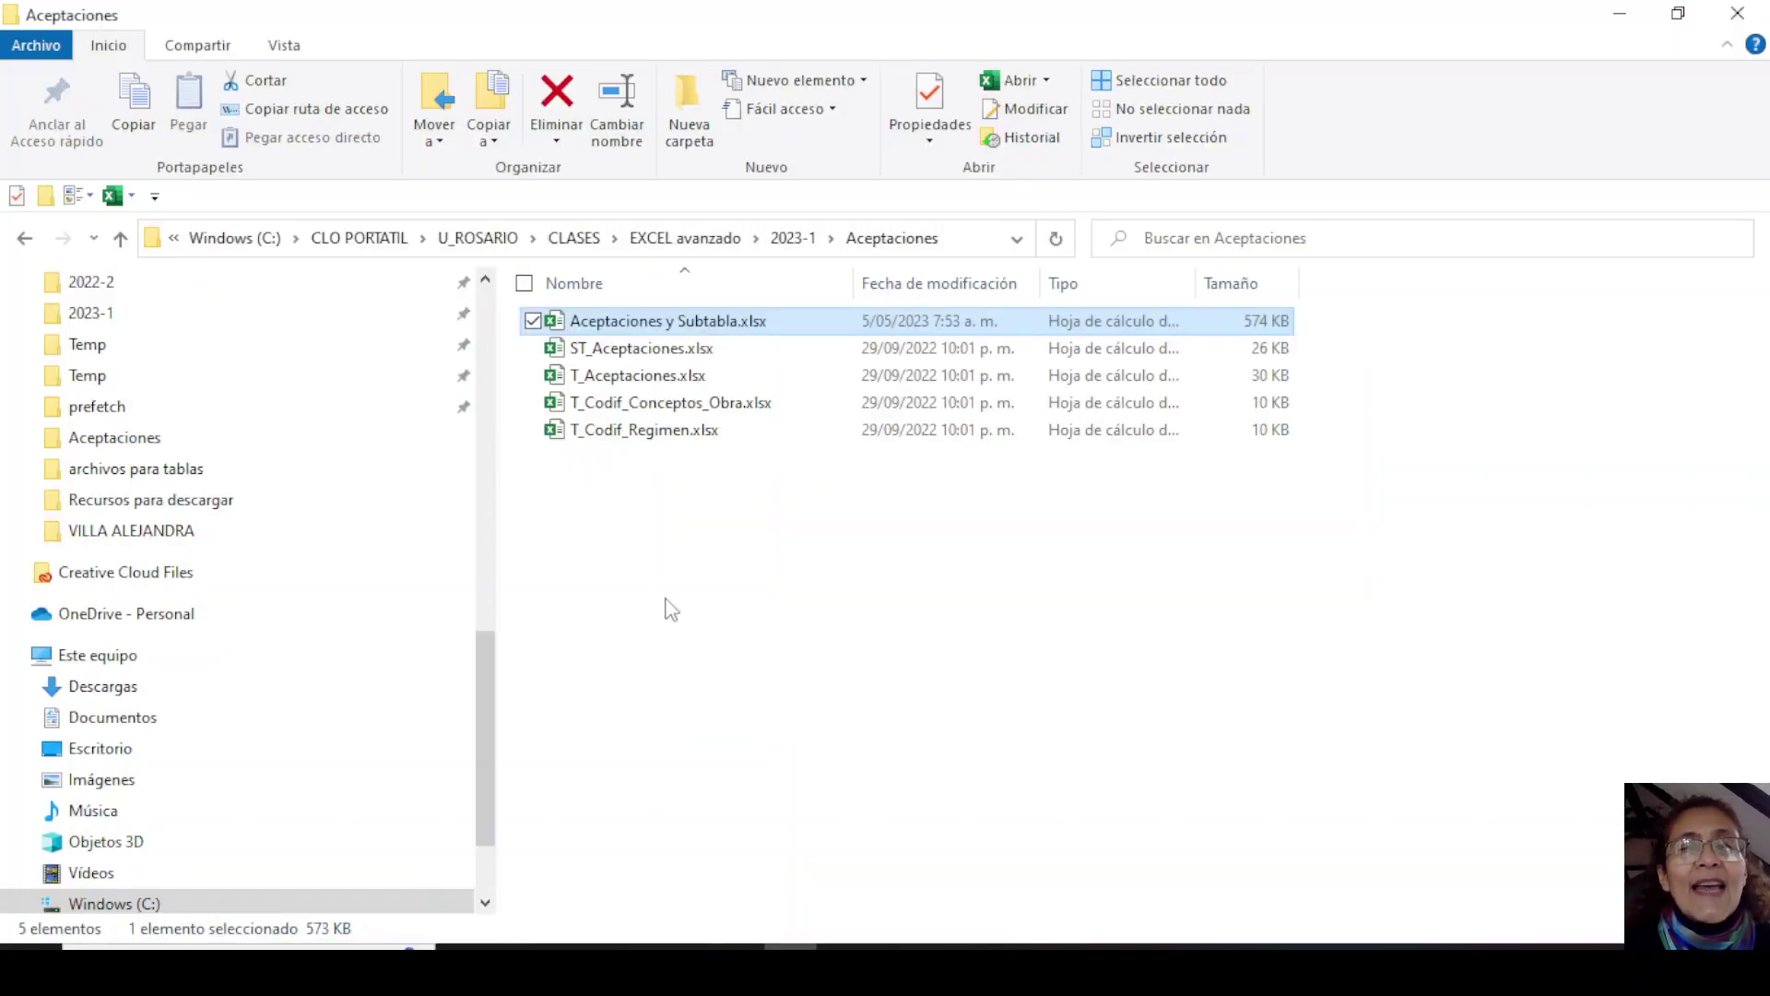
{"action": "left_click", "coordinate": [620, 379]}
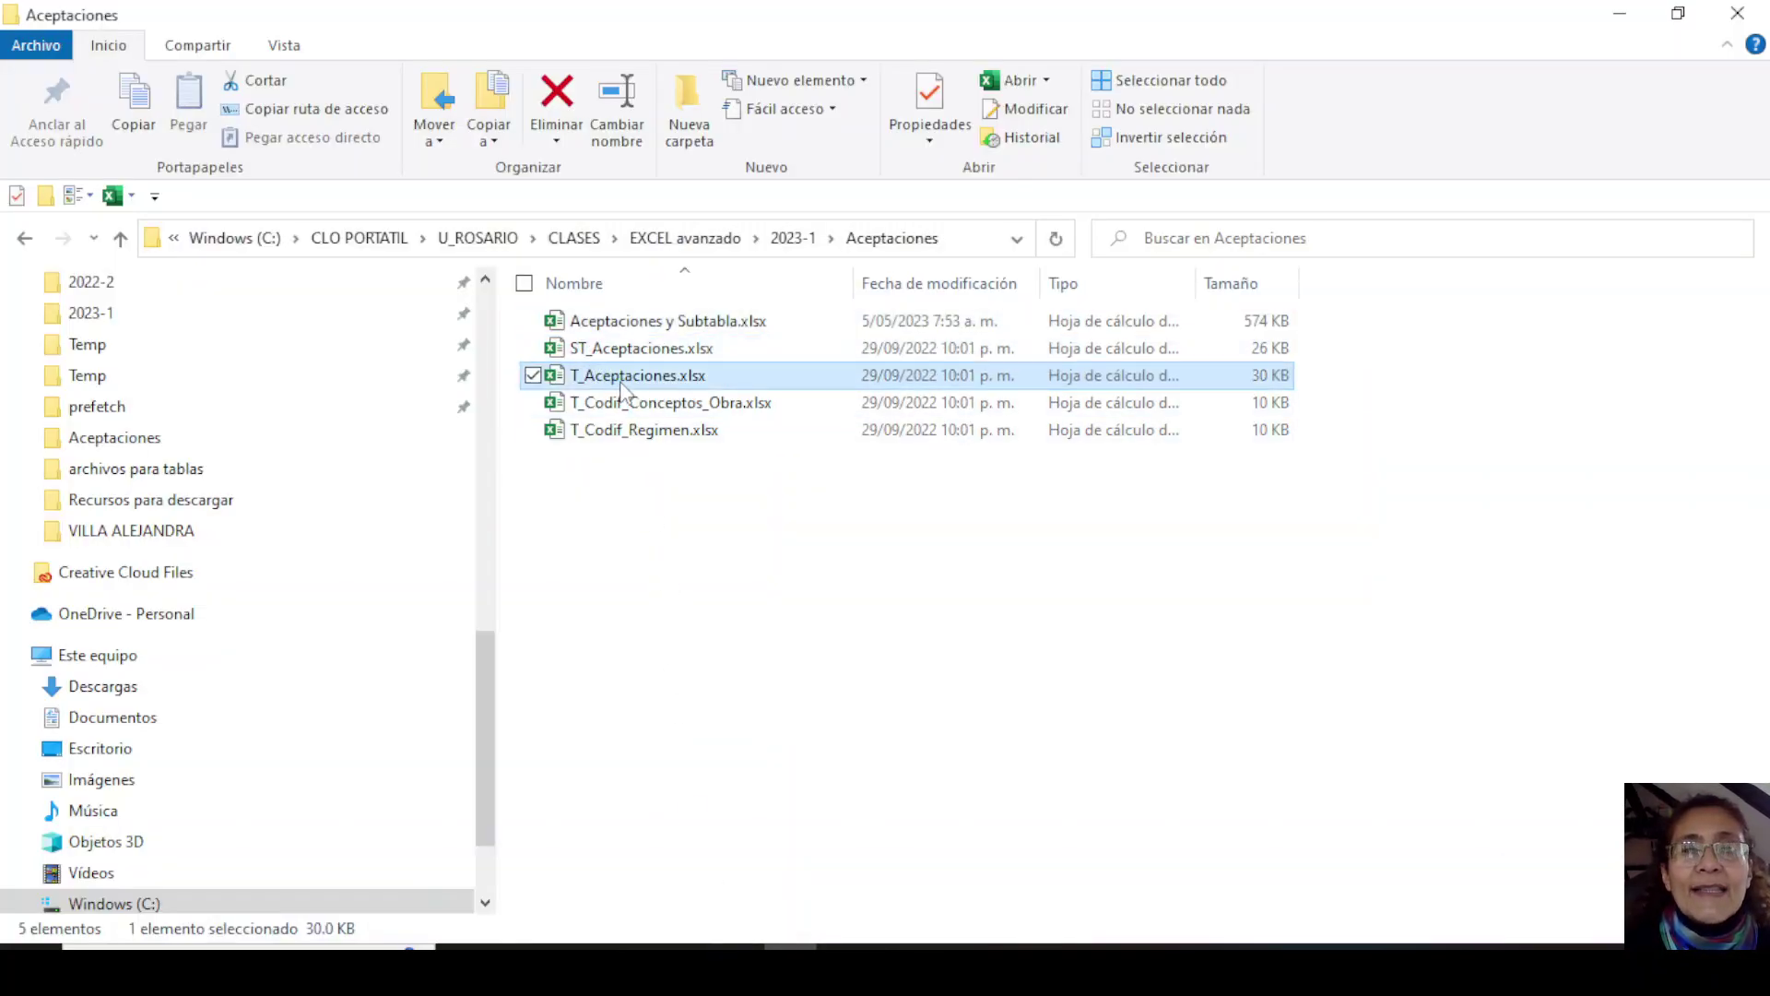
{"action": "left_click", "coordinate": [634, 405]}
{"action": "left_click", "coordinate": [647, 432]}
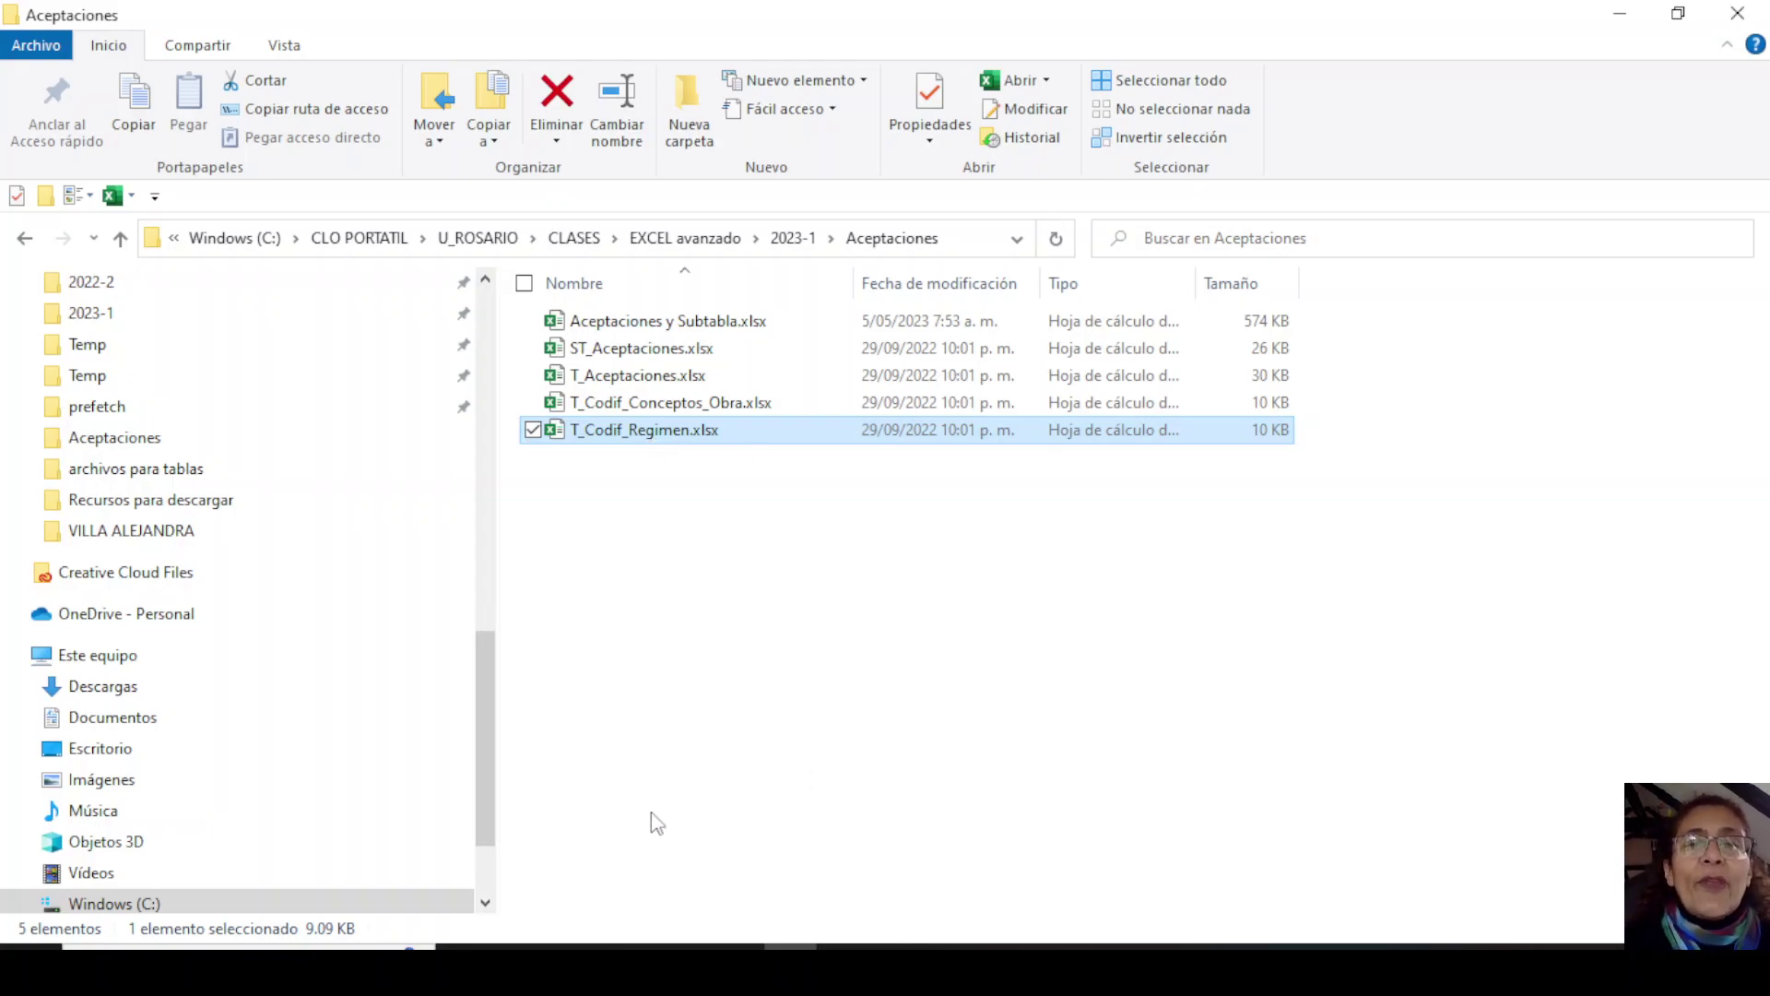
{"action": "double_click", "coordinate": [613, 355]}
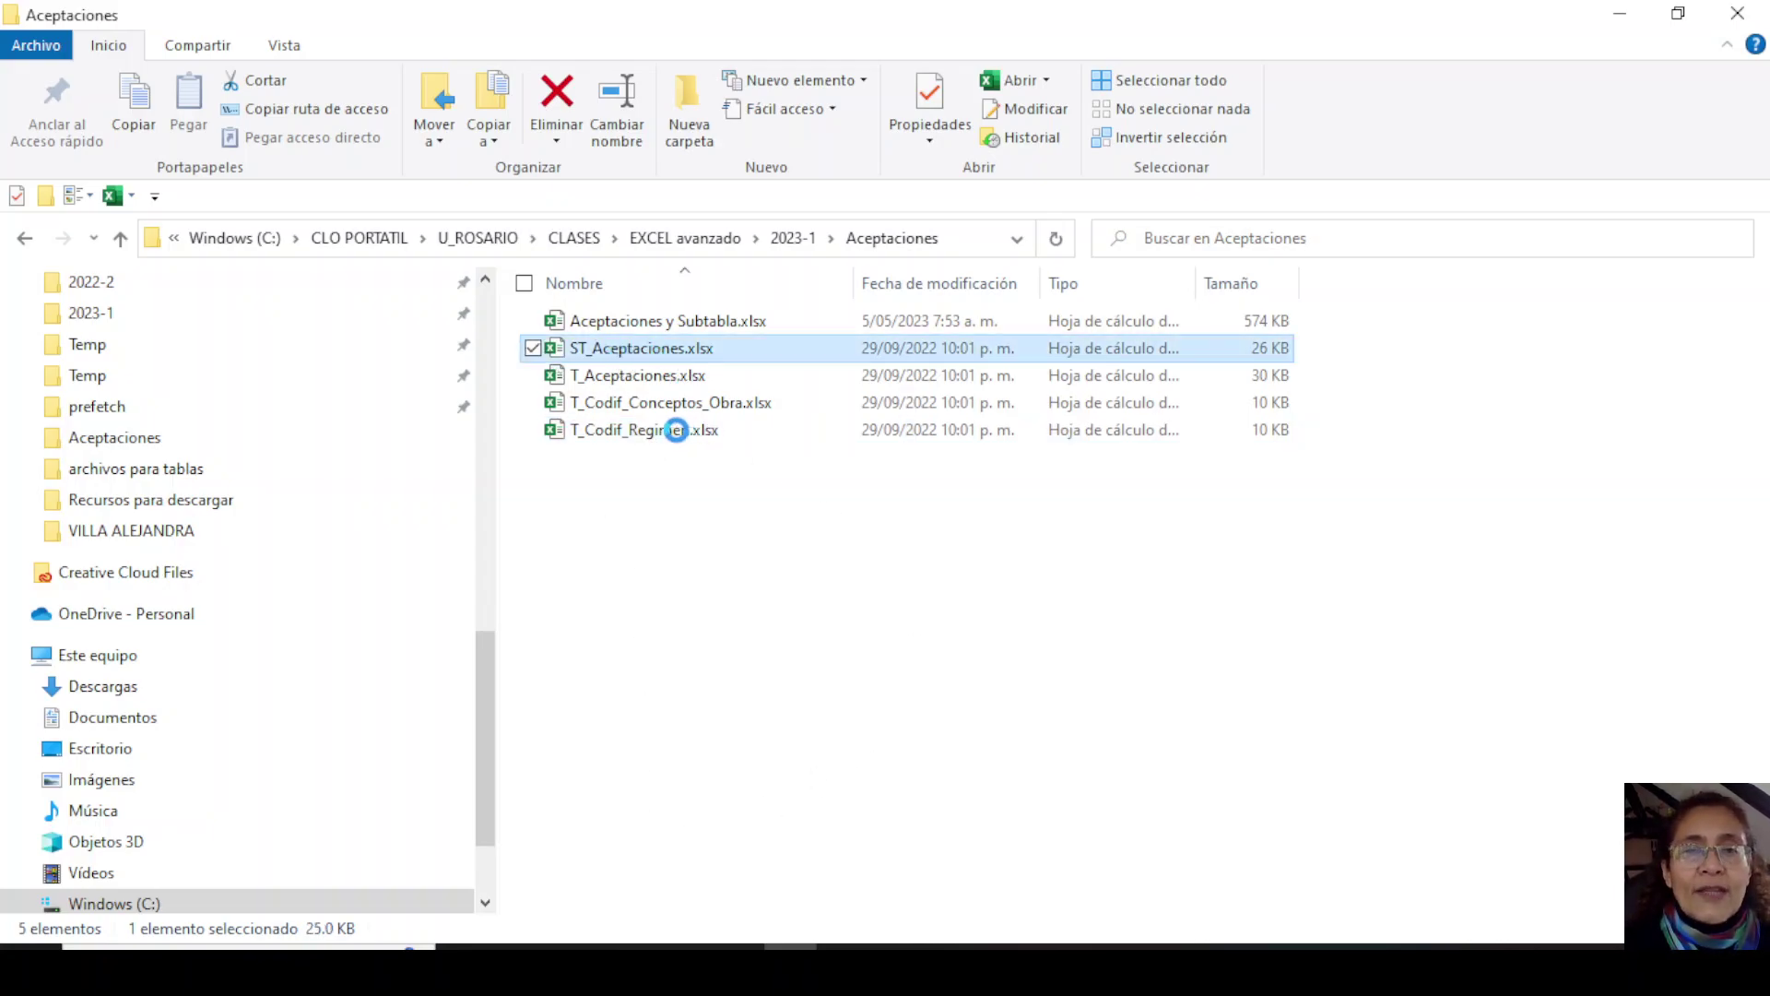
{"action": "left_click", "coordinate": [618, 378]}
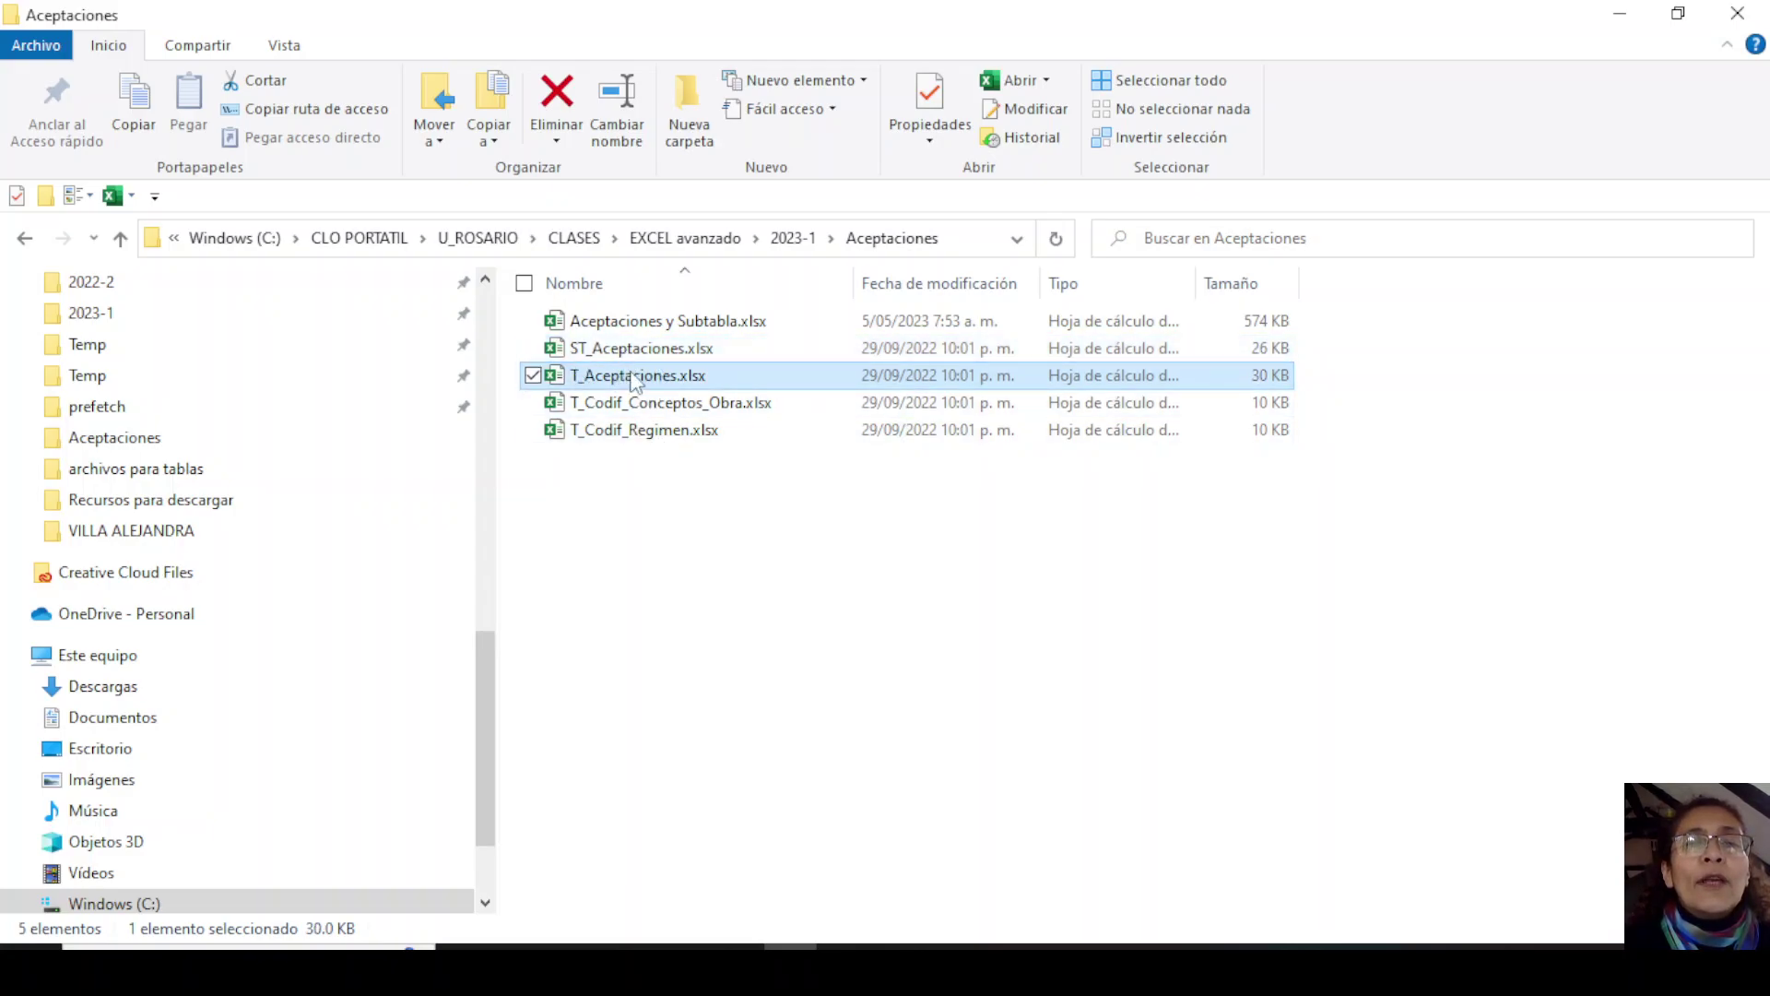
{"action": "left_click", "coordinate": [650, 404]}
{"action": "left_click", "coordinate": [627, 429]}
{"action": "left_click", "coordinate": [610, 405]}
{"action": "left_click", "coordinate": [587, 377]}
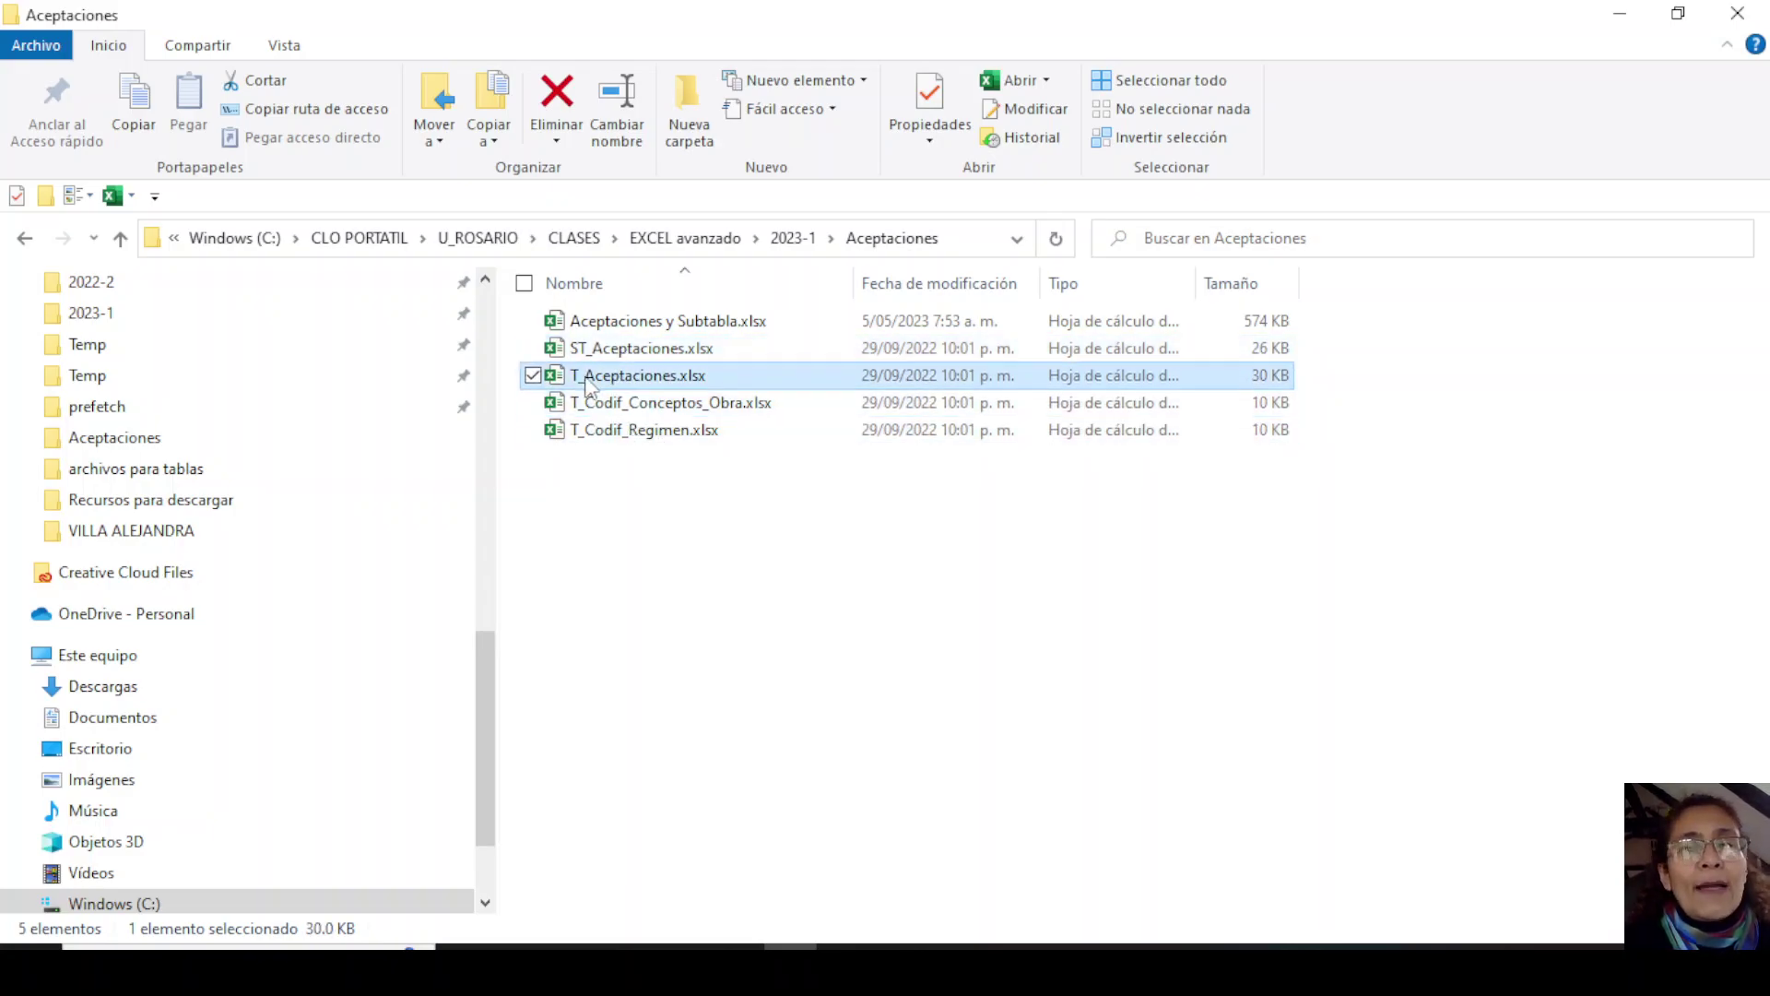
{"action": "left_click", "coordinate": [606, 404]}
{"action": "left_click", "coordinate": [624, 433]}
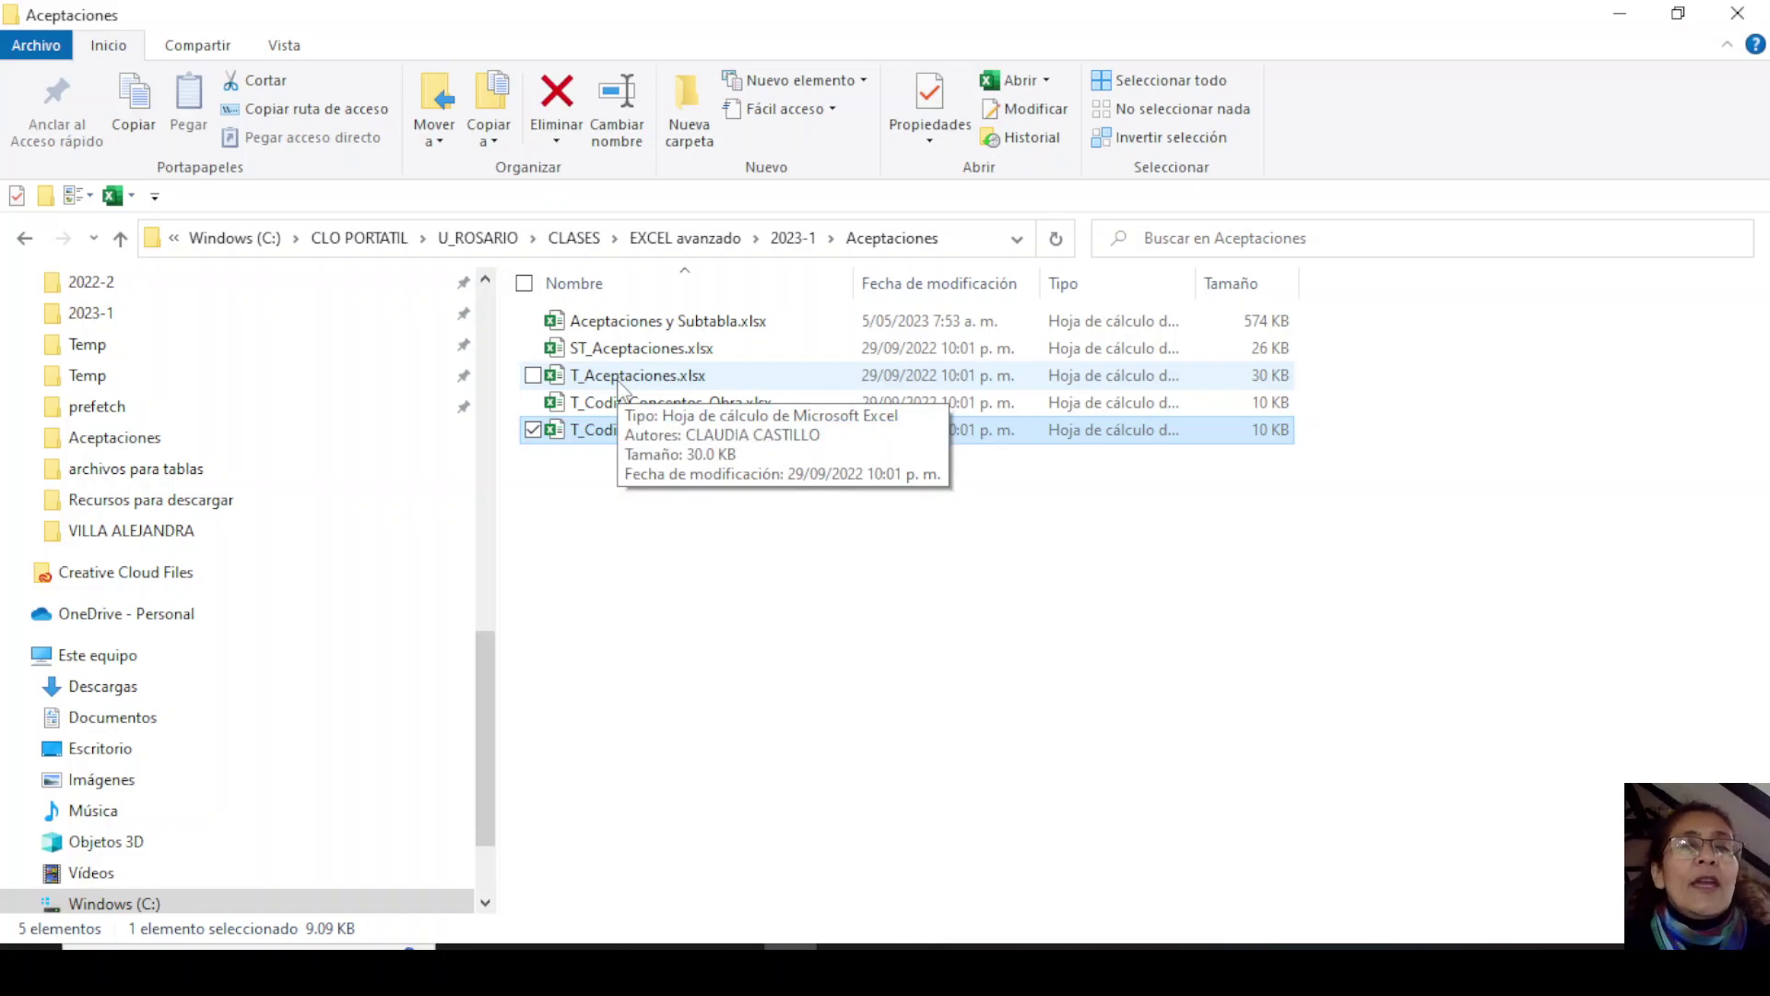
{"action": "left_click", "coordinate": [617, 378]}
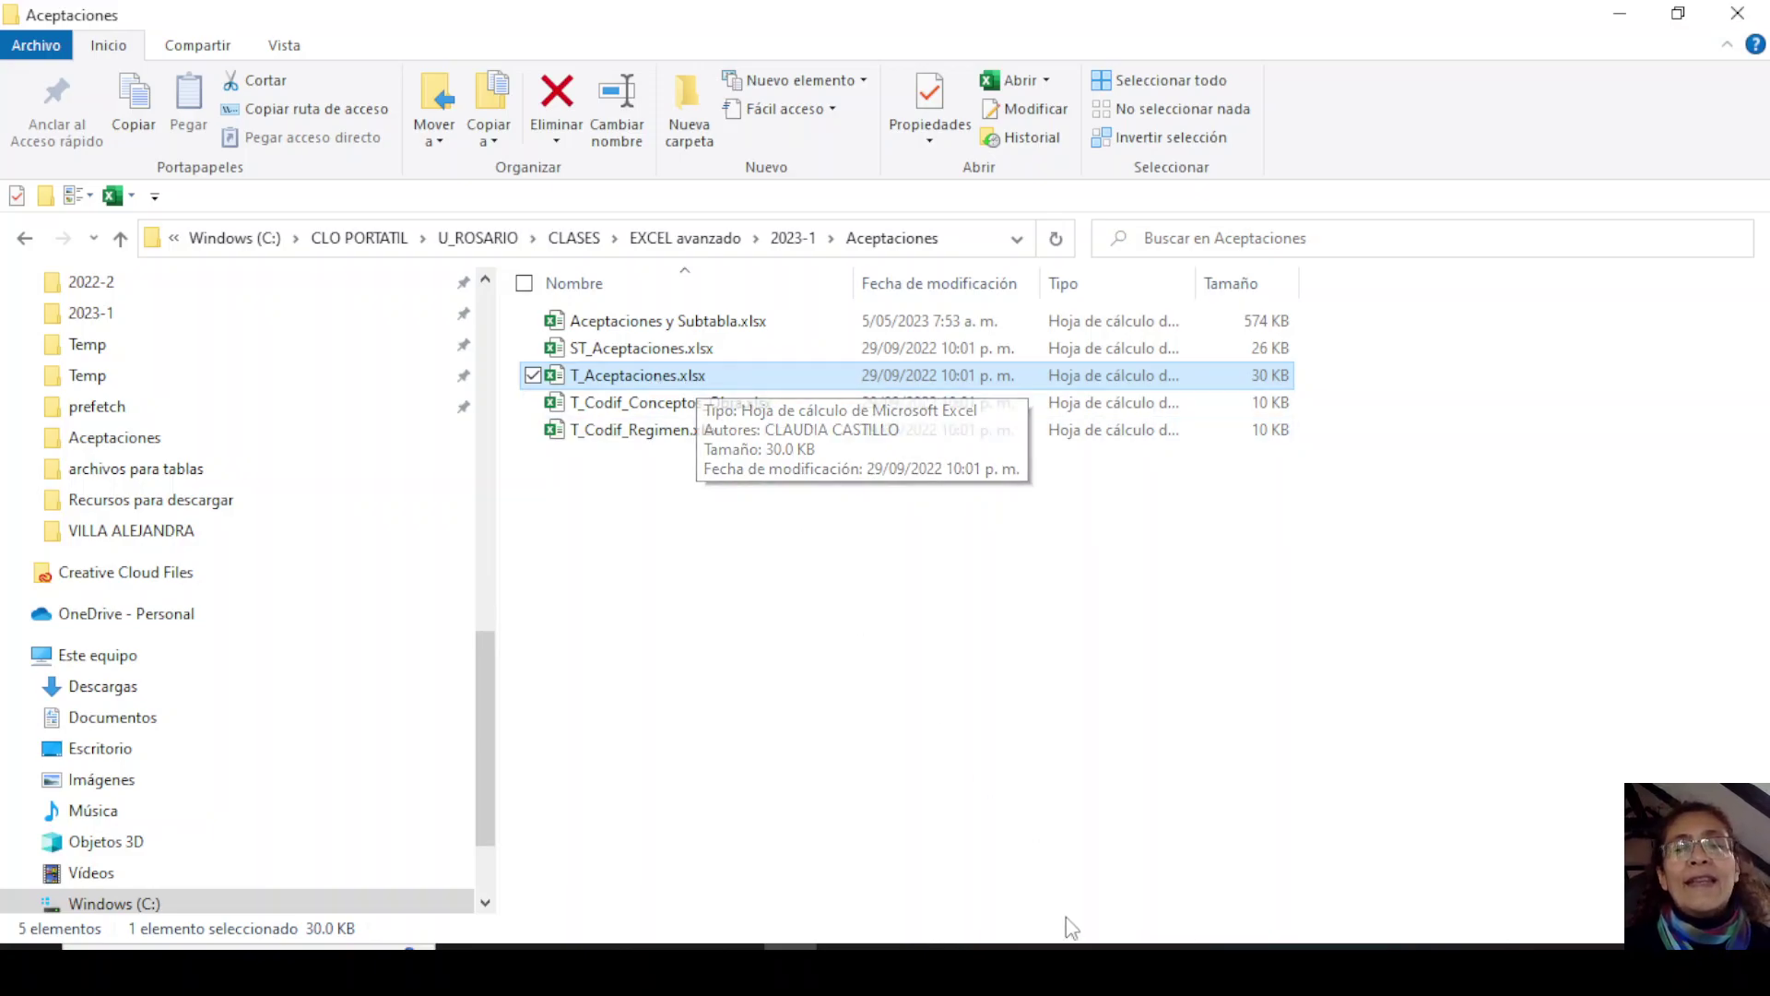
Return to the Libro1 workbook in Excel and close it without saving.
{"action": "mouse_move", "coordinate": [1056, 968]}
{"action": "left_click", "coordinate": [1056, 848]}
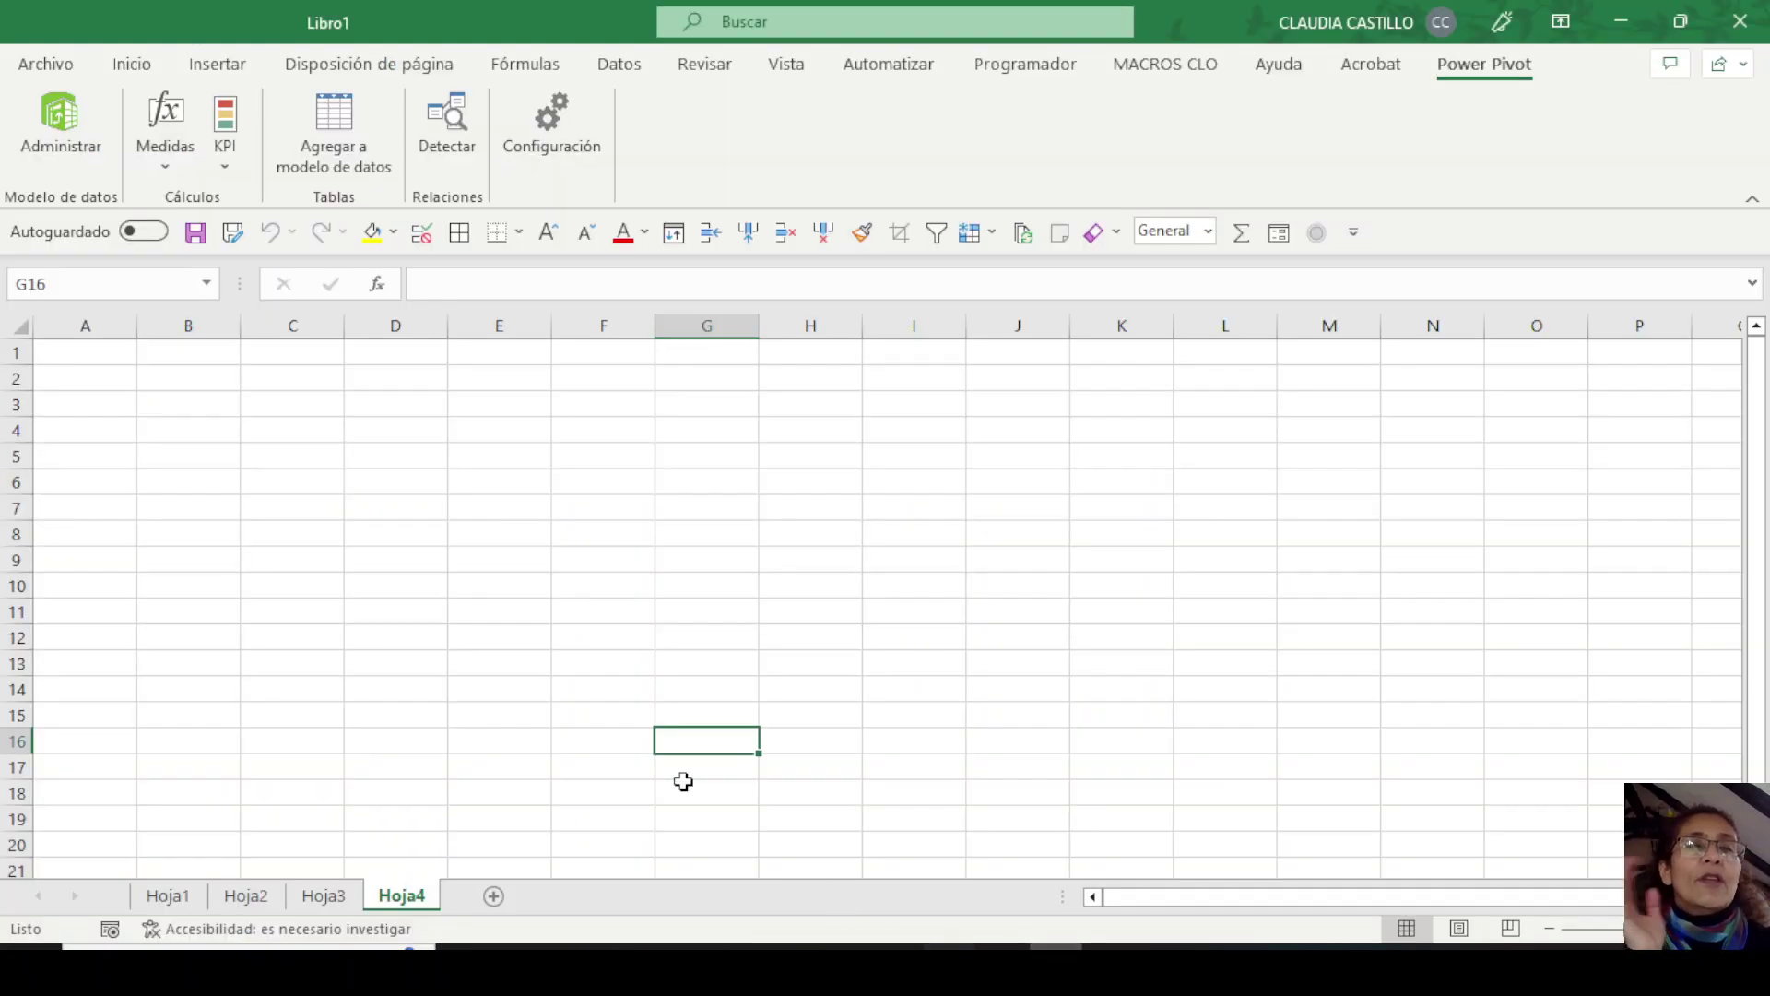
{"action": "left_click", "coordinate": [489, 631]}
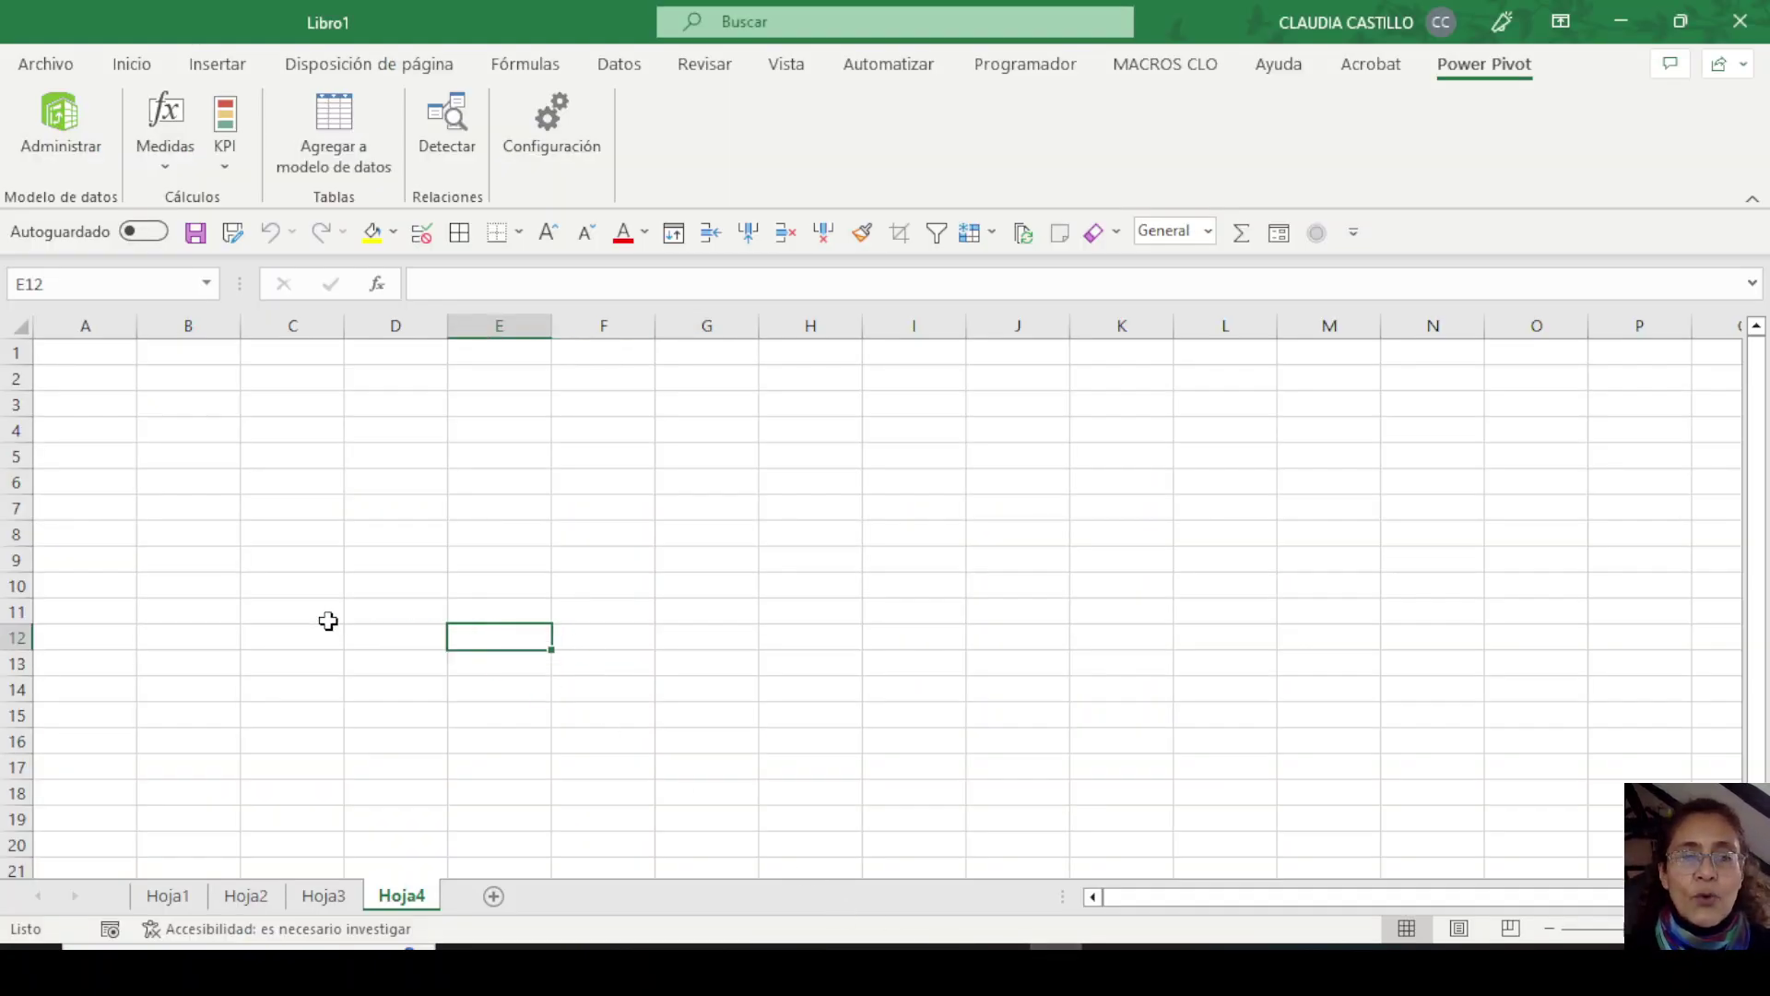
{"action": "left_click", "coordinate": [1739, 21]}
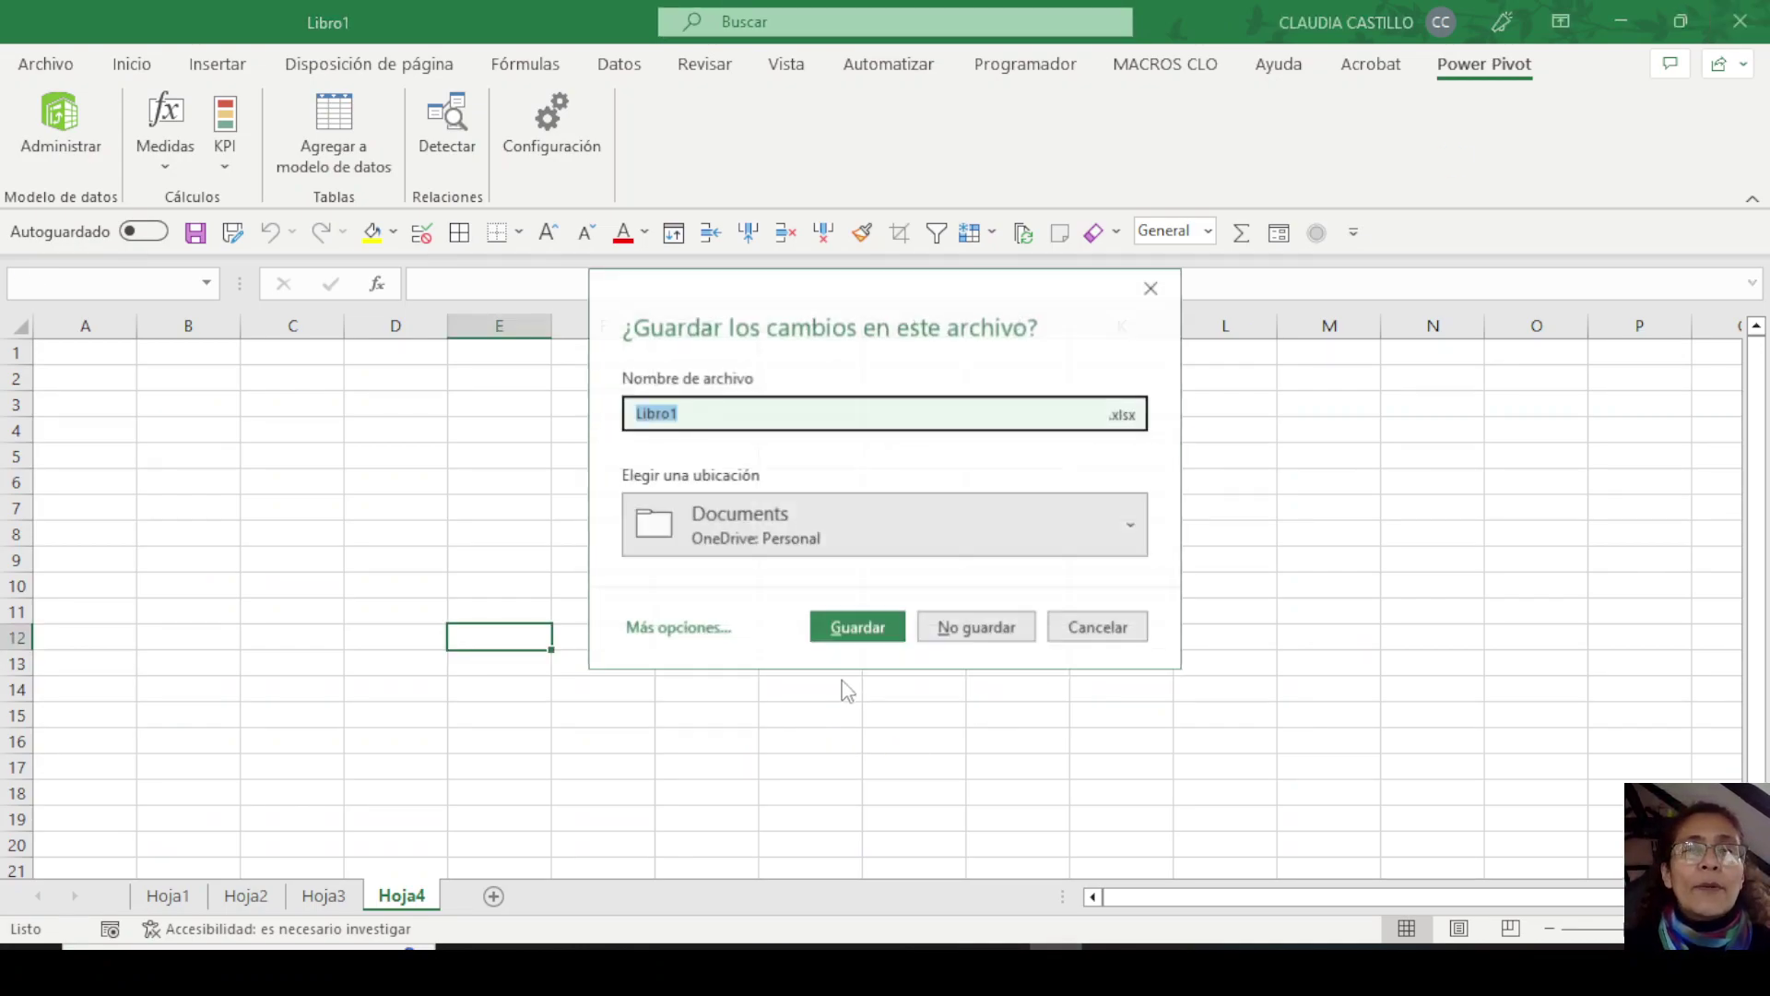
{"action": "left_click", "coordinate": [970, 634]}
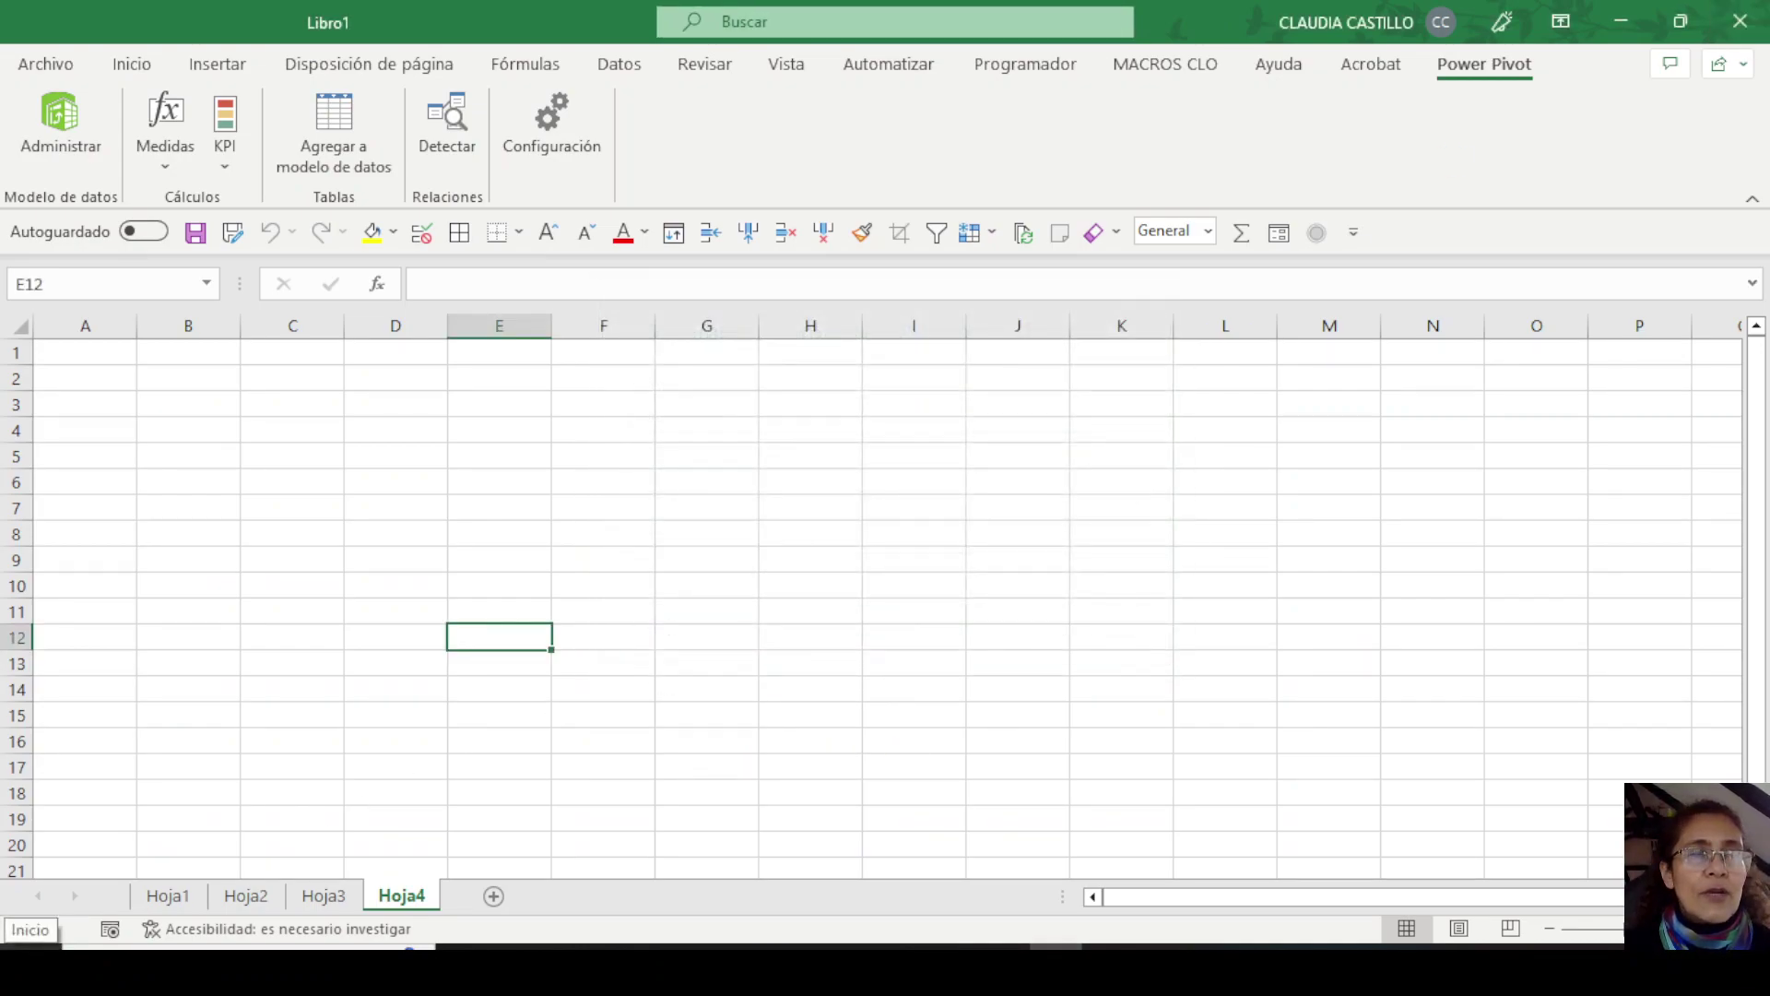
Start Excel with a new blank workbook and open its data model in the Power Pivot window.
{"action": "key", "text": "super"}
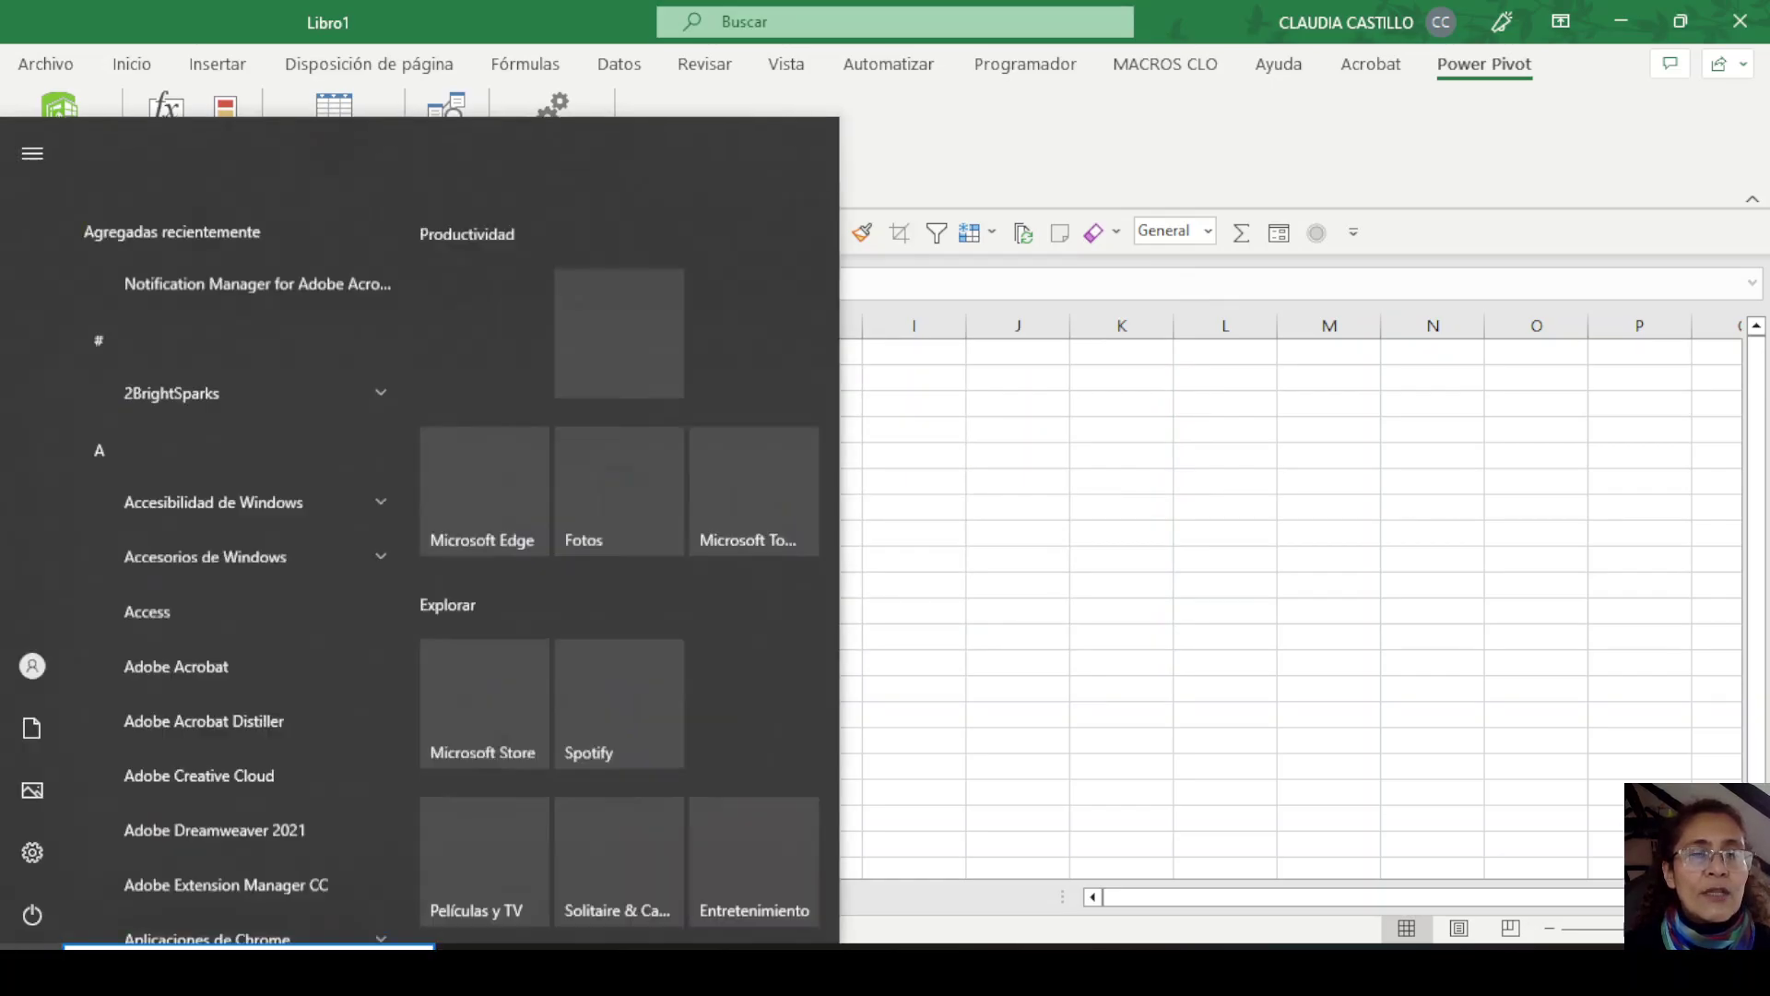
{"action": "scroll", "coordinate": [588, 783], "scroll_direction": "down", "scroll_amount": 5}
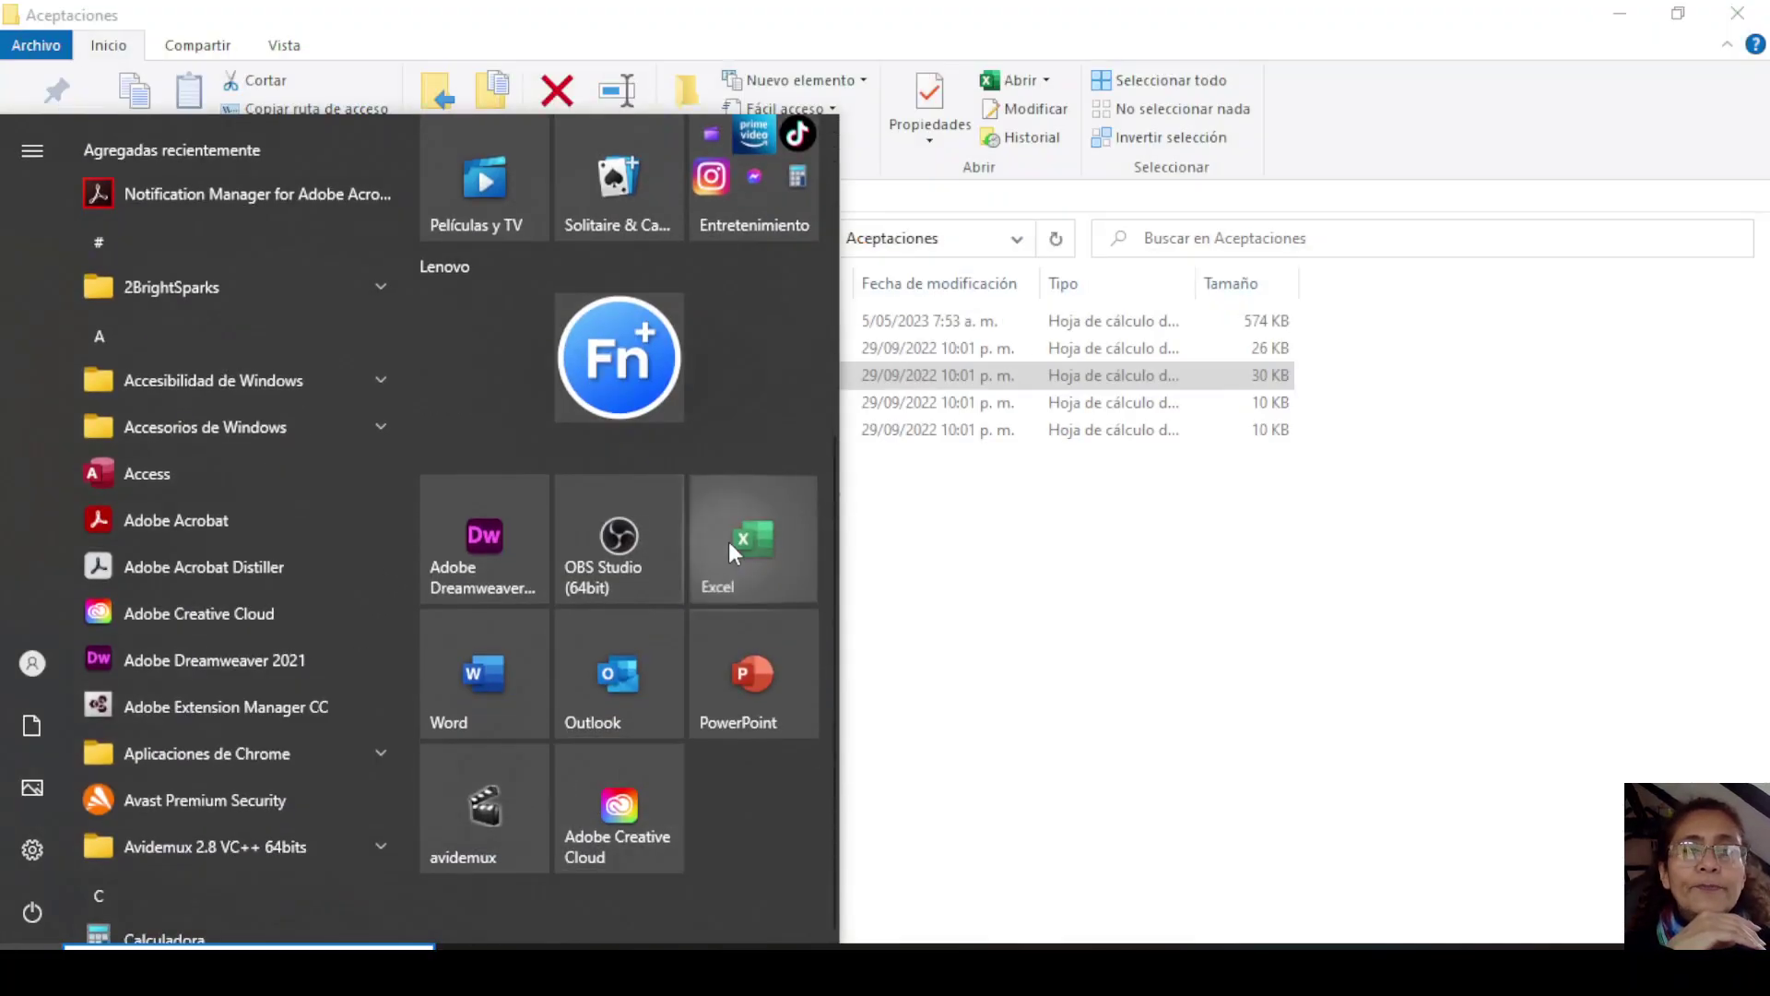
{"action": "left_click", "coordinate": [906, 590]}
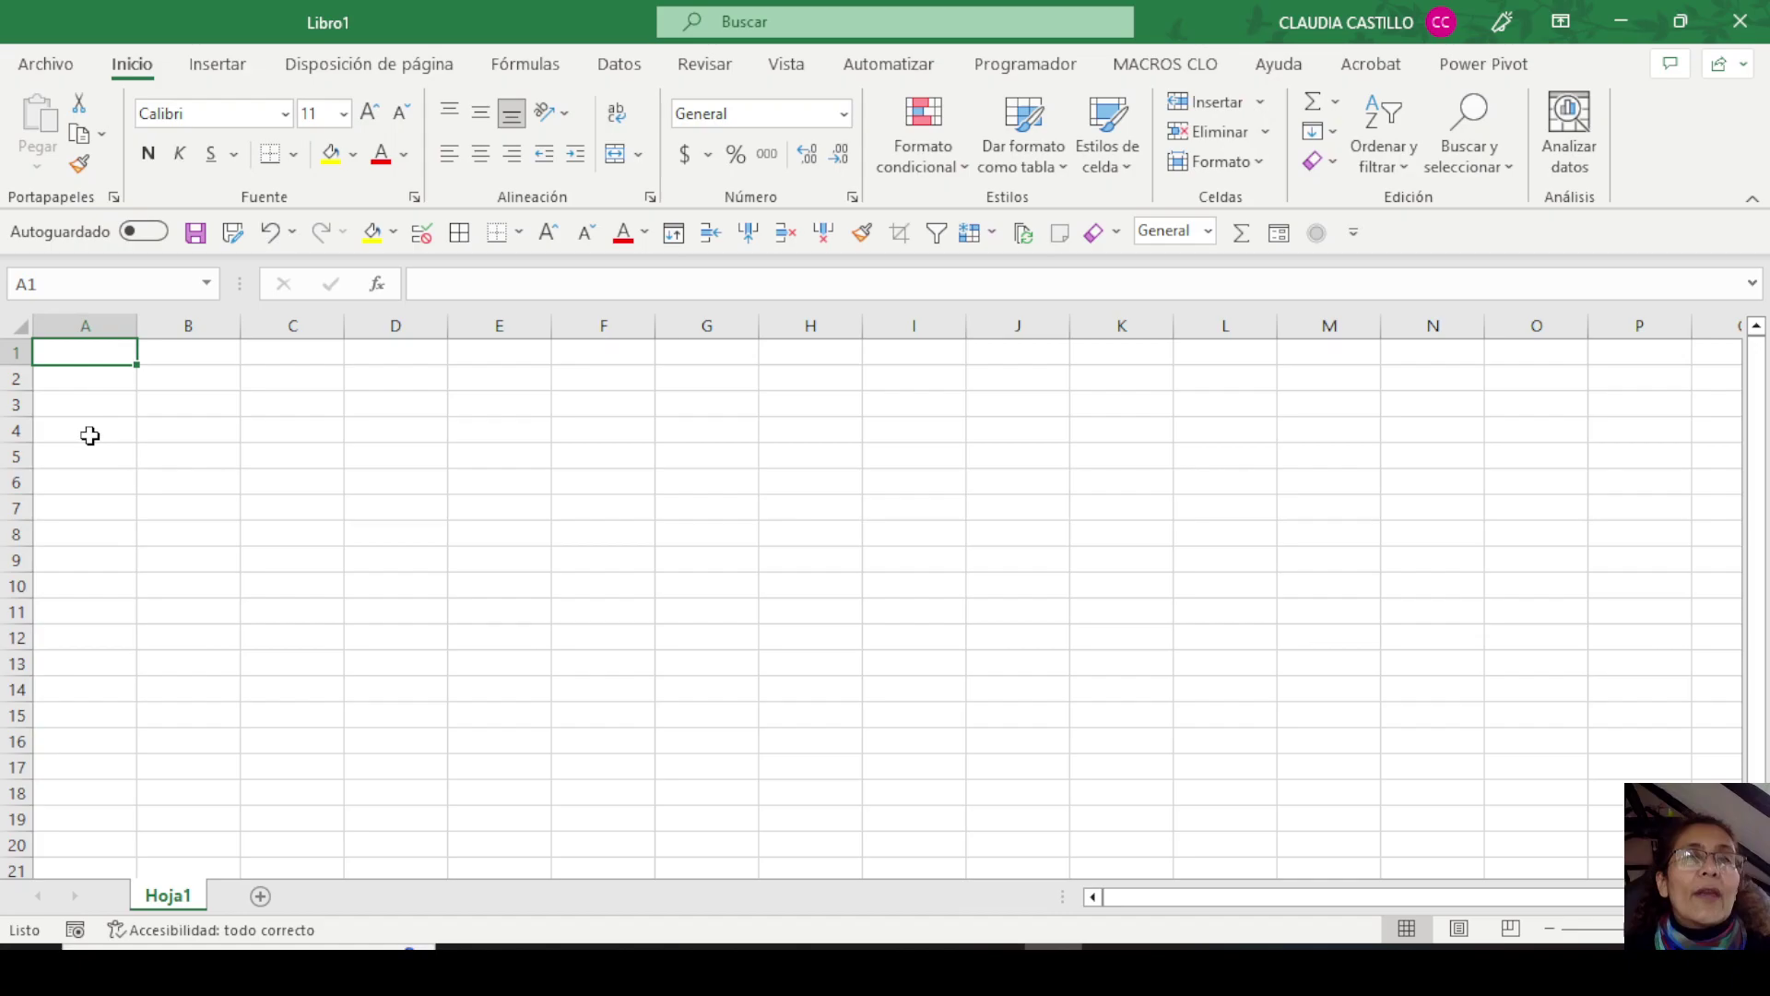
{"action": "left_click", "coordinate": [188, 507]}
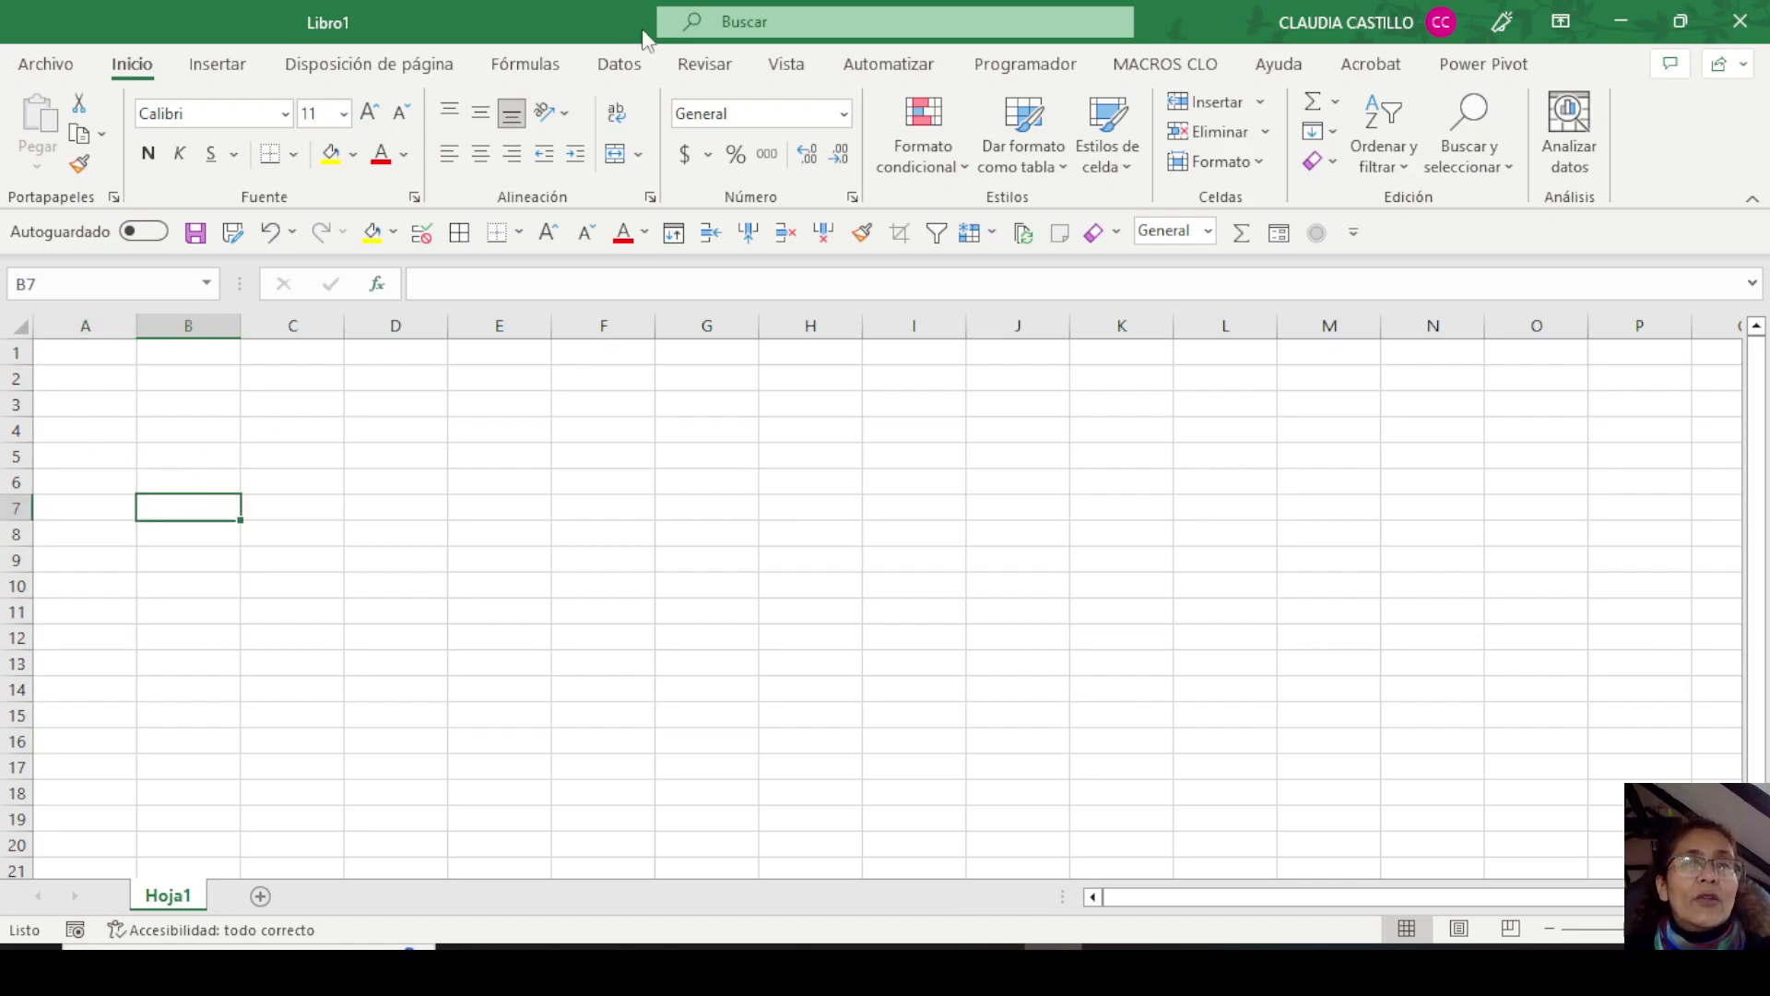
{"action": "left_click", "coordinate": [1472, 70]}
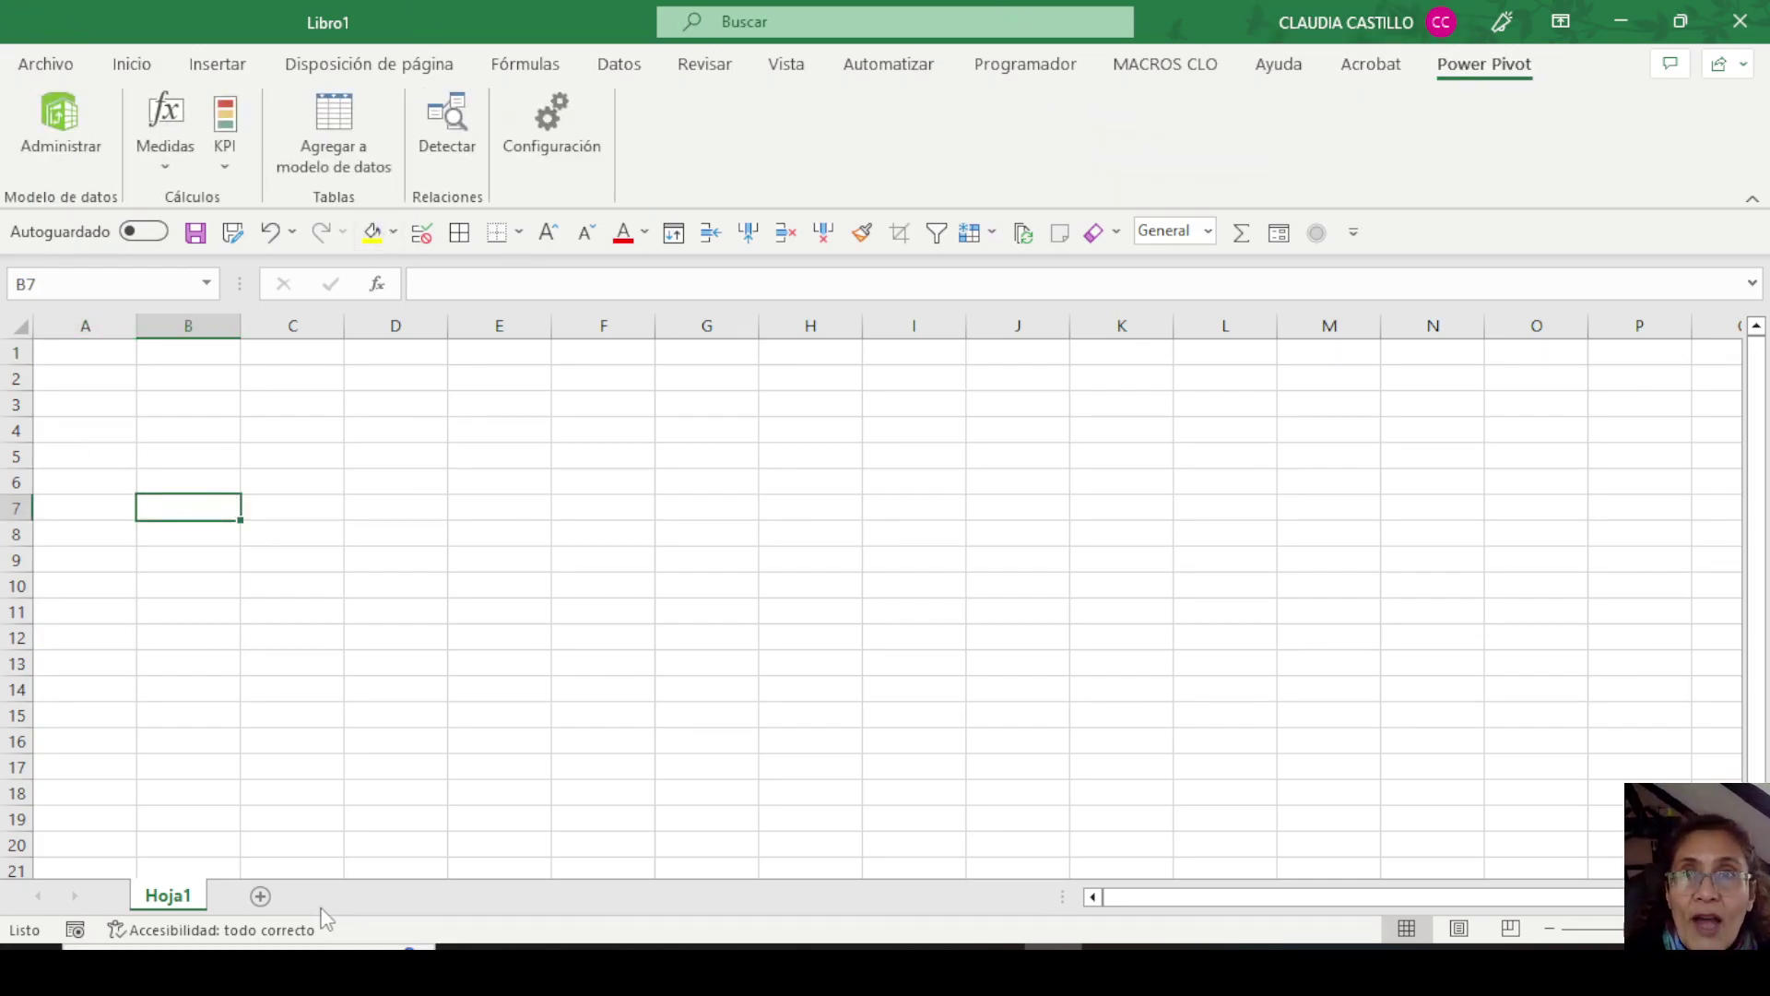
{"action": "left_click", "coordinate": [51, 147]}
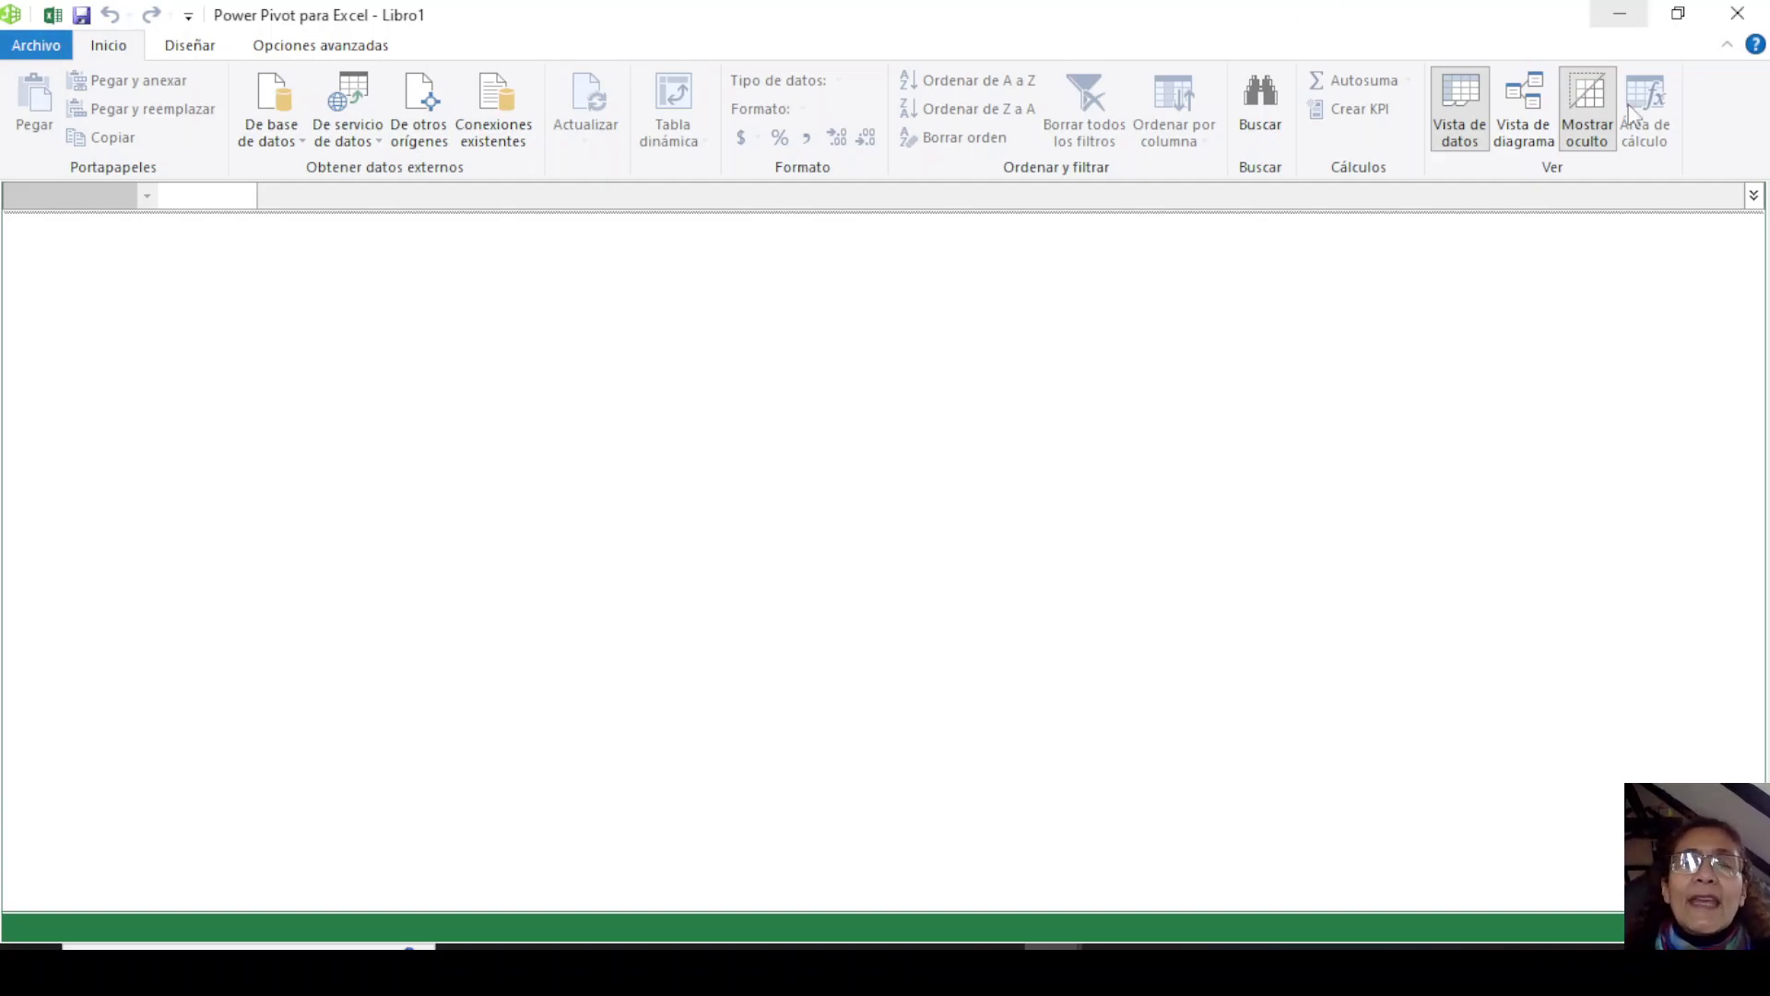
Examine the database and data service sources offered for importing external data into the data model.
{"action": "left_click", "coordinate": [249, 144]}
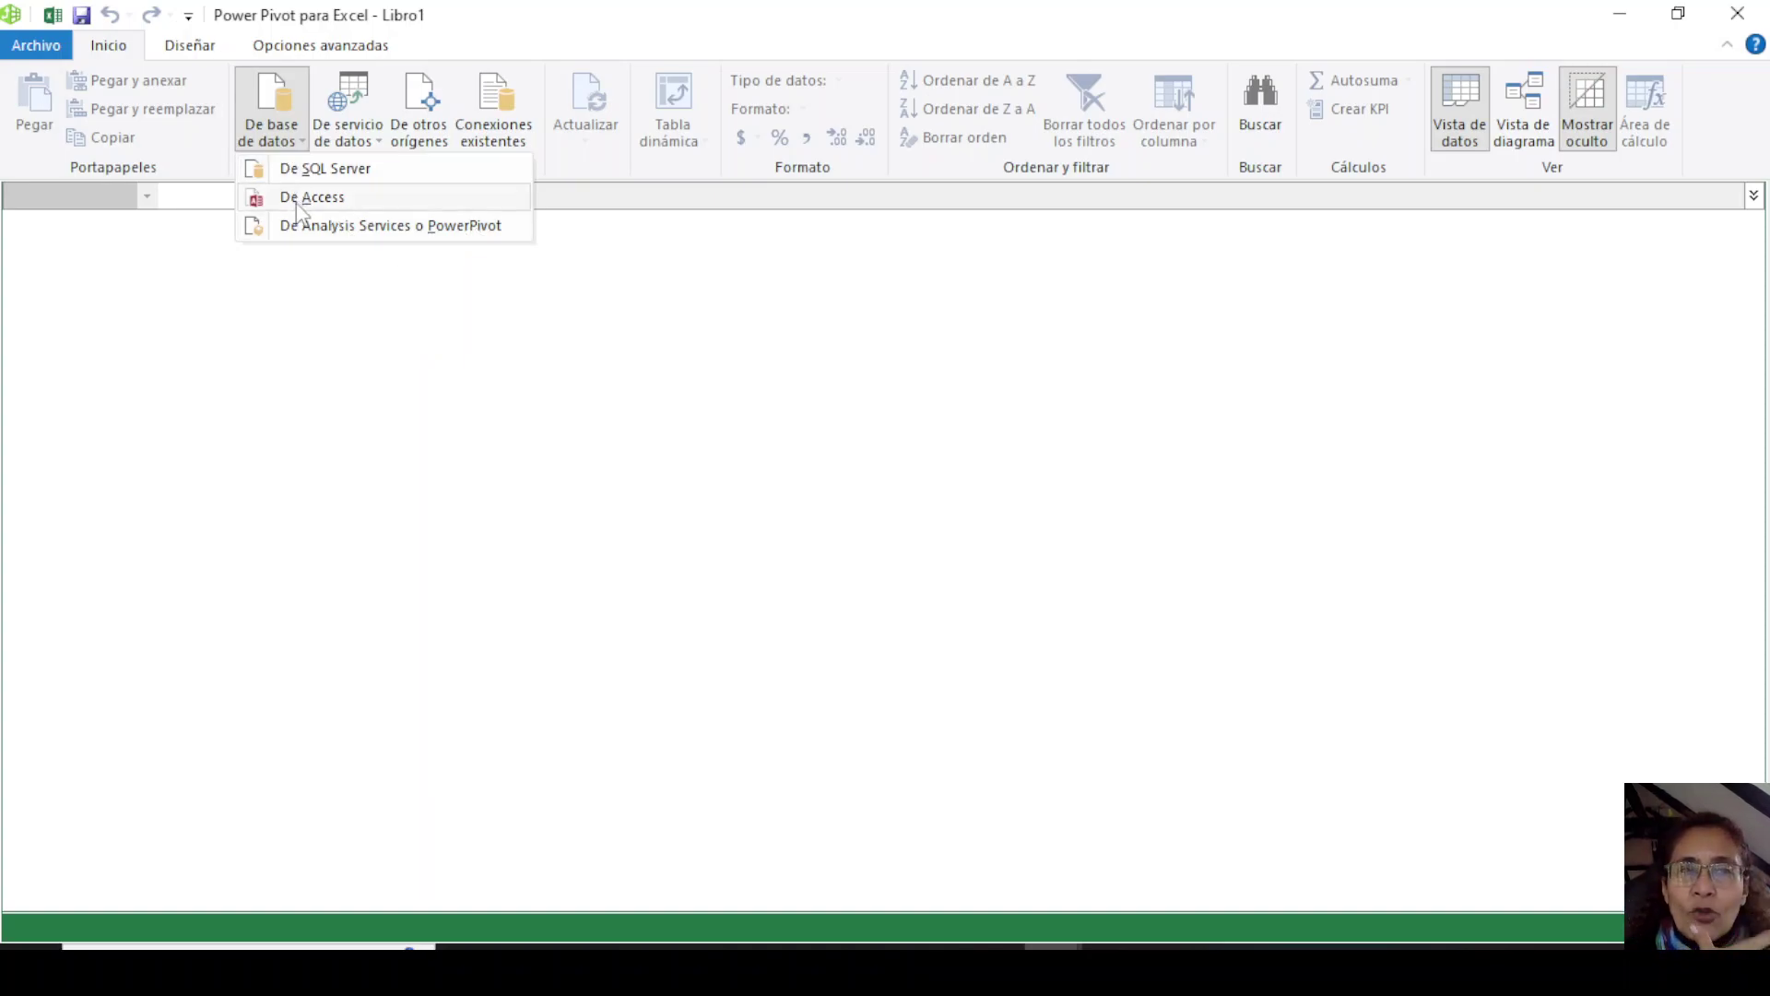
{"action": "left_click", "coordinate": [368, 133]}
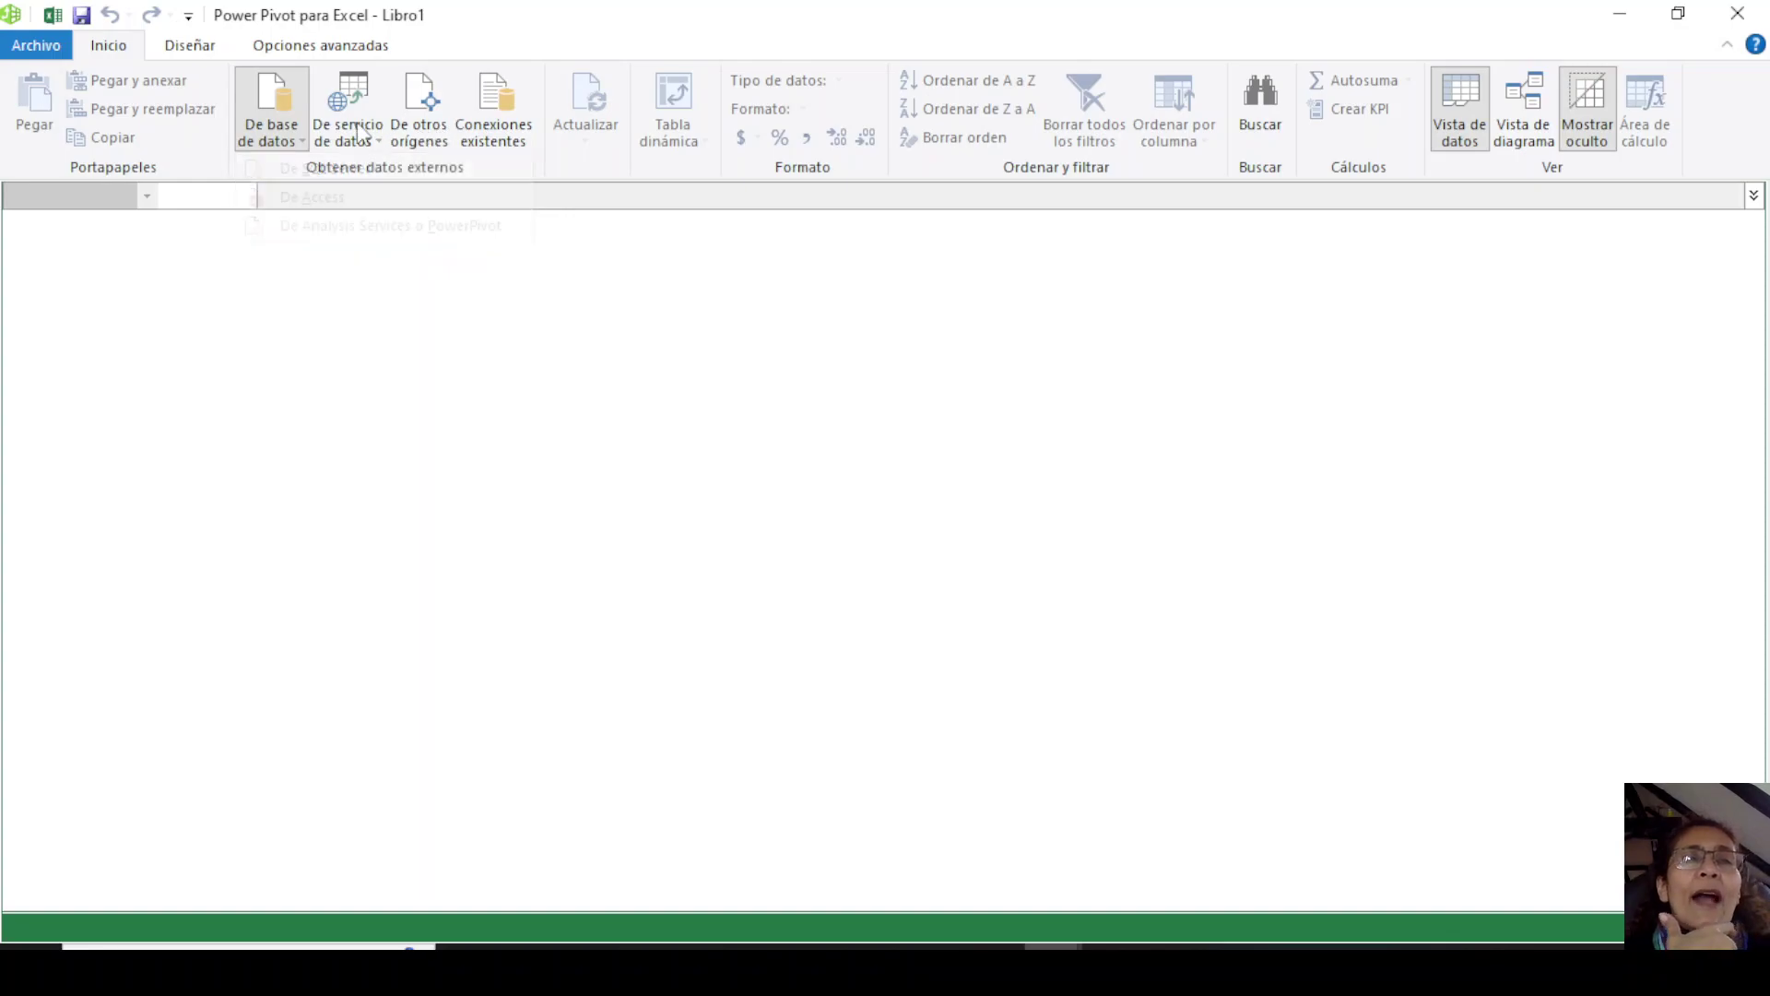
{"action": "left_click", "coordinate": [370, 134]}
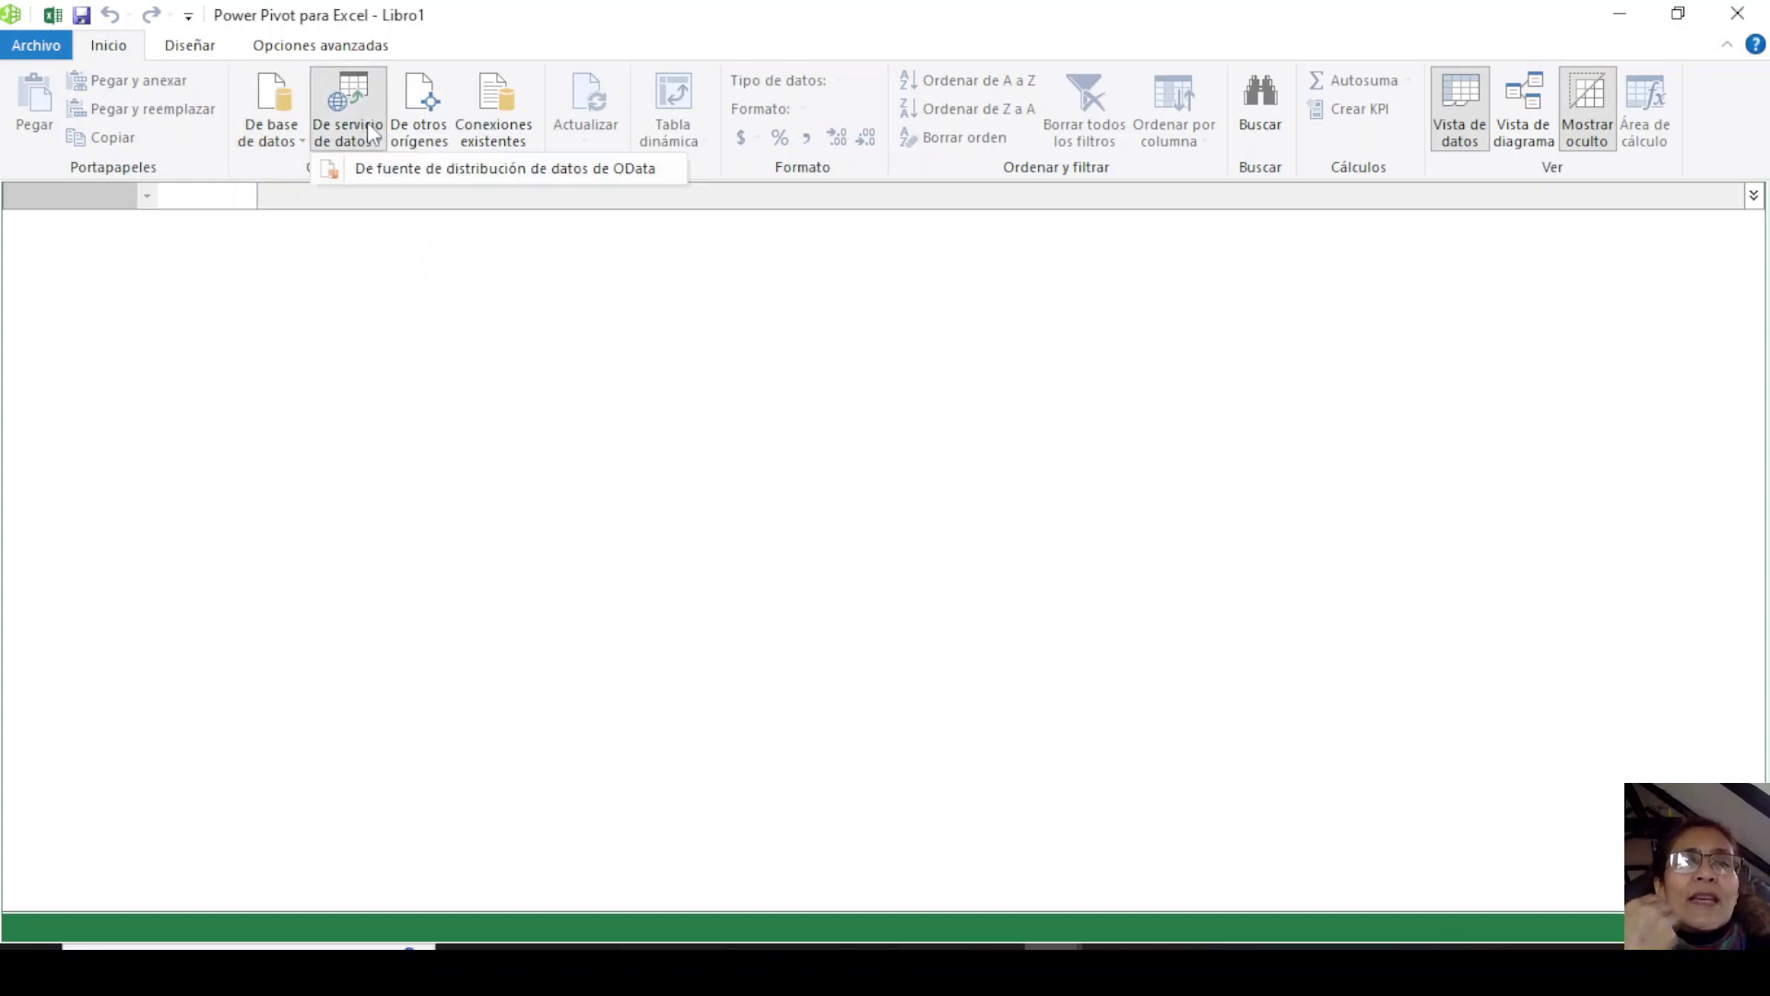
{"action": "left_click", "coordinate": [462, 296]}
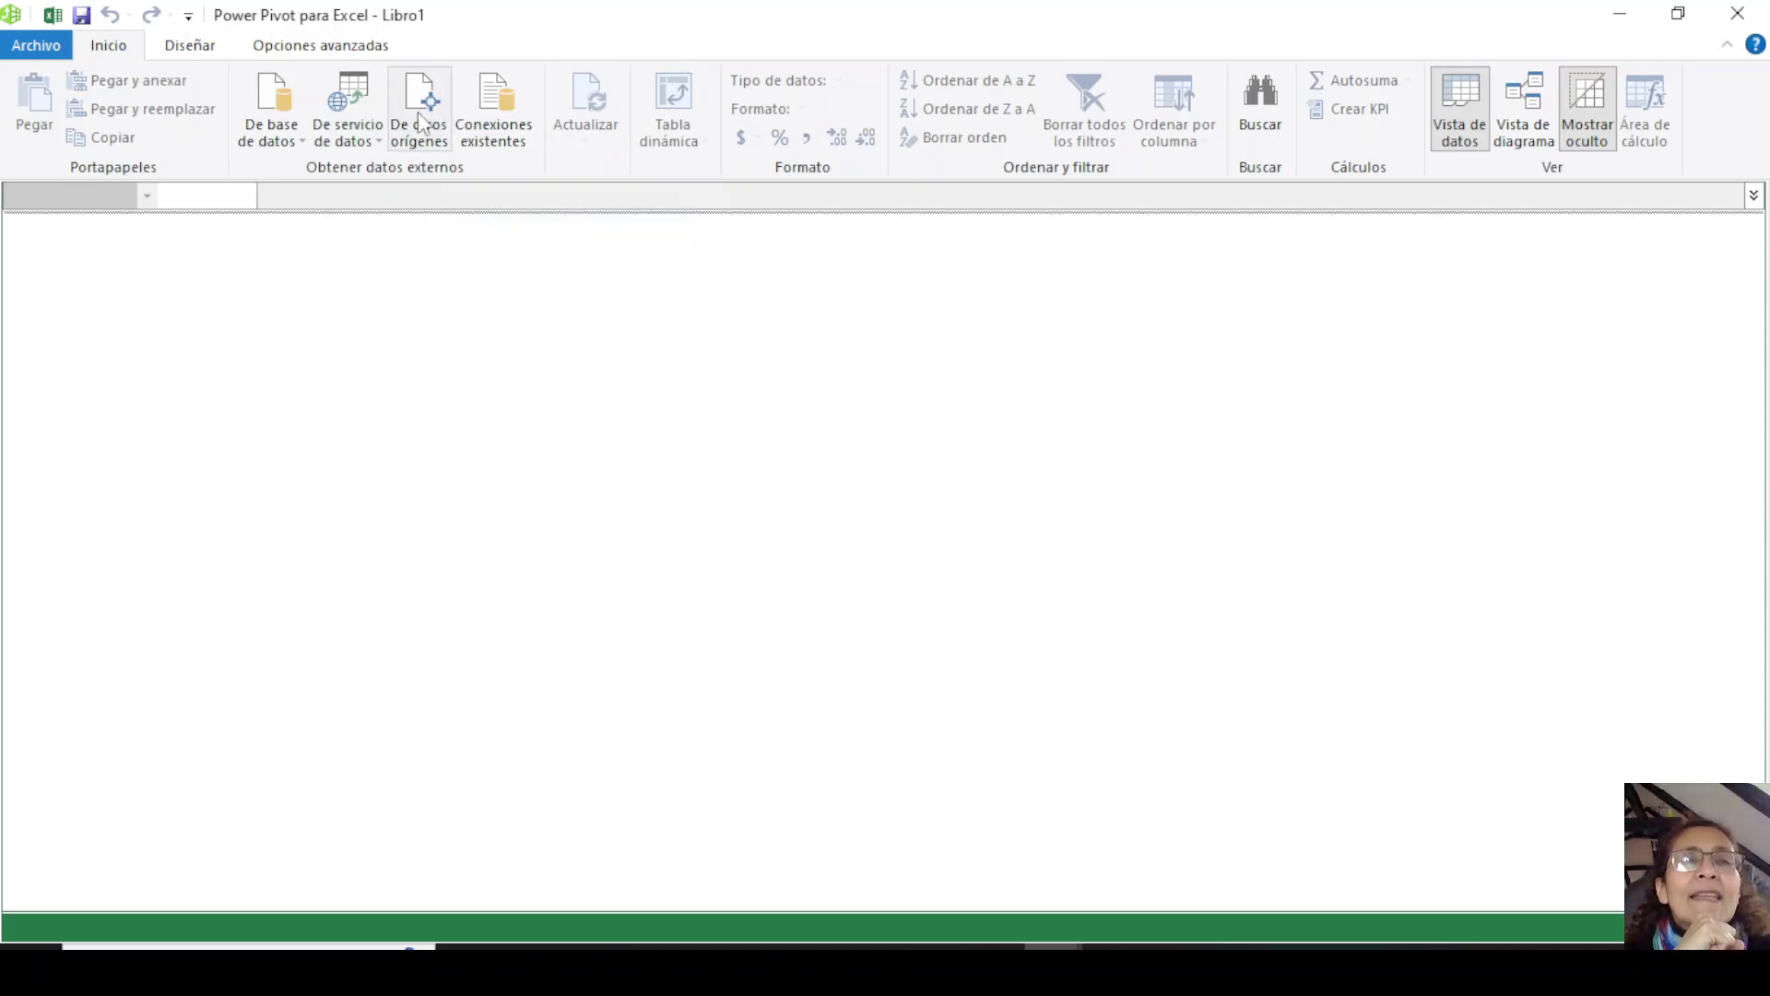
Open the table import wizard for other sources and examine the relational database, multidimensional, data feed and file sources it offers.
{"action": "left_click", "coordinate": [420, 118]}
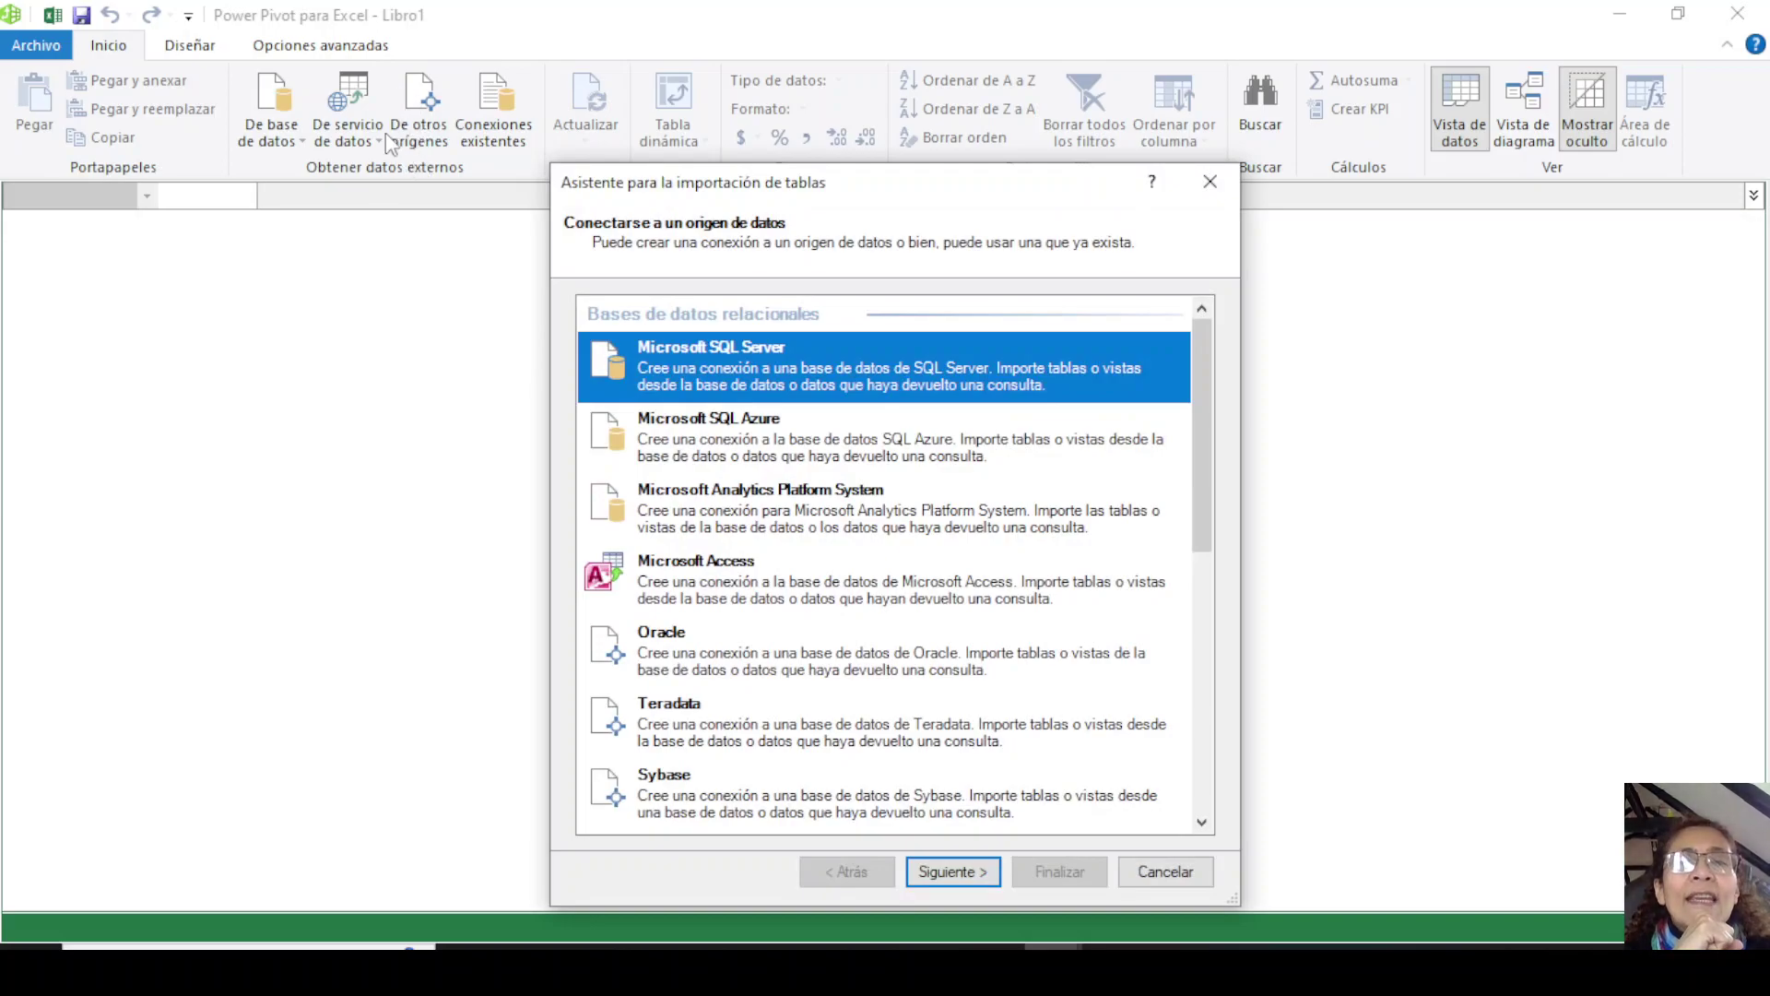
{"action": "scroll", "coordinate": [805, 522], "scroll_direction": "down", "scroll_amount": 10}
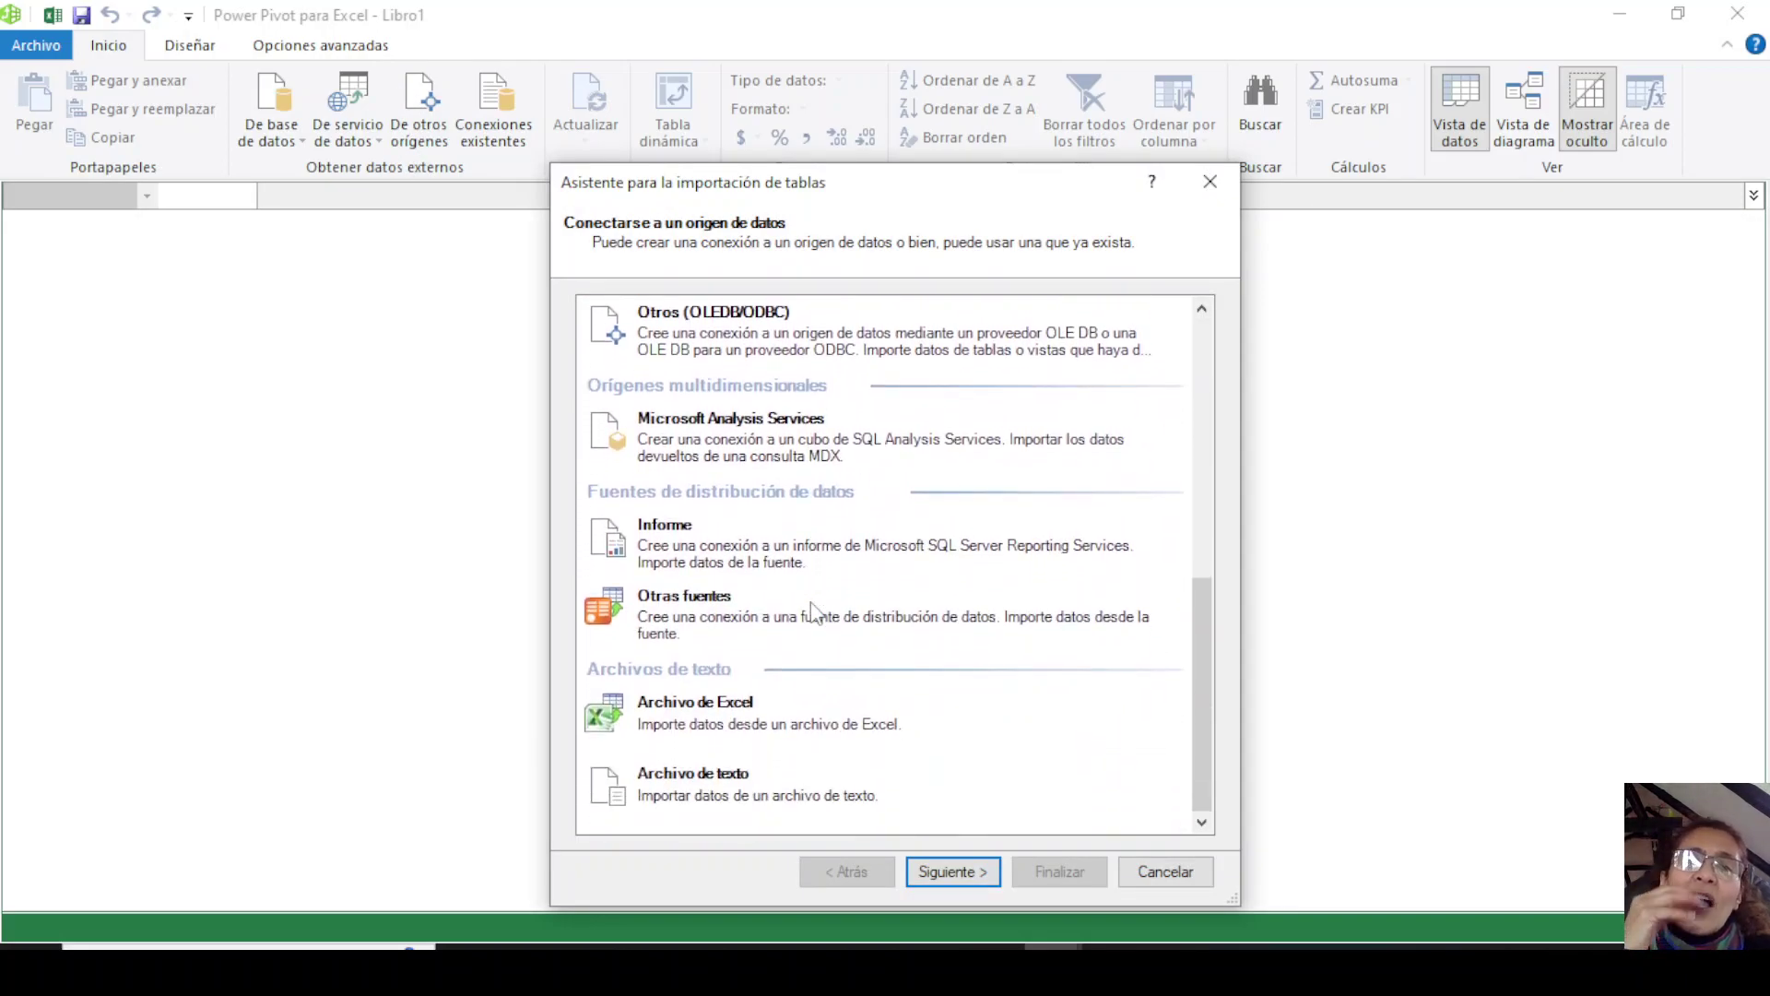
{"action": "scroll", "coordinate": [813, 610], "scroll_direction": "up", "scroll_amount": 10}
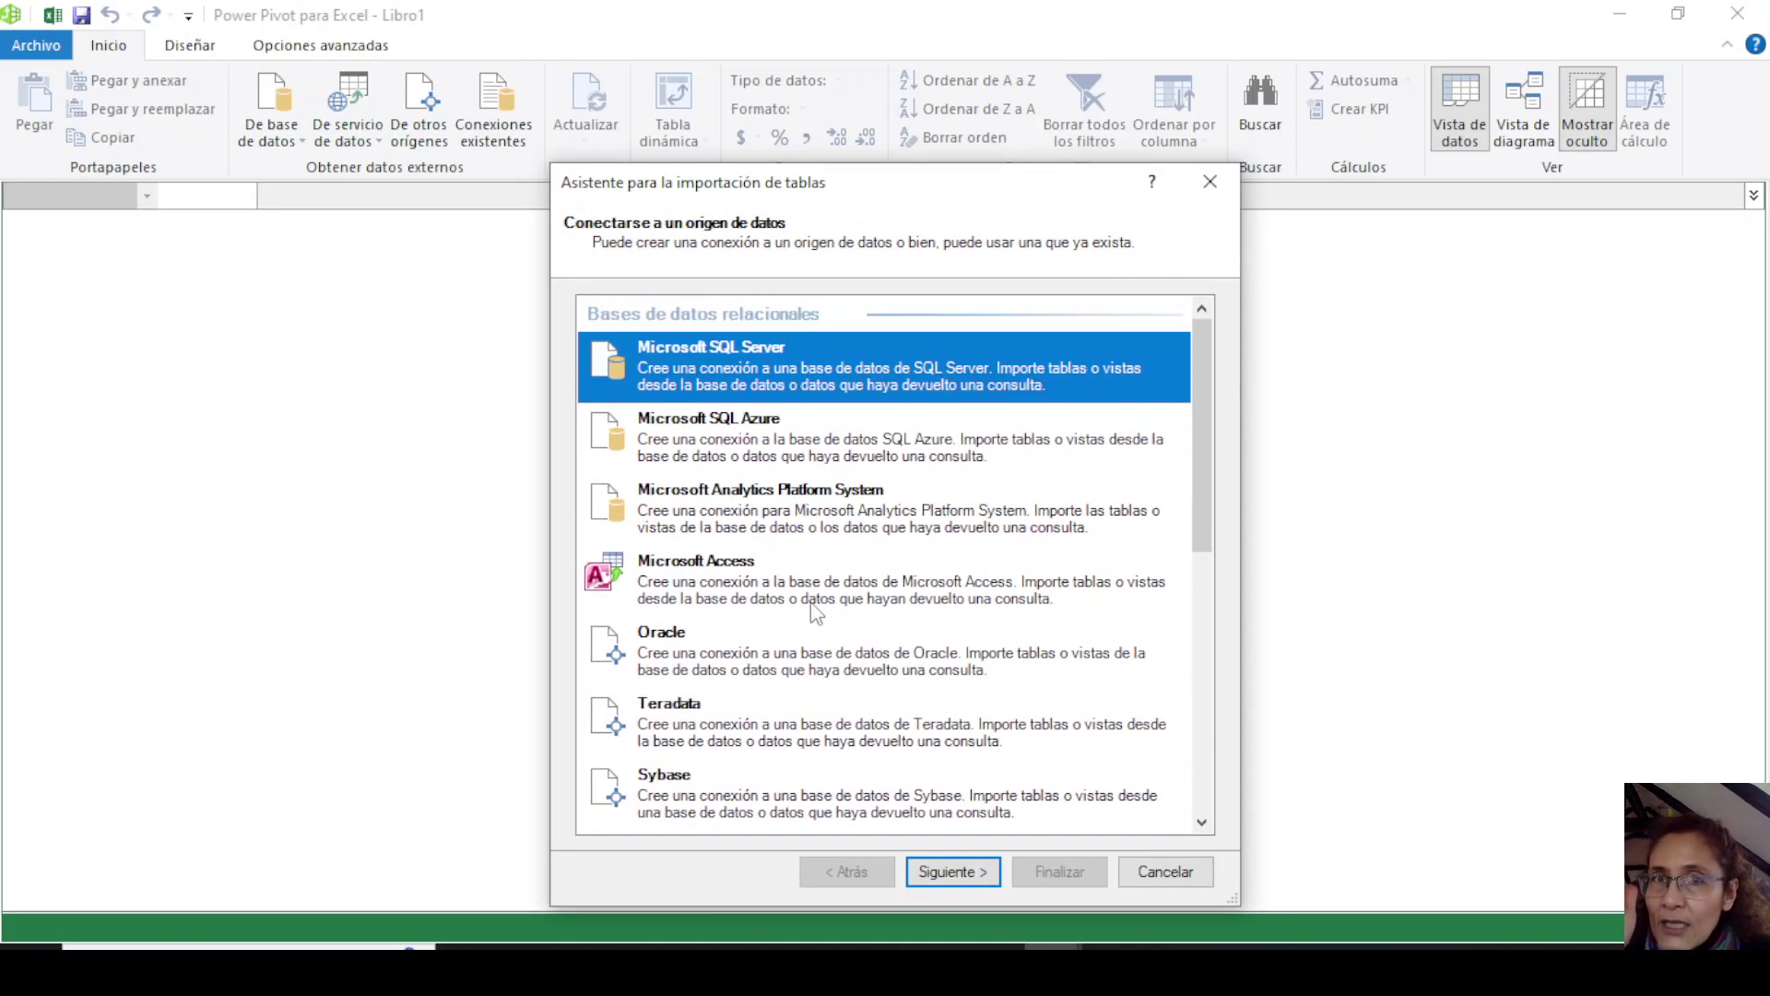
{"action": "left_click", "coordinate": [726, 579]}
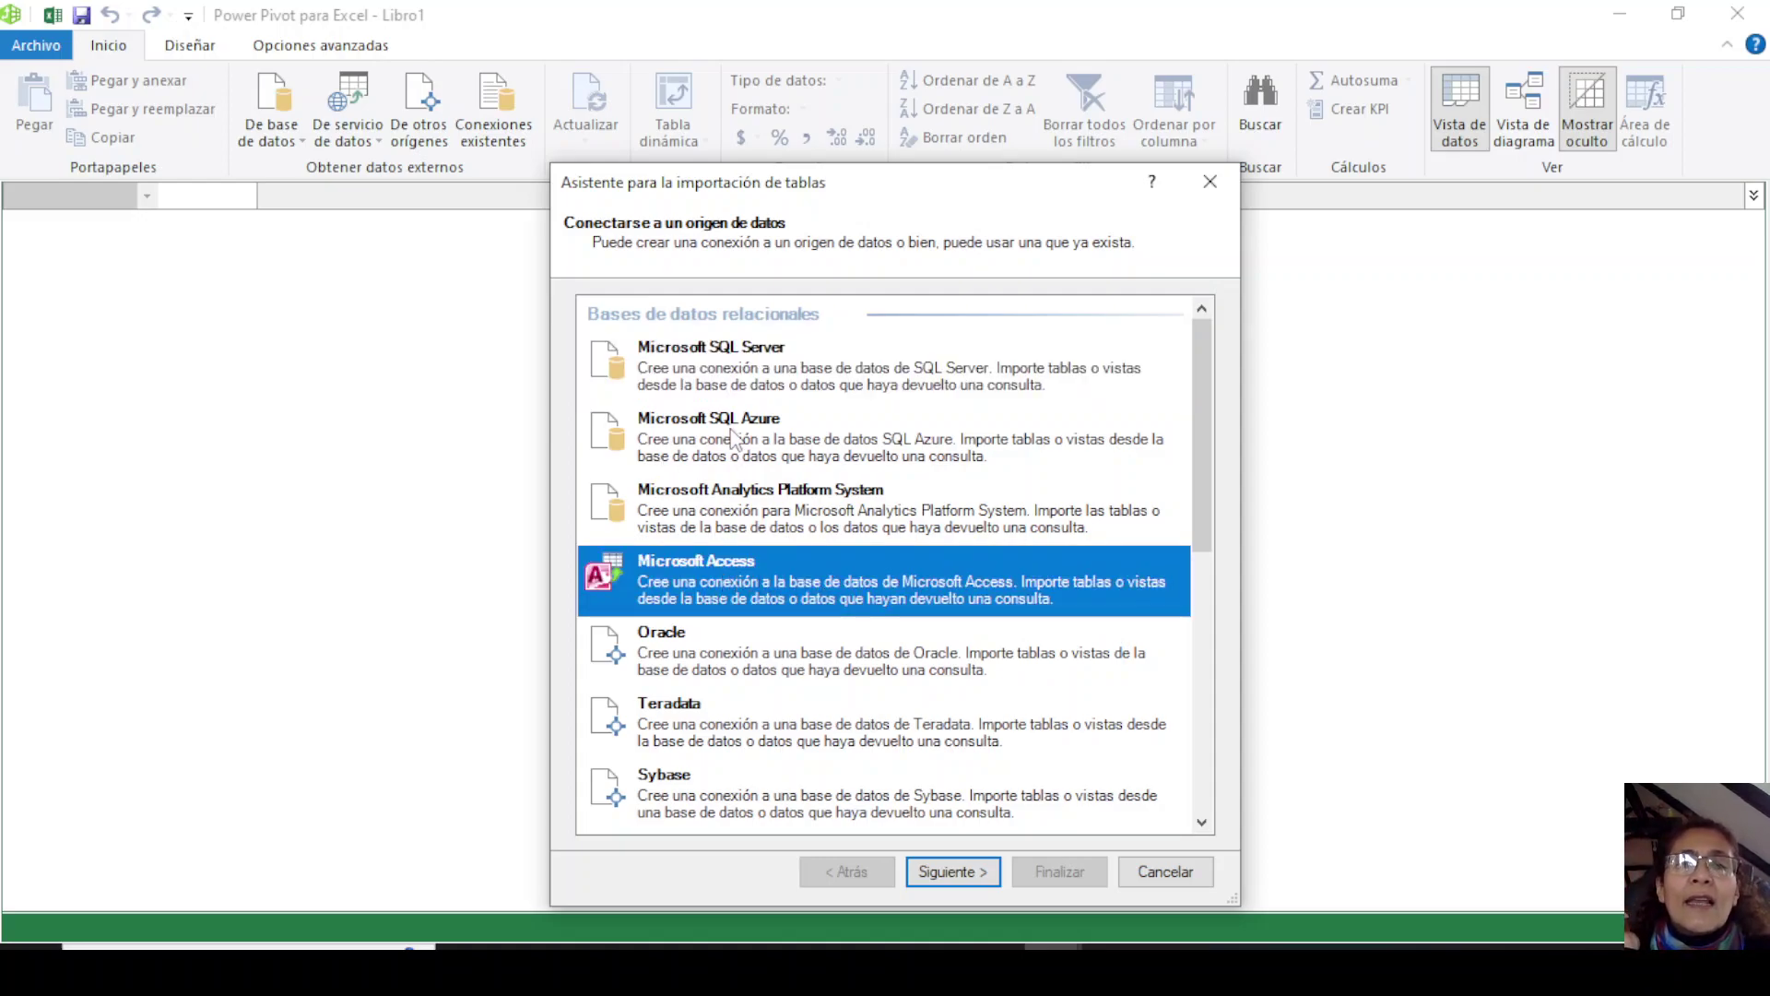
{"action": "left_click", "coordinate": [819, 440]}
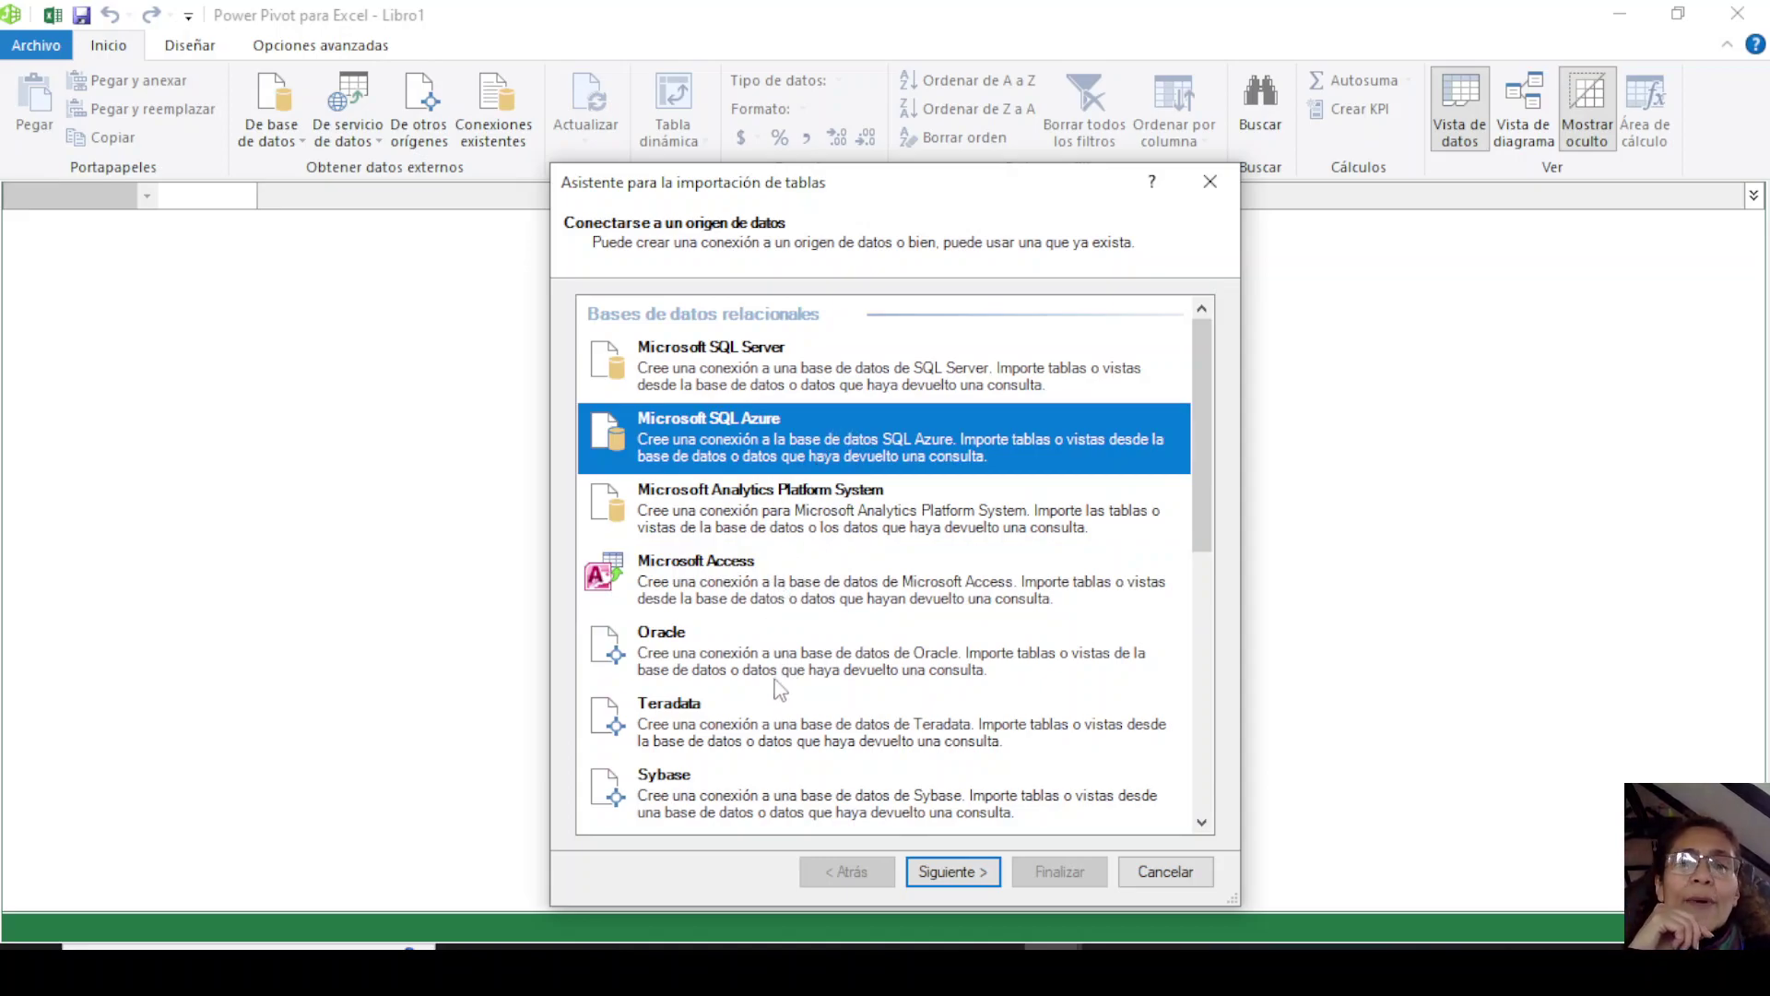
{"action": "left_click", "coordinate": [671, 636]}
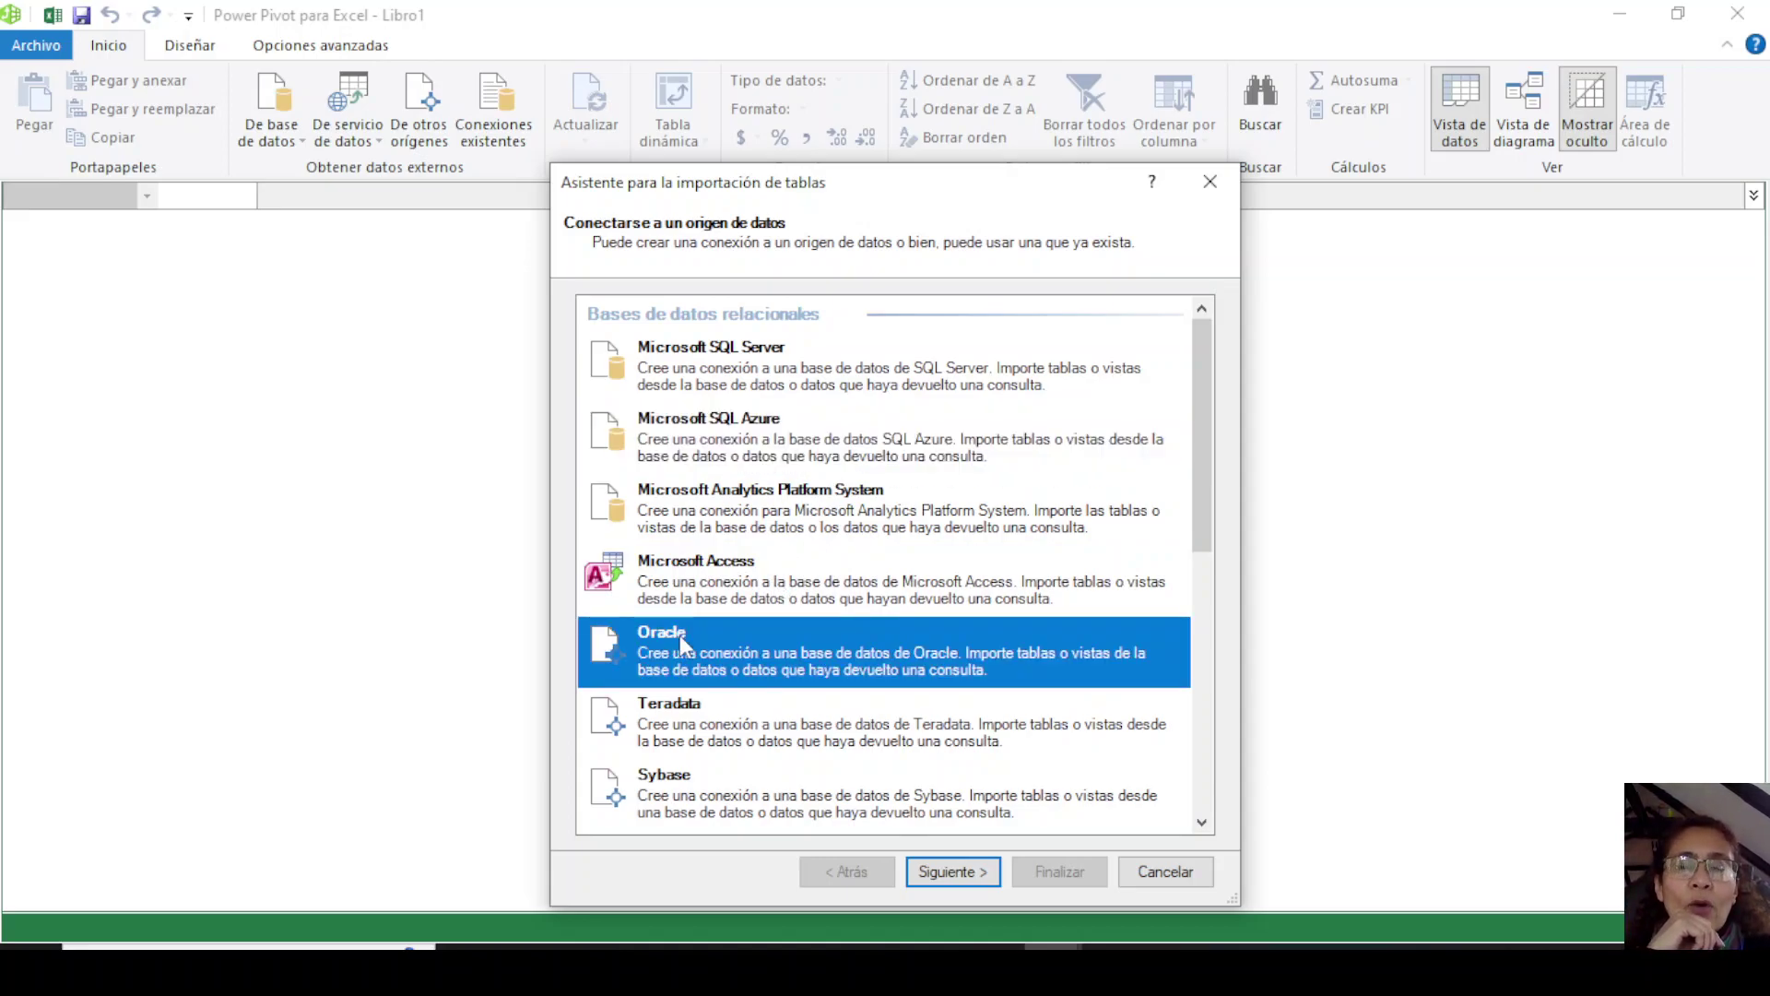
{"action": "left_click", "coordinate": [728, 728]}
{"action": "left_click", "coordinate": [677, 793]}
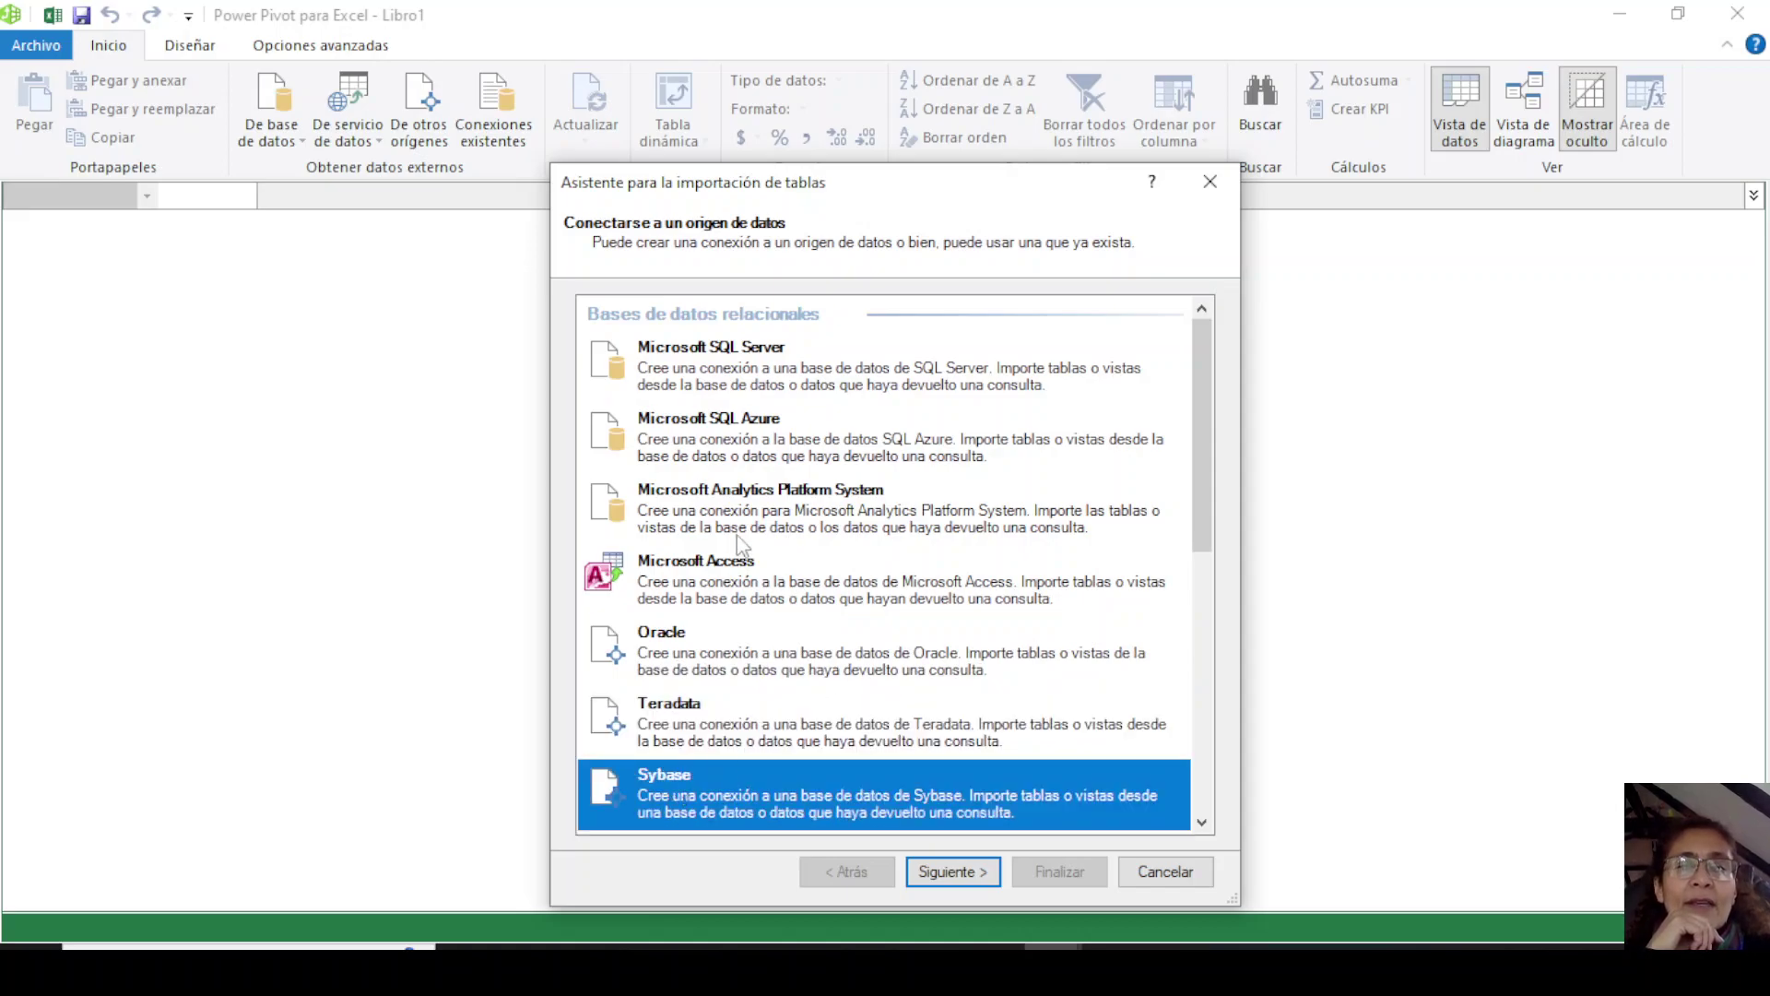
{"action": "left_click", "coordinate": [824, 505]}
{"action": "scroll", "coordinate": [875, 553], "scroll_direction": "down", "scroll_amount": 2}
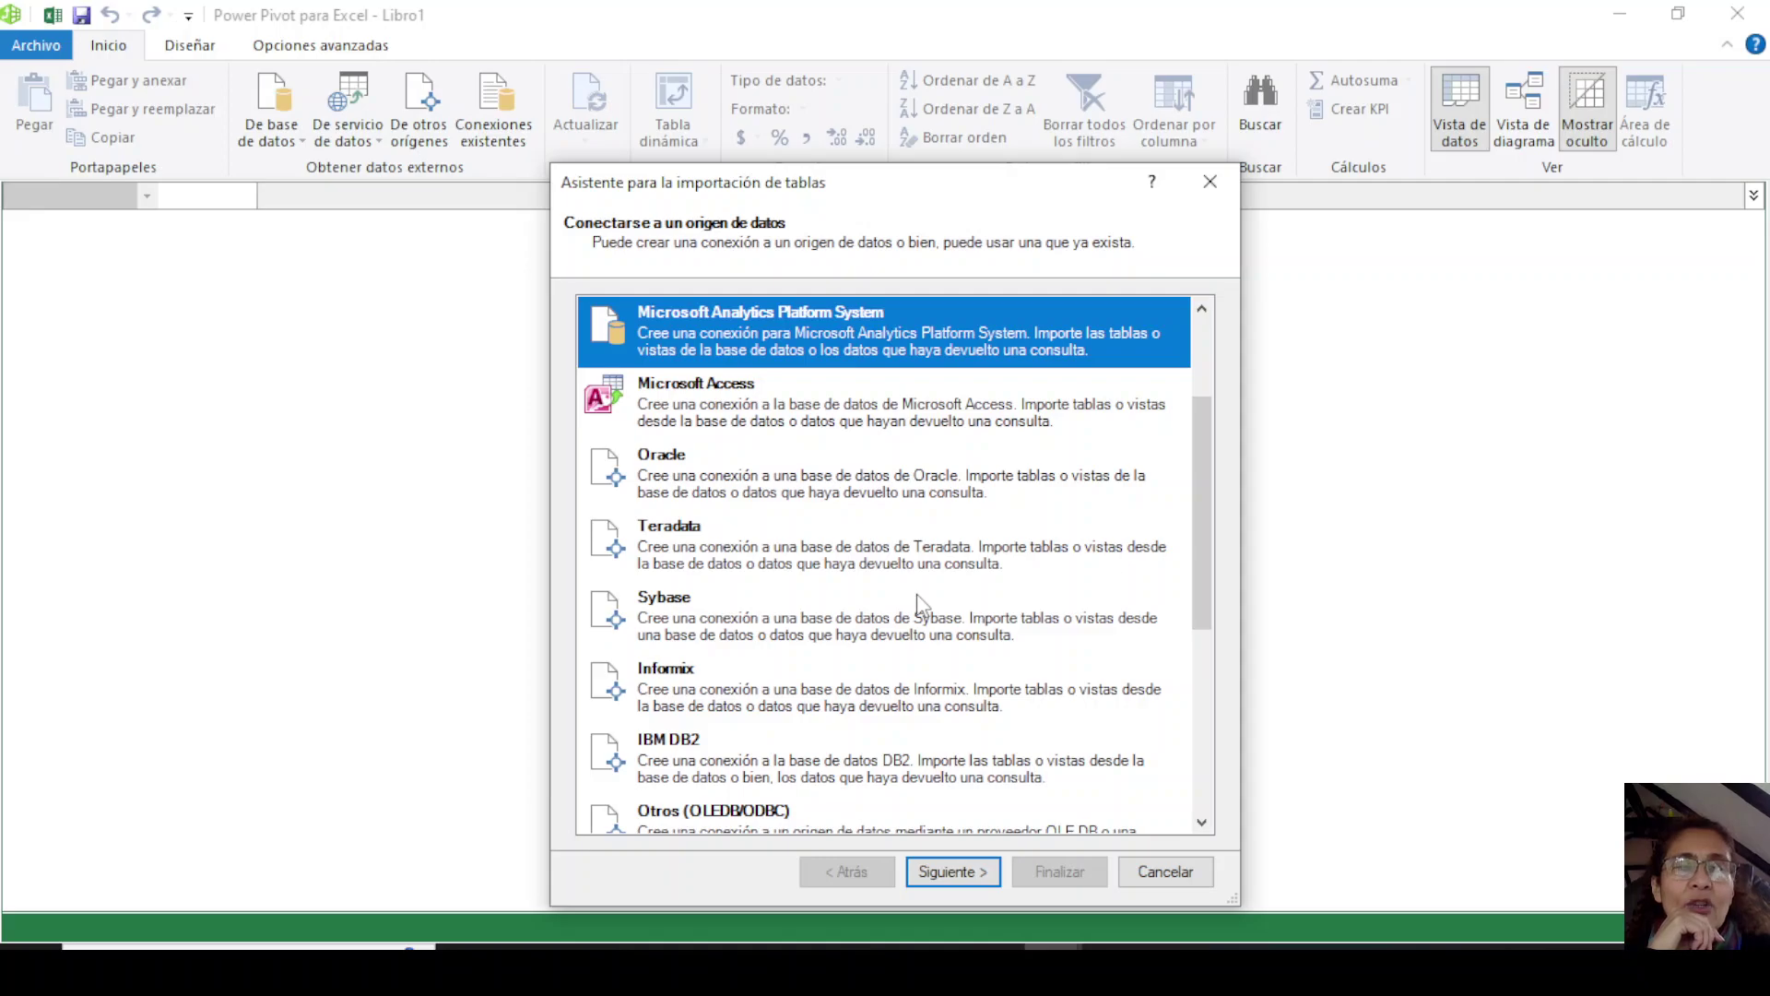
{"action": "scroll", "coordinate": [917, 598], "scroll_direction": "down", "scroll_amount": 3}
{"action": "left_click", "coordinate": [714, 488]}
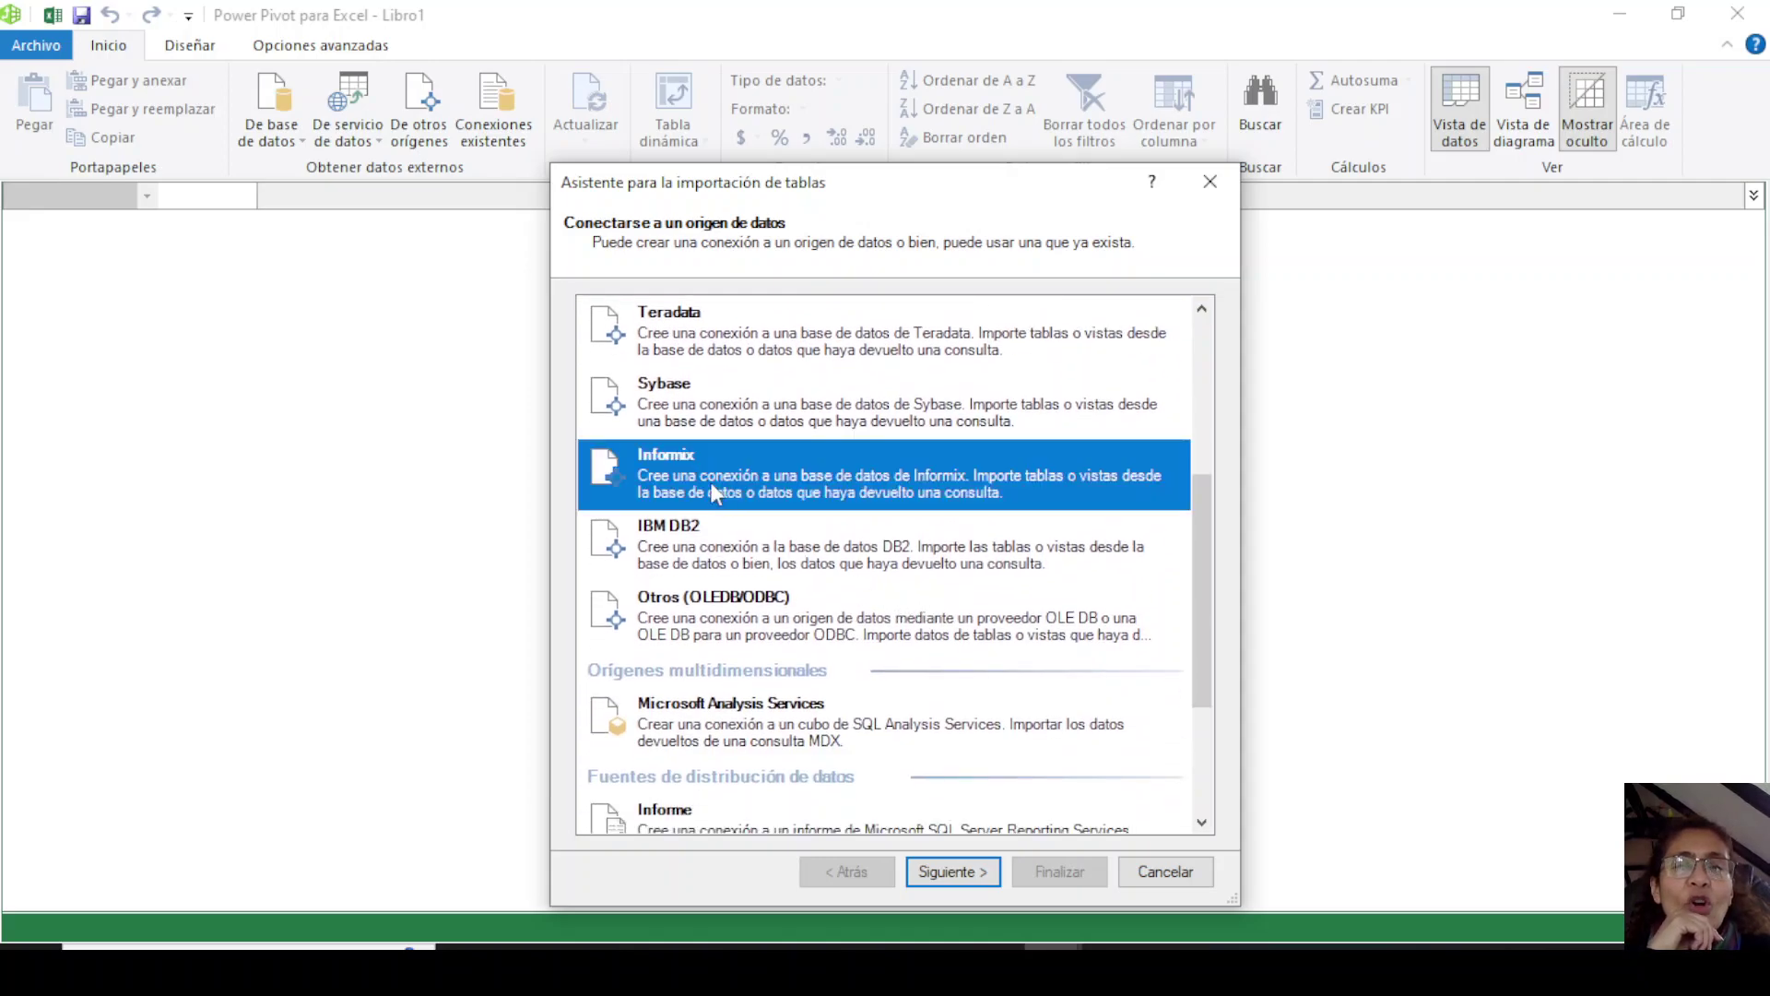
{"action": "left_click", "coordinate": [742, 558]}
{"action": "scroll", "coordinate": [782, 544], "scroll_direction": "up", "scroll_amount": 5}
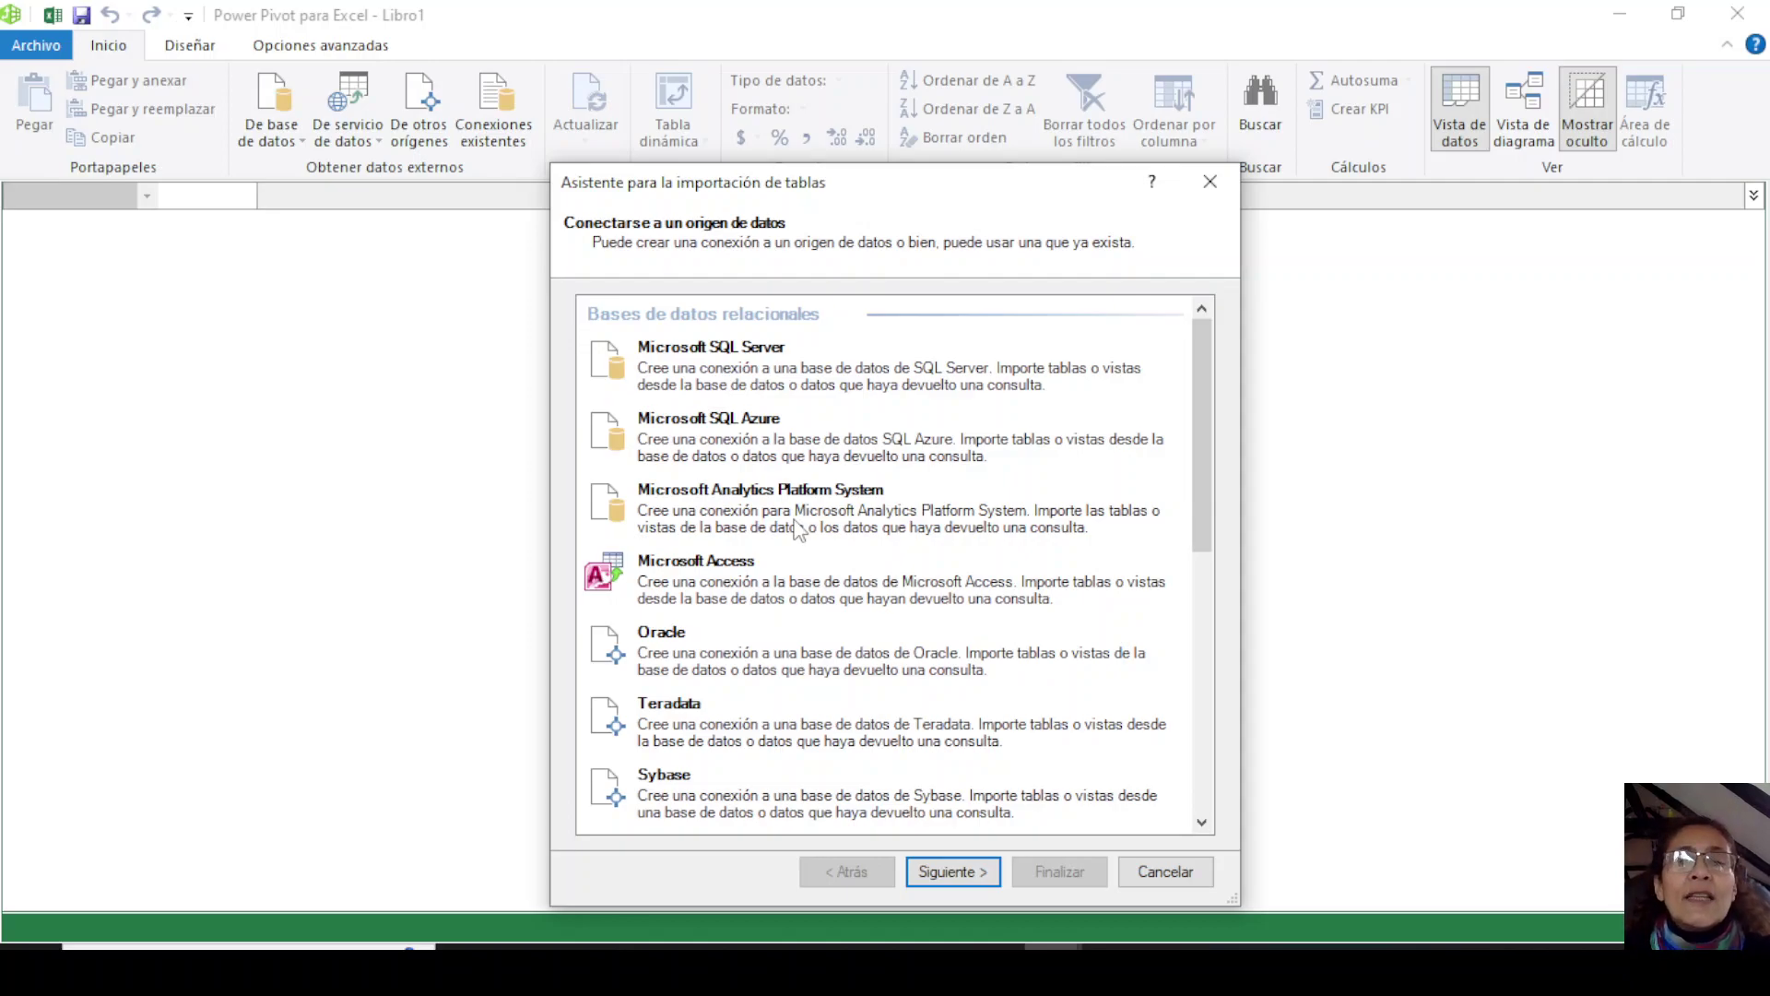
{"action": "scroll", "coordinate": [759, 633], "scroll_direction": "down", "scroll_amount": 10}
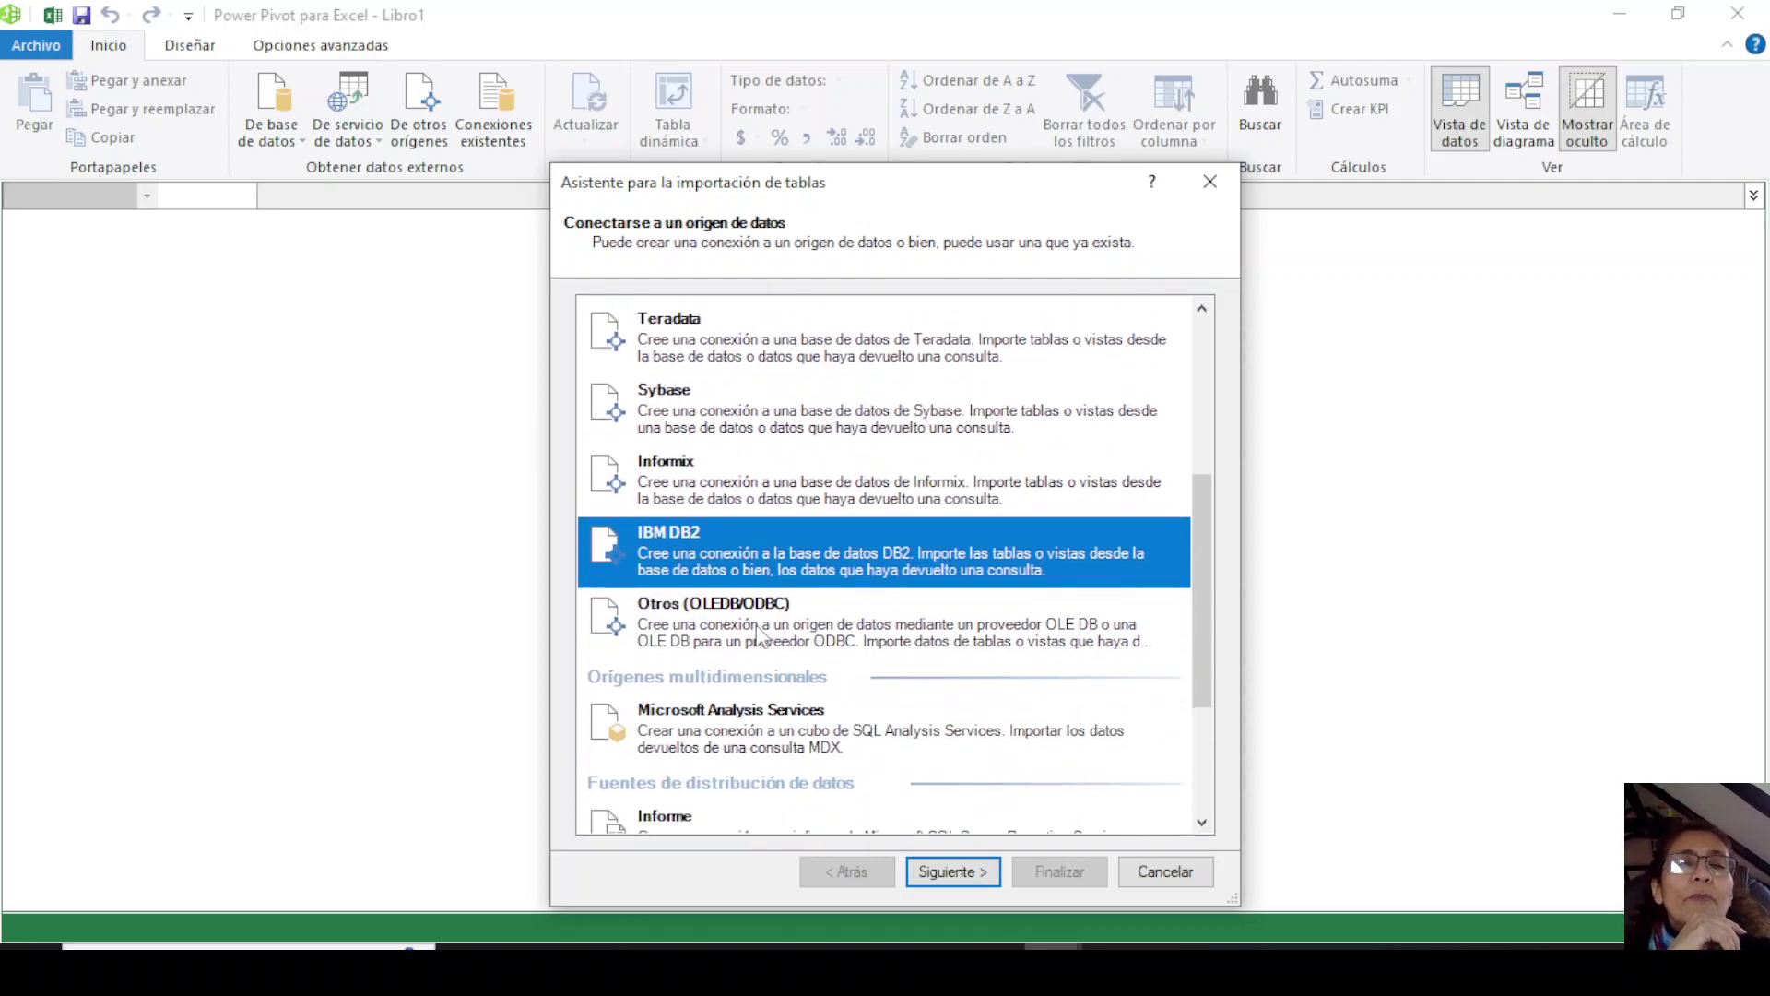
{"action": "scroll", "coordinate": [798, 645], "scroll_direction": "up", "scroll_amount": 3}
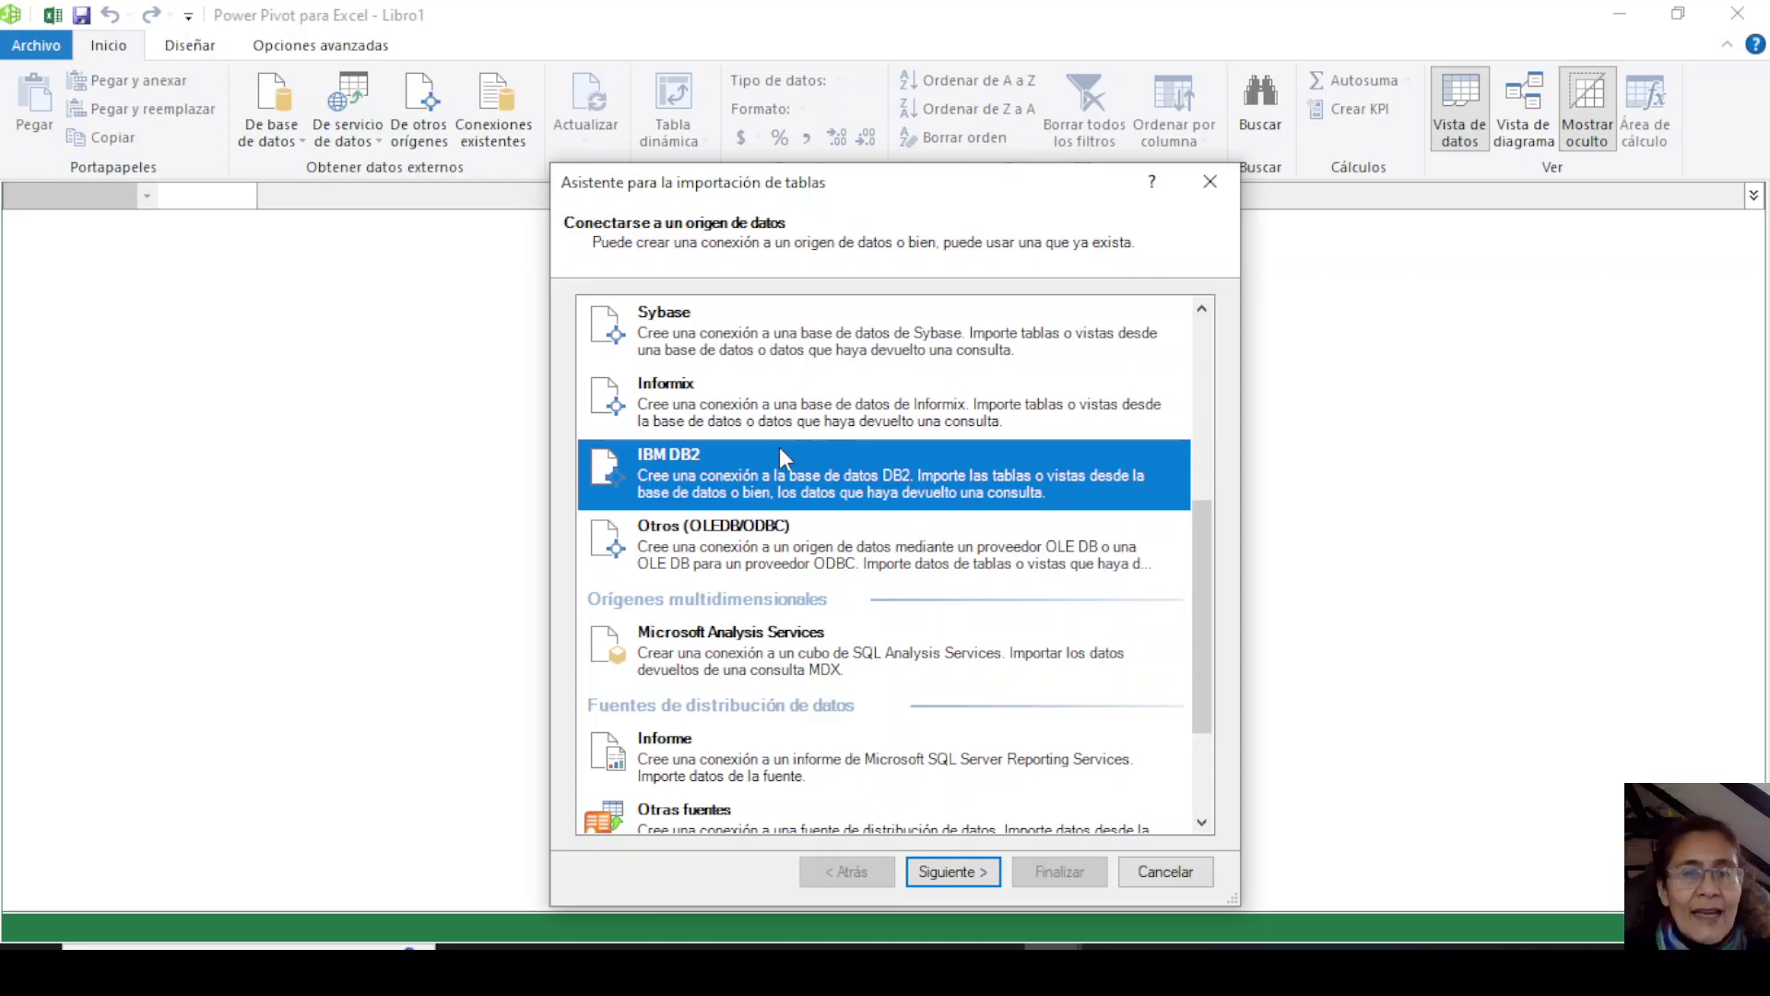
Choose an Excel file as the data source and select T_Aceptaciones.xlsx from the Aceptaciones folder.
{"action": "scroll", "coordinate": [867, 711], "scroll_direction": "down", "scroll_amount": 3}
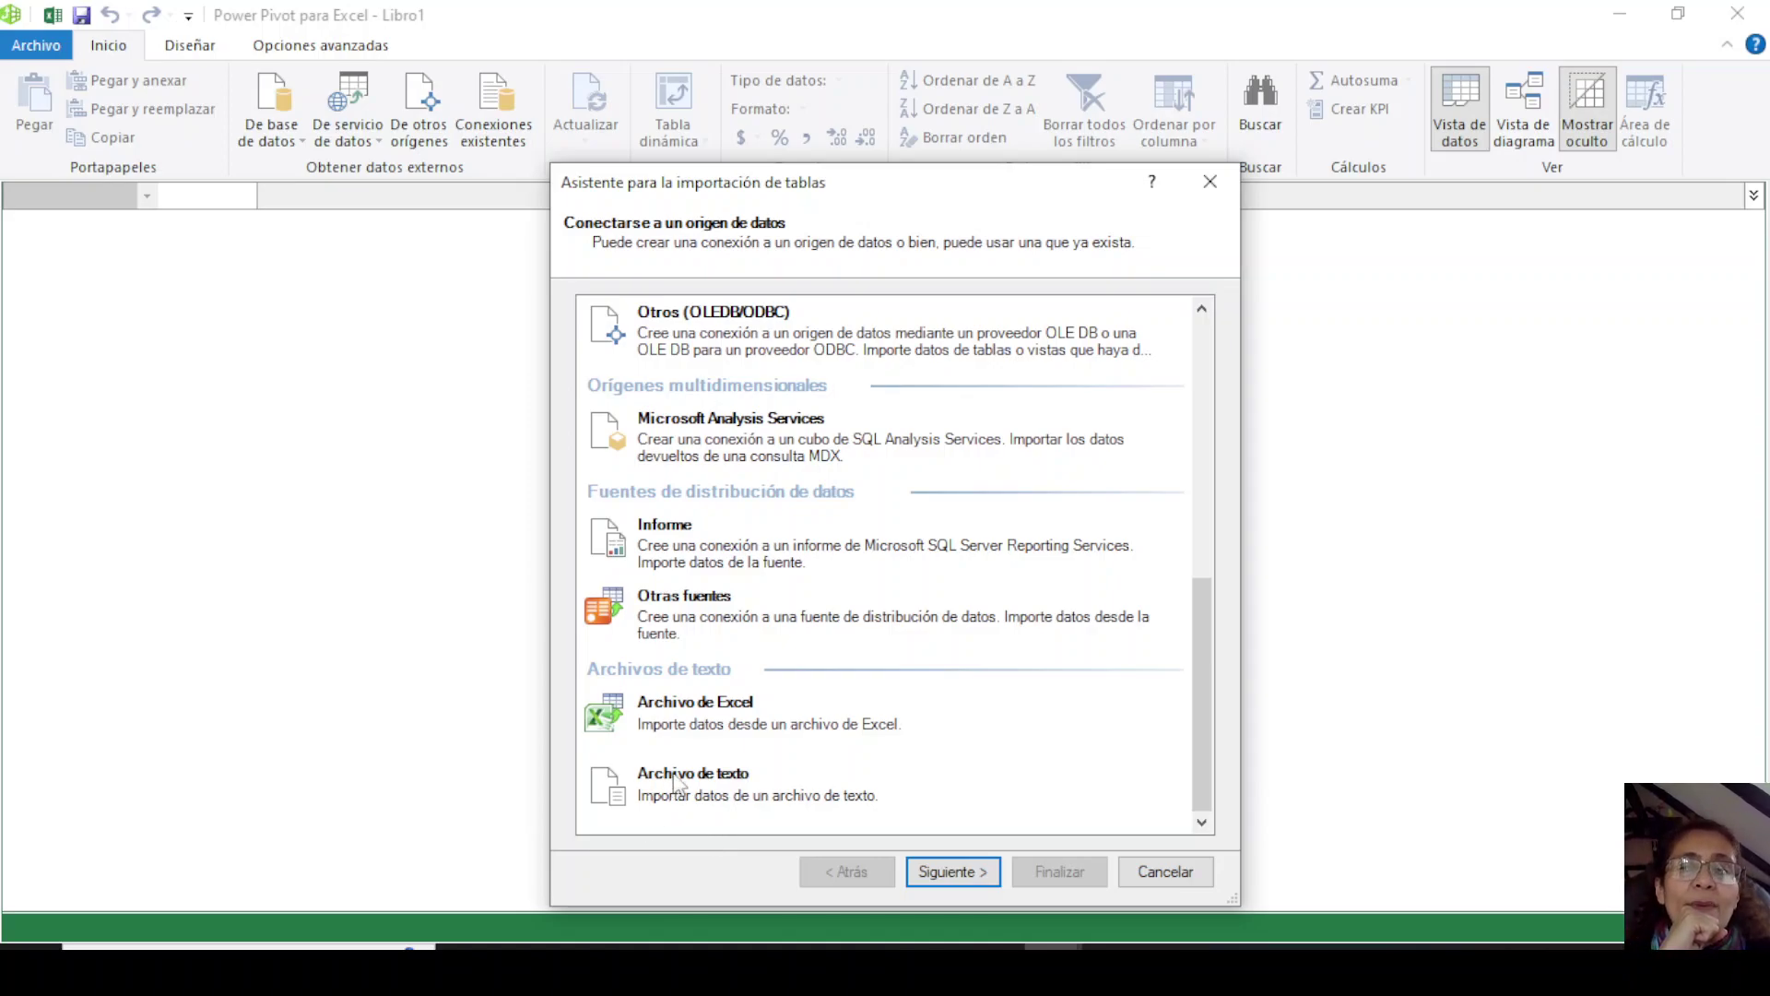
{"action": "left_click", "coordinate": [665, 712]}
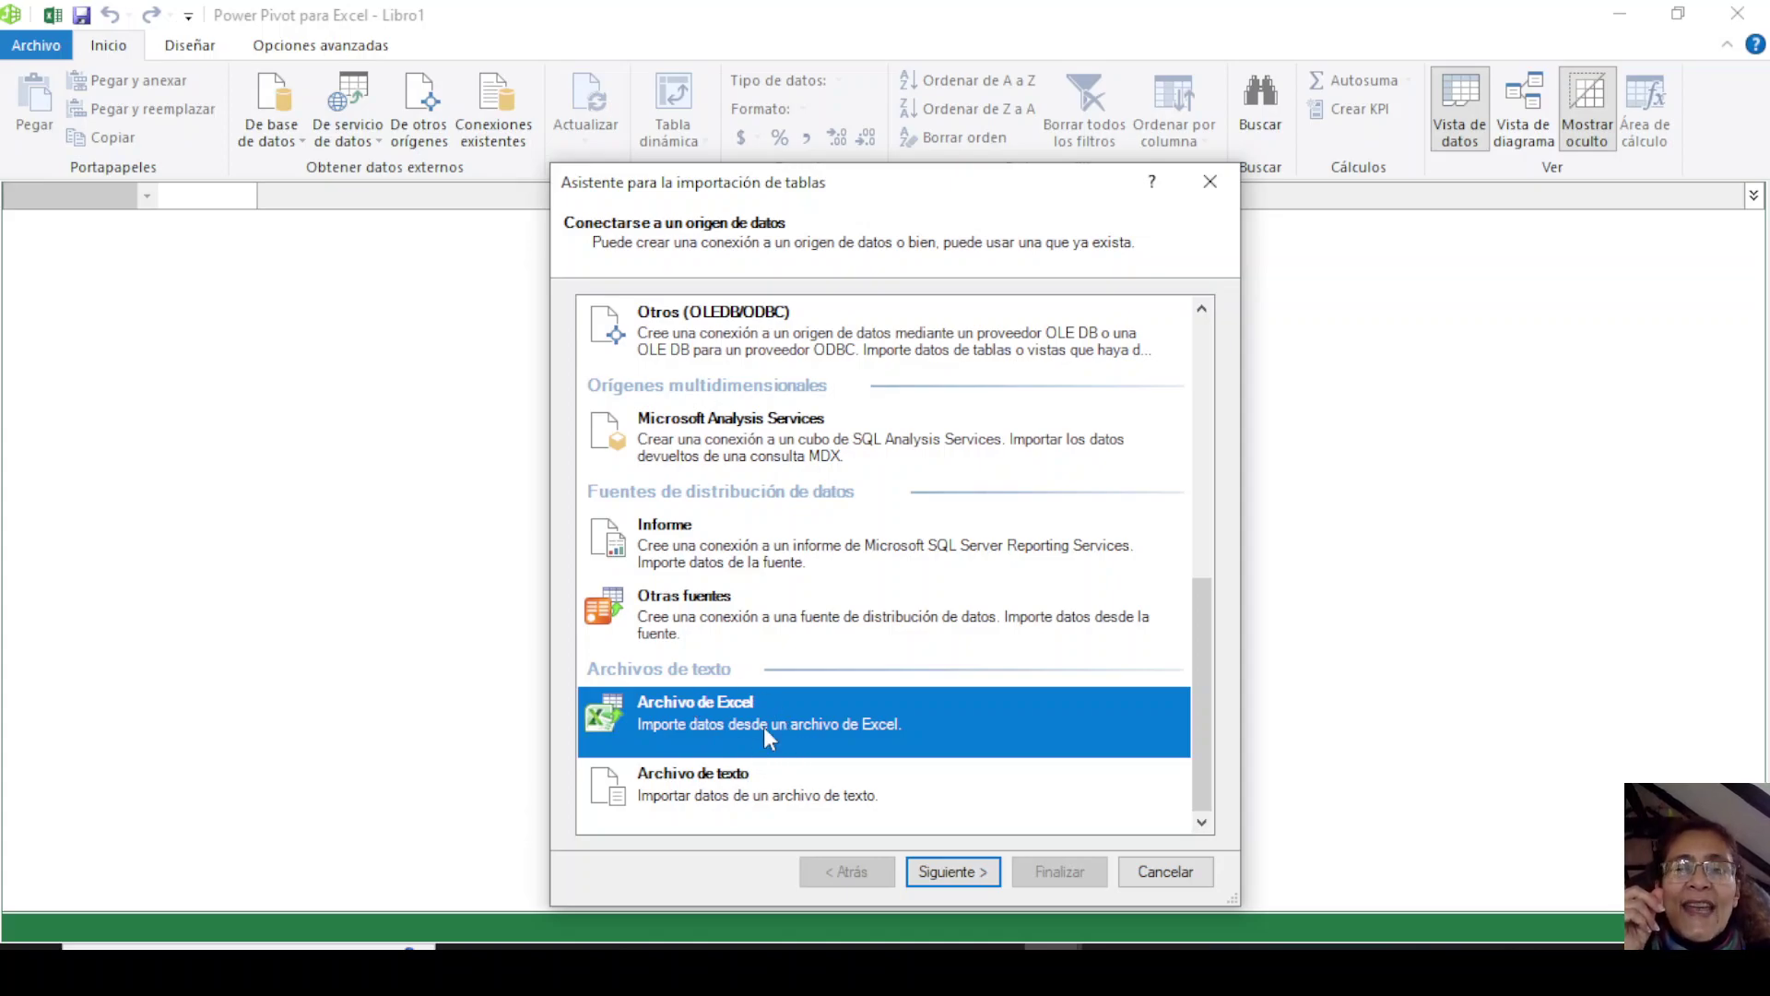
{"action": "left_click", "coordinate": [949, 872]}
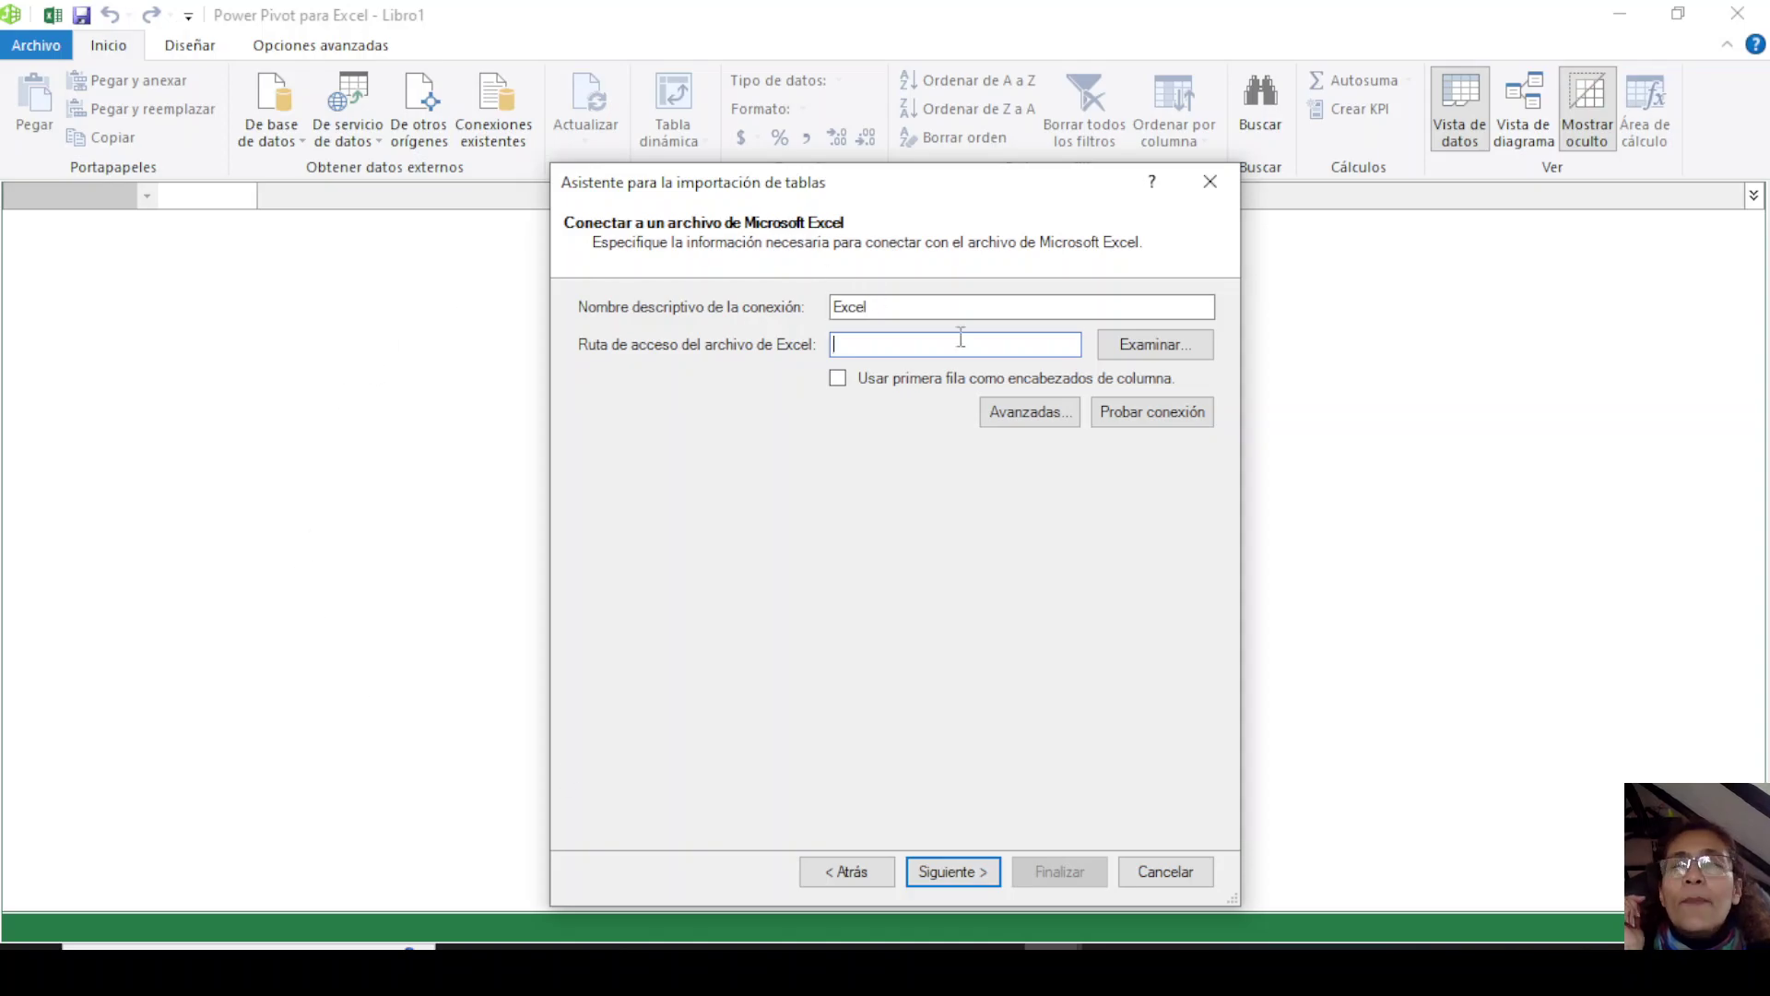
{"action": "left_click", "coordinate": [1143, 345]}
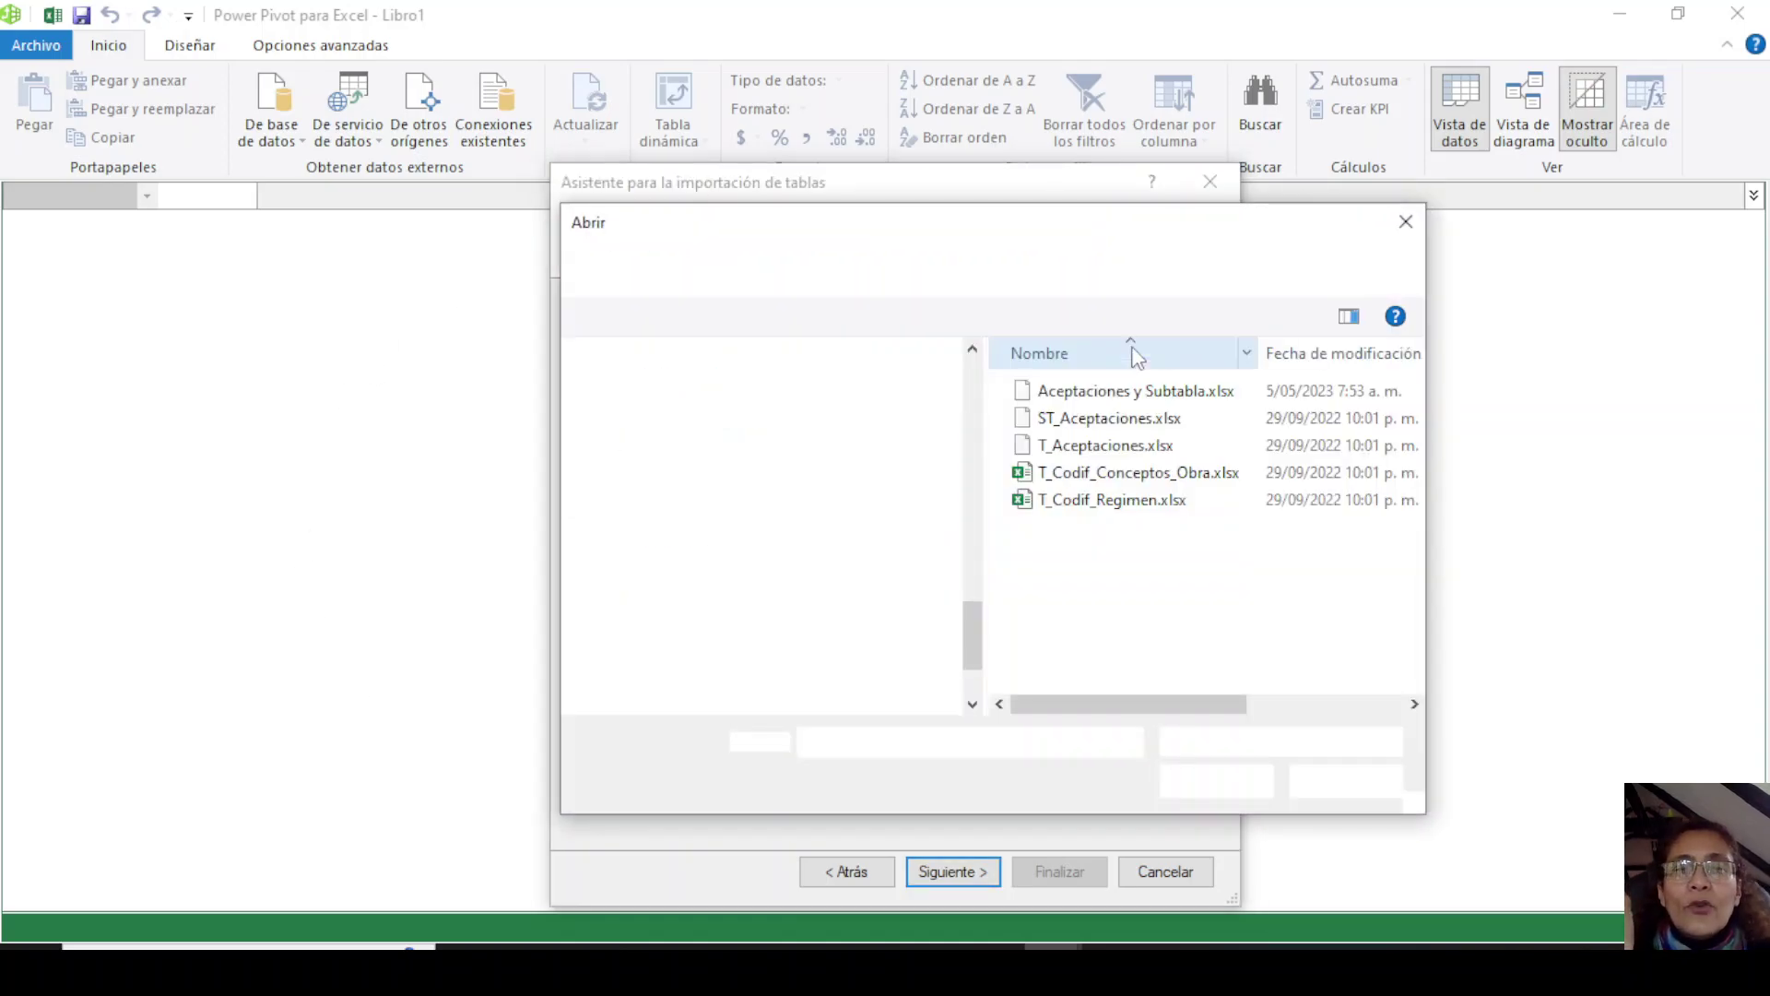
{"action": "left_click", "coordinate": [1047, 447]}
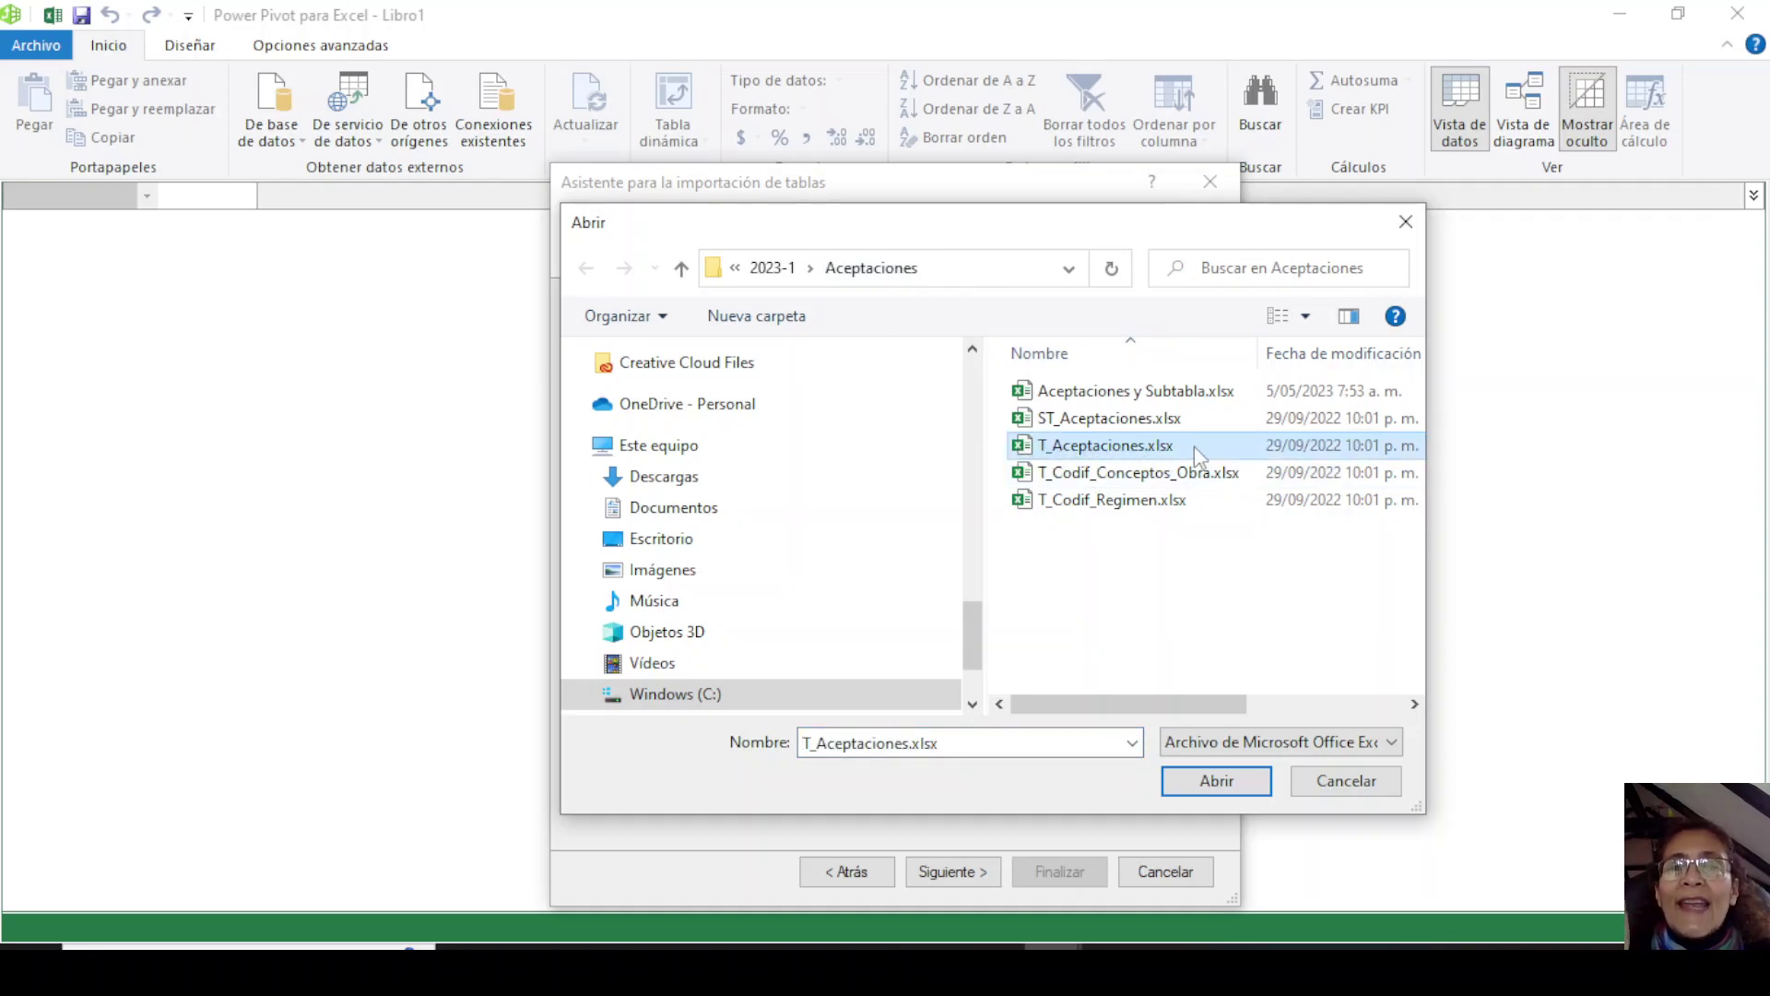
{"action": "left_click", "coordinate": [1198, 783]}
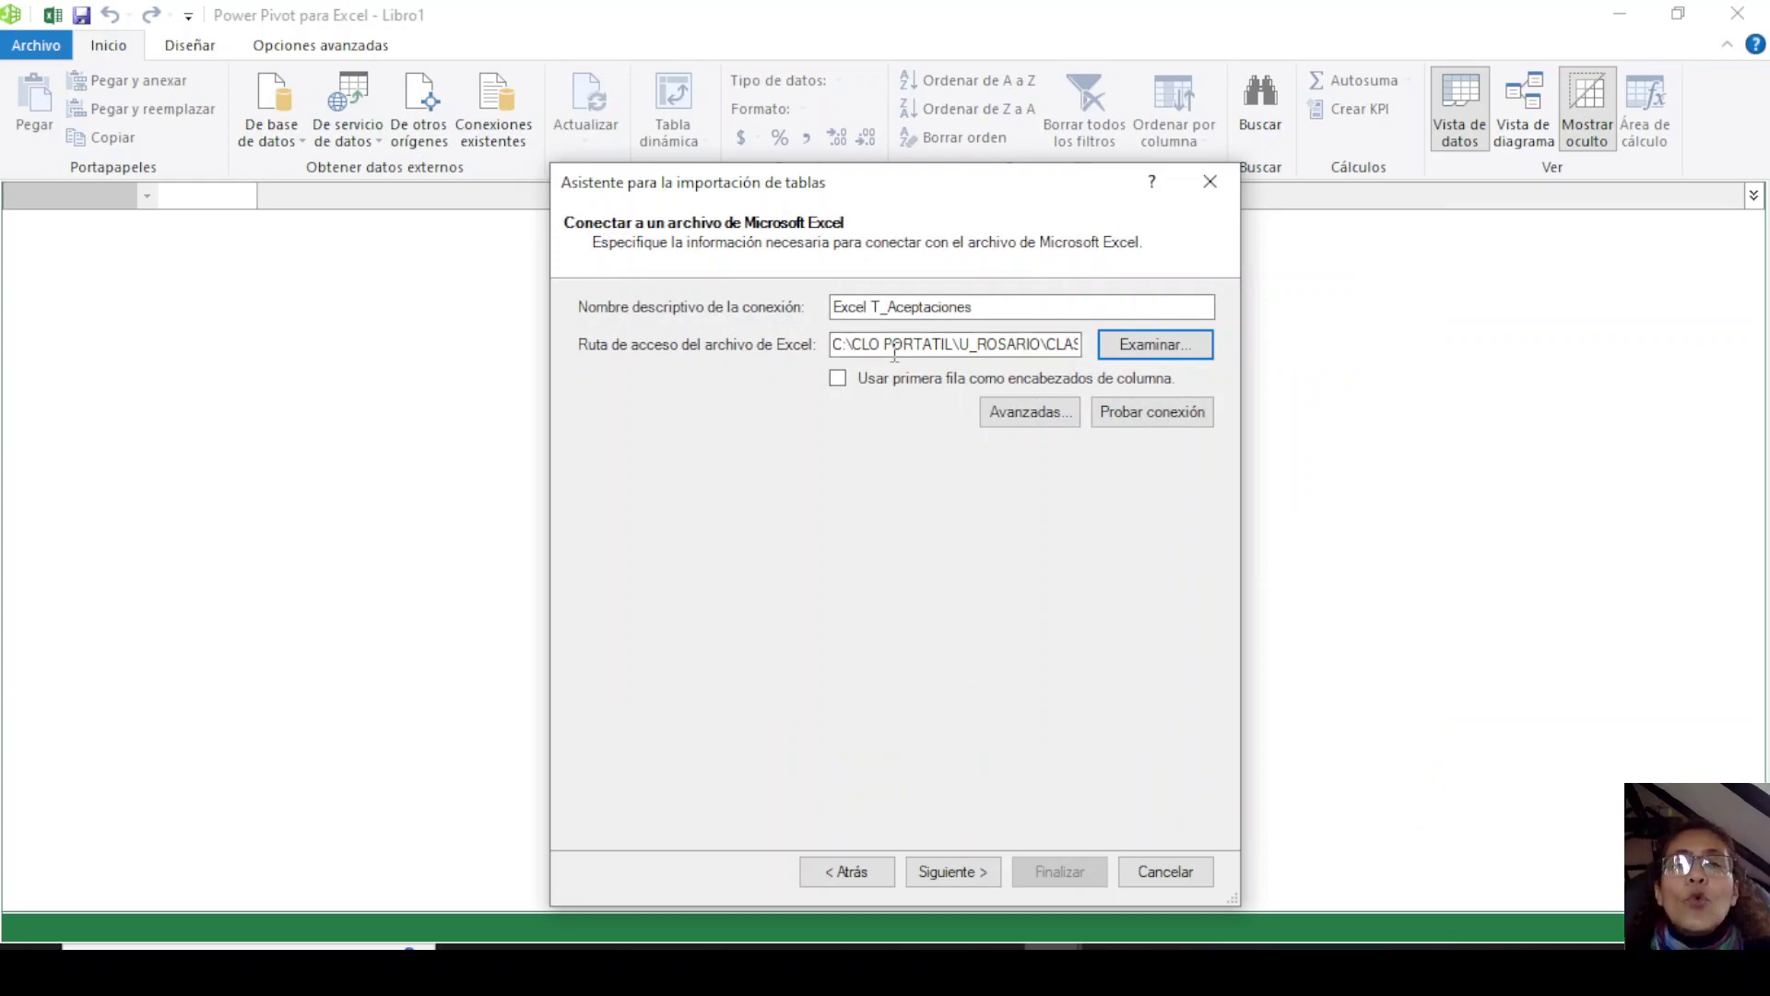
Use the first row as column headers and import the T_Aceptaciones table into the data model.
{"action": "left_click", "coordinate": [837, 378]}
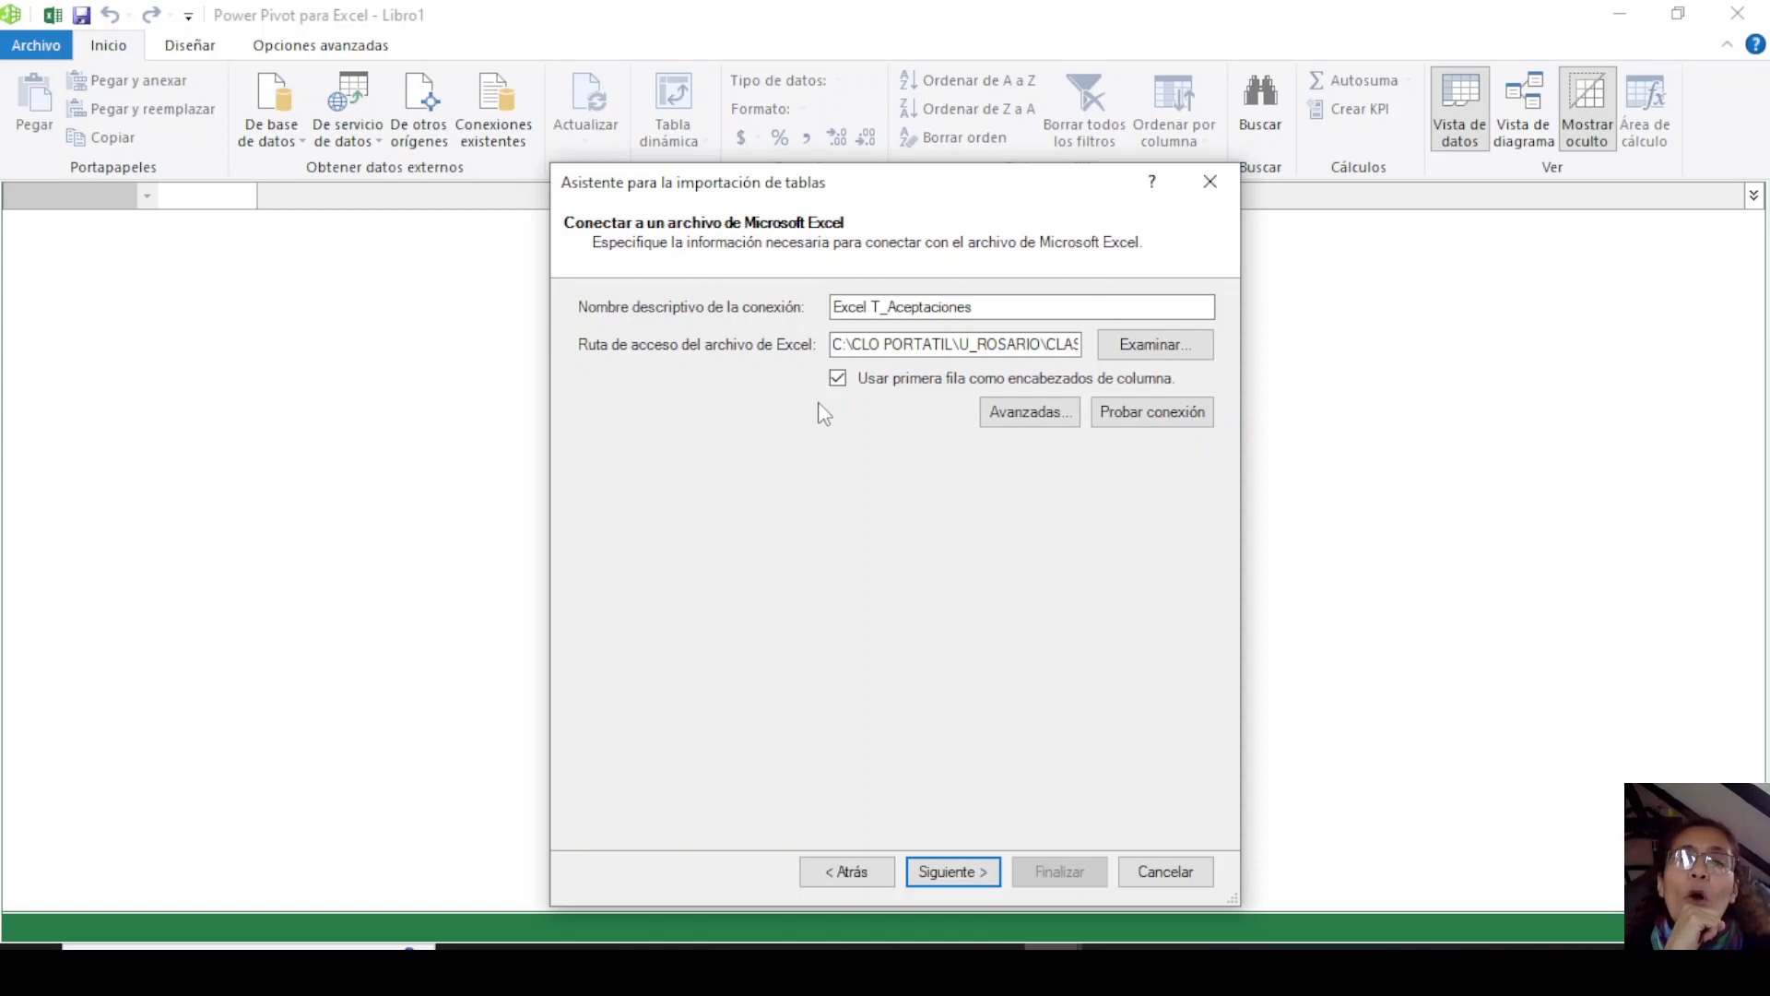
{"action": "left_click", "coordinate": [974, 872]}
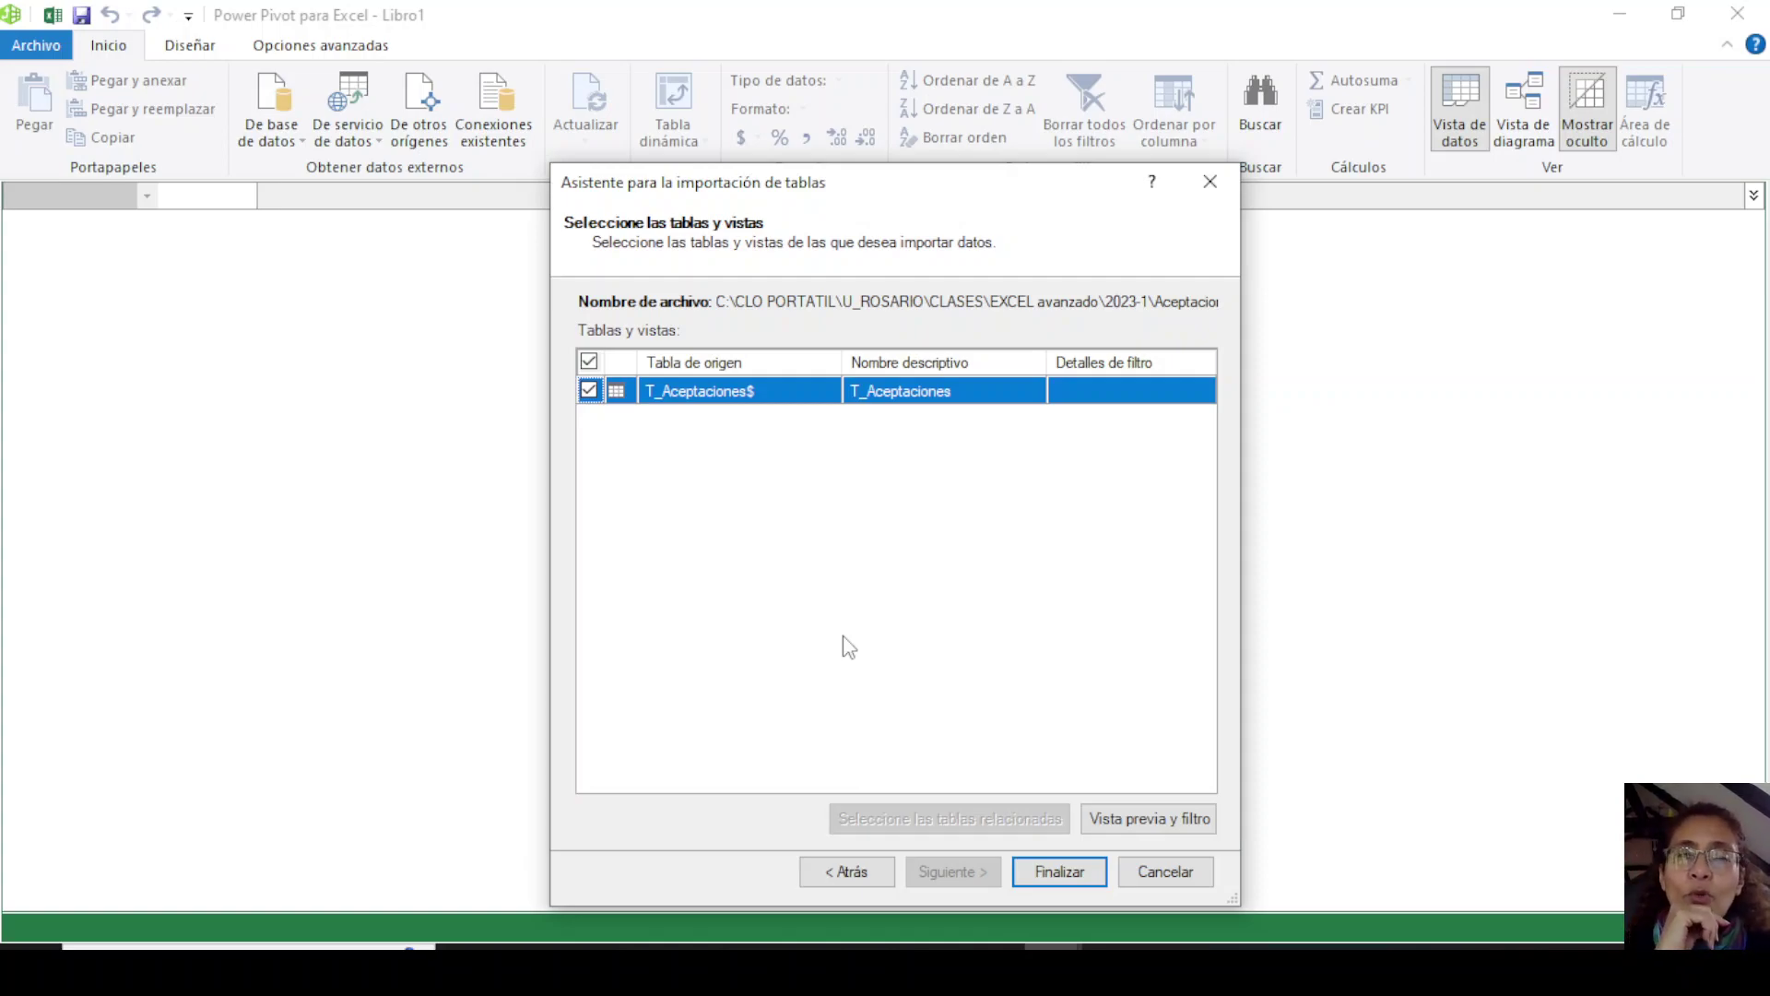
{"action": "left_click", "coordinate": [1075, 873]}
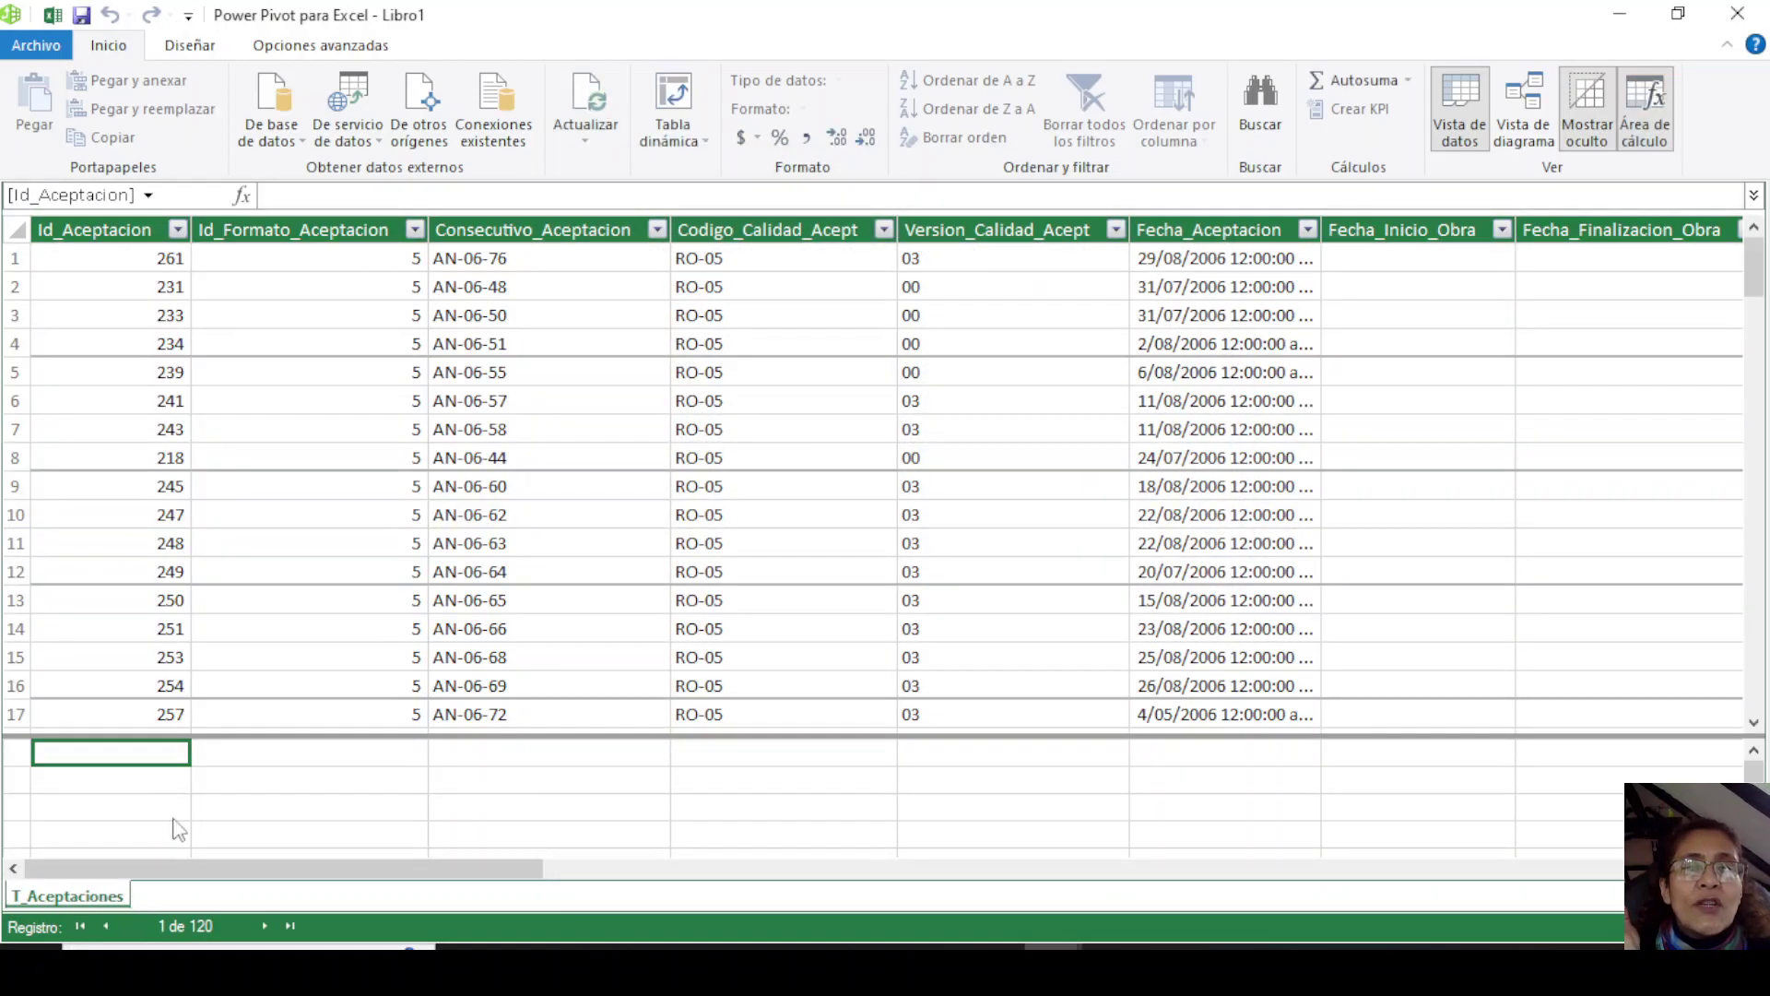
Examine the imported T_Aceptaciones records and its columns, including those from IVA_Aceptacion to Total_Aceptacion.
{"action": "left_click", "coordinate": [445, 406]}
{"action": "scroll", "coordinate": [343, 380], "scroll_direction": "down", "scroll_amount": 7}
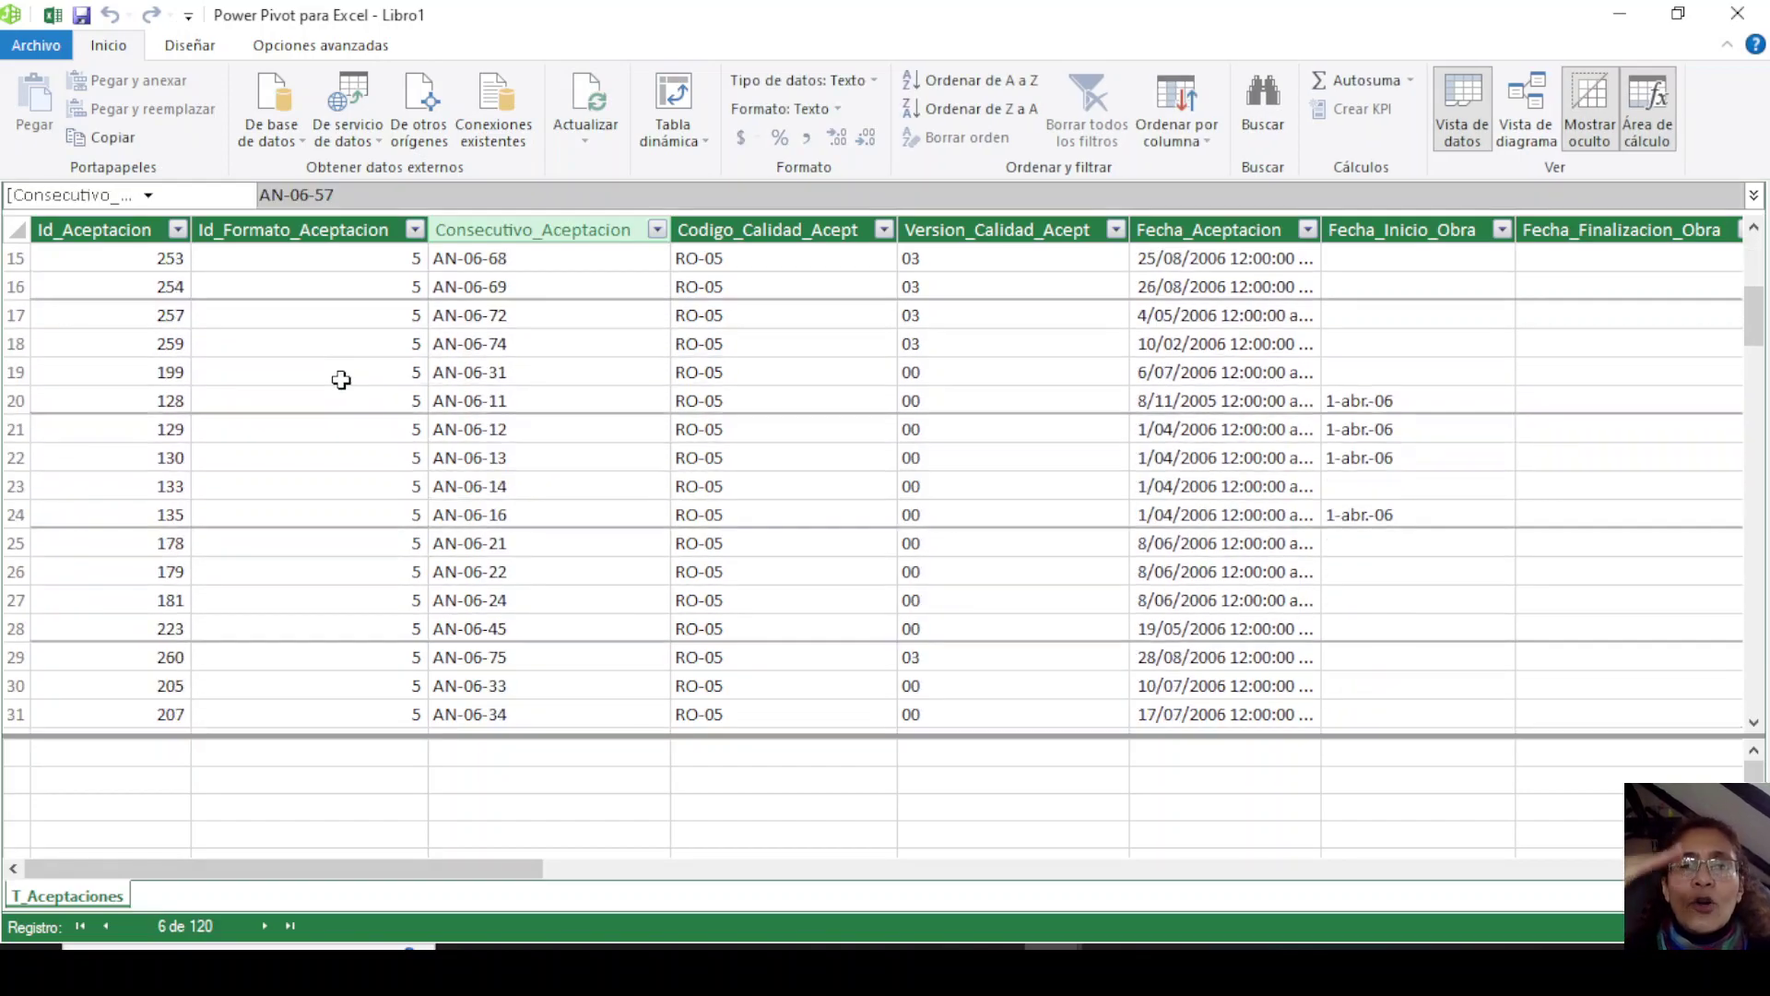
{"action": "scroll", "coordinate": [342, 379], "scroll_direction": "down", "scroll_amount": 3}
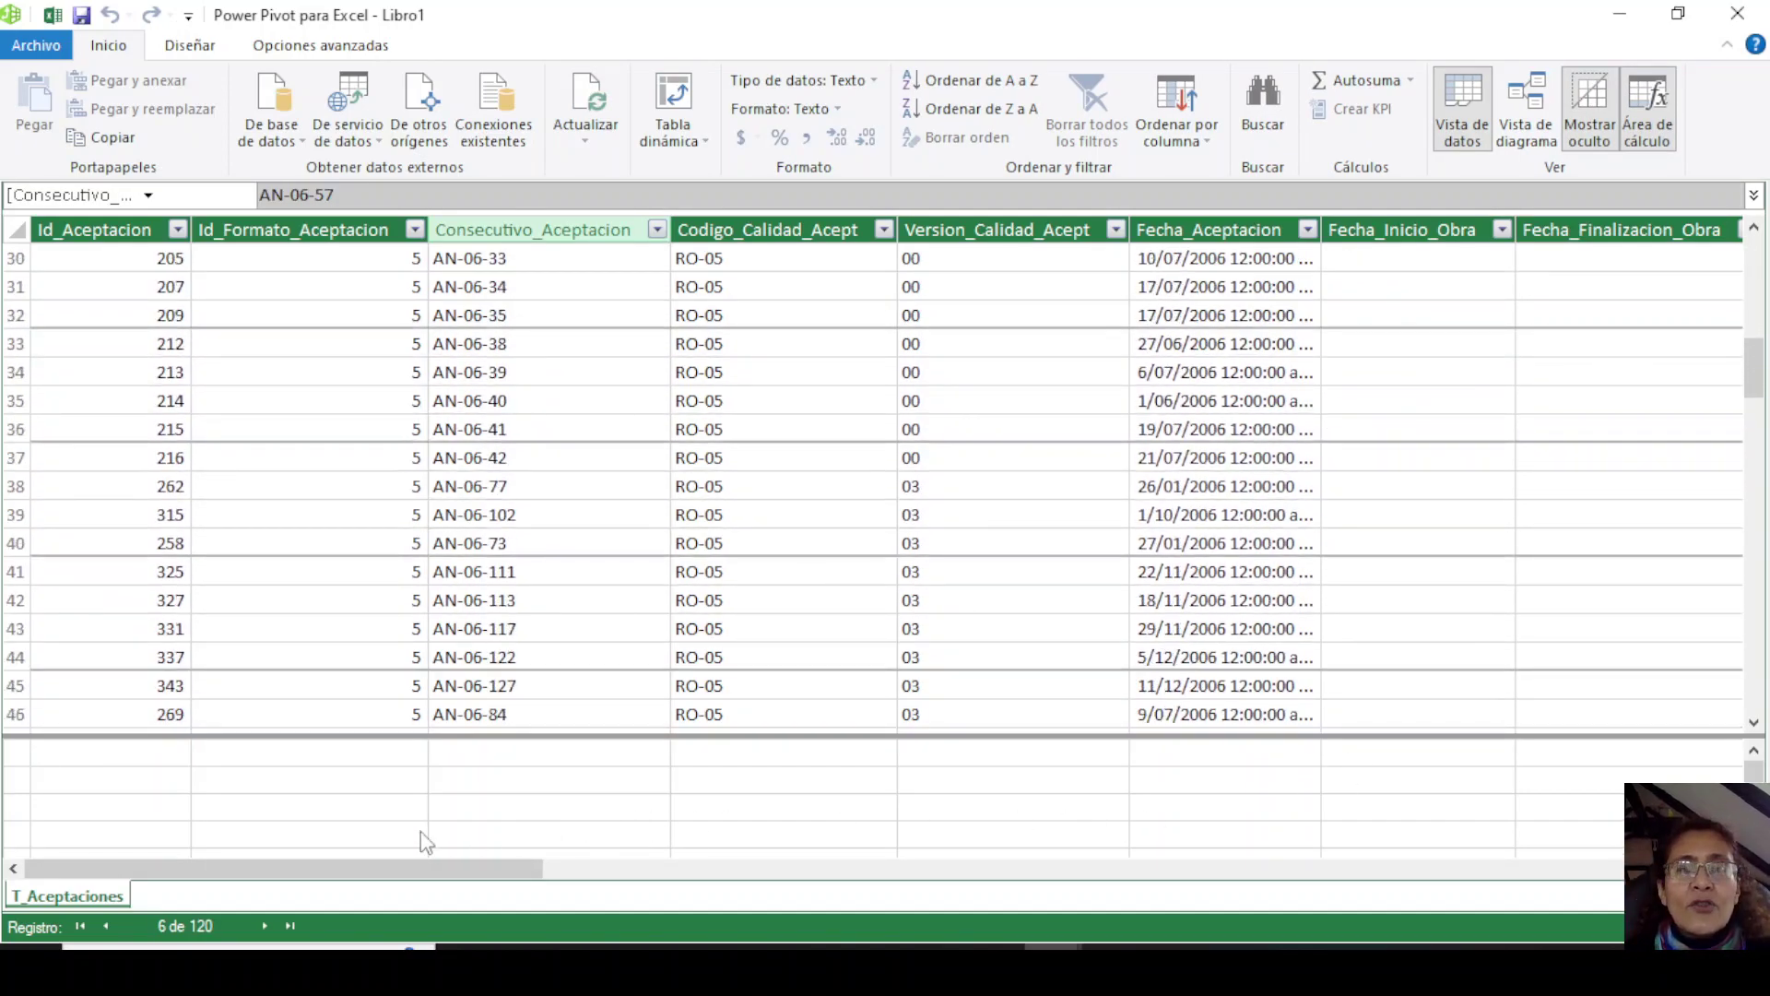
{"action": "left_click_drag", "start_coordinate": [439, 864], "coordinate": [1602, 893]}
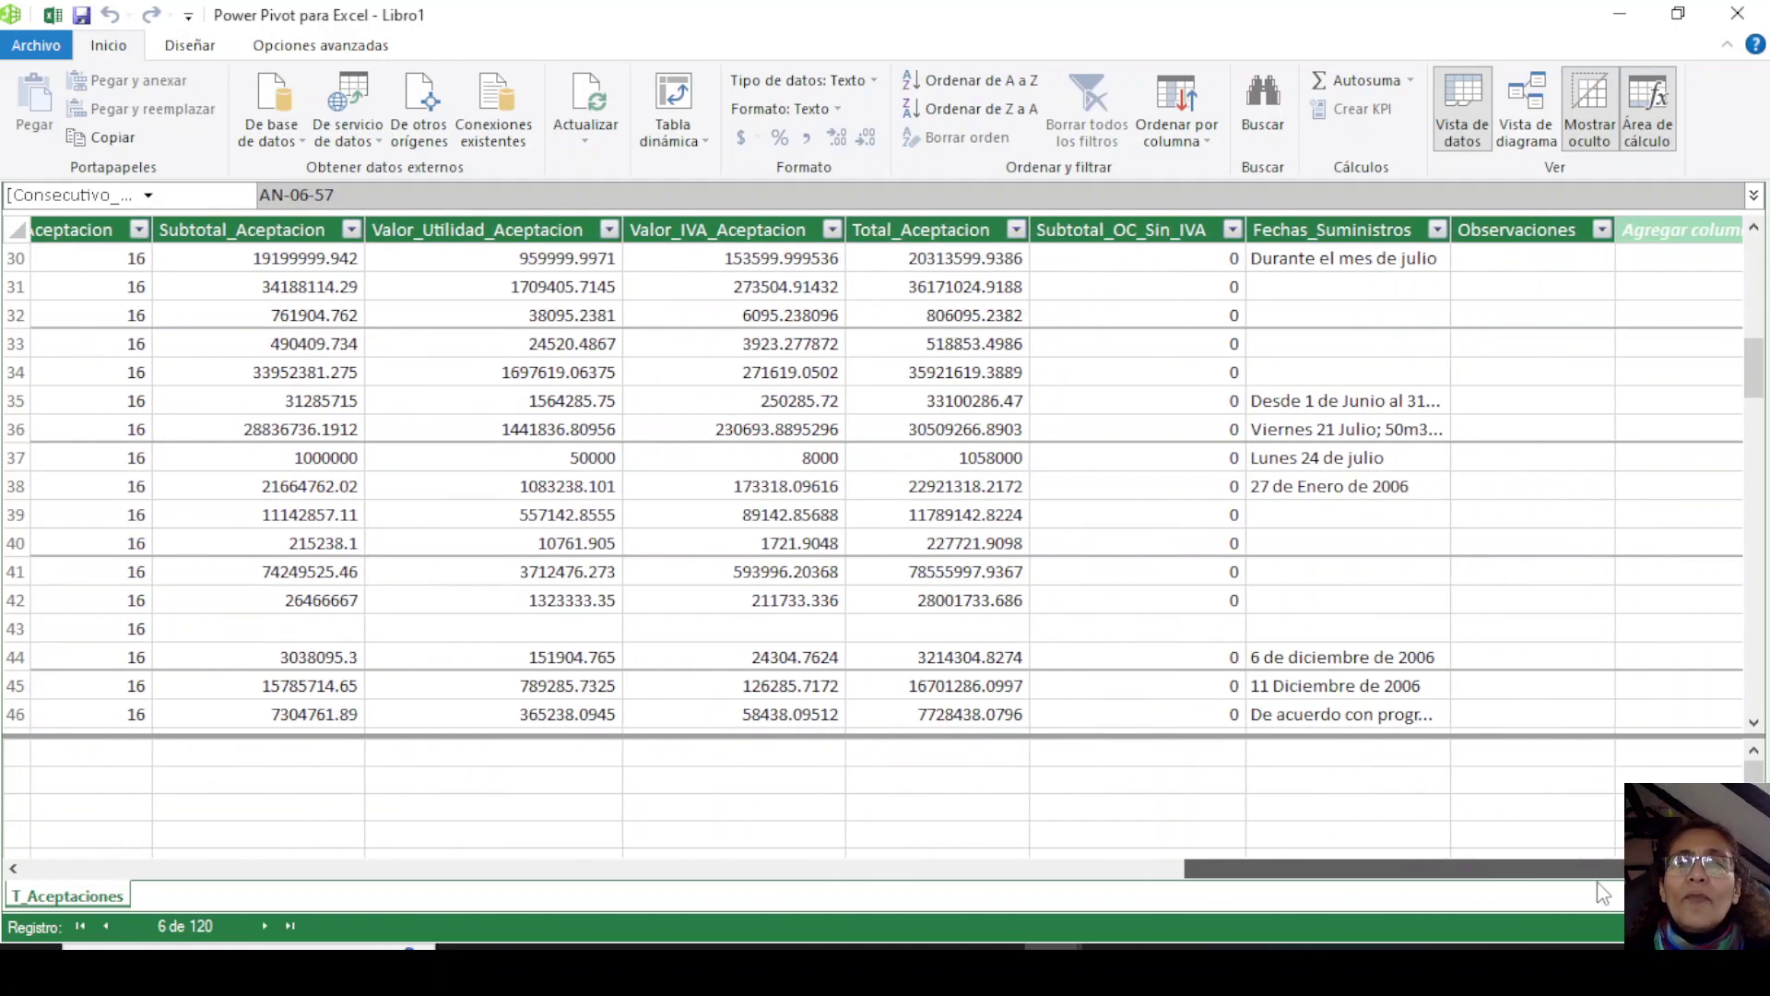
{"action": "left_click_drag", "start_coordinate": [876, 227], "coordinate": [3, 237]}
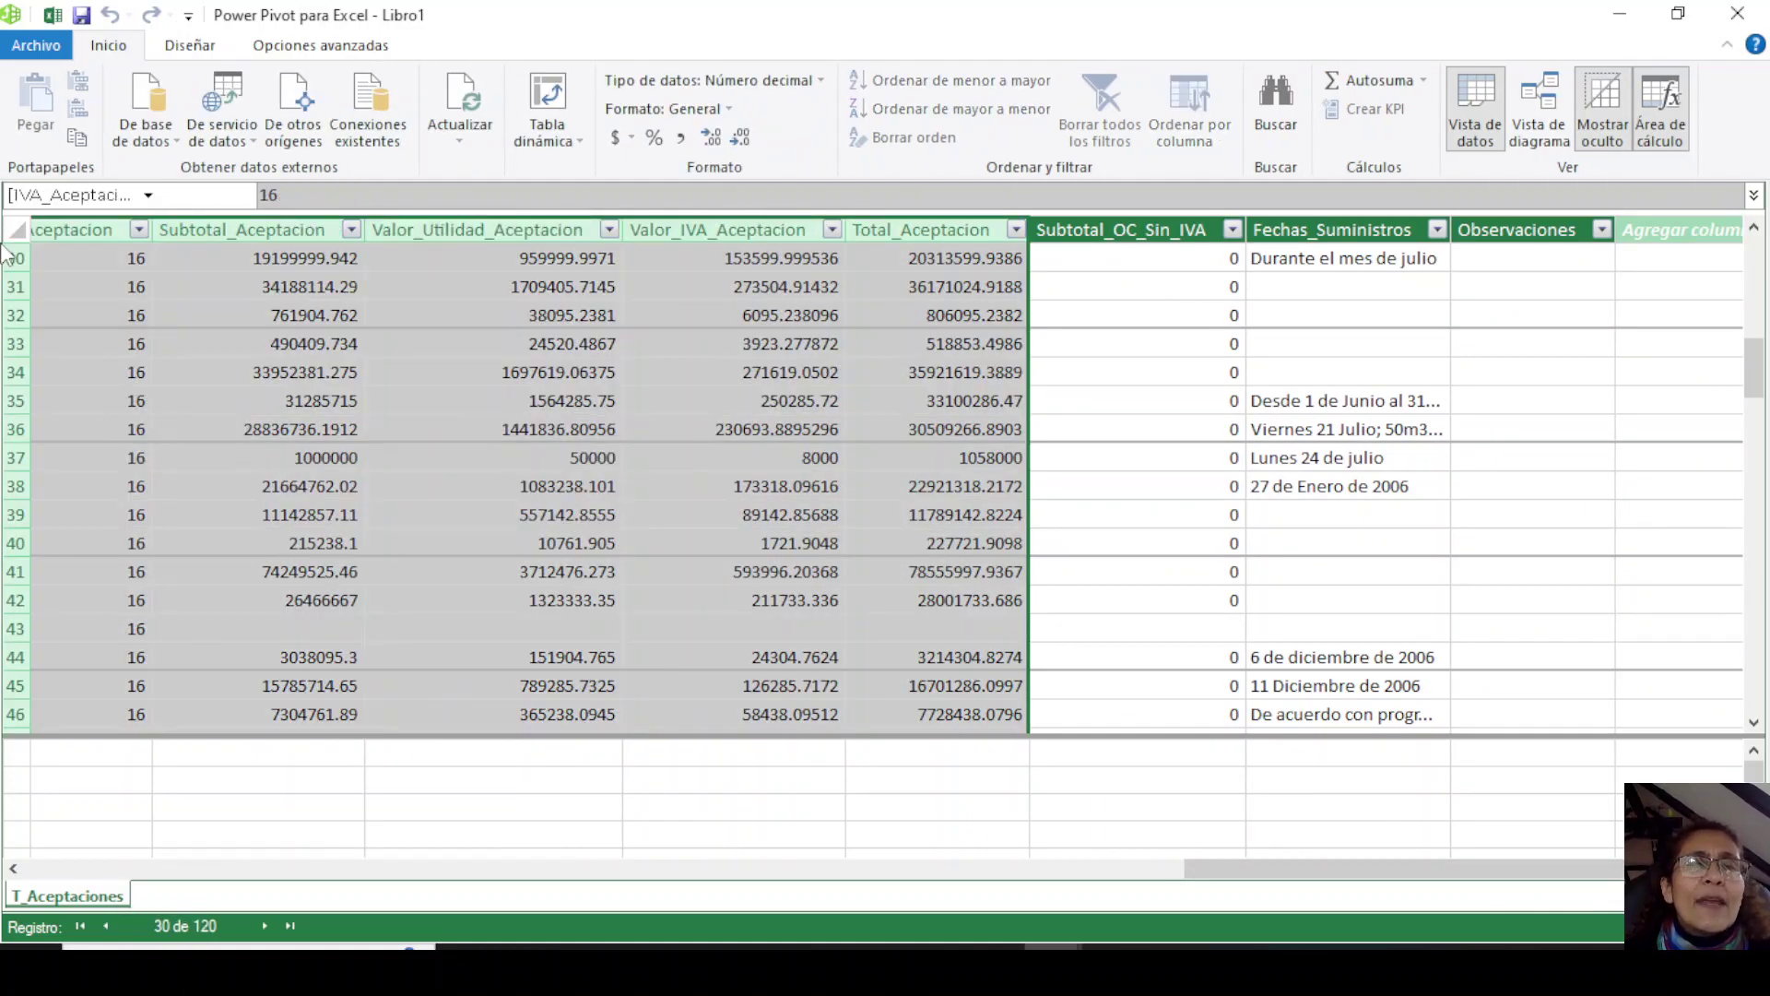
{"action": "left_click_drag", "start_coordinate": [1366, 868], "coordinate": [1271, 873]}
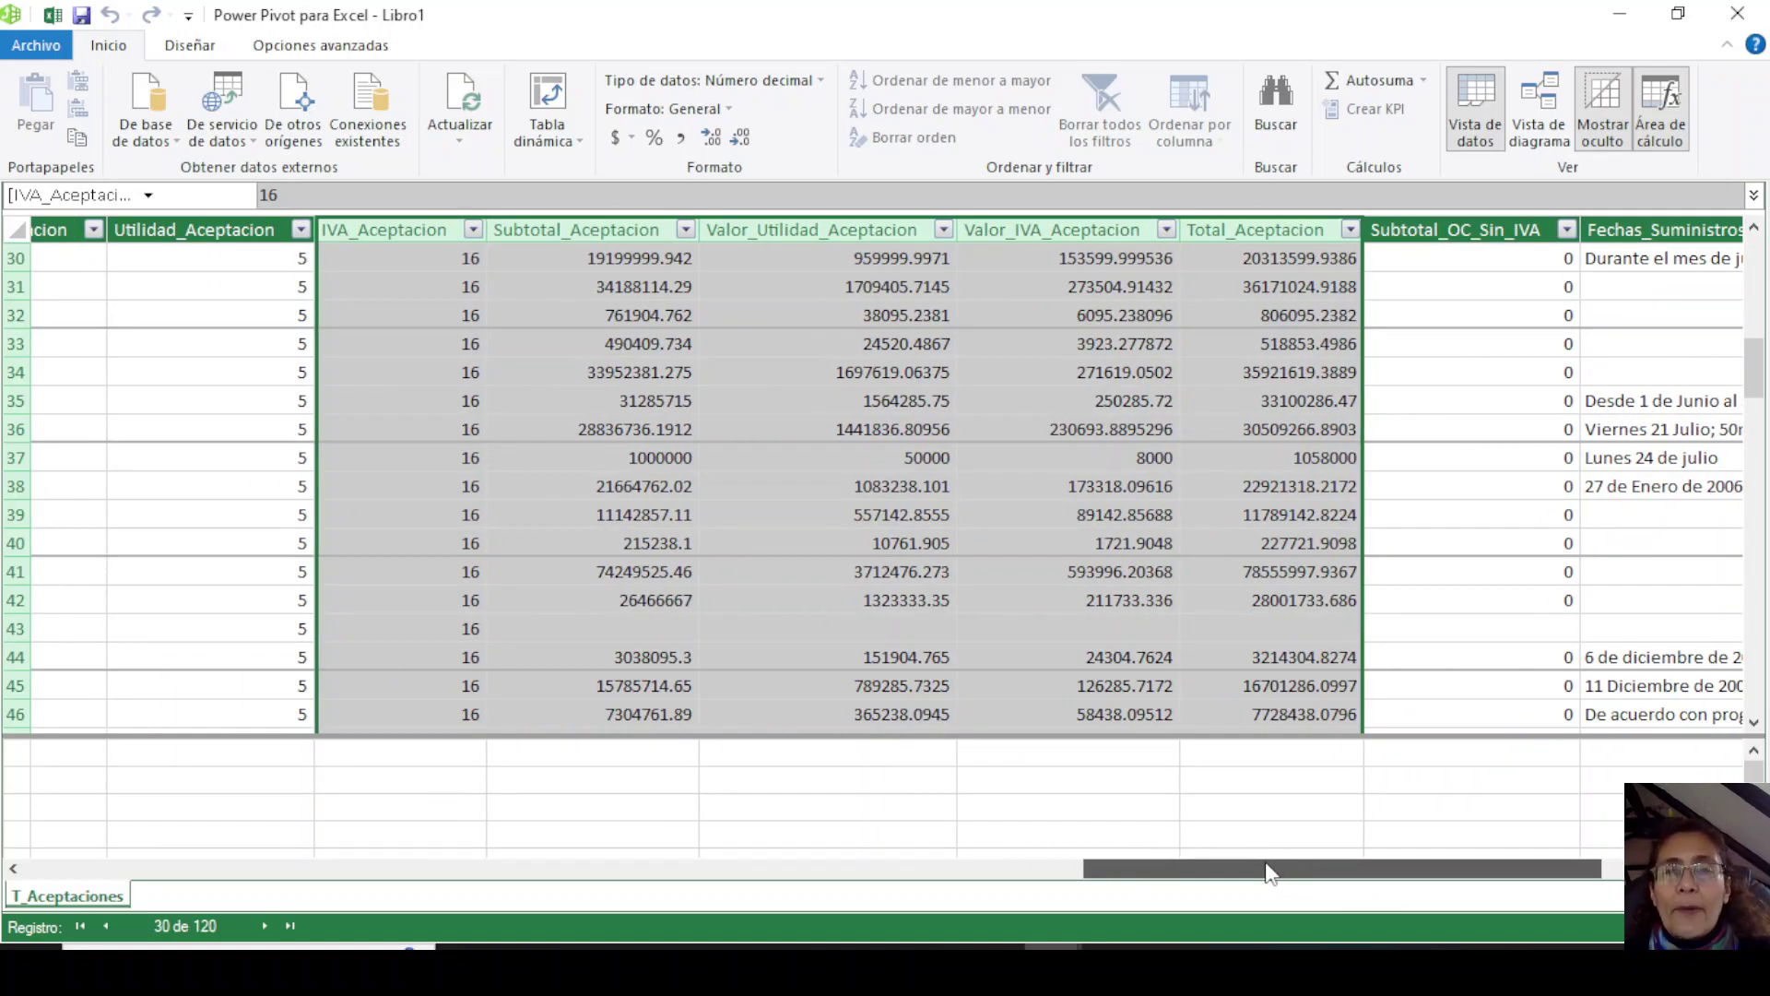
{"action": "left_click", "coordinate": [501, 318]}
{"action": "left_click", "coordinate": [663, 400]}
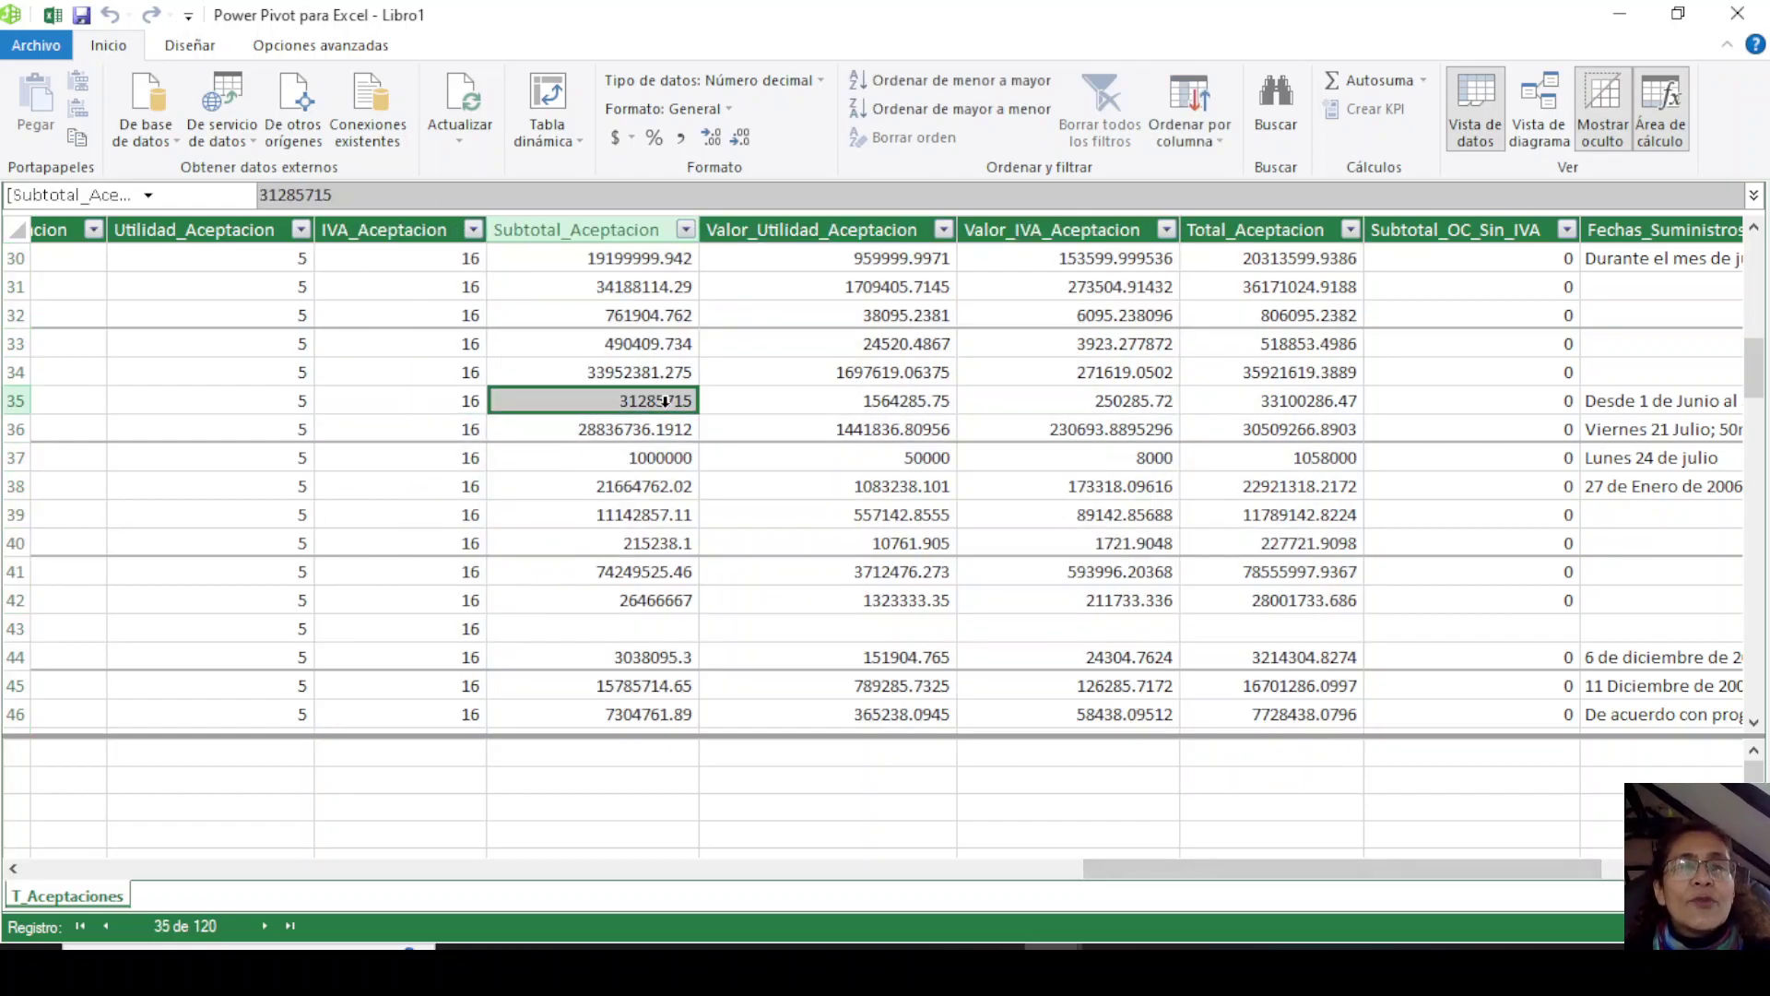
{"action": "left_click_drag", "start_coordinate": [1146, 874], "coordinate": [1143, 881]}
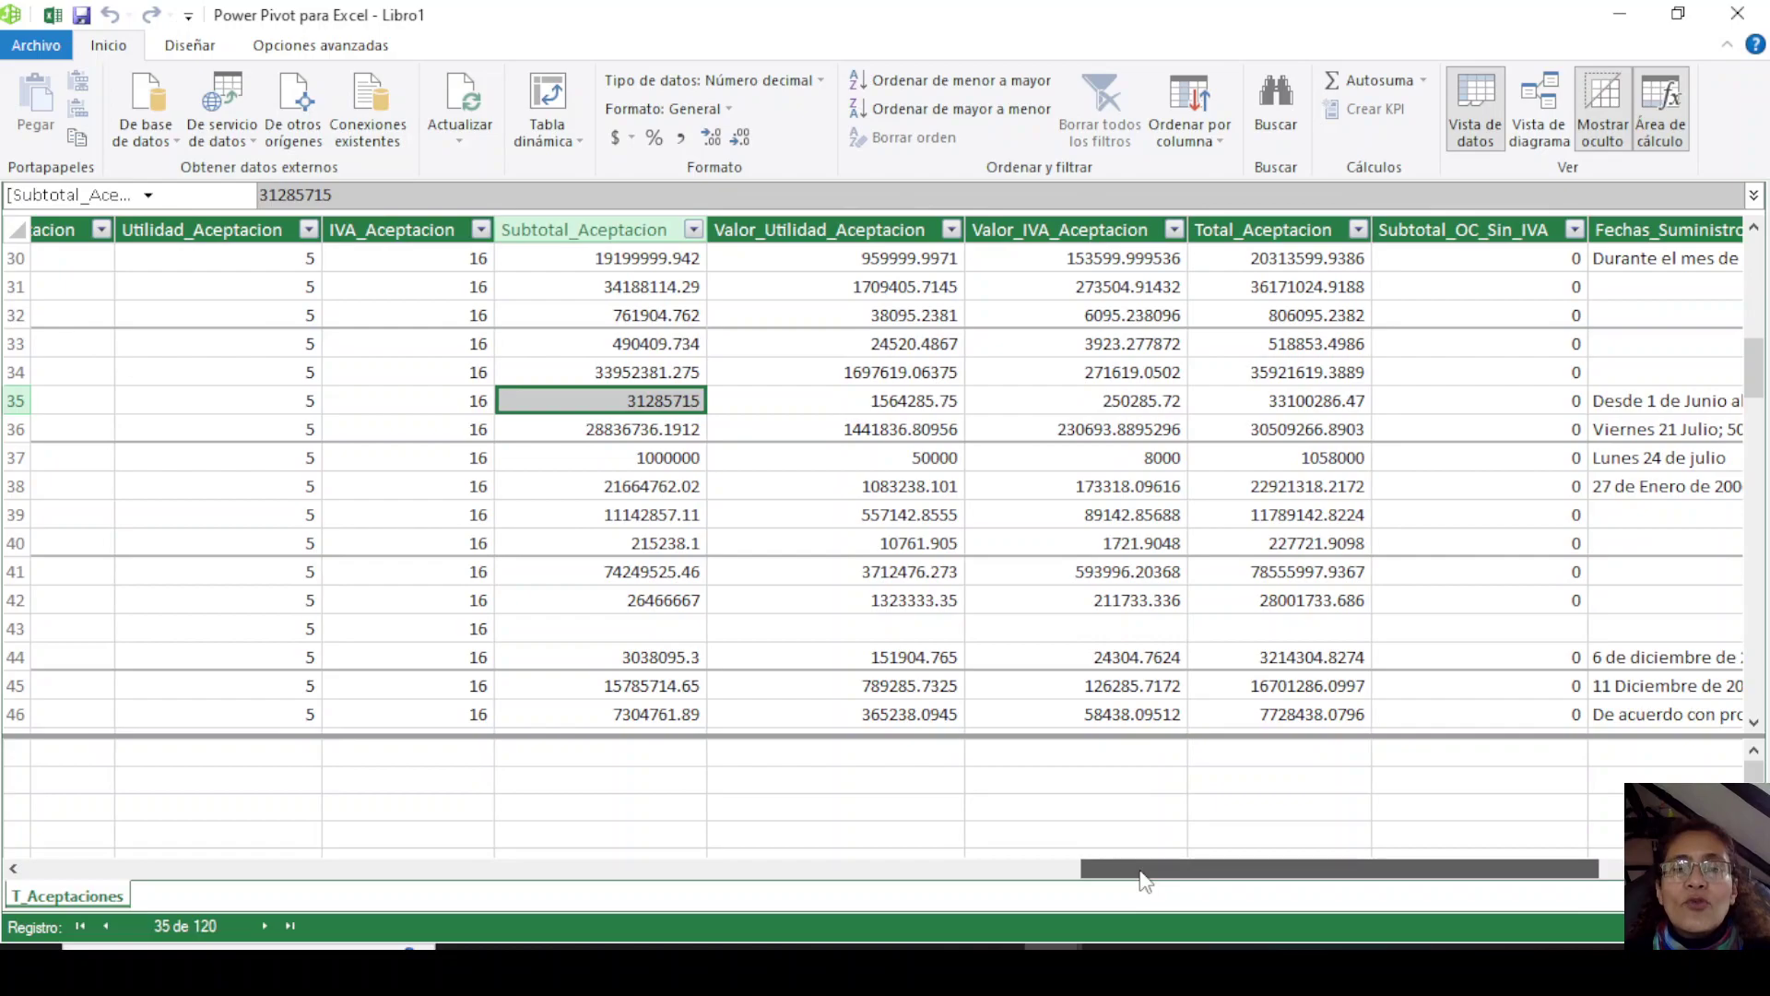
{"action": "left_click_drag", "start_coordinate": [1143, 880], "coordinate": [32, 873]}
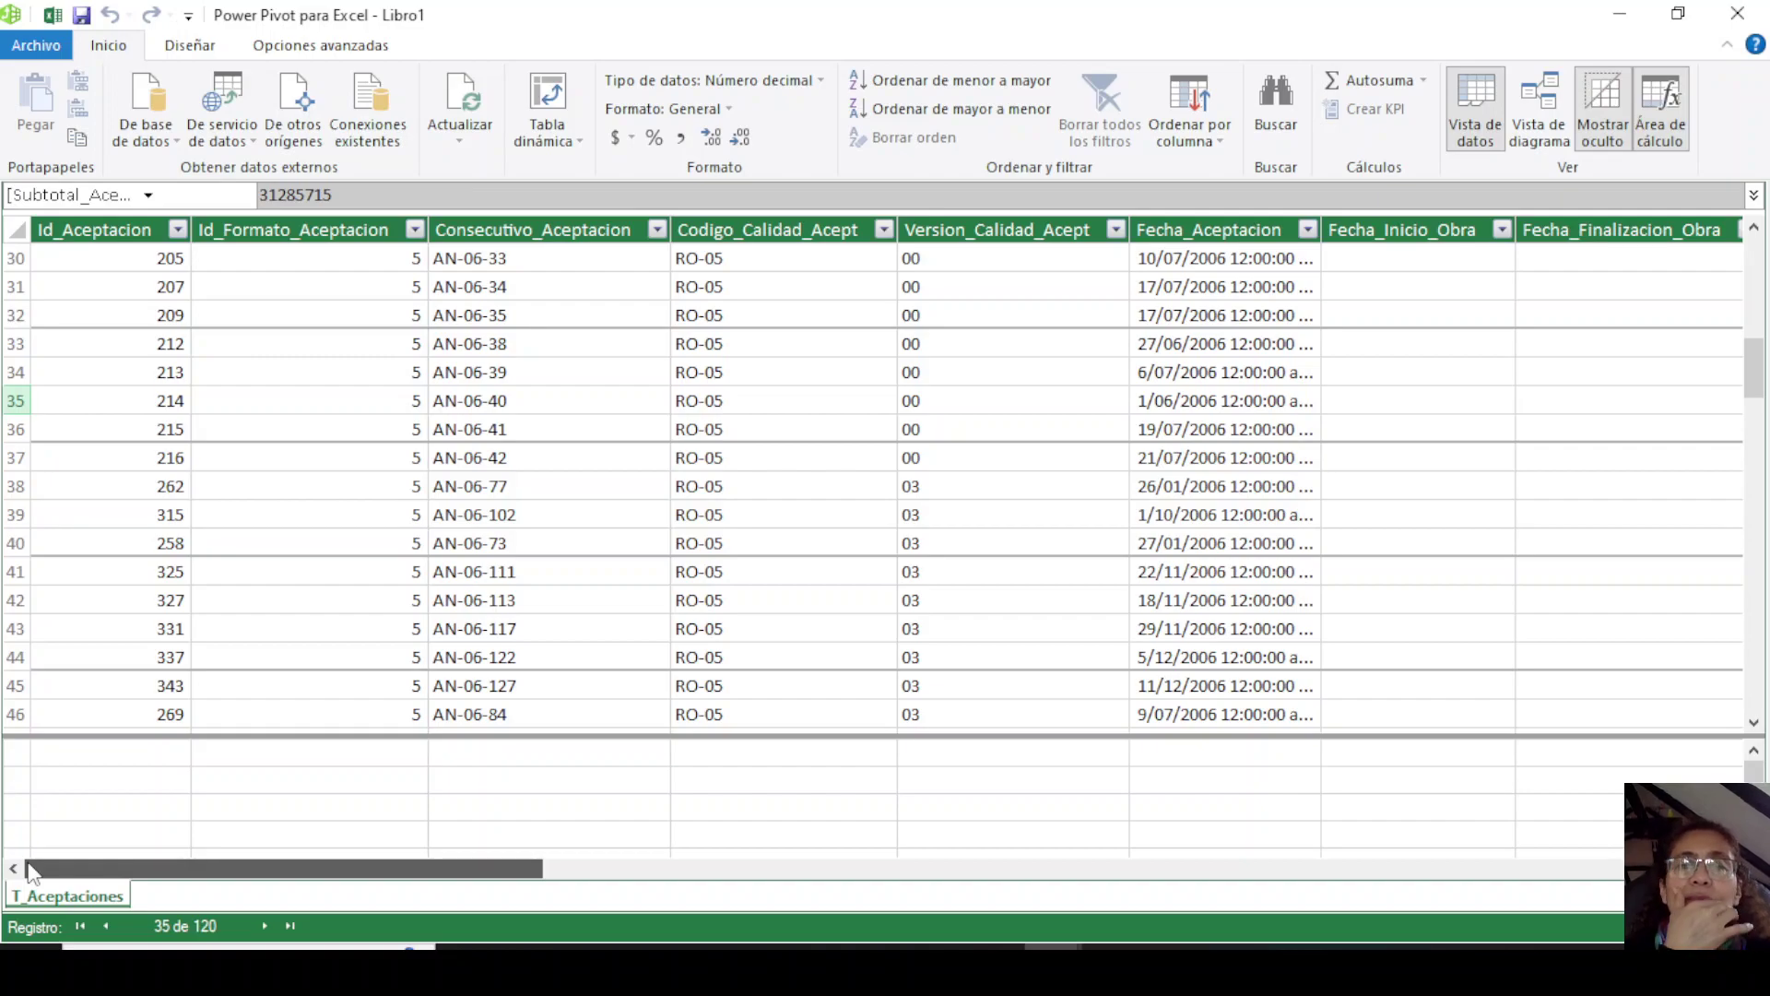
{"action": "left_click_drag", "start_coordinate": [32, 873], "coordinate": [230, 899]}
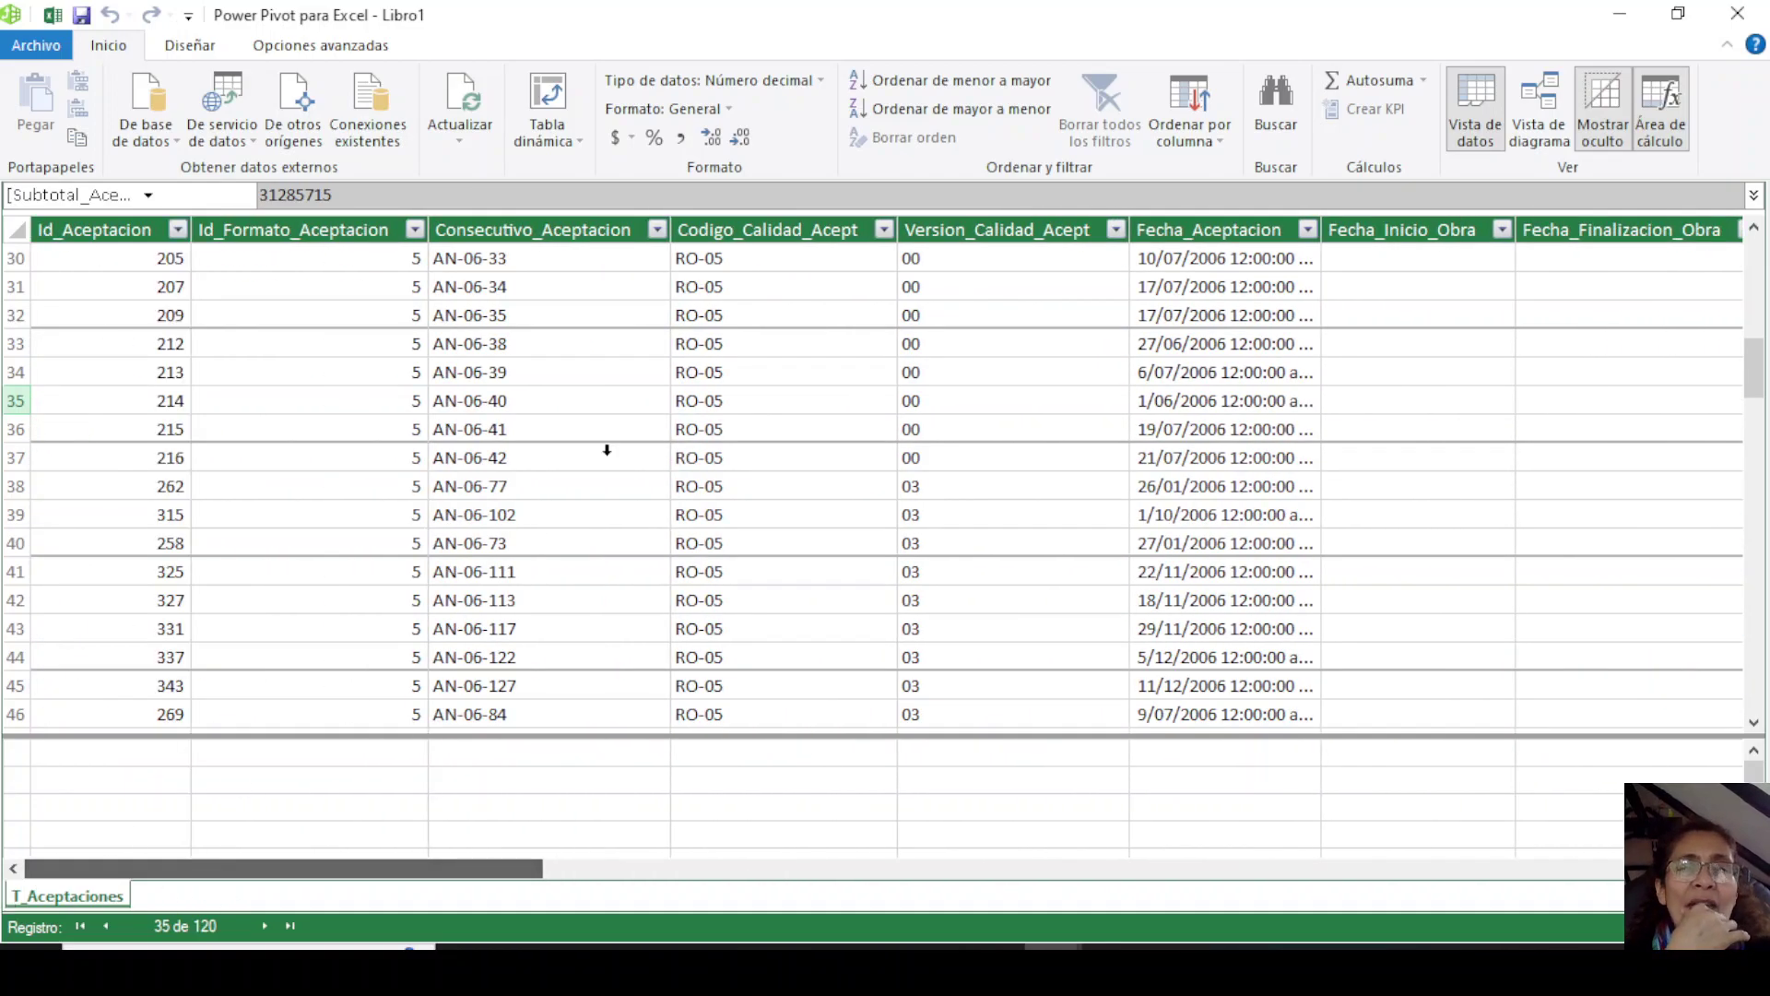
Enlarge the calculation area below the T_Aceptaciones data and select an empty calculation cell under the Id_Aceptacion column.
{"action": "left_click_drag", "start_coordinate": [620, 735], "coordinate": [682, 663]}
{"action": "left_click", "coordinate": [553, 402]}
{"action": "left_click", "coordinate": [729, 763]}
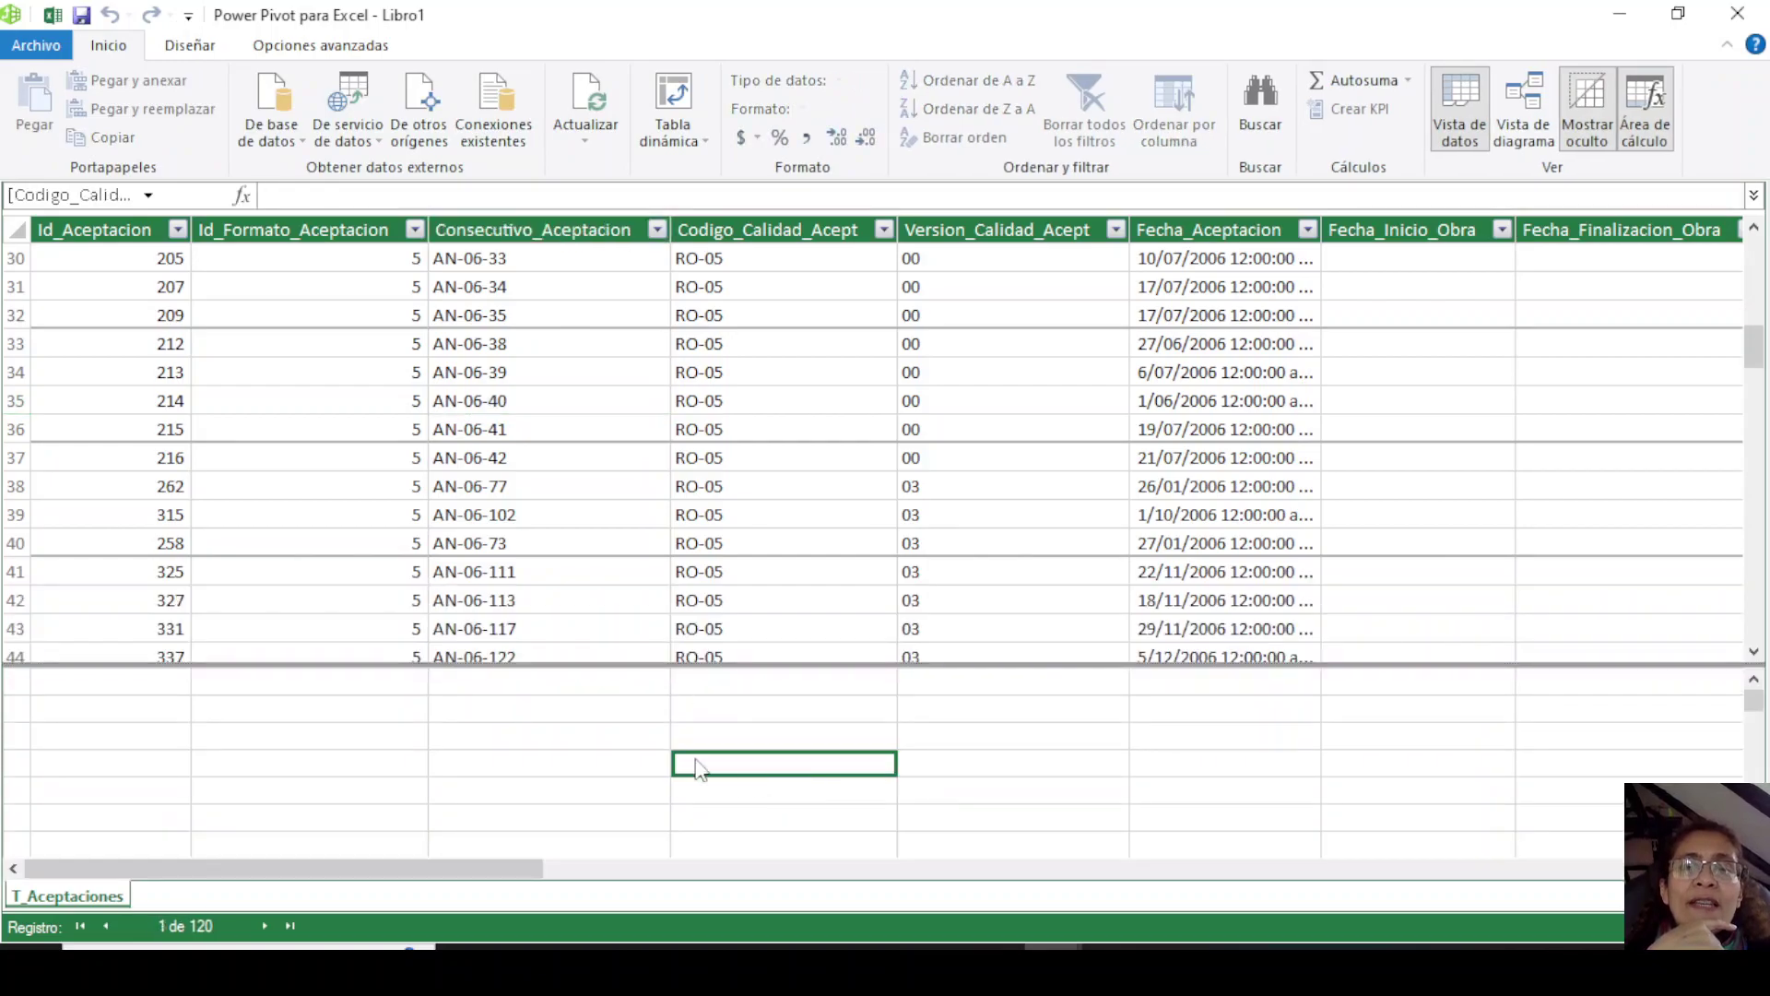
{"action": "left_click", "coordinate": [599, 743]}
{"action": "left_click", "coordinate": [182, 742]}
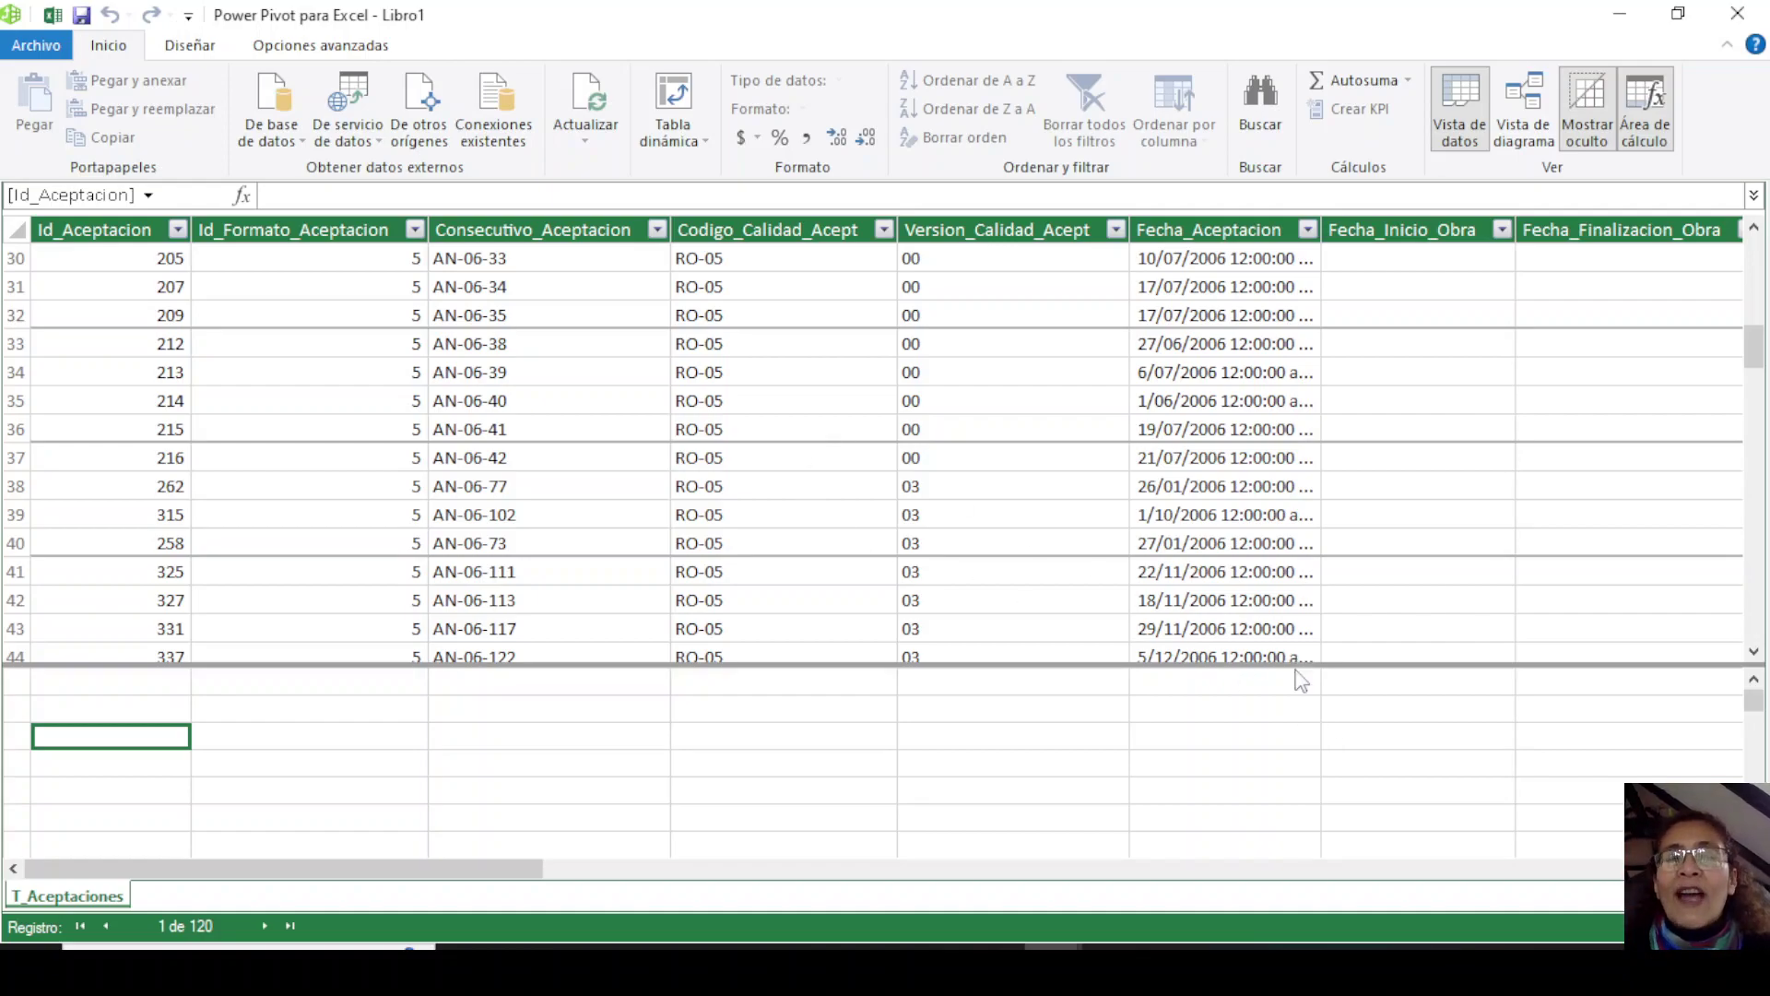
Examine the Codigo_Obra_Acept, Celular_Aceptacion, Obra_Aceptacion and Id_Concepto_Obra_Acept columns of T_Aceptaciones.
{"action": "left_click_drag", "start_coordinate": [516, 859], "coordinate": [1137, 876]}
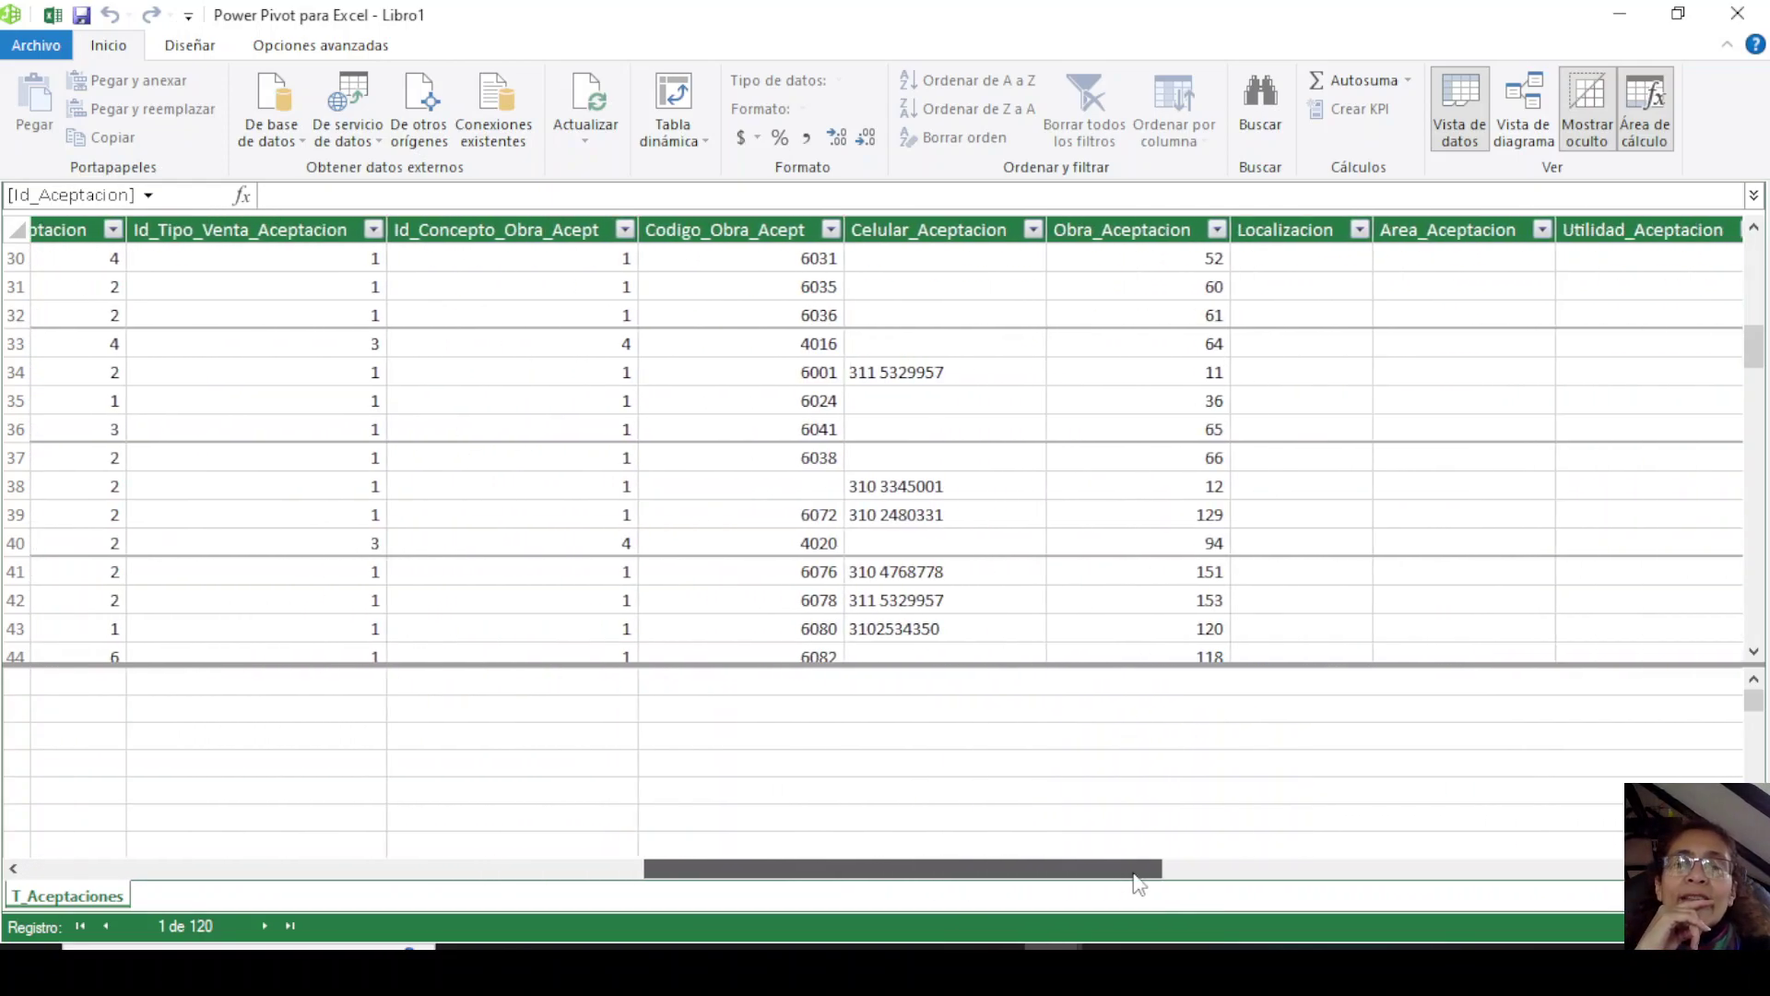
{"action": "left_click", "coordinate": [719, 231]}
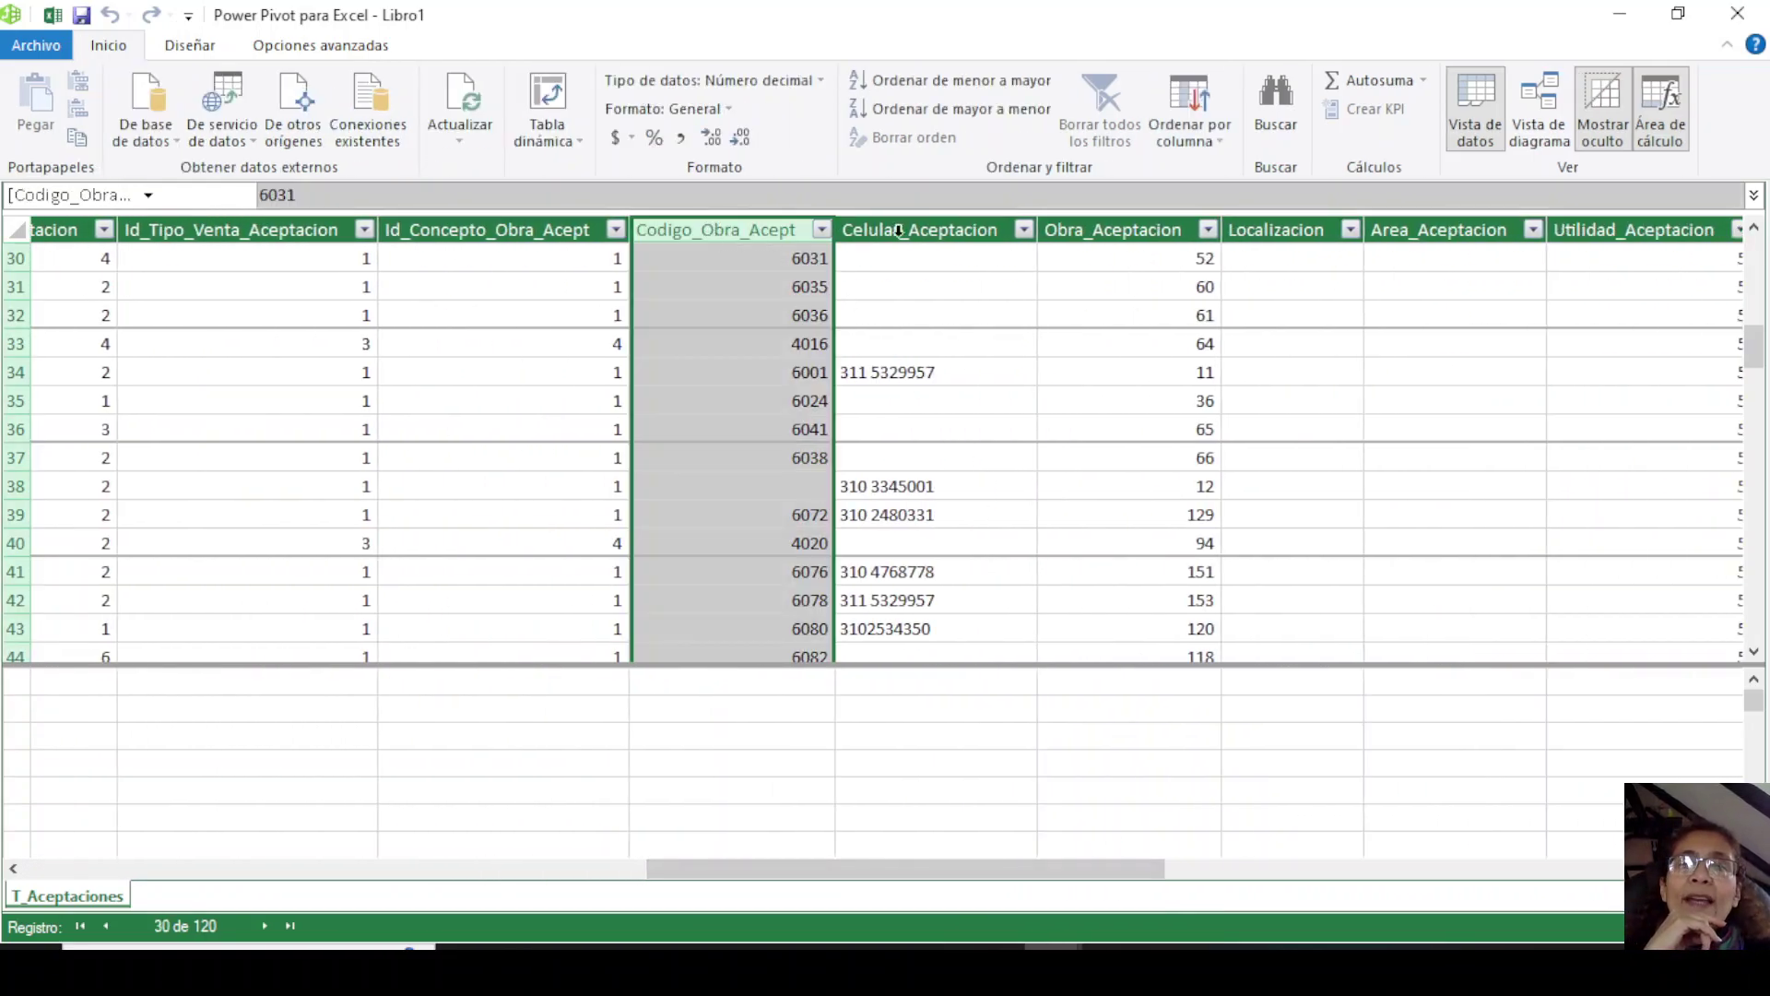
{"action": "left_click", "coordinate": [912, 231]}
{"action": "left_click", "coordinate": [1182, 231]}
{"action": "left_click", "coordinate": [476, 227]}
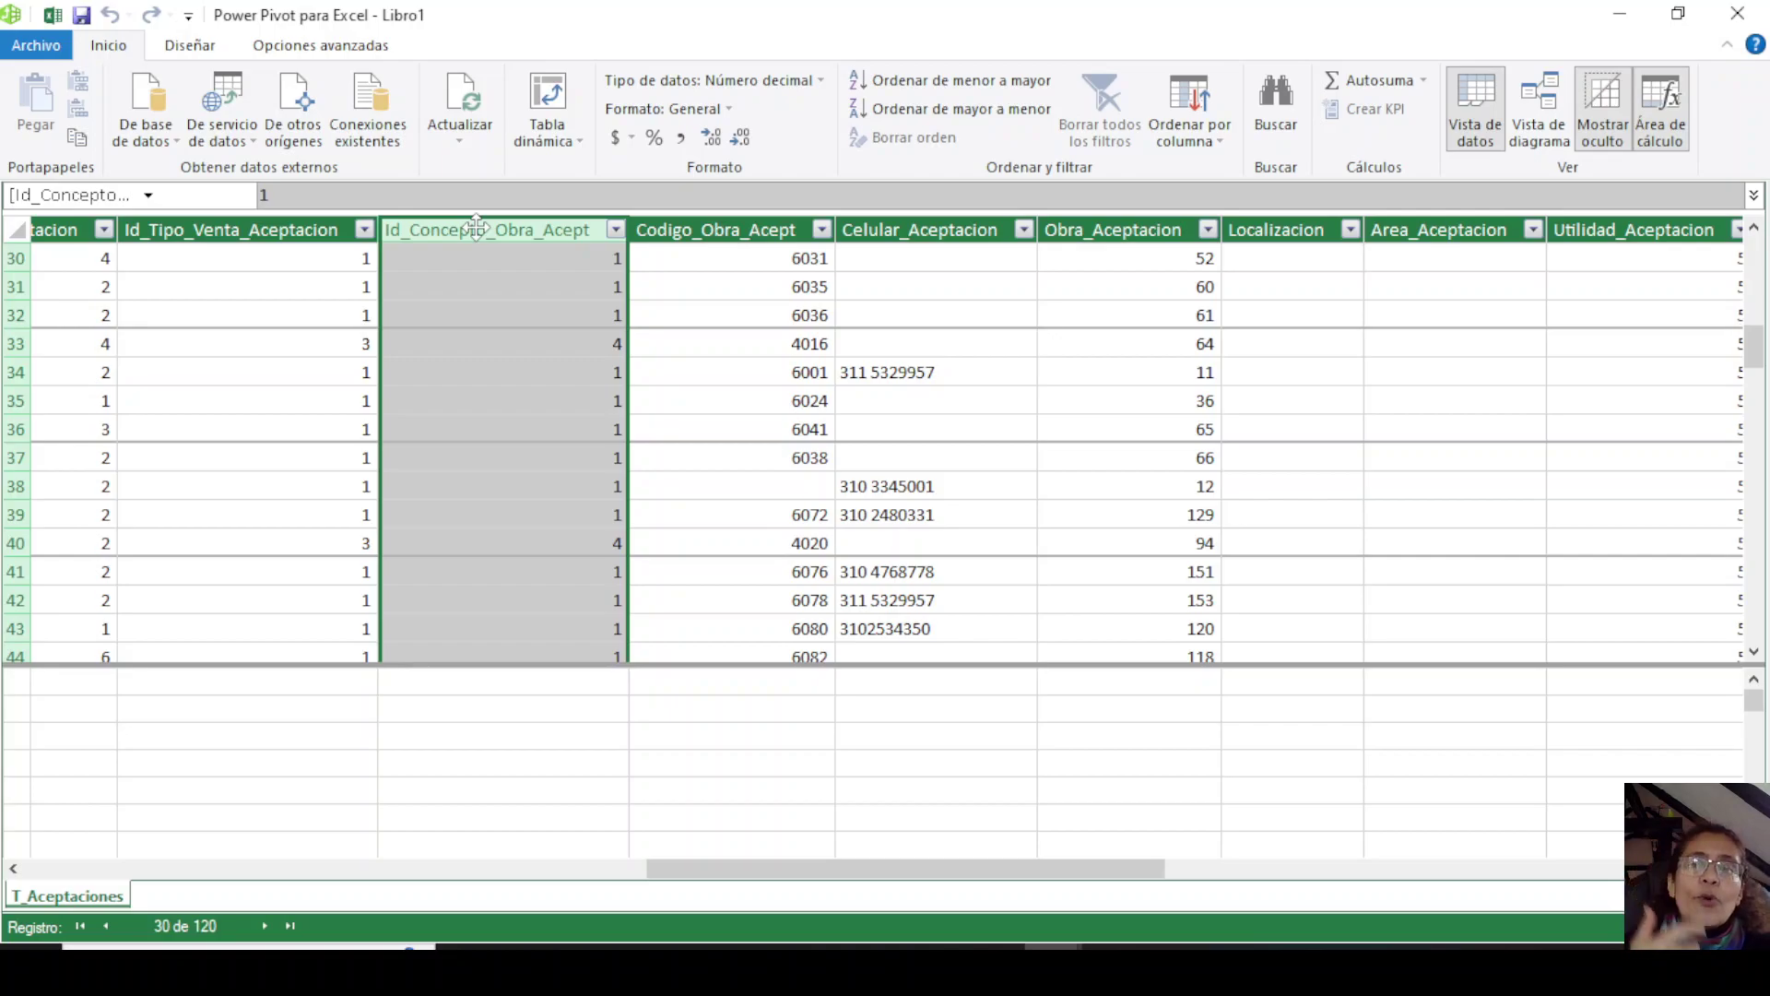
{"action": "left_click", "coordinate": [562, 708]}
{"action": "left_click", "coordinate": [892, 710]}
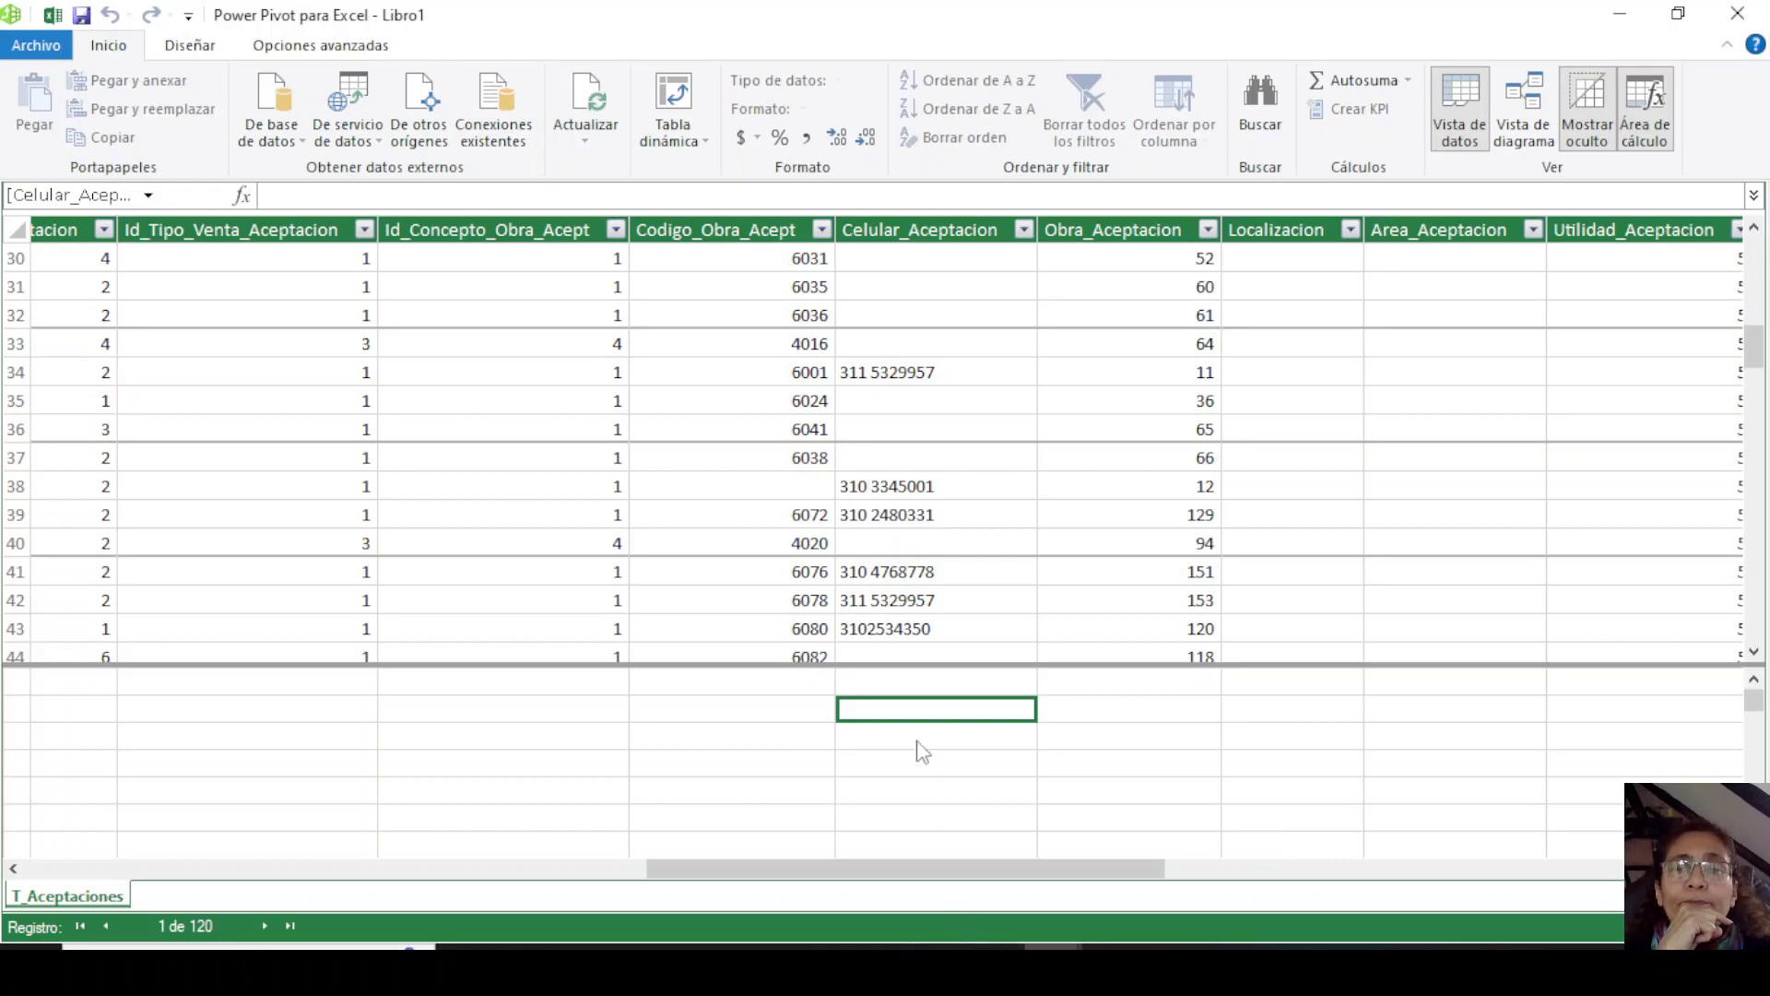
{"action": "left_click_drag", "start_coordinate": [976, 873], "coordinate": [166, 872]}
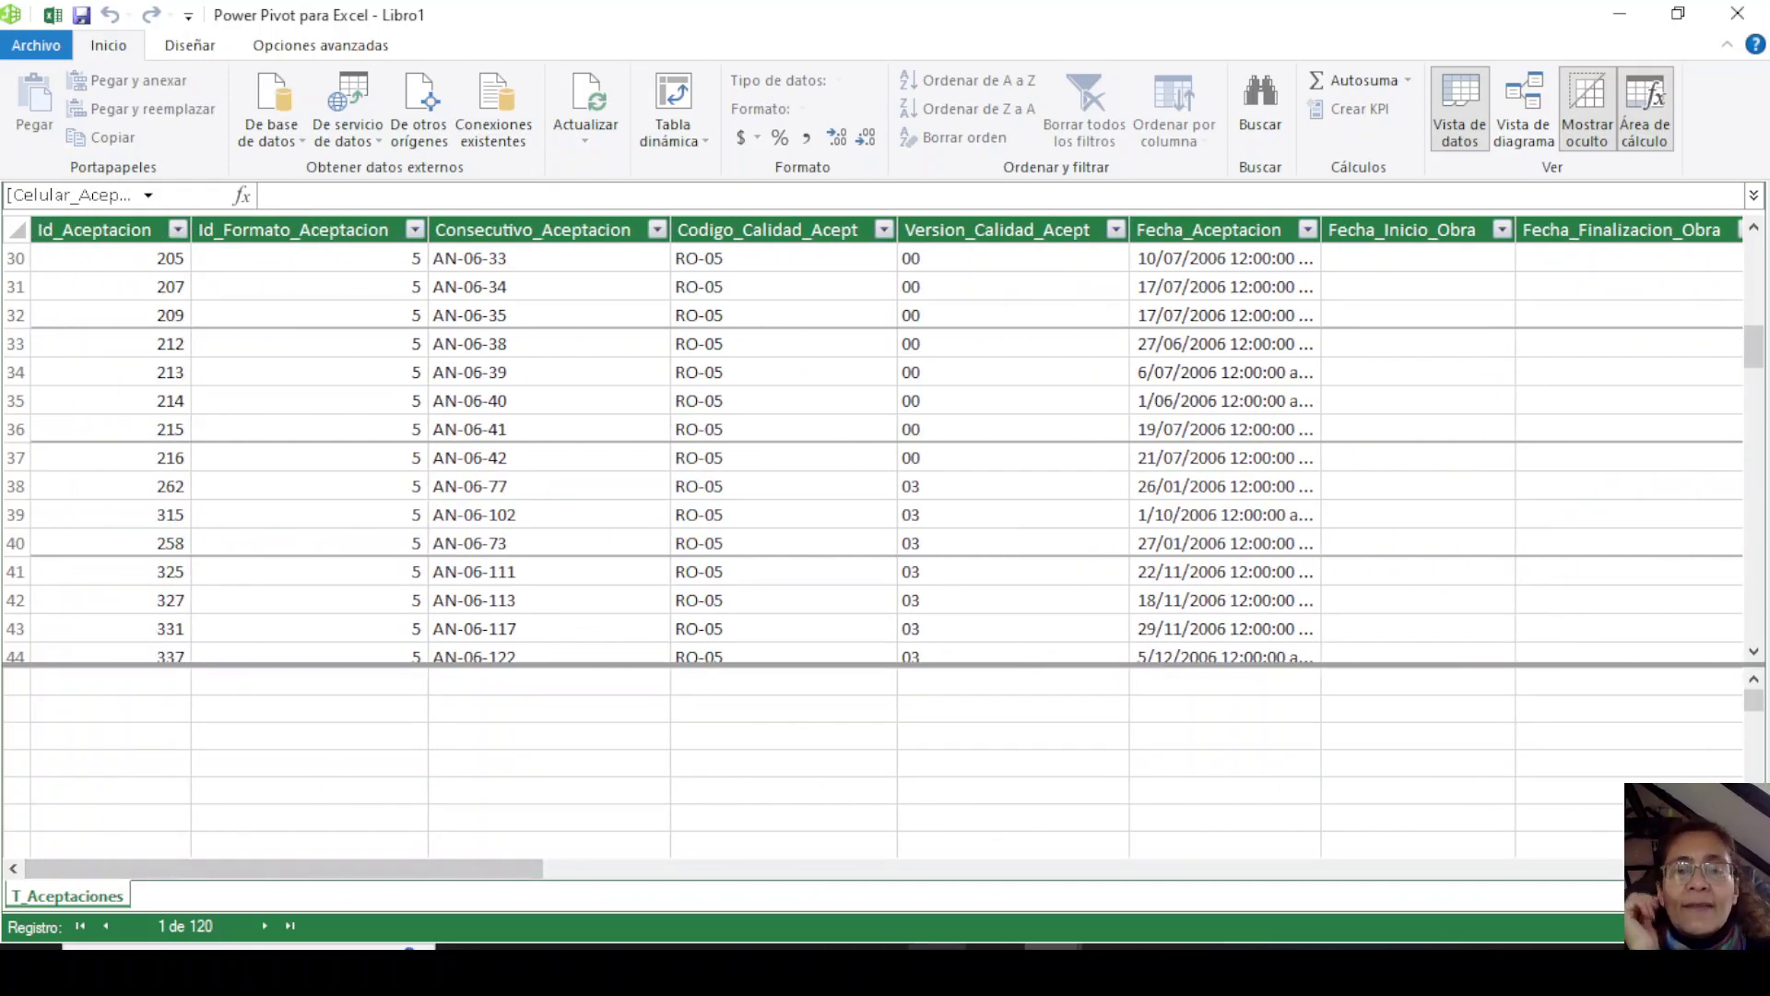
Switch to the Aceptaciones folder in File Explorer, open ST_Aceptaciones.xlsx in Excel and enable editing.
{"action": "mouse_move", "coordinate": [935, 968]}
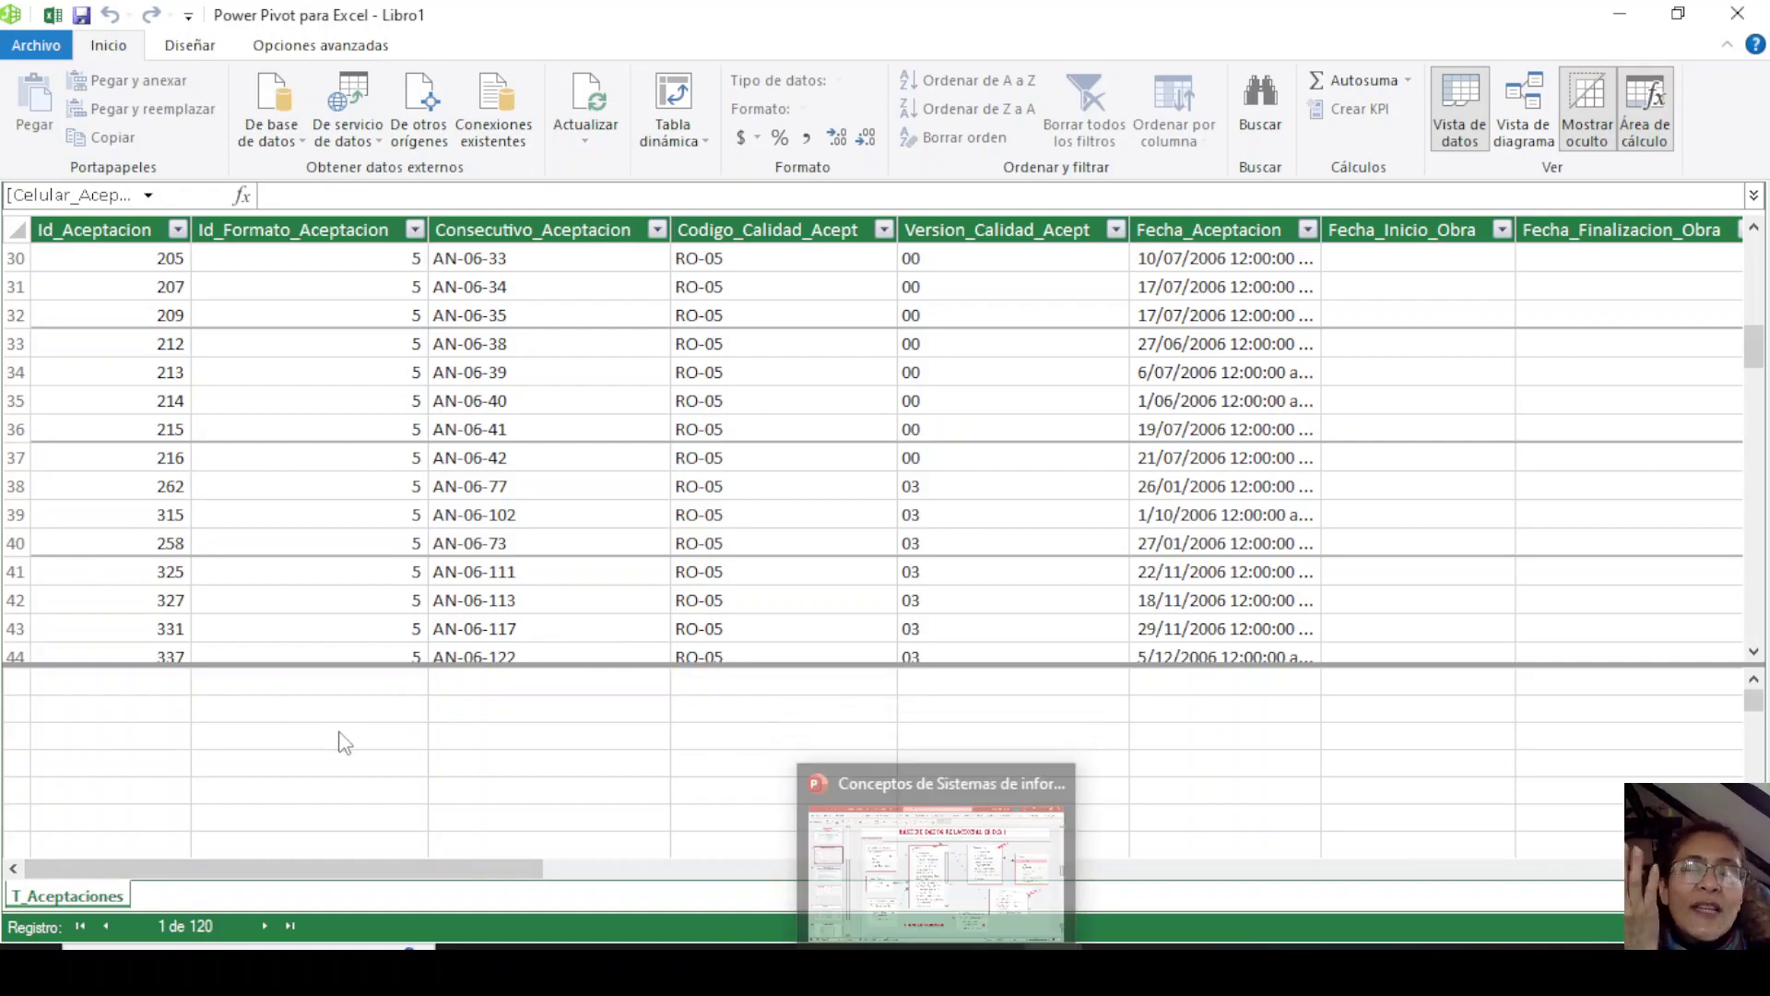
{"action": "left_click", "coordinate": [820, 968]}
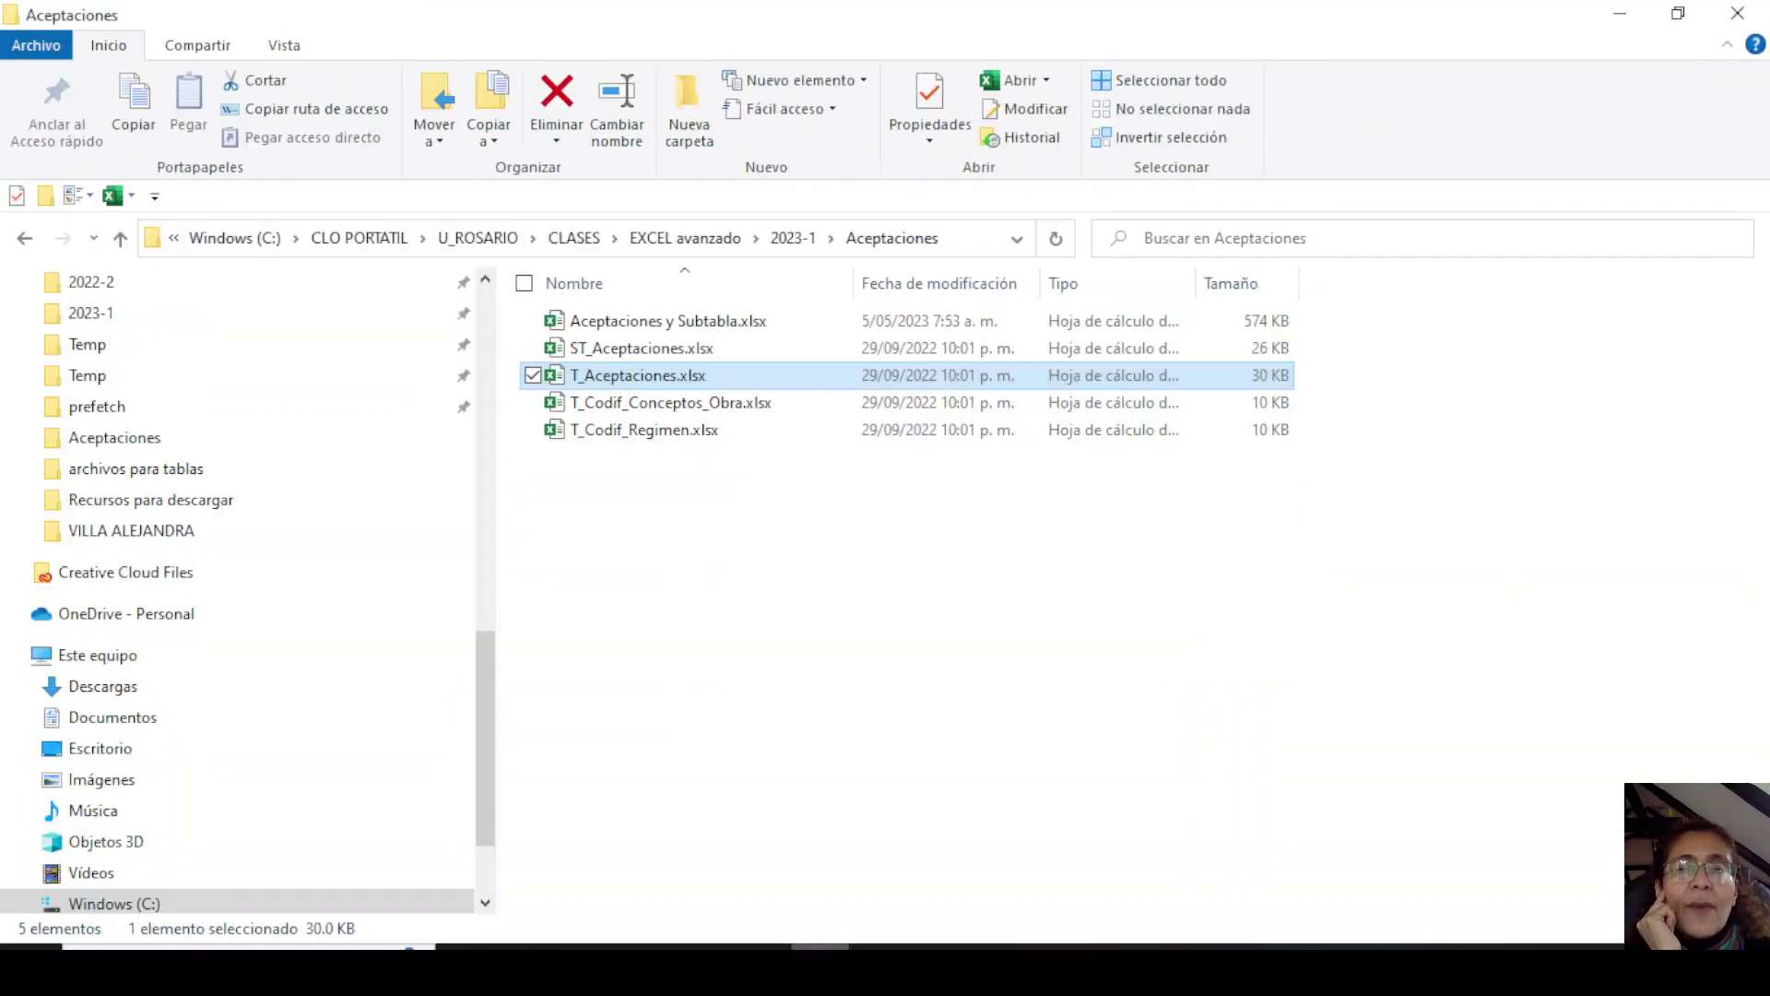
{"action": "left_click", "coordinate": [668, 349]}
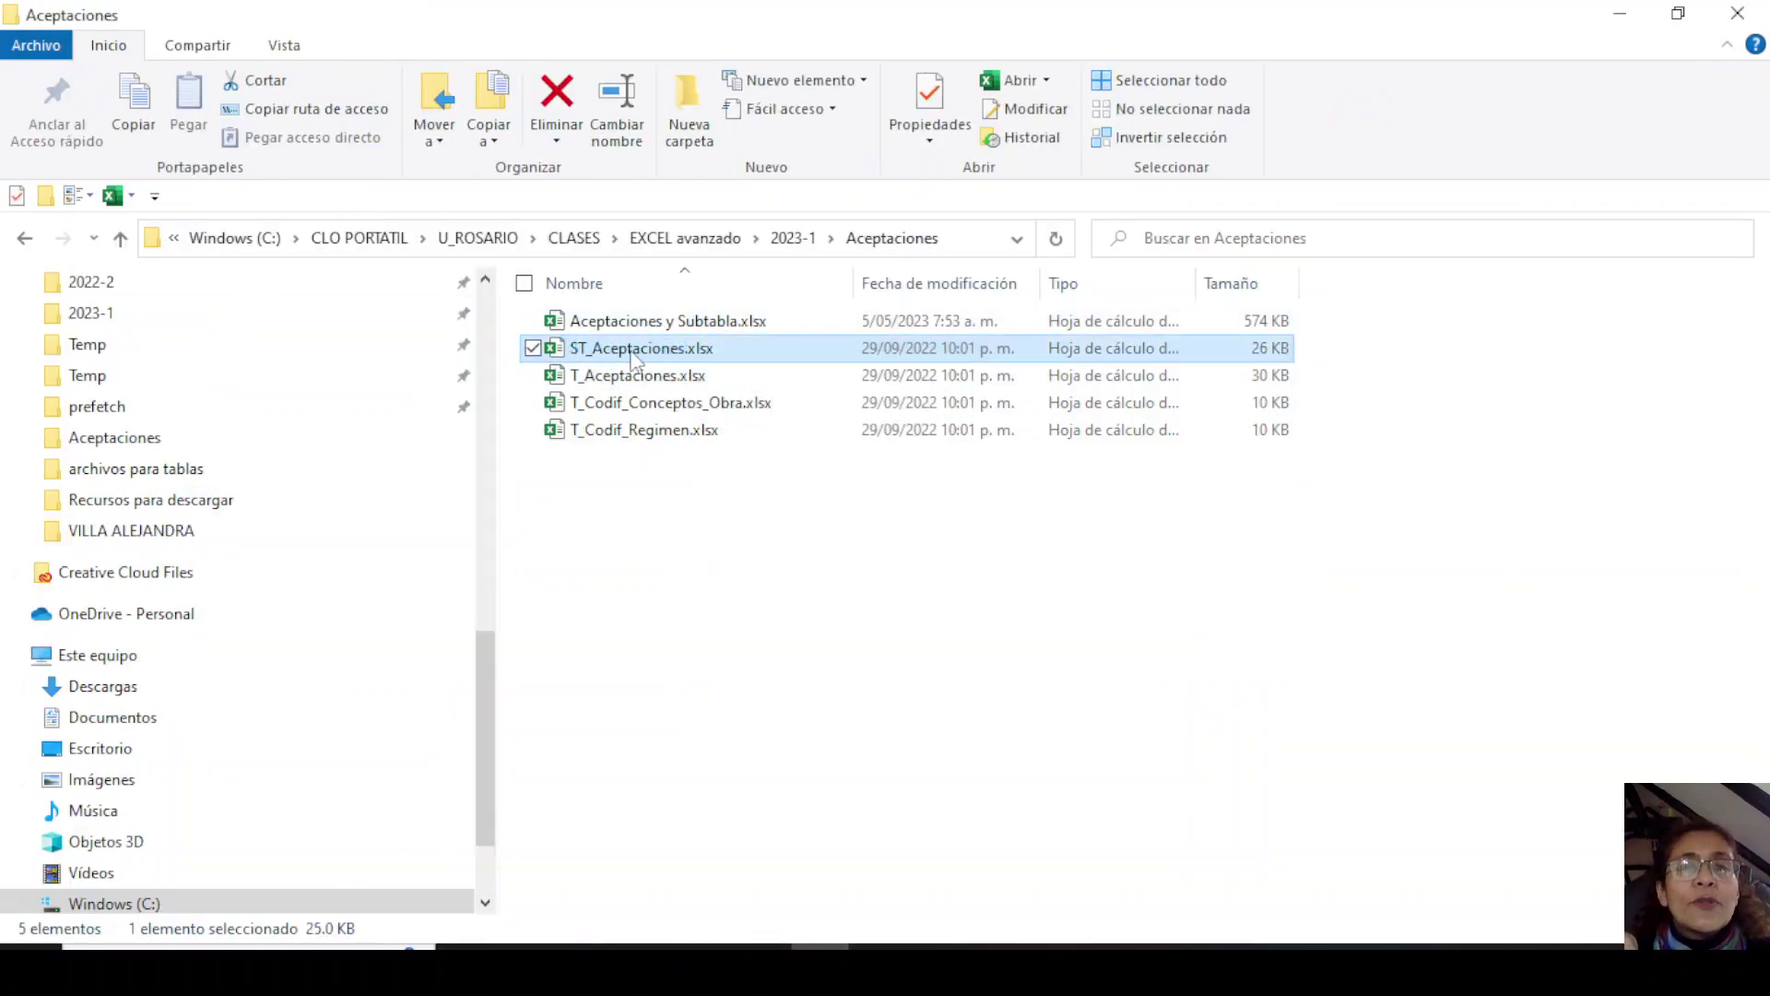
{"action": "left_click", "coordinate": [1011, 85]}
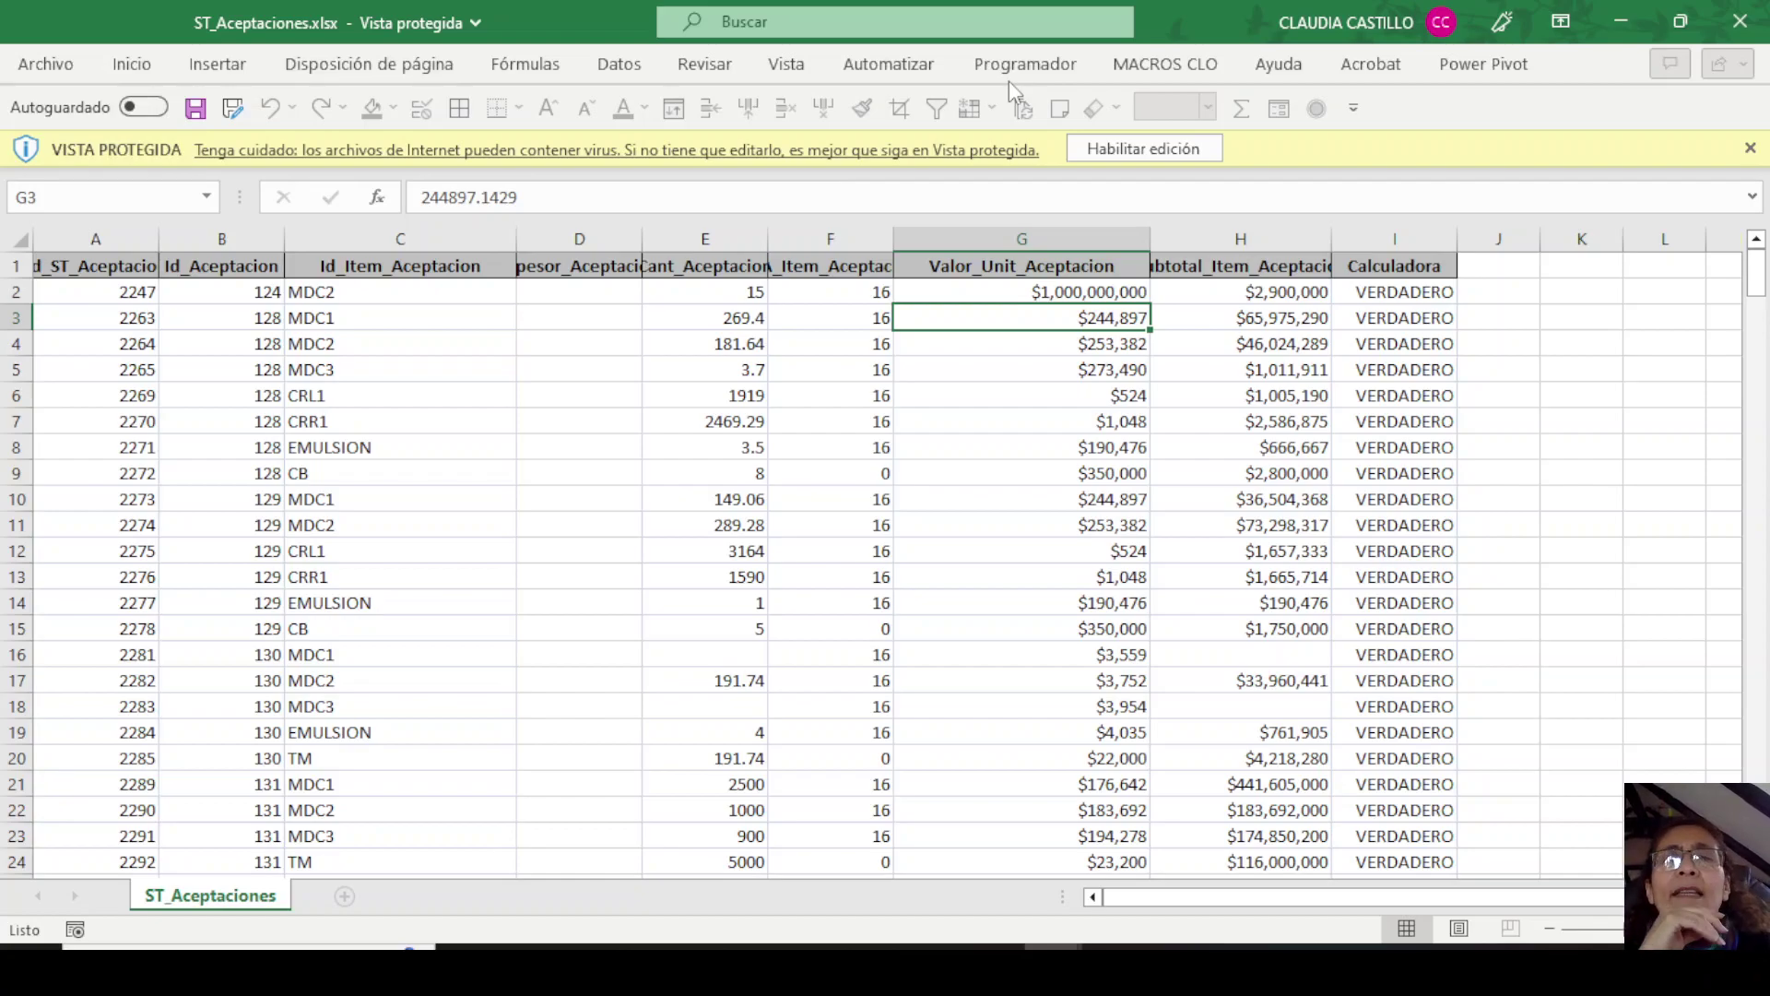
{"action": "left_click", "coordinate": [1134, 150]}
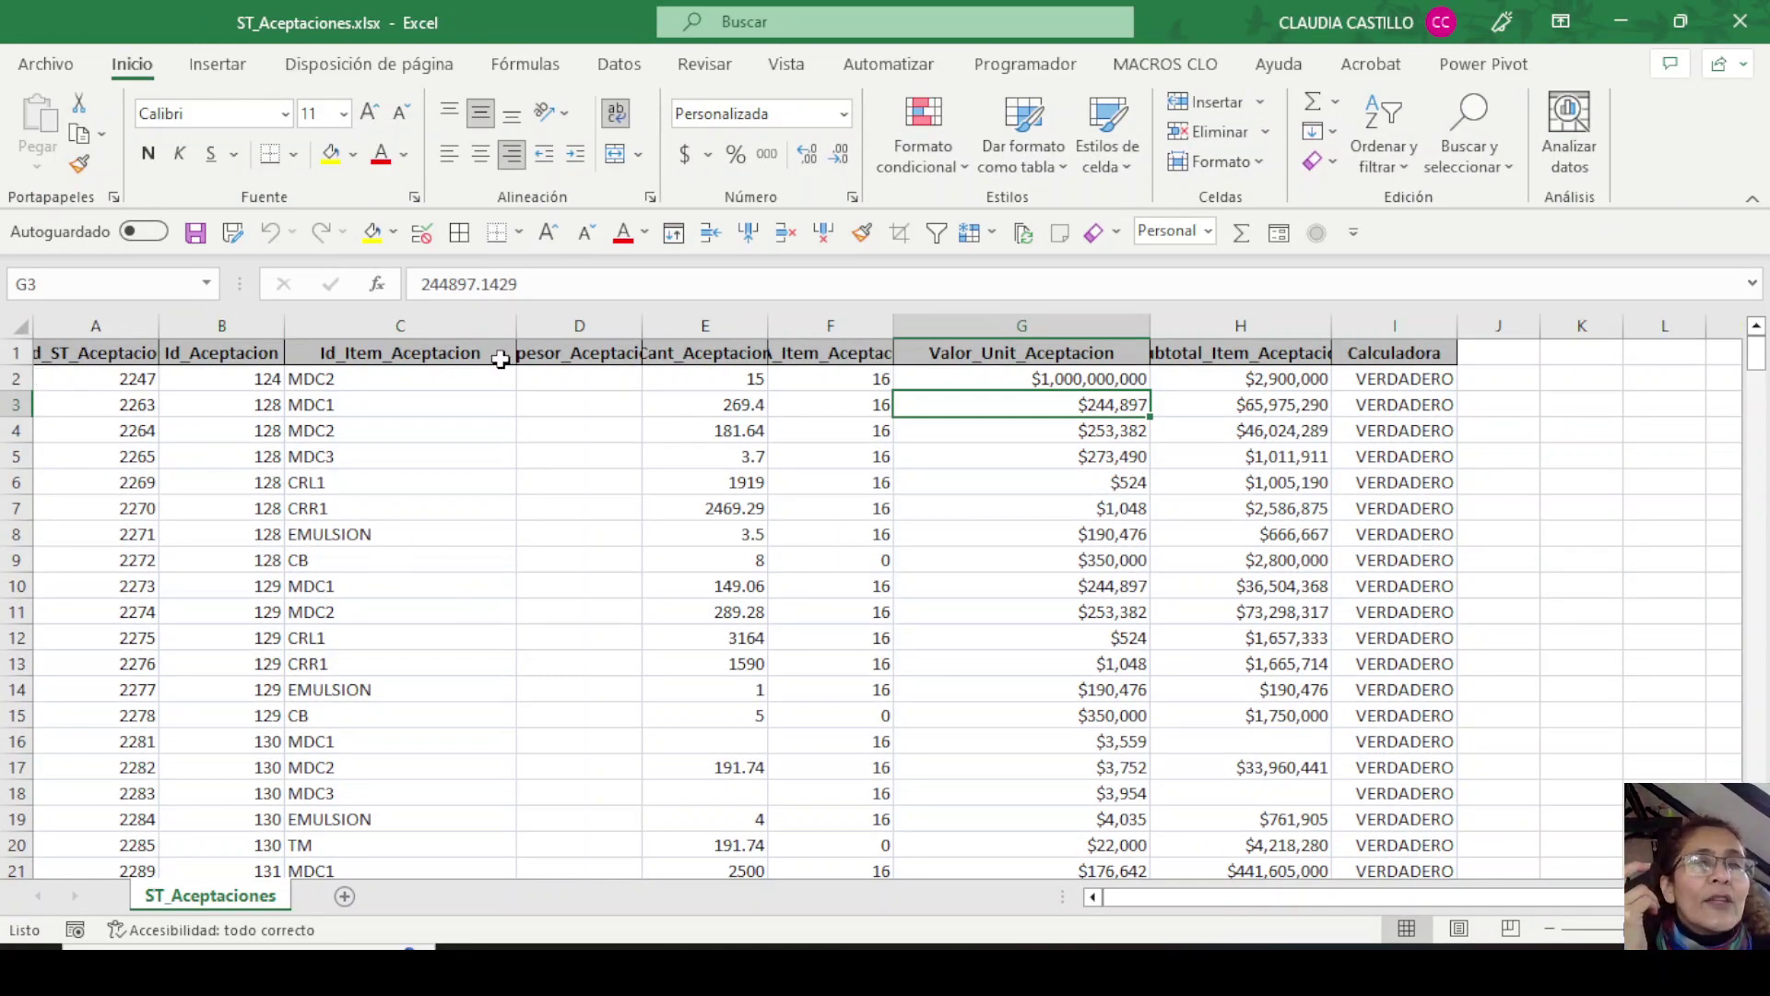
Narrow the Id_Item_Aceptacion column and widen the Id_Aceptacion and Id_ST_Aceptacion columns to fit their headers.
{"action": "left_click_drag", "start_coordinate": [516, 337], "coordinate": [456, 336]}
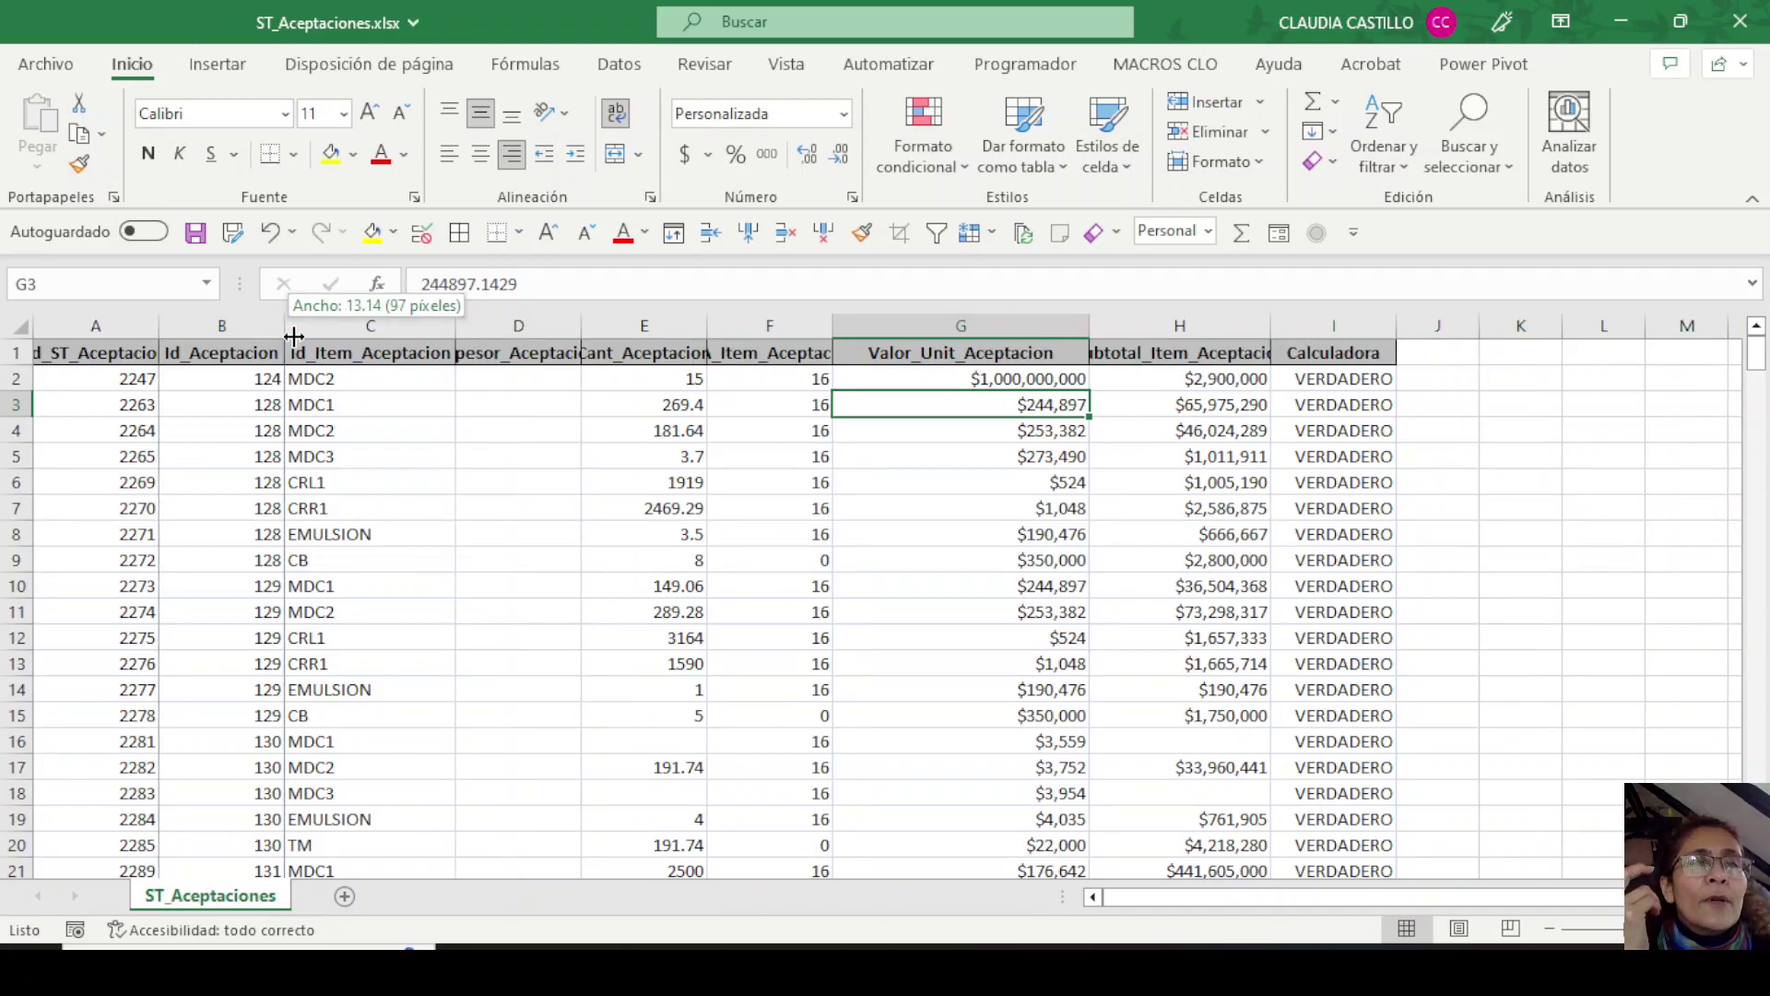
{"action": "left_click_drag", "start_coordinate": [293, 337], "coordinate": [360, 336]}
{"action": "left_click_drag", "start_coordinate": [159, 322], "coordinate": [236, 321]}
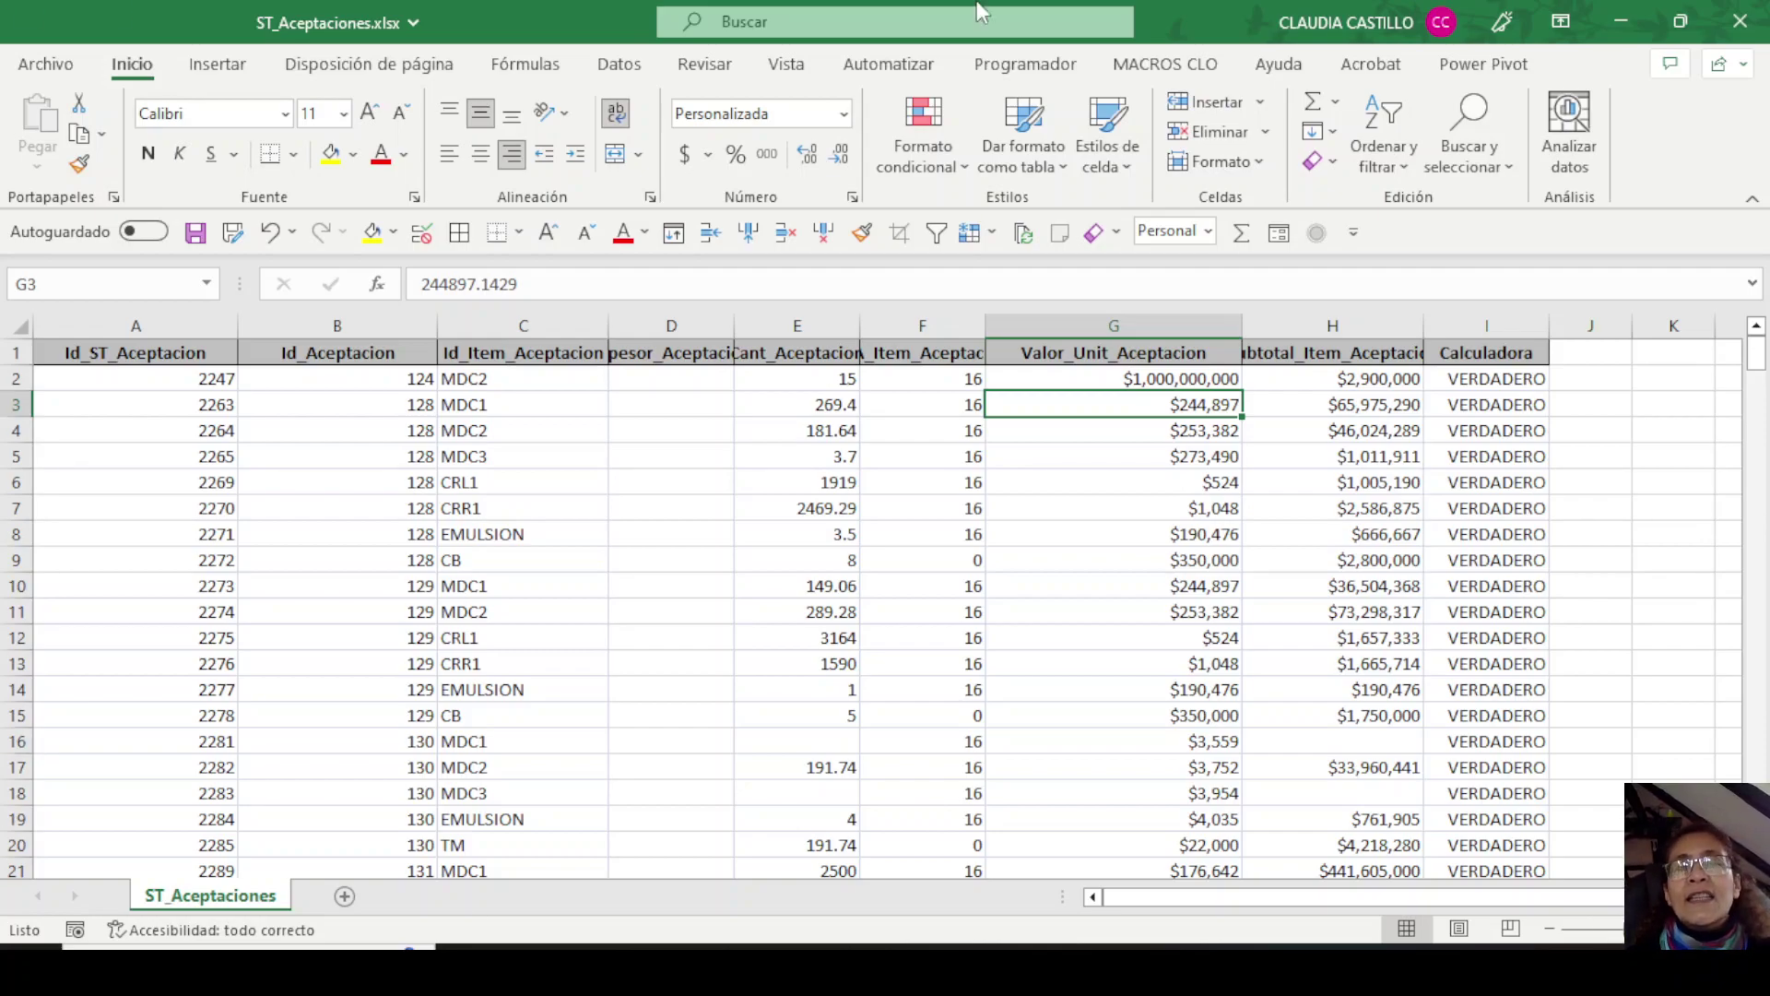
Examine the Id_Item_Aceptacion, IVA_Item_Aceptacion, Valor_Unit_Aceptacion and Subtotal_Item_Aceptacion columns of the sheet.
{"action": "left_click", "coordinate": [1078, 326]}
{"action": "left_click_drag", "start_coordinate": [1078, 326], "coordinate": [1268, 330]}
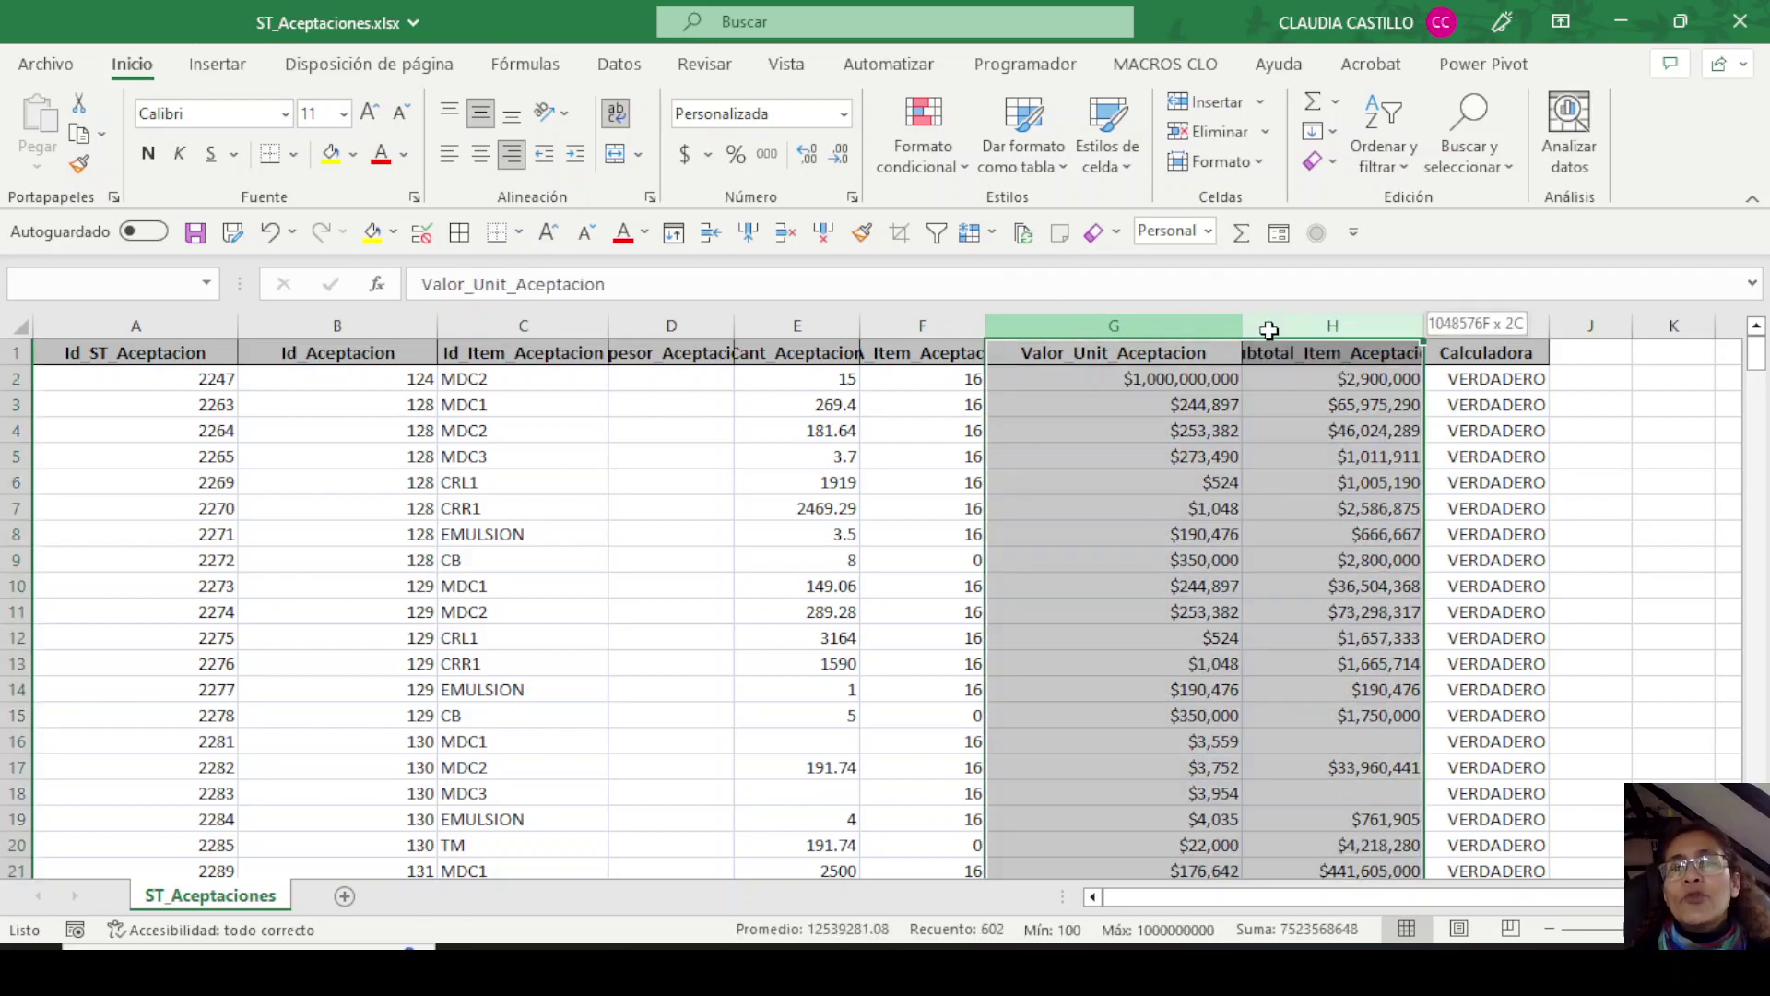
{"action": "left_click", "coordinate": [1327, 611]}
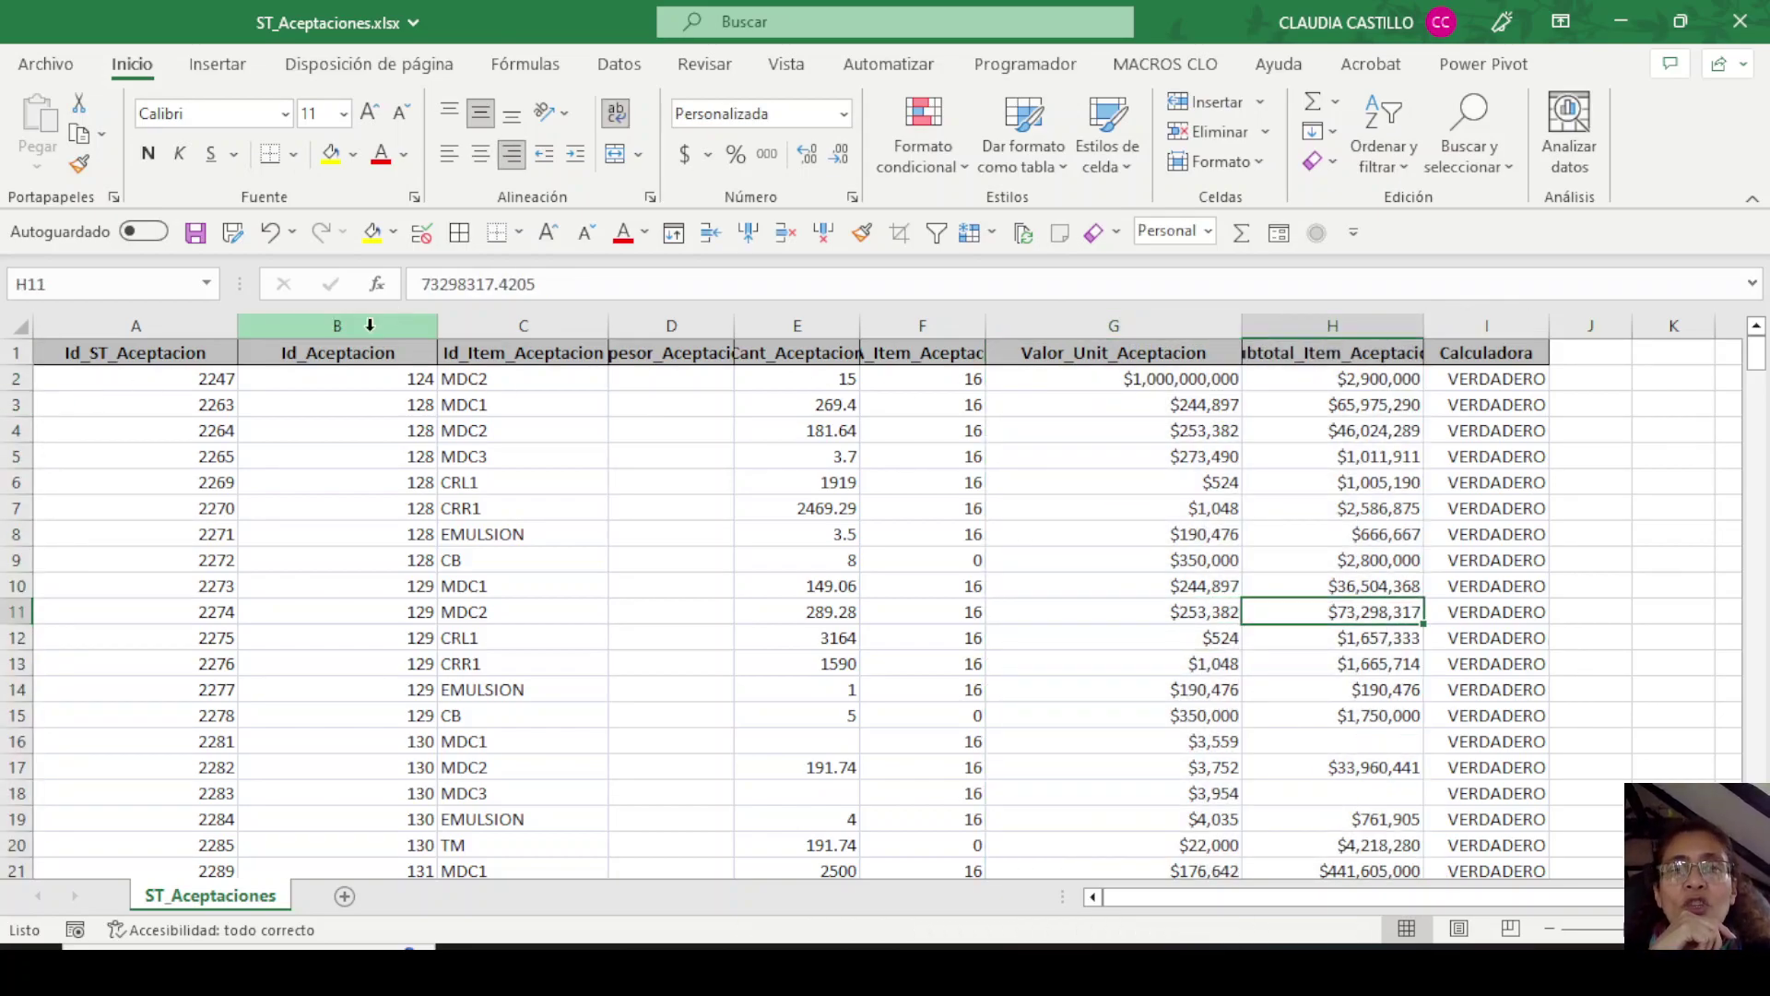
{"action": "left_click", "coordinate": [295, 353]}
{"action": "left_click", "coordinate": [509, 327]}
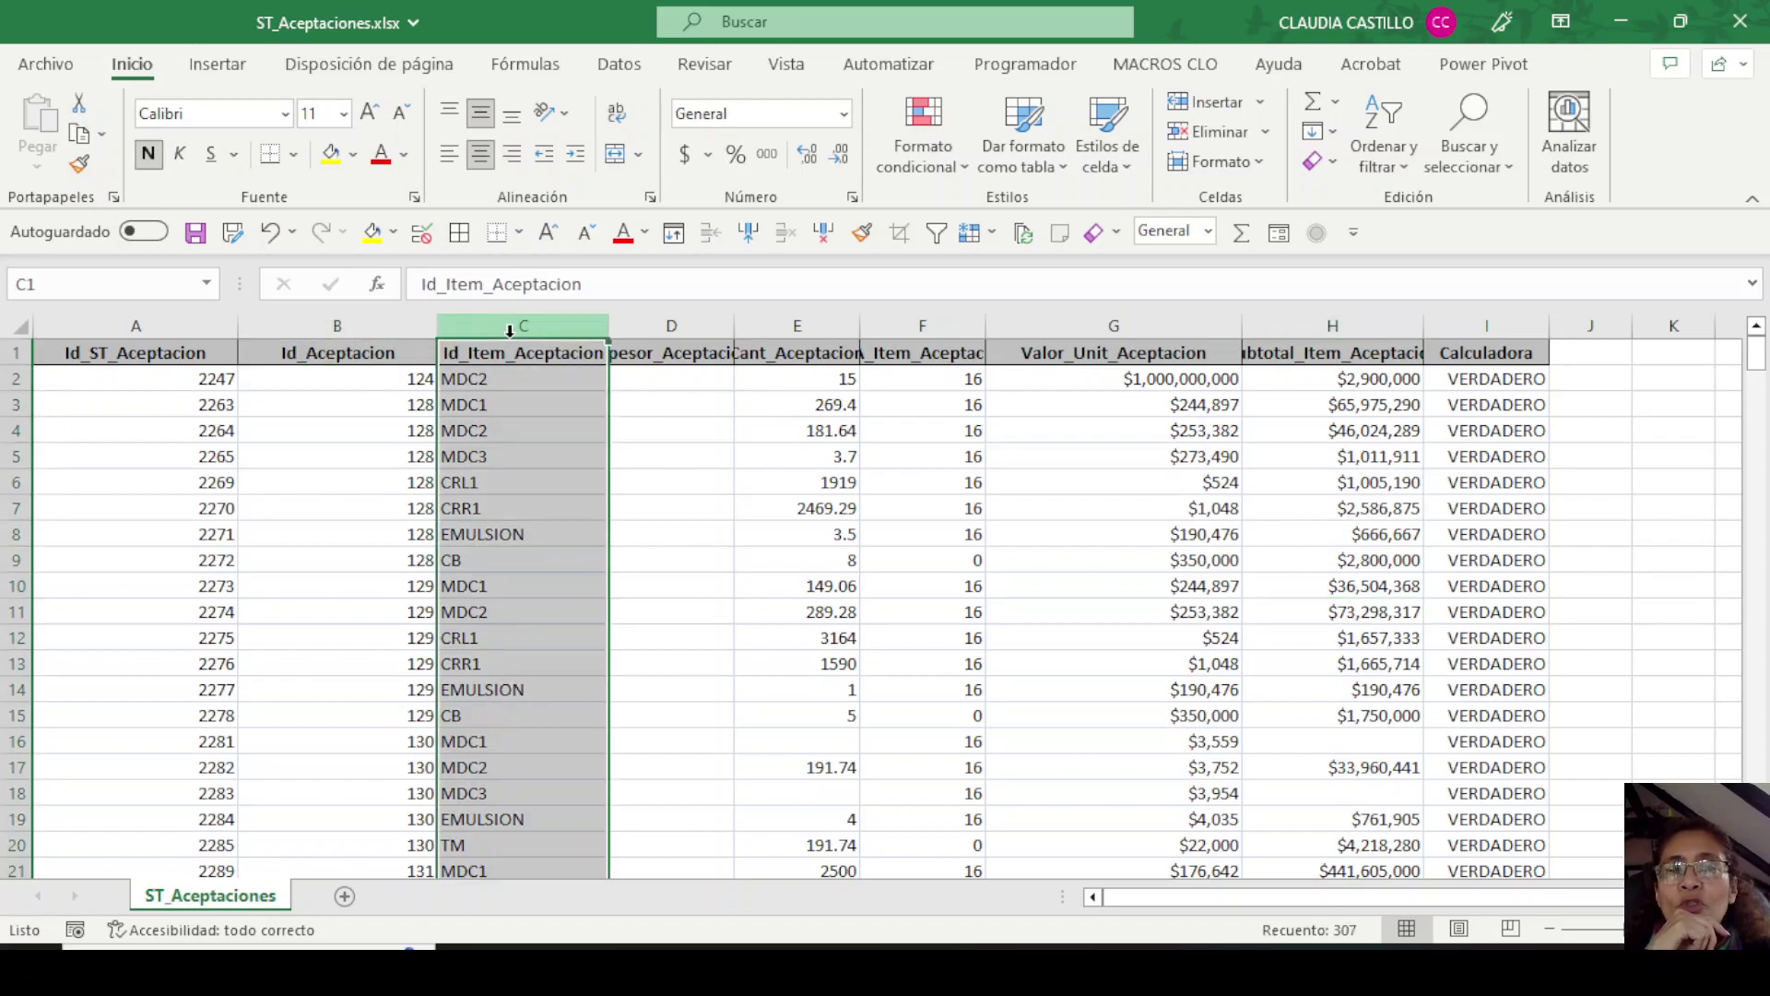
{"action": "left_click", "coordinate": [917, 353]}
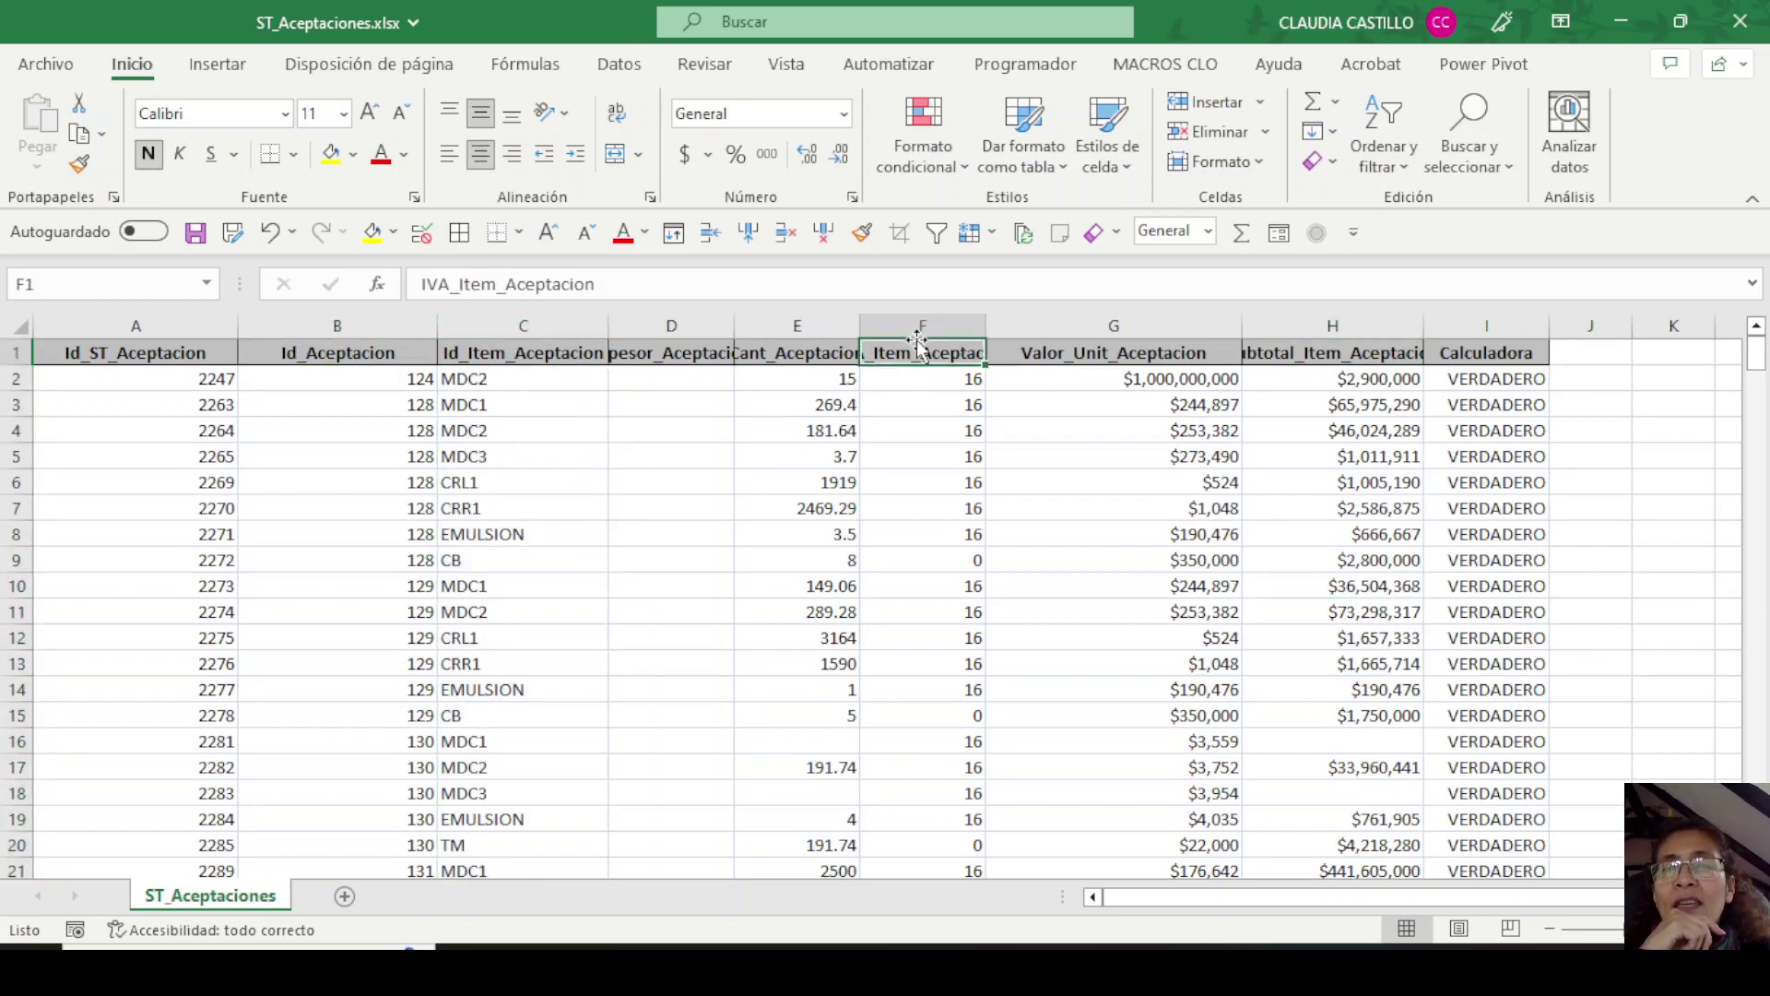
{"action": "left_click", "coordinate": [1199, 357]}
{"action": "left_click", "coordinate": [1303, 325]}
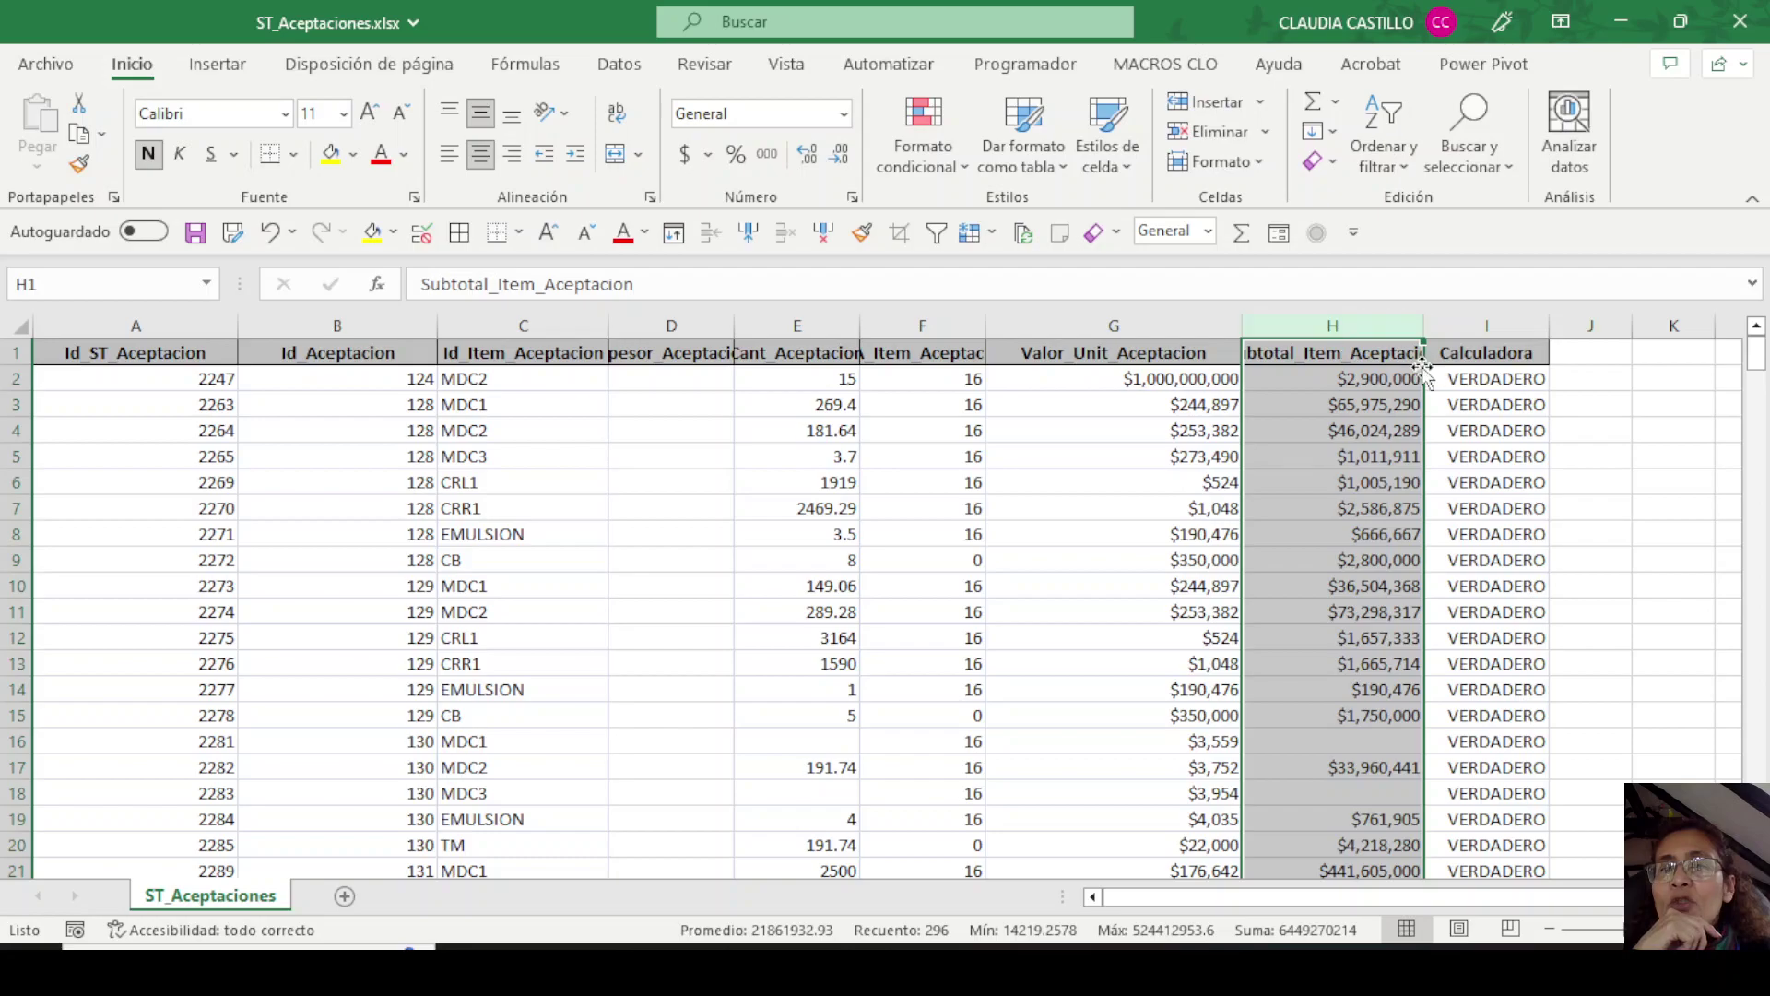
AutoFit the width of all columns in the ST_Aceptaciones sheet and clear the whole-sheet selection.
{"action": "left_click", "coordinate": [11, 330]}
{"action": "double_click", "coordinate": [238, 326]}
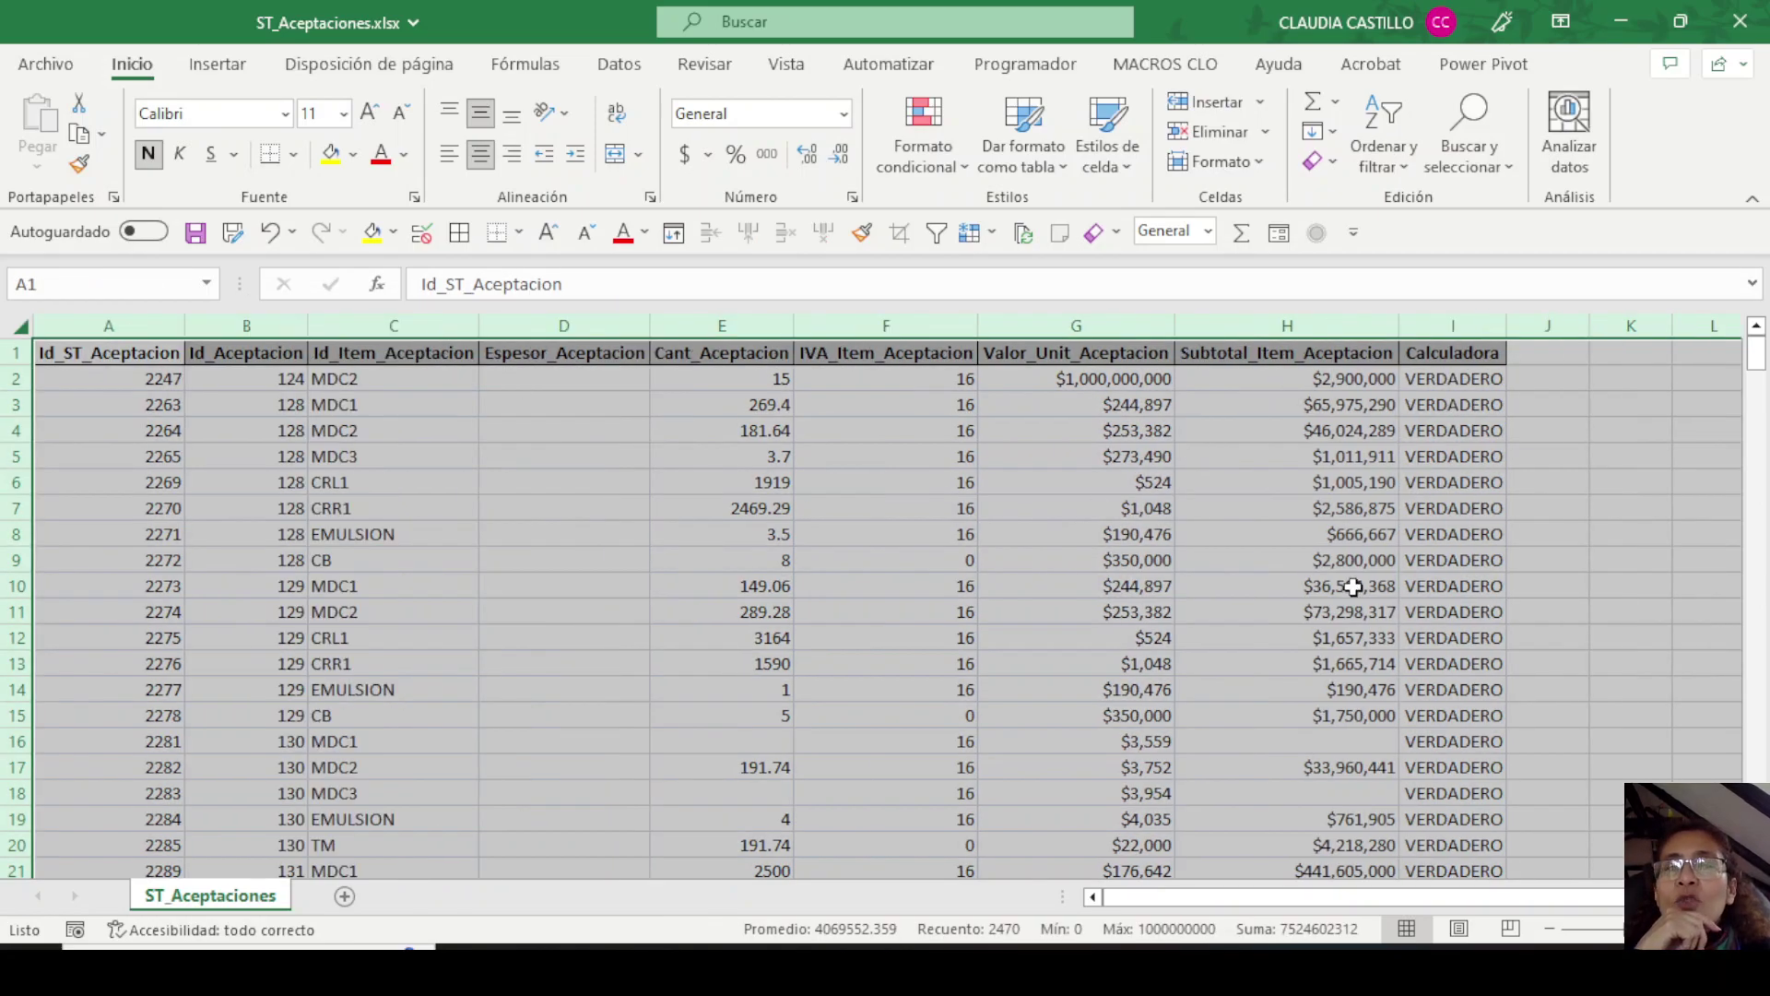
{"action": "left_click", "coordinate": [1419, 646]}
Apply the General number format to the Valor_Unit_Aceptacion and Subtotal_Item_Aceptacion columns and save the workbook.
{"action": "left_click", "coordinate": [1120, 590]}
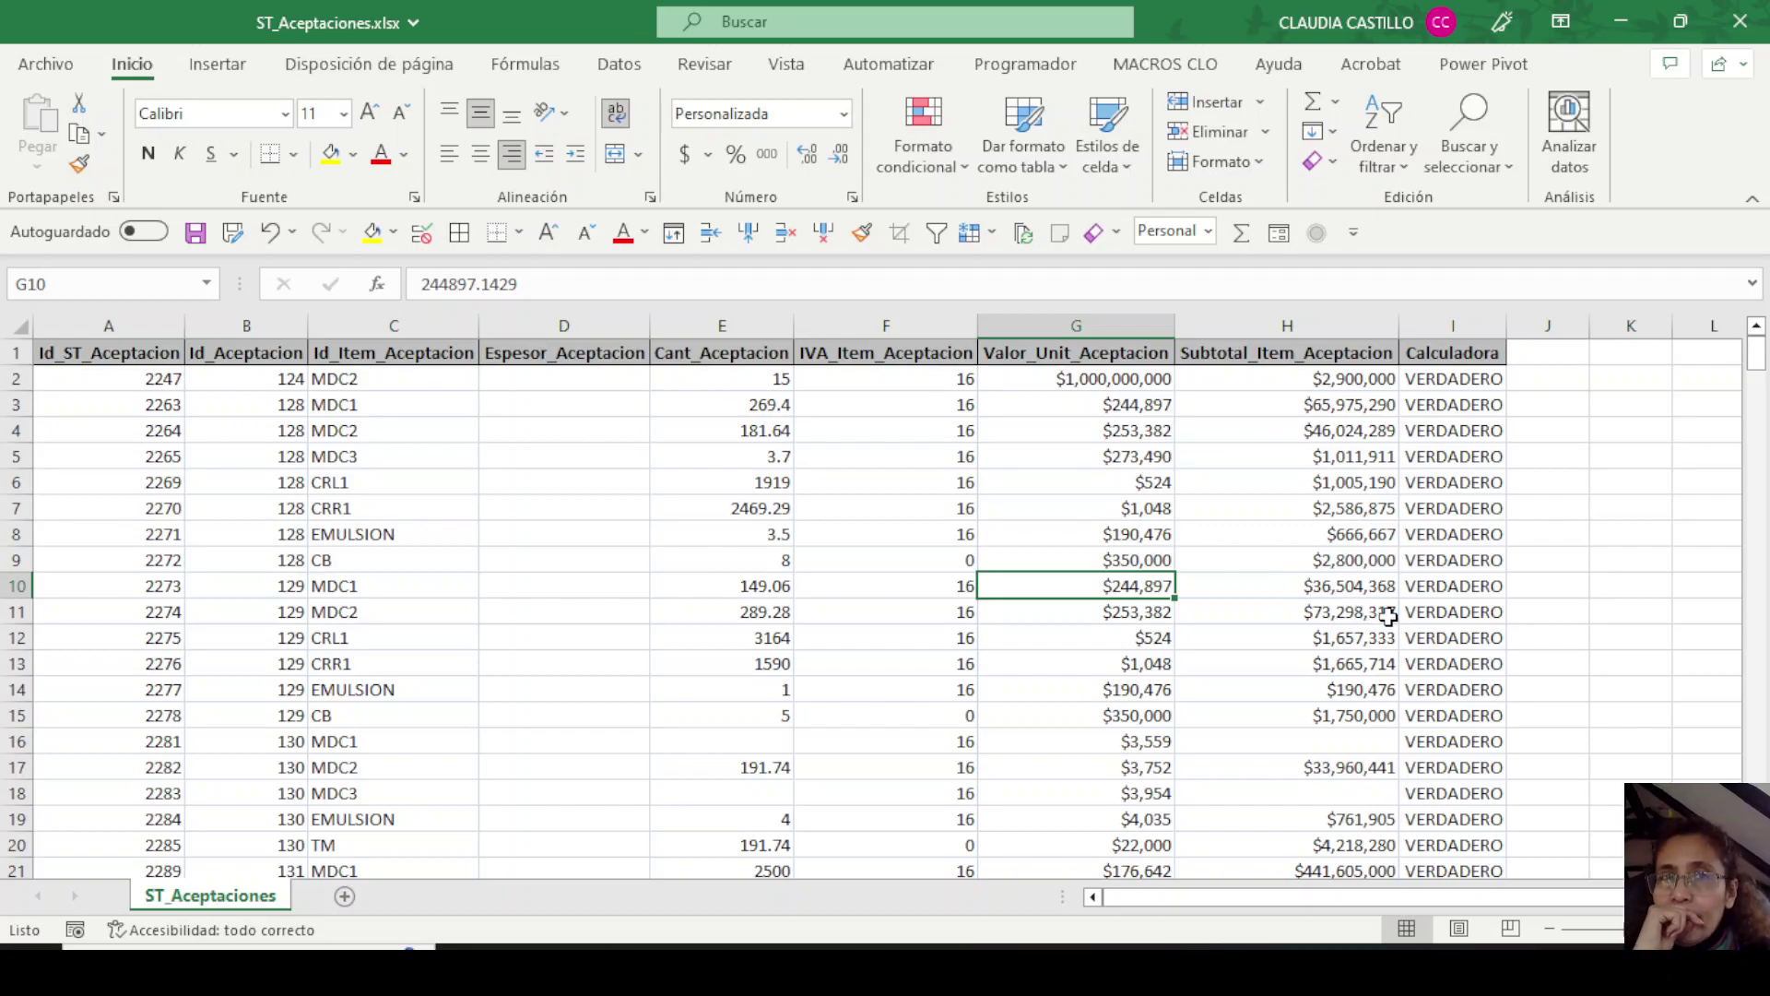
{"action": "left_click", "coordinate": [1309, 586]}
{"action": "left_click", "coordinate": [1264, 508]}
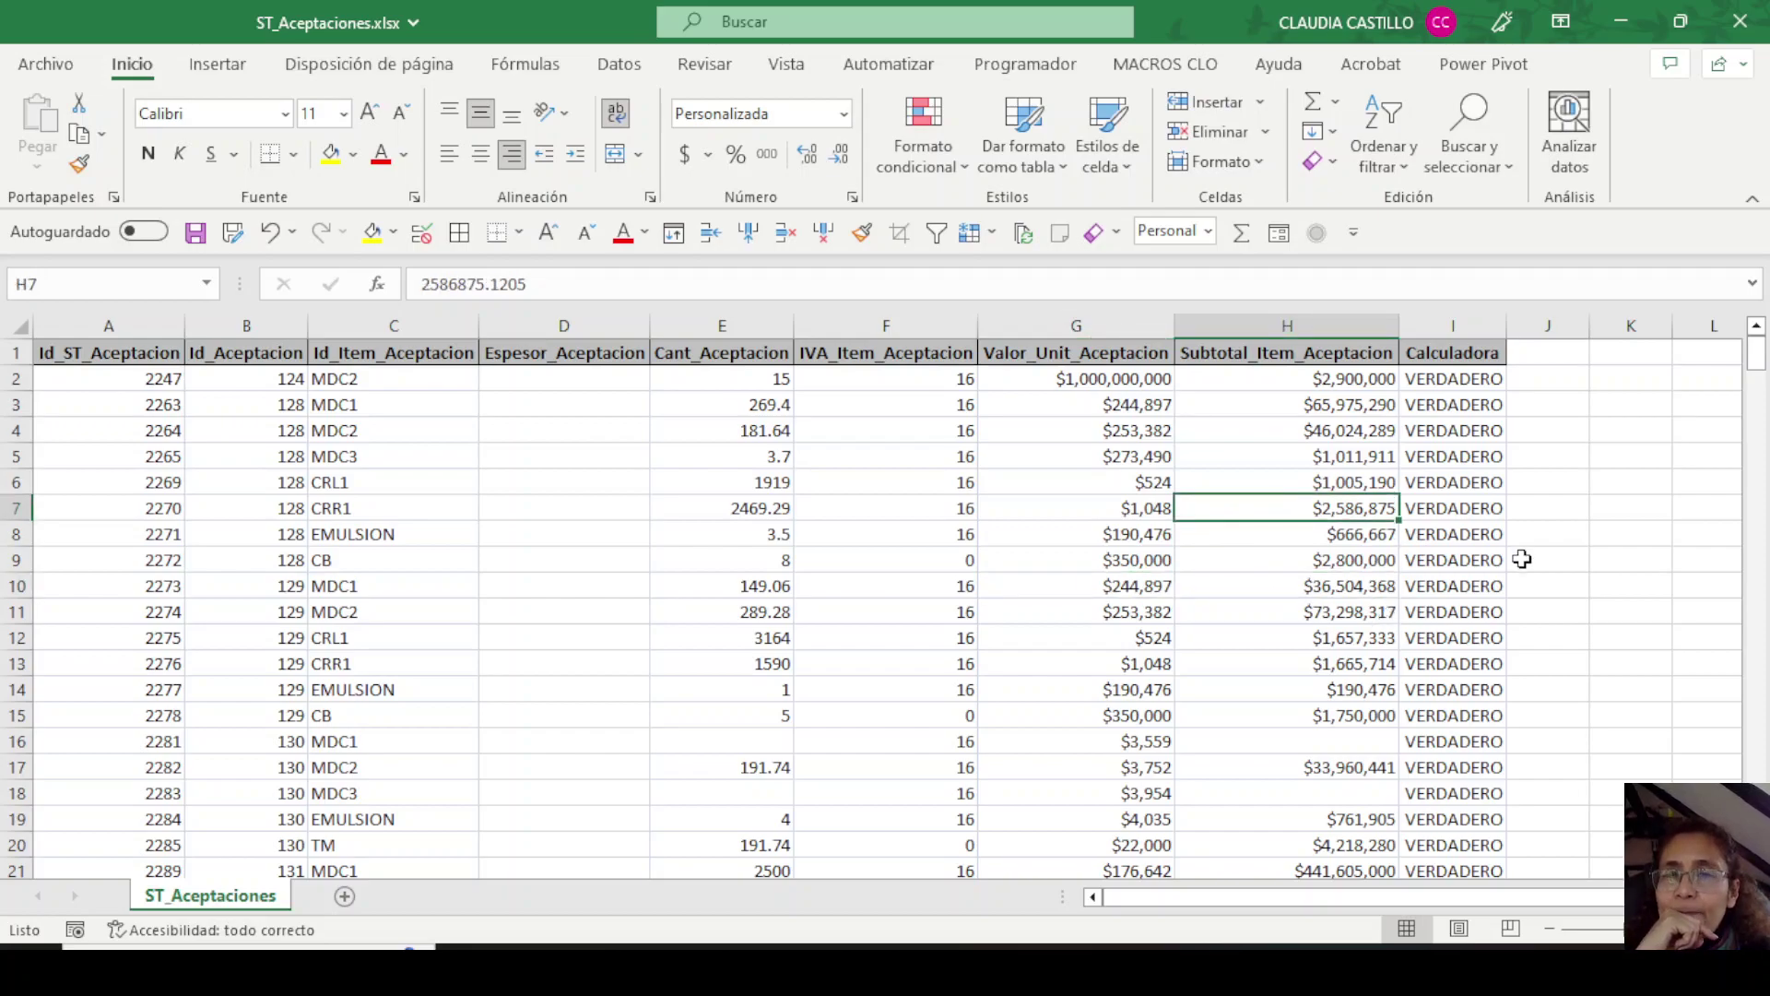
{"action": "left_click", "coordinate": [1272, 431]}
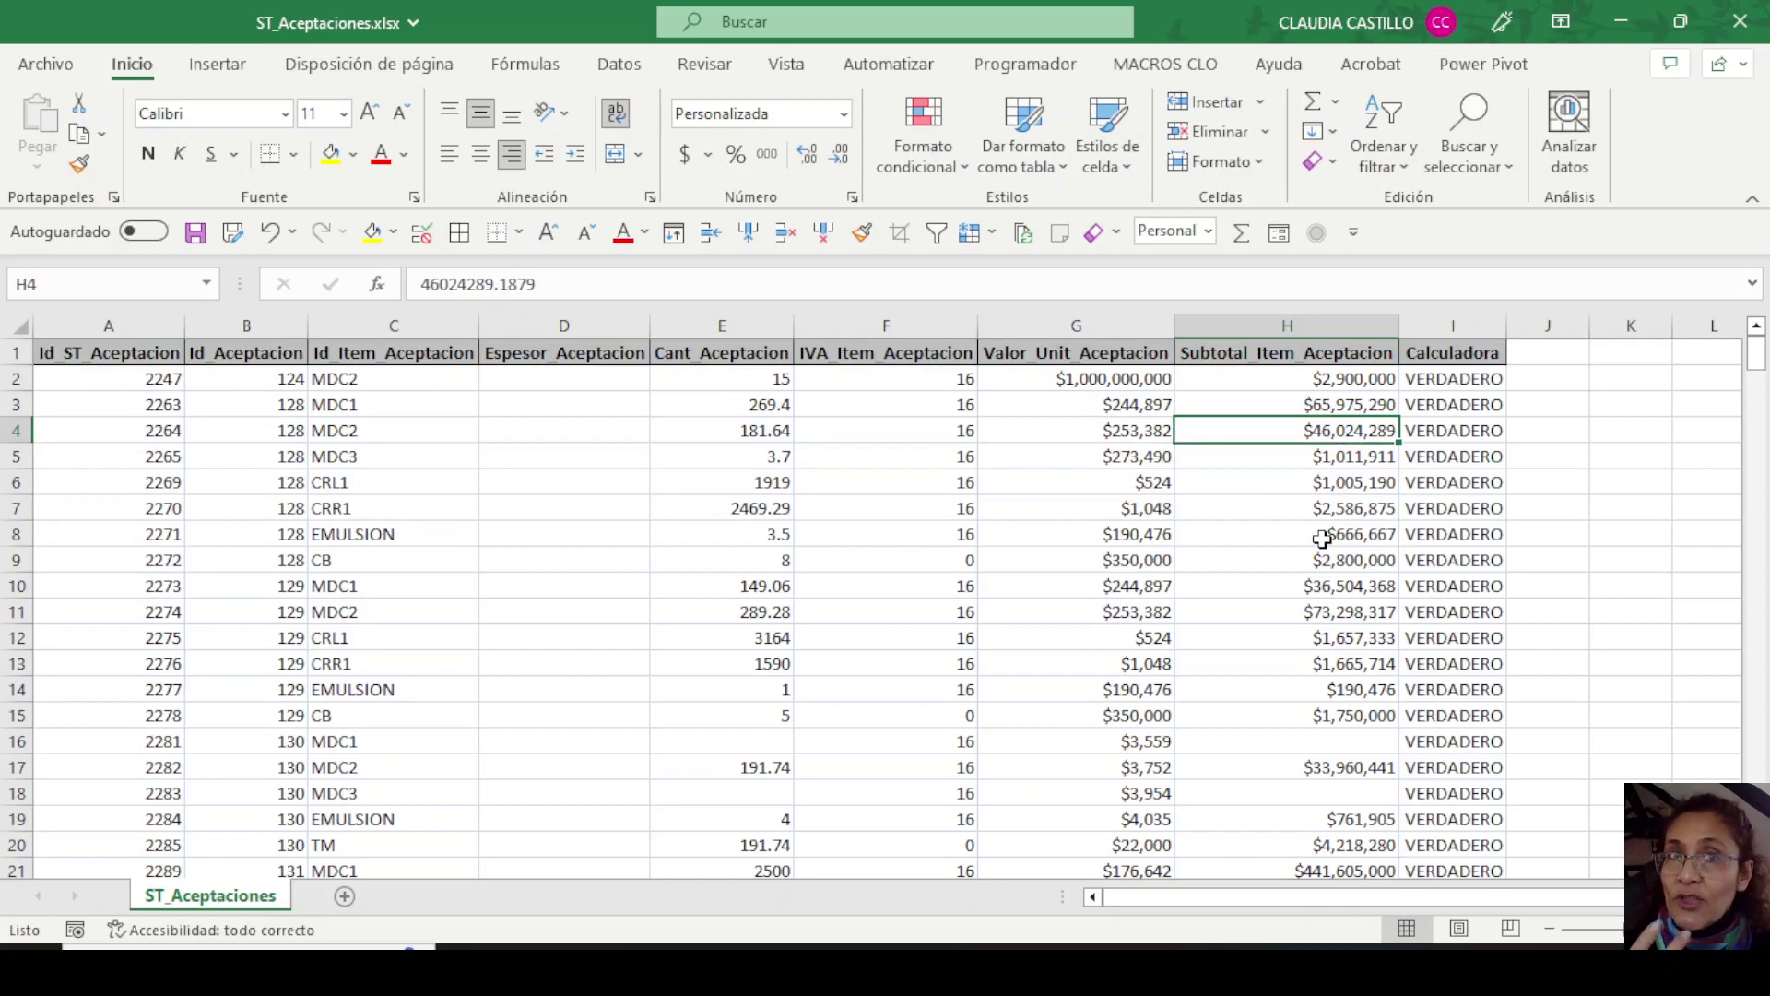
{"action": "left_click_drag", "start_coordinate": [1079, 328], "coordinate": [1272, 326]}
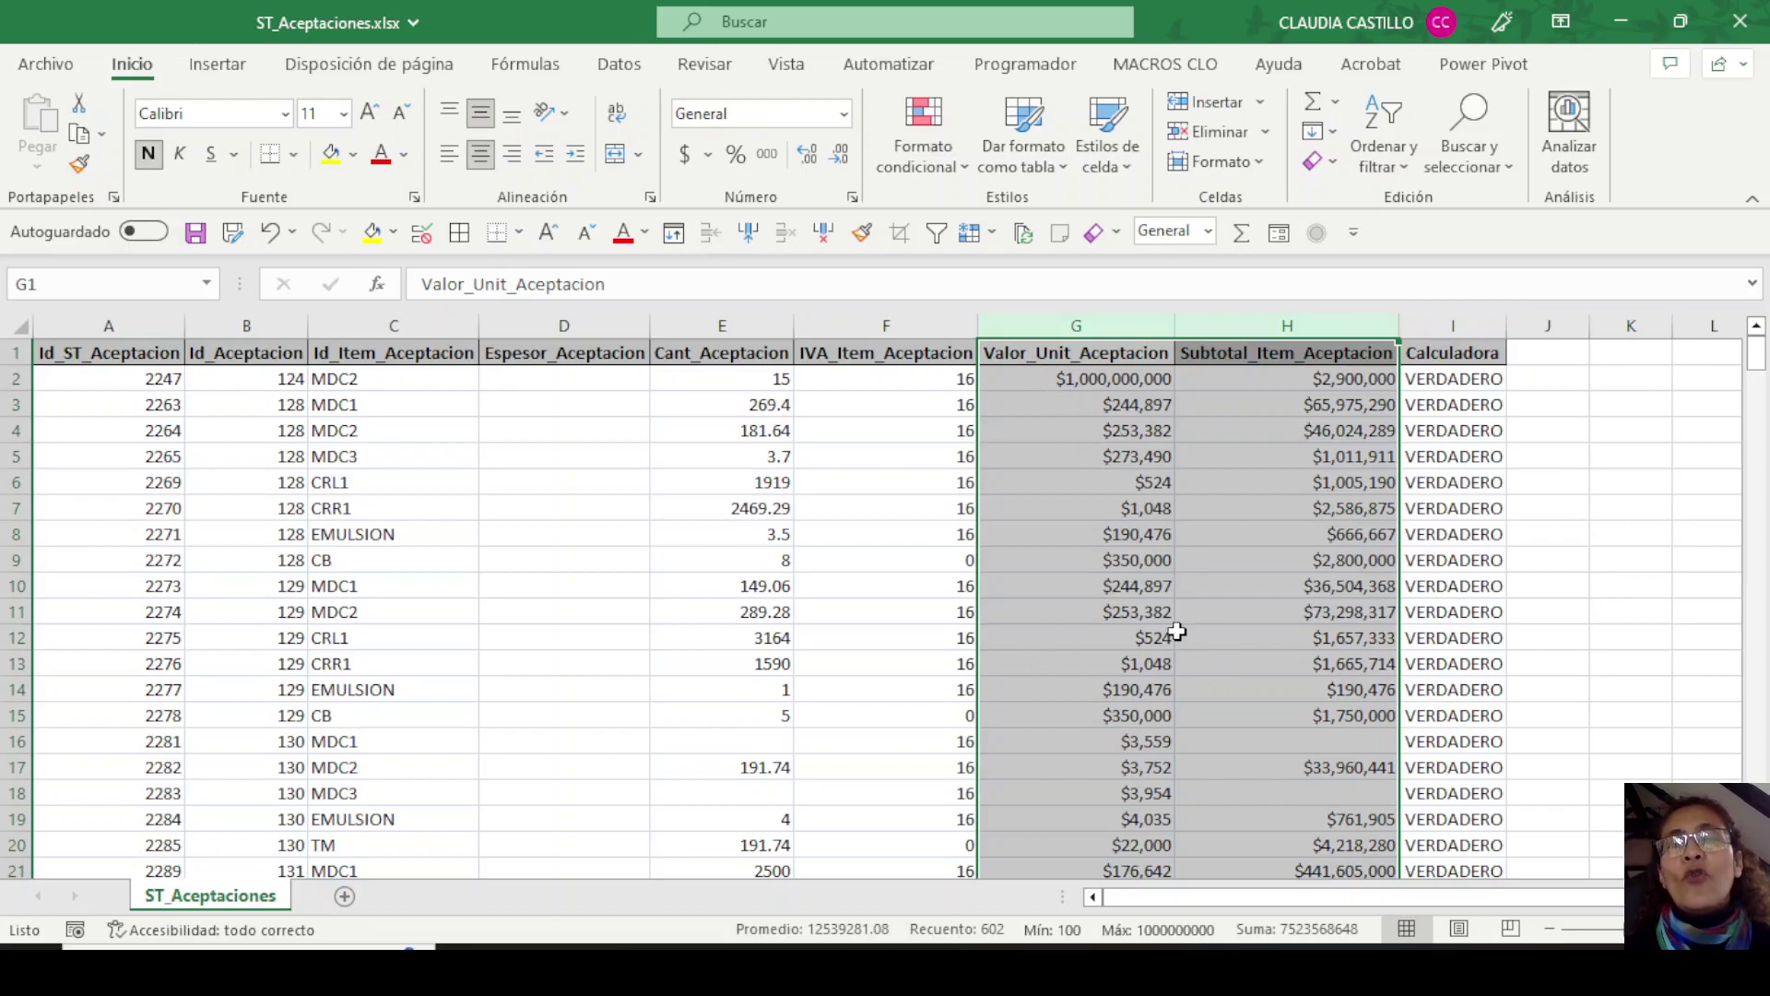
{"action": "left_click", "coordinate": [843, 113]}
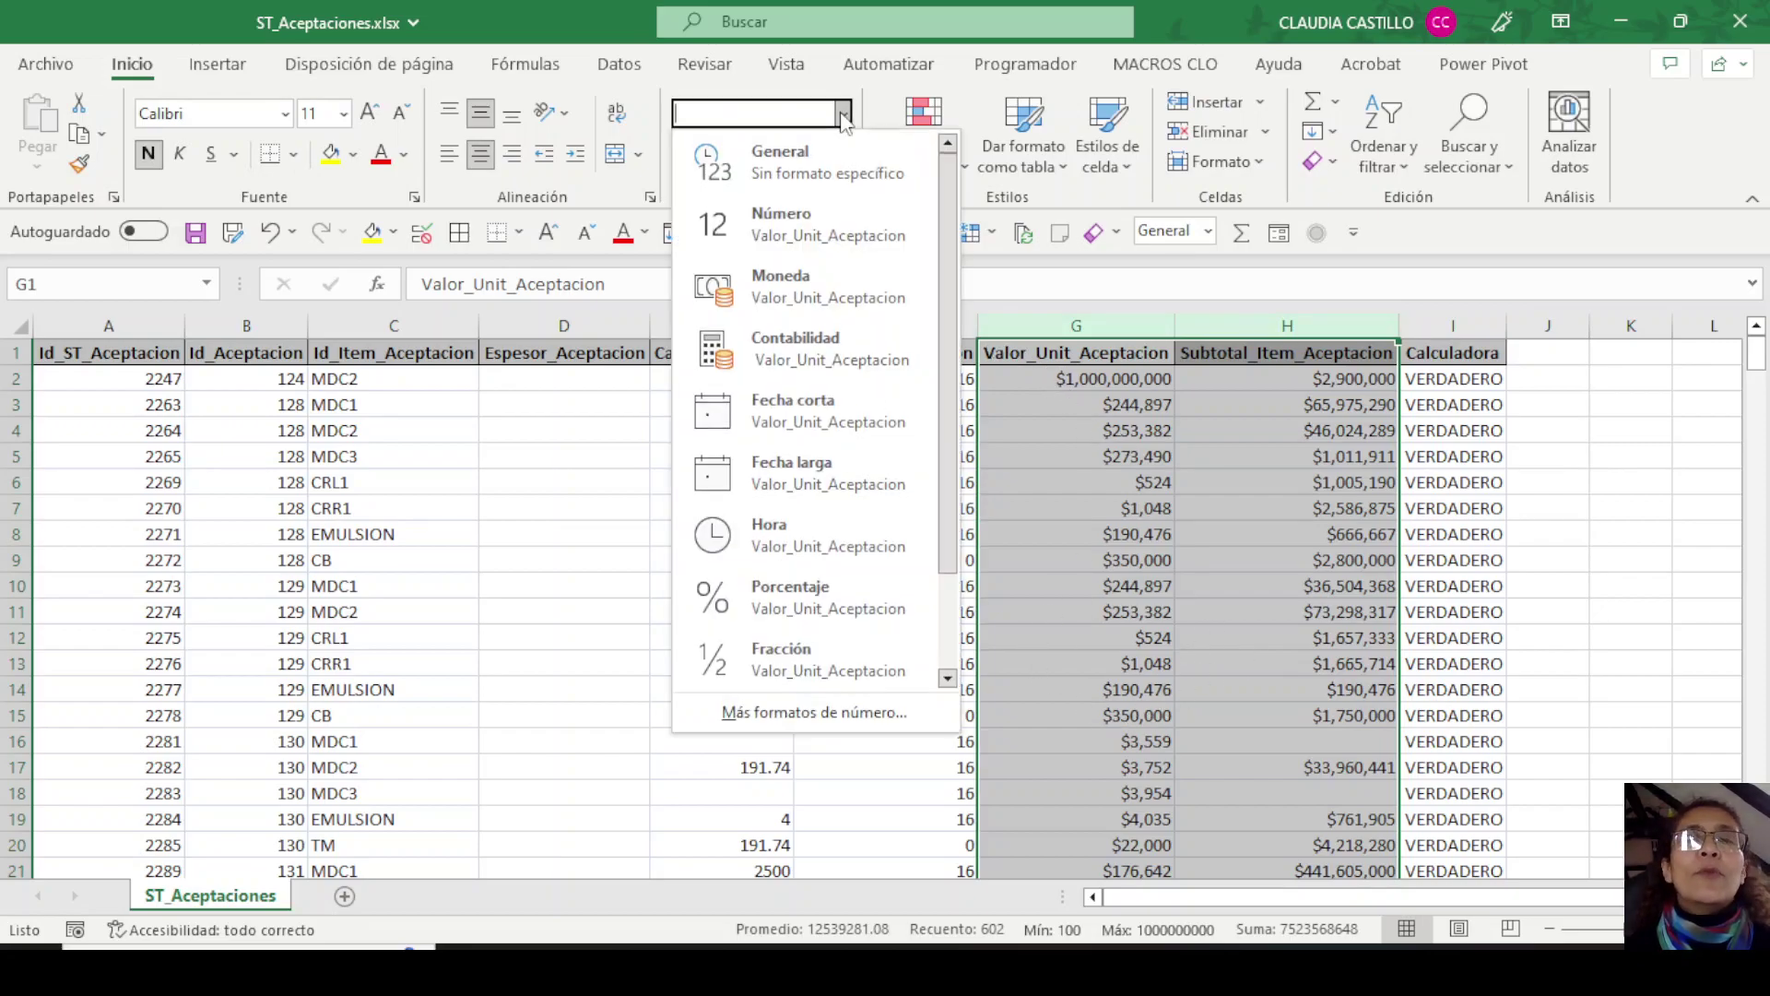
{"action": "left_click", "coordinate": [789, 191]}
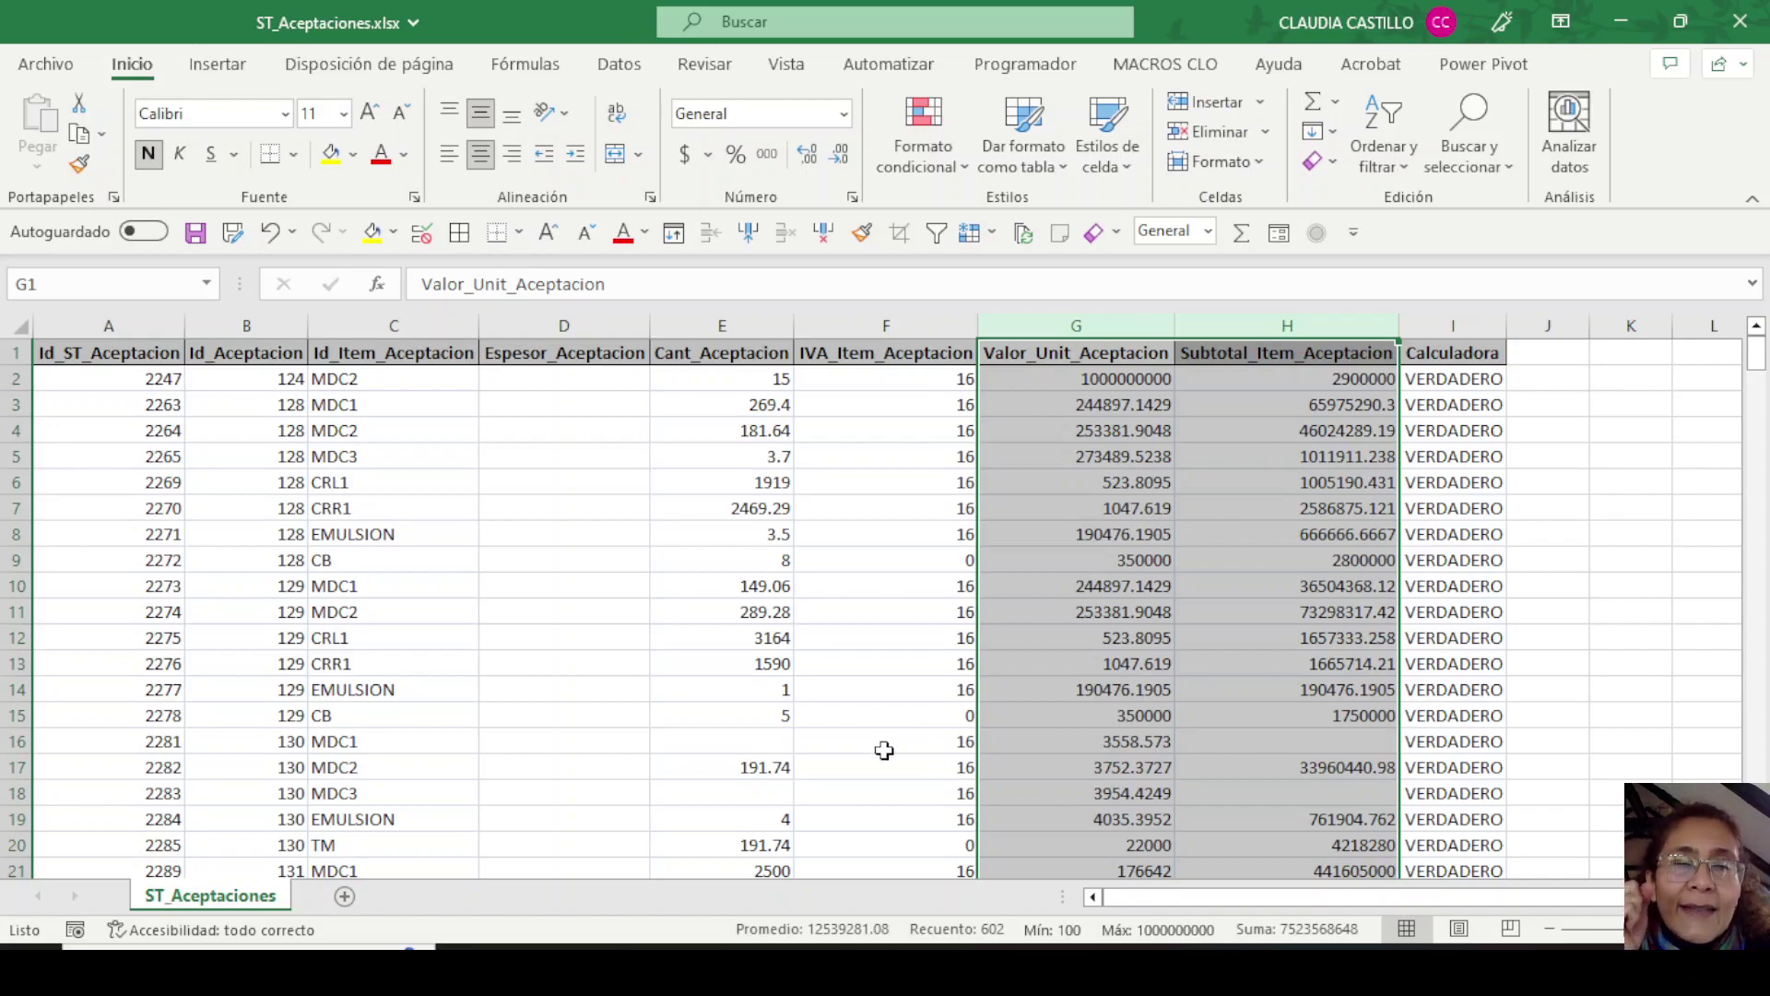
{"action": "left_click", "coordinate": [195, 233]}
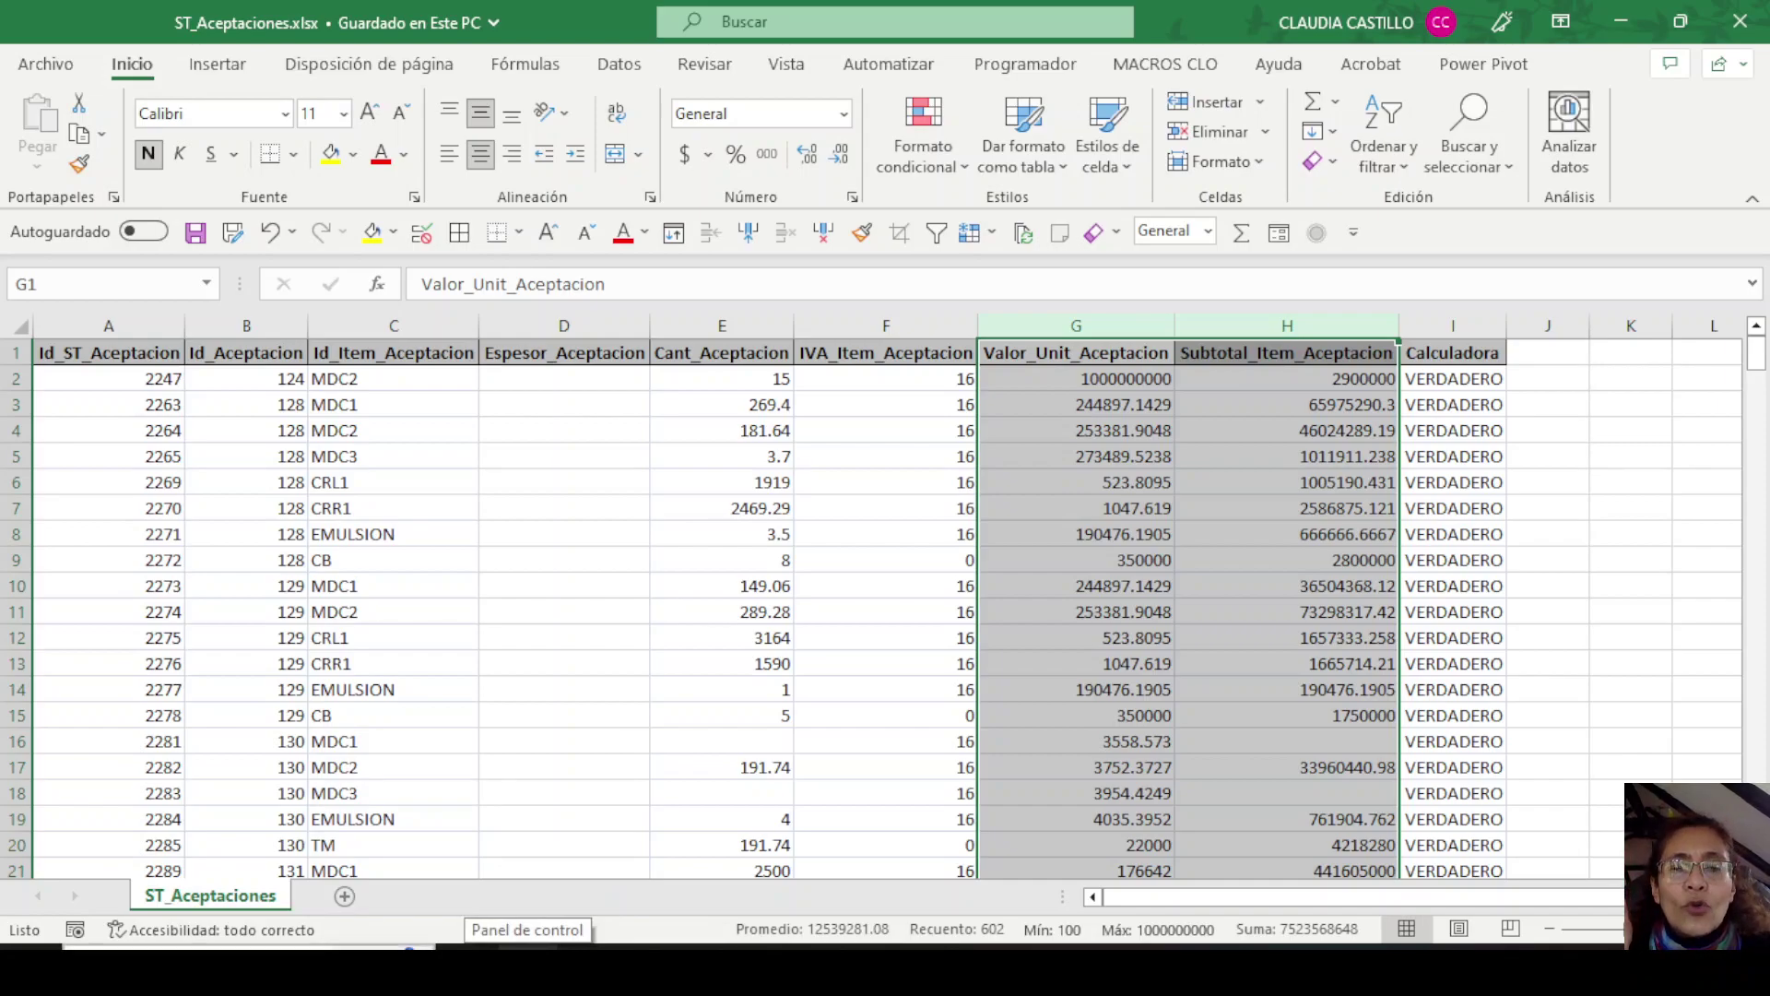
Switch to the Windows Control Panel and open the region settings for date, time and number formats.
{"action": "left_click", "coordinate": [474, 922]}
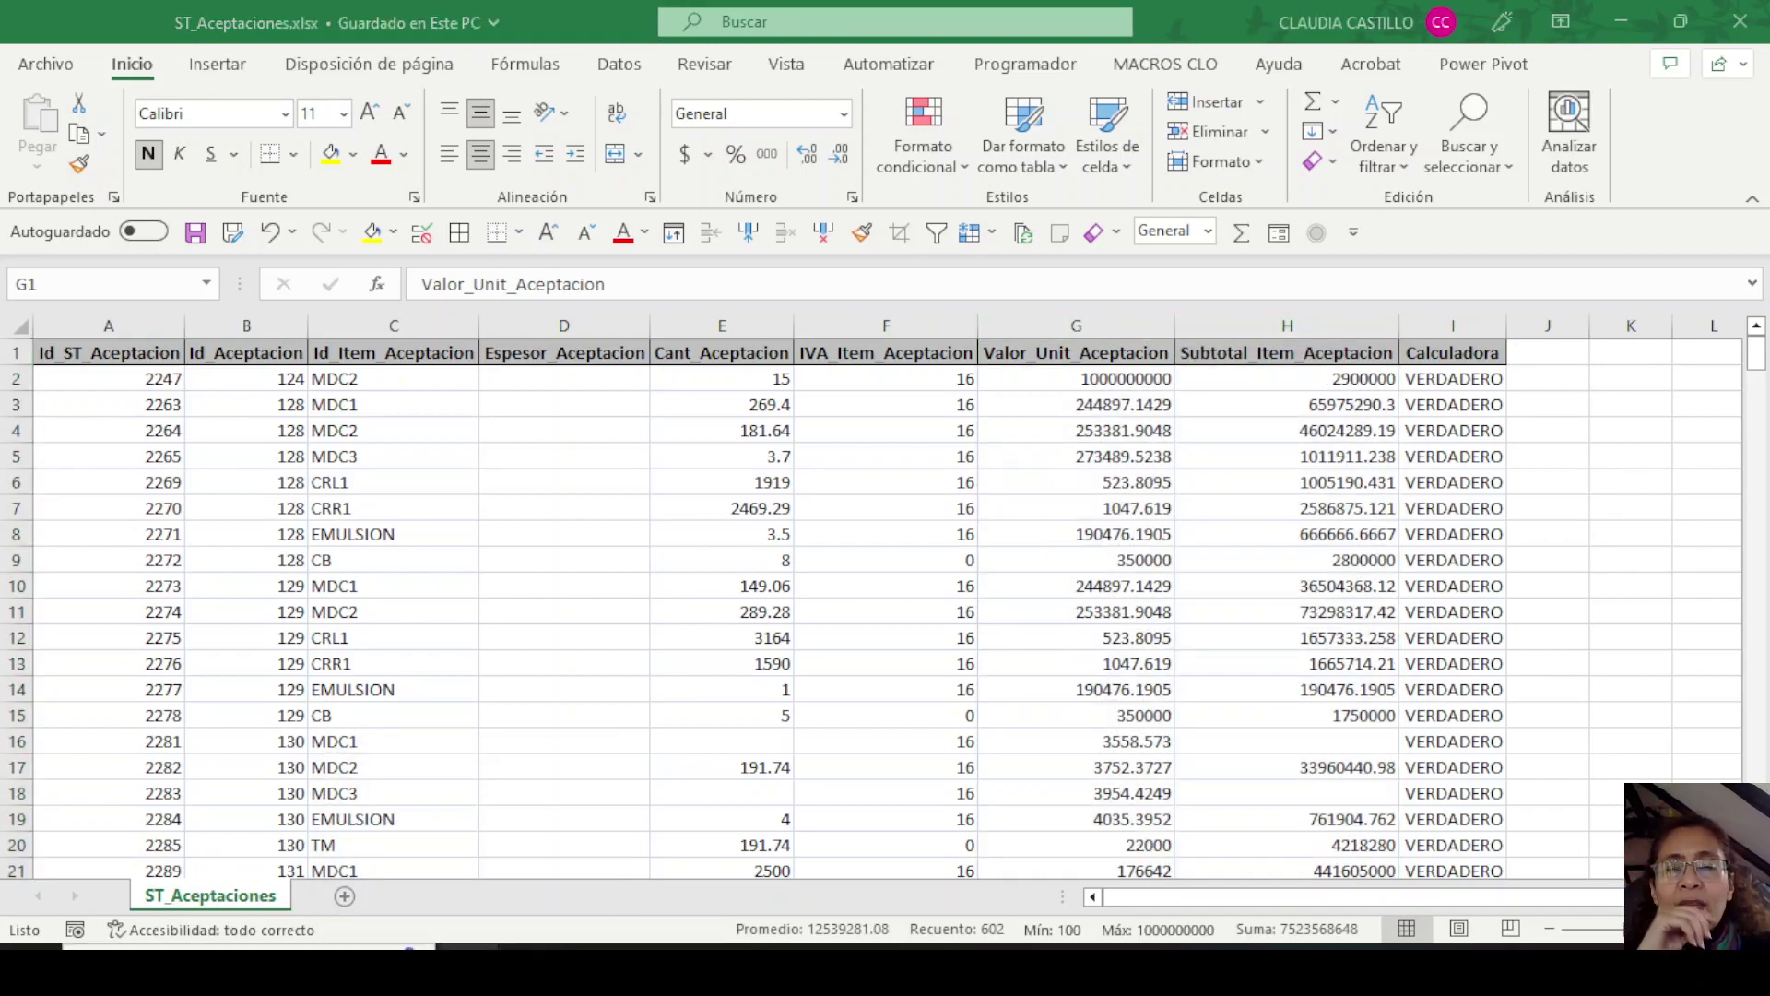
{"action": "mouse_move", "coordinate": [470, 964]}
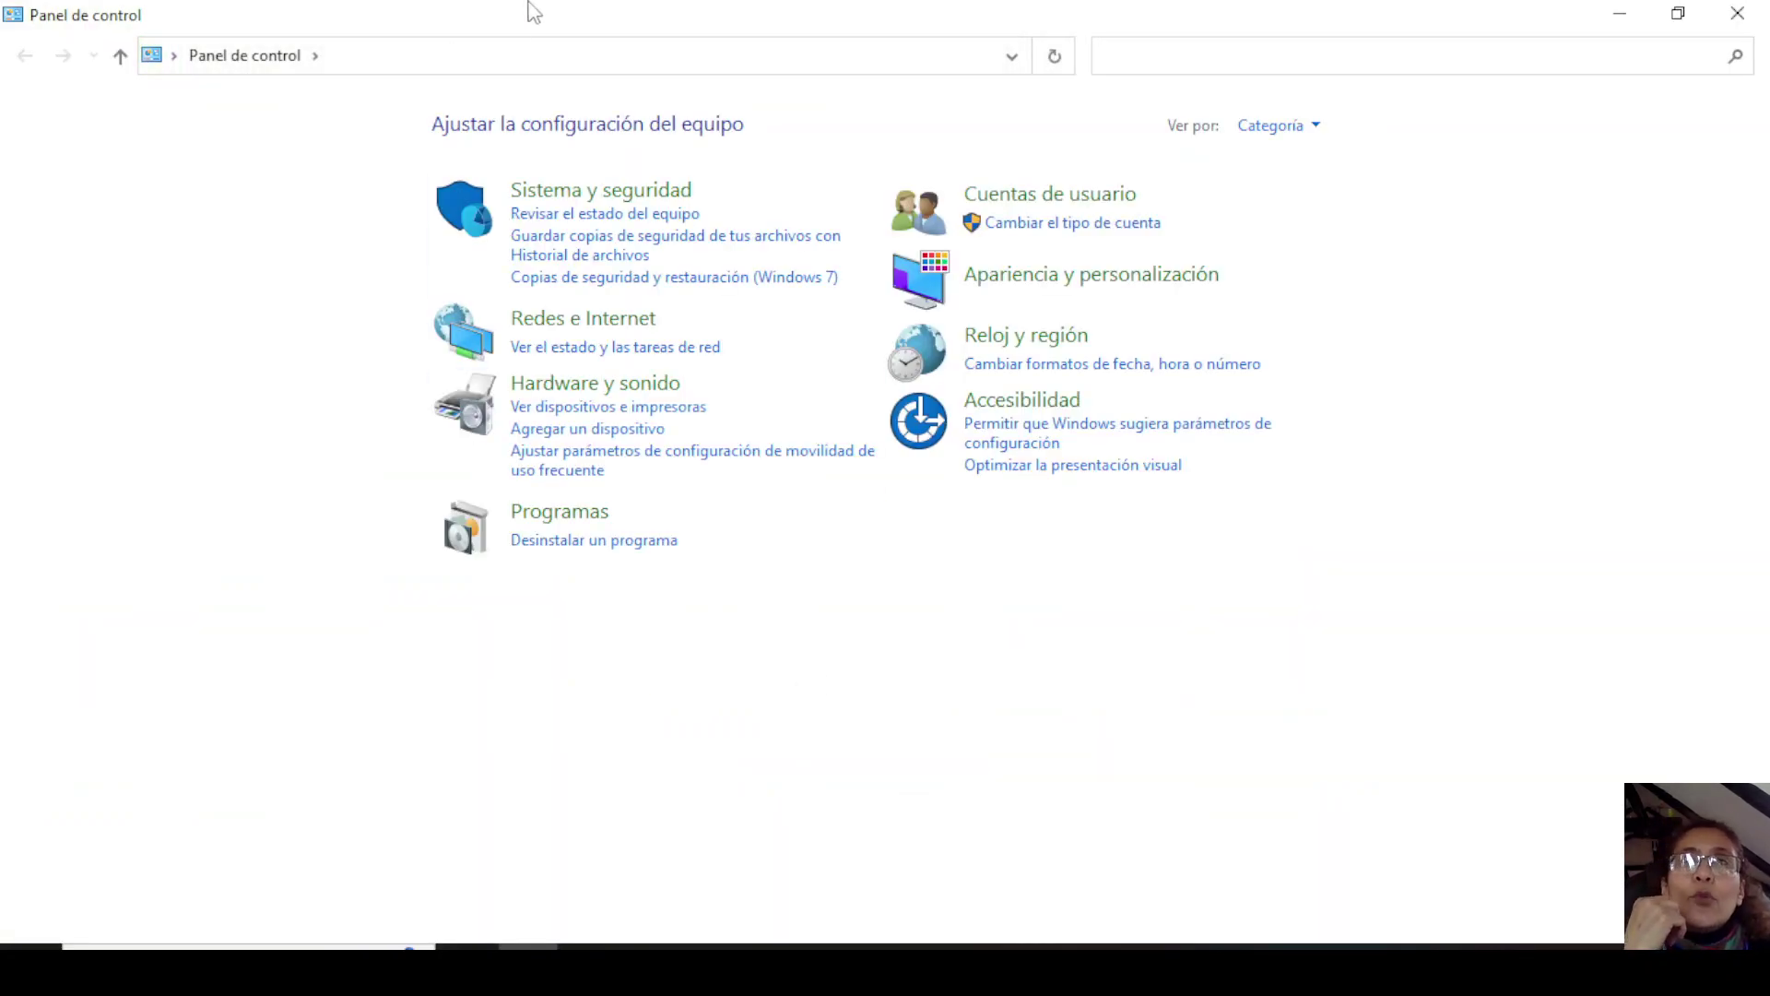
{"action": "left_click", "coordinate": [654, 537]}
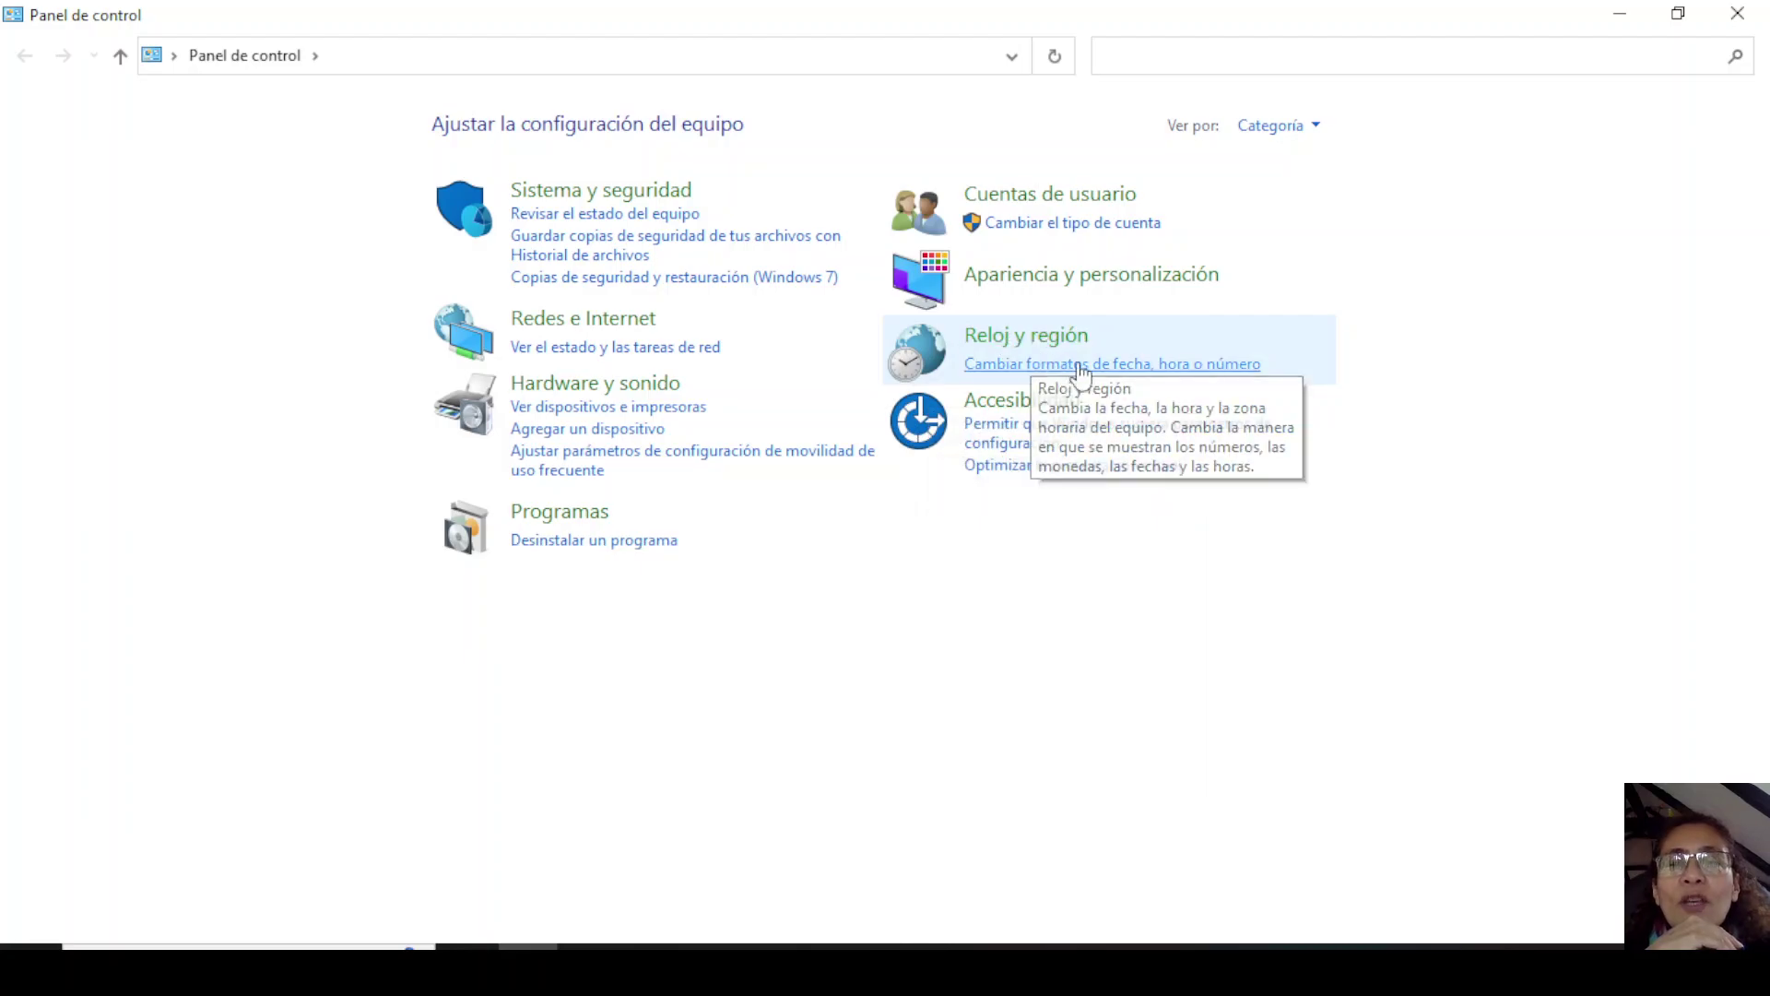
{"action": "left_click", "coordinate": [1058, 365]}
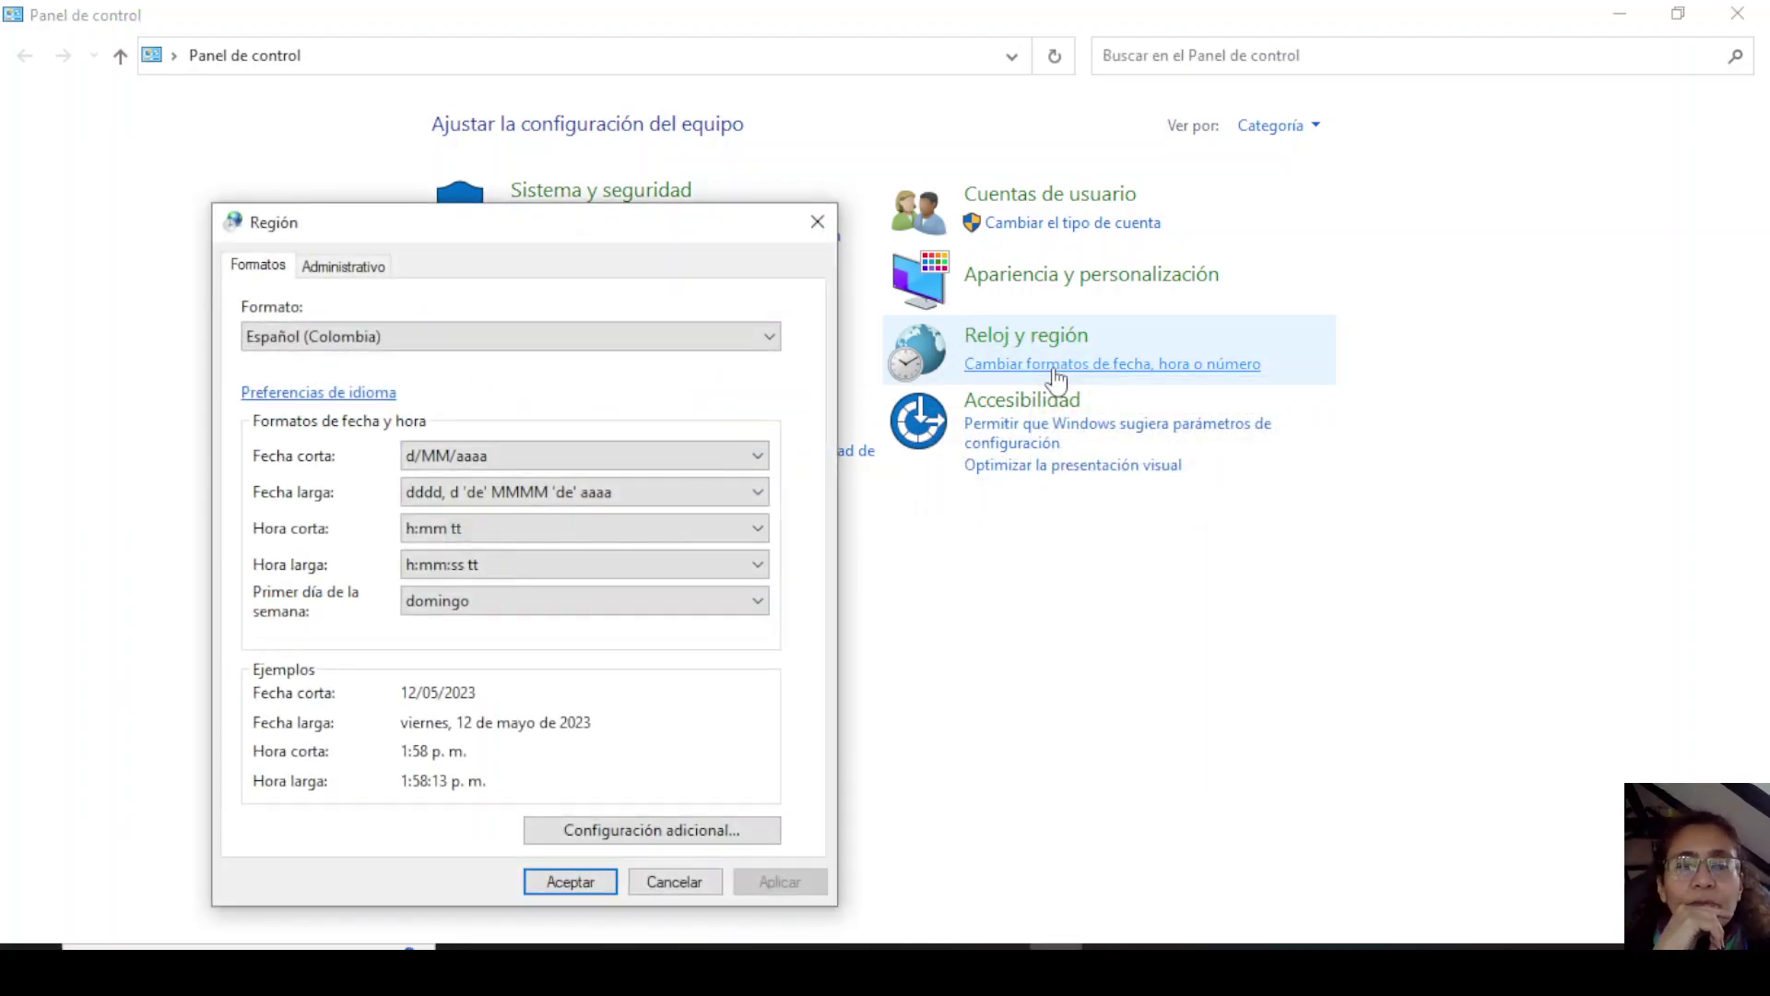
{"action": "left_click_drag", "start_coordinate": [667, 231], "coordinate": [643, 105]}
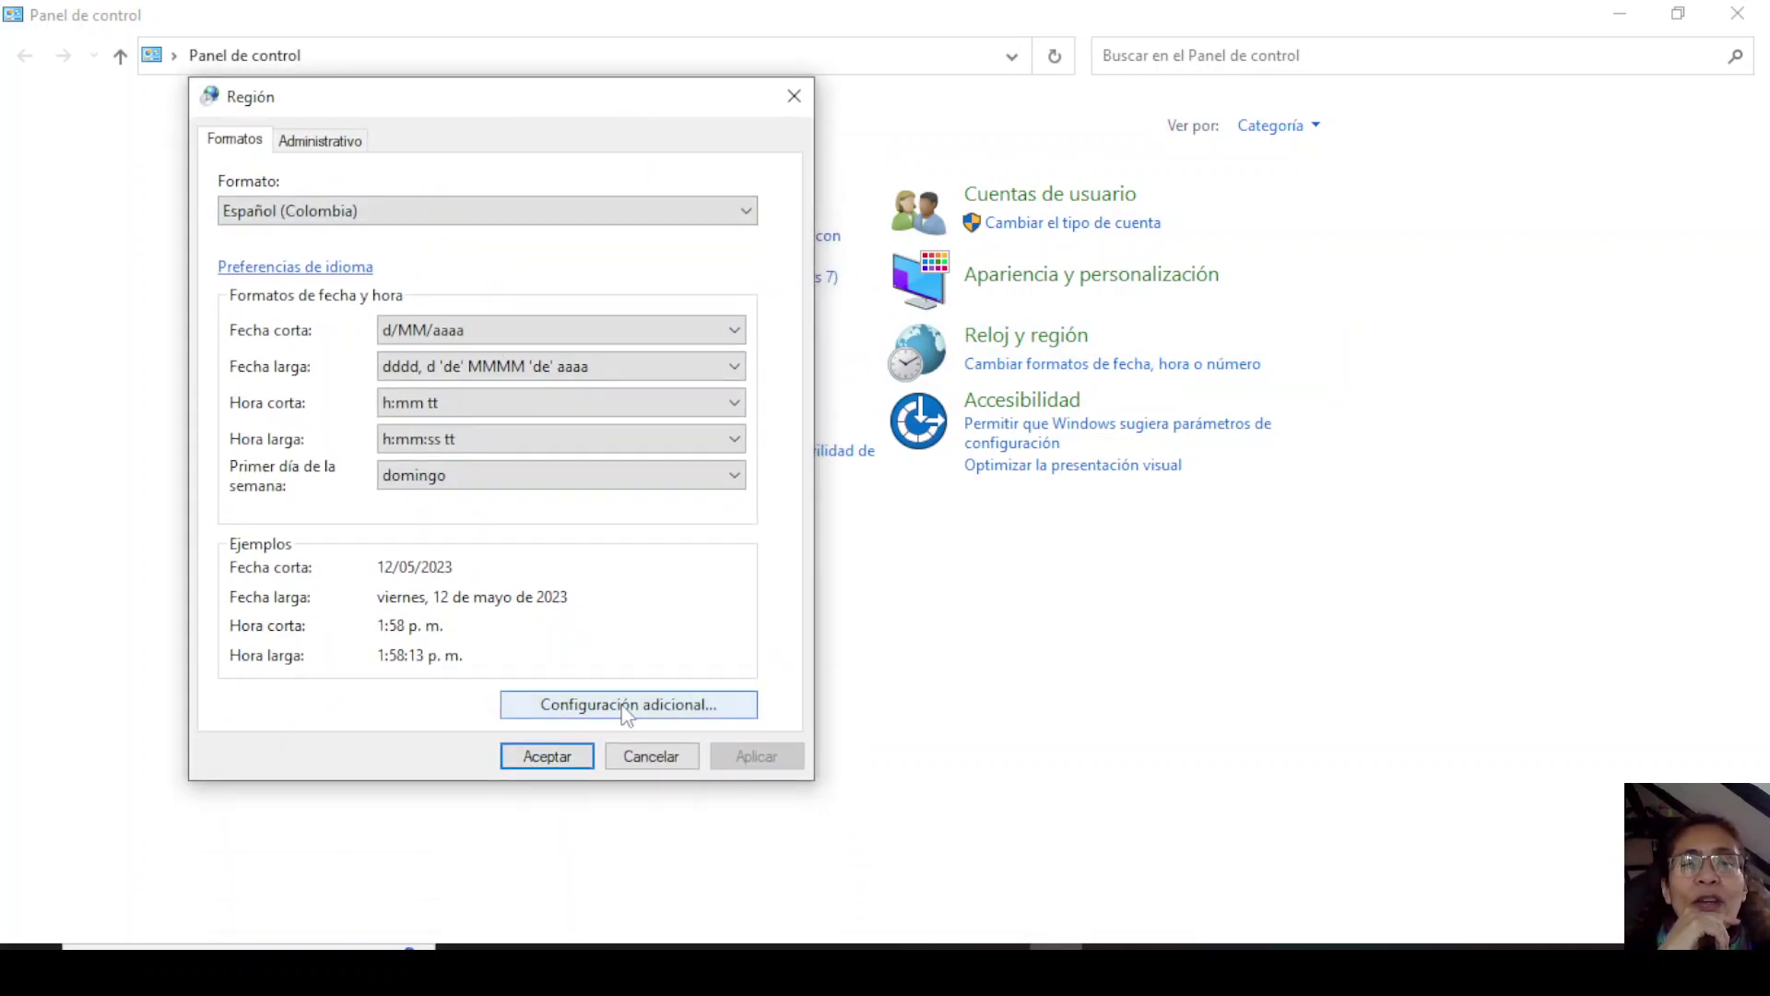
Check the short date format in the region settings and open the additional format configuration.
{"action": "left_click", "coordinate": [434, 334]}
{"action": "left_click", "coordinate": [415, 346]}
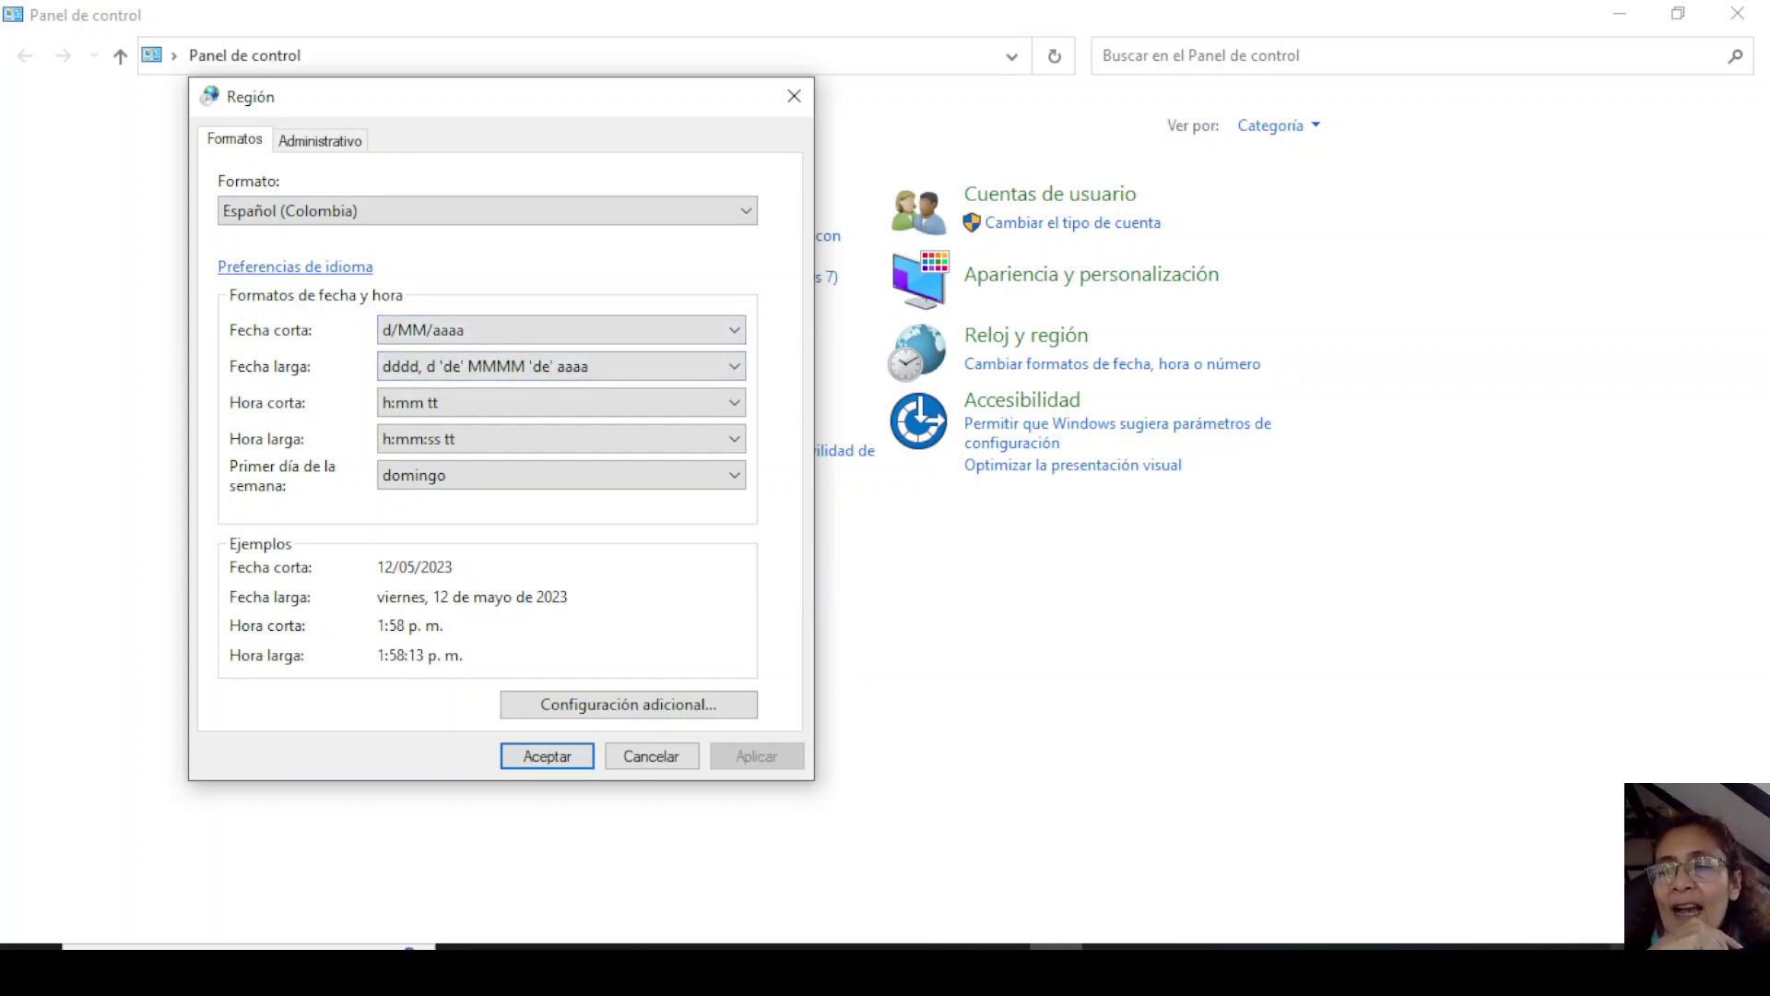
{"action": "left_click", "coordinate": [561, 712]}
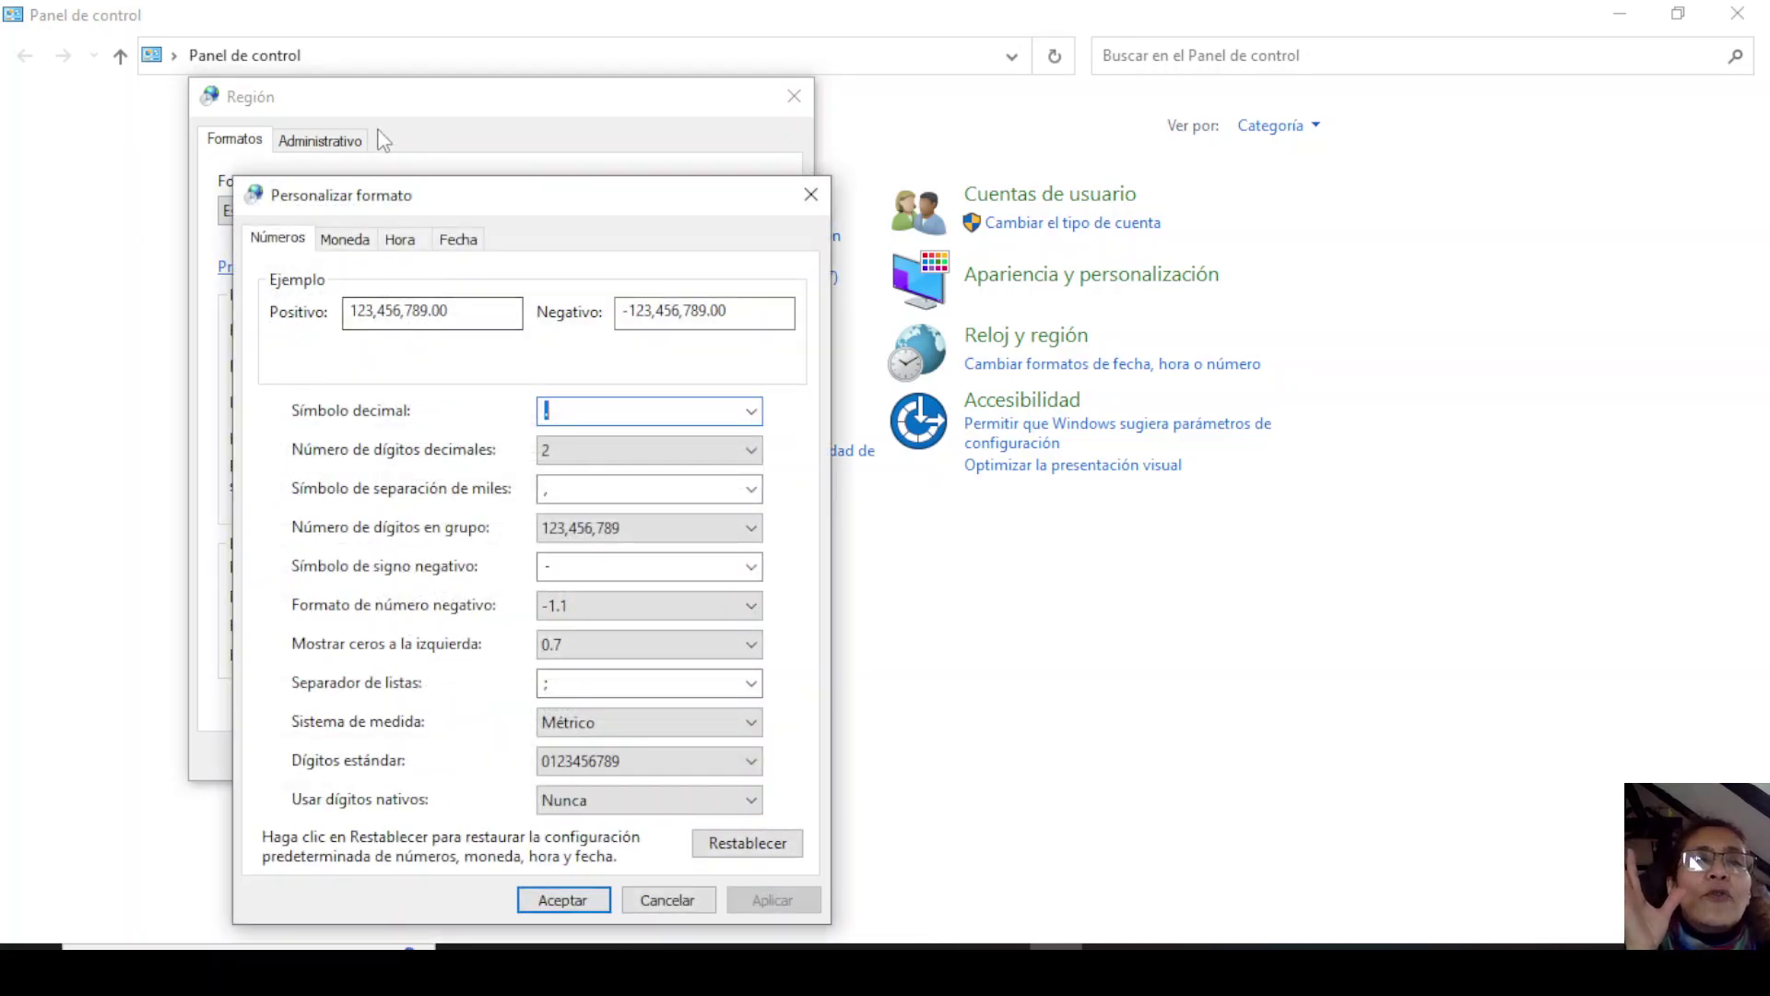
{"action": "left_click_drag", "start_coordinate": [422, 198], "coordinate": [522, 85]}
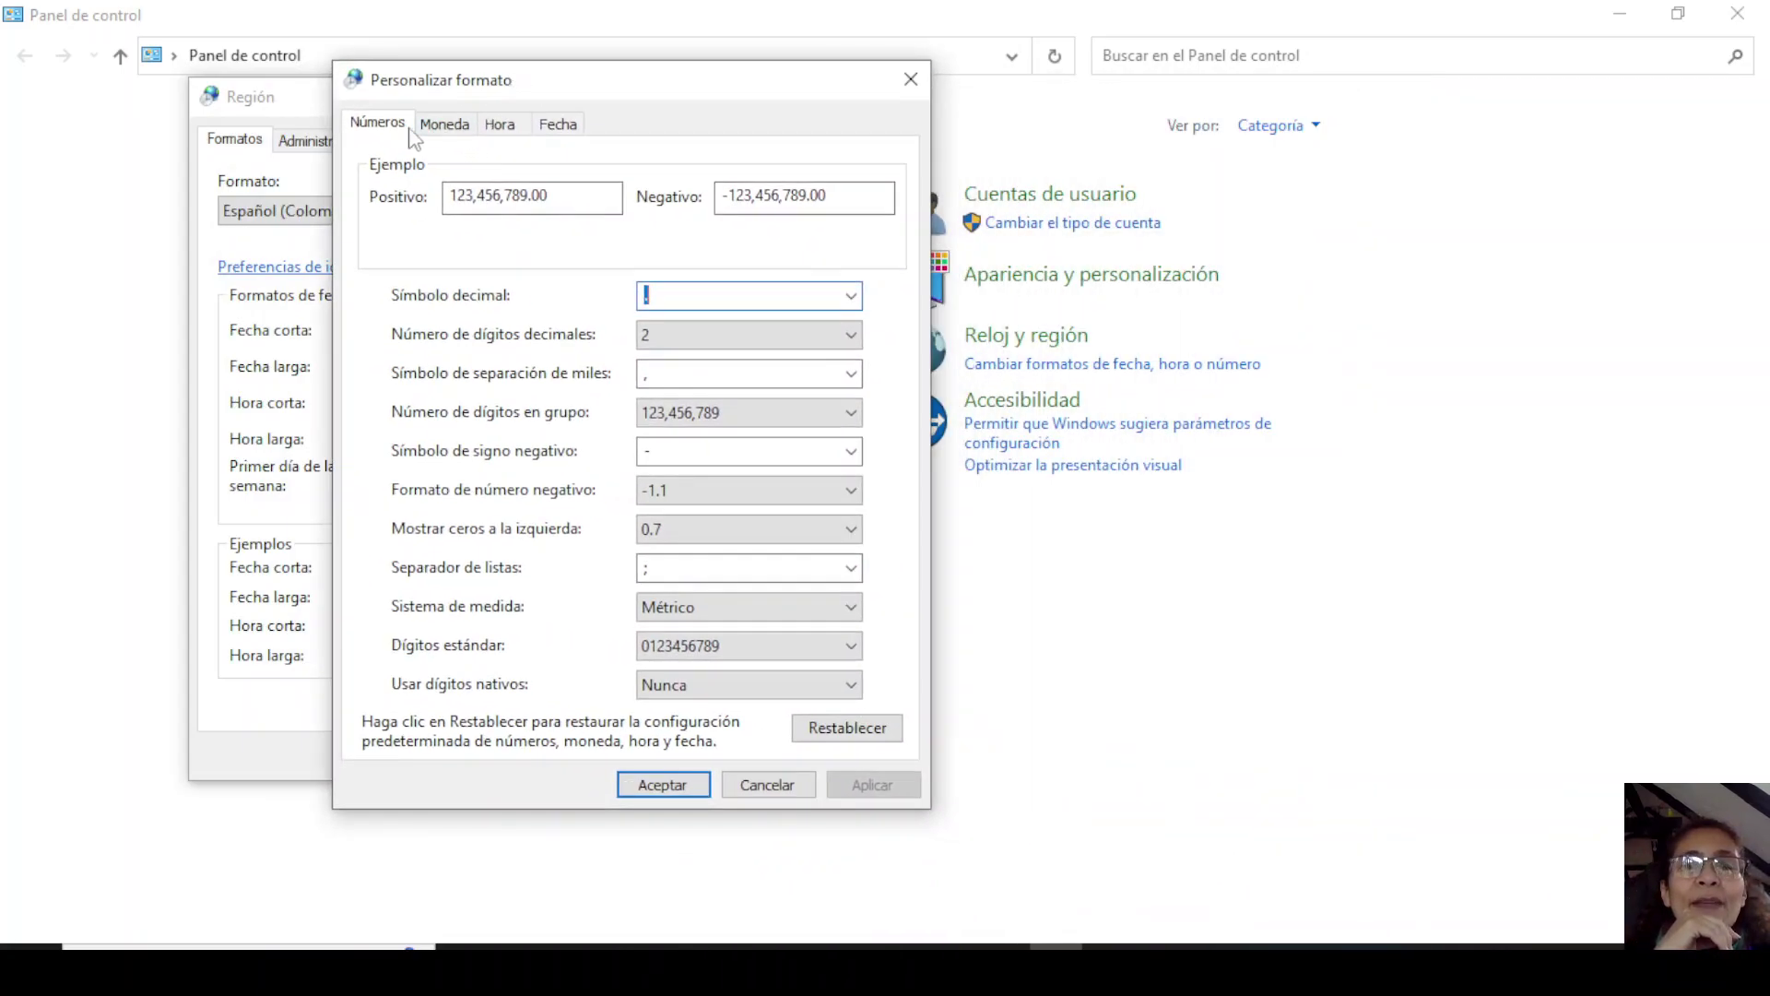
Review the currency, time and date format settings and return to the number settings.
{"action": "left_click", "coordinate": [445, 129]}
{"action": "left_click", "coordinate": [500, 130]}
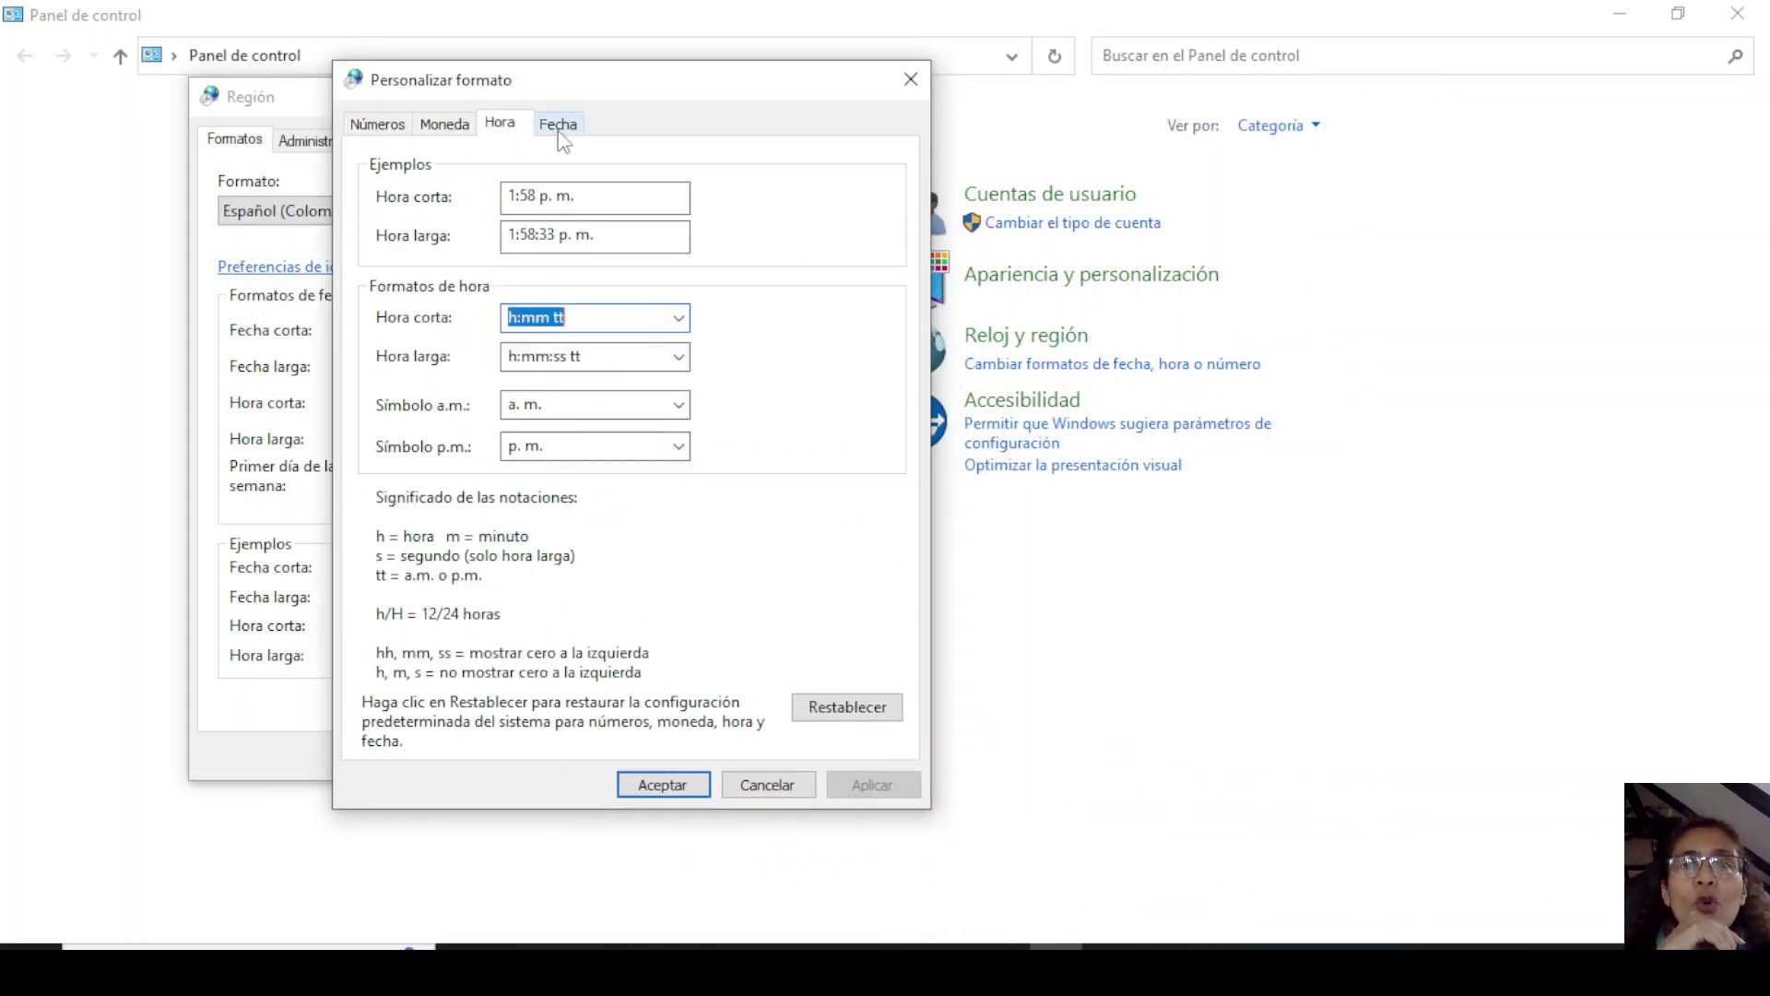
{"action": "left_click", "coordinate": [559, 130]}
{"action": "left_click", "coordinate": [380, 129]}
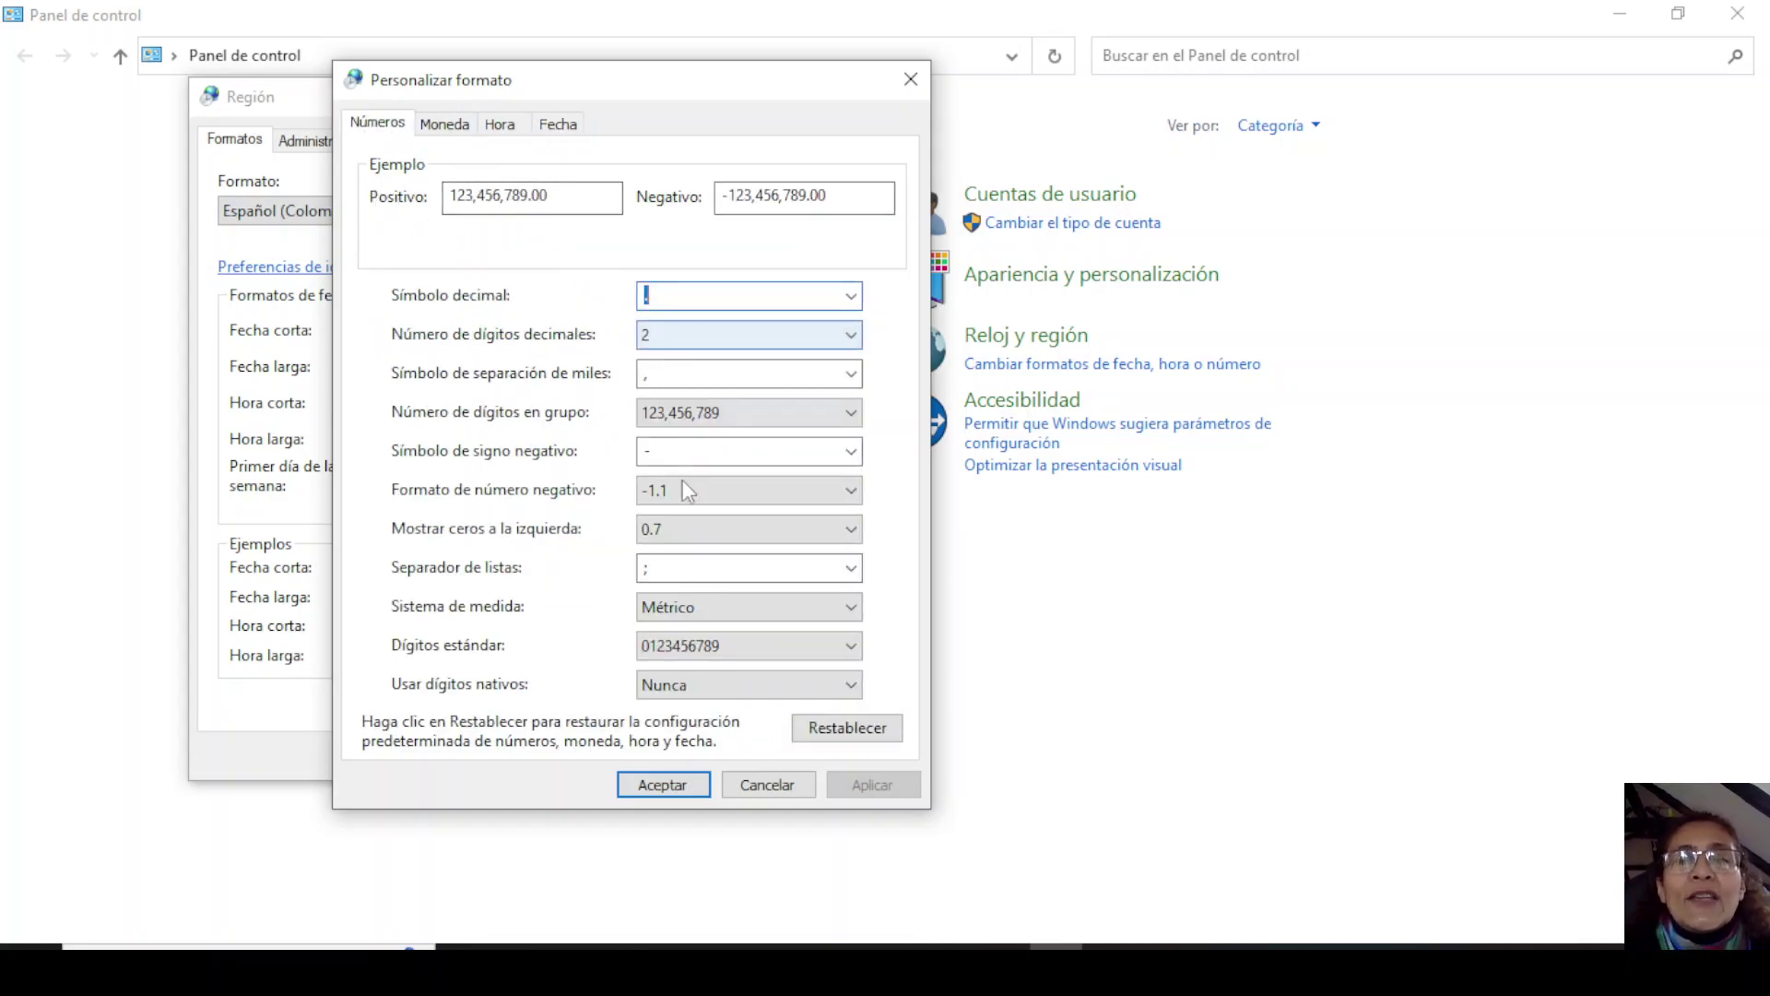
Examine the decimal symbol and the thousands separator in the number format settings.
{"action": "left_click", "coordinate": [670, 297]}
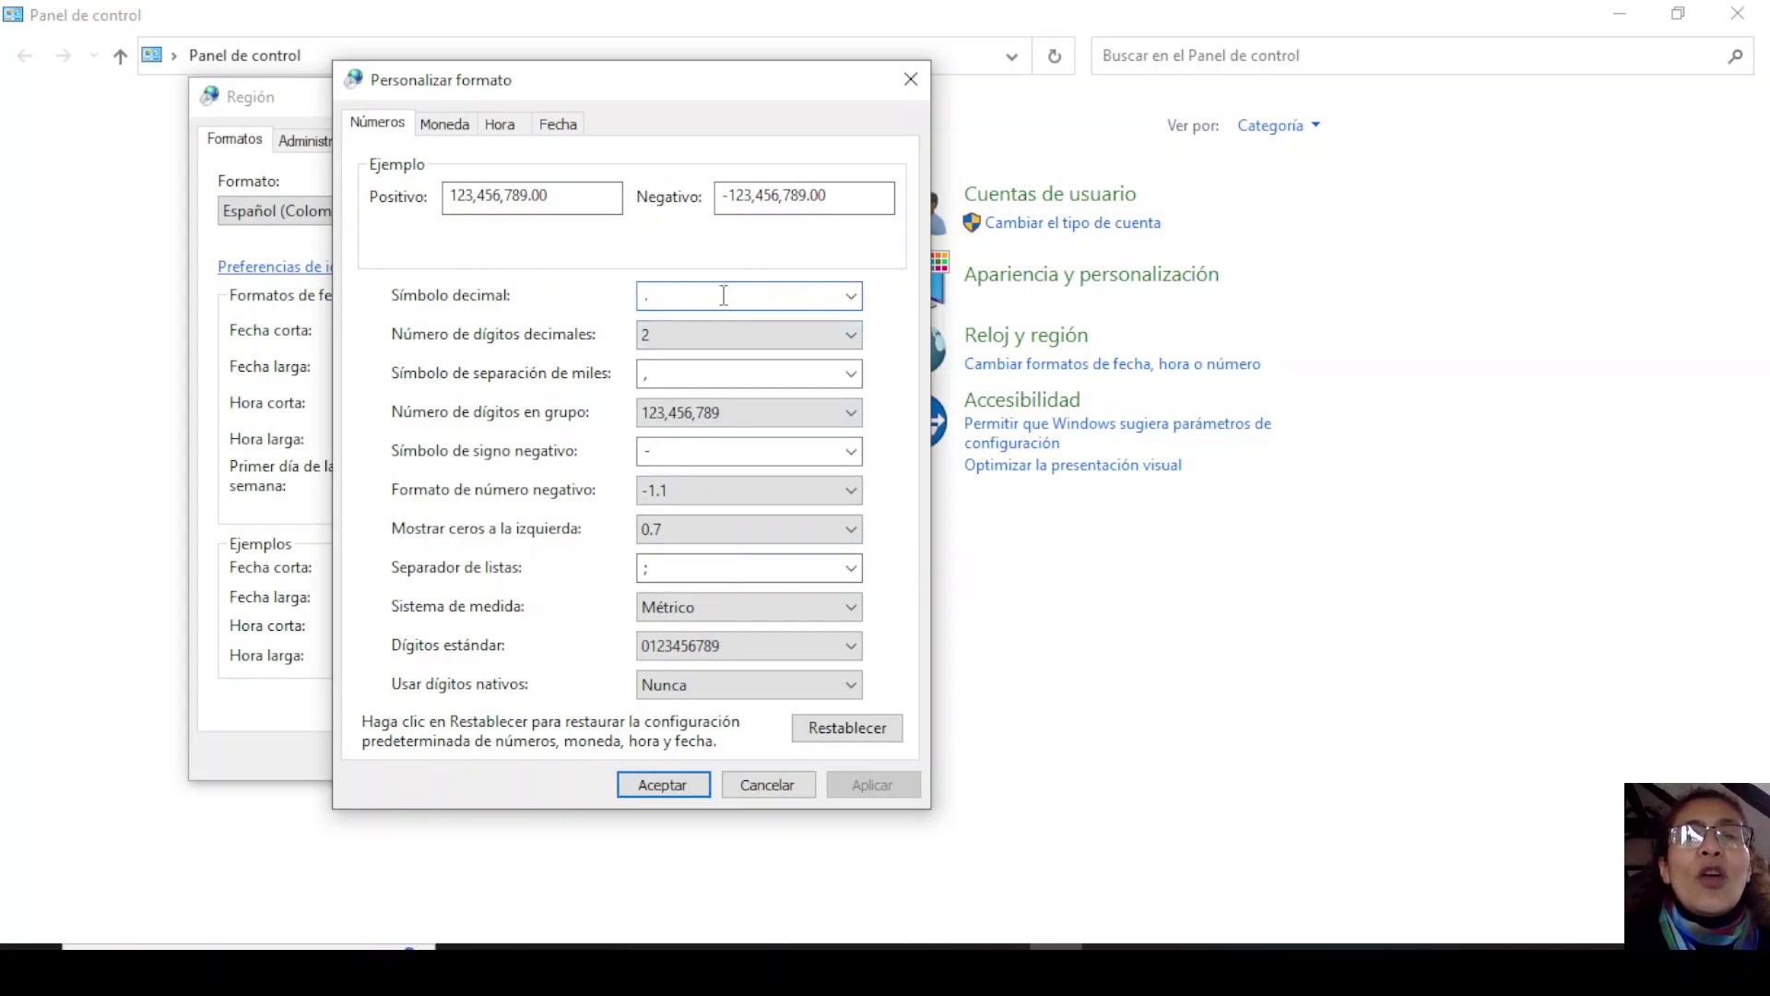
{"action": "left_click_drag", "start_coordinate": [724, 295], "coordinate": [554, 293]}
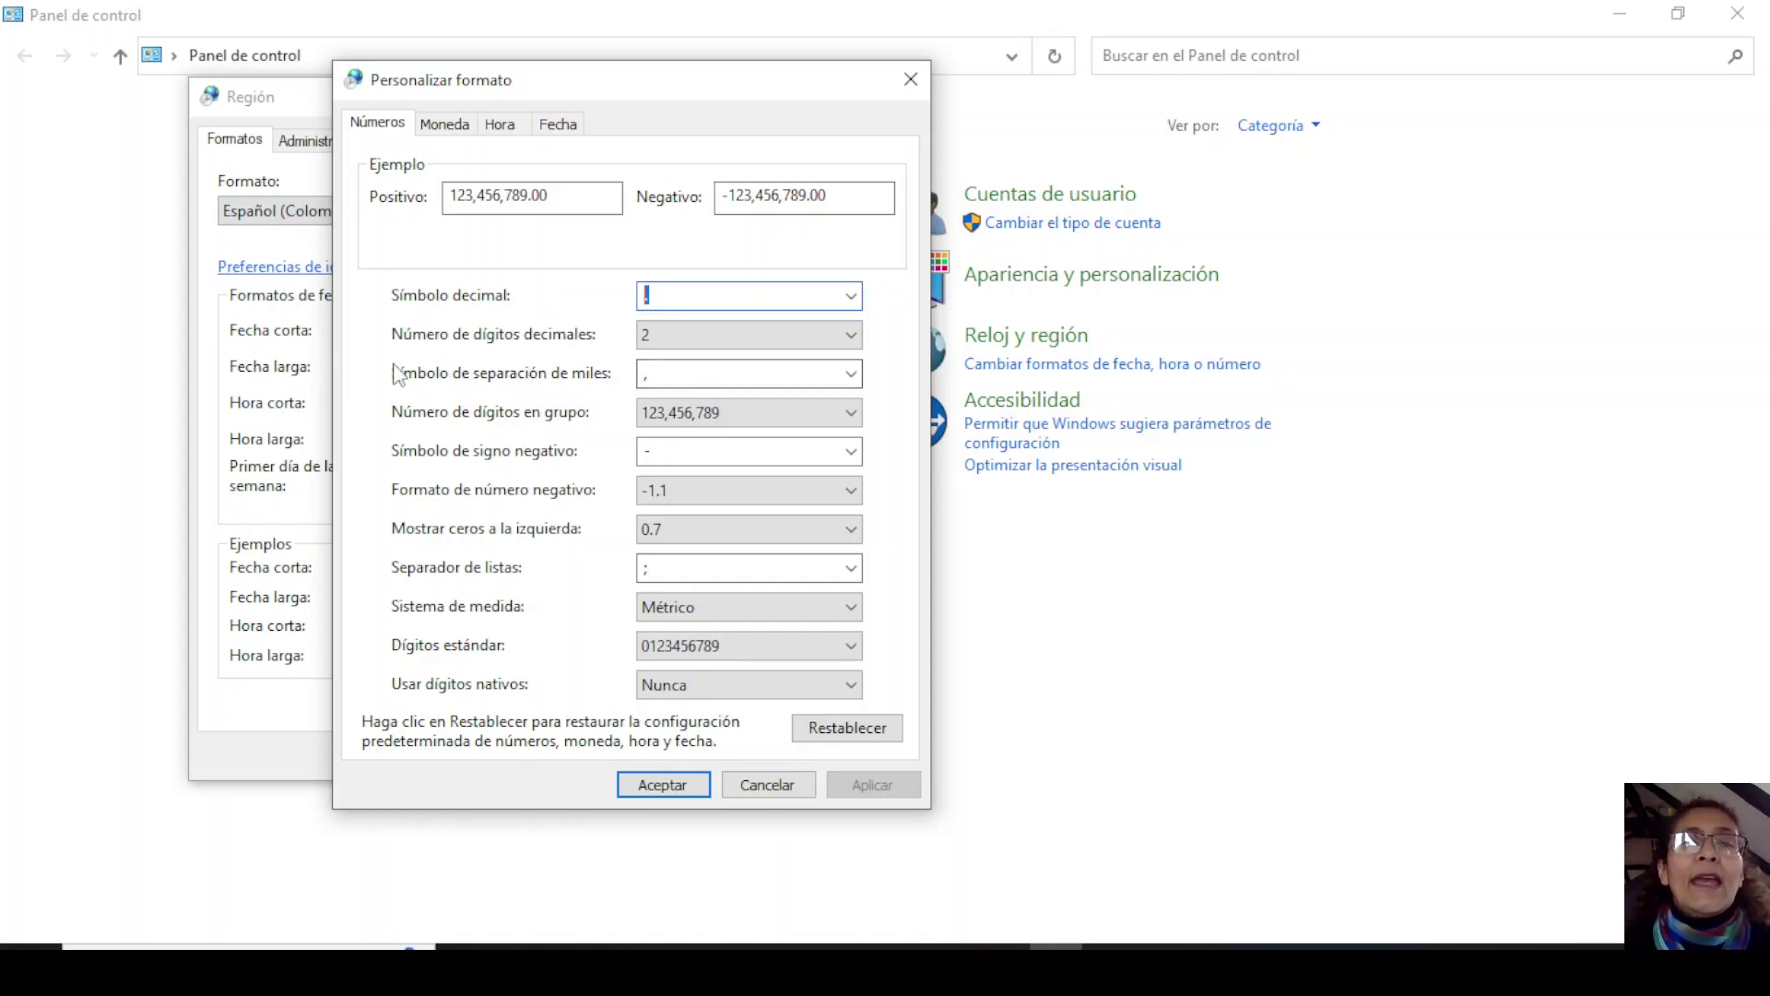
{"action": "double_click", "coordinate": [717, 376]}
{"action": "left_click", "coordinate": [747, 373]}
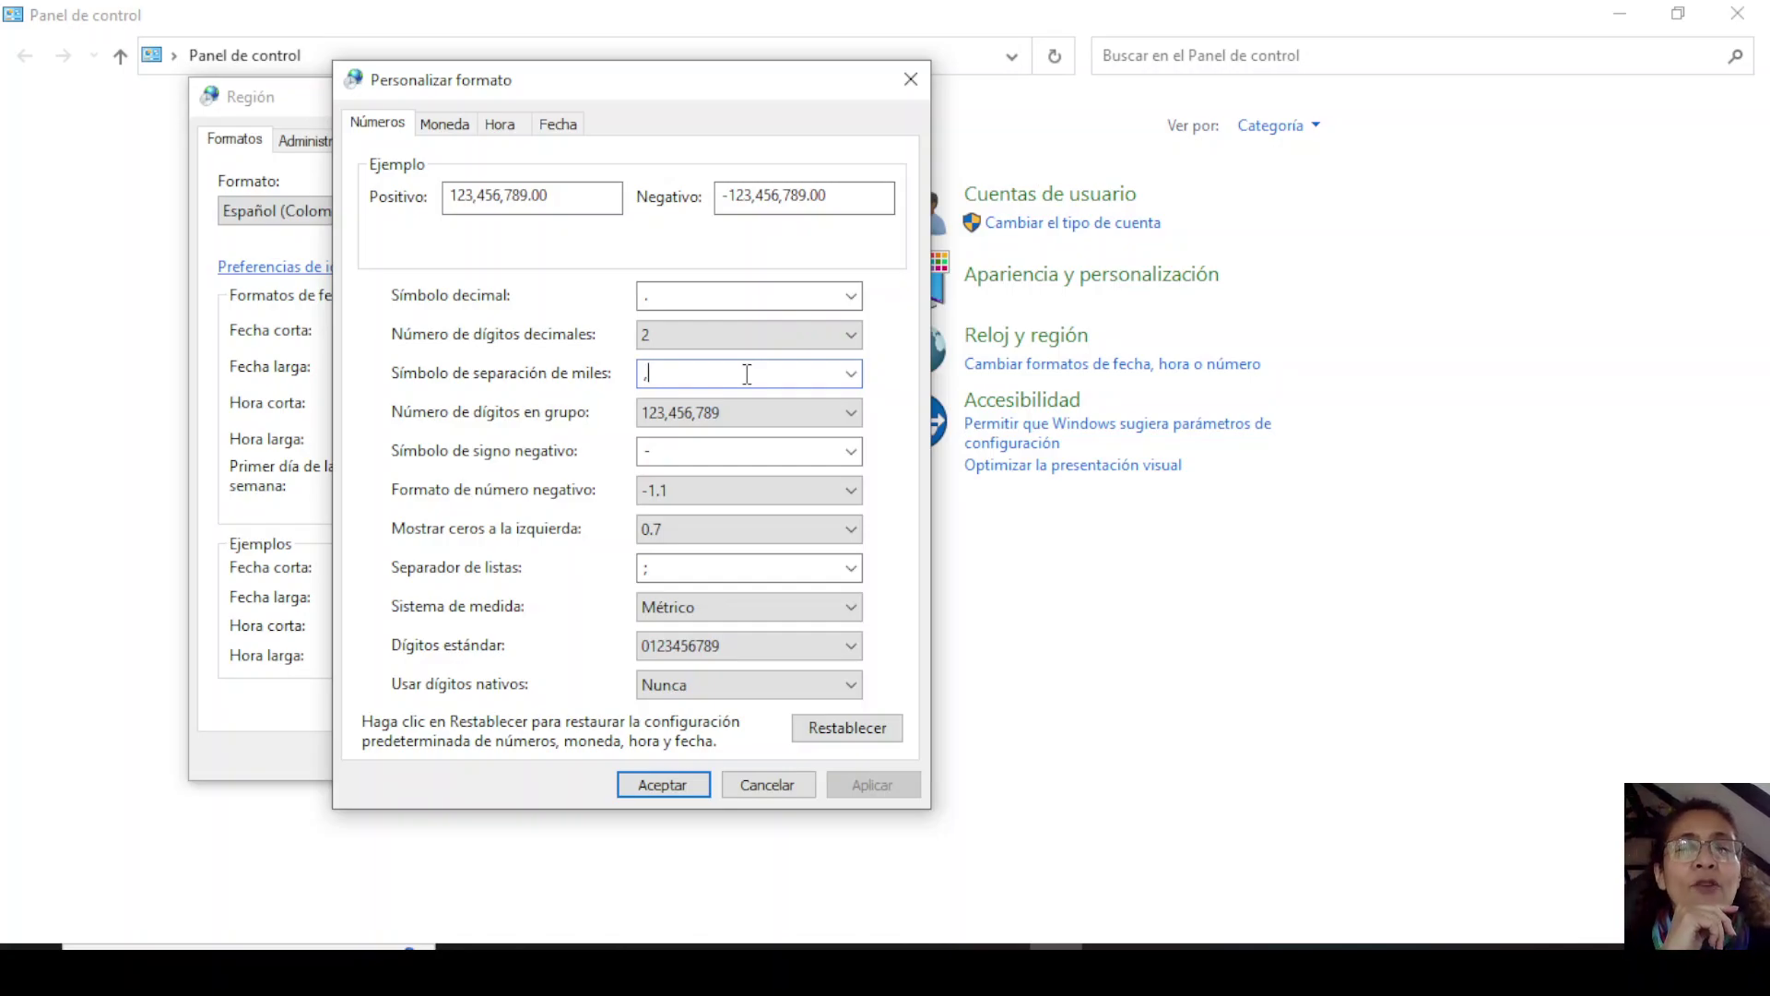
Examine the list separator in the number format settings.
{"action": "double_click", "coordinate": [672, 572]}
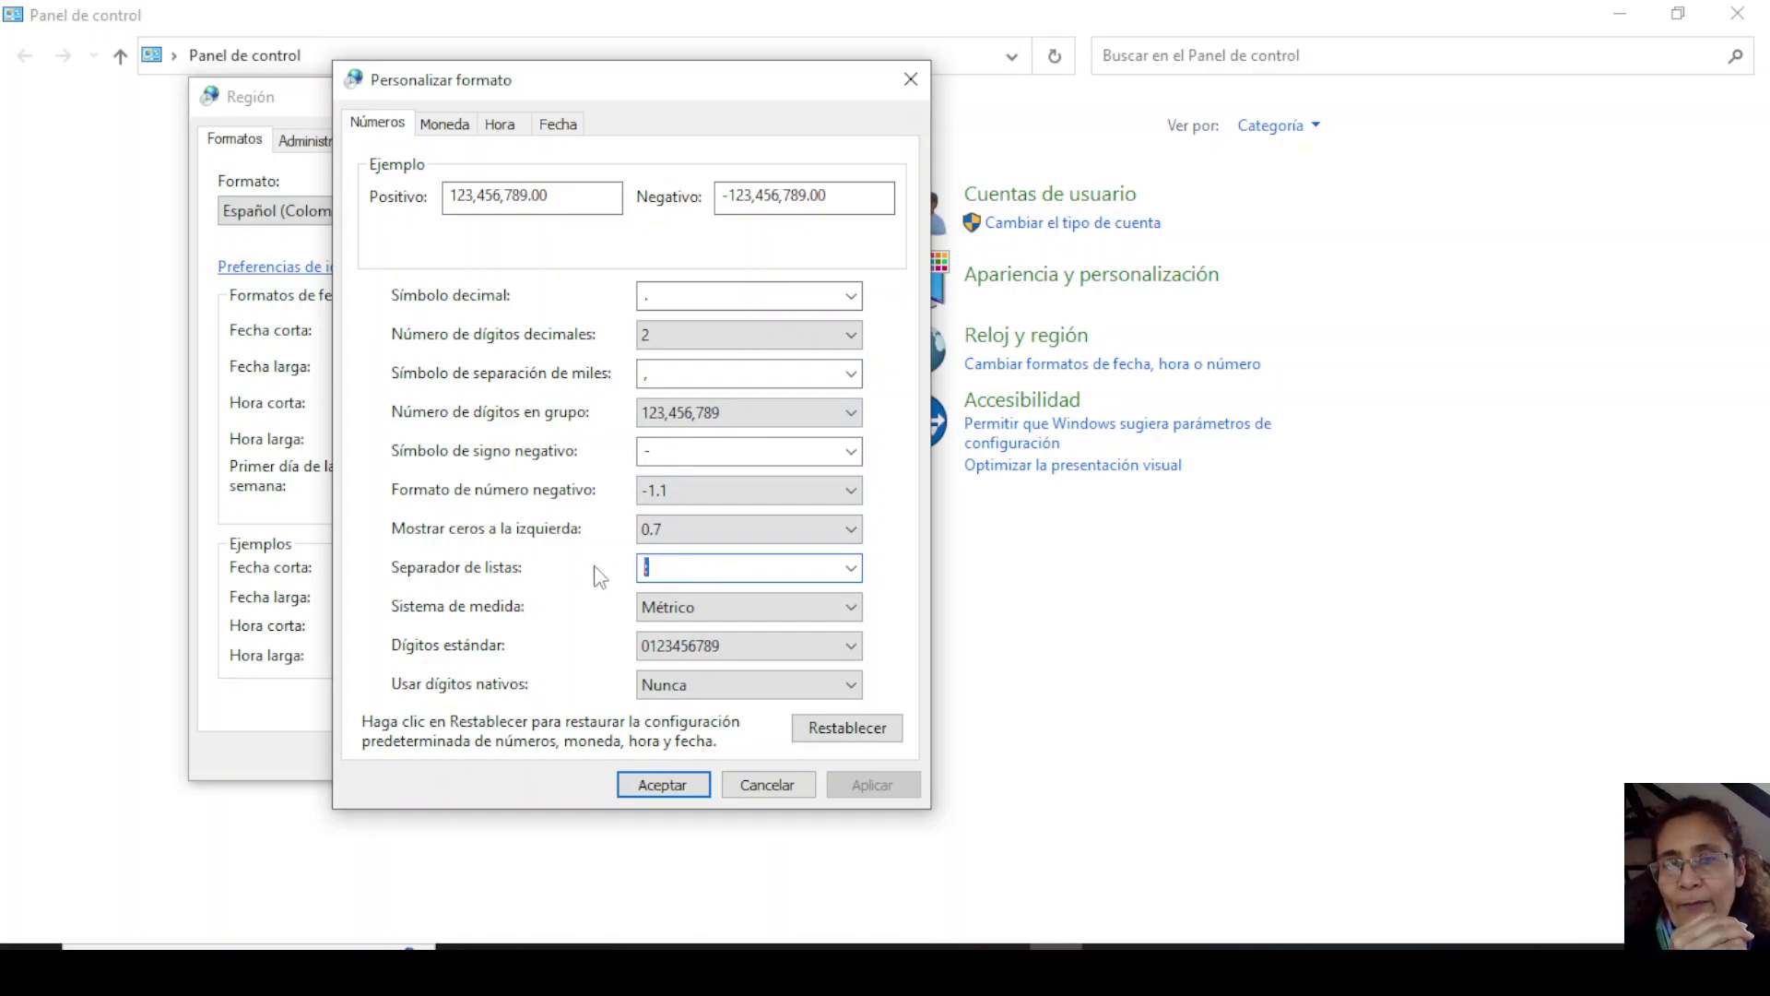
{"action": "left_click", "coordinate": [705, 569]}
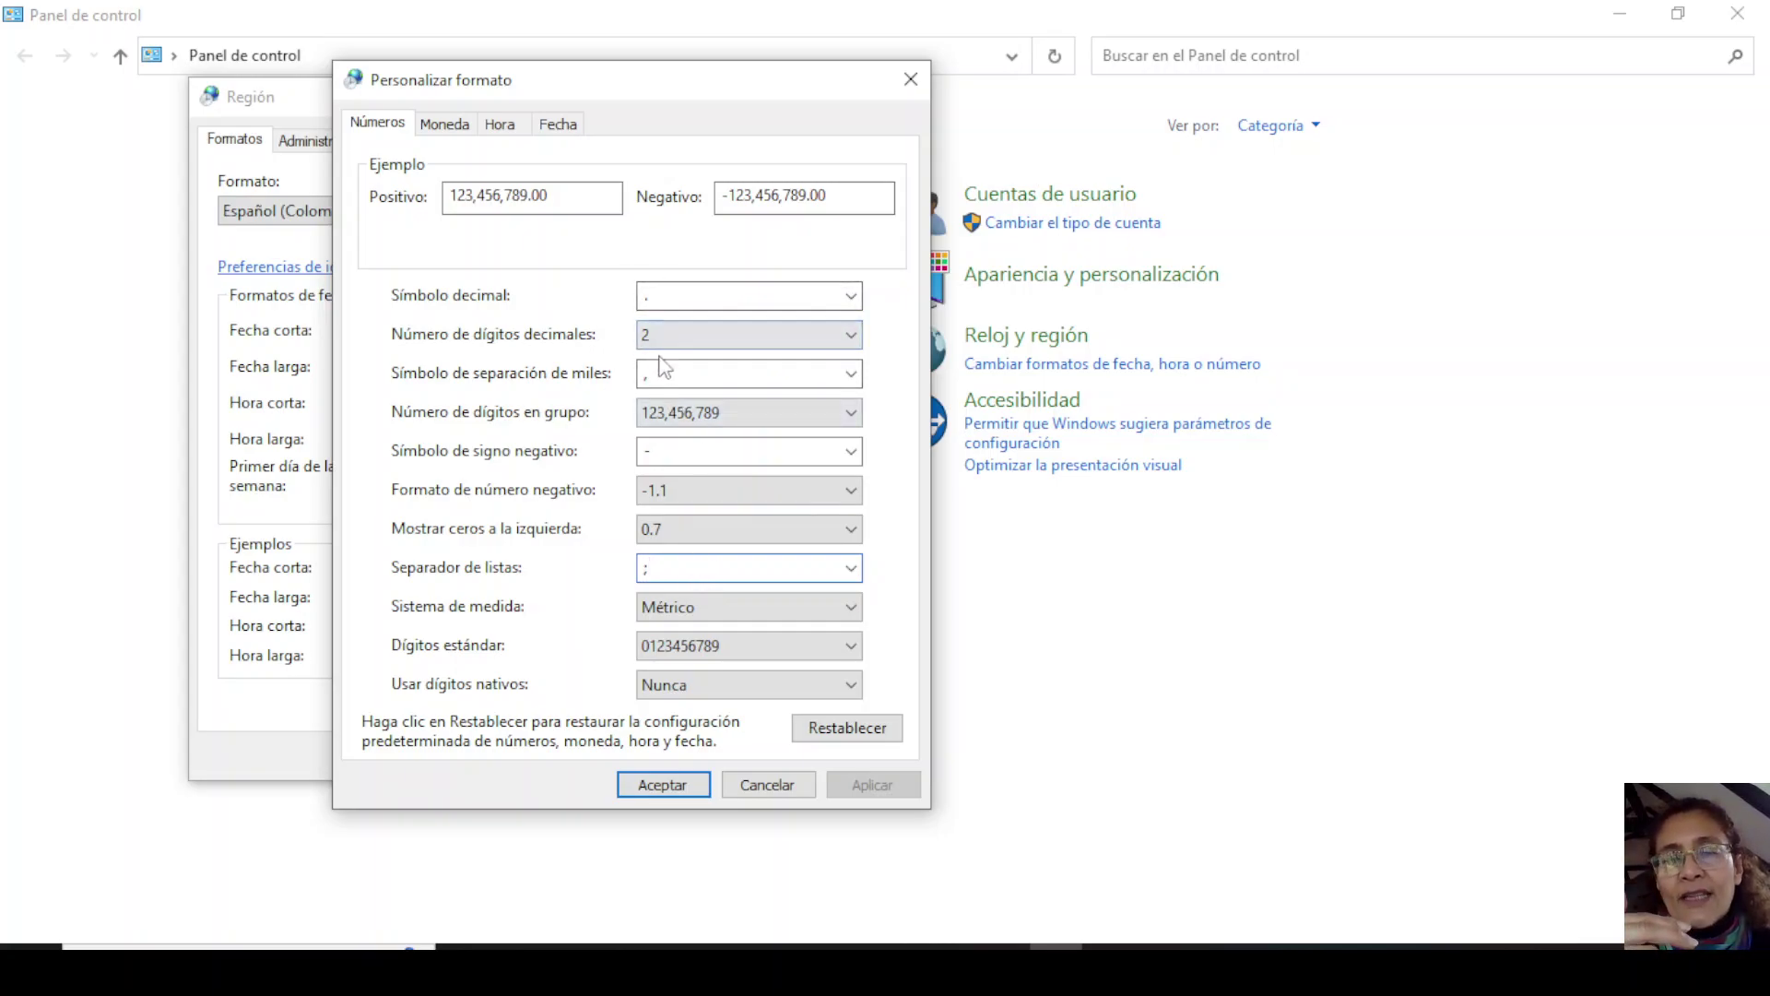
{"action": "left_click_drag", "start_coordinate": [650, 565], "coordinate": [620, 565]}
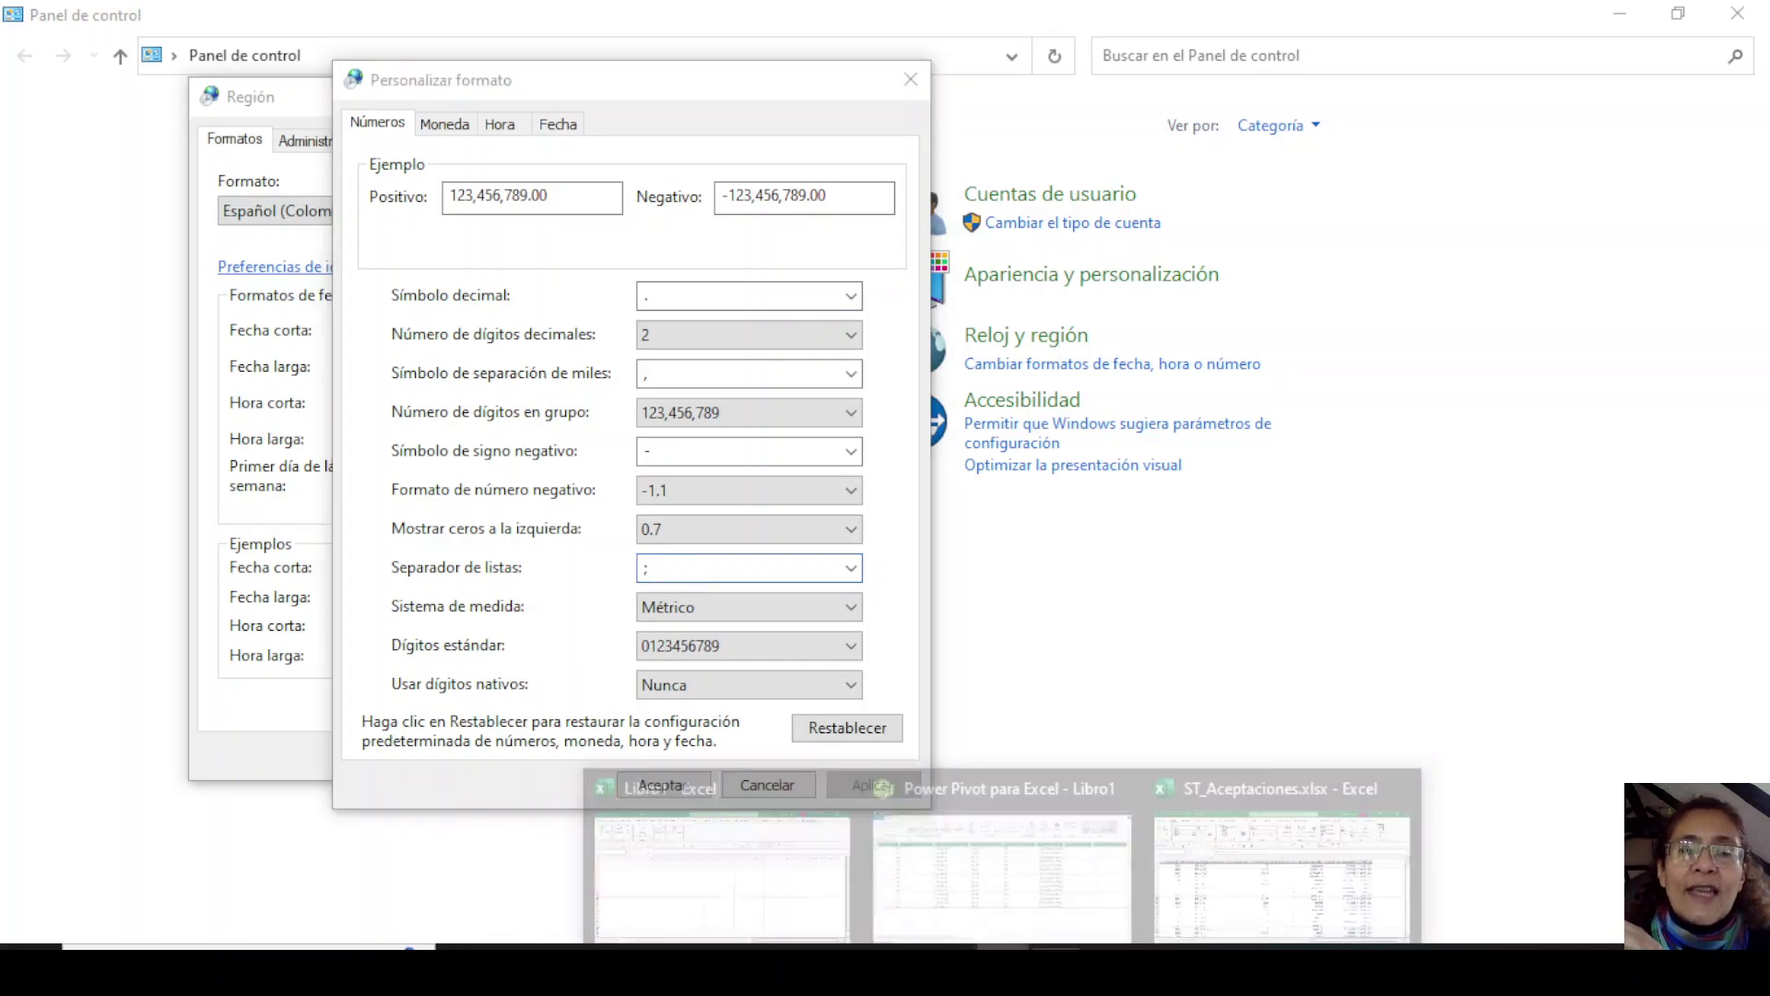
Switch to the ST_Aceptaciones workbook and begin a BUSCARV formula in cell J3 to check its argument separator, then discard the formula.
{"action": "left_click", "coordinate": [1040, 871]}
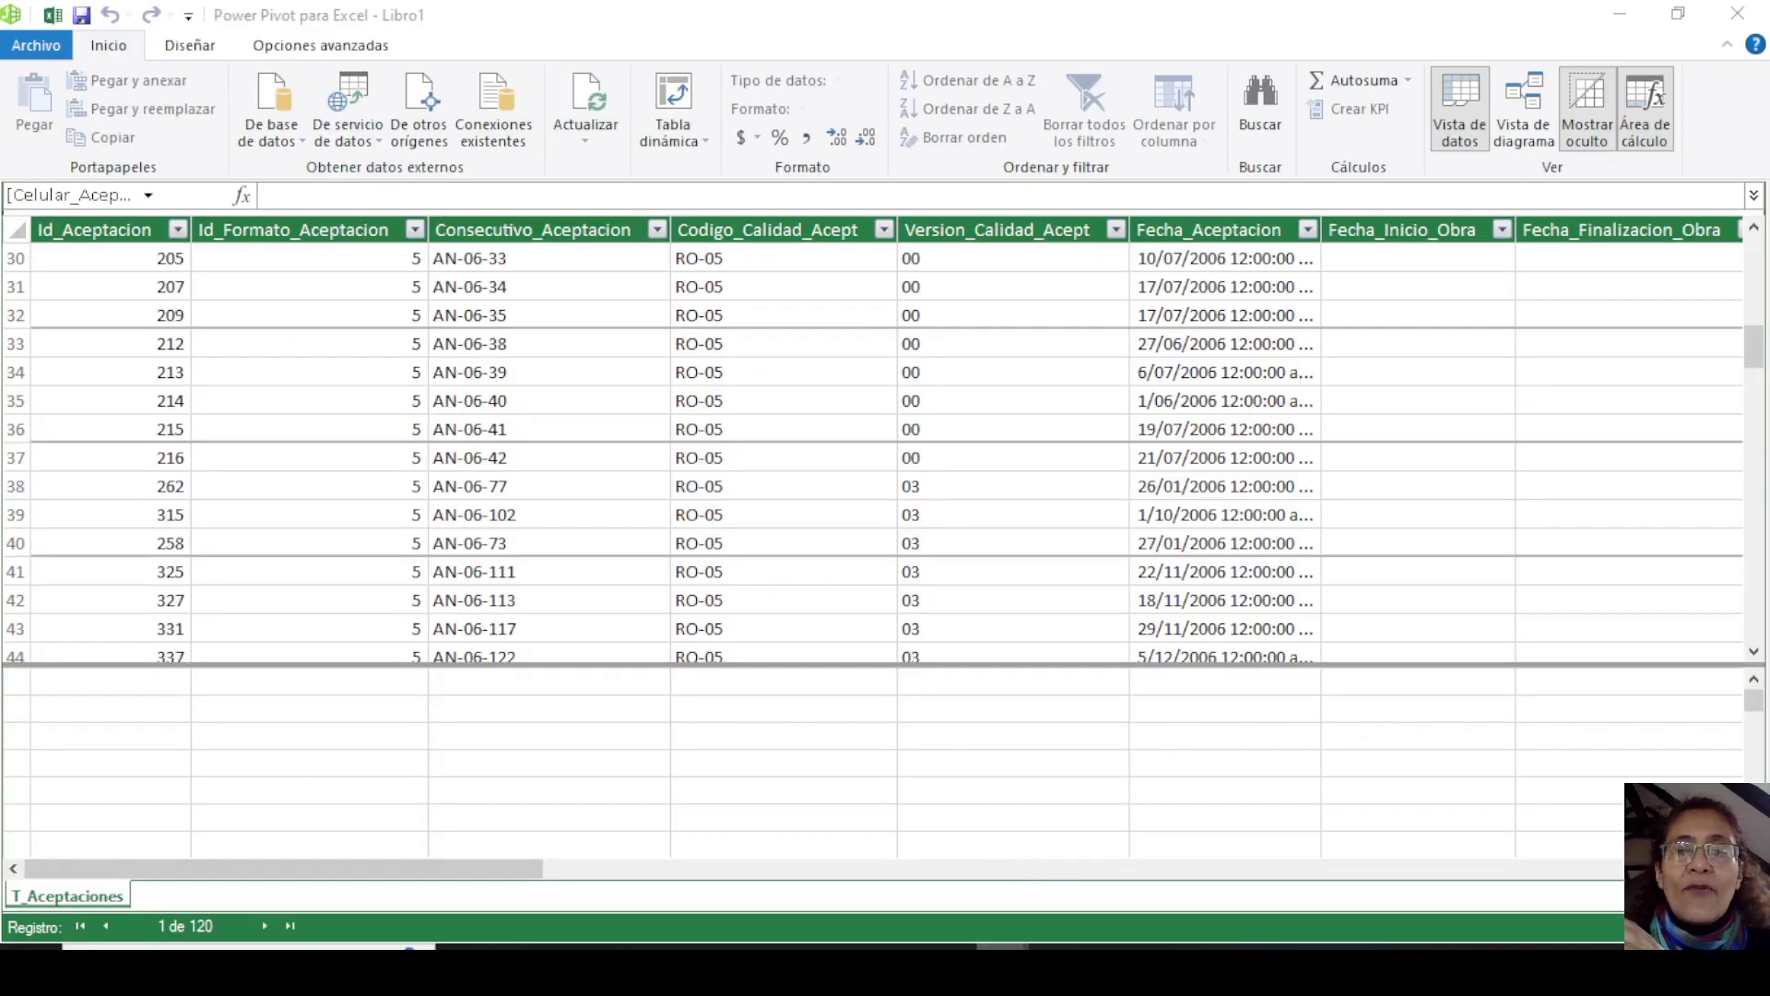
{"action": "left_click", "coordinate": [1267, 858]}
{"action": "left_click", "coordinate": [1552, 403]}
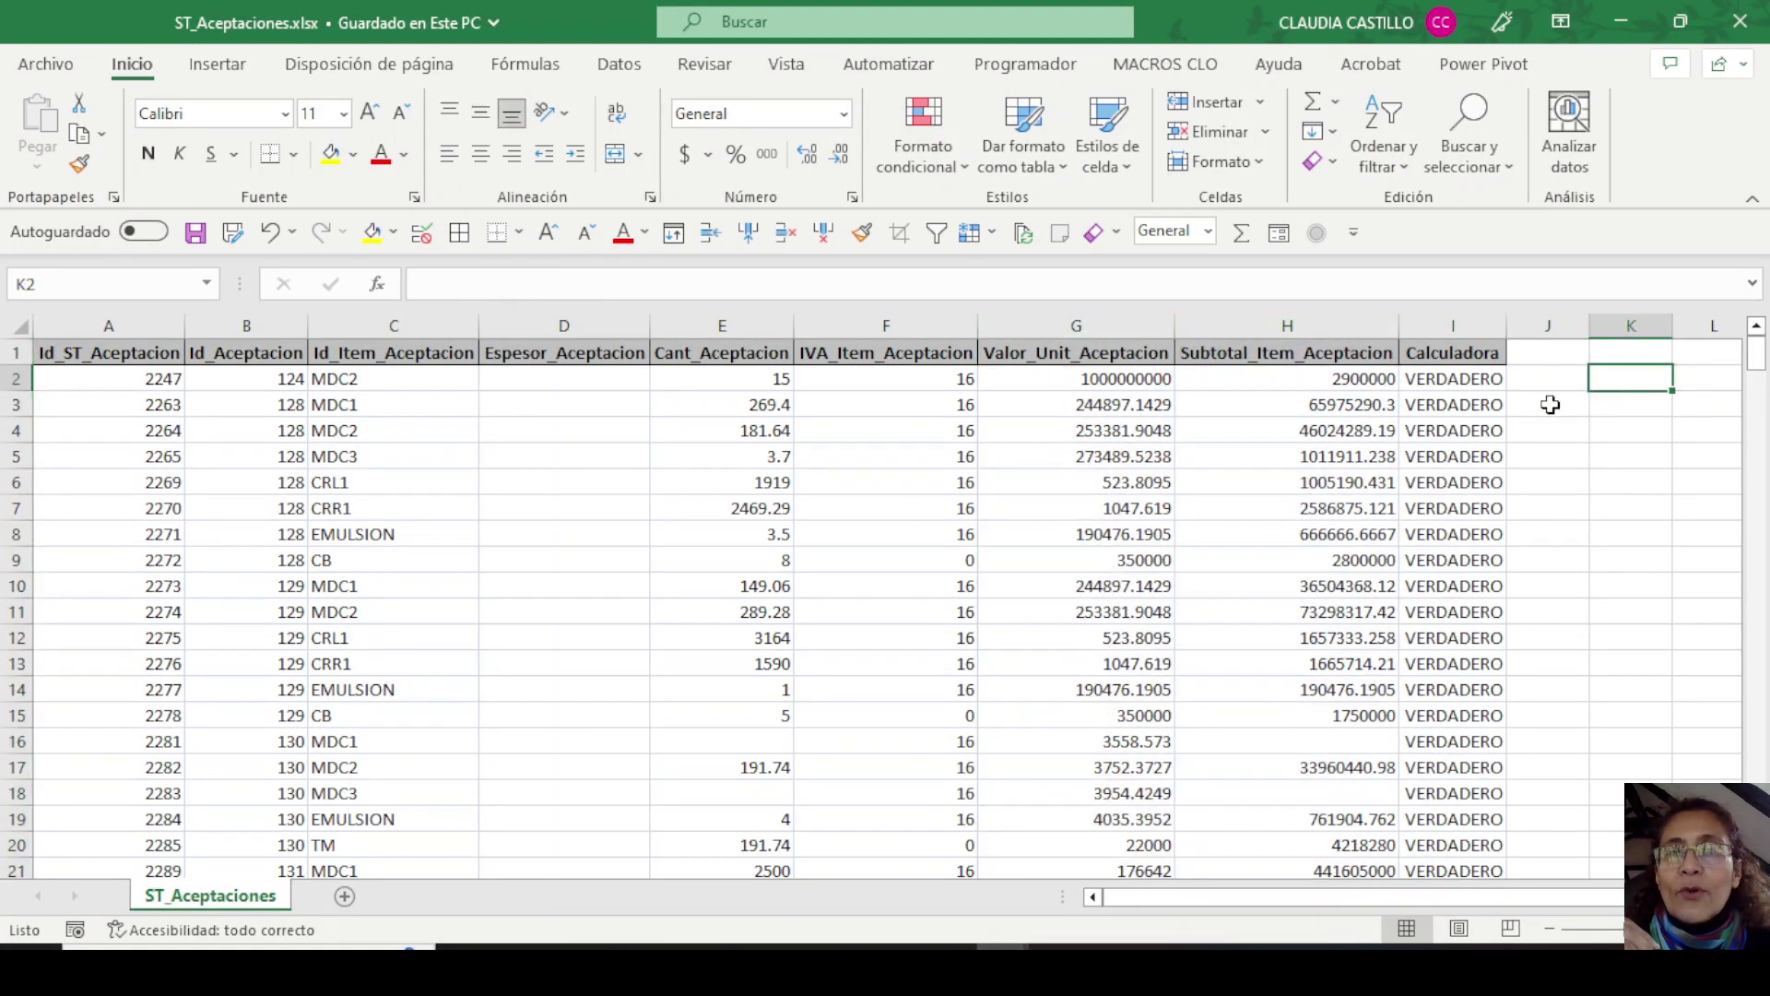
{"action": "type", "text": "=B"}
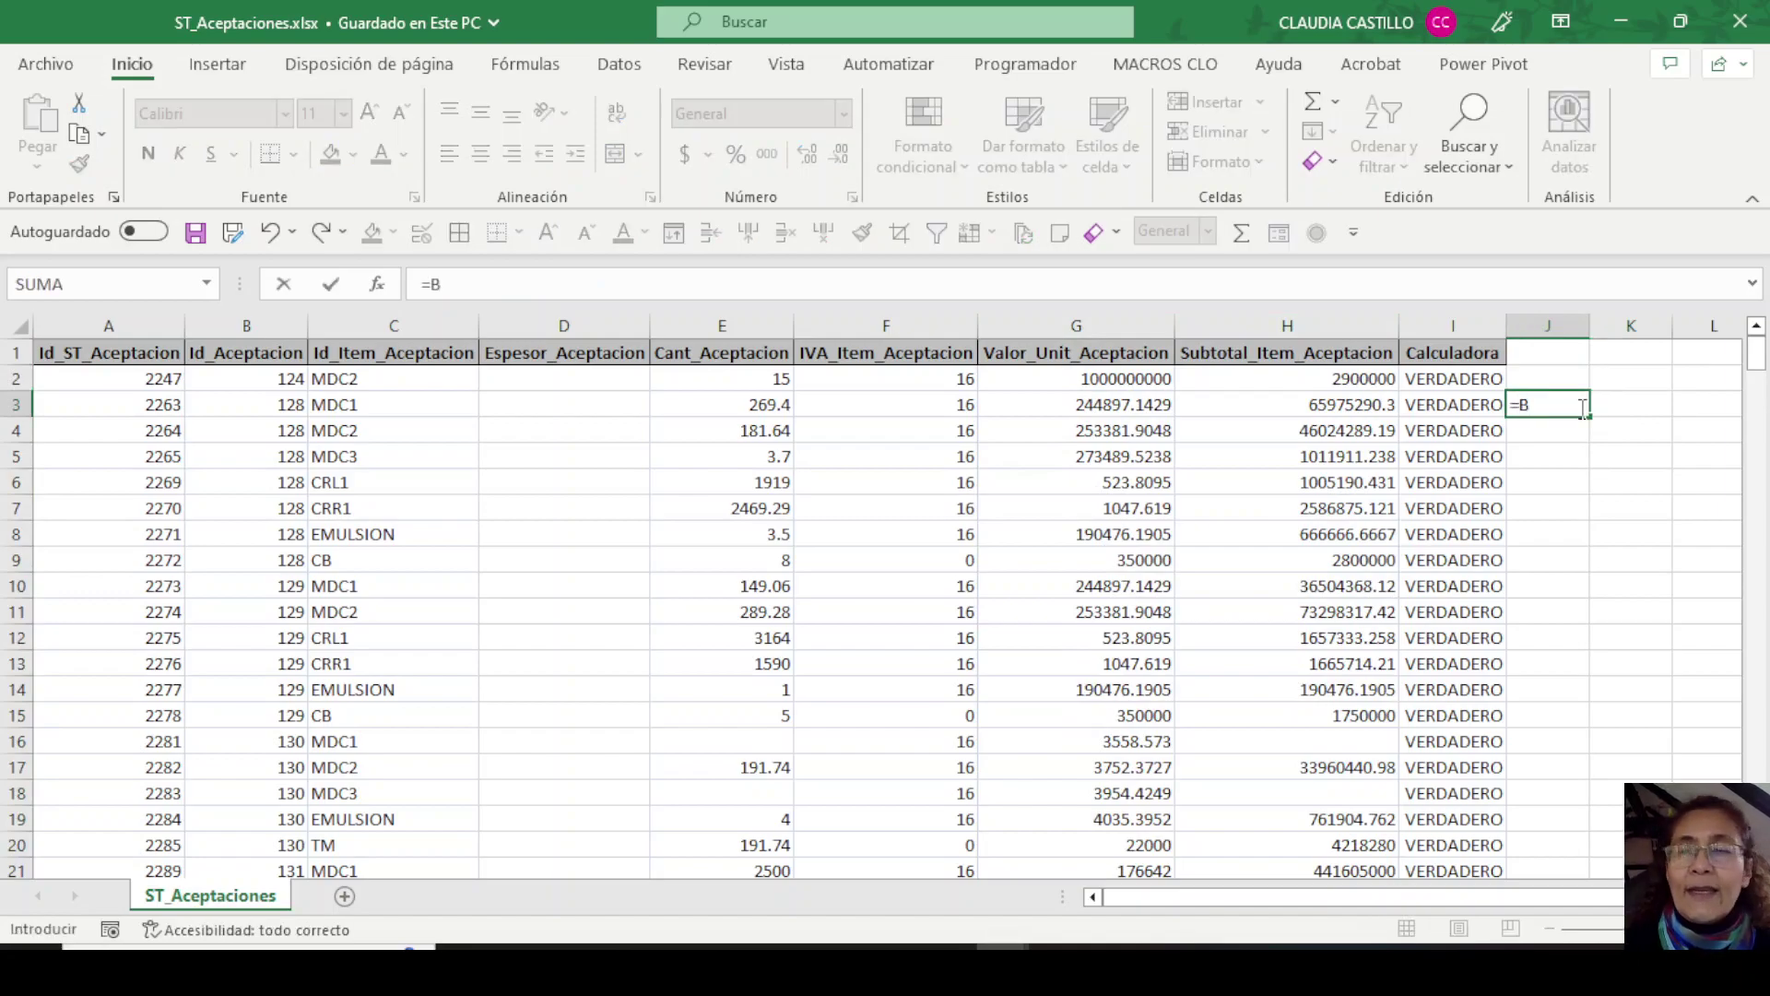
{"action": "type", "text": "USCARV("}
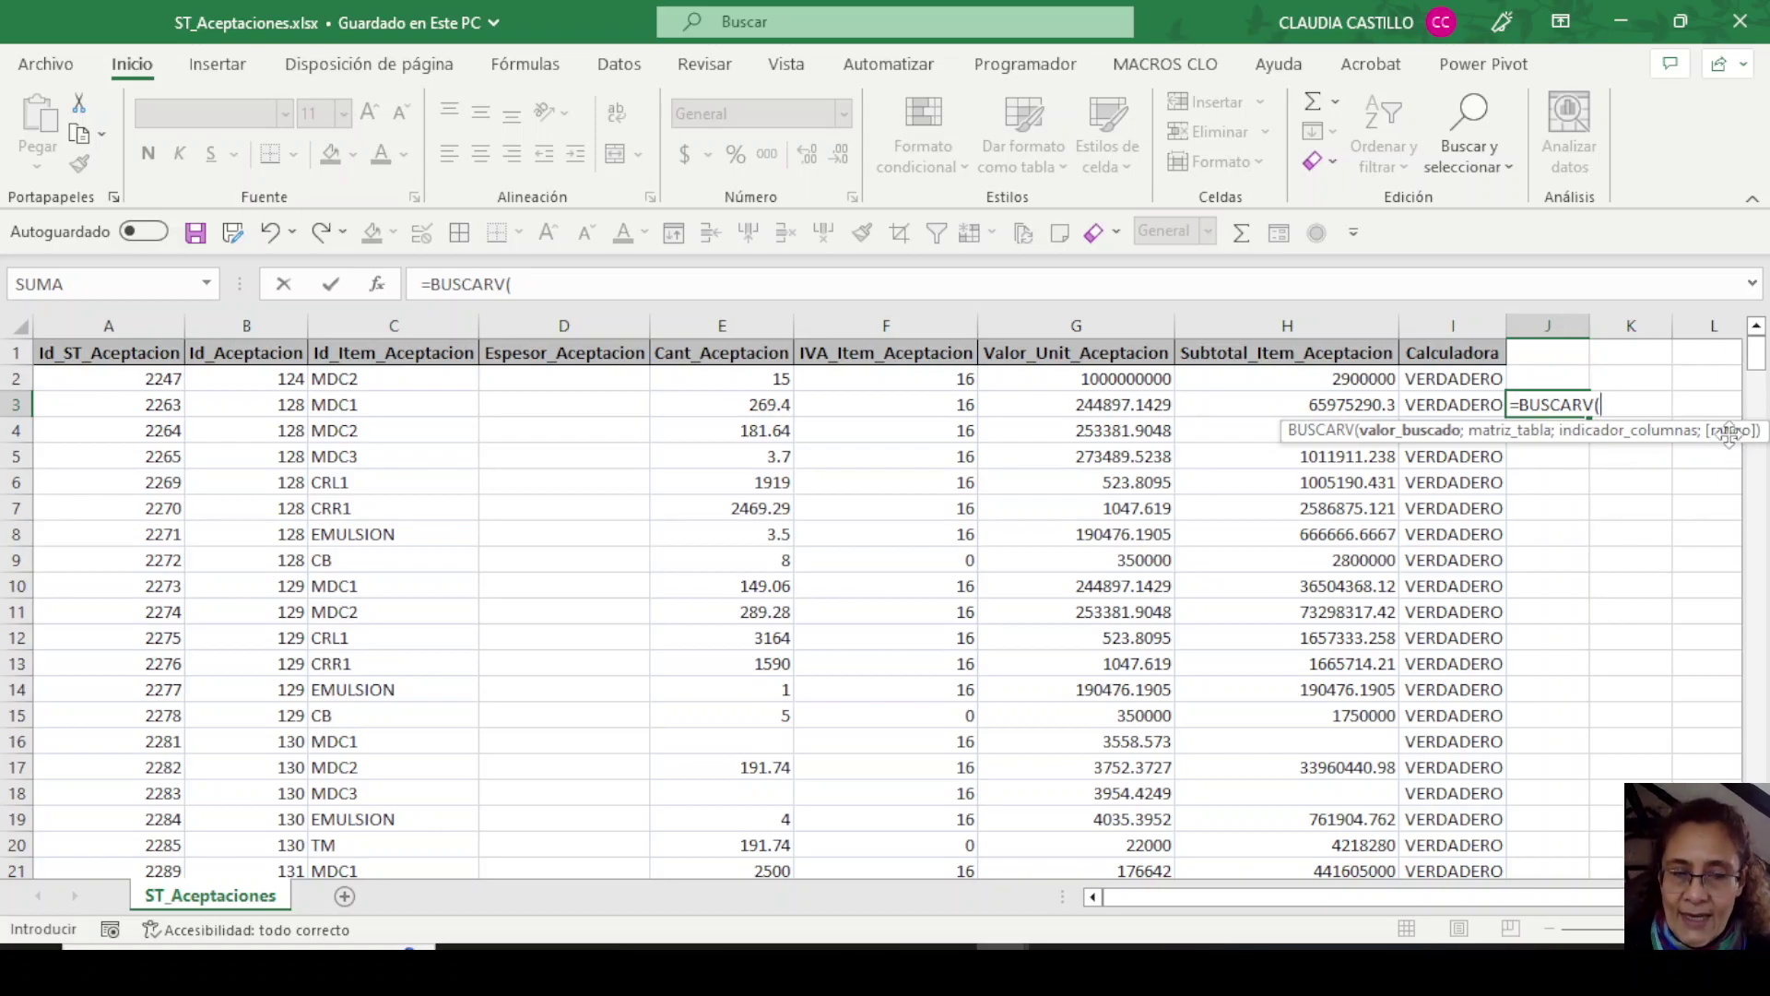
{"action": "key", "text": "Escape"}
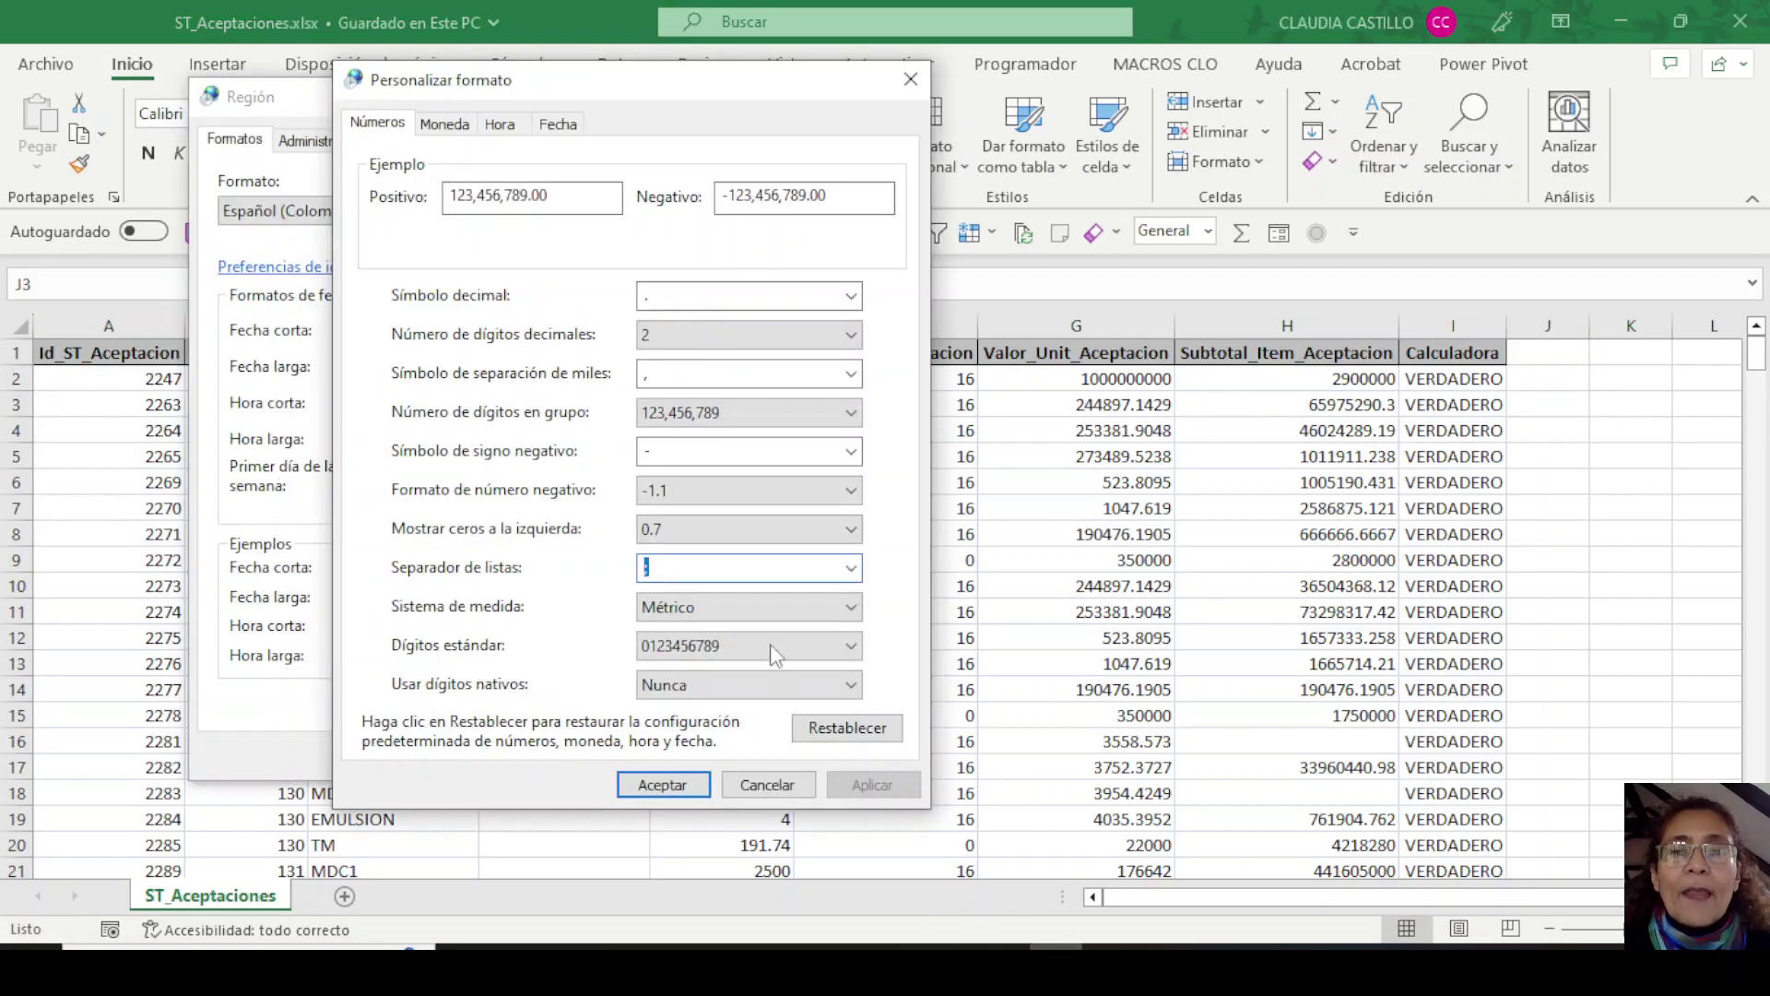
Return to the Windows number format settings and compare the list separator with the one used in the formula.
{"action": "left_click", "coordinate": [685, 569]}
{"action": "left_click_drag", "start_coordinate": [758, 570], "coordinate": [564, 565]}
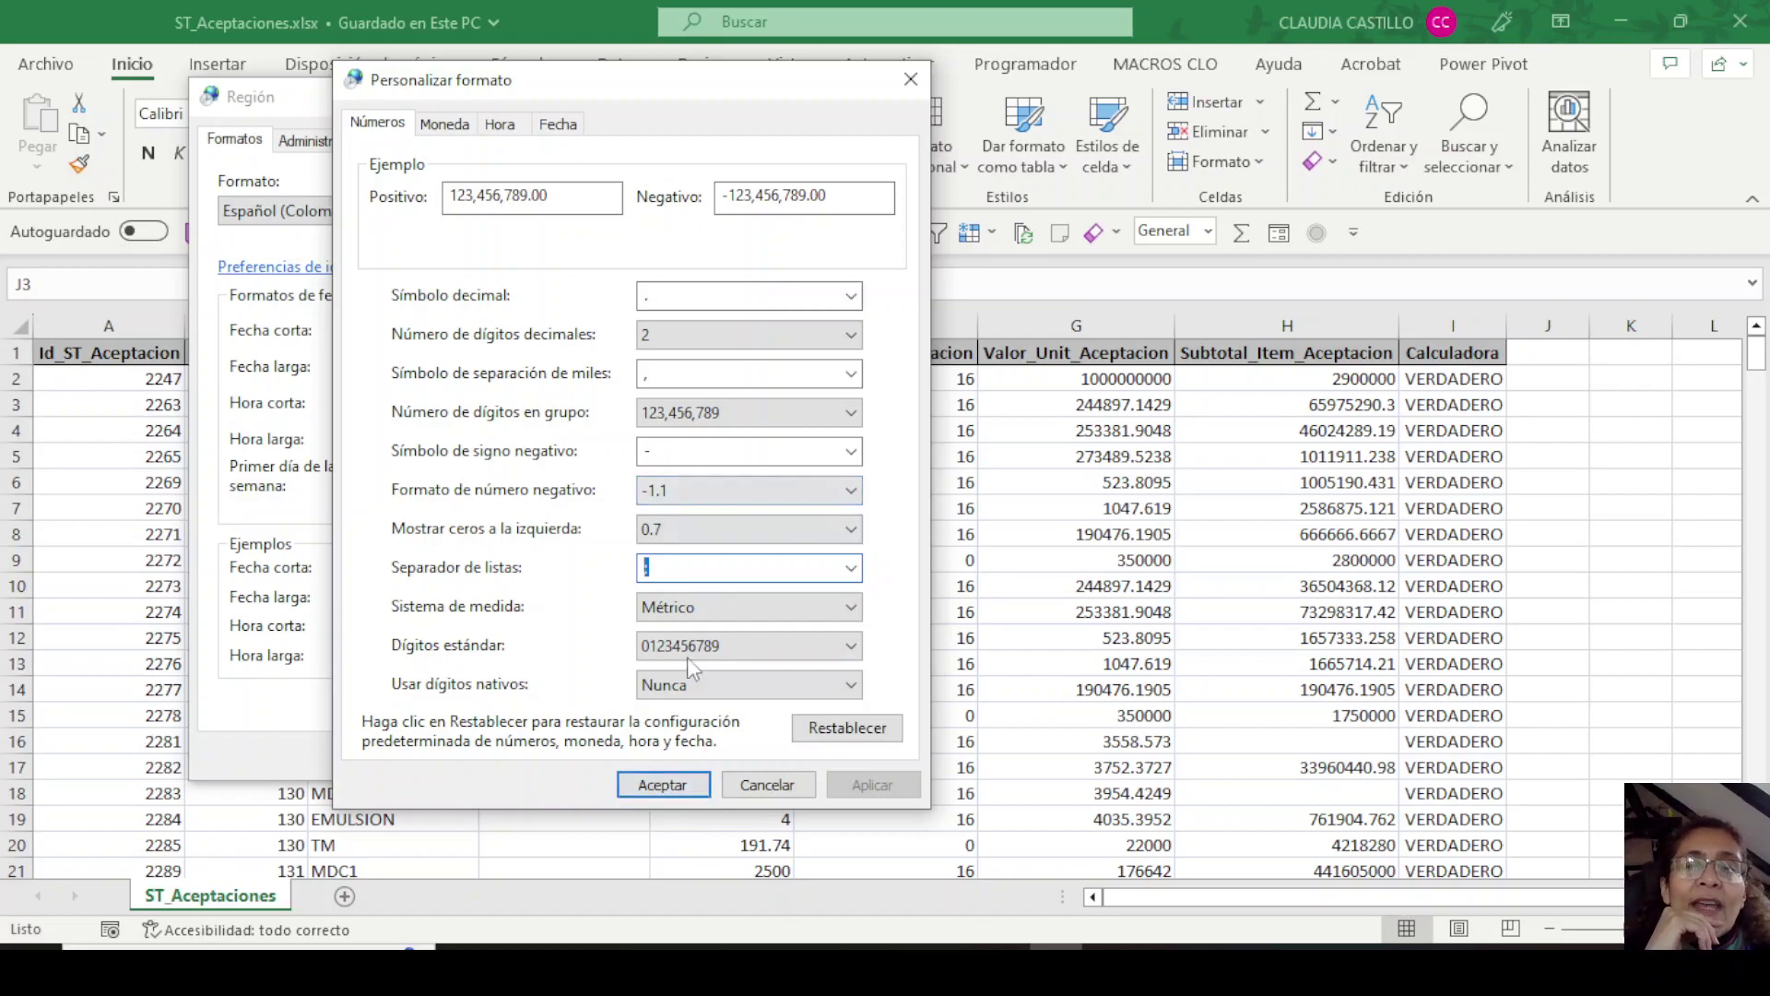
{"action": "left_click", "coordinate": [658, 566]}
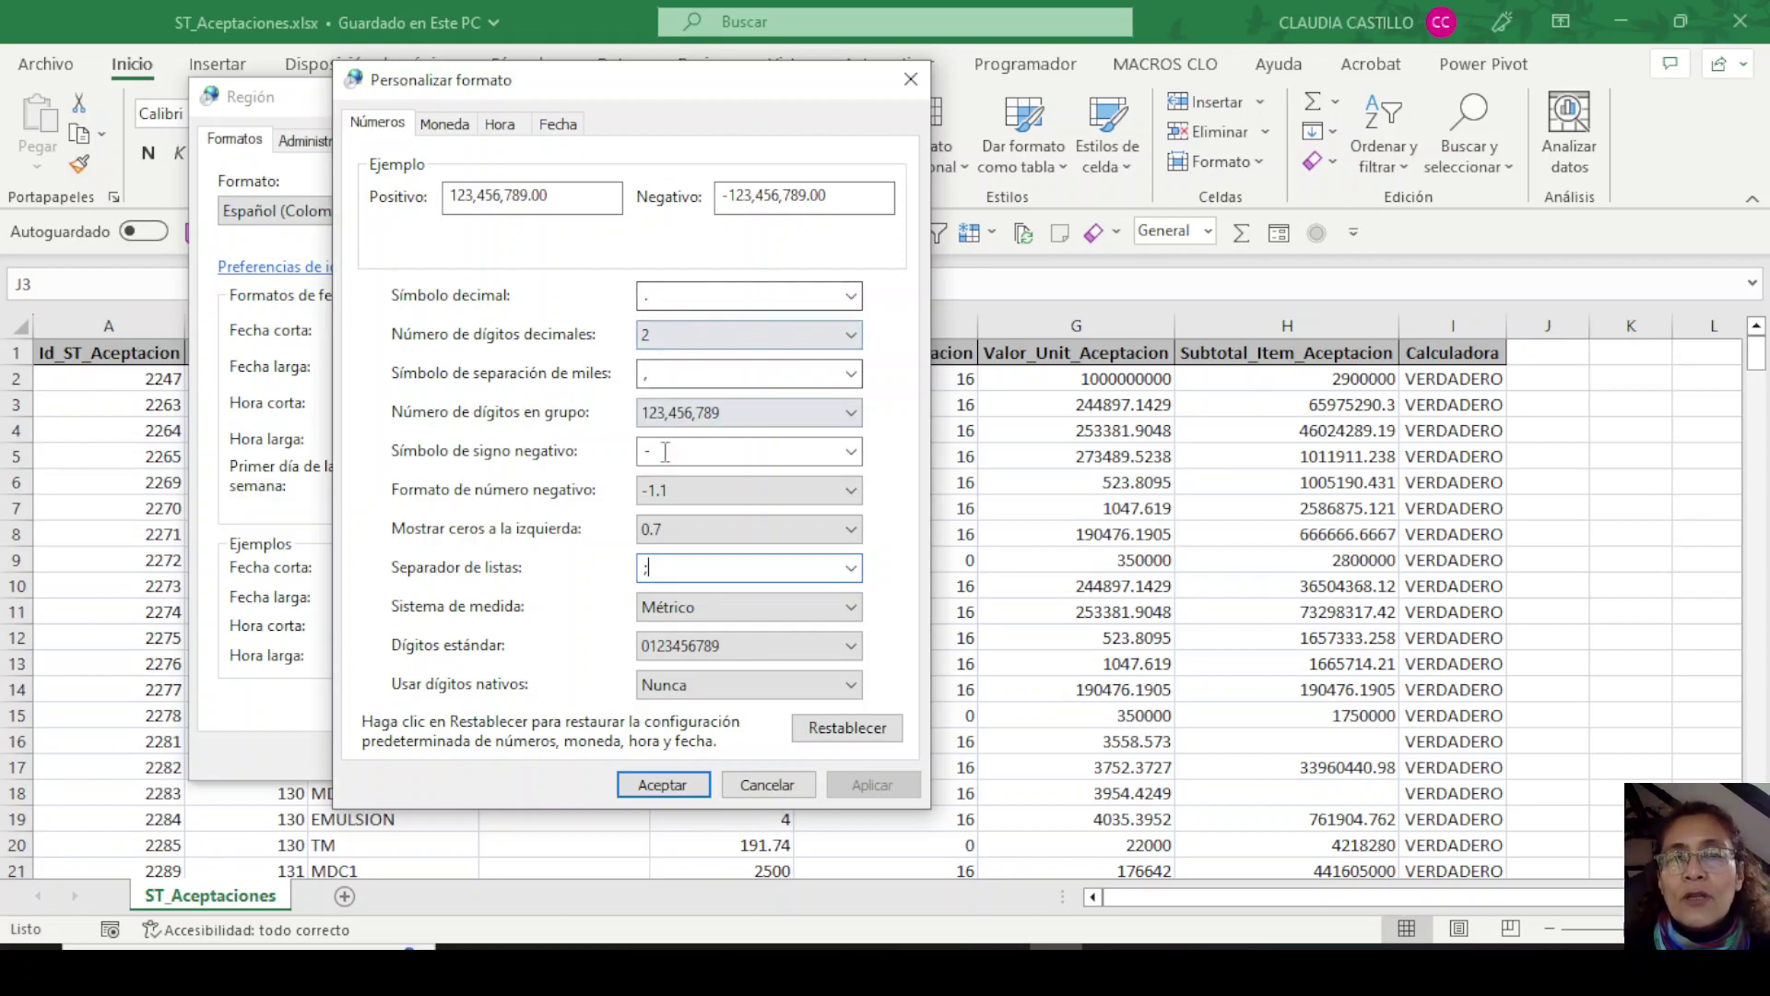
Re-enter the semicolon as the list separator, then apply and accept the number format and region settings.
{"action": "double_click", "coordinate": [673, 570]}
{"action": "type", "text": ","}
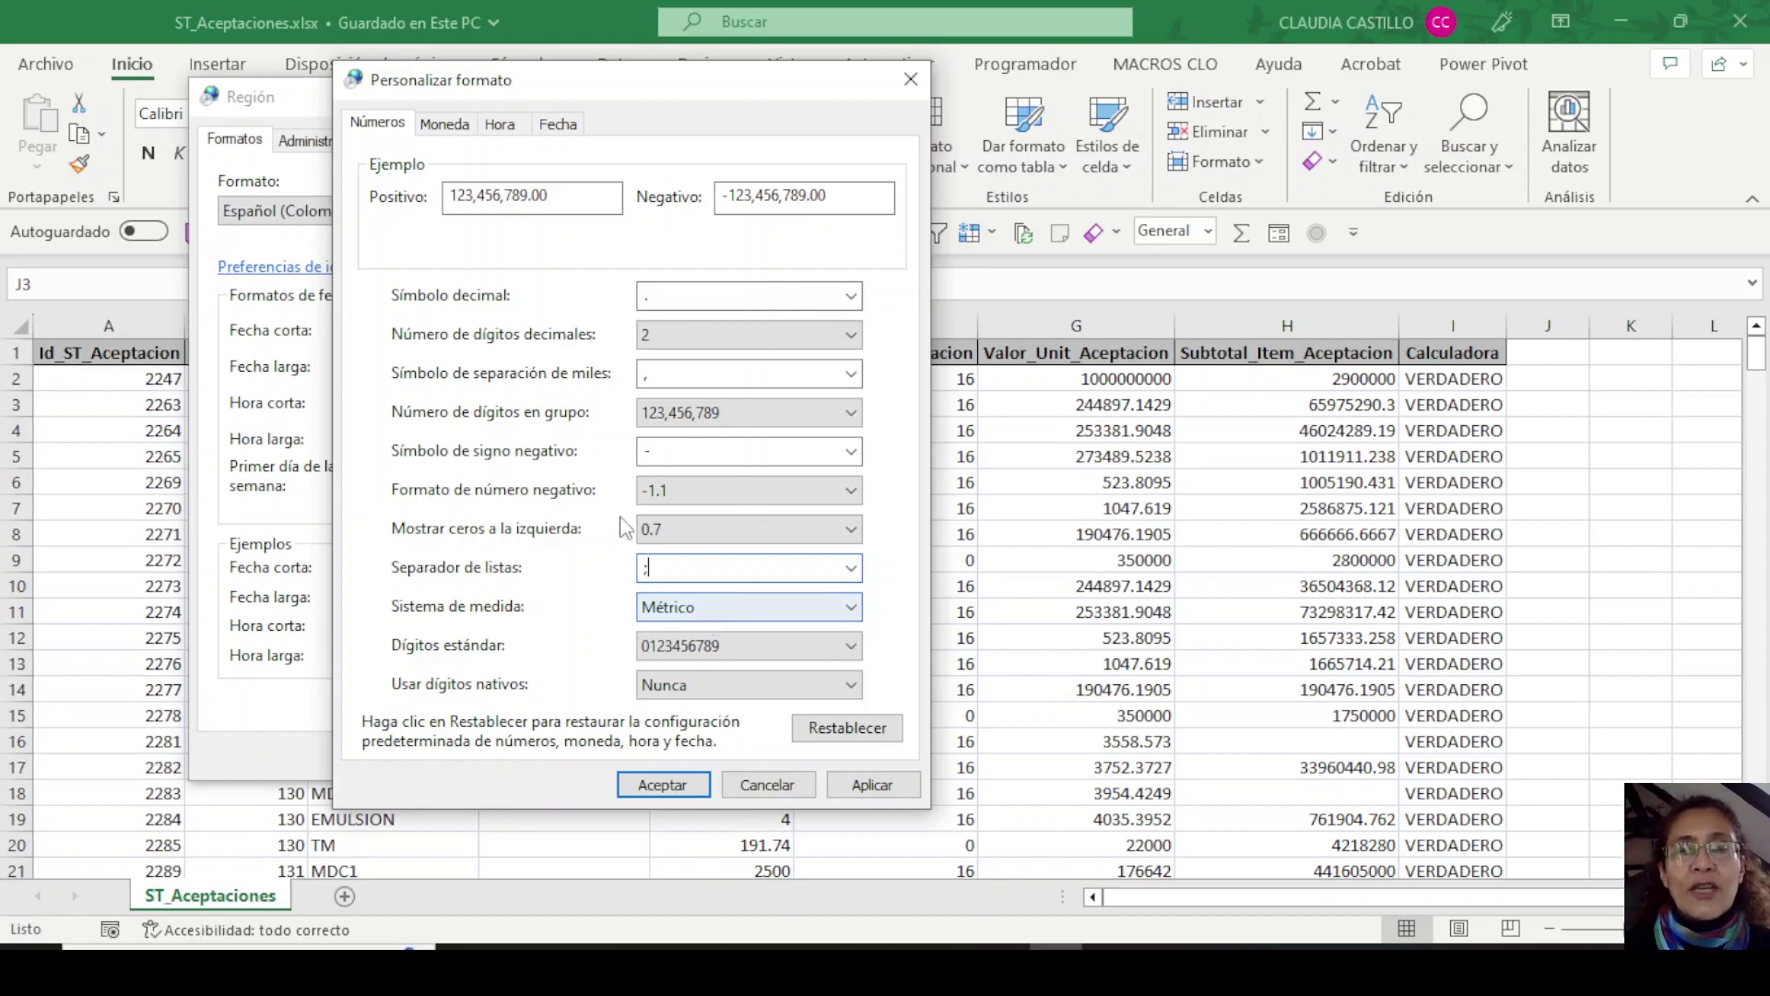
{"action": "left_click_drag", "start_coordinate": [673, 567], "coordinate": [574, 552]}
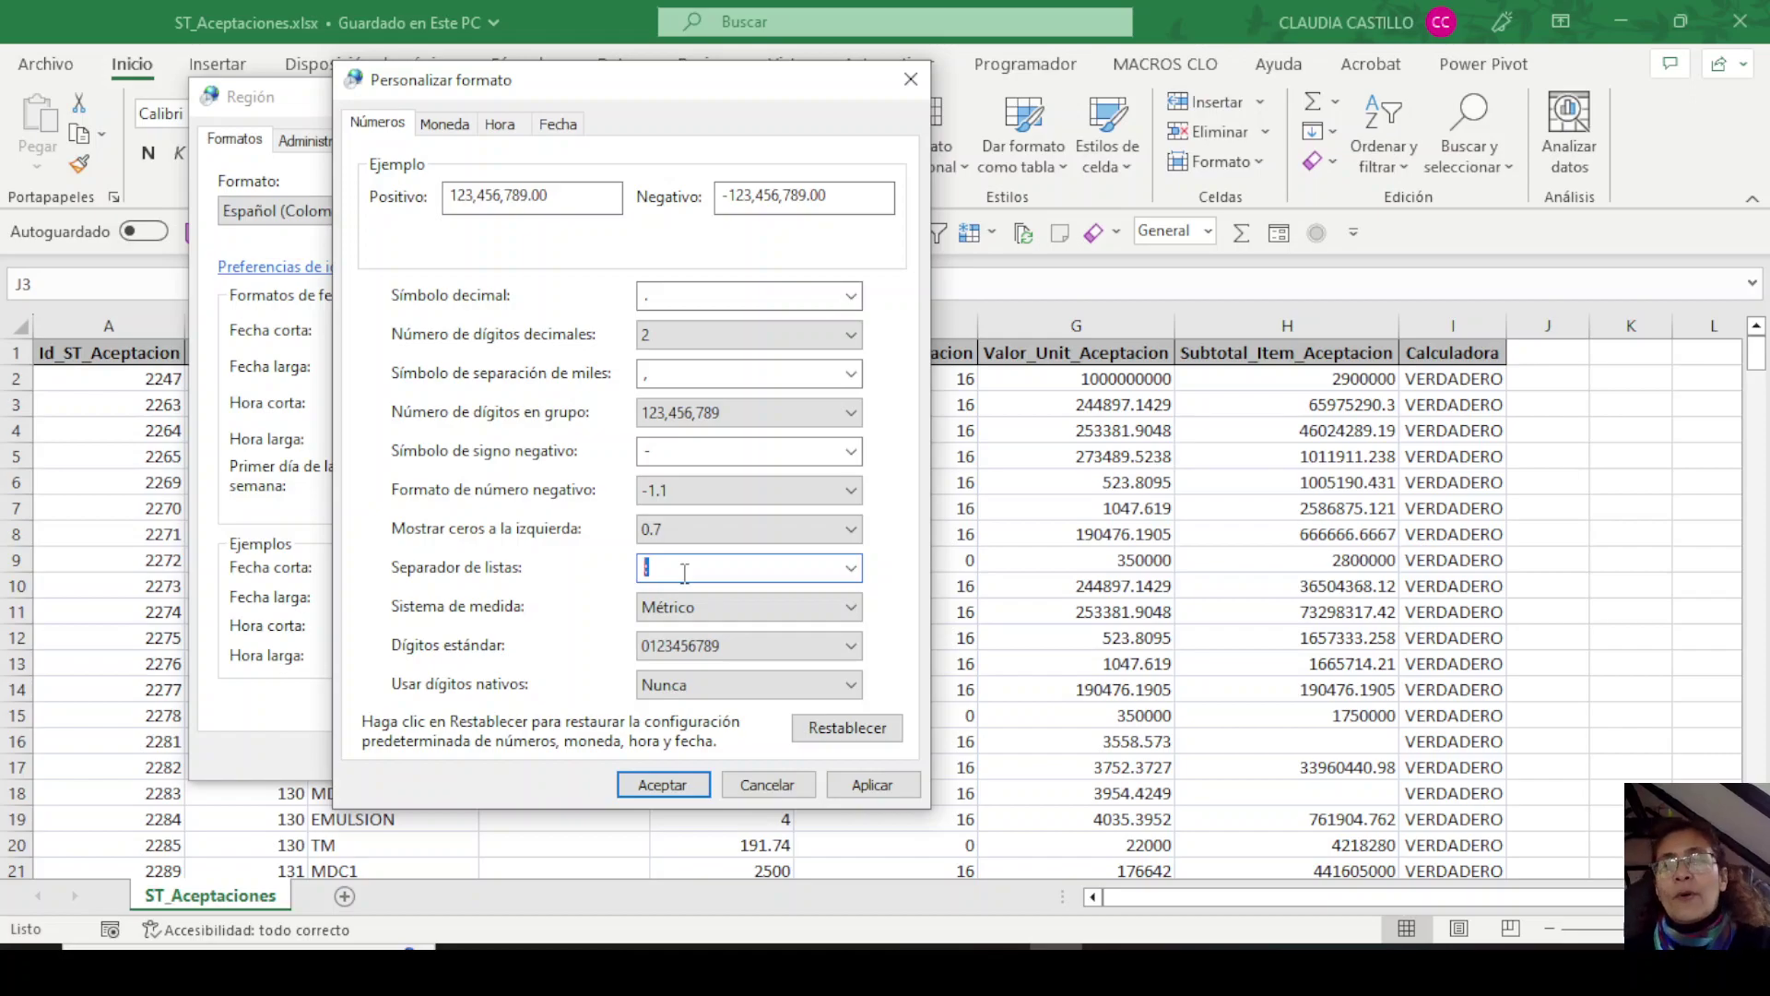
{"action": "left_click", "coordinate": [867, 788]}
{"action": "left_click", "coordinate": [662, 785]}
{"action": "left_click", "coordinate": [754, 757]}
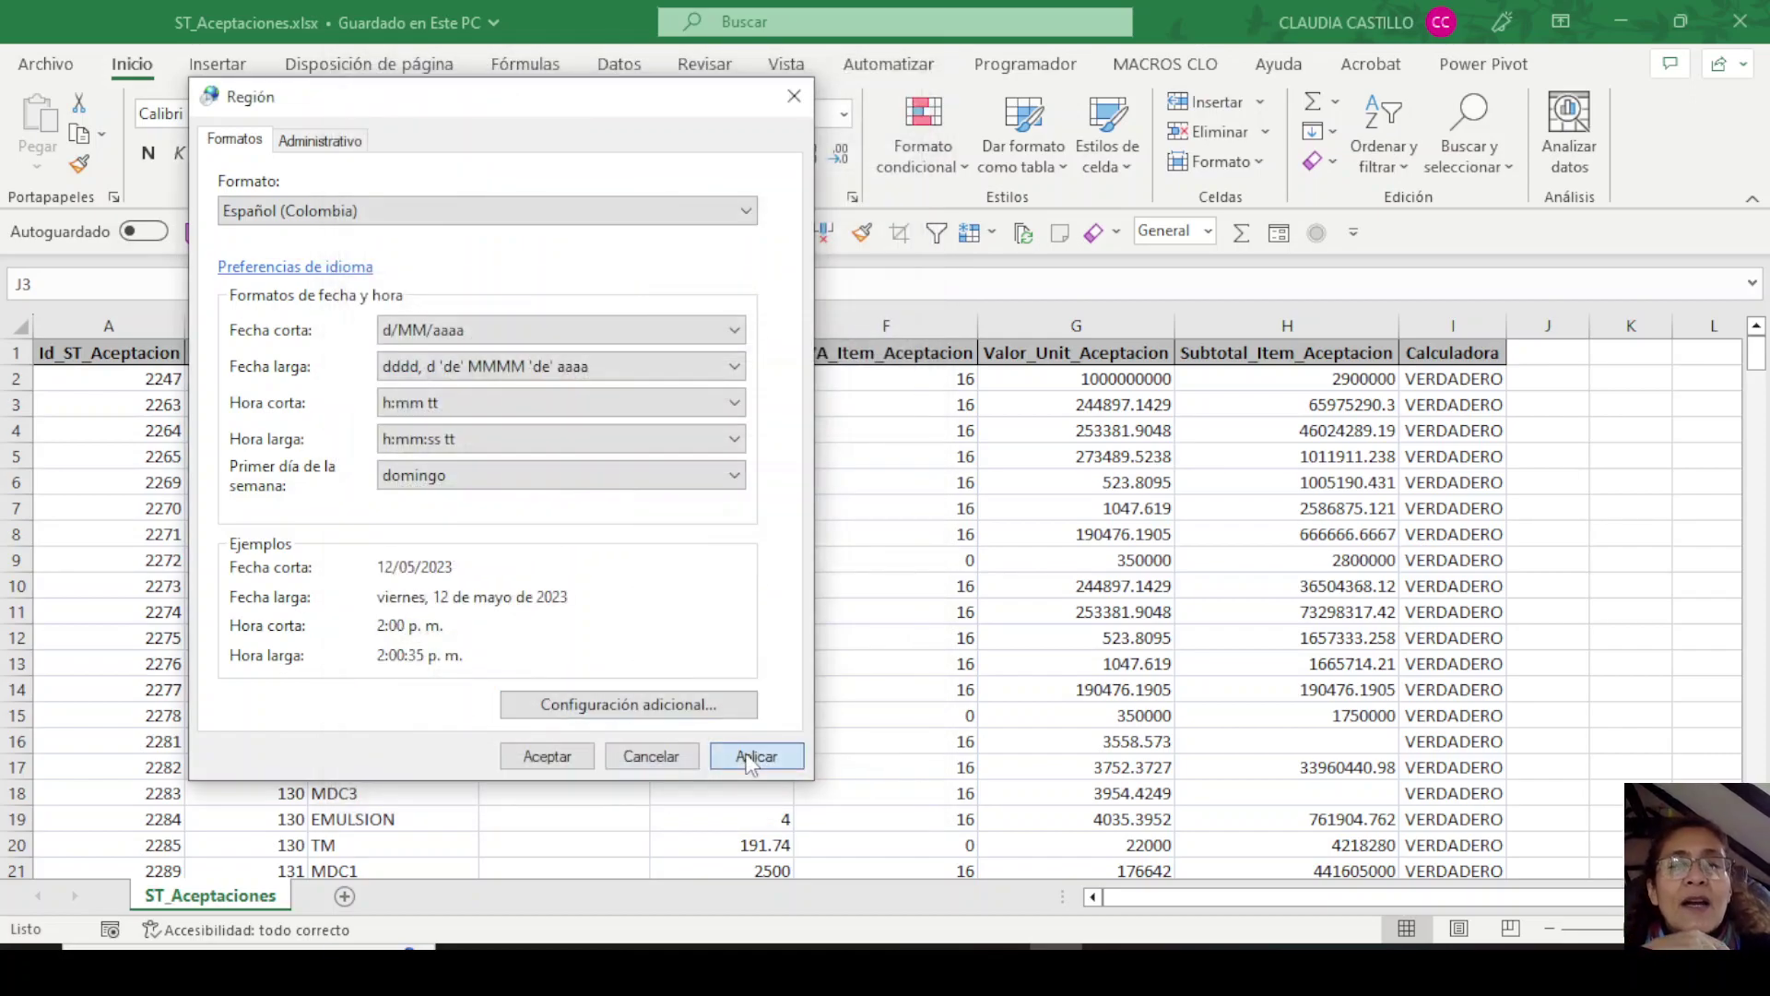
{"action": "left_click", "coordinate": [551, 756]}
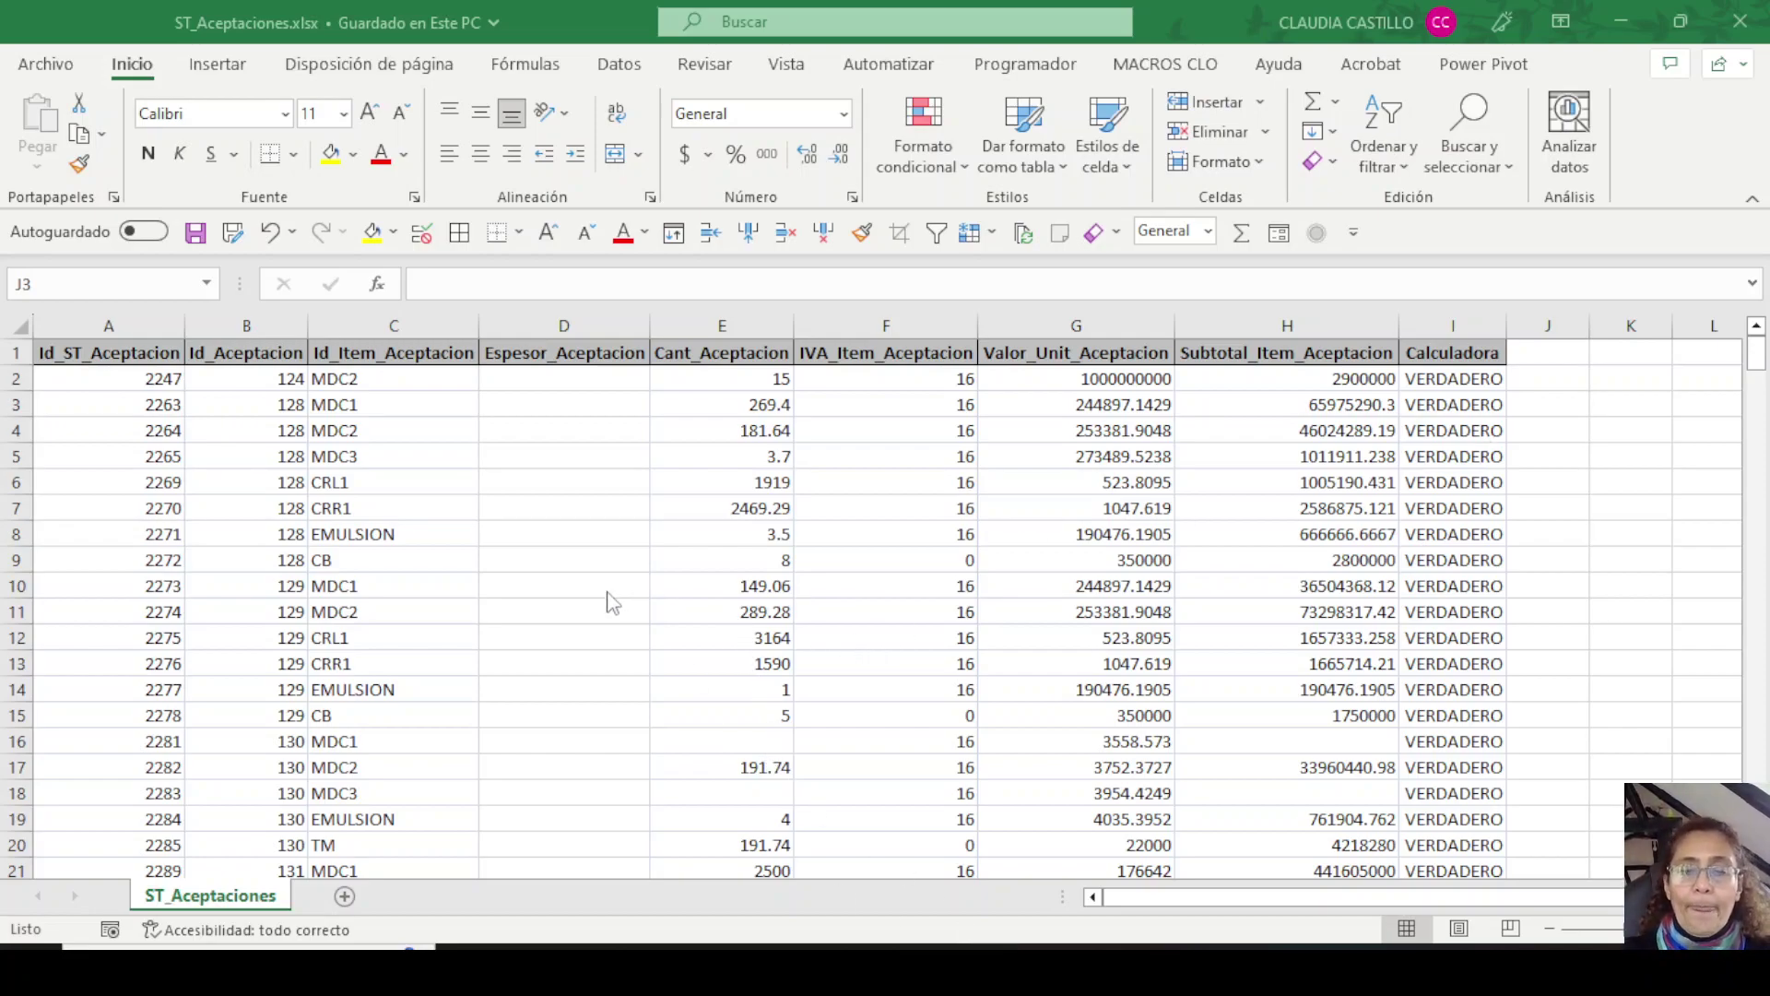
Check the decimals in the Valor_Unit_Aceptacion and Subtotal_Item_Aceptacion columns and save the workbook.
{"action": "key", "text": "Up"}
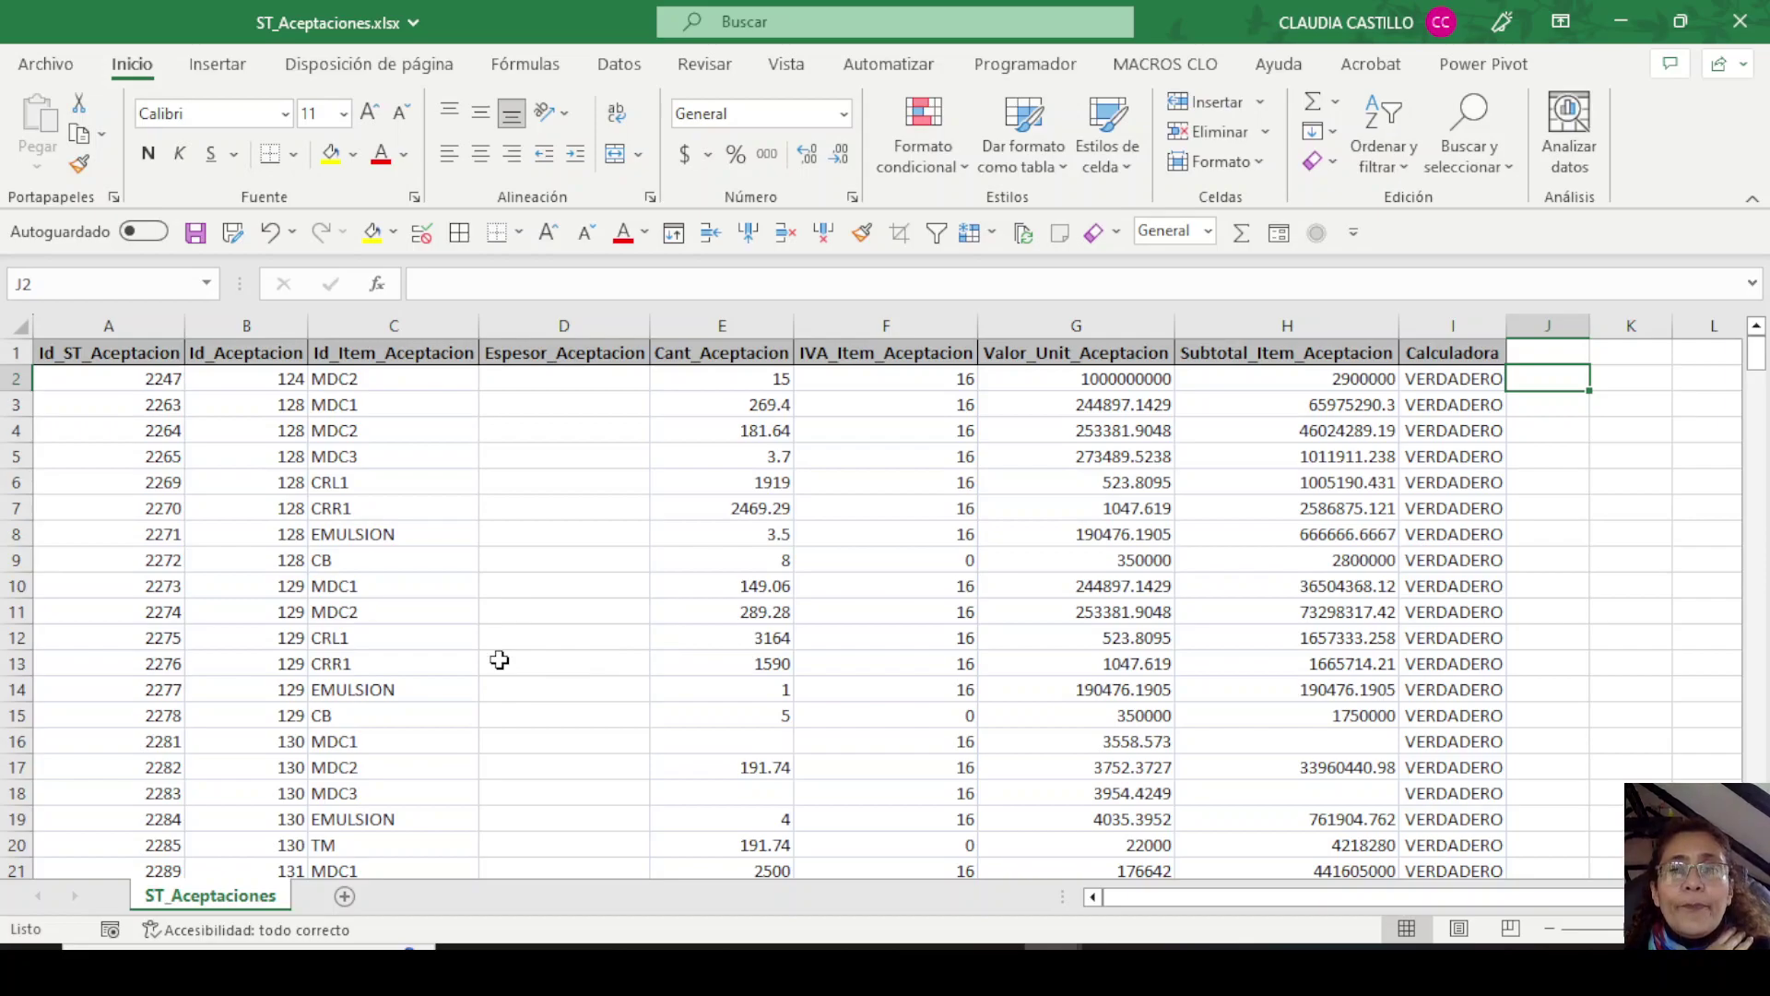
{"action": "left_click_drag", "start_coordinate": [1050, 327], "coordinate": [1273, 332]}
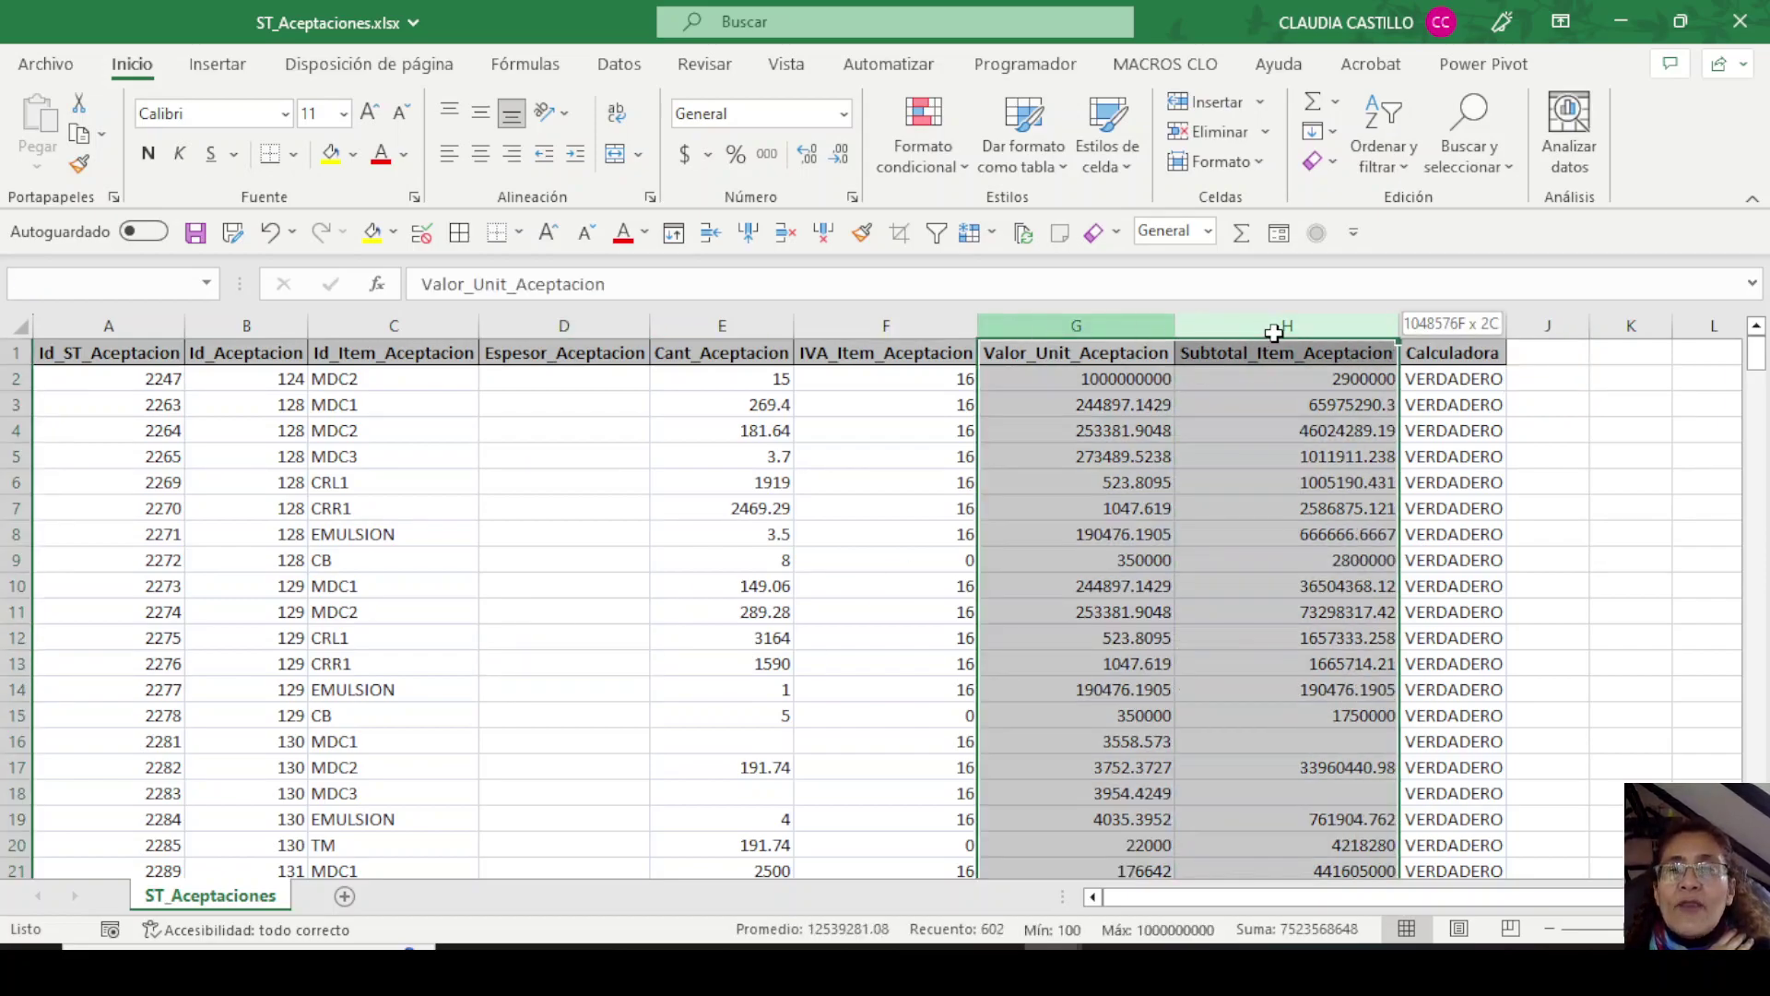
{"action": "left_click", "coordinate": [1109, 535]}
{"action": "left_click", "coordinate": [1291, 611]}
{"action": "left_click", "coordinate": [1036, 664]}
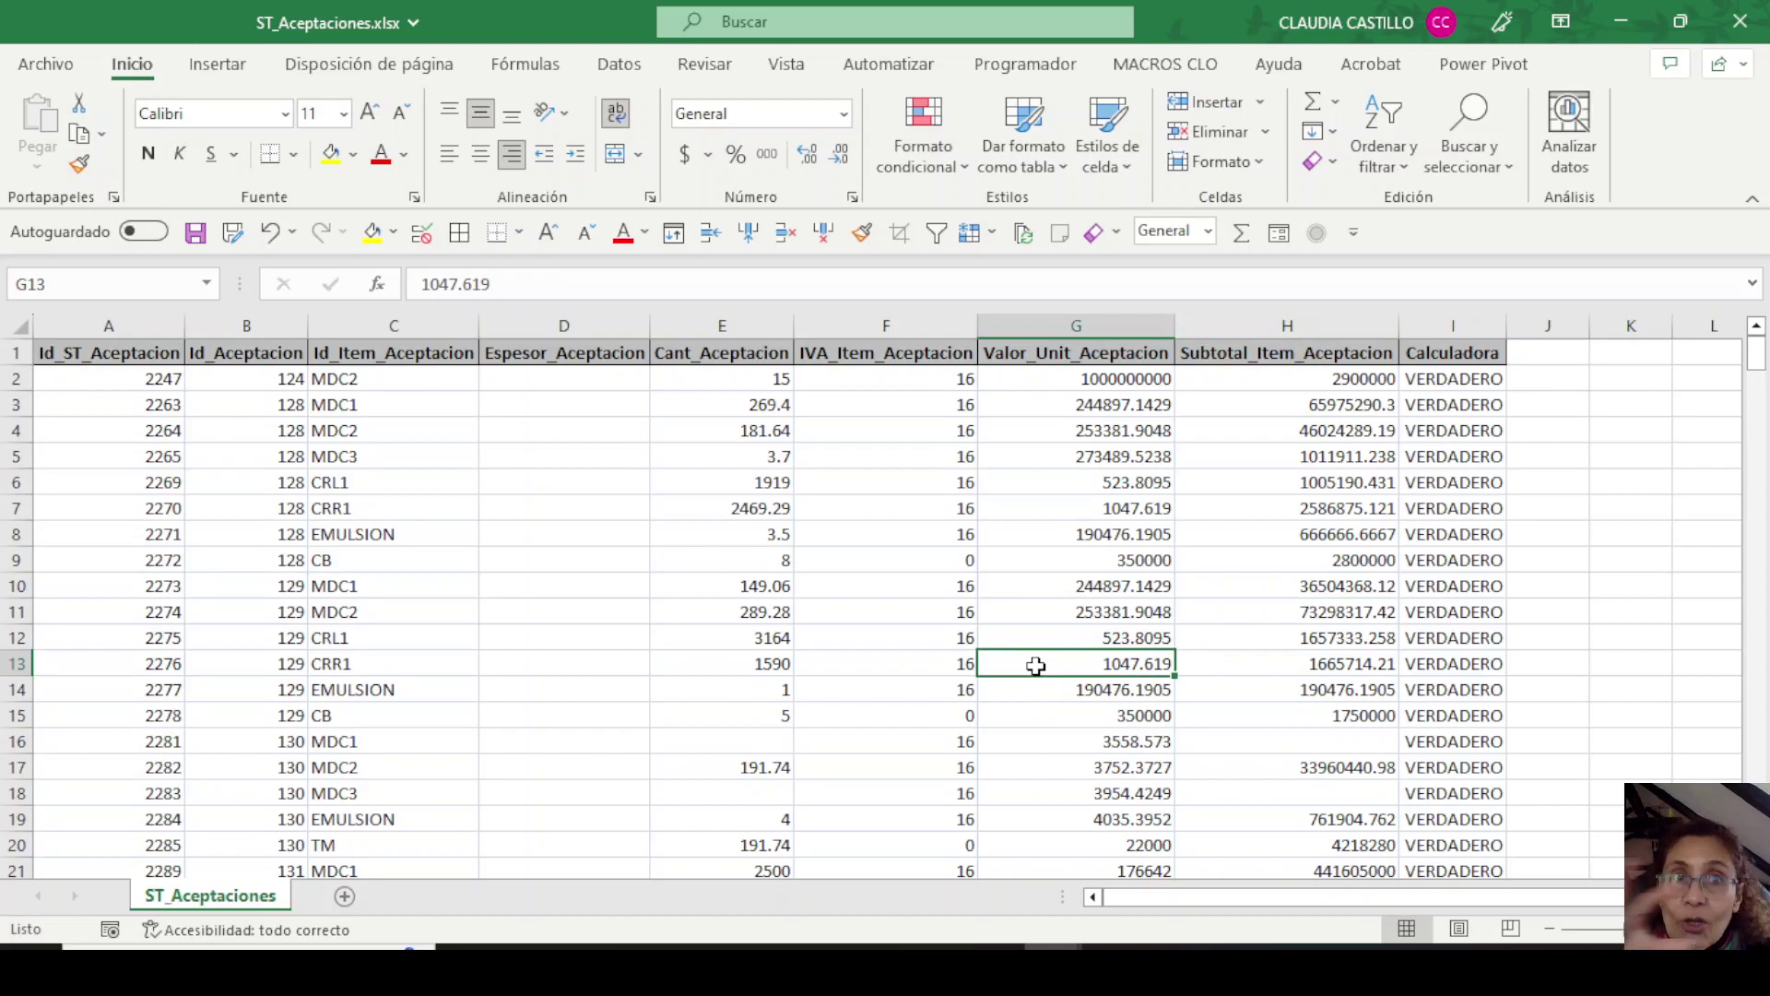
{"action": "left_click", "coordinate": [194, 232]}
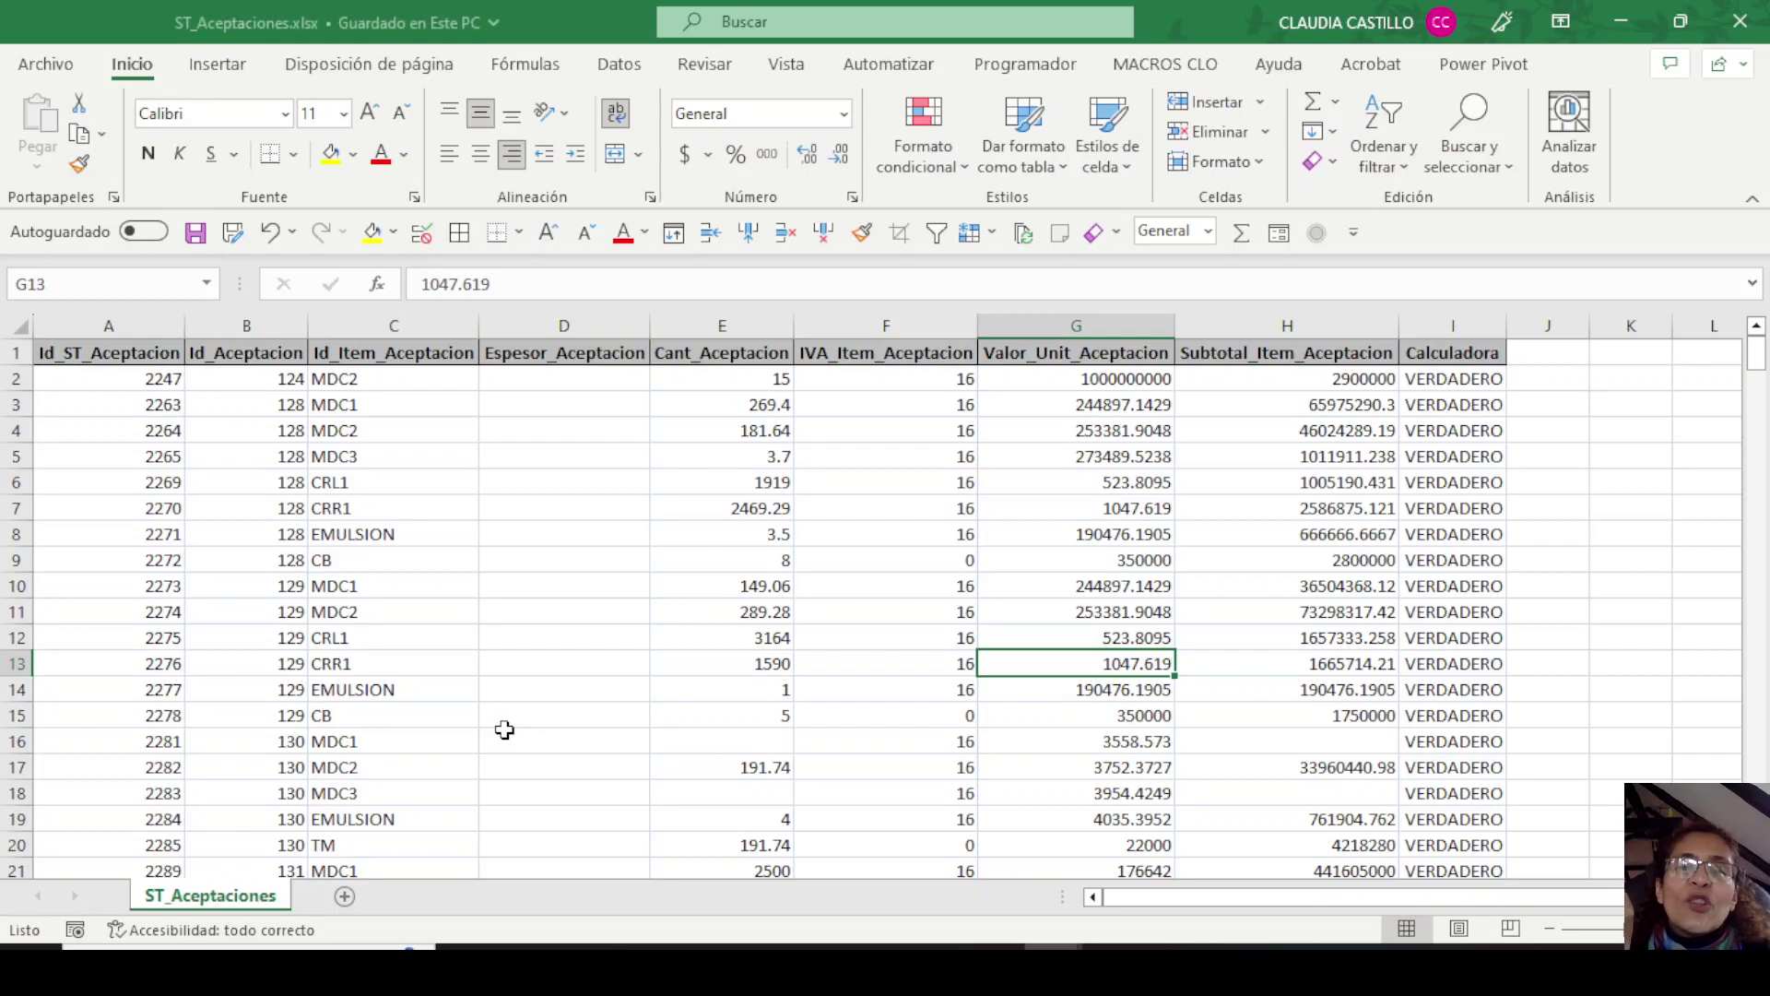
{"action": "left_click", "coordinate": [196, 231]}
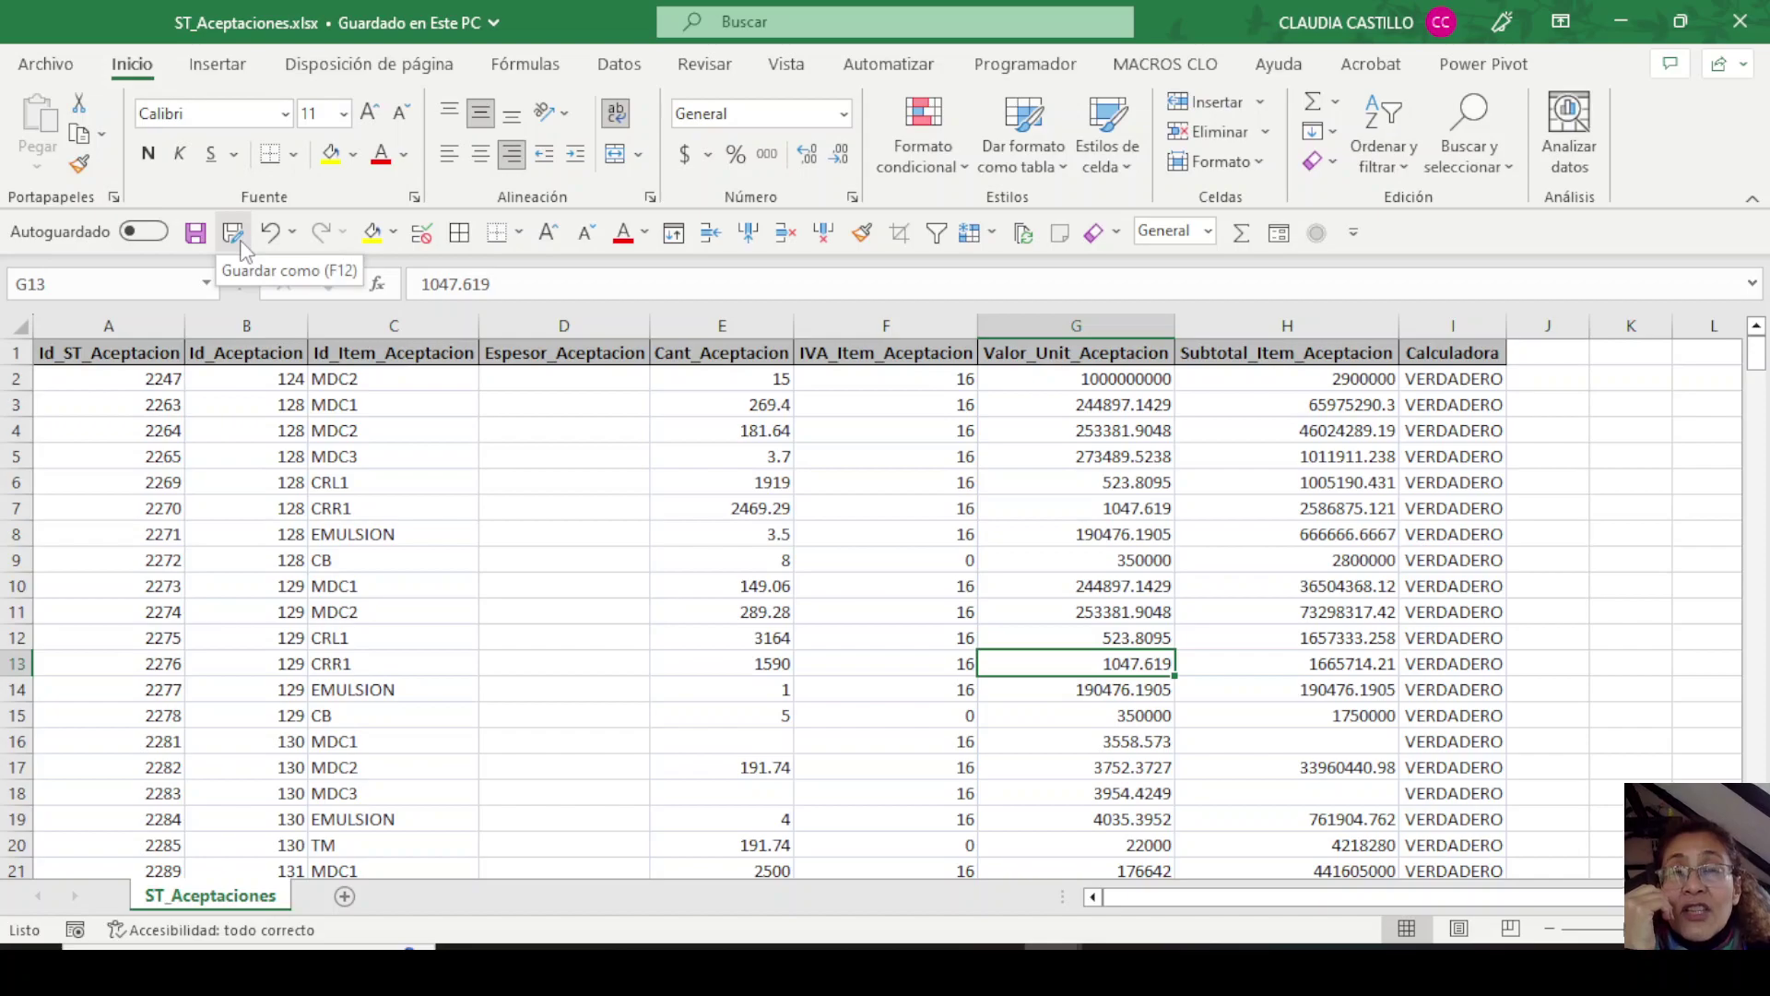
Save a copy of the workbook as ST_Aceptaciones in CSV (delimitado por comas) format in the Aceptaciones folder.
{"action": "left_click", "coordinate": [237, 239]}
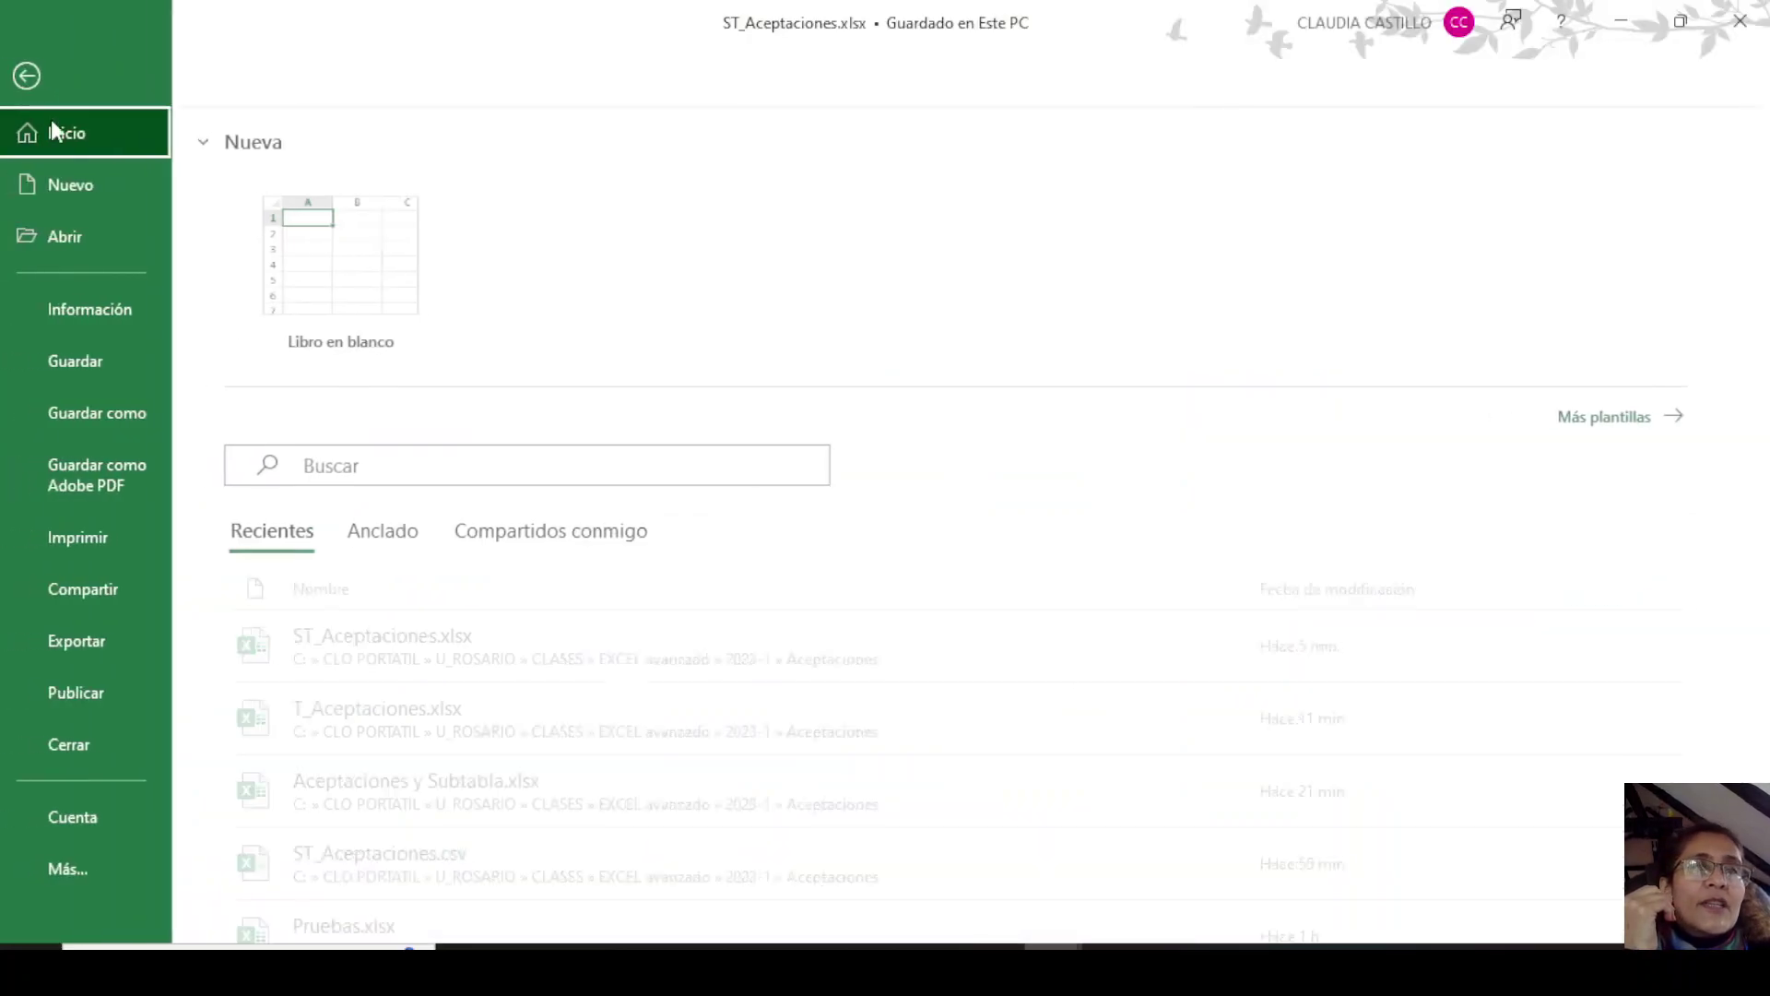
{"action": "left_click", "coordinate": [91, 418]}
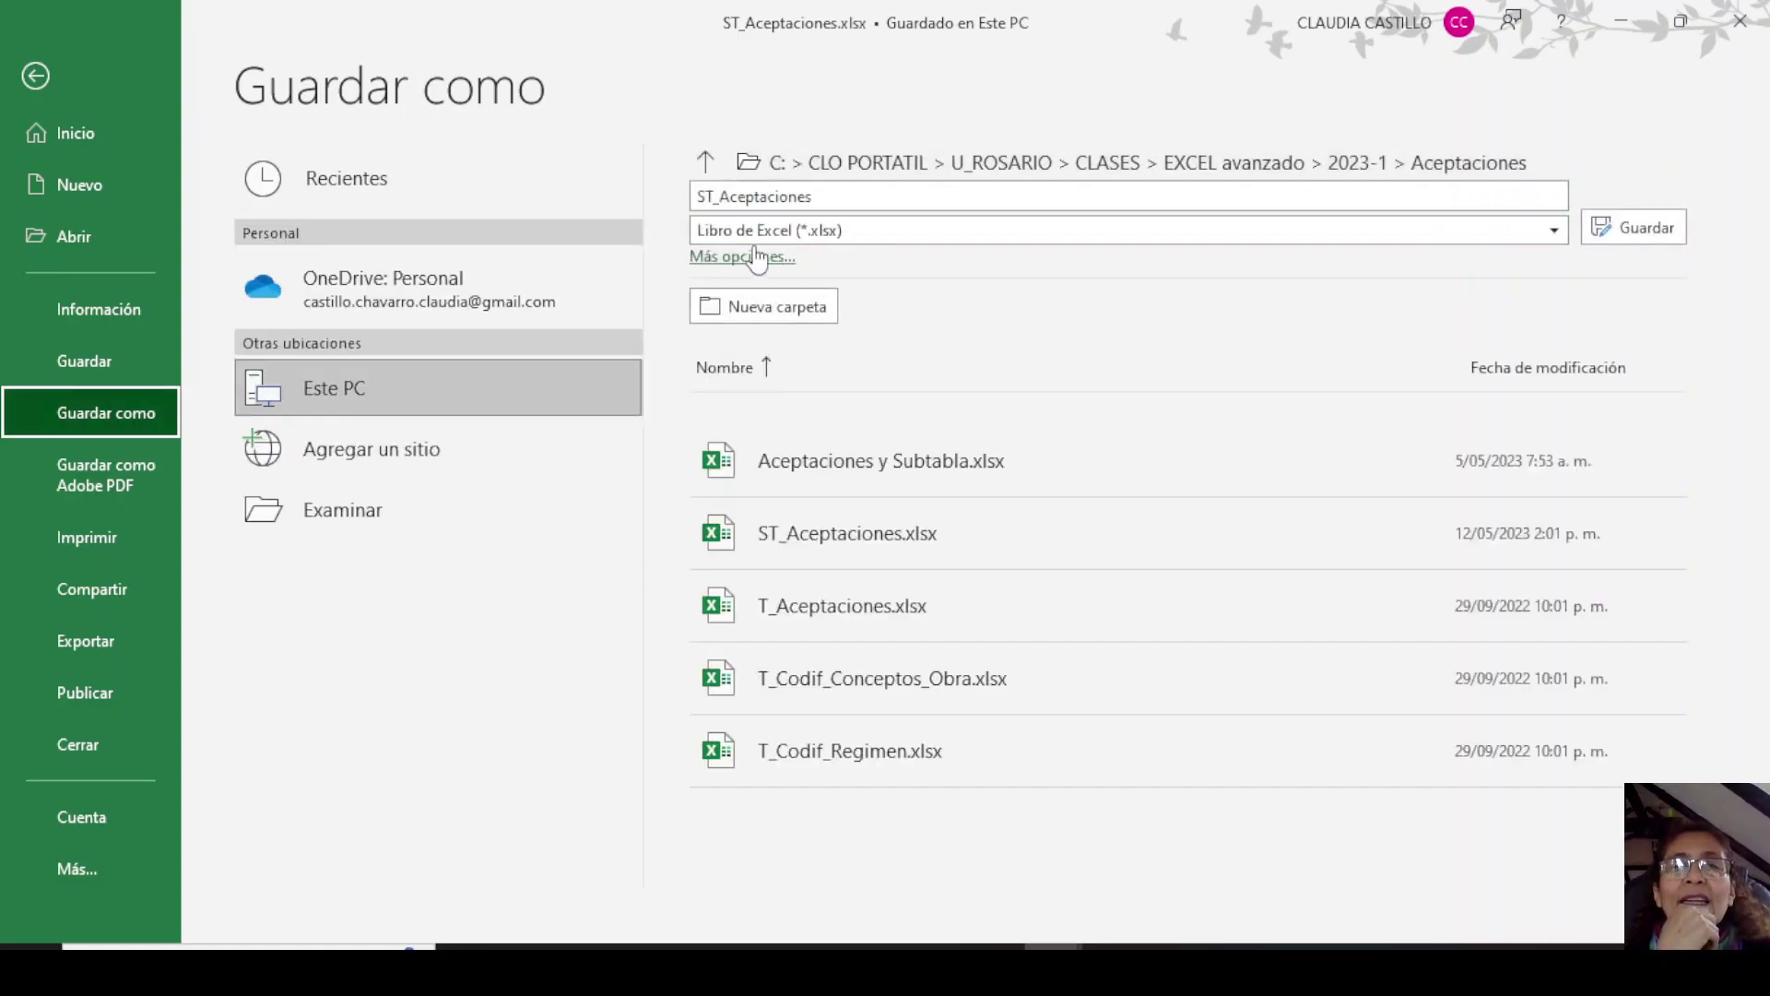
{"action": "left_click", "coordinate": [830, 194]}
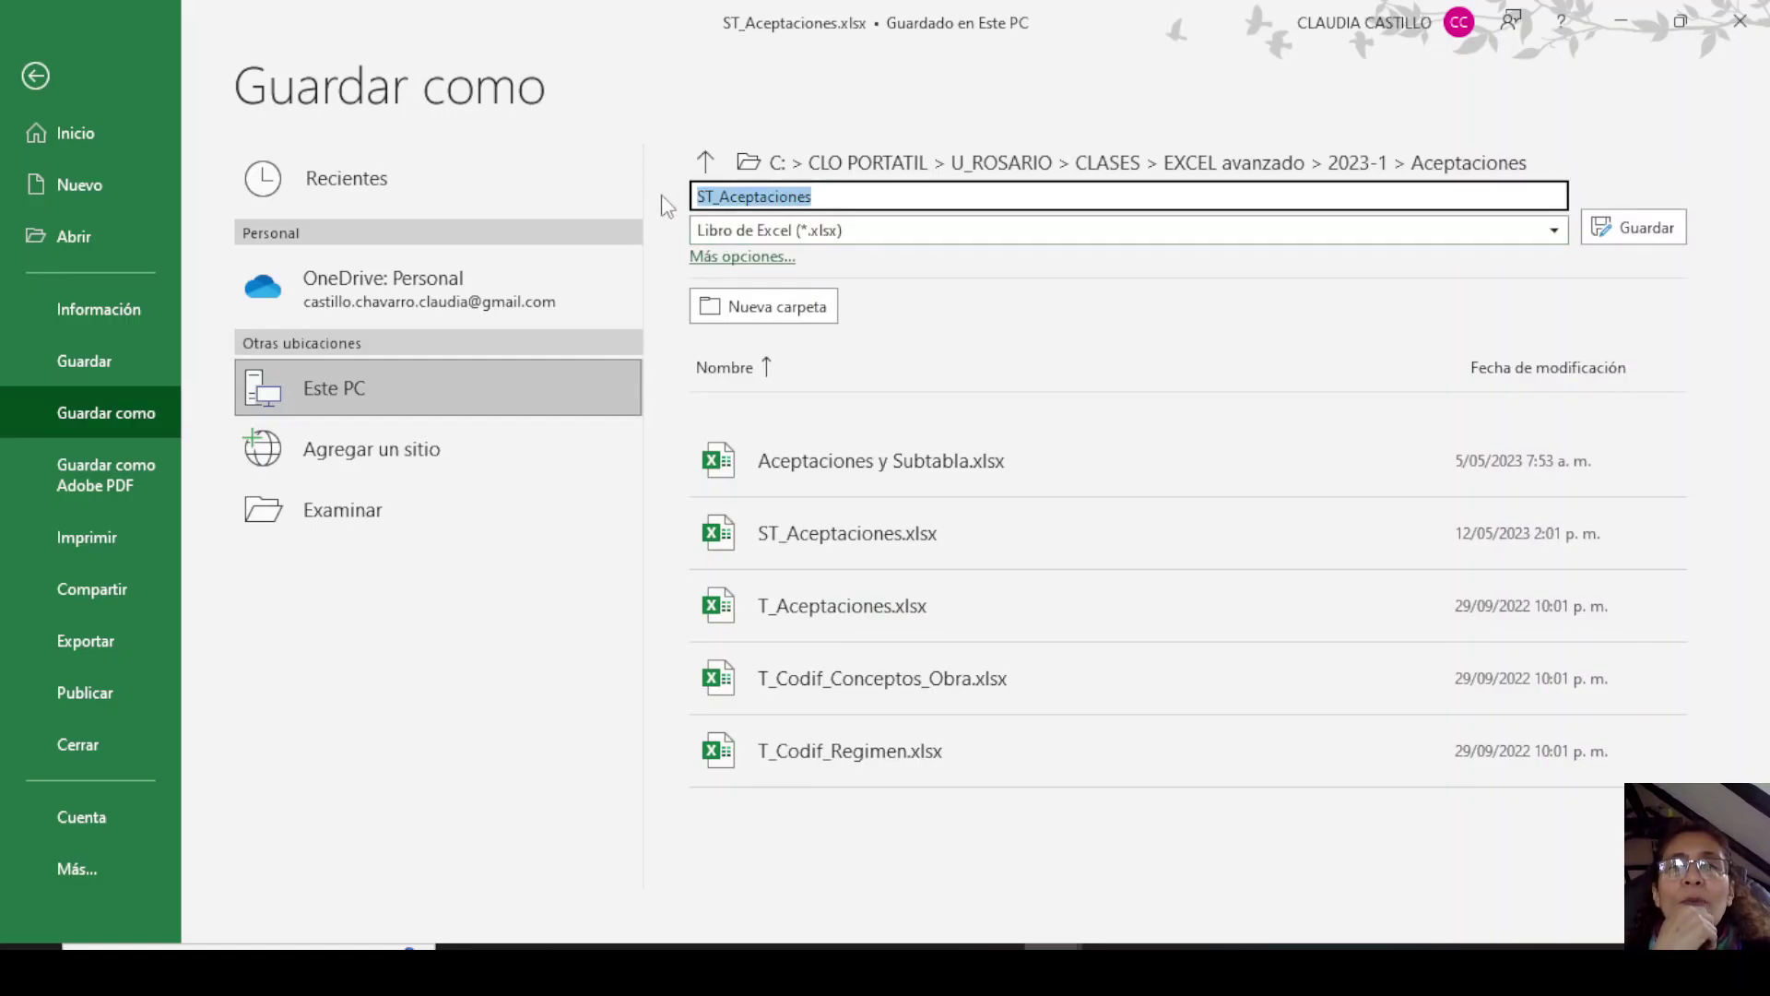
{"action": "left_click", "coordinate": [871, 234]}
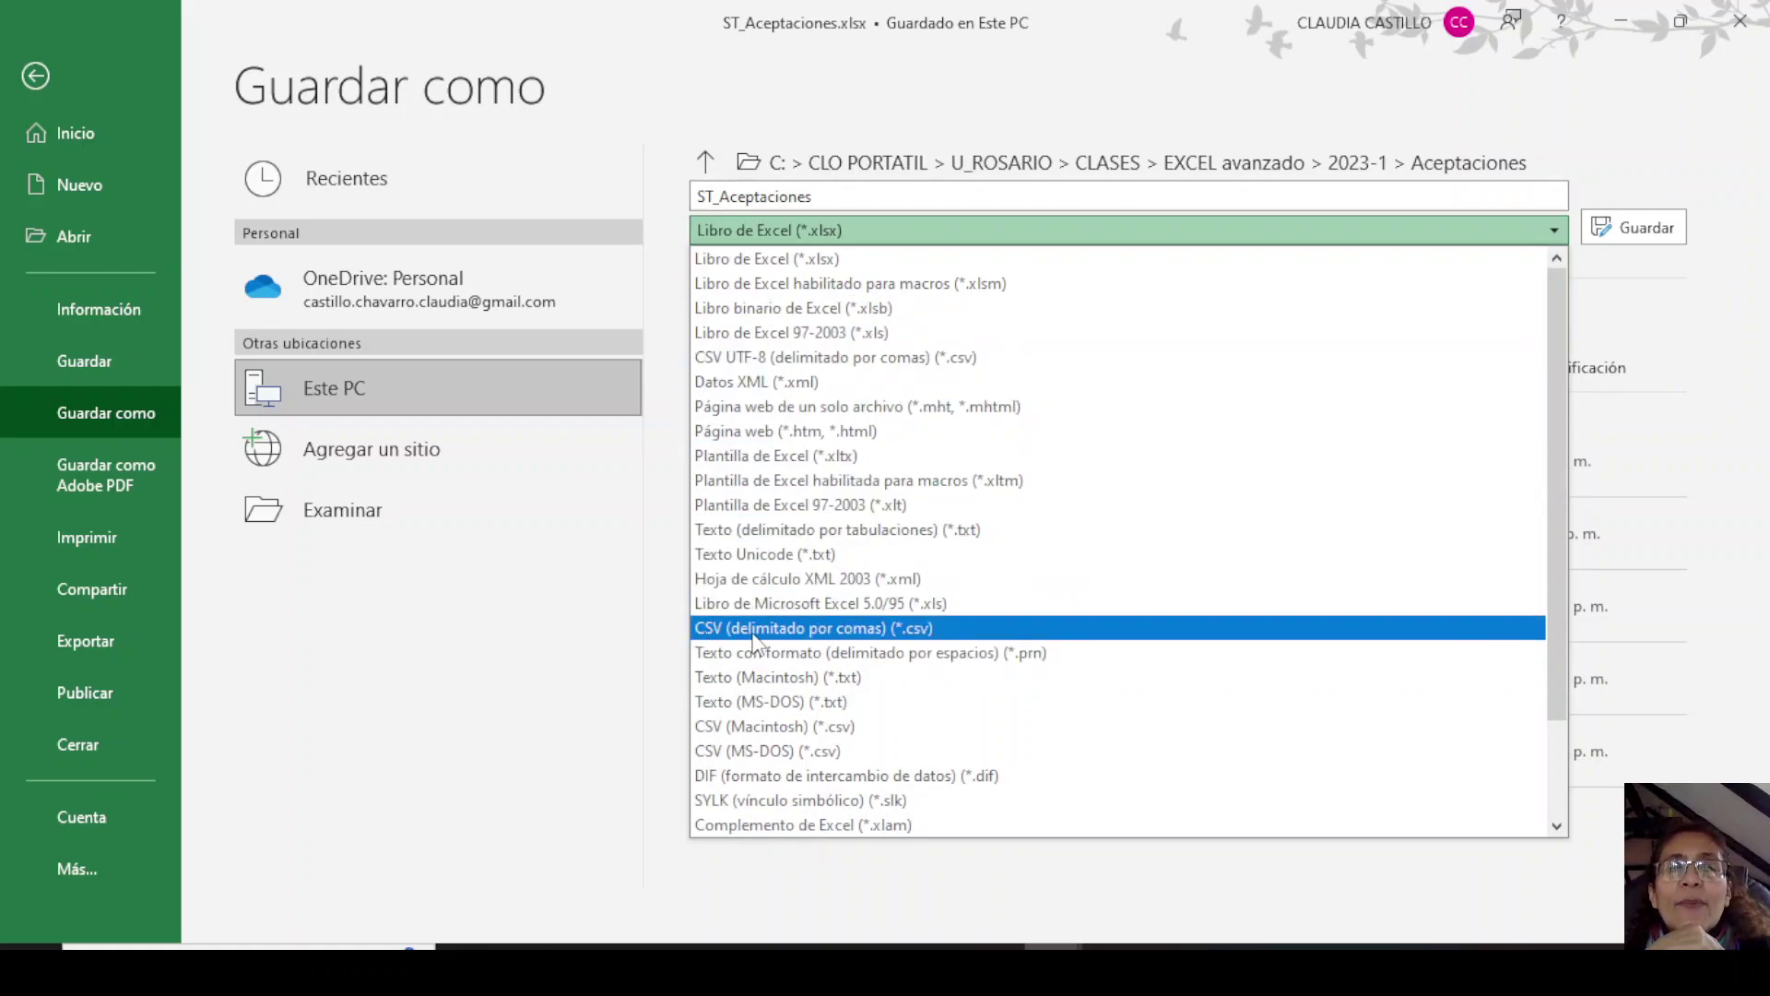
{"action": "left_click", "coordinate": [871, 632]}
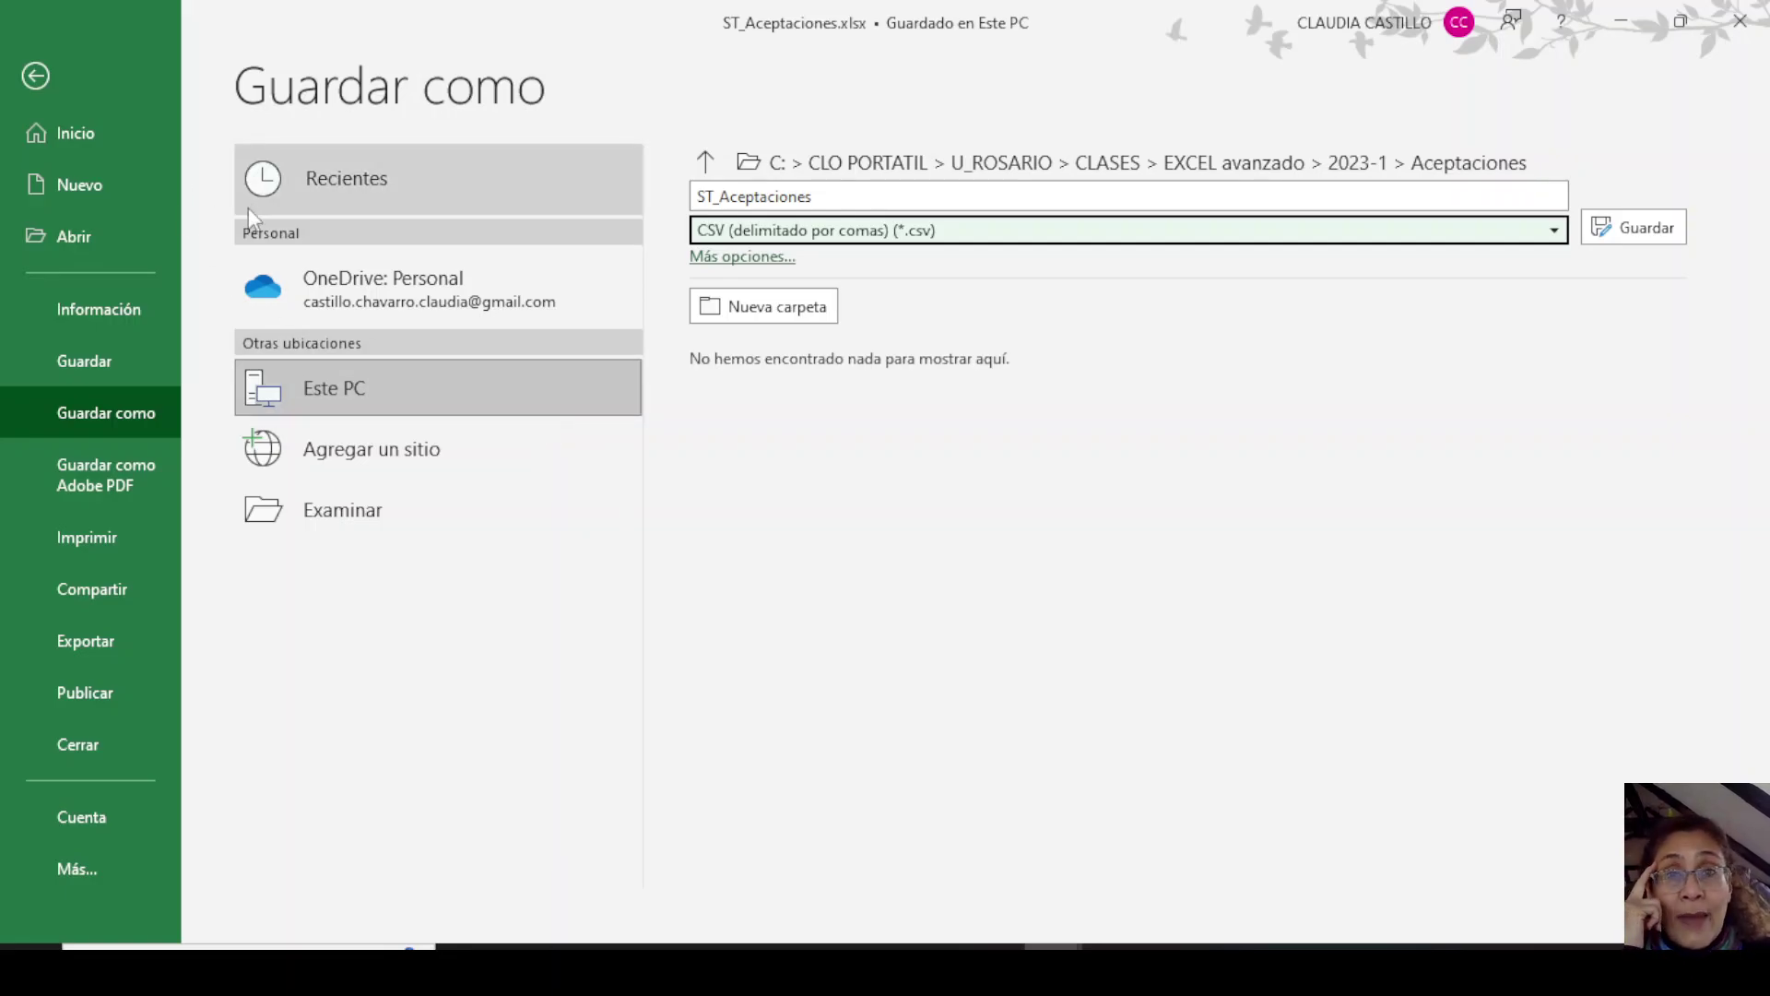
{"action": "left_click", "coordinate": [1667, 232]}
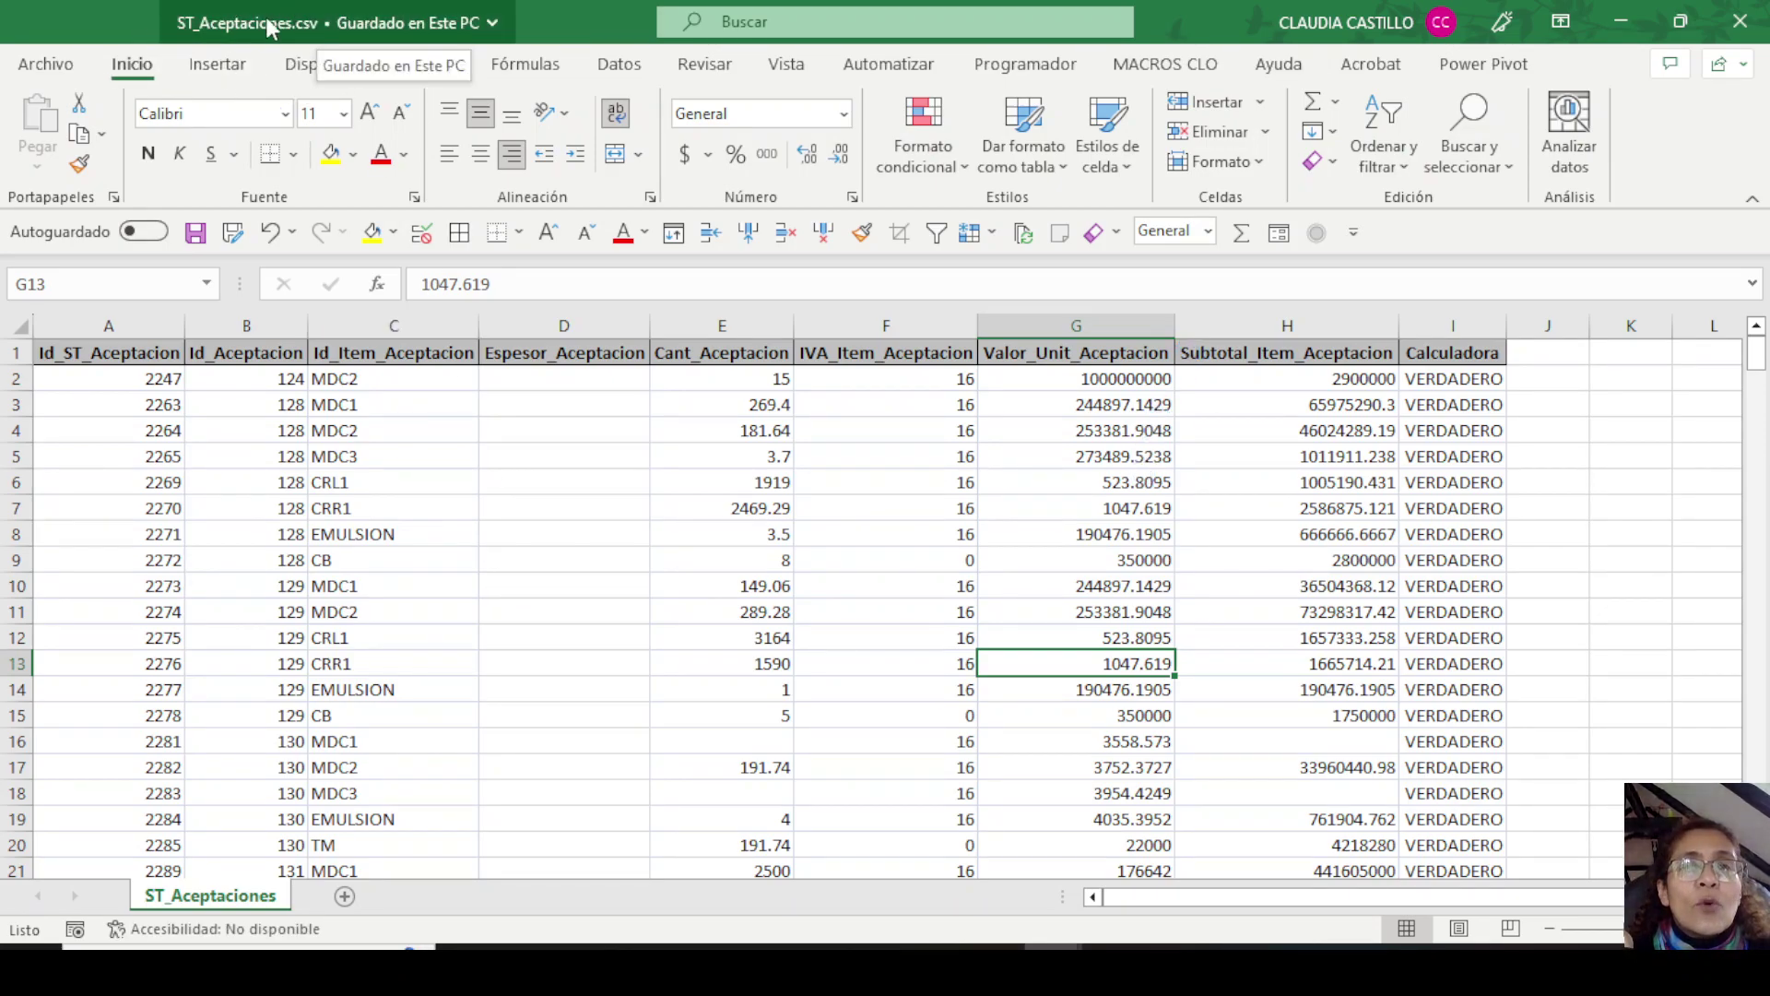
Add three blank sheets to the CSV file and return to the ST_Aceptaciones sheet.
{"action": "left_click", "coordinate": [735, 452]}
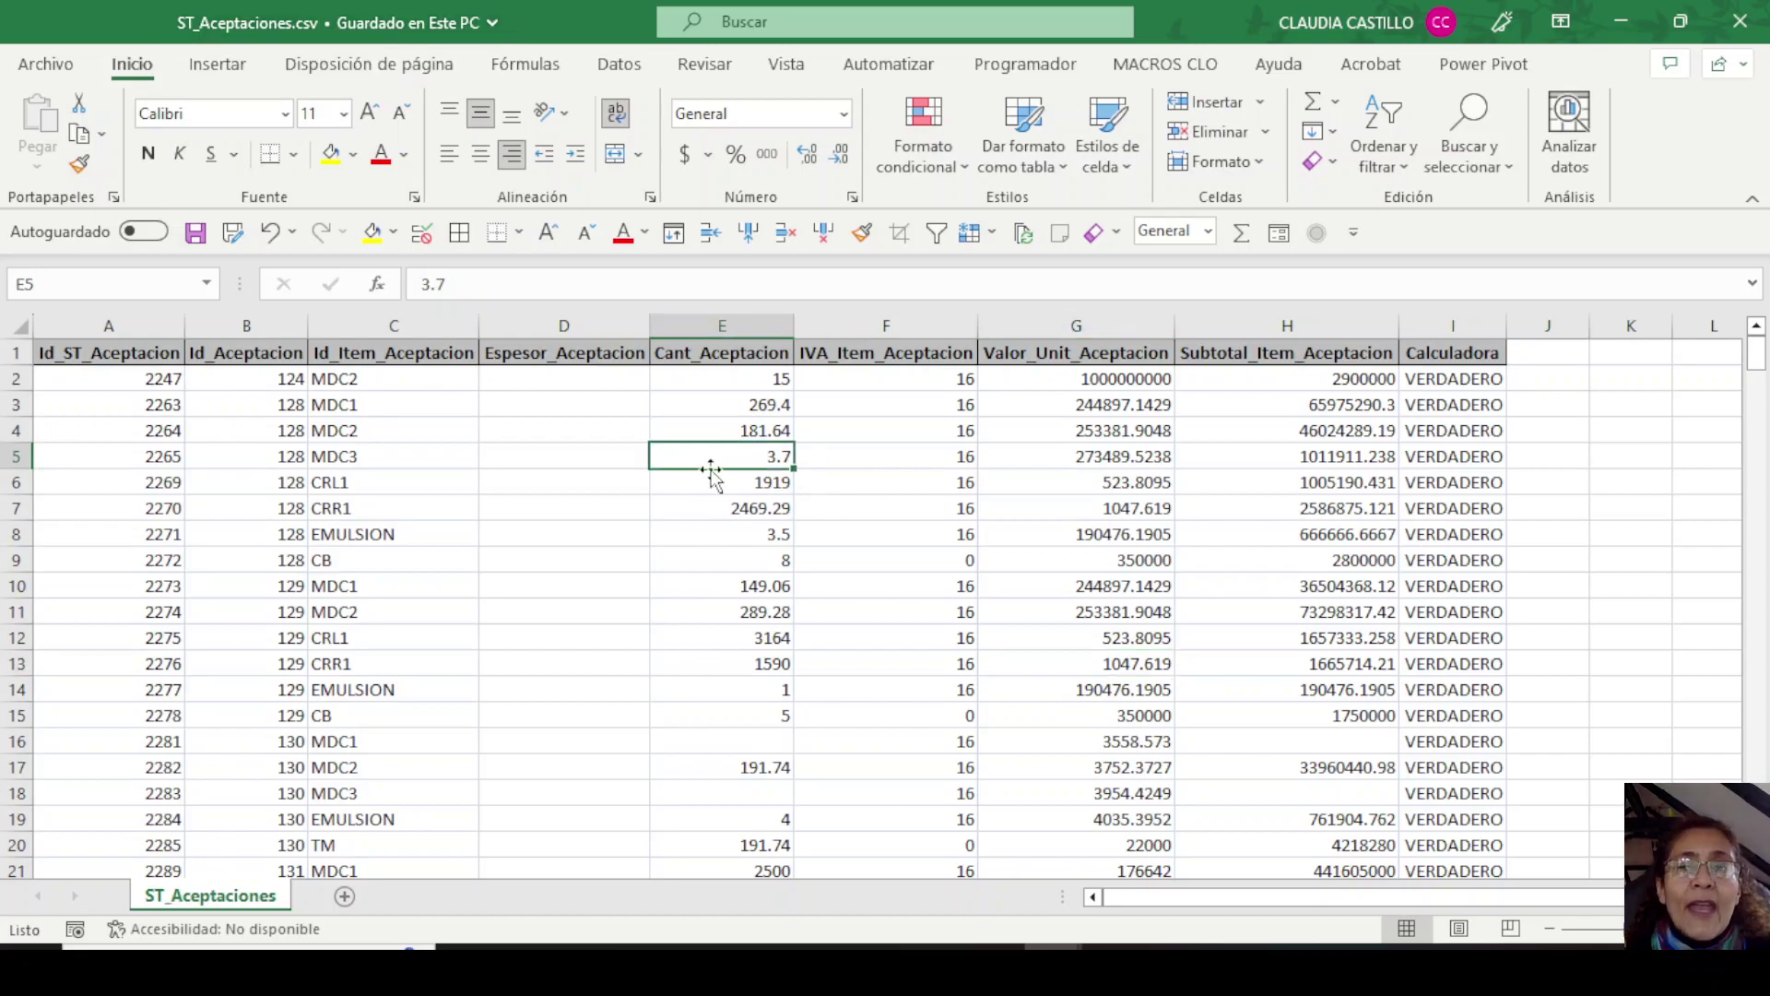
{"action": "left_click", "coordinate": [344, 895]}
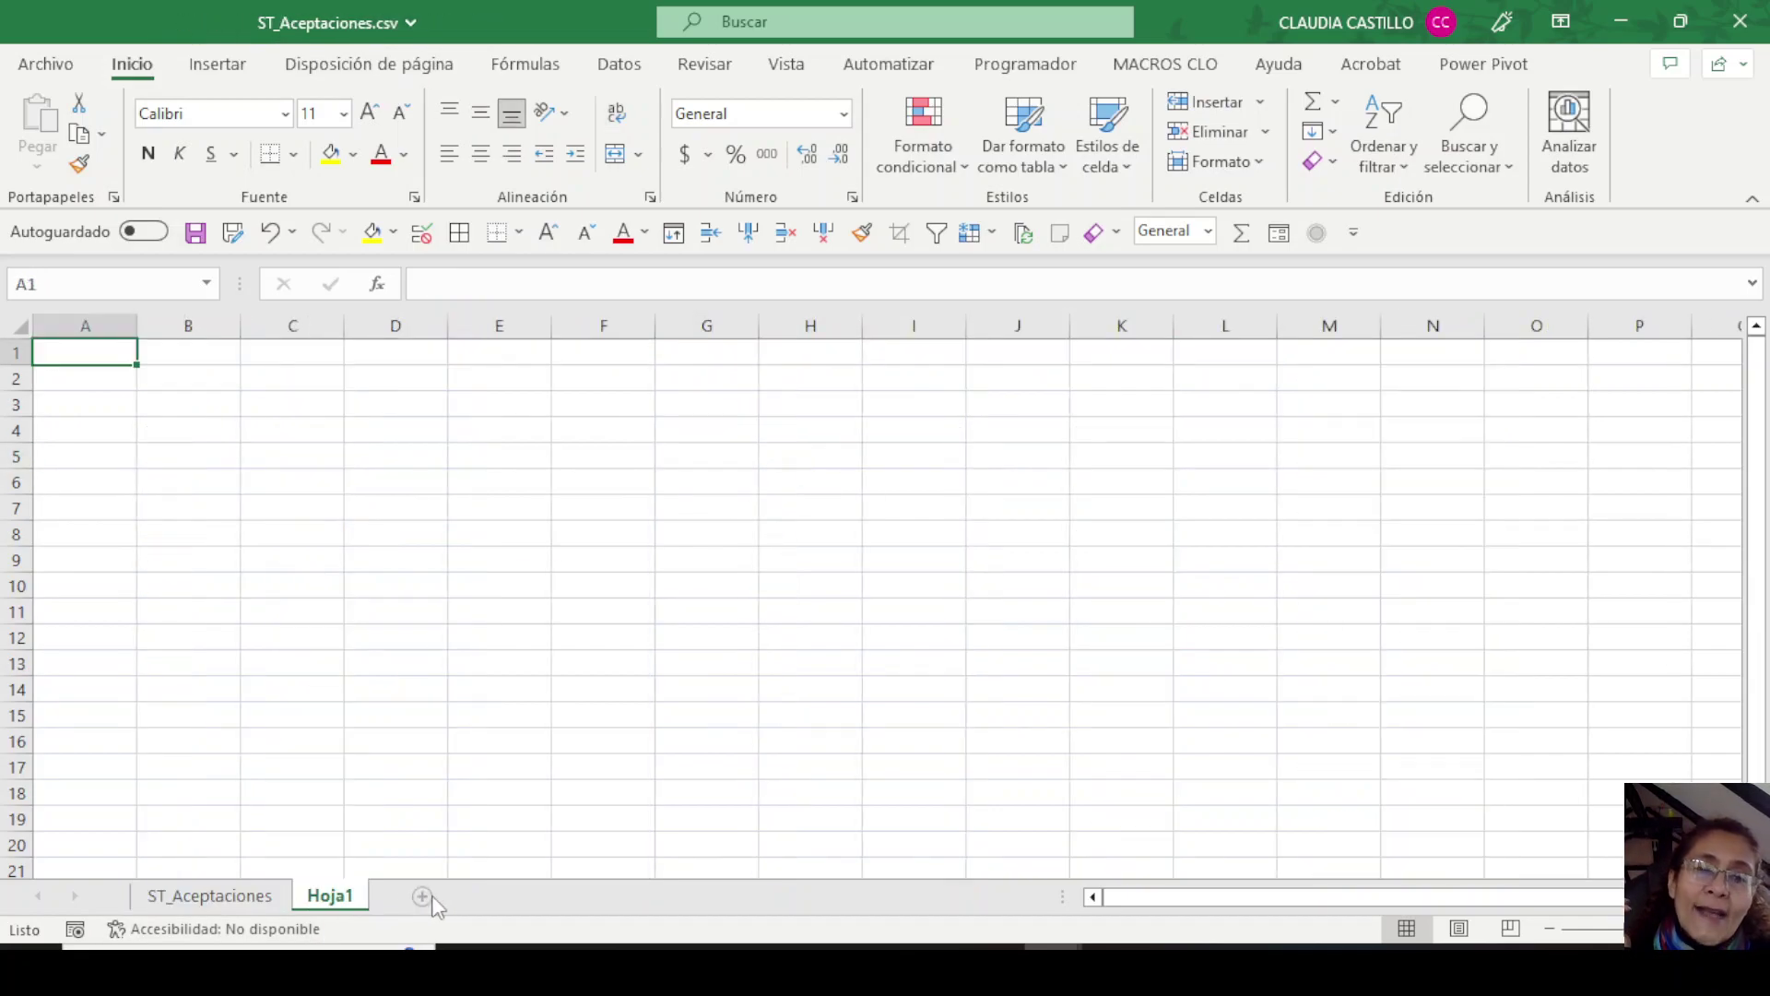
{"action": "left_click", "coordinate": [500, 896]}
{"action": "left_click", "coordinate": [500, 896]}
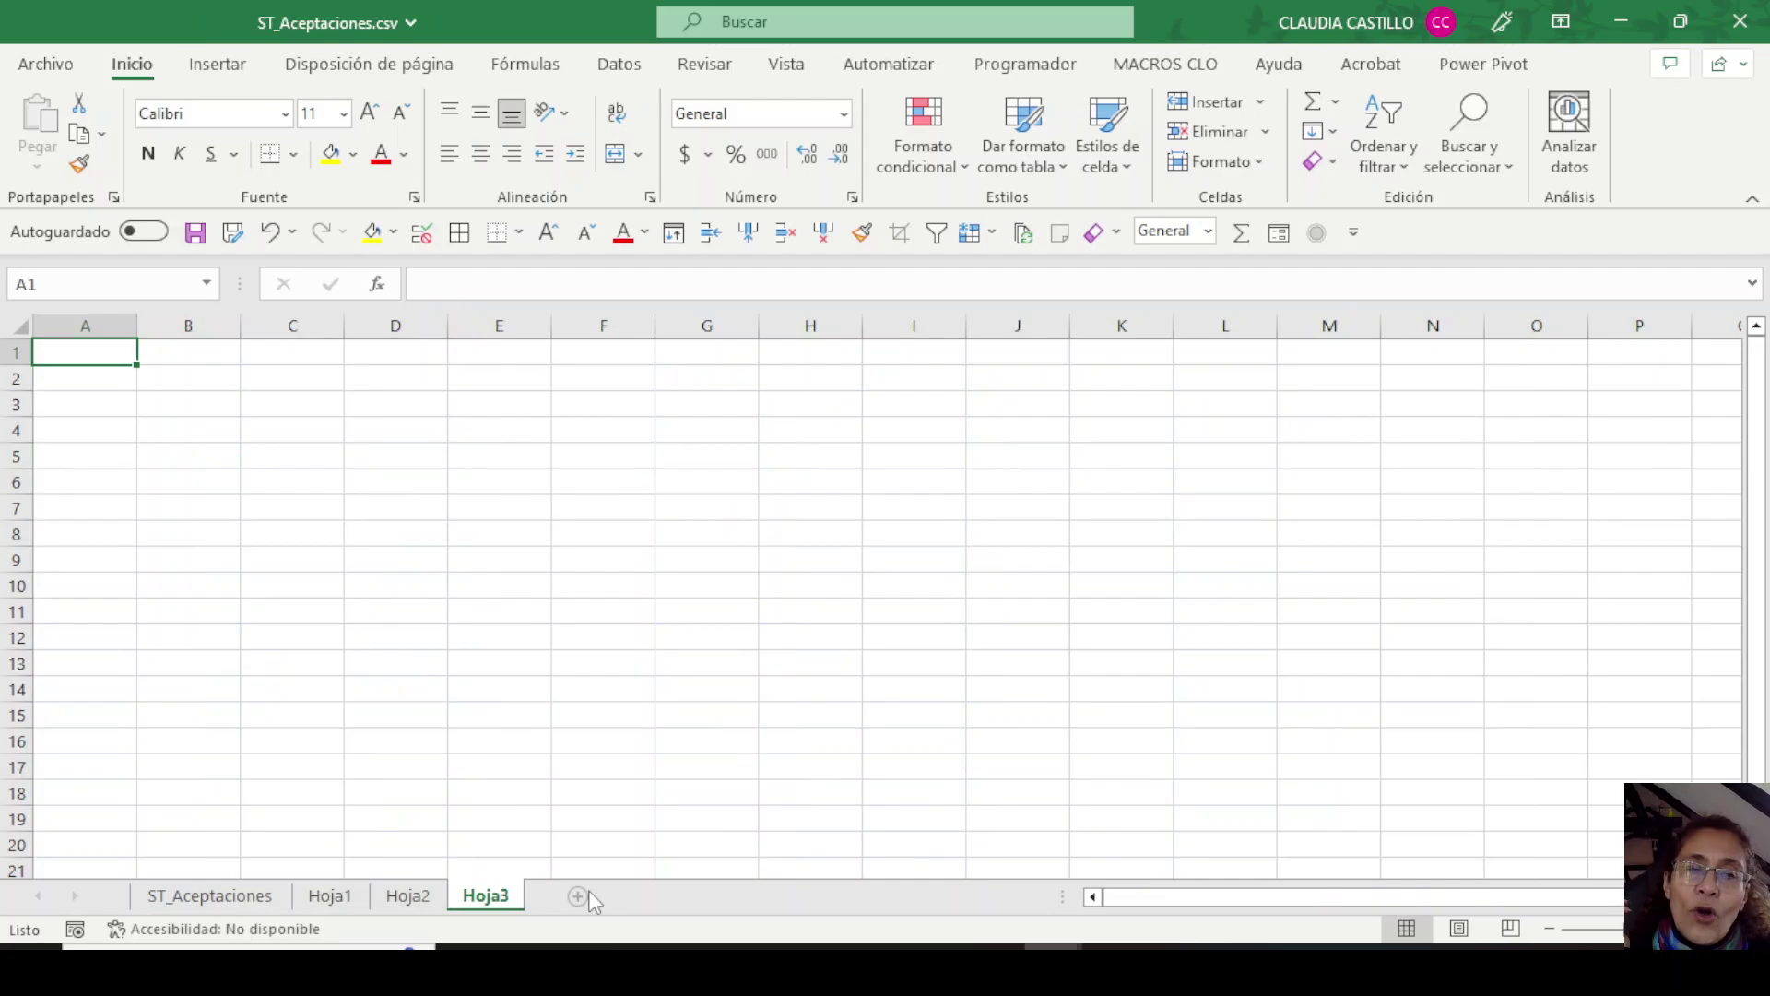
{"action": "left_click", "coordinate": [238, 896]}
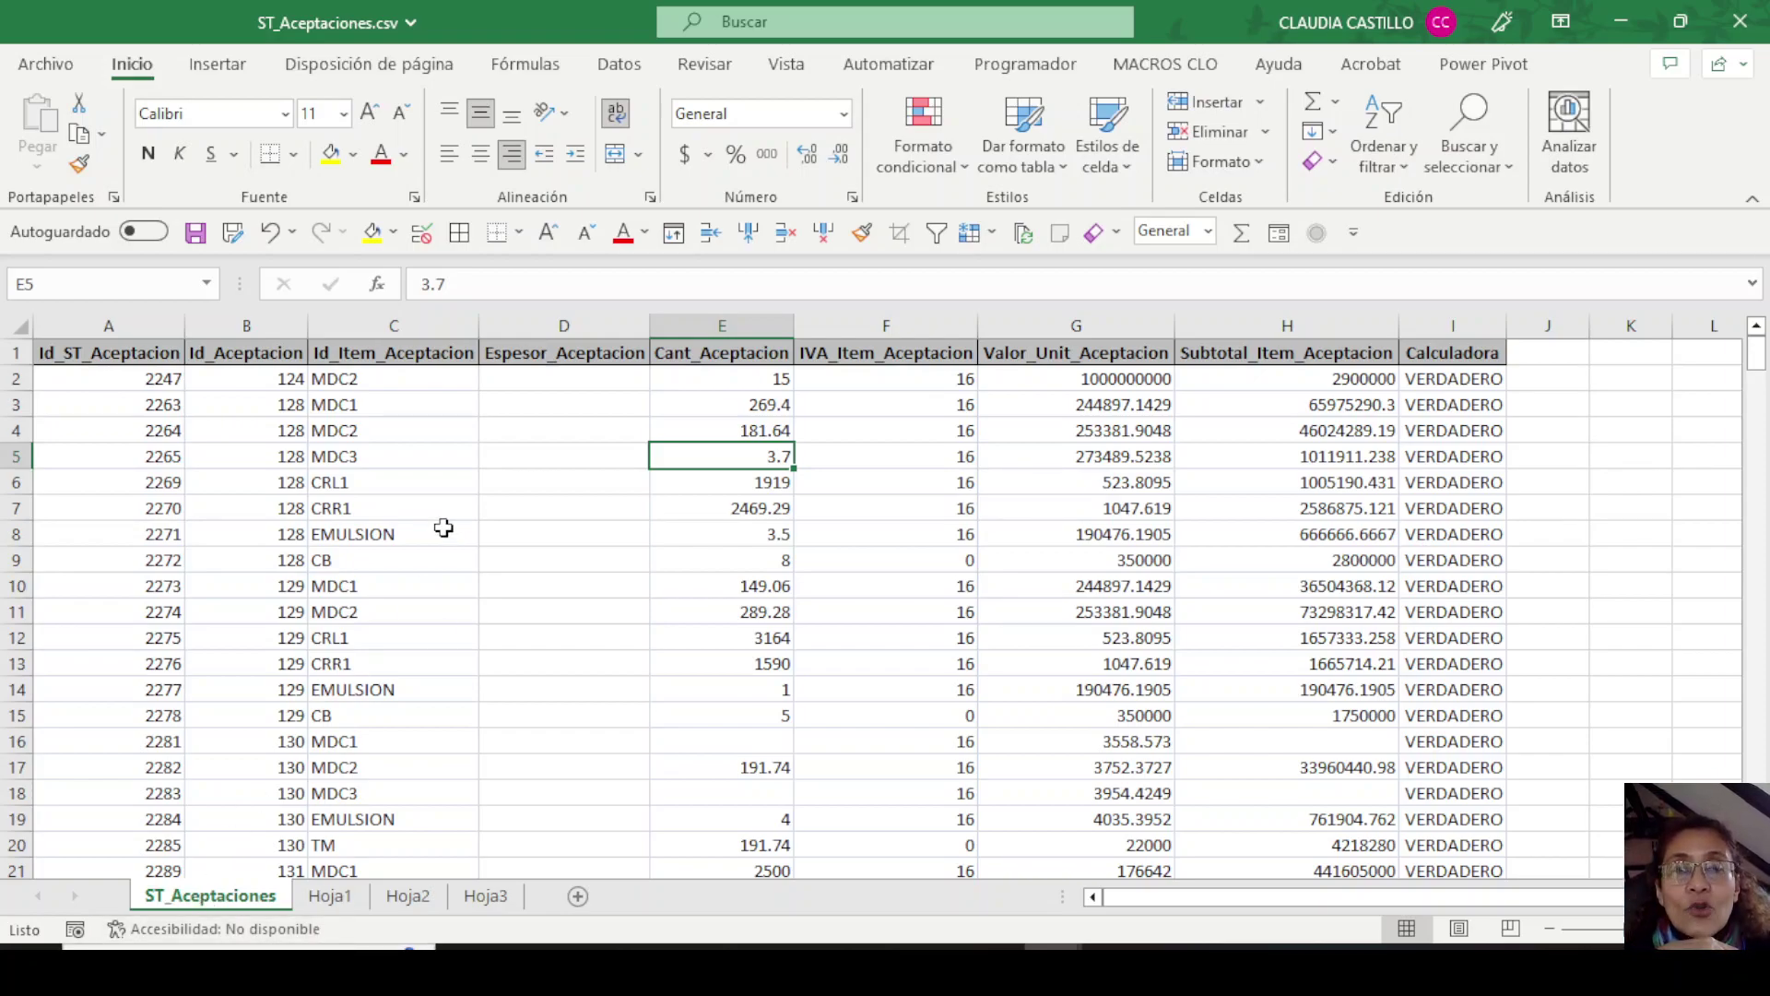
Review the data on the ST_Aceptaciones sheet and close the CSV file, saving its changes.
{"action": "left_click_drag", "start_coordinate": [100, 429], "coordinate": [1131, 694]}
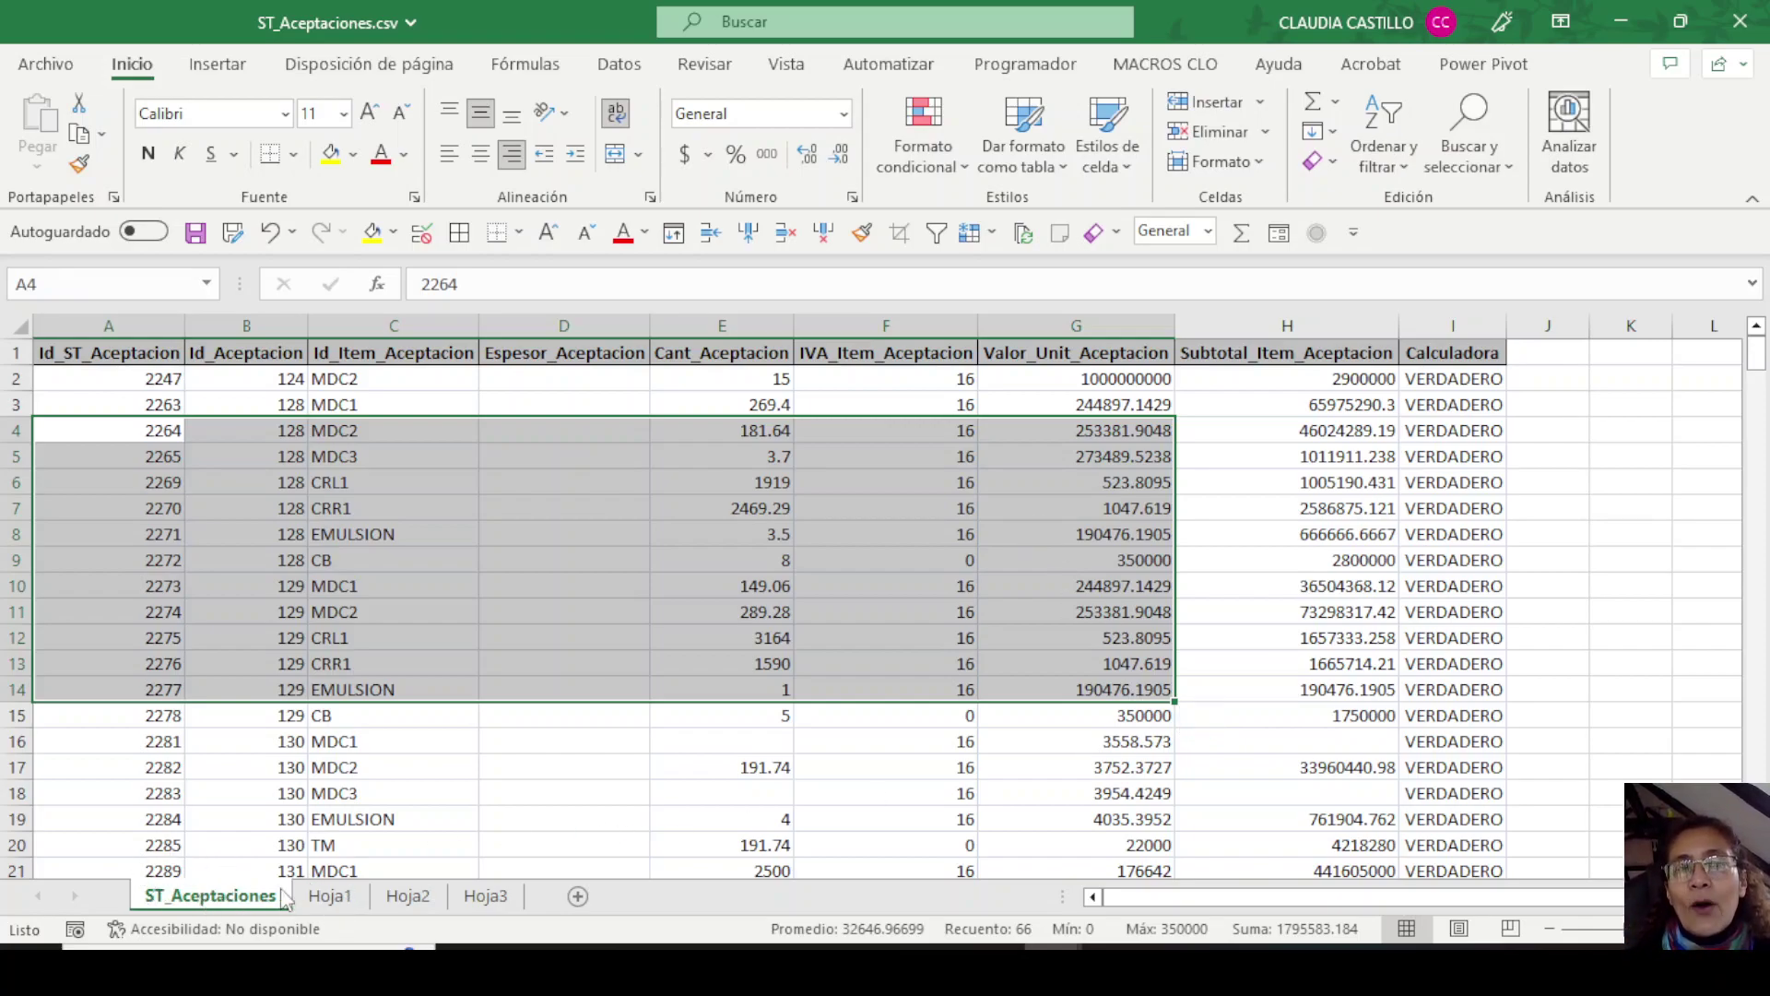
{"action": "left_click", "coordinate": [437, 798]}
{"action": "left_click", "coordinate": [609, 664]}
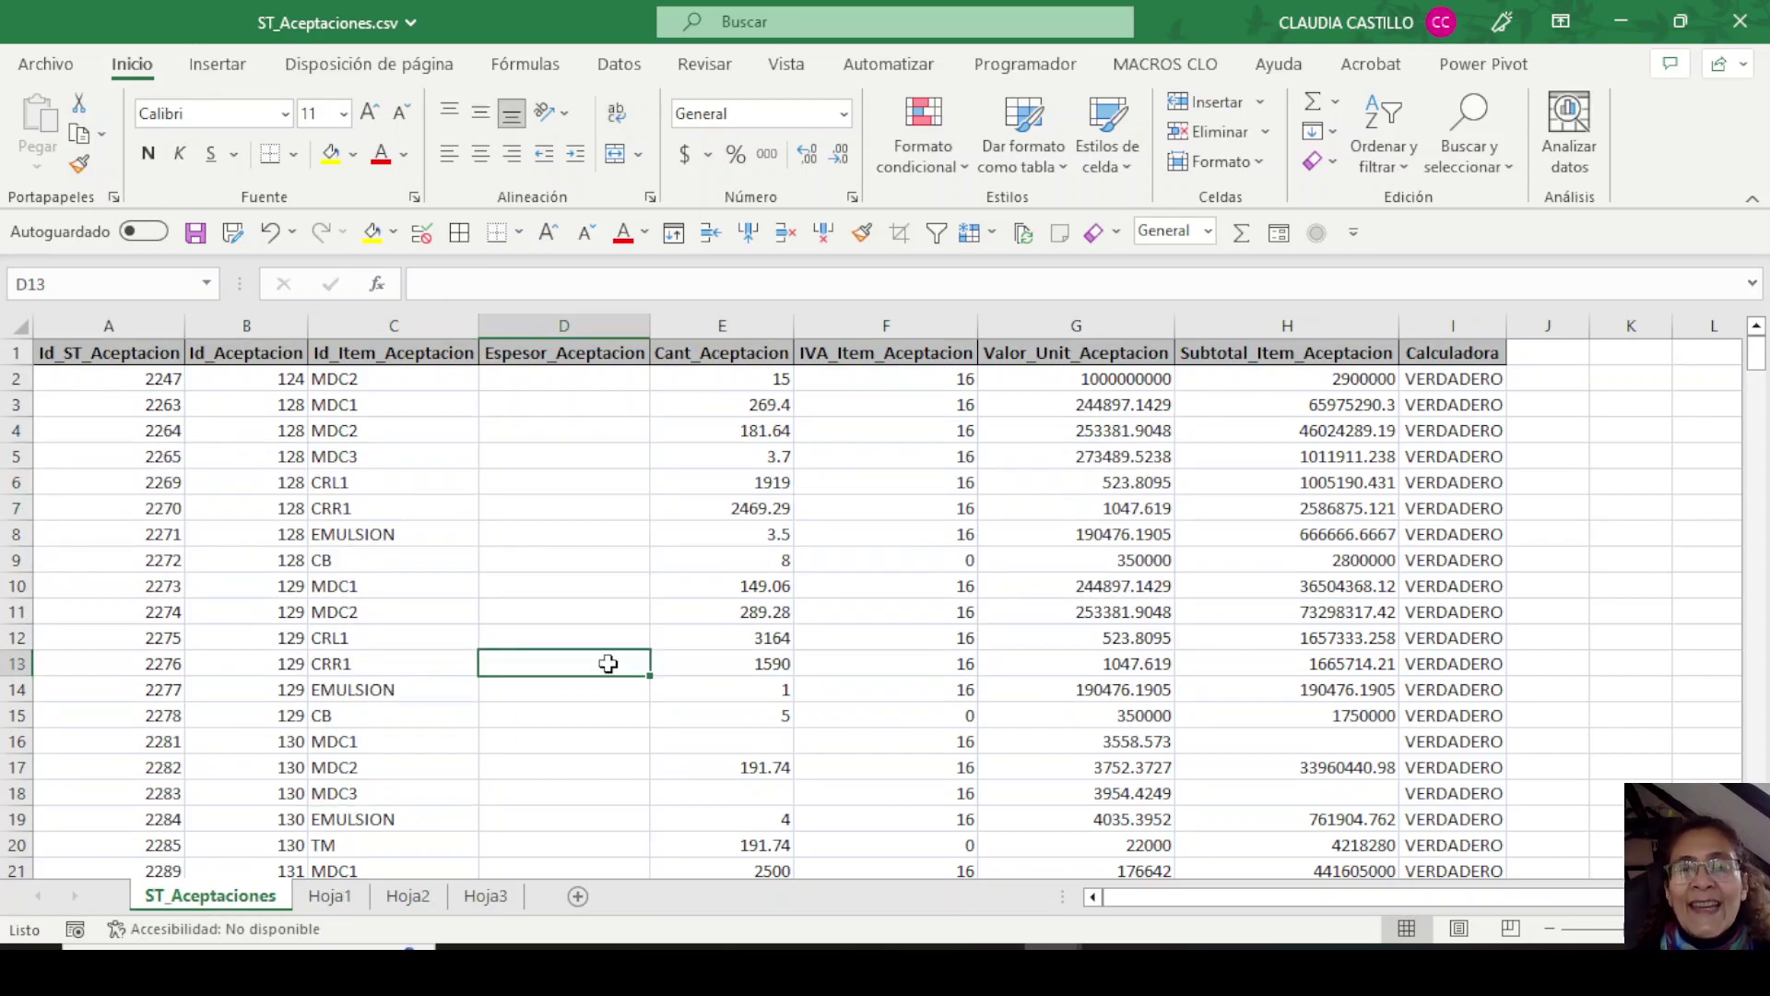
{"action": "left_click", "coordinate": [75, 664]}
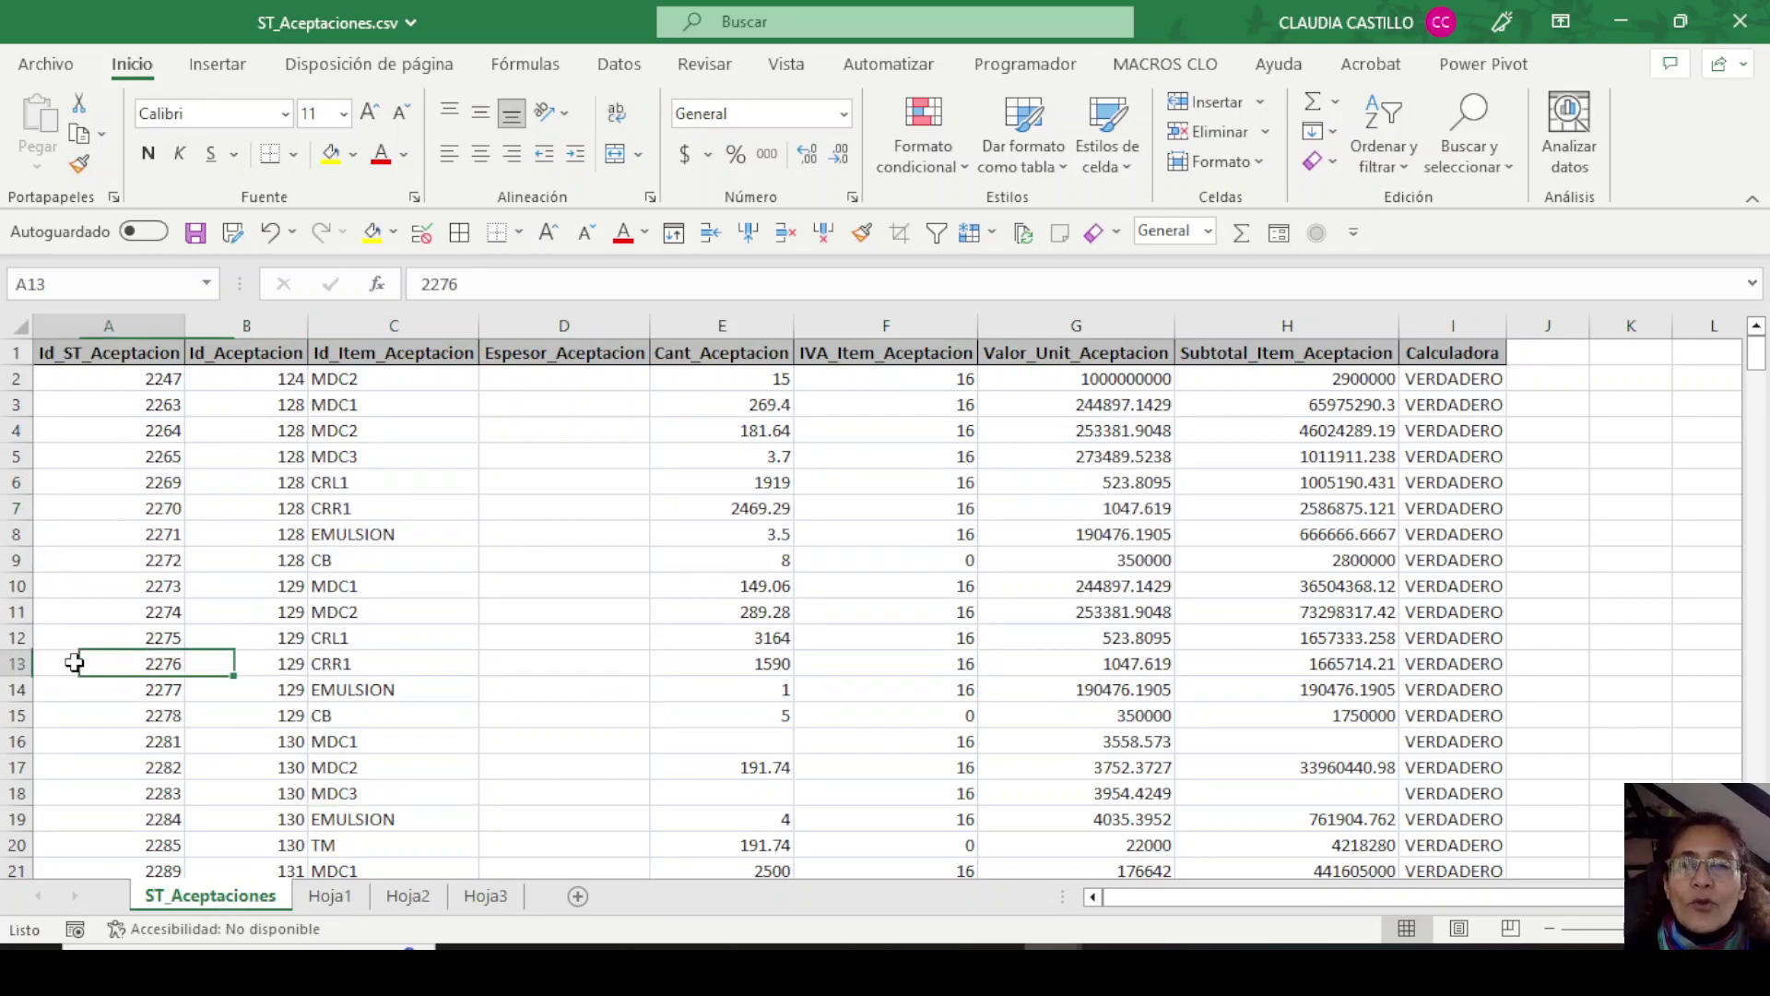
{"action": "left_click", "coordinate": [273, 567]}
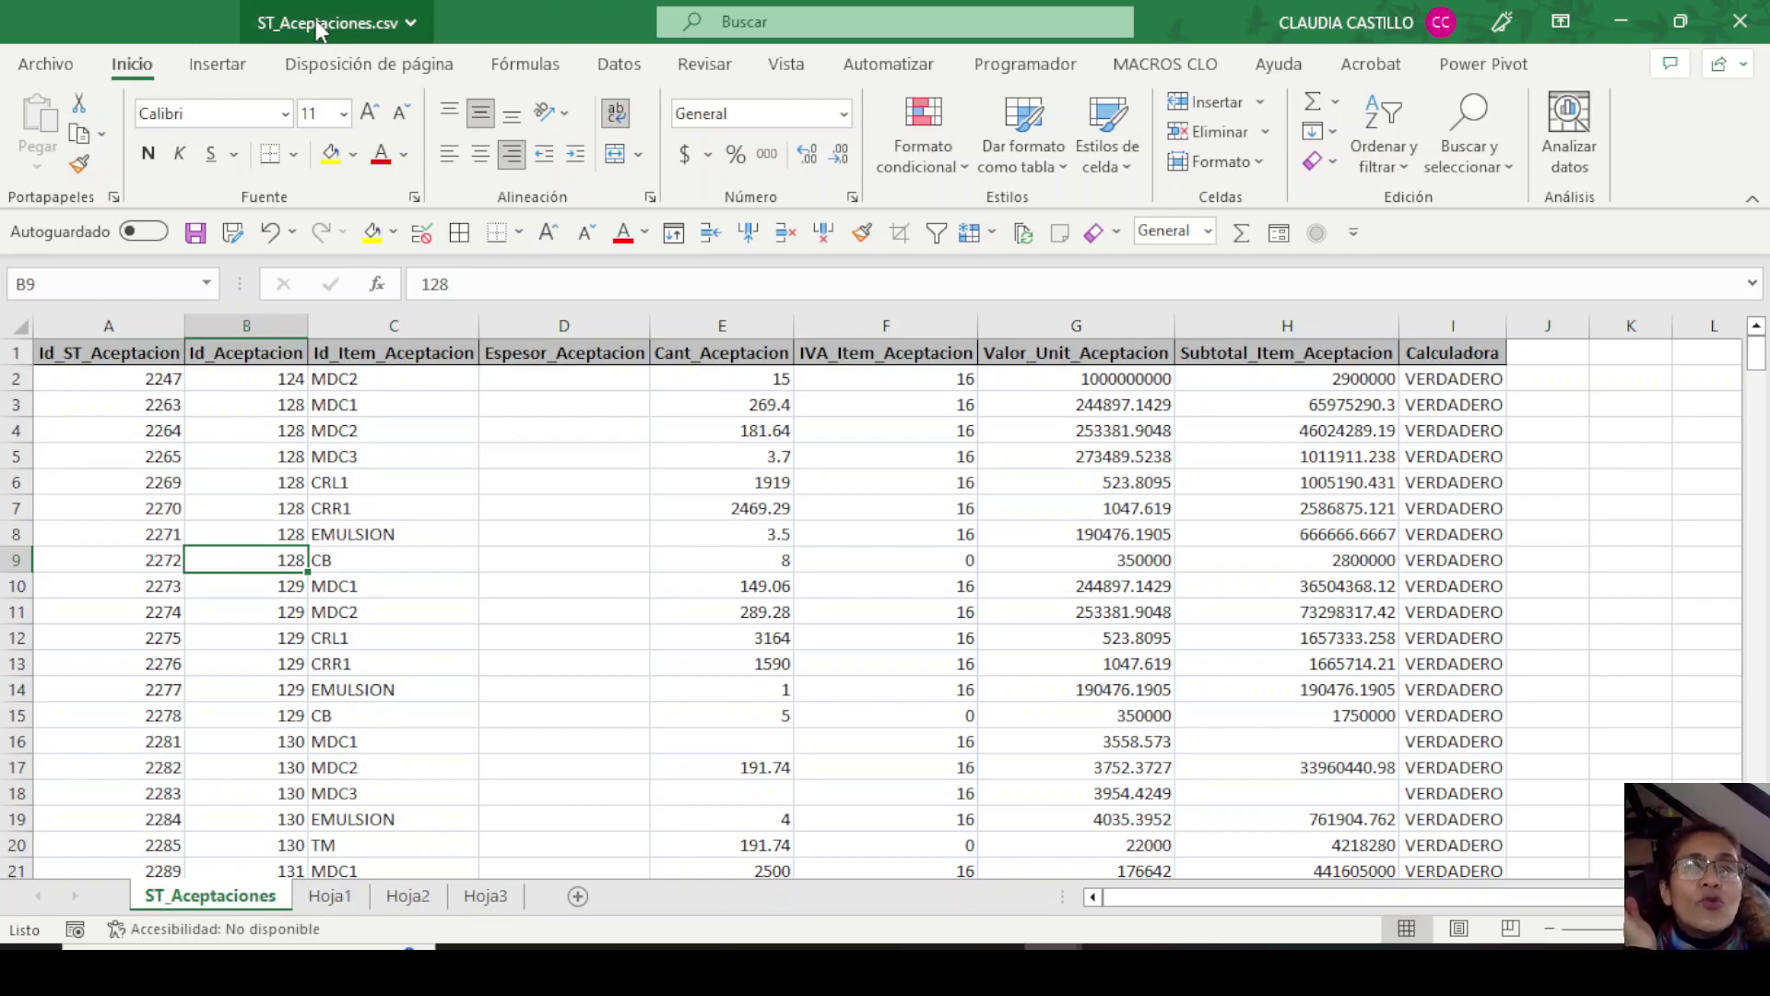
{"action": "left_click", "coordinate": [1740, 21]}
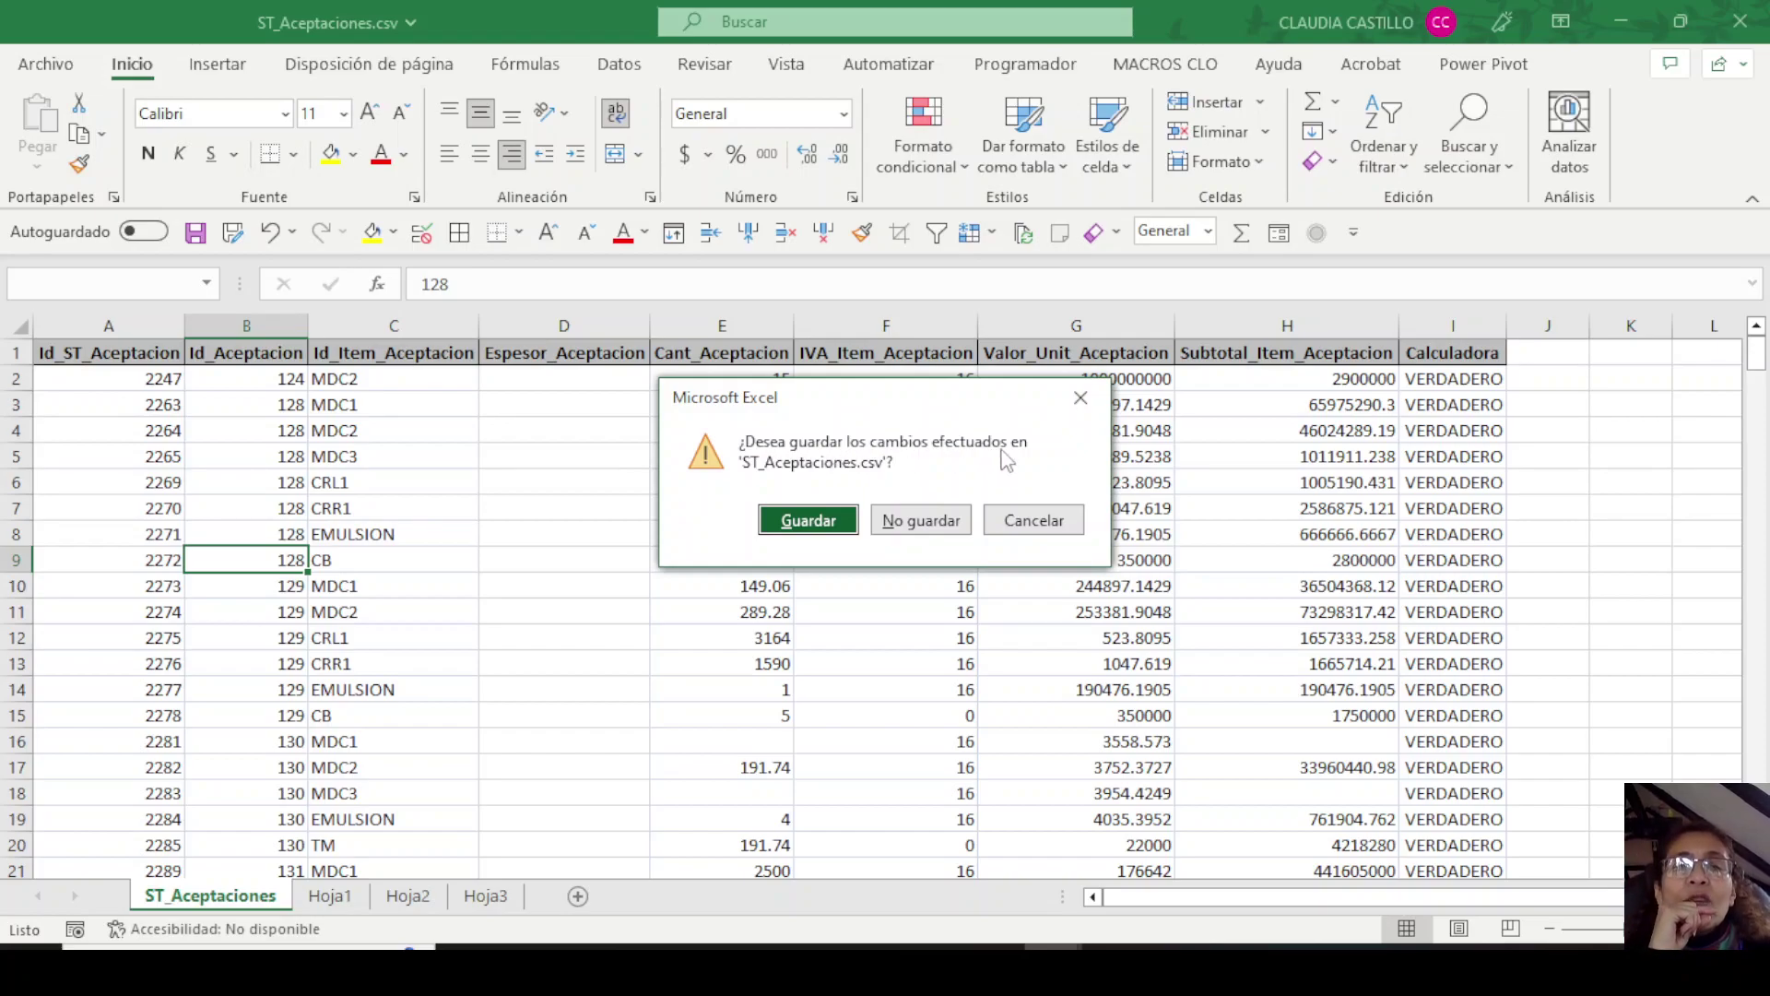
{"action": "left_click", "coordinate": [806, 519]}
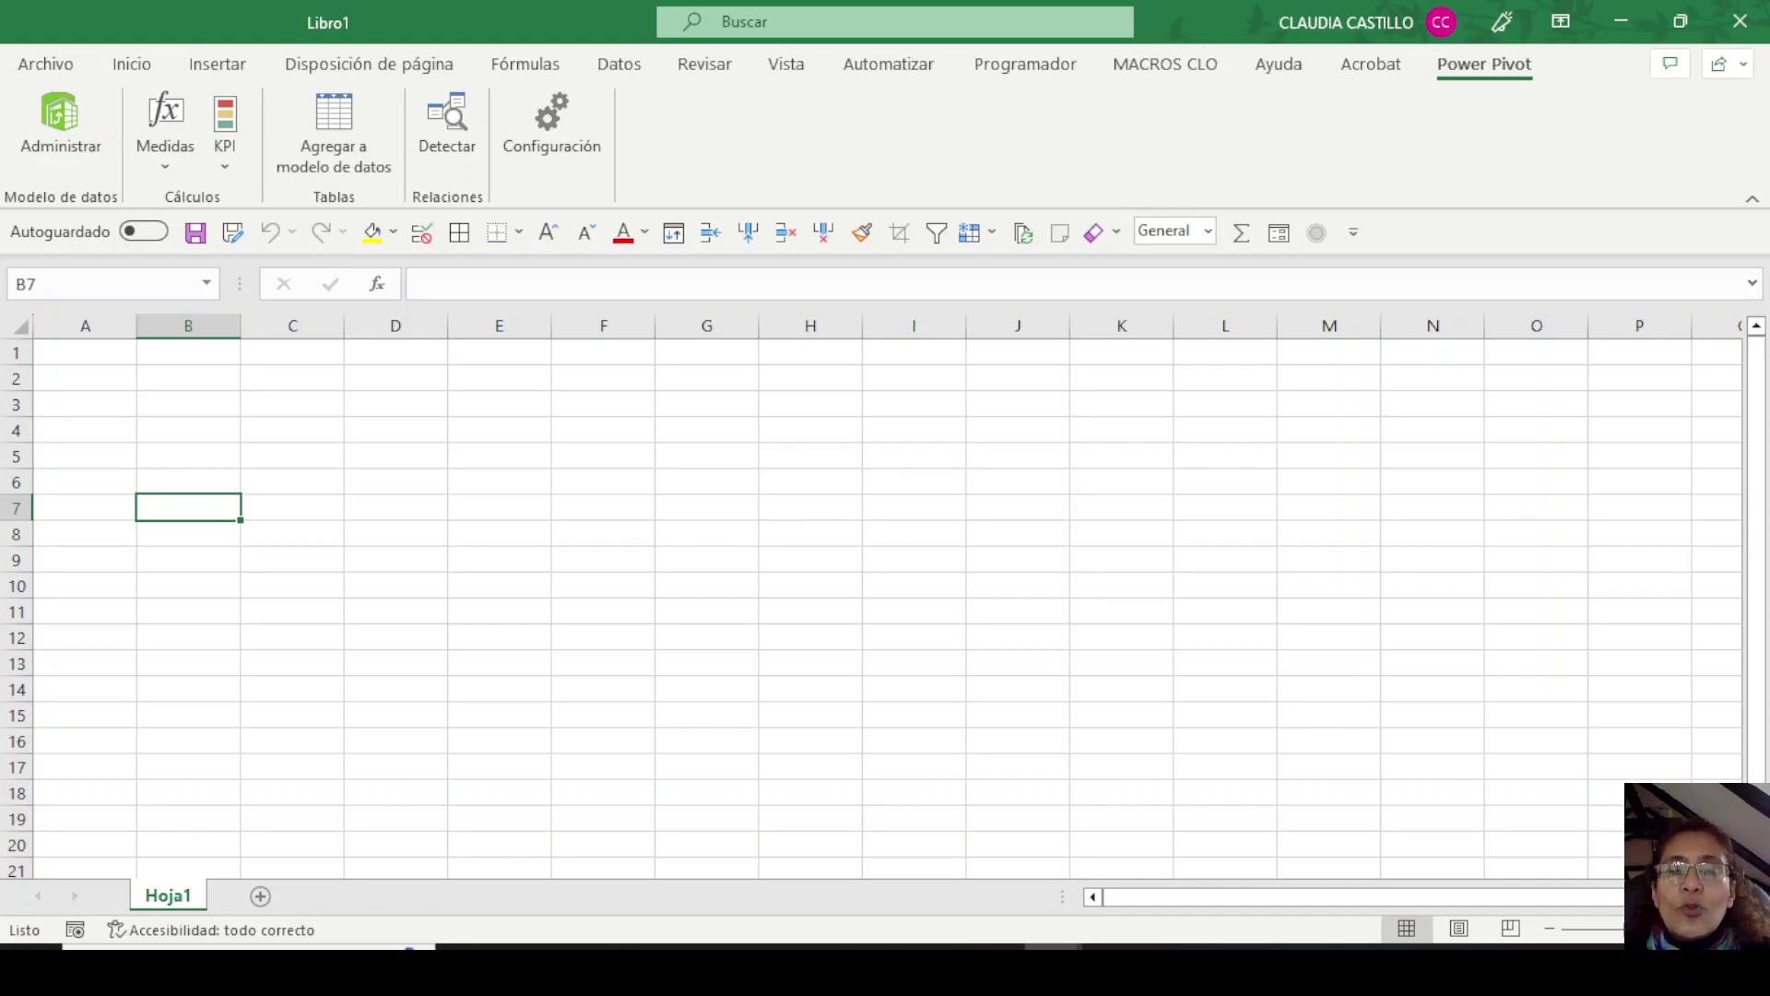
Switch to the Power Pivot window showing the T_Aceptaciones table.
{"action": "mouse_move", "coordinate": [1054, 968]}
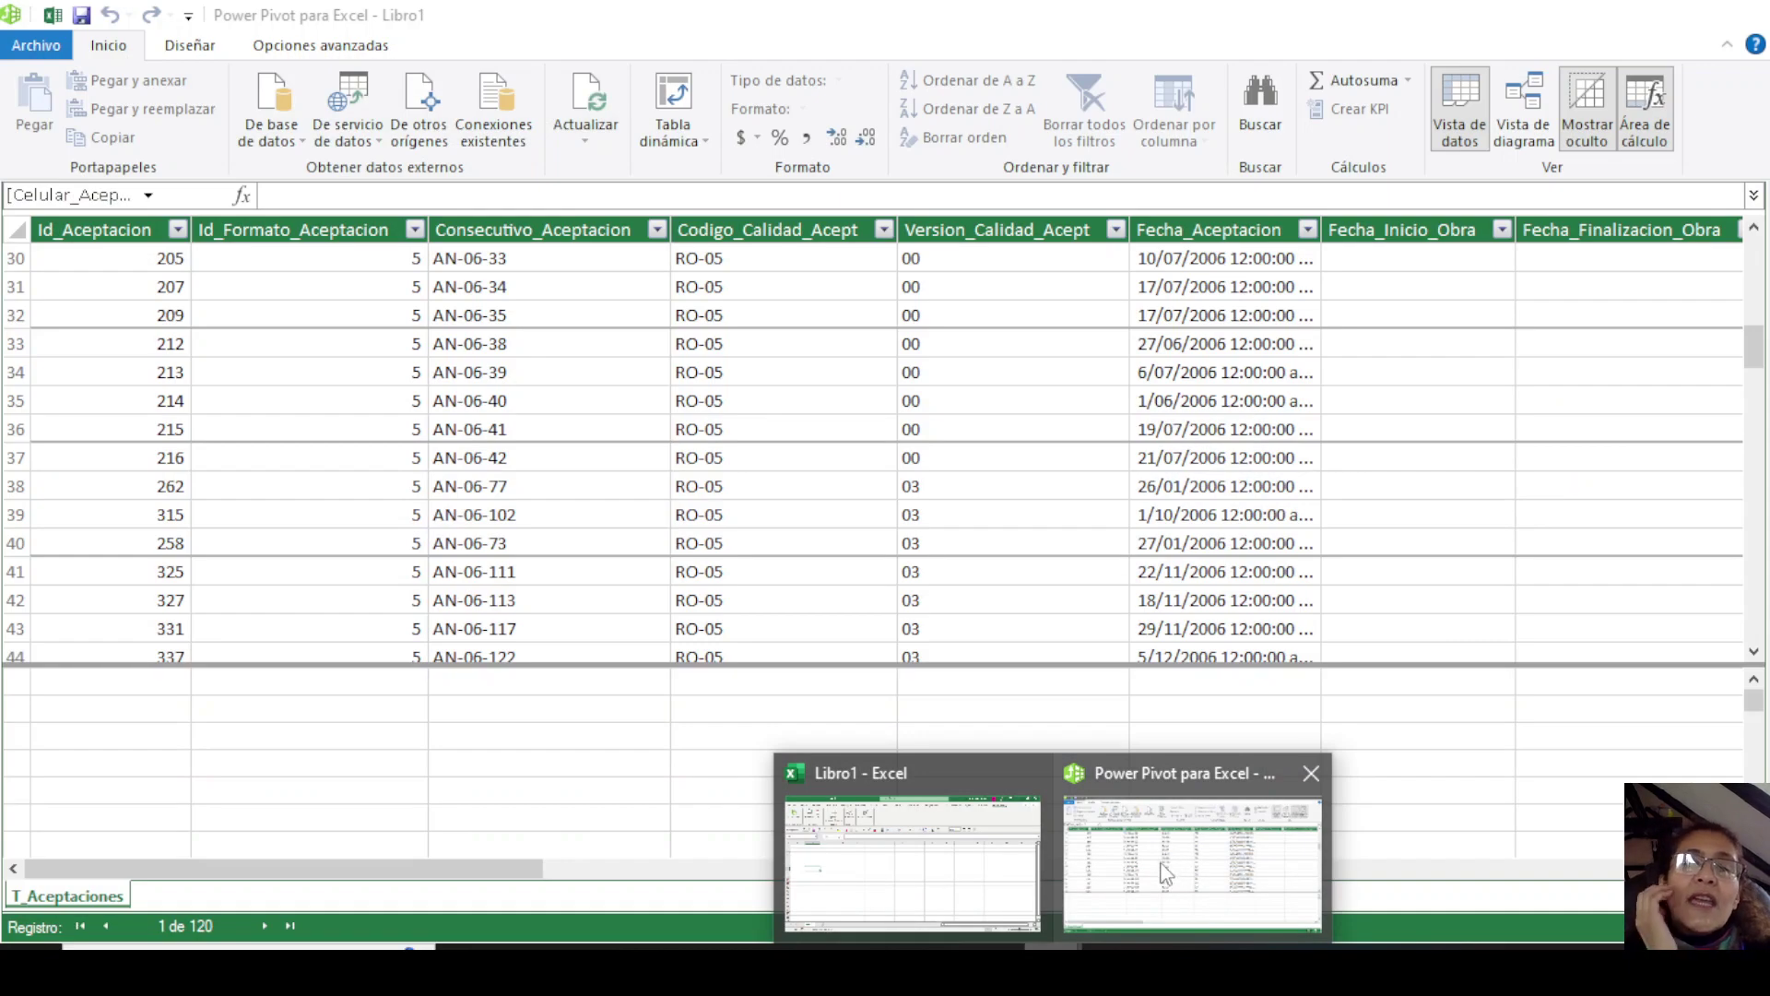
{"action": "left_click", "coordinate": [1172, 861]}
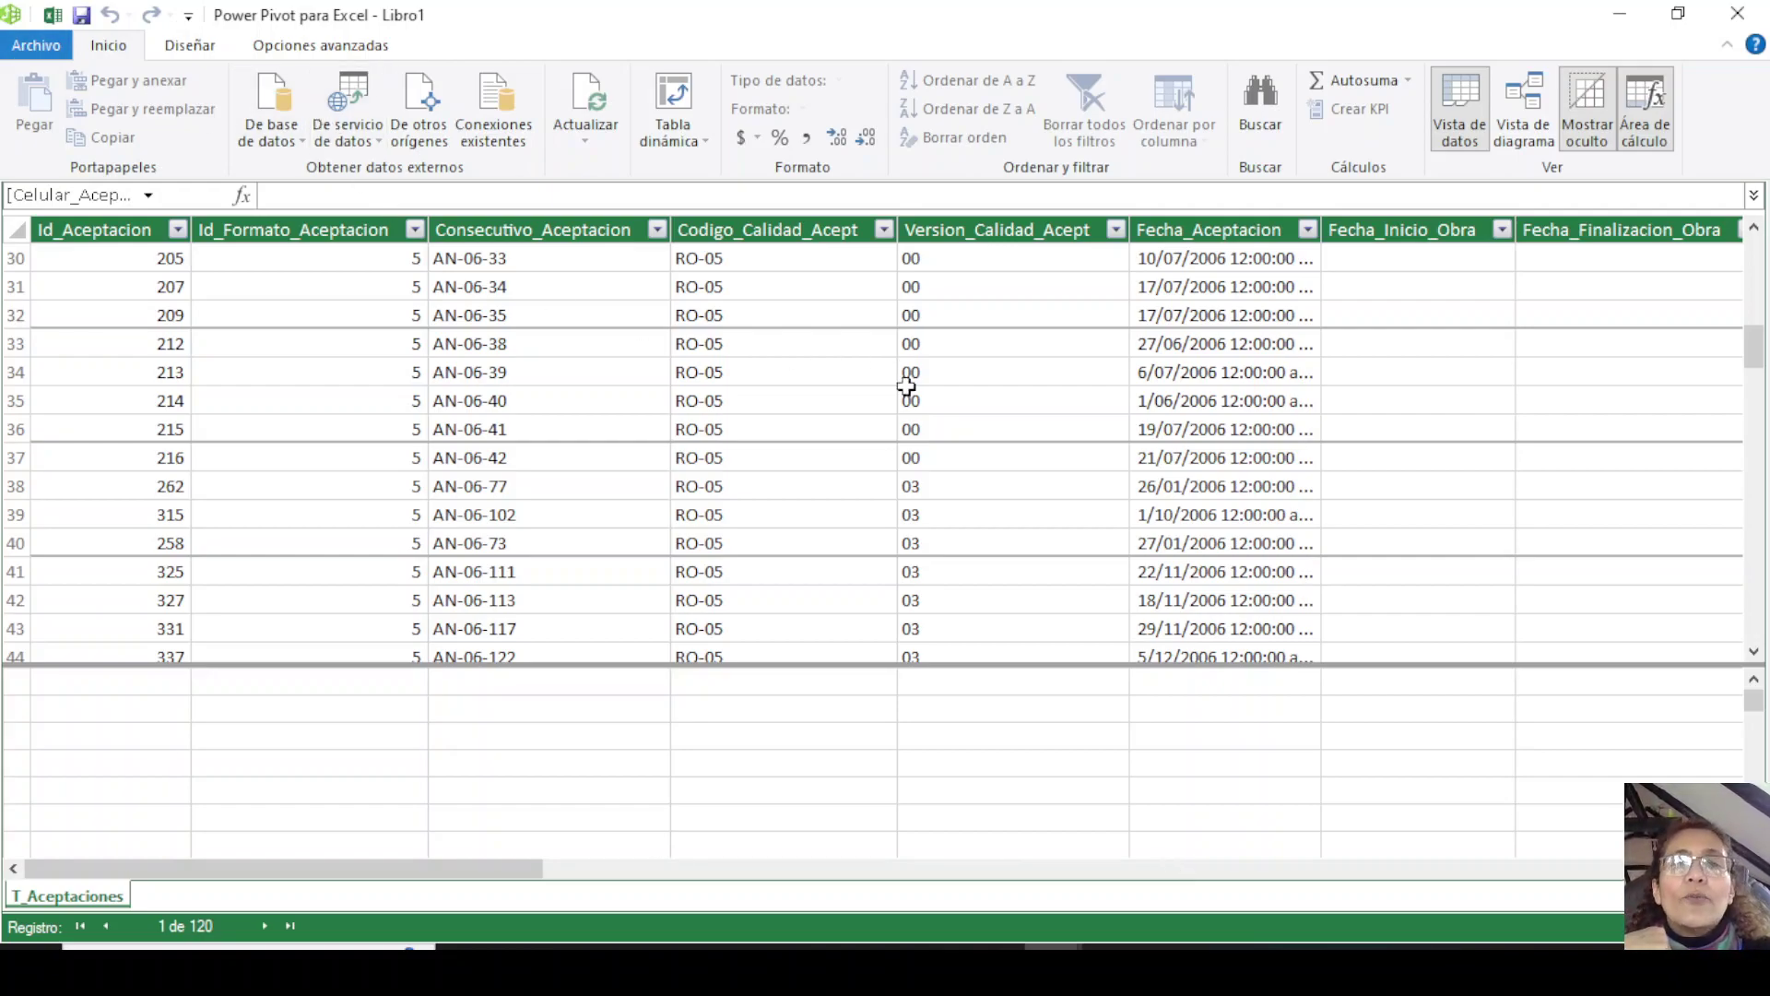
{"action": "left_click", "coordinate": [860, 402]}
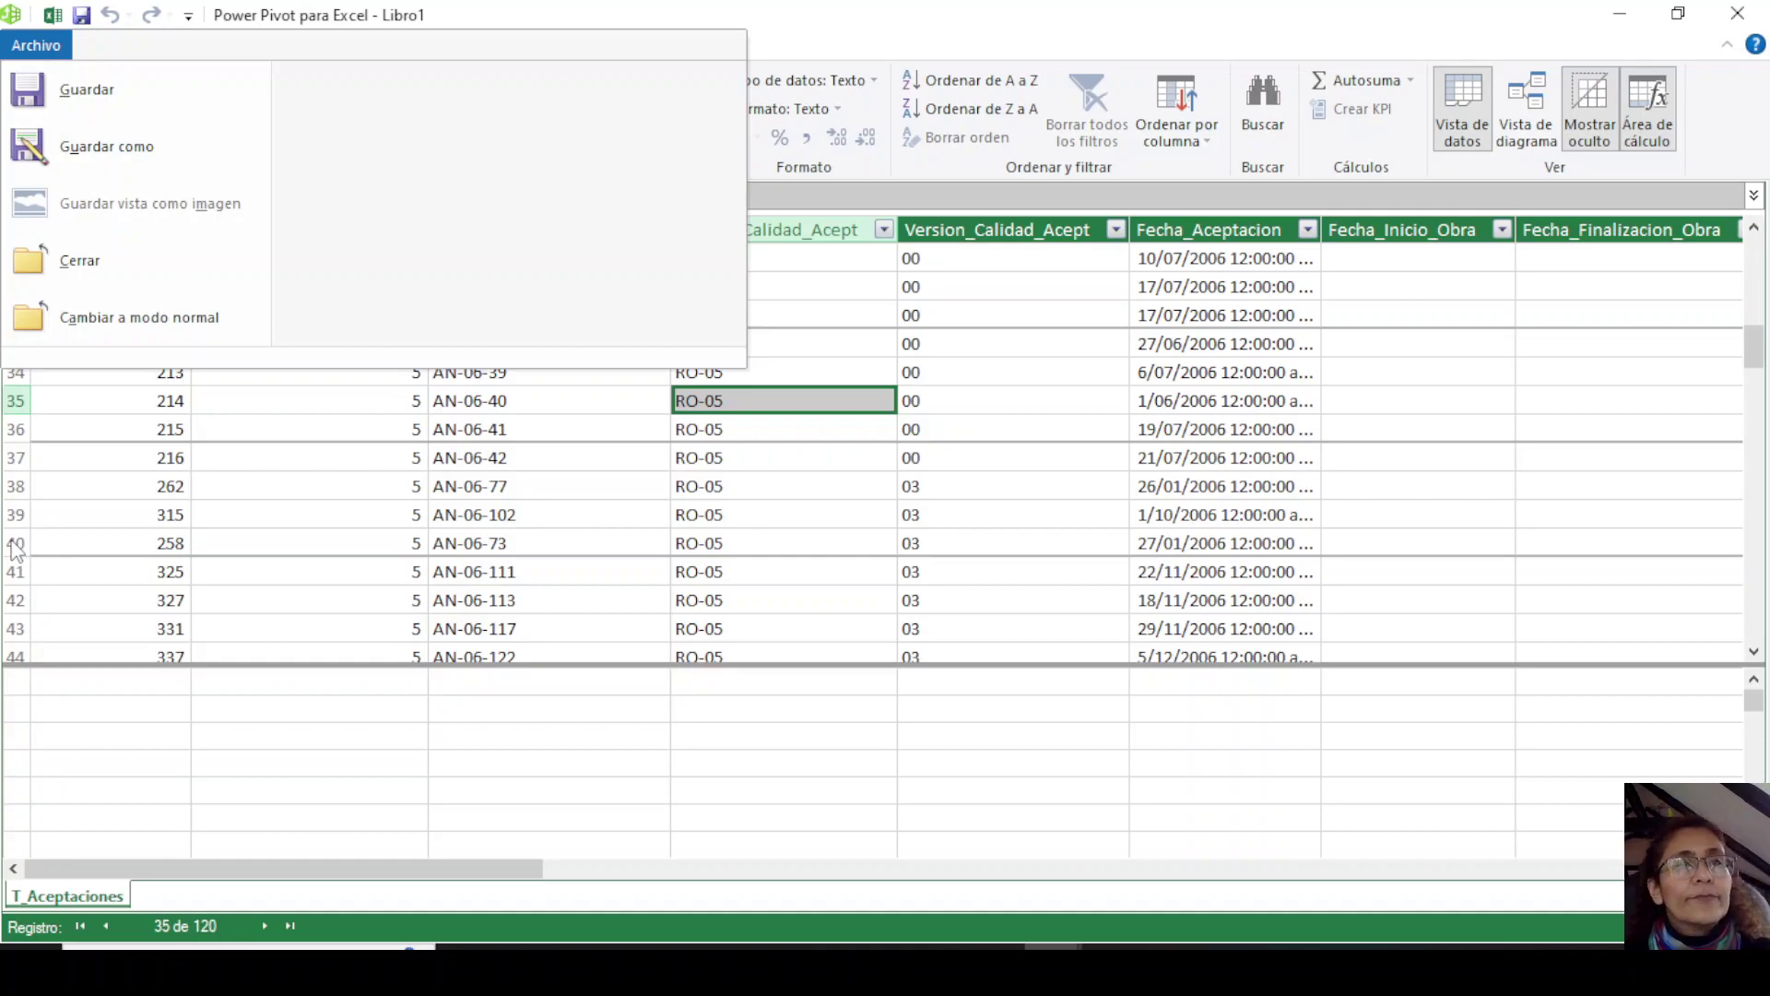
{"action": "left_click", "coordinate": [111, 579]}
{"action": "left_click", "coordinate": [111, 573]}
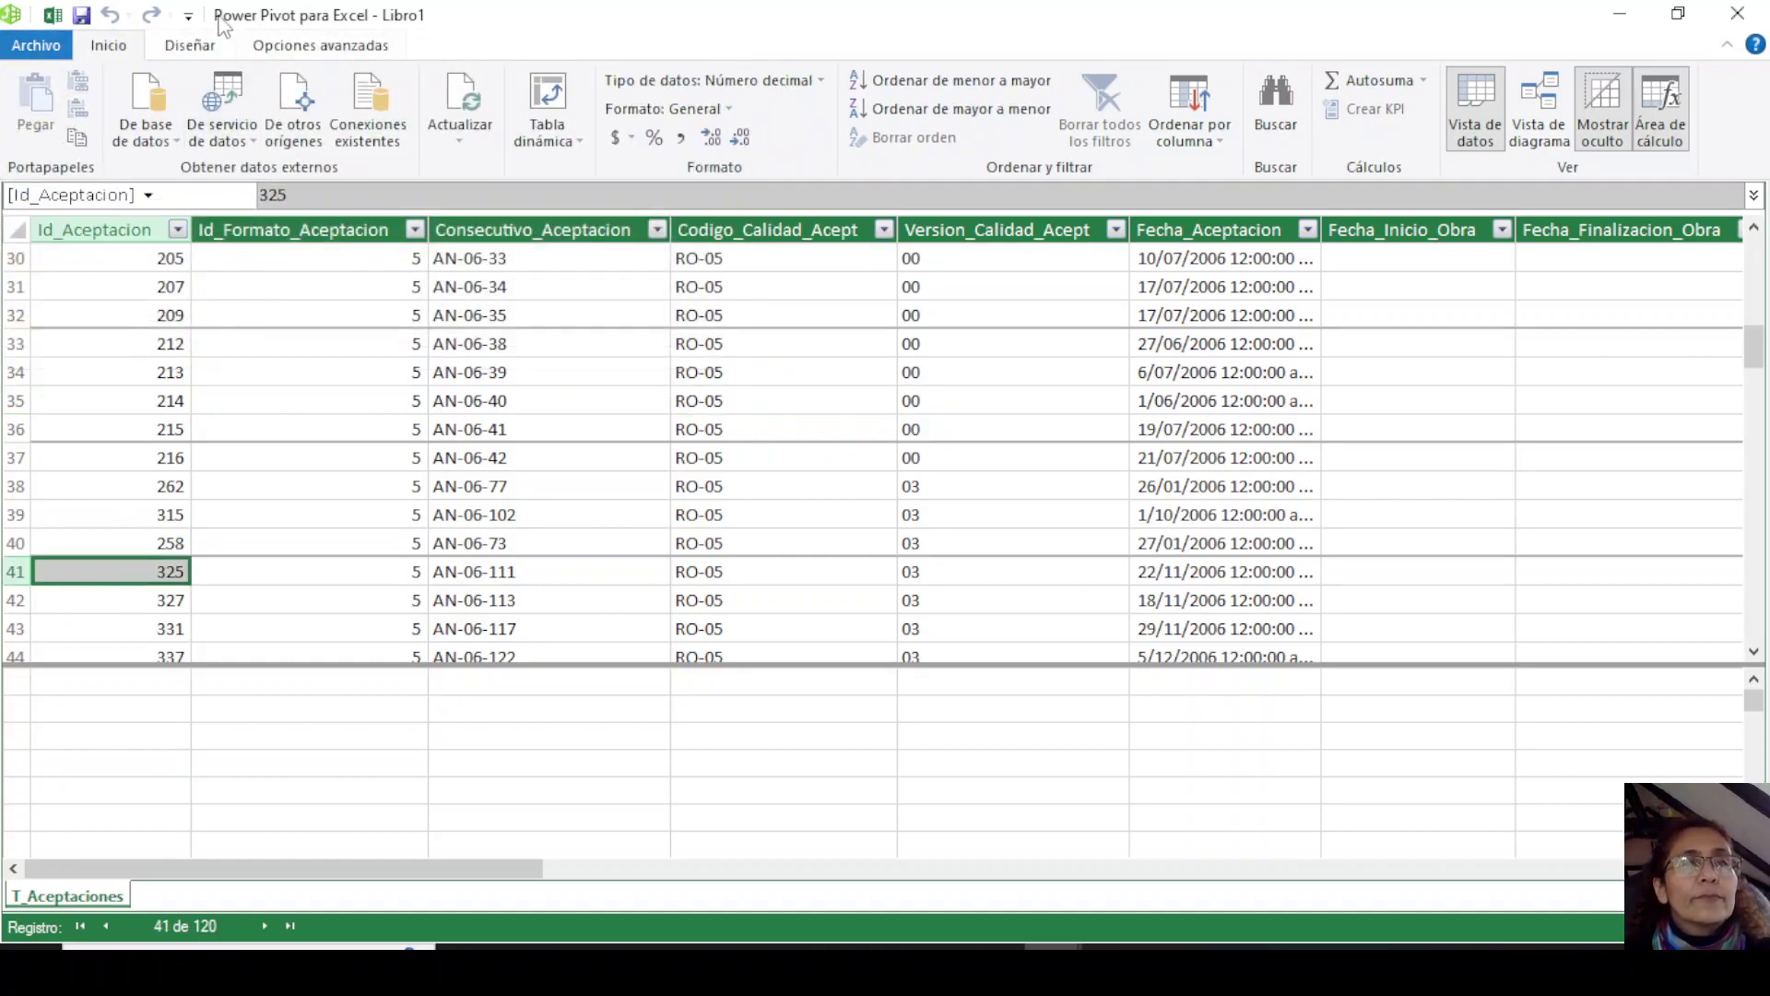
{"action": "left_click", "coordinate": [192, 46]}
{"action": "left_click", "coordinate": [122, 51]}
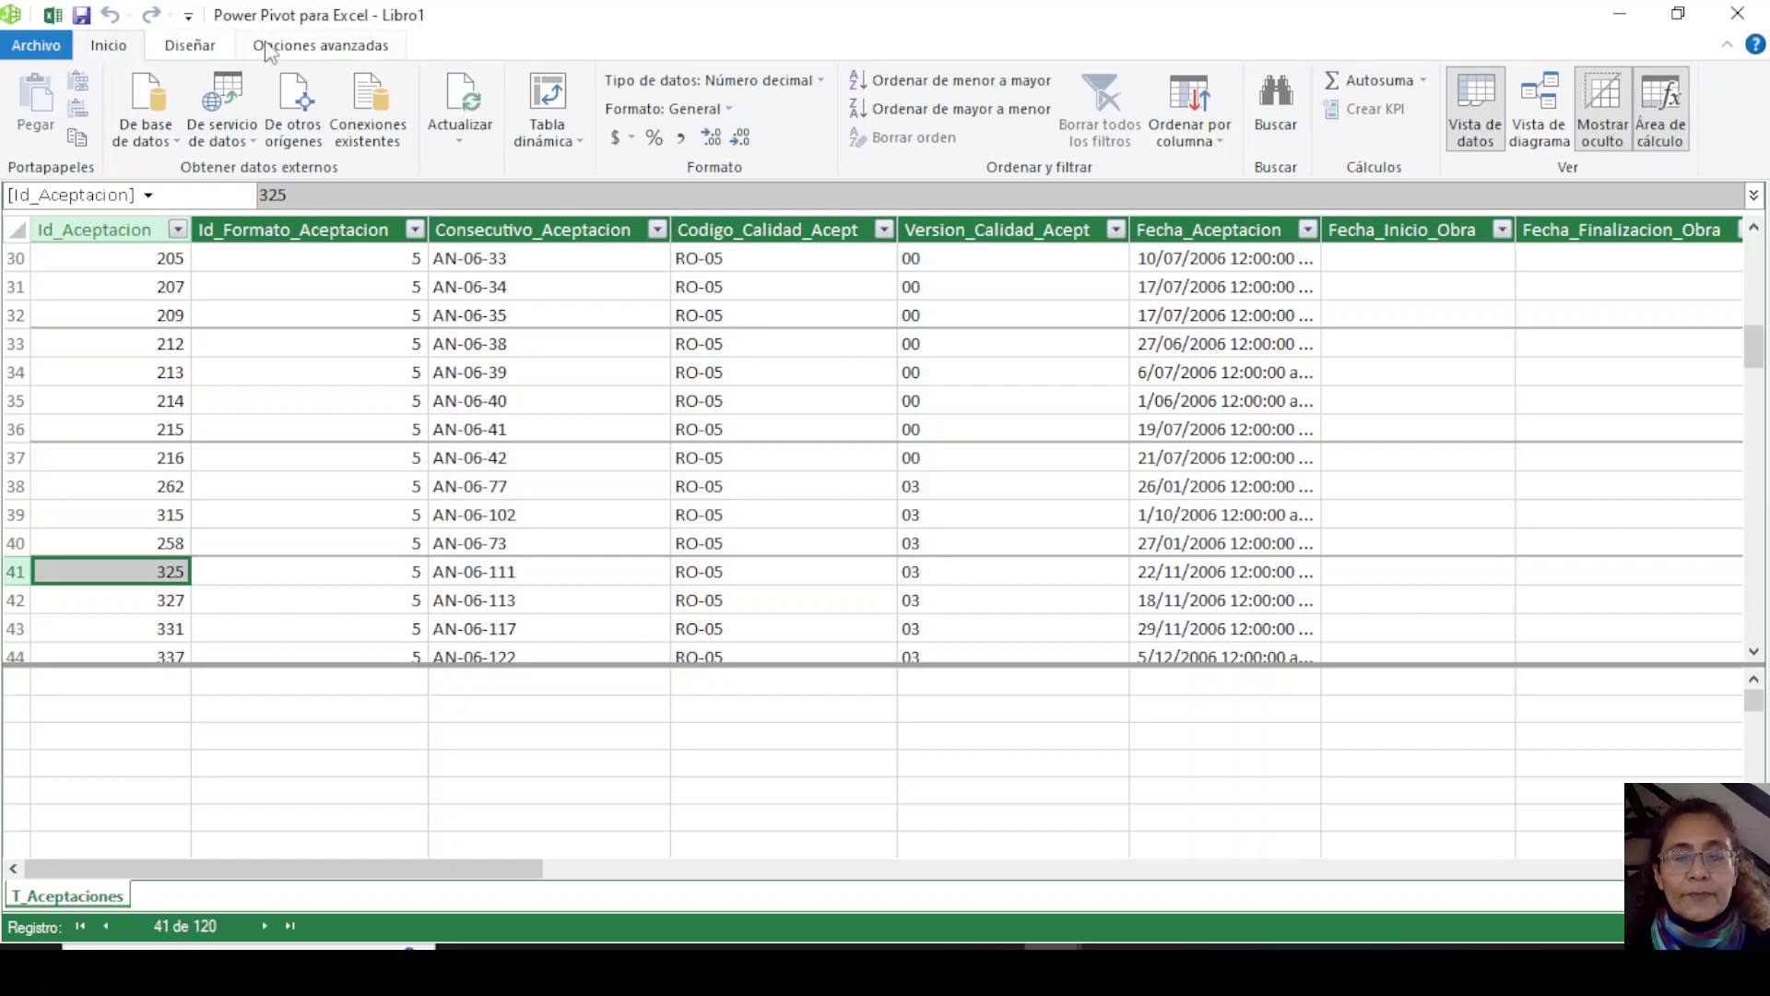
{"action": "left_click", "coordinate": [309, 790]}
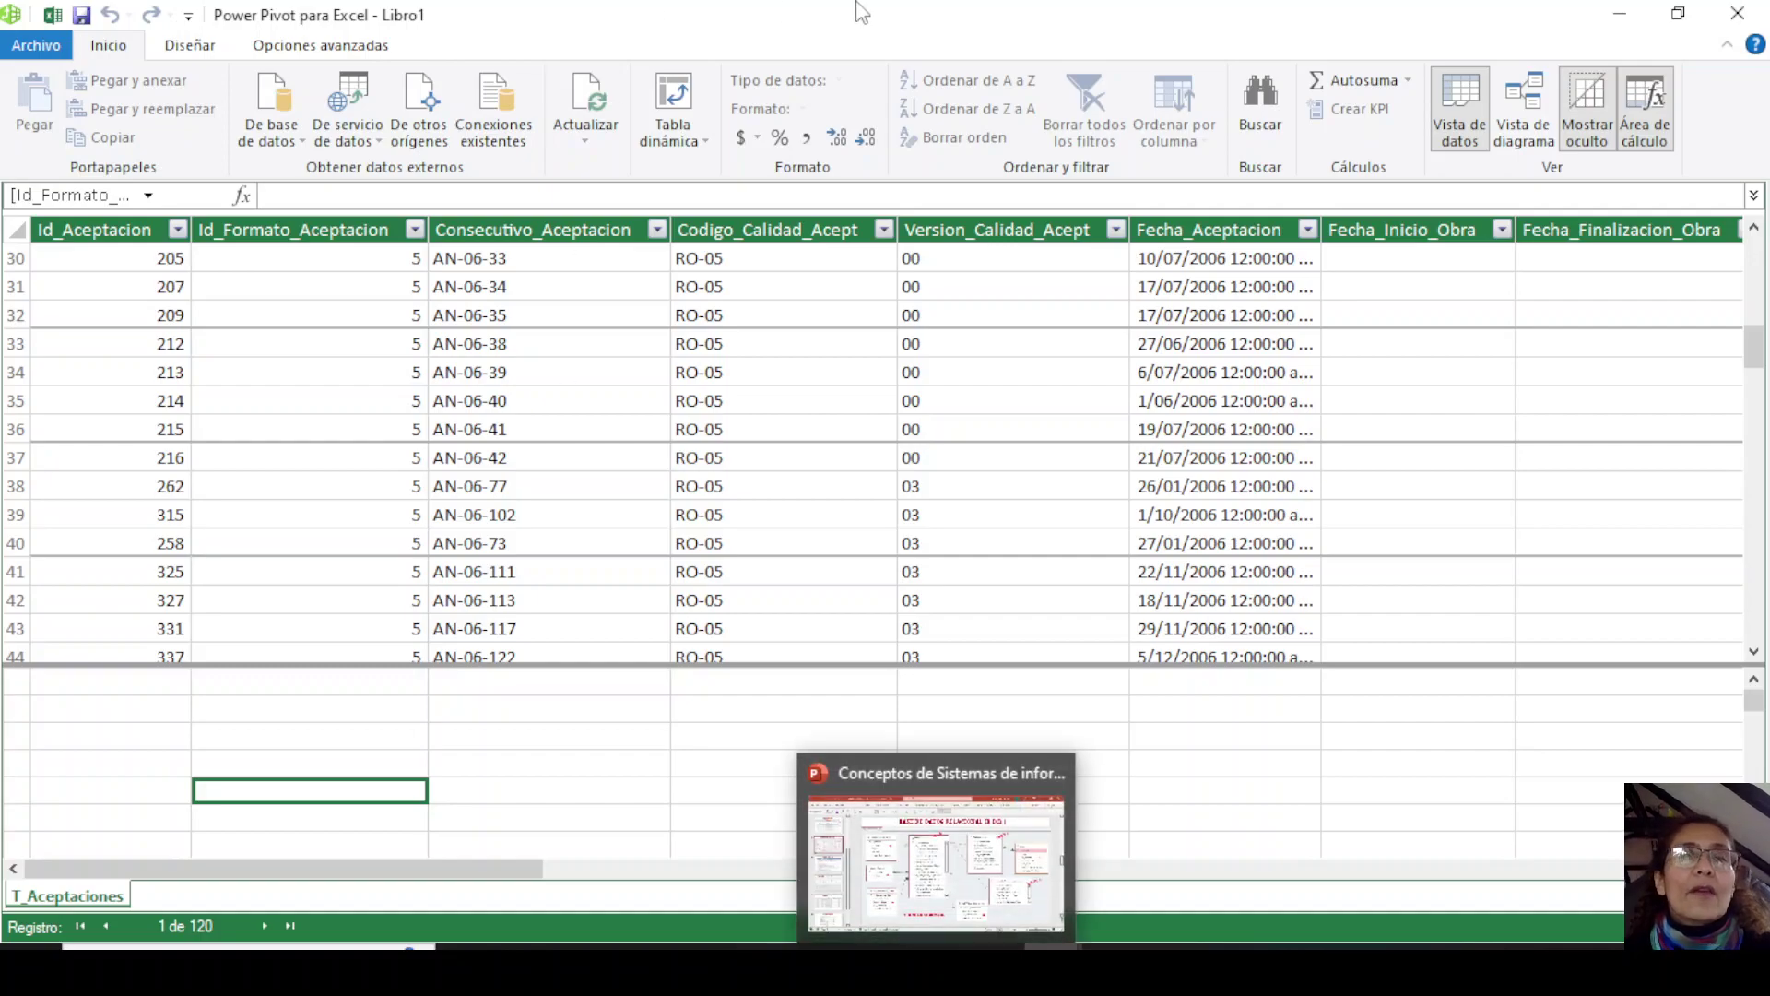
Start an import from a text file source and choose ST_Aceptaciones.csv in the Aceptaciones folder as the file.
{"action": "left_click", "coordinate": [430, 148]}
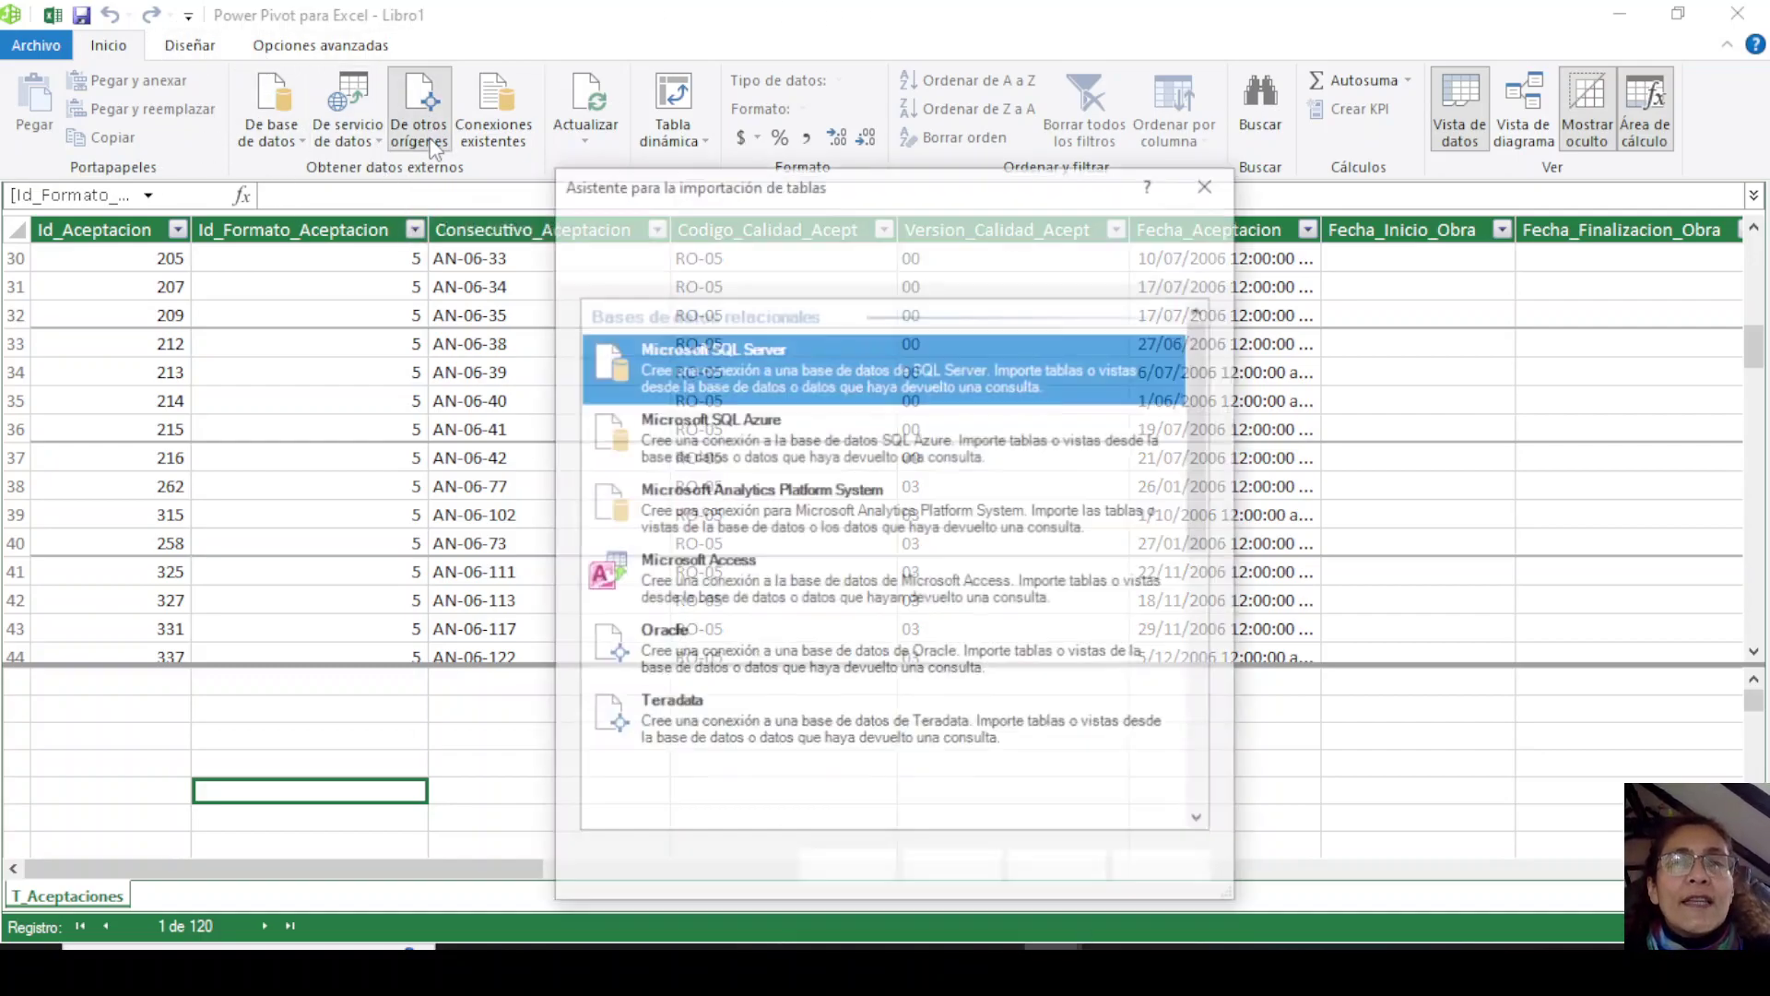
{"action": "scroll", "coordinate": [829, 691], "scroll_direction": "down", "scroll_amount": 10}
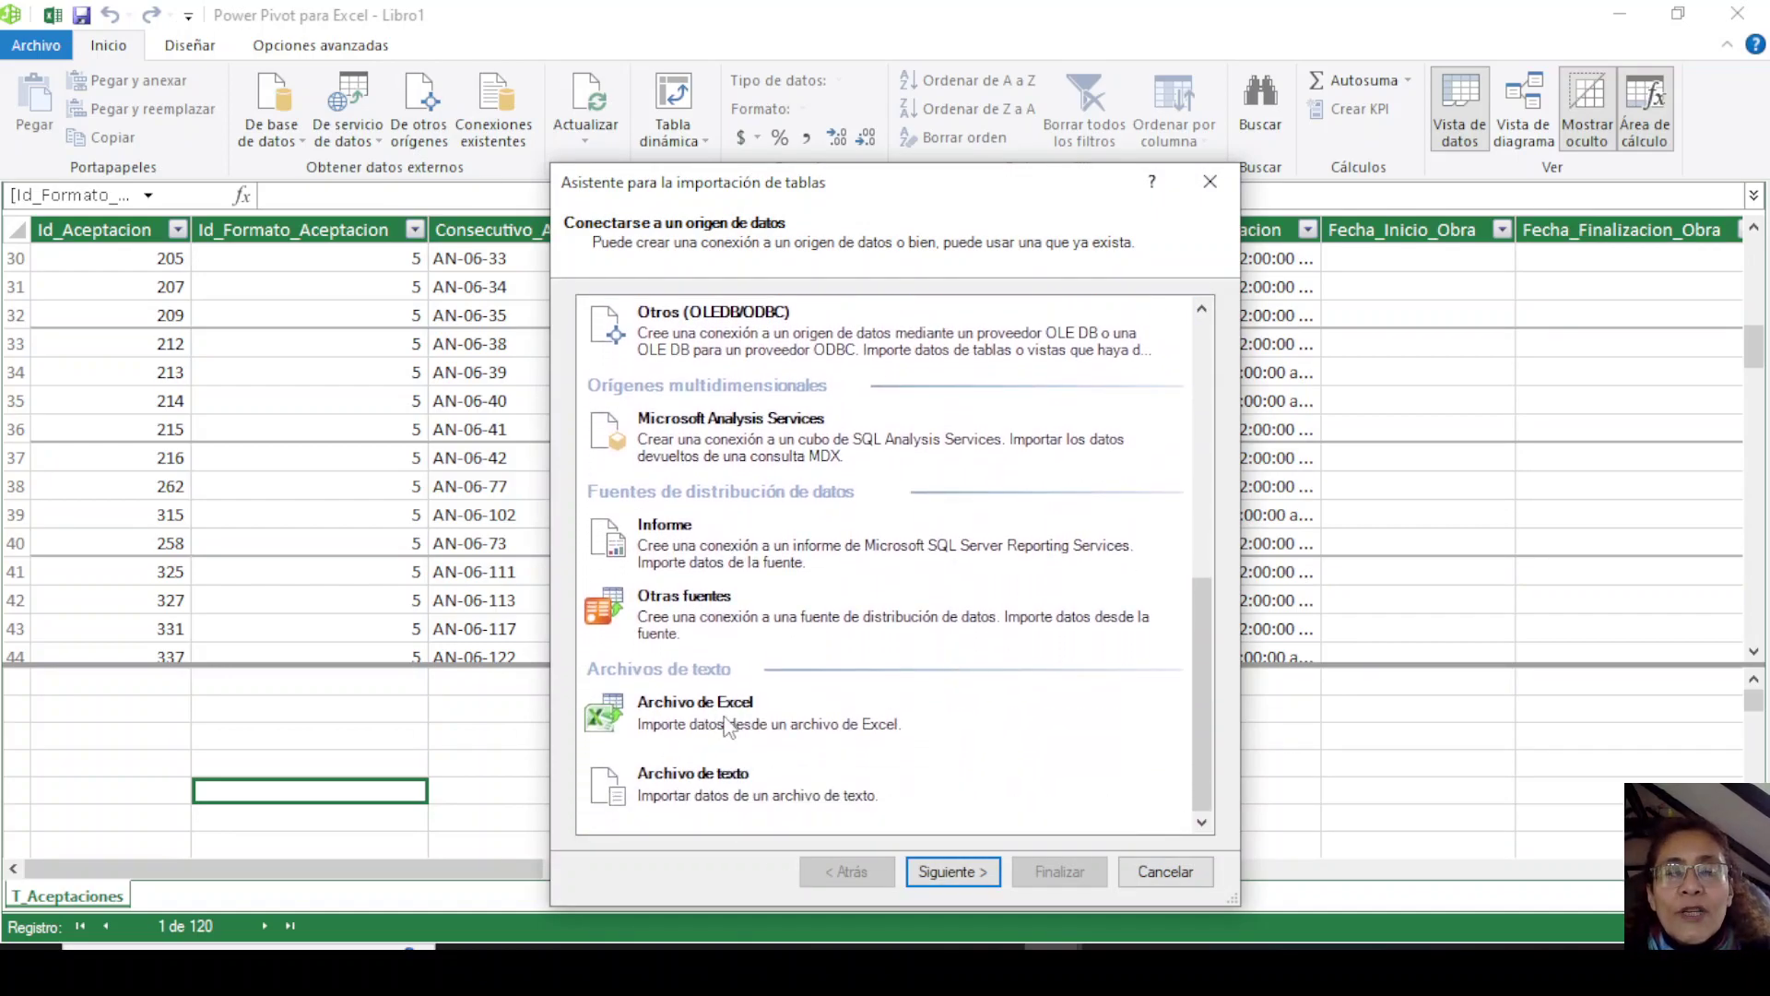
{"action": "left_click", "coordinate": [684, 791]}
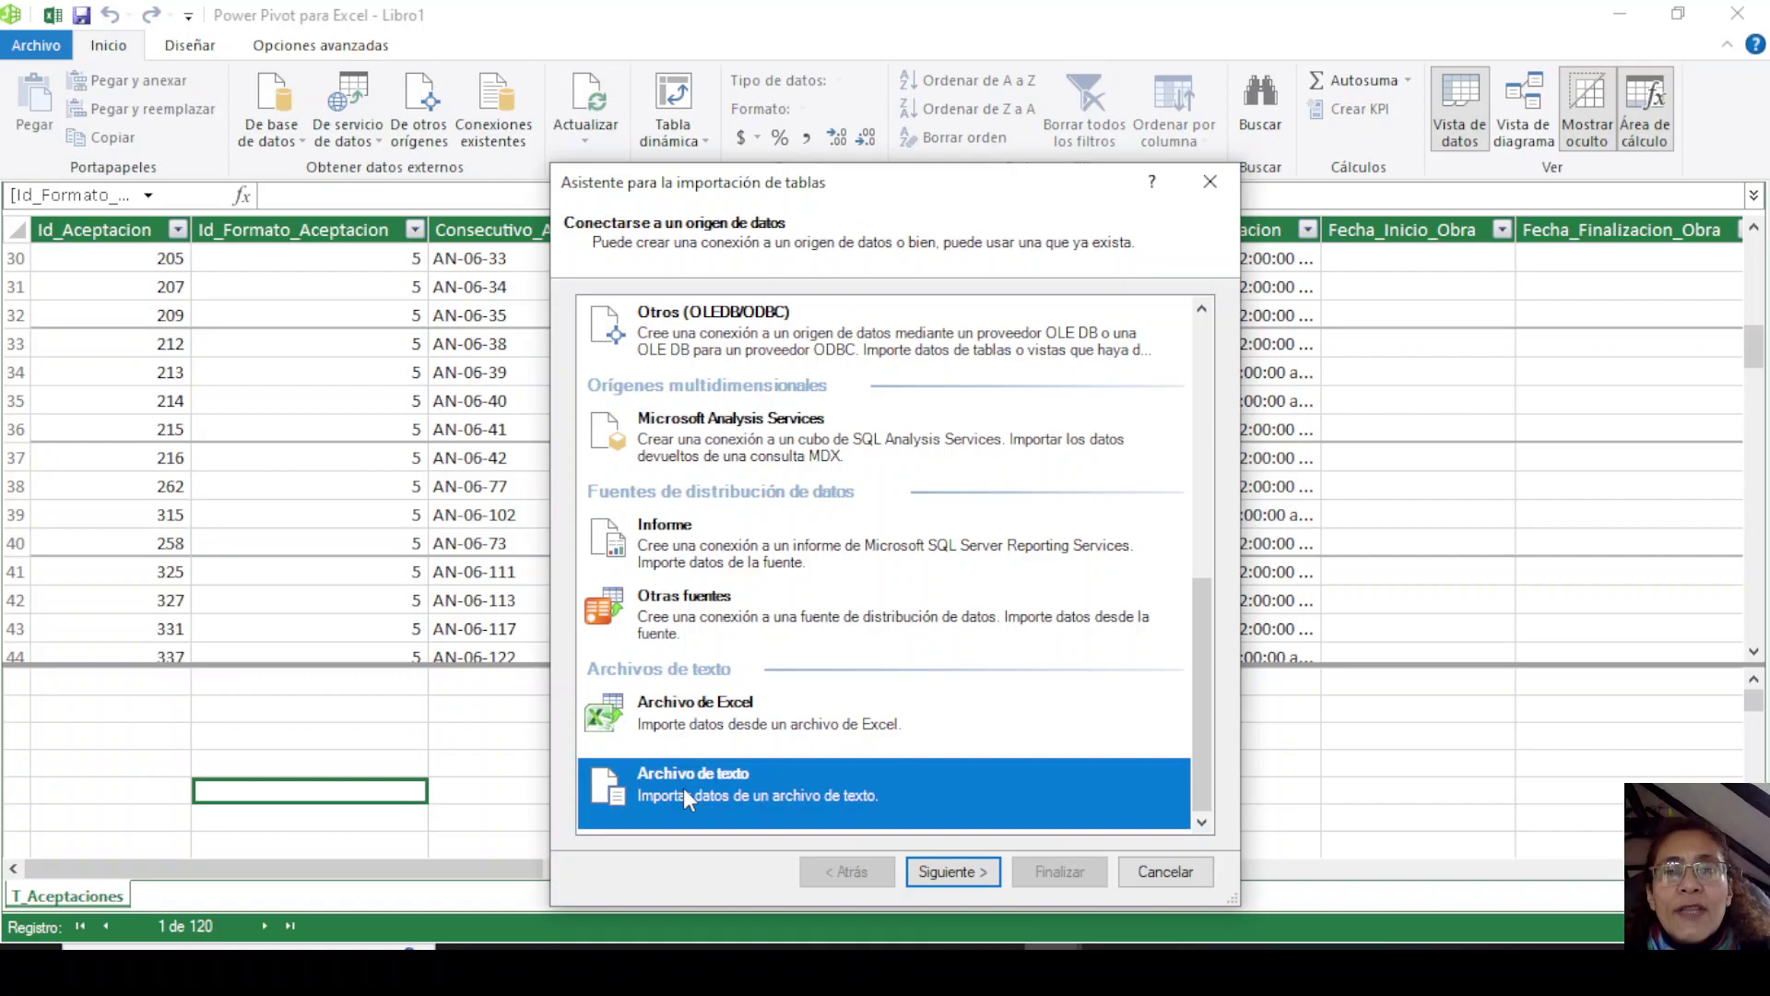
{"action": "left_click", "coordinate": [974, 883]}
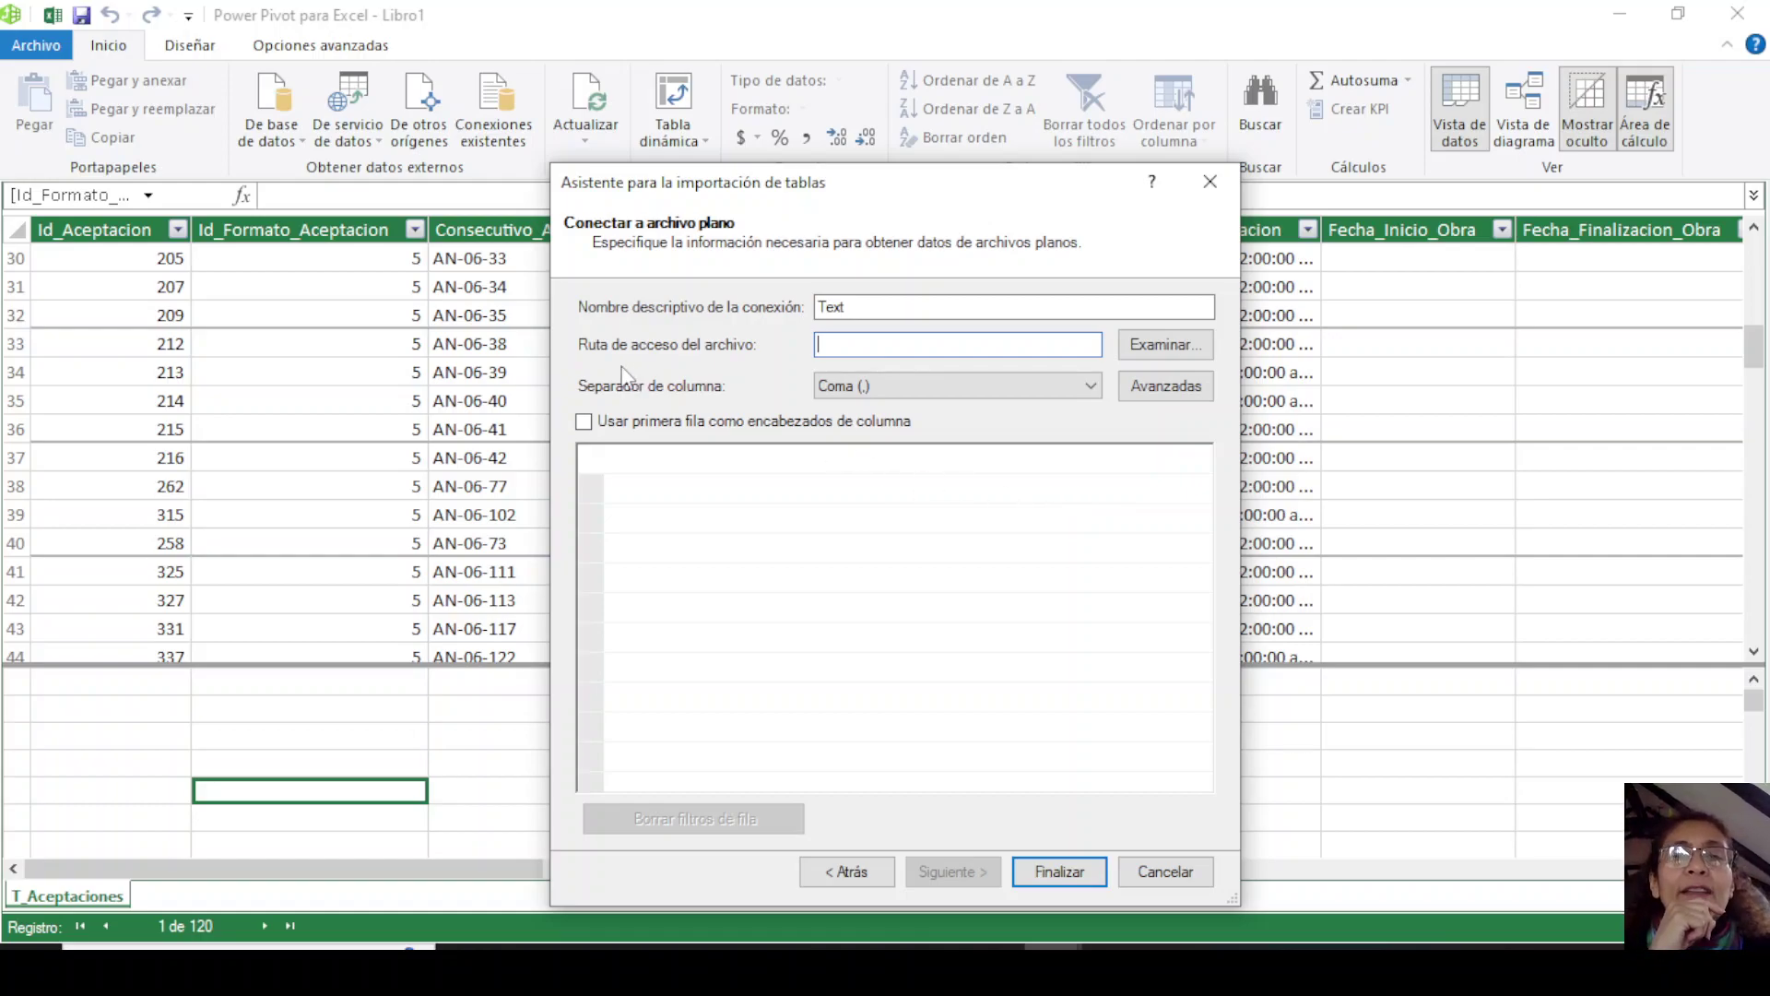
{"action": "left_click", "coordinate": [1164, 344]}
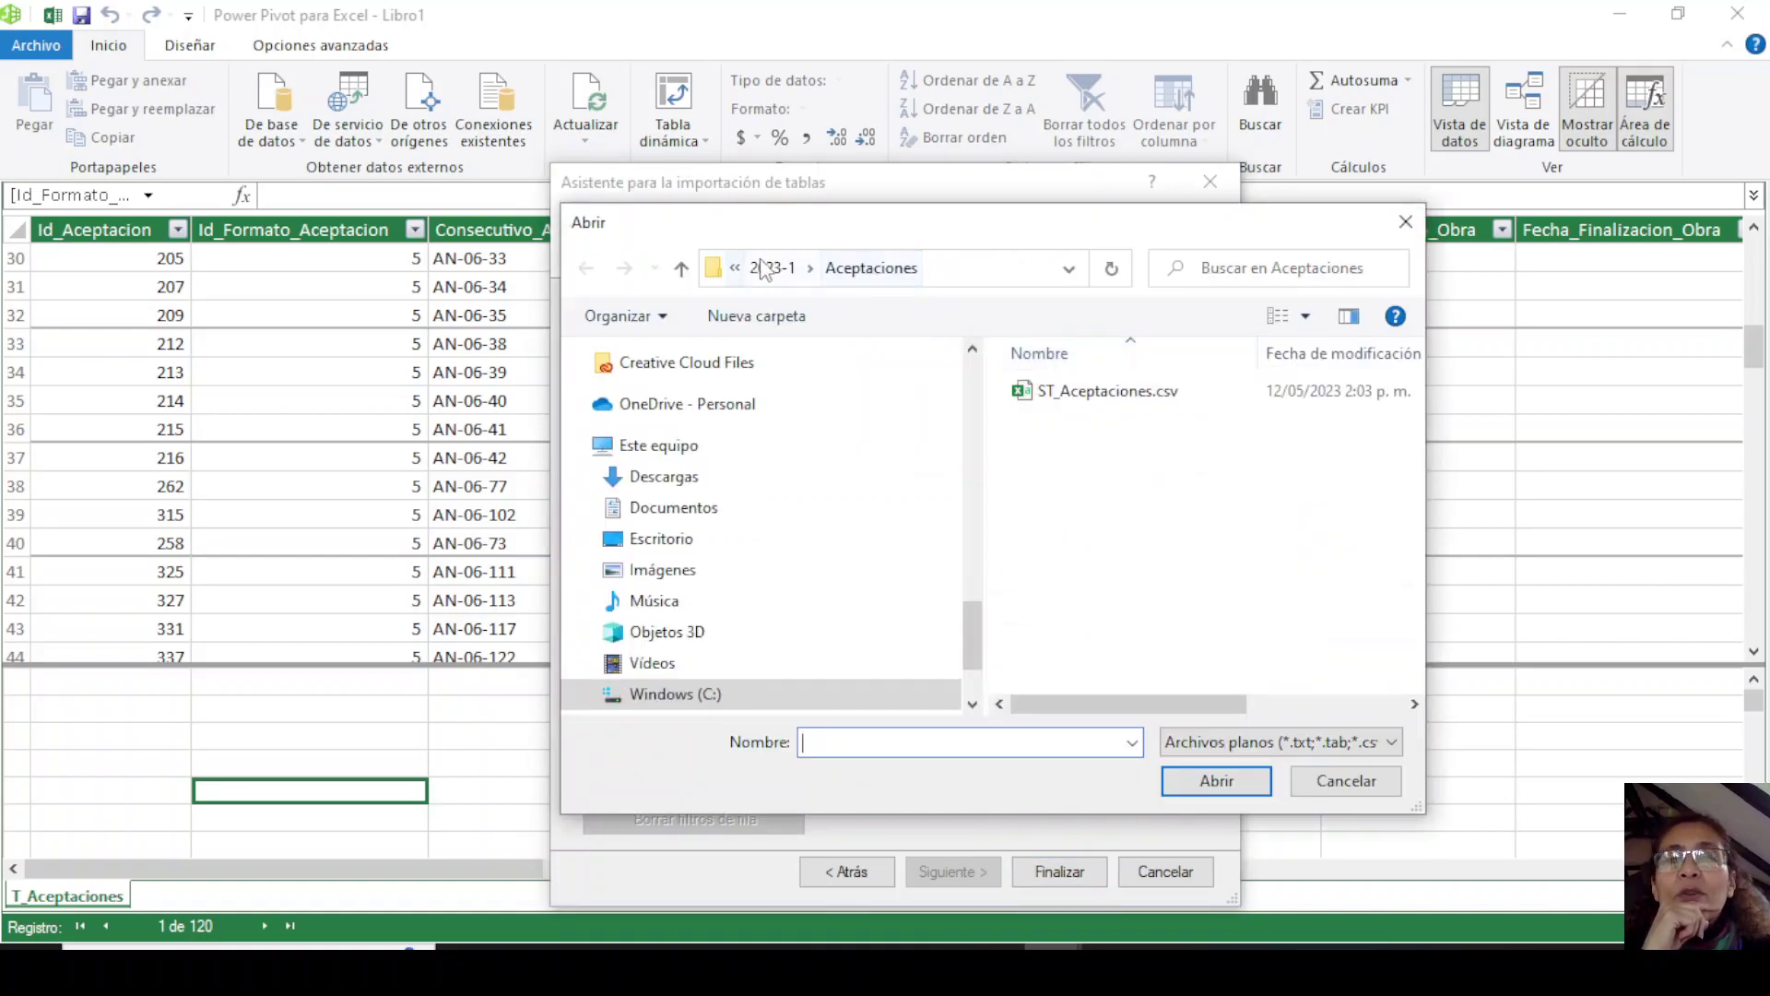
{"action": "left_click", "coordinate": [1114, 398]}
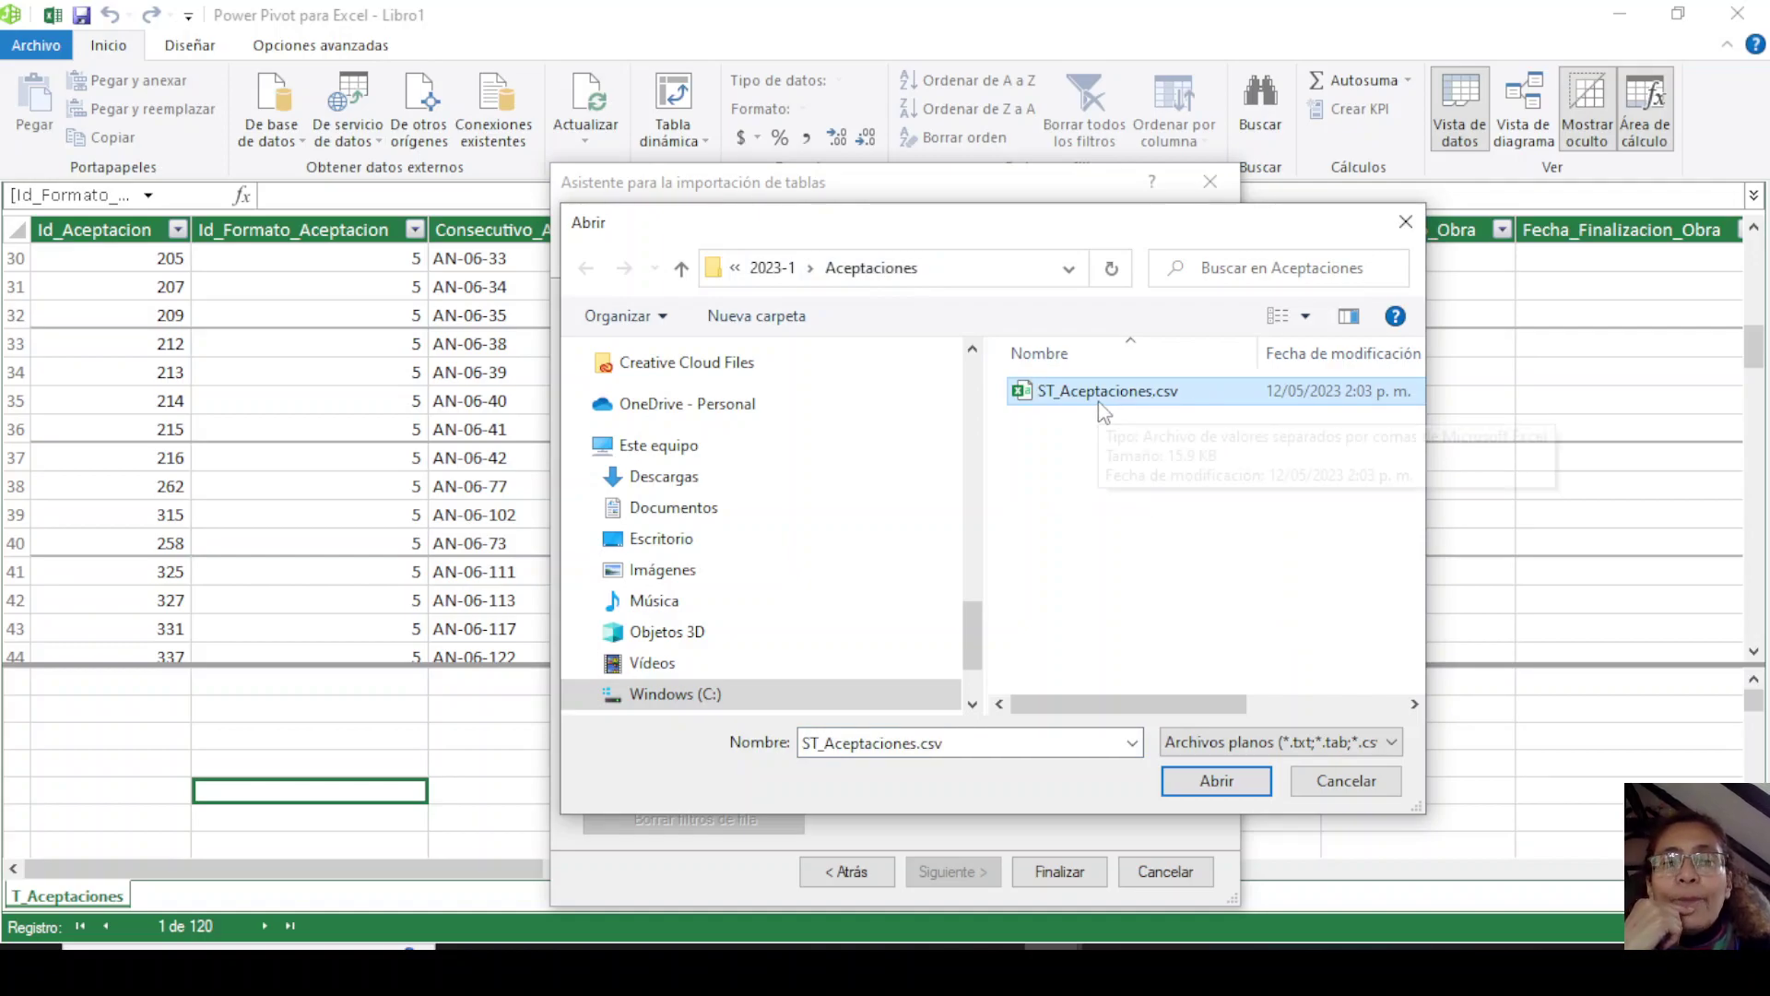
{"action": "left_click", "coordinate": [1215, 791]}
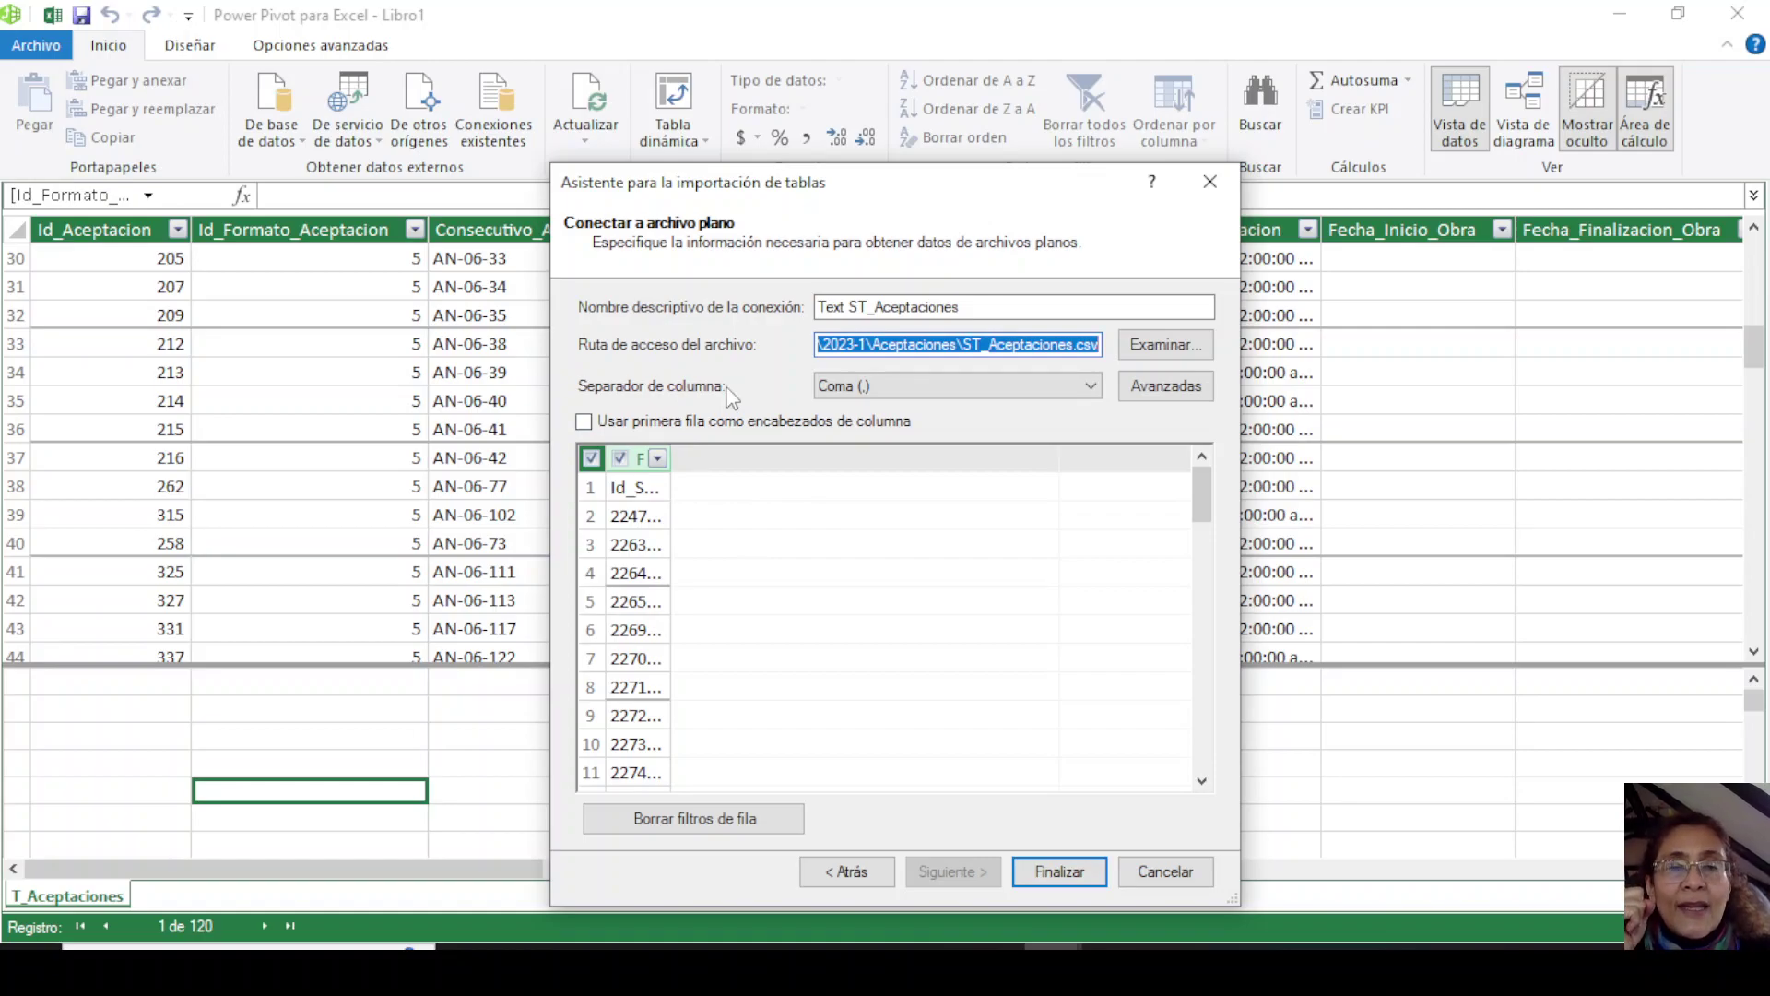
Widen the F1 preview column and examine how the ST_Aceptaciones rows are split with the Coma (,) separator.
{"action": "left_click", "coordinate": [838, 387]}
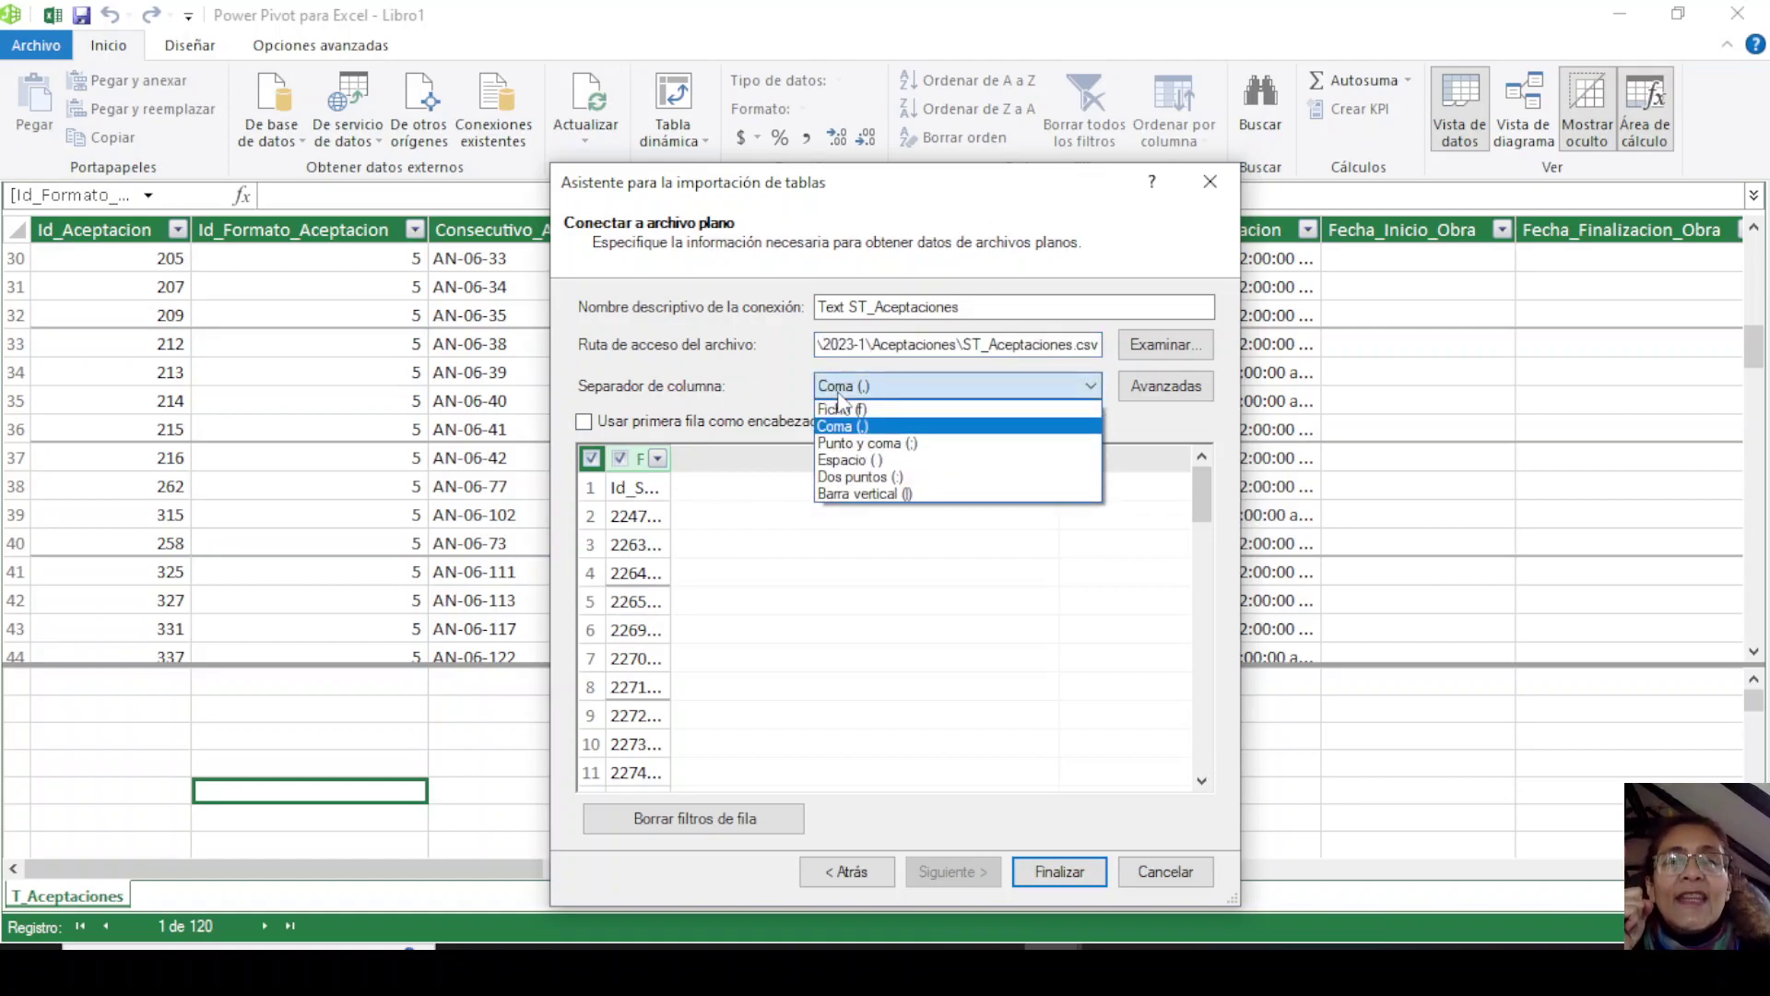
{"action": "left_click", "coordinate": [838, 395]}
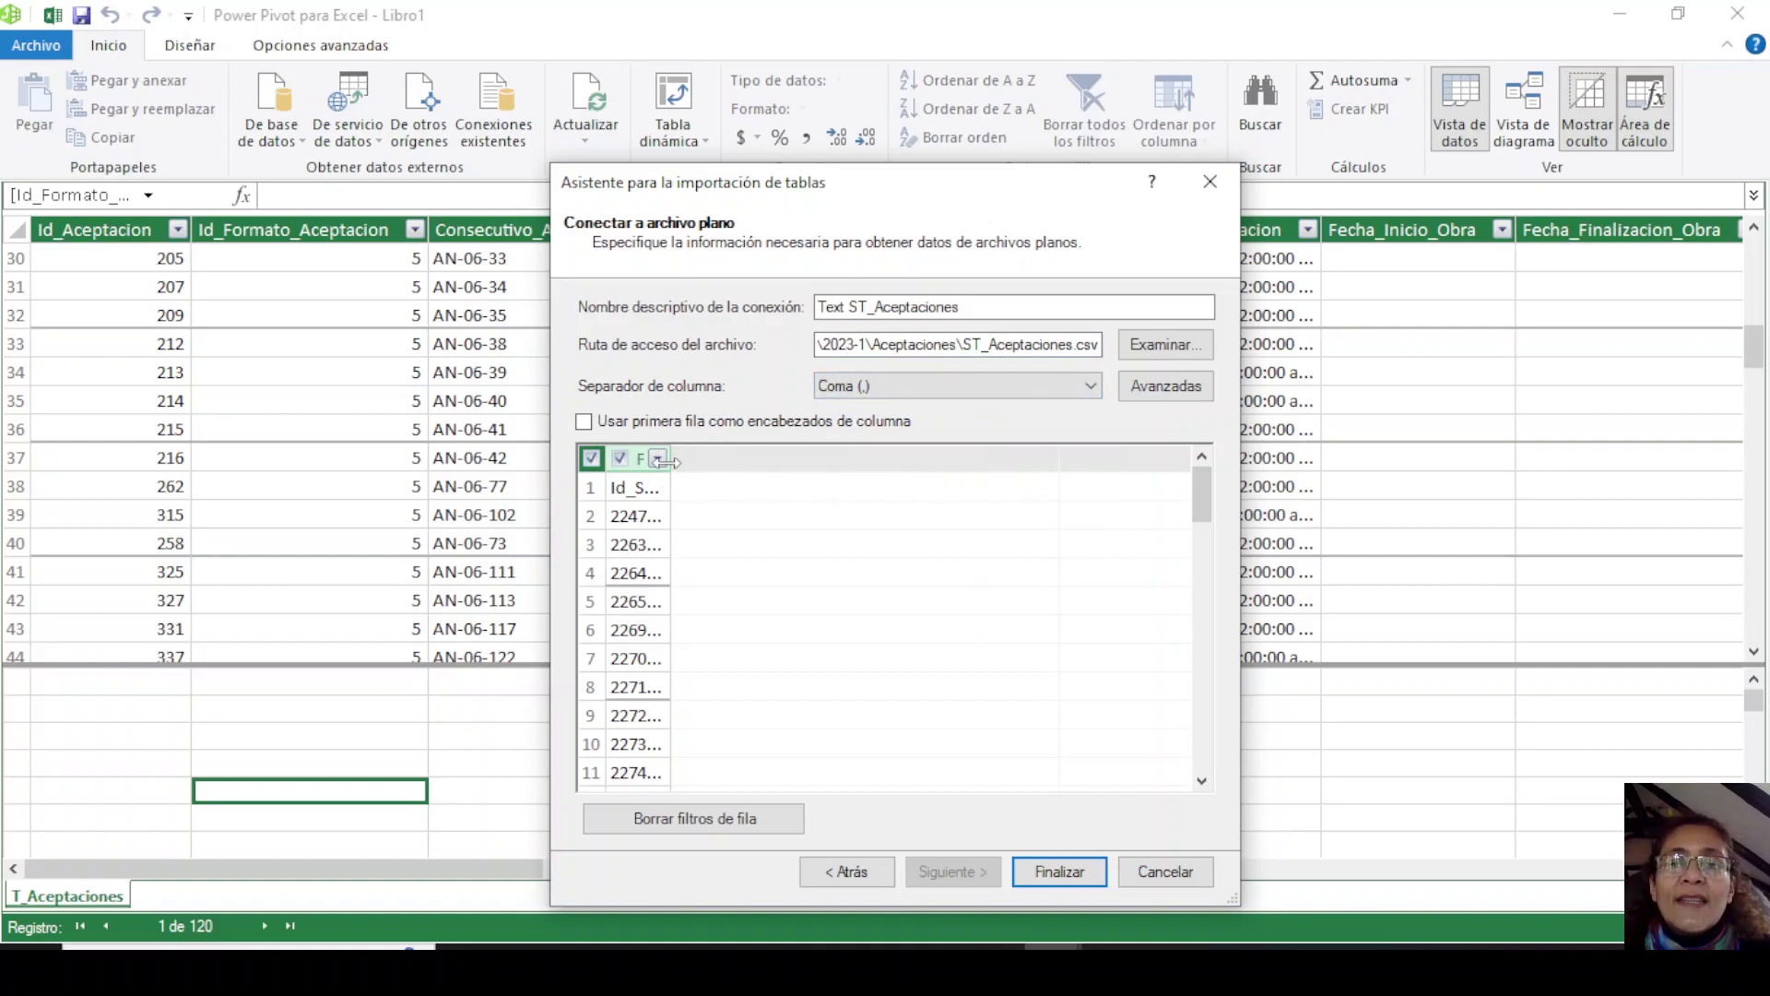
{"action": "left_click_drag", "start_coordinate": [666, 458], "coordinate": [1027, 466]}
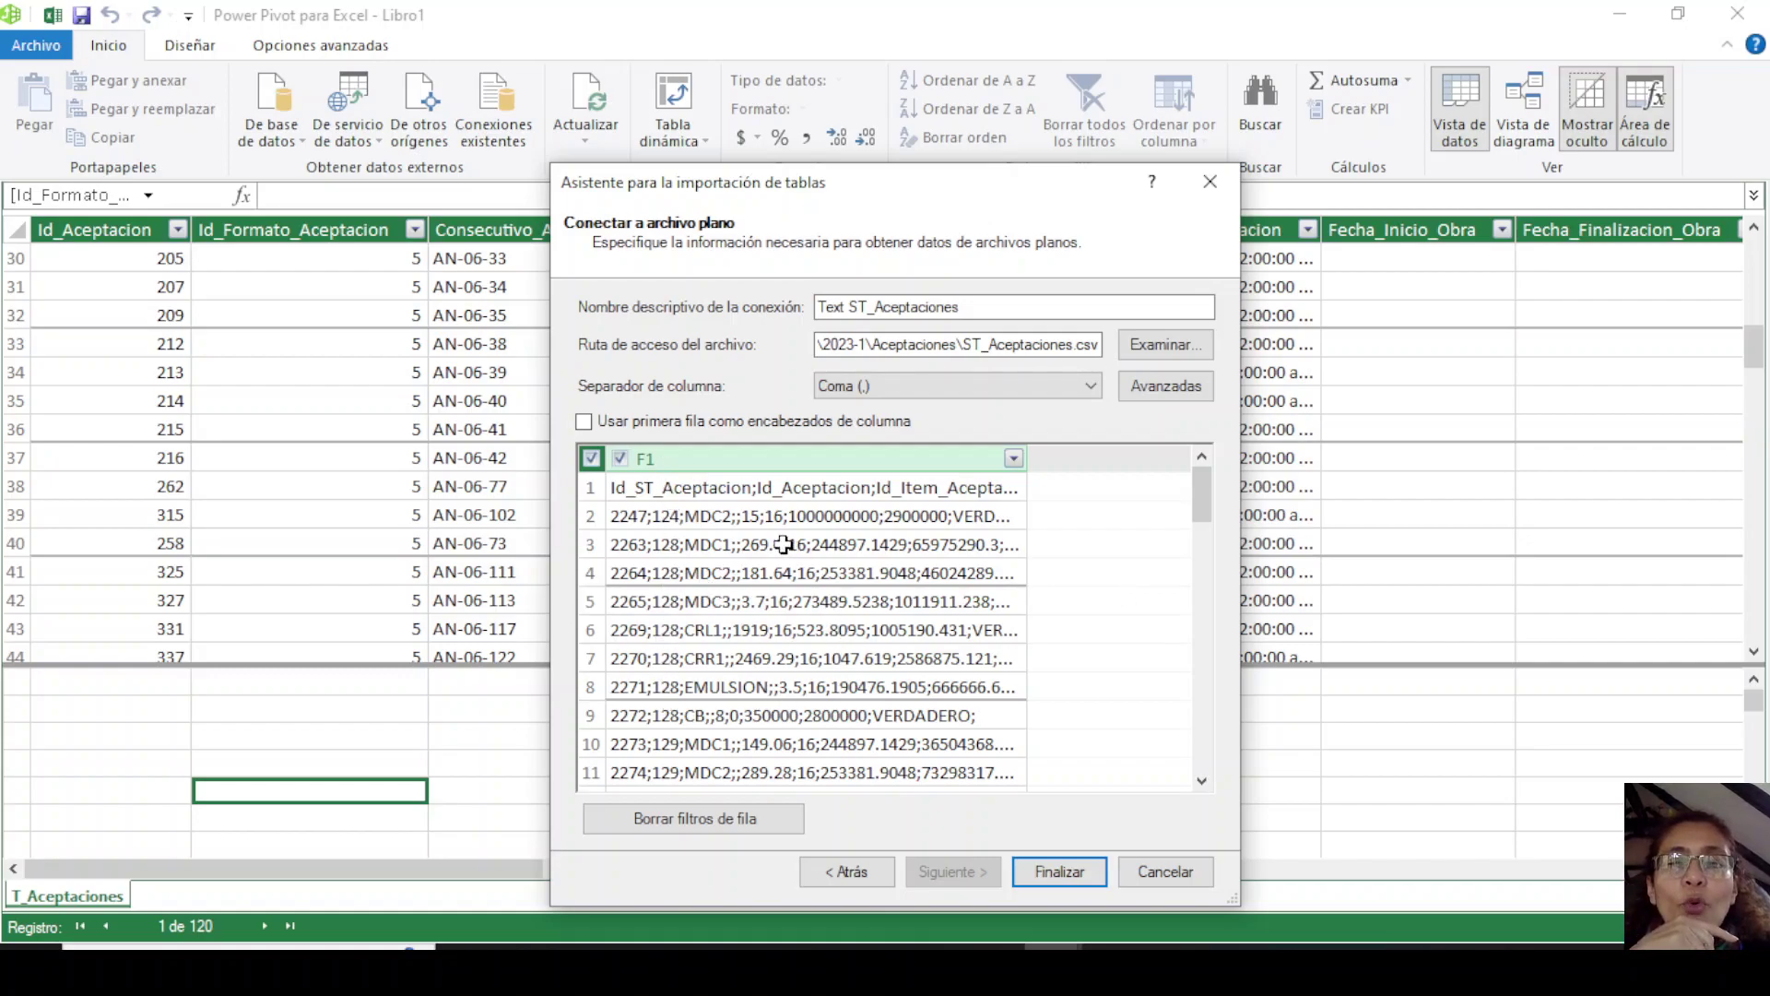
{"action": "left_click", "coordinate": [740, 516]}
{"action": "left_click", "coordinate": [742, 573]}
{"action": "left_click", "coordinate": [754, 660]}
{"action": "left_click", "coordinate": [738, 715]}
{"action": "left_click", "coordinate": [710, 630]}
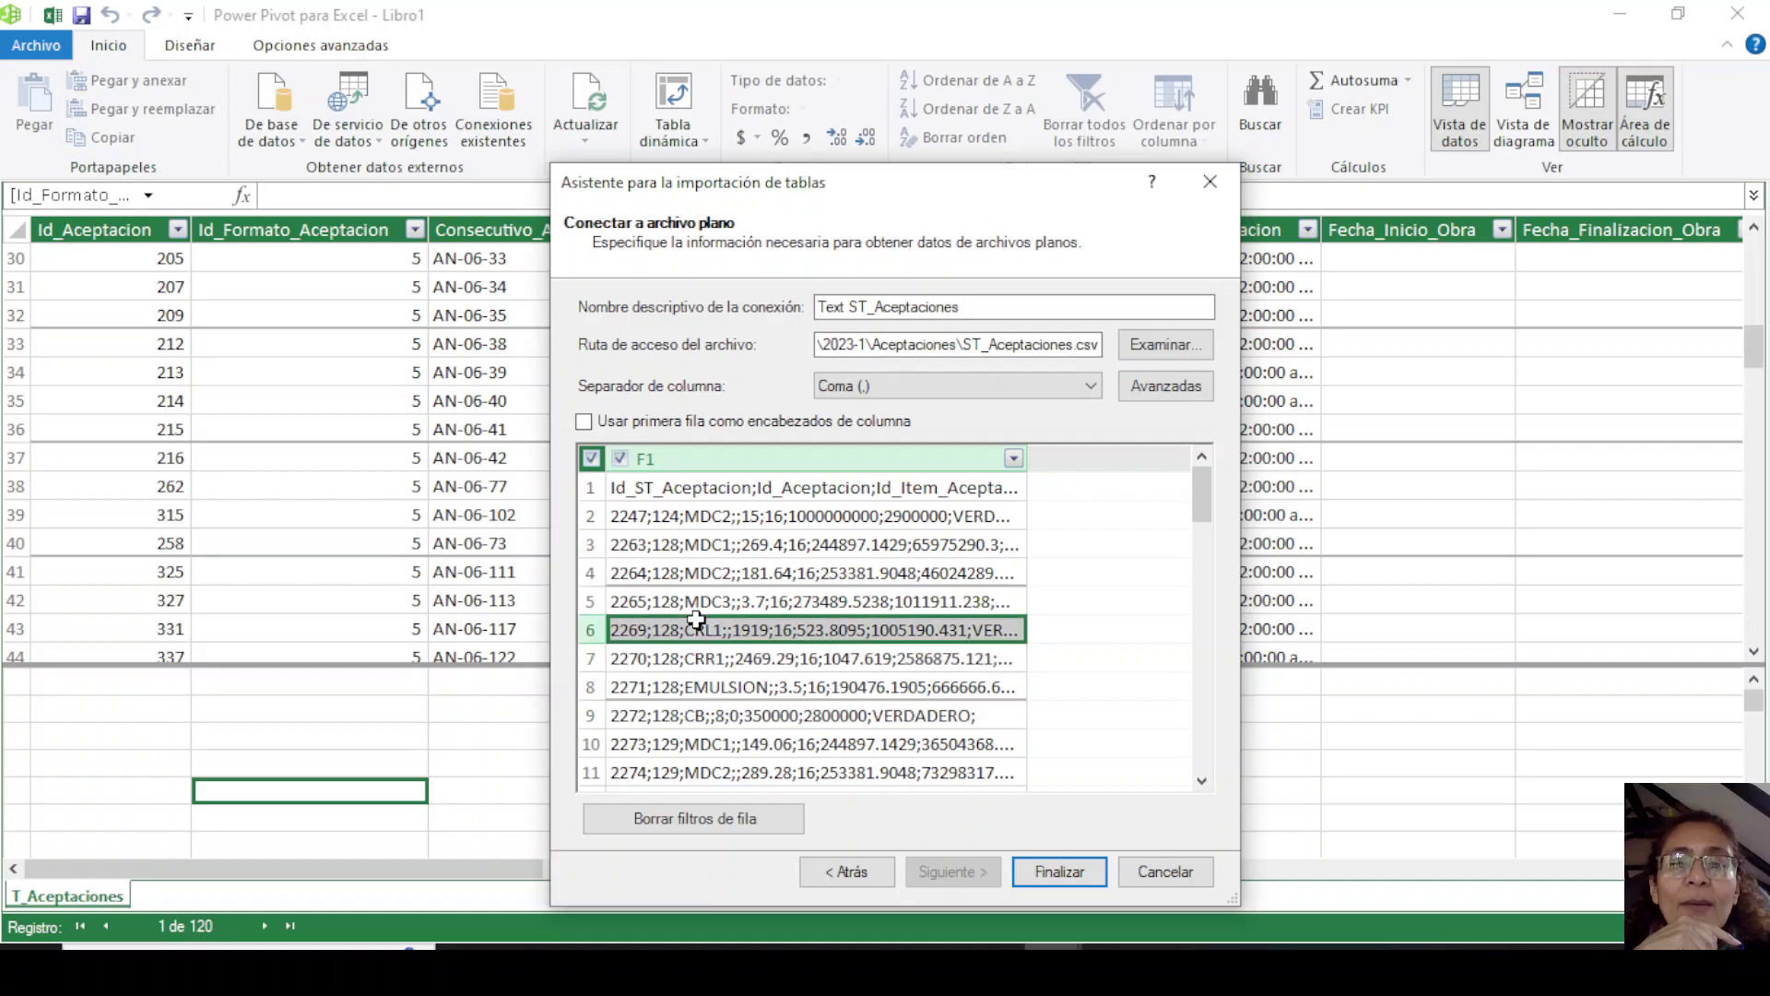
{"action": "left_click", "coordinate": [675, 572]}
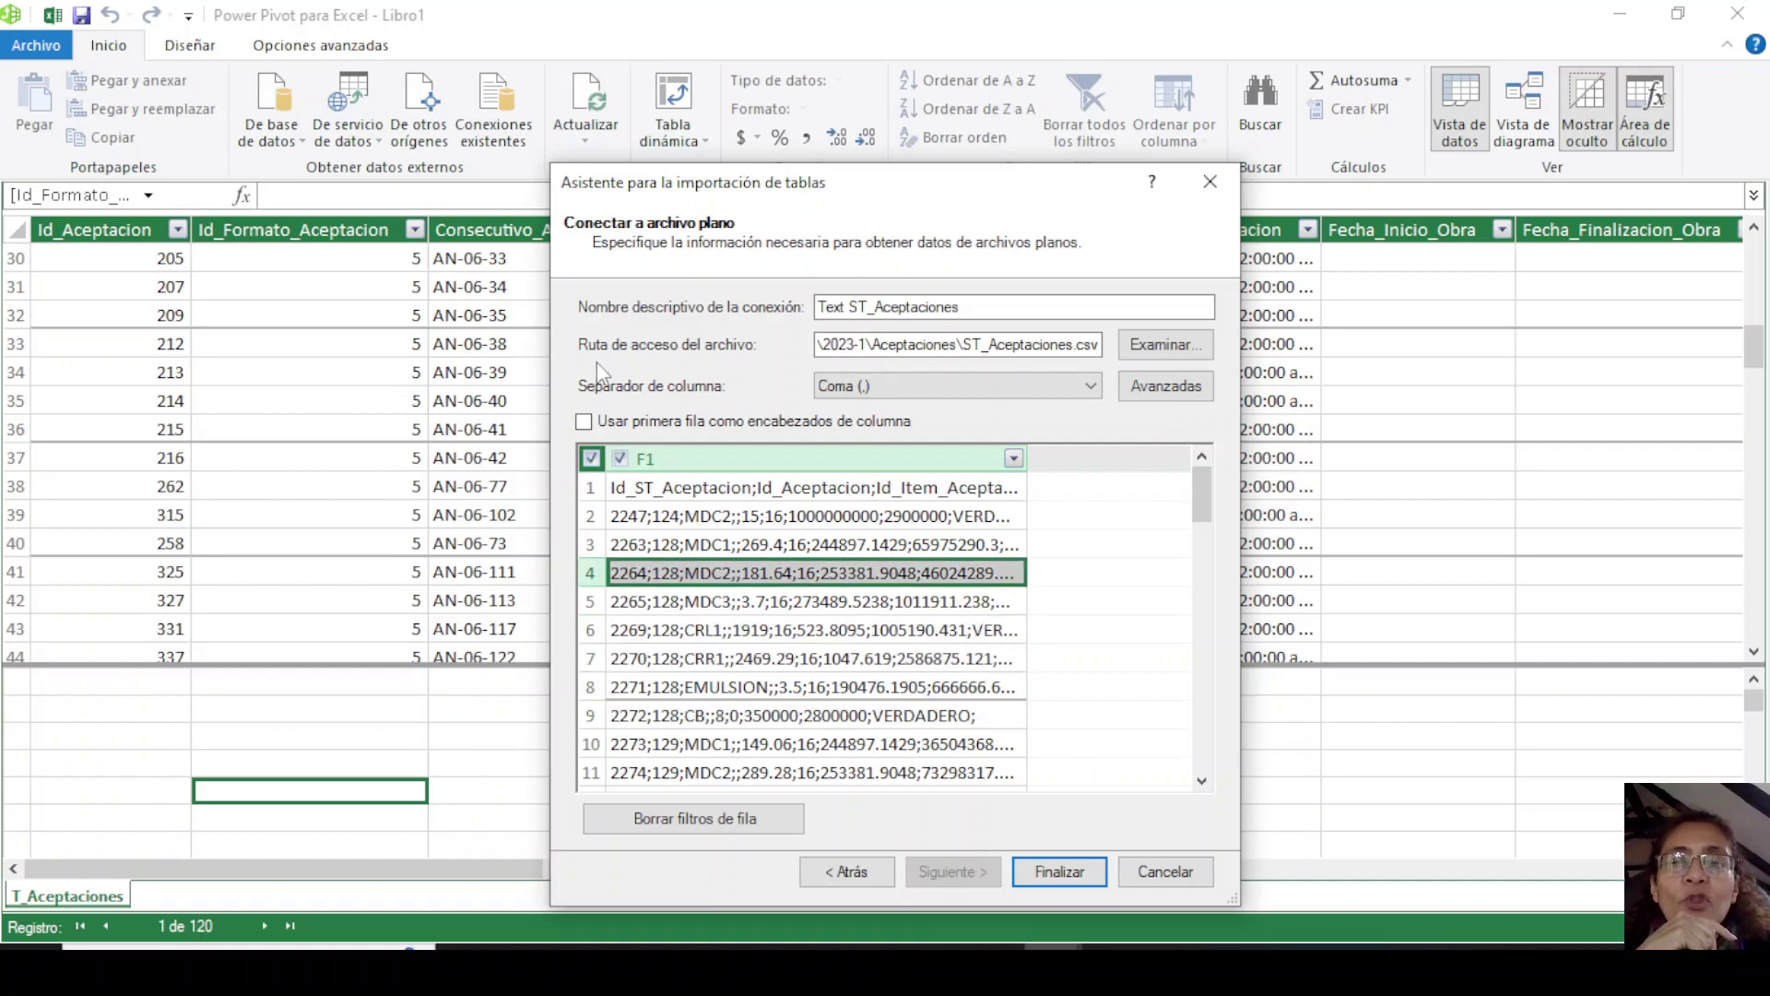
Set the column separator to Punto y coma (;) and use the first row as column headers.
{"action": "left_click", "coordinate": [856, 388]}
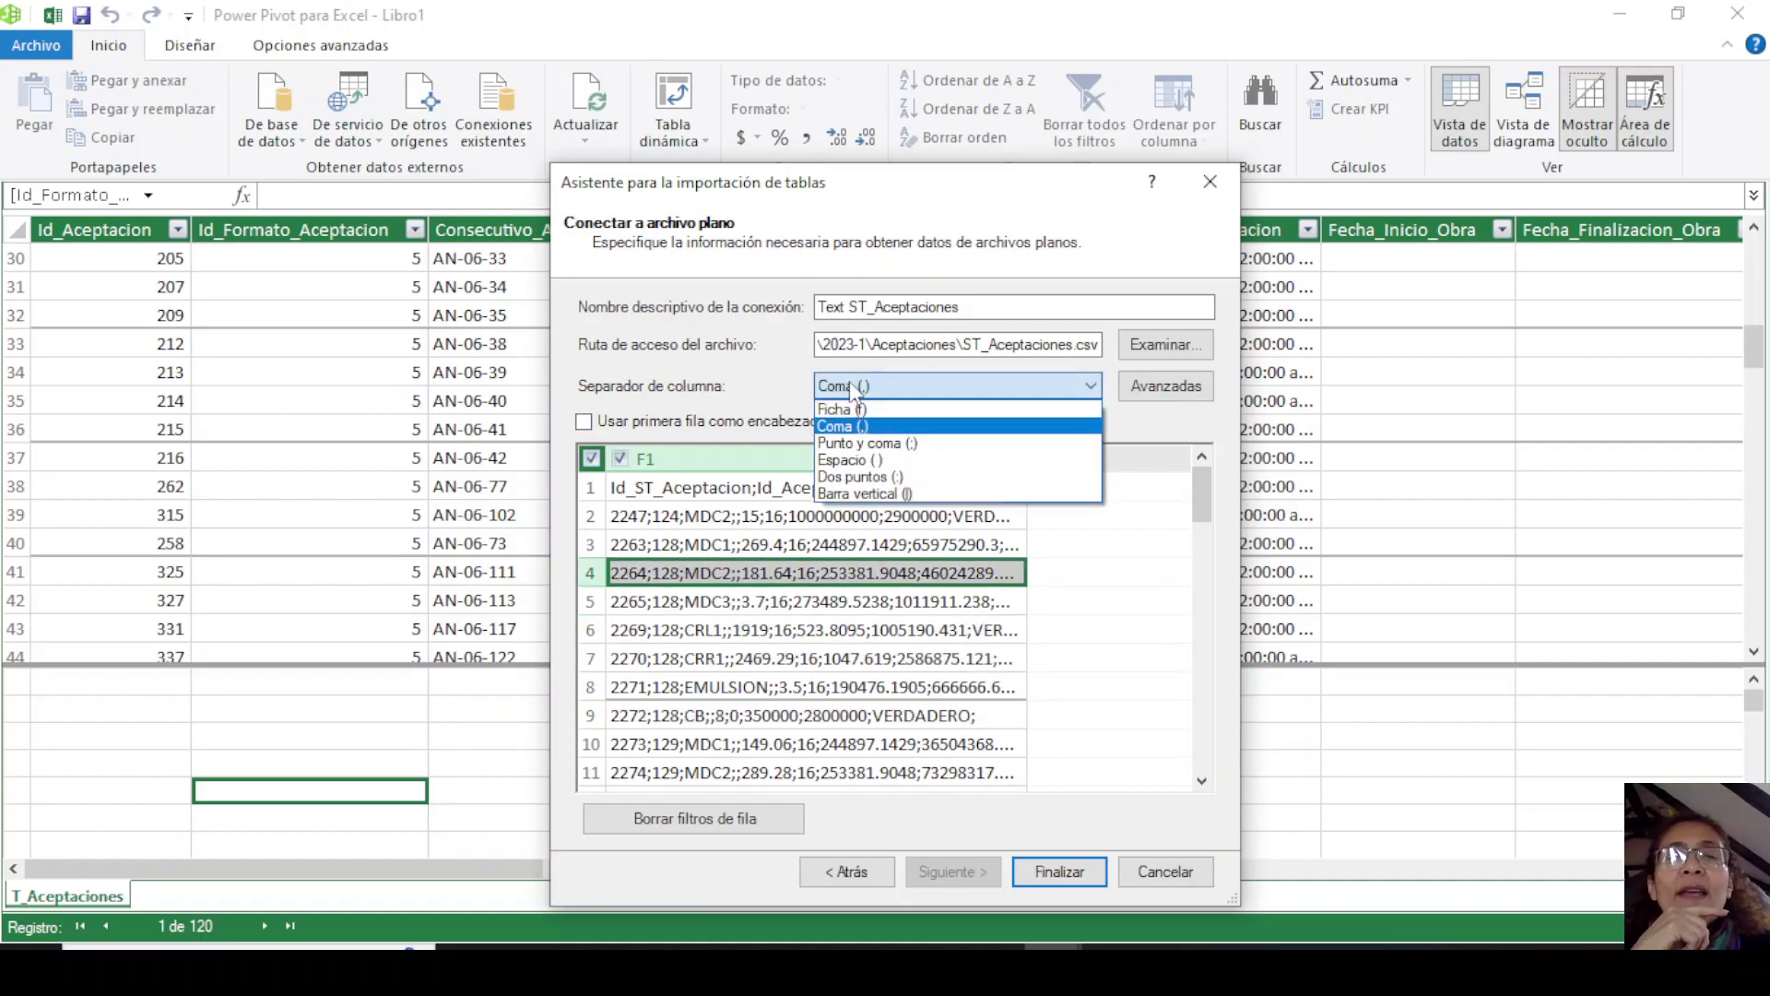
{"action": "left_click", "coordinate": [933, 445]}
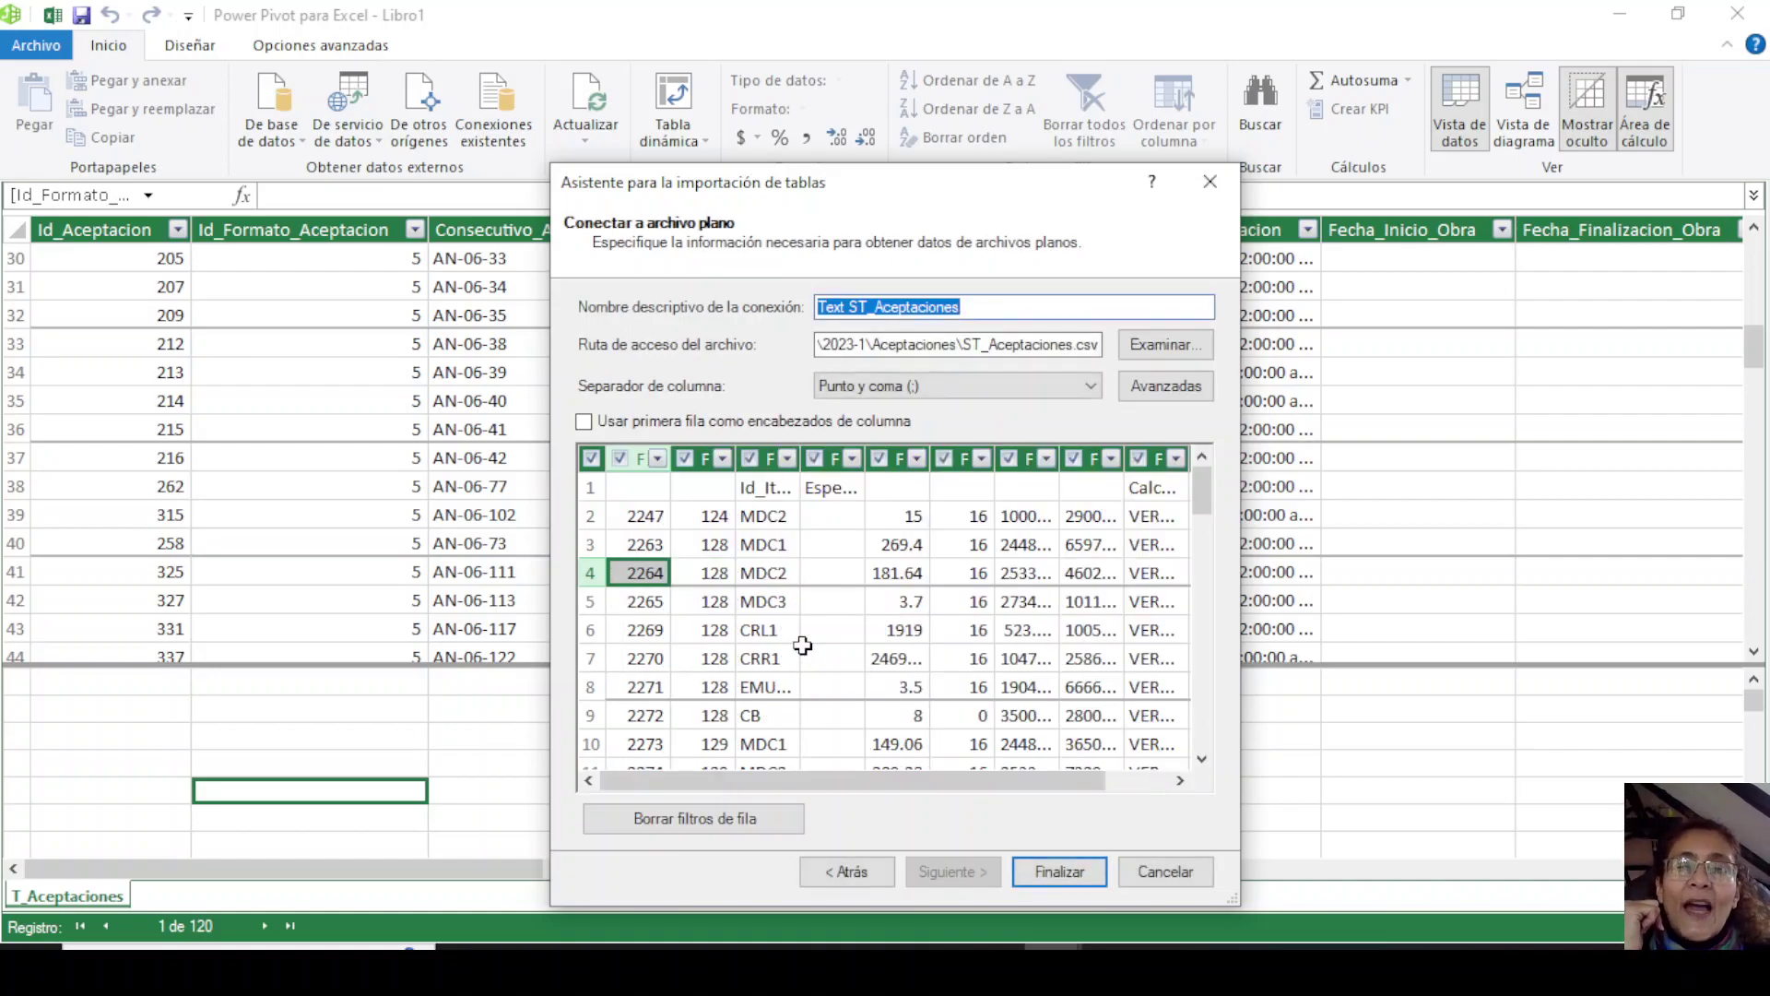
{"action": "double_click", "coordinate": [801, 458]}
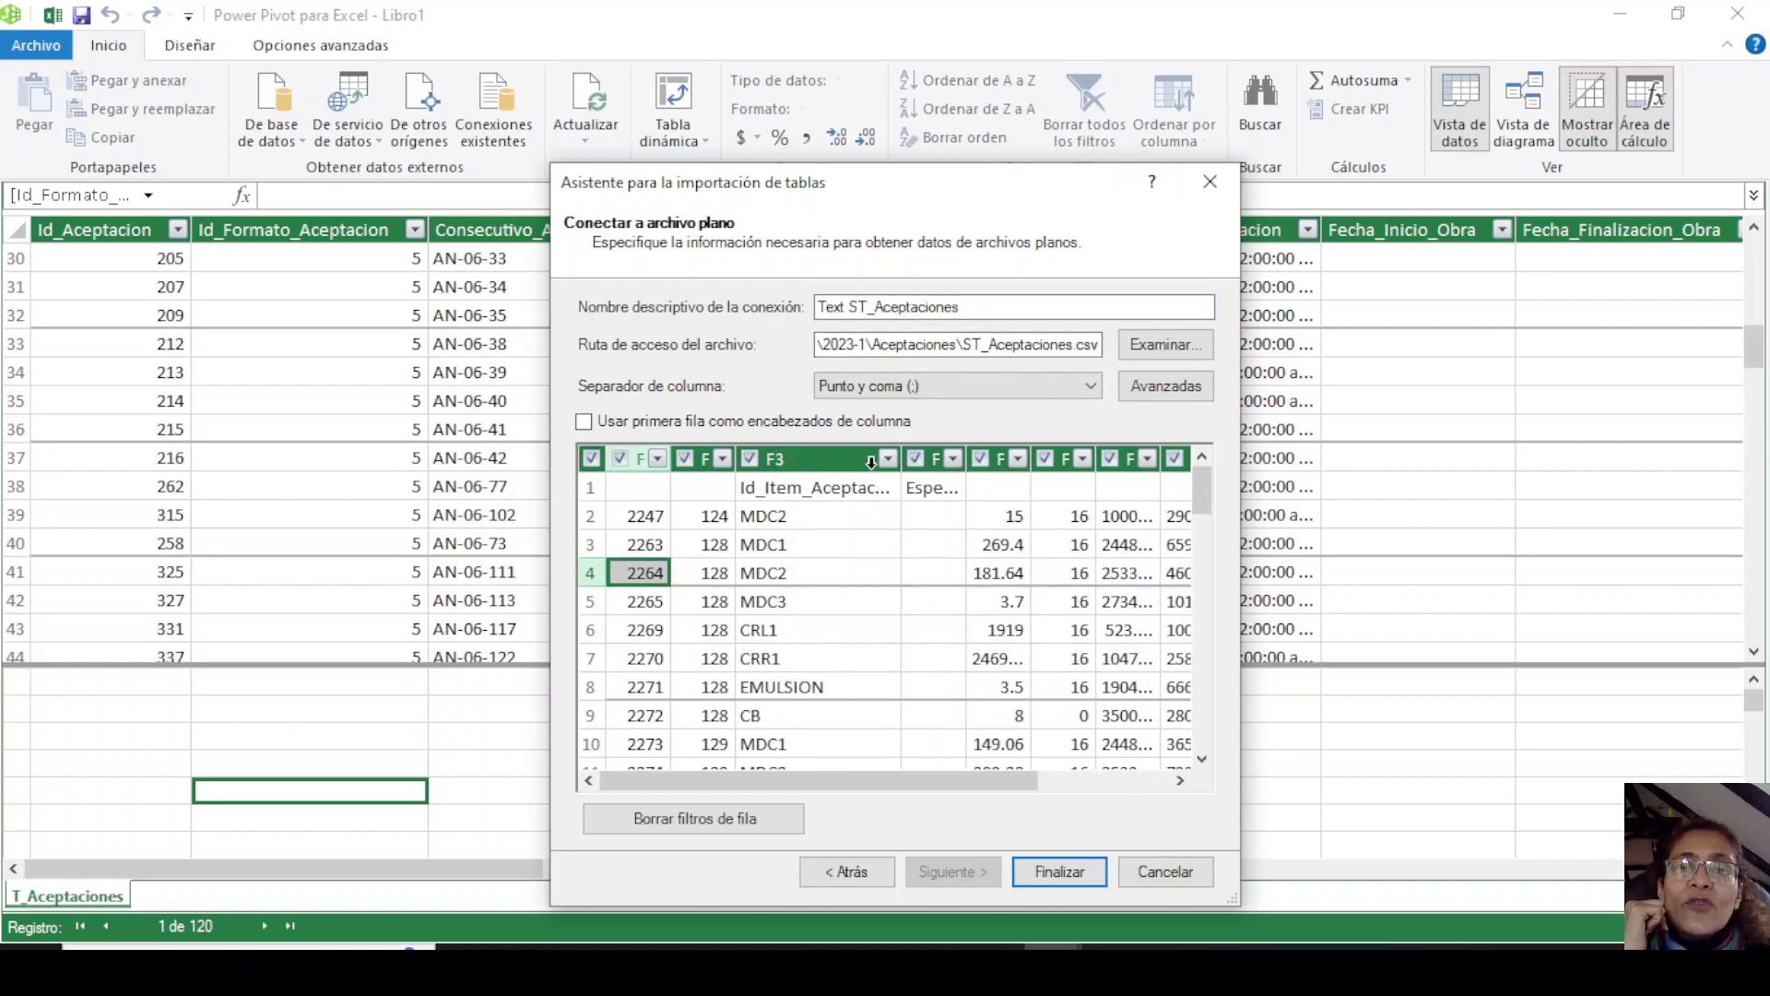
{"action": "double_click", "coordinate": [965, 458]}
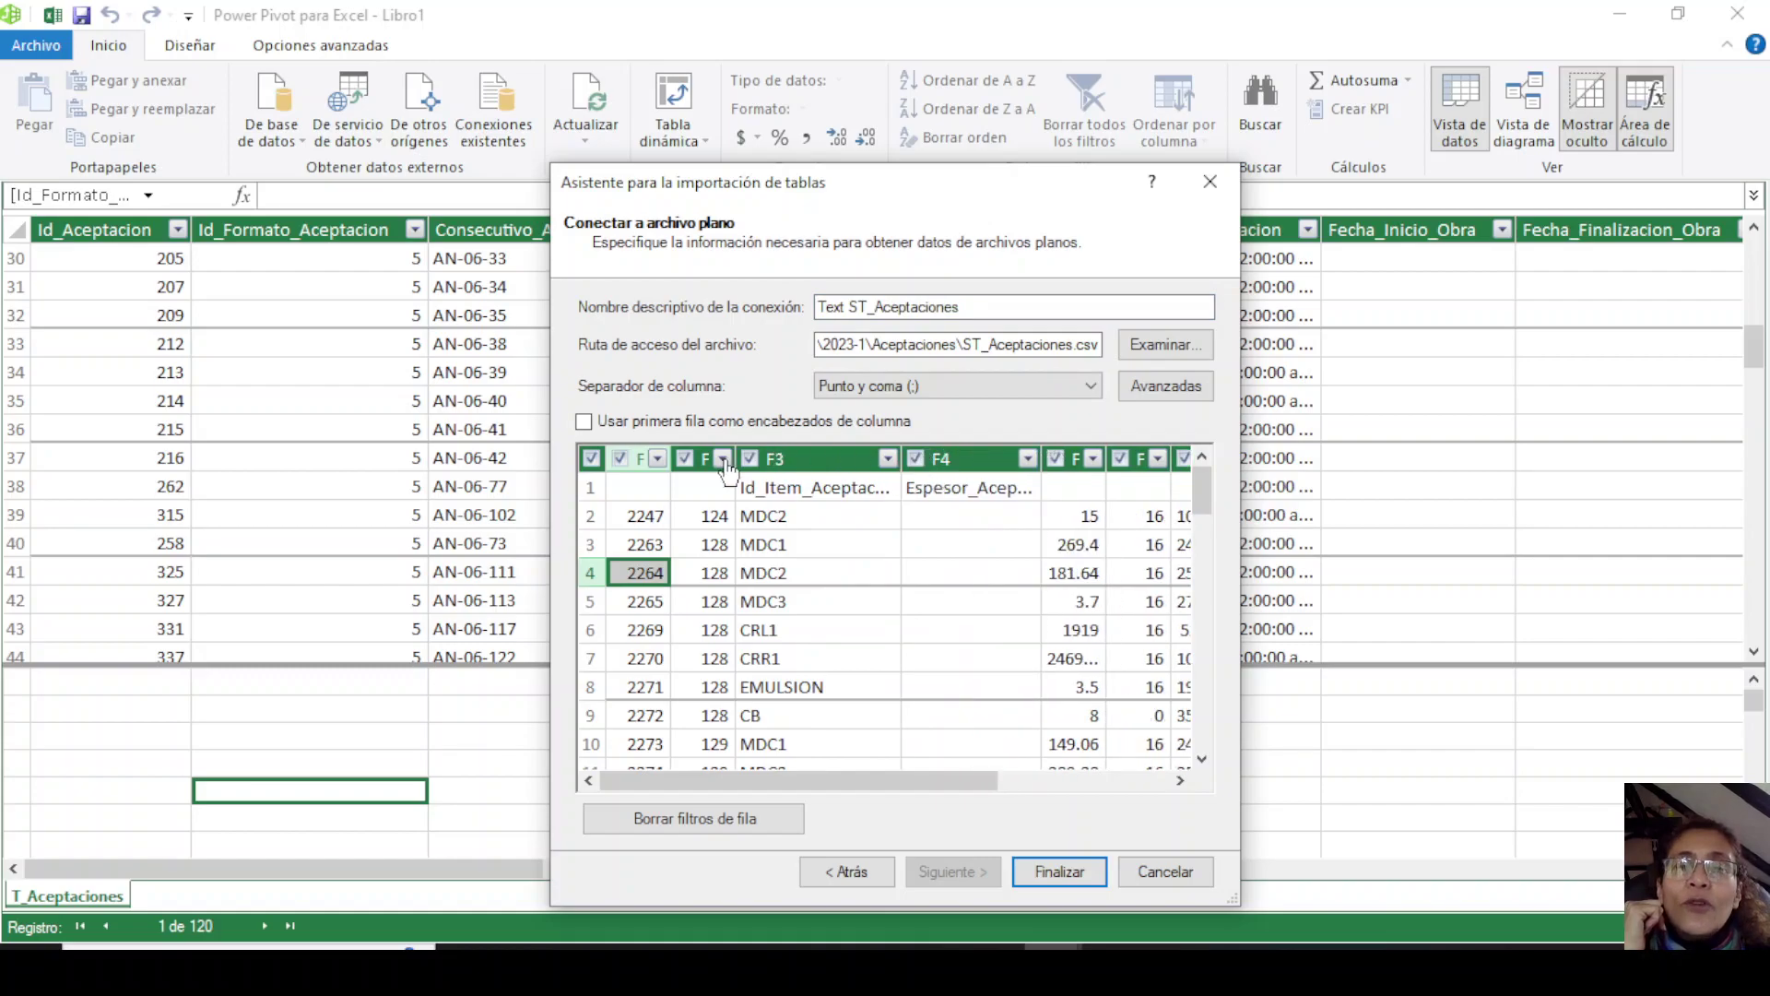
{"action": "left_click", "coordinate": [584, 422]}
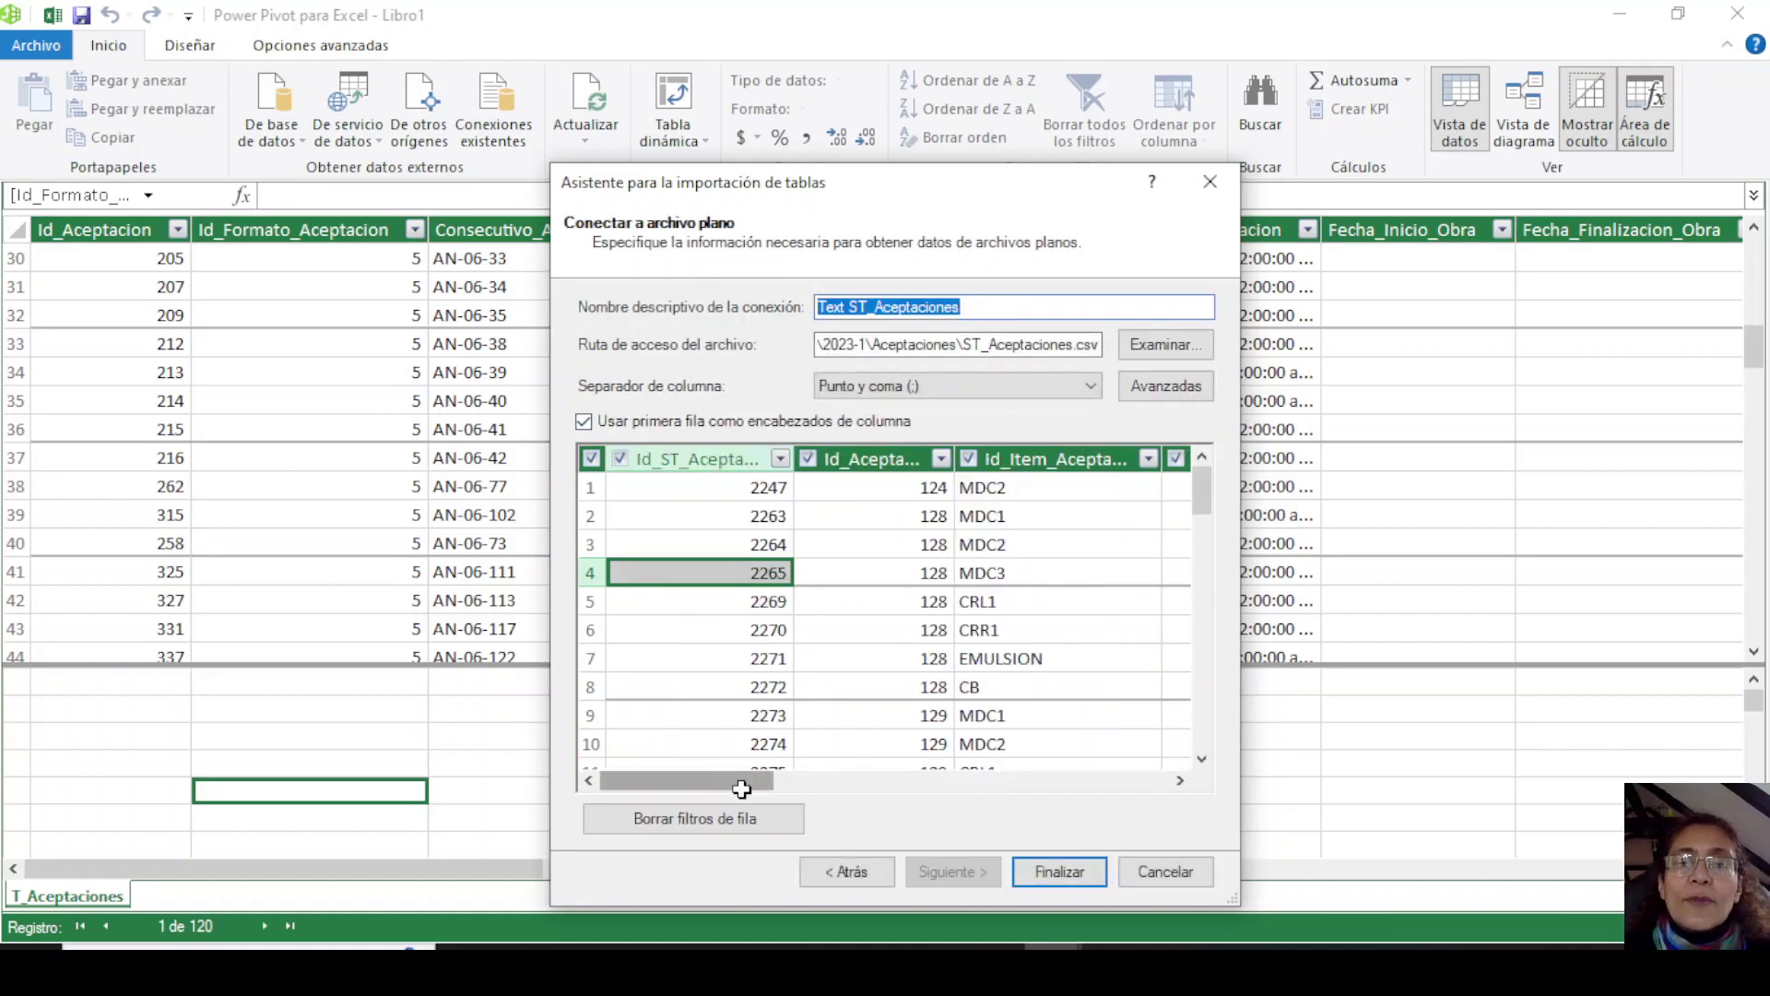
Check the decimal separators of the values in the Valor_Unit_Aceptacion and Subtotal_Item_Aceptacion columns of the import preview.
{"action": "left_click_drag", "start_coordinate": [705, 779], "coordinate": [1067, 790]}
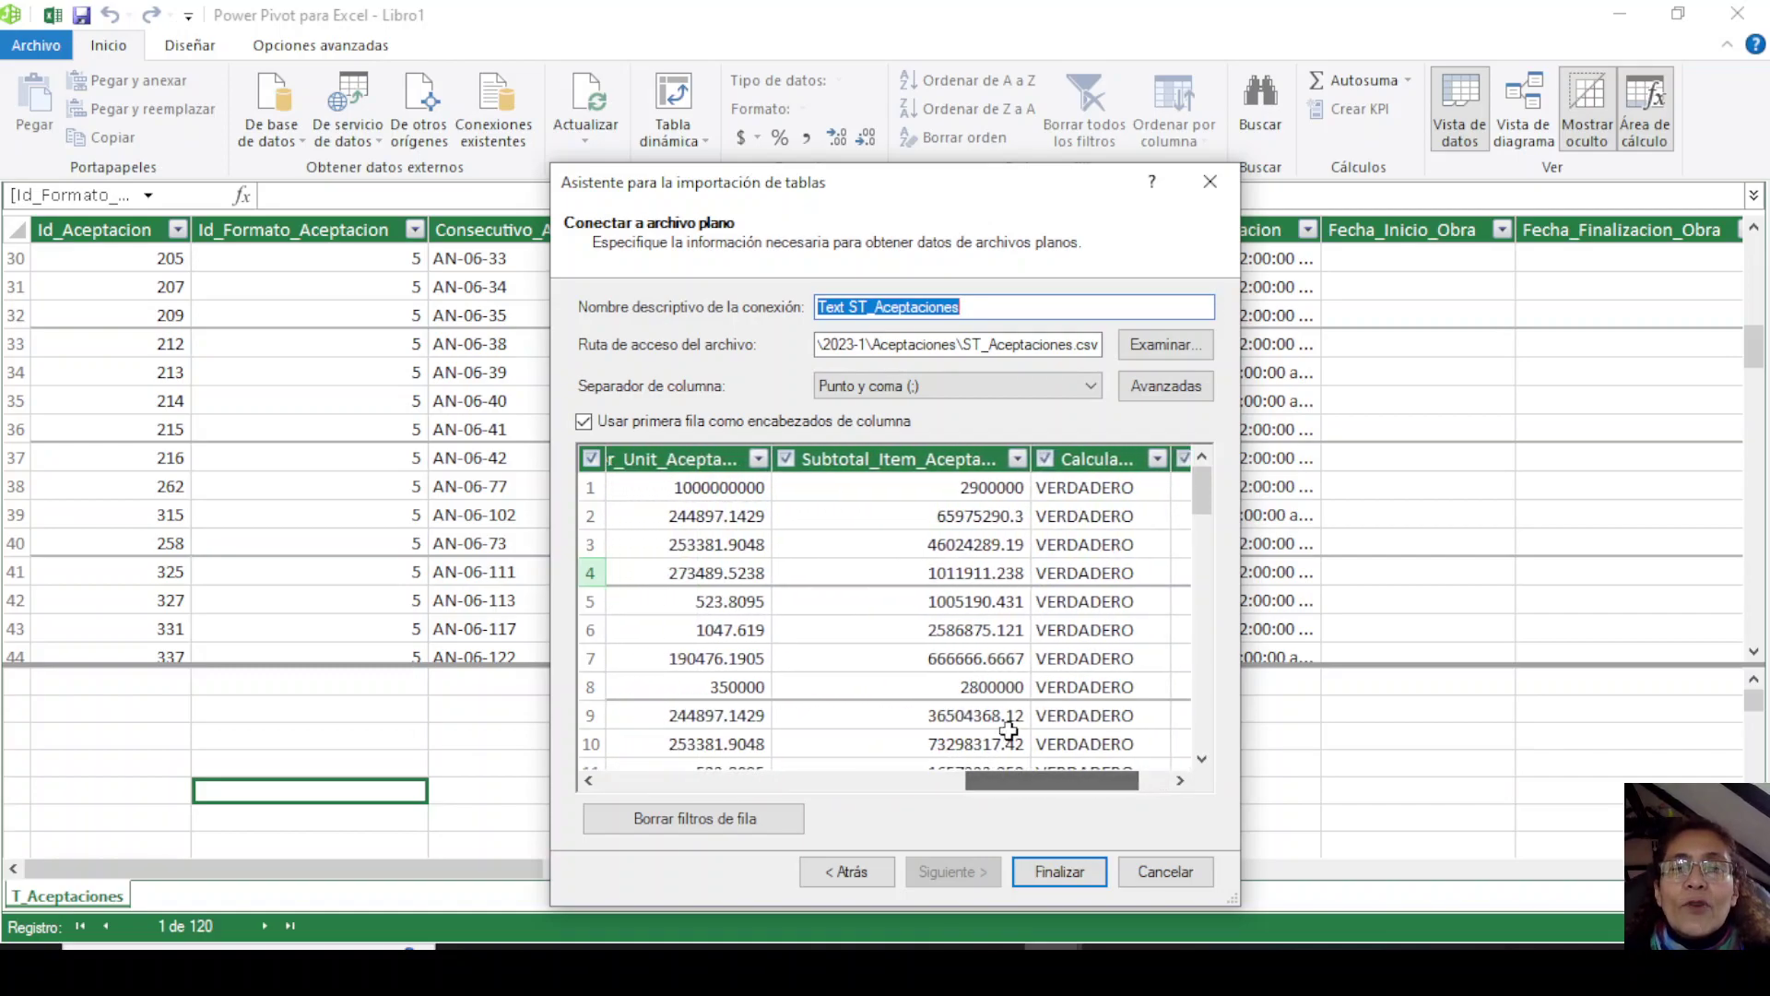
{"action": "left_click", "coordinate": [844, 461]}
{"action": "left_click", "coordinate": [911, 573]}
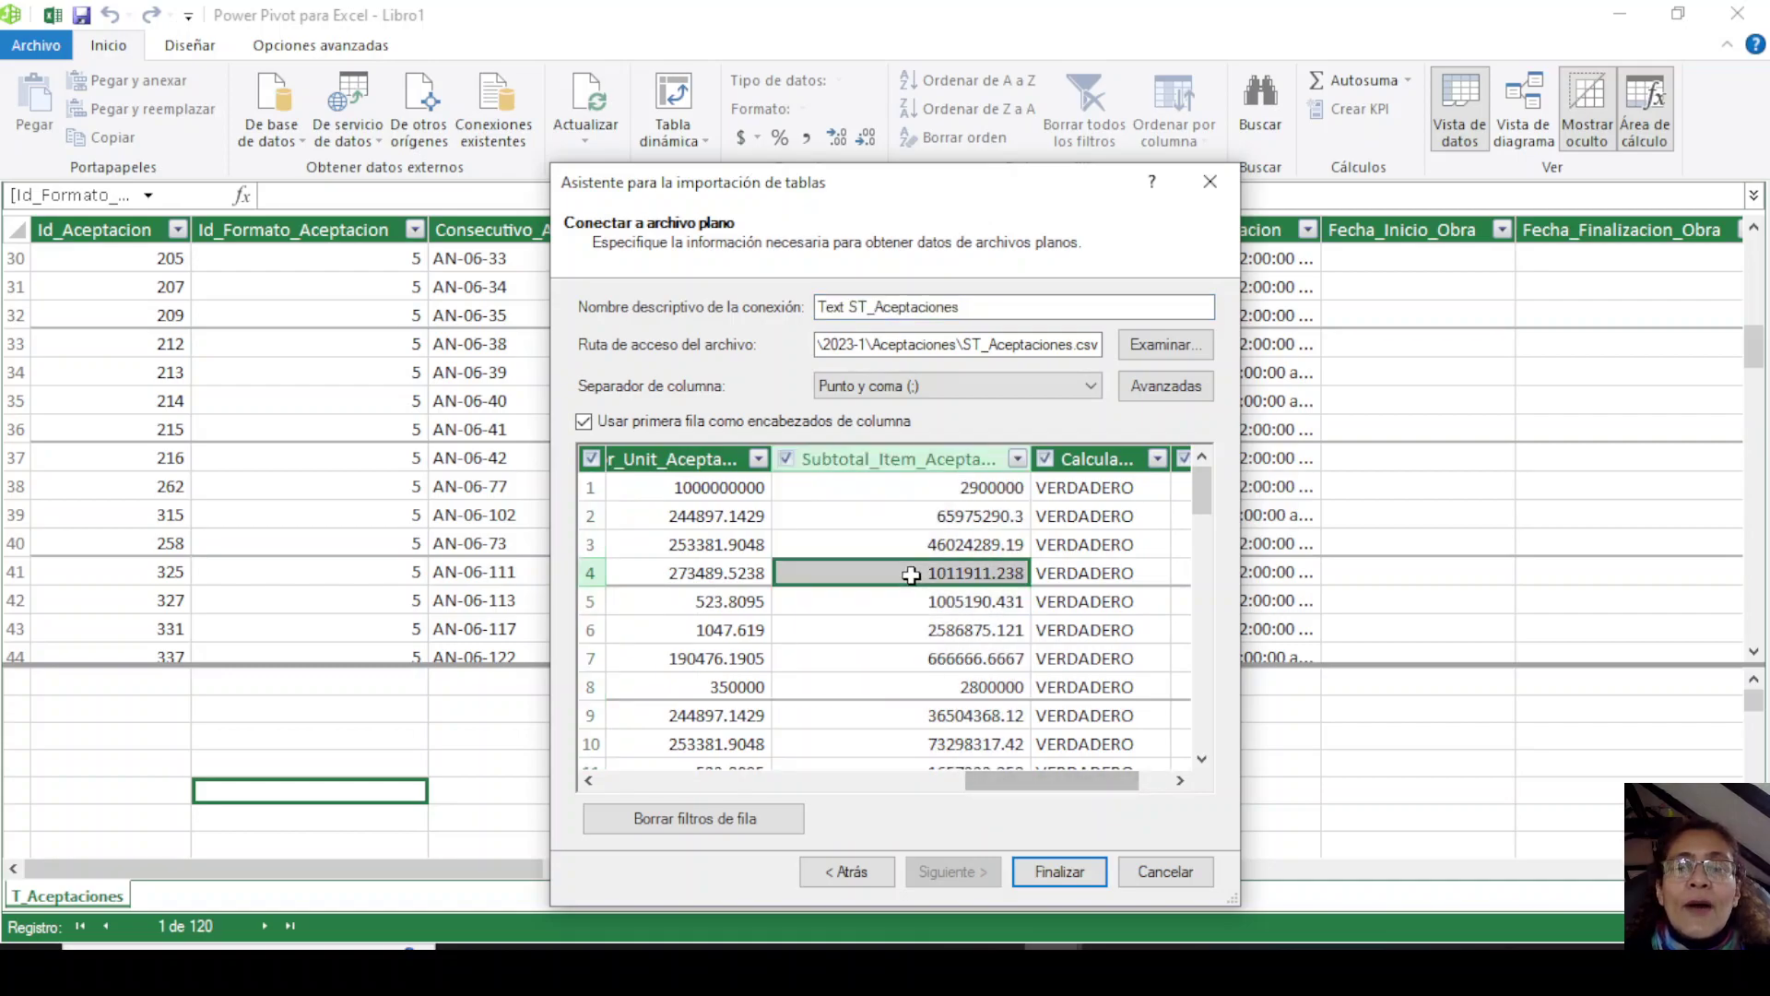
{"action": "left_click", "coordinate": [908, 664]}
{"action": "left_click", "coordinate": [881, 546]}
{"action": "left_click", "coordinate": [834, 484]}
{"action": "left_click", "coordinate": [683, 503]}
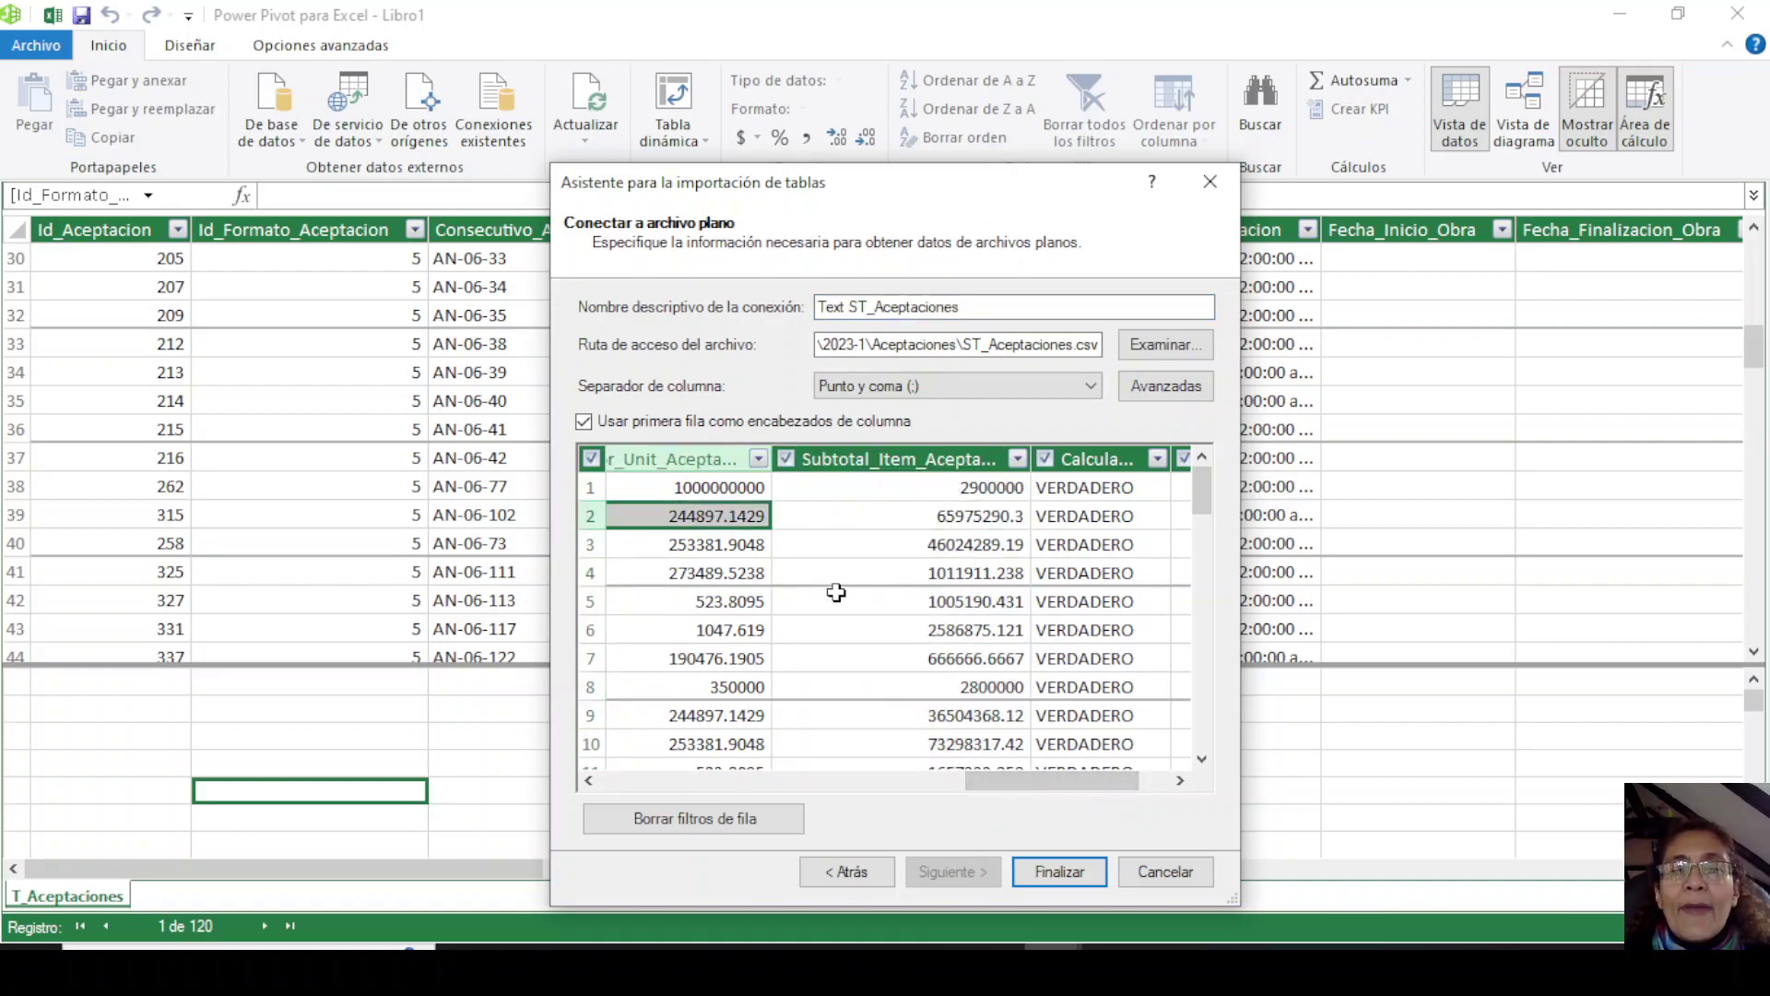
{"action": "left_click", "coordinate": [847, 596]}
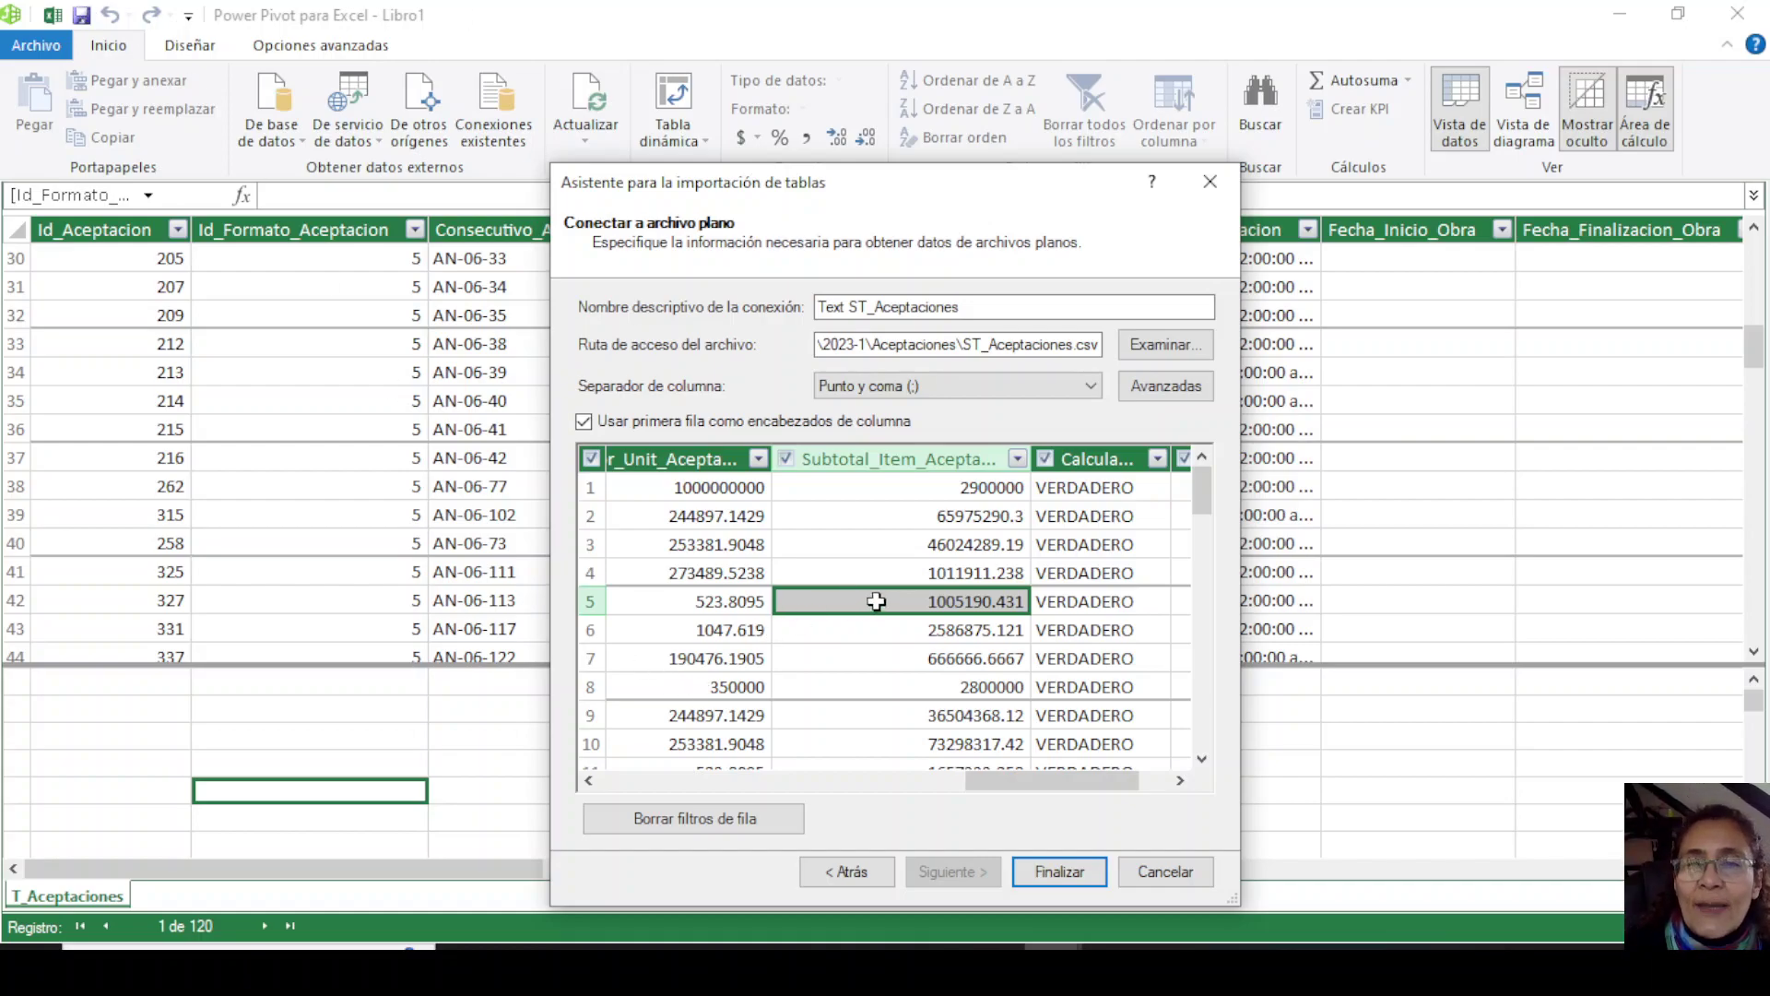
{"action": "left_click_drag", "start_coordinate": [702, 449], "coordinate": [849, 449]}
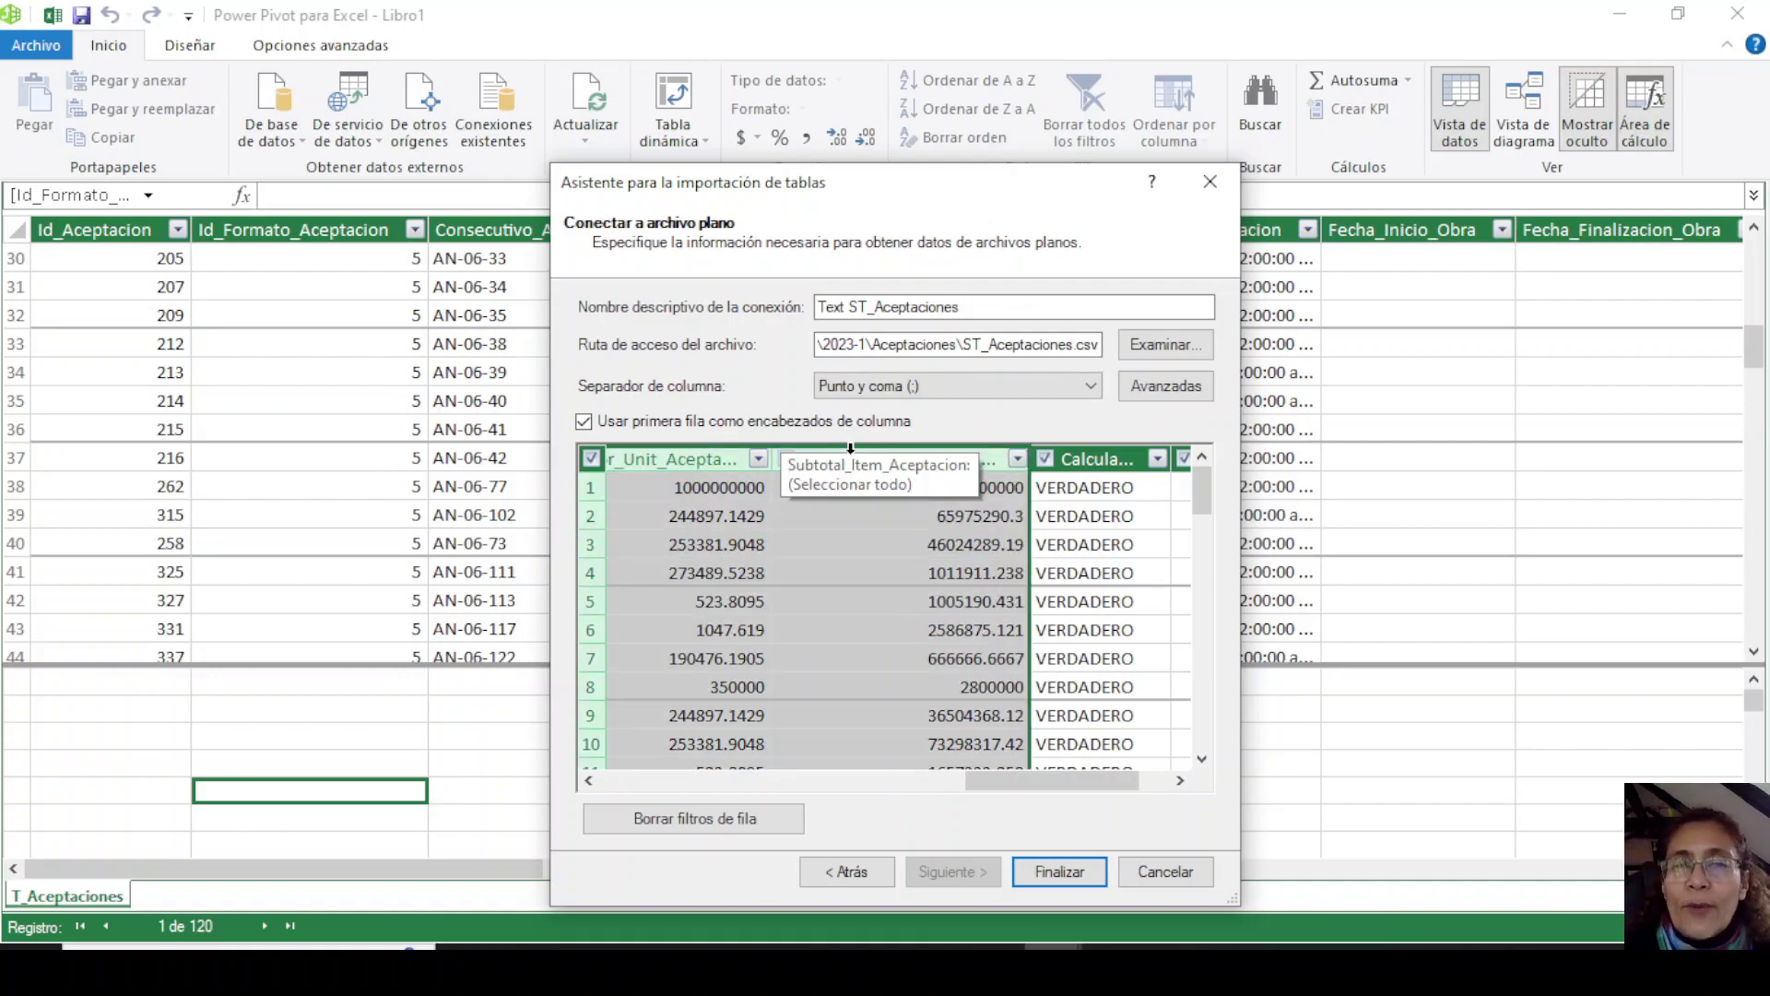
{"action": "left_click", "coordinate": [977, 550]}
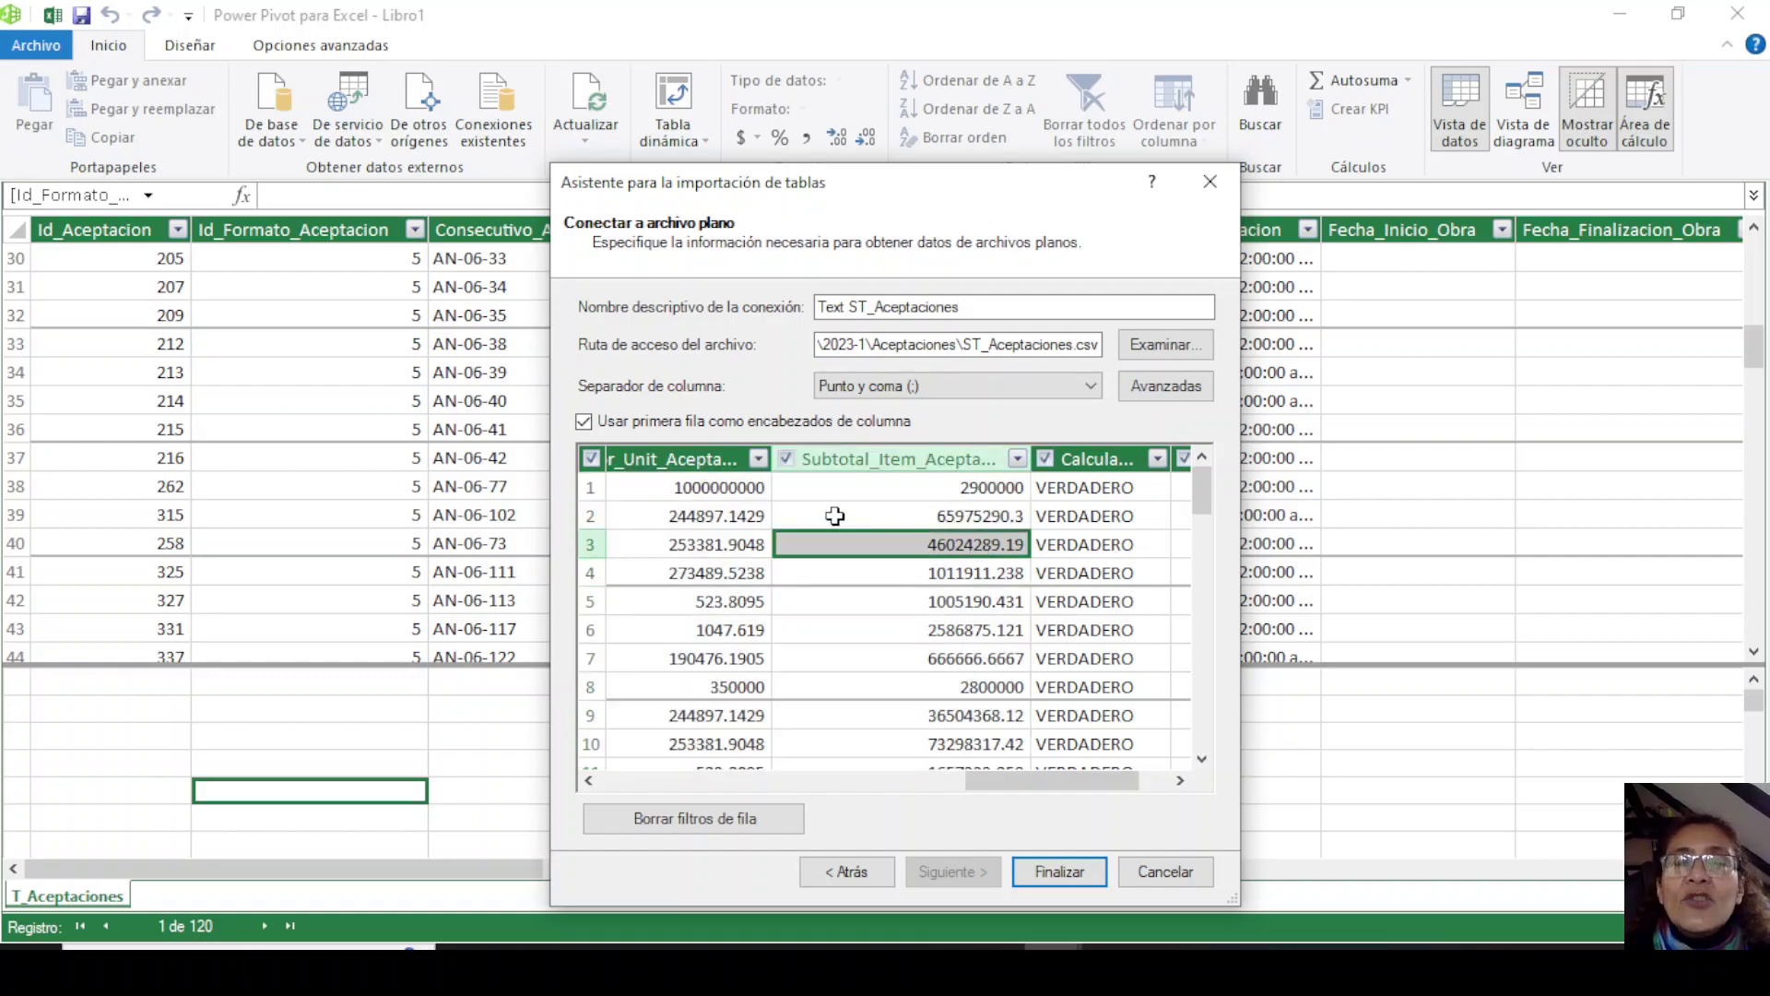
{"action": "left_click", "coordinate": [857, 518]}
{"action": "left_click", "coordinate": [854, 573]}
{"action": "left_click", "coordinate": [870, 632]}
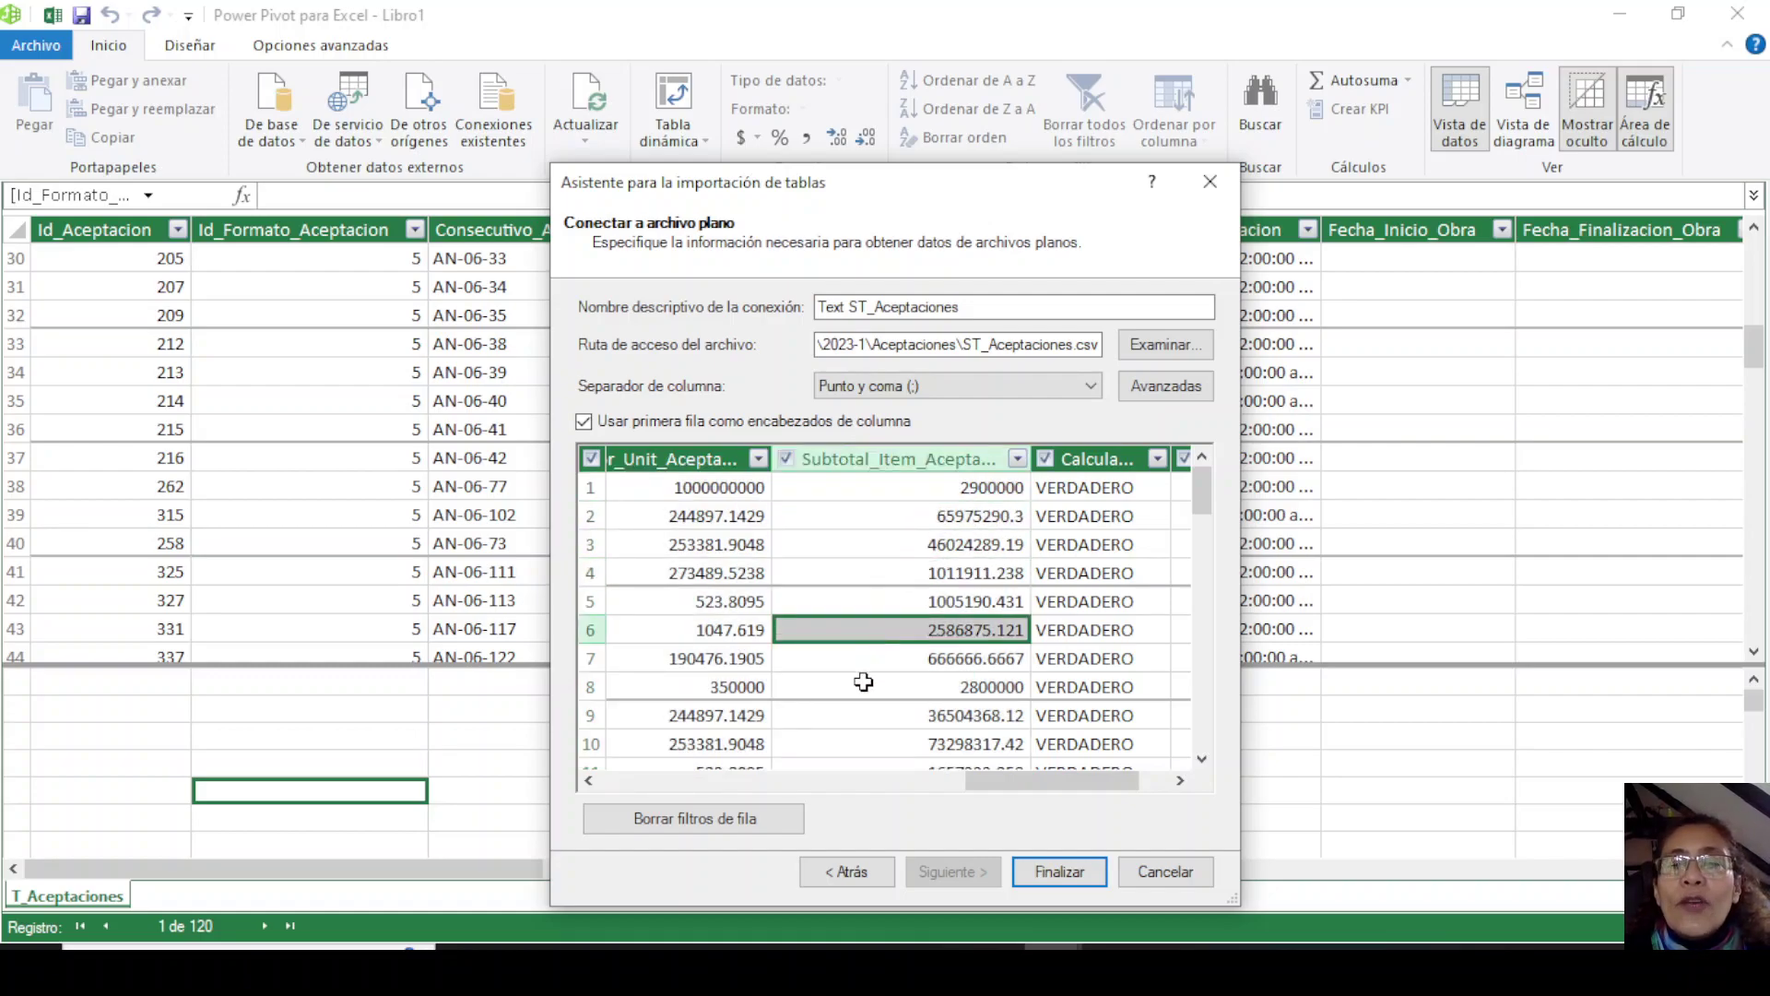
{"action": "left_click", "coordinate": [872, 687]}
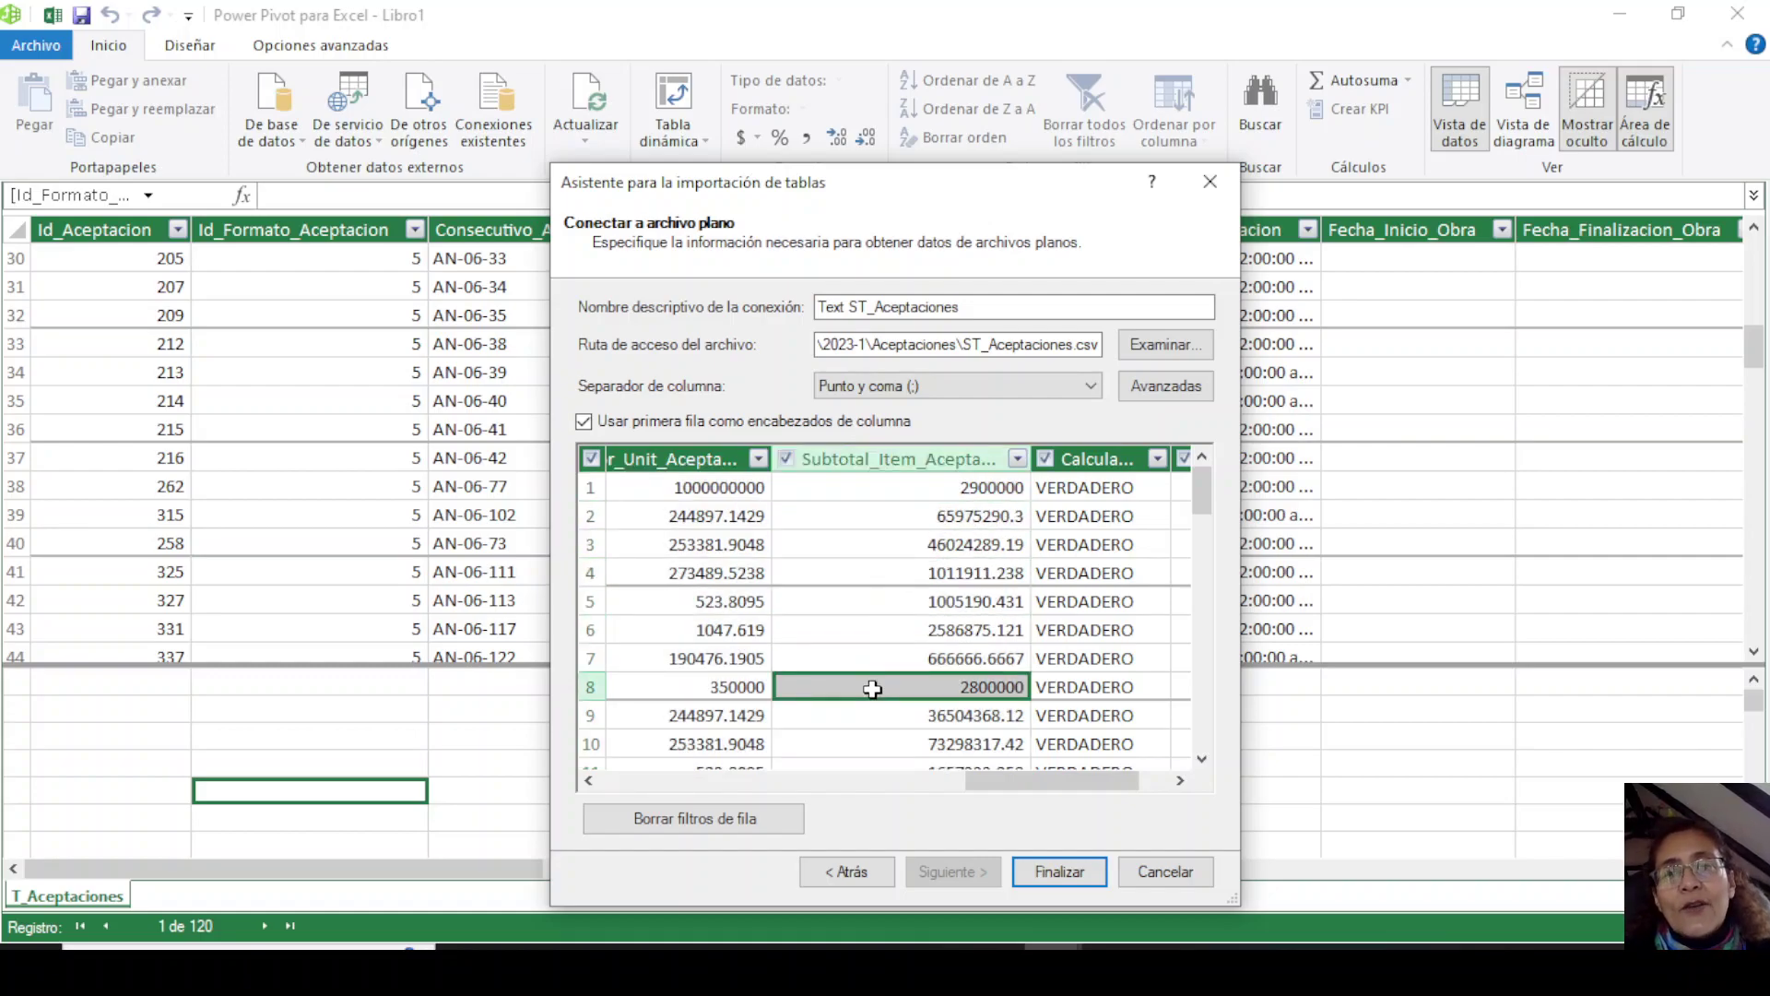
{"action": "left_click", "coordinate": [643, 484]}
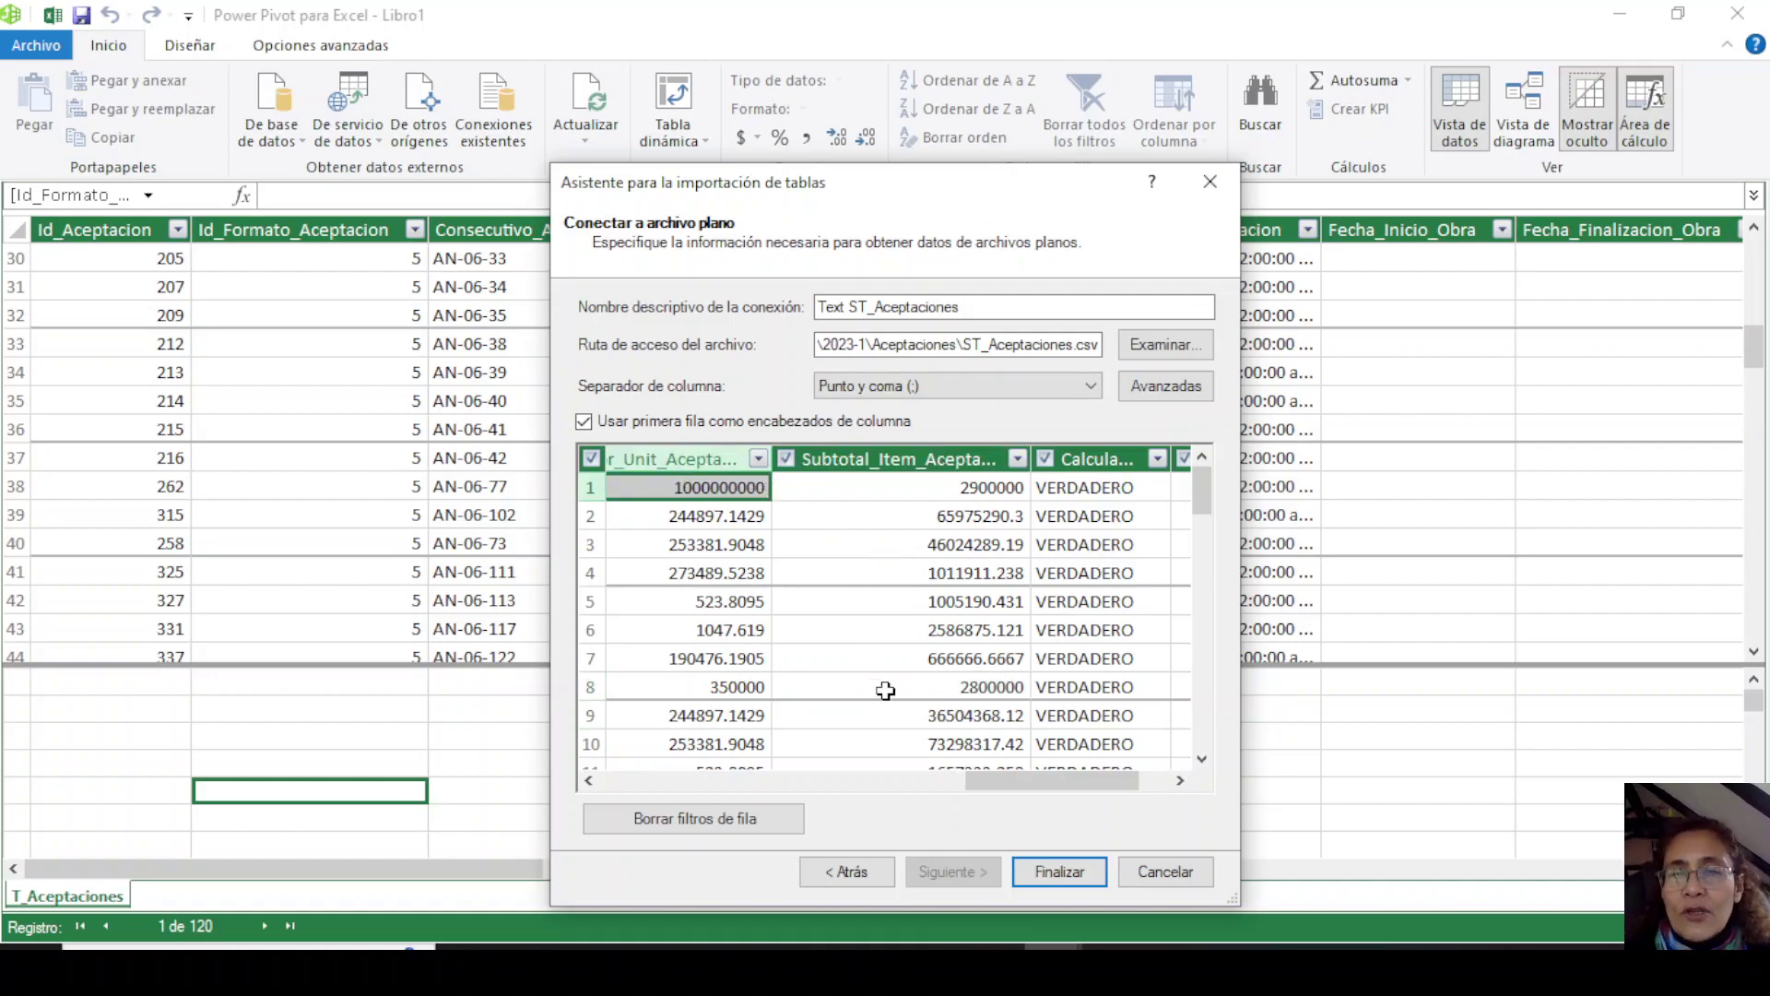
{"action": "left_click", "coordinate": [895, 573]}
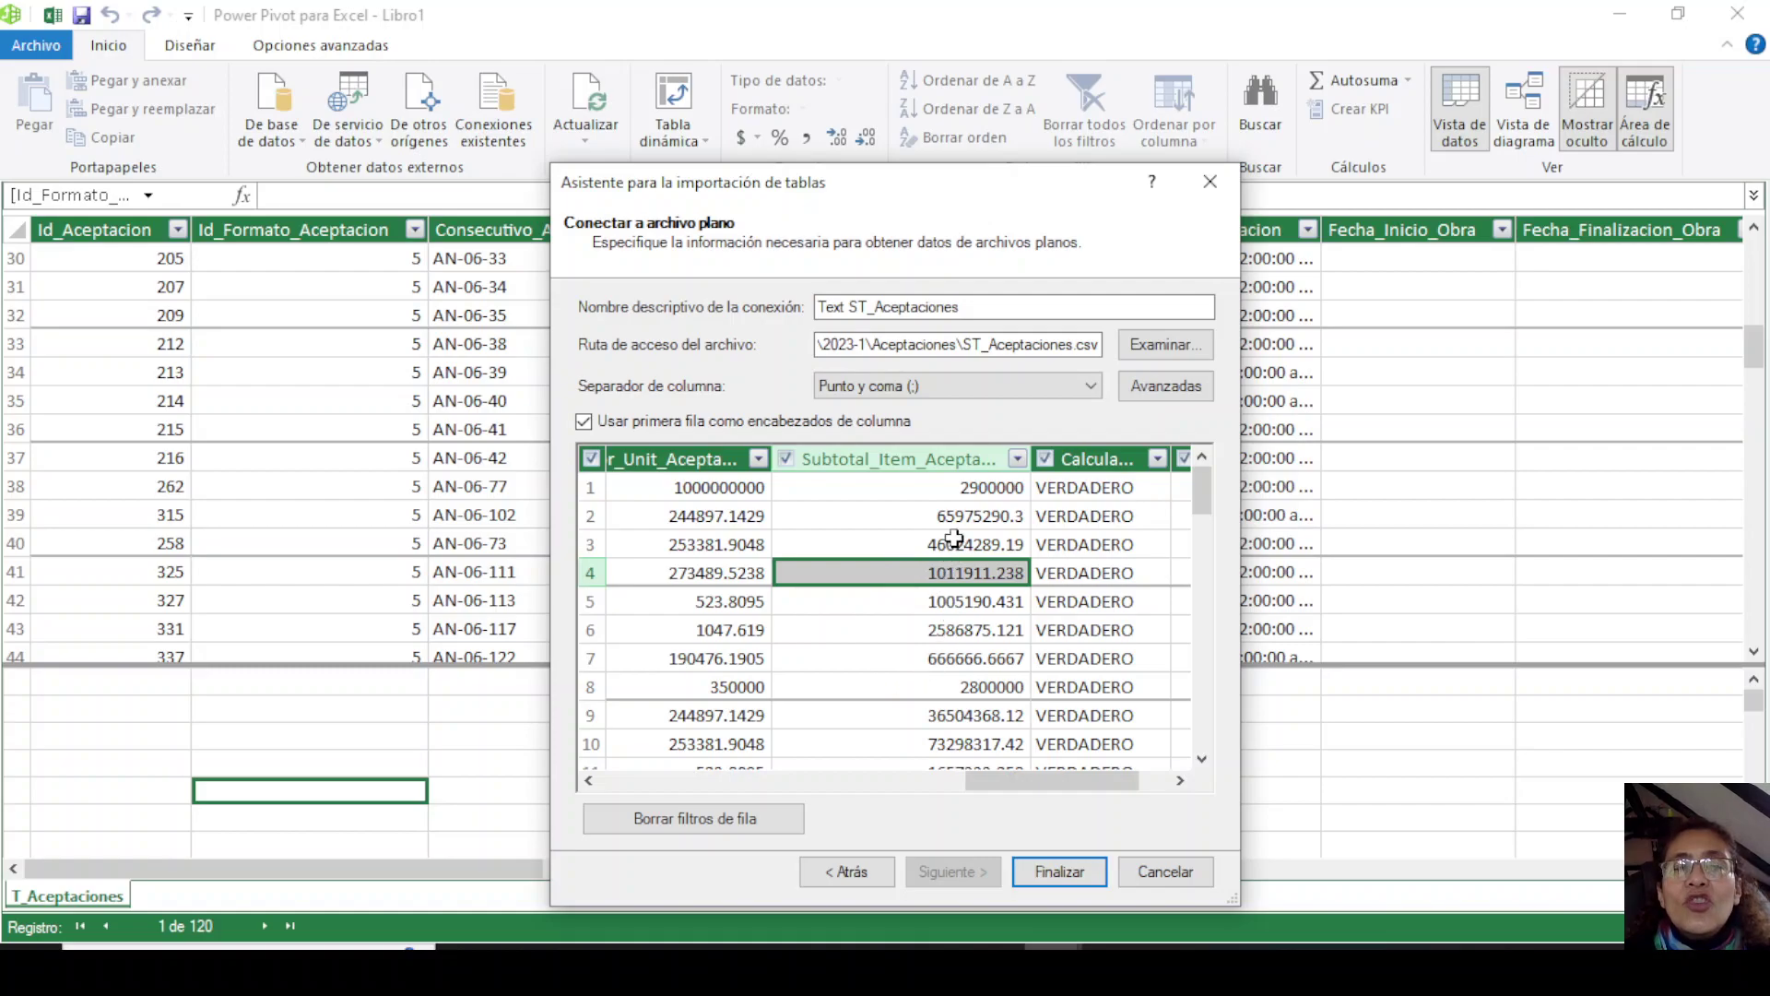
{"action": "left_click_drag", "start_coordinate": [954, 544], "coordinate": [958, 601]}
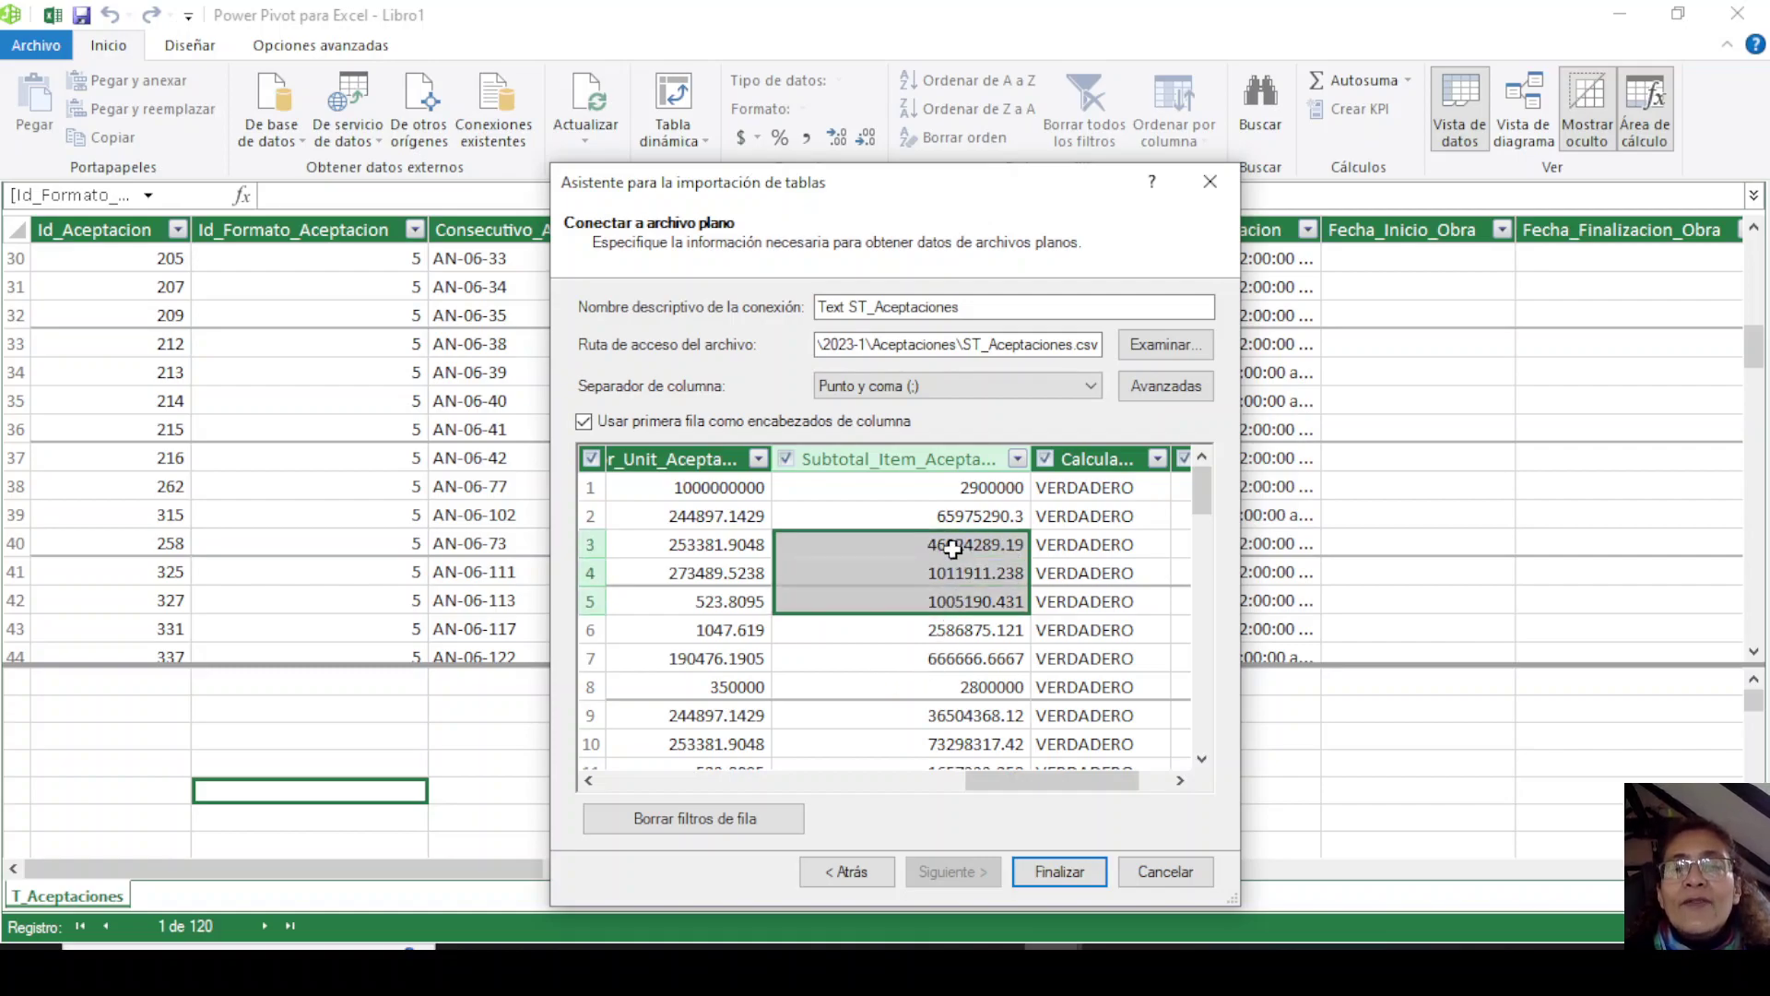
{"action": "left_click", "coordinate": [953, 547]}
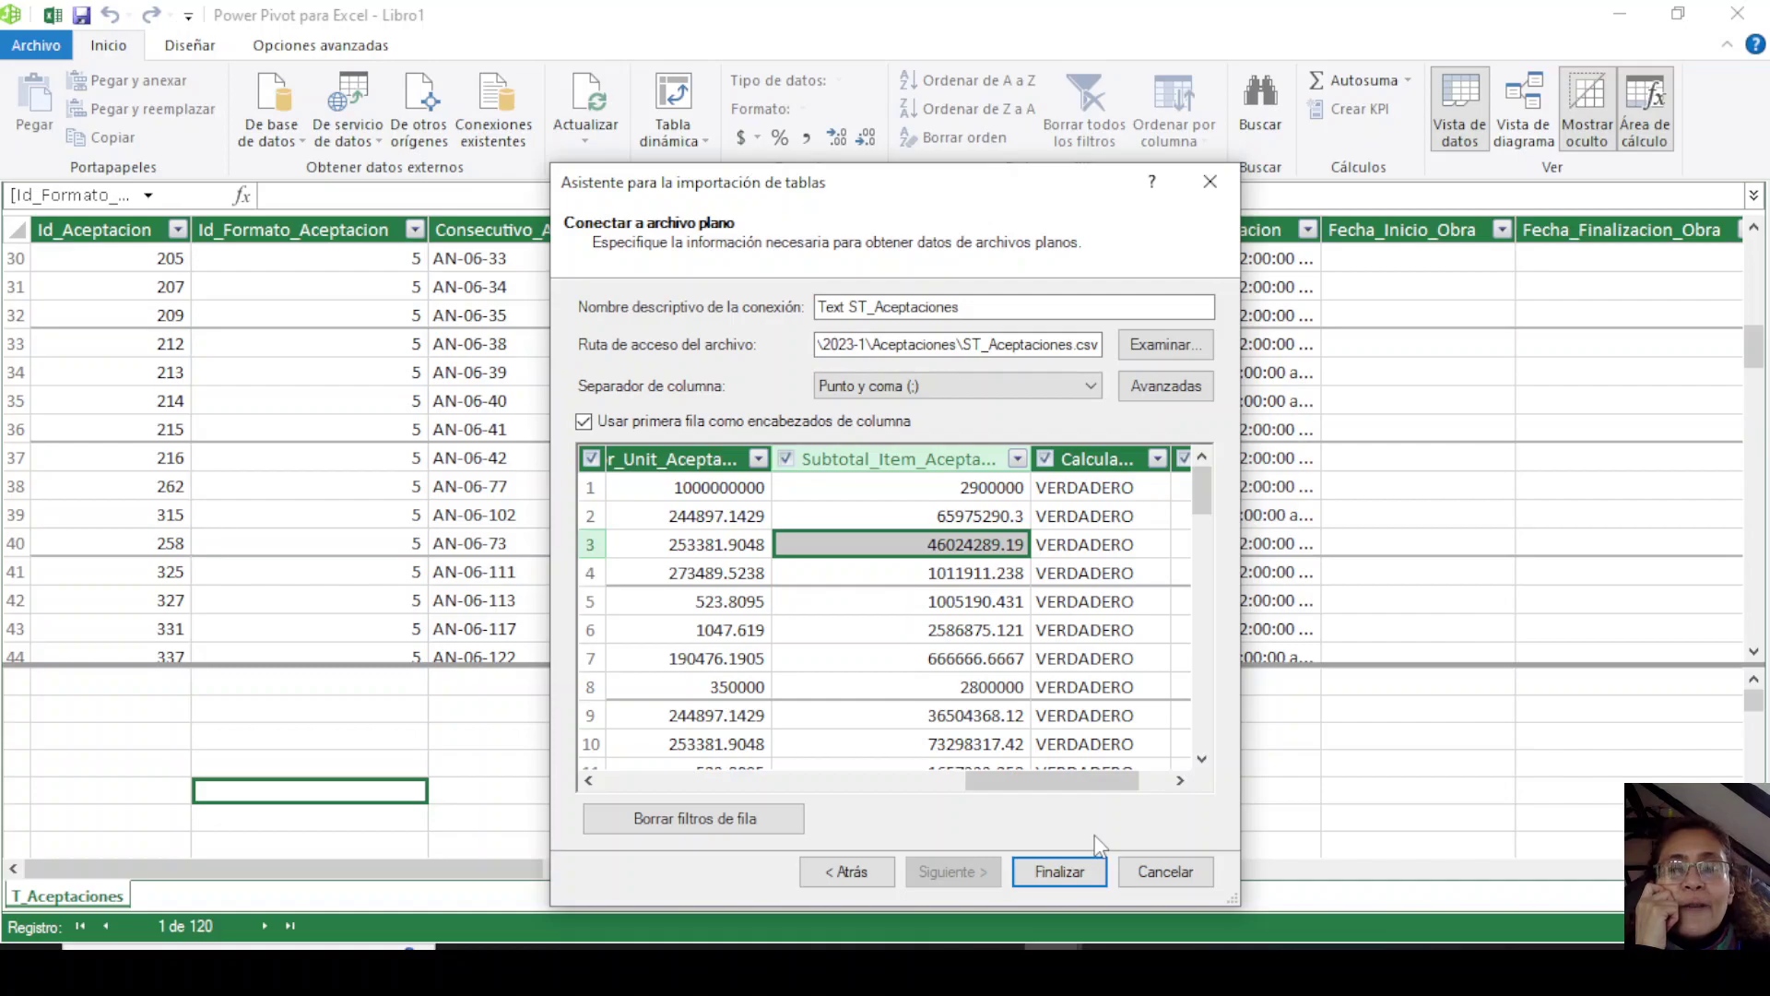
Finish importing the ST_Aceptaciones text file into the data model and close the import wizard.
{"action": "left_click", "coordinate": [1084, 882]}
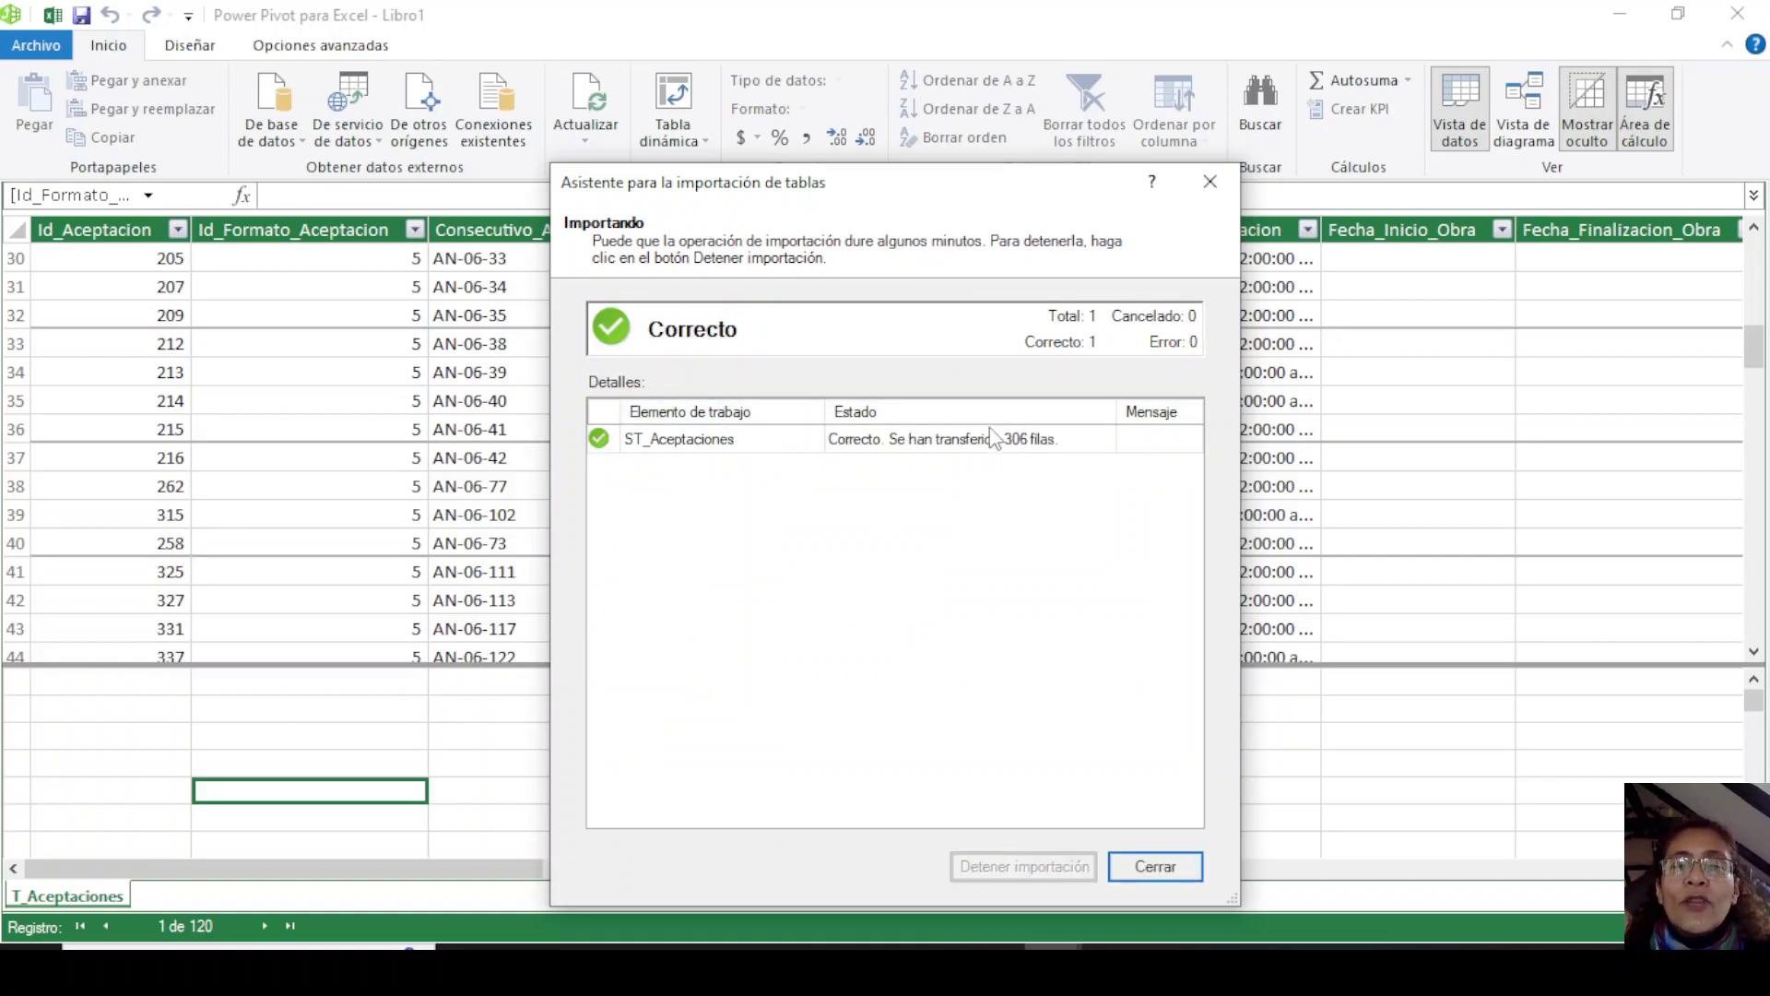
{"action": "left_click", "coordinate": [1133, 876]}
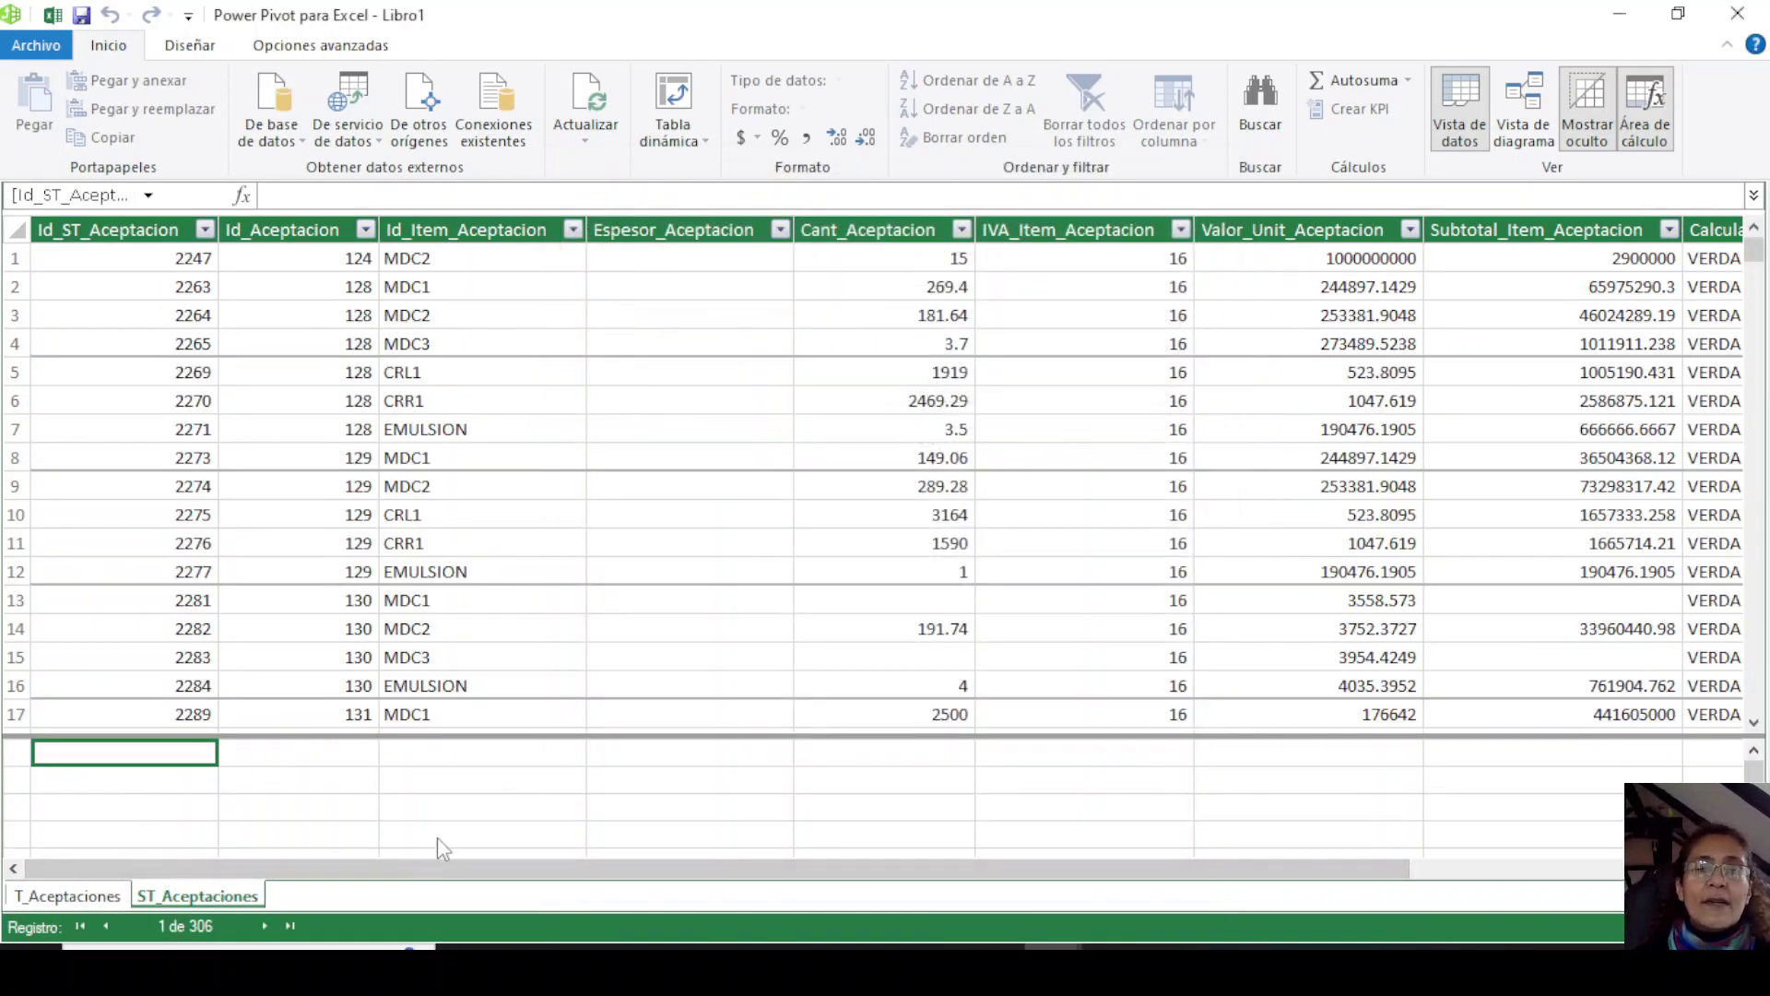
{"action": "left_click_drag", "start_coordinate": [575, 869], "coordinate": [129, 871]}
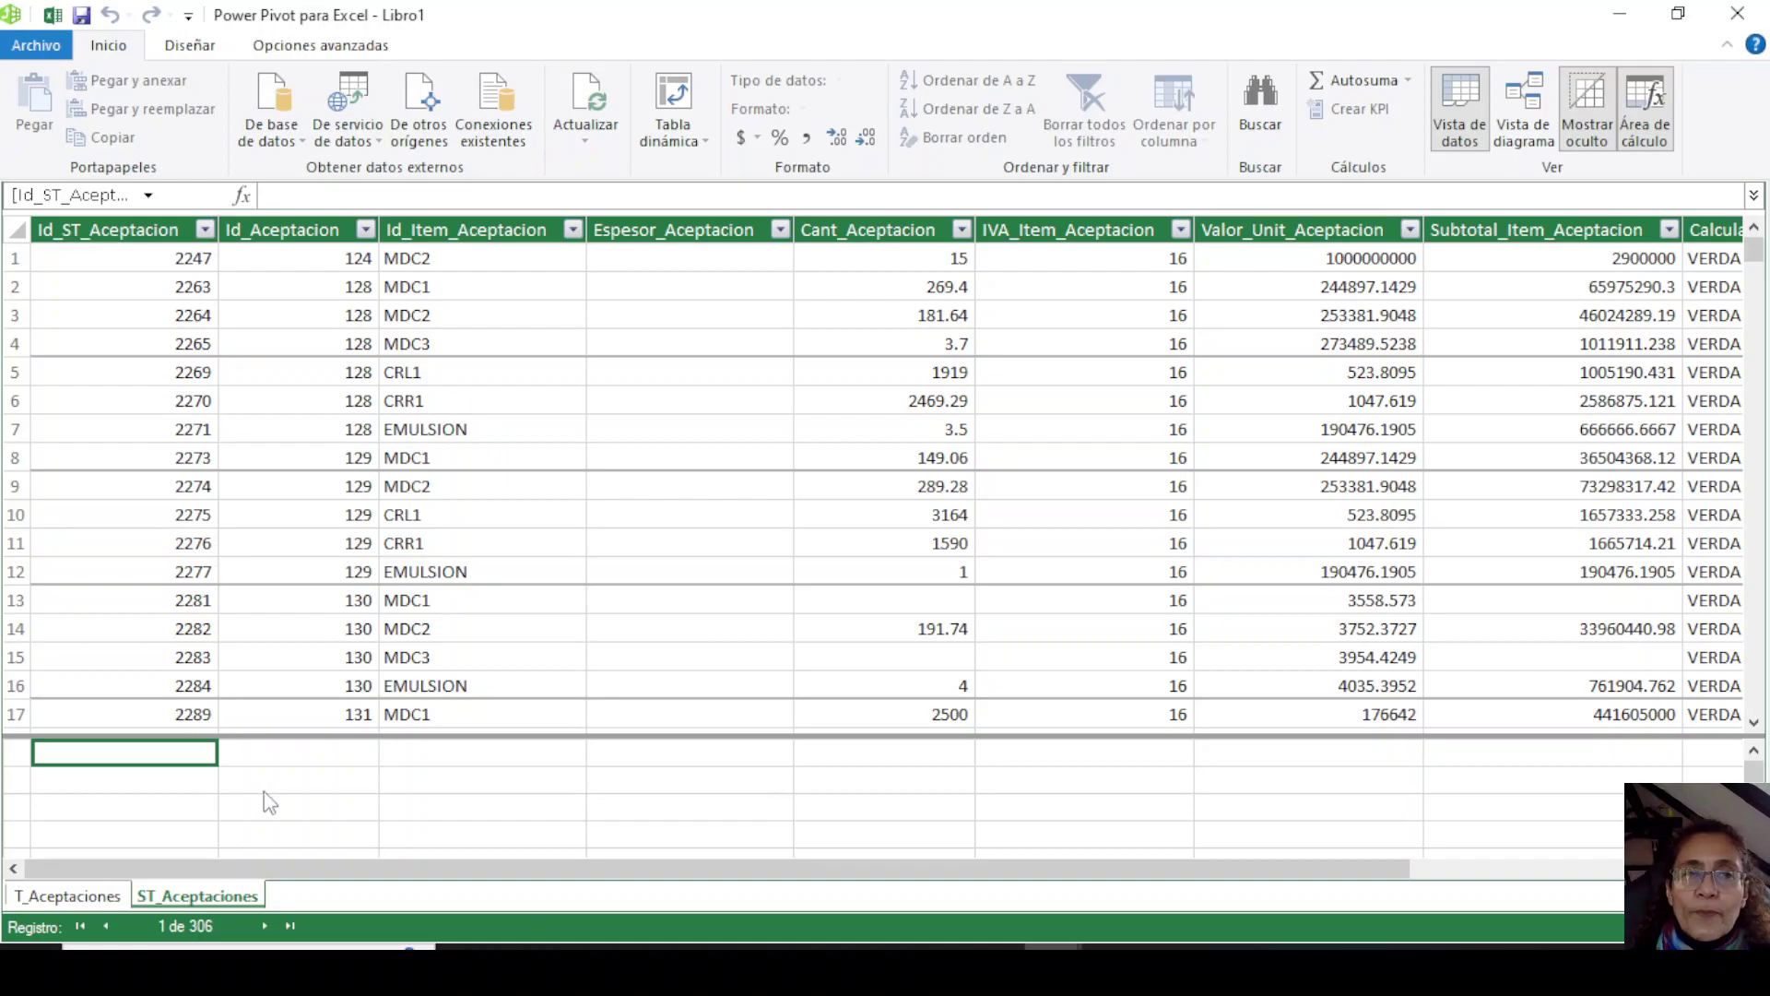
Start an import from an Excel file source and choose T_Codif_Conceptos_Obra.xlsx in the Aceptaciones folder.
{"action": "left_click", "coordinate": [429, 125]}
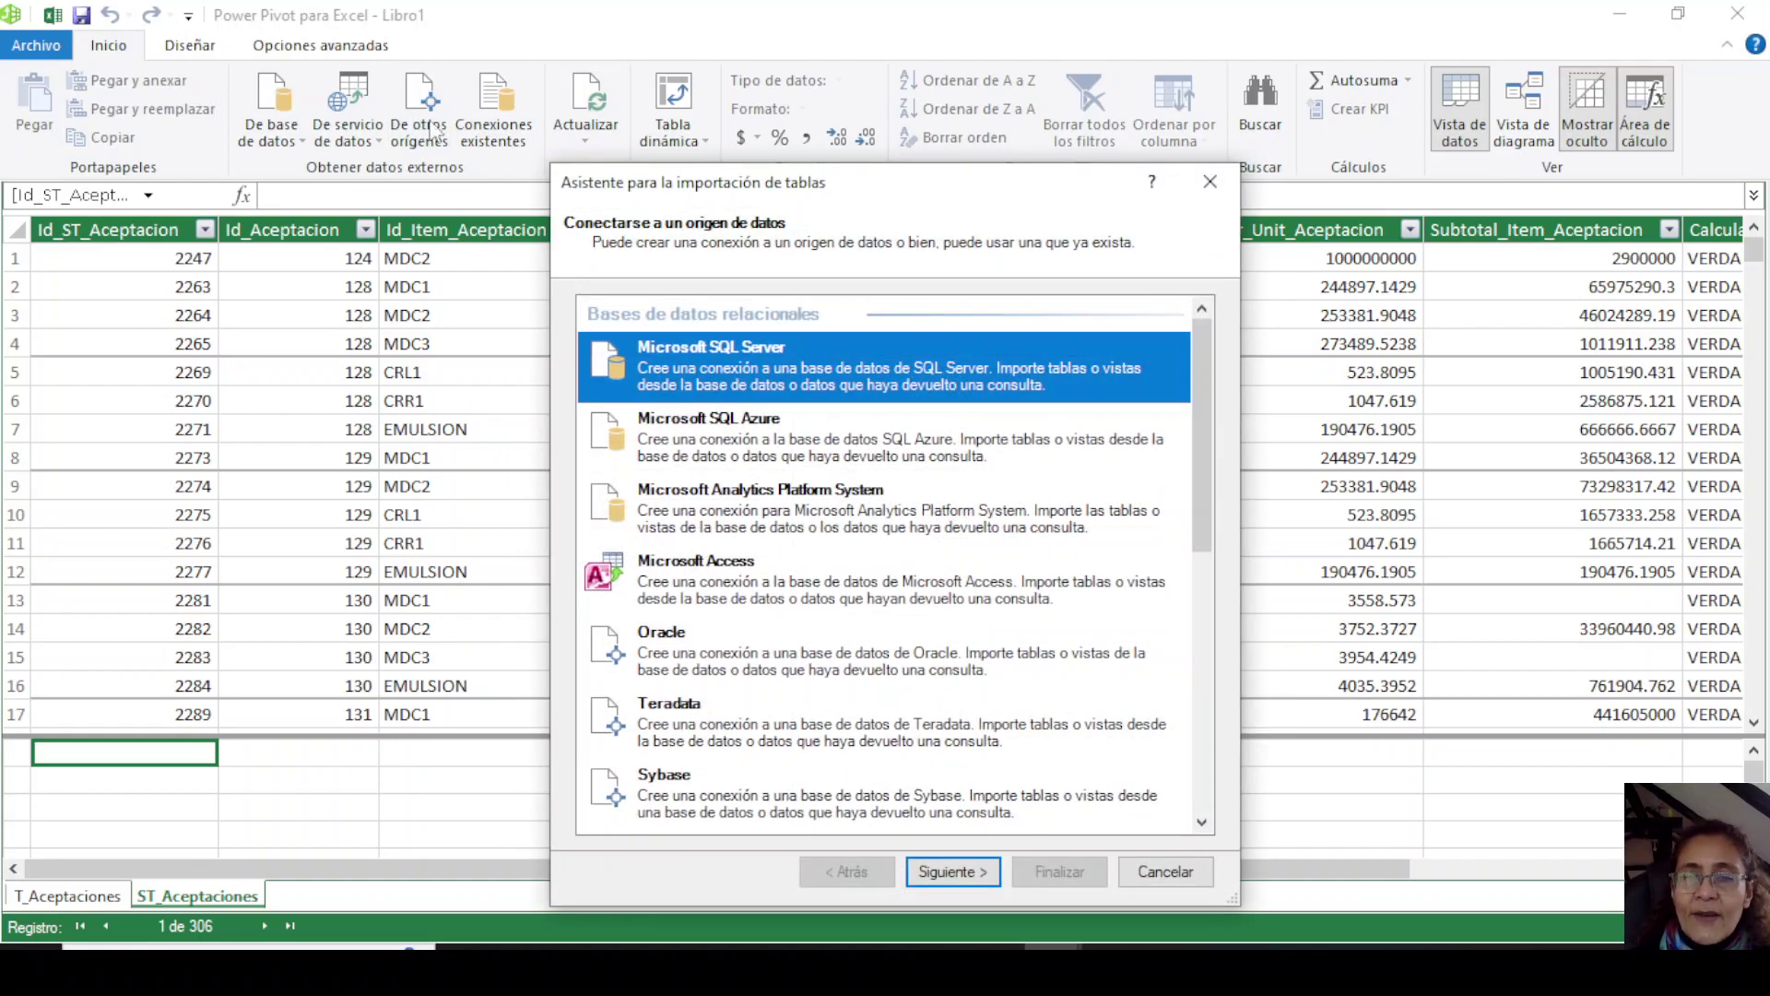
{"action": "scroll", "coordinate": [920, 705], "scroll_direction": "down", "scroll_amount": 10}
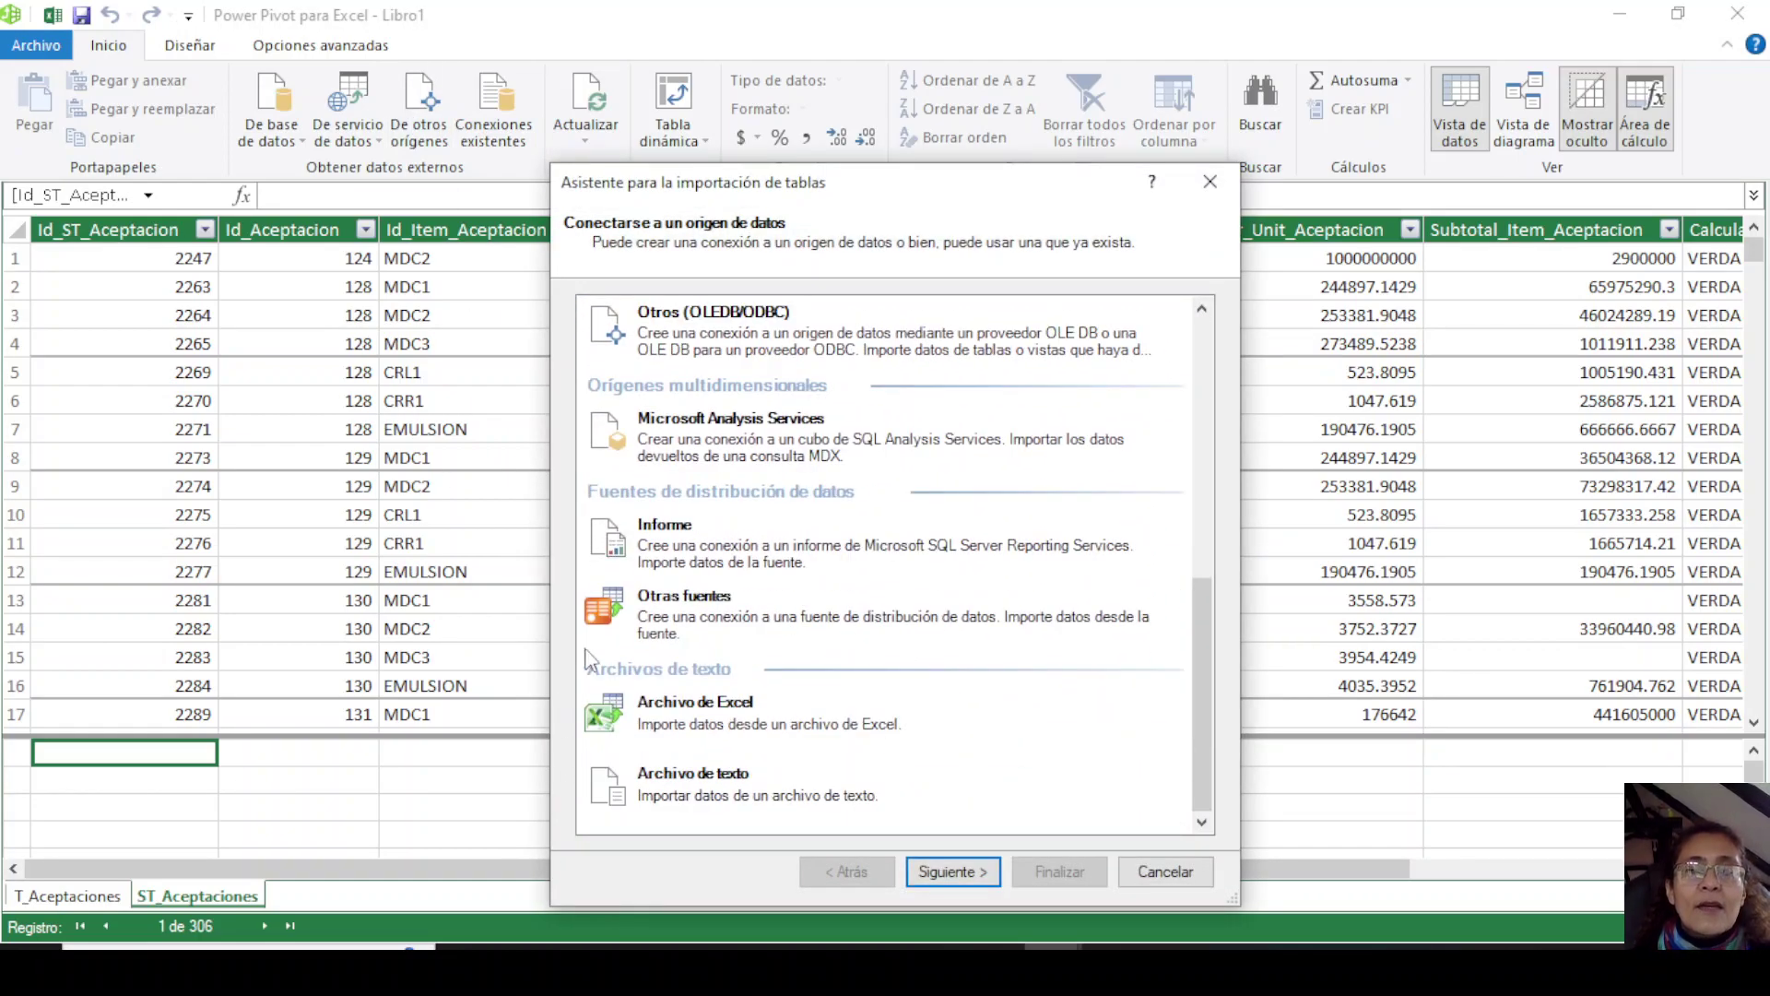
{"action": "left_click", "coordinate": [649, 722]}
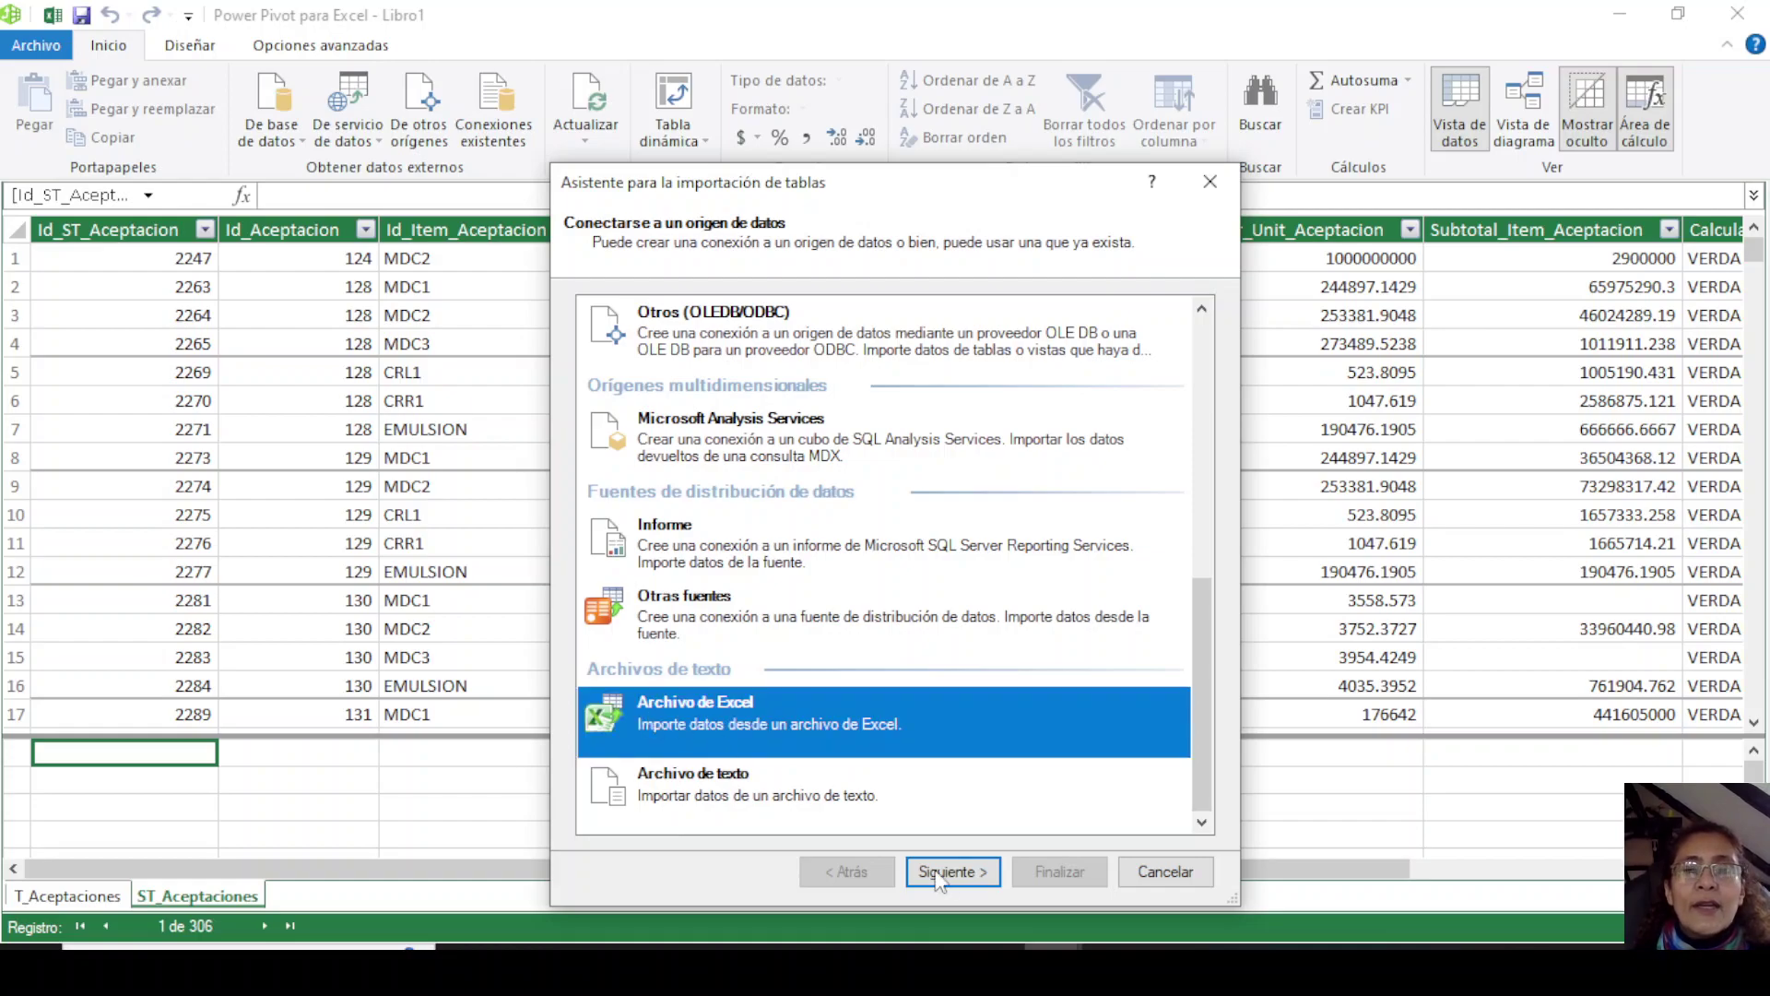
{"action": "left_click", "coordinate": [937, 874]}
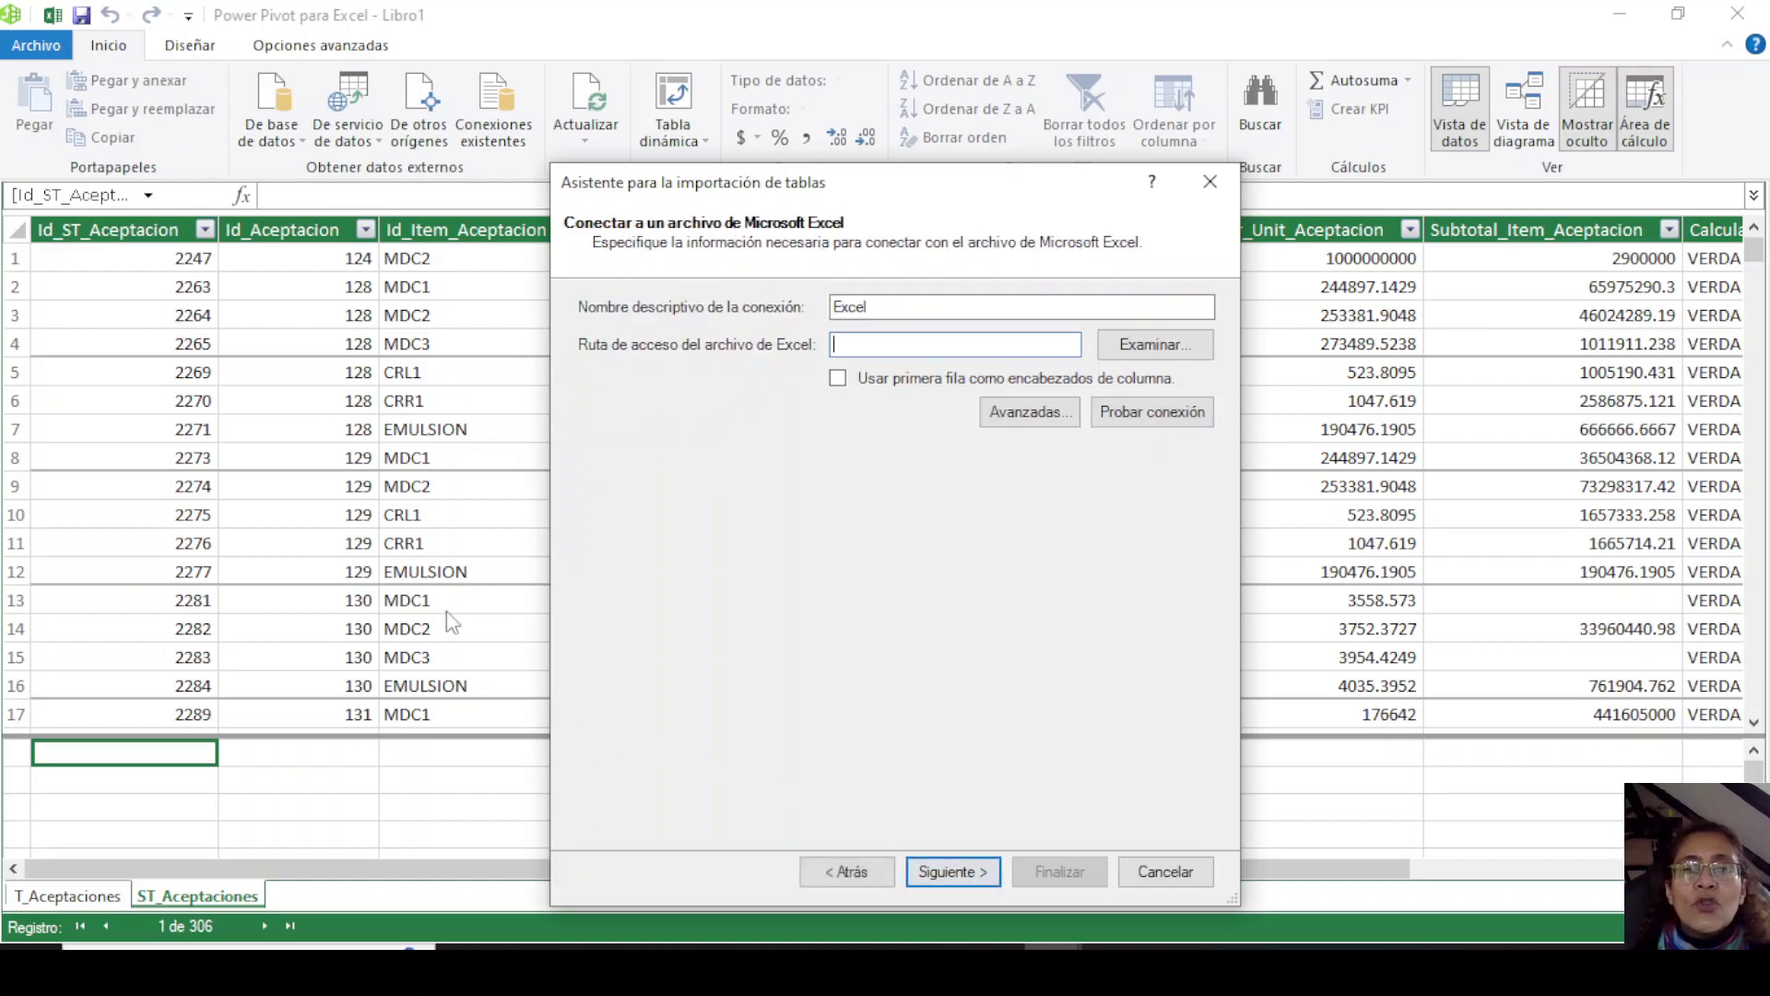
{"action": "left_click", "coordinate": [1124, 346]}
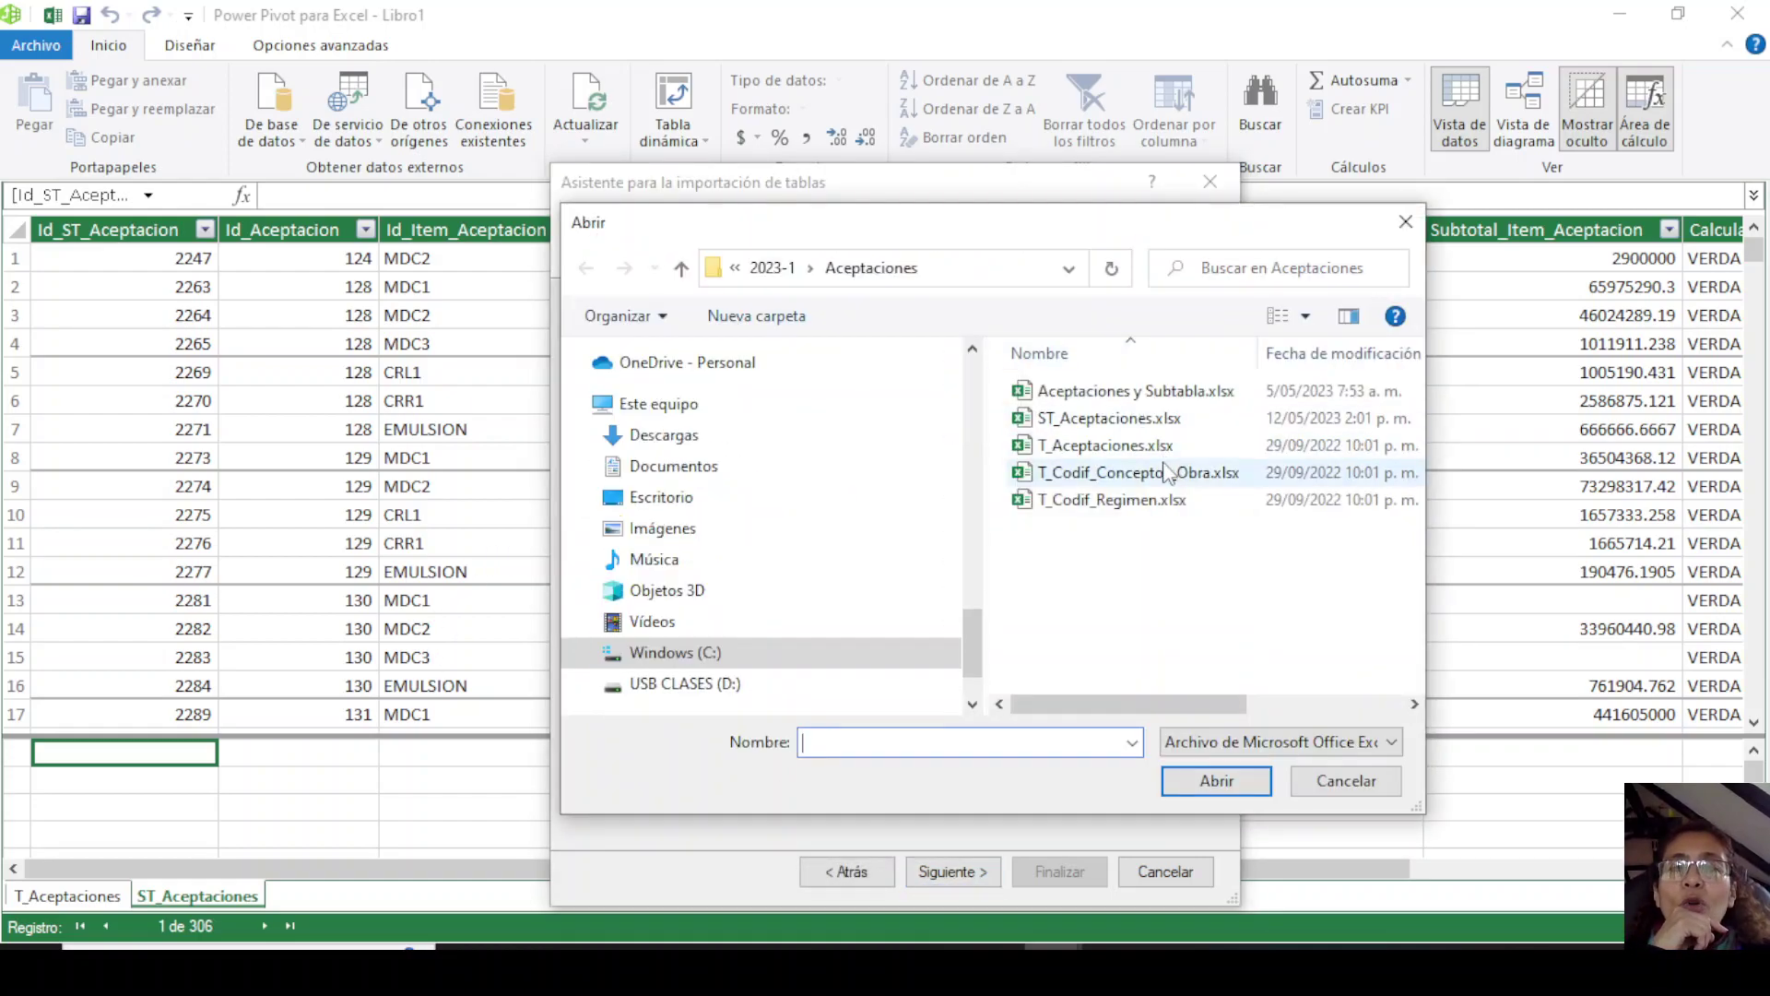
{"action": "left_click", "coordinate": [1130, 473]}
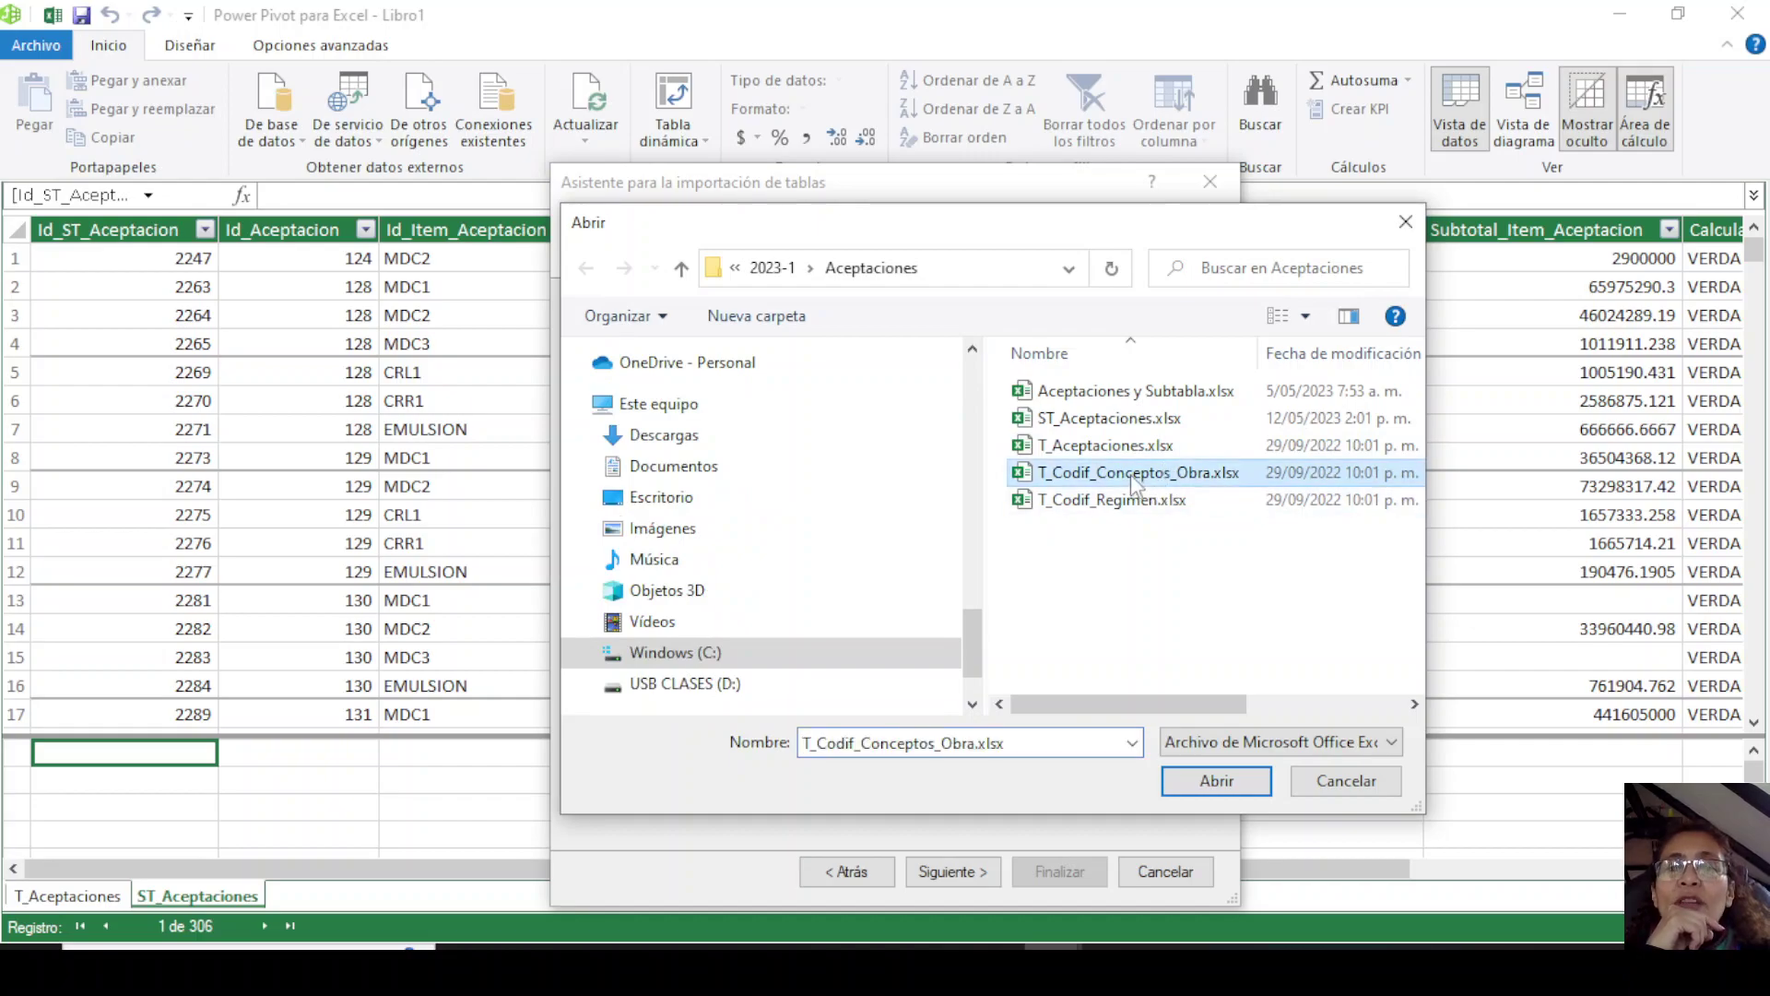
{"action": "left_click", "coordinate": [1123, 499]}
{"action": "left_click", "coordinate": [1130, 474]}
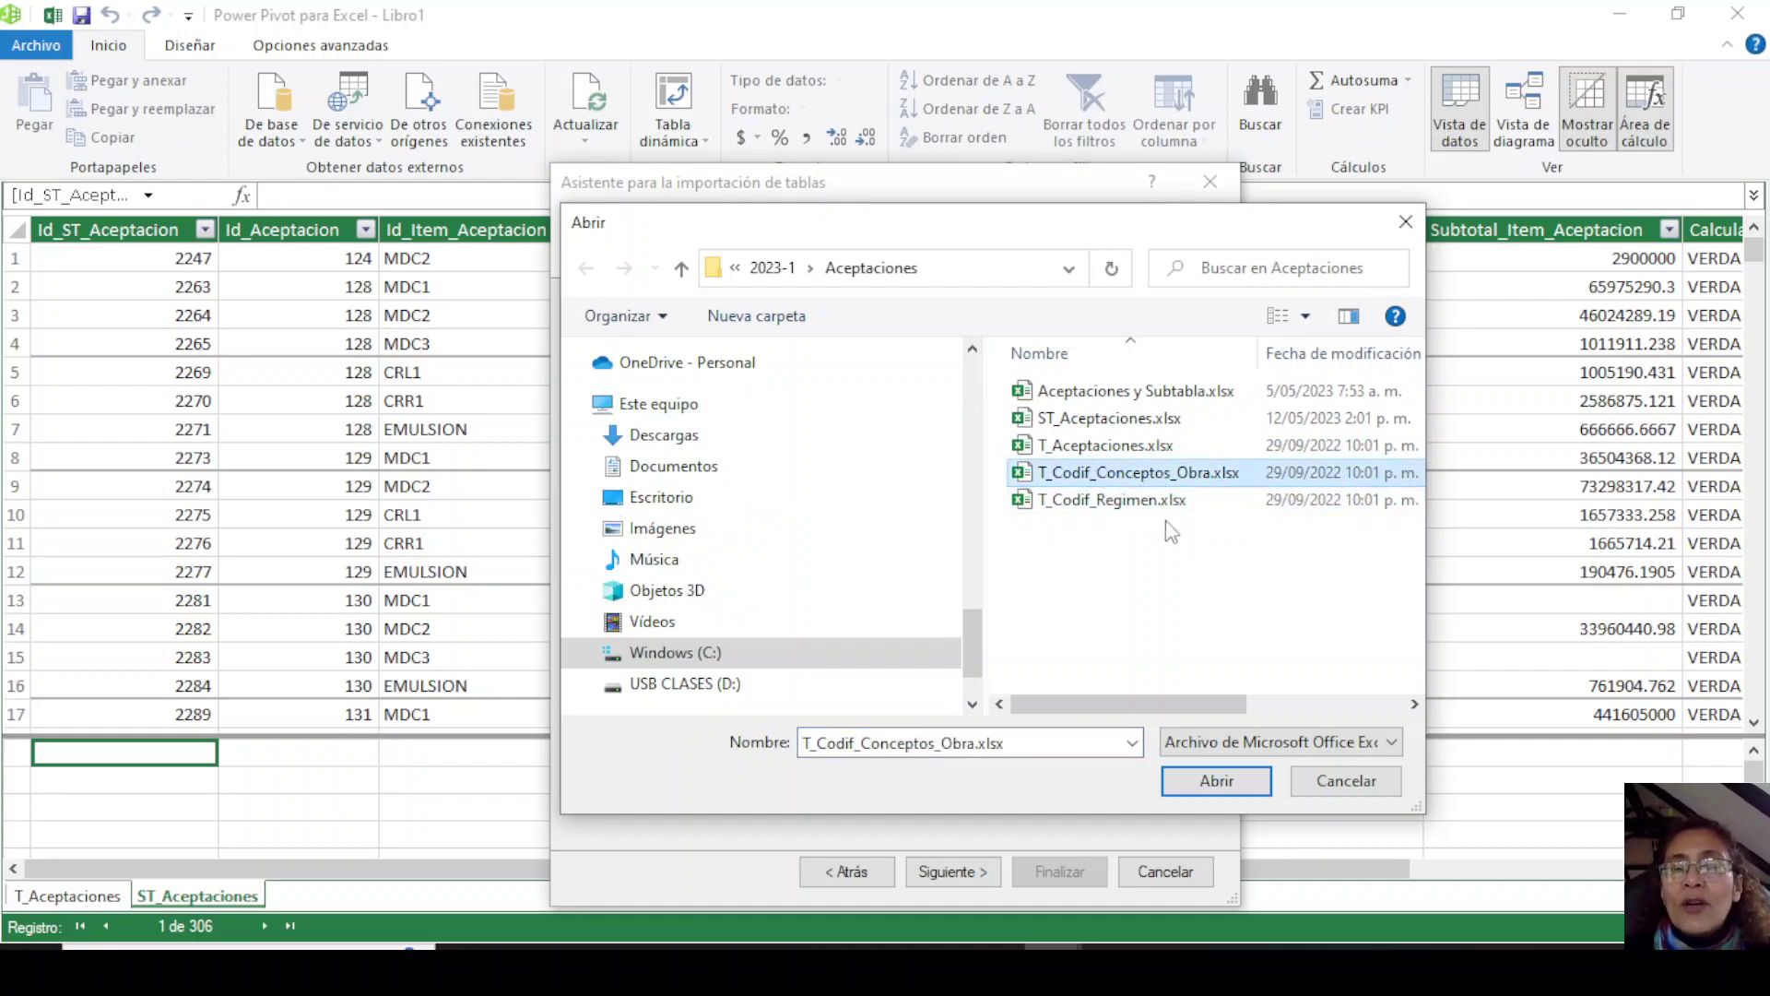
{"action": "left_click", "coordinate": [1195, 783]}
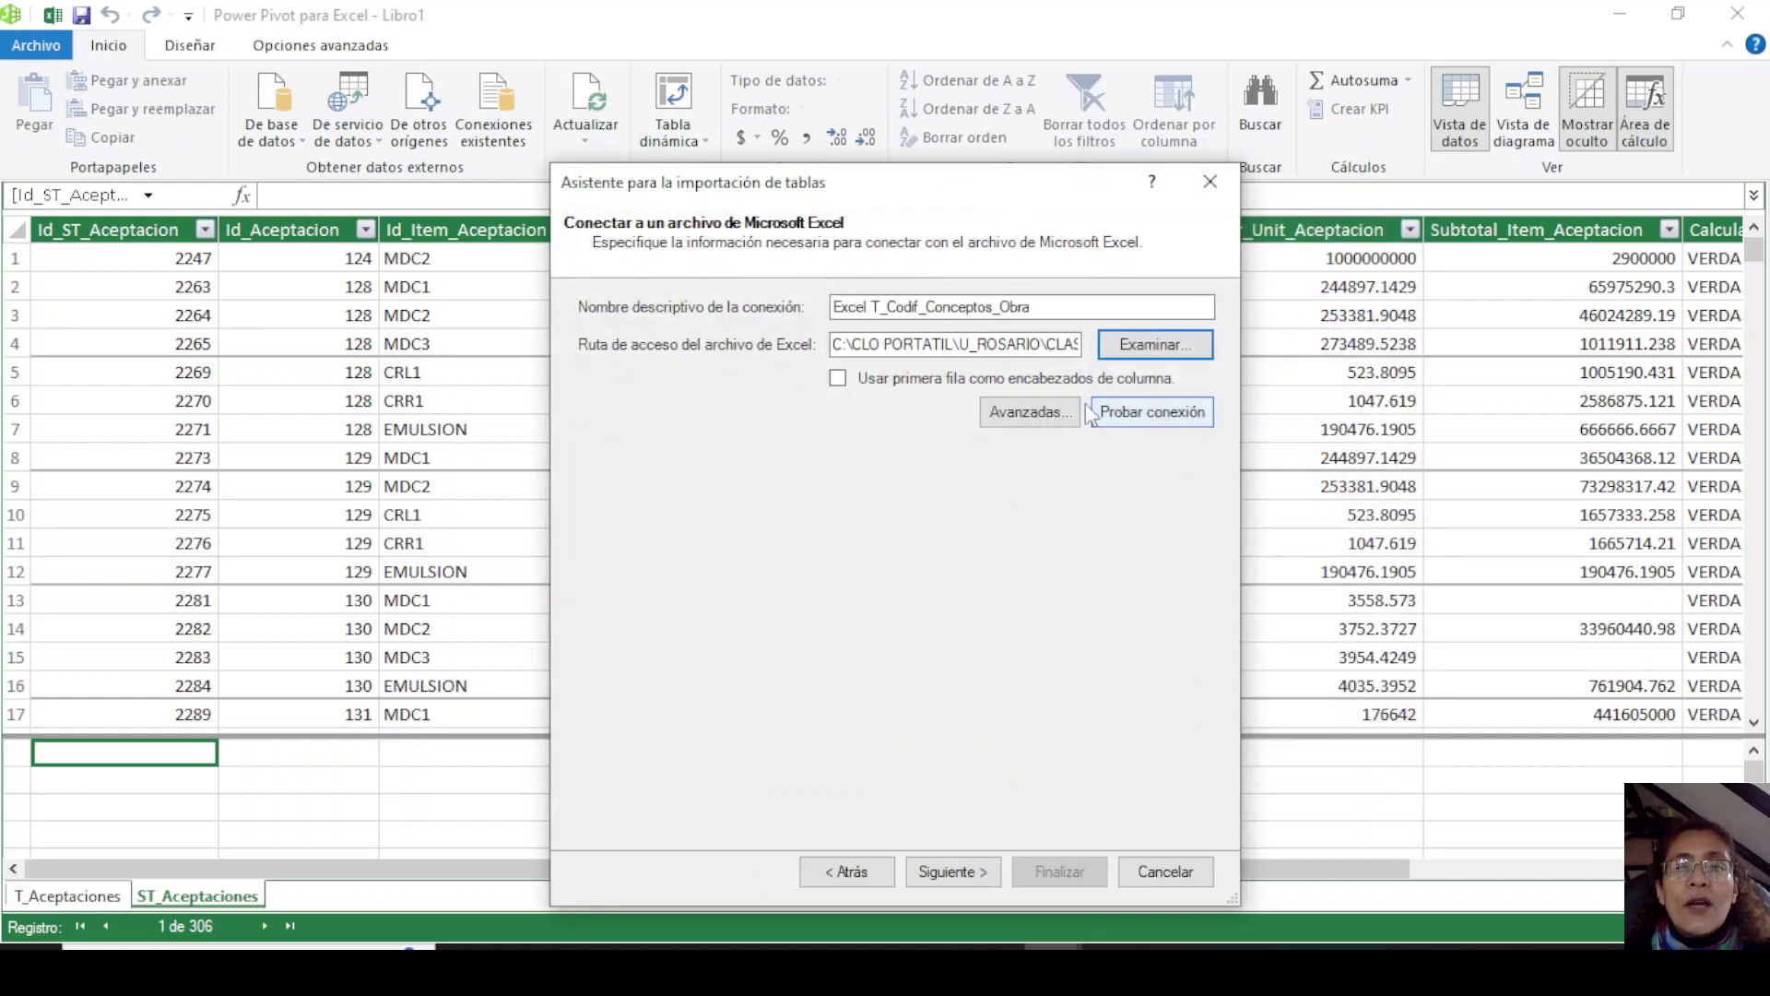
Use the first row as column headers and import the T_Codif_Conceptos_Obra table into the data model.
{"action": "left_click", "coordinate": [837, 380]}
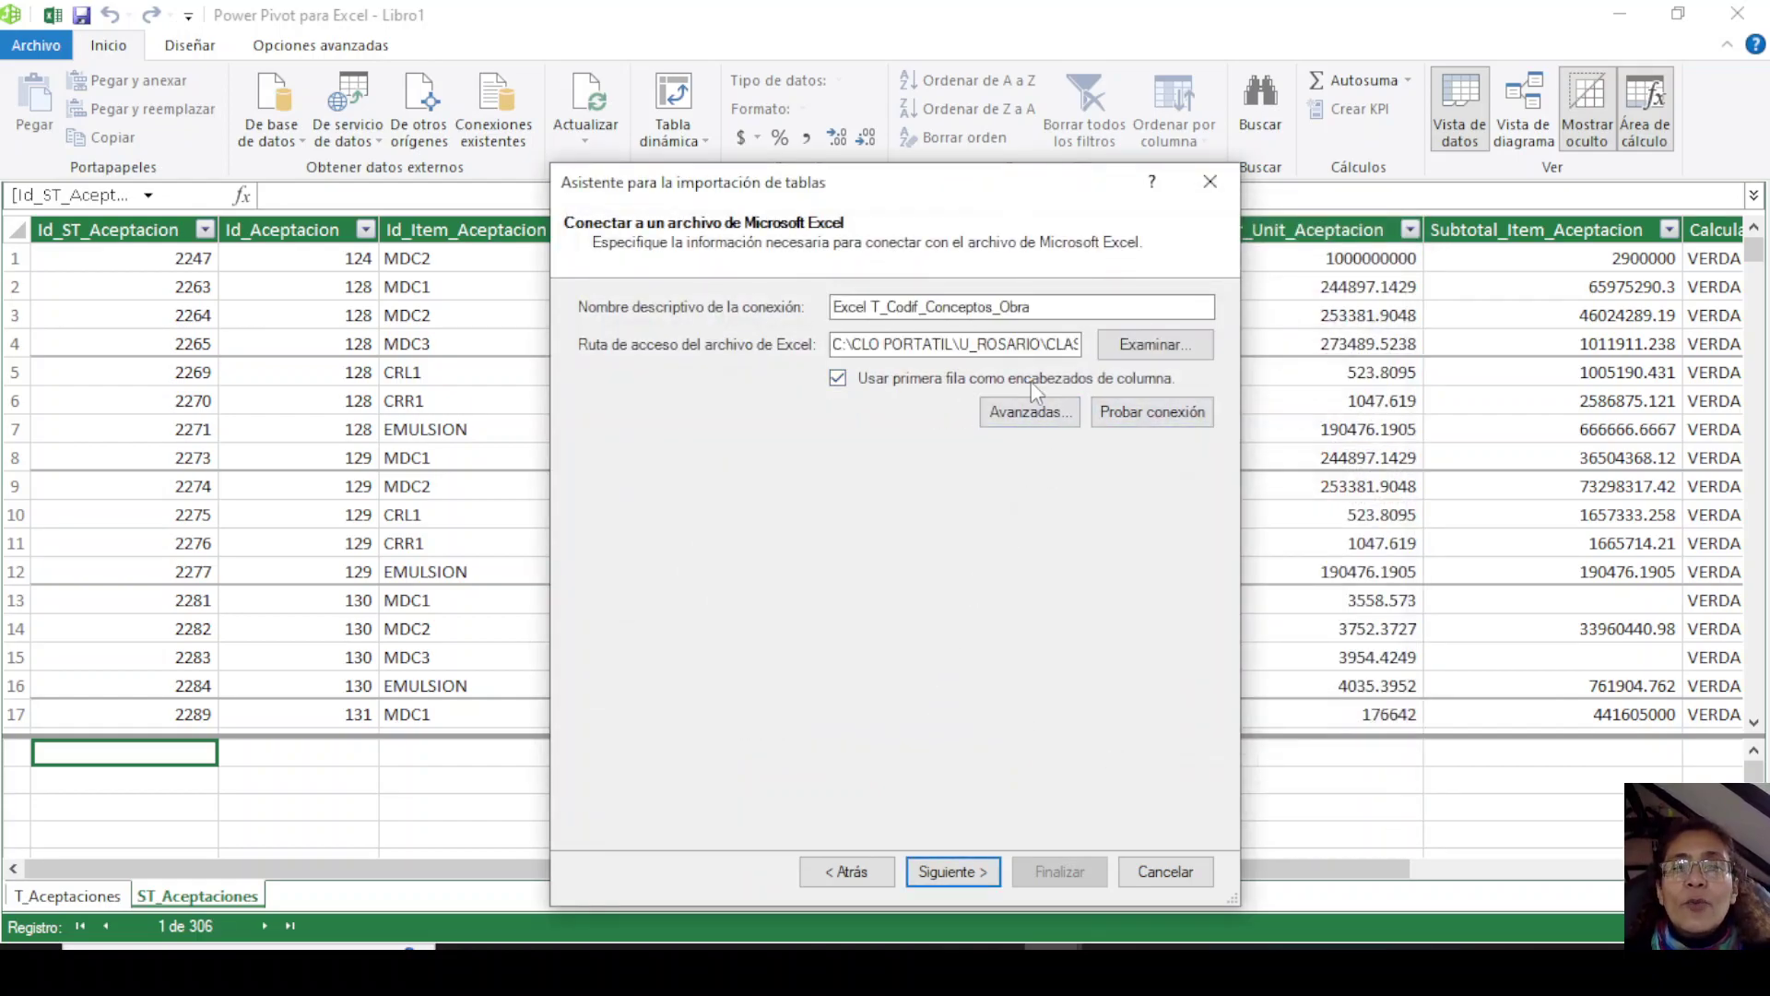
{"action": "left_click", "coordinate": [943, 874]}
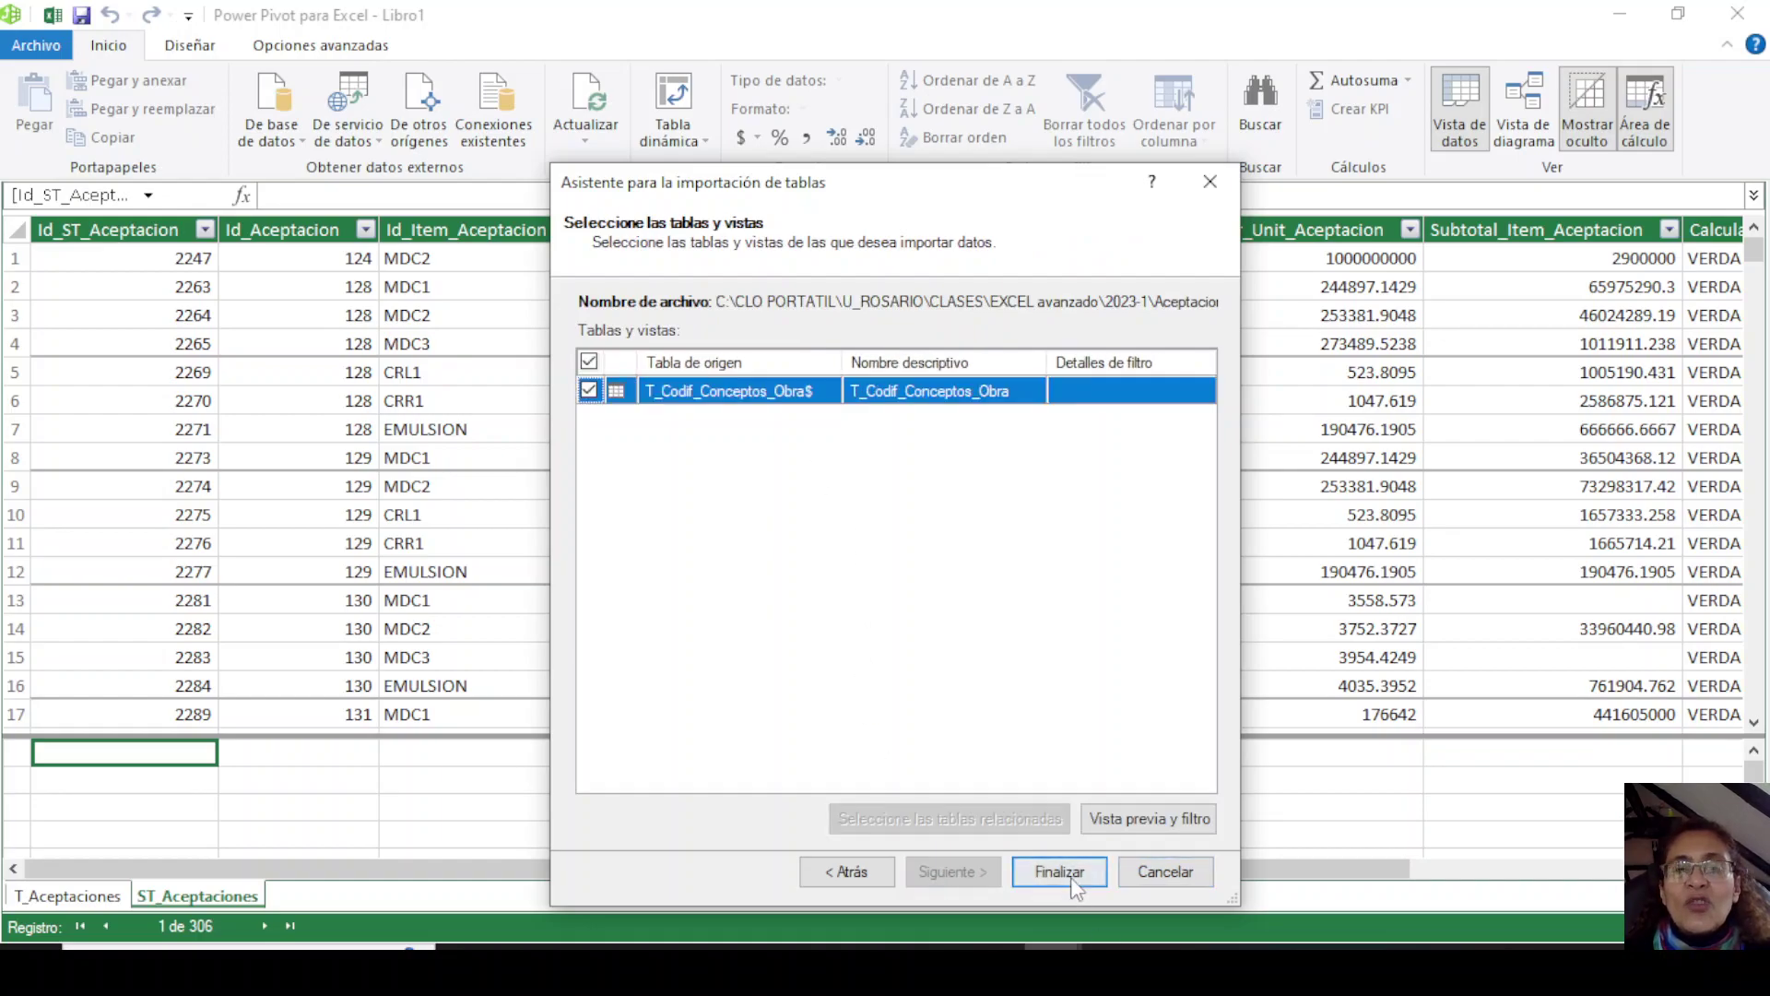
{"action": "left_click", "coordinate": [1051, 872]}
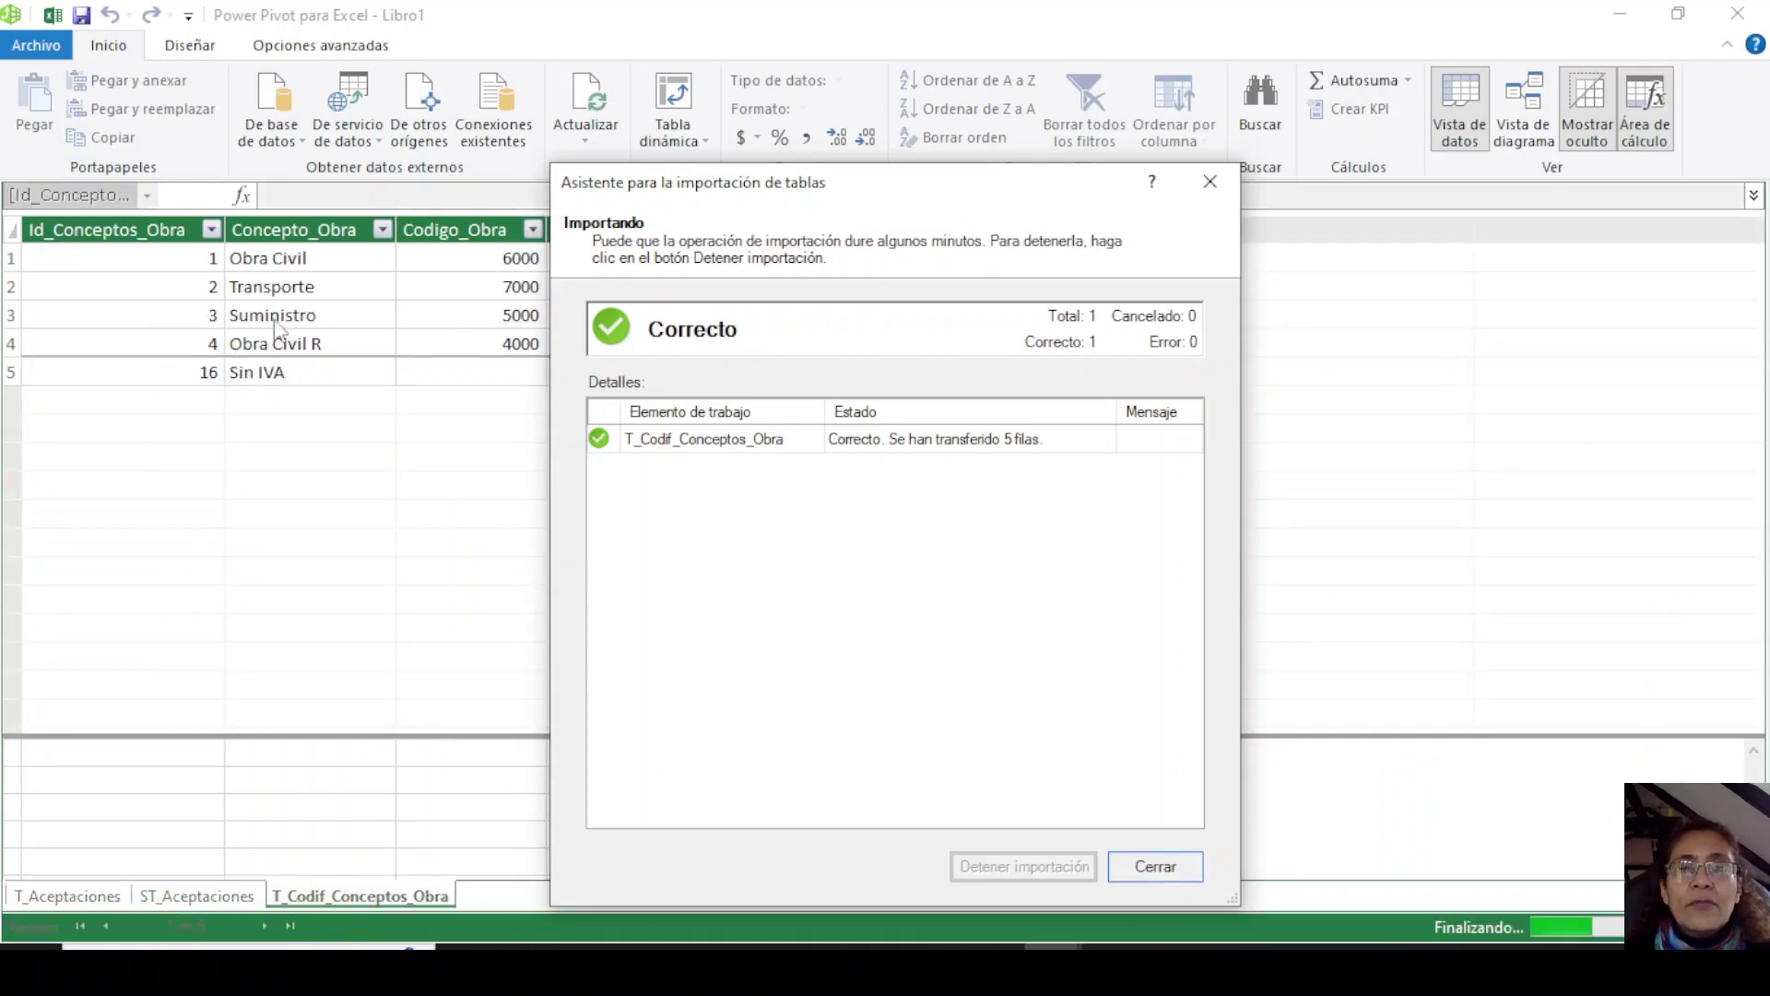
{"action": "left_click", "coordinate": [288, 289]}
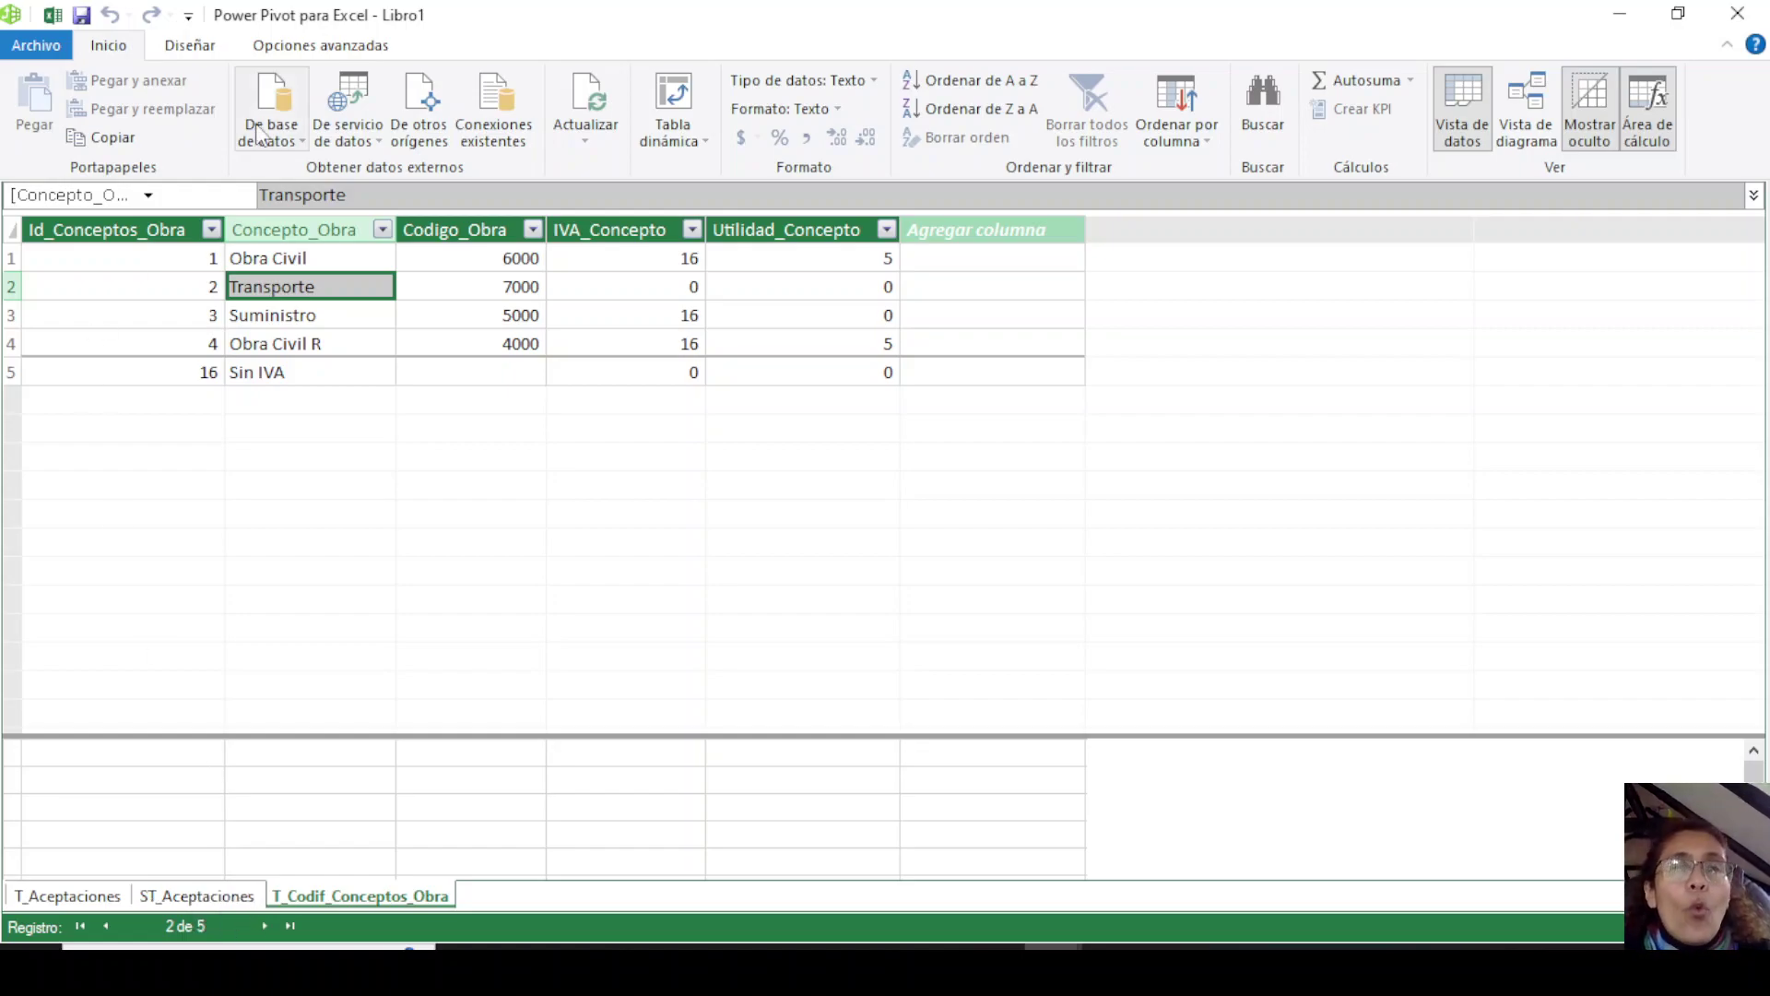
Start another import from an Excel file source and choose T_Codif_Regimen.xlsx as the file.
{"action": "left_click", "coordinate": [421, 132]}
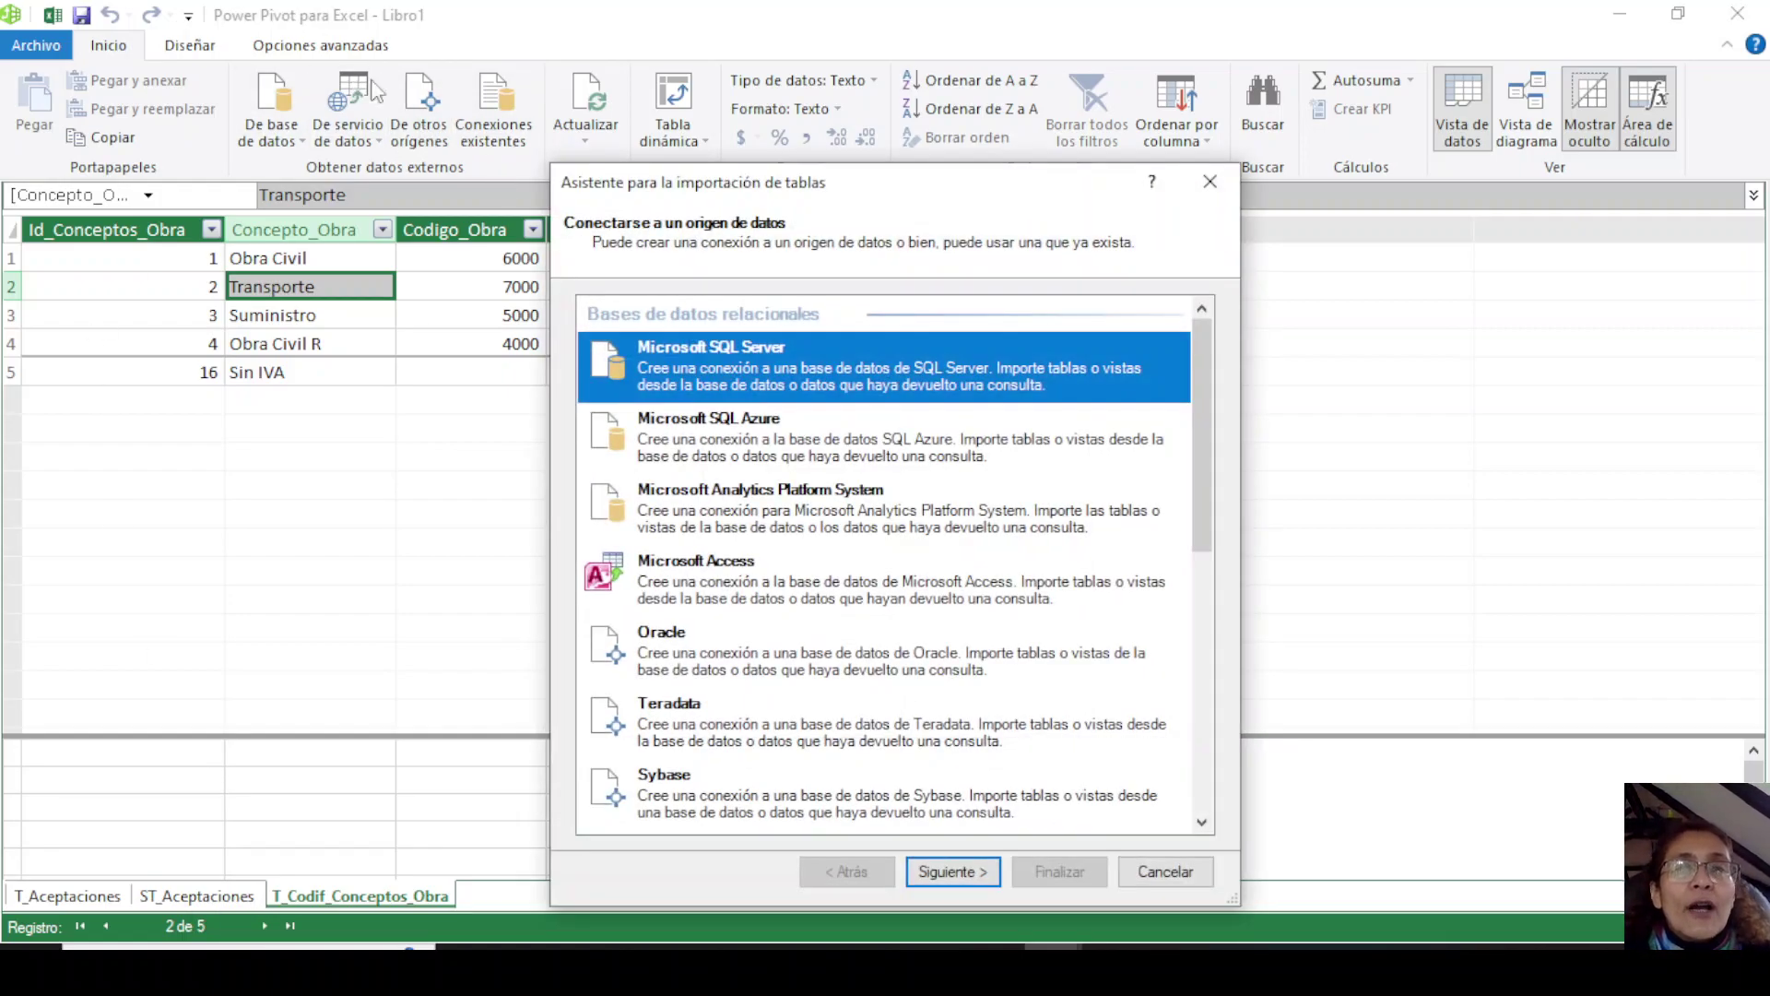
{"action": "scroll", "coordinate": [738, 687], "scroll_direction": "down", "scroll_amount": 5}
{"action": "scroll", "coordinate": [738, 687], "scroll_direction": "down", "scroll_amount": 1}
{"action": "left_click", "coordinate": [727, 730]}
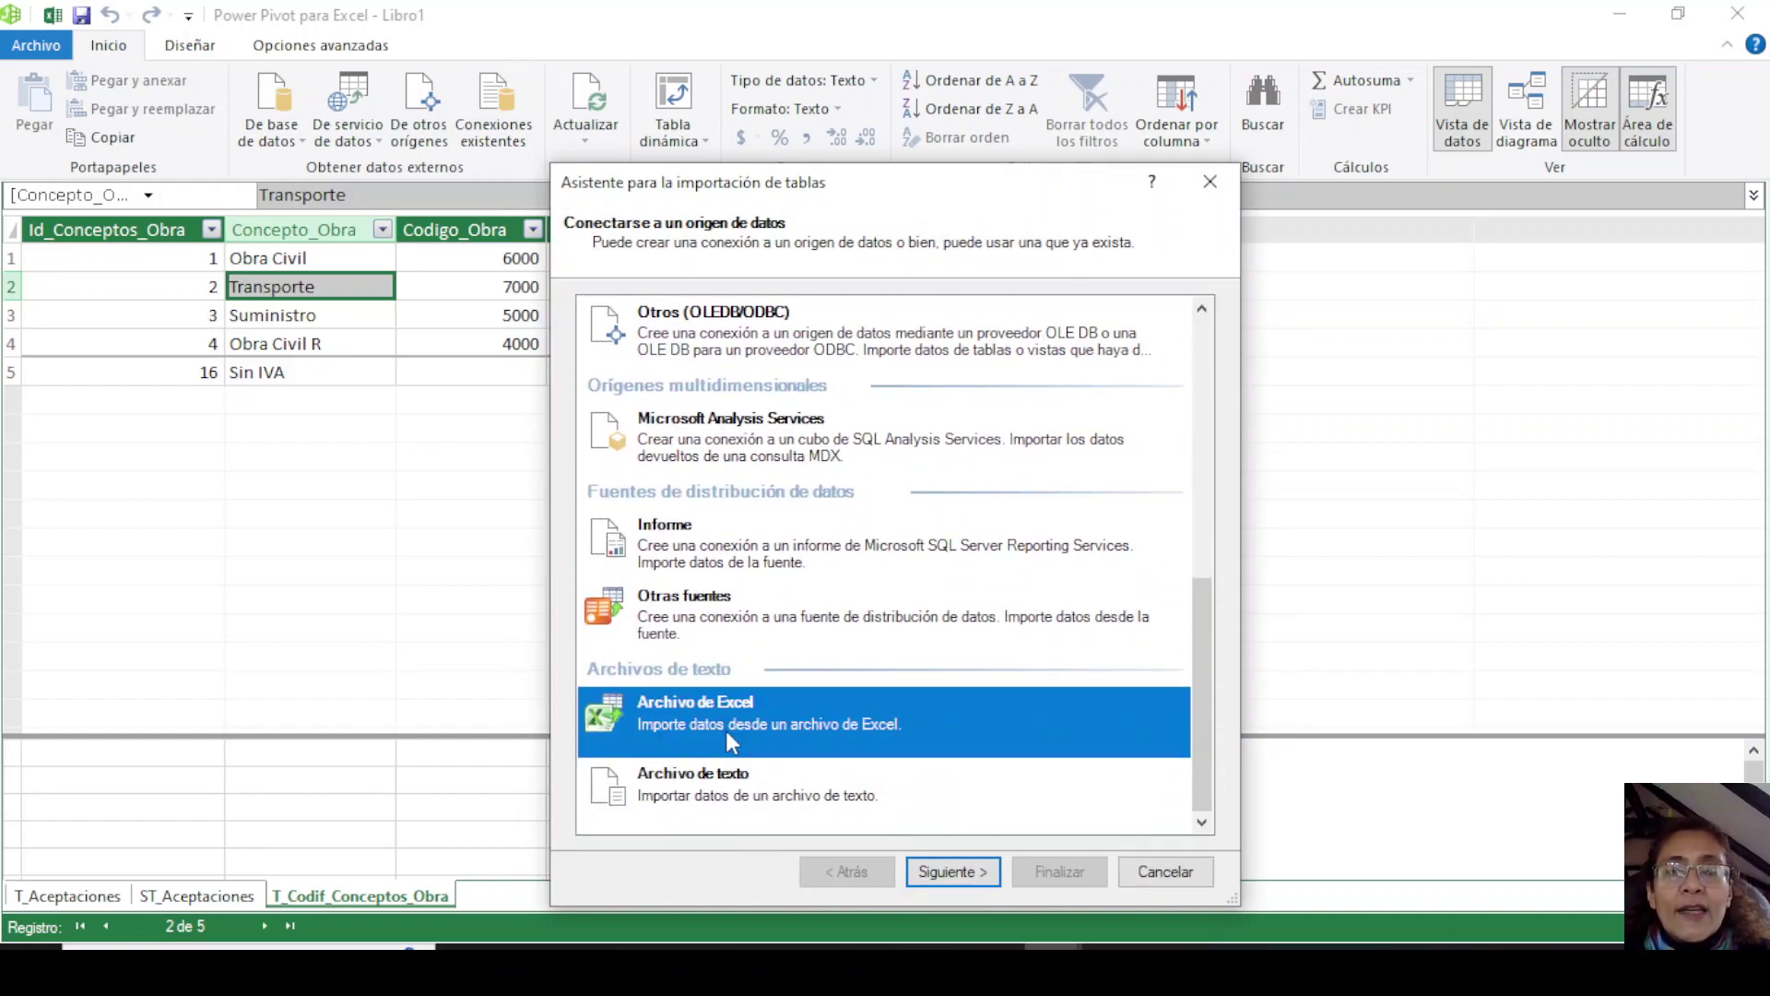
{"action": "left_click", "coordinate": [950, 872]}
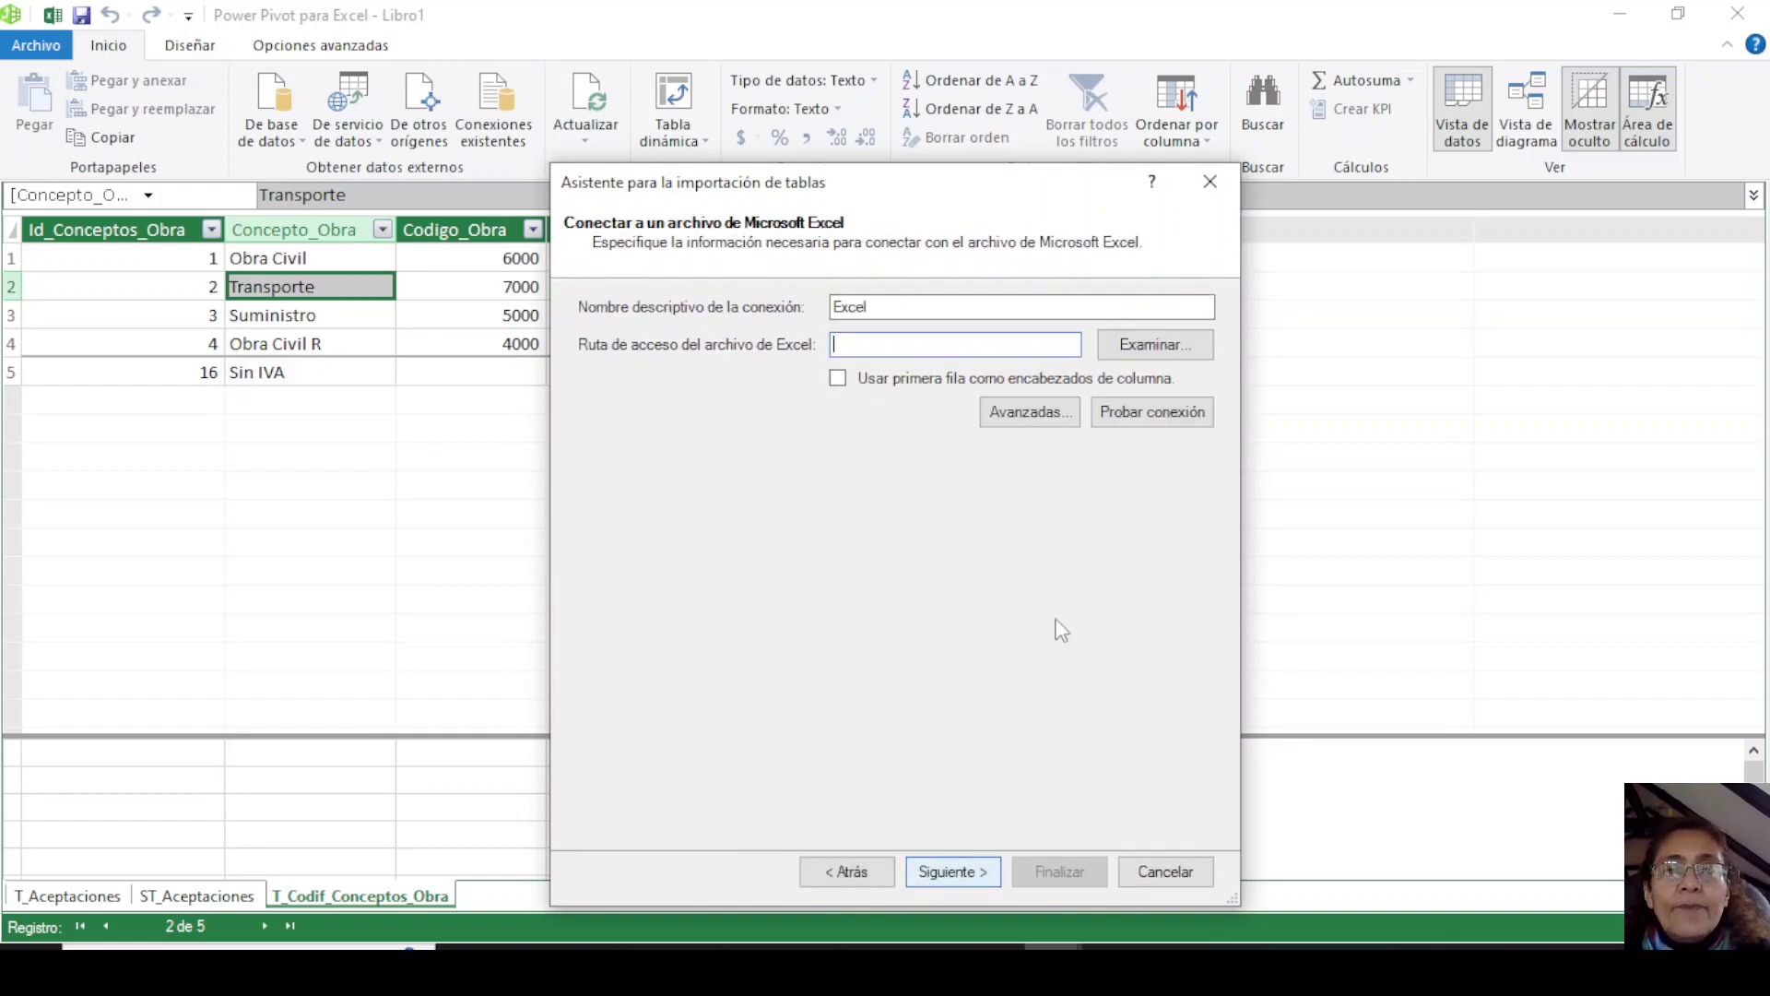
{"action": "left_click", "coordinate": [1154, 345]}
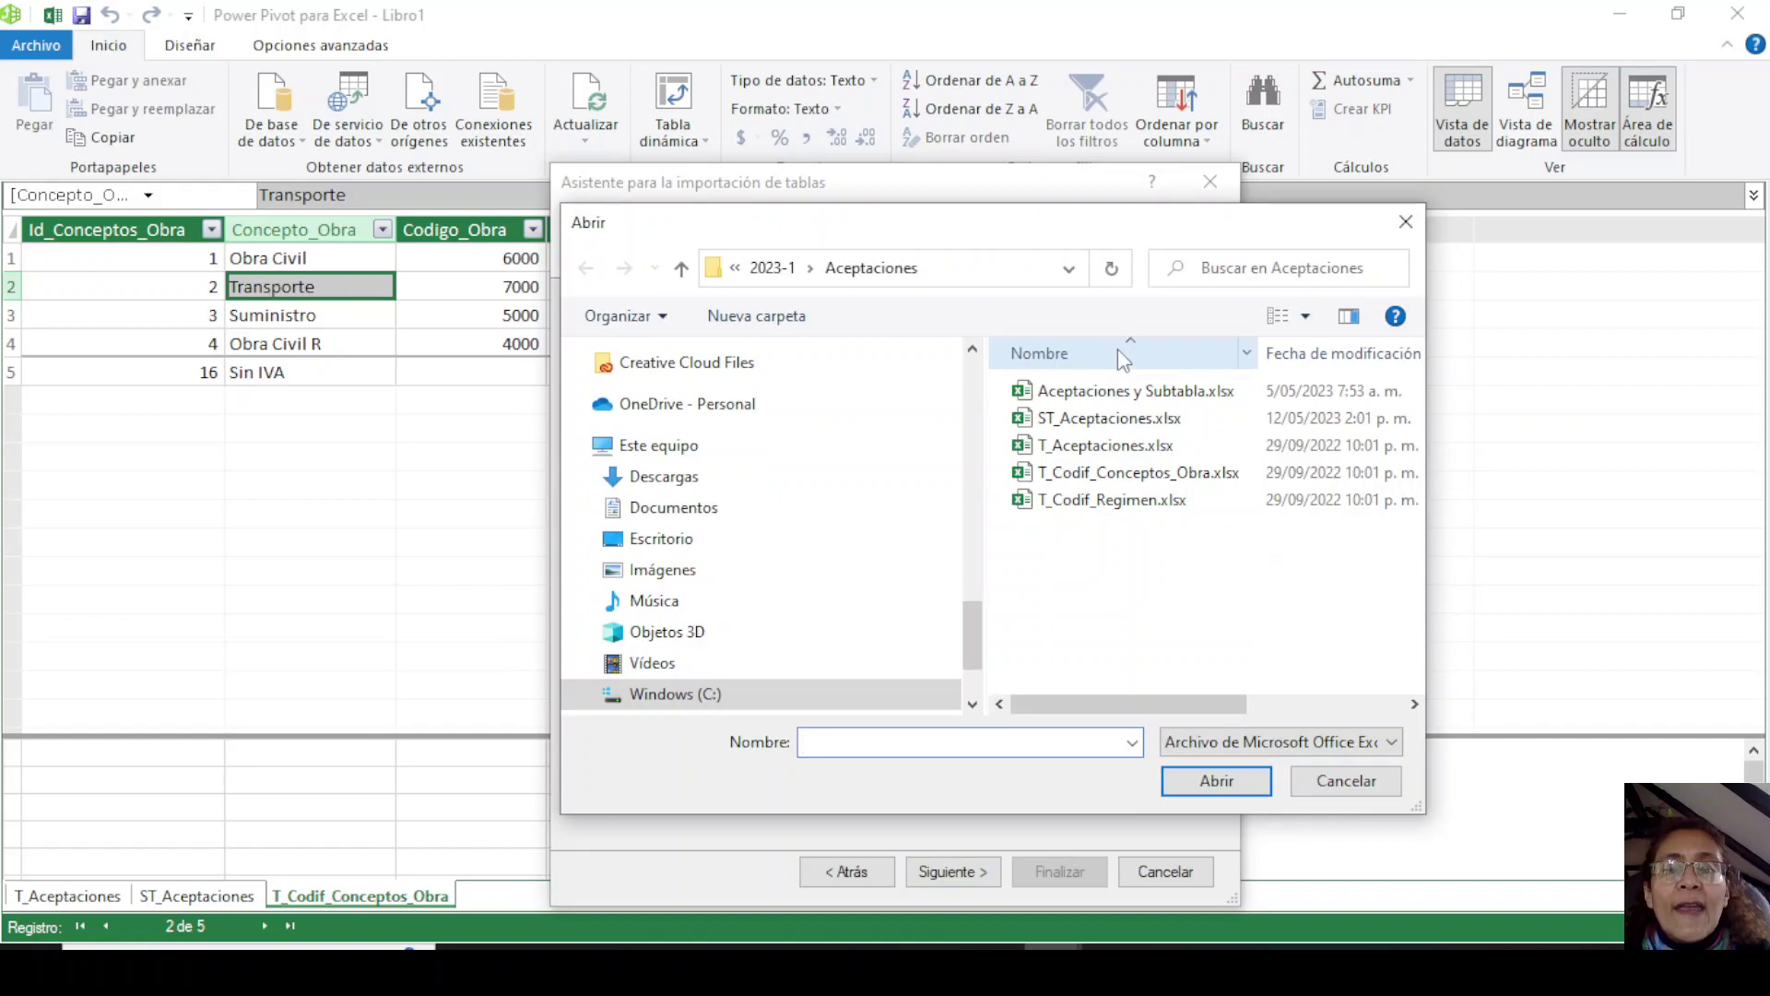
{"action": "double_click", "coordinate": [1060, 503]}
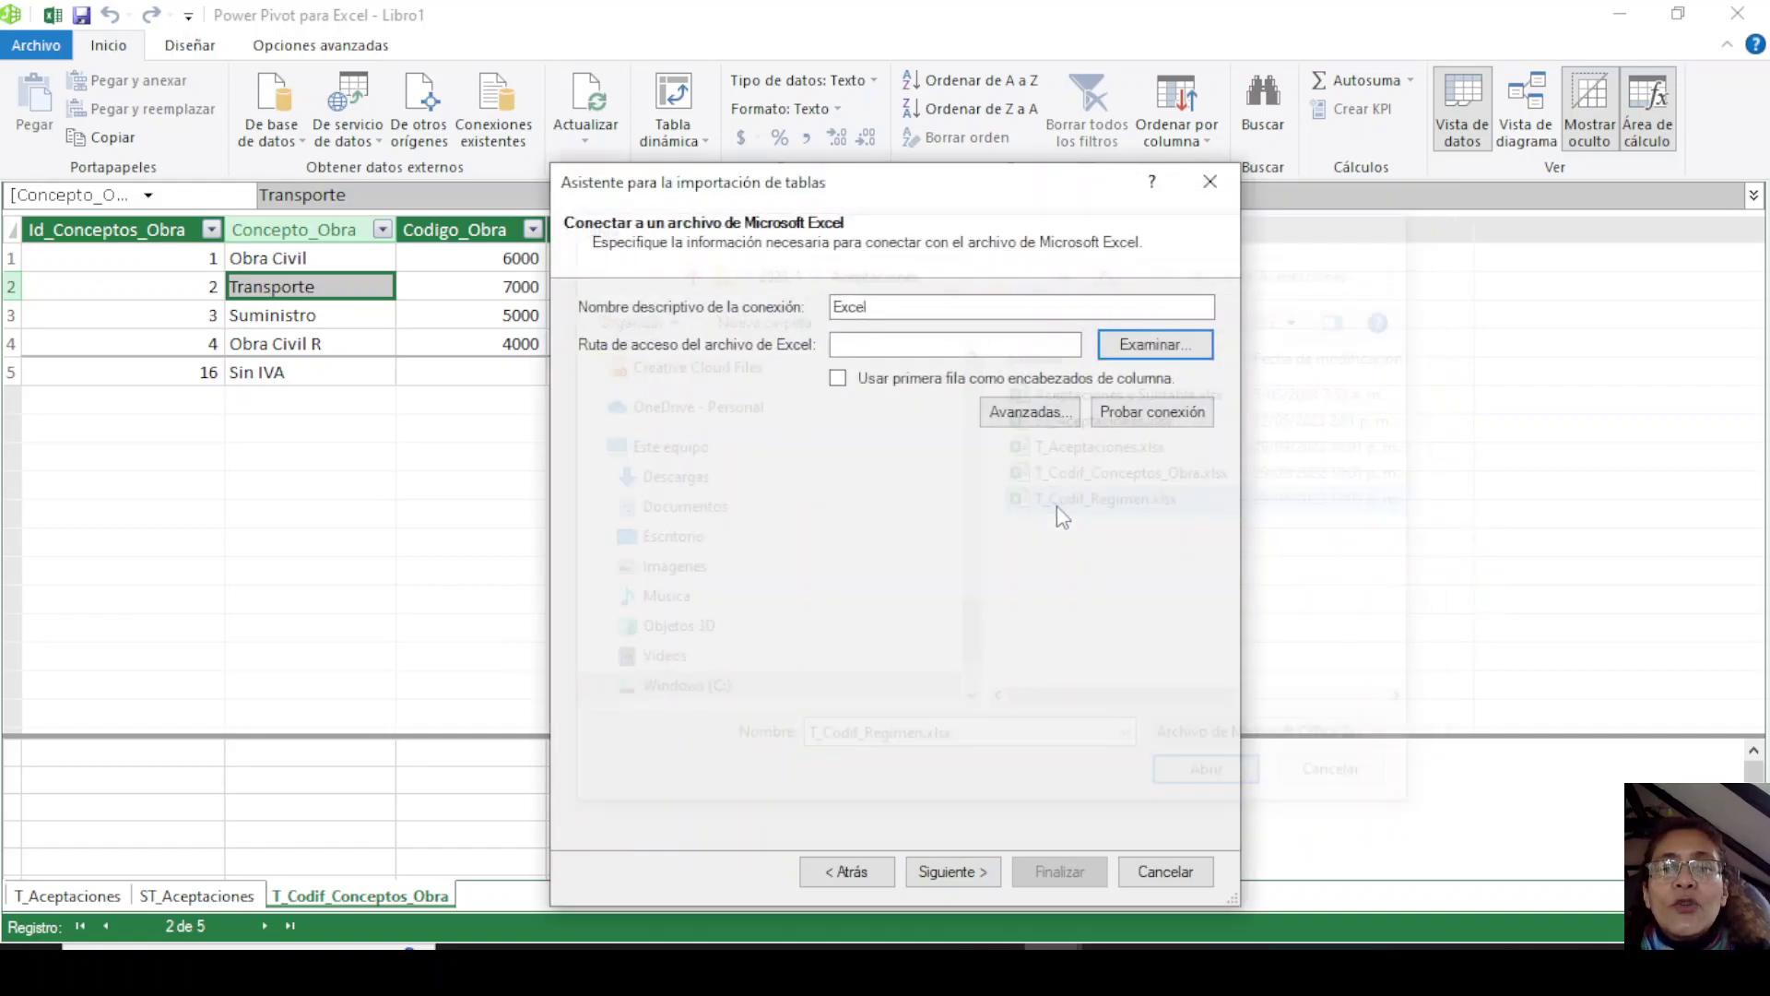
Use the first row as column headers and import the T_Codif_Regimen table into the data model.
{"action": "left_click", "coordinate": [835, 381]}
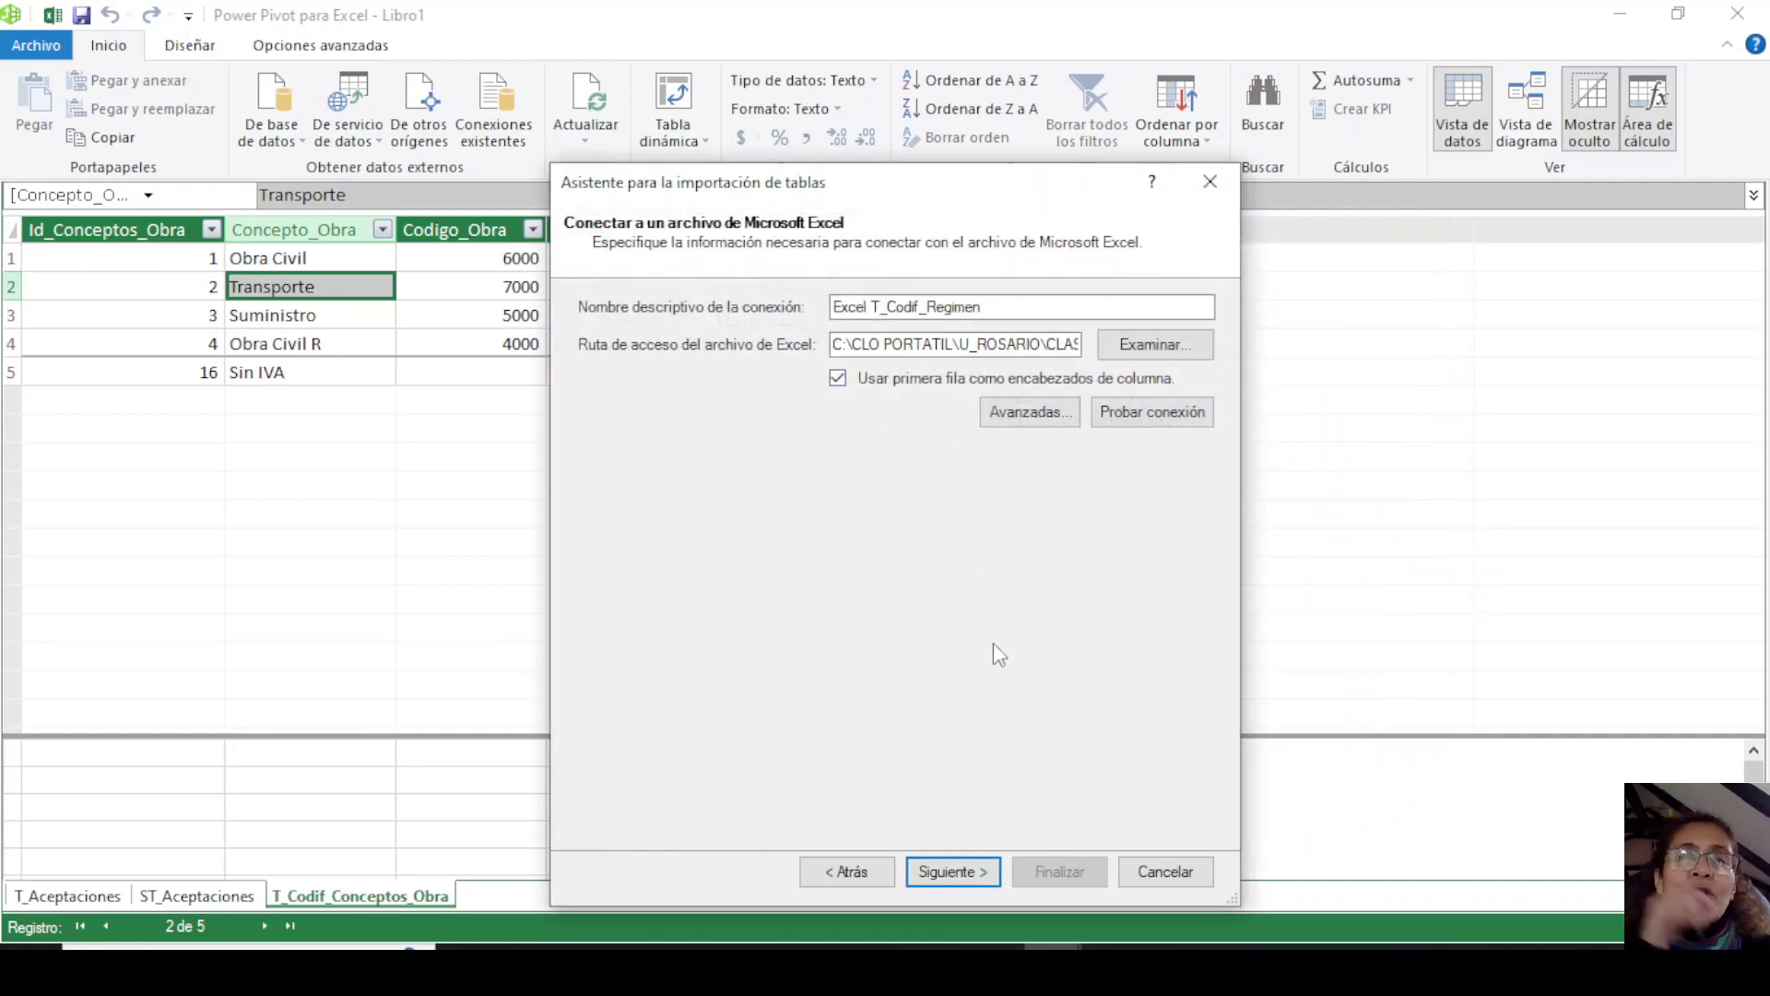
{"action": "left_click", "coordinate": [968, 870]}
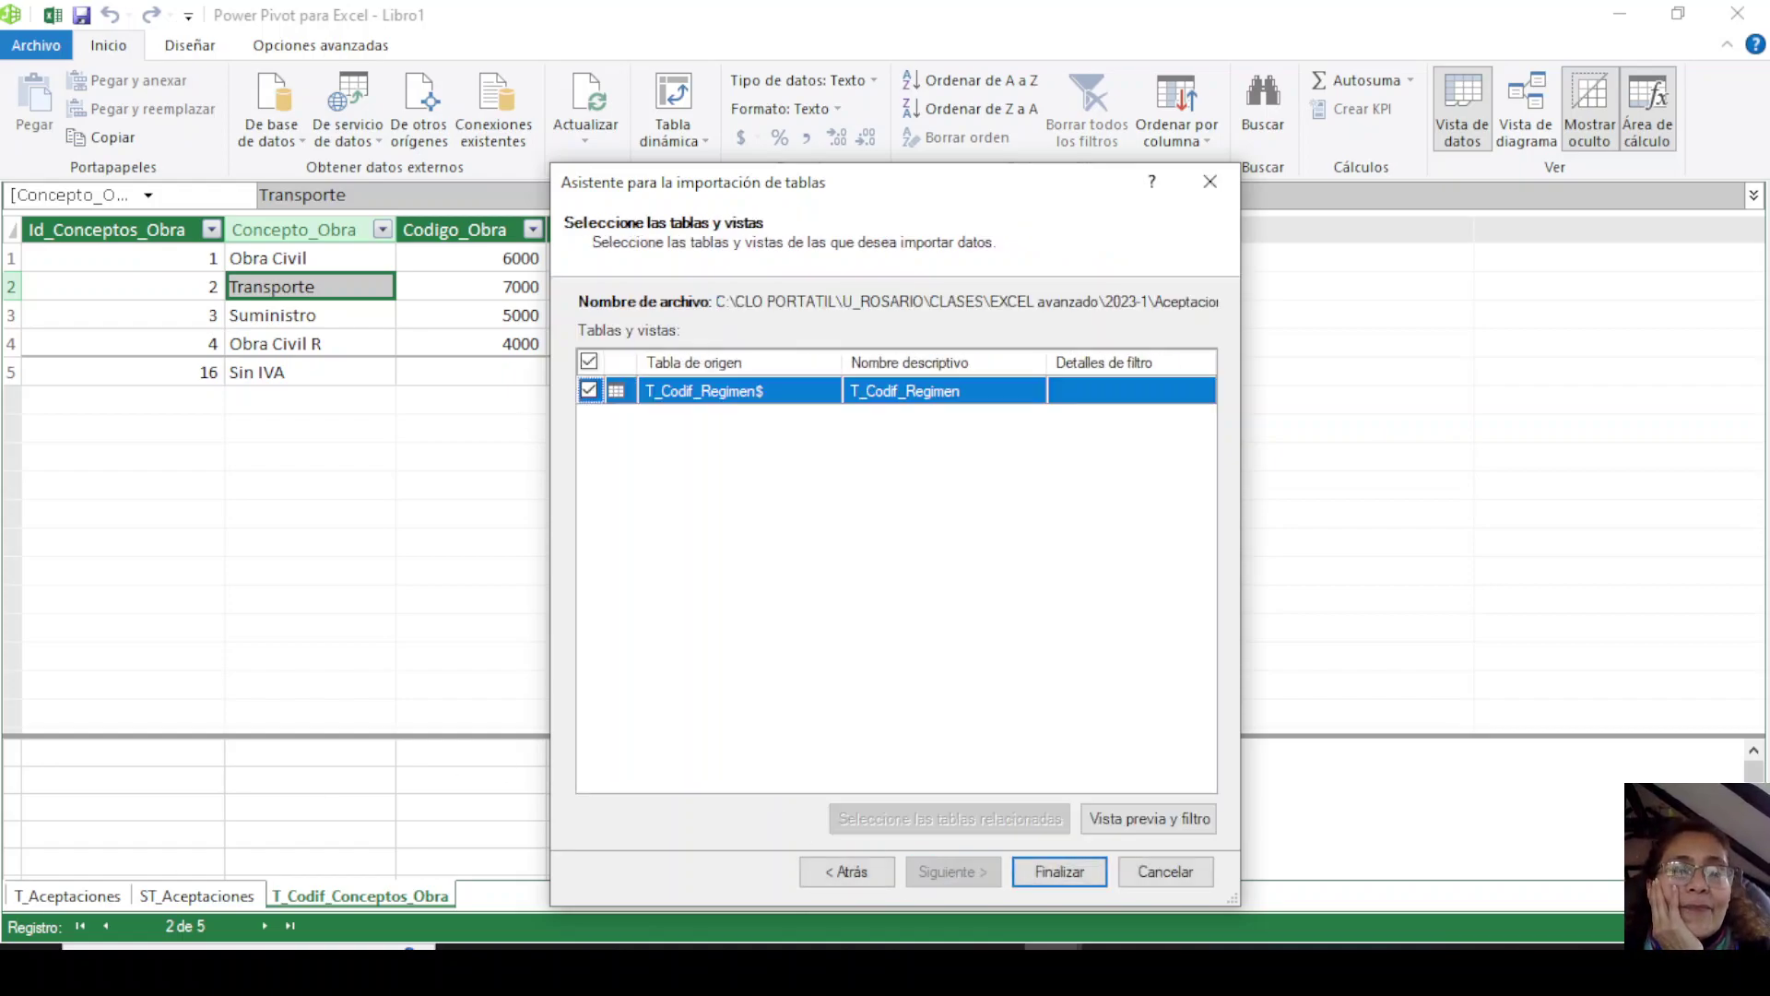
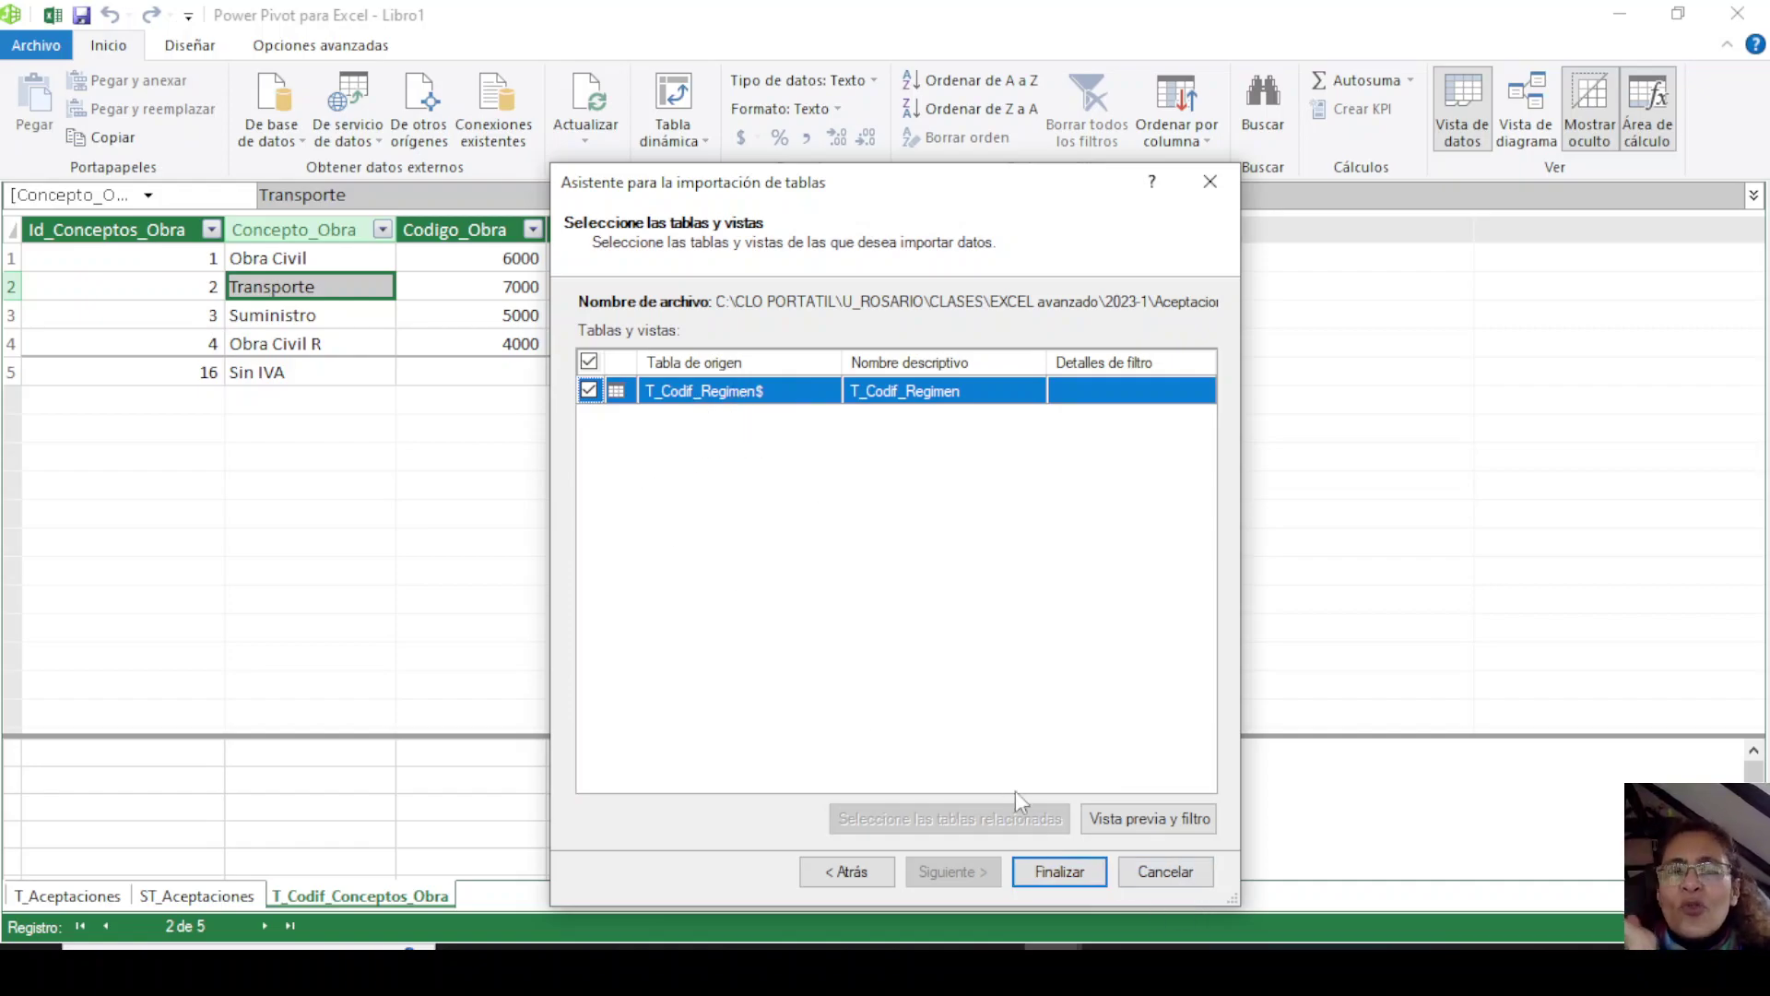
{"action": "left_click", "coordinate": [1060, 872]}
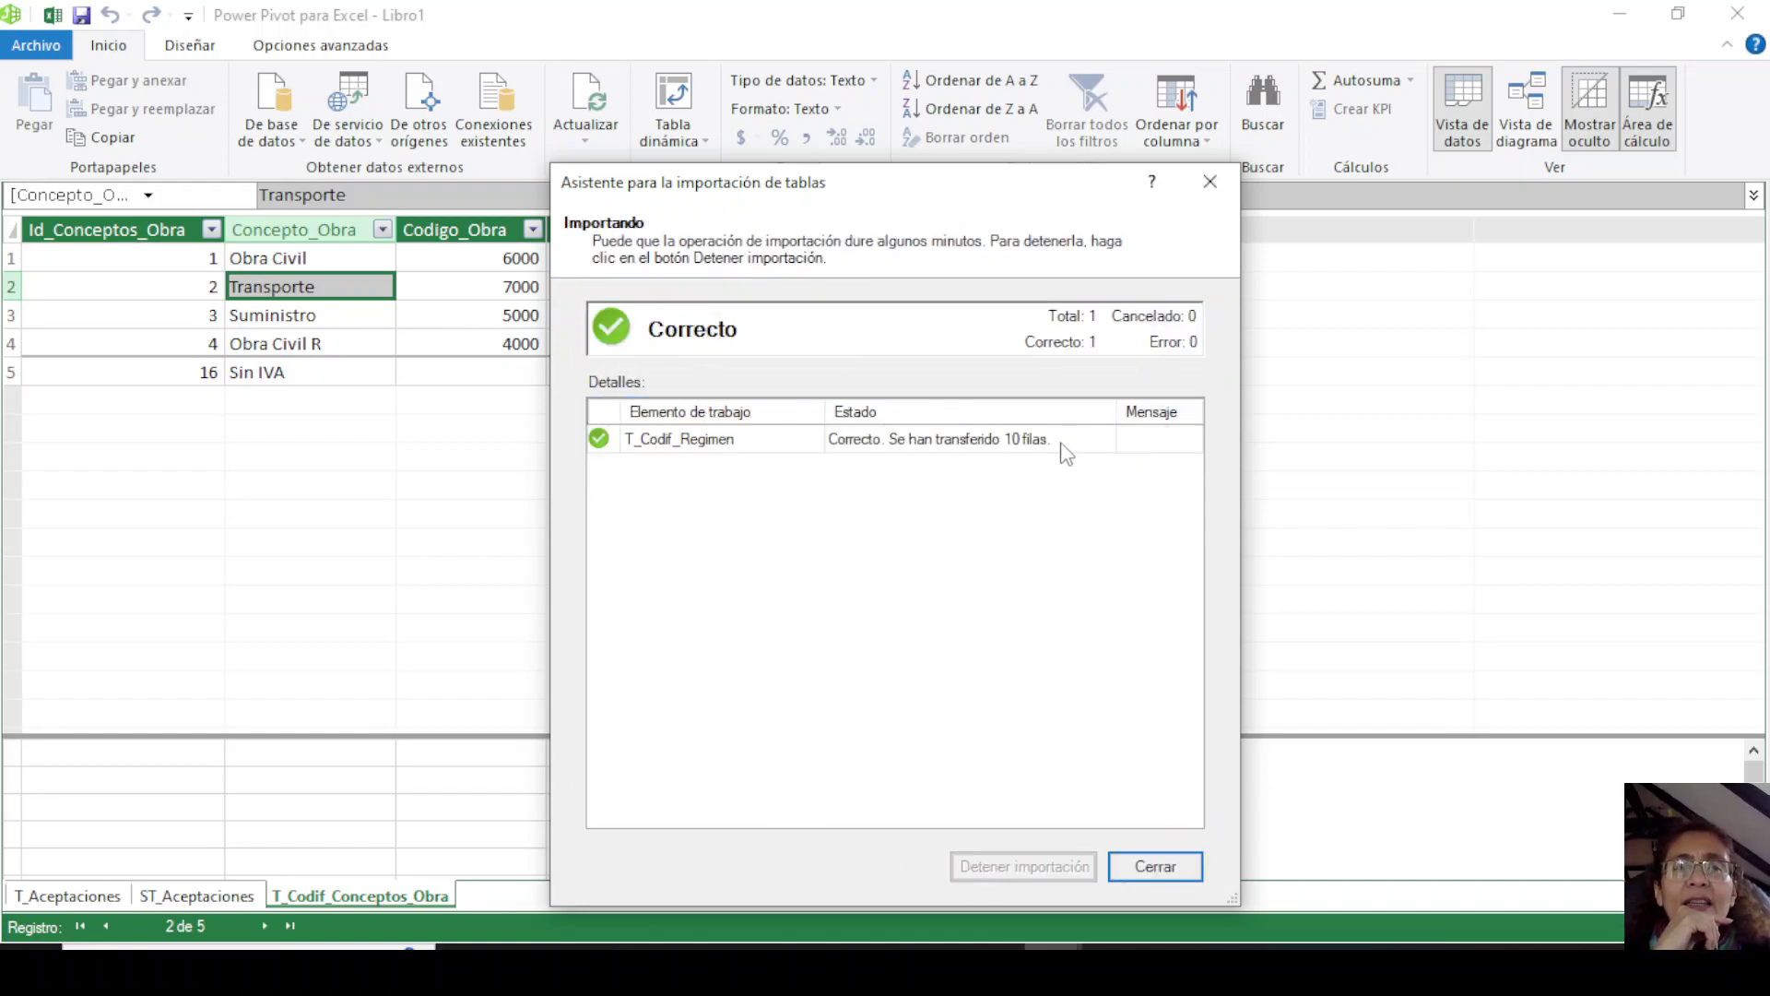
{"action": "left_click", "coordinate": [1146, 871]}
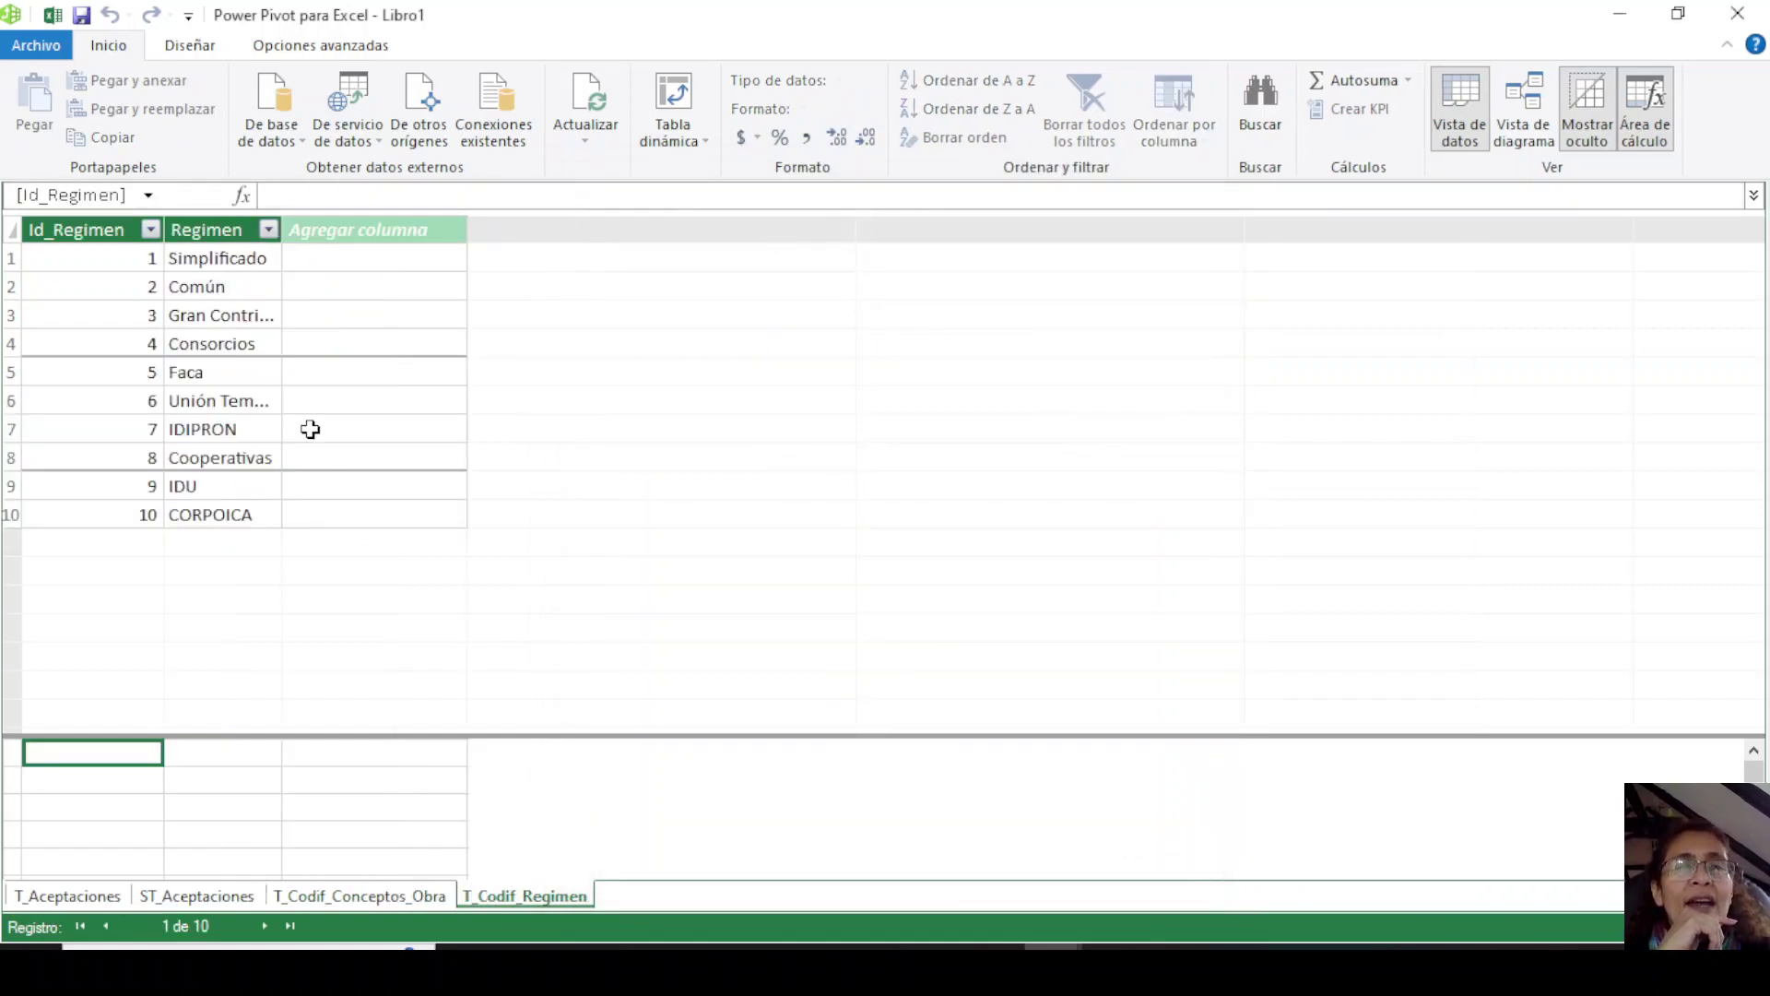
Fit the Regimen column's width to its contents and review the regime names in the T_Codif_Regimen table.
{"action": "double_click", "coordinate": [281, 230]}
{"action": "left_click", "coordinate": [252, 313]}
{"action": "left_click", "coordinate": [217, 258]}
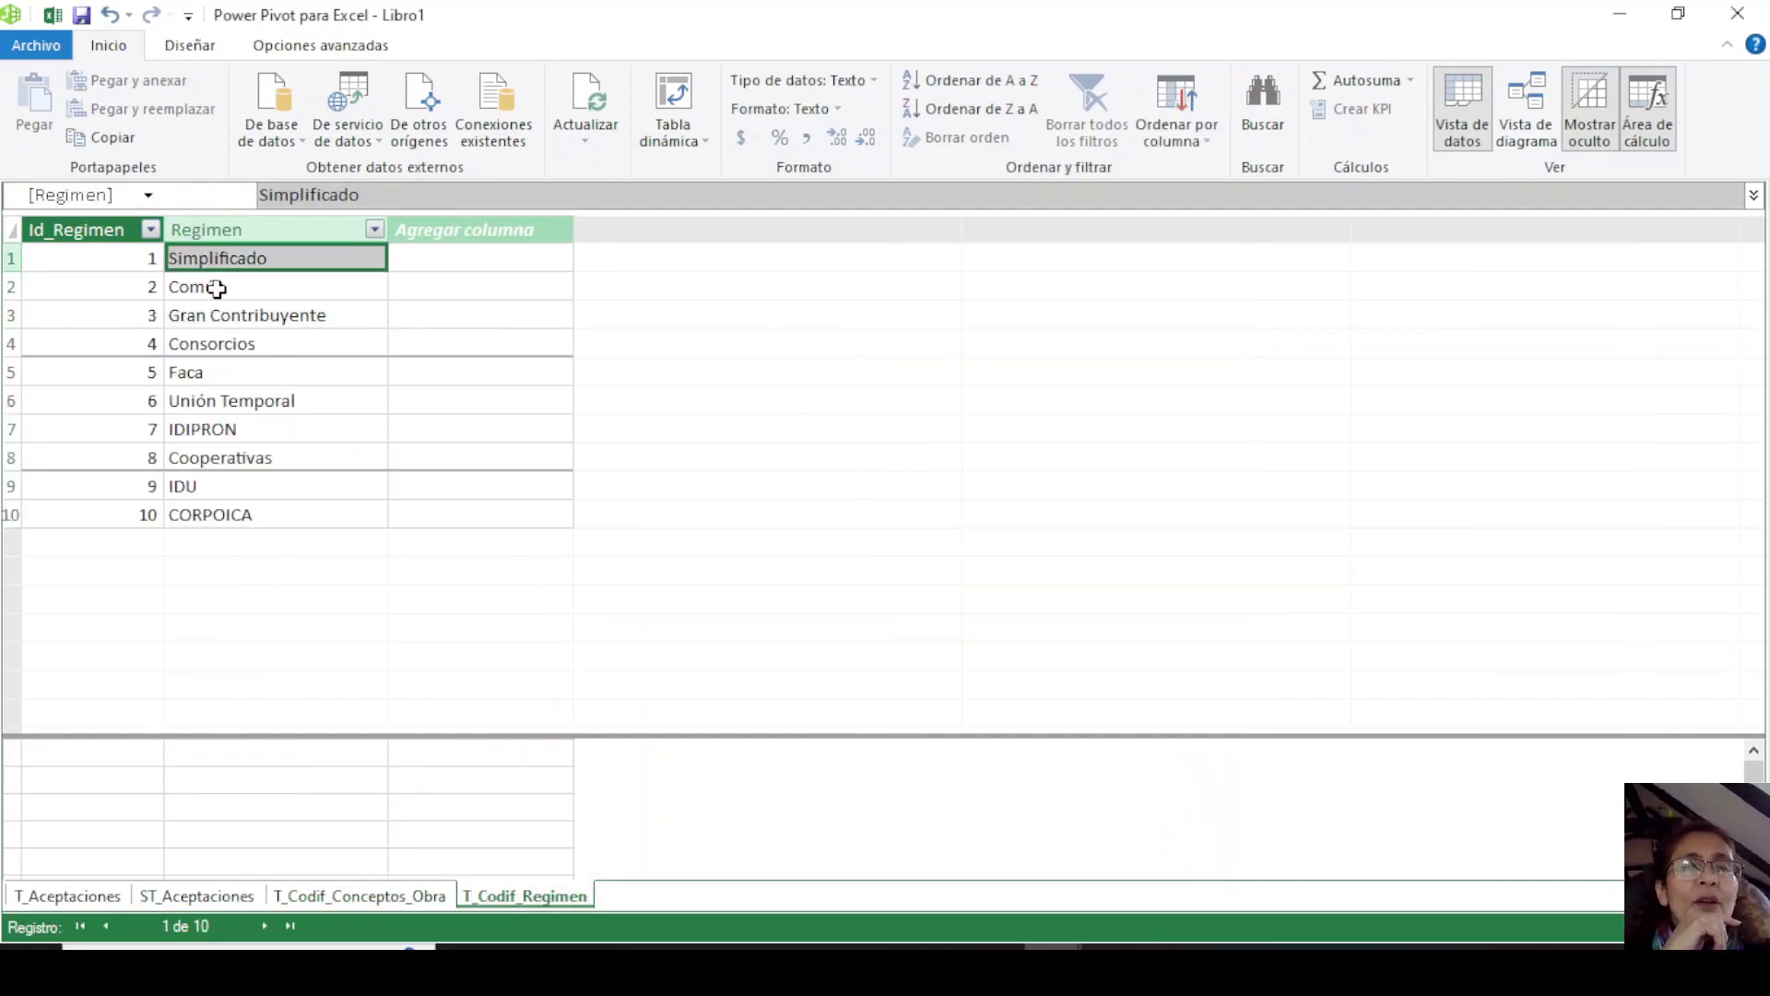
{"action": "left_click", "coordinate": [216, 288]}
{"action": "left_click", "coordinate": [244, 315]}
{"action": "left_click", "coordinate": [224, 401]}
{"action": "left_click", "coordinate": [274, 461]}
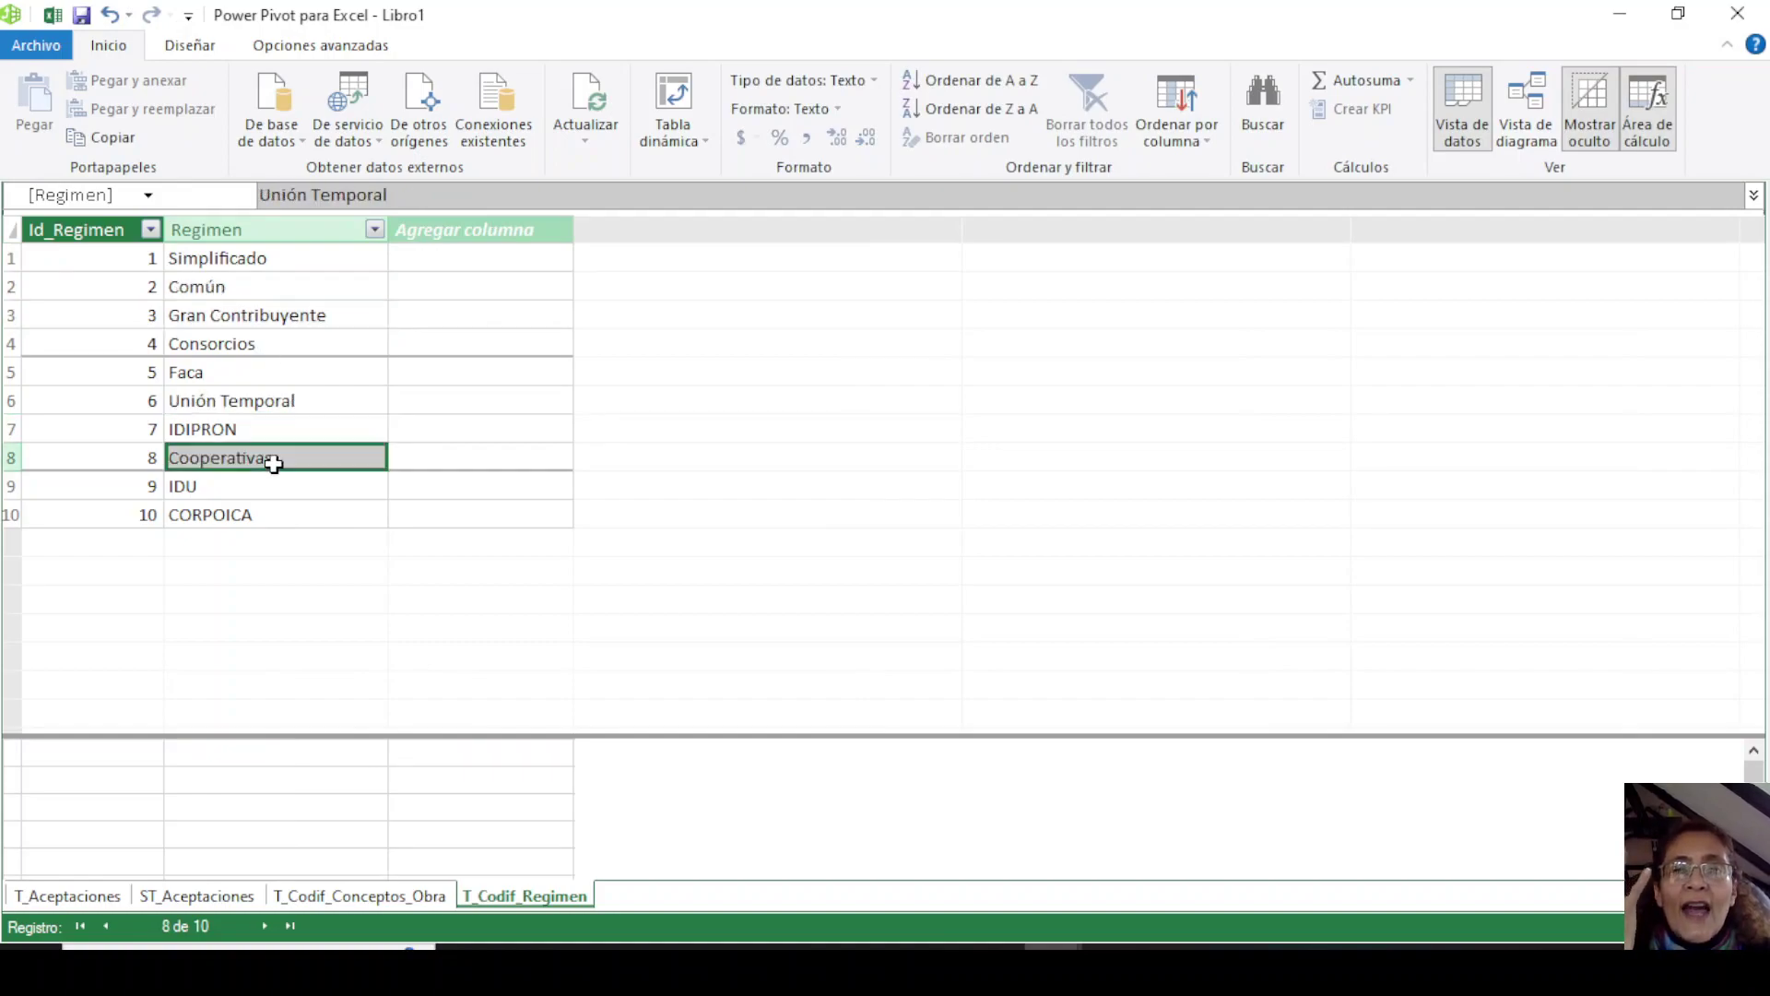
{"action": "left_click", "coordinate": [258, 516]}
{"action": "left_click", "coordinate": [223, 435]}
{"action": "left_click", "coordinate": [327, 347]}
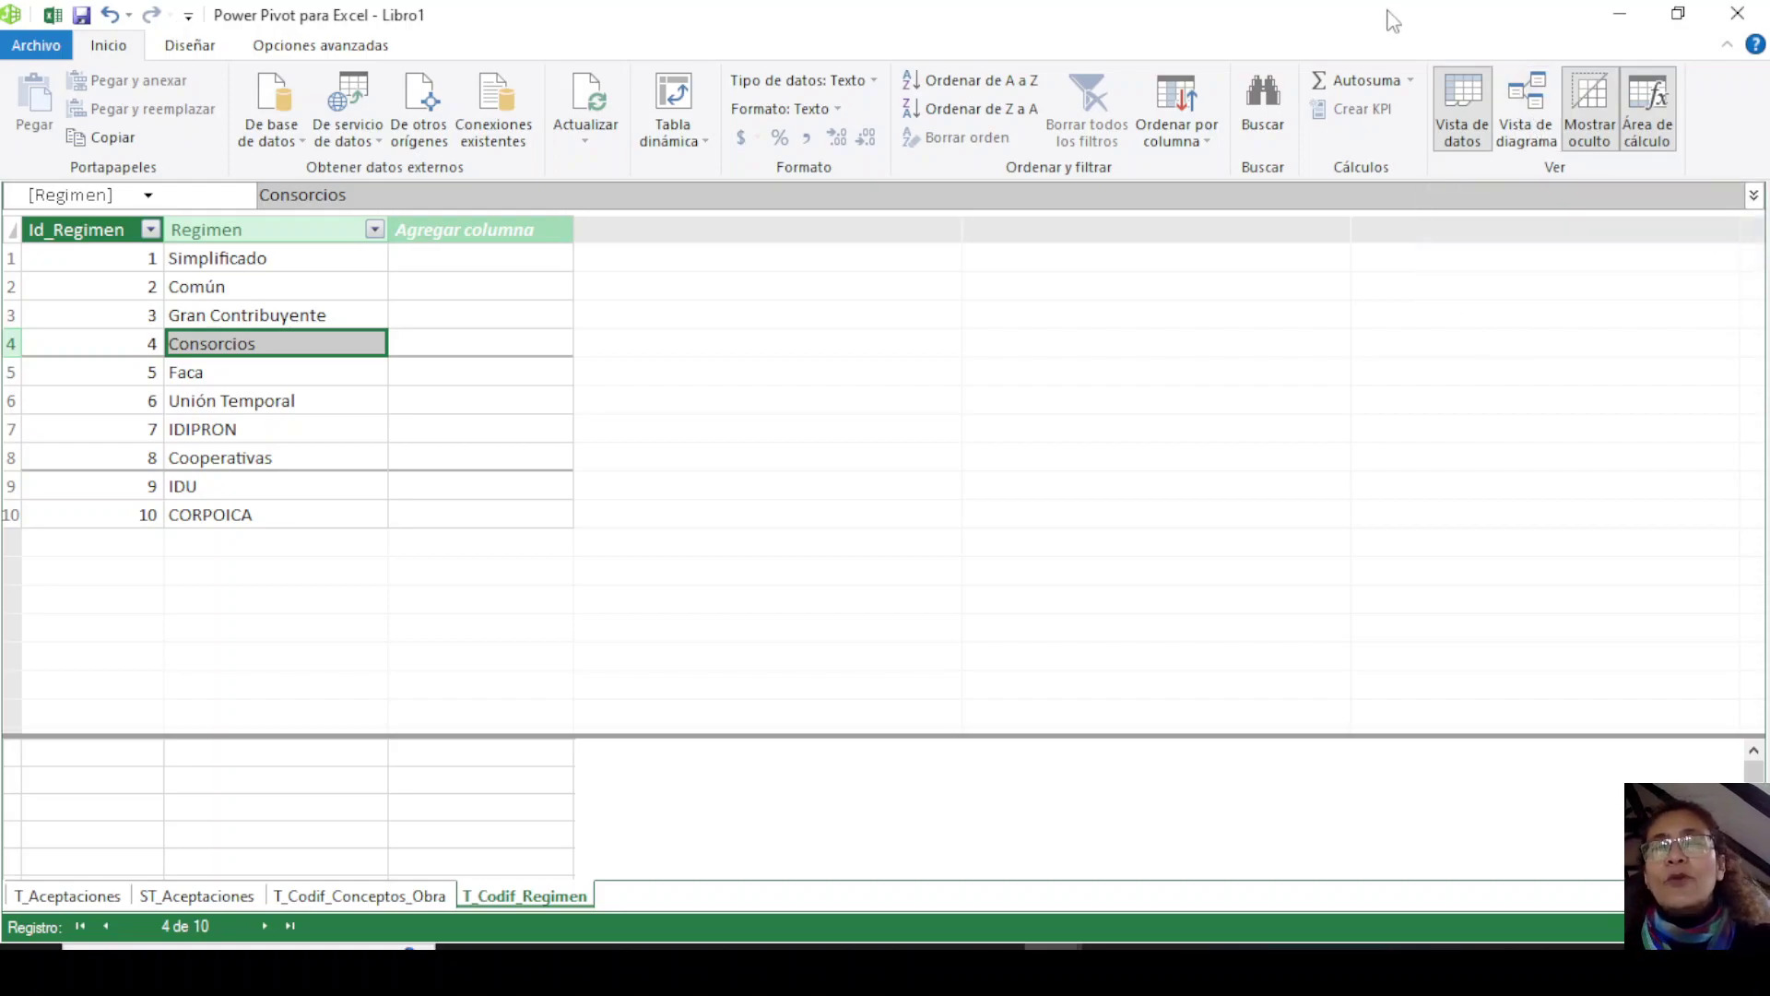
Show the model as a diagram, lengthen the T_Aceptaciones, ST_Aceptaciones and T_Codif_Conceptos_Obra tables, and shift the first two to the right.
{"action": "left_click", "coordinate": [1523, 111]}
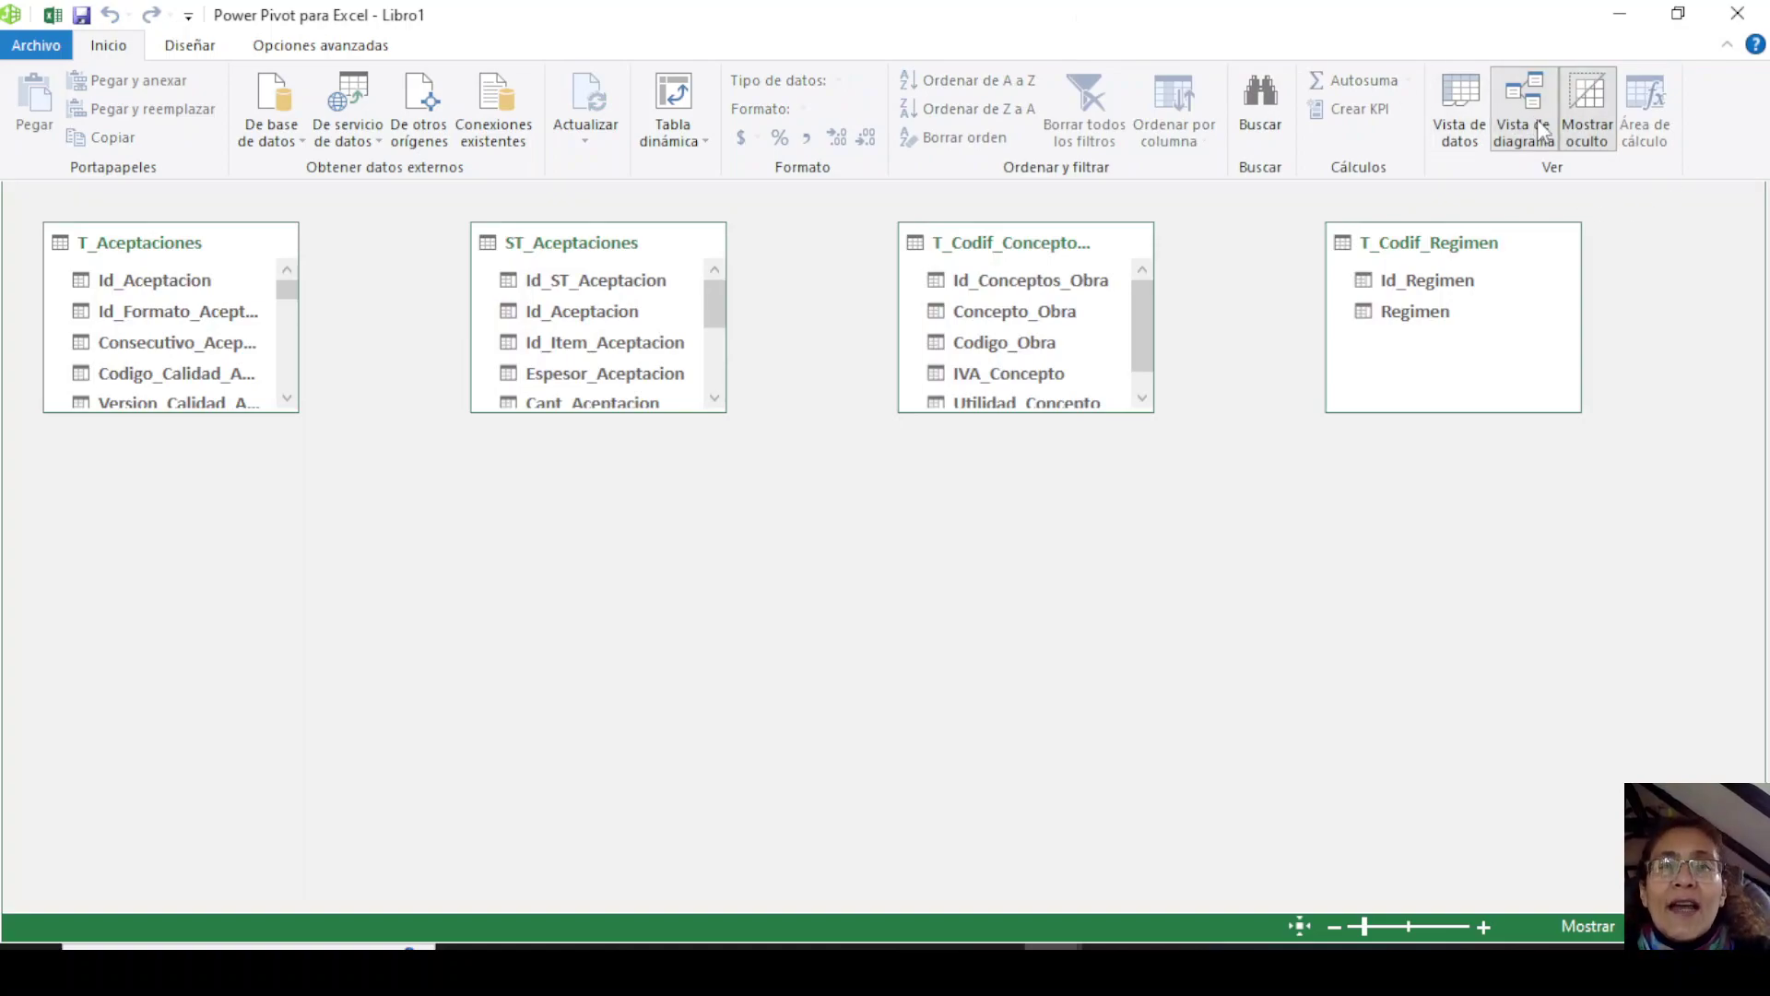
{"action": "left_click_drag", "start_coordinate": [219, 257], "coordinate": [267, 259]}
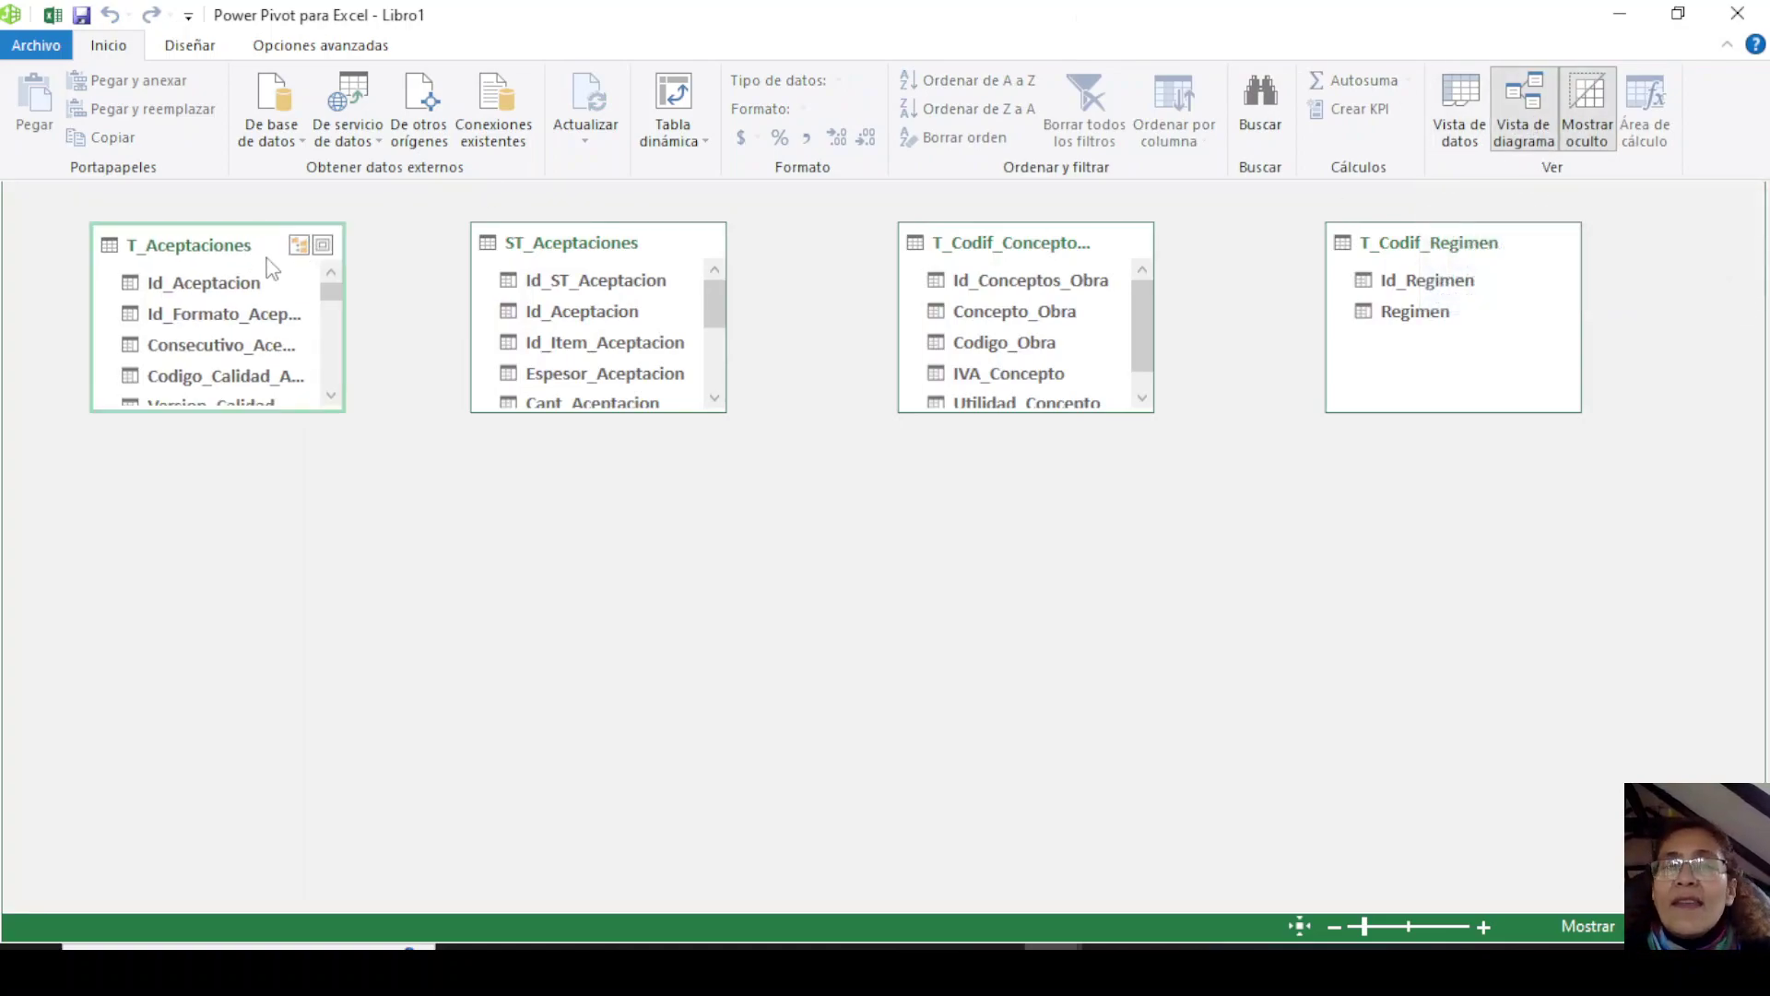
{"action": "left_click_drag", "start_coordinate": [276, 417], "coordinate": [276, 665]}
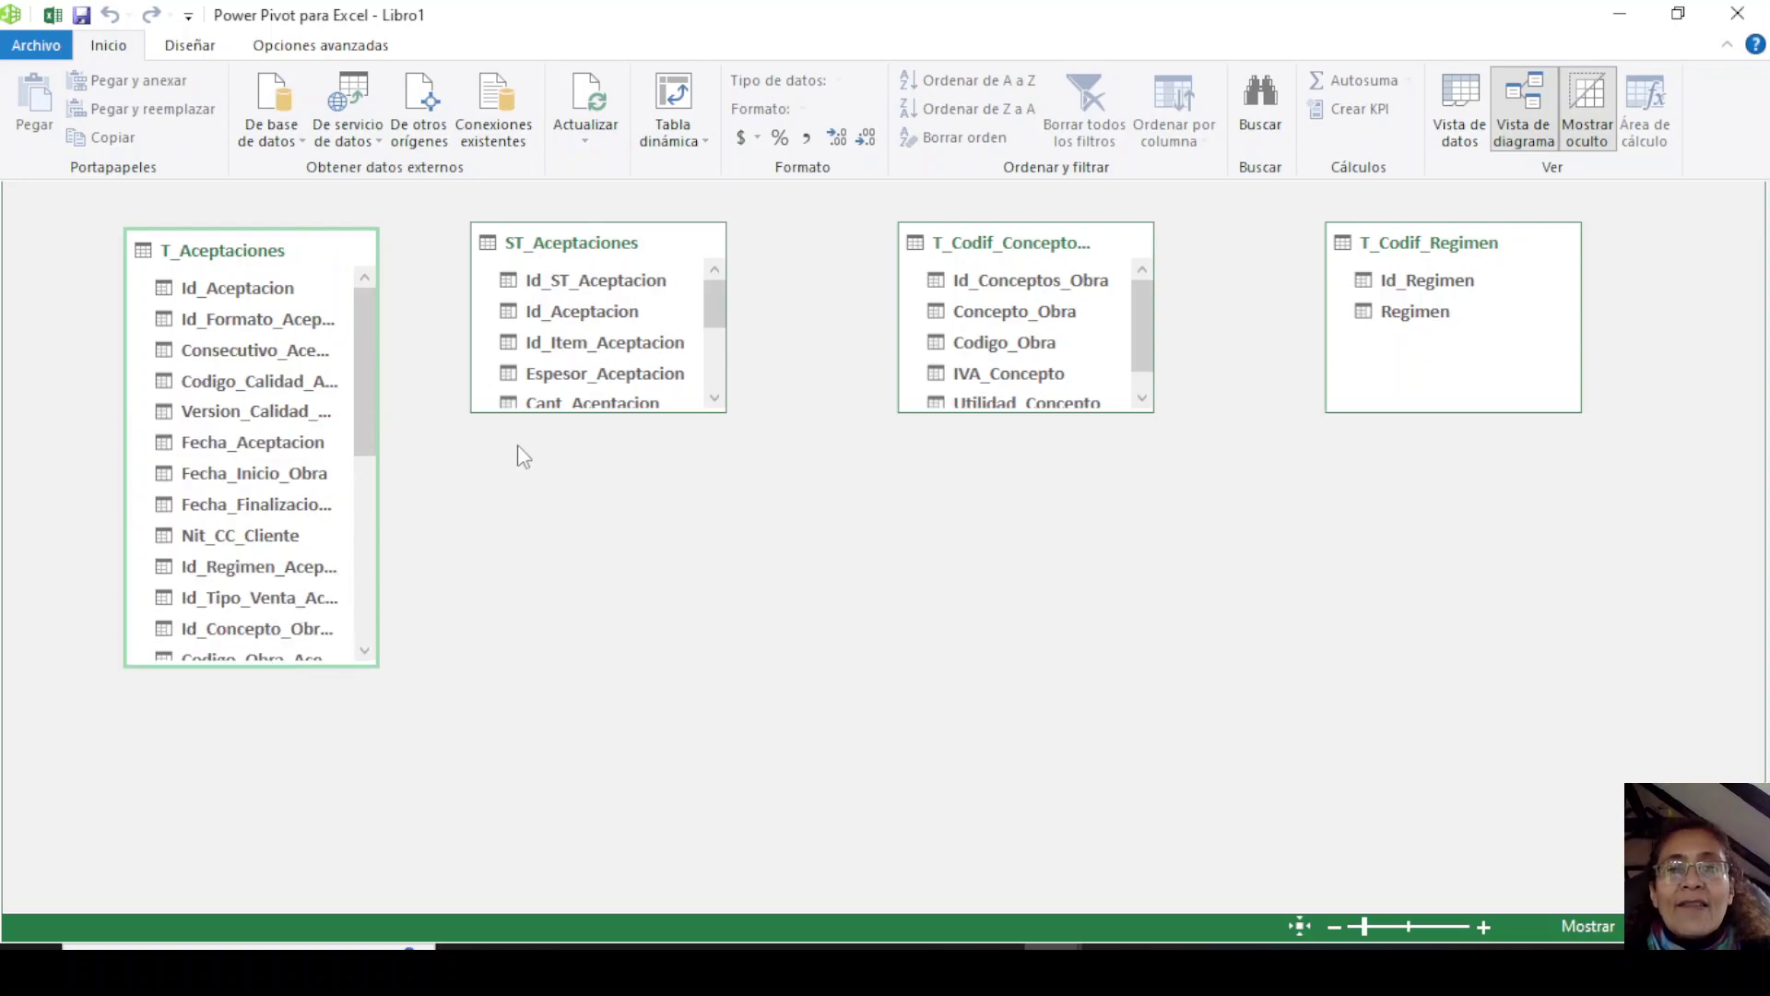
{"action": "left_click", "coordinate": [555, 411]}
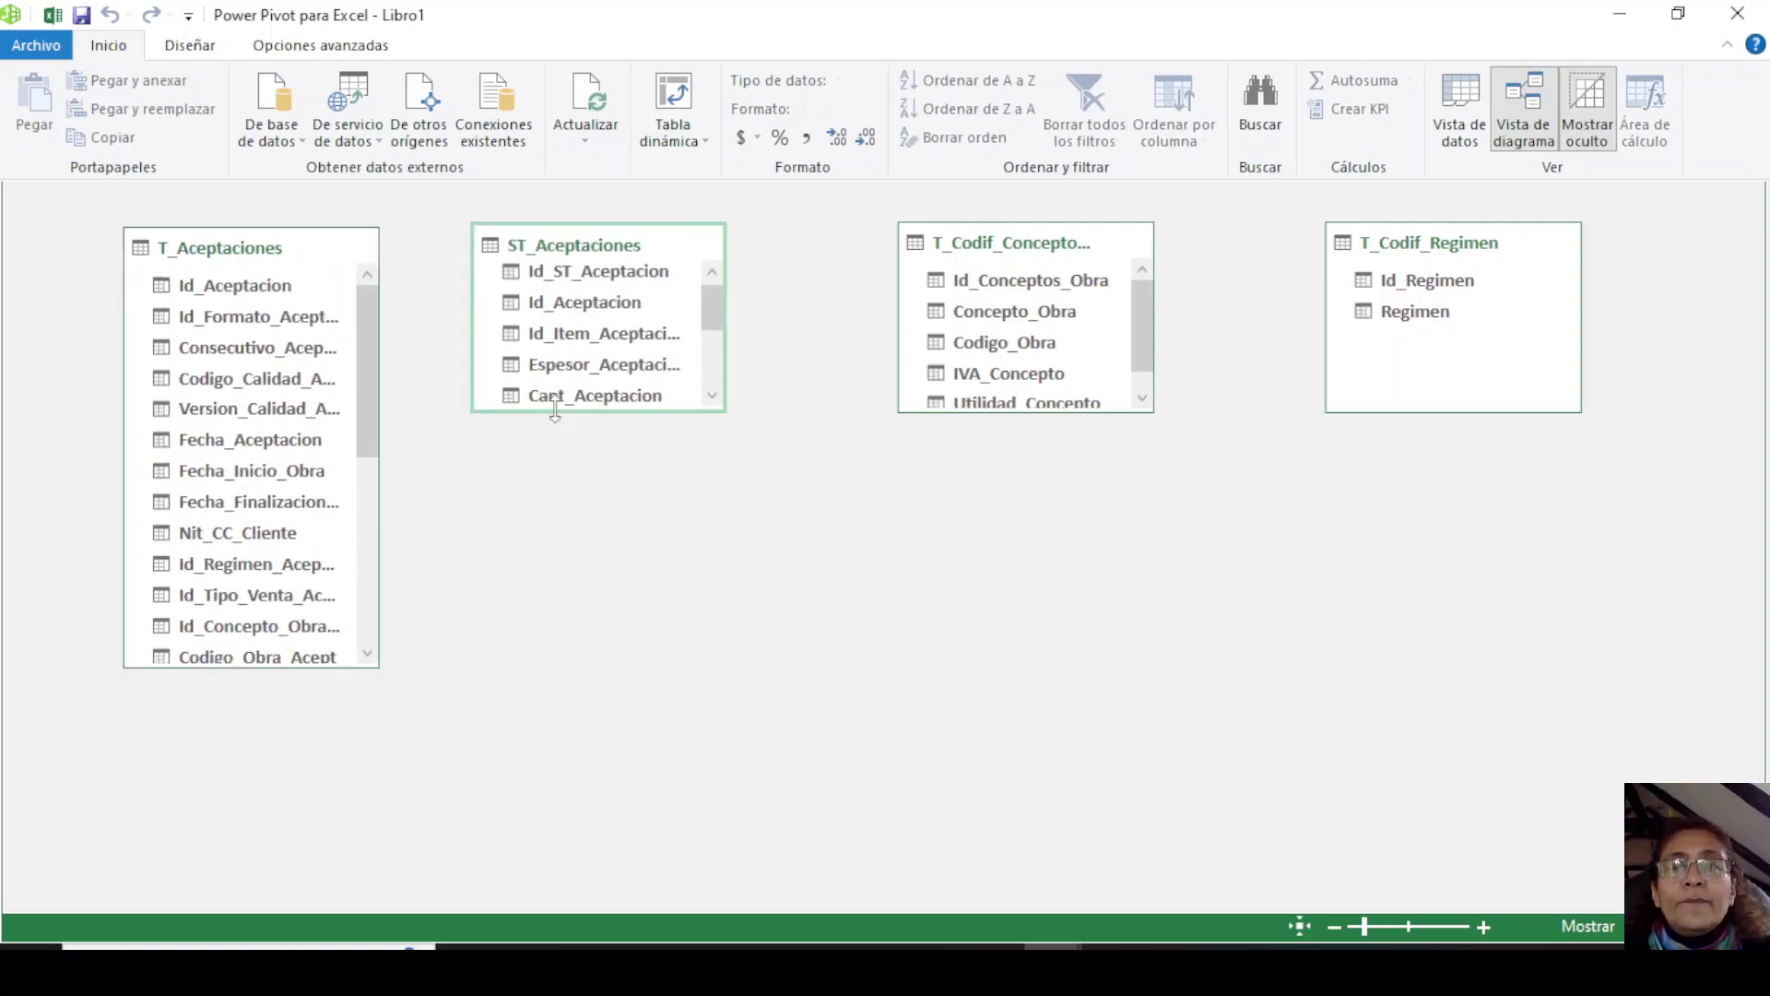
{"action": "left_click_drag", "start_coordinate": [555, 411], "coordinate": [671, 691]}
{"action": "left_click_drag", "start_coordinate": [1027, 544], "coordinate": [1027, 636]}
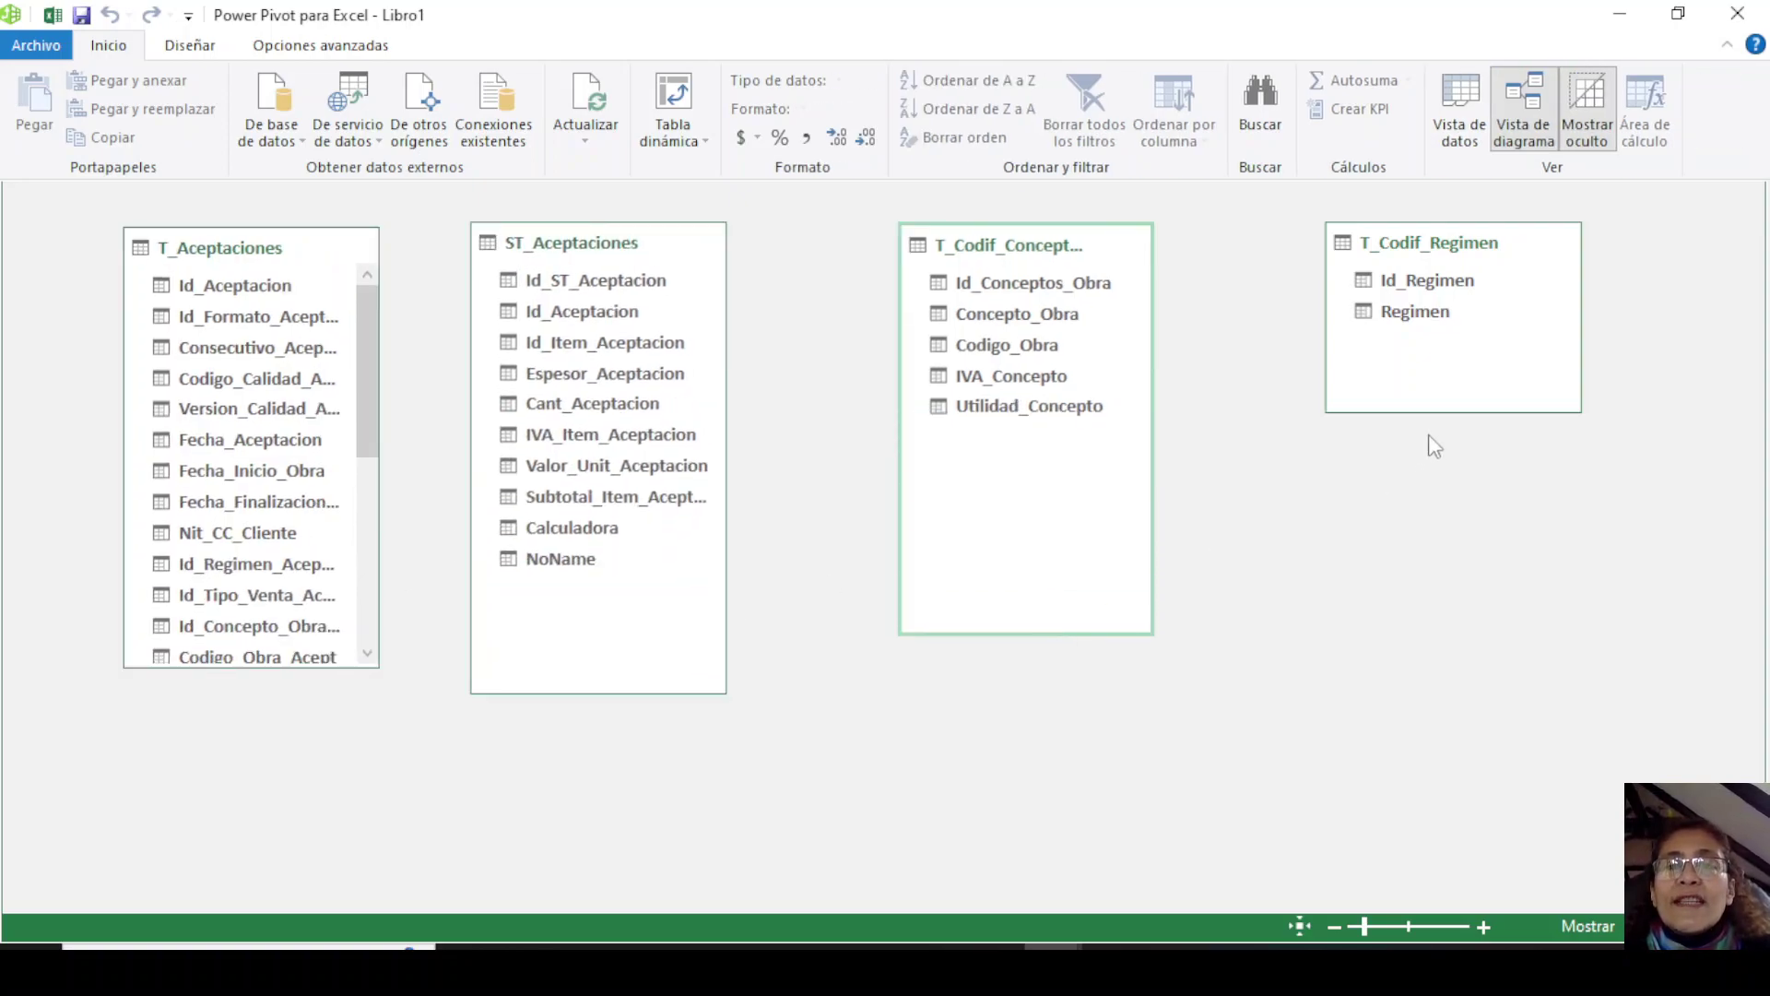
{"action": "left_click_drag", "start_coordinate": [578, 247], "coordinate": [637, 255]}
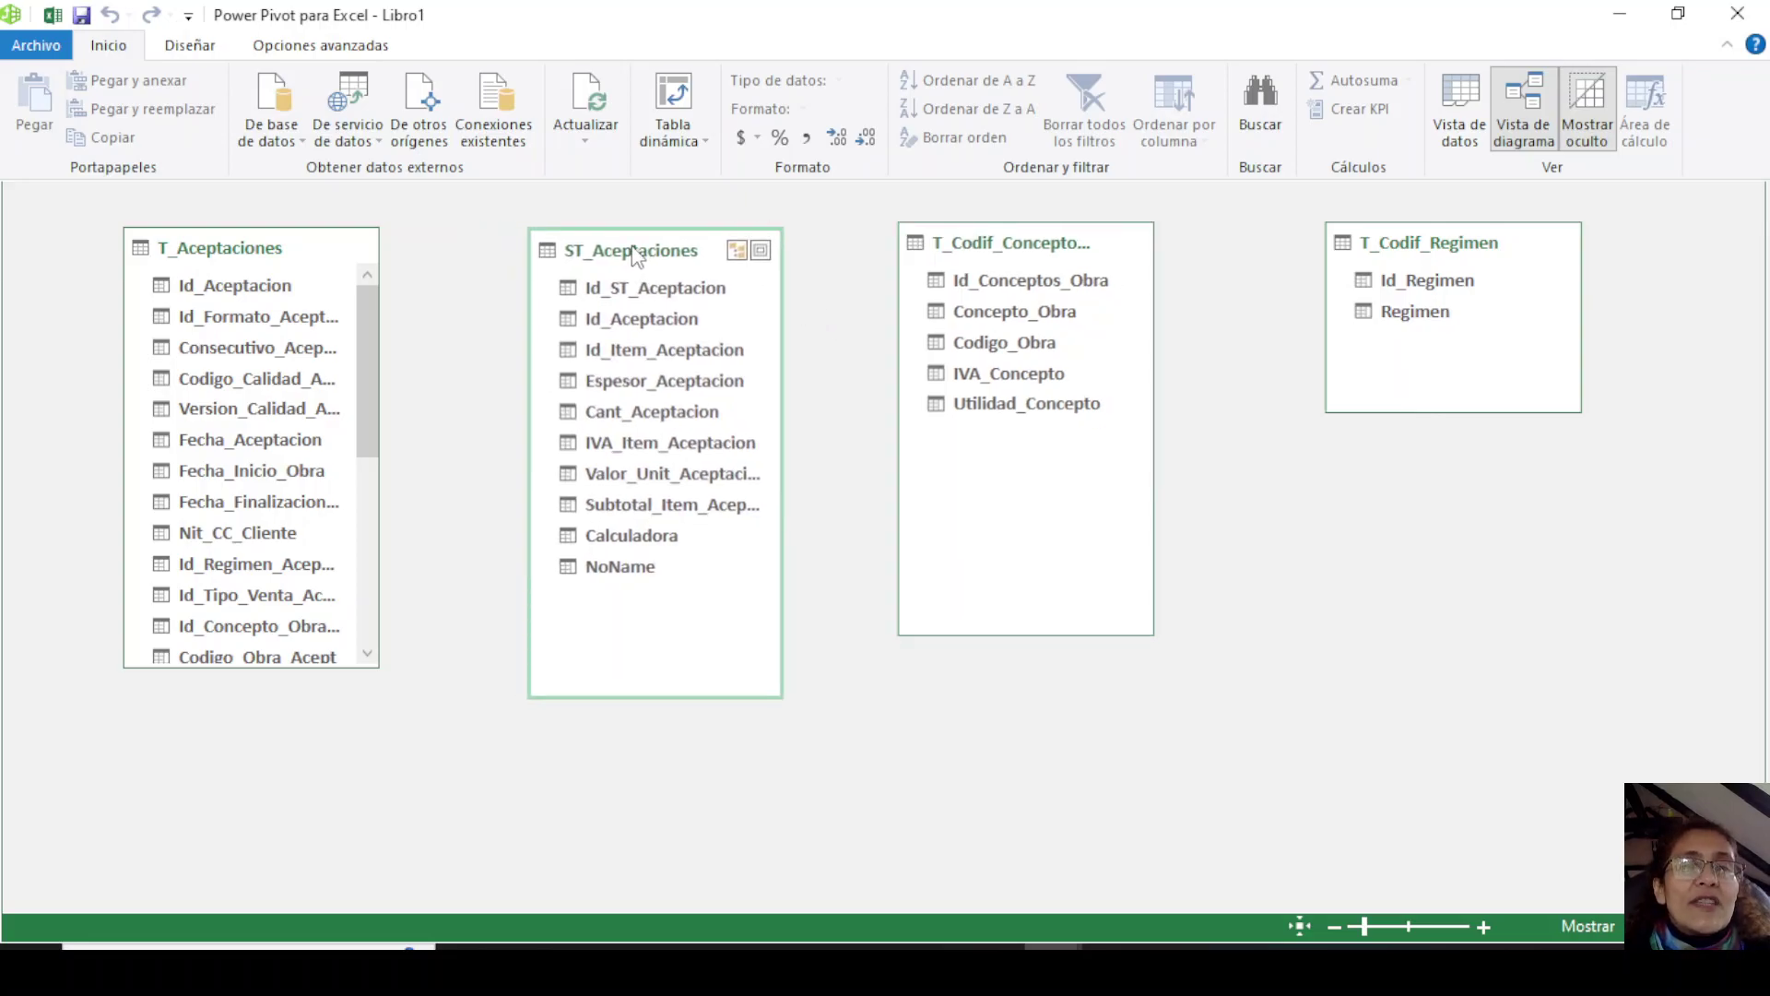
Relate T_Aceptaciones to ST_Aceptaciones by linking the Id_Aceptacion field of both tables.
{"action": "left_click", "coordinate": [244, 293]}
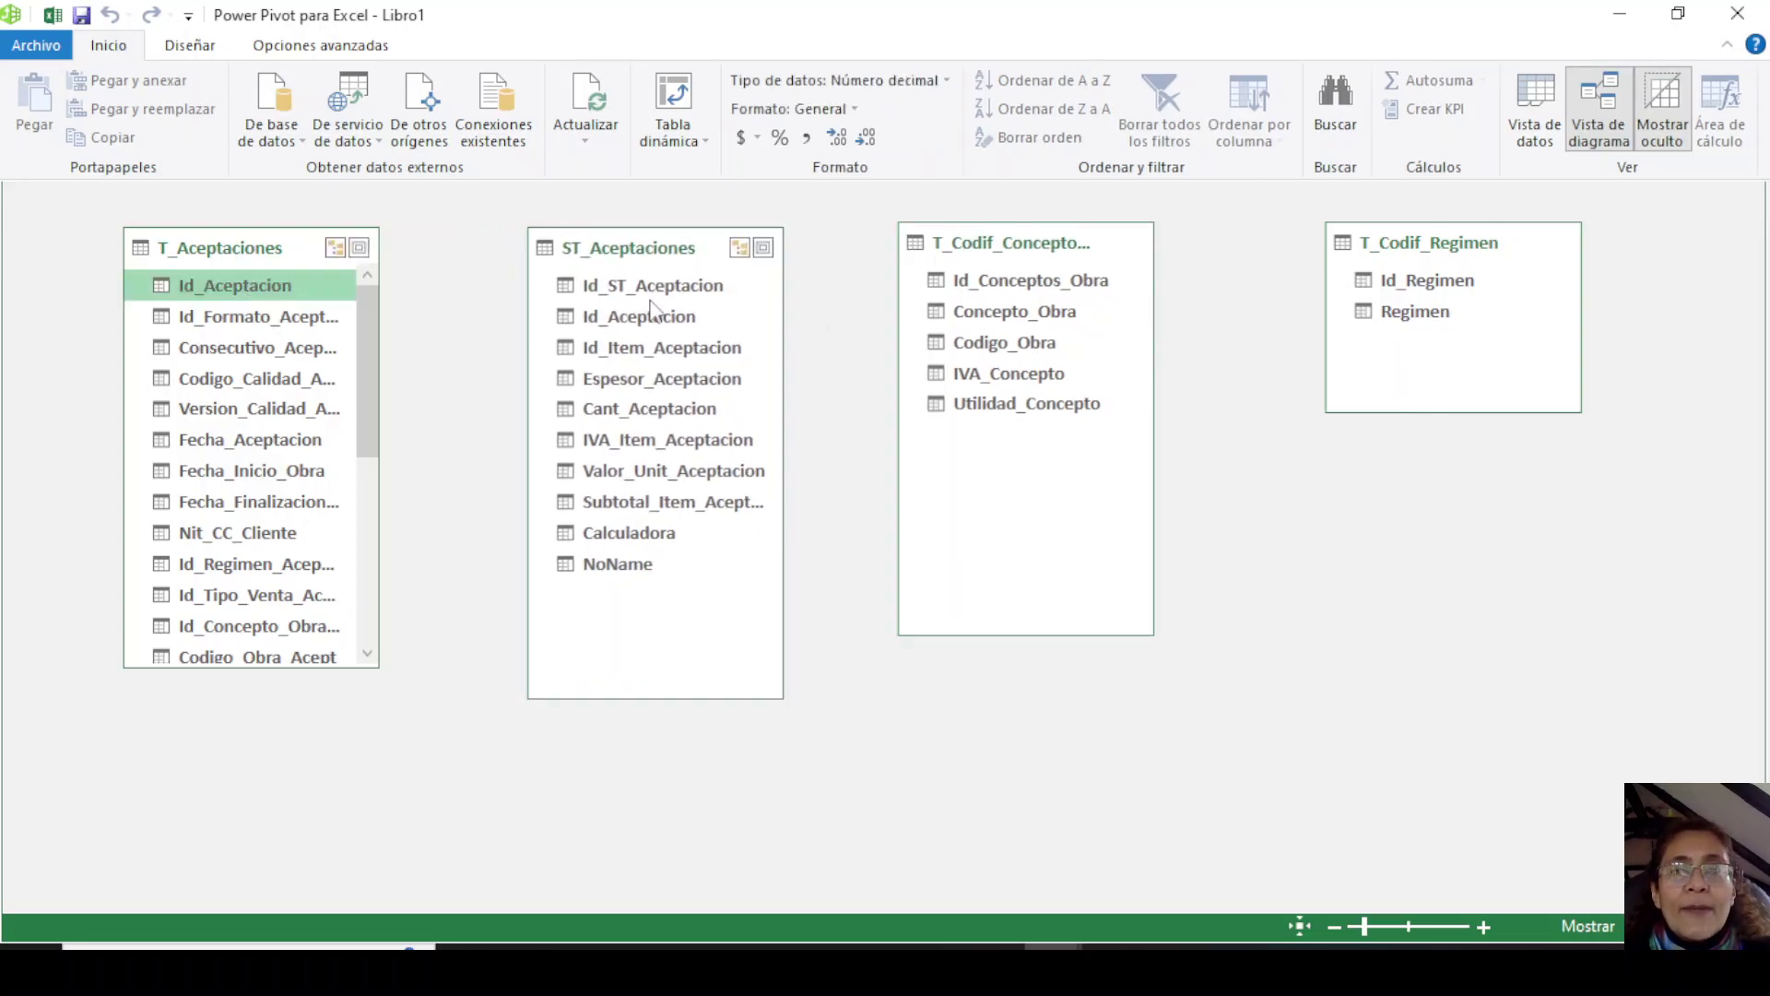
{"action": "left_click", "coordinate": [650, 318]}
{"action": "left_click", "coordinate": [287, 290]}
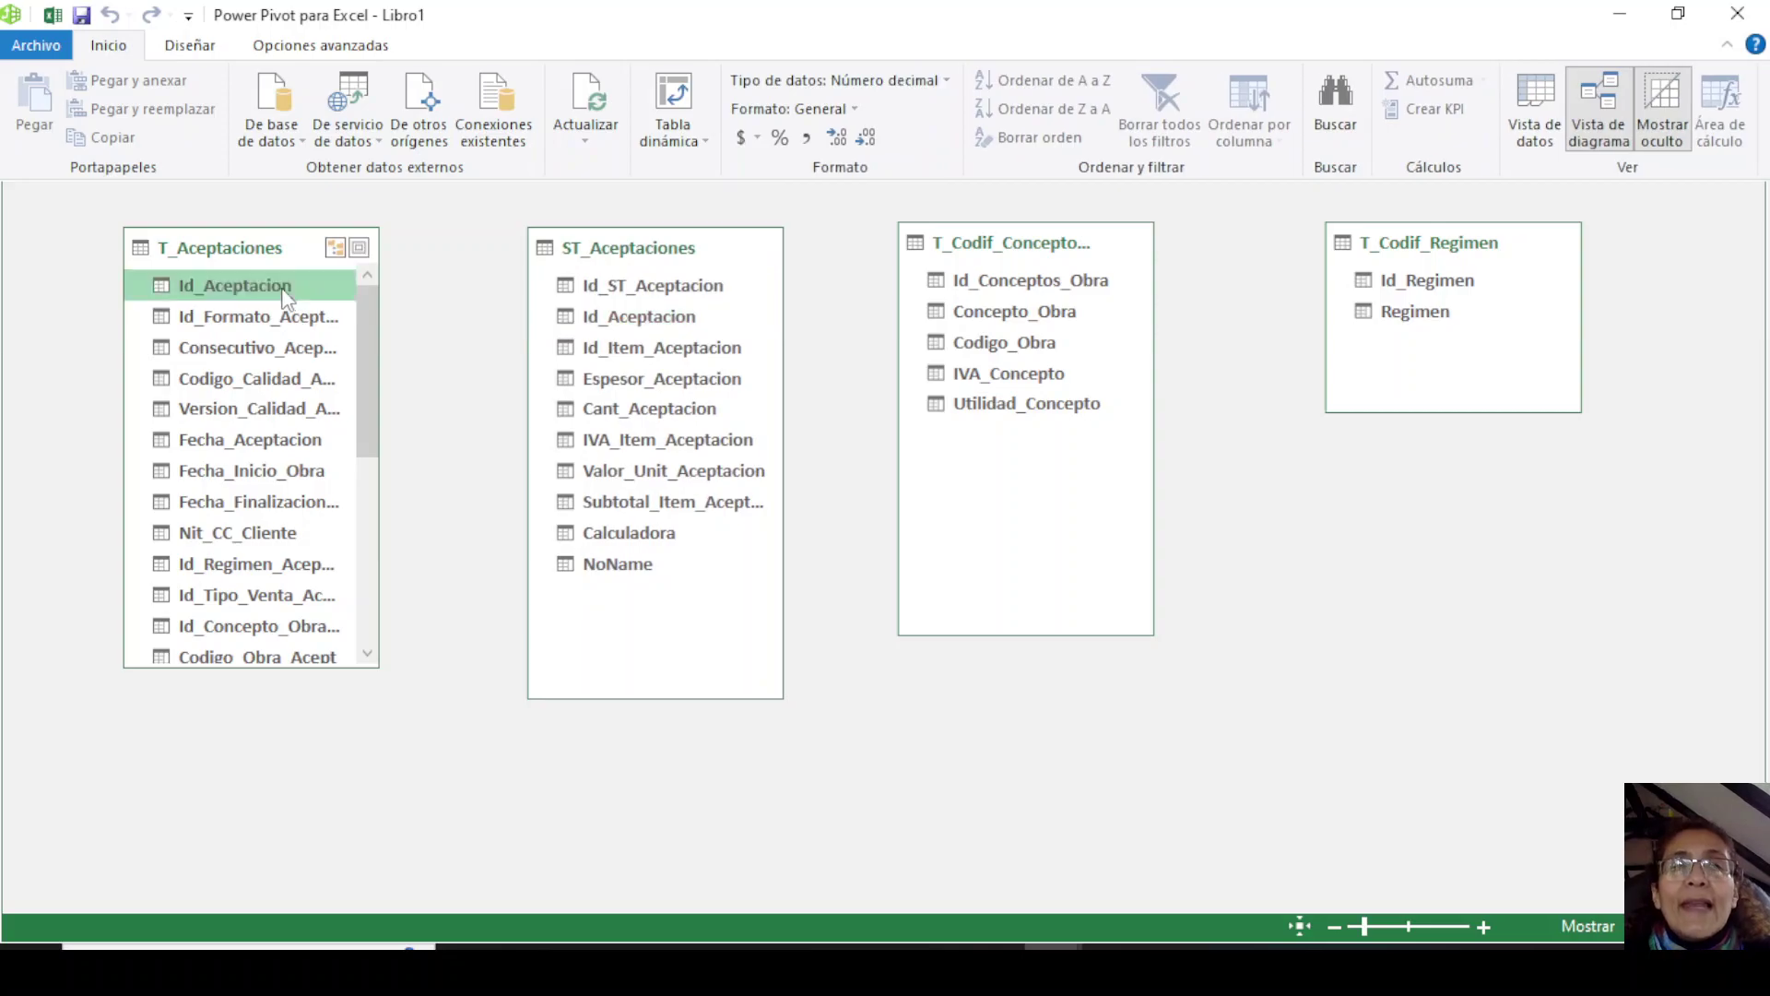
{"action": "left_click", "coordinate": [586, 316]}
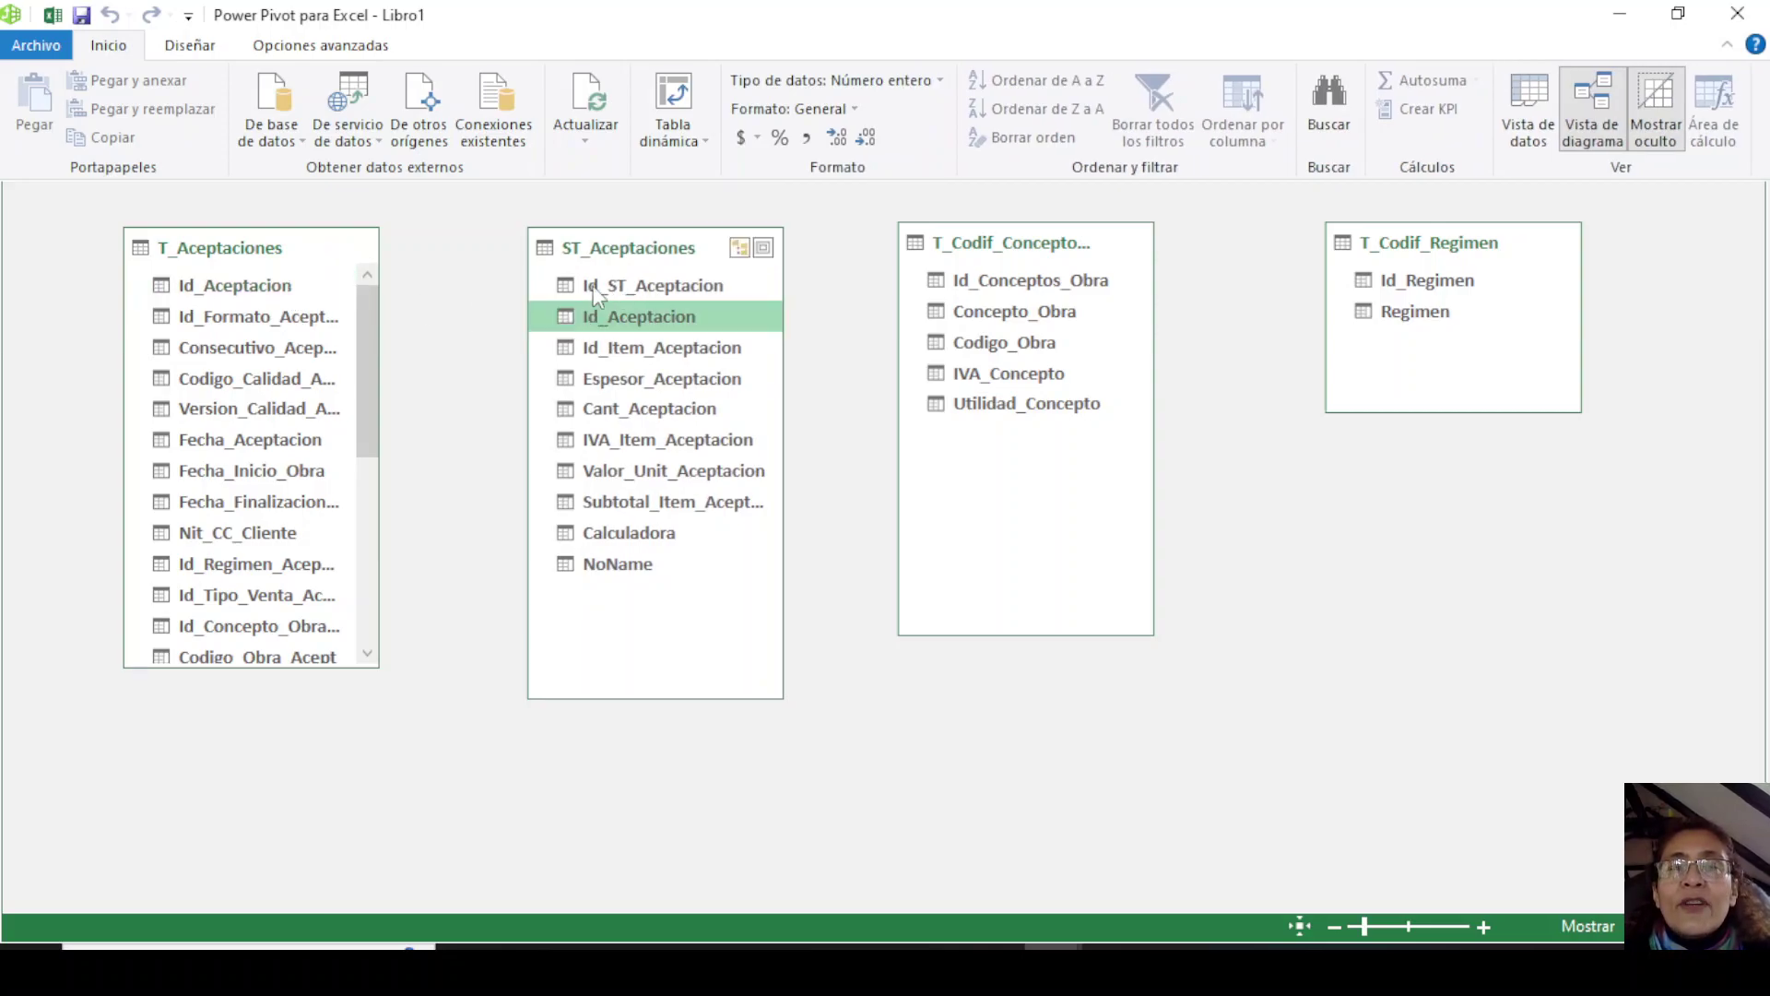
{"action": "left_click", "coordinate": [293, 290]}
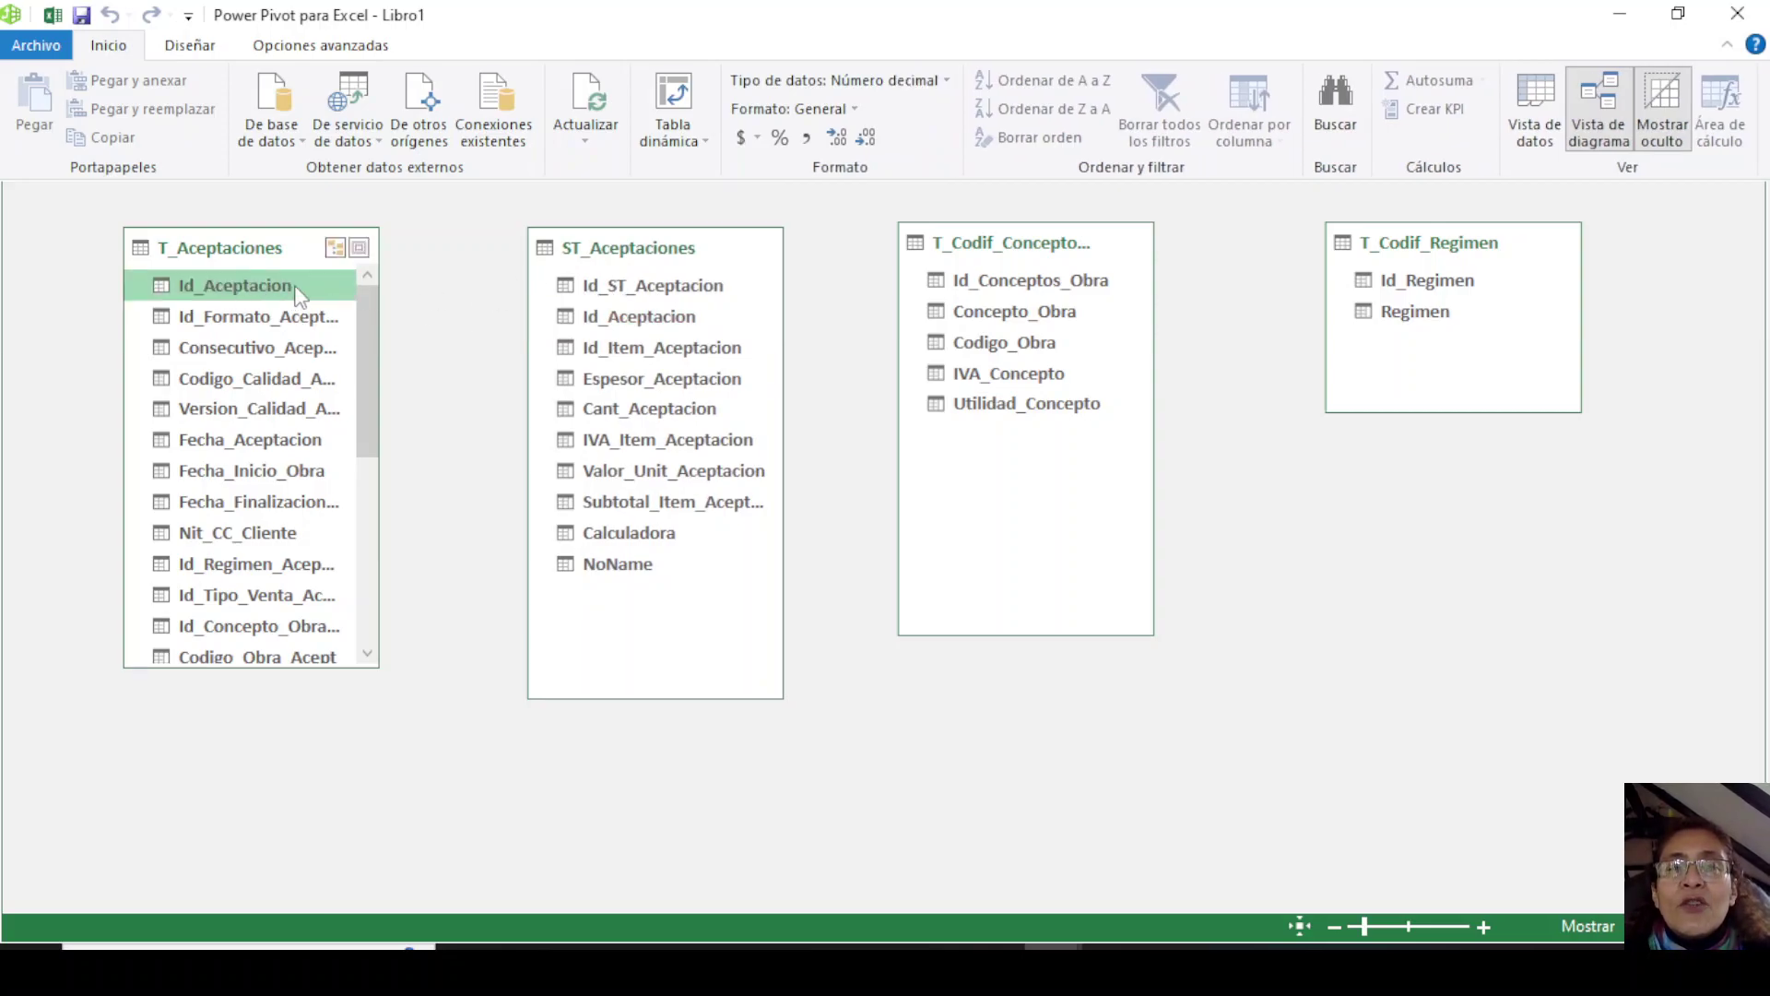
{"action": "left_click", "coordinate": [699, 289]}
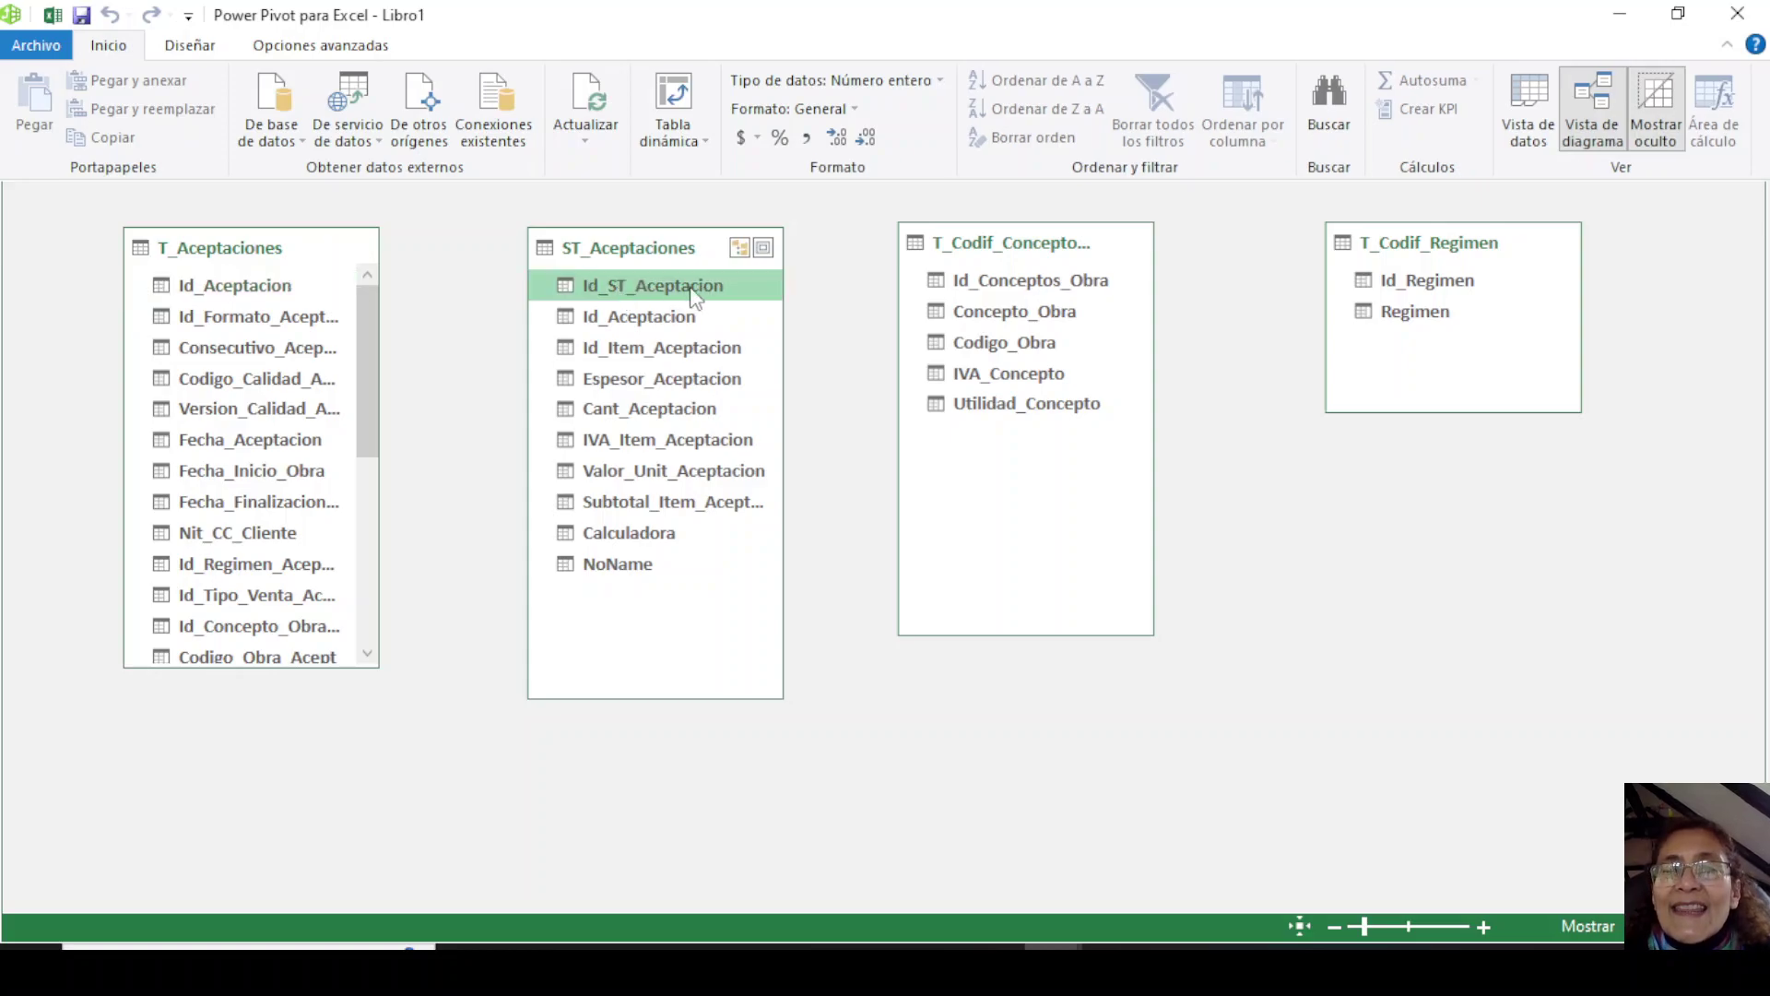
{"action": "left_click", "coordinate": [597, 318]}
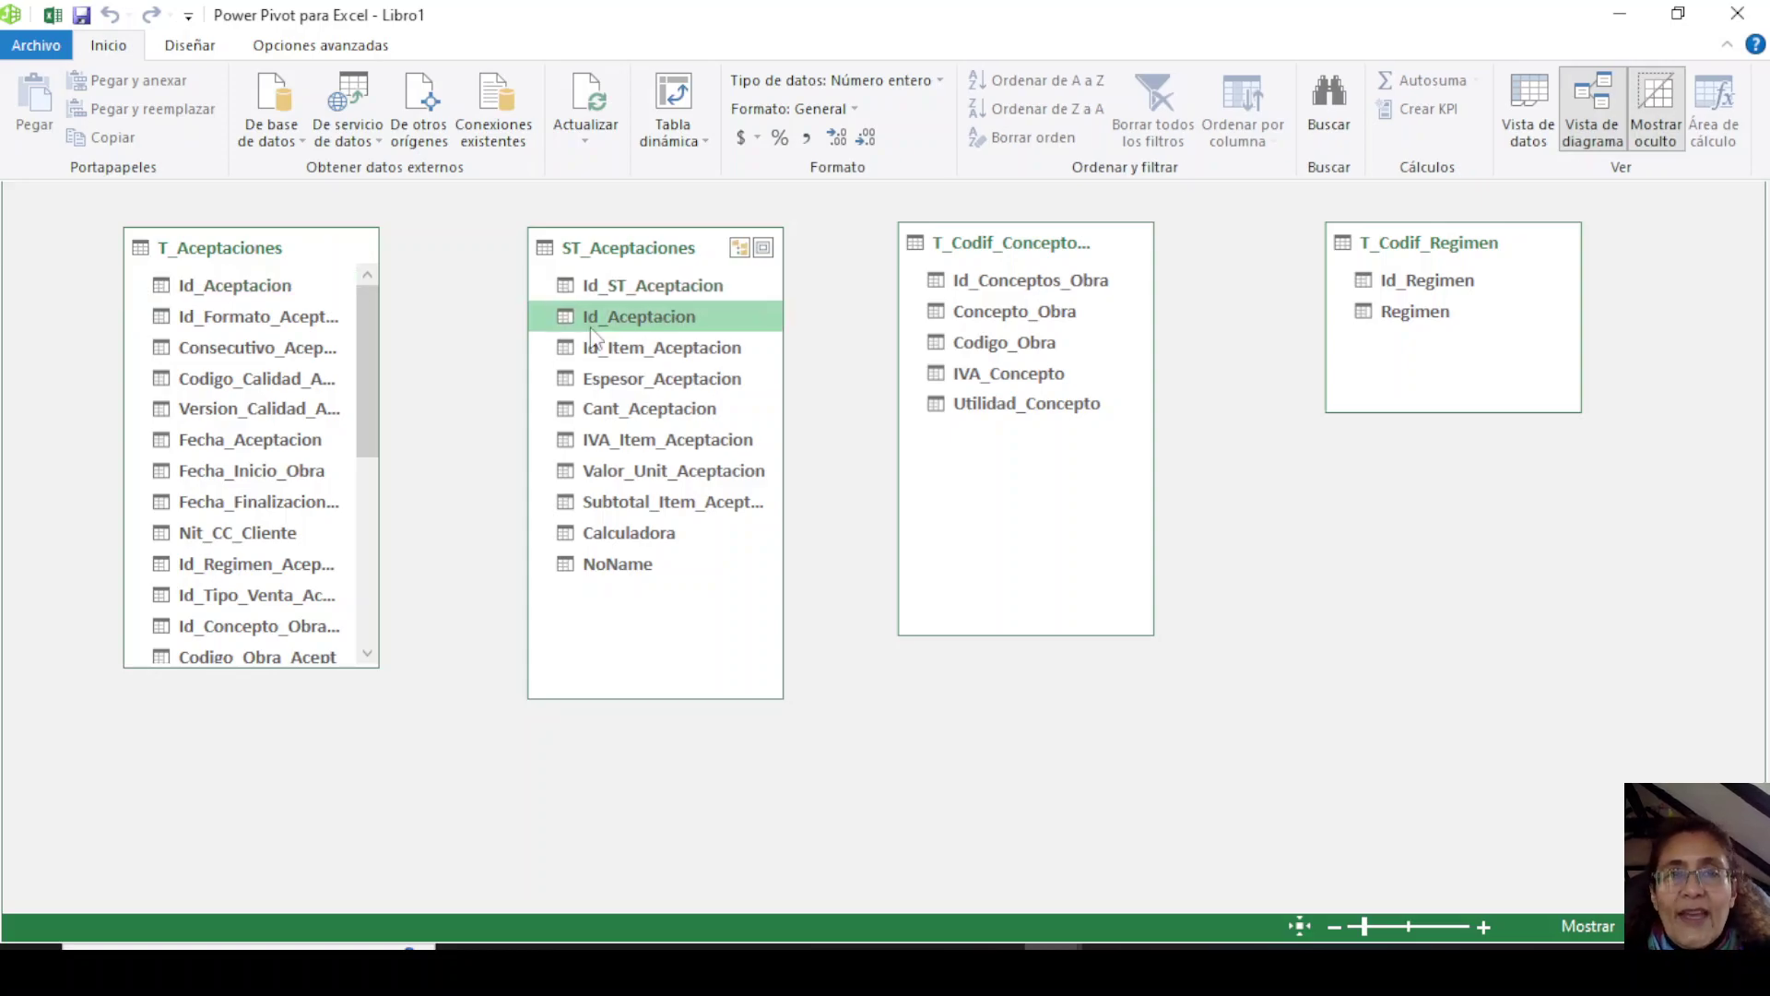
{"action": "left_click", "coordinate": [227, 288]}
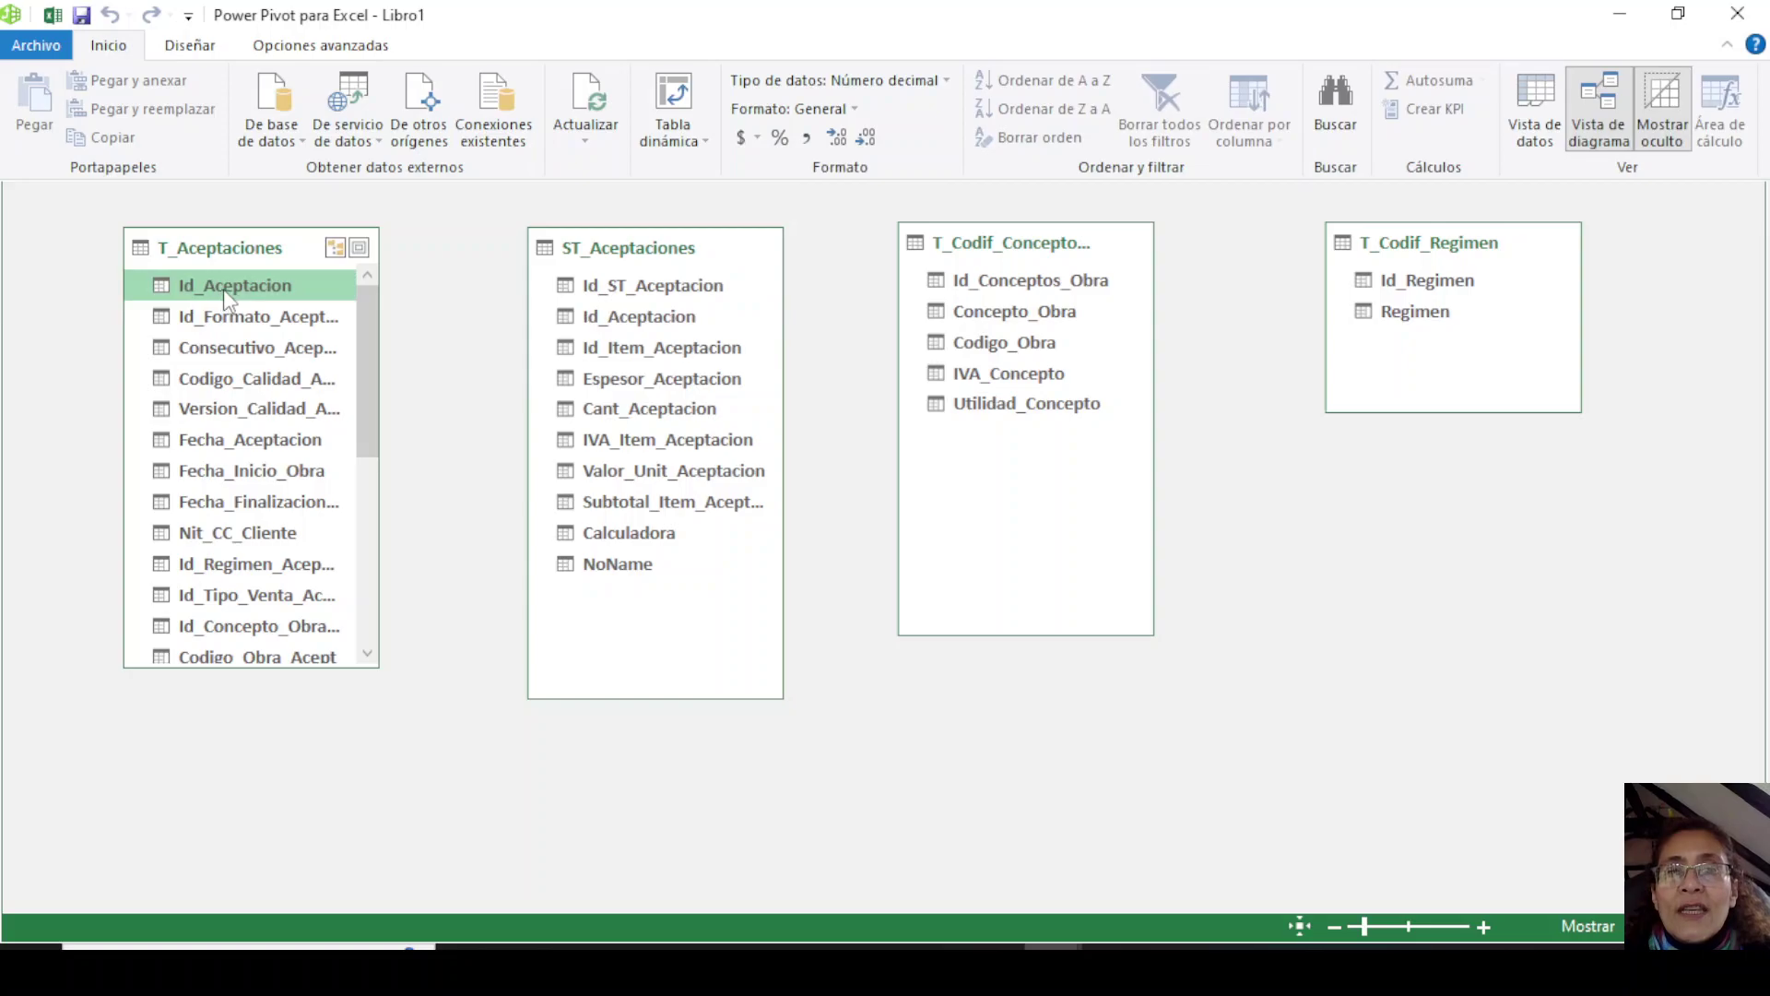
{"action": "left_click_drag", "start_coordinate": [238, 297], "coordinate": [381, 65]}
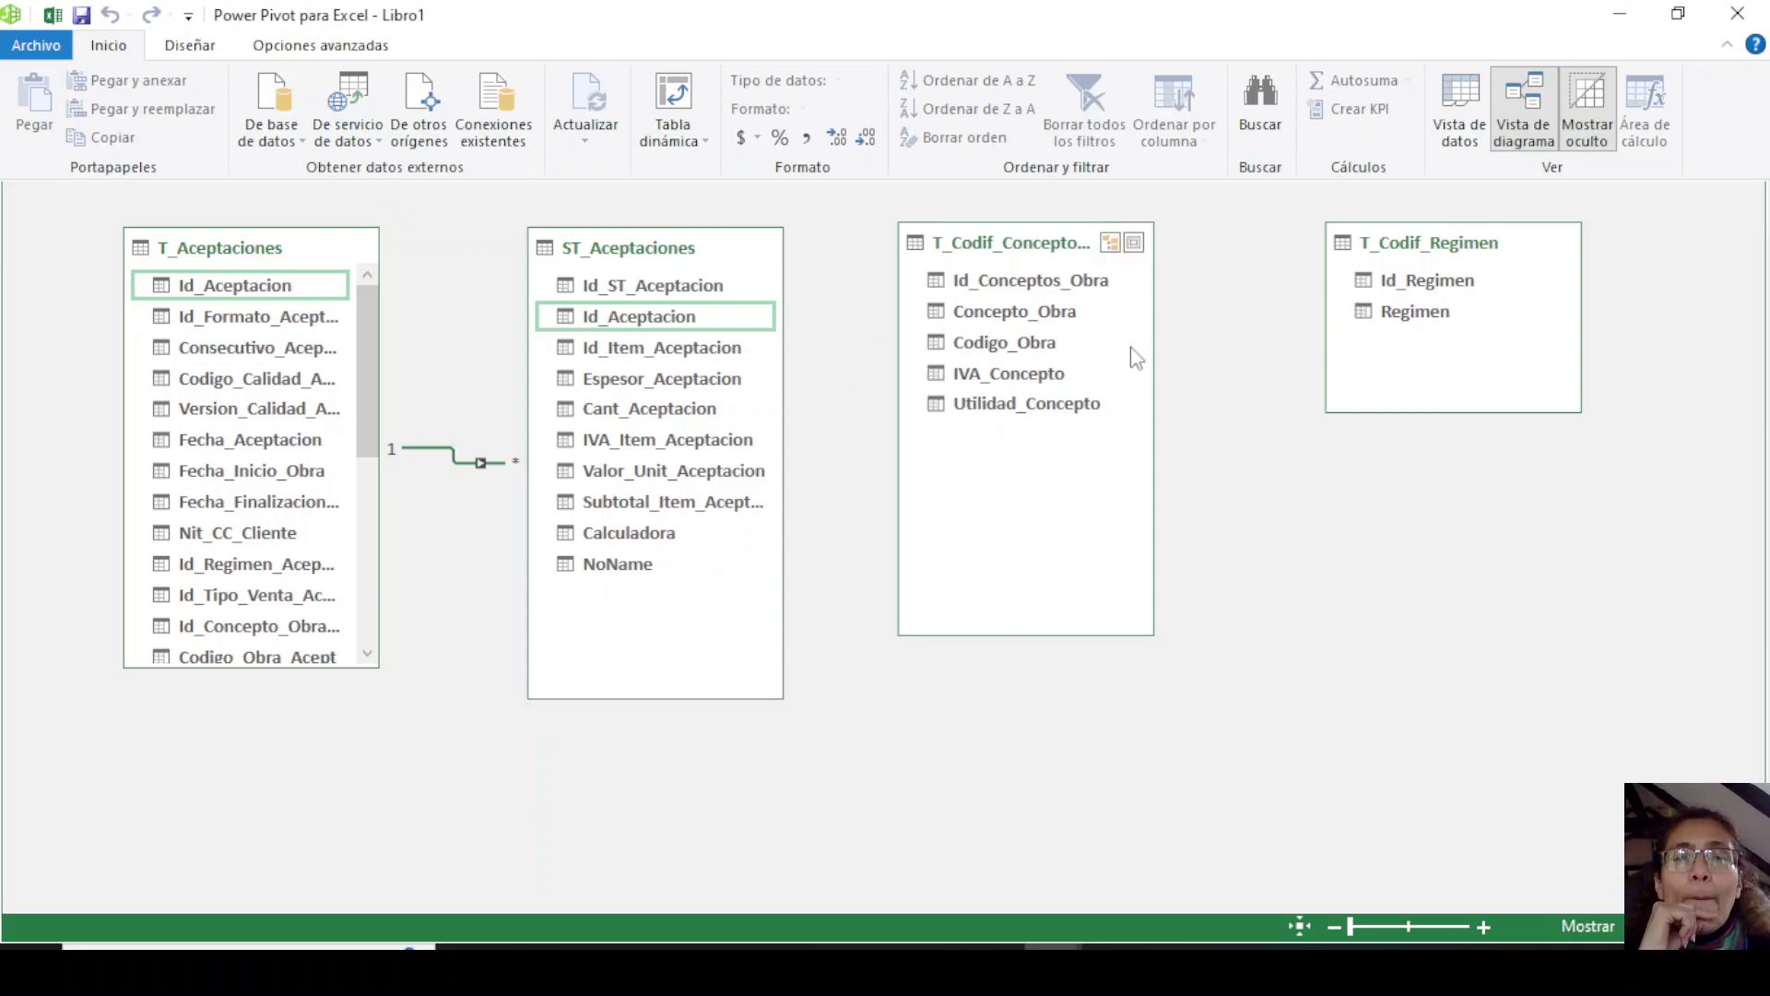
Rearrange the diagram with T_Codif_Regimen above T_Codif_Conceptos_Obra on the left, T_Aceptaciones in the middle and ST_Aceptaciones on the right.
{"action": "left_click_drag", "start_coordinate": [984, 247], "coordinate": [1064, 462]}
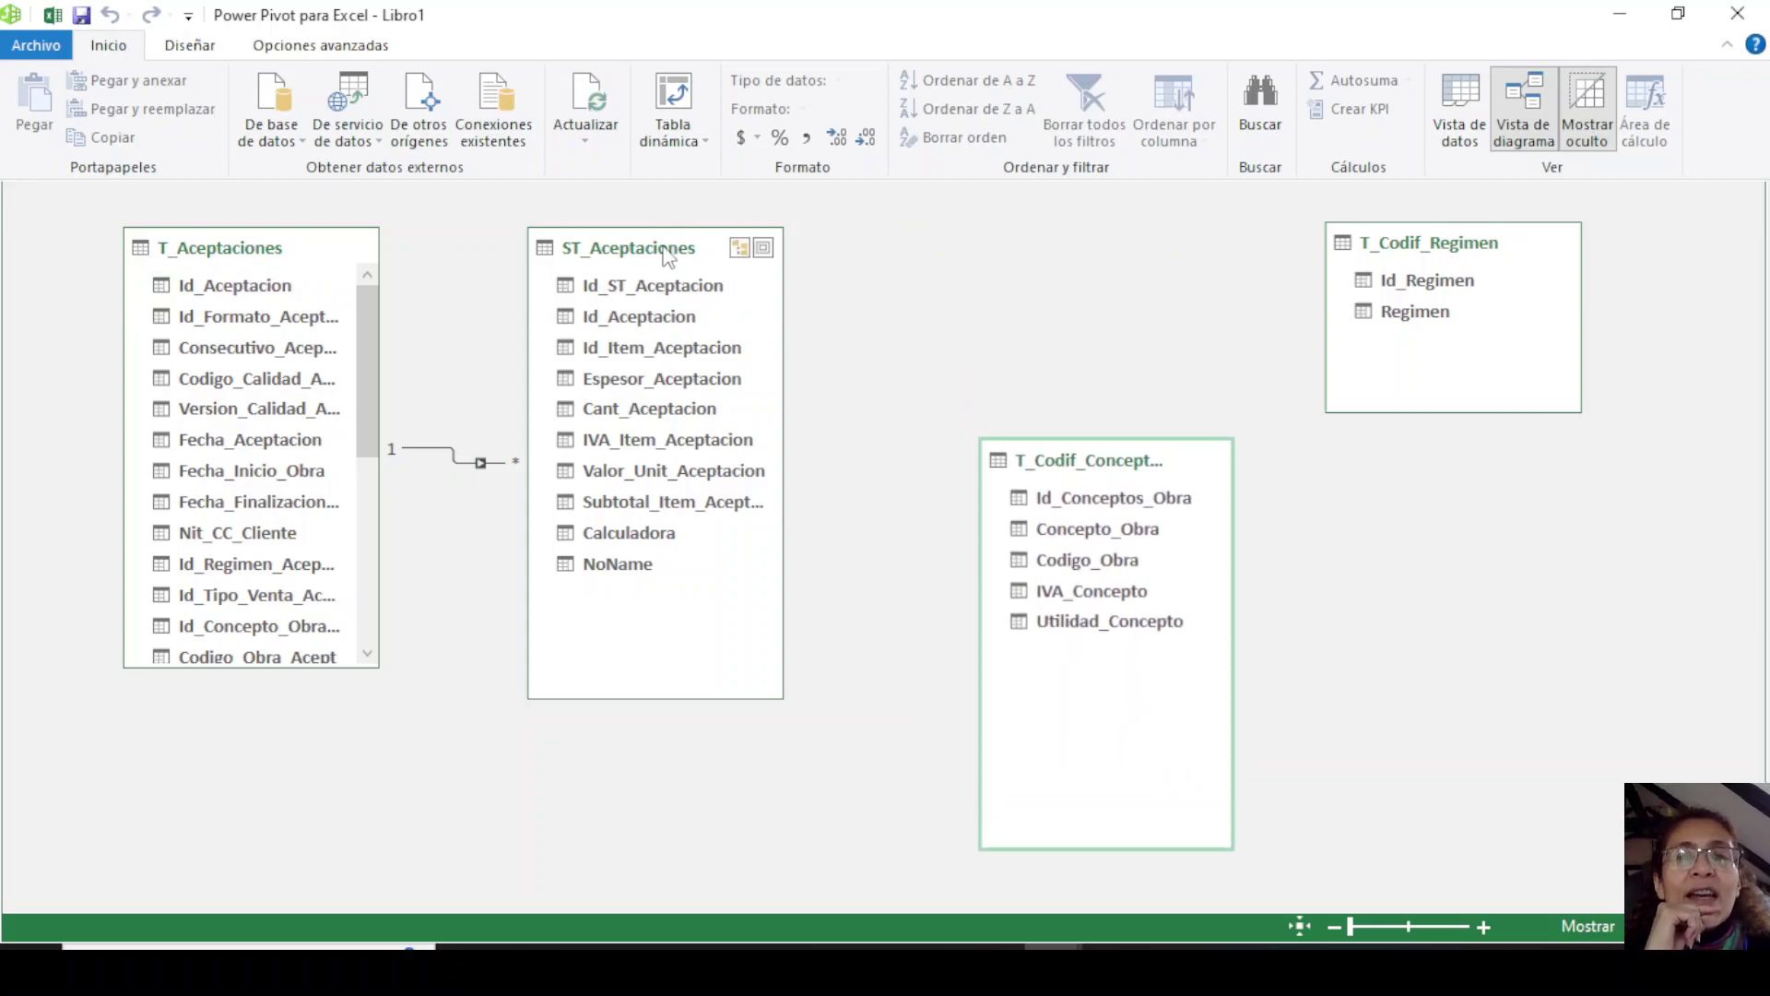
{"action": "left_click_drag", "start_coordinate": [666, 256], "coordinate": [1028, 258]}
{"action": "left_click_drag", "start_coordinate": [238, 249], "coordinate": [662, 247]}
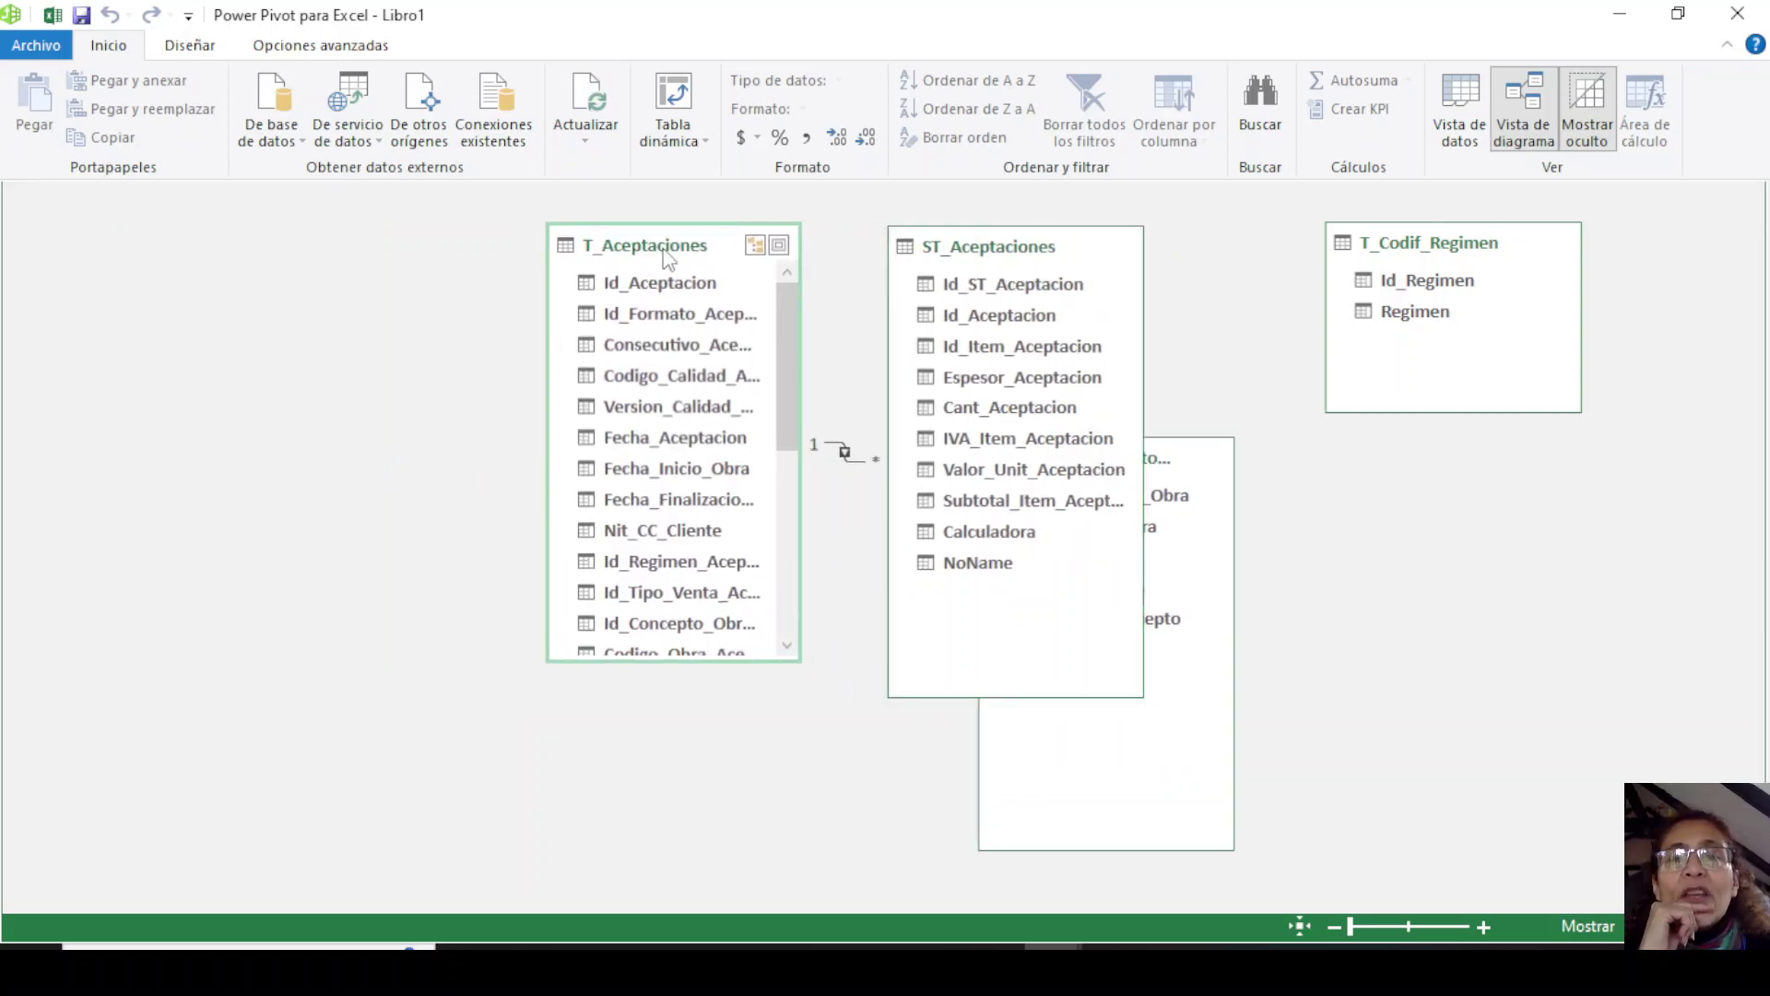
{"action": "left_click_drag", "start_coordinate": [1452, 247], "coordinate": [185, 247]}
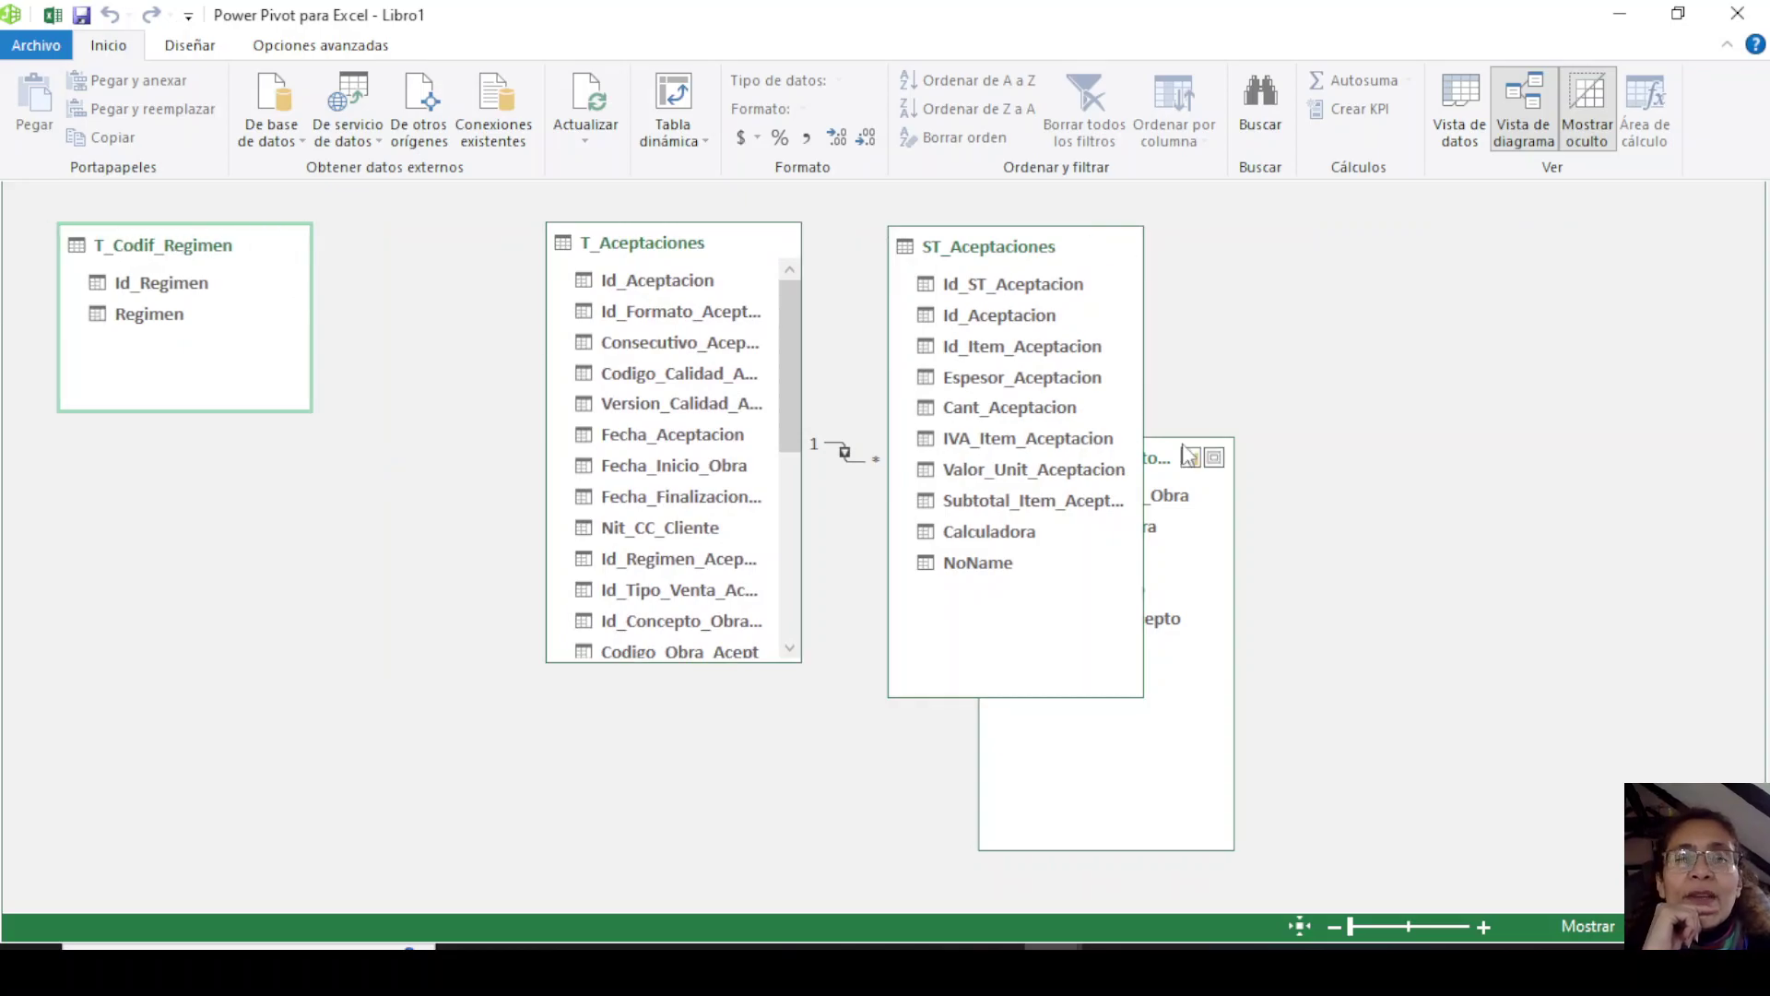
{"action": "left_click_drag", "start_coordinate": [1175, 468], "coordinate": [248, 489]}
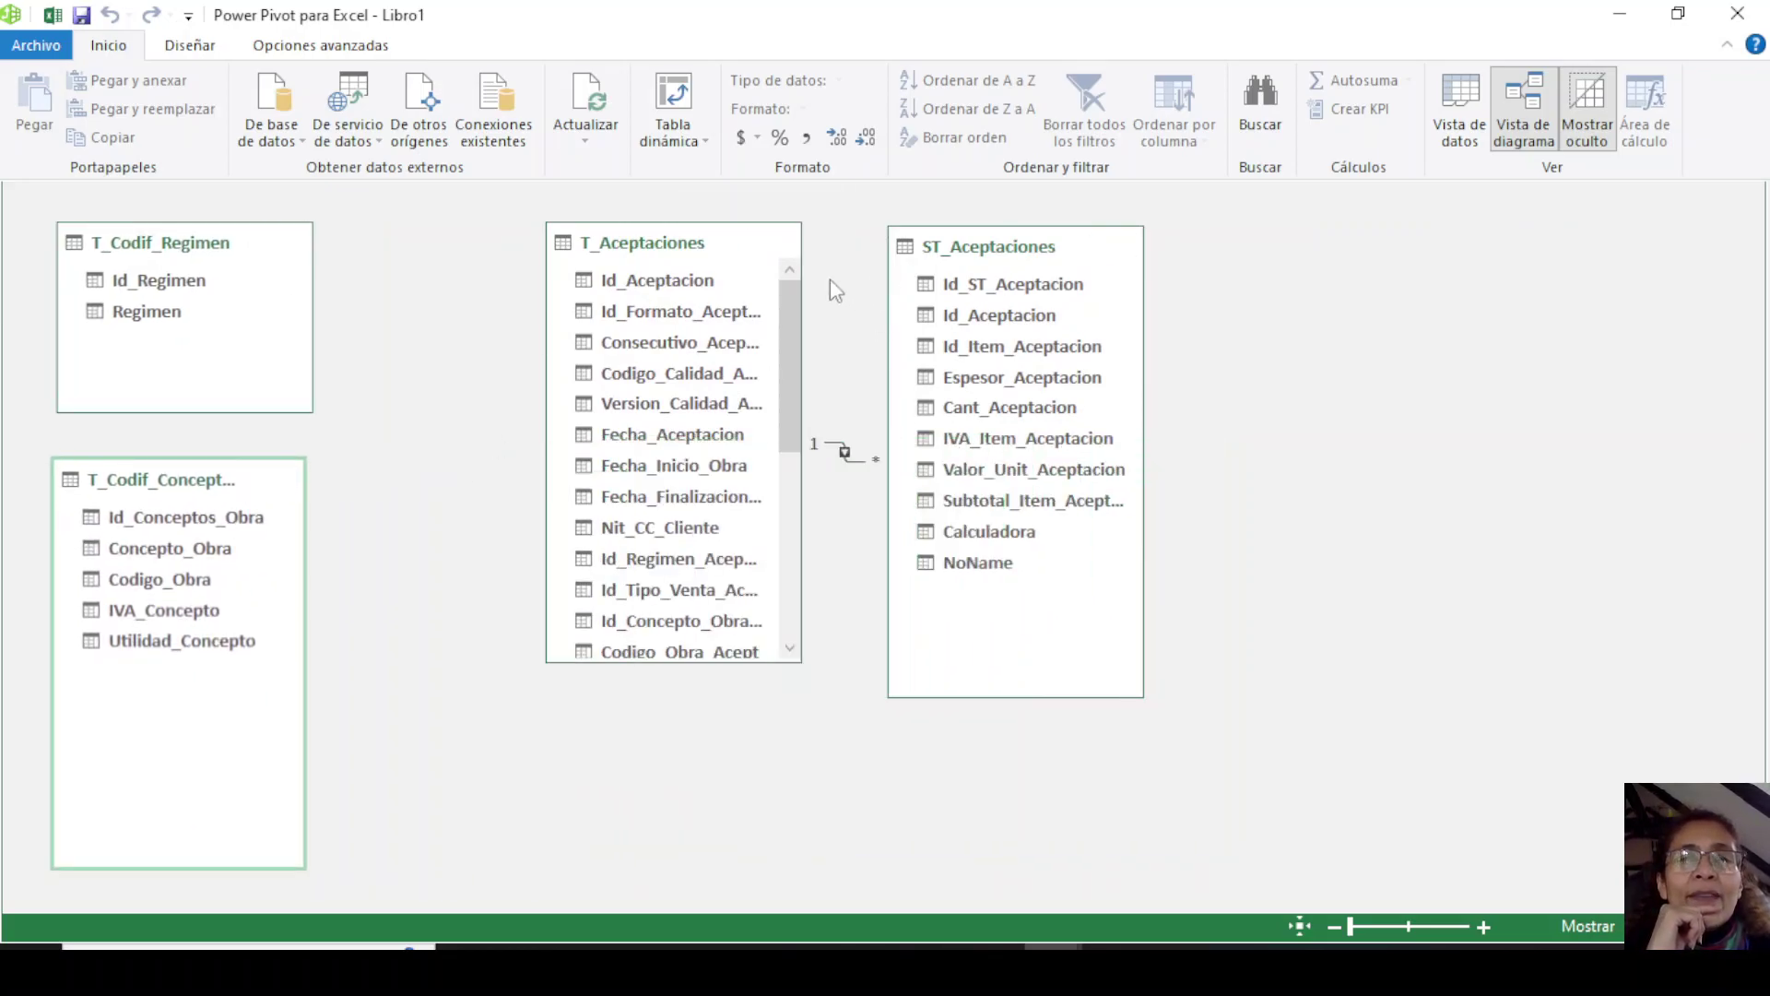
{"action": "left_click_drag", "start_coordinate": [649, 261], "coordinate": [649, 277]}
{"action": "left_click_drag", "start_coordinate": [964, 256], "coordinate": [1182, 263]}
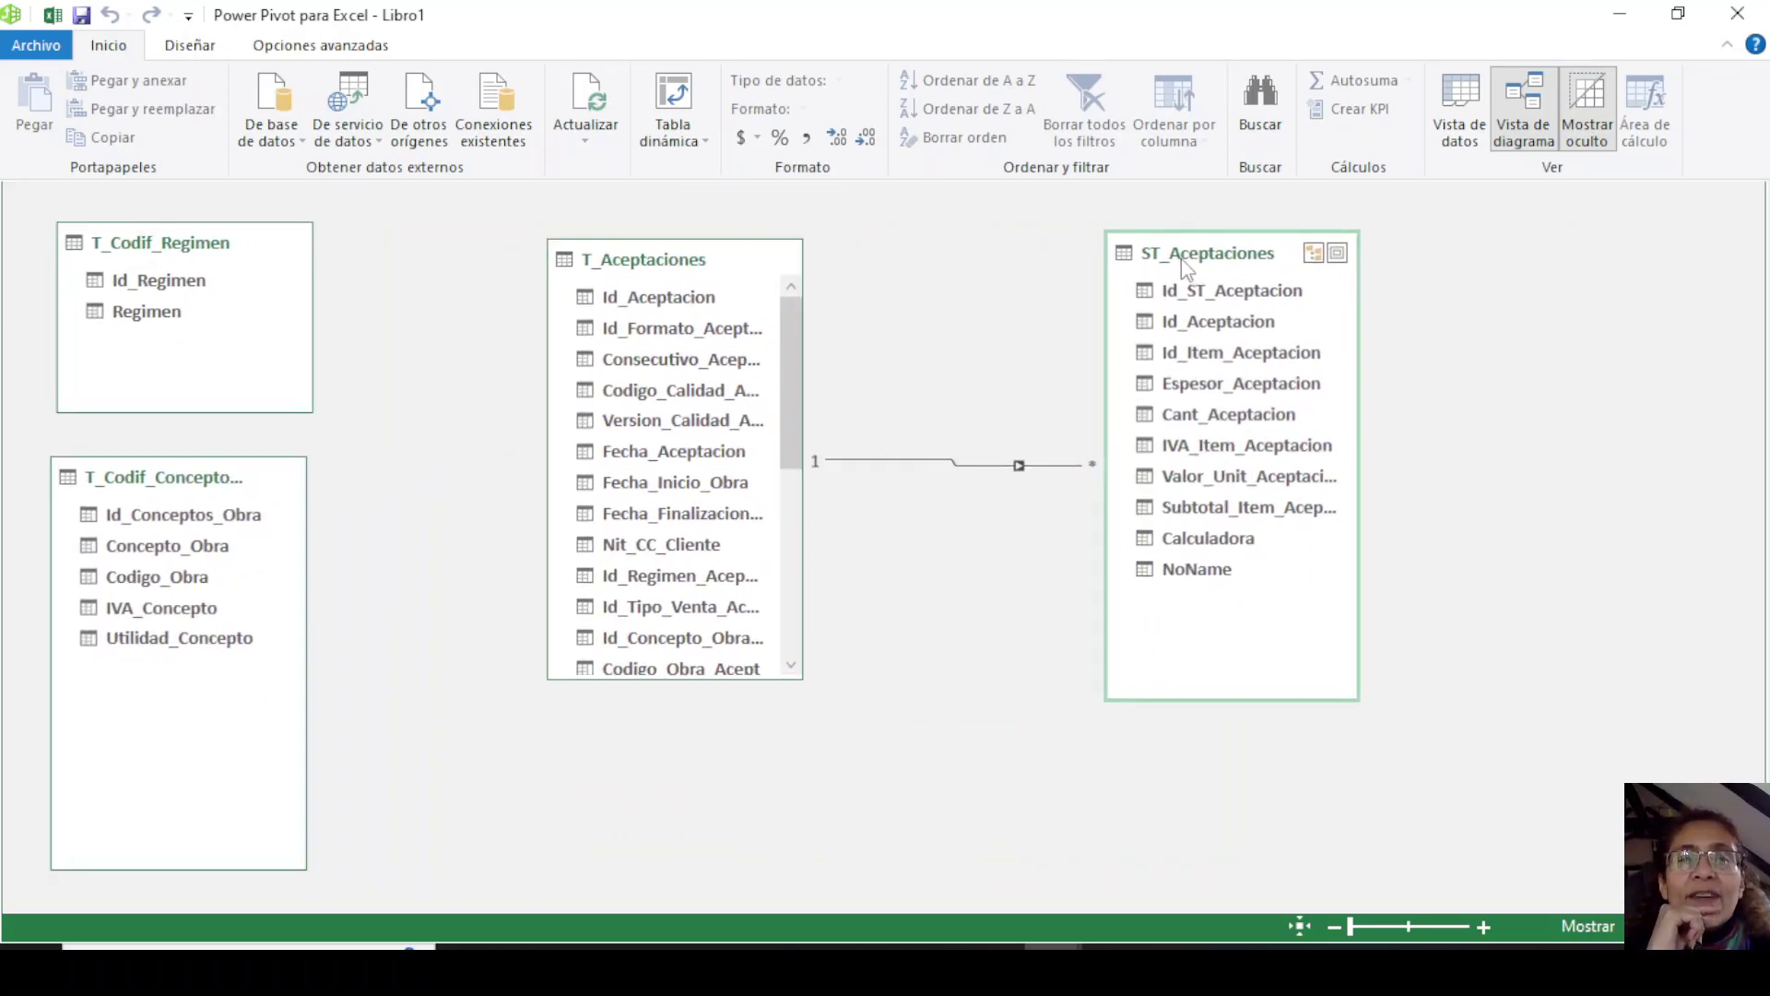
{"action": "left_click_drag", "start_coordinate": [710, 263], "coordinate": [814, 279]}
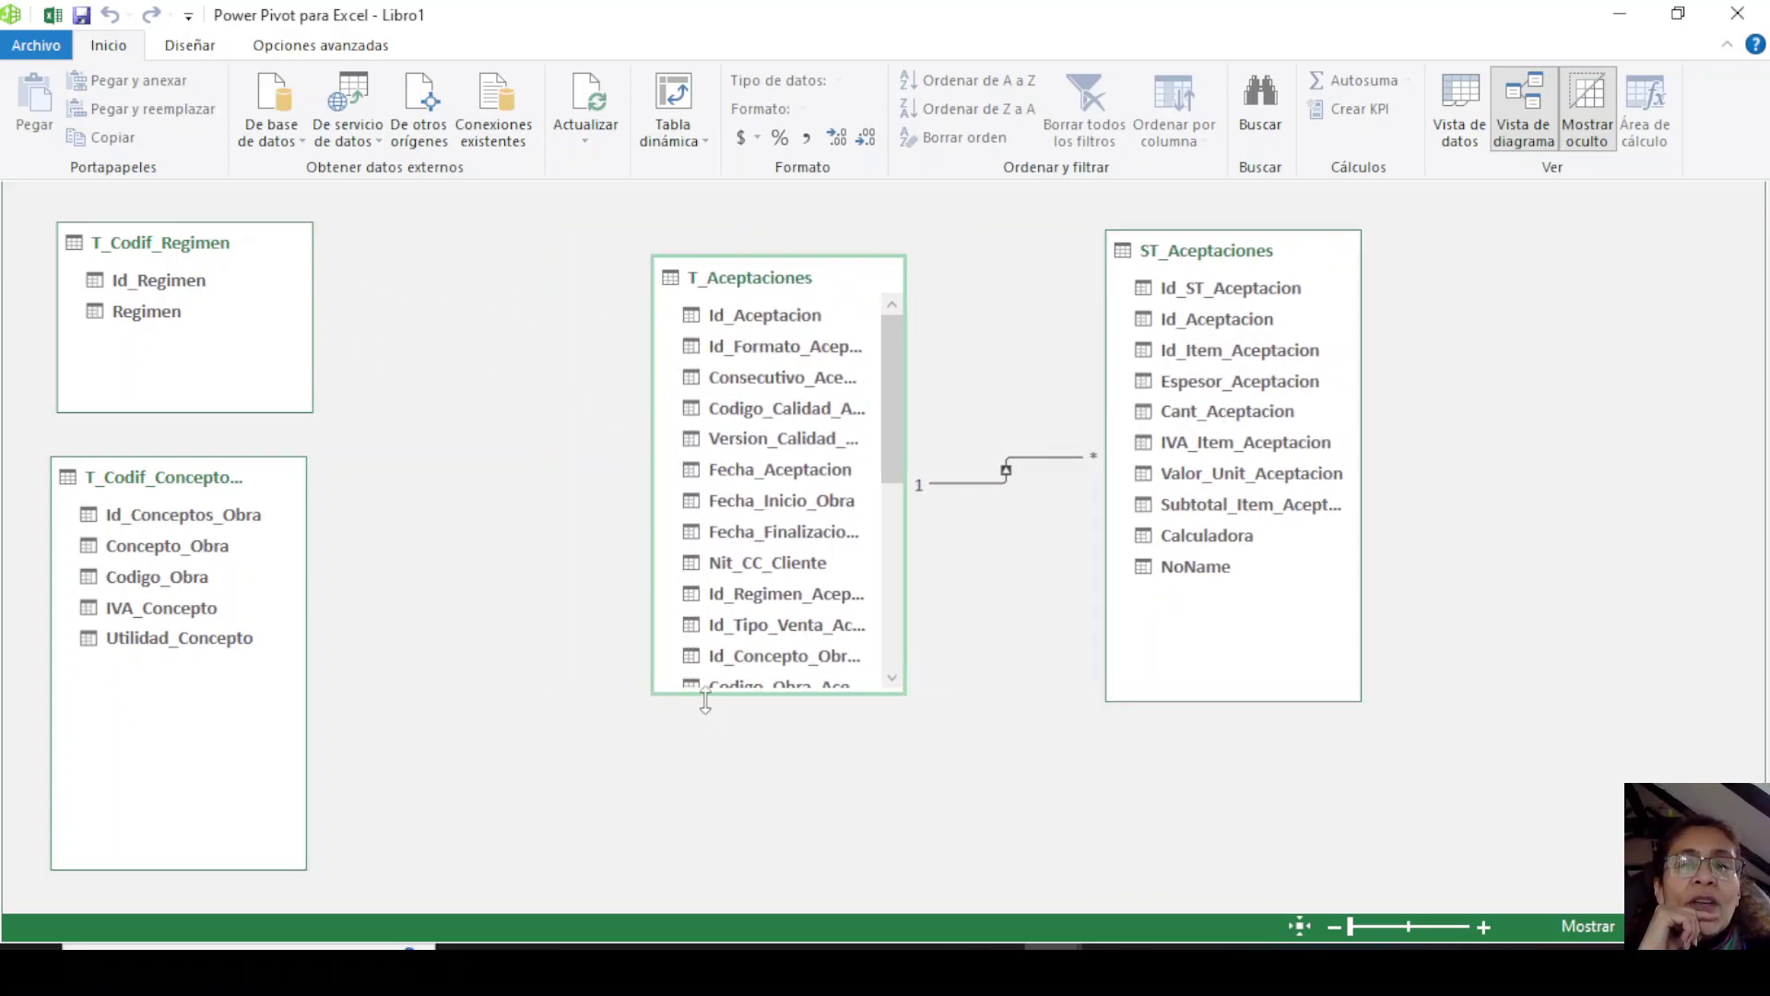
Lengthen and widen T_Aceptaciones to show full field names, and relate its Id_Regimen_Aceptacion field to Id_Regimen in T_Codif_Regimen.
{"action": "left_click_drag", "start_coordinate": [704, 693], "coordinate": [702, 802]}
{"action": "left_click", "coordinate": [735, 598]}
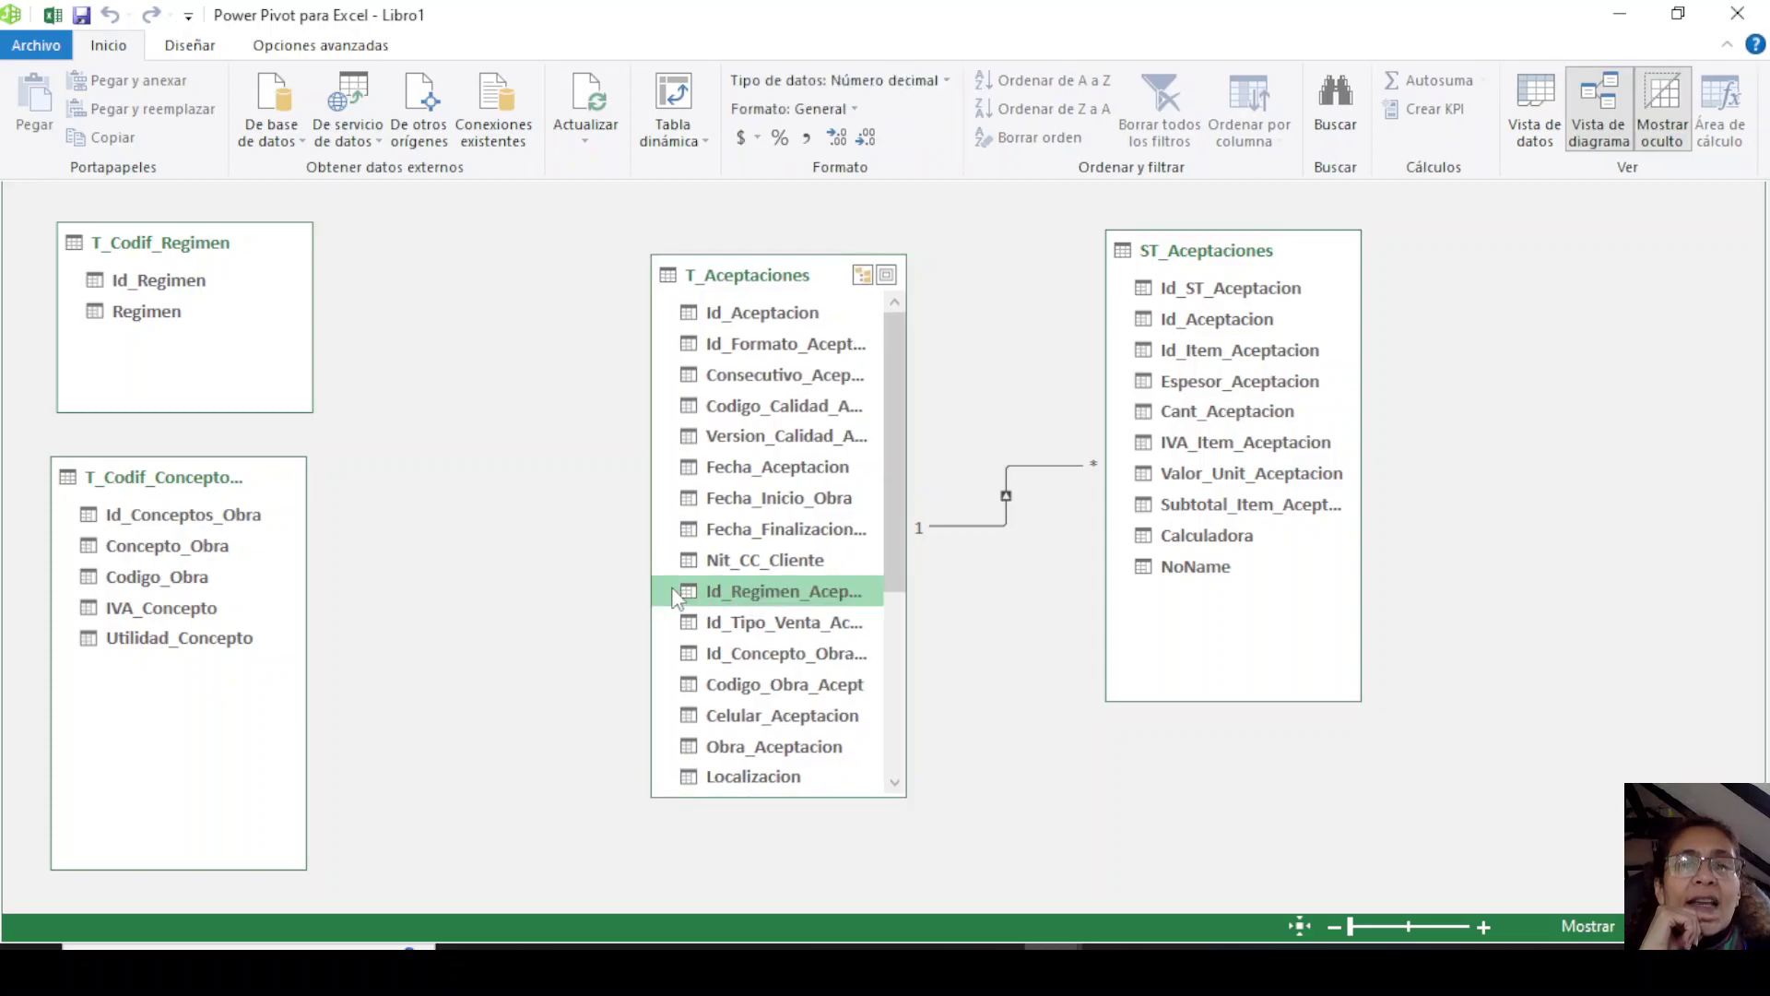
{"action": "left_click_drag", "start_coordinate": [652, 587], "coordinate": [586, 586]}
{"action": "left_click", "coordinate": [673, 594]}
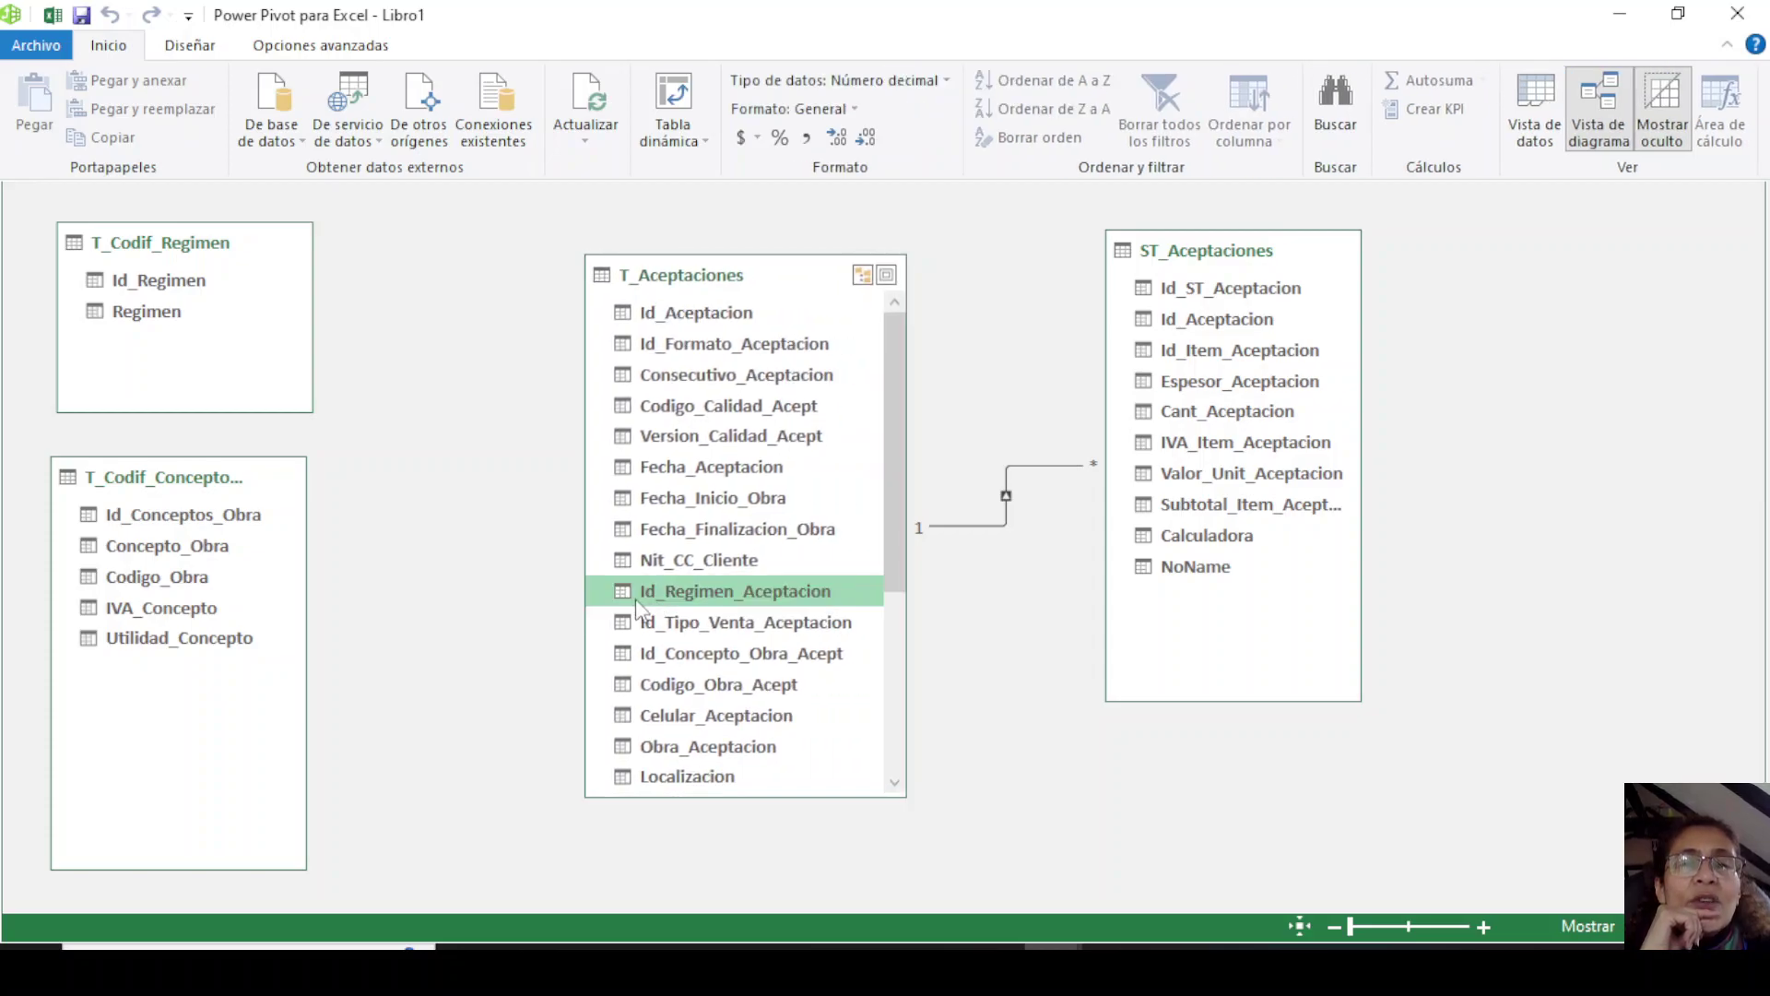
{"action": "left_click_drag", "start_coordinate": [721, 599], "coordinate": [159, 289]}
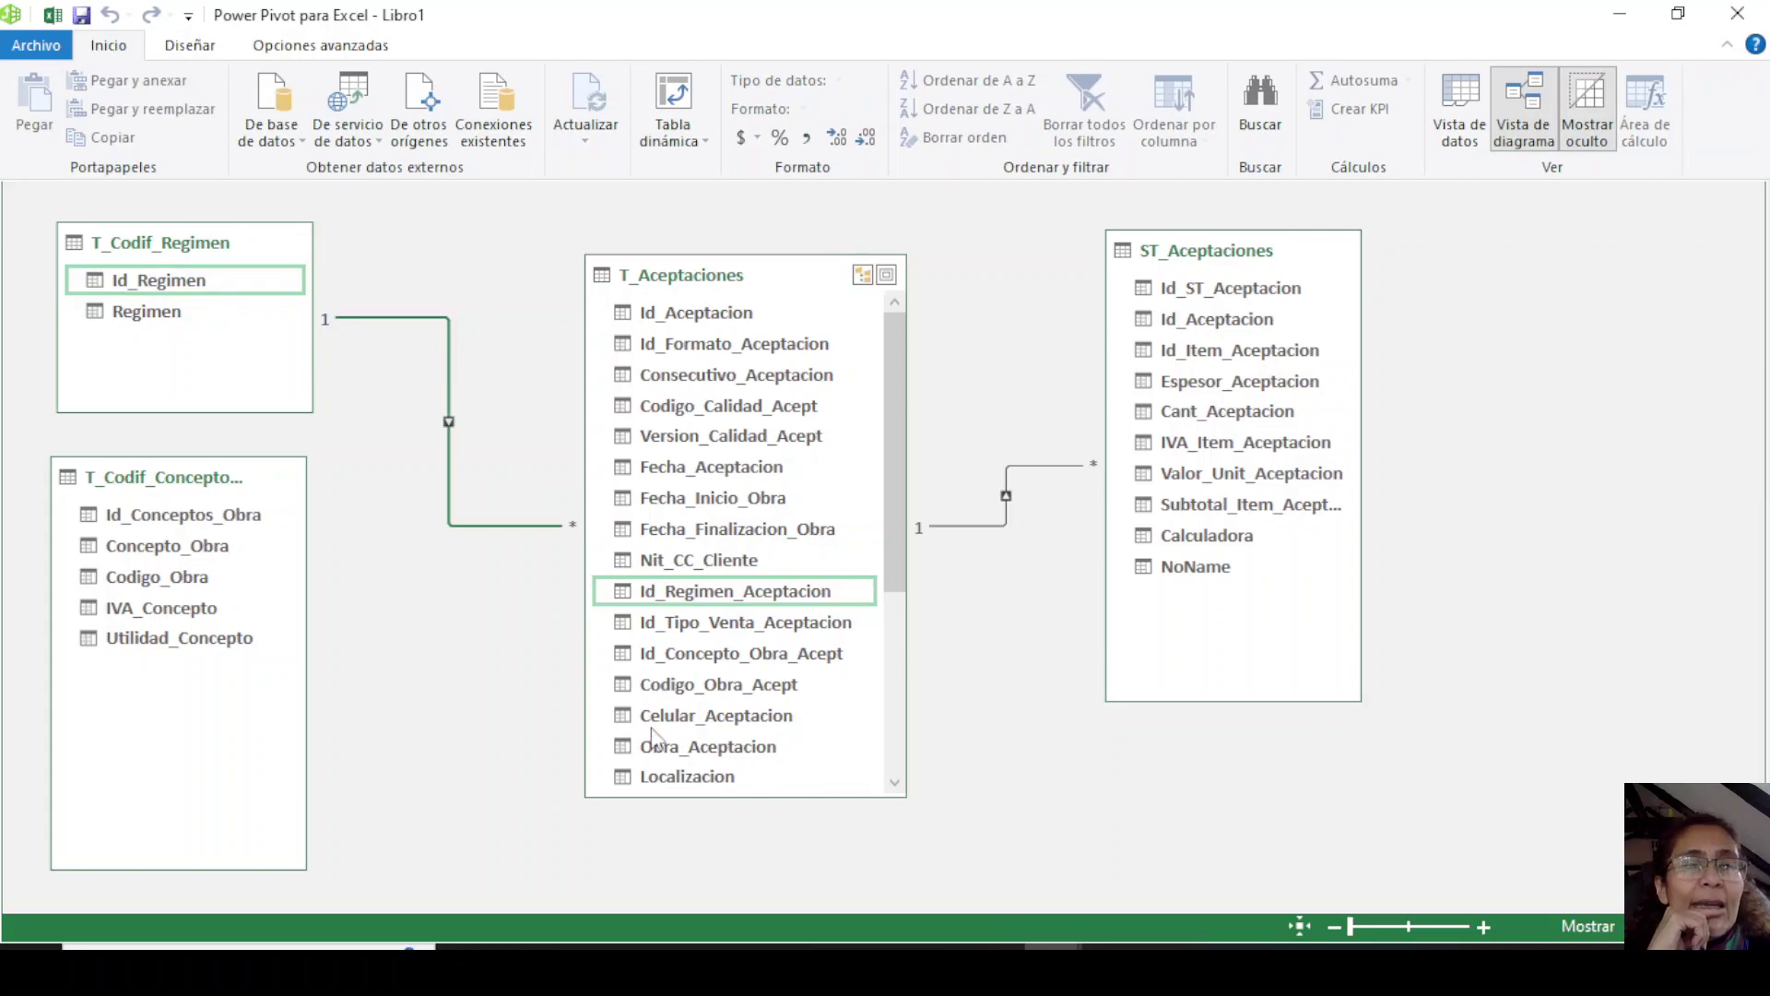
Relate Id_Concepto_Obra_Acept in T_Aceptaciones to Id_Conceptos_Obra in T_Codif_Conceptos_Obra.
{"action": "left_click", "coordinate": [212, 516]}
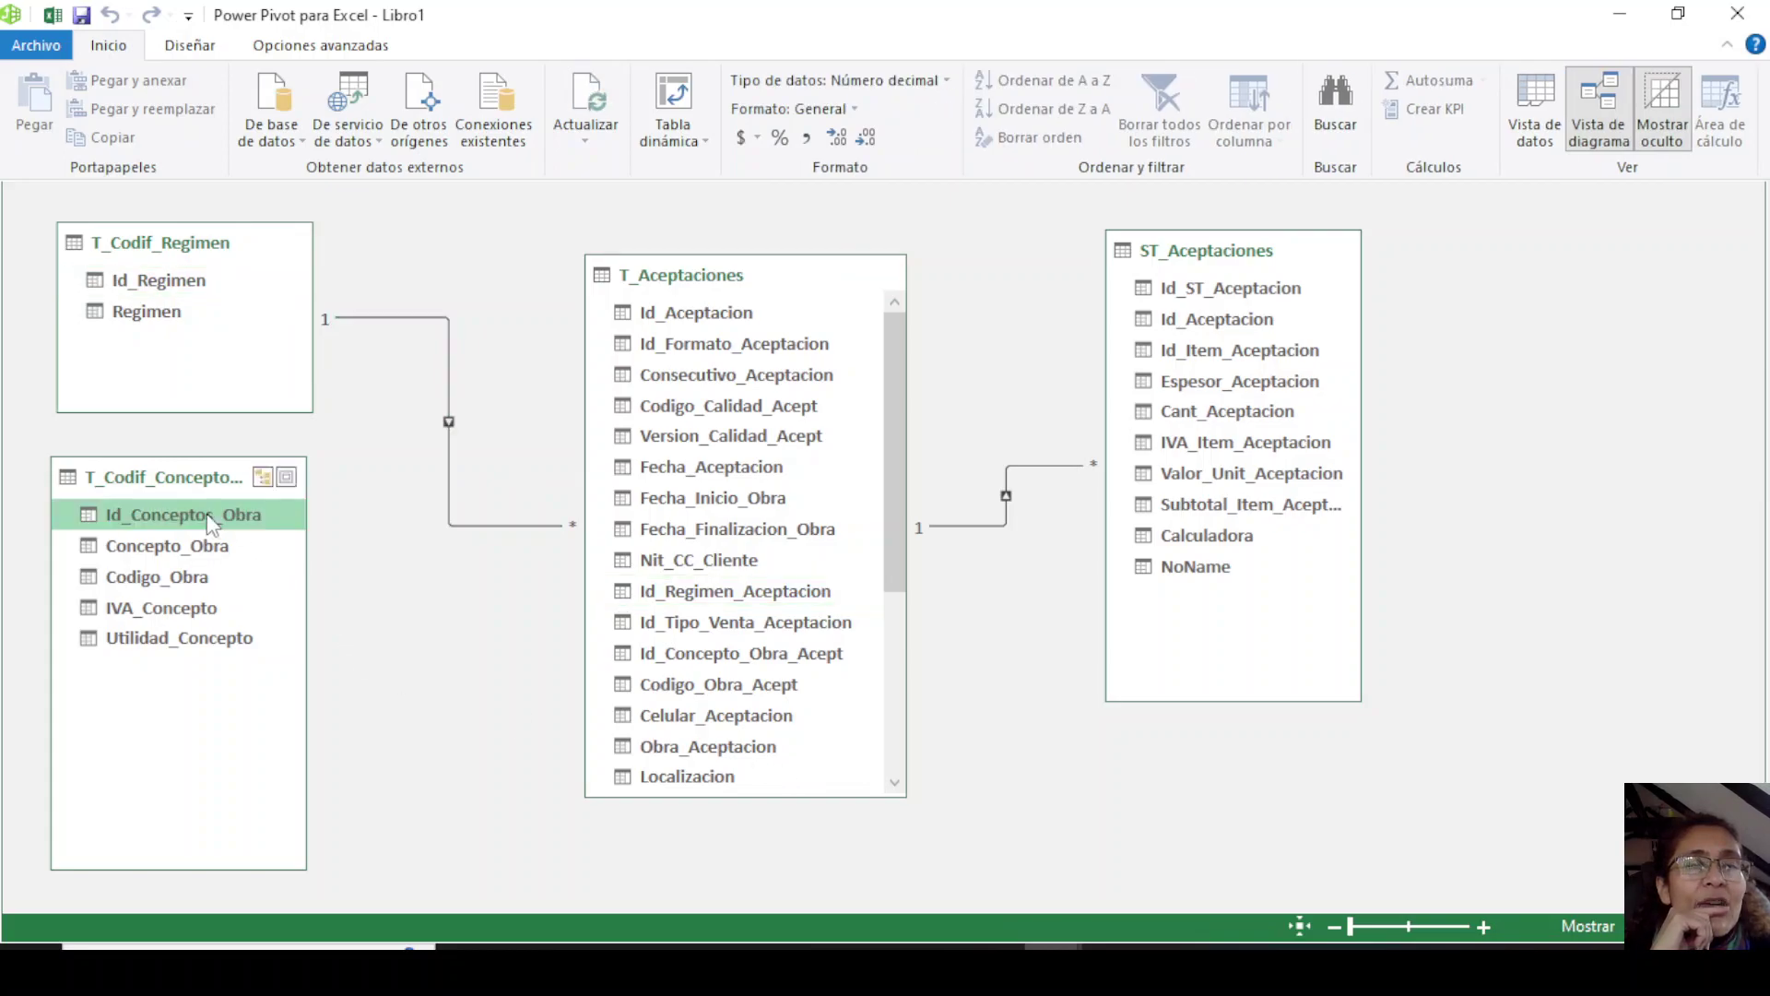
{"action": "left_click", "coordinate": [690, 657]}
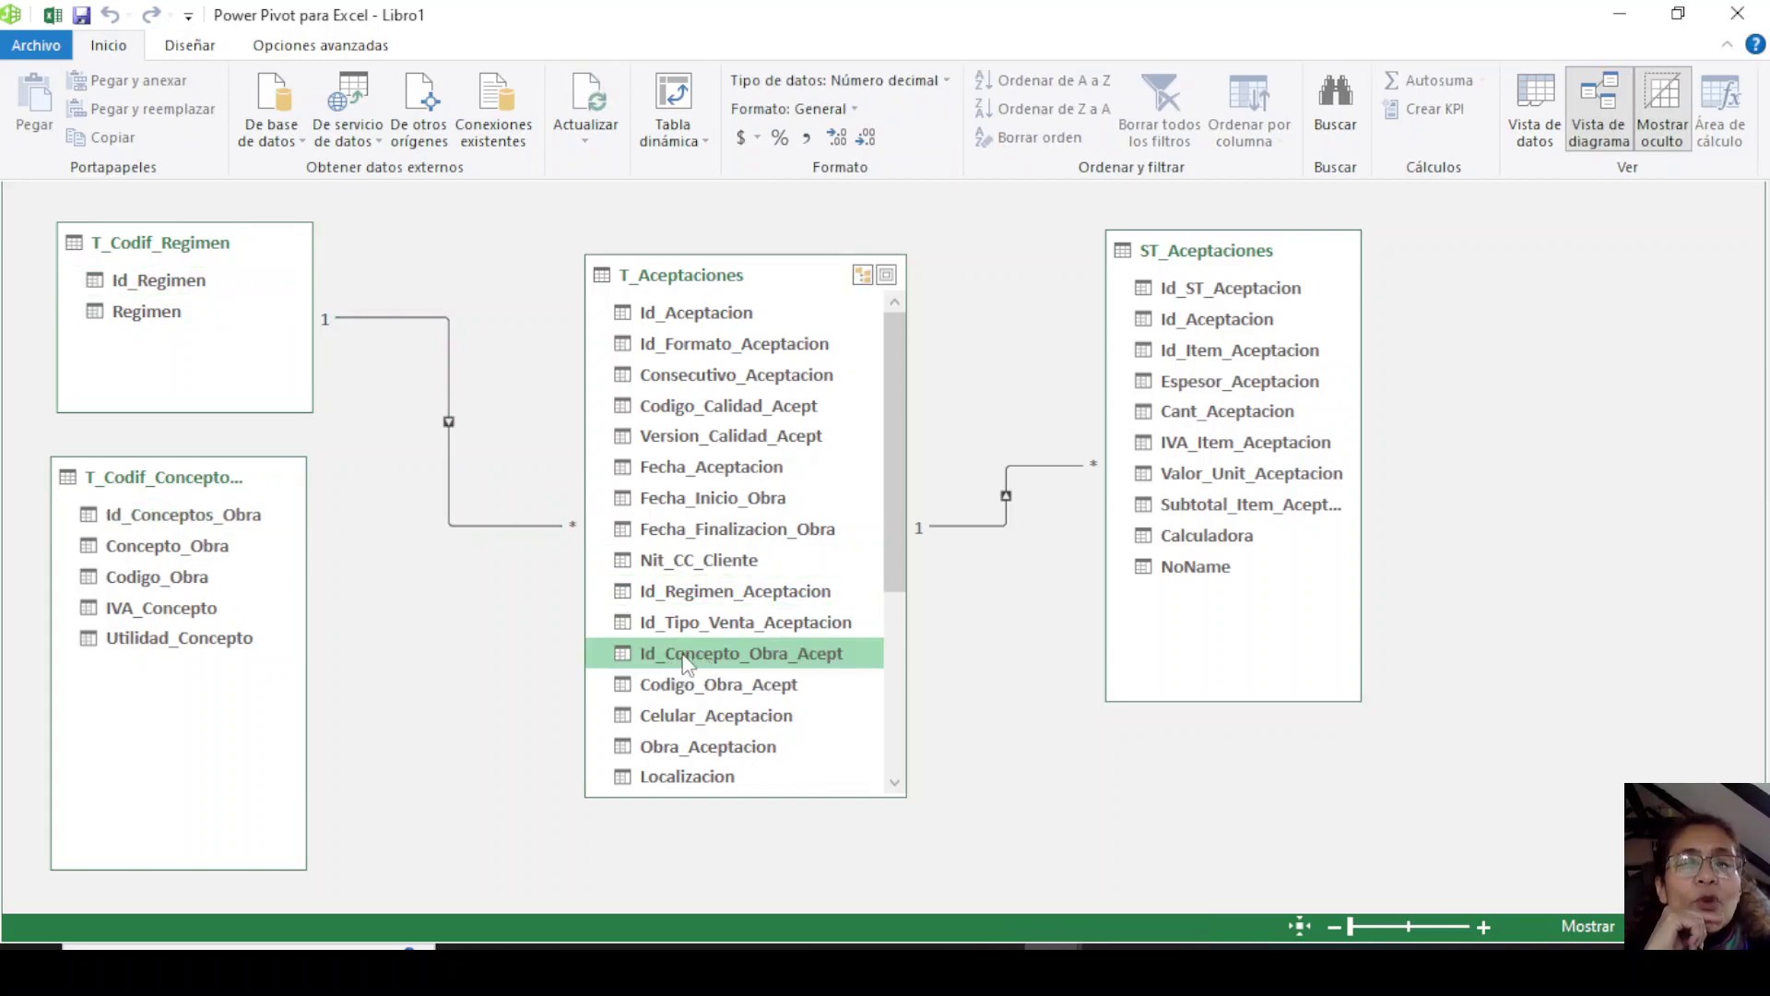
{"action": "left_click_drag", "start_coordinate": [687, 662], "coordinate": [193, 521]}
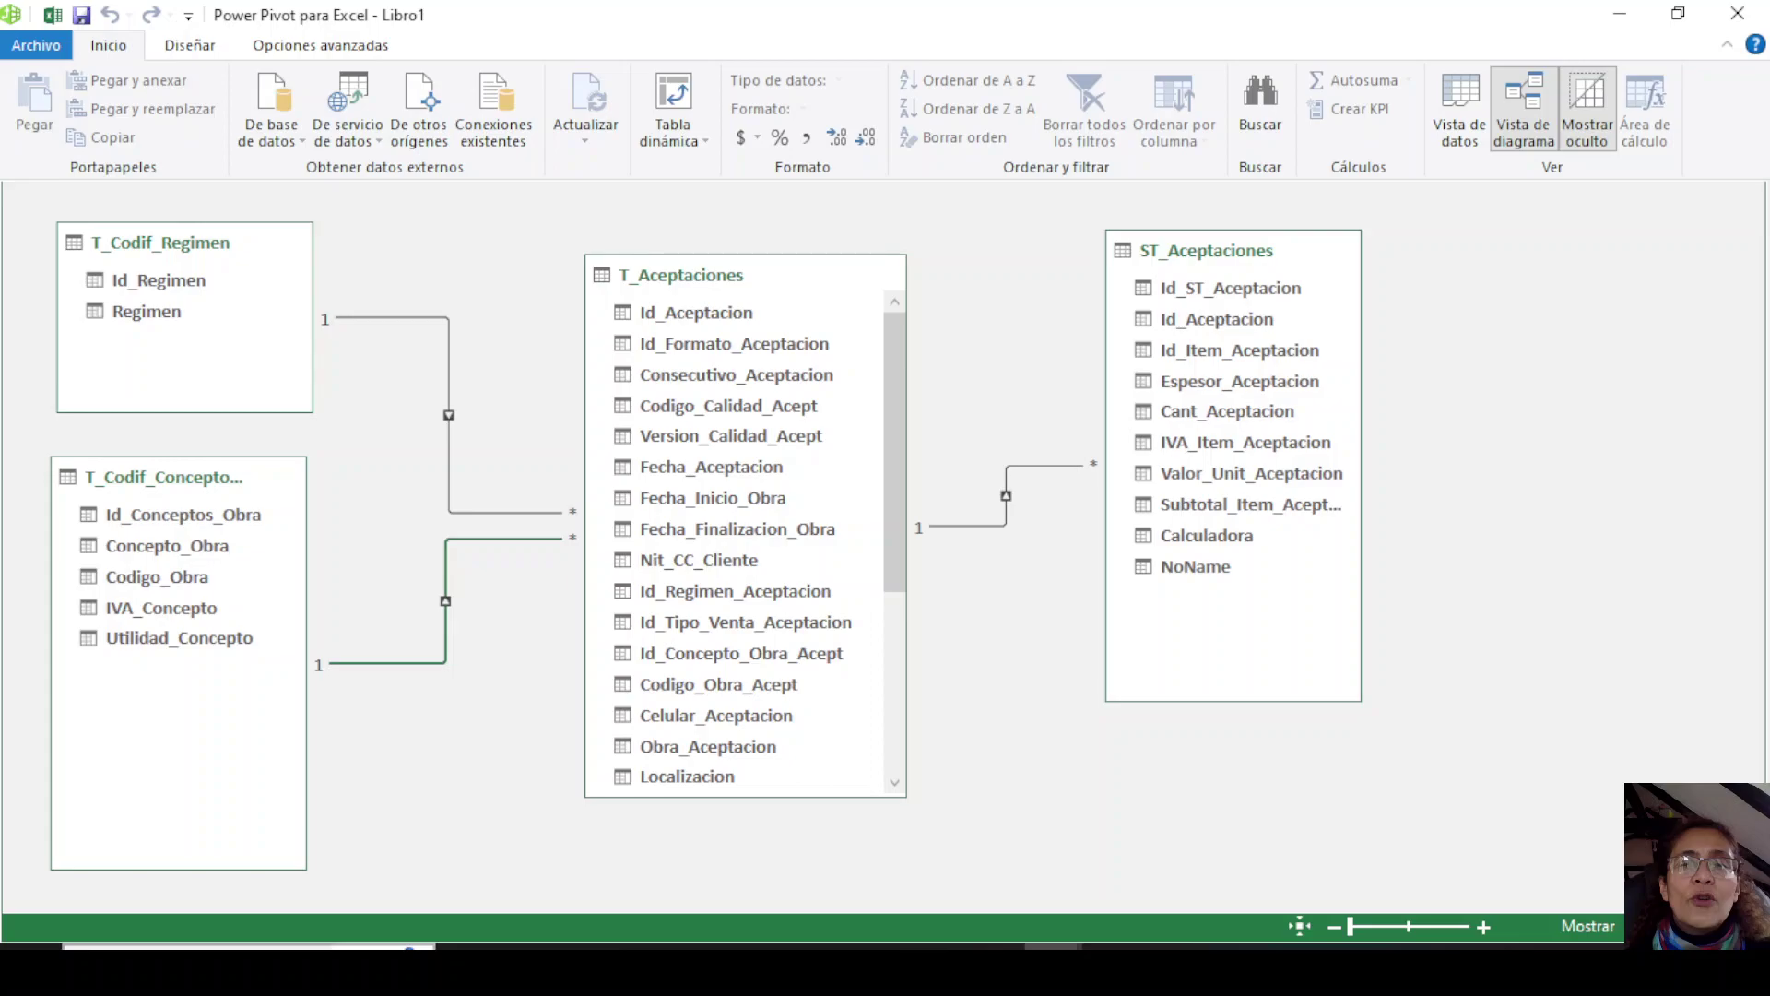
Space out the diagram by shifting ST_Aceptaciones and T_Aceptaciones further right and slightly down, and highlight the Id_Aceptacion key in T_Aceptaciones.
{"action": "left_click_drag", "start_coordinate": [1208, 251], "coordinate": [1339, 358]}
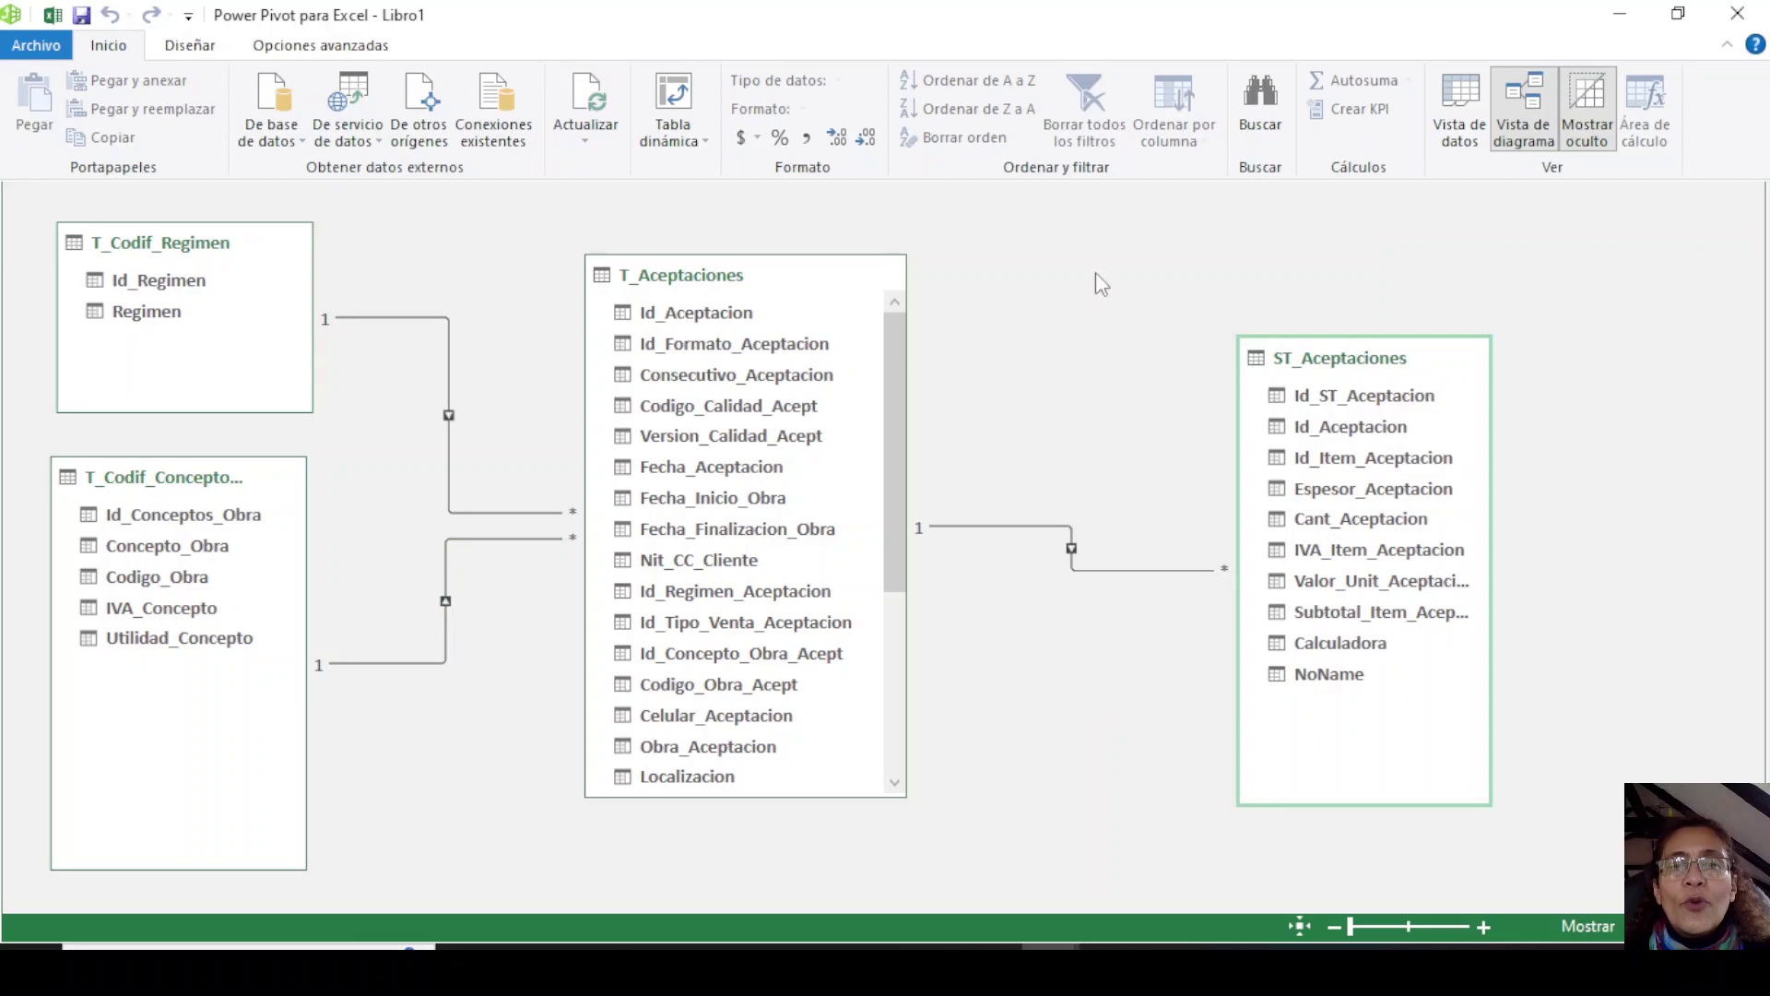
{"action": "left_click_drag", "start_coordinate": [736, 288], "coordinate": [822, 310]}
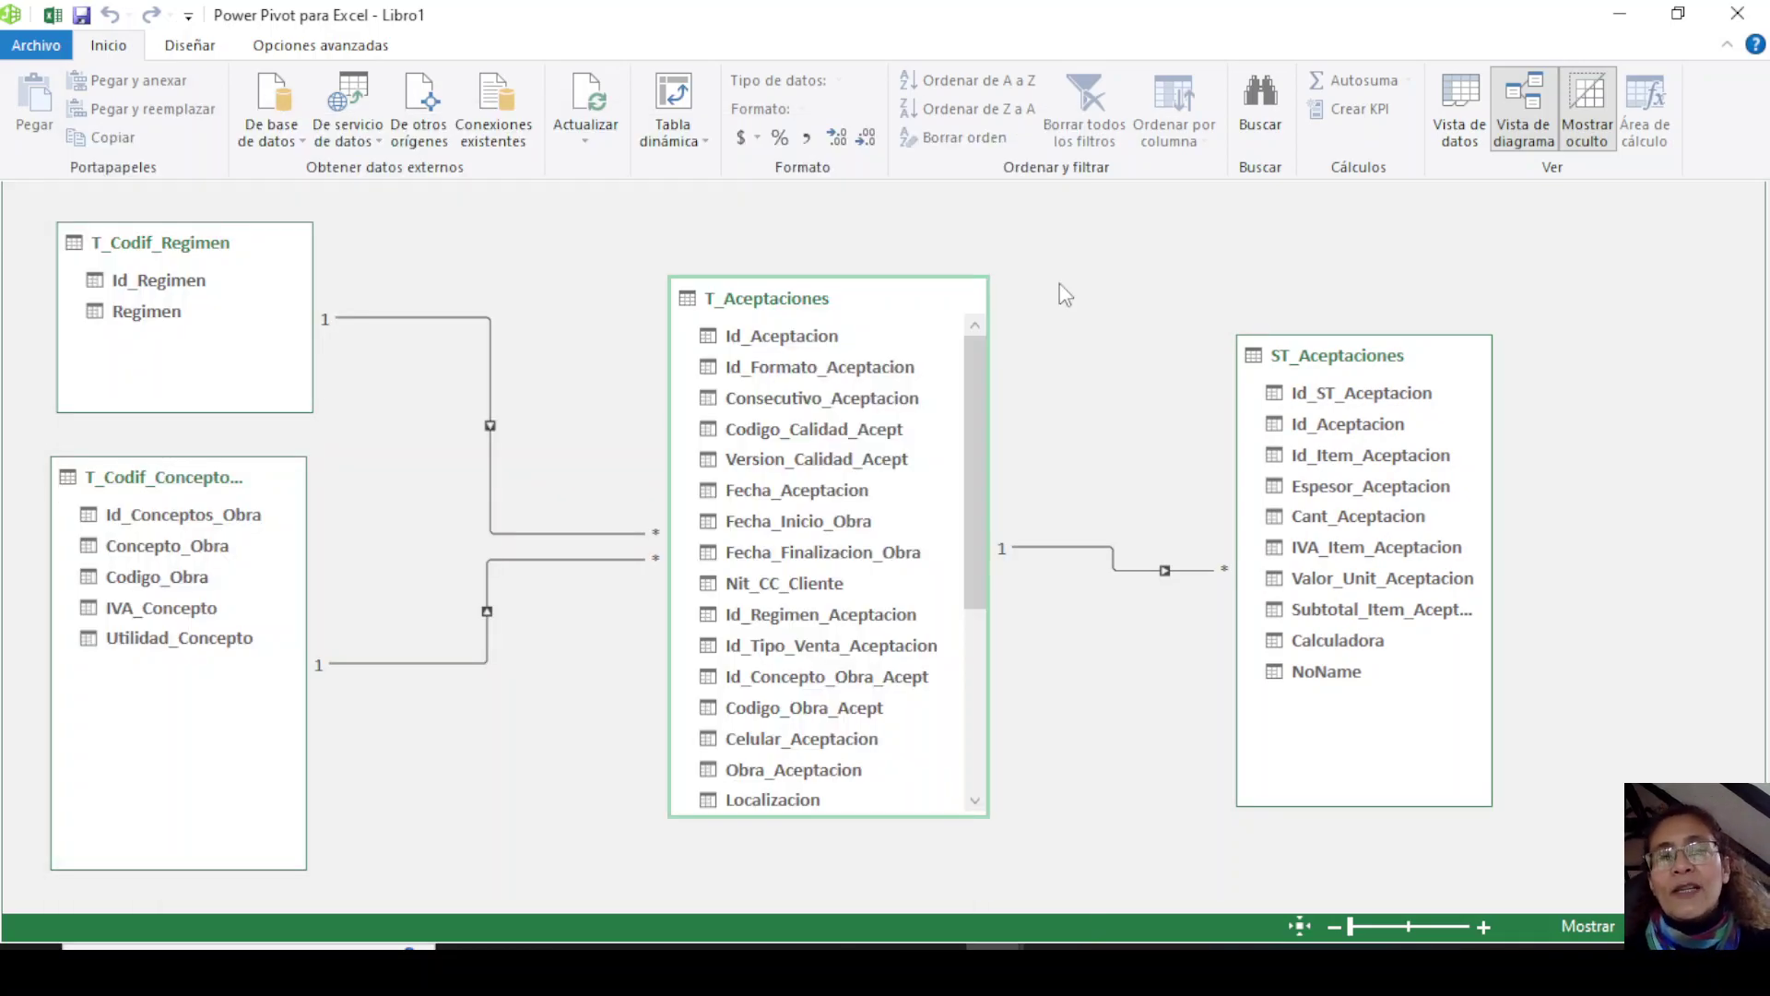
{"action": "left_click", "coordinate": [768, 343]}
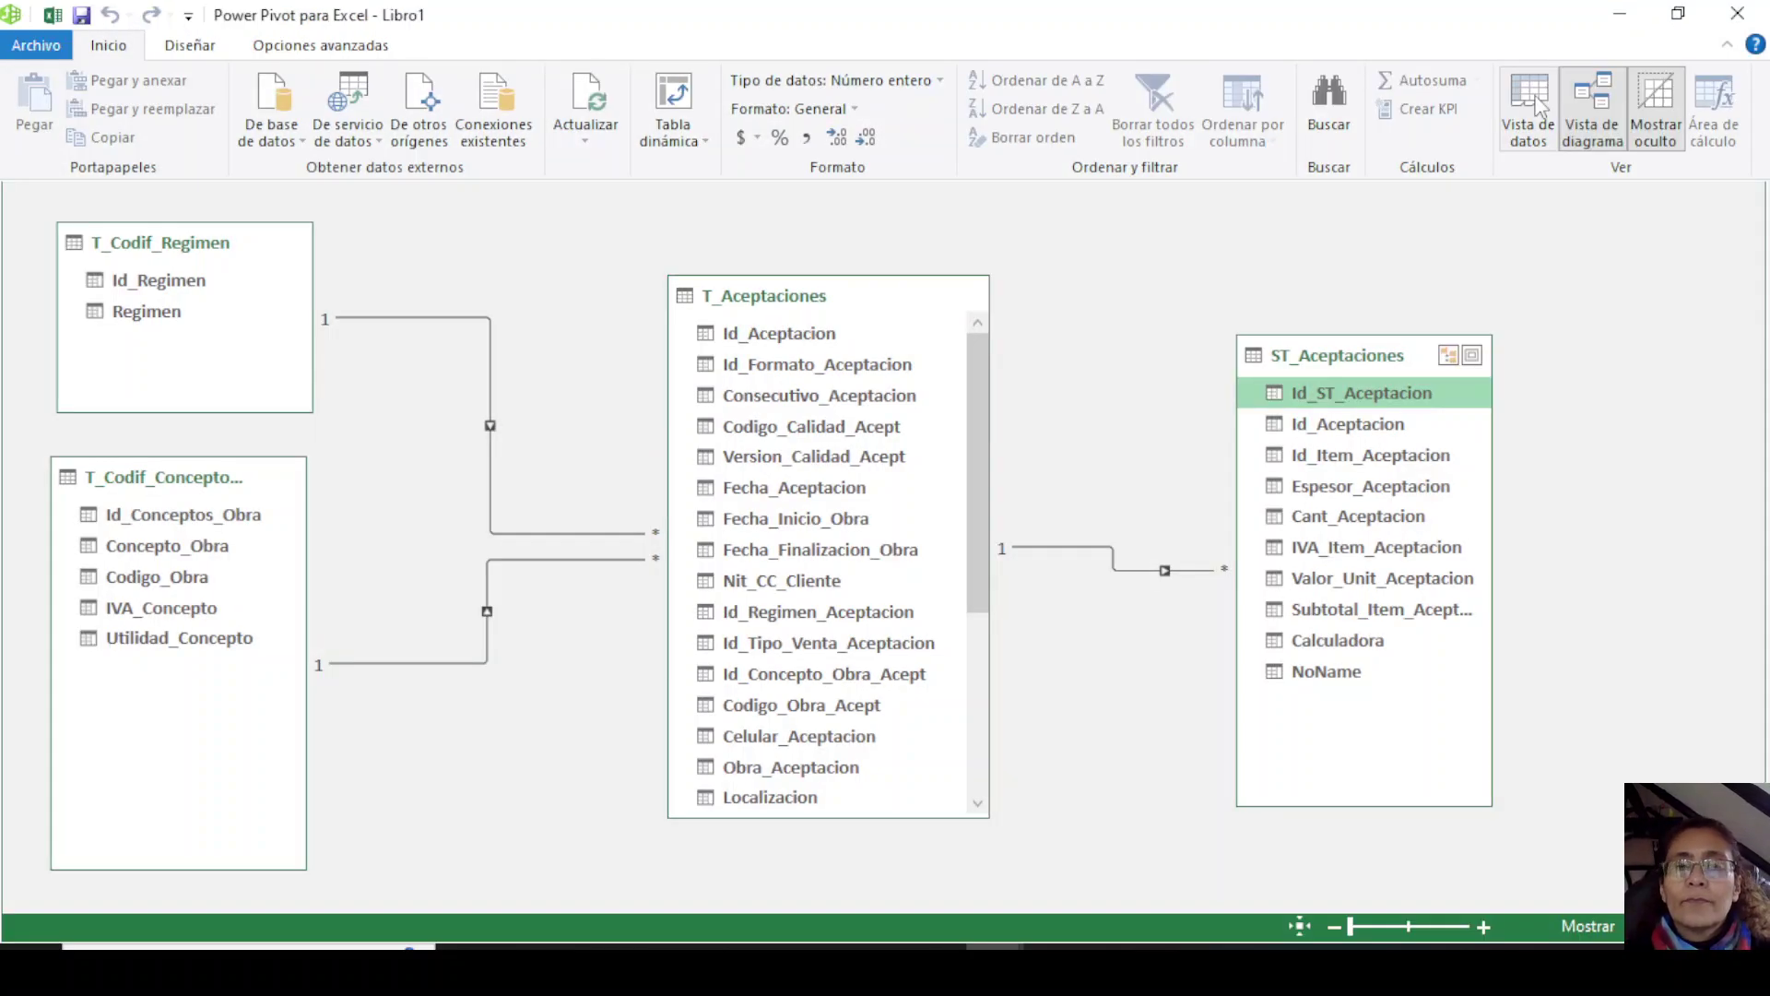
Return to the data view and look through the T_Codif_Conceptos_Obra, ST_Aceptaciones and T_Aceptaciones tables.
{"action": "left_click", "coordinate": [1537, 104]}
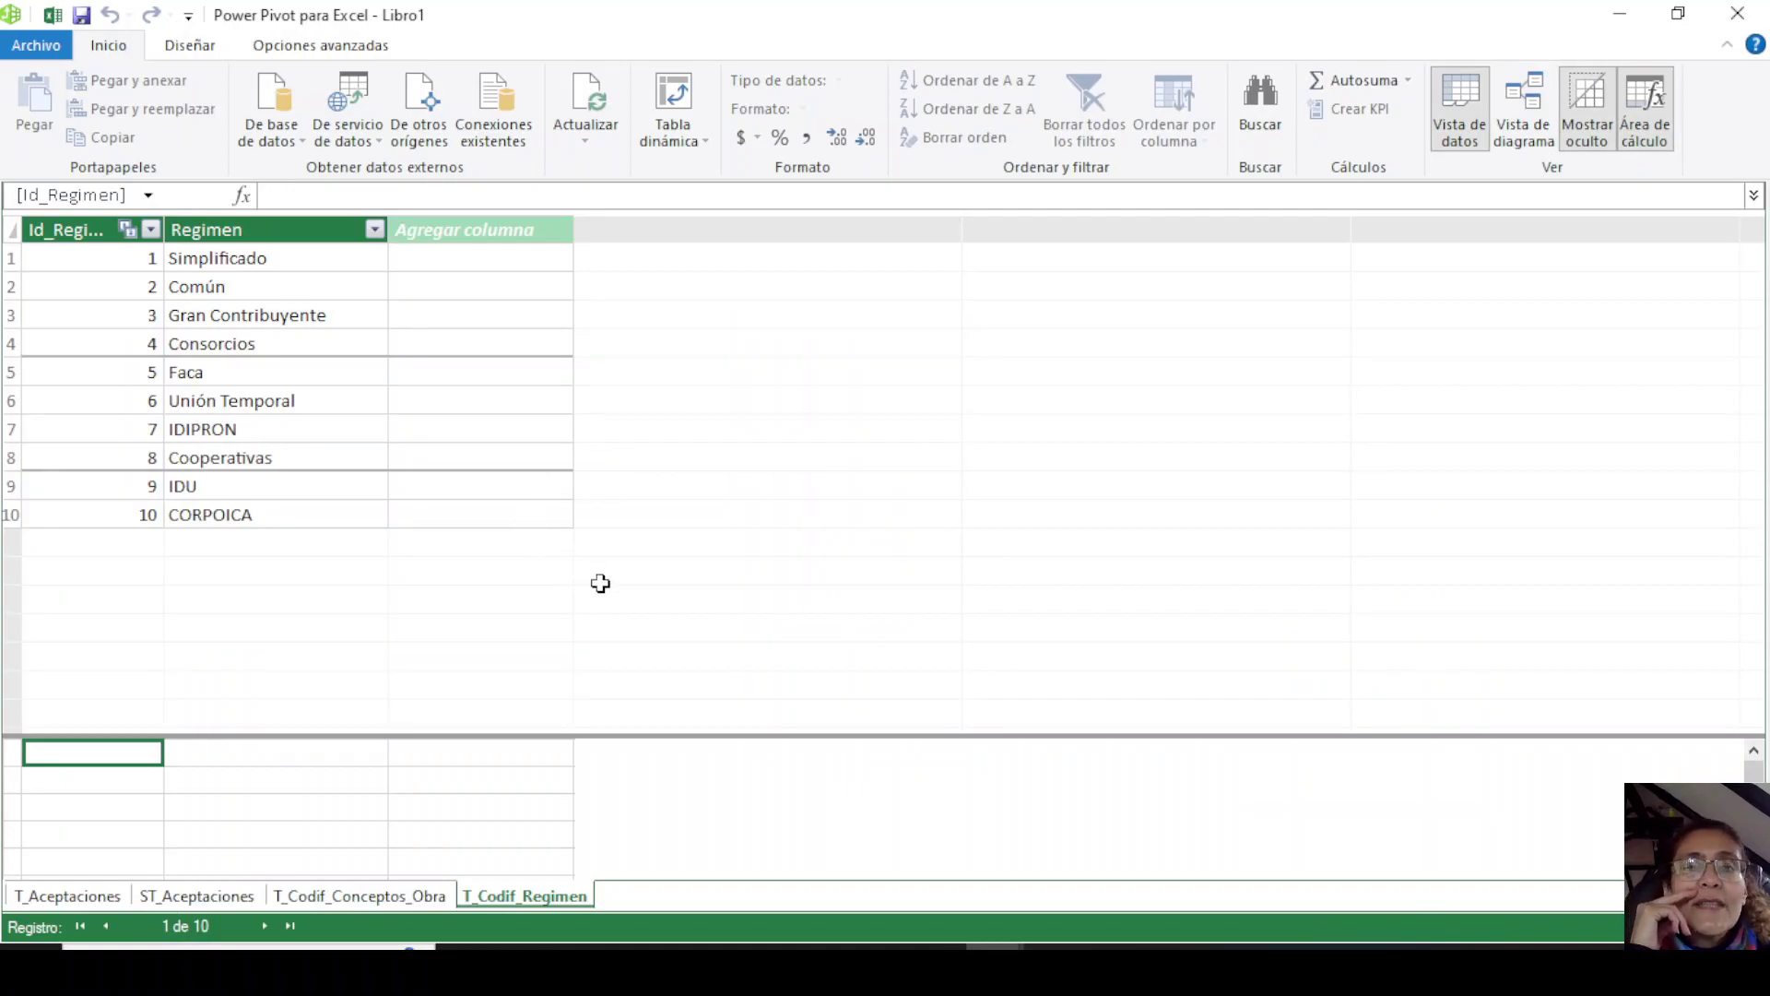
{"action": "left_click", "coordinate": [343, 896]}
{"action": "left_click", "coordinate": [181, 894]}
{"action": "left_click", "coordinate": [79, 894]}
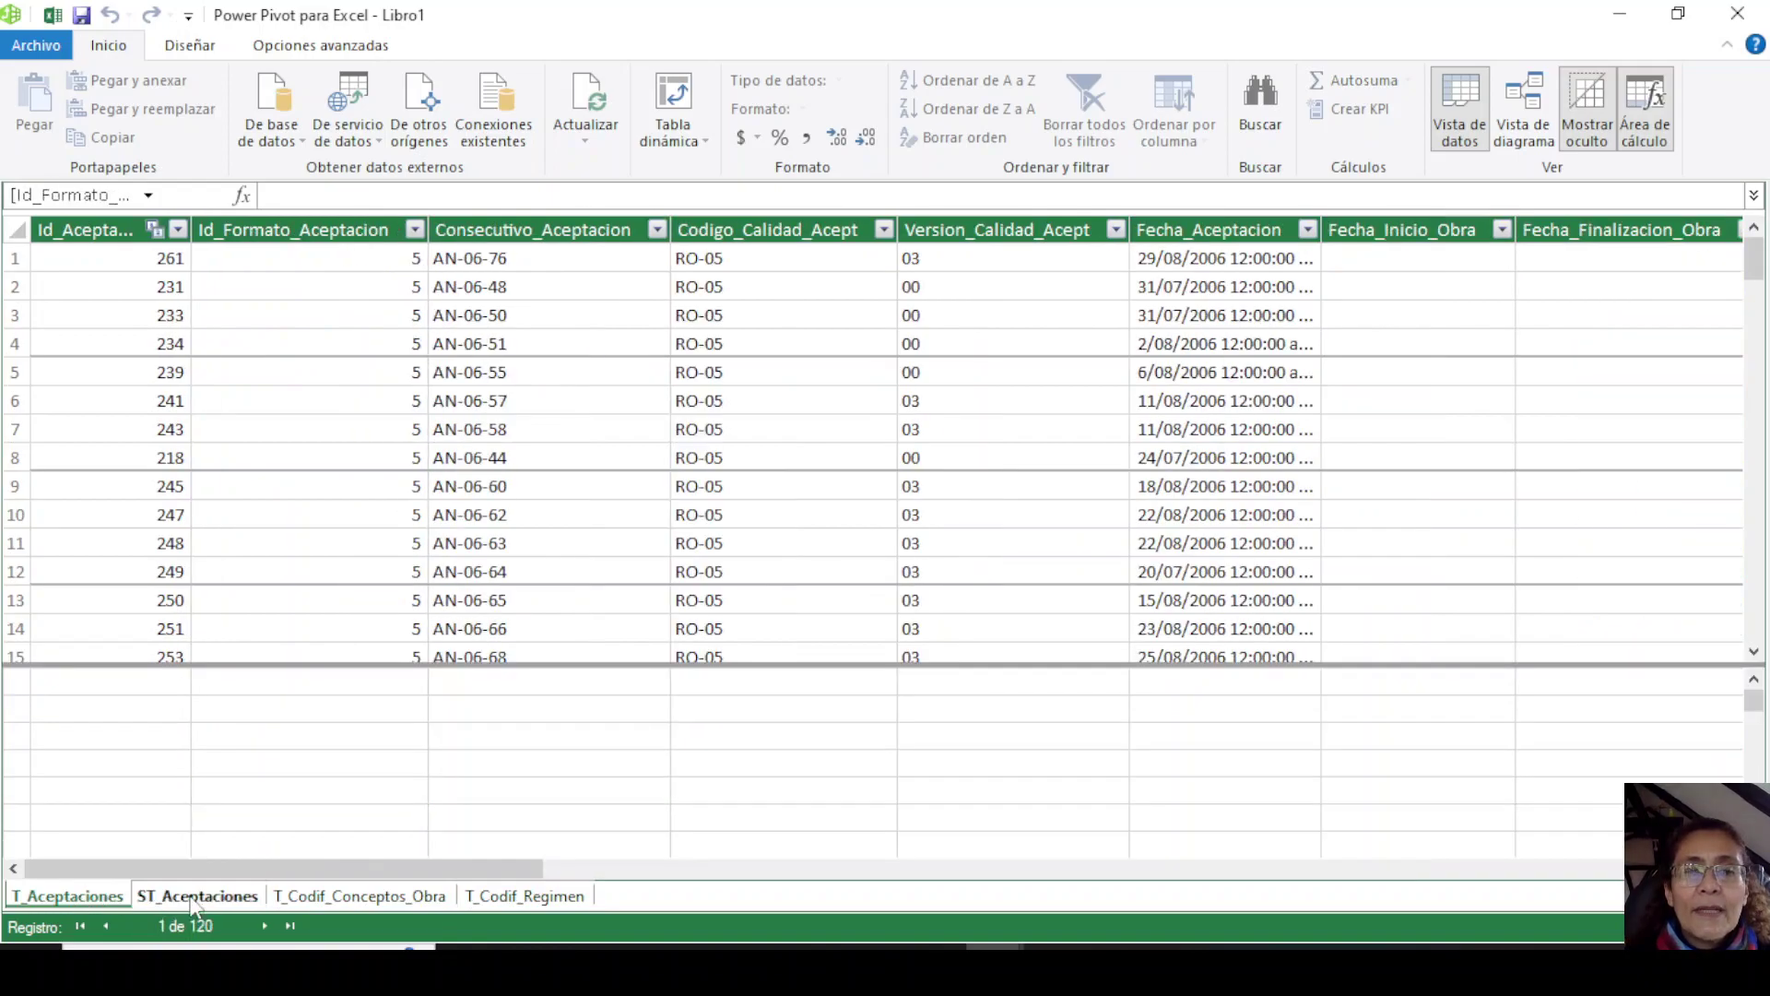
Look through the data model tables and insert a pivot table from them on a new worksheet.
{"action": "left_click", "coordinate": [194, 897]}
{"action": "left_click", "coordinate": [323, 897]}
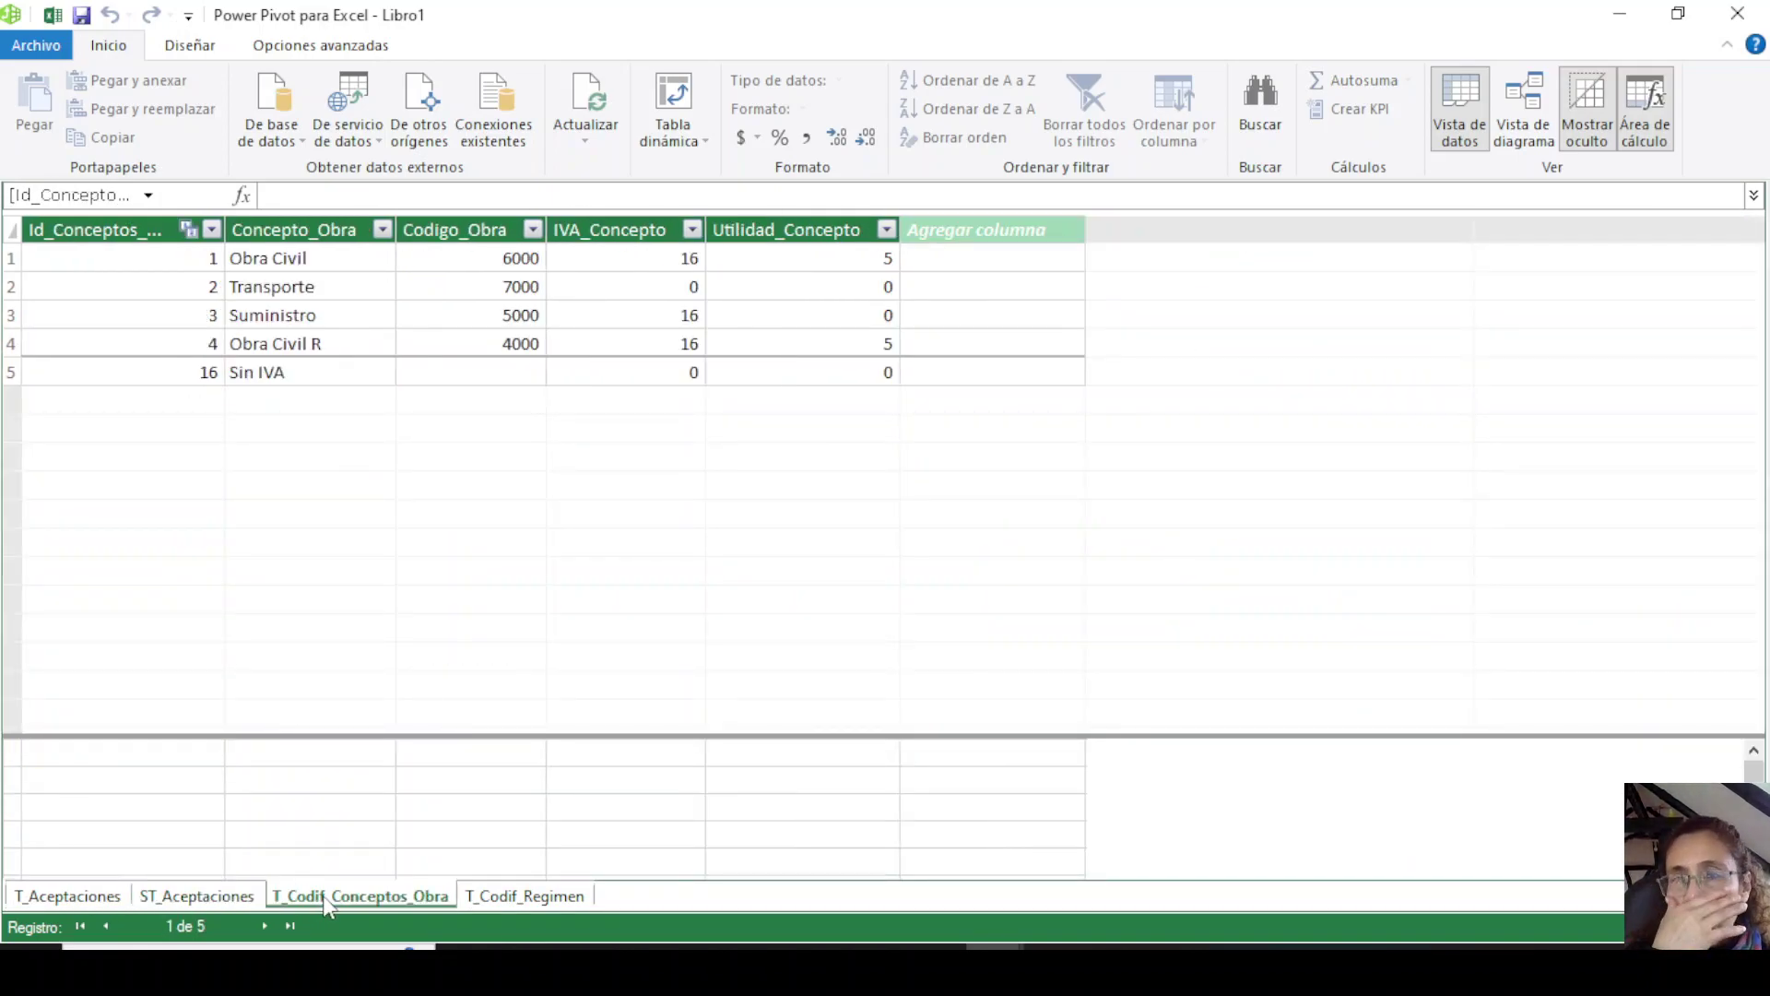
{"action": "left_click", "coordinate": [501, 899]}
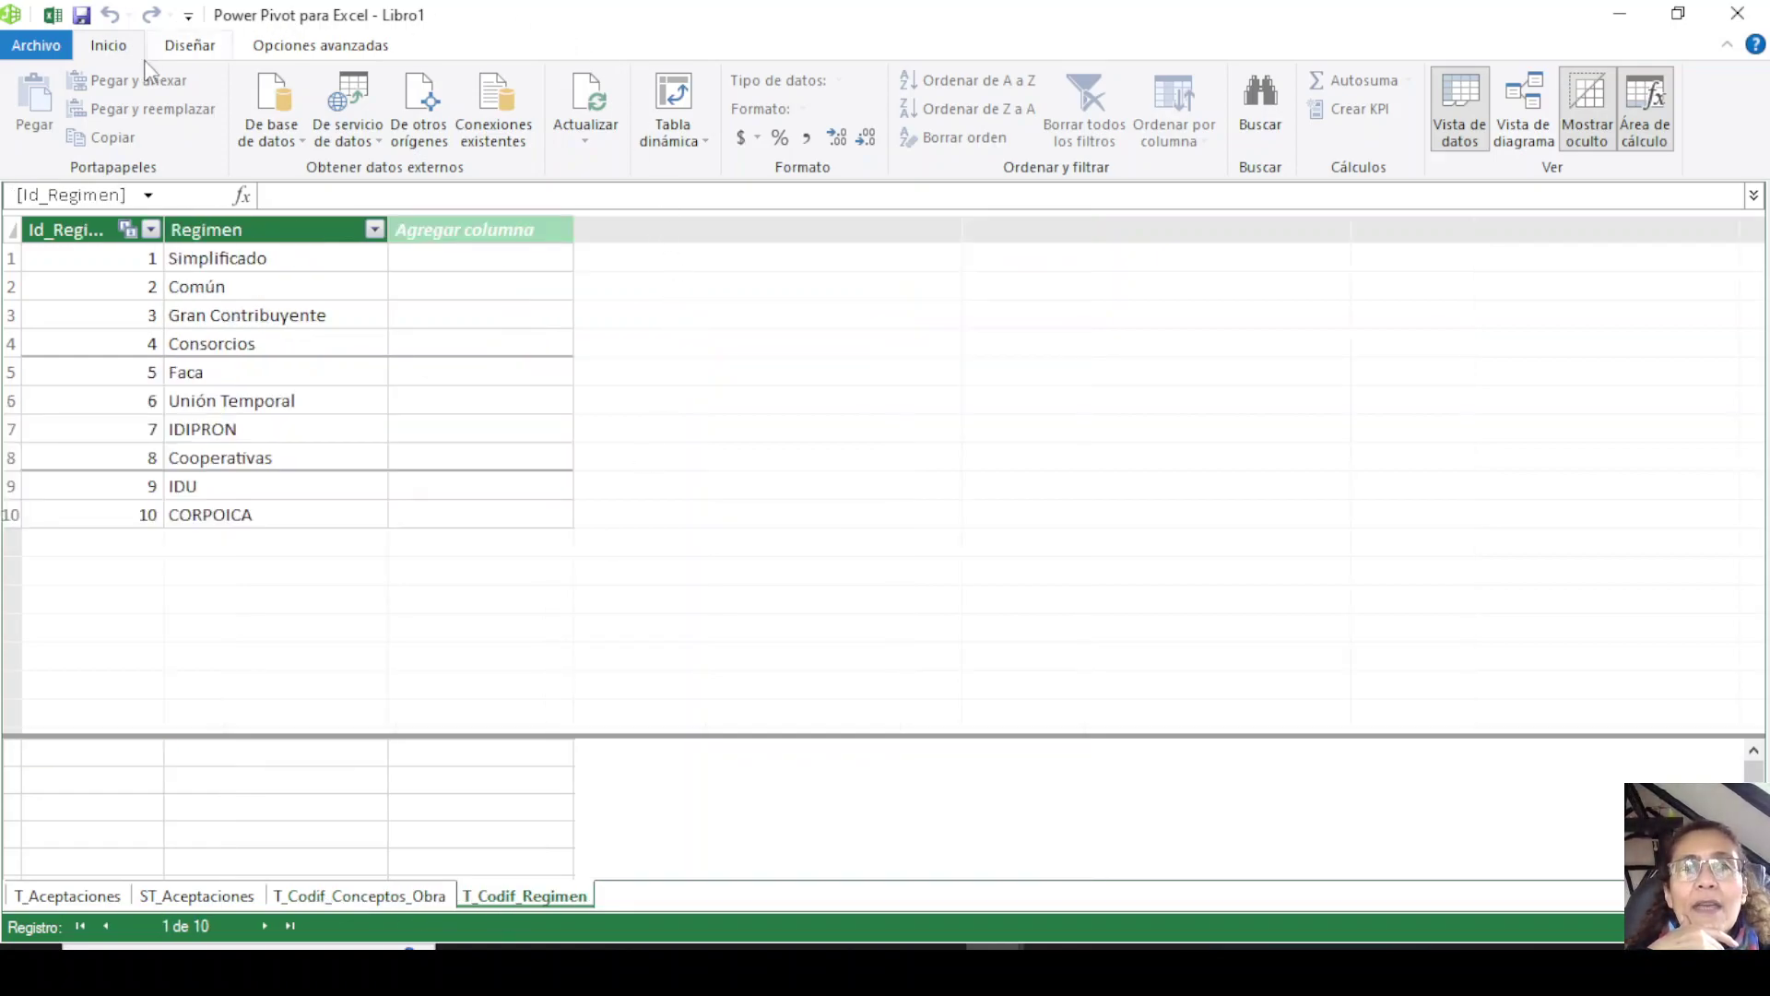
{"action": "left_click", "coordinate": [682, 122]}
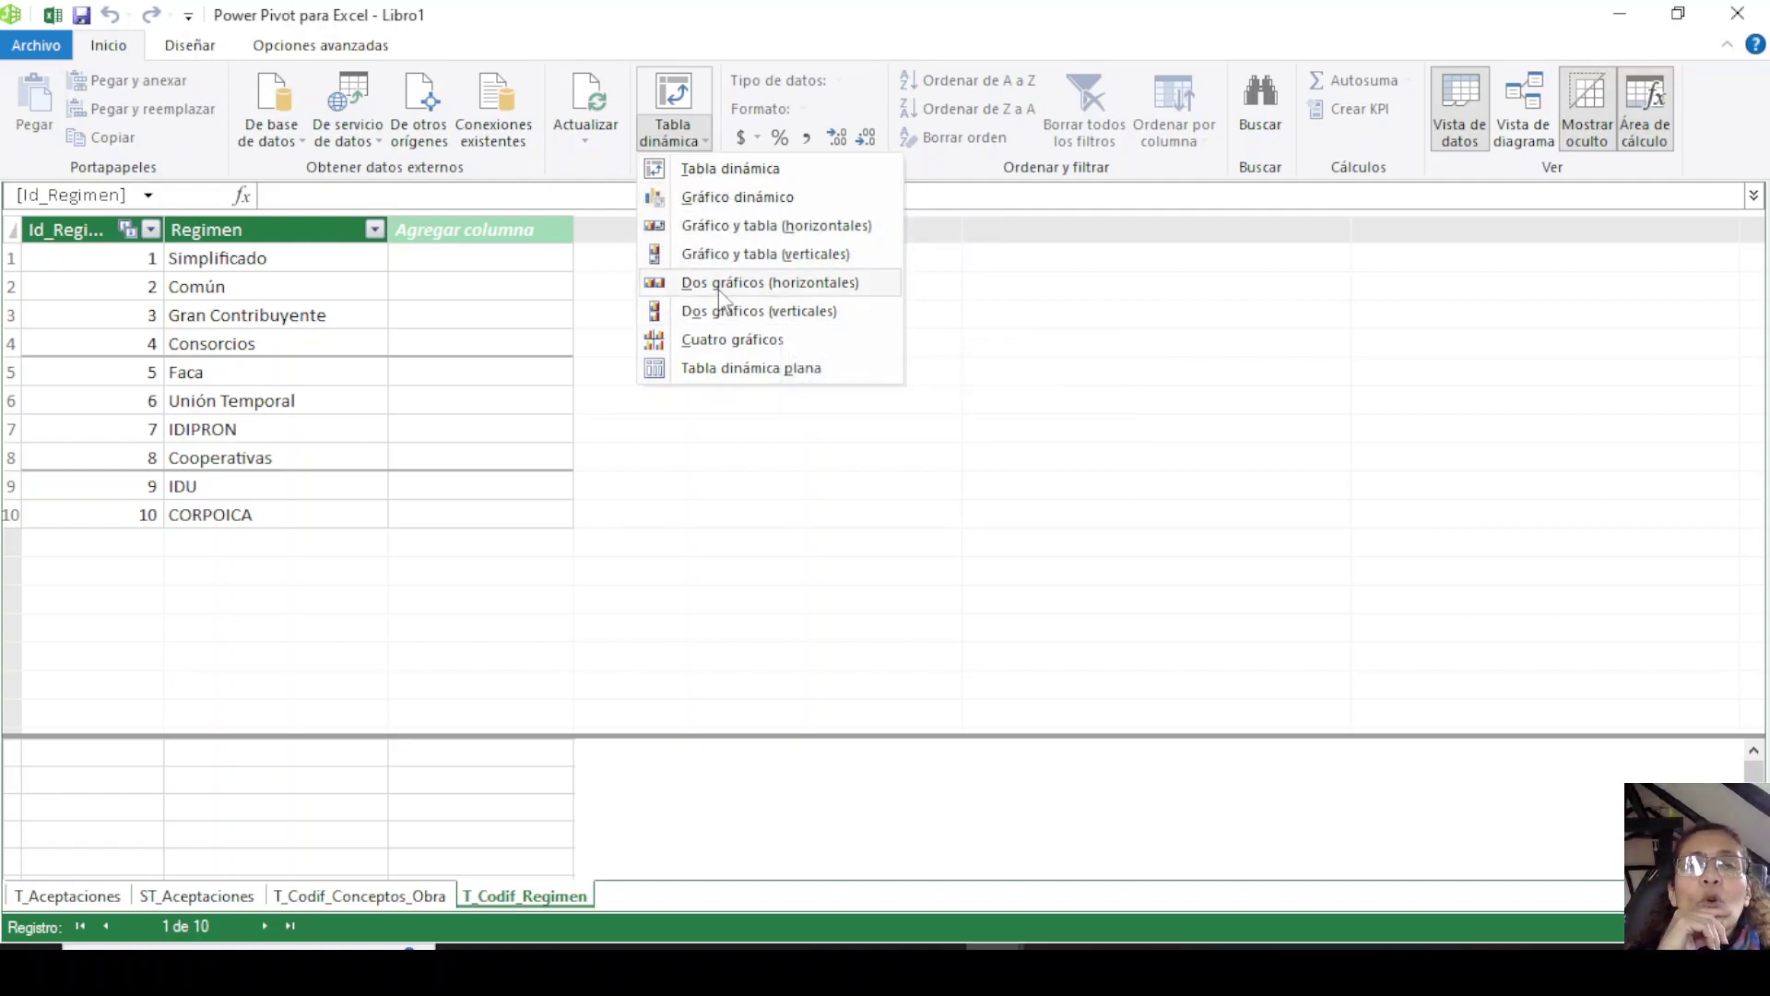
{"action": "left_click", "coordinate": [738, 169]}
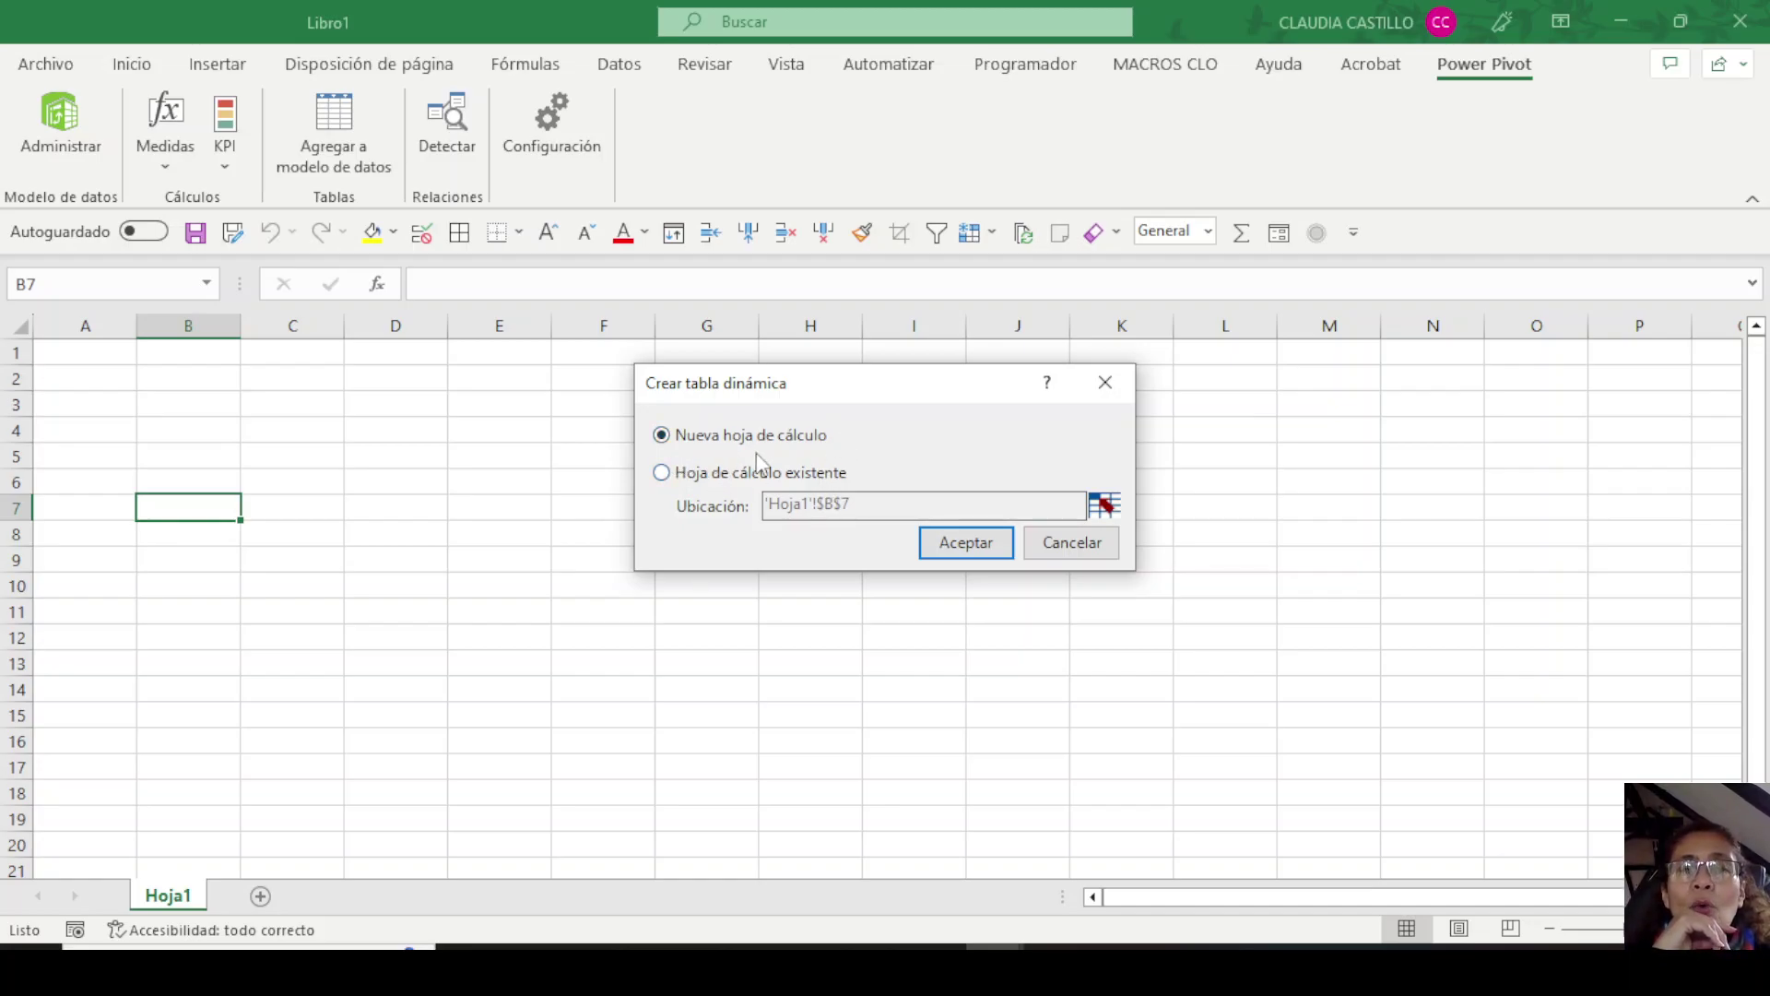
{"action": "left_click", "coordinate": [964, 544]}
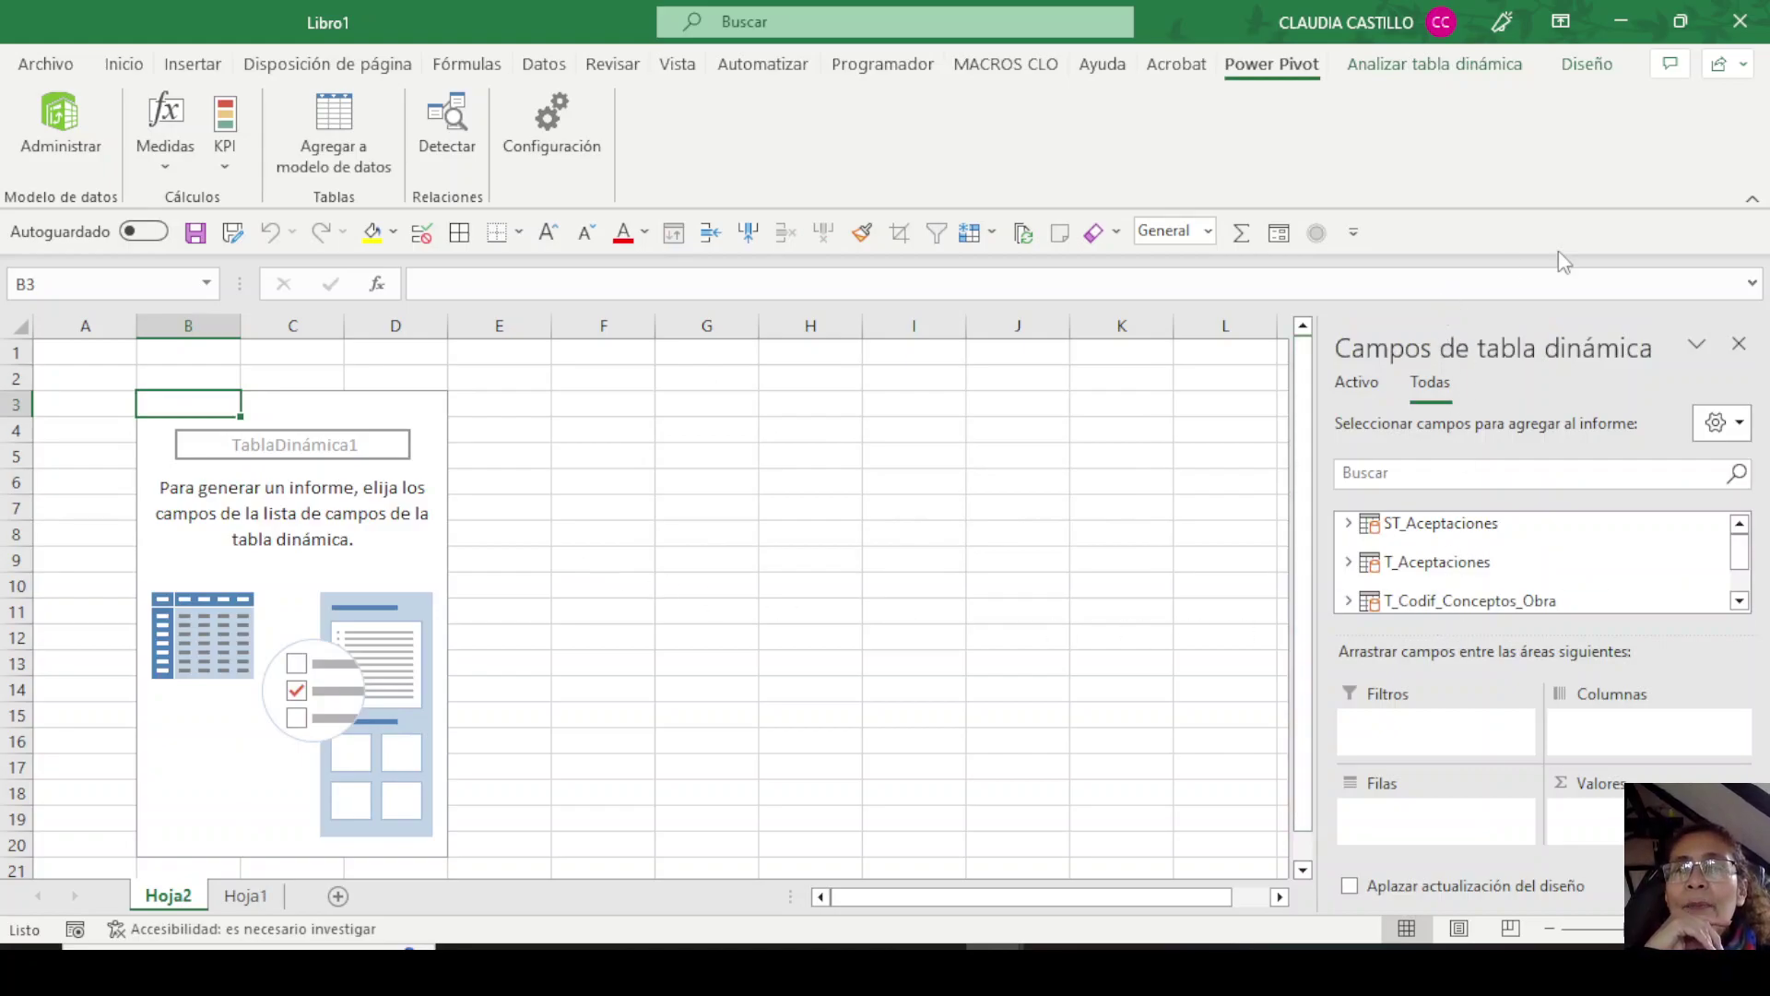
{"action": "left_click", "coordinate": [1753, 200]}
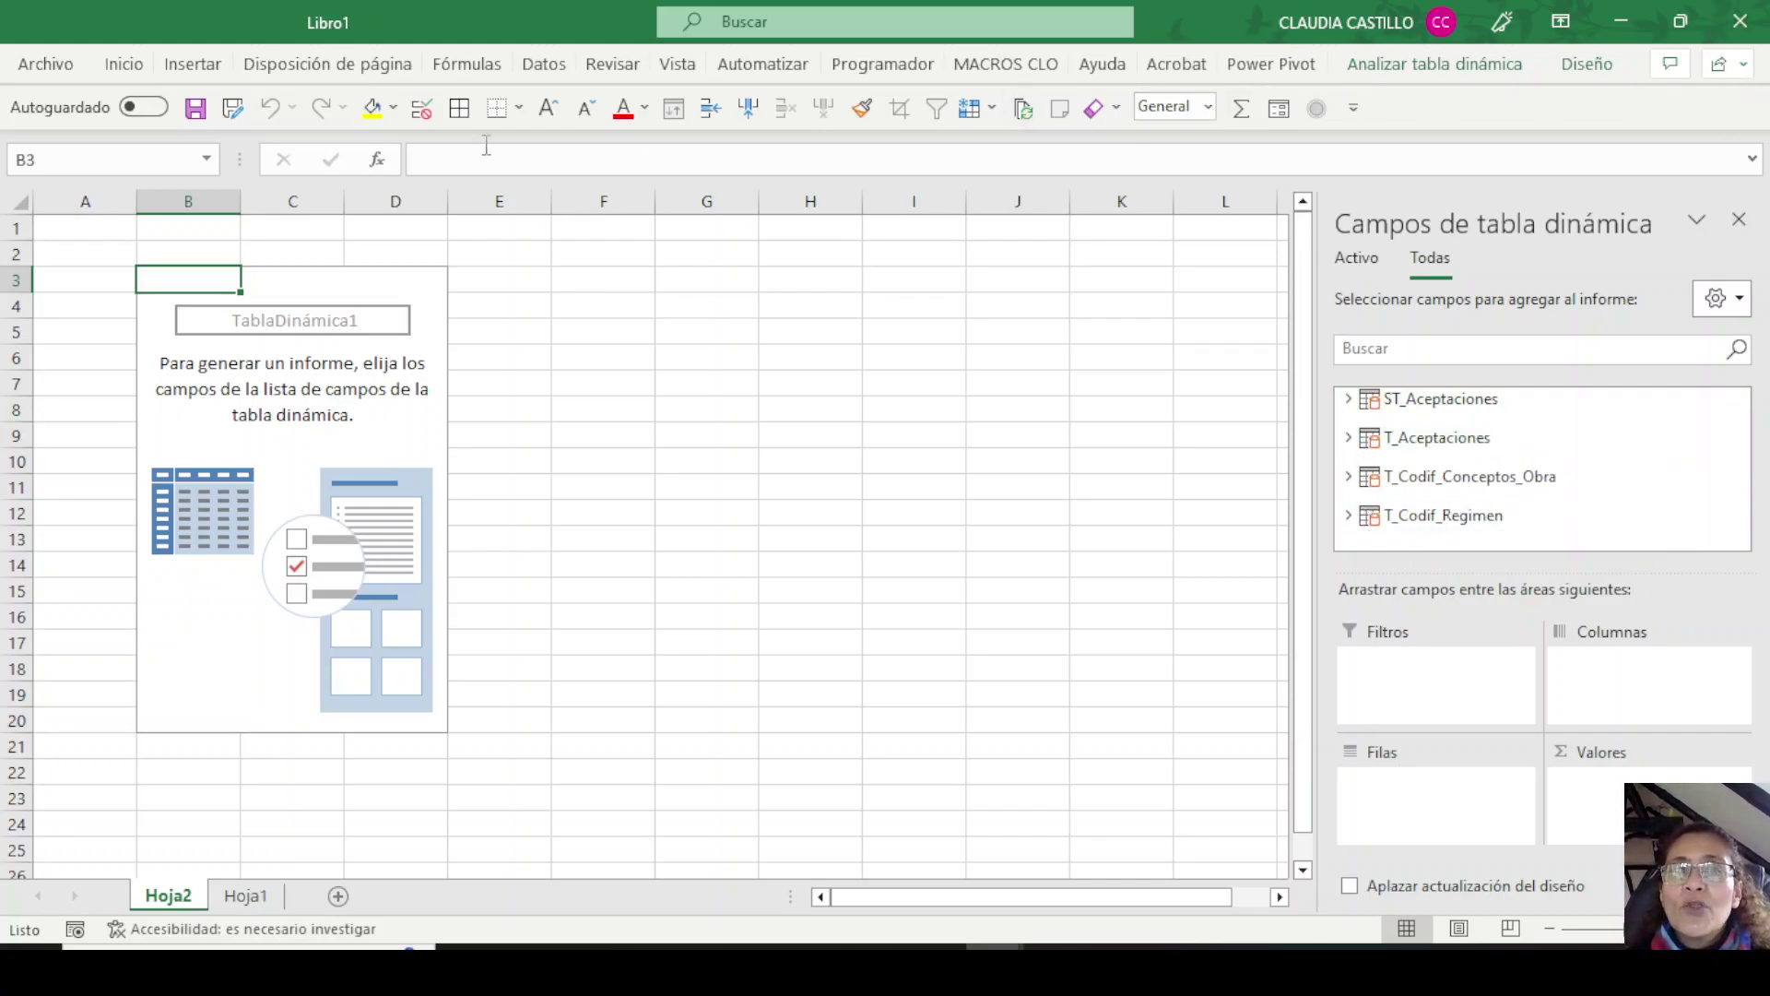
{"action": "left_click", "coordinate": [177, 72]}
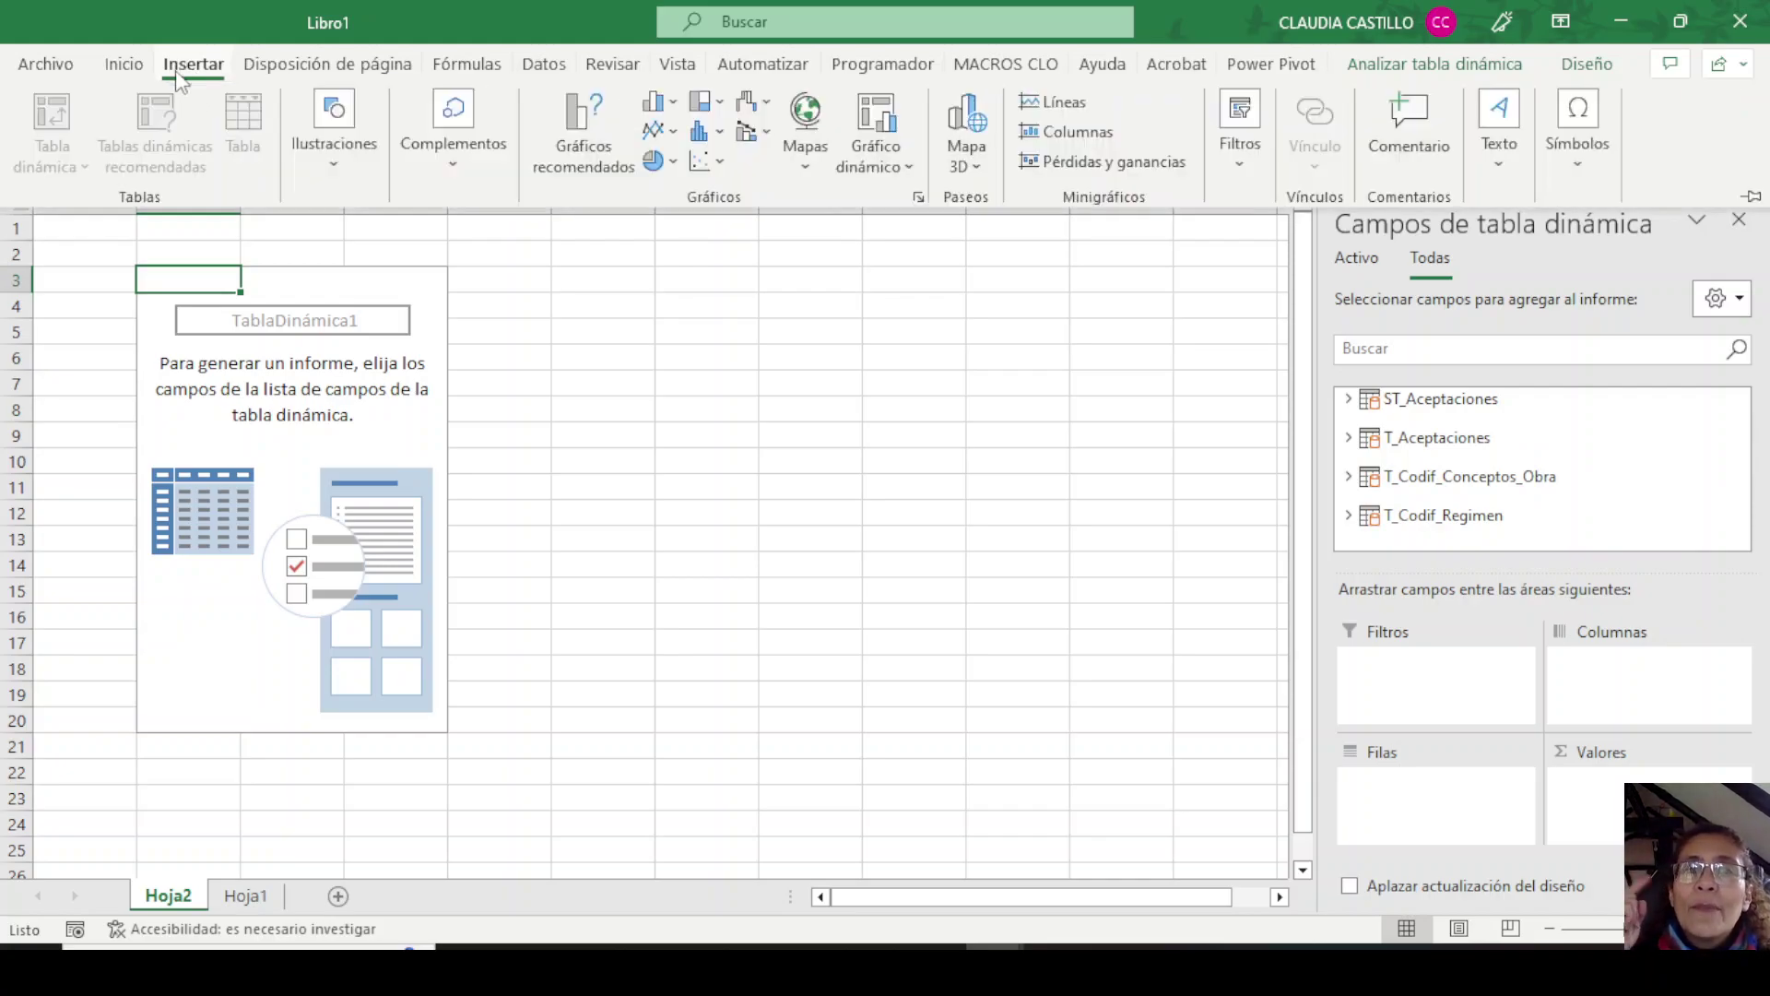
{"action": "key", "text": "ctrl+F1"}
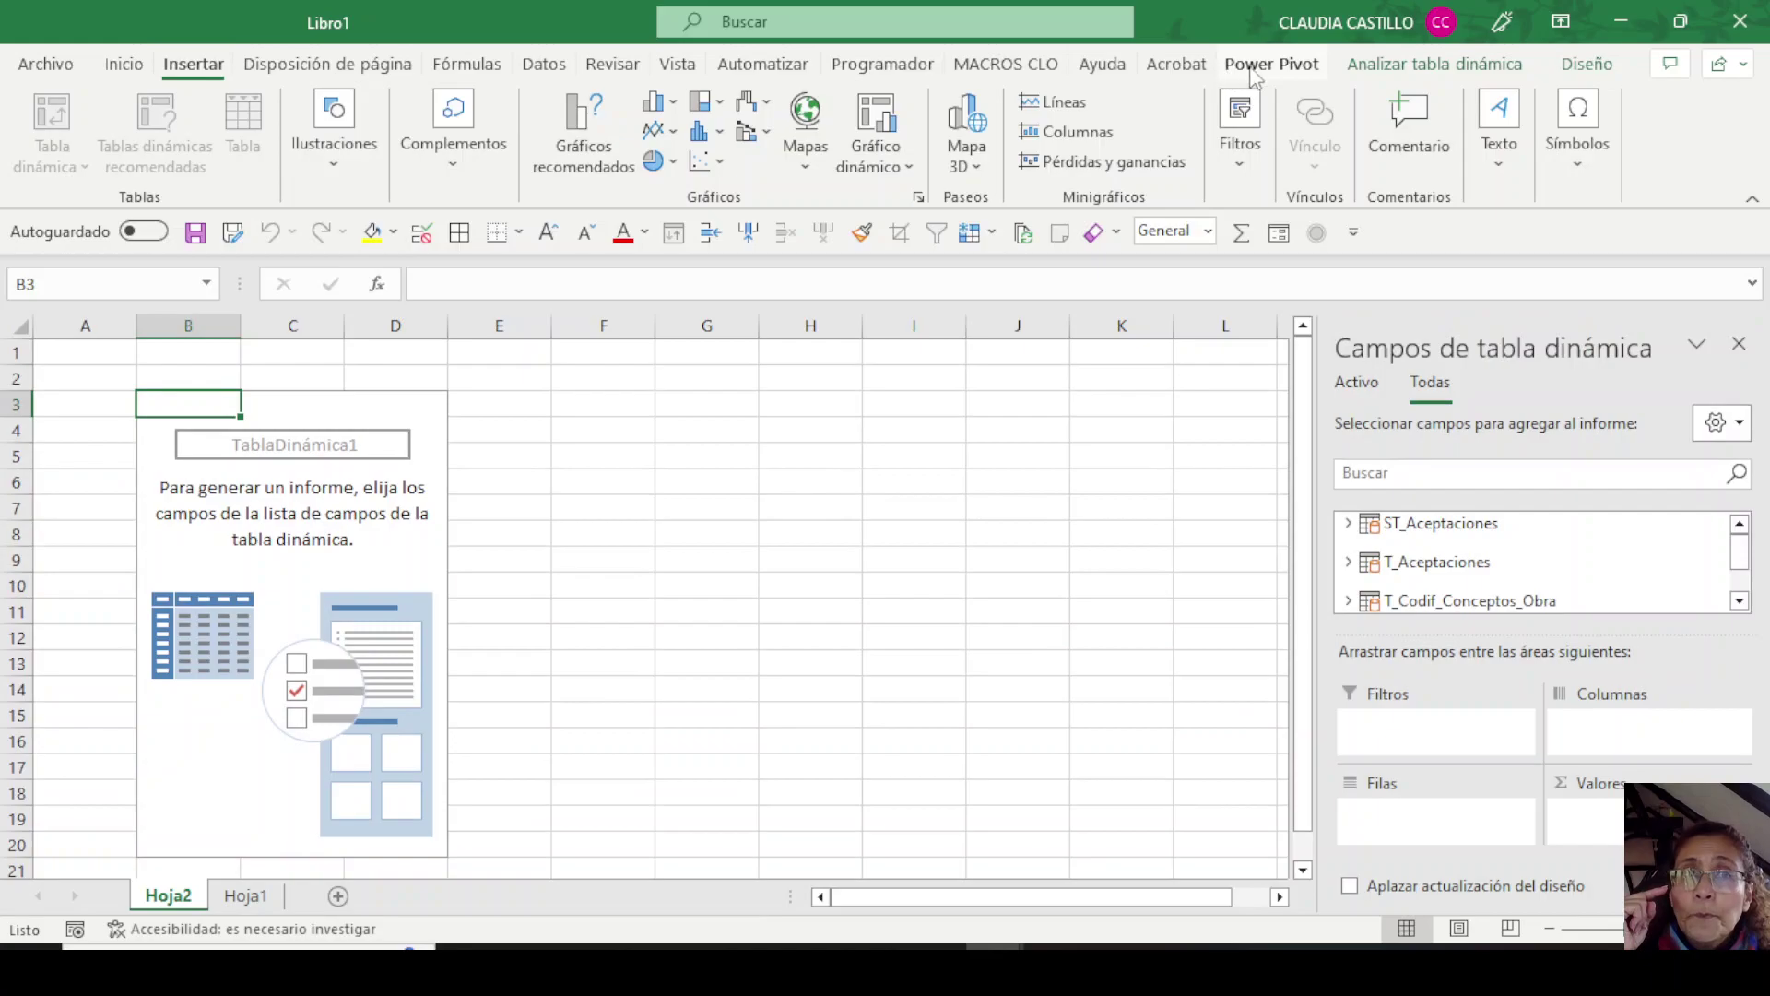
{"action": "left_click", "coordinate": [1236, 66]}
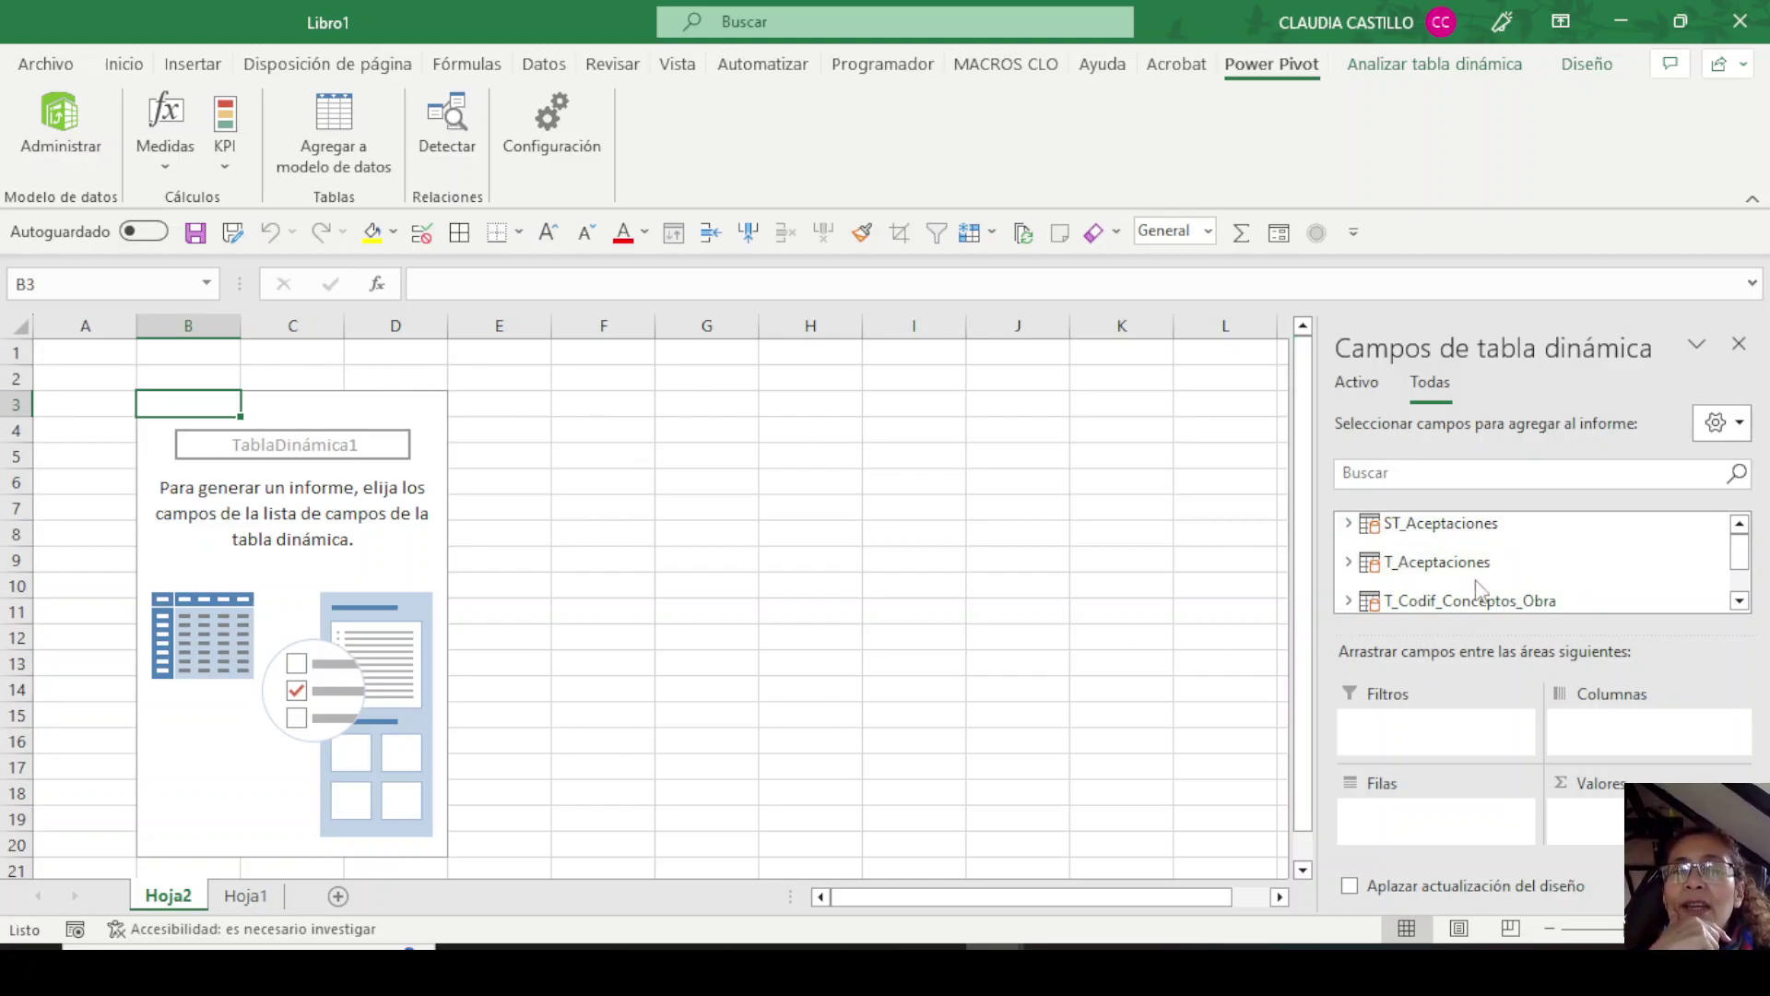
Expand the T_Codif_Regimen table in the pivot table's field list and consult the relational database diagram in the PowerPoint presentation.
{"action": "left_click", "coordinate": [1739, 600]}
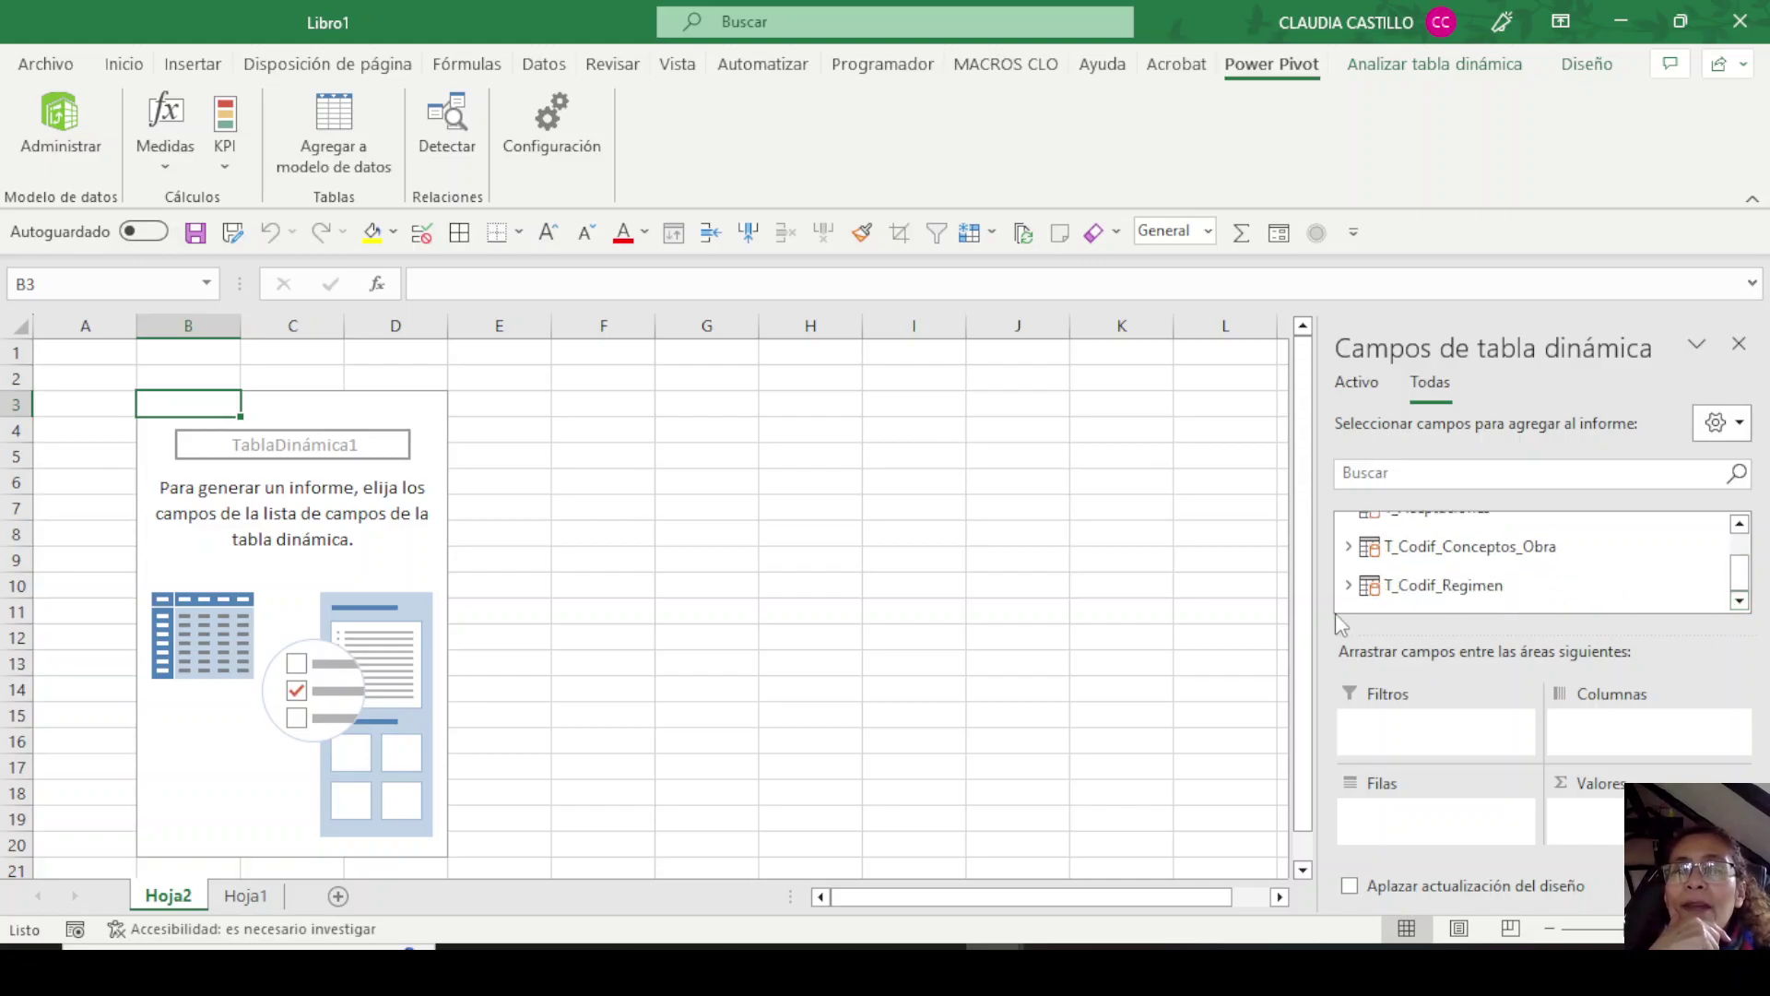
{"action": "left_click", "coordinate": [1348, 584]}
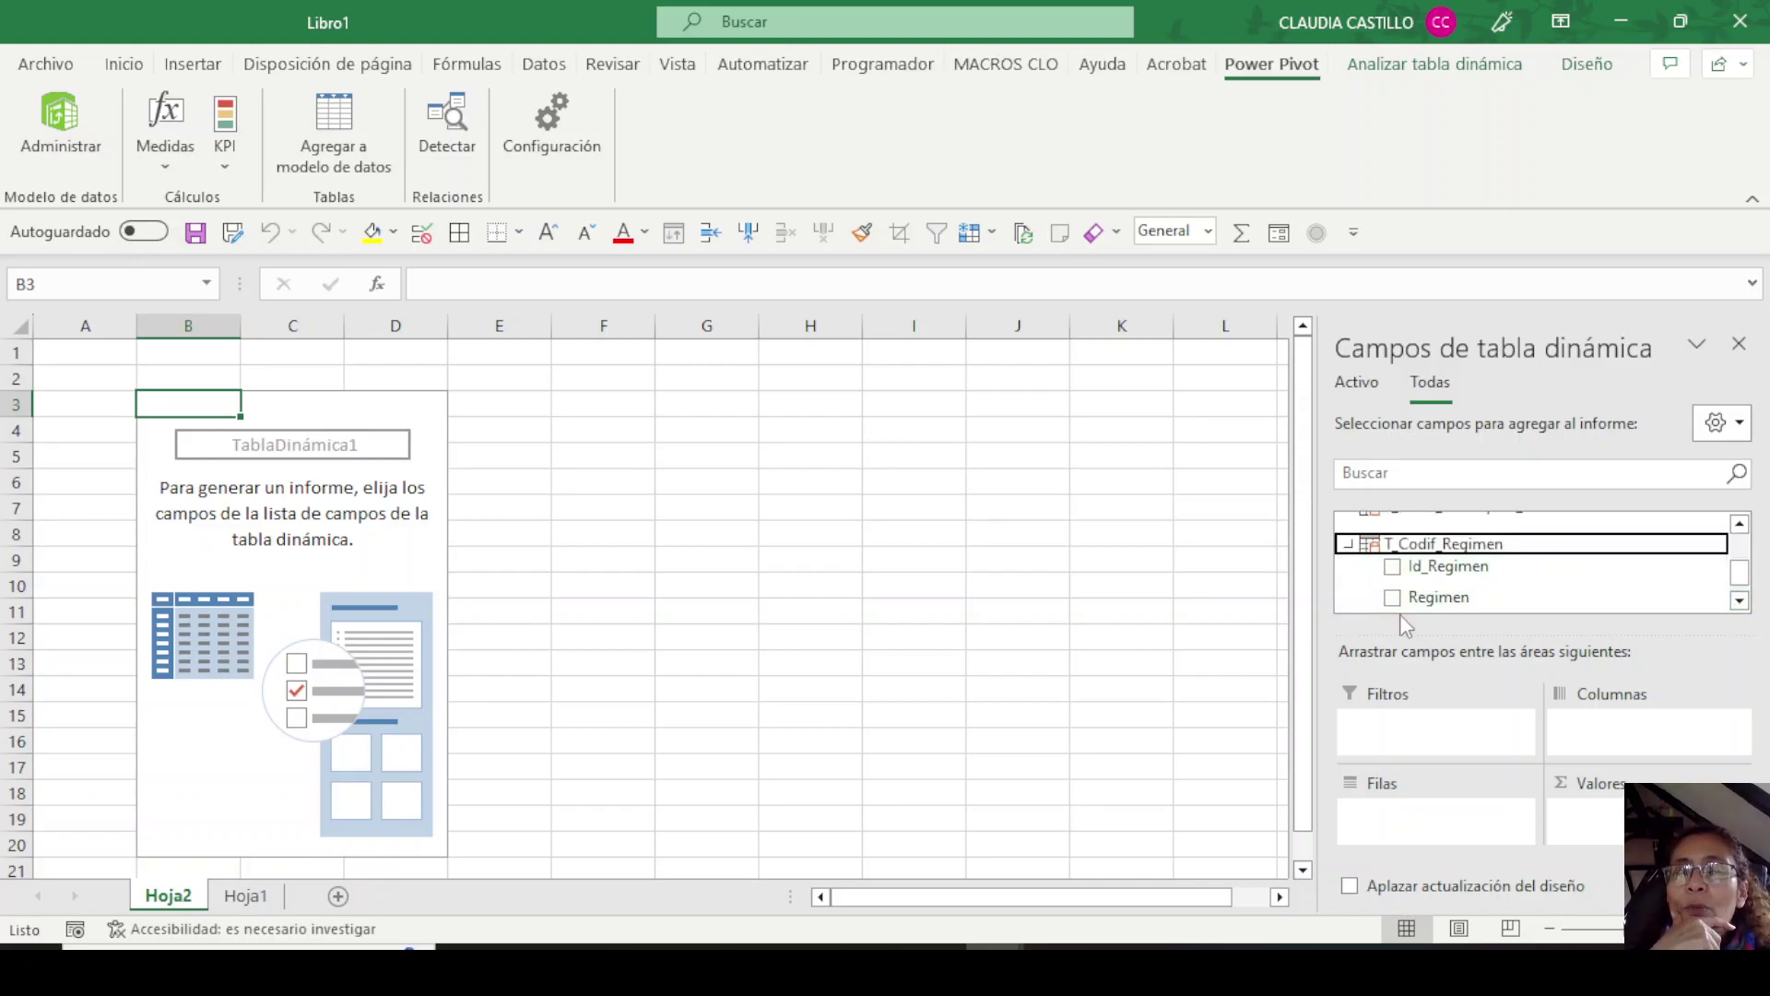
{"action": "key", "text": "alt+Tab"}
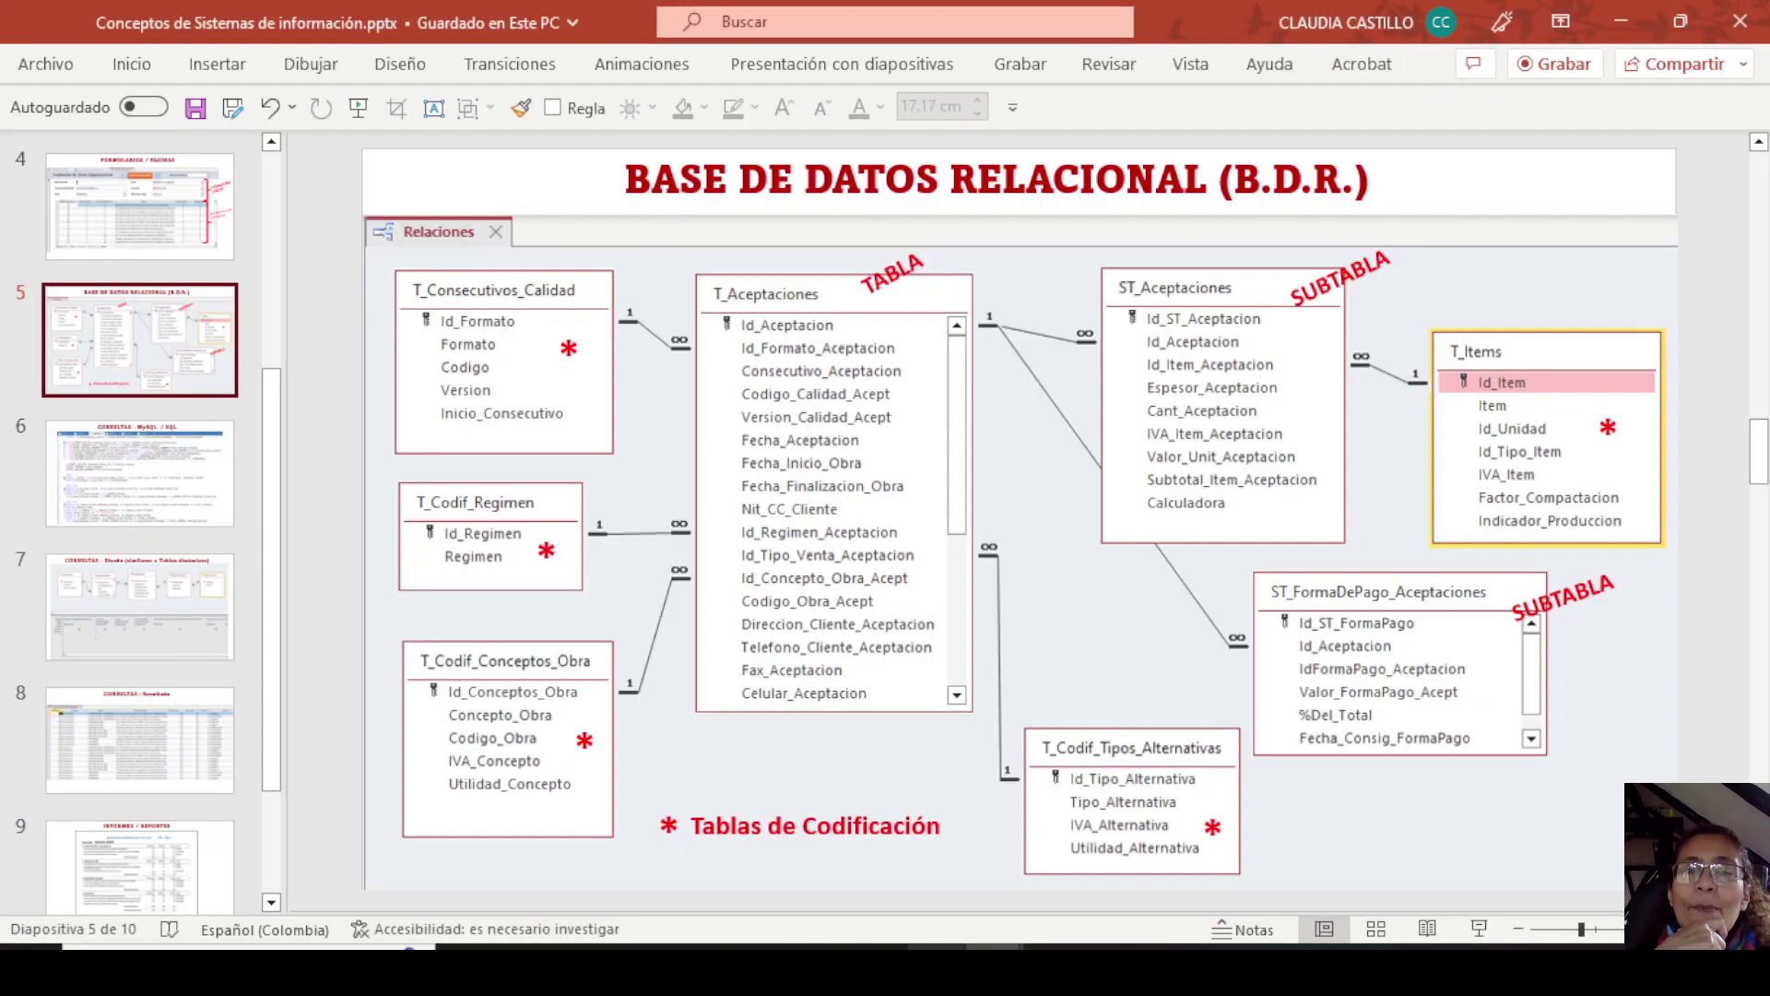
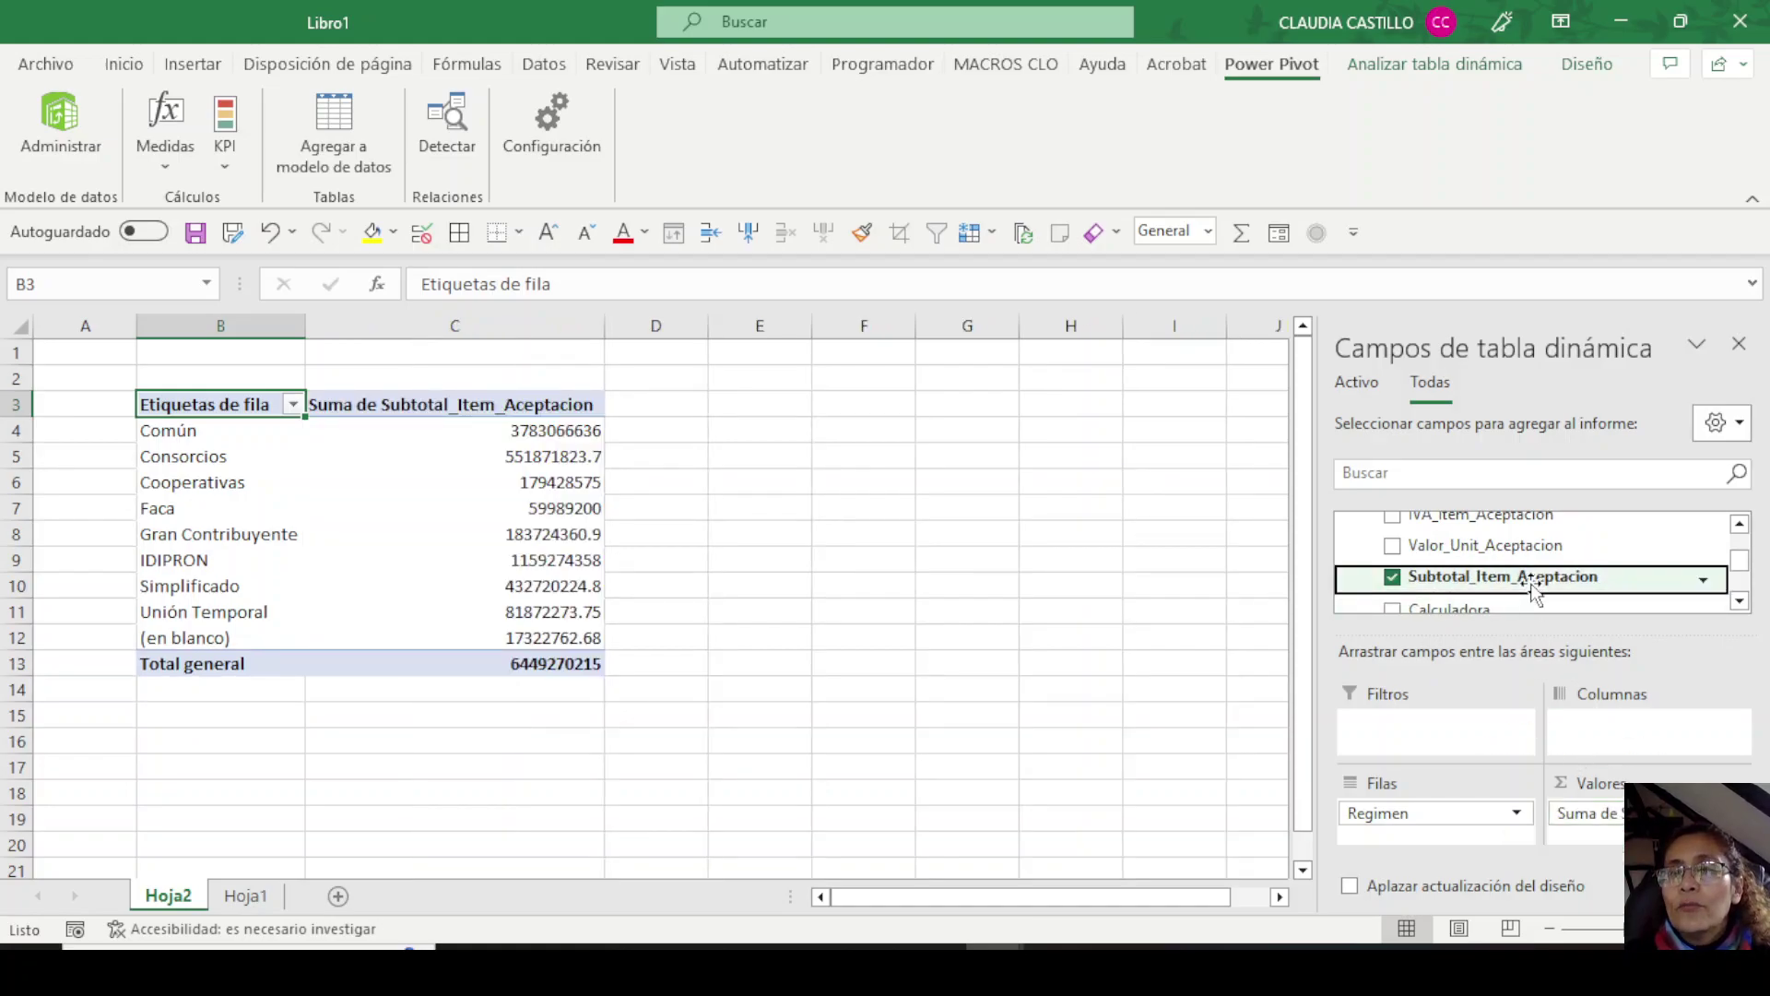
Add Subtotal_Item_Aceptacion to the pivot table values a second time and summarize it by Promedio.
{"action": "left_click_drag", "start_coordinate": [1530, 579], "coordinate": [1572, 829]}
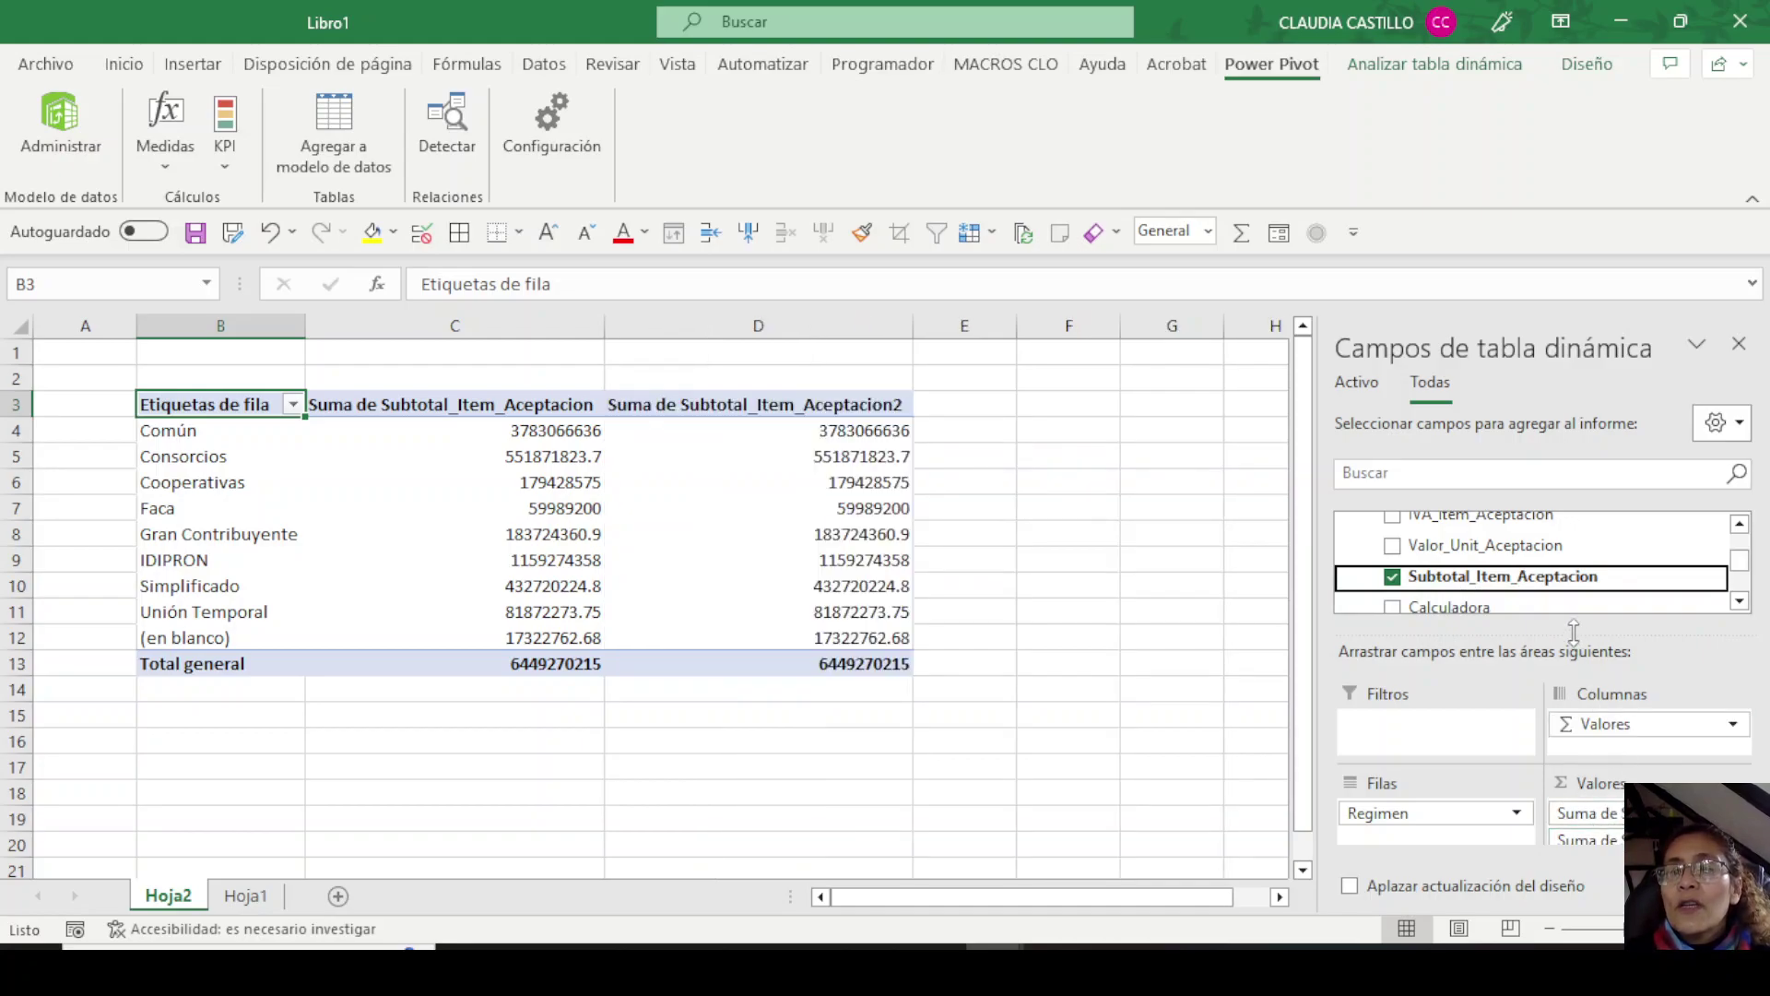
{"action": "left_click_drag", "start_coordinate": [1571, 628], "coordinate": [1564, 612]}
{"action": "left_click", "coordinate": [1584, 831]}
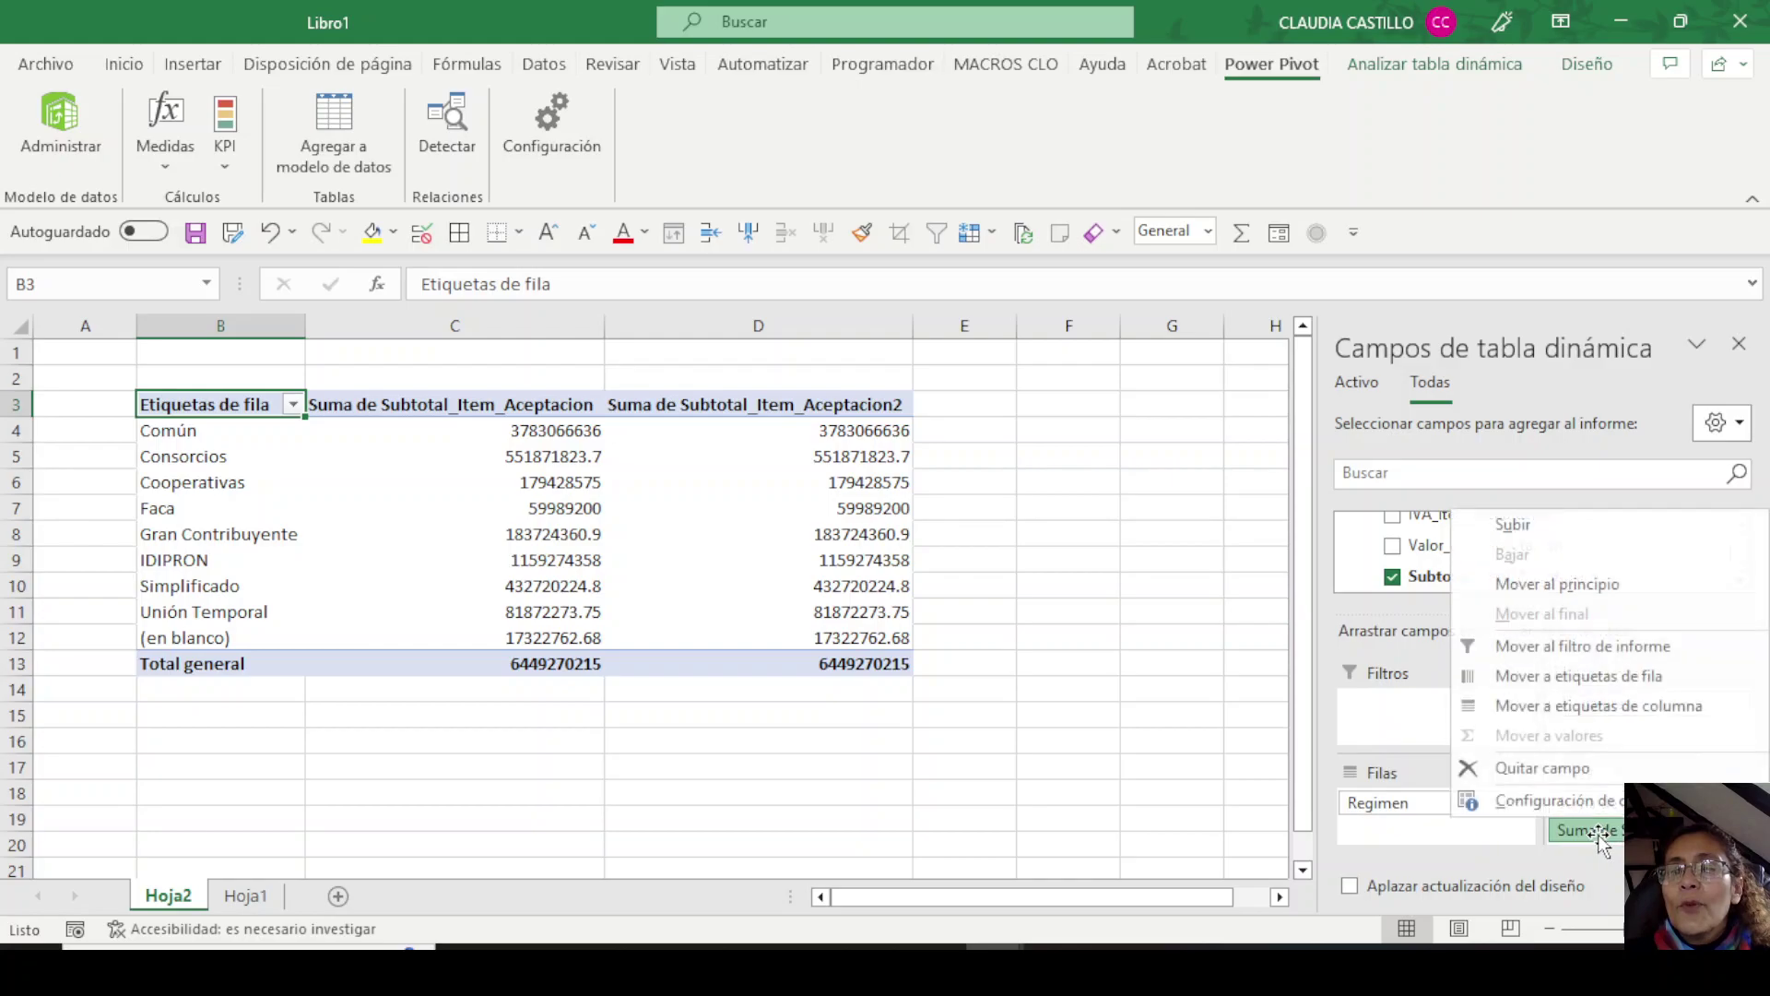
{"action": "left_click", "coordinate": [1573, 810]}
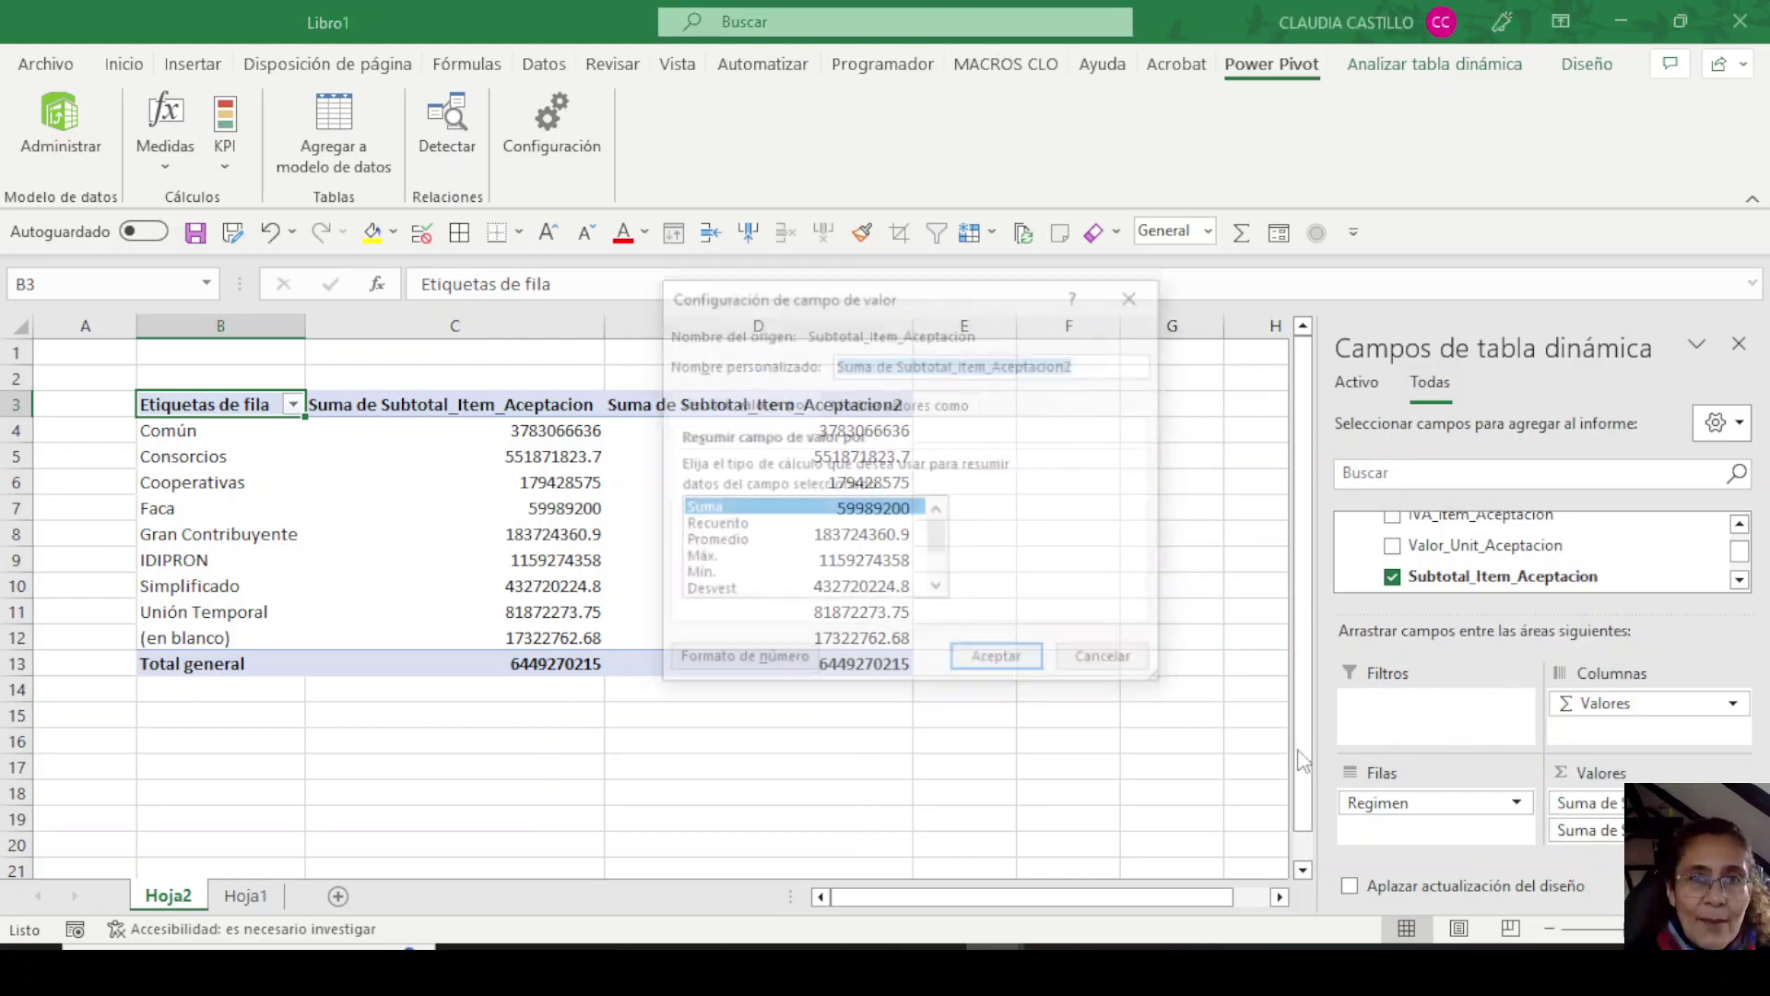
{"action": "left_click", "coordinate": [737, 544]}
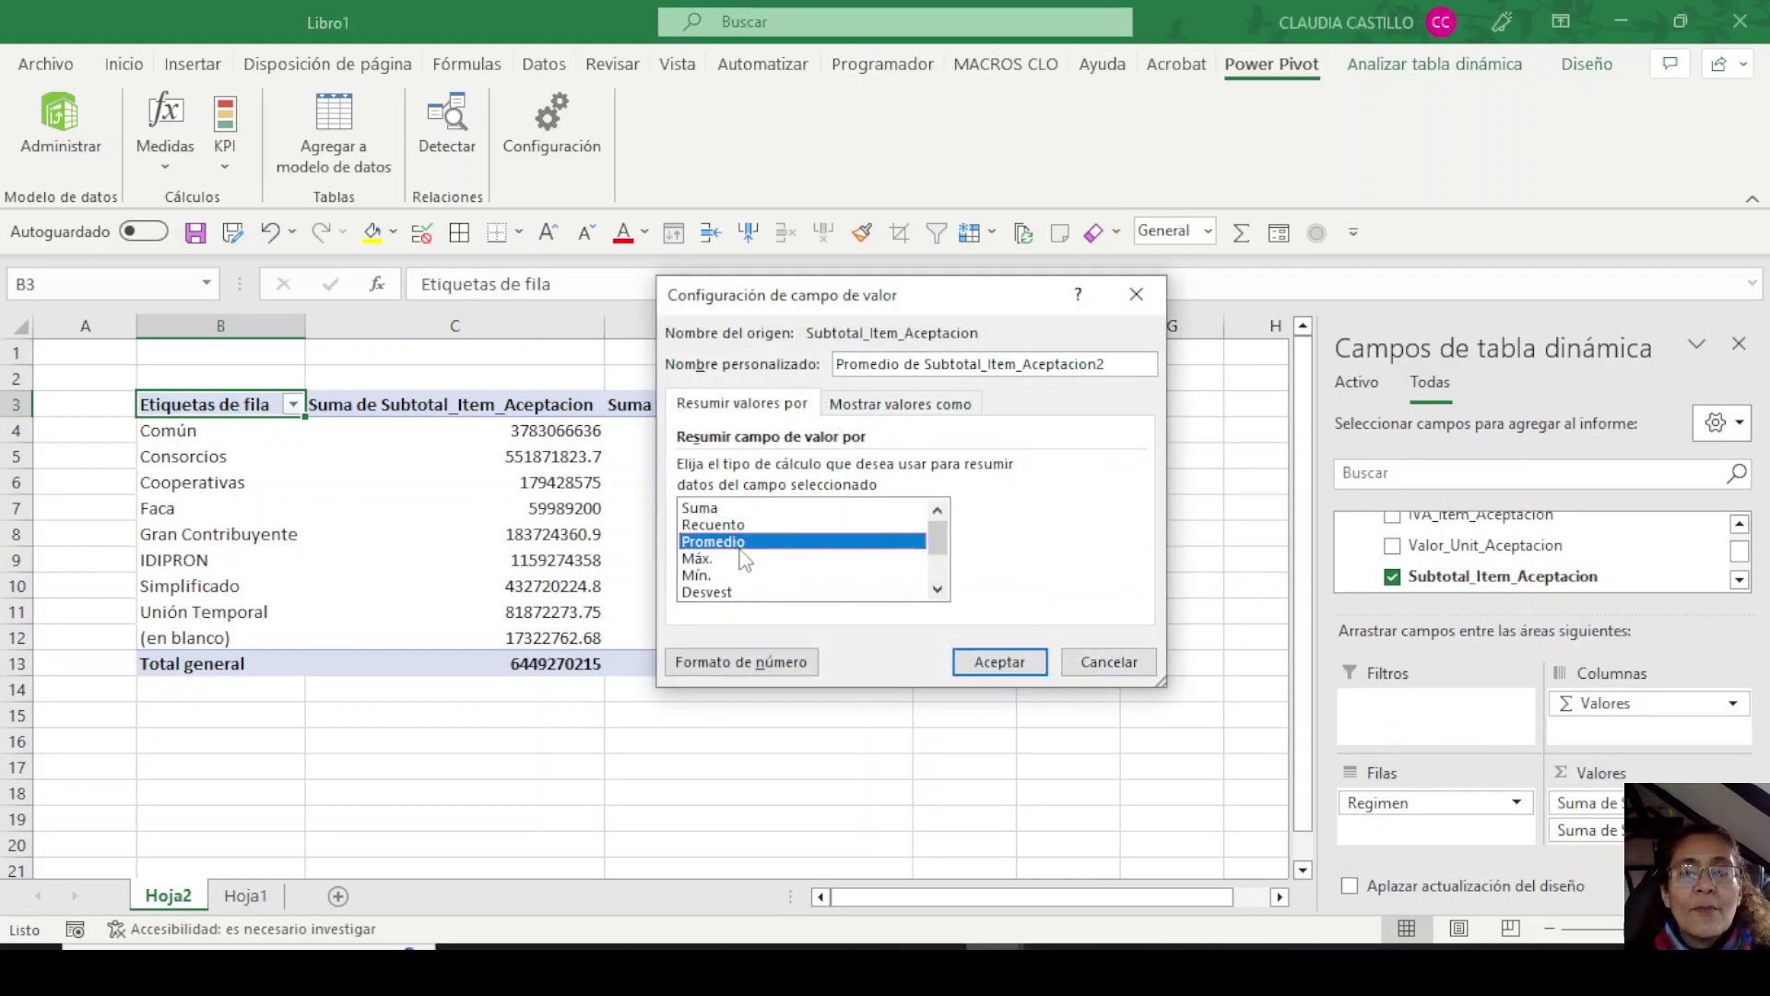
Format the Promedio de Subtotal_Item_Aceptacion2 value field as Moneda with the $ symbol and 0 decimal places.
{"action": "left_click", "coordinate": [792, 661]}
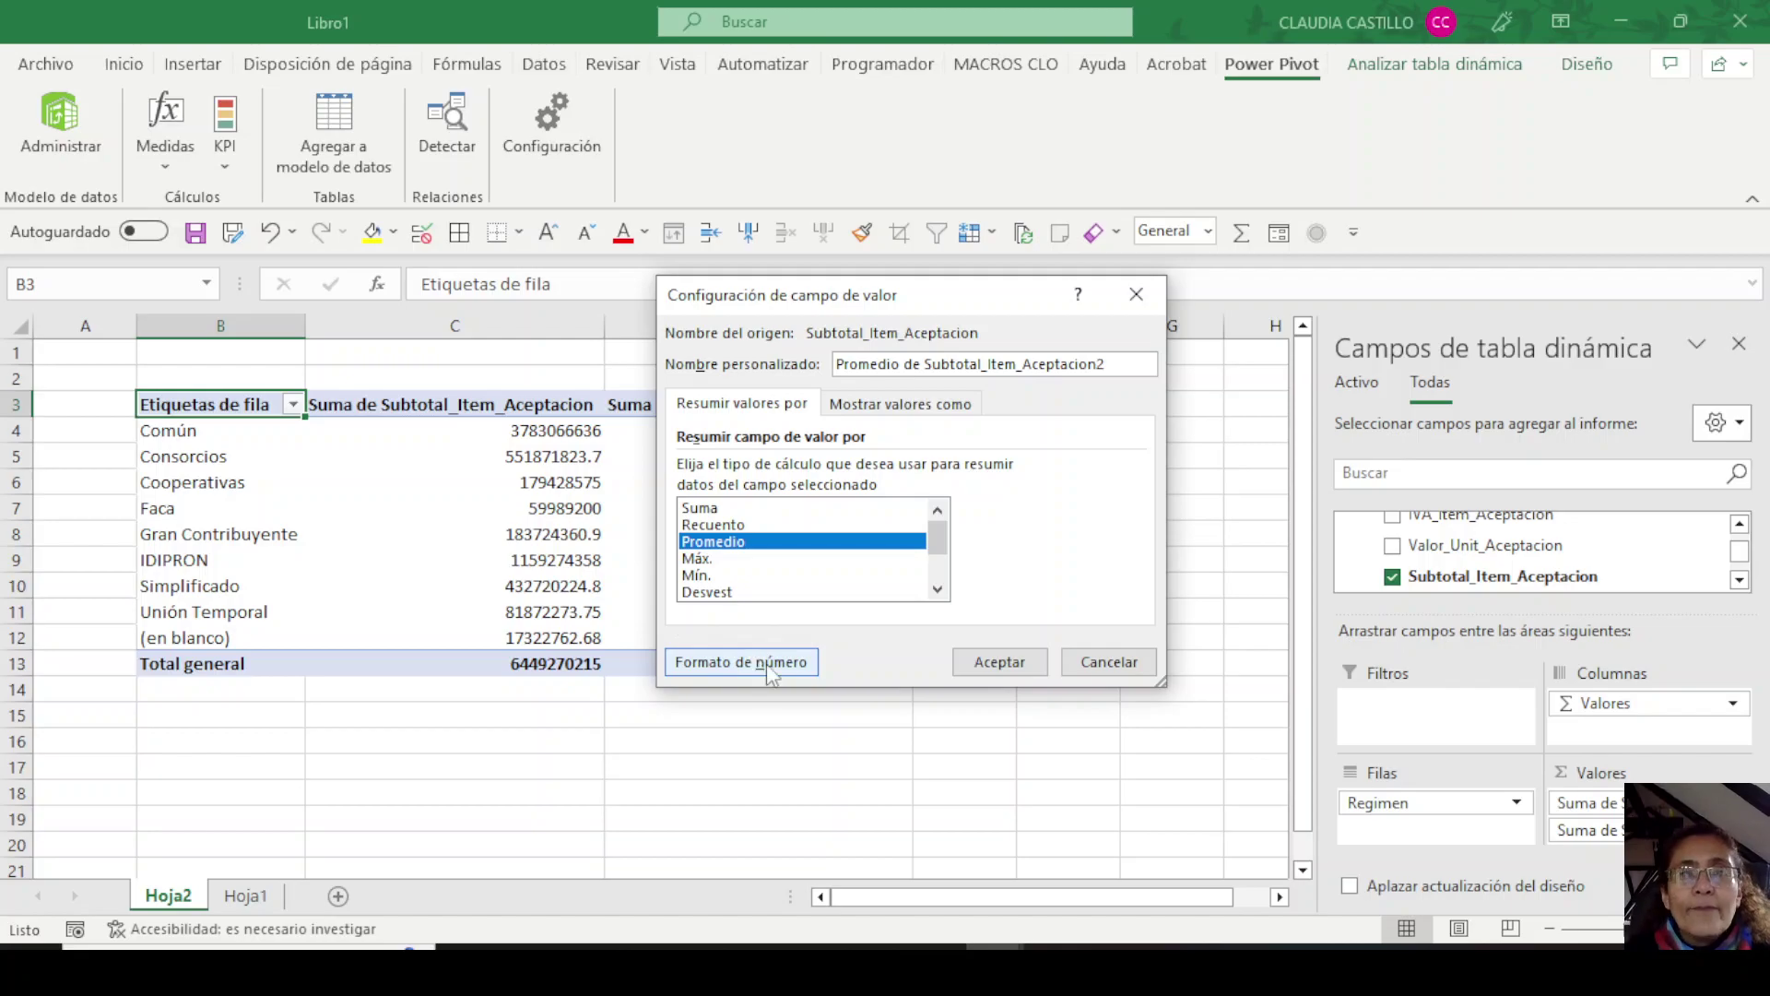
{"action": "left_click", "coordinate": [771, 667]}
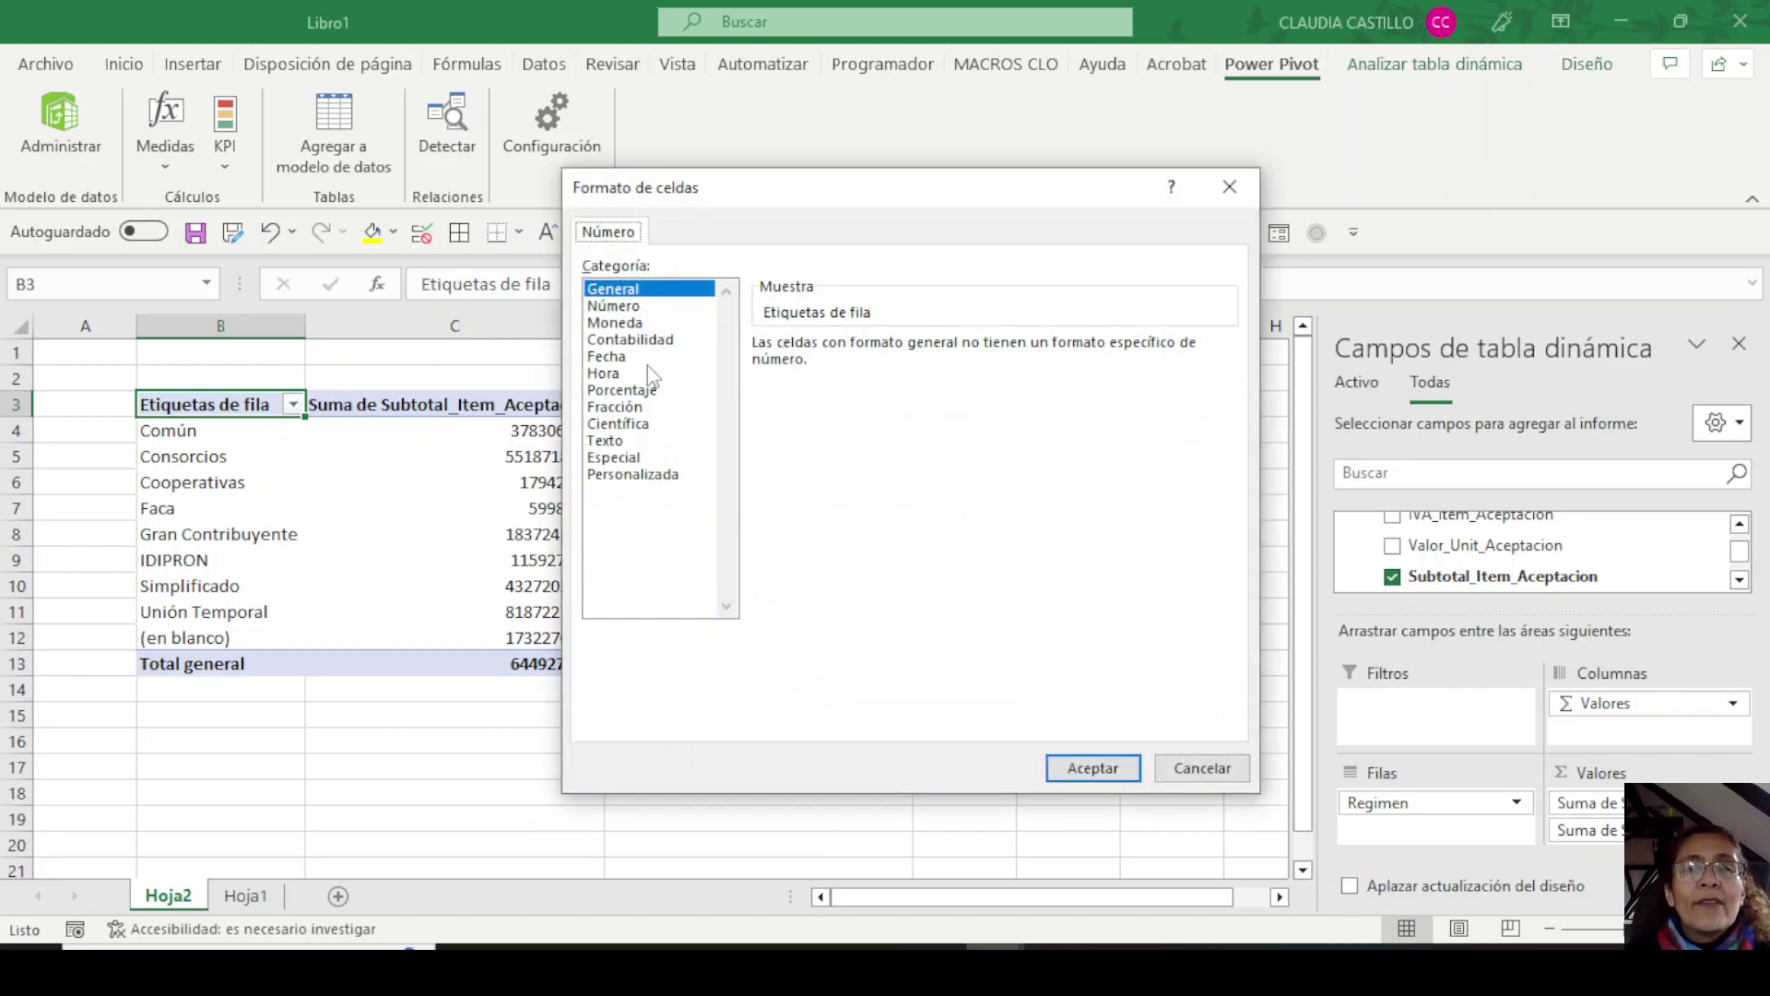
{"action": "left_click", "coordinate": [616, 323]}
{"action": "left_click", "coordinate": [969, 351]}
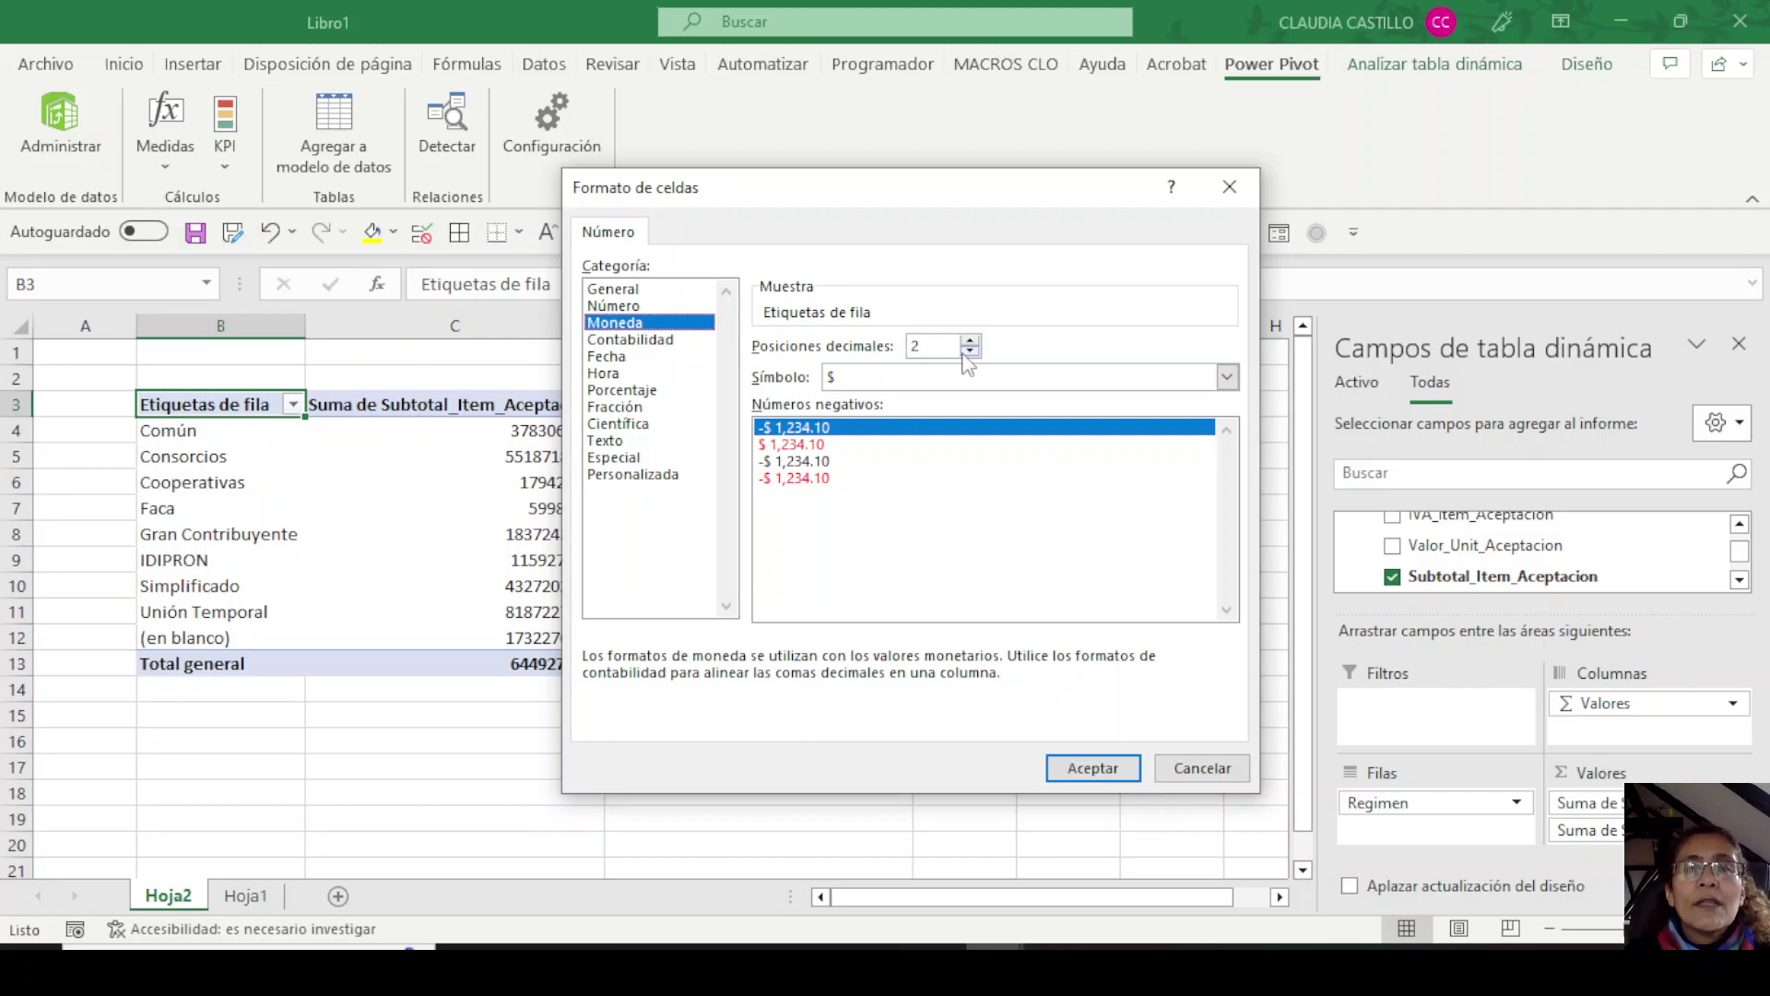
{"action": "left_click", "coordinate": [969, 352]}
{"action": "left_click", "coordinate": [1075, 765]}
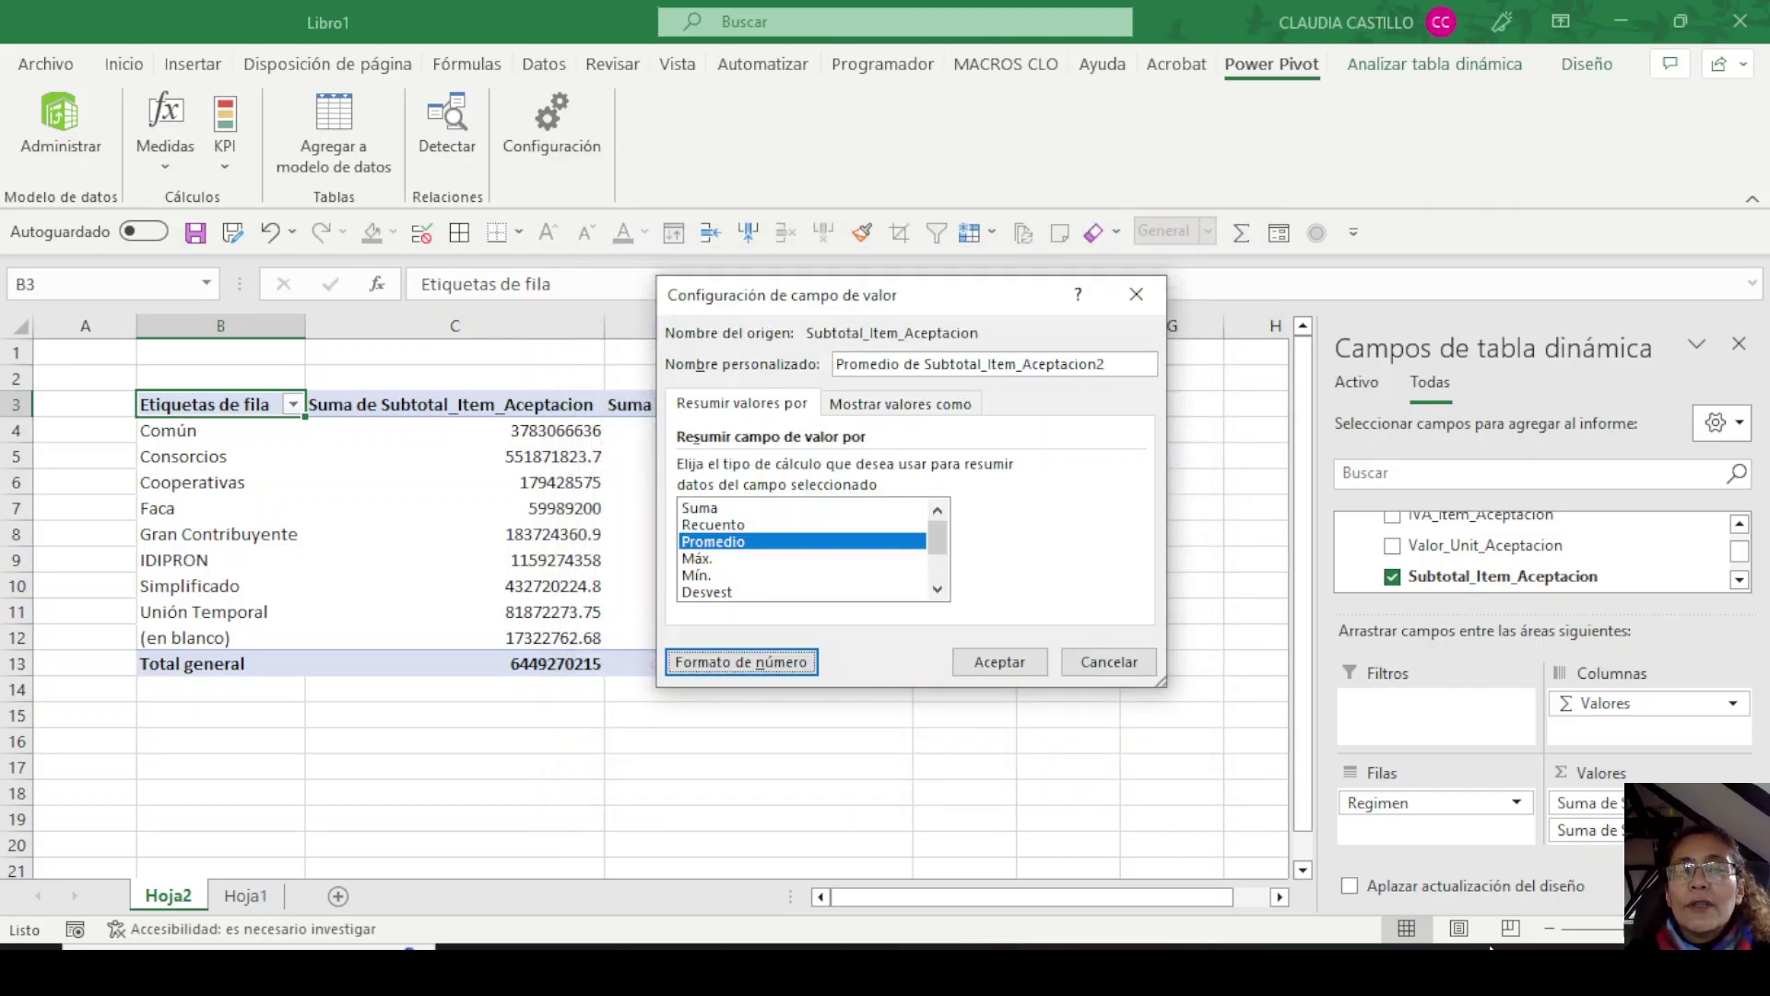
{"action": "left_click", "coordinate": [999, 661]}
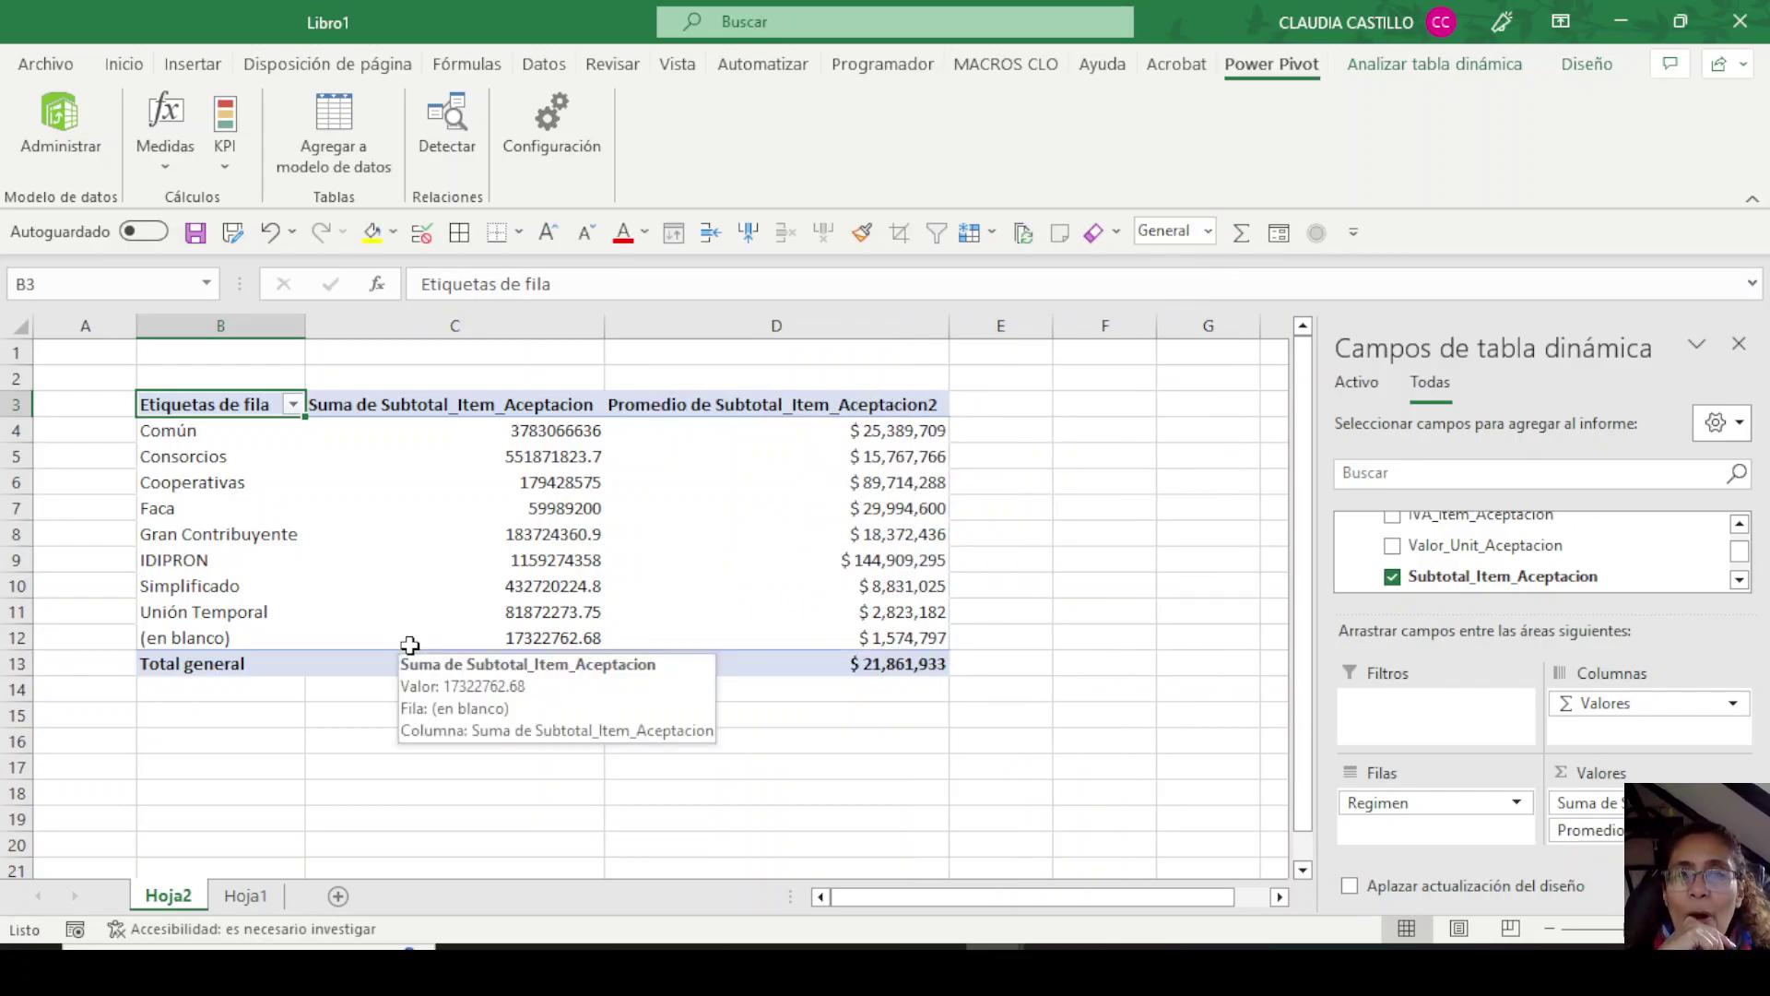
Format the Suma de Subtotal_Item_Aceptacion value field as Moneda with the $ symbol and 0 decimal places.
{"action": "left_click", "coordinate": [480, 406]}
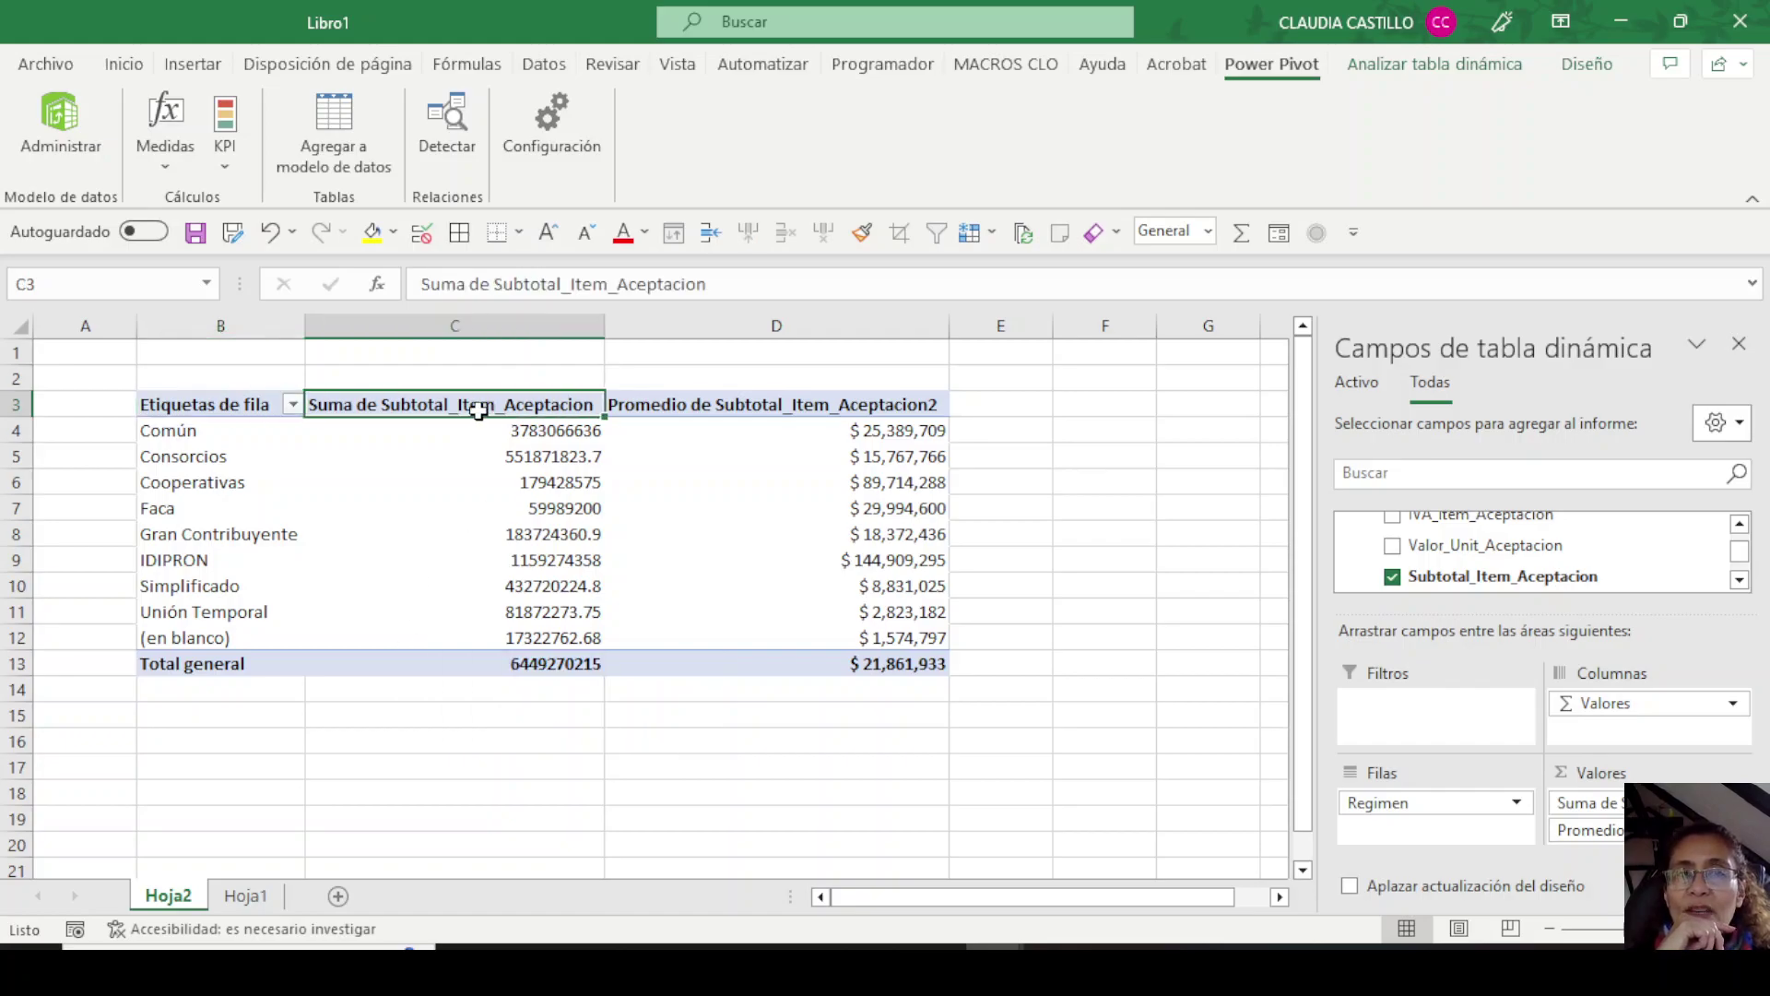
{"action": "left_click", "coordinate": [397, 395]}
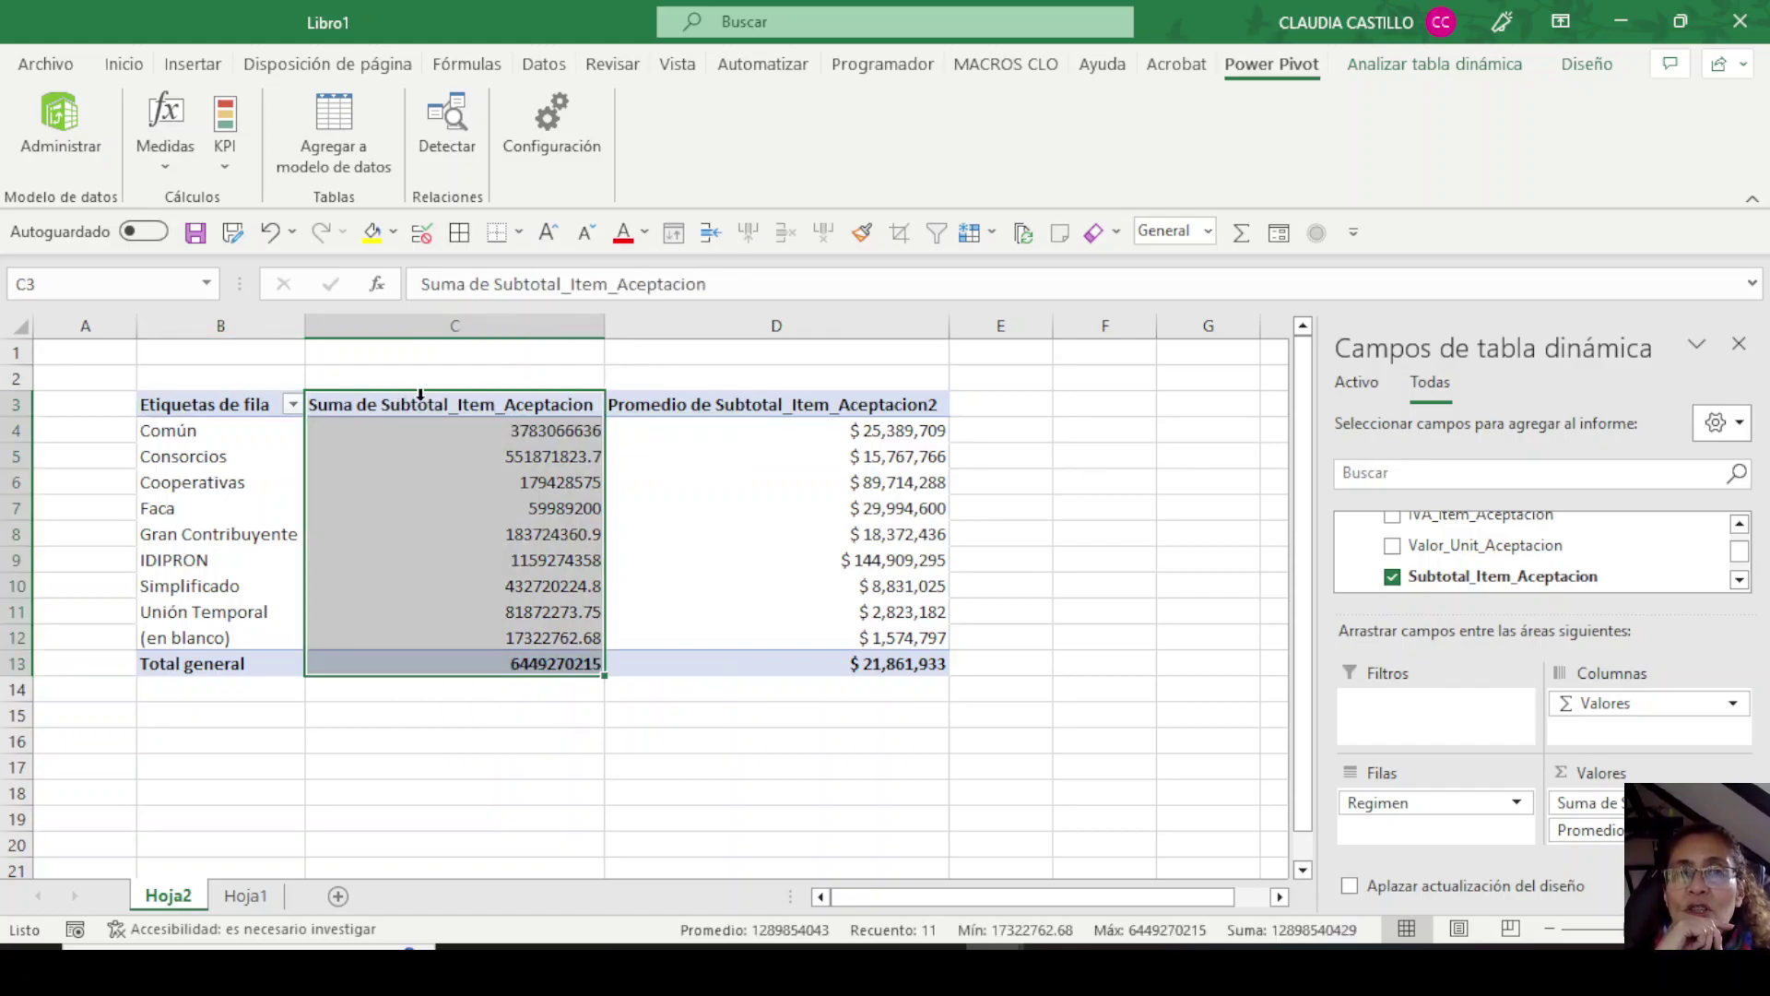
{"action": "double_click", "coordinate": [442, 406]}
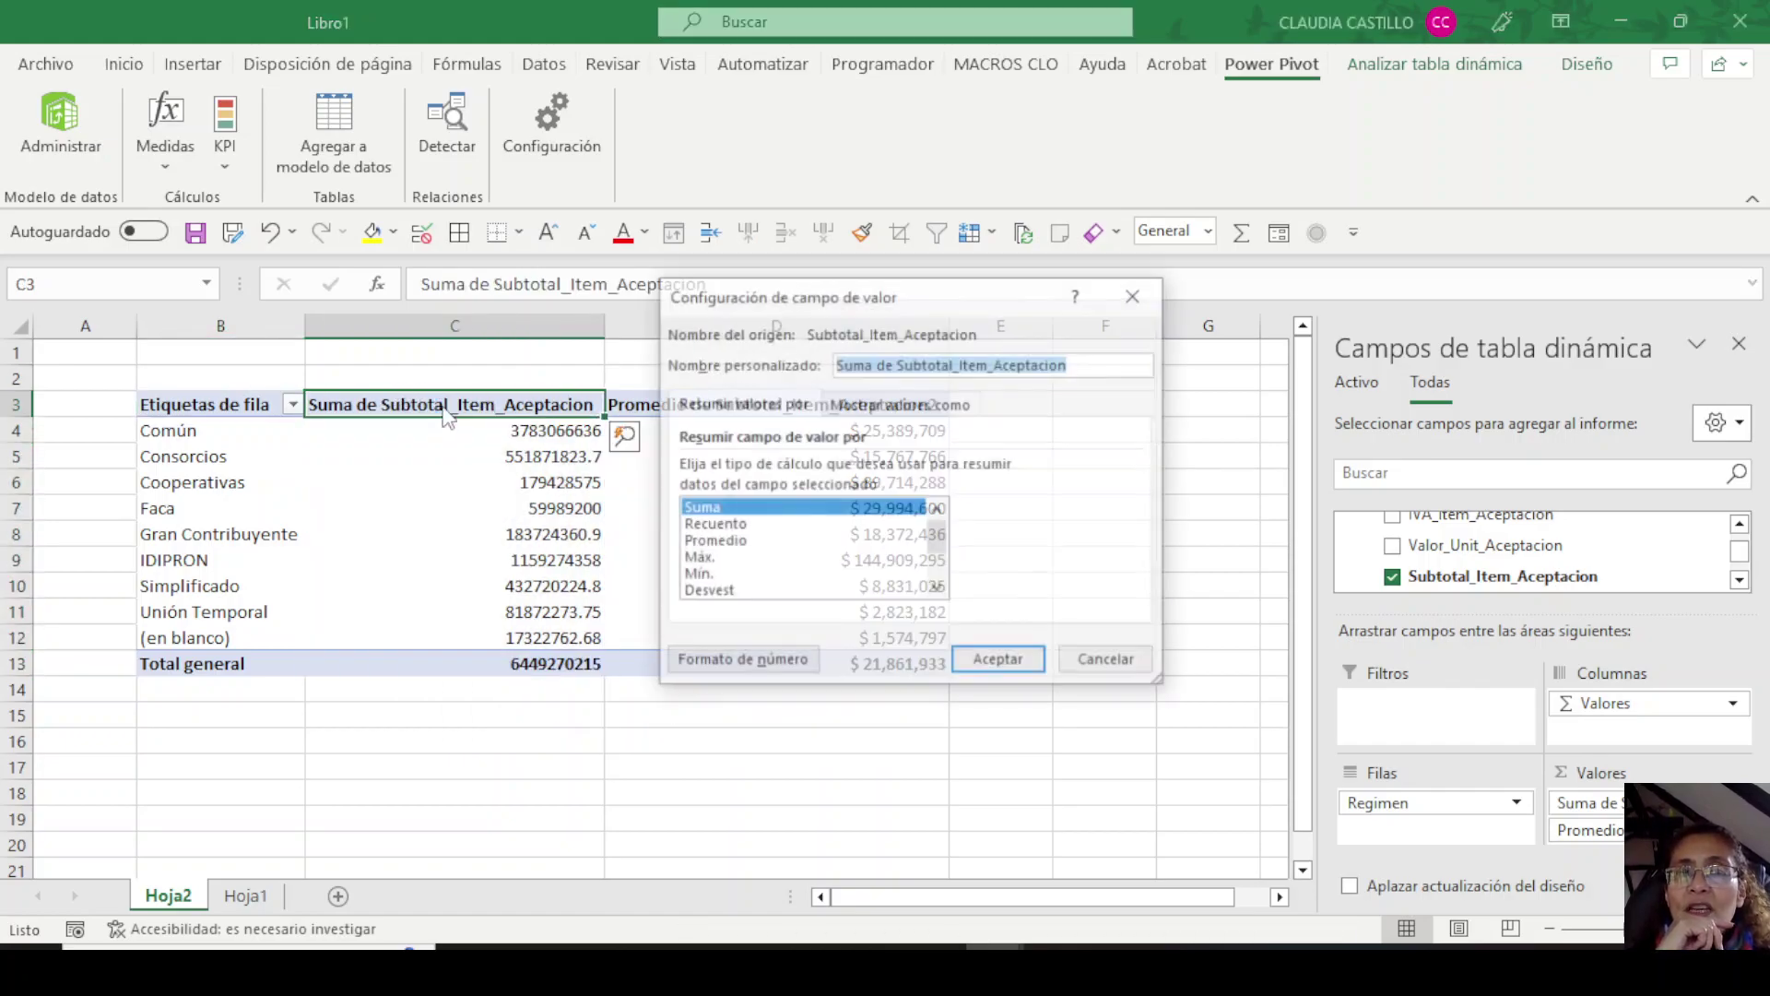
{"action": "left_click", "coordinate": [743, 664]}
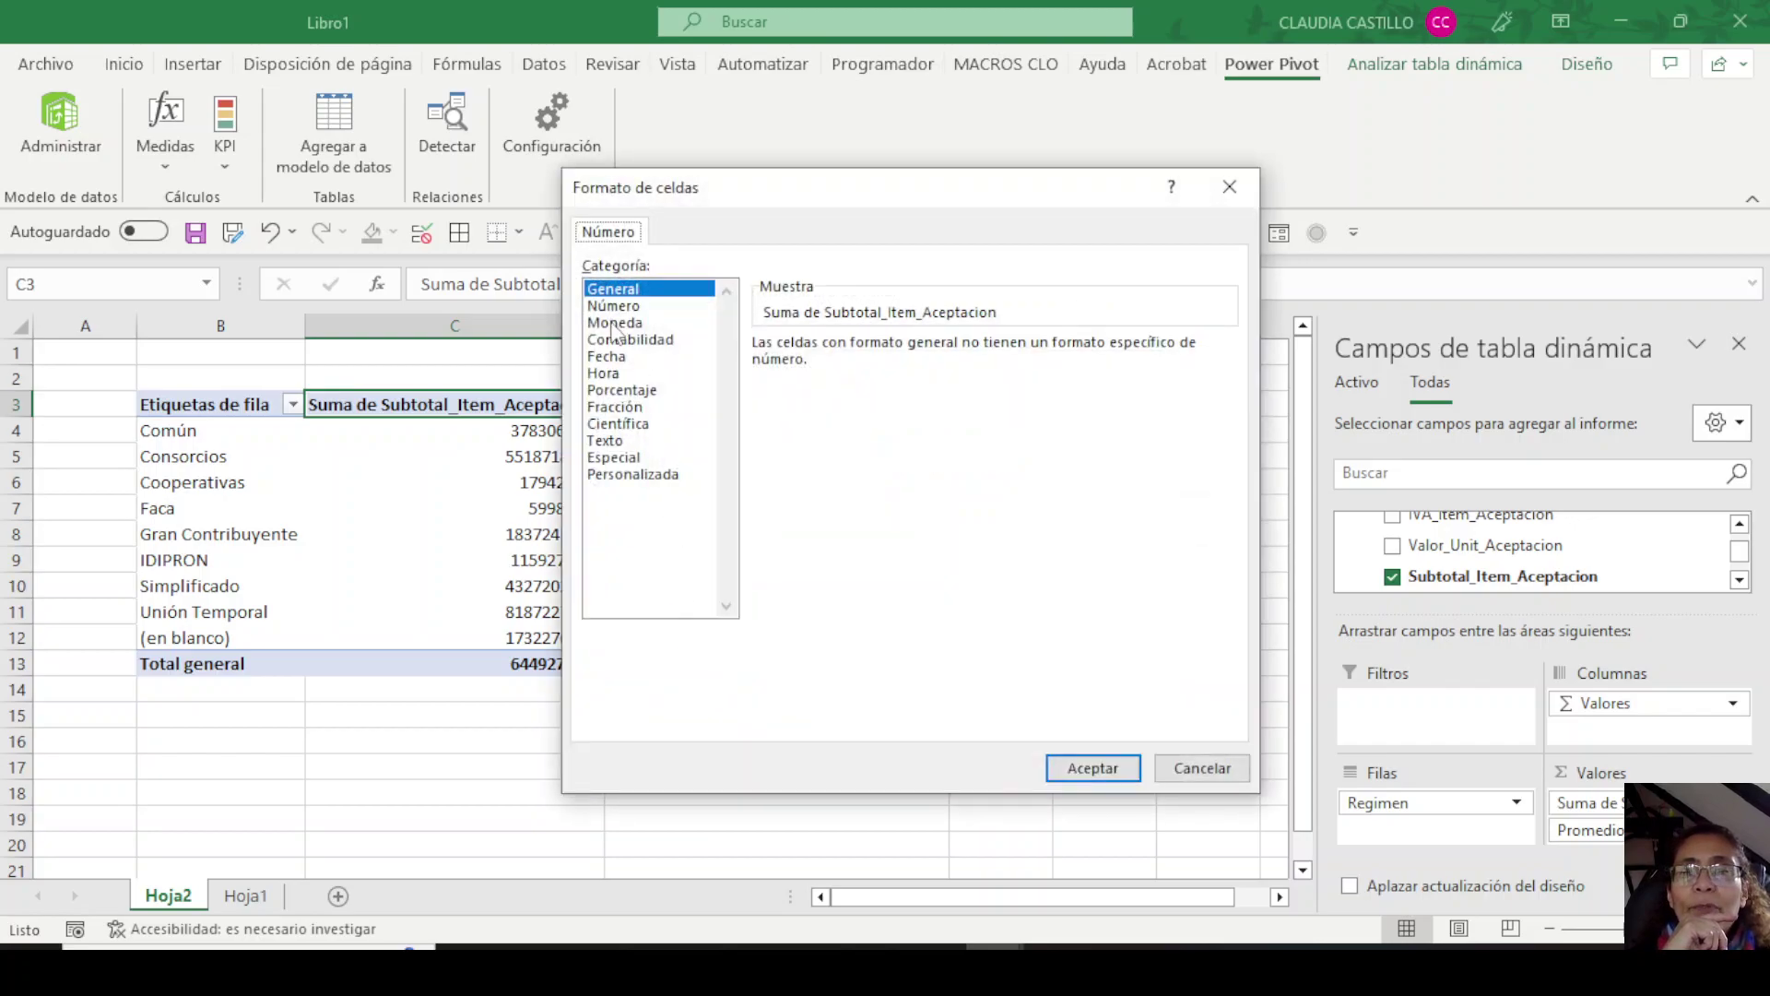
{"action": "left_click", "coordinate": [613, 324]}
{"action": "left_click", "coordinate": [969, 352]}
{"action": "left_click", "coordinate": [970, 351]}
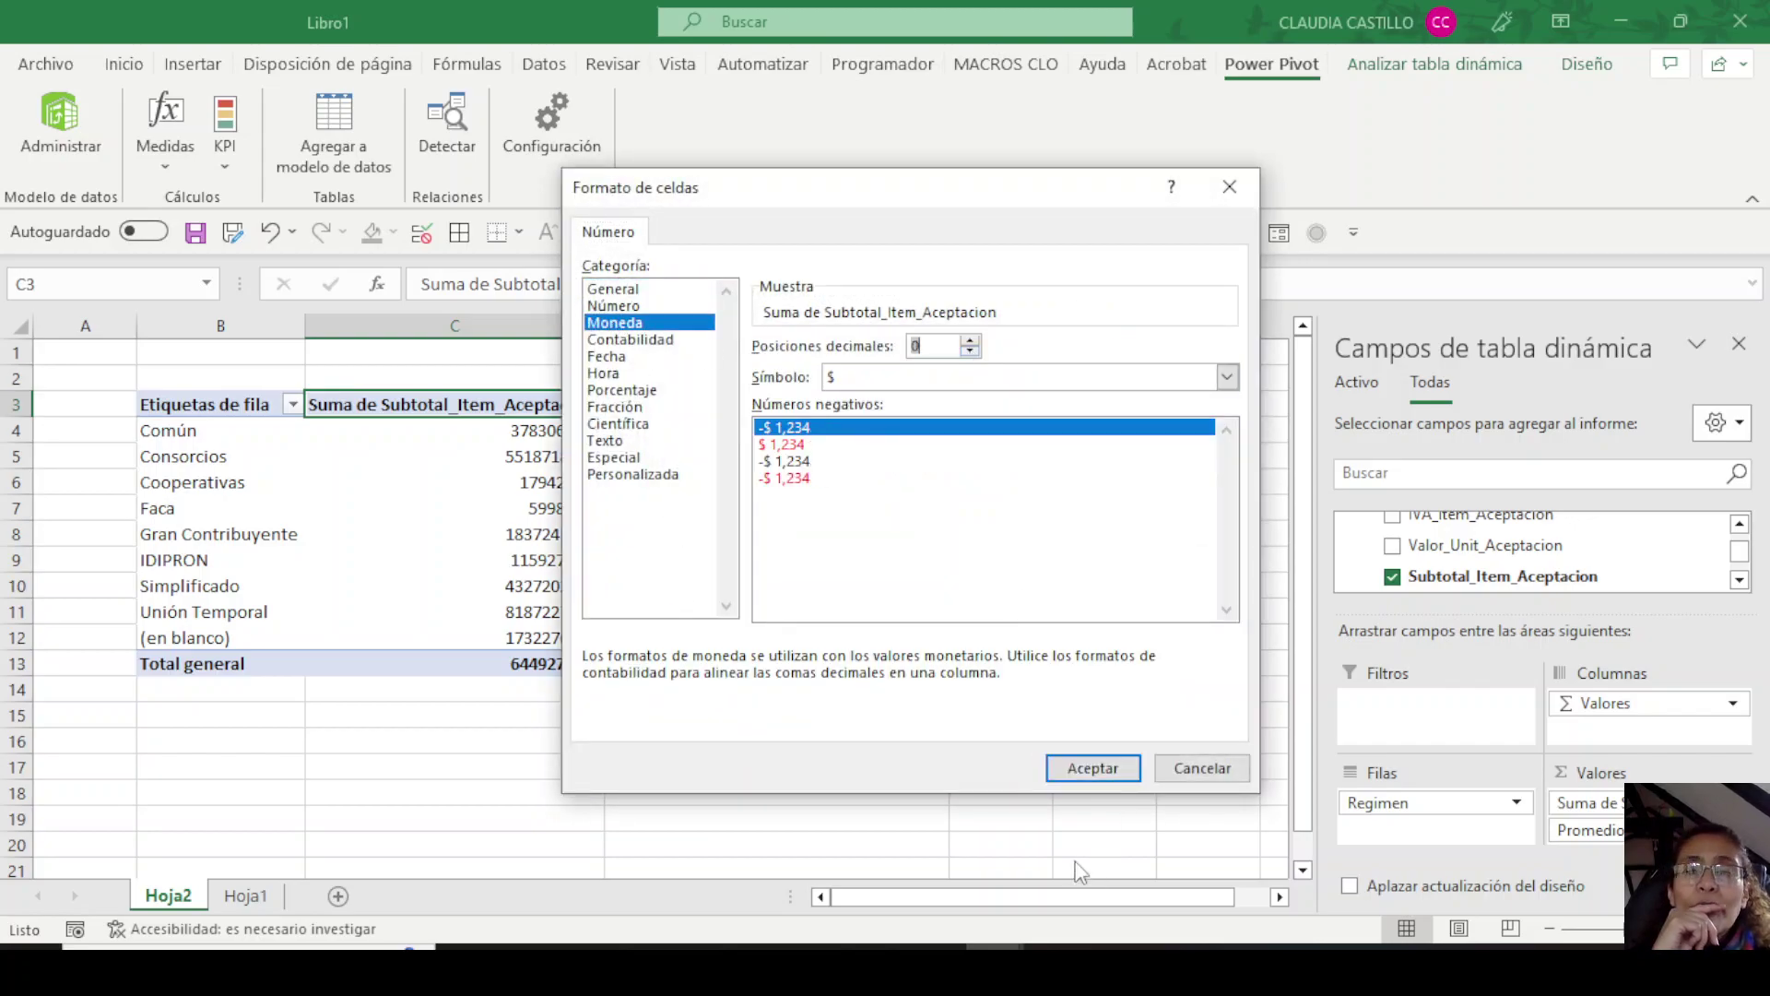
{"action": "left_click", "coordinate": [1091, 772]}
{"action": "left_click", "coordinate": [955, 658]}
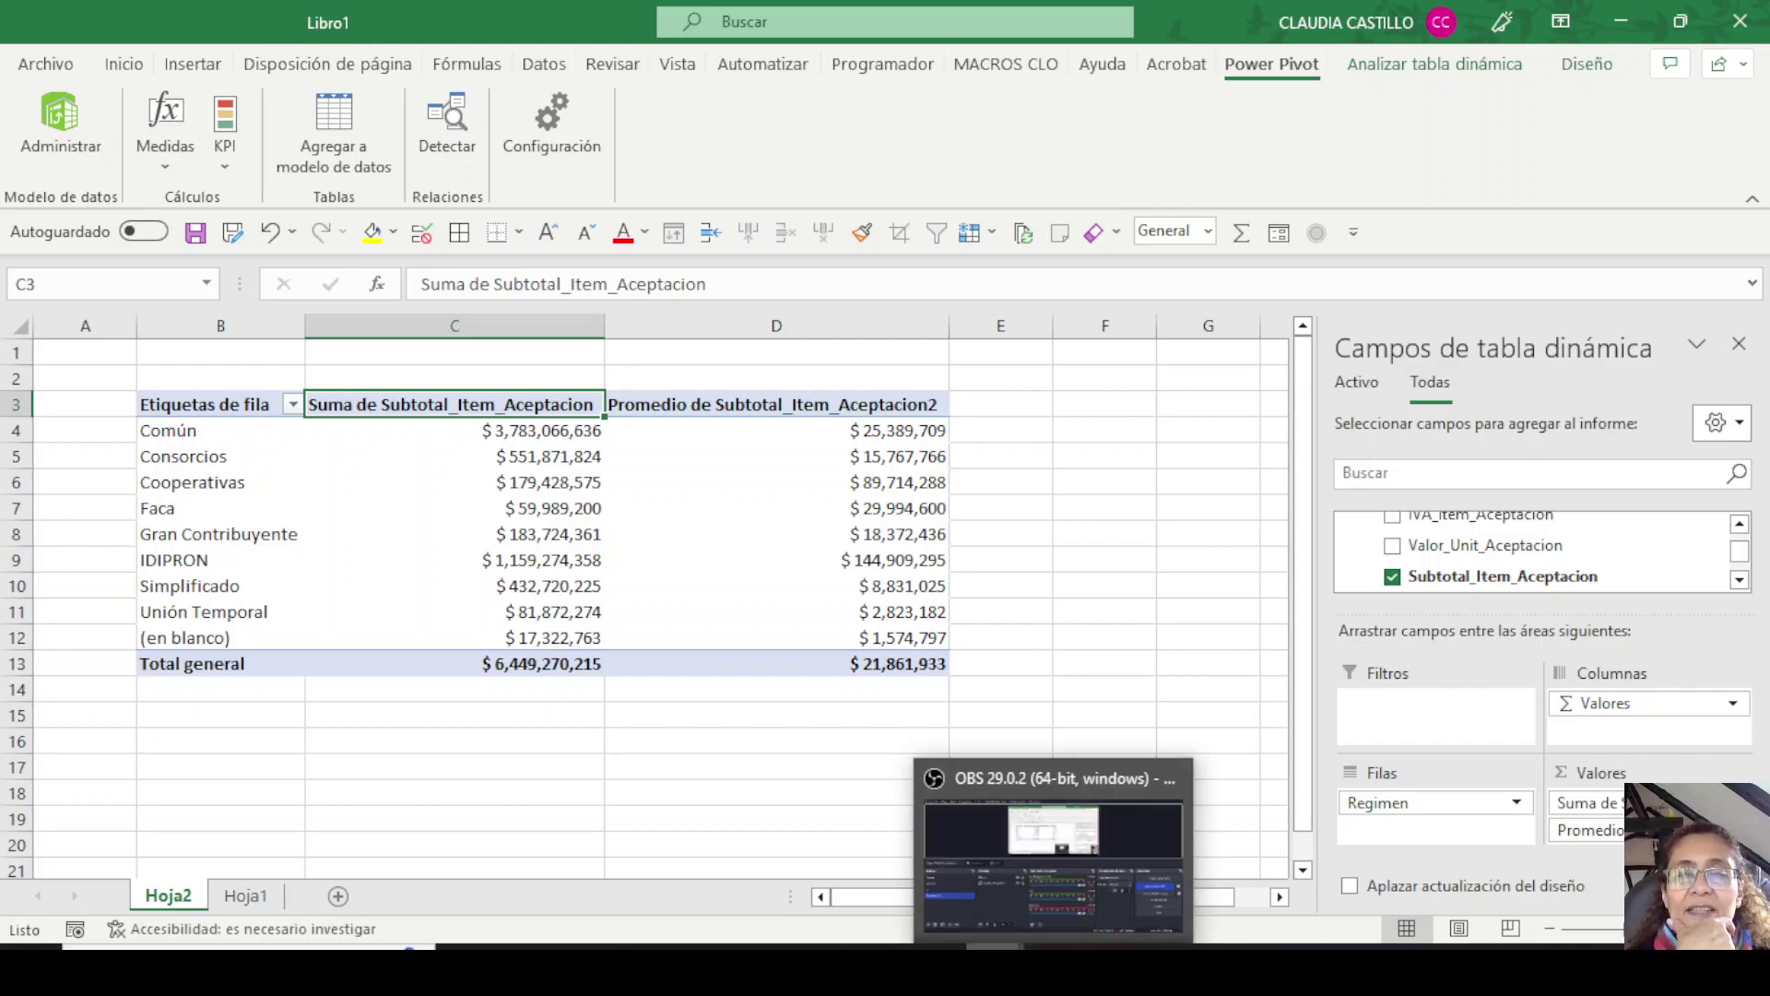
Switch to the Power Pivot window and insert two horizontal pivot charts from the data model on a new worksheet.
{"action": "mouse_move", "coordinate": [995, 966]}
{"action": "left_click", "coordinate": [1134, 862]}
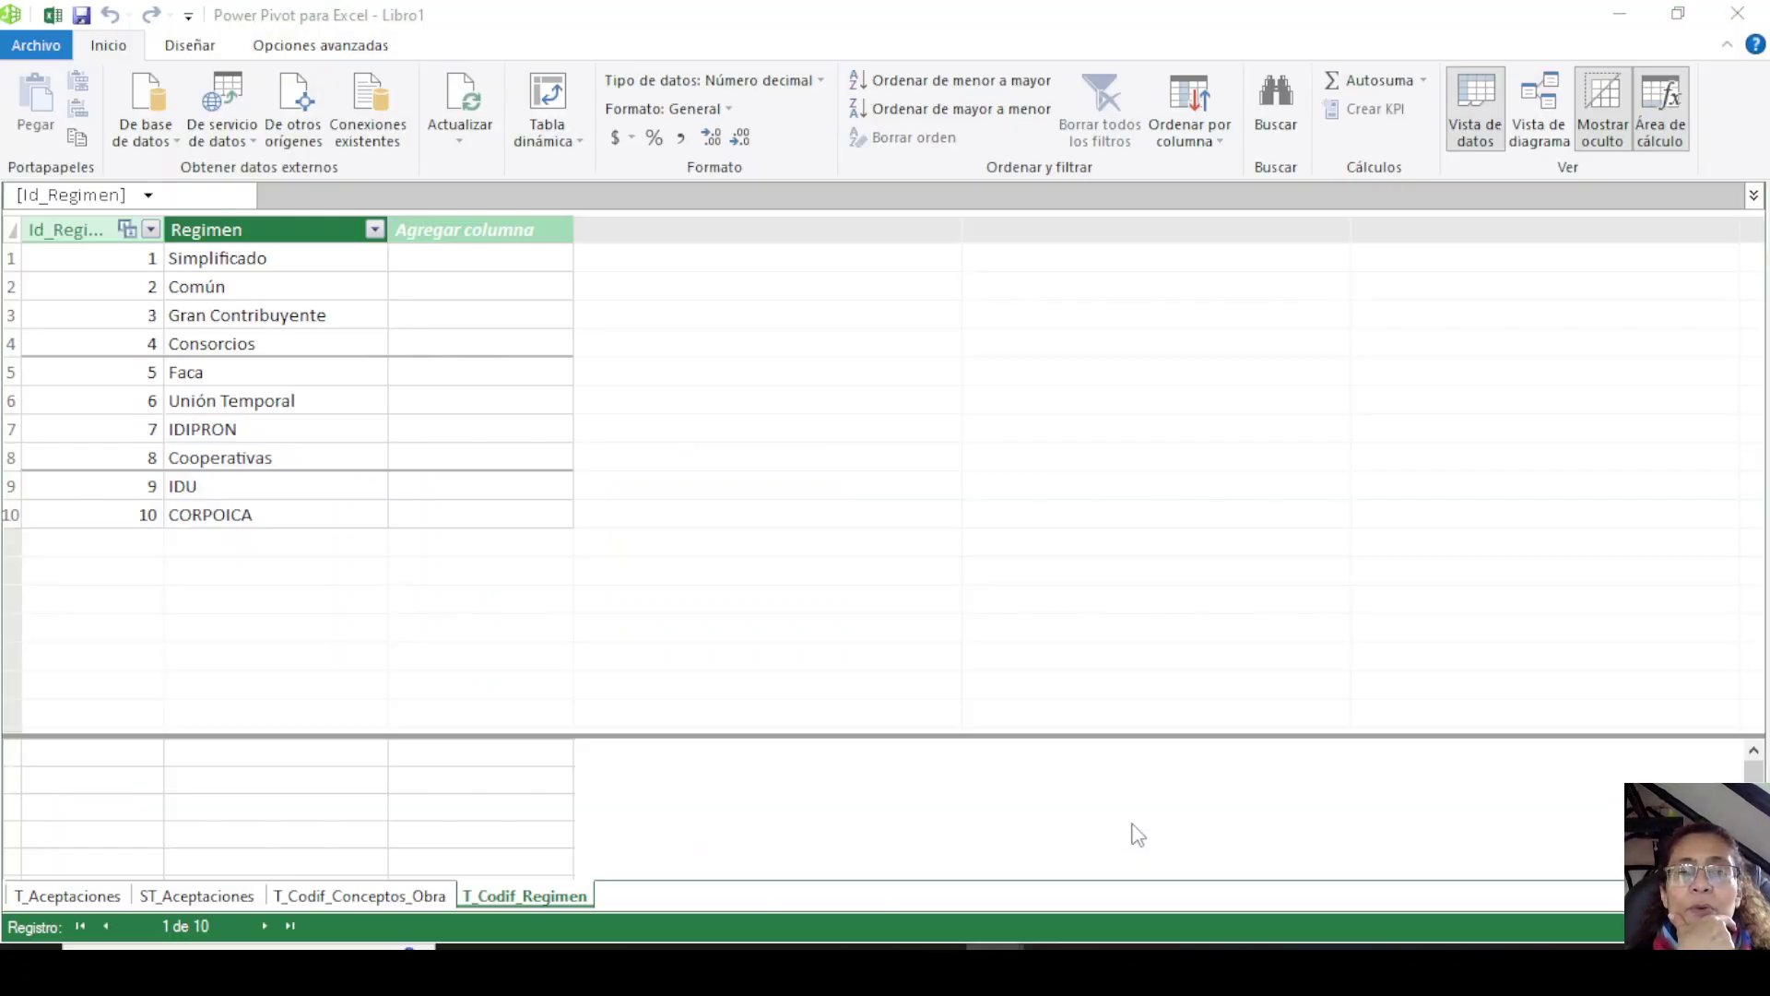
{"action": "left_click", "coordinate": [198, 895]}
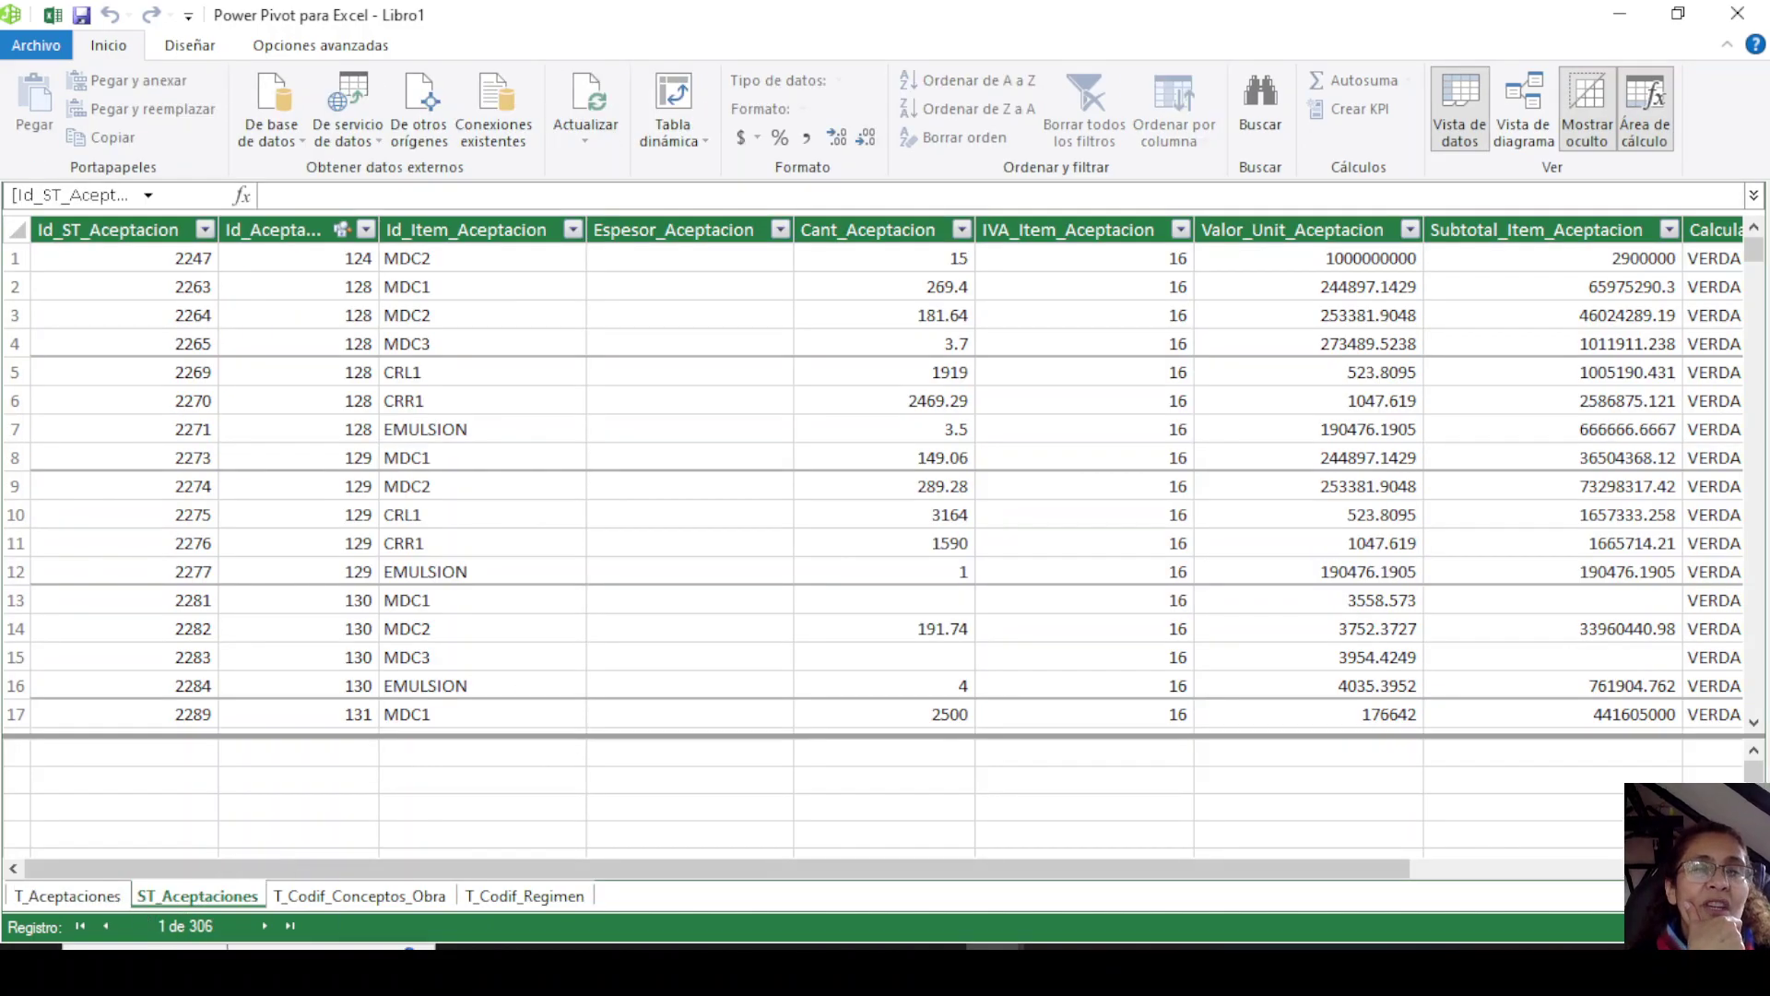
{"action": "left_click", "coordinate": [682, 141]}
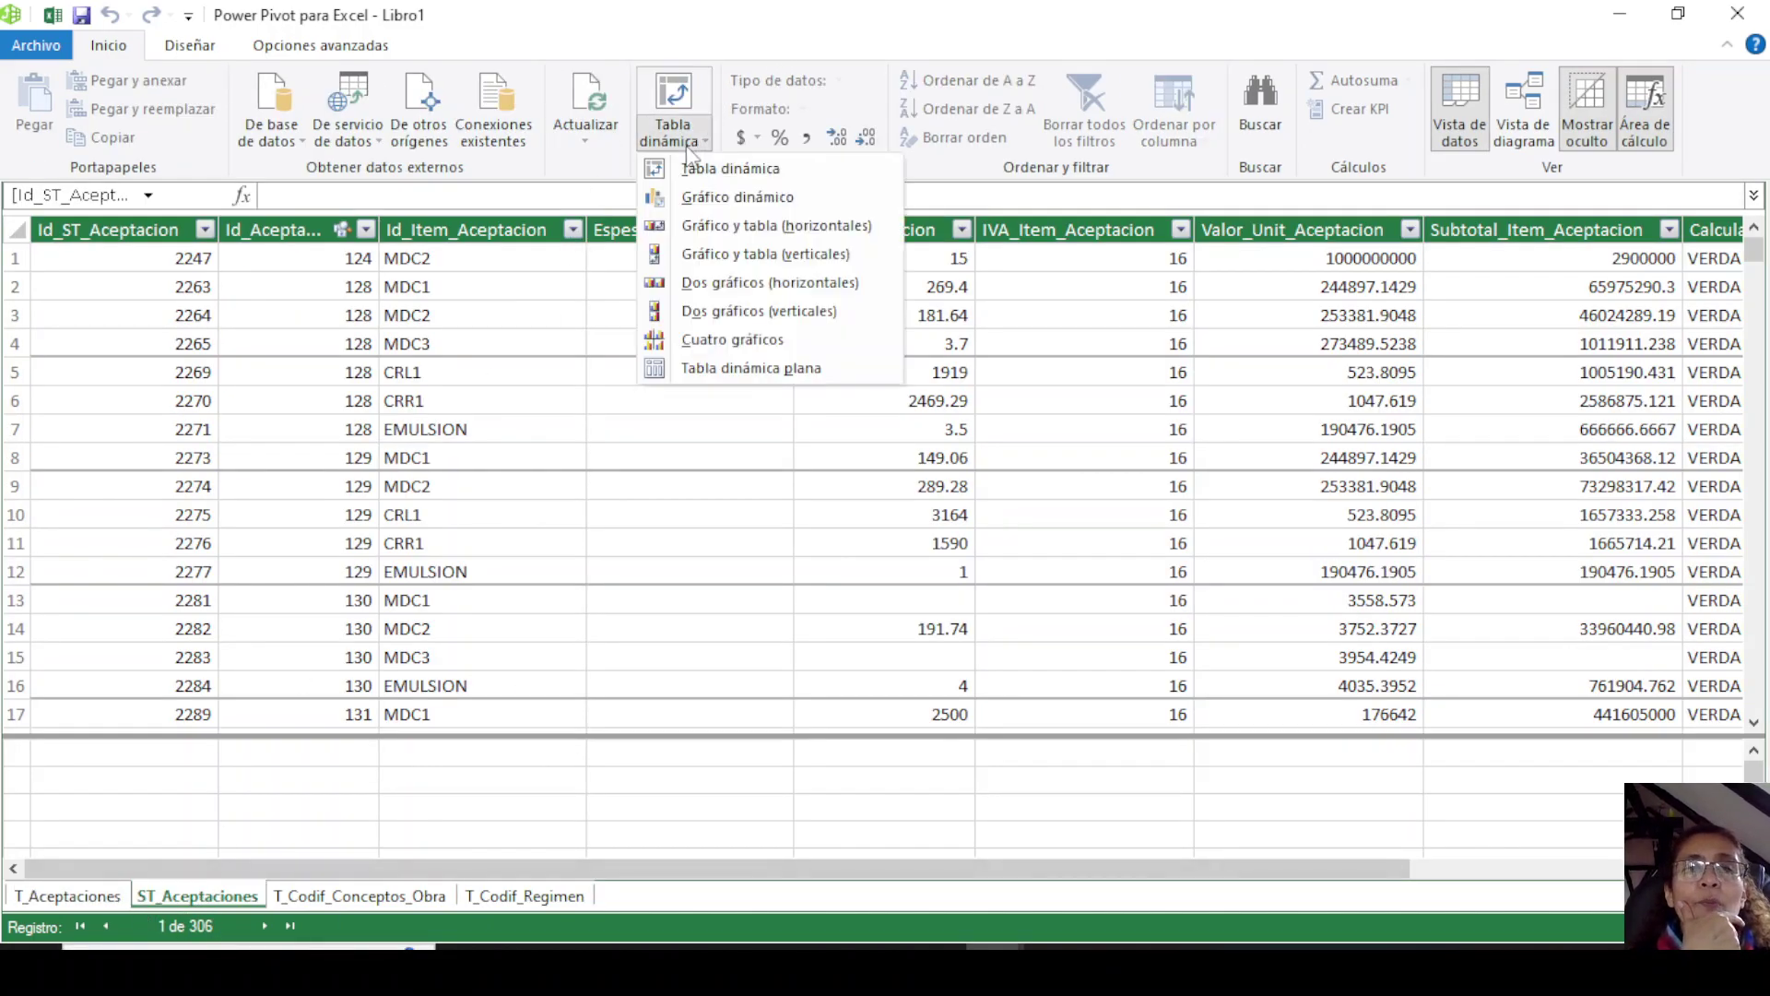
{"action": "left_click", "coordinate": [821, 284]}
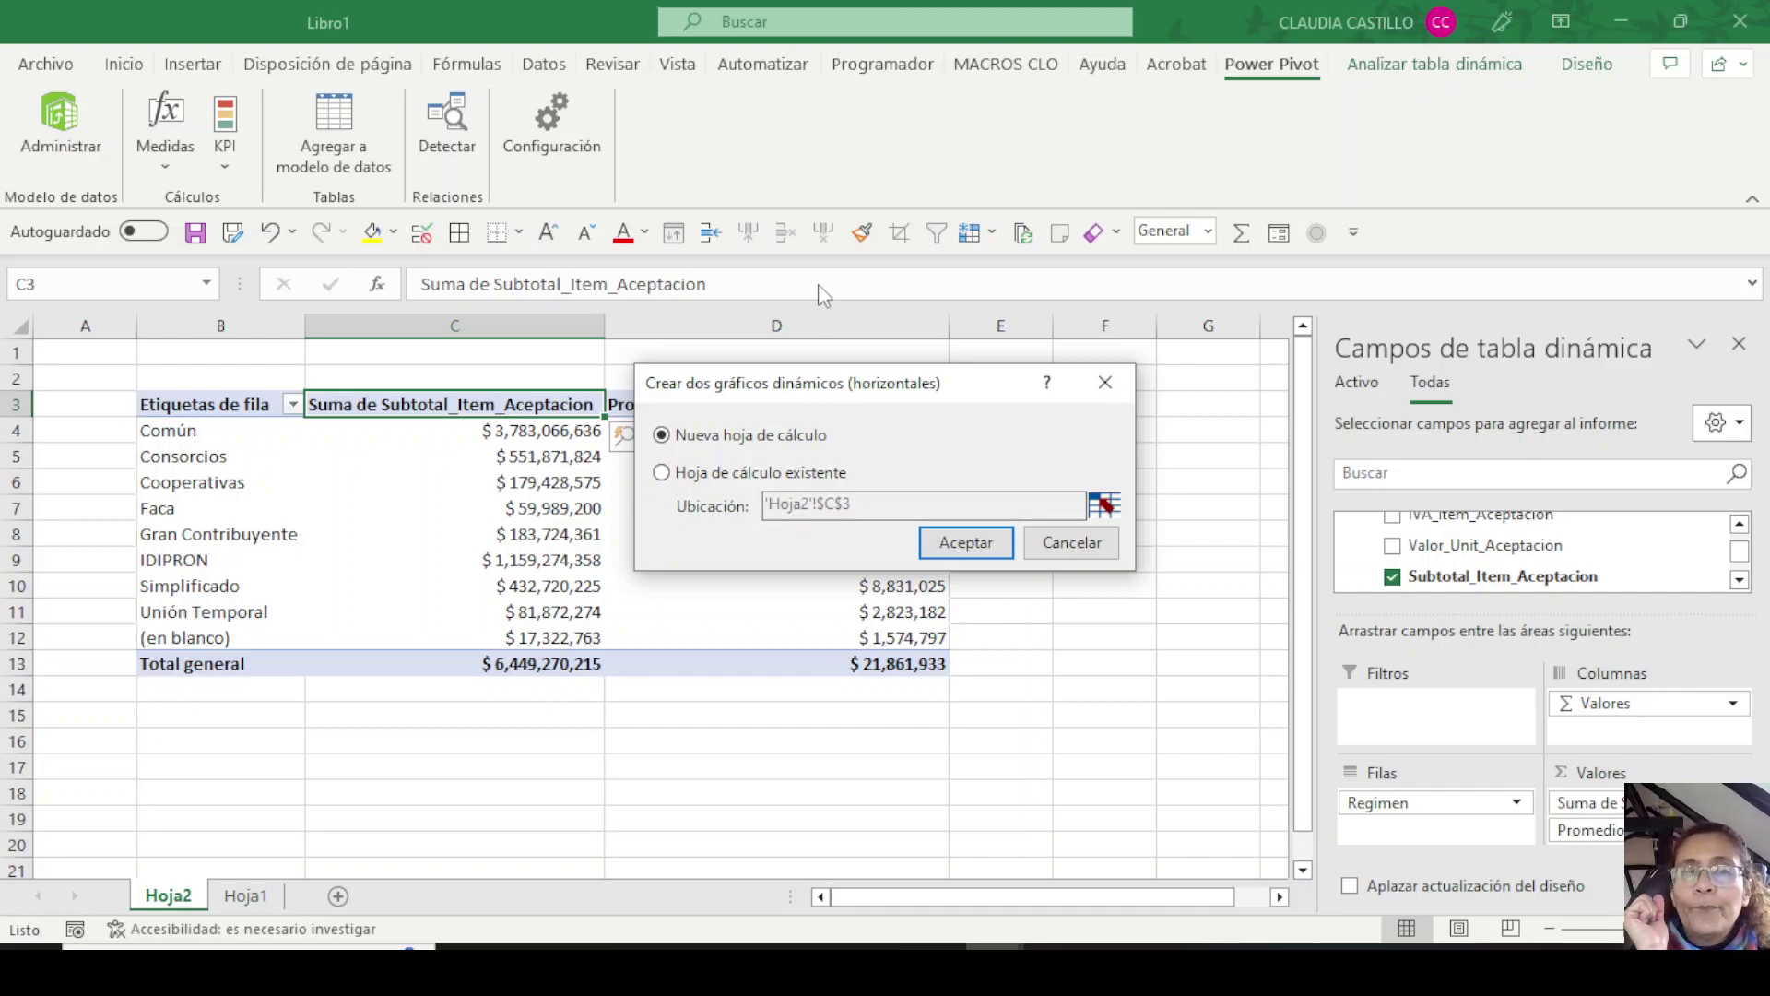
{"action": "left_click", "coordinate": [965, 542]}
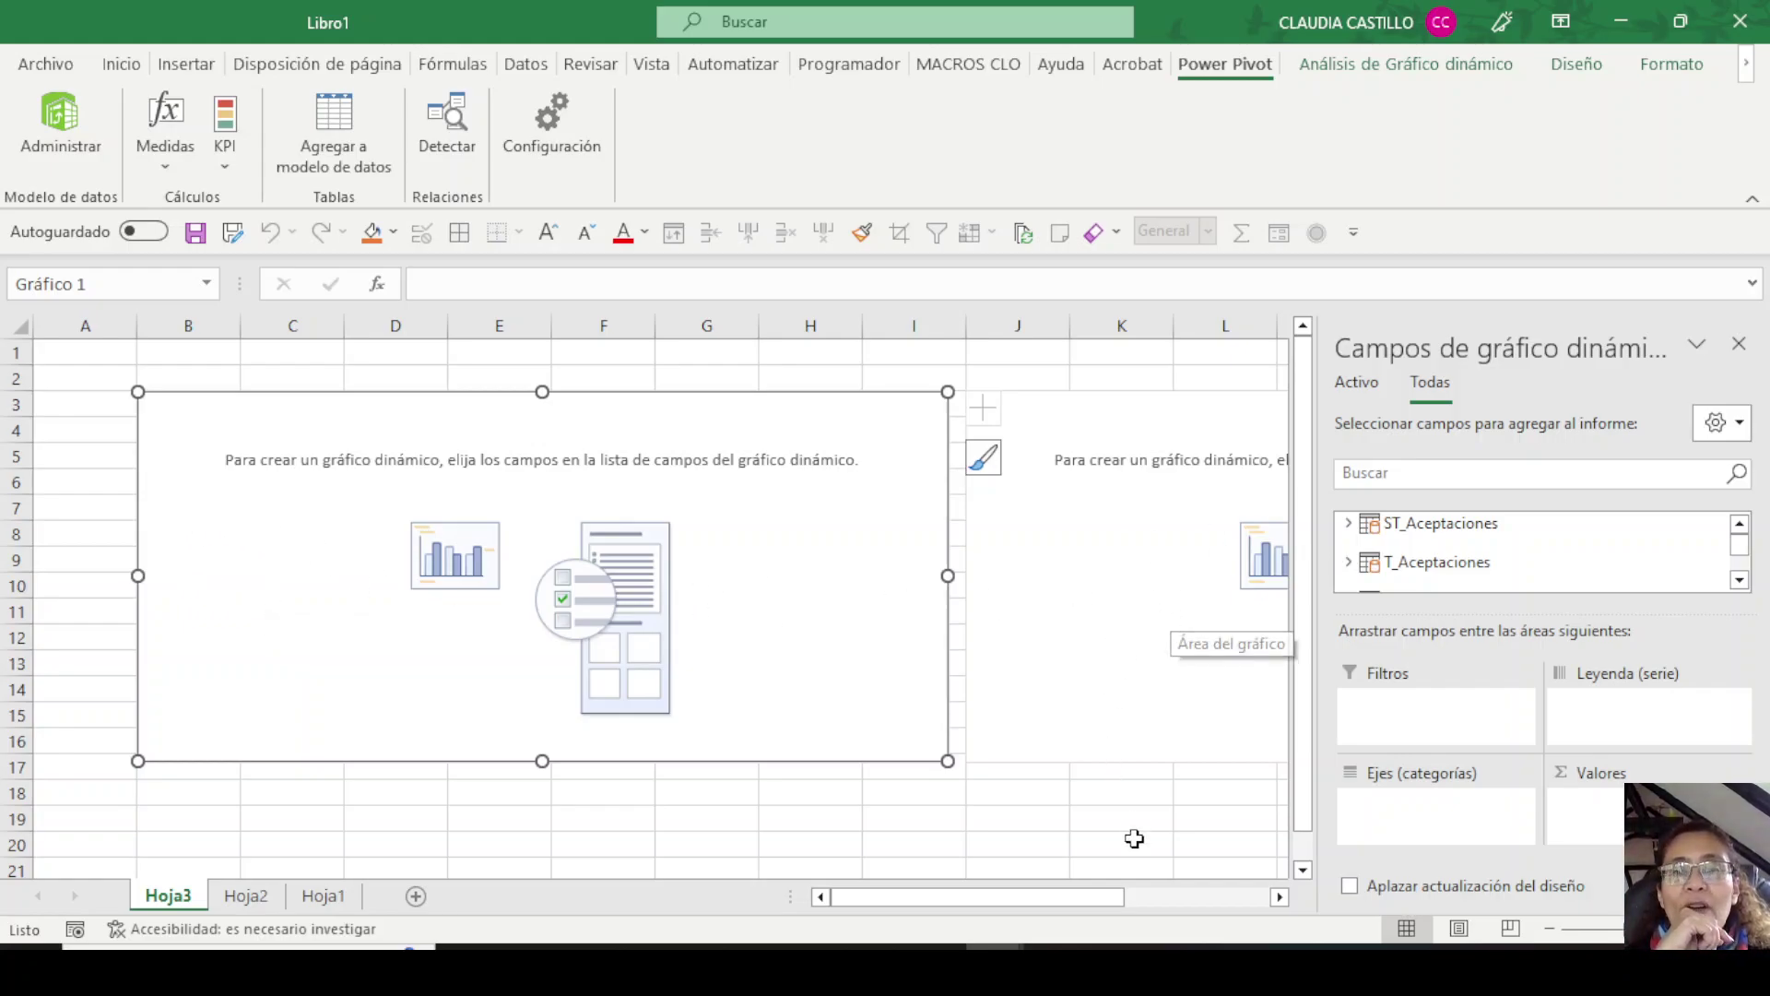
Add Concepto_Obra from the T_Codif_Conceptos_Obra table to the axis categories of the first pivot chart.
{"action": "left_click_drag", "start_coordinate": [1039, 898], "coordinate": [881, 912]}
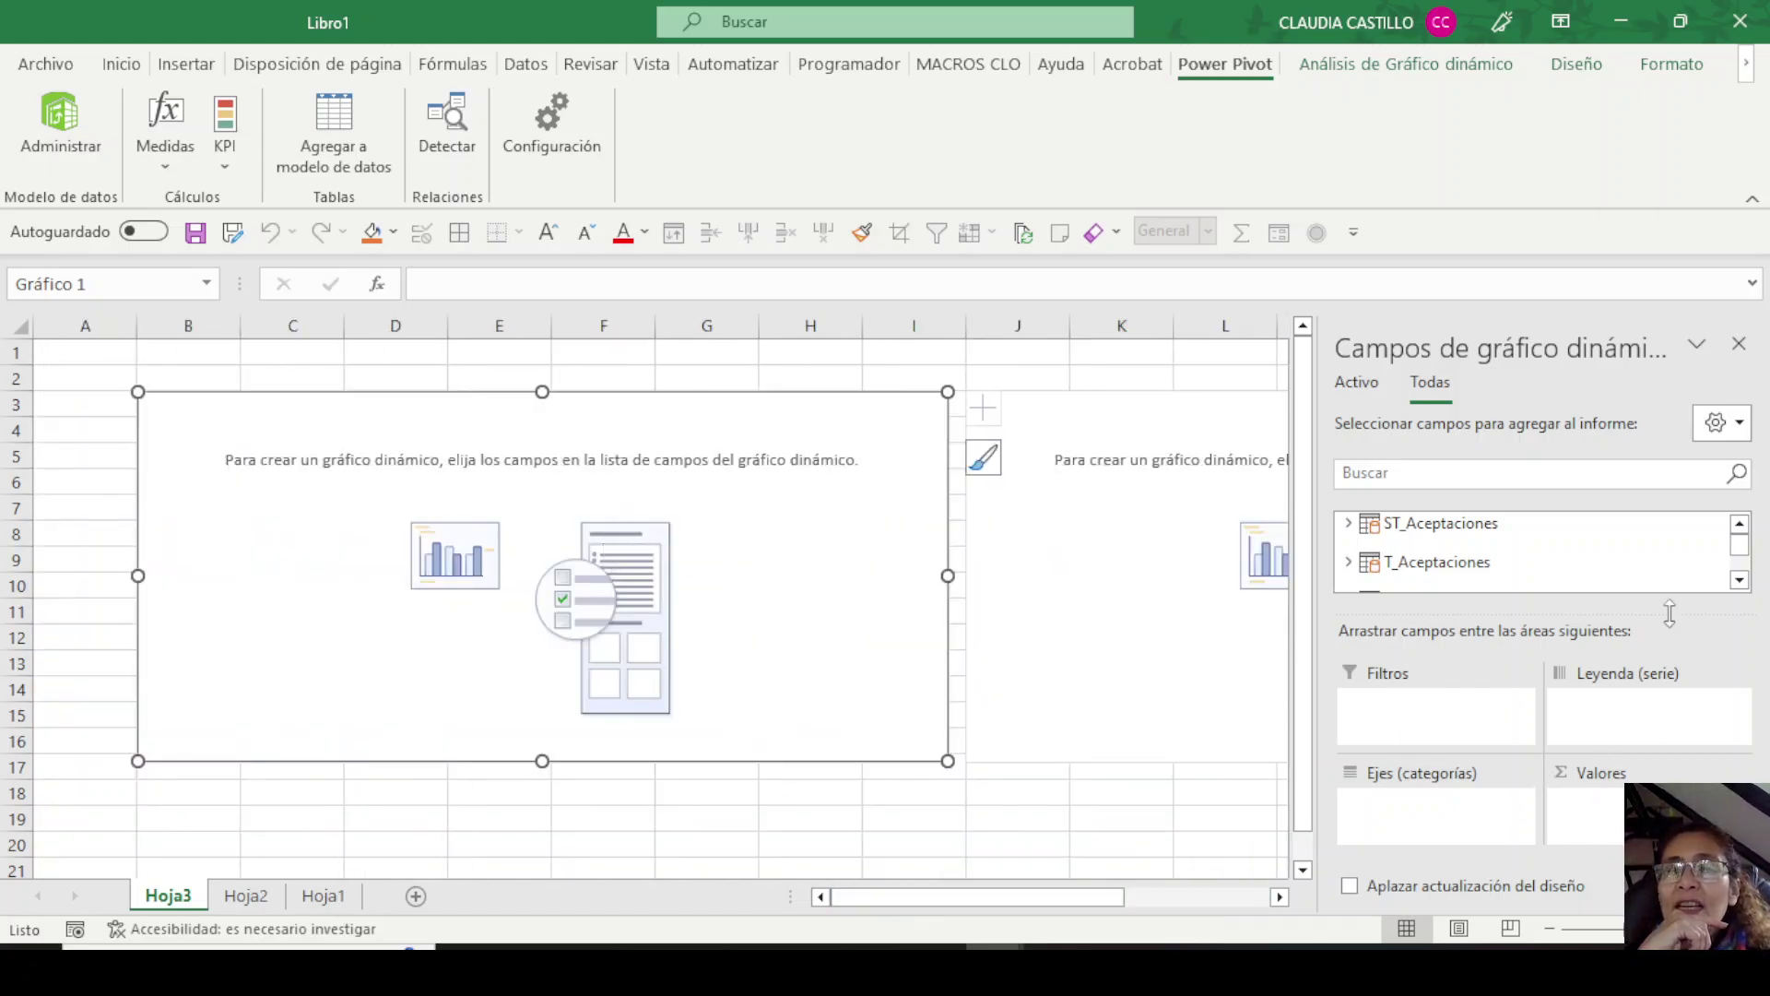
{"action": "left_click", "coordinate": [1739, 580]}
{"action": "left_click", "coordinate": [1740, 580]}
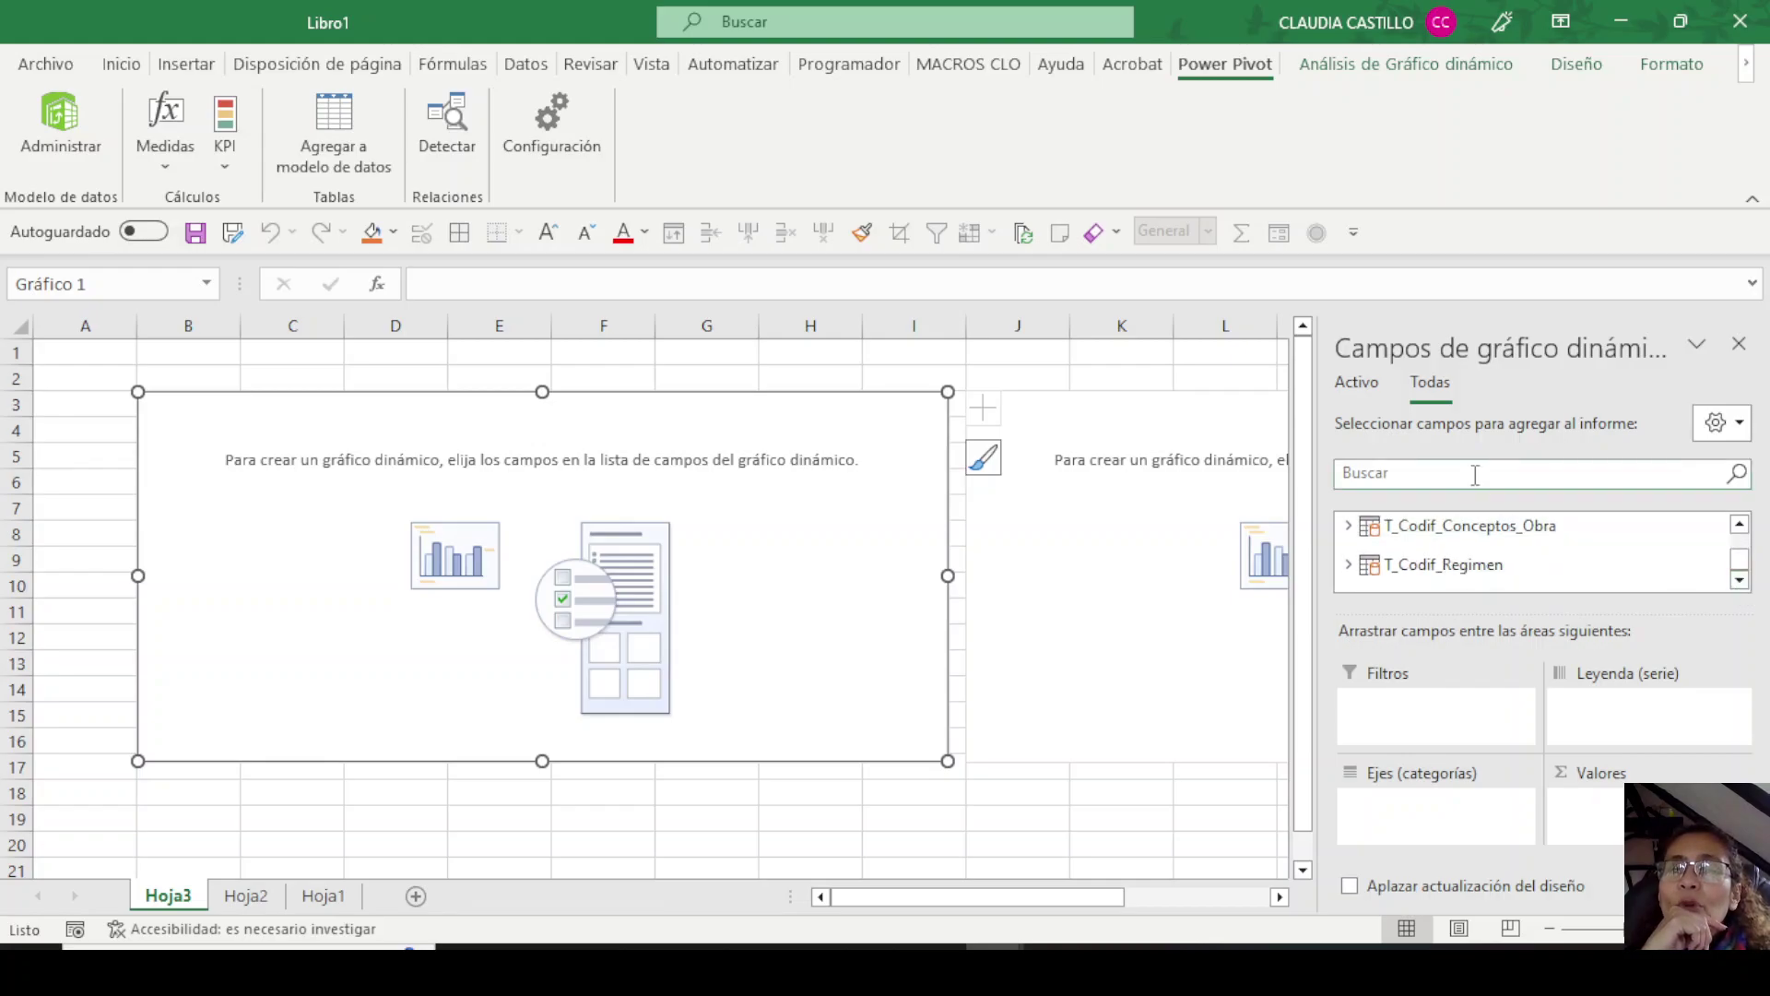
{"action": "left_click", "coordinate": [1351, 527]}
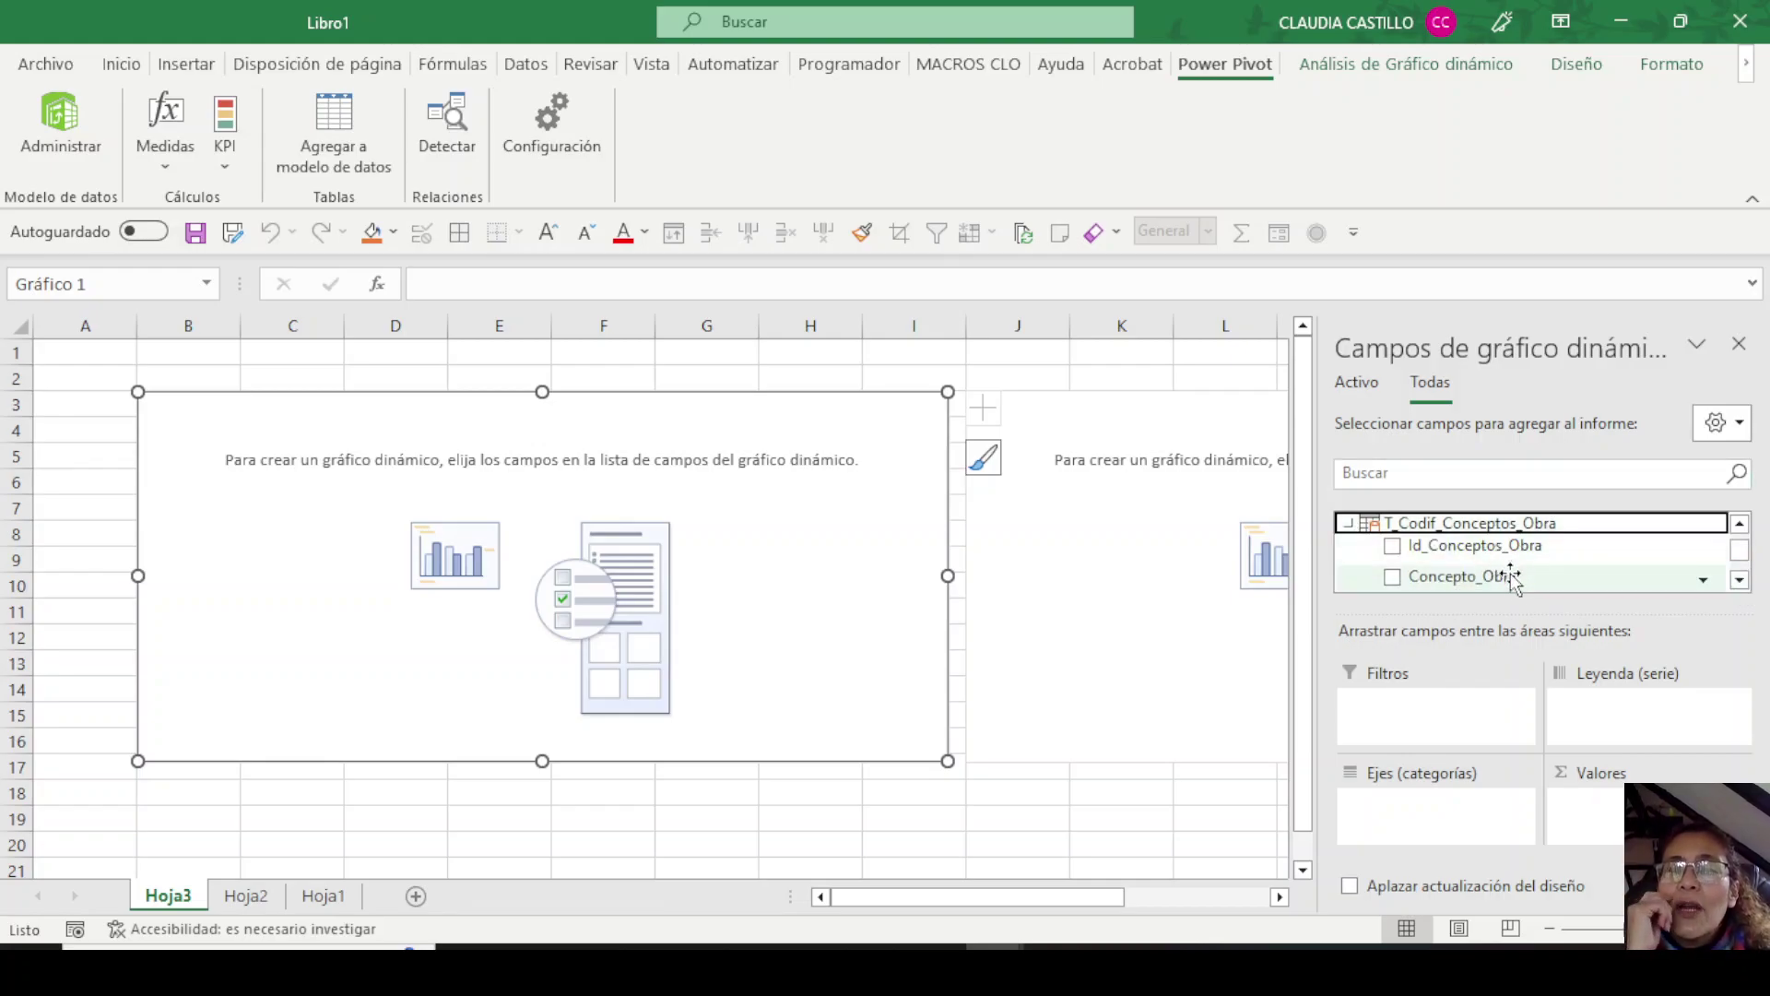
{"action": "left_click_drag", "start_coordinate": [1472, 578], "coordinate": [1740, 585]}
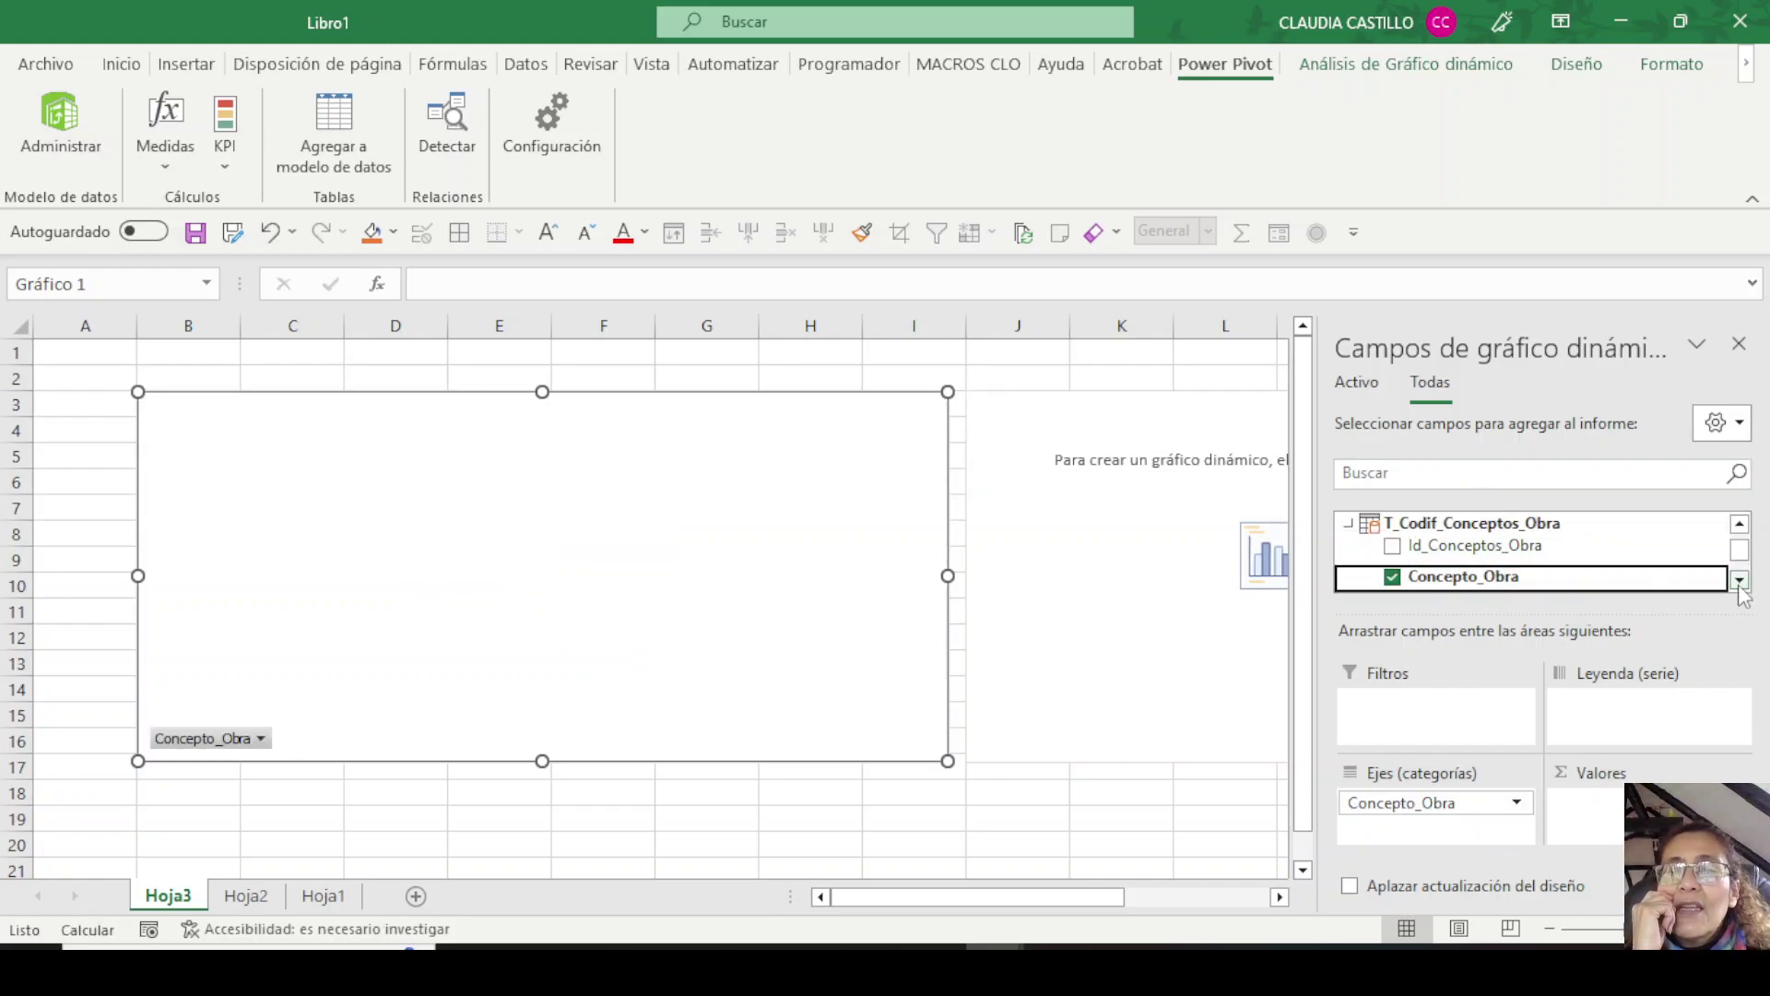
Add Valor_Unit_Aceptacion from the ST_Aceptaciones table to the values of the first pivot chart.
{"action": "left_click", "coordinate": [1738, 580]}
{"action": "left_click", "coordinate": [1739, 580]}
{"action": "left_click", "coordinate": [1739, 580]}
{"action": "left_click", "coordinate": [1738, 580]}
{"action": "left_click", "coordinate": [1739, 579]}
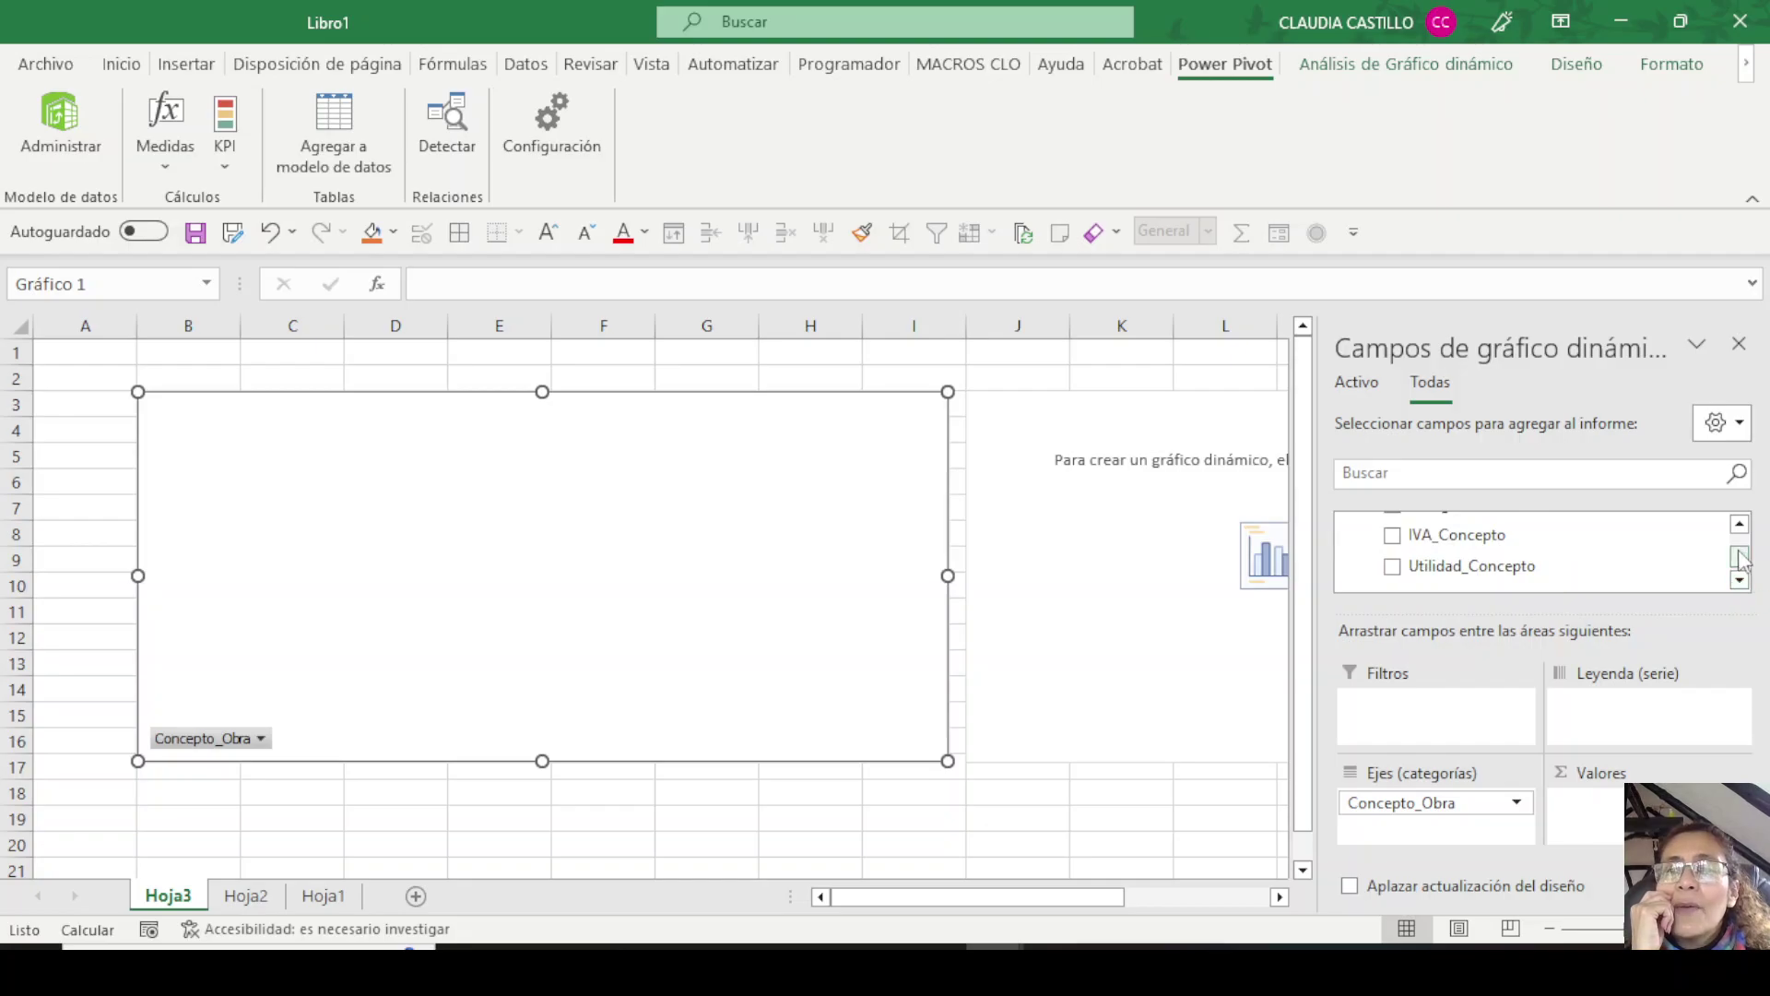
{"action": "scroll", "coordinate": [1475, 562], "scroll_direction": "up", "scroll_amount": 5}
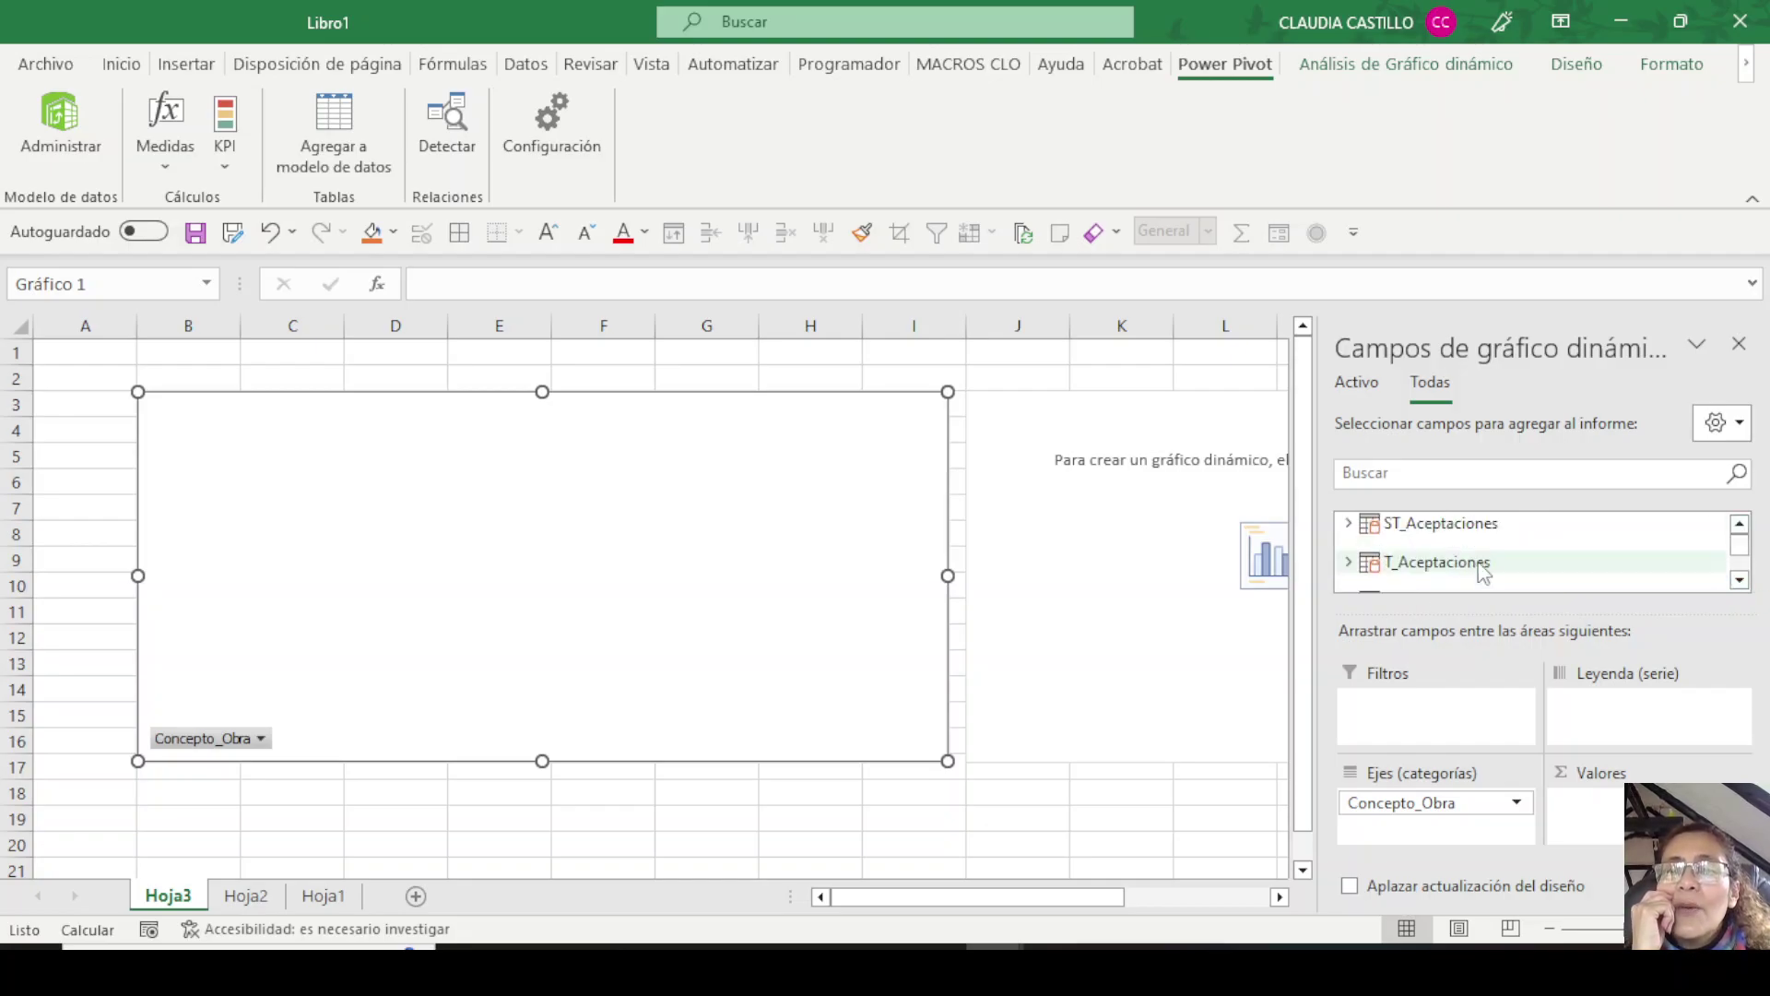
{"action": "left_click", "coordinate": [1351, 525]}
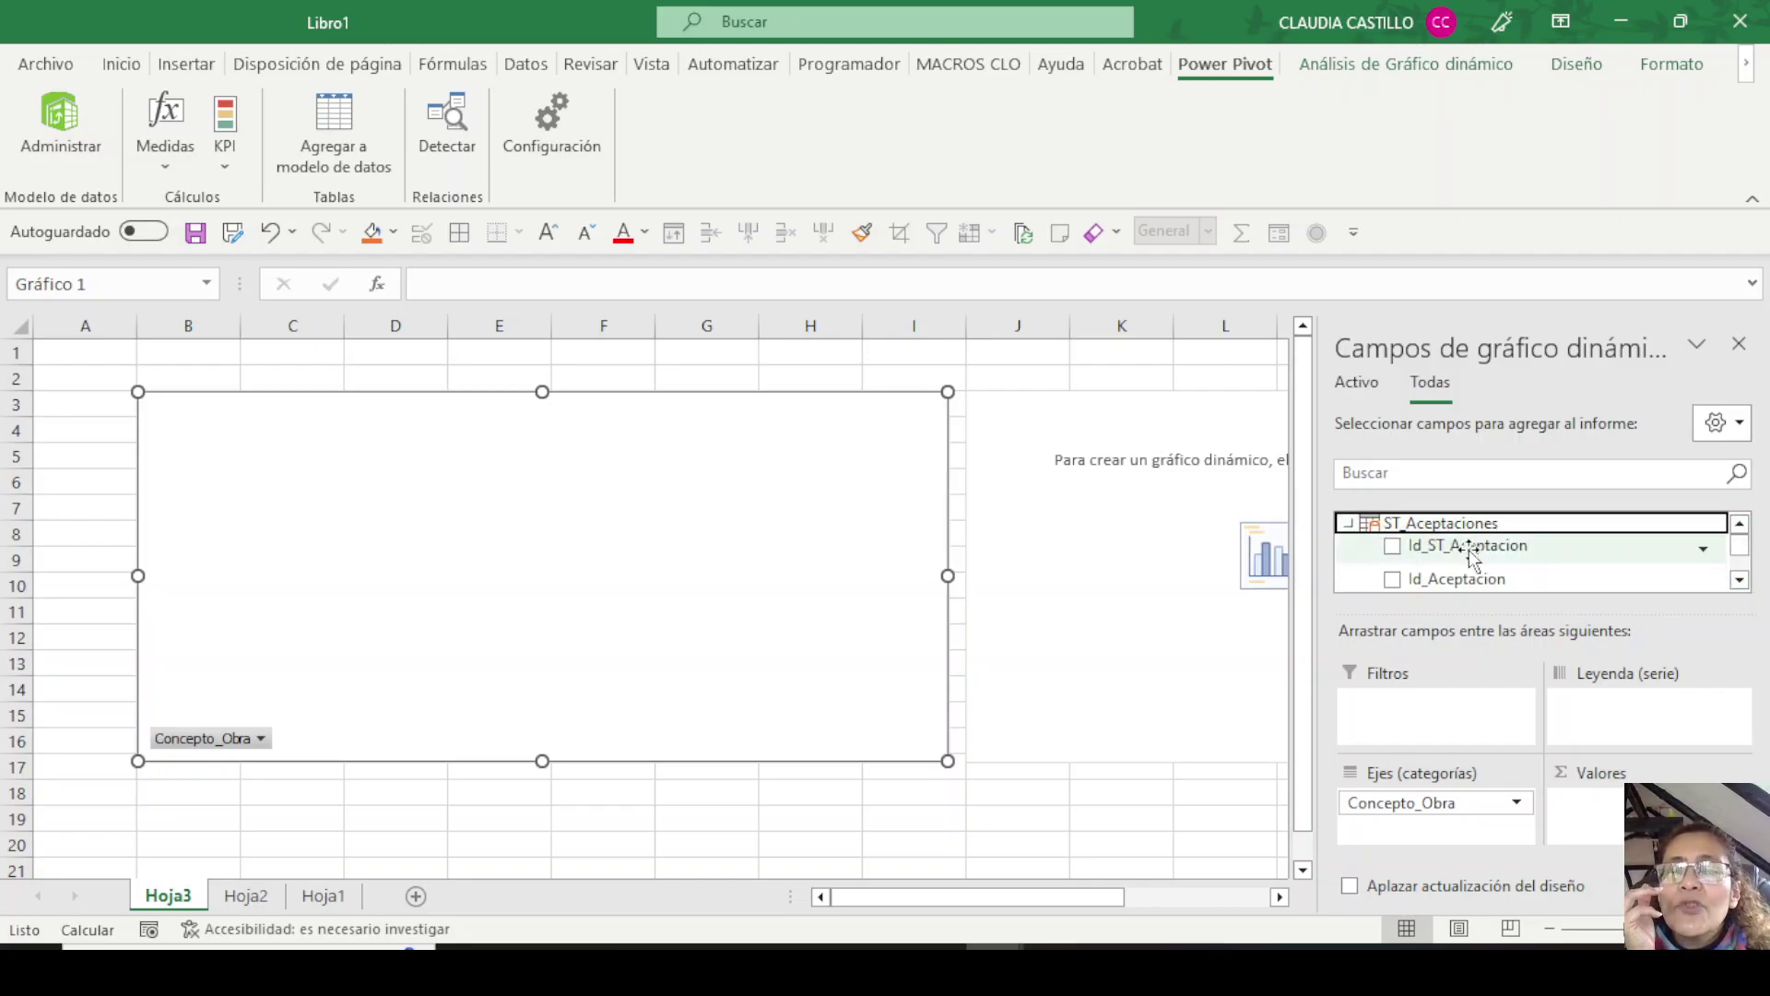
{"action": "scroll", "coordinate": [1475, 553], "scroll_direction": "down", "scroll_amount": 3}
{"action": "scroll", "coordinate": [1484, 560], "scroll_direction": "down", "scroll_amount": 1}
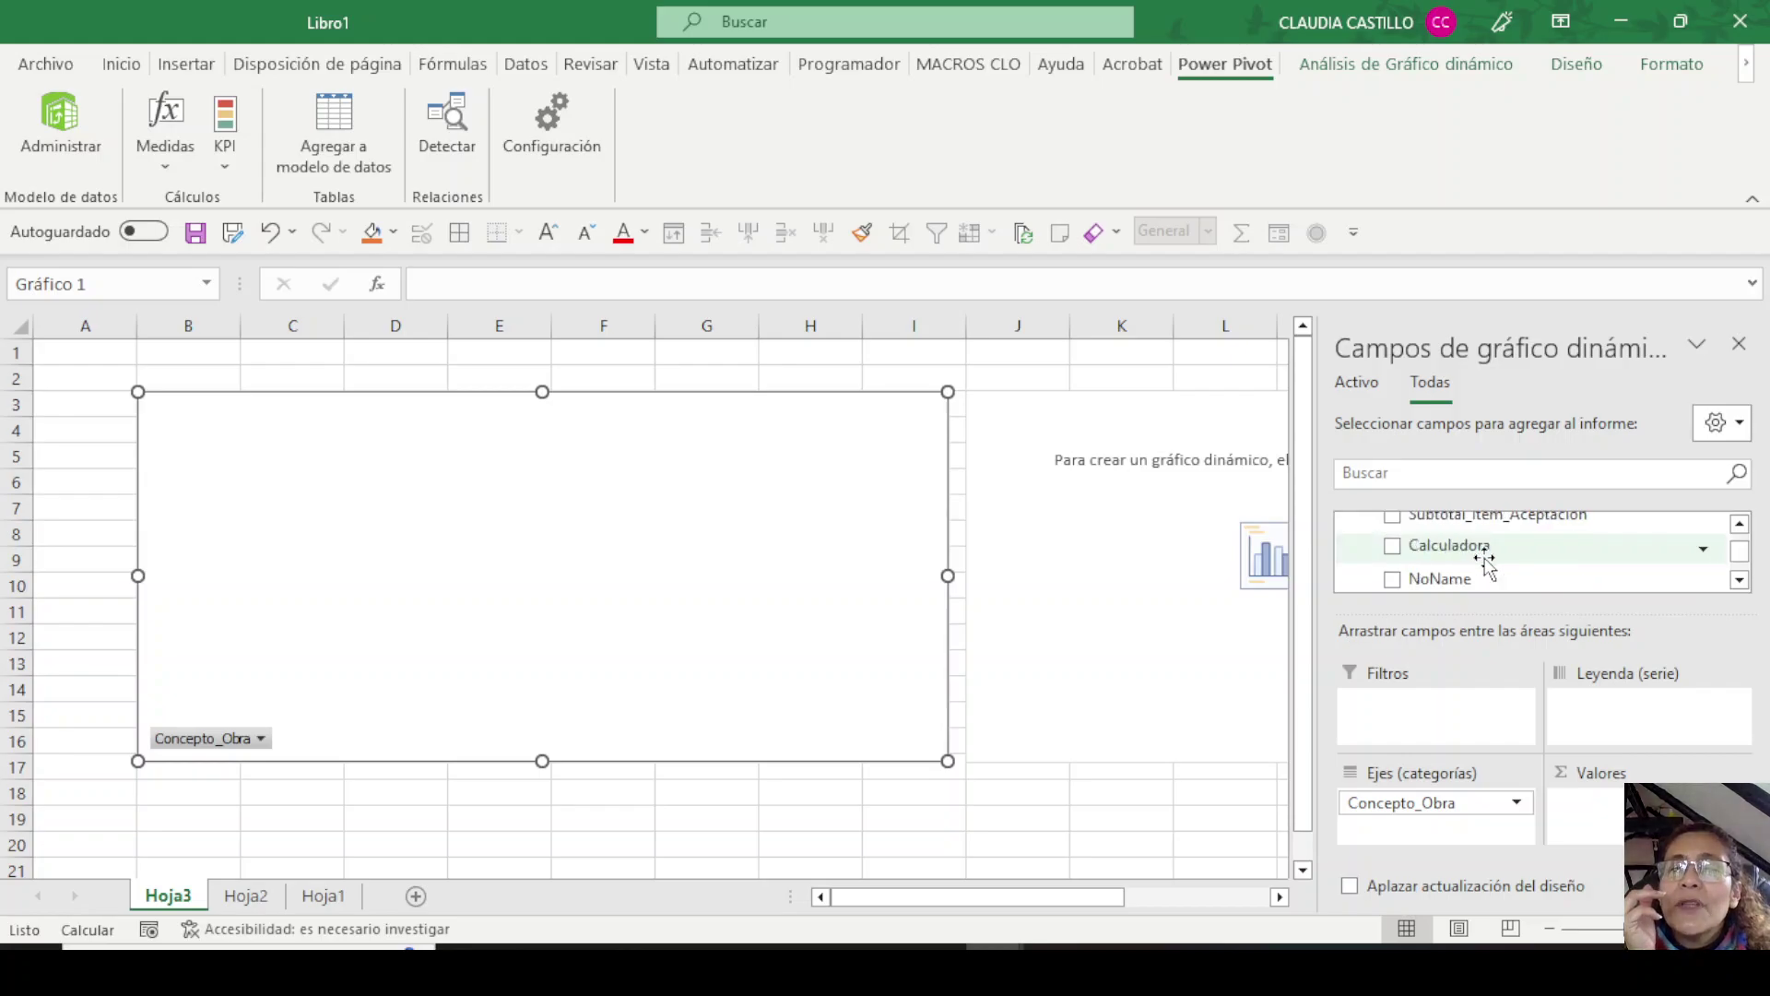
{"action": "scroll", "coordinate": [1484, 559], "scroll_direction": "down", "scroll_amount": 1}
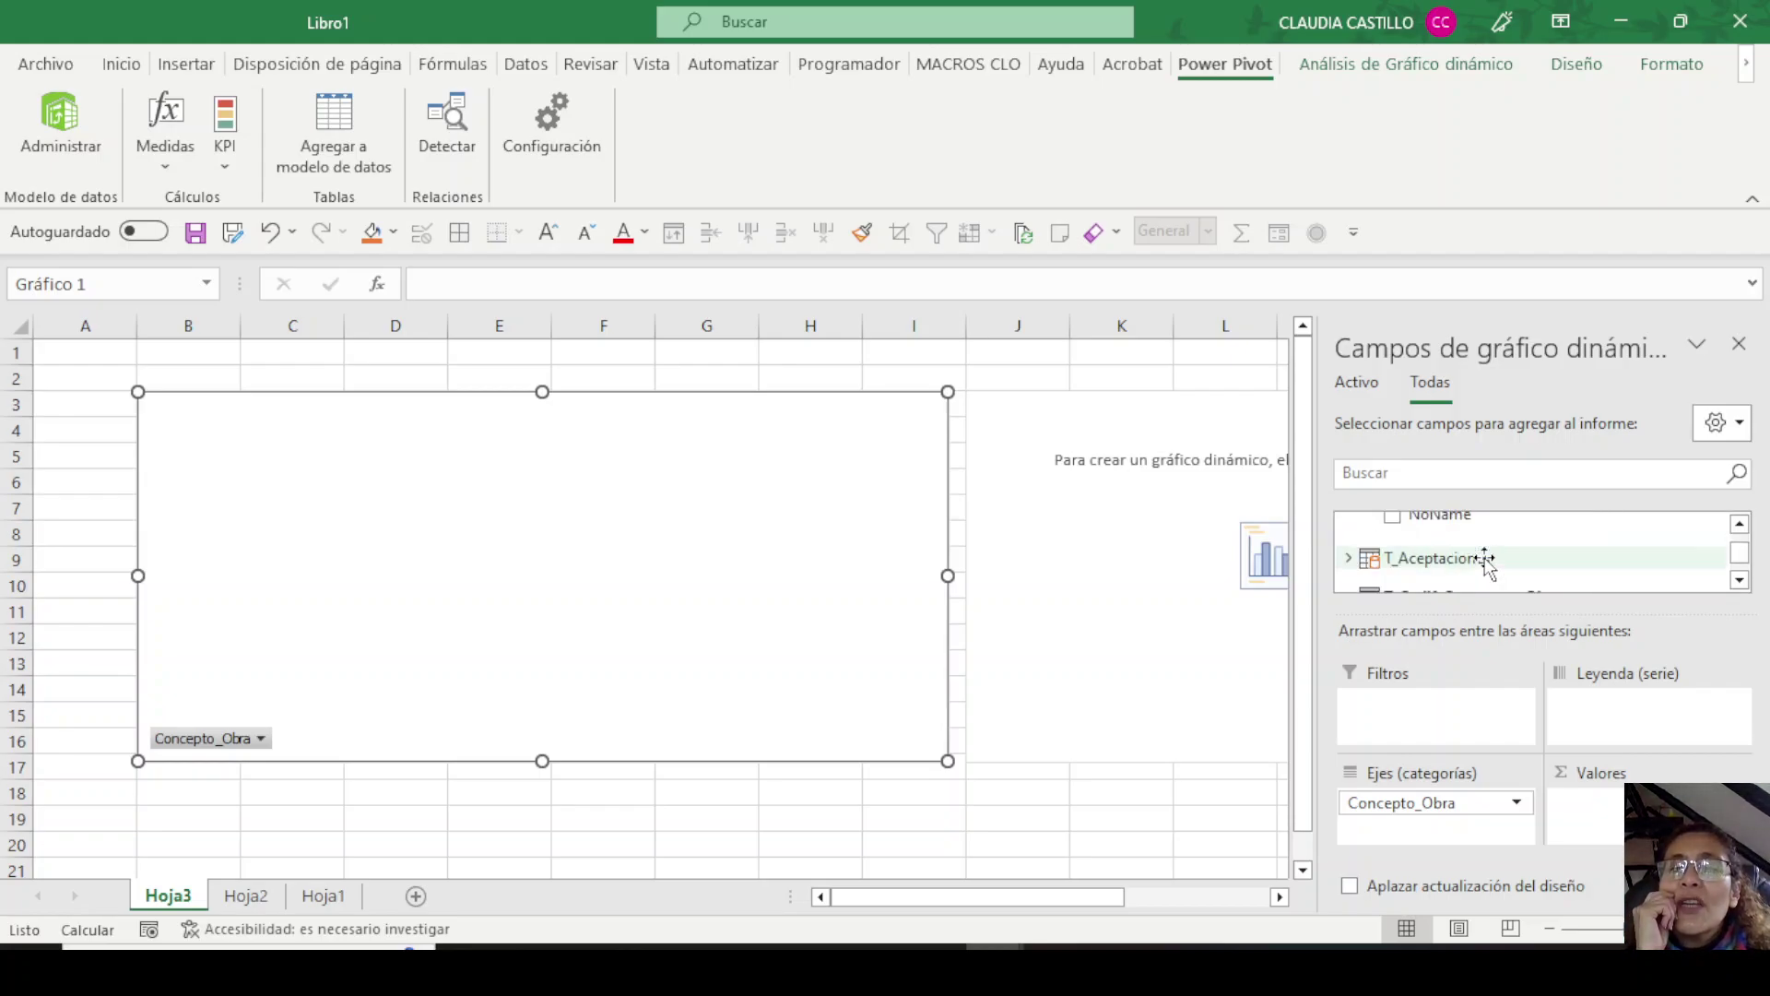
{"action": "scroll", "coordinate": [1484, 560], "scroll_direction": "up", "scroll_amount": 1}
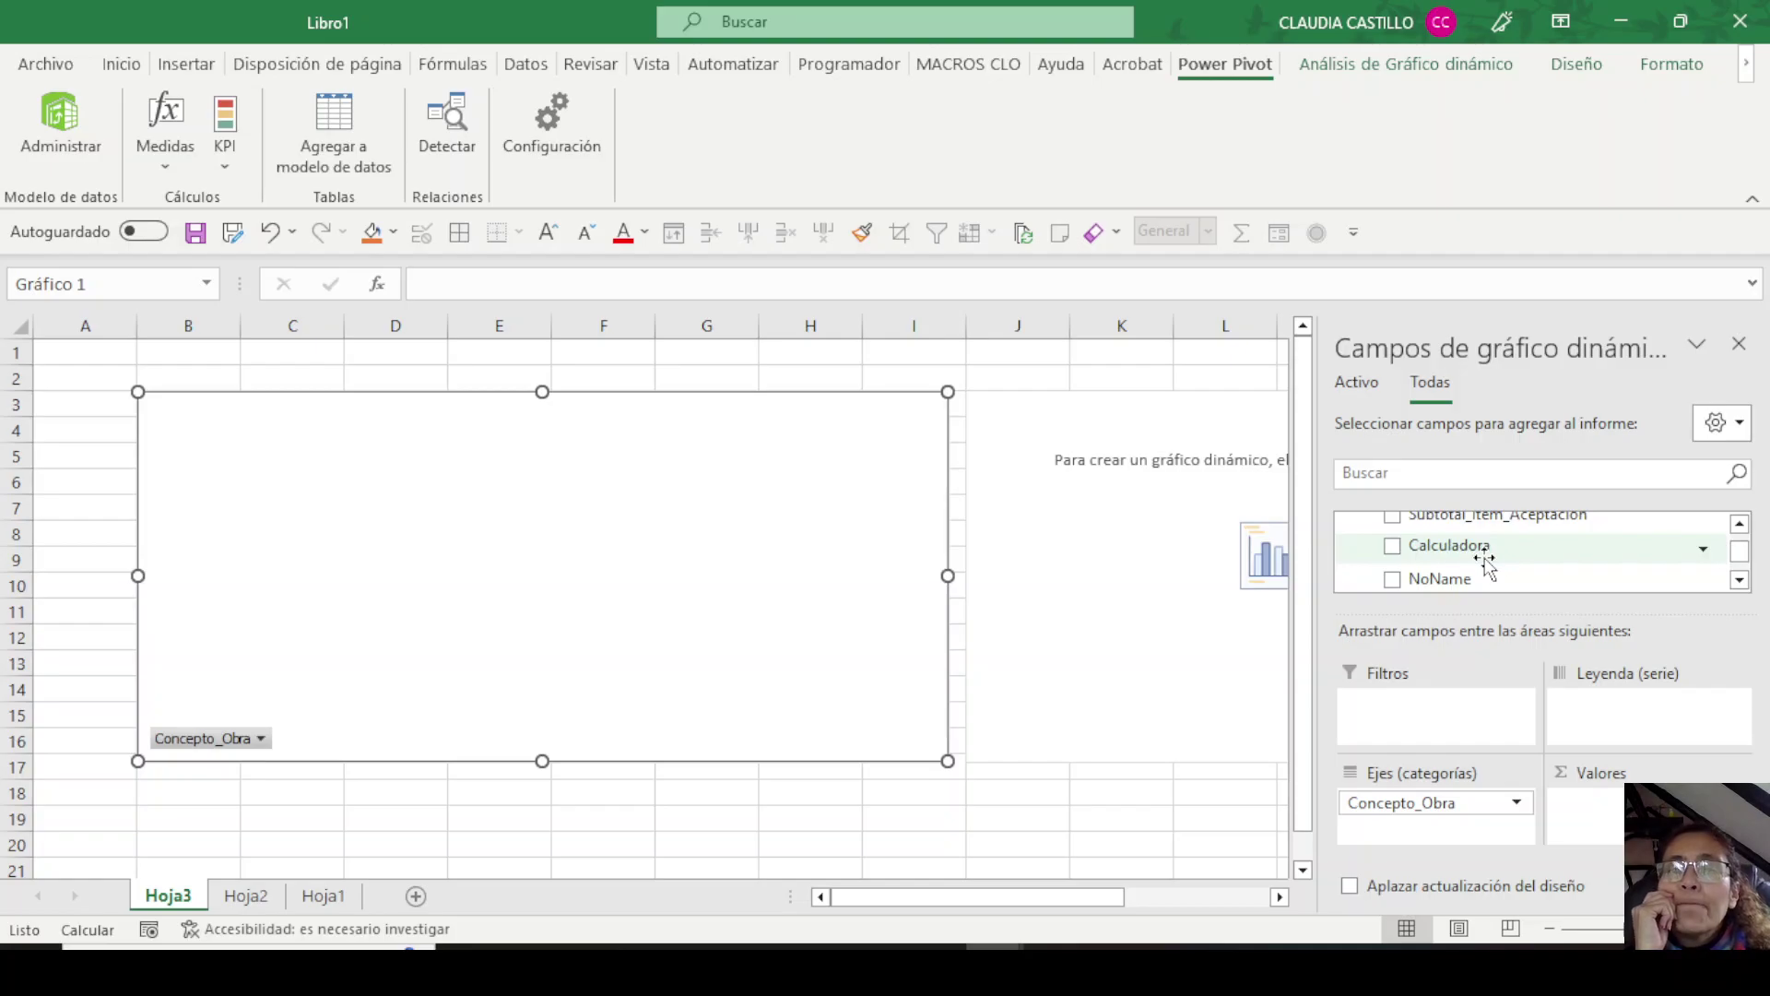
{"action": "left_click", "coordinate": [1739, 526]}
{"action": "left_click", "coordinate": [1738, 527]}
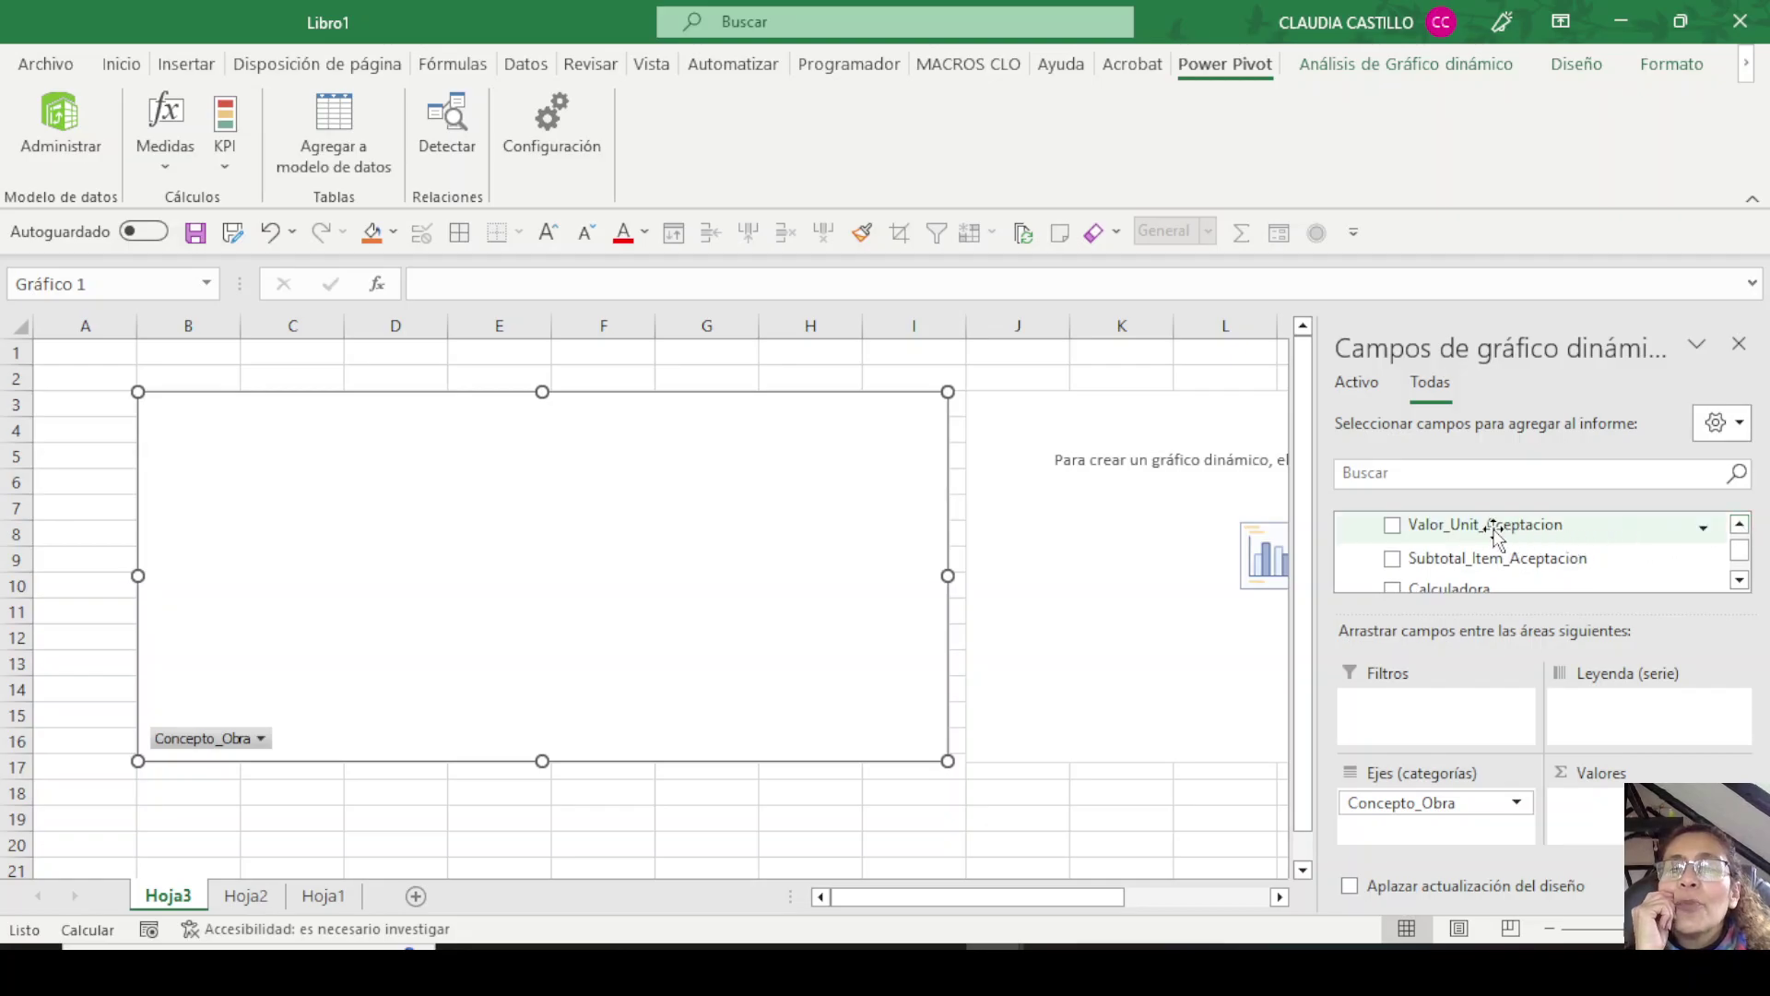
{"action": "left_click_drag", "start_coordinate": [1494, 519], "coordinate": [1590, 800]}
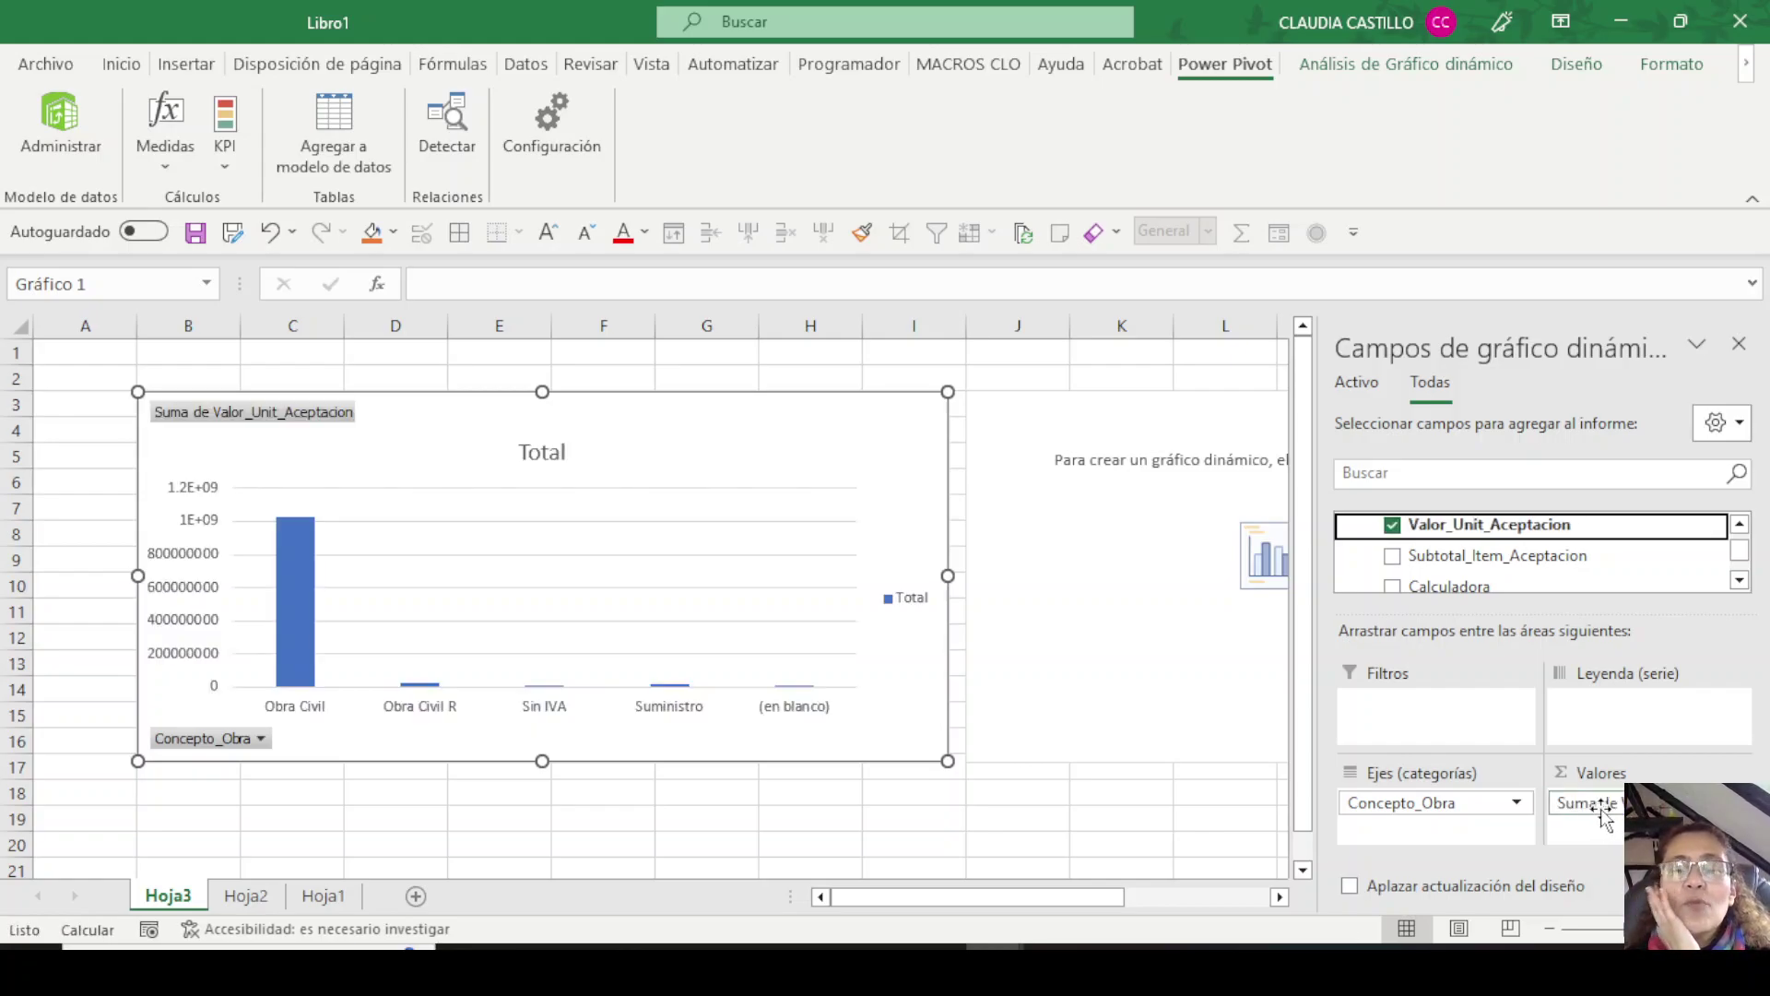
Summarize the Valor_Unit_Aceptacion value field of the first pivot chart by Promedio.
{"action": "left_click", "coordinate": [1604, 804]}
{"action": "left_click", "coordinate": [1438, 766]}
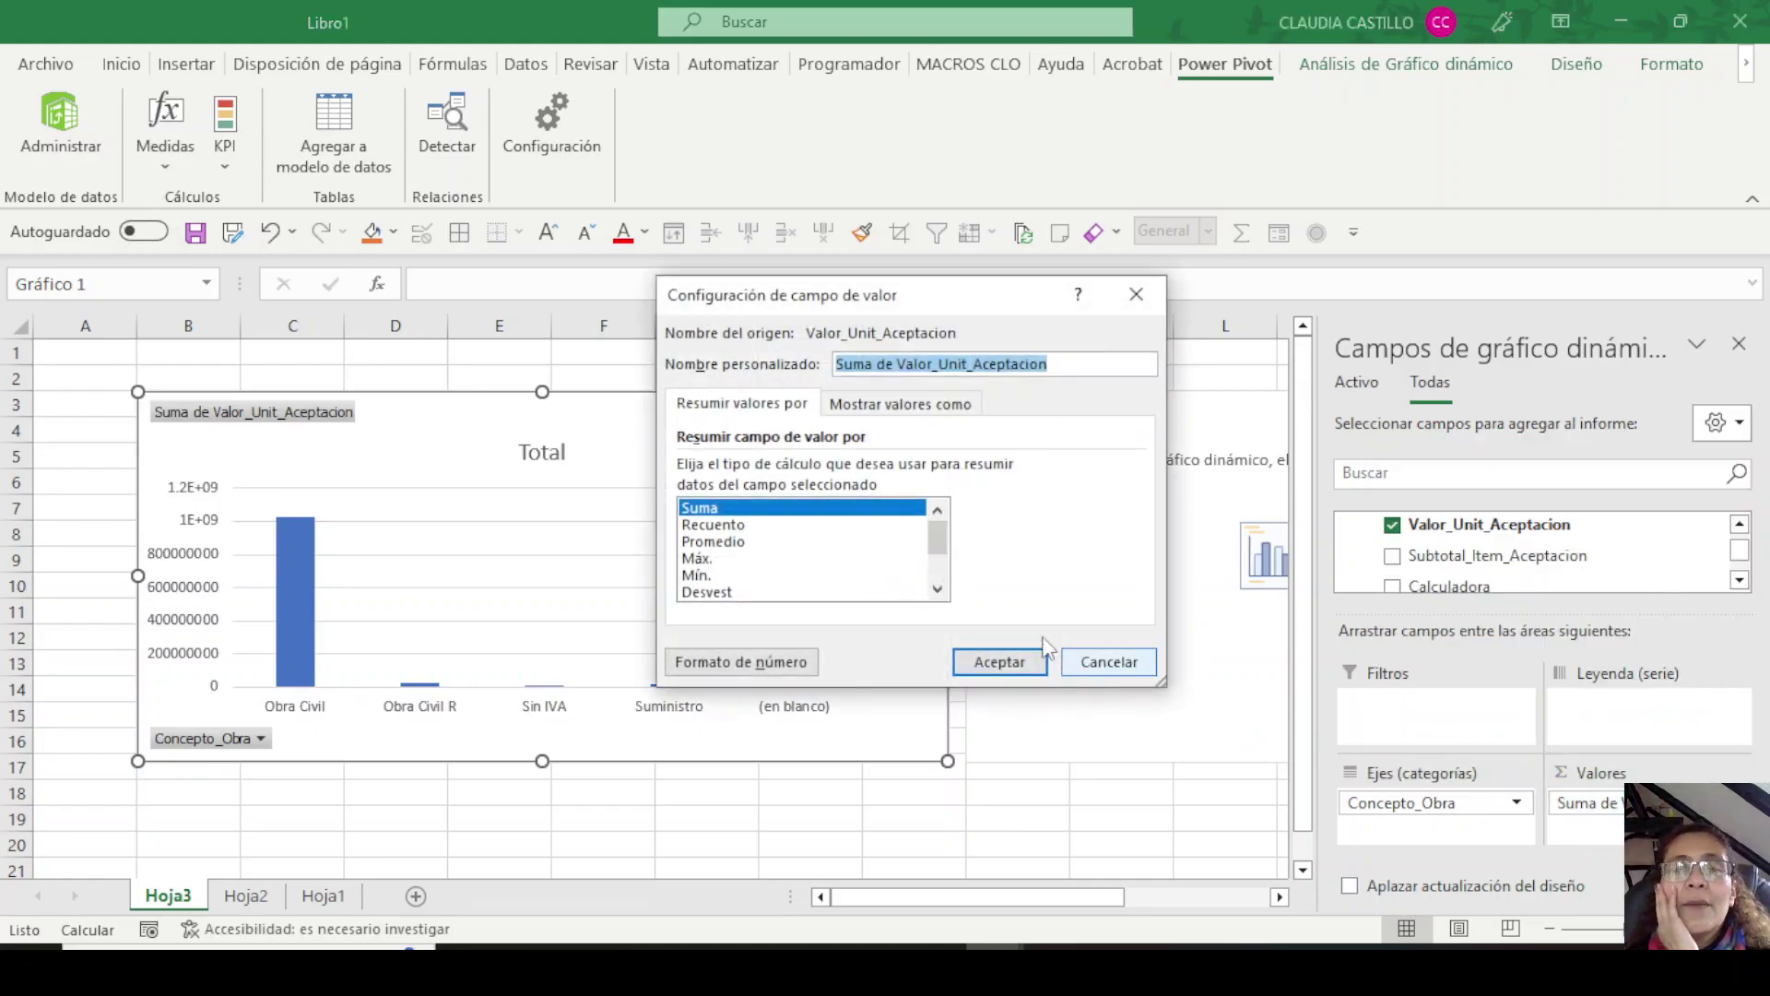
{"action": "left_click", "coordinate": [728, 542]}
{"action": "left_click", "coordinate": [999, 661]}
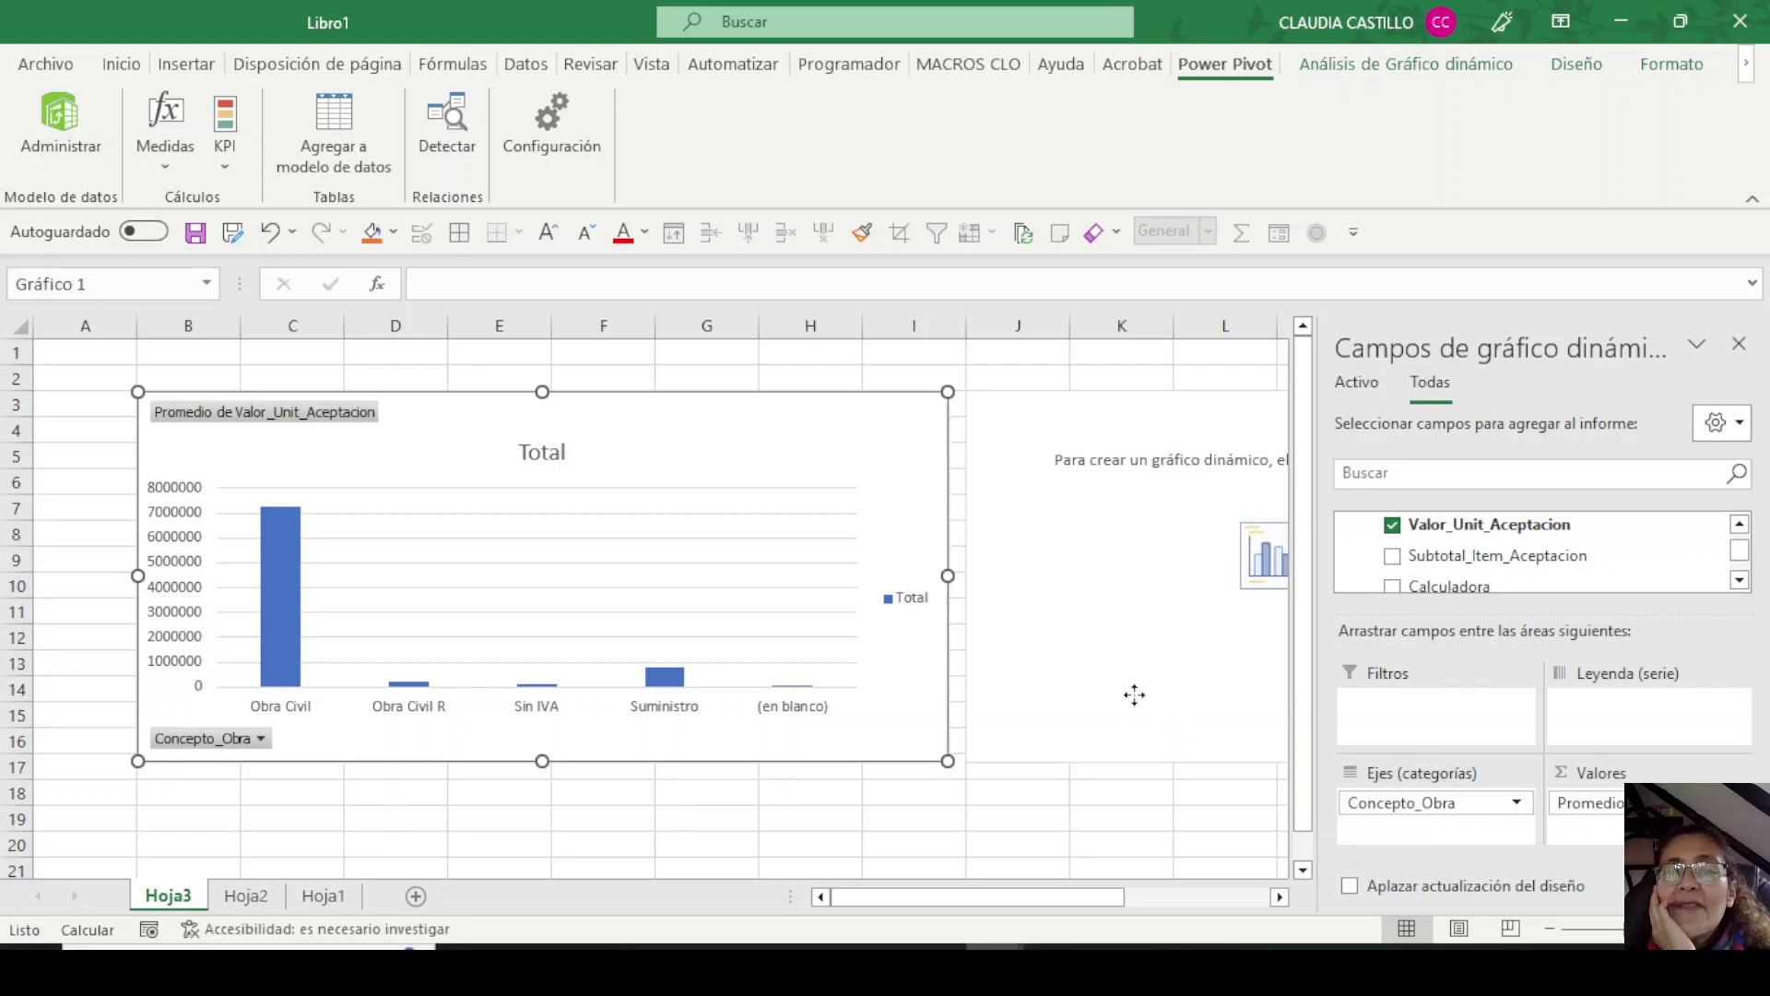
Select the second pivot chart and add Nit_CC_Cliente from the T_Aceptaciones table to its axis categories.
{"action": "left_click", "coordinate": [1134, 694]}
{"action": "left_click", "coordinate": [1279, 896]}
{"action": "left_click", "coordinate": [1279, 896]}
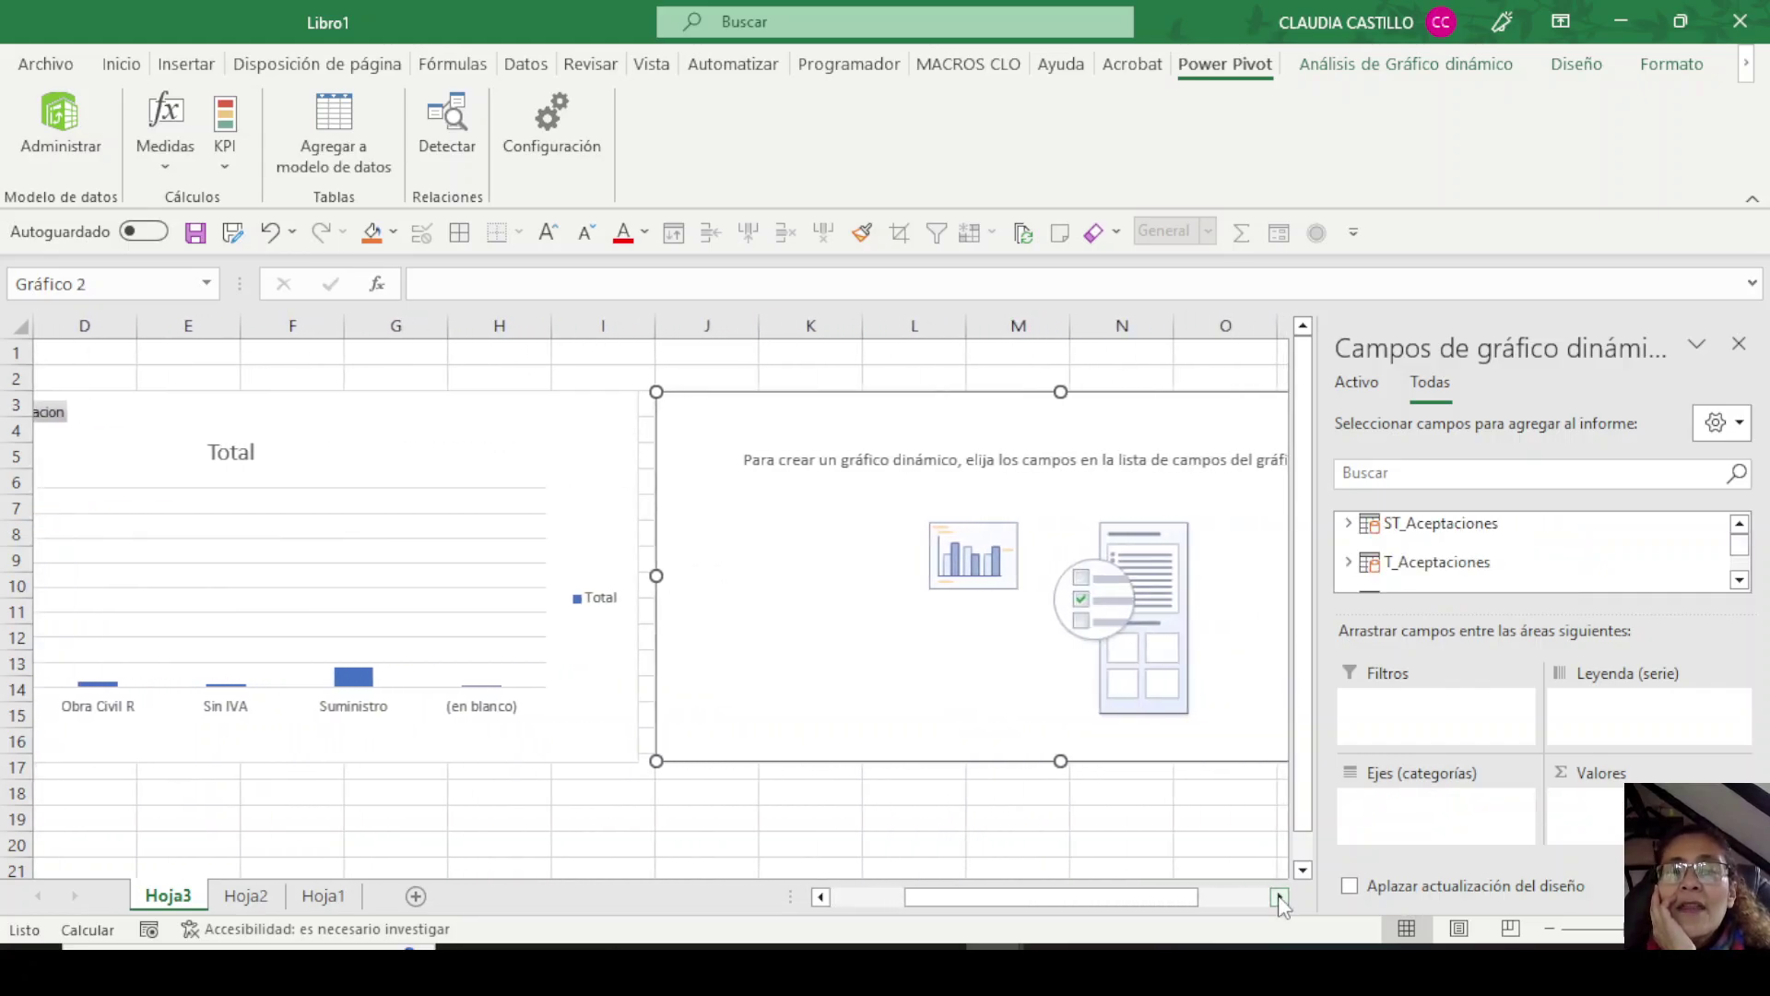
{"action": "left_click", "coordinate": [1279, 895]}
{"action": "left_click", "coordinate": [1740, 580]}
{"action": "left_click", "coordinate": [1740, 580]}
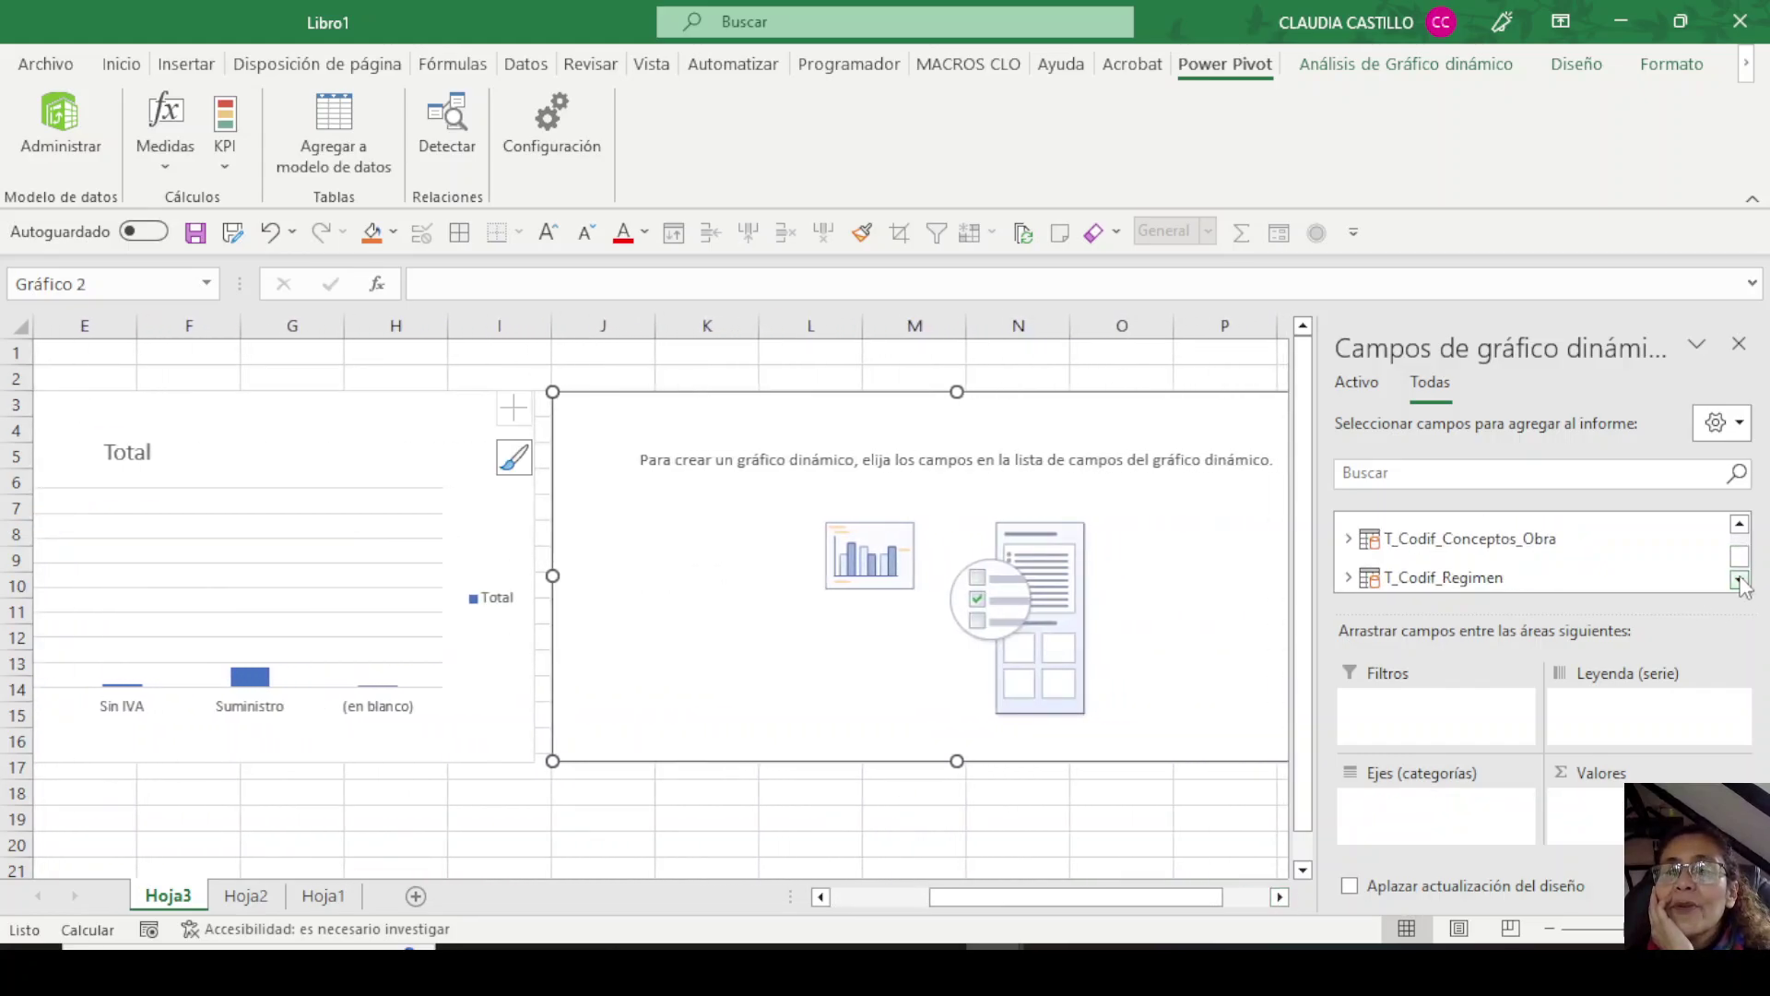
{"action": "scroll", "coordinate": [1438, 553], "scroll_direction": "down", "scroll_amount": 1}
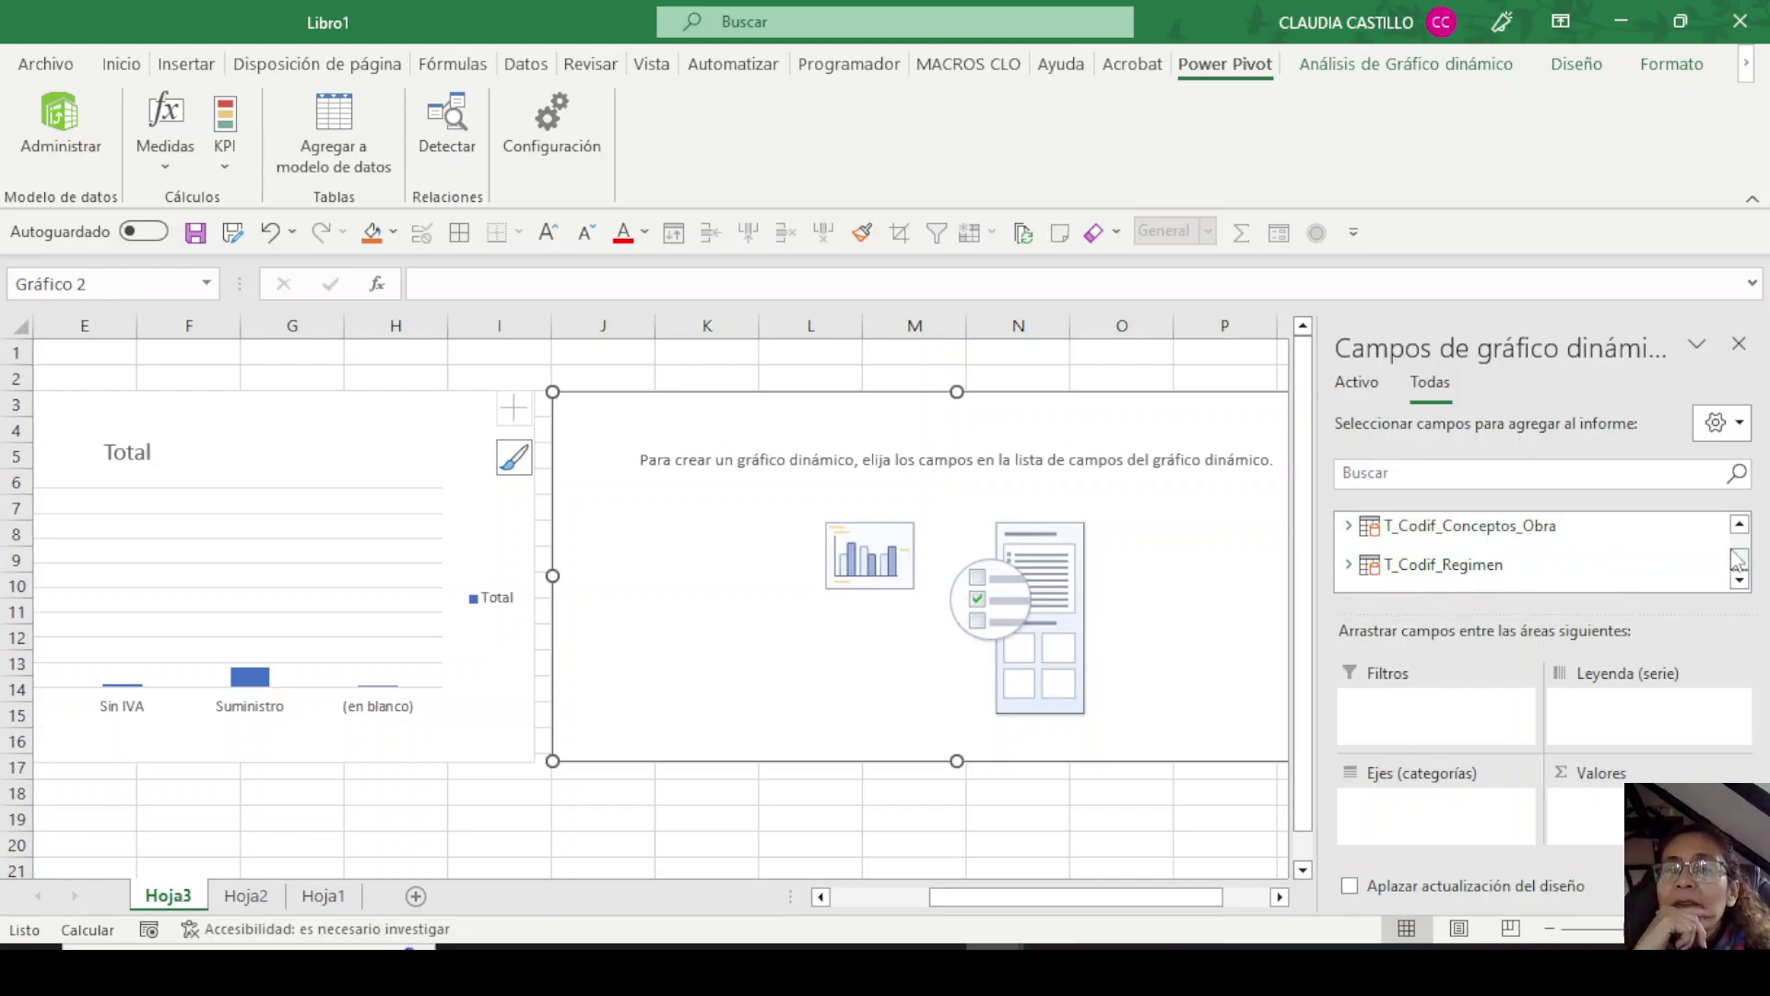
{"action": "left_click_drag", "start_coordinate": [1738, 559], "coordinate": [1738, 533]}
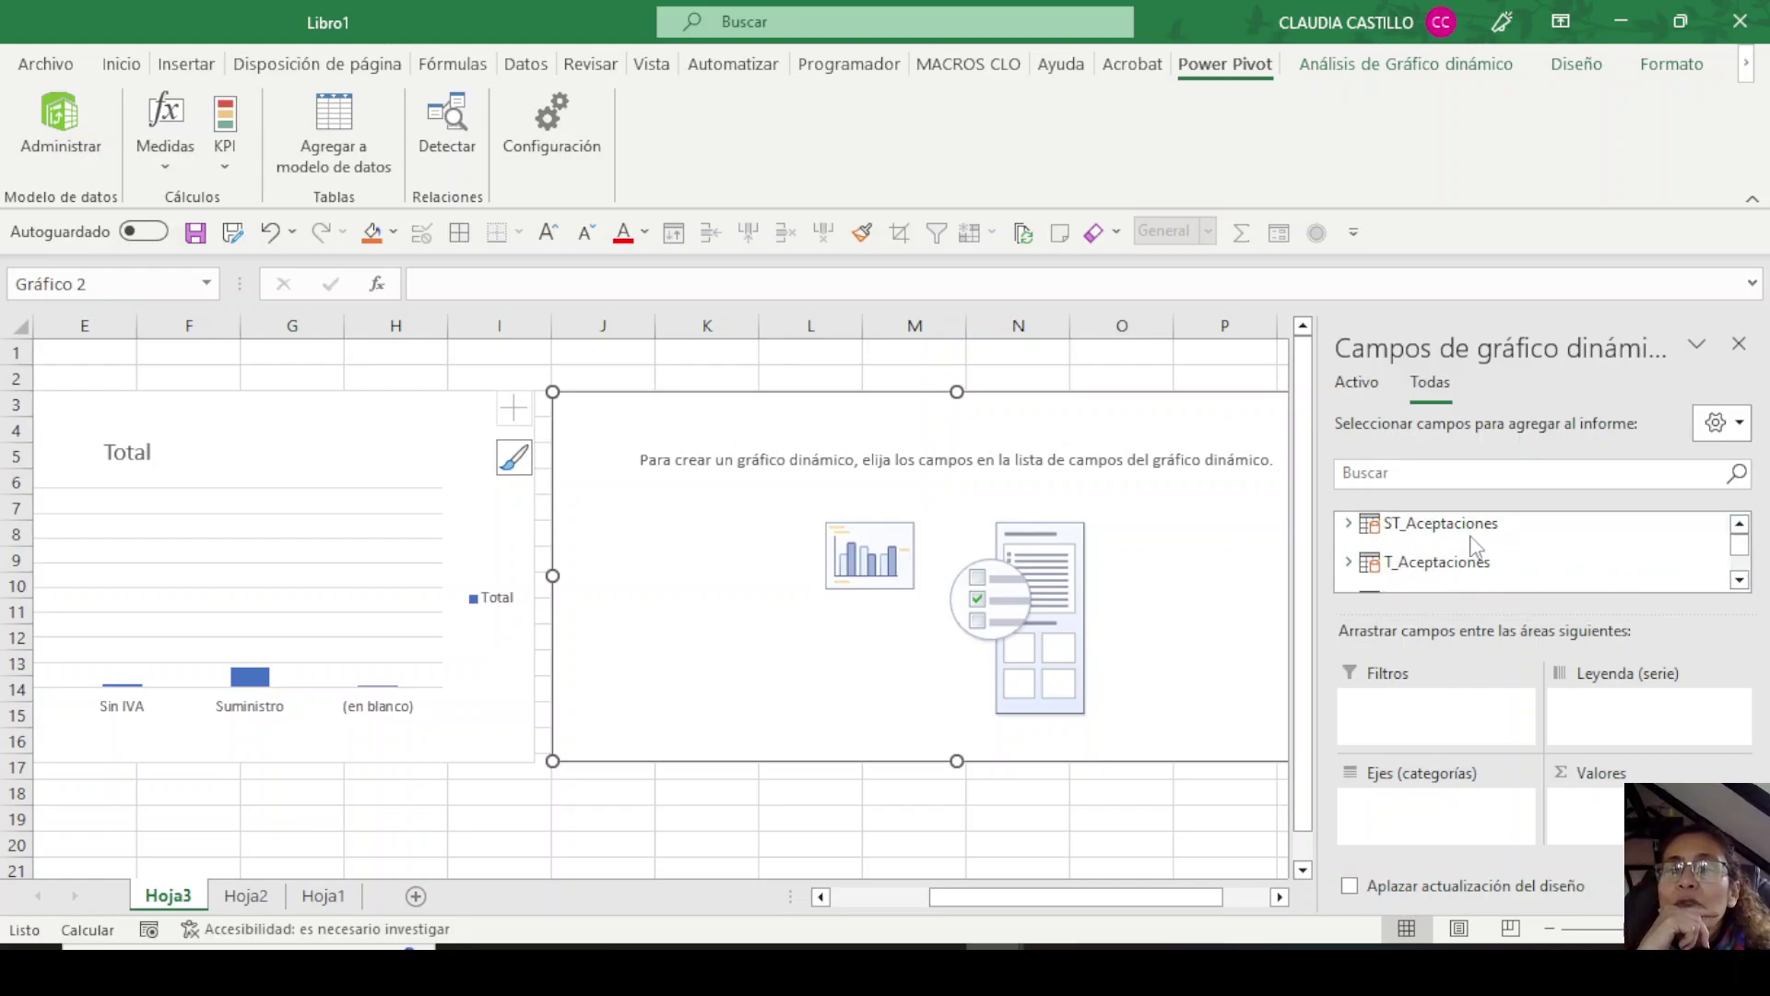
{"action": "left_click", "coordinate": [1351, 564]}
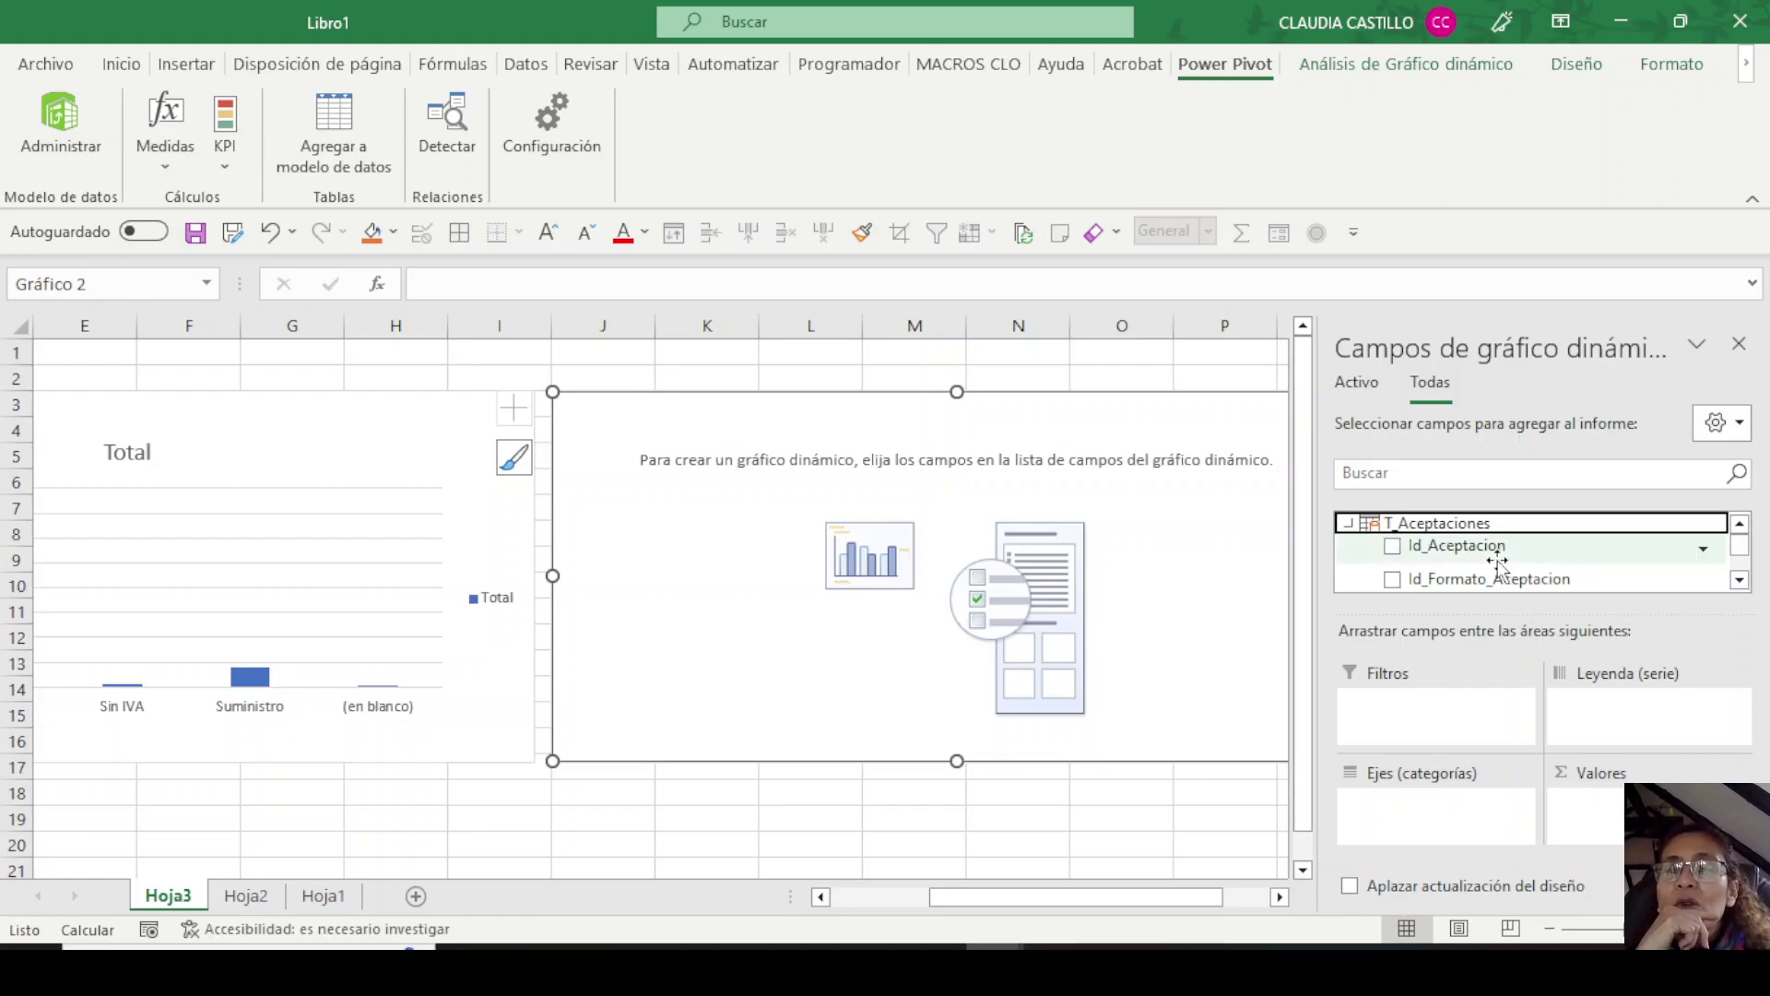
{"action": "scroll", "coordinate": [1496, 560], "scroll_direction": "down", "scroll_amount": 5}
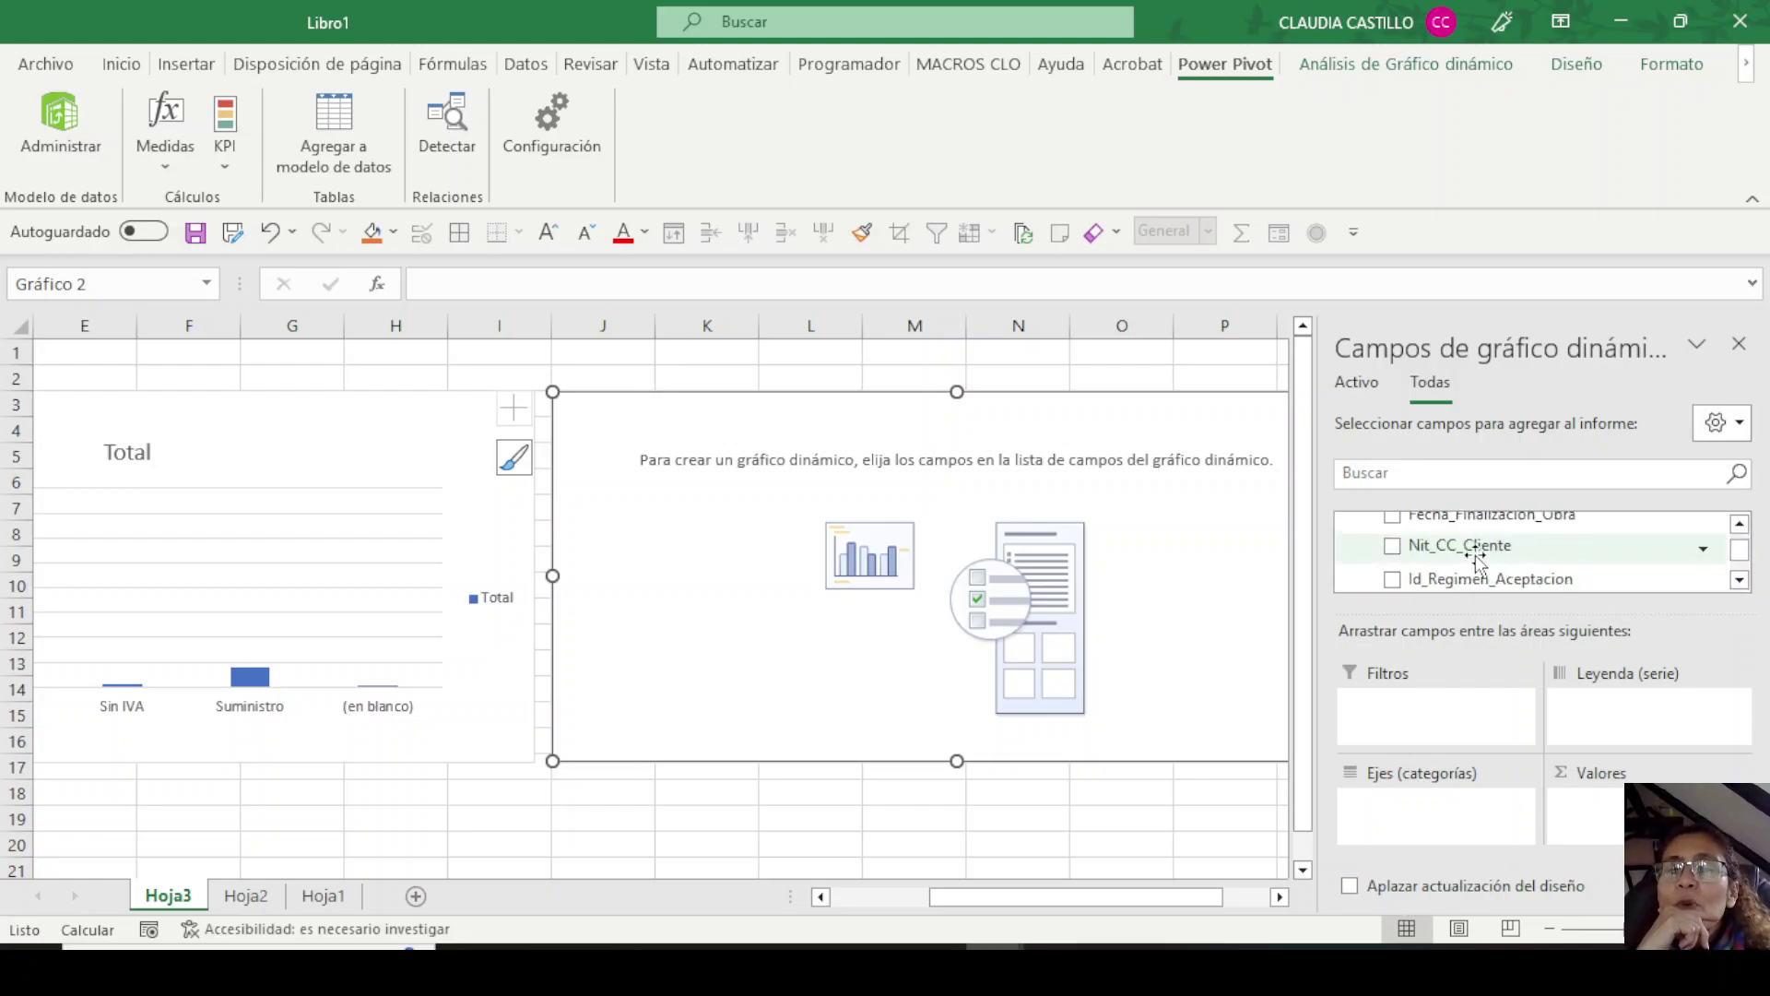
{"action": "left_click_drag", "start_coordinate": [1465, 551], "coordinate": [1433, 820]}
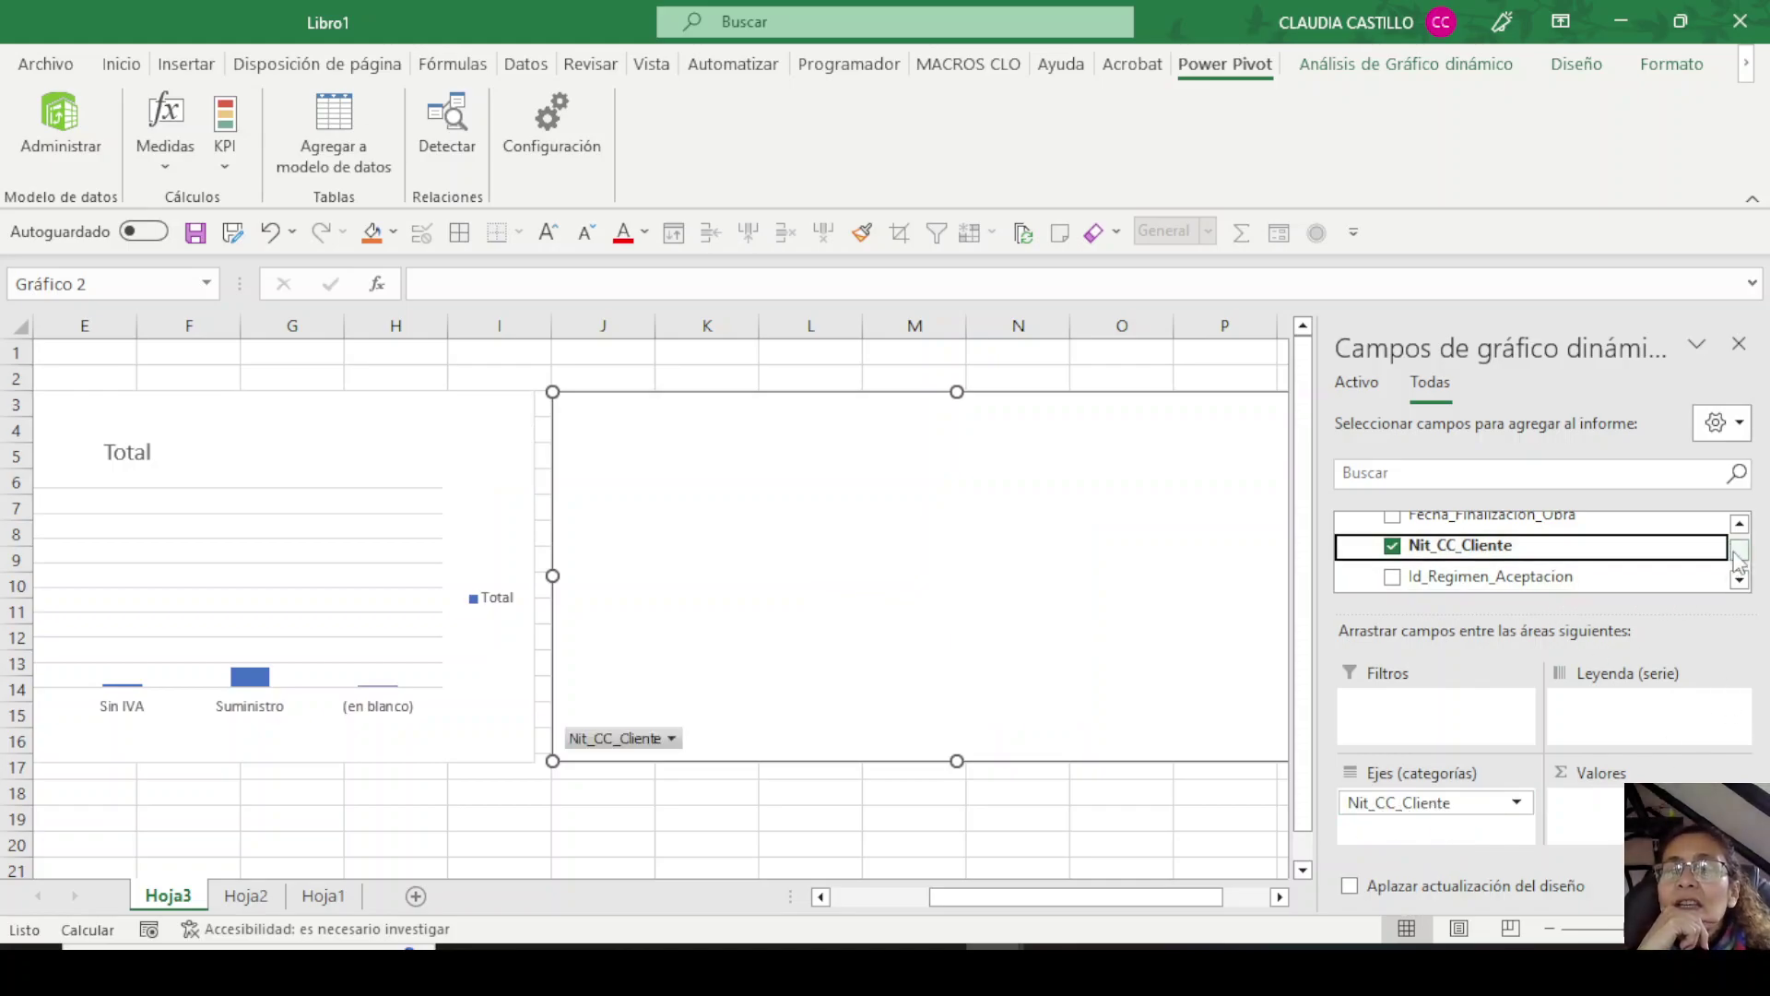
Add Subtotal_Item_Aceptacion from the ST_Aceptaciones table to the values of the second pivot chart.
{"action": "left_click_drag", "start_coordinate": [1738, 557], "coordinate": [1738, 535]}
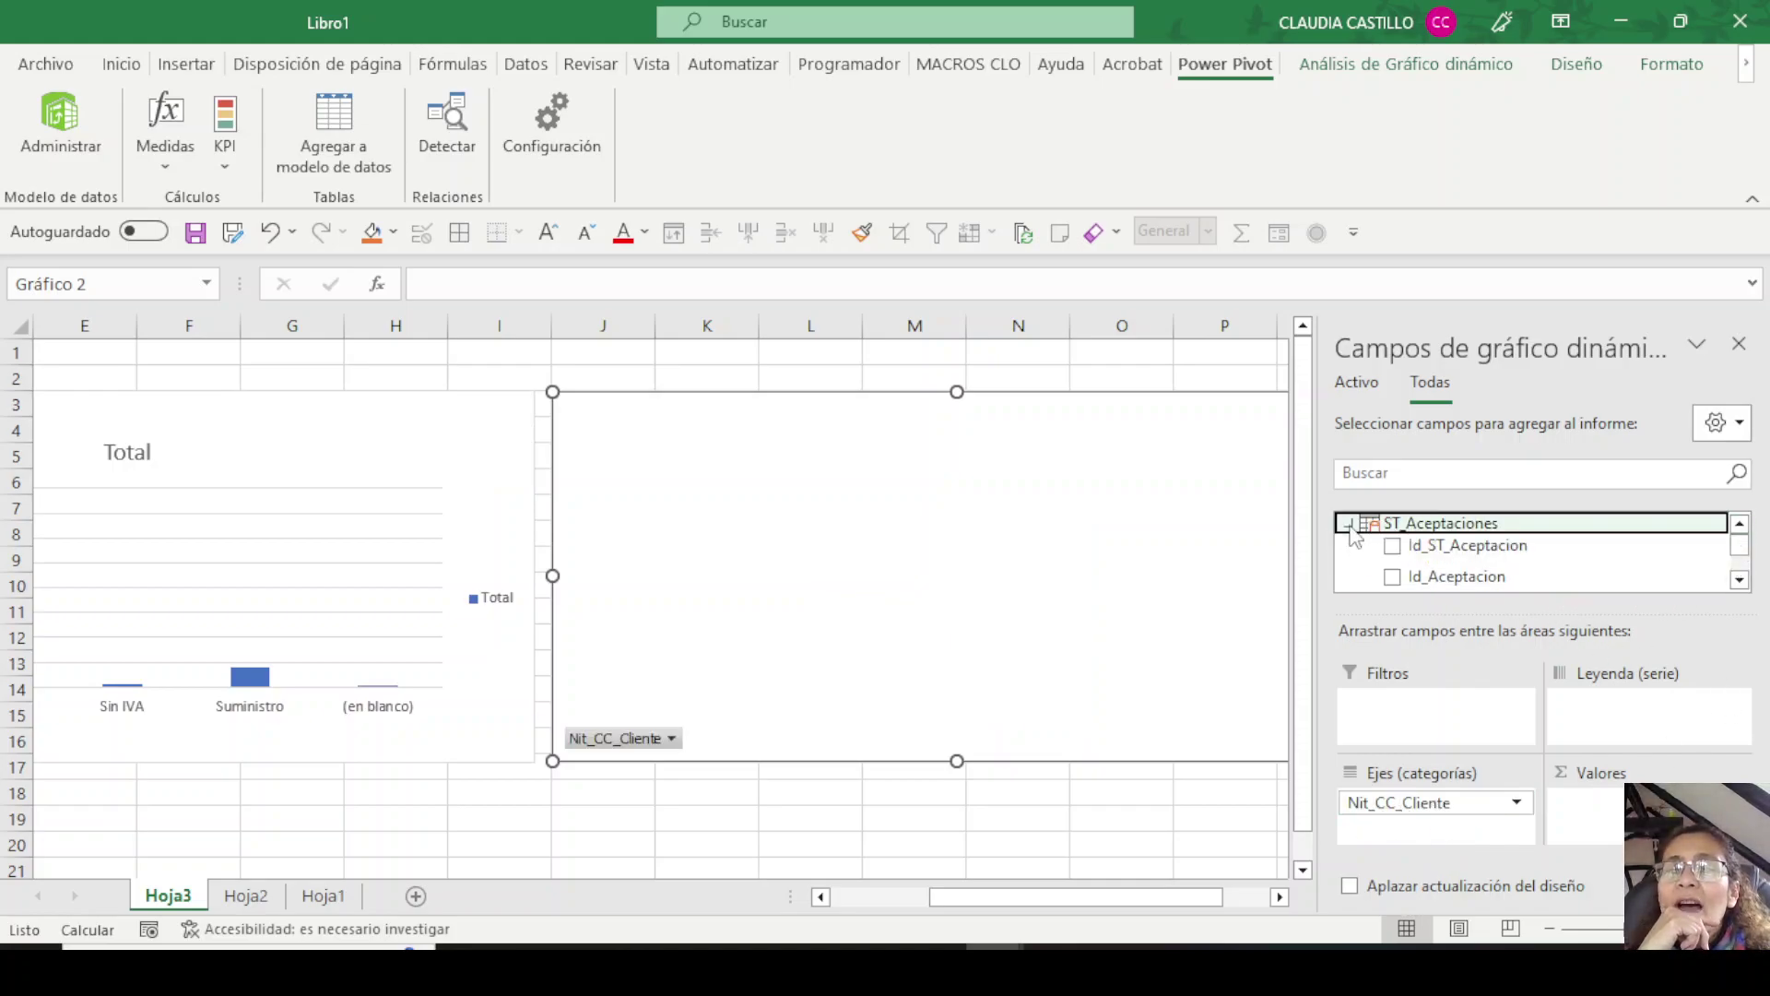
{"action": "scroll", "coordinate": [1558, 558], "scroll_direction": "down", "scroll_amount": 5}
{"action": "scroll", "coordinate": [1553, 558], "scroll_direction": "down", "scroll_amount": 2}
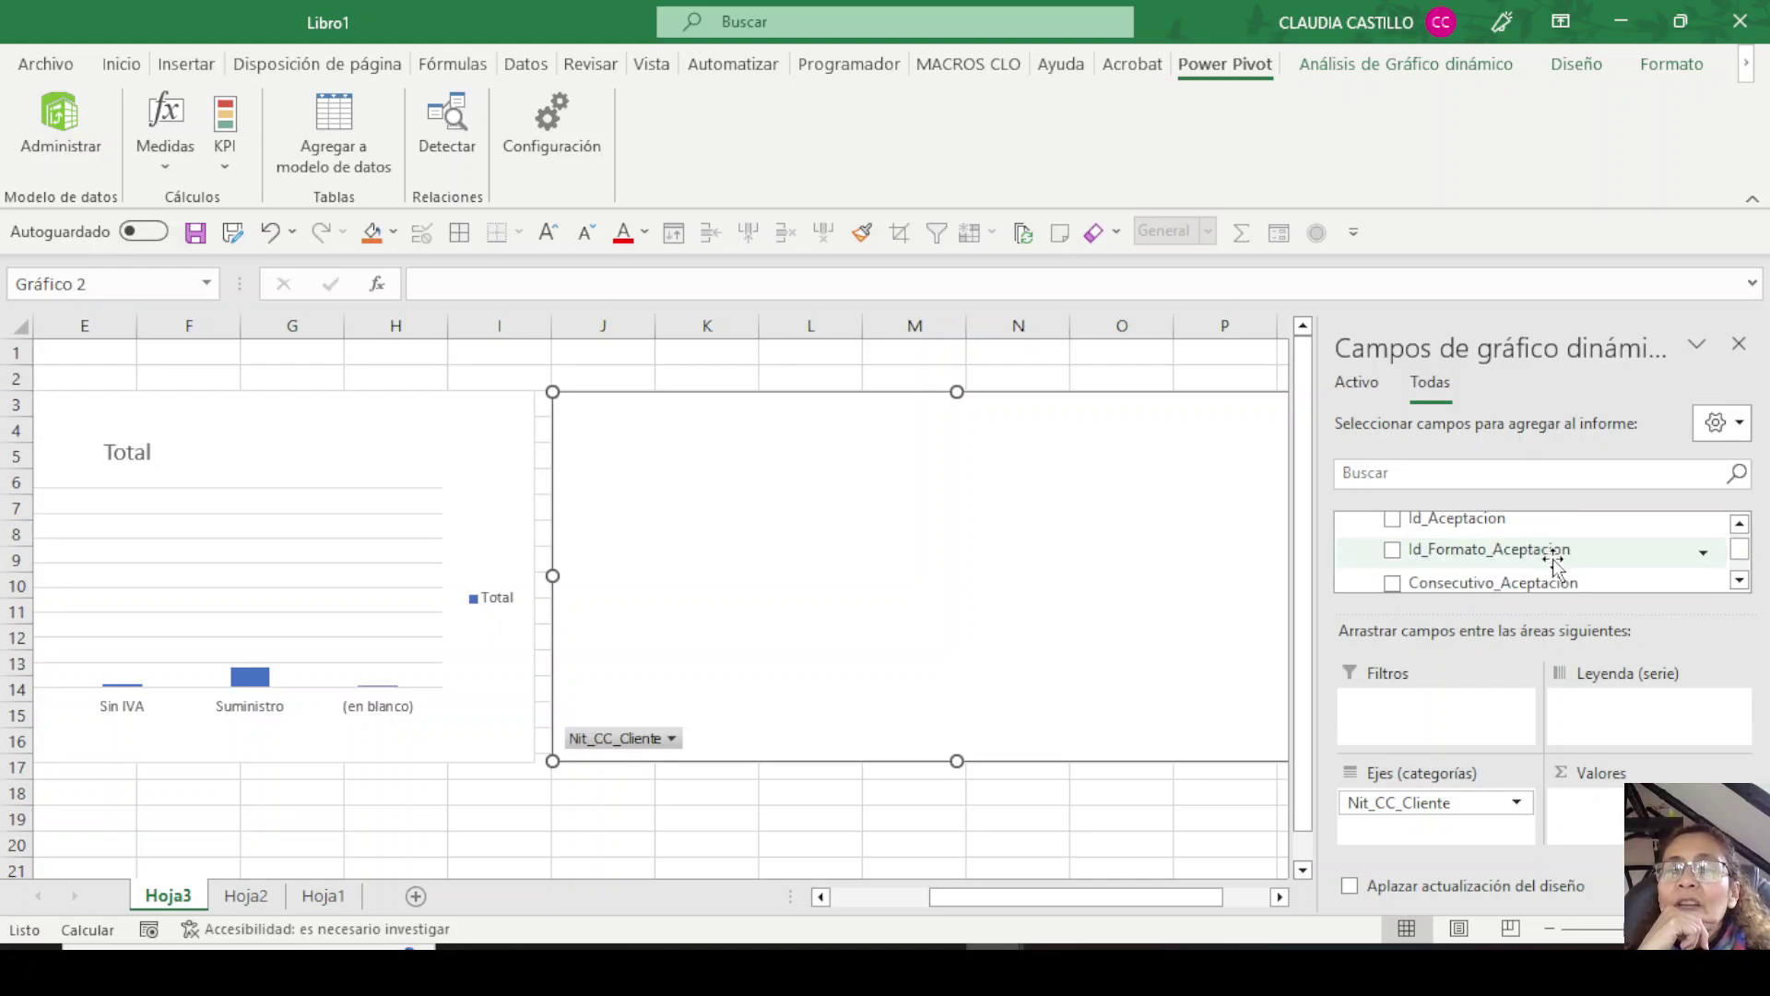
{"action": "scroll", "coordinate": [1553, 558], "scroll_direction": "up", "scroll_amount": 1}
{"action": "left_click", "coordinate": [1737, 524]}
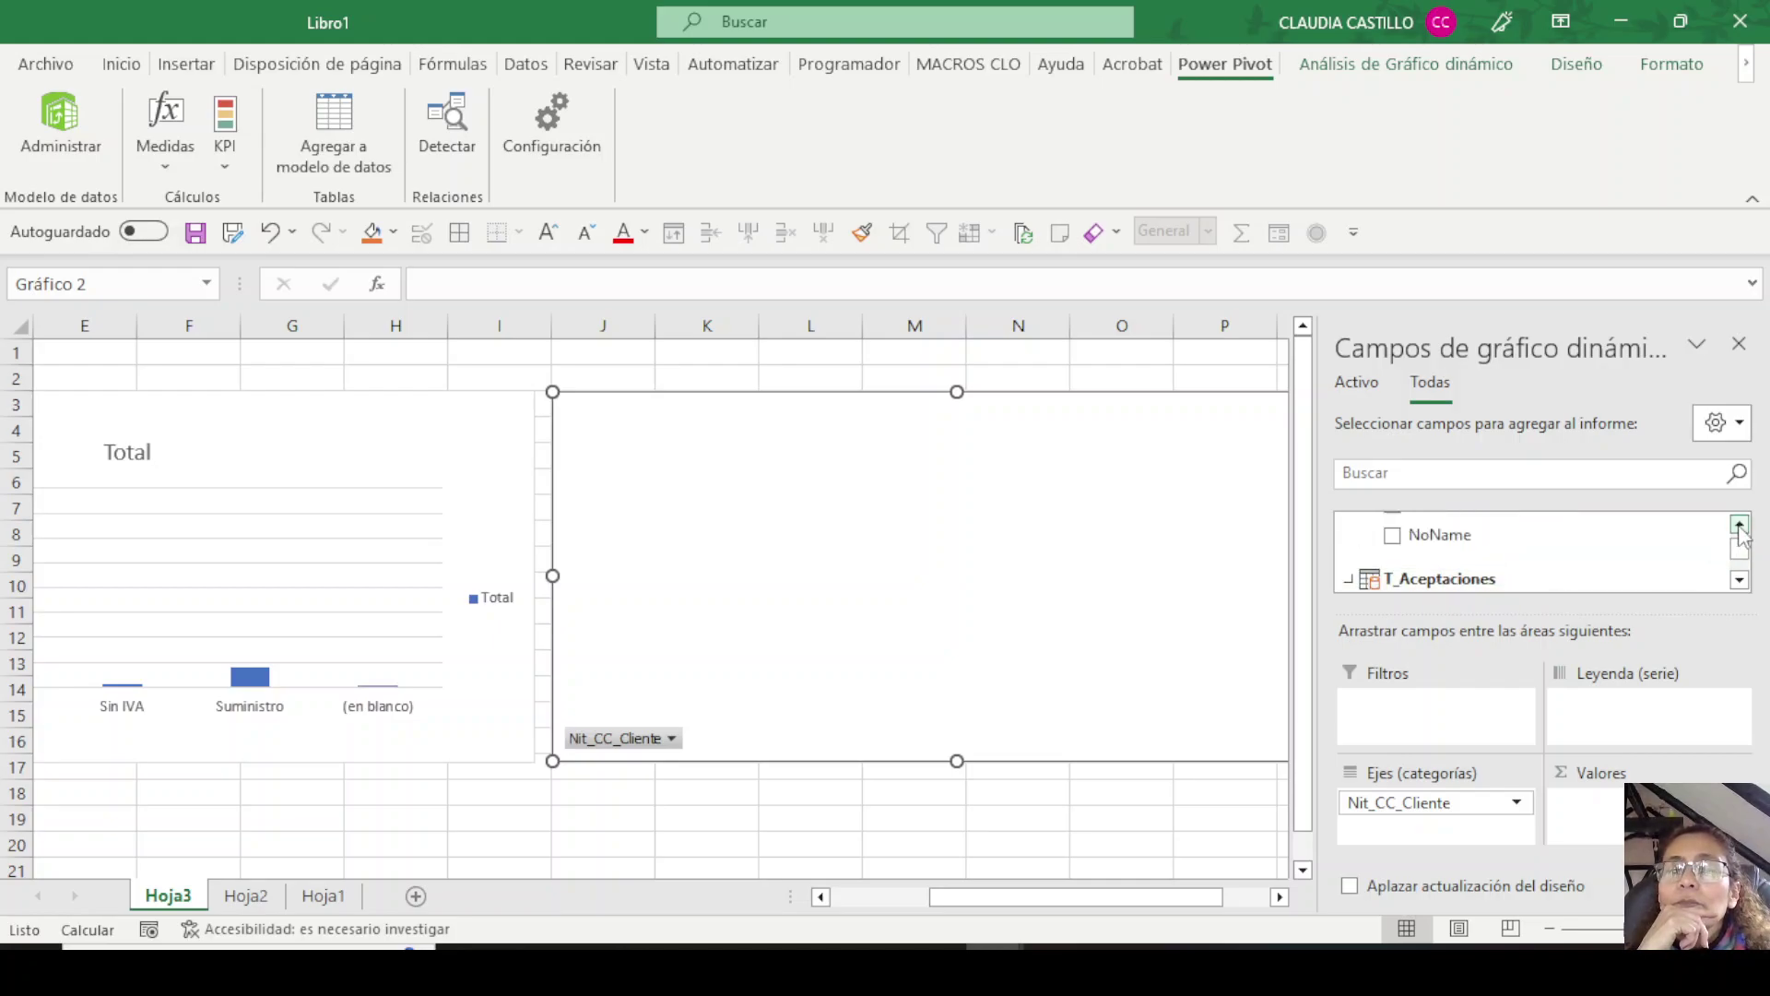
{"action": "left_click", "coordinate": [1738, 524]}
{"action": "left_click", "coordinate": [1738, 524]}
{"action": "left_click_drag", "start_coordinate": [1518, 544], "coordinate": [1650, 825]}
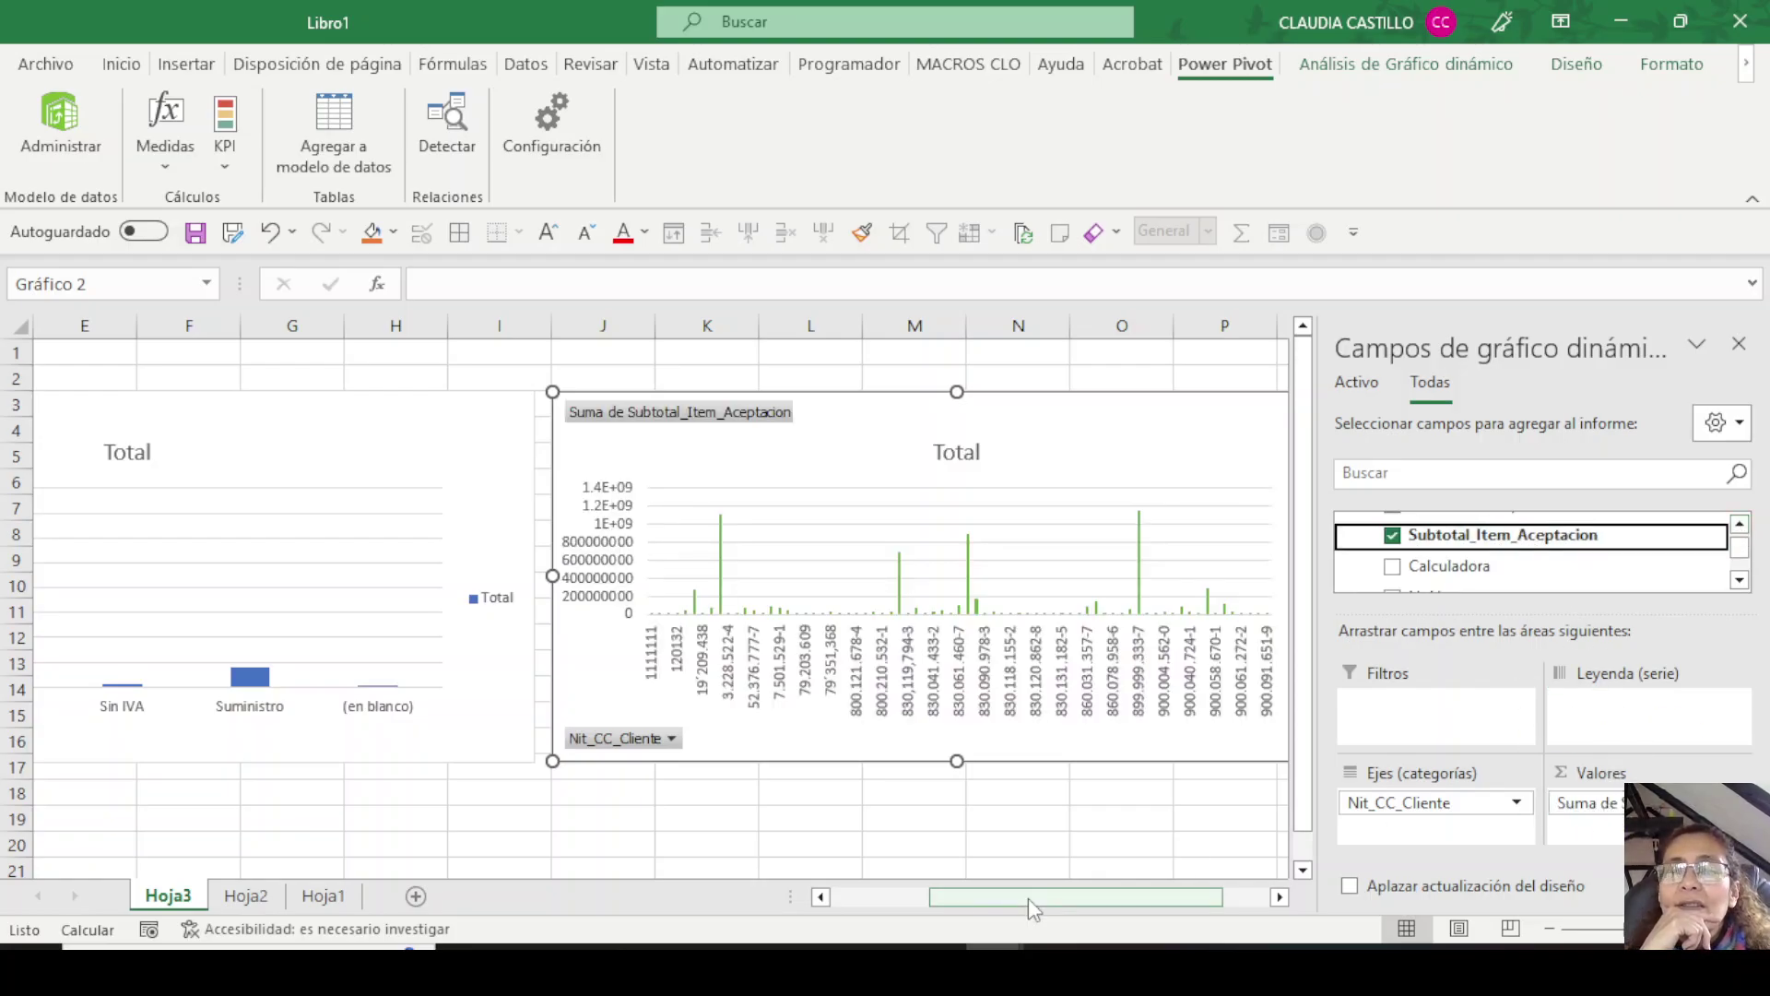
Move the second pivot chart slightly to the right, farther away from the first chart.
{"action": "left_click", "coordinate": [1279, 896]}
{"action": "left_click", "coordinate": [1279, 896]}
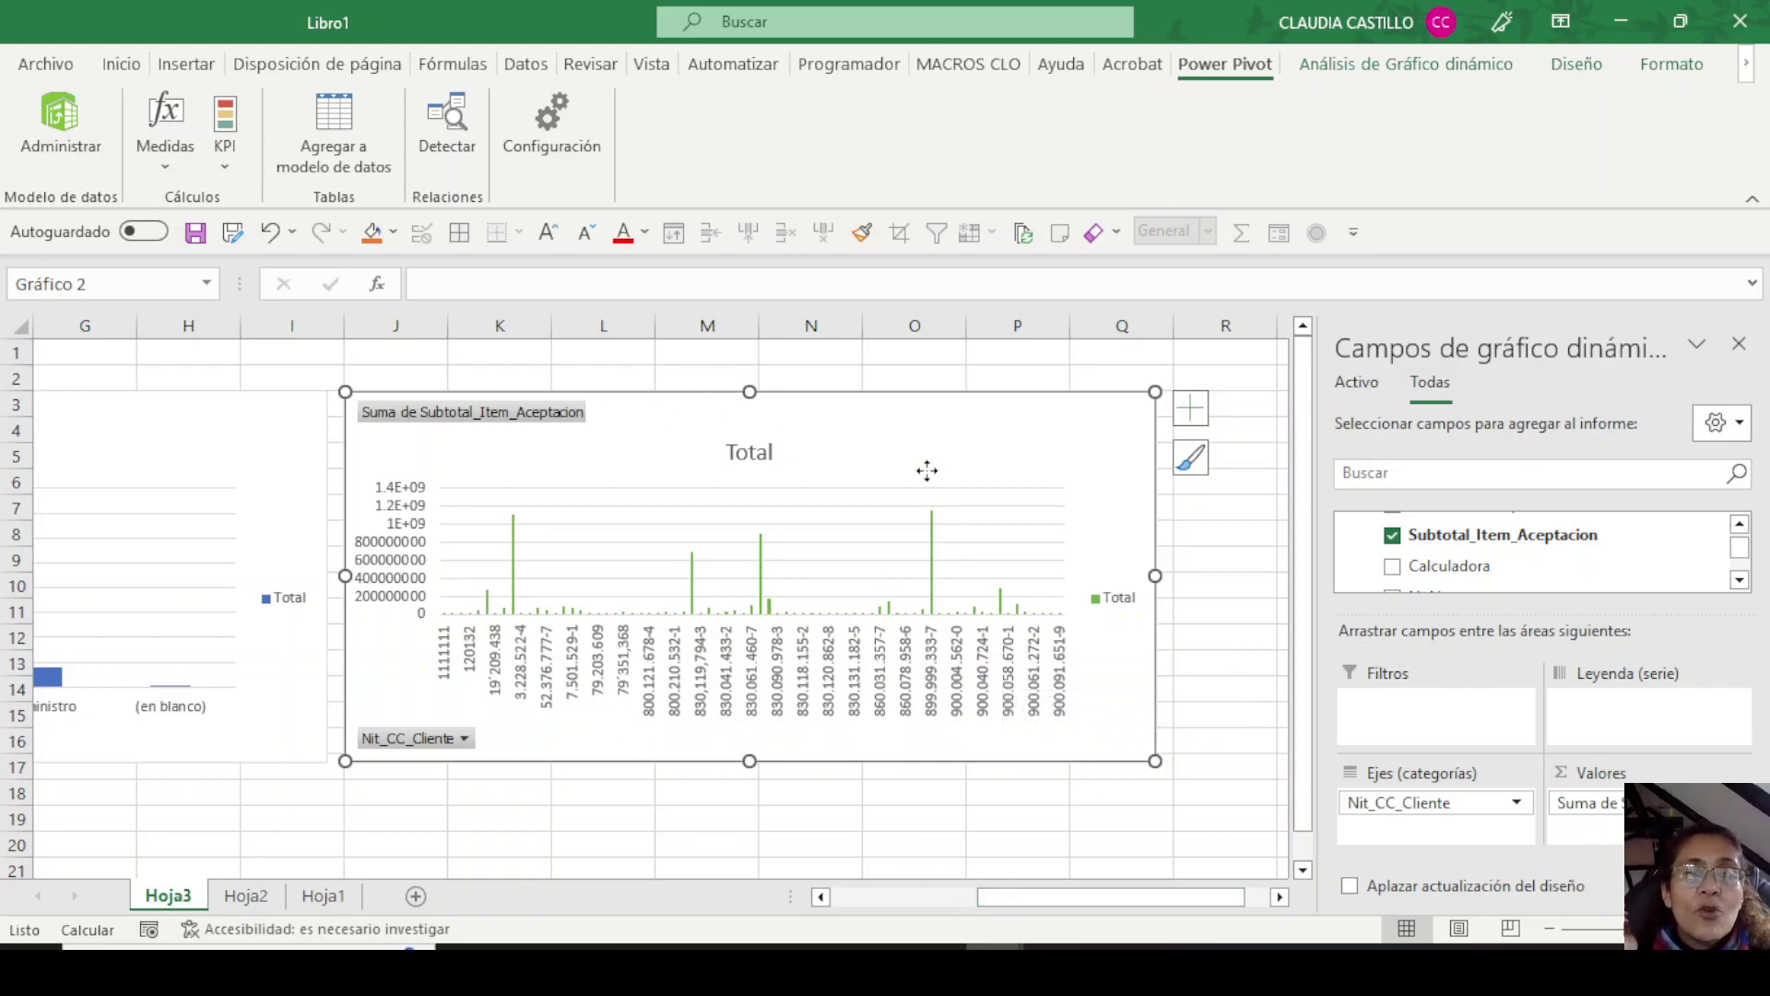
{"action": "left_click_drag", "start_coordinate": [927, 471], "coordinate": [668, 368]}
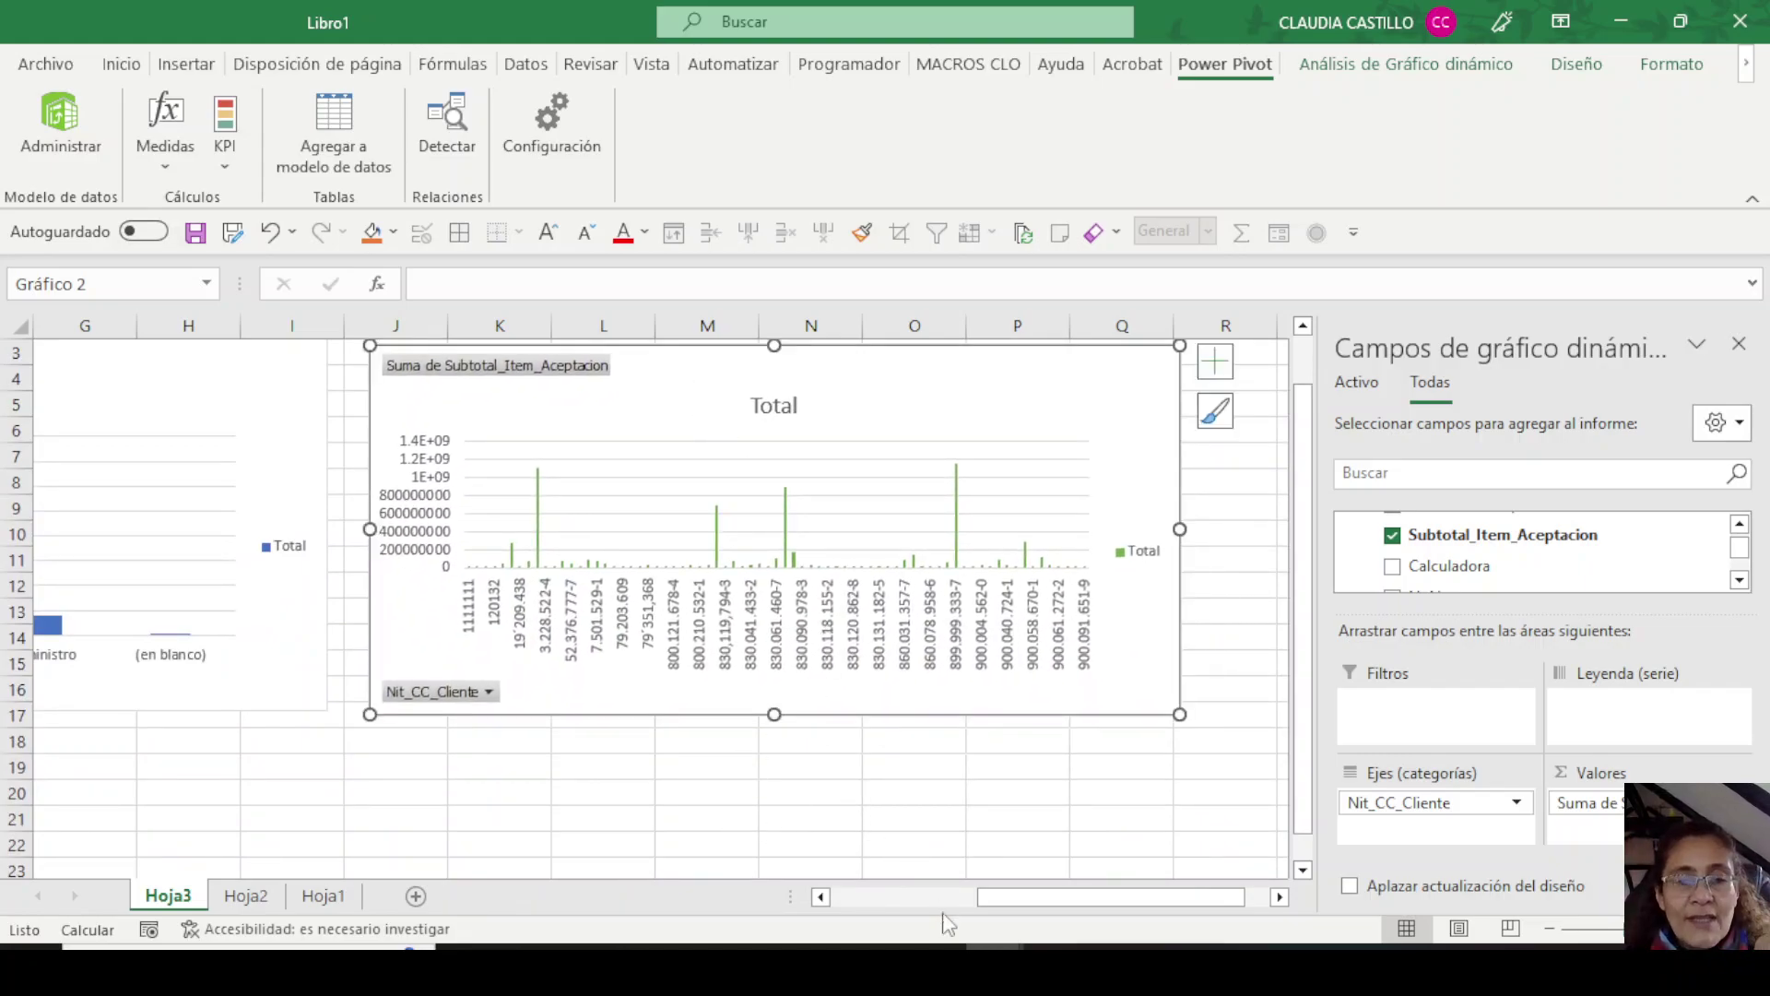
Save the workbook as "Consultas de base de datos relacional" in the Aceptaciones folder.
{"action": "left_click", "coordinate": [195, 232]}
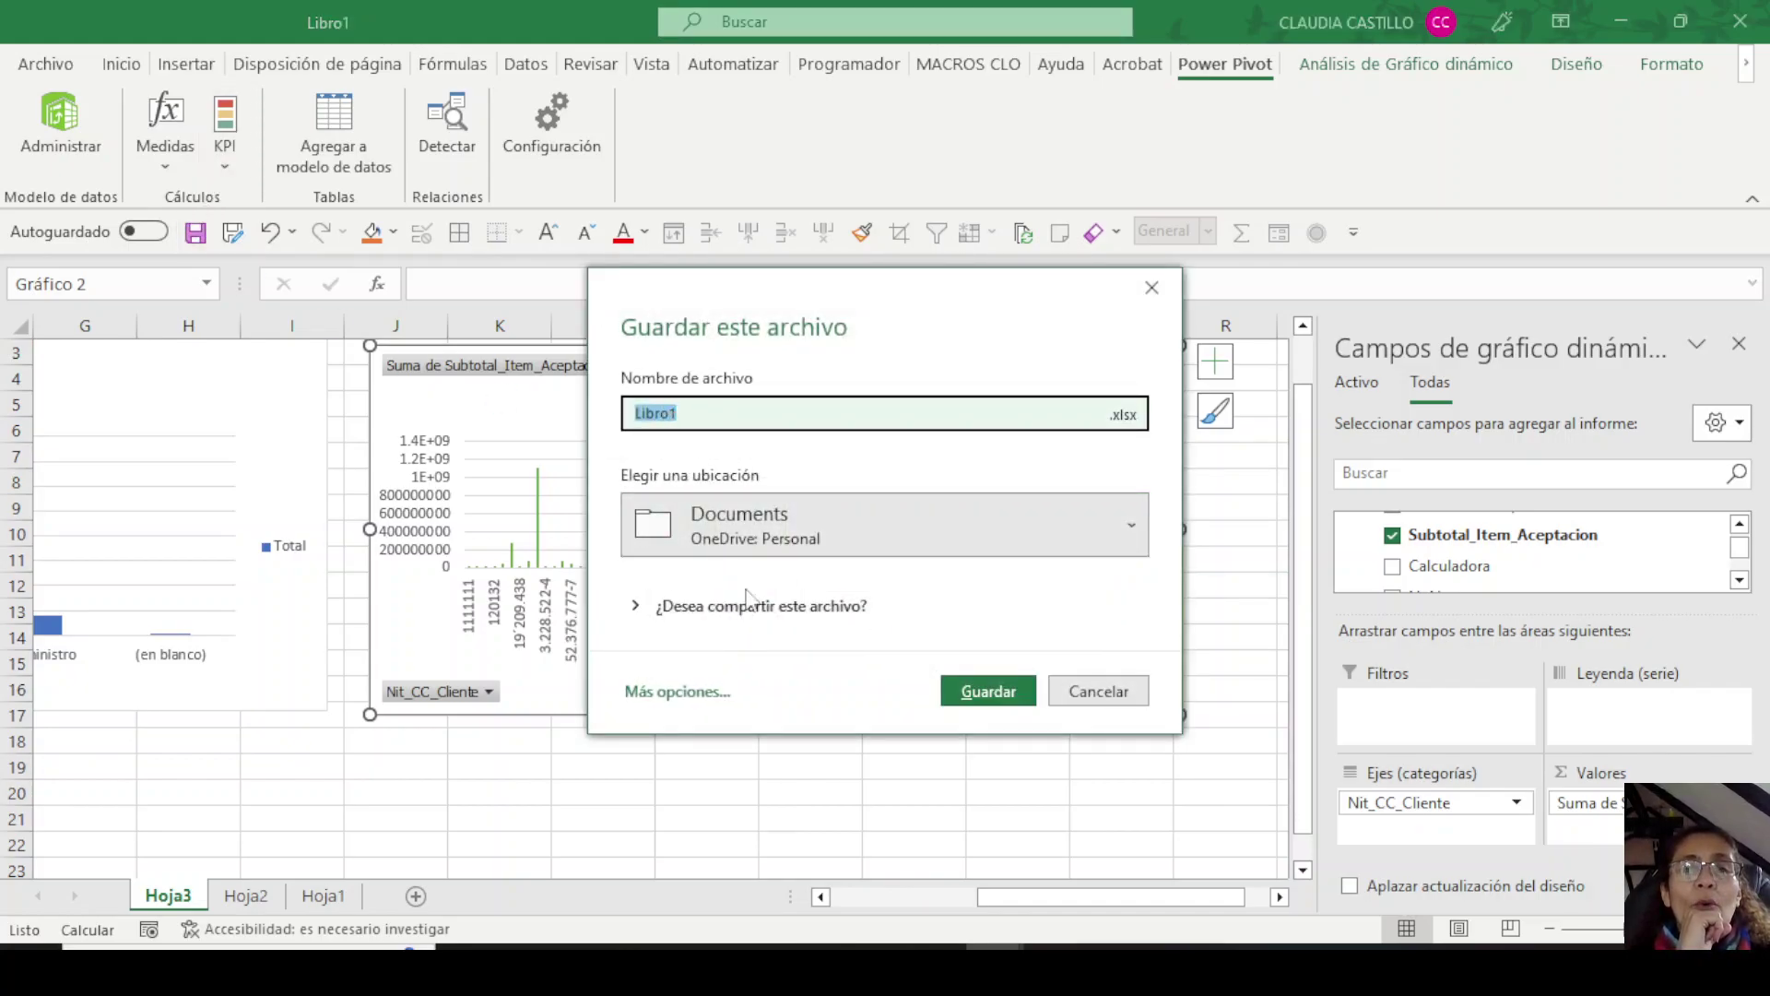
{"action": "left_click", "coordinate": [1119, 528]}
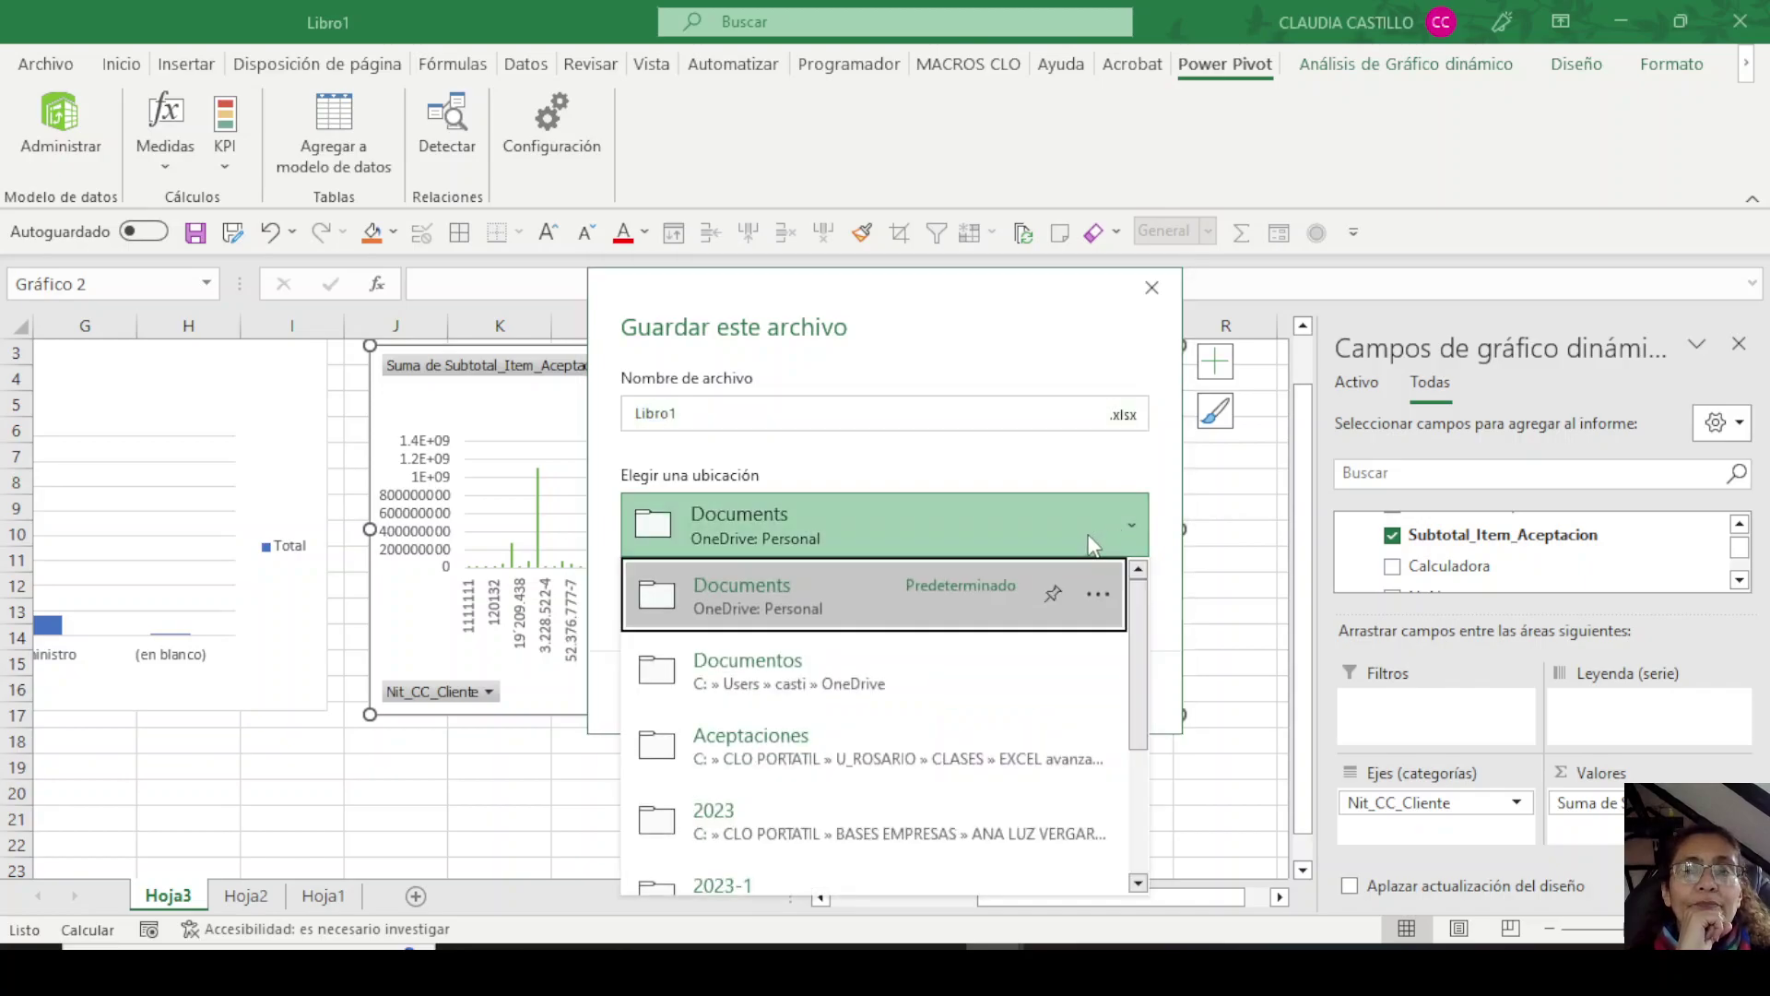
{"action": "left_click", "coordinate": [922, 750]}
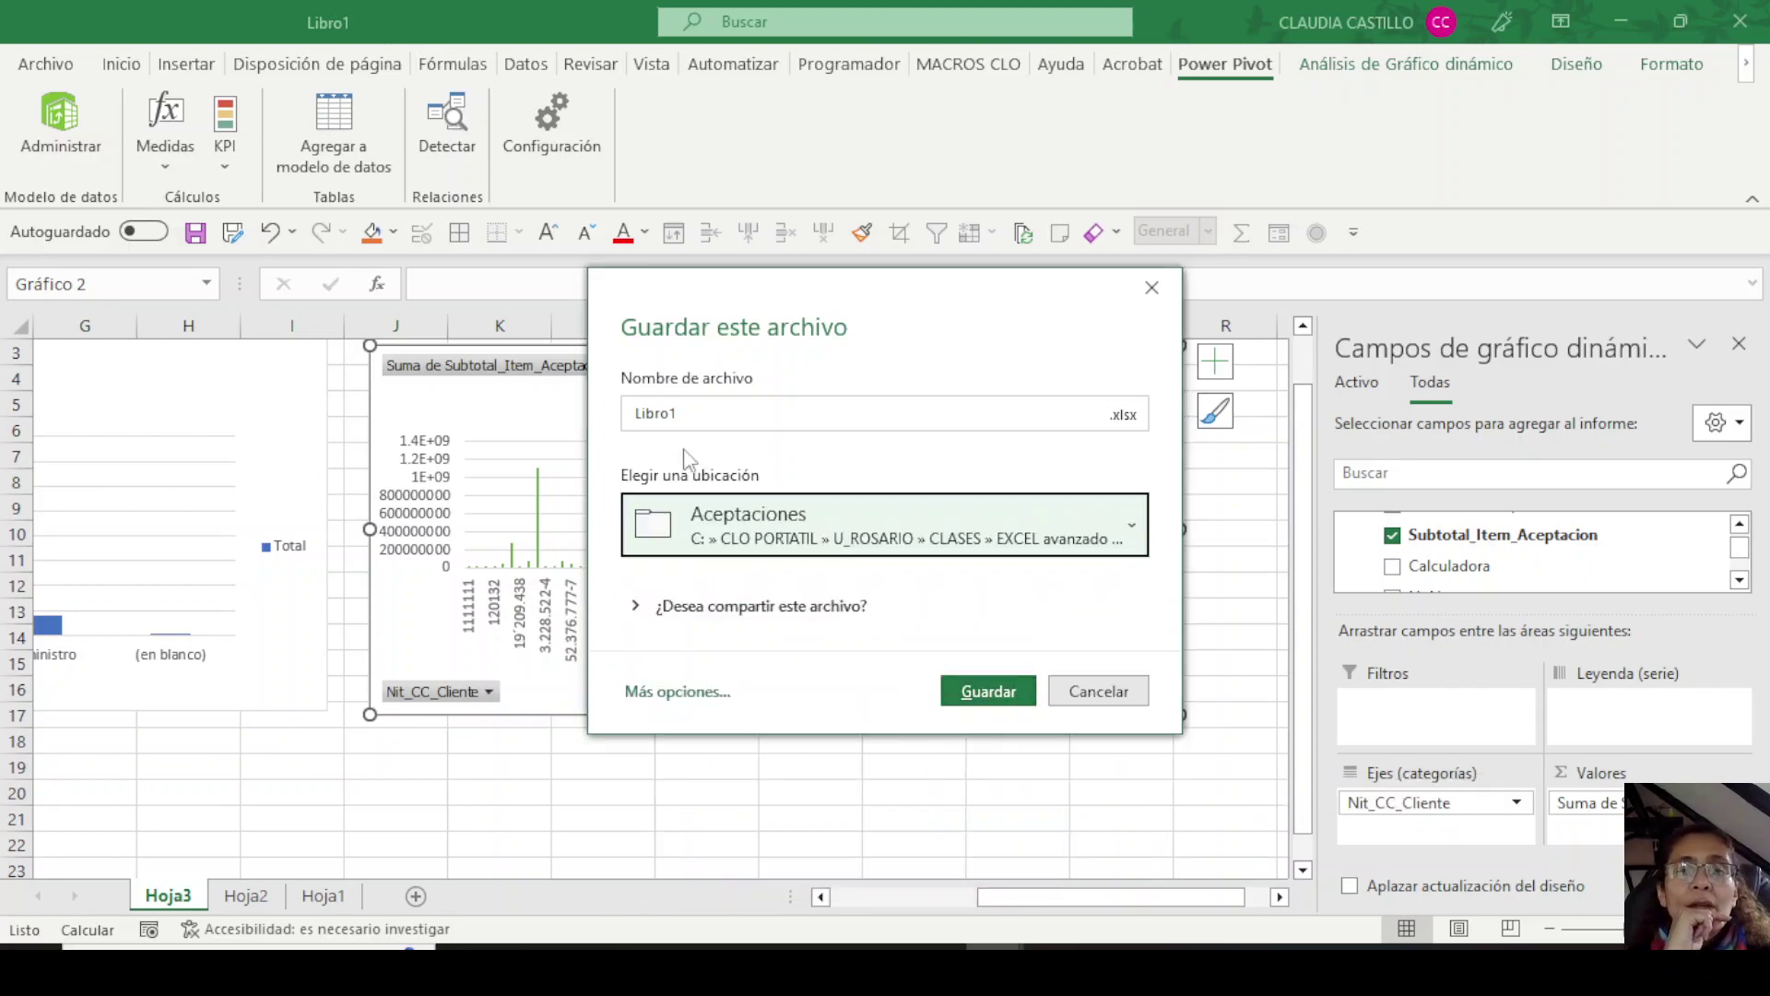
{"action": "left_click", "coordinate": [694, 417]}
{"action": "key", "text": "Caps_Lock"}
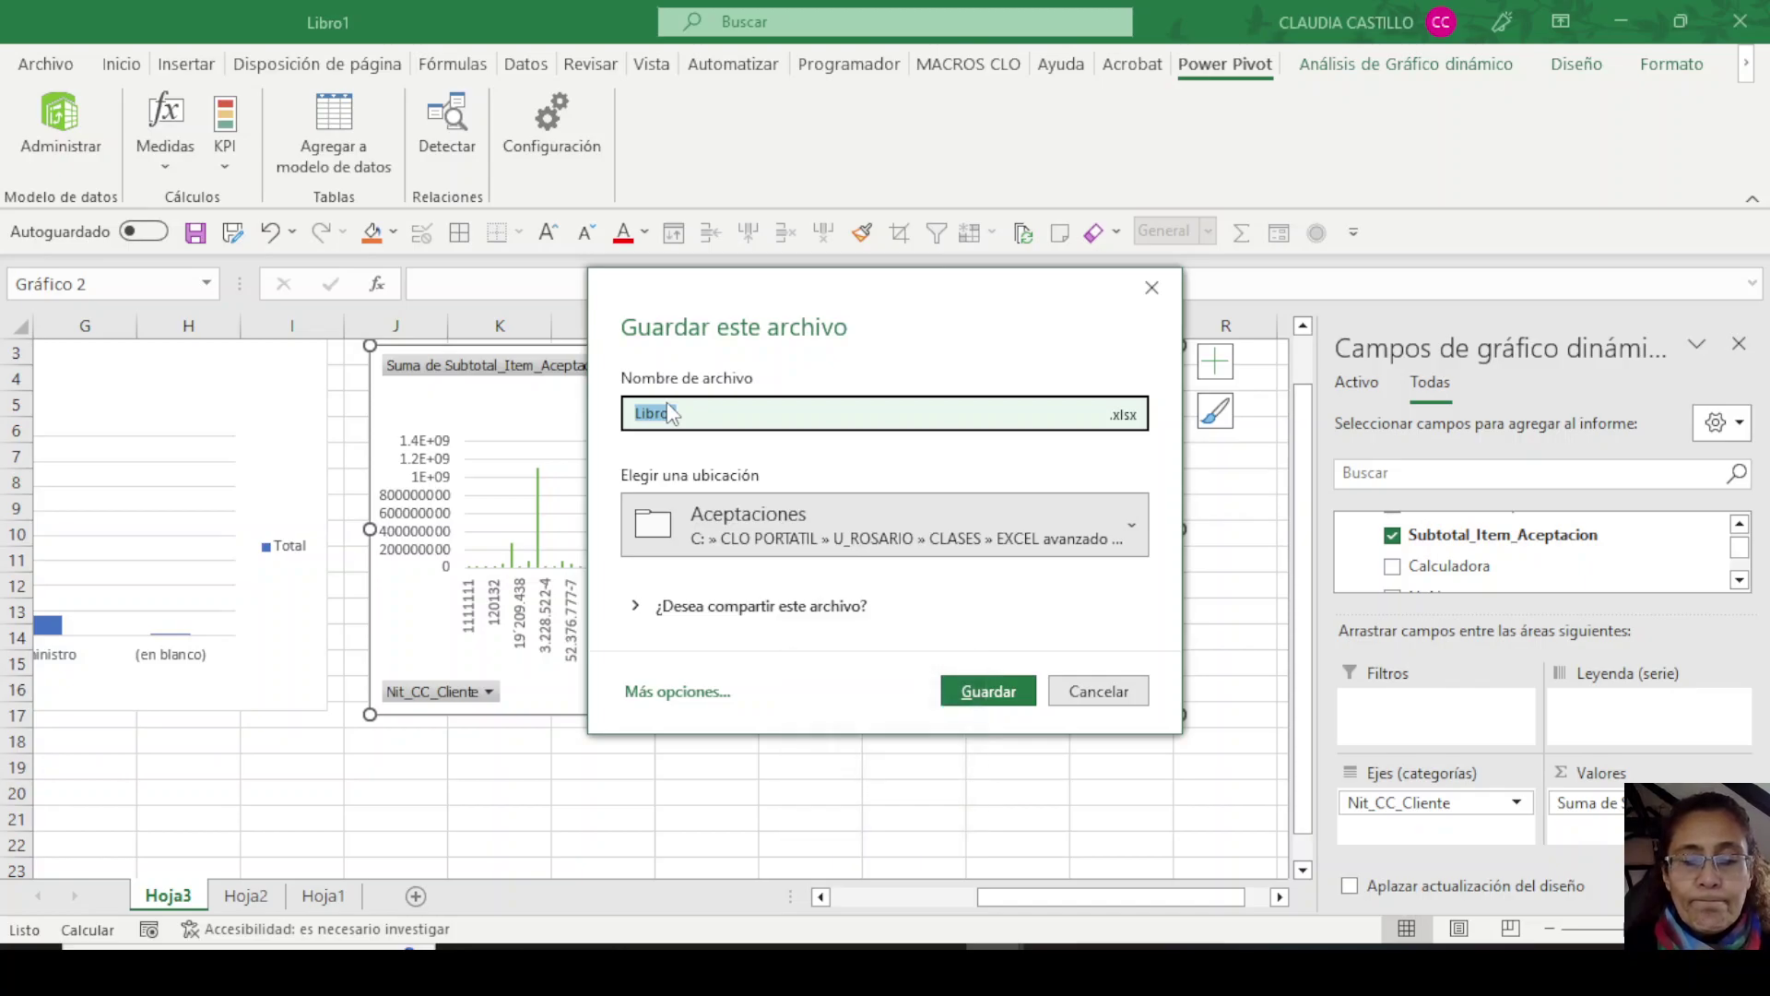
{"action": "type", "text": "Consultas de b"}
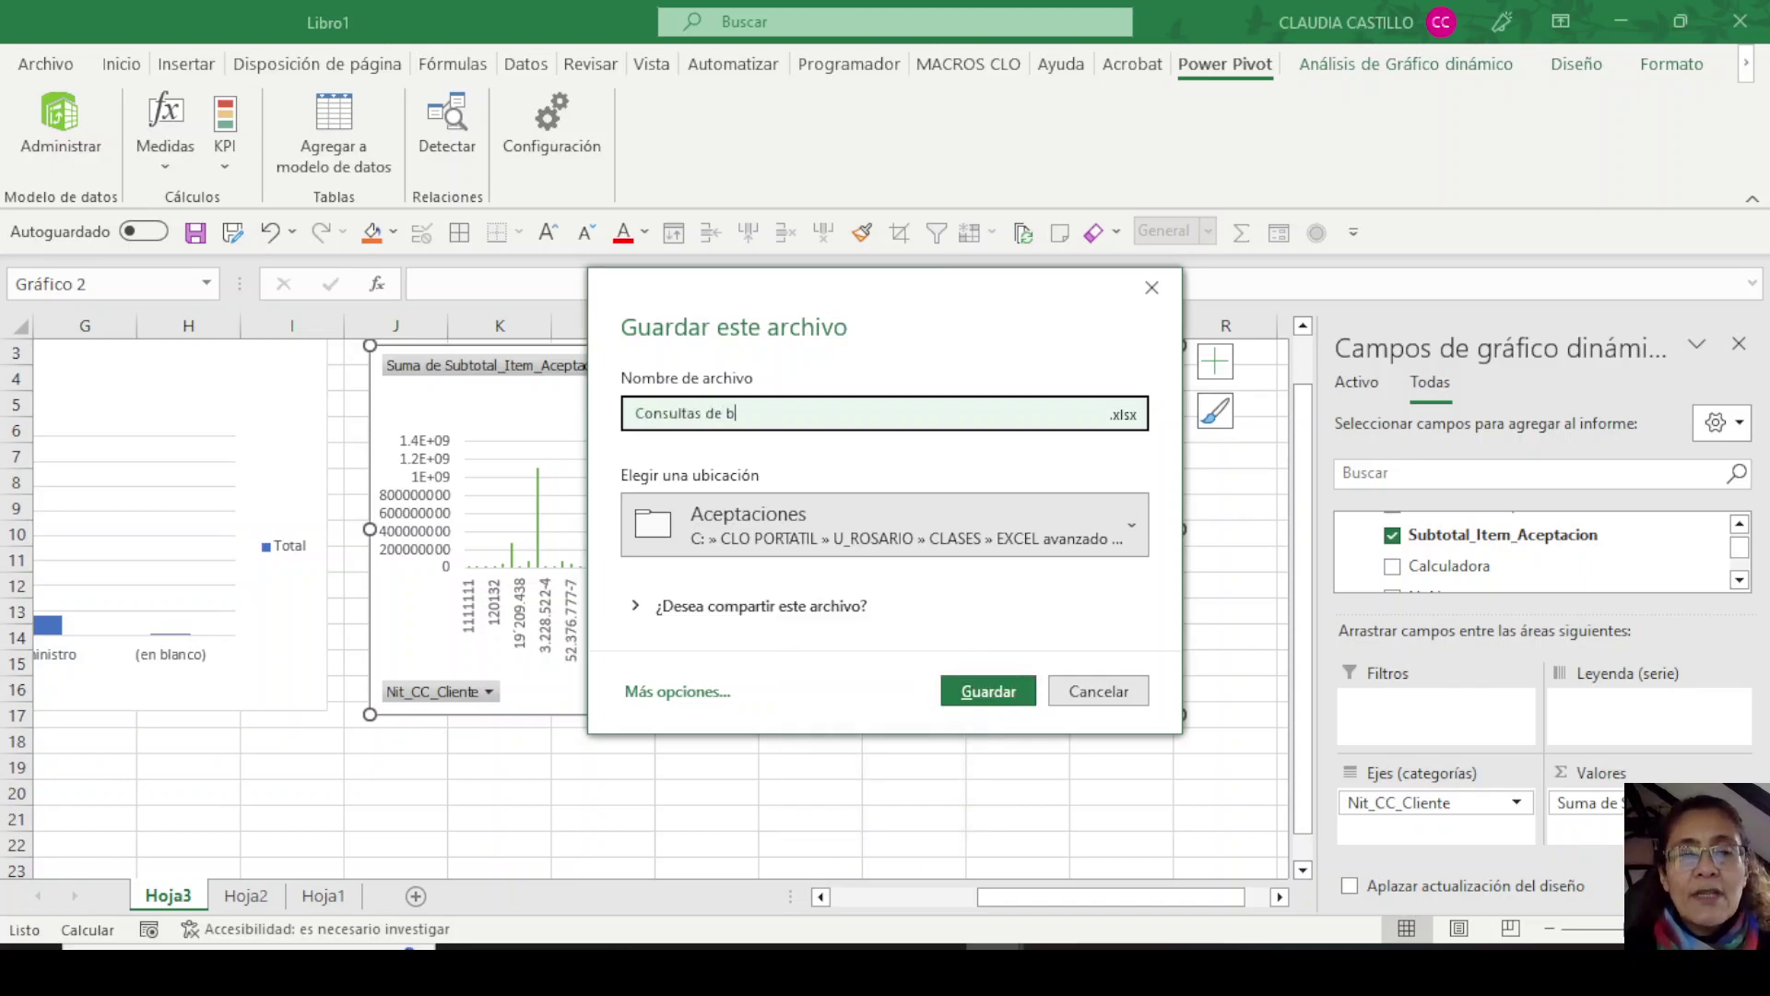
{"action": "type", "text": "ase de datos relacional"}
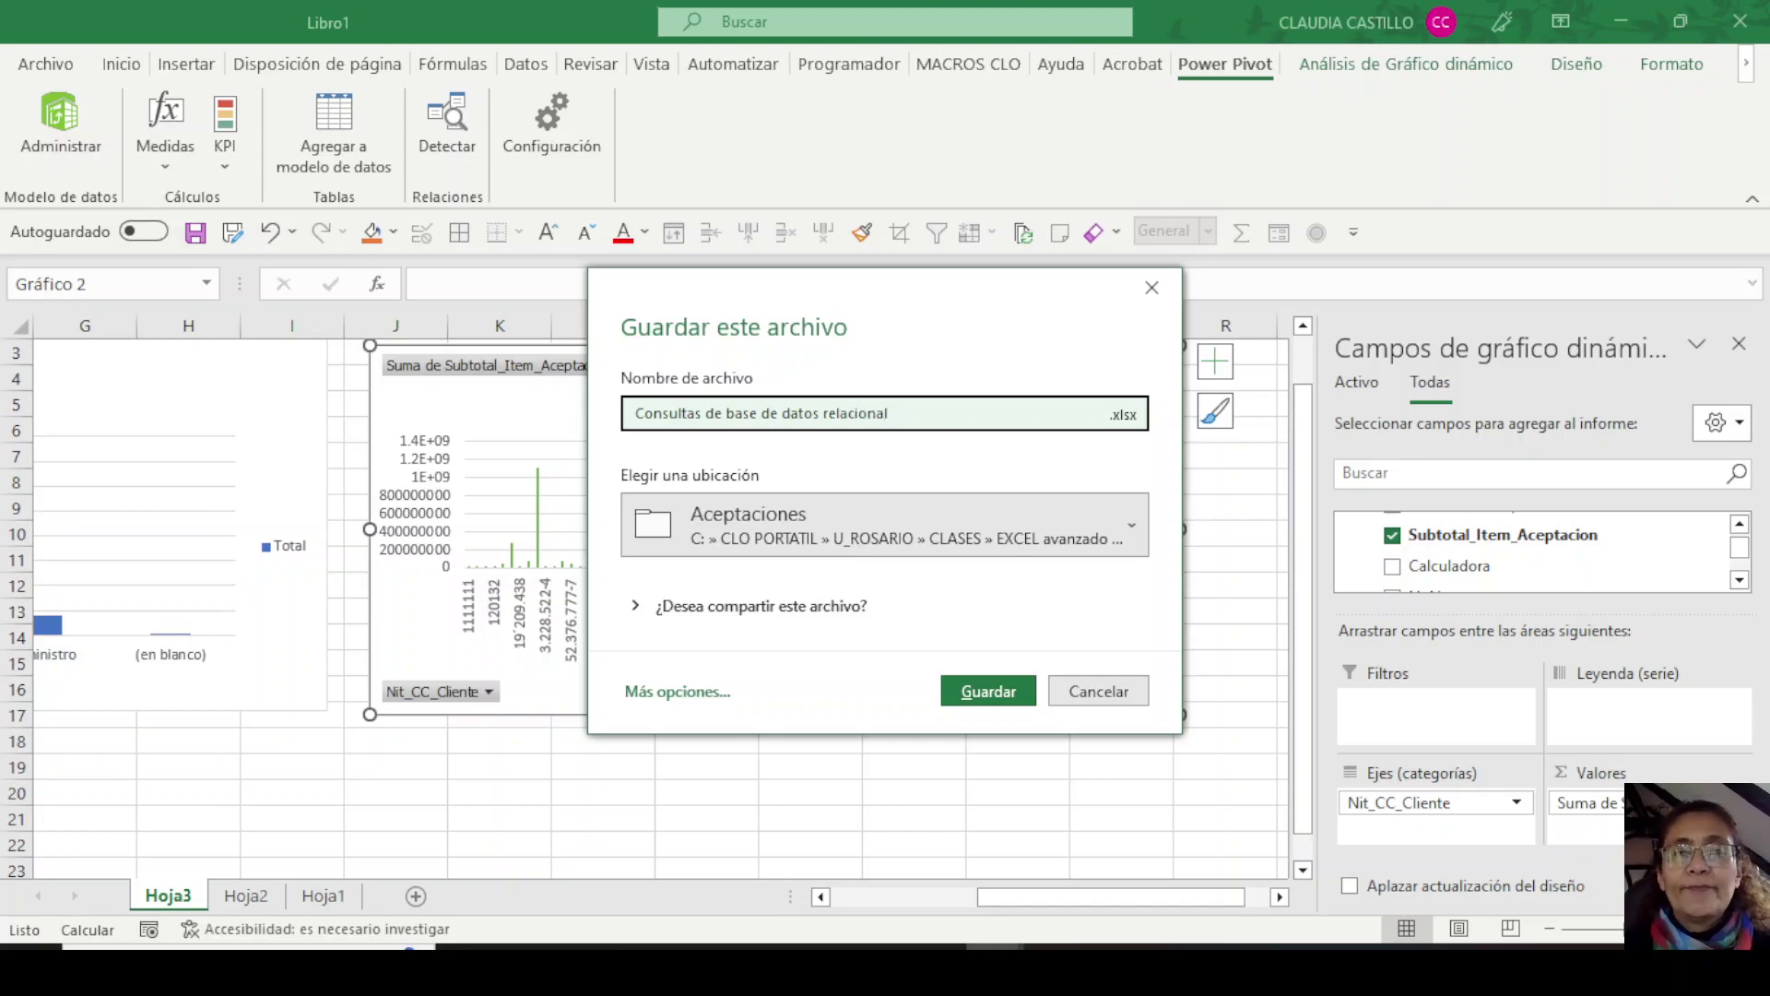
{"action": "key", "text": "Return"}
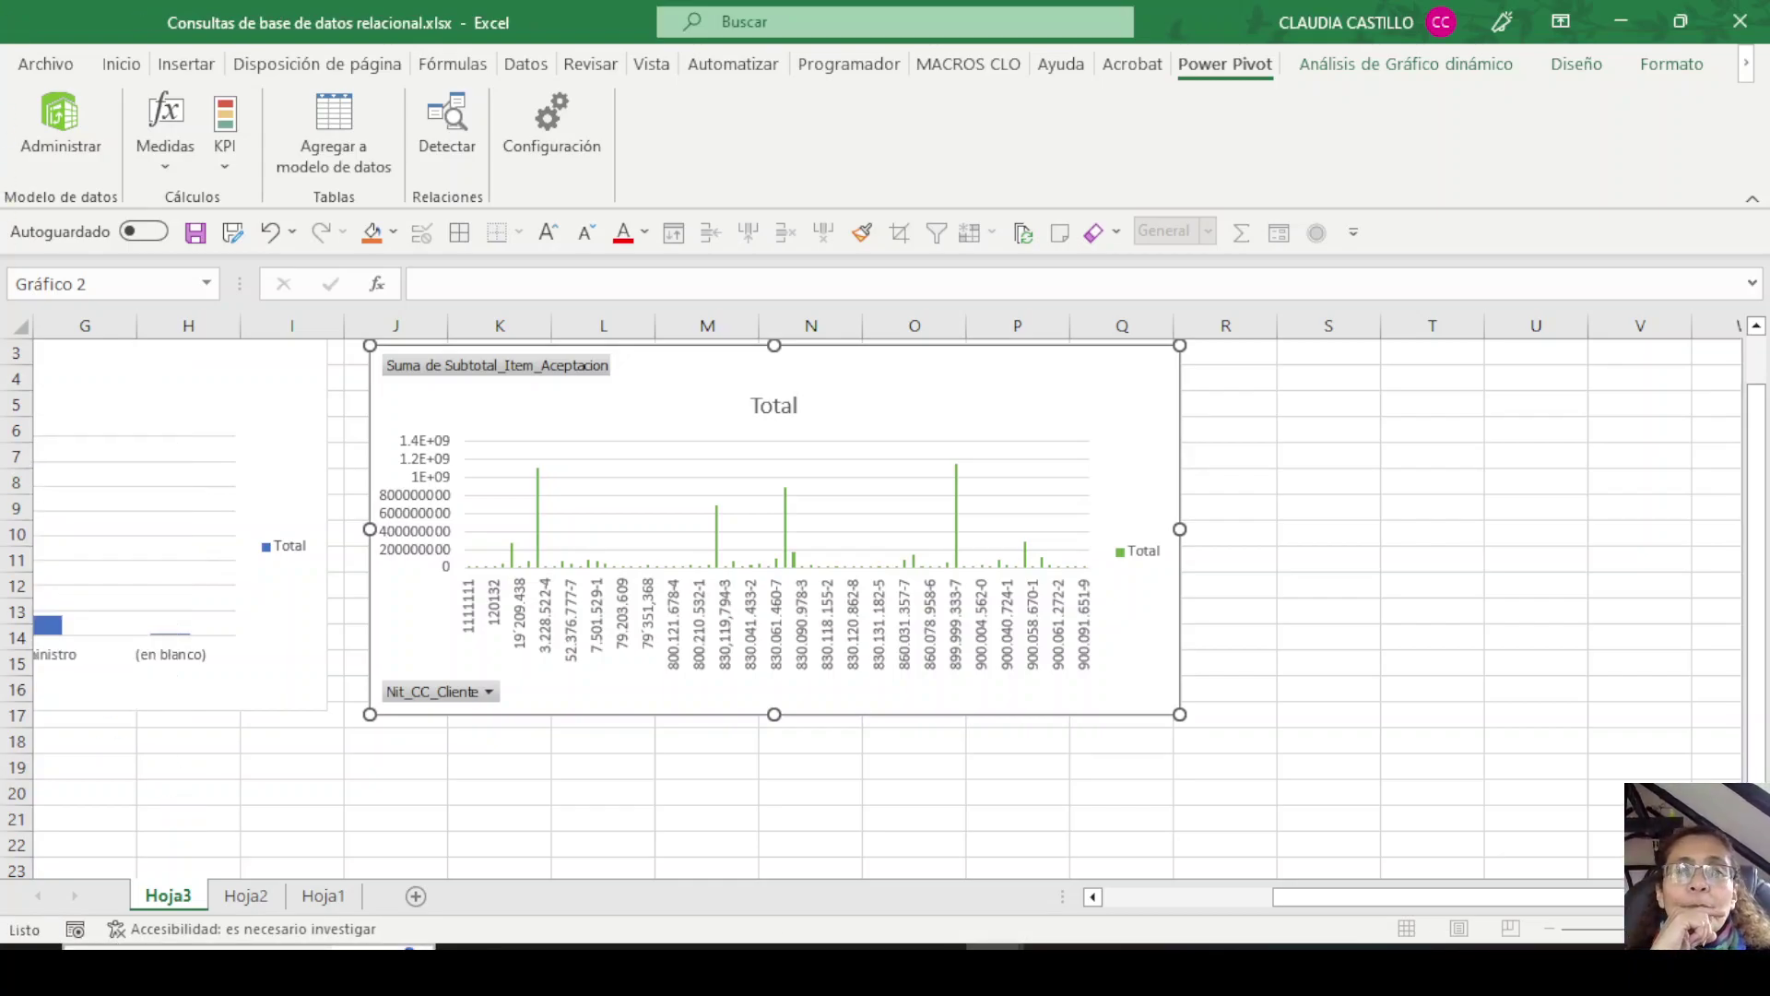
{"action": "key", "text": "super+s"}
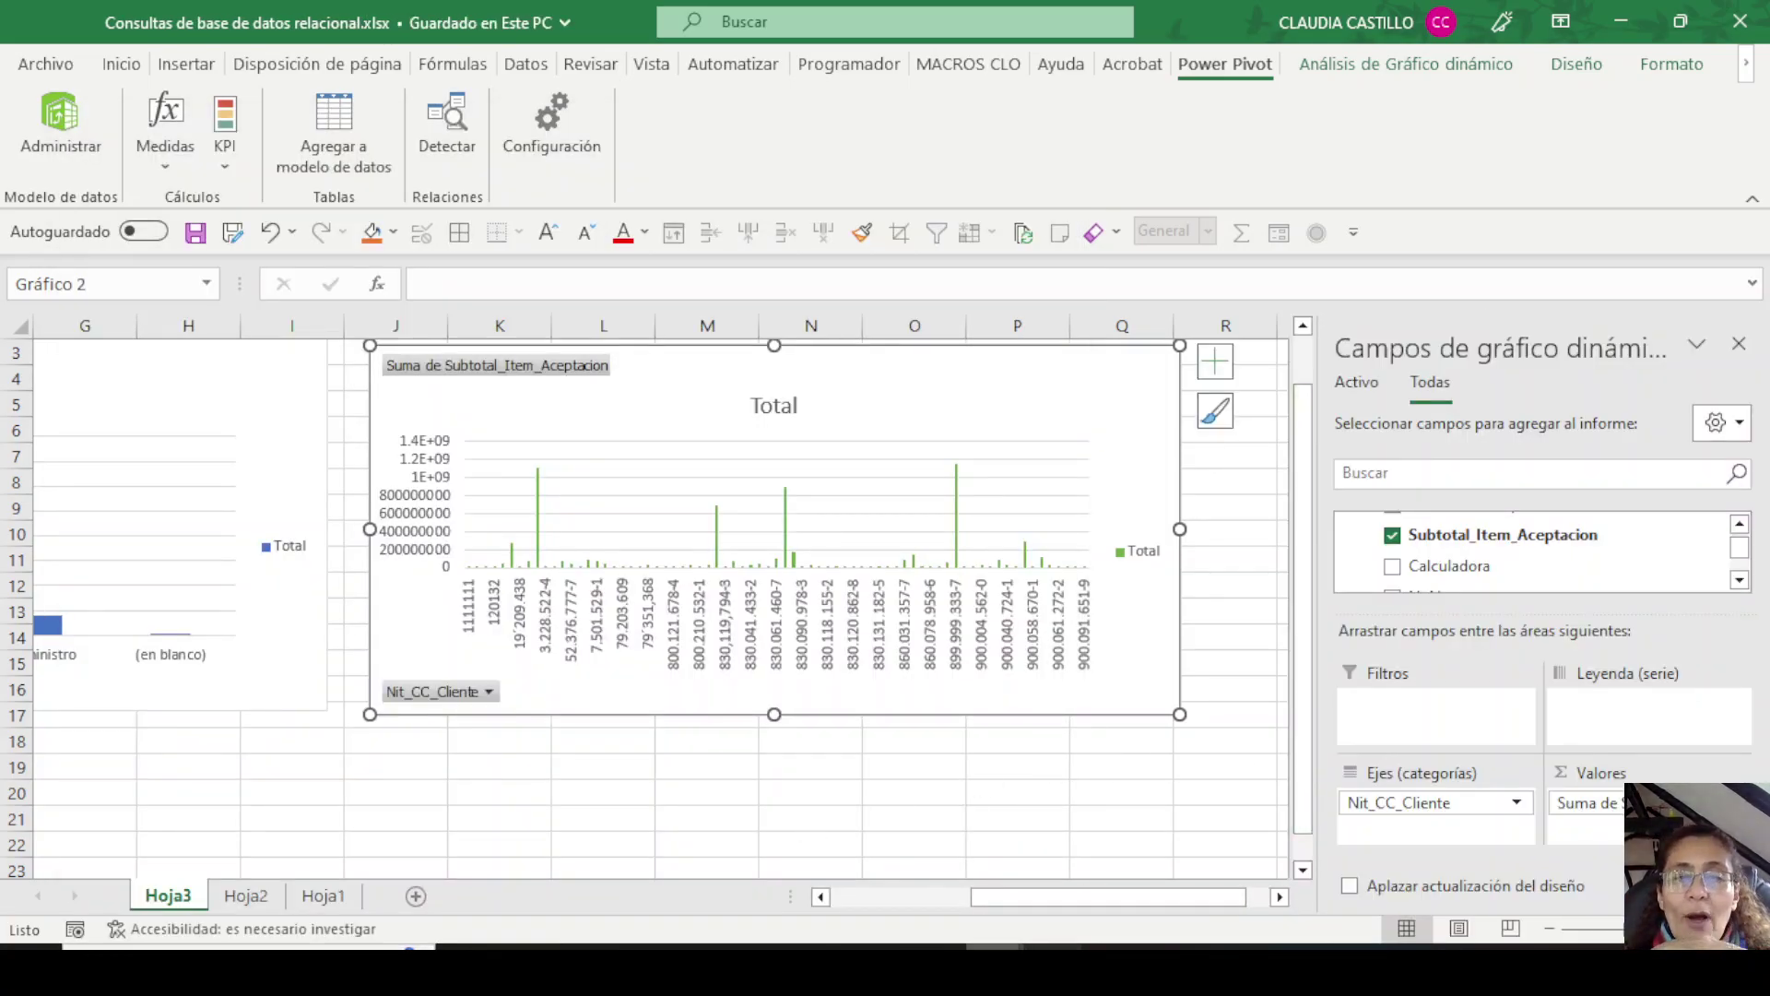
Switch to the Power Pivot window and enlarge the calculation area below the ST_Aceptaciones table.
{"action": "mouse_move", "coordinate": [994, 968]}
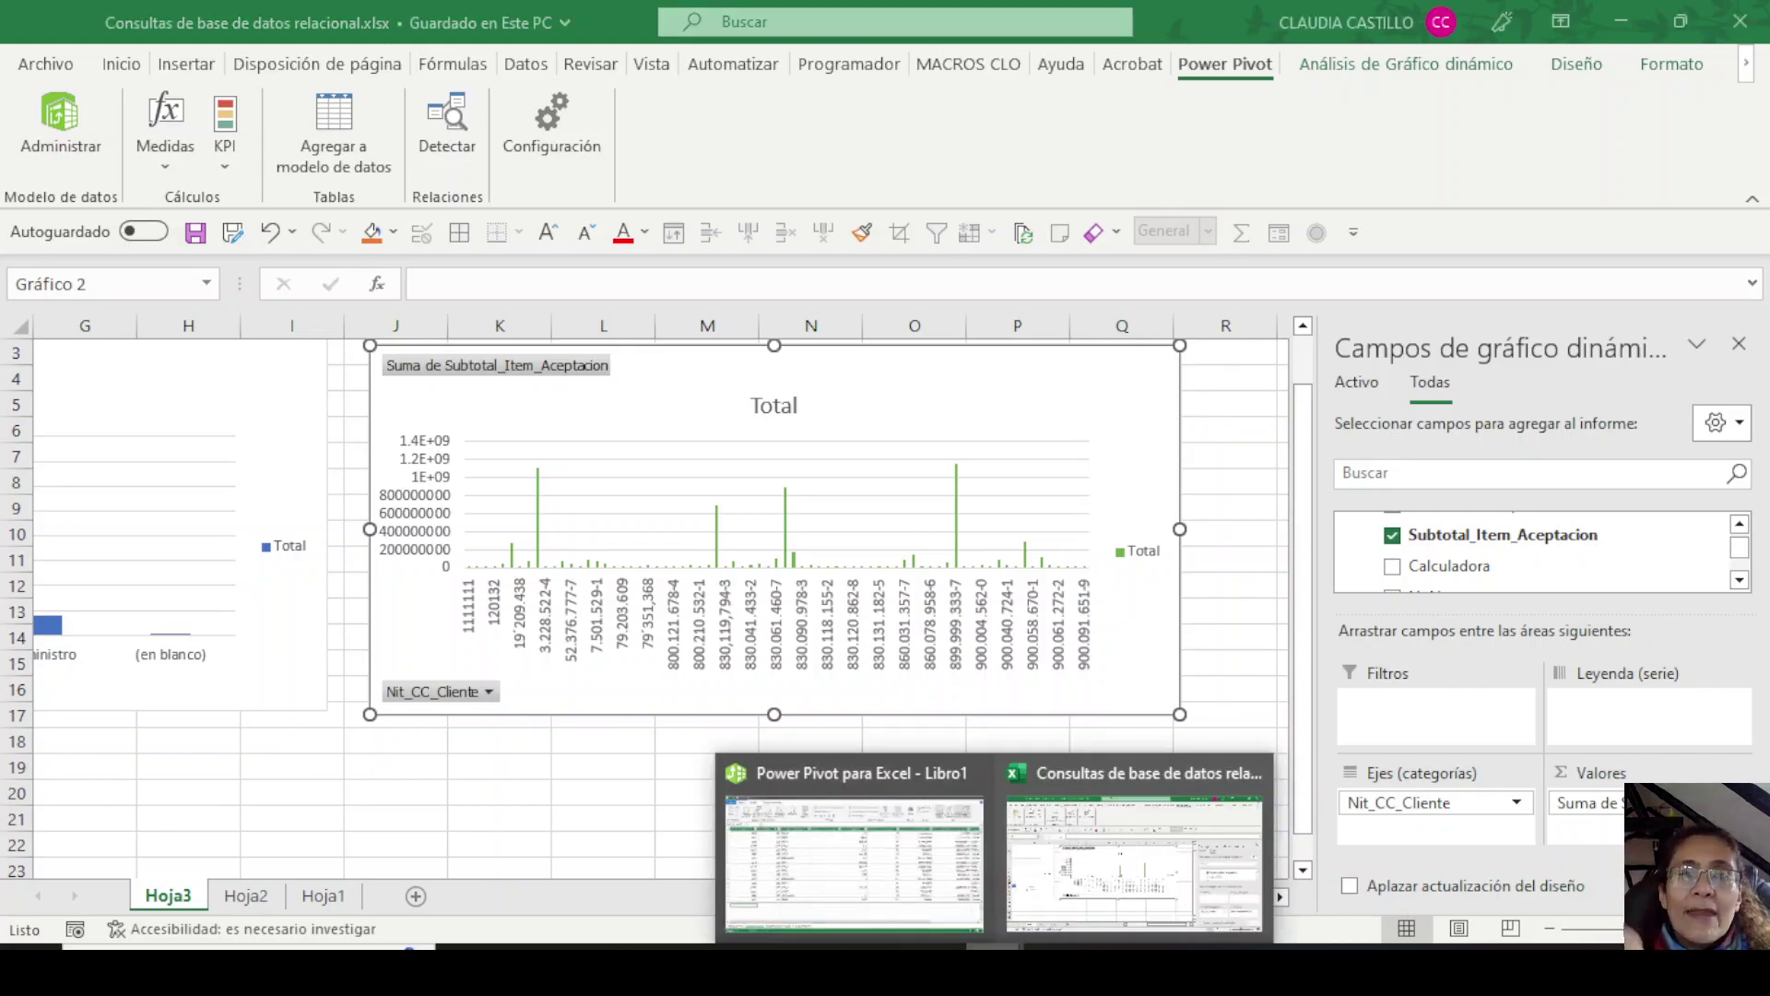
{"action": "left_click", "coordinate": [864, 854]}
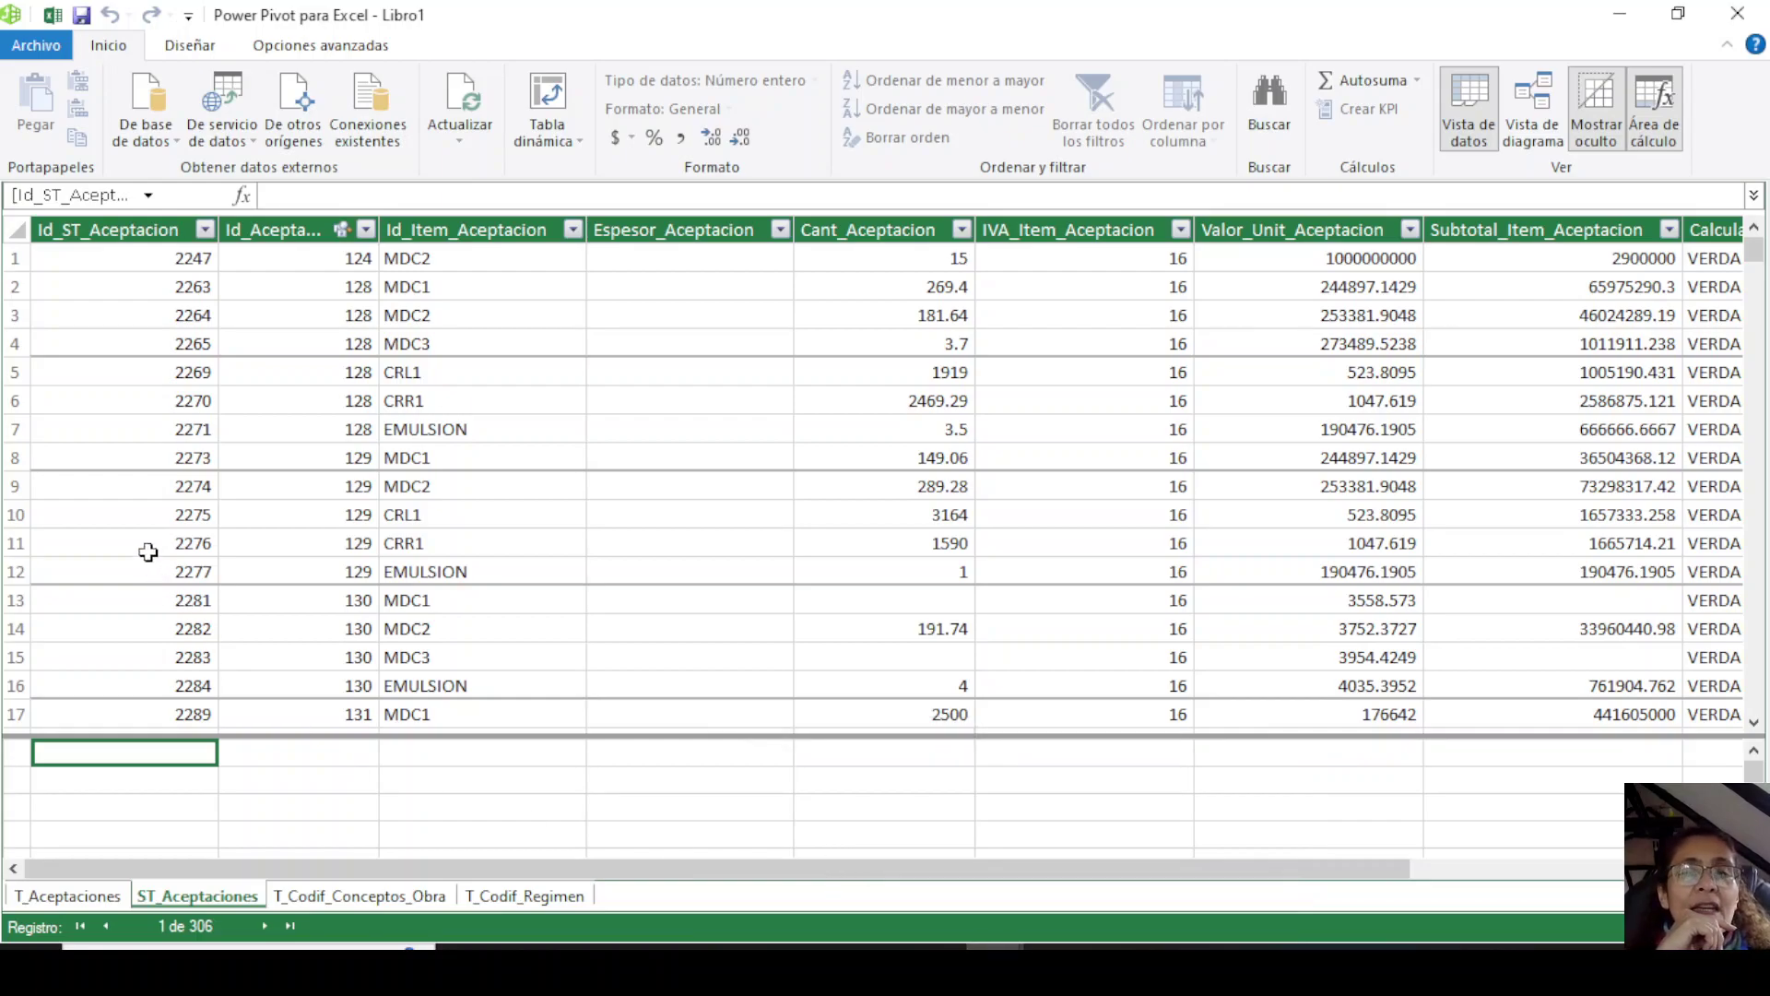
{"action": "left_click_drag", "start_coordinate": [416, 736], "coordinate": [392, 615]}
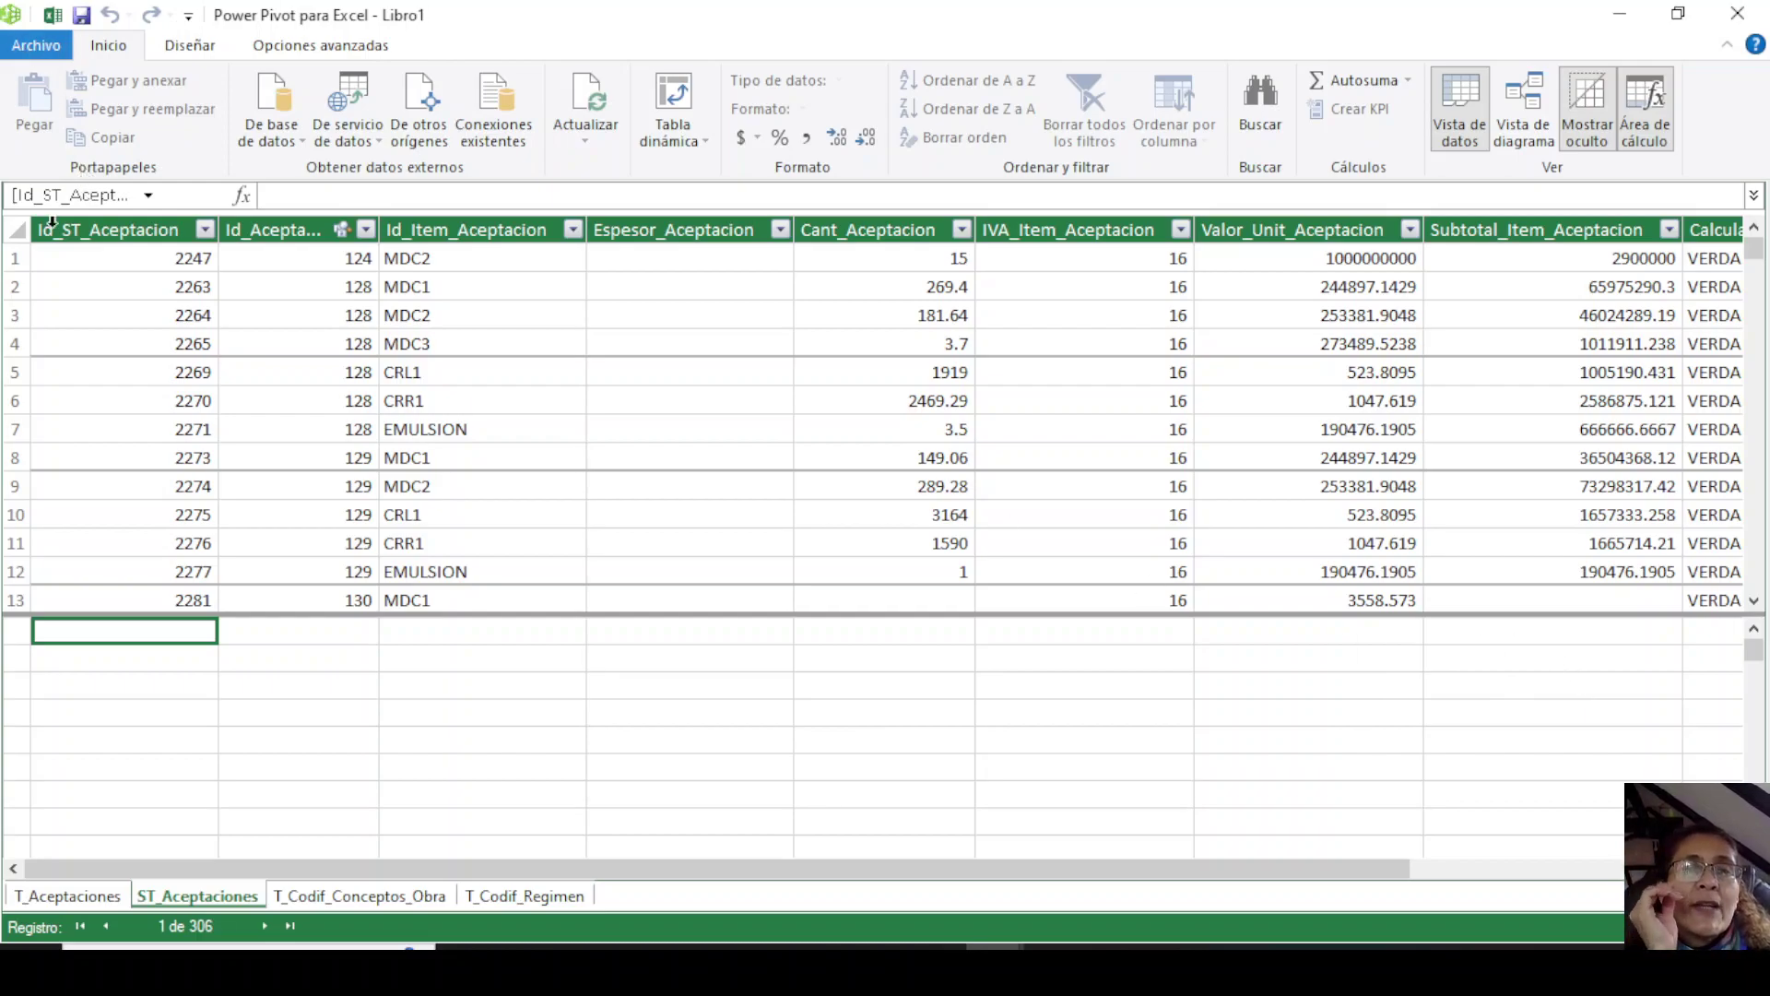
{"action": "left_click", "coordinate": [297, 548]}
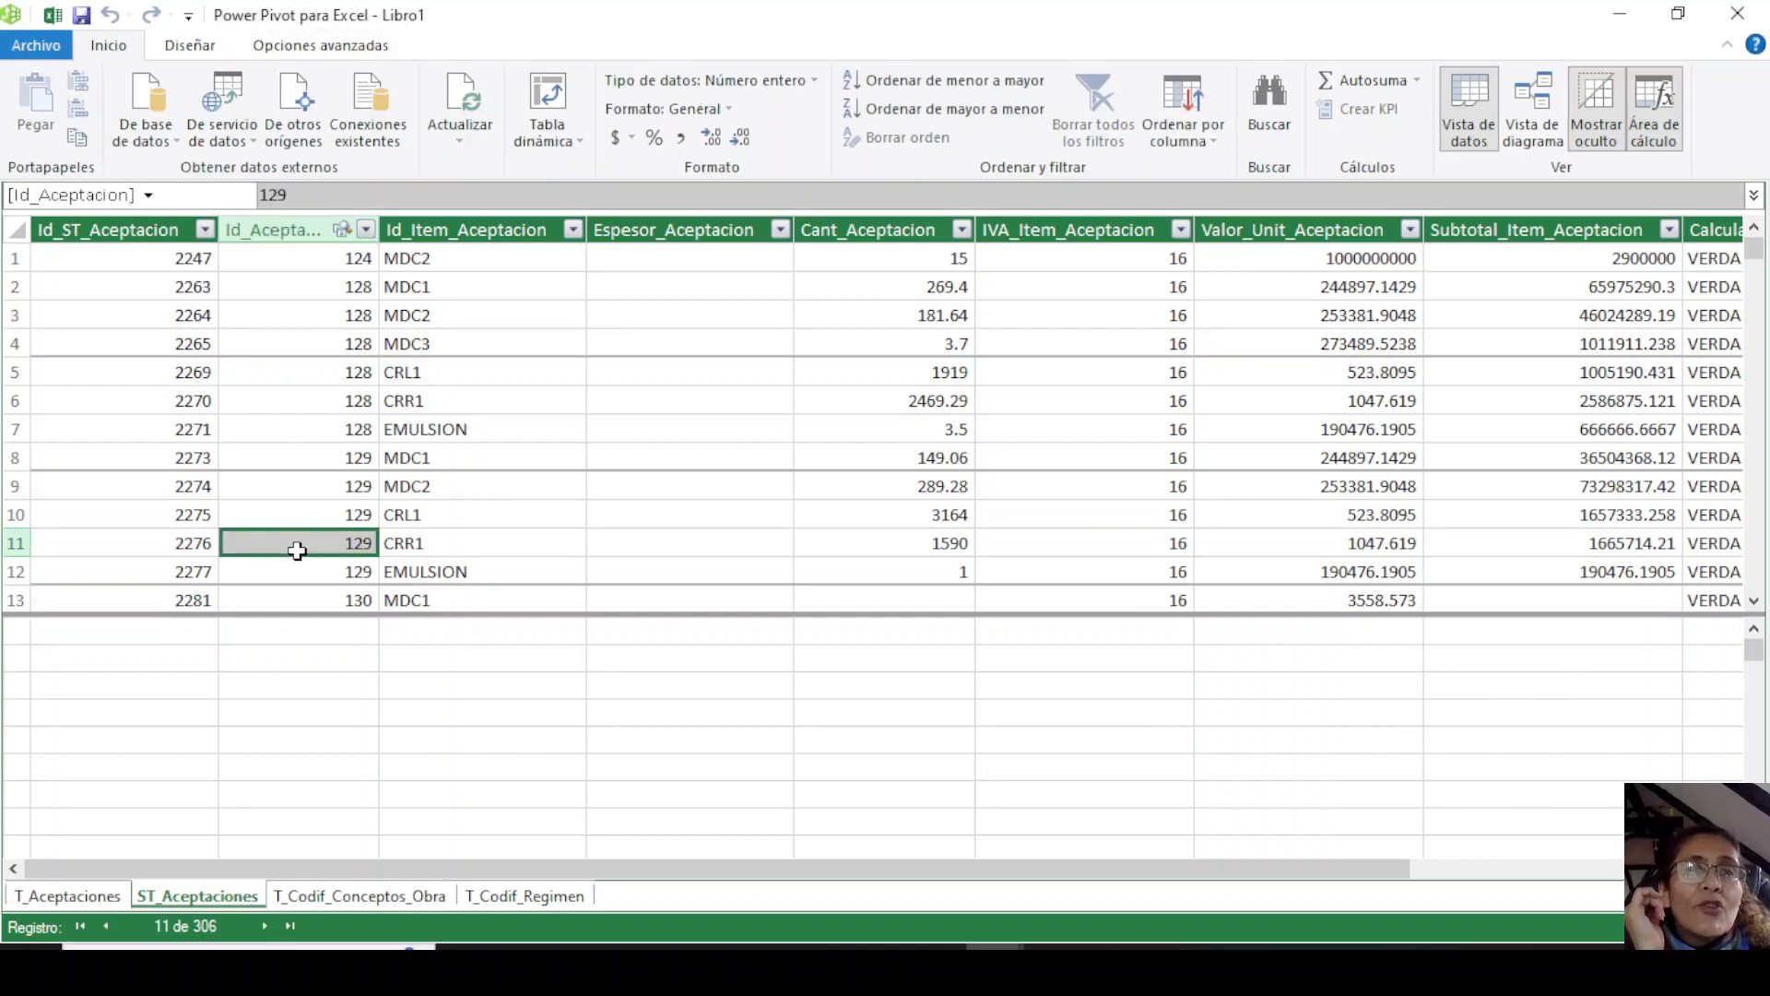
{"action": "left_click", "coordinate": [297, 714]}
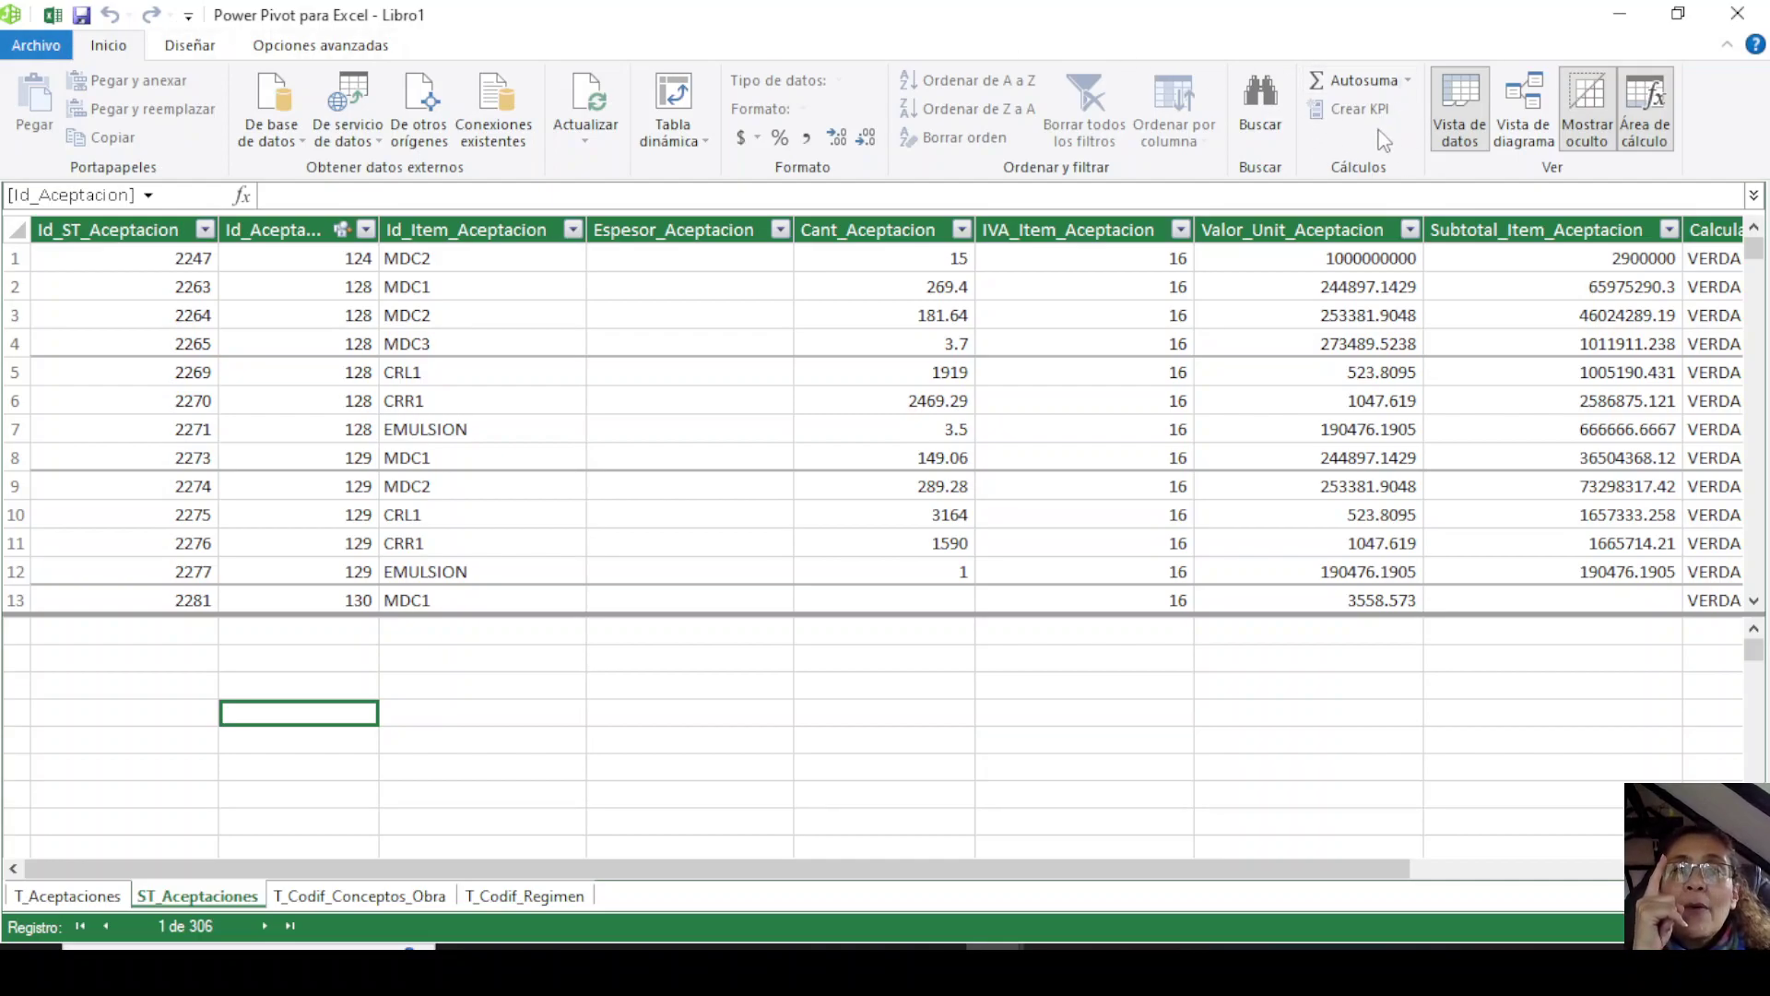
{"action": "left_click", "coordinate": [841, 398]}
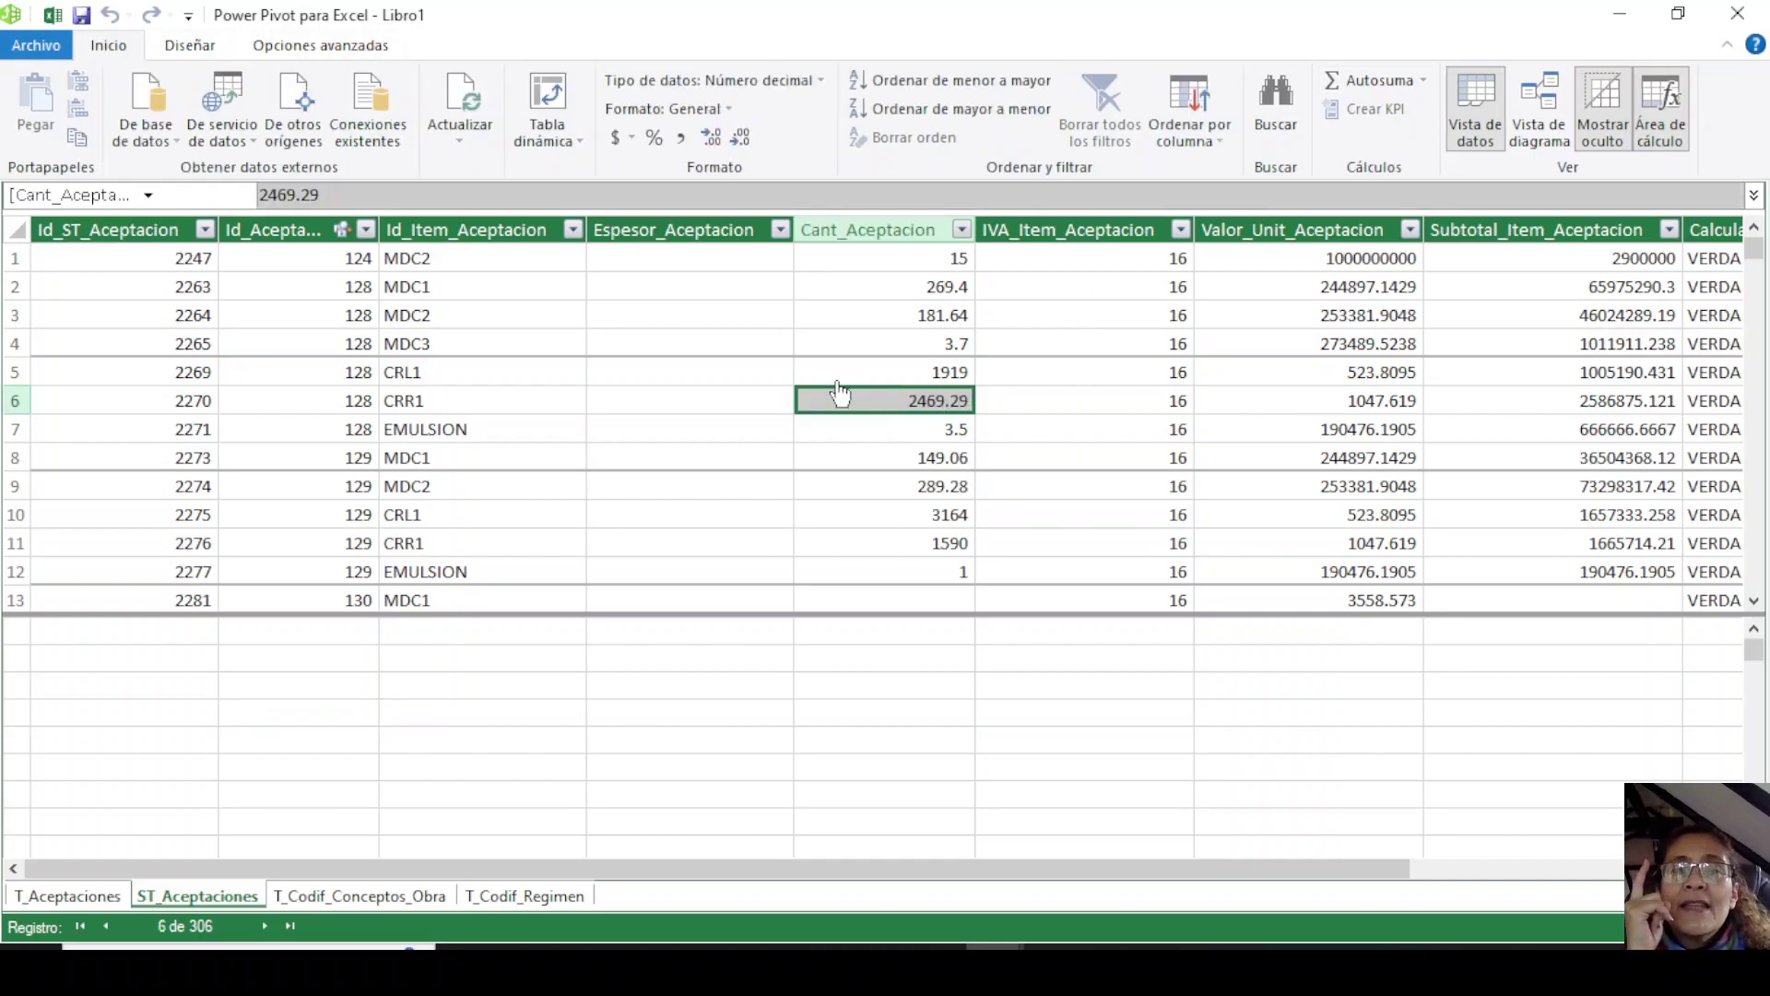
{"action": "left_click", "coordinate": [643, 376]}
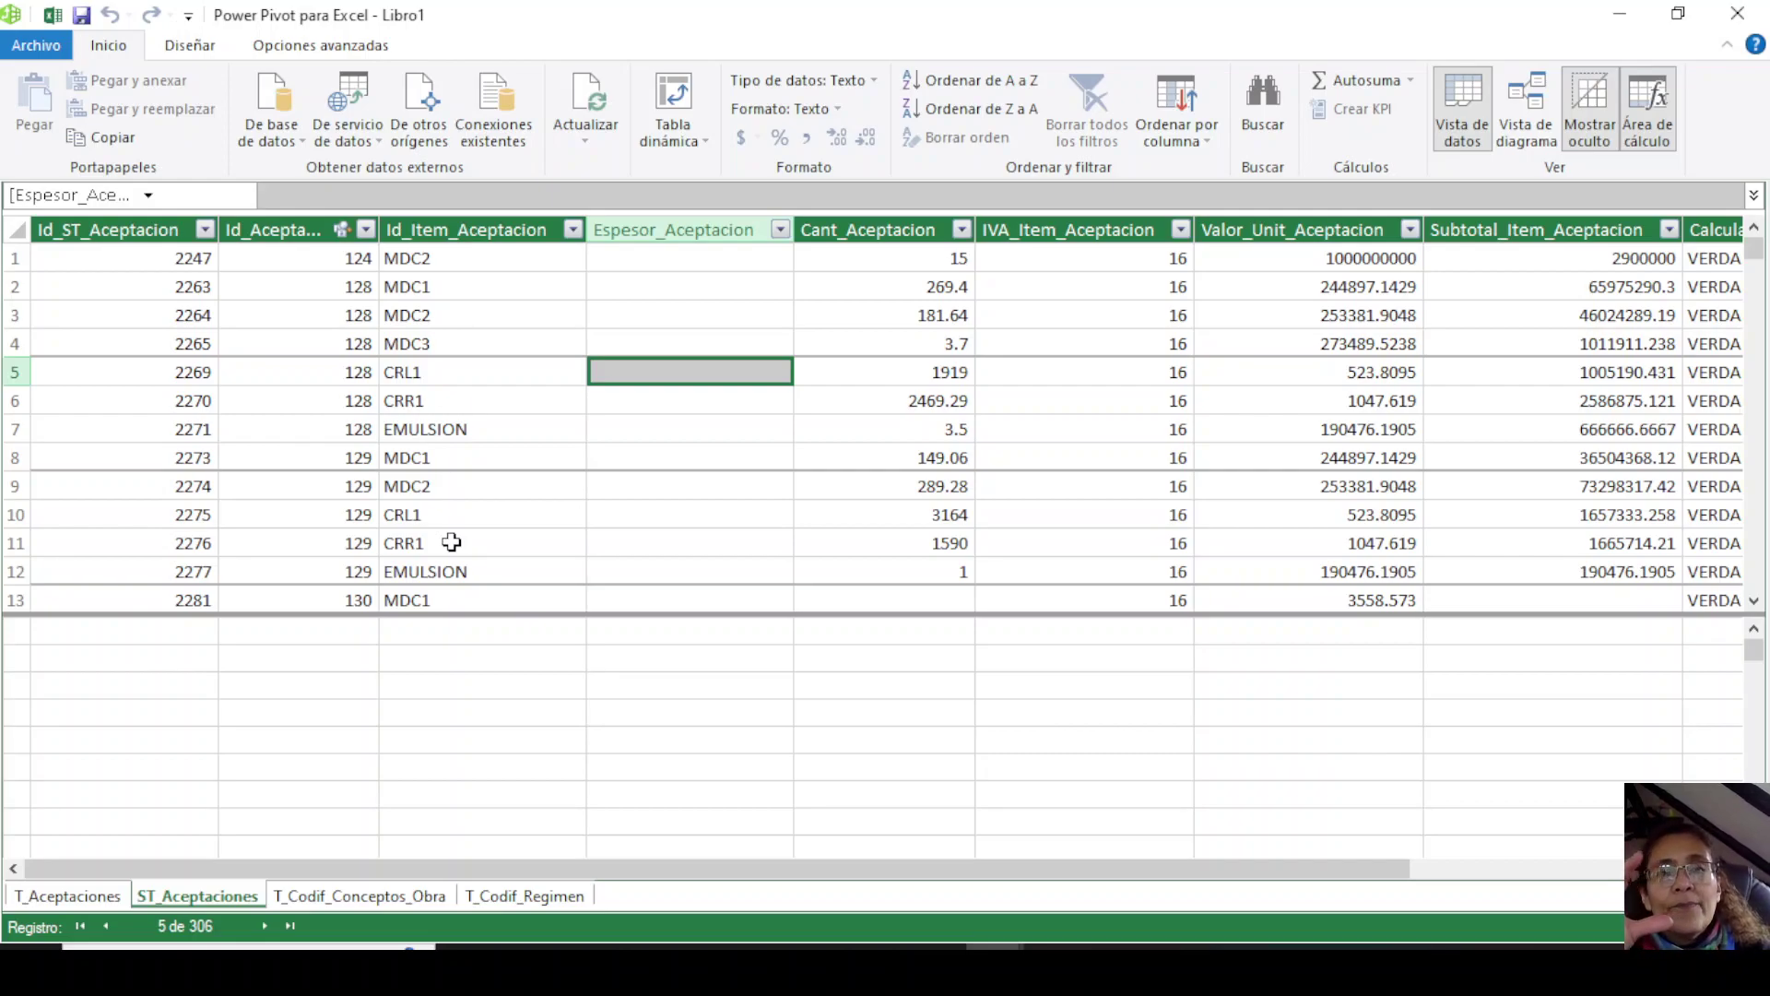
{"action": "left_click", "coordinate": [1295, 638]}
{"action": "left_click", "coordinate": [1259, 658]}
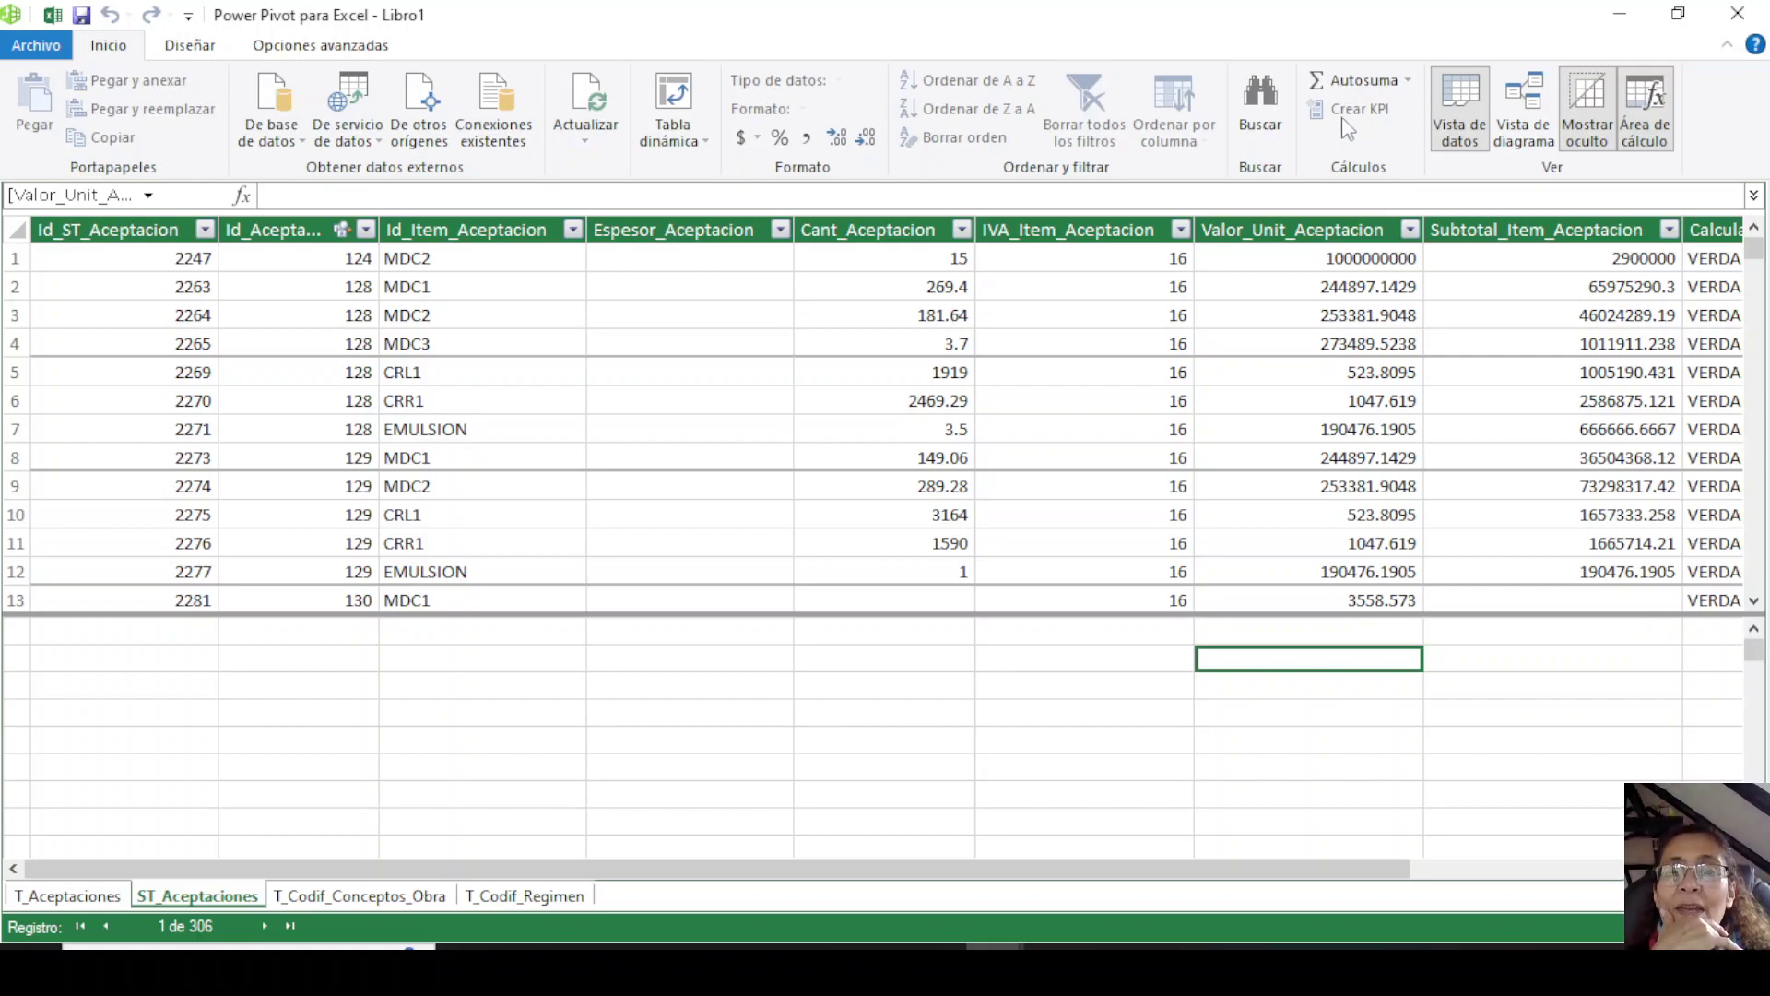
{"action": "left_click", "coordinate": [1142, 402]}
{"action": "left_click", "coordinate": [579, 422]}
{"action": "left_click", "coordinate": [1297, 334]}
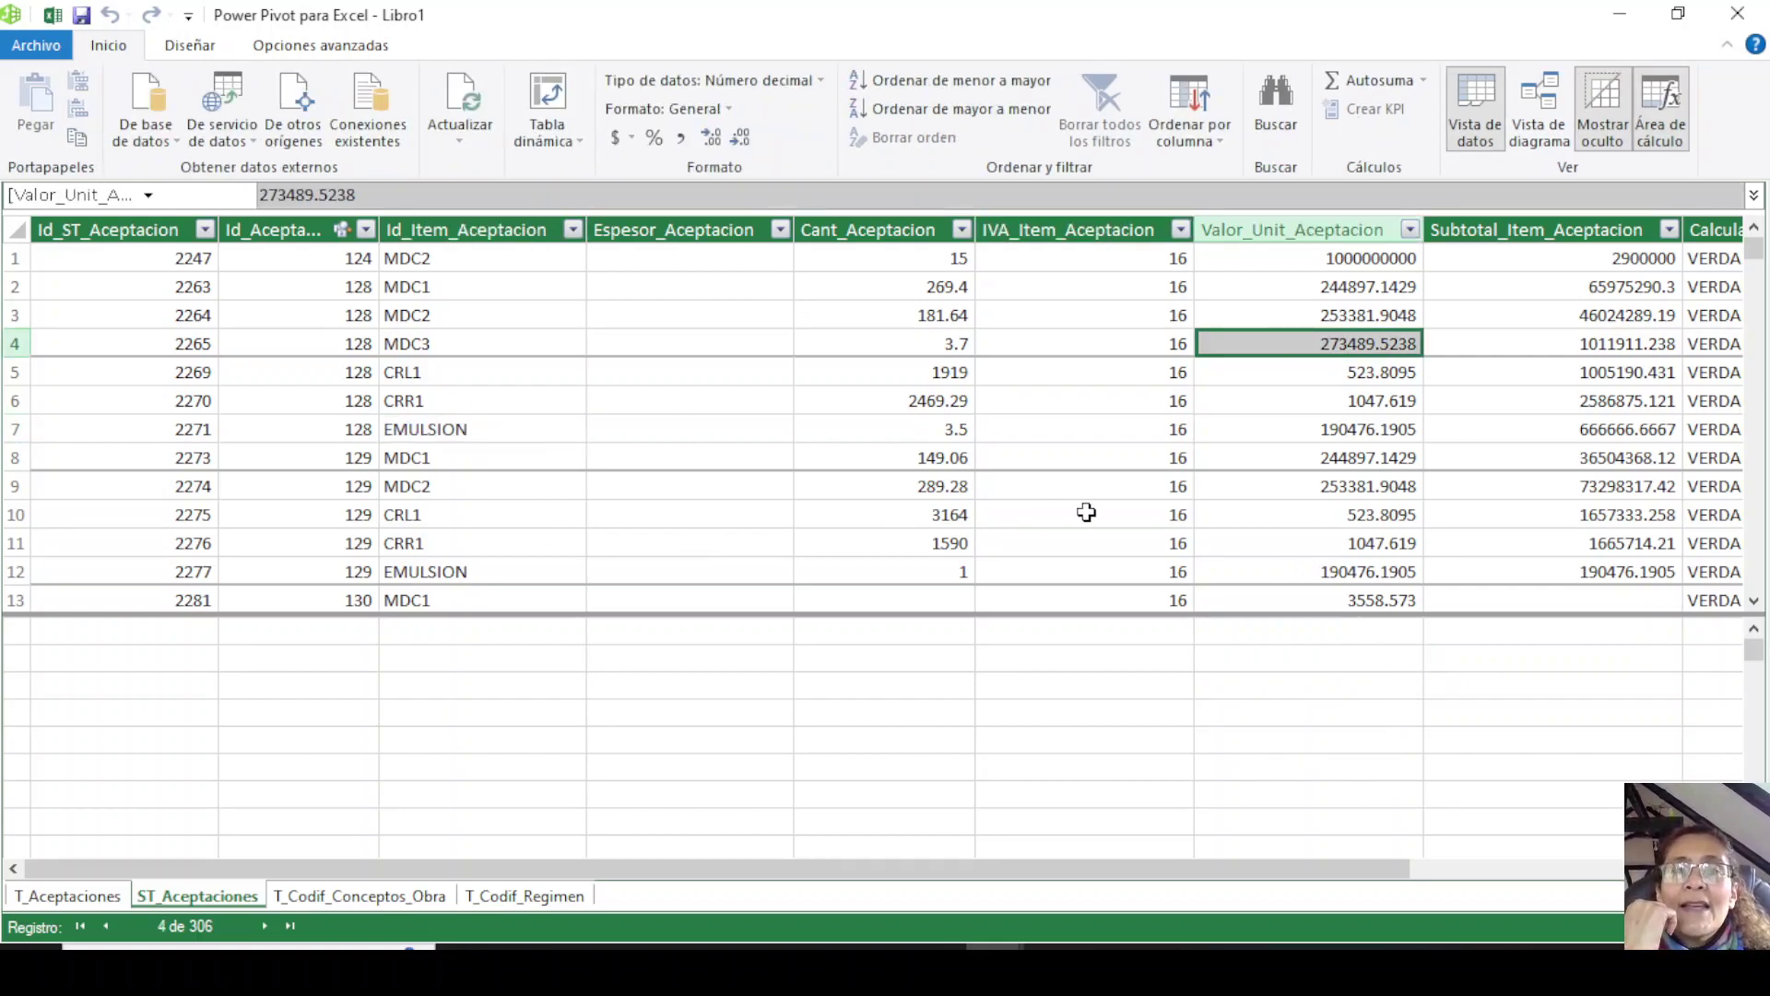
{"action": "left_click", "coordinate": [1258, 636]}
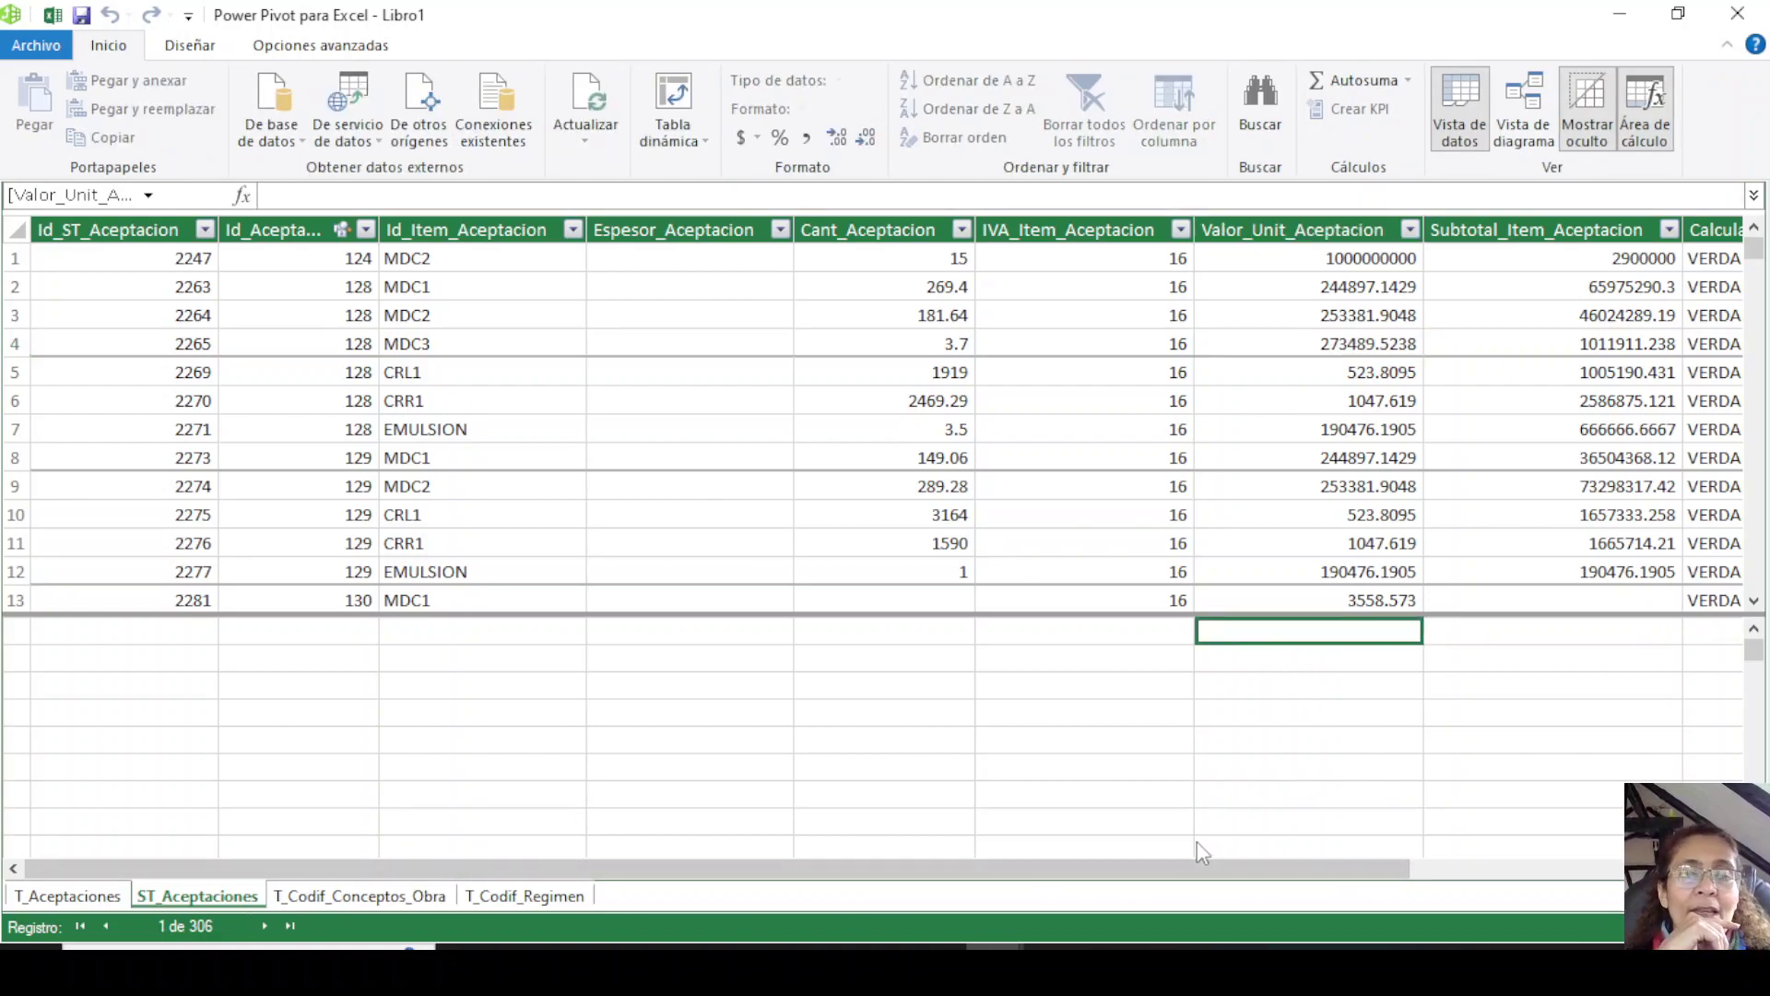
Select the first calculation-area cell beneath the Subtotal_Item_Aceptacion column of the ST_Aceptaciones table.
{"action": "left_click_drag", "start_coordinate": [1185, 866], "coordinate": [1447, 887]}
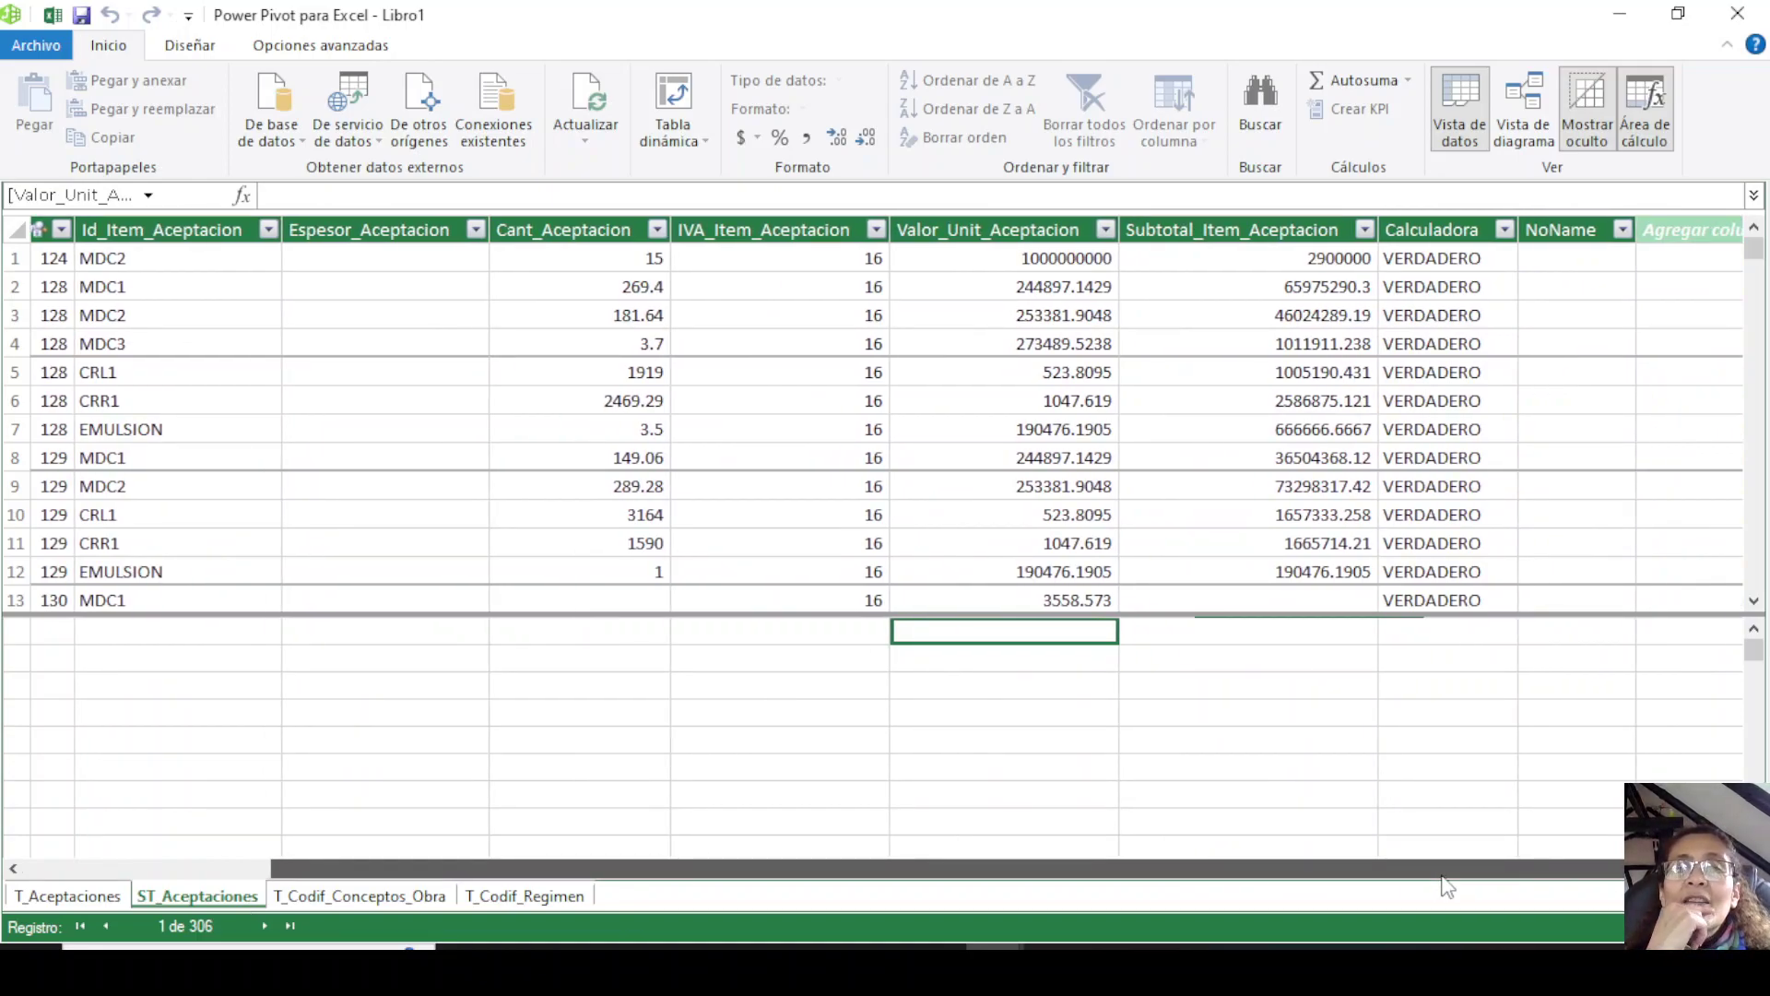
{"action": "left_click", "coordinate": [1156, 230]}
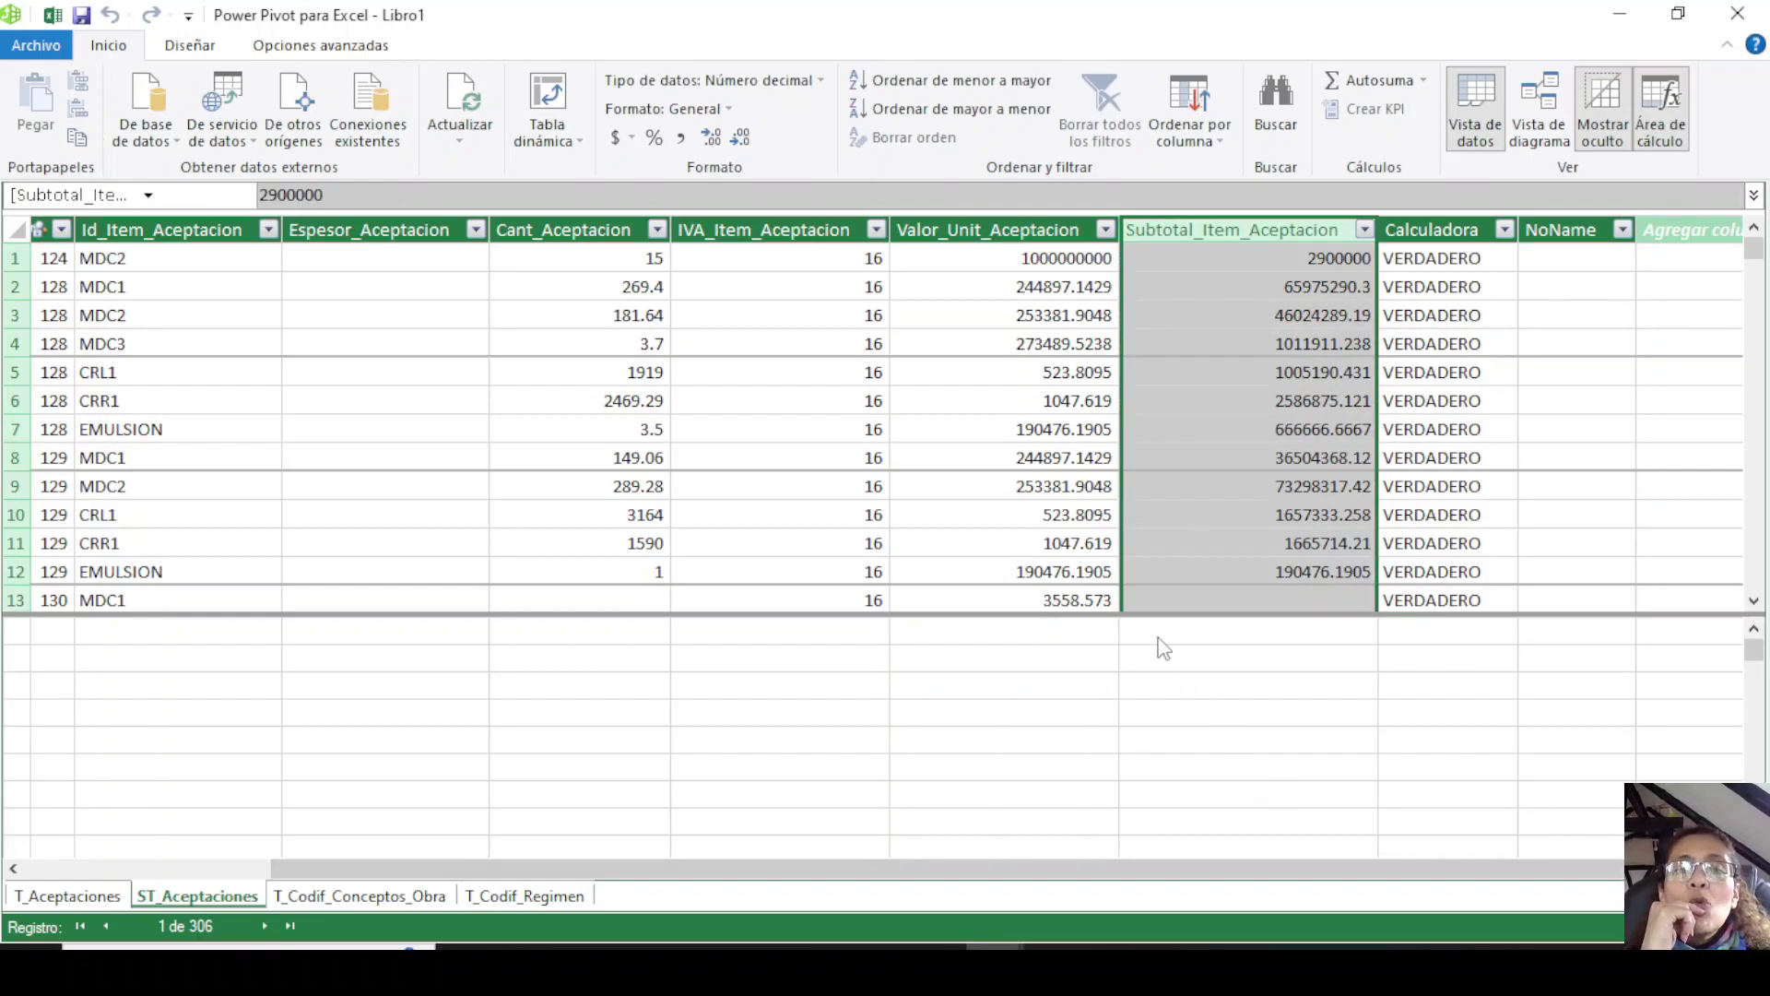
{"action": "left_click", "coordinate": [1180, 635]}
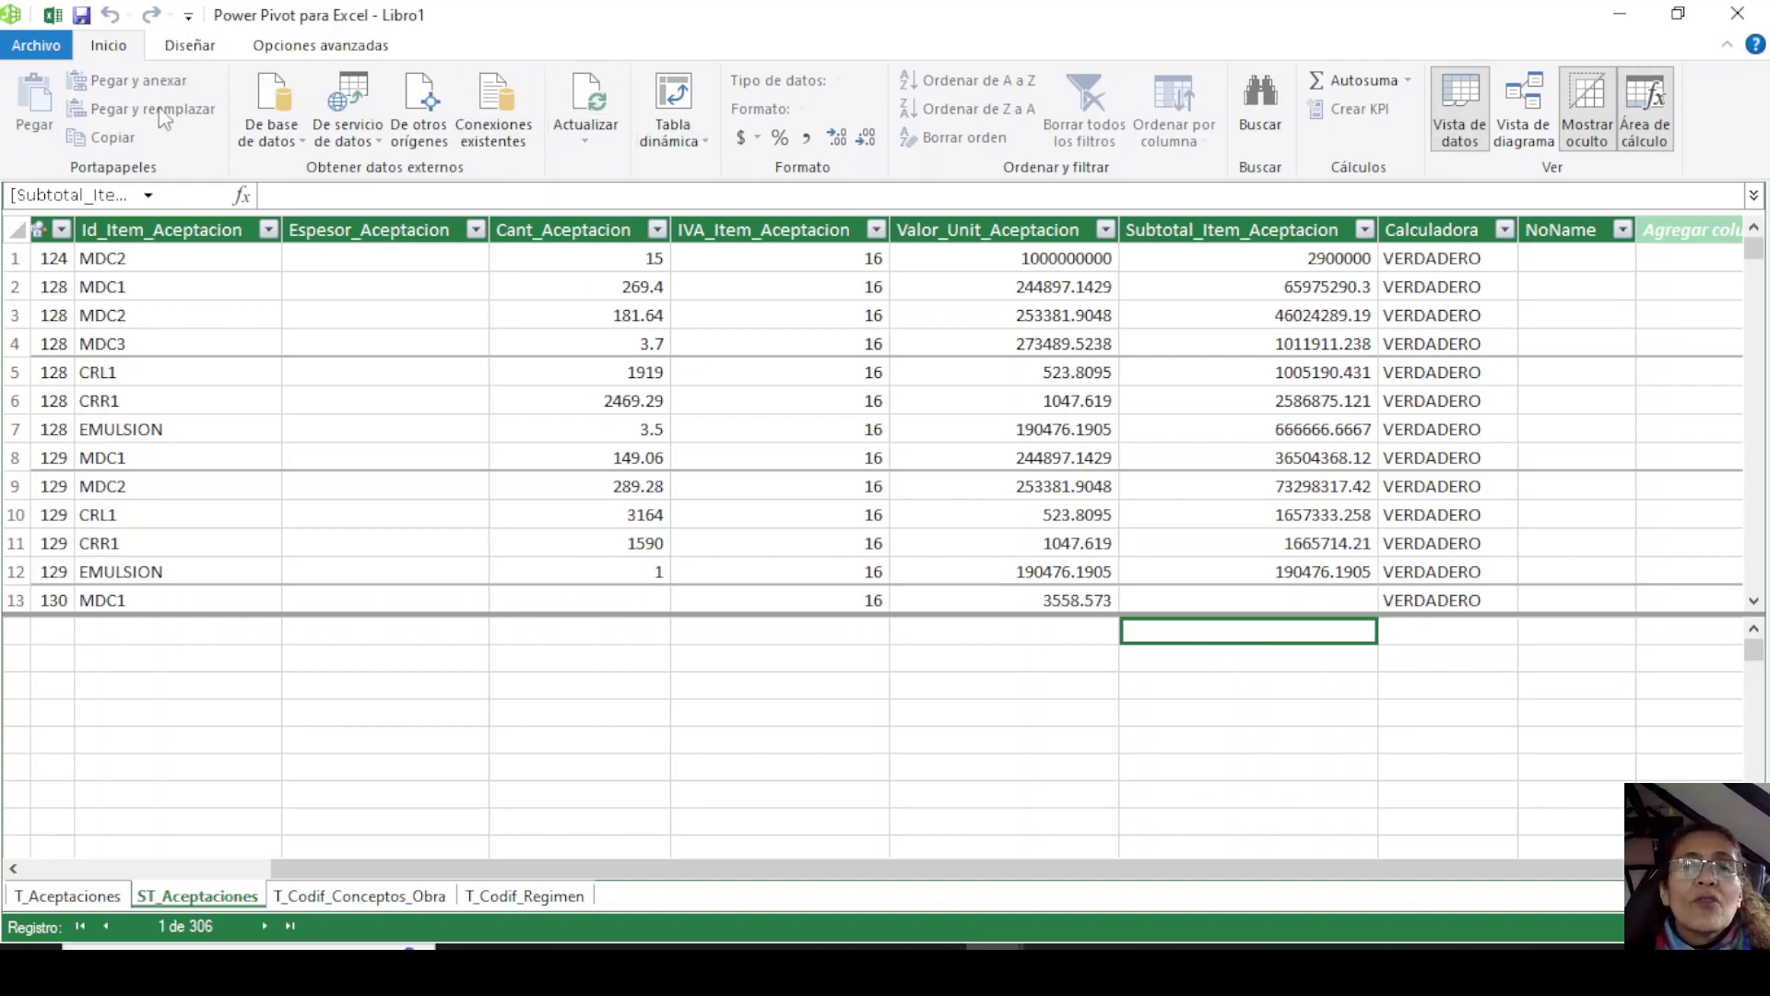
{"action": "left_click", "coordinate": [189, 48]}
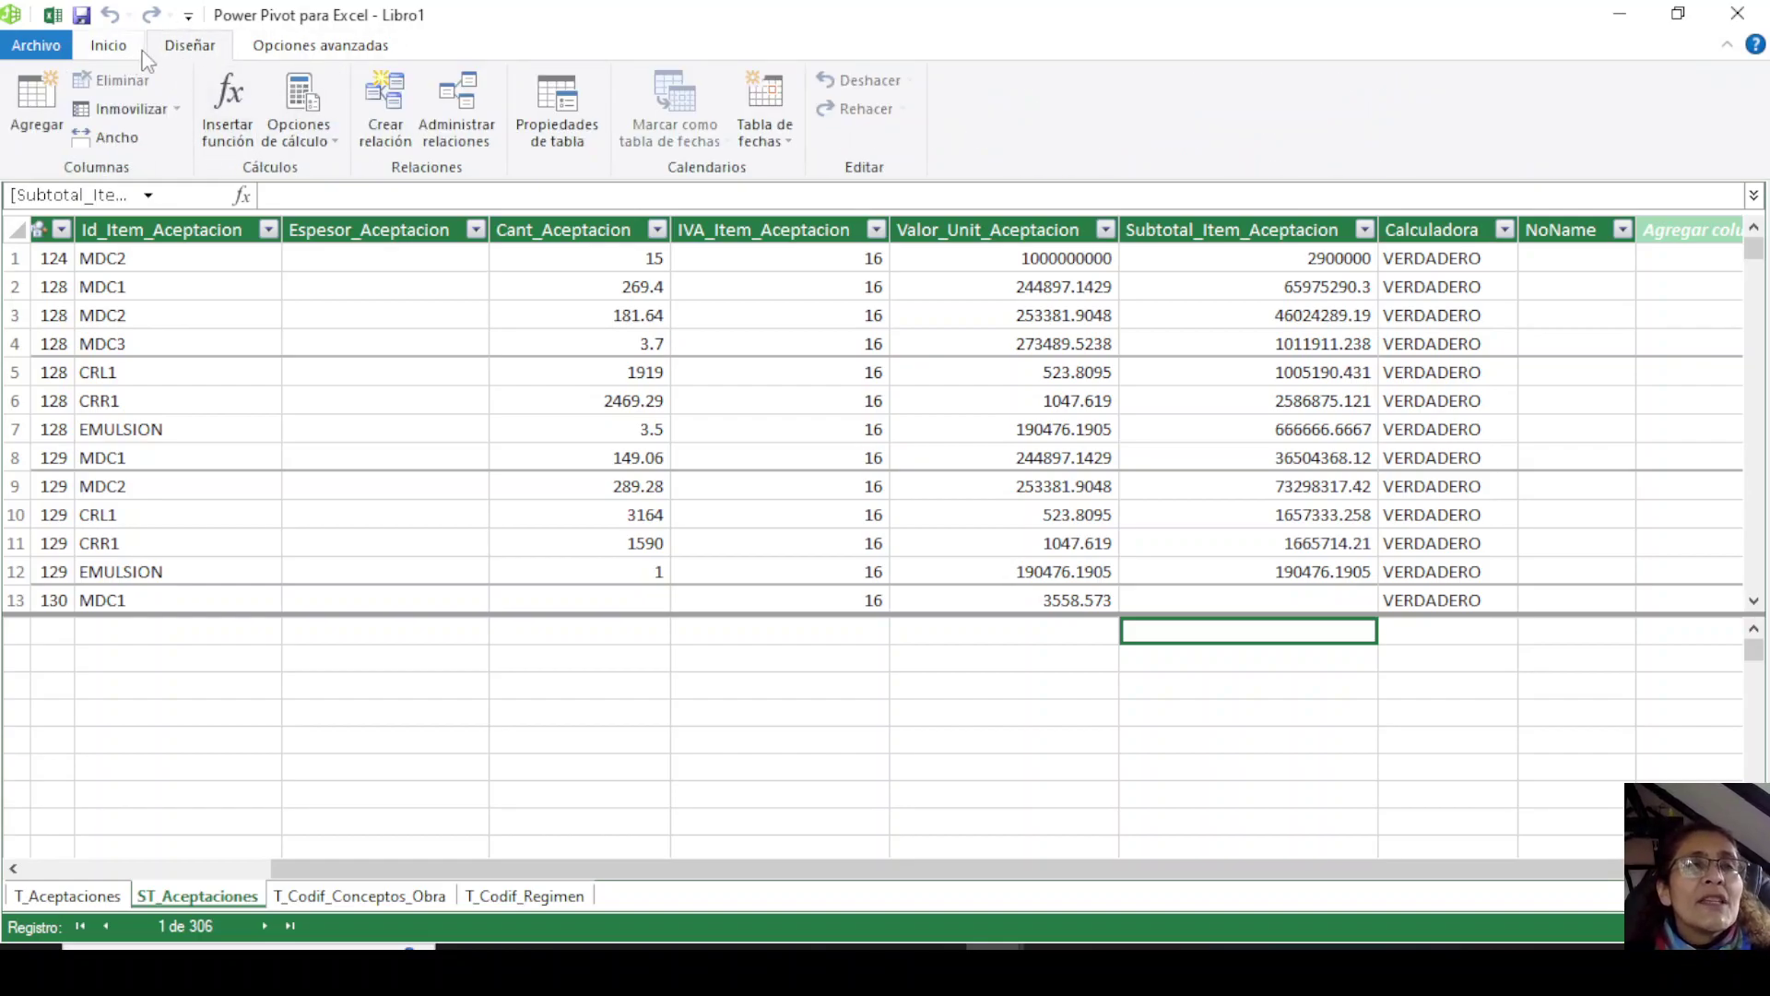
{"action": "left_click", "coordinate": [287, 196]}
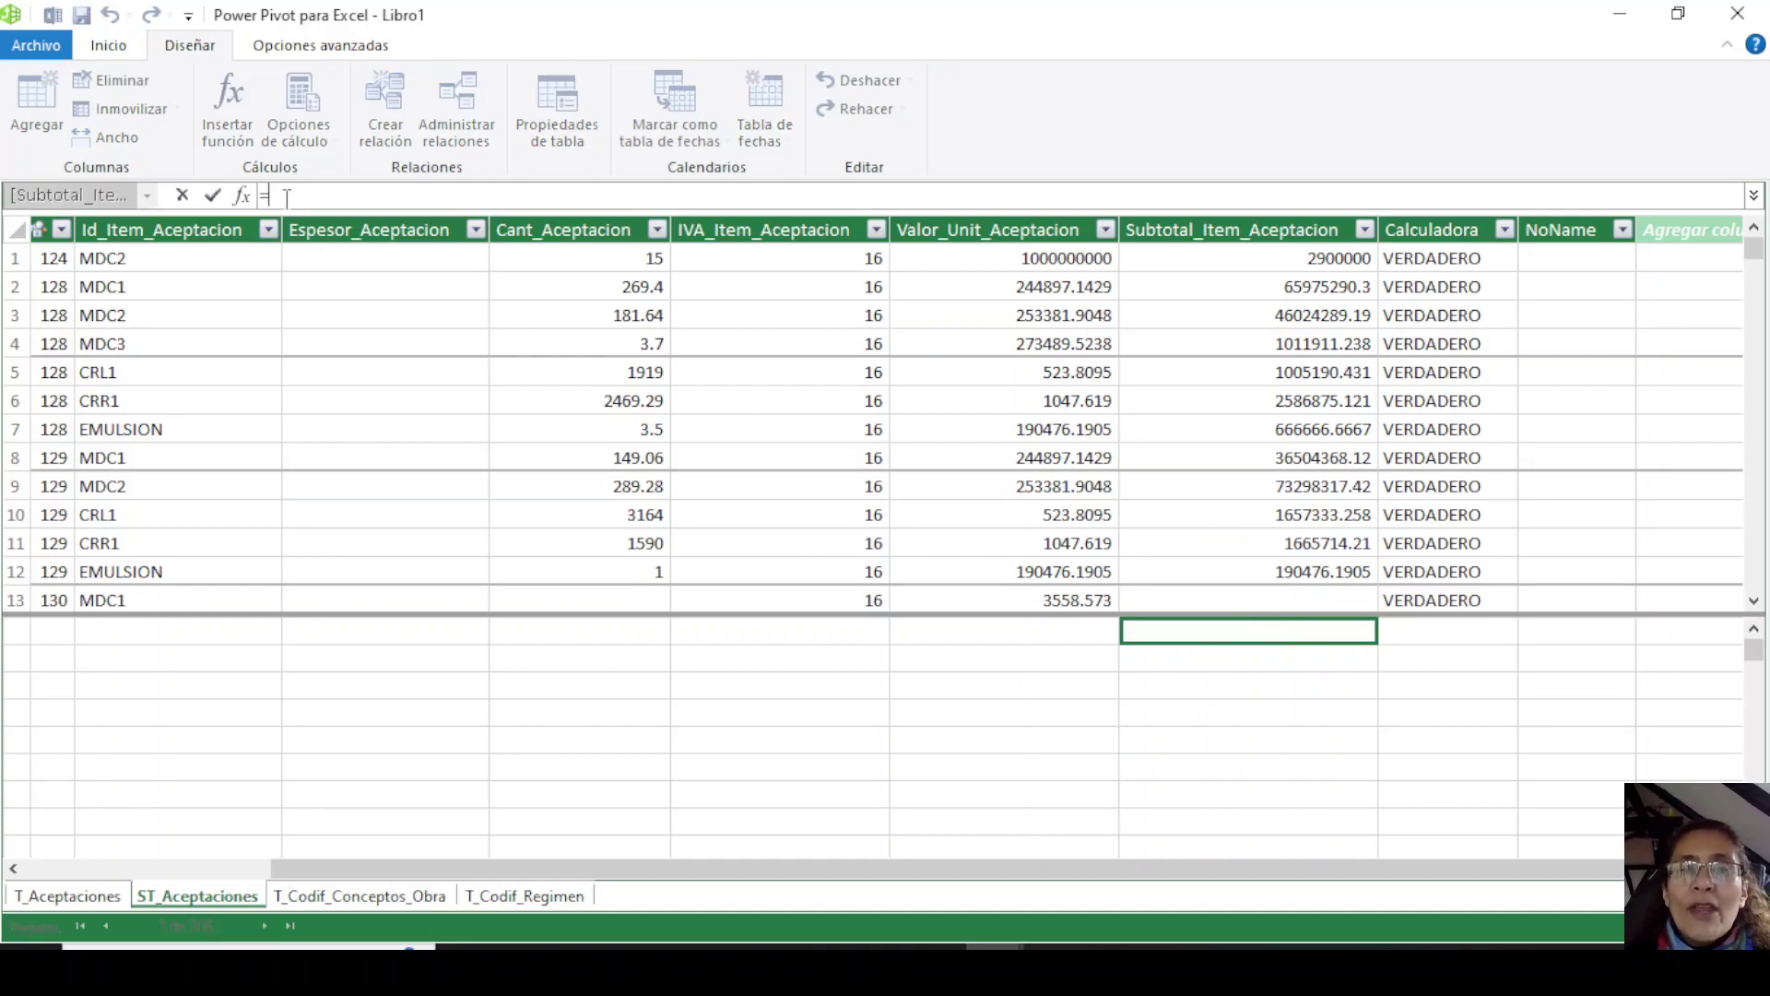
{"action": "type", "text": "="}
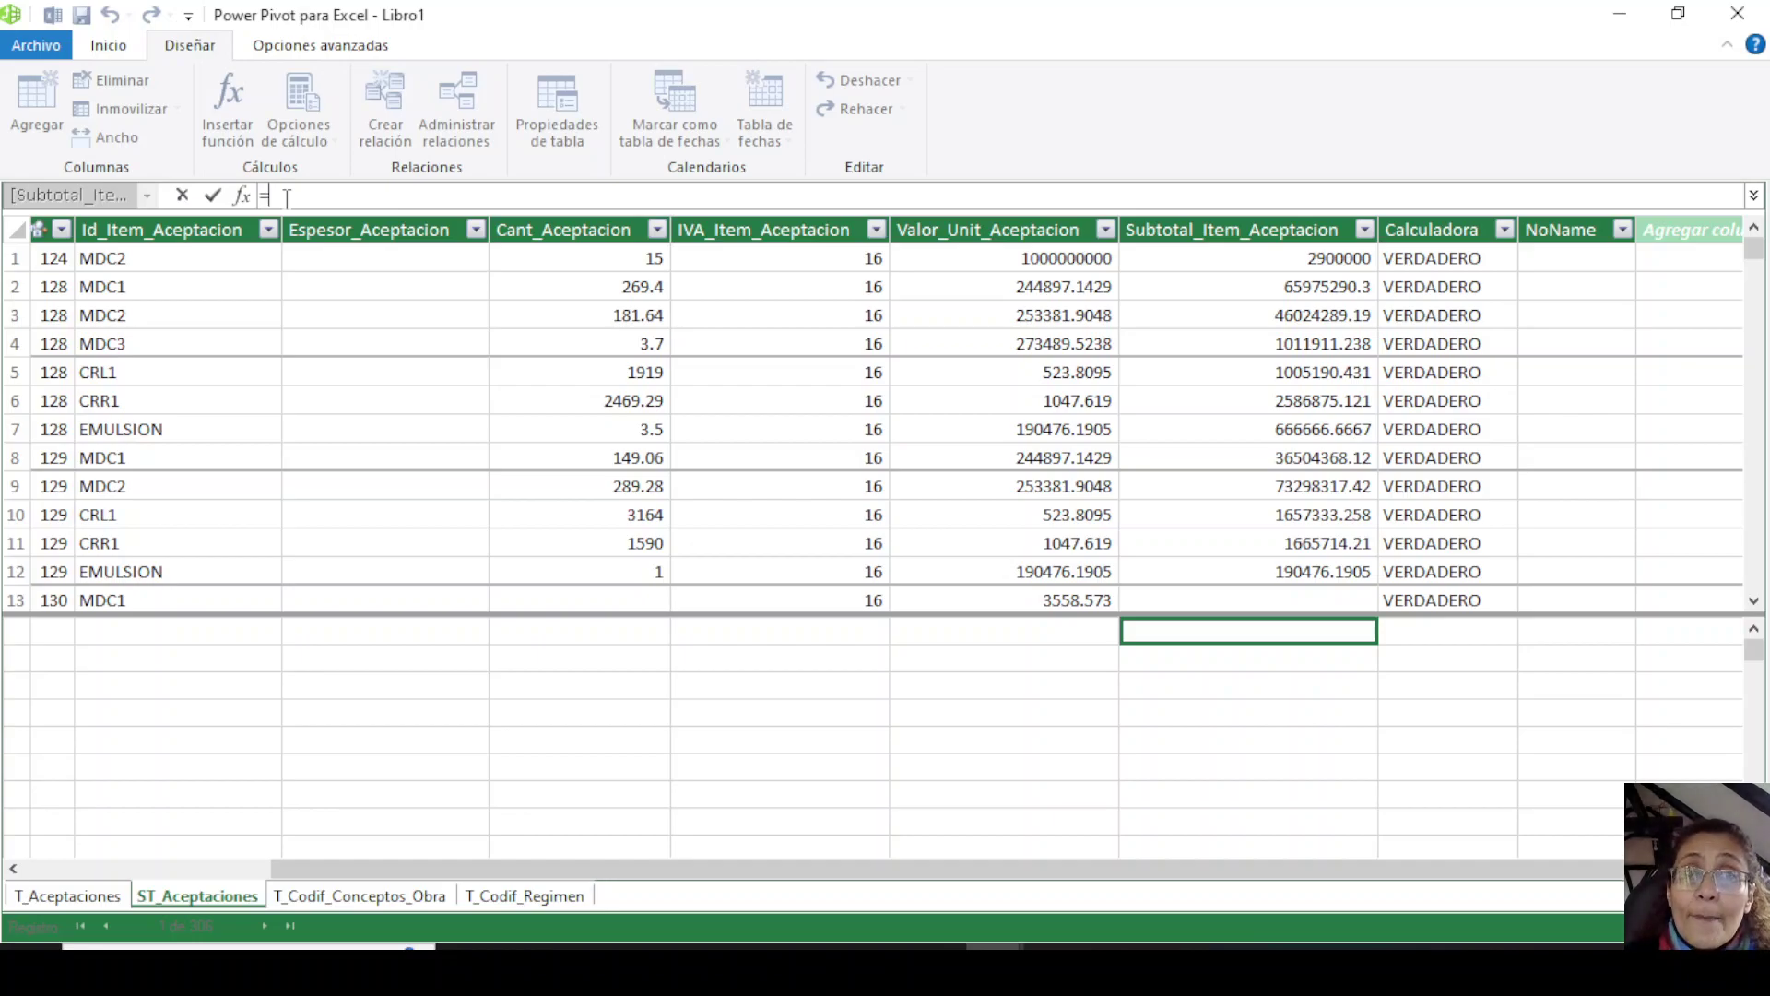
{"action": "key", "text": "BackSpace"}
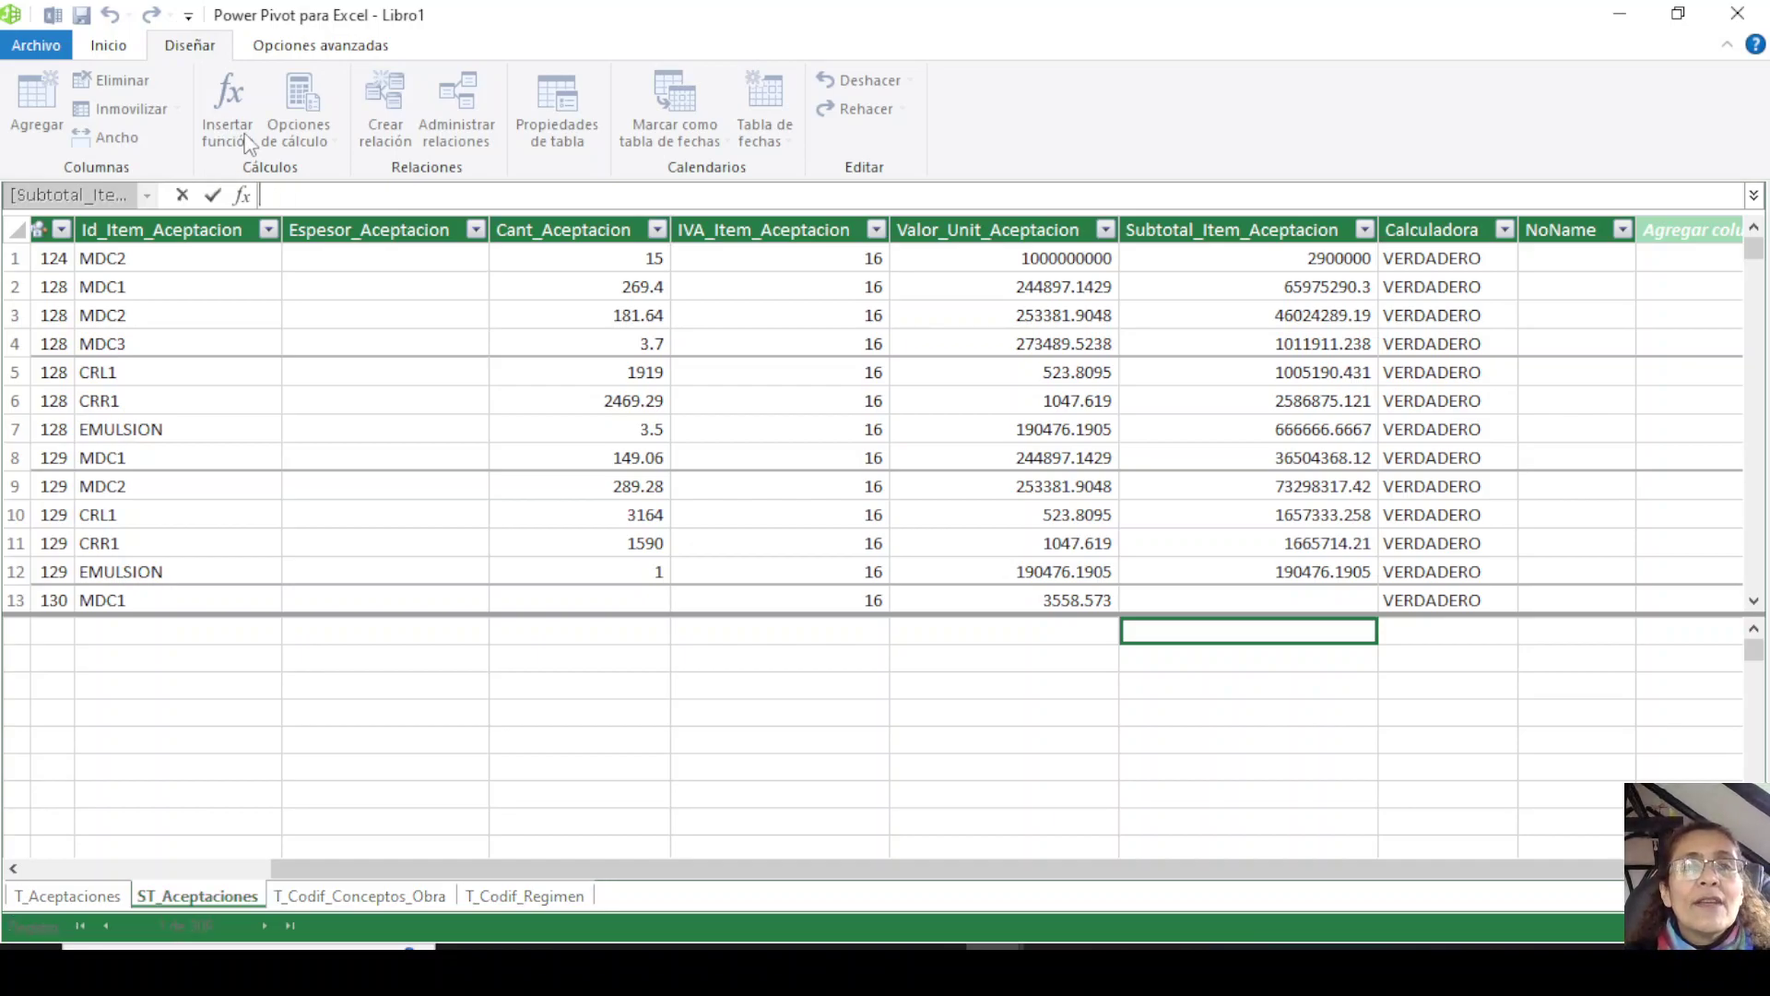
Look through the list of functions available for insertion, then close it without choosing one.
{"action": "left_click", "coordinate": [473, 458]}
{"action": "left_click", "coordinate": [221, 118]}
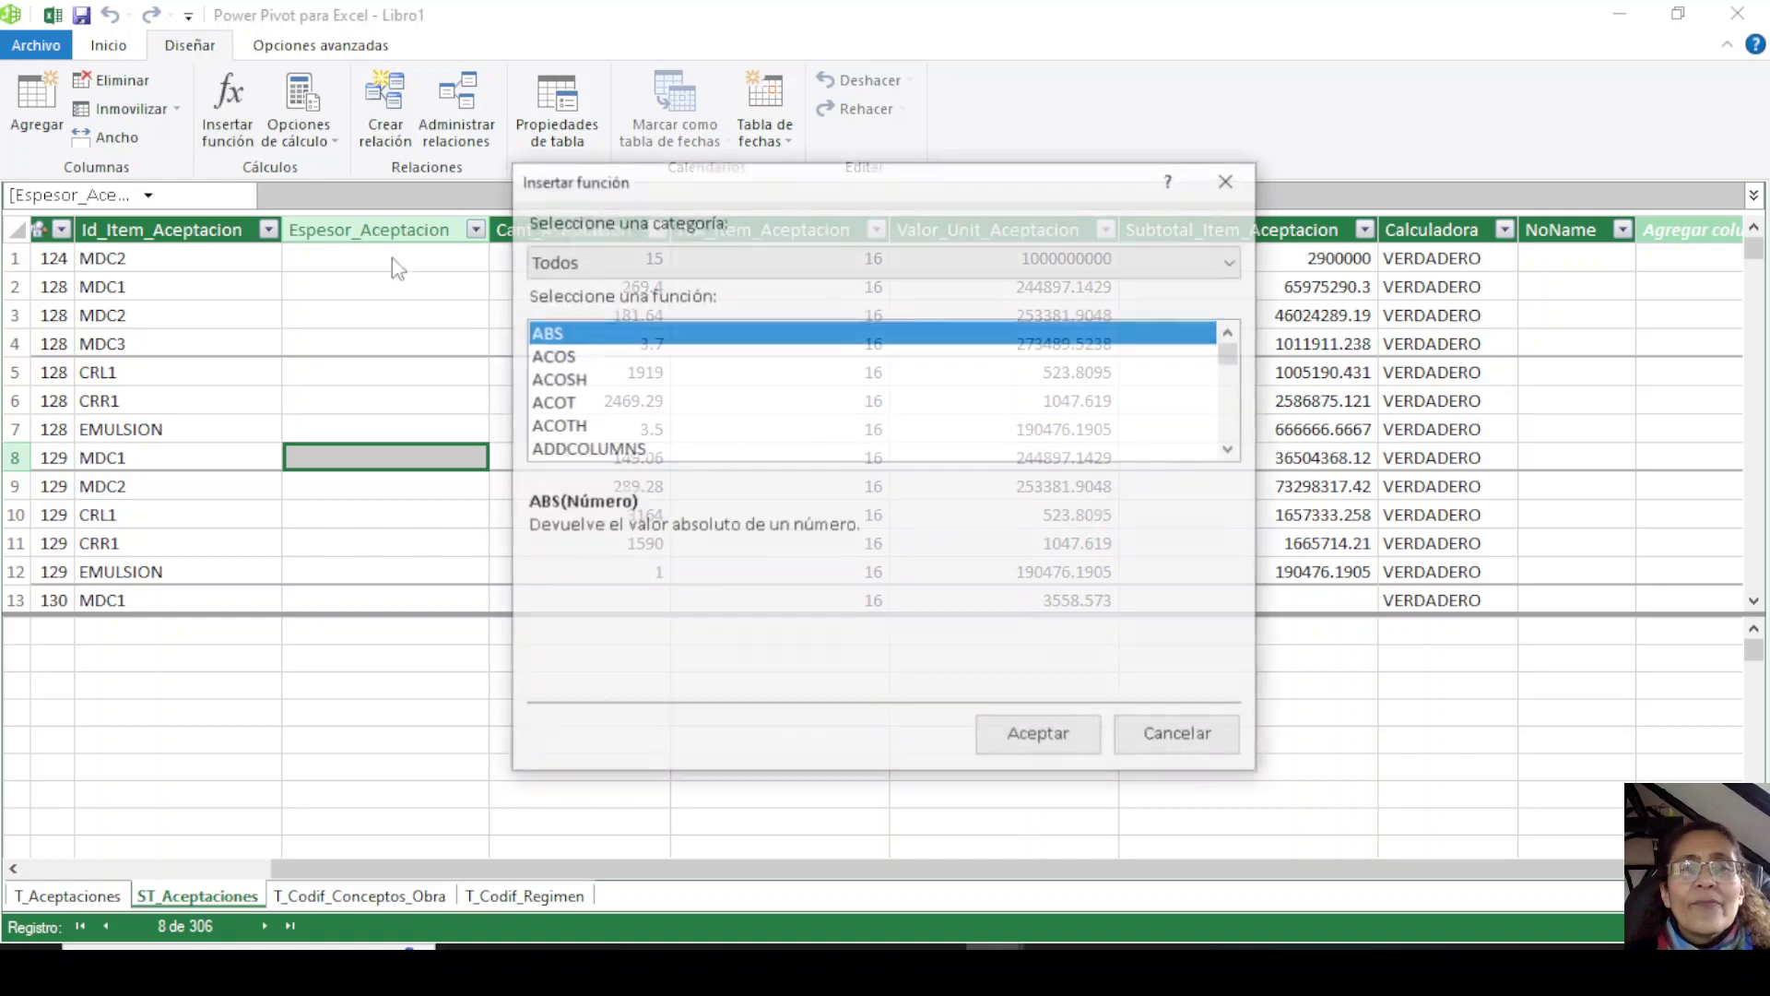
{"action": "scroll", "coordinate": [599, 401], "scroll_direction": "down", "scroll_amount": 6}
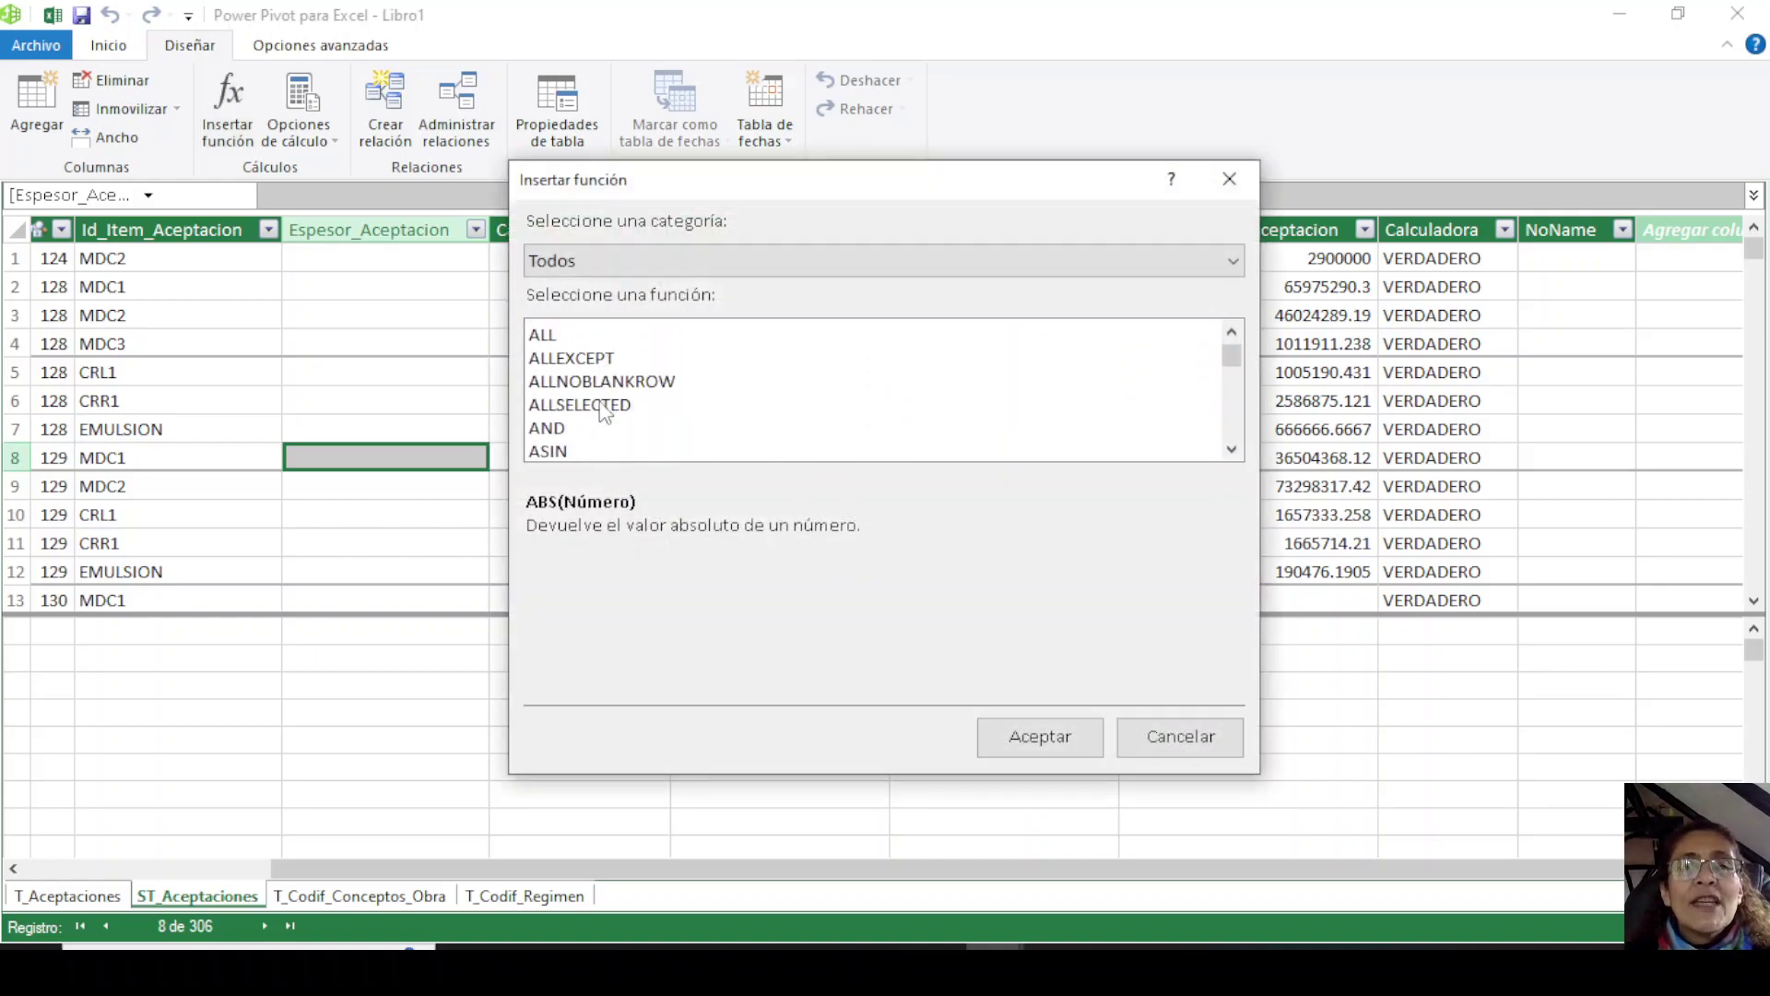
{"action": "scroll", "coordinate": [595, 407], "scroll_direction": "down", "scroll_amount": 1}
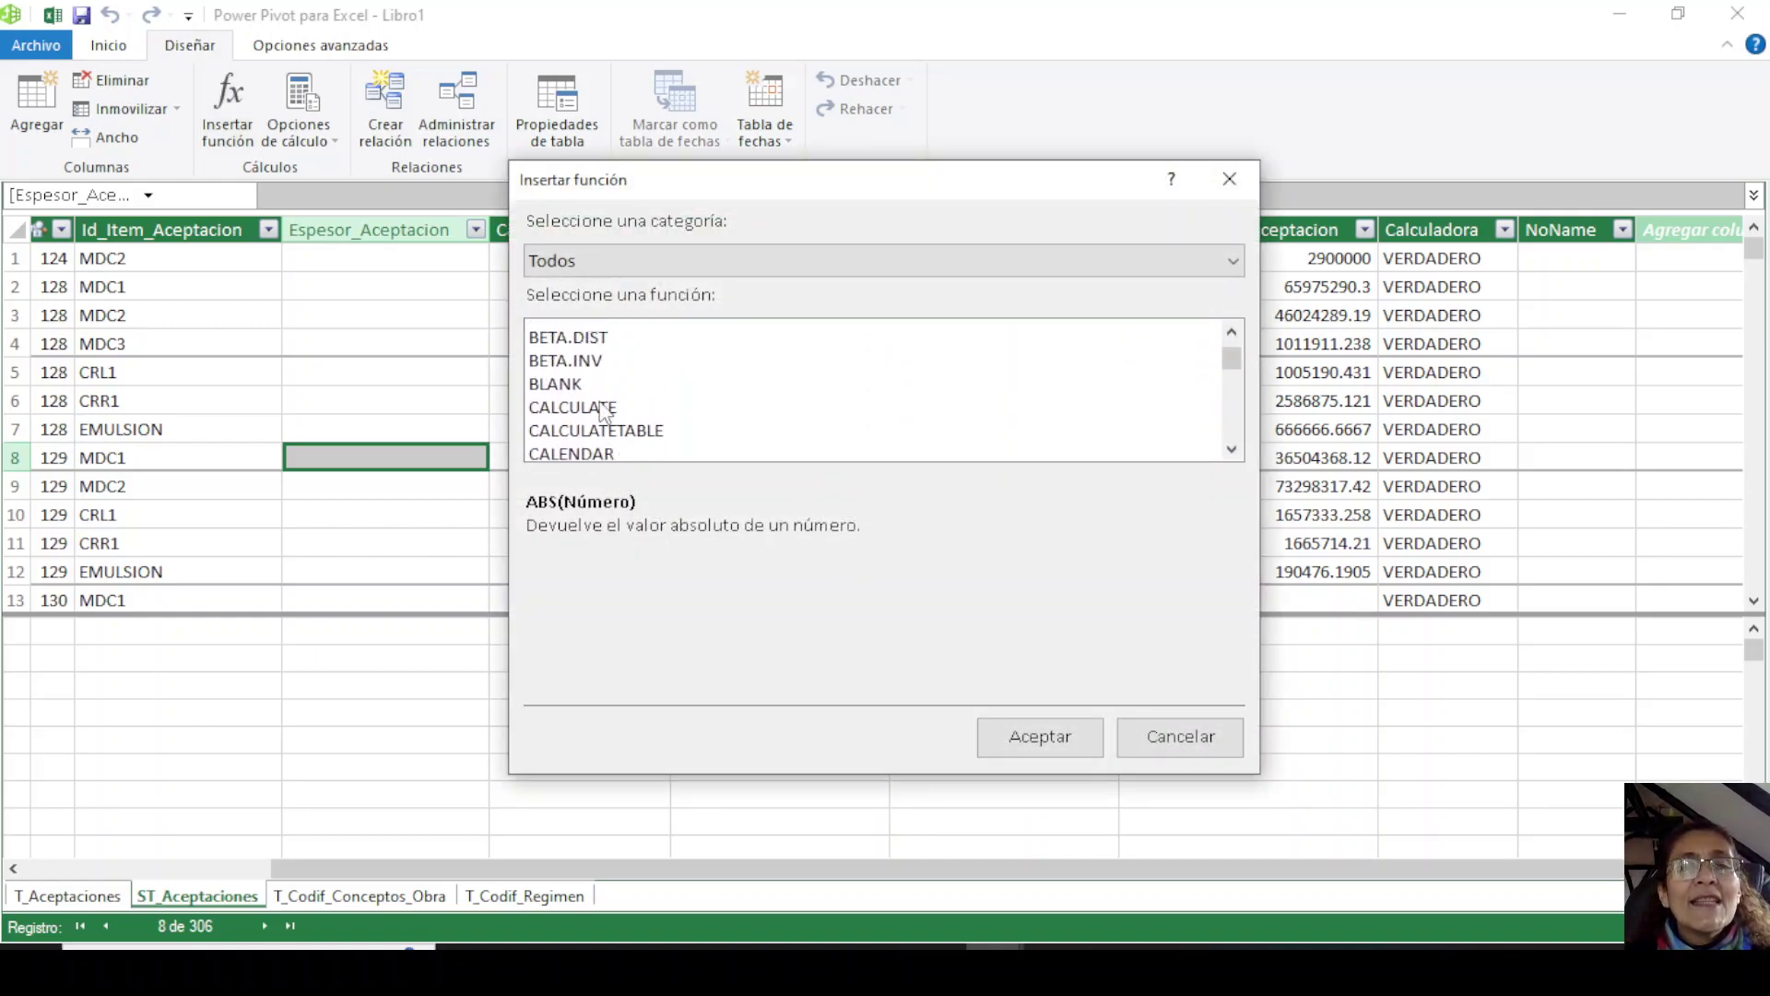
{"action": "scroll", "coordinate": [599, 408], "scroll_direction": "up", "scroll_amount": 2}
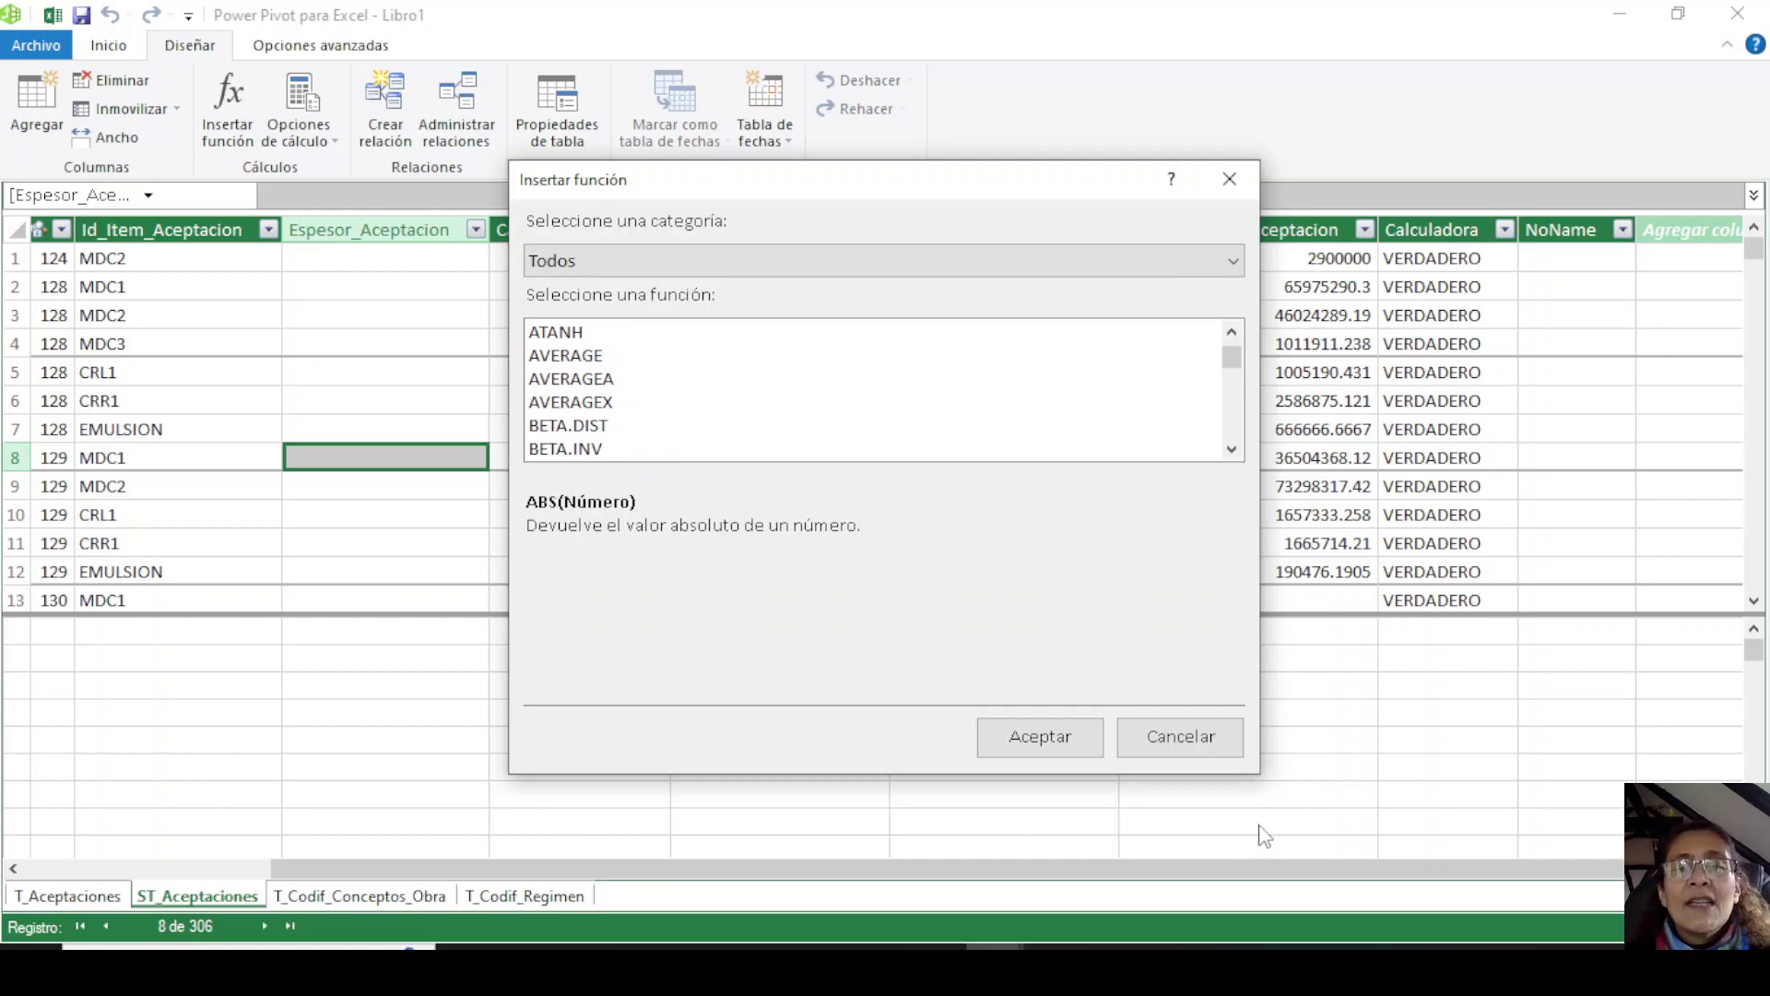
{"action": "left_click", "coordinate": [1181, 735]}
Create the measure =AVERAGE(ST_Aceptaciones[Subtotal_Item_Aceptacion]) in the first calculation-area cell beneath the Subtotal_Item_Aceptacion column.
{"action": "left_click", "coordinate": [1403, 639]}
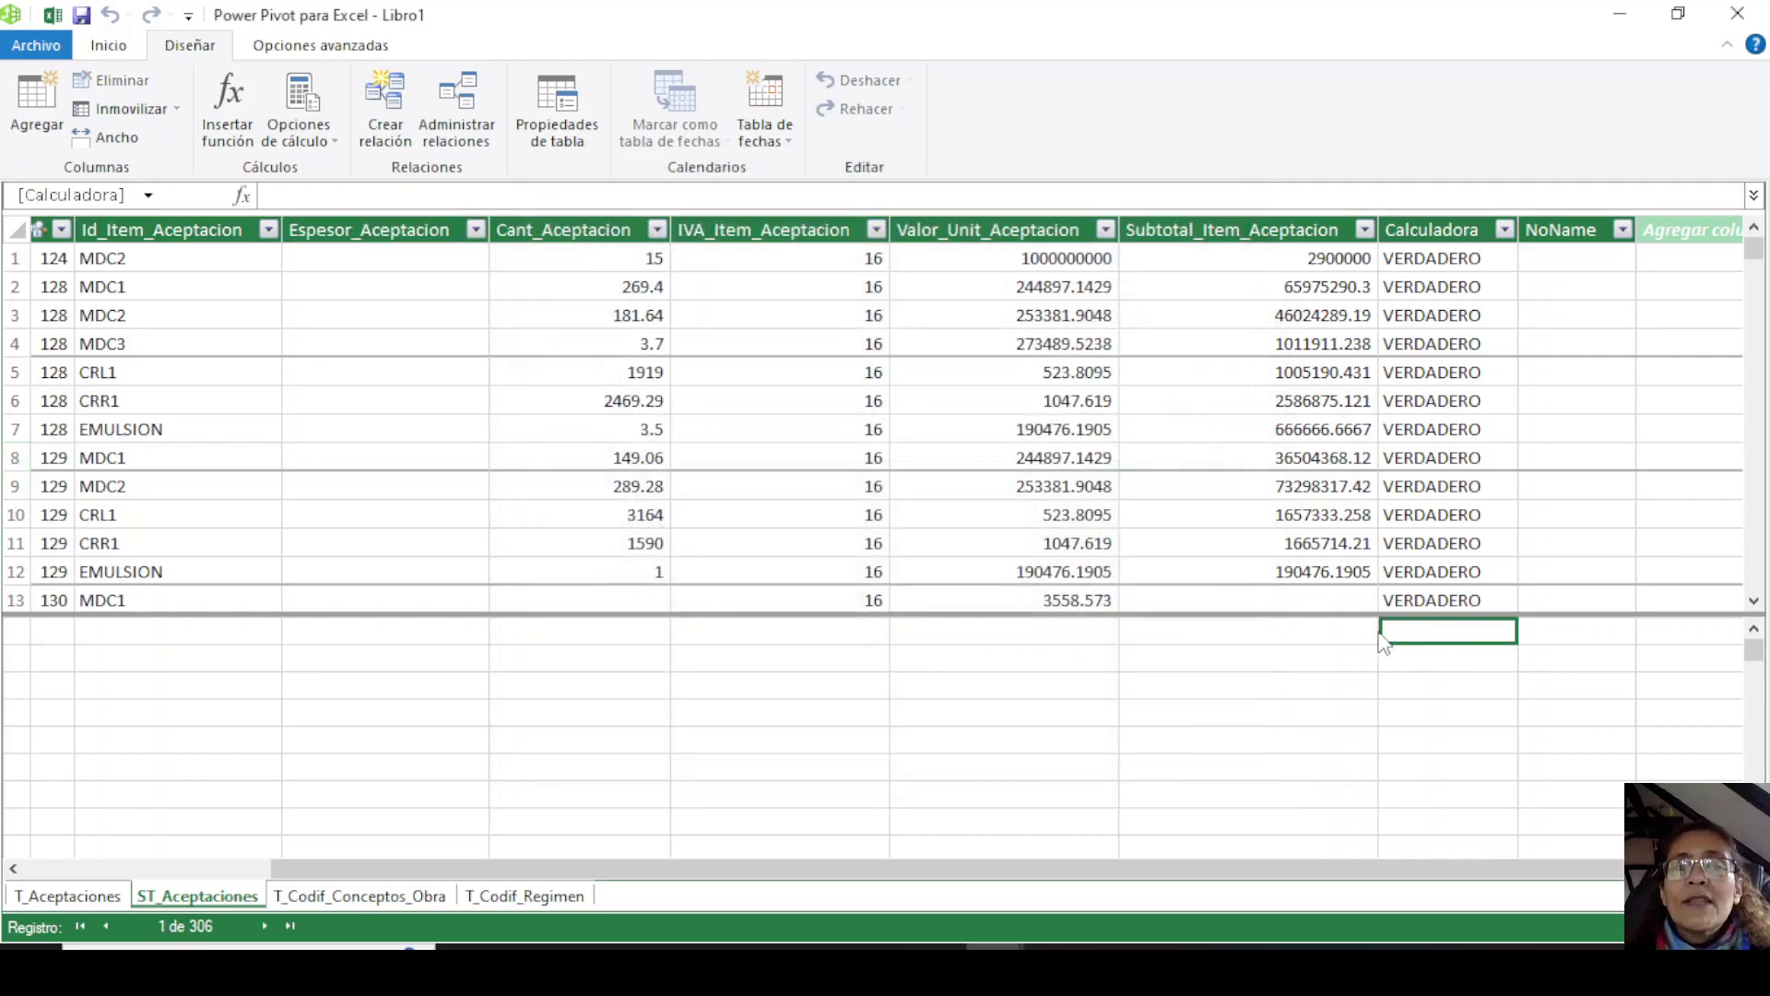
{"action": "left_click", "coordinate": [1307, 641]}
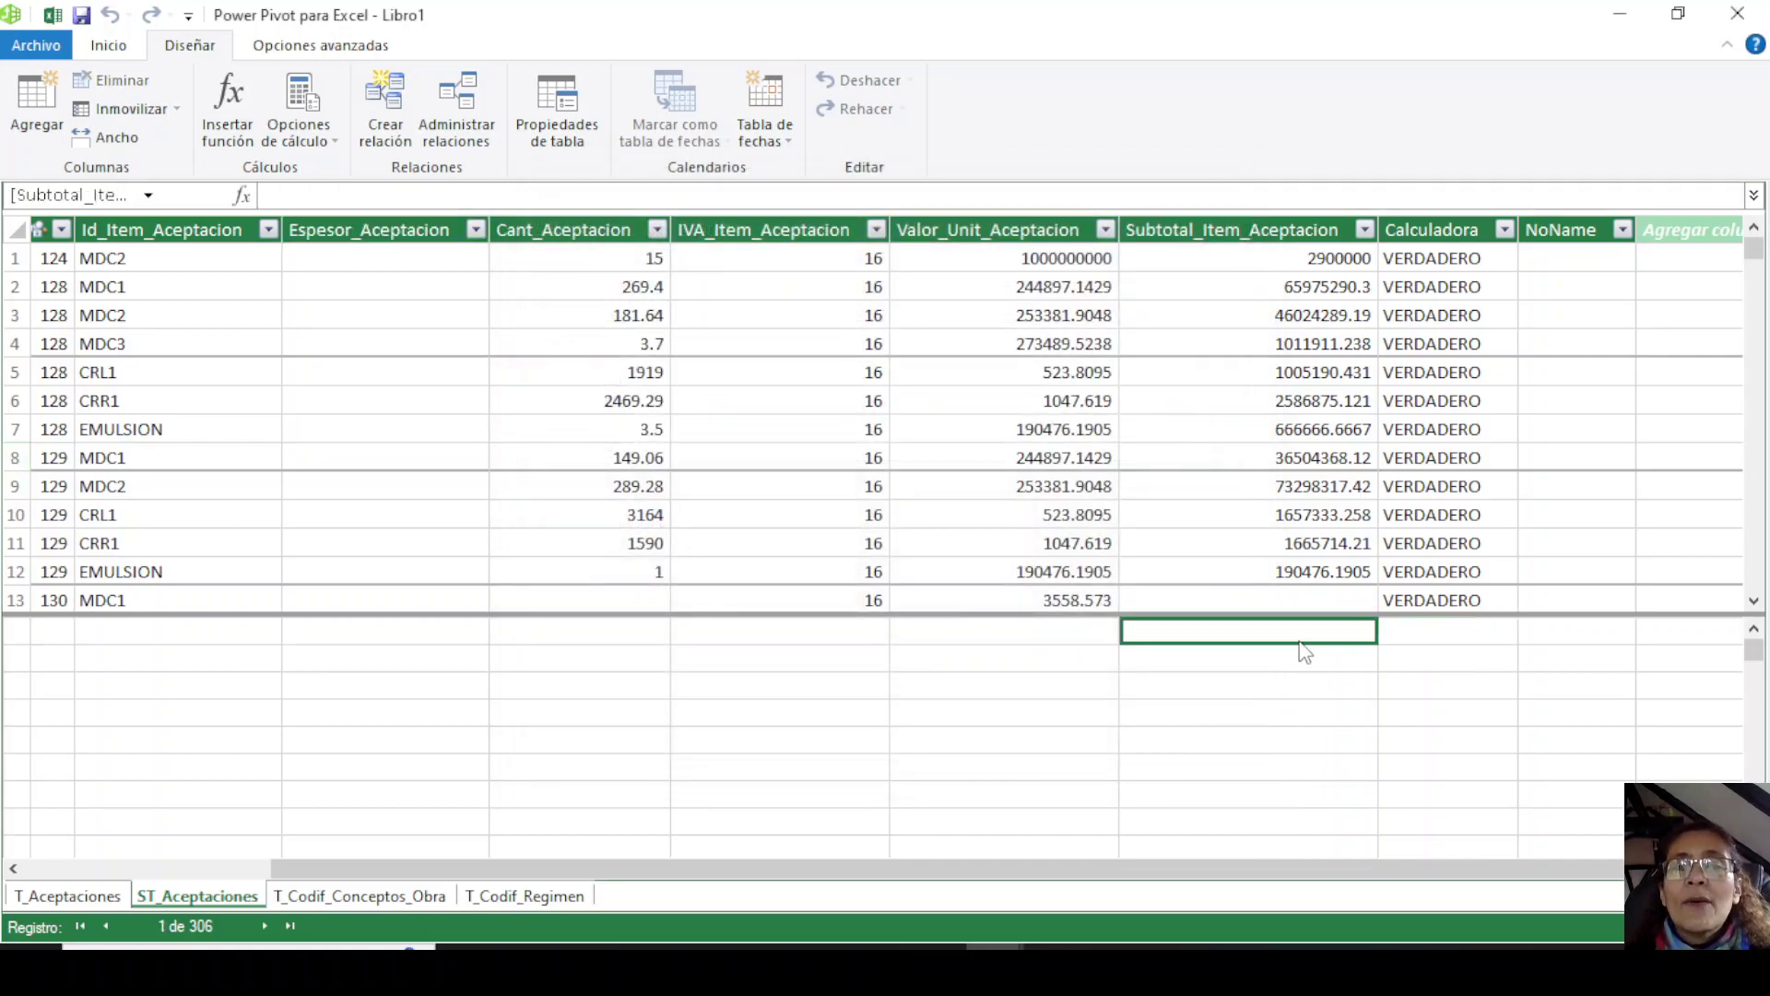
{"action": "left_click", "coordinate": [301, 190]}
{"action": "type", "text": "="}
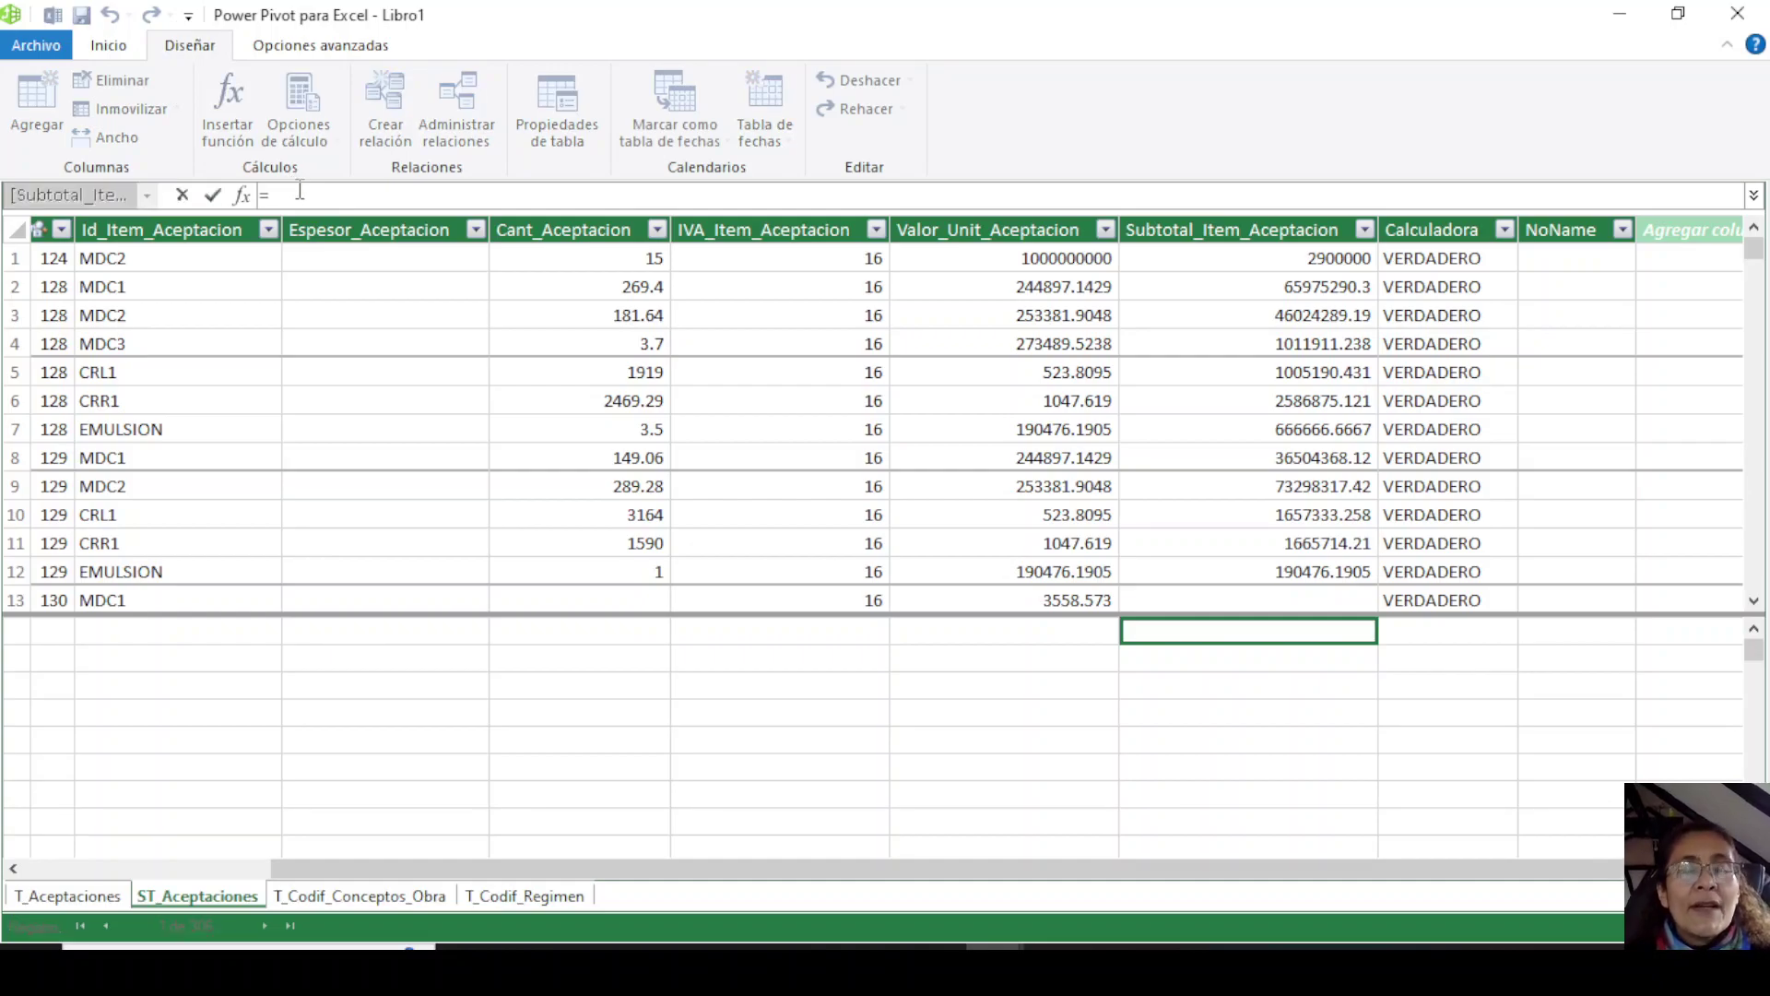
{"action": "type", "text": "AVERAGE("}
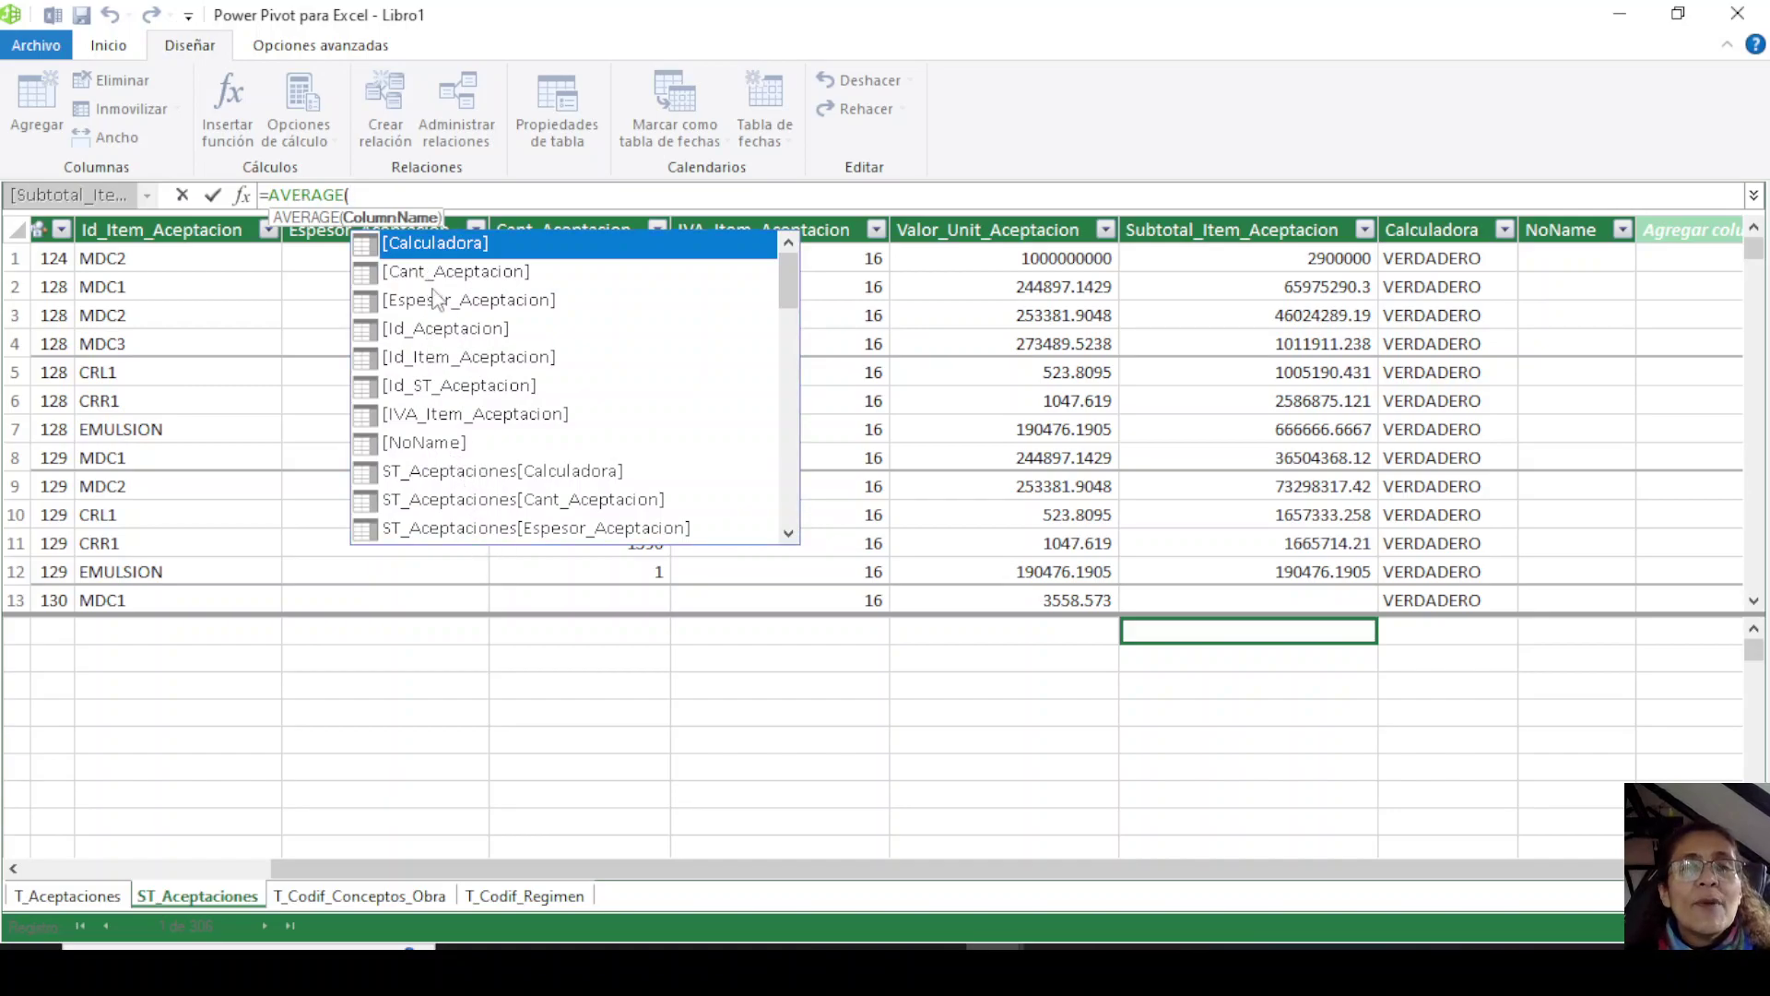
{"action": "scroll", "coordinate": [474, 388], "scroll_direction": "down", "scroll_amount": 4}
{"action": "scroll", "coordinate": [480, 443], "scroll_direction": "down", "scroll_amount": 7}
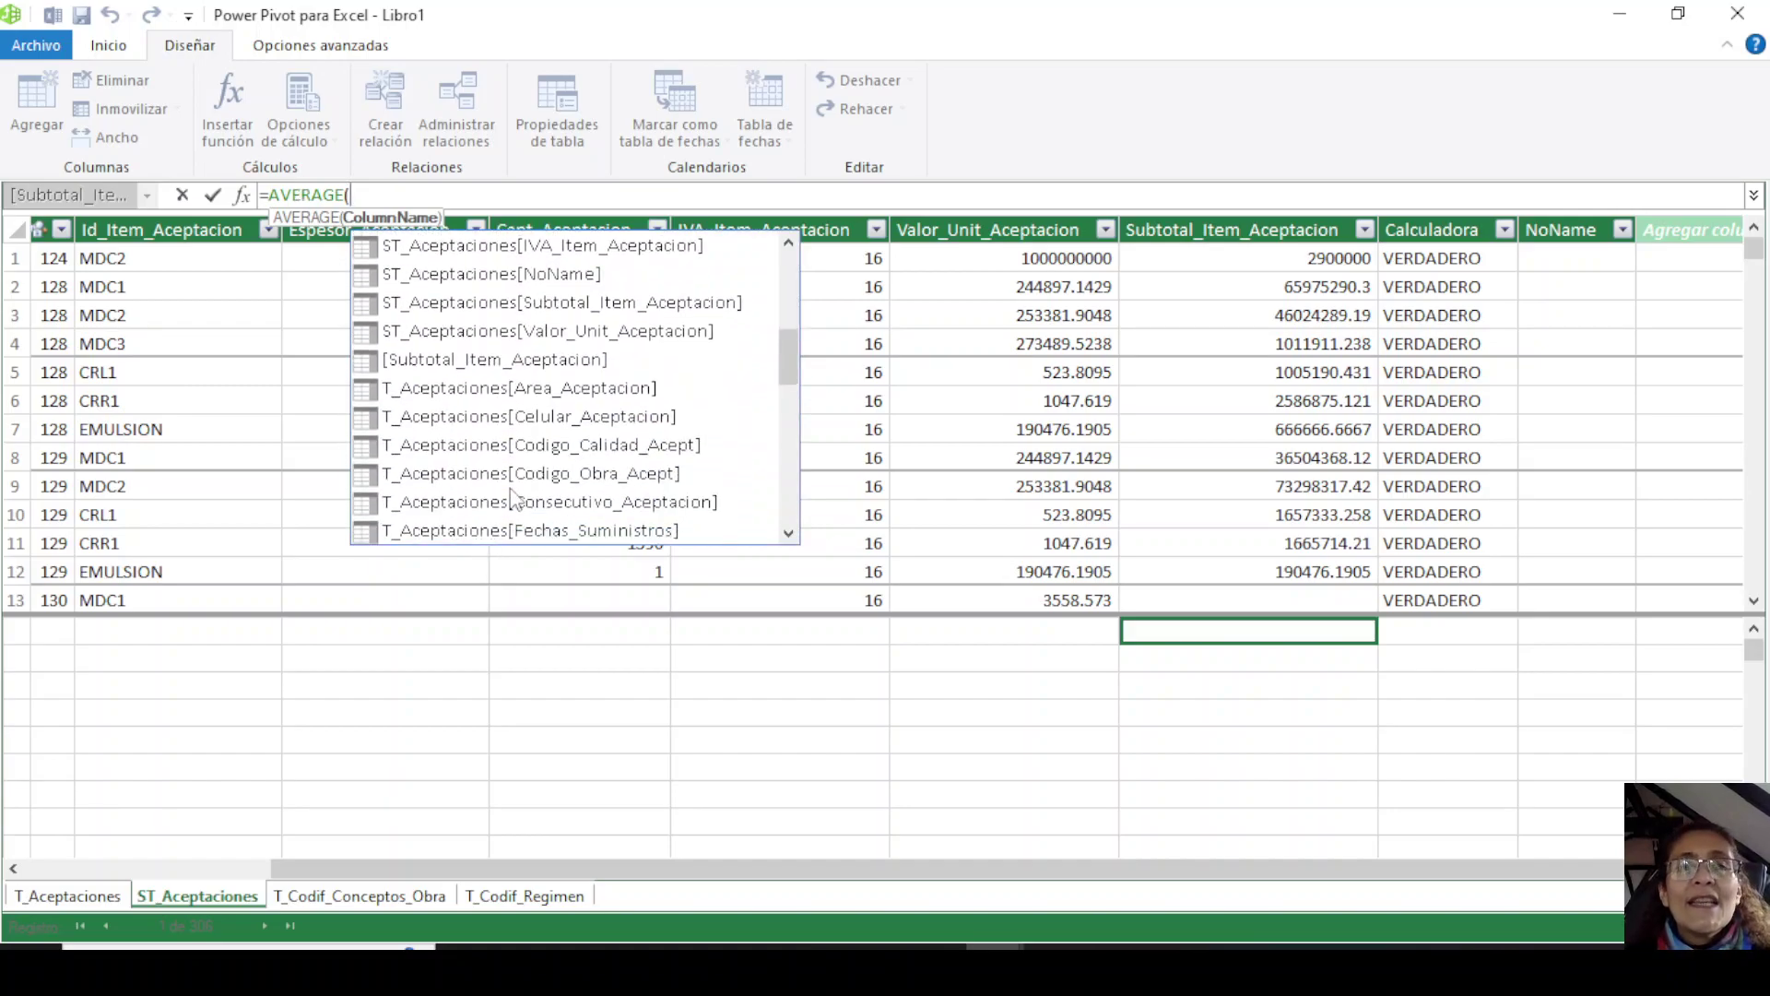
{"action": "scroll", "coordinate": [512, 498], "scroll_direction": "down", "scroll_amount": 2}
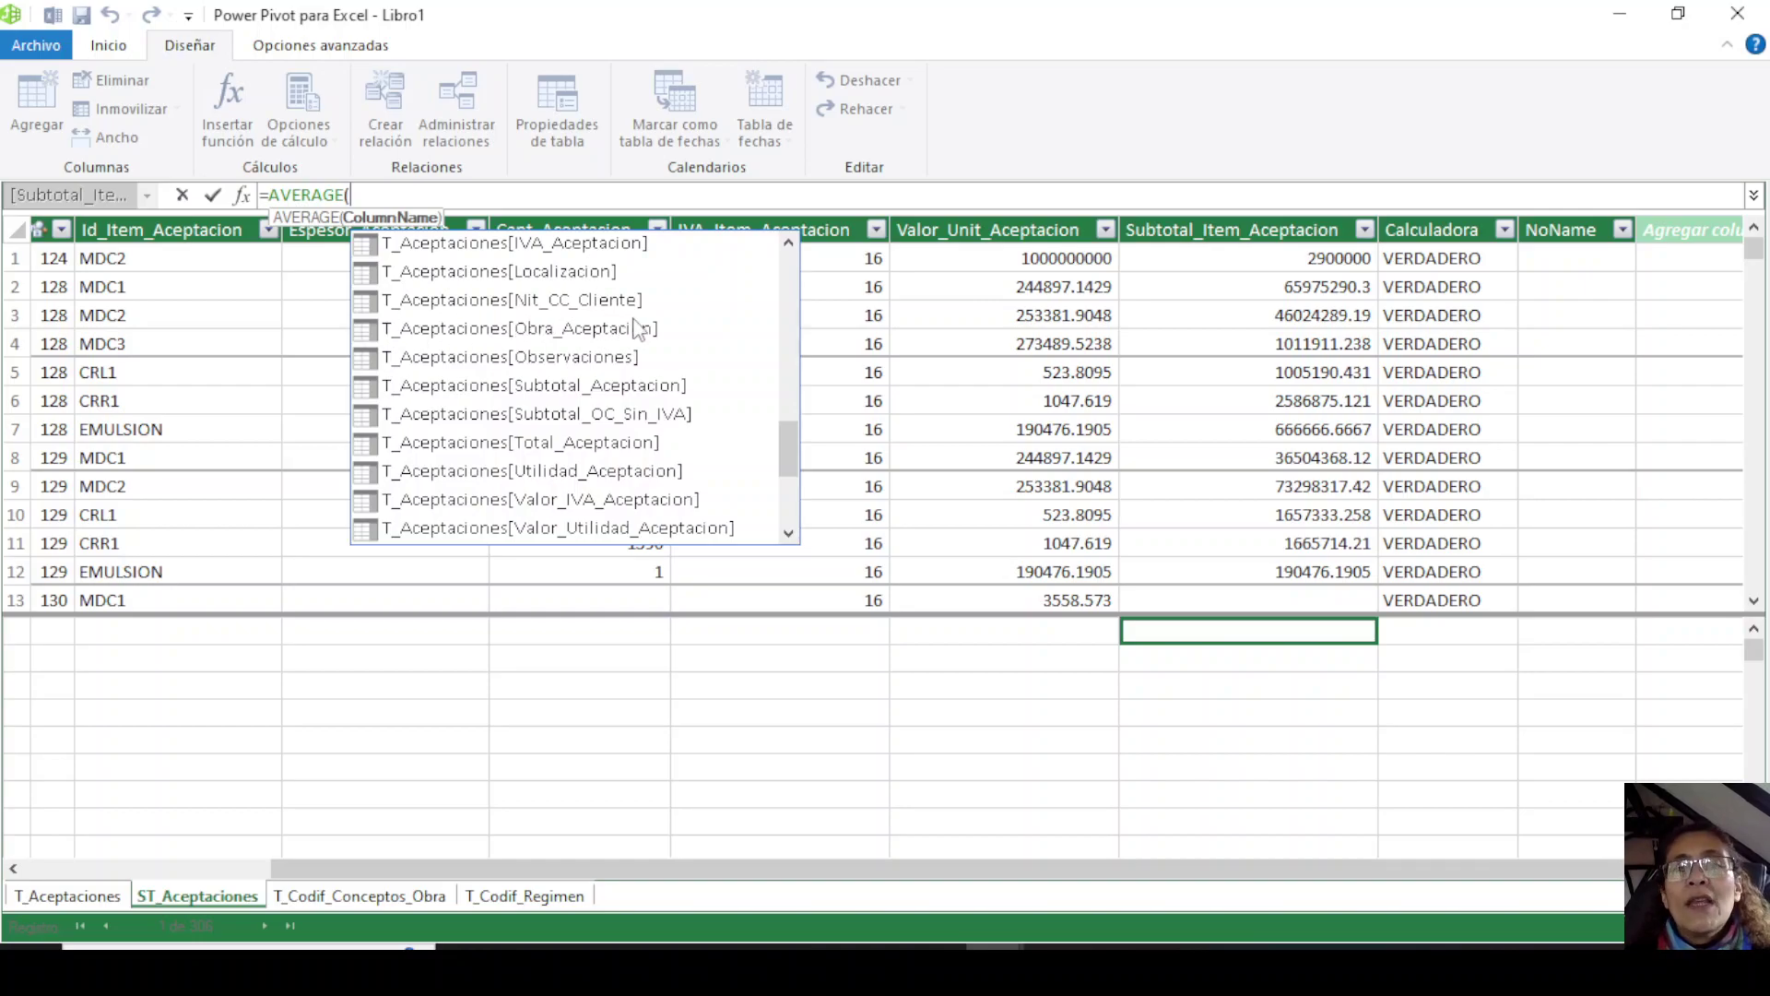
{"action": "scroll", "coordinate": [517, 350], "scroll_direction": "up", "scroll_amount": 2}
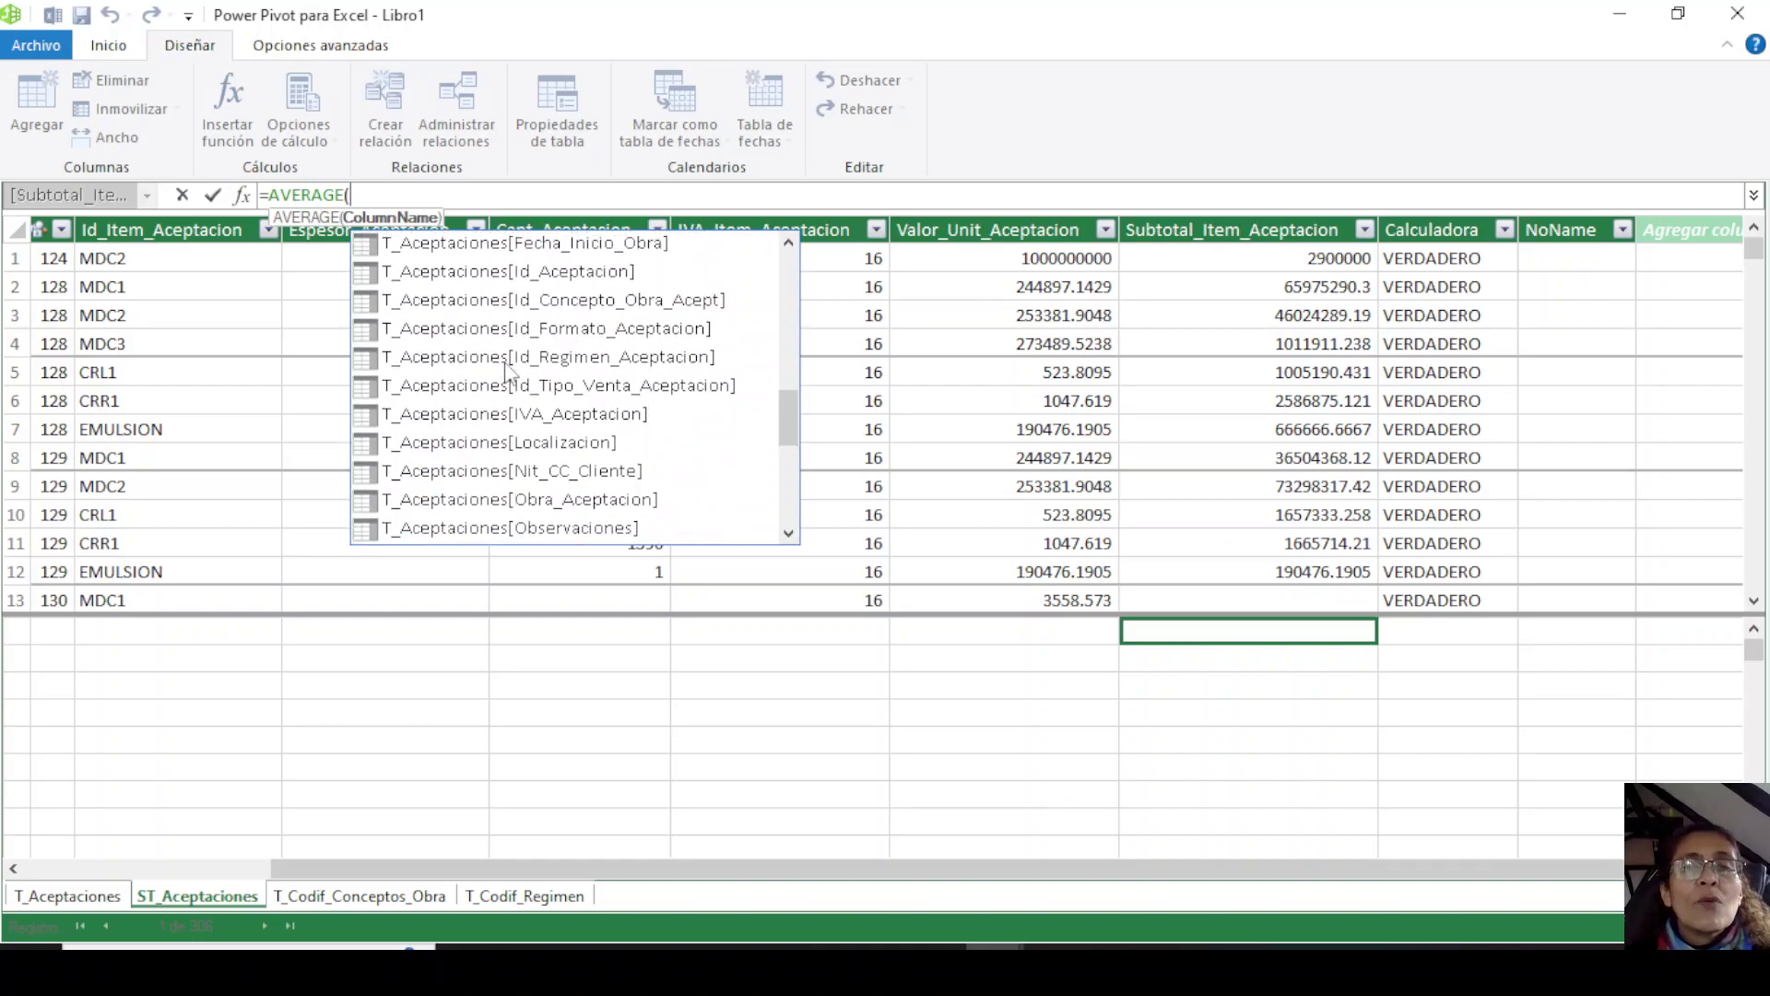
{"action": "scroll", "coordinate": [510, 355], "scroll_direction": "up", "scroll_amount": 6}
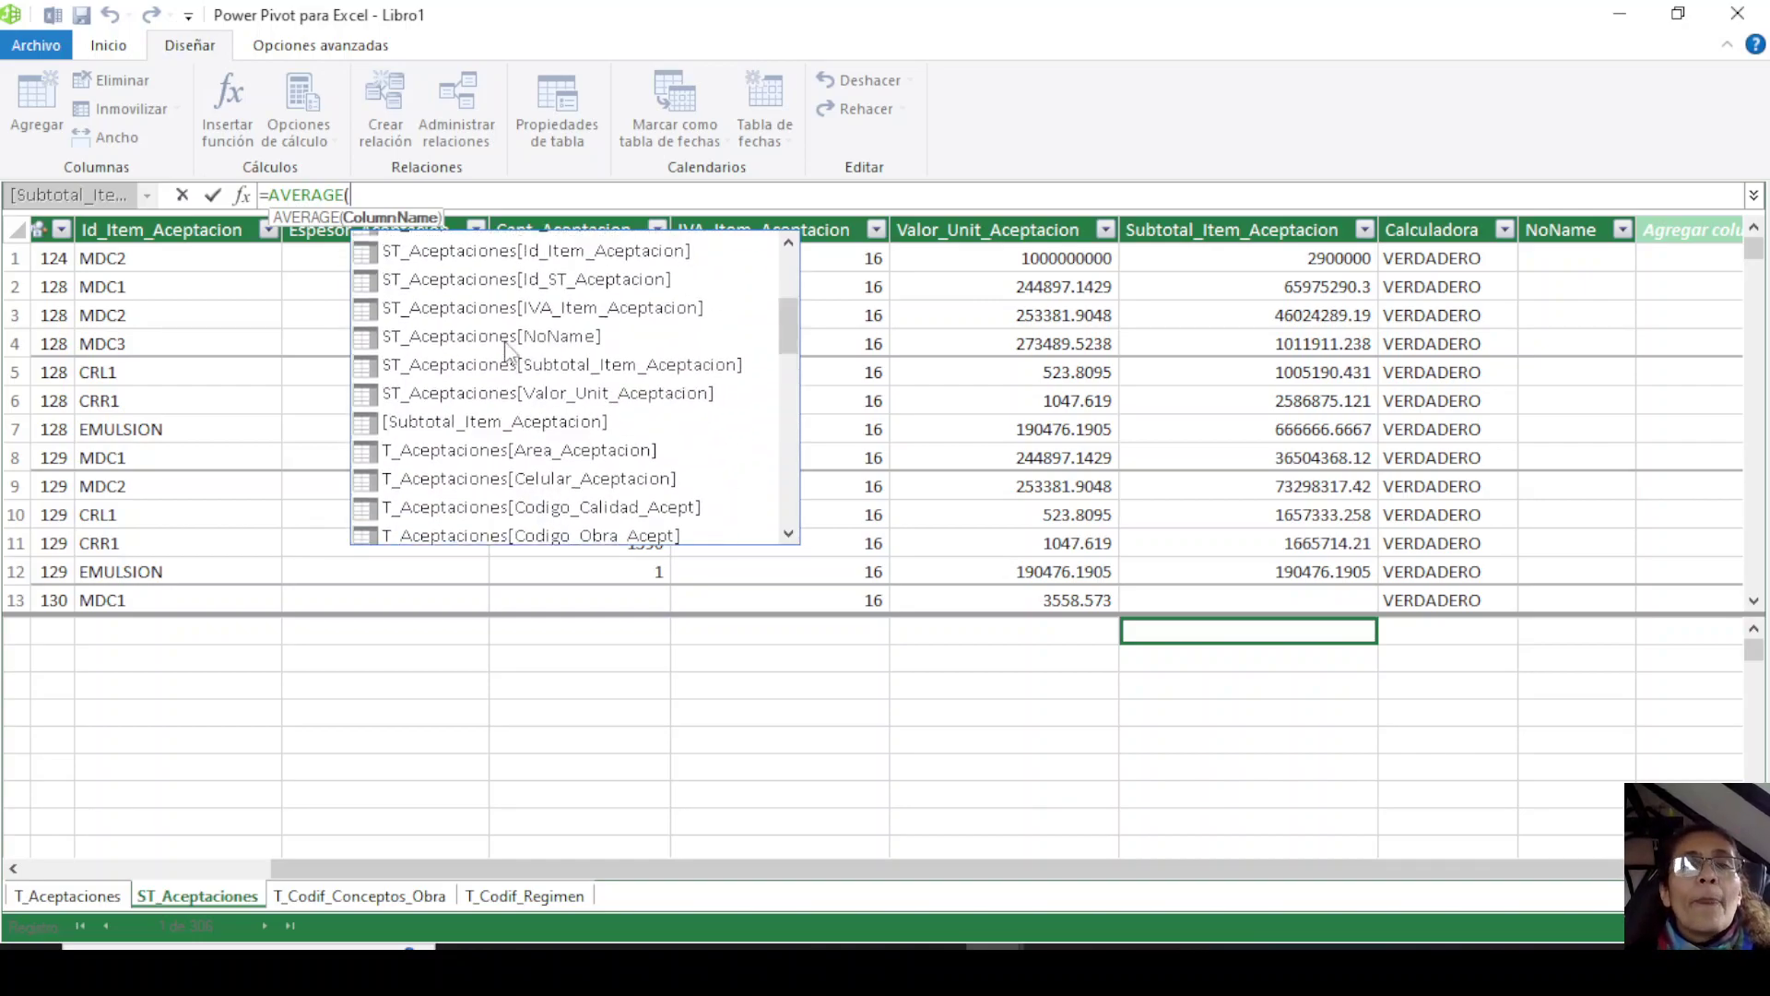
{"action": "scroll", "coordinate": [506, 350], "scroll_direction": "up", "scroll_amount": 2}
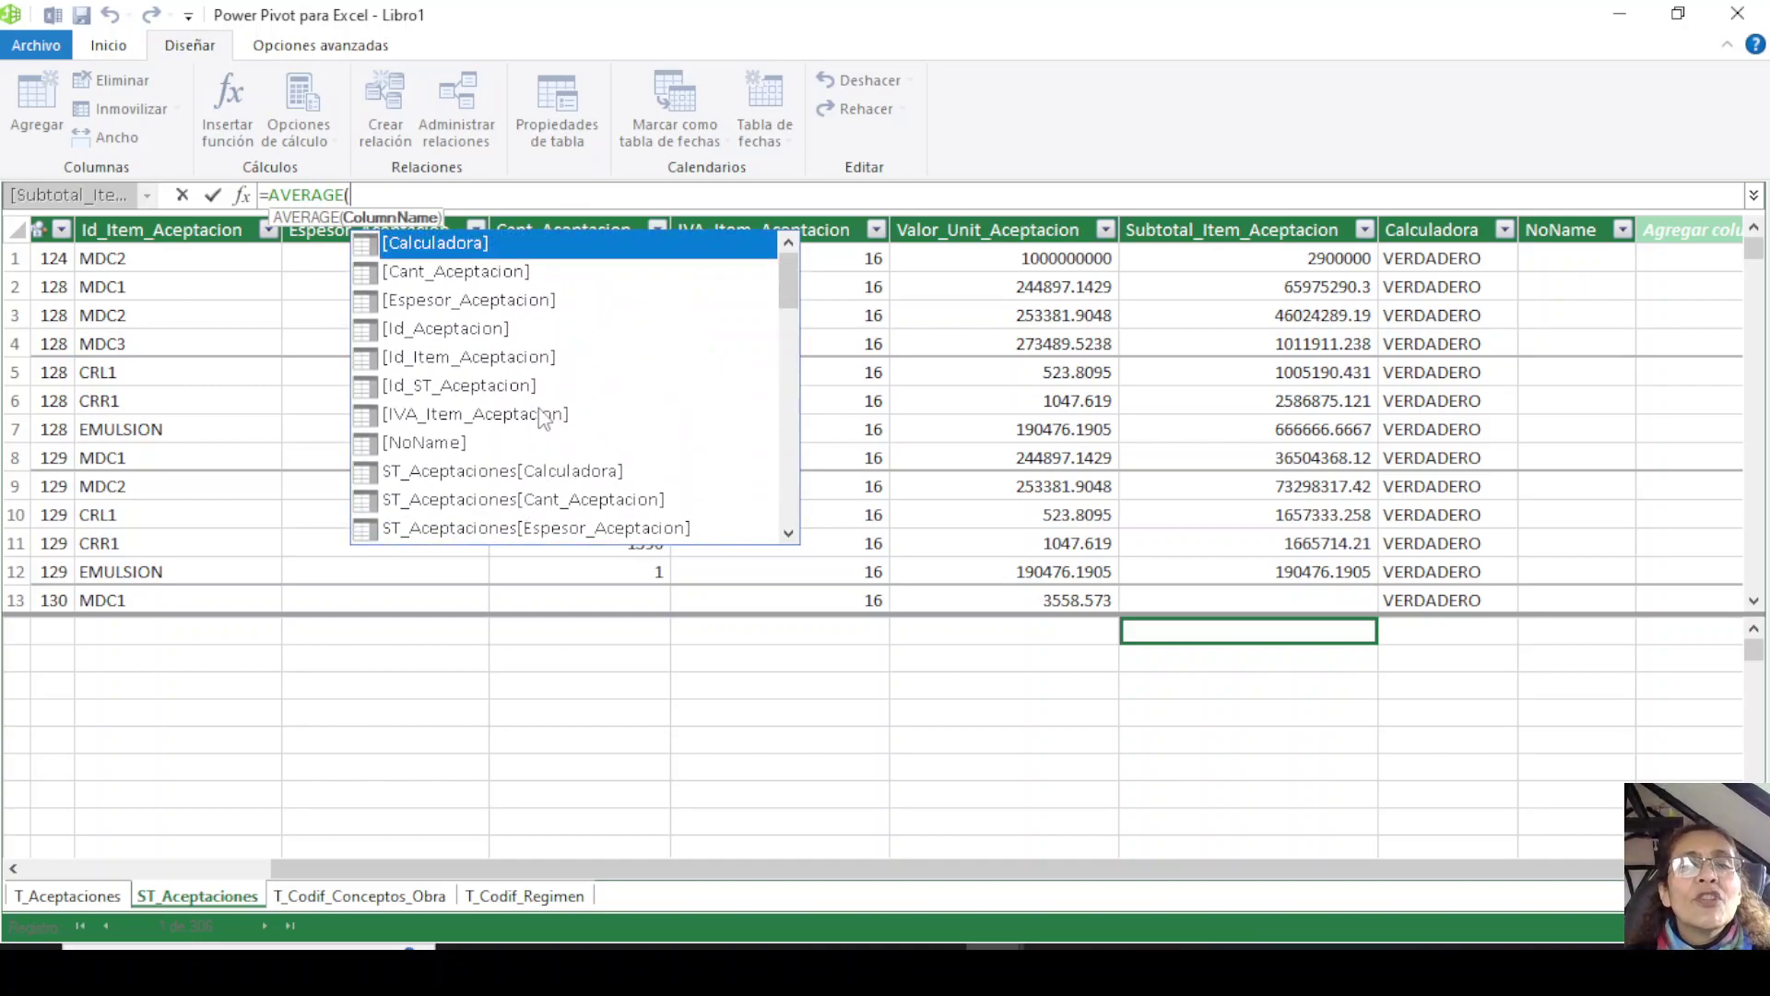
{"action": "scroll", "coordinate": [544, 420], "scroll_direction": "down", "scroll_amount": 4}
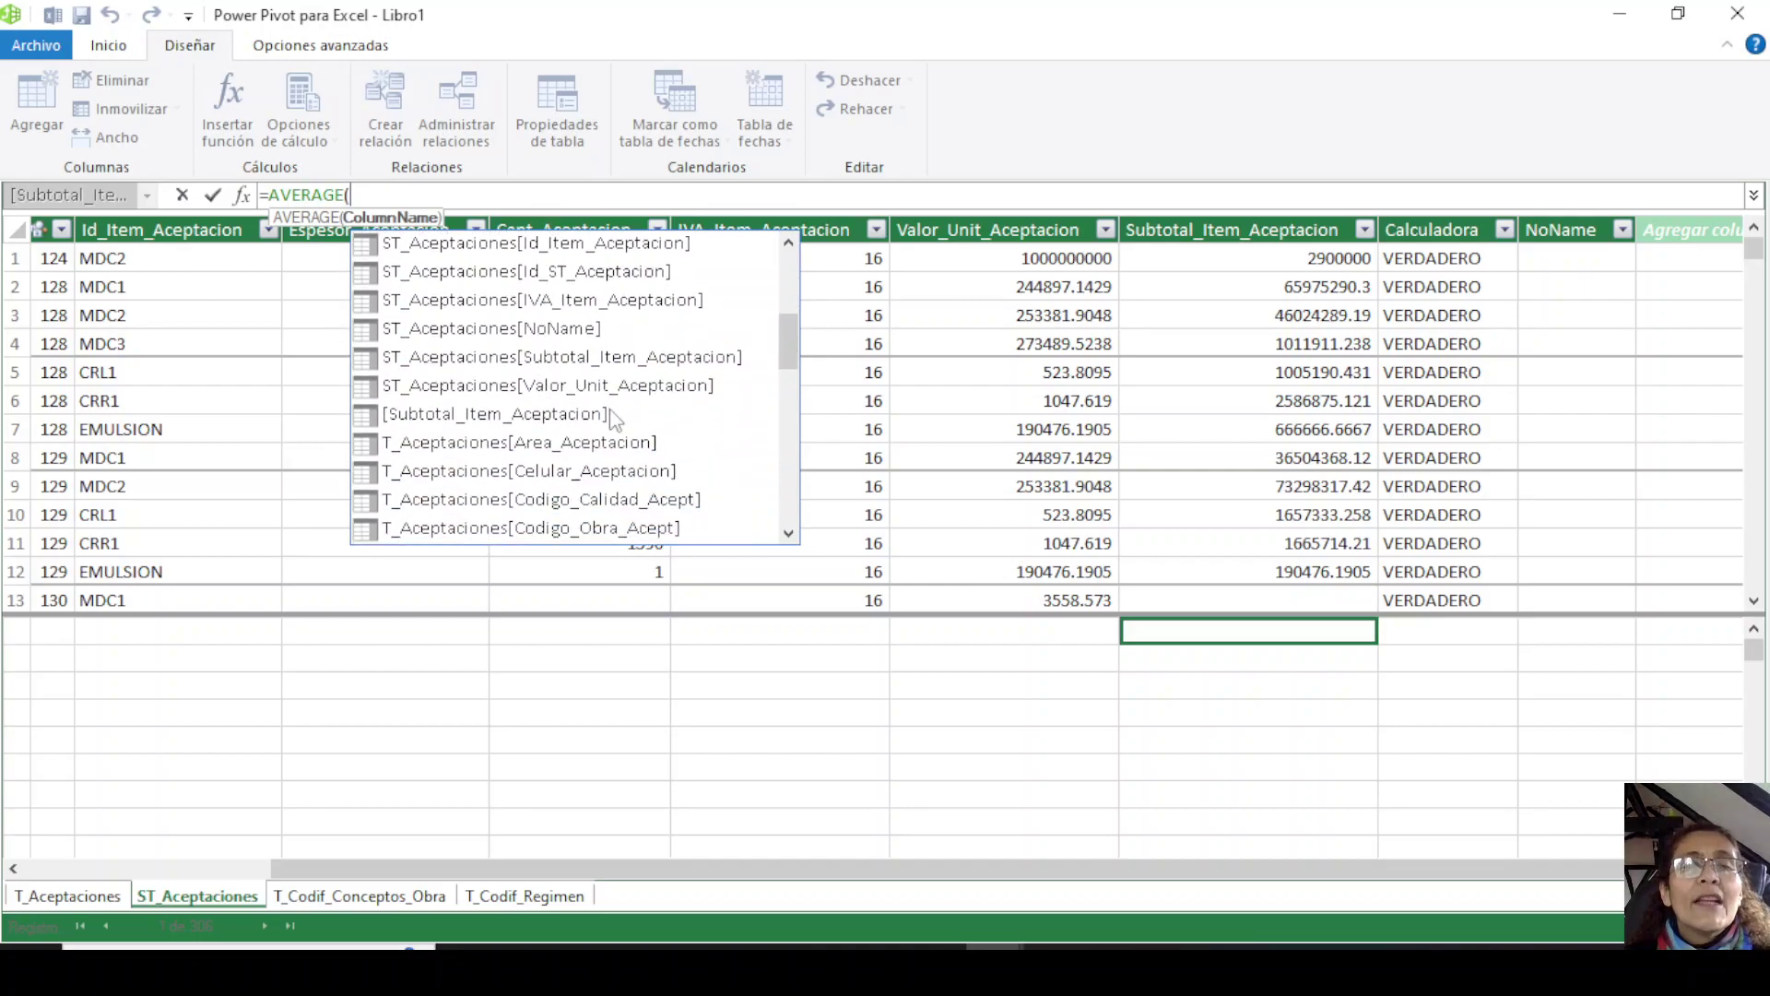
{"action": "left_click", "coordinate": [491, 367]}
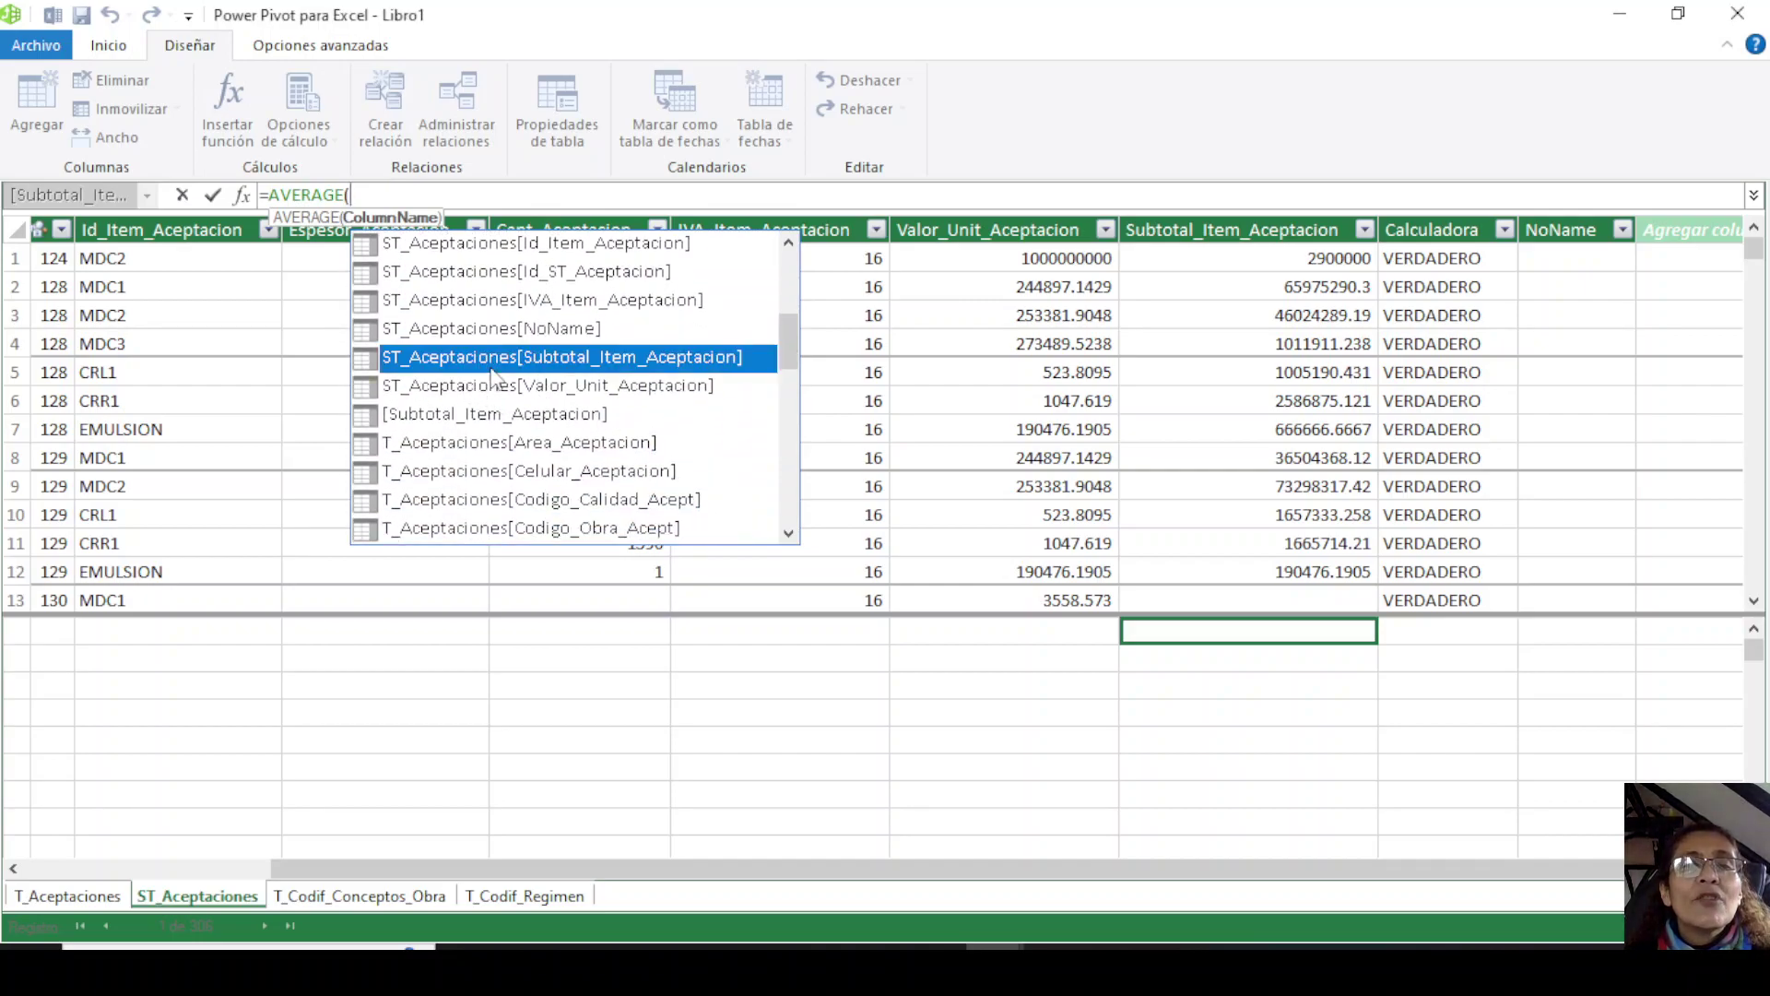
{"action": "double_click", "coordinate": [468, 367]}
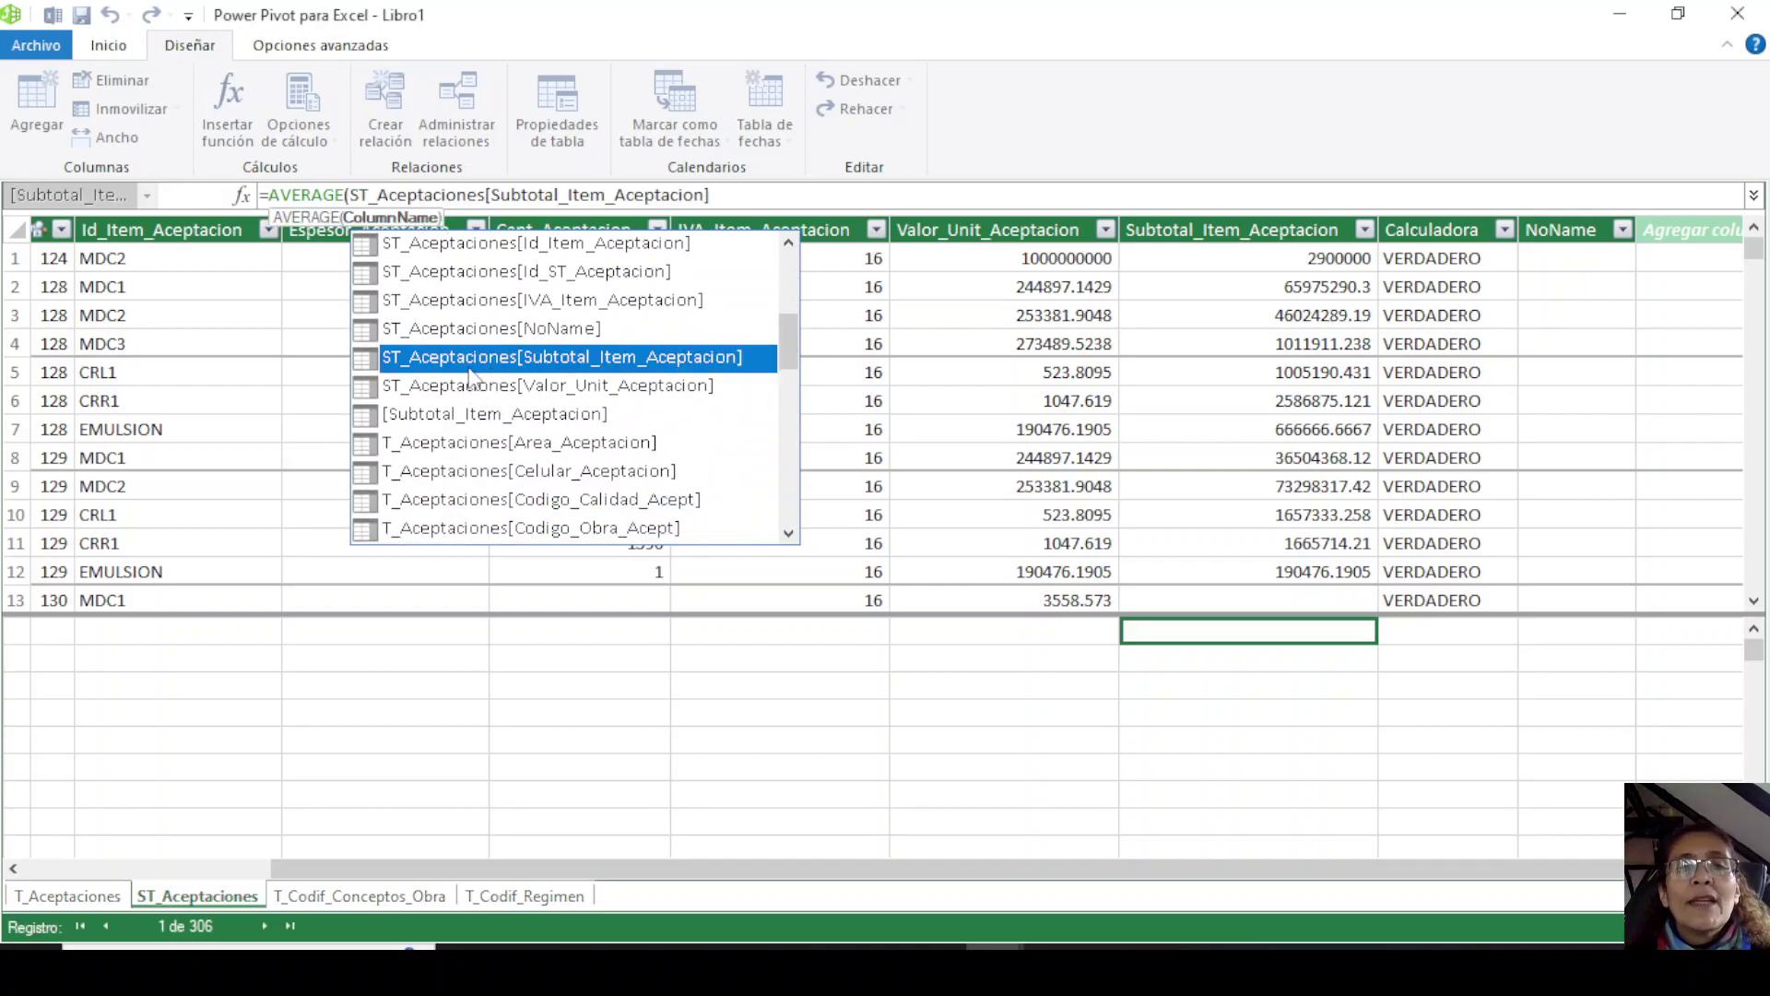
{"action": "type", "text": ")"}
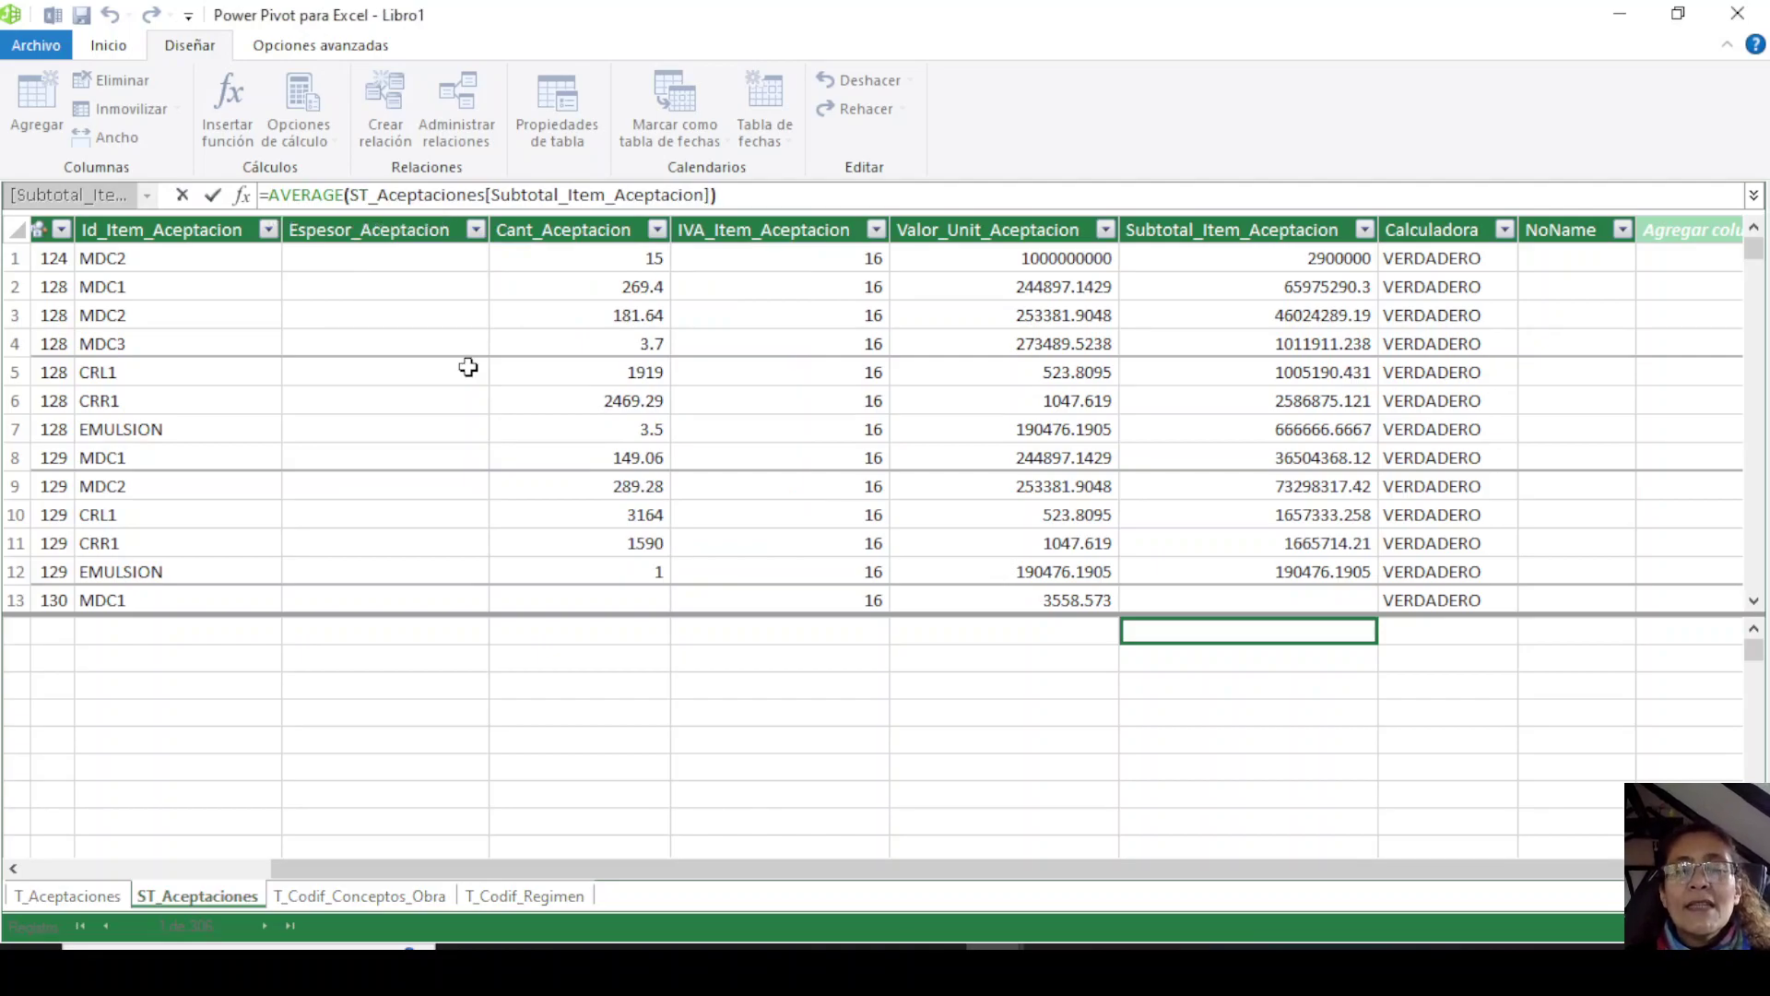
{"action": "key", "text": "Return"}
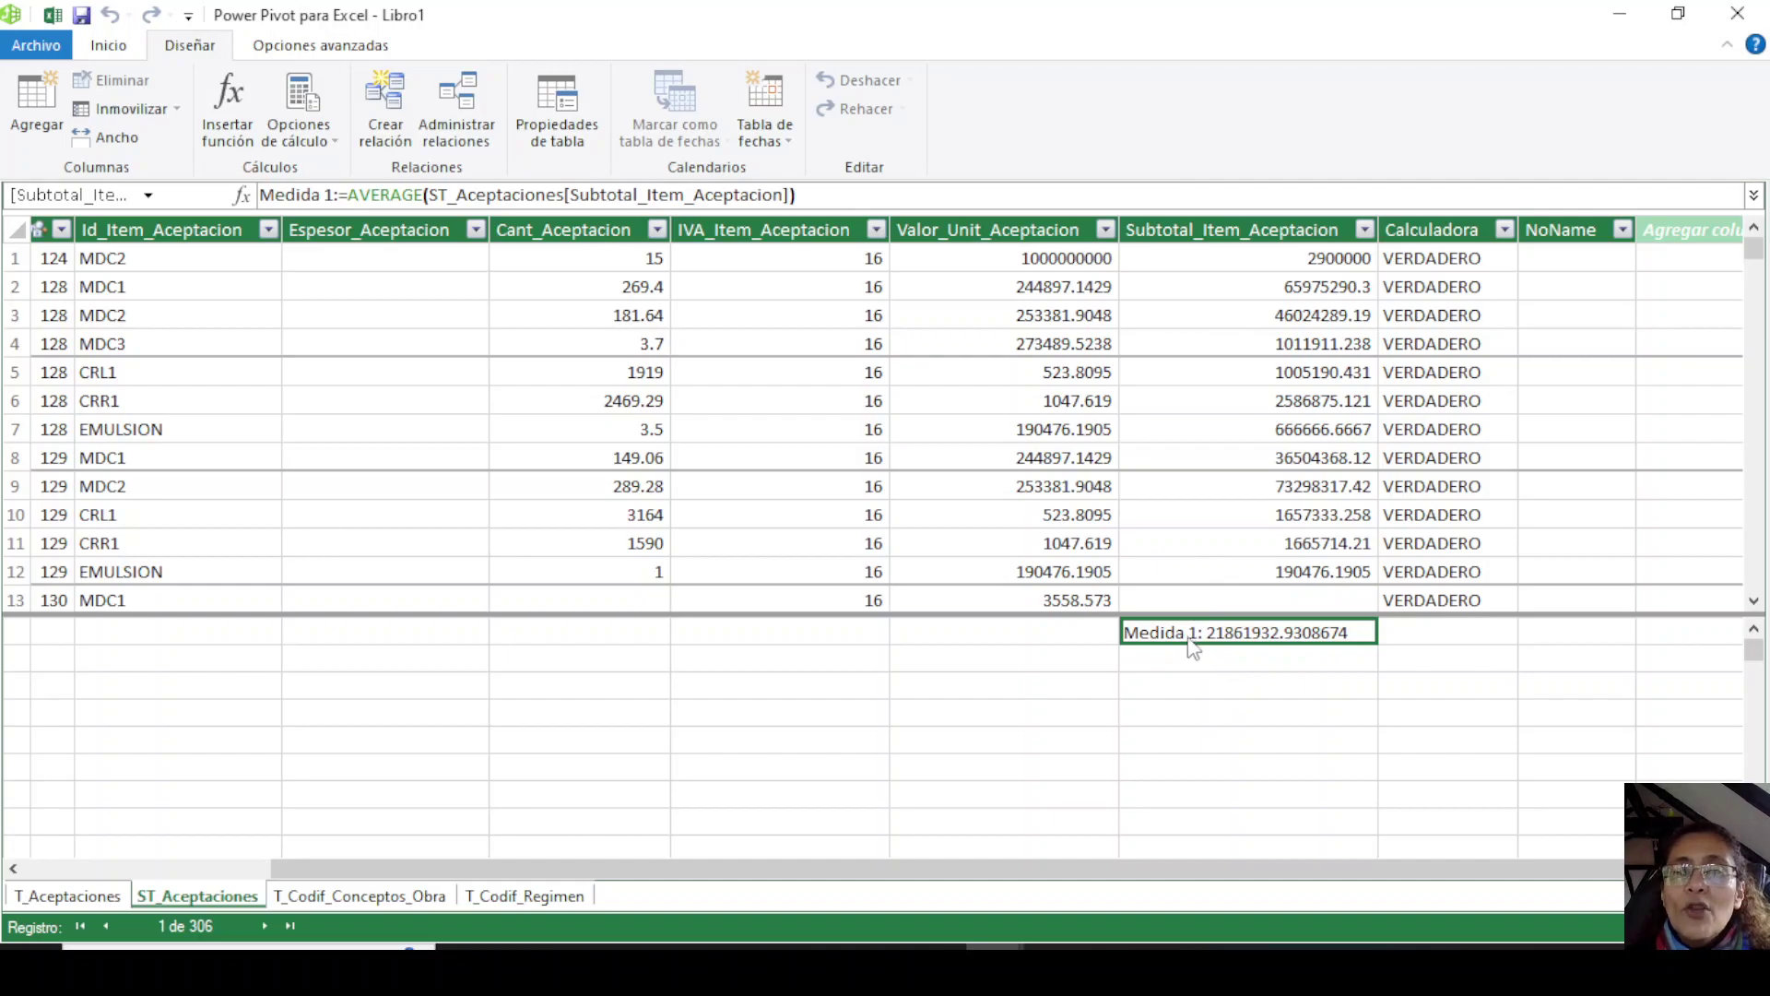
Rename the average measure beneath the Subtotal_Item_Aceptacion column as PROMEDIO SUBT, keeping its AVERAGE formula.
{"action": "left_click", "coordinate": [334, 196]}
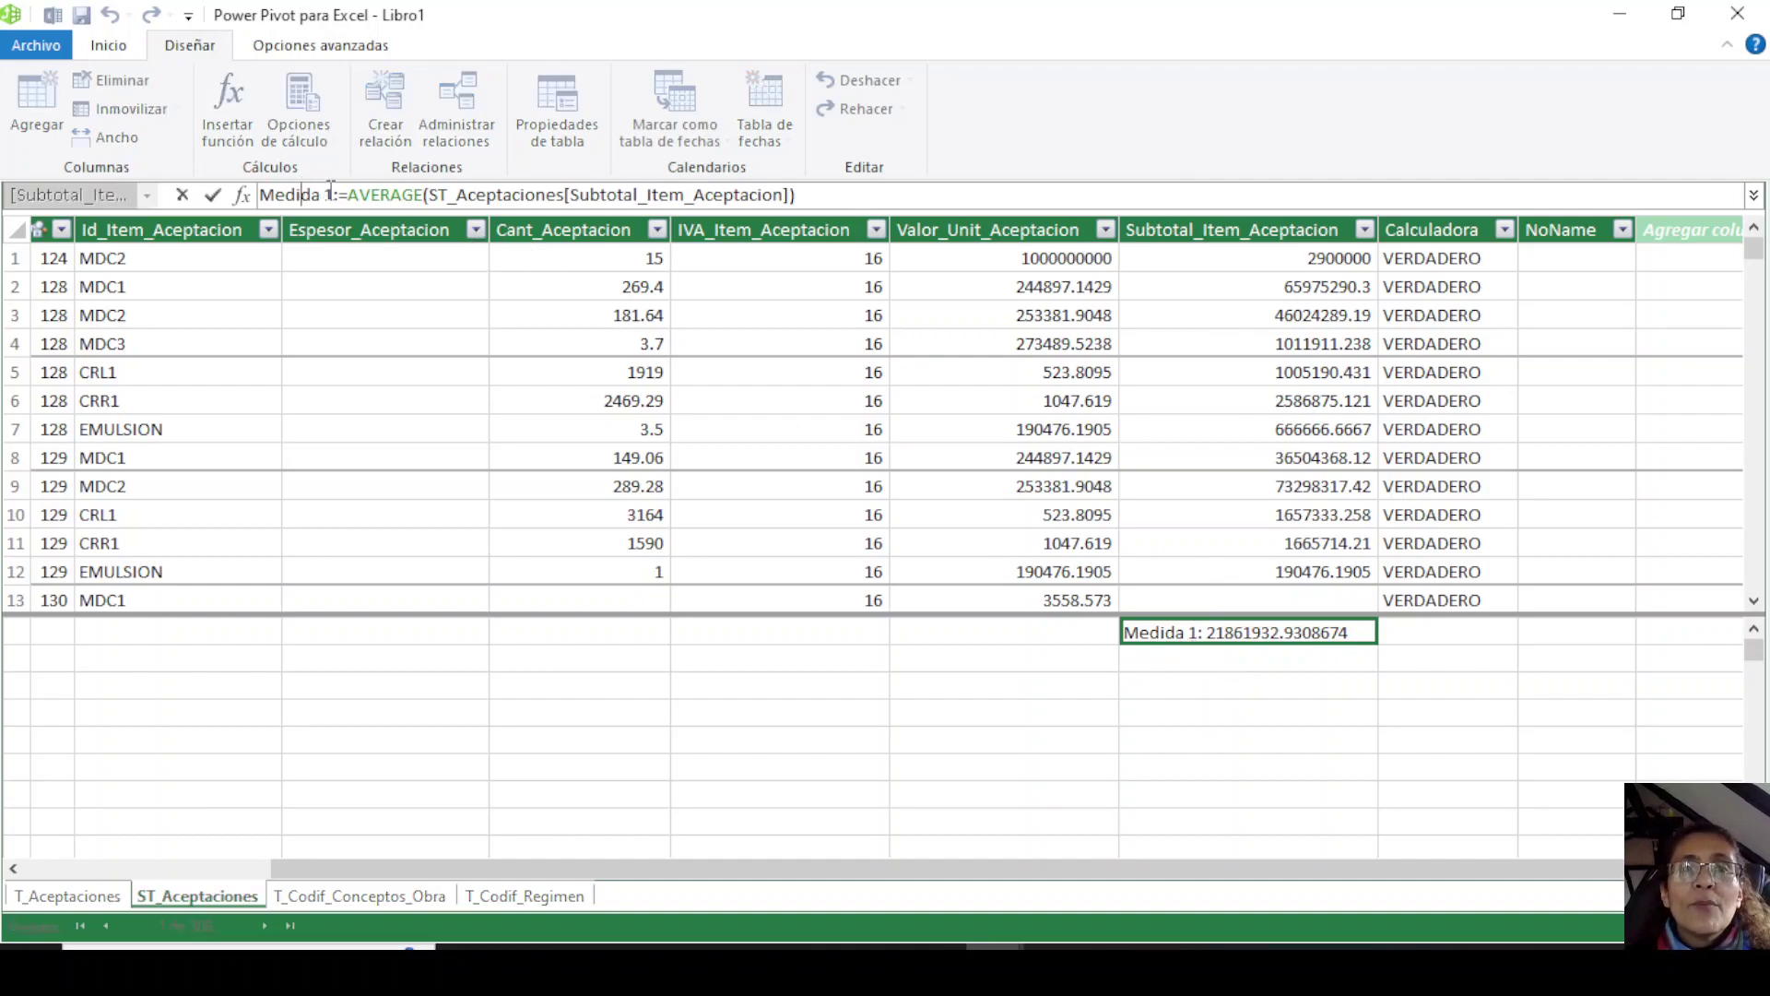
{"action": "left_click_drag", "start_coordinate": [326, 194], "coordinate": [250, 193]}
{"action": "key", "text": "Delete"}
{"action": "key", "text": "Delete"}
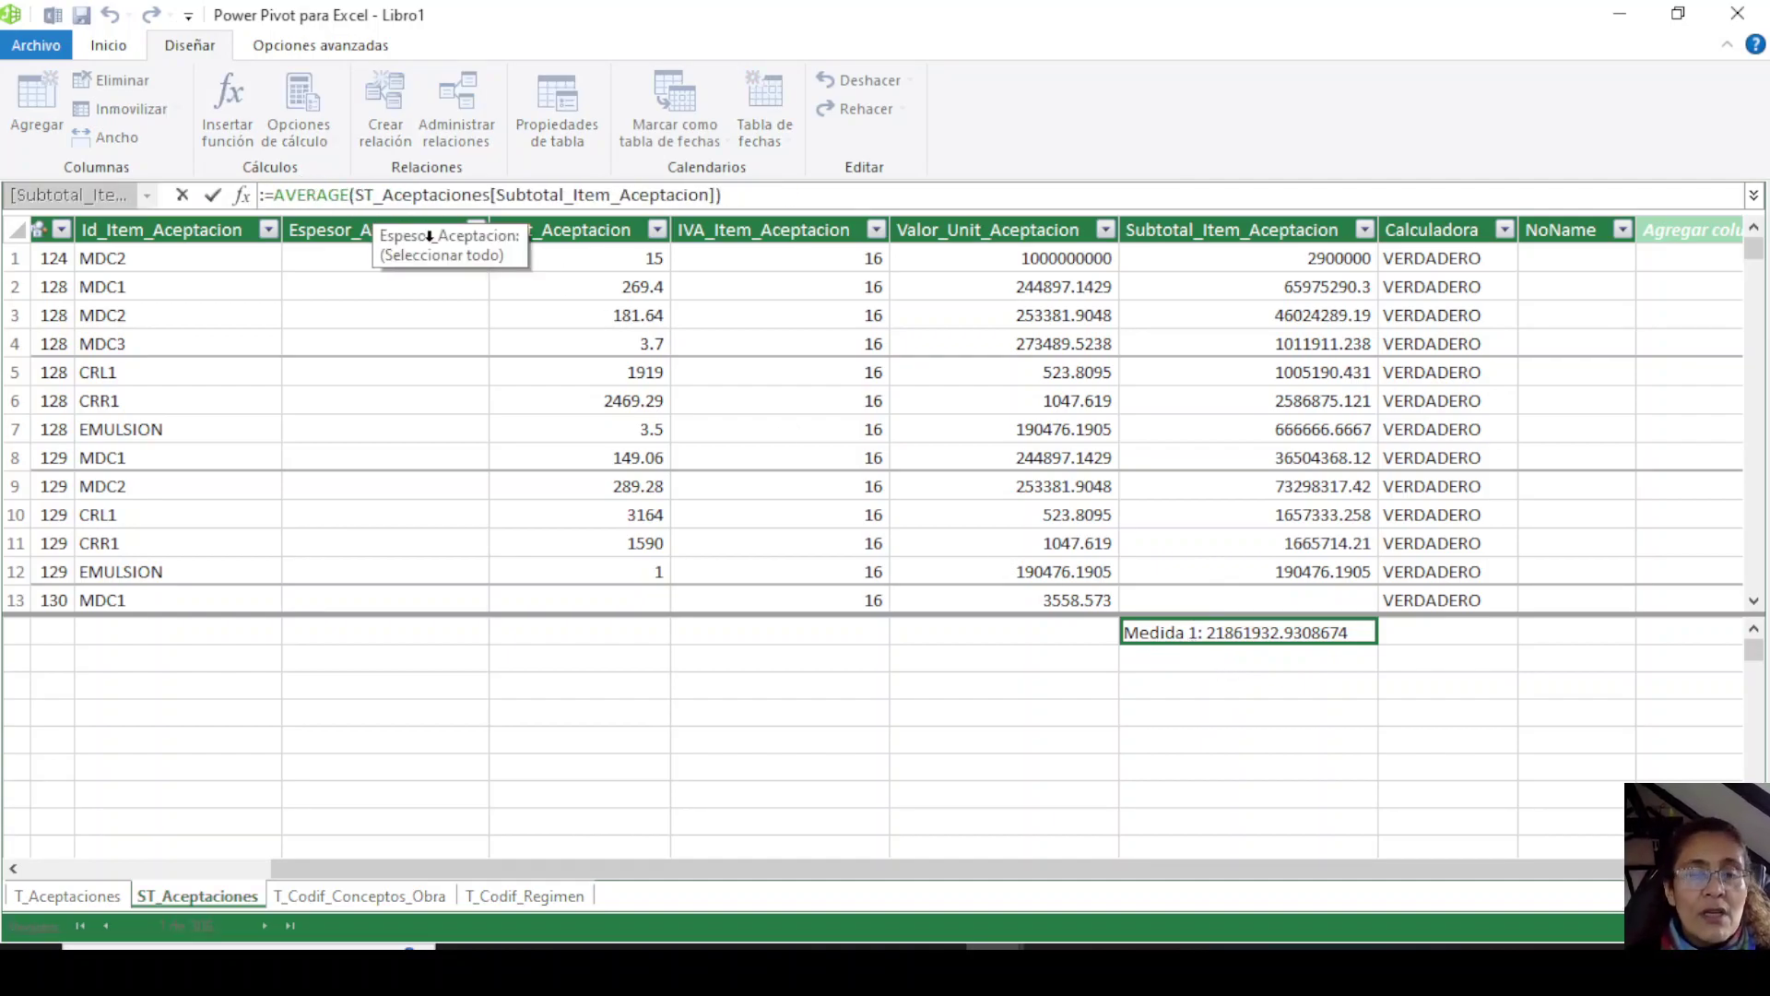
{"action": "type", "text": "PROMEDIO SUBT:=AVERAGE(S"}
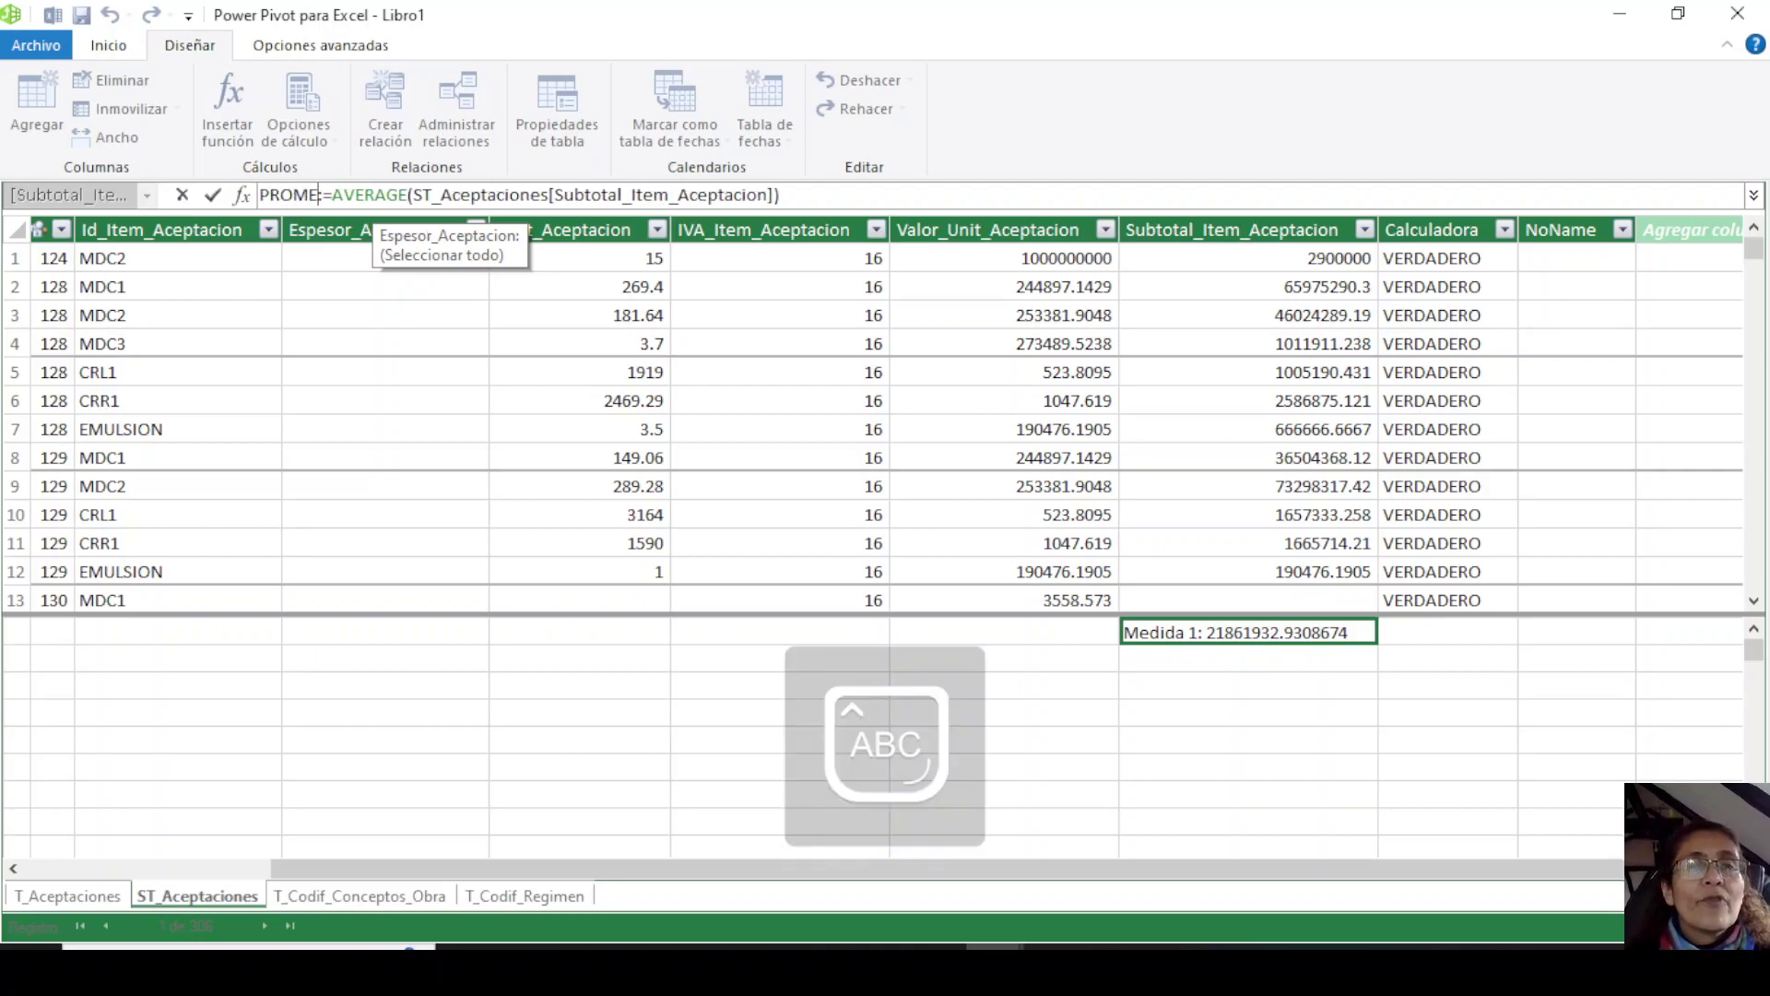
{"action": "type", "text": "T"}
{"action": "key", "text": "Return"}
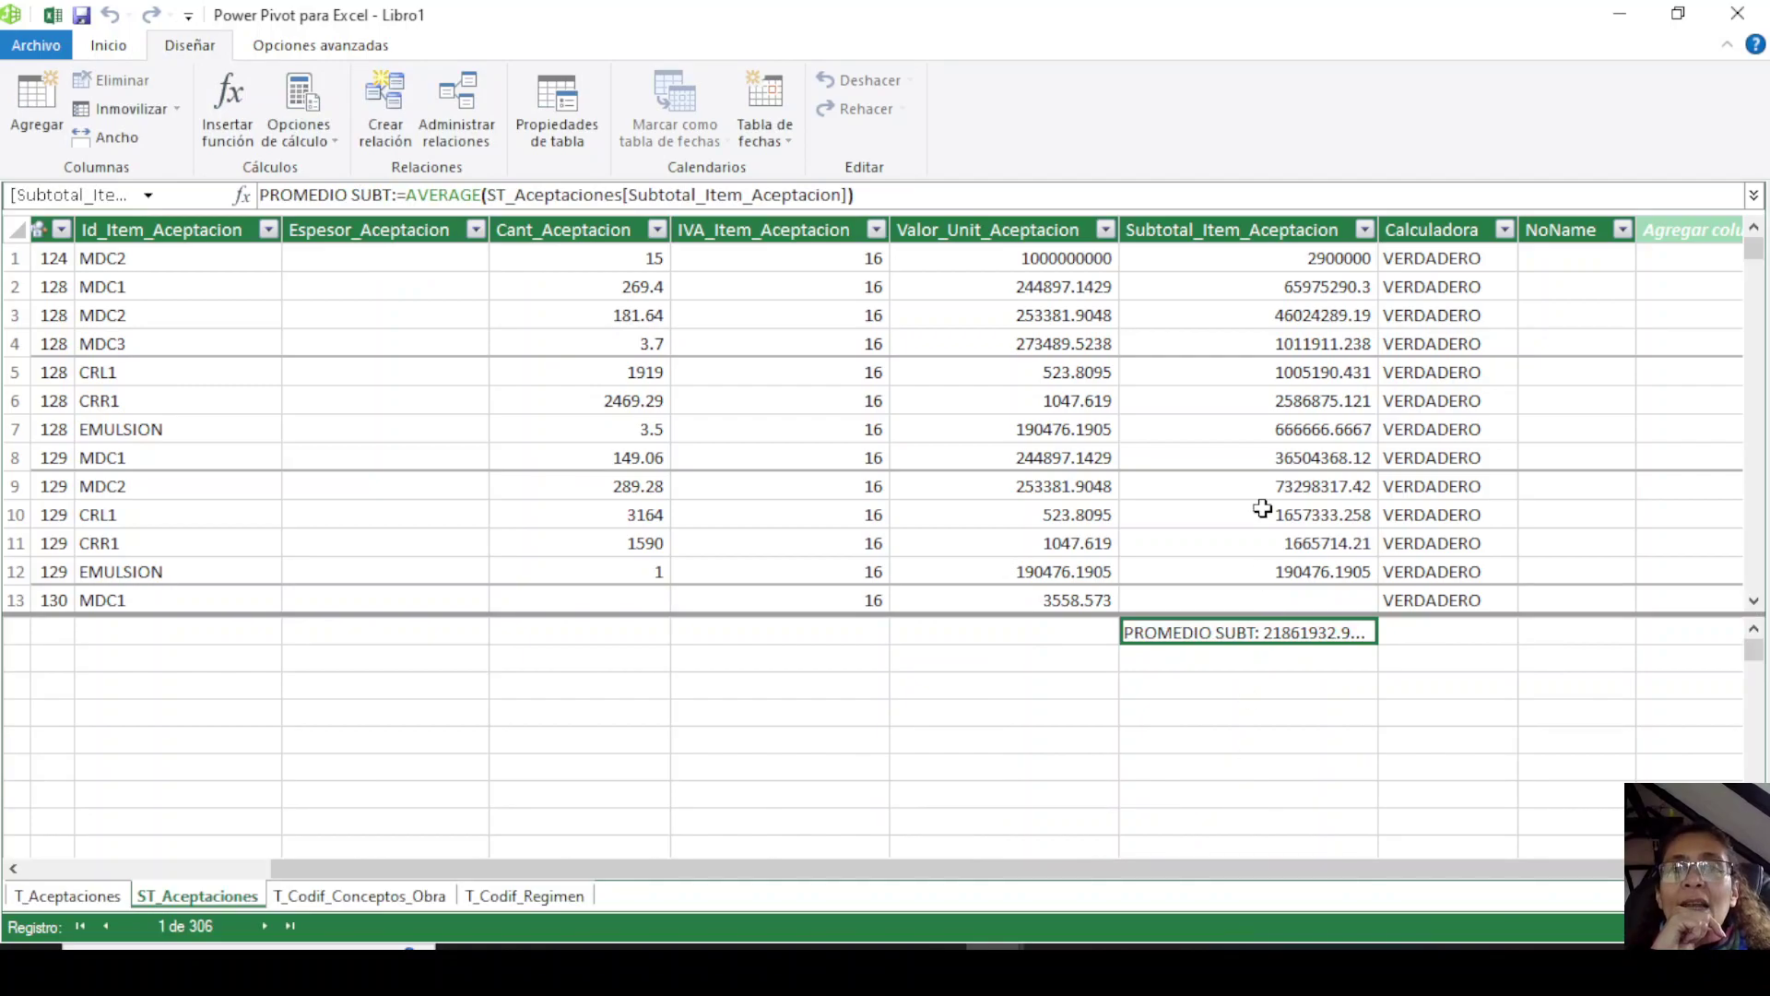
Format the whole Valor_Unit_Aceptacion column as currency with the $ Español (Colombia) format.
{"action": "left_click", "coordinate": [112, 46]}
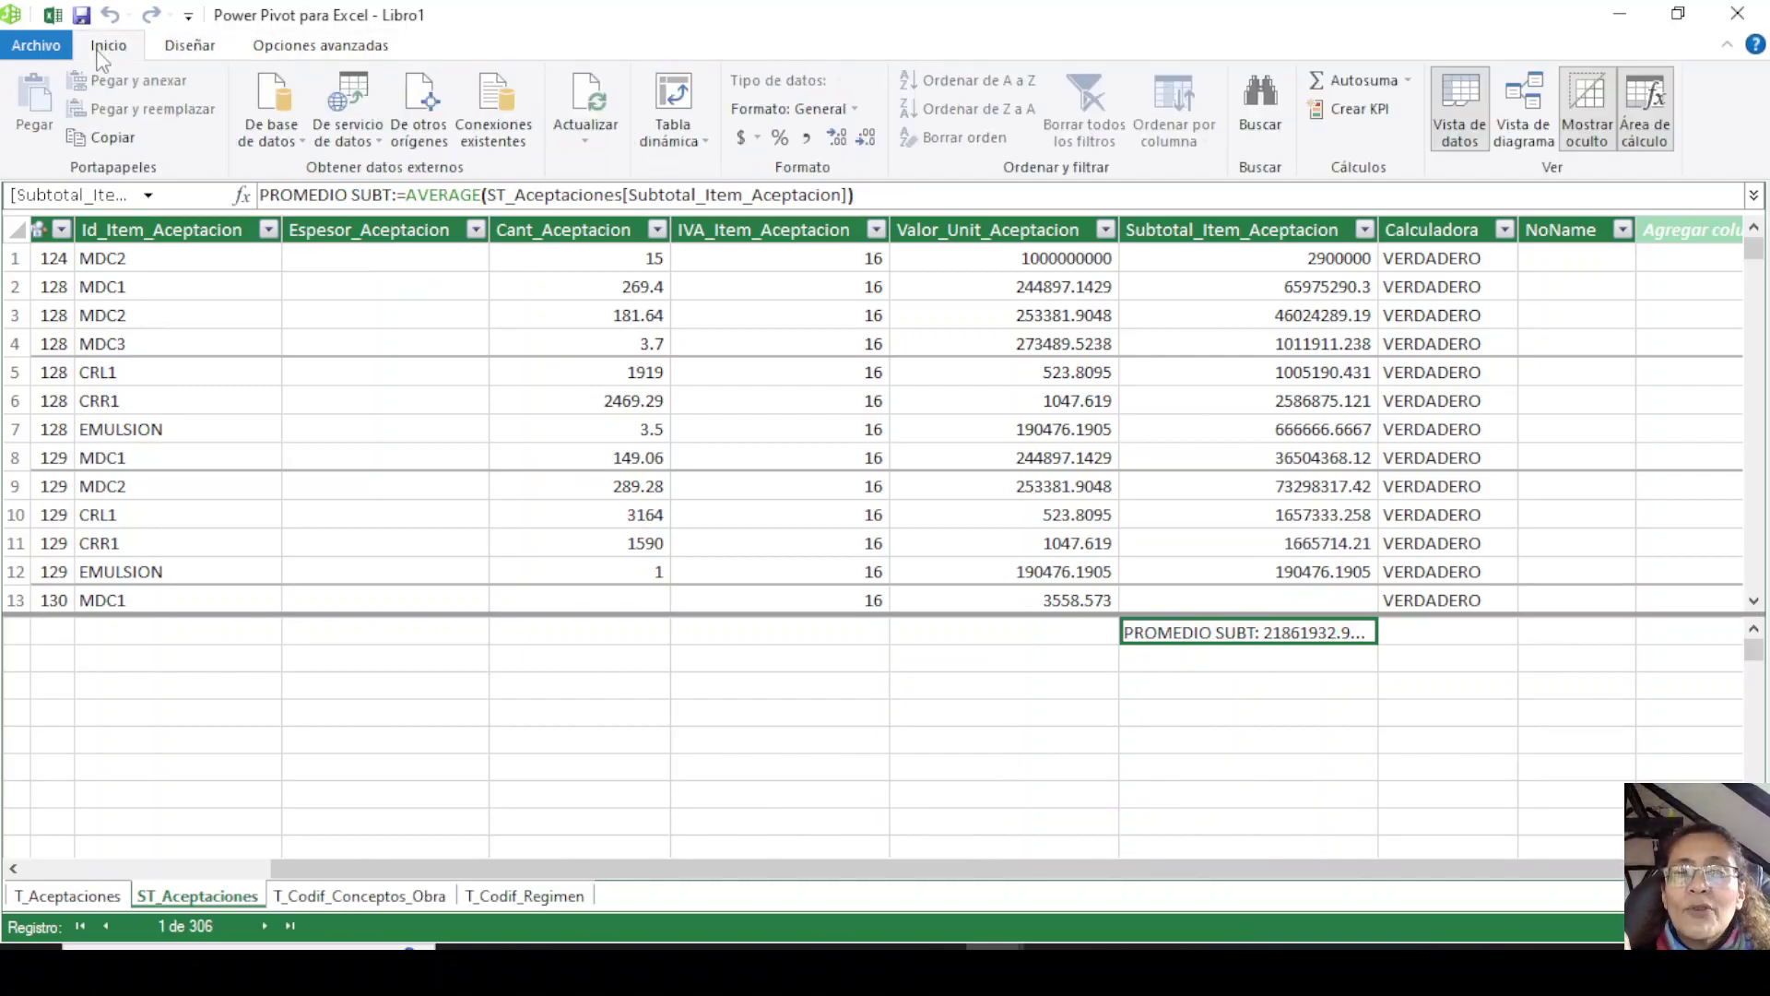
{"action": "left_click", "coordinate": [959, 249]}
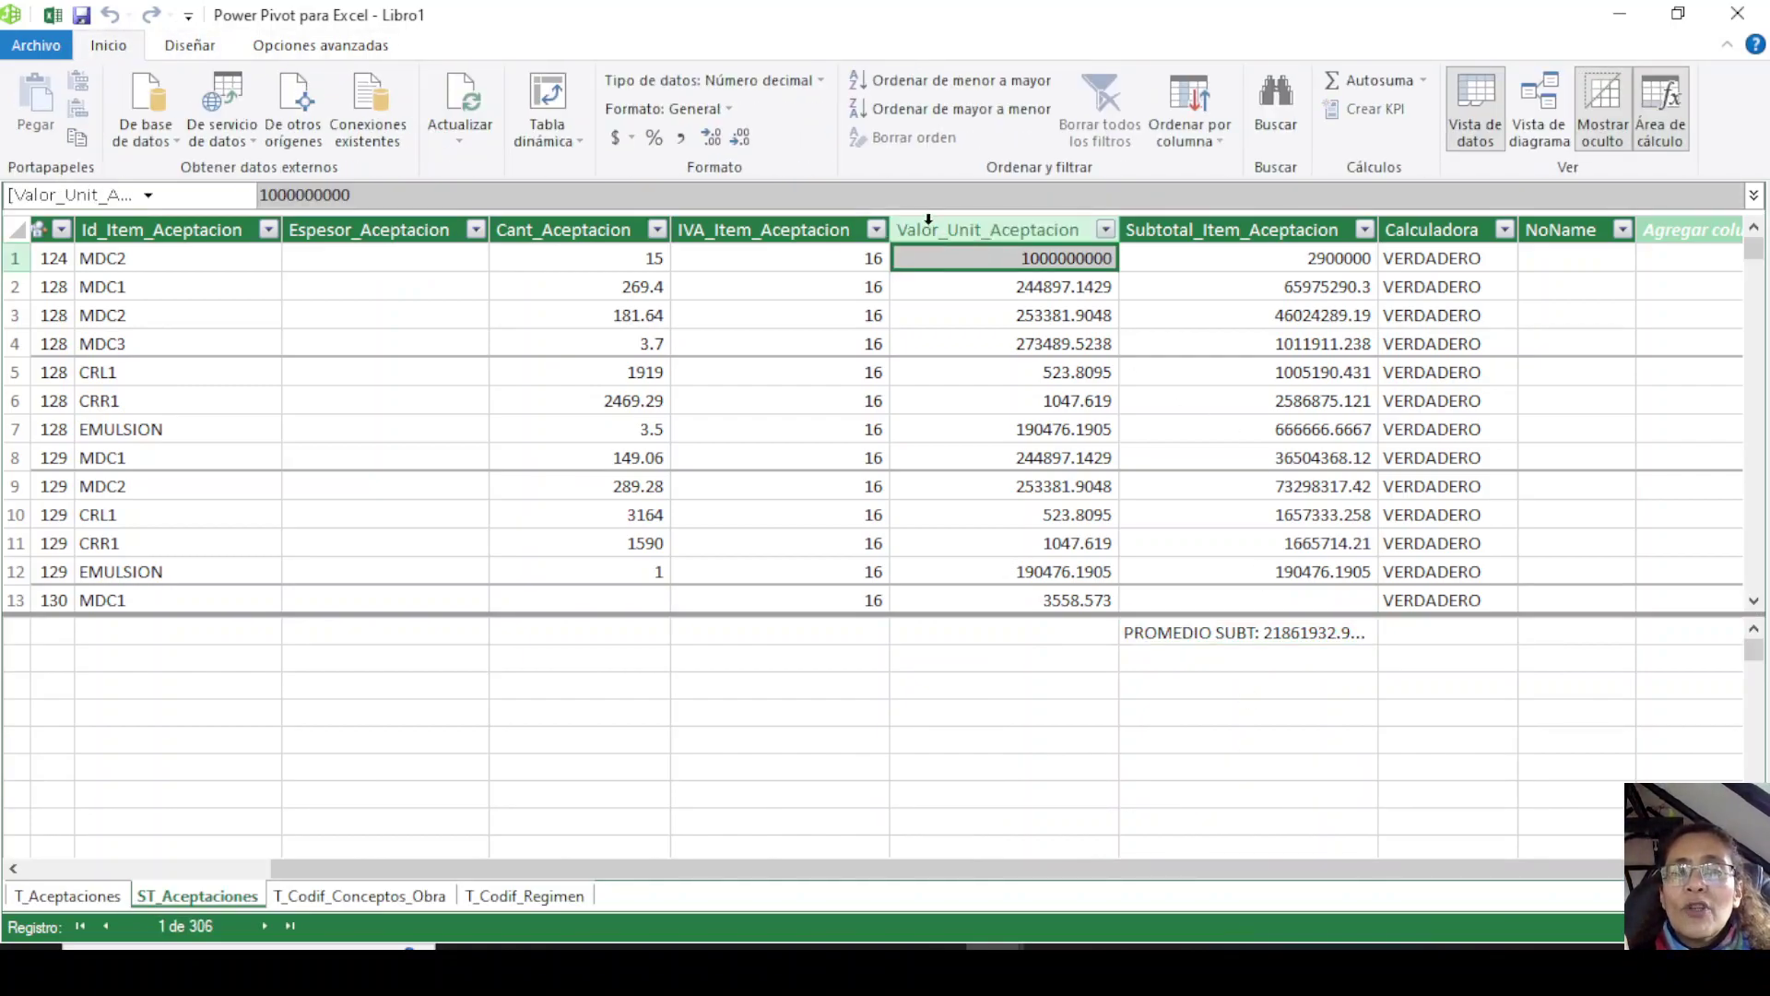
{"action": "left_click", "coordinate": [928, 222]}
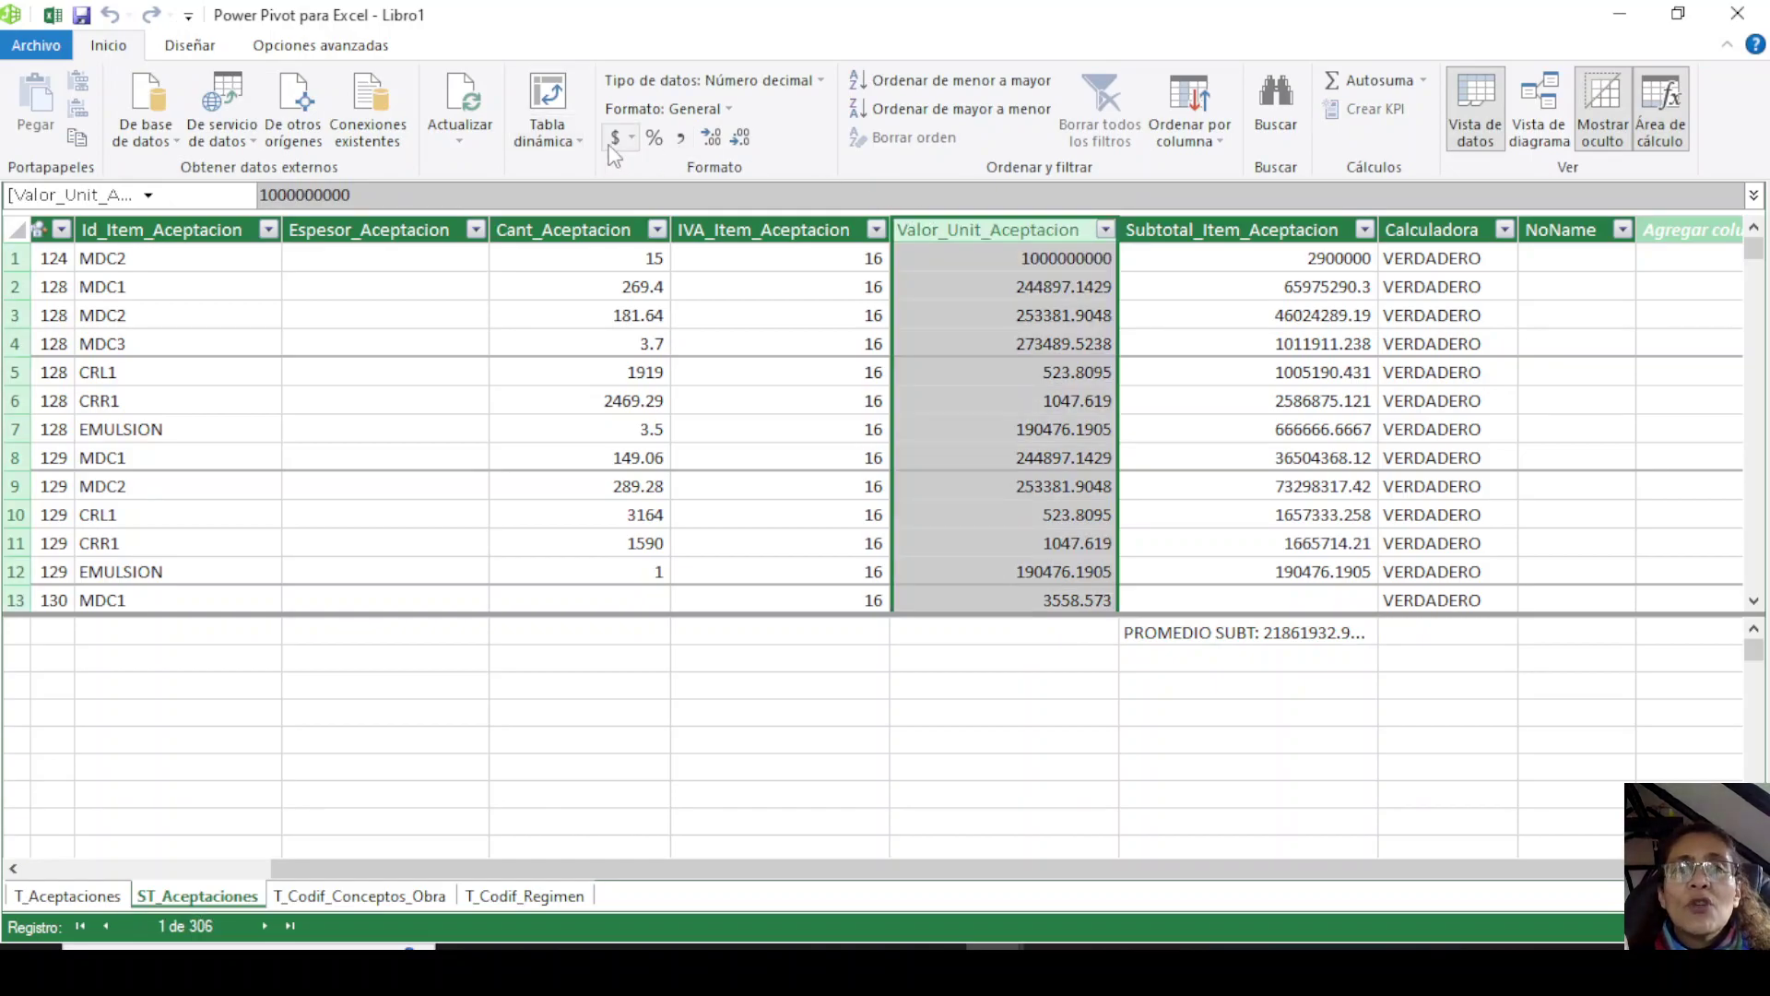
{"action": "left_click", "coordinate": [610, 140]}
{"action": "left_click", "coordinate": [634, 168]}
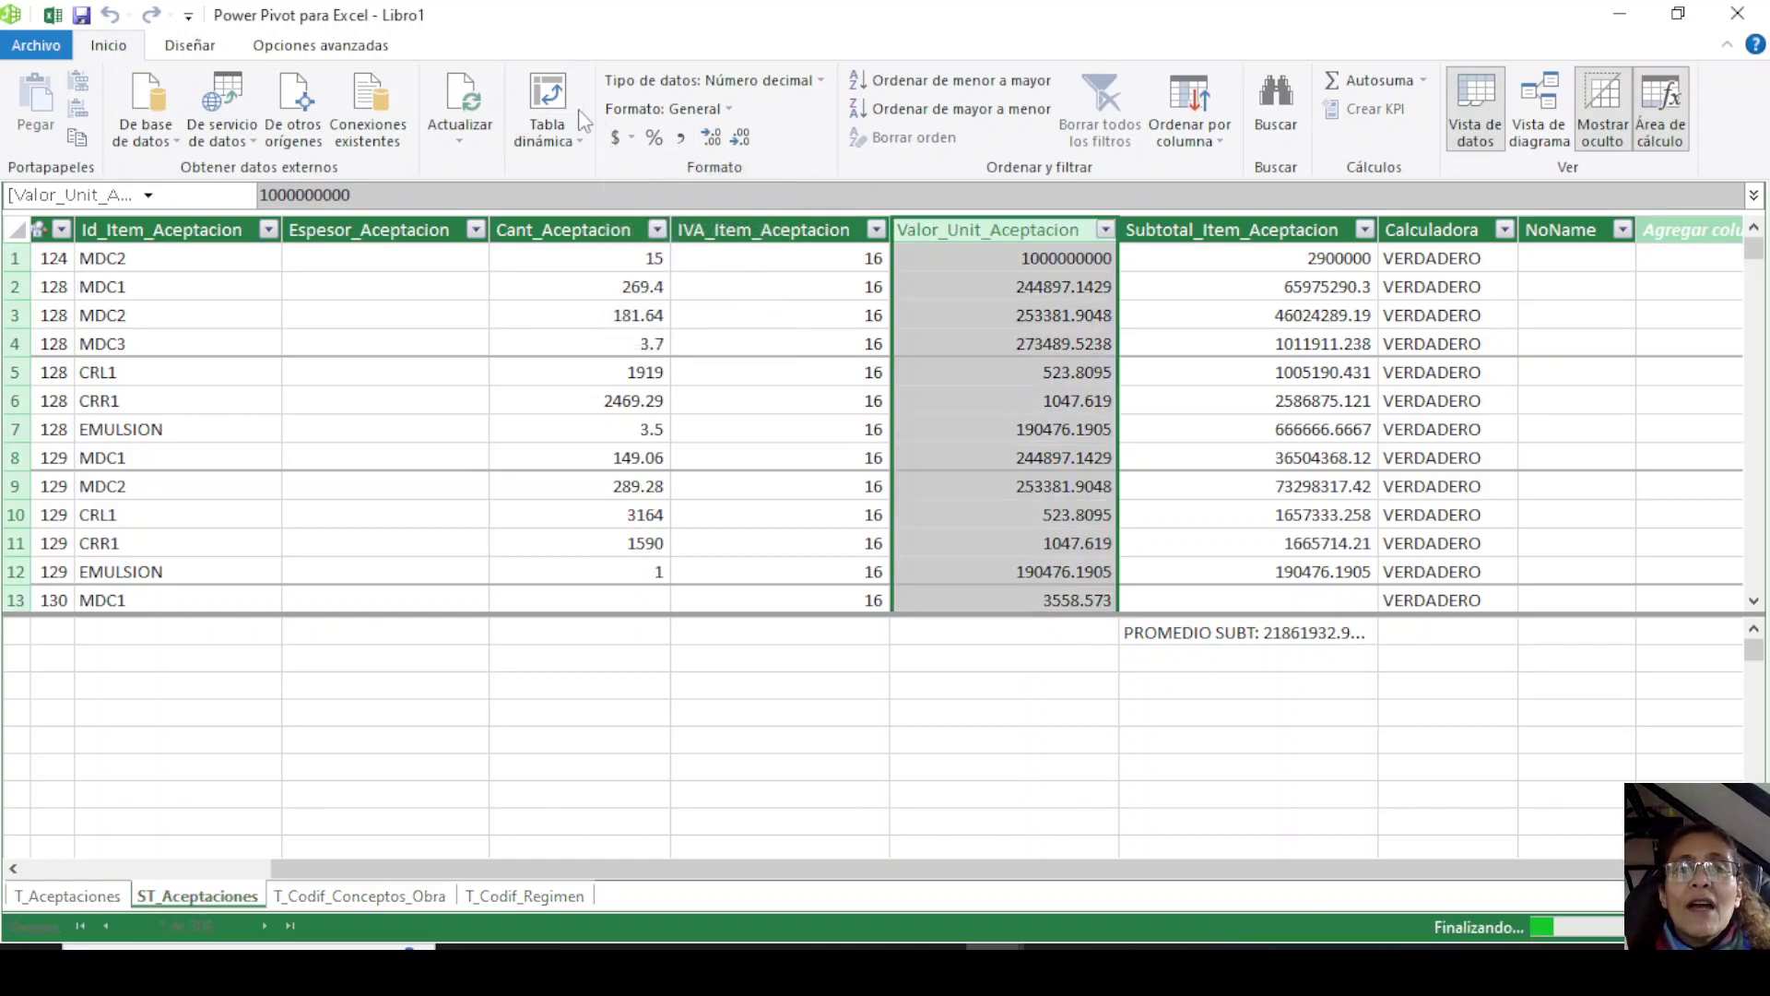
Try to change the data type of the Subtotal_Item_Aceptacion column to Moneda.
{"action": "left_click", "coordinate": [820, 82]}
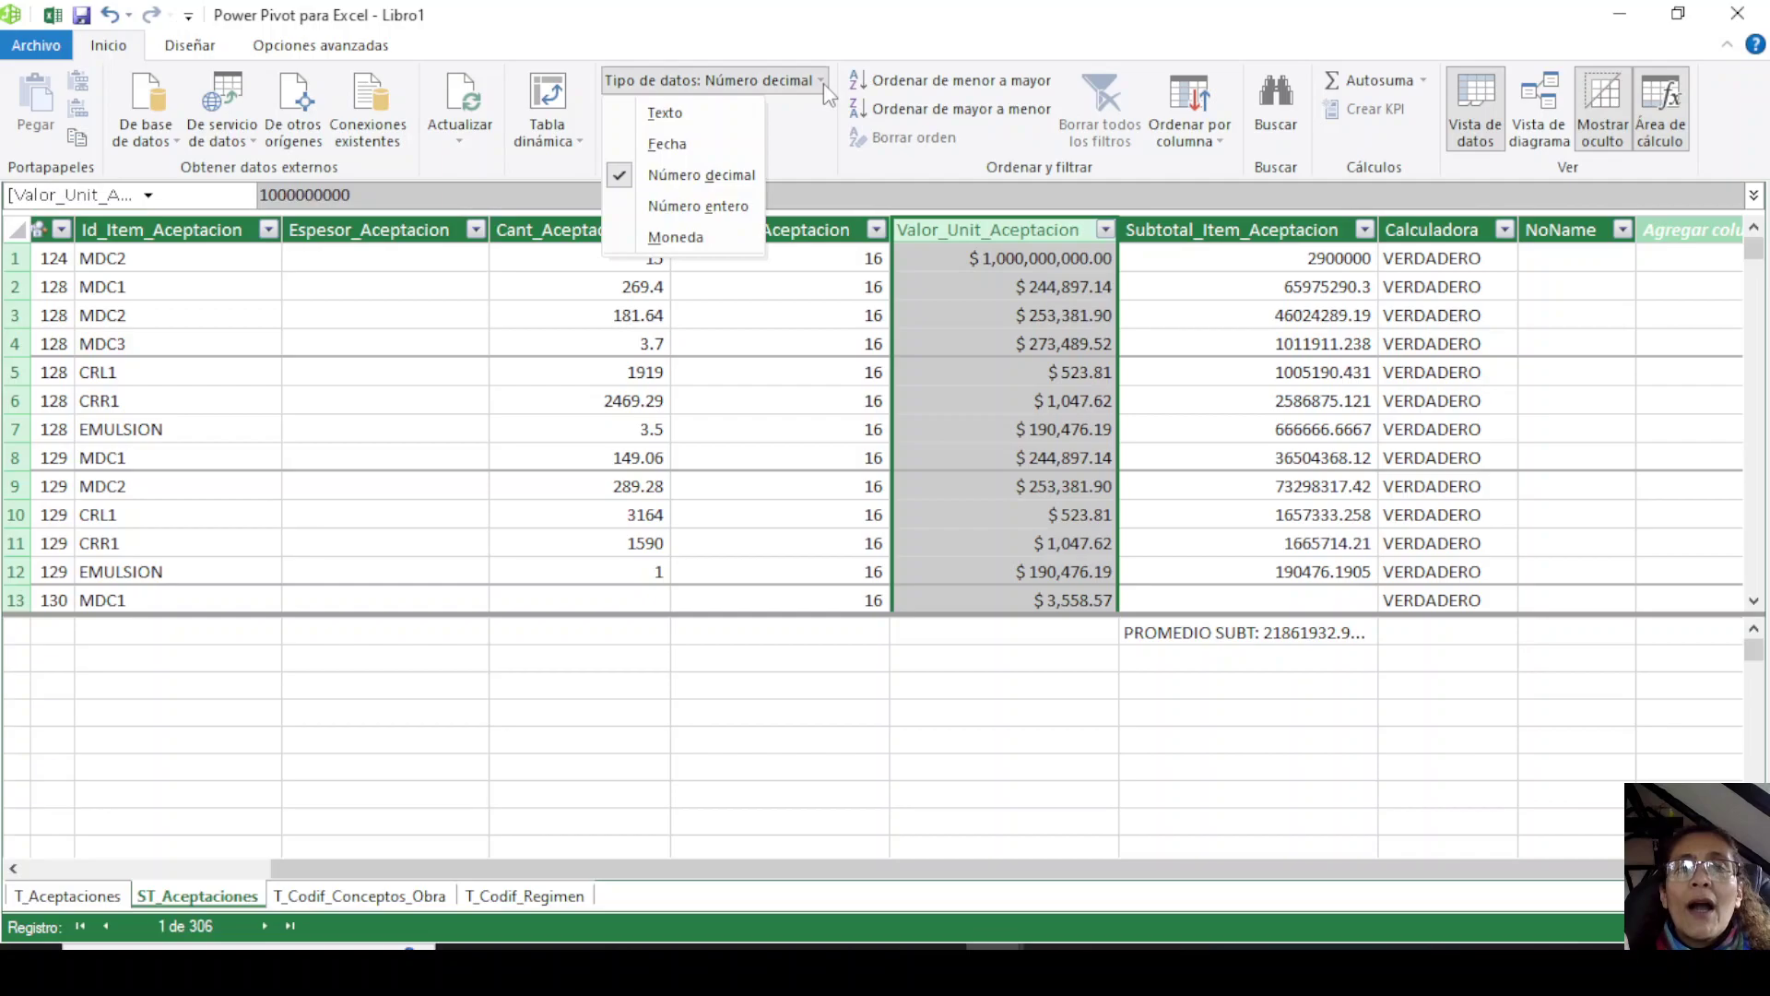
{"action": "left_click", "coordinate": [1192, 228]}
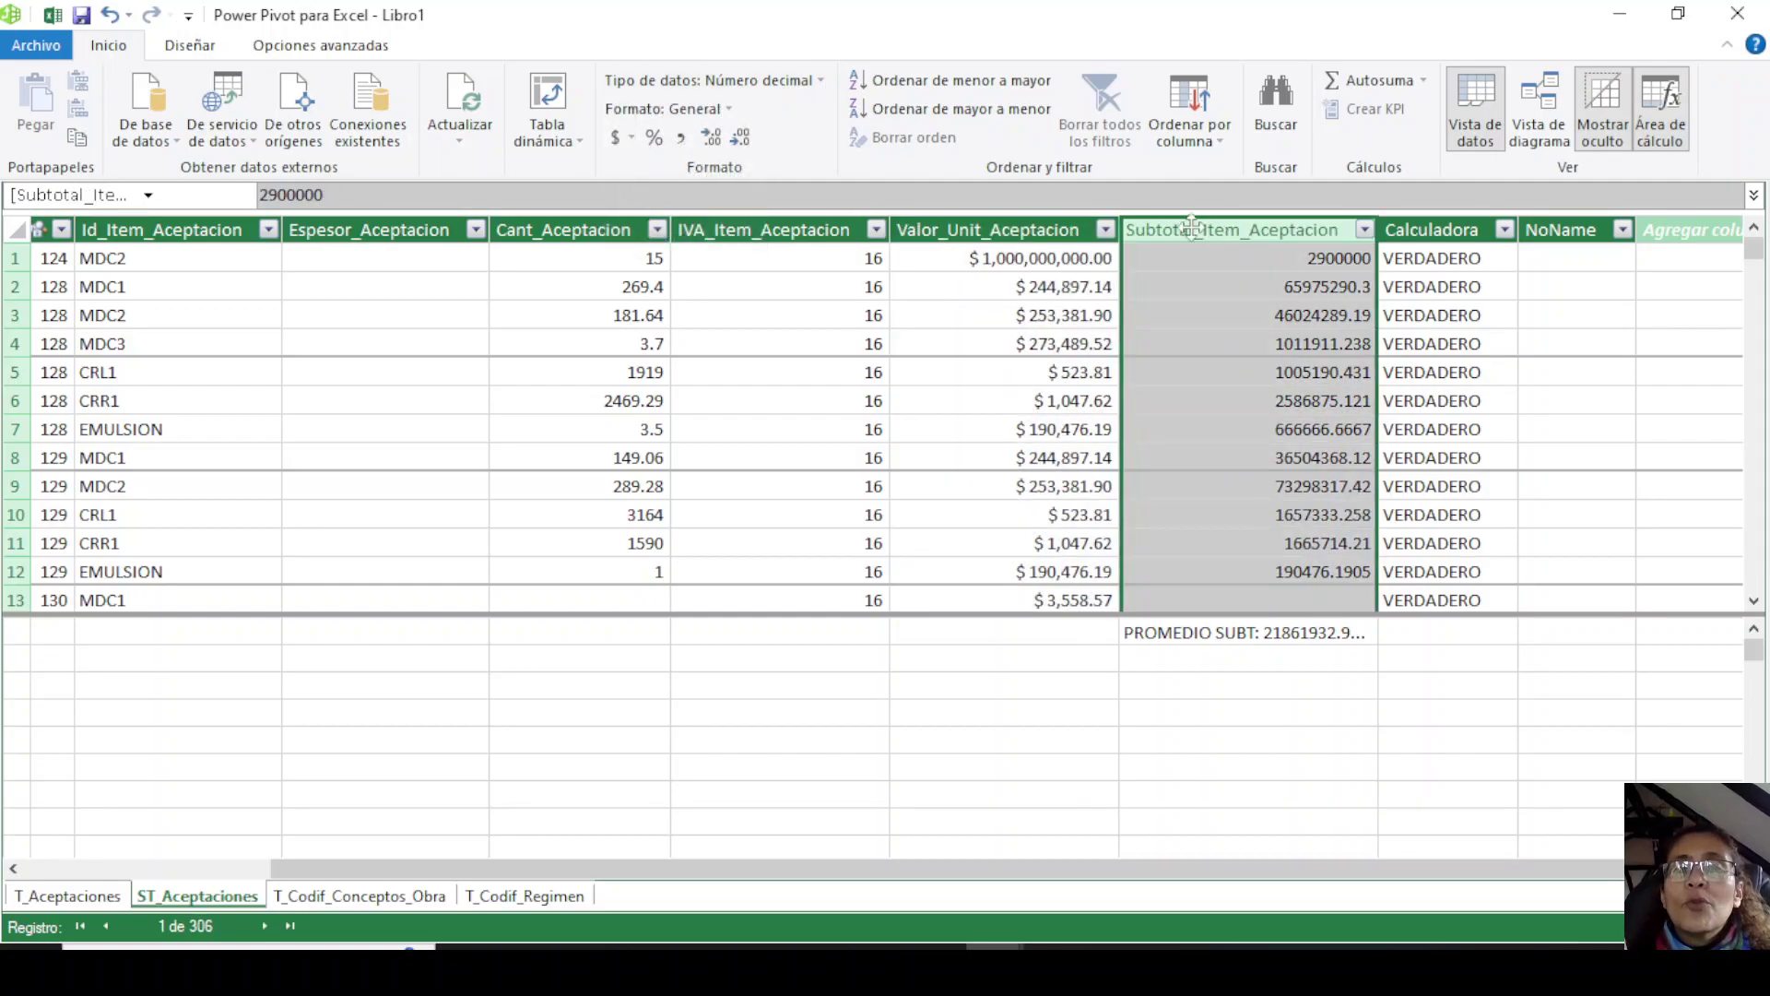
{"action": "left_click", "coordinate": [811, 82]}
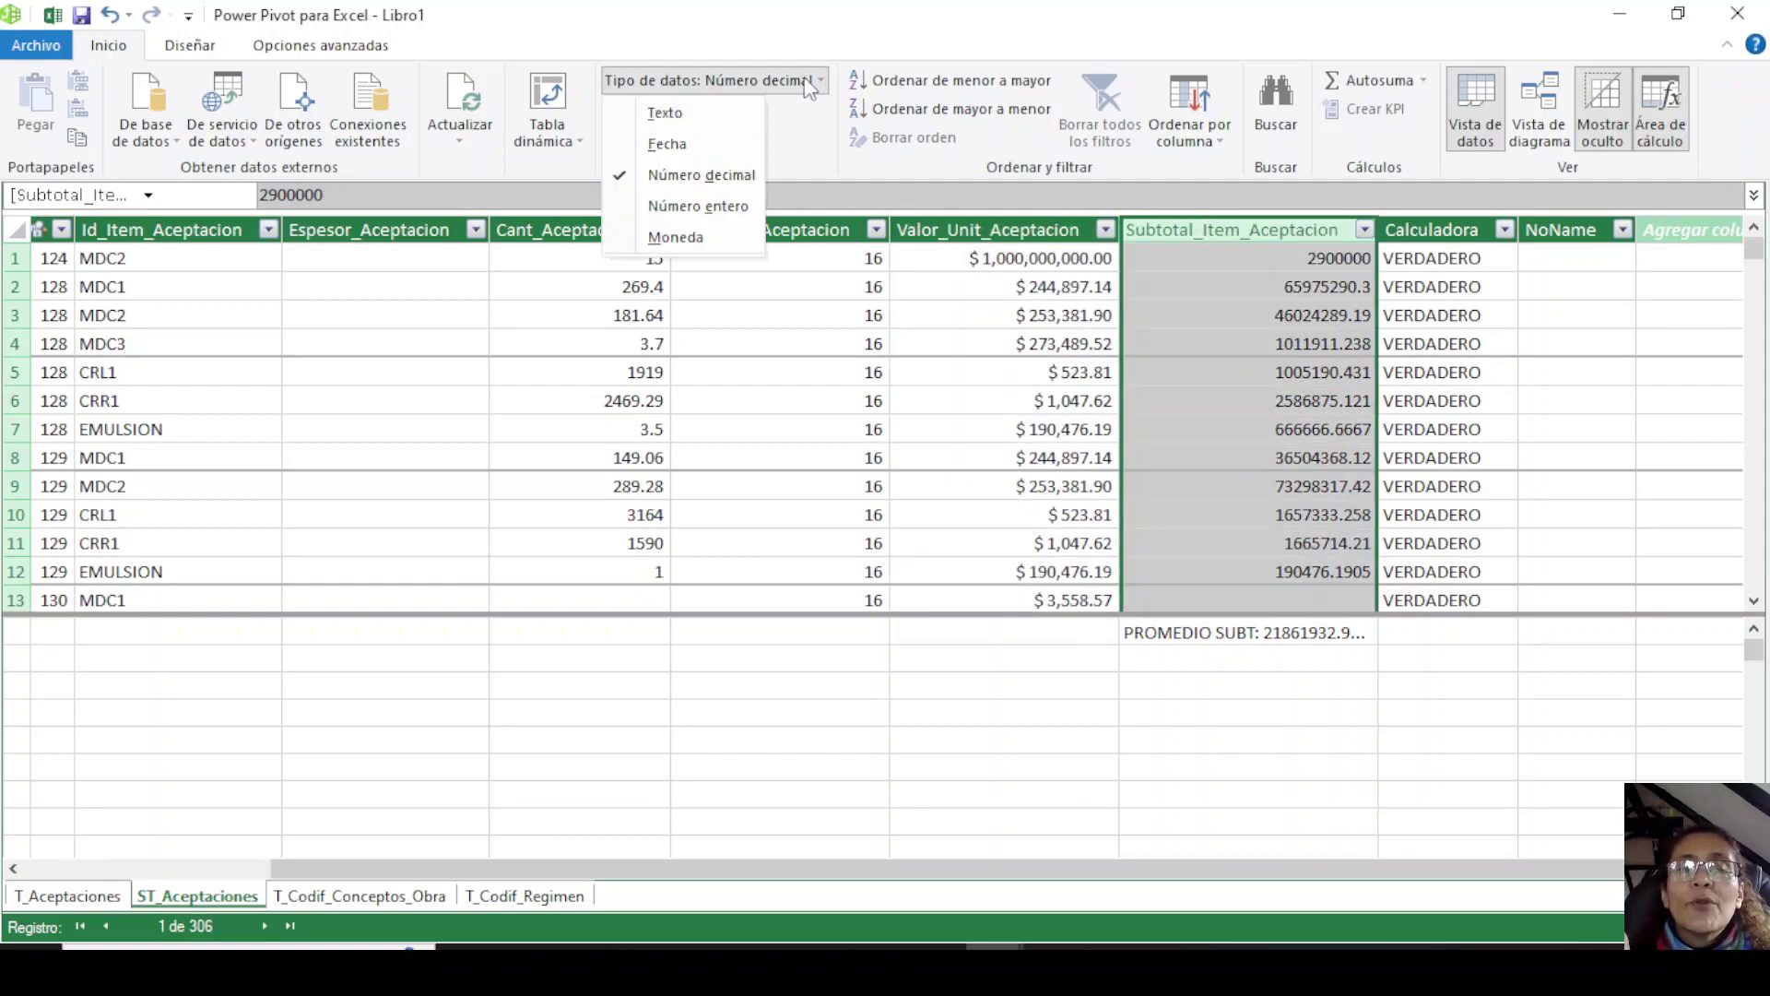
{"action": "left_click", "coordinate": [675, 236]}
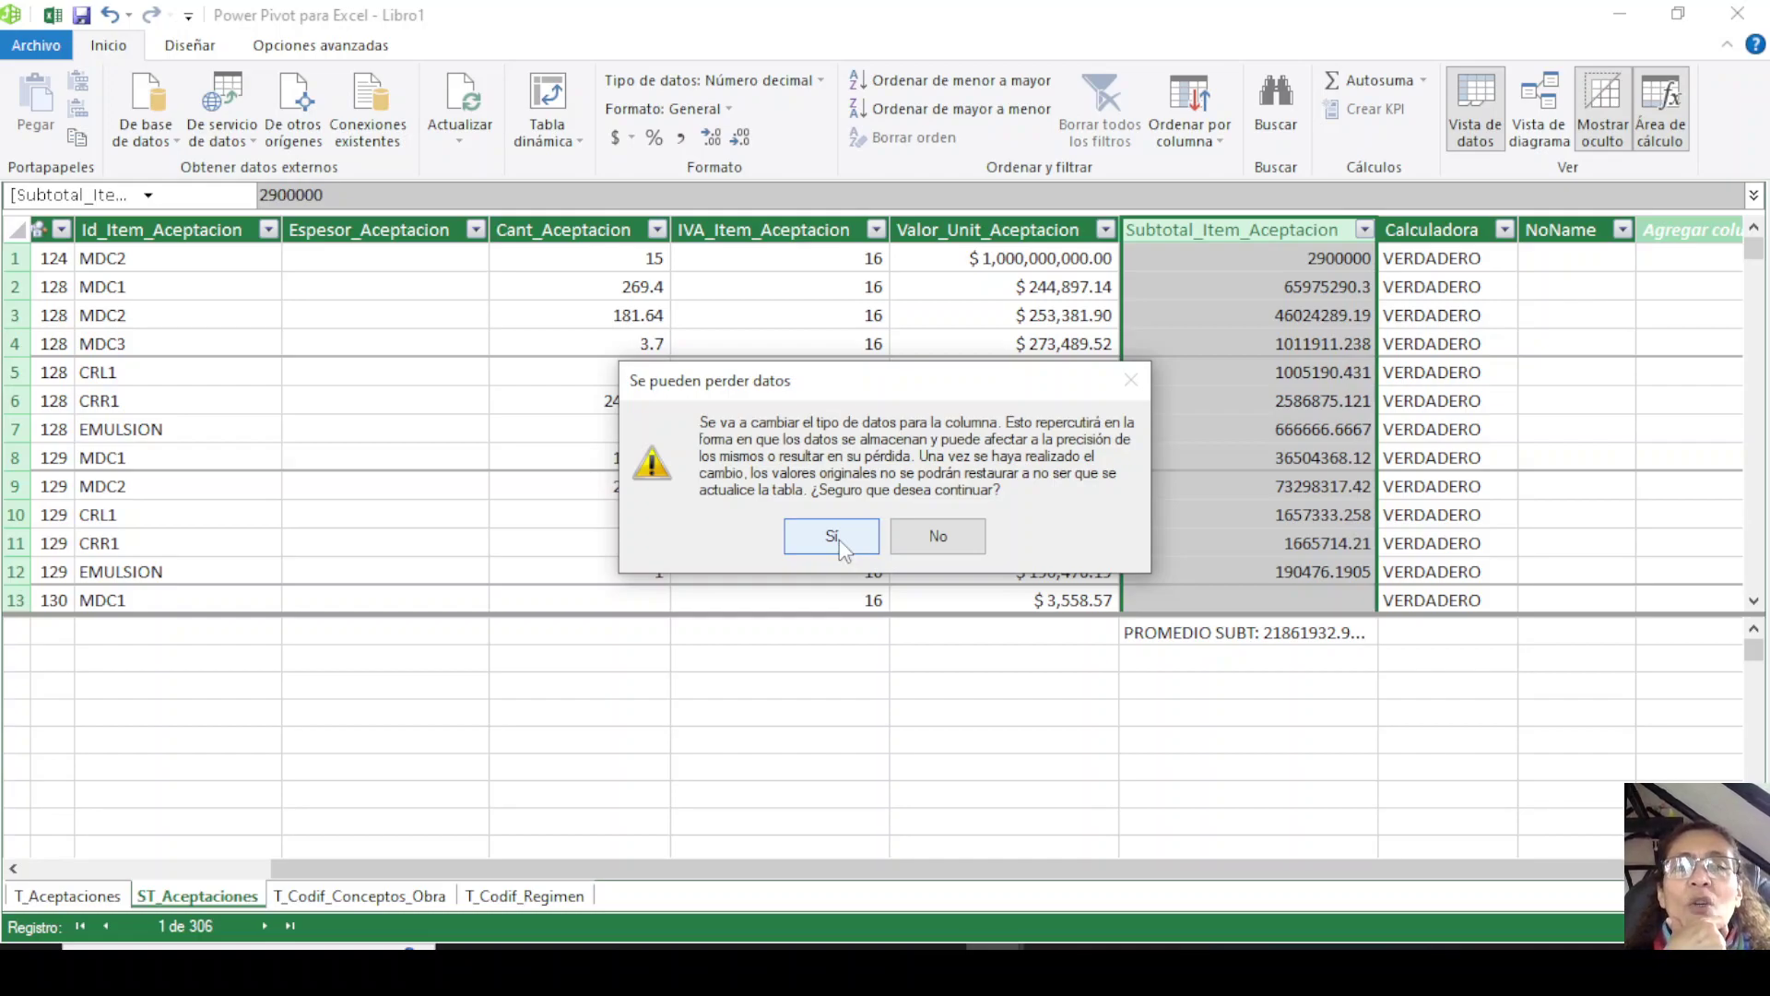
{"action": "left_click", "coordinate": [839, 542]}
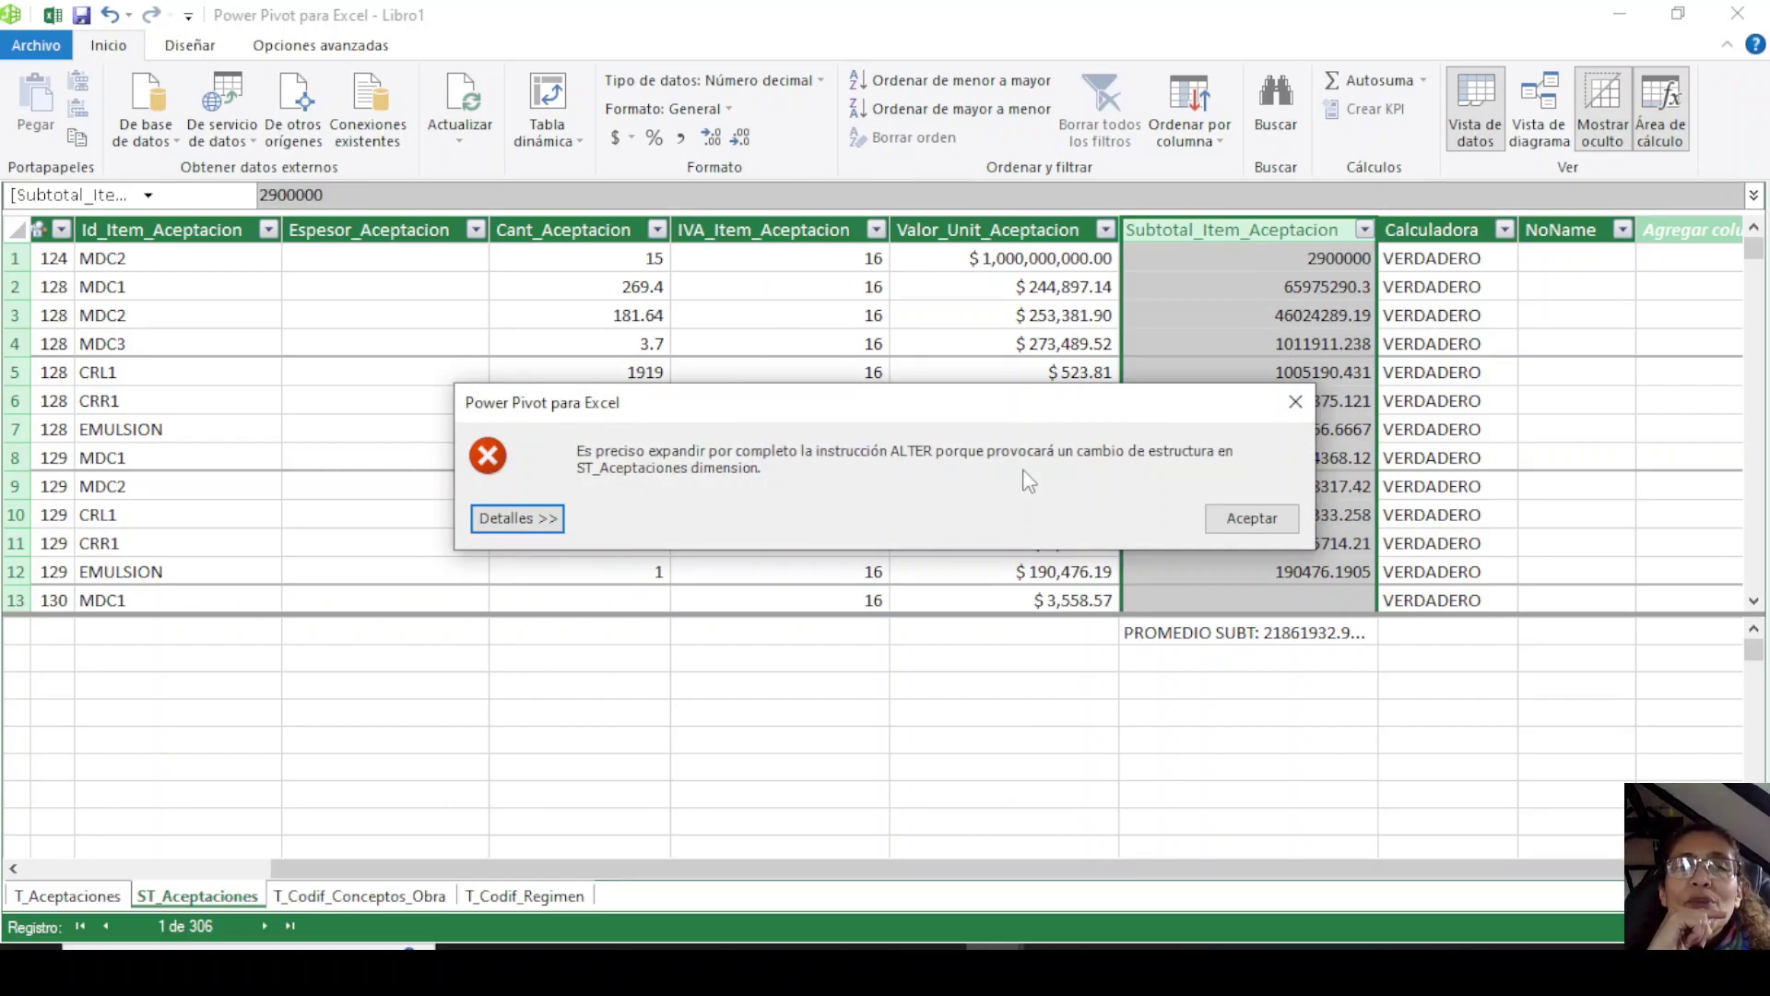
{"action": "left_click", "coordinate": [1281, 519]}
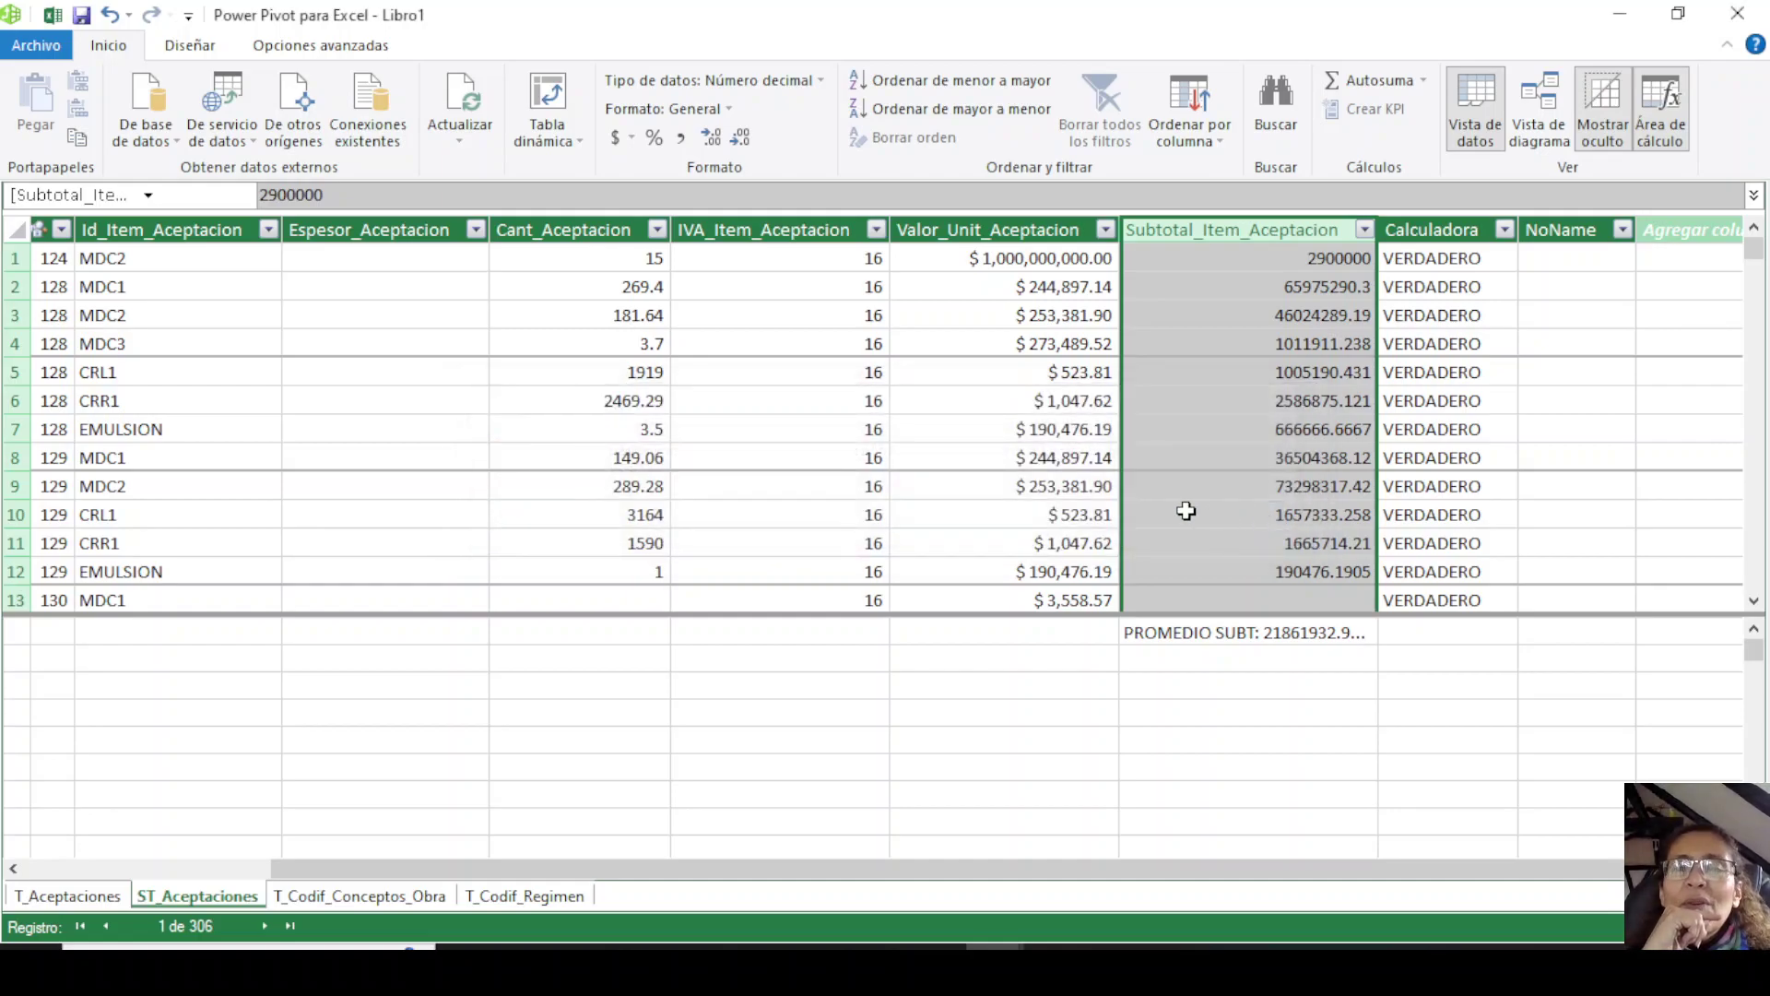
Format the whole Subtotal_Item_Aceptacion column as currency with the $ Español (Colombia) format.
{"action": "left_click", "coordinate": [1187, 512]}
{"action": "left_click", "coordinate": [1186, 313]}
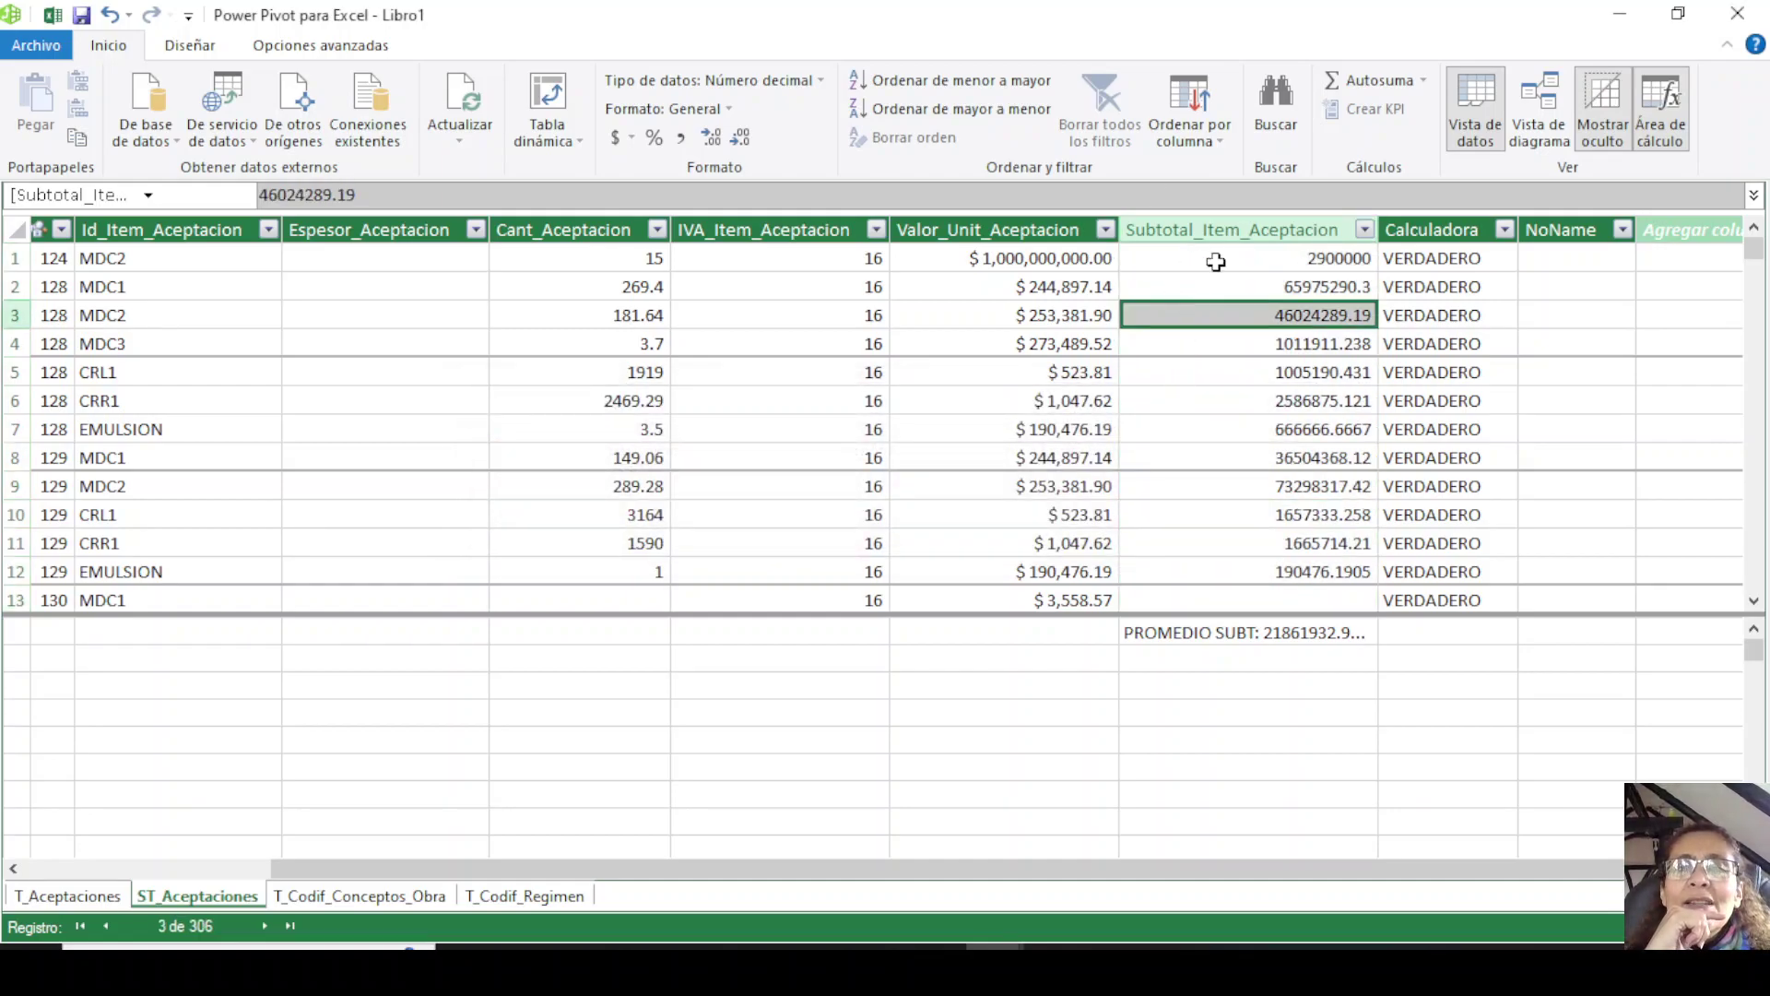
{"action": "left_click", "coordinate": [1215, 262]}
{"action": "left_click", "coordinate": [1189, 226]}
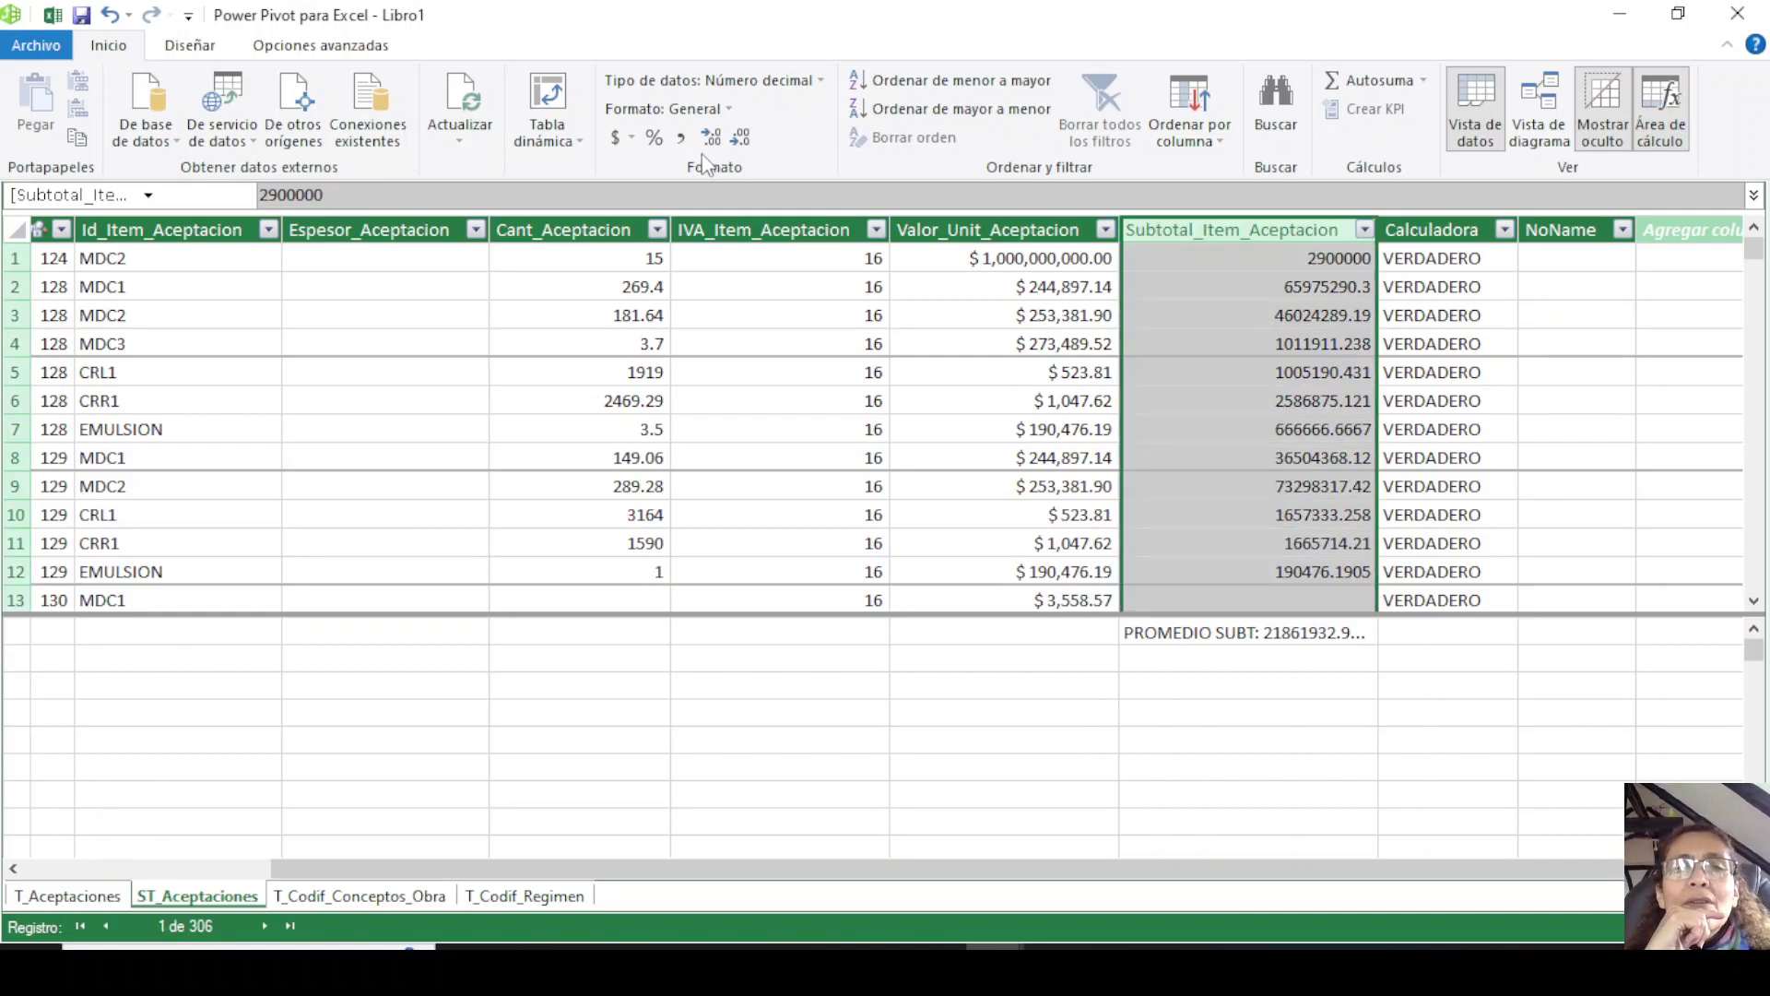
{"action": "left_click", "coordinate": [632, 138]}
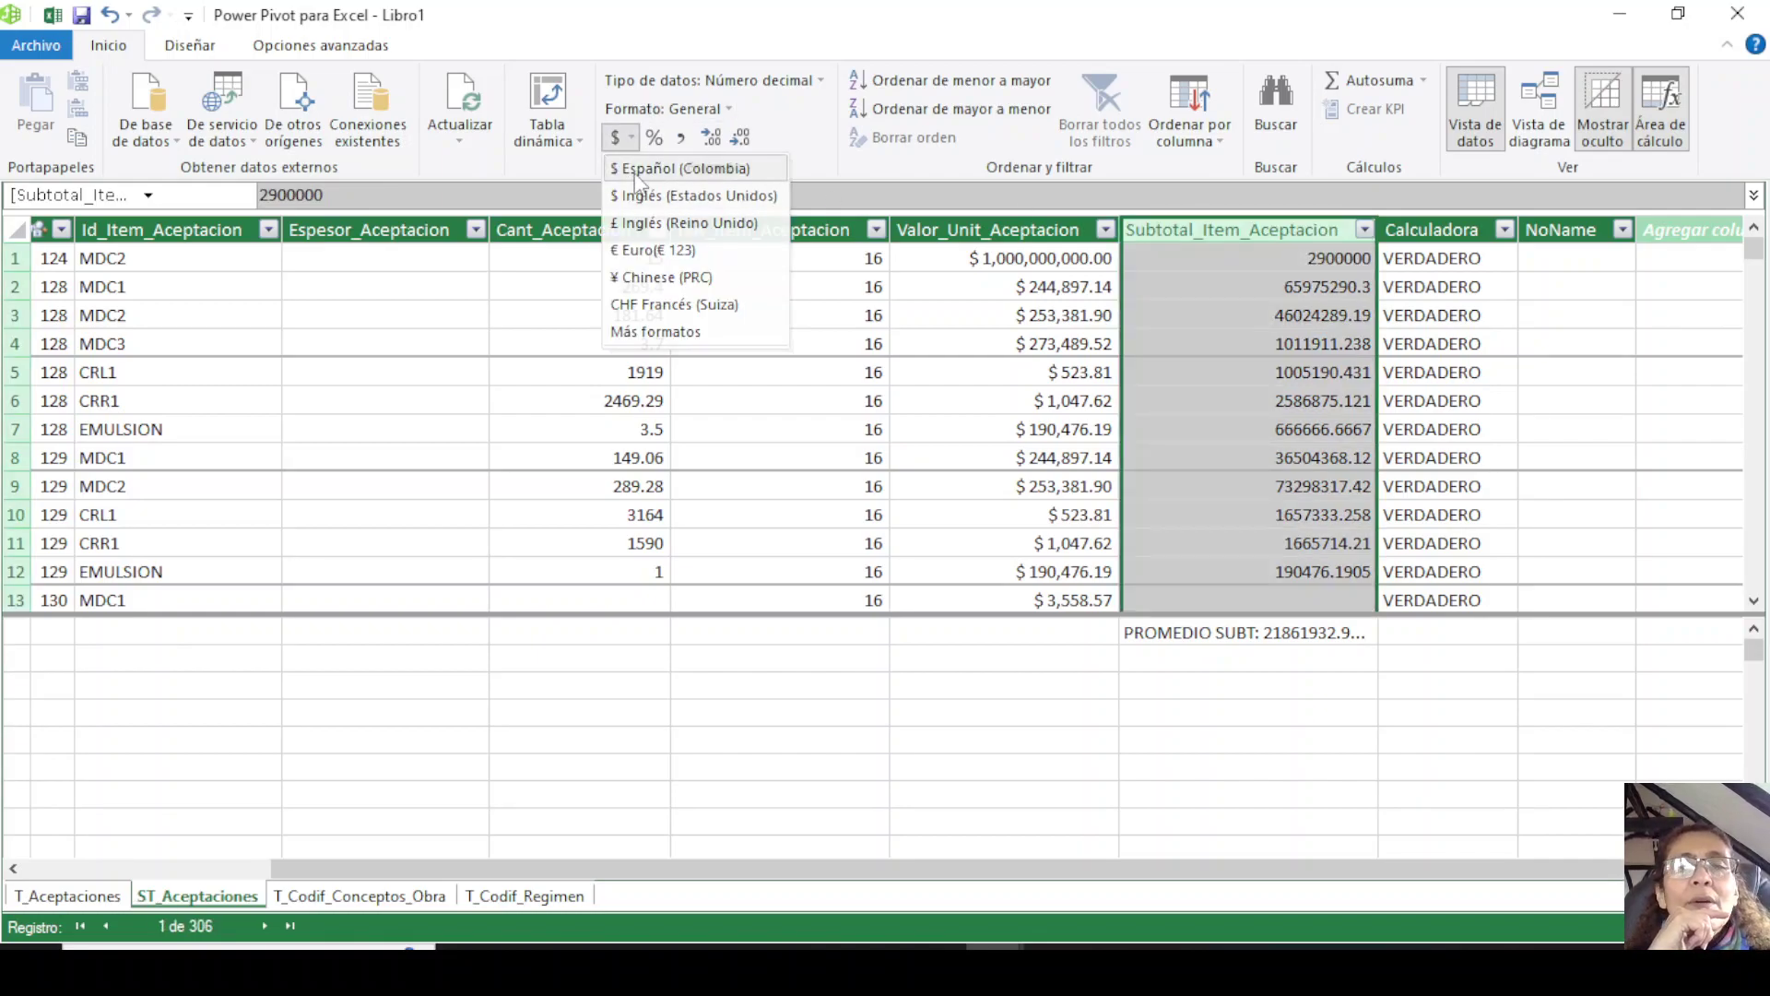
{"action": "left_click", "coordinate": [636, 169]}
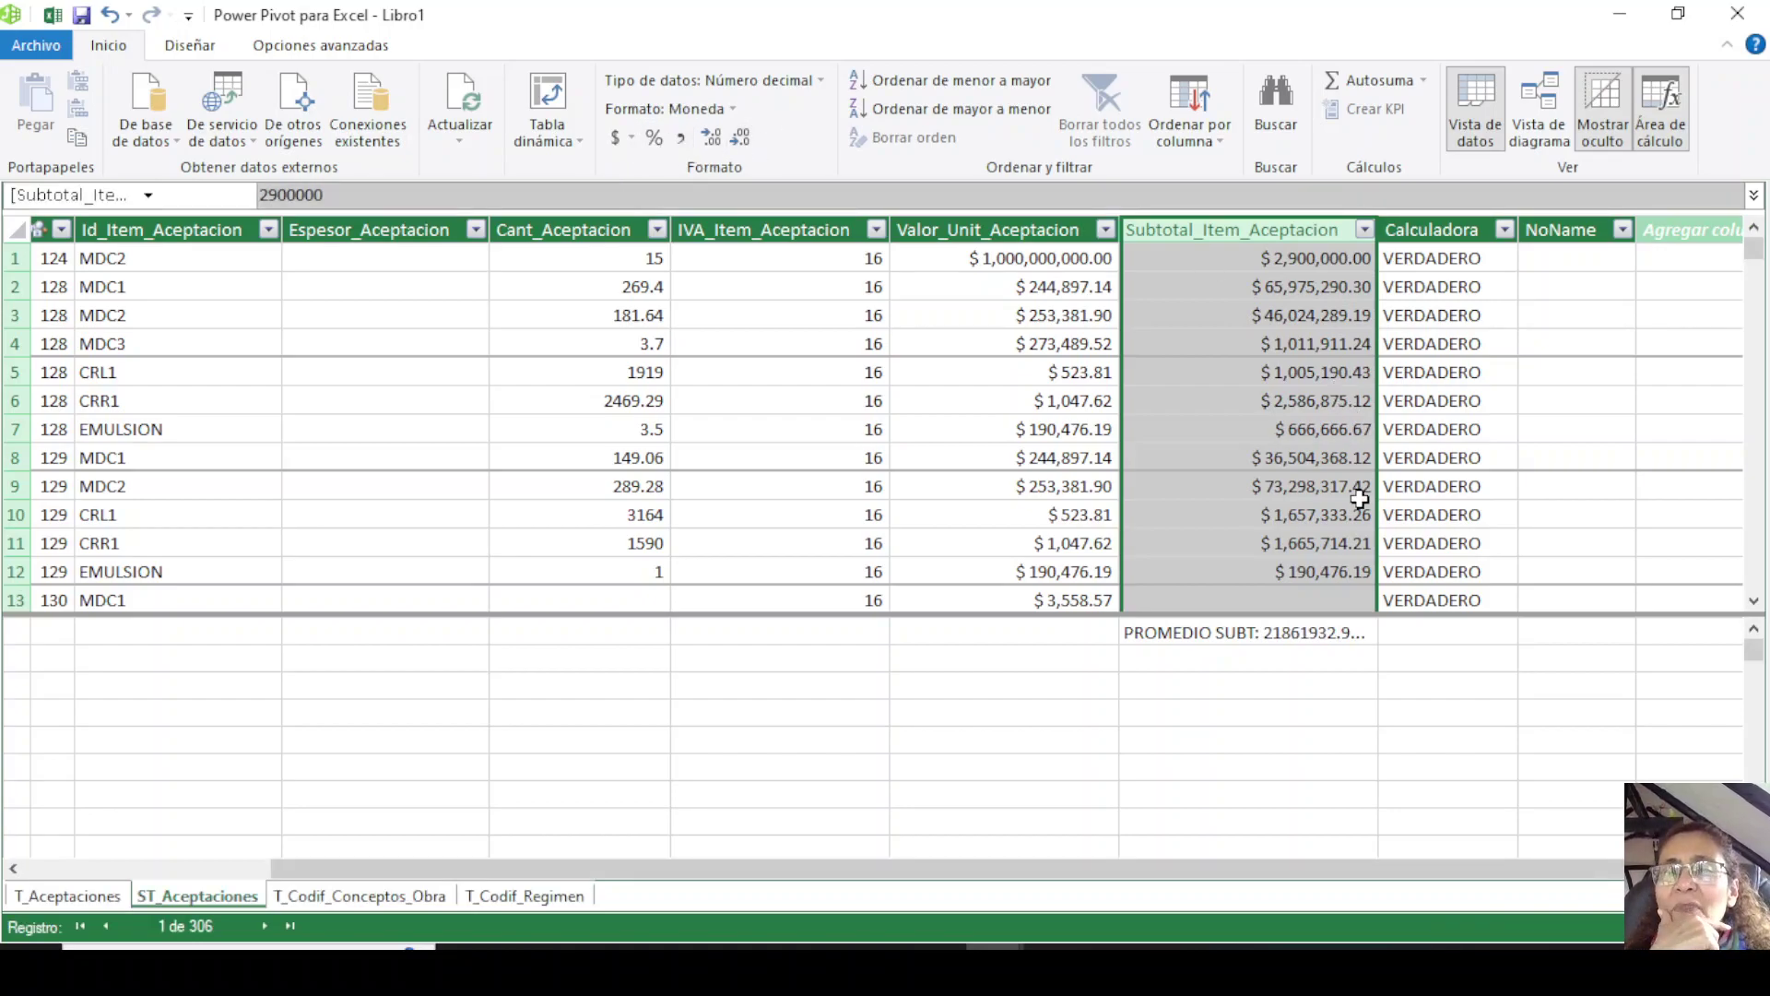
Reduce the values in the Subtotal_Item_Aceptacion column to one decimal place.
{"action": "left_click", "coordinate": [743, 146]}
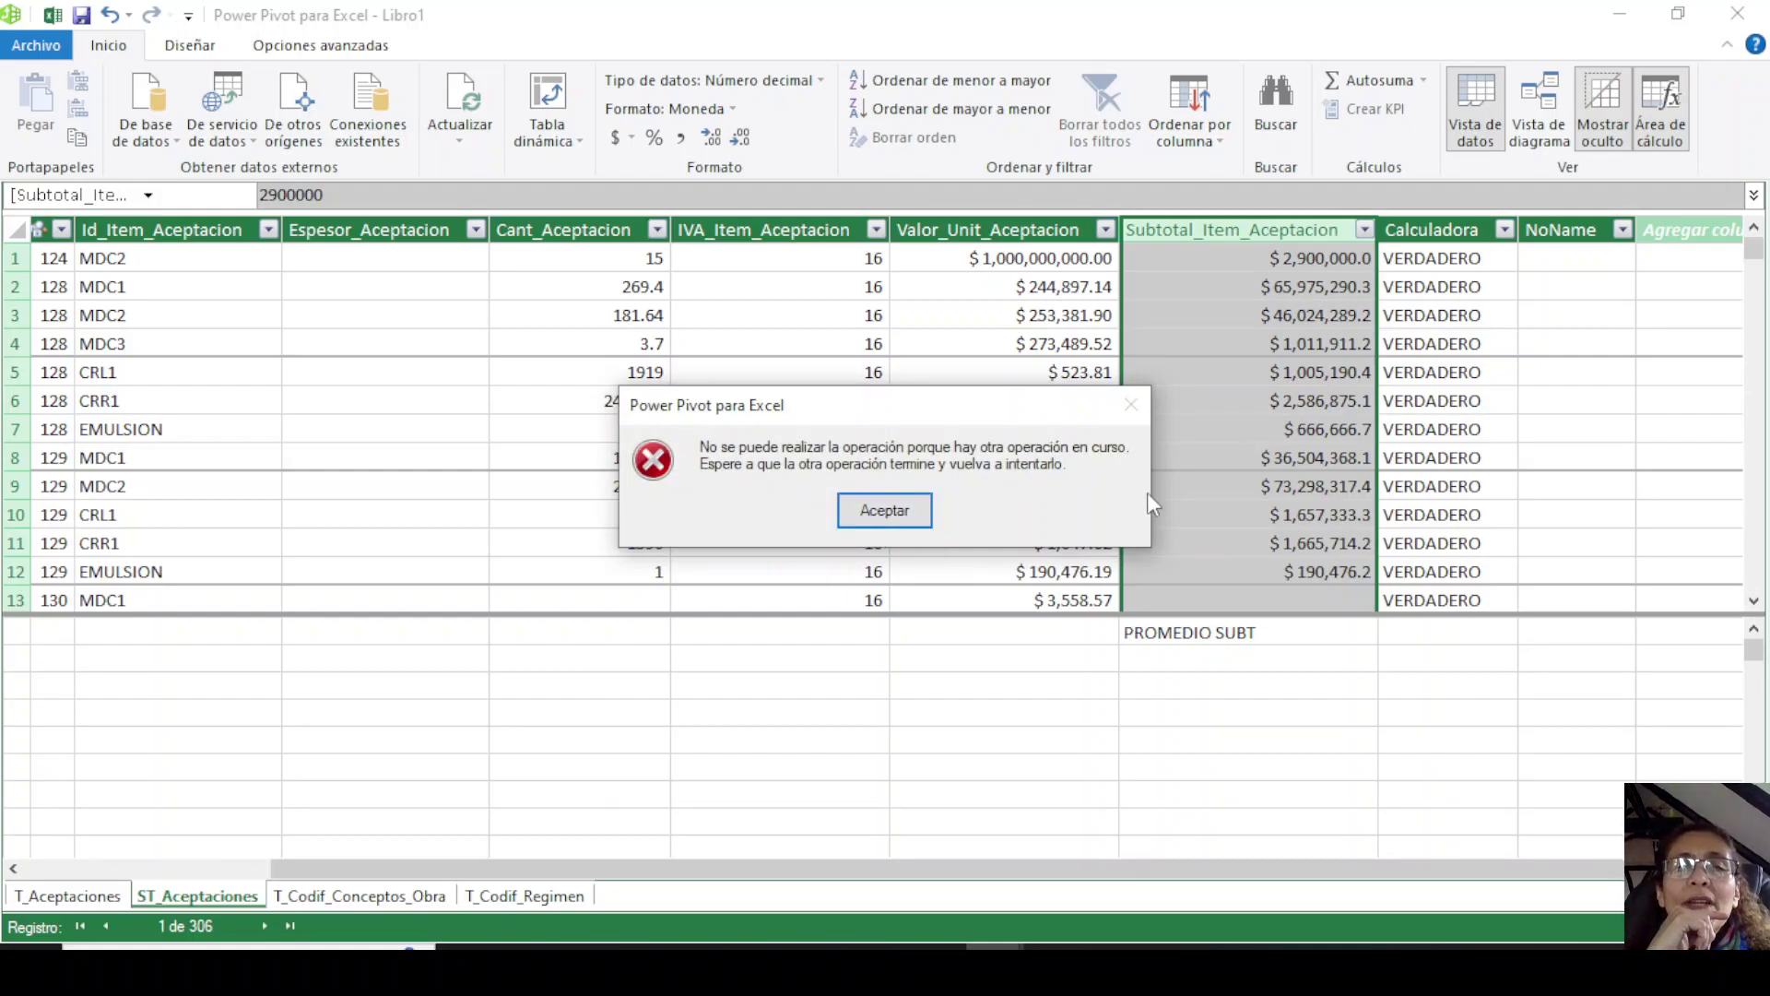
{"action": "left_click", "coordinate": [881, 513]}
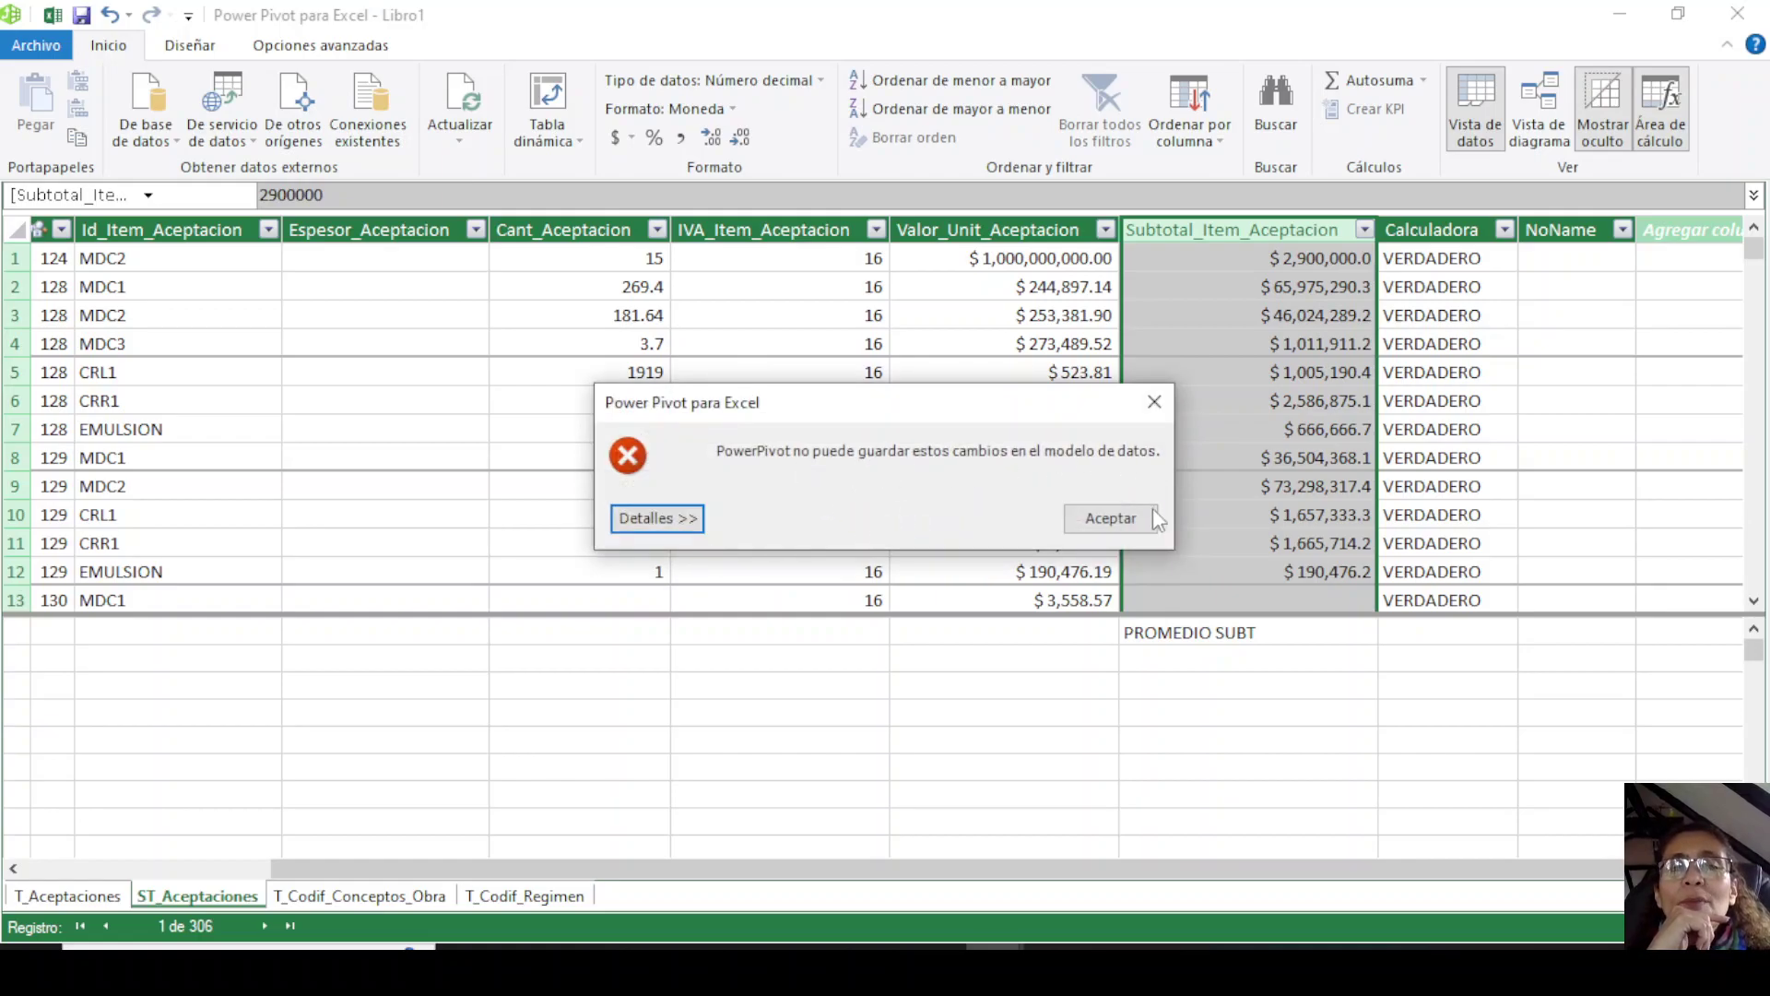
{"action": "left_click", "coordinate": [1110, 517]}
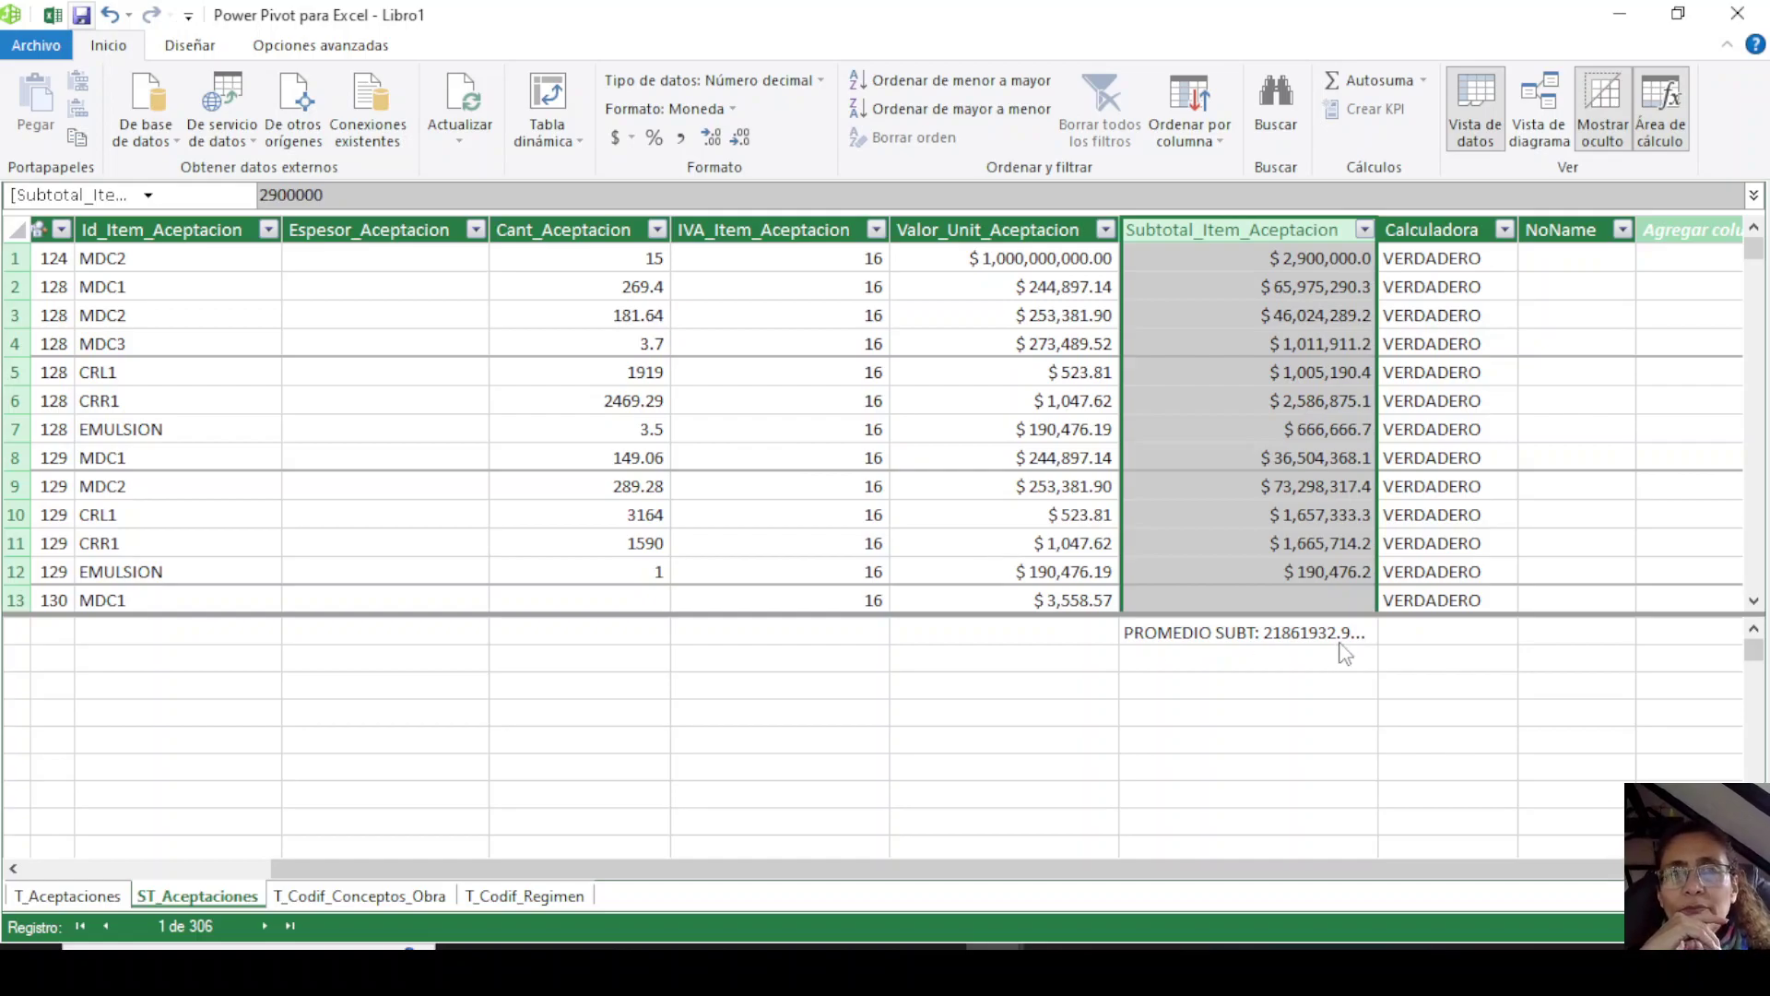
Format the PROMEDIO SUBT measure as $ Español (Colombia) currency and widen its column until the full value fits.
{"action": "left_click", "coordinate": [1231, 659]}
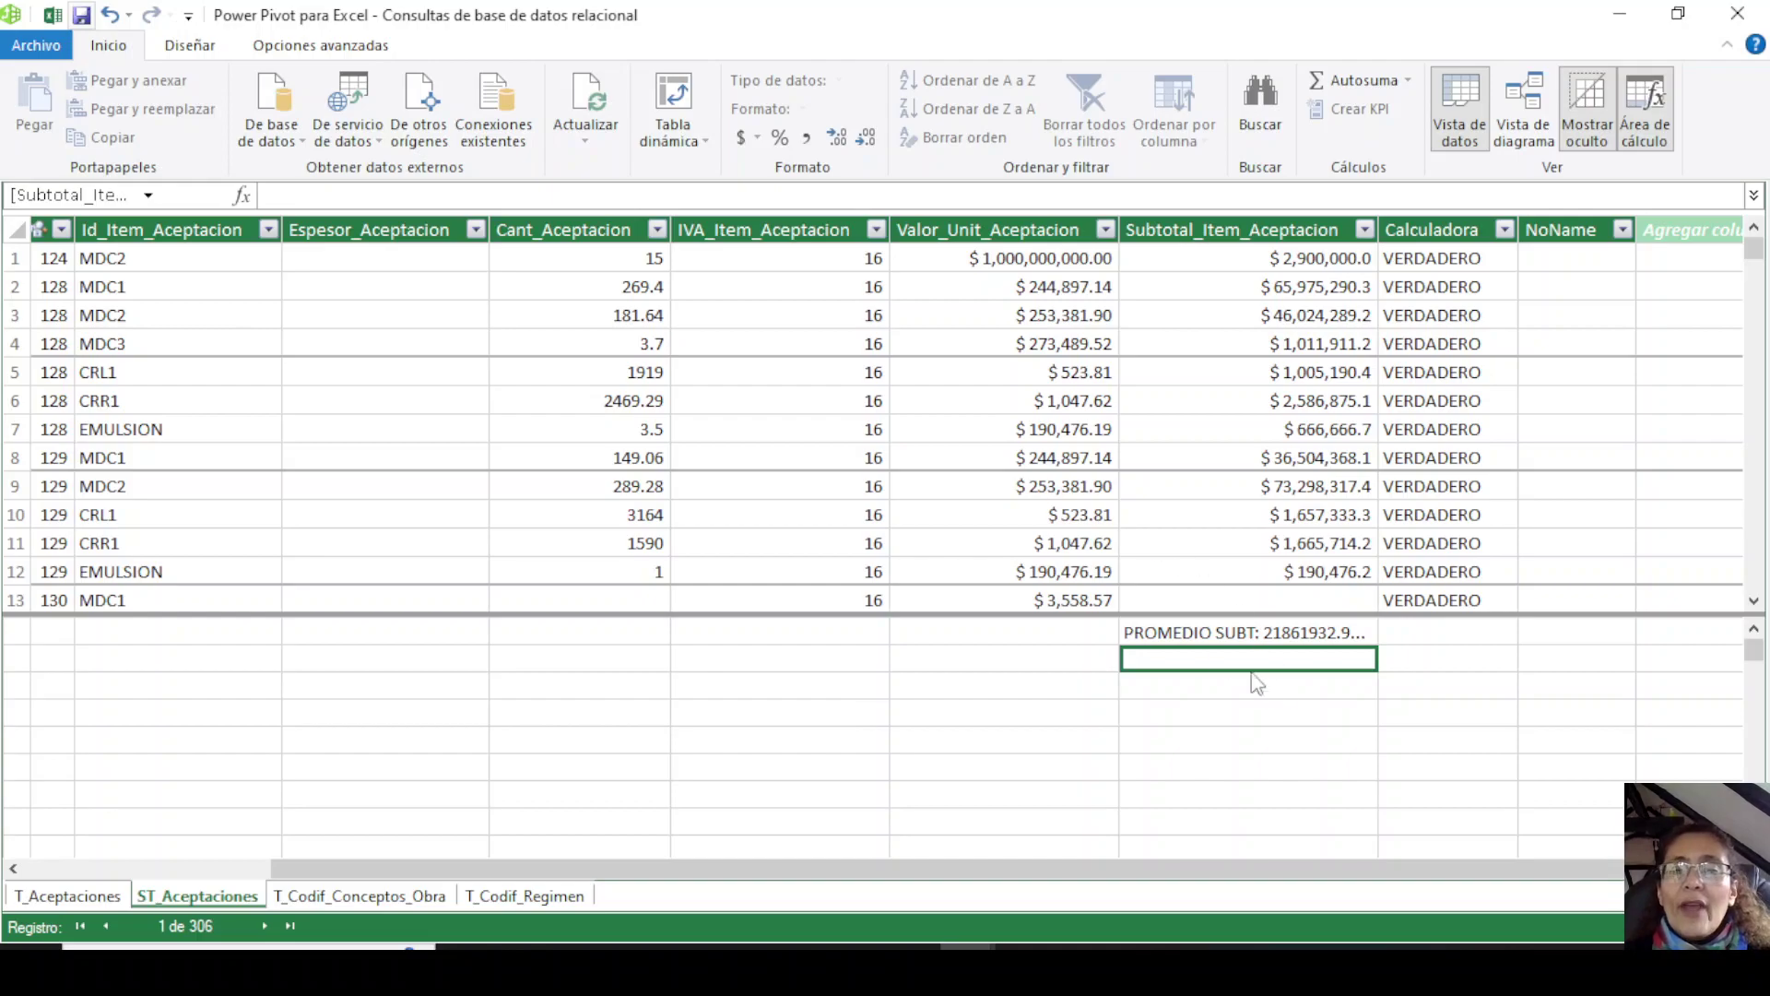
{"action": "left_click", "coordinate": [1184, 639]}
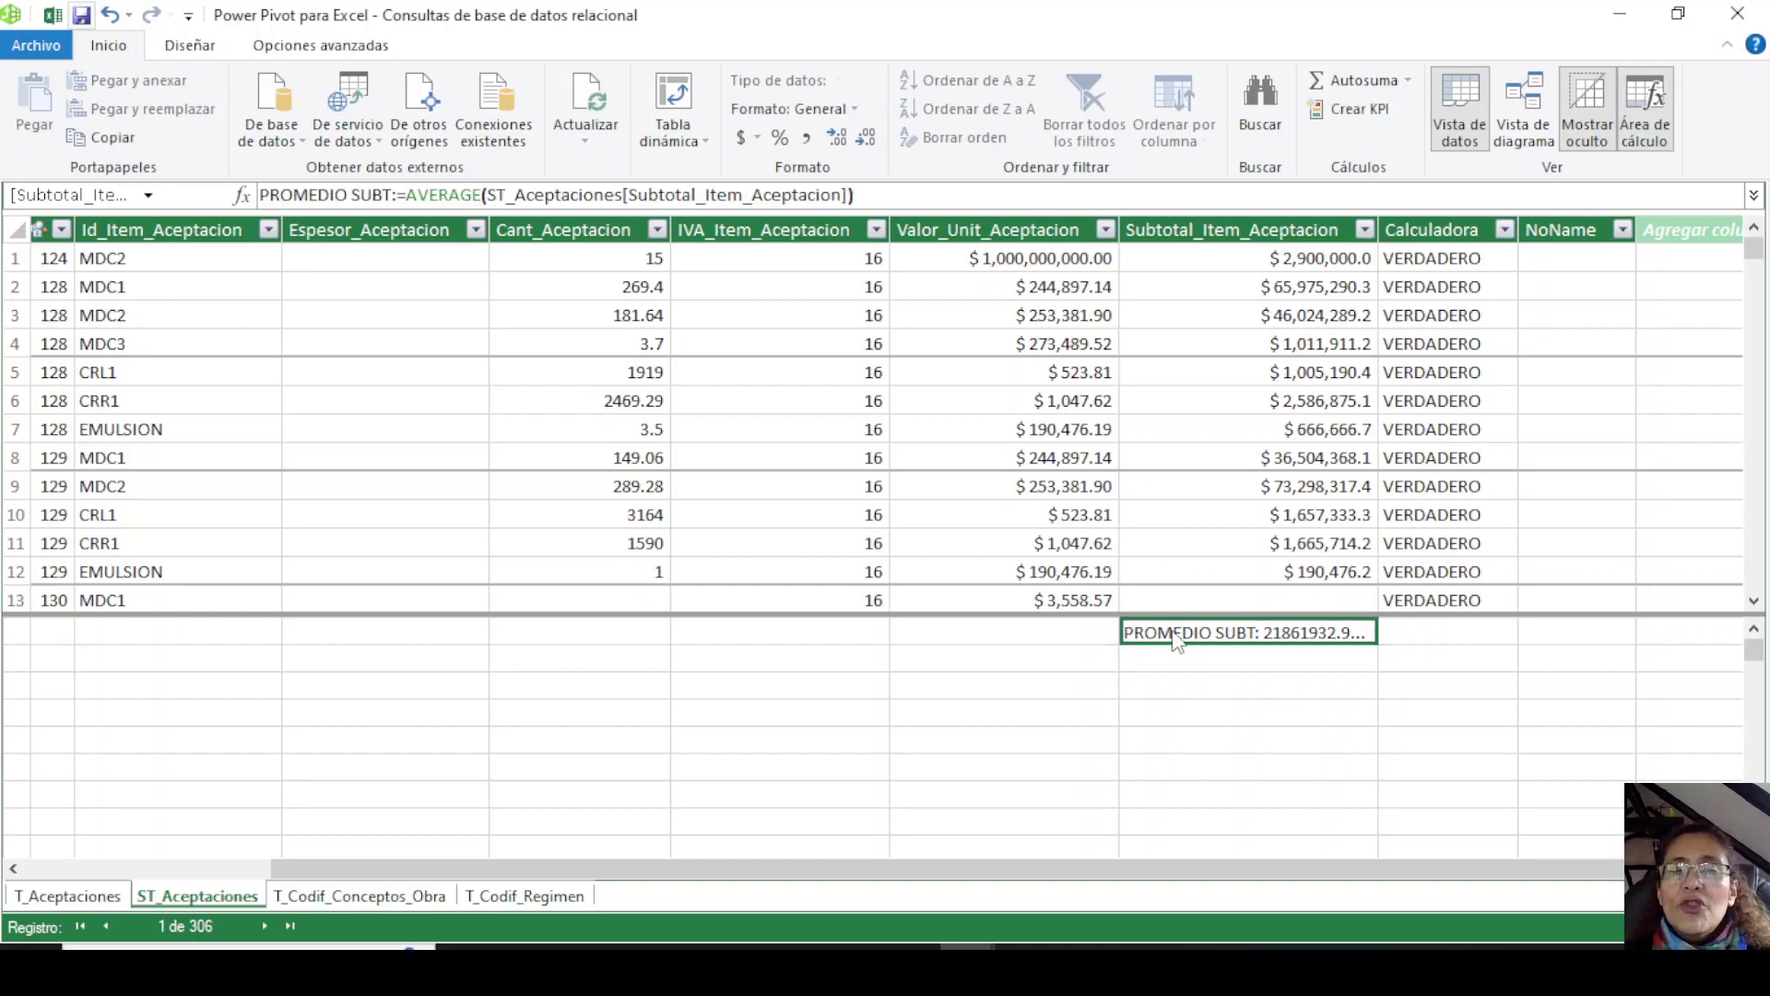
{"action": "left_click", "coordinate": [756, 137]}
{"action": "left_click", "coordinate": [794, 168]}
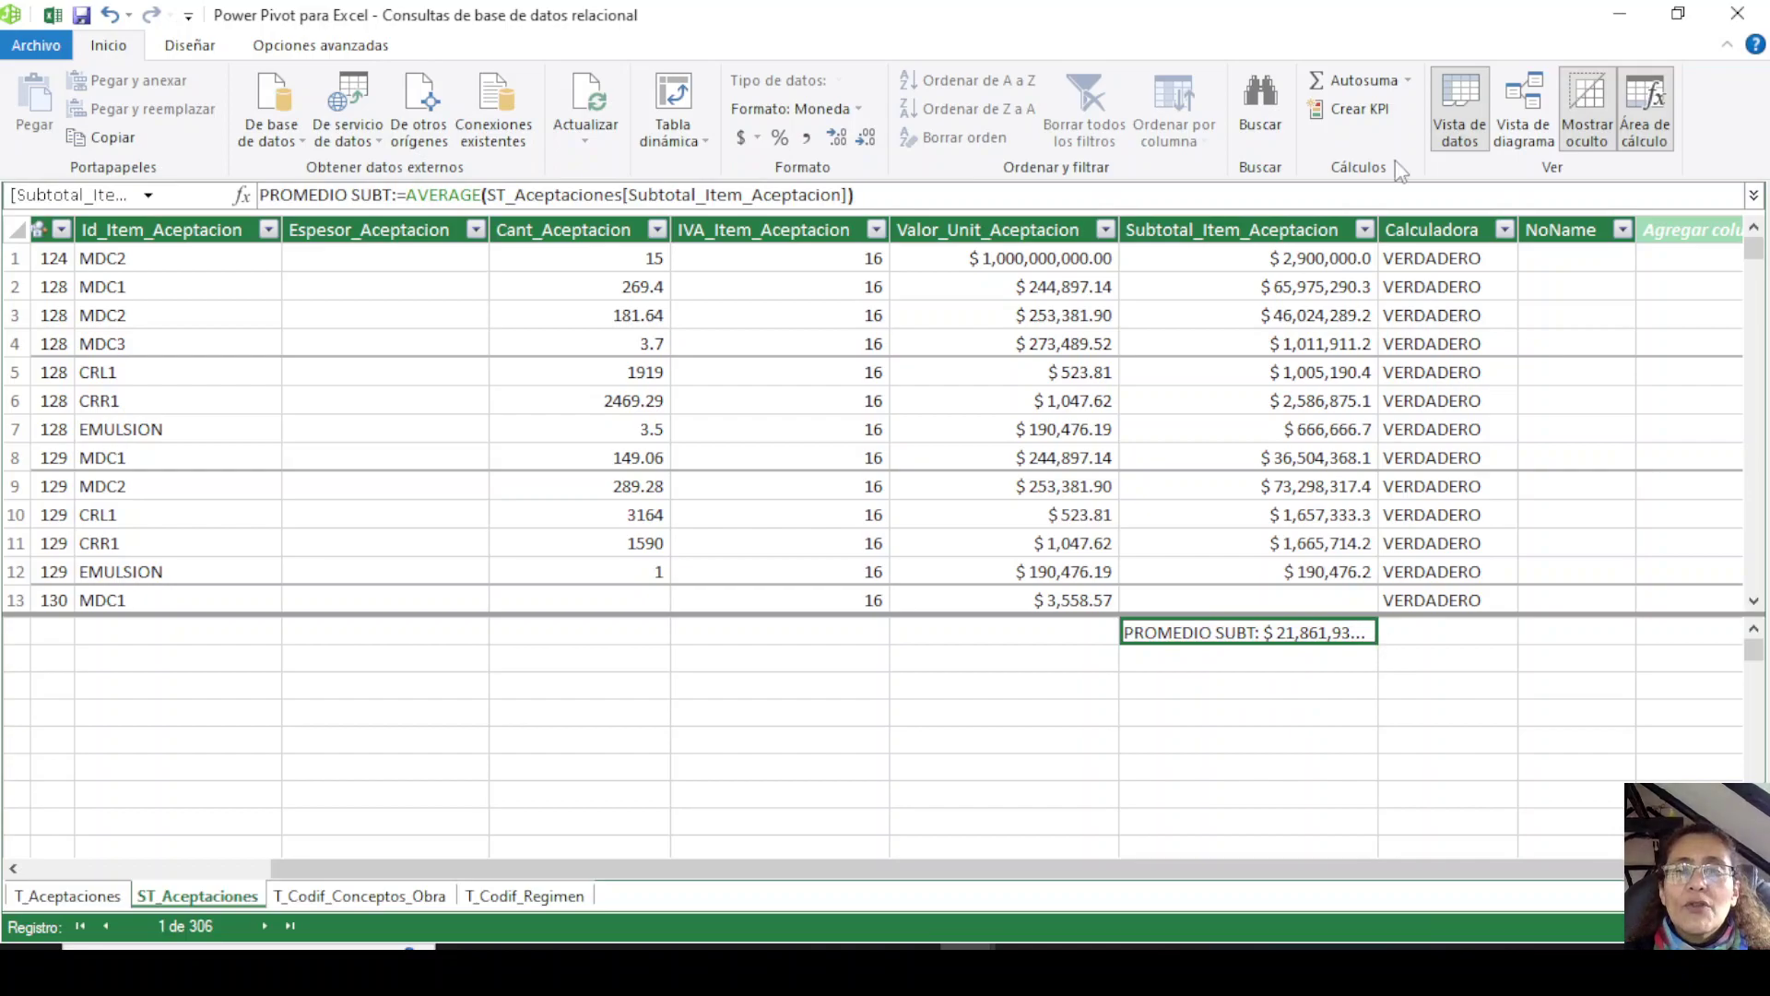
{"action": "left_click_drag", "start_coordinate": [1380, 228], "coordinate": [1452, 228]}
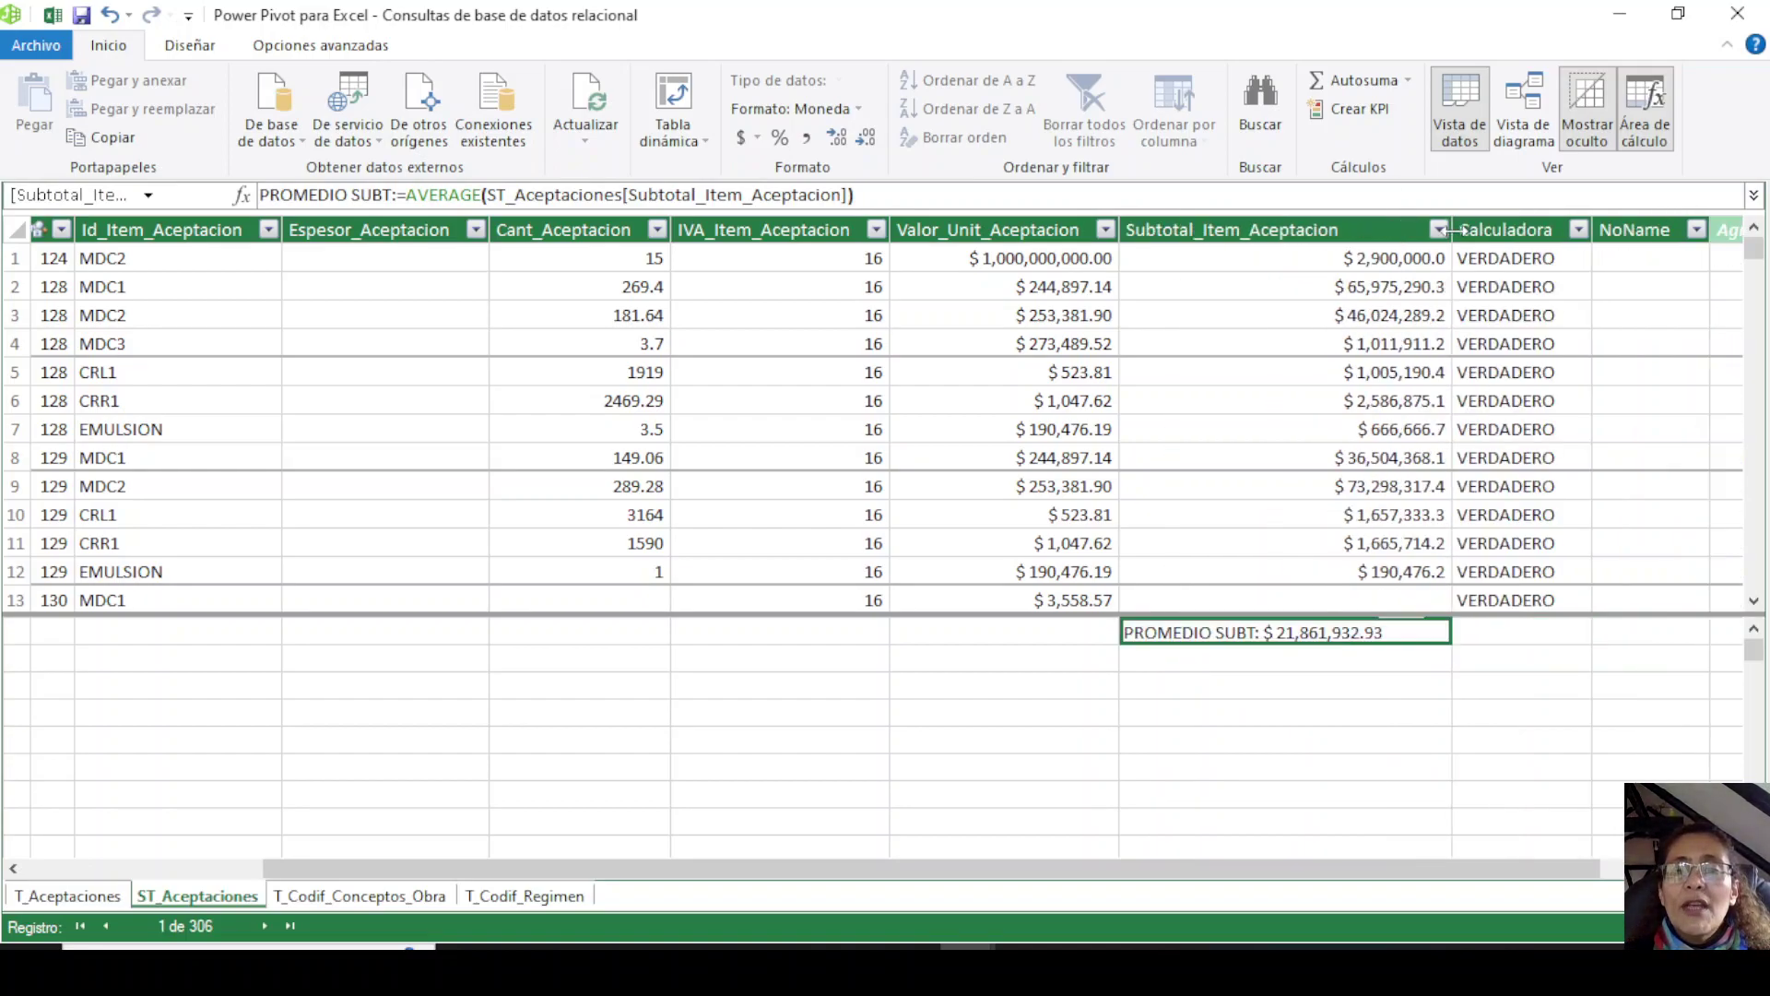
Show the PROMEDIO SUBT measure without decimals and narrow the Subtotal_Item_Aceptacion column slightly.
{"action": "left_click", "coordinate": [864, 140]}
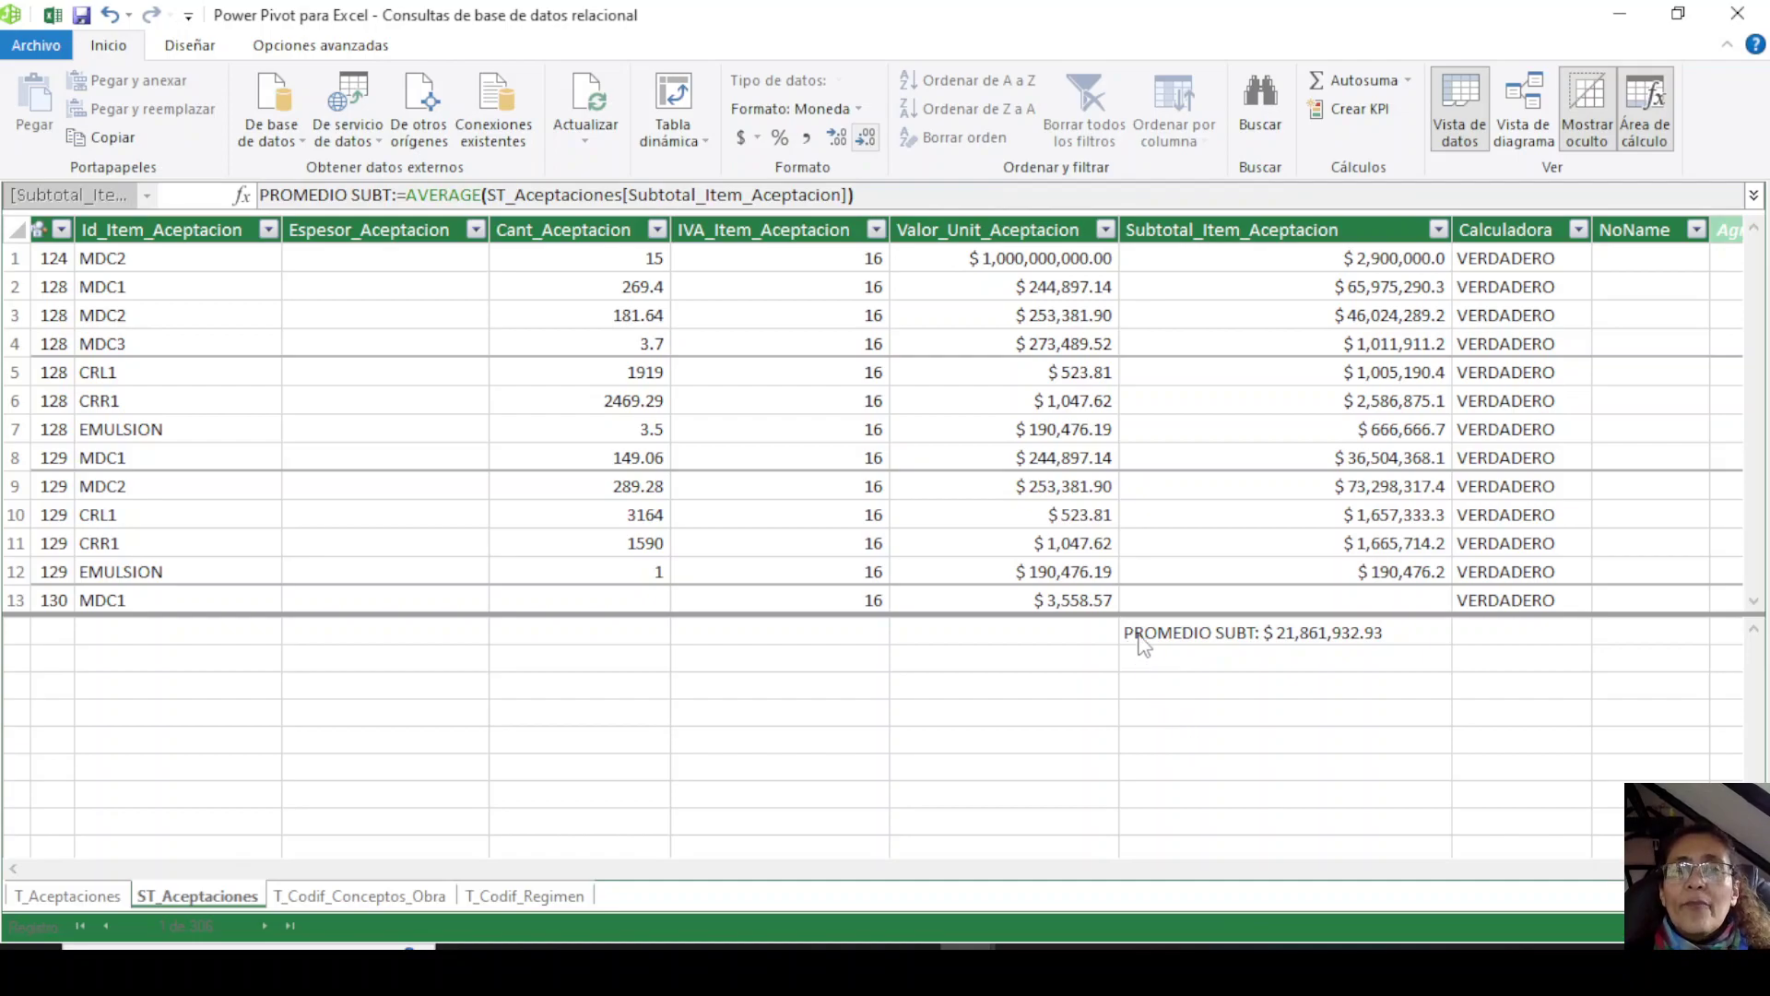
{"action": "left_click", "coordinate": [864, 140]}
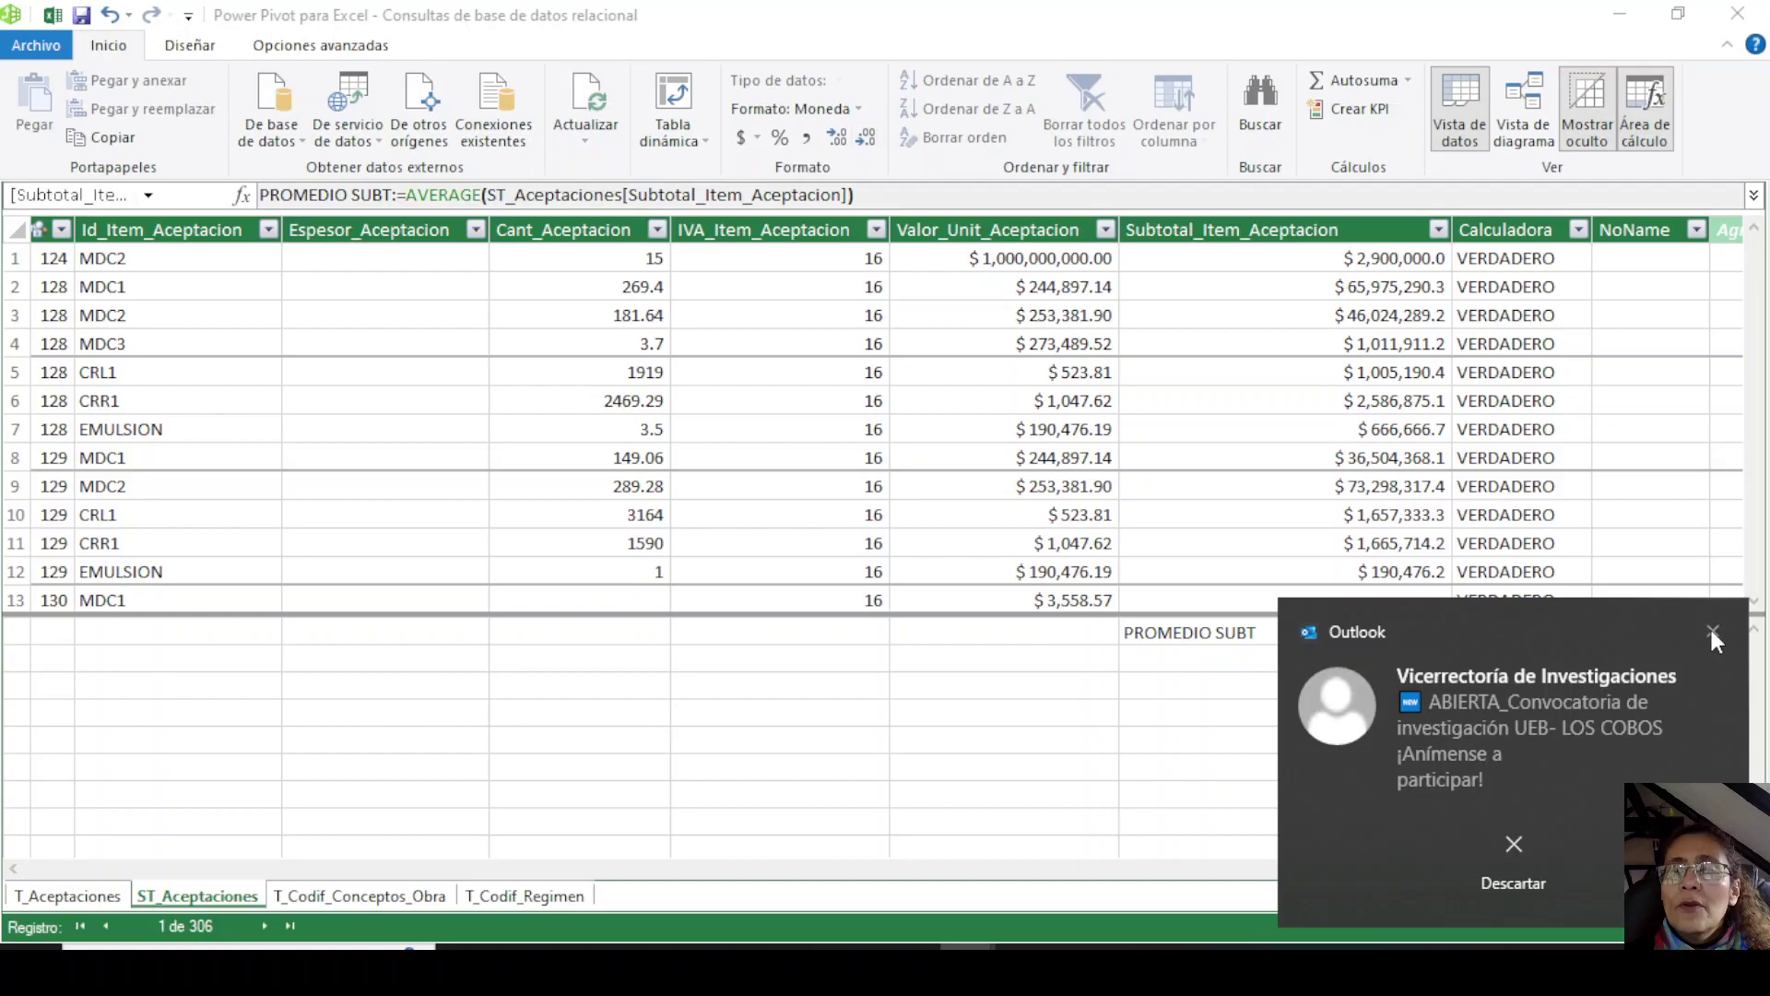
{"action": "left_click", "coordinate": [1711, 629]}
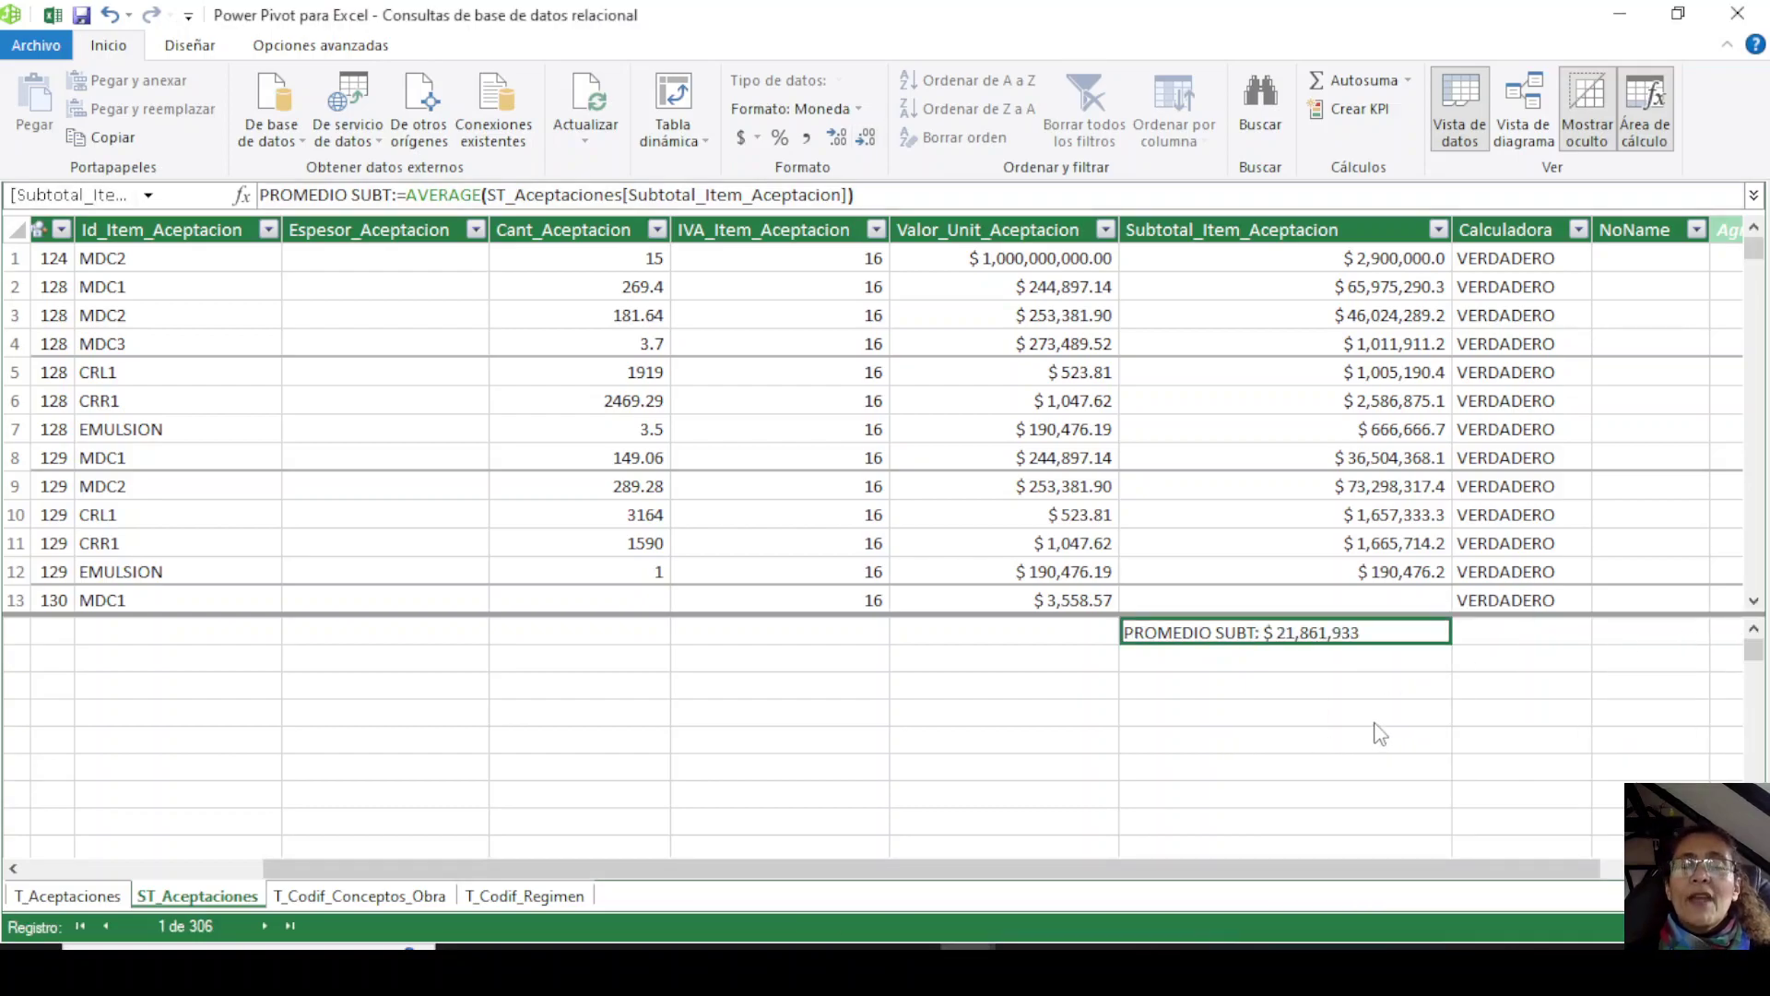
{"action": "left_click_drag", "start_coordinate": [1446, 218], "coordinate": [1414, 221]}
Review the PROMEDIO SUBT measure alongside the columns of the ST_Aceptaciones table, including Id_Item_Aceptacion.
{"action": "left_click", "coordinate": [1181, 656]}
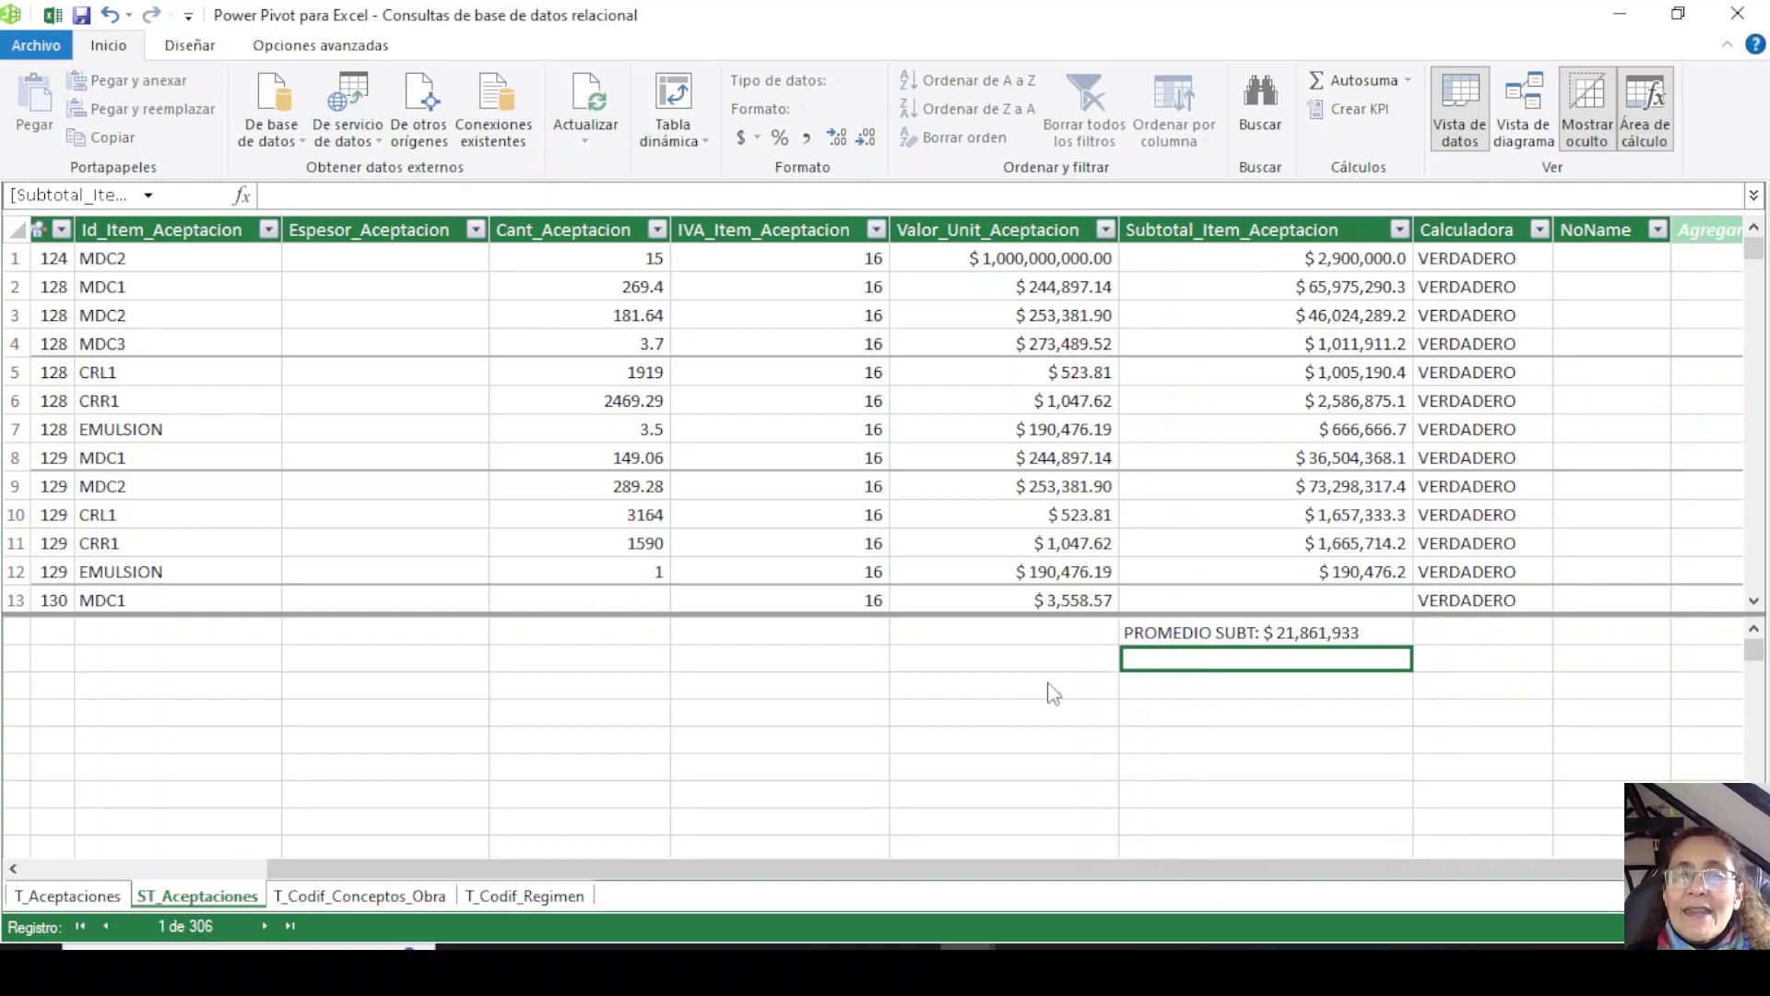
{"action": "left_click", "coordinate": [991, 660]}
{"action": "left_click", "coordinate": [1249, 711]}
{"action": "left_click", "coordinate": [1212, 636]}
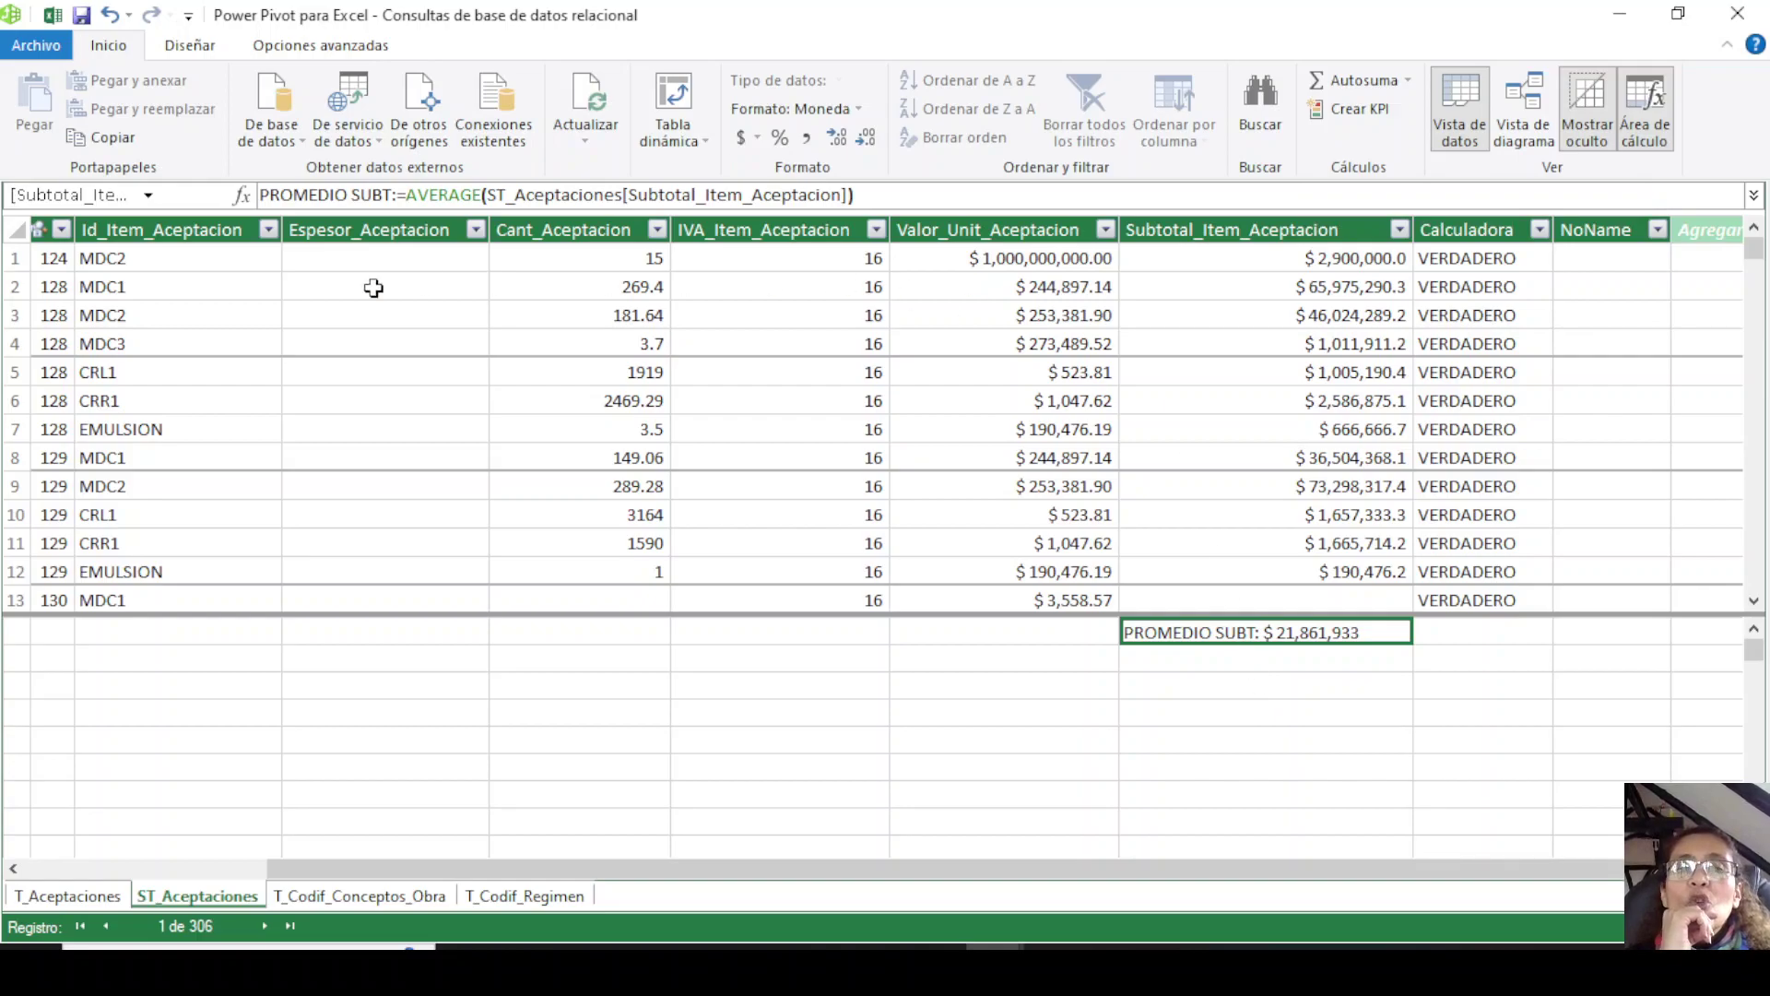
{"action": "left_click", "coordinate": [147, 232]}
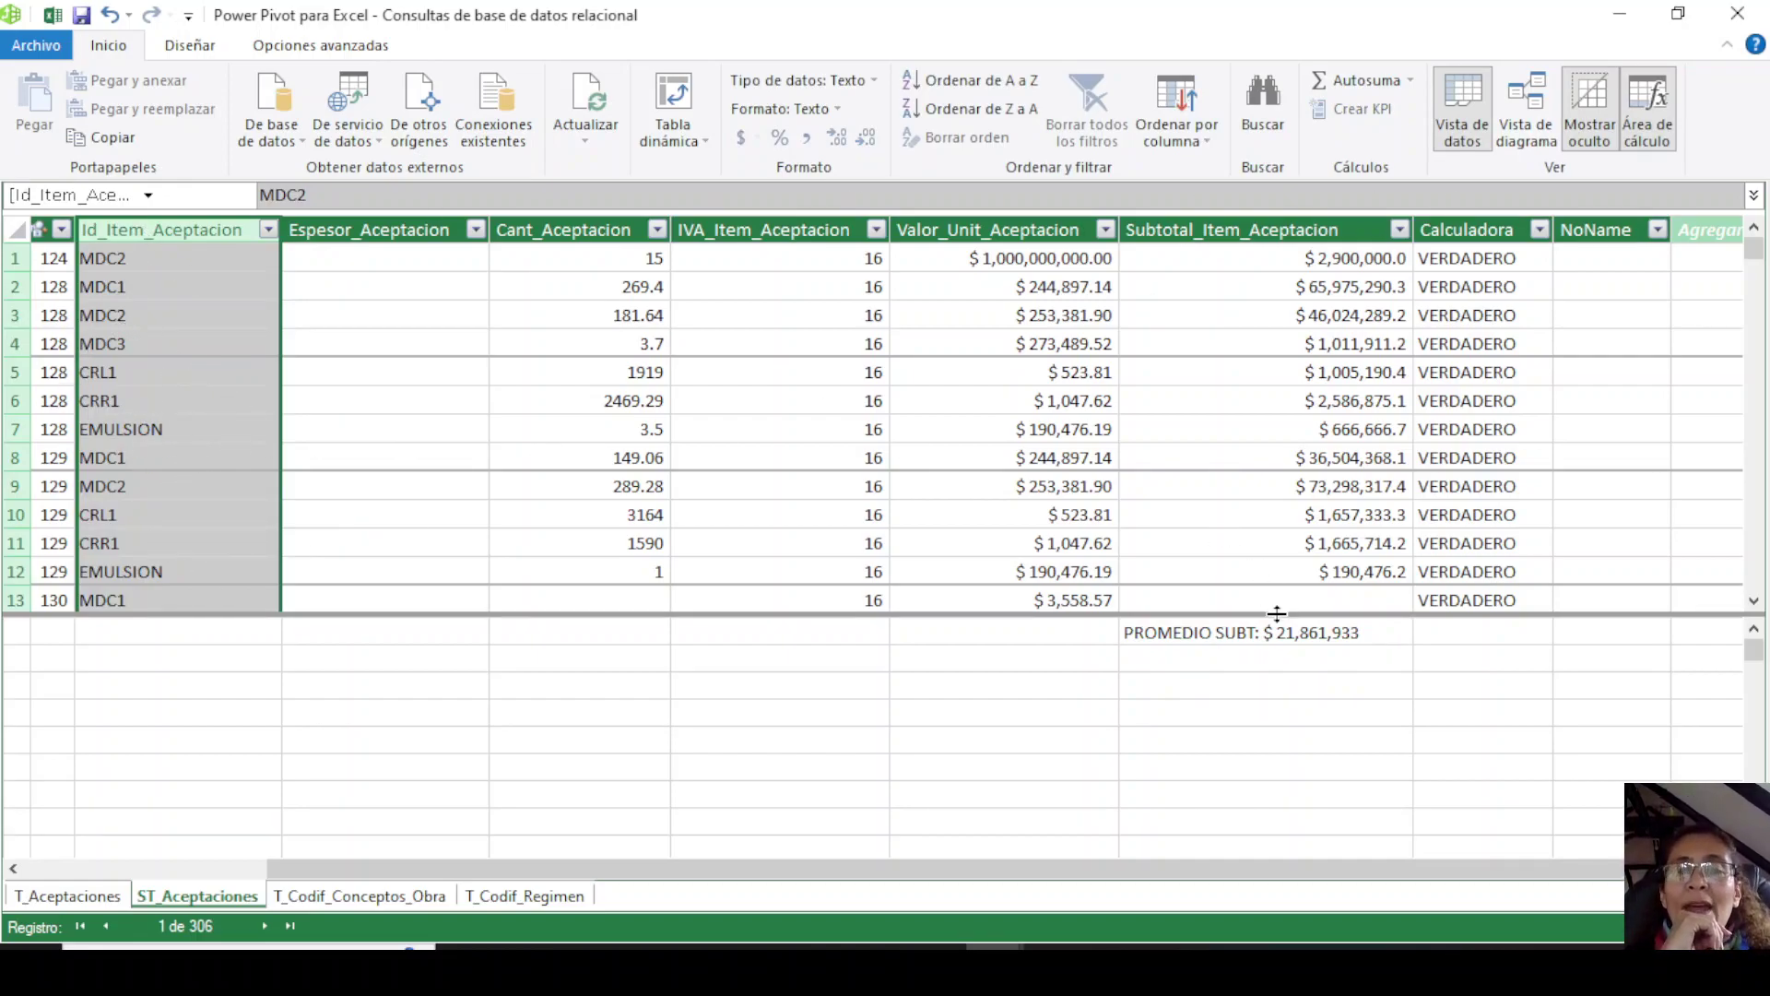
{"action": "left_click", "coordinate": [1169, 640]}
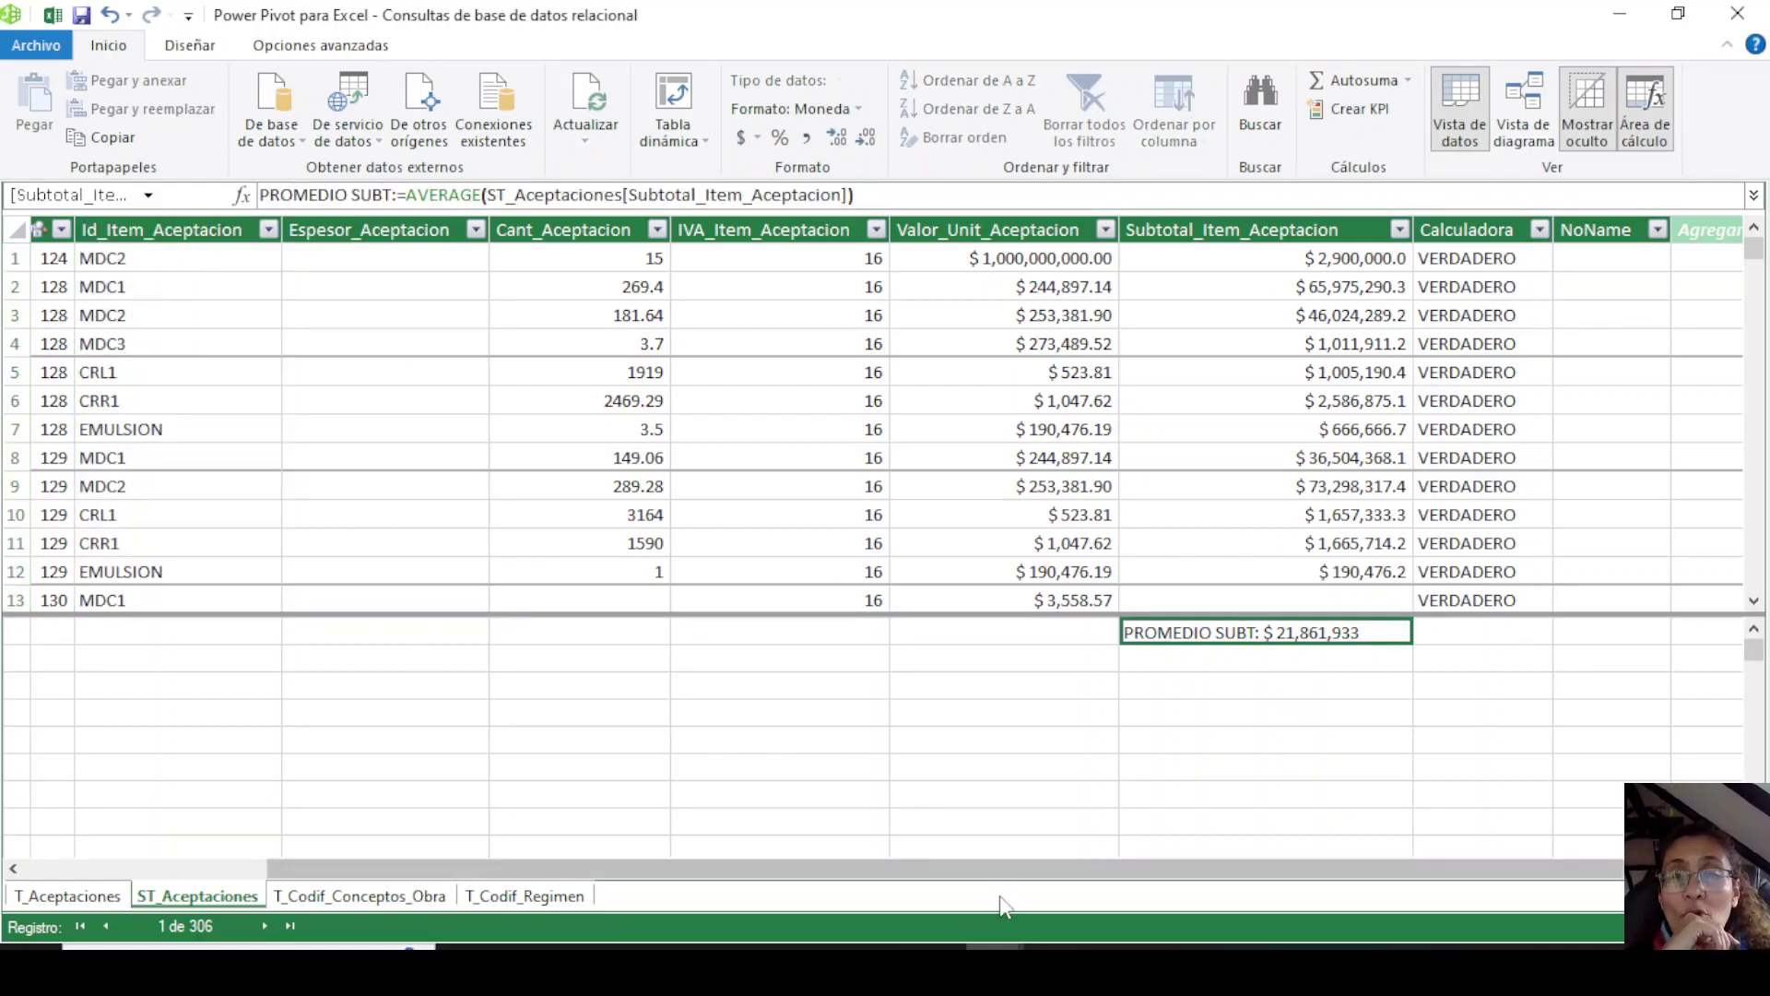
{"action": "left_click_drag", "start_coordinate": [927, 865], "coordinate": [502, 874]}
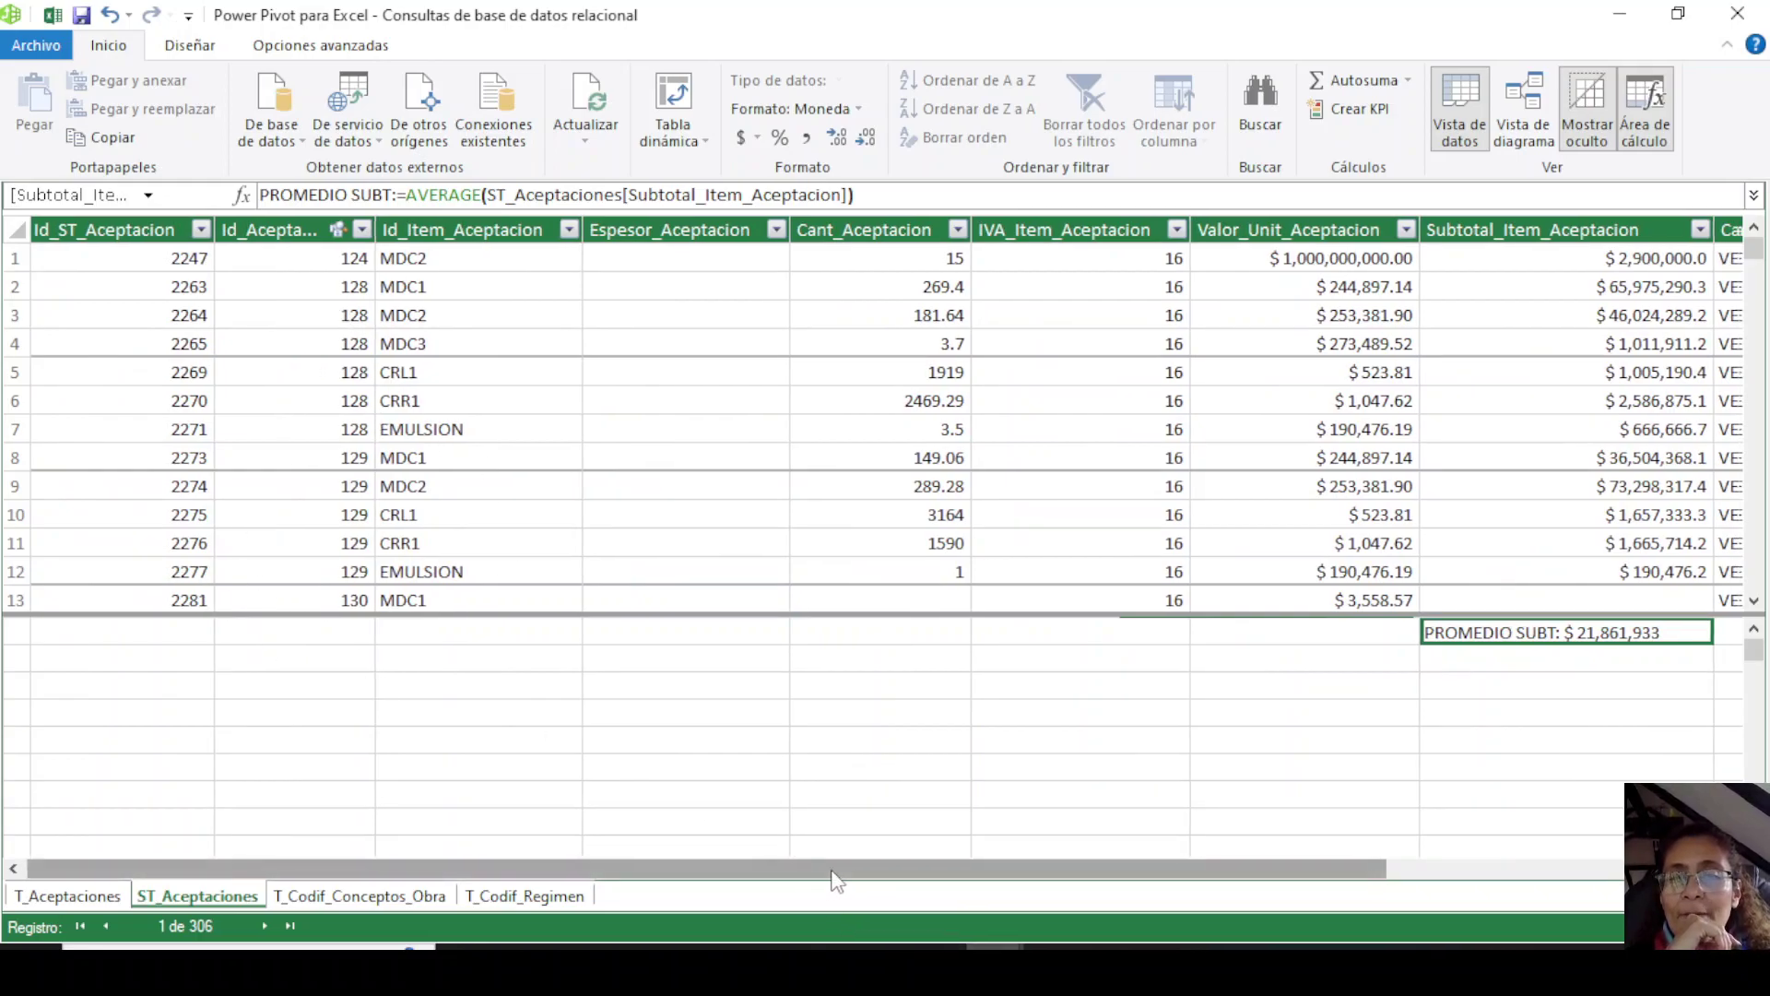
{"action": "left_click_drag", "start_coordinate": [804, 868], "coordinate": [992, 871]}
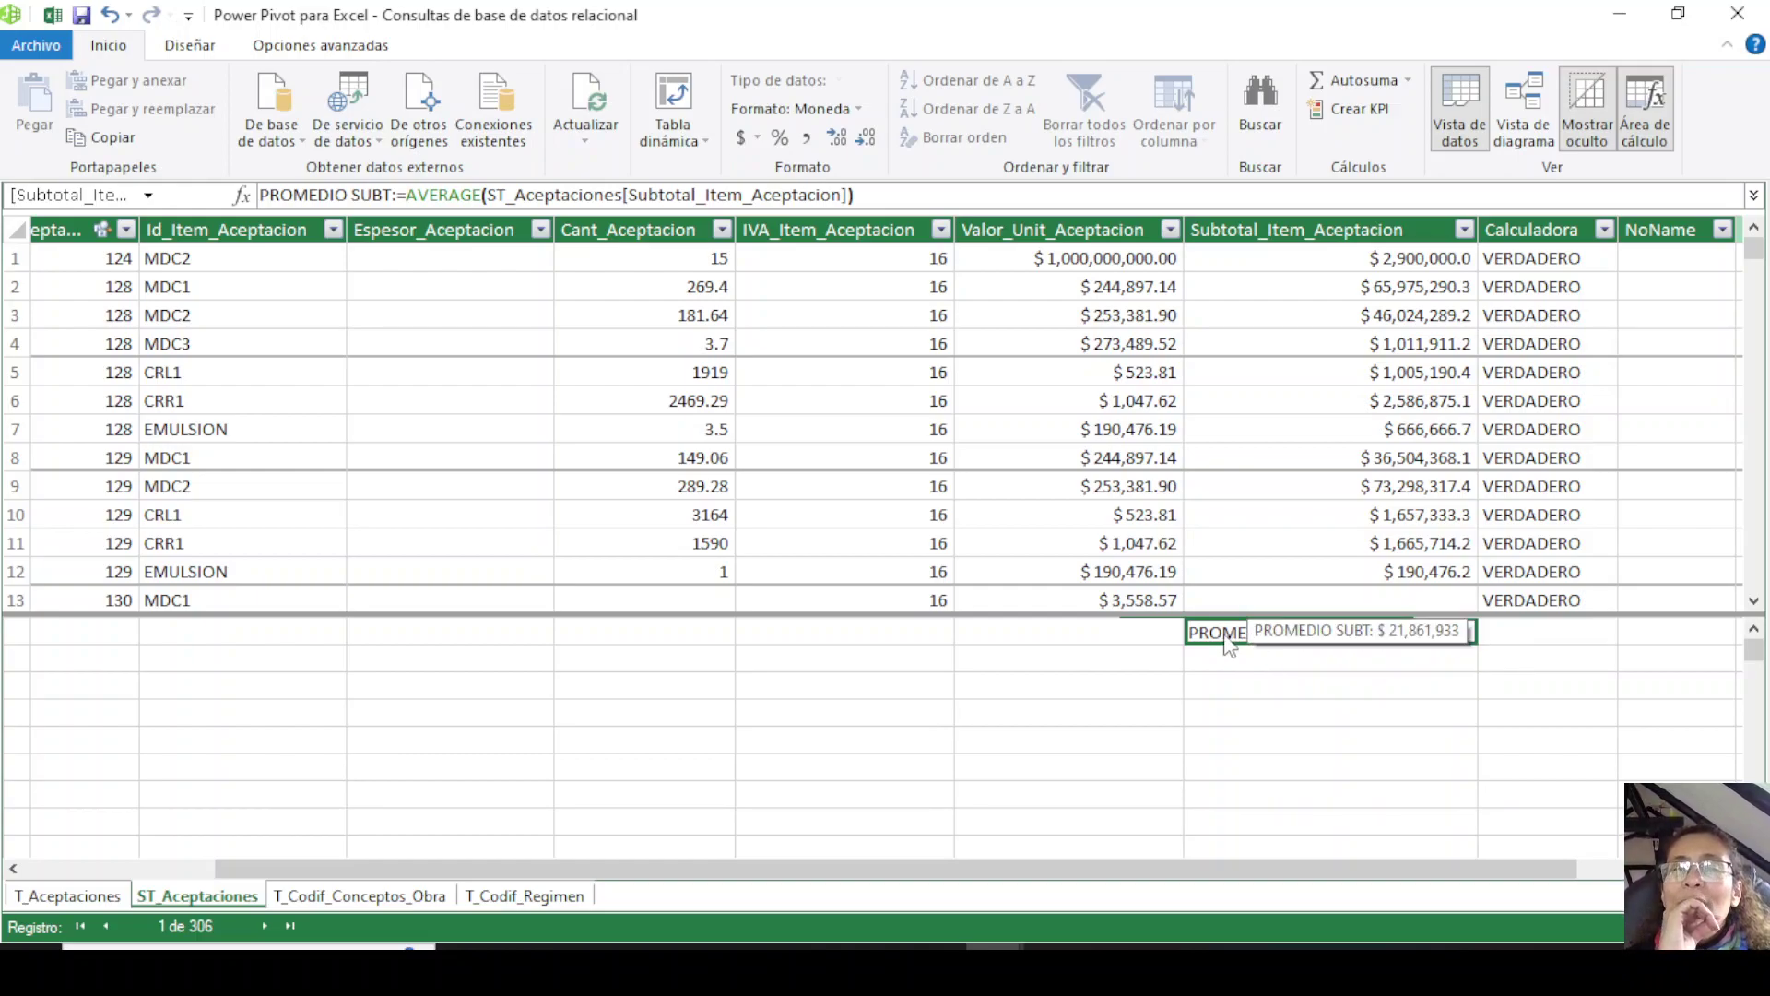
{"action": "left_click", "coordinate": [1270, 690]}
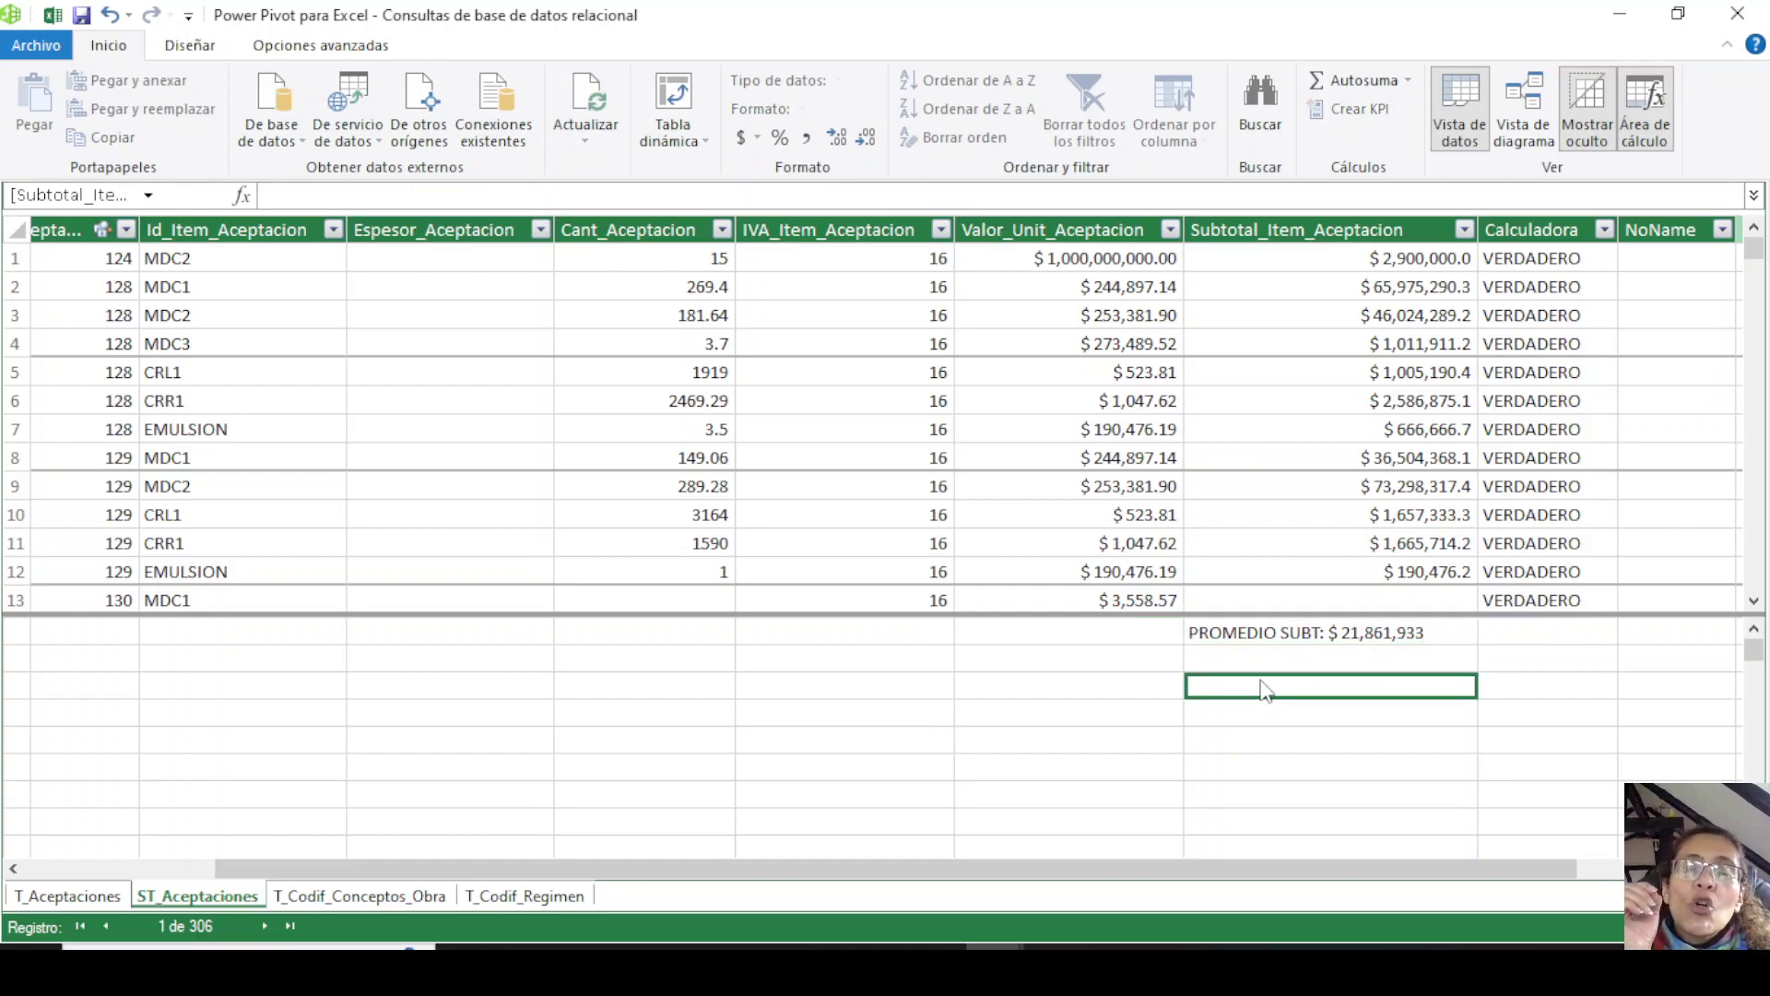
Create a KPI on the PROMEDIO SUBT measure with an absolute target value of 15000000.
{"action": "left_click", "coordinate": [1218, 636]}
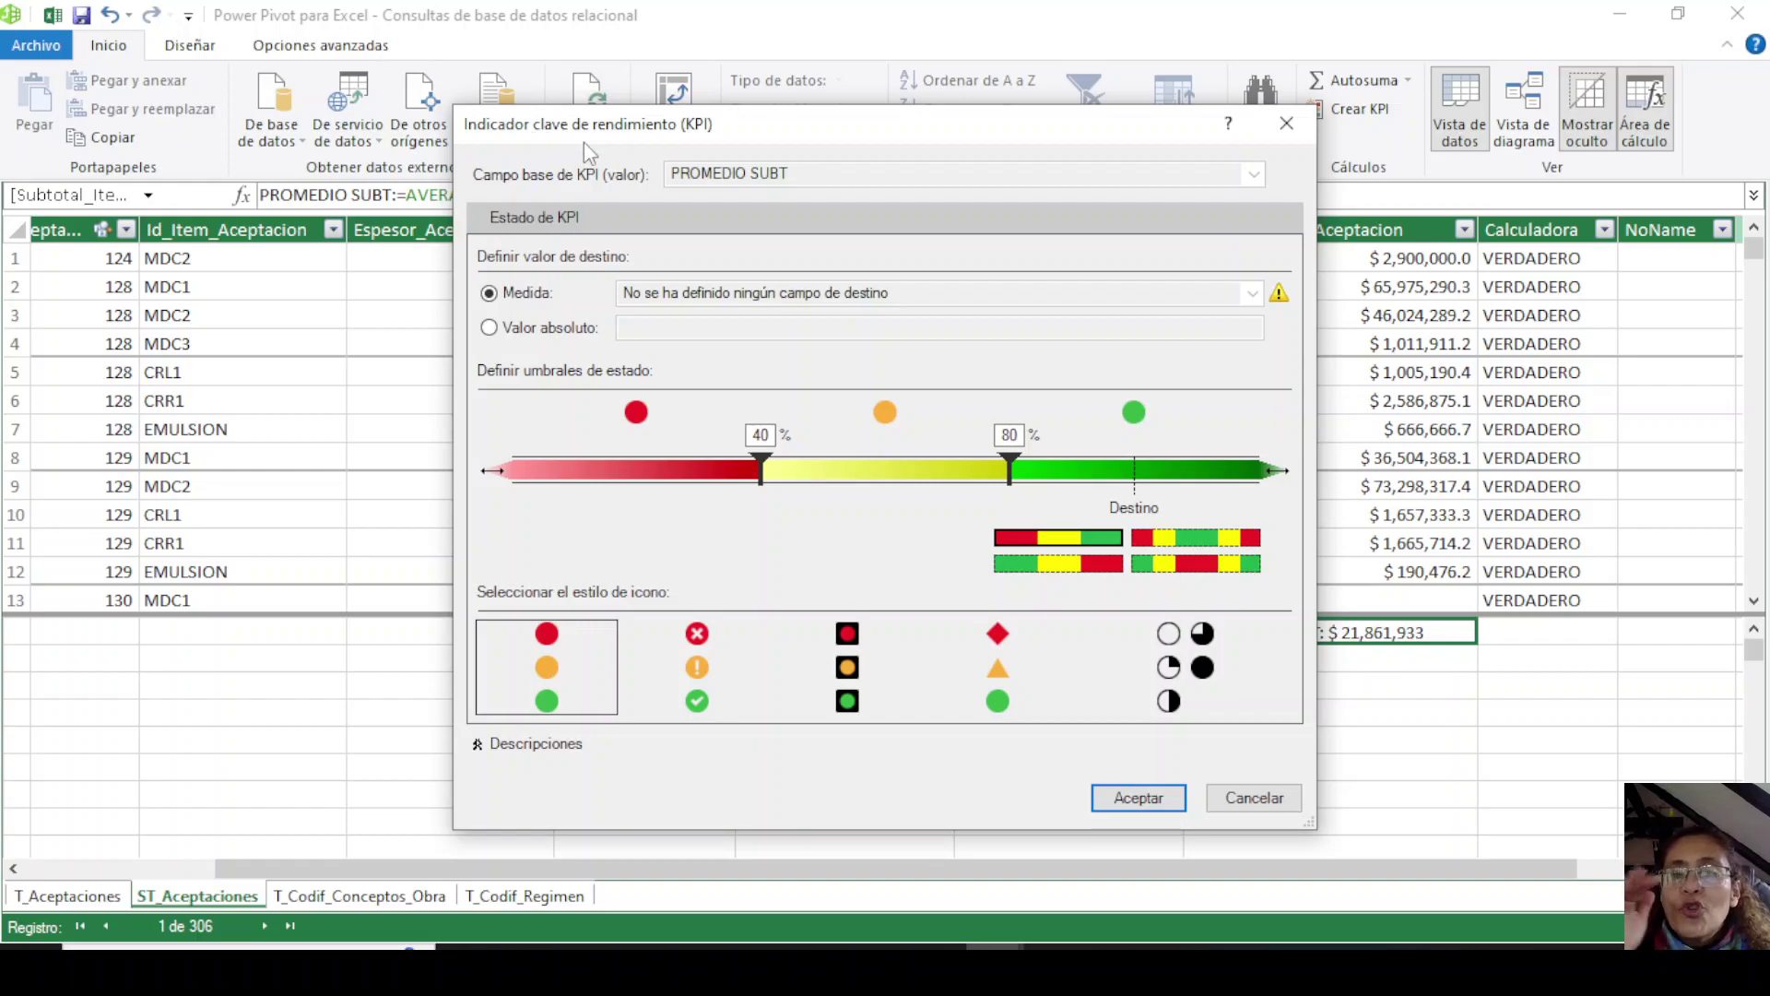
{"action": "left_click_drag", "start_coordinate": [668, 143], "coordinate": [476, 143]}
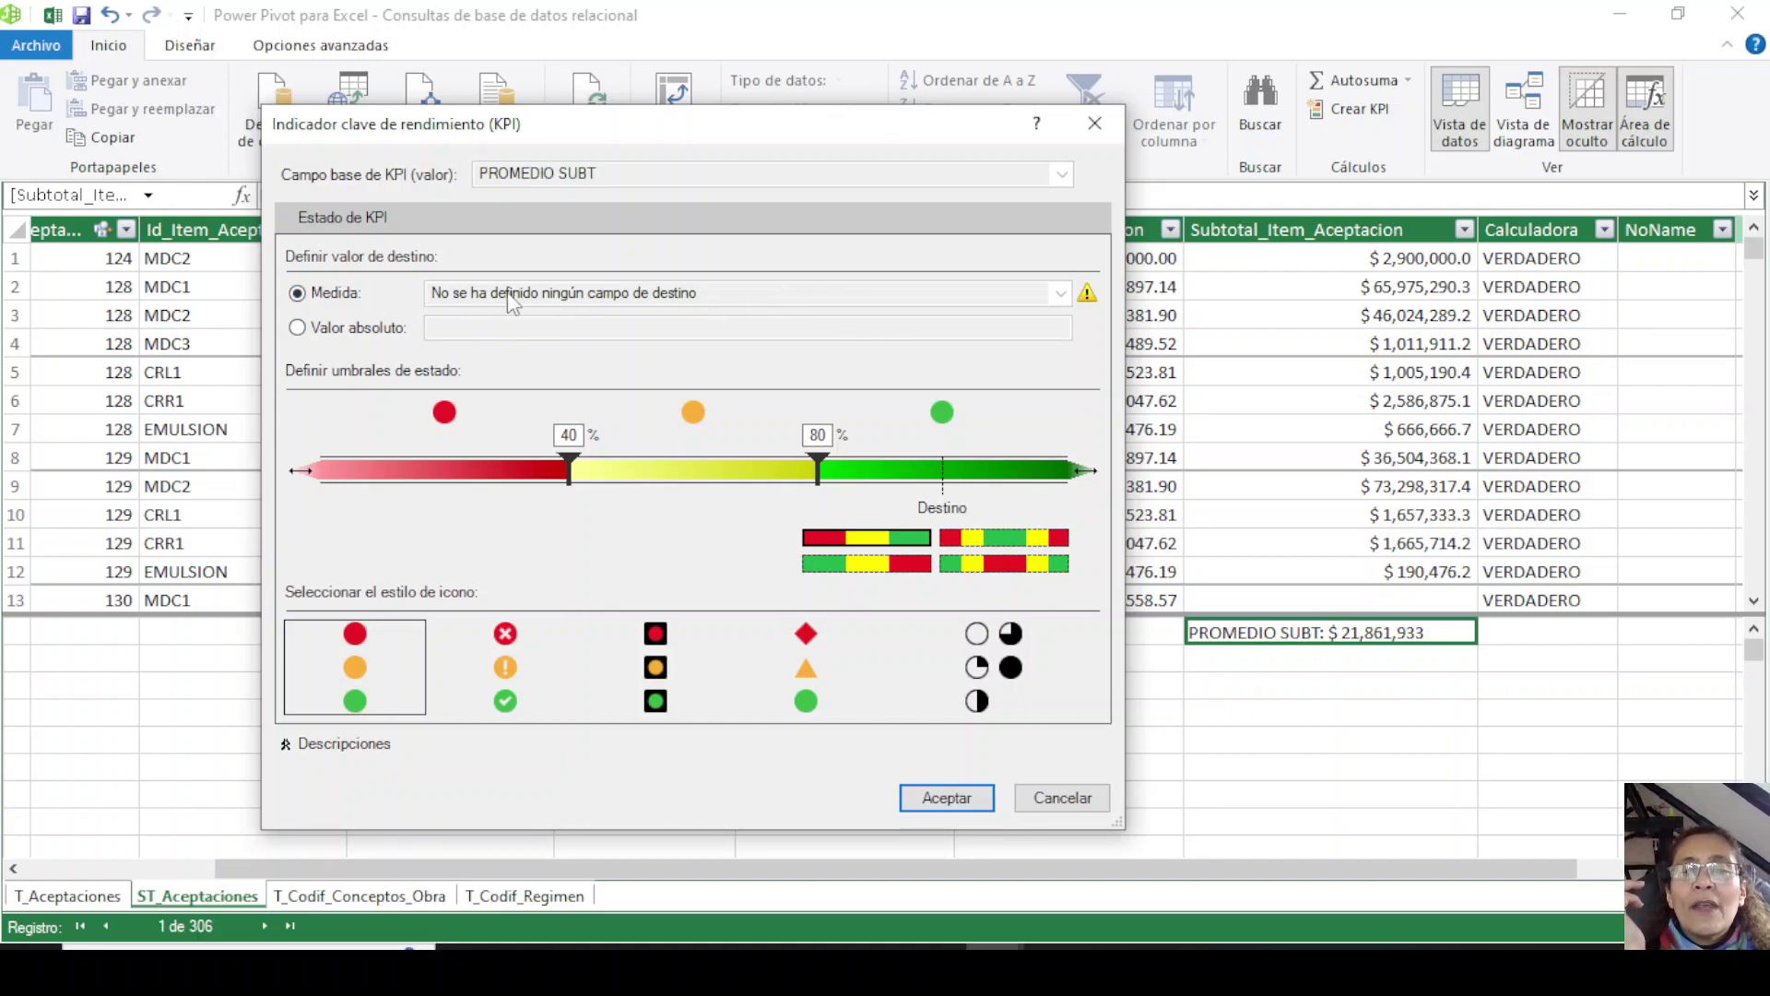
{"action": "left_click", "coordinate": [298, 327]}
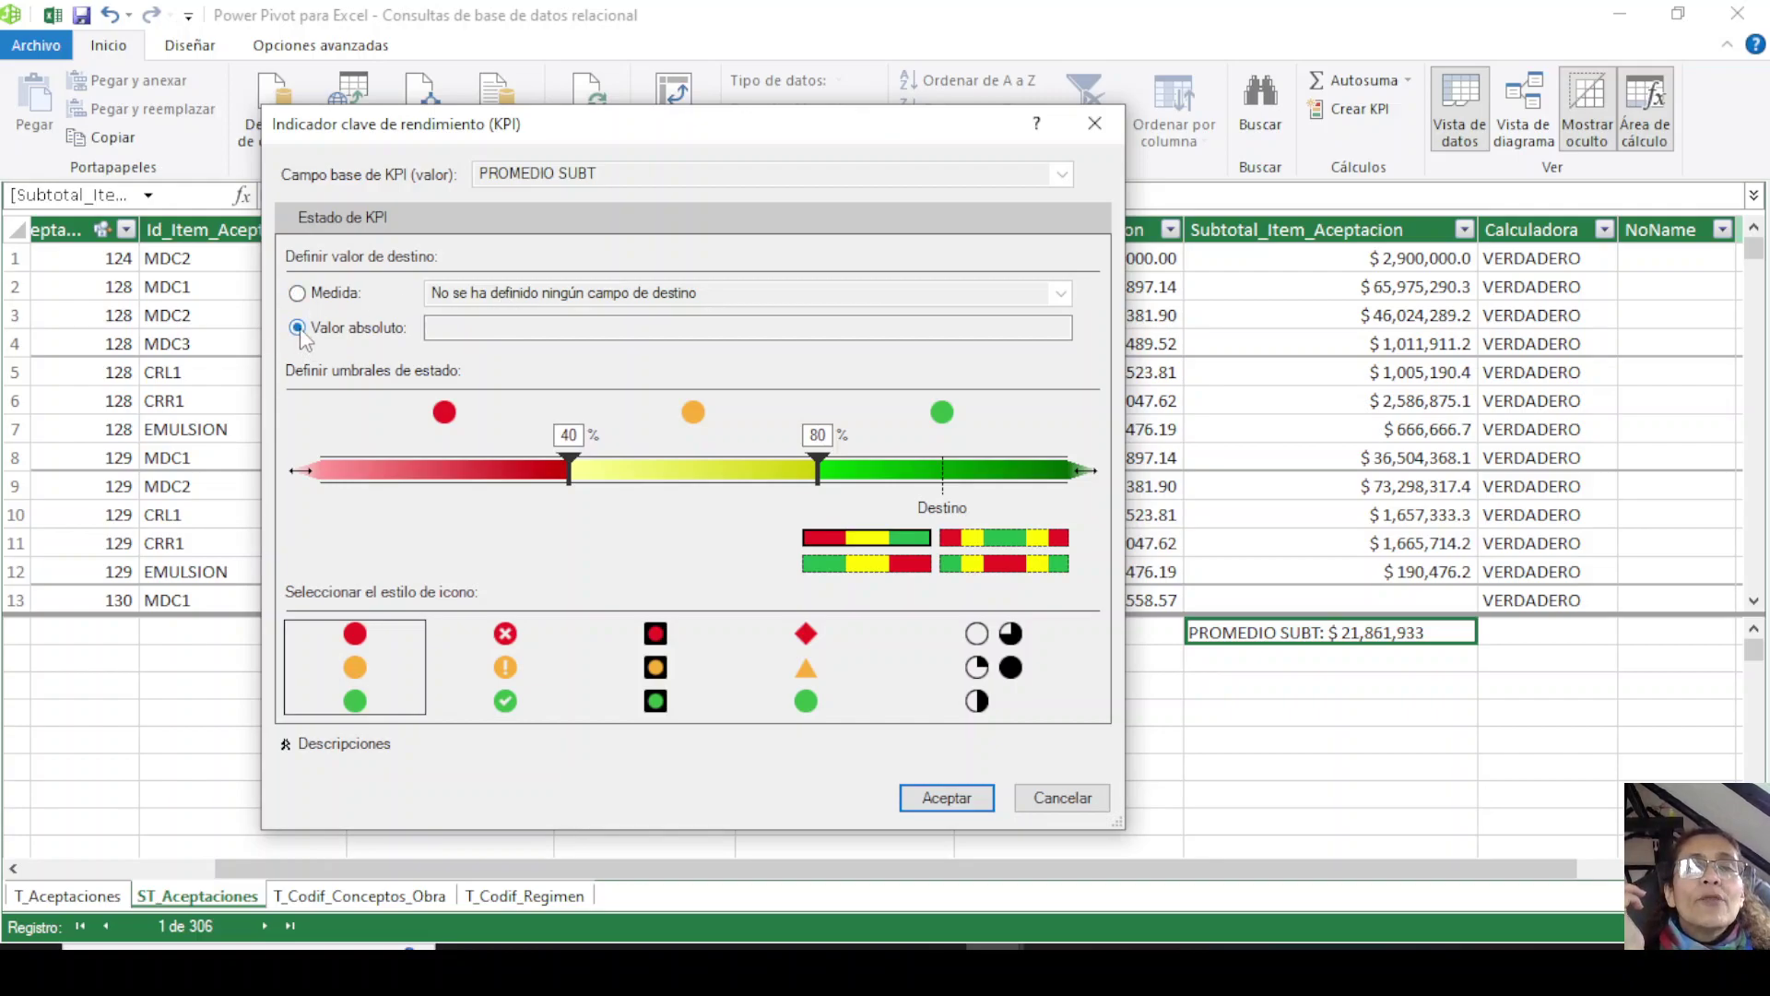
{"action": "left_click_drag", "start_coordinate": [553, 332], "coordinate": [353, 329]}
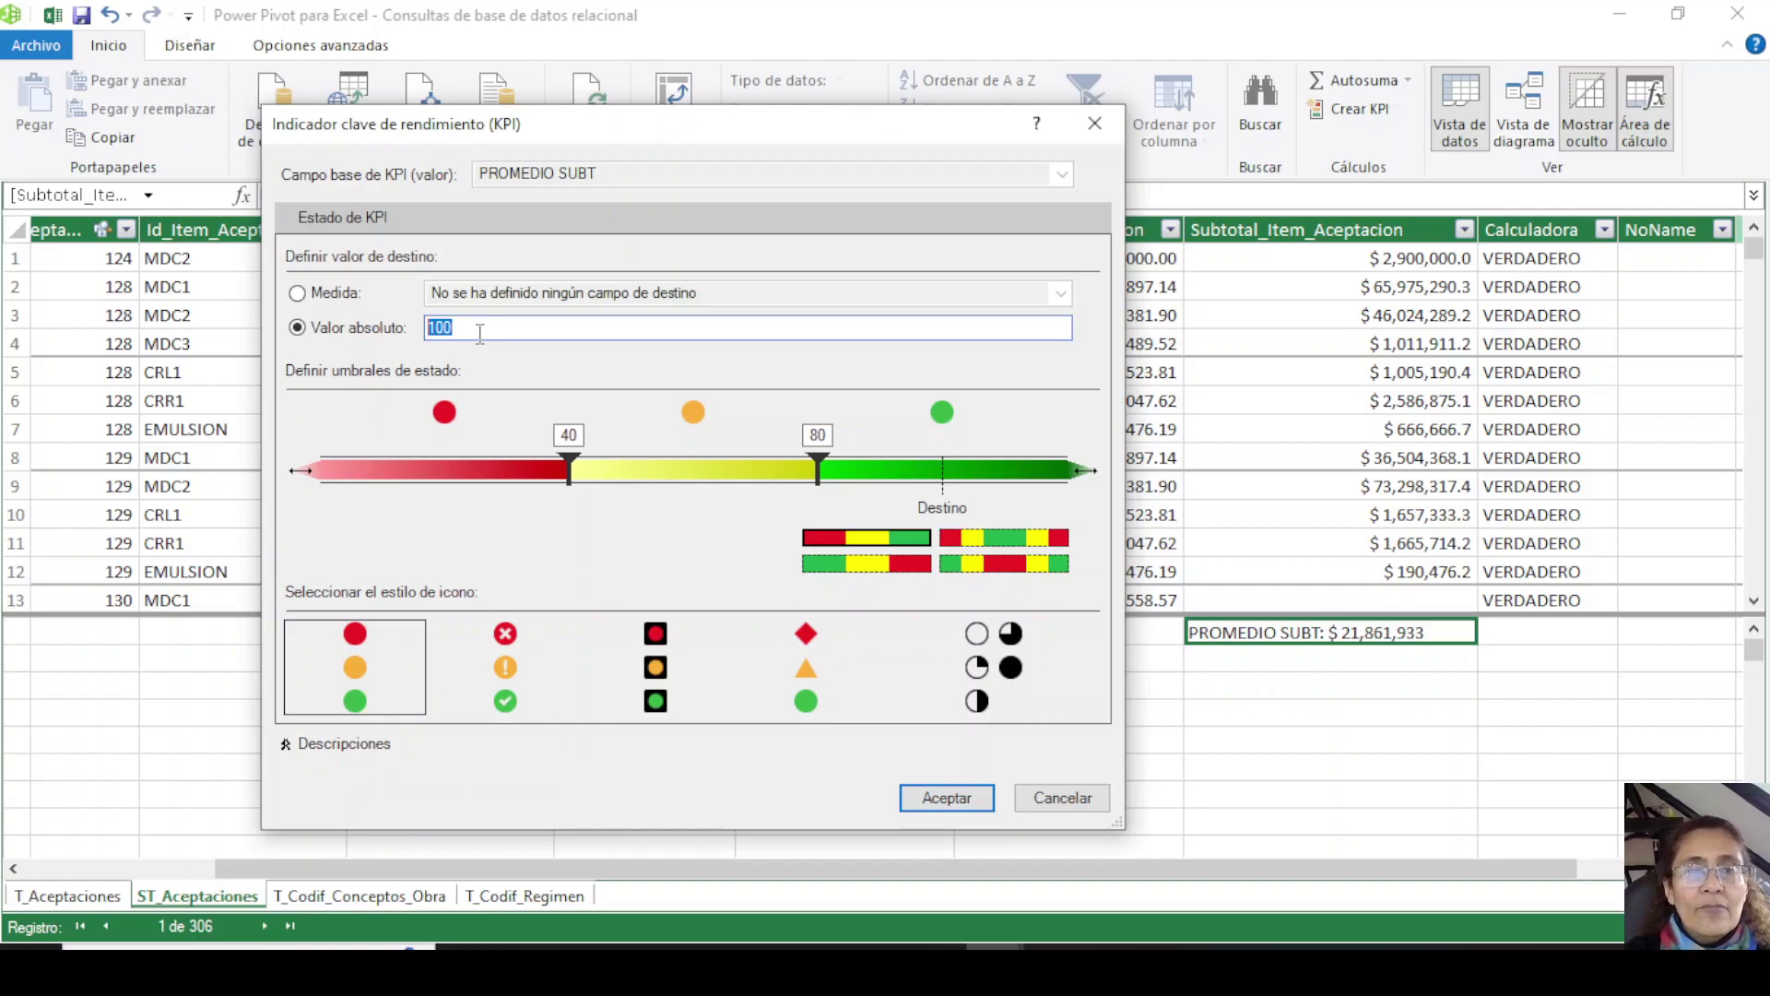
{"action": "type", "text": "1"}
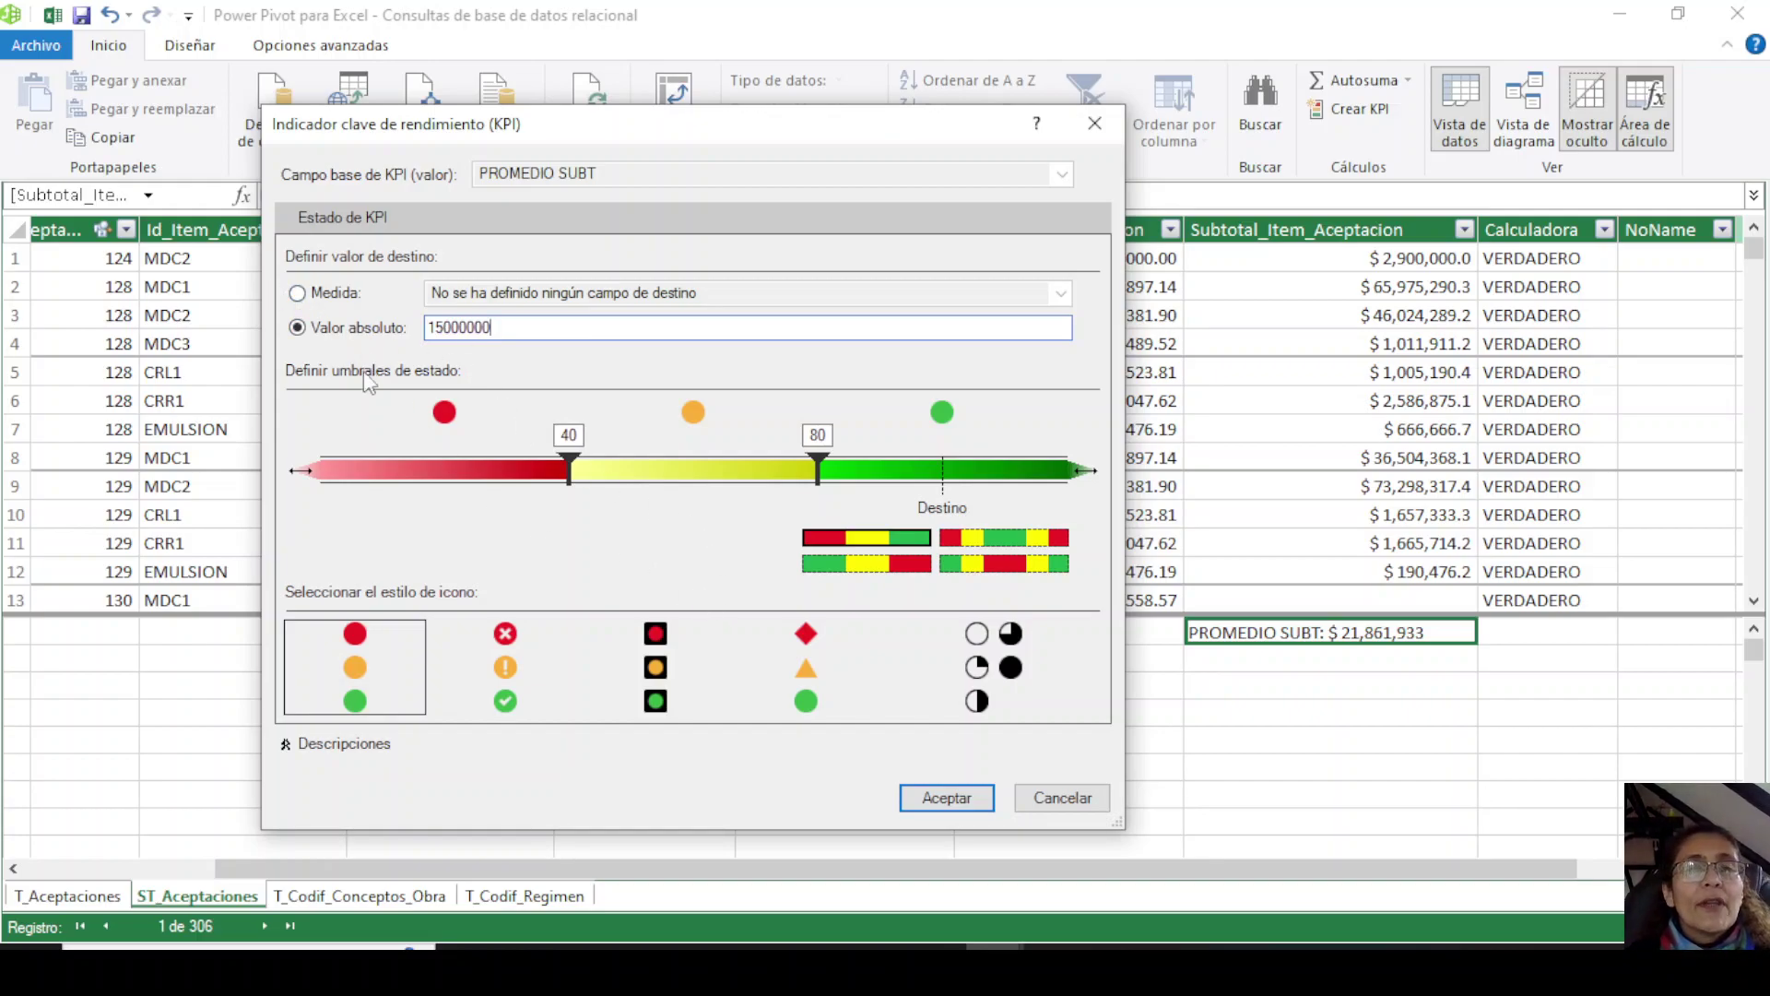
Set the KPI status thresholds to 10000000 for the lower limit and 15000000 for the upper limit.
{"action": "left_click", "coordinate": [571, 434]}
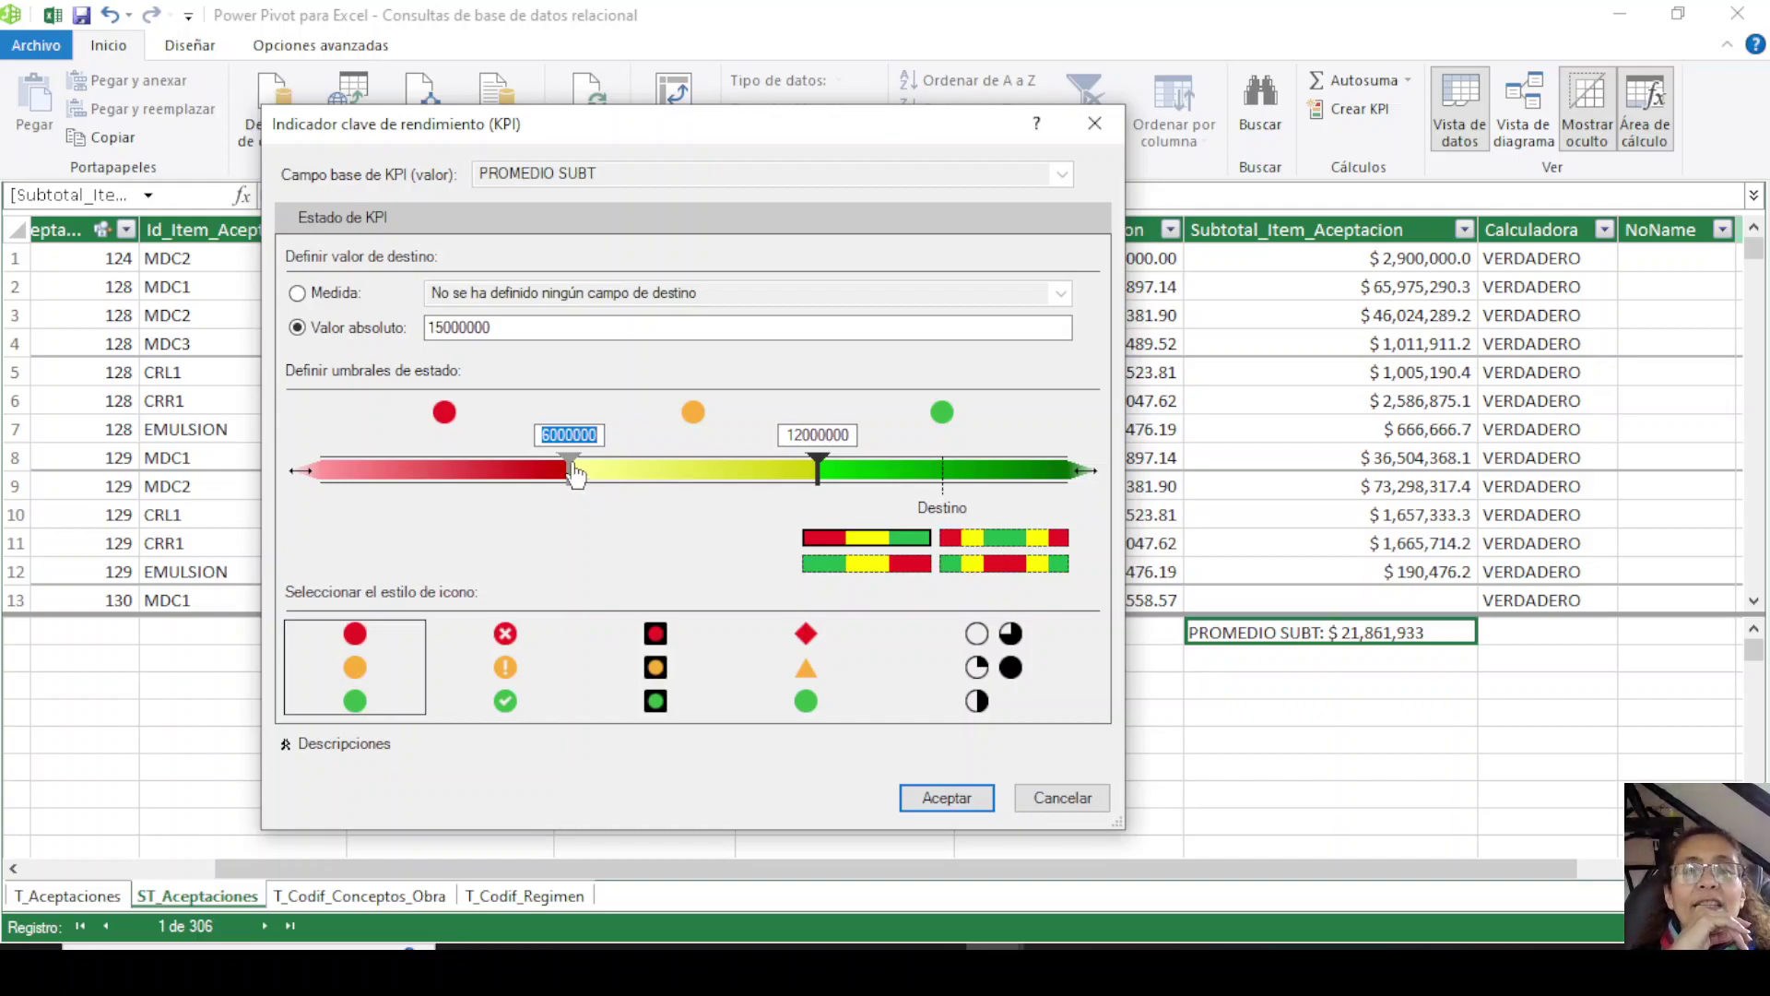
{"action": "mouse_move", "coordinate": [576, 474]}
{"action": "left_mouse_down"}
{"action": "mouse_move", "coordinate": [417, 474]}
{"action": "mouse_move", "coordinate": [514, 474]}
{"action": "mouse_move", "coordinate": [507, 434]}
{"action": "left_mouse_up"}
{"action": "type", "text": "10"}
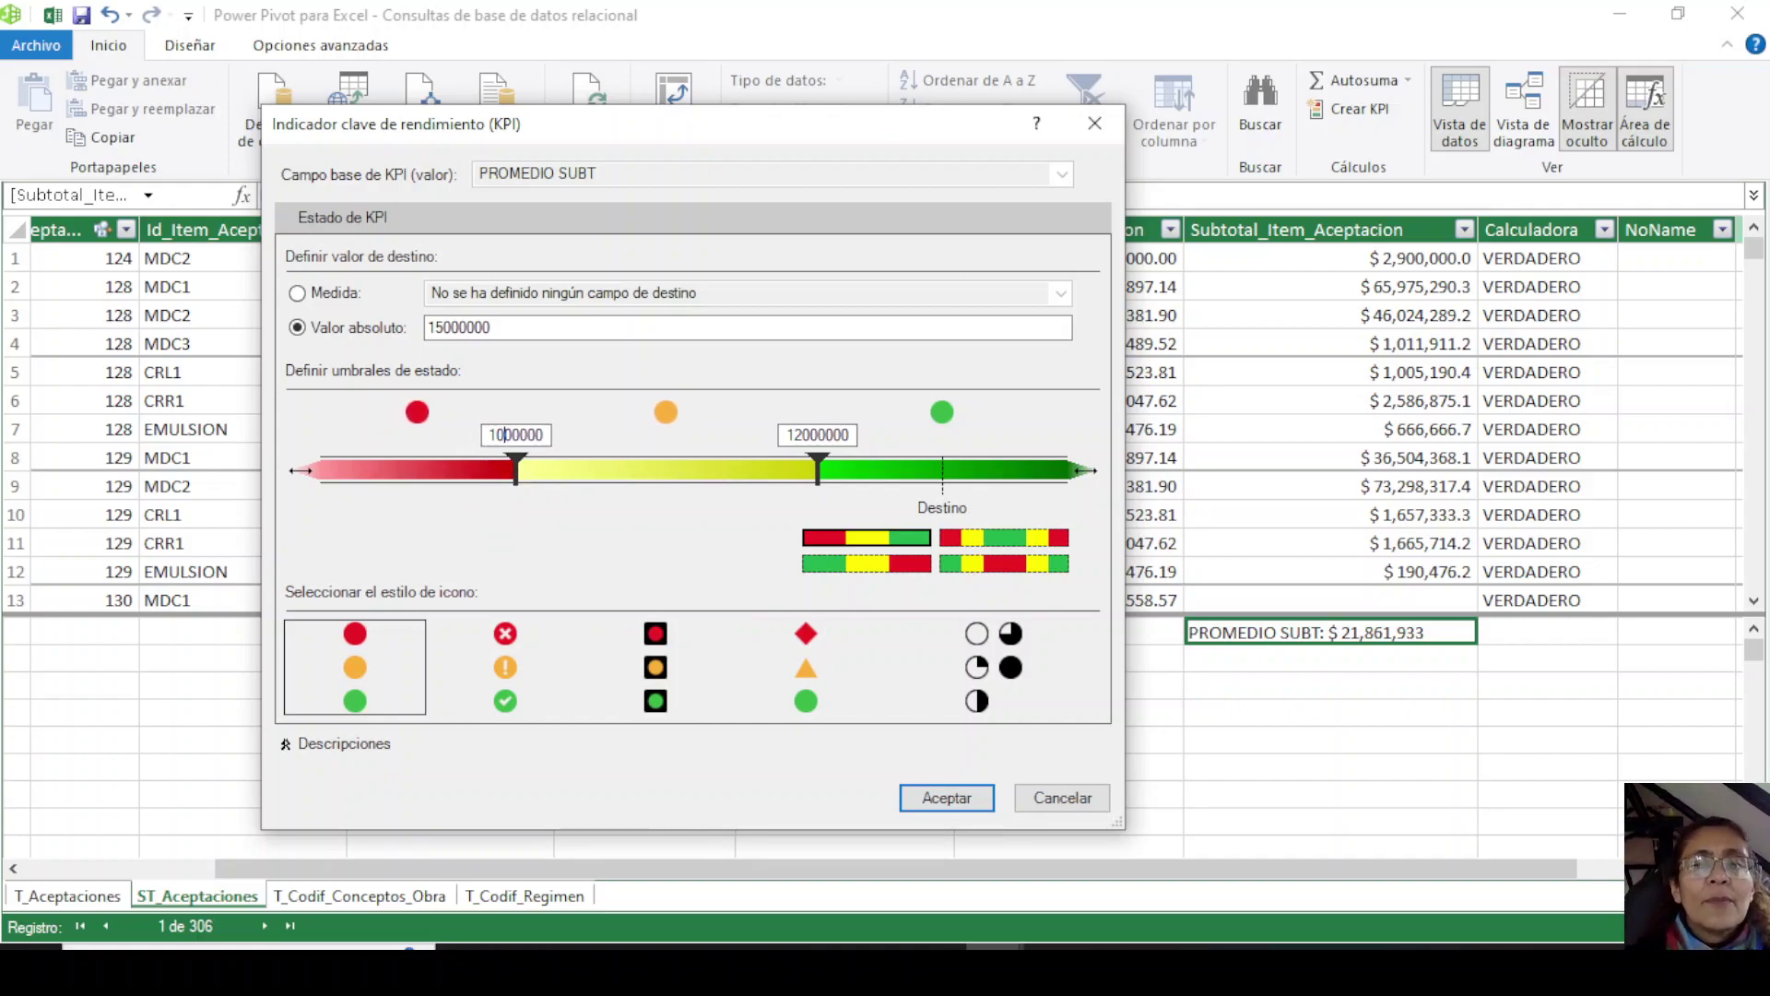
{"action": "type", "text": "0"}
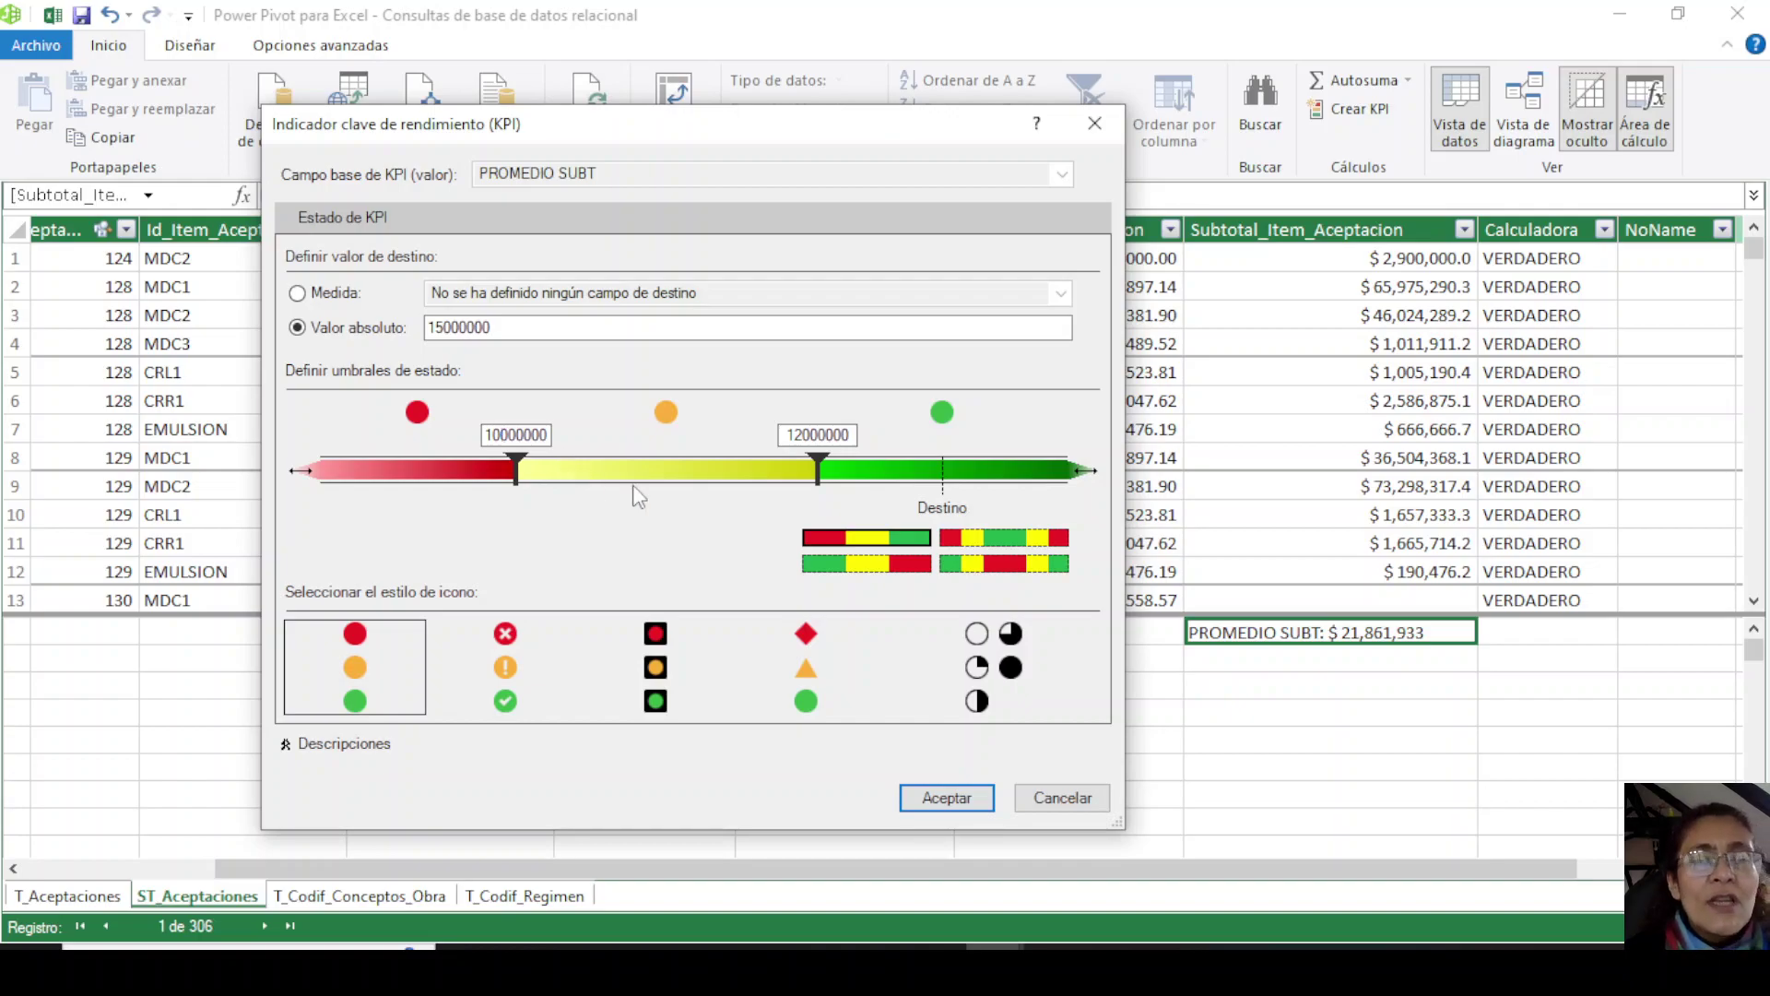
{"action": "key", "text": "Tab"}
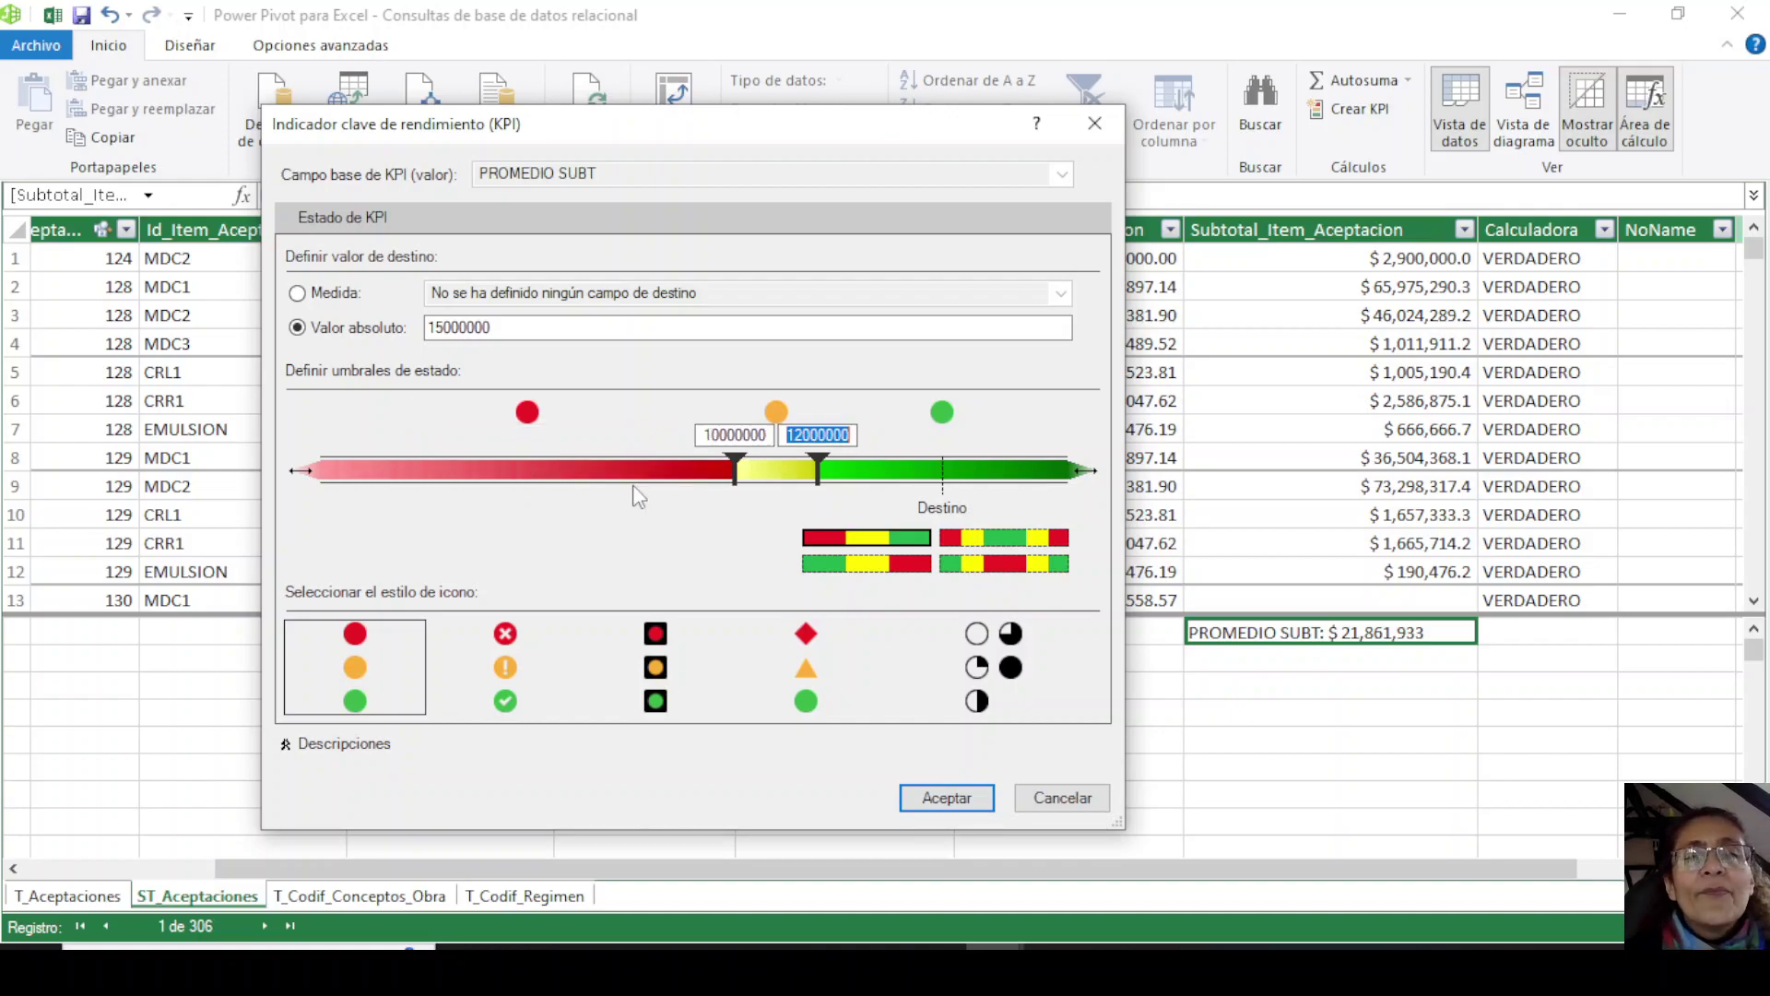
{"action": "left_click", "coordinate": [820, 471]}
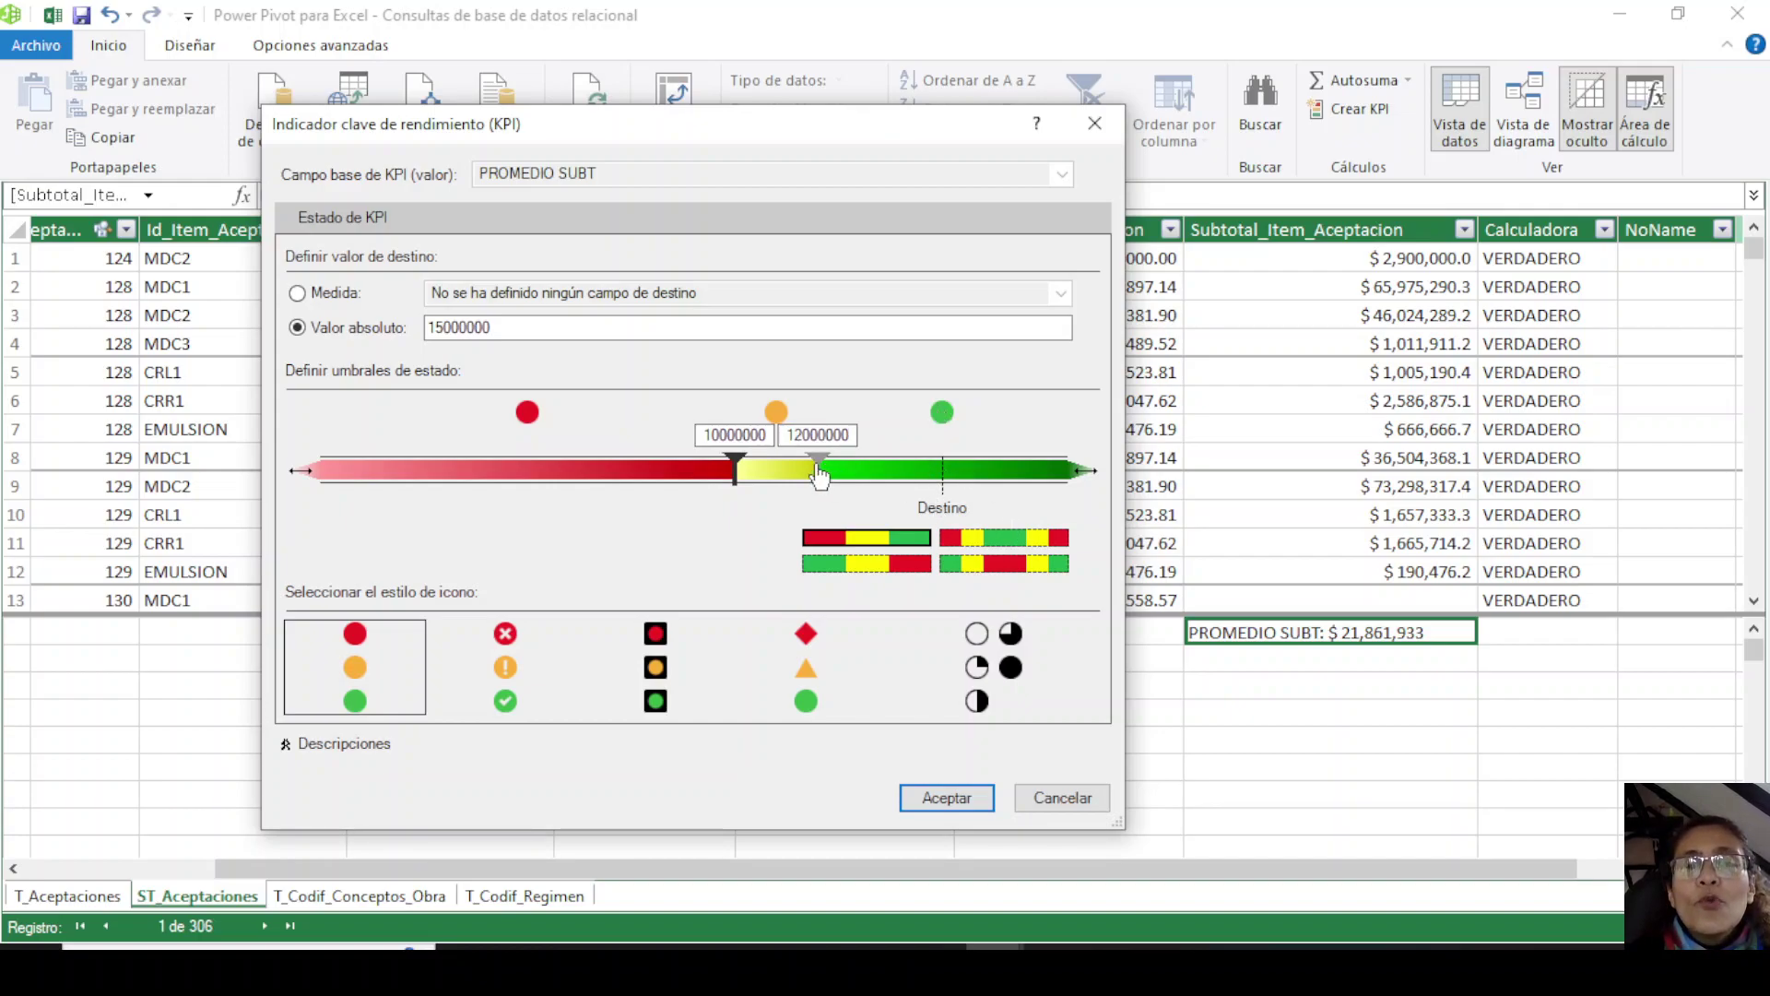
{"action": "left_click_drag", "start_coordinate": [820, 471], "coordinate": [945, 471]}
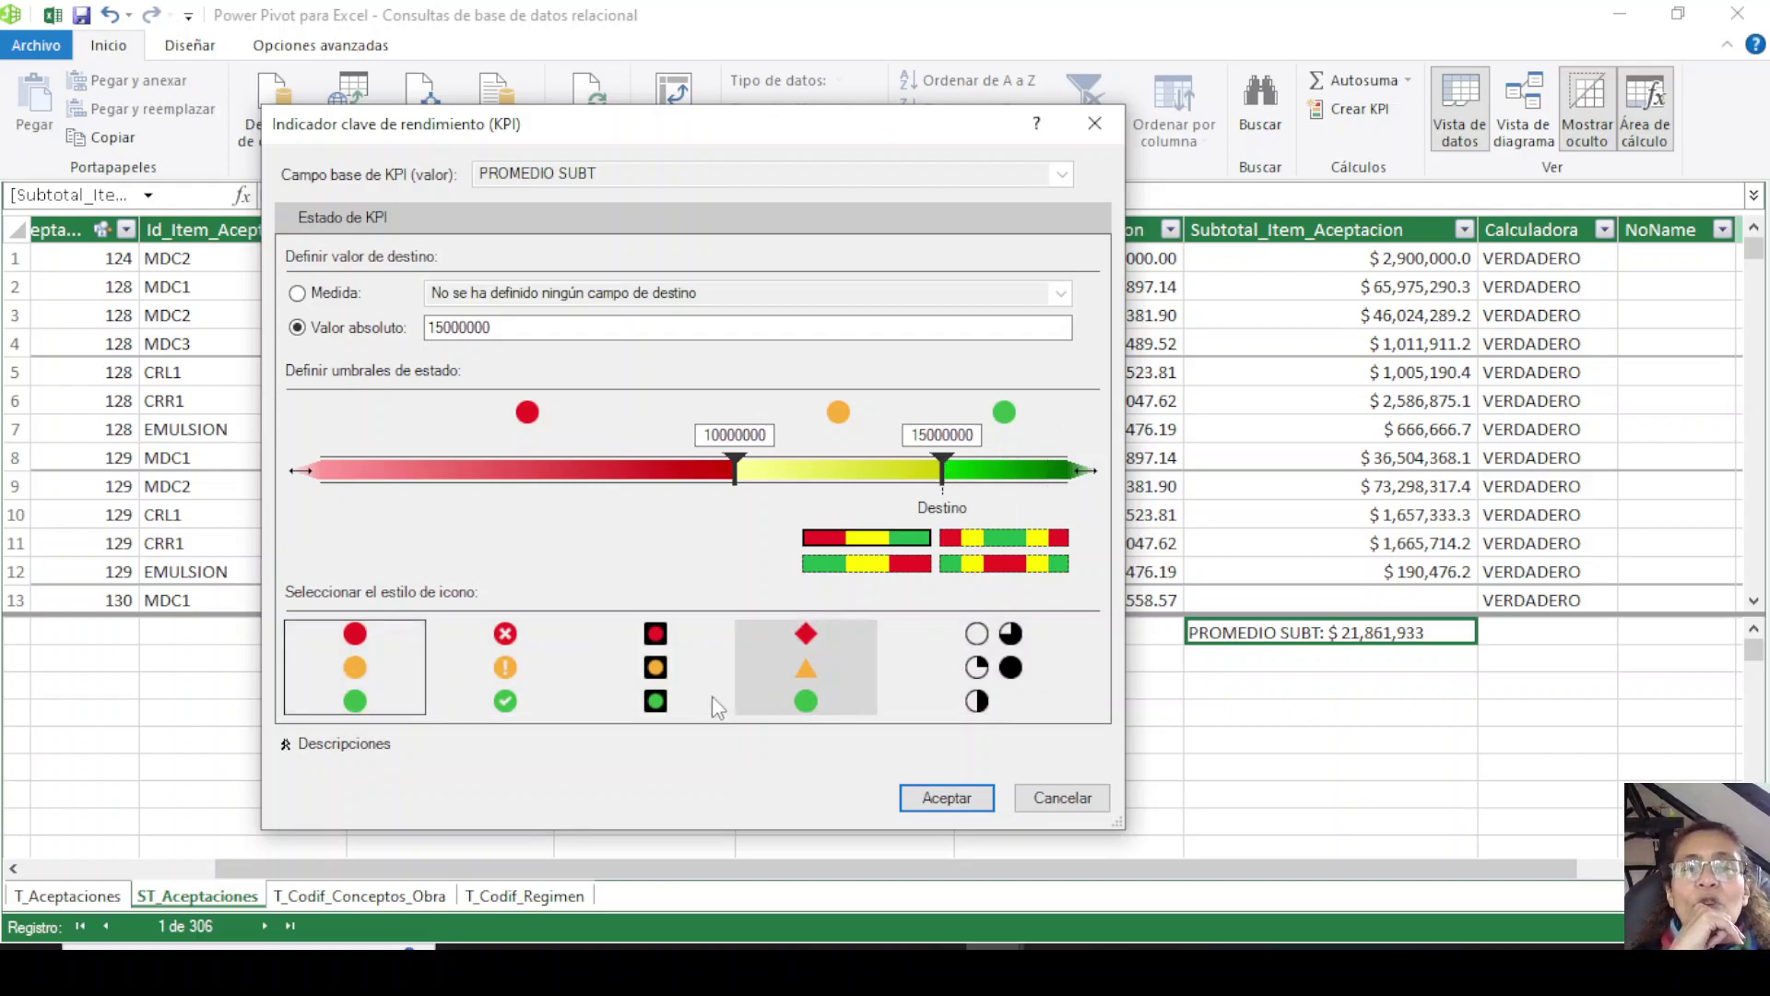
Apply the red diamond, yellow triangle and green circle icon style, accept the KPI and save the workbook.
{"action": "left_click", "coordinate": [812, 687]}
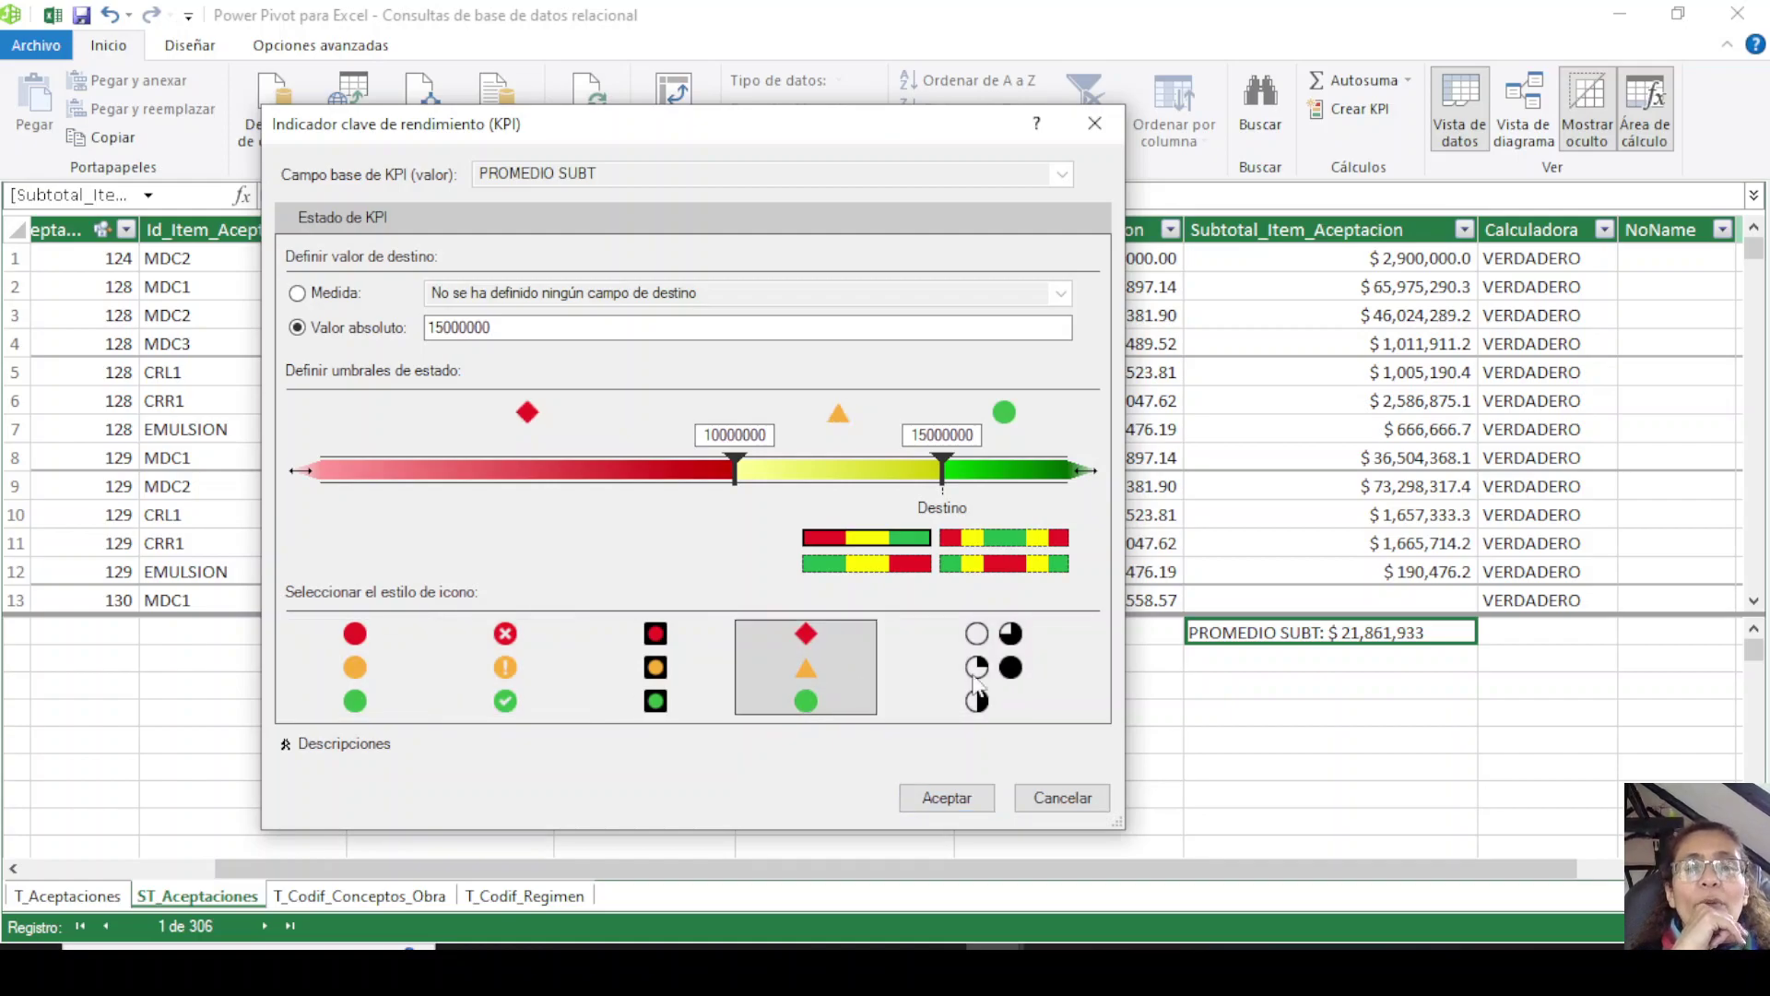
{"action": "left_click", "coordinate": [927, 800]}
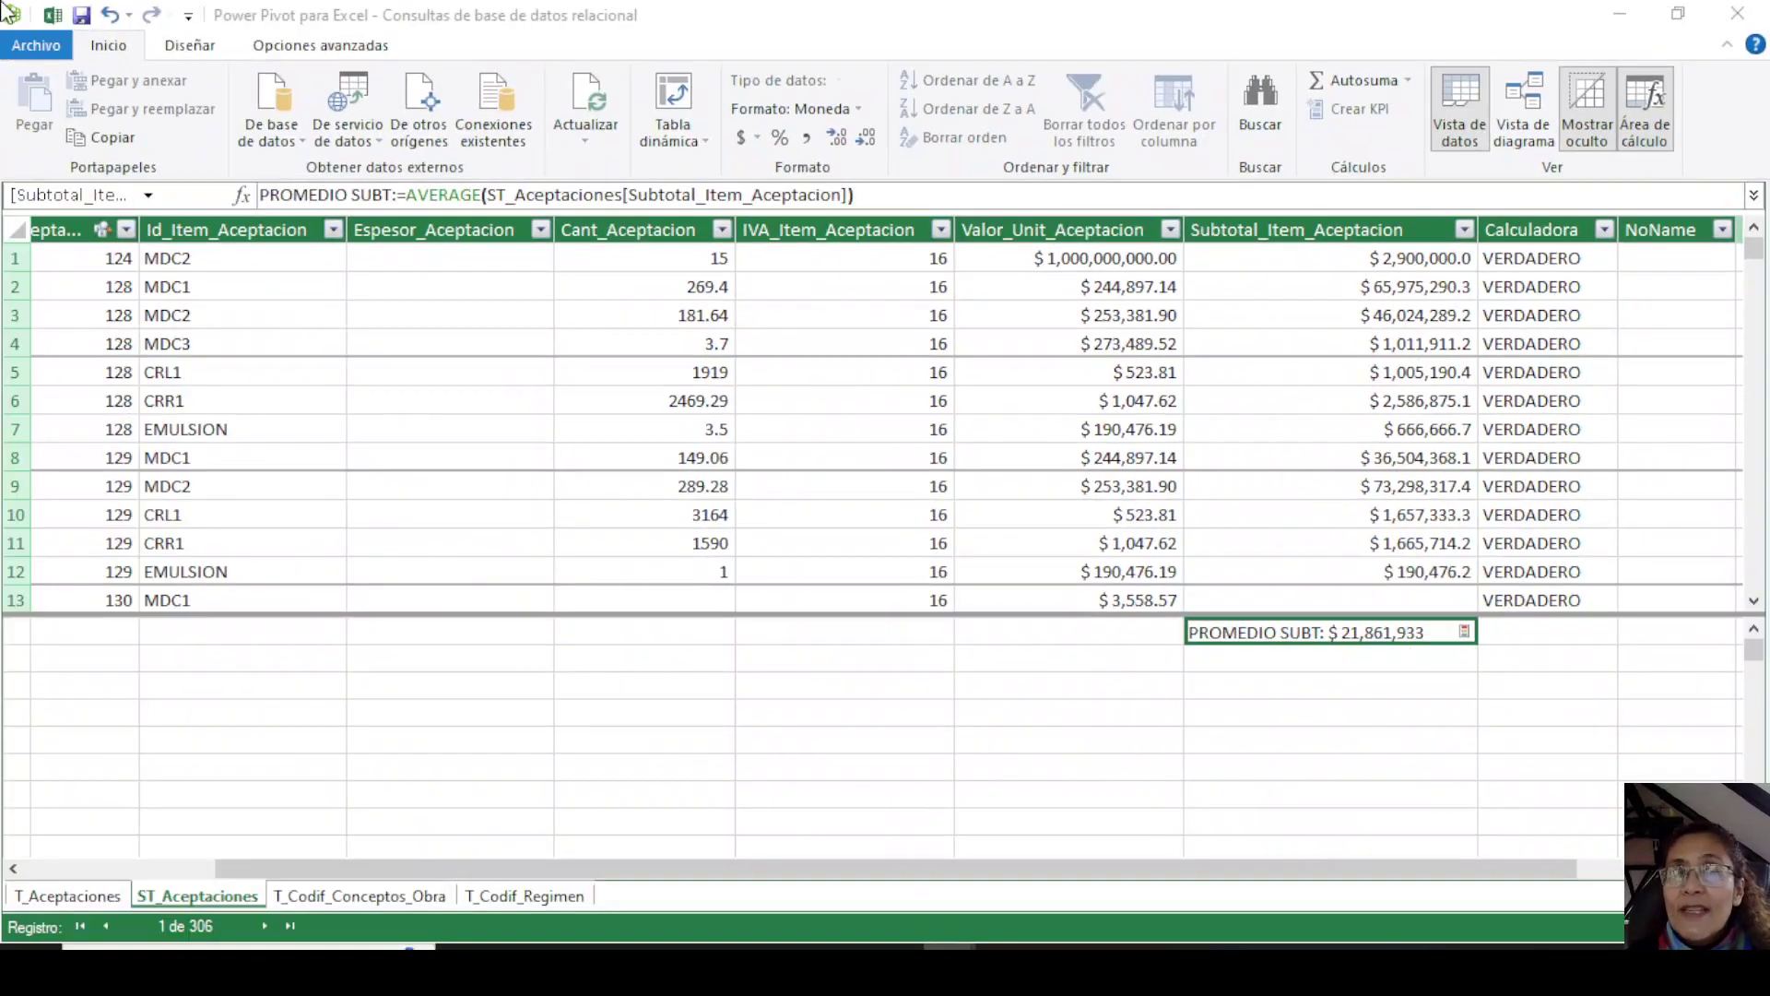
{"action": "left_click", "coordinate": [81, 22]}
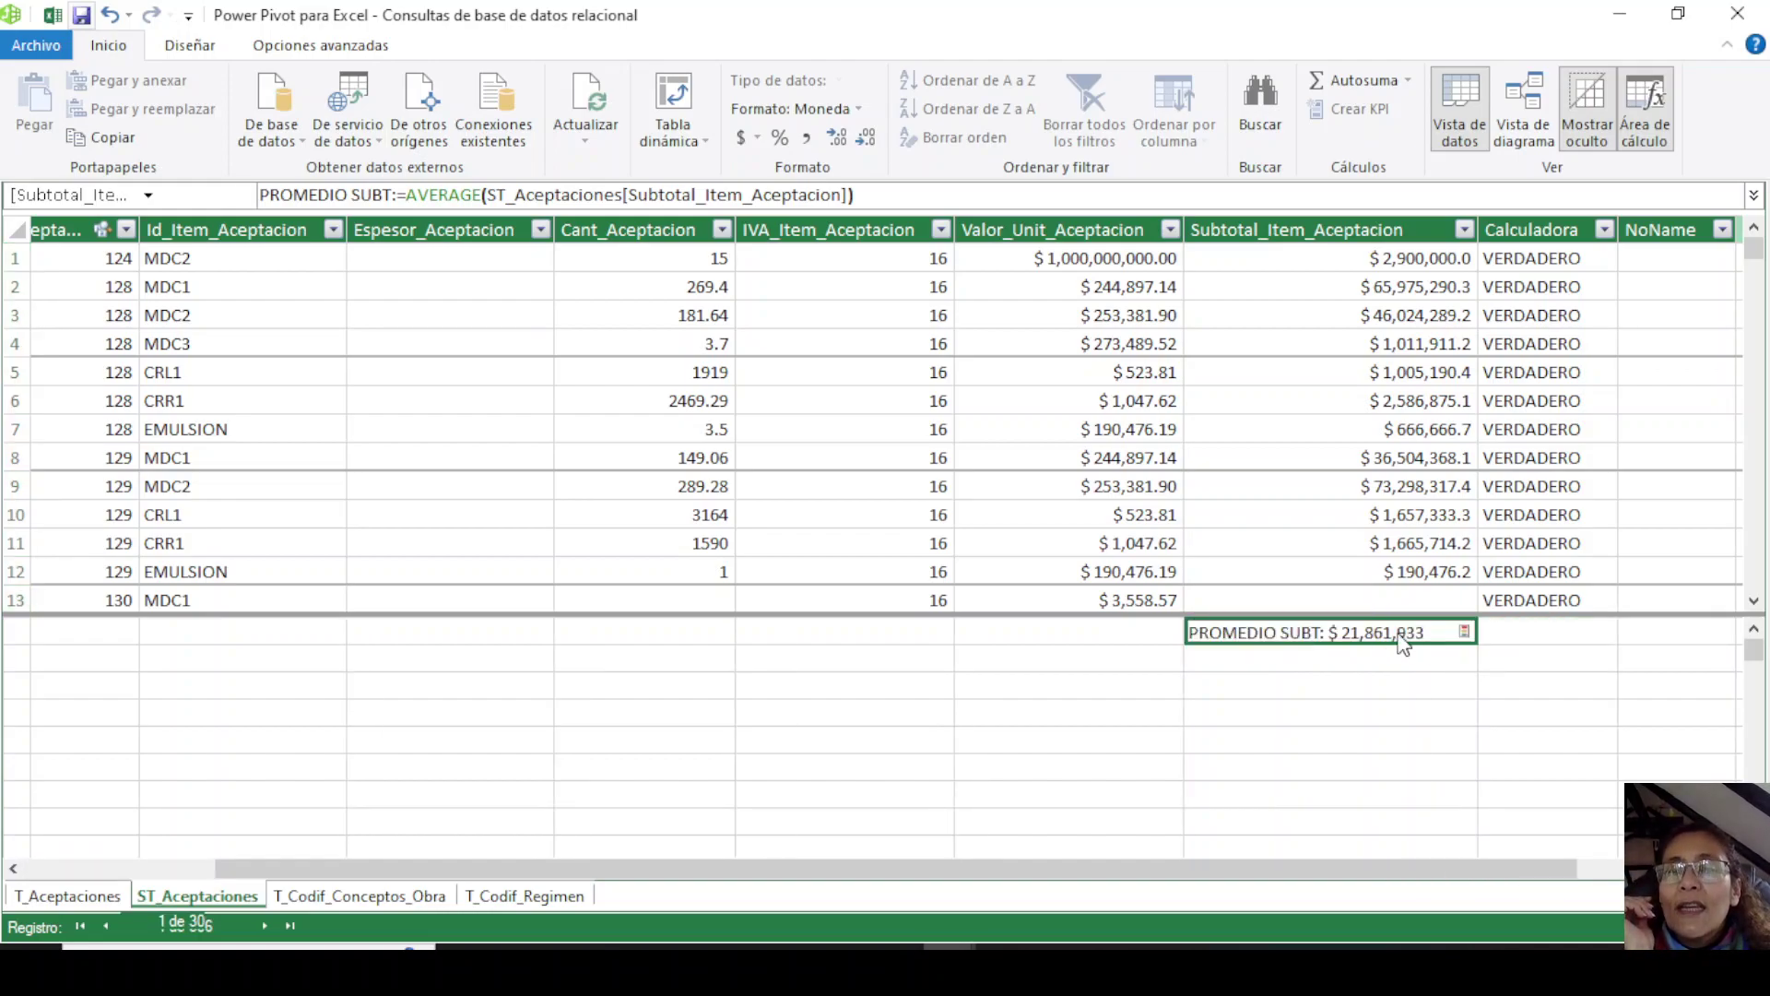
Review the KPI configuration of the PROMEDIO SUBT measure without deleting the measure or changing its settings.
{"action": "key", "text": "Delete"}
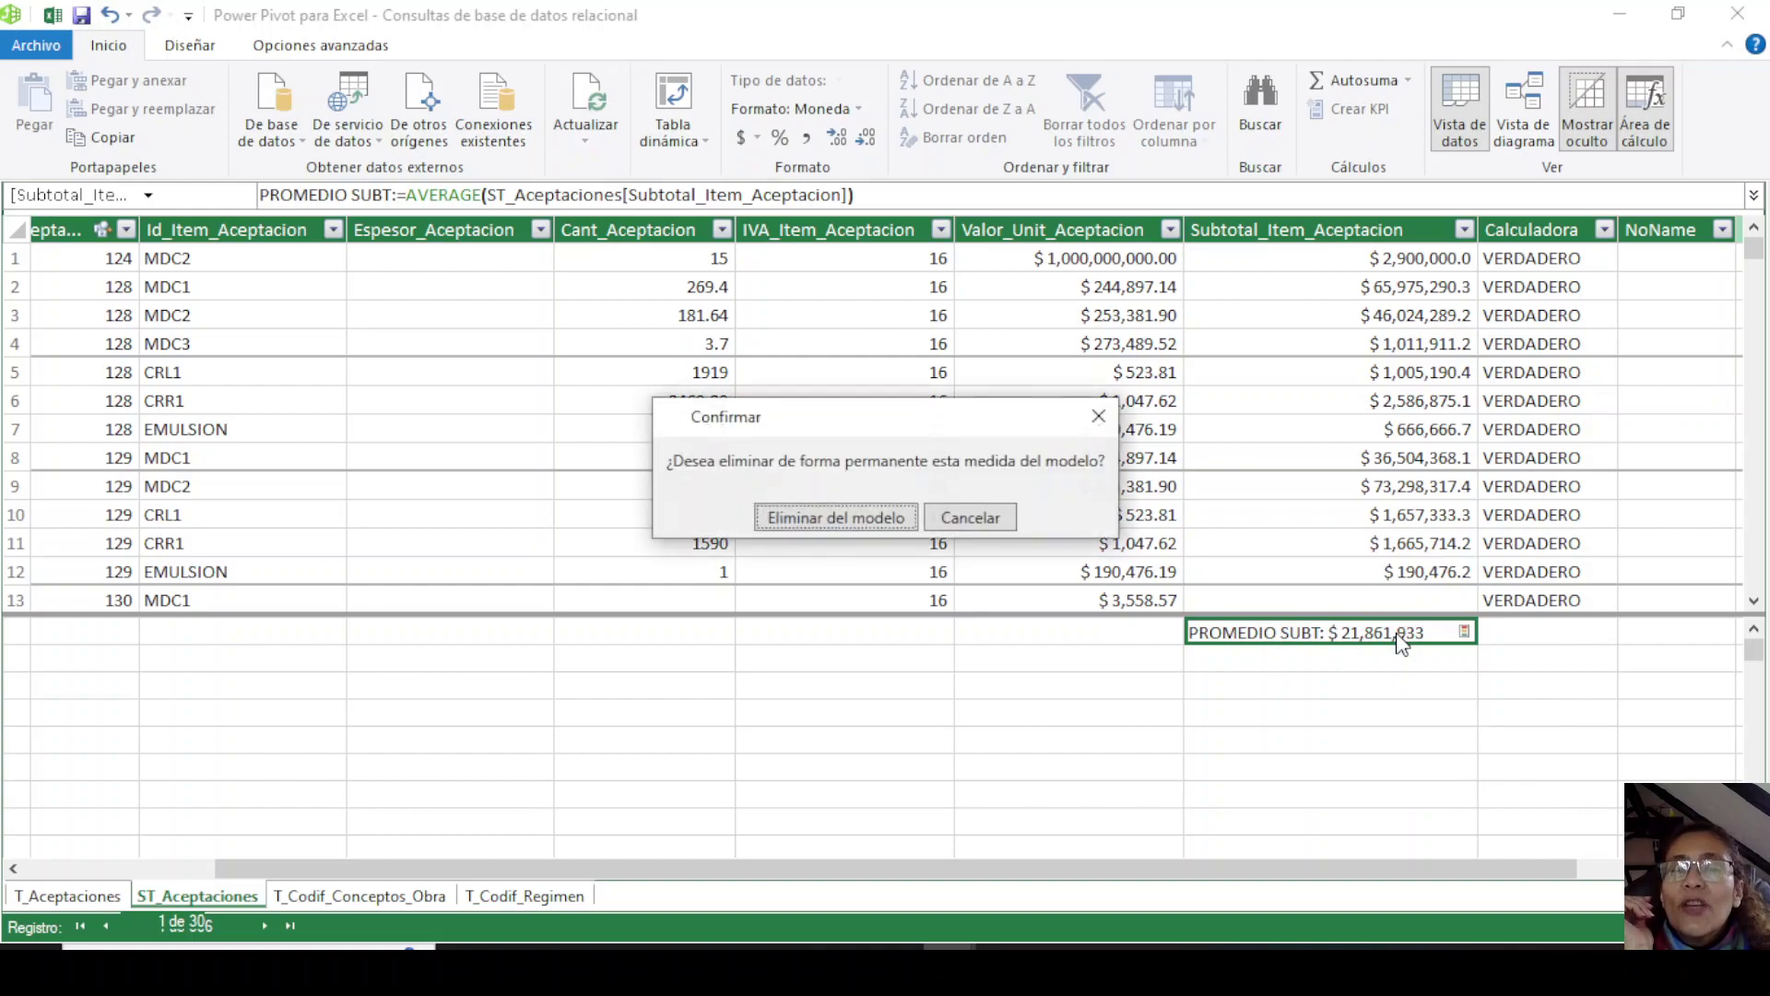
{"action": "left_click", "coordinate": [971, 517]}
{"action": "right_click", "coordinate": [1324, 636]}
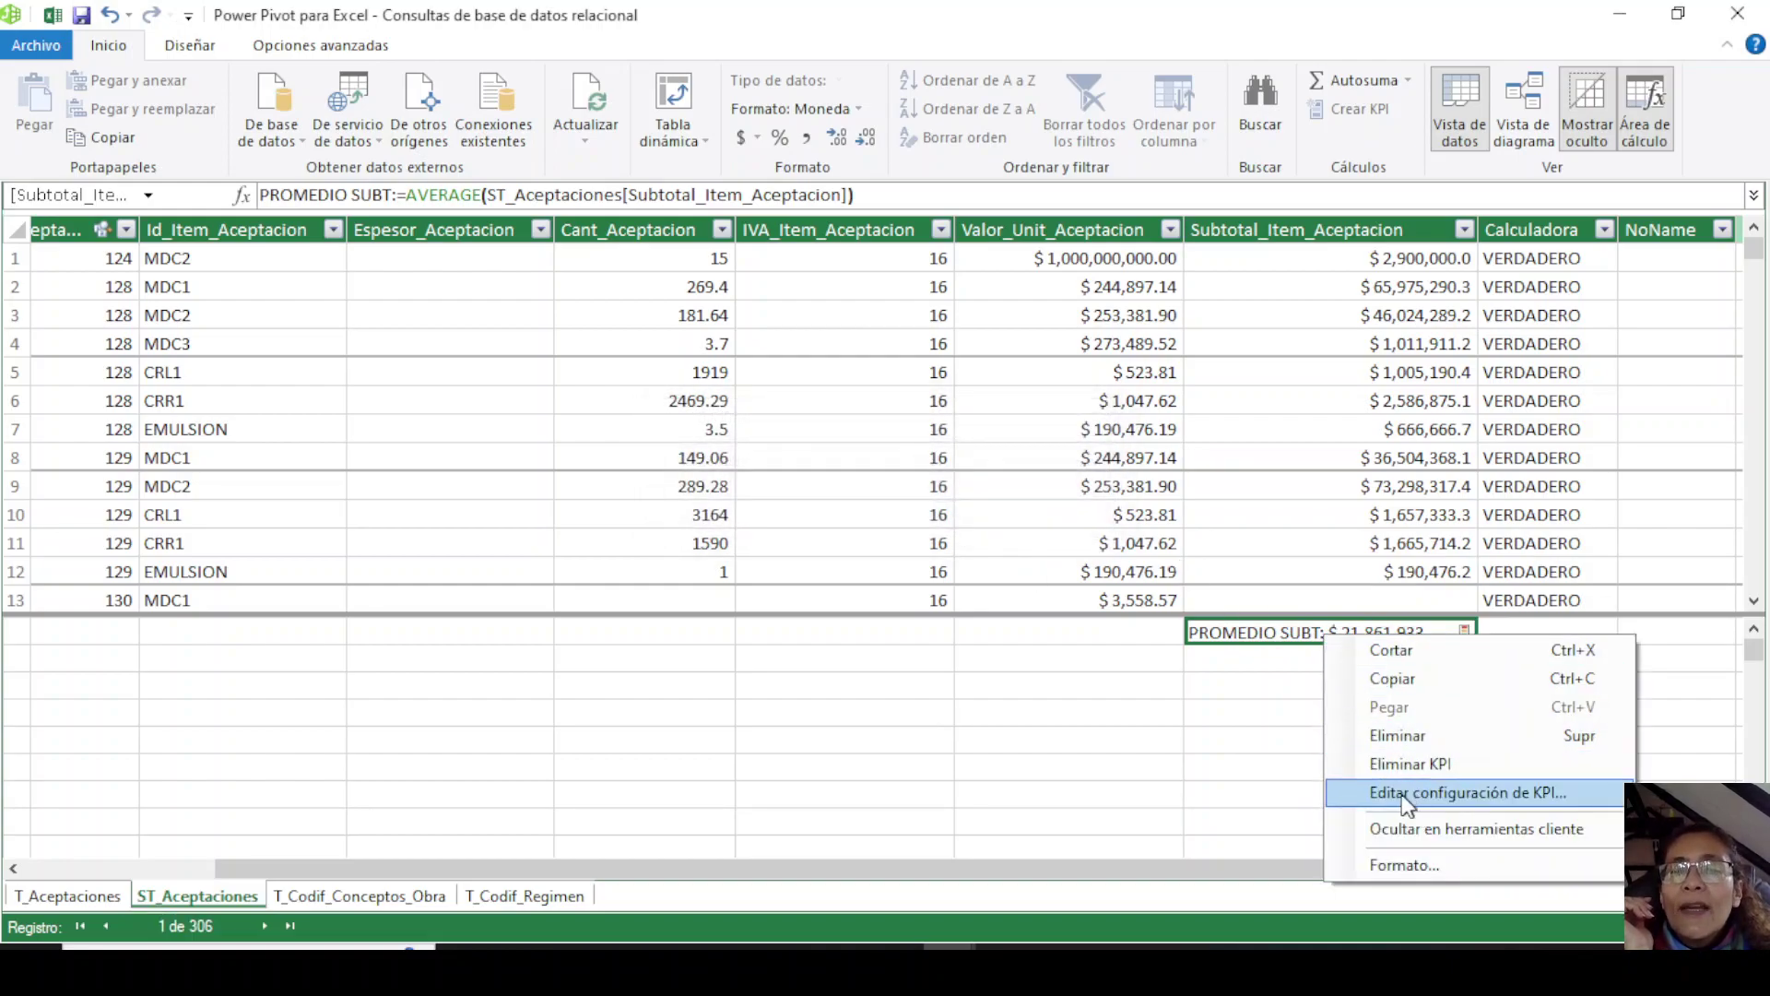
{"action": "left_click", "coordinate": [1510, 798]}
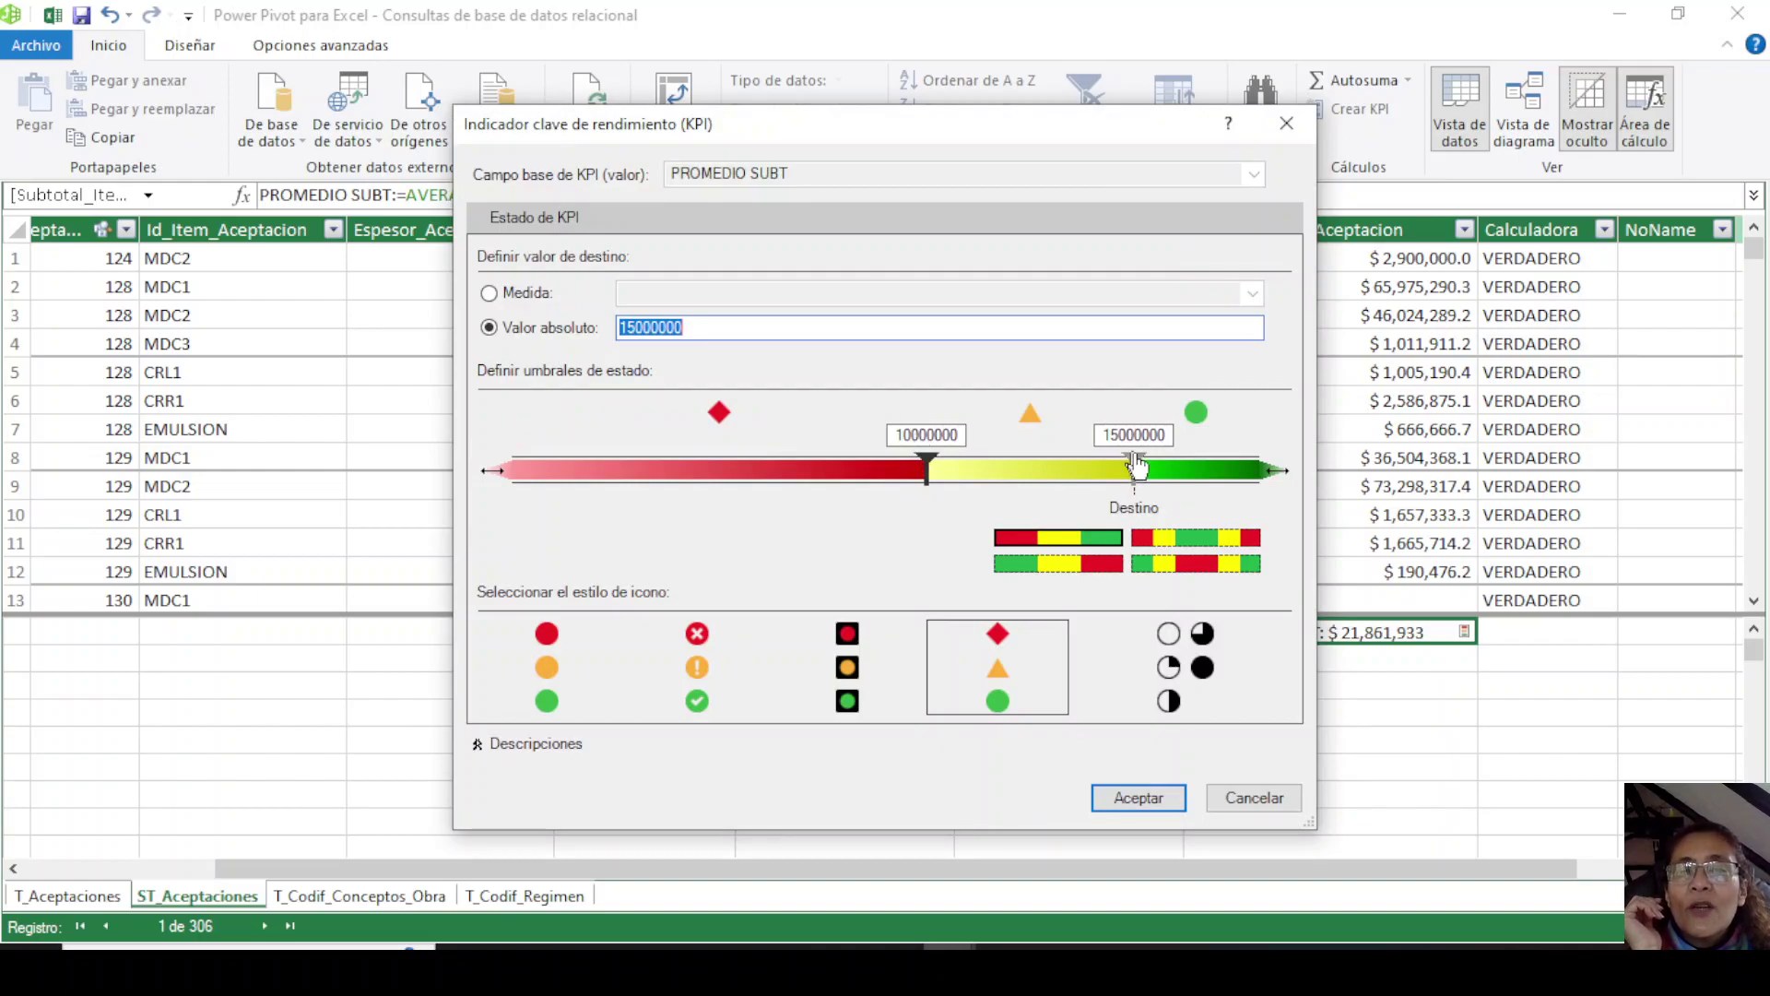
{"action": "left_click", "coordinate": [1252, 800]}
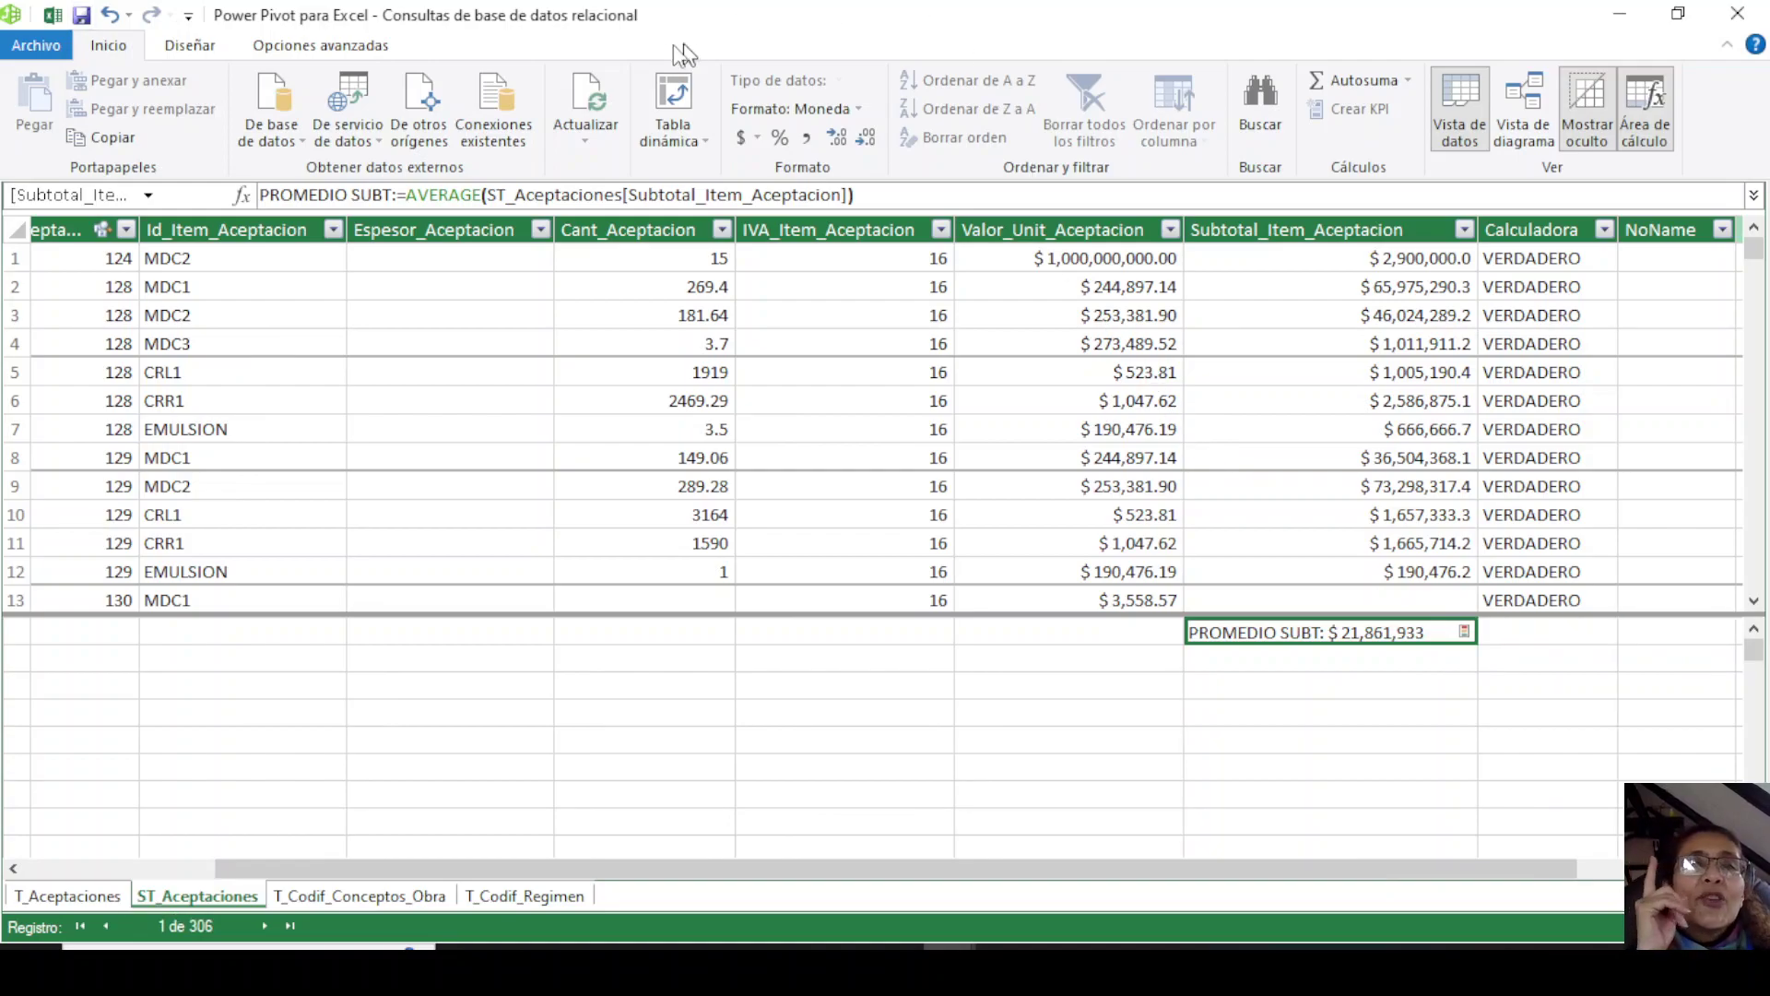
Create a pivot table from the data model on a new worksheet.
{"action": "left_click", "coordinate": [686, 142]}
{"action": "left_click", "coordinate": [694, 172]}
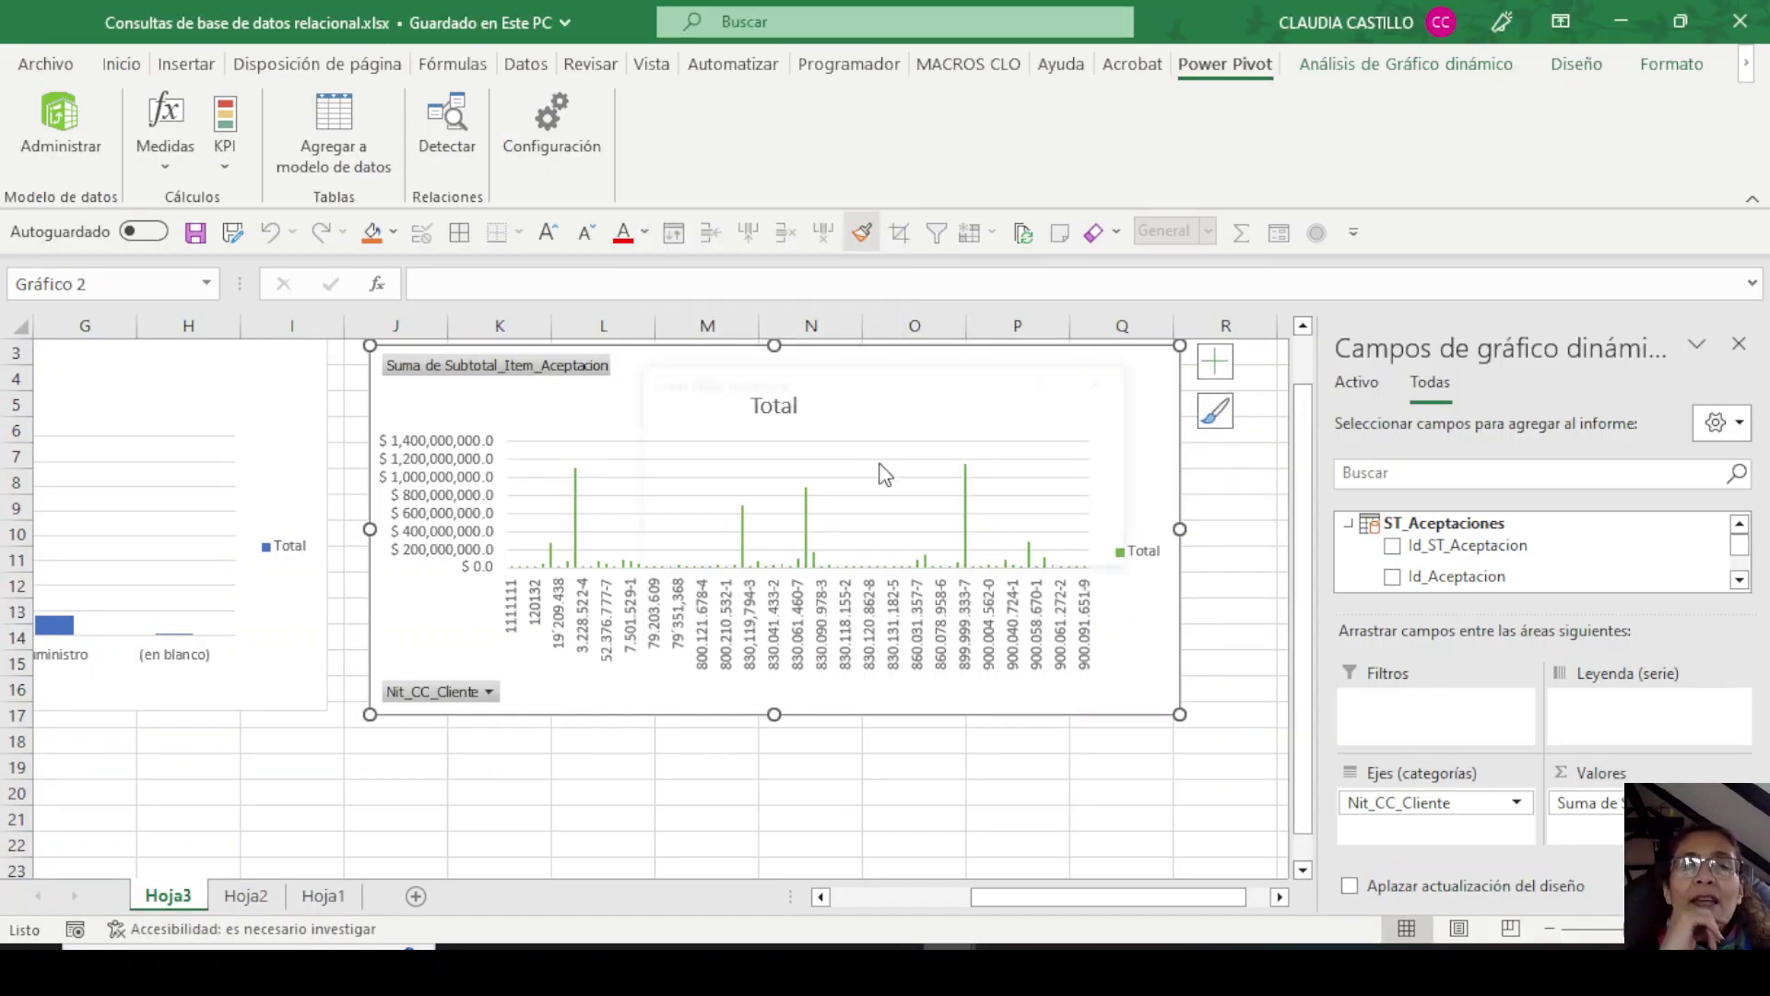
{"action": "left_click", "coordinate": [959, 554]}
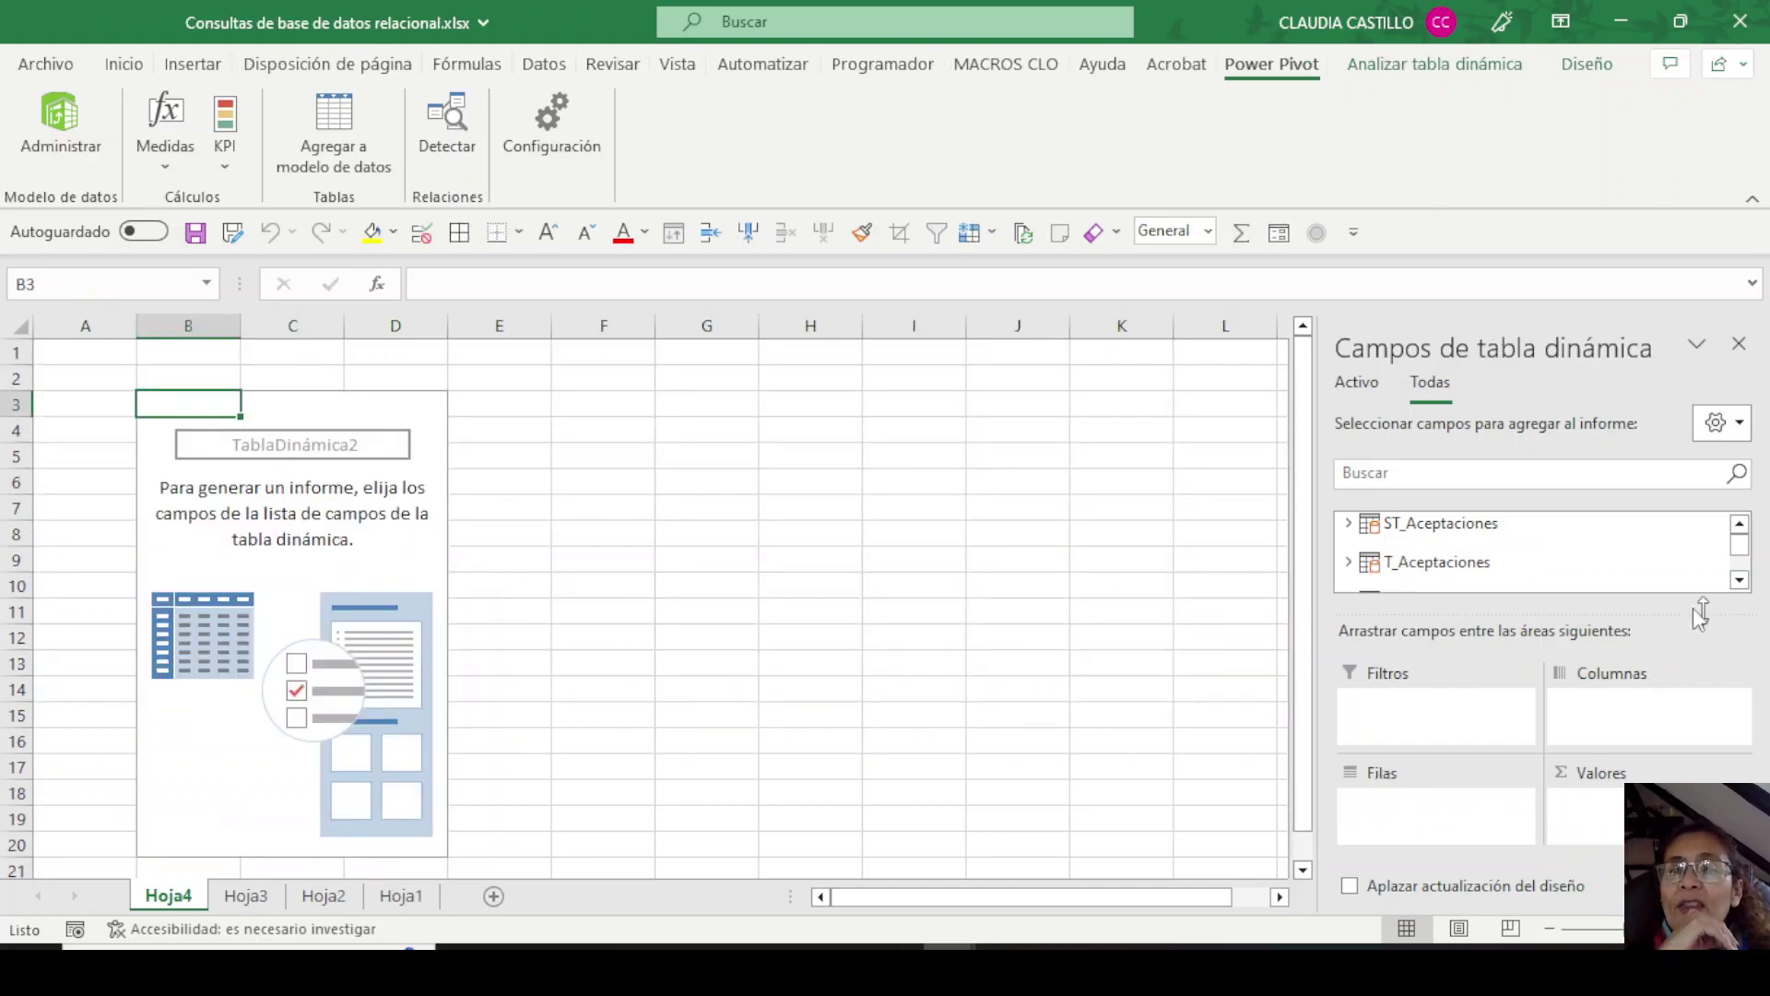
Add the Id_Item_Aceptacion field of the ST_Aceptaciones table to the pivot table rows.
{"action": "left_click", "coordinate": [1347, 523]}
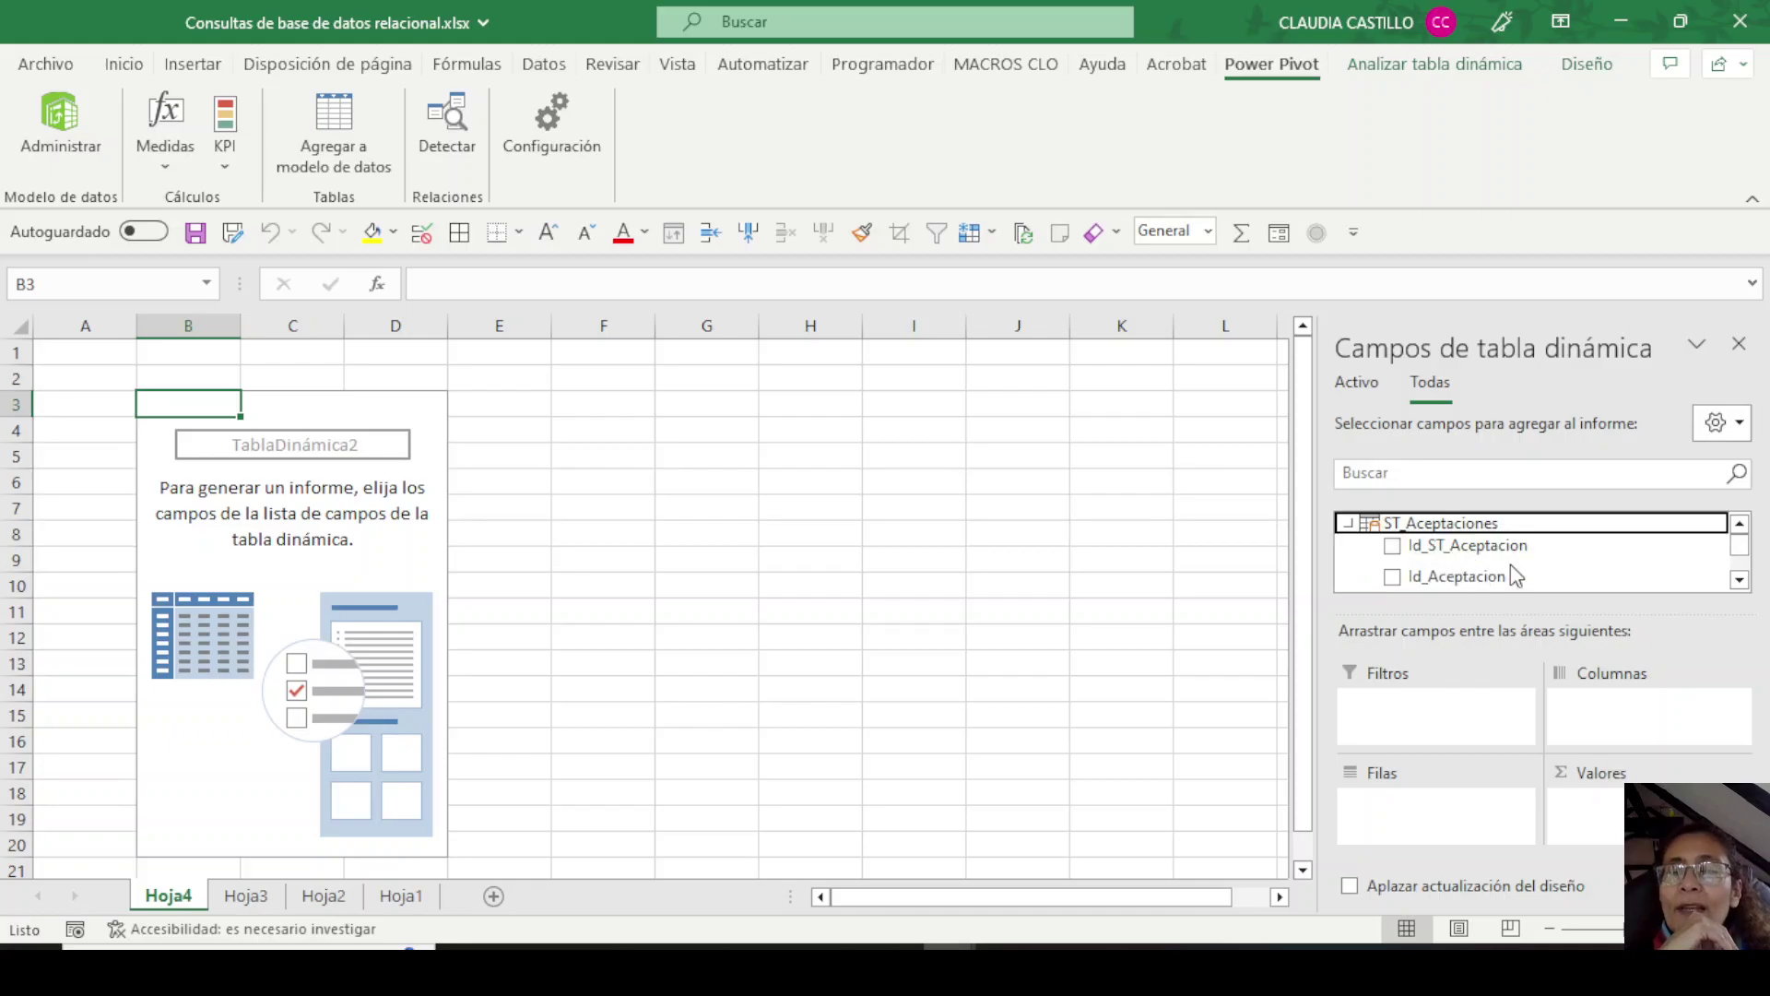
{"action": "left_click", "coordinate": [1739, 580]}
{"action": "left_click", "coordinate": [1739, 580]}
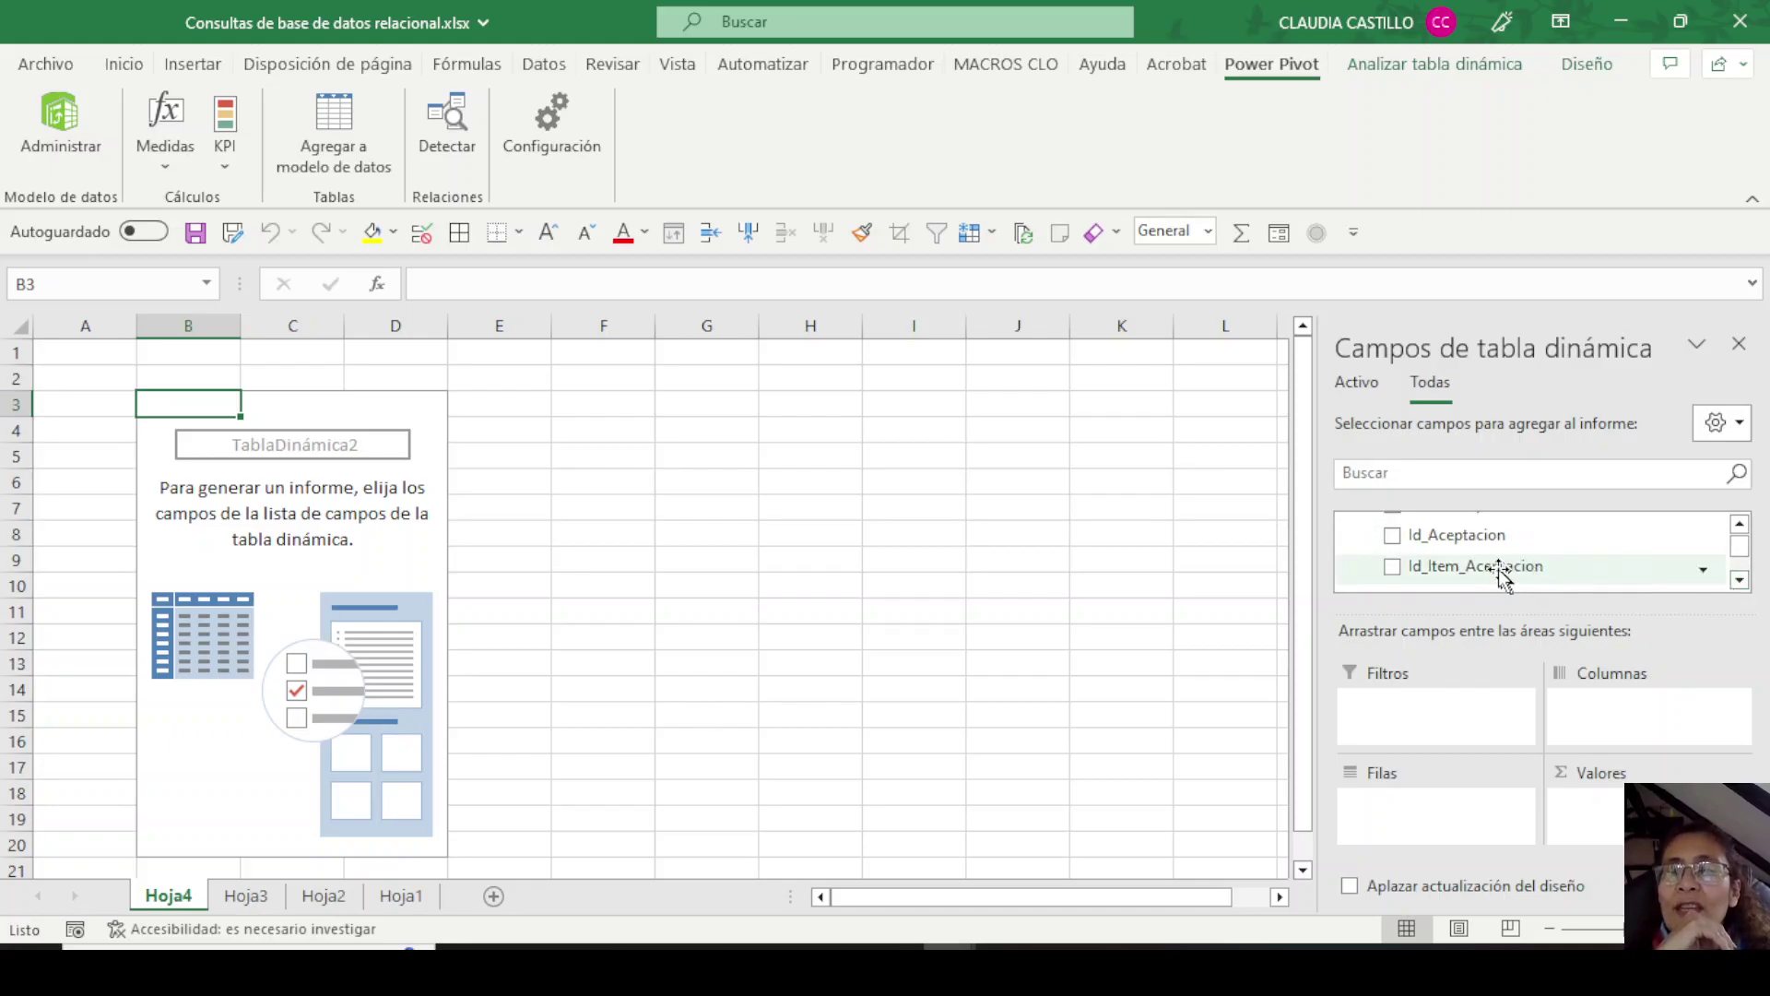
{"action": "left_click_drag", "start_coordinate": [1499, 569], "coordinate": [1416, 830]}
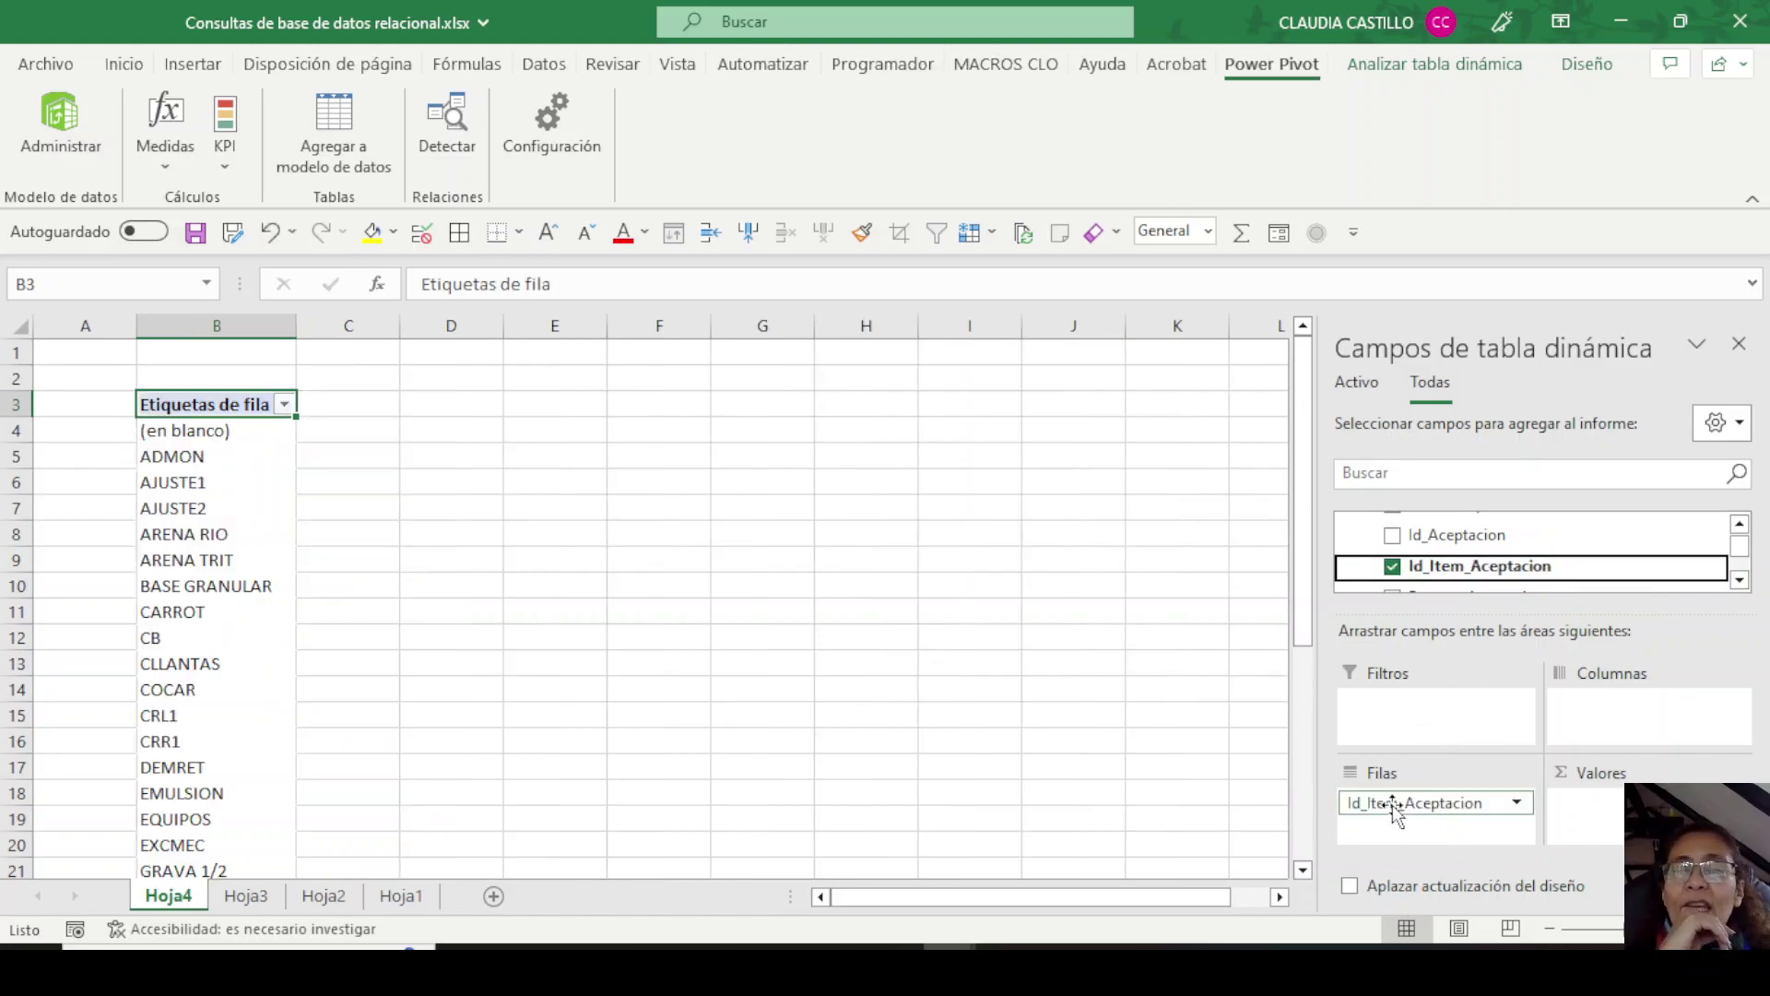
Collapse the ribbon and enlarge the pivot field list to make more ST_Aceptaciones fields visible, down to PROMEDIO SUBT.
{"action": "left_click", "coordinate": [1739, 580]}
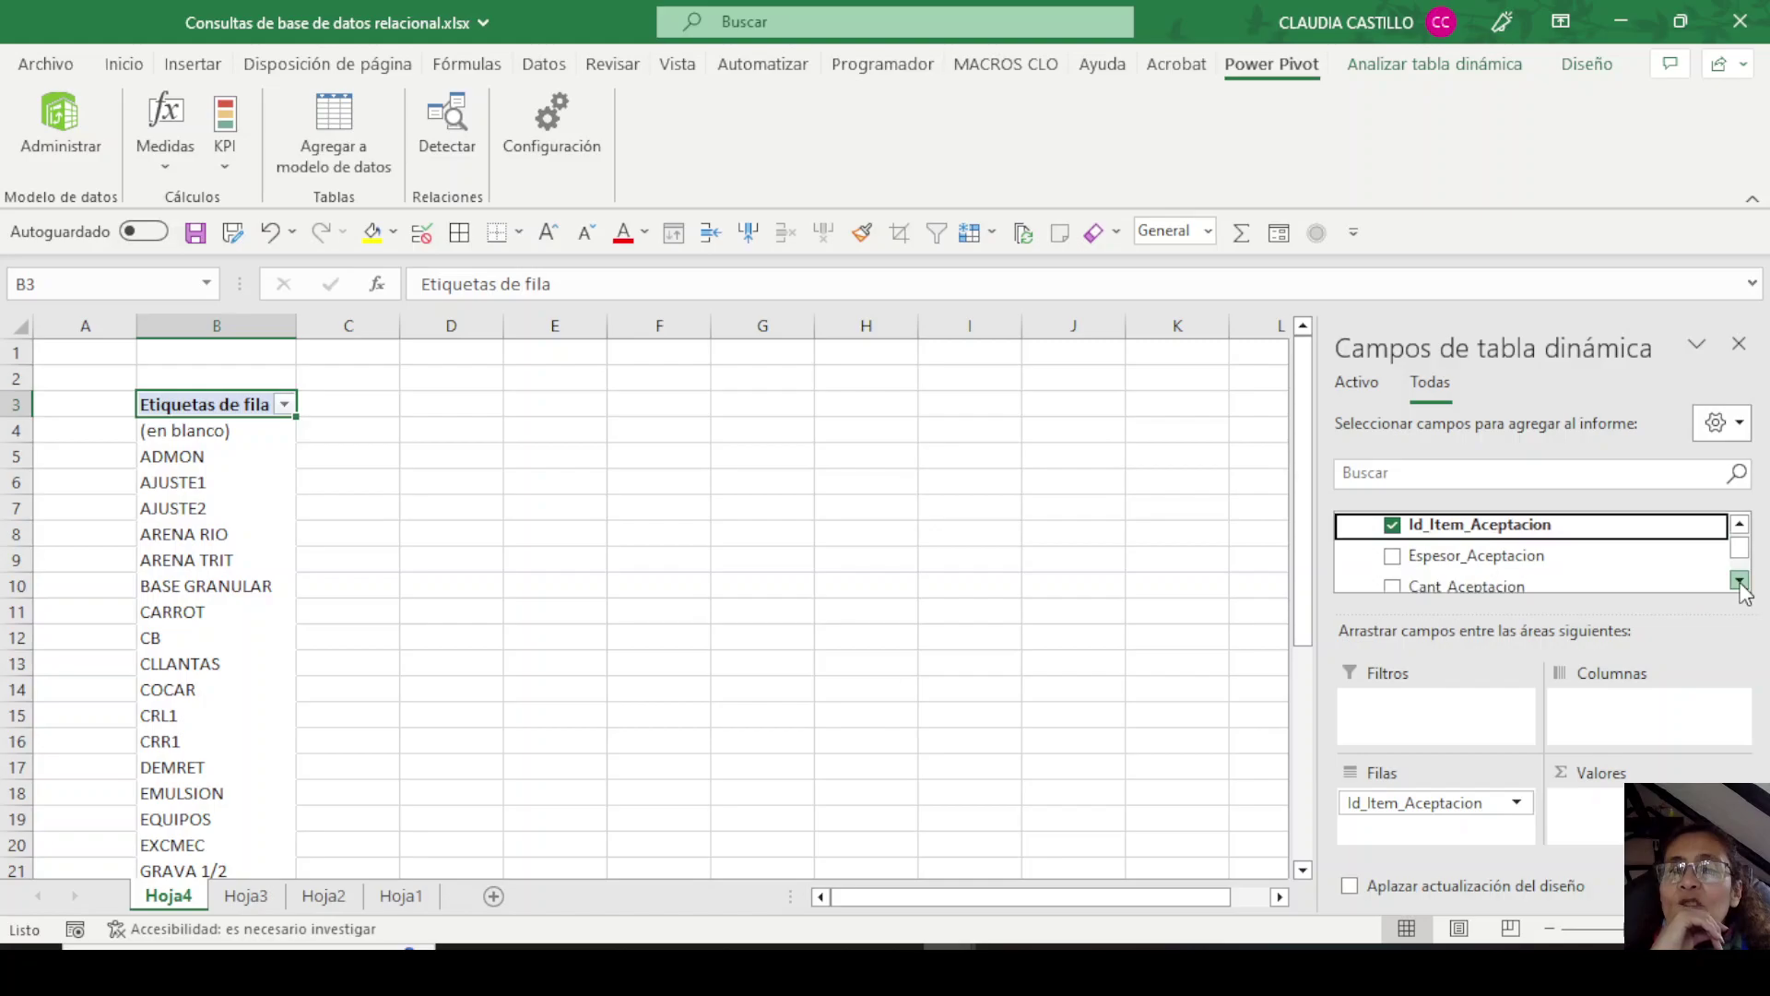
{"action": "left_click", "coordinate": [1738, 580]}
{"action": "left_click", "coordinate": [1739, 580]}
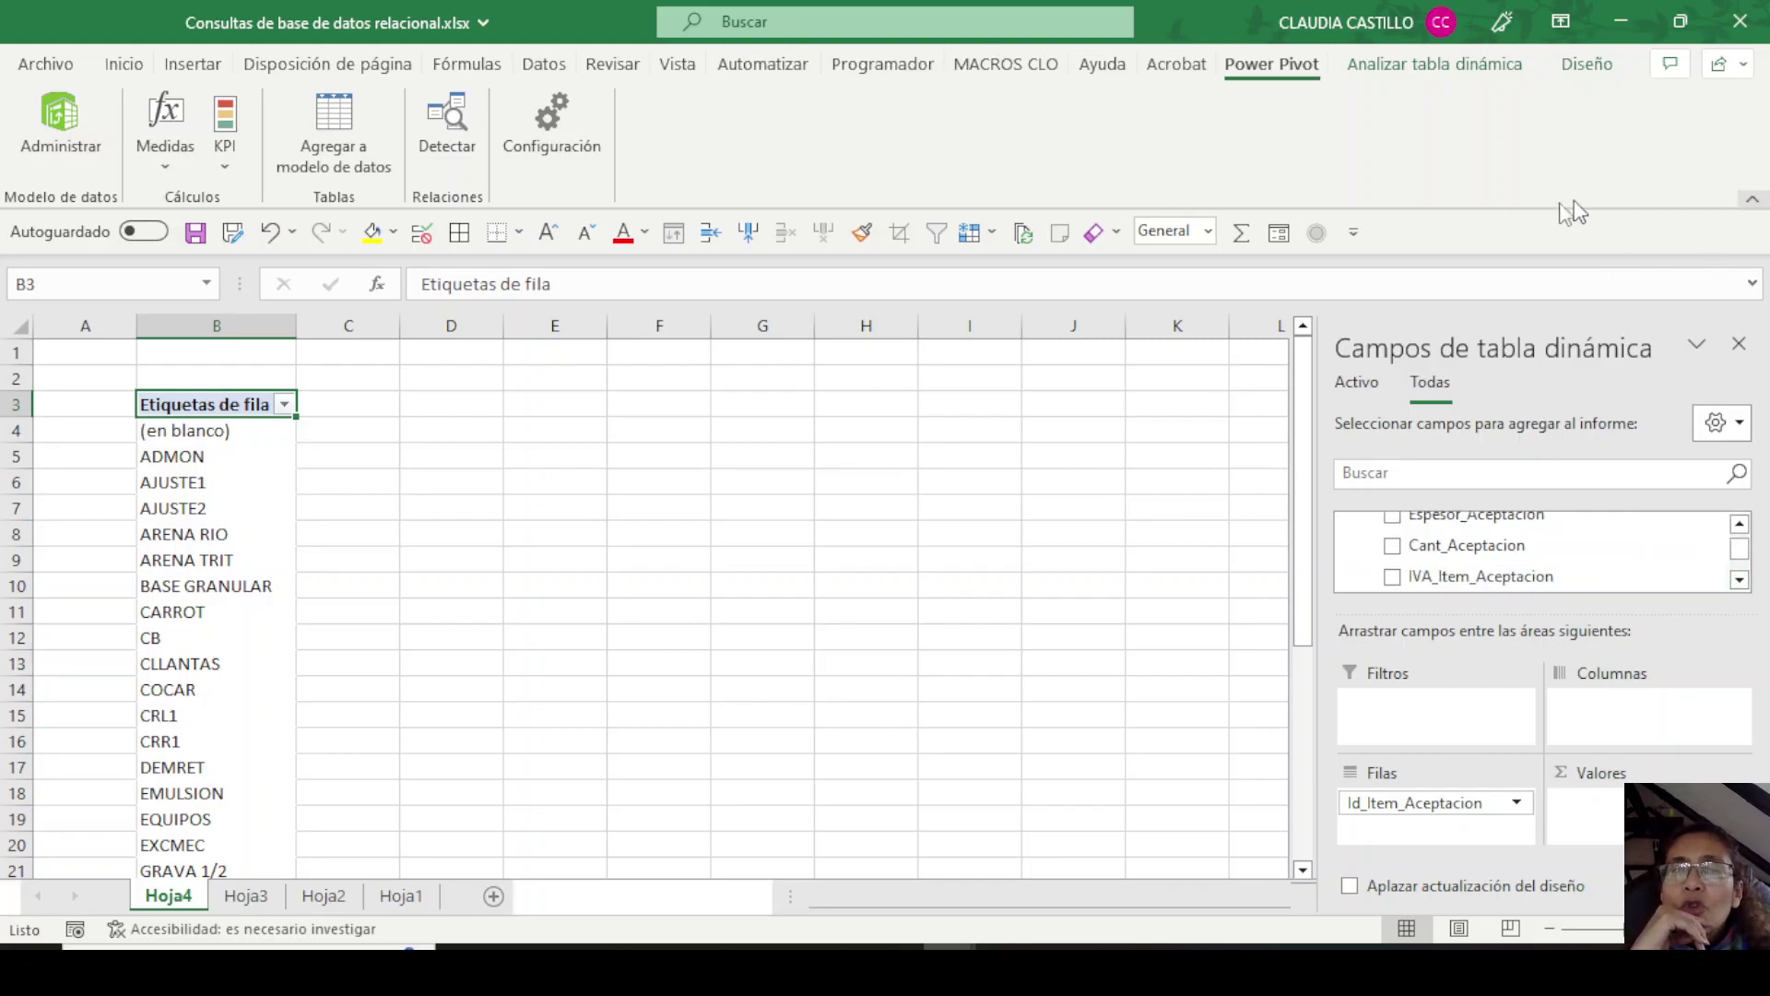
{"action": "left_click", "coordinate": [1751, 203]}
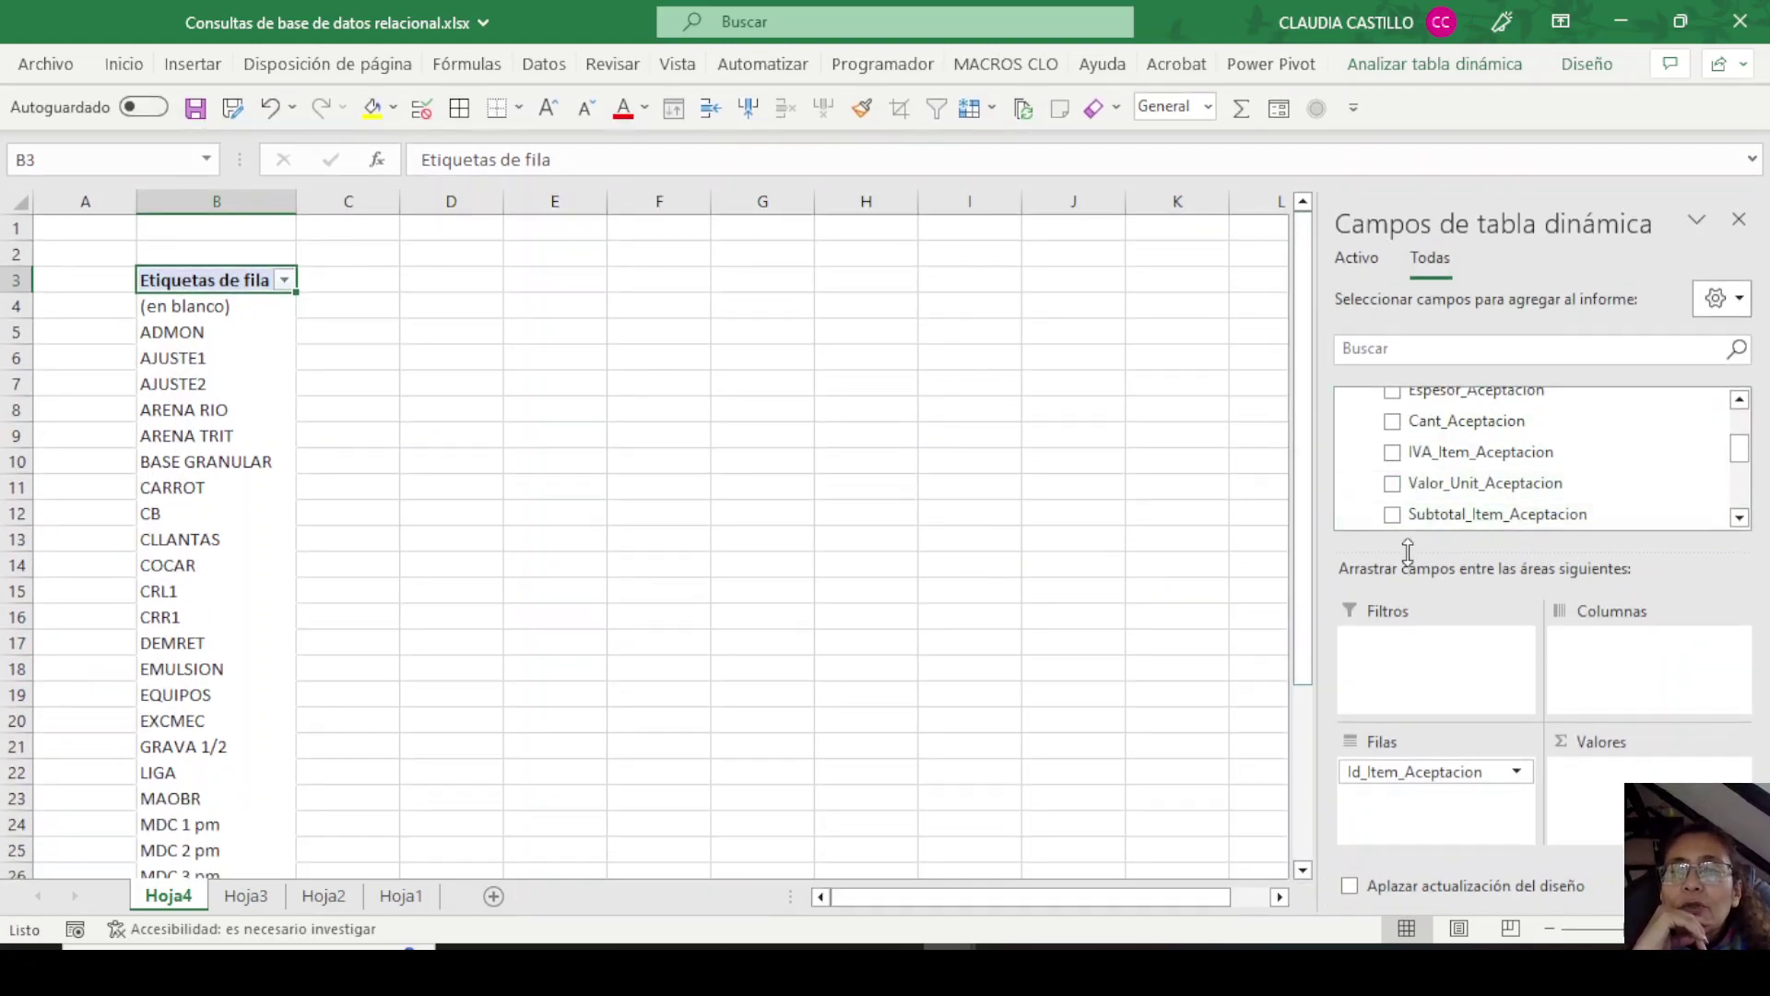
{"action": "left_click_drag", "start_coordinate": [1408, 550], "coordinate": [1407, 677]}
{"action": "scroll", "coordinate": [1687, 485], "scroll_direction": "up", "scroll_amount": 2}
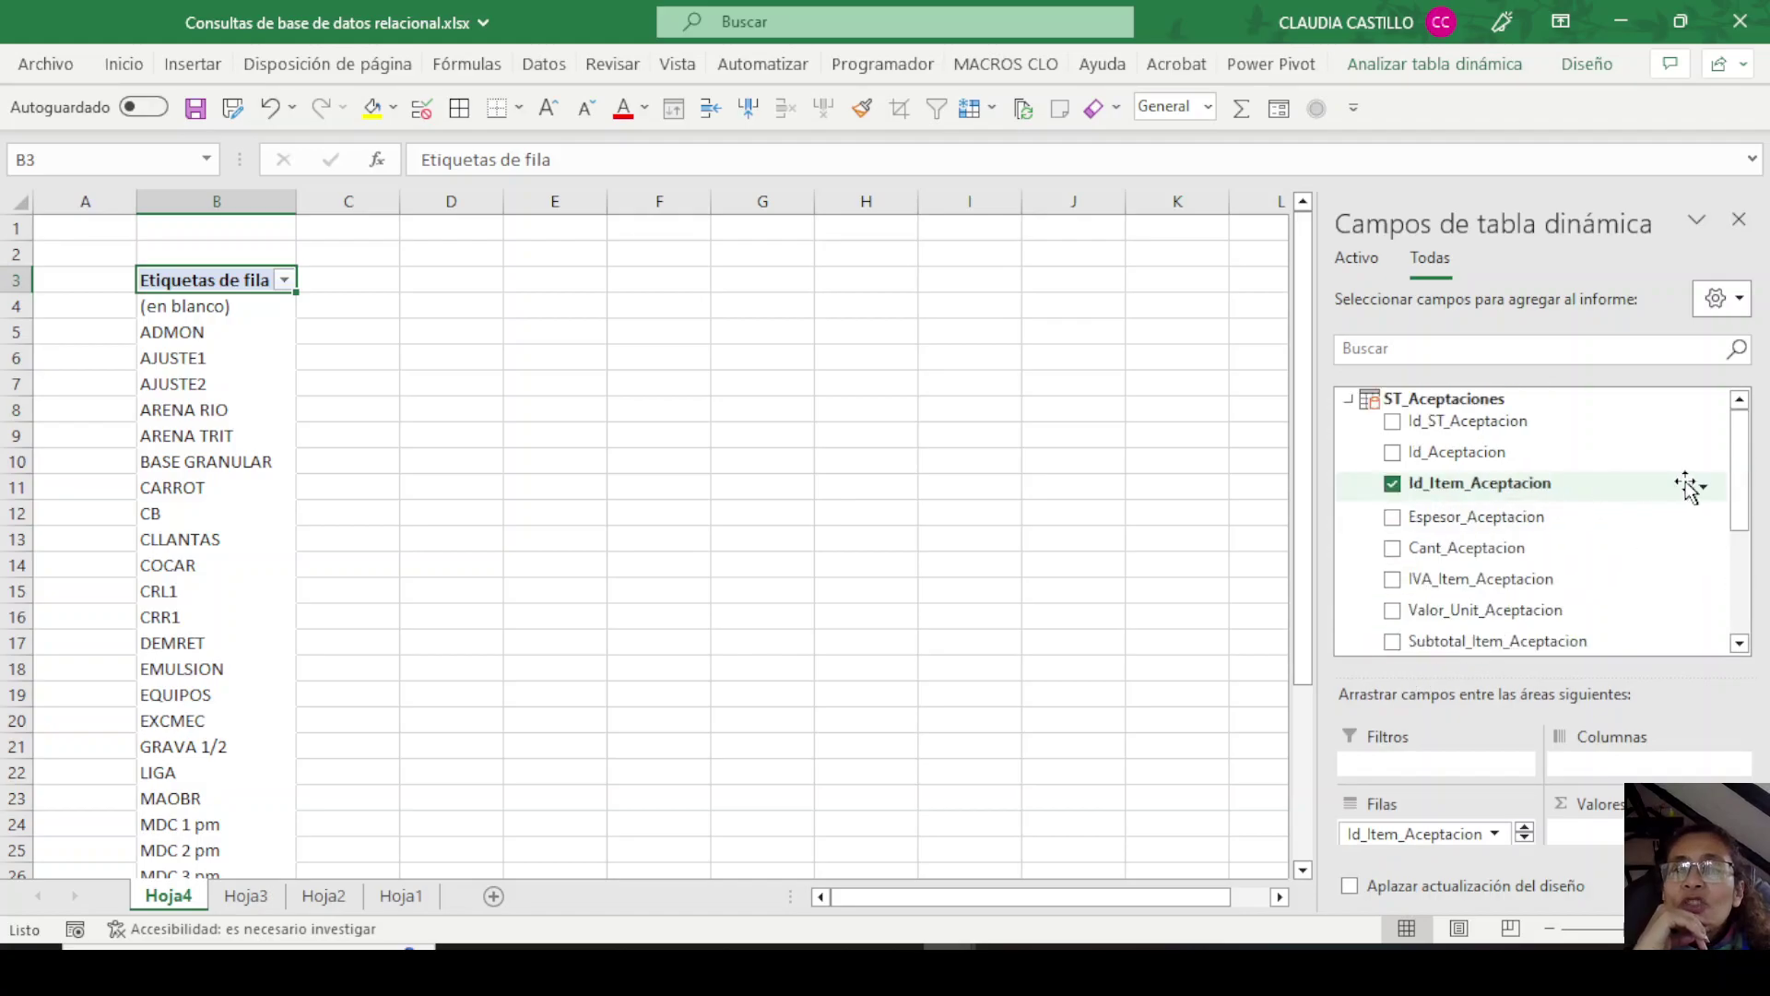
{"action": "scroll", "coordinate": [1467, 530], "scroll_direction": "down", "scroll_amount": 2}
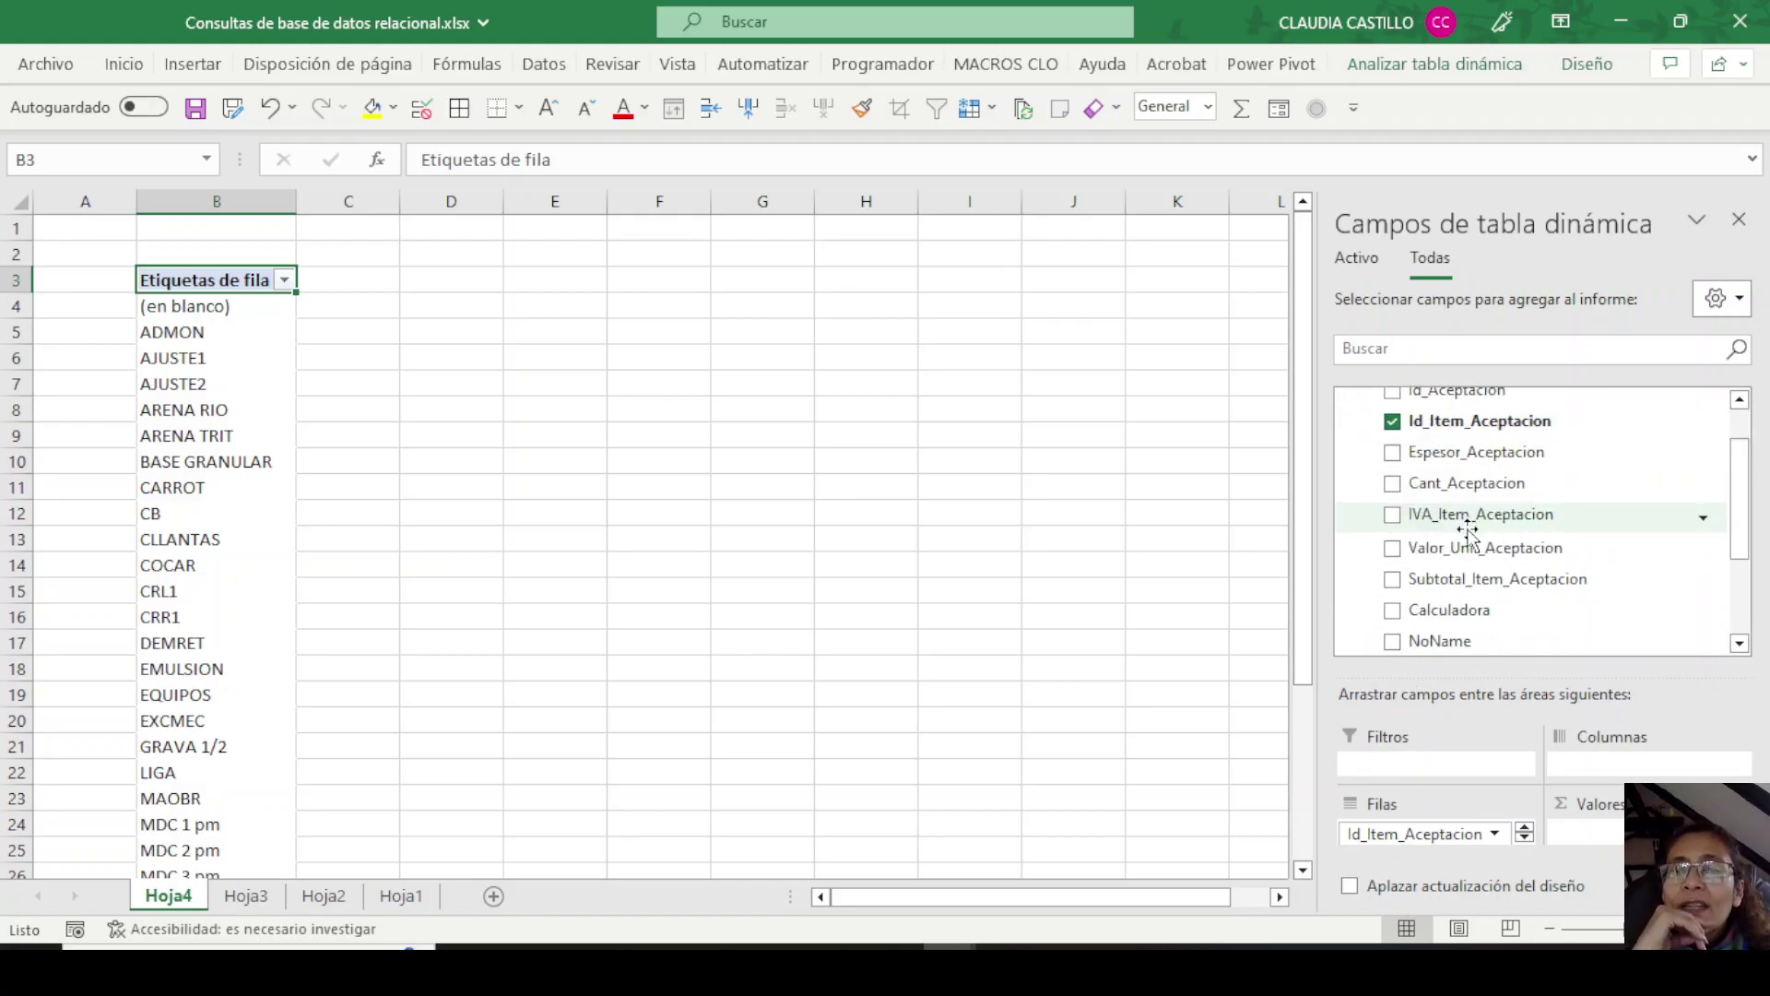
{"action": "scroll", "coordinate": [1467, 530], "scroll_direction": "down", "scroll_amount": 4}
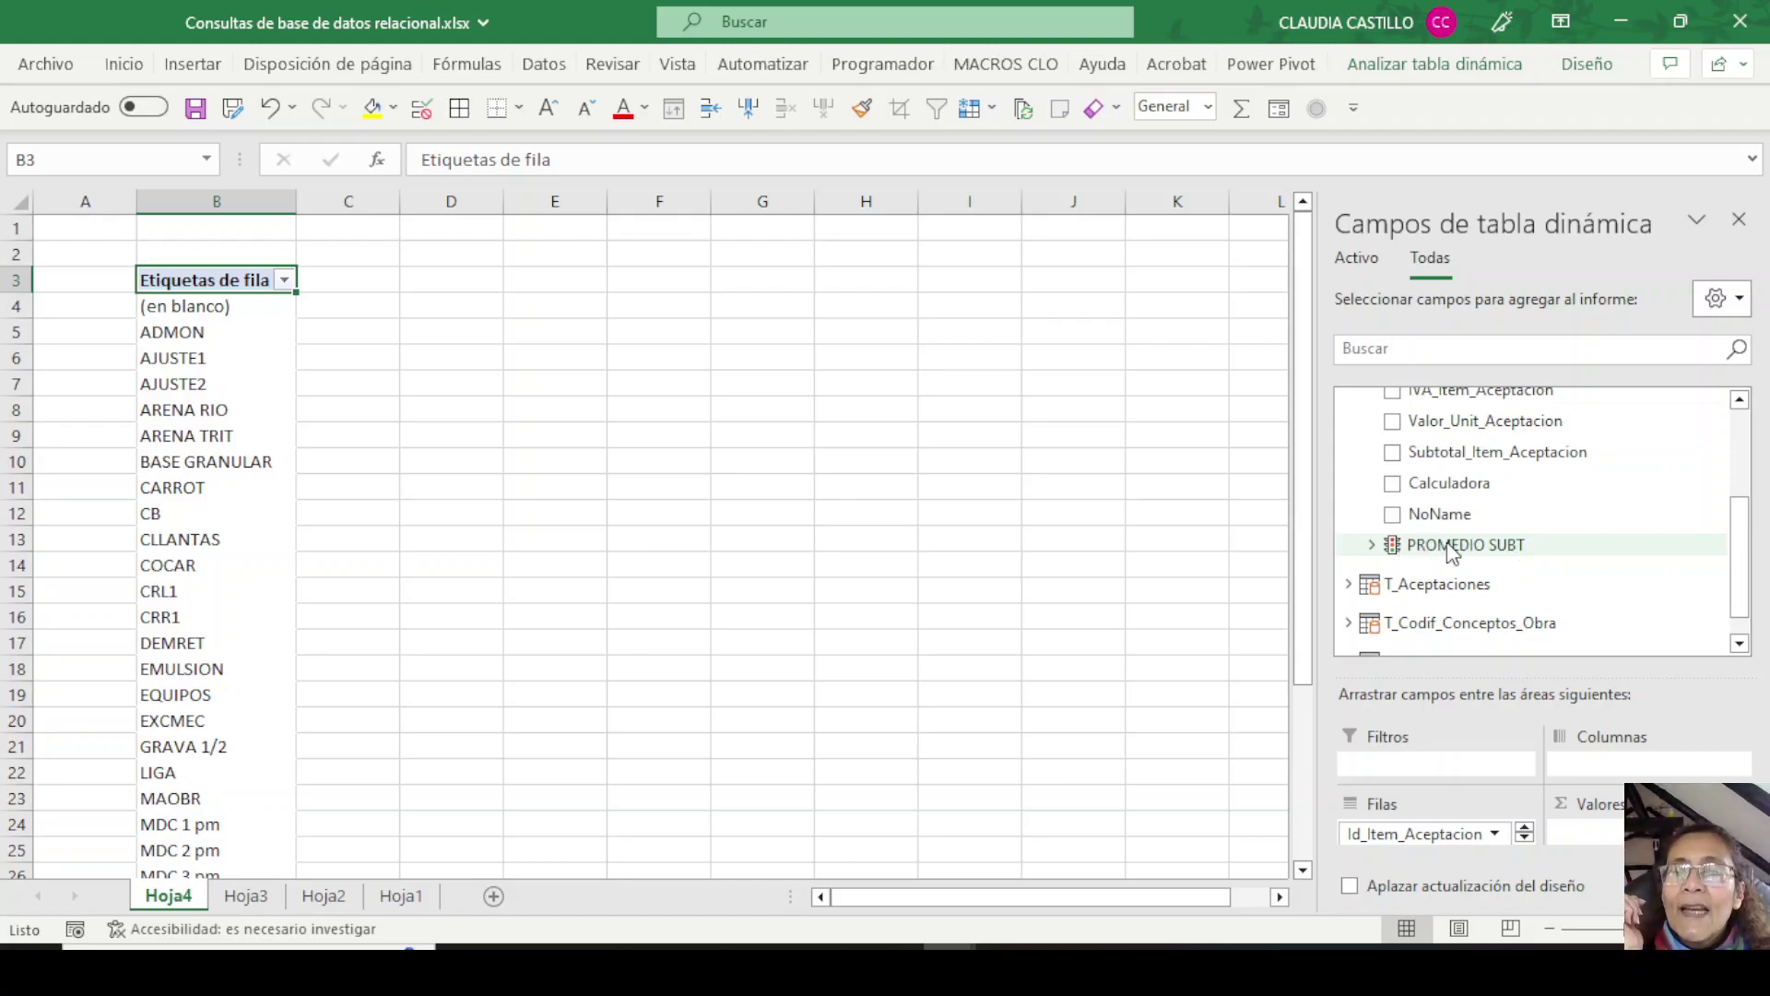
Expand the PROMEDIO SUBT KPI in the field list and add Subtotal_Item_Aceptacion to the pivot table values as a sum.
{"action": "left_click", "coordinate": [1371, 547]}
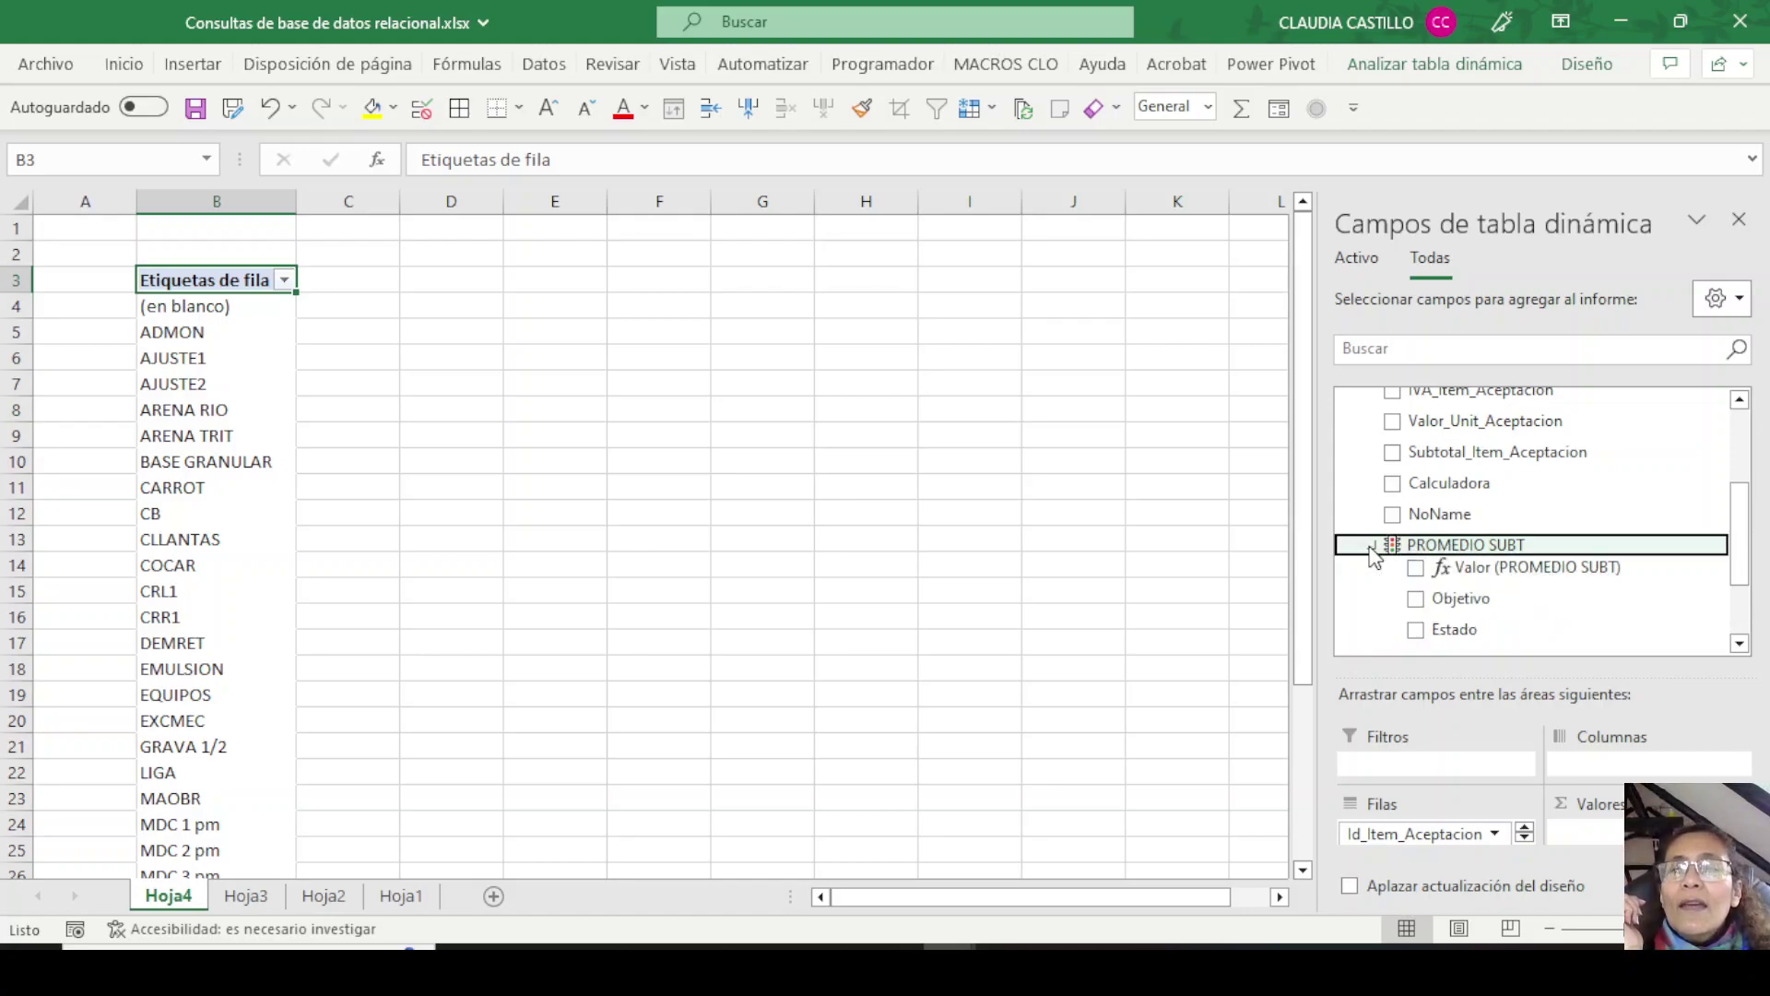
{"action": "left_click", "coordinate": [1739, 644]}
{"action": "left_click", "coordinate": [1740, 645]}
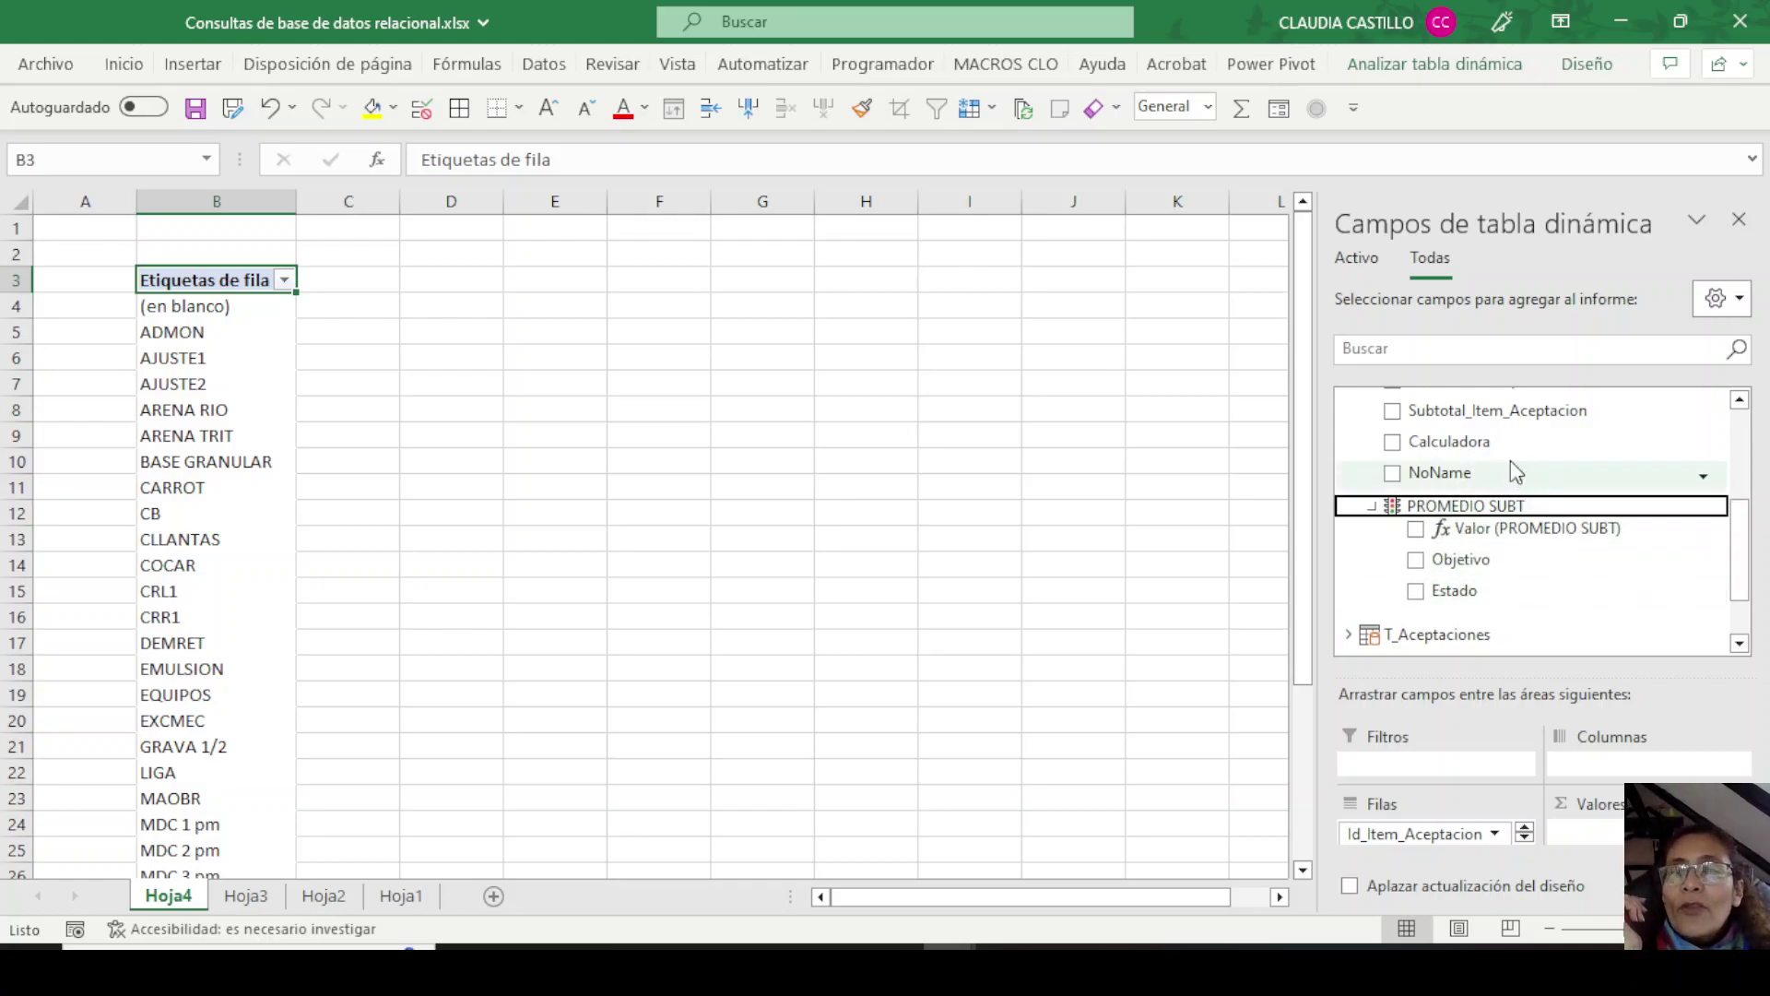
{"action": "left_click_drag", "start_coordinate": [1495, 412], "coordinate": [1572, 831]}
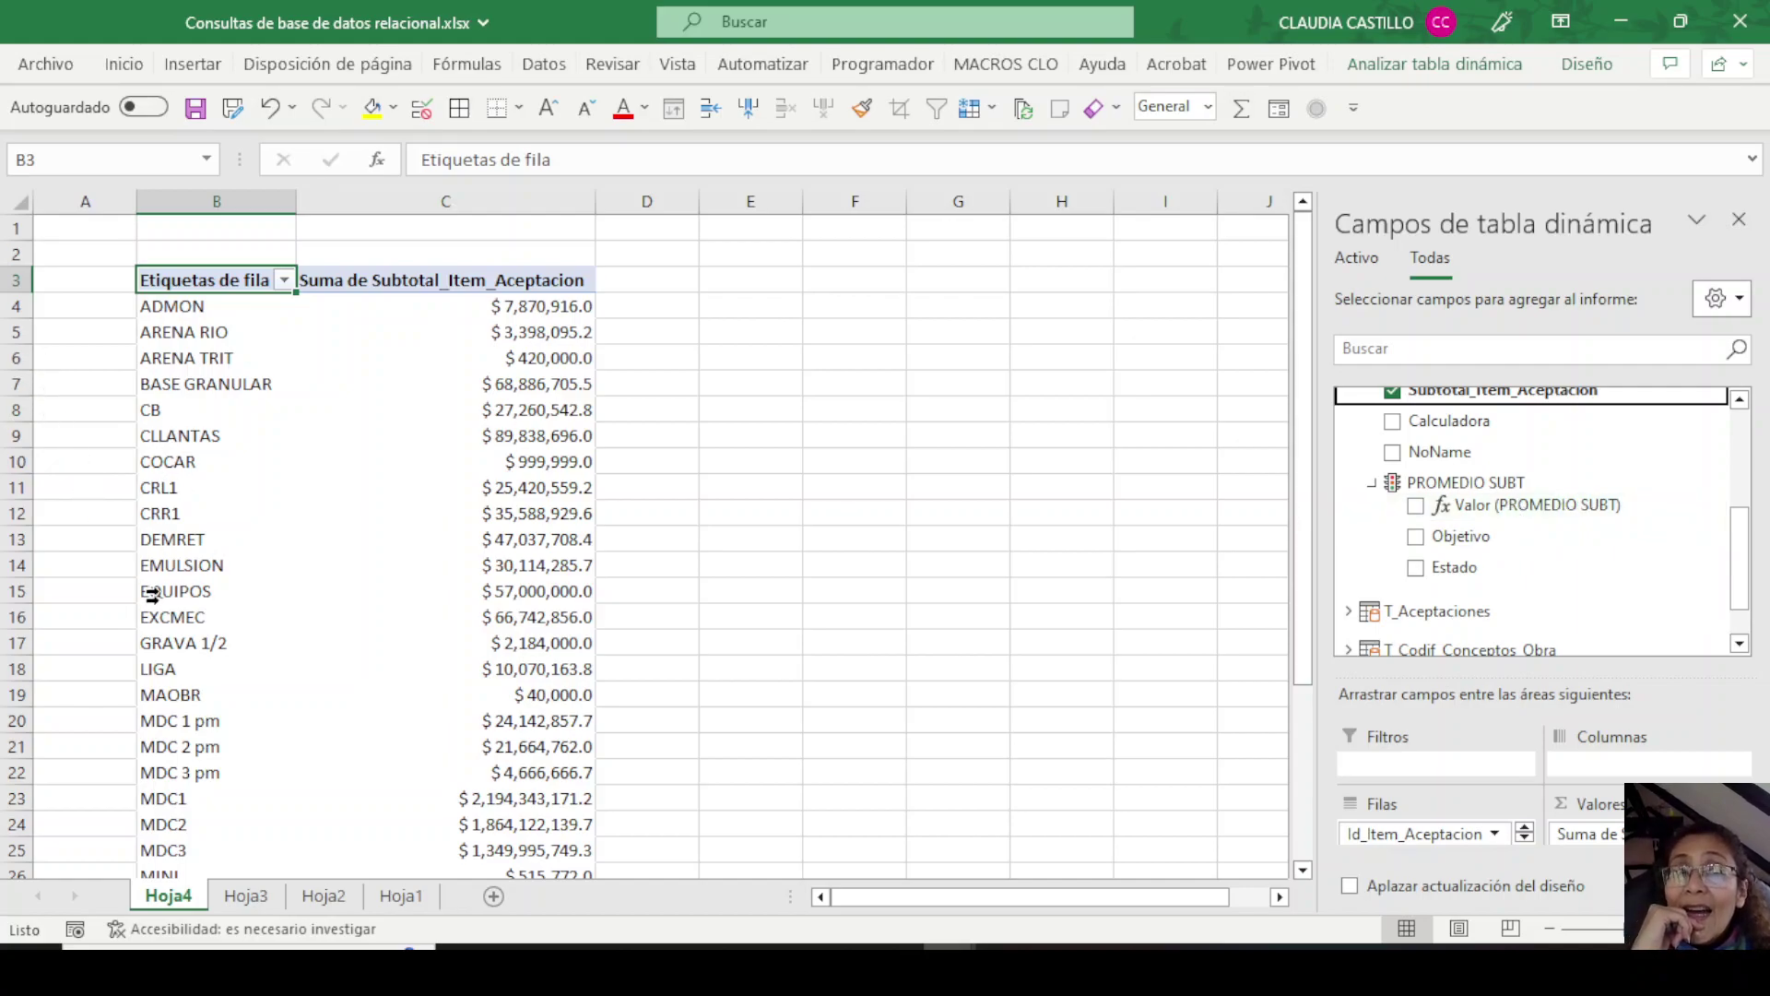
Include the Valor, Objetivo and Estado components of the PROMEDIO SUBT KPI in the pivot table.
{"action": "left_click", "coordinate": [1416, 507]}
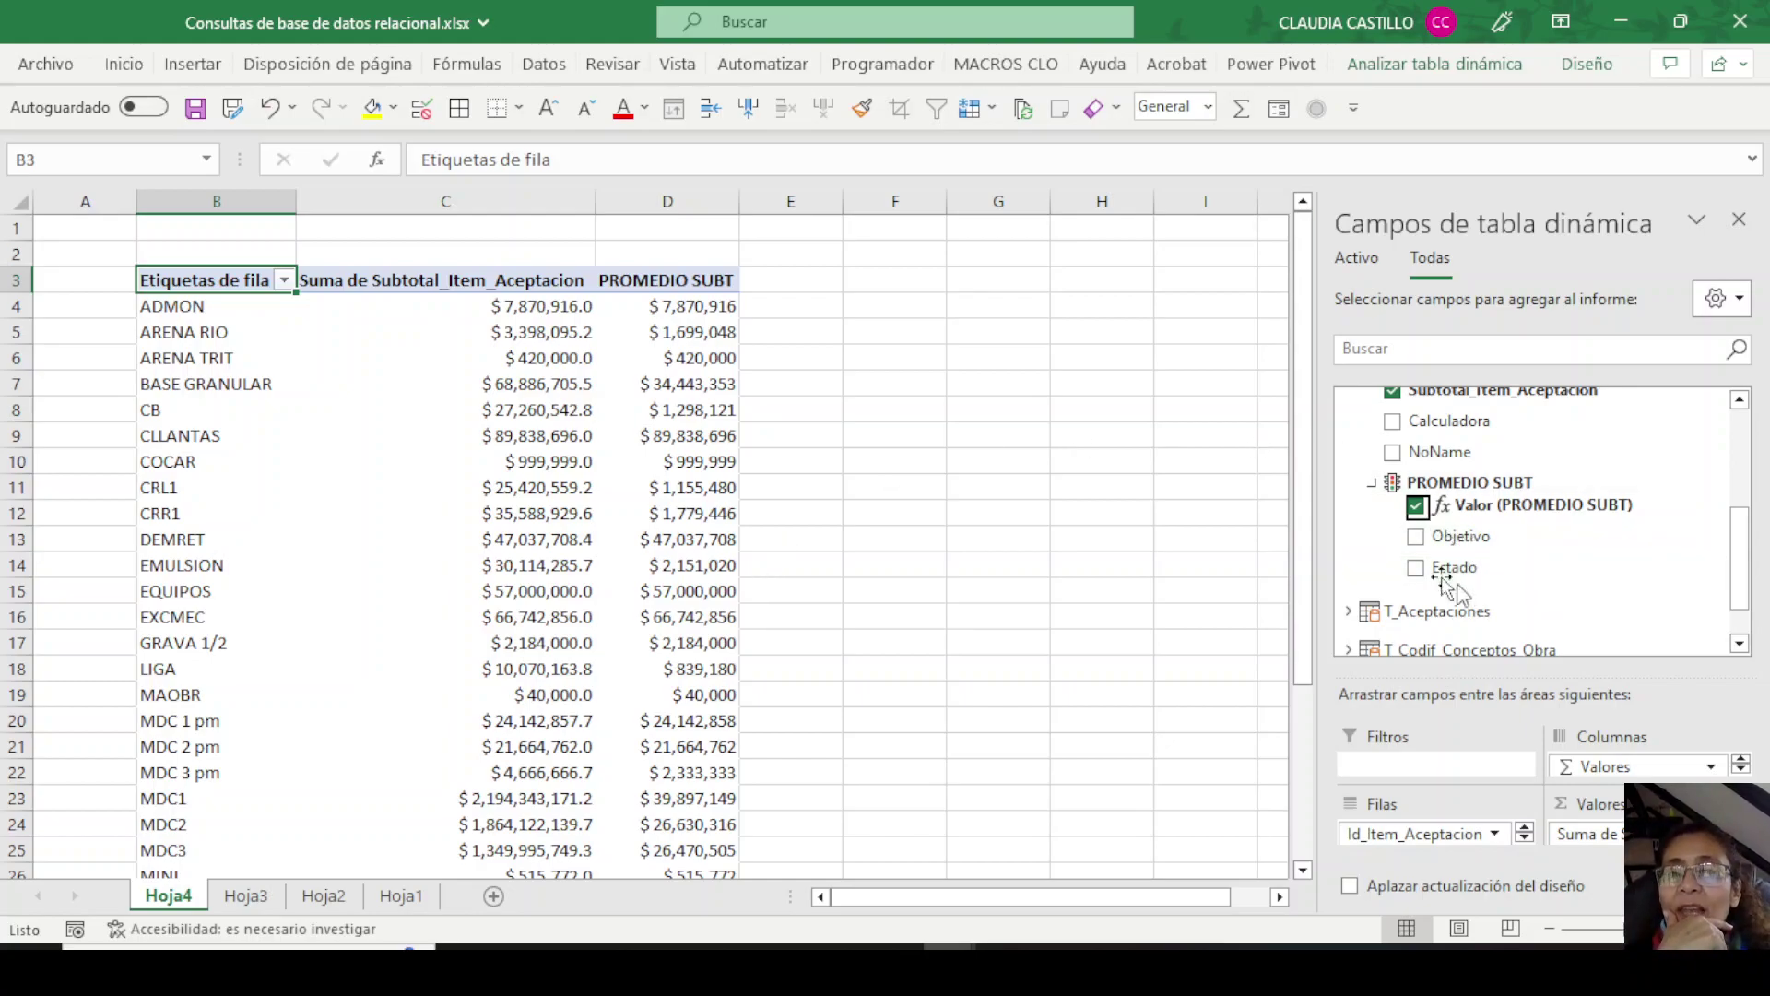
{"action": "left_click", "coordinate": [1415, 537]}
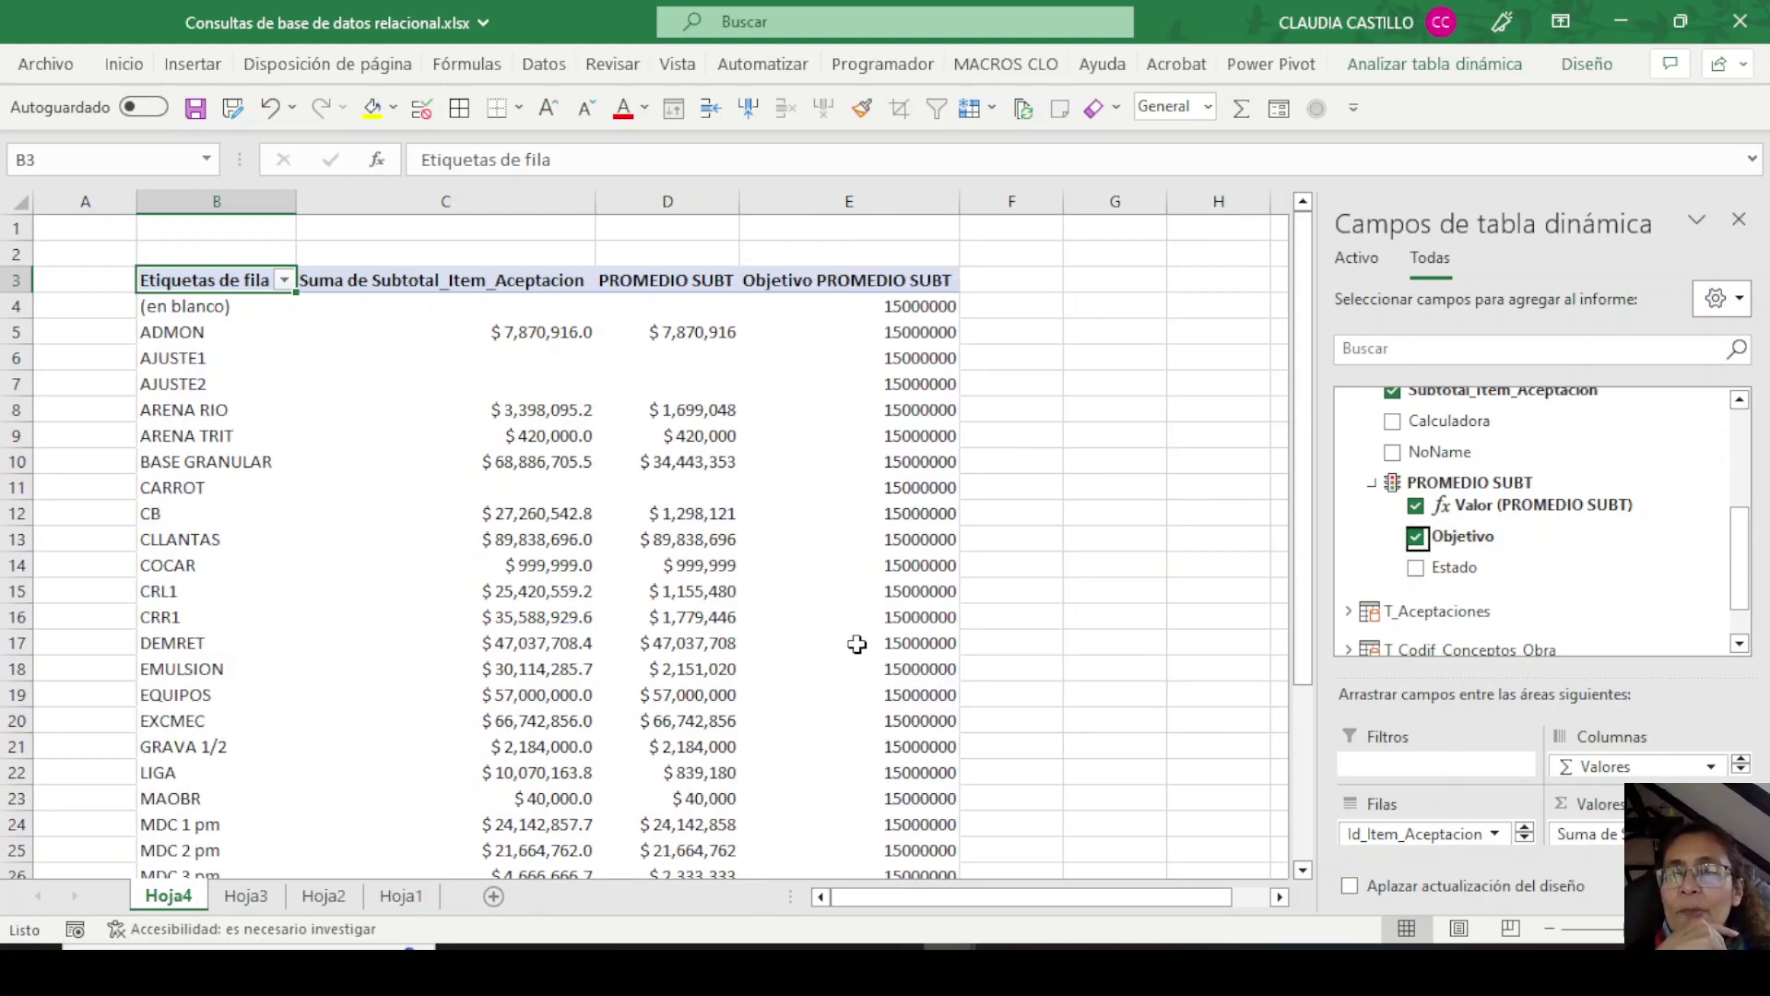
{"action": "left_click", "coordinate": [1417, 567]}
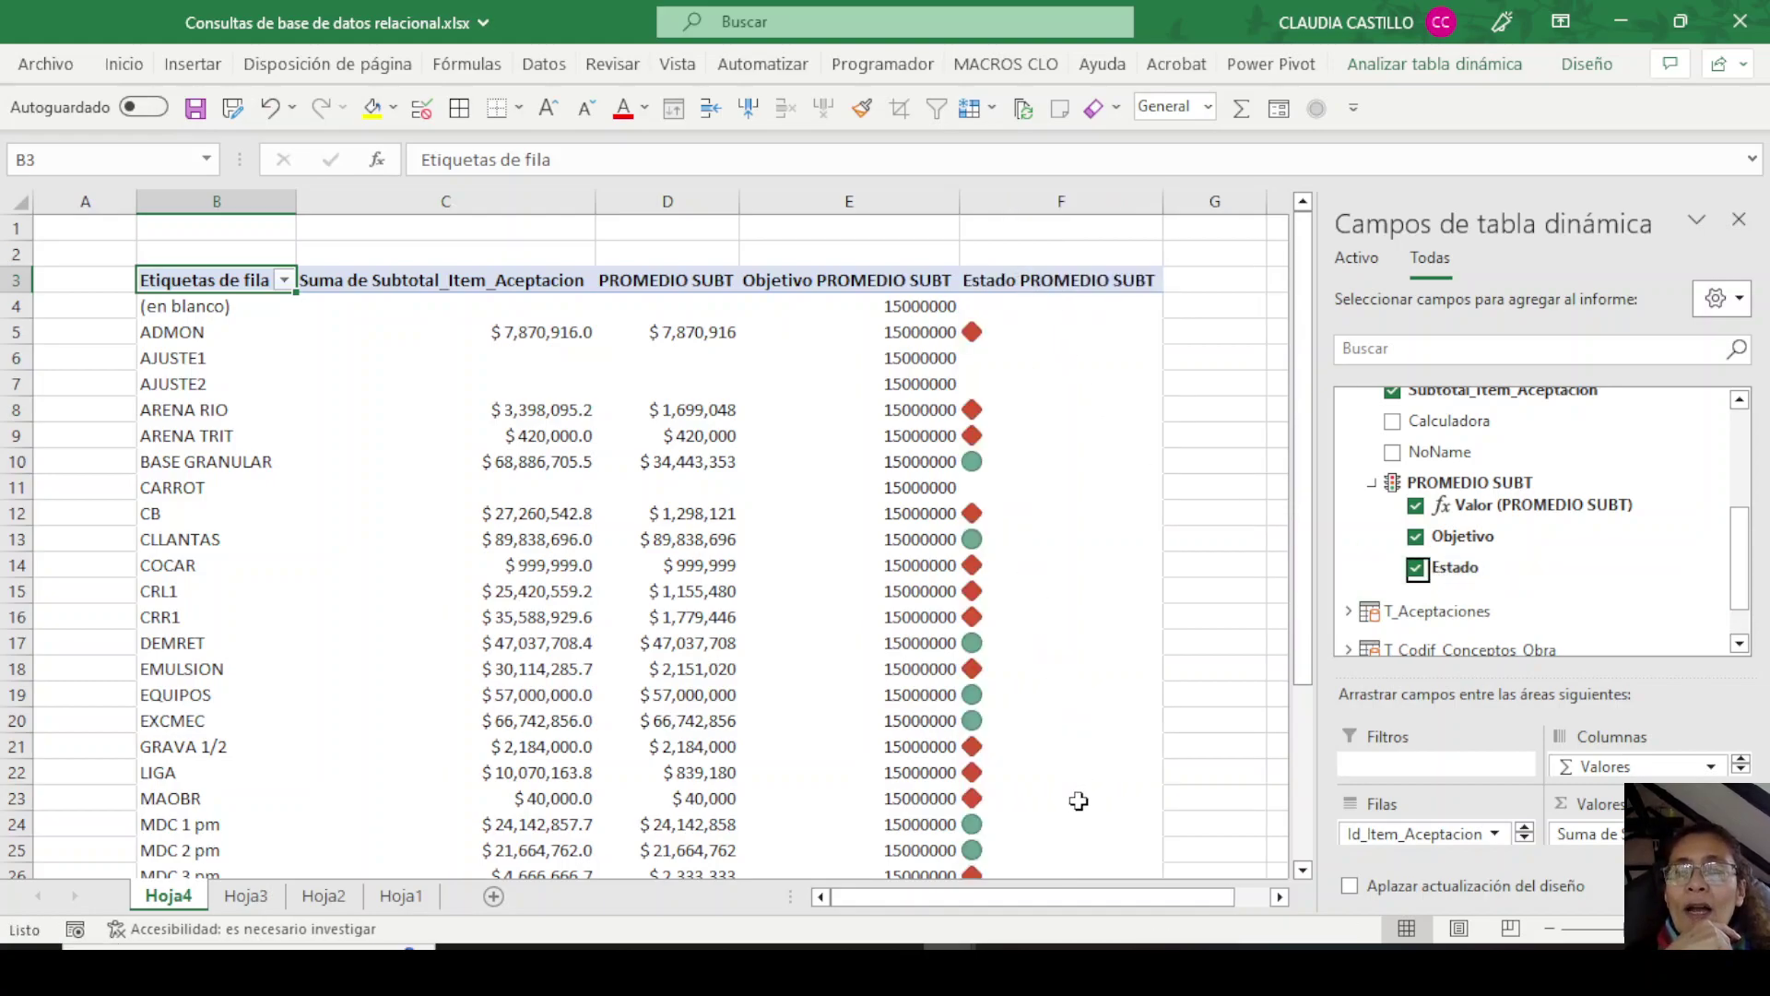
Examine the averages and status icons against the KPI target across all pivot table rows, down to the grand total.
{"action": "scroll", "coordinate": [1051, 795], "scroll_direction": "down", "scroll_amount": 4}
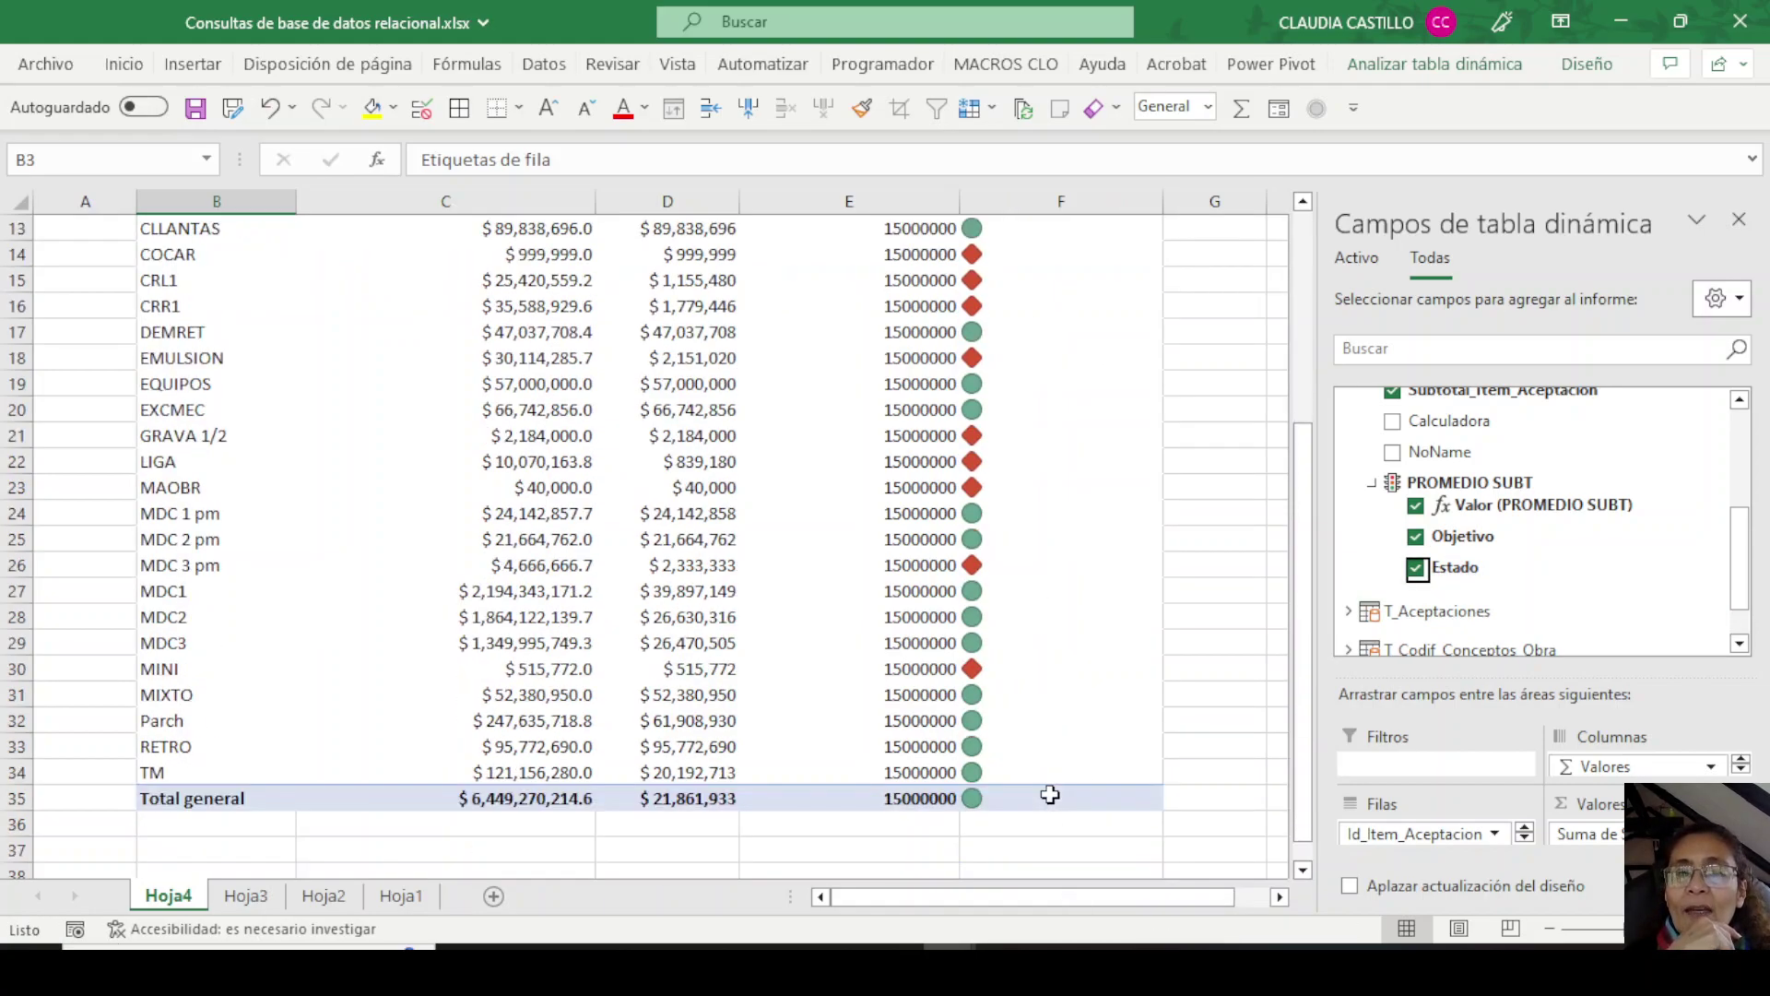
{"action": "scroll", "coordinate": [1050, 794], "scroll_direction": "up", "scroll_amount": 4}
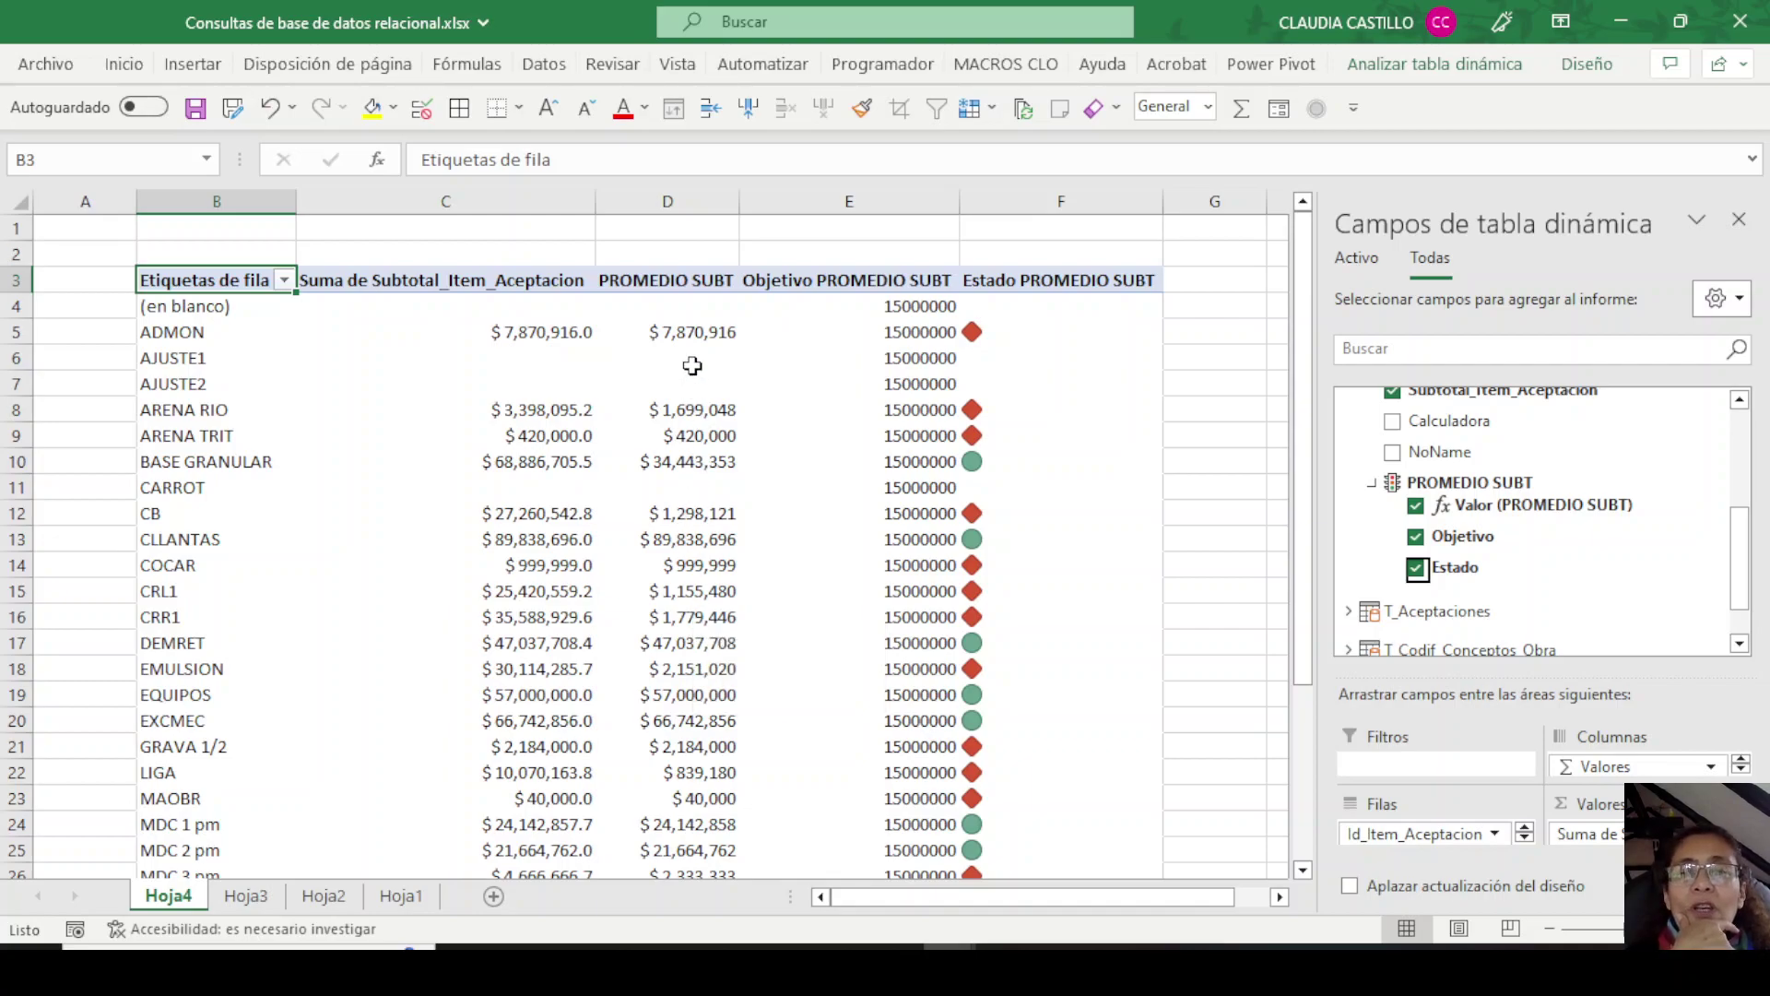
{"action": "scroll", "coordinate": [673, 651], "scroll_direction": "down", "scroll_amount": 5}
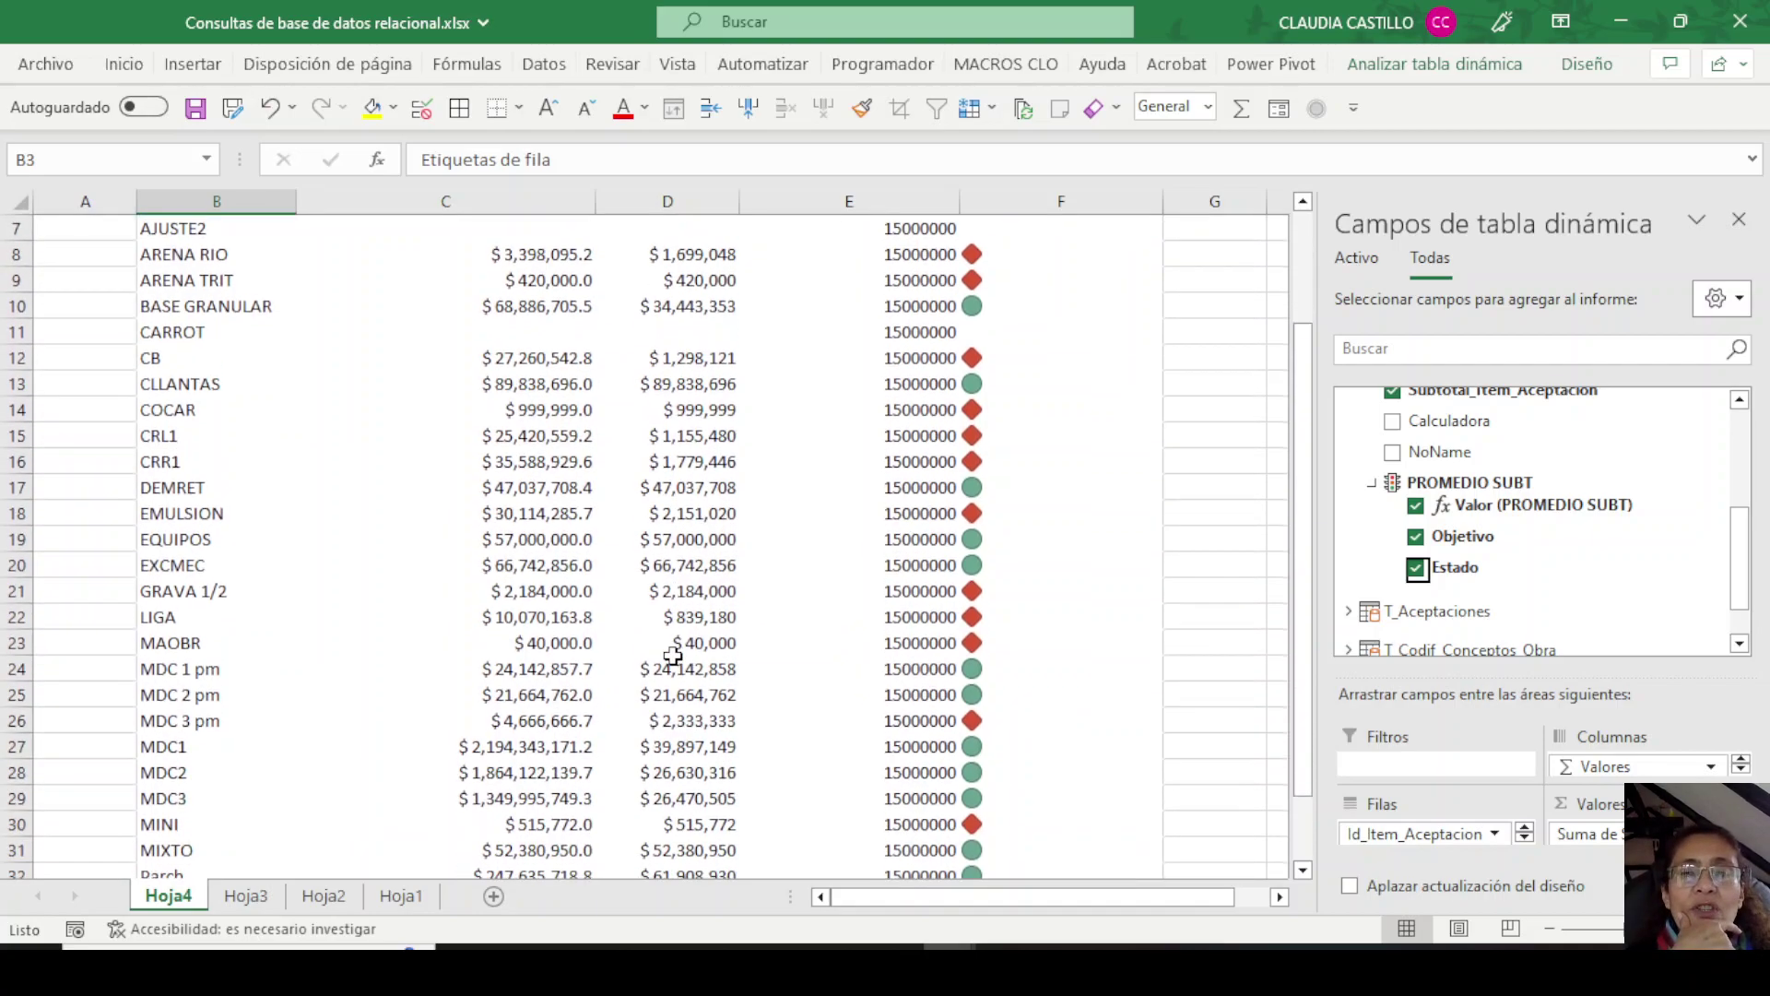
{"action": "scroll", "coordinate": [672, 654], "scroll_direction": "up", "scroll_amount": 2}
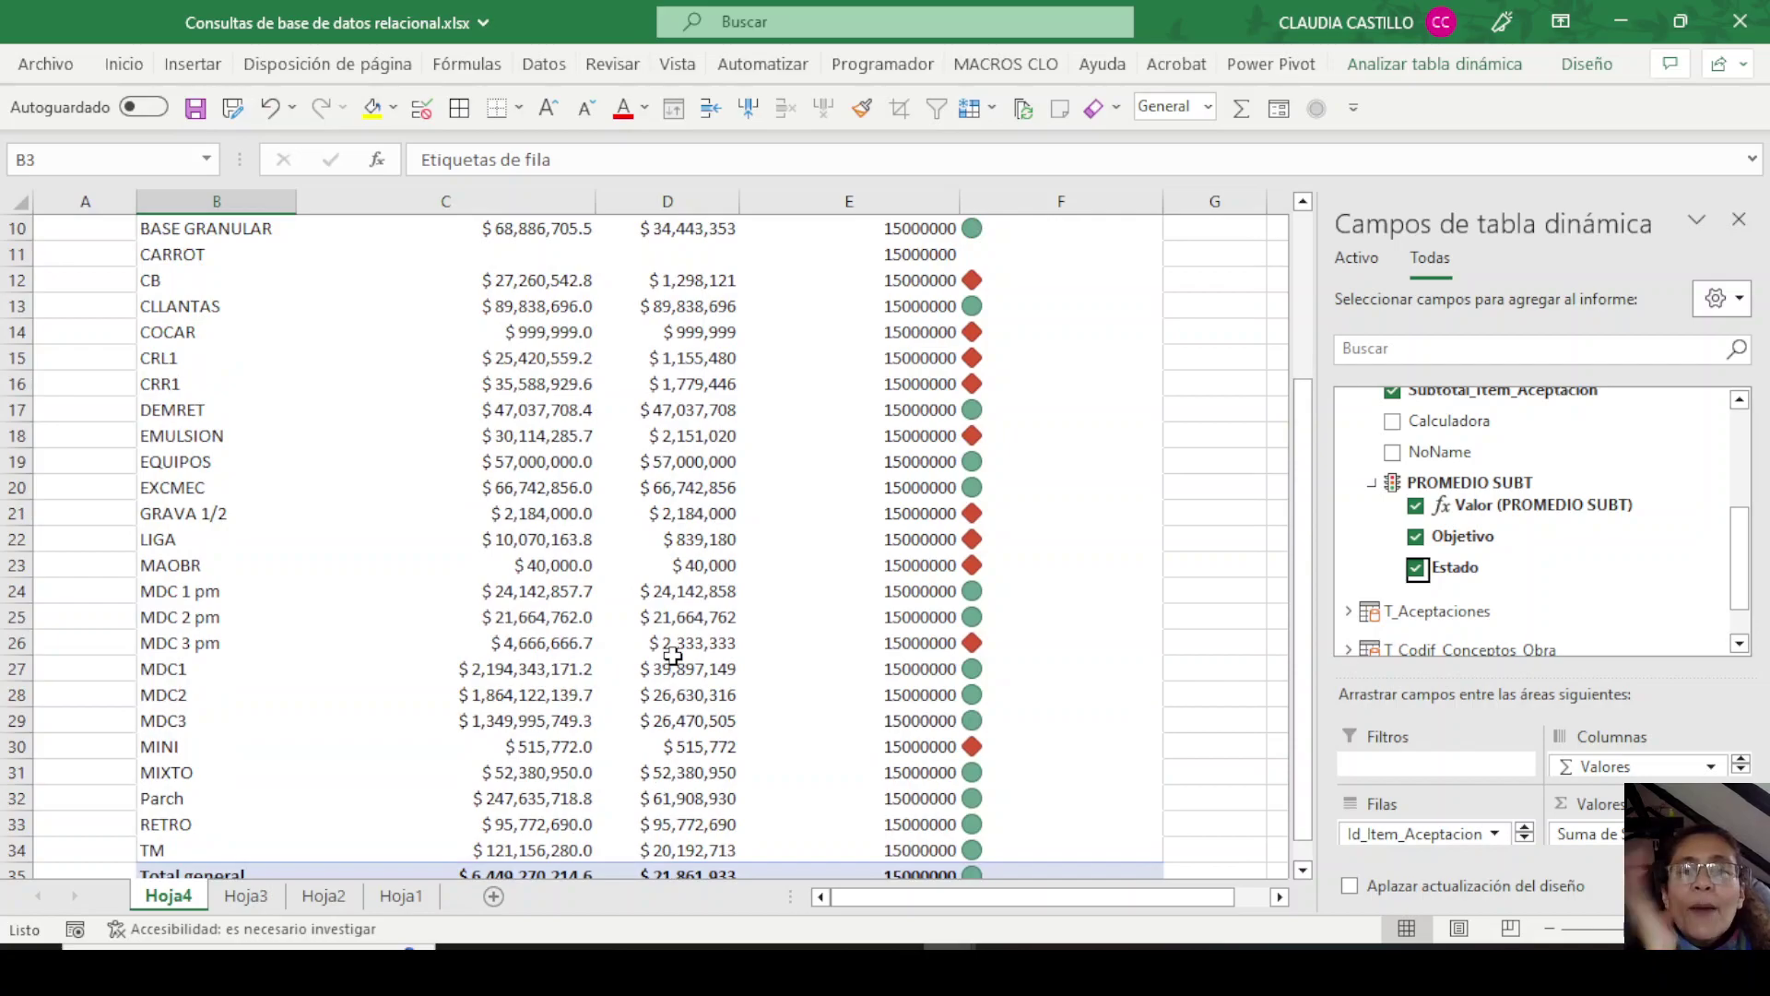
{"action": "scroll", "coordinate": [710, 697], "scroll_direction": "up", "scroll_amount": 3}
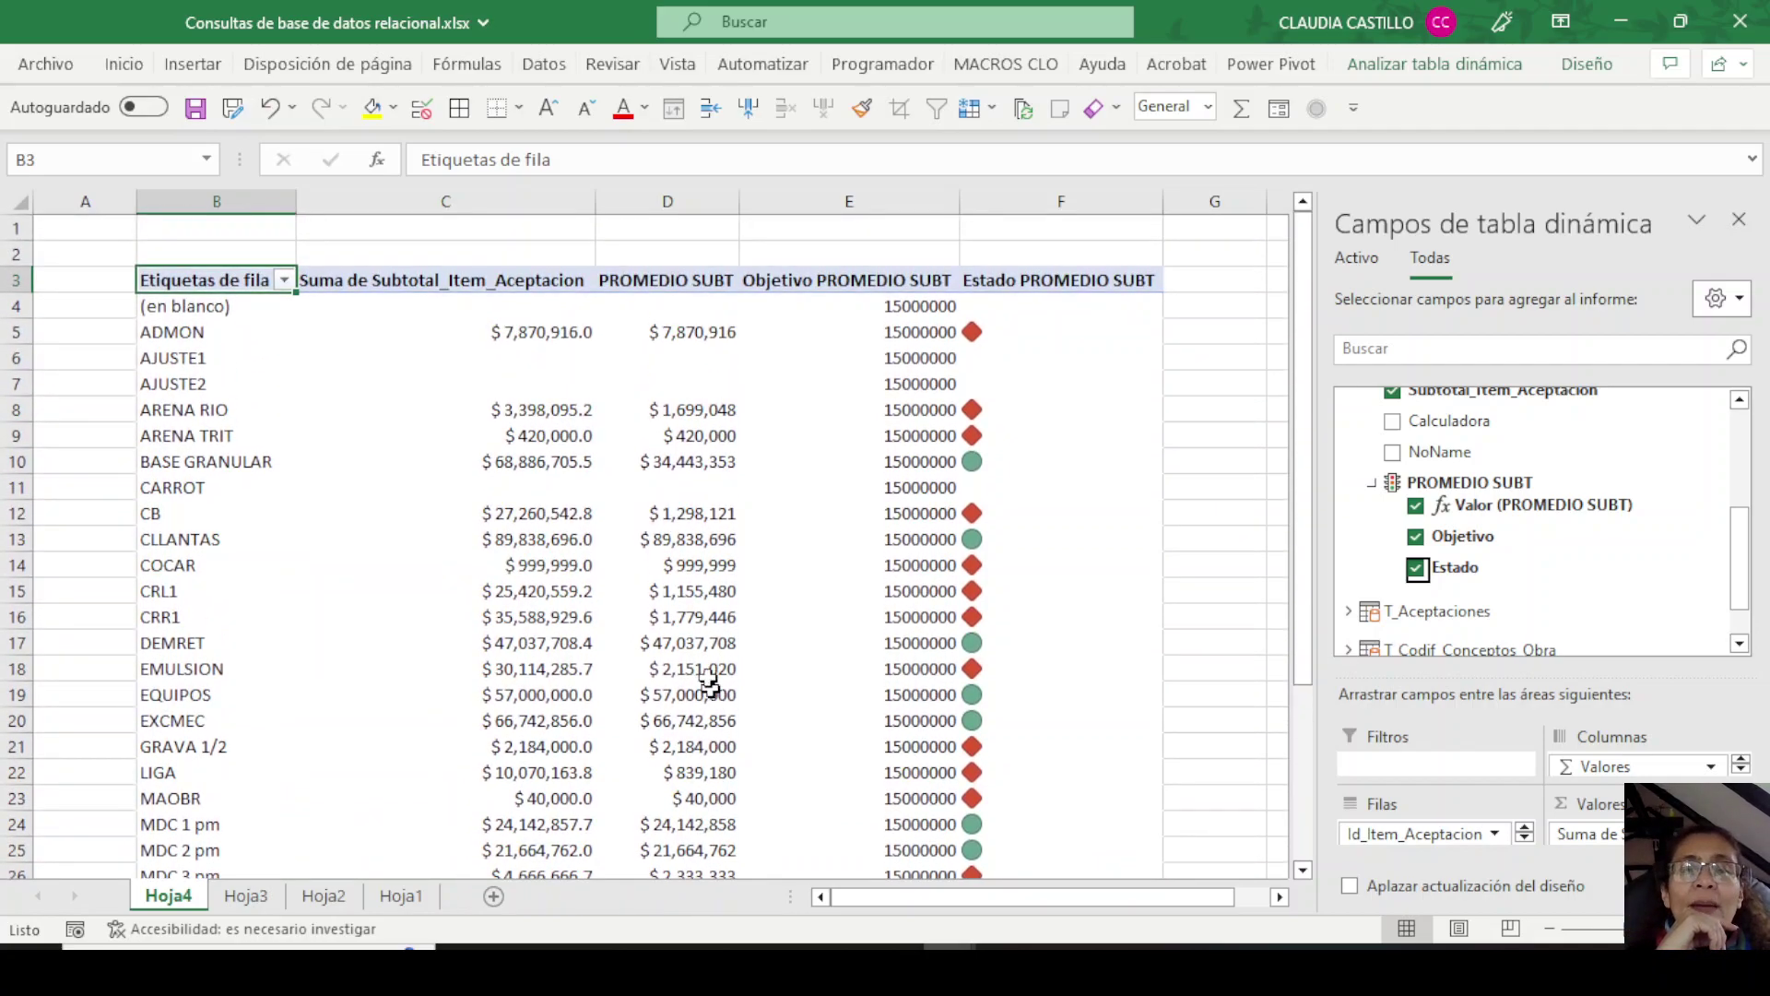
{"action": "mouse_move", "coordinate": [698, 334]}
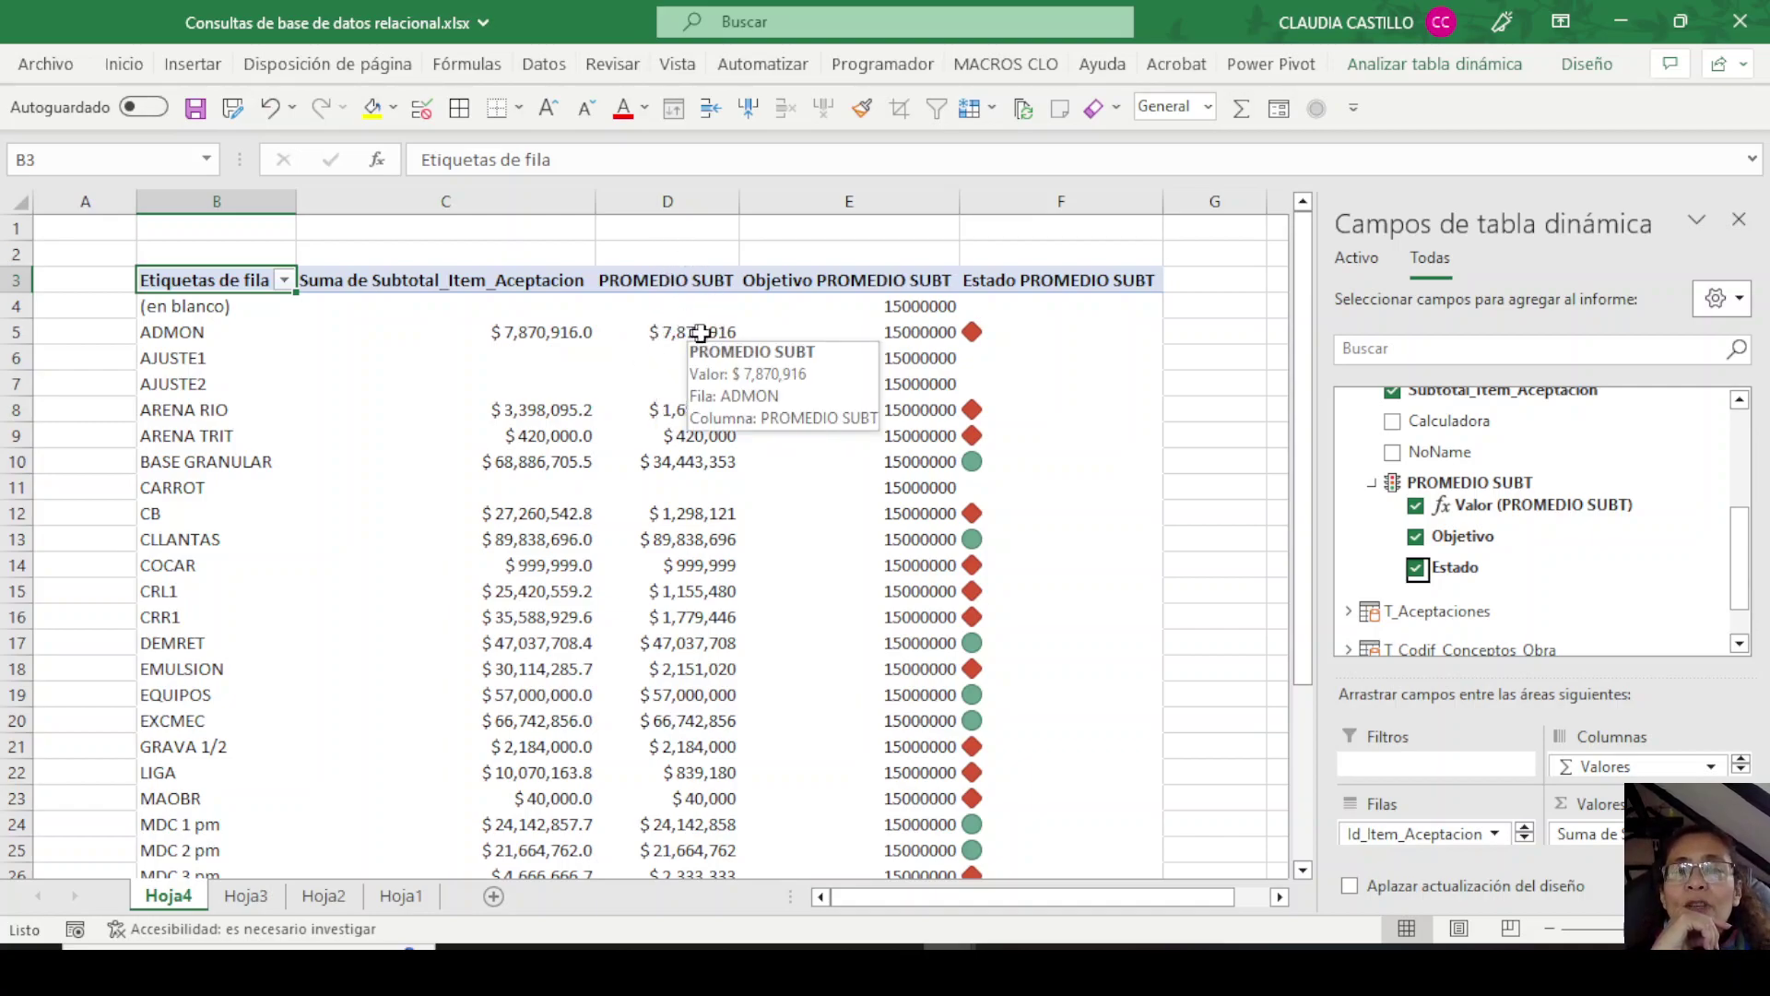
{"action": "mouse_move", "coordinate": [979, 330]}
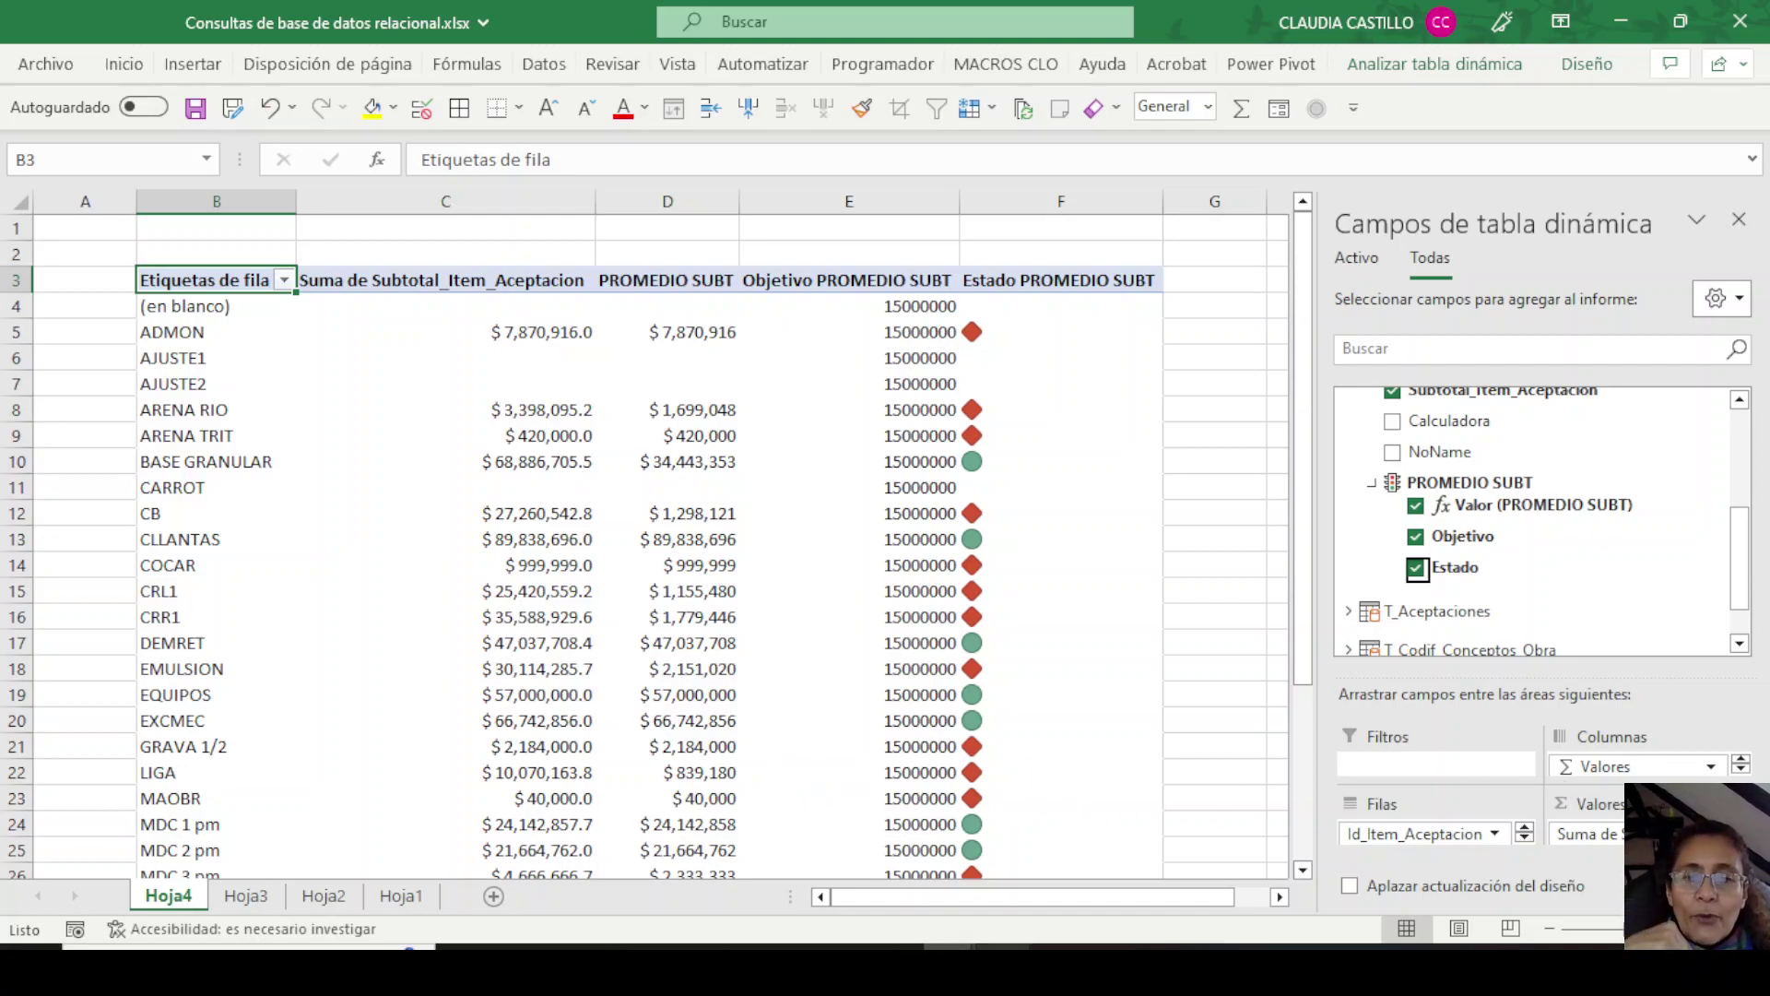
Switch to Power Pivot, edit the KPI settings of the PROMEDIO SUBT measure and set the lower status threshold to 5000000.
{"action": "mouse_move", "coordinate": [950, 959]}
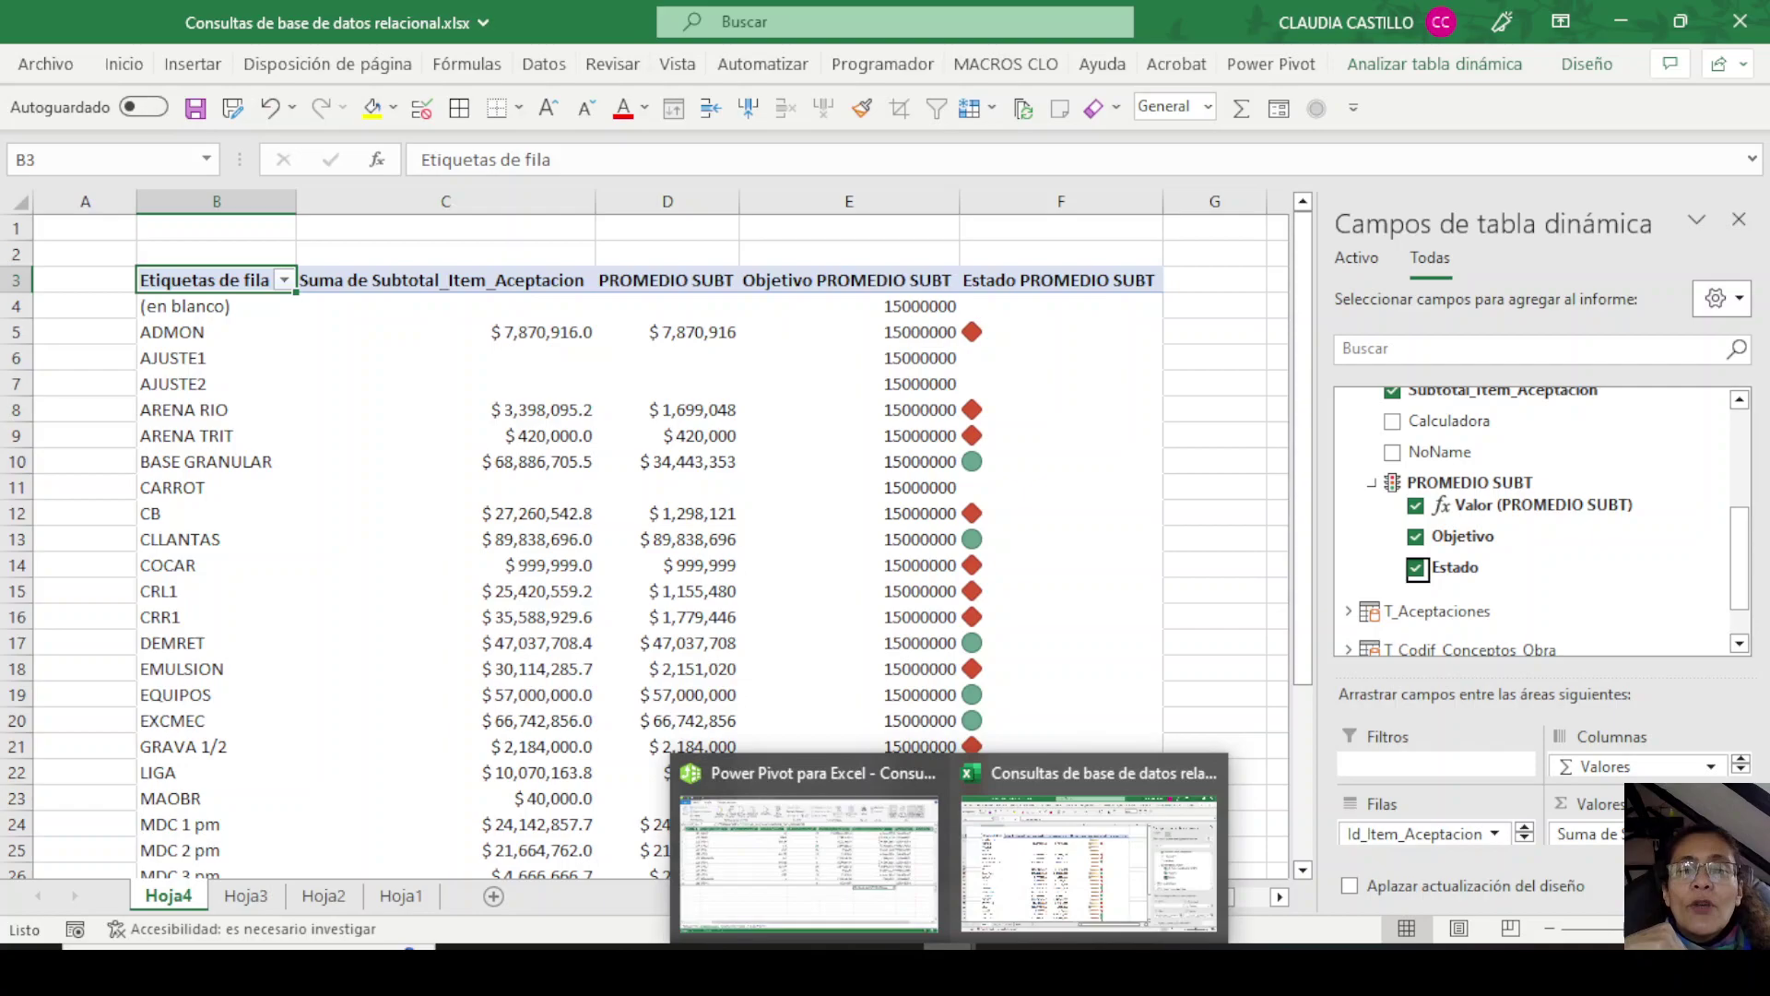
{"action": "left_click", "coordinate": [764, 902]}
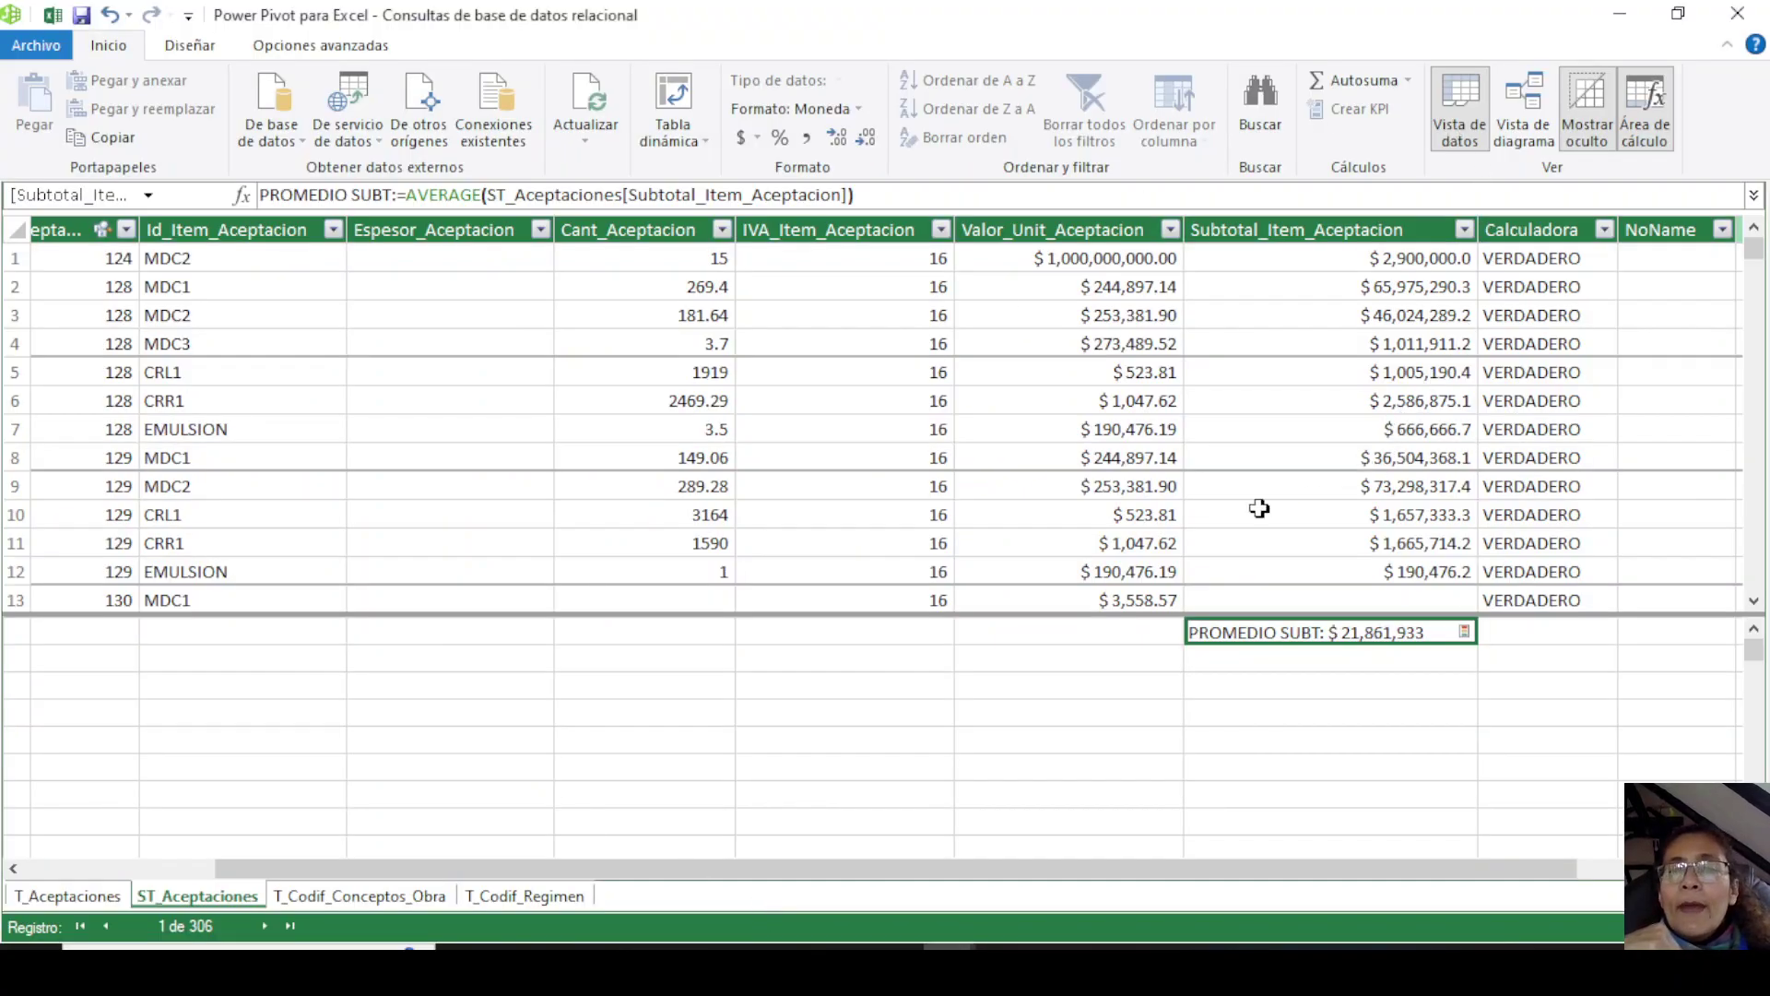
{"action": "right_click", "coordinate": [1222, 636]}
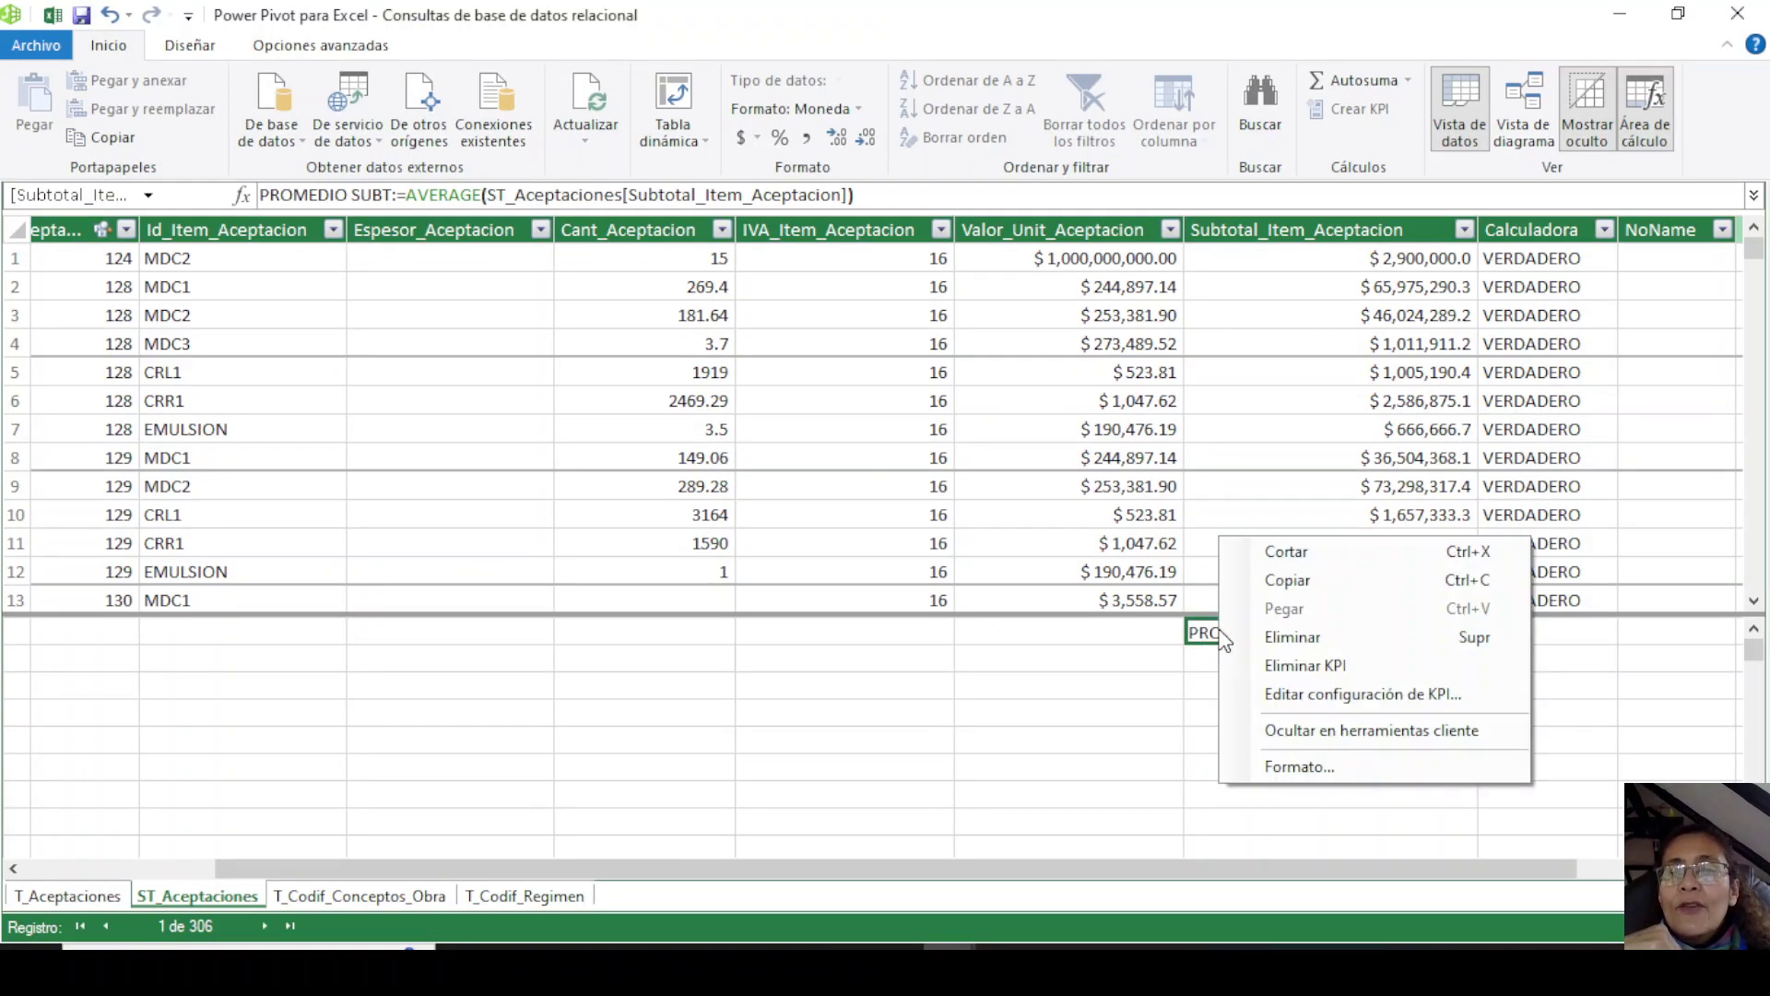
{"action": "left_click", "coordinate": [1362, 696]}
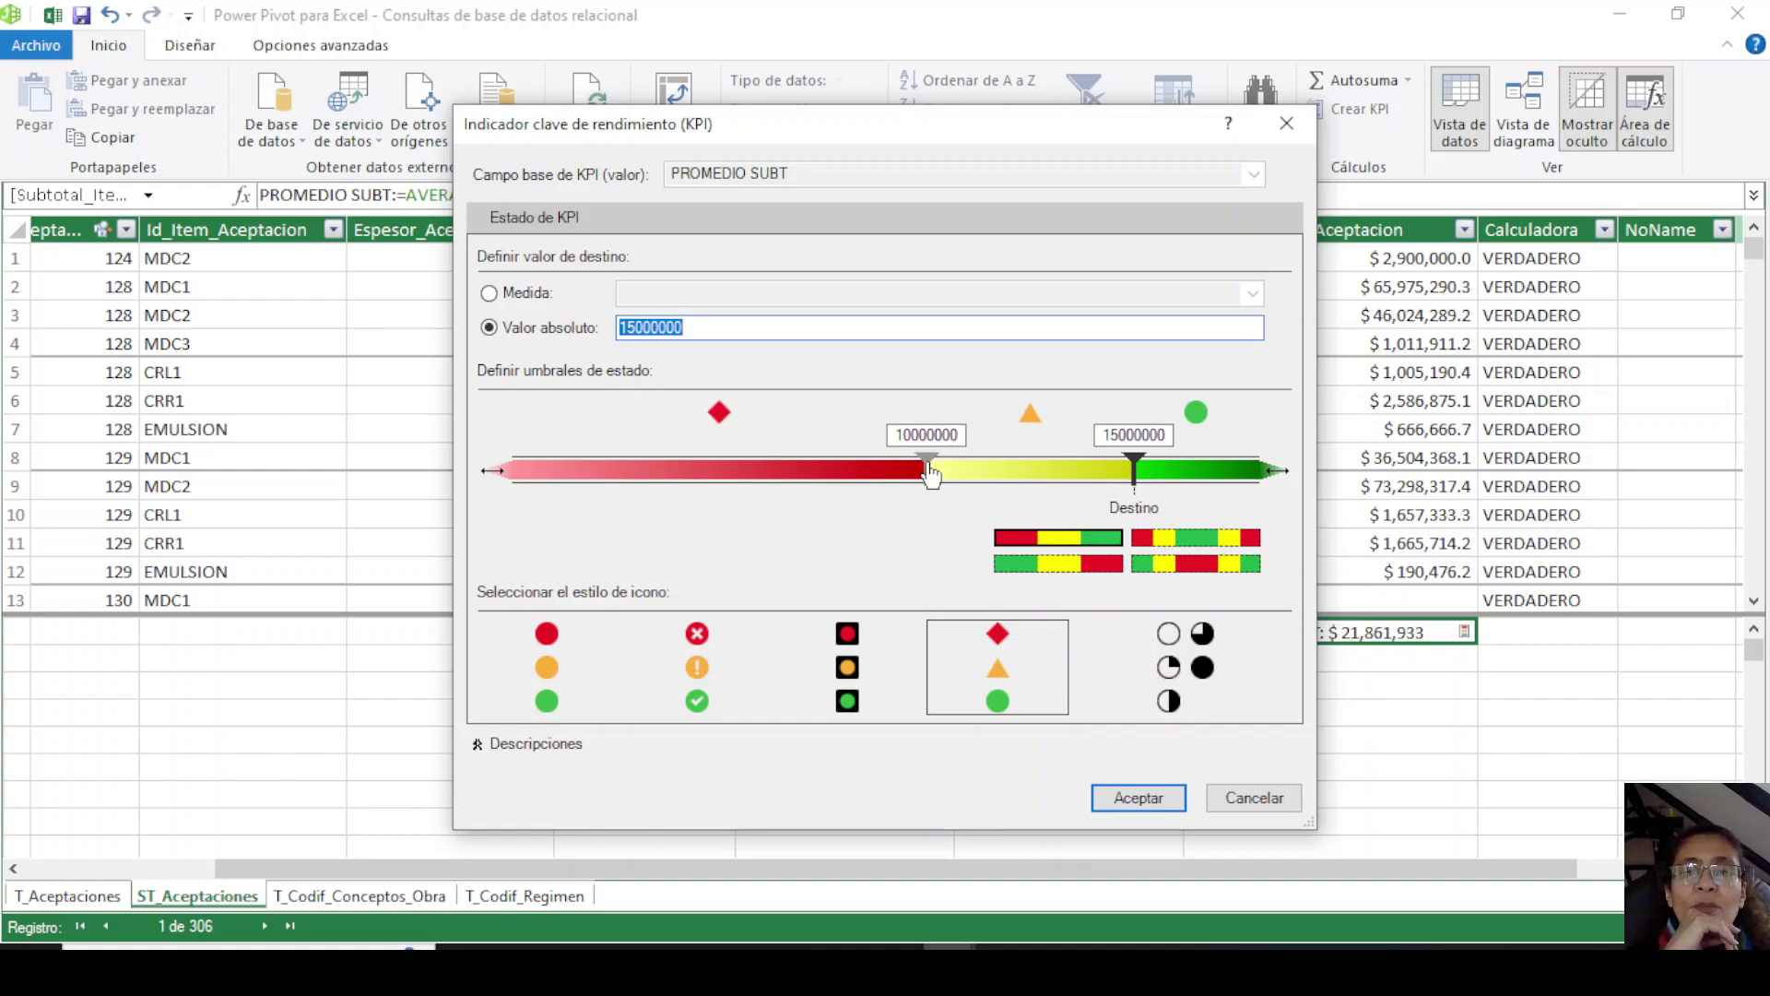
{"action": "left_click_drag", "start_coordinate": [933, 474], "coordinate": [895, 474]}
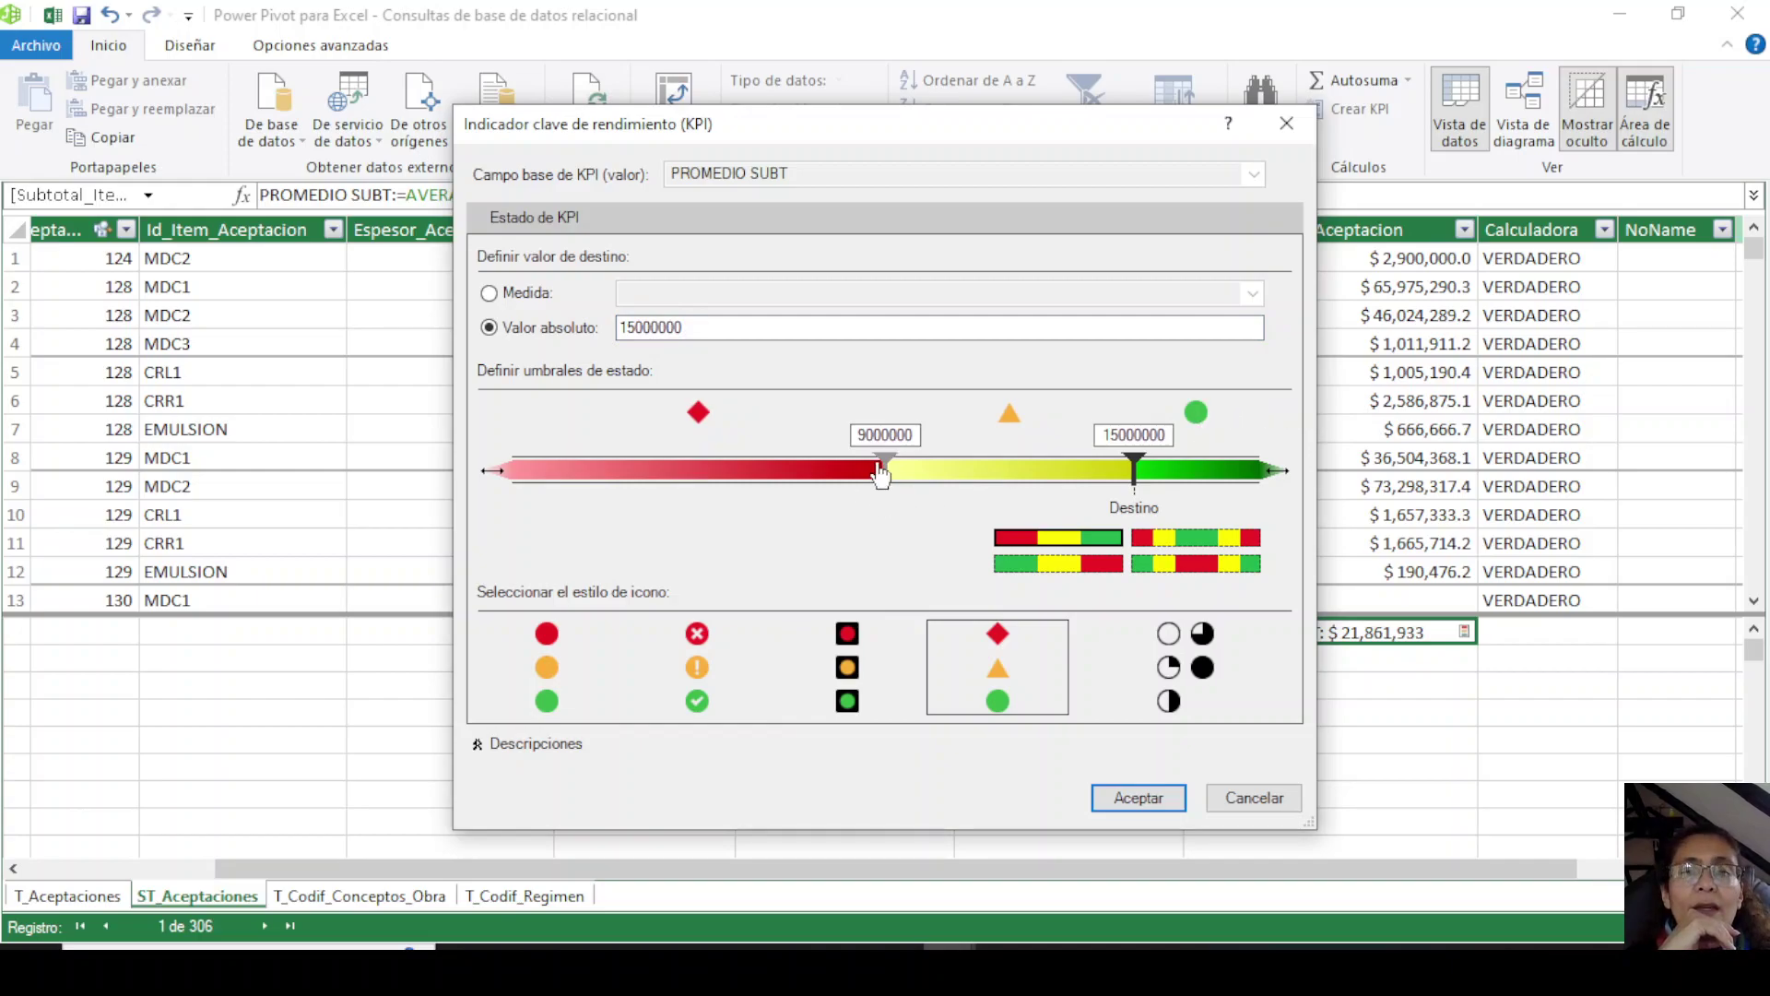
{"action": "left_click_drag", "start_coordinate": [885, 474], "coordinate": [727, 487]}
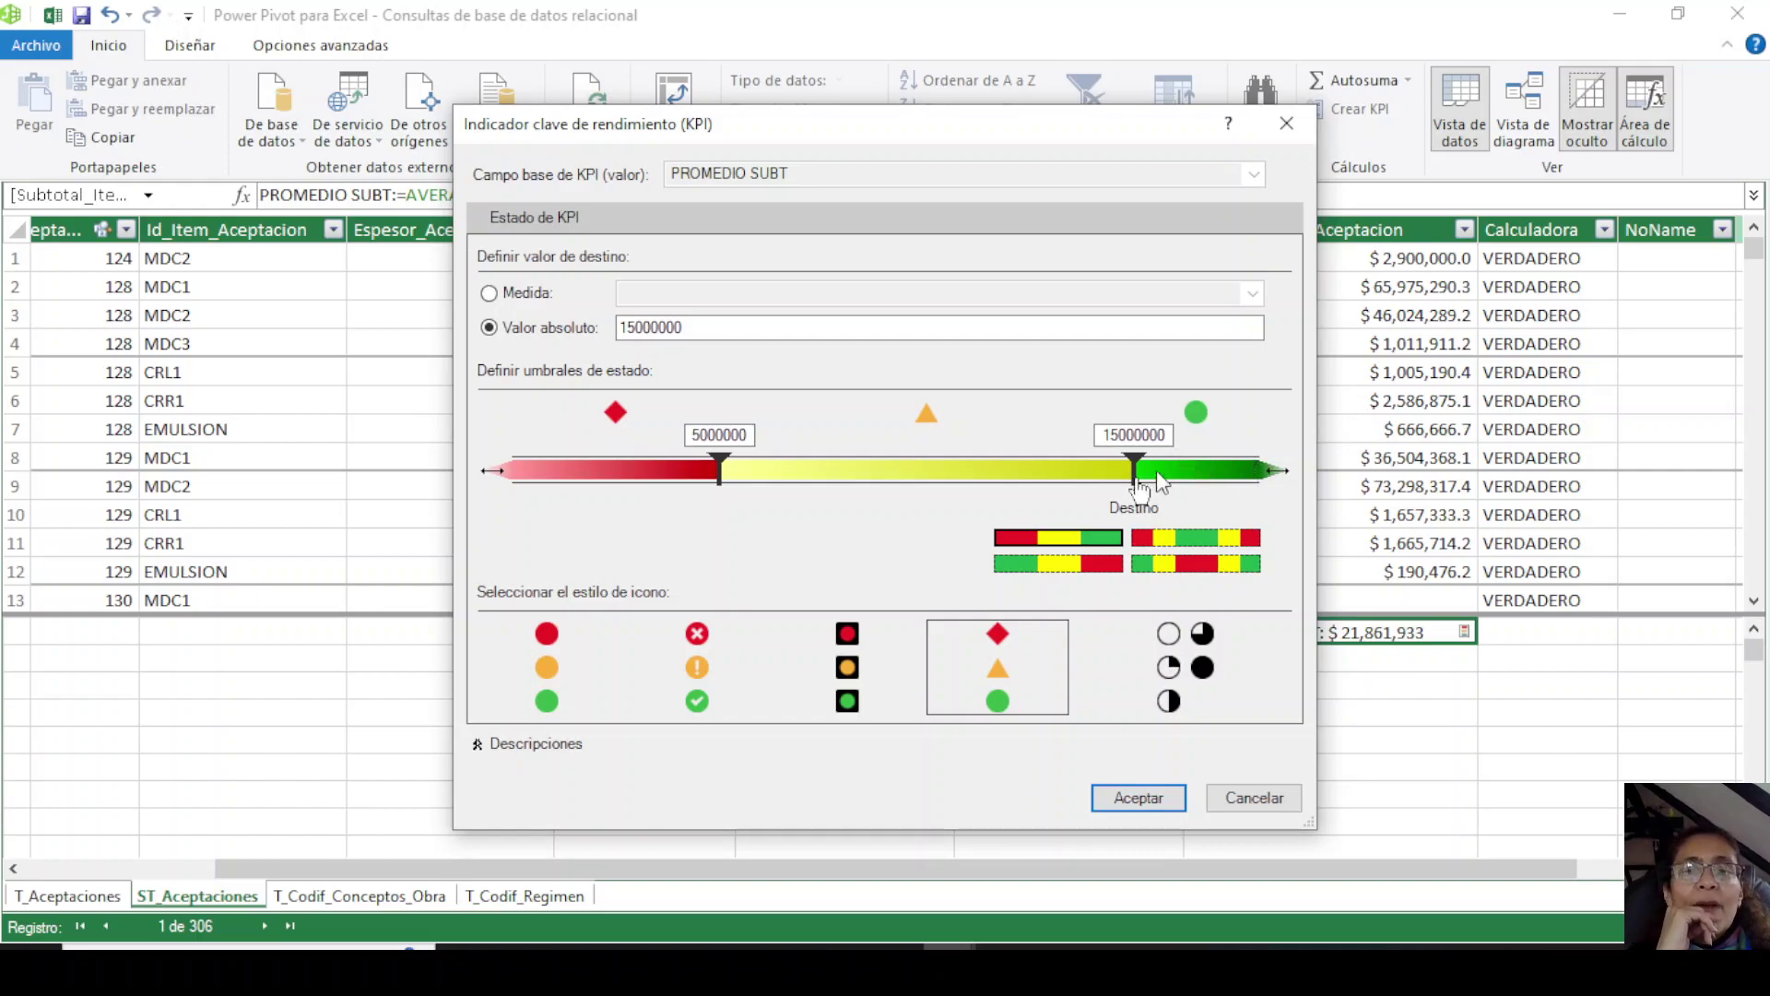
Choose the red, amber and green circle icon style for the PROMEDIO SUBT KPI and apply the settings.
{"action": "left_click", "coordinate": [529, 662]}
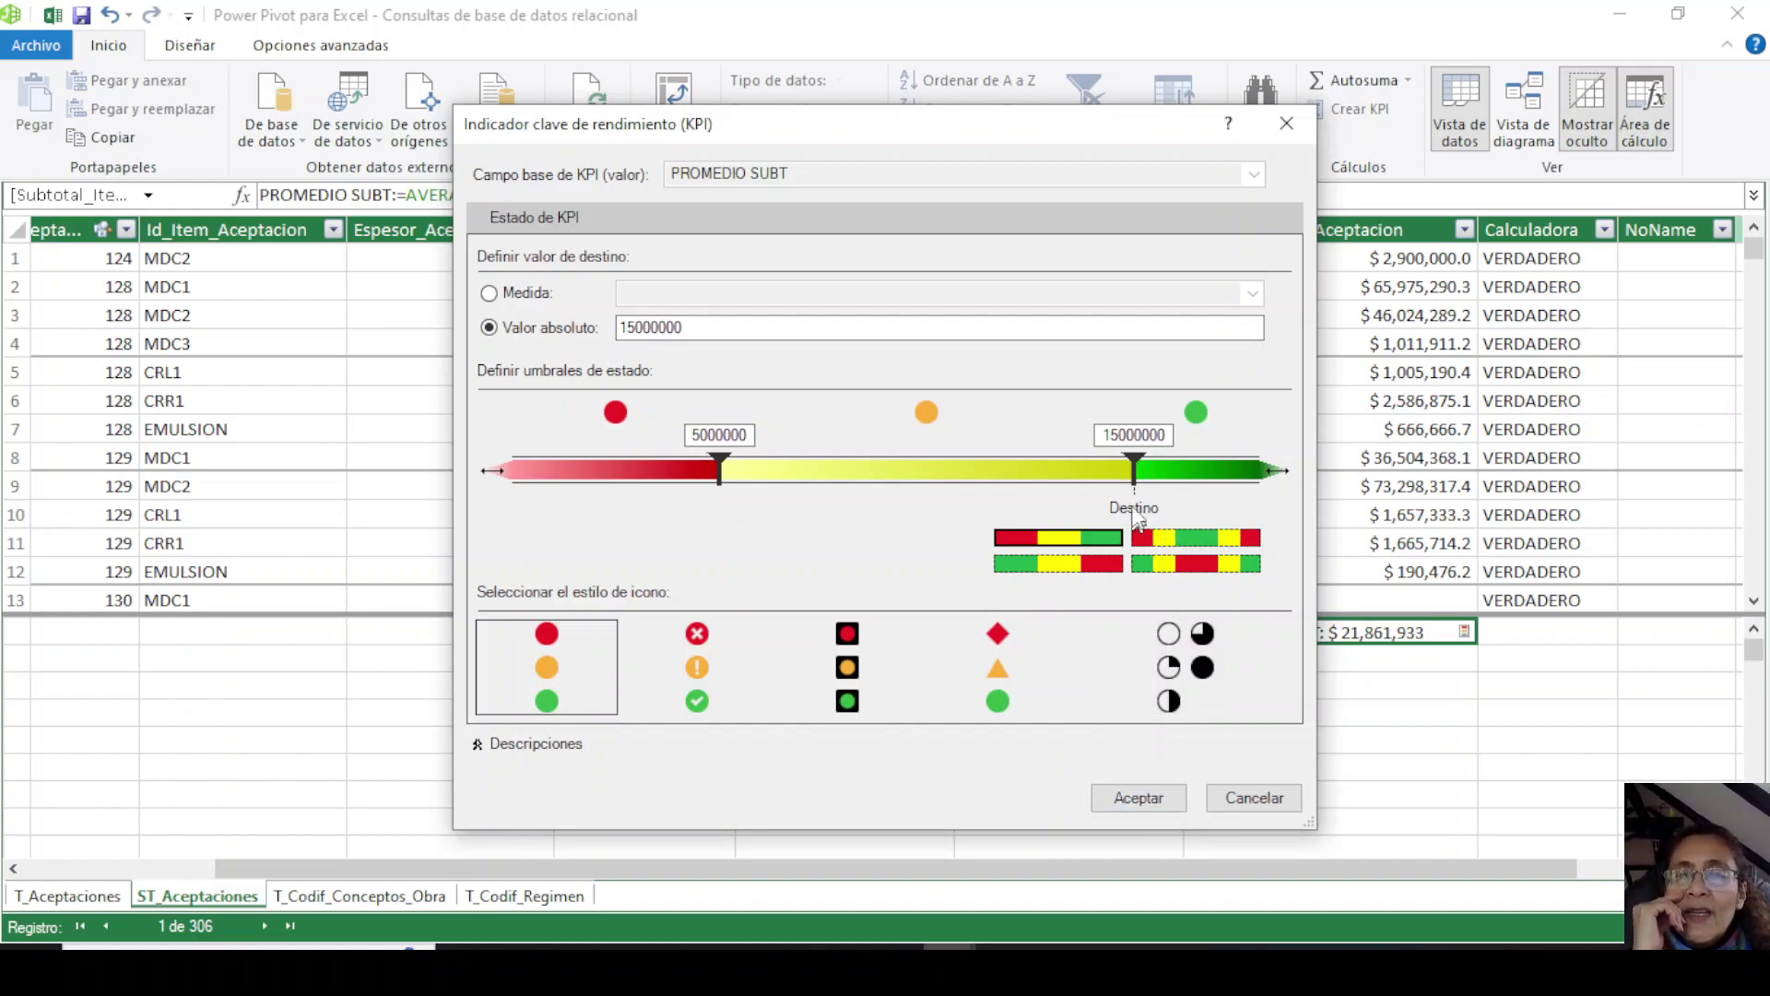
{"action": "mouse_move", "coordinate": [1134, 472]}
{"action": "left_mouse_down"}
{"action": "mouse_move", "coordinate": [979, 472]}
{"action": "mouse_move", "coordinate": [1139, 477]}
{"action": "left_mouse_up"}
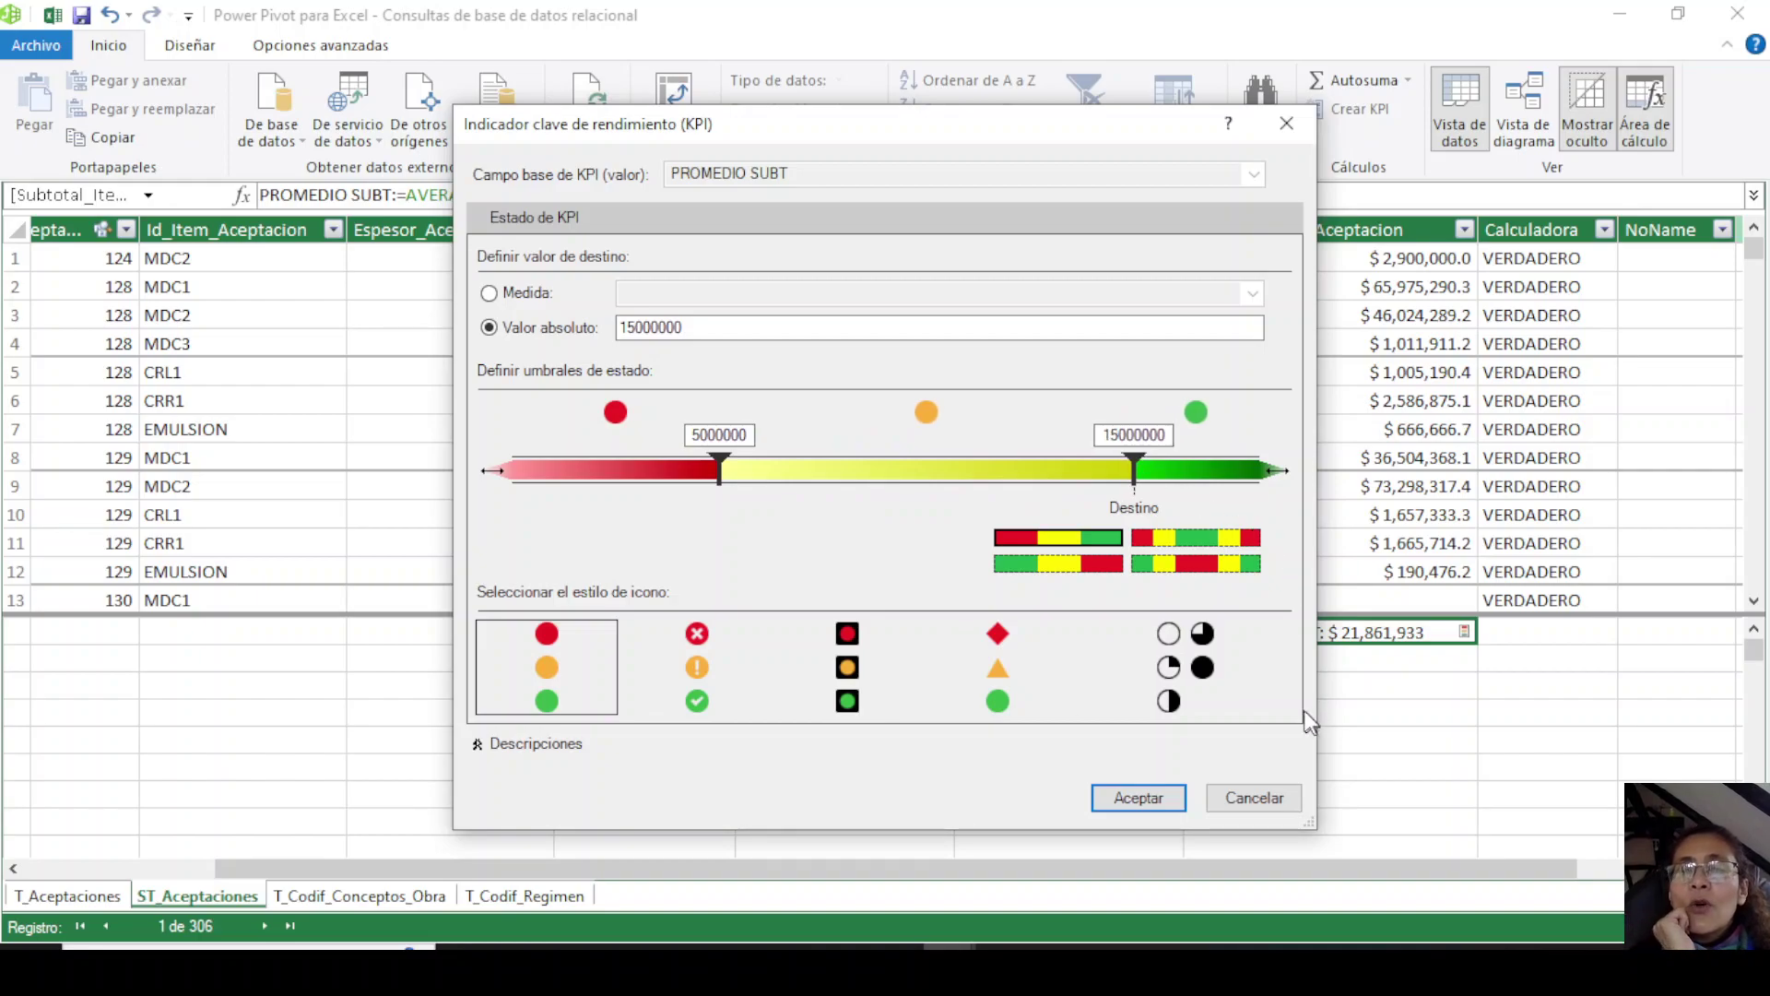
{"action": "left_click", "coordinate": [1121, 797]}
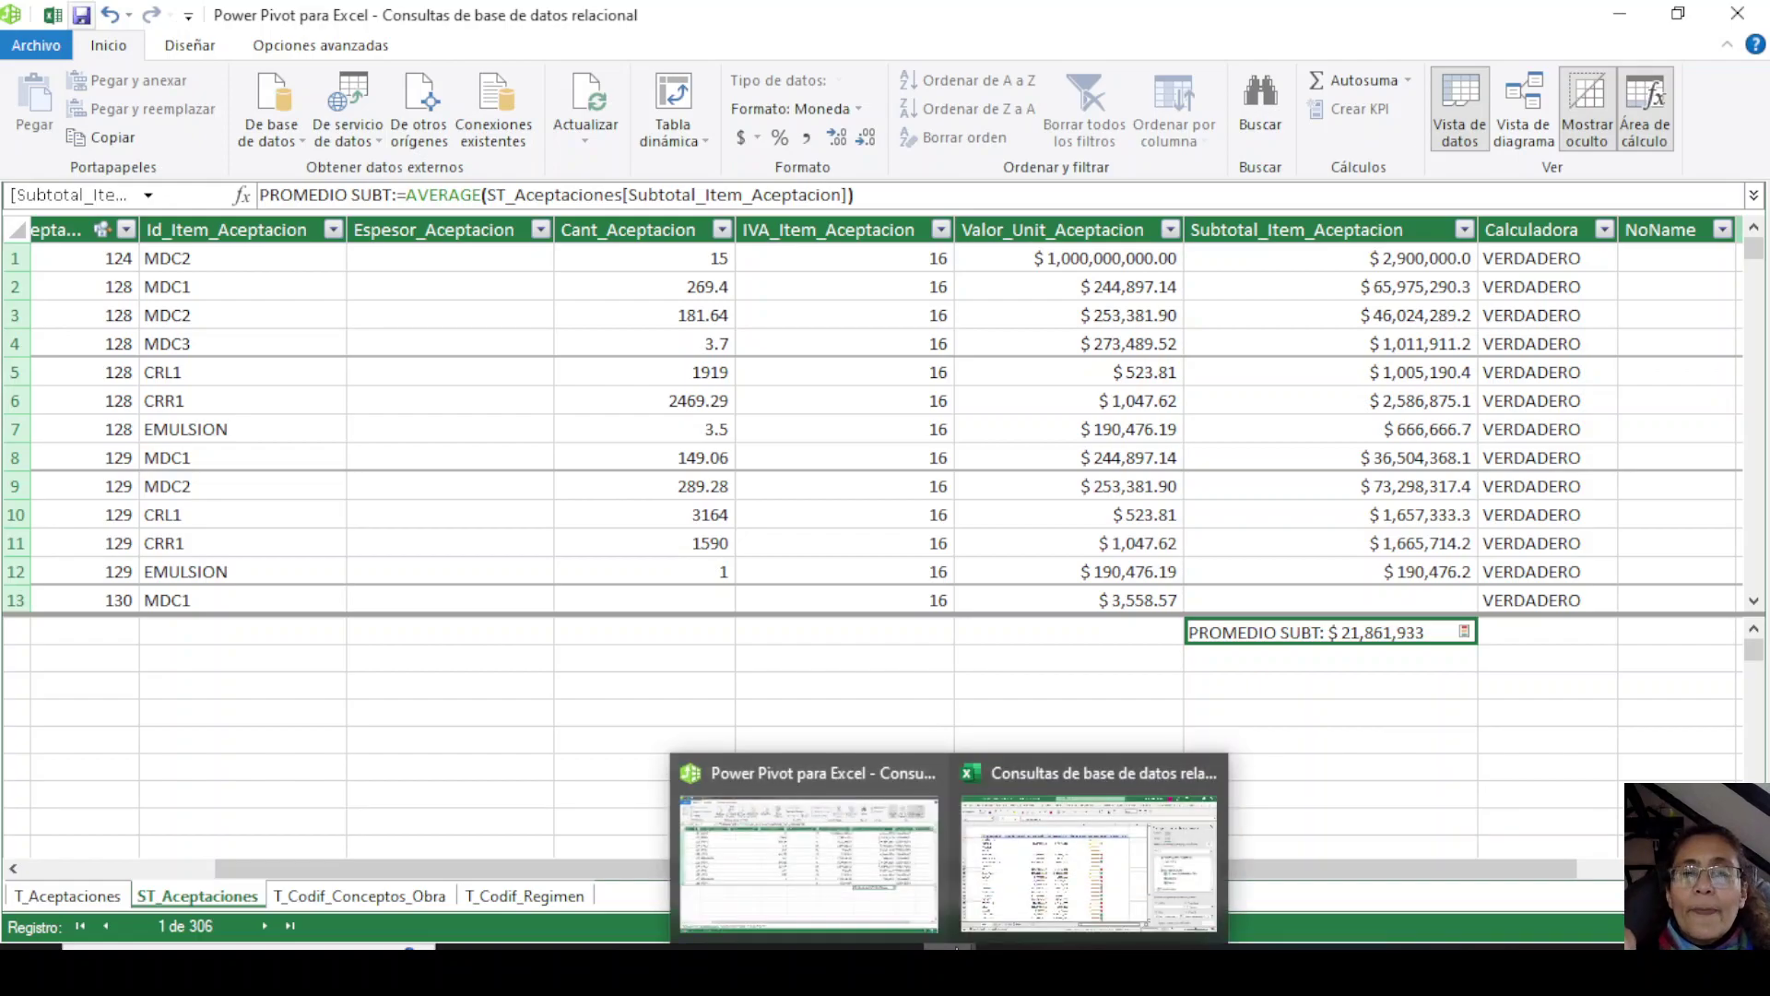
Switch back to the Excel workbook and review the KPI status icons and the PROMEDIO SUBT components in the field list.
{"action": "left_click", "coordinate": [1056, 850]}
{"action": "left_click", "coordinate": [1056, 850]}
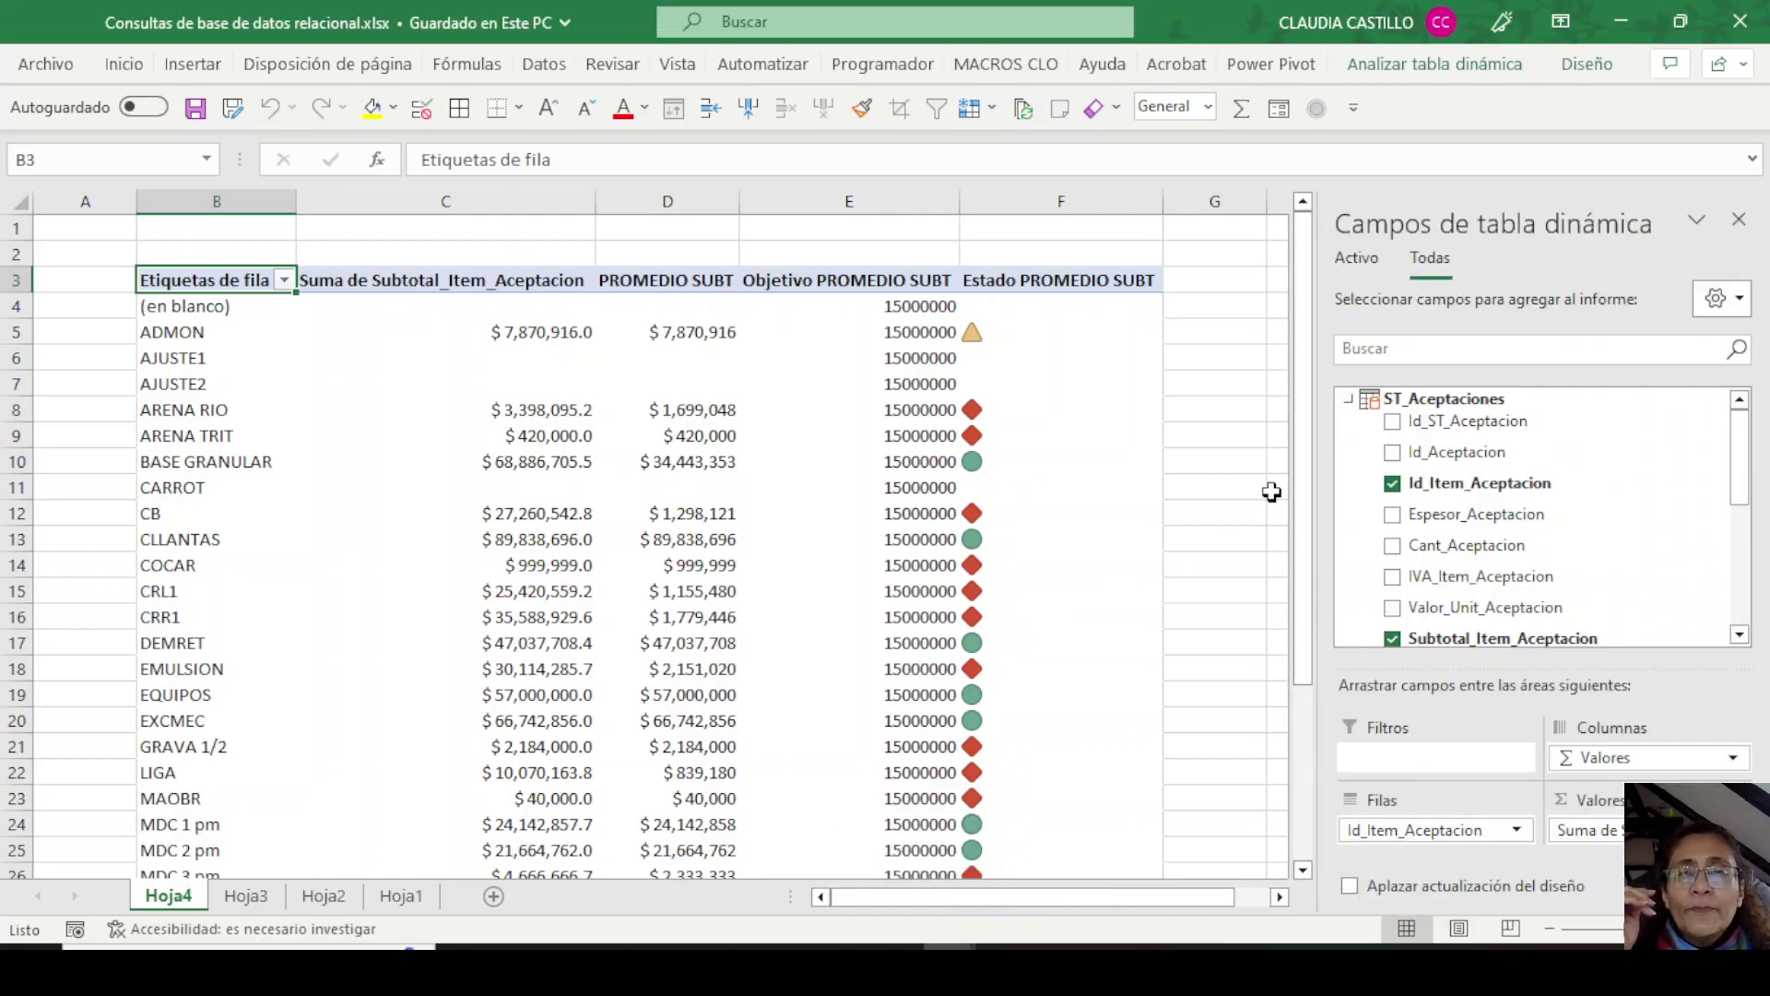
{"action": "scroll", "coordinate": [1449, 498], "scroll_direction": "down", "scroll_amount": 2}
{"action": "scroll", "coordinate": [1449, 497], "scroll_direction": "down", "scroll_amount": 2}
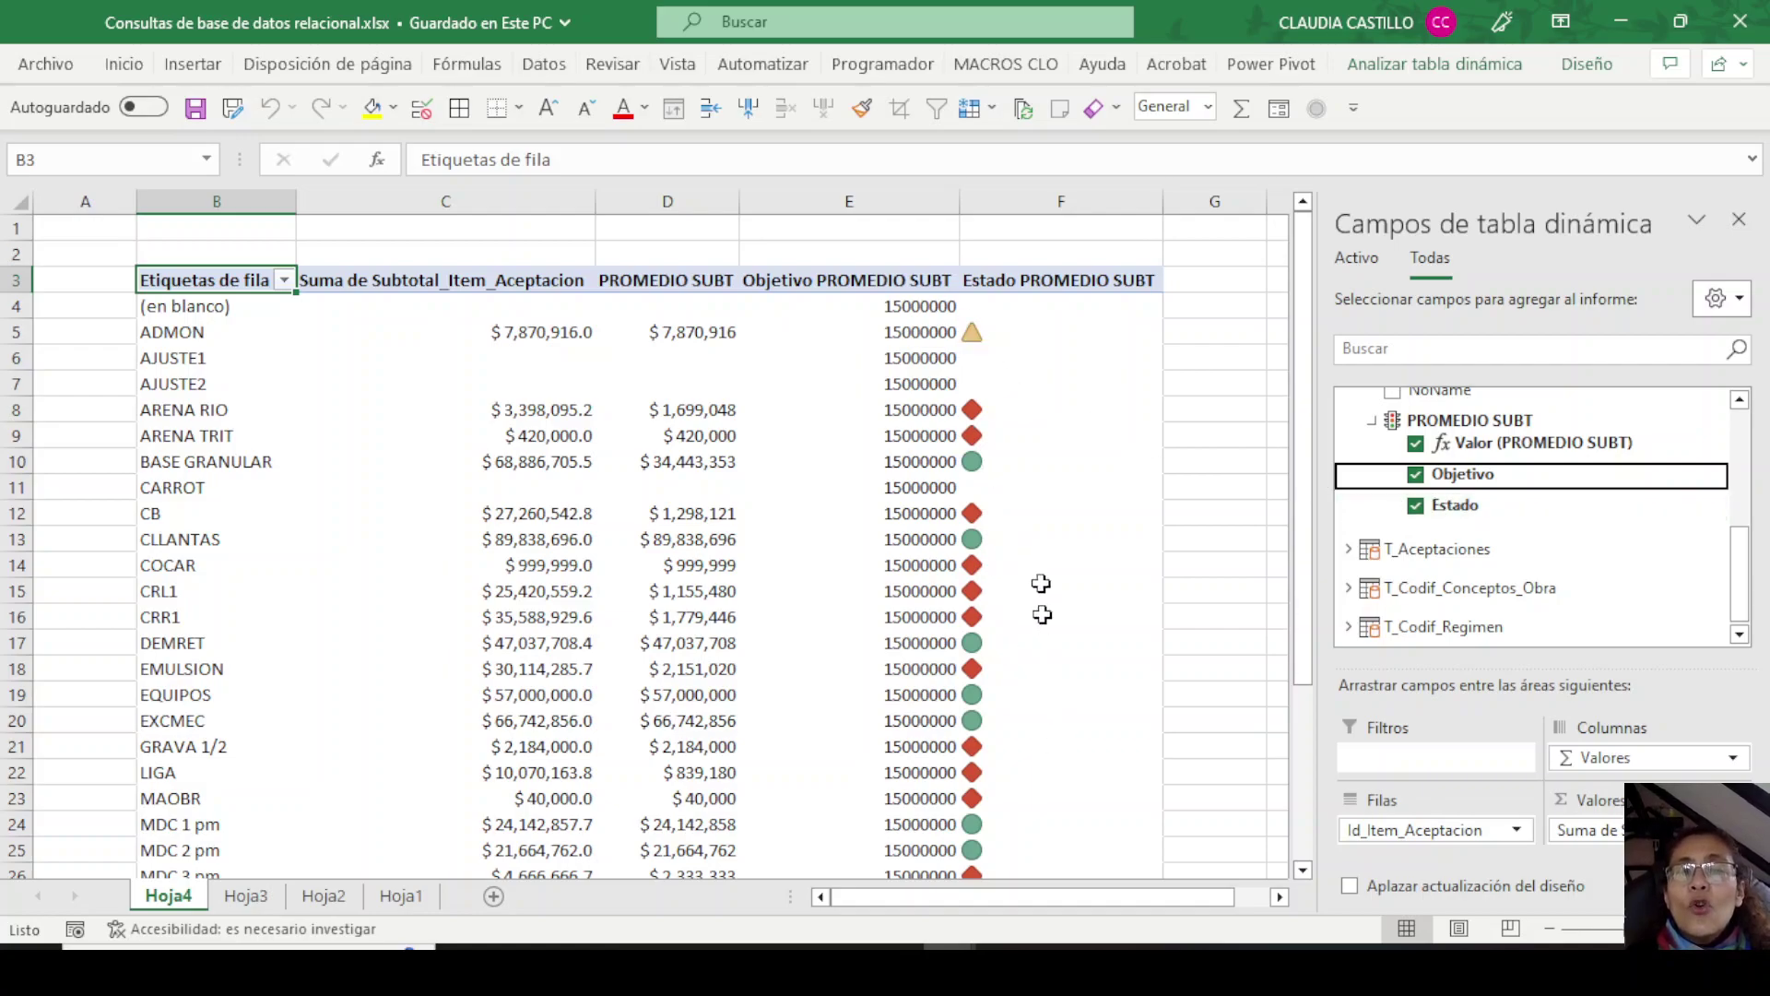
Expand the ribbon and look at the conditional formatting options, including icon sets, without applying a rule to the pivot table.
{"action": "double_click", "coordinate": [125, 65]}
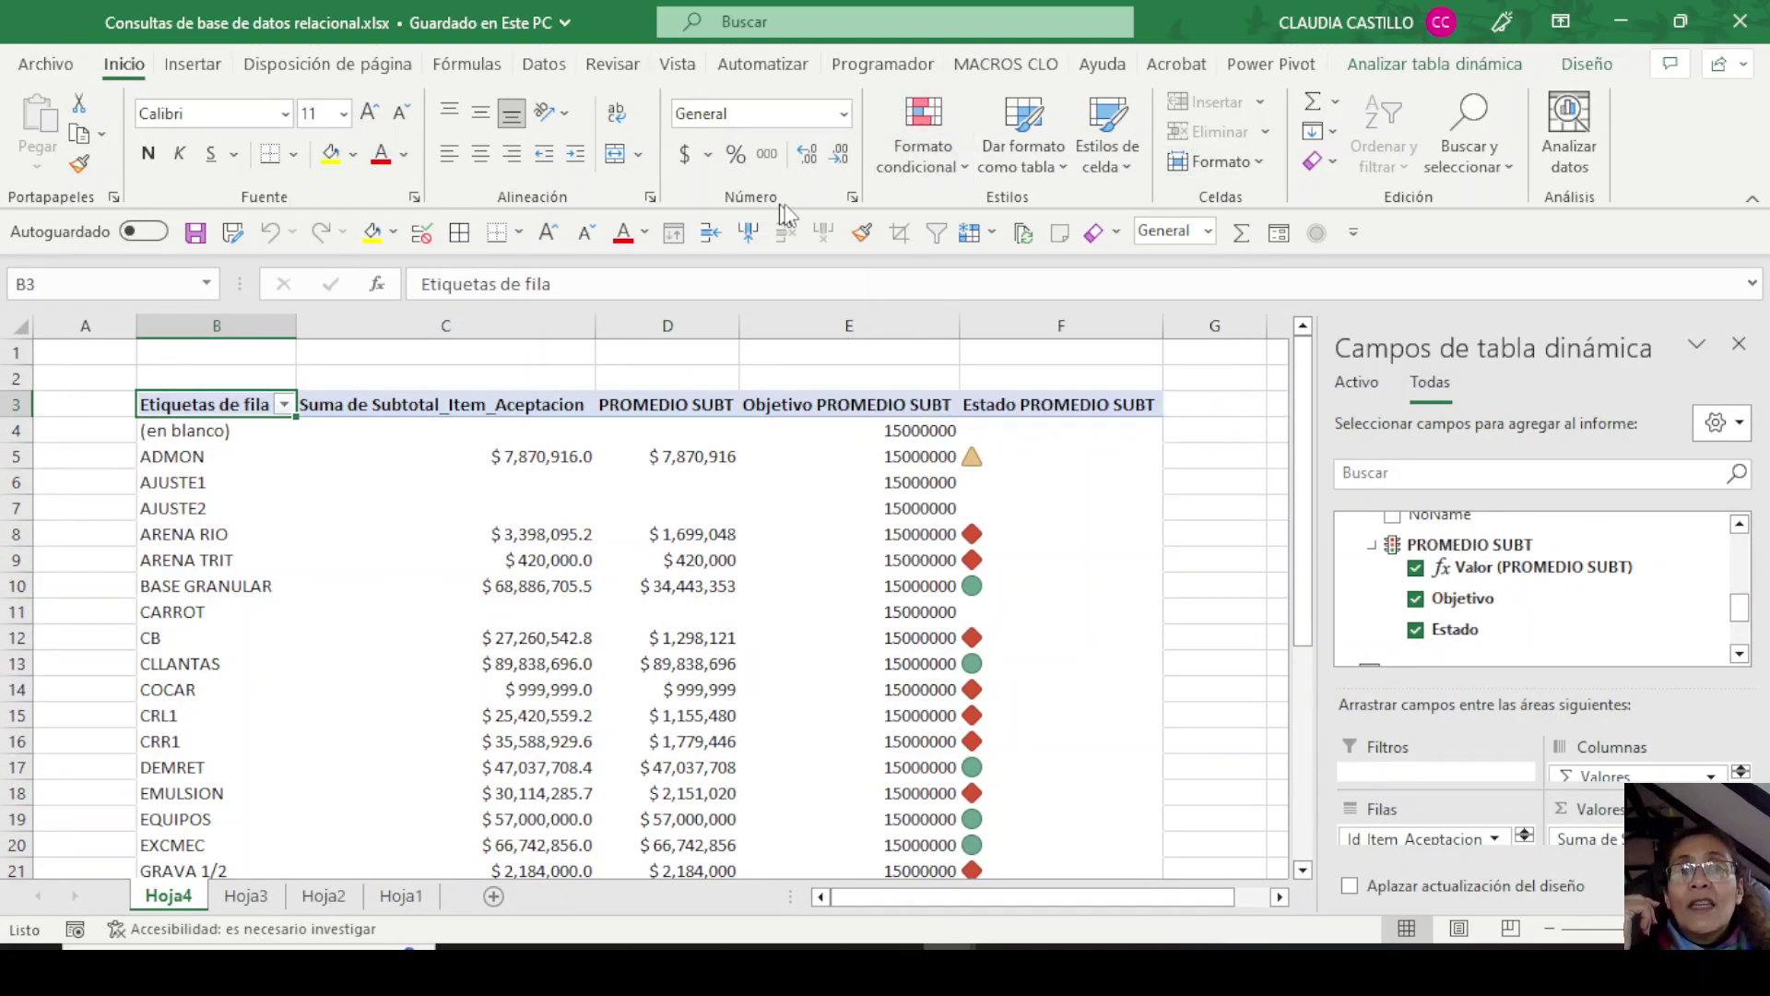
{"action": "left_click", "coordinate": [908, 164]}
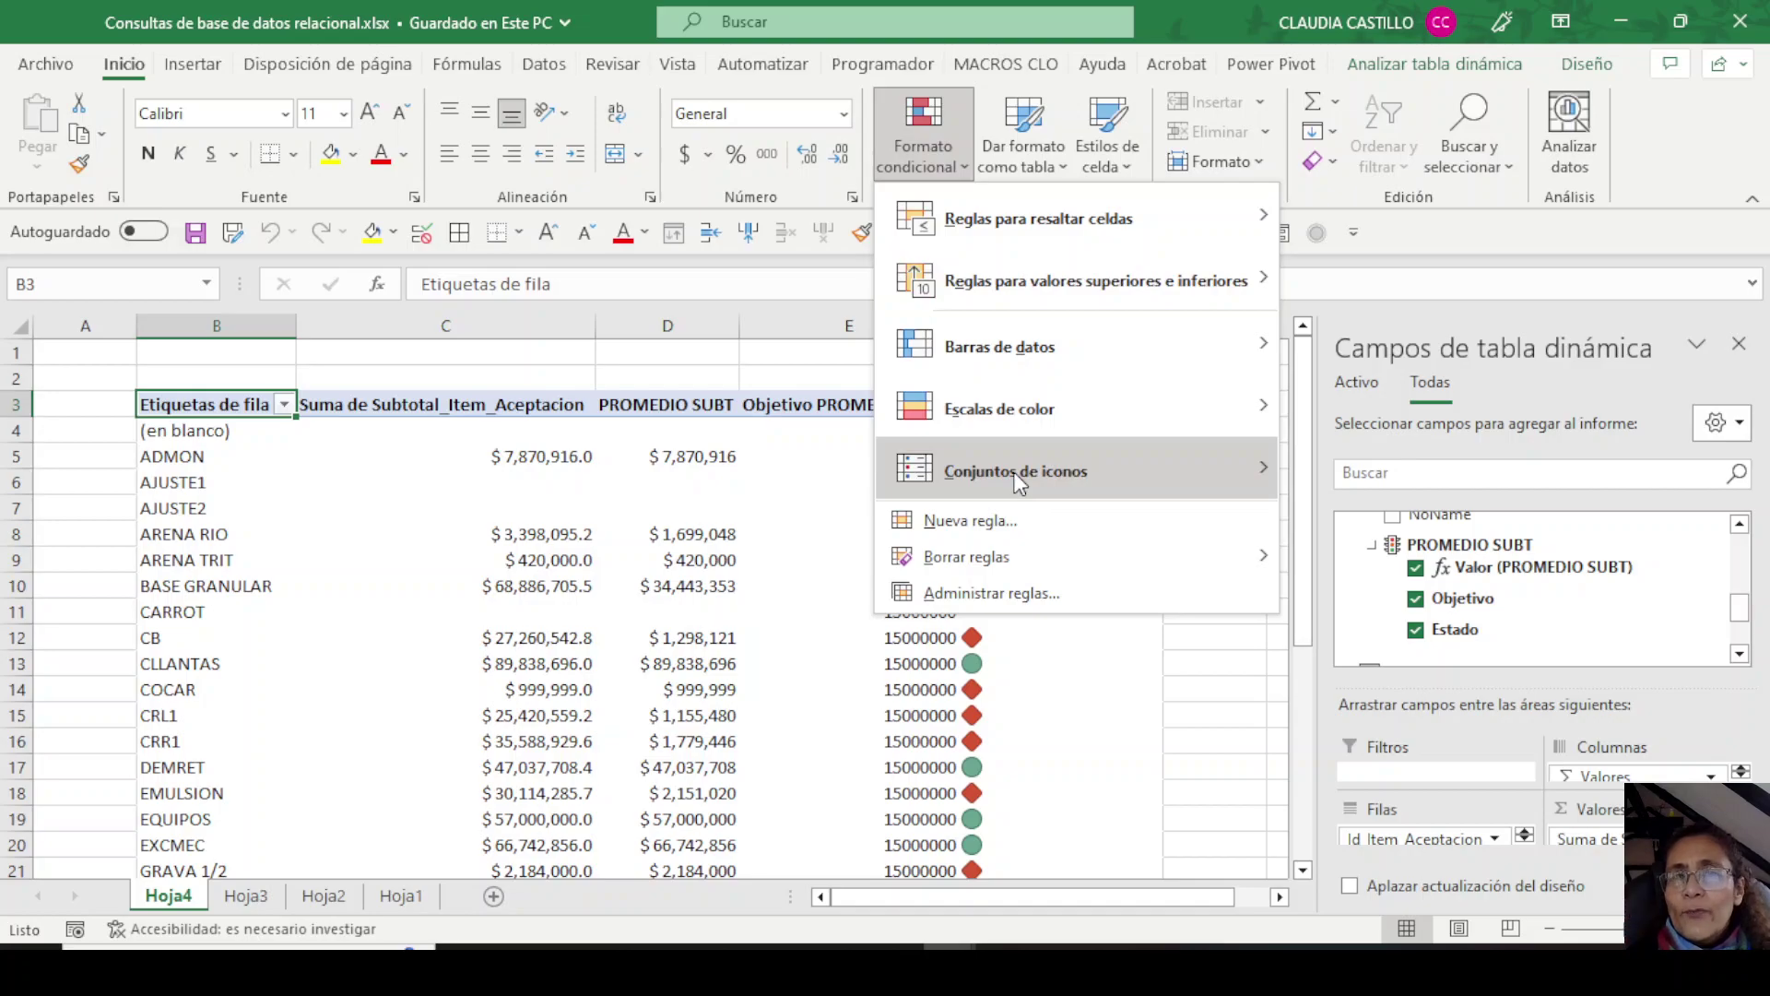
{"action": "mouse_move", "coordinate": [1014, 472]}
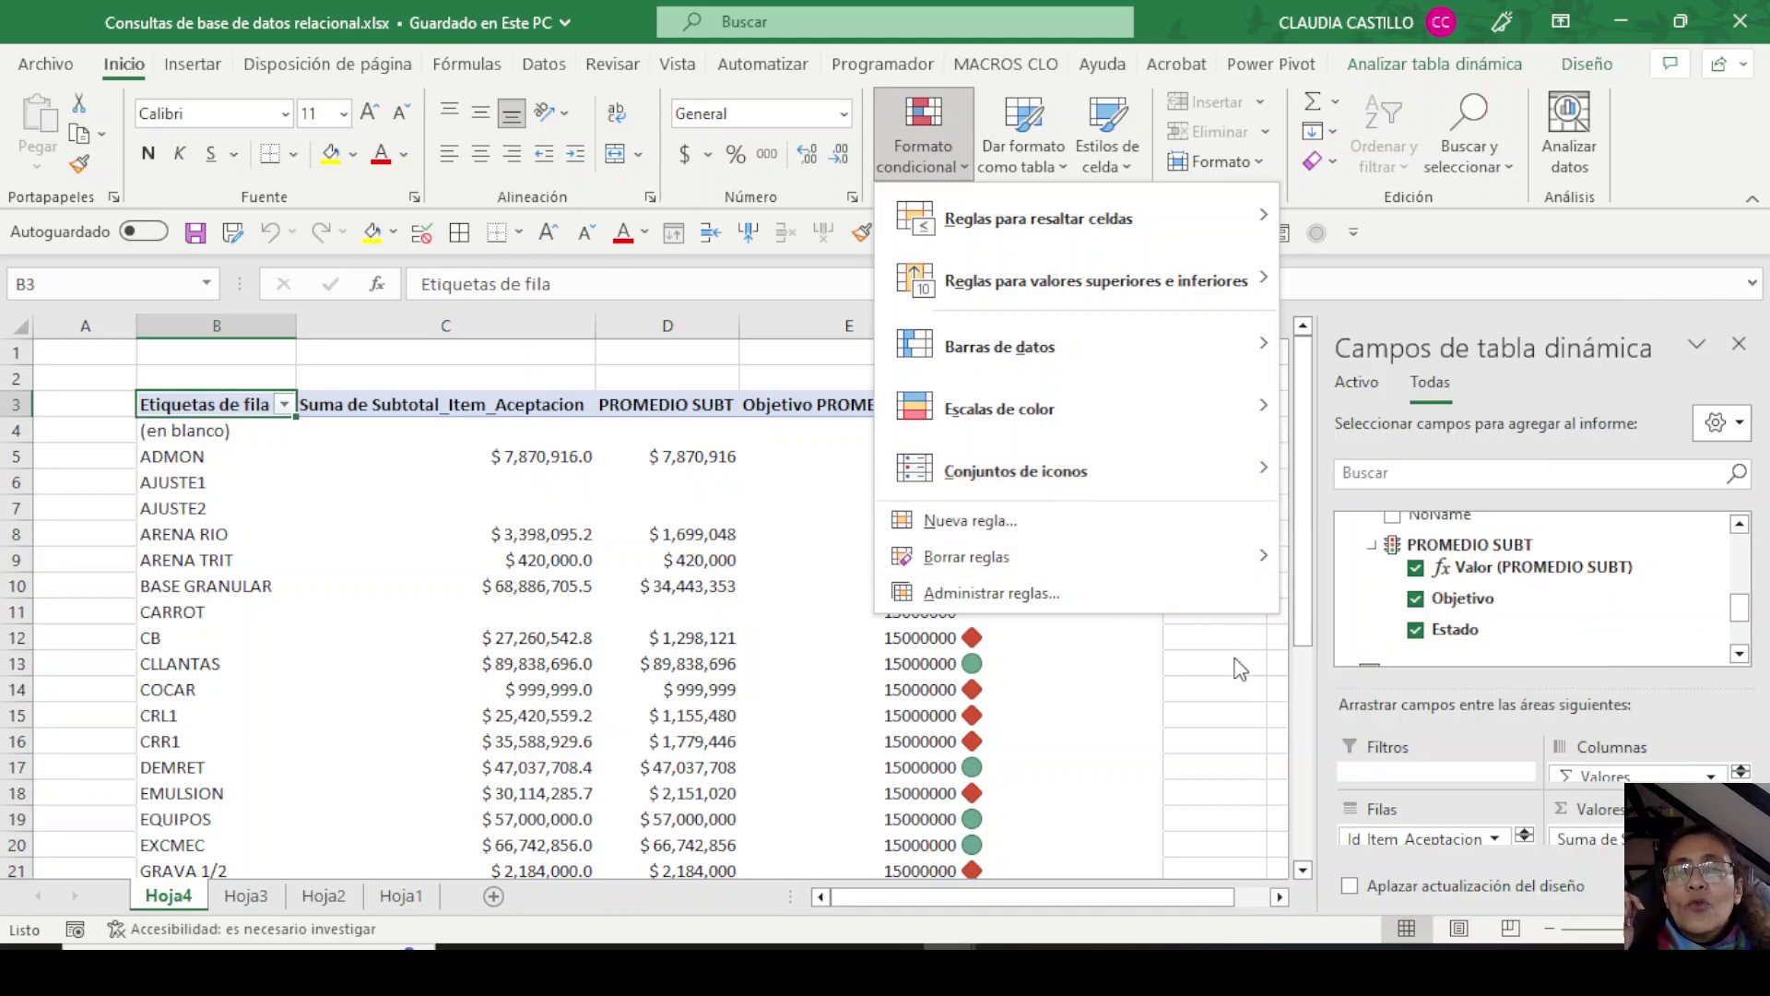
{"action": "left_click", "coordinate": [1143, 682]}
{"action": "left_click", "coordinate": [1103, 666]}
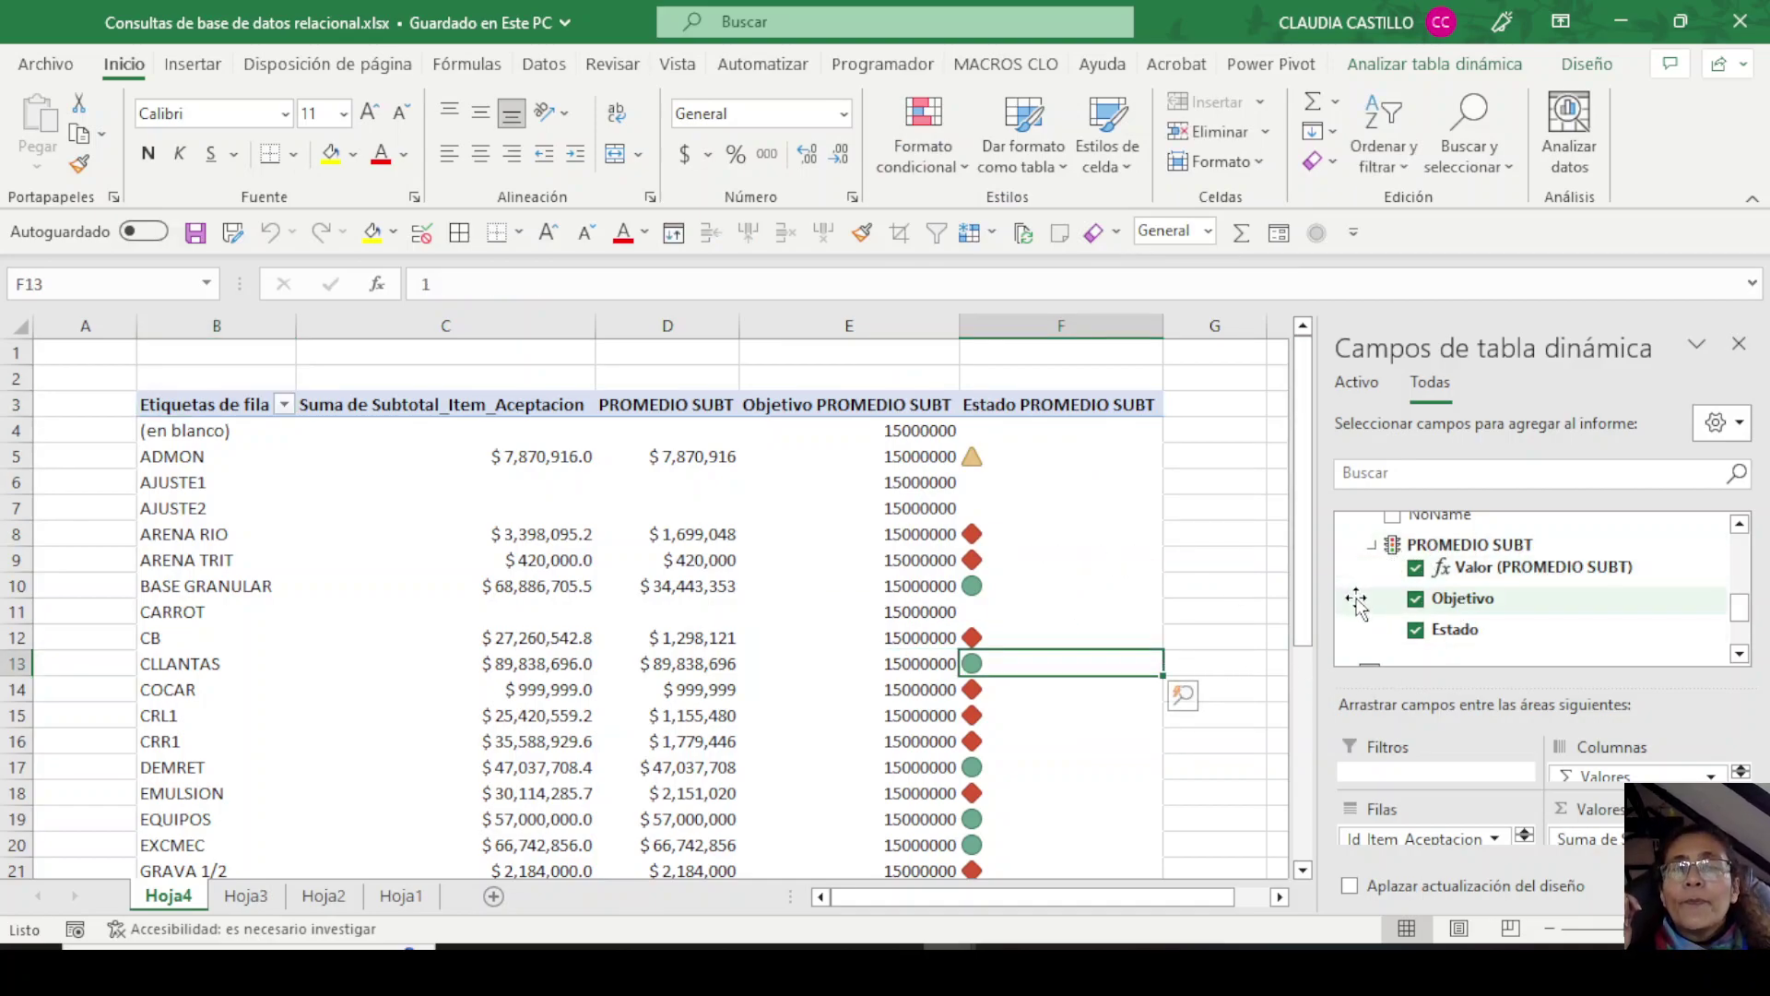
{"action": "scroll", "coordinate": [1359, 599], "scroll_direction": "up", "scroll_amount": 1}
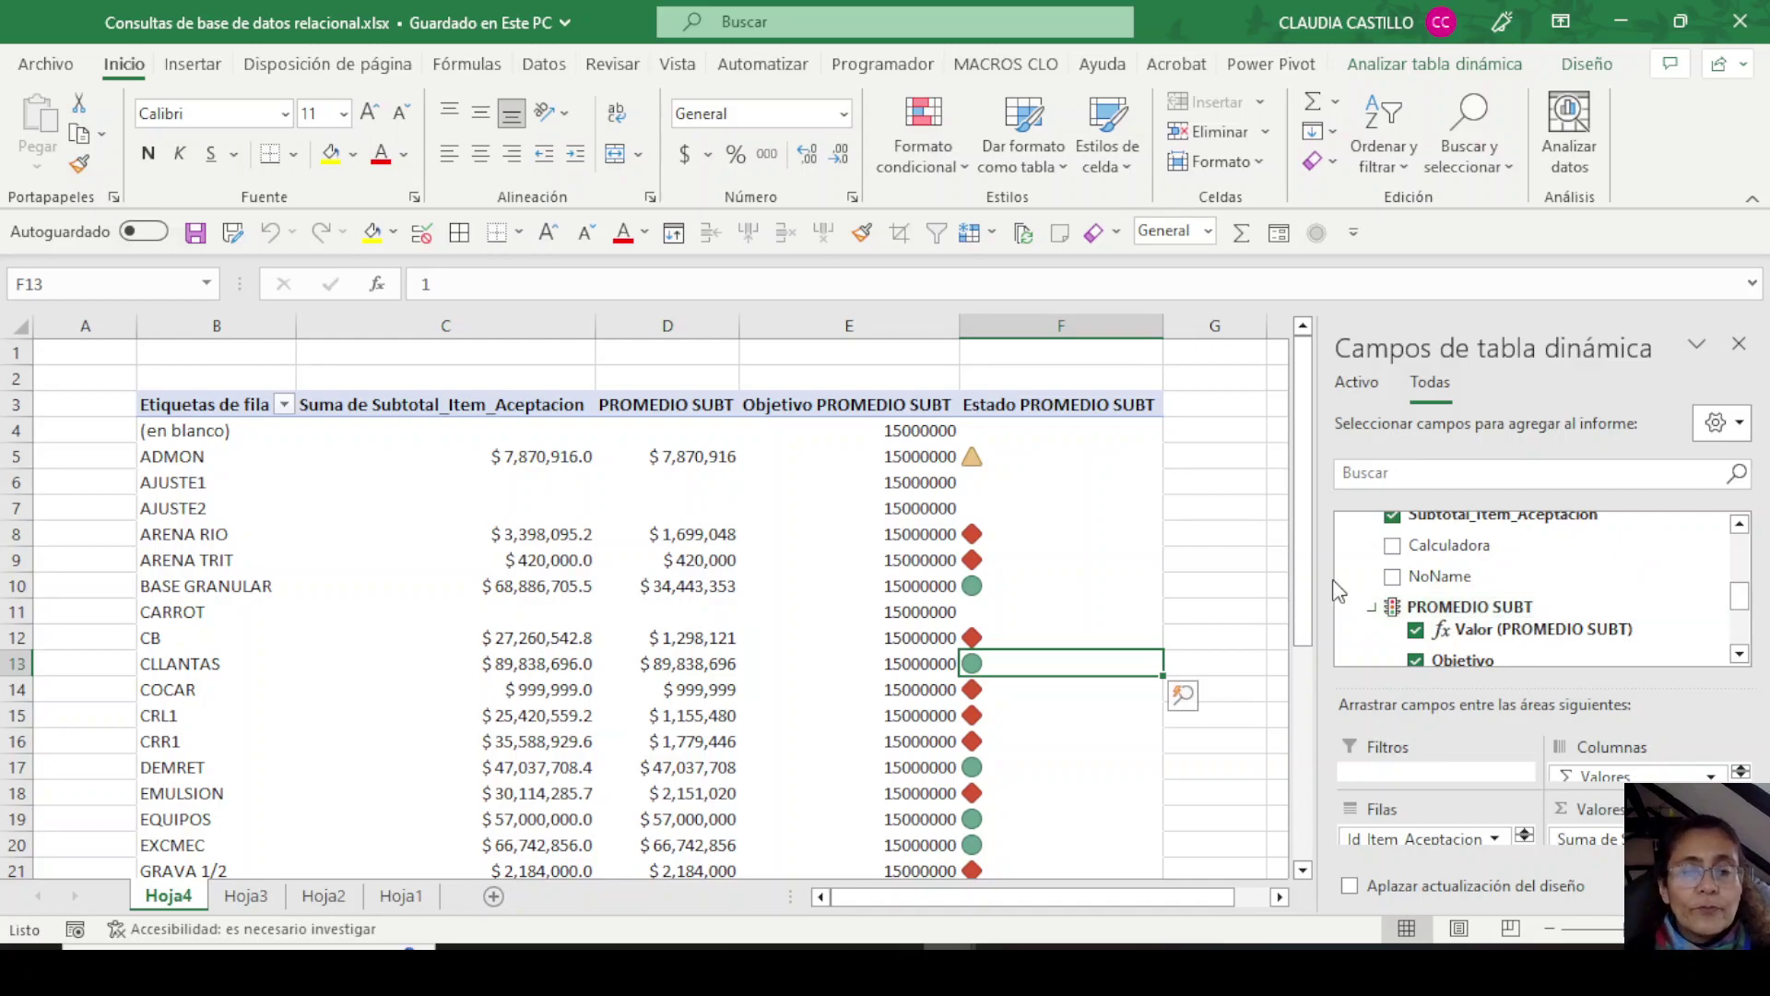
Switch to Power Pivot, hide and show the calculation area, and shrink it so that more ST_Aceptaciones data rows fit.
{"action": "key", "text": "alt+Tab"}
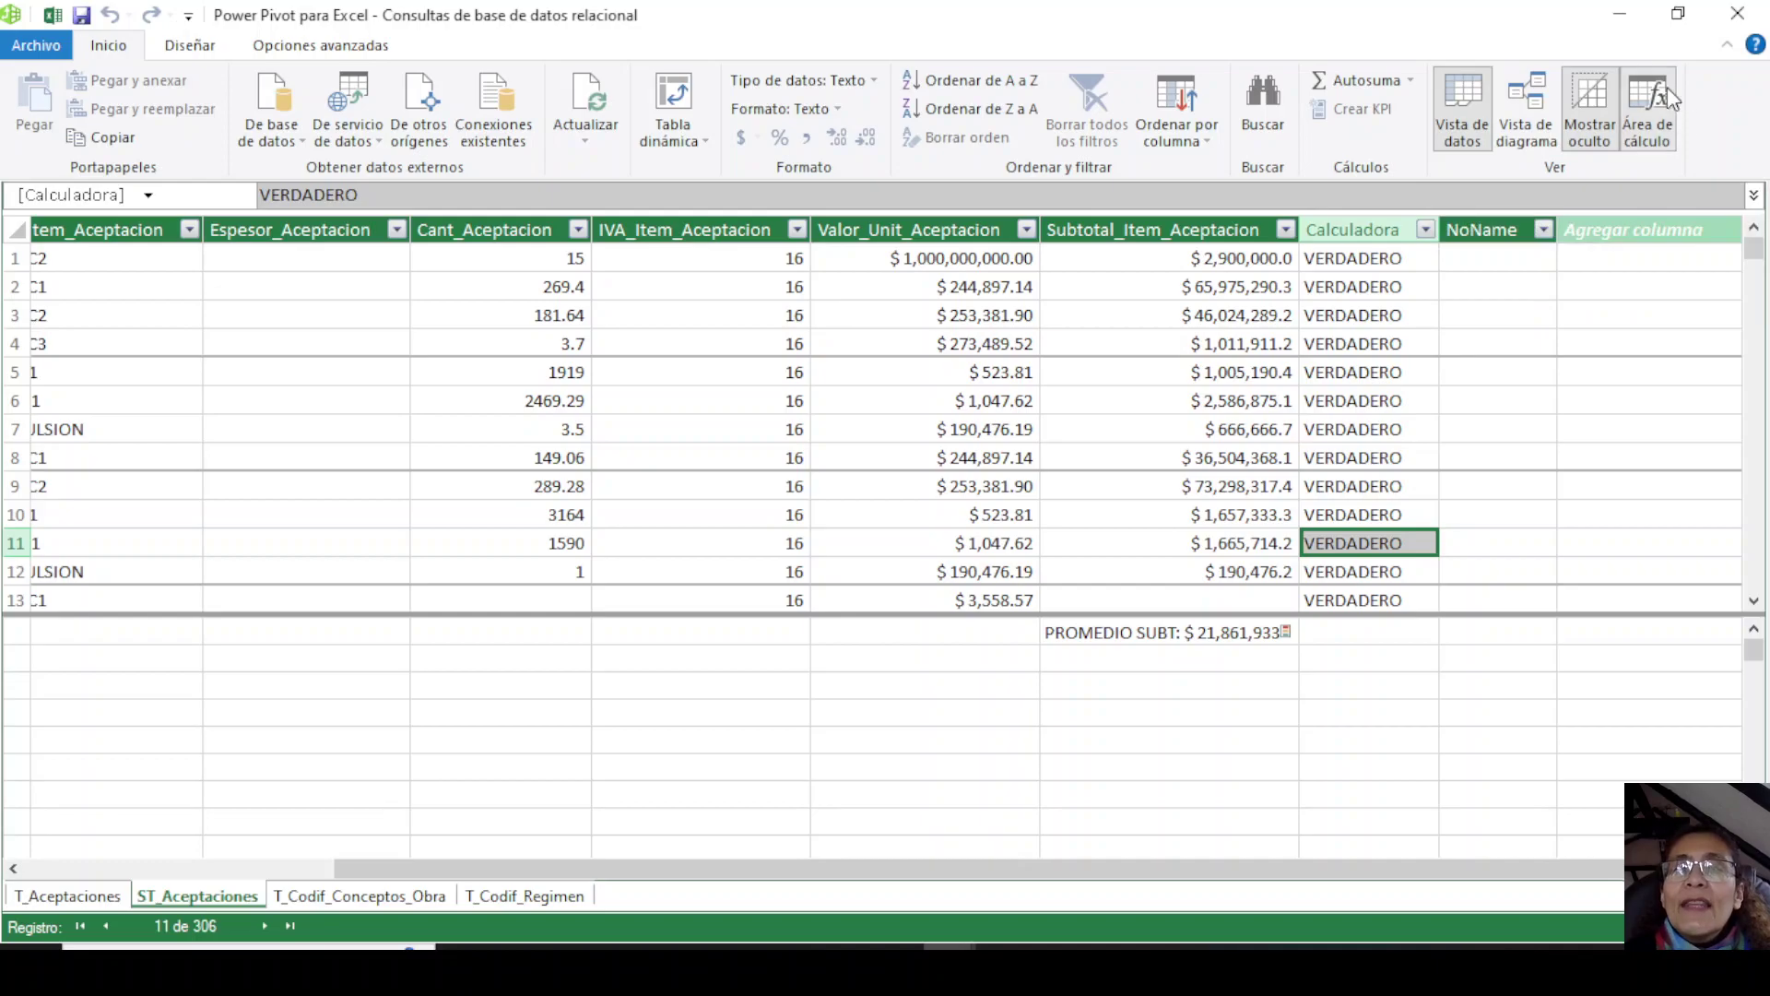
{"action": "left_click", "coordinate": [1664, 147]}
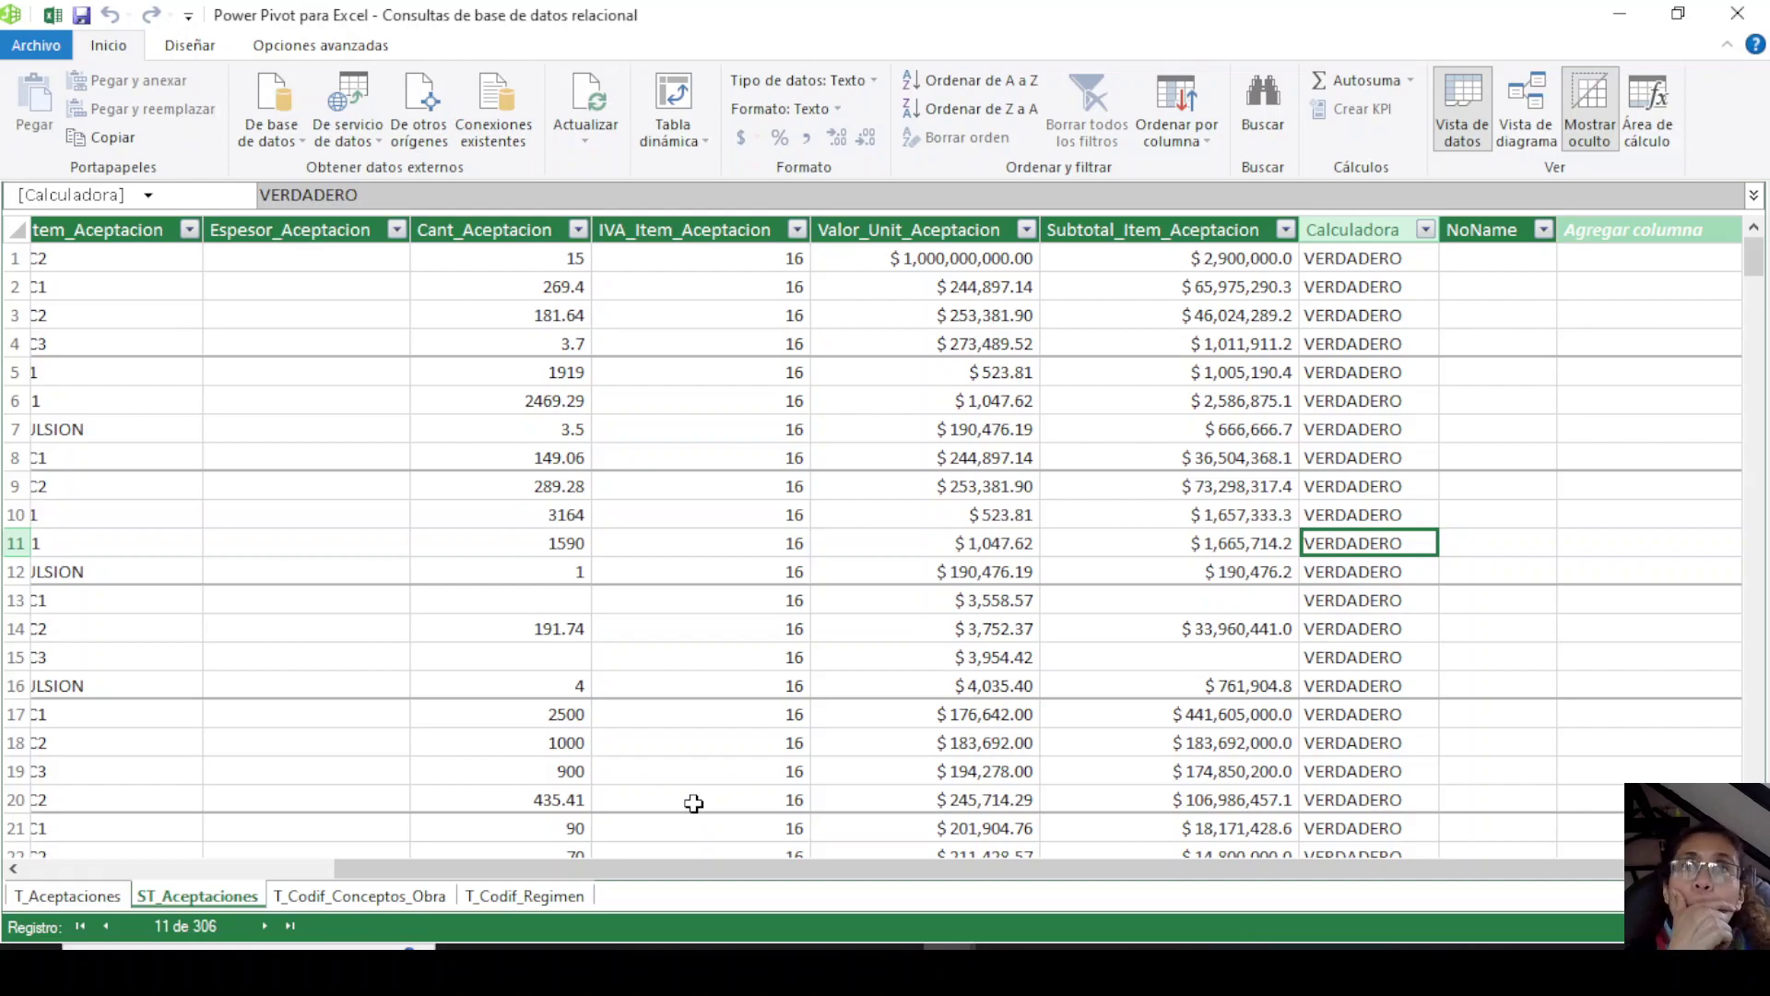
{"action": "left_click", "coordinate": [1648, 109]}
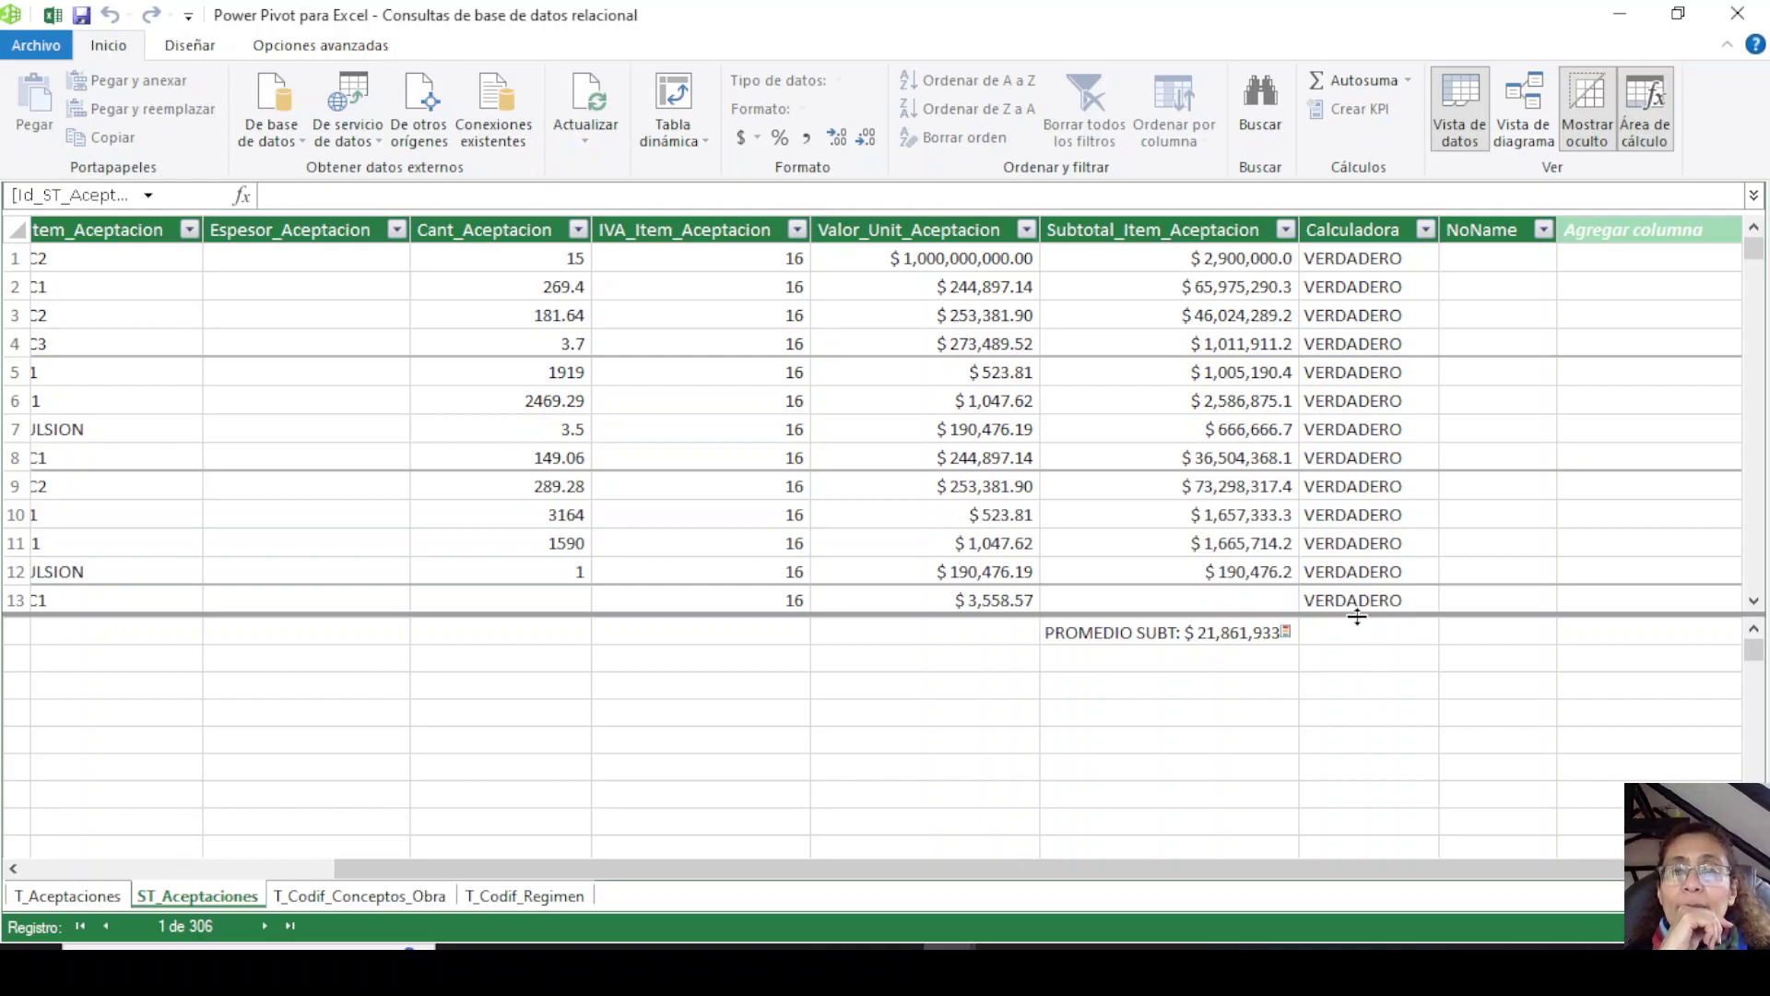
{"action": "left_click_drag", "start_coordinate": [1355, 615], "coordinate": [1397, 703]}
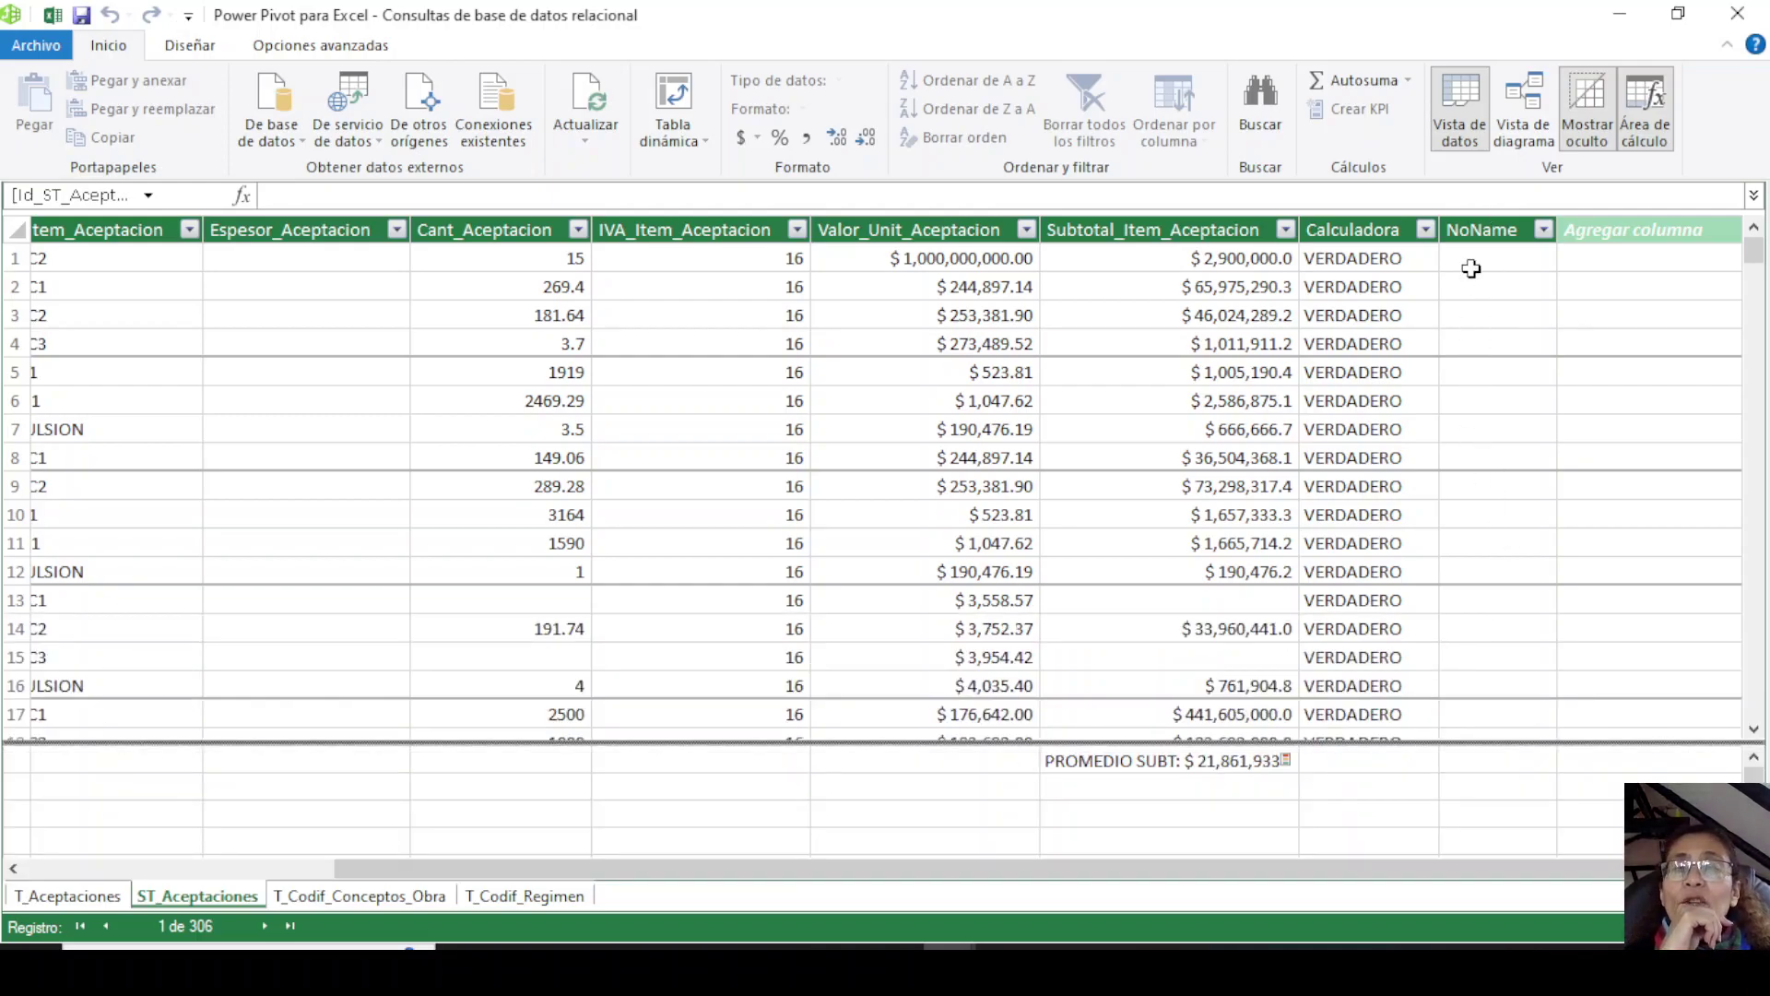
Permanently delete the empty NoName column from the ST_Aceptaciones table.
{"action": "left_click", "coordinate": [1496, 227]}
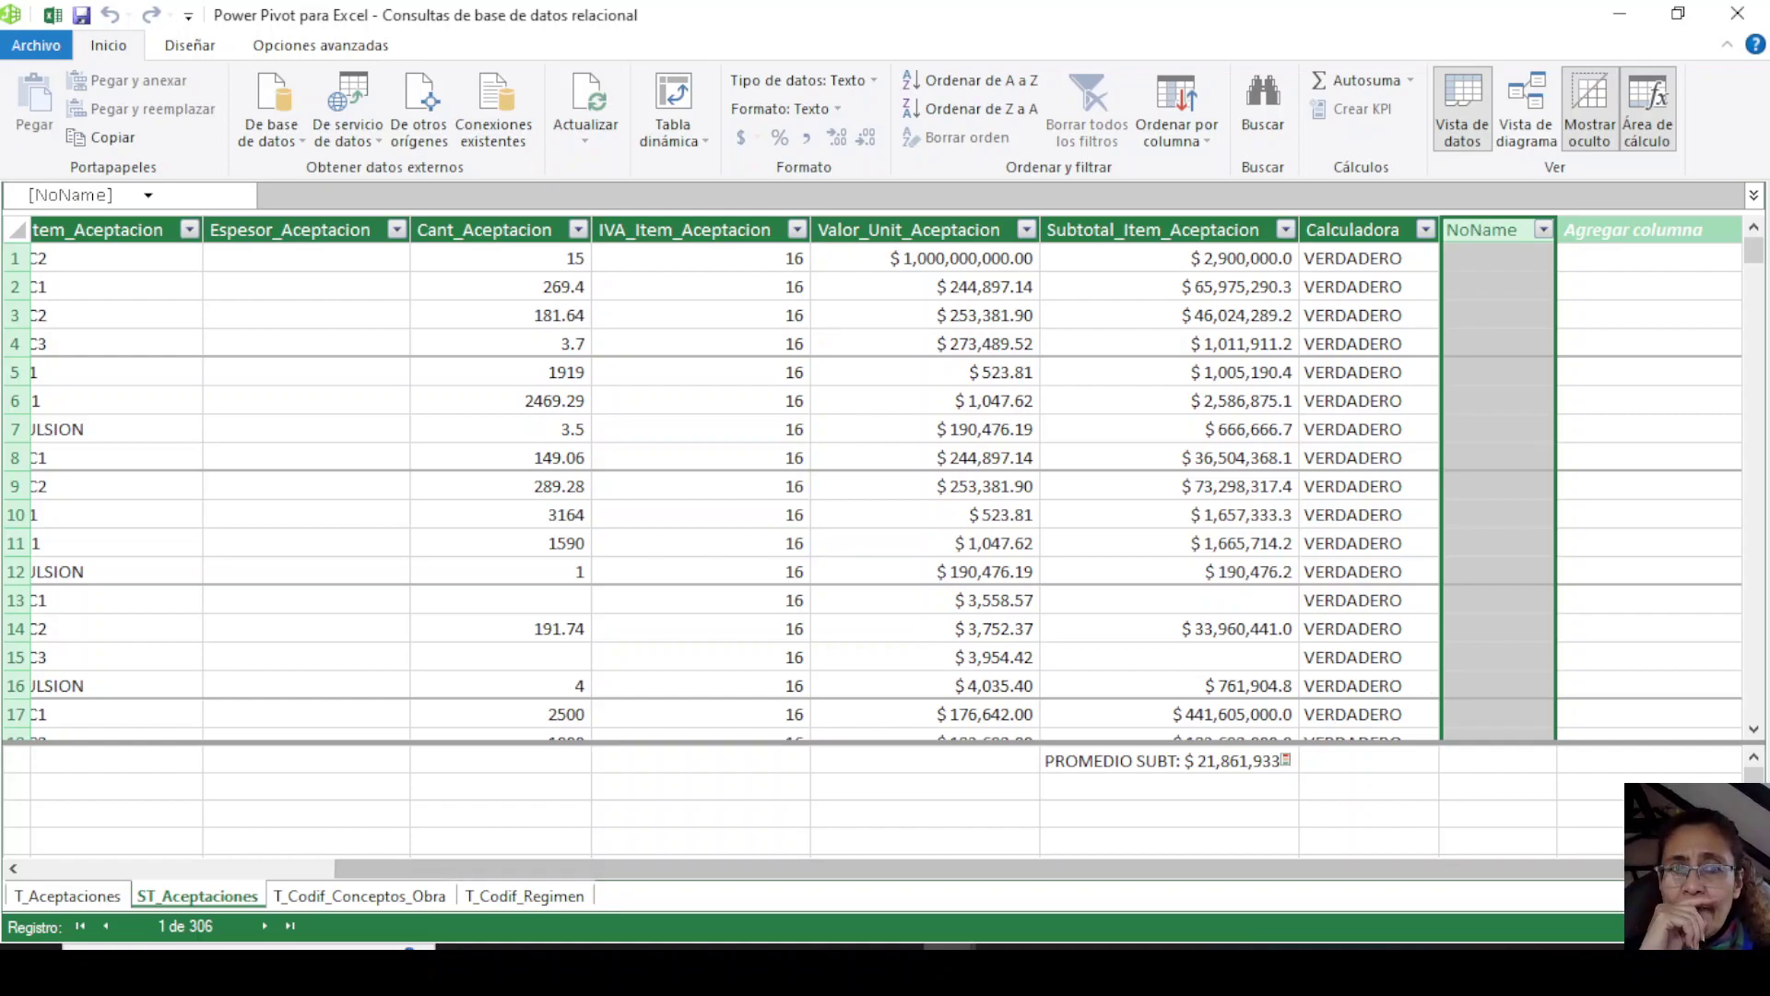
{"action": "right_click", "coordinate": [1489, 234]}
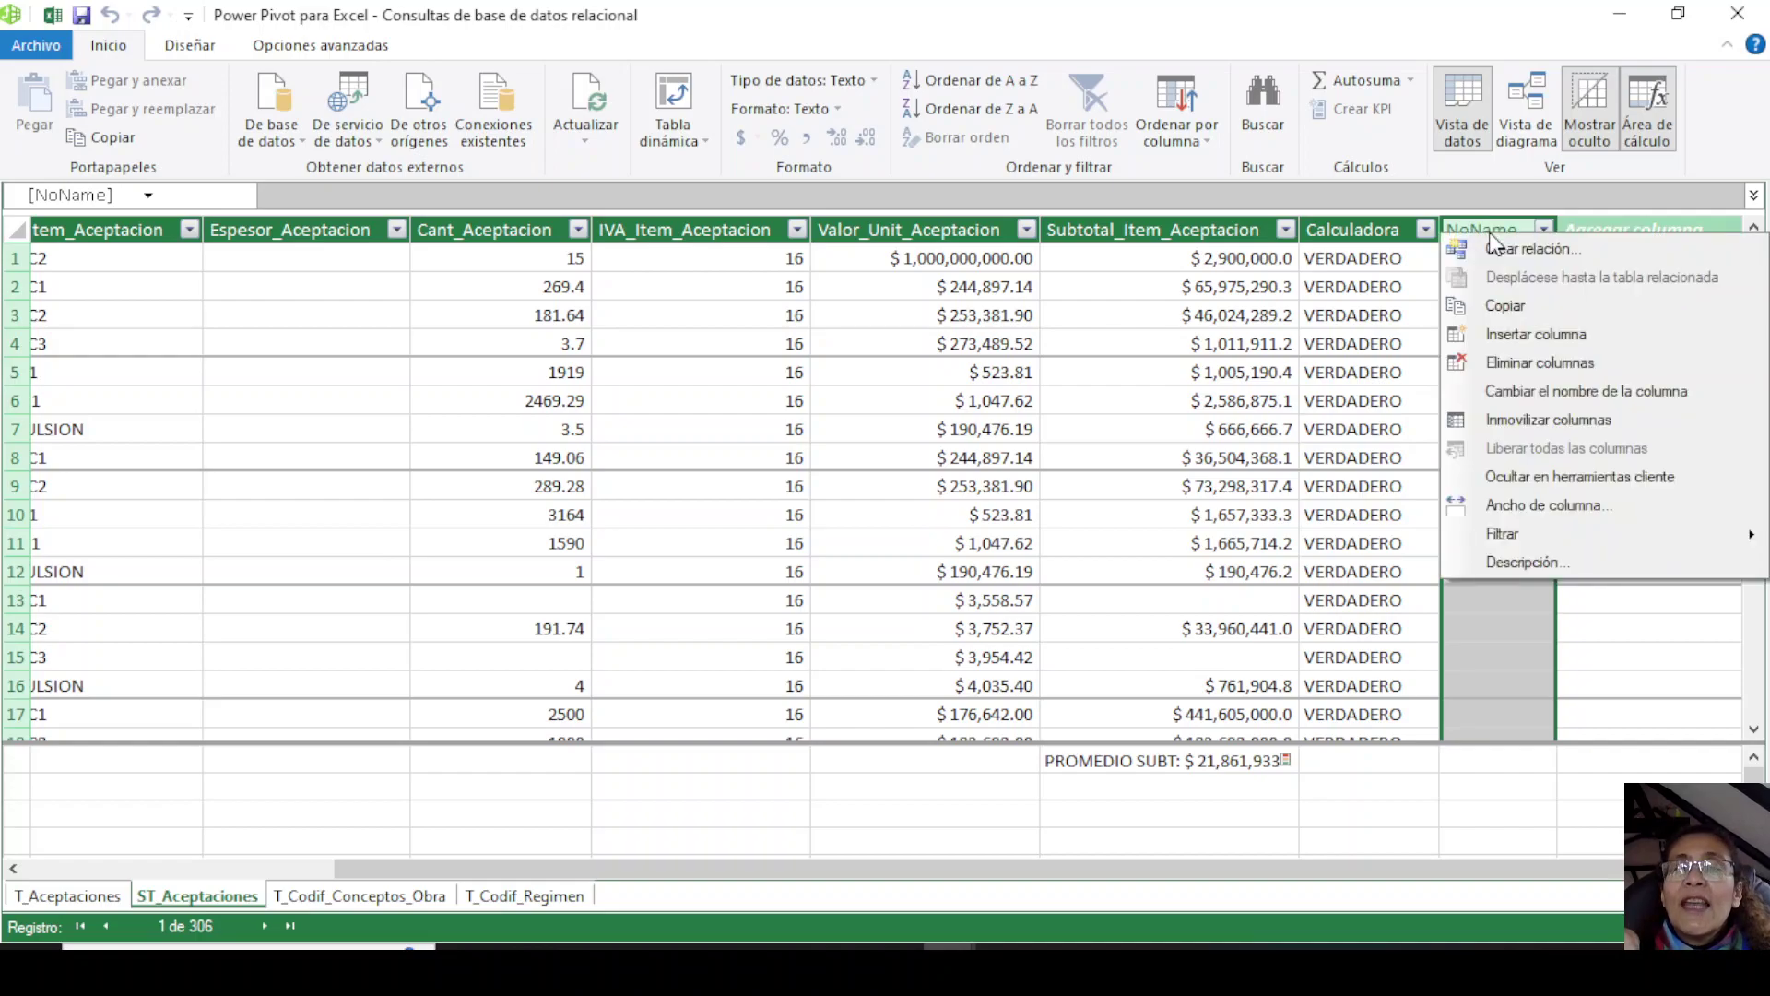
{"action": "left_click", "coordinate": [1523, 368]}
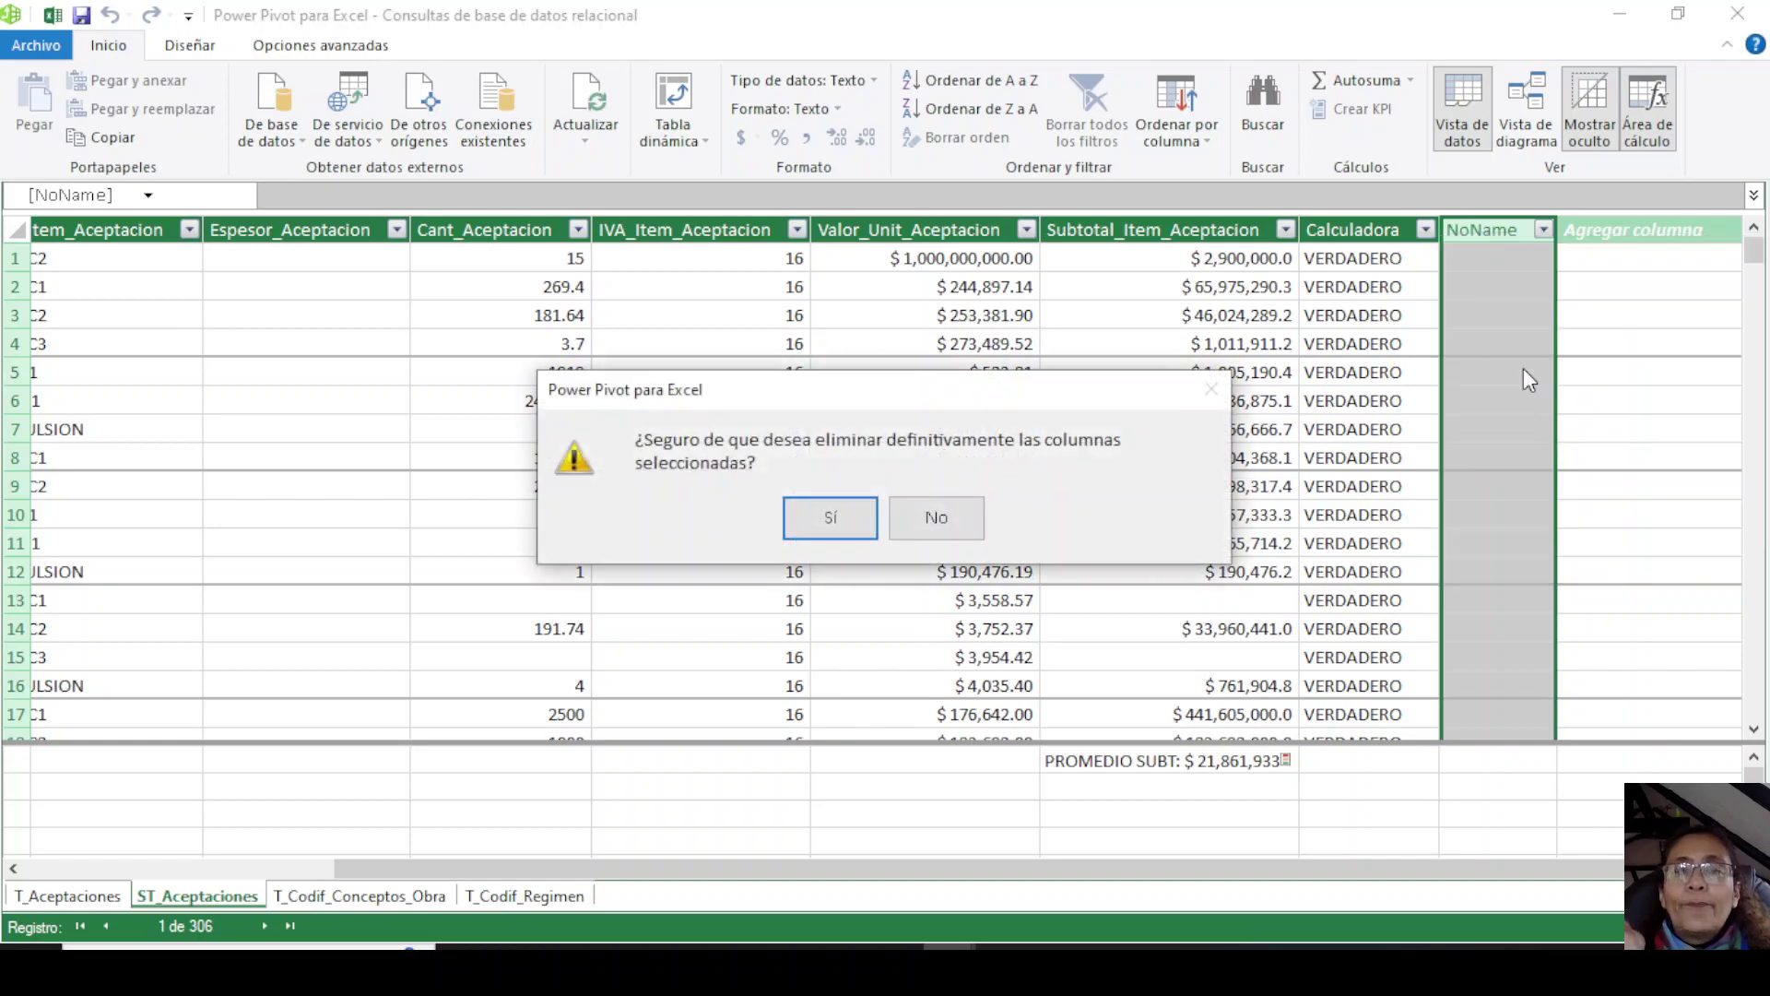
{"action": "left_click", "coordinate": [831, 523]}
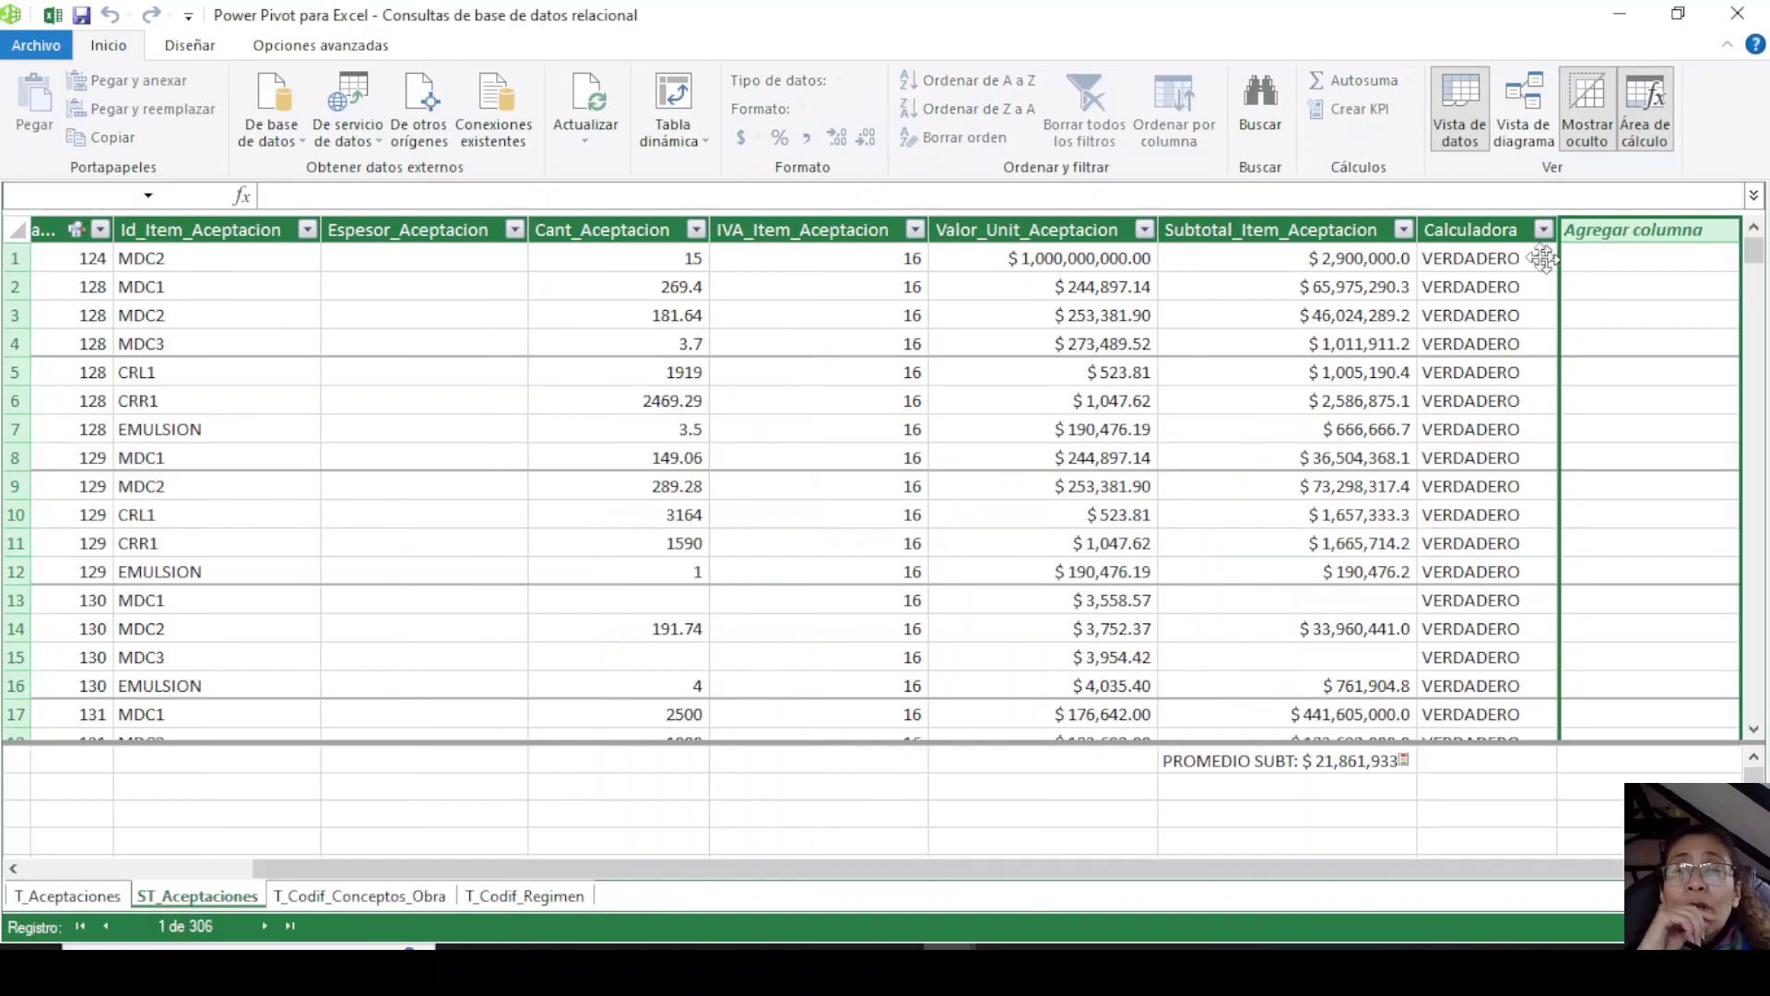
Inspect the Calculadora and Valor_Unit_Aceptacion columns of the ST_Aceptaciones table.
{"action": "left_click", "coordinate": [1495, 229]}
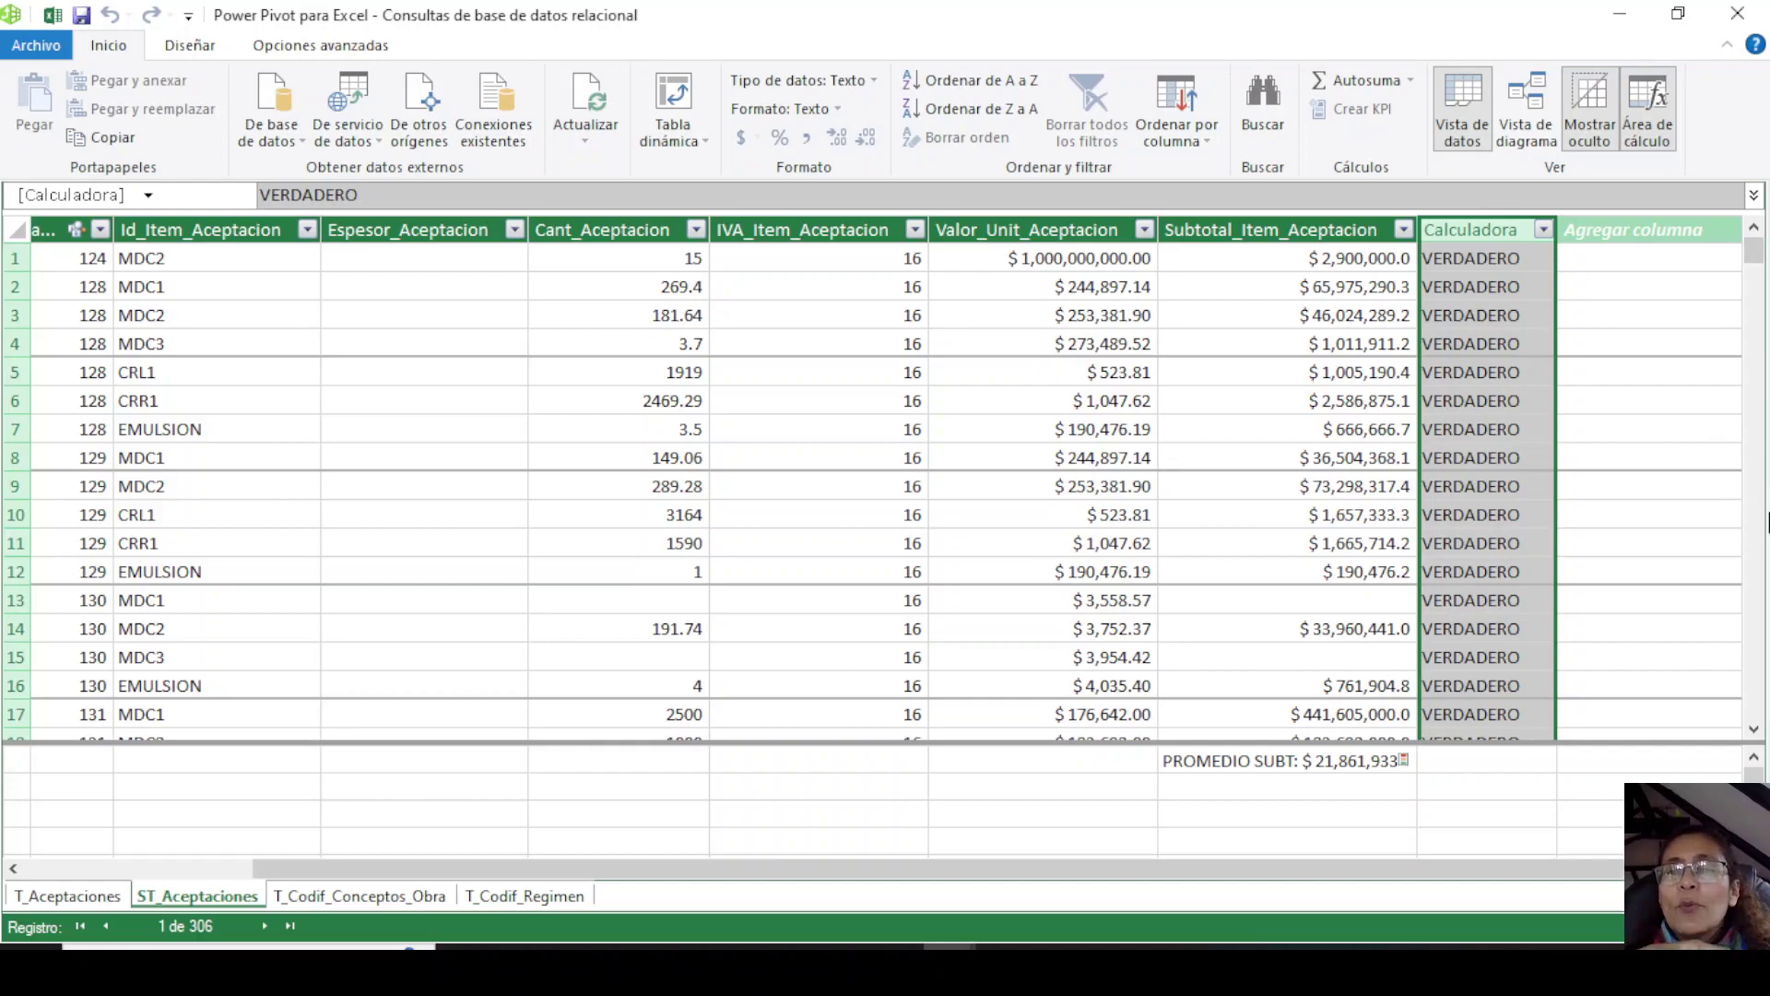
{"action": "left_click", "coordinate": [1590, 373]}
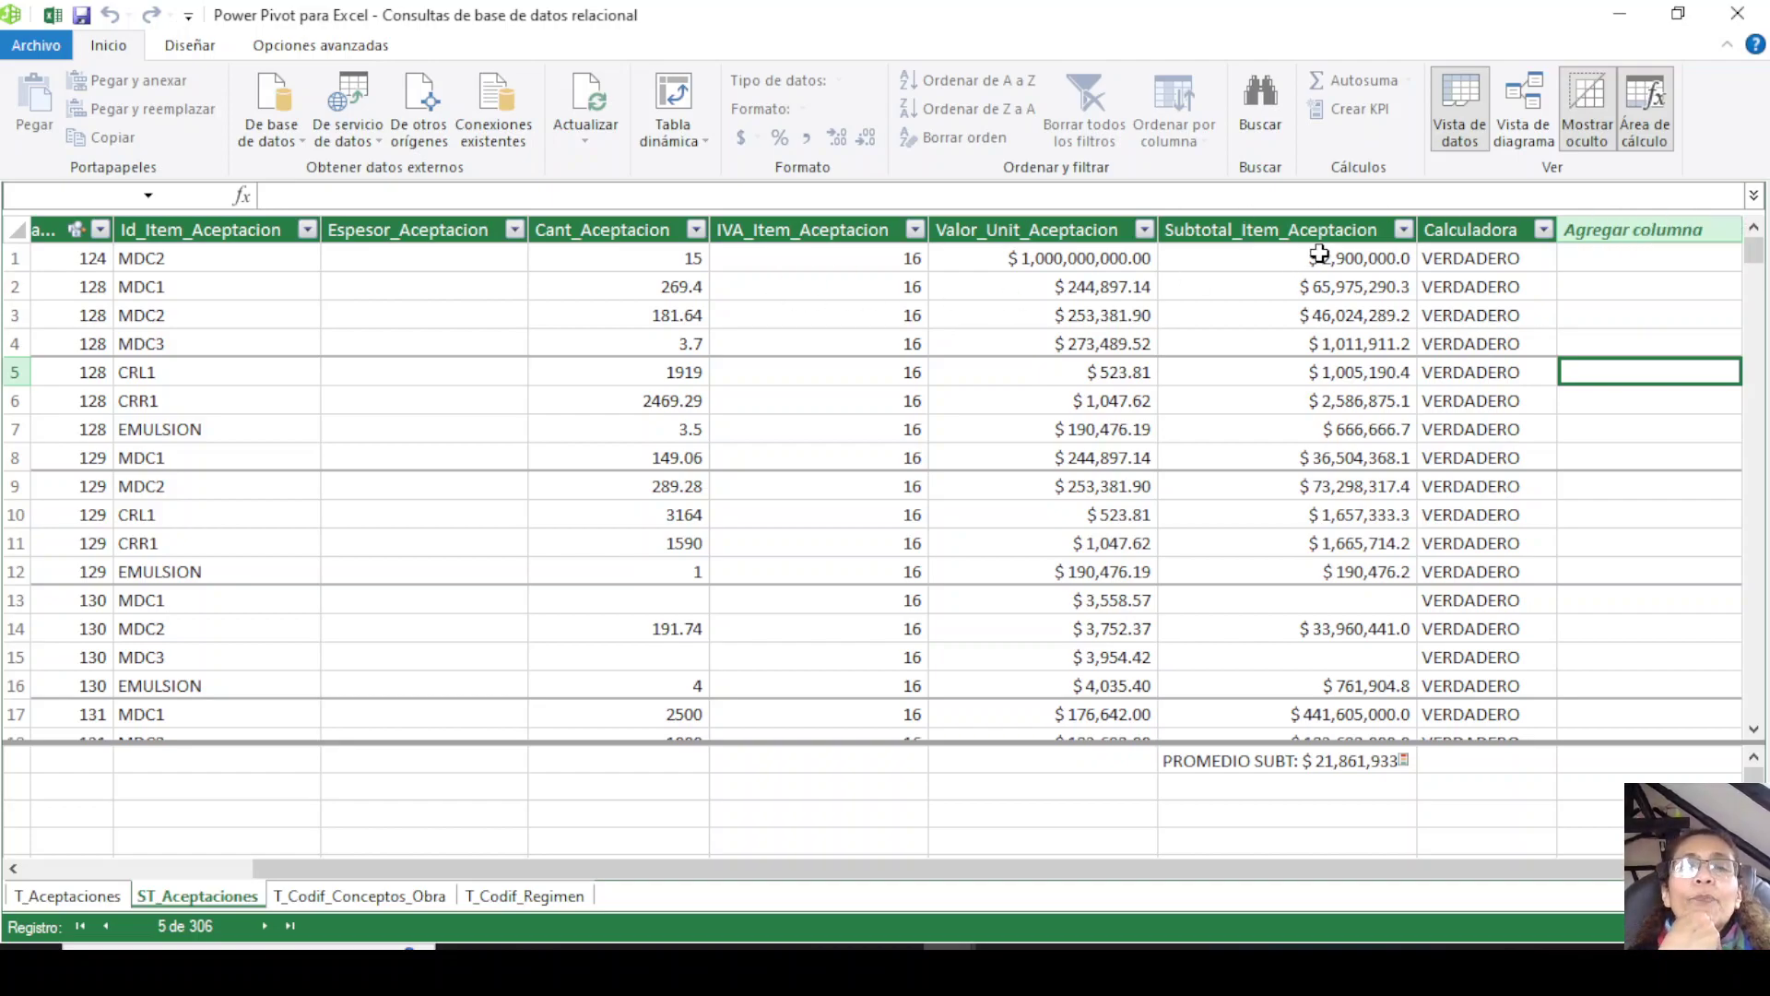
{"action": "left_click", "coordinate": [988, 227]}
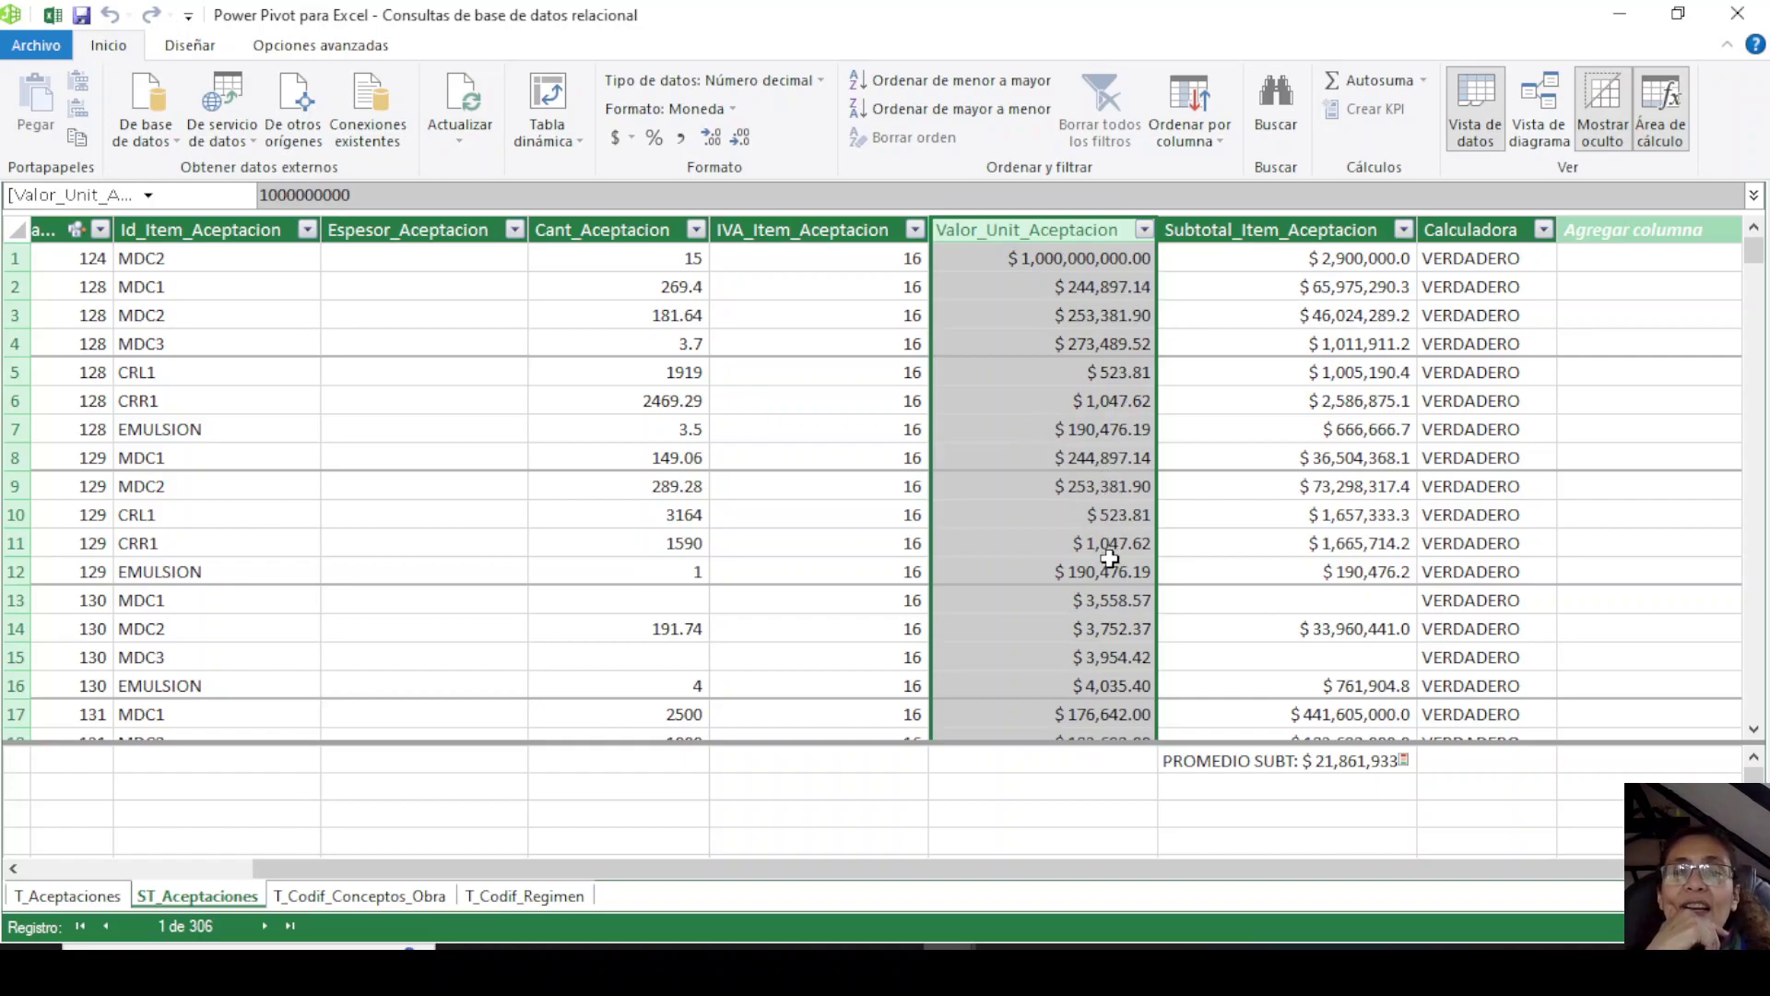
{"action": "left_click", "coordinate": [1134, 429]}
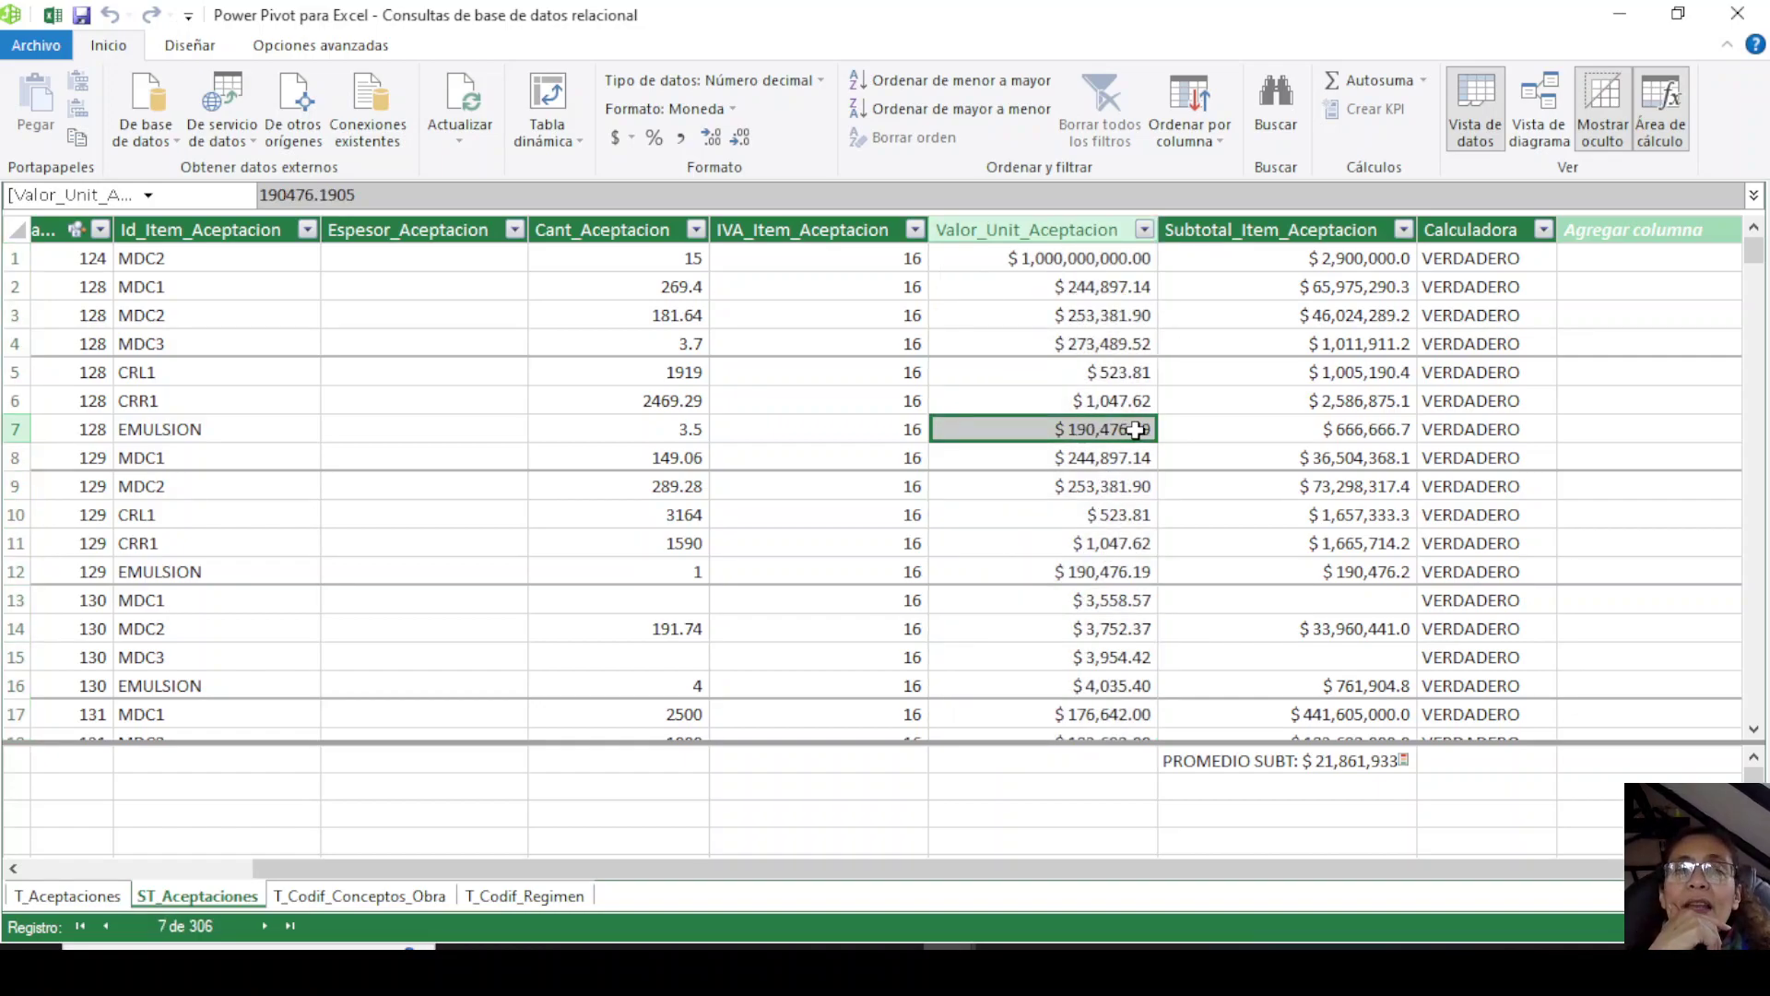
Start a calculated column in the empty column of ST_Aceptaciones with an IF formula.
{"action": "left_click", "coordinate": [1037, 514]}
{"action": "left_click", "coordinate": [1077, 431]}
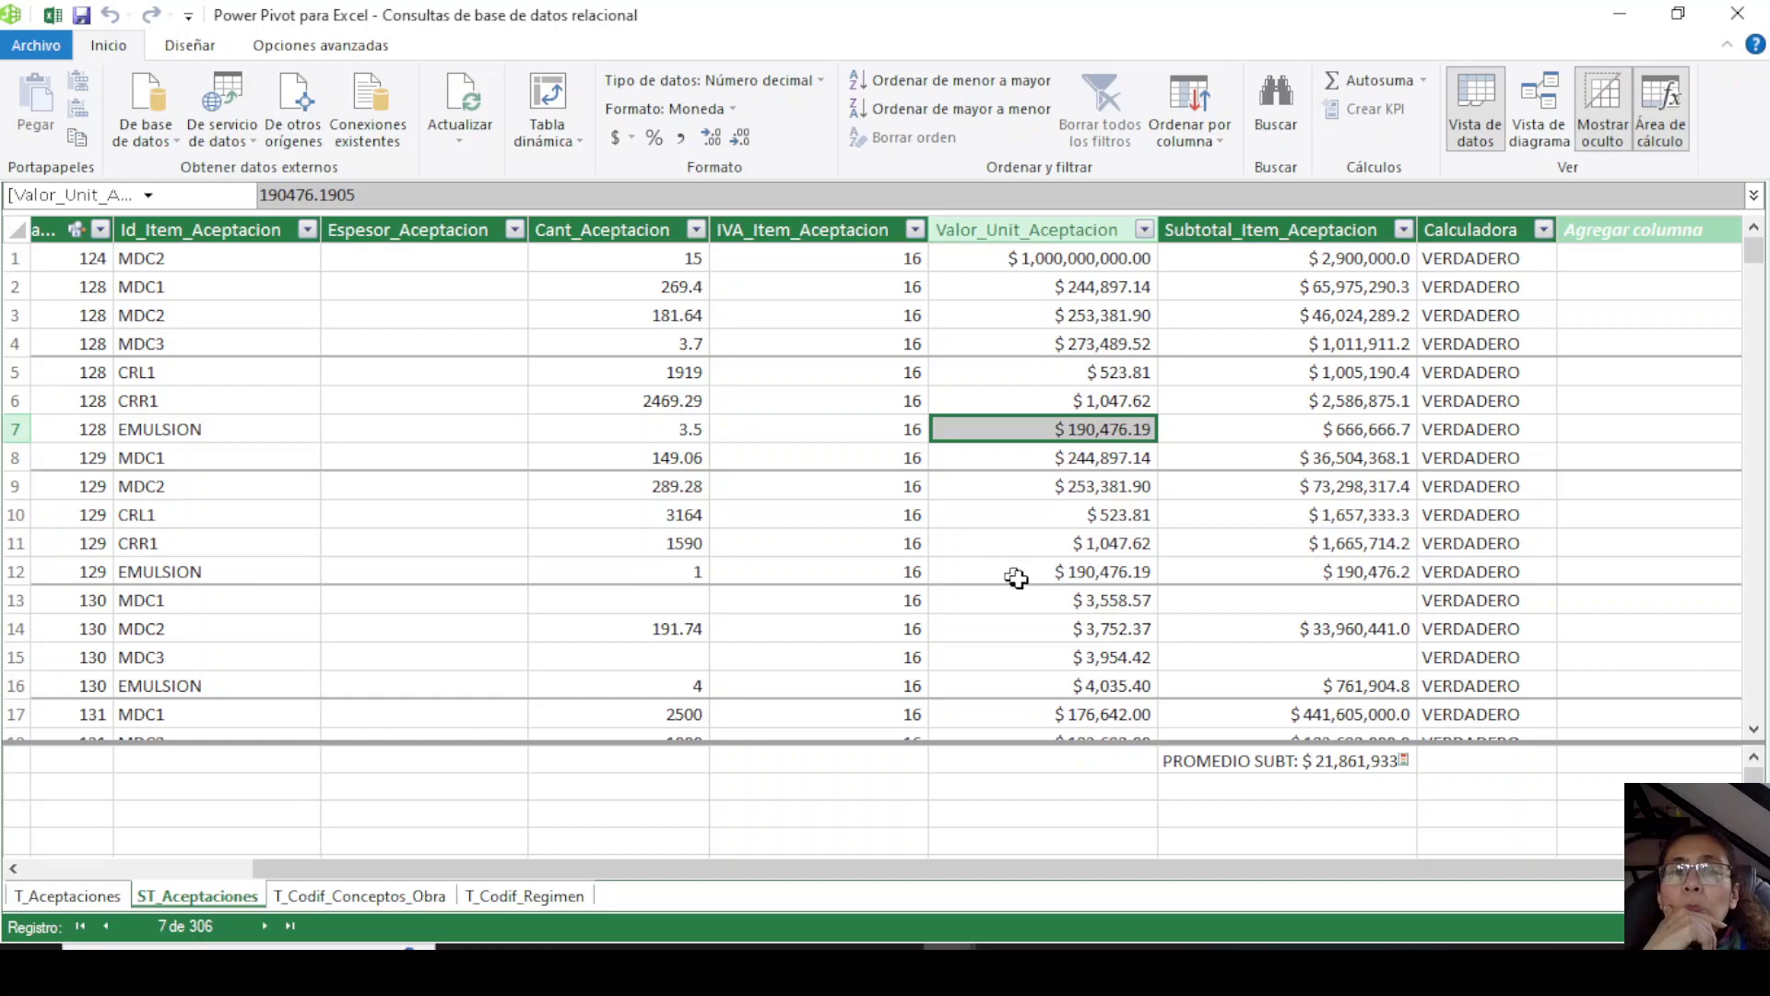
{"action": "scroll", "coordinate": [1028, 593], "scroll_direction": "down", "scroll_amount": 4}
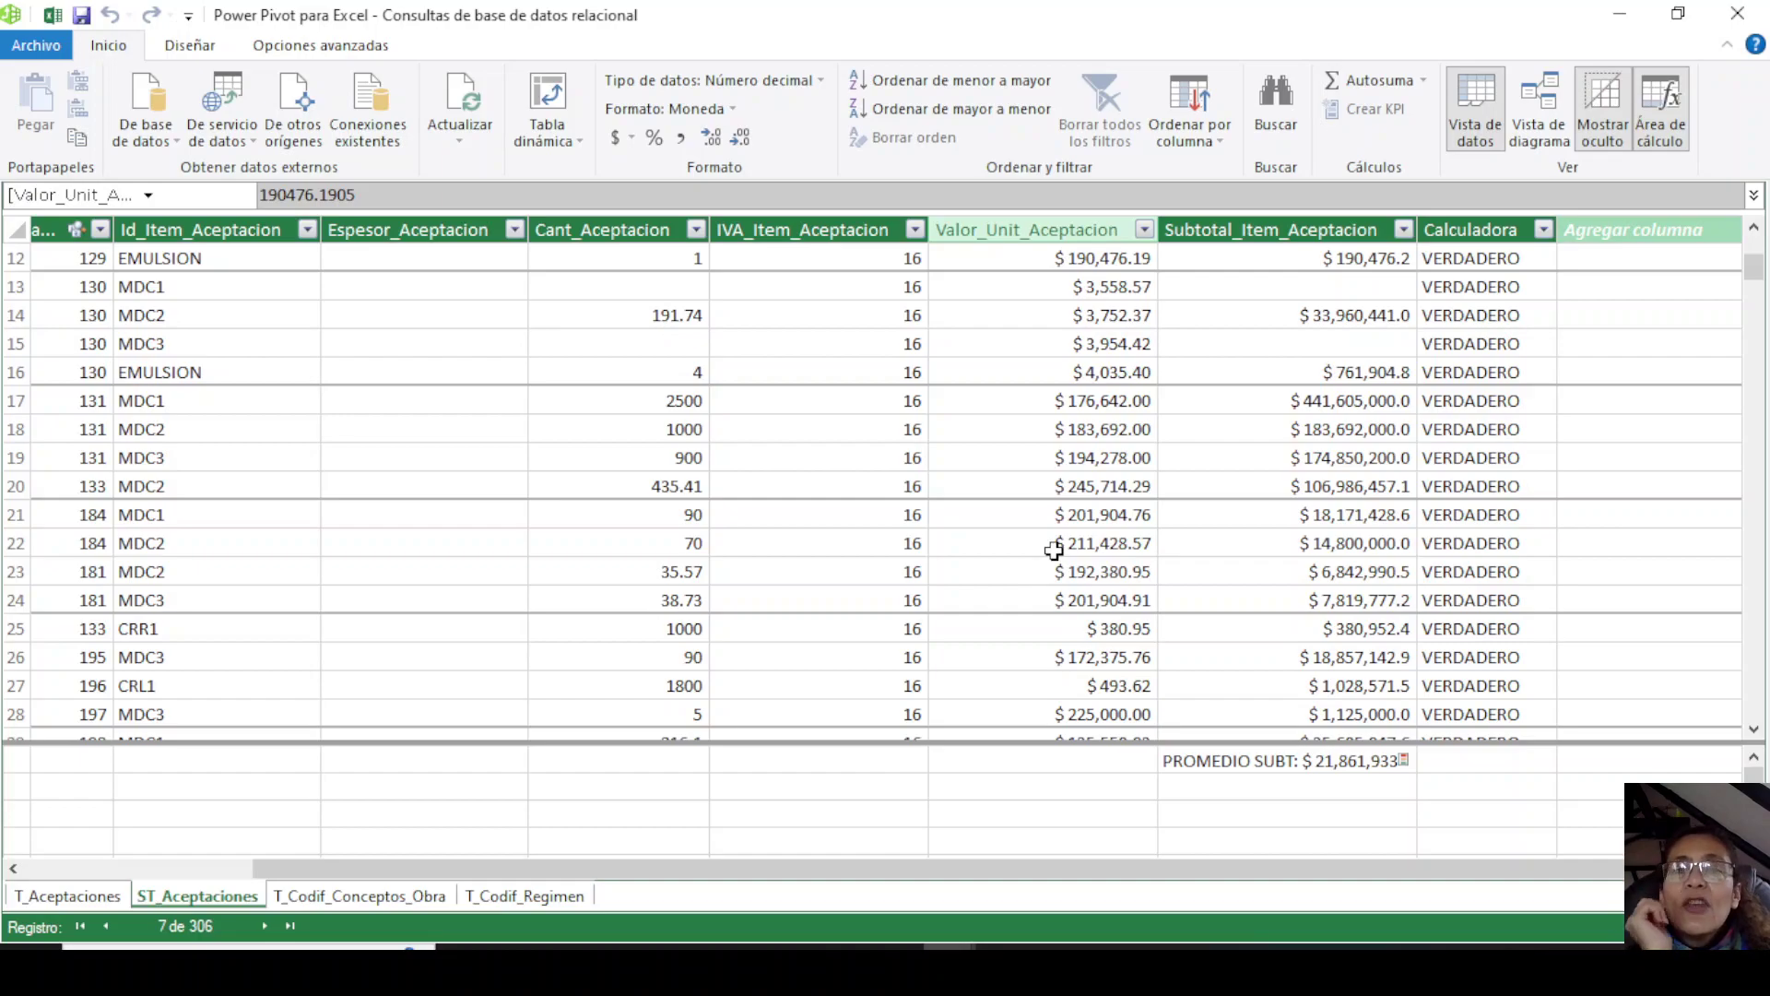
{"action": "scroll", "coordinate": [1053, 550], "scroll_direction": "up", "scroll_amount": 3}
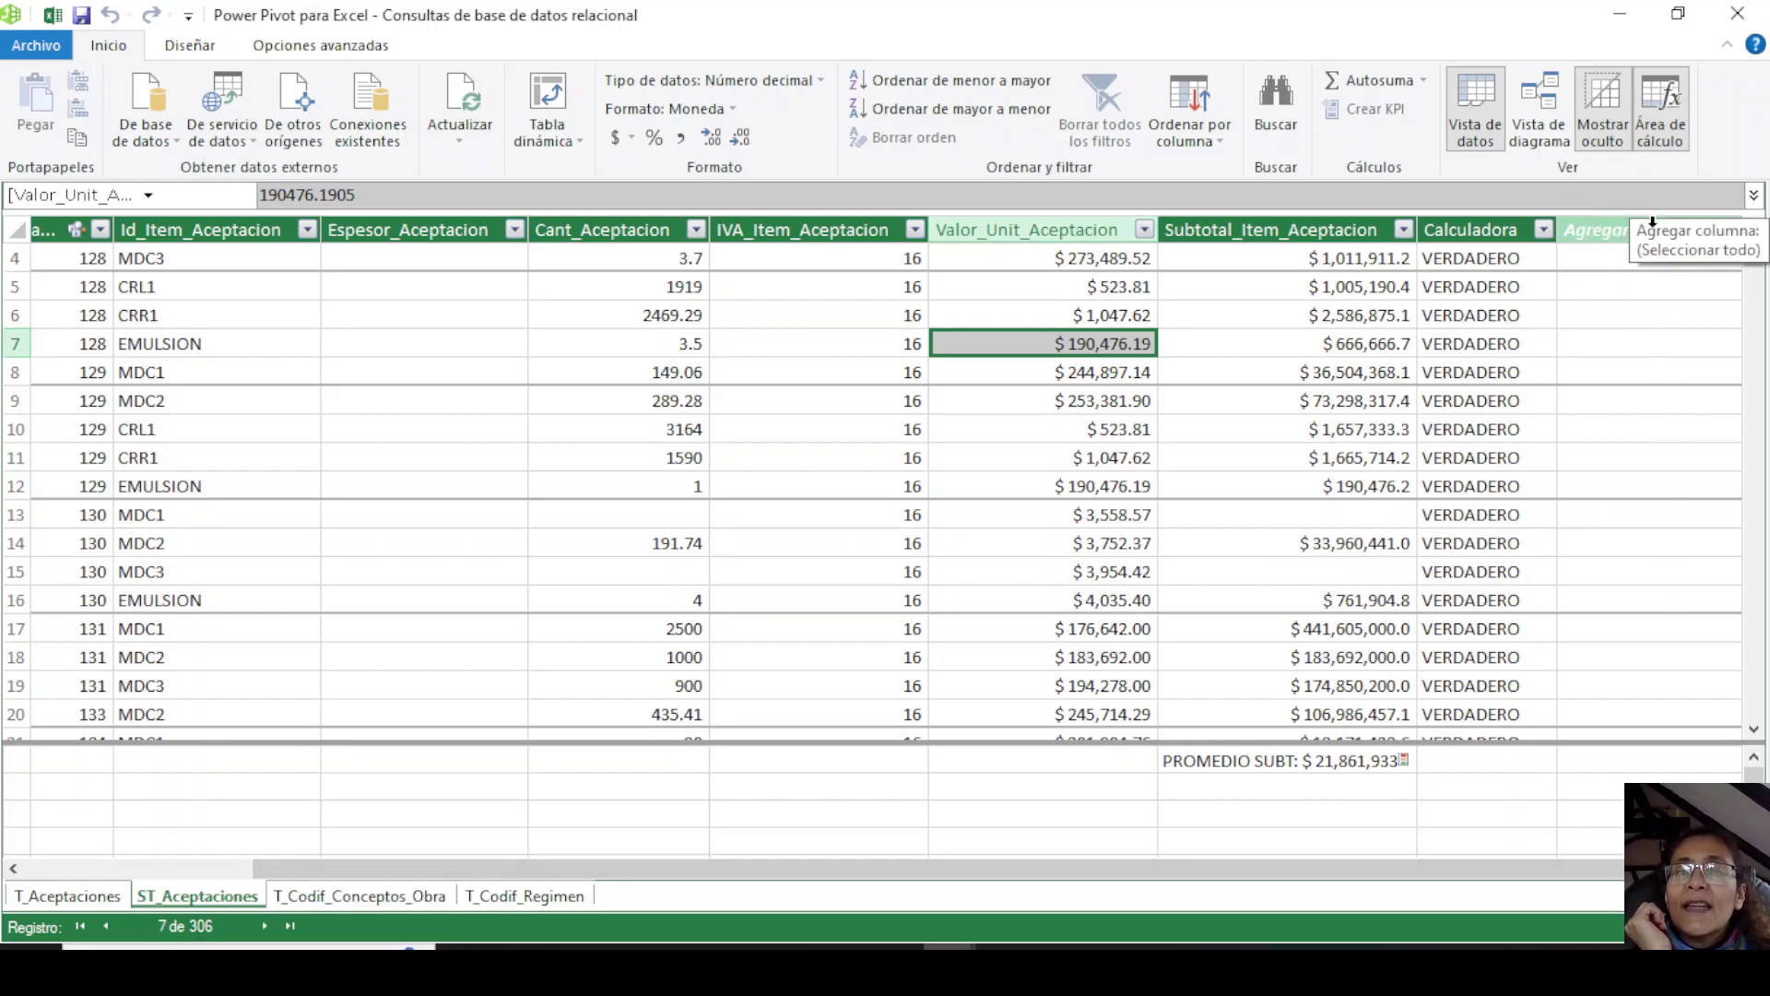
{"action": "left_click", "coordinate": [1610, 221]}
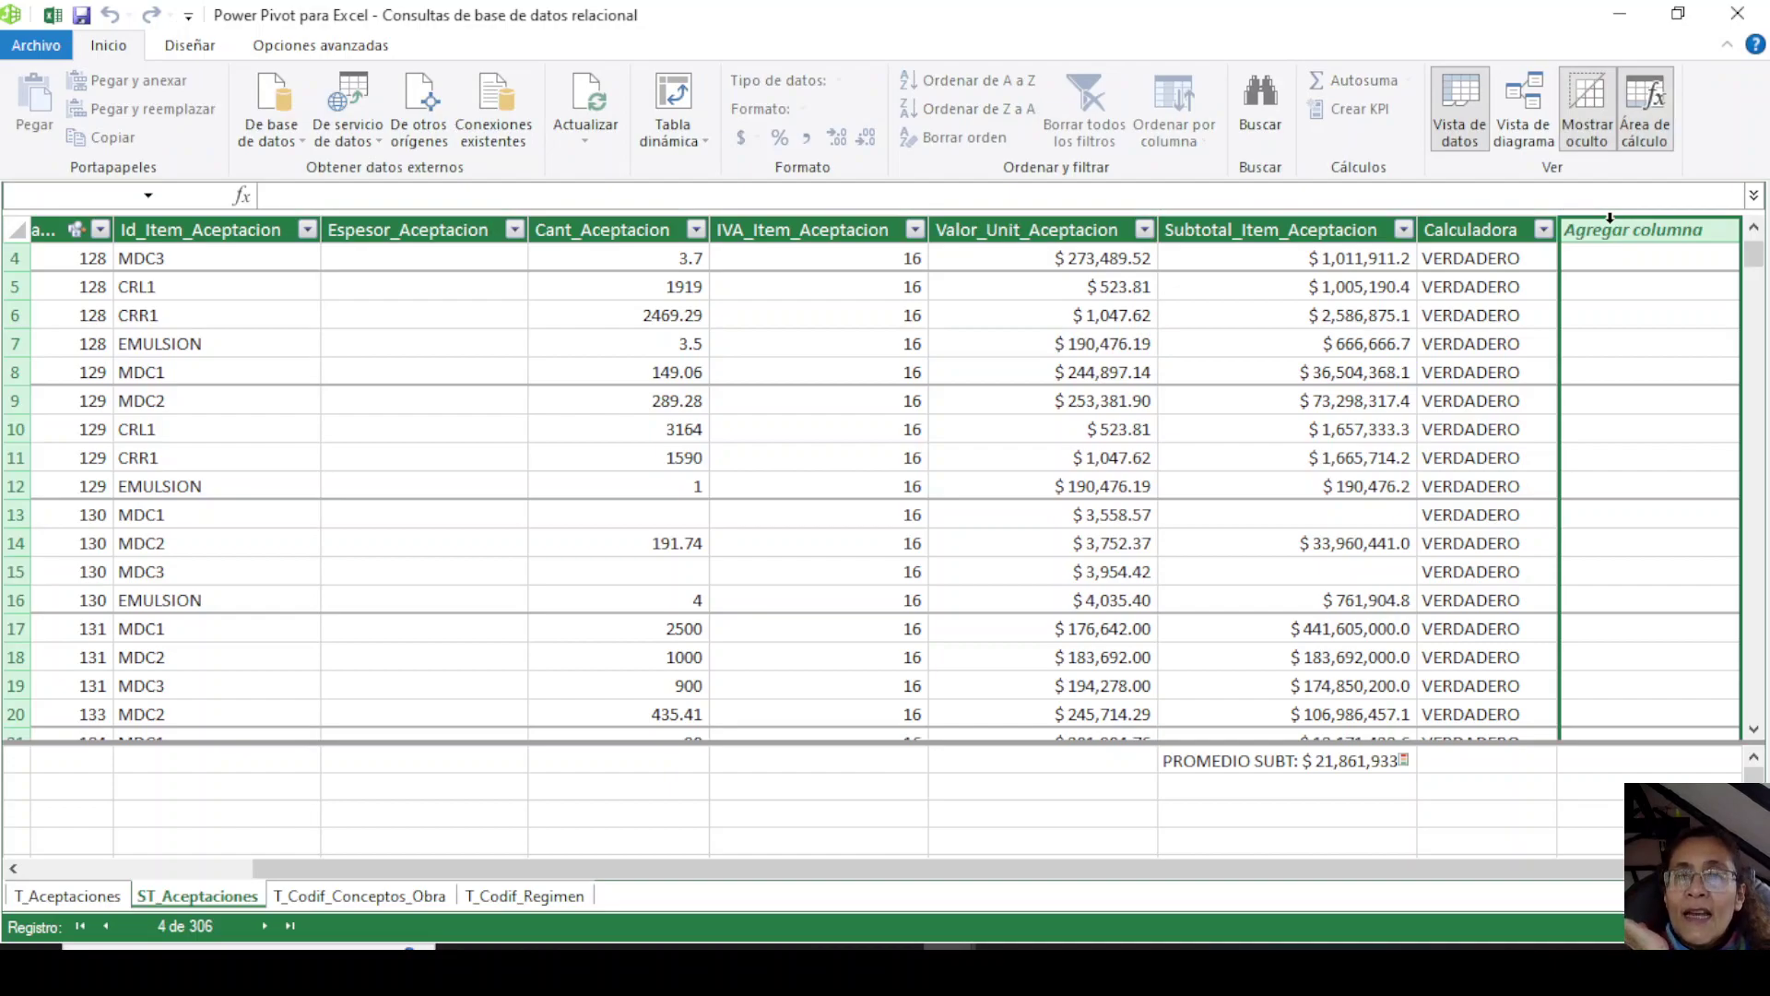
{"action": "type", "text": "="}
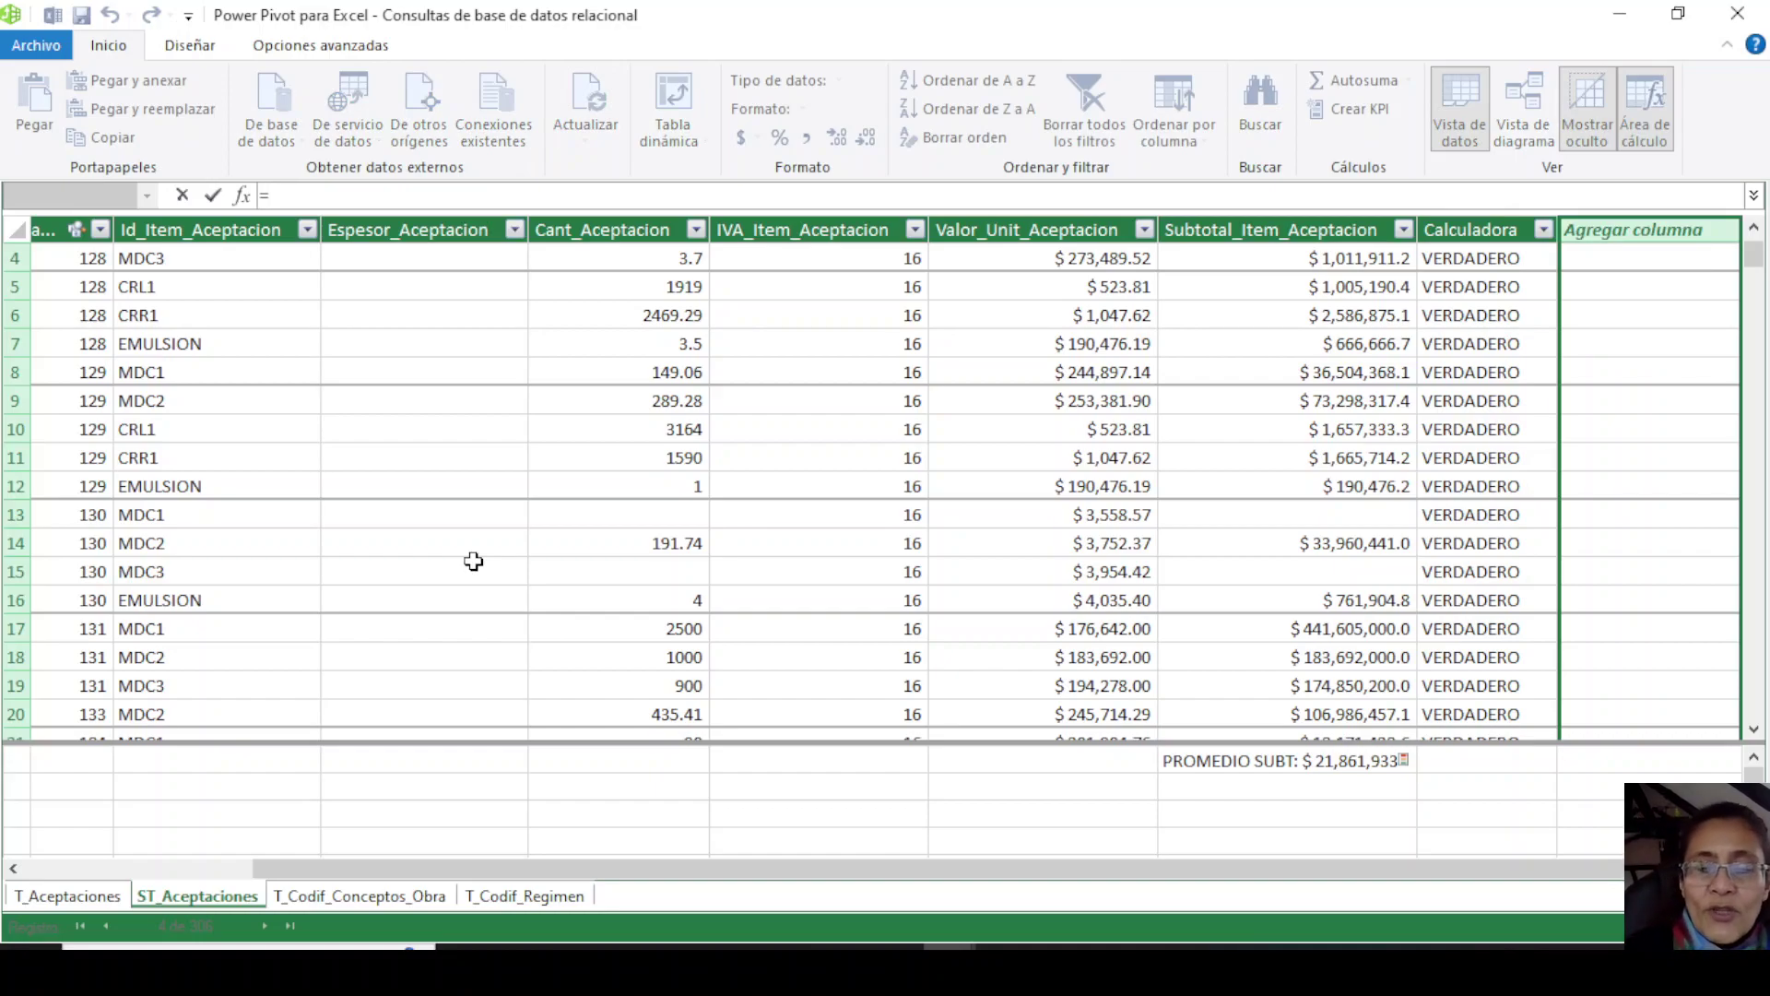
{"action": "type", "text": "IF"}
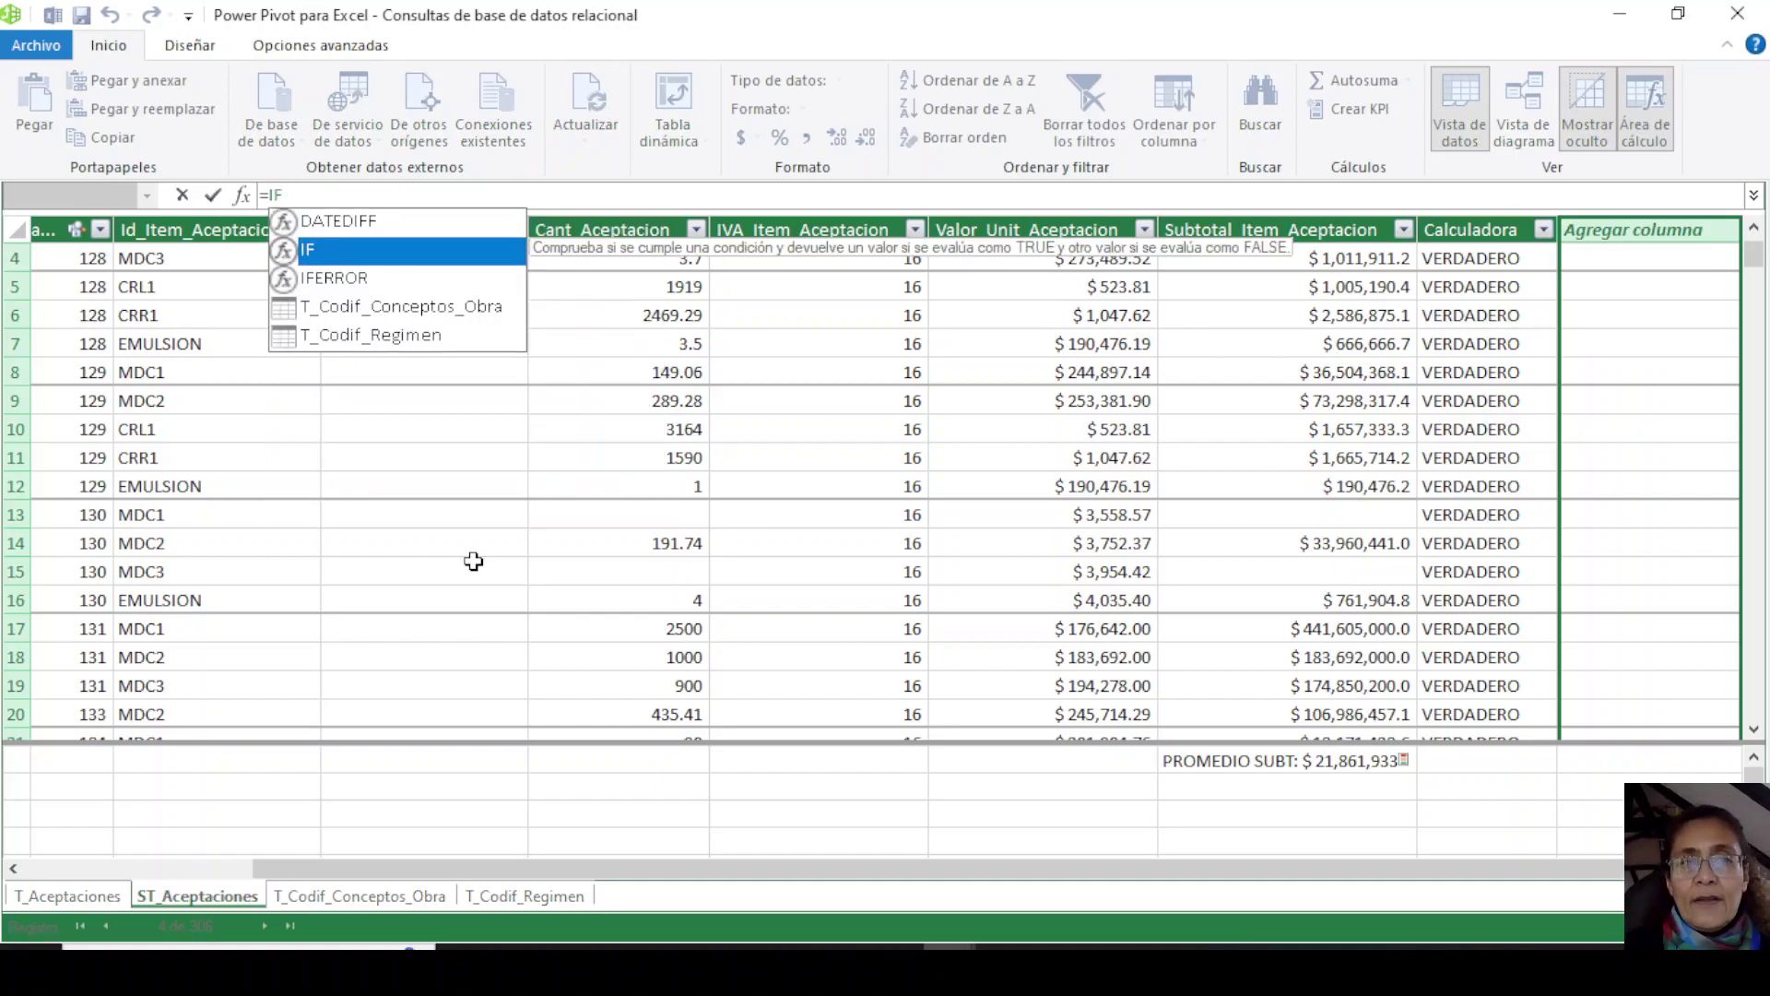
{"action": "type", "text": "("}
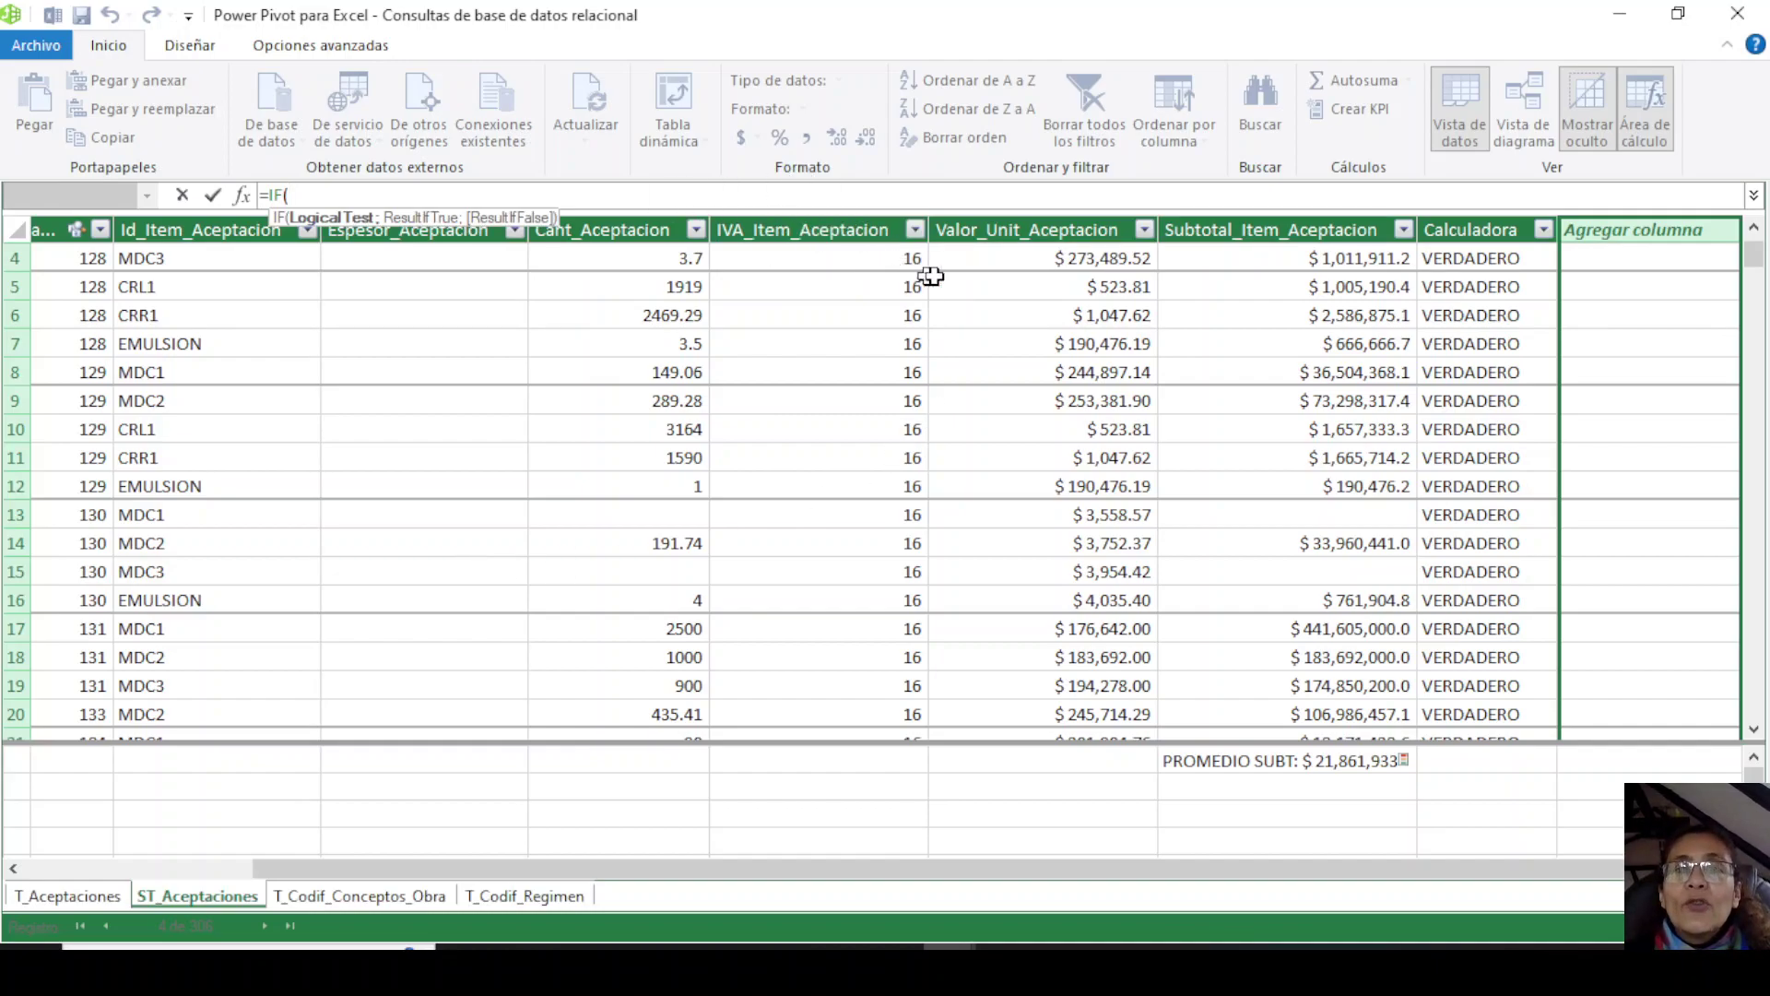
Make the IF test whether Valor_Unit_Aceptacion is less than 100000 and return "BAJO" when true.
{"action": "left_click", "coordinate": [1011, 224]}
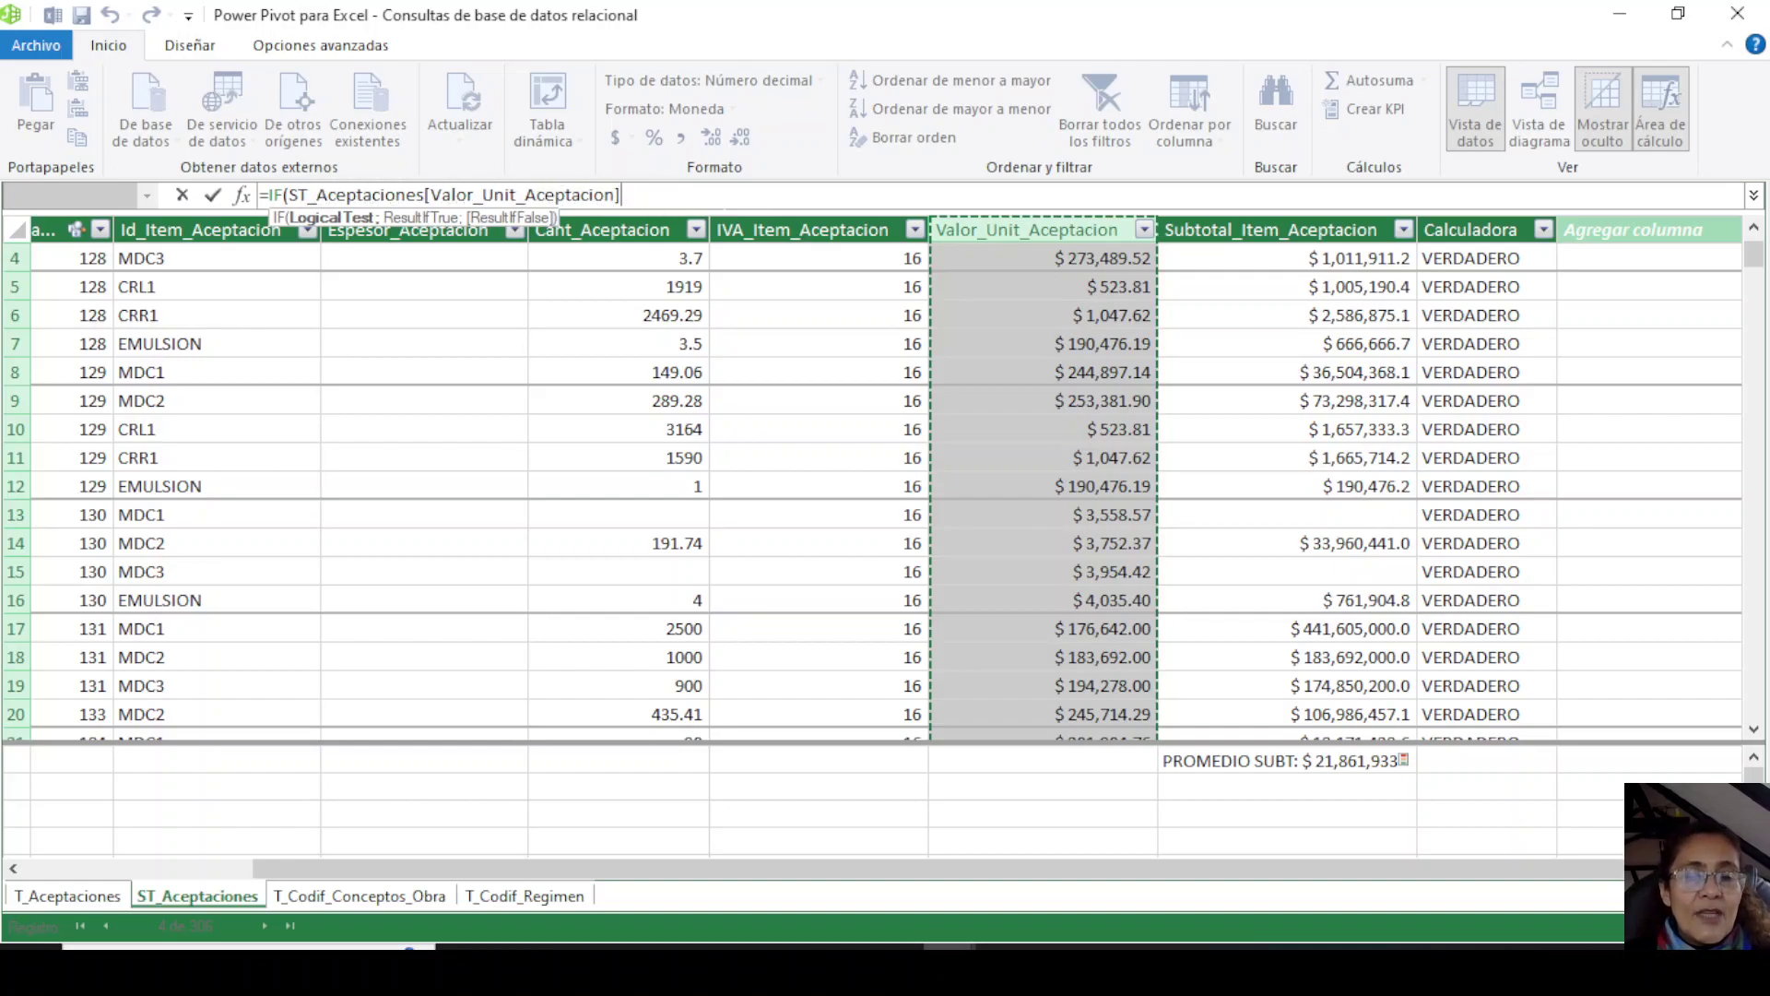
{"action": "type", "text": "<"}
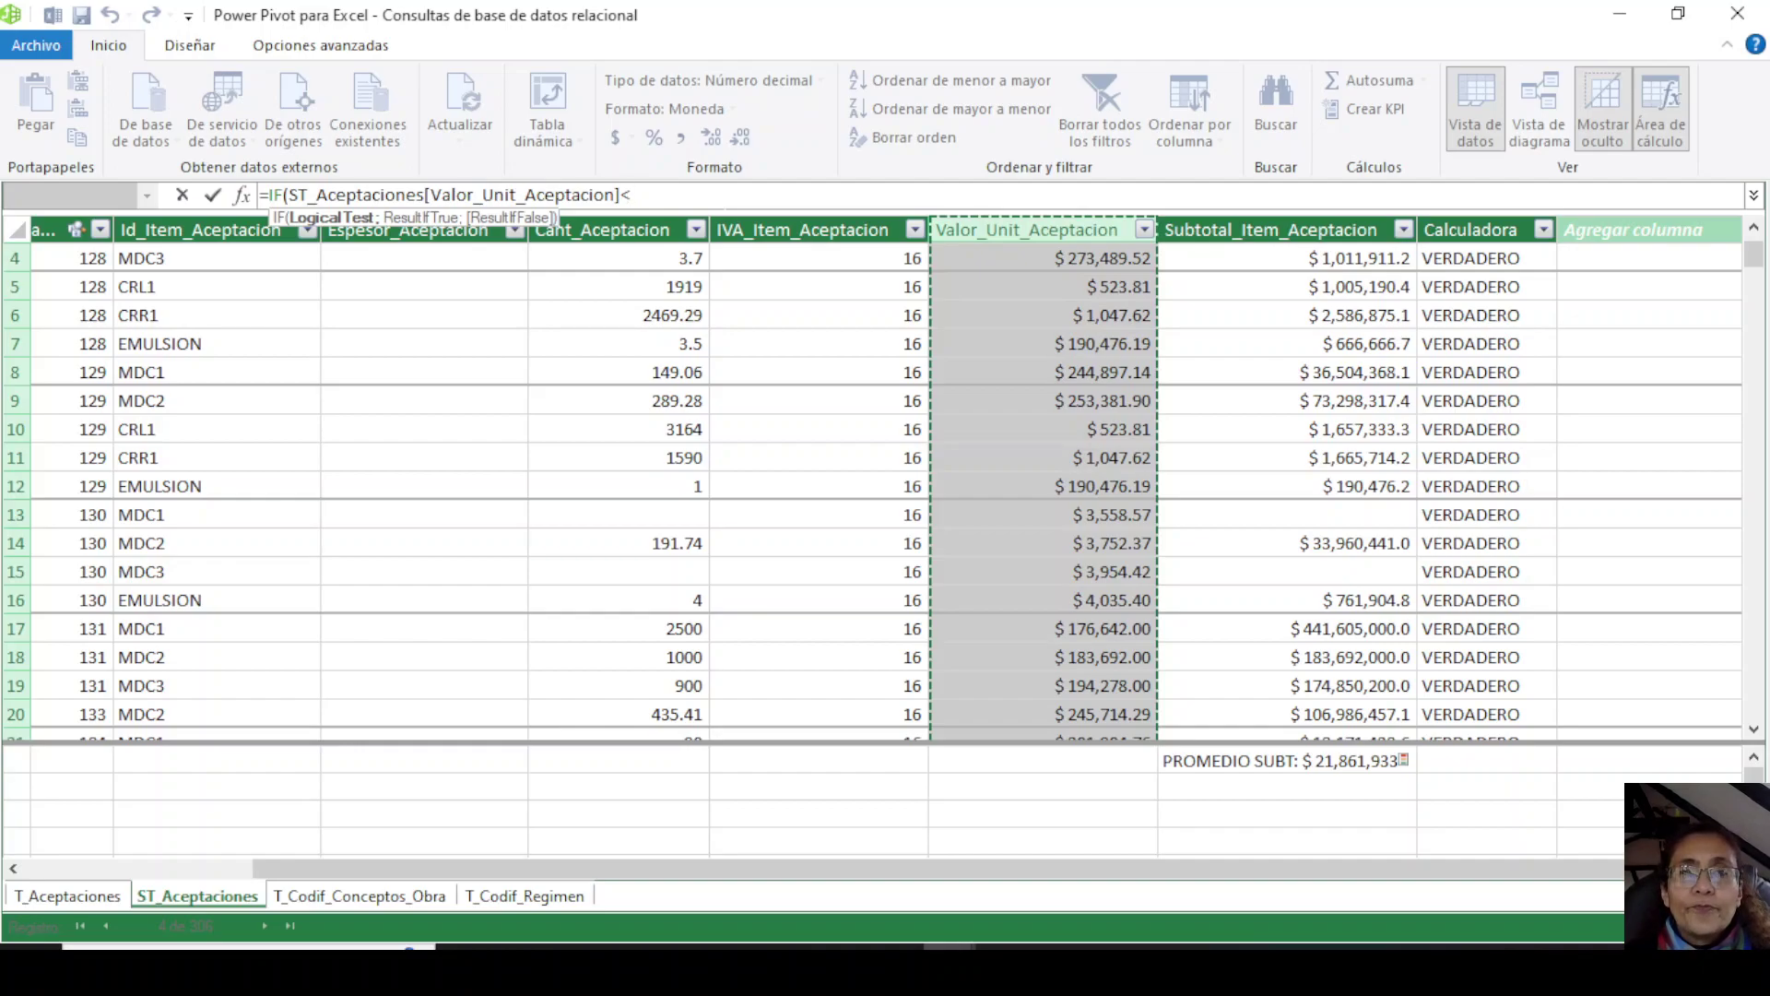
{"action": "type", "text": "1000"}
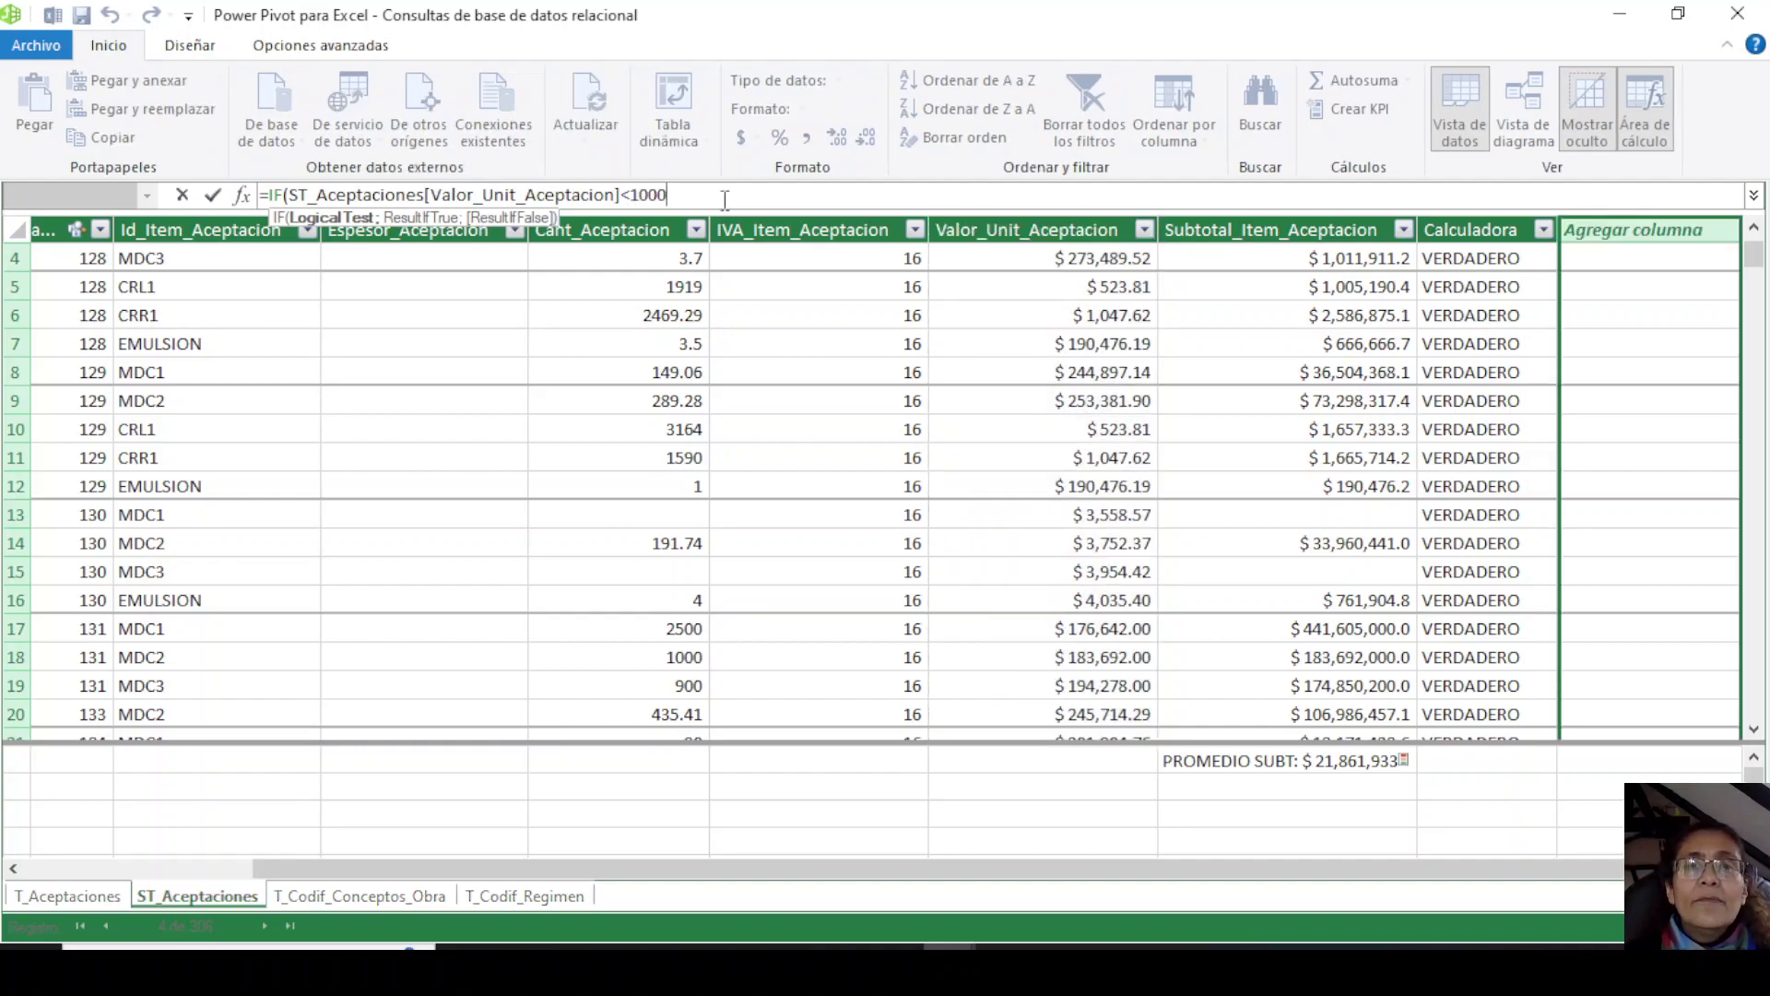
{"action": "type", "text": "00;"}
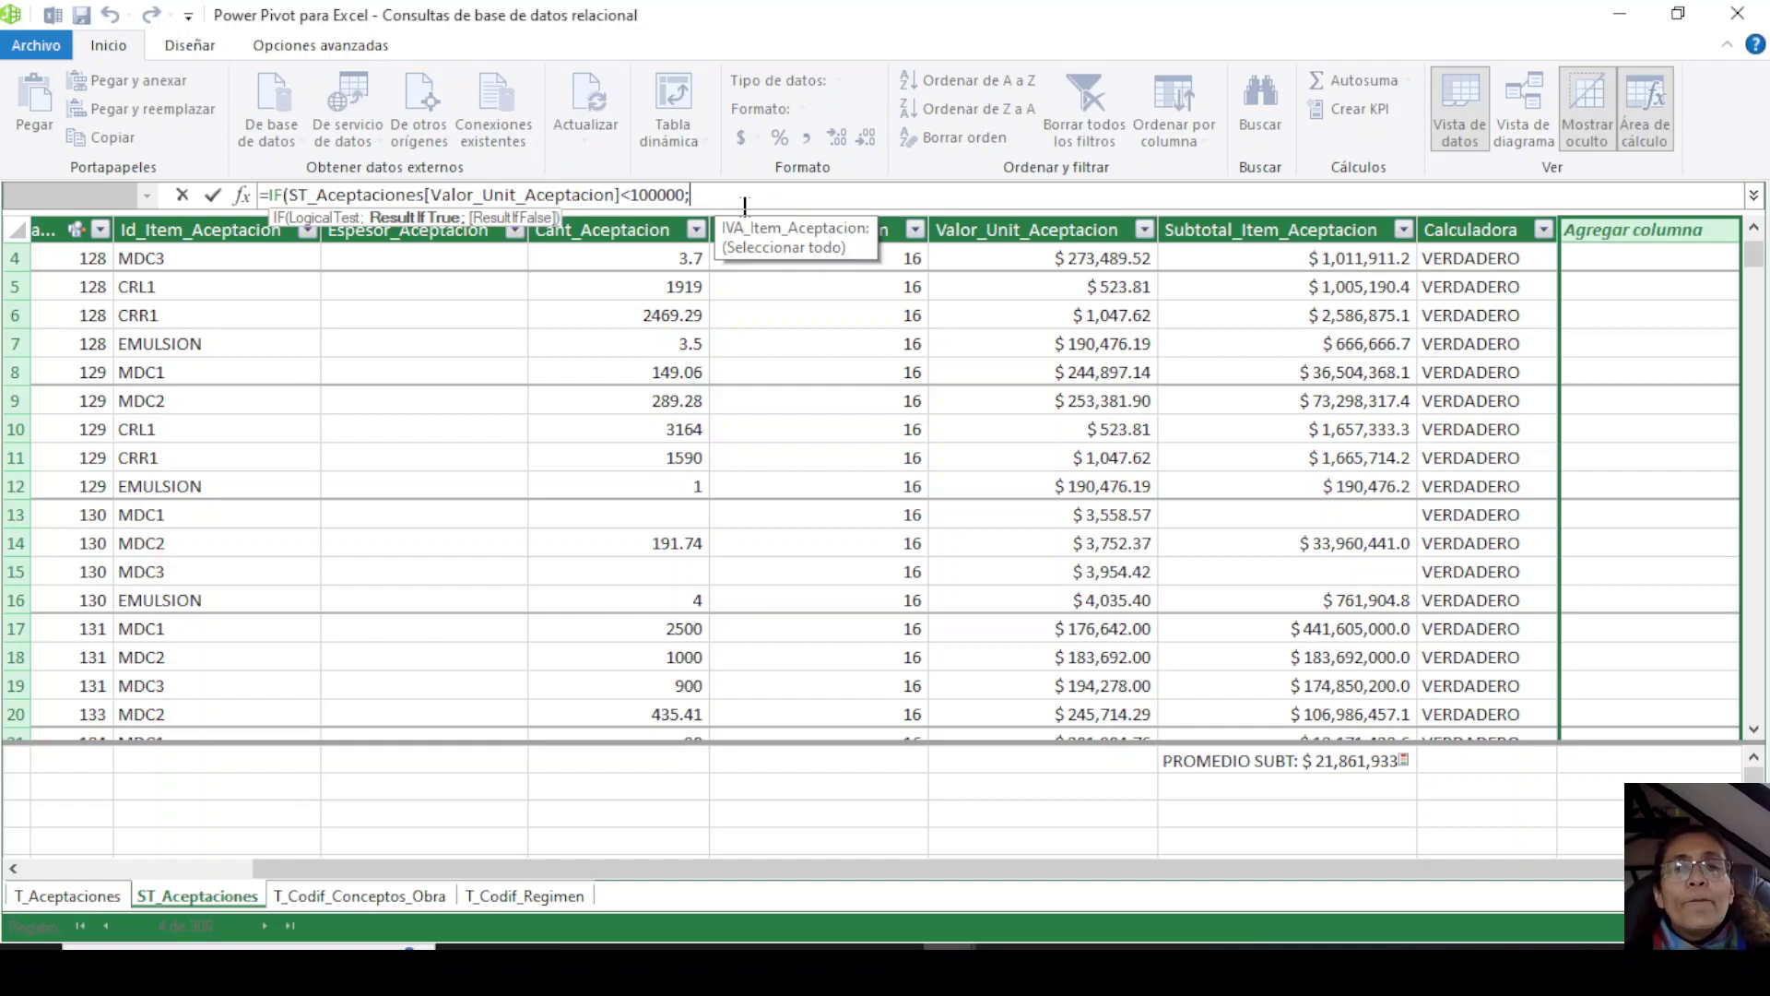
{"action": "type", "text": "\"BAJO"}
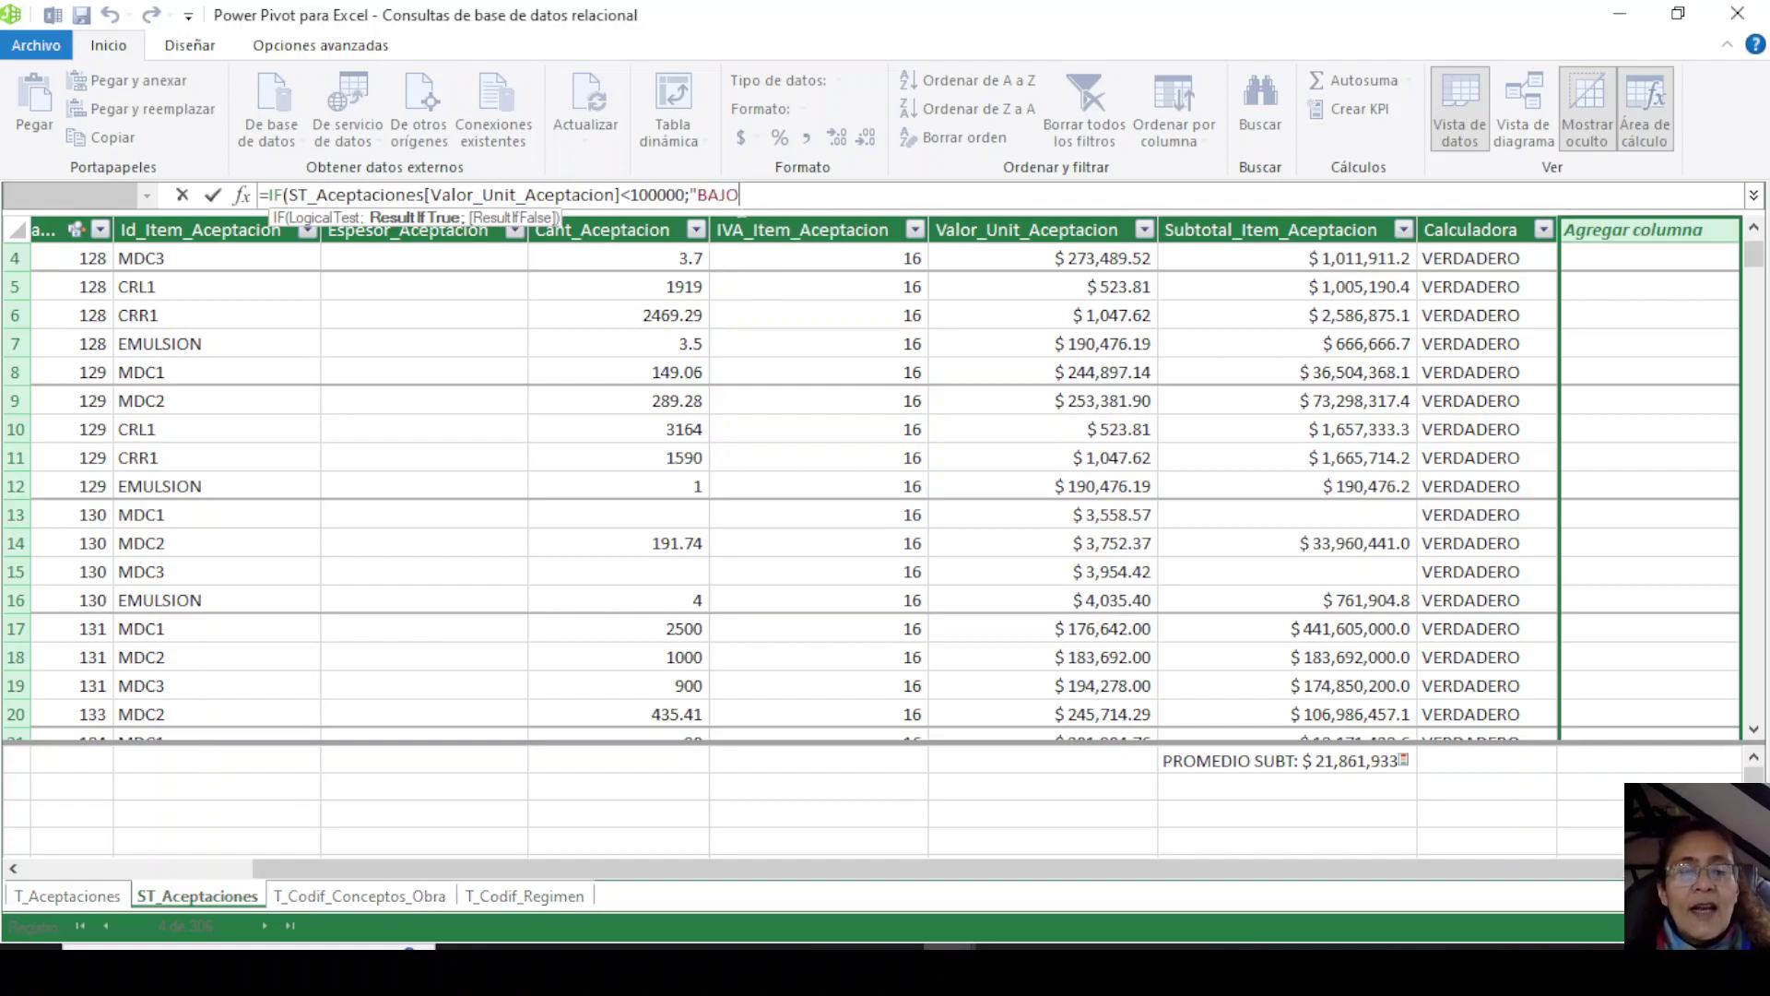
{"action": "type", "text": "\";"}
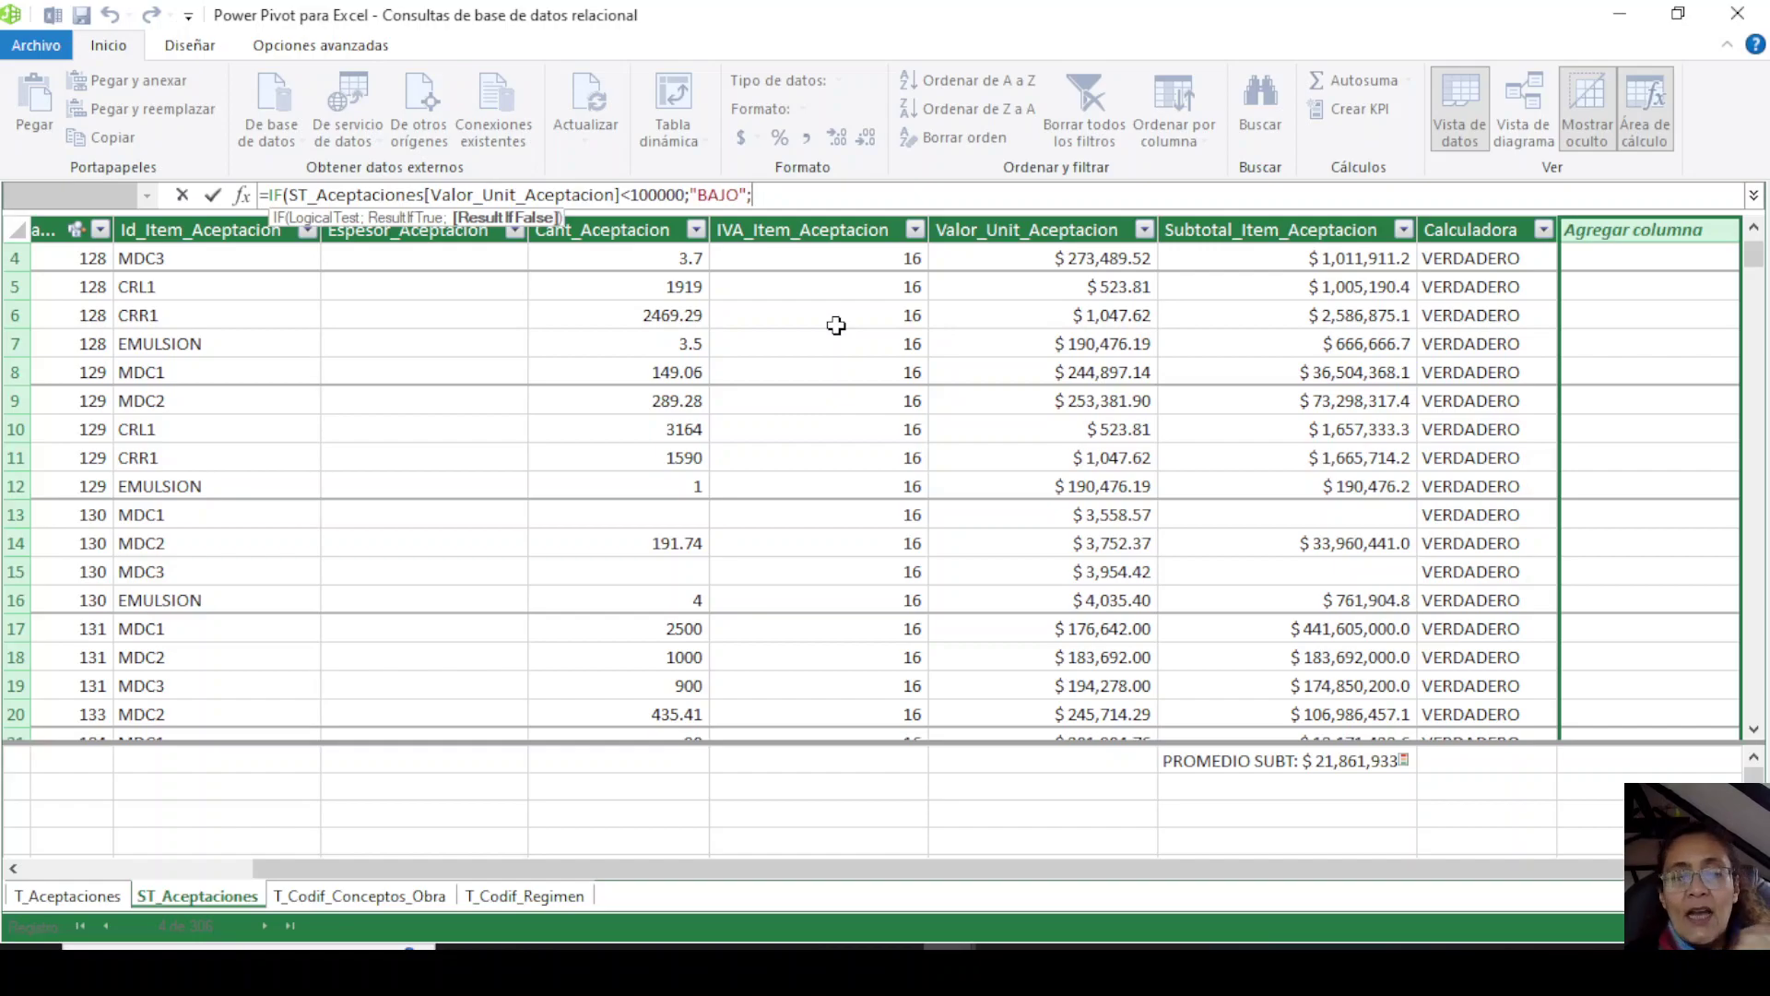
Nest a second IF with an AND function whose first condition is Valor_Unit_Aceptacion >= 100000.
{"action": "type", "text": "IF("}
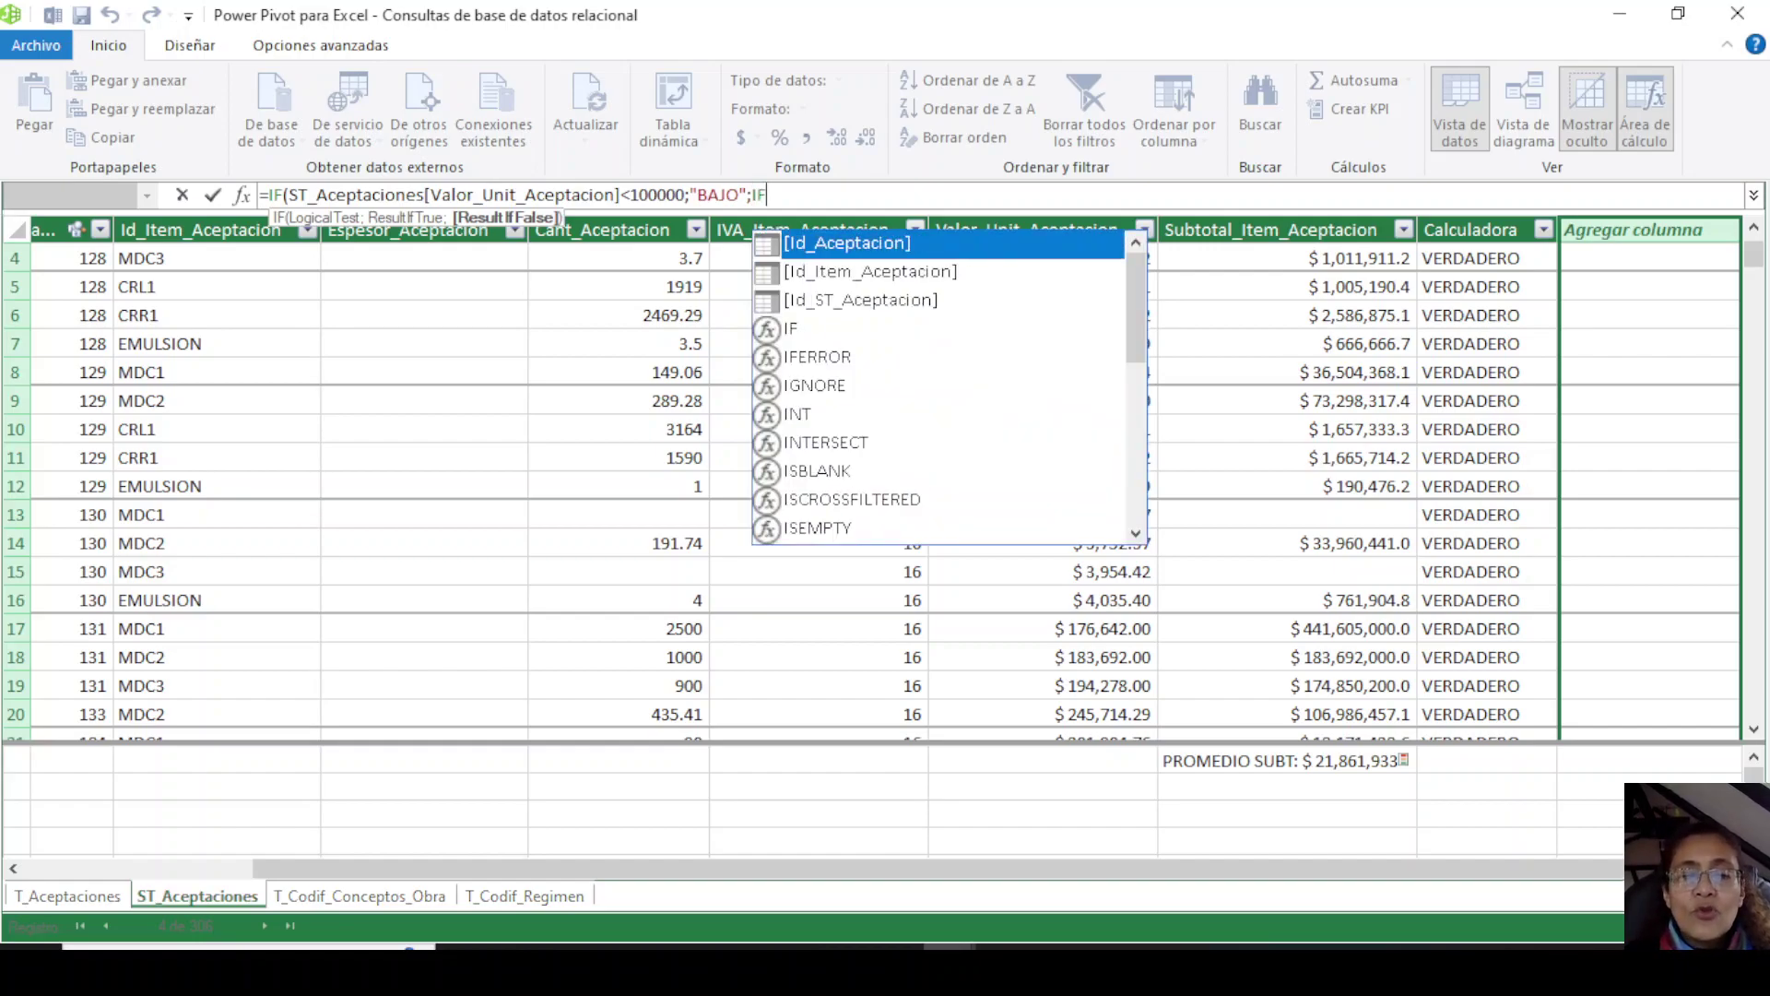
{"action": "type", "text": "AND"}
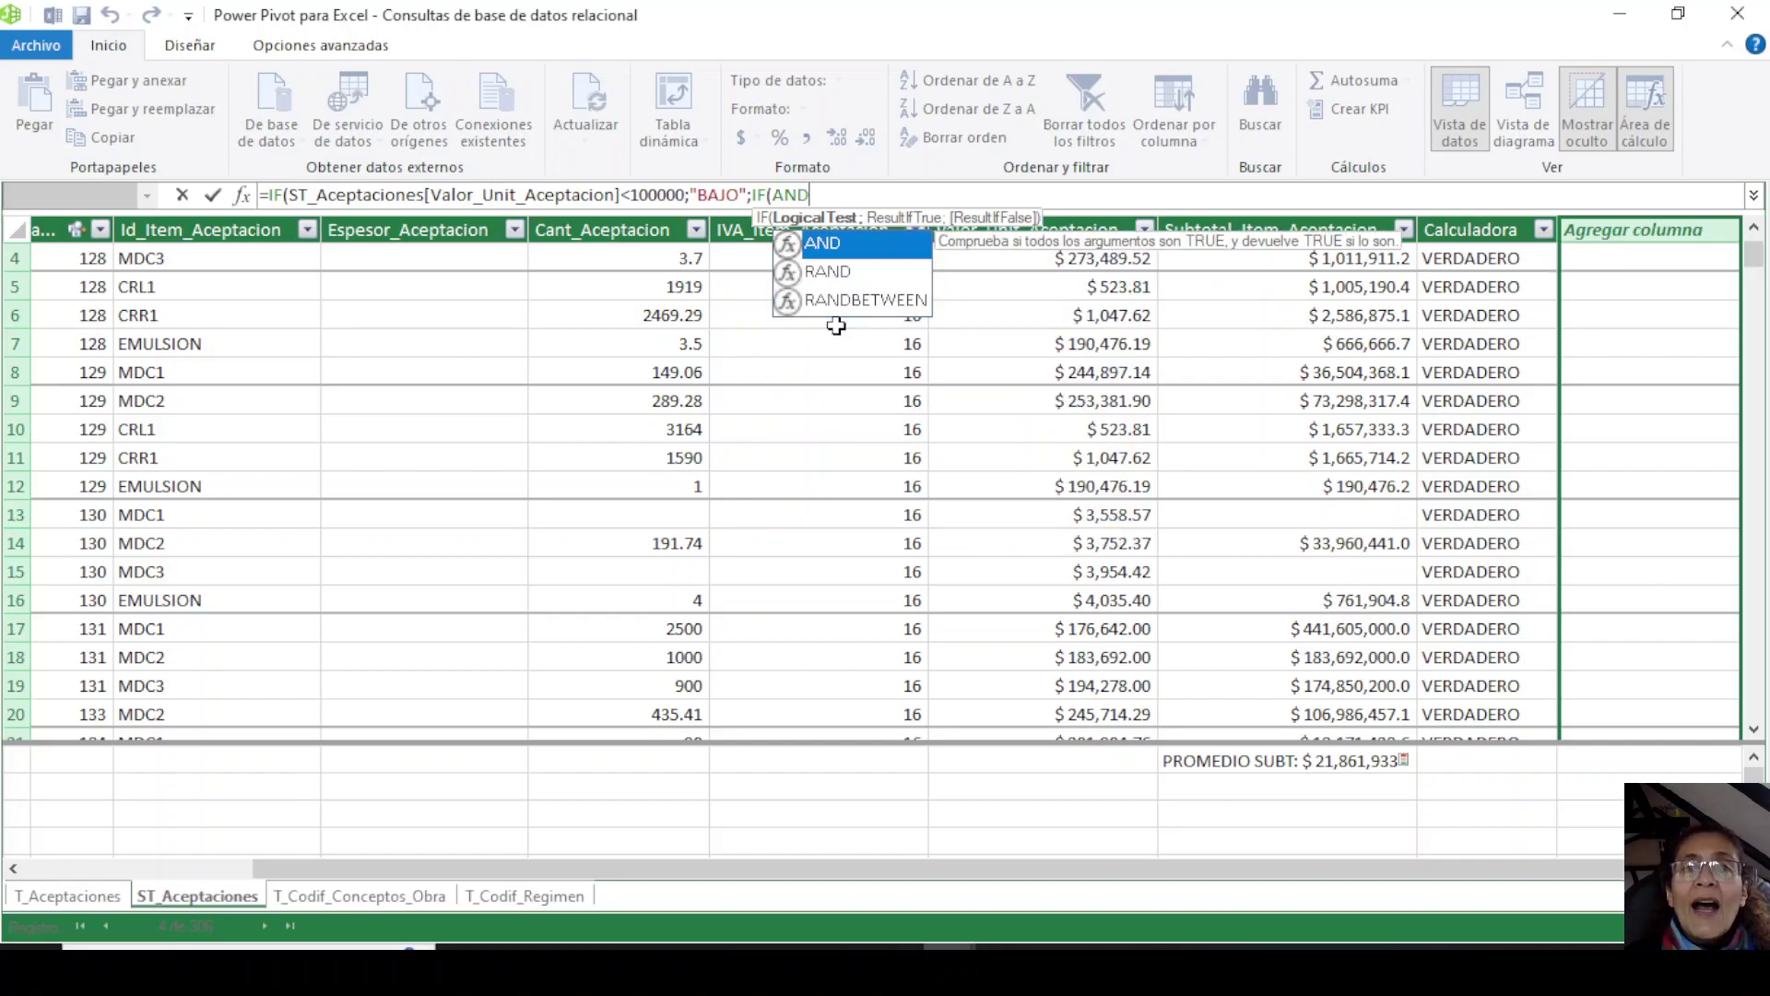
{"action": "type", "text": "("}
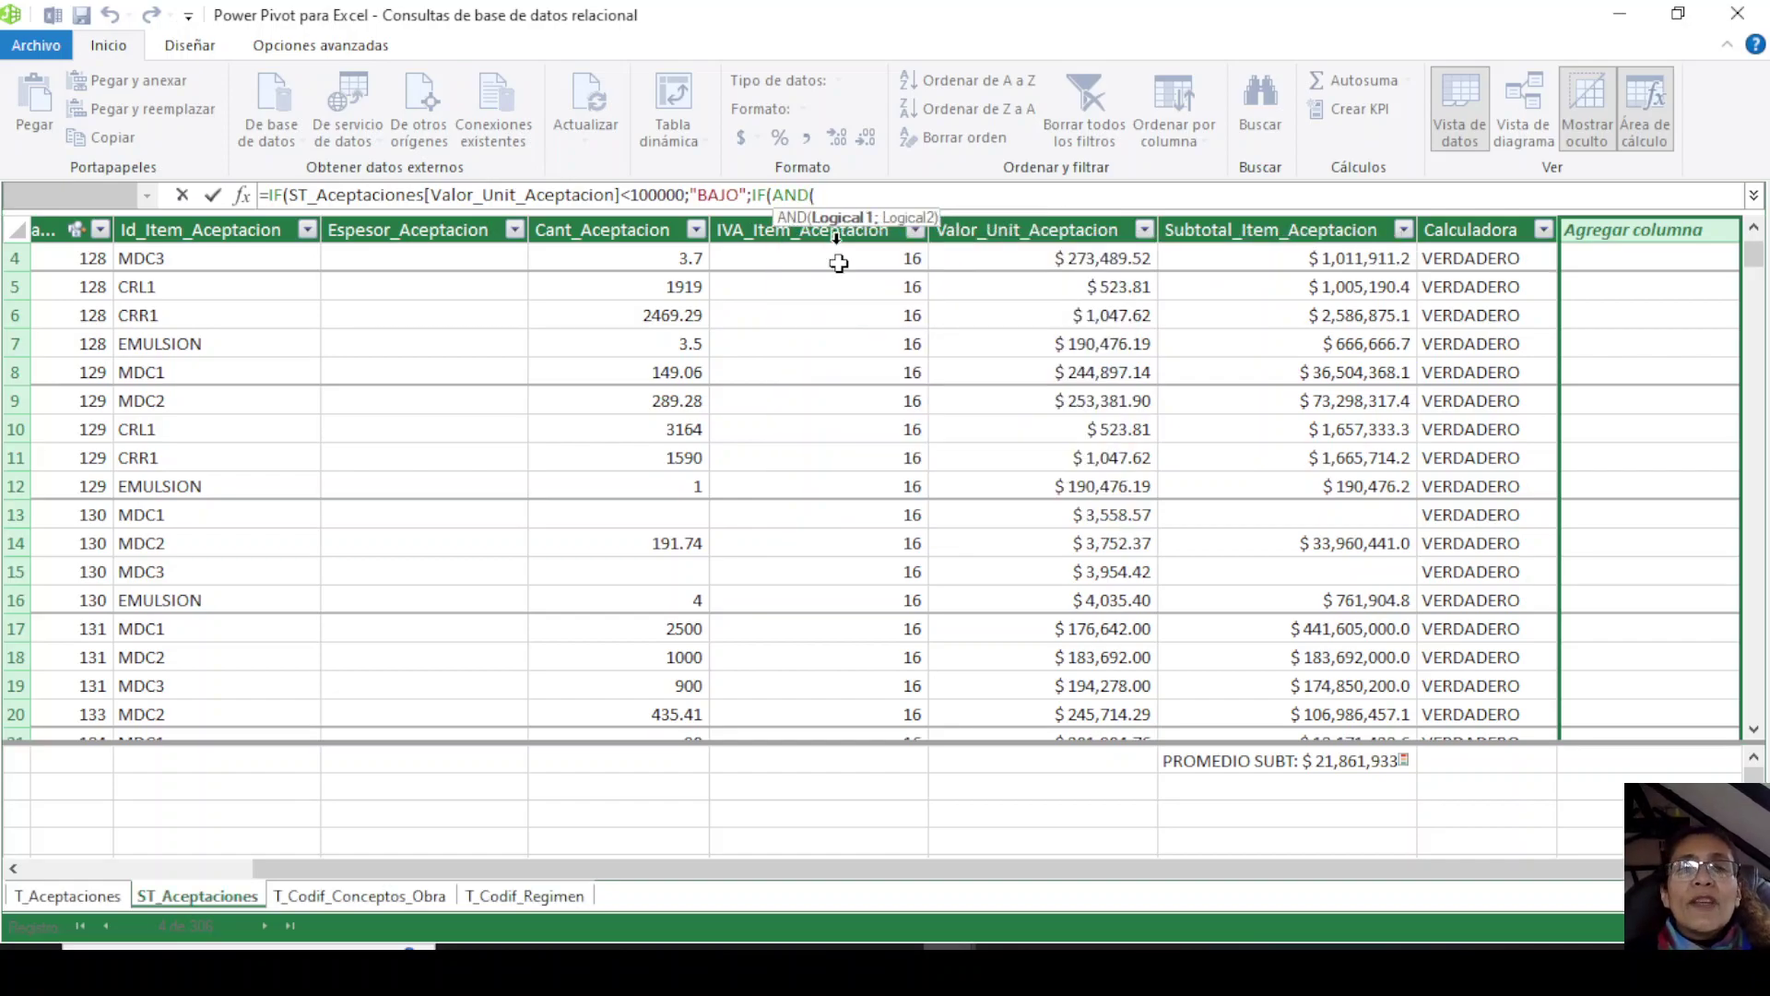
{"action": "left_click", "coordinate": [1021, 226]}
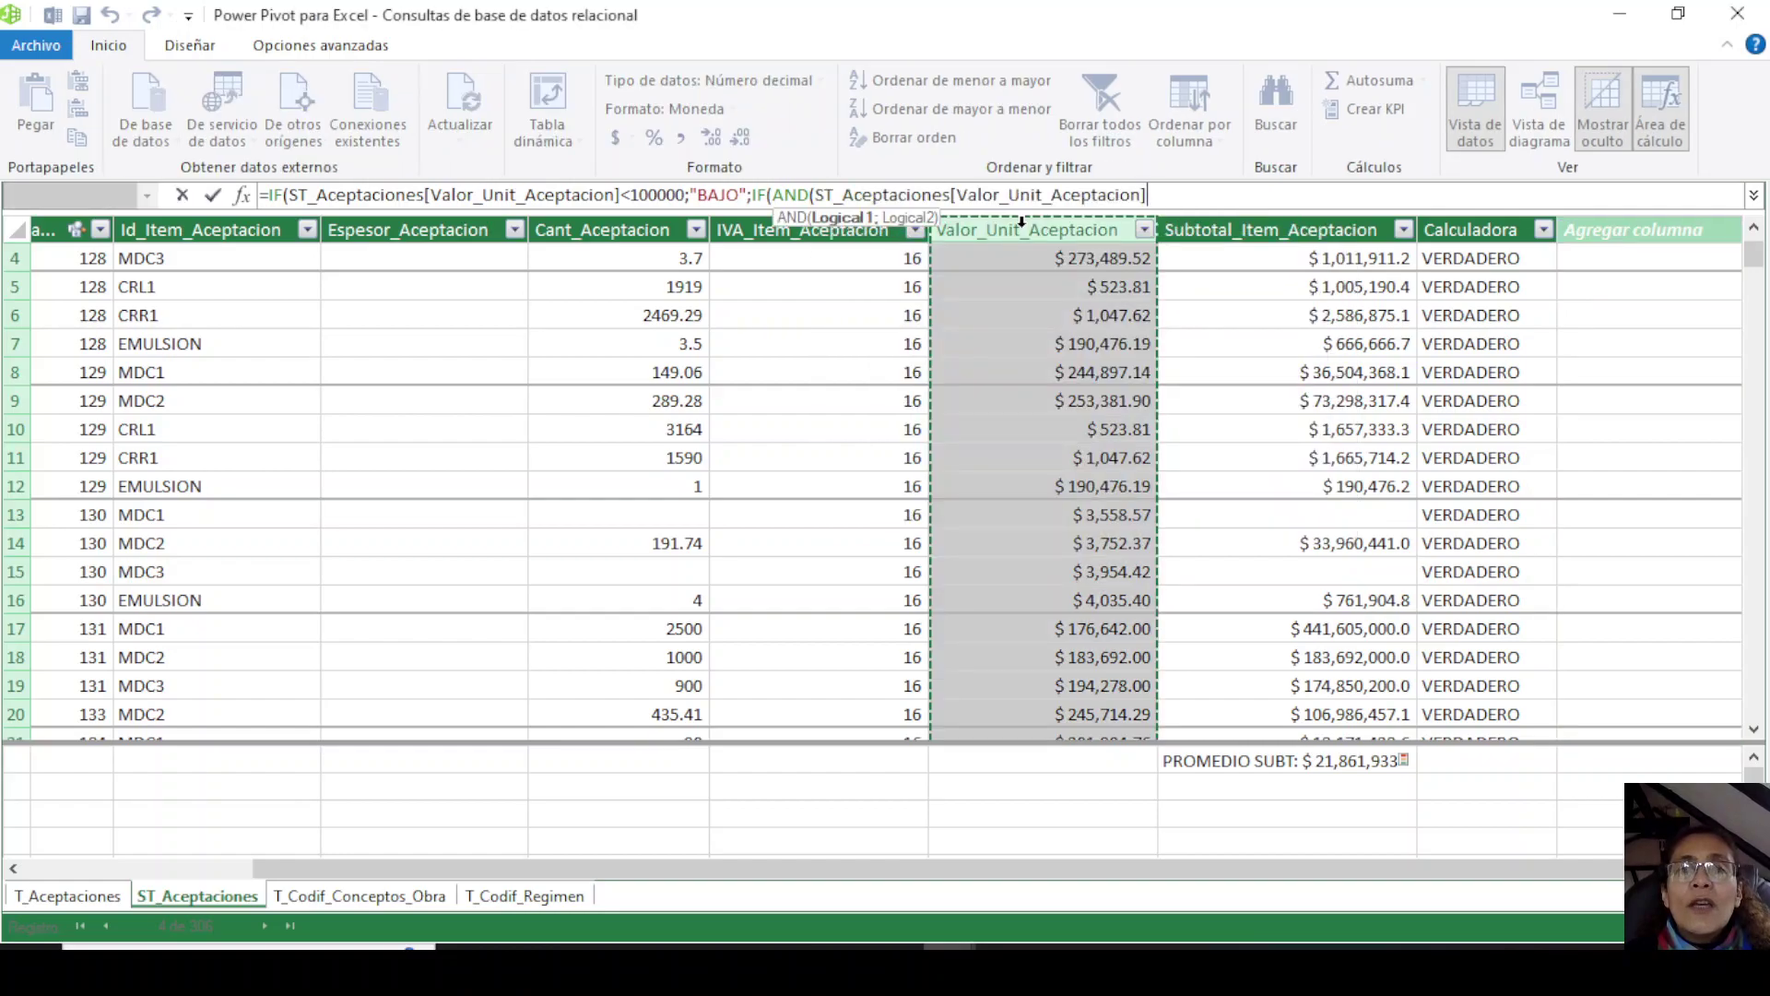
{"action": "type", "text": ">="}
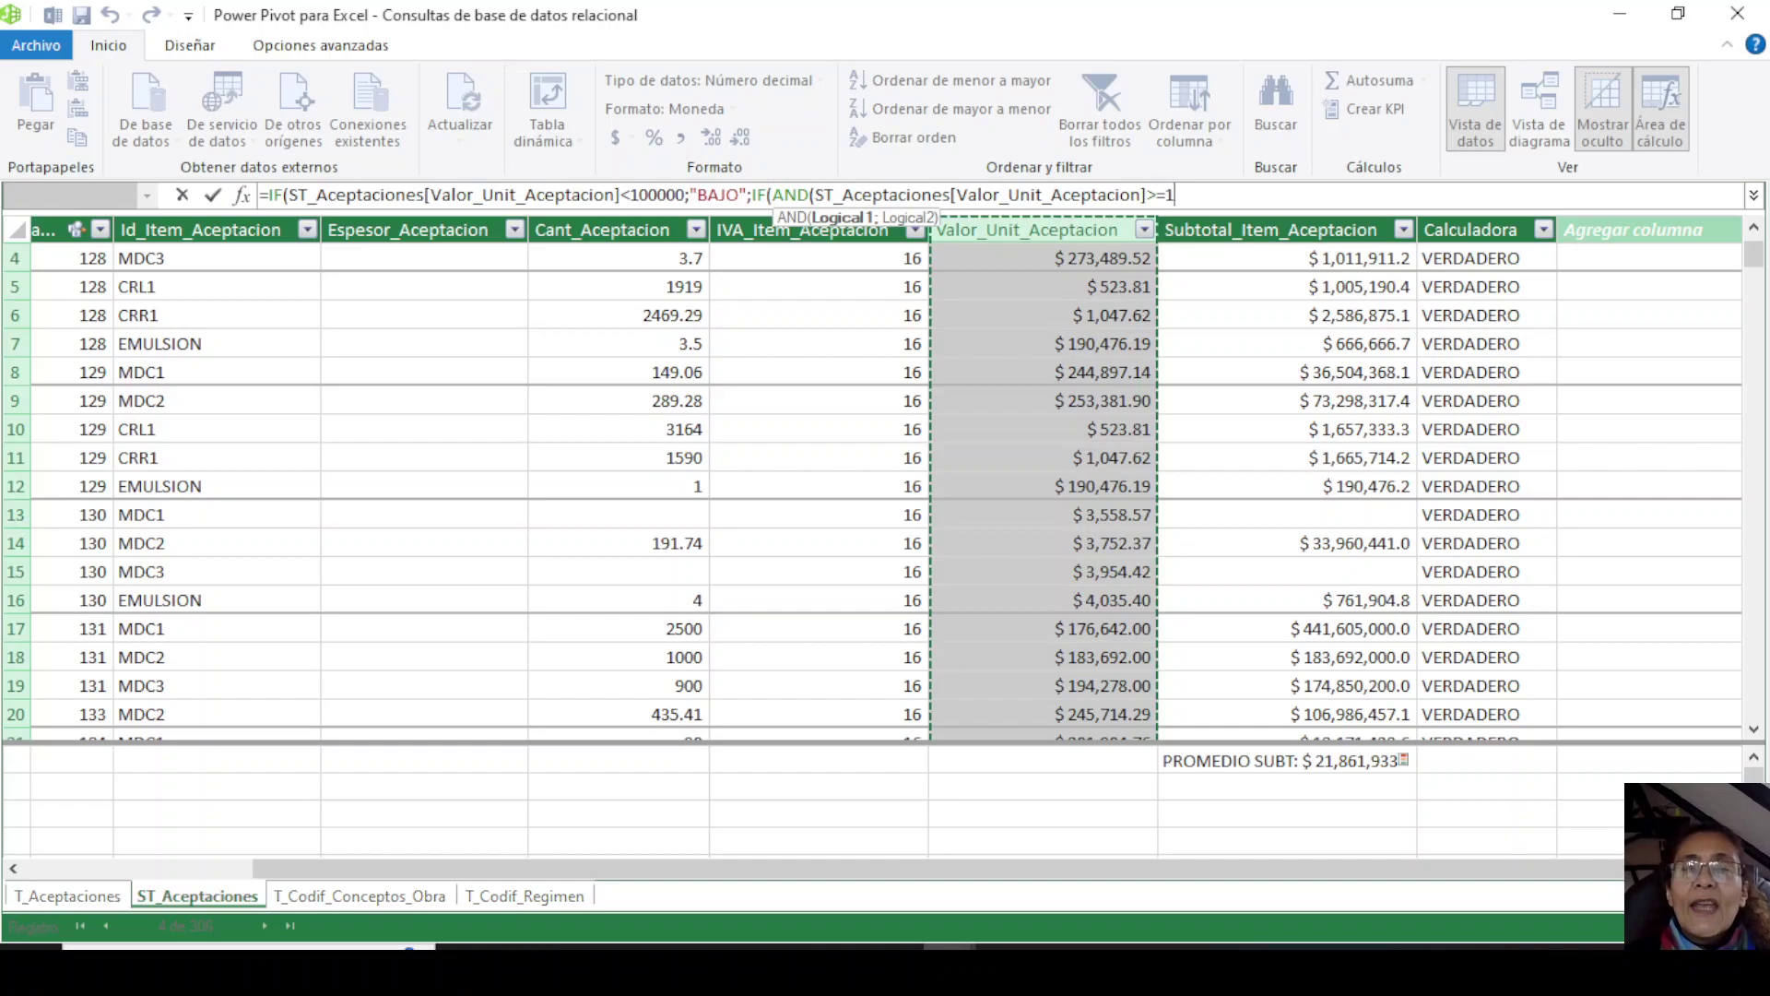
{"action": "type", "text": "1000"}
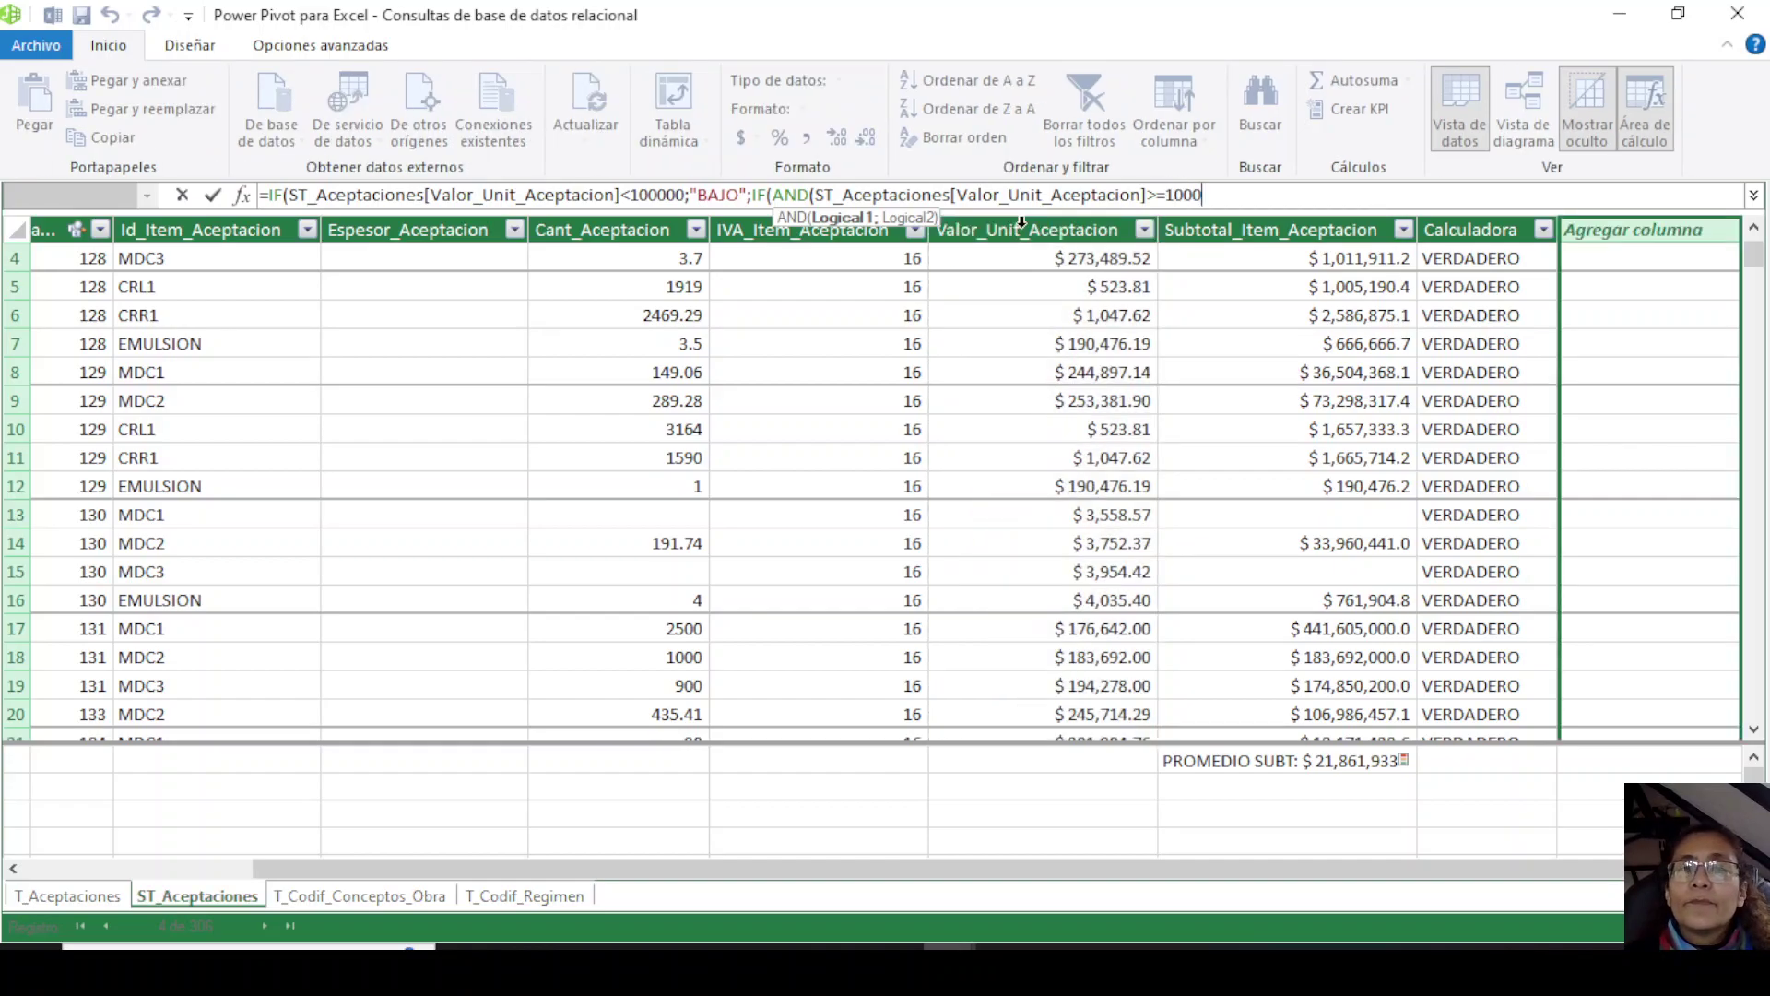
{"action": "type", "text": "00"}
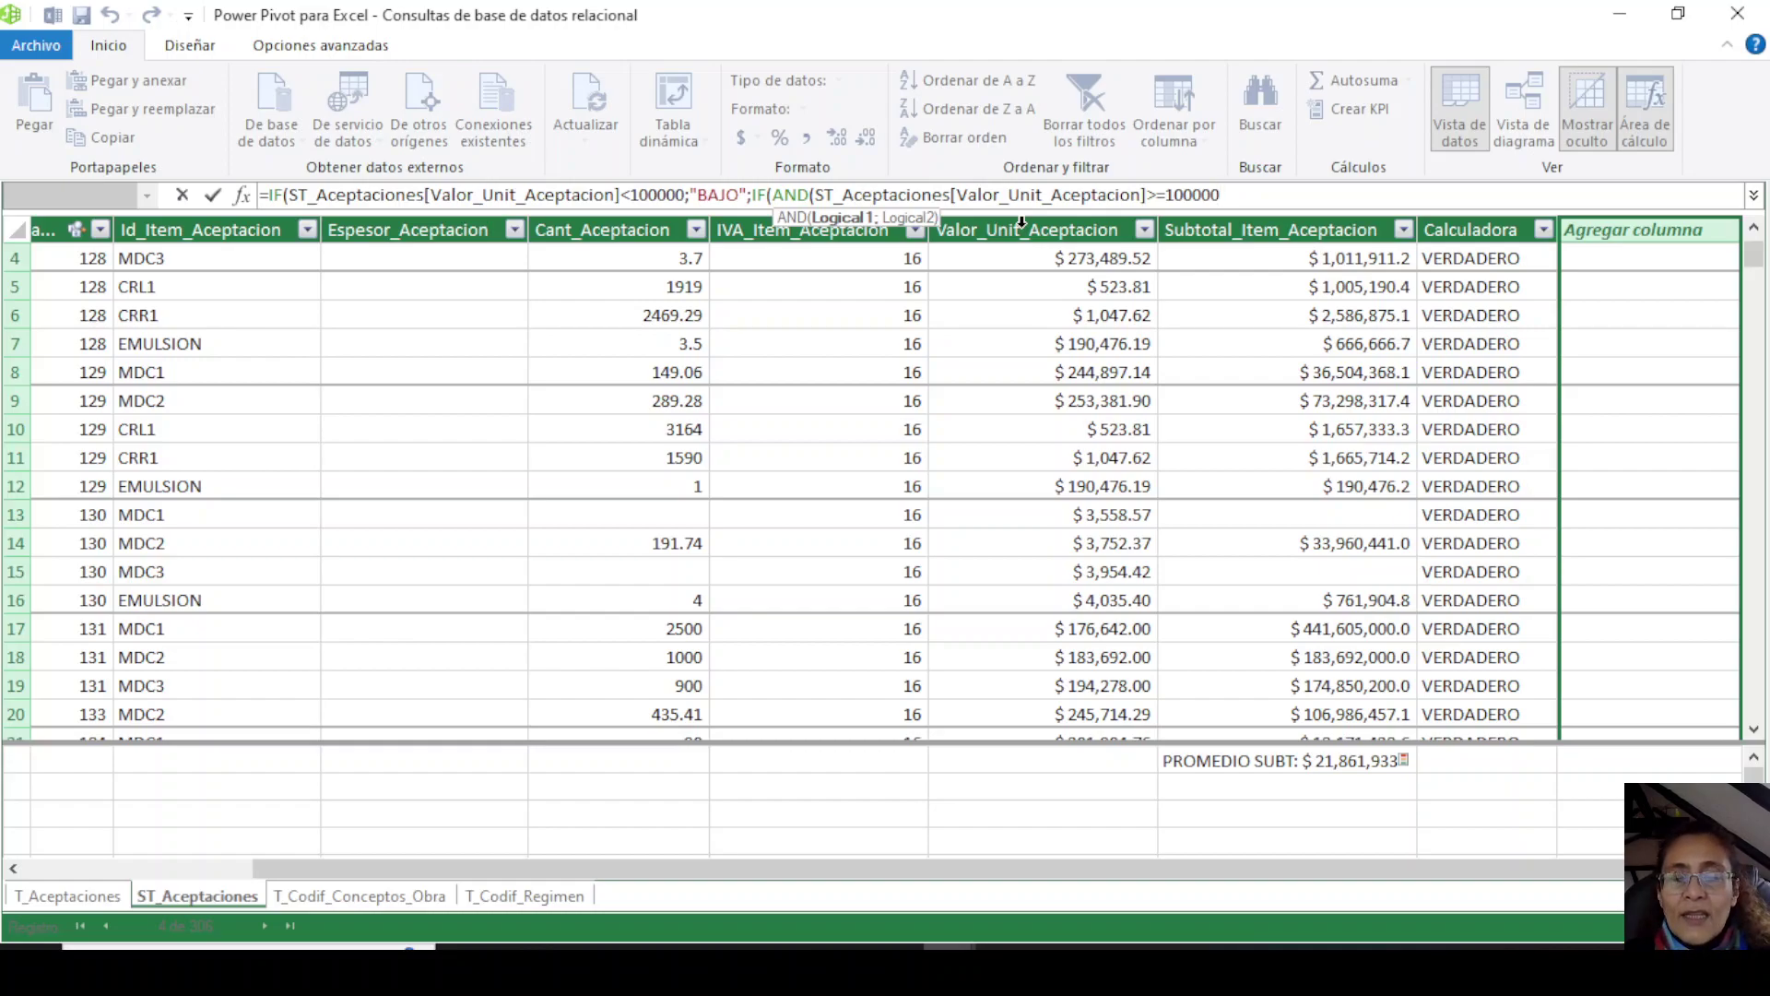
{"action": "type", "text": ";"}
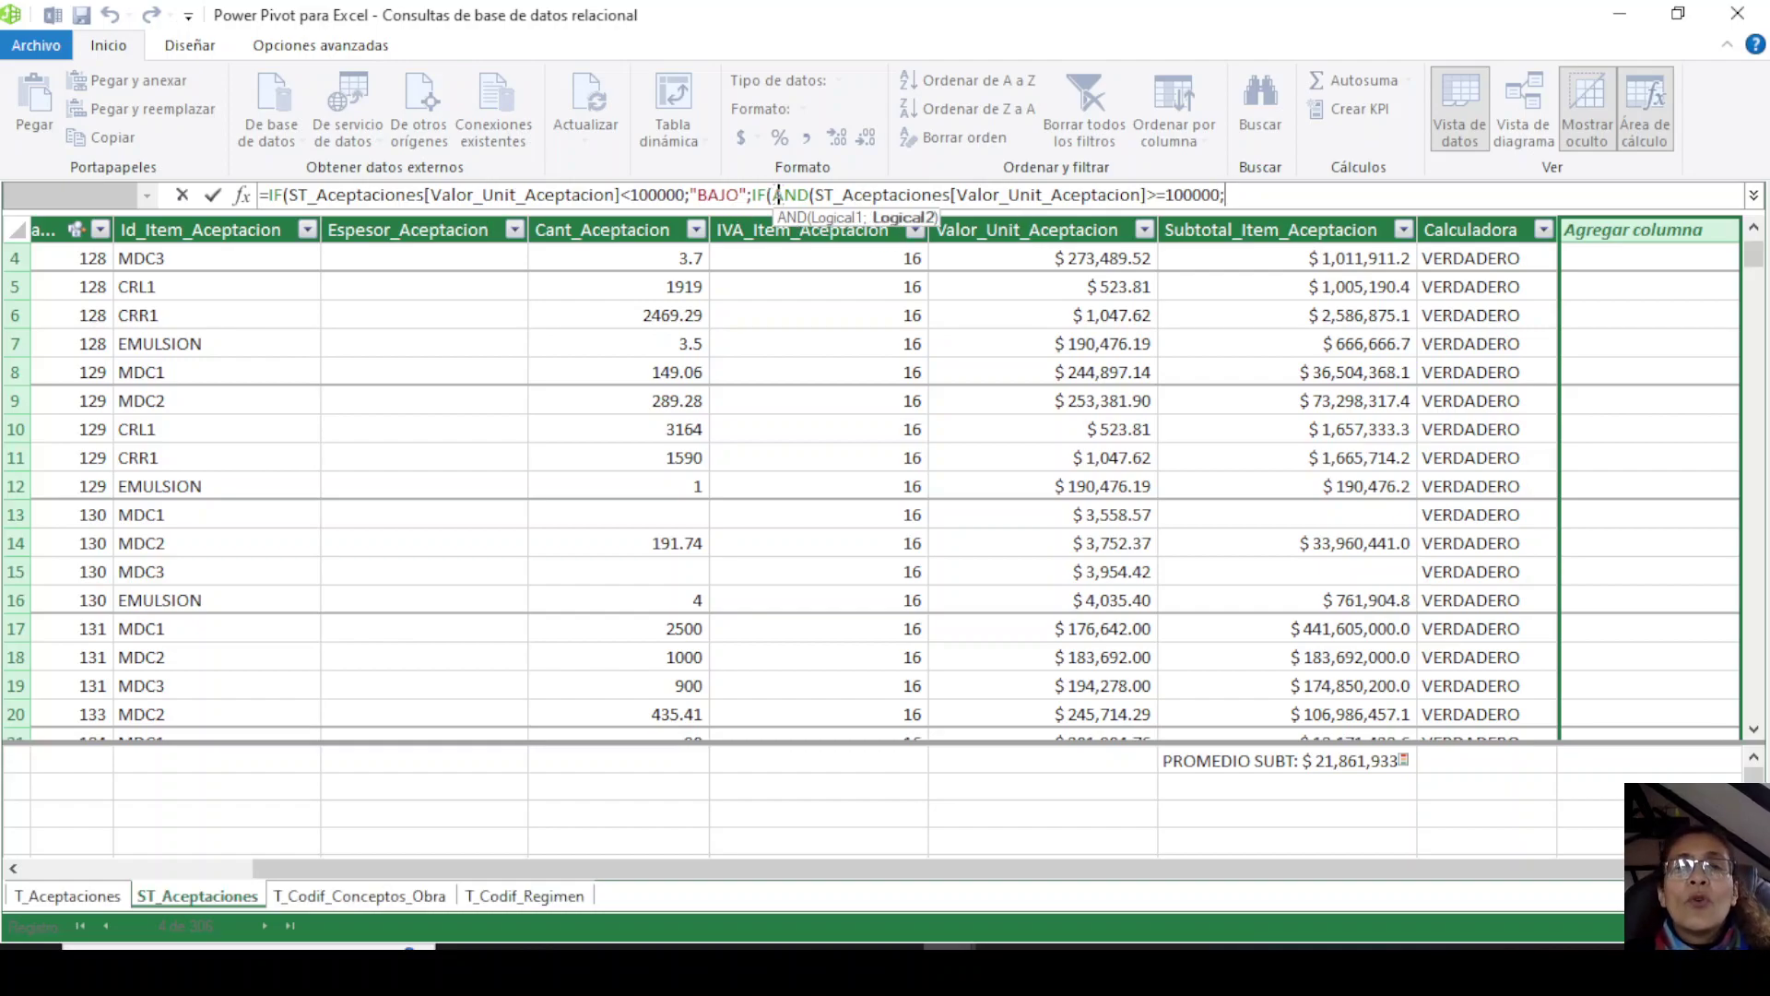
Replace the AND function in the nested IF with OR.
{"action": "left_click_drag", "start_coordinate": [773, 195], "coordinate": [809, 195]}
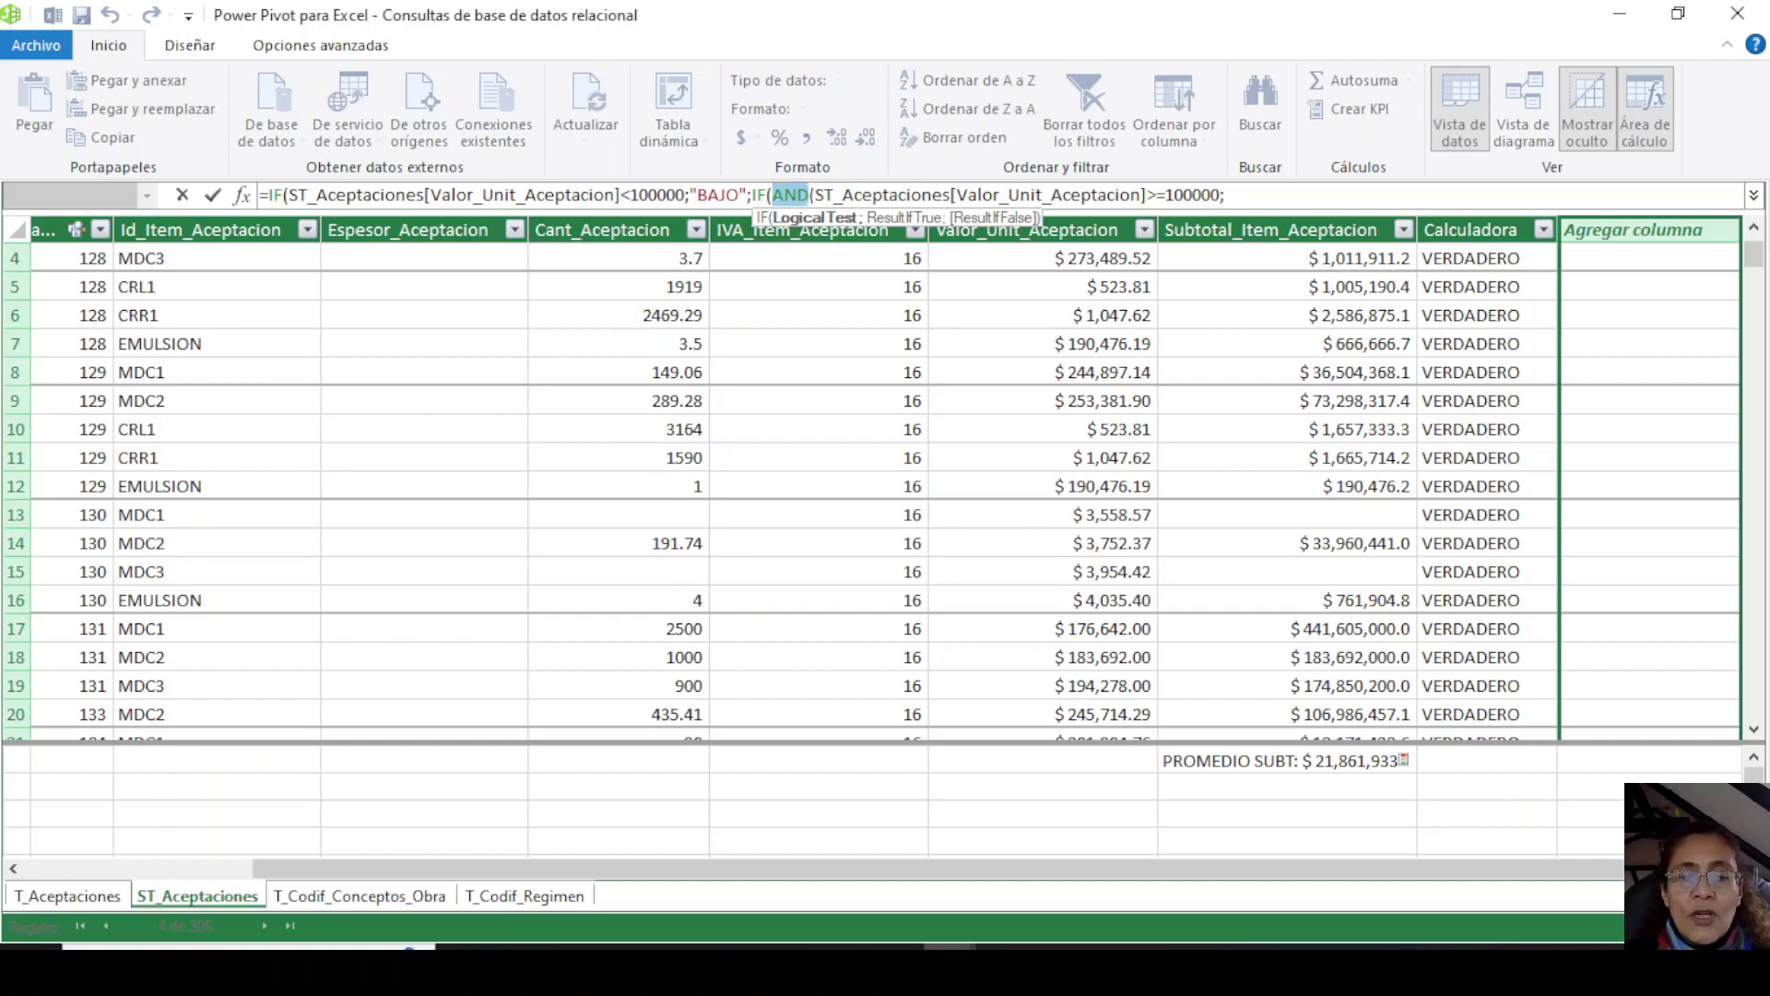
{"action": "type", "text": "OR"}
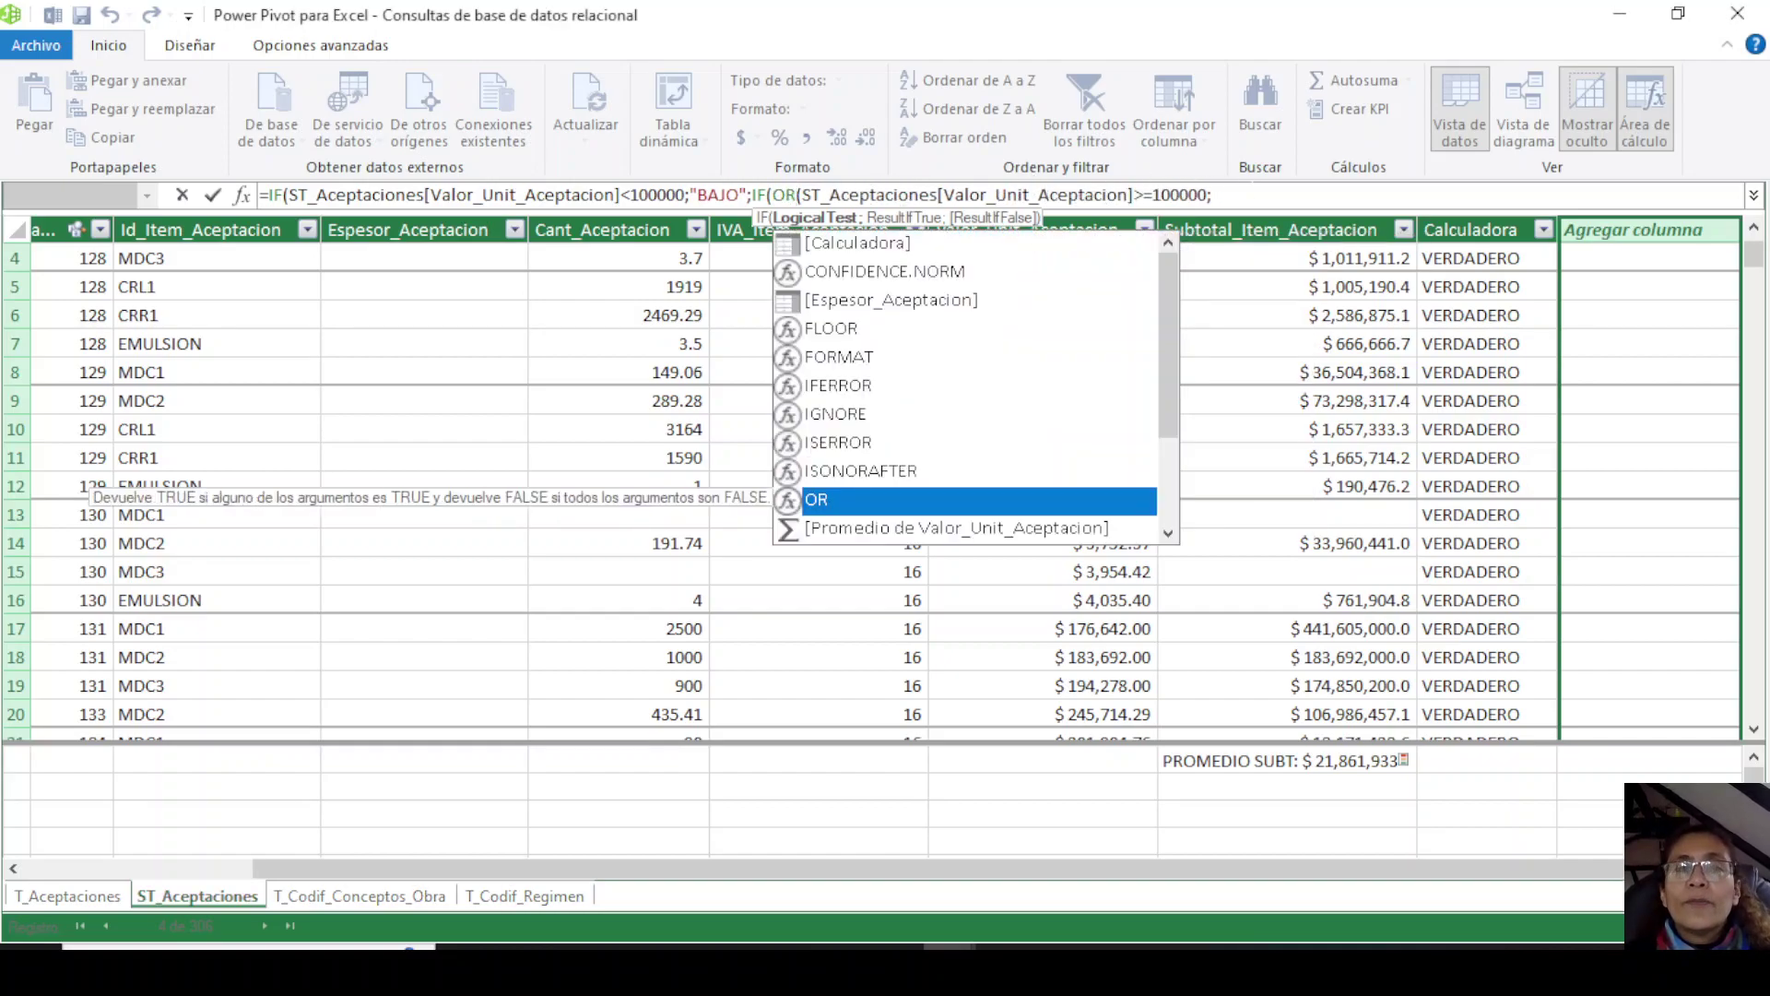
{"action": "key", "text": "Escape"}
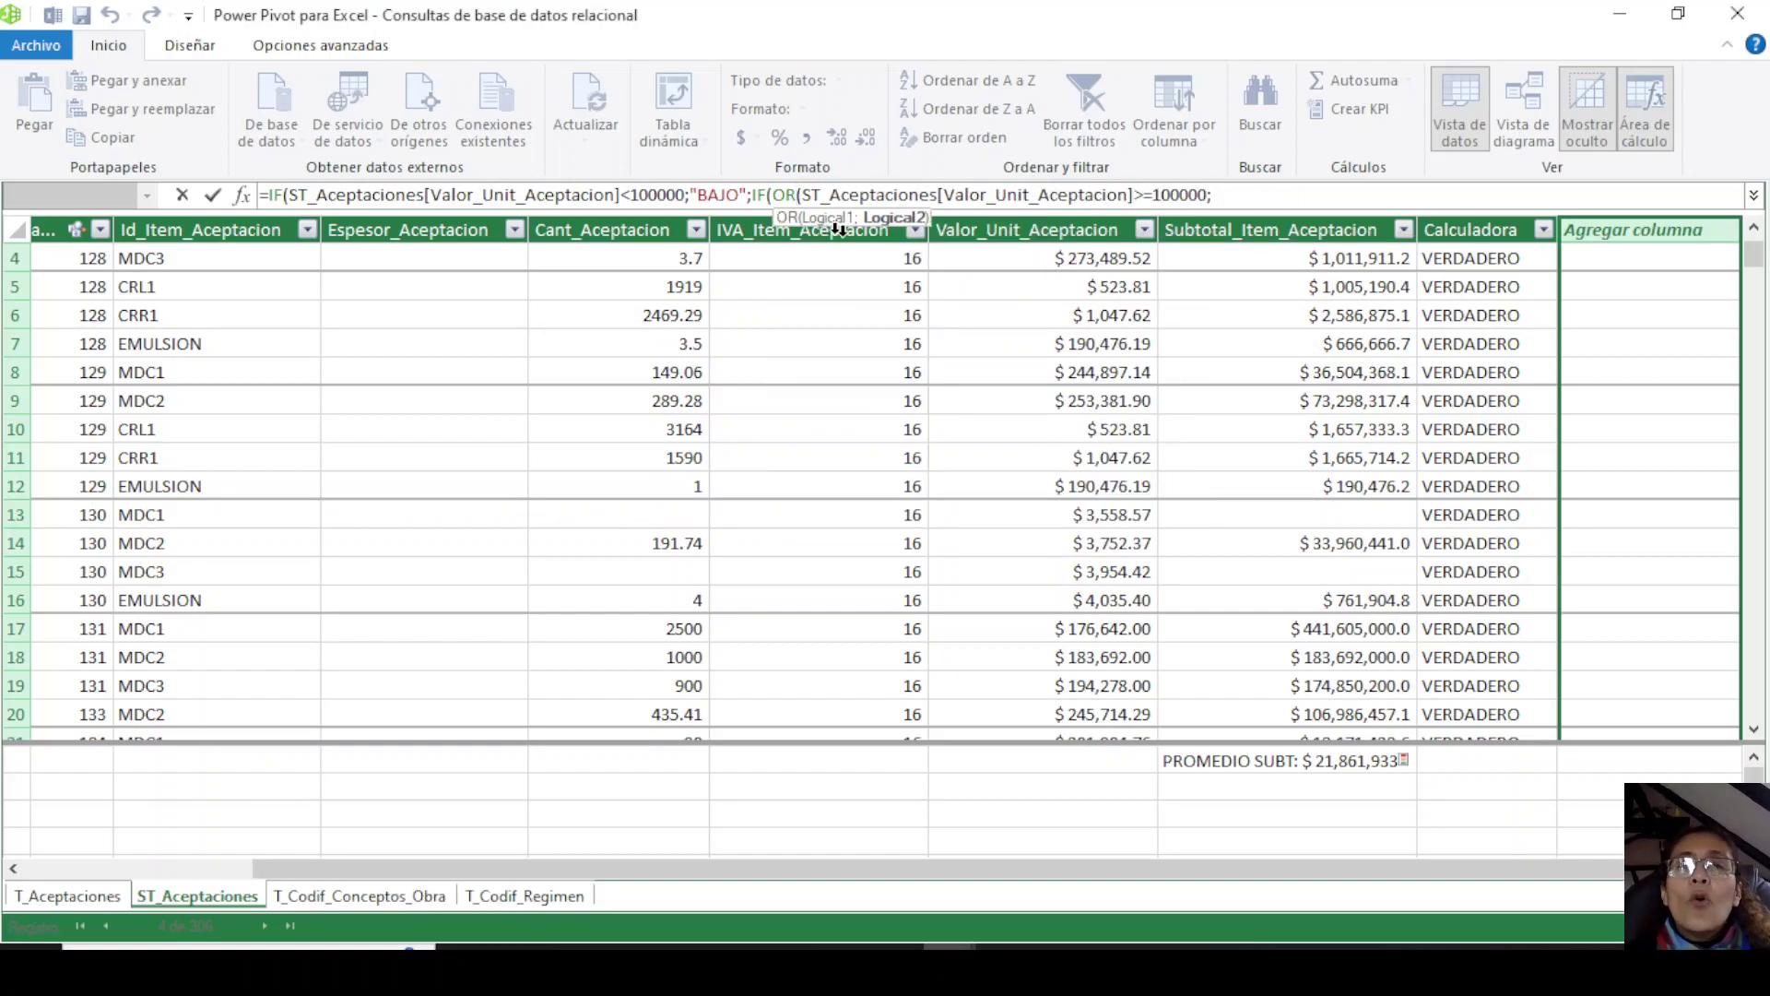
Add Valor_Unit_Aceptacion <= 200000 as the second condition of the nested IF's logical function.
{"action": "left_click", "coordinate": [1060, 227]}
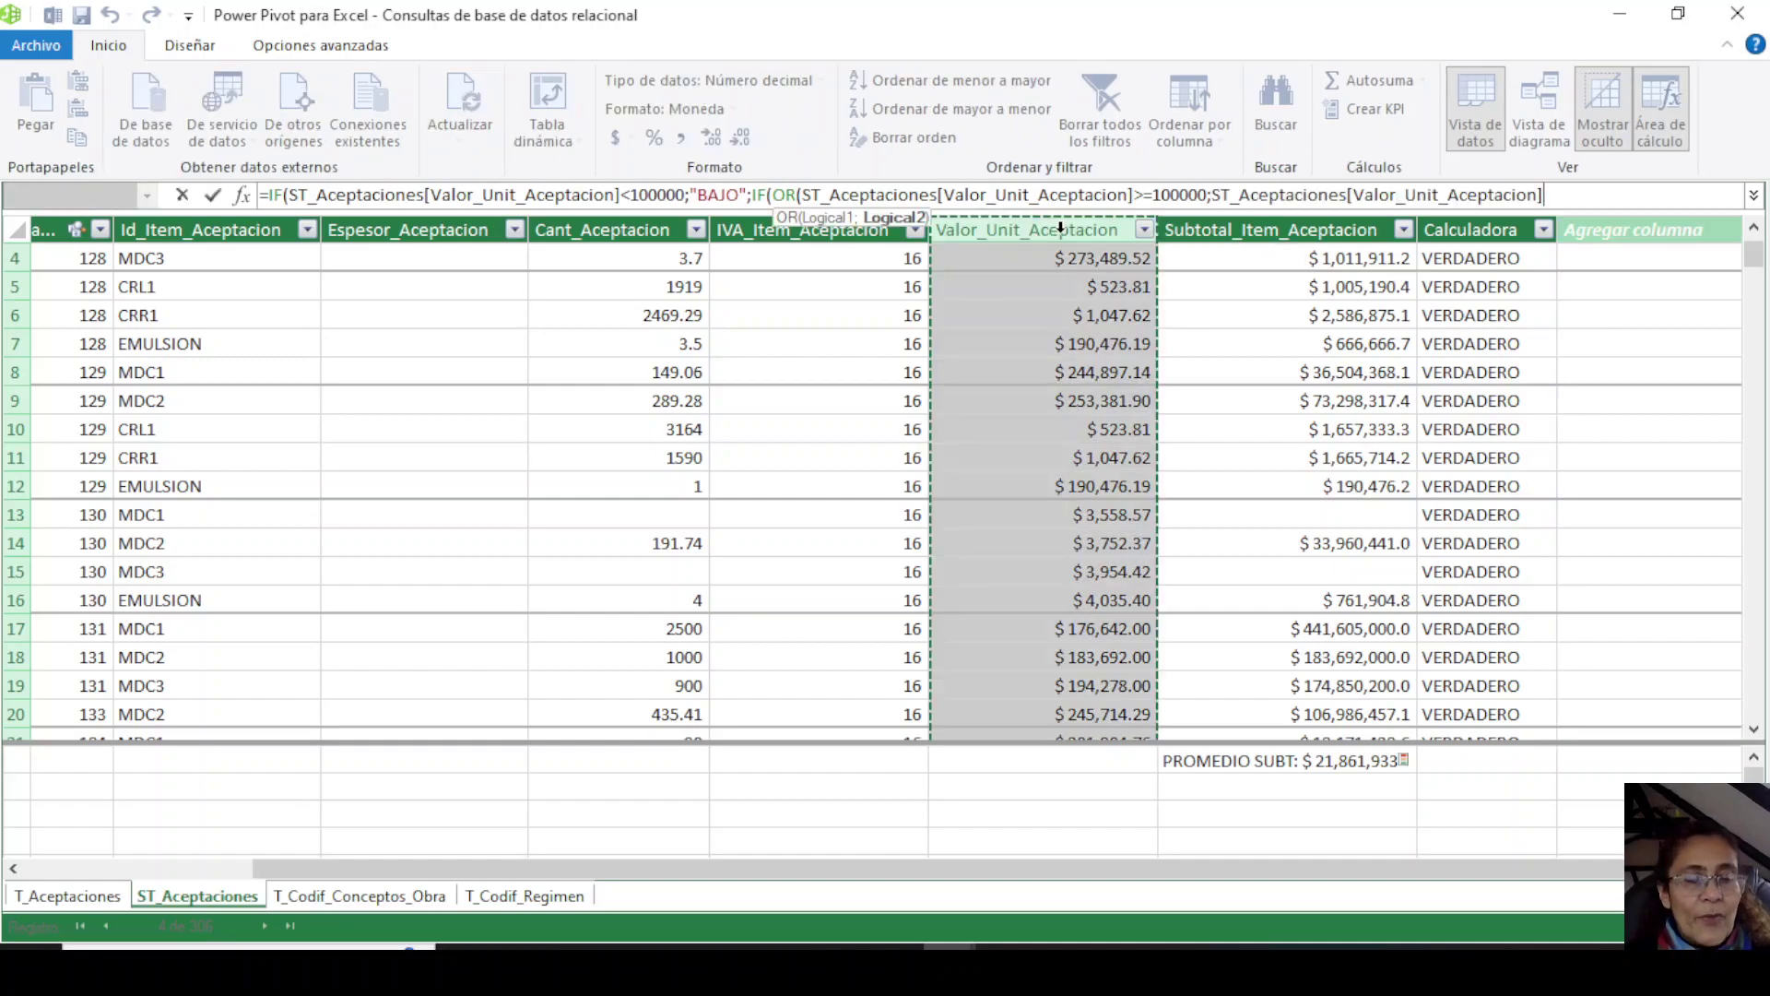
{"action": "type", "text": "<>"}
{"action": "key", "text": "BackSpace"}
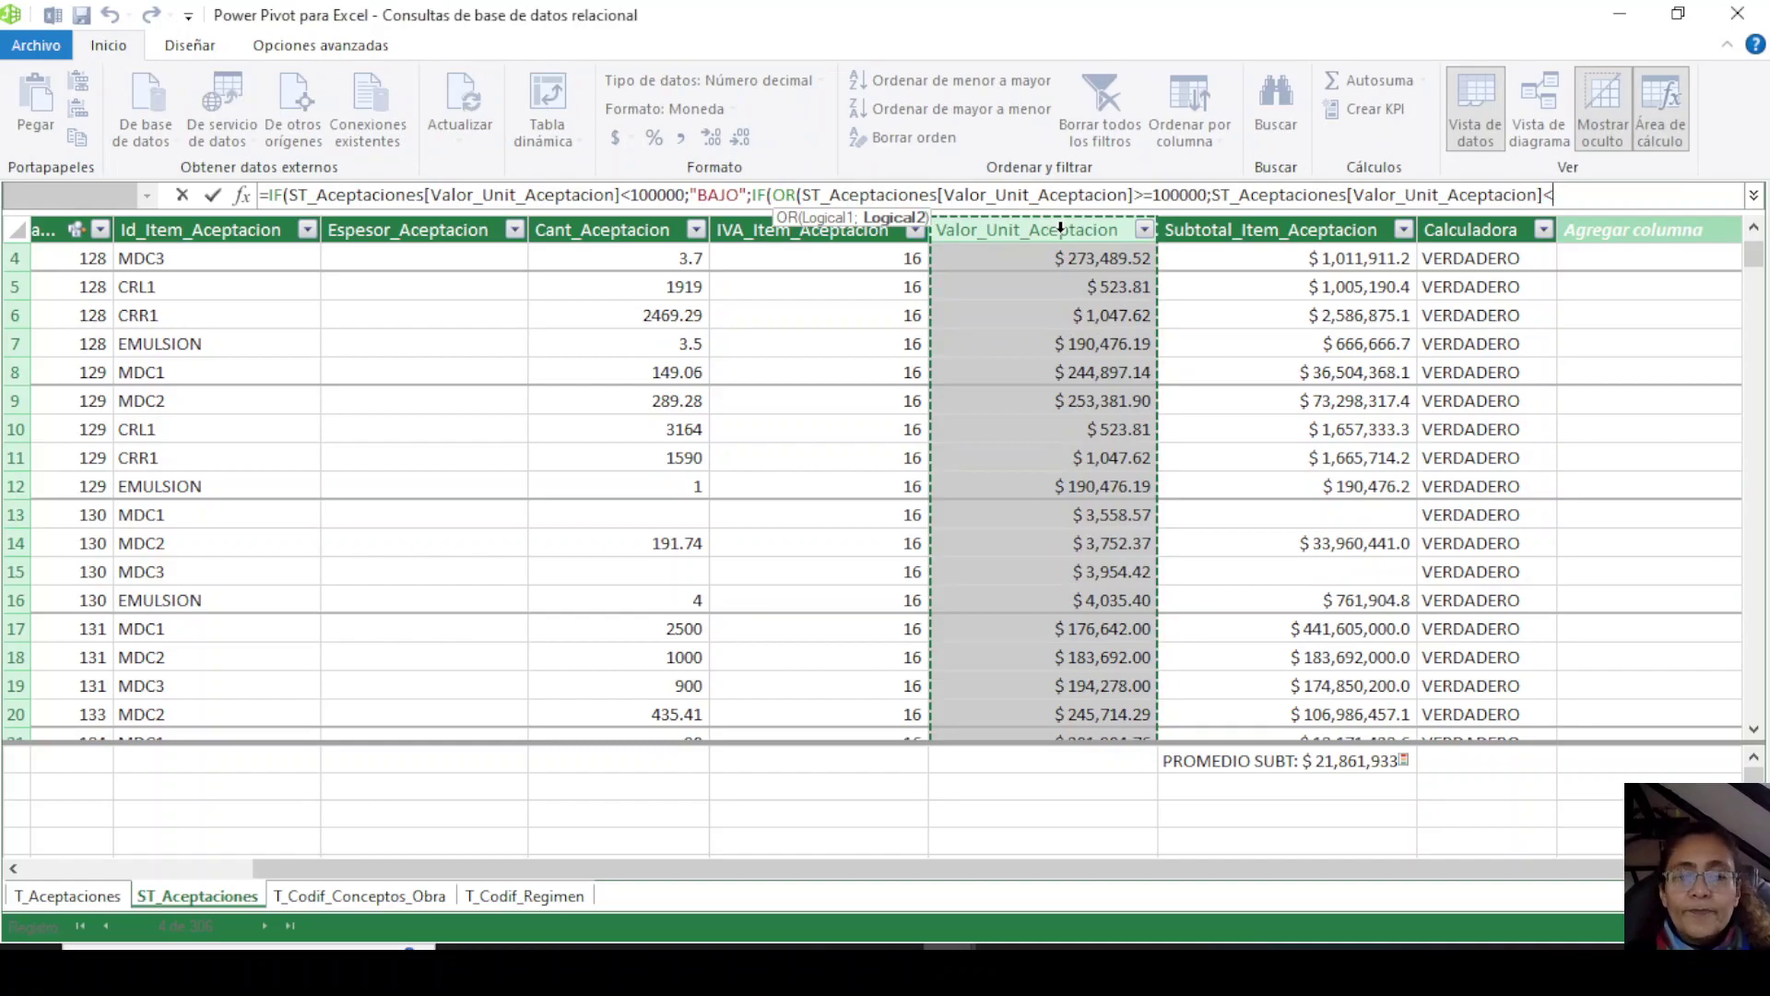
{"action": "type", "text": "=200000"}
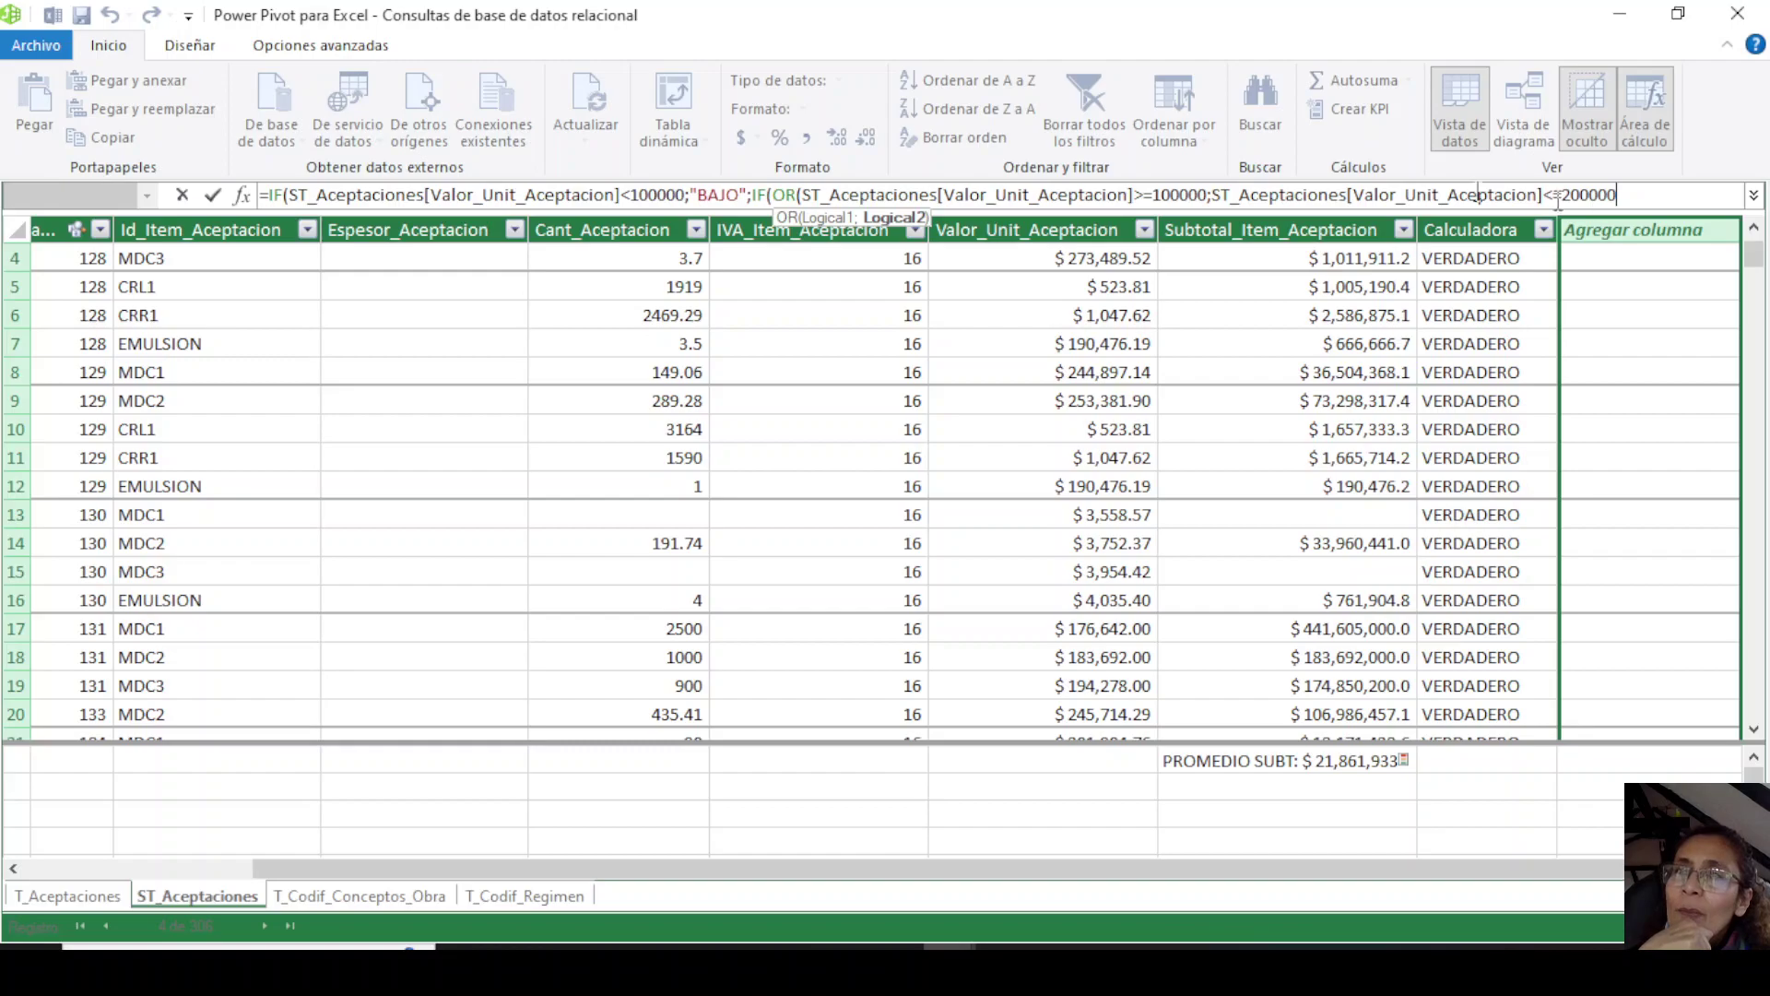
Change the nested IF's OR function back to AND.
{"action": "left_click", "coordinate": [794, 195]}
{"action": "key", "text": "BackSpace"}
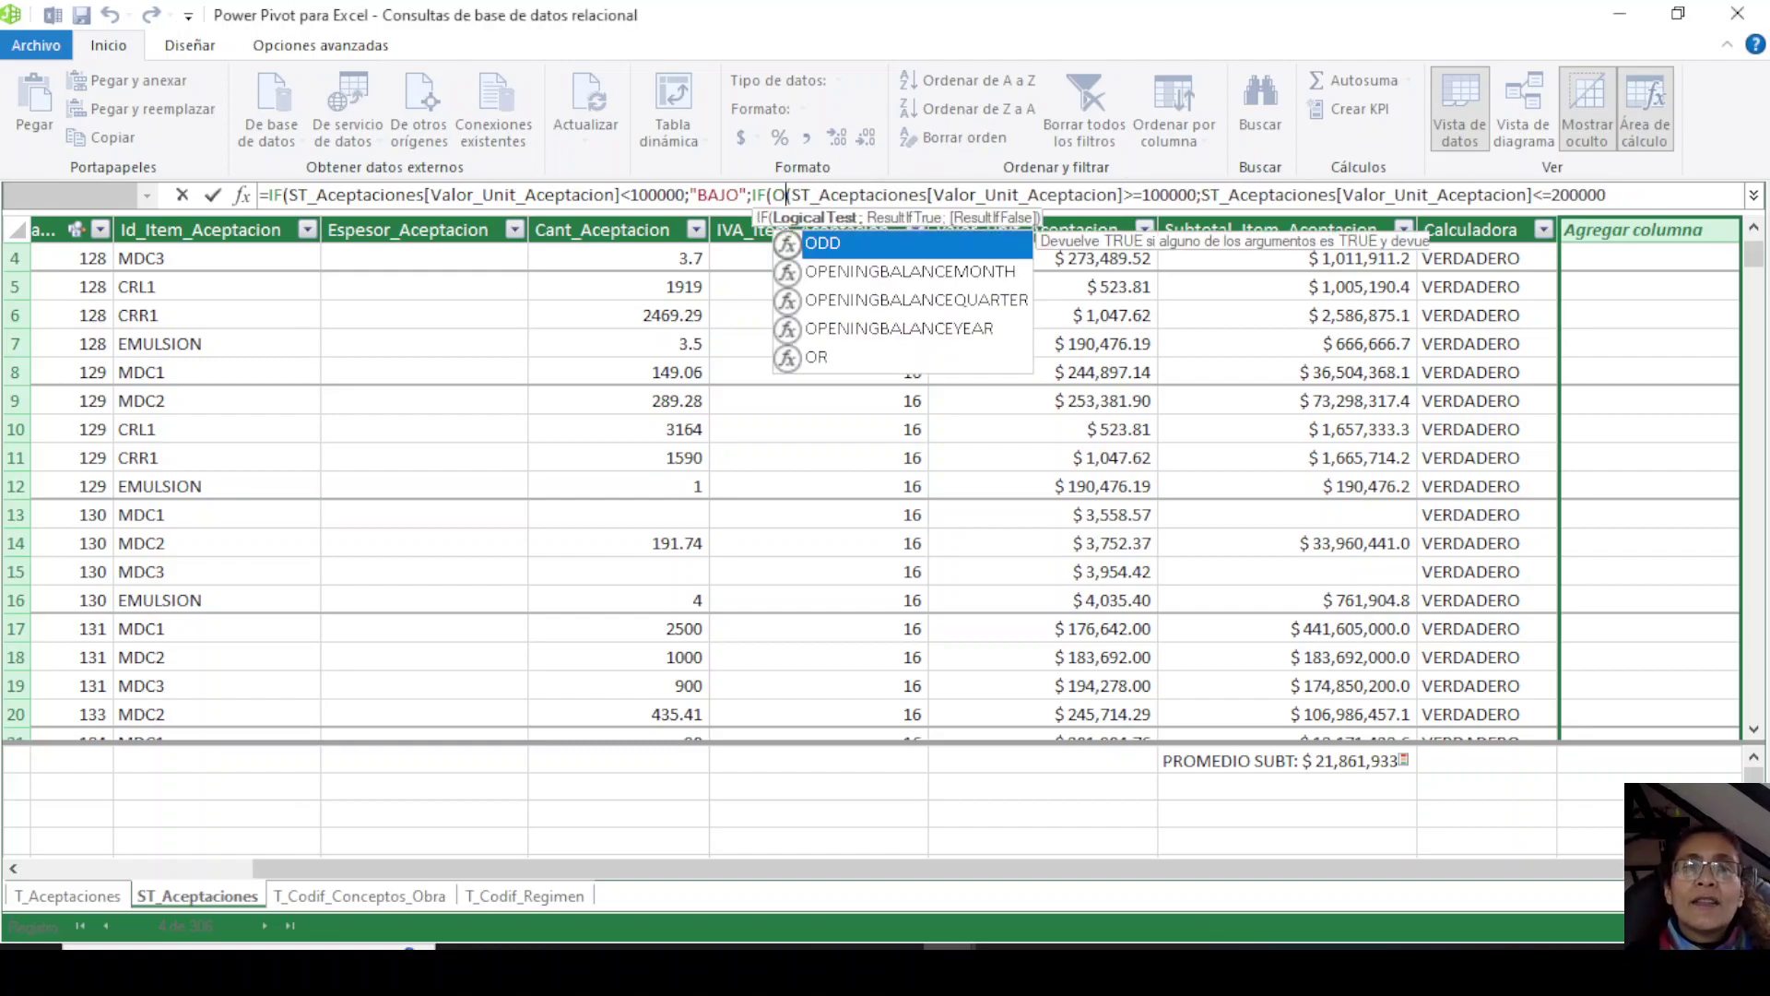
{"action": "key", "text": "BackSpace"}
{"action": "type", "text": "AND"}
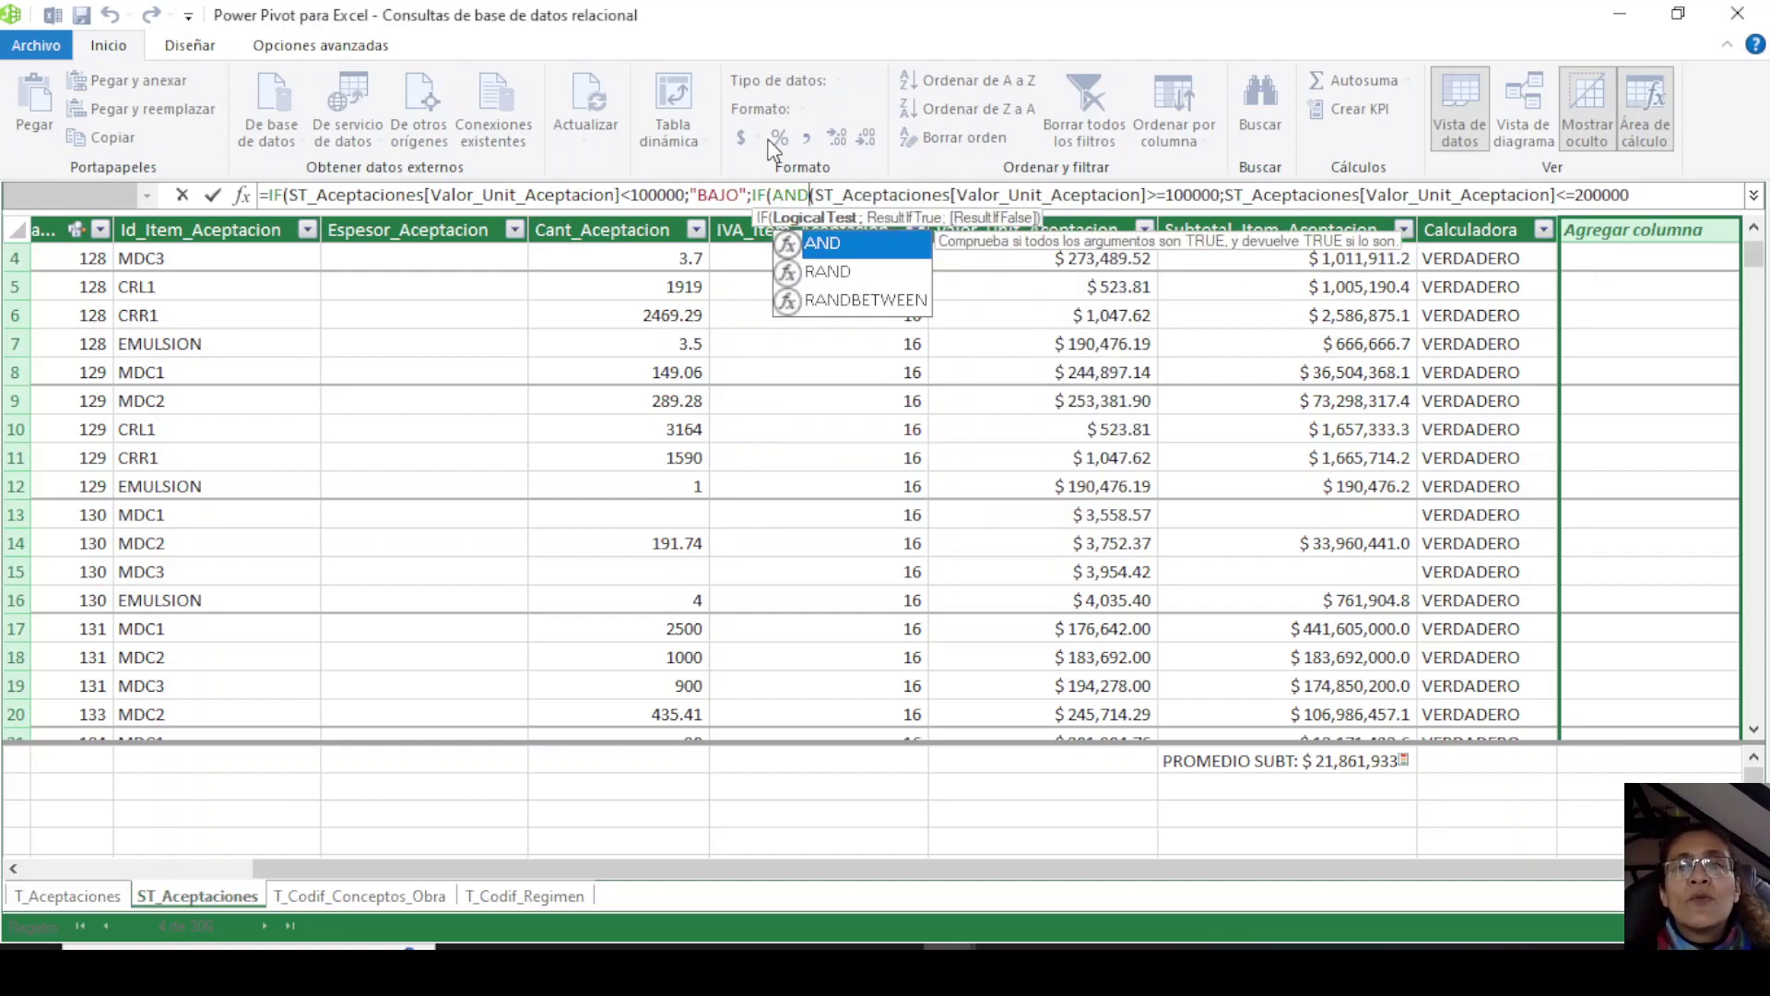
Add "MEDIO" after the 200000 condition as the nested IF's true result, followed by a separator.
{"action": "left_click", "coordinate": [1668, 194]}
{"action": "type", "text": ";"}
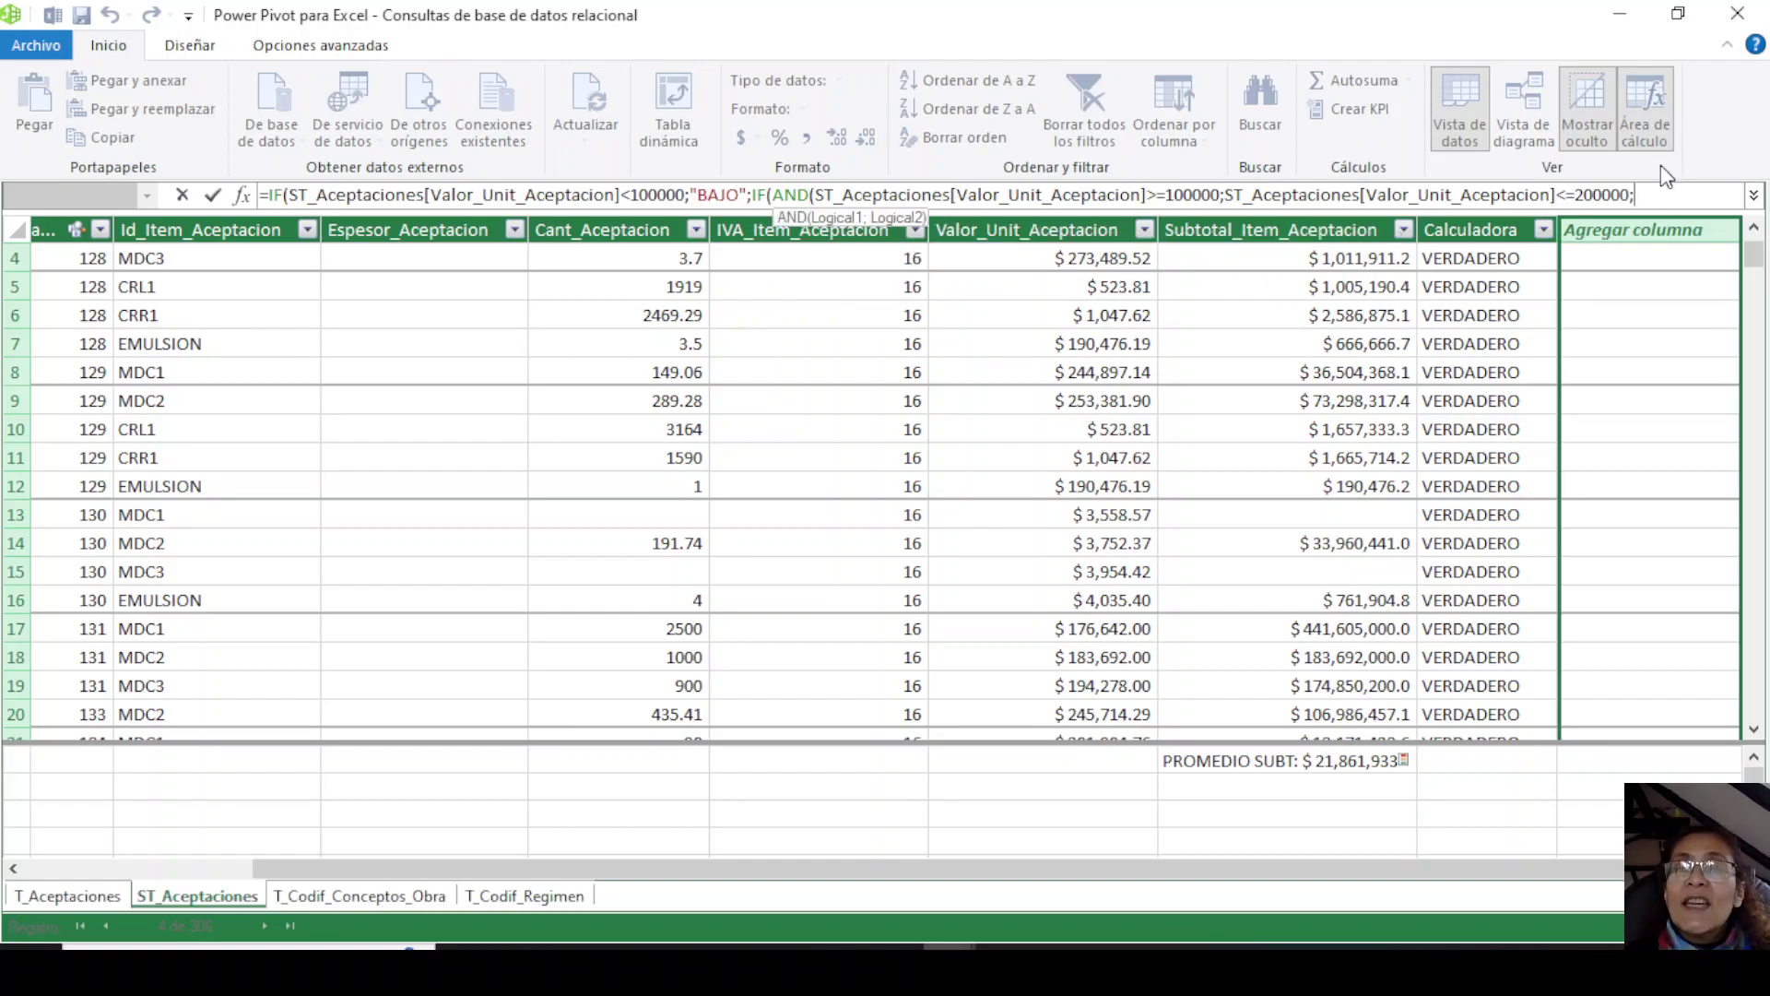
{"action": "type", "text": "\"MEDIO"}
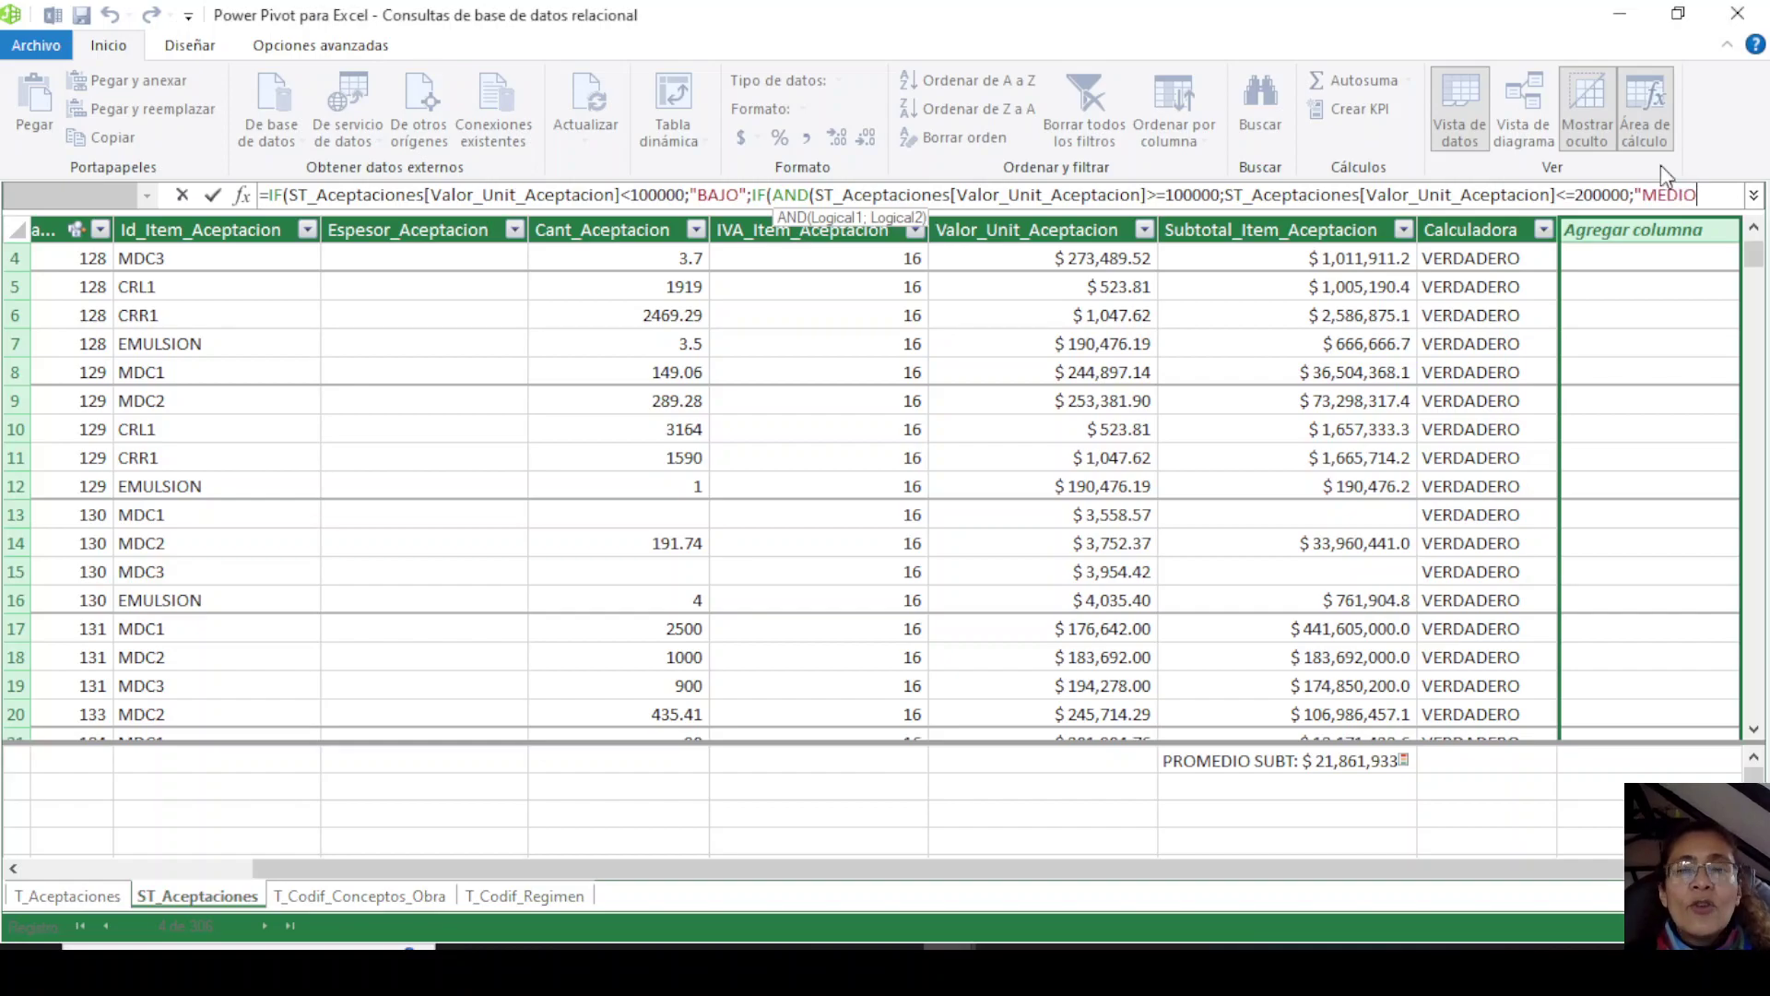
{"action": "type", "text": "\" "}
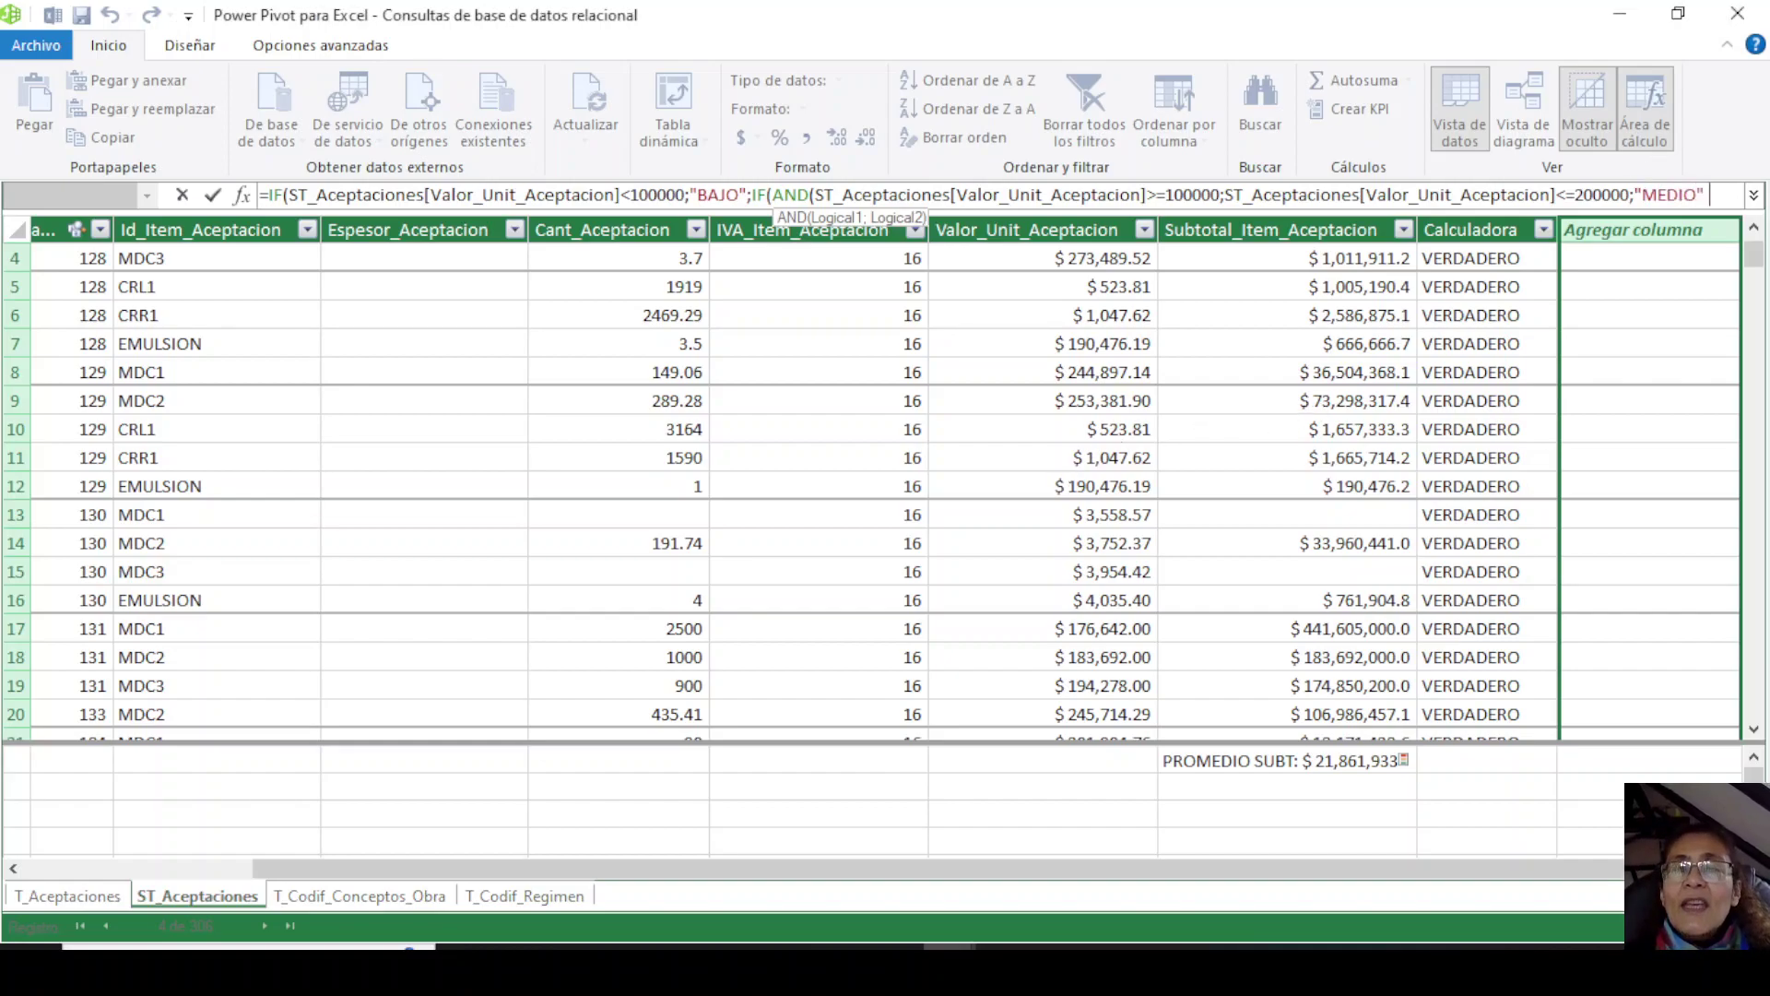
{"action": "type", "text": ";"}
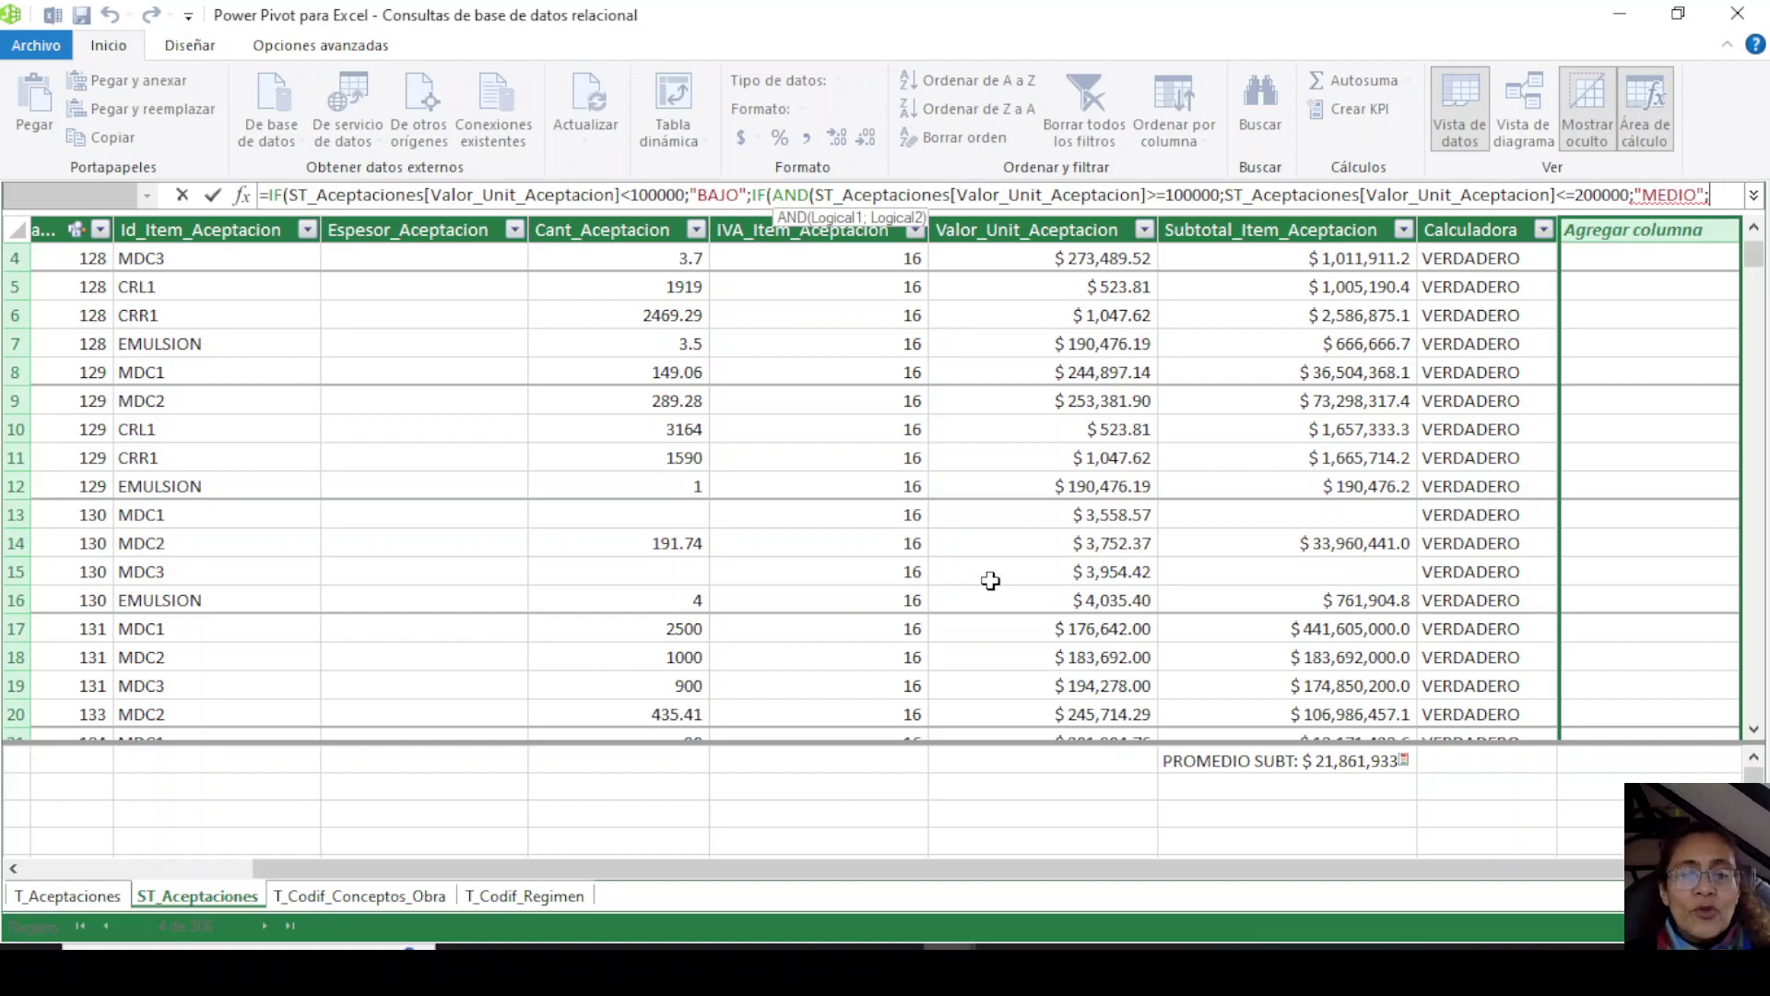
Nest a third IF after "MEDIO" in the formula, with the condition ST_Aceptaciones[Valor_Unit_Aceptacion]>200000, enlarging the formula area to see it all.
{"action": "type", "text": "IF("}
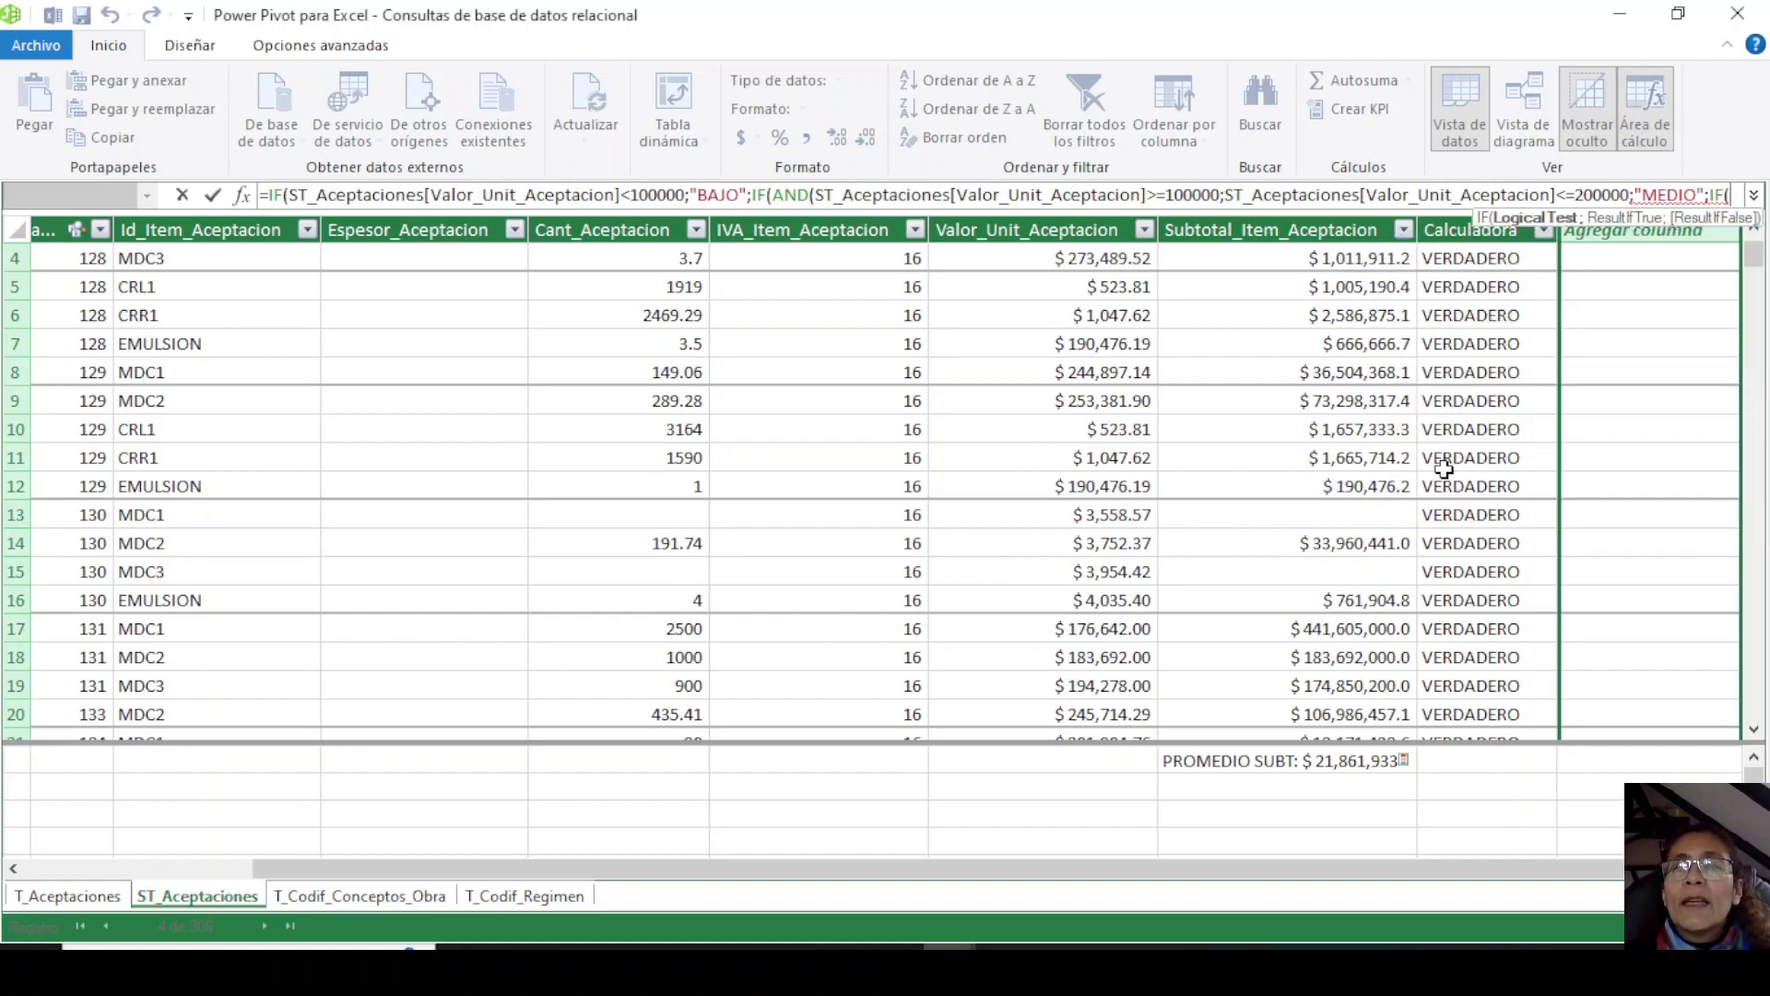
{"action": "left_click_drag", "start_coordinate": [581, 212], "coordinate": [585, 300]}
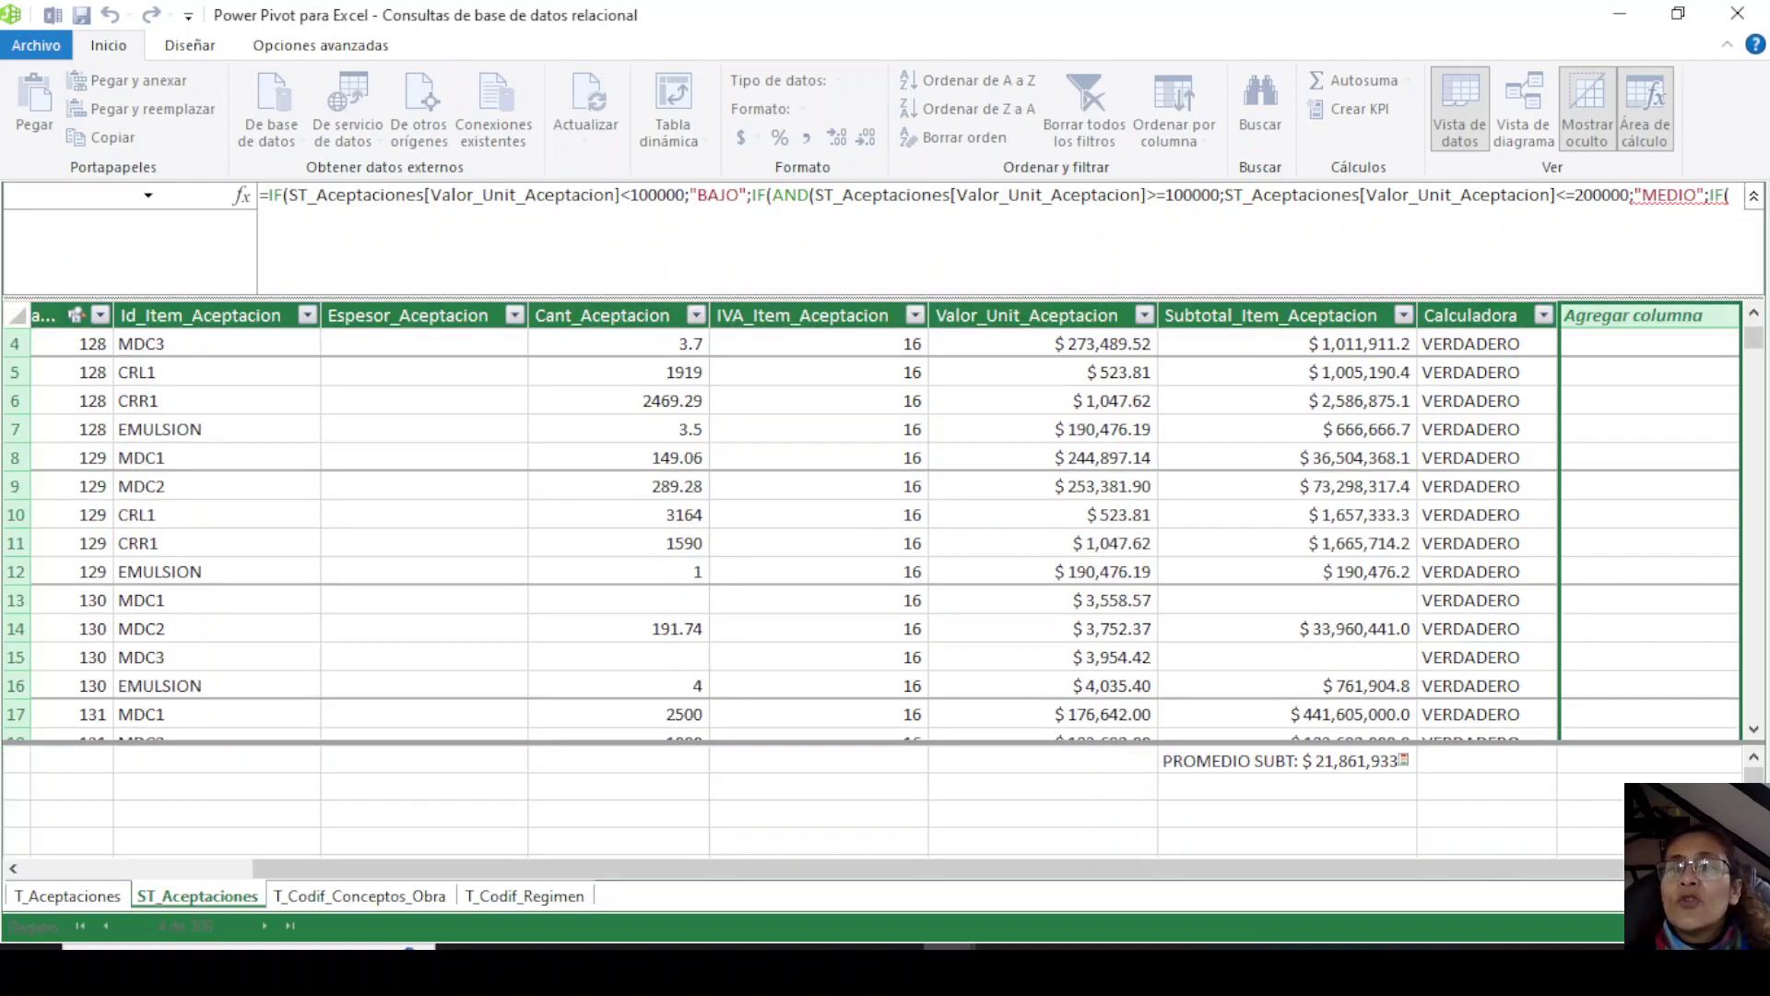
{"action": "left_click", "coordinate": [1731, 196]}
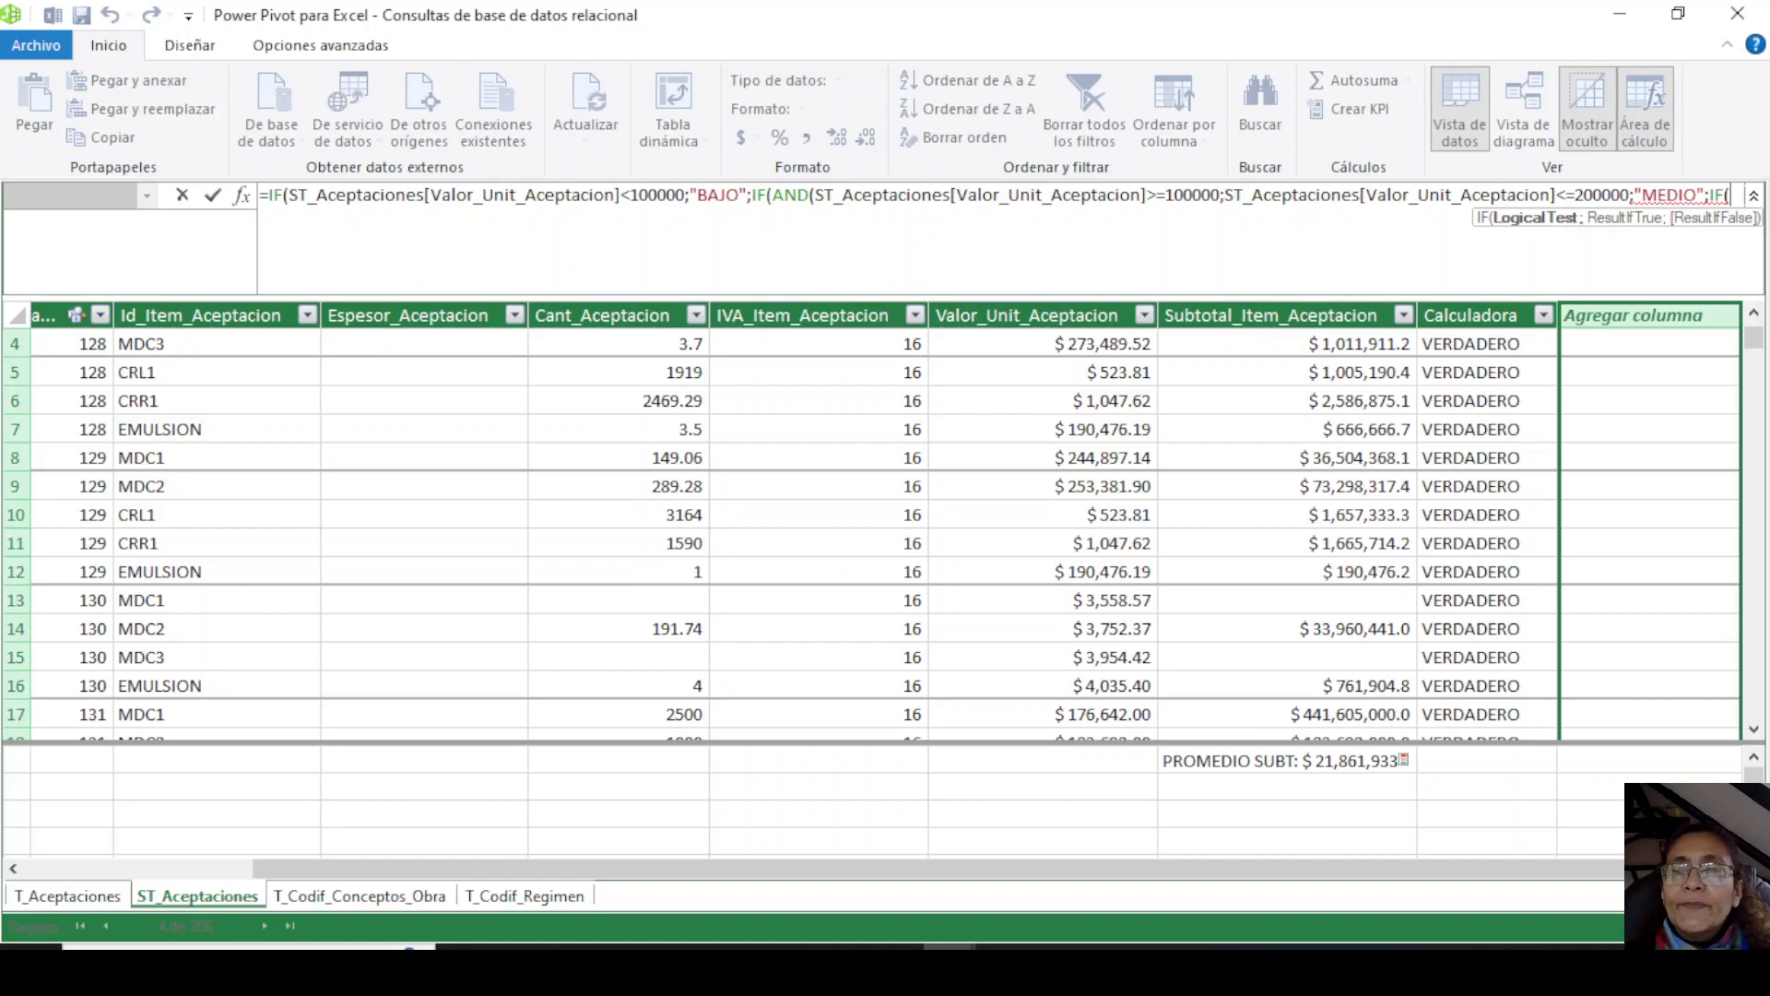
{"action": "left_click", "coordinate": [990, 304]}
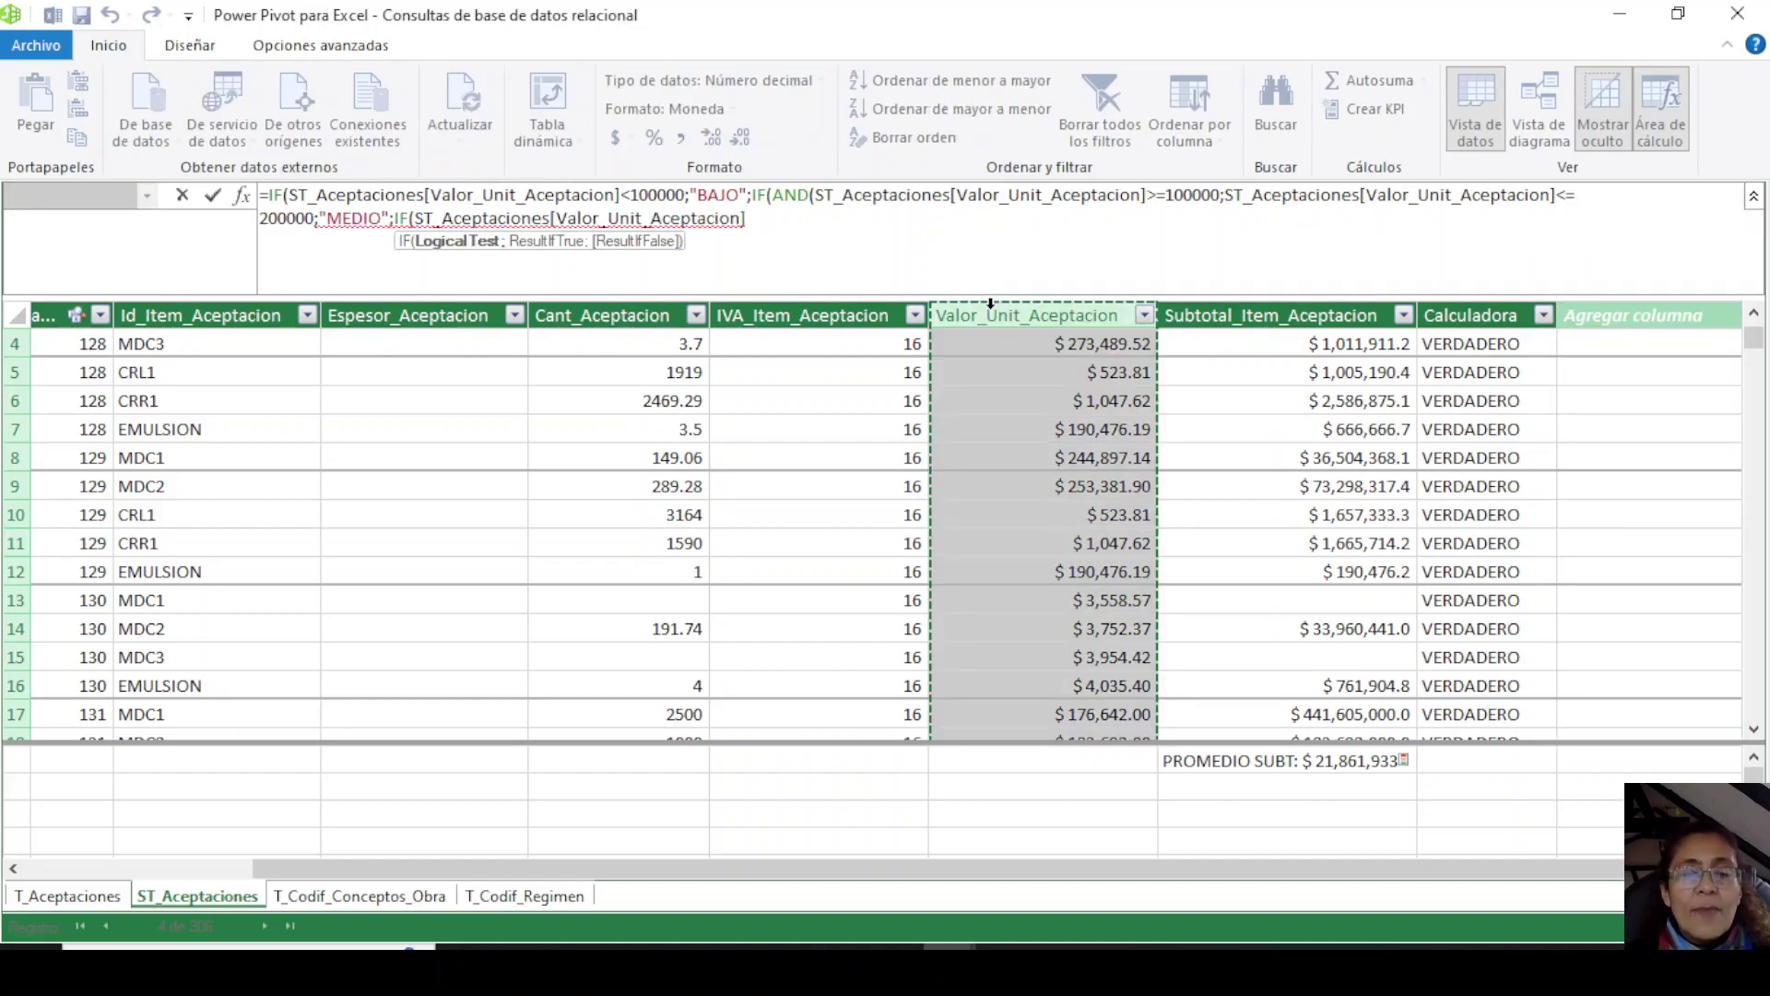
{"action": "type", "text": ">200000"}
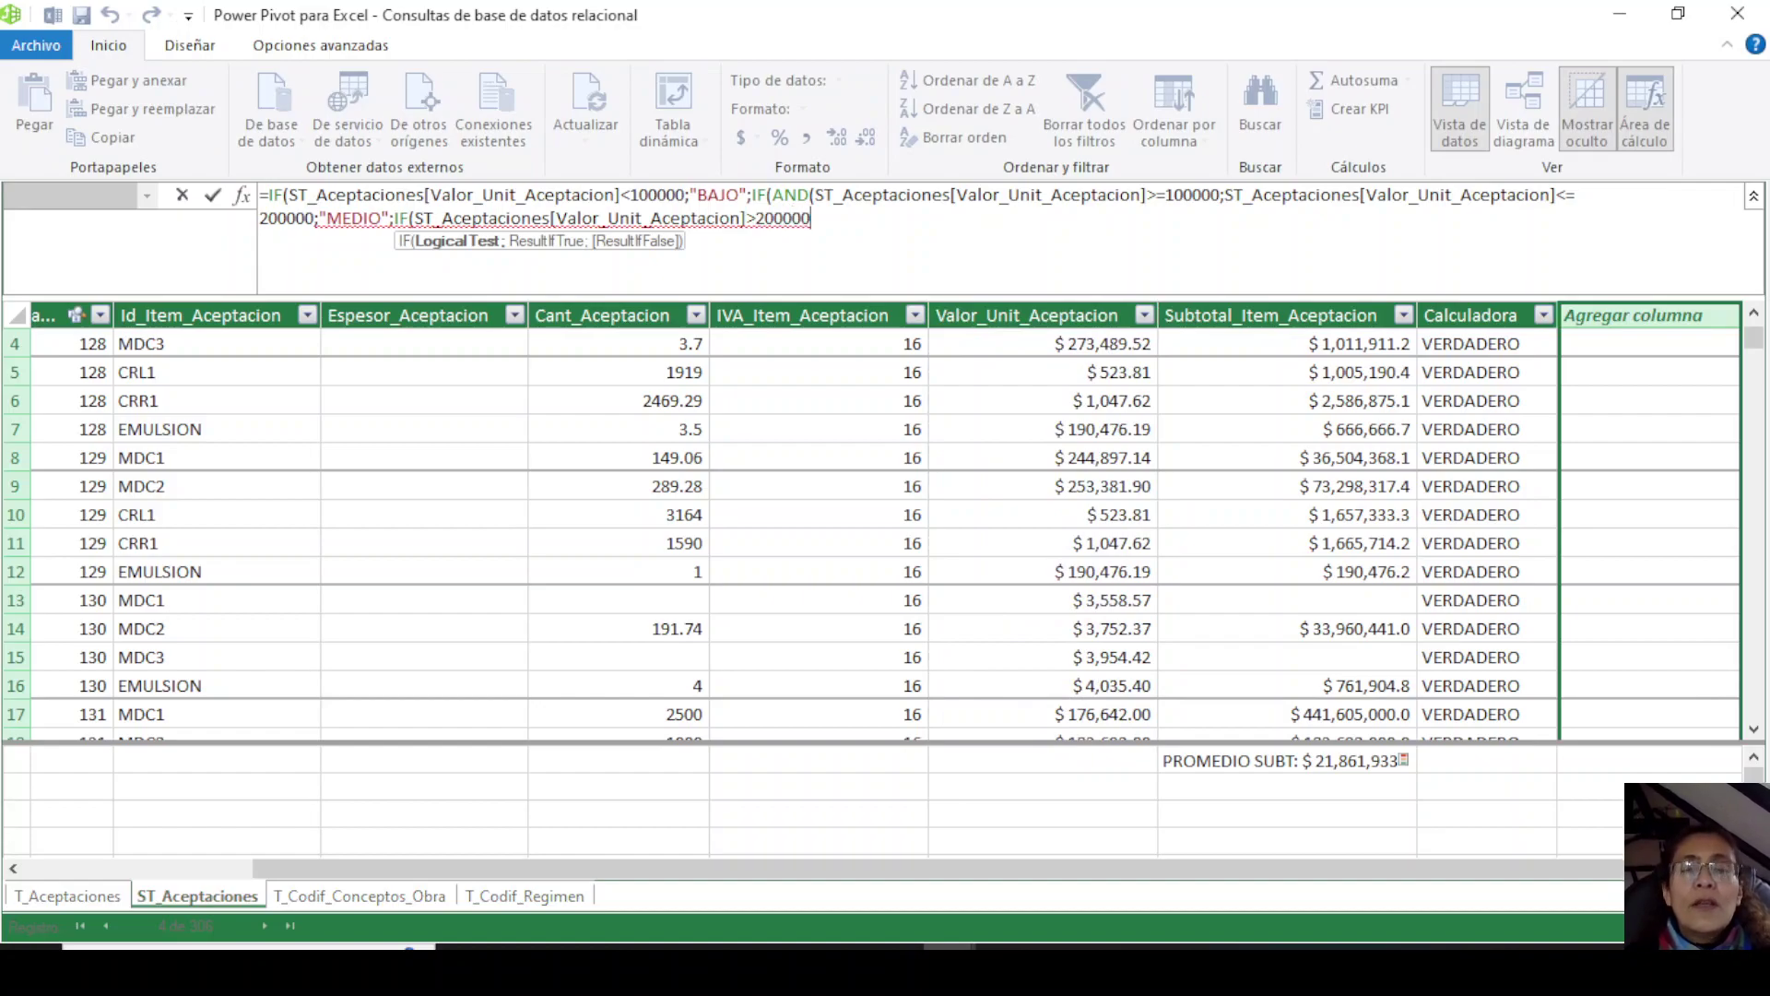
Add "ALTO" as the third IF's true result, close the formula with four parentheses and commit it.
{"action": "type", "text": ";\"ALTO"}
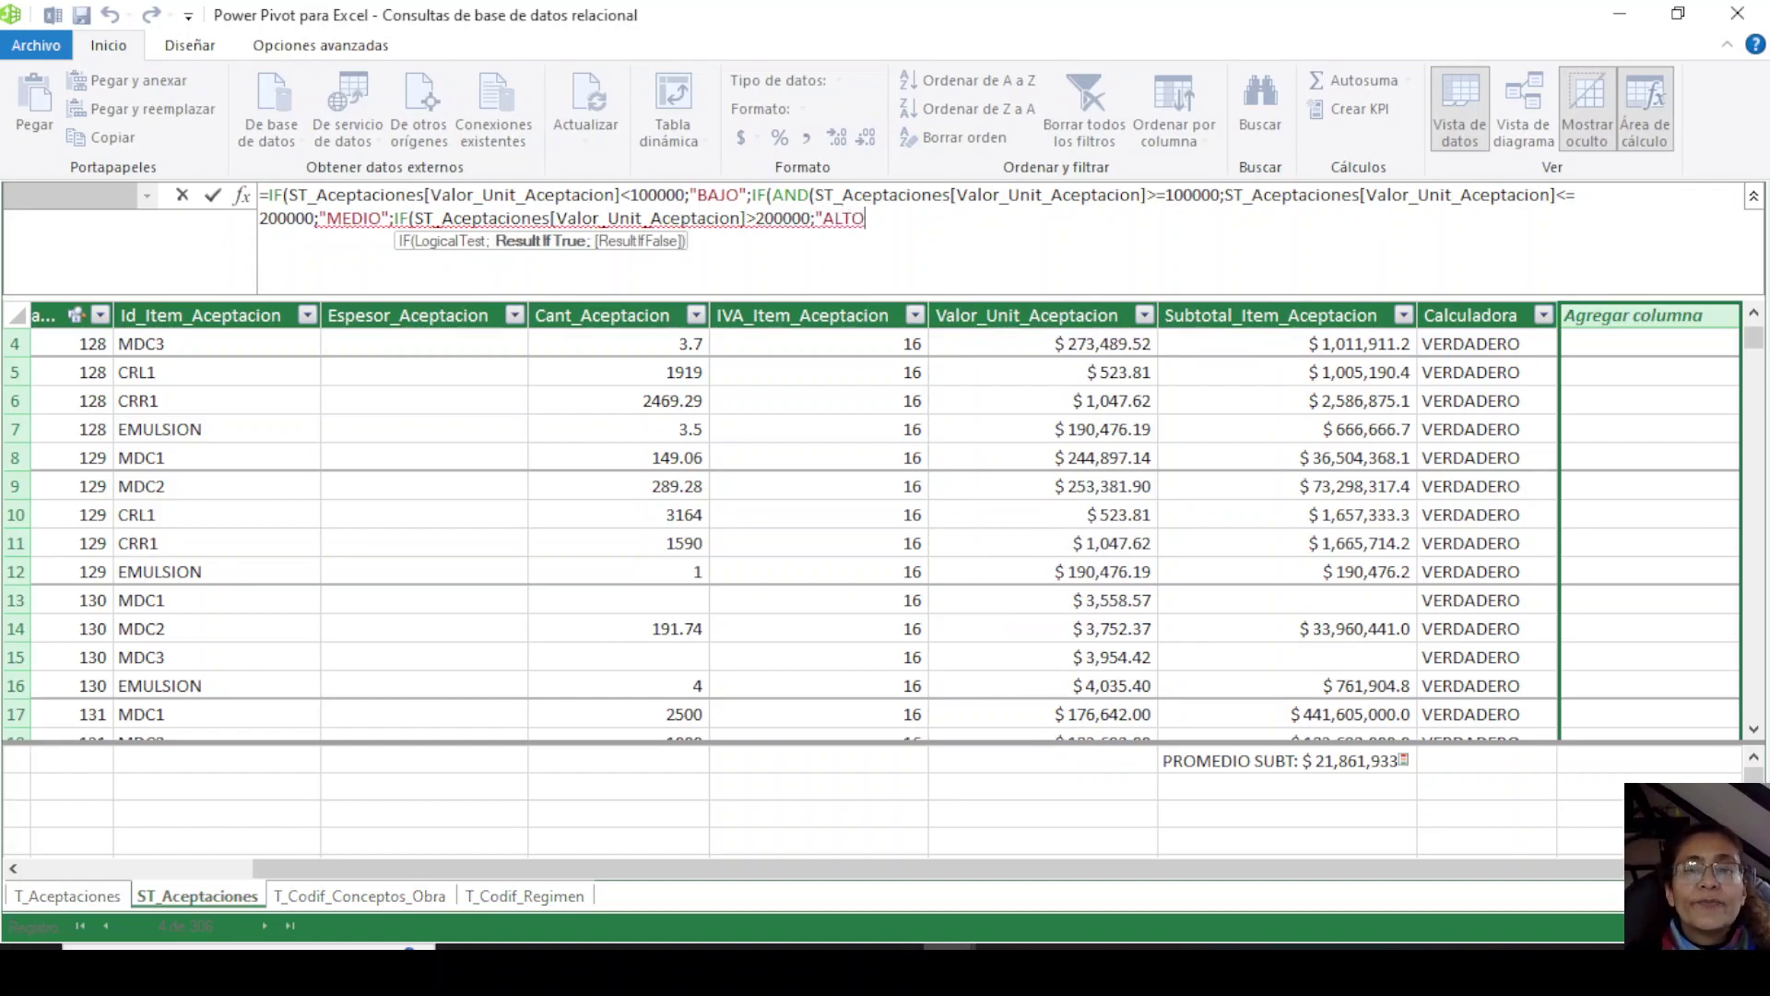
{"action": "type", "text": "\")"}
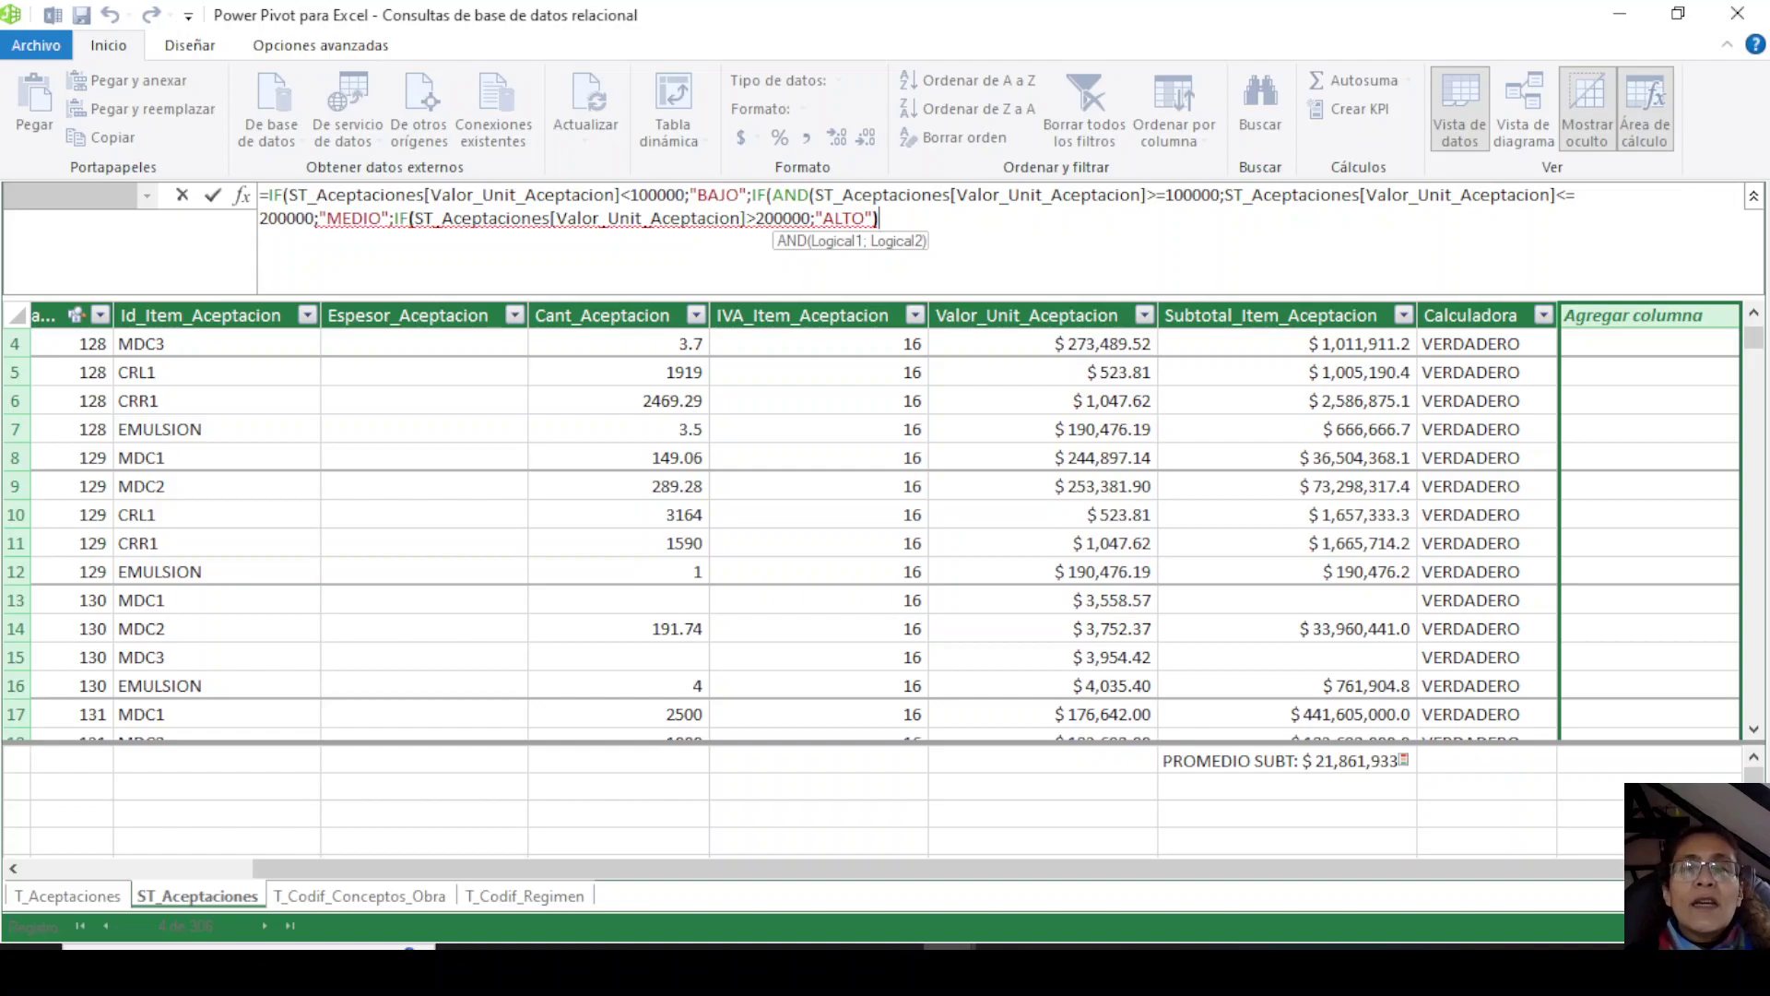
{"action": "type", "text": ")"}
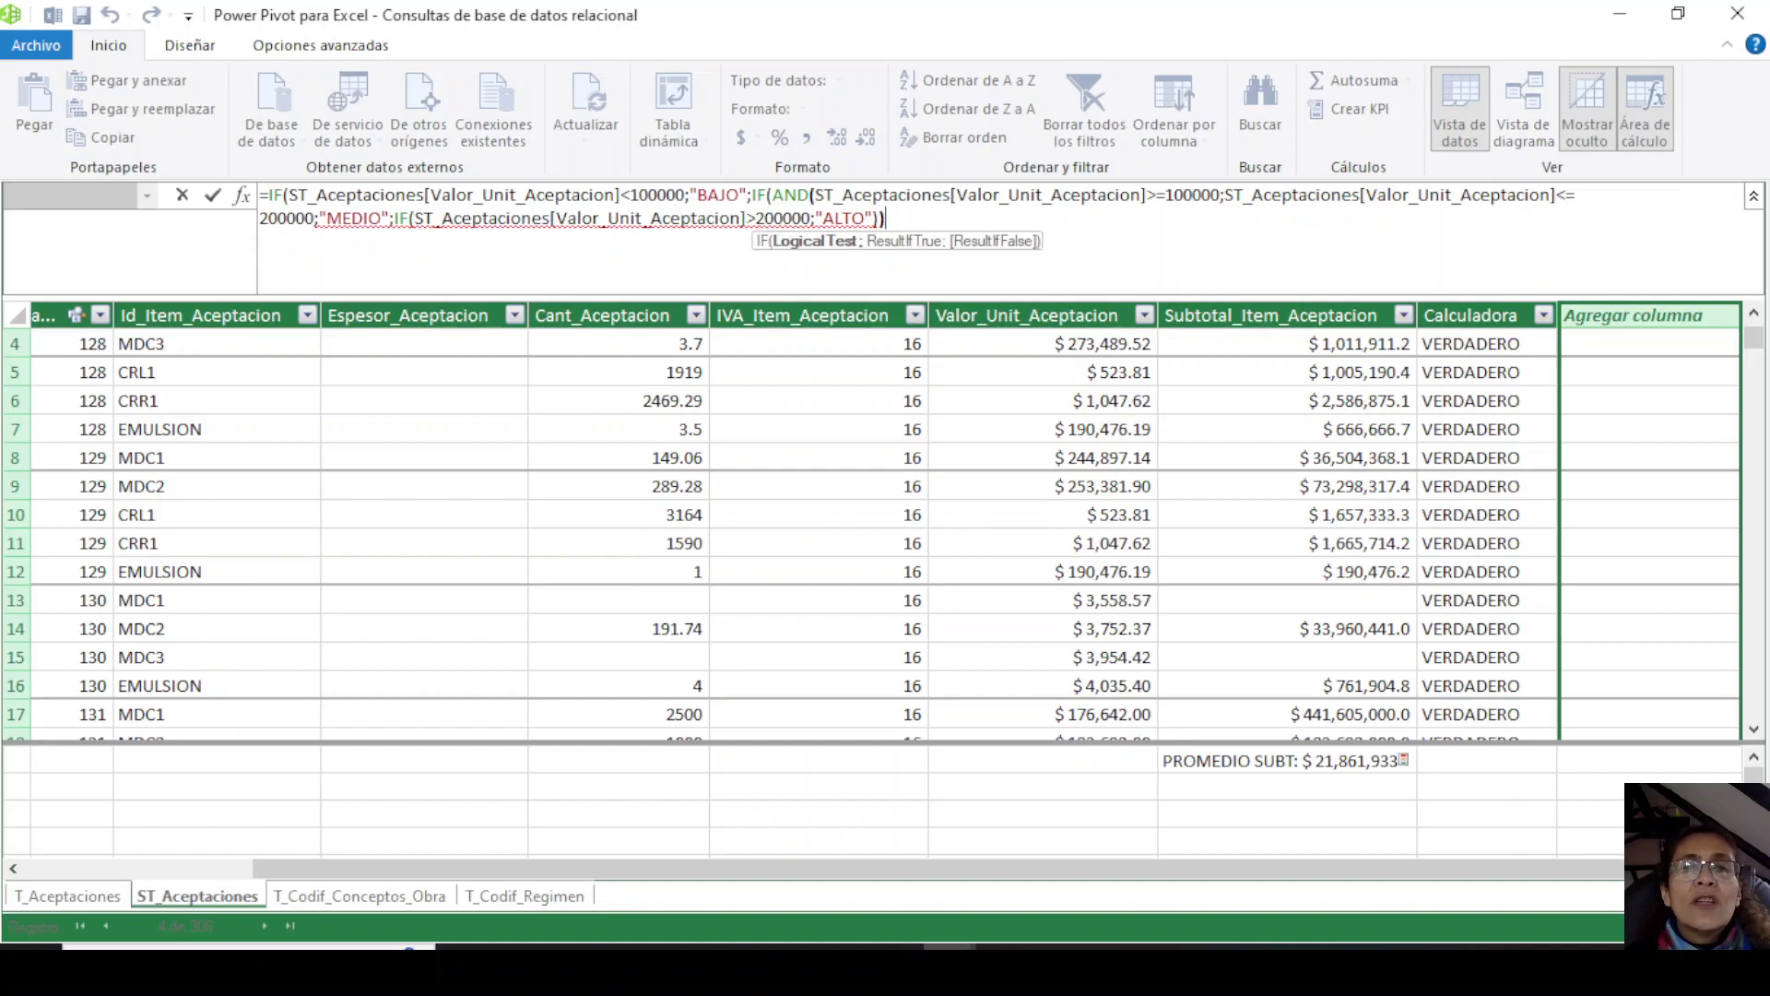
{"action": "type", "text": ")"}
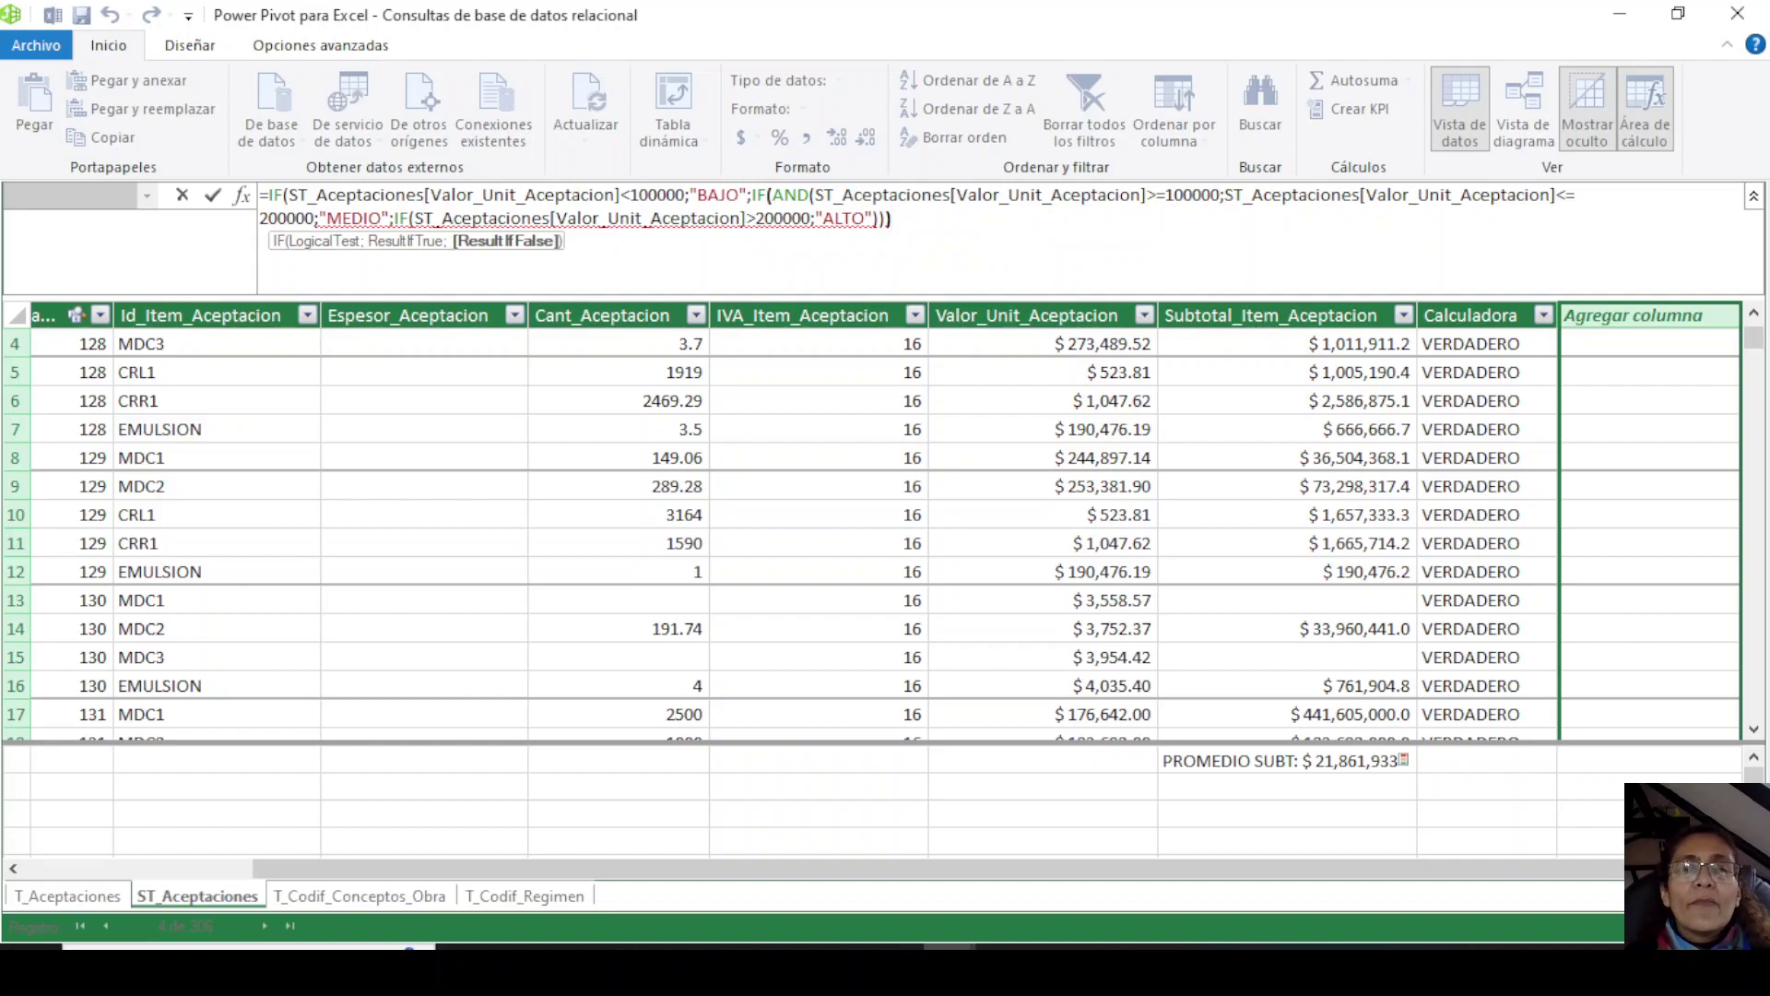
{"action": "type", "text": ")"}
{"action": "key", "text": "Return"}
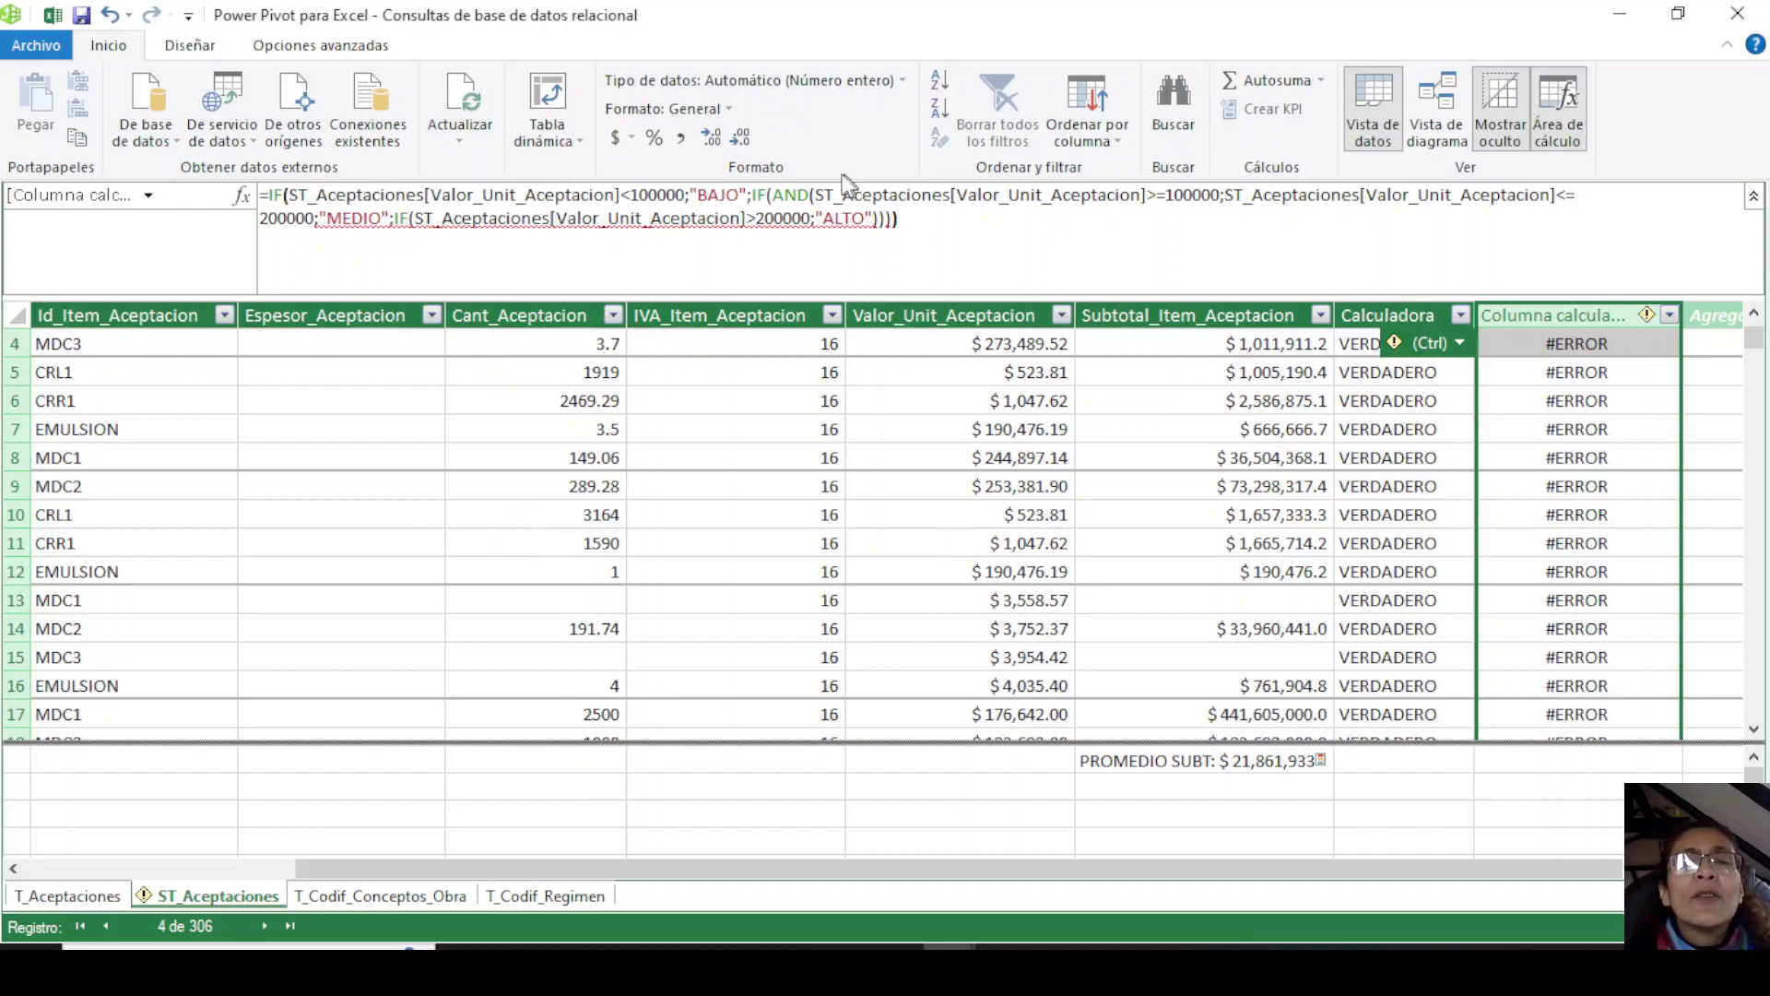
{"action": "left_click", "coordinate": [884, 212]}
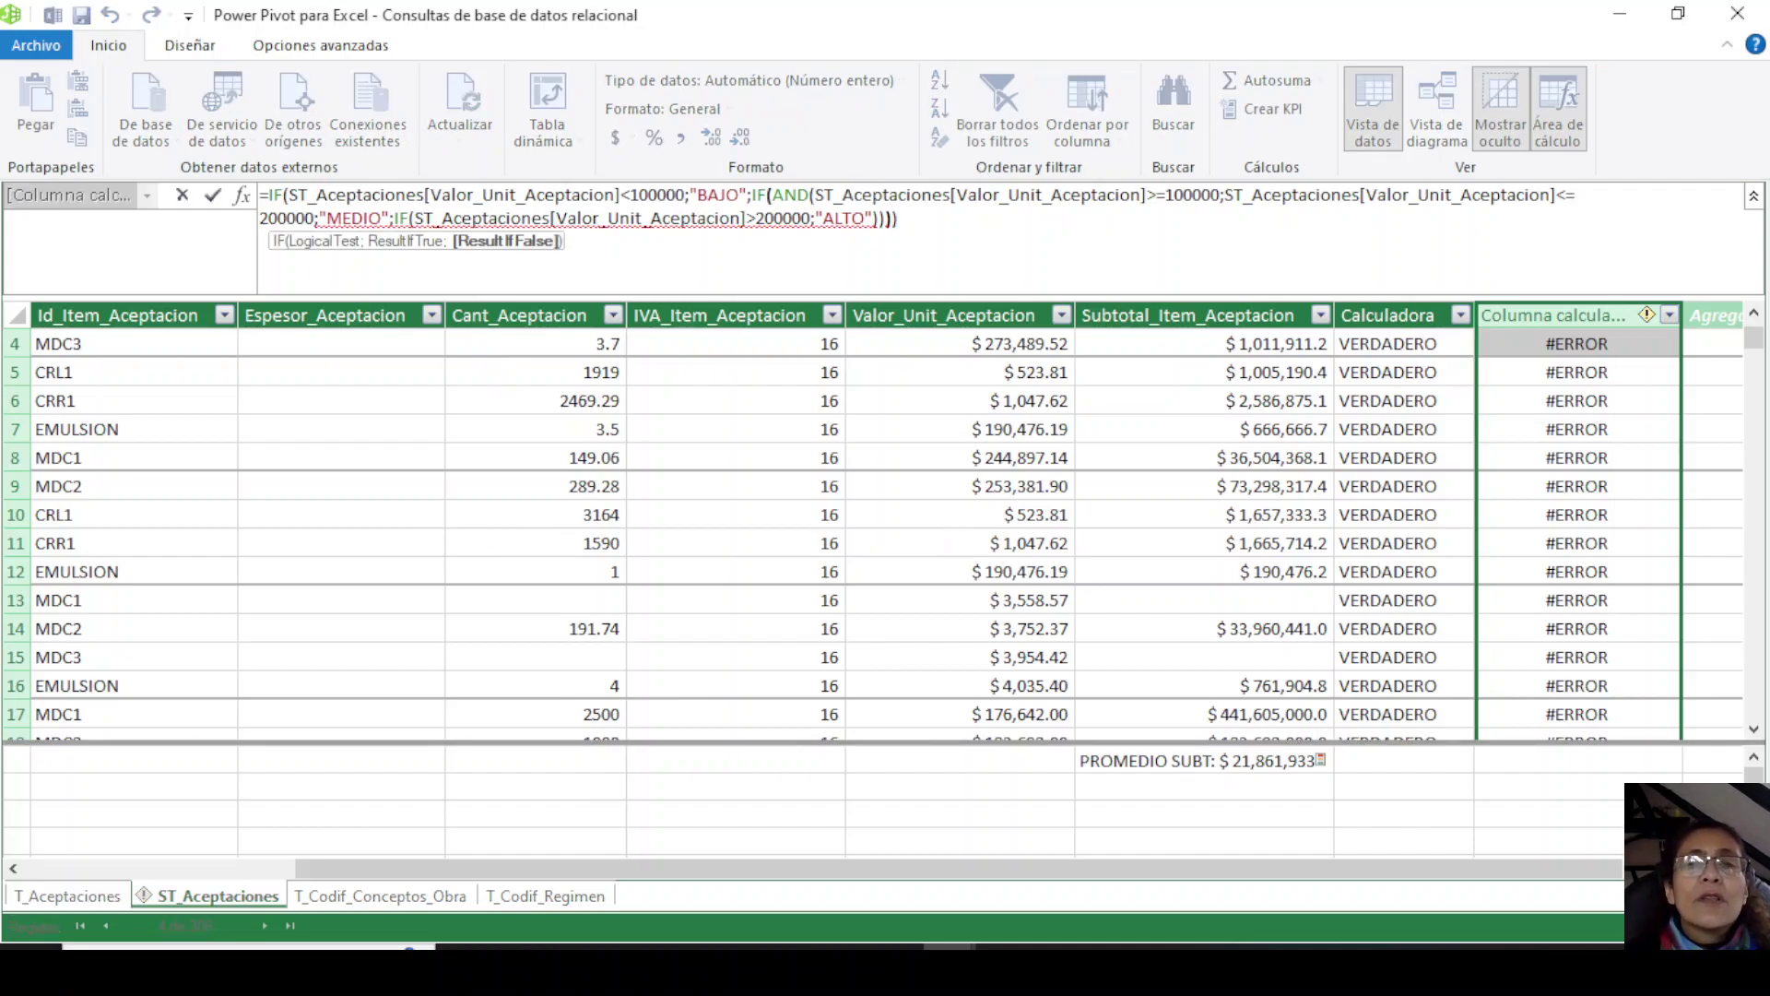
{"action": "key", "text": "Return"}
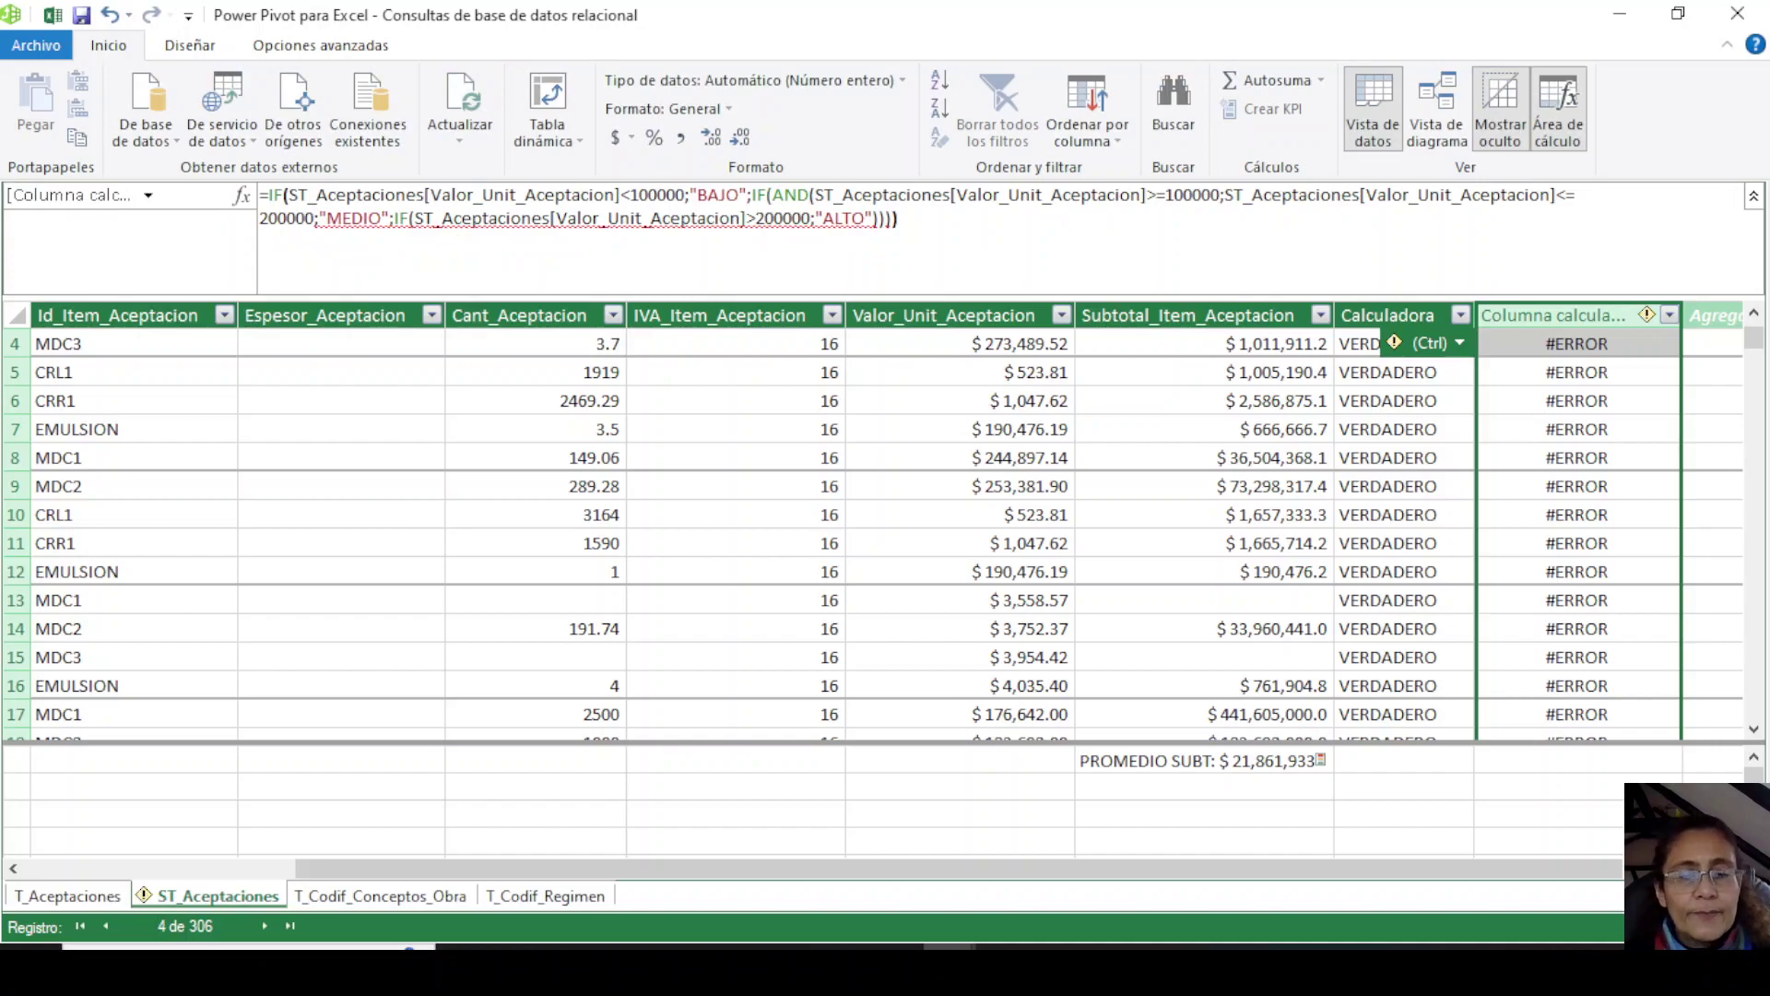
Close the AND function right after its 200000 condition, remove the extra parenthesis at the formula's end and commit the formula.
{"action": "left_click", "coordinate": [315, 220]}
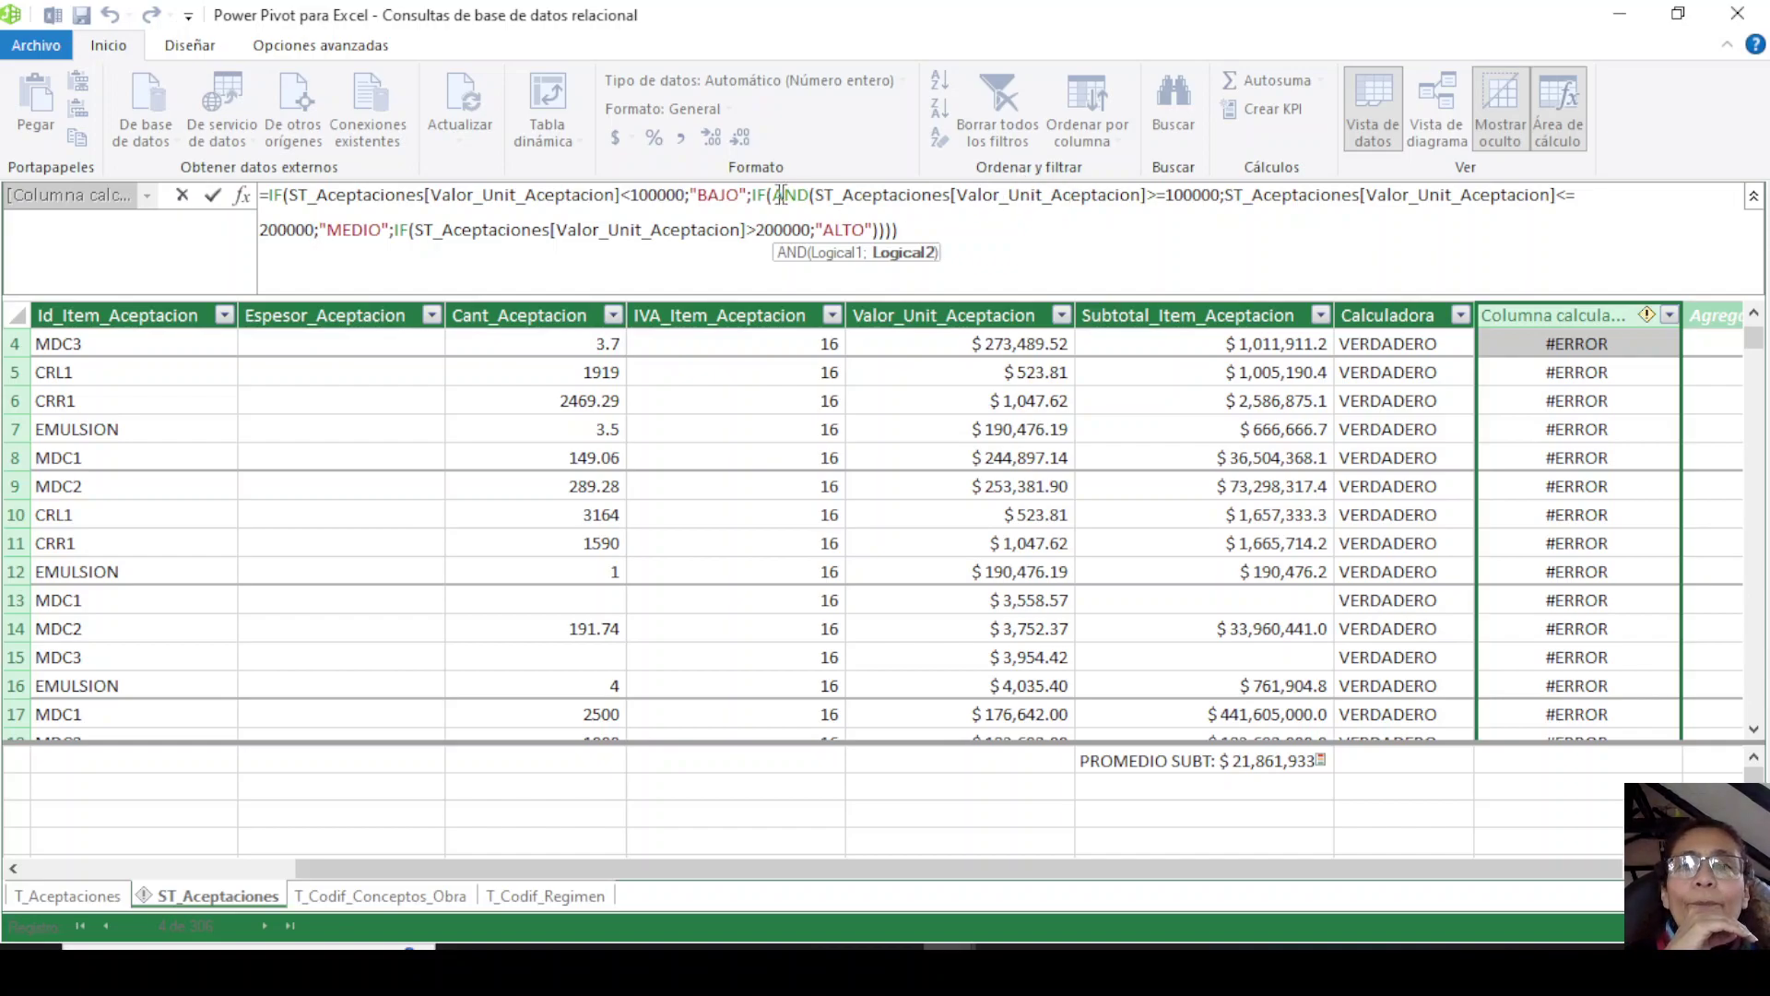
{"action": "left_click", "coordinate": [812, 194]}
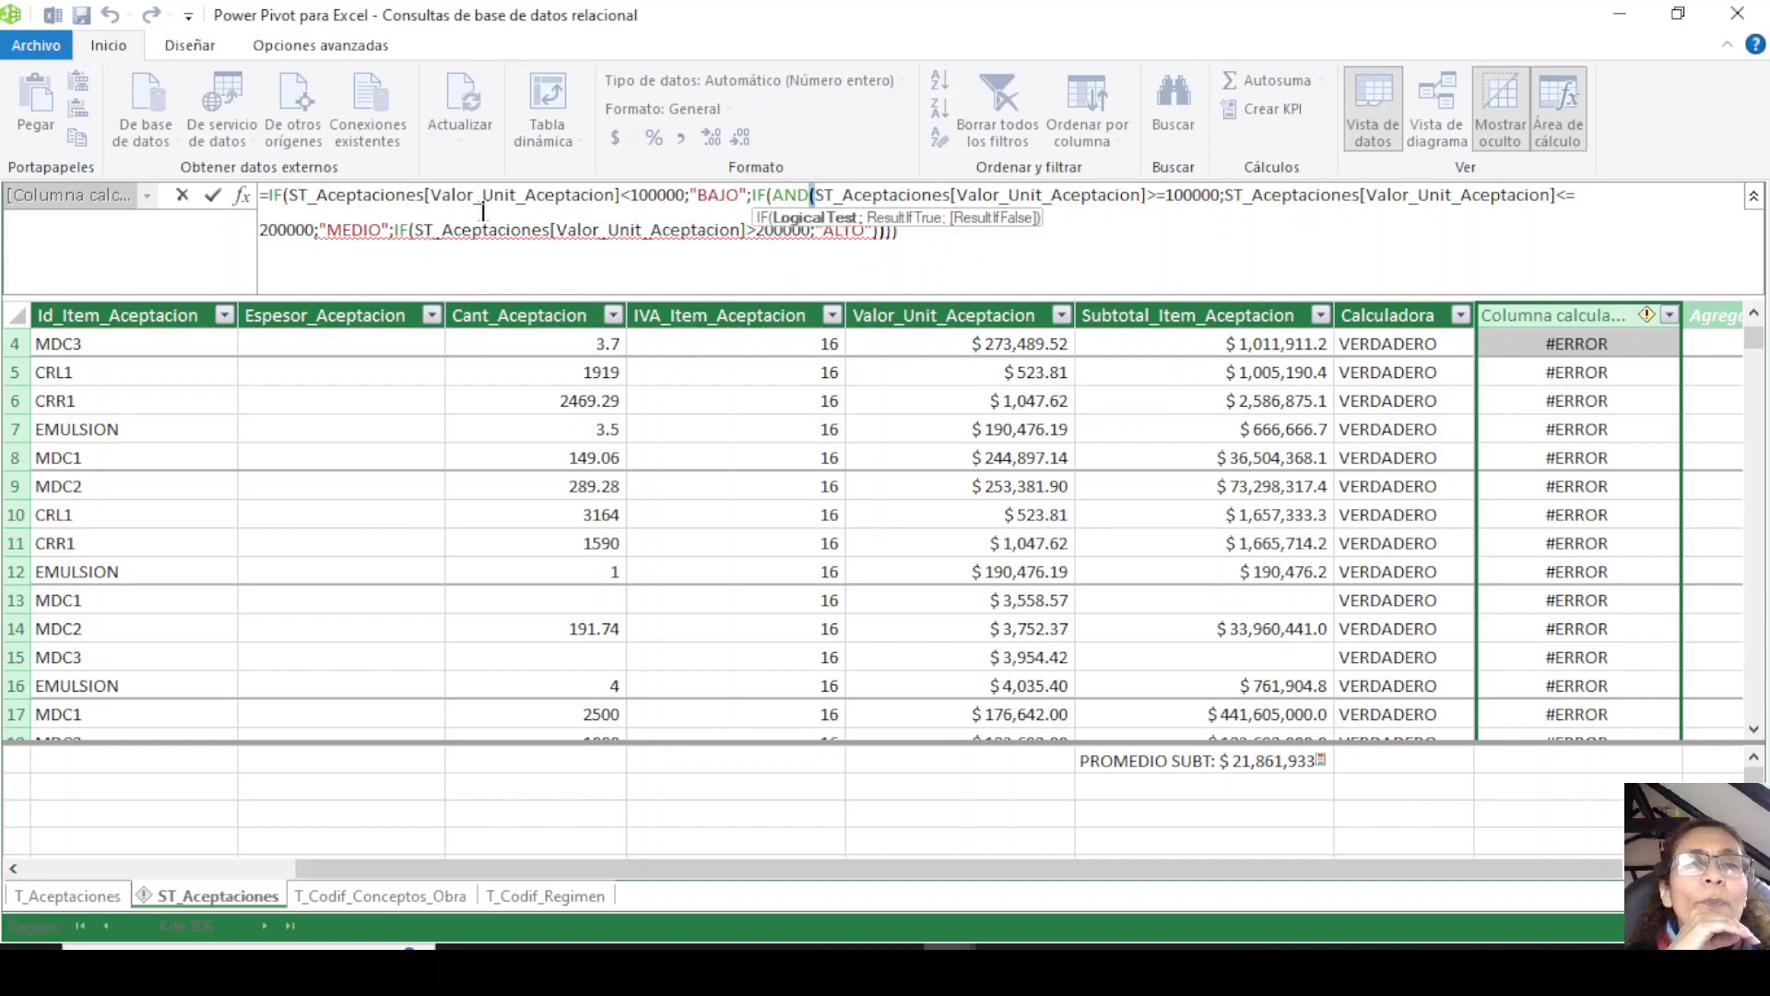
{"action": "left_click", "coordinate": [315, 229]}
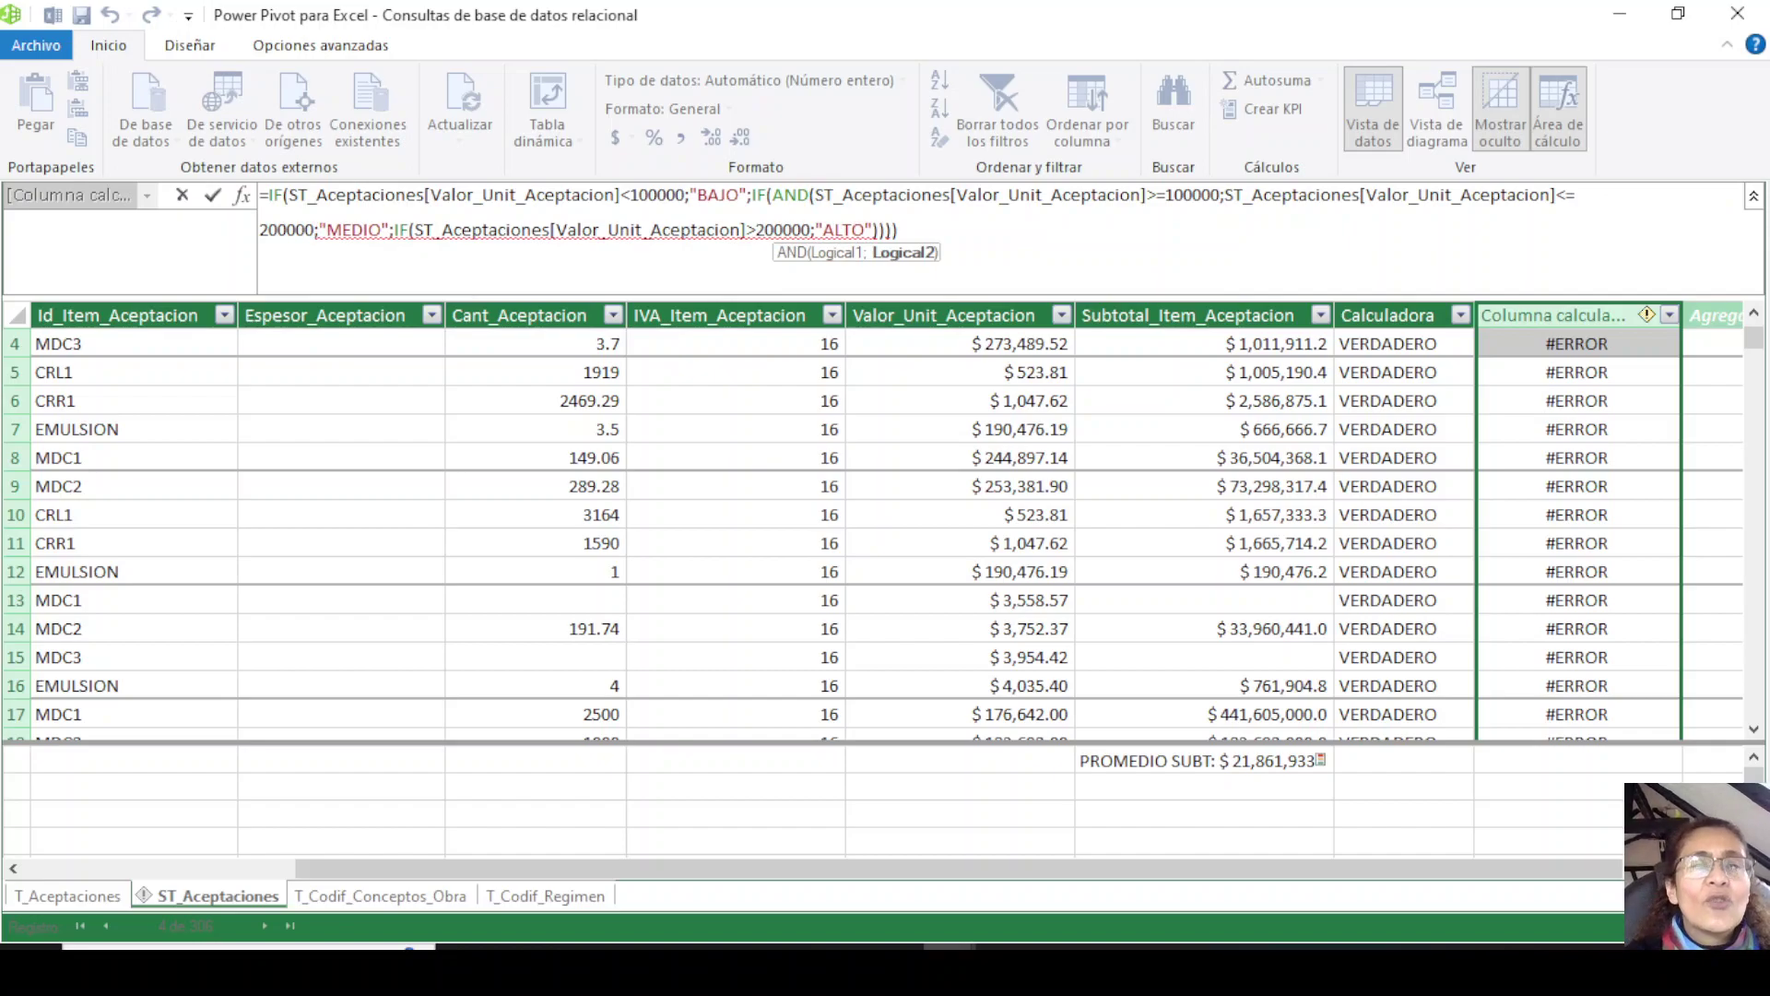
{"action": "type", "text": ")"}
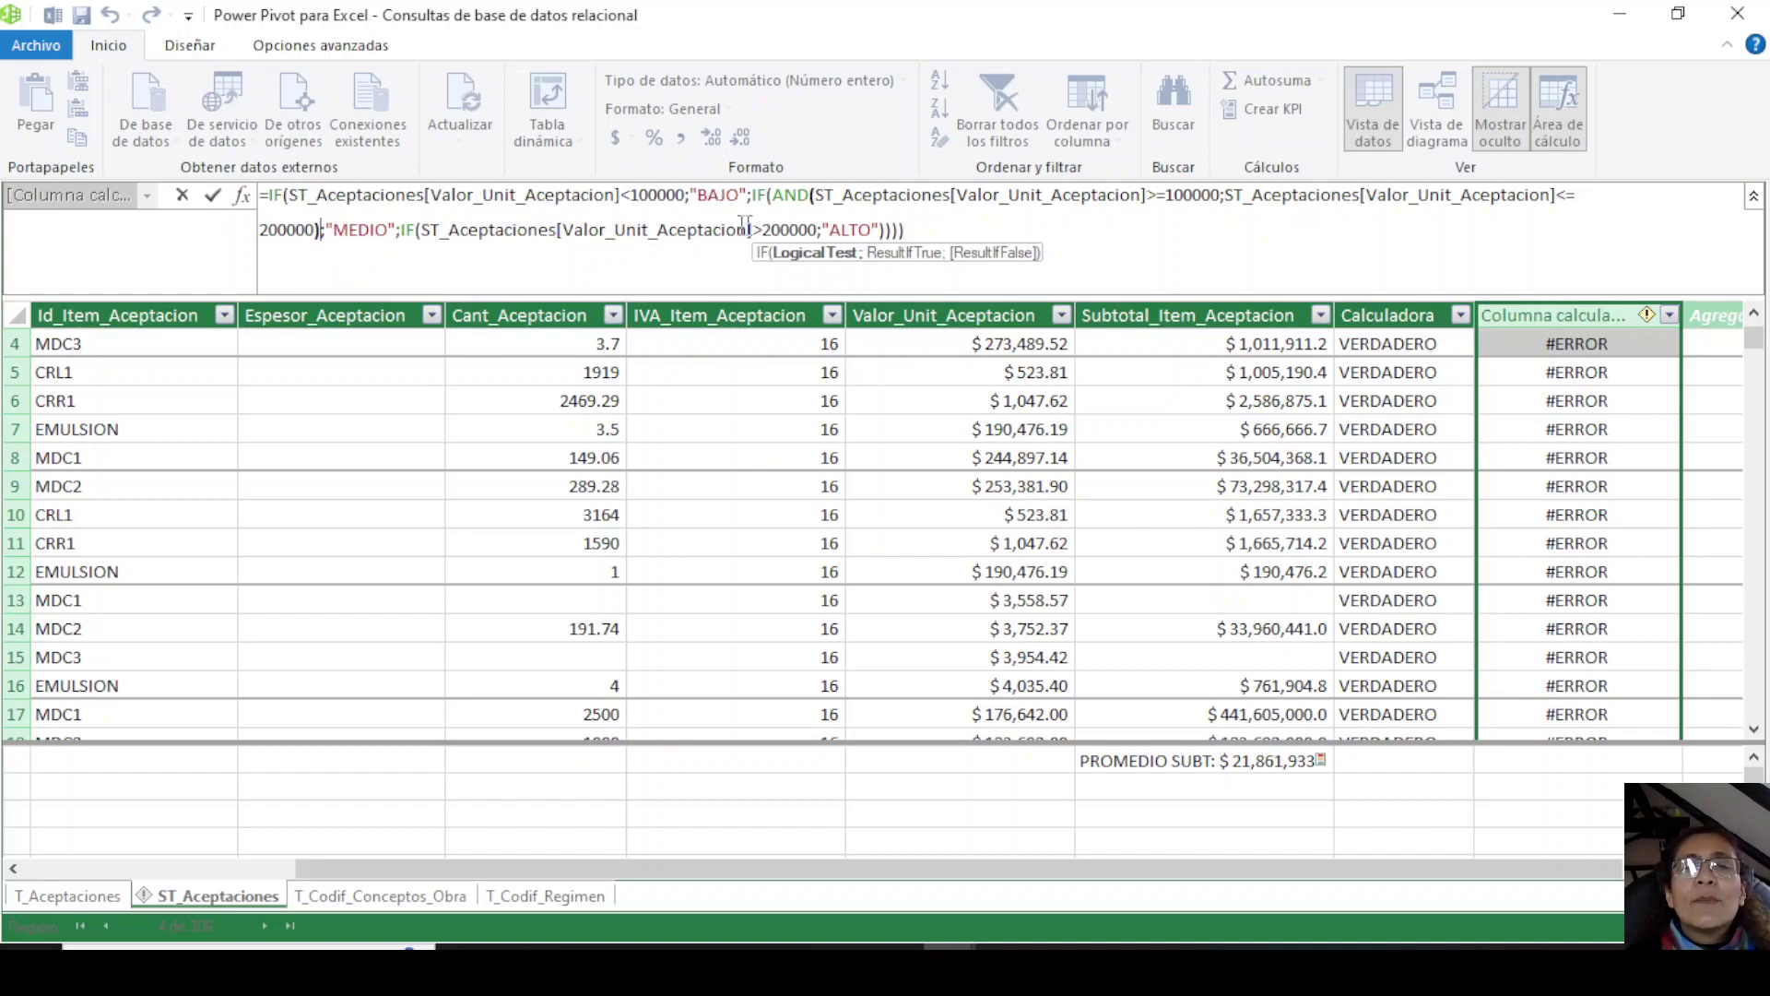
{"action": "left_click", "coordinate": [898, 231]}
{"action": "key", "text": "BackSpace"}
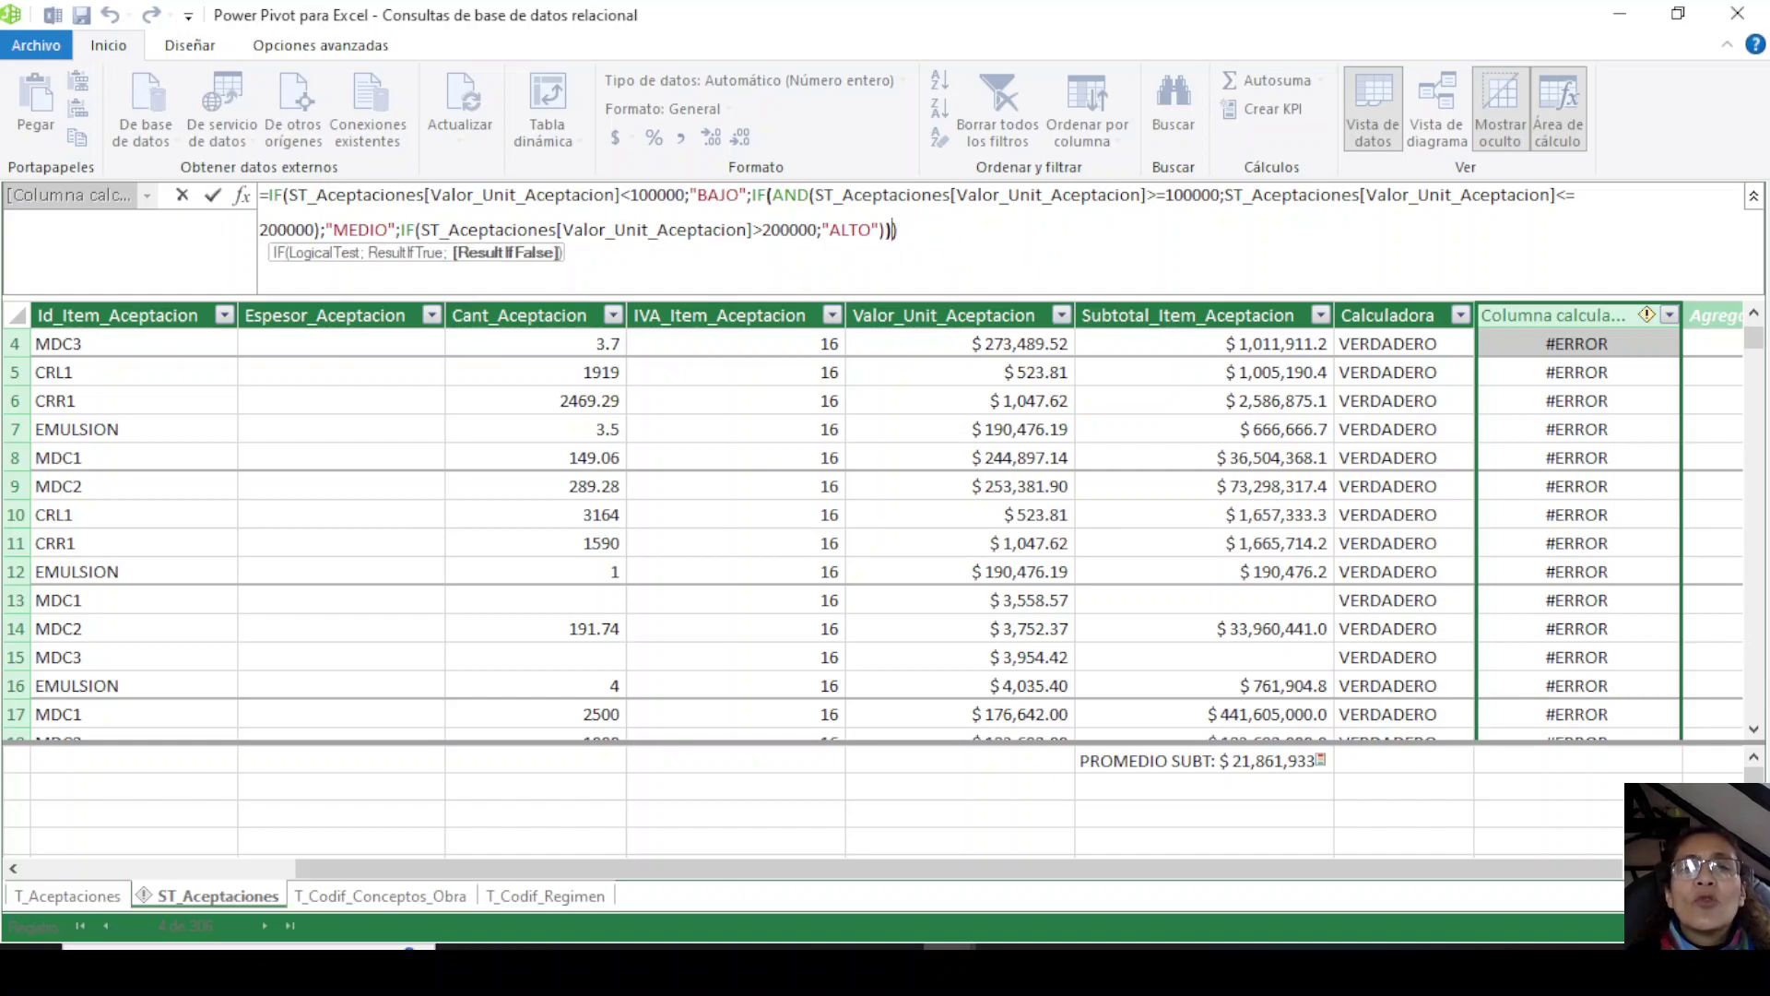
{"action": "key", "text": "Right"}
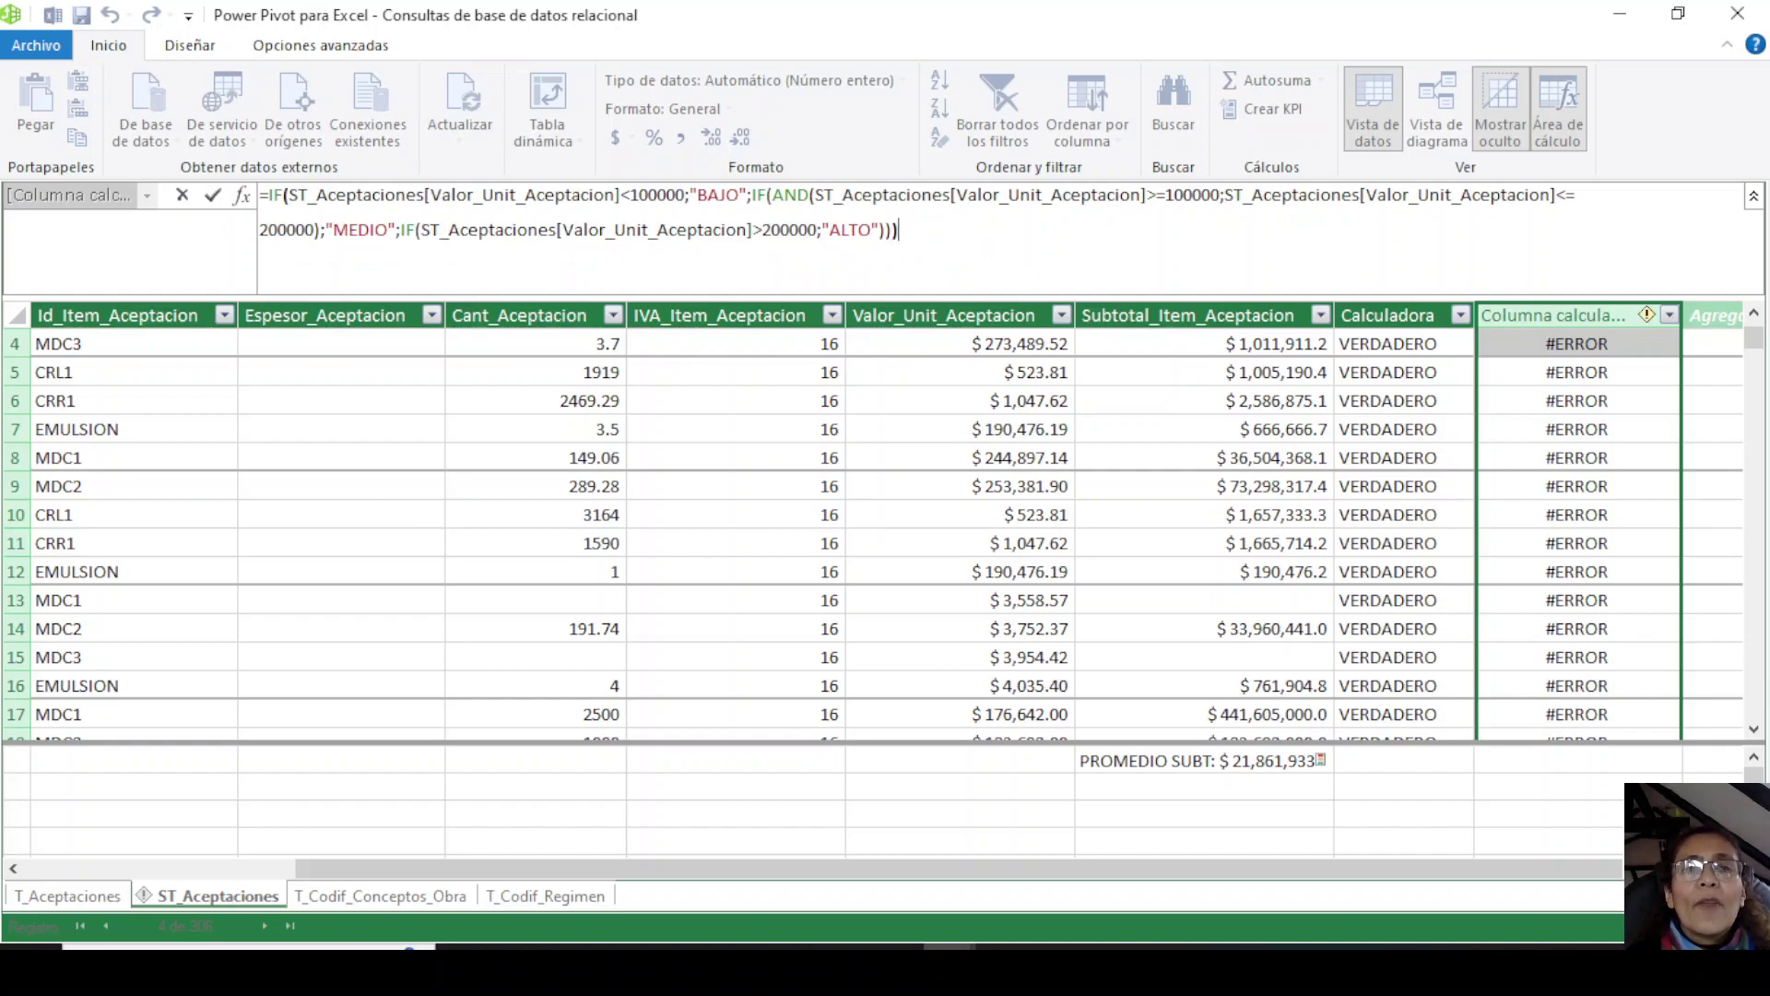
{"action": "key", "text": "Return"}
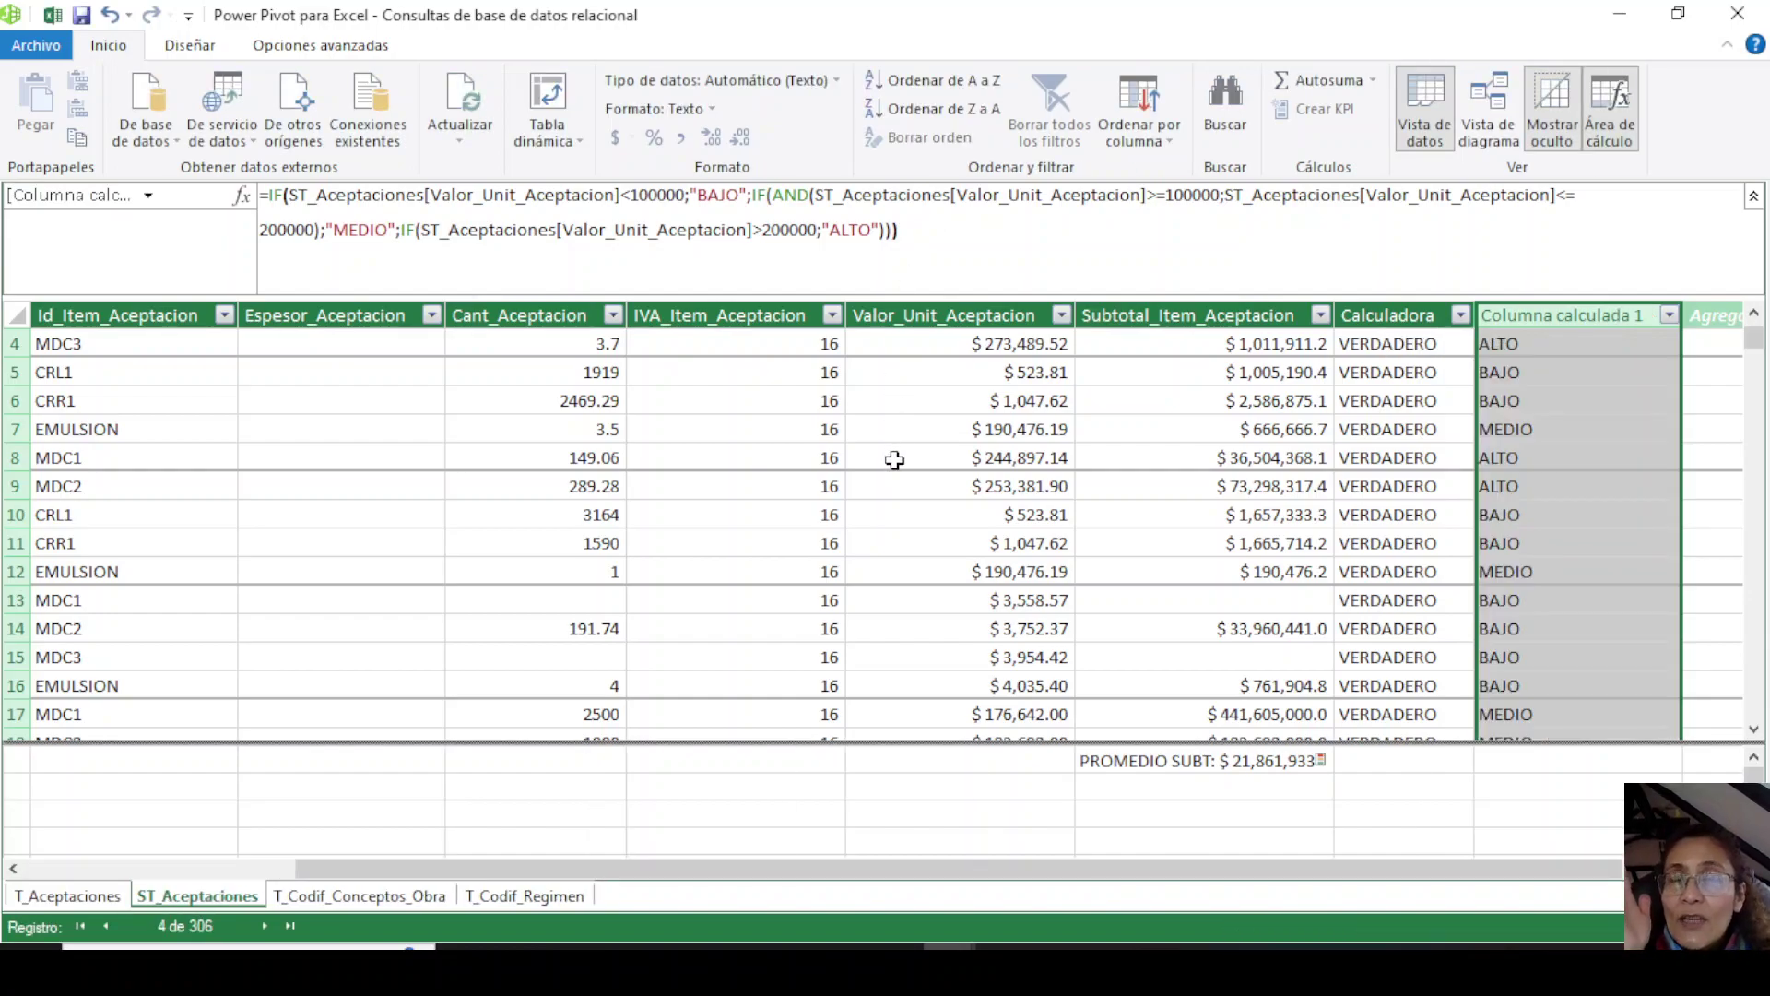
Check the classifications down the new calculated column and rename the column to NIVEL DE VALOR.
{"action": "scroll", "coordinate": [1208, 593], "scroll_direction": "down", "scroll_amount": 7}
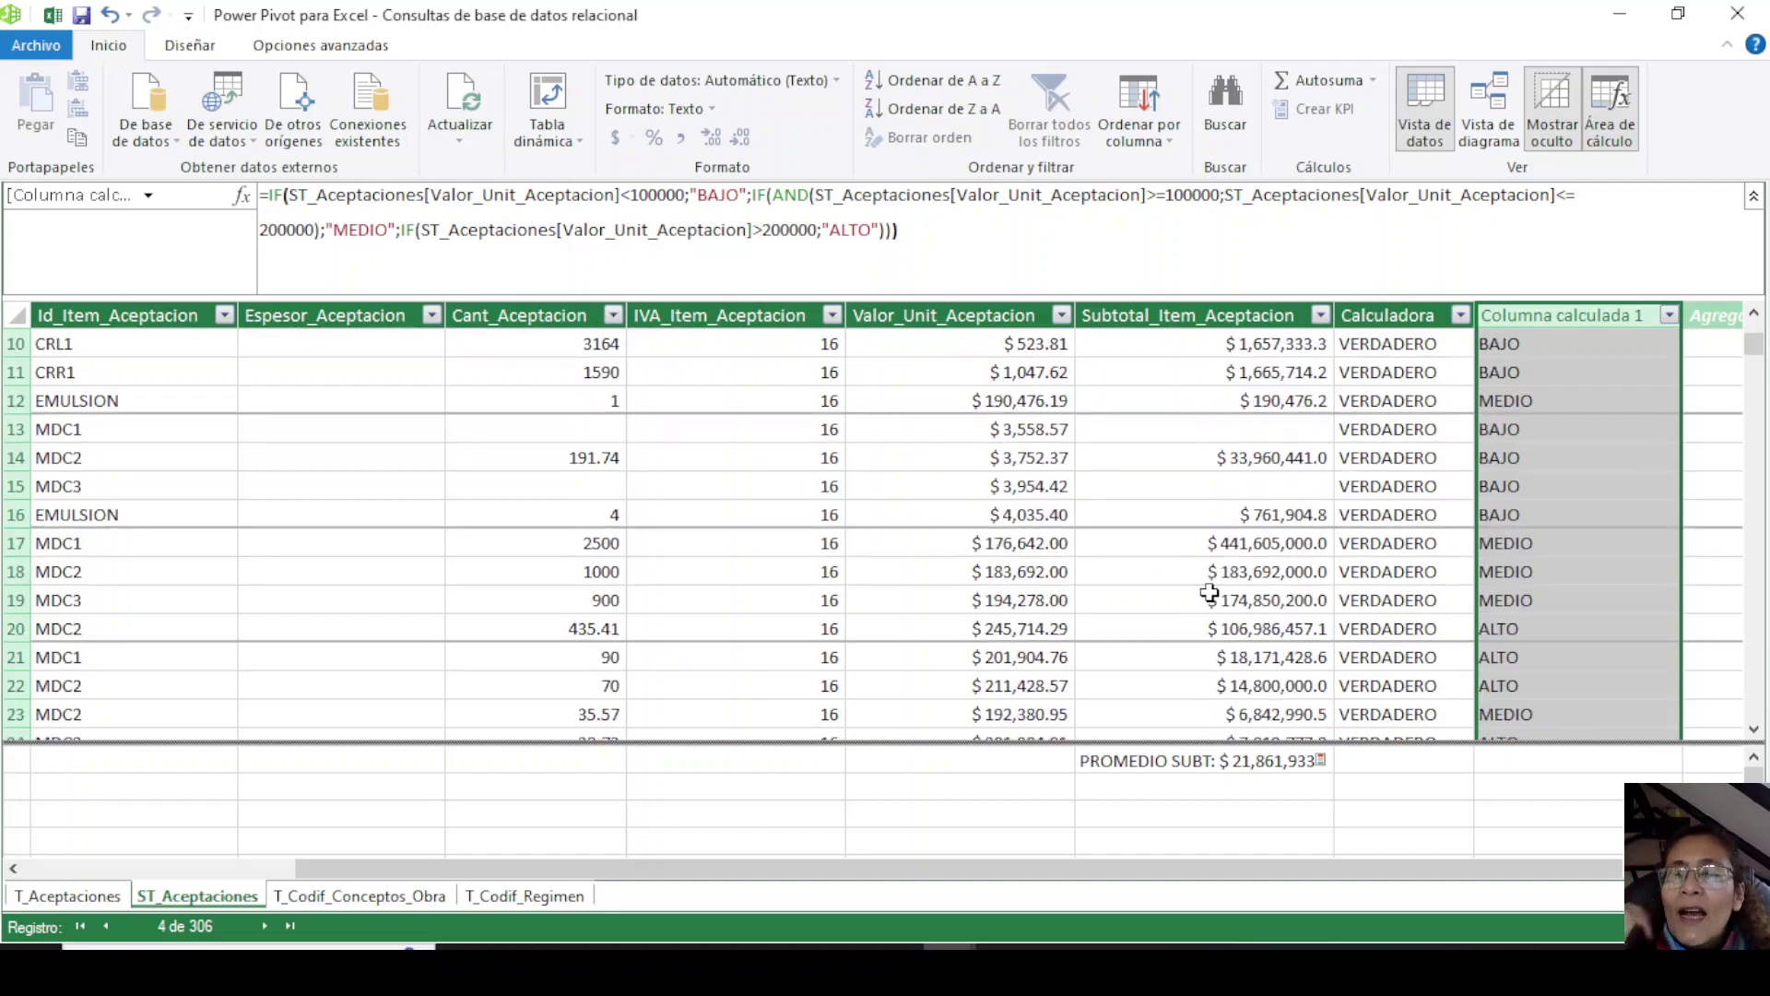
{"action": "scroll", "coordinate": [1209, 593], "scroll_direction": "up", "scroll_amount": 3}
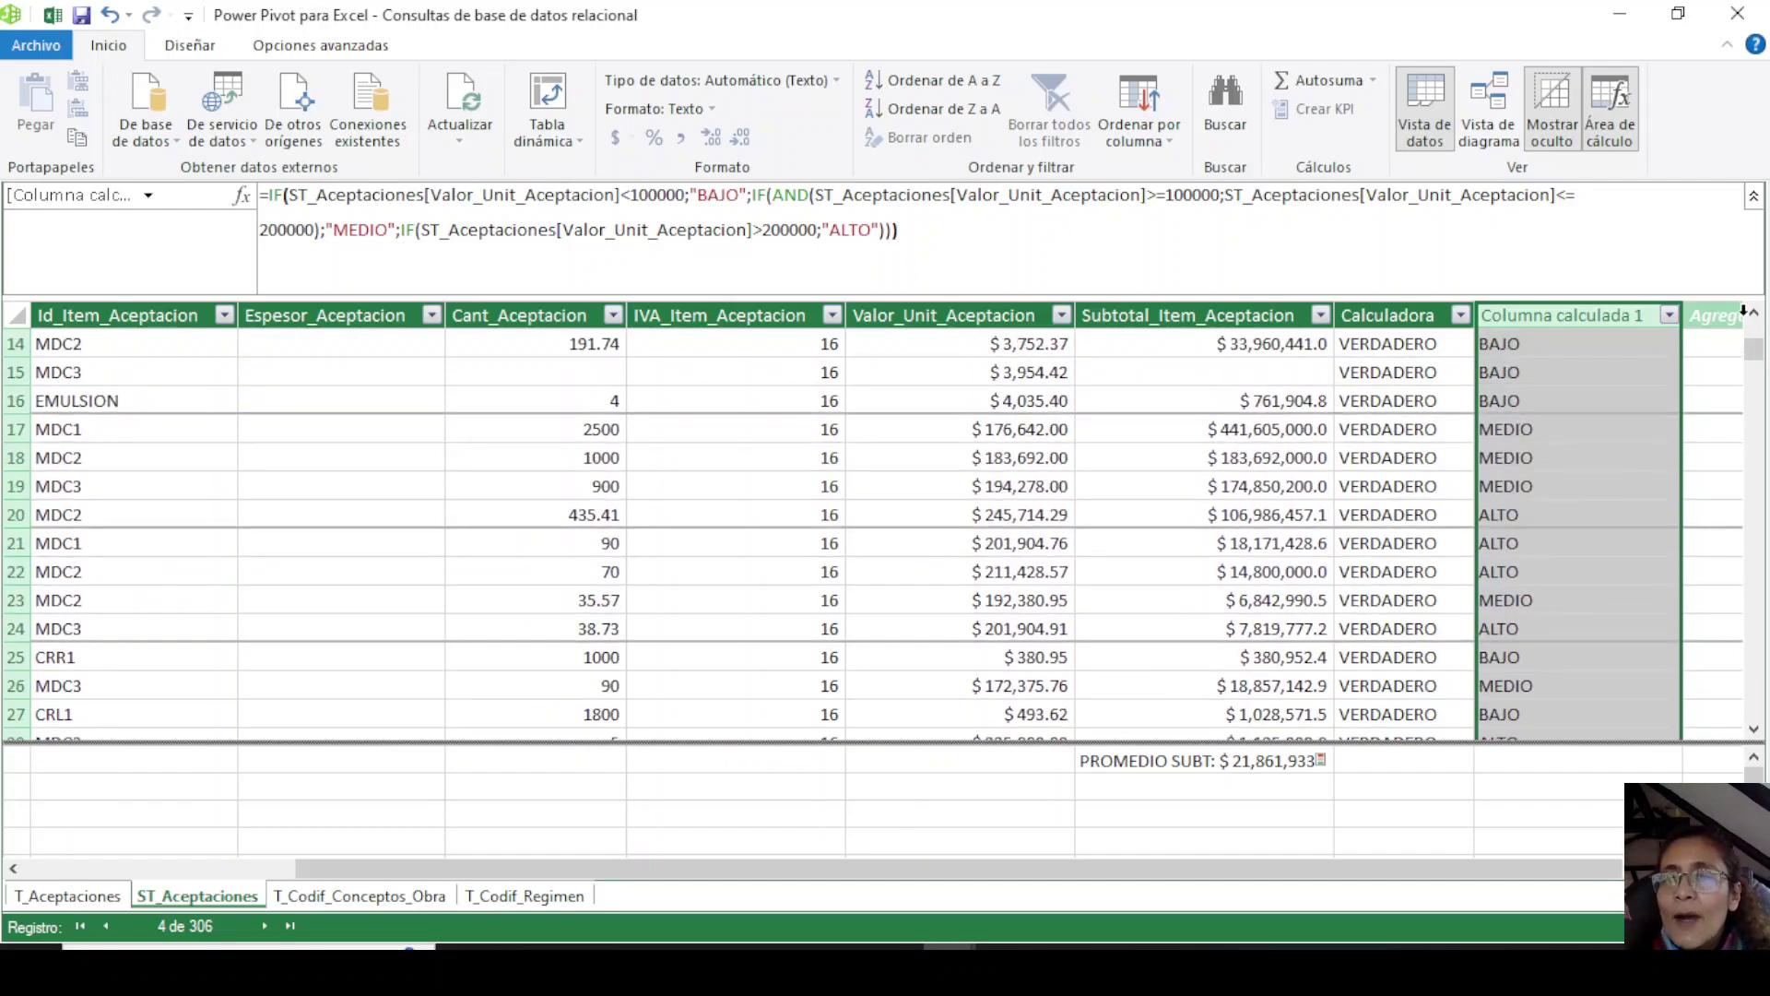
{"action": "left_click_drag", "start_coordinate": [1754, 347], "coordinate": [1751, 318]}
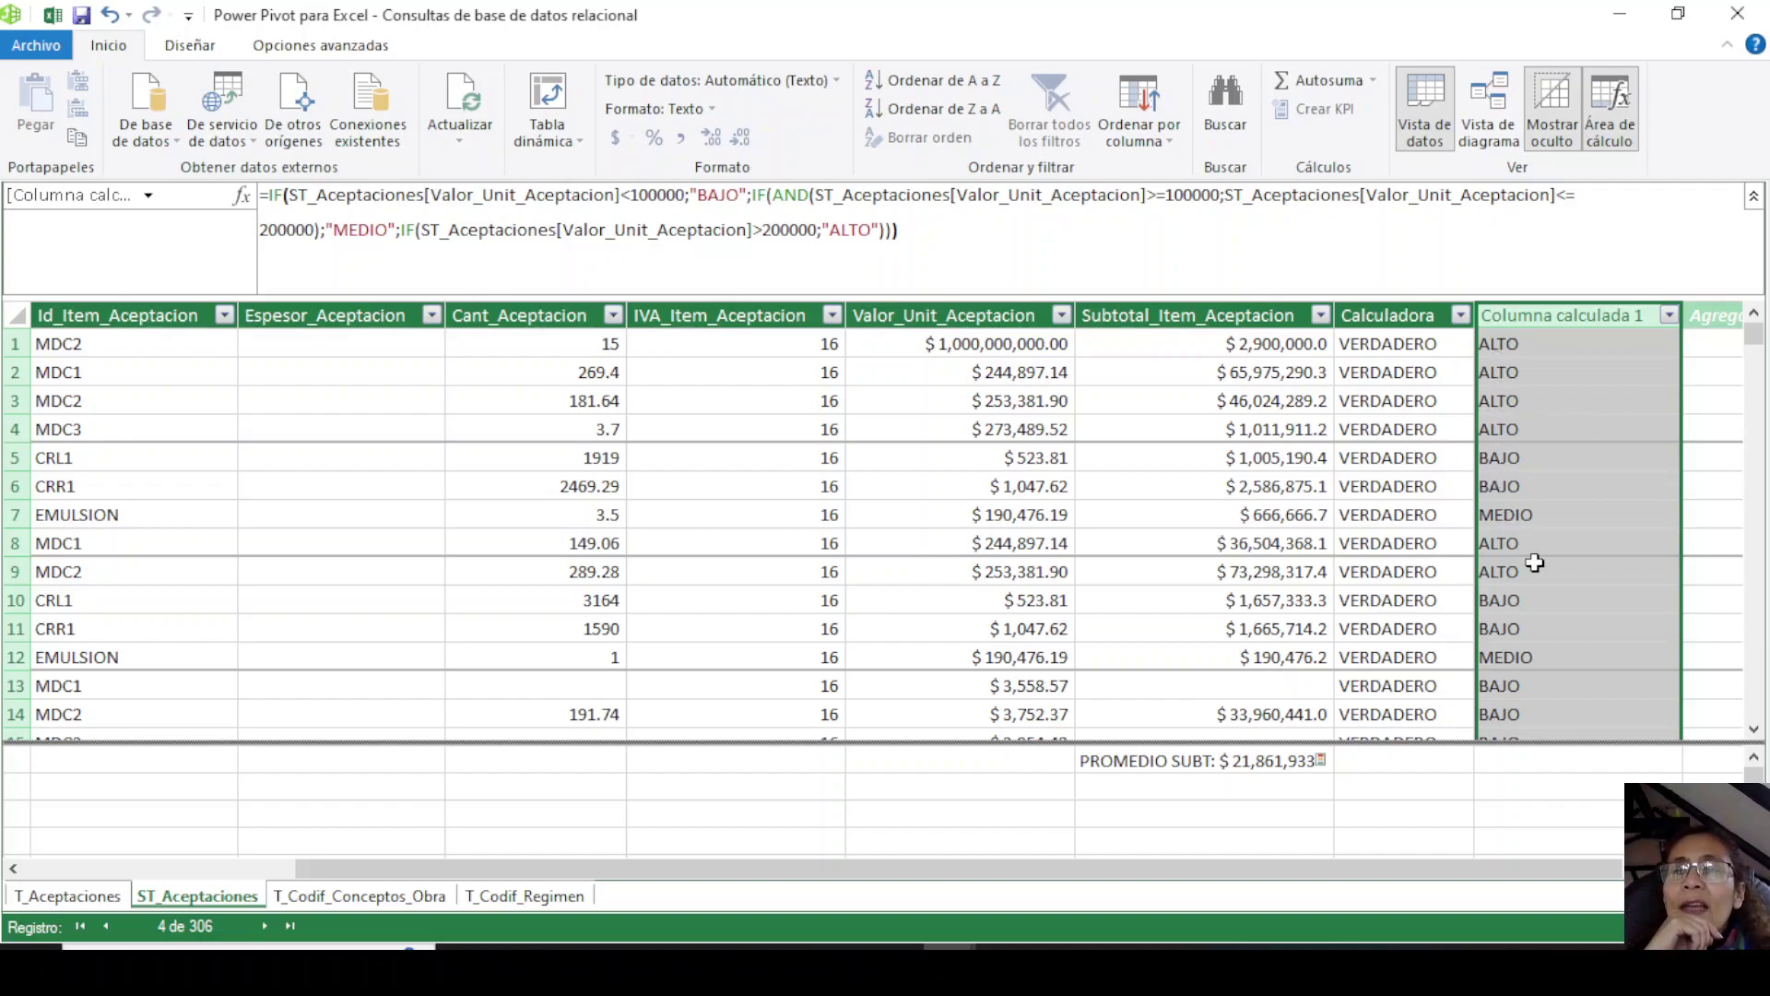
{"action": "double_click", "coordinate": [1504, 318]}
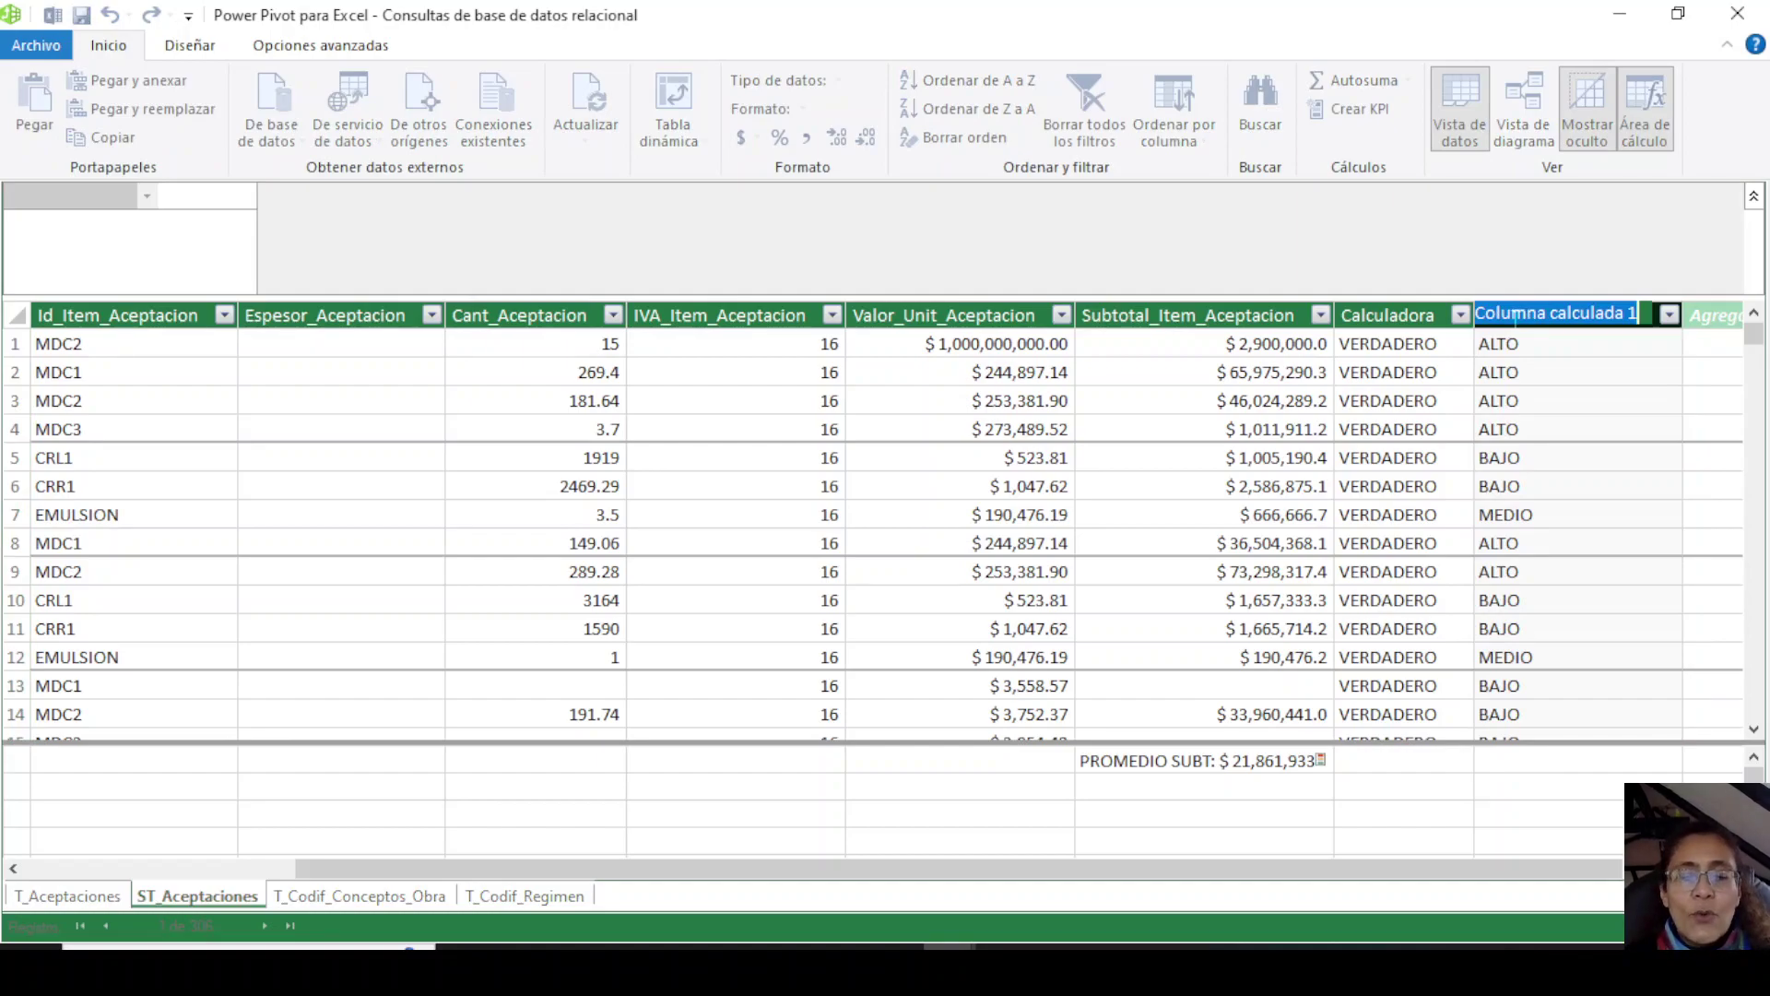
{"action": "type", "text": "NIVEL"}
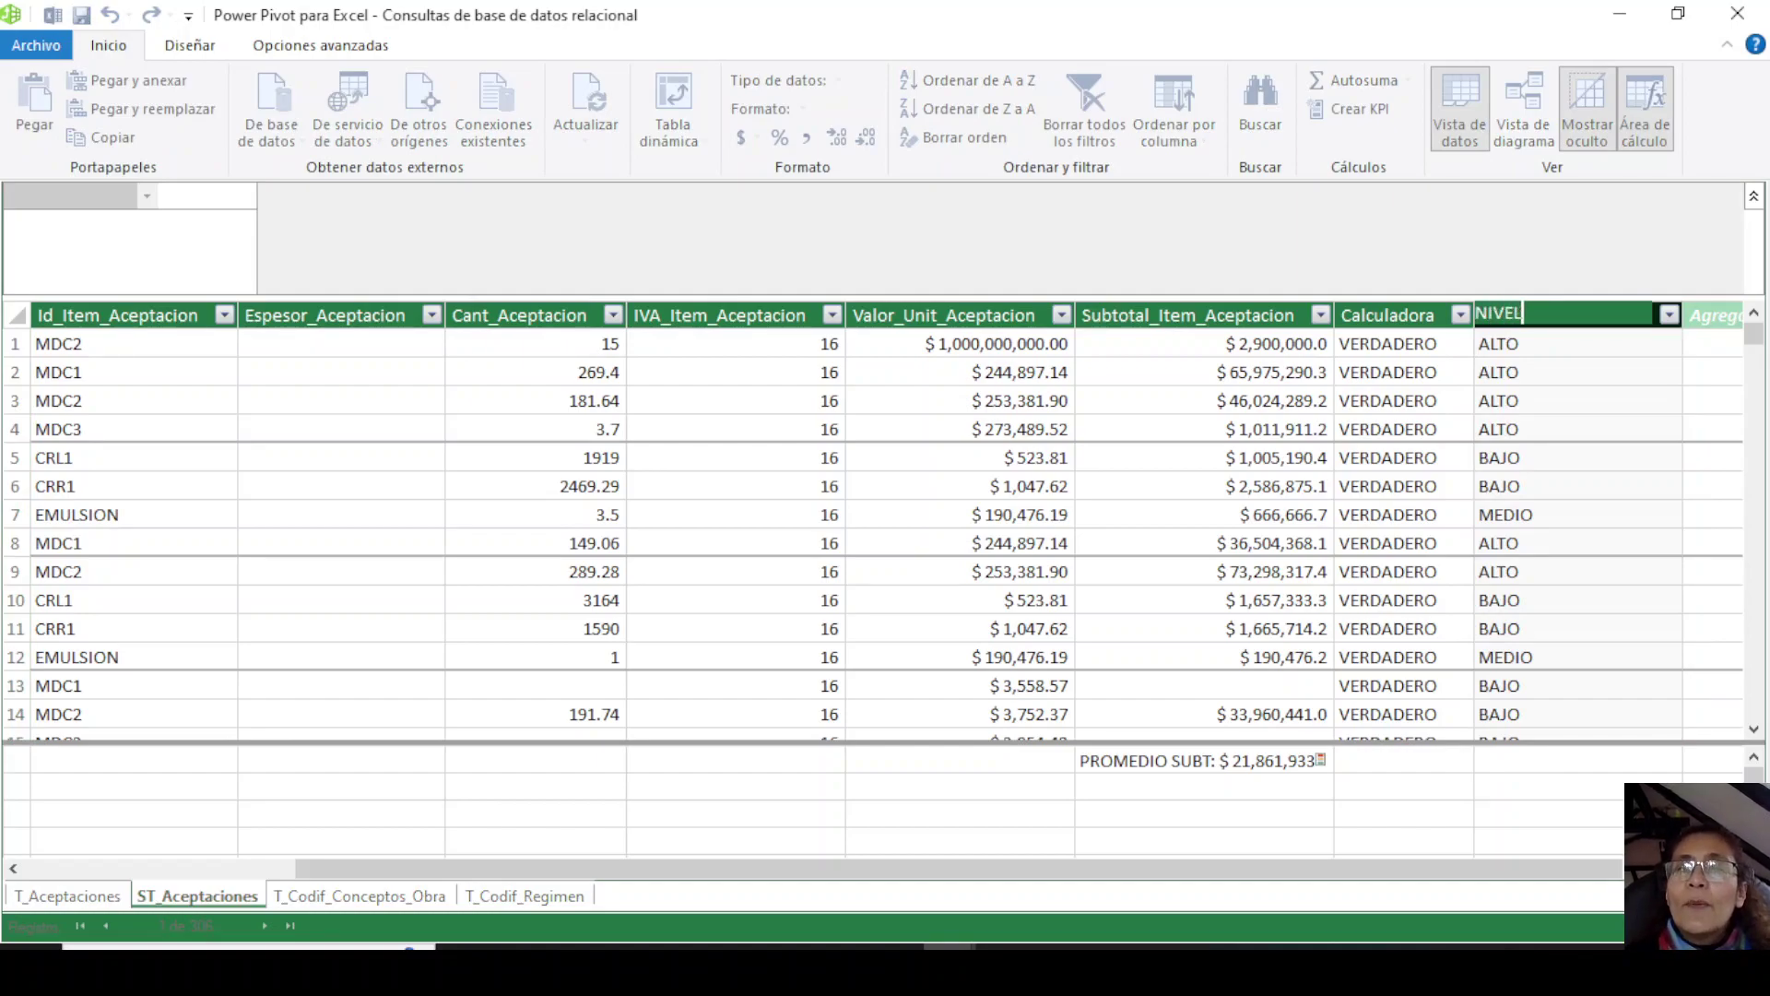
{"action": "type", "text": " E VA"}
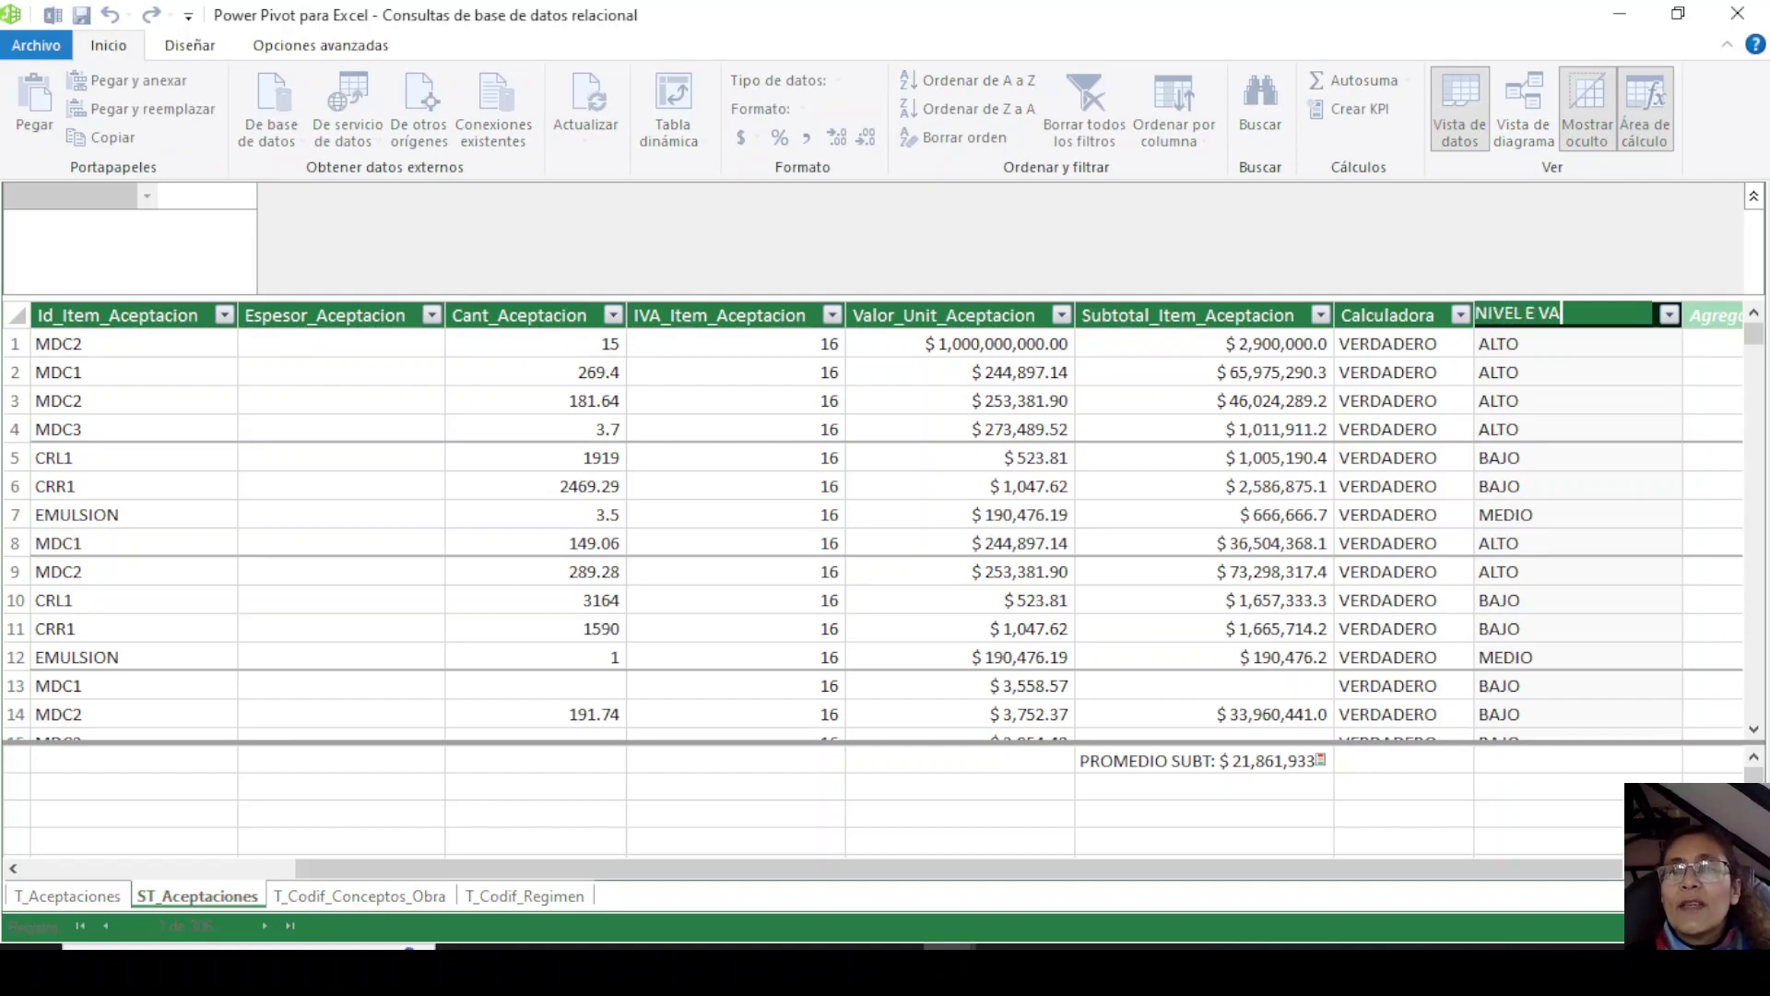
{"action": "key", "text": "BackSpace"}
{"action": "key", "text": "BackSpace"}
{"action": "key", "text": "BackSpace"}
{"action": "key", "text": "BackSpace"}
{"action": "key", "text": "BackSpace"}
{"action": "type", "text": "DE VALOR"}
{"action": "key", "text": "Return"}
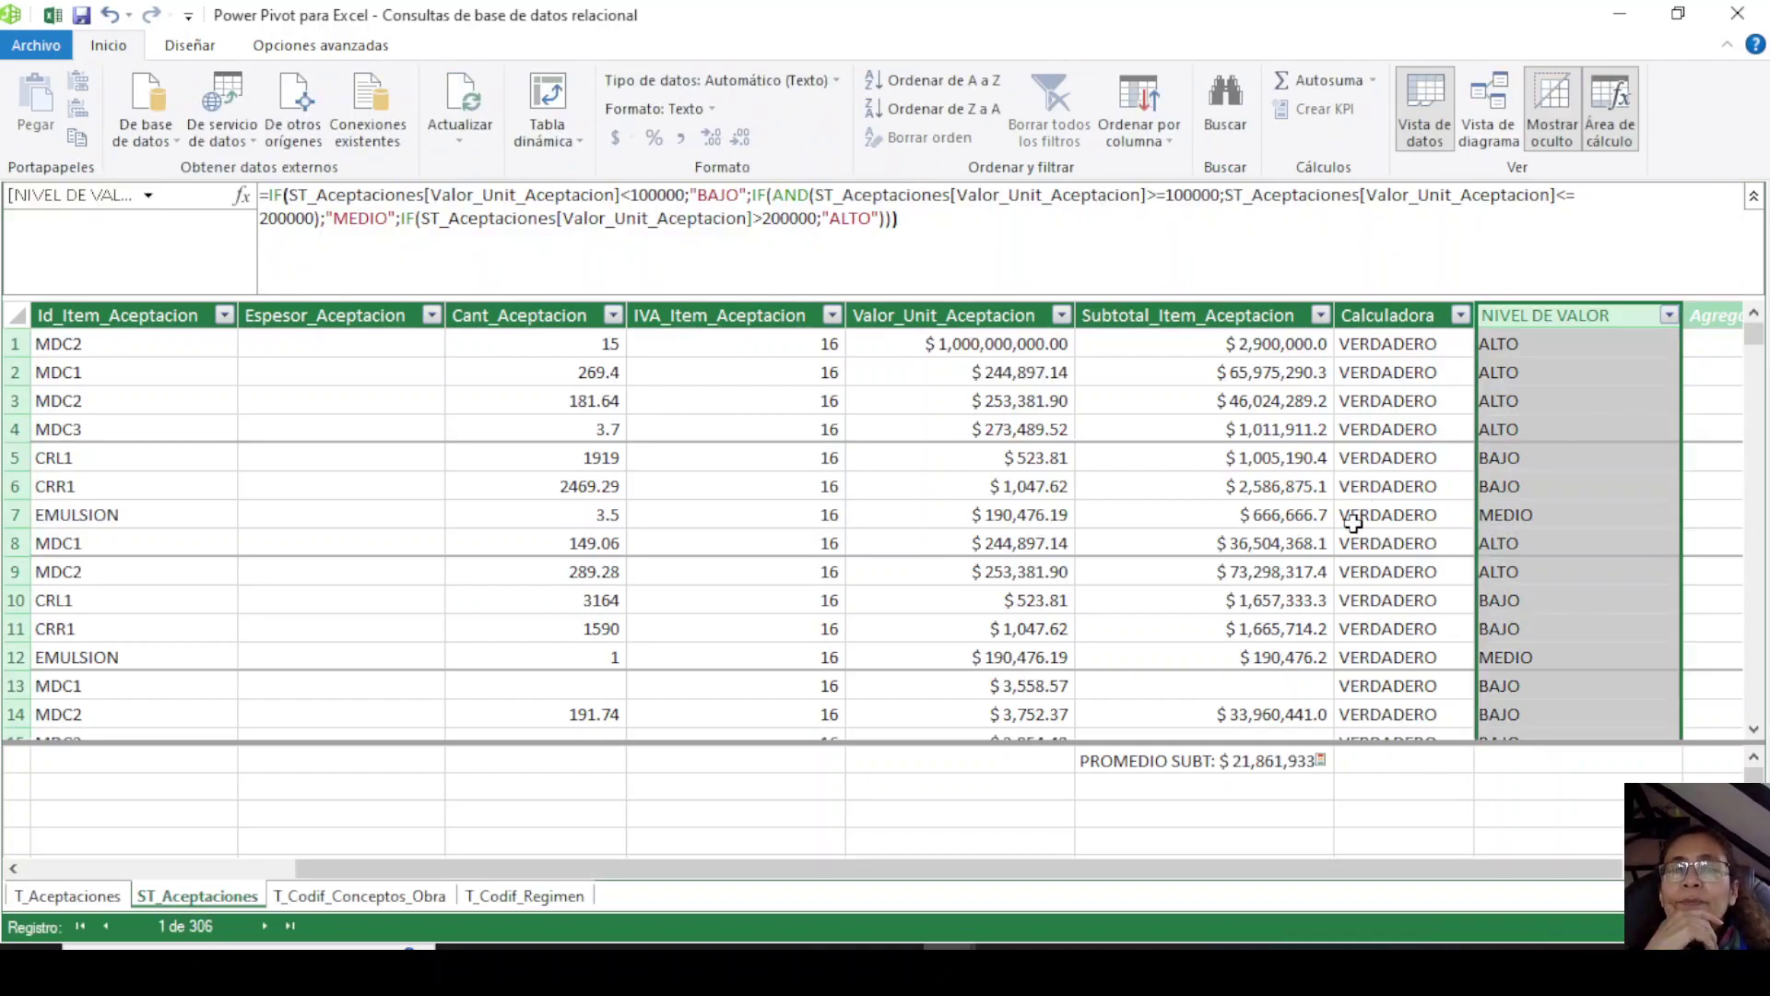
Shrink the formula area back to a single line.
{"action": "left_click", "coordinate": [1352, 518]}
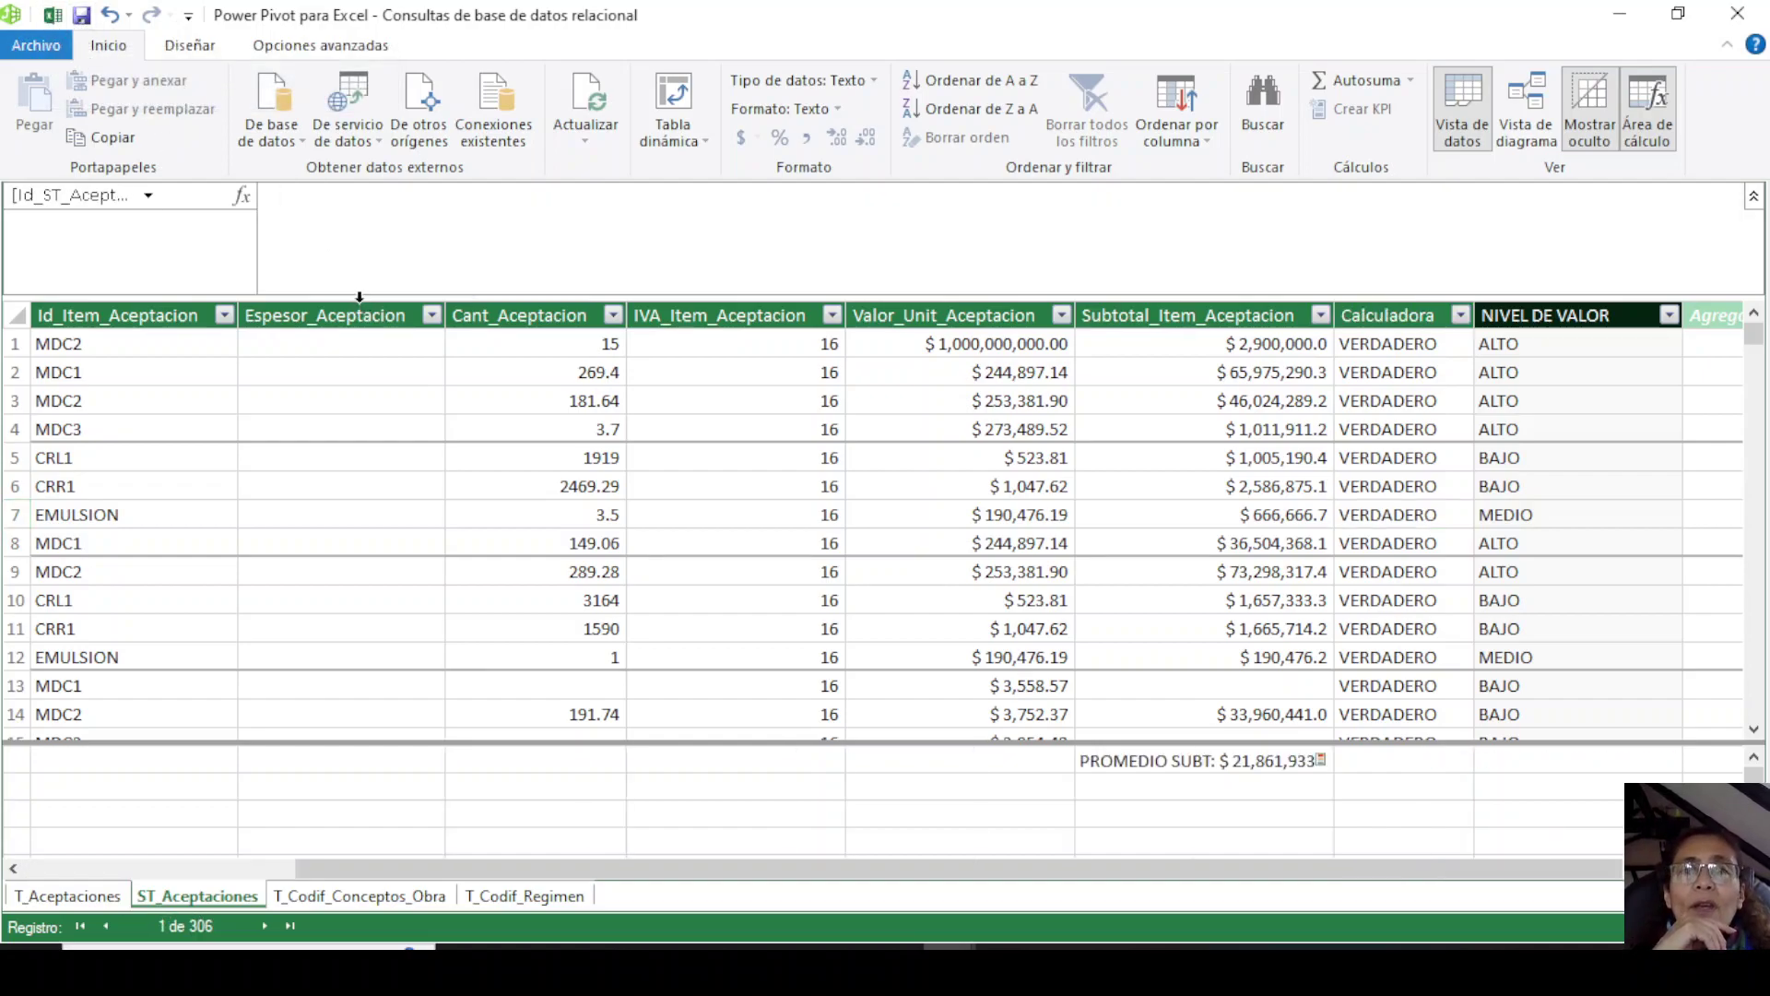
{"action": "left_click", "coordinate": [262, 194]}
{"action": "left_click_drag", "start_coordinate": [345, 300], "coordinate": [315, 211]}
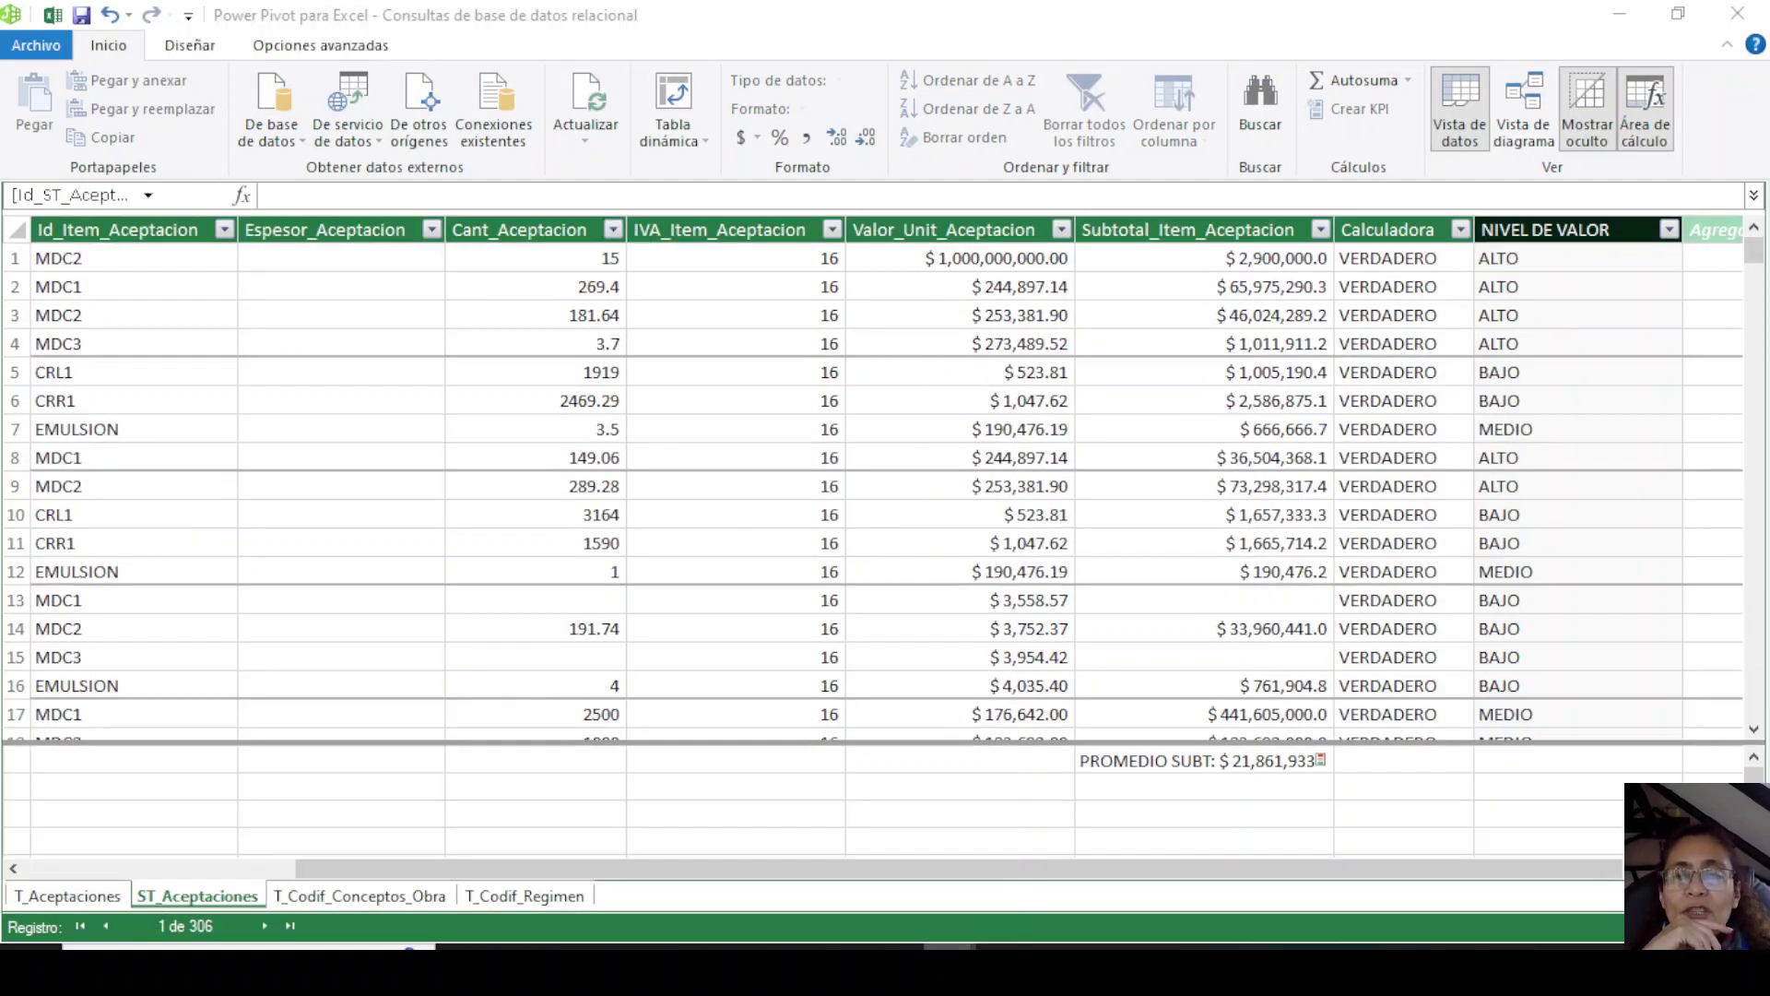
Switch to the Excel workbook and add the NIVEL DE VALOR field to the columns of the pivot table on Hoja4.
{"action": "mouse_move", "coordinate": [950, 966]}
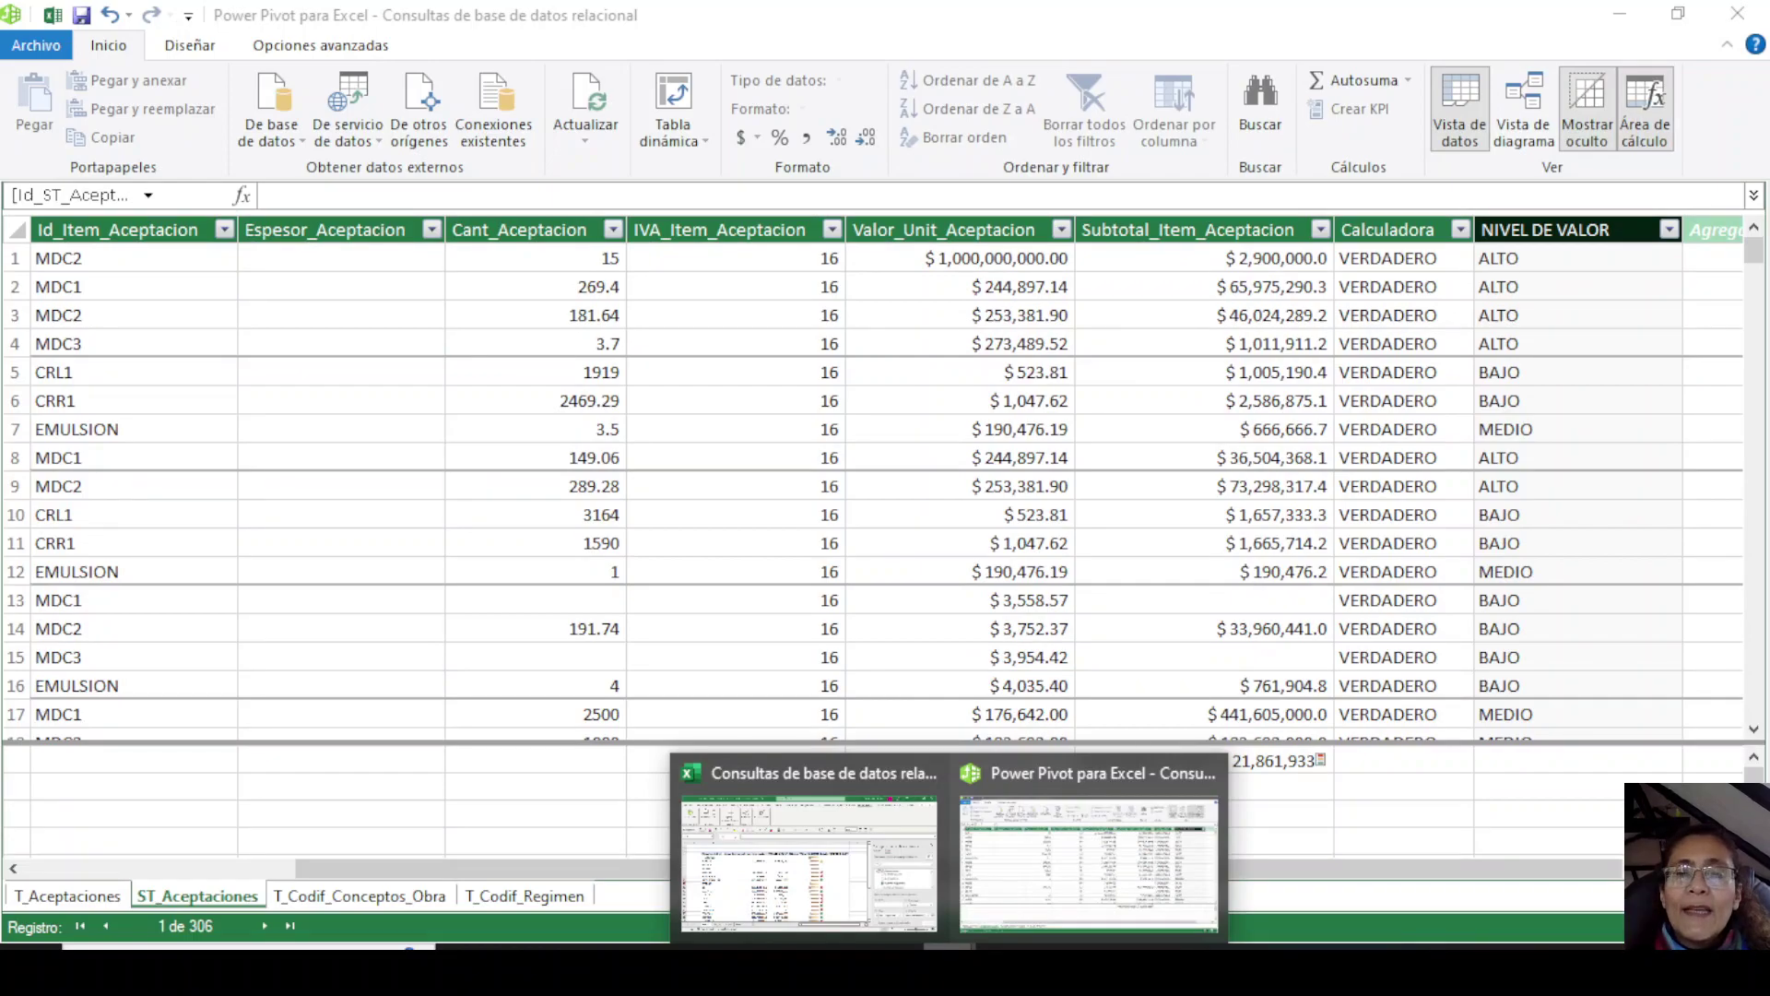
{"action": "left_click", "coordinate": [835, 830]}
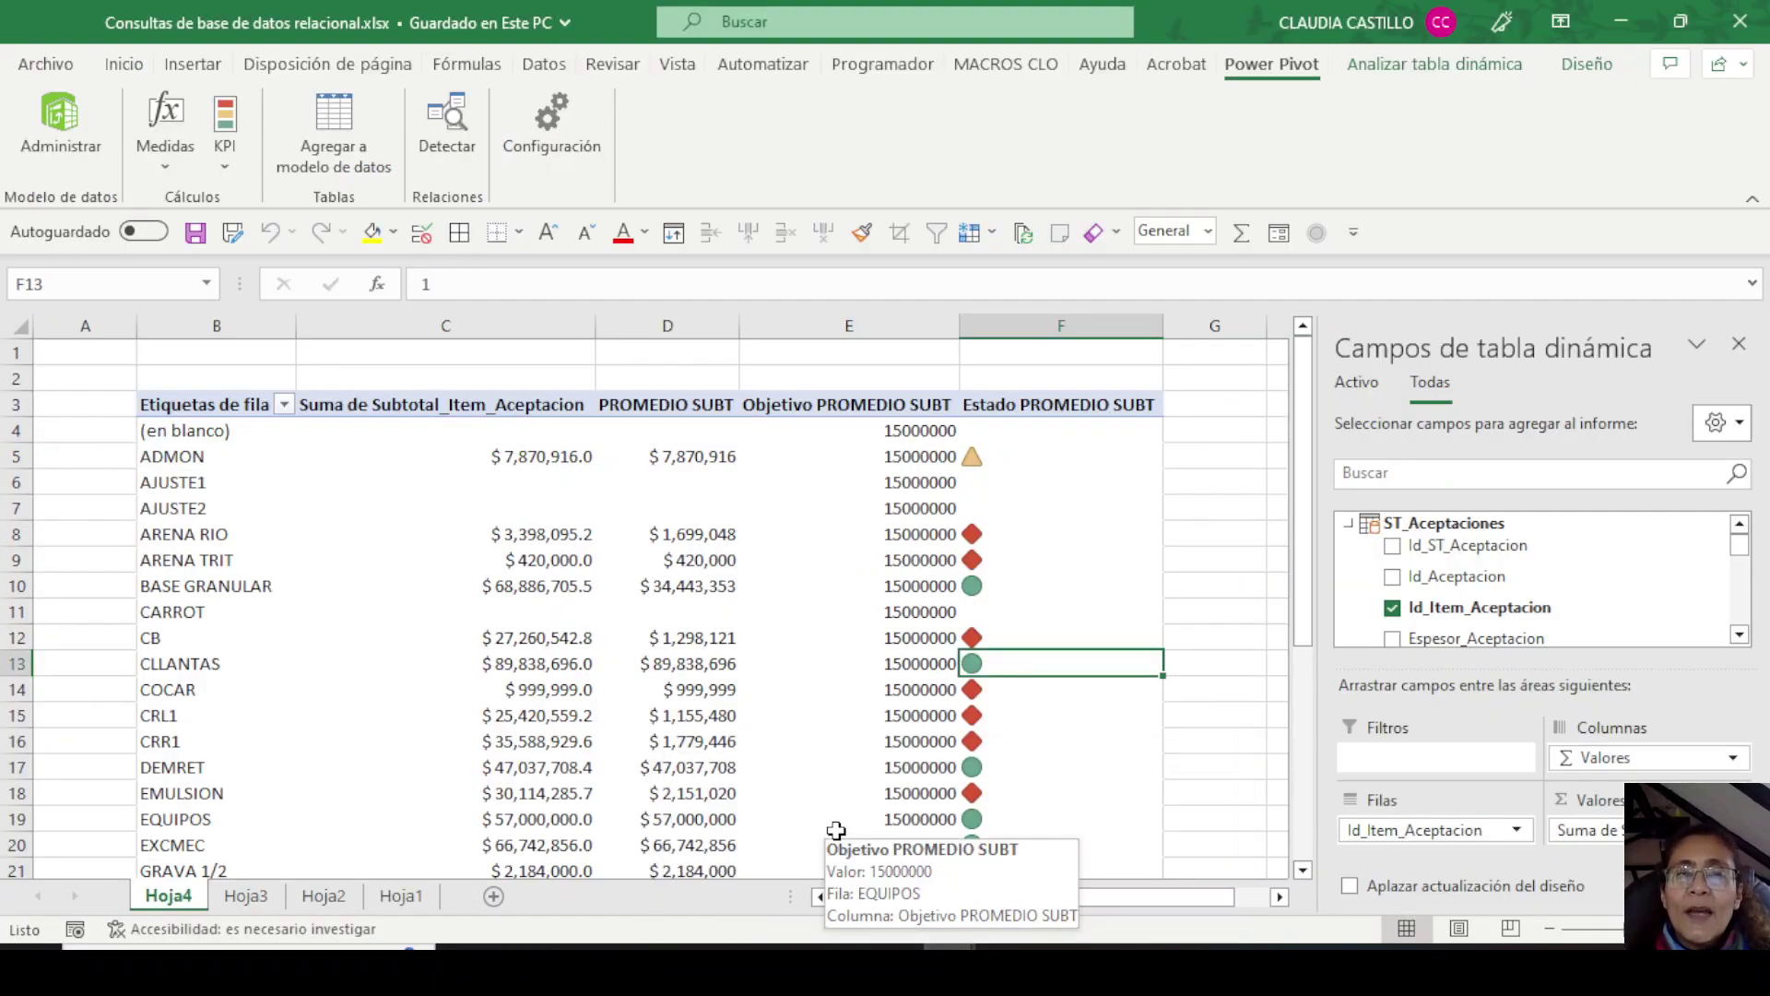
{"action": "scroll", "coordinate": [1594, 609], "scroll_direction": "down", "scroll_amount": 10}
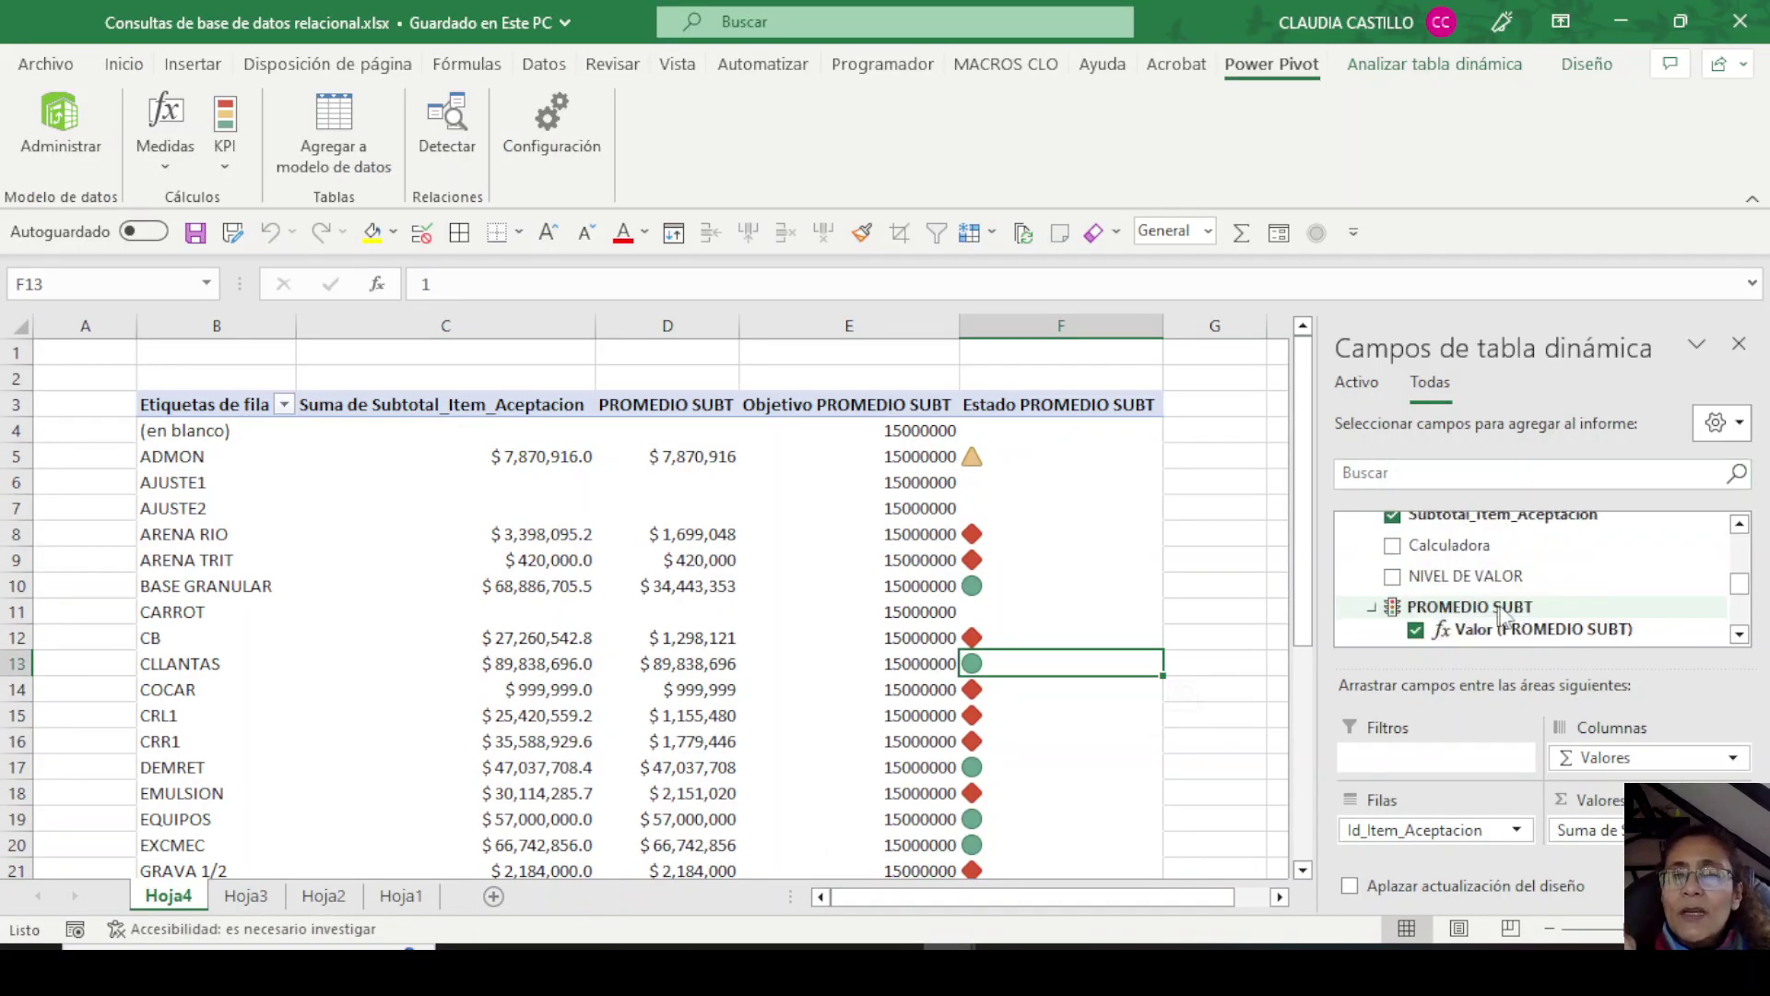
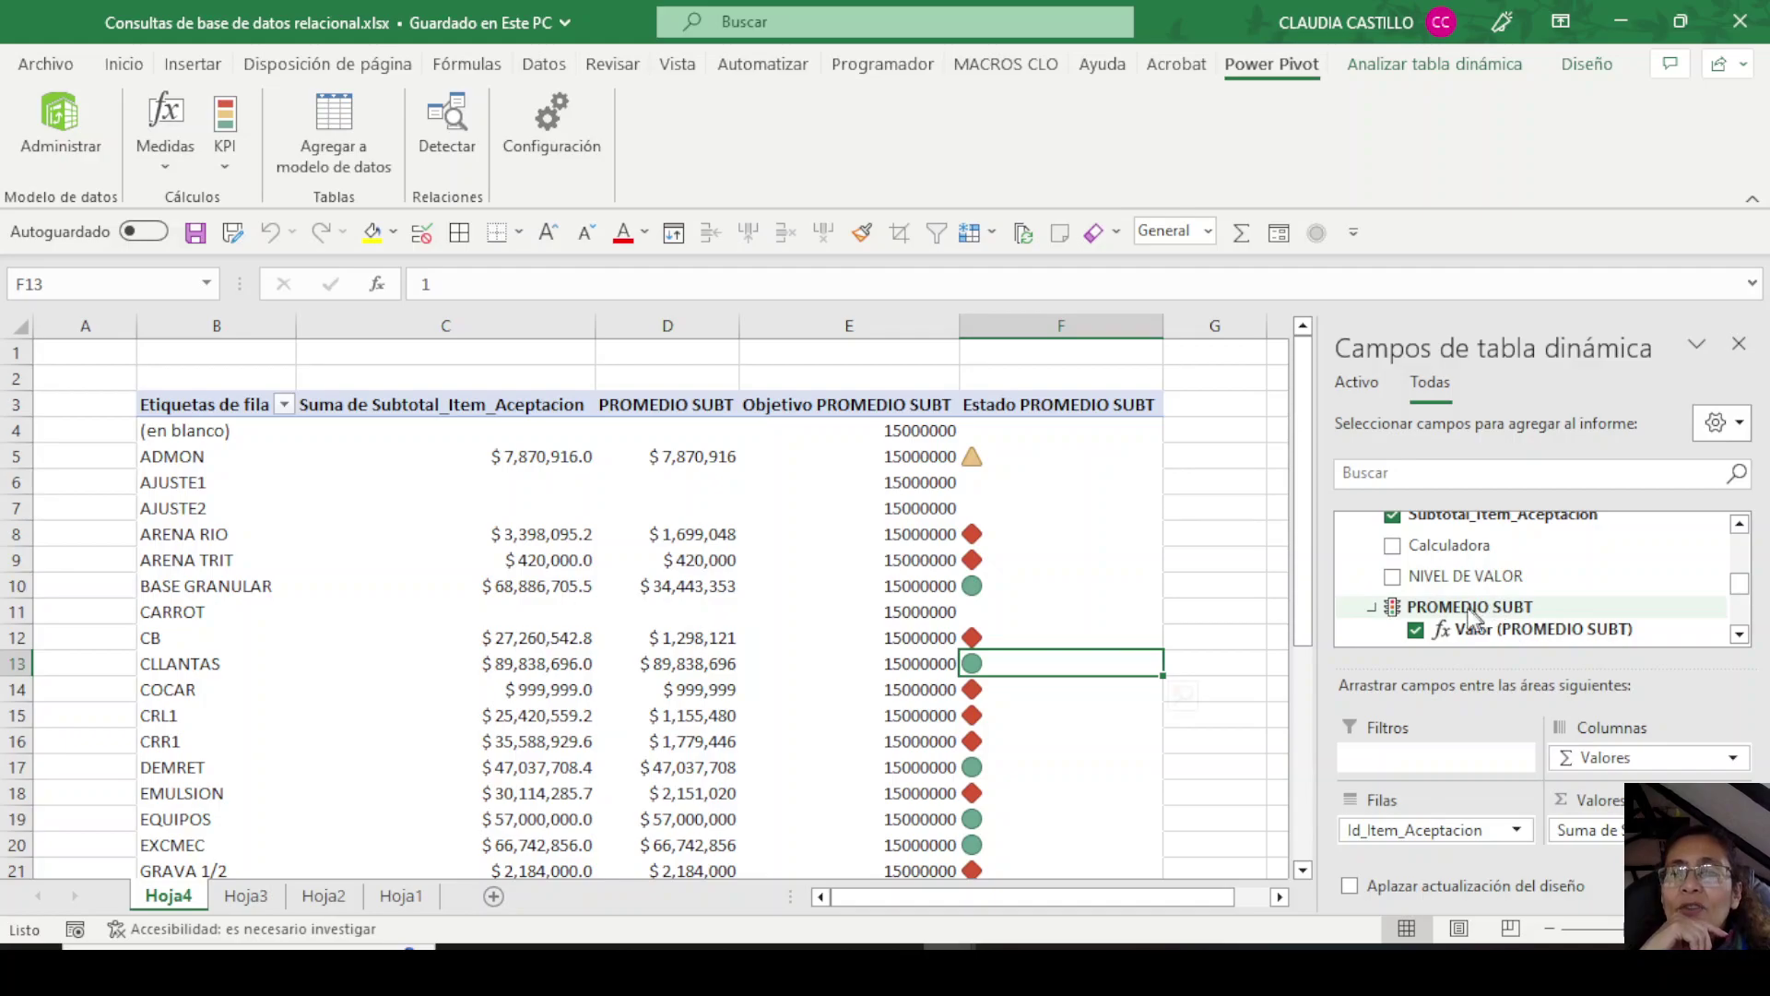
{"action": "left_click_drag", "start_coordinate": [1466, 577], "coordinate": [1630, 763]}
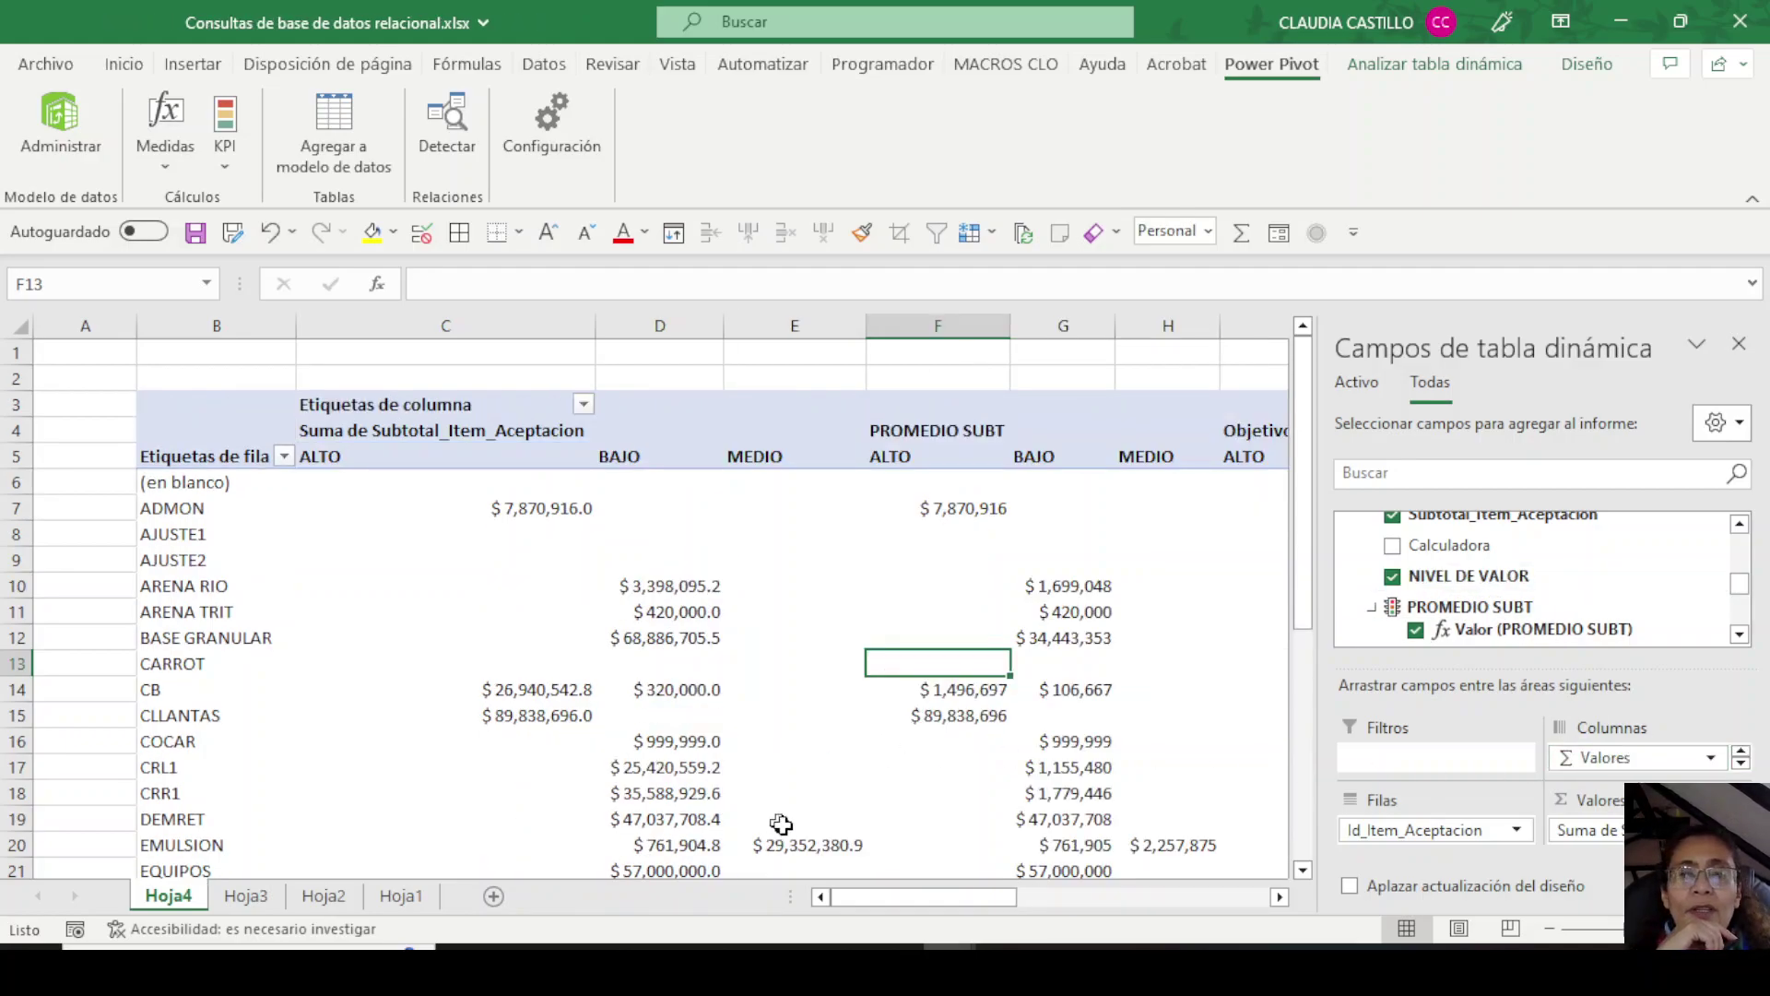
Move the NIVEL DE VALOR field from the pivot table's columns to its rows, below Id_Item_Aceptacion.
{"action": "left_click_drag", "start_coordinate": [883, 896], "coordinate": [1012, 931]}
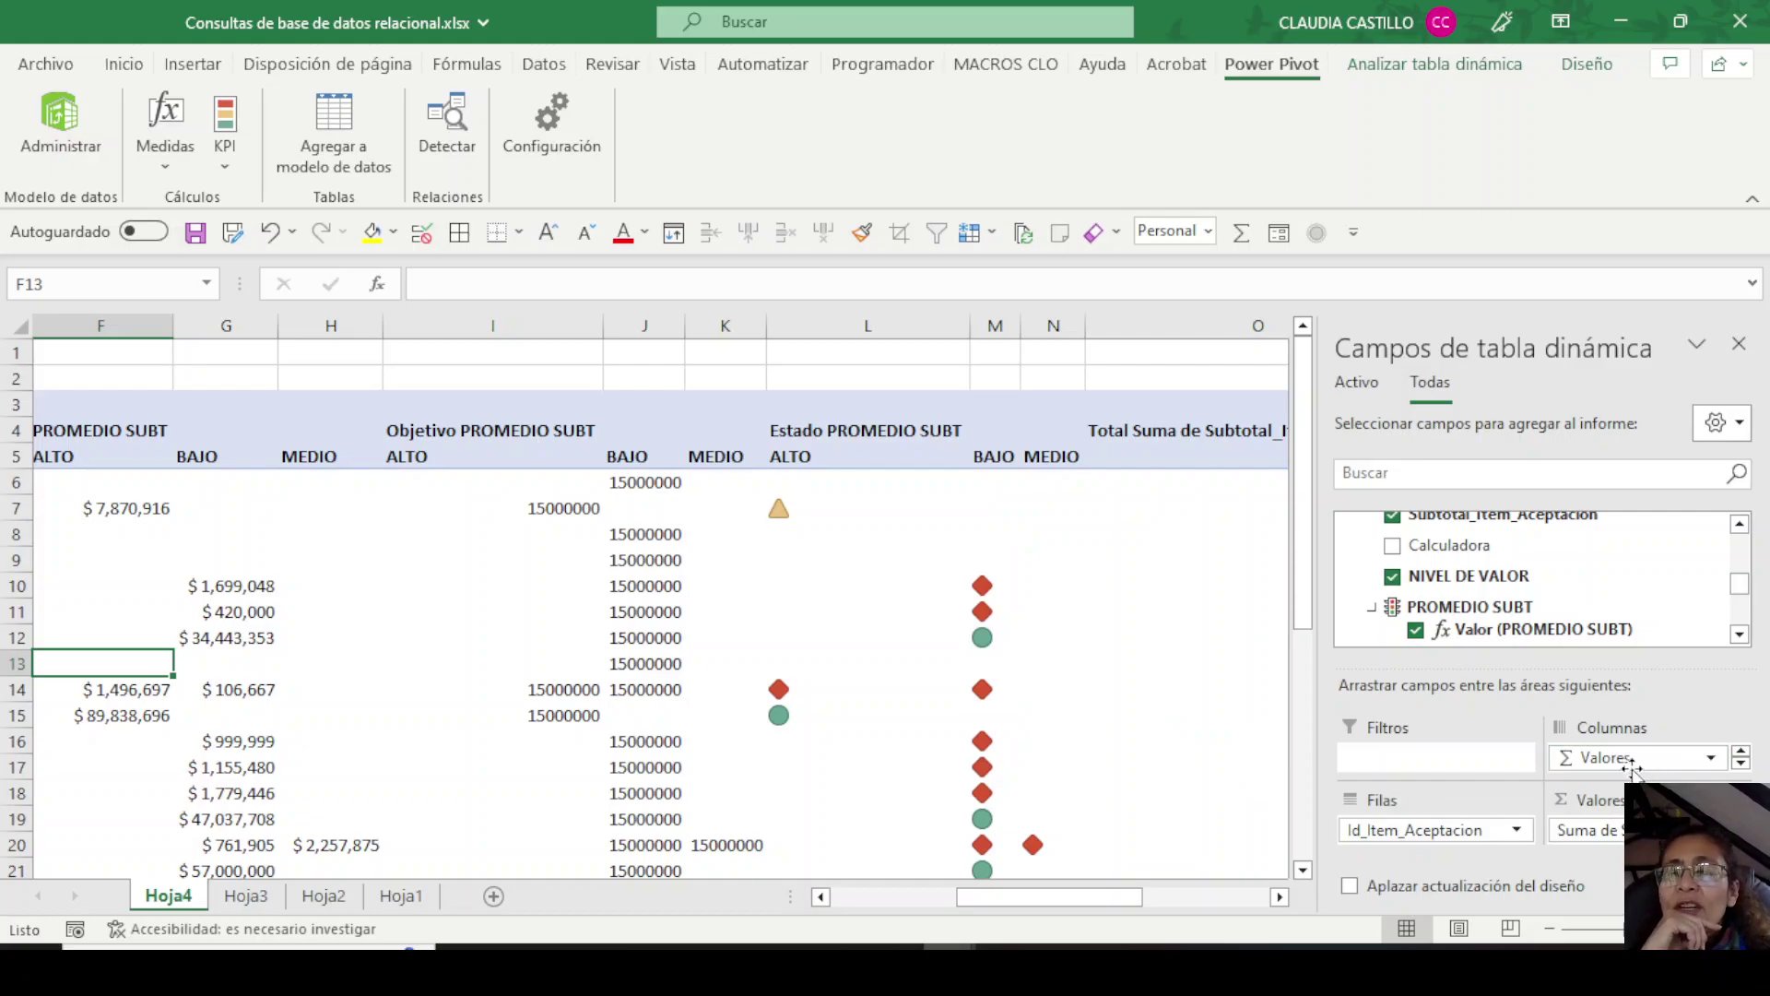
{"action": "left_click_drag", "start_coordinate": [1631, 765], "coordinate": [1632, 608]}
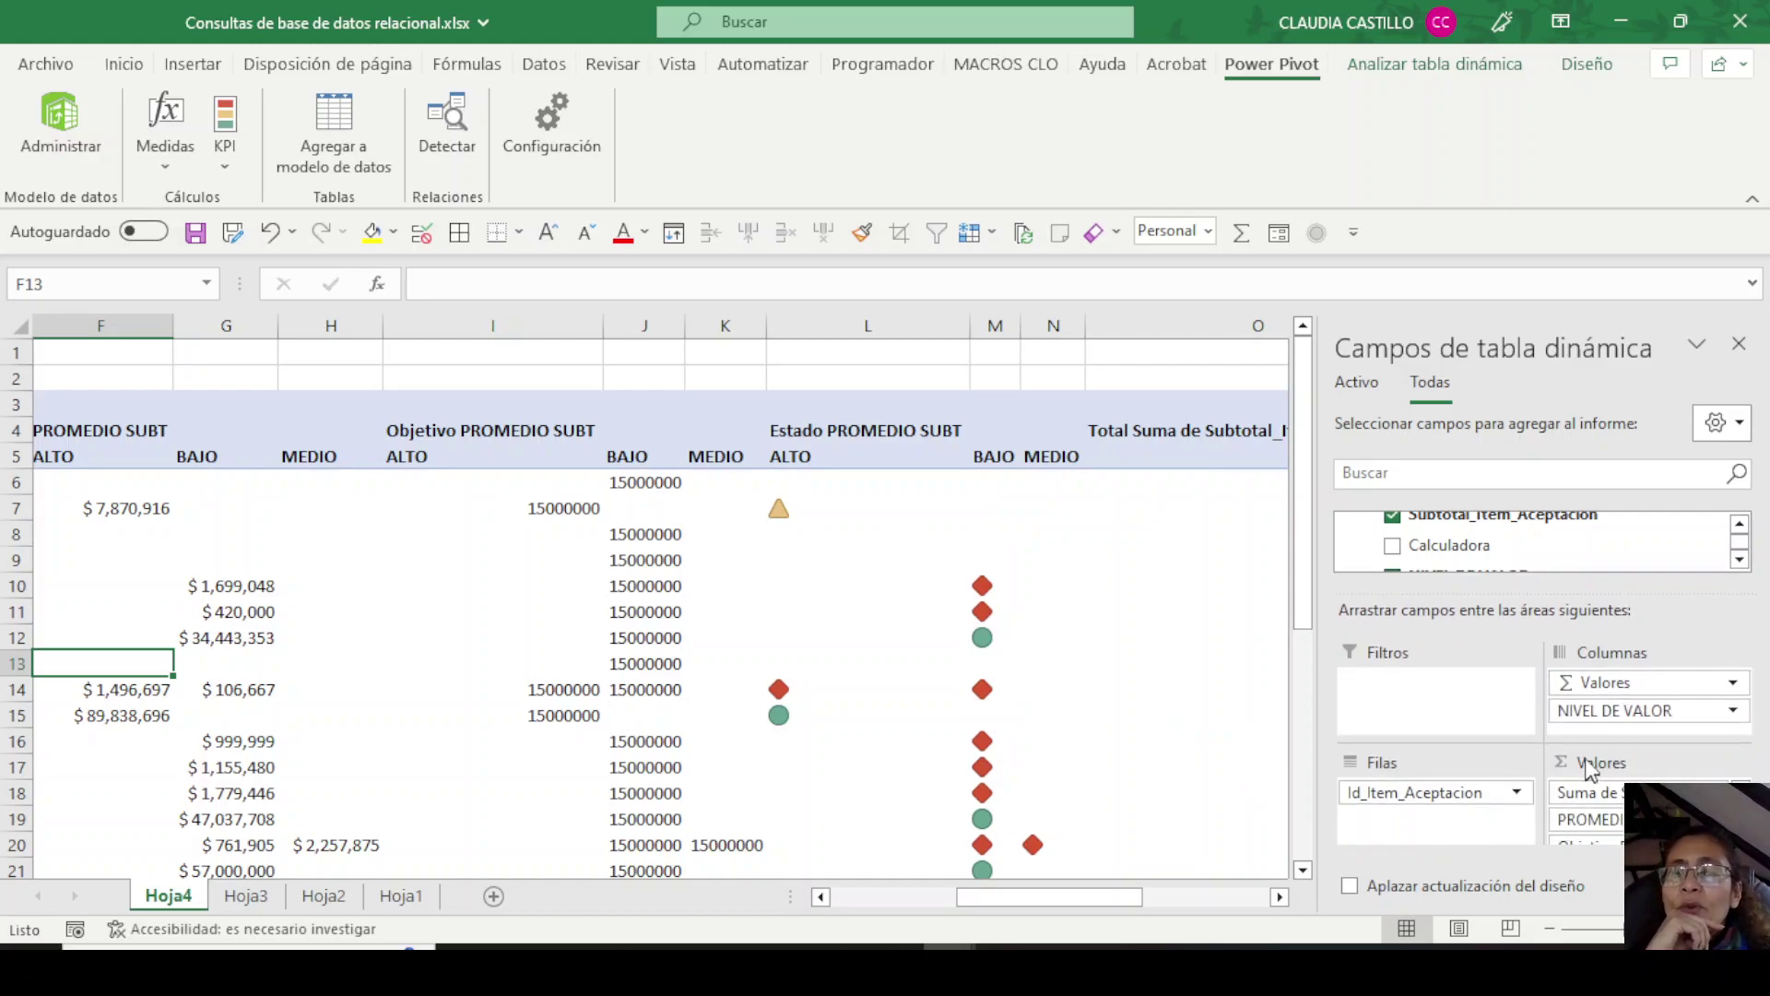
{"action": "left_click_drag", "start_coordinate": [1587, 712], "coordinate": [1431, 829]}
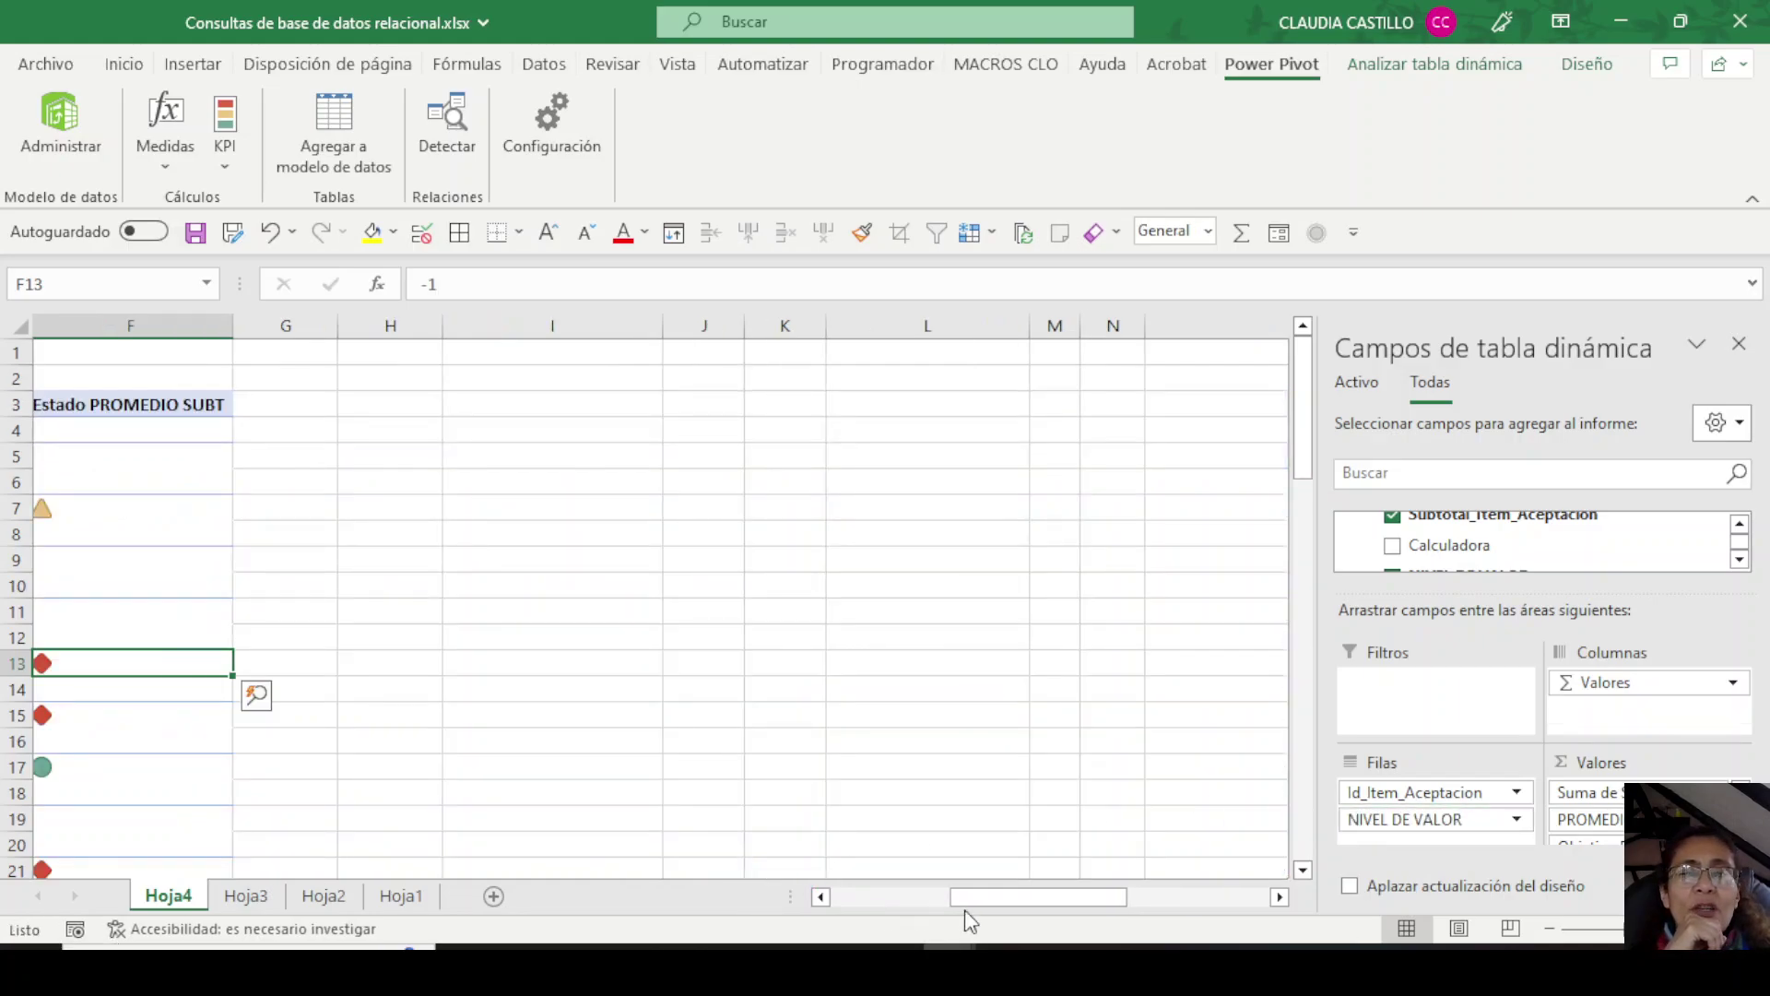
{"action": "left_click_drag", "start_coordinate": [964, 908], "coordinate": [902, 918]}
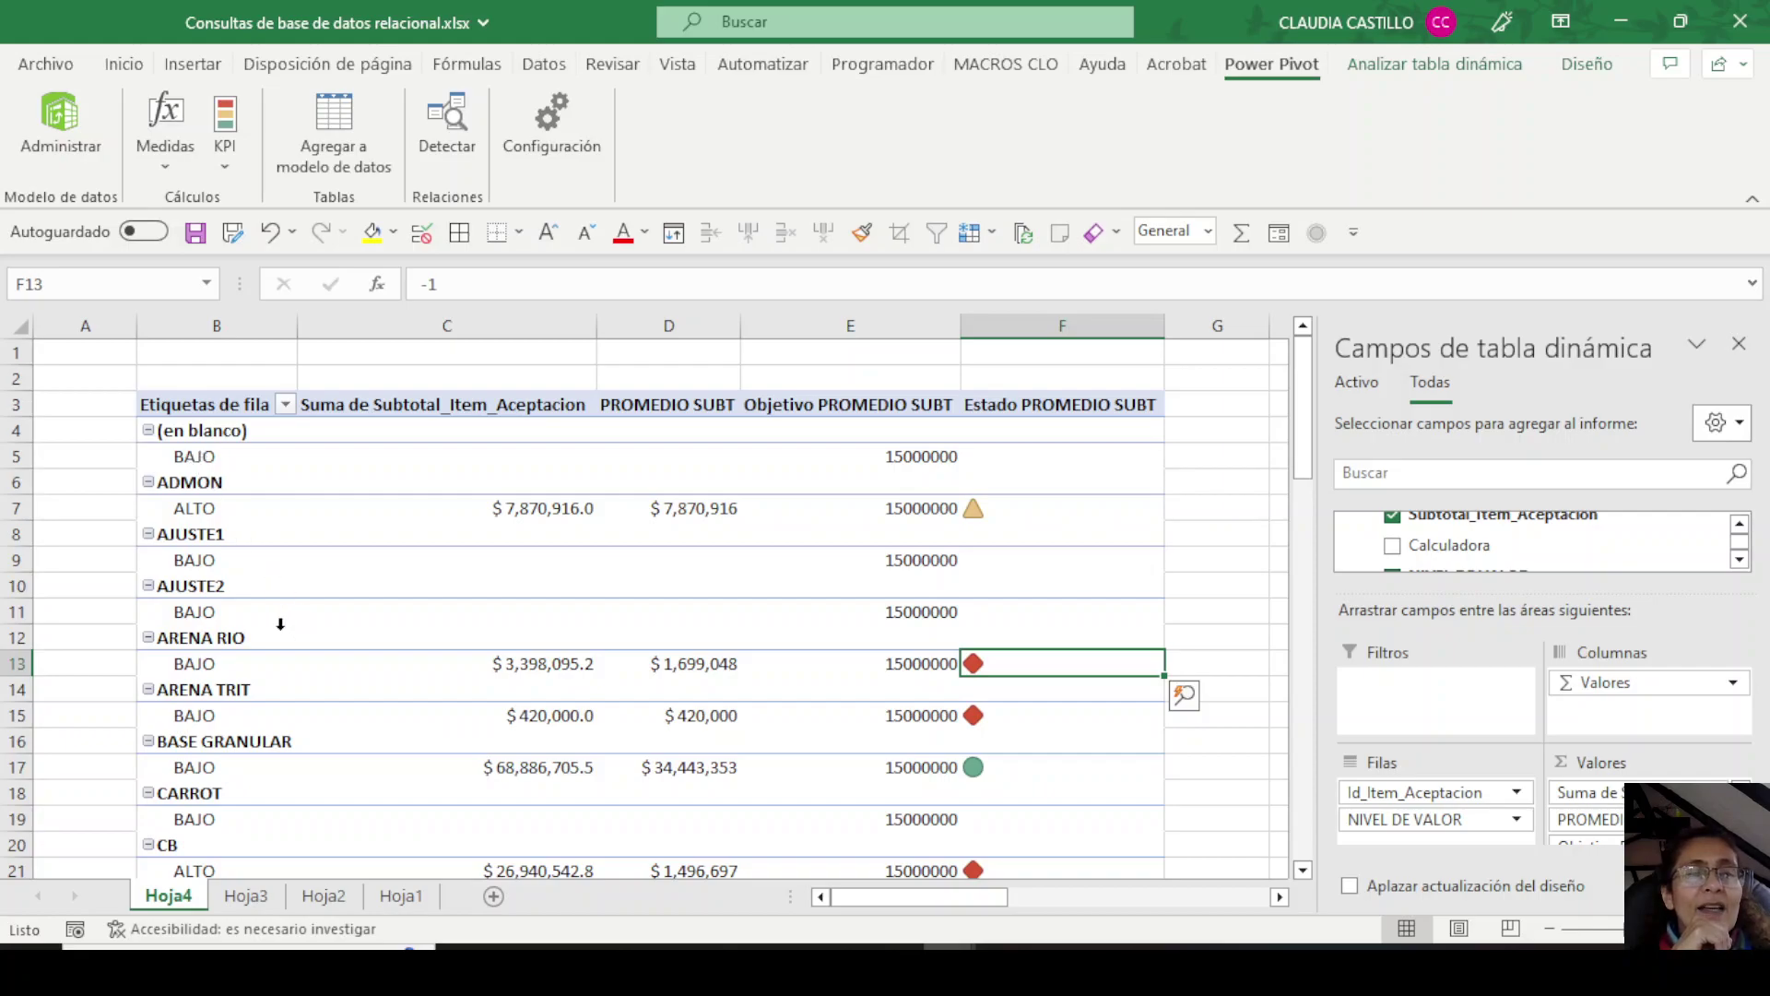
{"action": "scroll", "coordinate": [276, 624], "scroll_direction": "down", "scroll_amount": 1}
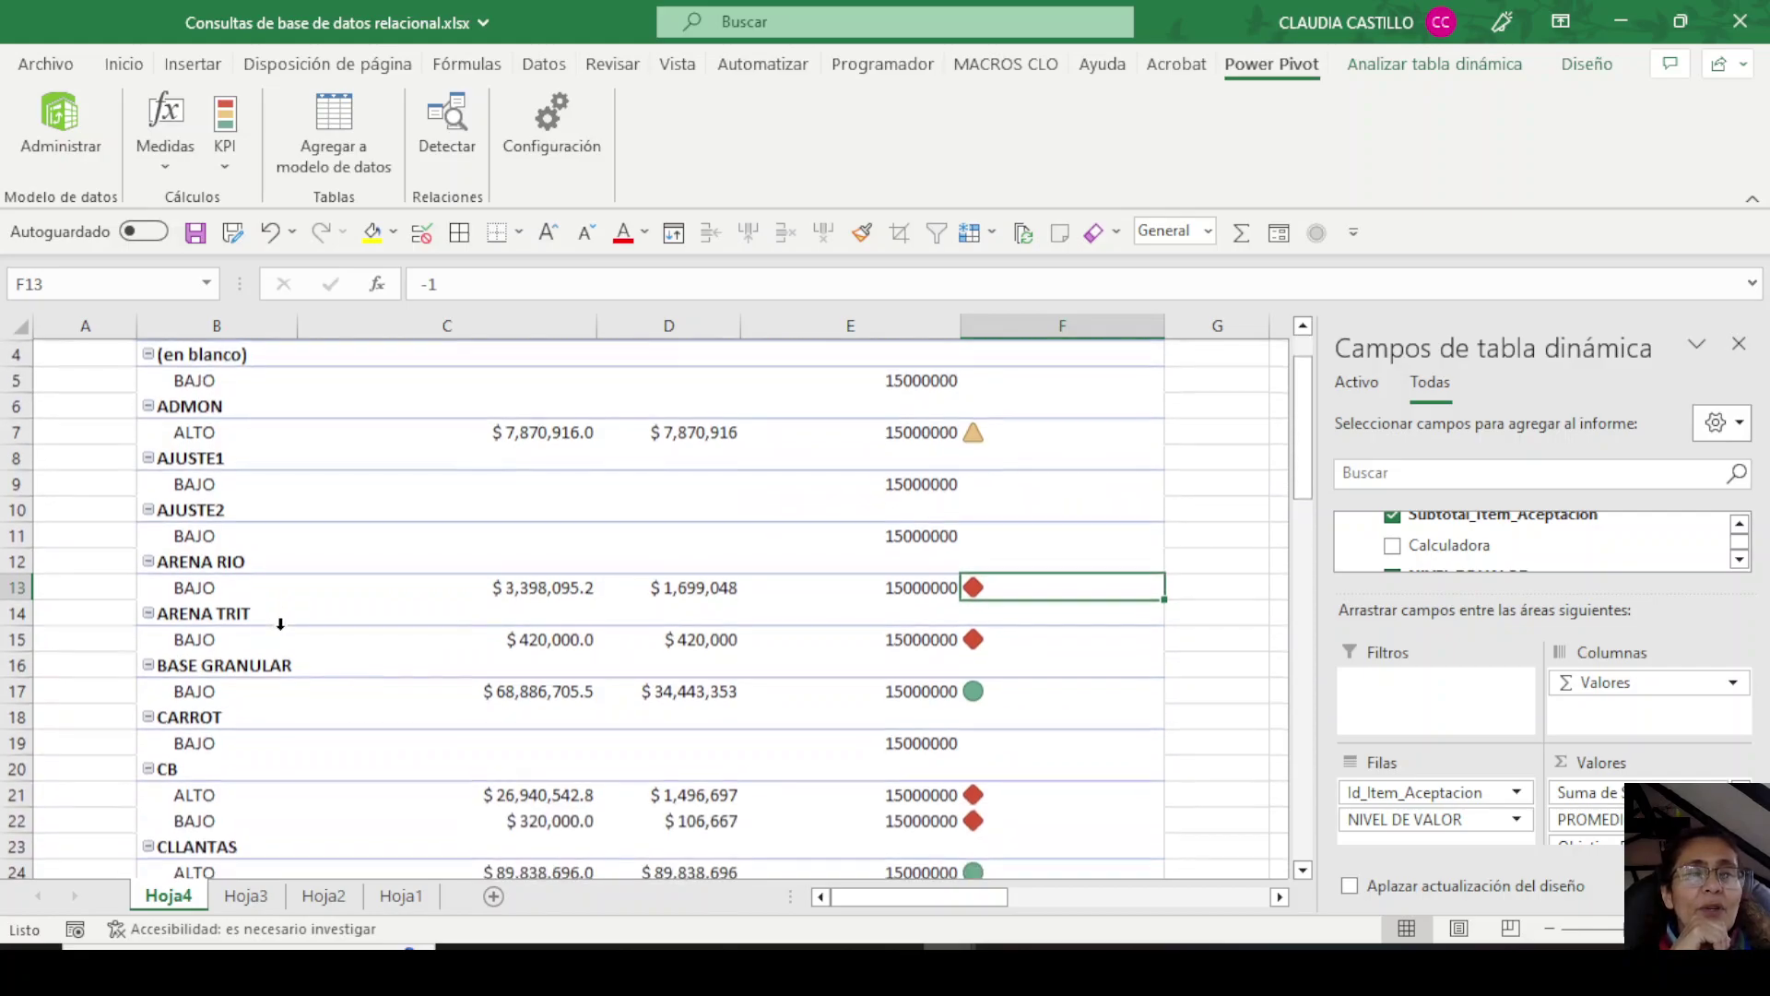
{"action": "scroll", "coordinate": [277, 624], "scroll_direction": "up", "scroll_amount": 1}
Place NIVEL DE VALOR above Id_Item_Aceptacion in the rows and review the items grouped under ALTO, BAJO and MEDIO.
{"action": "left_click_drag", "start_coordinate": [1447, 819], "coordinate": [1440, 790]}
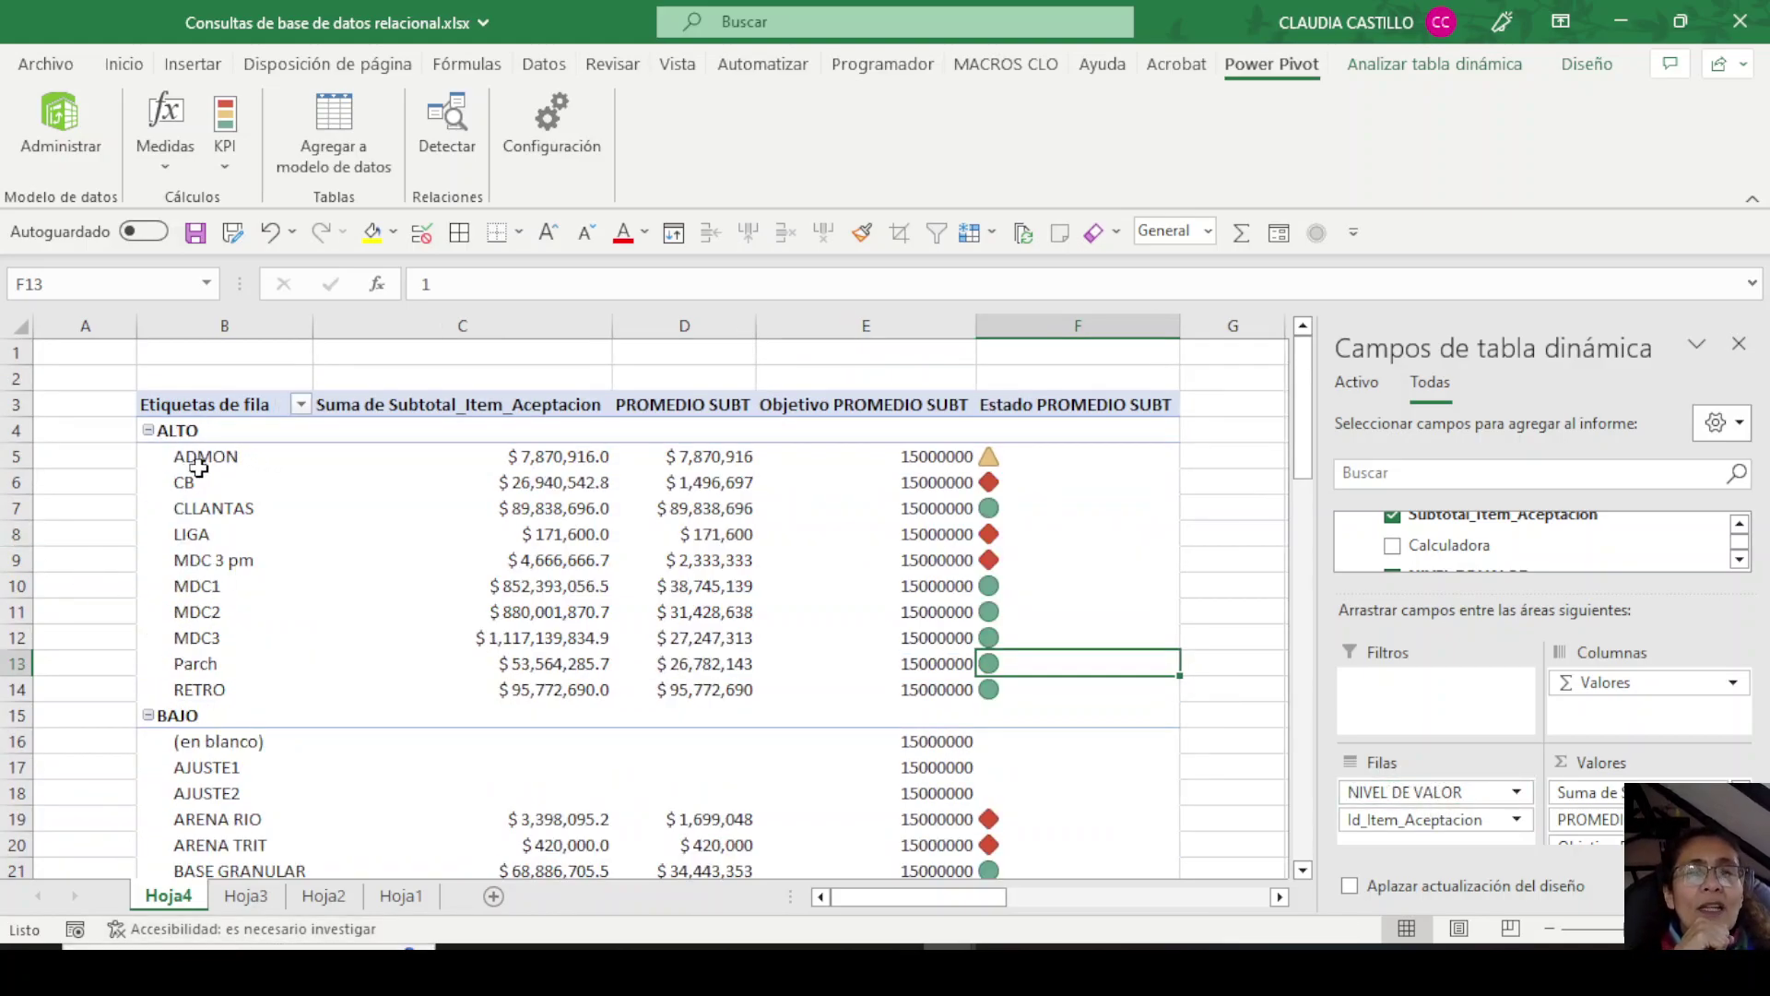
{"action": "left_click_drag", "start_coordinate": [198, 458], "coordinate": [199, 687]}
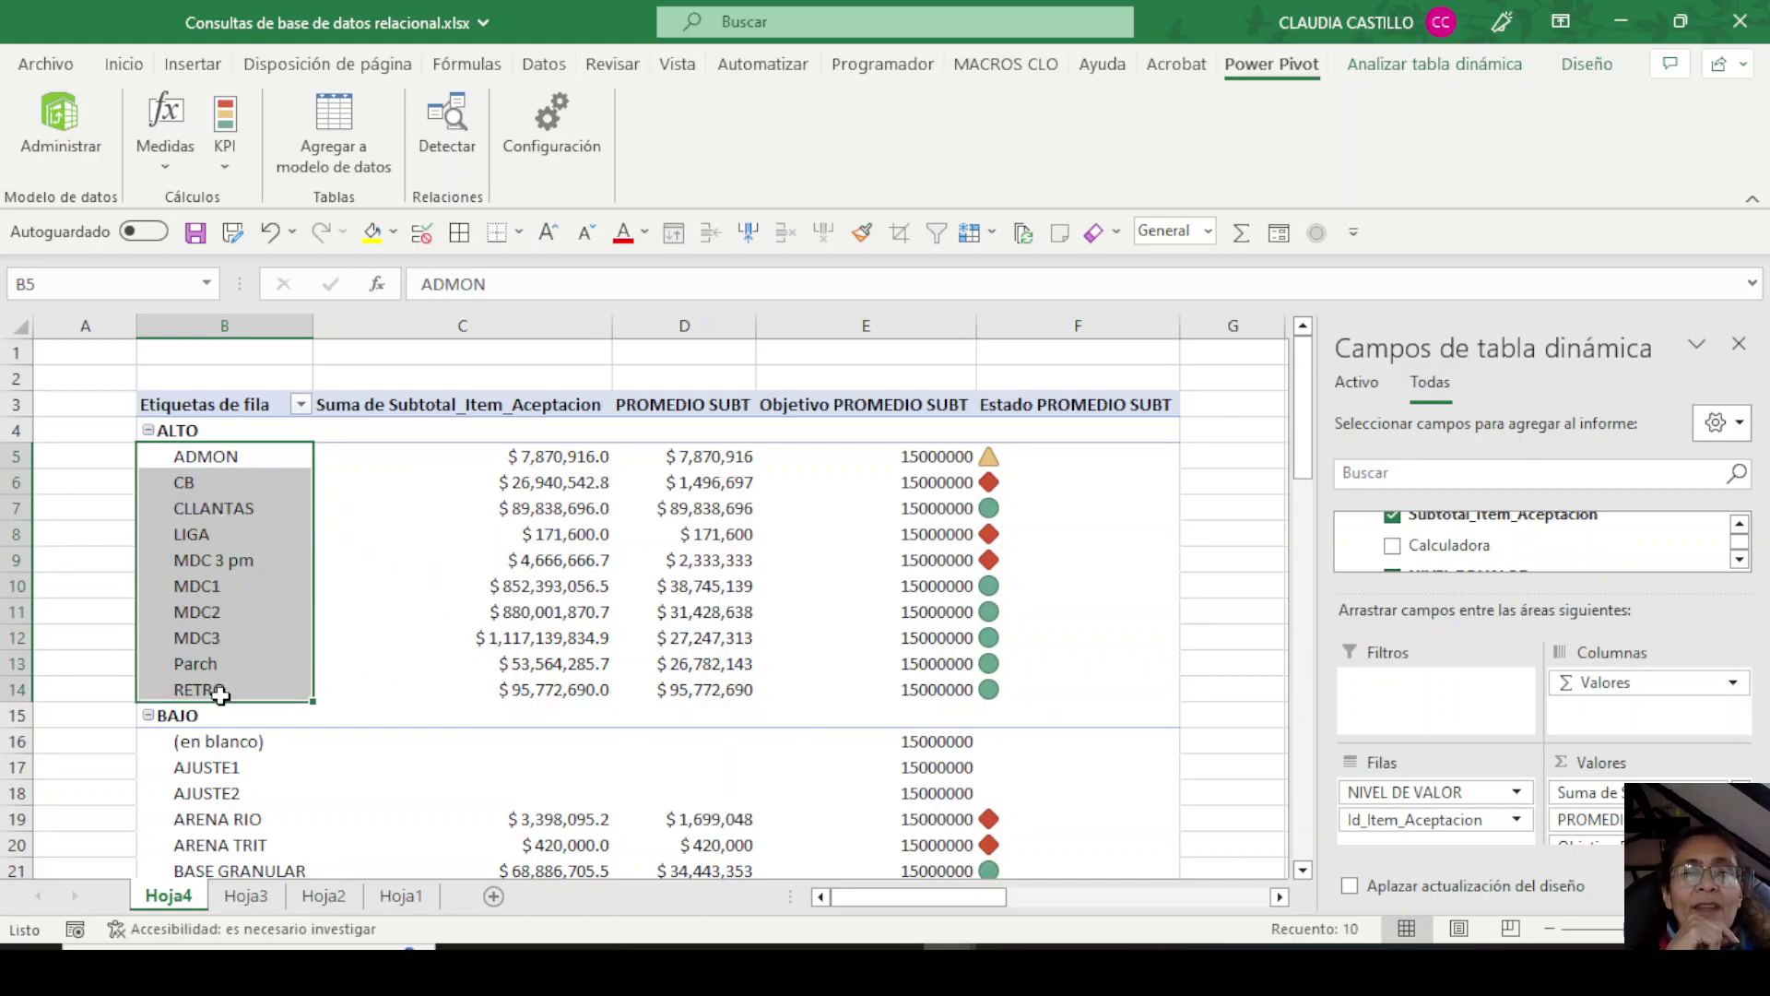
{"action": "scroll", "coordinate": [221, 695], "scroll_direction": "down", "scroll_amount": 4}
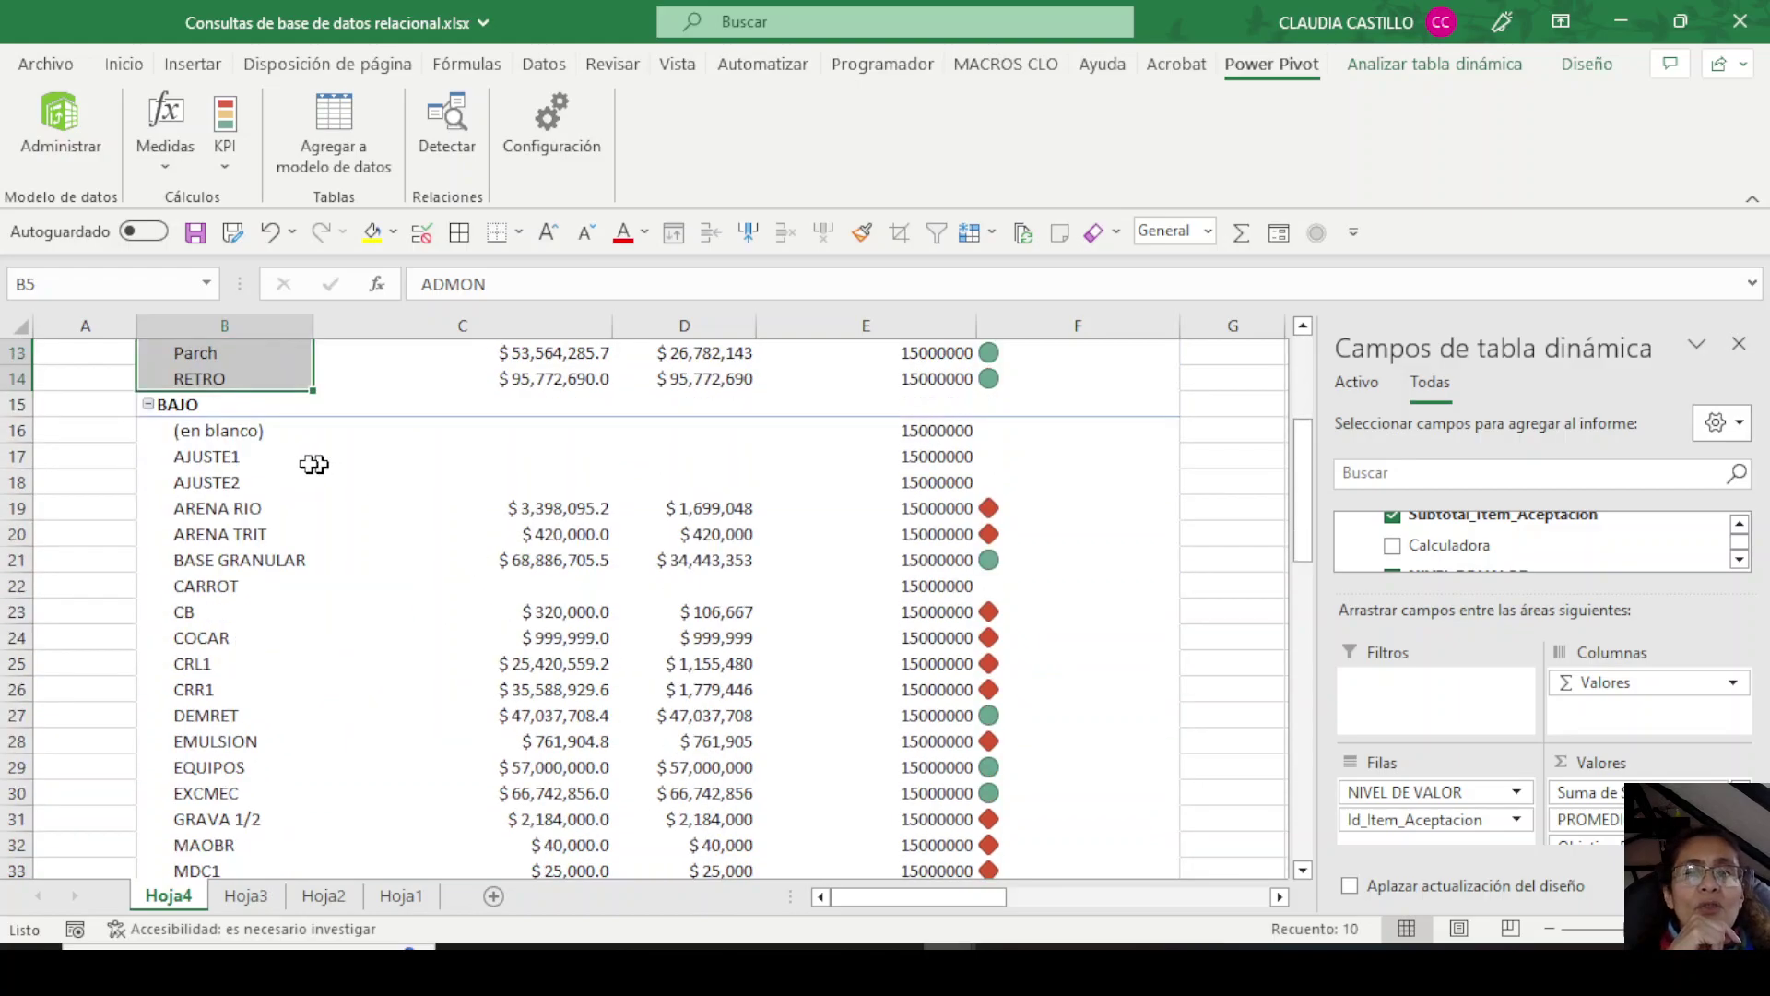
{"action": "scroll", "coordinate": [304, 465], "scroll_direction": "down", "scroll_amount": 2}
{"action": "scroll", "coordinate": [203, 599], "scroll_direction": "down", "scroll_amount": 5}
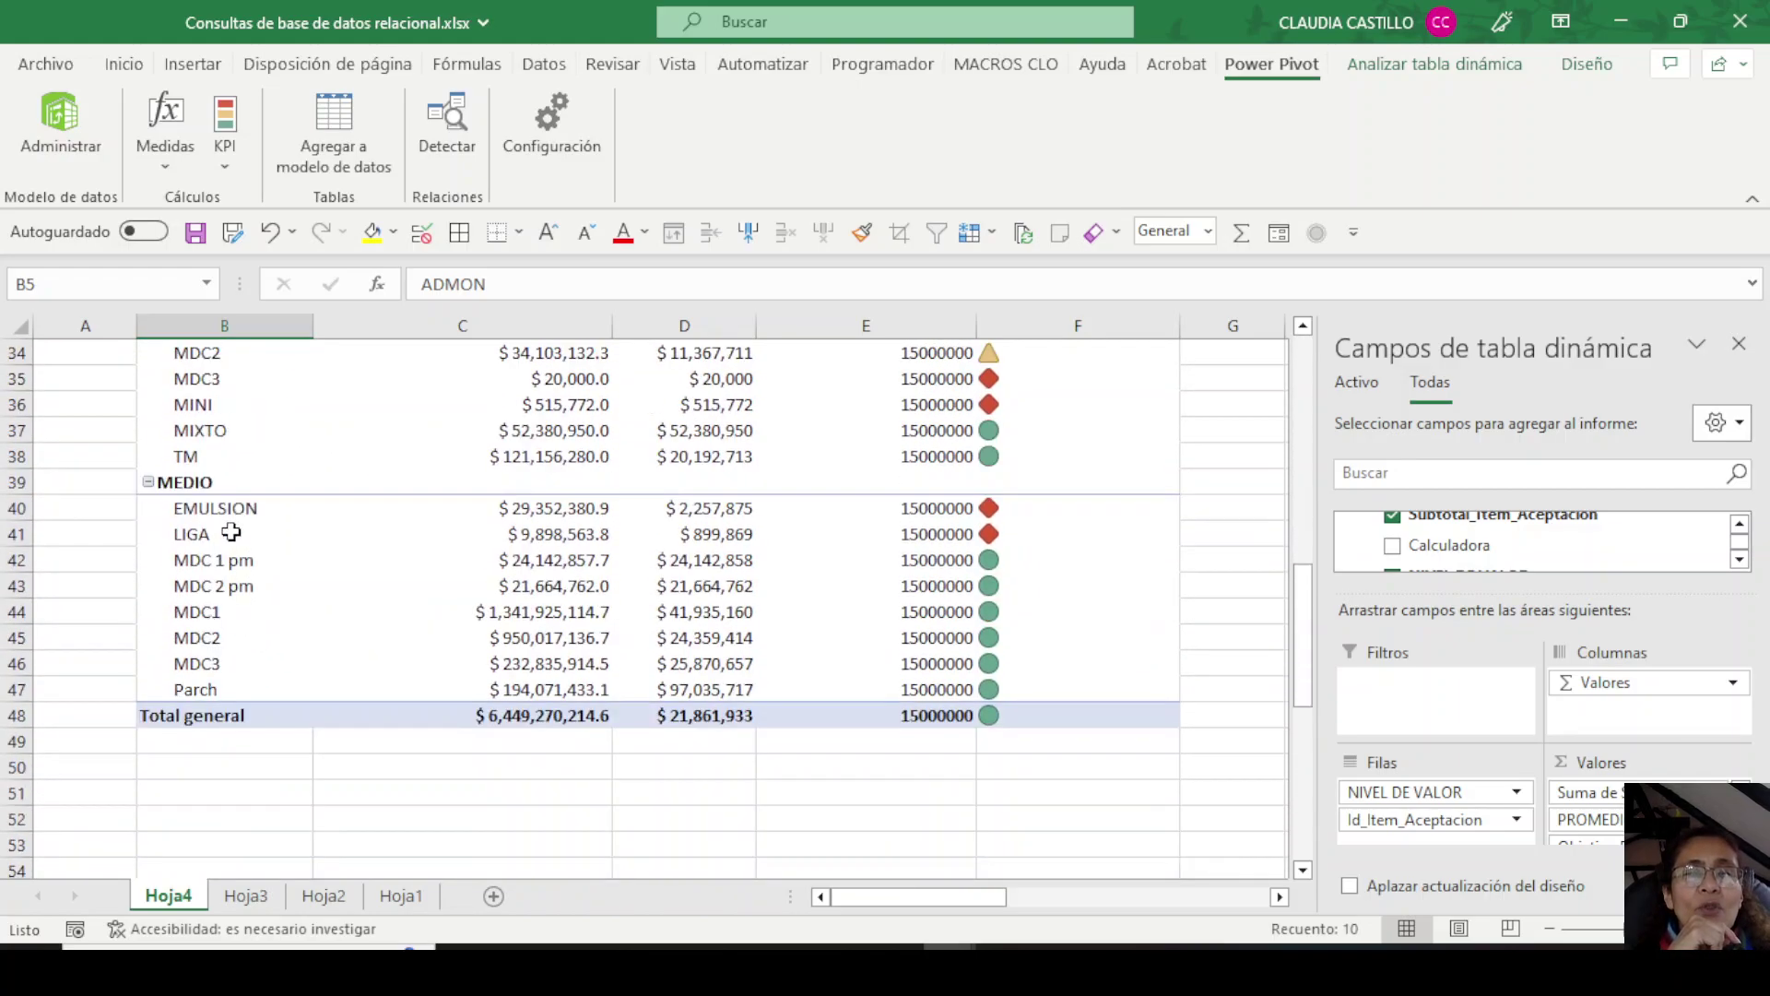
{"action": "scroll", "coordinate": [1106, 621], "scroll_direction": "up", "scroll_amount": 11}
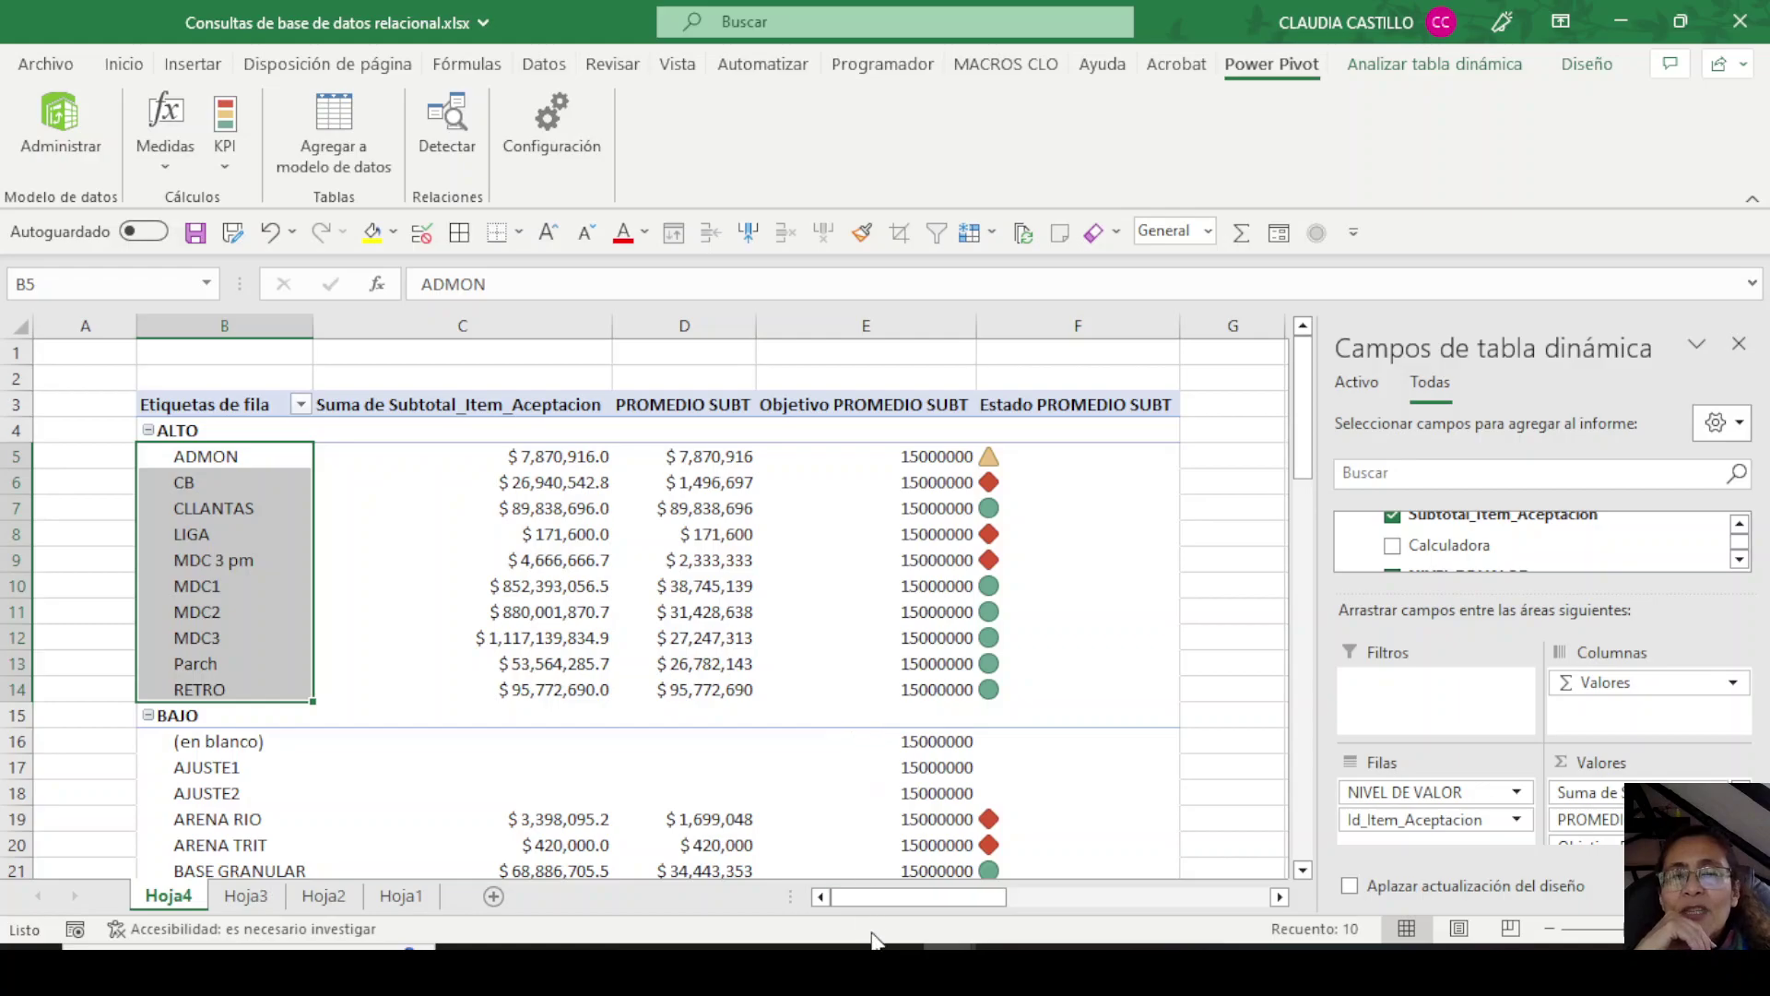
Remove the KPI's Objetivo field from the pivot table and check the remaining value columns and the Estado PROMEDIO SUBT field settings.
{"action": "scroll", "coordinate": [1440, 560], "scroll_direction": "down", "scroll_amount": 1}
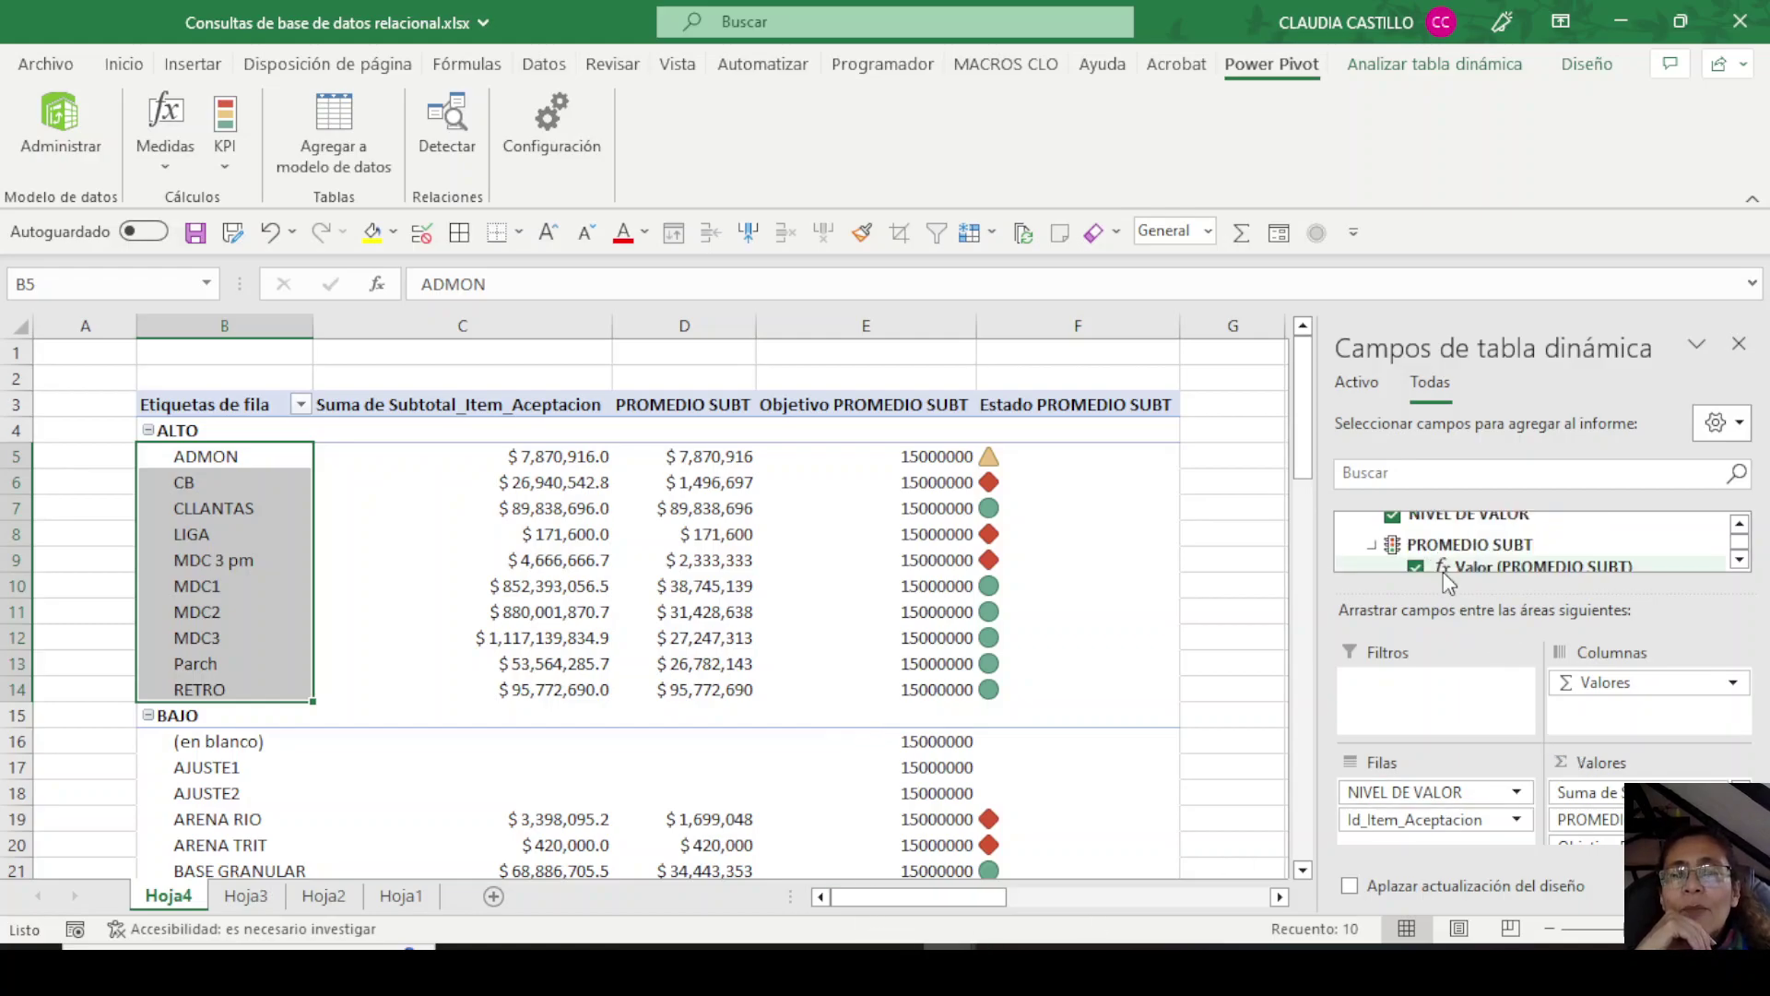
{"action": "scroll", "coordinate": [1440, 561], "scroll_direction": "down", "scroll_amount": 1}
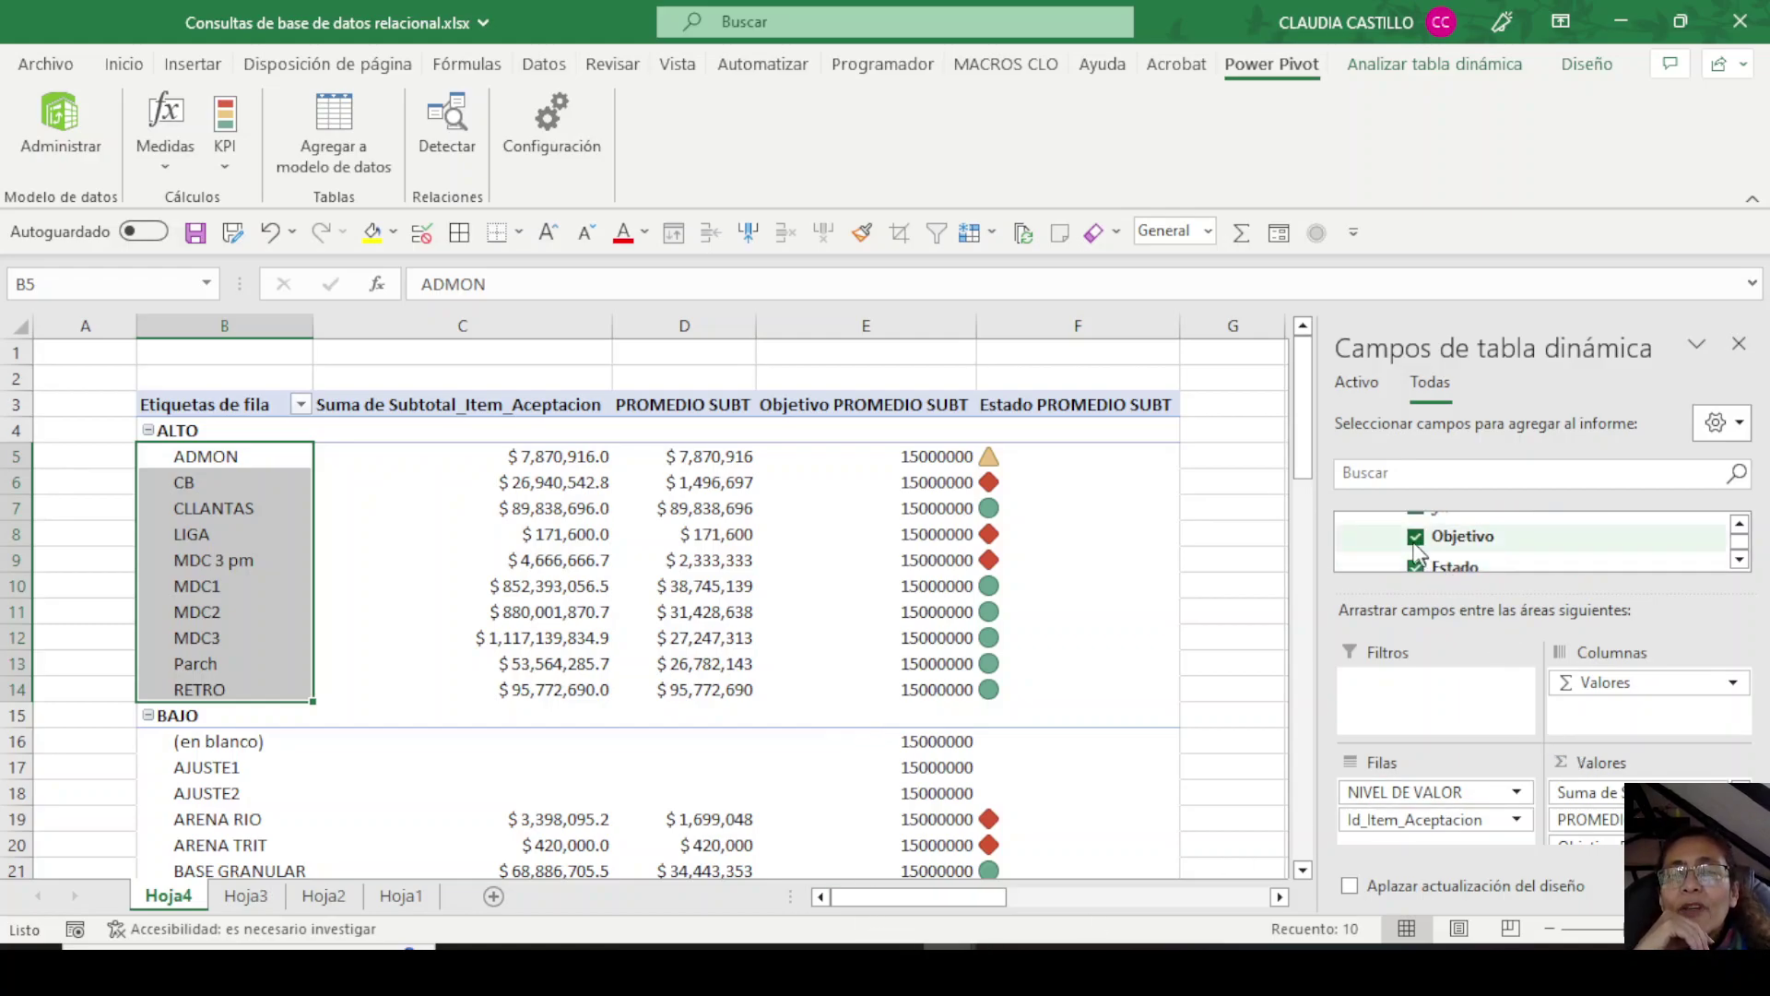
{"action": "left_click", "coordinate": [1416, 536]}
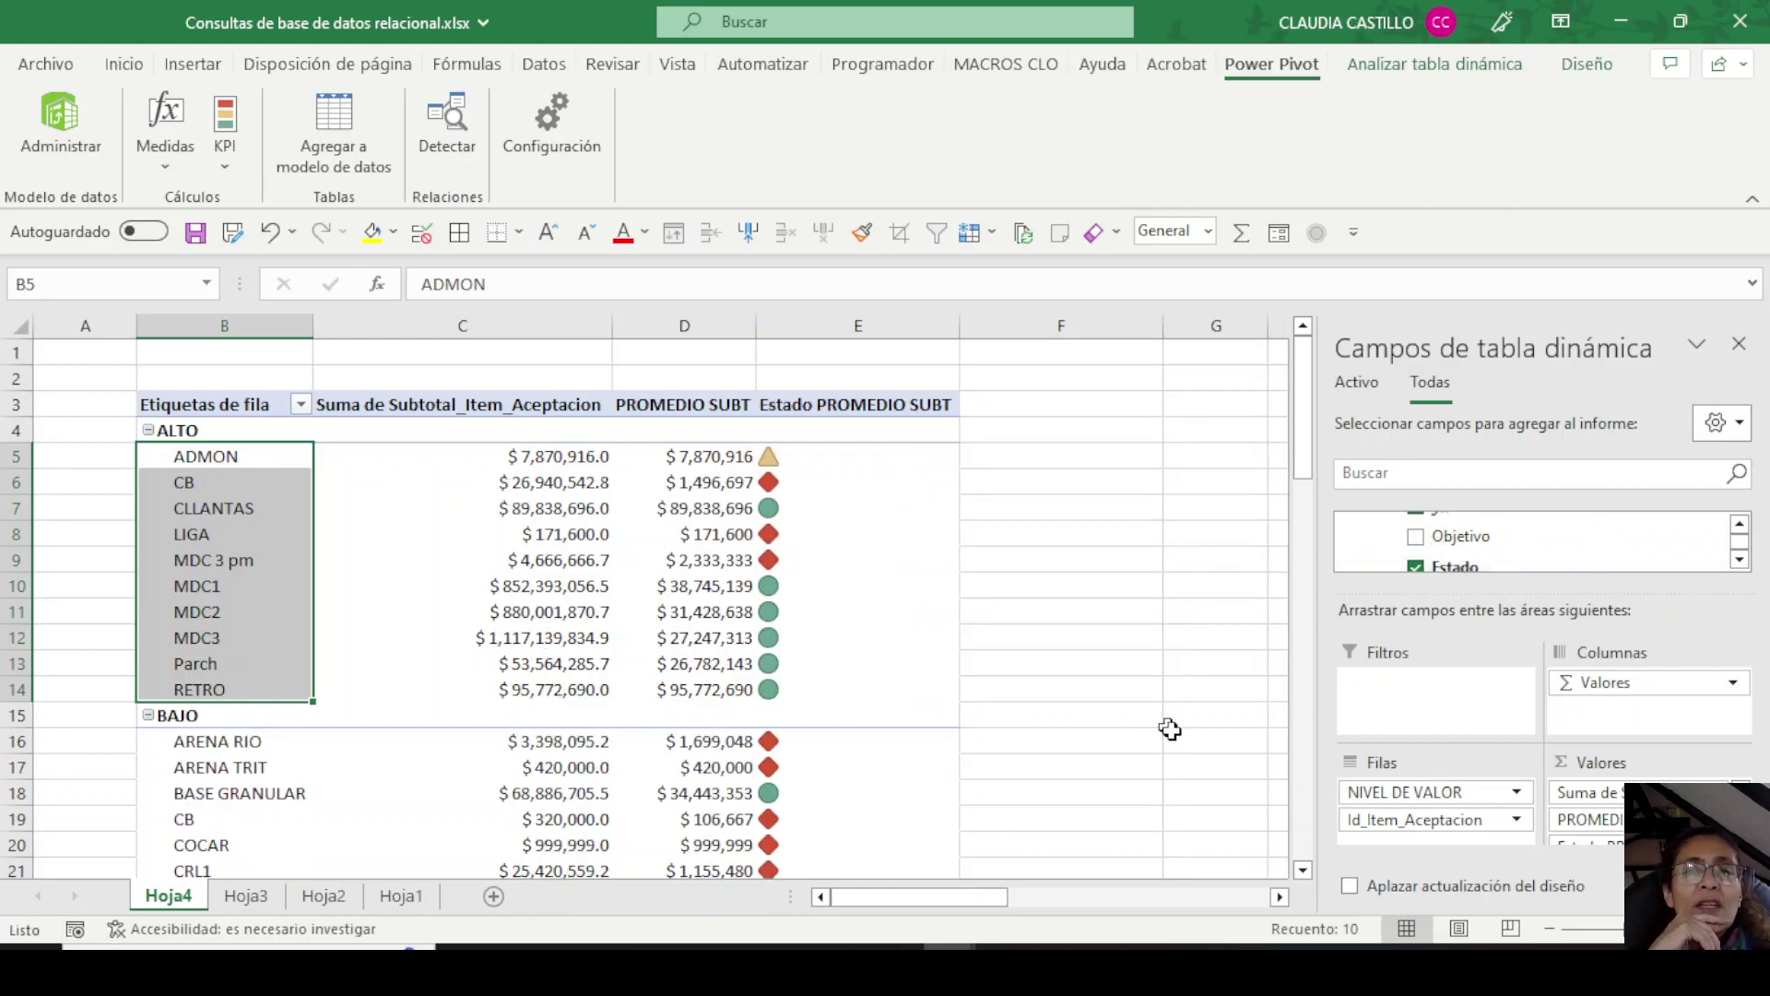
{"action": "left_click", "coordinate": [456, 391]}
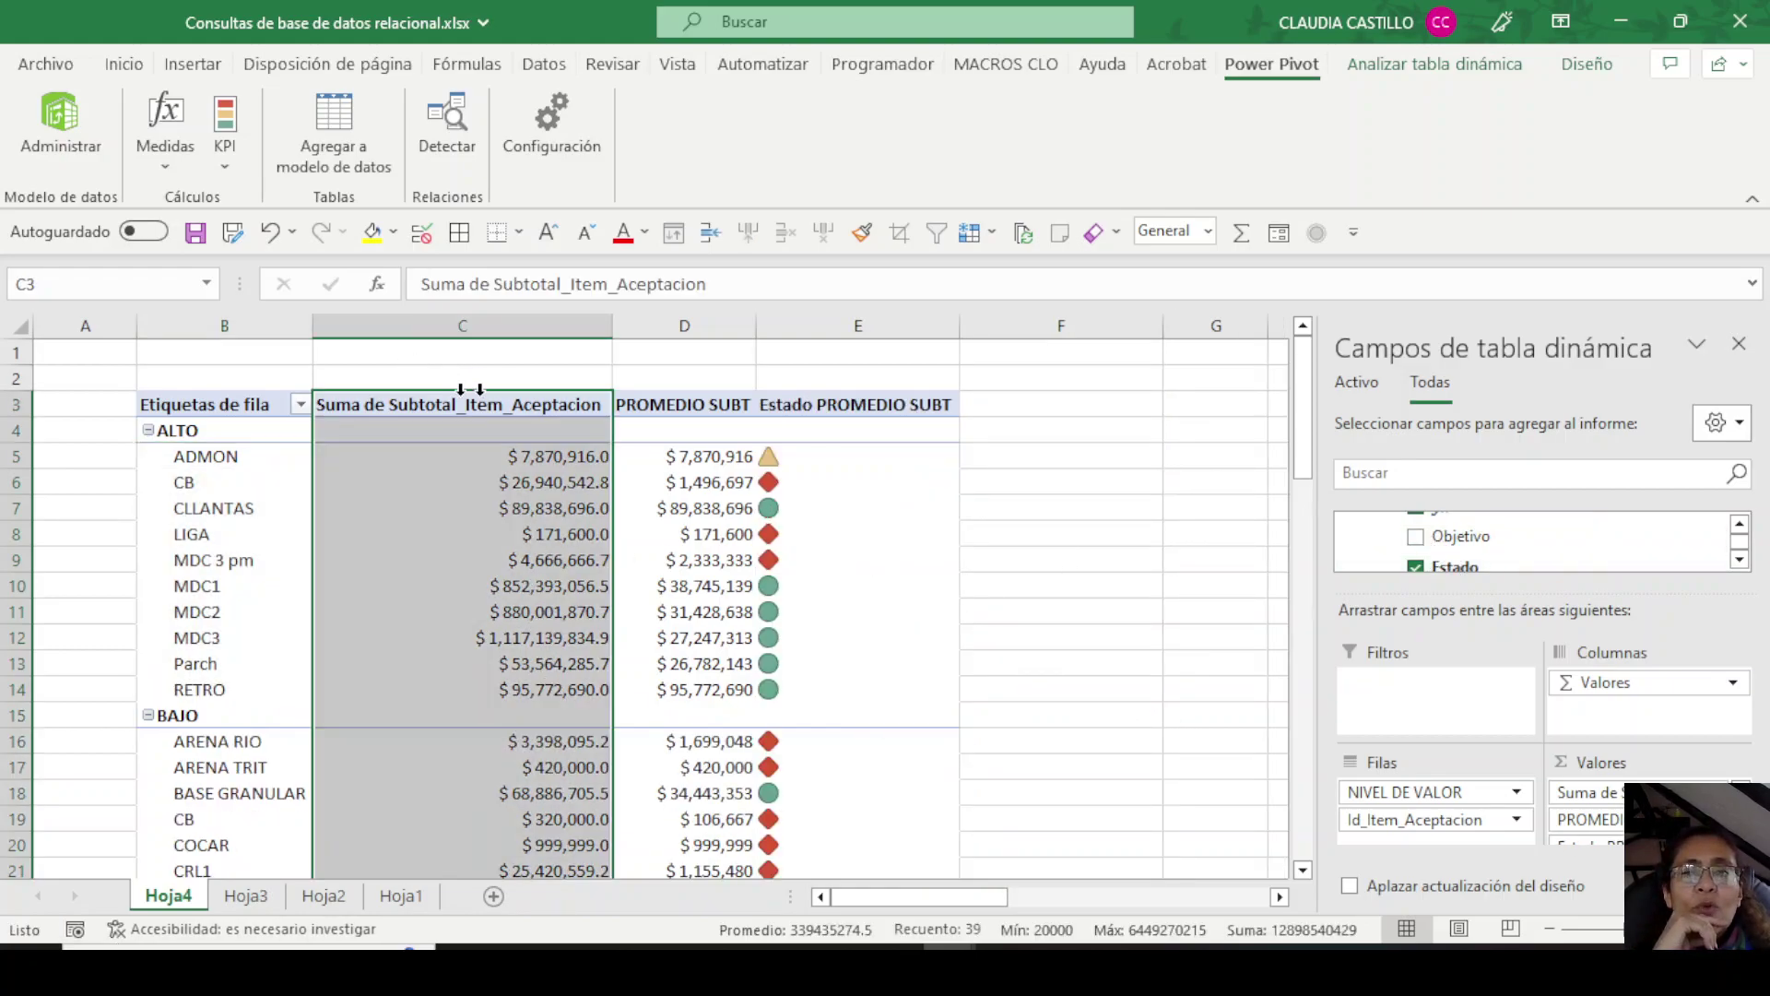
{"action": "left_click", "coordinate": [708, 394]}
{"action": "left_click", "coordinate": [844, 397]}
{"action": "left_click", "coordinate": [934, 410]}
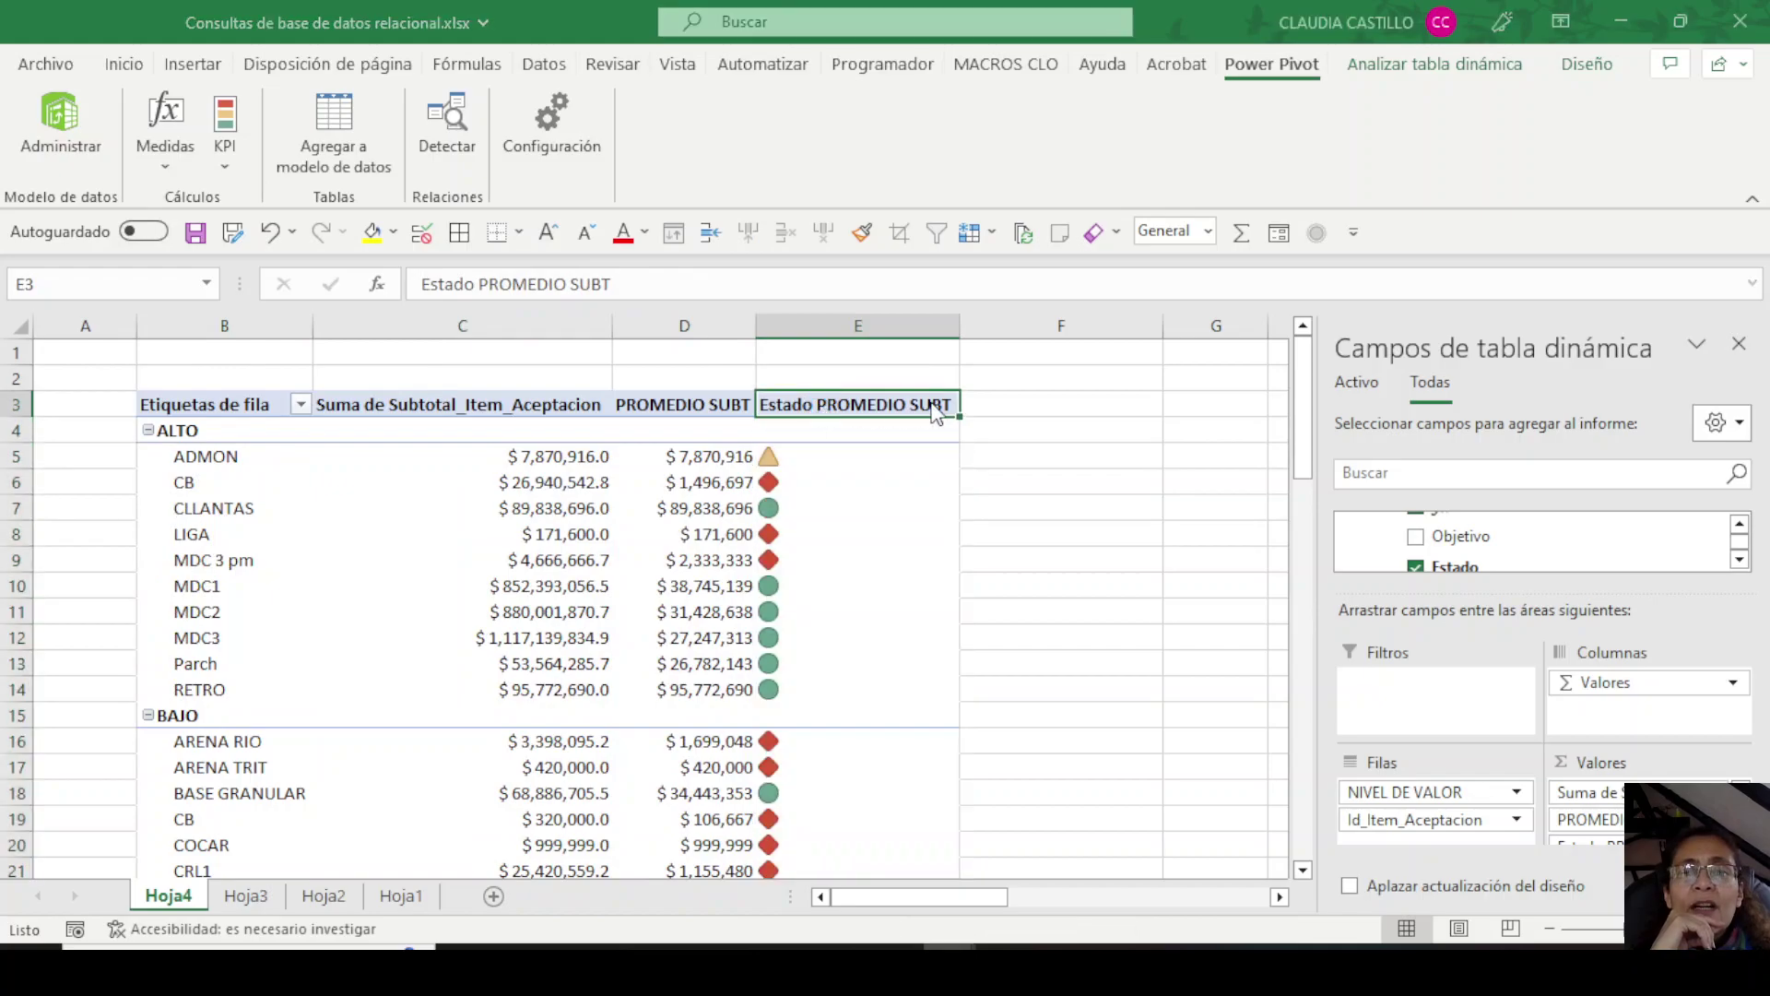
{"action": "double_click", "coordinate": [933, 411]}
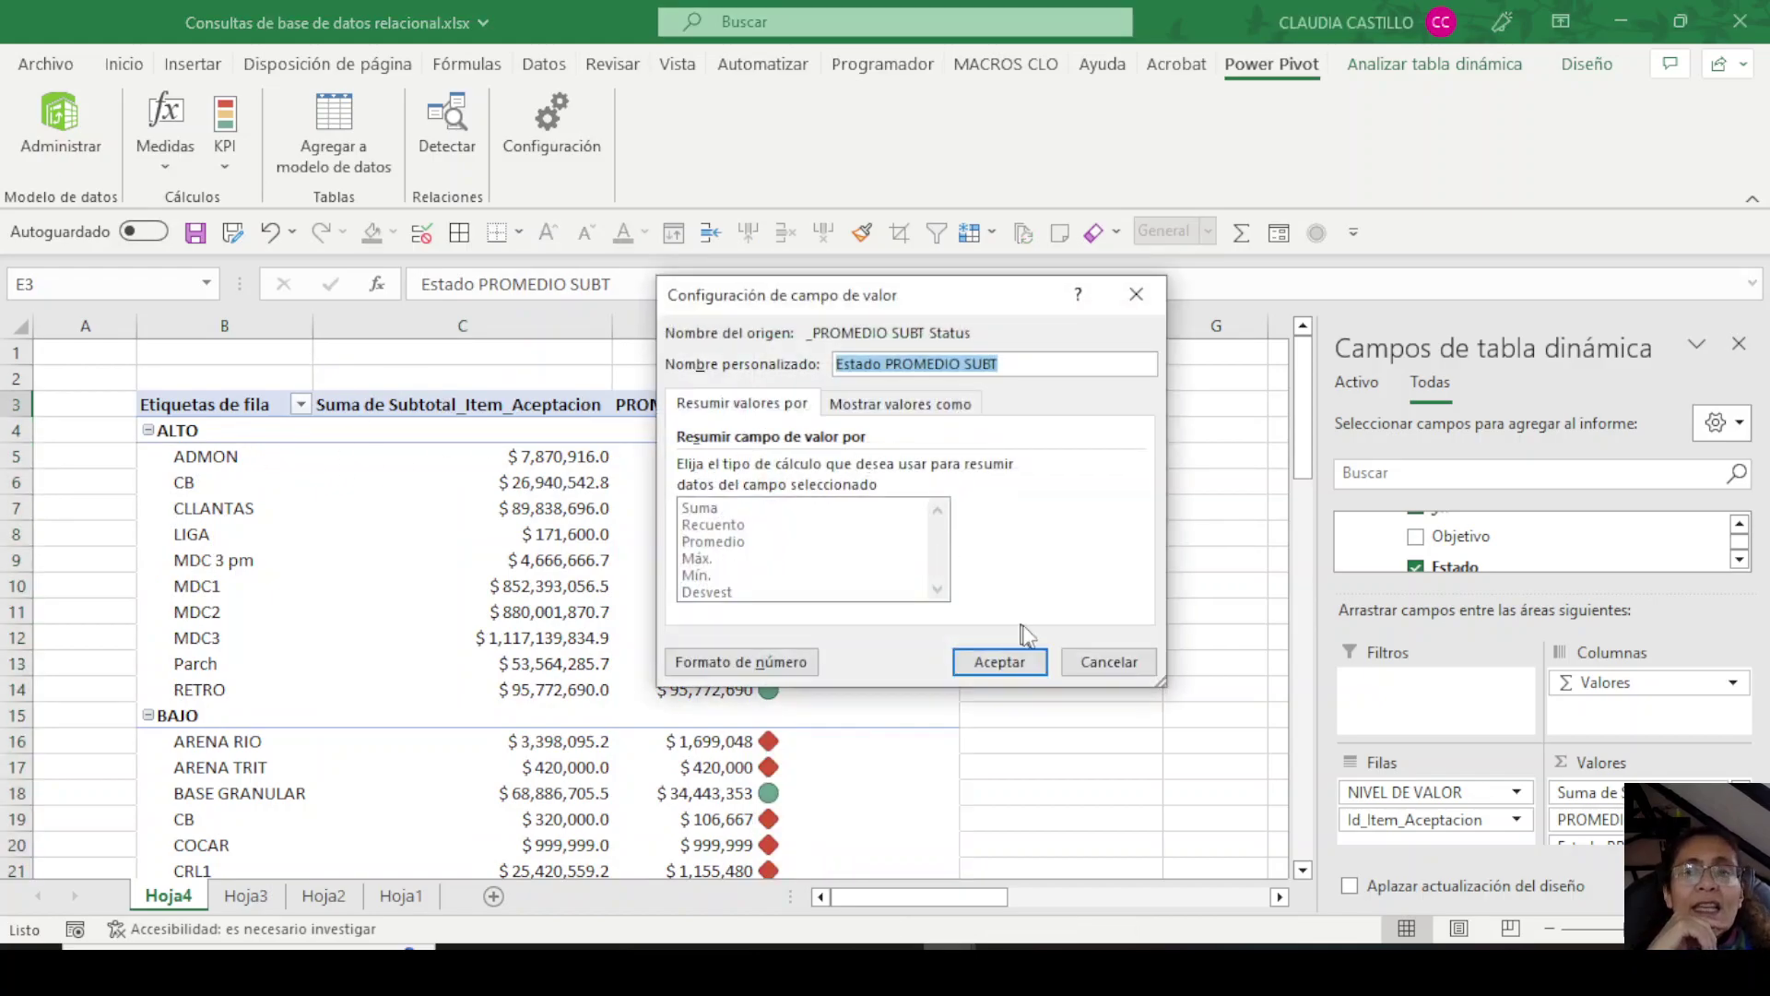
{"action": "left_click", "coordinate": [1112, 663]}
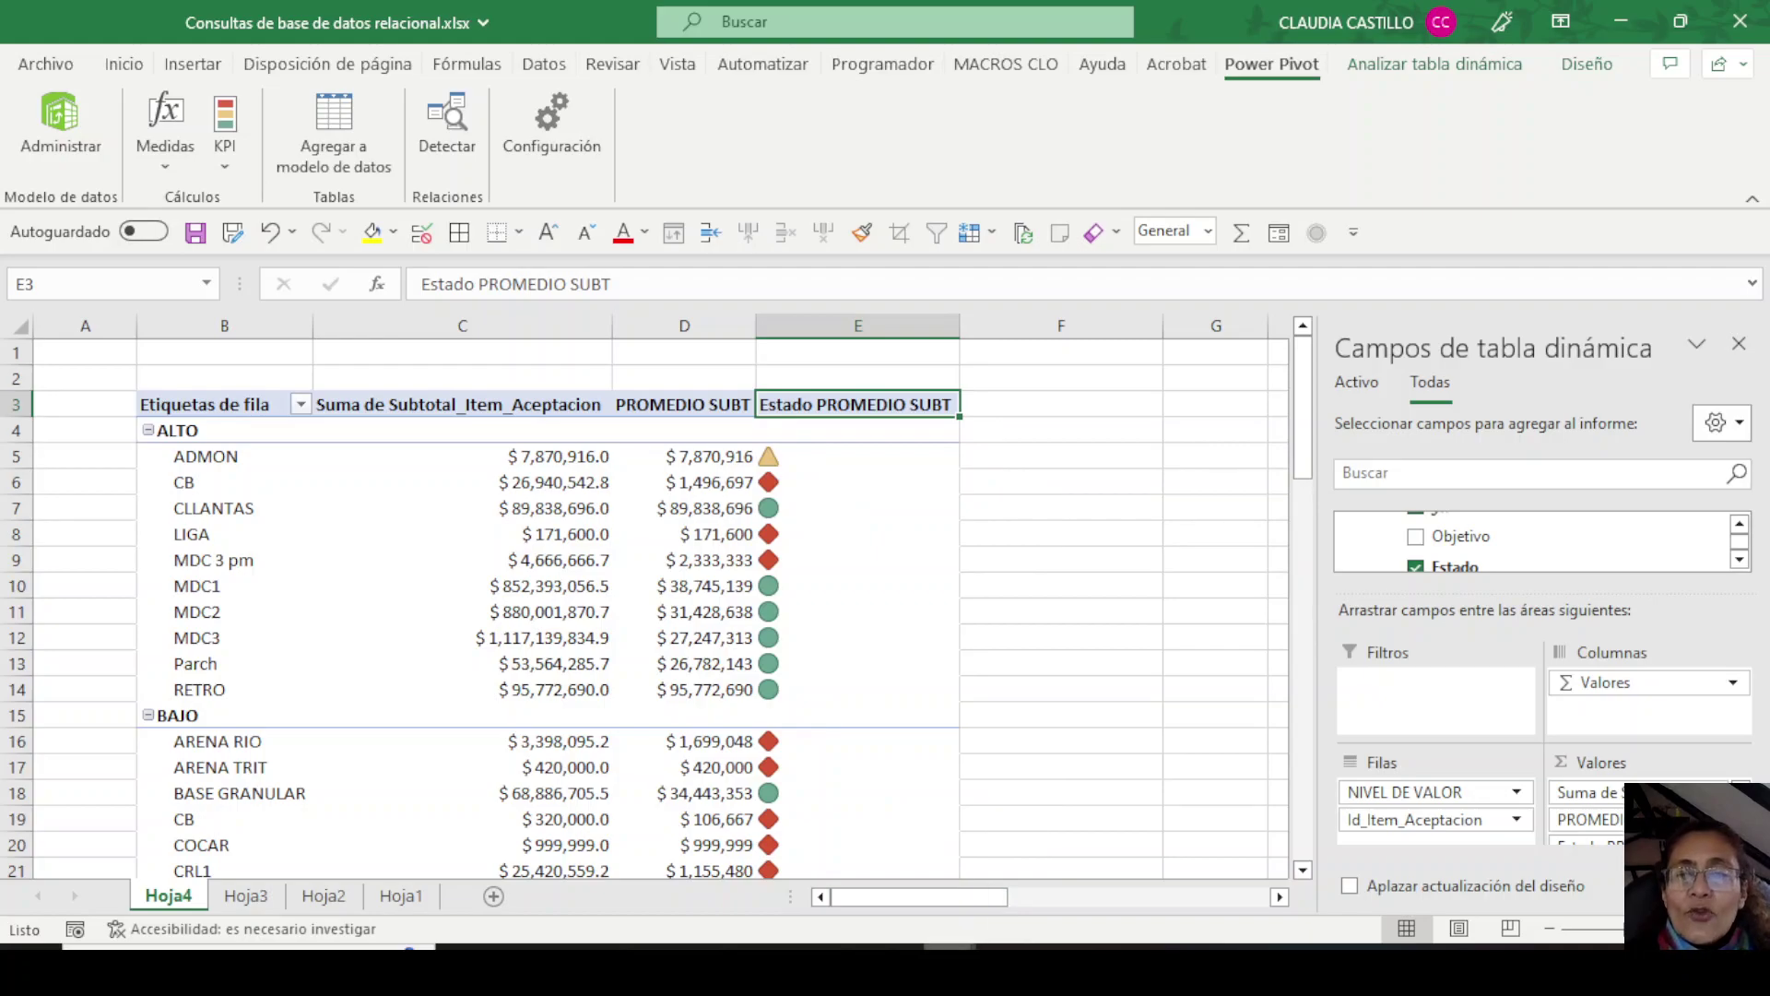
Switch to the Power Pivot window and examine the PROMEDIO SUBT measure and the NIVEL DE VALOR column formula in ST_Aceptaciones.
{"action": "mouse_move", "coordinate": [950, 963]}
{"action": "left_click", "coordinate": [1074, 892]}
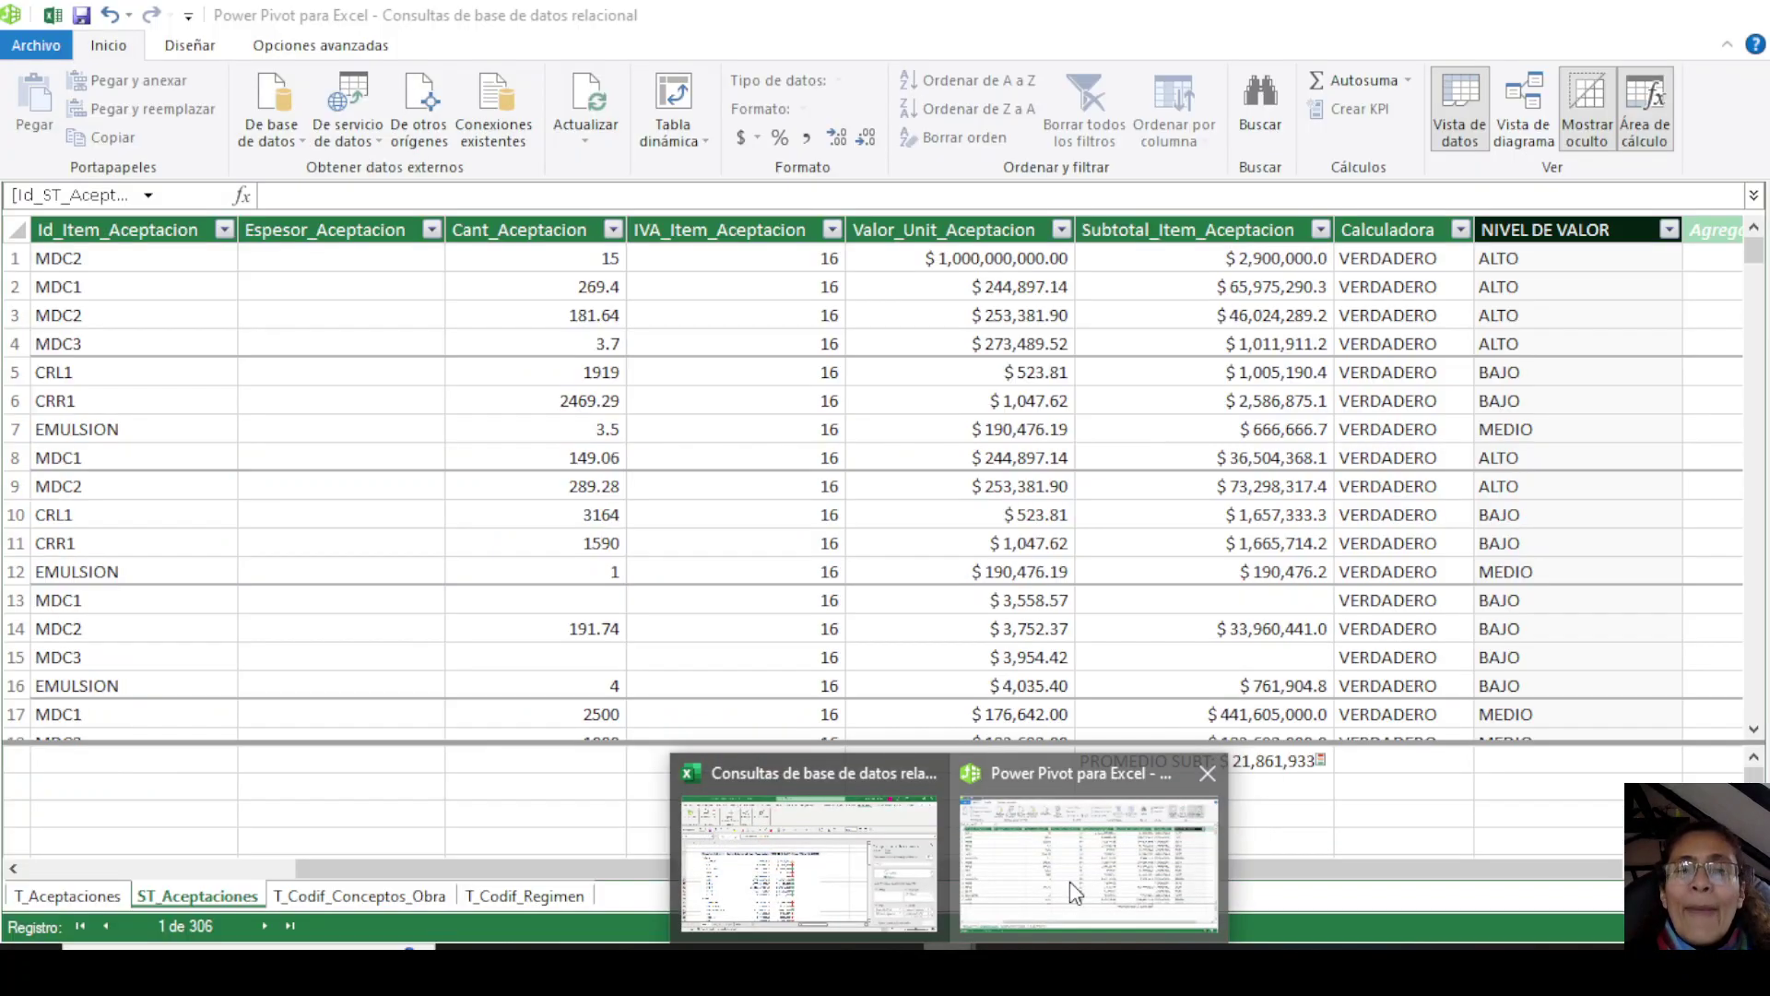
{"action": "left_click", "coordinate": [1217, 796]}
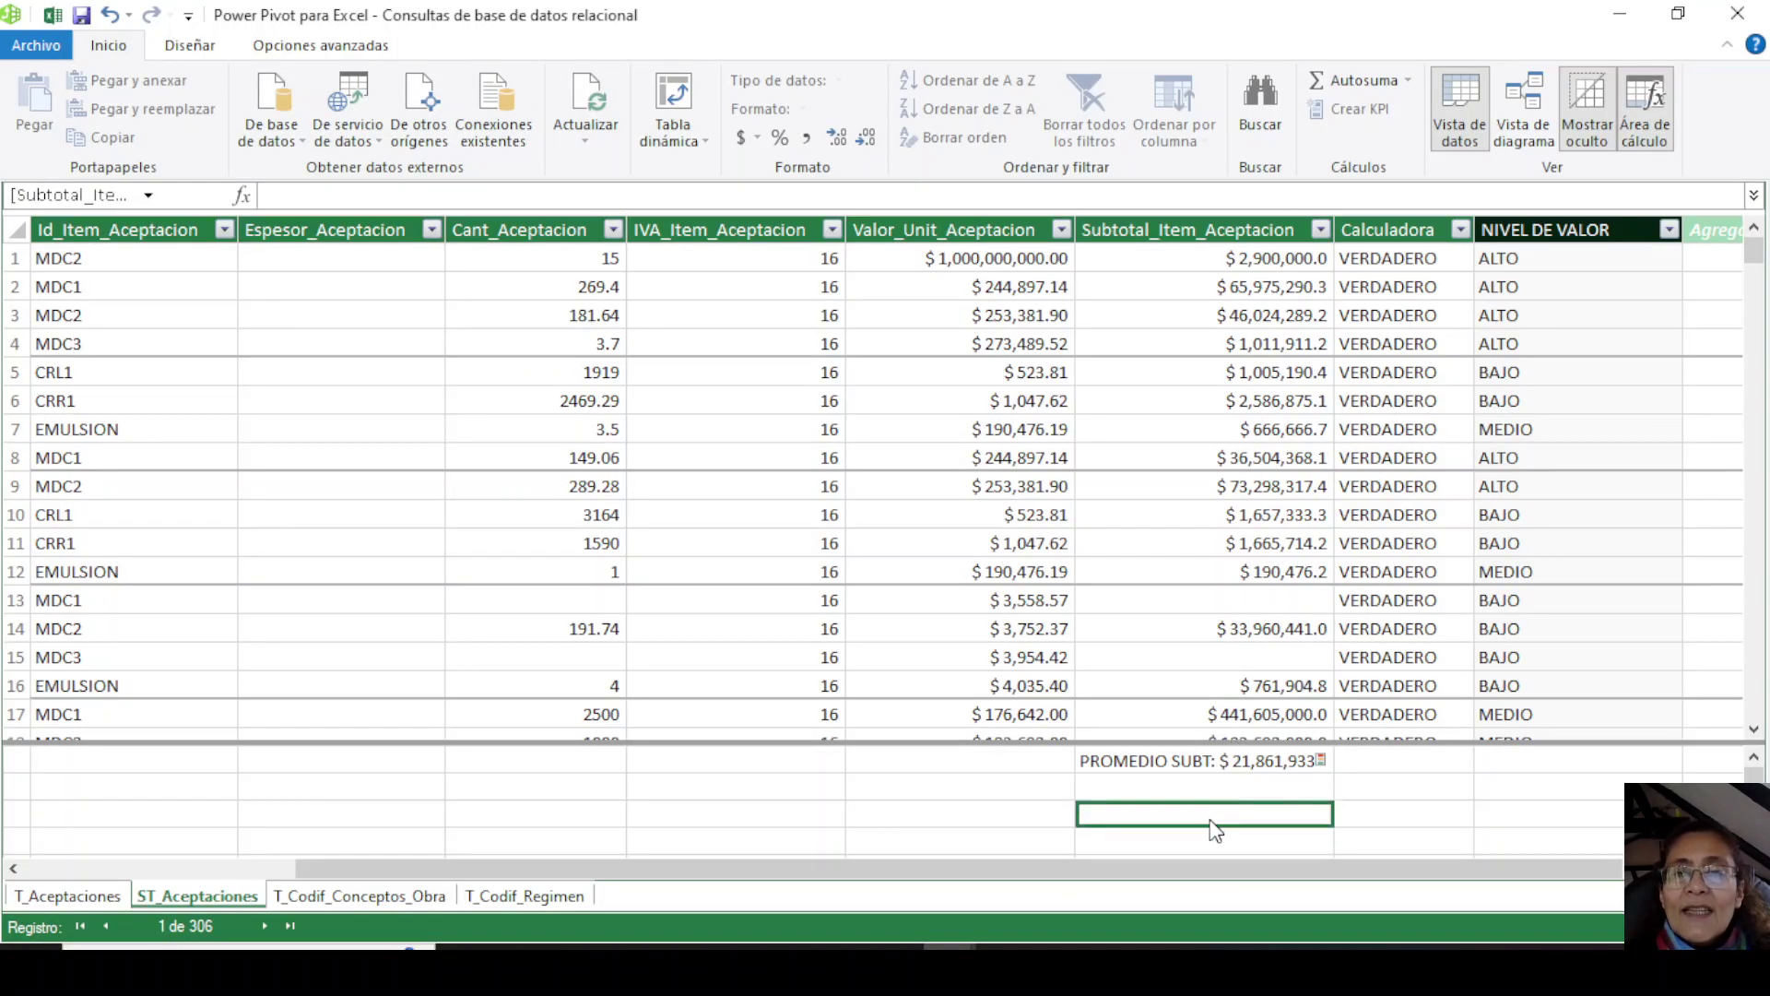
{"action": "left_click", "coordinate": [1030, 794]}
{"action": "left_click", "coordinate": [1106, 765]}
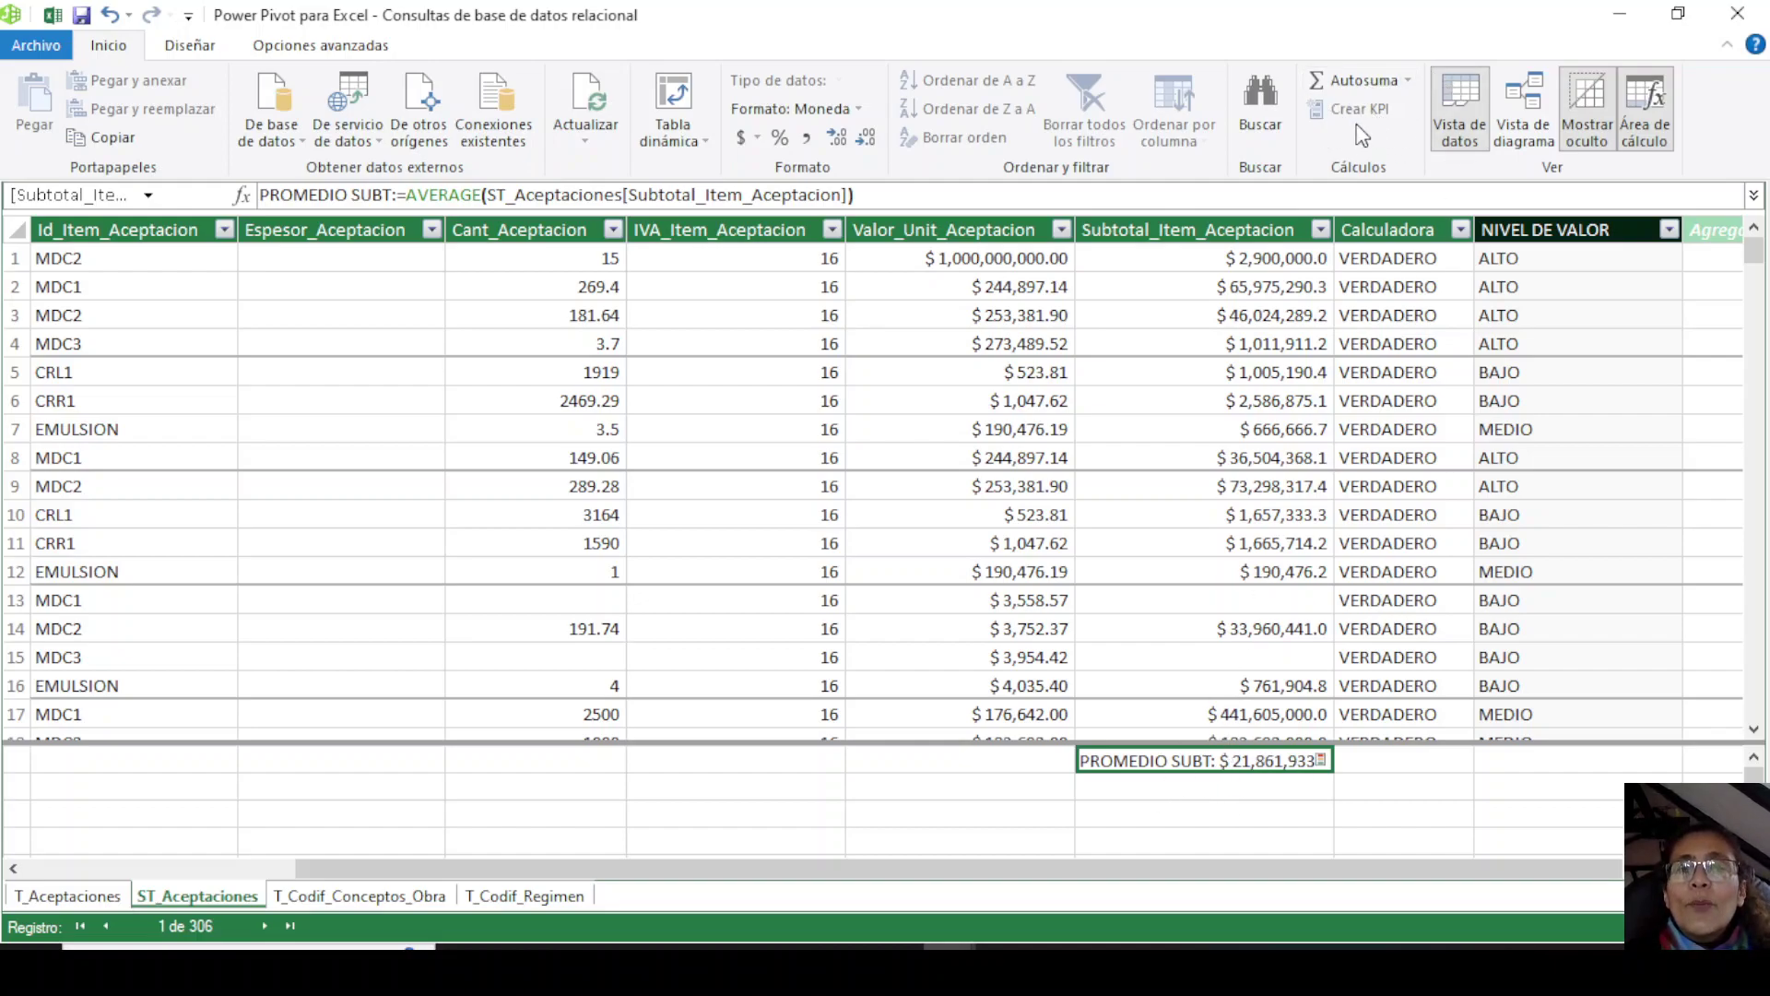
{"action": "left_click", "coordinate": [1185, 815]}
{"action": "left_click", "coordinate": [1122, 765]}
{"action": "left_click", "coordinate": [245, 430]}
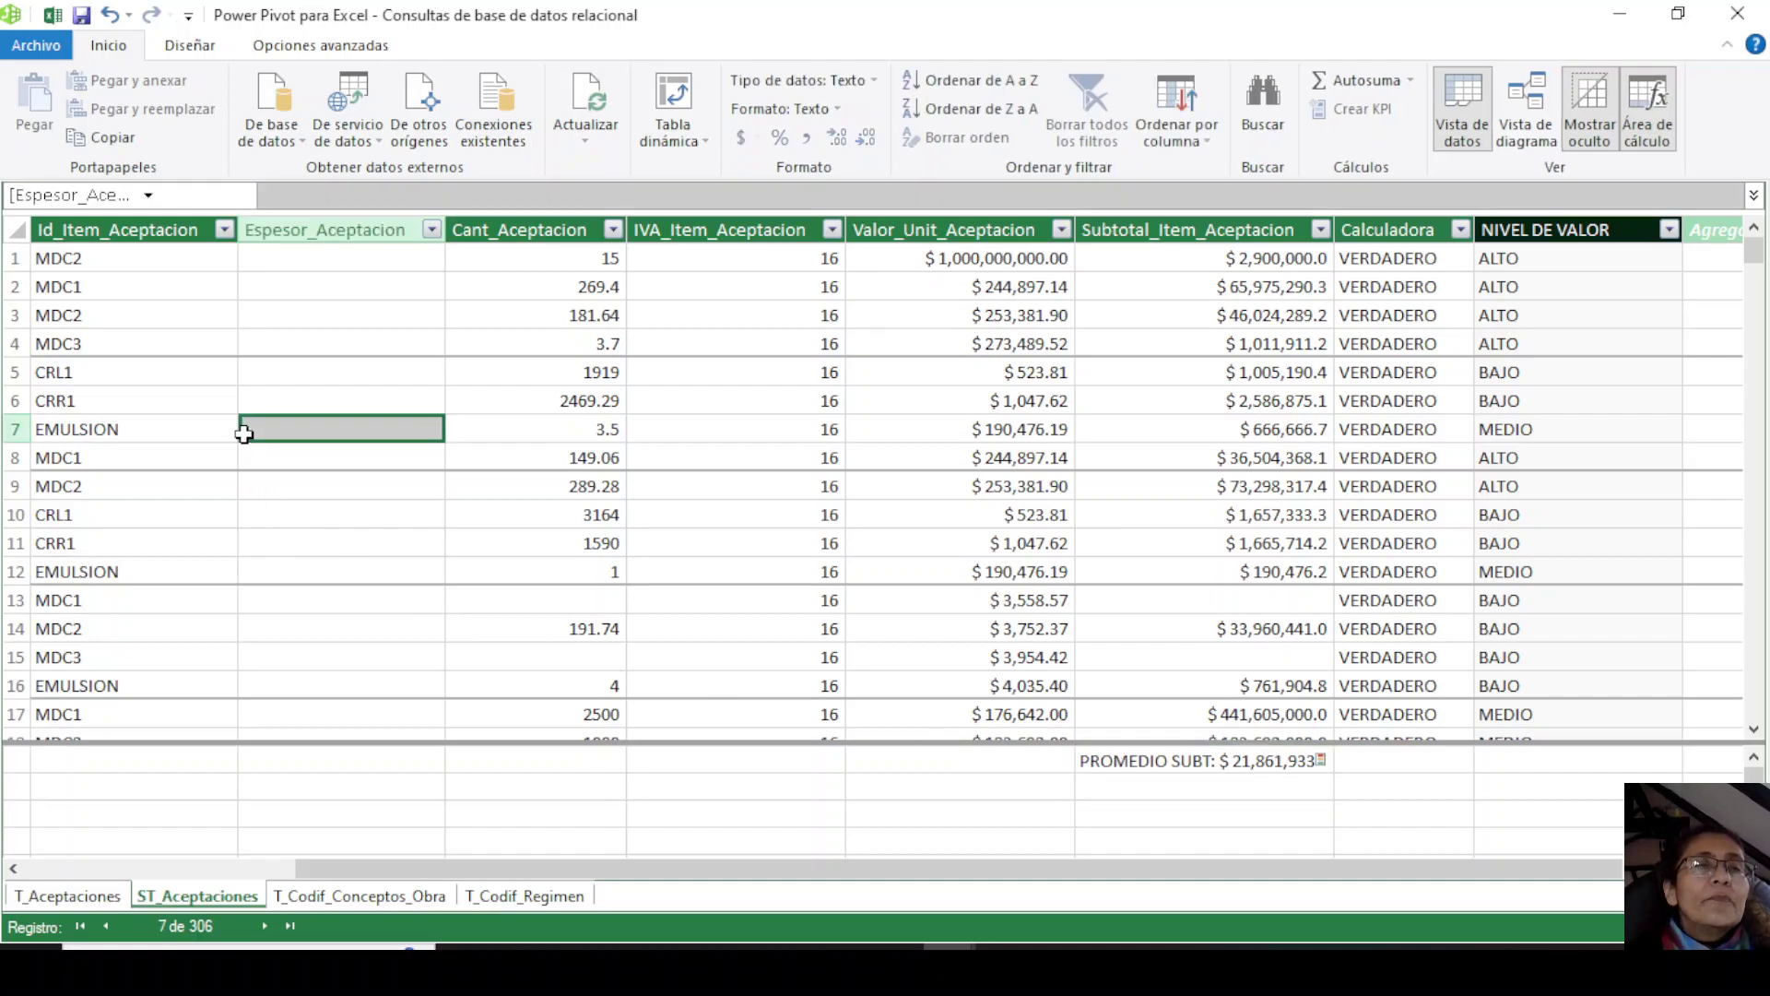
{"action": "left_click", "coordinate": [1560, 231]}
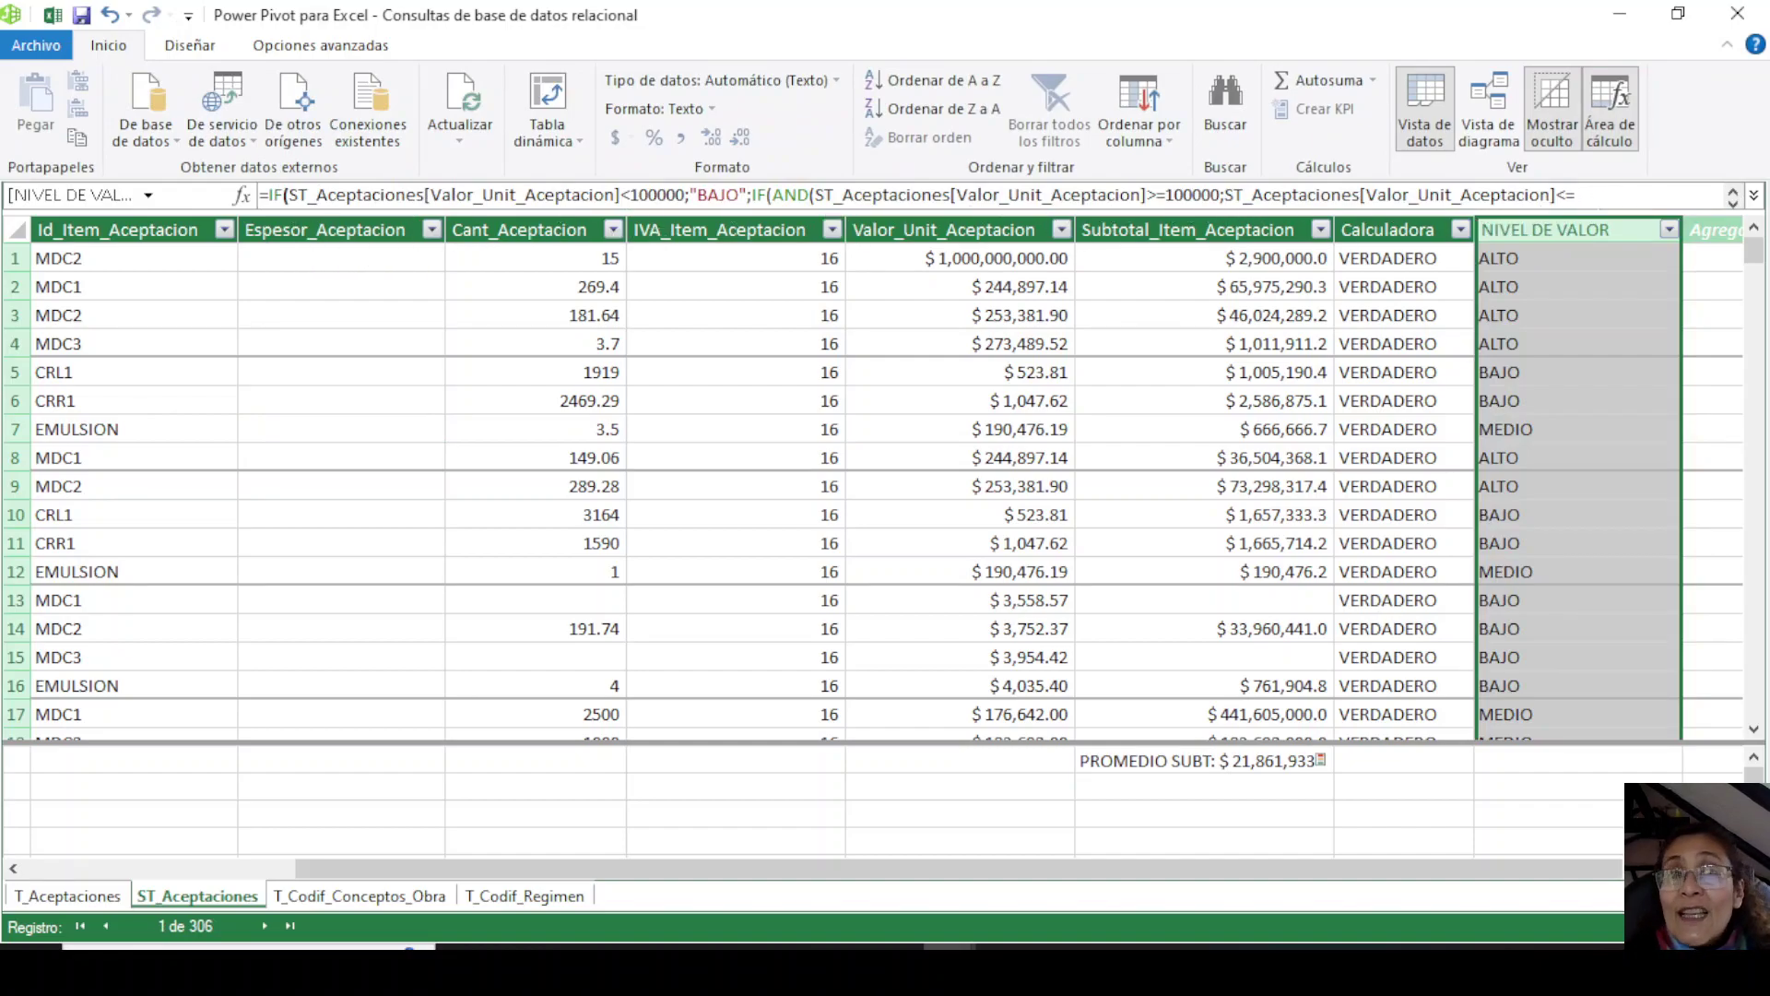
{"action": "left_click", "coordinate": [583, 581]}
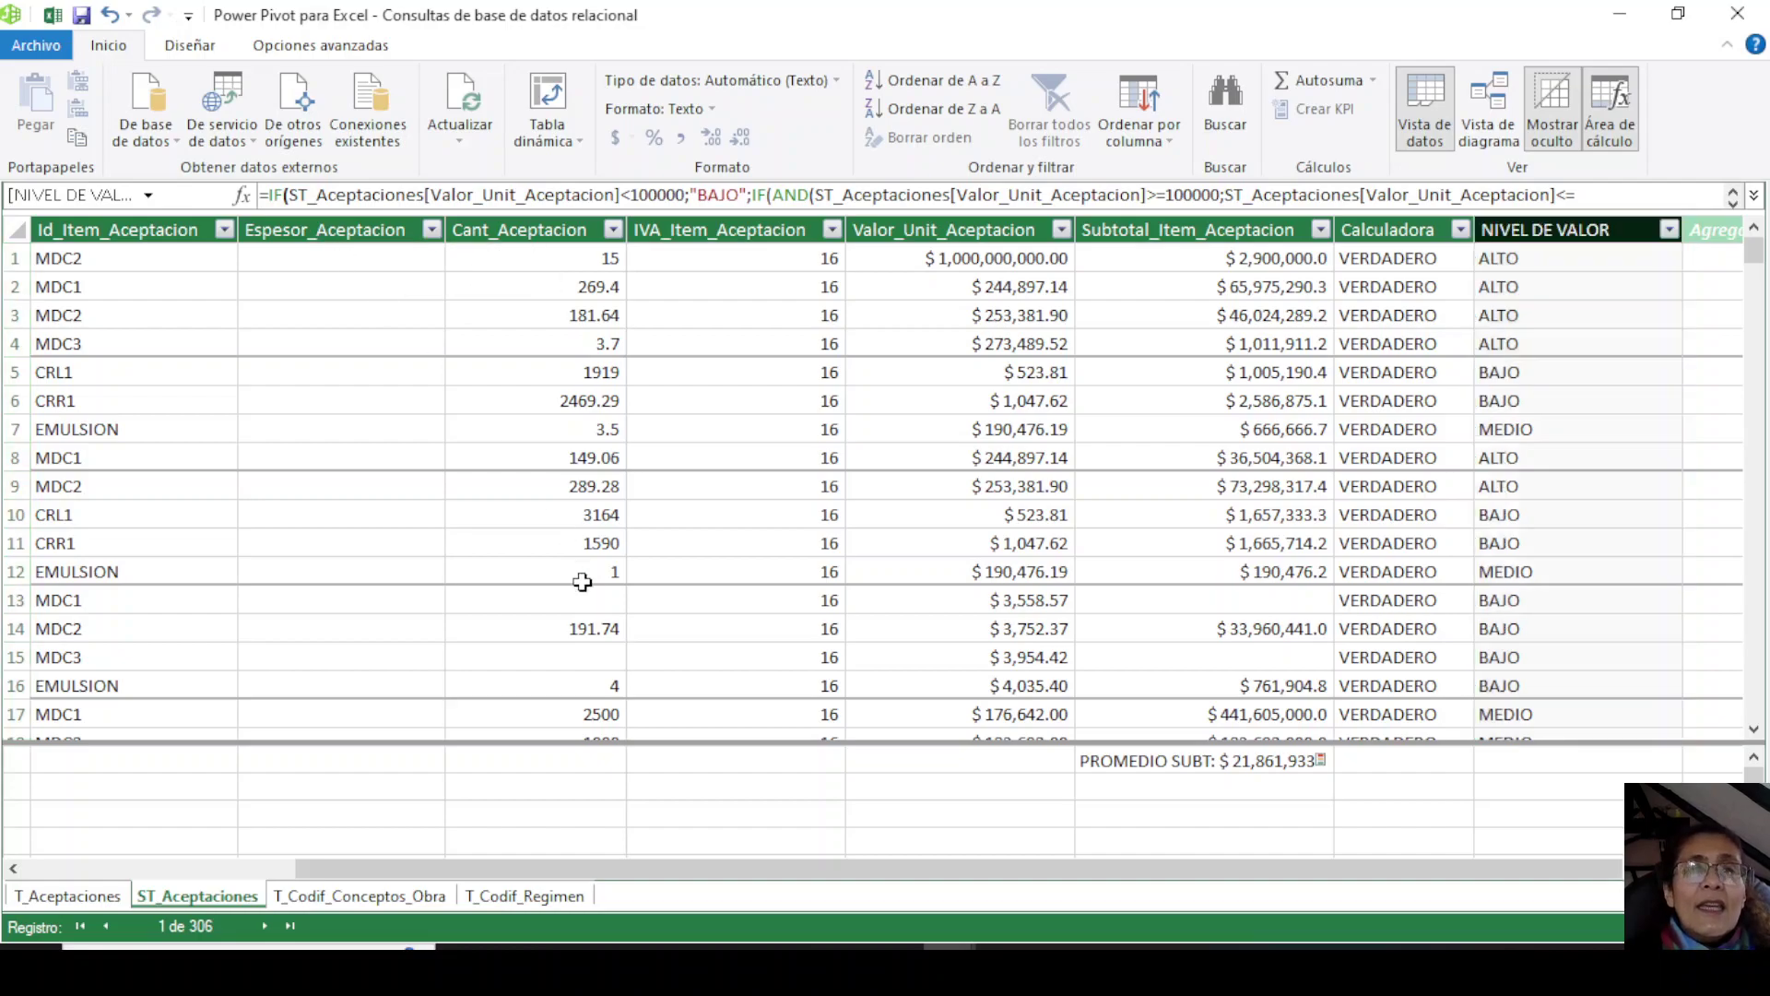
Return to the Excel workbook and review the contents of sheets Hoja3, Hoja2 and Hoja1, including both pivot charts.
{"action": "mouse_move", "coordinate": [948, 946]}
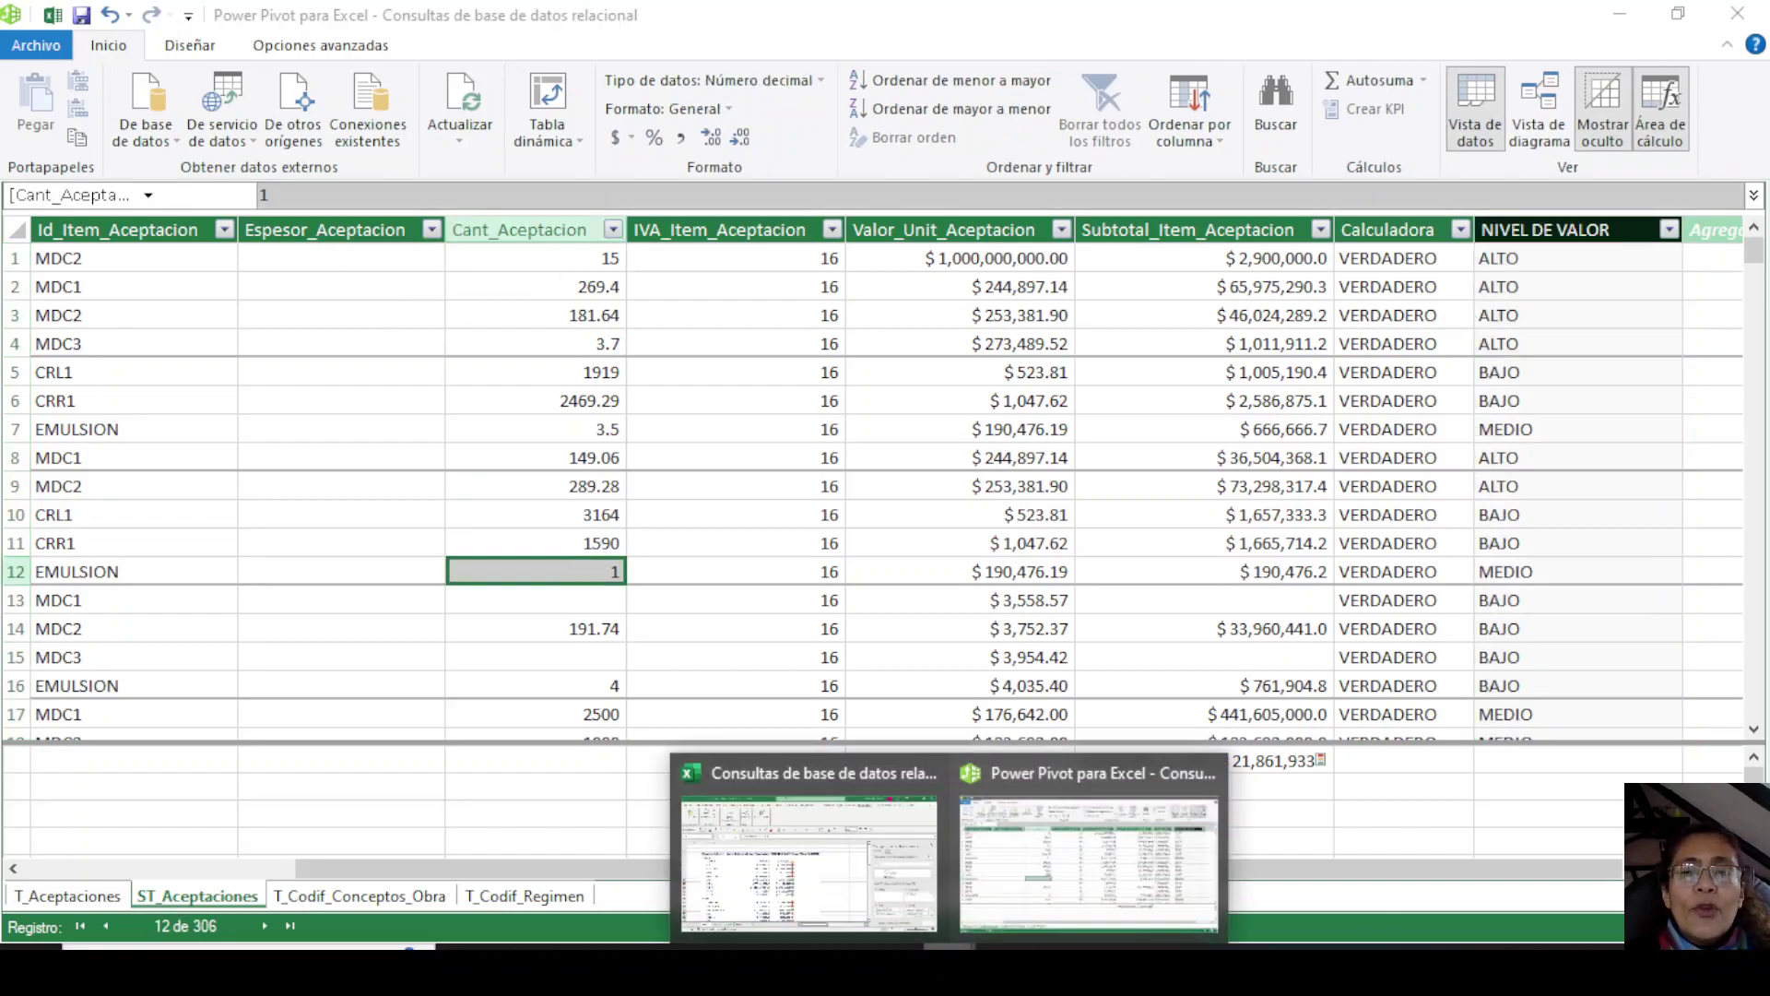
{"action": "left_click", "coordinate": [849, 887]}
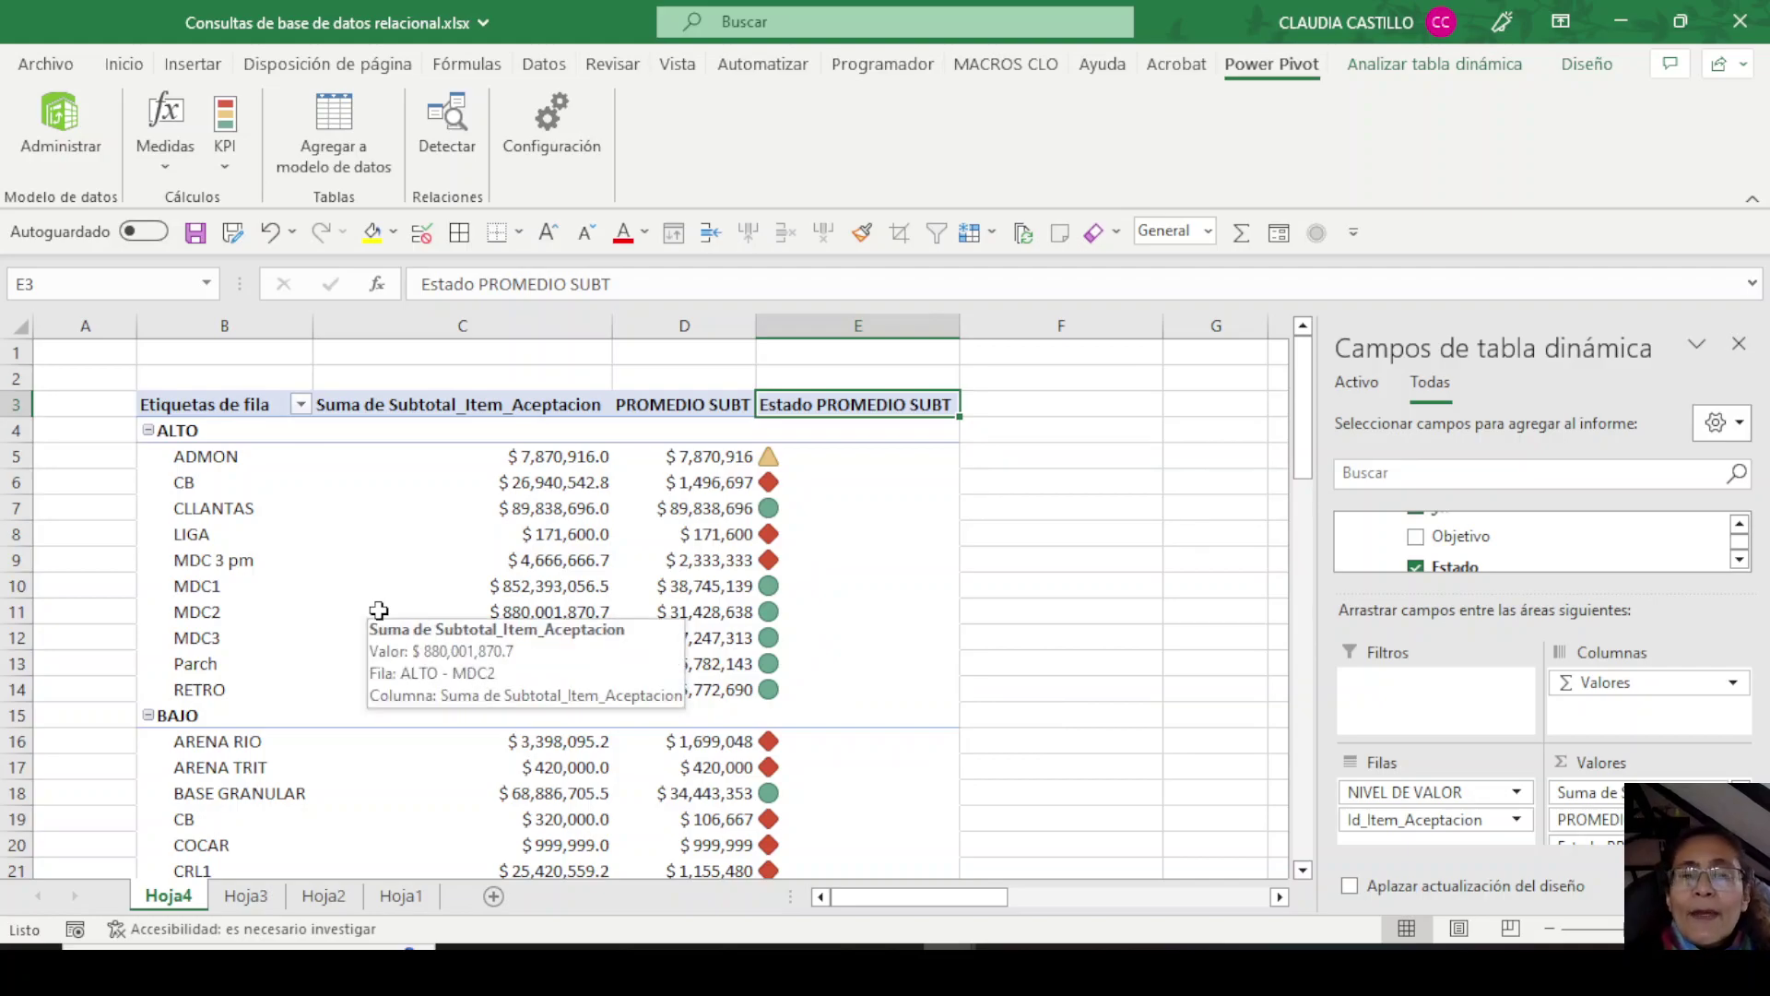
{"action": "left_click", "coordinate": [245, 895]}
{"action": "left_click", "coordinate": [323, 895]}
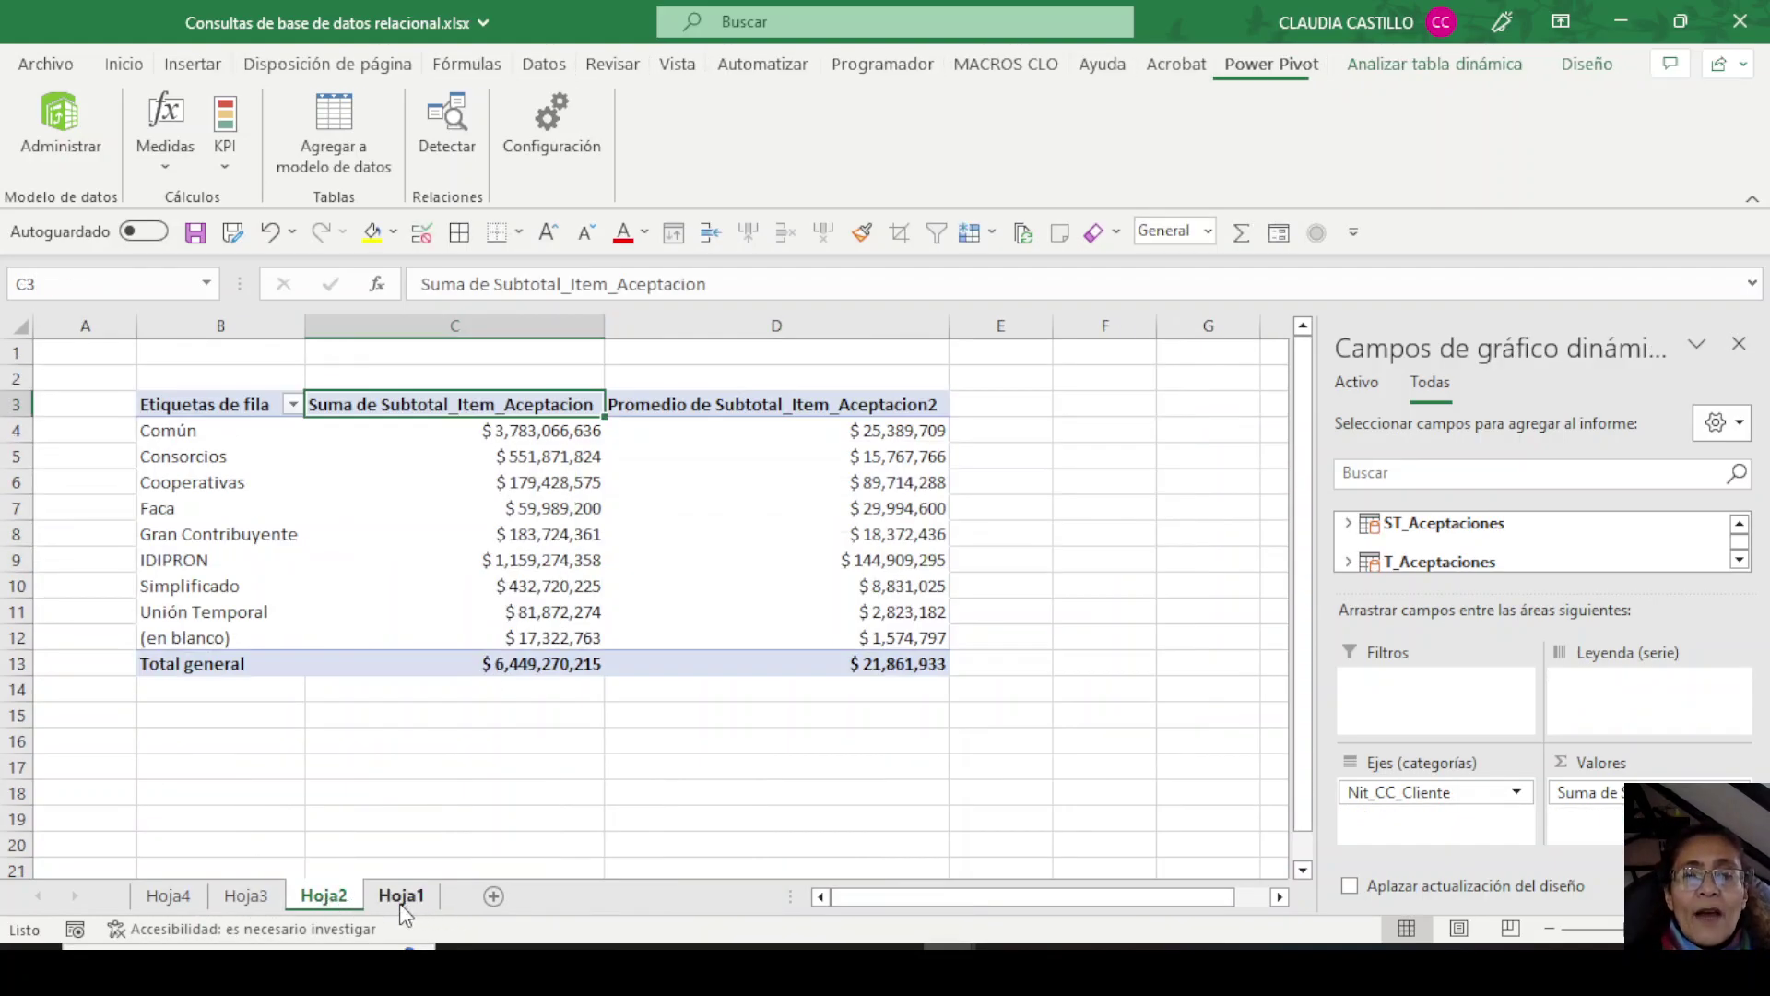
{"action": "left_click", "coordinate": [398, 899]}
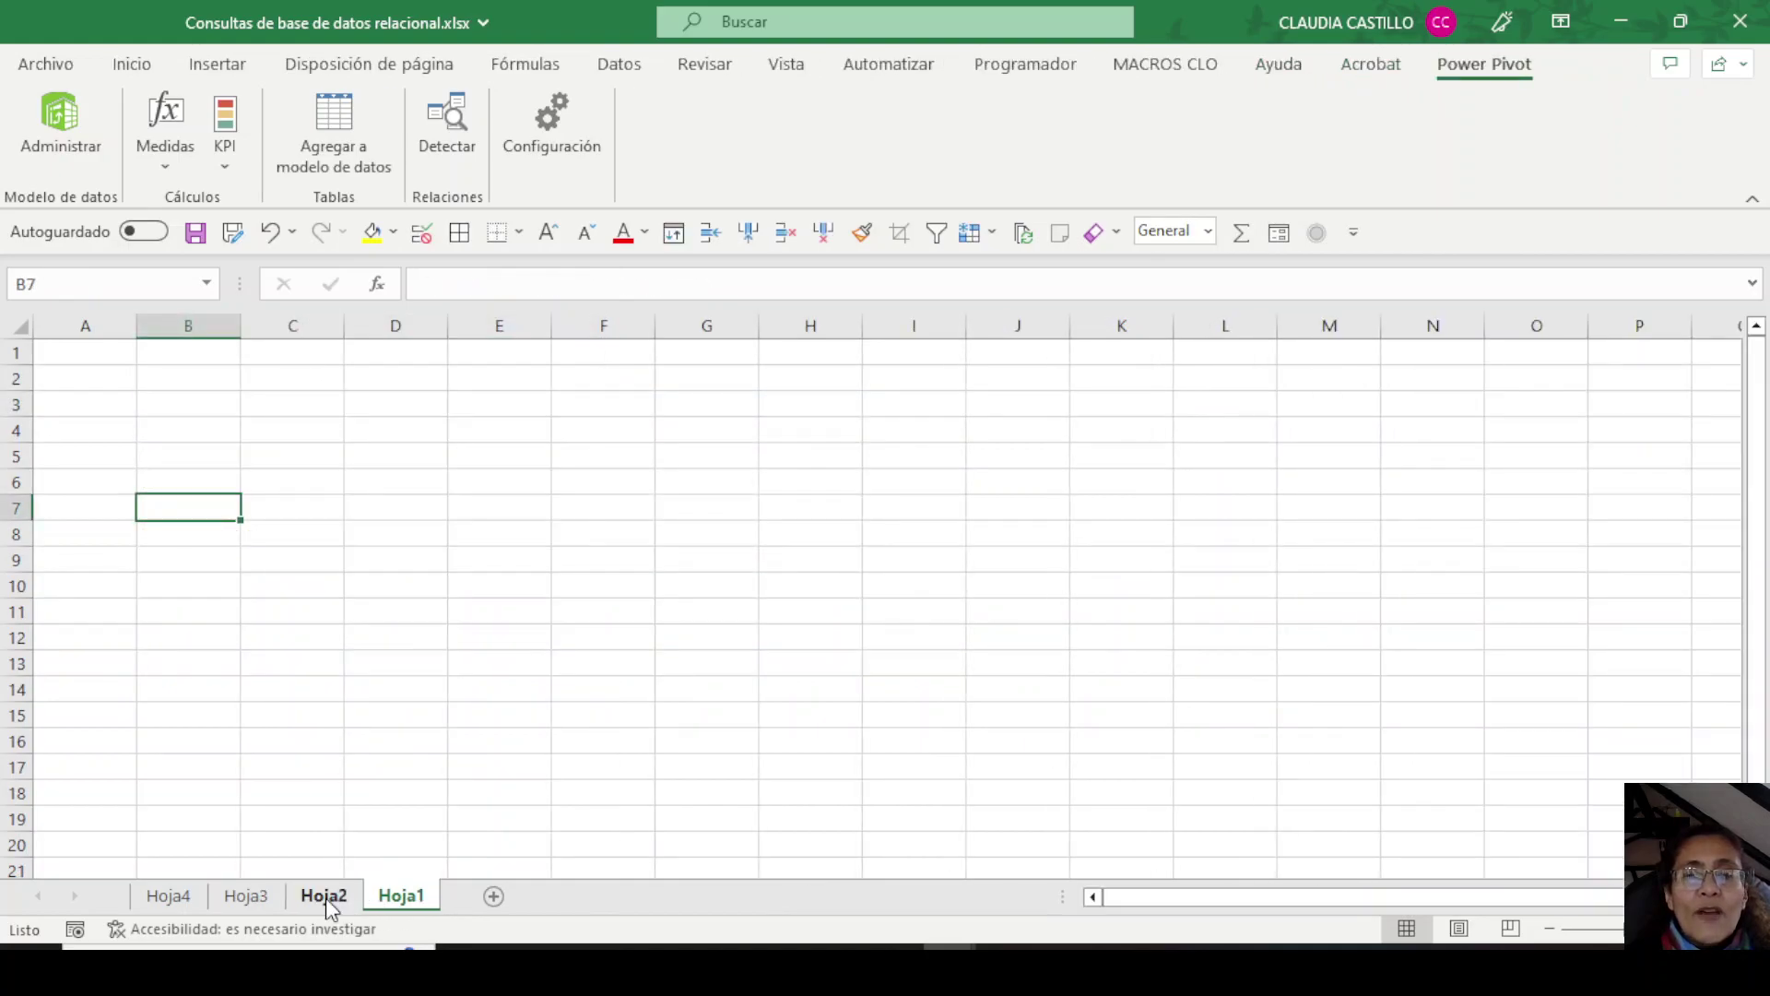
{"action": "left_click", "coordinate": [325, 898]}
{"action": "left_click", "coordinate": [245, 897]}
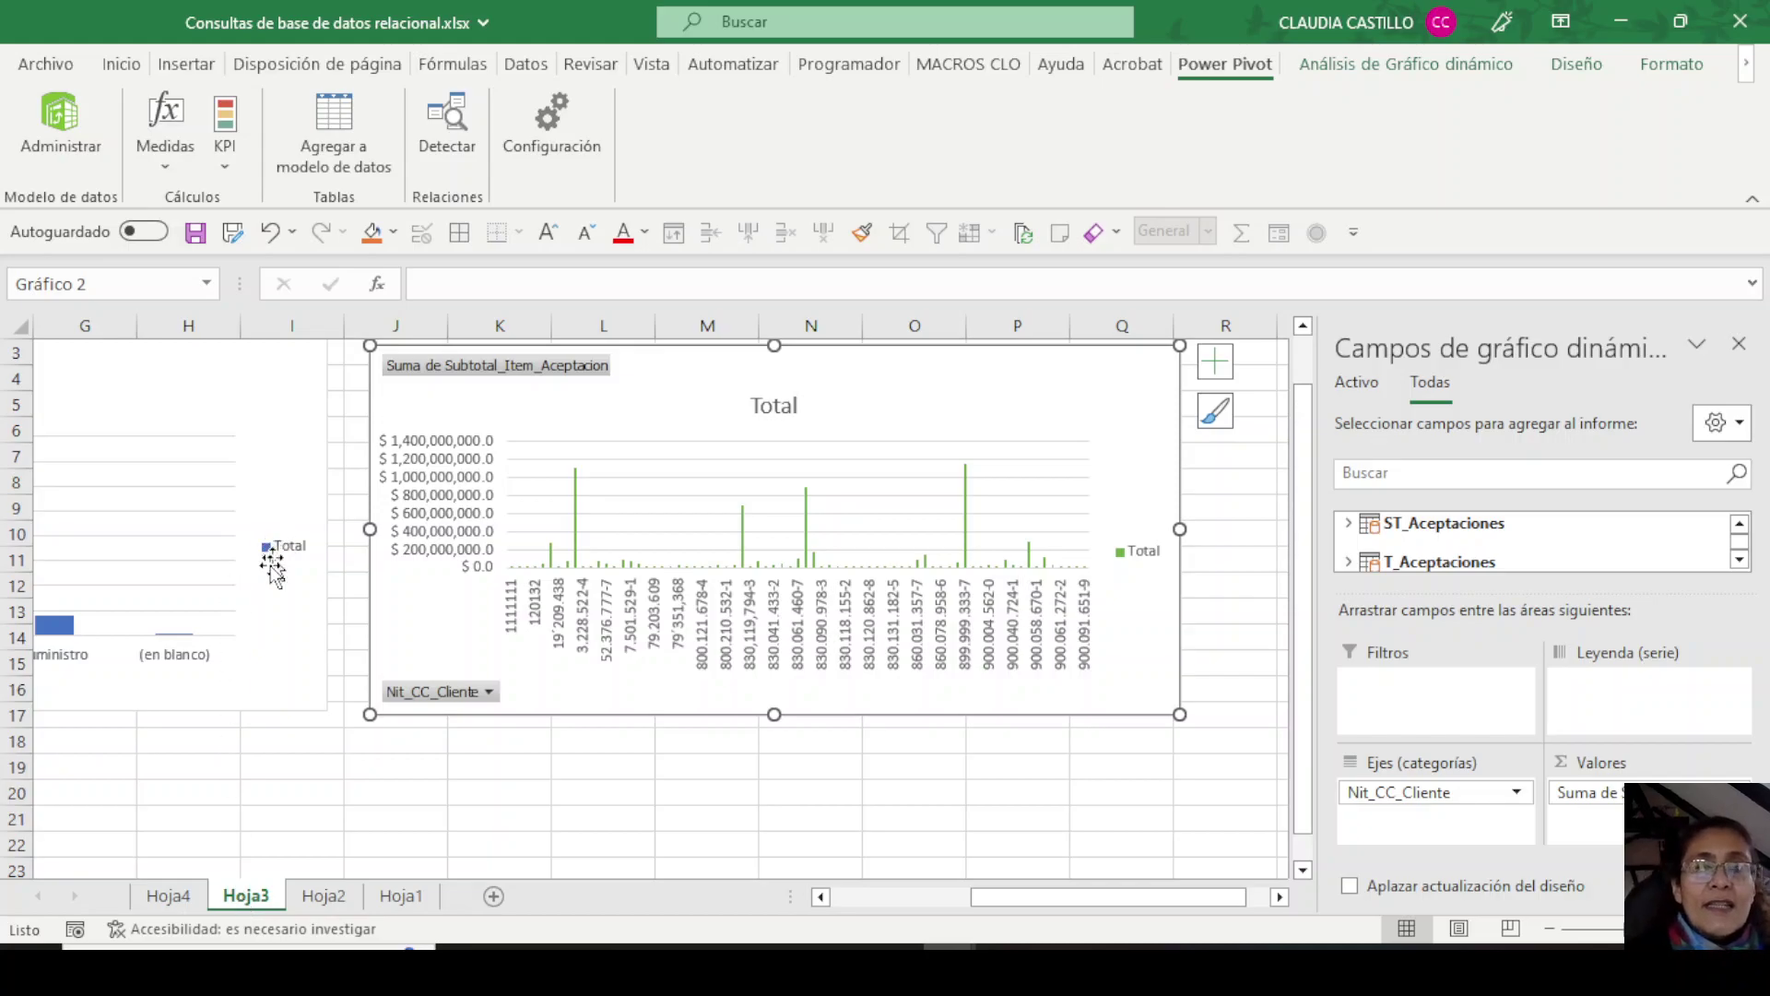
{"action": "left_click", "coordinate": [230, 604]}
{"action": "left_click_drag", "start_coordinate": [1008, 913], "coordinate": [866, 905]}
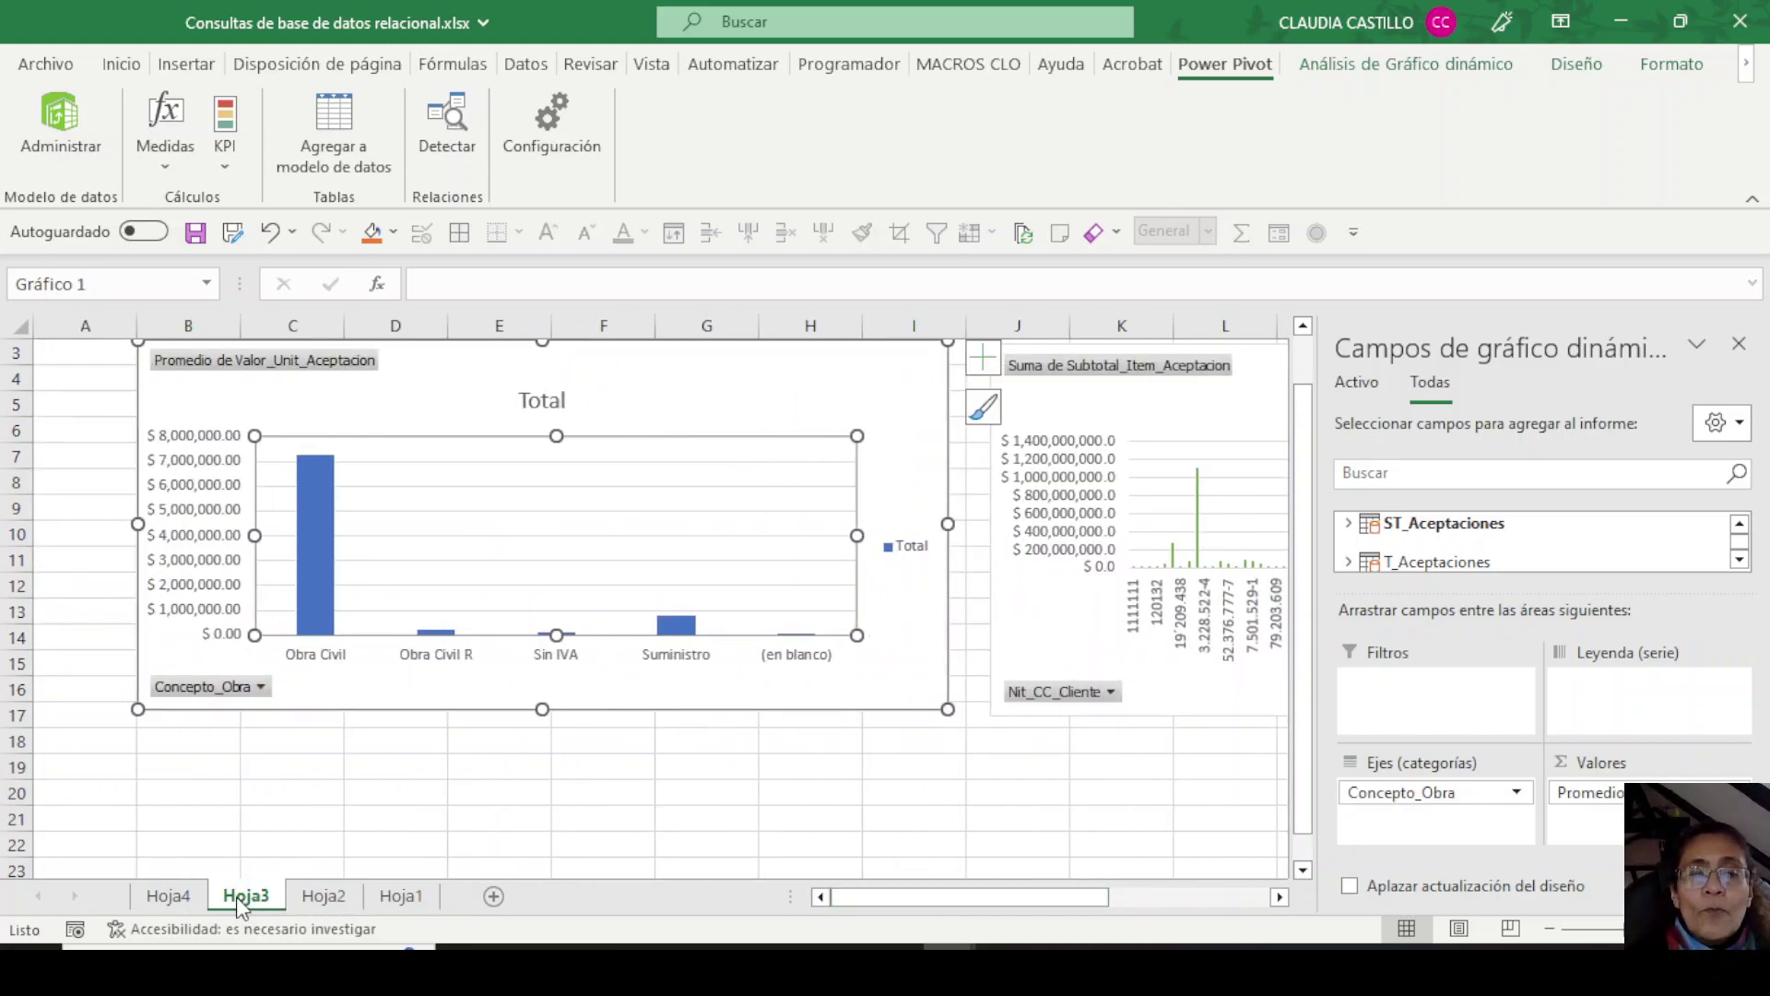
{"action": "left_click", "coordinate": [324, 897]}
{"action": "left_click", "coordinate": [401, 896]}
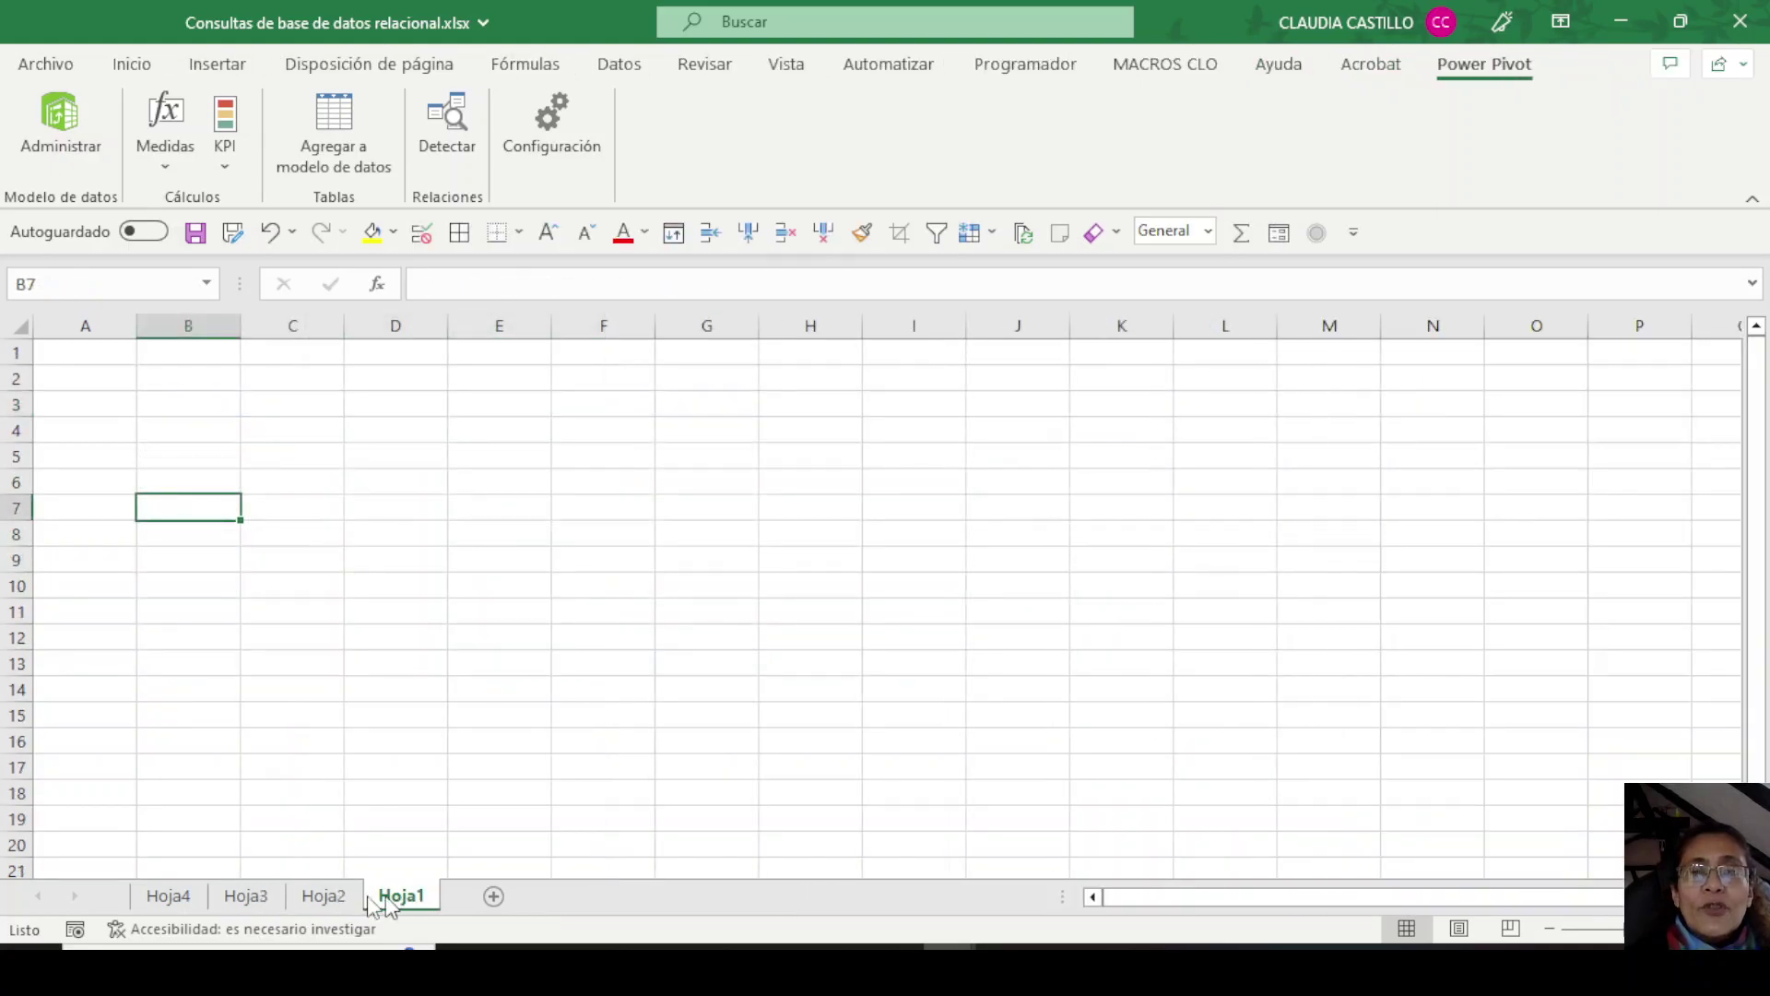
{"action": "left_click_drag", "start_coordinate": [318, 902], "coordinate": [258, 902]}
Rename the Hoja4 sheet as KPI.
{"action": "left_click", "coordinate": [152, 895]}
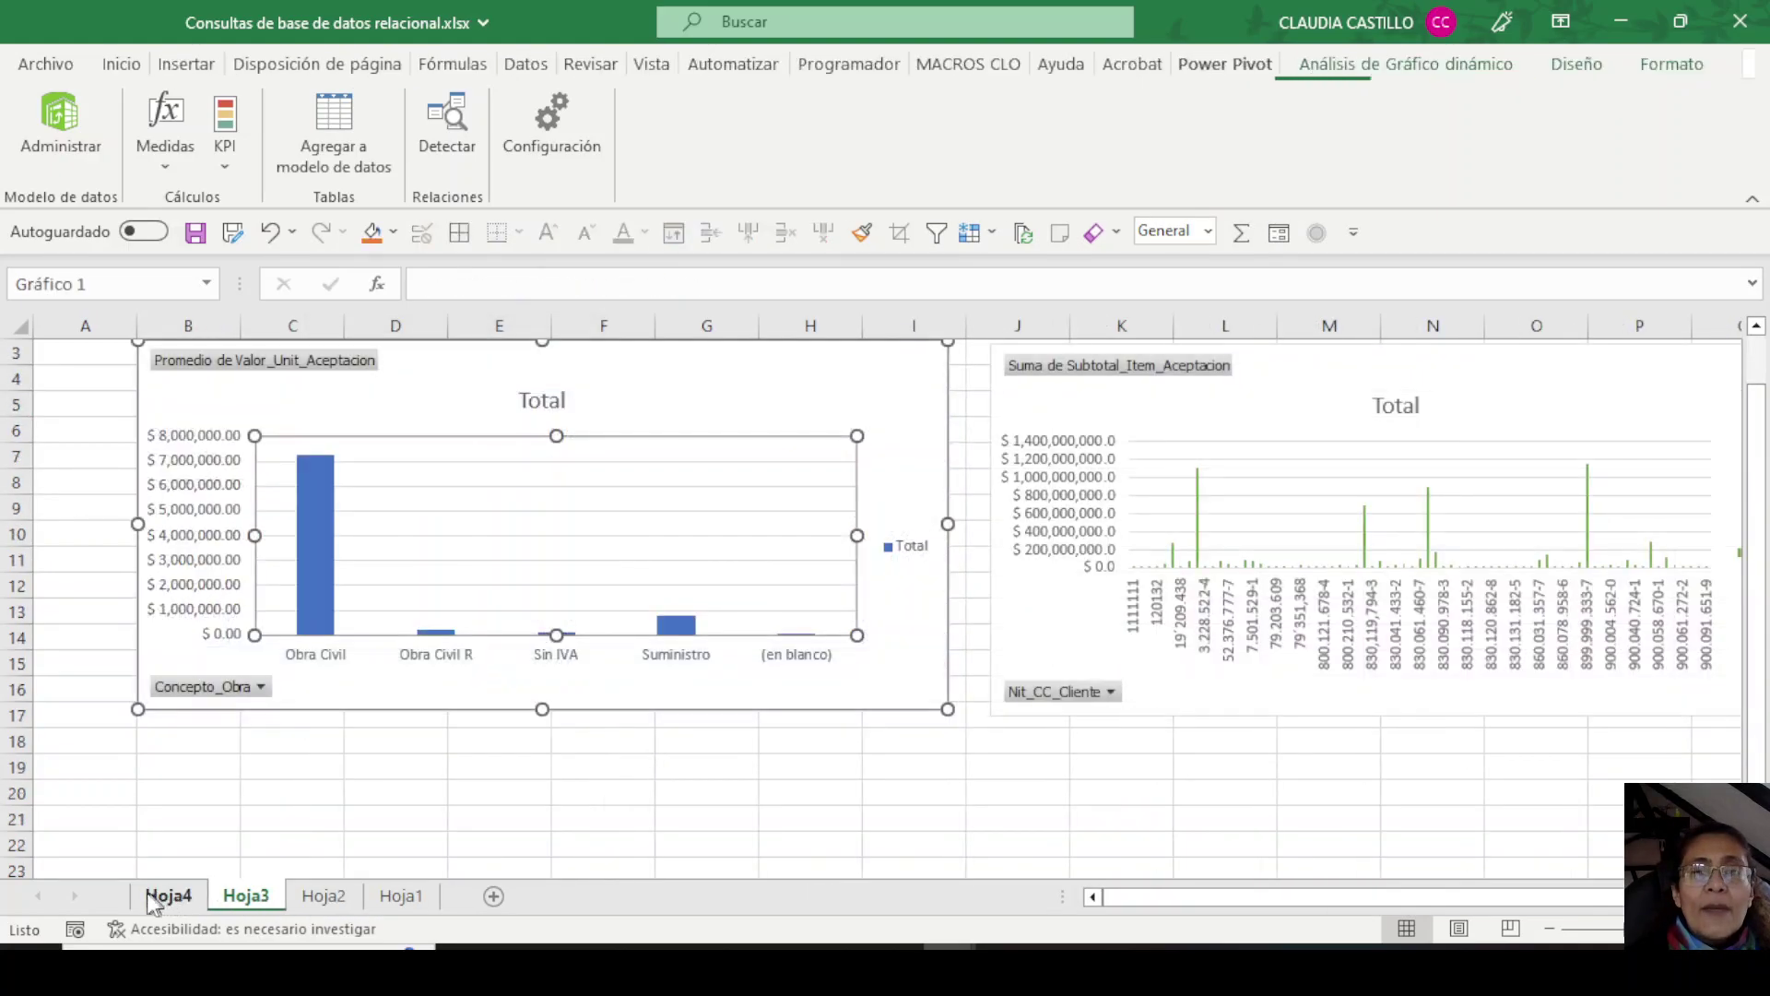
{"action": "left_click_drag", "start_coordinate": [164, 901], "coordinate": [198, 896]}
{"action": "double_click", "coordinate": [196, 896]}
{"action": "type", "text": "KPI"}
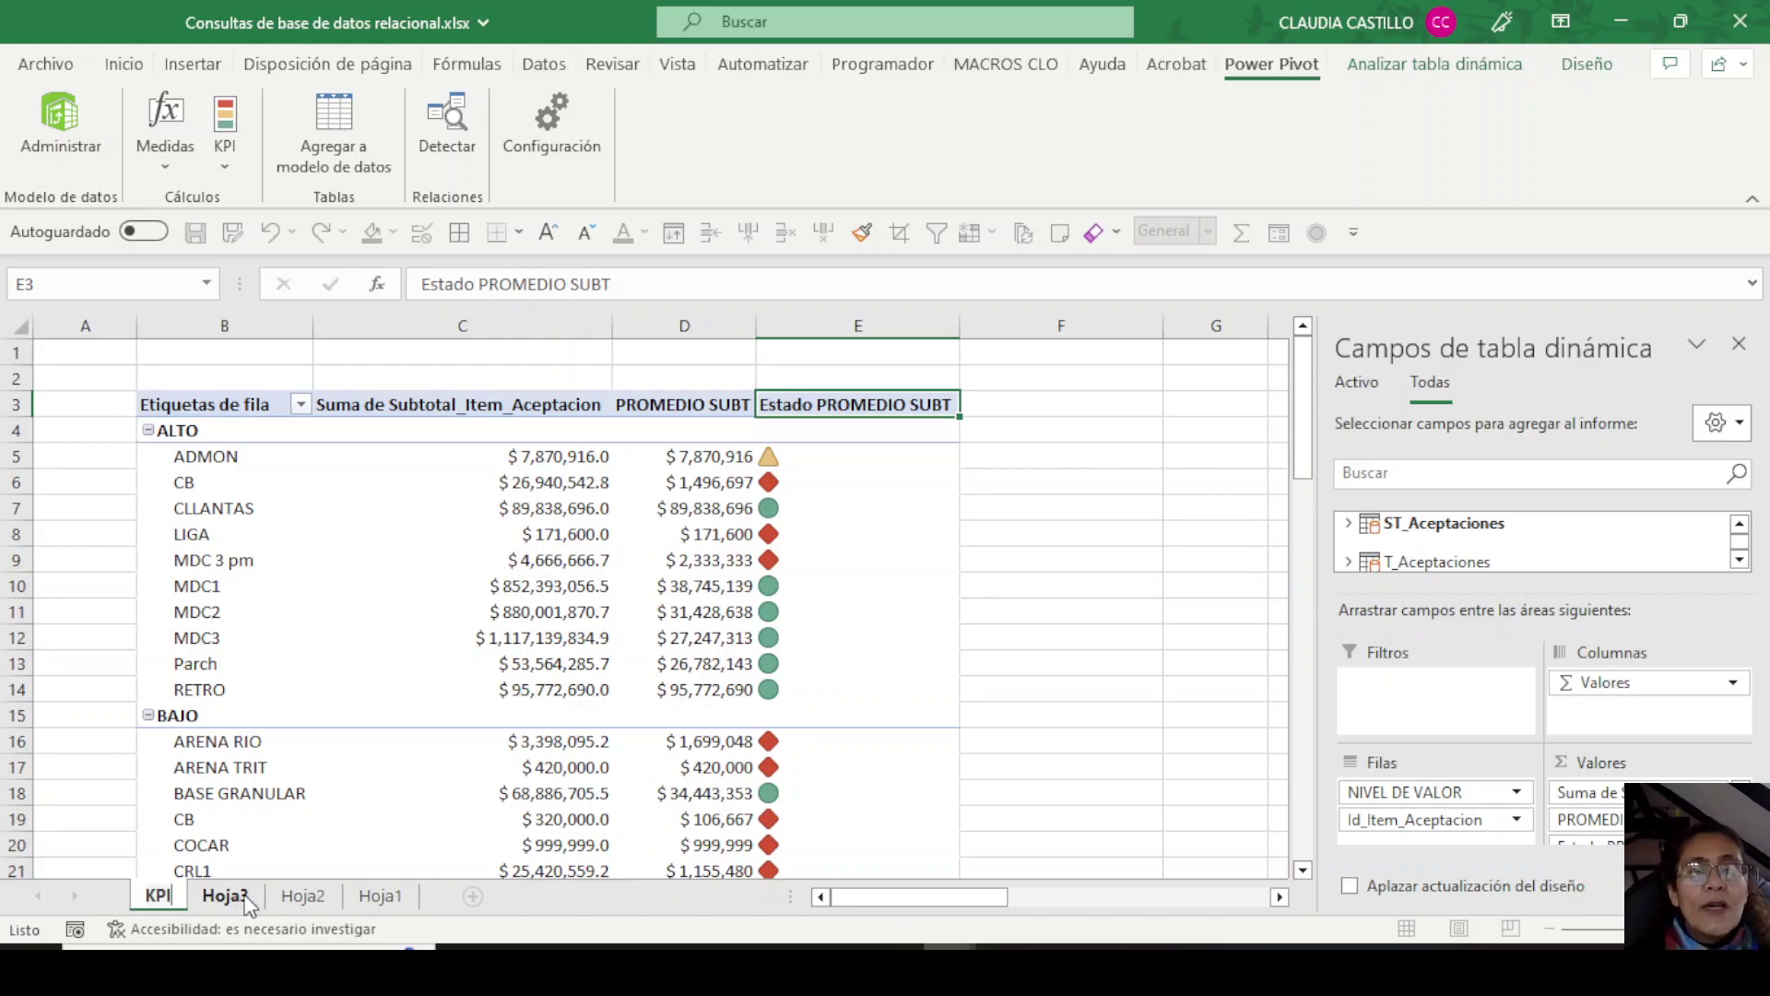
Rename the Hoja3 sheet containing the pivot charts as GRAF.
{"action": "left_click", "coordinate": [242, 909]}
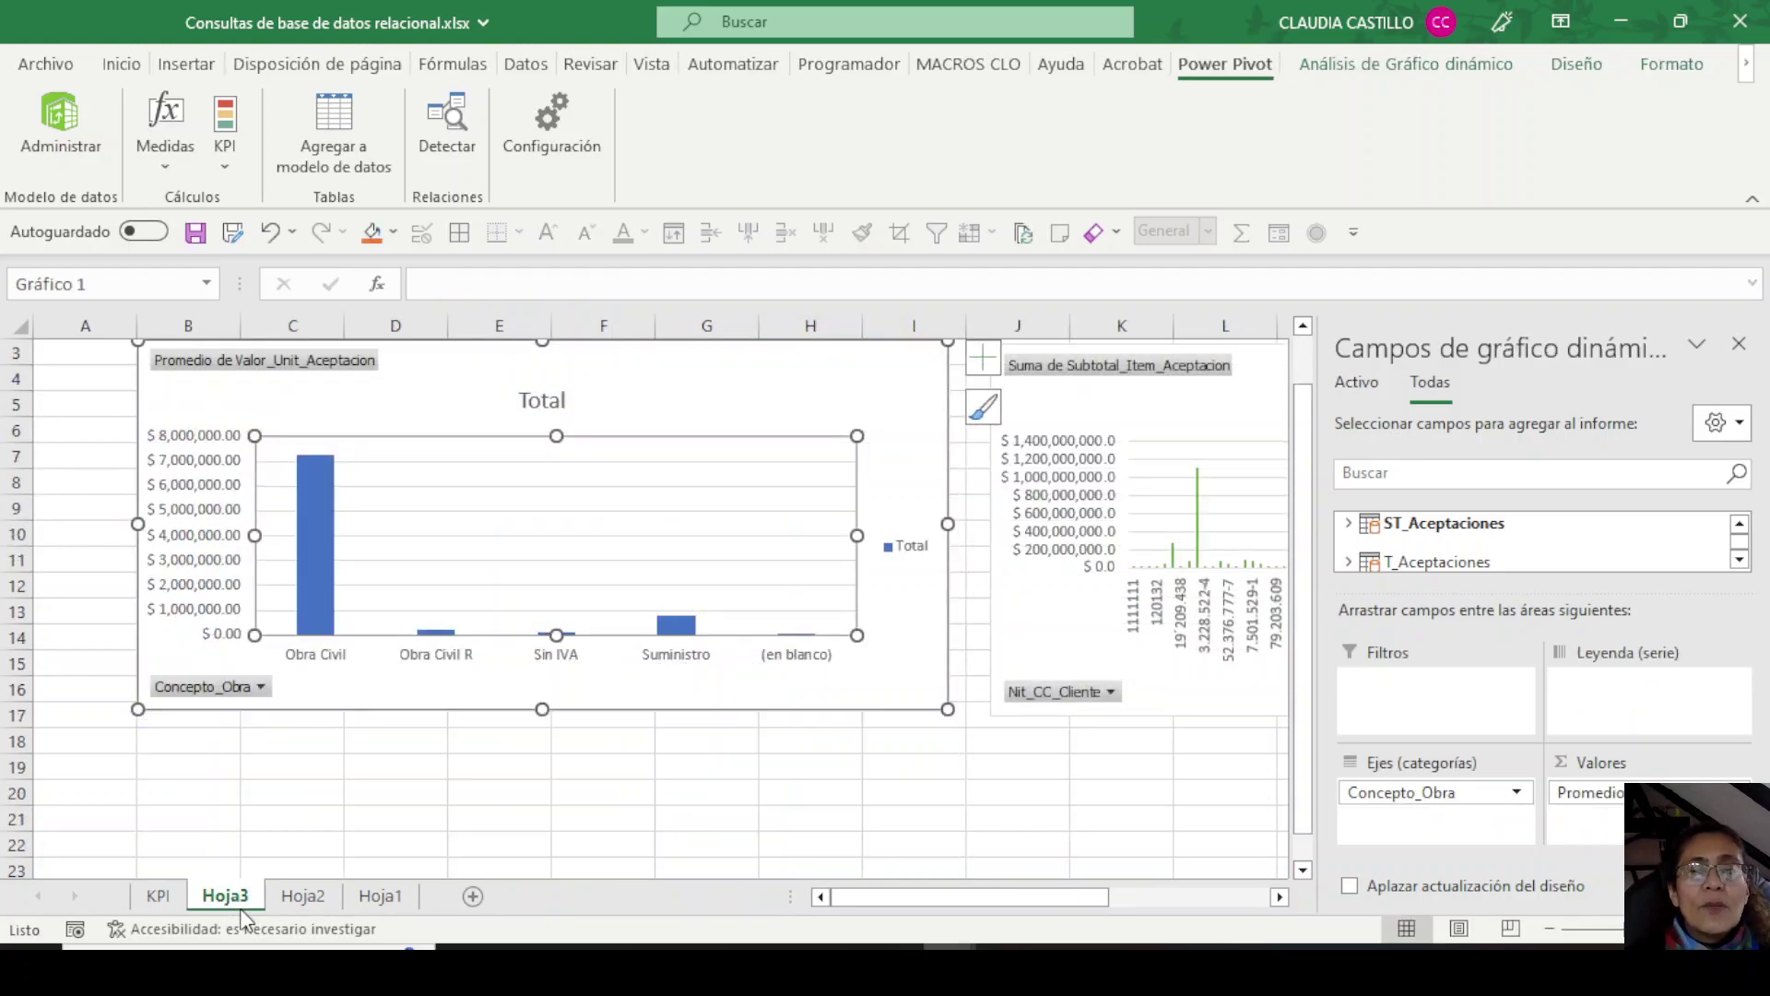
{"action": "left_click", "coordinate": [306, 901]}
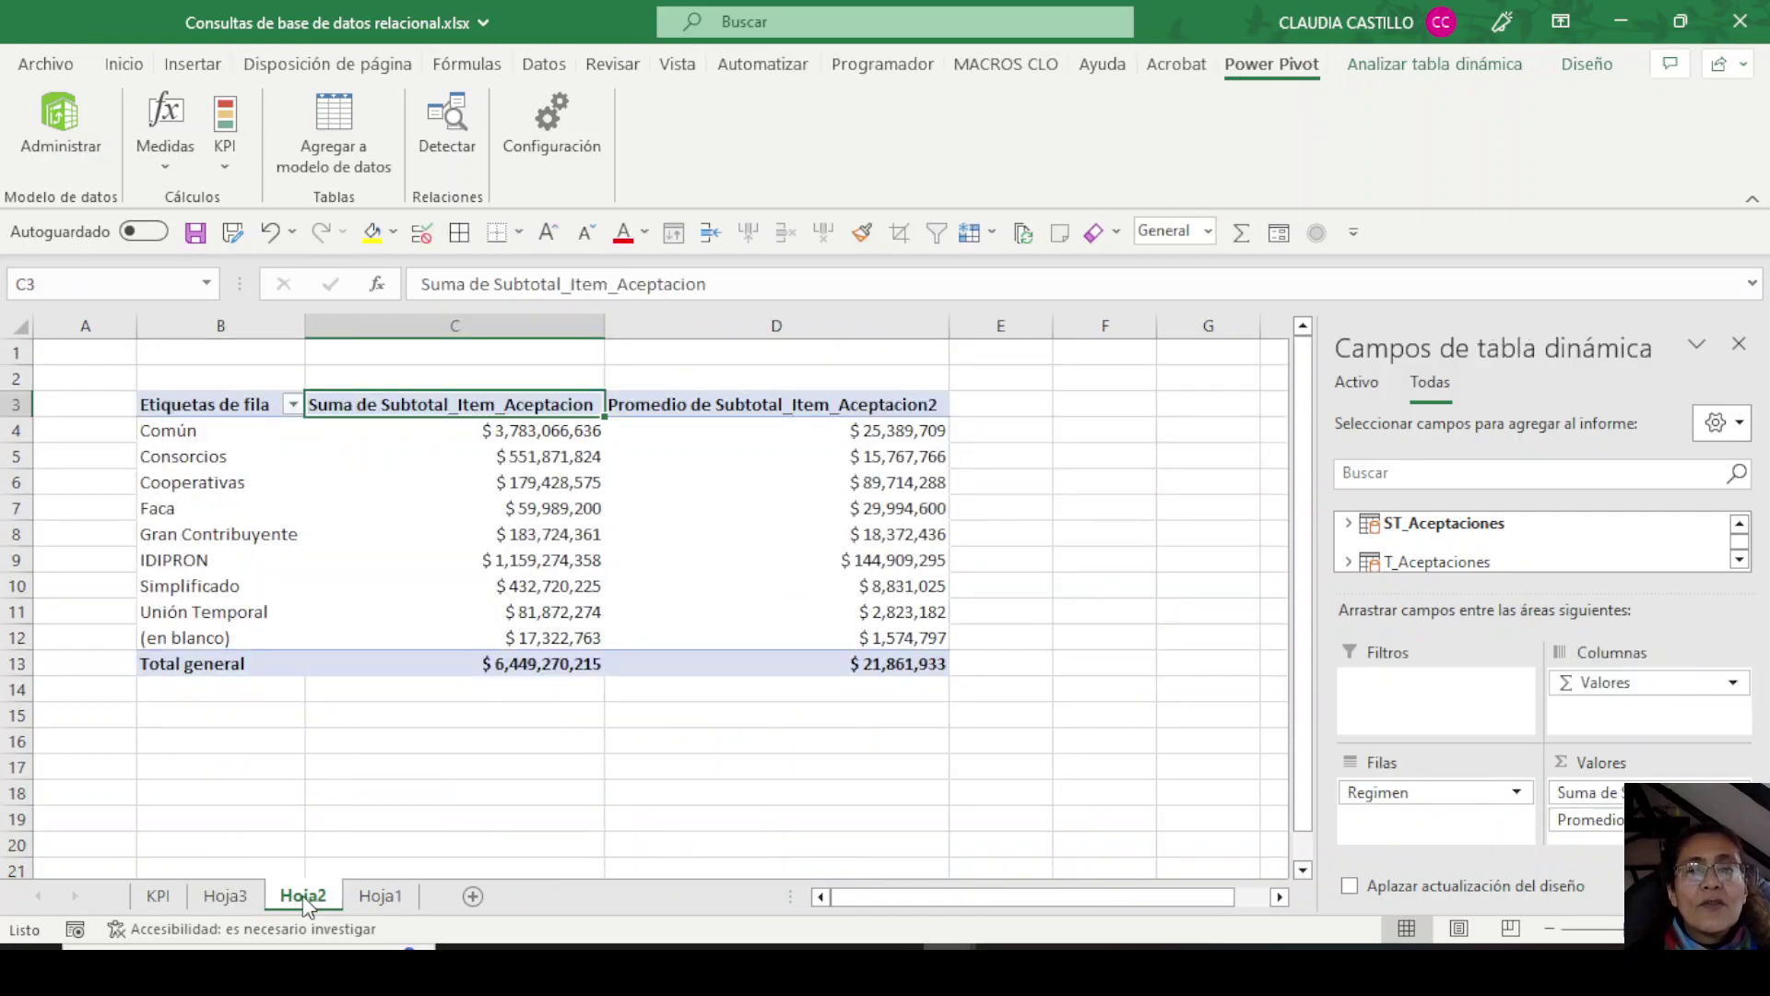
{"action": "double_click", "coordinate": [225, 895]}
{"action": "type", "text": "gRA"}
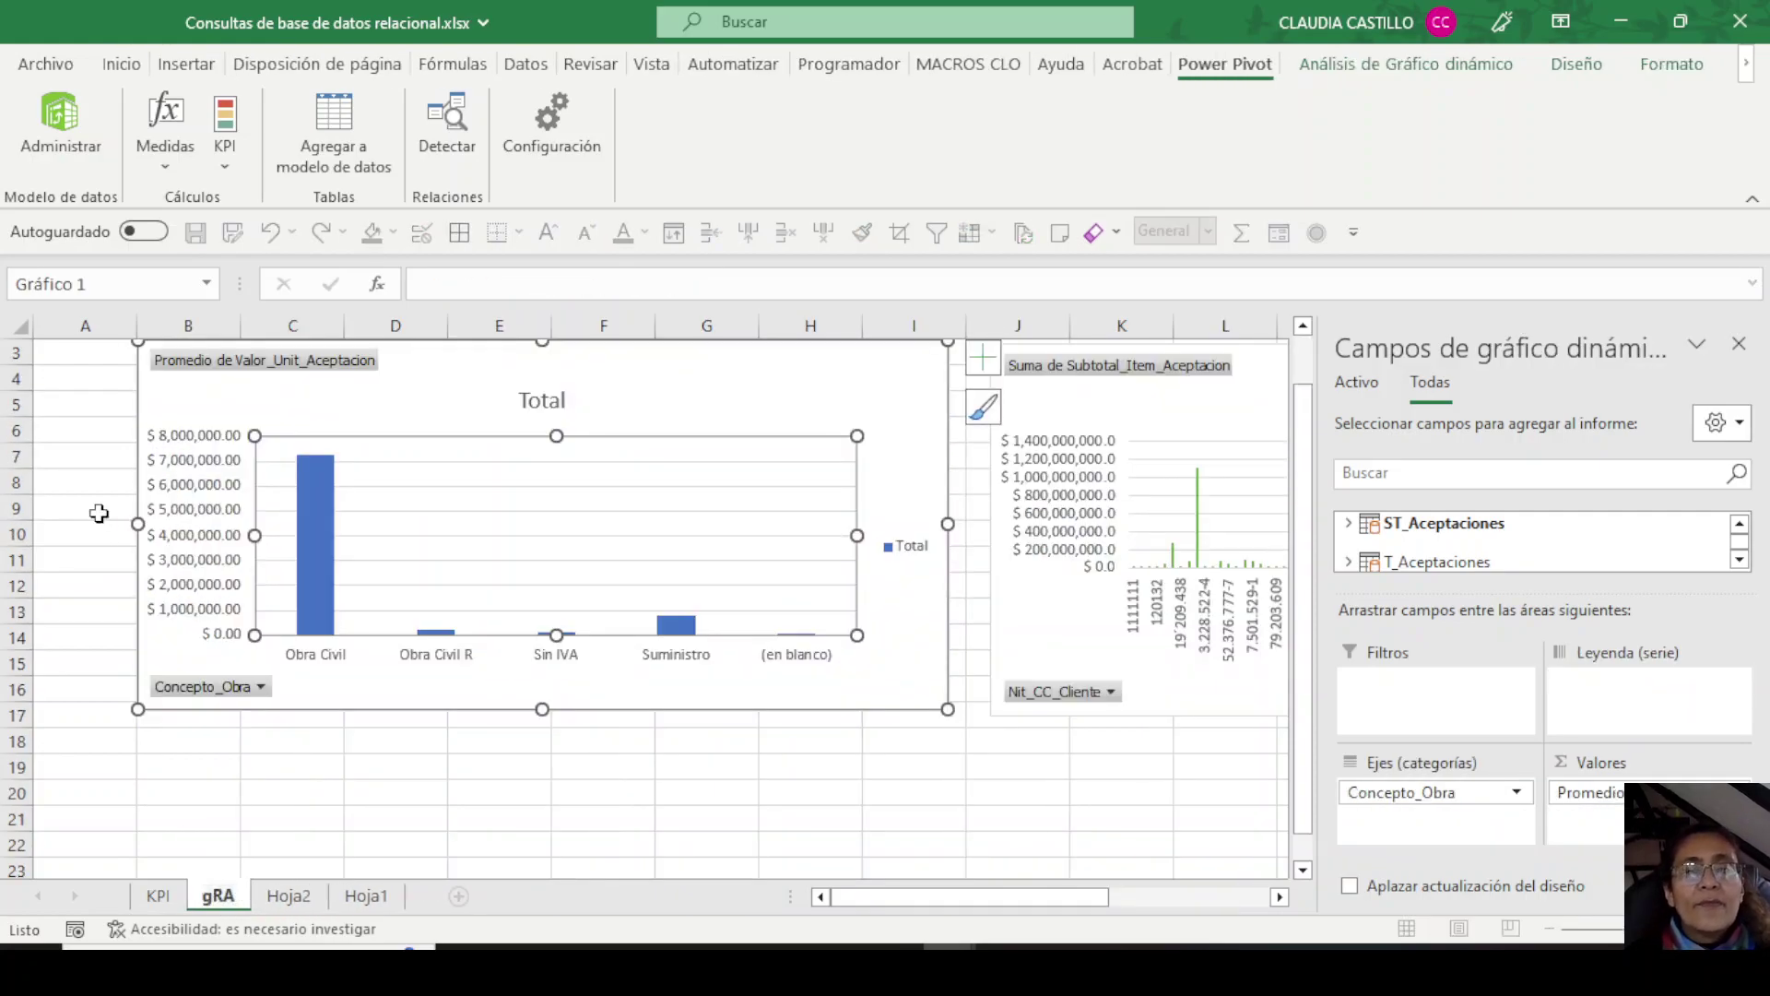
{"action": "key", "text": "BackSpace"}
{"action": "key", "text": "BackSpace"}
{"action": "key", "text": "BackSpace"}
{"action": "type", "text": "GRAF"}
{"action": "key", "text": "Return"}
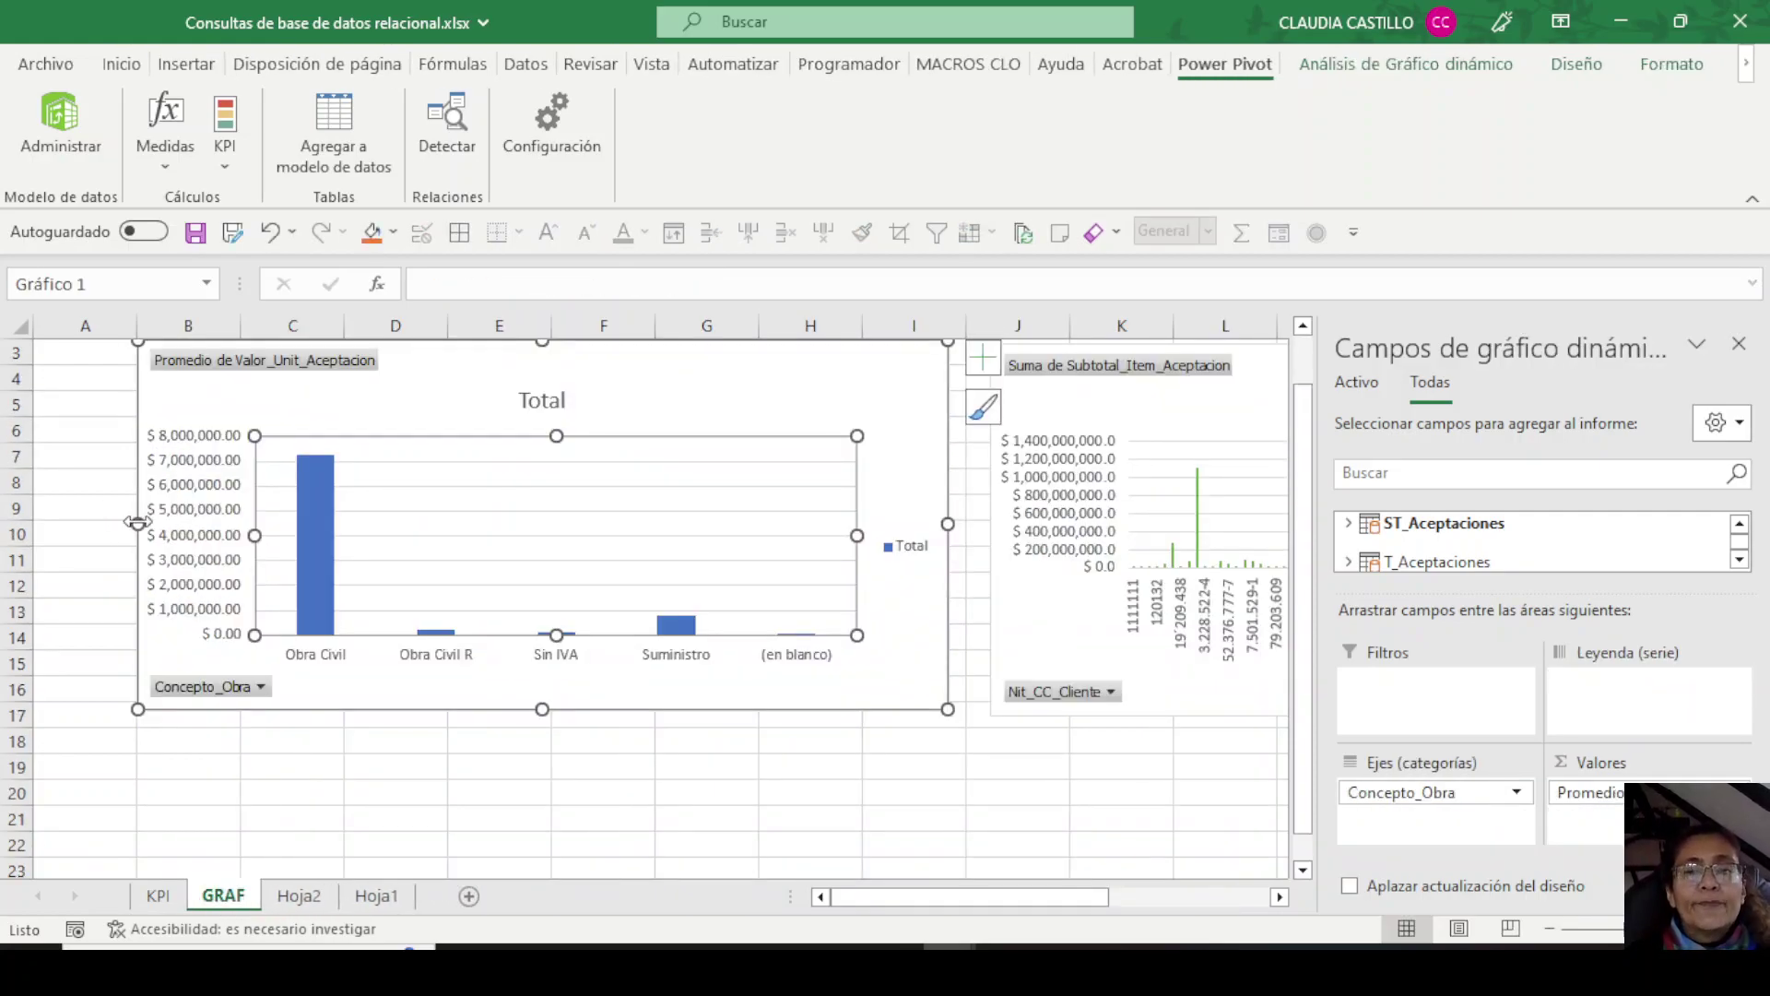
Rename the Hoja2 sheet with the Regimen pivot table as TD and save the workbook.
{"action": "left_click", "coordinate": [304, 898]}
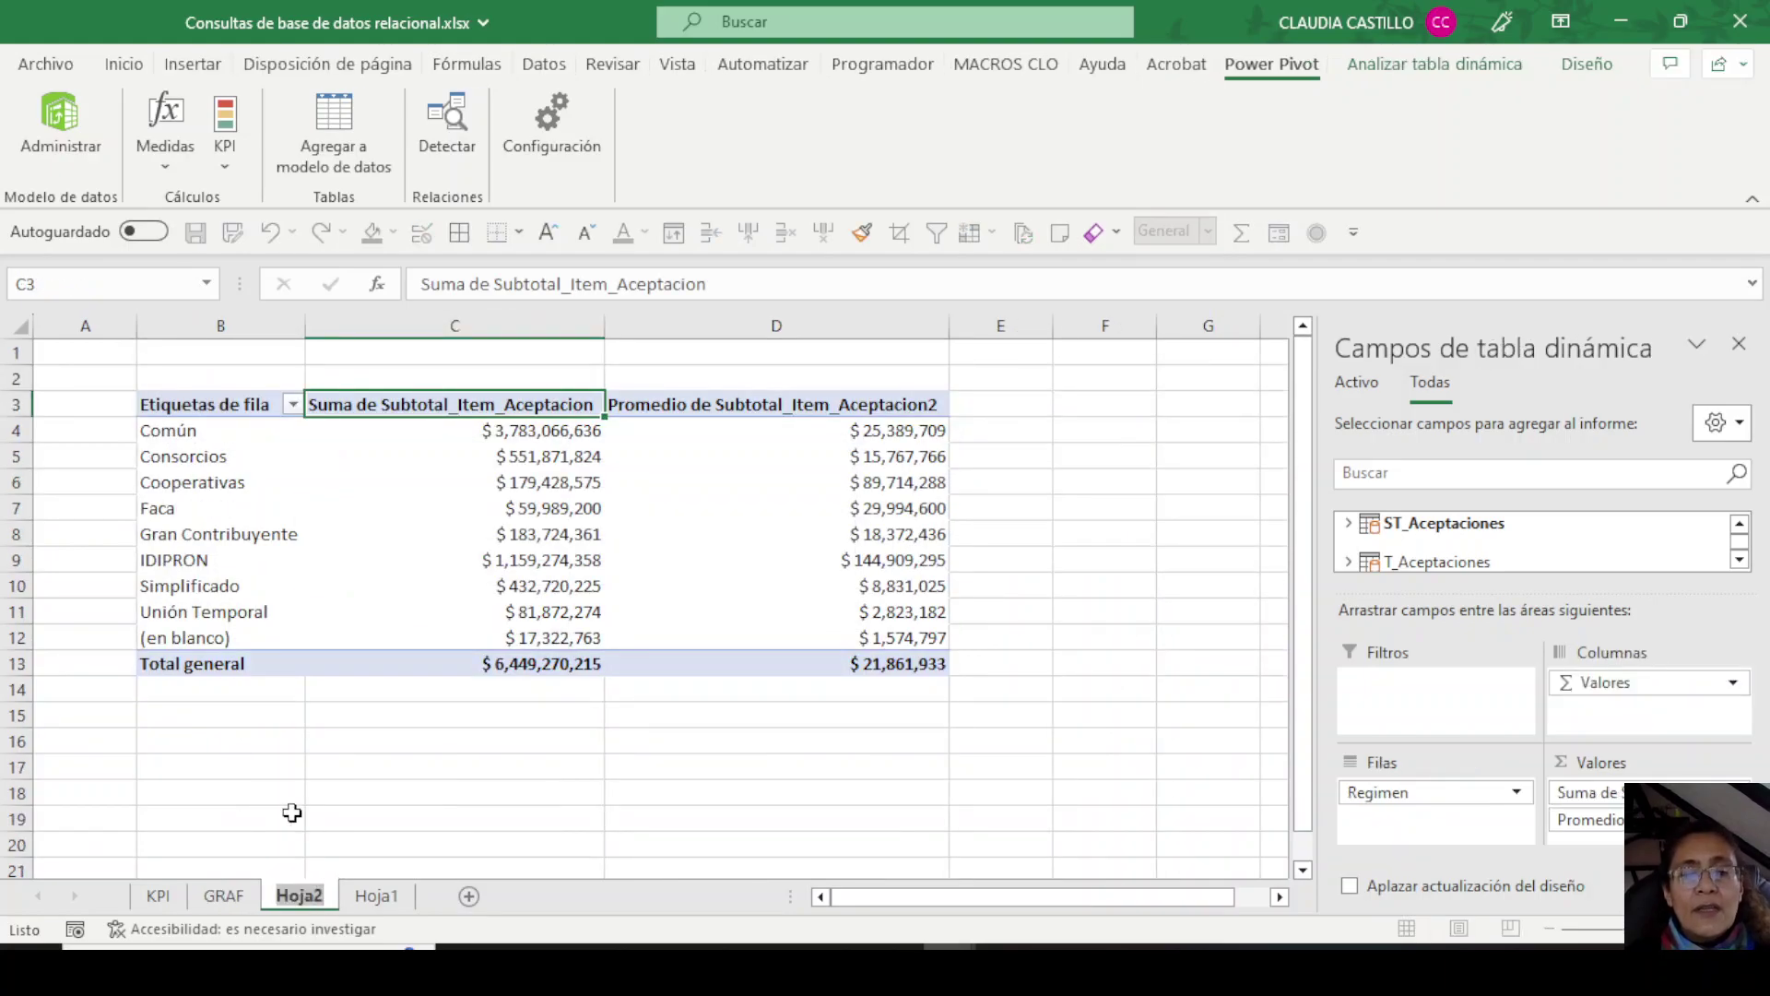
{"action": "type", "text": "TD"}
{"action": "key", "text": "Return"}
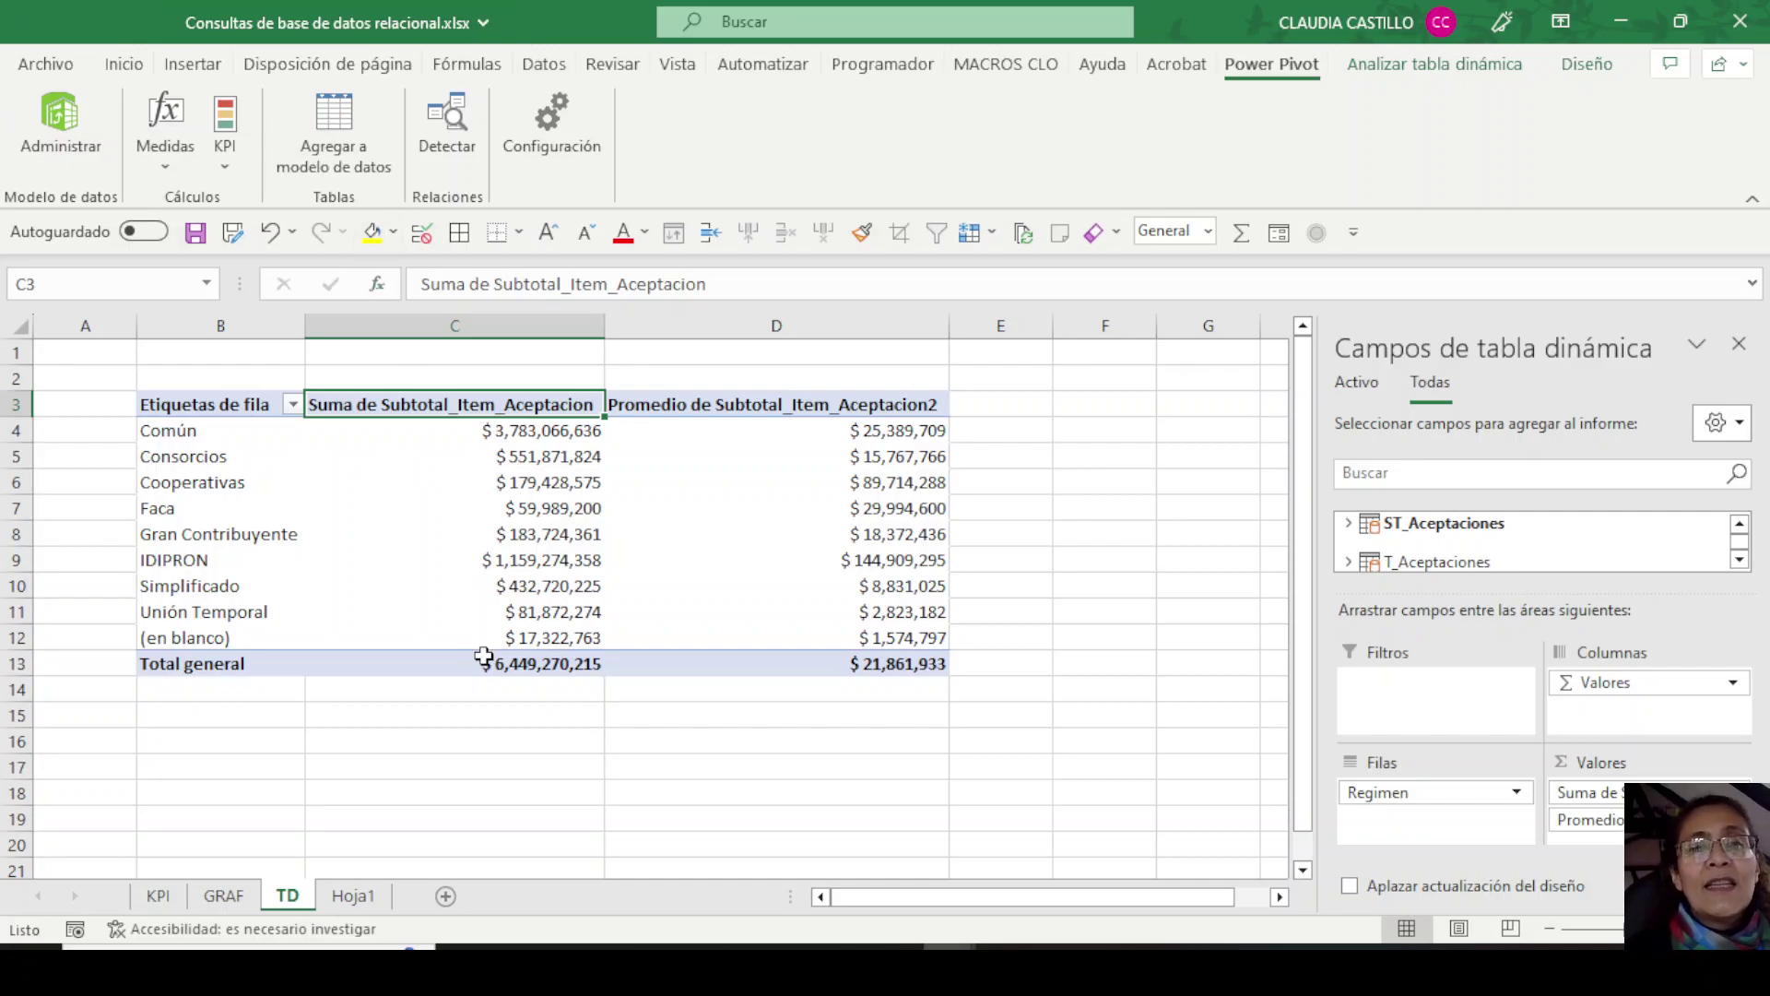
{"action": "left_click", "coordinate": [405, 581]}
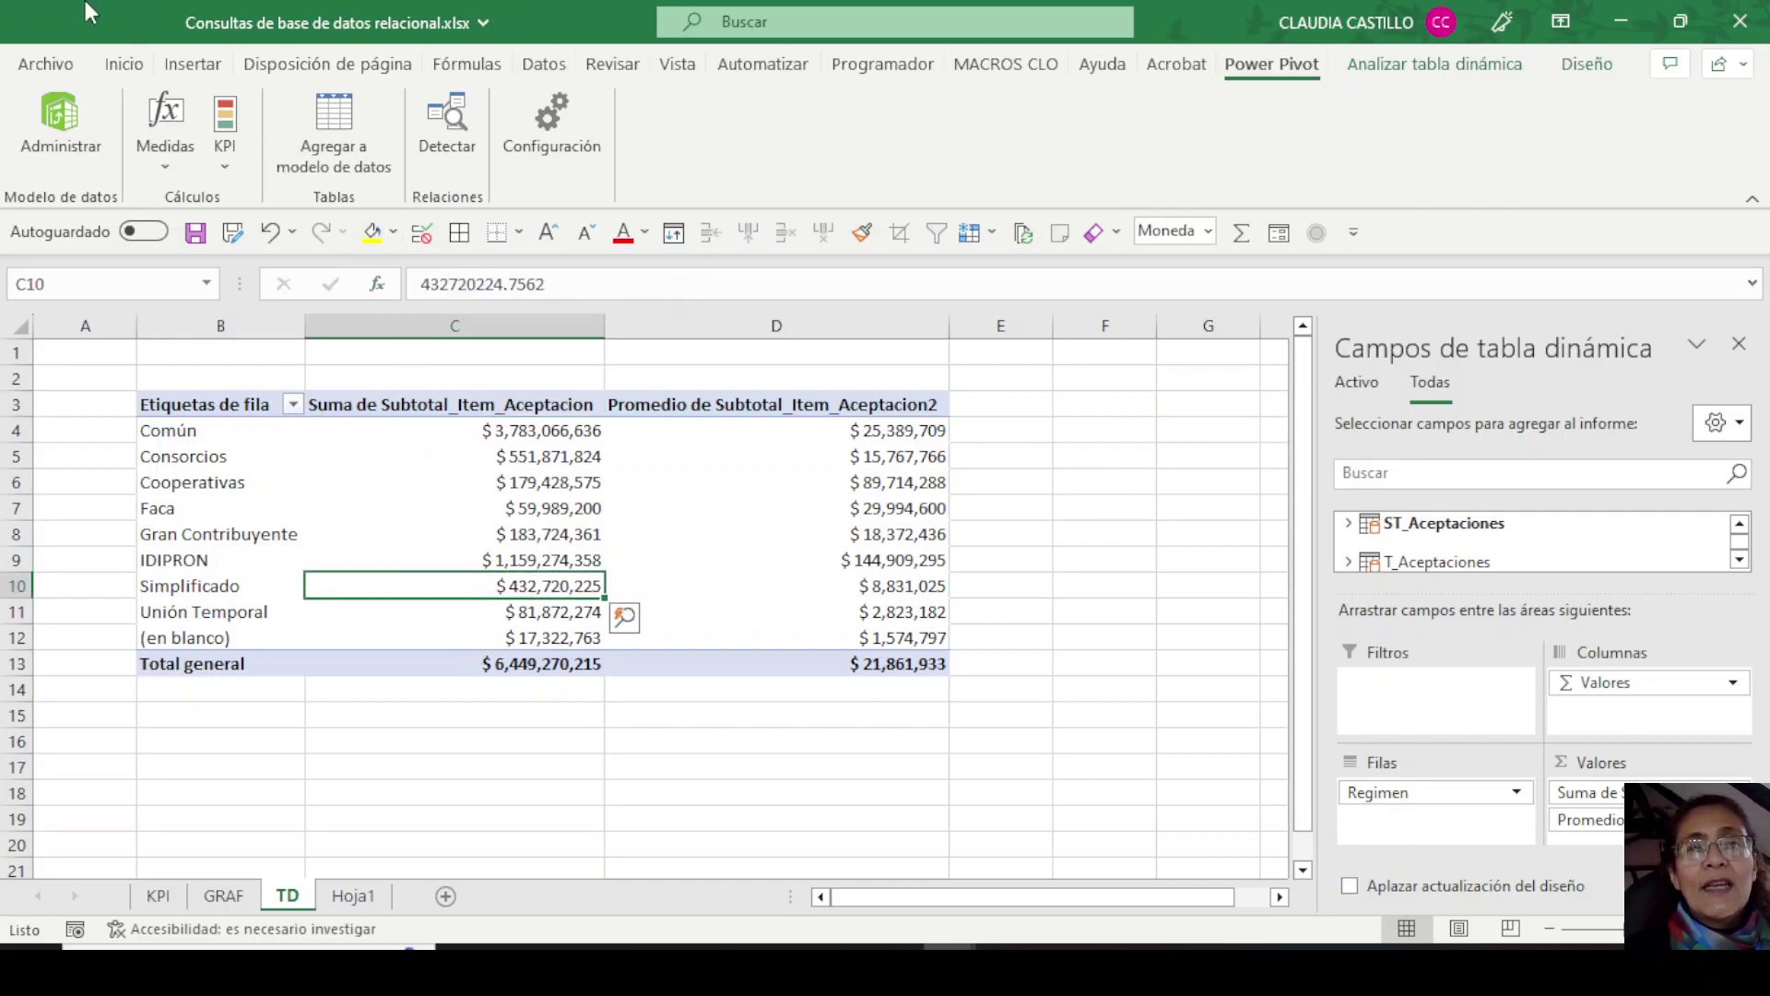
{"action": "left_click", "coordinate": [195, 232]}
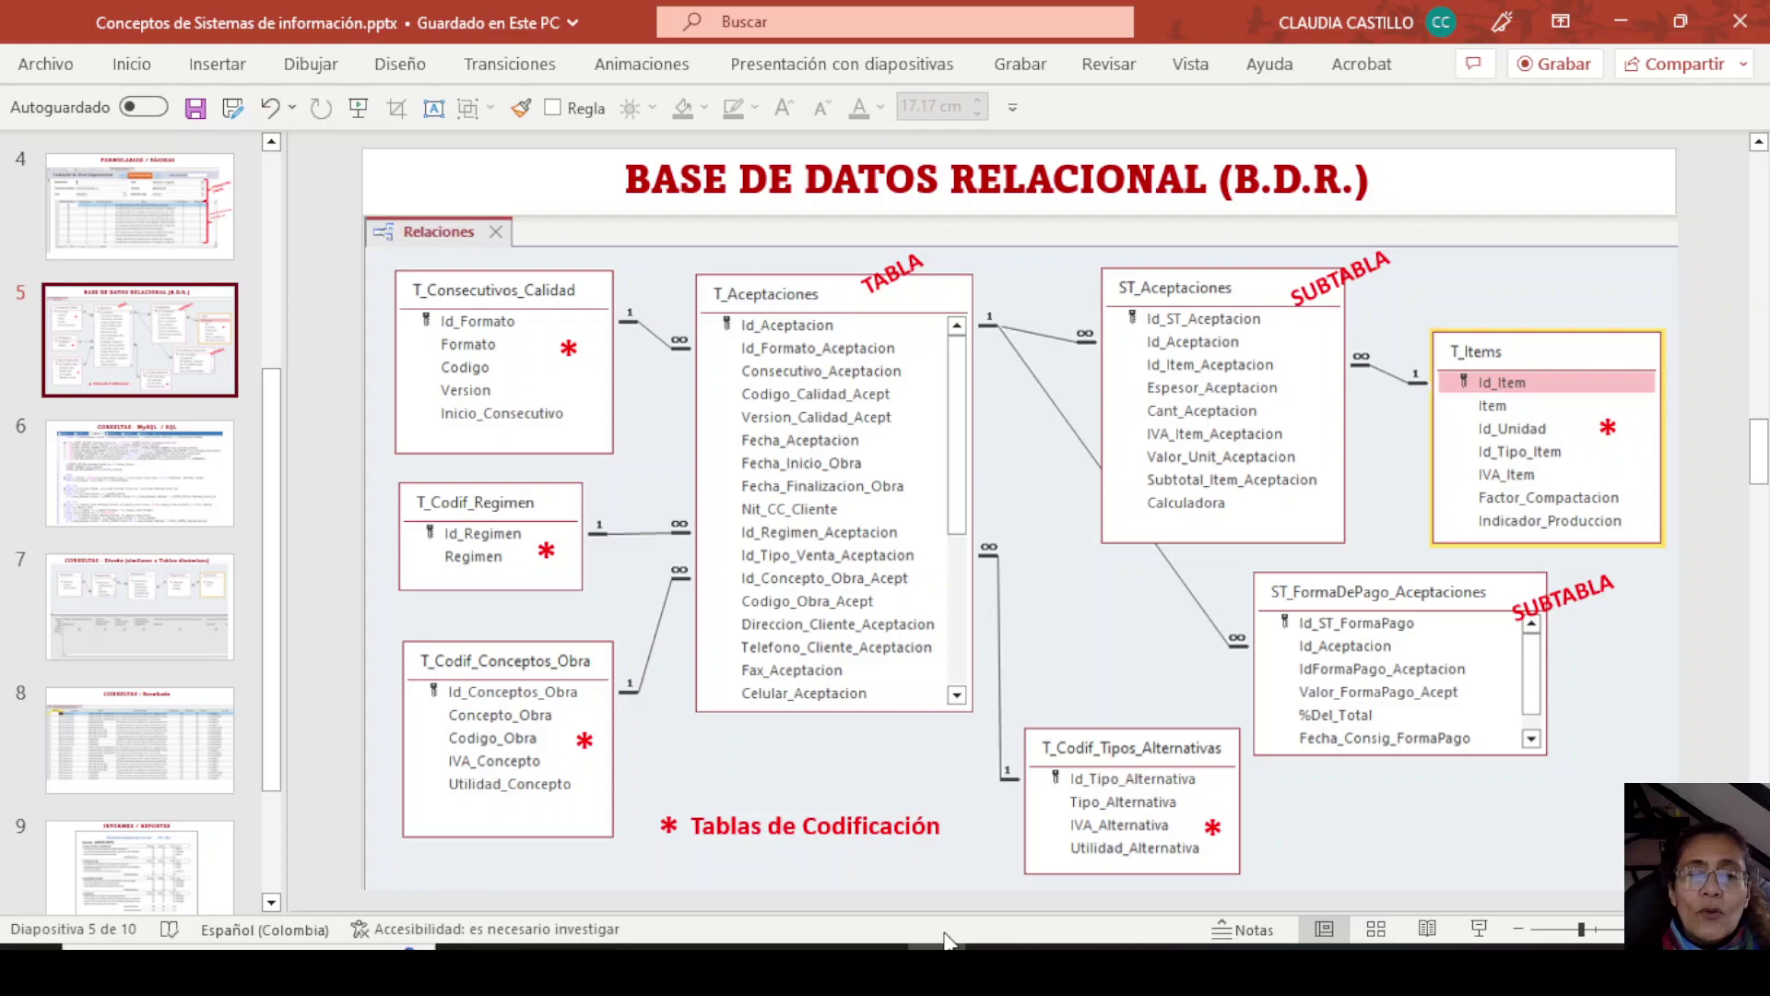
Switch to File Explorer, open Consultas de base de datos relacional.xlsx from the 2023-1 Aceptaciones folder, and enable its content.
{"action": "left_click", "coordinate": [821, 966]}
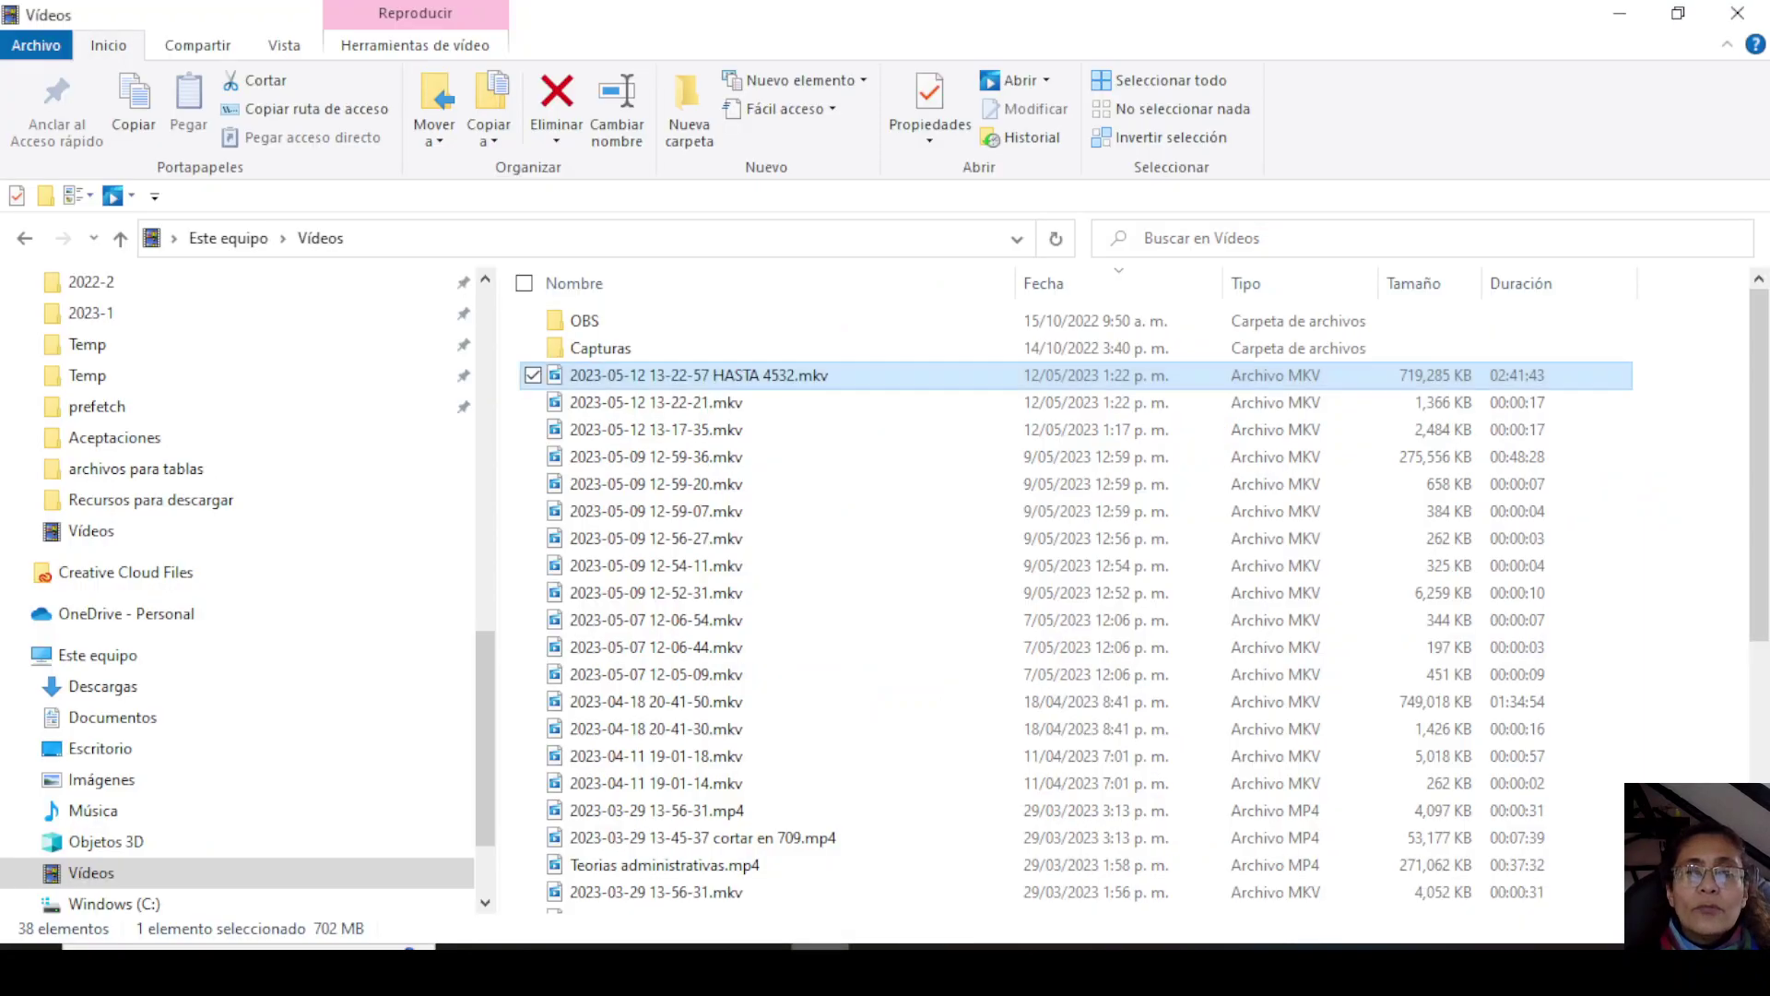
{"action": "left_click", "coordinate": [91, 318]}
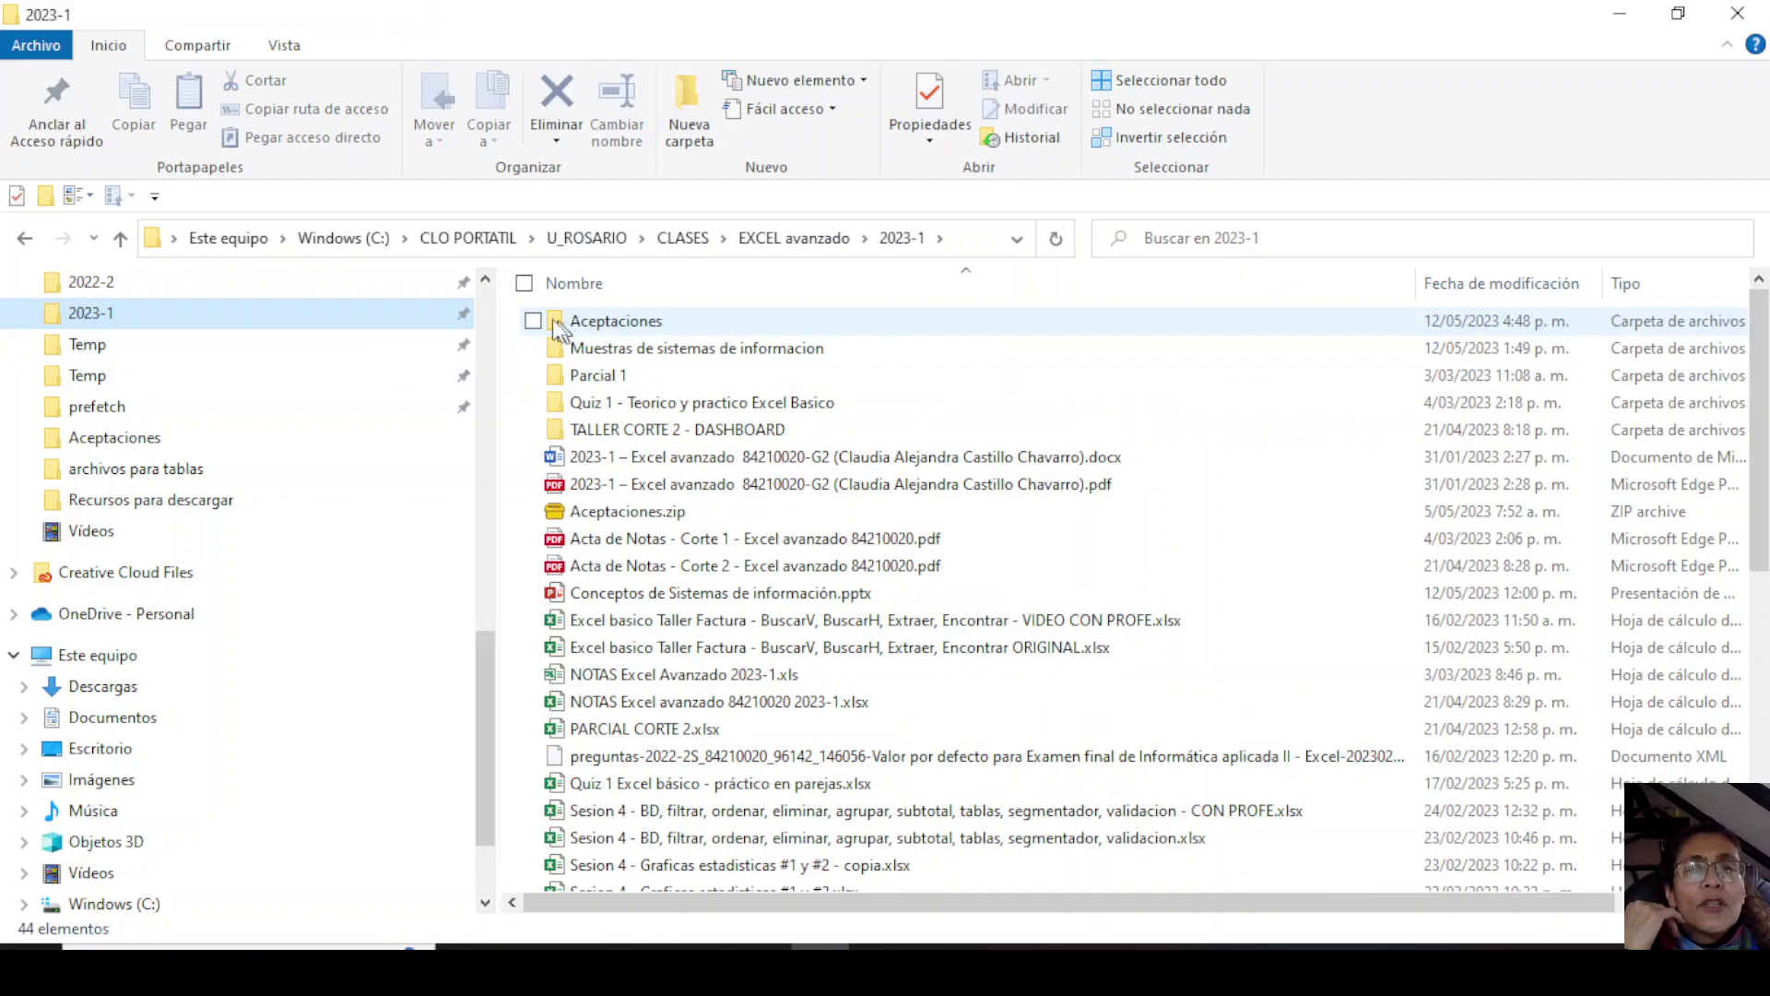
{"action": "double_click", "coordinate": [559, 324]}
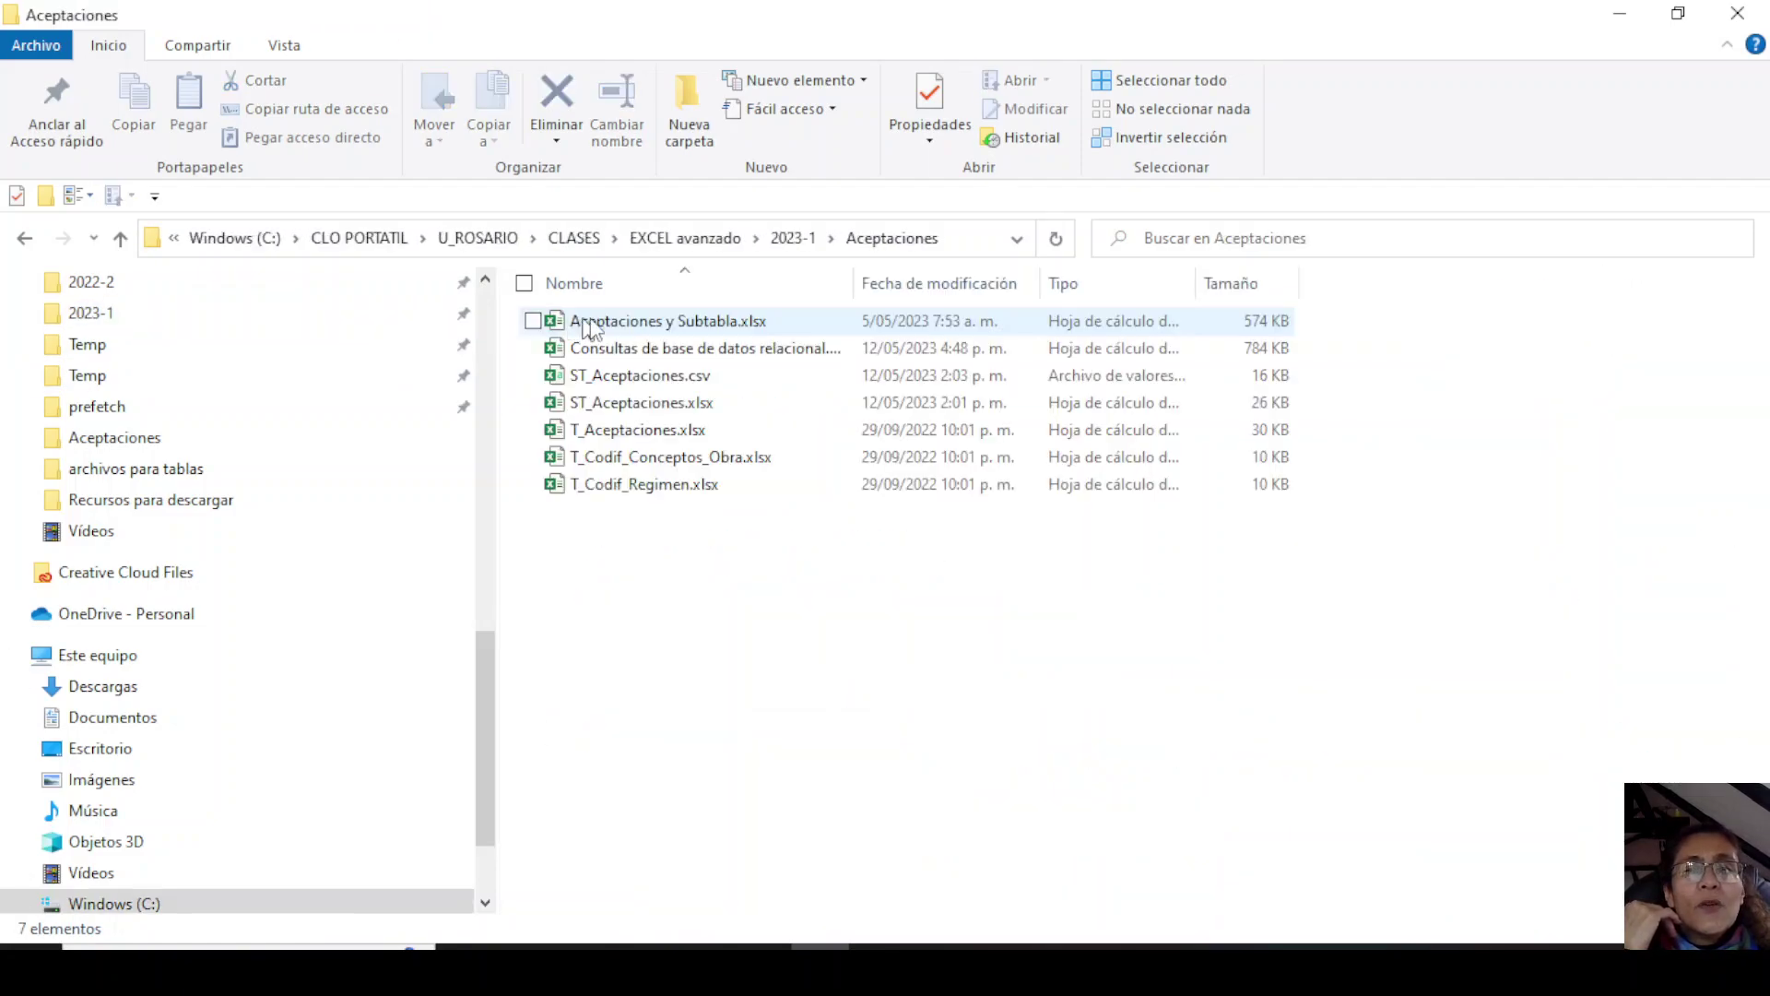
{"action": "left_click_drag", "start_coordinate": [854, 284], "coordinate": [1025, 289]}
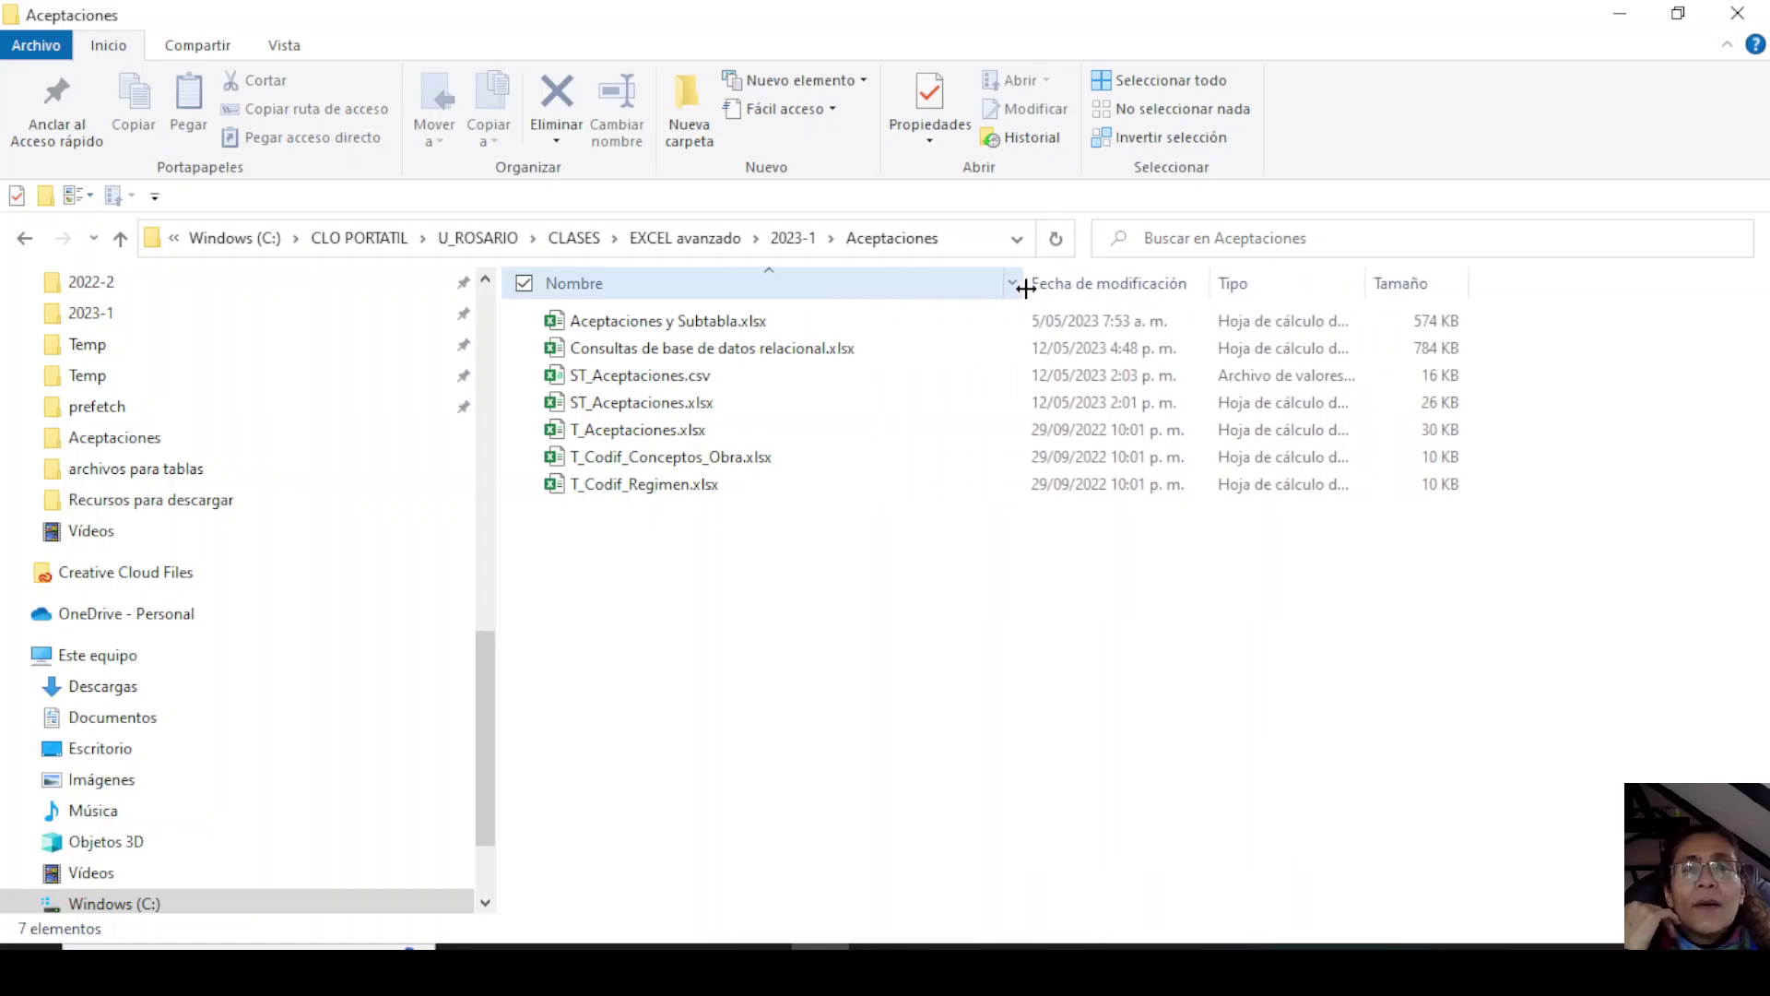
{"action": "double_click", "coordinate": [701, 348]}
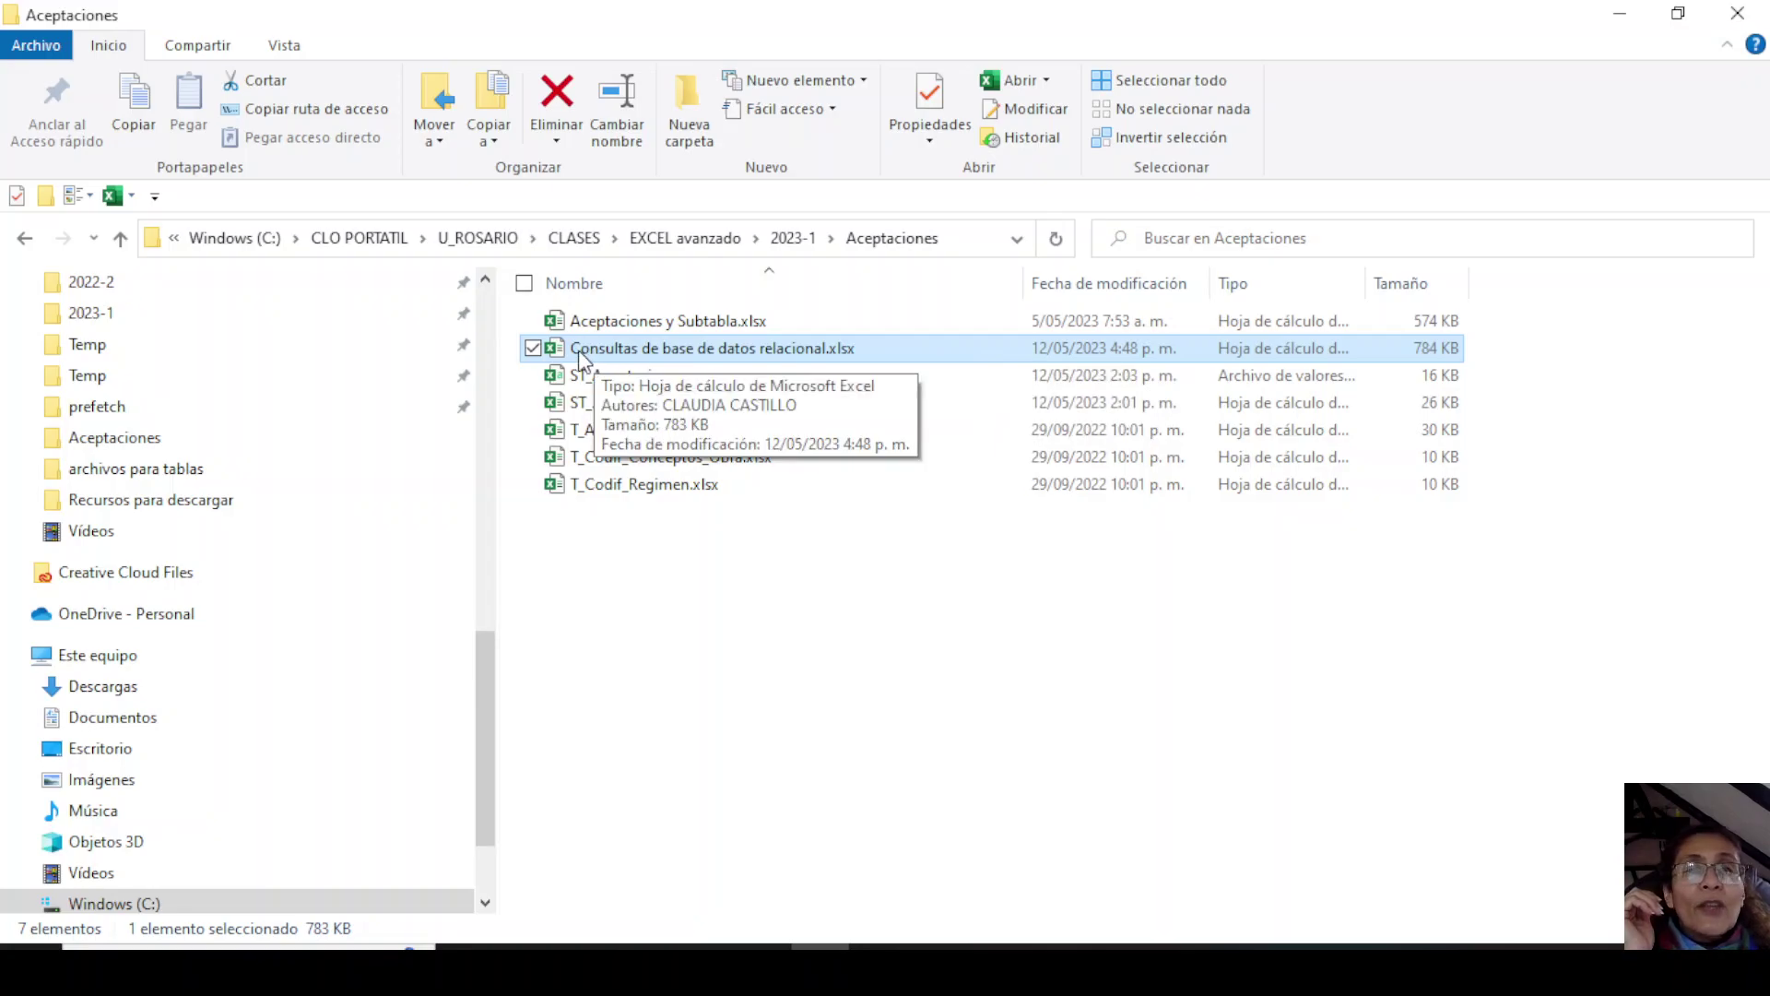
{"action": "left_click", "coordinate": [1014, 81]}
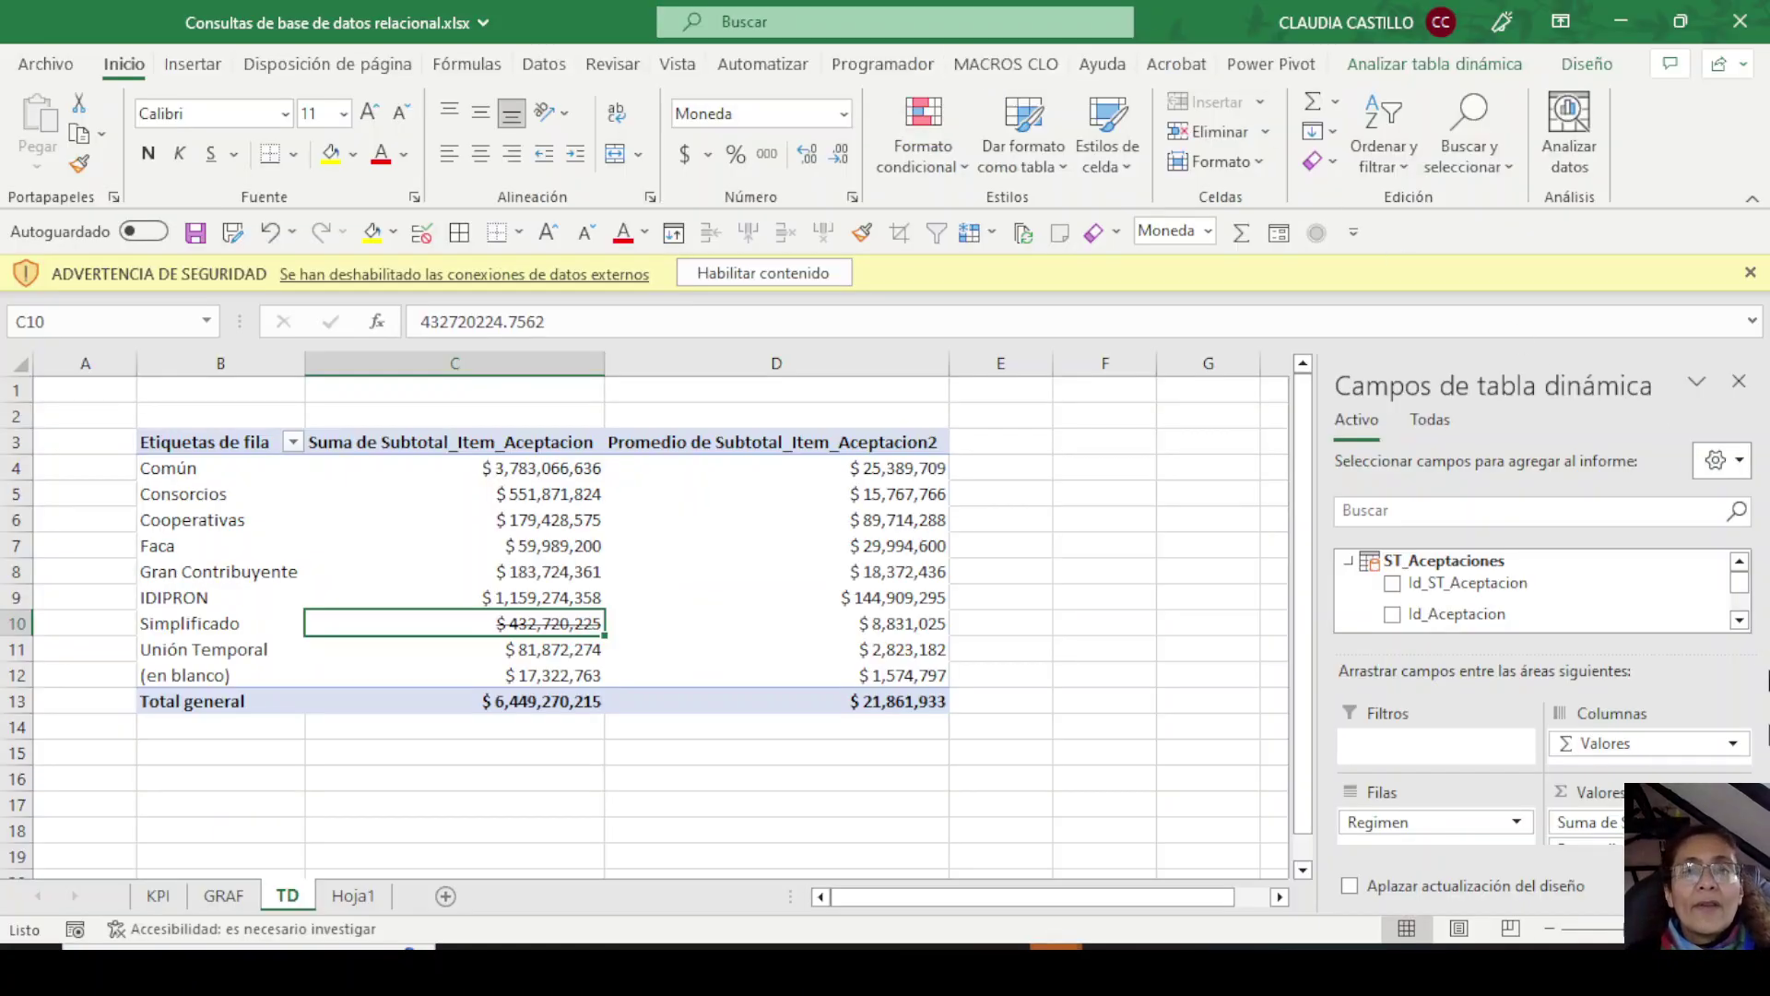
{"action": "left_click", "coordinate": [710, 273]}
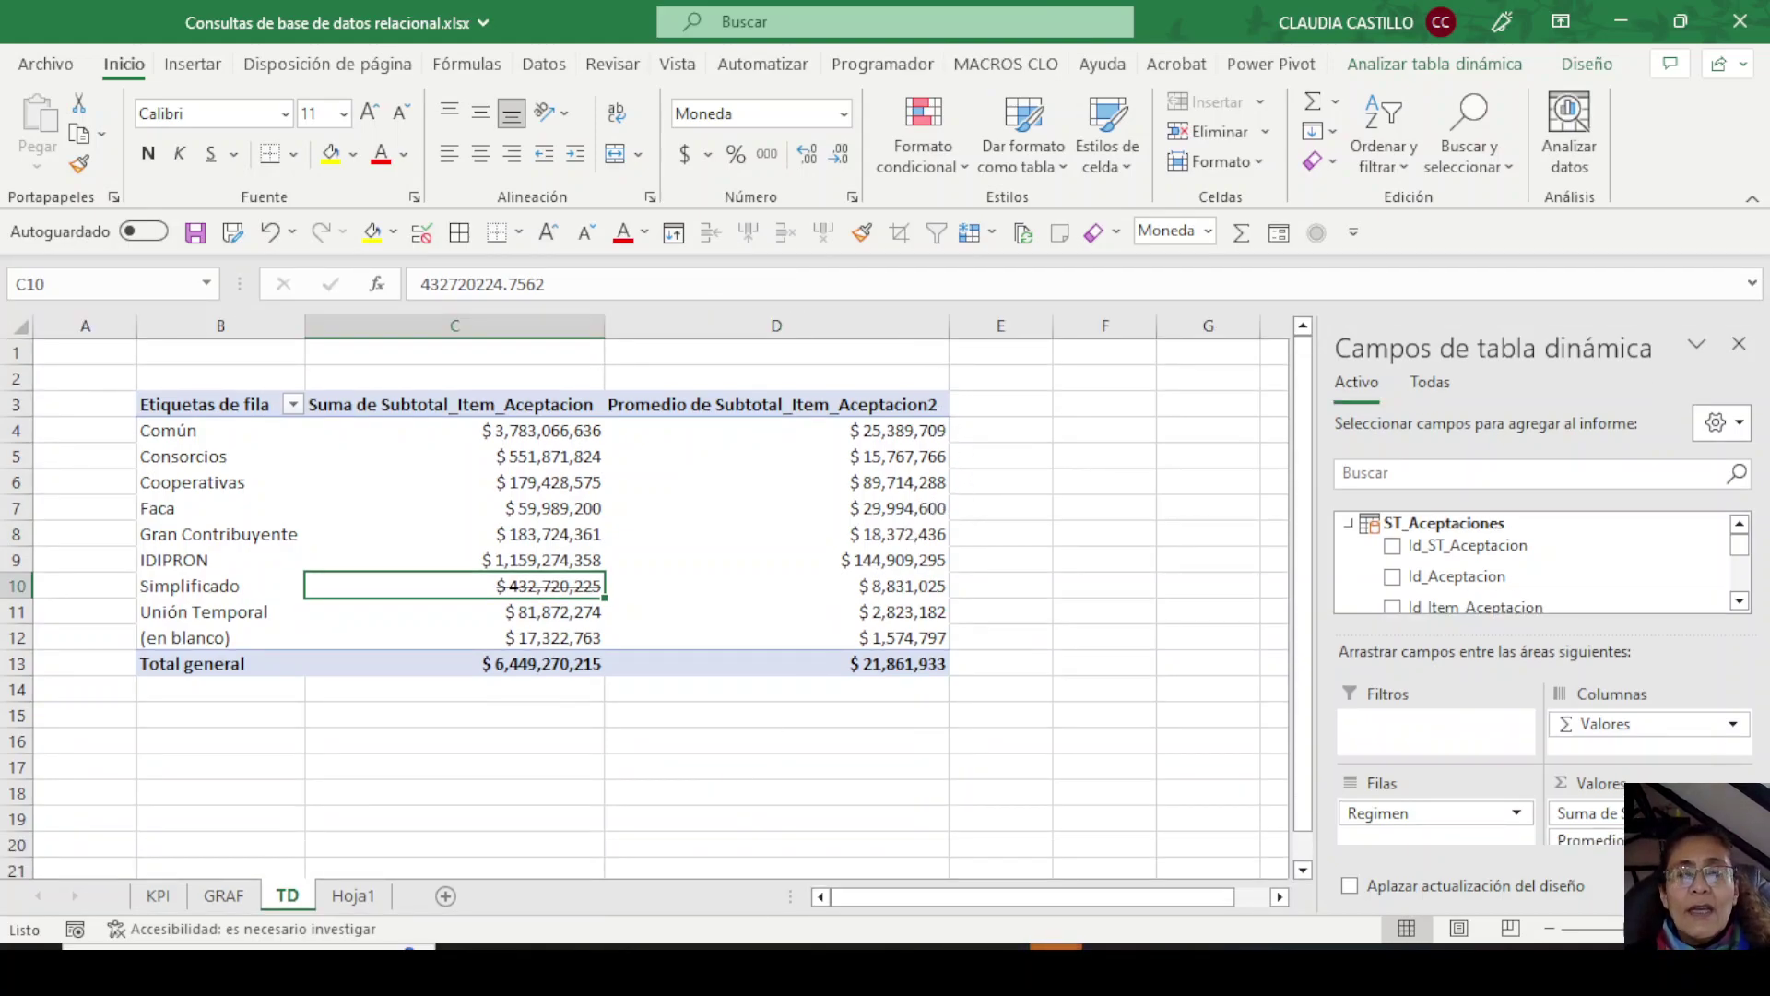
Cancel the duplicate opening of the file in the second Excel window and return to the Consultas de base de datos relacional workbook.
{"action": "mouse_move", "coordinate": [1055, 947]}
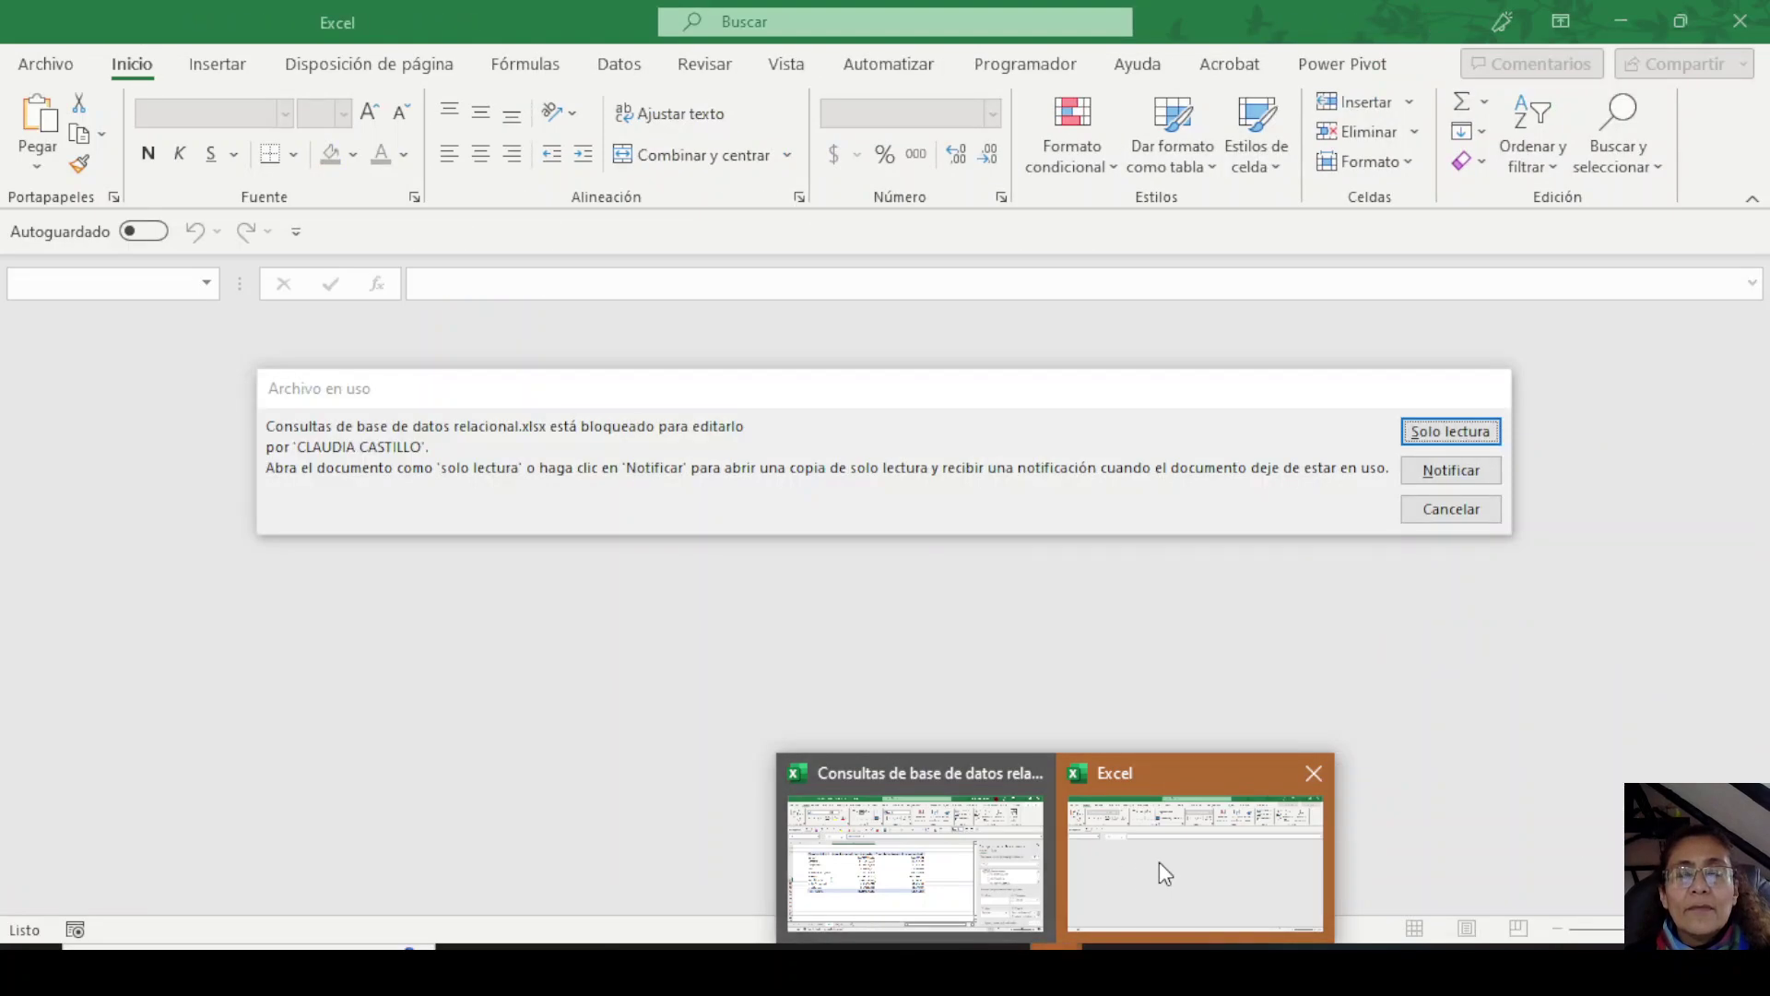
{"action": "left_click", "coordinate": [1159, 861]}
{"action": "left_click", "coordinate": [1448, 510]}
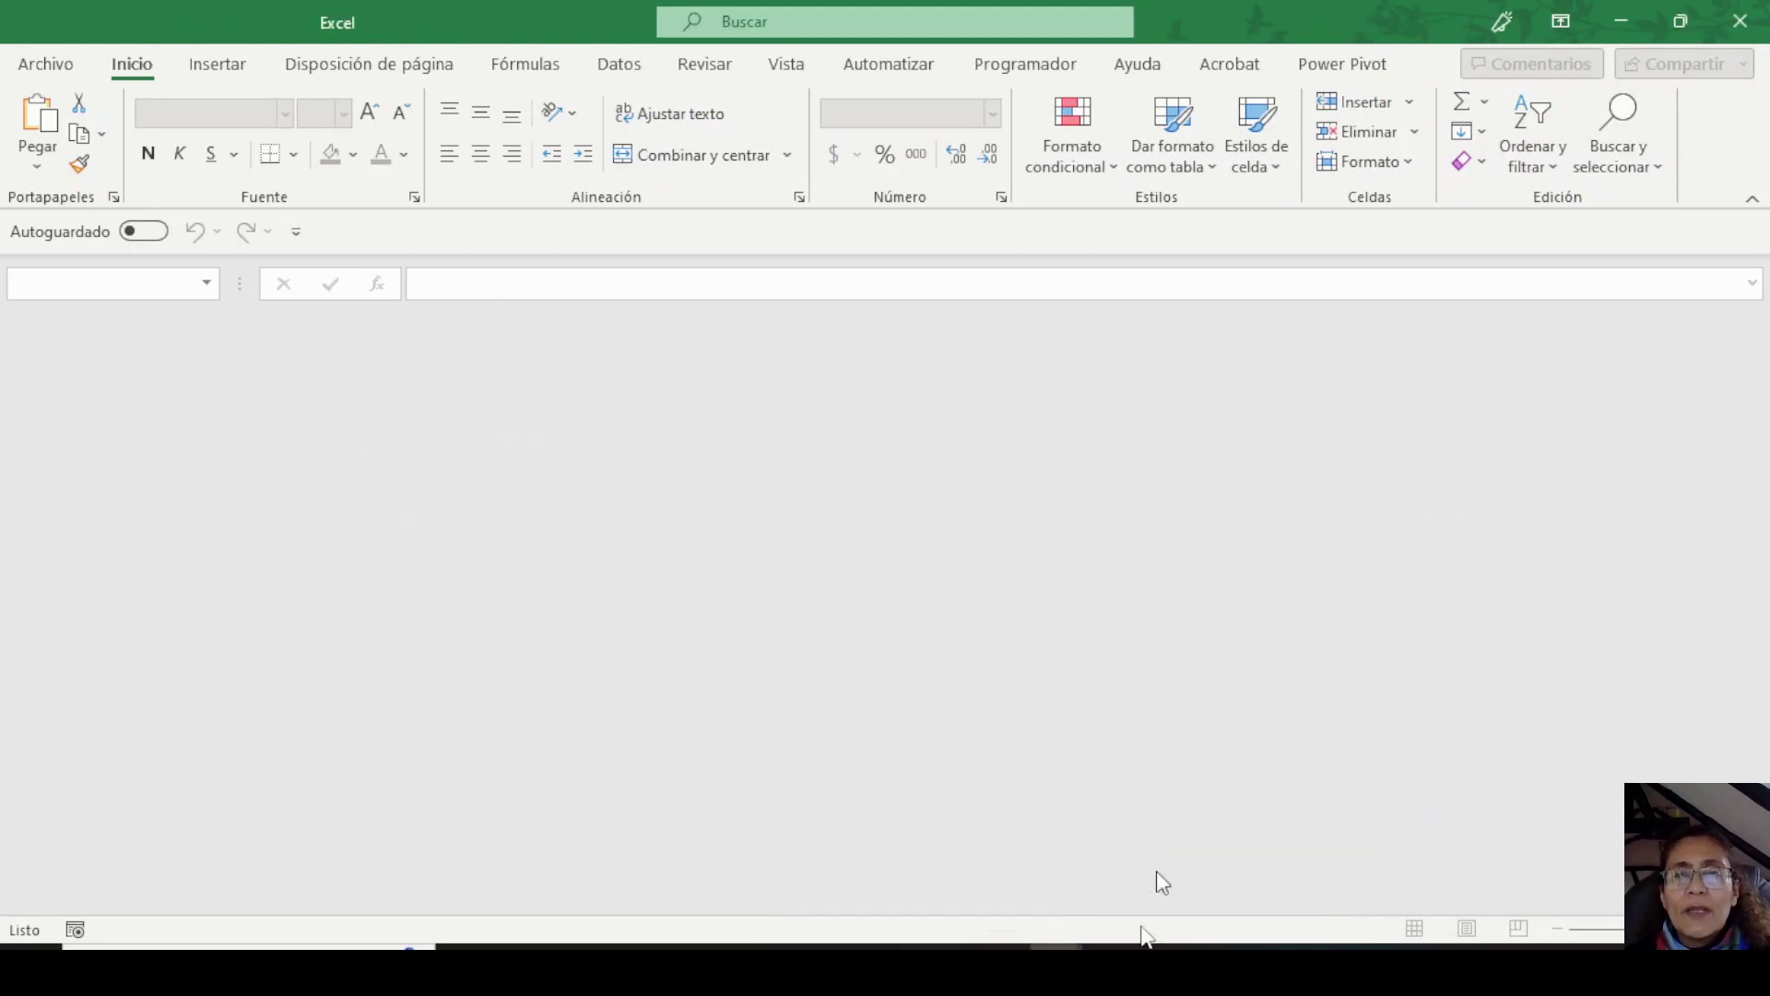
{"action": "mouse_move", "coordinate": [1055, 947]}
{"action": "left_click", "coordinate": [947, 852]}
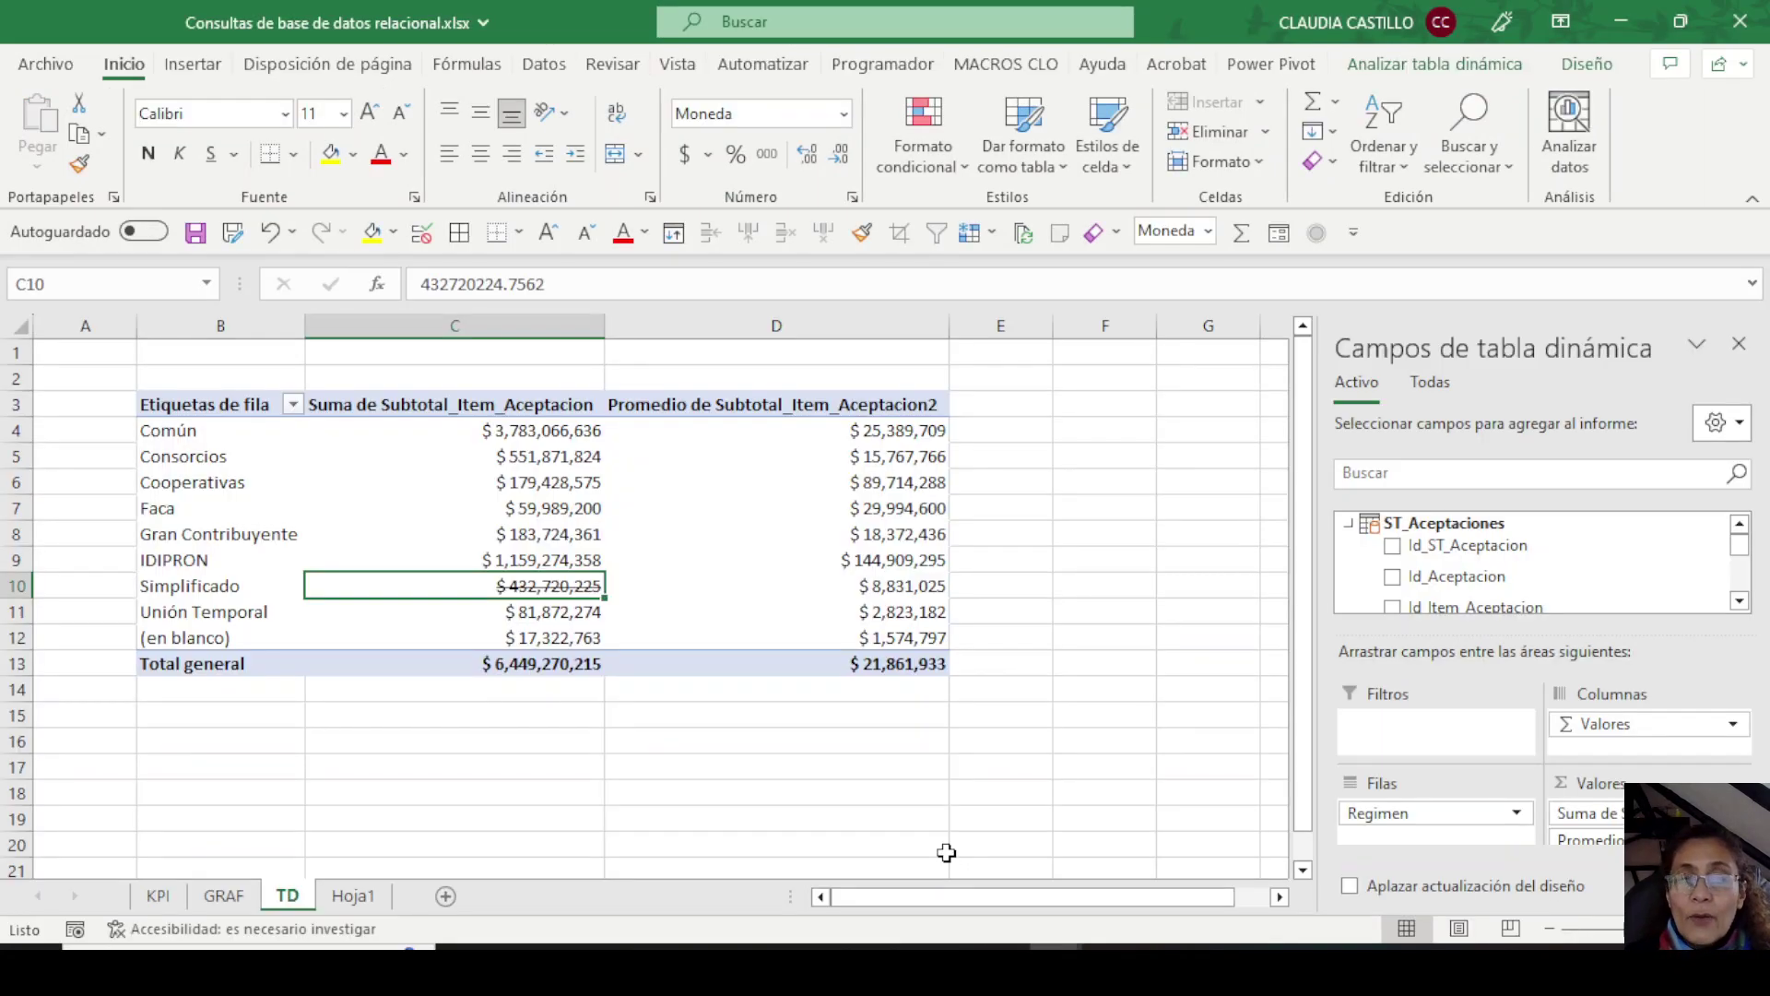
Open the Power Pivot data model and examine the Id_Item_Aceptacion entries in ST_Aceptaciones alongside the relational database diagram in the PowerPoint presentation.
{"action": "left_click", "coordinate": [1276, 72]}
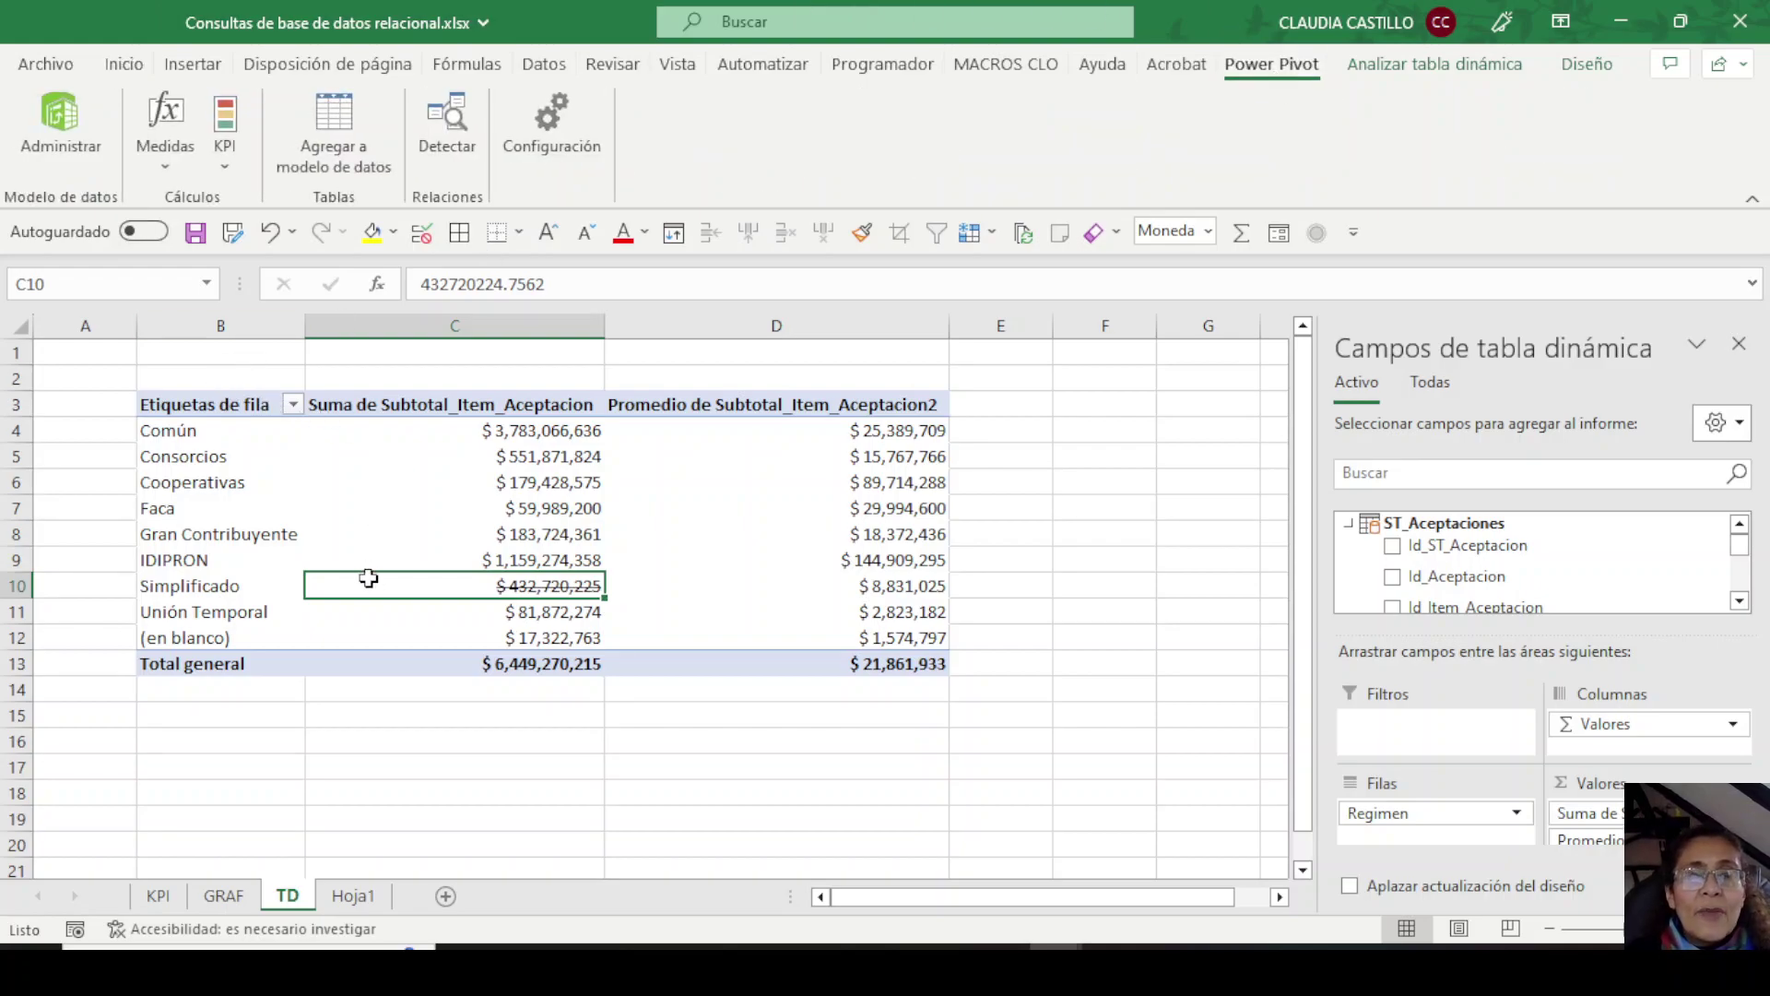
{"action": "left_click", "coordinate": [65, 131]}
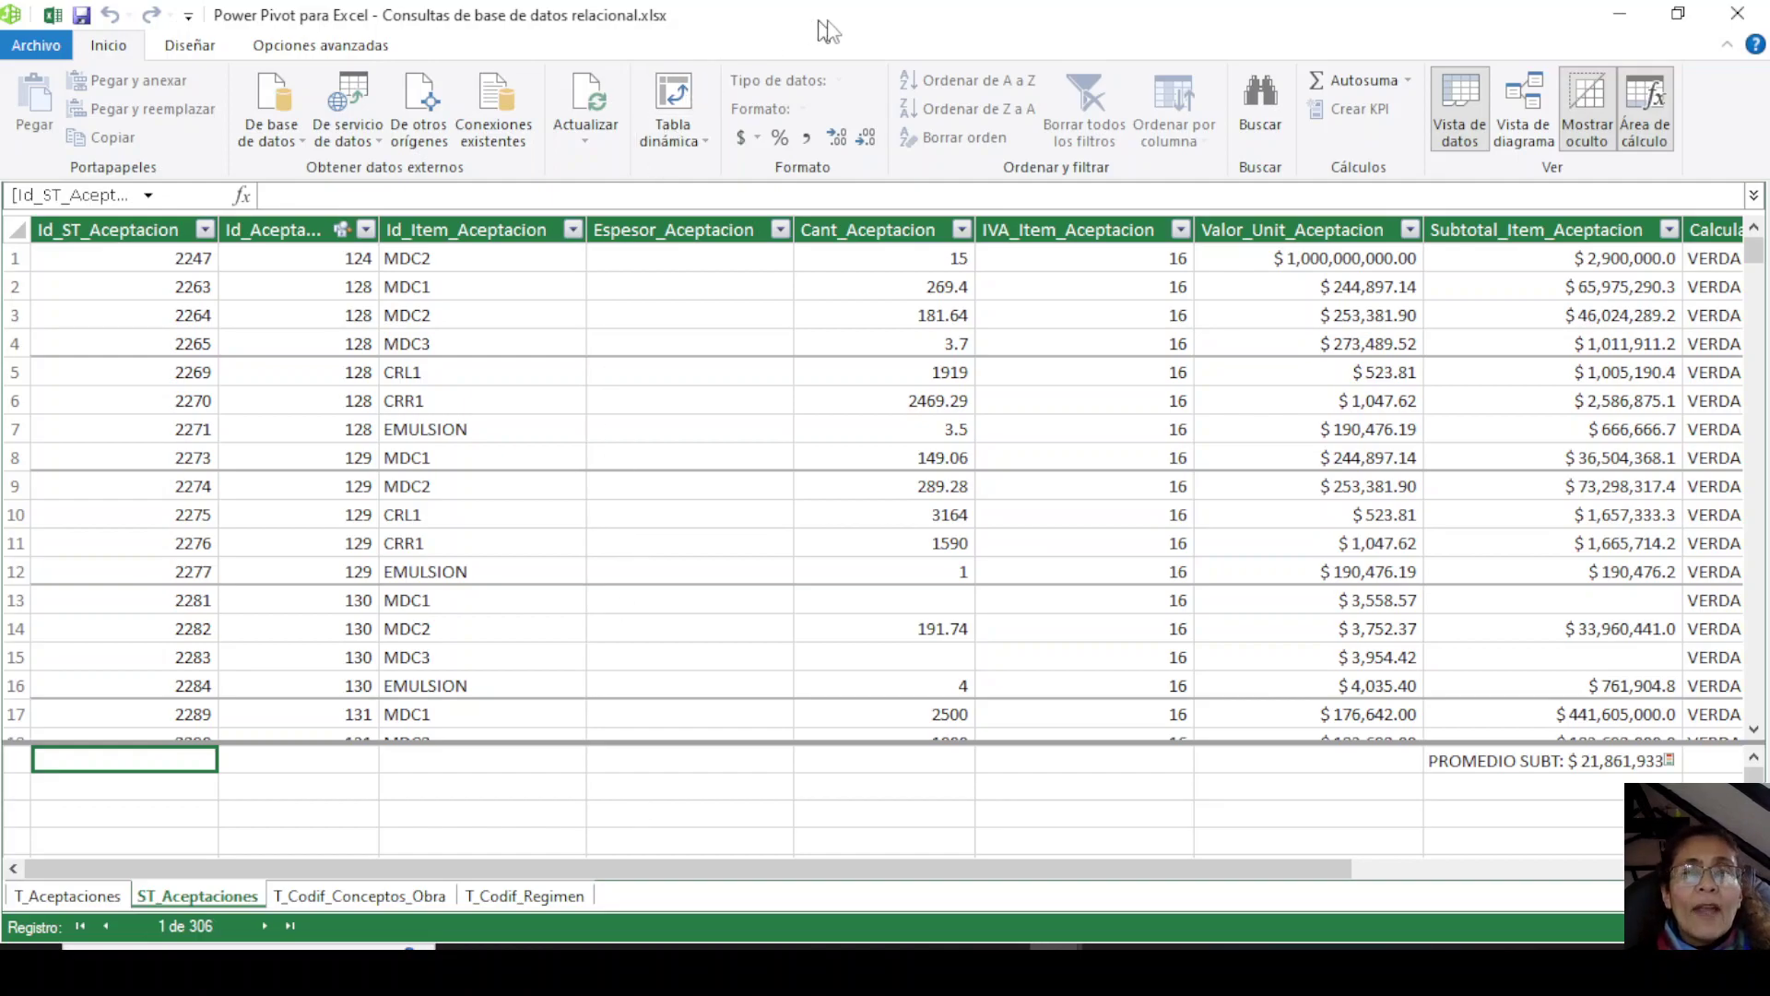
{"action": "left_click", "coordinate": [578, 489]}
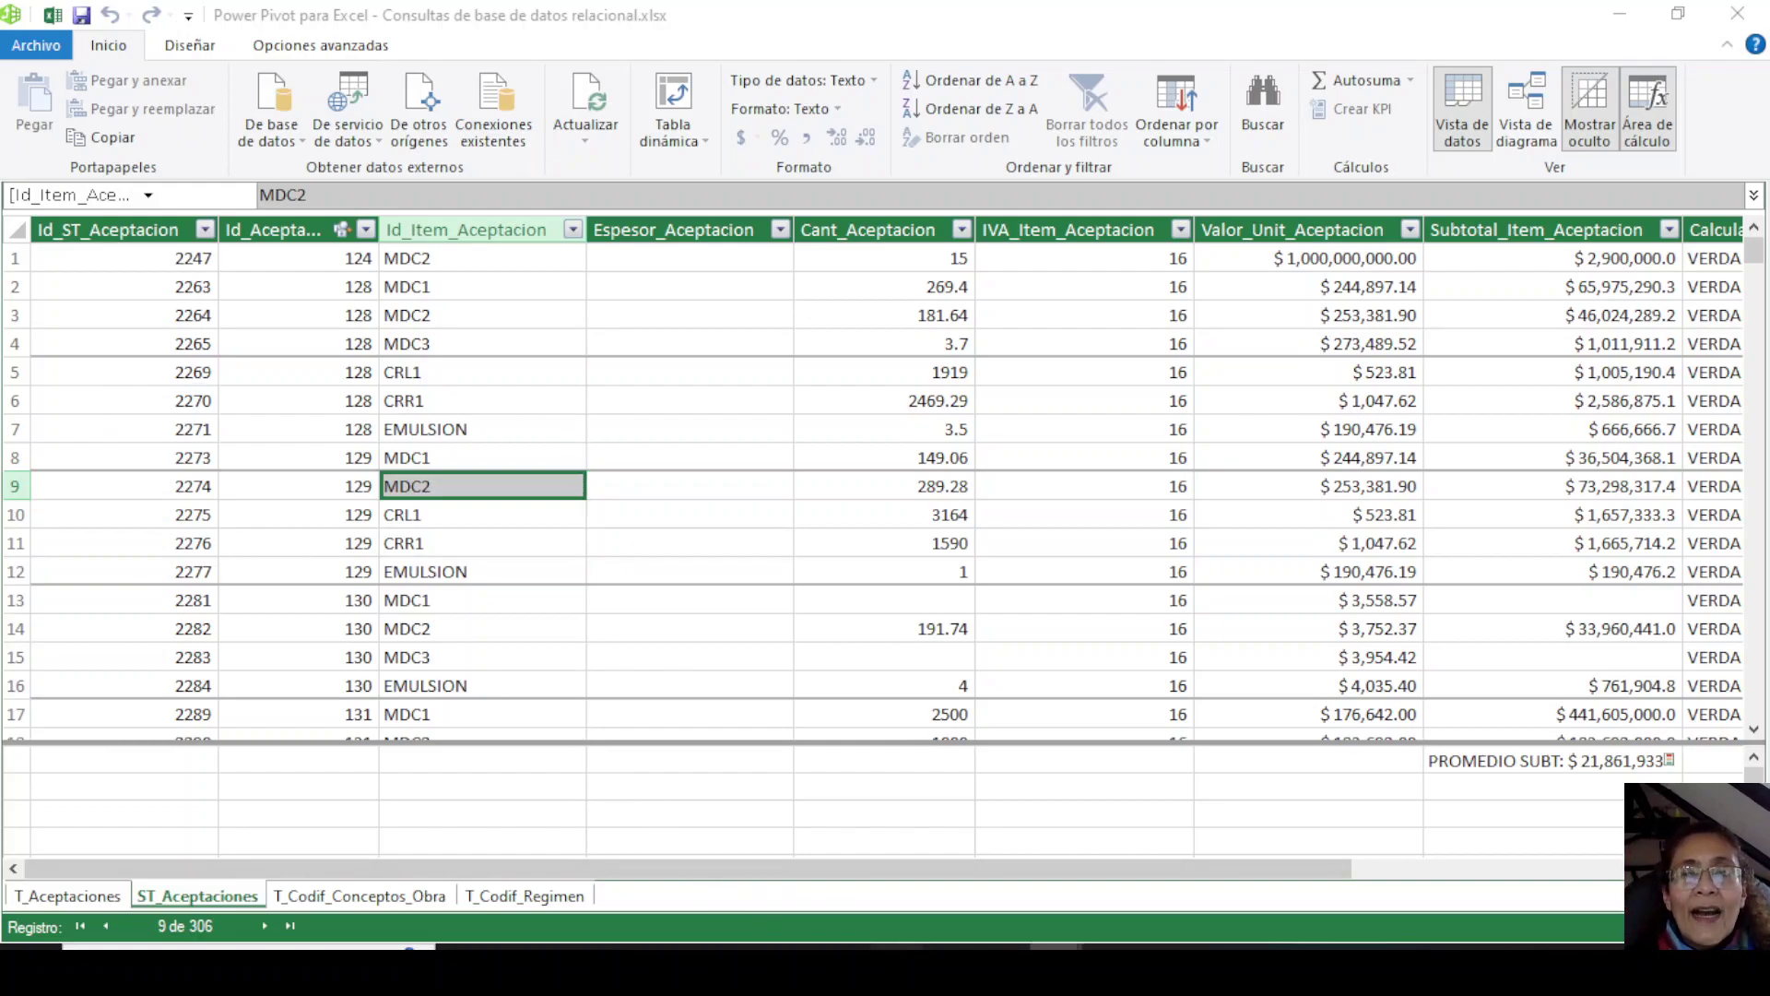
{"action": "key", "text": "alt+Tab"}
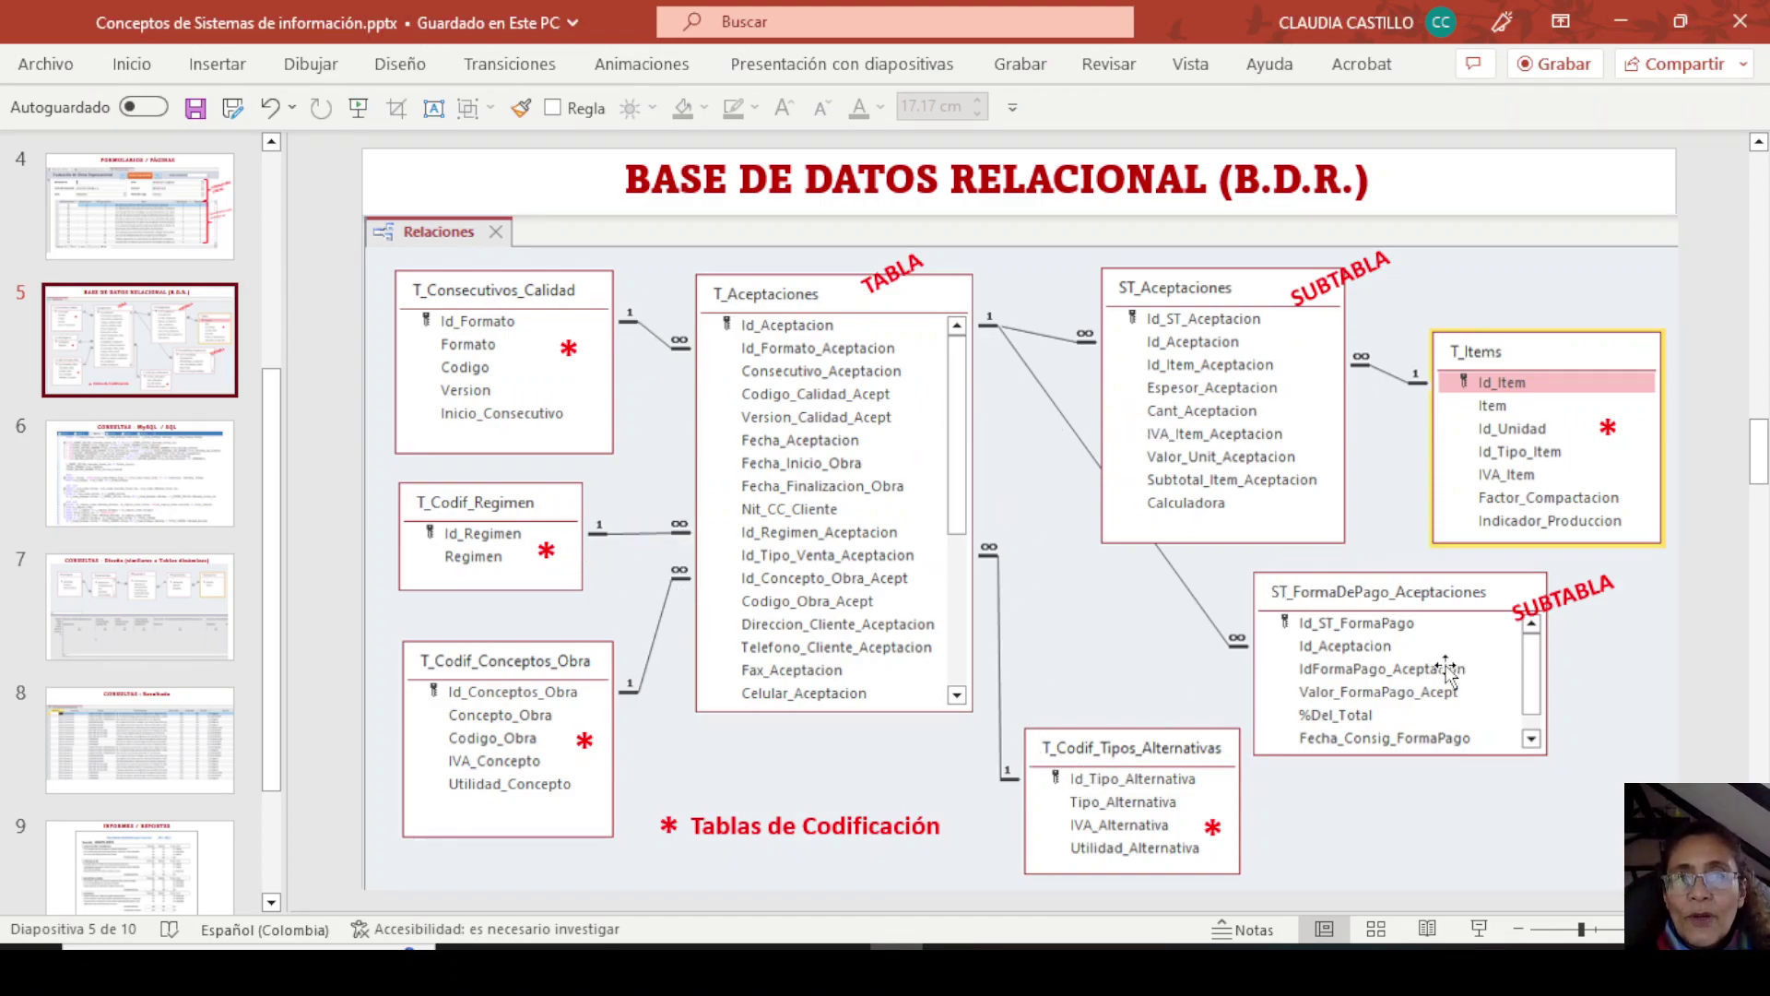
{"action": "key", "text": "alt+Tab"}
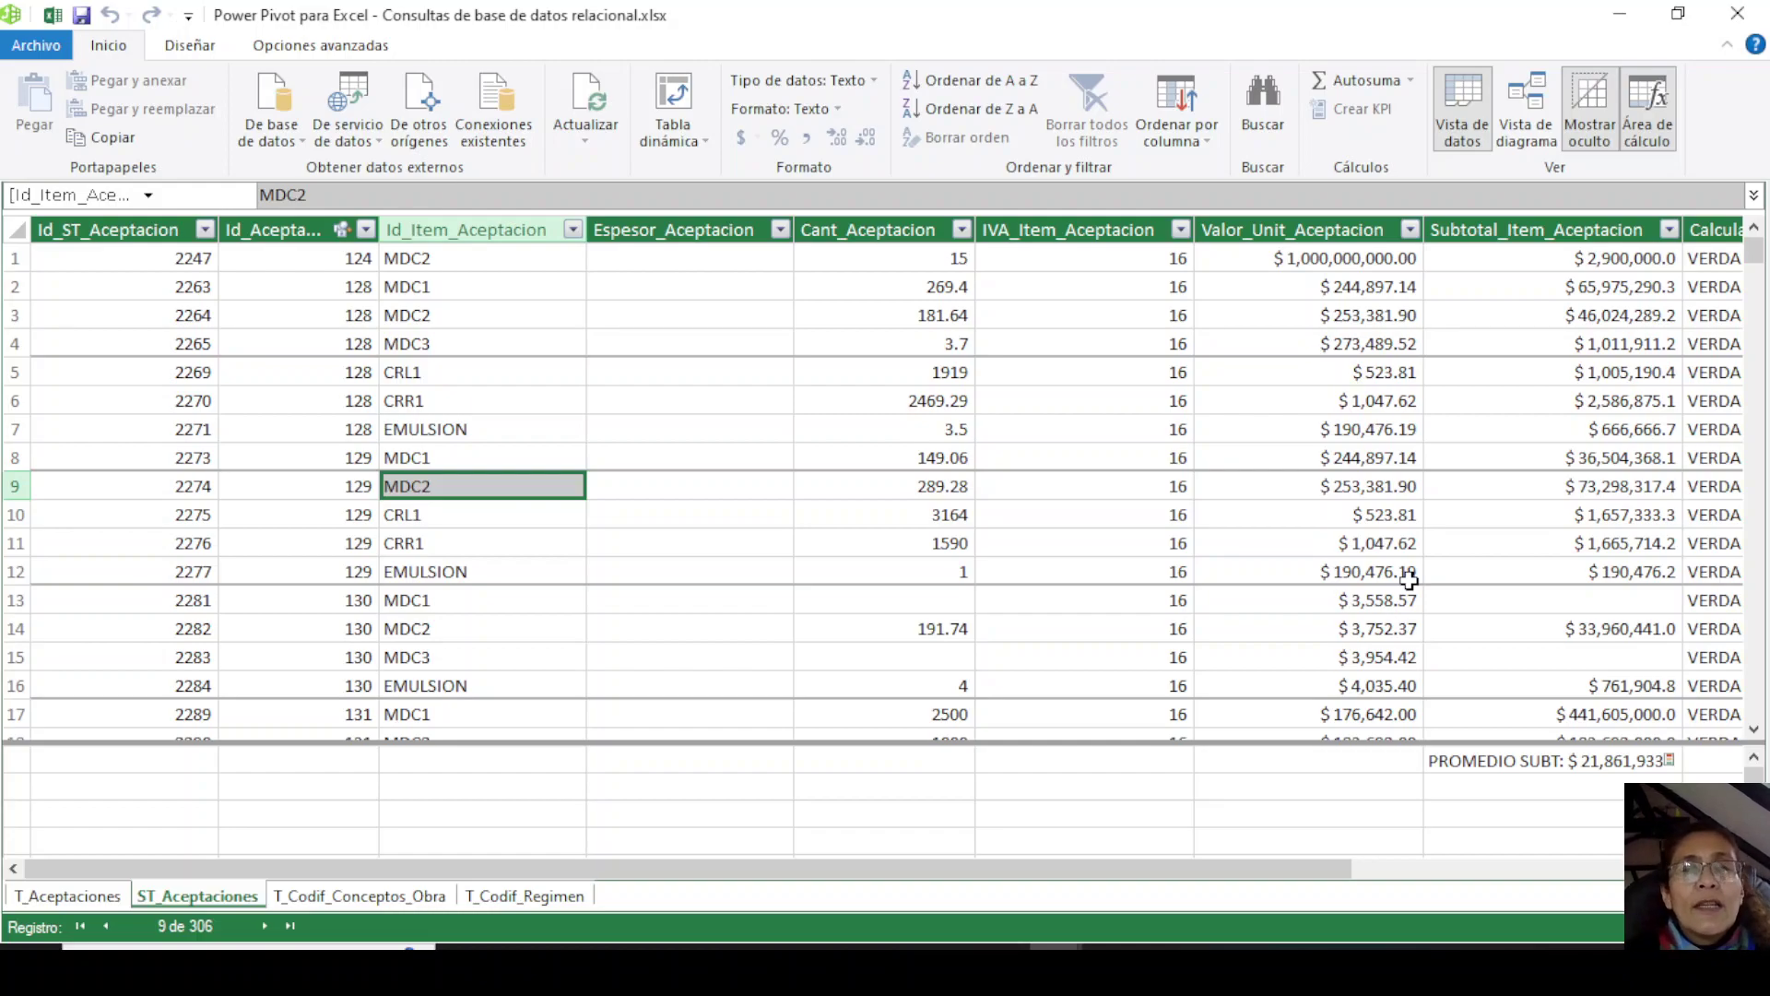
{"action": "left_click", "coordinate": [555, 629]}
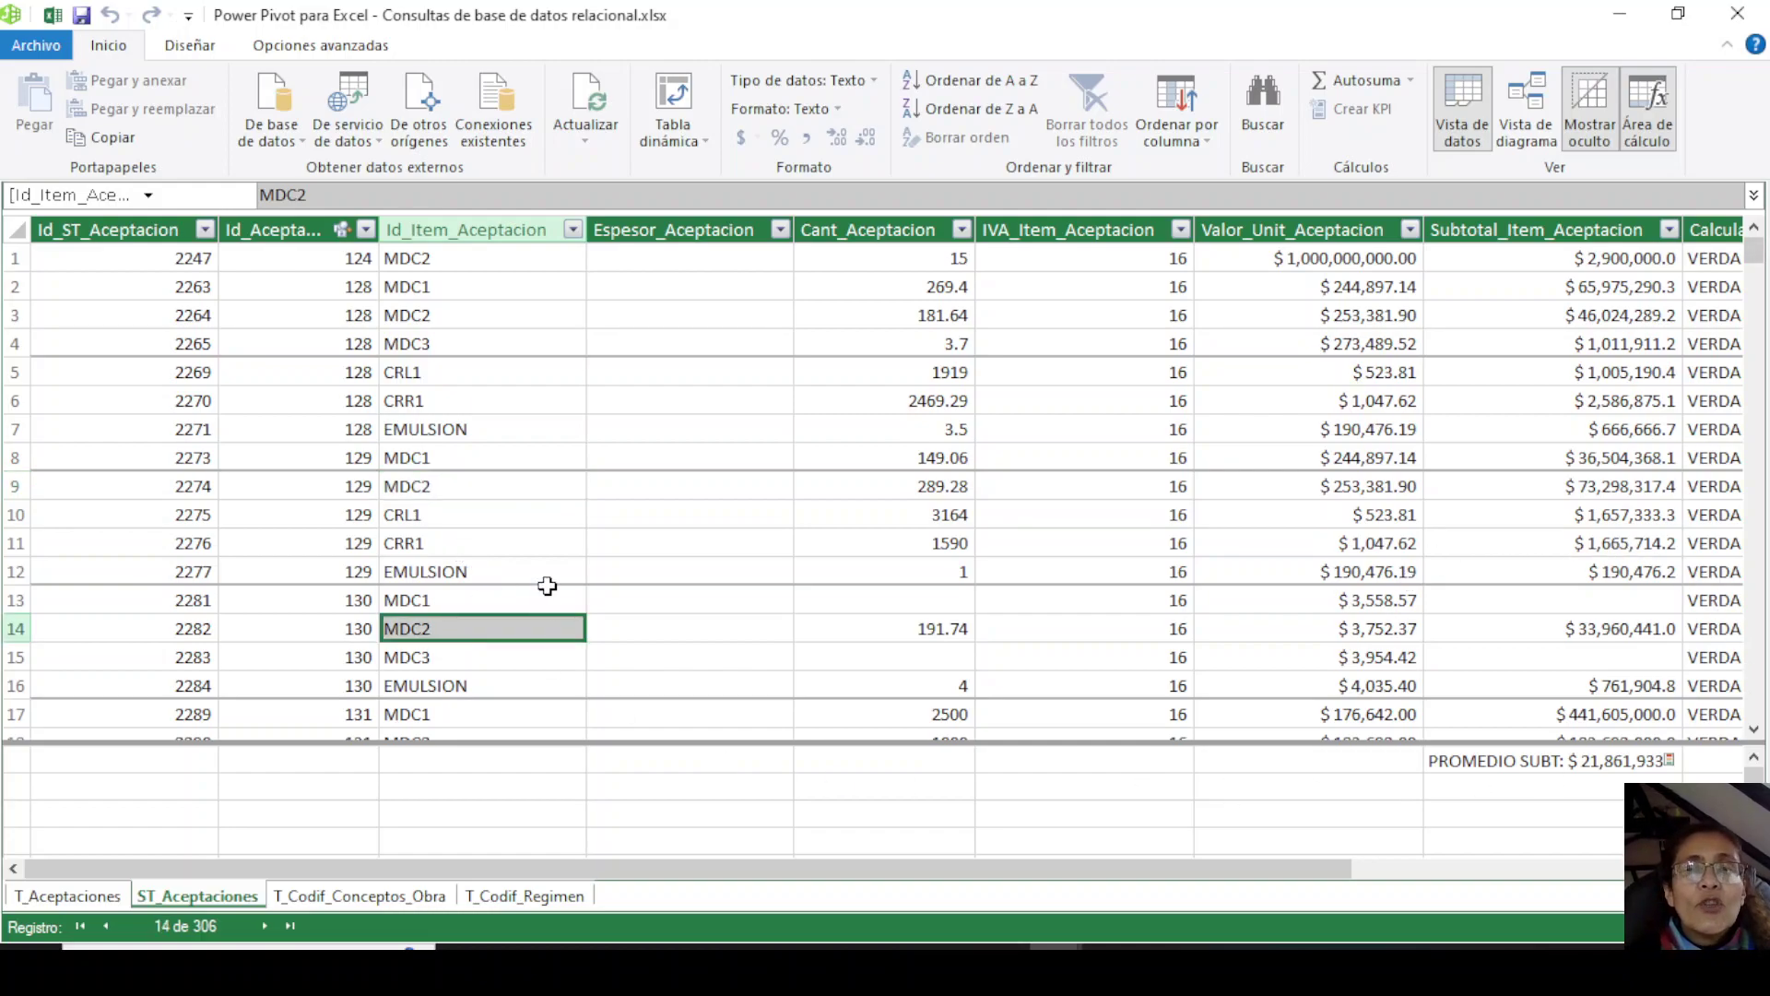
{"action": "left_click", "coordinate": [564, 588]}
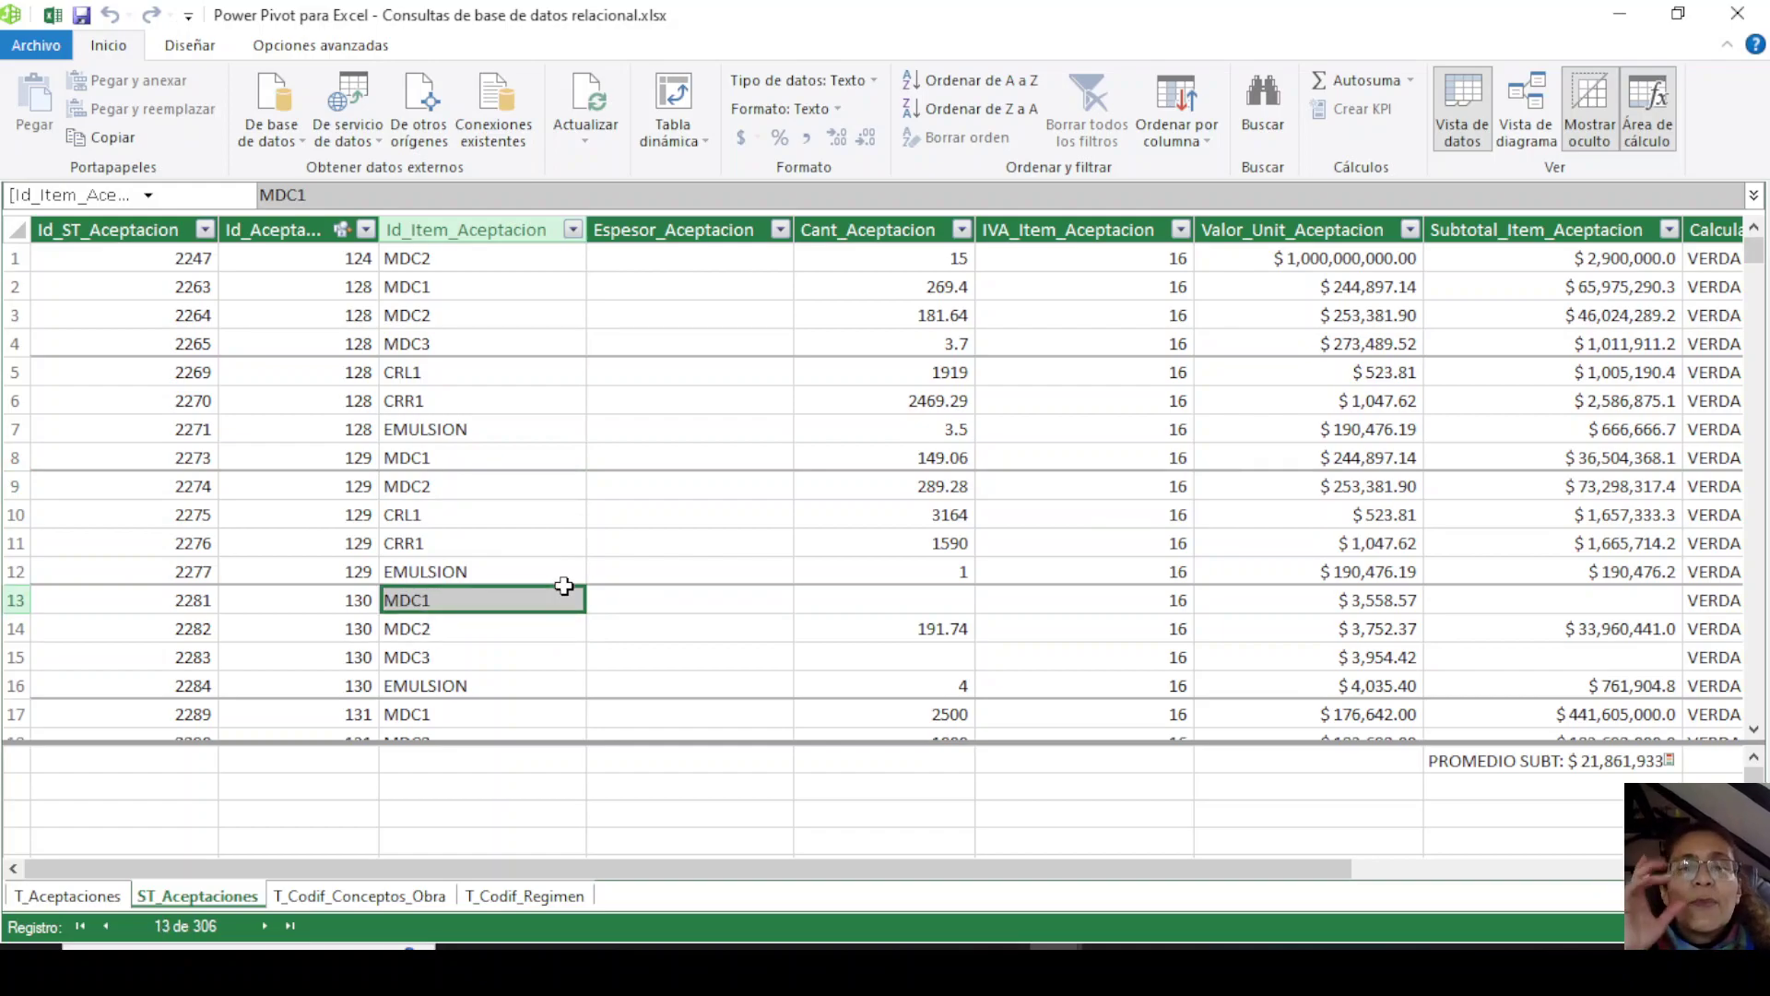
{"action": "left_click", "coordinate": [645, 515]}
{"action": "left_click", "coordinate": [419, 542]}
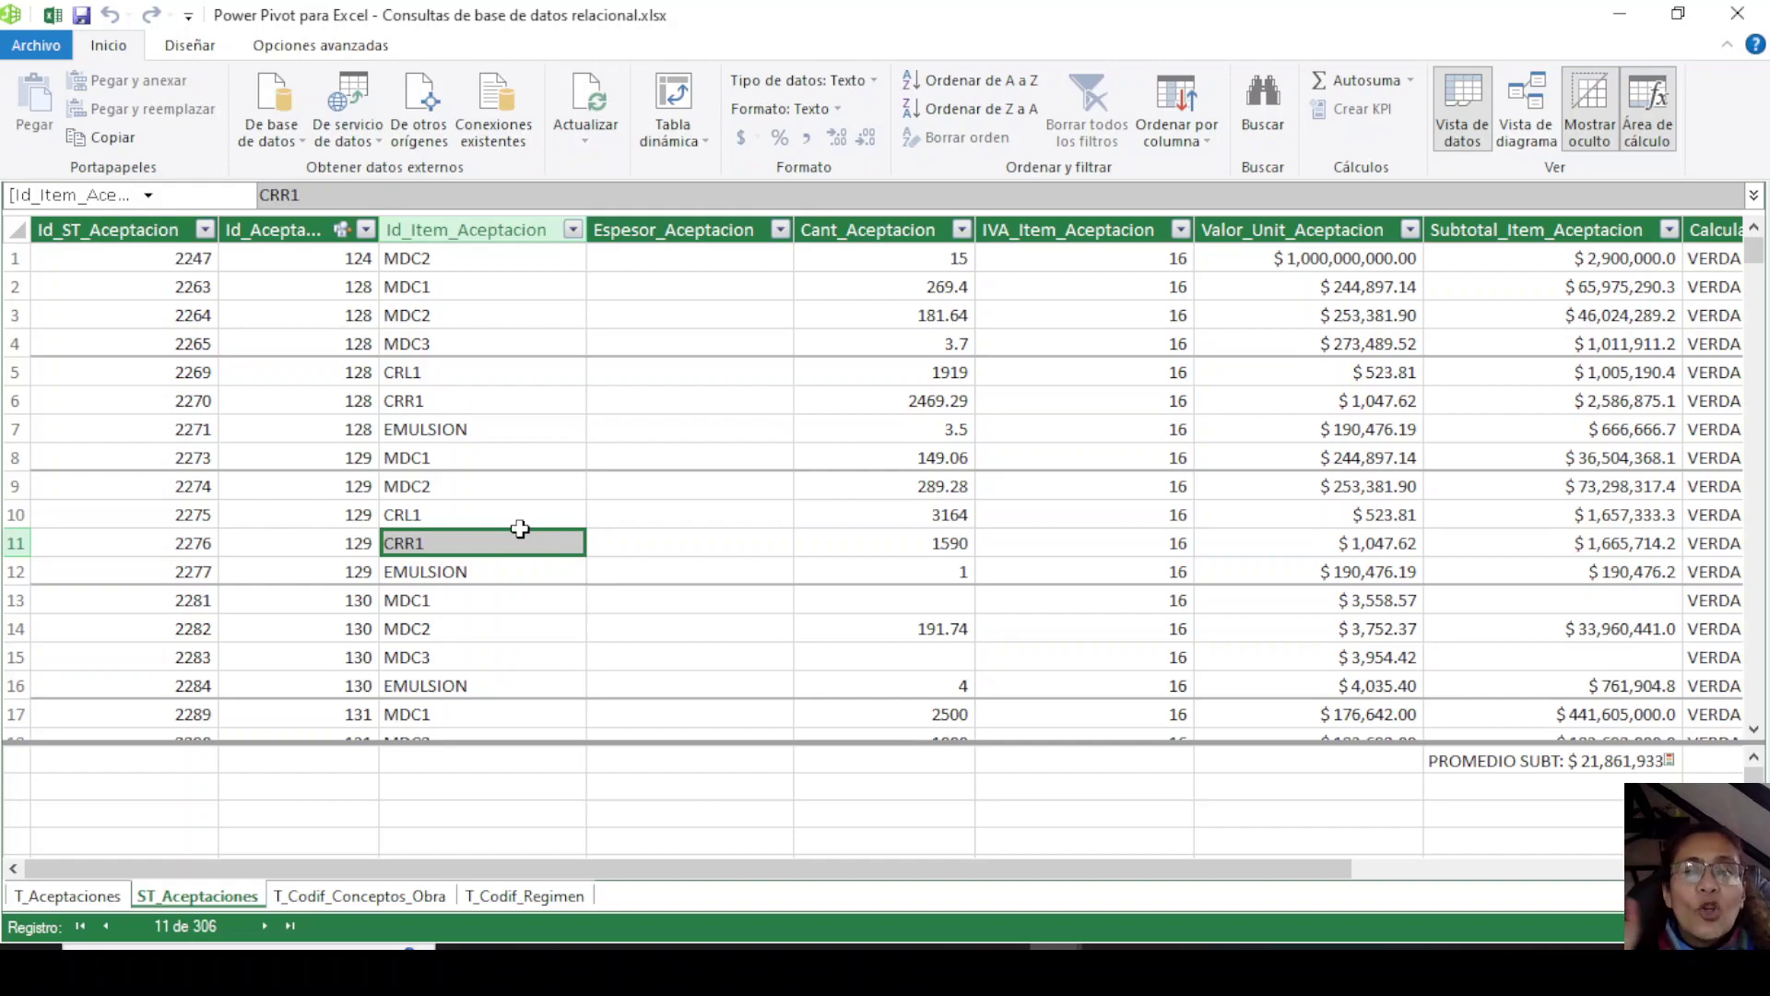
{"action": "mouse_move", "coordinate": [843, 964]}
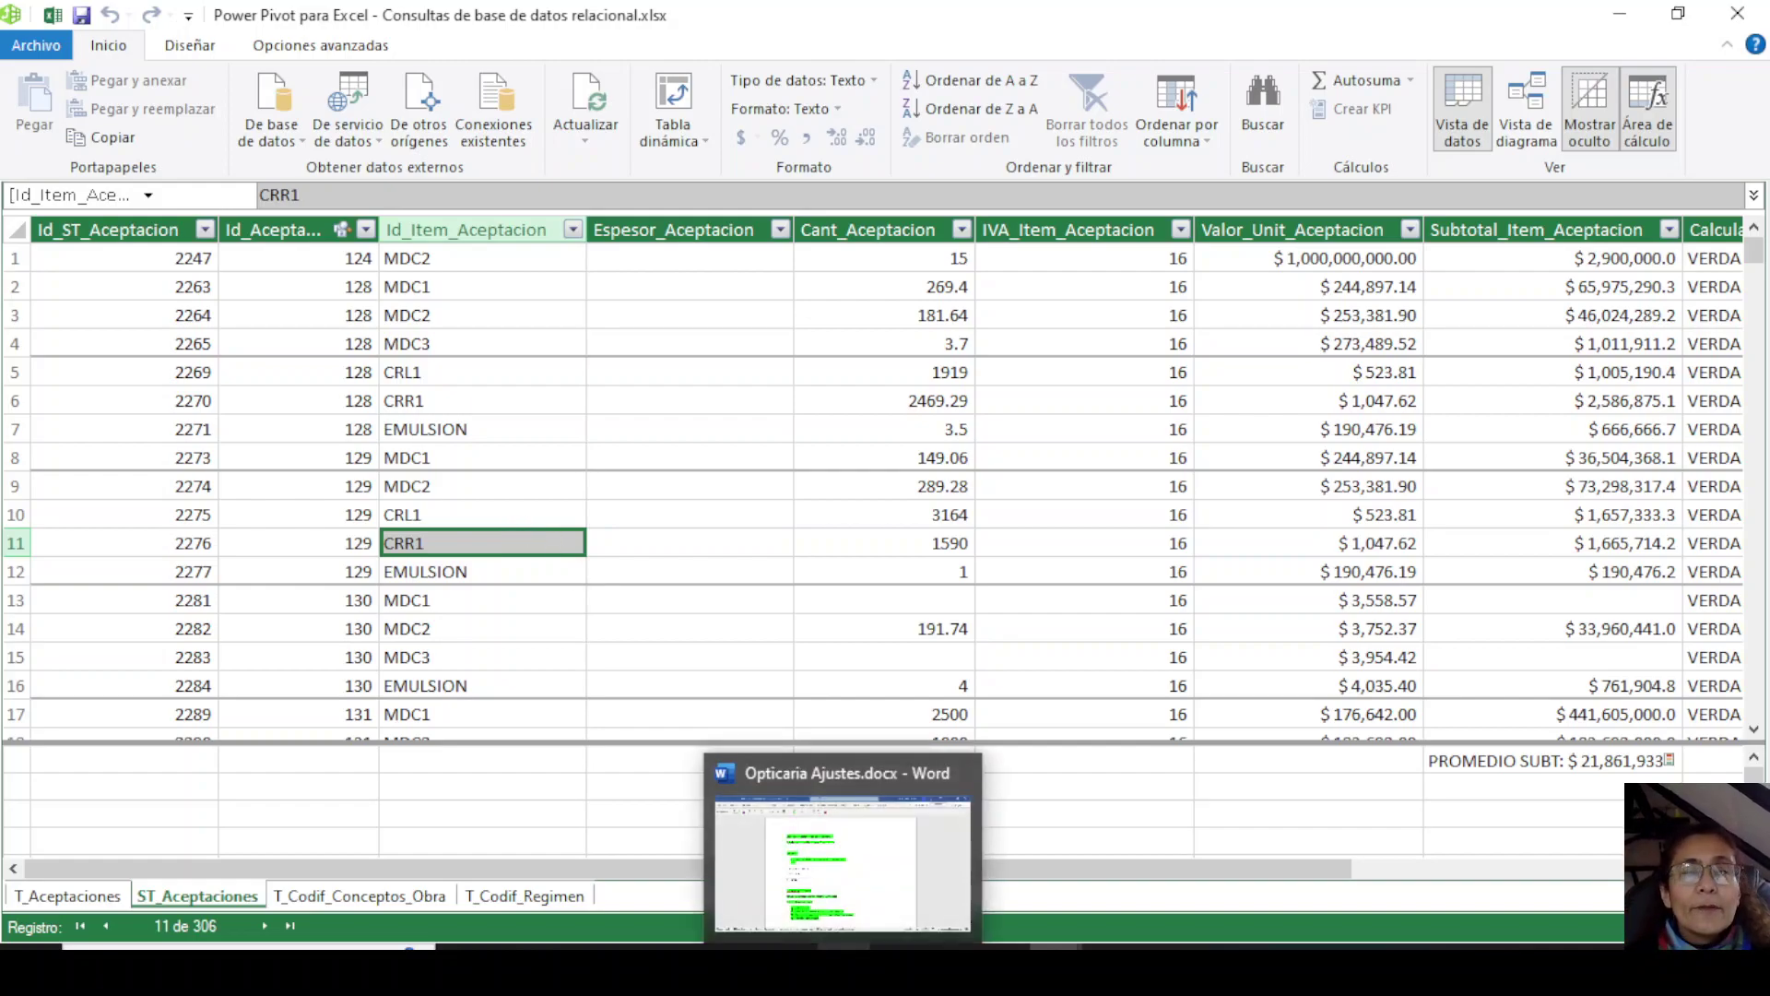